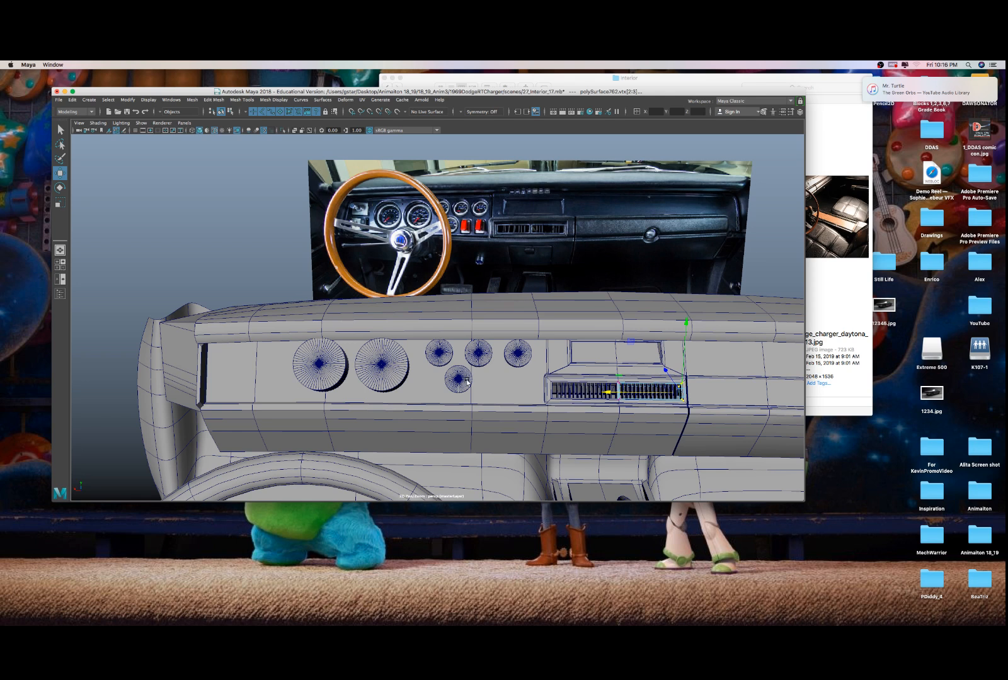
# - Examine the car interior models from several angles, and frame the outermost large gauge cylinder on the dashboard
pyautogui.scroll(-10, 467, 381)
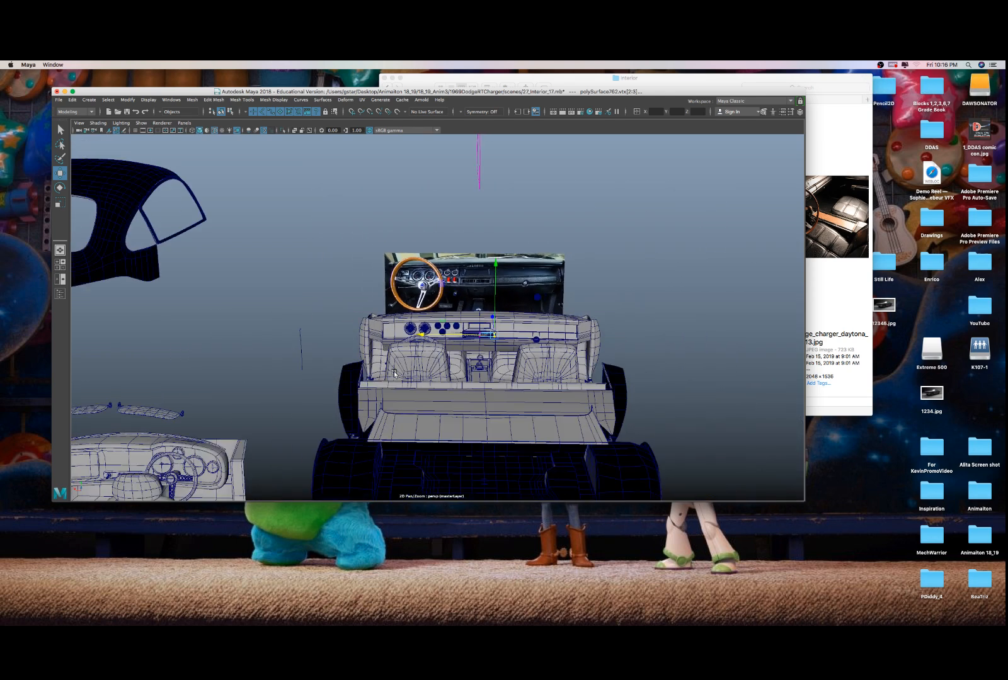
pyautogui.keyDown('alt'); pyautogui.moveTo(395, 374); pyautogui.dragTo(356, 385); pyautogui.keyUp('alt')
pyautogui.moveTo(272, 324); pyautogui.dragTo(293, 339)
pyautogui.click(293, 339)
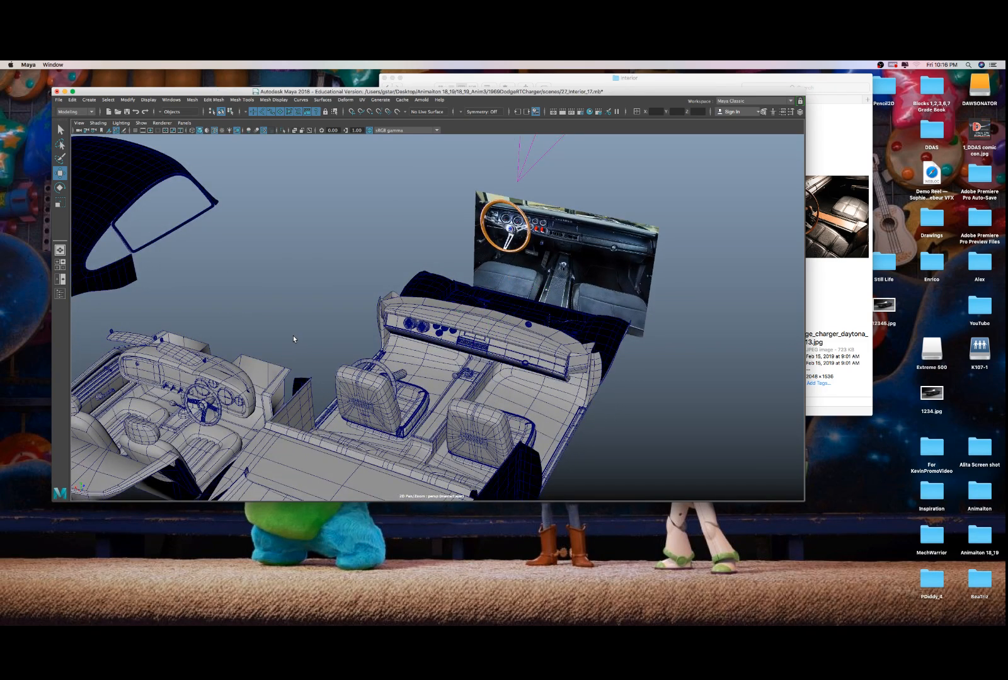
pyautogui.keyDown('alt'); pyautogui.moveTo(318, 358); pyautogui.dragTo(354, 334); pyautogui.keyUp('alt')
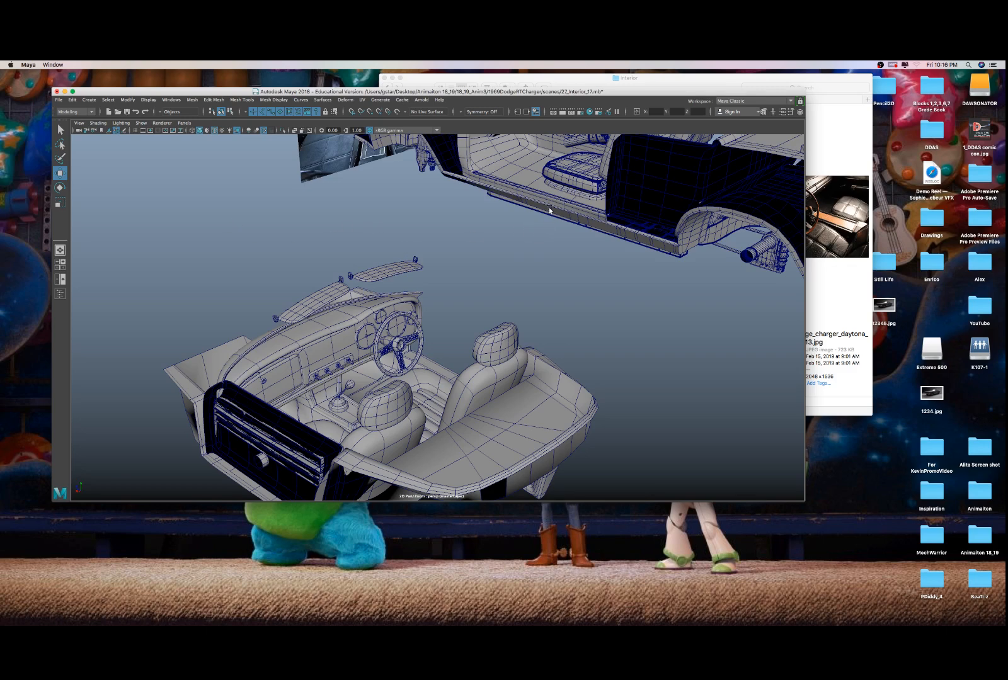
pyautogui.scroll(3, 547, 210)
pyautogui.keyDown('alt'); pyautogui.moveTo(589, 213); pyautogui.dragTo(575, 234); pyautogui.keyUp('alt')
pyautogui.scroll(2, 575, 238)
pyautogui.click(563, 241)
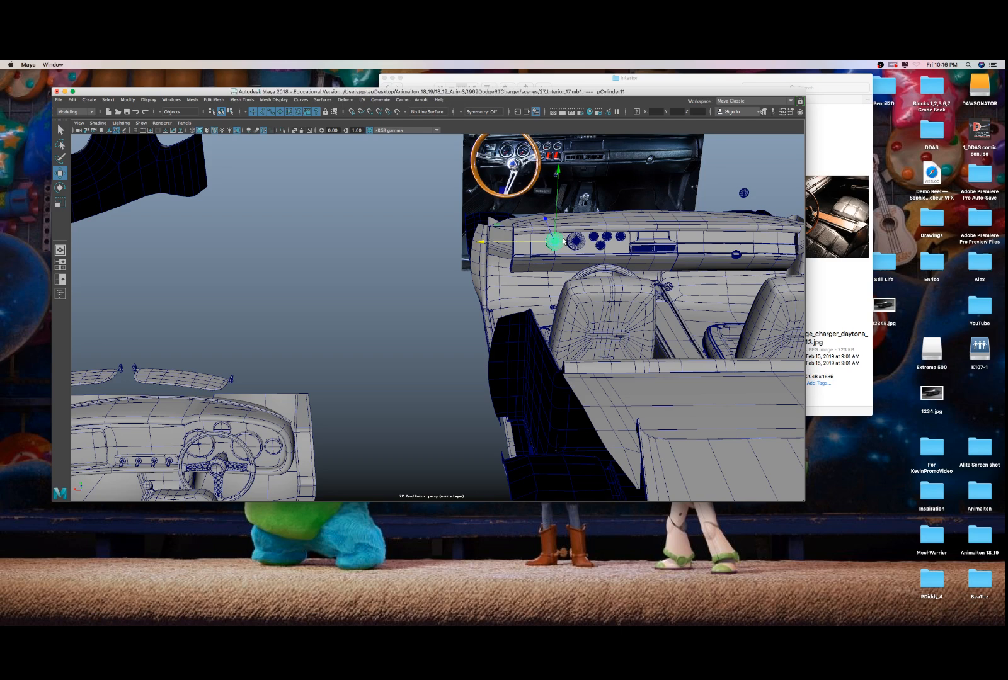
pyautogui.press('f')
pyautogui.scroll(-6, 549, 267)
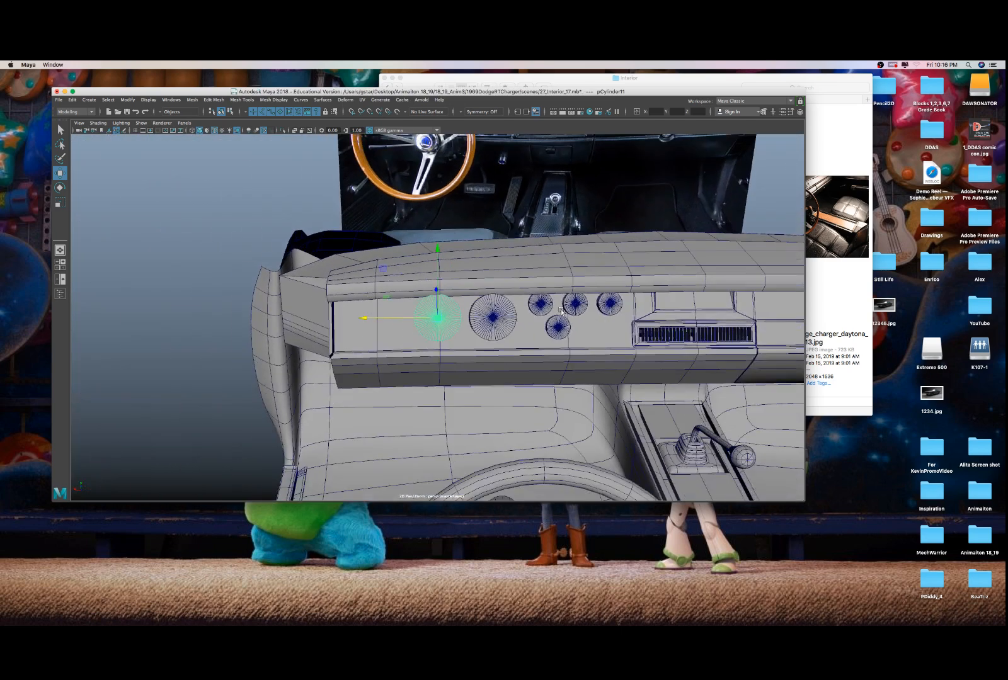
pyautogui.keyDown('alt'); pyautogui.moveTo(562, 311); pyautogui.dragTo(461, 381); pyautogui.keyUp('alt')
pyautogui.scroll(4, 470, 322)
pyautogui.scroll(-4, 470, 322)
# - Select the whole steering wheel and column group and move it up and forward to the dashboard
pyautogui.click(483, 389)
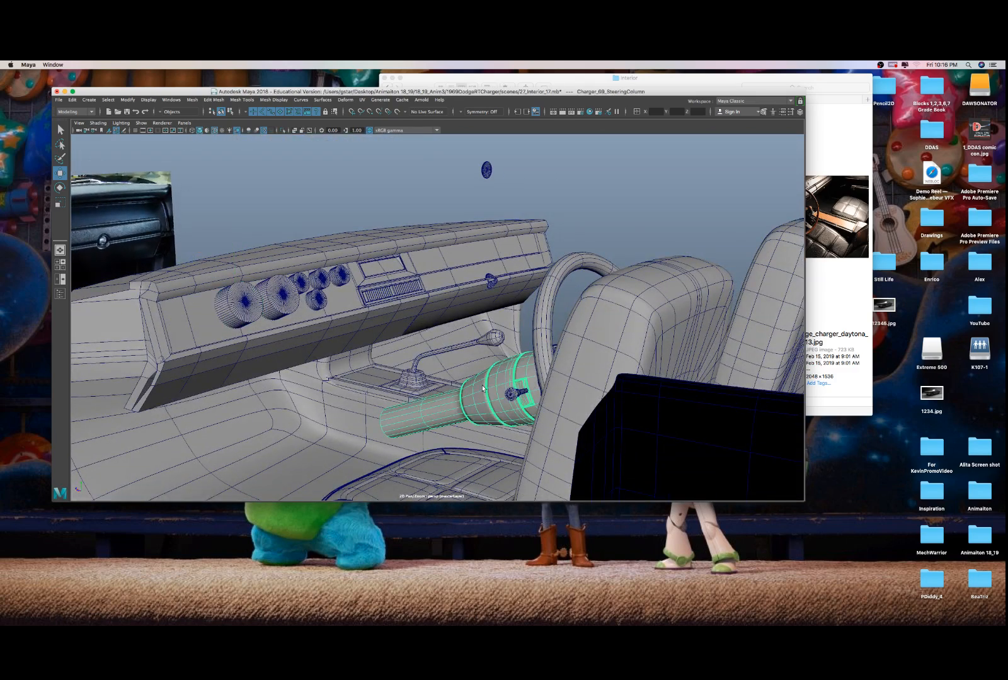
pyautogui.press('Up')
pyautogui.scroll(-3, 483, 389)
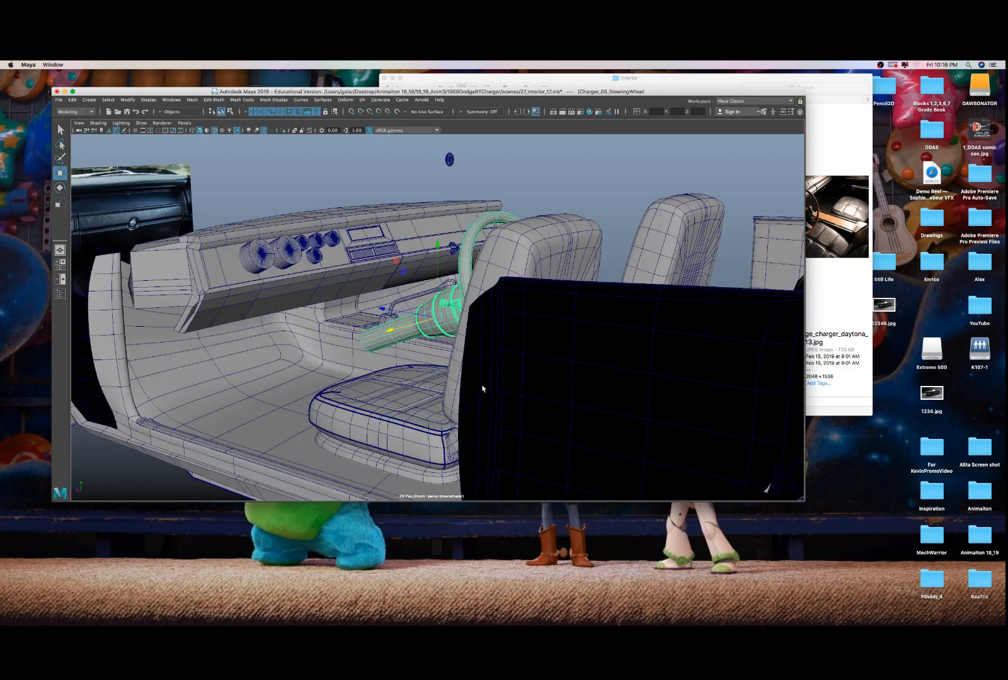
pyautogui.keyDown('alt'); pyautogui.moveTo(455, 366); pyautogui.dragTo(473, 352); pyautogui.keyUp('alt')
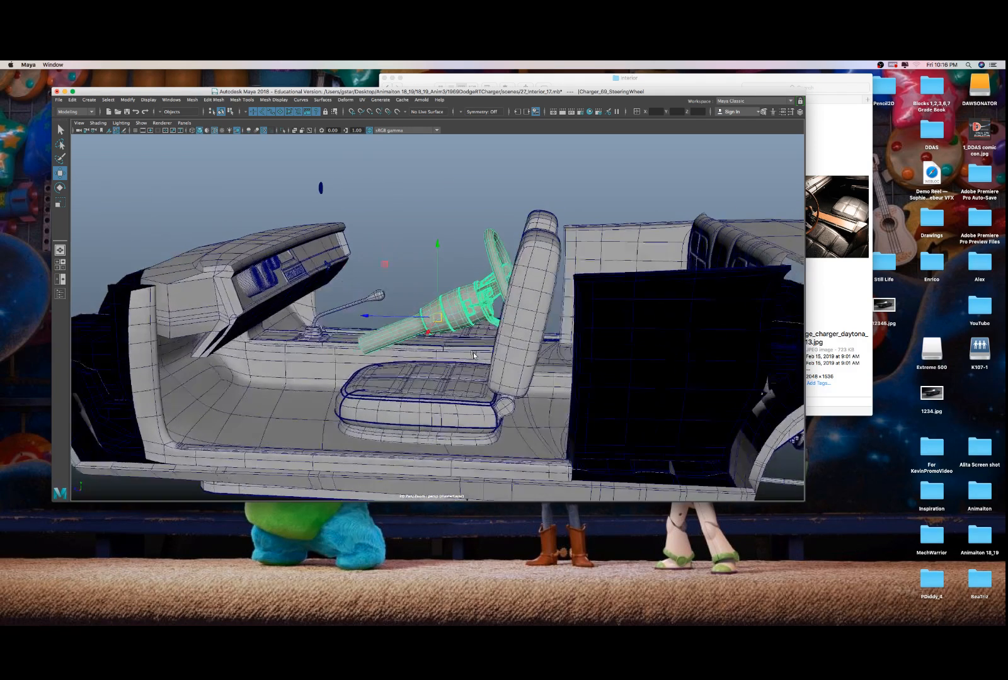
pyautogui.moveTo(318, 311); pyautogui.dragTo(306, 289)
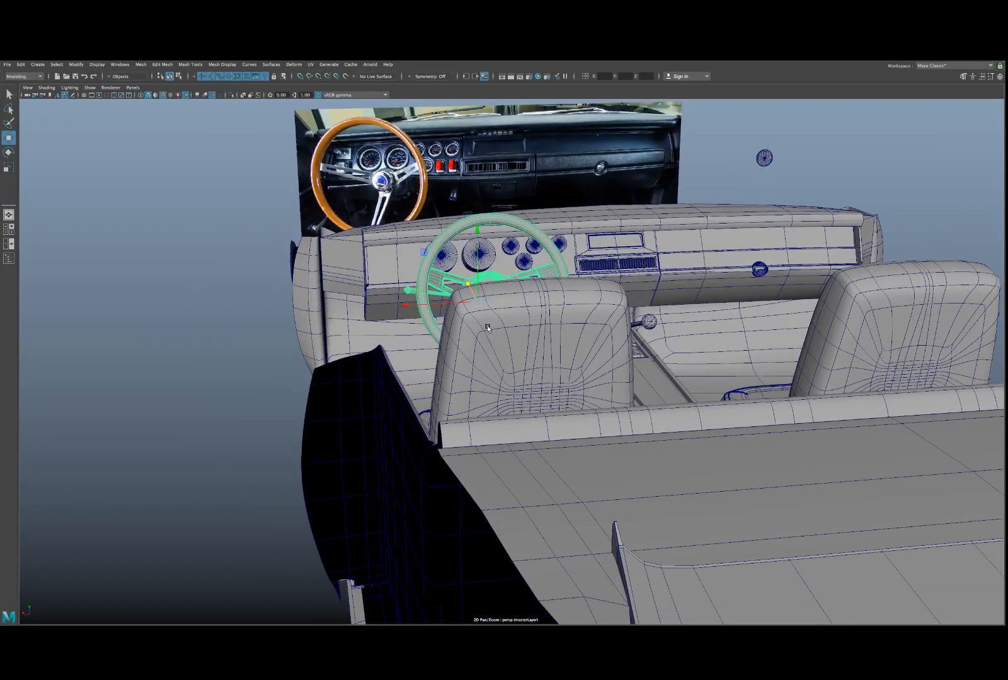
# - Select the two large gauge cylinders and examine how they line up behind the steering wheel against the reference photo
pyautogui.scroll(4, 488, 327)
pyautogui.scroll(-3, 514, 335)
pyautogui.keyDown('alt'); pyautogui.moveTo(513, 336); pyautogui.dragTo(515, 389); pyautogui.keyUp('alt')
pyautogui.scroll(2, 514, 389)
pyautogui.scroll(2, 503, 355)
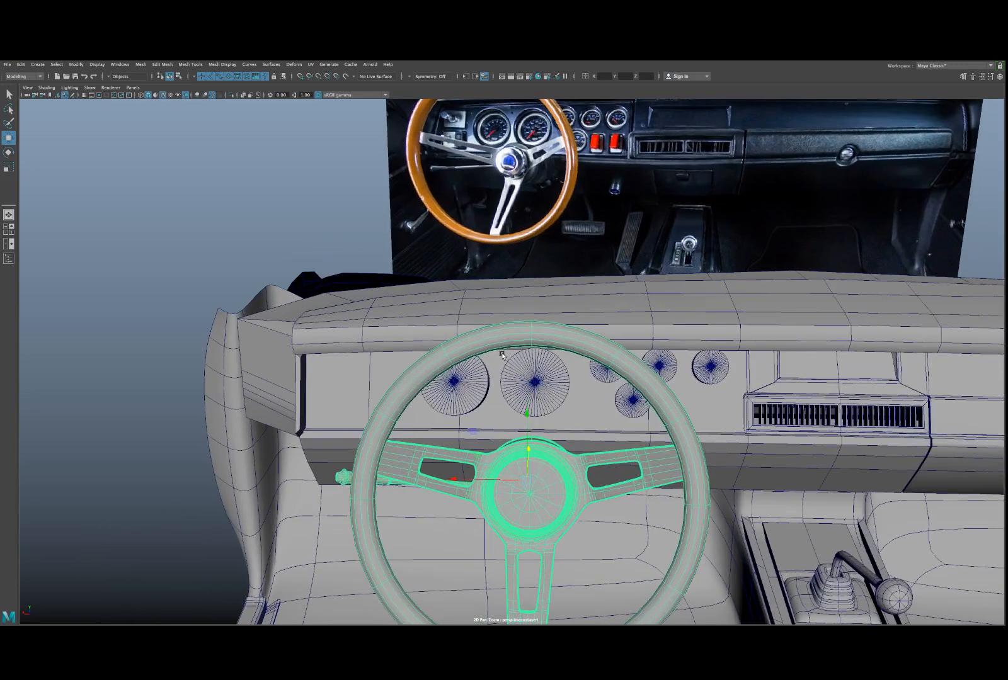
pyautogui.click(528, 381)
pyautogui.keyDown('shift'); pyautogui.click(476, 398); pyautogui.keyUp('shift')
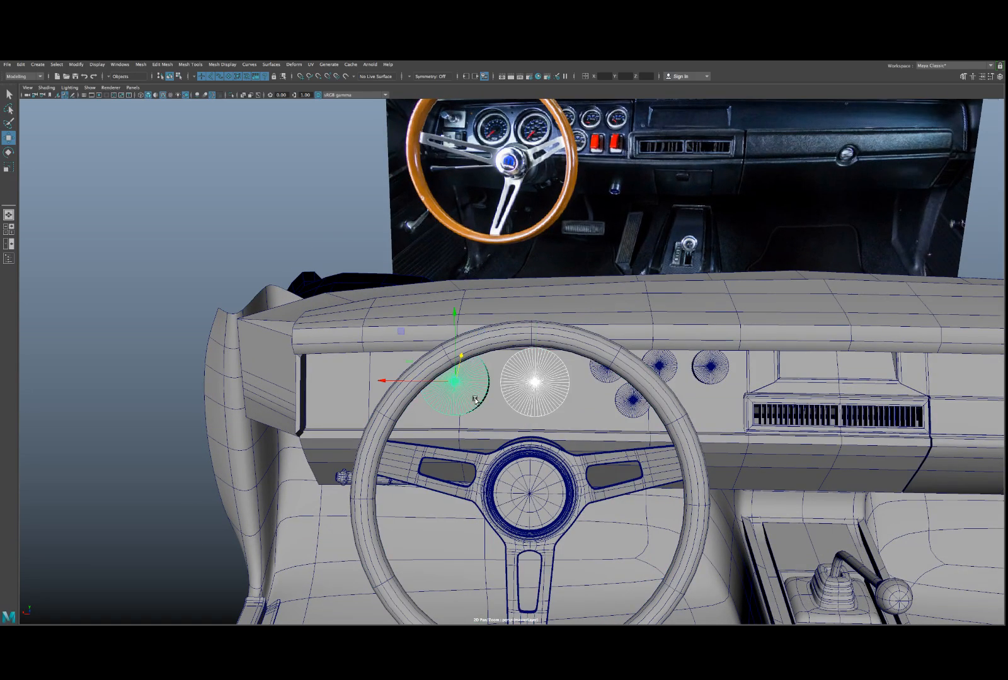
pyautogui.scroll(1, 476, 399)
pyautogui.keyDown('alt'); pyautogui.moveTo(458, 404); pyautogui.dragTo(391, 385); pyautogui.keyUp('alt')
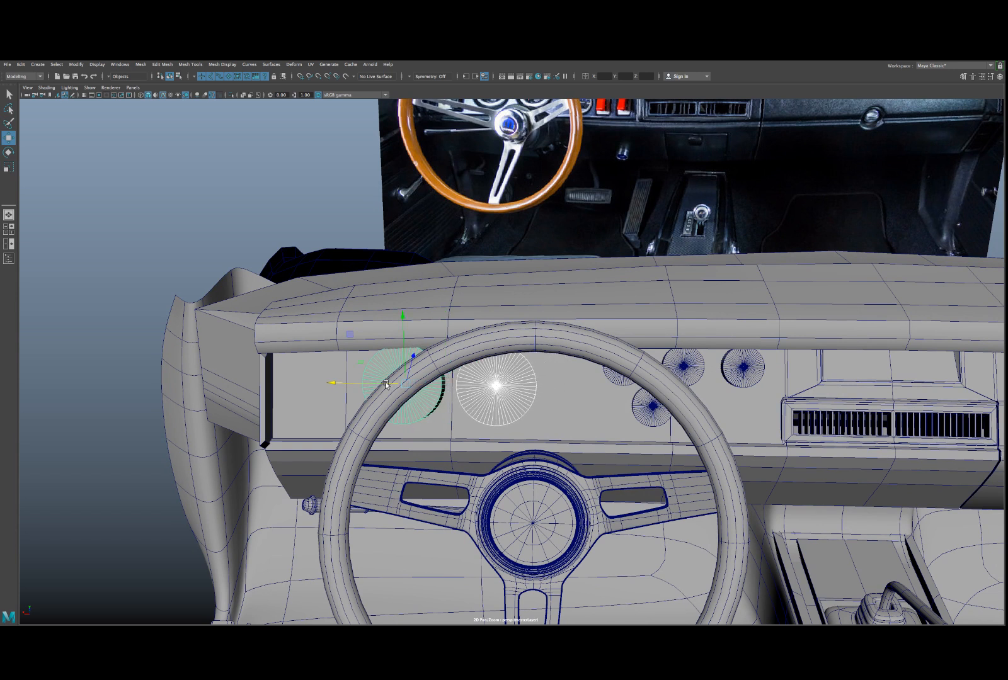
# - Delete the lower small gauge cylinder beneath the row of three on the dashboard
pyautogui.keyDown('alt'); pyautogui.moveTo(471, 391); pyautogui.dragTo(471, 396); pyautogui.keyUp('alt')
pyautogui.click(637, 421)
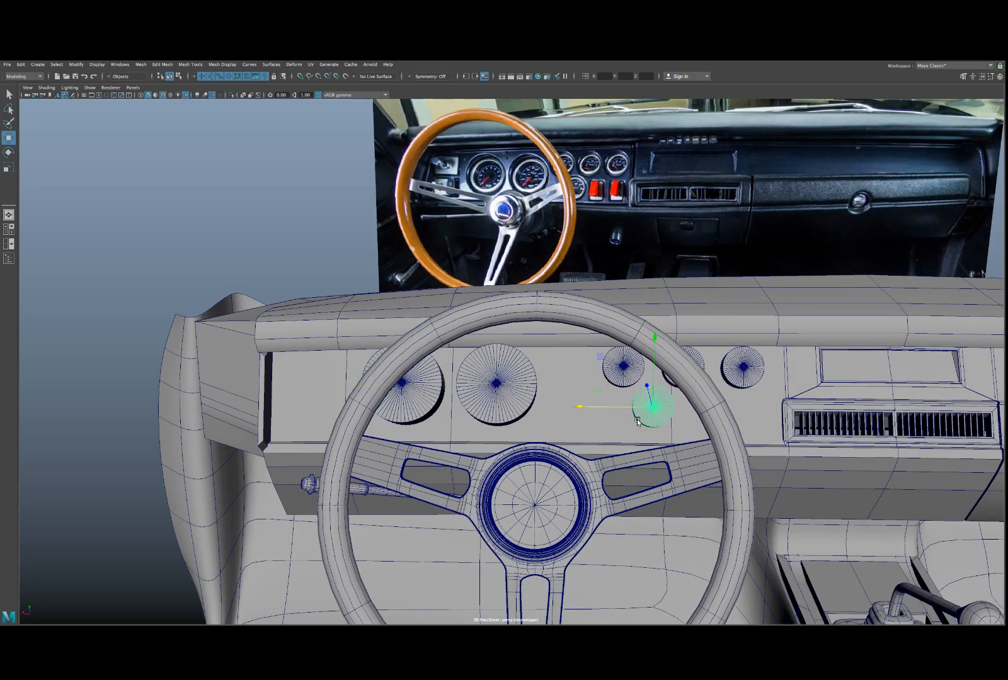
pyautogui.scroll(2, 614, 417)
pyautogui.click(637, 411)
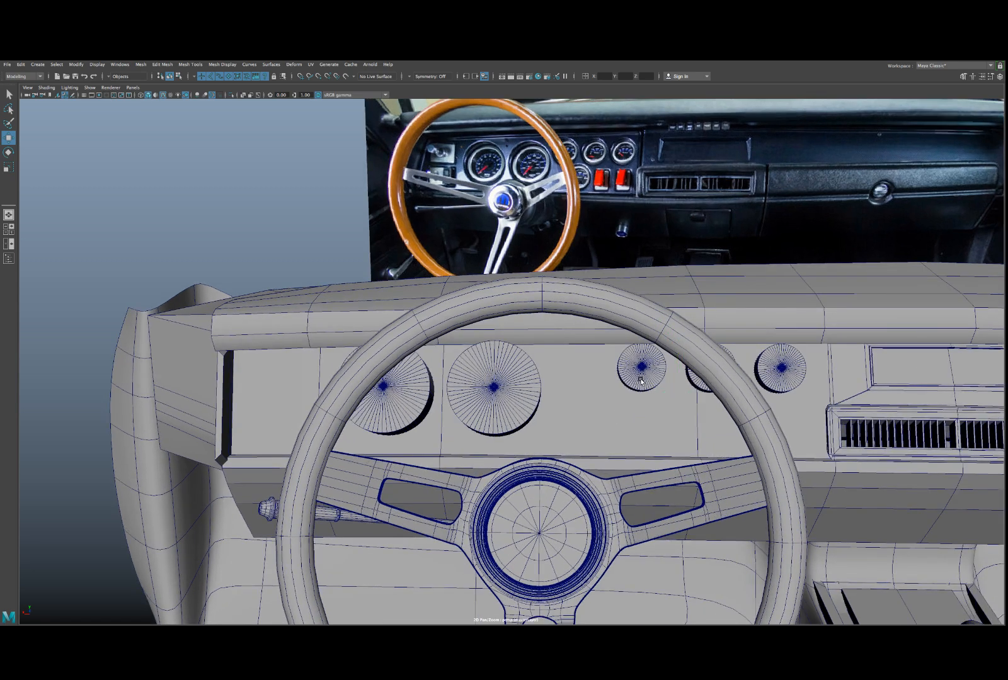
# - Delete the two small gauge cylinders nearest the steering wheel, keeping the one beside the vent
pyautogui.scroll(2, 641, 382)
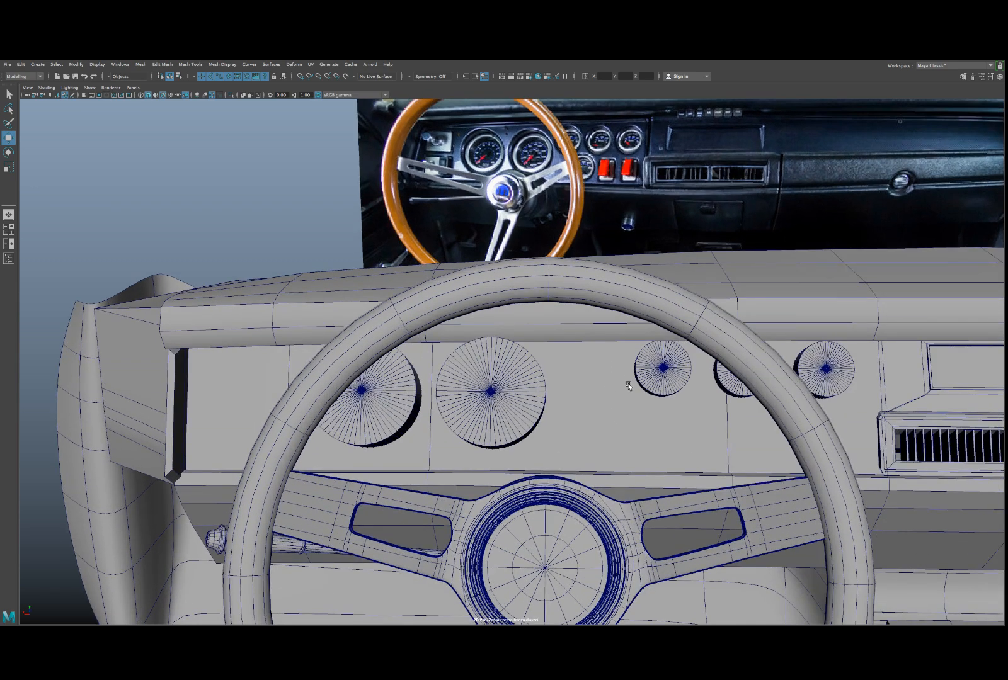
pyautogui.keyDown('alt'); pyautogui.moveTo(628, 386); pyautogui.dragTo(544, 397, button='middle'); pyautogui.keyUp('alt')
pyautogui.keyDown('alt'); pyautogui.moveTo(643, 375); pyautogui.dragTo(595, 386); pyautogui.keyUp('alt')
pyautogui.scroll(2, 630, 376)
pyautogui.keyDown('alt'); pyautogui.moveTo(646, 373); pyautogui.dragTo(558, 381, button='middle'); pyautogui.keyUp('alt')
pyautogui.click(536, 384)
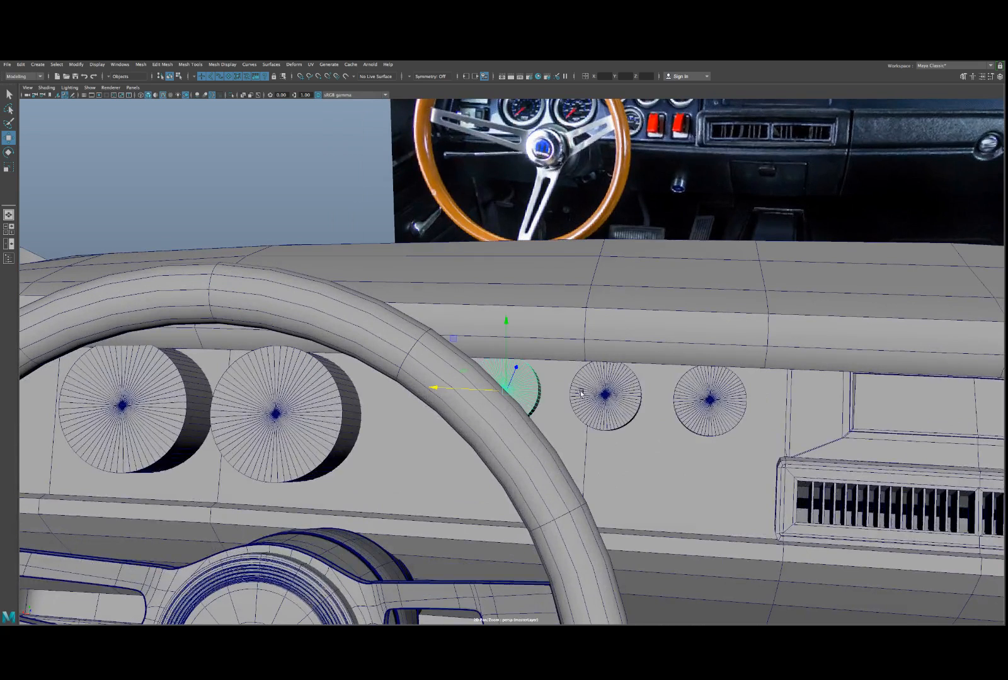
pyautogui.keyDown('shift'); pyautogui.click(606, 394); pyautogui.keyUp('shift')
pyautogui.press('Delete')
# - Duplicate the remaining small gauge sideways toward the large gauges and repeat the offset to form a row of four
pyautogui.click(678, 400)
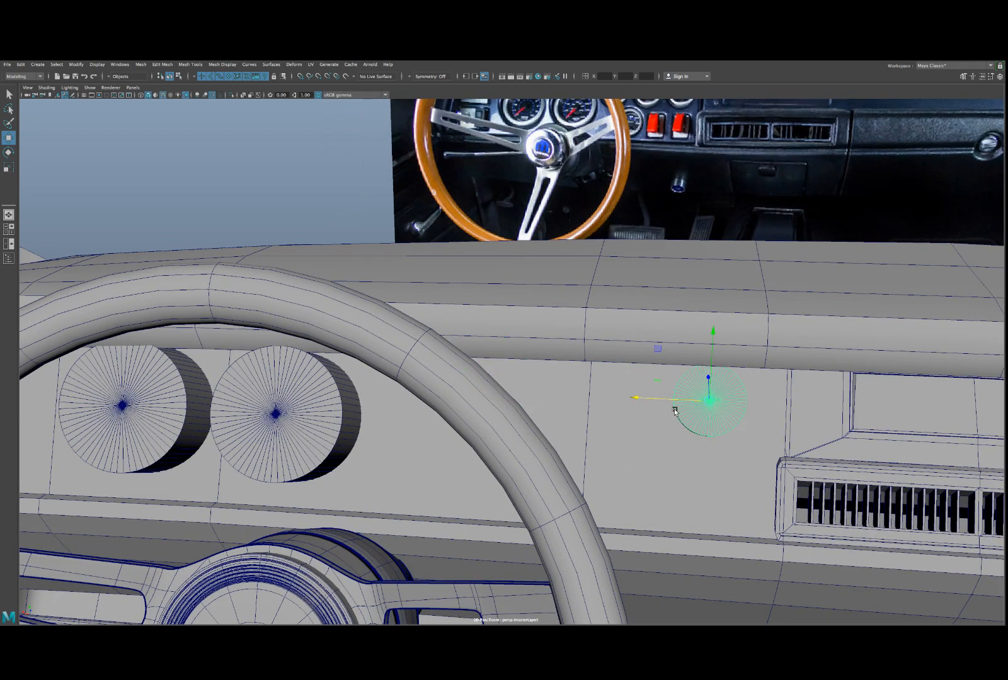
pyautogui.hotkey('ctrl', 'd')
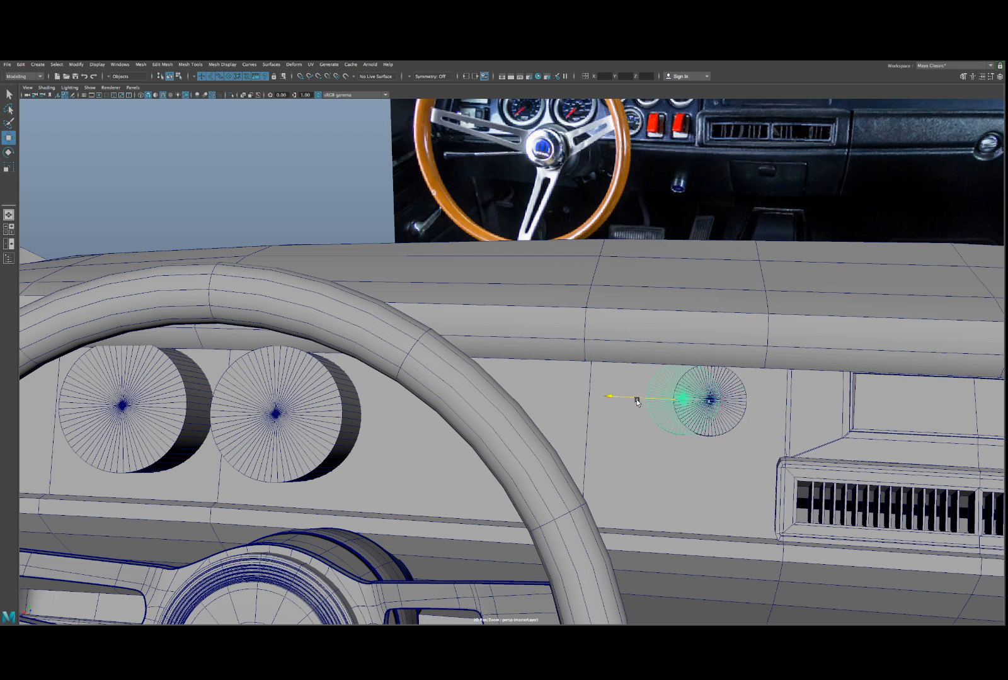
pyautogui.moveTo(667, 400); pyautogui.dragTo(592, 400)
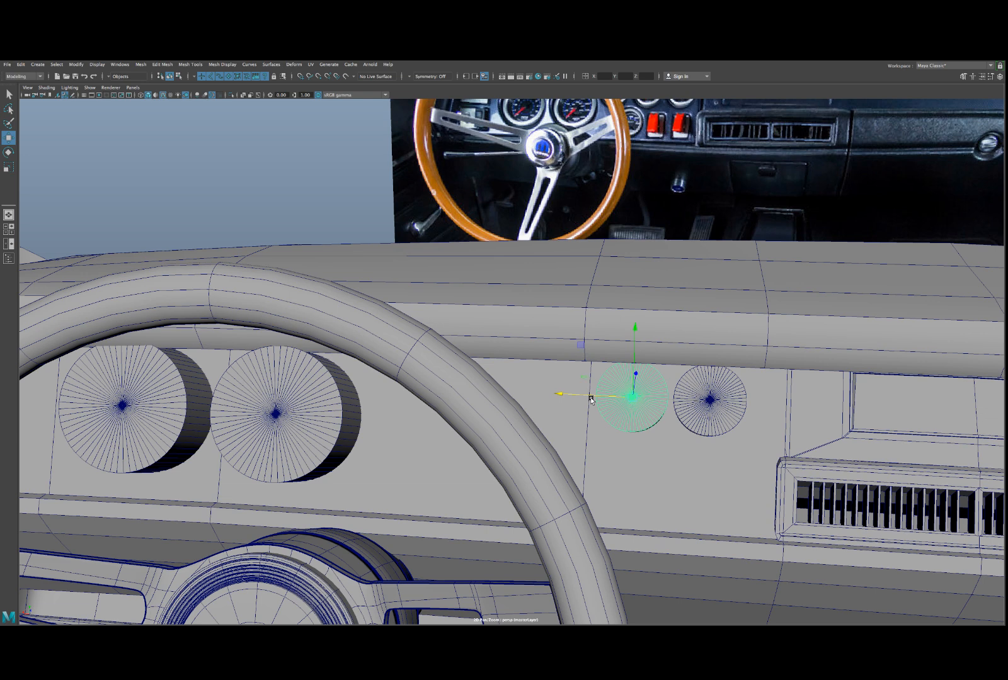
pyautogui.hotkey('shift', 'd')
pyautogui.scroll(-10, 555, 406)
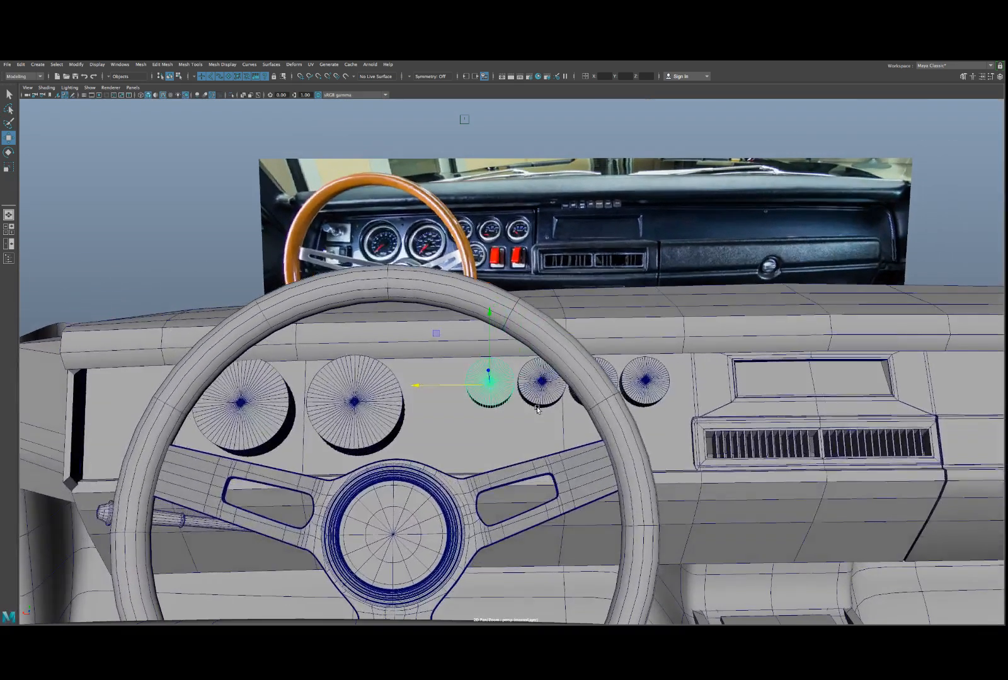
# - Select all four small gauge cylinders and examine their spacing behind the steering wheel against the reference photo
pyautogui.keyDown('alt'); pyautogui.moveTo(537, 408); pyautogui.dragTo(537, 410); pyautogui.keyUp('alt')
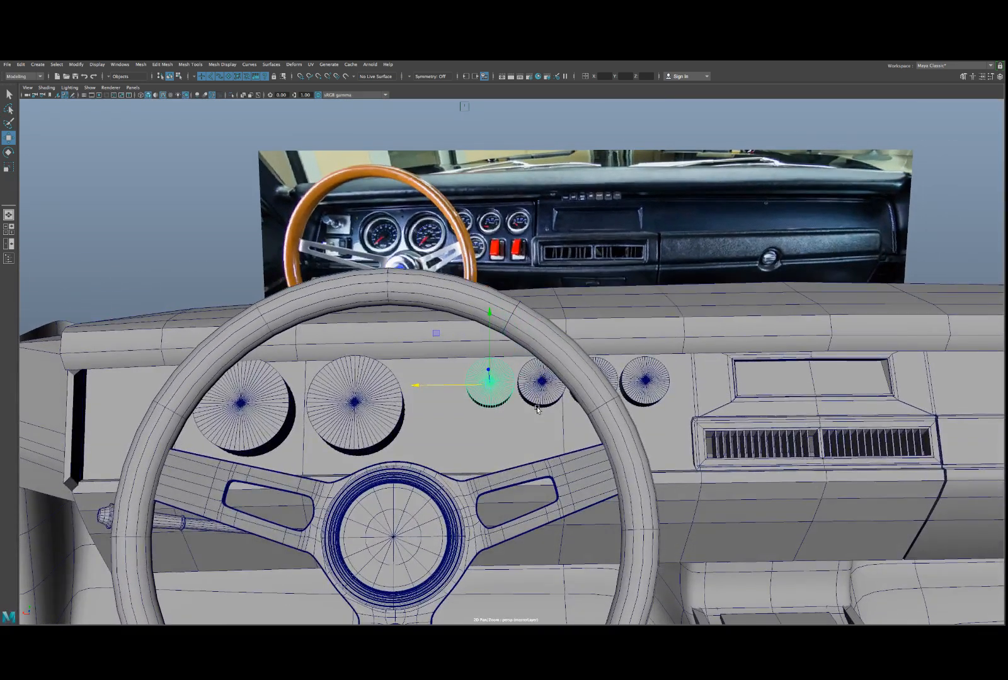
pyautogui.keyDown('shift'); pyautogui.click(543, 405); pyautogui.keyUp('shift')
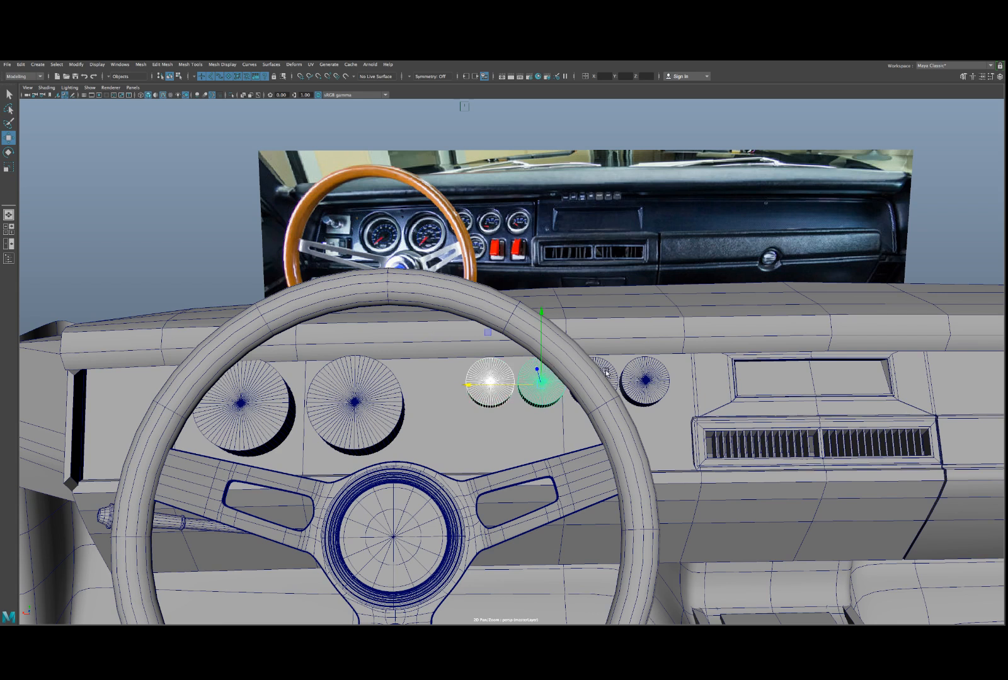
pyautogui.keyDown('shift'); pyautogui.click(606, 372); pyautogui.keyUp('shift')
pyautogui.keyDown('shift'); pyautogui.click(628, 373); pyautogui.keyUp('shift')
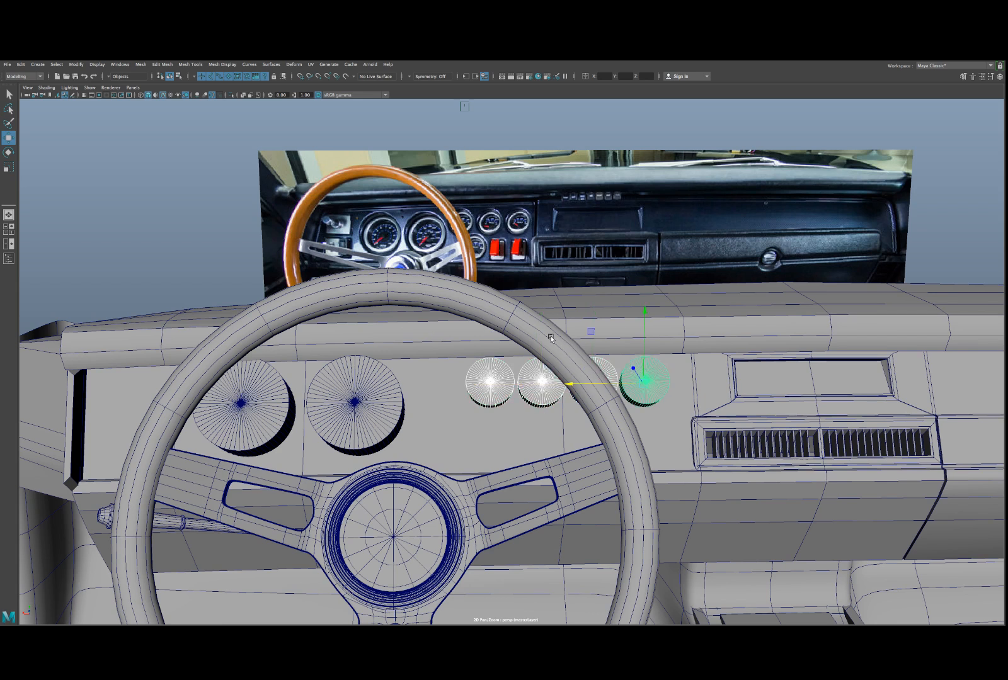
pyautogui.scroll(-2, 499, 308)
pyautogui.keyDown('alt'); pyautogui.moveTo(499, 309); pyautogui.dragTo(366, 368); pyautogui.keyUp('alt')
pyautogui.scroll(-2, 497, 310)
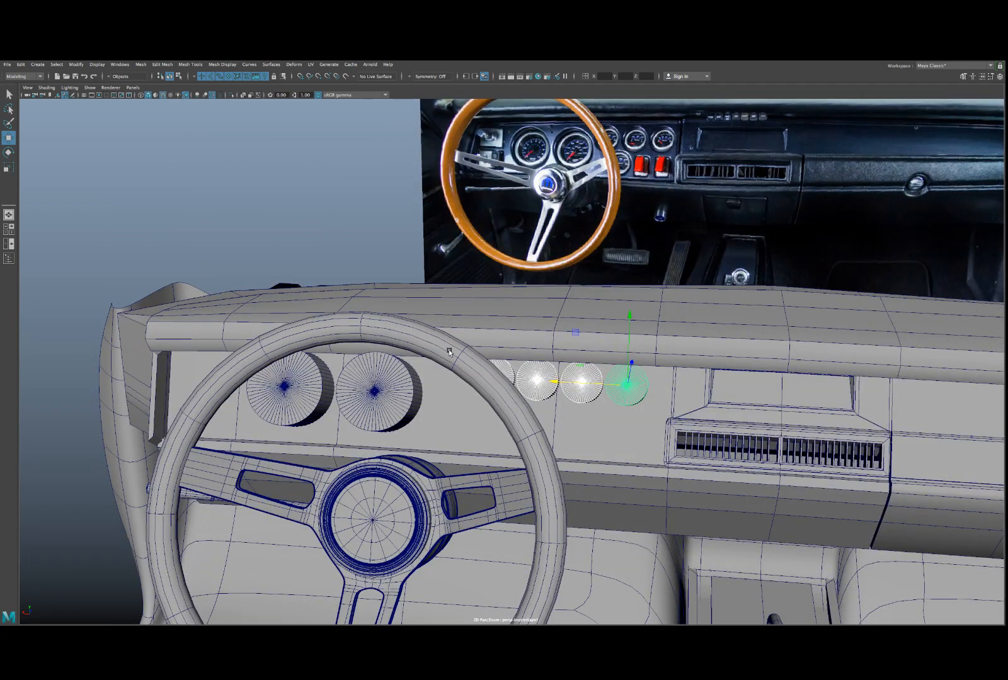
pyautogui.keyDown('alt'); pyautogui.moveTo(554, 359); pyautogui.dragTo(564, 354); pyautogui.keyUp('alt')
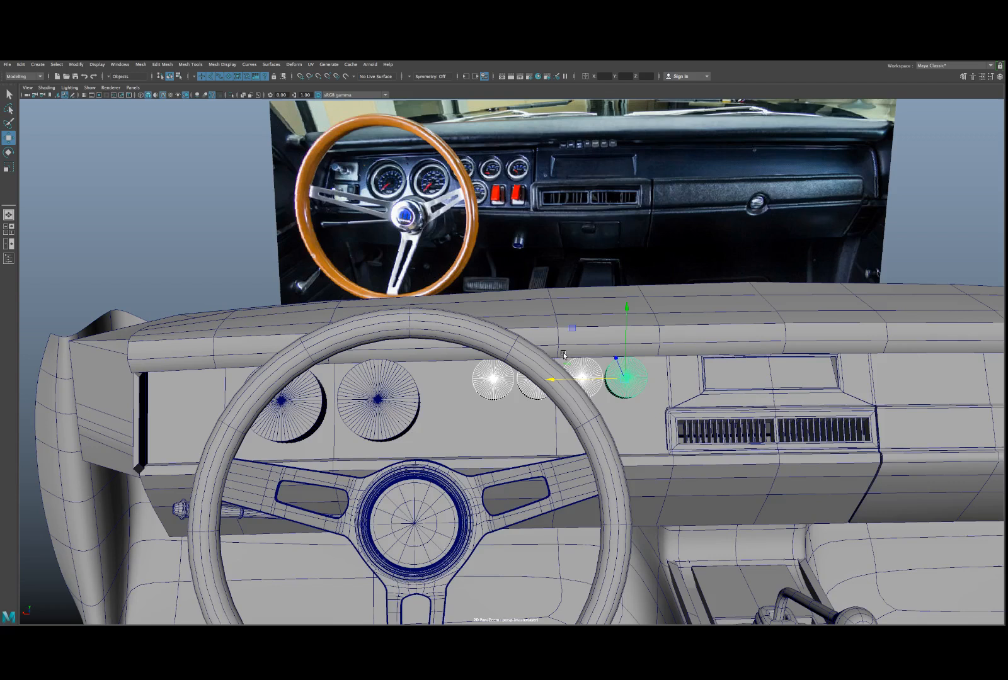
# - Select the dashboard reference image and show the front view full size with the whole image visible
pyautogui.click(446, 215)
pyautogui.keyDown('alt'); pyautogui.moveTo(459, 249); pyautogui.dragTo(441, 277, button='right'); pyautogui.keyUp('alt')
pyautogui.press('space')
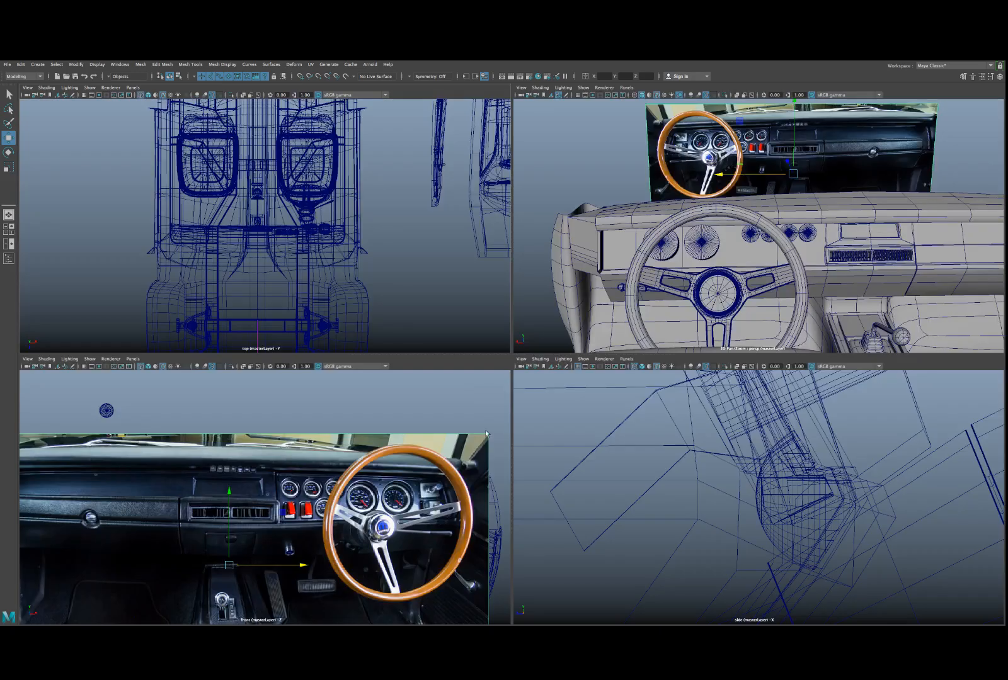
pyautogui.press('space')
pyautogui.scroll(-5, 407, 371)
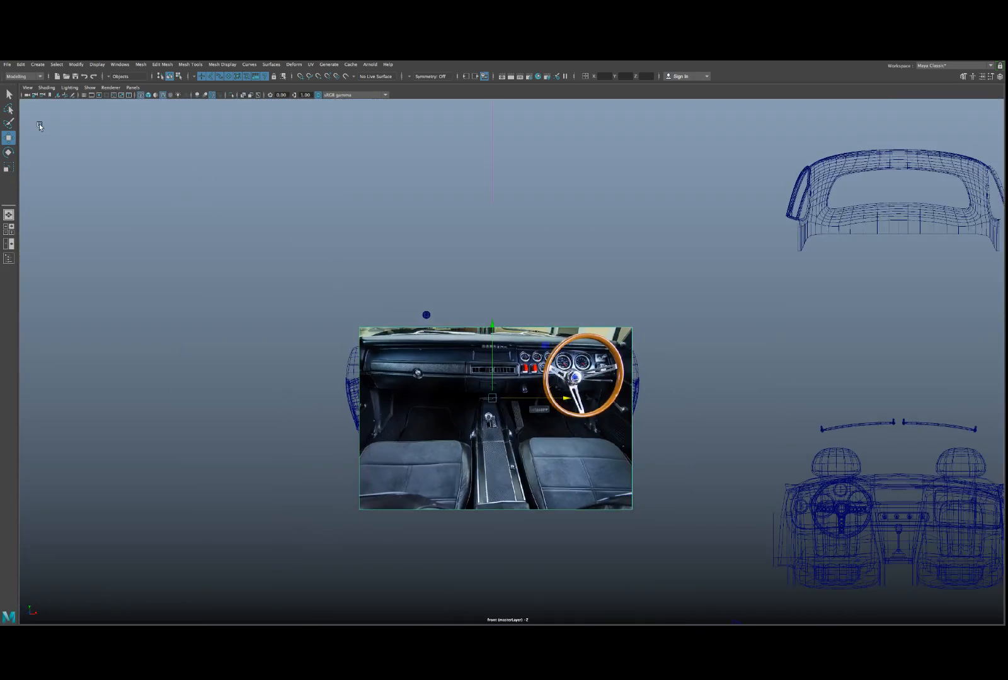
# - Start importing an image plane for the front camera and browse to the Interior folder in the 1969DodgeRTCharger project's sourceimages
pyautogui.click(28, 88)
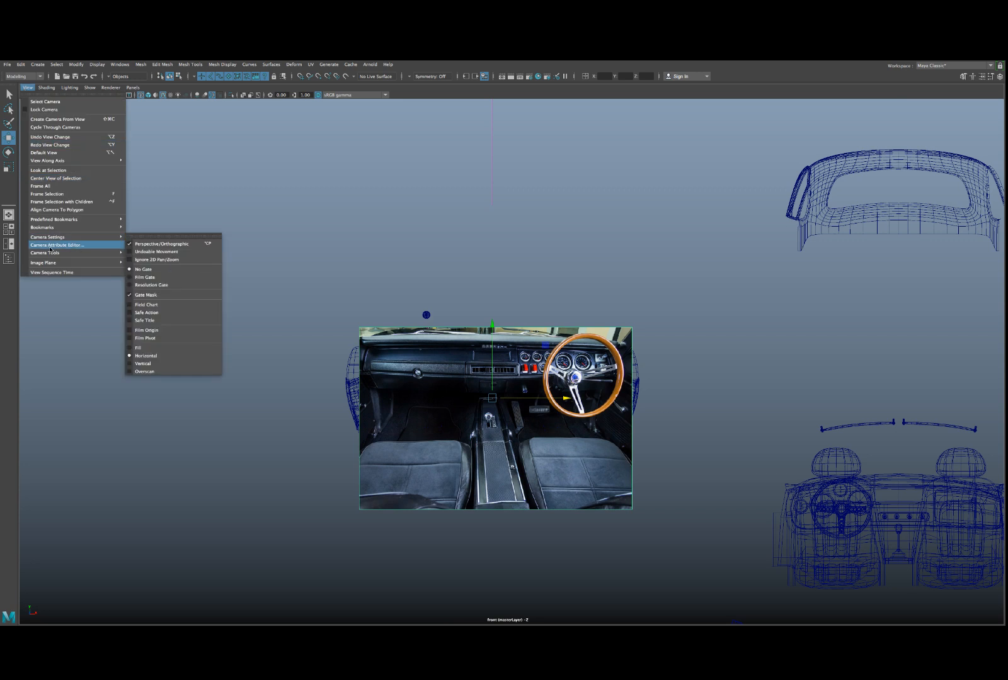
pyautogui.moveTo(49, 265)
pyautogui.click(146, 270)
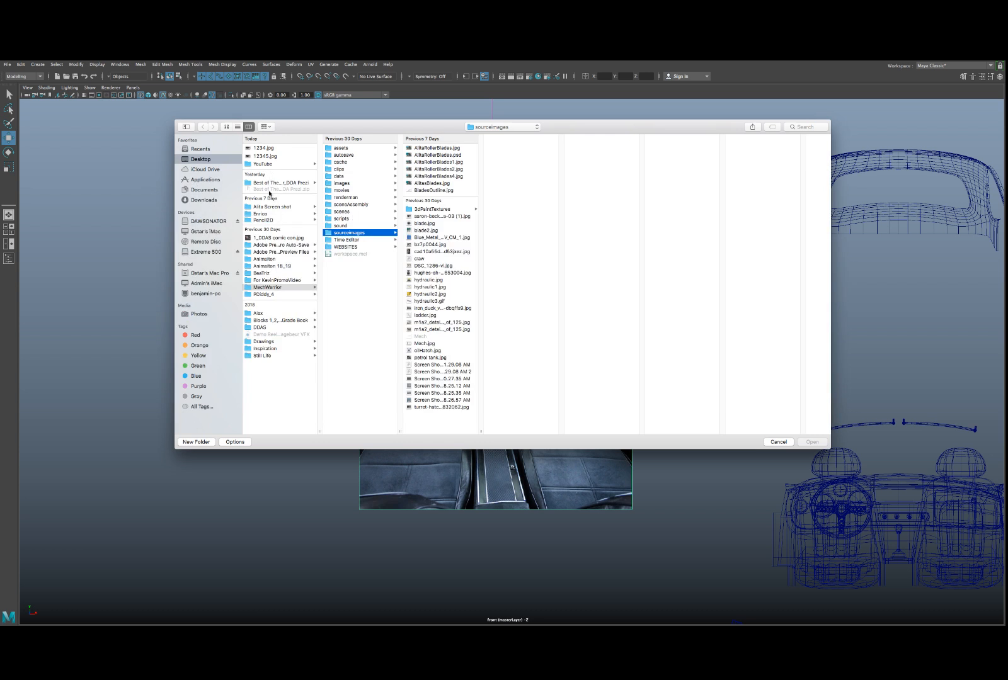
pyautogui.click(277, 266)
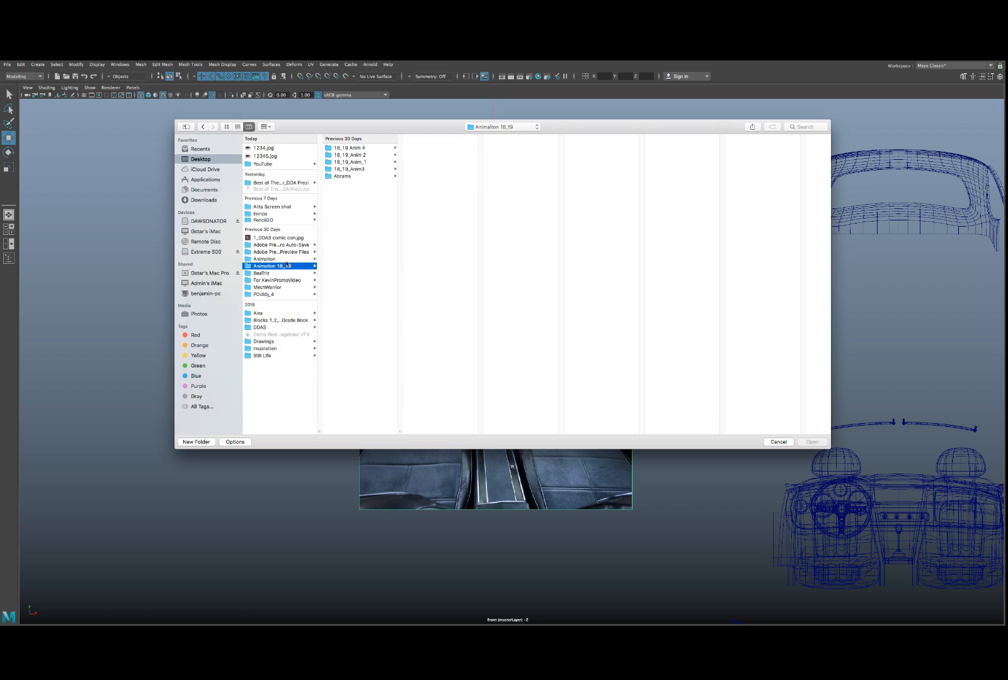
pyautogui.click(344, 170)
pyautogui.click(422, 173)
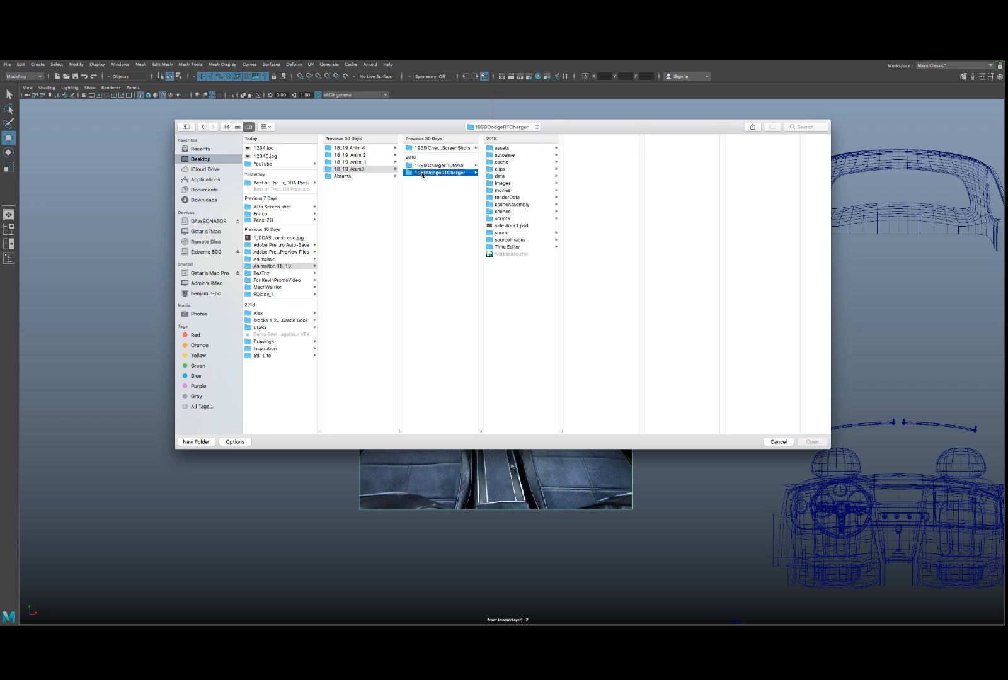
pyautogui.click(528, 240)
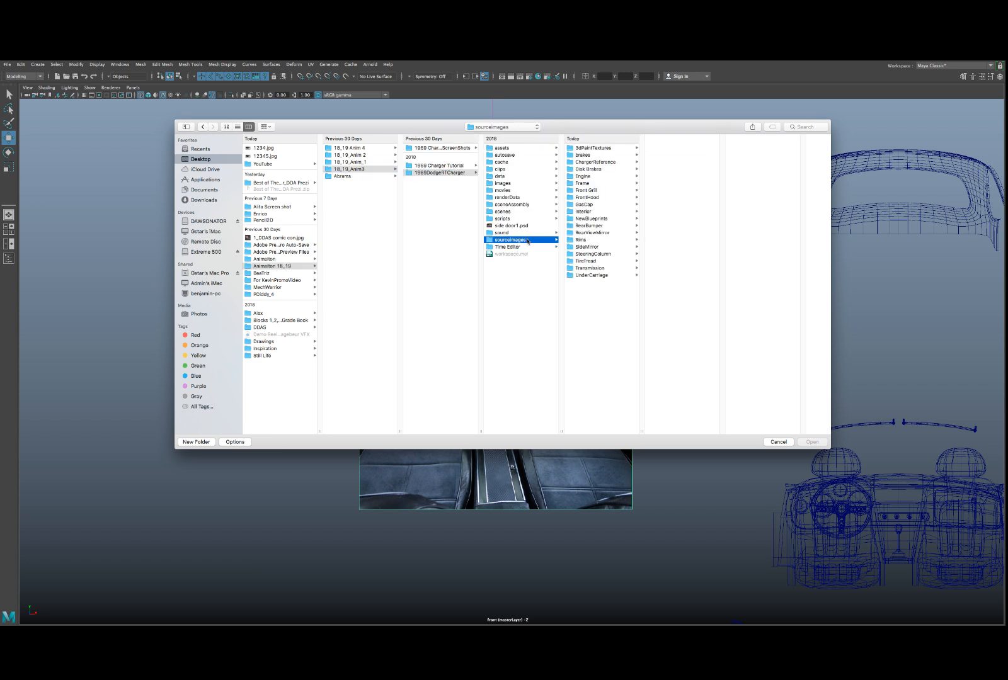
pyautogui.click(586, 212)
# - Preview the interior reference photos one by one and import InsideDashSeatsSteering.jpg as the front camera's image plane
pyautogui.click(672, 162)
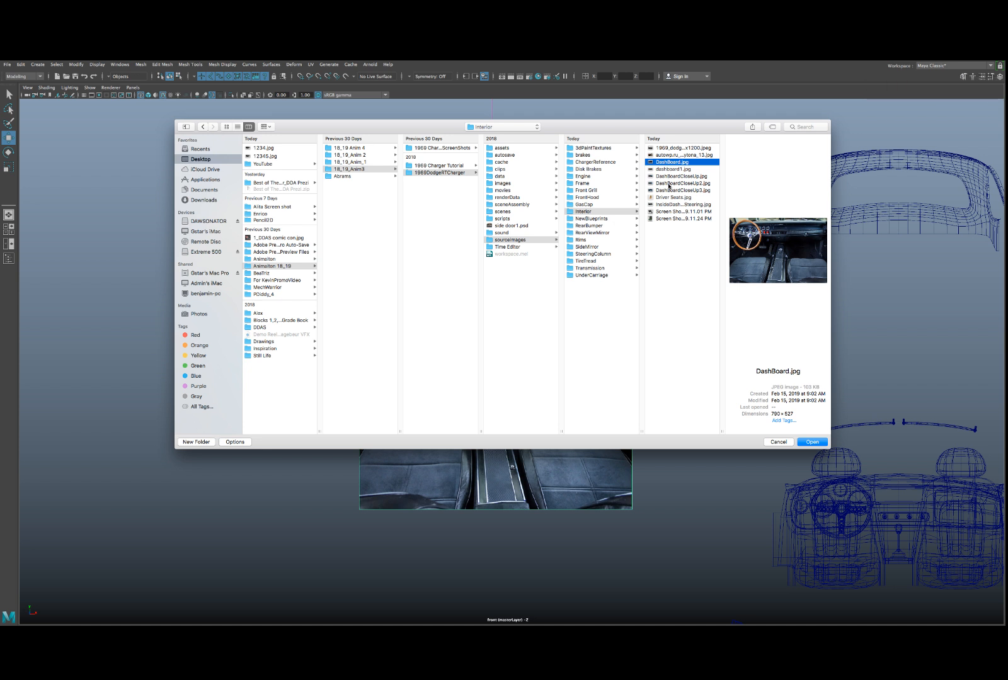
pyautogui.press('Up')
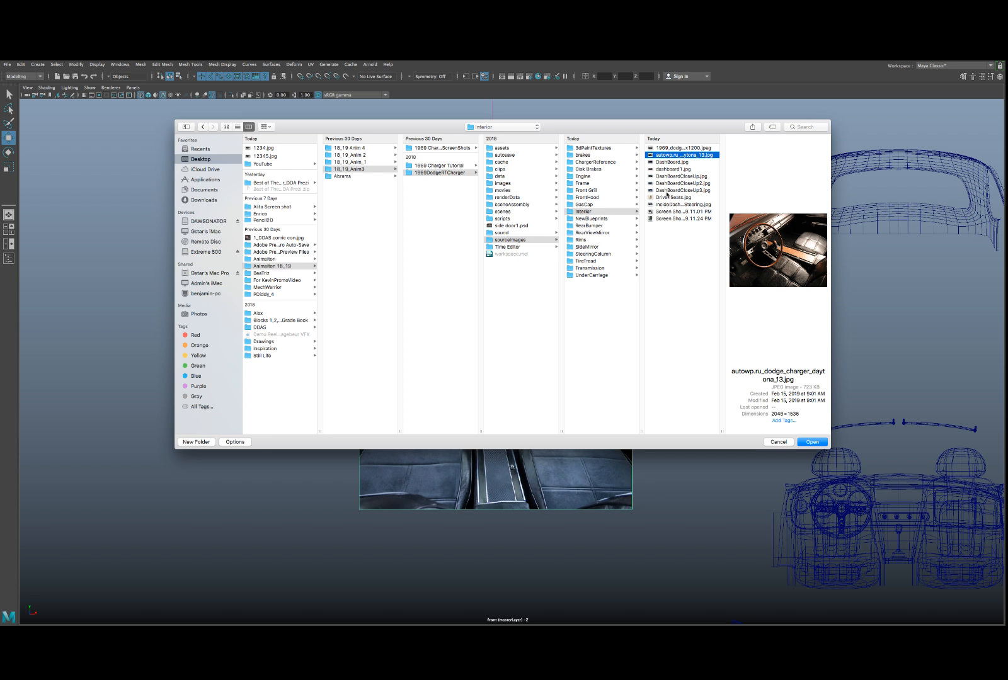
pyautogui.press('Down')
pyautogui.press('Down')
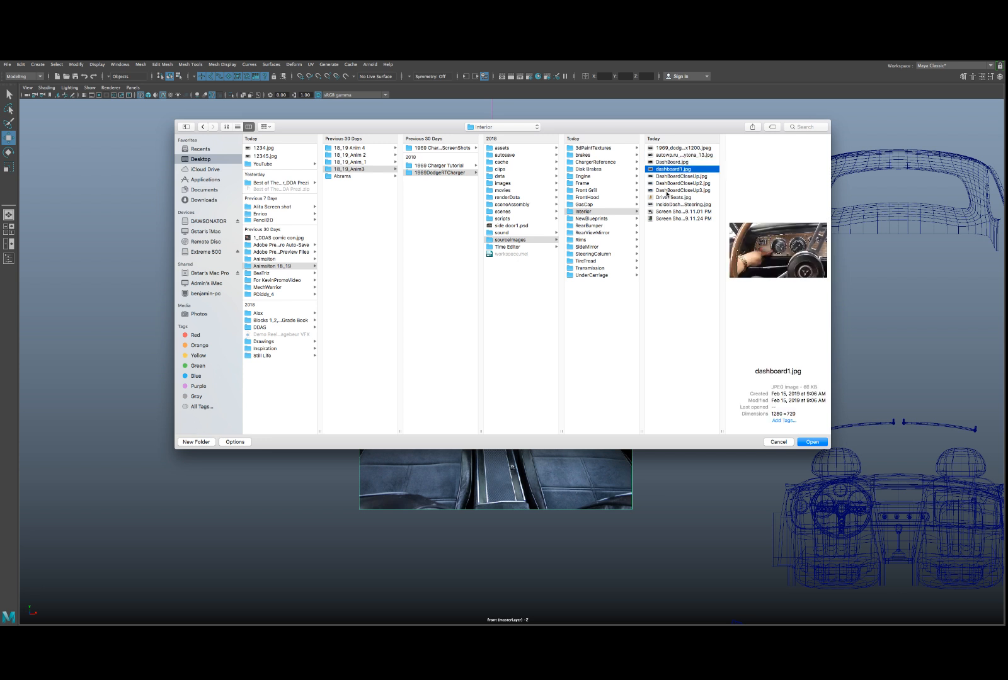
pyautogui.press('Down')
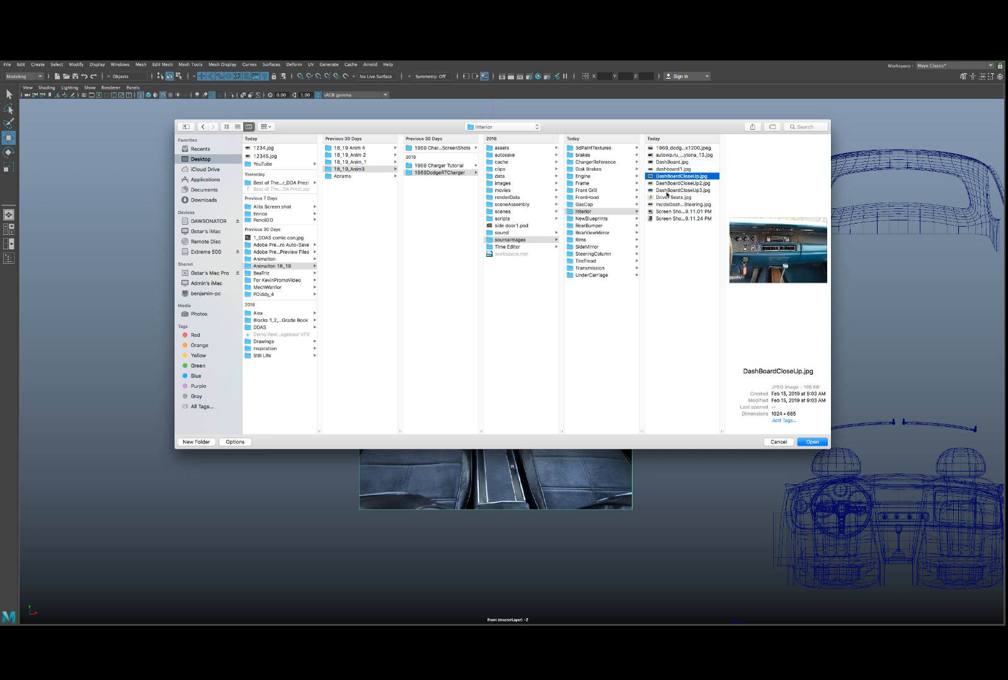
pyautogui.press('Down')
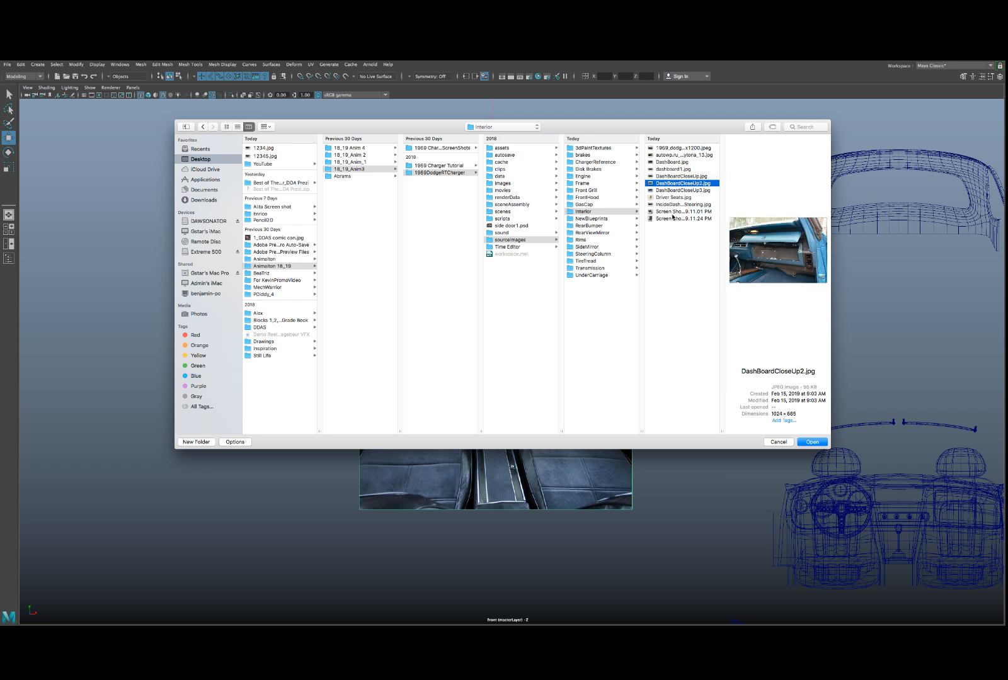
pyautogui.press('Down')
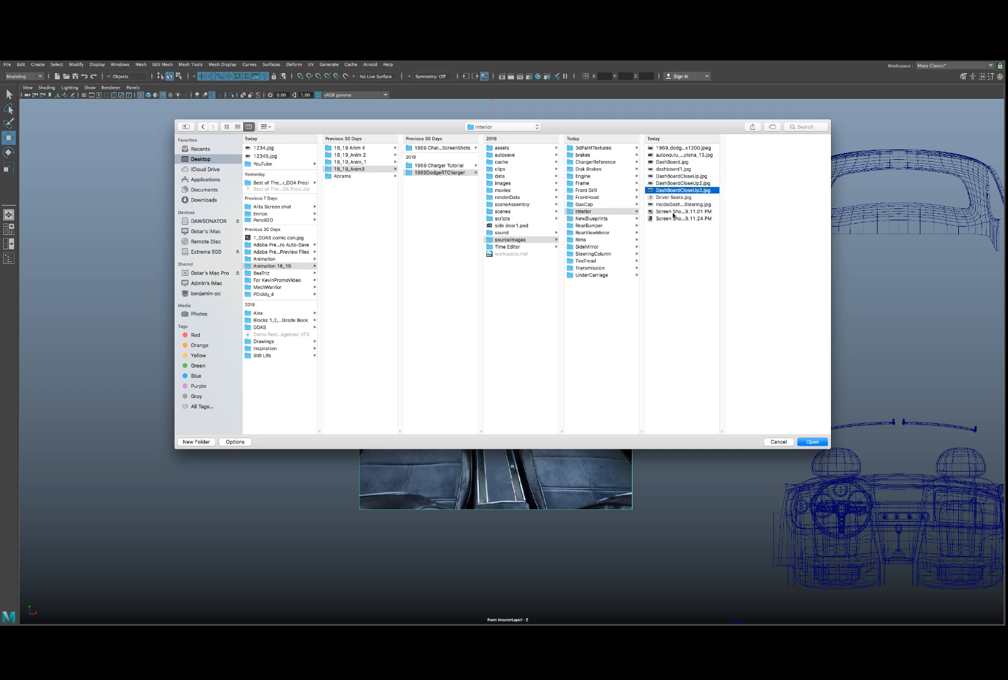
pyautogui.press('Down')
pyautogui.press('Down')
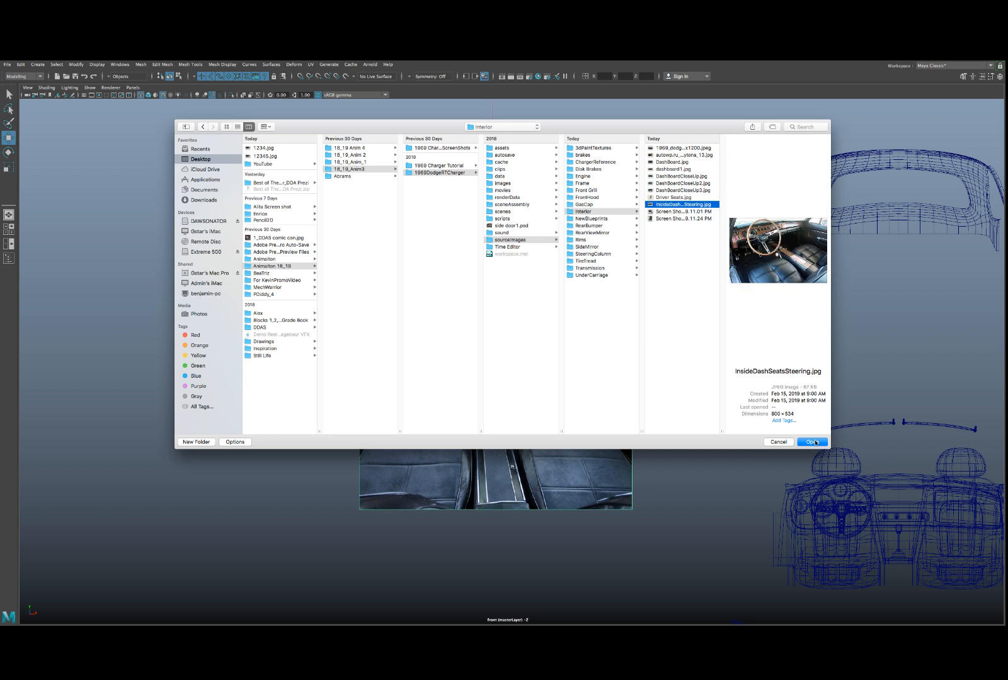
pyautogui.click(814, 443)
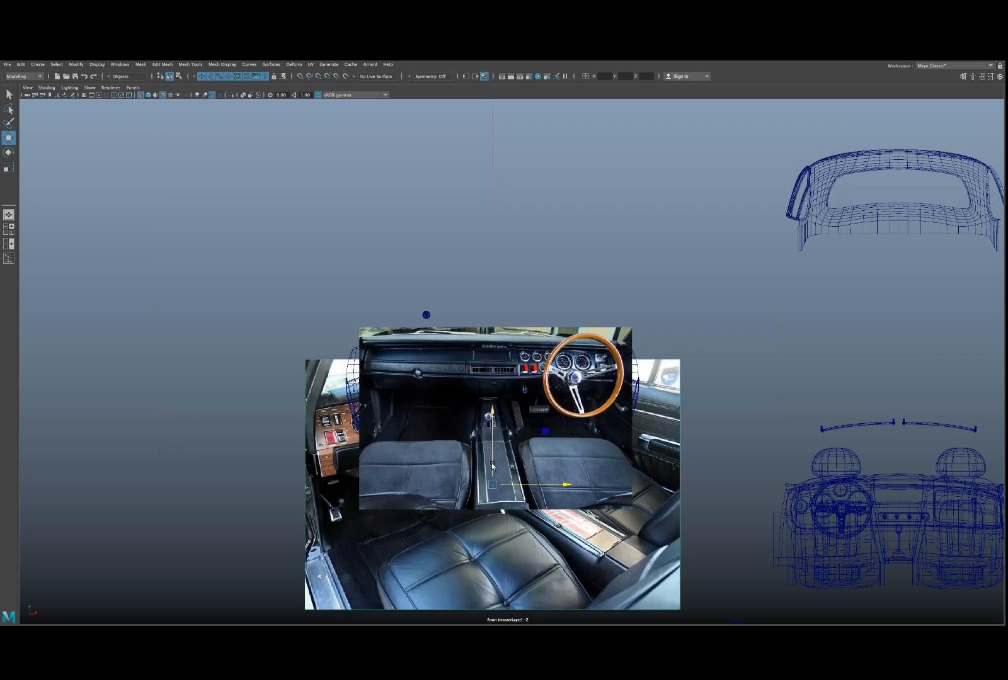
# - Raise the imported interior image plane and move it back behind the dashboard model
pyautogui.moveTo(492, 485); pyautogui.dragTo(490, 431)
pyautogui.press('space')
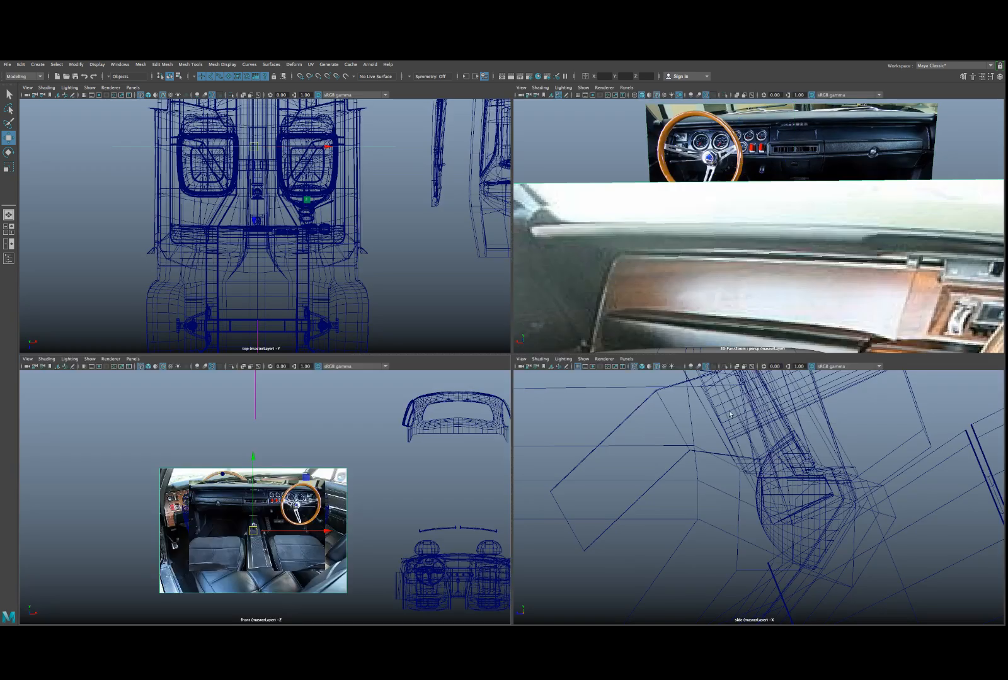
pyautogui.scroll(-5, 722, 444)
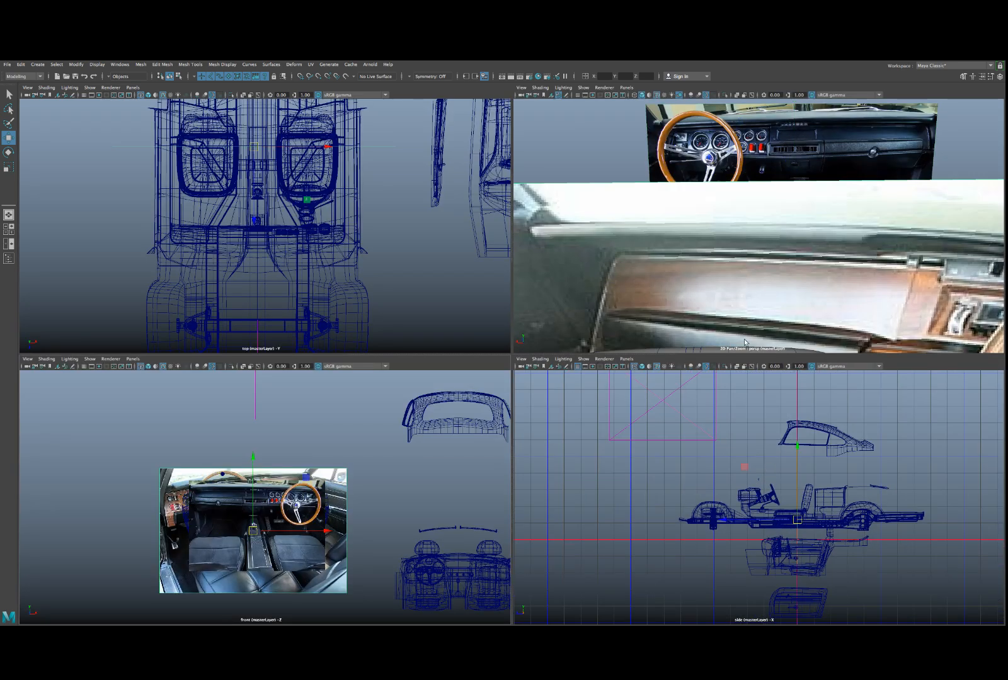
pyautogui.keyDown('alt'); pyautogui.moveTo(745, 342); pyautogui.dragTo(454, 334, button='right'); pyautogui.keyUp('alt')
pyautogui.keyDown('alt'); pyautogui.moveTo(706, 217); pyautogui.dragTo(729, 170); pyautogui.keyUp('alt')
pyautogui.keyDown('alt'); pyautogui.moveTo(729, 170); pyautogui.dragTo(793, 174, button='right'); pyautogui.keyUp('alt')
pyautogui.keyDown('alt'); pyautogui.moveTo(718, 170); pyautogui.dragTo(693, 227, button='middle'); pyautogui.keyUp('alt')
pyautogui.keyDown('alt'); pyautogui.moveTo(630, 230); pyautogui.dragTo(679, 212, button='right'); pyautogui.keyUp('alt')
# - Rotate the interior image plane half a turn about its vertical axis so the photo reads the right way round behind the dashboard
pyautogui.press('e')
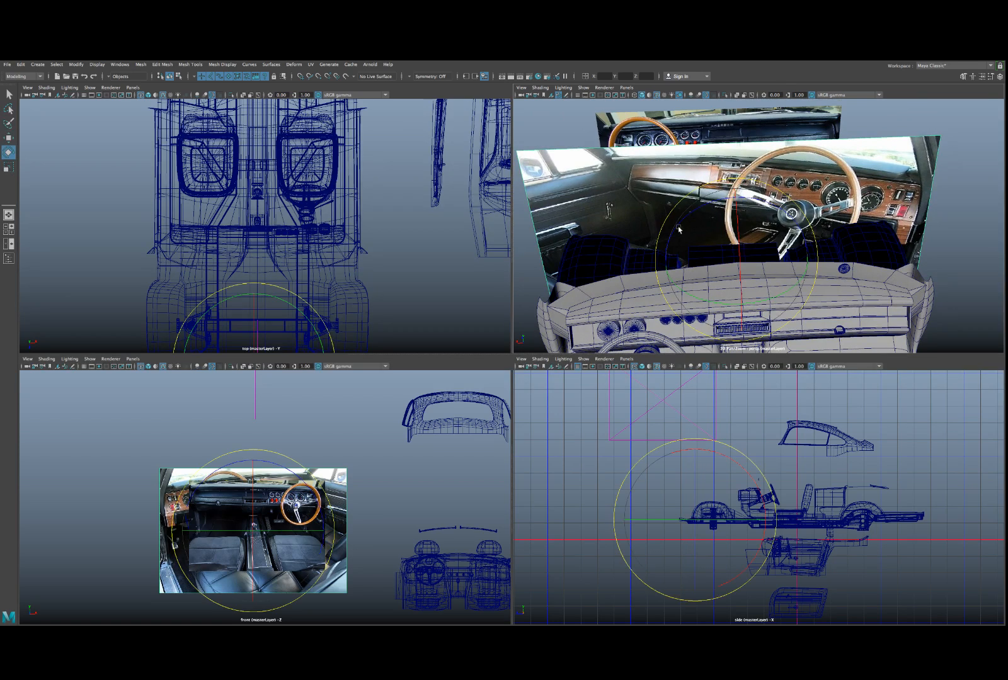
pyautogui.moveTo(669, 281); pyautogui.dragTo(765, 311)
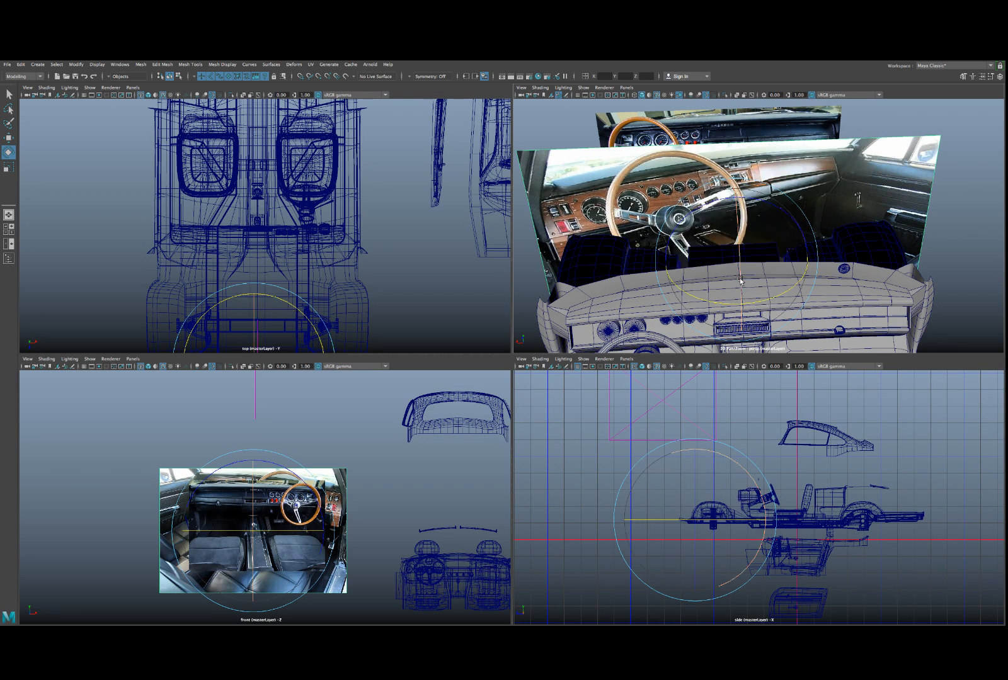
pyautogui.press('w')
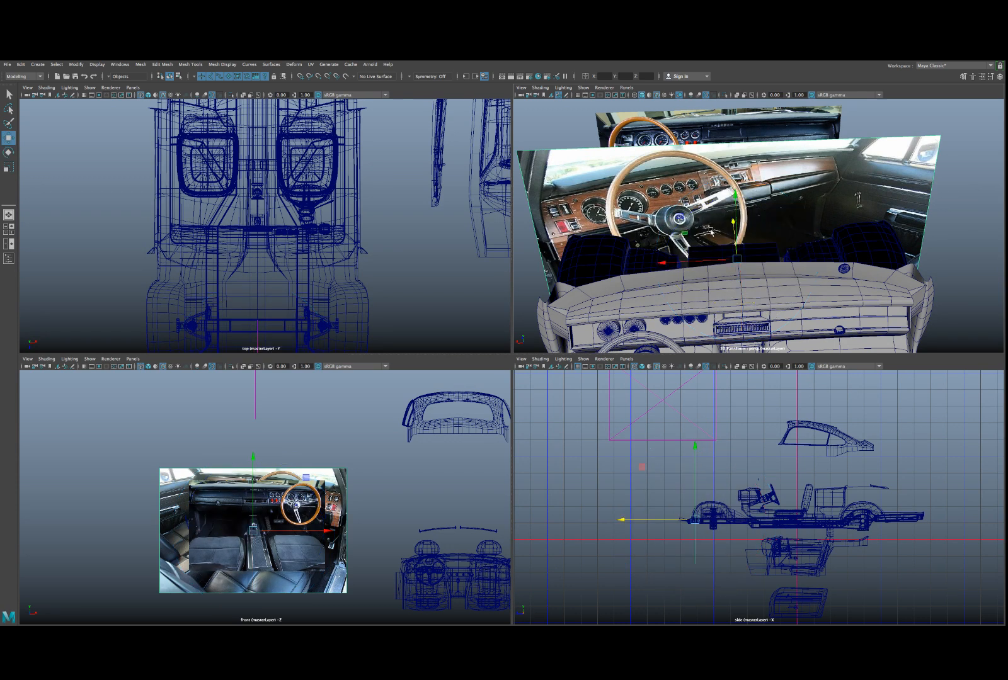
# - Show the perspective view full size and compare the gauge layout in the interior photo with the modelled gauges
pyautogui.scroll(2, 711, 230)
pyautogui.press('space')
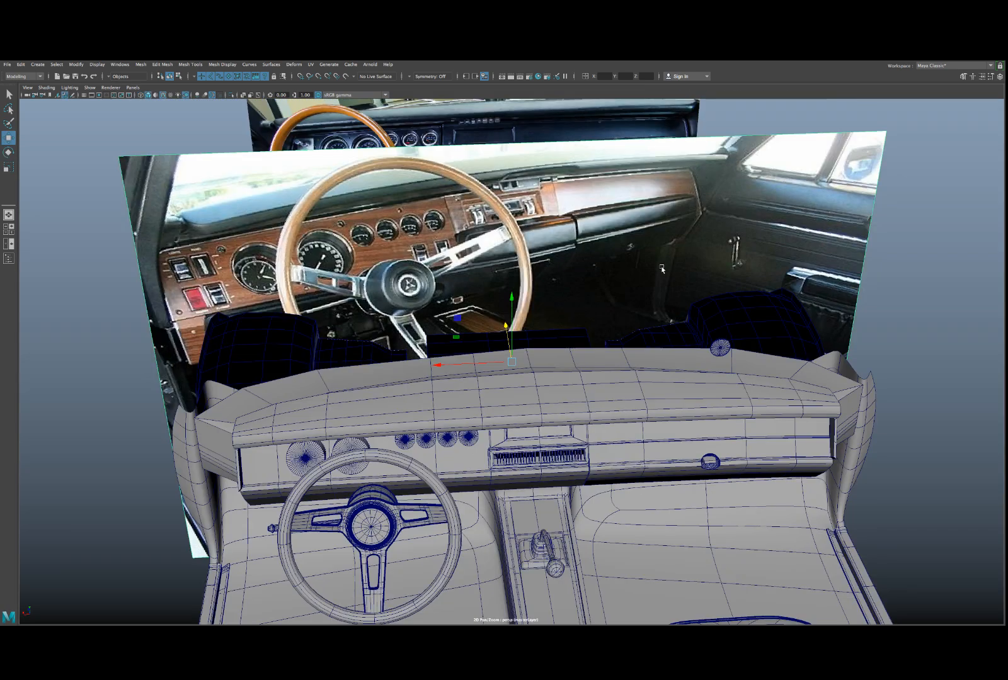
pyautogui.scroll(2, 641, 264)
pyautogui.keyDown('alt'); pyautogui.moveTo(642, 265); pyautogui.dragTo(638, 265); pyautogui.keyUp('alt')
pyautogui.keyDown('alt'); pyautogui.moveTo(610, 290); pyautogui.dragTo(696, 278, button='middle'); pyautogui.keyUp('alt')
pyautogui.scroll(2, 542, 368)
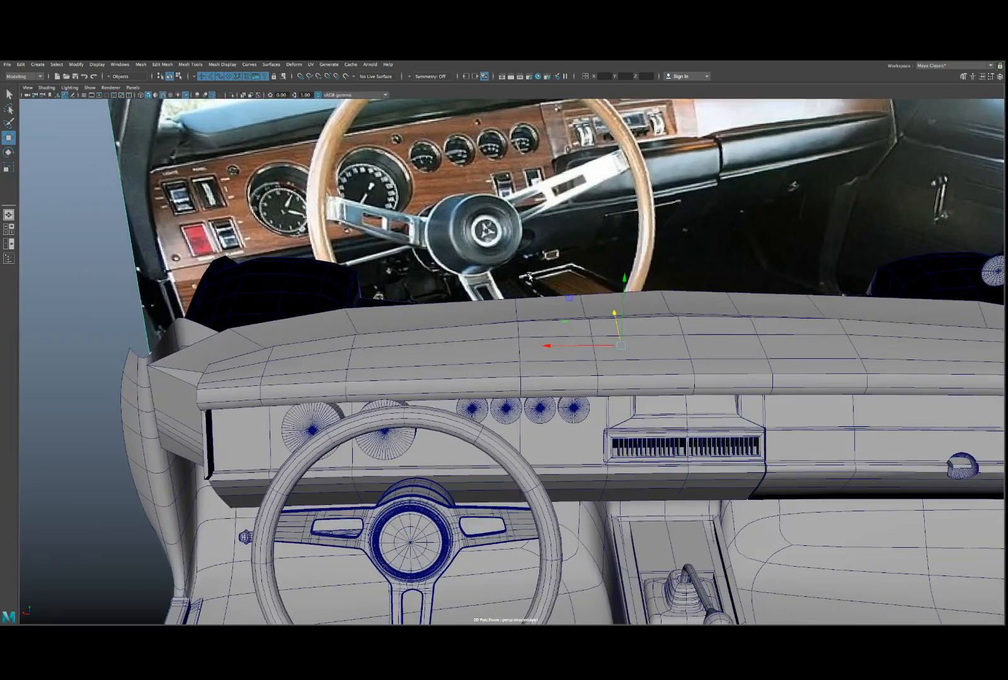
pyautogui.keyDown('alt'); pyautogui.moveTo(385, 176); pyautogui.dragTo(405, 204, button='middle'); pyautogui.keyUp('alt')
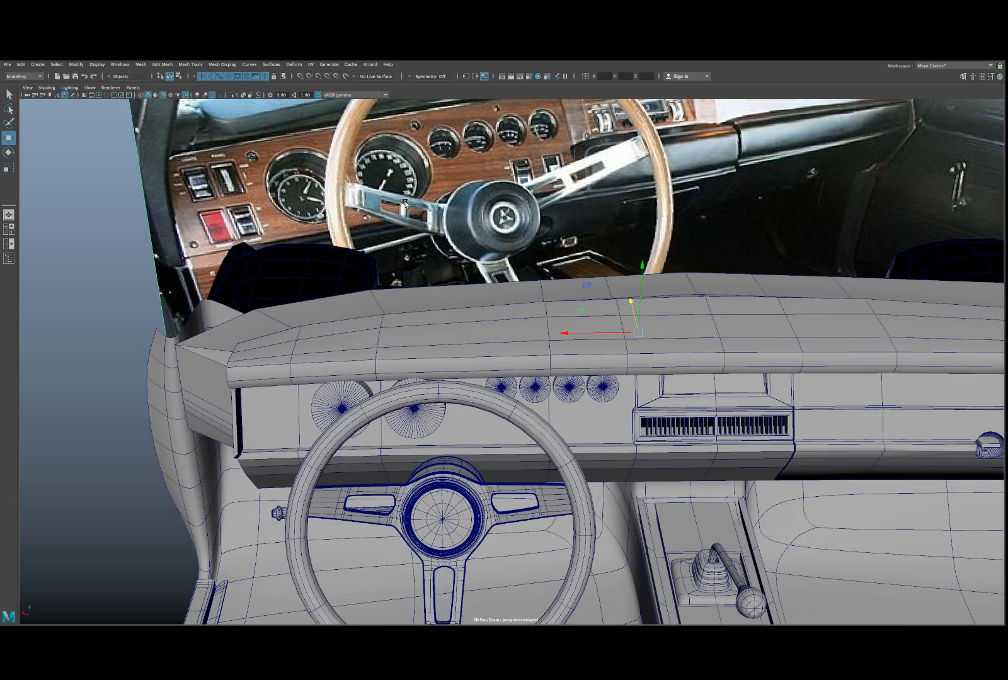
# - Select the two large gauge cylinders and nudge them sideways and vertically on the dashboard to match the reference photo
pyautogui.click(339, 397)
pyautogui.keyDown('shift'); pyautogui.click(407, 427); pyautogui.keyUp('shift')
pyautogui.keyDown('alt'); pyautogui.moveTo(407, 427); pyautogui.dragTo(407, 443, button='middle'); pyautogui.keyUp('alt')
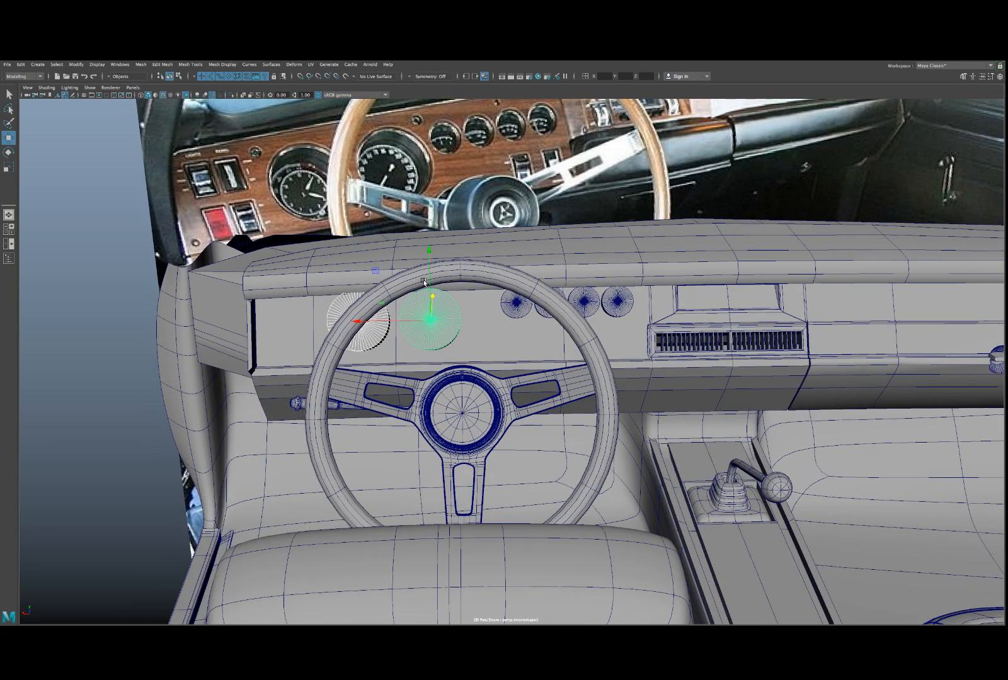
pyautogui.scroll(3, 431, 289)
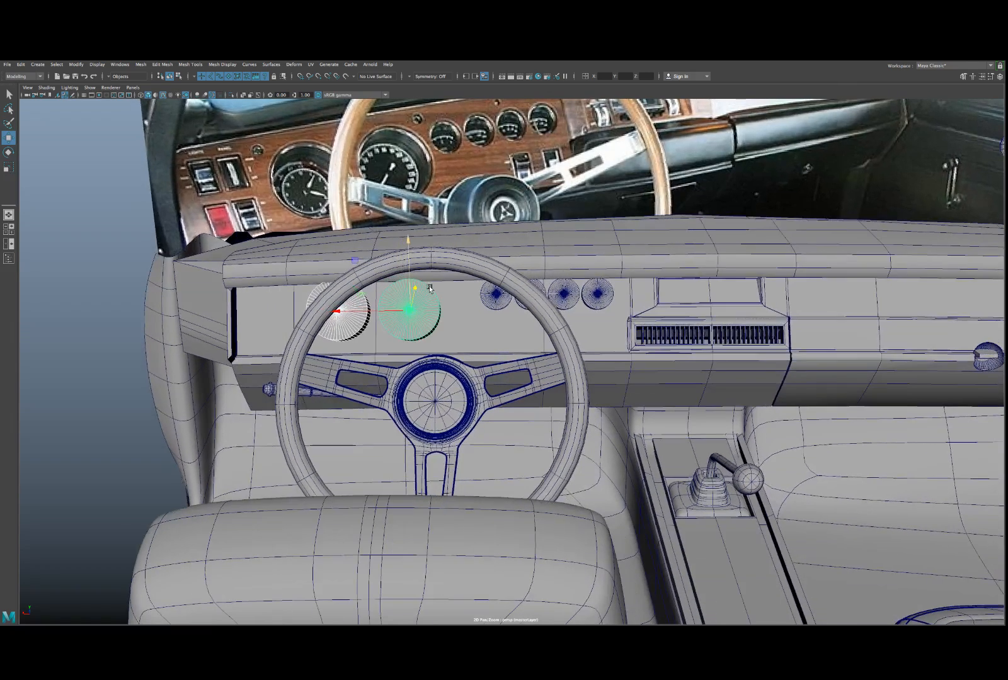
pyautogui.scroll(5, 428, 293)
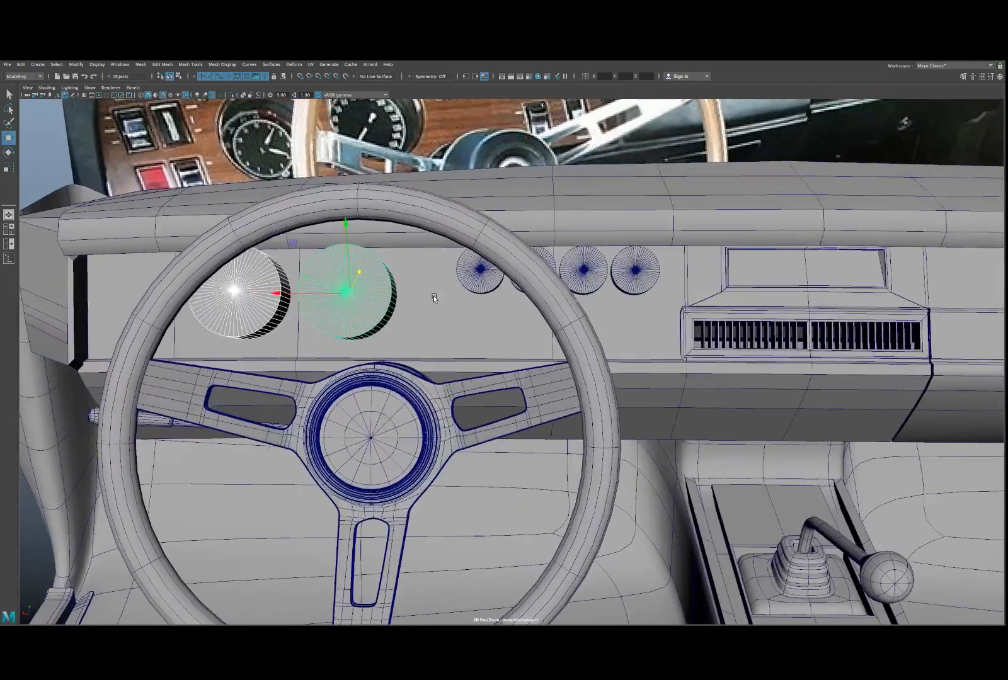
pyautogui.press('f')
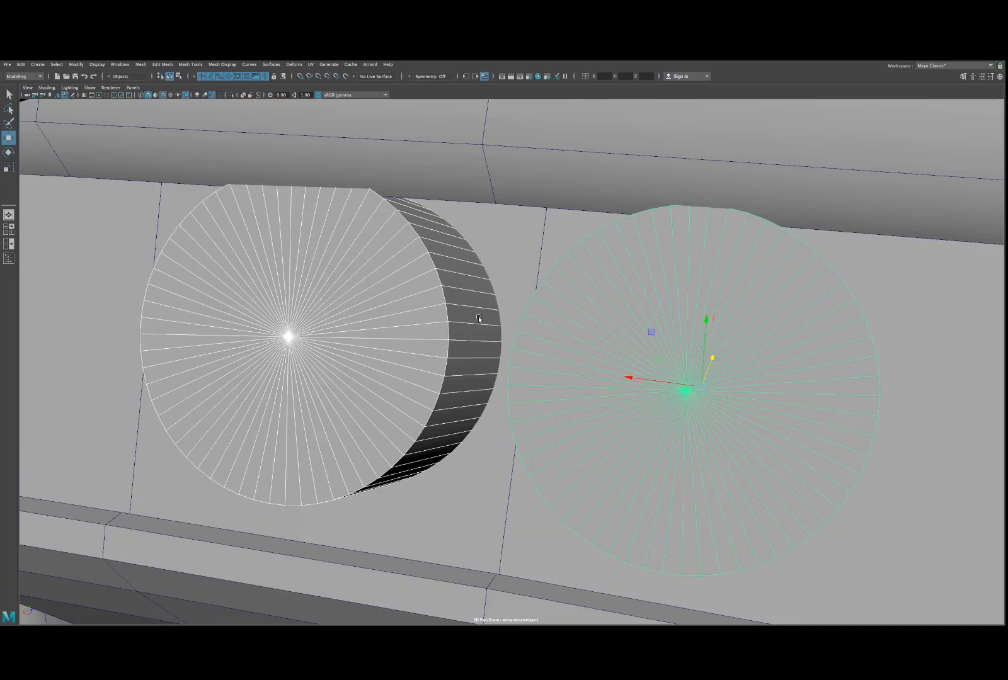
pyautogui.keyDown('alt'); pyautogui.moveTo(479, 320); pyautogui.dragTo(442, 322); pyautogui.keyUp('alt')
pyautogui.scroll(-2, 432, 319)
pyautogui.keyDown('alt'); pyautogui.moveTo(533, 313); pyautogui.dragTo(585, 341); pyautogui.keyUp('alt')
pyautogui.scroll(-10, 585, 341)
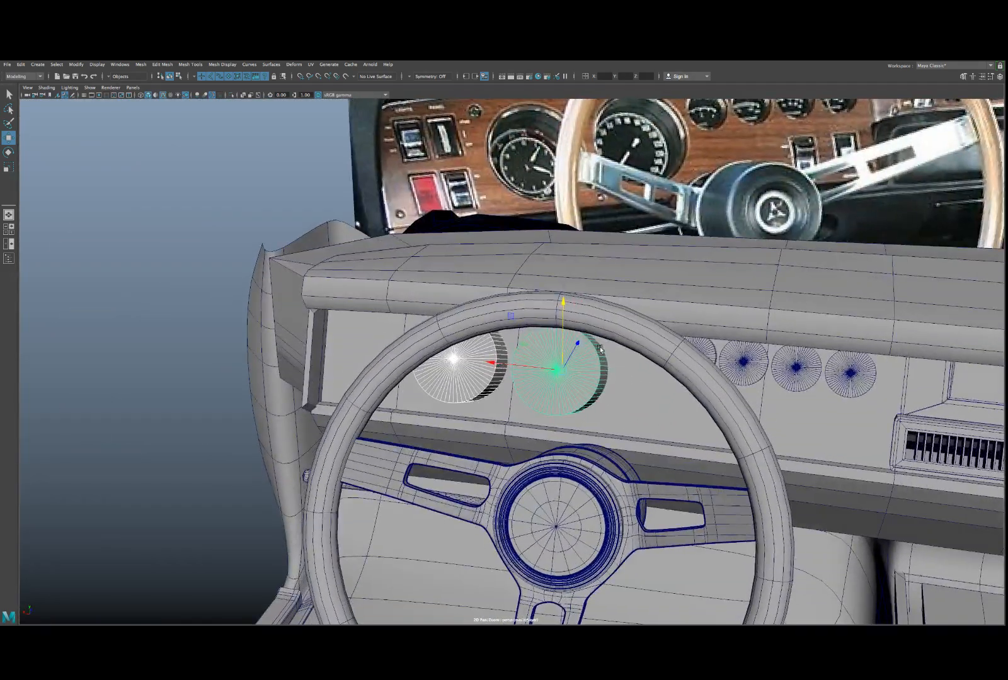
pyautogui.keyDown('alt'); pyautogui.moveTo(597, 347); pyautogui.dragTo(507, 361); pyautogui.keyUp('alt')
pyautogui.moveTo(518, 364); pyautogui.dragTo(511, 364)
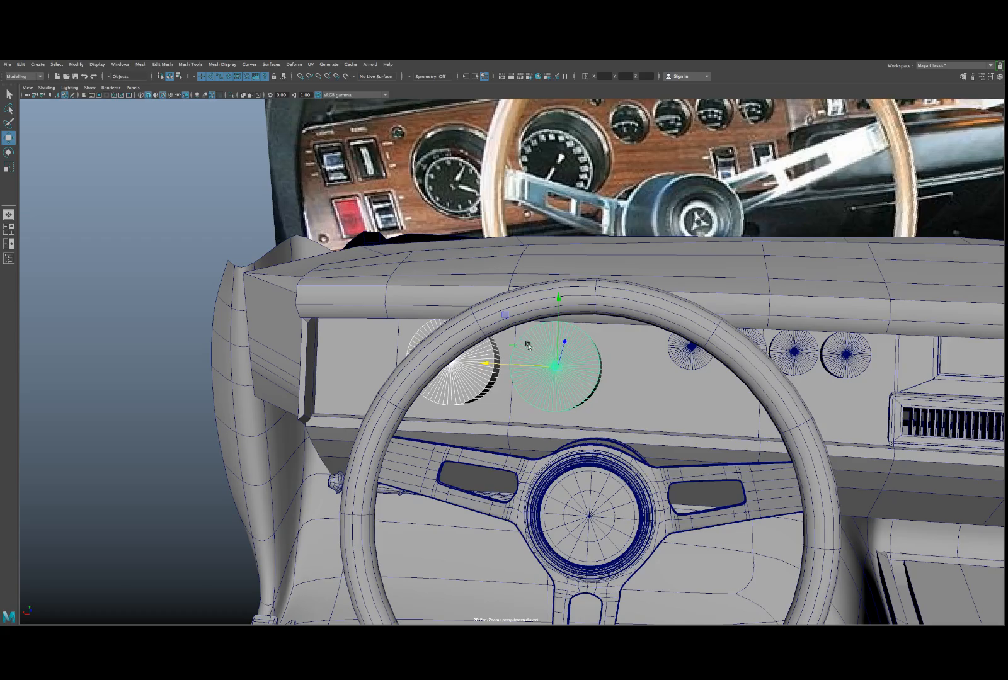
pyautogui.moveTo(551, 320); pyautogui.dragTo(547, 356)
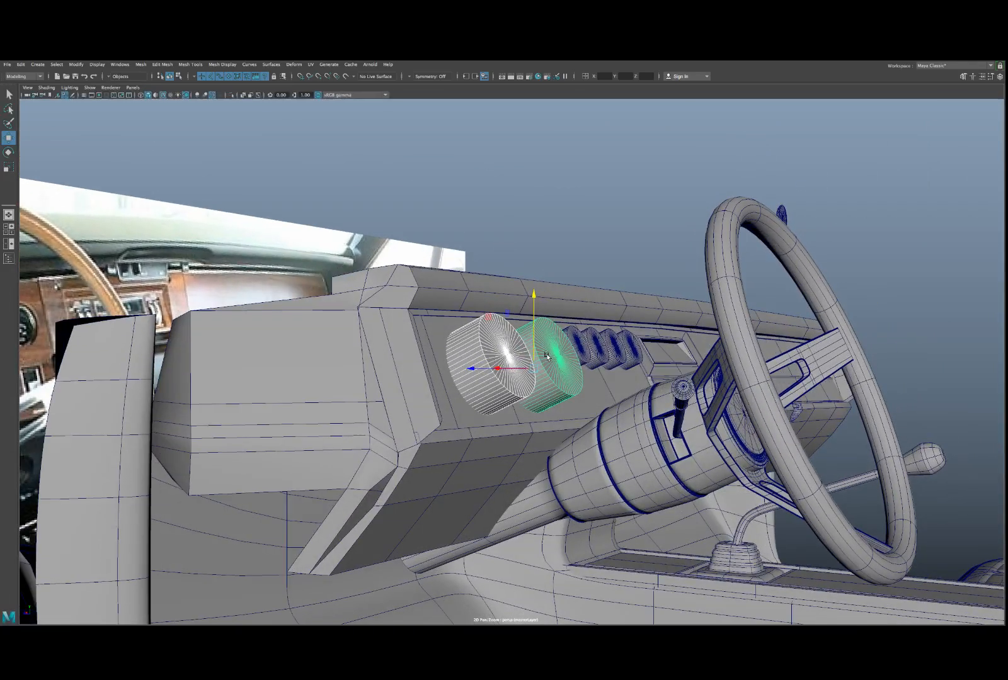
# - Select the face loops along the front lip of the upper dash pad and adjust their front-to-back position above the gauges
pyautogui.moveTo(507, 303)
pyautogui.keyDown('alt'); pyautogui.mouseDown()
pyautogui.moveTo(482, 301)
pyautogui.moveTo(500, 305)
pyautogui.mouseUp(); pyautogui.keyUp('alt')
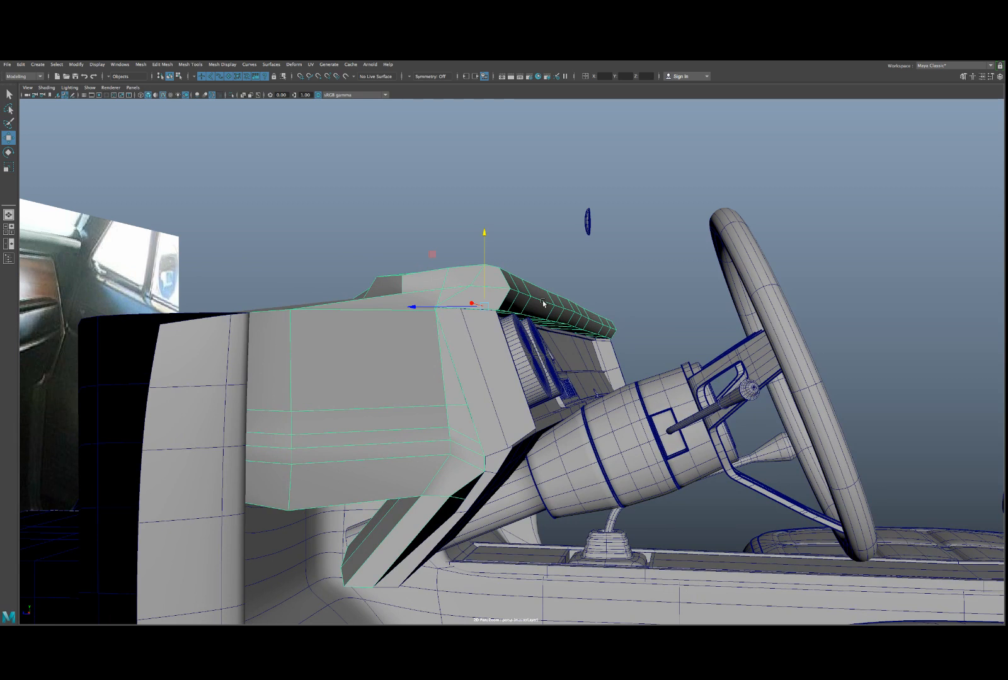
pyautogui.moveTo(543, 304); pyautogui.dragTo(536, 313, button='right')
pyautogui.keyDown('alt'); pyautogui.moveTo(536, 313); pyautogui.dragTo(466, 306); pyautogui.keyUp('alt')
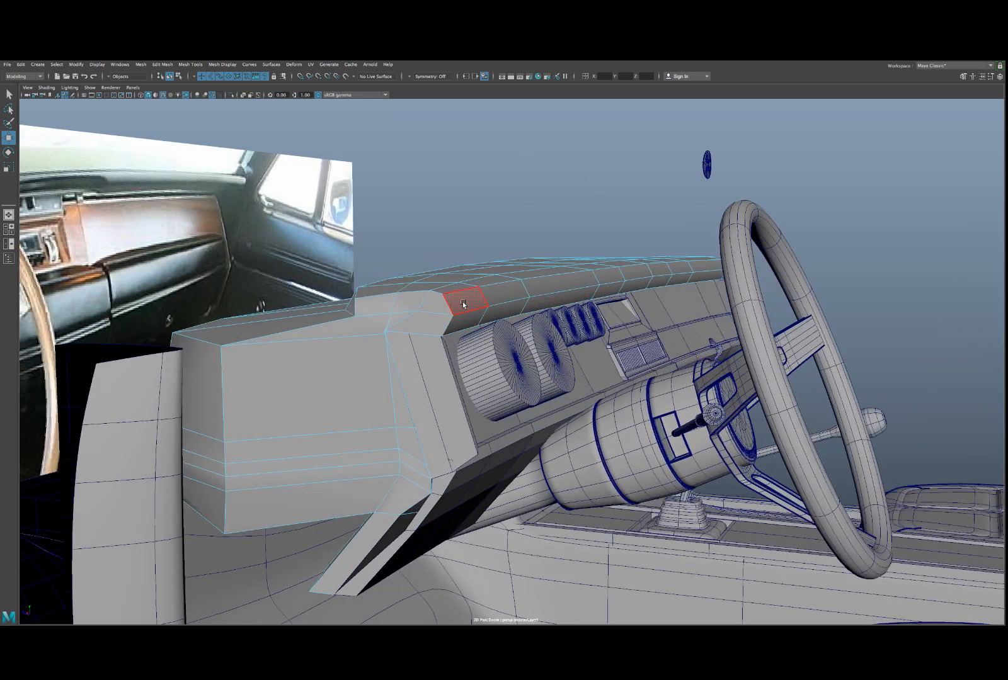
pyautogui.click(463, 305)
pyautogui.keyDown('shift'); pyautogui.doubleClick(503, 294); pyautogui.keyUp('shift')
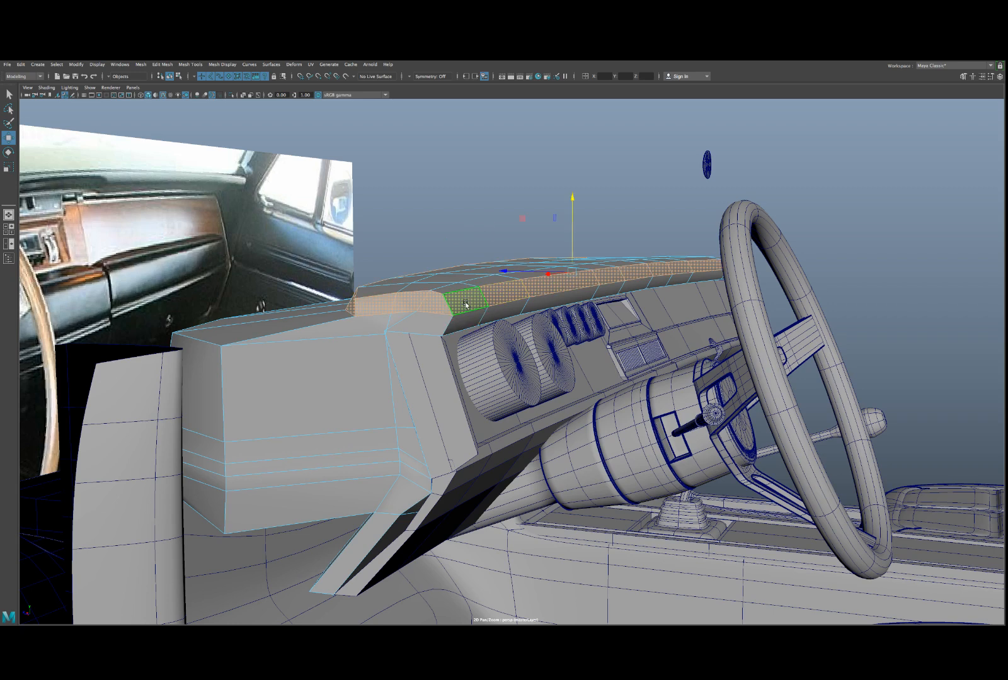
pyautogui.press('f')
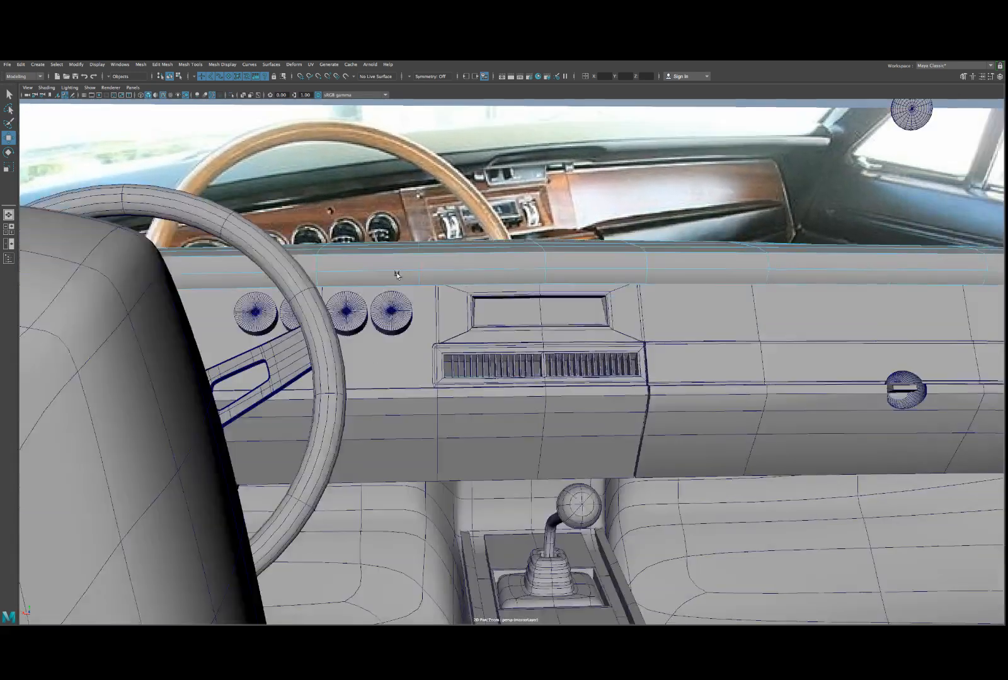
pyautogui.keyDown('alt'); pyautogui.moveTo(397, 276); pyautogui.dragTo(419, 339); pyautogui.keyUp('alt')
pyautogui.doubleClick(714, 297)
pyautogui.keyDown('shift'); pyautogui.doubleClick(276, 356); pyautogui.keyUp('shift')
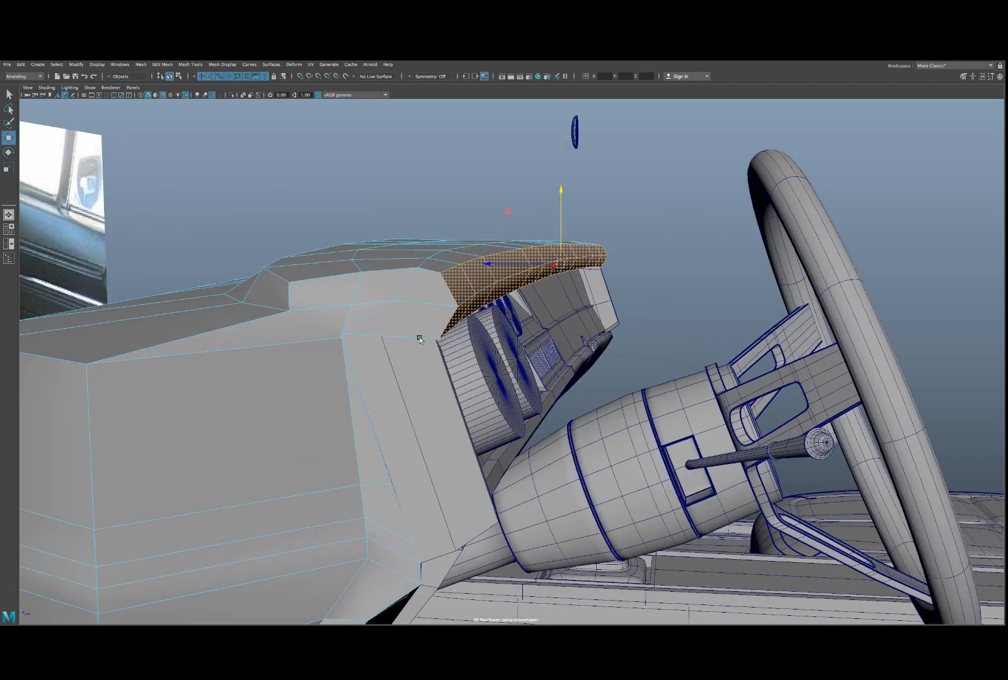
pyautogui.scroll(2, 475, 325)
pyautogui.moveTo(527, 255); pyautogui.dragTo(480, 301)
pyautogui.keyDown('alt'); pyautogui.moveTo(409, 443); pyautogui.dragTo(397, 375); pyautogui.keyUp('alt')
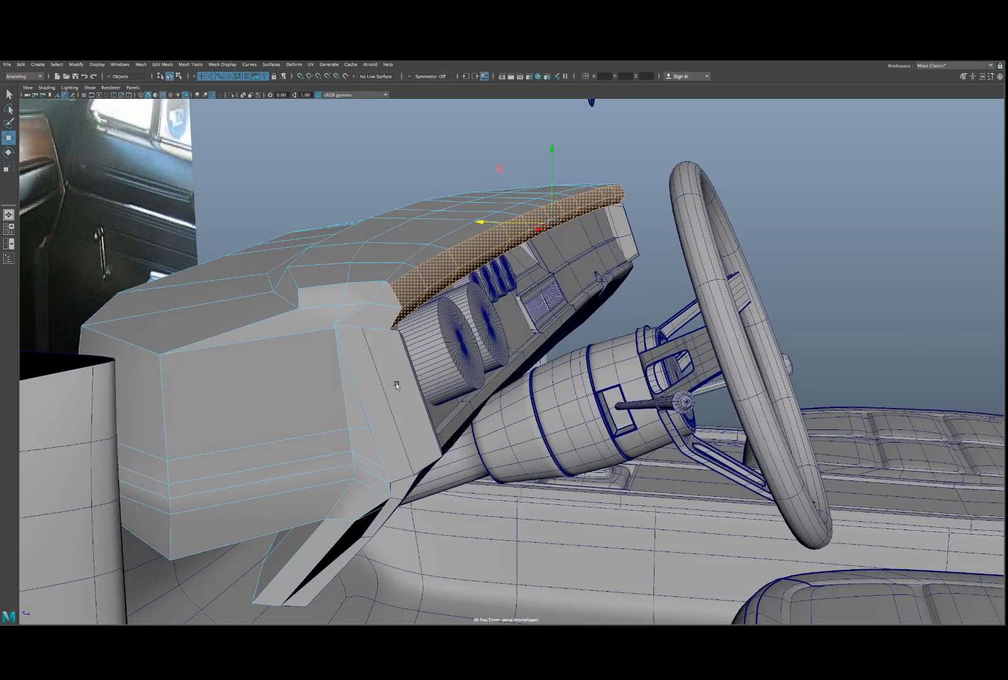
# - Isolate the driver-side and passenger-side dashboard face panels and combine them into one mesh
pyautogui.moveTo(397, 374); pyautogui.dragTo(435, 363, button='right')
pyautogui.click(405, 364)
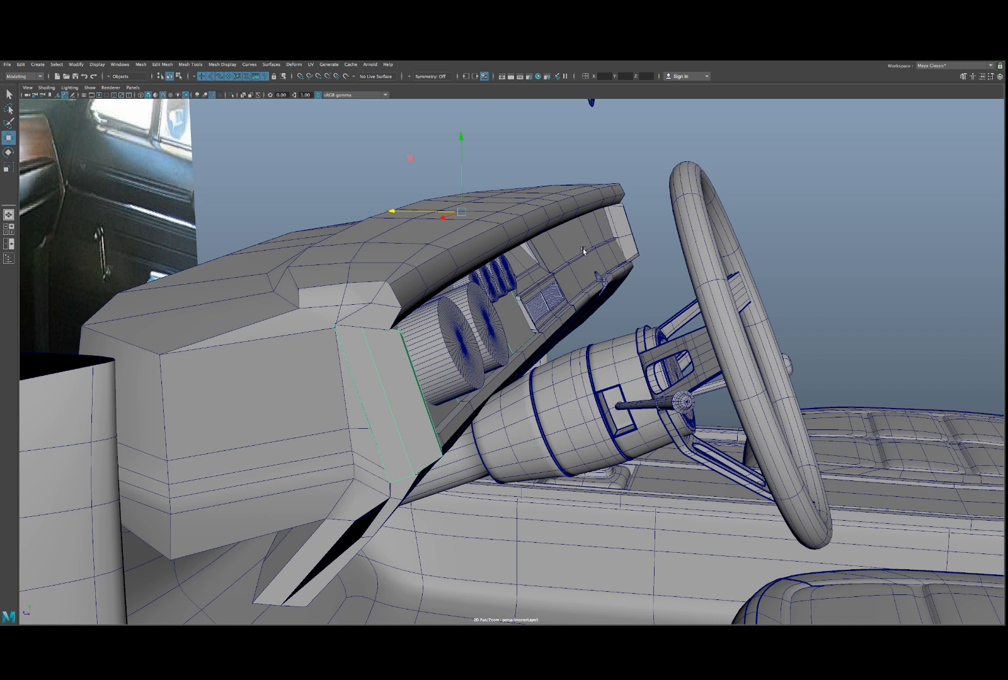
pyautogui.click(624, 229)
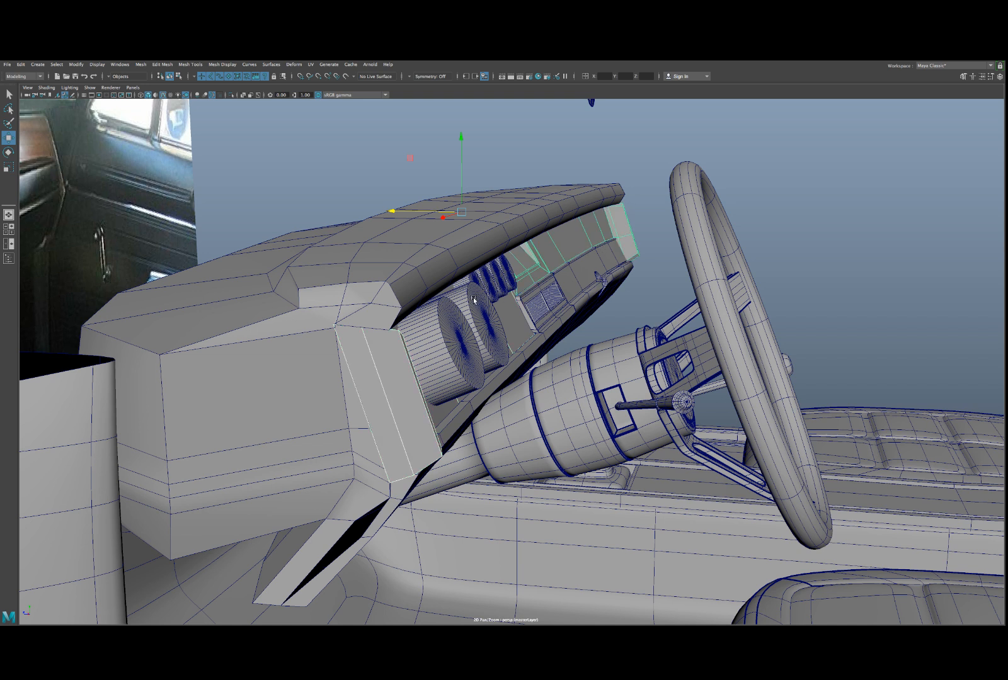
pyautogui.hotkey('ctrl', '1')
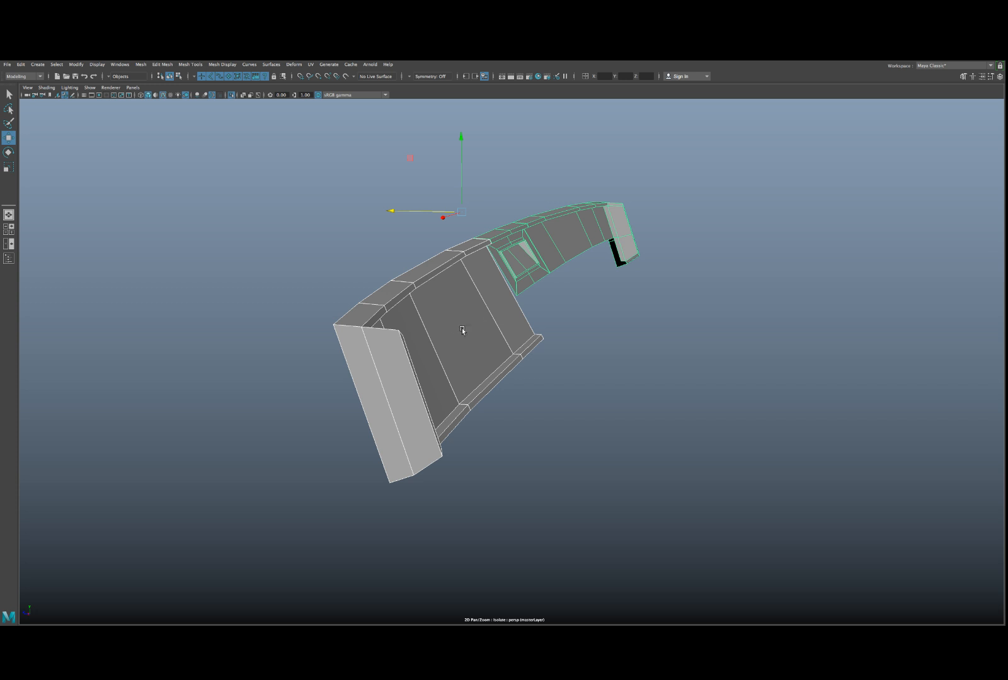
pyautogui.scroll(3, 379, 389)
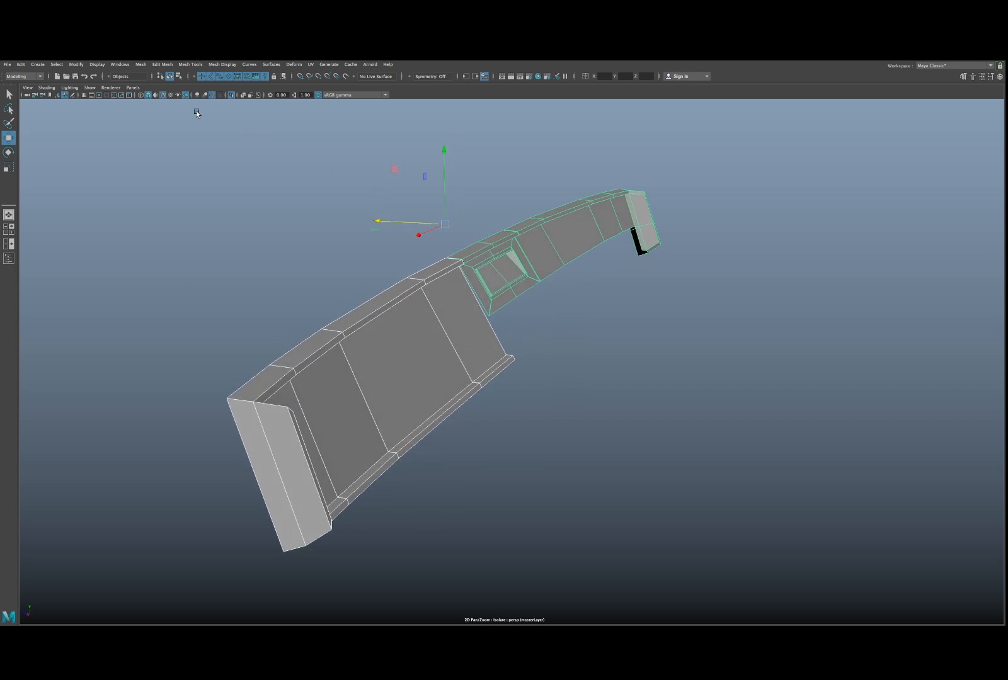
pyautogui.click(141, 64)
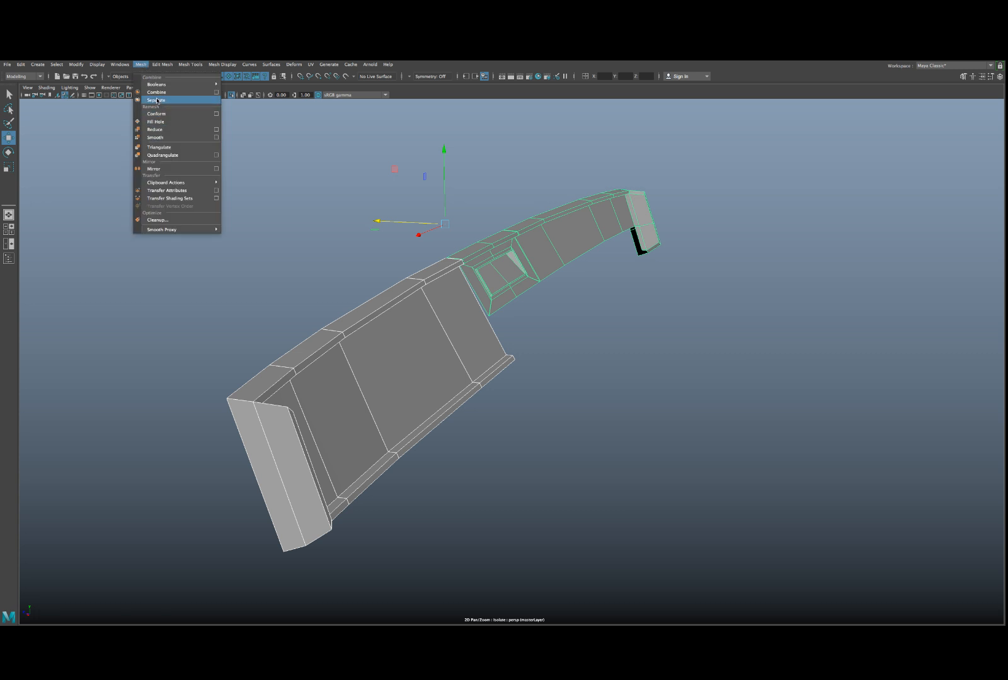
pyautogui.click(157, 93)
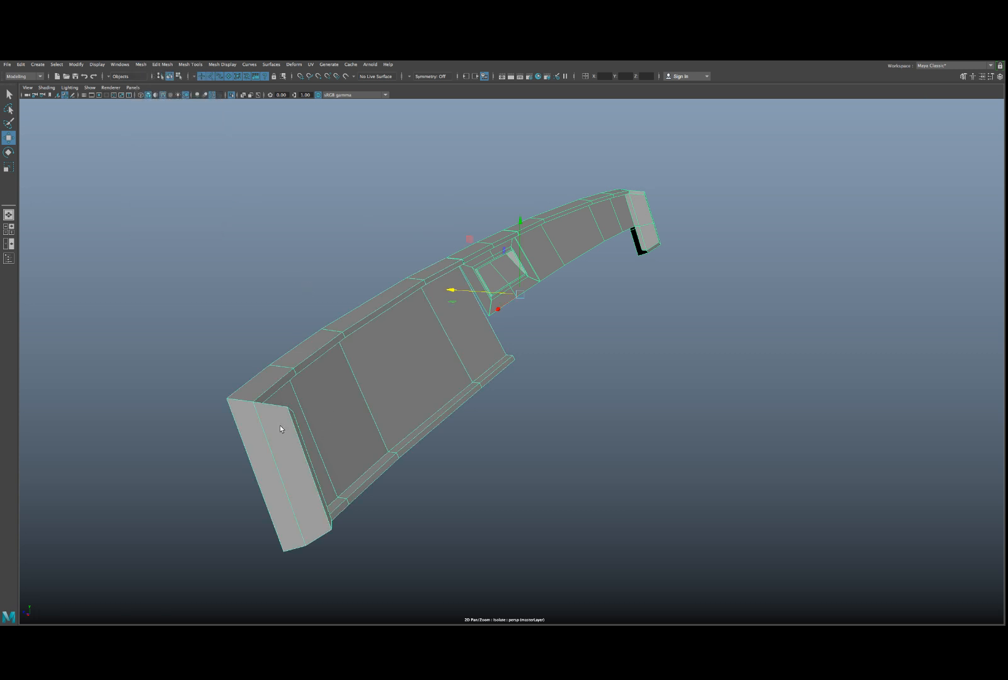
# - Undo the combining of the driver-side and passenger-side dashboard face panels and leave isolation to show the whole interior
pyautogui.moveTo(279, 429); pyautogui.dragTo(296, 408, button='right')
pyautogui.keyDown('alt'); pyautogui.moveTo(296, 408); pyautogui.dragTo(332, 306); pyautogui.keyUp('alt')
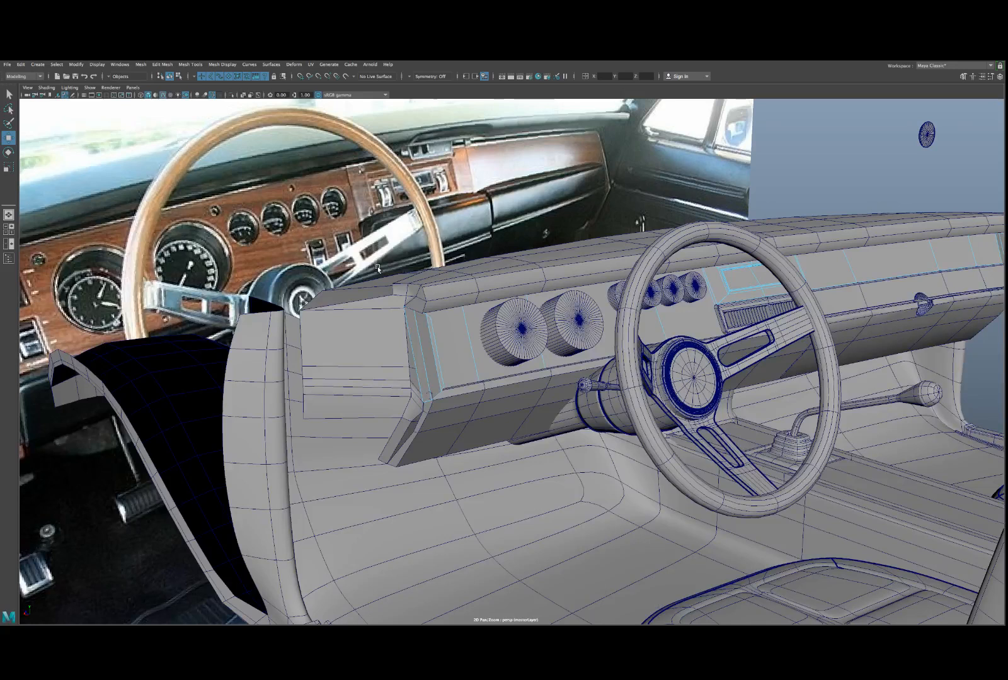
pyautogui.hotkey('ctrl', '1')
pyautogui.moveTo(457, 300); pyautogui.dragTo(462, 308, button='right')
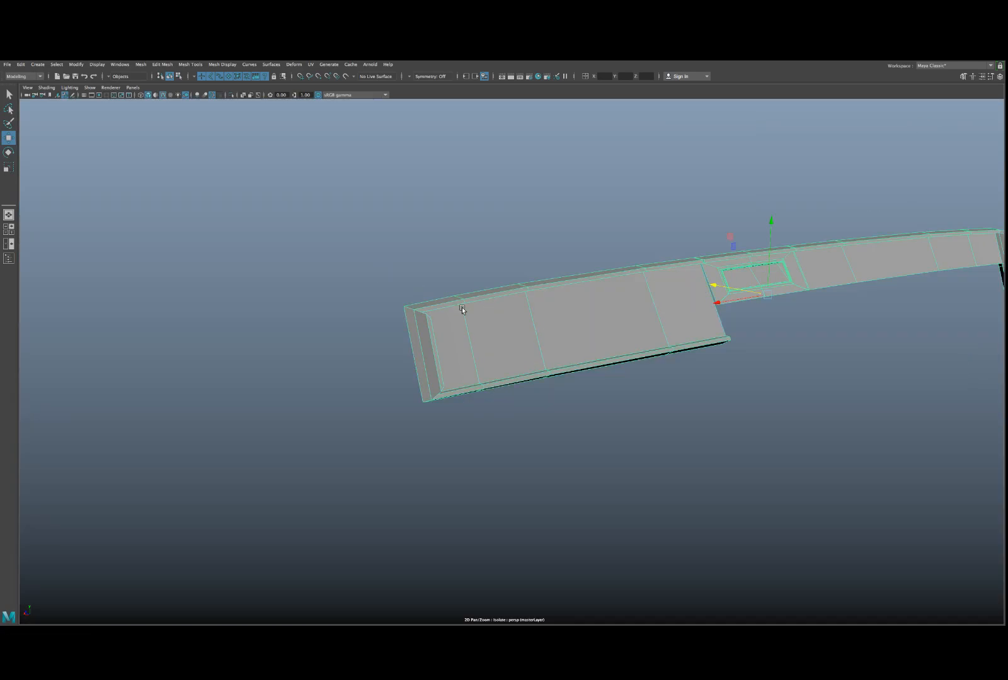
pyautogui.press('h')
pyautogui.hotkey('ctrl', 'z')
pyautogui.hotkey('ctrl', '1')
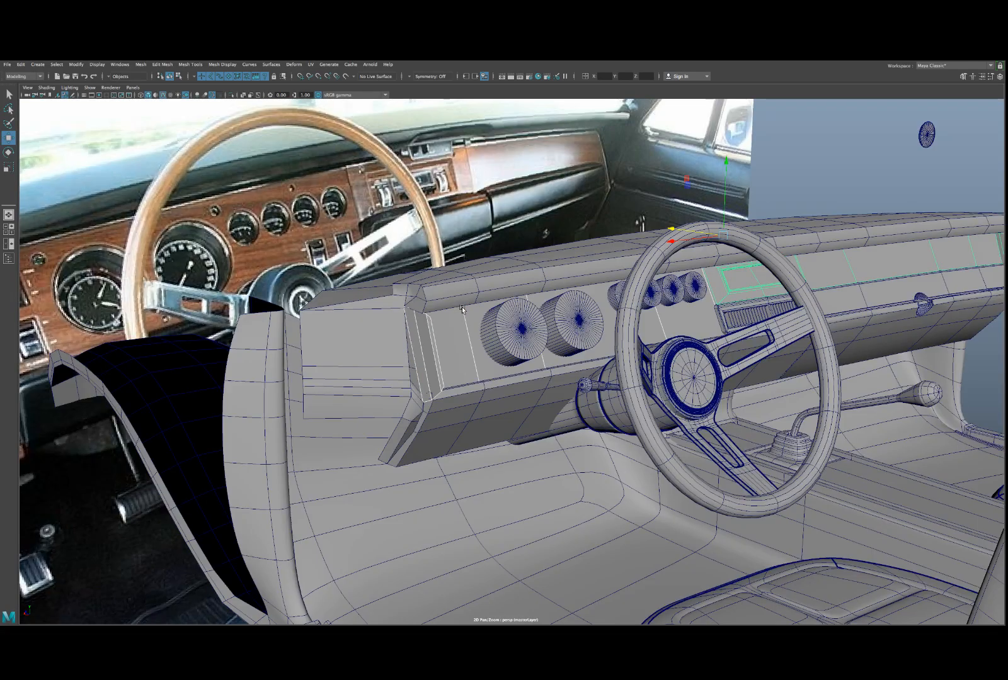
pyautogui.keyDown('alt'); pyautogui.moveTo(462, 309); pyautogui.dragTo(478, 322); pyautogui.keyUp('alt')
pyautogui.scroll(3, 495, 325)
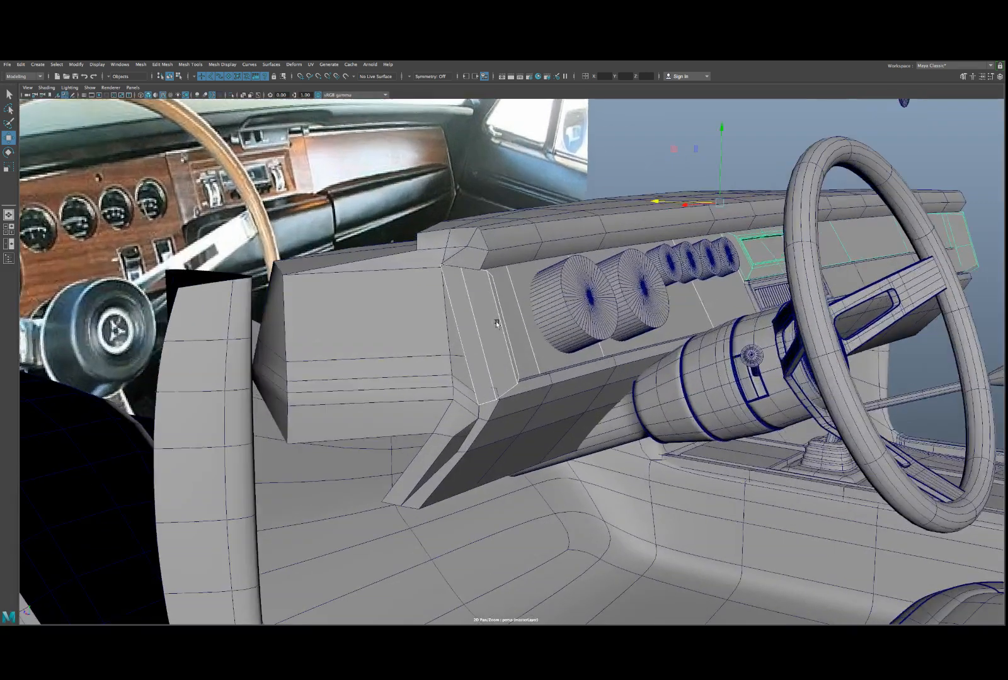
# - Select the upper and lower corner vertices at the driver-side end of the dashboard face panel and adjust their front-to-back position
pyautogui.click(475, 296)
pyautogui.moveTo(474, 296); pyautogui.dragTo(480, 269, button='right')
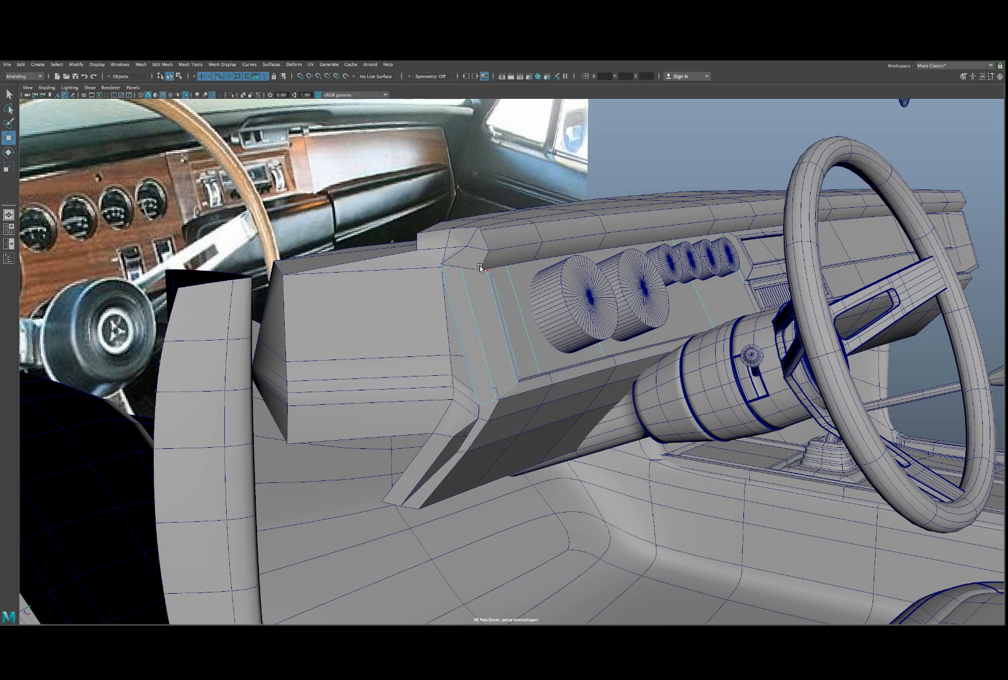
pyautogui.moveTo(494, 281); pyautogui.dragTo(502, 286)
pyautogui.keyDown('alt'); pyautogui.moveTo(608, 286); pyautogui.dragTo(512, 306); pyautogui.keyUp('alt')
pyautogui.press('f')
pyautogui.keyDown('alt'); pyautogui.moveTo(513, 307); pyautogui.dragTo(472, 324, button='right'); pyautogui.keyUp('alt')
pyautogui.keyDown('alt'); pyautogui.moveTo(472, 325); pyautogui.dragTo(528, 339); pyautogui.keyUp('alt')
pyautogui.keyDown('alt'); pyautogui.moveTo(528, 339); pyautogui.dragTo(522, 383, button='right'); pyautogui.keyUp('alt')
pyautogui.keyDown('alt'); pyautogui.moveTo(522, 384); pyautogui.dragTo(501, 161, button='middle'); pyautogui.keyUp('alt')
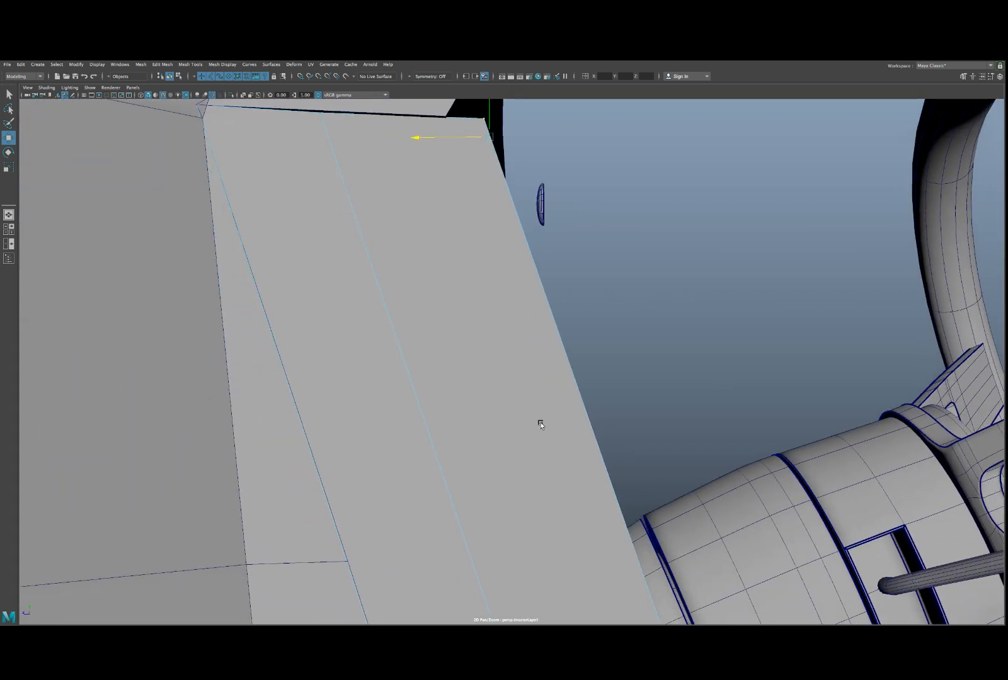
pyautogui.keyDown('alt'); pyautogui.moveTo(540, 422); pyautogui.dragTo(583, 493, button='right'); pyautogui.keyUp('alt')
pyautogui.keyDown('shift'); pyautogui.click(635, 575); pyautogui.keyUp('shift')
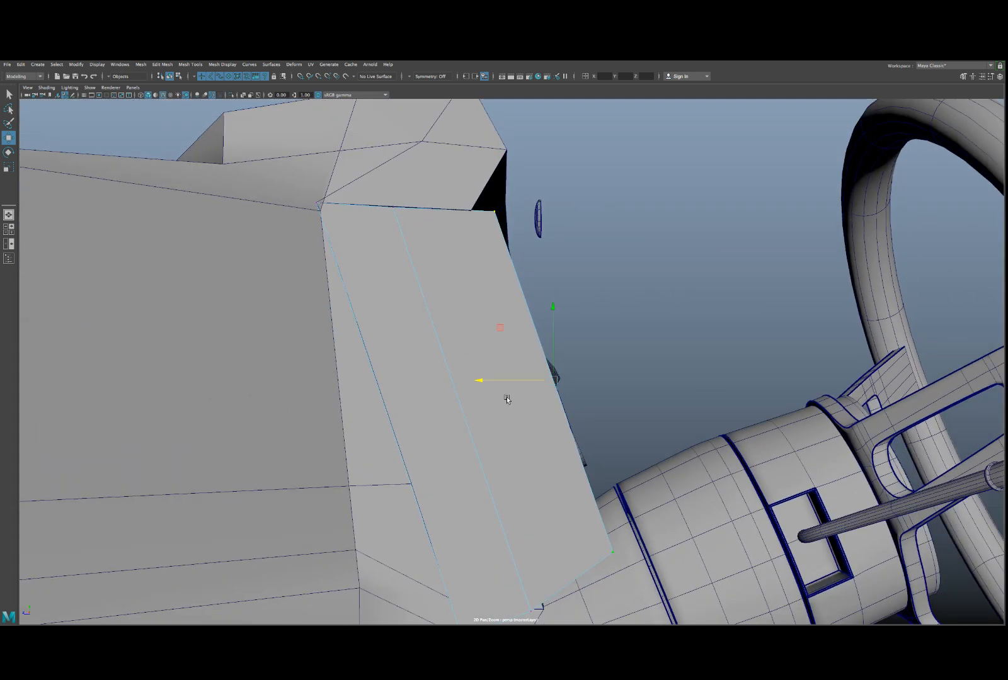
pyautogui.moveTo(505, 380); pyautogui.dragTo(544, 384)
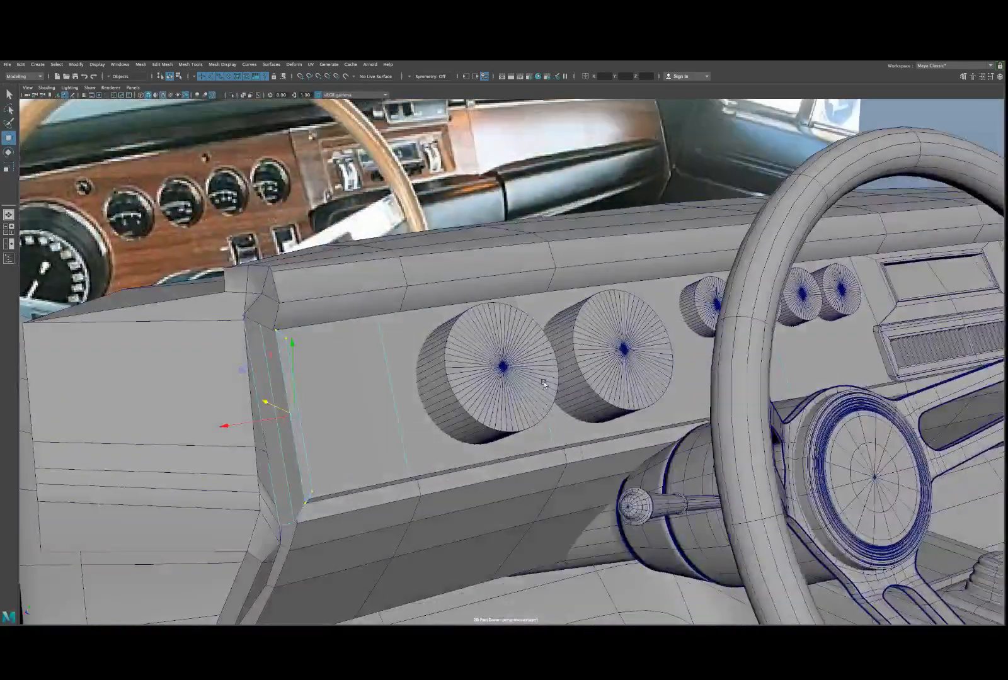
# - Select the two large gauge cylinders and scale them uniformly to fit the dashboard face
pyautogui.moveTo(576, 357); pyautogui.dragTo(530, 368, button='right')
pyautogui.keyDown('shift'); pyautogui.click(579, 360); pyautogui.keyUp('shift')
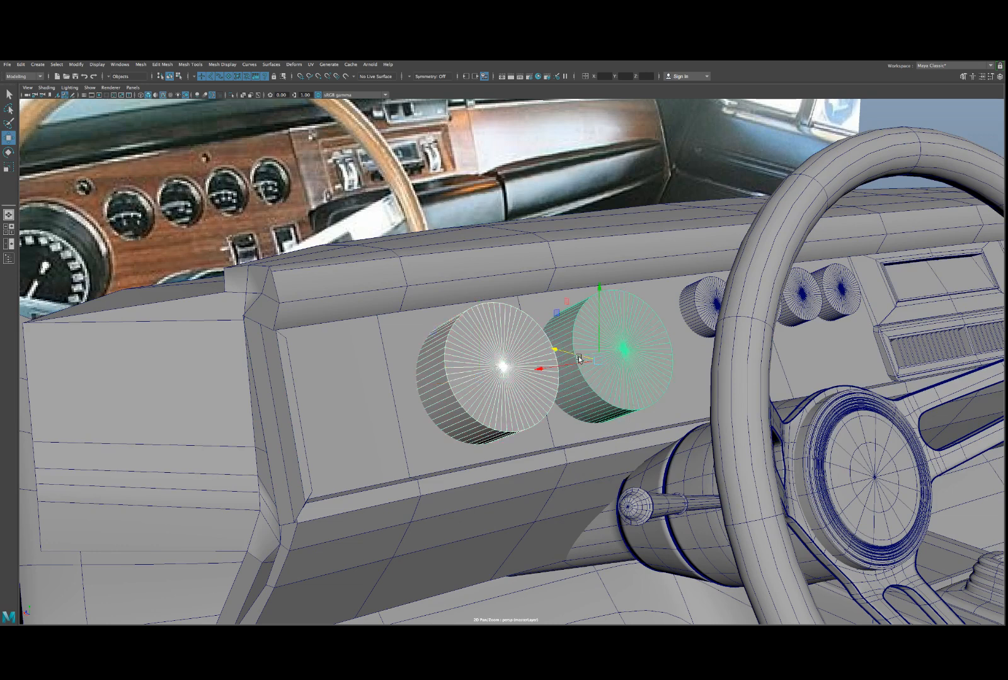
pyautogui.keyDown('alt'); pyautogui.moveTo(579, 360); pyautogui.dragTo(611, 373); pyautogui.keyUp('alt')
pyautogui.press('r')
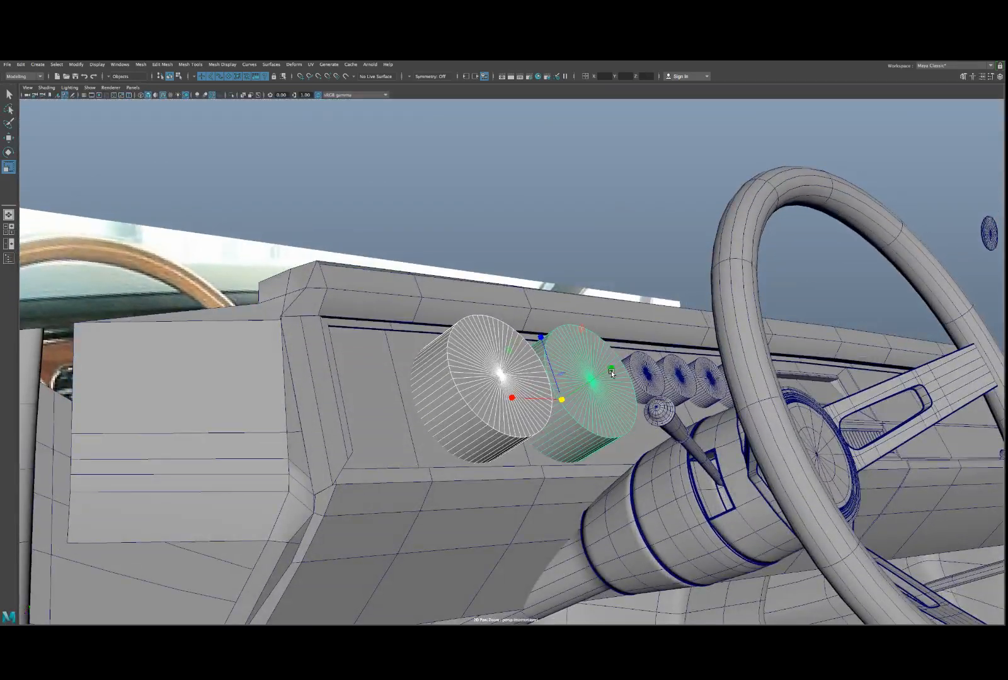
pyautogui.press('w')
pyautogui.press('r')
pyautogui.moveTo(560, 401); pyautogui.dragTo(503, 444)
pyautogui.keyDown('alt'); pyautogui.moveTo(502, 444); pyautogui.dragTo(486, 443, button='middle'); pyautogui.keyUp('alt')
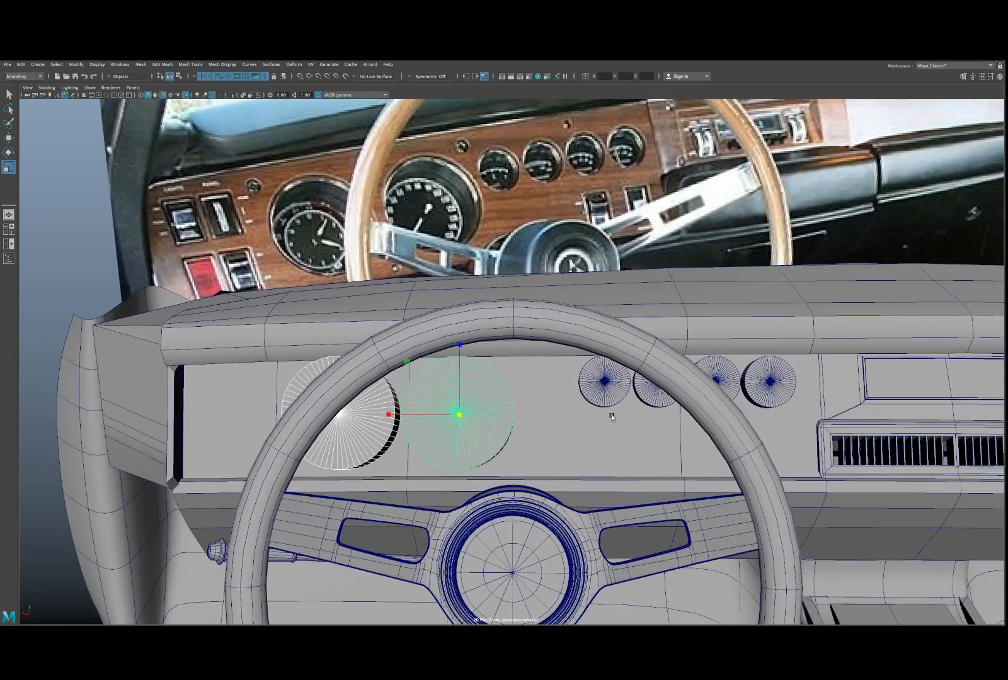
# - Select the four small gauge cylinders and shift them sideways as a group closer to the large gauges
pyautogui.click(609, 401)
pyautogui.keyDown('shift'); pyautogui.click(652, 395); pyautogui.keyUp('shift')
pyautogui.keyDown('shift'); pyautogui.click(726, 374); pyautogui.keyUp('shift')
pyautogui.keyDown('shift'); pyautogui.click(753, 377); pyautogui.keyUp('shift')
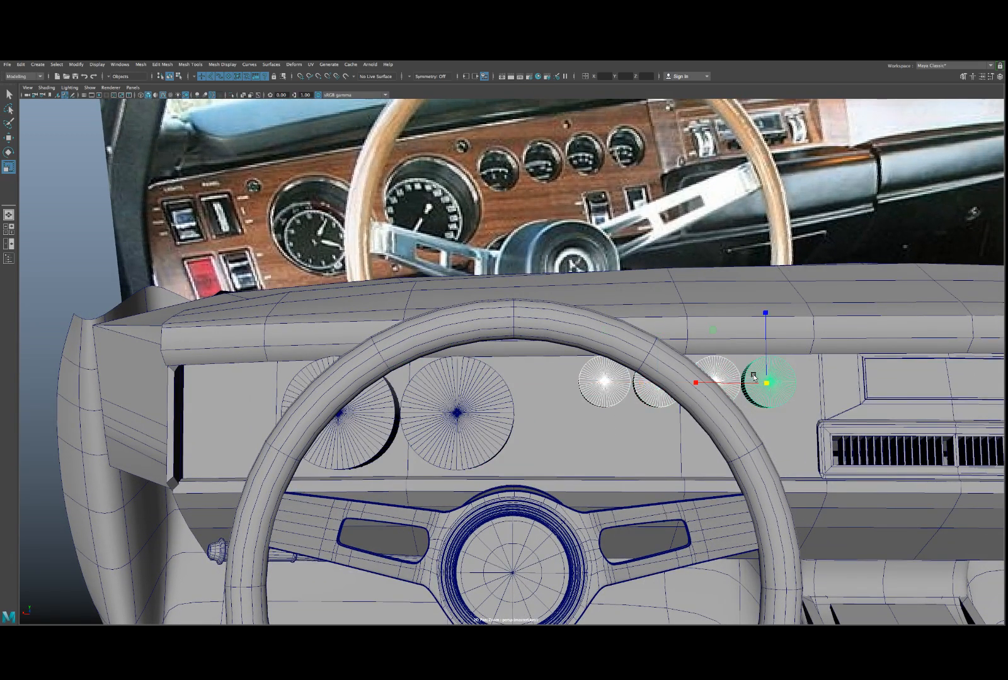
pyautogui.press('w')
pyautogui.keyDown('alt'); pyautogui.moveTo(707, 399); pyautogui.dragTo(703, 400); pyautogui.keyUp('alt')
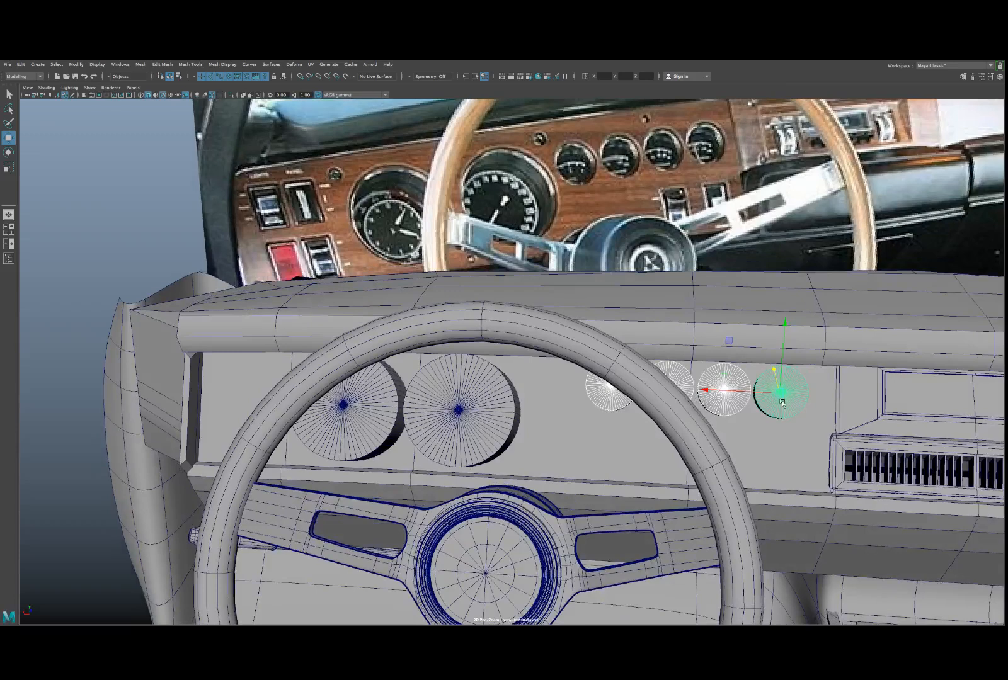
pyautogui.keyDown('alt'); pyautogui.moveTo(781, 403); pyautogui.dragTo(694, 401, button='middle'); pyautogui.keyUp('alt')
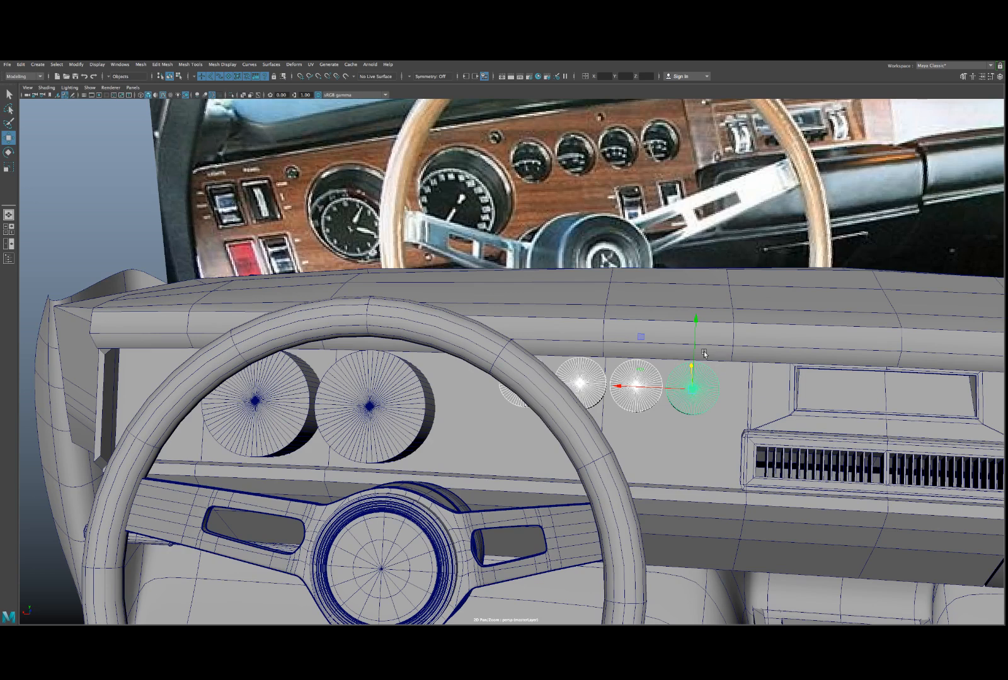
pyautogui.keyDown('alt'); pyautogui.moveTo(697, 346); pyautogui.dragTo(705, 371); pyautogui.keyUp('alt')
pyautogui.moveTo(603, 391); pyautogui.dragTo(539, 410)
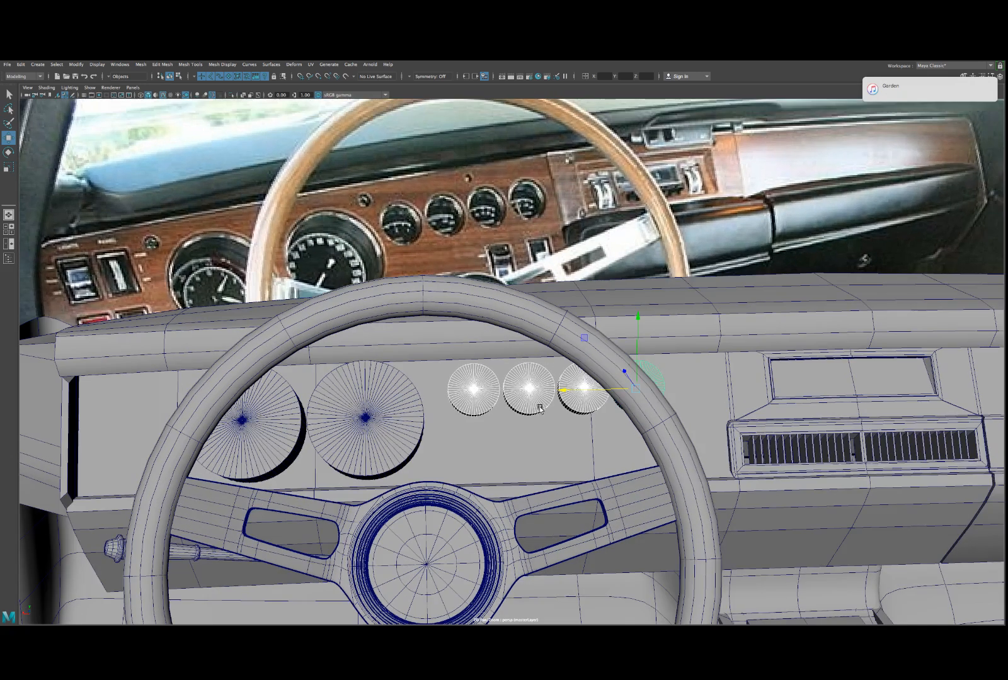
# - Enlarge the small gauge cylinder nearest the large gauges and nudge it slightly down and toward them
pyautogui.click(497, 398)
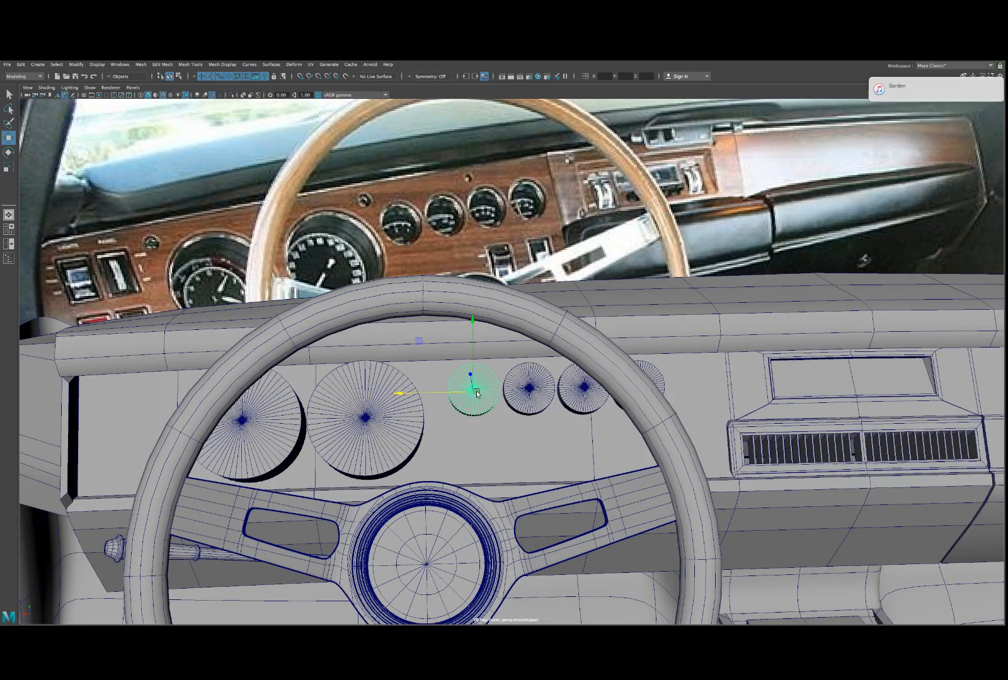
pyautogui.press('r')
pyautogui.moveTo(475, 396); pyautogui.dragTo(493, 396)
pyautogui.press('w')
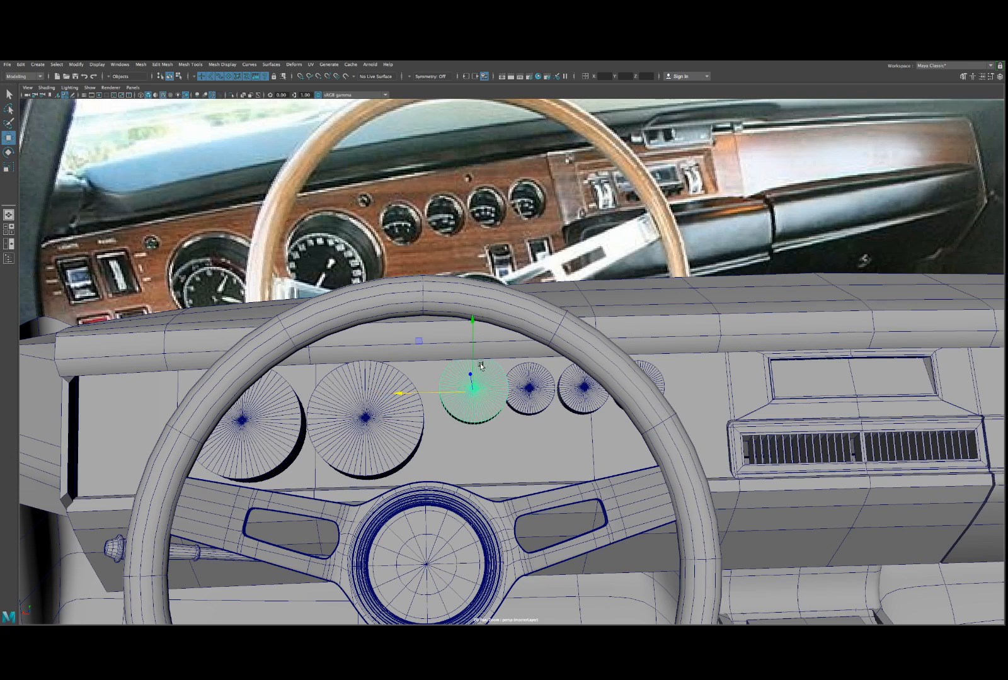
pyautogui.moveTo(475, 356); pyautogui.dragTo(440, 399)
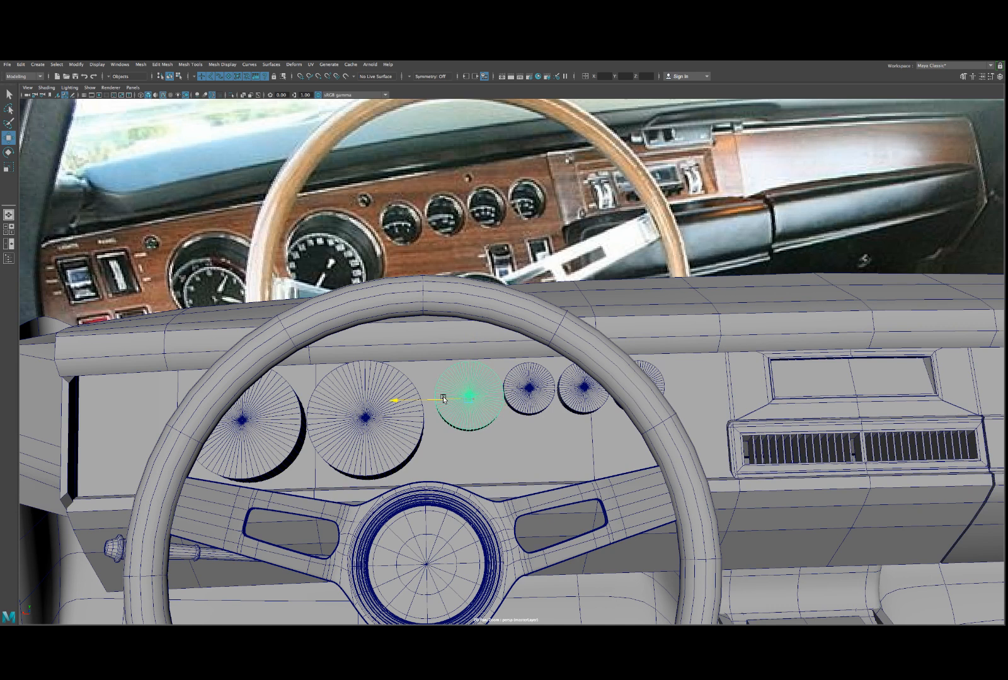
# - Delete the three remaining small gauge cylinders
pyautogui.click(514, 396)
pyautogui.keyDown('shift'); pyautogui.click(584, 388); pyautogui.keyUp('shift')
pyautogui.keyDown('shift'); pyautogui.click(658, 378); pyautogui.keyUp('shift')
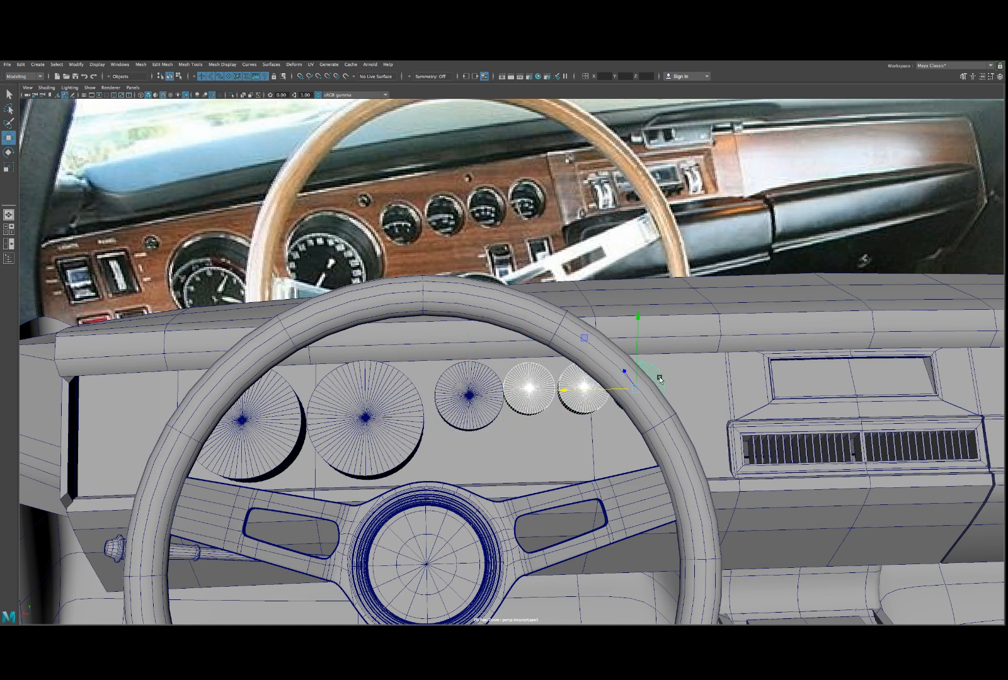
pyautogui.press('Delete')
# - Duplicate the enlarged small gauge cylinder sideways and repeat the offset to make an evenly spaced row of four
pyautogui.click(502, 399)
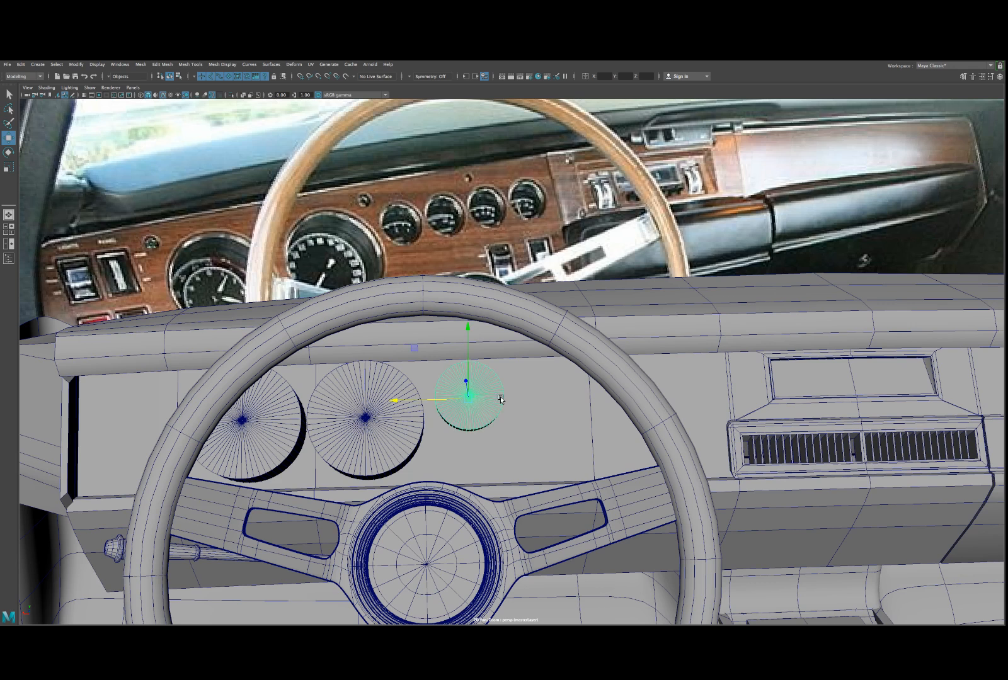
pyautogui.hotkey('ctrl', 'd')
pyautogui.moveTo(441, 402); pyautogui.dragTo(514, 398)
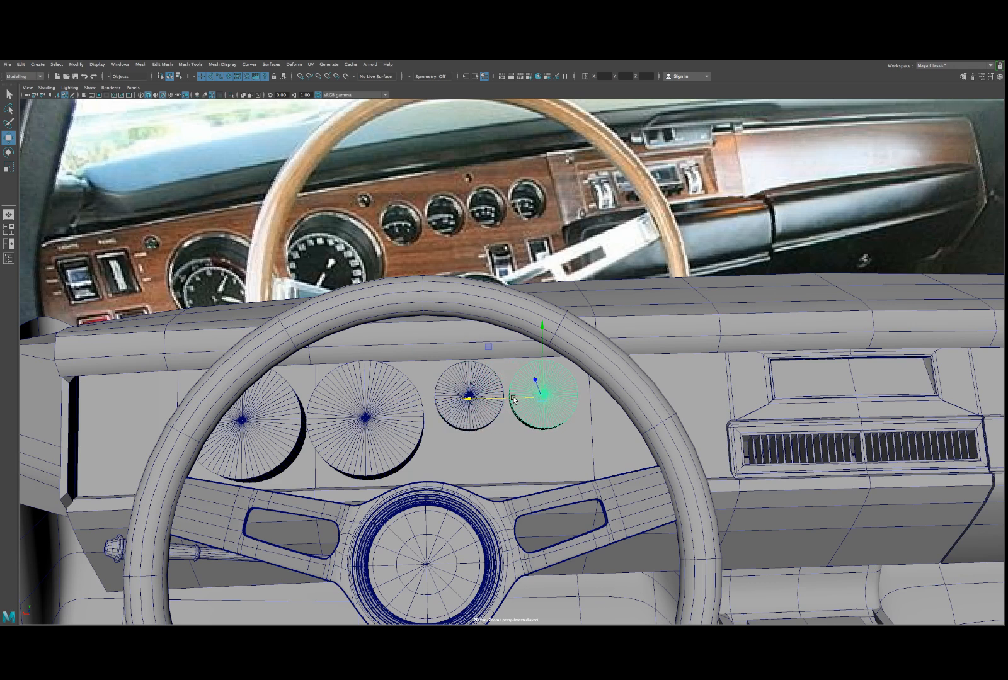
pyautogui.hotkey('shift', 'd')
pyautogui.hotkey('shift', 'd')
pyautogui.moveTo(620, 402)
pyautogui.keyDown('alt'); pyautogui.mouseDown()
pyautogui.moveTo(600, 407)
pyautogui.moveTo(618, 404)
pyautogui.mouseUp(); pyautogui.keyUp('alt')
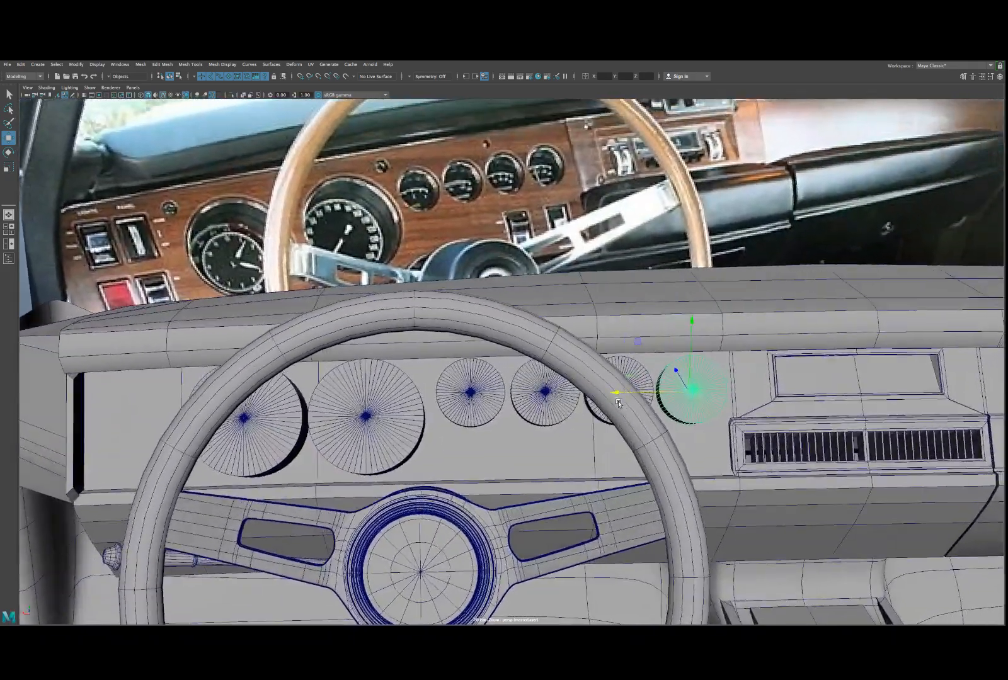
# - Compare the size and spacing of the modelled gauges with the interior photo from several angles around the steering wheel
pyautogui.keyDown('shift'); pyautogui.click(480, 404); pyautogui.keyUp('shift')
pyautogui.keyDown('shift'); pyautogui.click(524, 405); pyautogui.keyUp('shift')
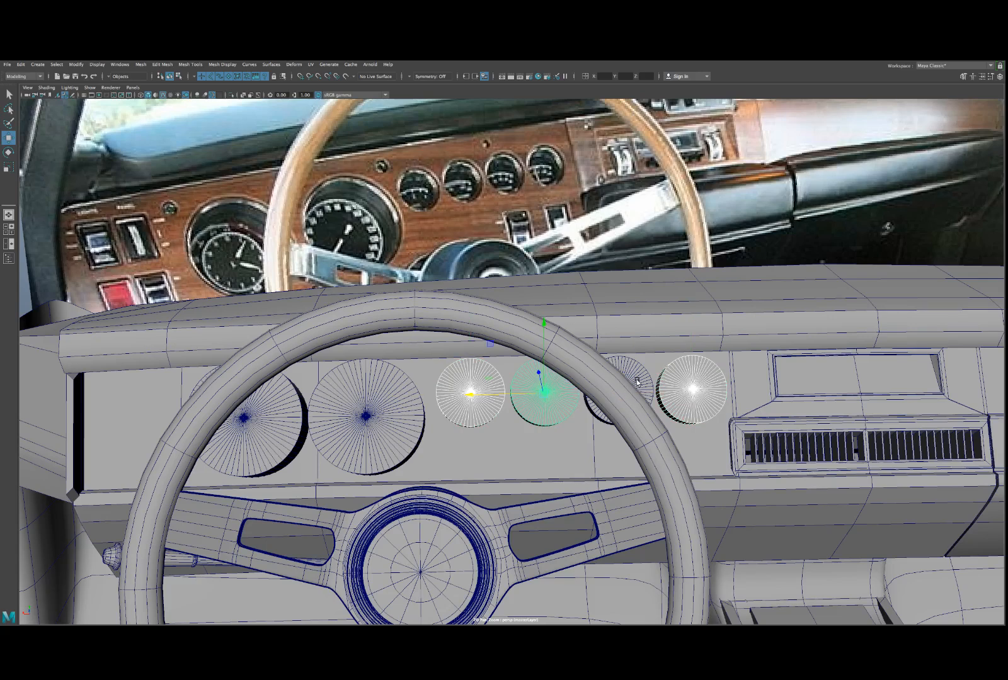
pyautogui.keyDown('alt'); pyautogui.moveTo(395, 415); pyautogui.dragTo(492, 401, button='middle'); pyautogui.keyUp('alt')
pyautogui.keyDown('alt'); pyautogui.moveTo(492, 402); pyautogui.dragTo(460, 414); pyautogui.keyUp('alt')
pyautogui.click(466, 411)
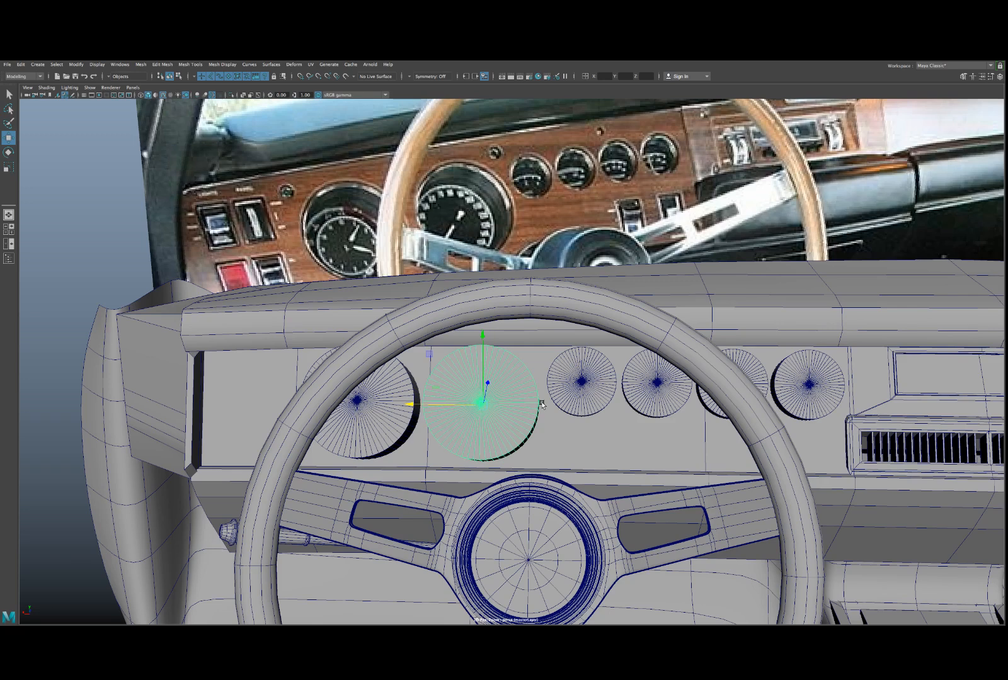
pyautogui.keyDown('alt'); pyautogui.moveTo(571, 401); pyautogui.dragTo(569, 401); pyautogui.keyUp('alt')
pyautogui.keyDown('alt'); pyautogui.moveTo(569, 401); pyautogui.dragTo(514, 404, button='middle'); pyautogui.keyUp('alt')
pyautogui.scroll(3, 514, 404)
pyautogui.keyDown('alt'); pyautogui.moveTo(514, 404); pyautogui.dragTo(520, 405); pyautogui.keyUp('alt')
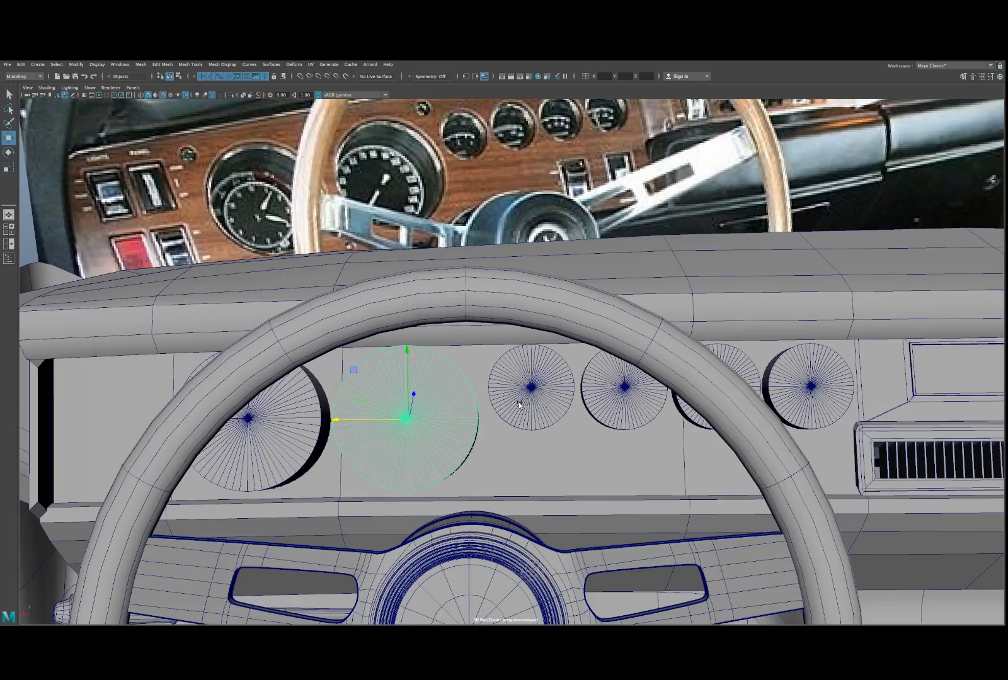
pyautogui.click(595, 392)
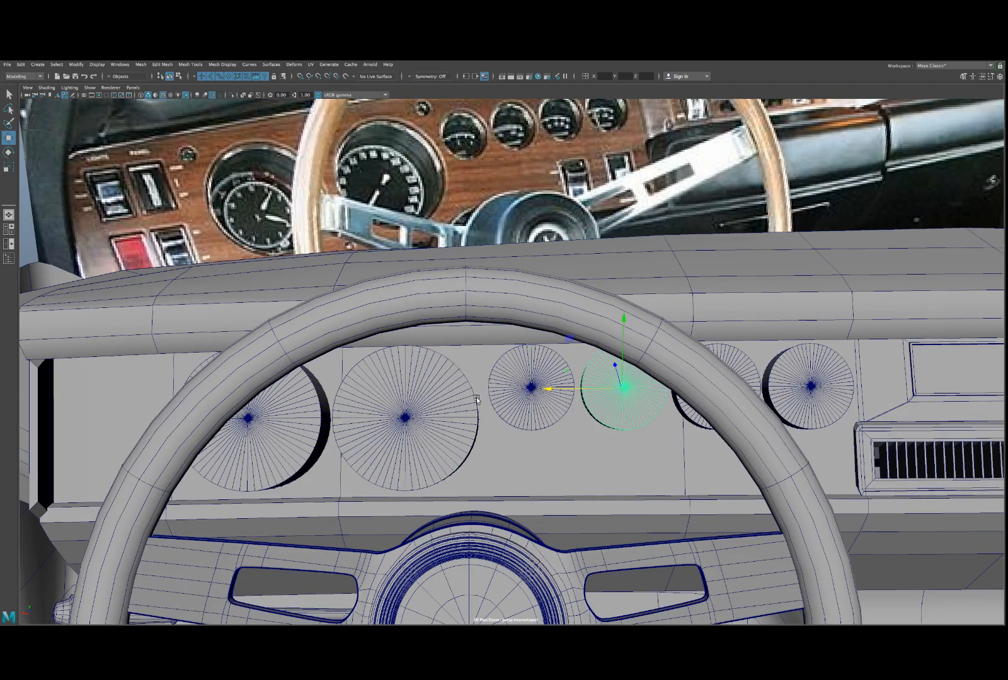
pyautogui.click(315, 414)
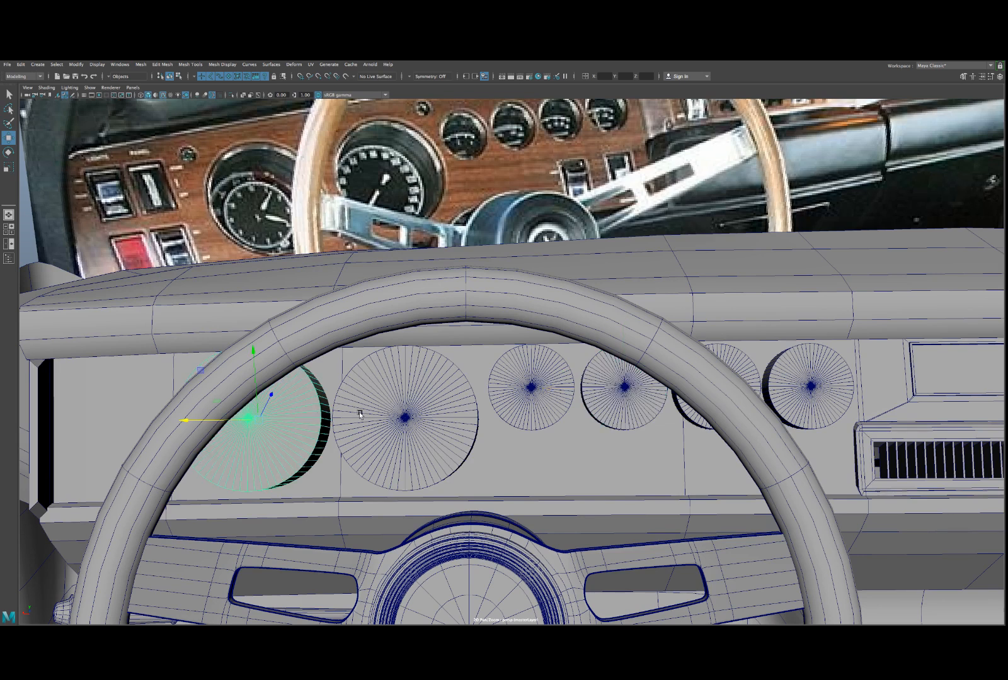
pyautogui.keyDown('alt'); pyautogui.moveTo(687, 421); pyautogui.dragTo(574, 426, button='right'); pyautogui.keyUp('alt')
pyautogui.keyDown('alt'); pyautogui.moveTo(574, 425); pyautogui.dragTo(539, 424); pyautogui.keyUp('alt')
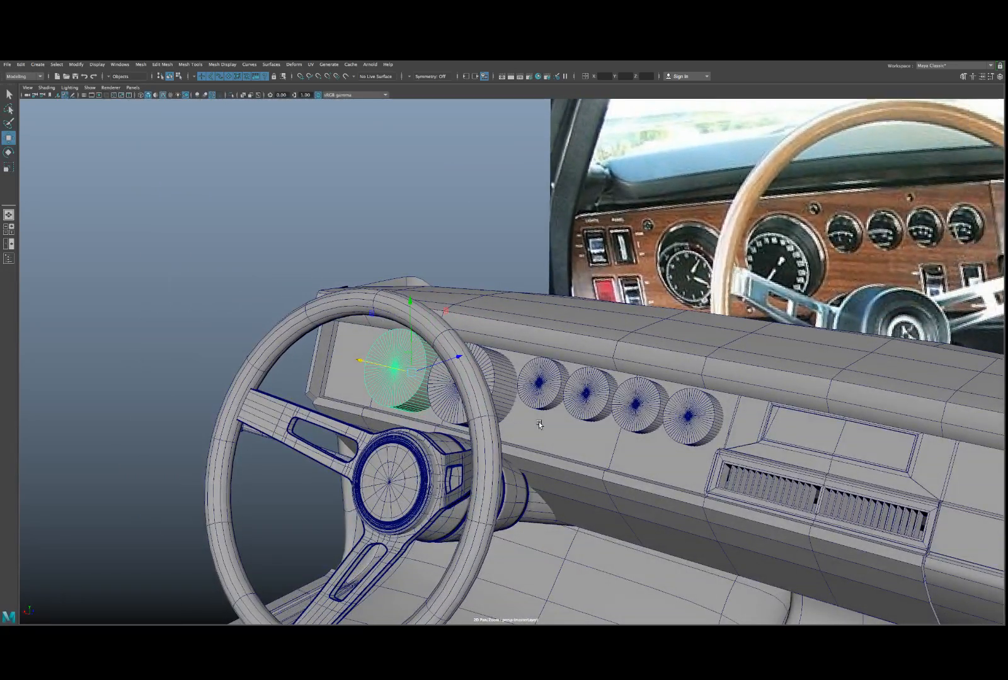
pyautogui.keyDown('alt'); pyautogui.moveTo(538, 424); pyautogui.dragTo(595, 437, button='right'); pyautogui.keyUp('alt')
pyautogui.keyDown('alt'); pyautogui.moveTo(595, 437); pyautogui.dragTo(526, 384, button='middle'); pyautogui.keyUp('alt')
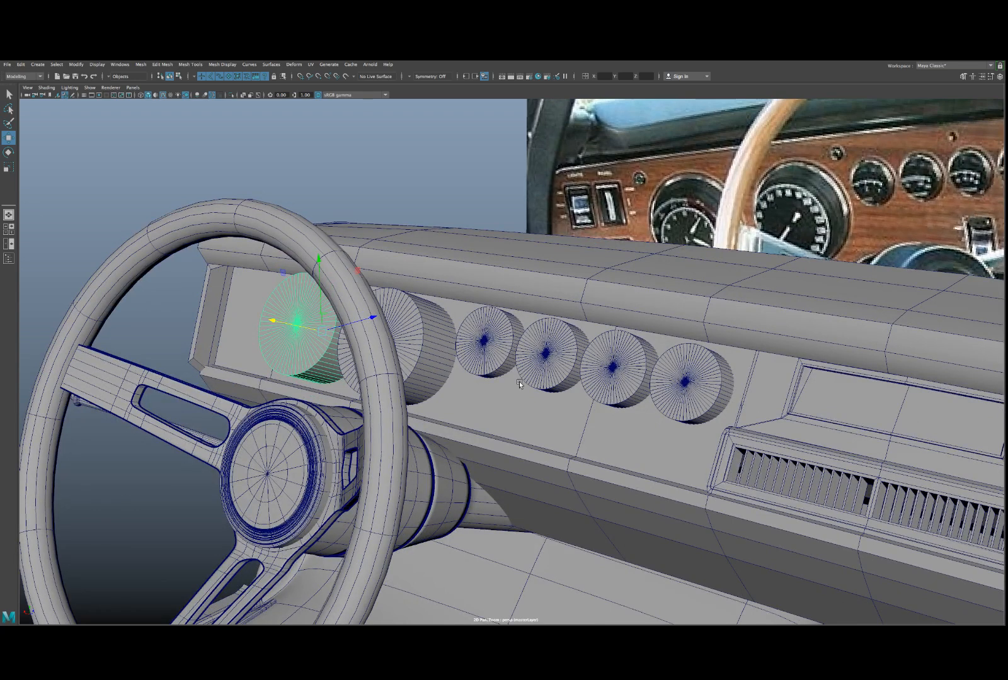
pyautogui.keyDown('alt'); pyautogui.moveTo(520, 385); pyautogui.dragTo(545, 383); pyautogui.keyUp('alt')
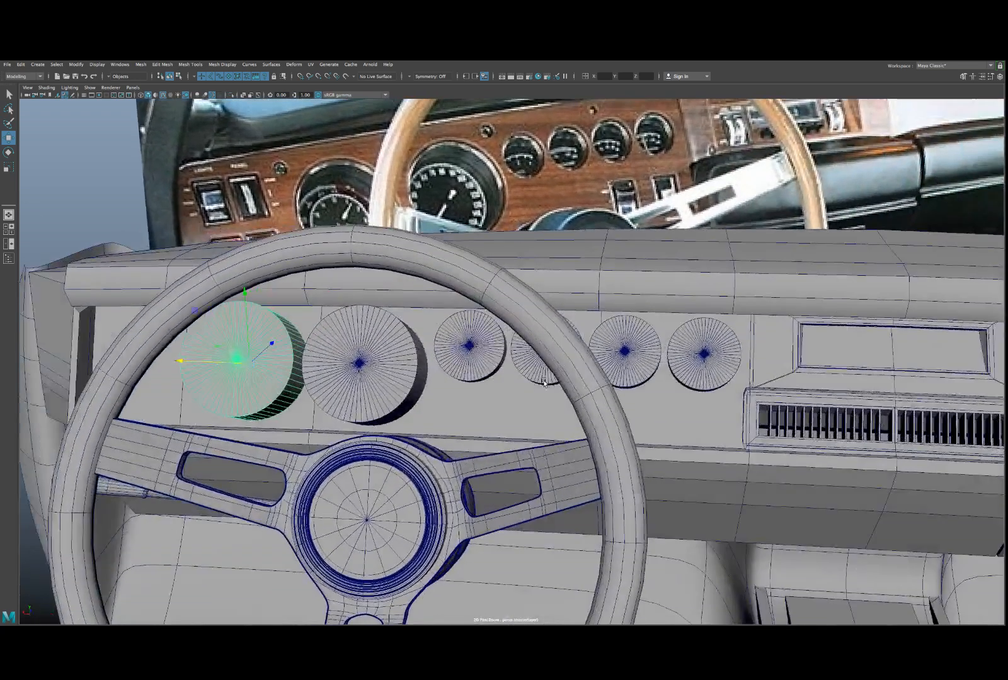
# - Reset the Rotate X value of the large gauge cylinder nearest the small gauges to 0
pyautogui.click(406, 375)
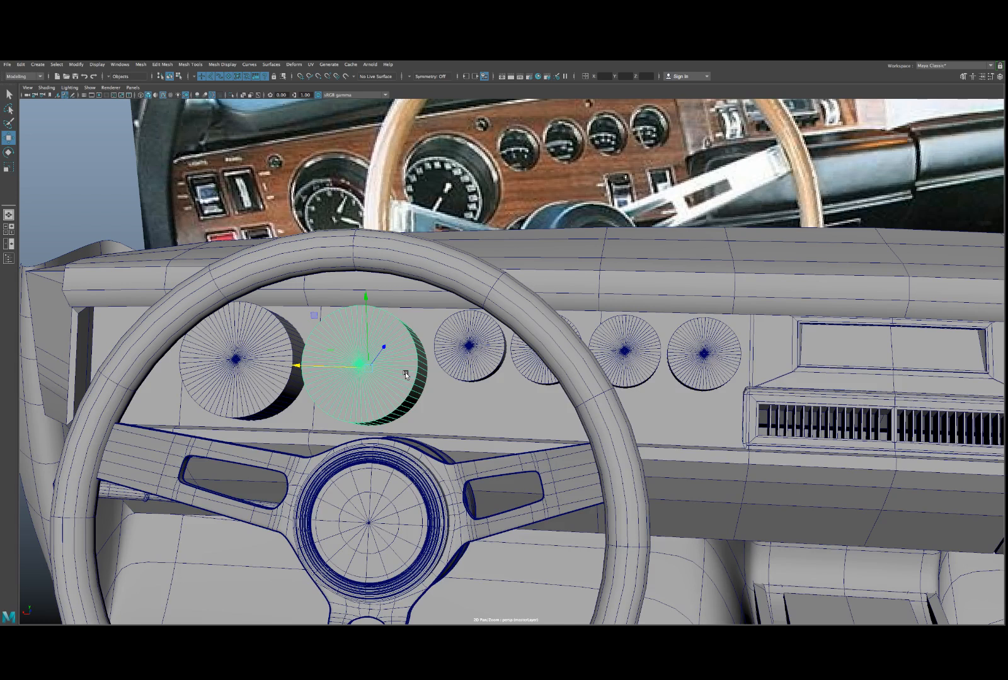
pyautogui.hotkey('ctrl', 'a')
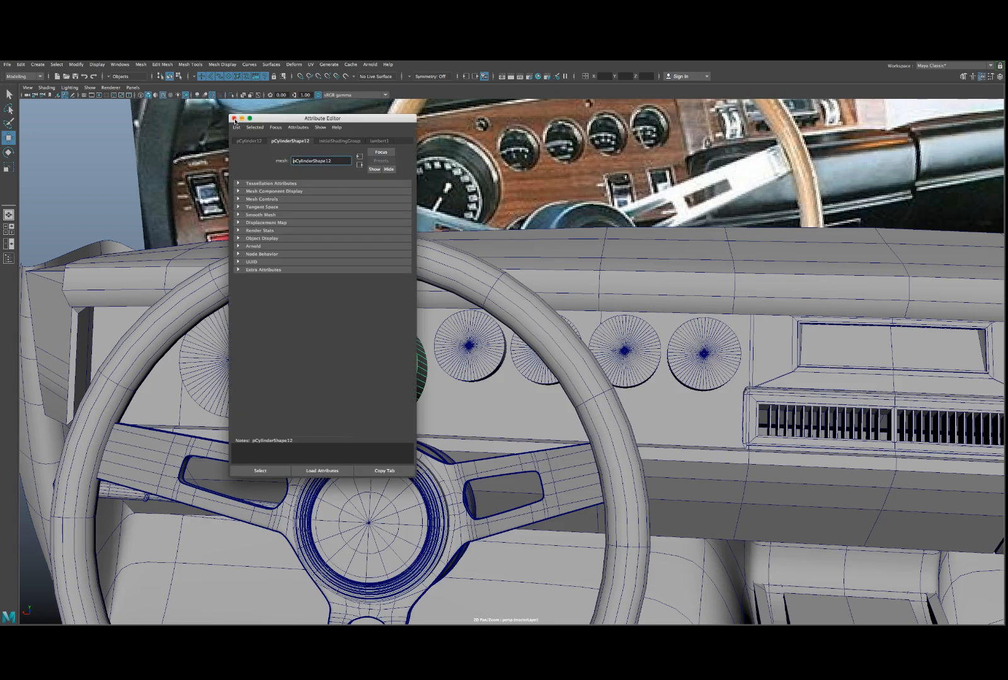
pyautogui.click(234, 119)
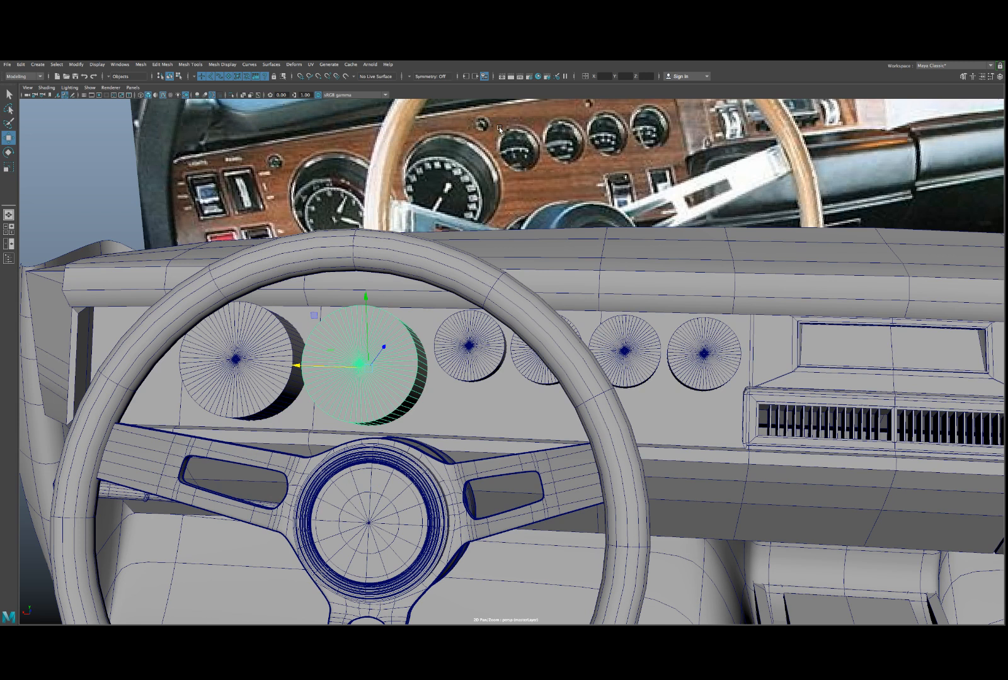
pyautogui.click(1000, 77)
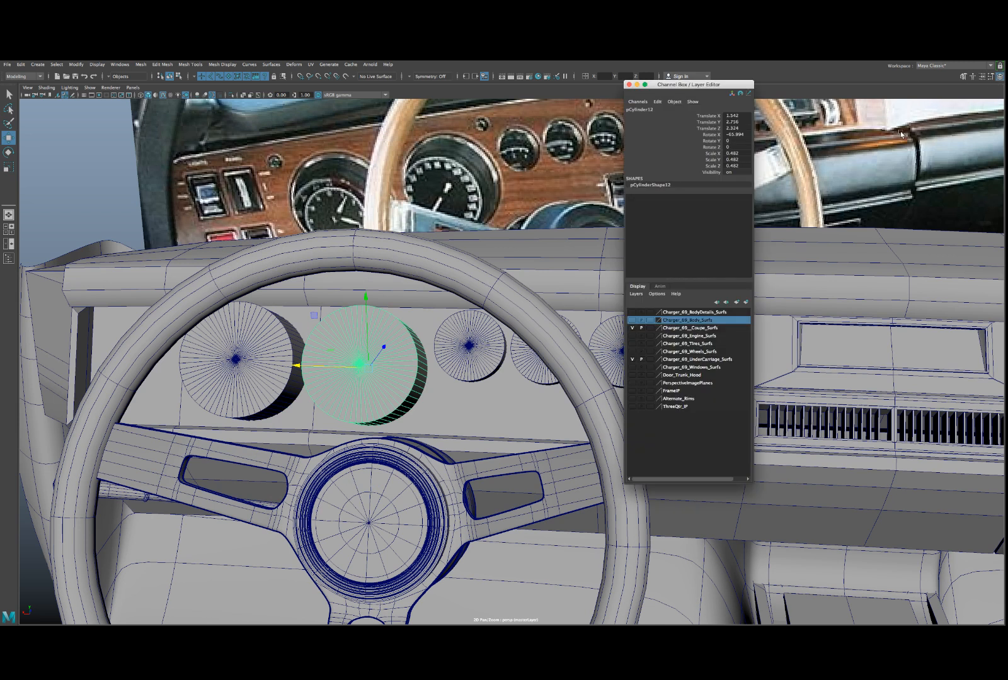
pyautogui.doubleClick(740, 133)
pyautogui.write('0')
pyautogui.press('Return')
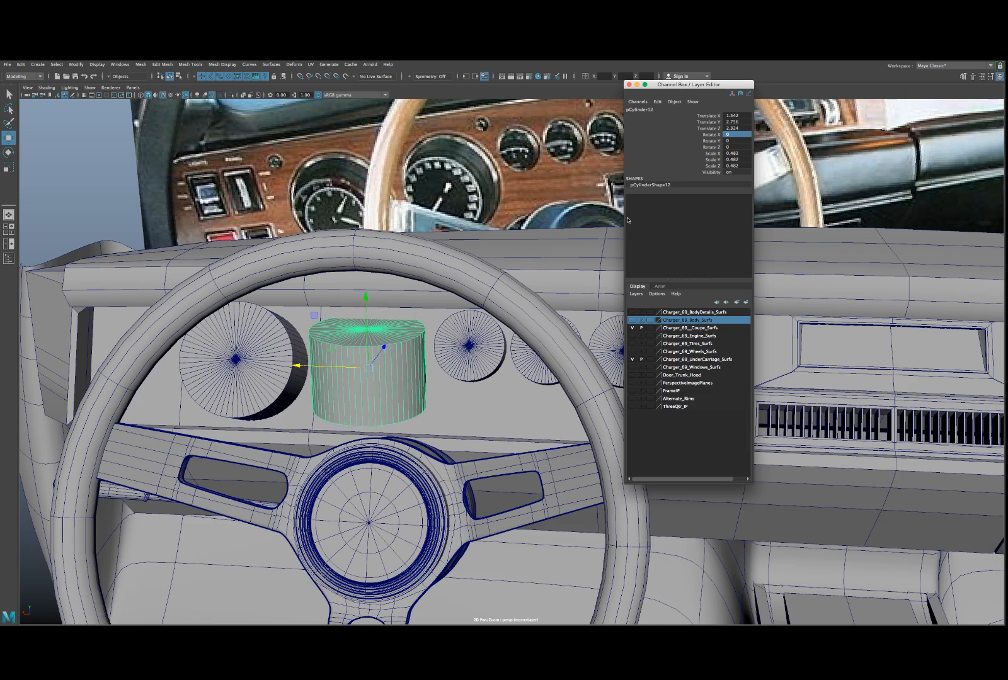
# - Set Rotate X to 90 for the large gauge cylinder nearest the small gauges and for the small gauge cylinder beside it
pyautogui.doubleClick(735, 134)
pyautogui.press('Return')
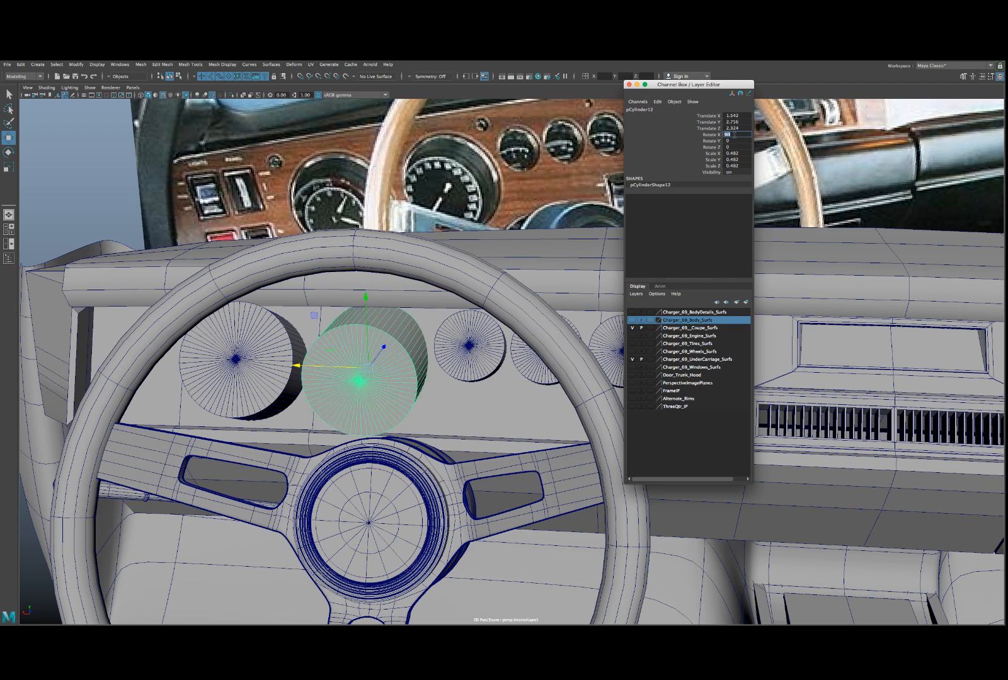
pyautogui.click(494, 332)
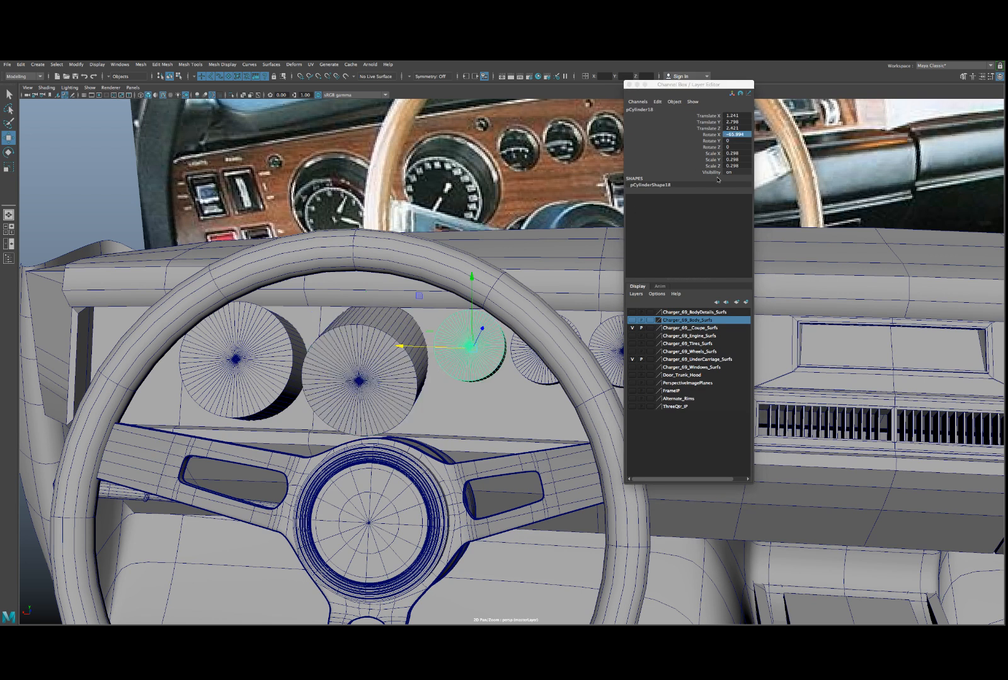
pyautogui.doubleClick(736, 134)
pyautogui.write('90')
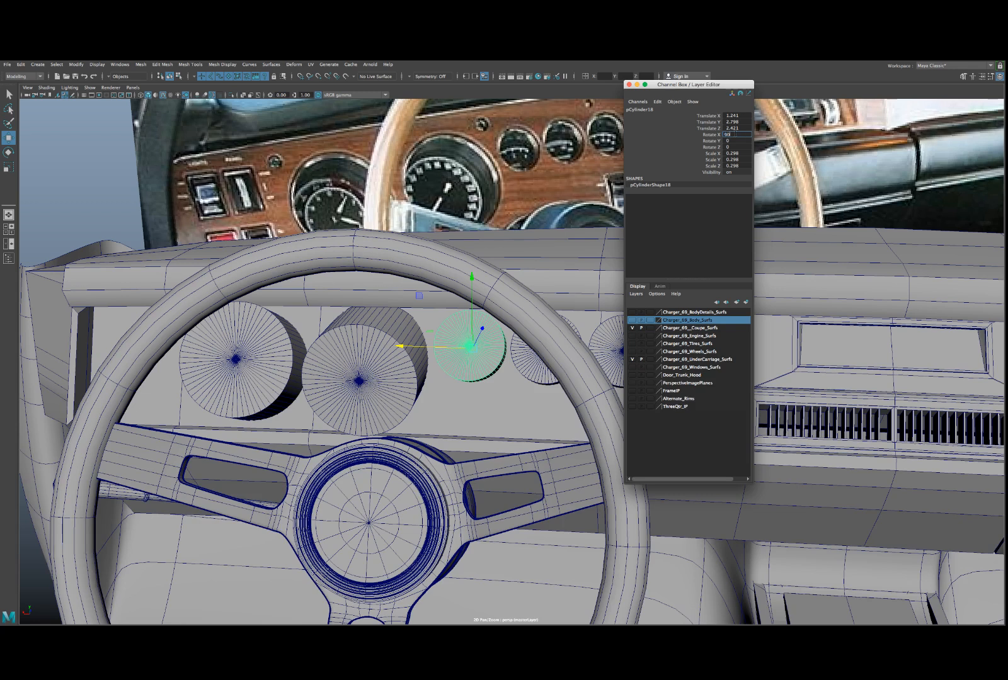
pyautogui.press('Return')
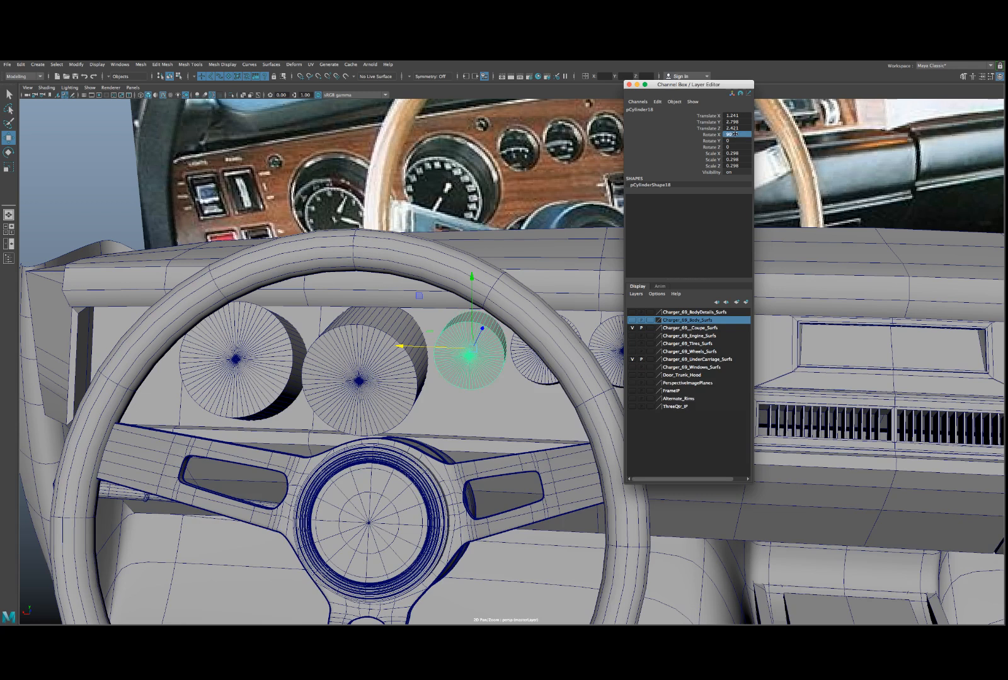
pyautogui.click(629, 84)
# - Duplicate these two gauge cylinders together and move the copies sideways, clear of the car beyond the driver's side
pyautogui.scroll(-2, 420, 378)
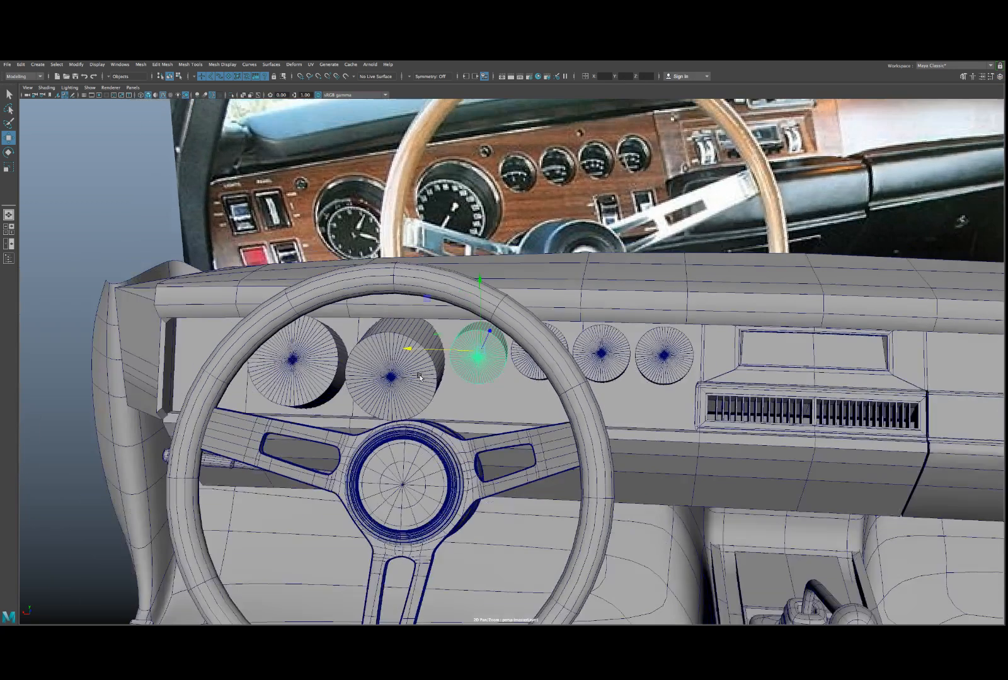
pyautogui.scroll(-5, 420, 378)
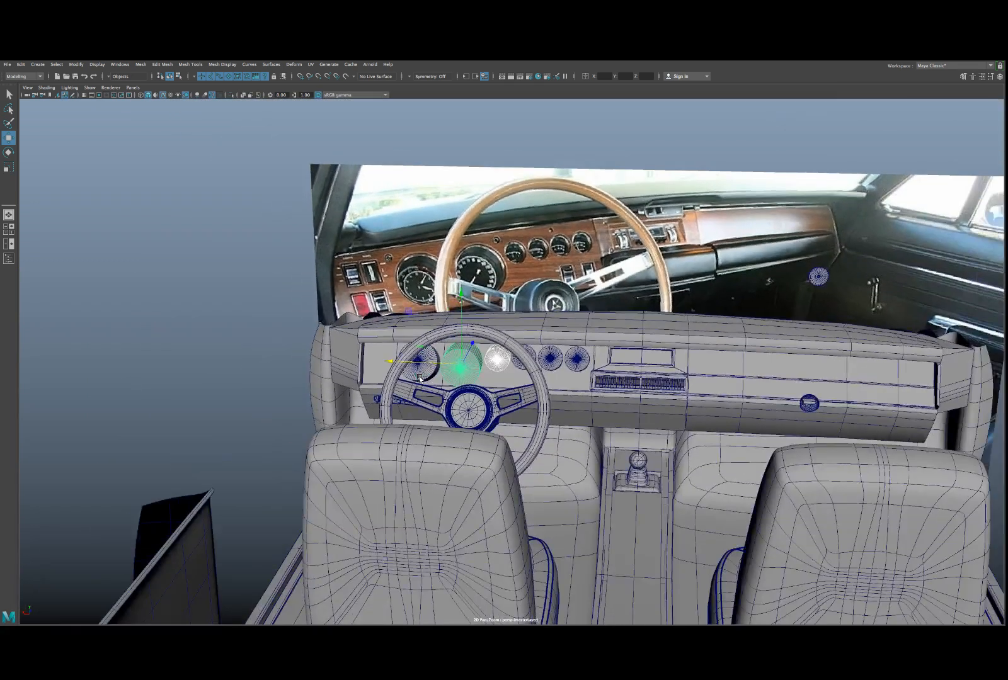
pyautogui.moveTo(386, 364); pyautogui.dragTo(25, 347)
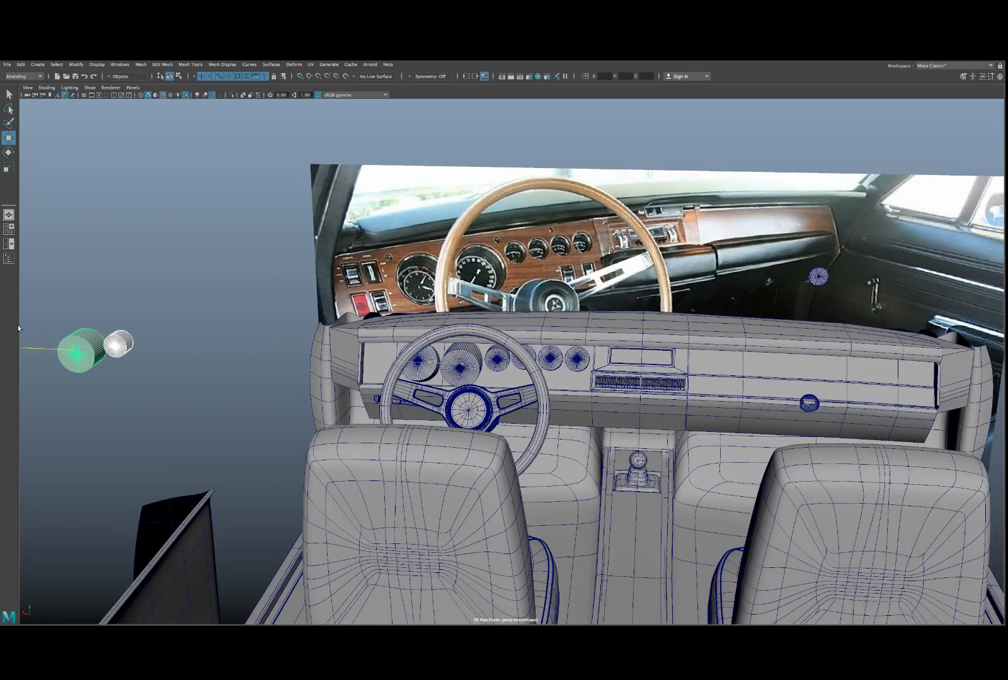
# - Frame the two copied gauge cylinders in the front view and draw a square polygon plane beside the smaller one
pyautogui.press('space')
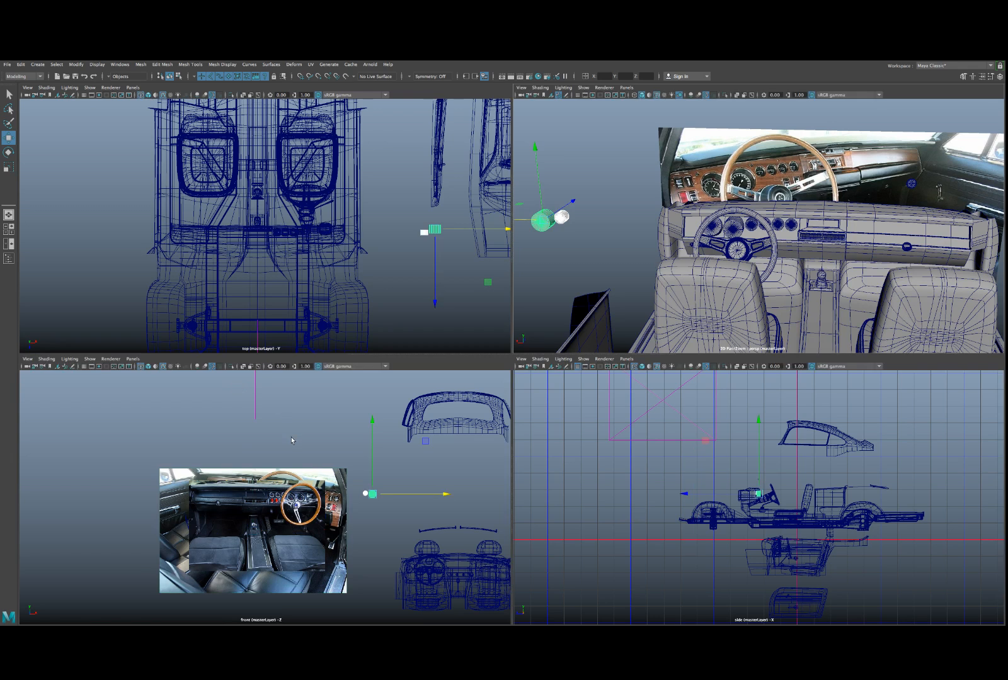
pyautogui.press('f')
pyautogui.press('space')
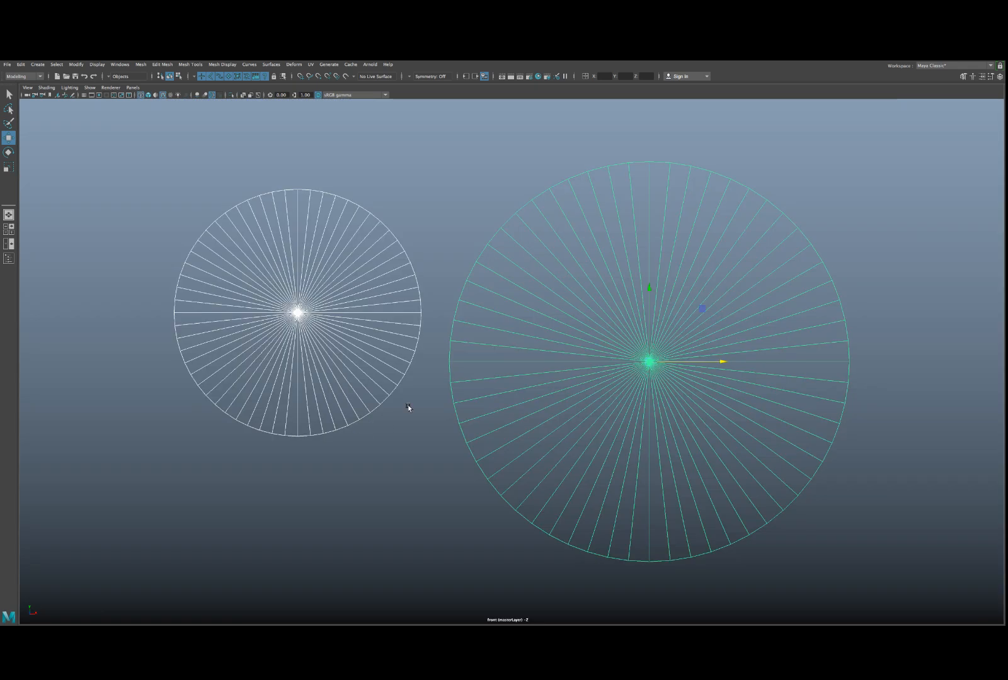
pyautogui.click(220, 153)
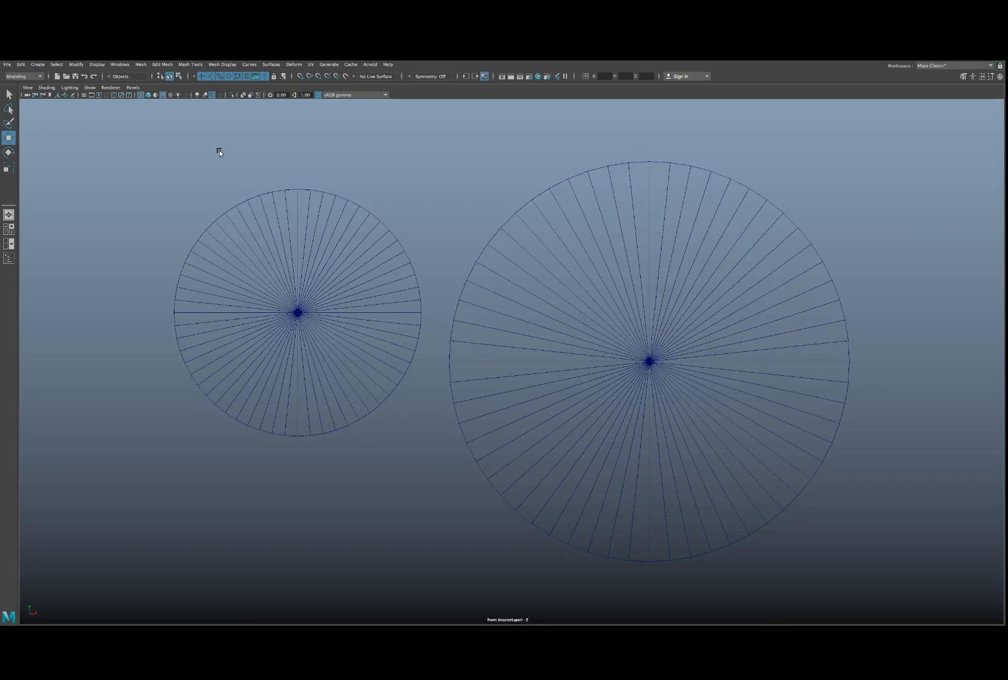
pyautogui.click(38, 64)
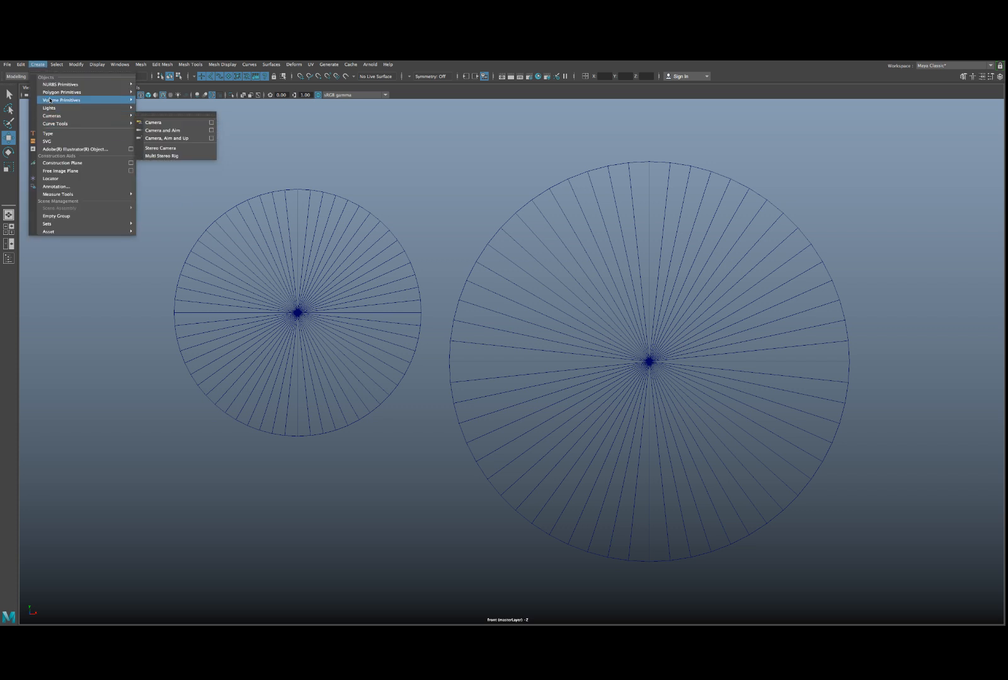
pyautogui.moveTo(69, 92)
pyautogui.click(162, 138)
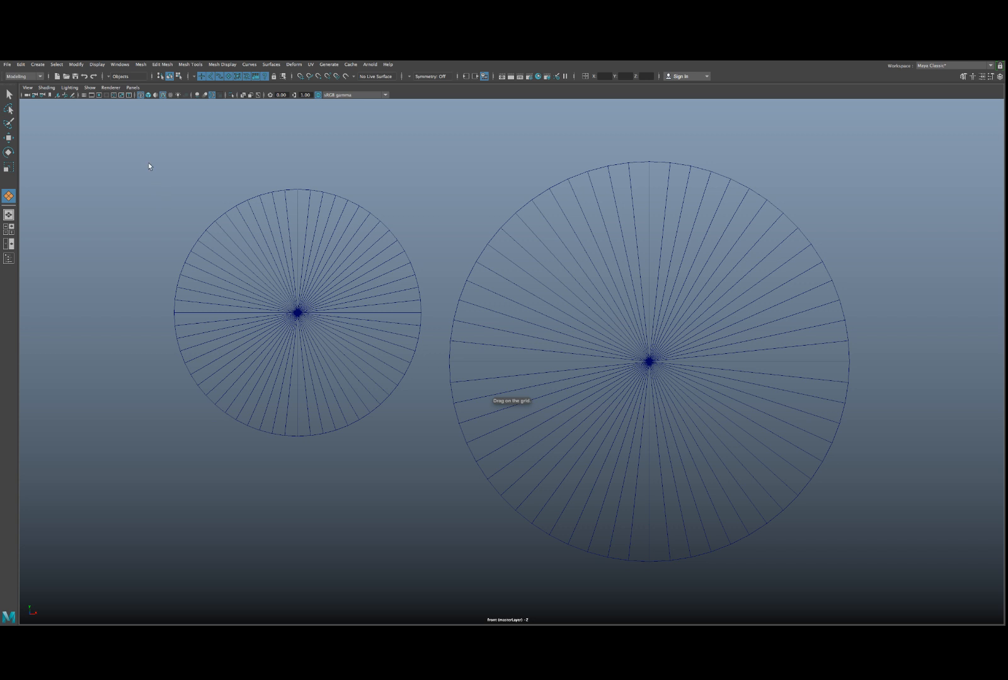
pyautogui.moveTo(149, 165); pyautogui.dragTo(264, 326)
# - Move the new polygon plane so that it is centred on the smaller copied gauge cylinder in the front view
pyautogui.press('w')
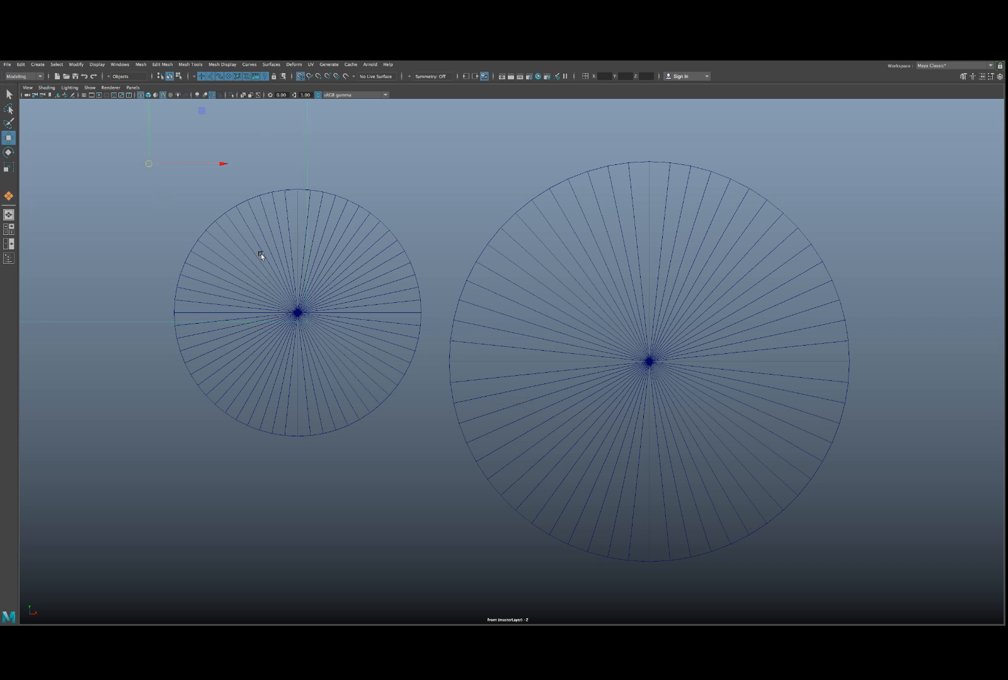
pyautogui.click(182, 211)
pyautogui.scroll(-10, 430, 288)
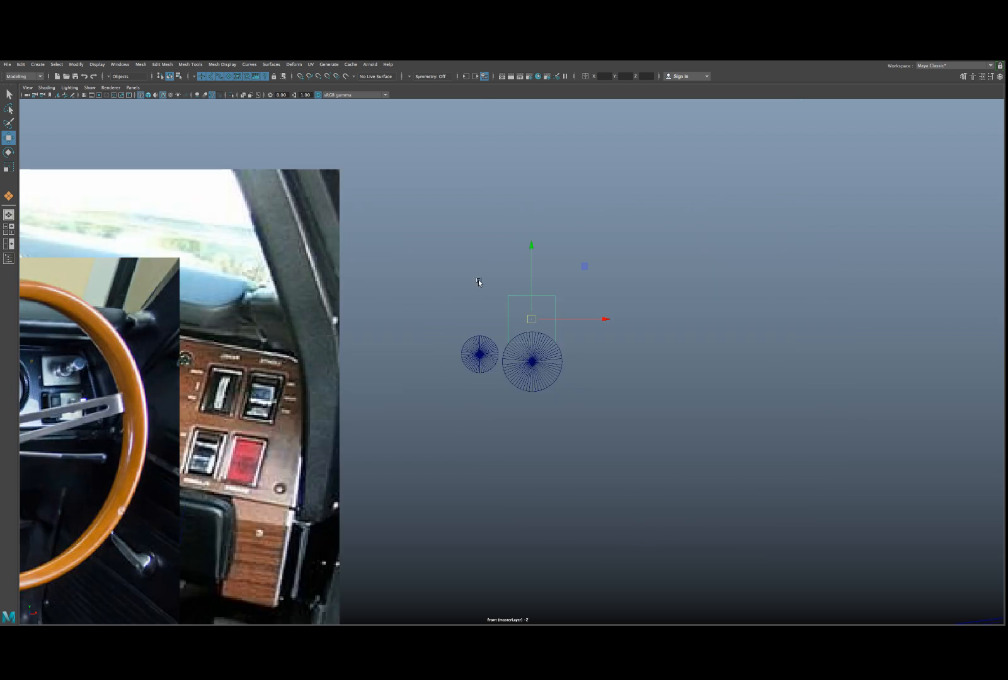
pyautogui.click(480, 356)
pyautogui.scroll(6, 542, 344)
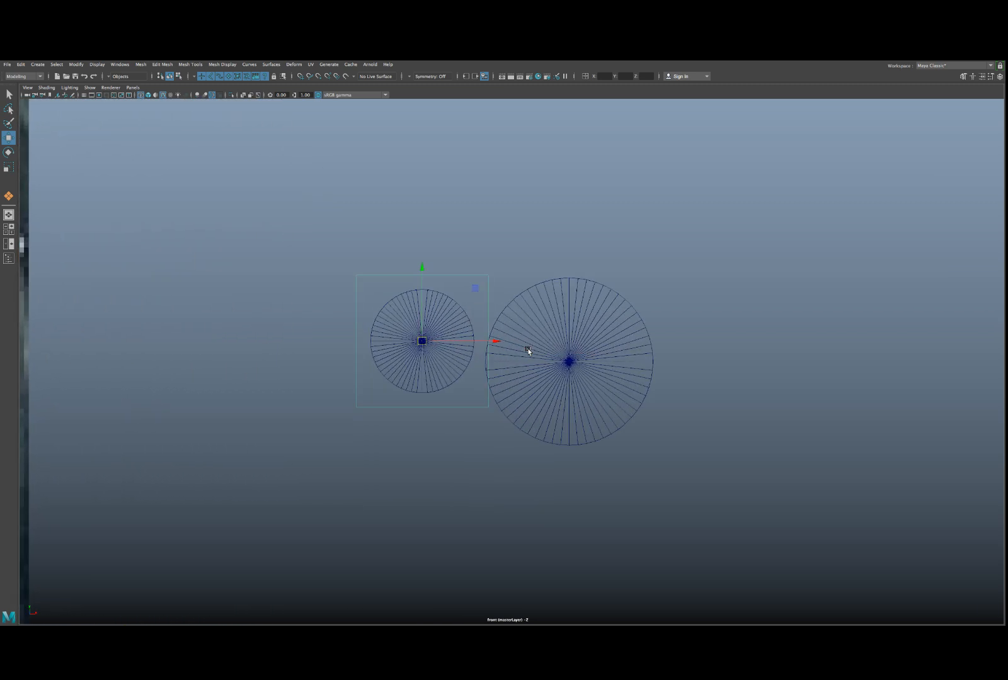
pyautogui.scroll(-6, 528, 344)
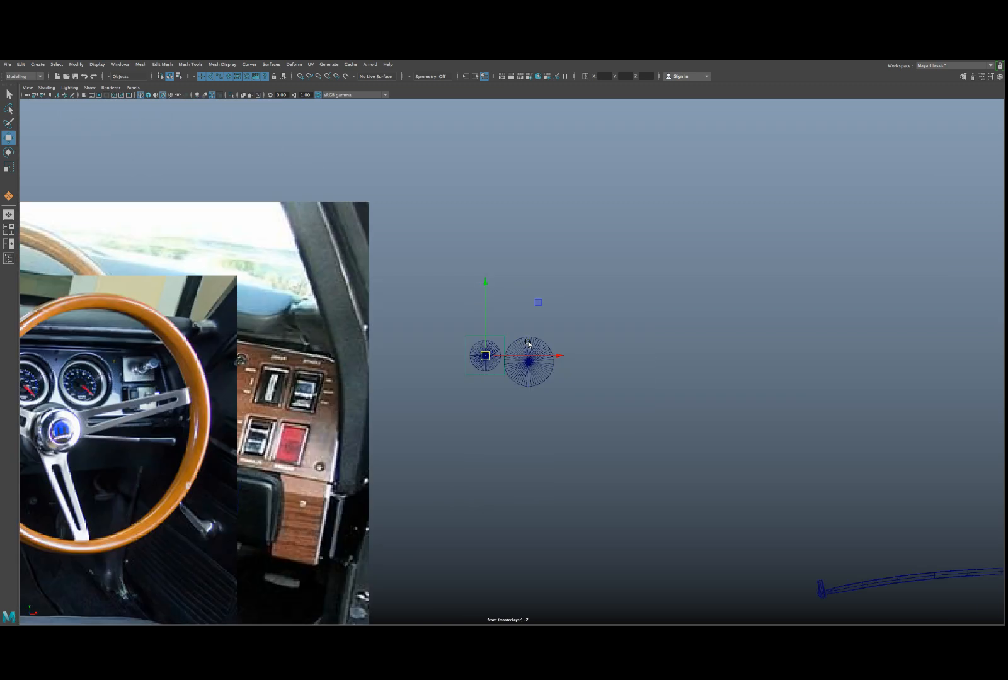
# - Return to the perspective view and set Rotate X of the outermost large gauge cylinder on the dashboard to -66
pyautogui.press('space')
pyautogui.press('space')
pyautogui.scroll(4, 579, 283)
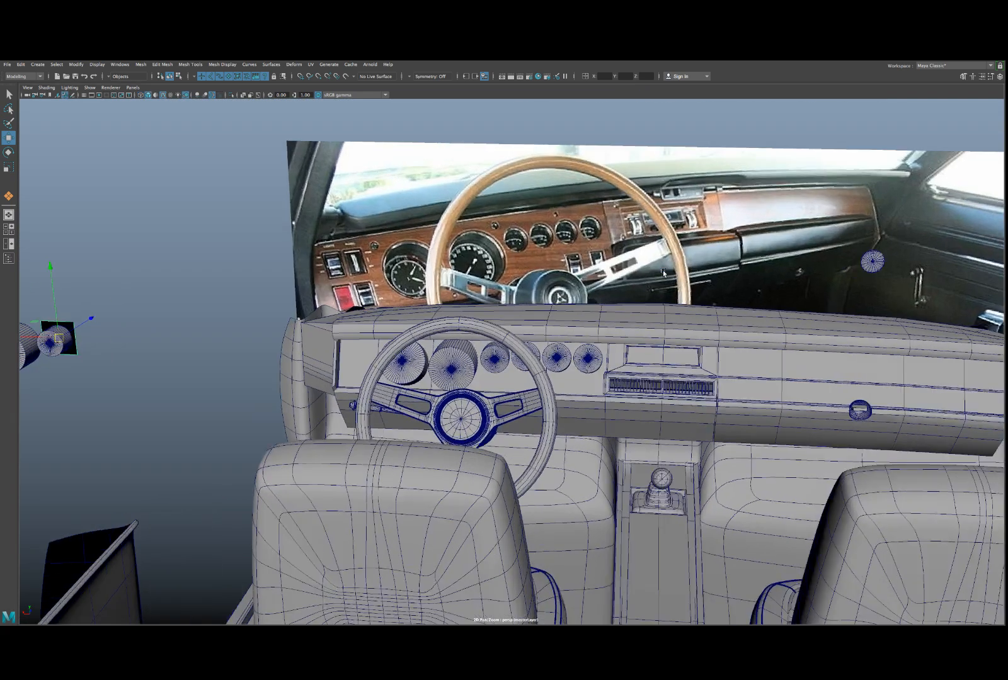
pyautogui.click(364, 373)
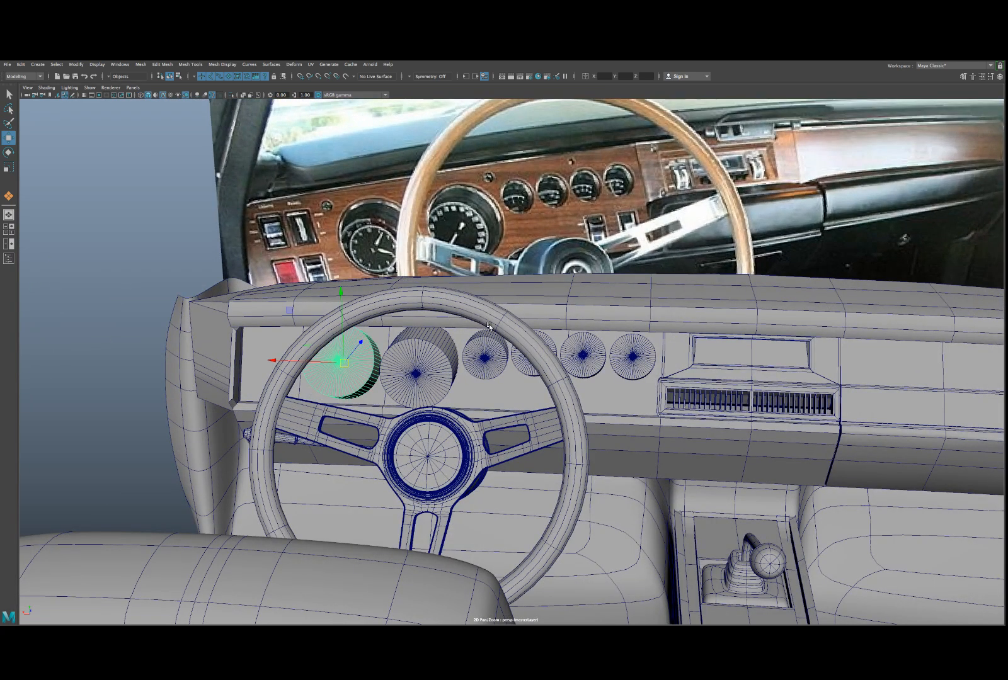
pyautogui.click(1000, 77)
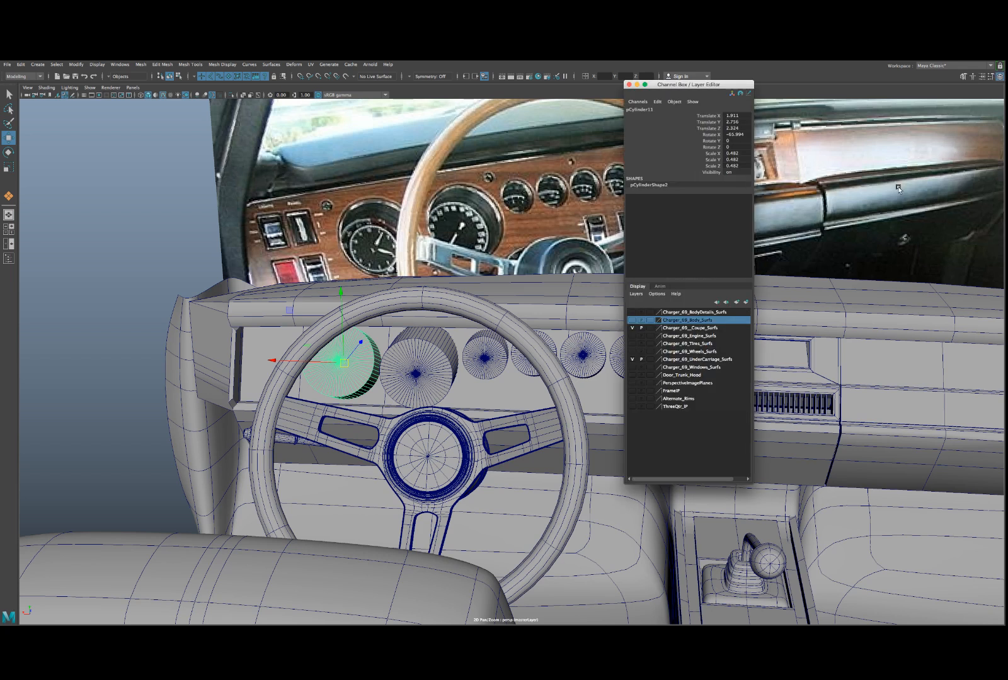
pyautogui.doubleClick(743, 135)
pyautogui.write('-66')
pyautogui.press('Return')
# - Set Rotate X to -66 for the second large gauge cylinder and the first small gauge cylinder on the dashboard
pyautogui.click(432, 354)
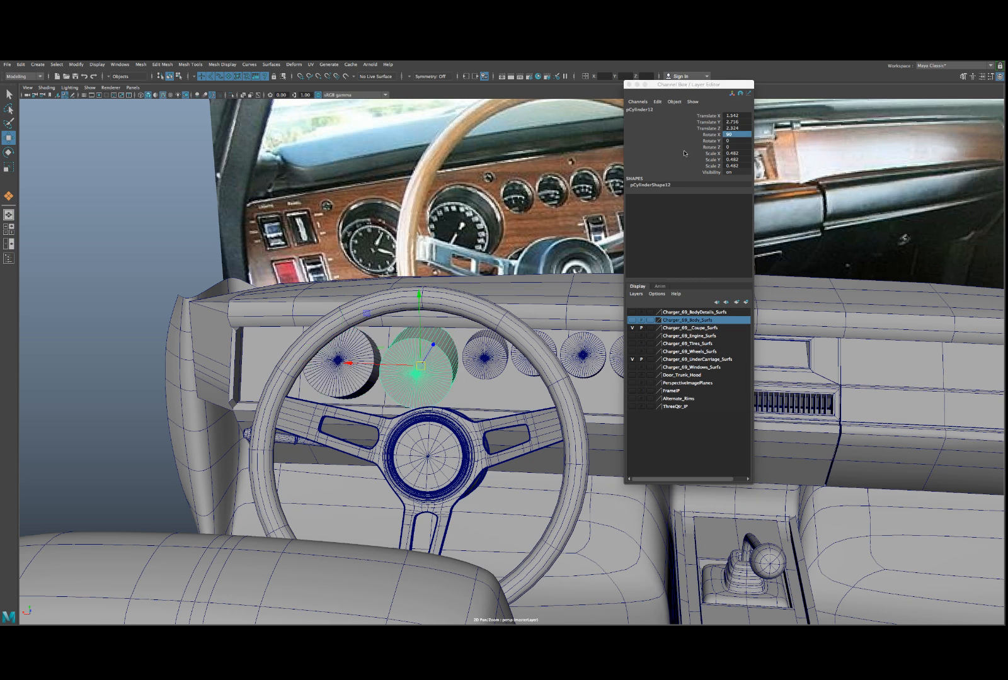
pyautogui.click(735, 136)
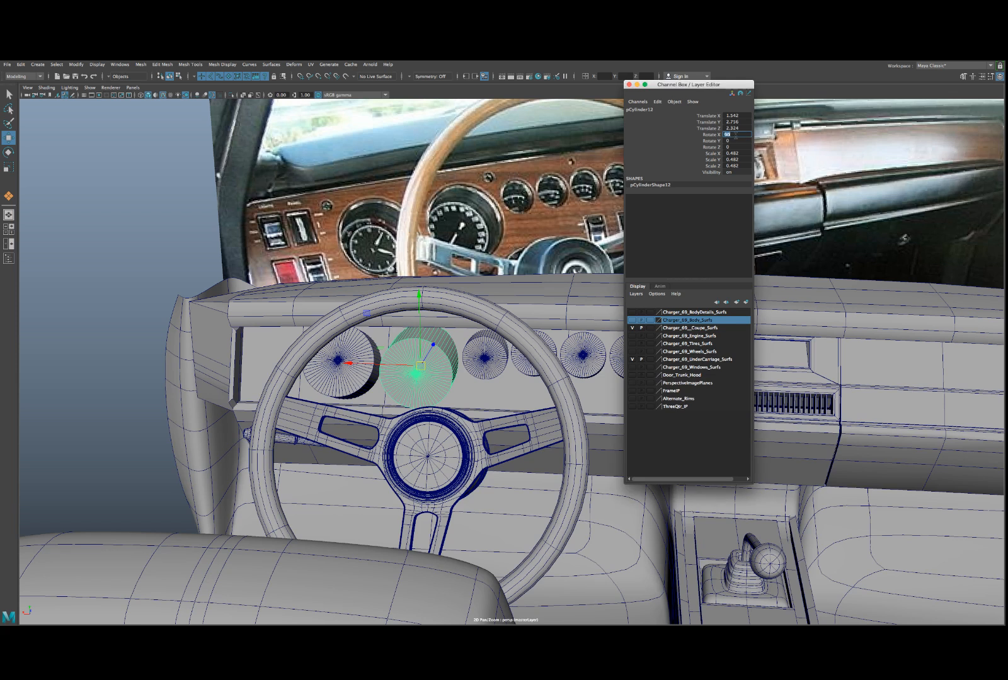
pyautogui.press('Return')
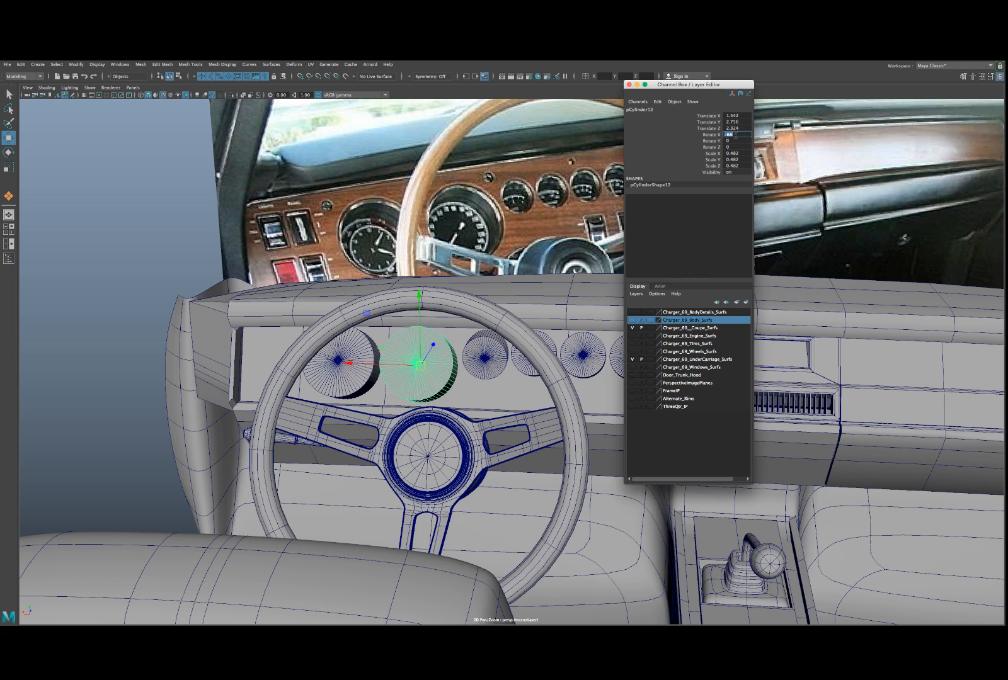
pyautogui.click(498, 358)
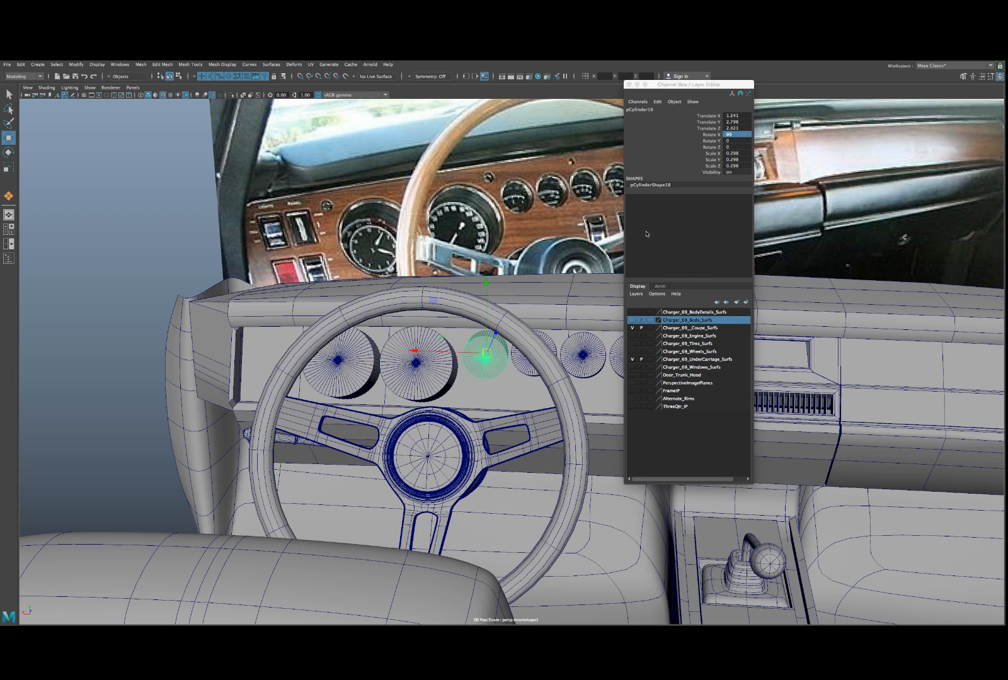
pyautogui.click(732, 136)
pyautogui.press('Return')
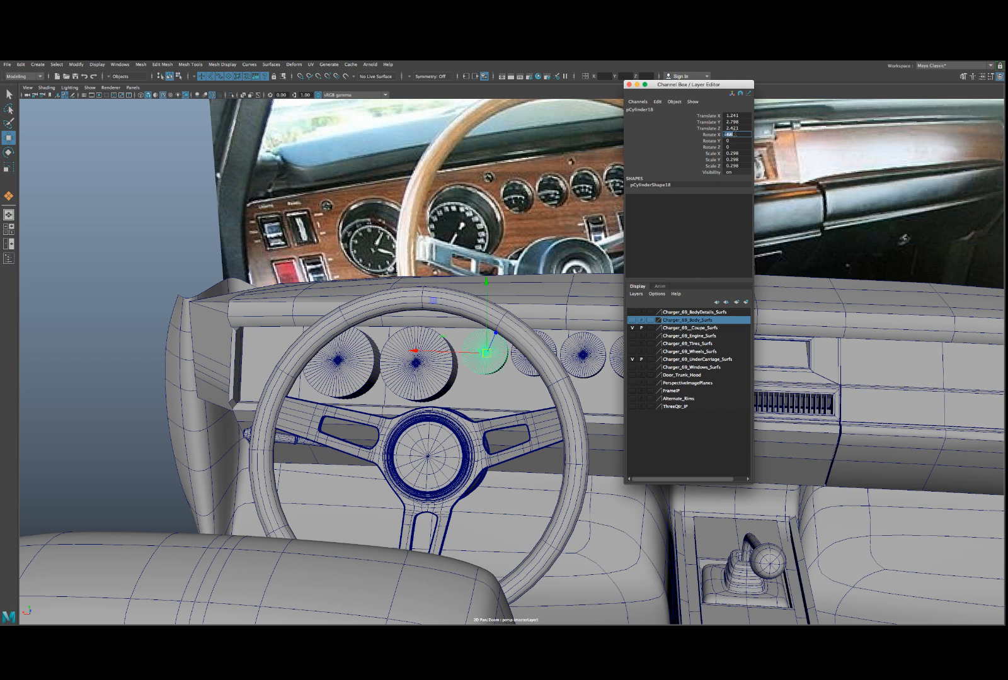
# - Set Rotate X to -66 for the second and third small gauge cylinders in the row
pyautogui.click(531, 368)
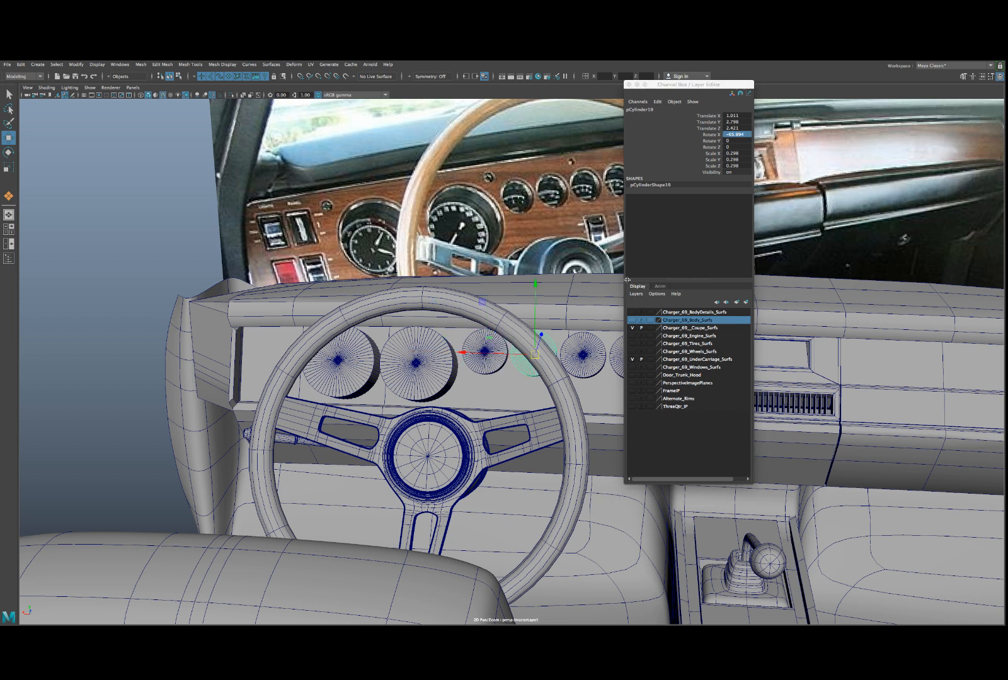
pyautogui.click(741, 134)
pyautogui.write('-66')
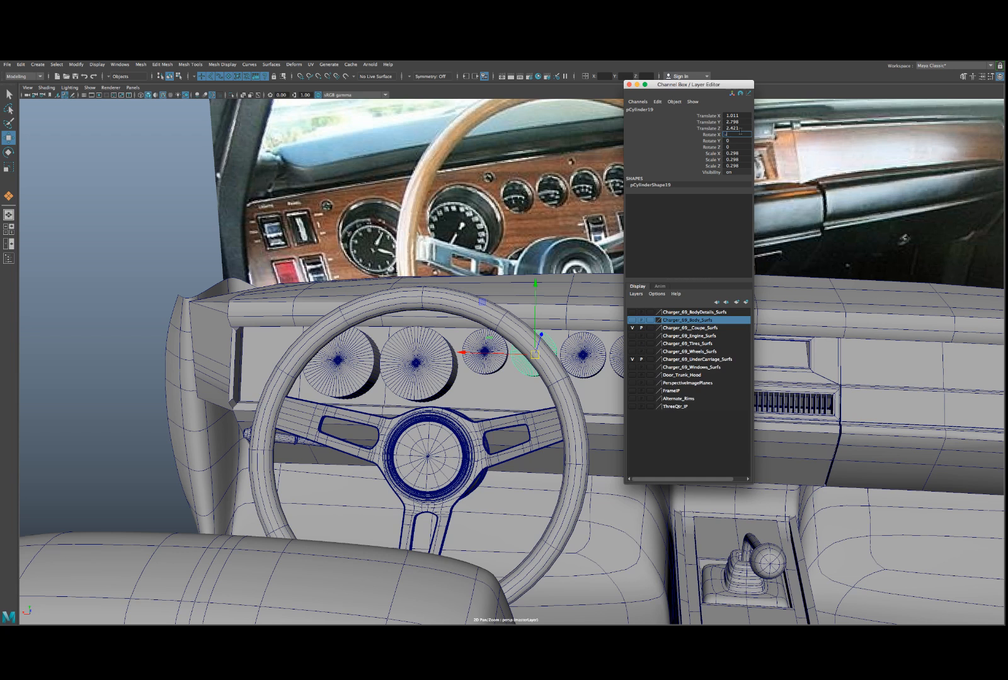
pyautogui.click(586, 357)
pyautogui.click(743, 134)
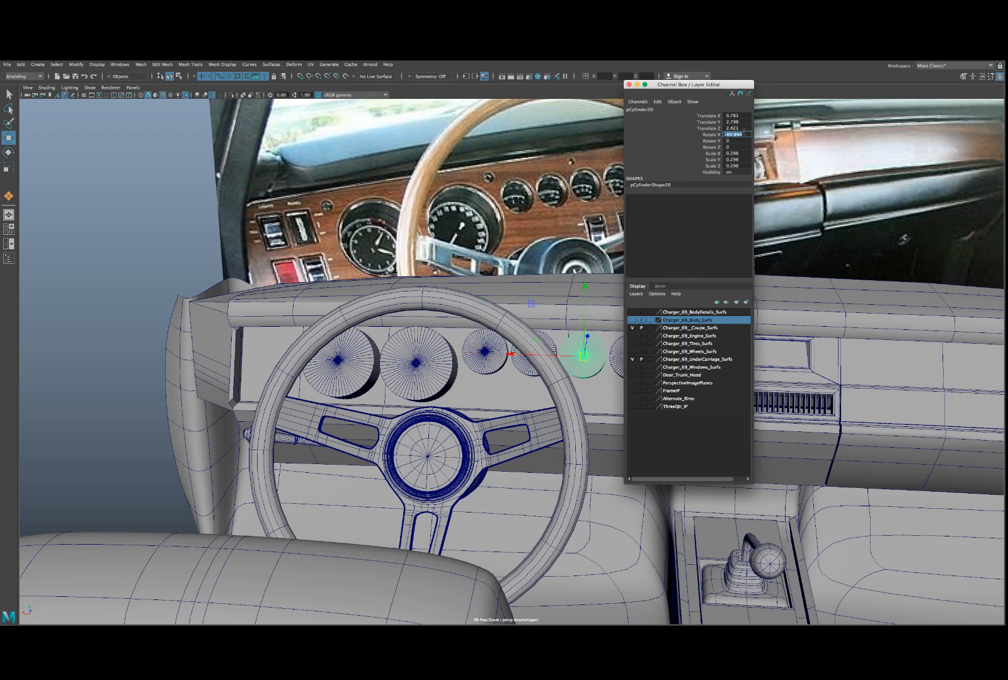
pyautogui.write('-66')
# - Set Rotate X to -66 for the fourth small gauge cylinder, next to the radio panel
pyautogui.moveTo(701, 84); pyautogui.dragTo(800, 92)
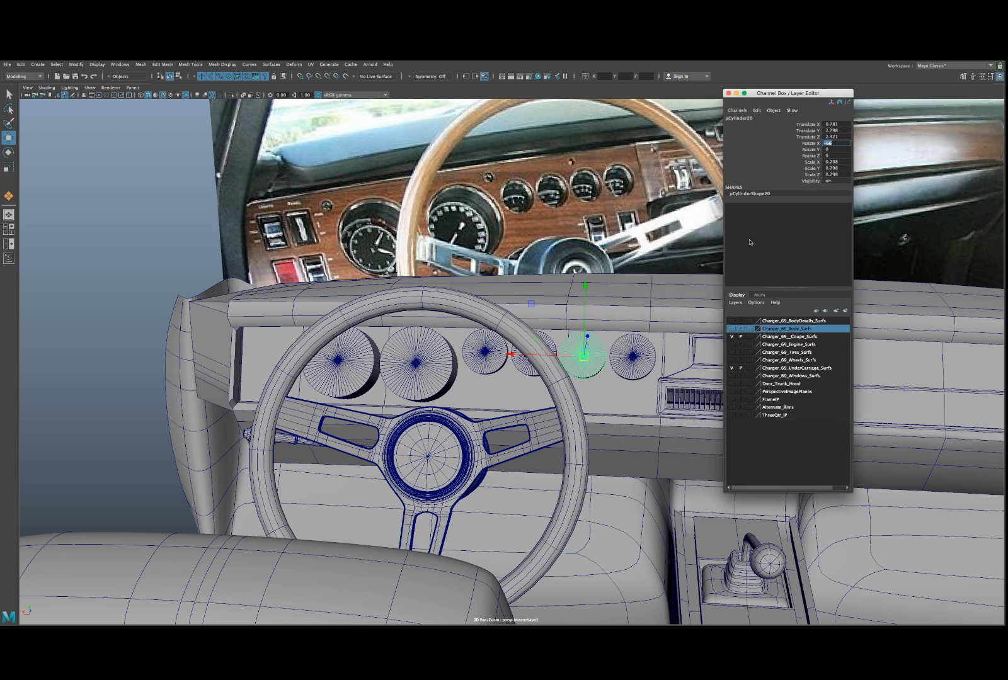
pyautogui.click(651, 357)
pyautogui.doubleClick(841, 143)
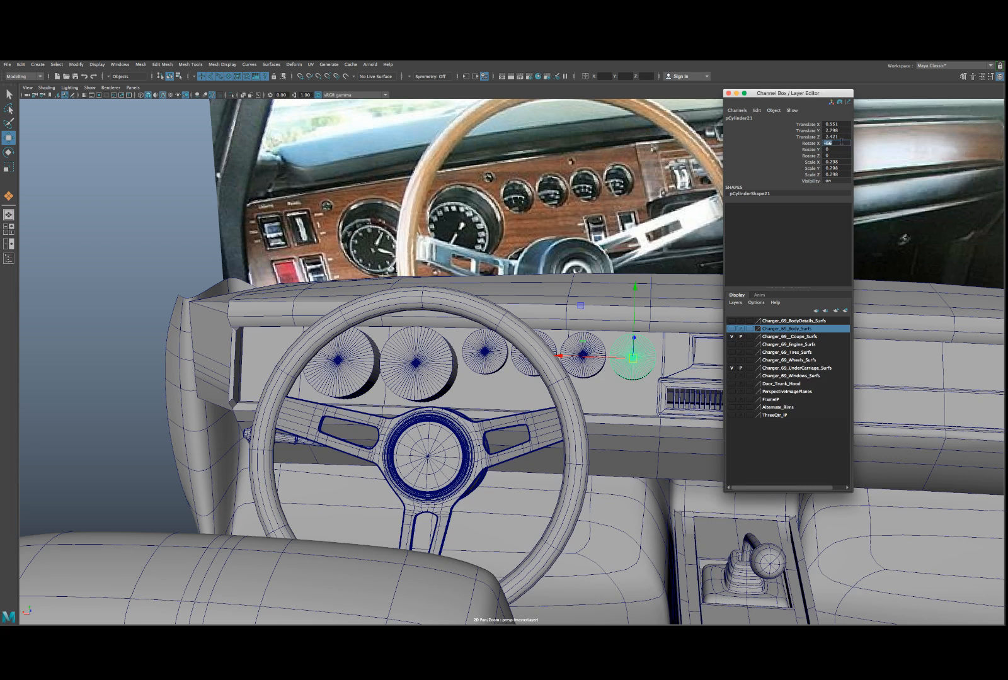
pyautogui.write('-66')
pyautogui.press('Return')
pyautogui.click(729, 93)
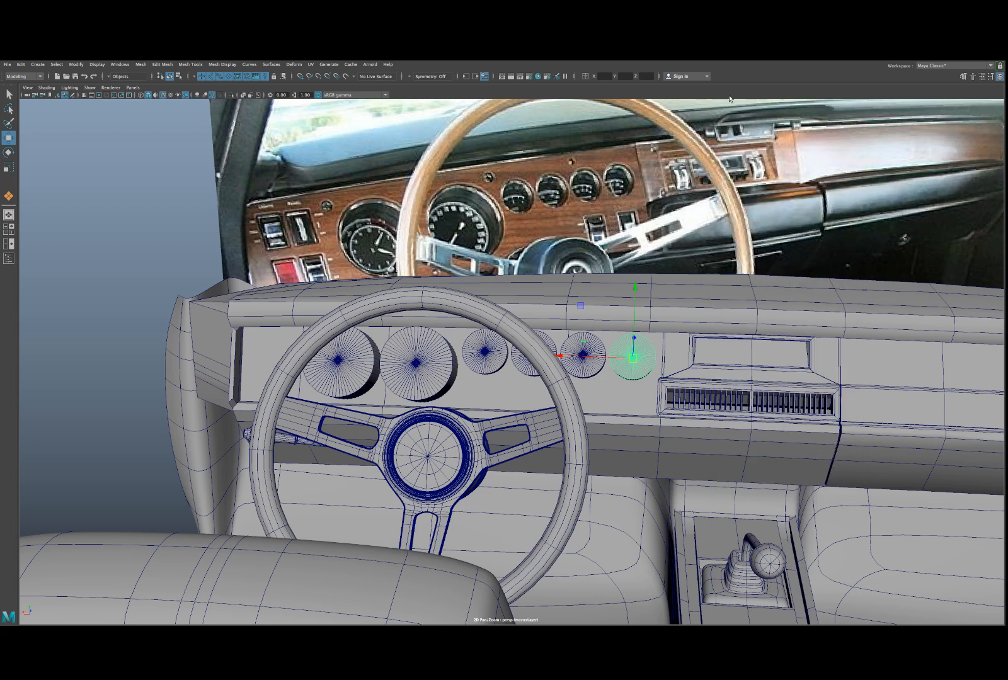
pyautogui.keyDown('alt'); pyautogui.moveTo(543, 356); pyautogui.dragTo(508, 368); pyautogui.keyUp('alt')
pyautogui.scroll(3, 523, 370)
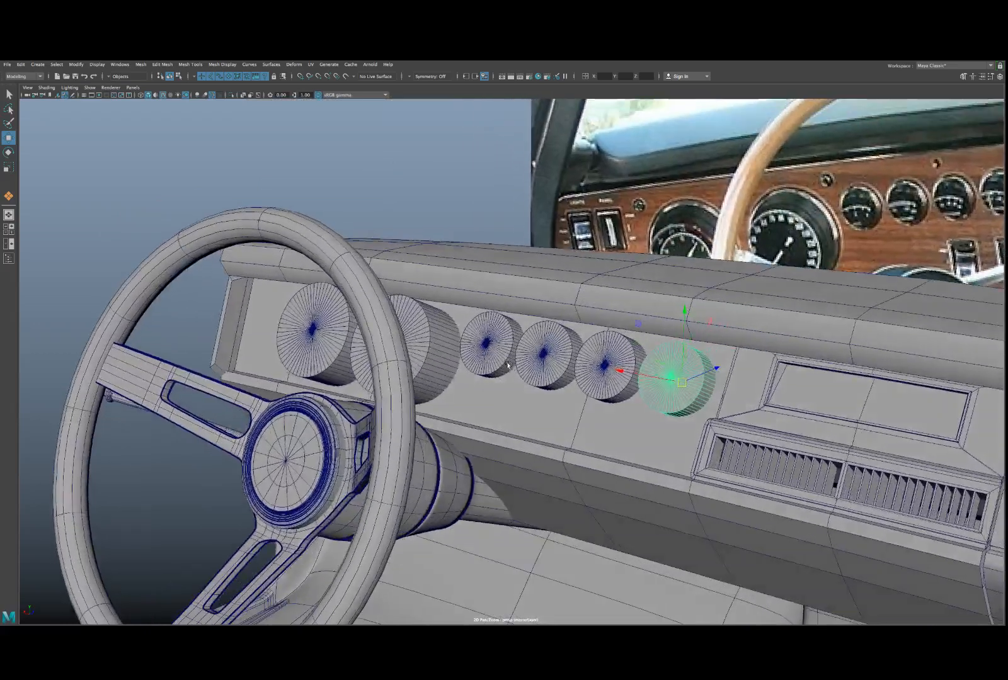
pyautogui.keyDown('alt'); pyautogui.moveTo(578, 392); pyautogui.dragTo(625, 421); pyautogui.keyUp('alt')
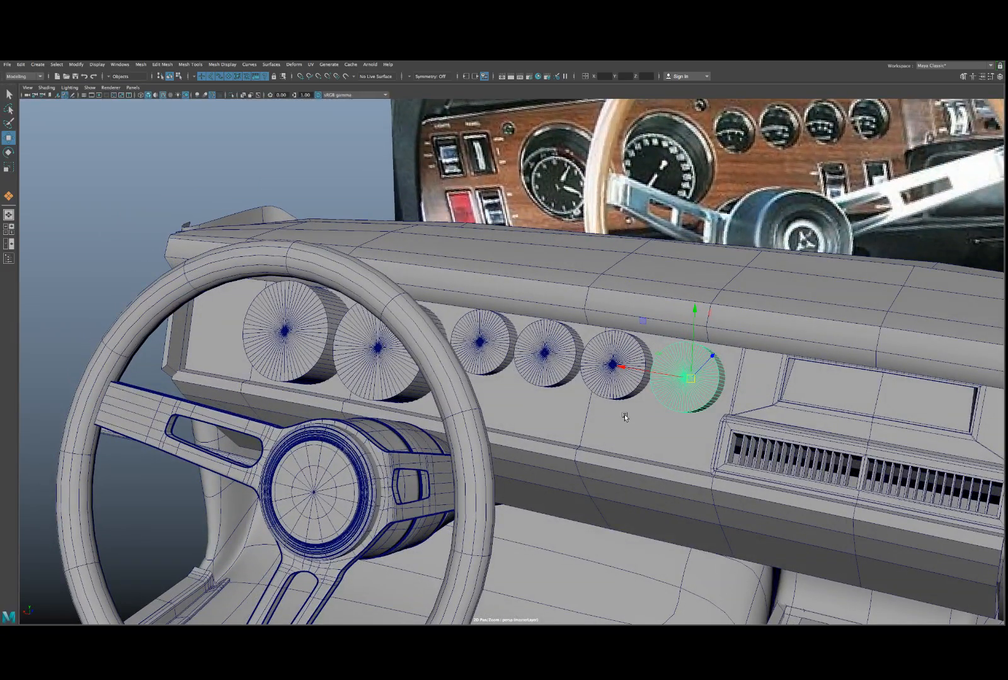
pyautogui.keyDown('alt'); pyautogui.moveTo(635, 416); pyautogui.dragTo(576, 423, button='middle'); pyautogui.keyUp('alt')
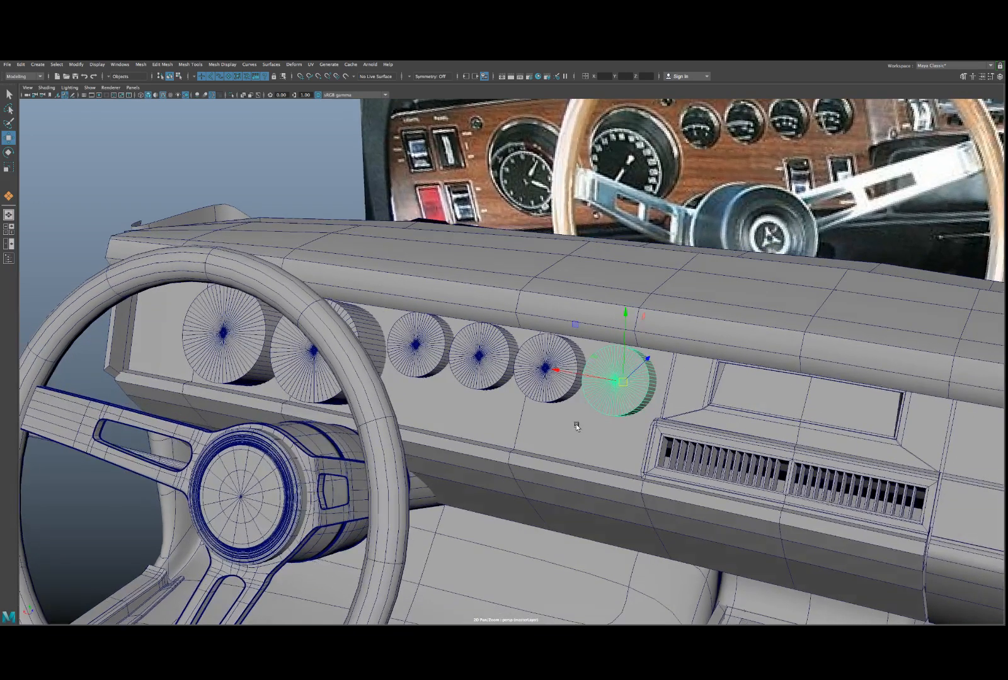
pyautogui.keyDown('alt'); pyautogui.moveTo(576, 424); pyautogui.dragTo(579, 423); pyautogui.keyUp('alt')
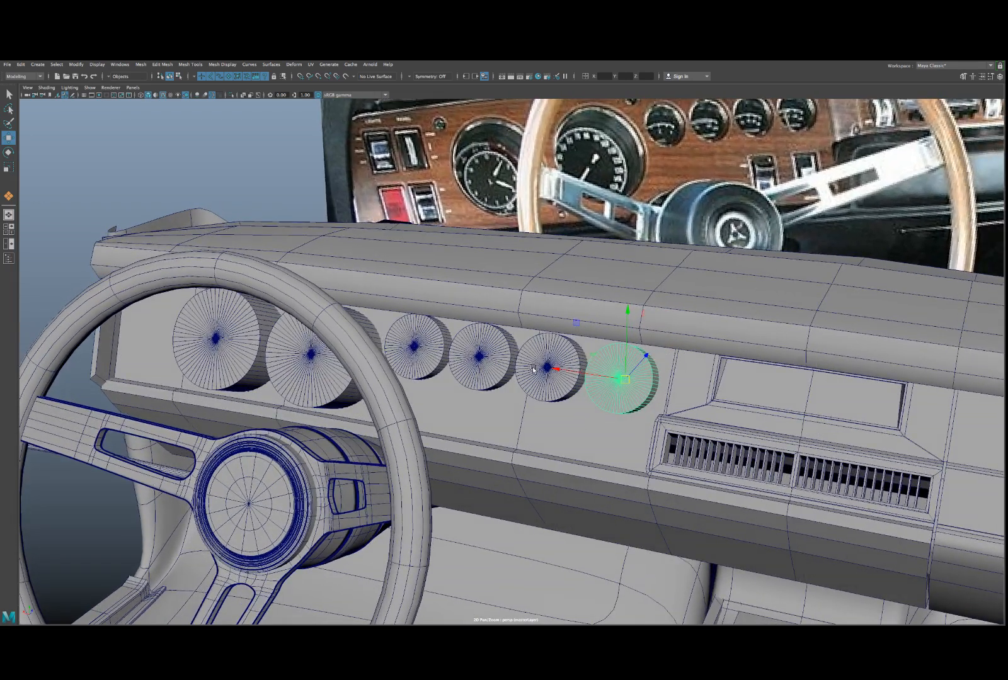
# - Create a polygon cube about 0.14 wide and 0.27 tall in the front view, just below the copied gauges
pyautogui.click(21, 64)
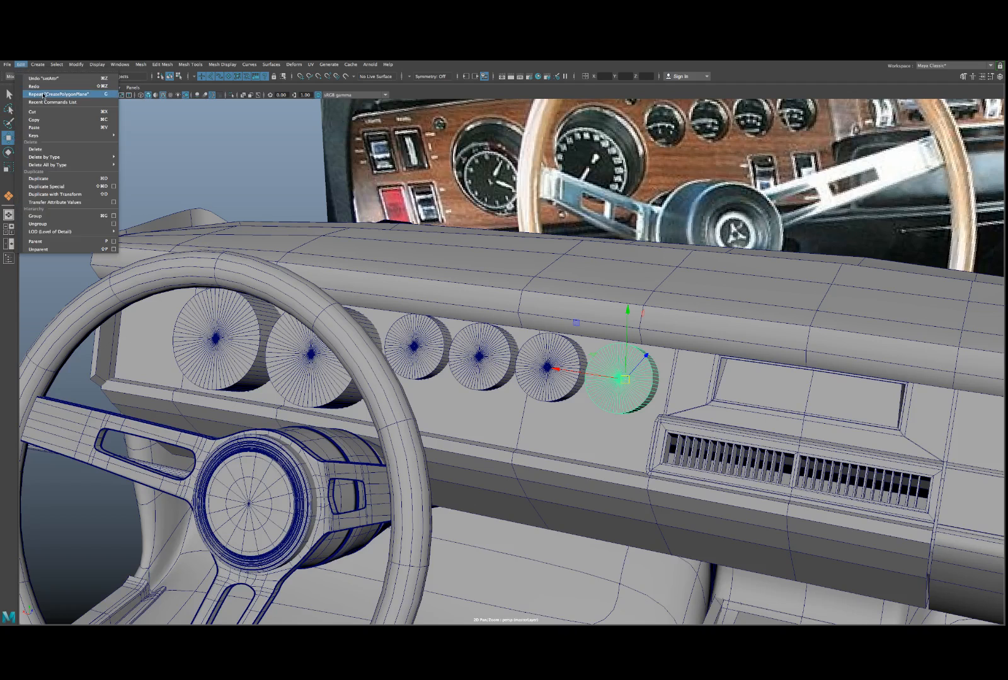
pyautogui.moveTo(31, 67)
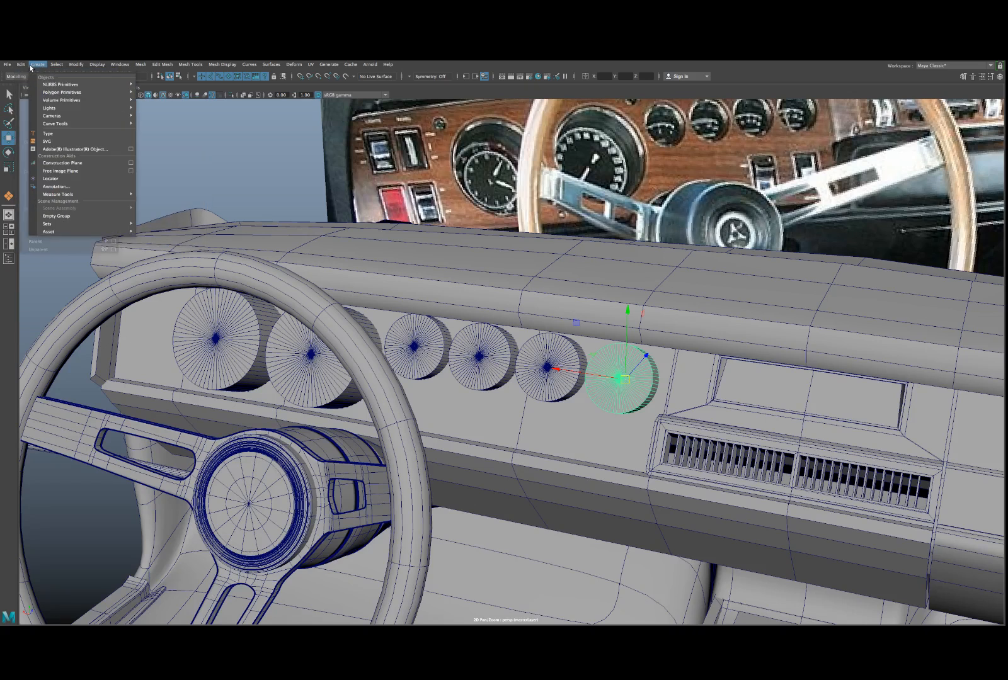
pyautogui.moveTo(94, 92)
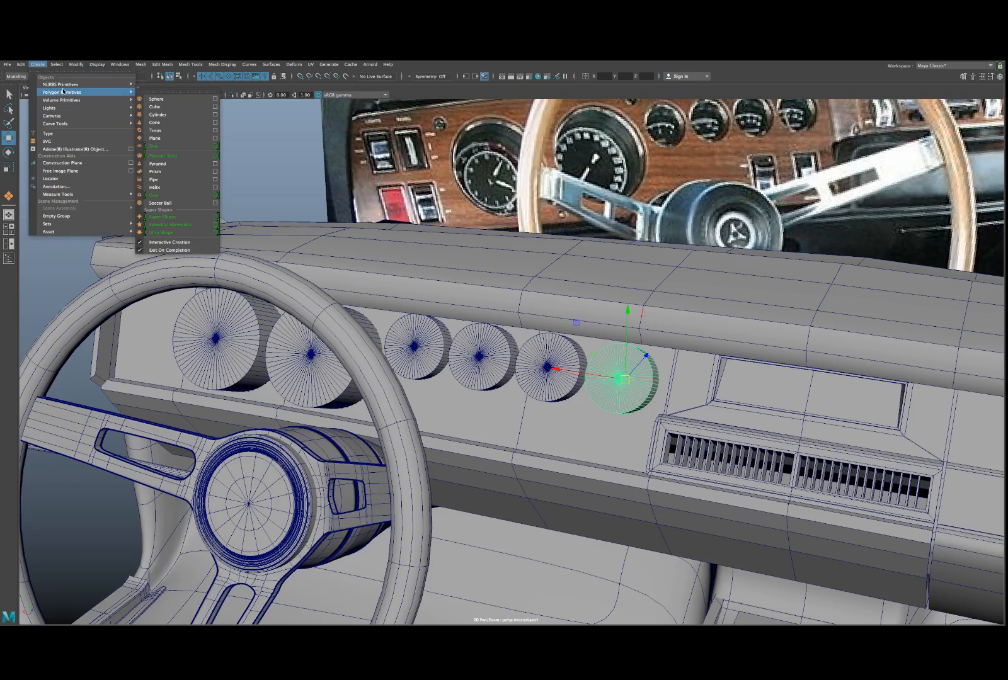
pyautogui.click(158, 115)
pyautogui.scroll(-5, 319, 428)
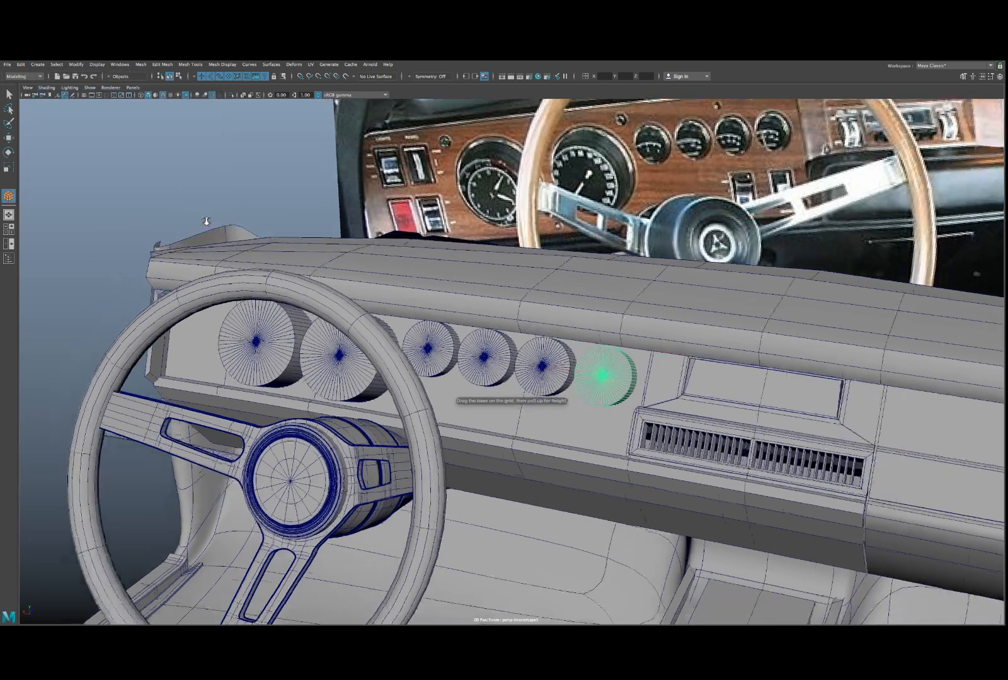
pyautogui.scroll(-2, 318, 429)
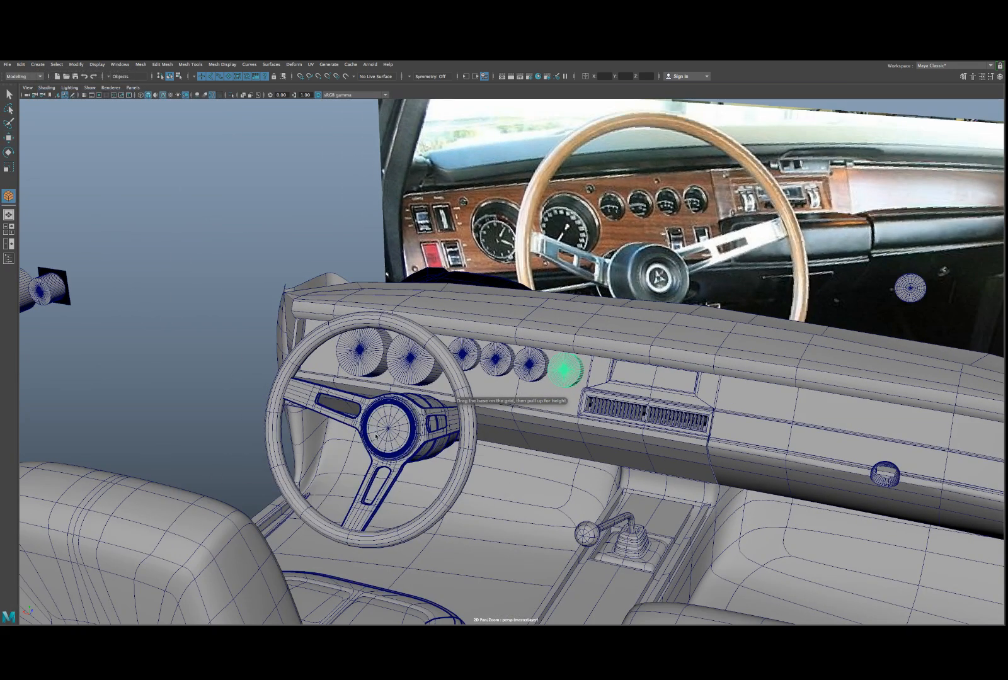
pyautogui.press('space')
pyautogui.press('space')
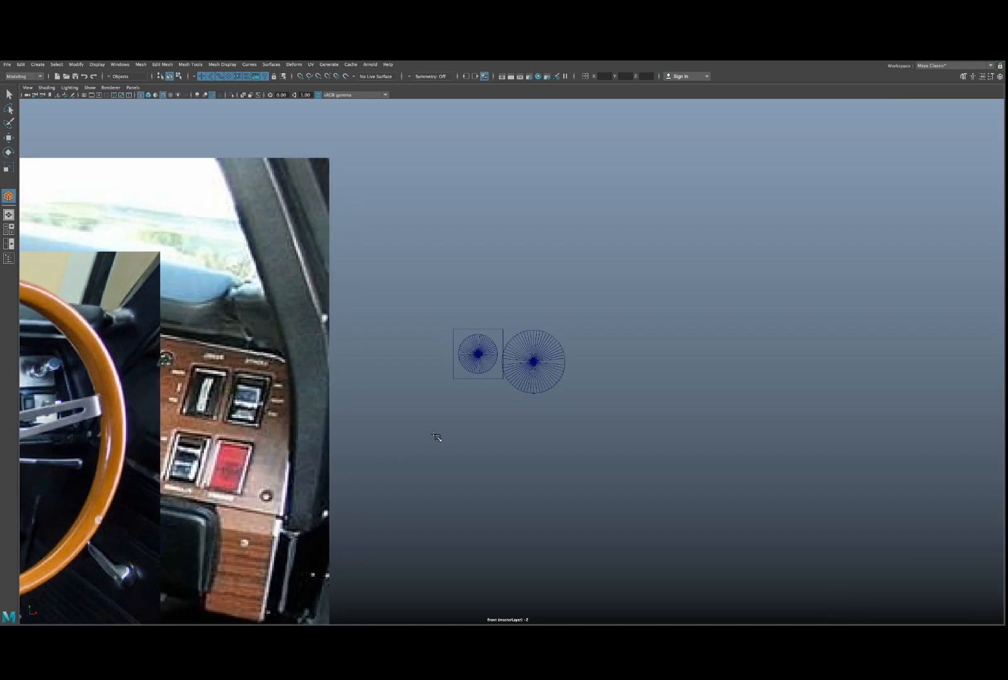
pyautogui.moveTo(458, 404); pyautogui.dragTo(483, 454)
pyautogui.press('w')
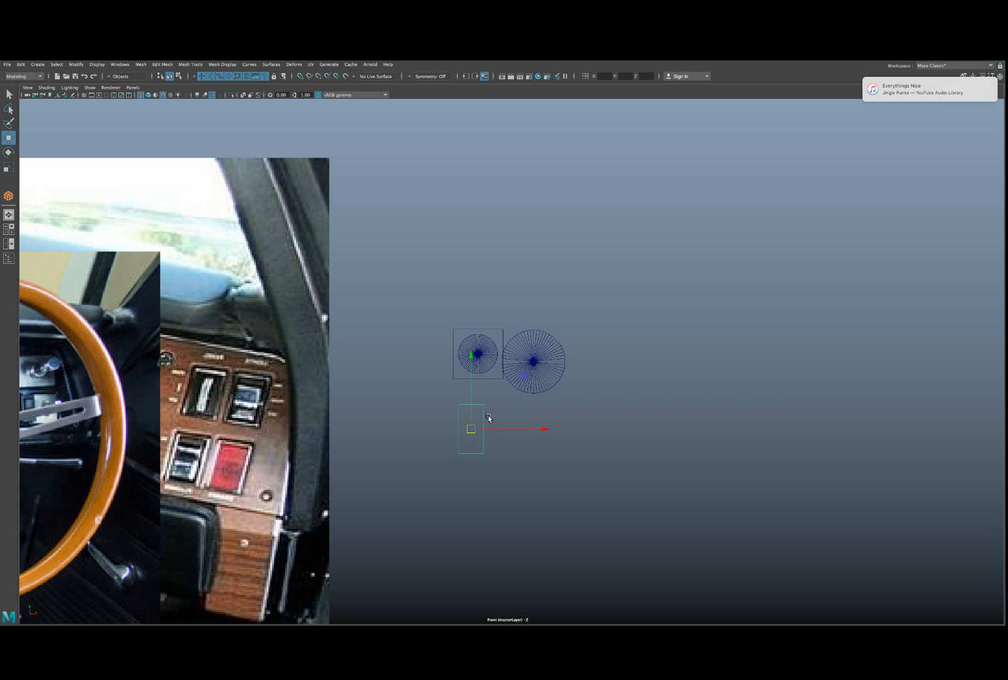
# - Move the new box to the outermost large dashboard gauge using the top and side views, and frame it in perspective
pyautogui.press('space')
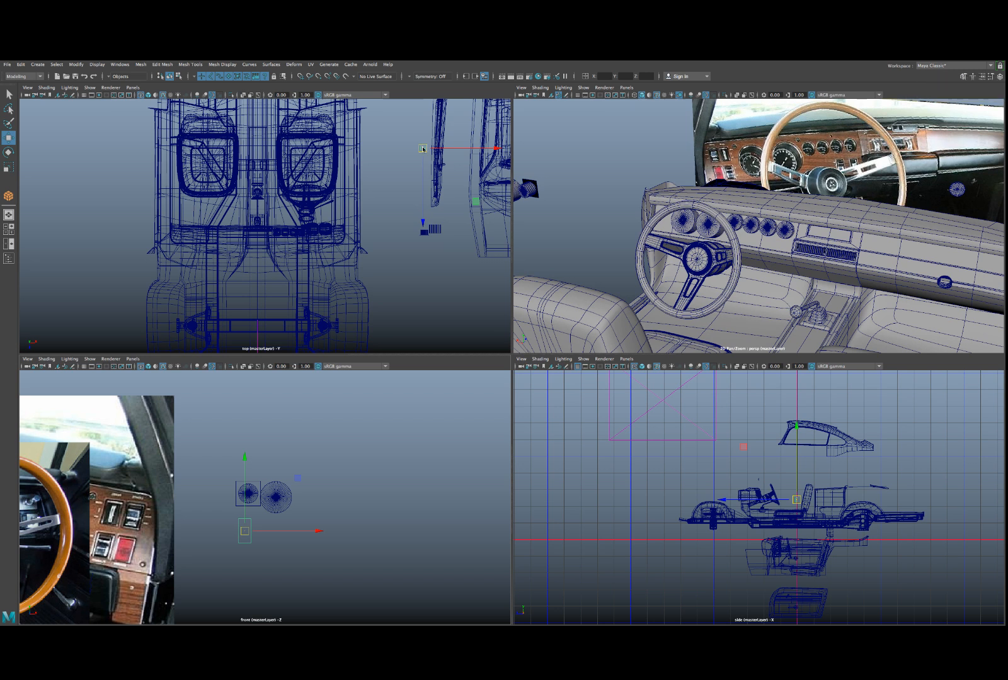
pyautogui.moveTo(426, 149); pyautogui.dragTo(325, 238)
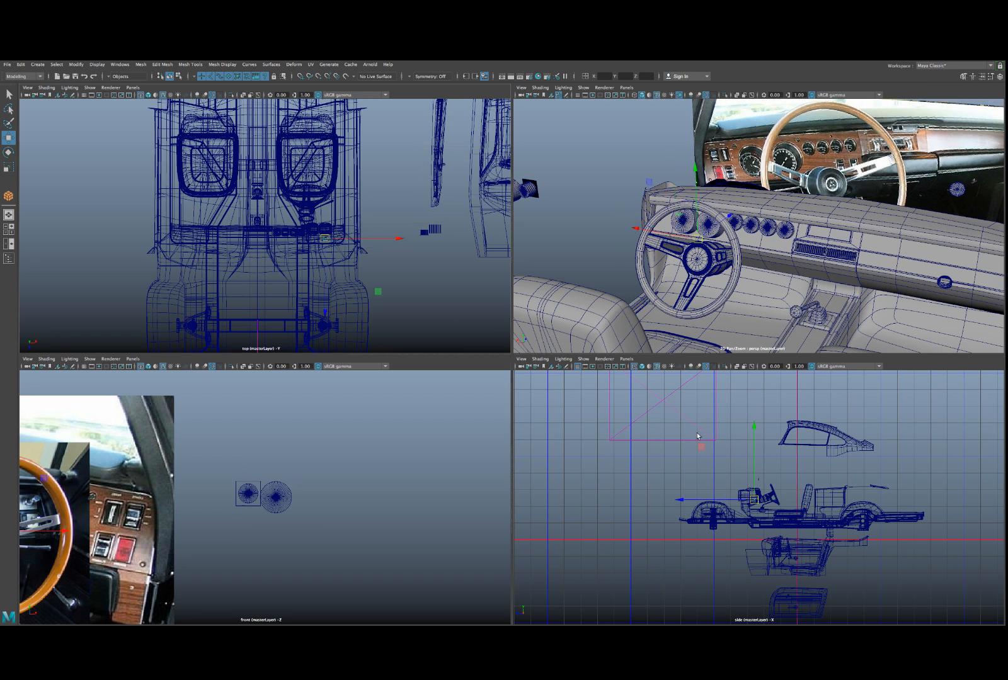
pyautogui.moveTo(753, 498); pyautogui.dragTo(762, 495)
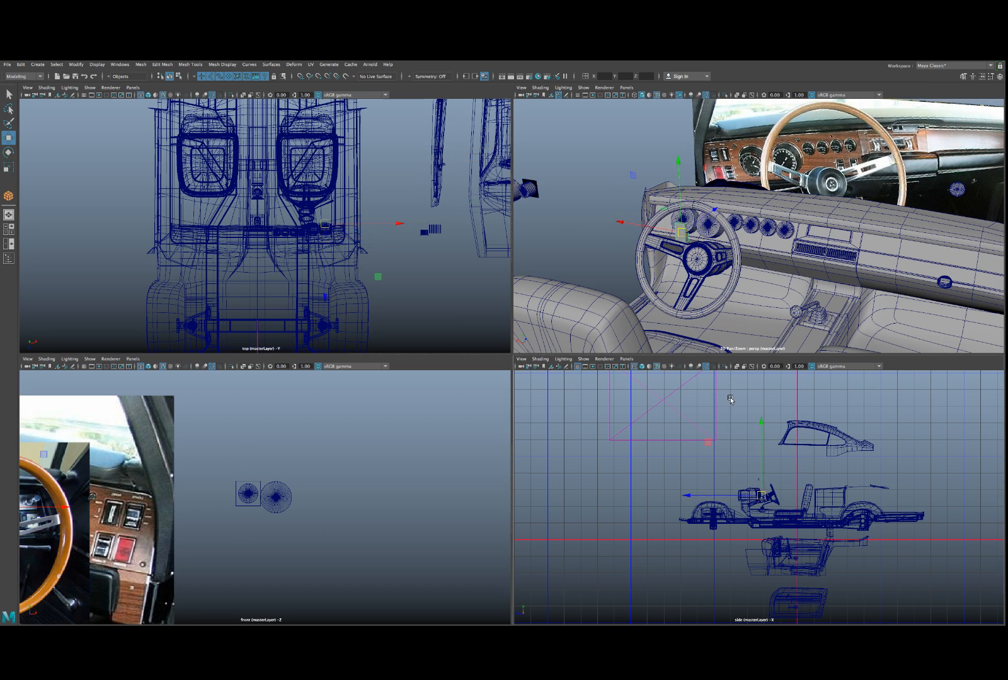
pyautogui.press('space')
pyautogui.press('f')
pyautogui.scroll(-4, 659, 360)
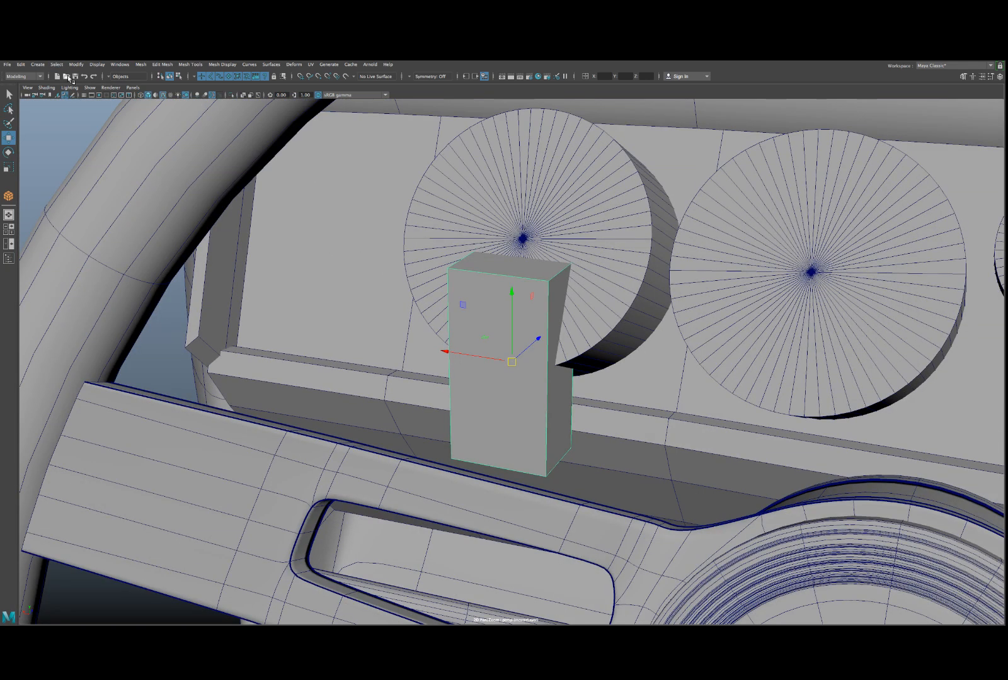
# - Save the scene as 27_Interior_18 in Maya Binary format, accepting the student version notice
pyautogui.click(7, 64)
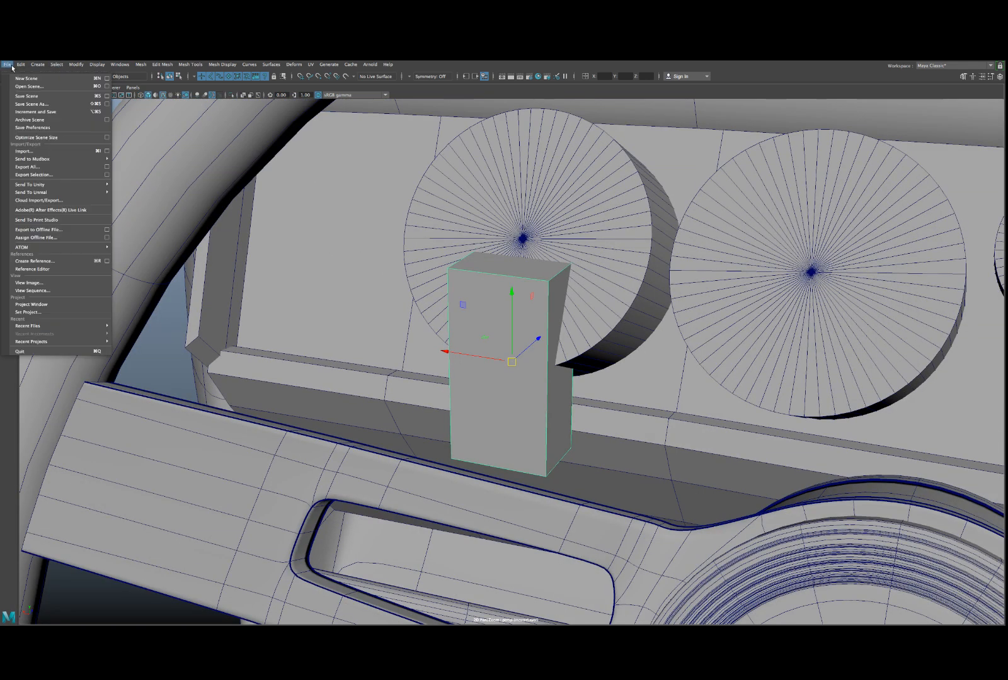
pyautogui.click(42, 104)
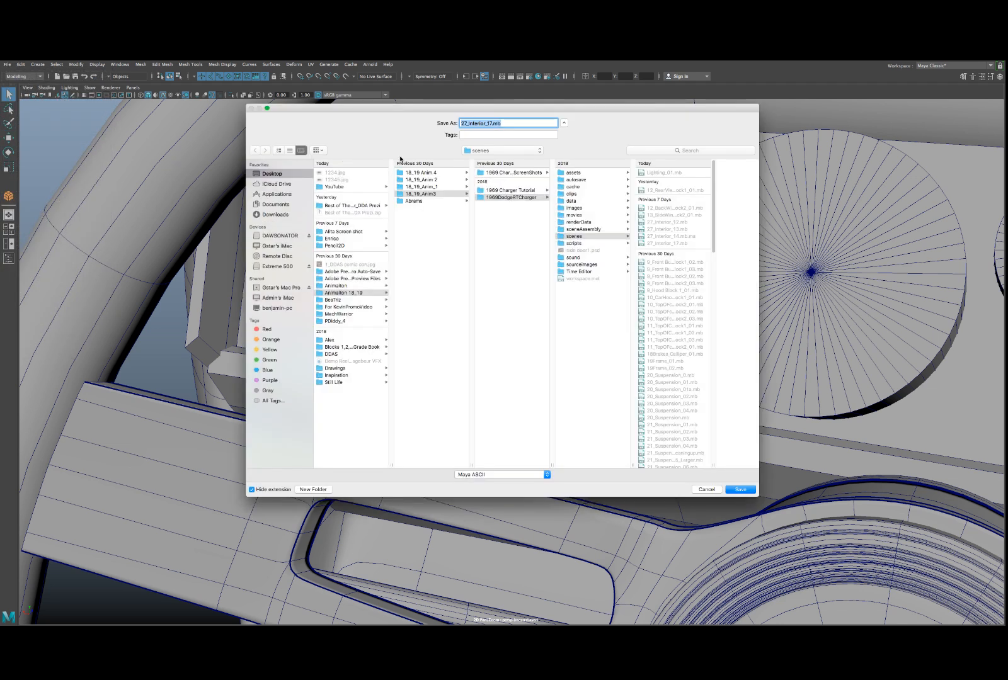
pyautogui.click(491, 124)
pyautogui.click(525, 474)
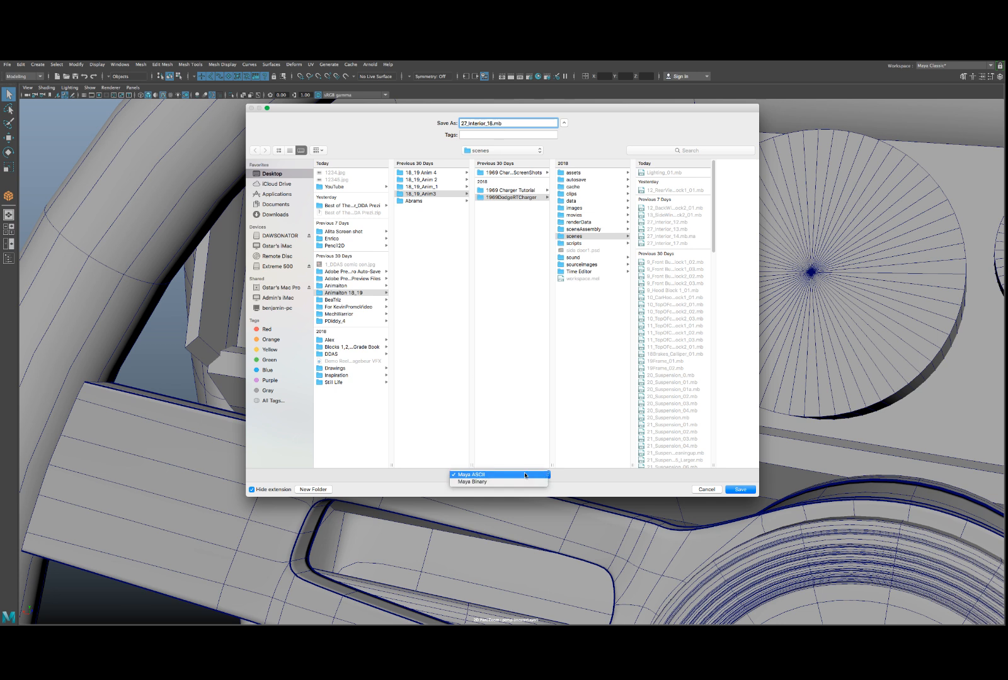
pyautogui.click(516, 485)
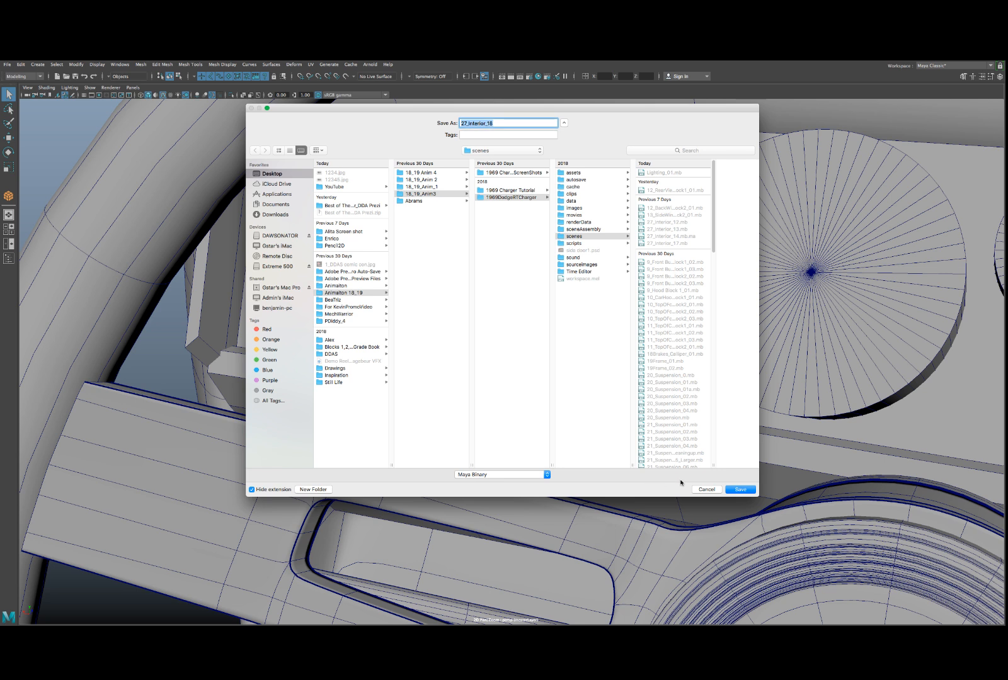
pyautogui.click(731, 489)
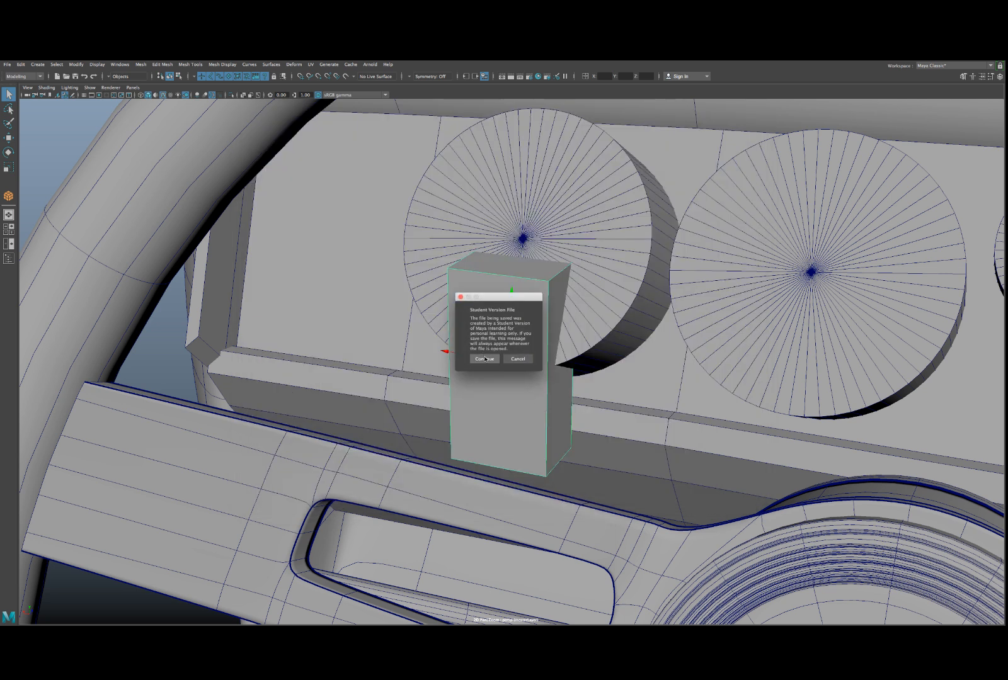
pyautogui.click(482, 356)
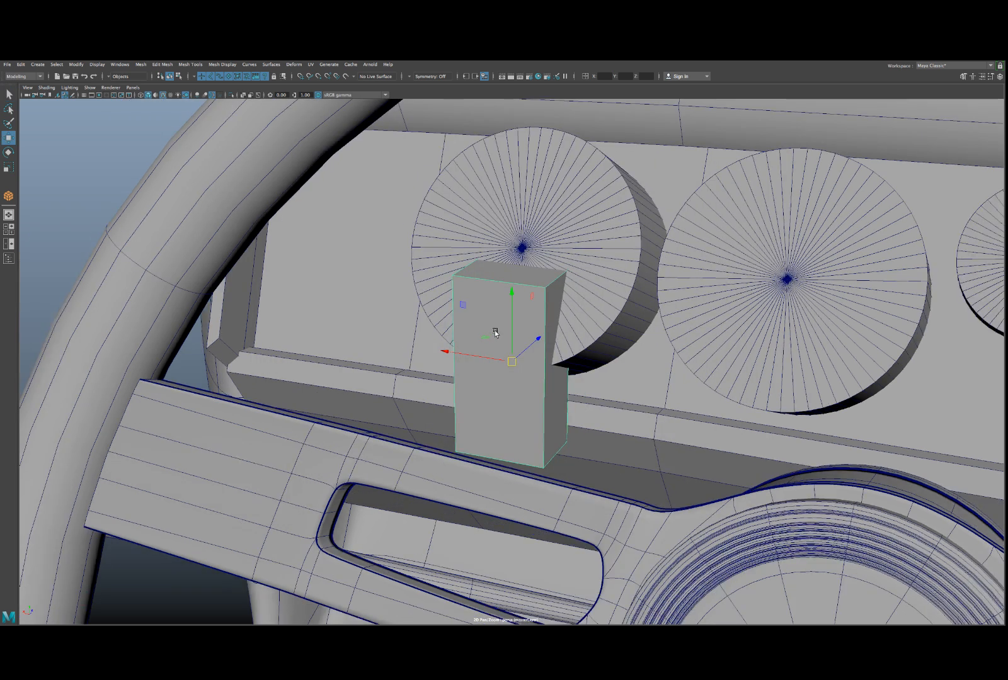
# - Try setting the box's Rotate X to -66 in the Channel Box, and undo that rotation
pyautogui.scroll(-10, 549, 334)
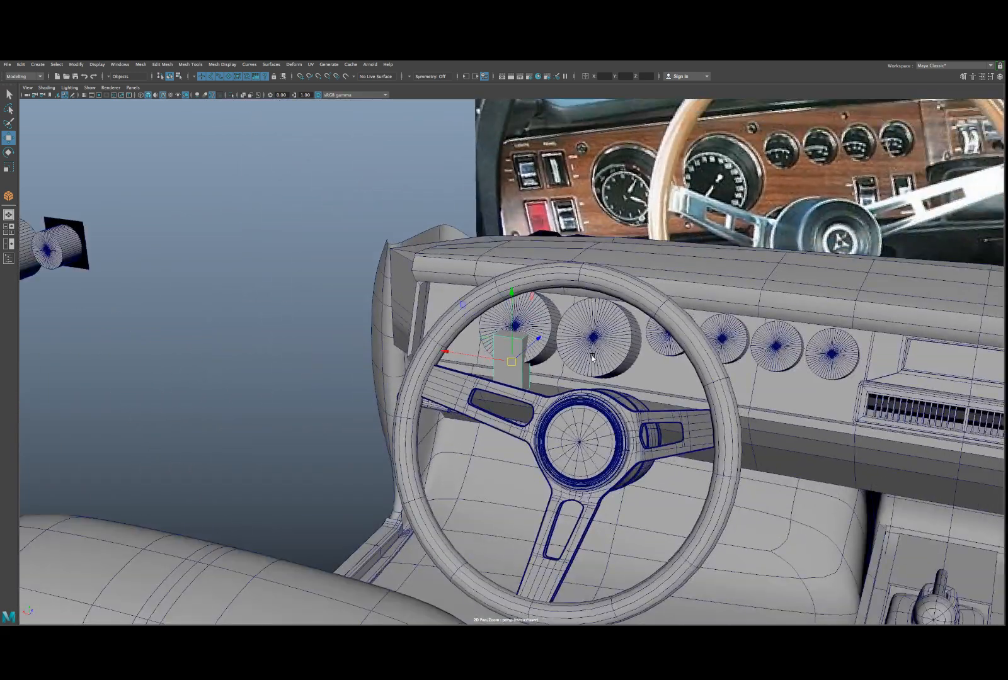
pyautogui.keyDown('alt'); pyautogui.moveTo(592, 359); pyautogui.dragTo(607, 359); pyautogui.keyUp('alt')
pyautogui.keyDown('alt'); pyautogui.moveTo(533, 352); pyautogui.dragTo(637, 369, button='middle'); pyautogui.keyUp('alt')
pyautogui.scroll(3, 637, 369)
pyautogui.scroll(2, 636, 367)
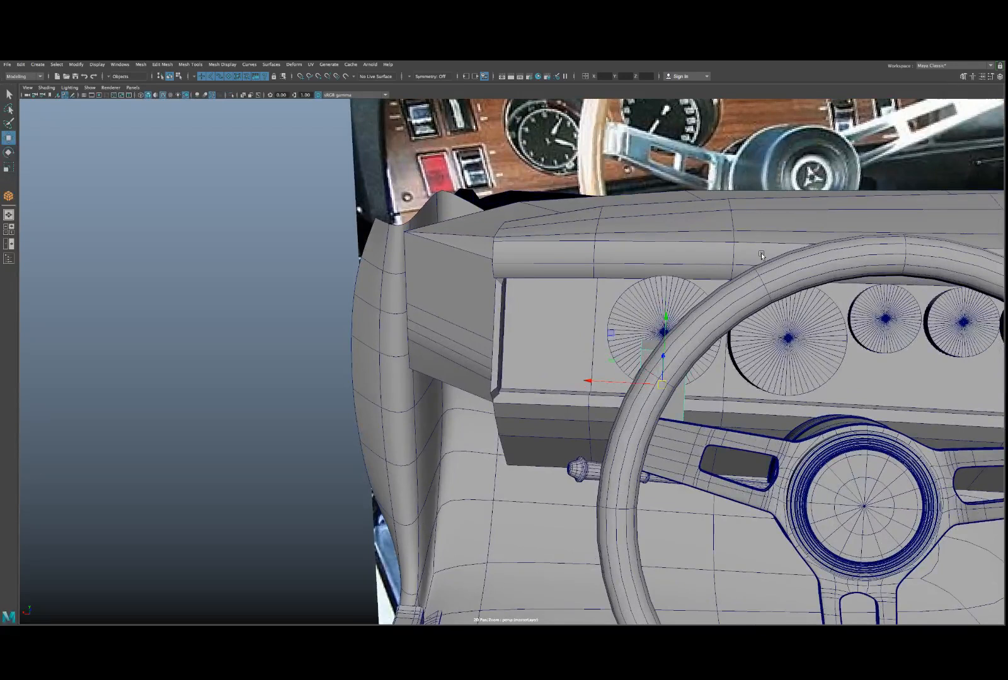
pyautogui.click(1000, 77)
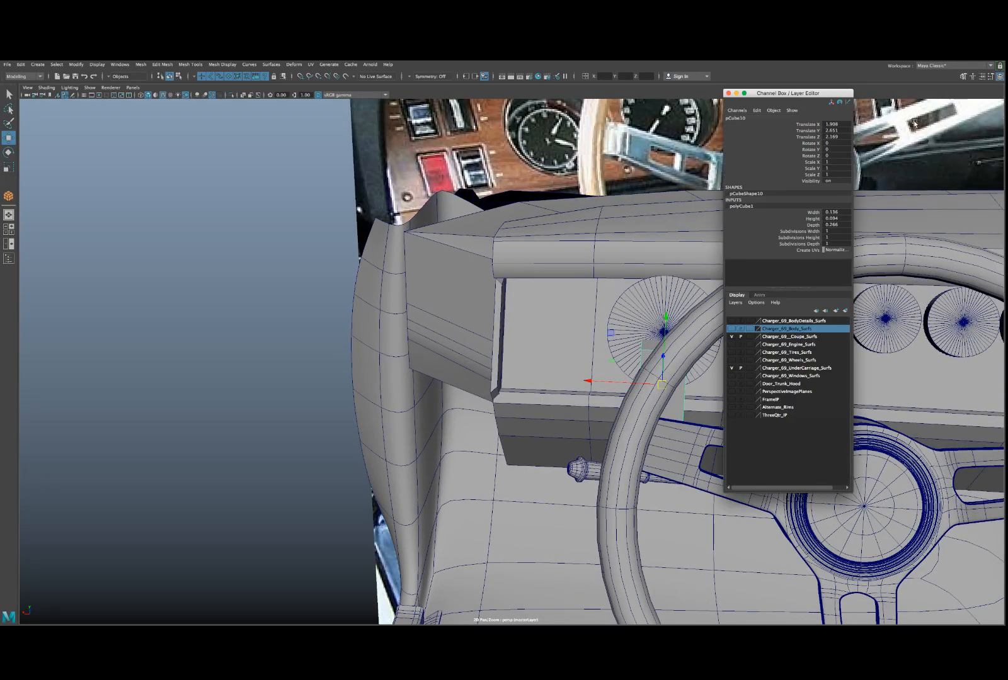
pyautogui.click(837, 145)
pyautogui.write('-66')
pyautogui.press('Return')
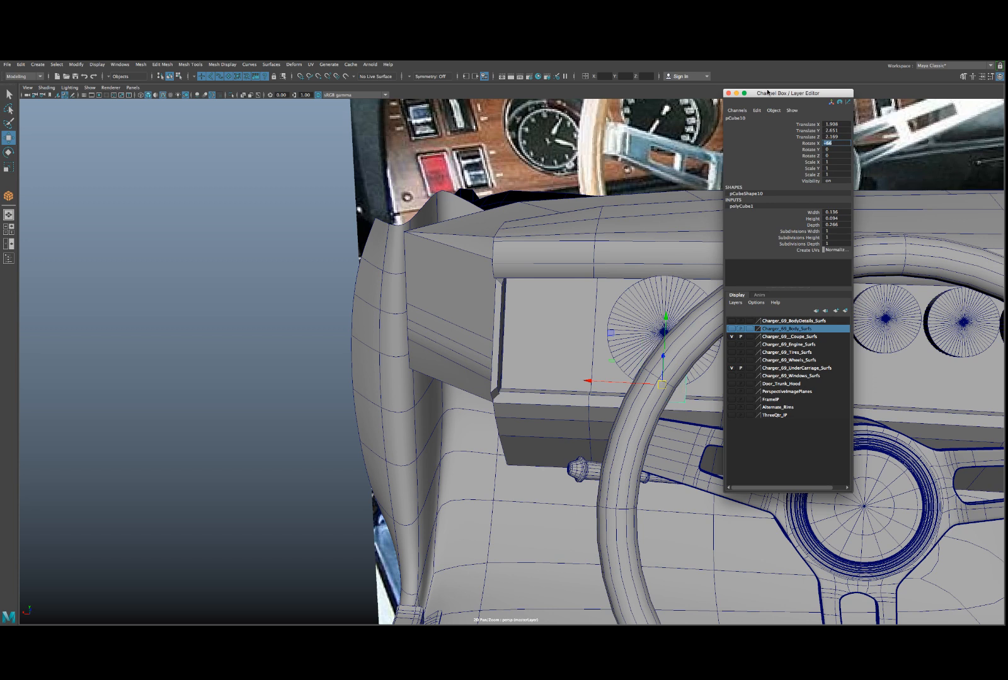
pyautogui.moveTo(767, 93); pyautogui.dragTo(795, 103)
pyautogui.keyDown('alt'); pyautogui.moveTo(675, 248); pyautogui.dragTo(520, 250); pyautogui.keyUp('alt')
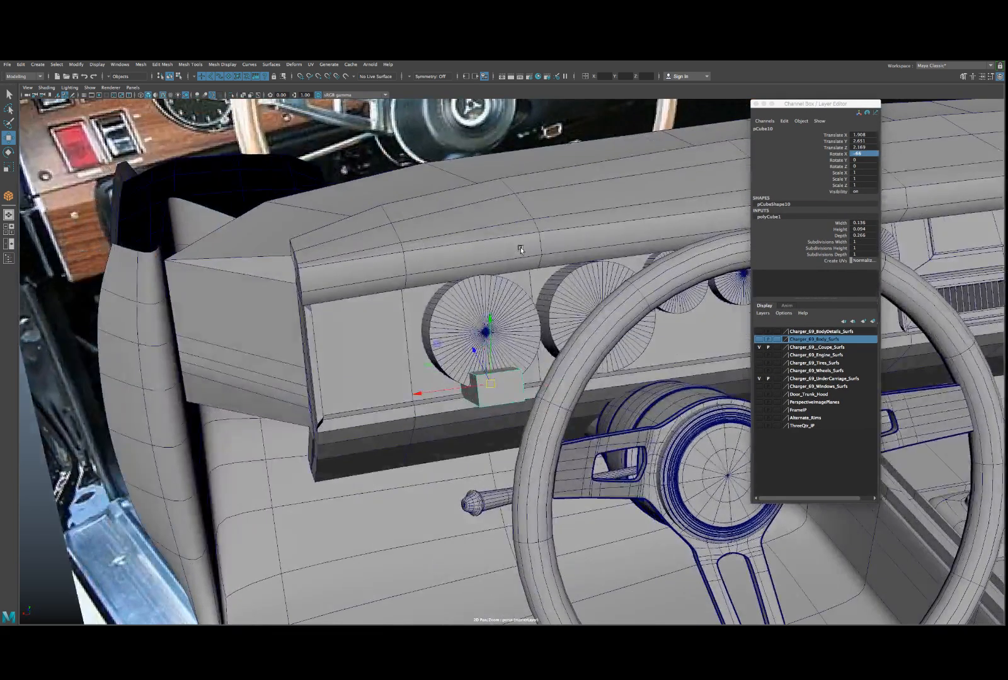
pyautogui.hotkey('ctrl', 'z')
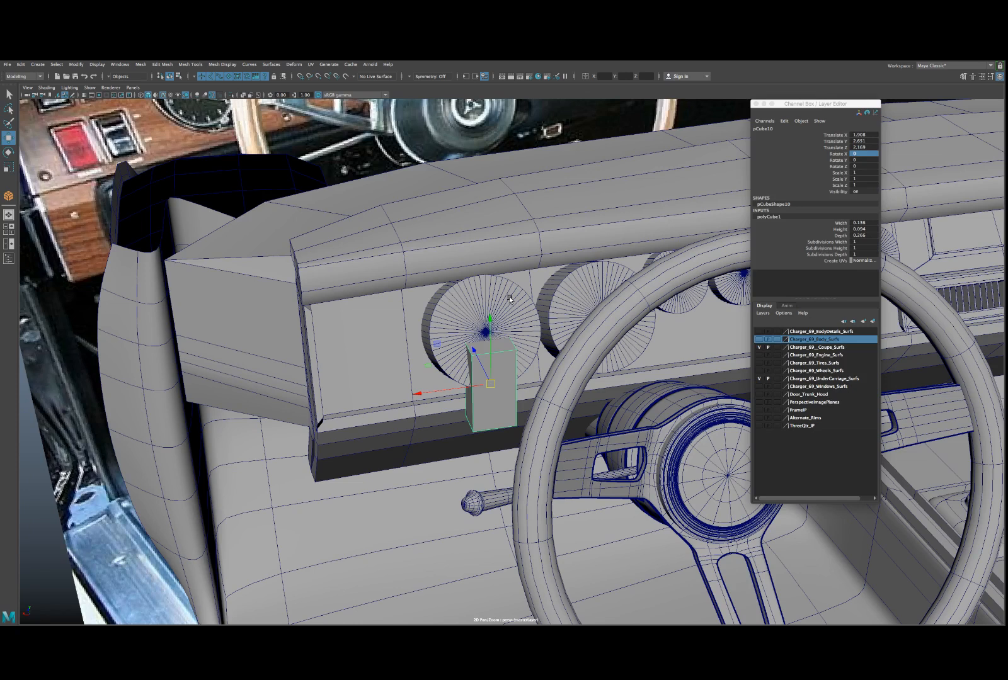
# - Snap the box onto the center of the outermost large gauge's face
pyautogui.scroll(3, 480, 377)
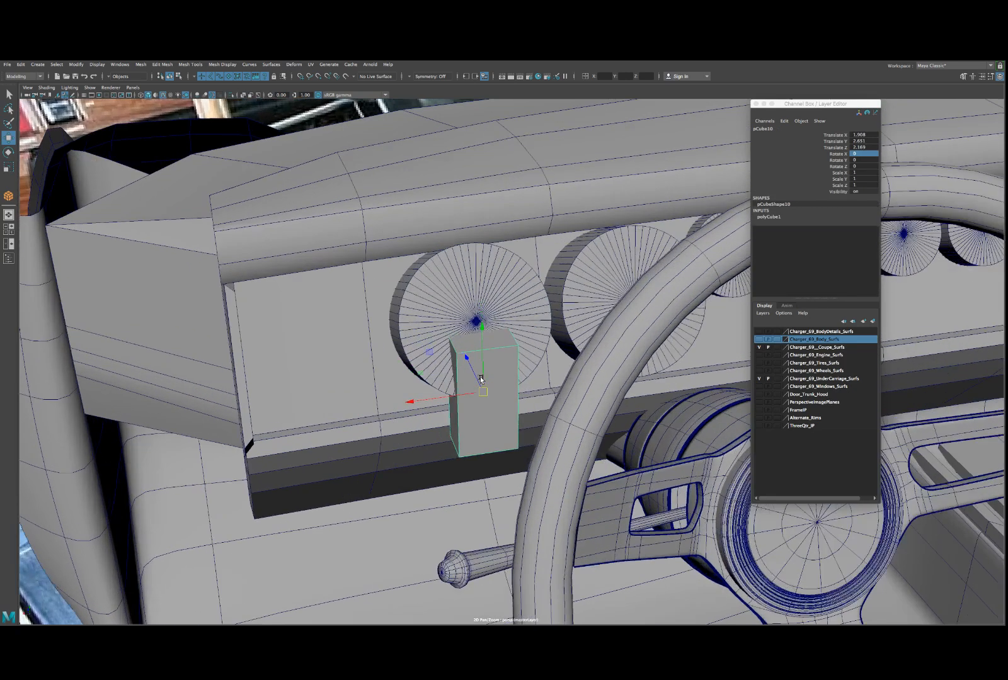
pyautogui.scroll(1, 480, 377)
pyautogui.hotkey('ctrl', 'h')
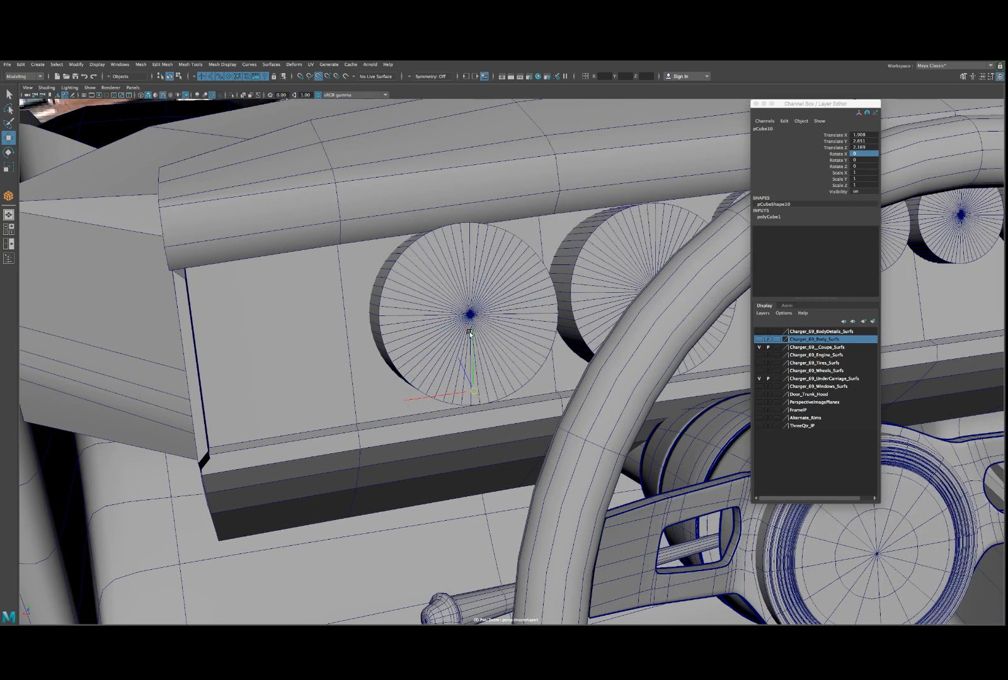
pyautogui.moveTo(469, 332); pyautogui.dragTo(490, 344)
# - Tilt the box parallel to the gauge's face, trying Rotate X values of 22 and 23 and settling on 24
pyautogui.press('f')
pyautogui.press('e')
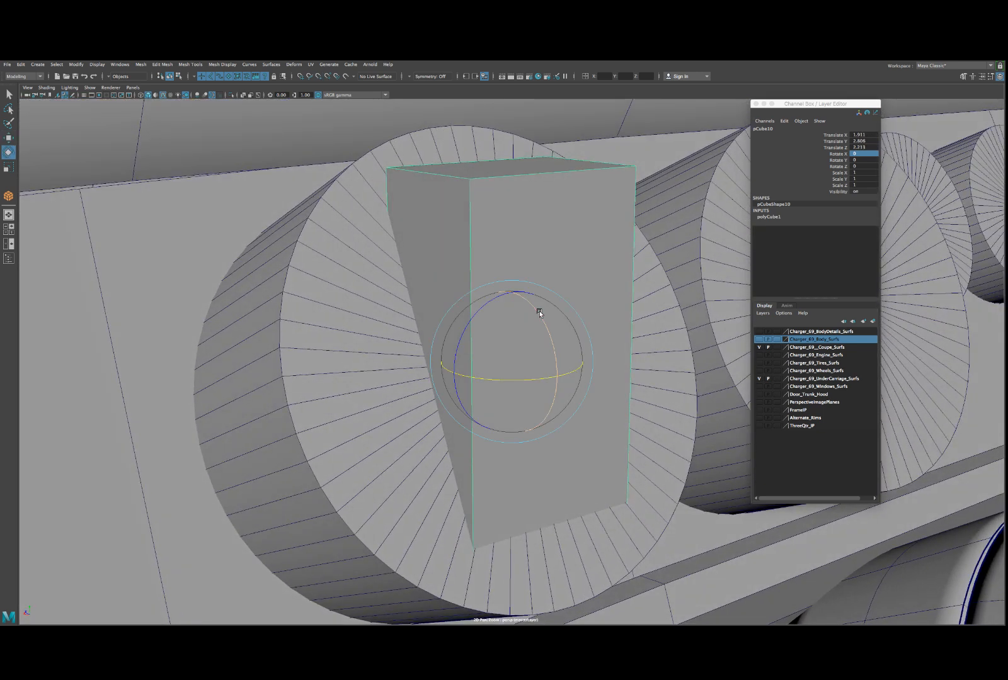
pyautogui.moveTo(539, 313); pyautogui.dragTo(568, 319)
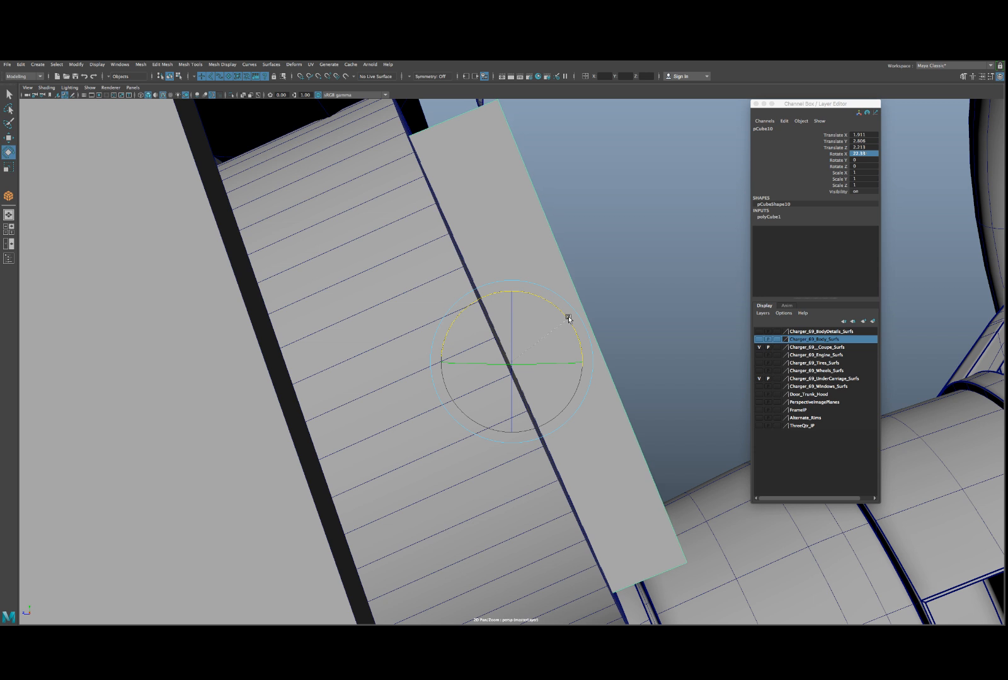
pyautogui.doubleClick(868, 154)
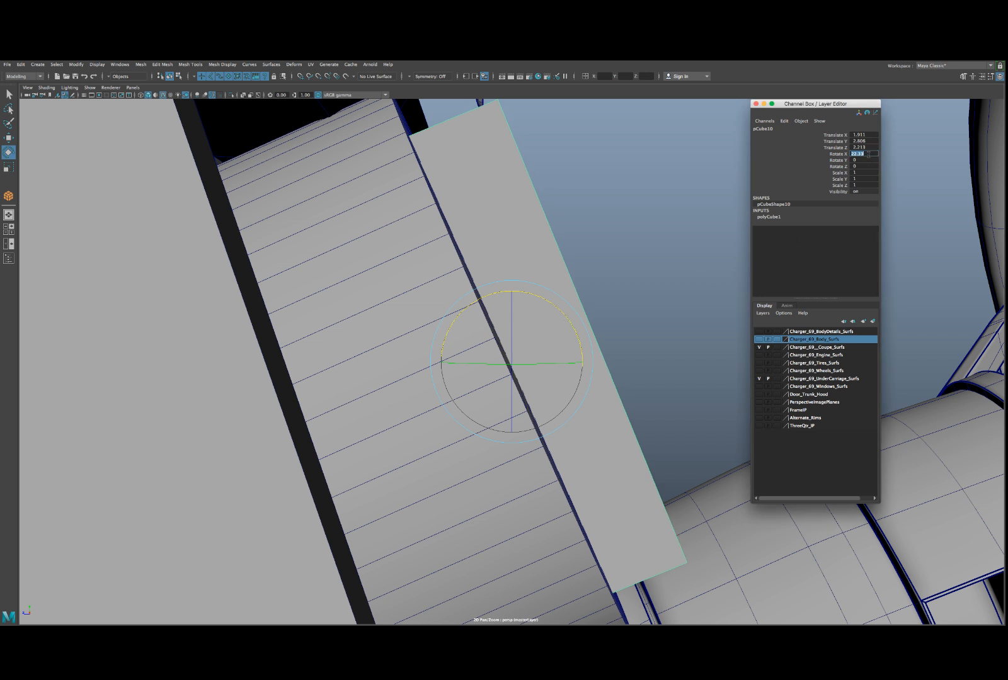
pyautogui.write('22')
pyautogui.press('Return')
pyautogui.press('Return')
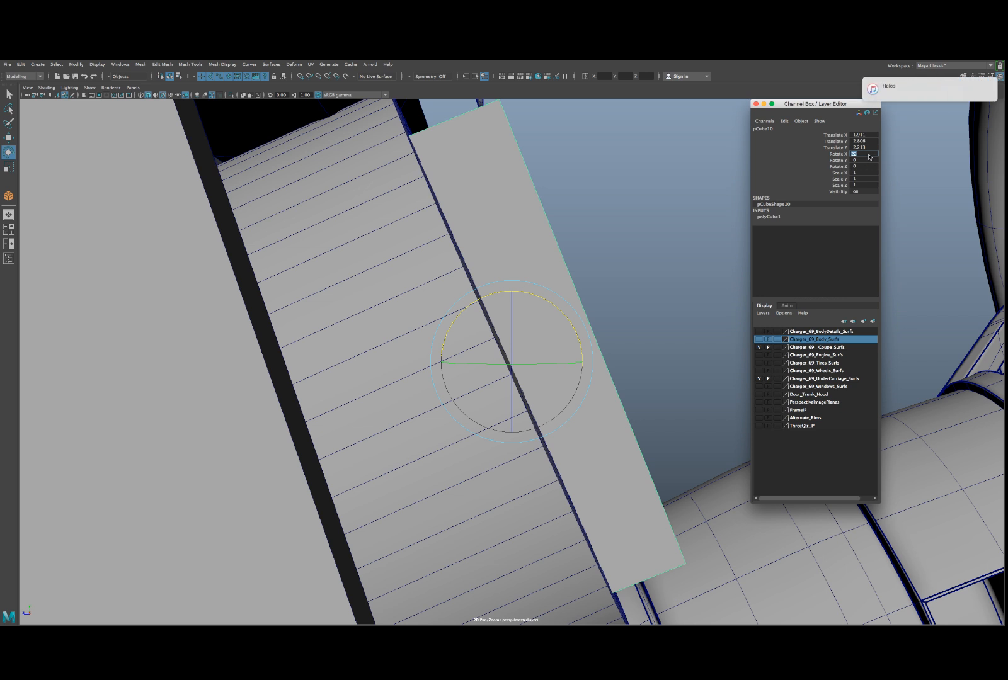
pyautogui.write('23')
pyautogui.press('Return')
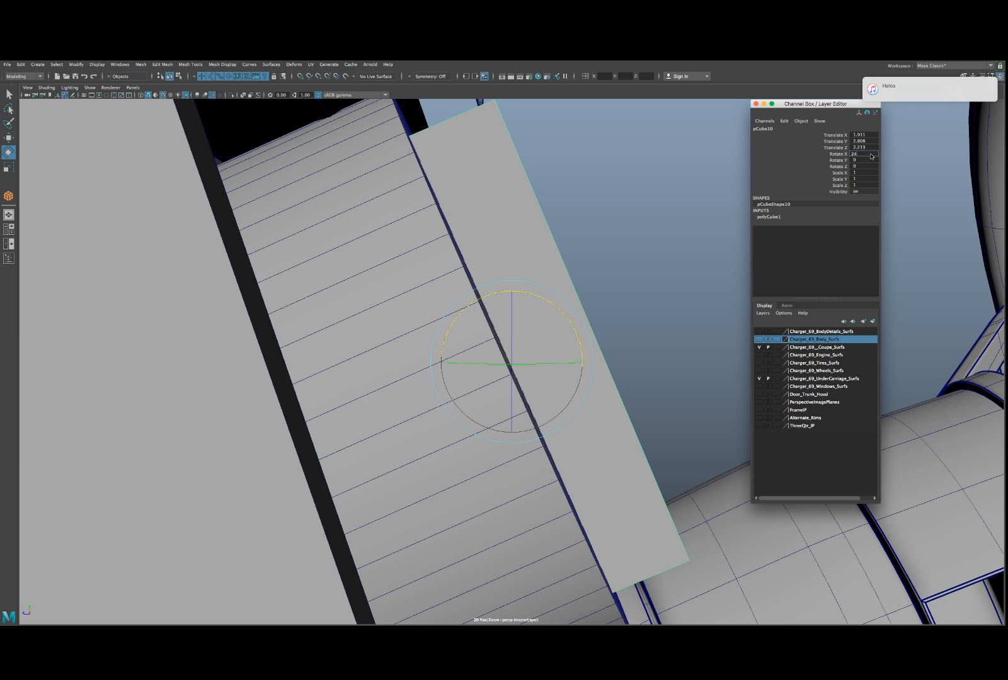
pyautogui.write('24')
pyautogui.press('Return')
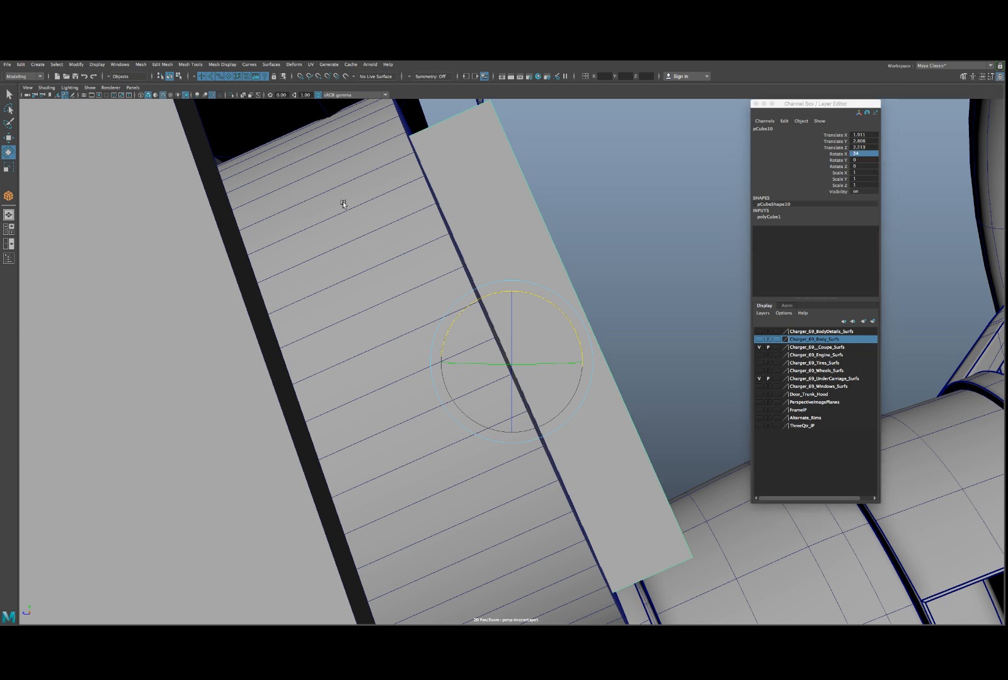
# - Isolate the outermost large gauge and the tilted box in the side view
pyautogui.press('w')
pyautogui.click(367, 211)
pyautogui.press('space')
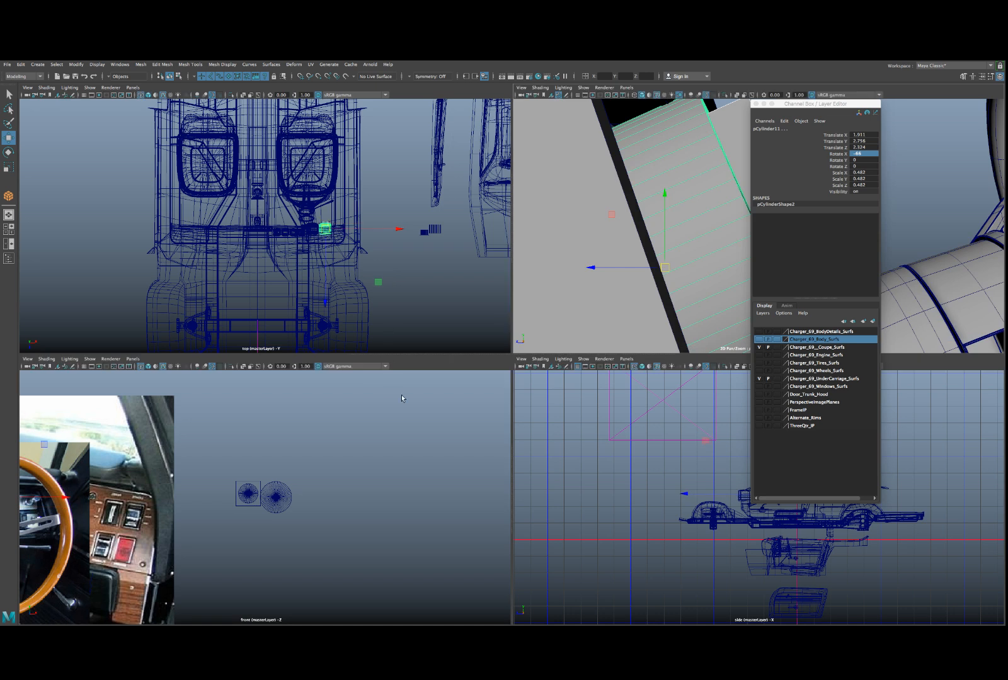
pyautogui.press('space')
pyautogui.press('f')
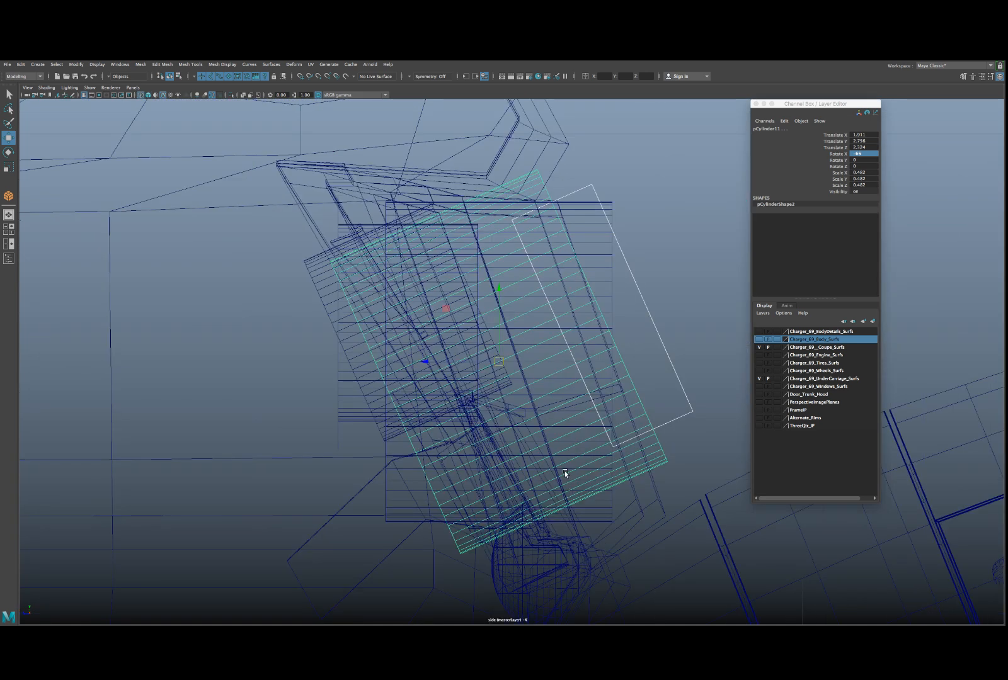
pyautogui.hotkey('ctrl', '1')
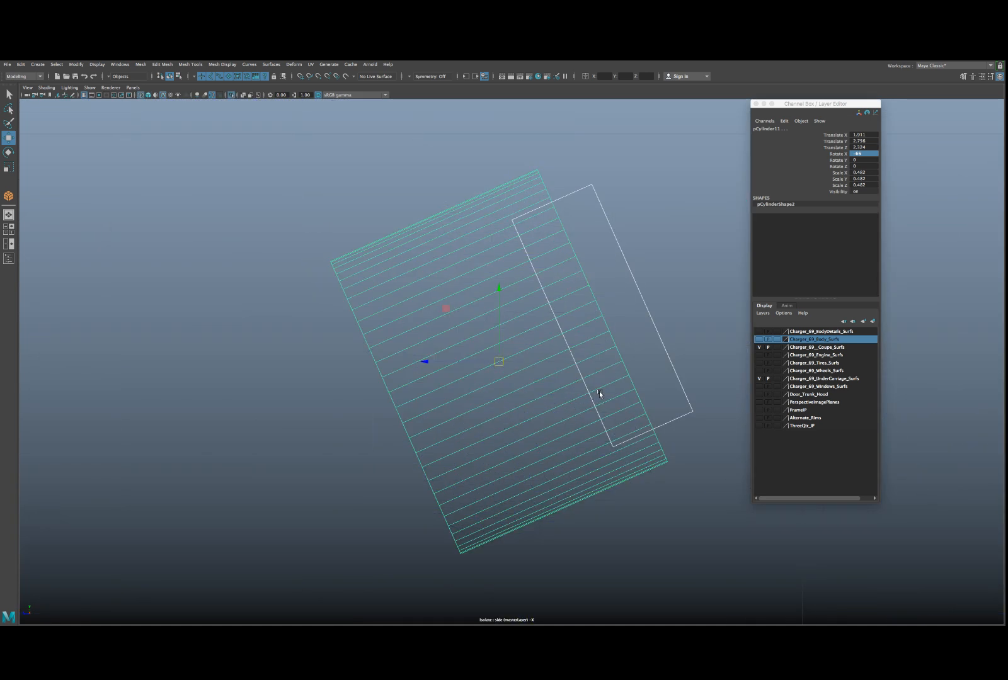
# - Reposition the tilted box in the side view so its center lies on the gauge's face line
pyautogui.scroll(3, 610, 321)
pyautogui.keyDown('alt'); pyautogui.moveTo(610, 312); pyautogui.dragTo(493, 339, button='middle'); pyautogui.keyUp('alt')
pyautogui.scroll(2, 498, 334)
pyautogui.click(589, 276)
pyautogui.scroll(1, 610, 288)
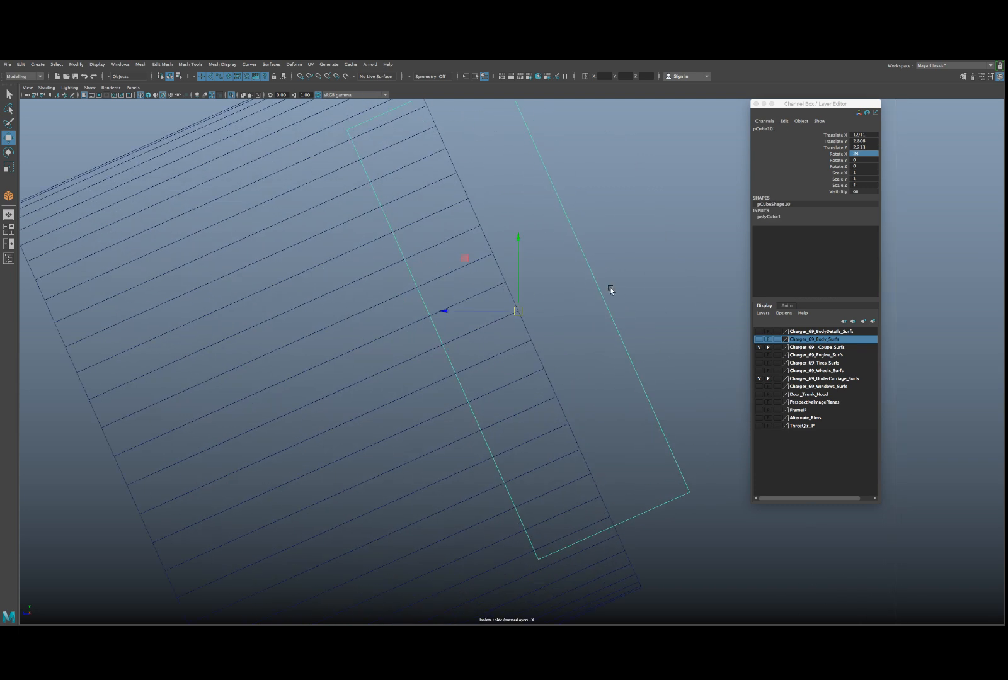
pyautogui.moveTo(517, 308); pyautogui.dragTo(442, 336)
pyautogui.moveTo(441, 334); pyautogui.dragTo(516, 306)
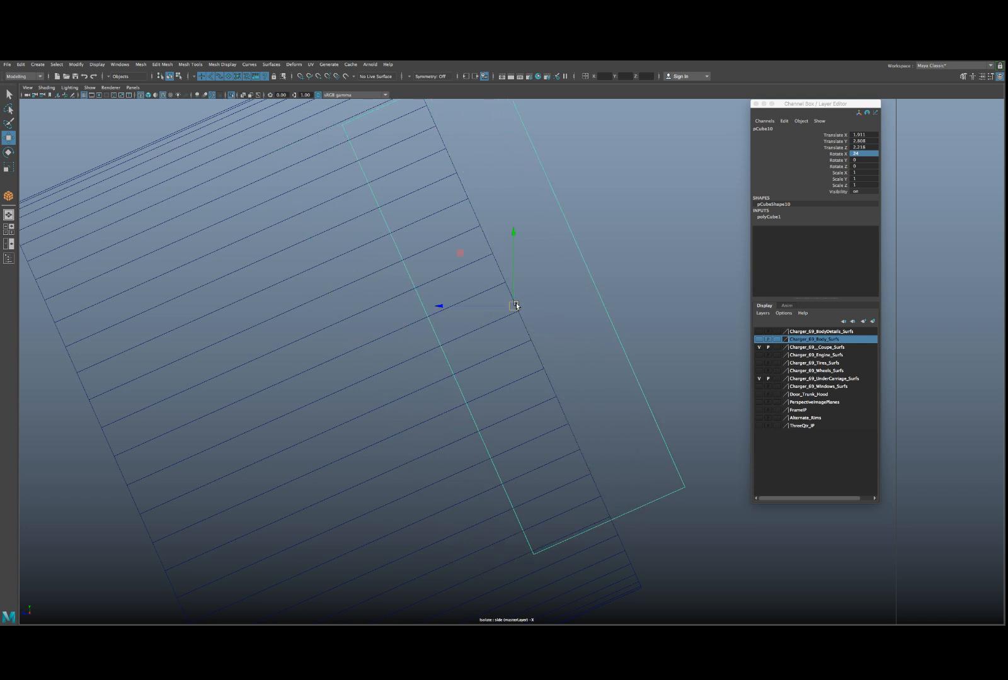
# - Move the box onto the panel outboard of the large gauges and scale it uniformly to 0.577
pyautogui.press('space')
pyautogui.press('space')
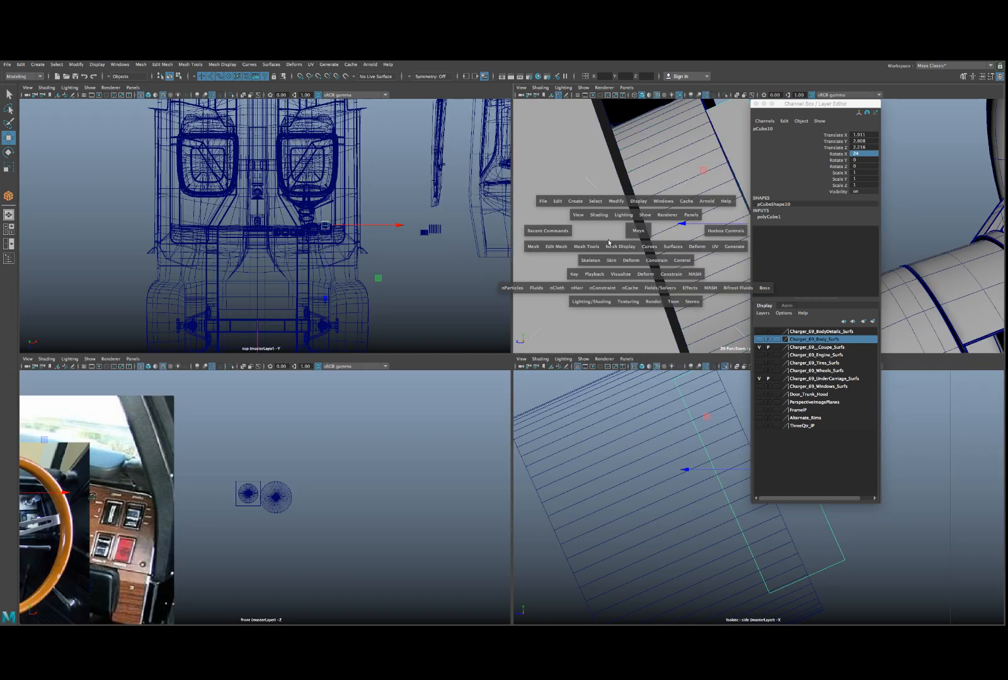
pyautogui.keyDown('alt'); pyautogui.moveTo(637, 234); pyautogui.dragTo(499, 287); pyautogui.keyUp('alt')
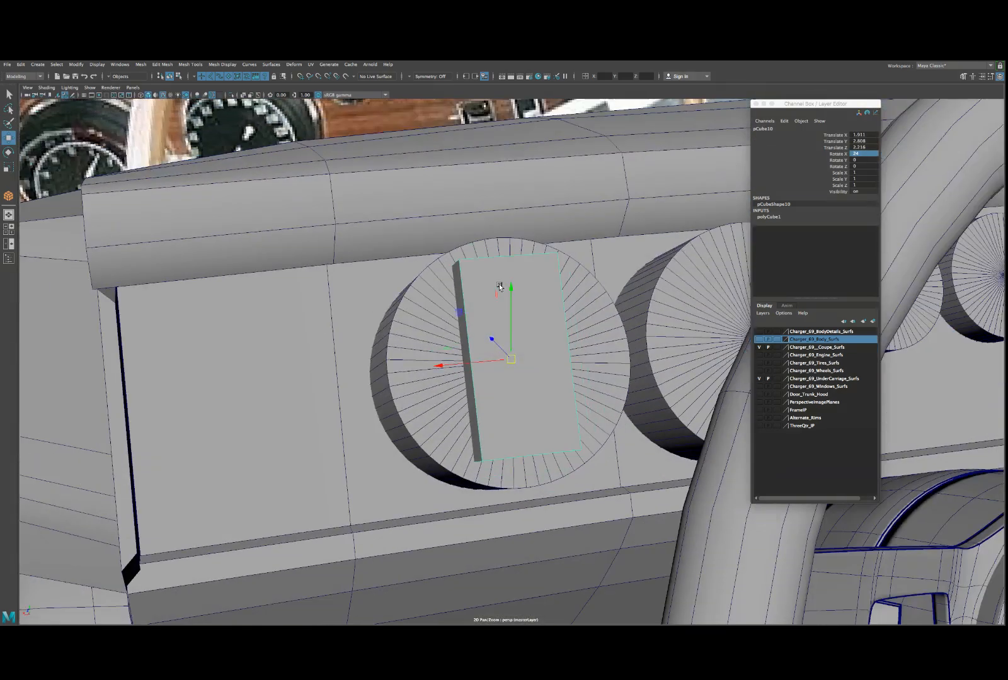
pyautogui.moveTo(458, 368); pyautogui.dragTo(385, 396)
pyautogui.press('r')
pyautogui.press('q')
pyautogui.press('w')
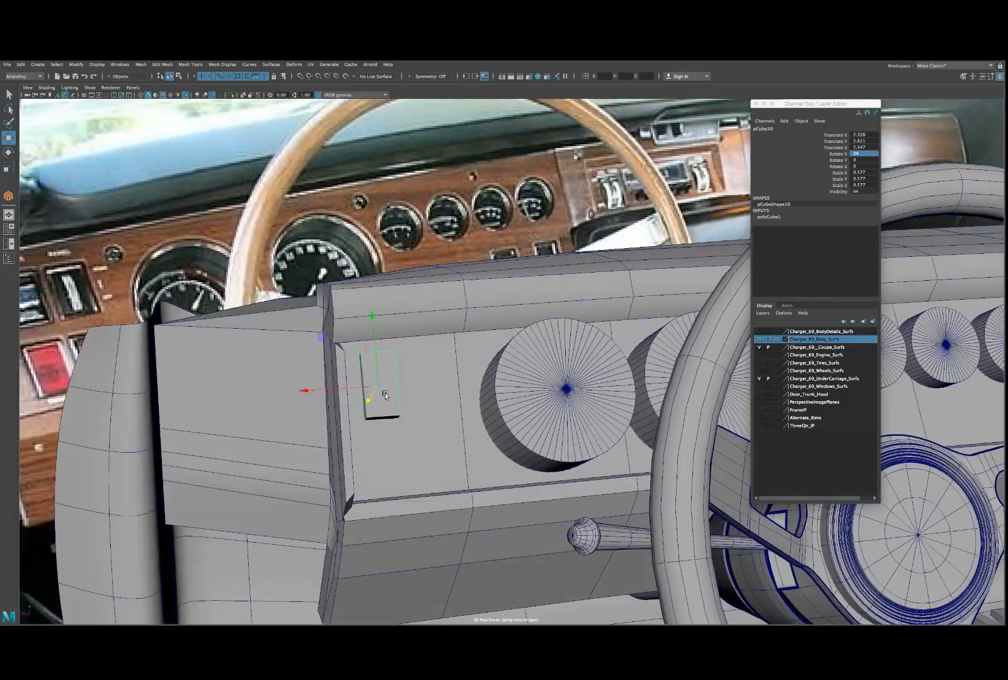
# - Scale the two large gauges down uniformly to 0.45
pyautogui.keyDown('alt'); pyautogui.moveTo(515, 394); pyautogui.dragTo(553, 389); pyautogui.keyUp('alt')
pyautogui.click(557, 368)
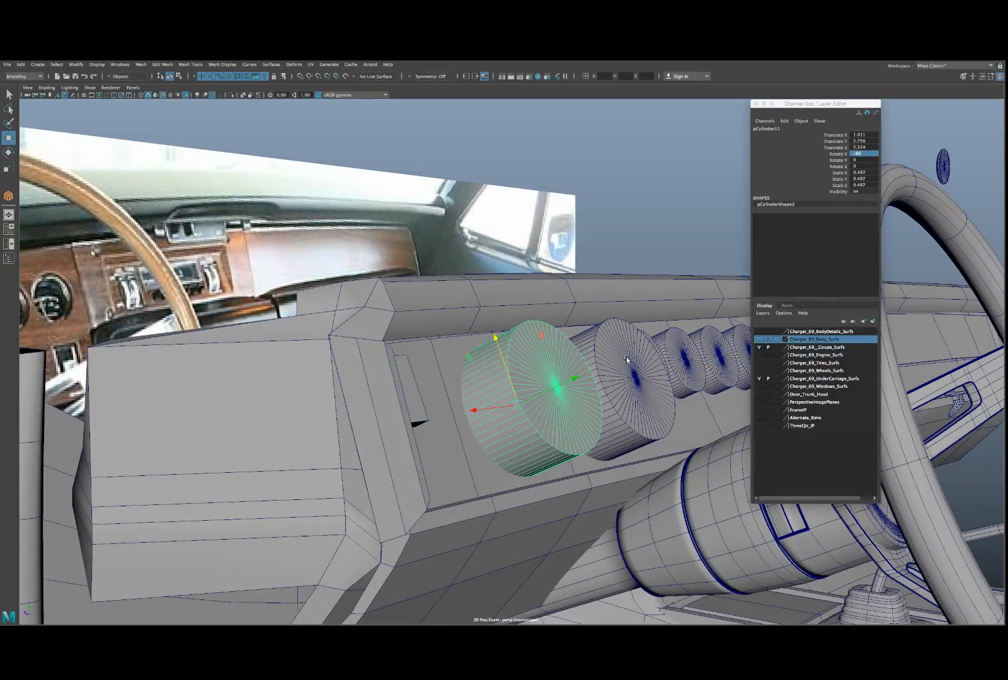
pyautogui.keyDown('shift'); pyautogui.click(626, 356); pyautogui.keyUp('shift')
pyautogui.moveTo(663, 360)
pyautogui.keyDown('alt'); pyautogui.mouseDown()
pyautogui.moveTo(614, 375)
pyautogui.moveTo(676, 372)
pyautogui.moveTo(650, 368)
pyautogui.mouseUp(); pyautogui.keyUp('alt')
pyautogui.press('r')
pyautogui.keyDown('alt'); pyautogui.moveTo(649, 368); pyautogui.dragTo(508, 377, button='middle'); pyautogui.keyUp('alt')
pyautogui.keyDown('alt'); pyautogui.moveTo(508, 377); pyautogui.dragTo(243, 350); pyautogui.keyUp('alt')
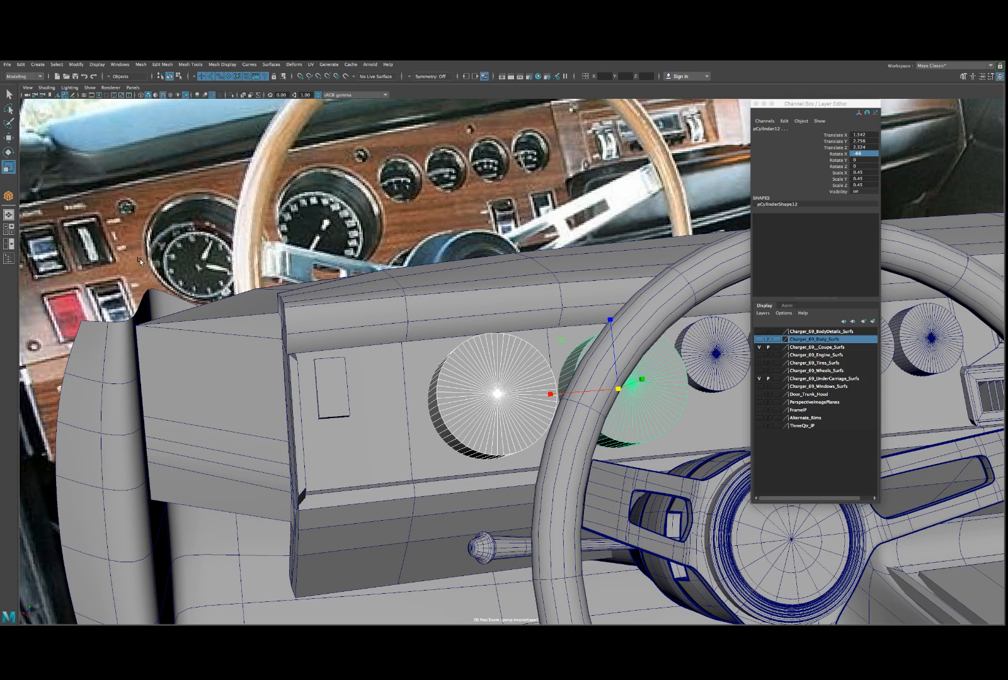
# - Scale the switch box down uniformly to 0.51 and shift it slightly higher on the outboard panel
pyautogui.click(333, 386)
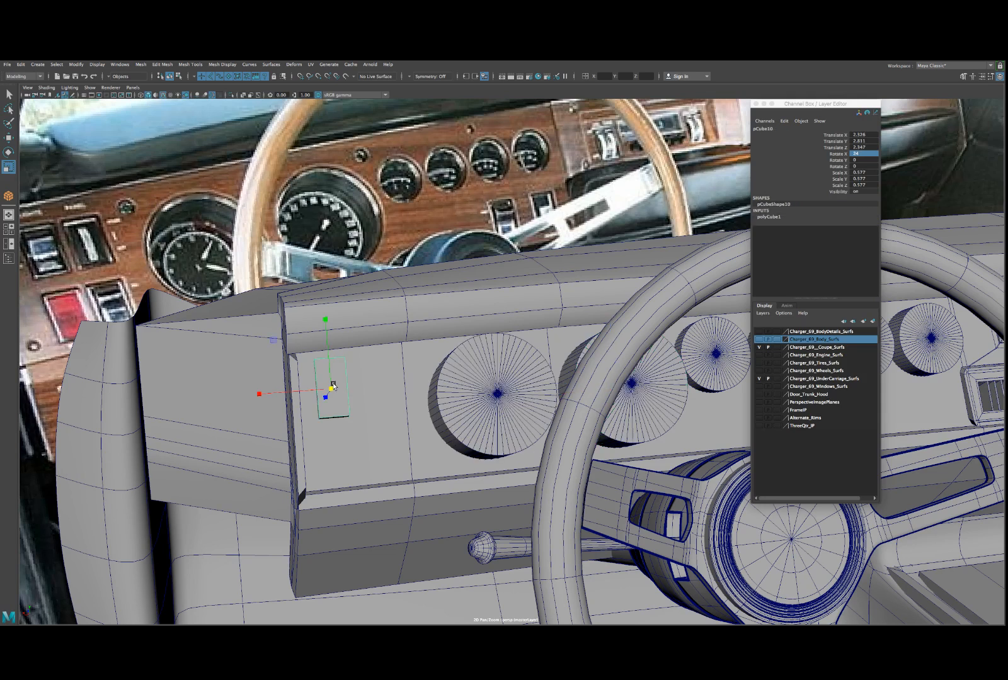
pyautogui.moveTo(332, 389)
pyautogui.mouseDown()
pyautogui.moveTo(324, 392)
pyautogui.moveTo(329, 365)
pyautogui.mouseUp()
pyautogui.press('w')
pyautogui.keyDown('alt'); pyautogui.moveTo(332, 378); pyautogui.dragTo(401, 371, button='middle'); pyautogui.keyUp('alt')
pyautogui.keyDown('alt'); pyautogui.moveTo(402, 378); pyautogui.dragTo(370, 378); pyautogui.keyUp('alt')
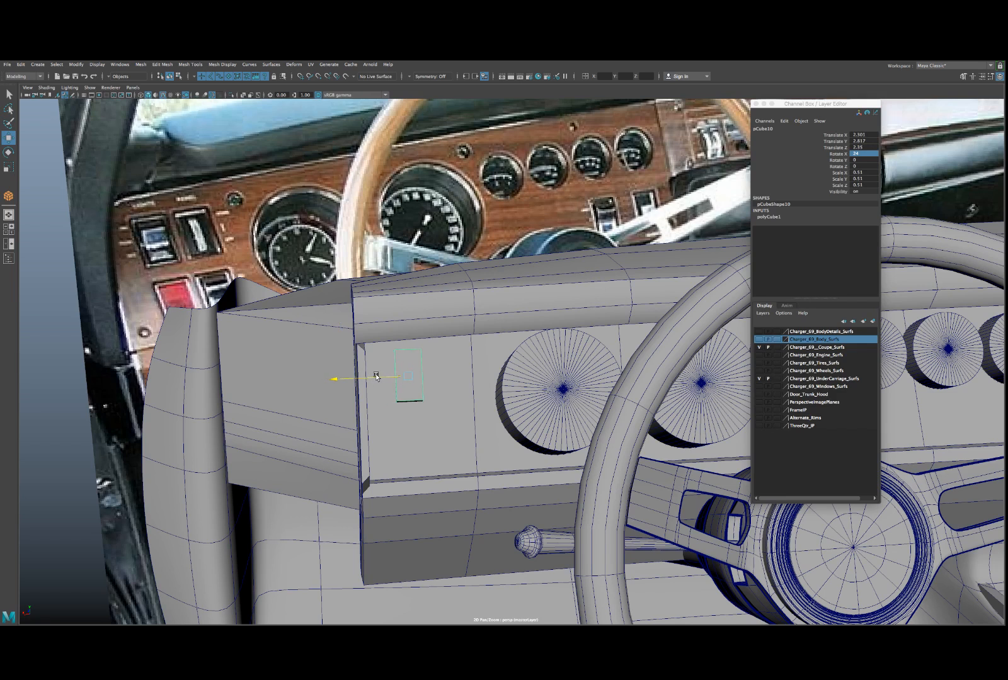
# - Duplicate the switch box beside the original and widen both boxes to Scale X 0.597, with a narrow gap between them
pyautogui.hotkey('ctrl', 'd')
pyautogui.moveTo(376, 377); pyautogui.dragTo(410, 379)
pyautogui.keyDown('shift'); pyautogui.click(410, 389); pyautogui.keyUp('shift')
pyautogui.press('r')
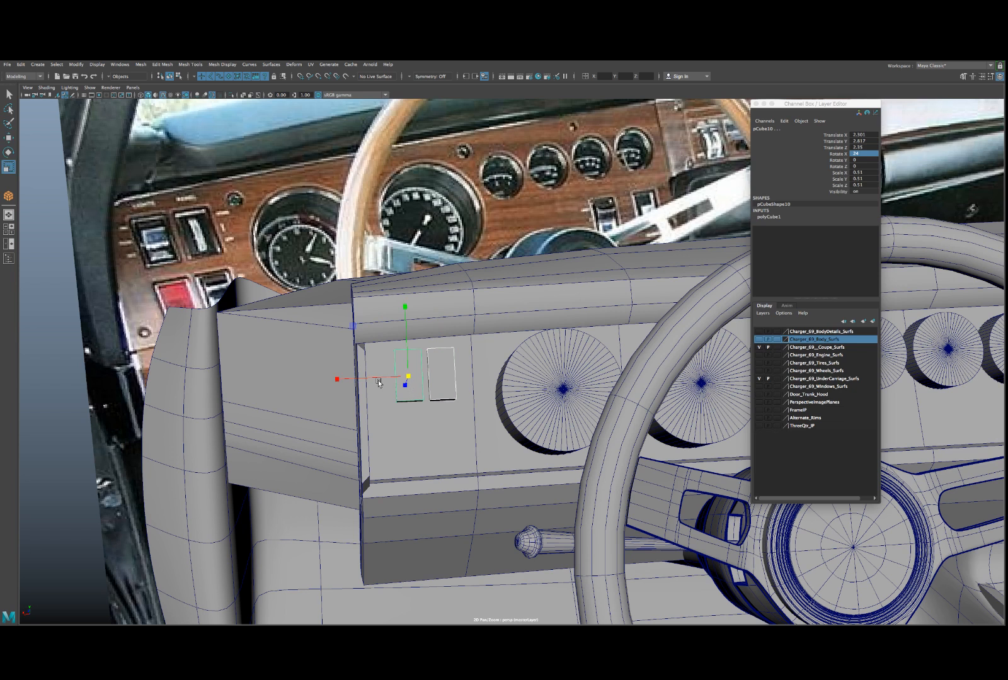
pyautogui.moveTo(338, 379); pyautogui.dragTo(324, 380)
pyautogui.press('w')
pyautogui.click(413, 396)
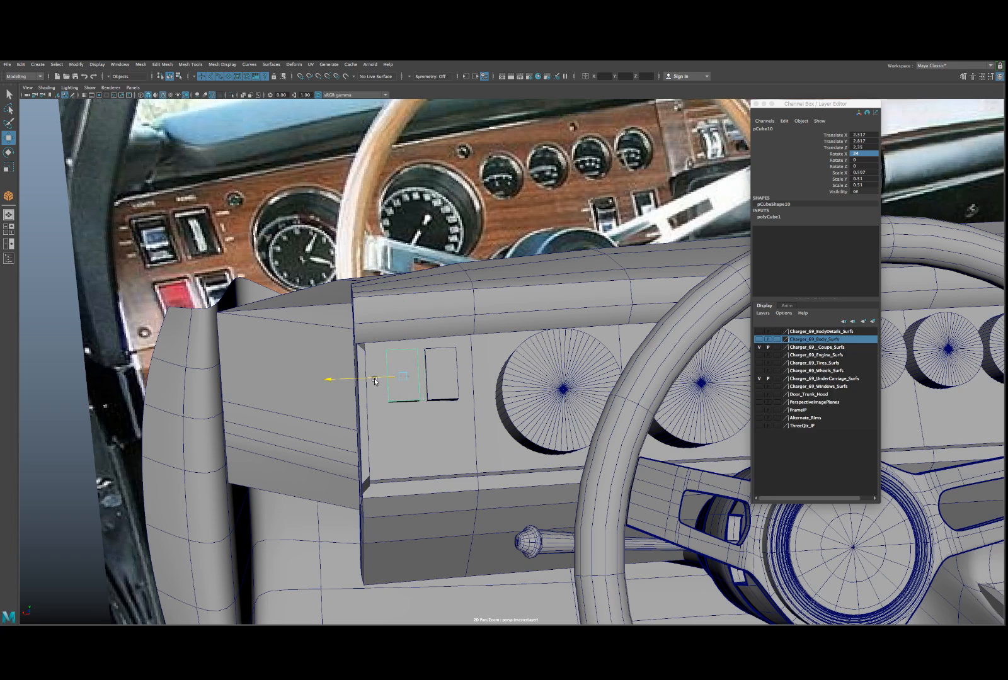
# - Duplicate the pair of switch boxes below the originals to form a two-by-two group
pyautogui.keyDown('alt'); pyautogui.moveTo(412, 388); pyautogui.dragTo(362, 424); pyautogui.keyUp('alt')
pyautogui.click(400, 365)
pyautogui.keyDown('shift'); pyautogui.click(341, 358); pyautogui.keyUp('shift')
pyautogui.hotkey('ctrl', 'd')
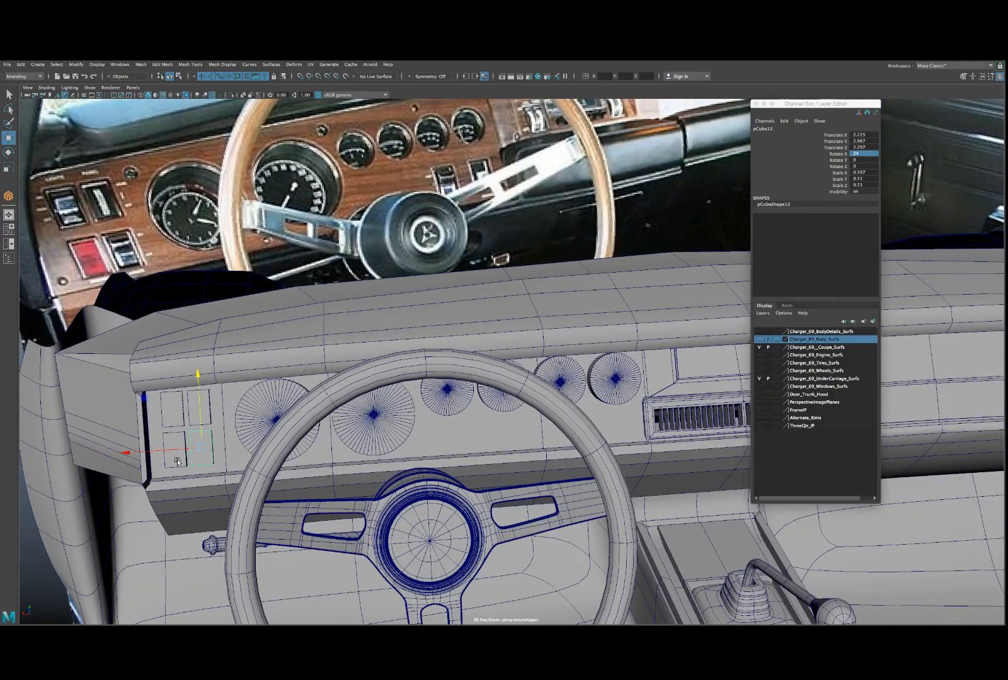
# - Place a copied pair of switch boxes beneath the innermost small gauges and spread the two boxes farther apart
pyautogui.moveTo(164, 453); pyautogui.dragTo(512, 439)
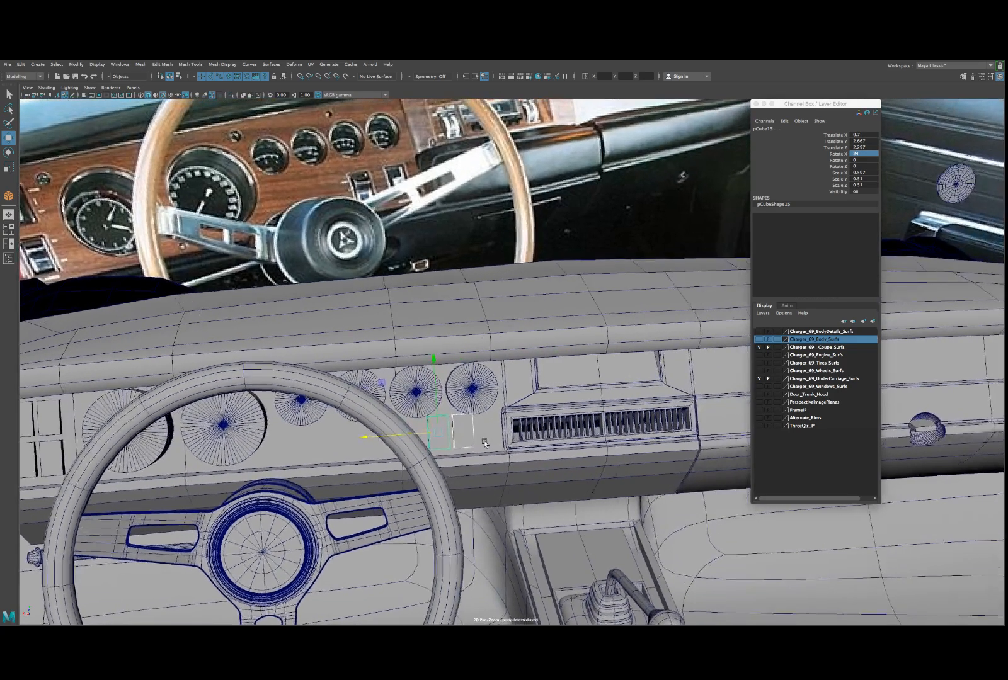
pyautogui.scroll(3, 513, 440)
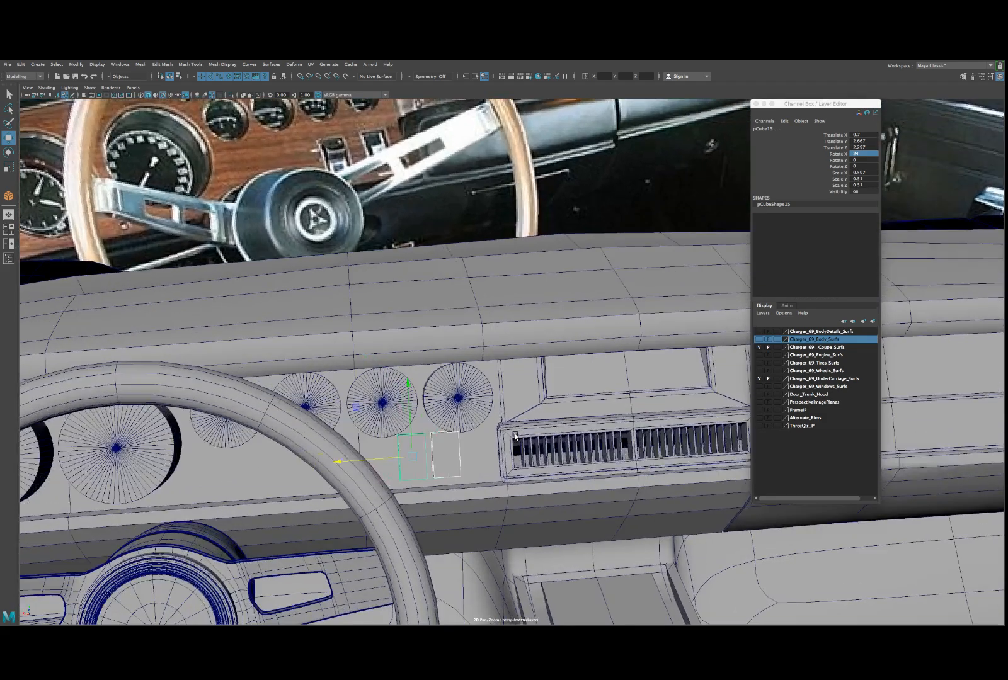
pyautogui.keyDown('alt'); pyautogui.moveTo(470, 454); pyautogui.dragTo(465, 451); pyautogui.keyUp('alt')
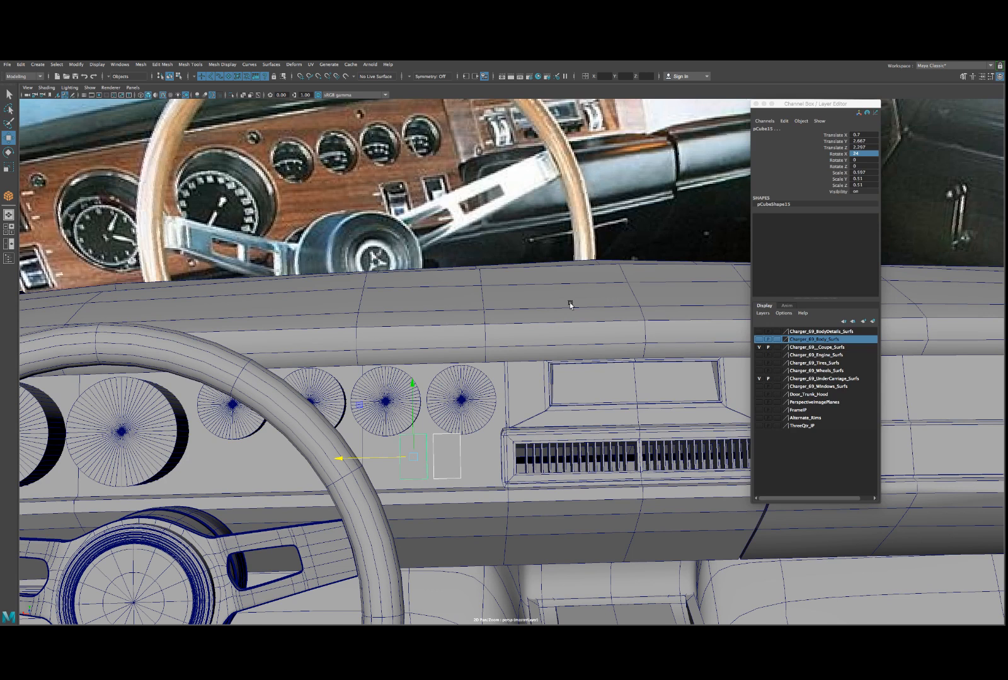
pyautogui.moveTo(374, 458); pyautogui.dragTo(386, 460)
pyautogui.click(424, 472)
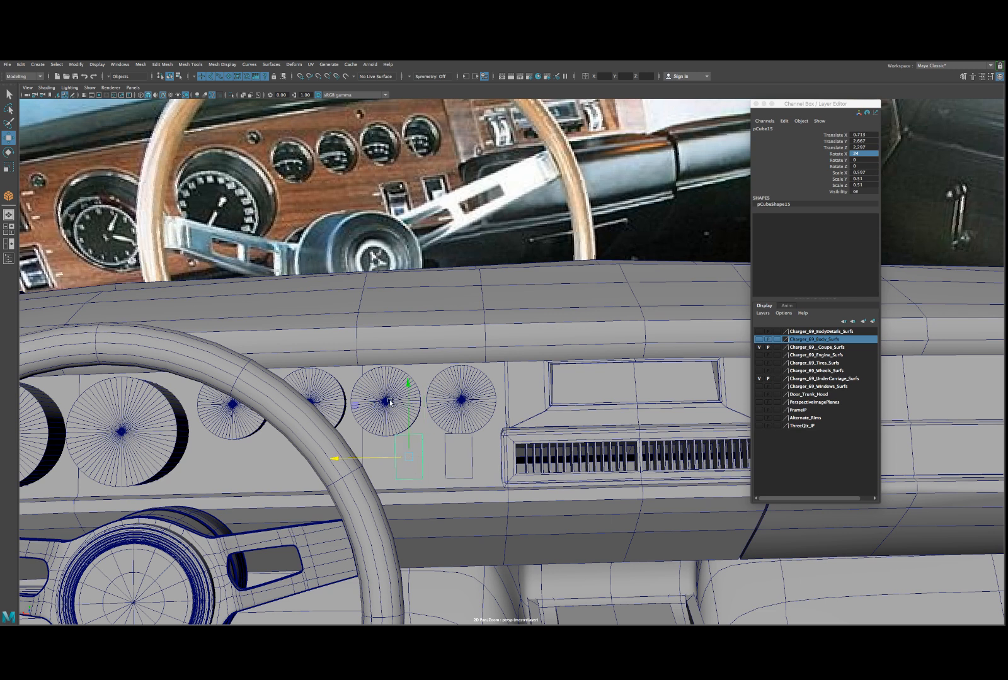
# - Select the four small gauges and scale them down uniformly to 0.251
pyautogui.scroll(-3, 391, 414)
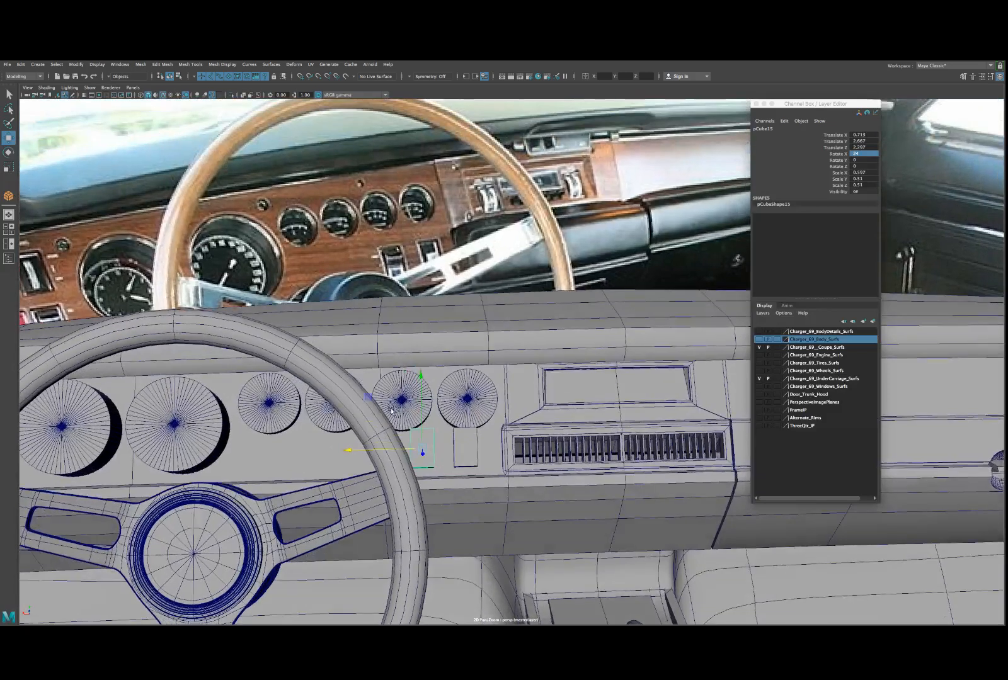
pyautogui.click(258, 416)
pyautogui.hotkey('shift', 'd')
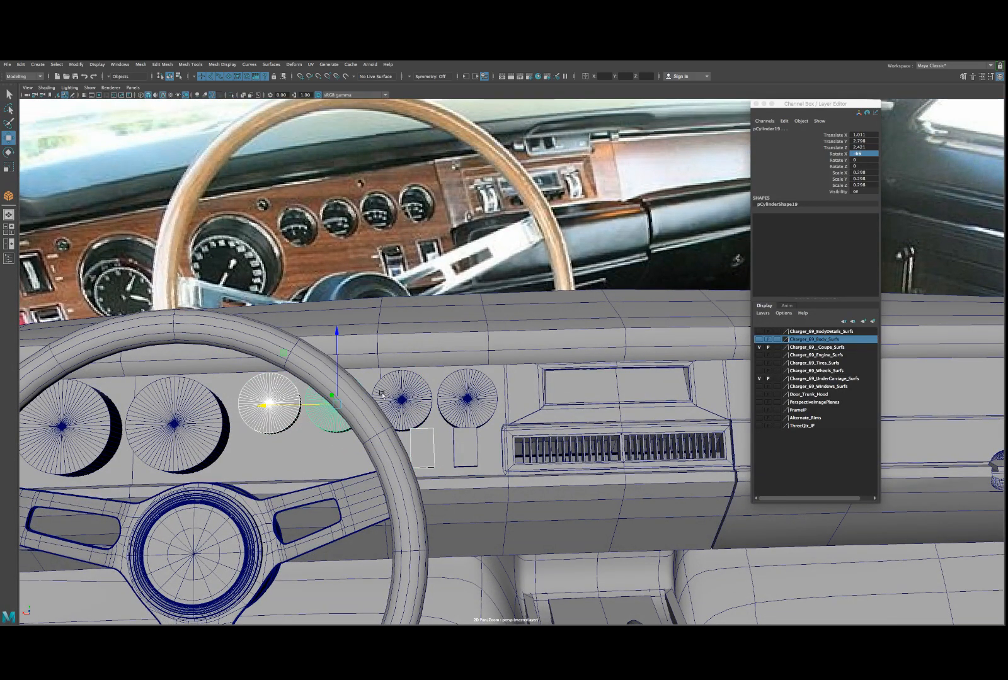
pyautogui.hotkey('shift', 'd')
pyautogui.click(461, 395)
pyautogui.press('r')
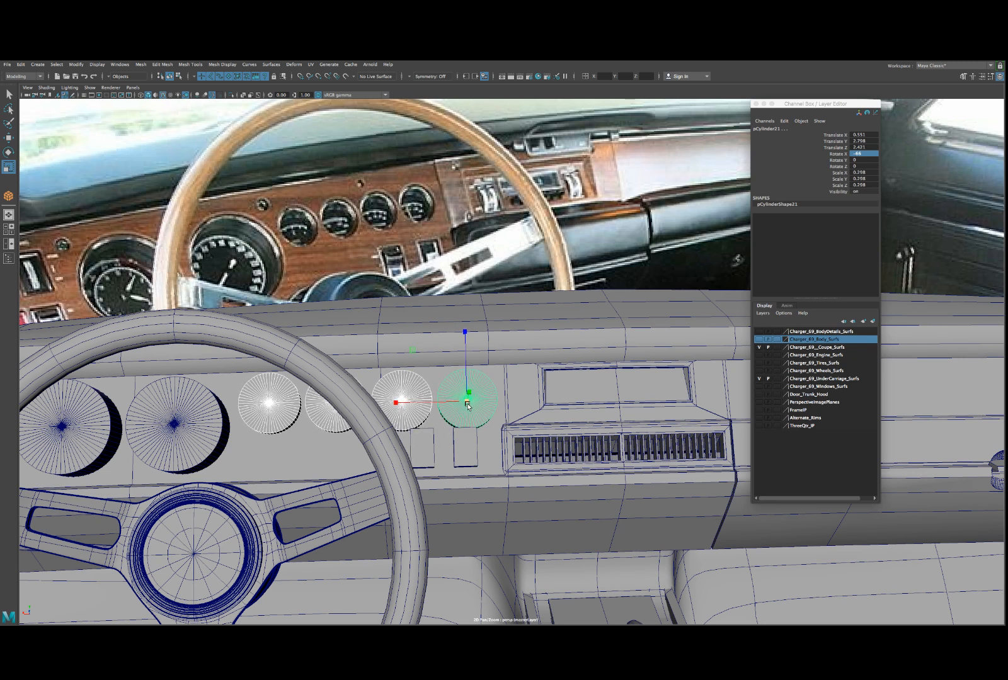
pyautogui.moveTo(467, 405); pyautogui.dragTo(408, 437)
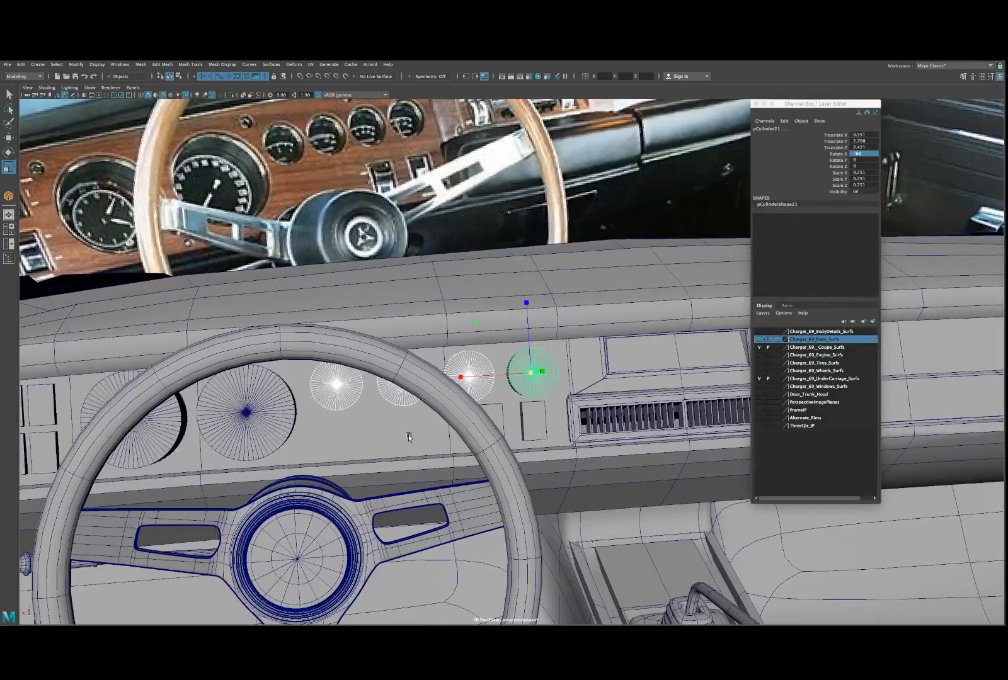
# - Nudge the outermost large gauge toward its neighbor, to Translate X 1.9
pyautogui.click(253, 440)
pyautogui.press('w')
pyautogui.keyDown('alt'); pyautogui.moveTo(253, 439); pyautogui.dragTo(260, 448); pyautogui.keyUp('alt')
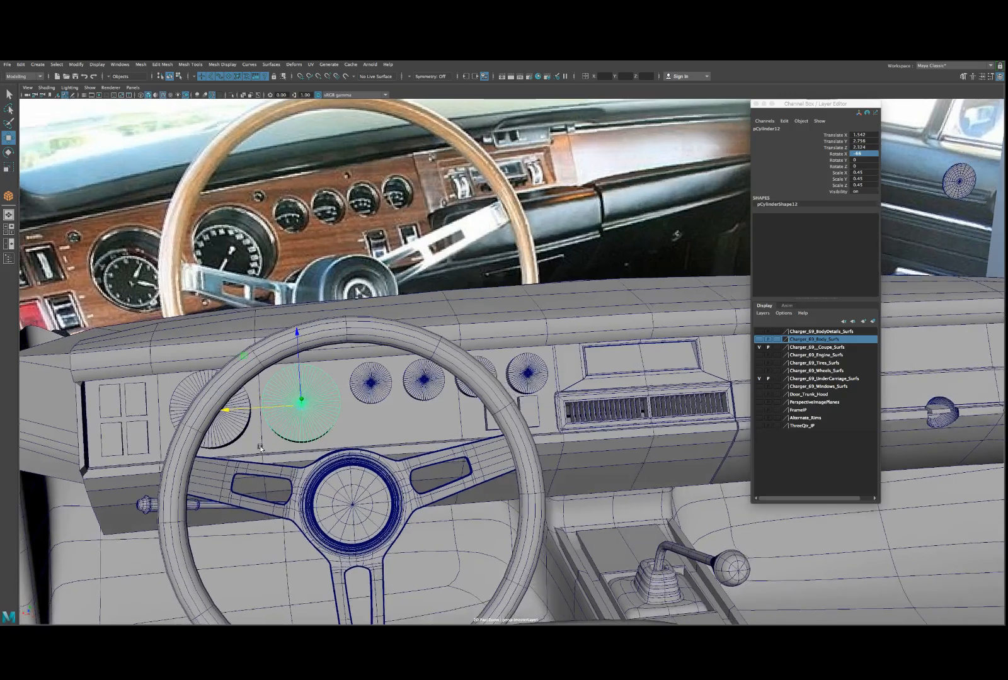
pyautogui.click(230, 437)
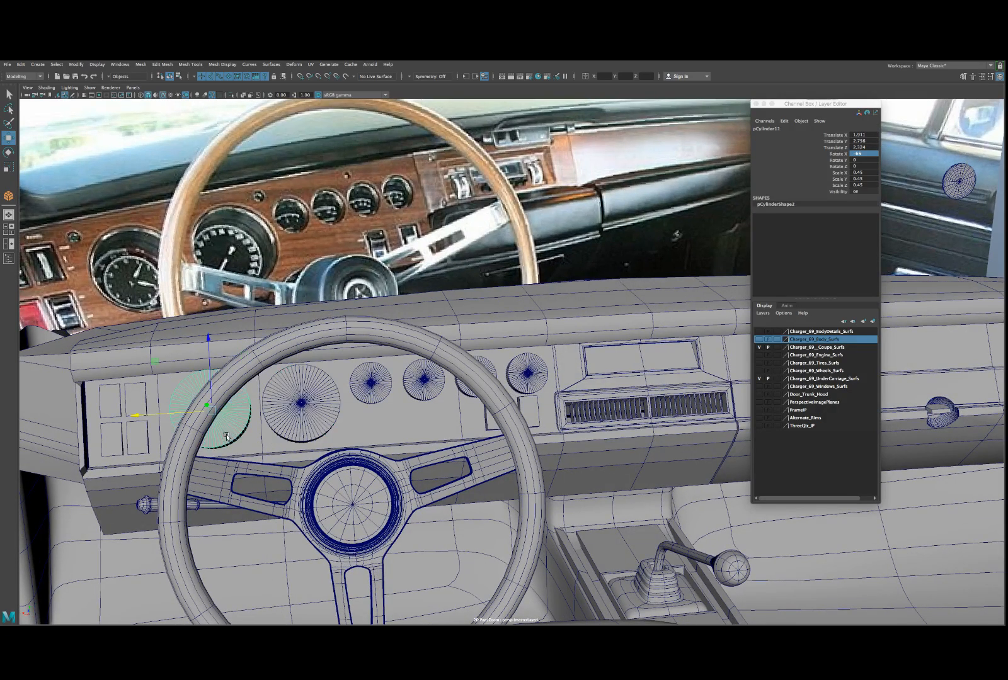
pyautogui.moveTo(192, 413); pyautogui.dragTo(193, 413)
# - Delete the three small gauges nearest the center vents, keeping only the one beside the large gauges
pyautogui.keyDown('alt'); pyautogui.moveTo(324, 419); pyautogui.dragTo(312, 425); pyautogui.keyUp('alt')
pyautogui.keyDown('alt'); pyautogui.moveTo(375, 392); pyautogui.dragTo(435, 397); pyautogui.keyUp('alt')
pyautogui.keyDown('alt'); pyautogui.moveTo(435, 397); pyautogui.dragTo(469, 399, button='right'); pyautogui.keyUp('alt')
pyautogui.keyDown('alt'); pyautogui.moveTo(469, 399); pyautogui.dragTo(543, 382); pyautogui.keyUp('alt')
pyautogui.click(420, 373)
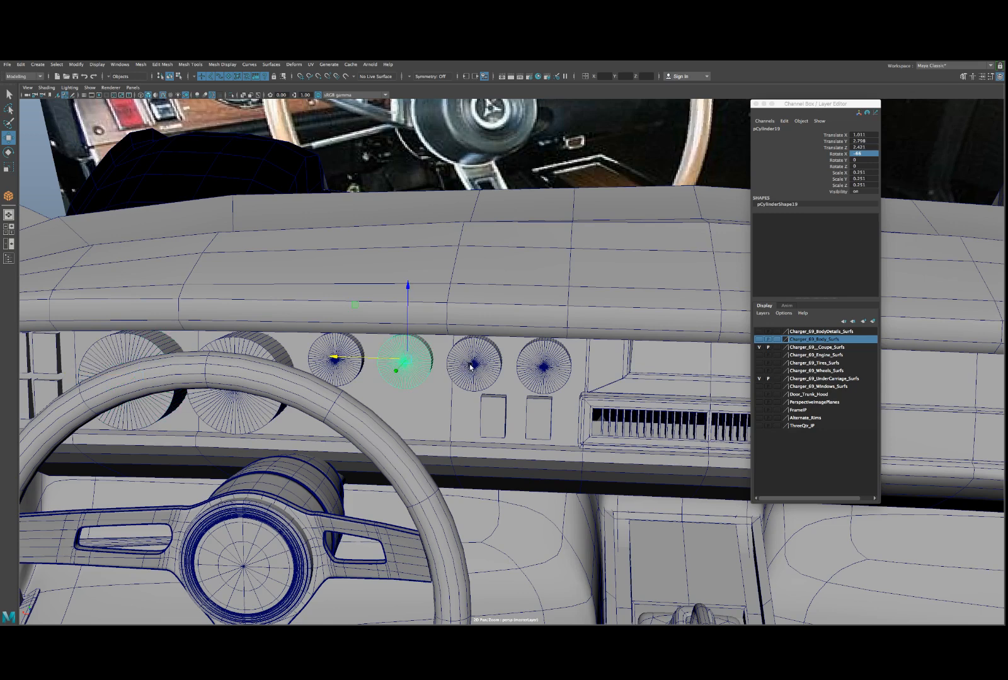
pyautogui.click(471, 367)
pyautogui.keyDown('shift'); pyautogui.click(542, 363); pyautogui.keyUp('shift')
pyautogui.press('Delete')
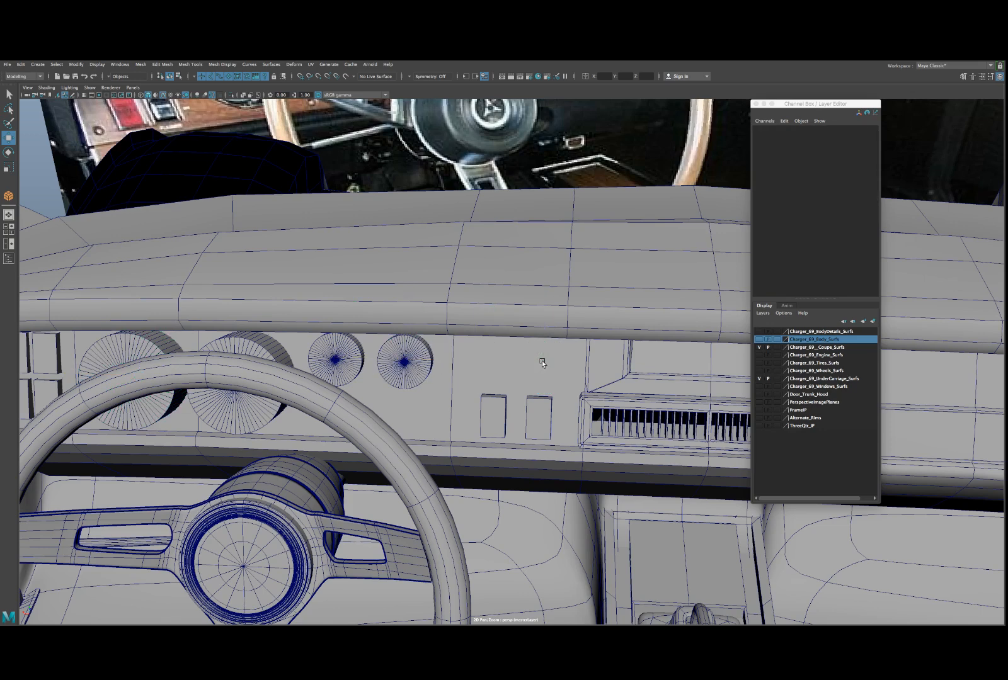
pyautogui.click(380, 370)
pyautogui.scroll(5, 378, 375)
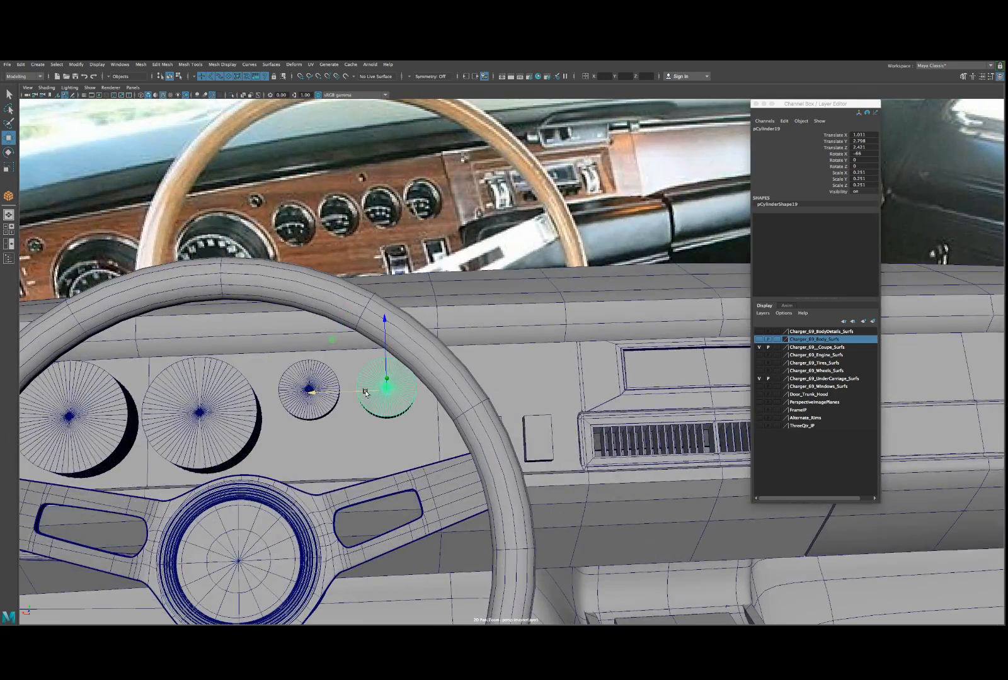
# - Duplicate the remaining small gauge three times toward the center vents at even, tighter spacing
pyautogui.click(312, 395)
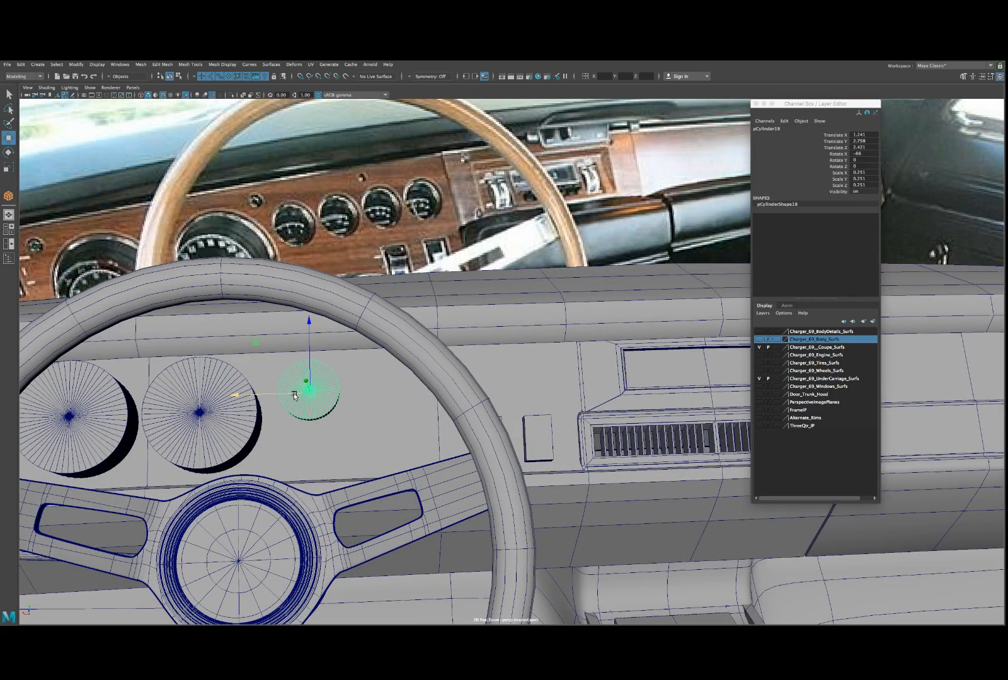
pyautogui.moveTo(294, 397); pyautogui.dragTo(398, 393)
pyautogui.hotkey('shift', 'd')
pyautogui.hotkey('shift', 'd')
pyautogui.keyDown('alt'); pyautogui.moveTo(401, 391); pyautogui.dragTo(405, 392); pyautogui.keyUp('alt')
# - Slide all six gauges together toward the center vents, bringing the outermost one to Translate X 1.858
pyautogui.keyDown('shift'); pyautogui.click(338, 397); pyautogui.keyUp('shift')
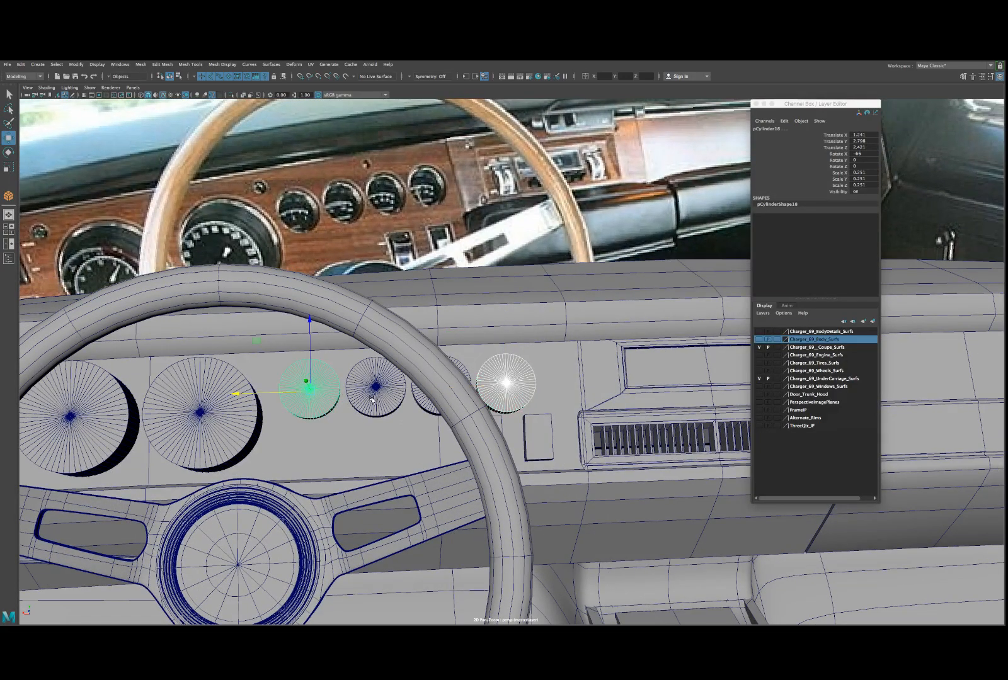
pyautogui.keyDown('shift'); pyautogui.click(385, 401); pyautogui.keyUp('shift')
pyautogui.keyDown('shift'); pyautogui.click(427, 405); pyautogui.keyUp('shift')
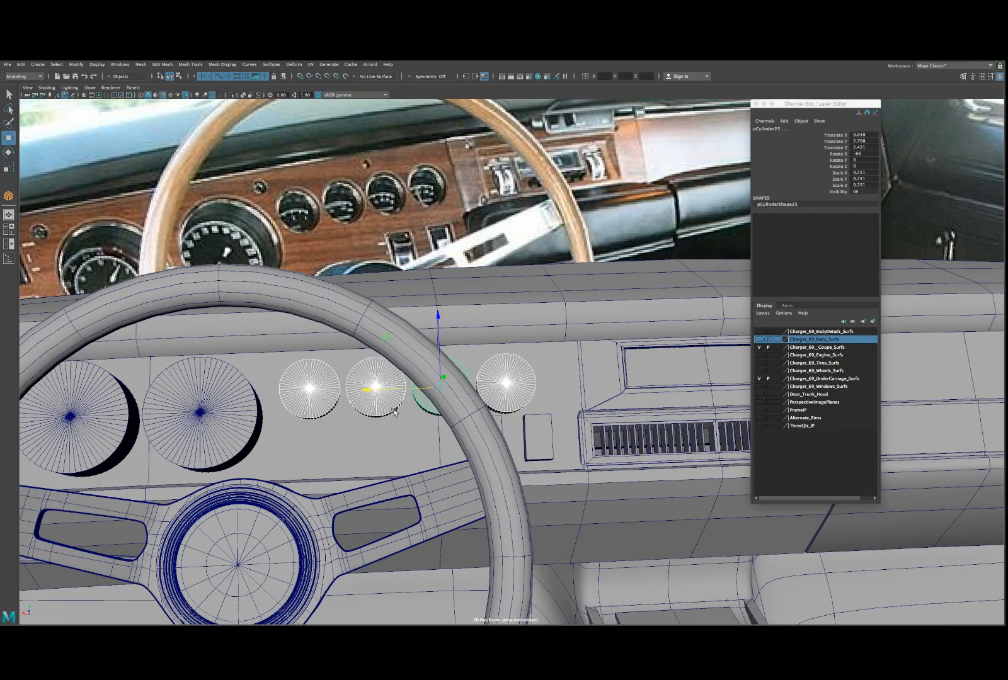
pyautogui.keyDown('alt'); pyautogui.moveTo(406, 416); pyautogui.dragTo(414, 428); pyautogui.keyUp('alt')
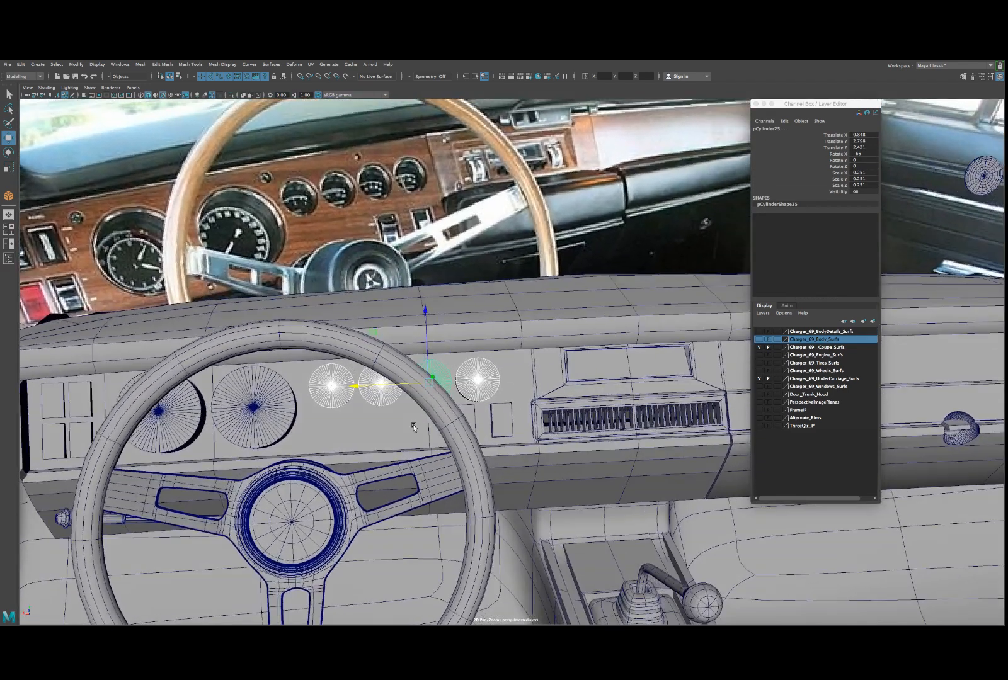
pyautogui.keyDown('shift'); pyautogui.click(264, 436); pyautogui.keyUp('shift')
pyautogui.keyDown('shift'); pyautogui.click(196, 437); pyautogui.keyUp('shift')
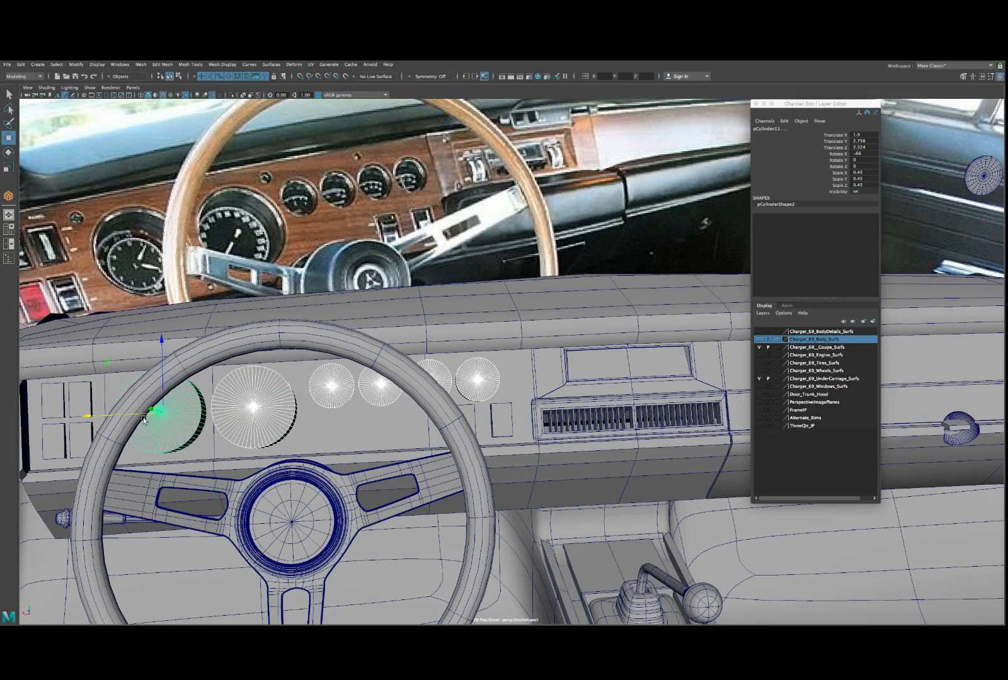
pyautogui.moveTo(133, 417); pyautogui.dragTo(205, 438)
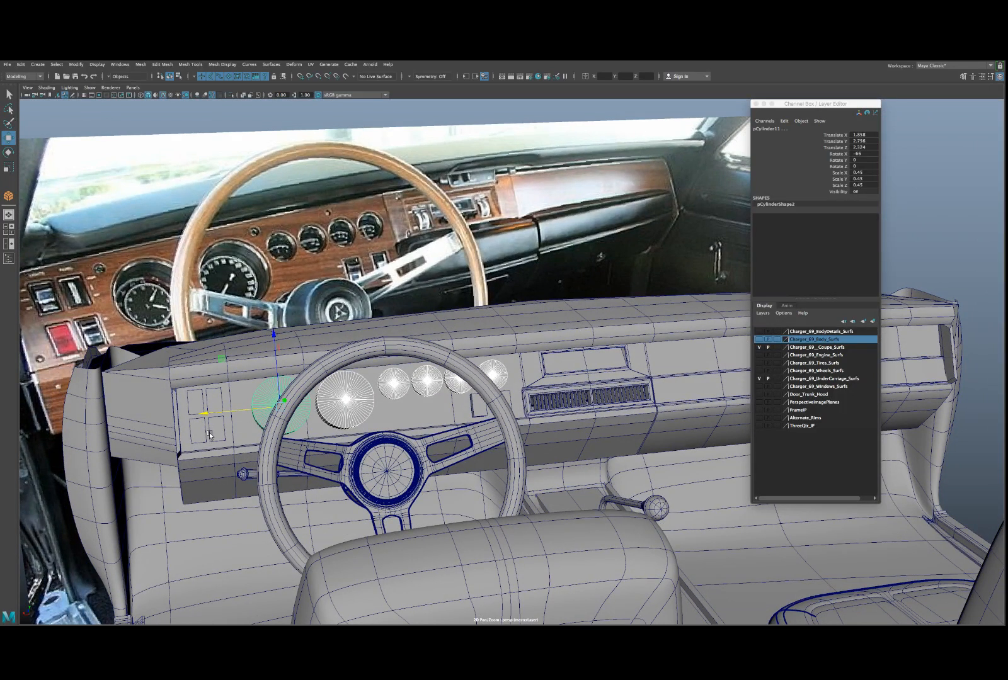
# - Widen the four switch boxes beside the large gauges together to Scale X 0.623
pyautogui.click(210, 435)
pyautogui.keyDown('shift'); pyautogui.click(209, 411); pyautogui.keyUp('shift')
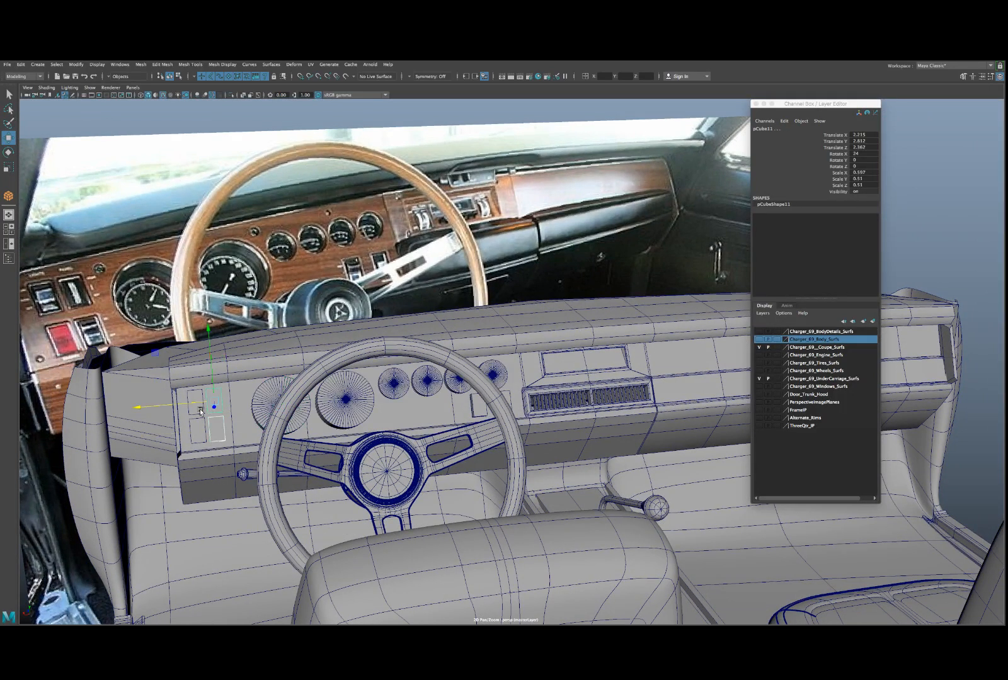
pyautogui.keyDown('shift'); pyautogui.click(197, 413); pyautogui.keyUp('shift')
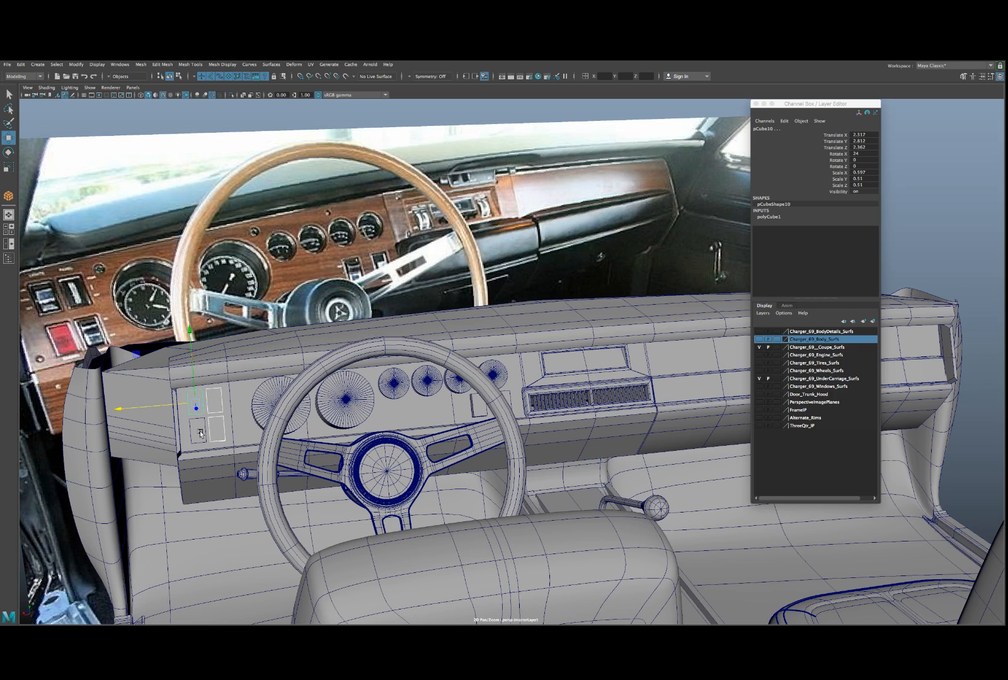
pyautogui.hotkey('ctrl', 'd')
pyautogui.press('r')
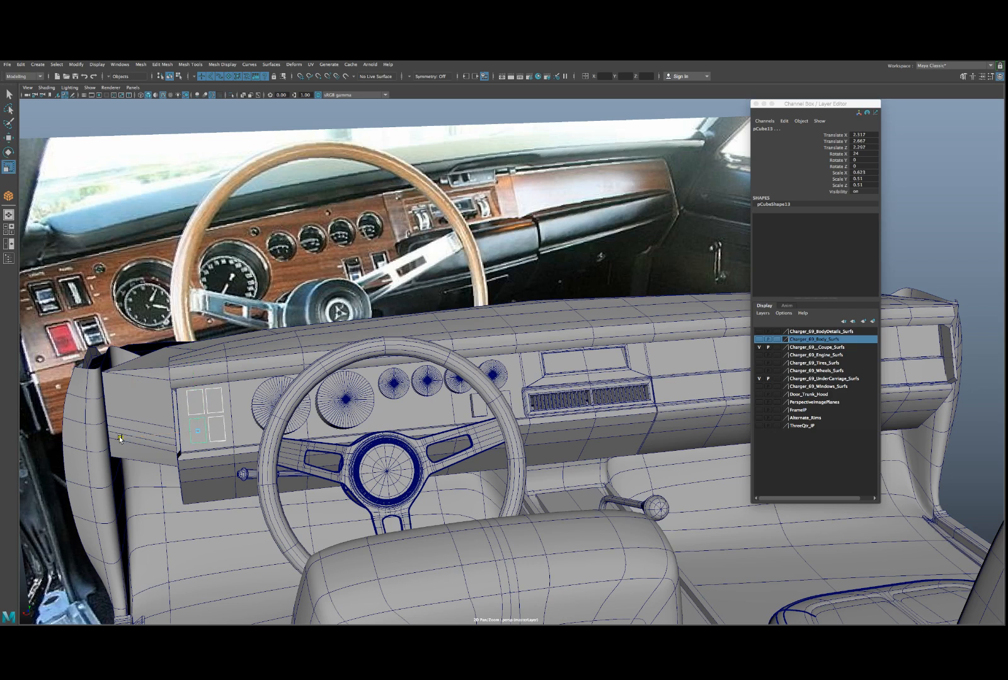
pyautogui.moveTo(119, 439); pyautogui.dragTo(150, 426)
# - Raise the upper two switch boxes beside the large gauges to Translate Y 2.826
pyautogui.click(220, 403)
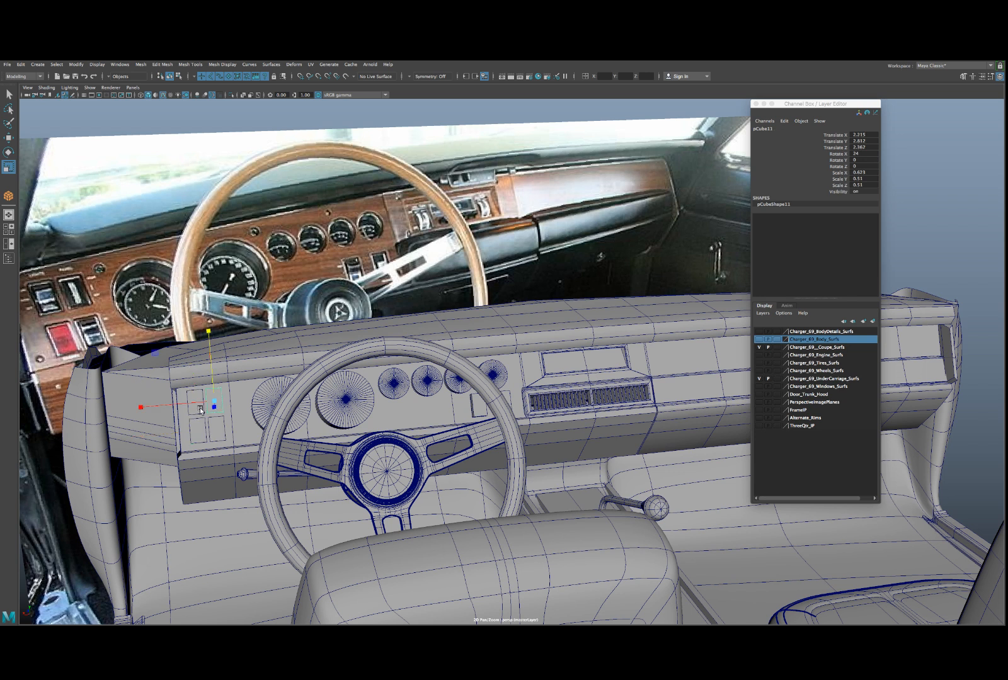
pyautogui.press('w')
pyautogui.keyDown('shift'); pyautogui.click(197, 407); pyautogui.keyUp('shift')
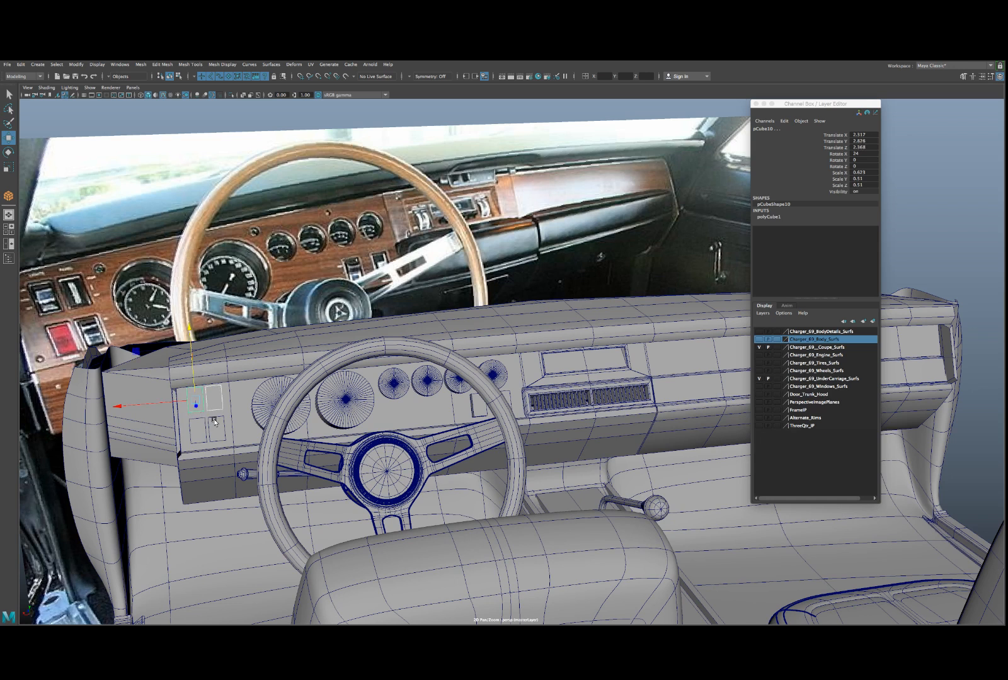
# - Slide the four switch boxes together toward the large gauges, bringing the lower outer box to Translate X 2.279
pyautogui.click(197, 432)
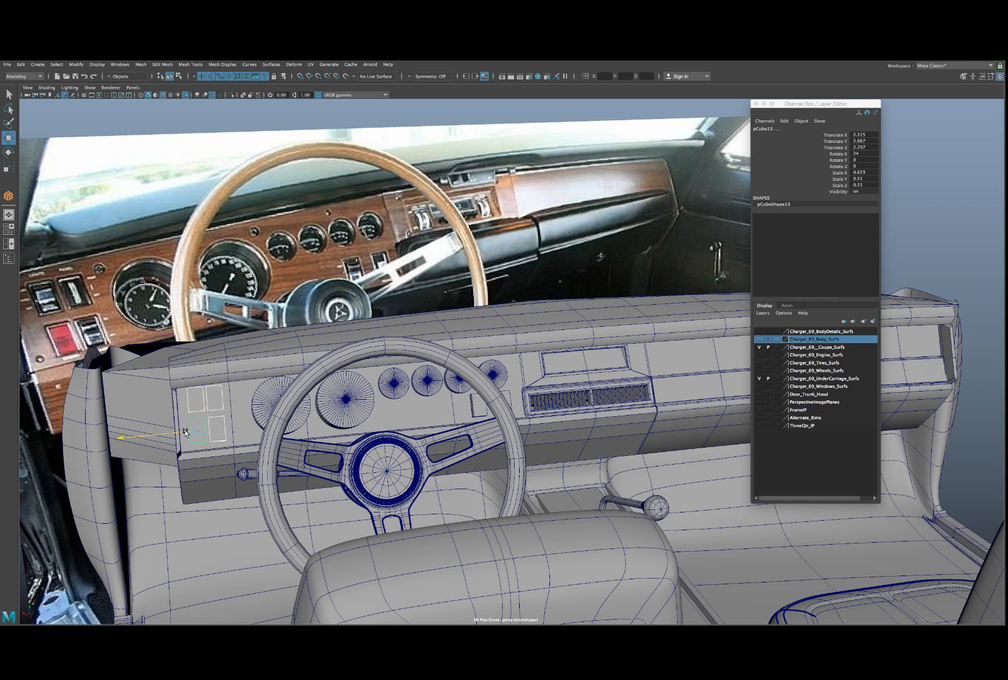
pyautogui.moveTo(187, 433); pyautogui.dragTo(222, 433)
pyautogui.keyDown('alt'); pyautogui.moveTo(439, 402); pyautogui.dragTo(432, 407); pyautogui.keyUp('alt')
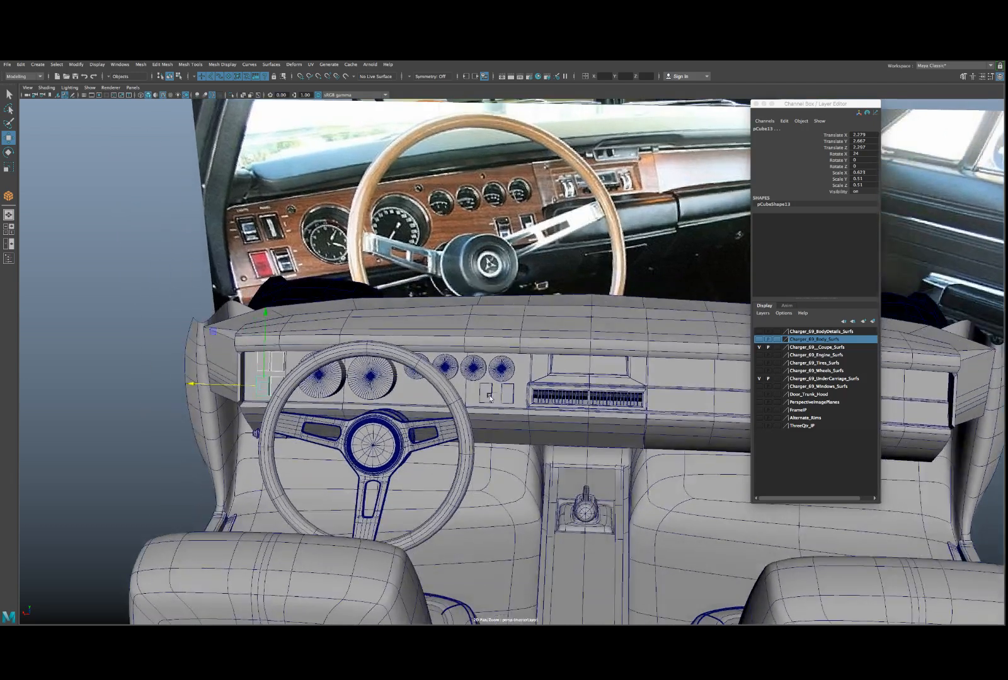
# - Delete the two old boxes below the small gauges and place a duplicate of the lower switch box pair there
pyautogui.click(508, 396)
pyautogui.click(415, 396)
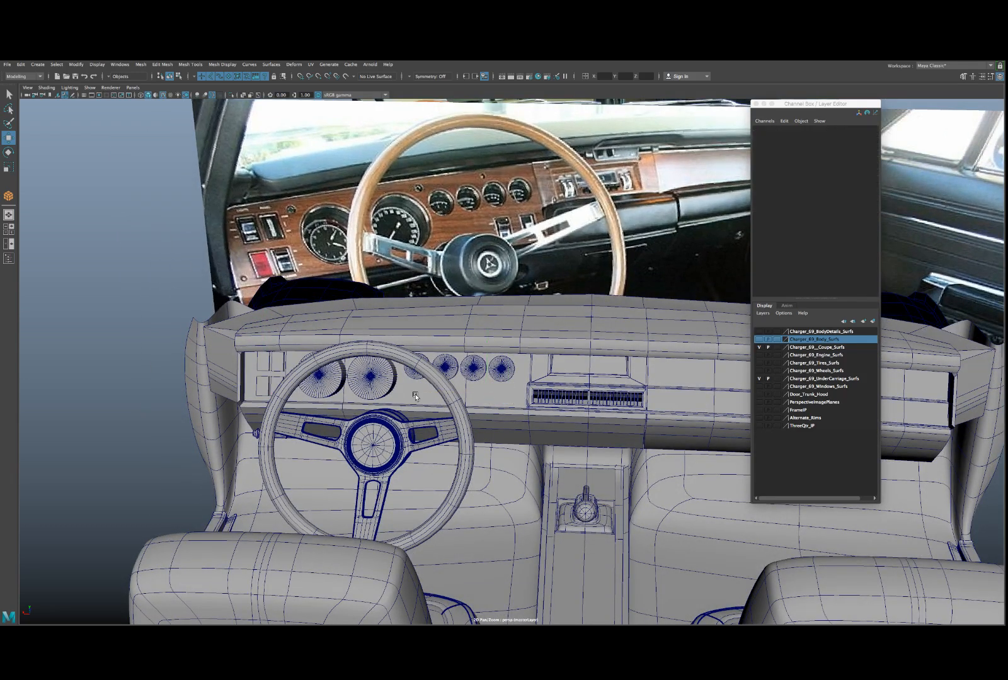
pyautogui.click(263, 385)
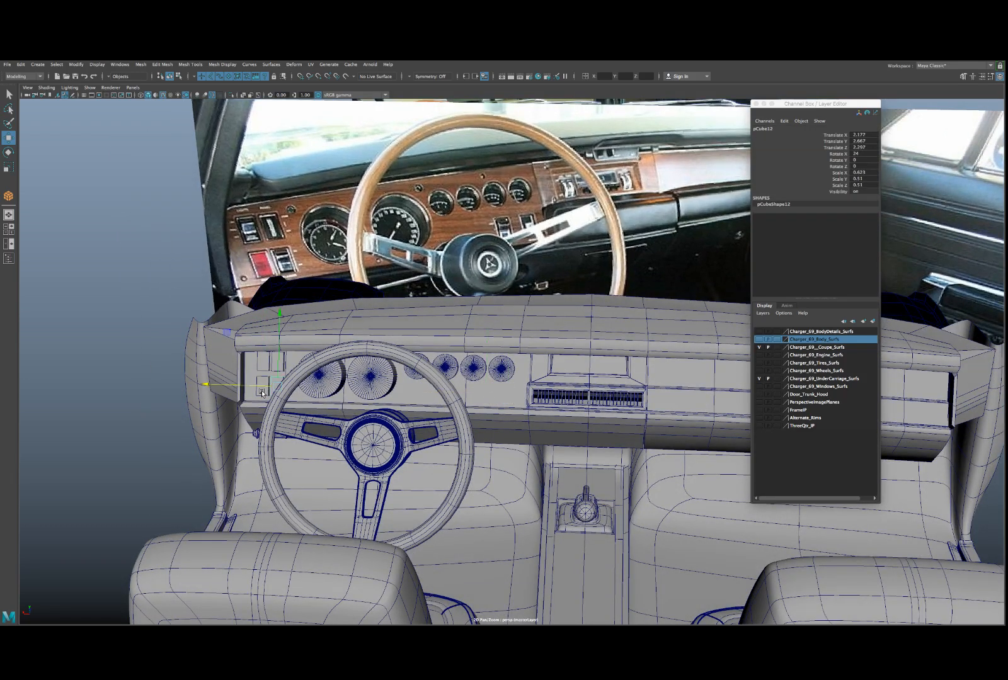
pyautogui.keyDown('shift'); pyautogui.click(262, 390); pyautogui.keyUp('shift')
pyautogui.moveTo(243, 388); pyautogui.dragTo(461, 409)
pyautogui.scroll(5, 489, 406)
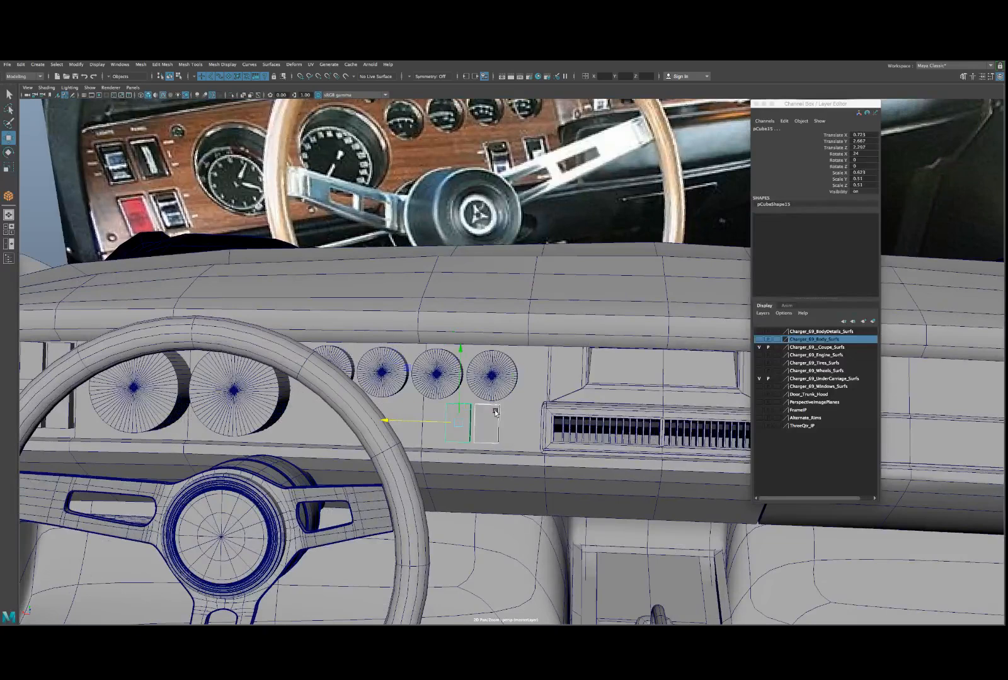
# - Spread the two boxes below the small gauges apart, moving the one nearer the steering wheel to Translate X 0.799
pyautogui.click(494, 421)
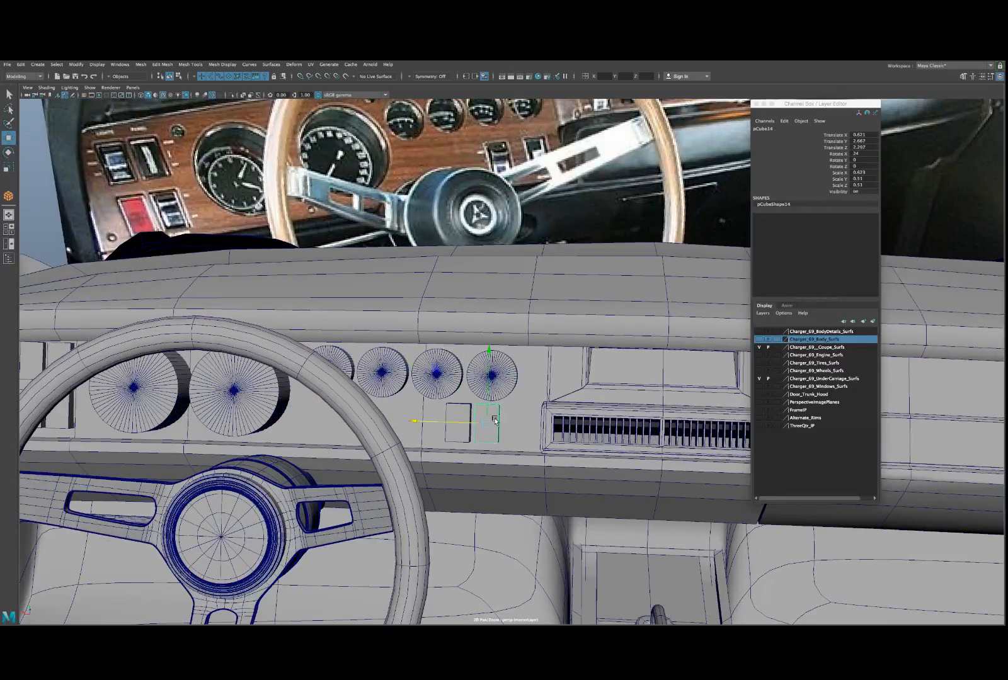
pyautogui.scroll(-4, 494, 421)
pyautogui.scroll(2, 495, 428)
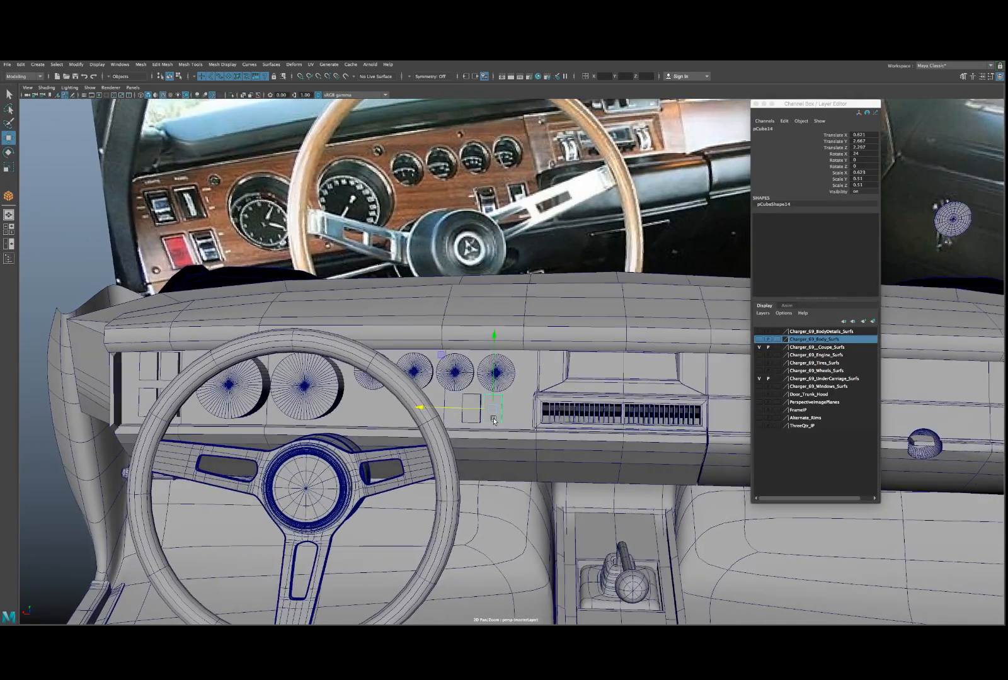
pyautogui.scroll(-3, 494, 421)
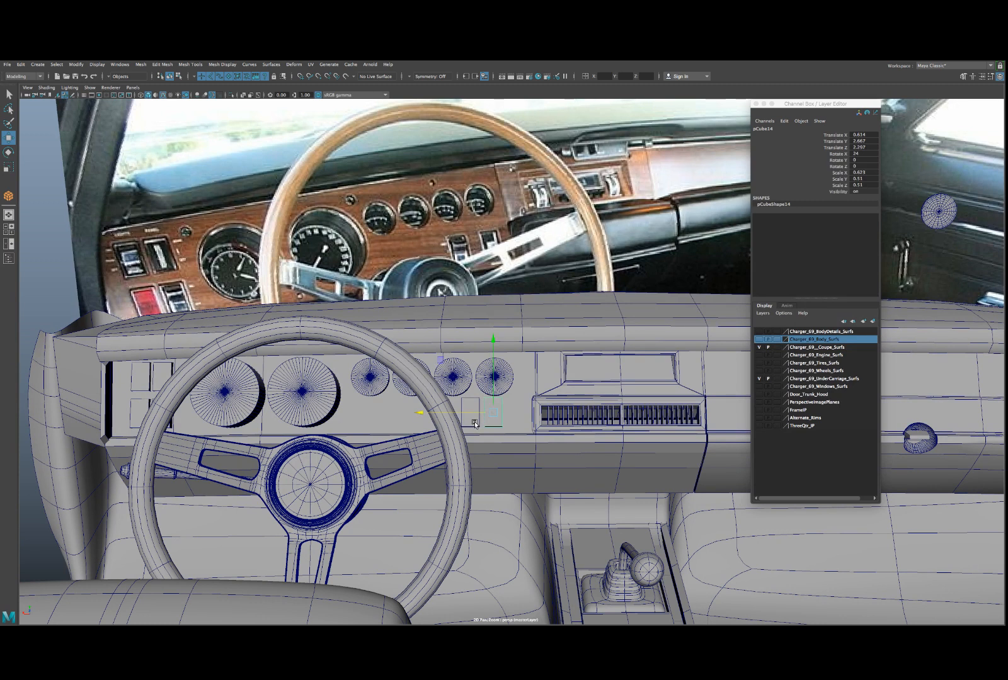
pyautogui.hotkey('ctrl', 'd')
pyautogui.moveTo(474, 422); pyautogui.dragTo(435, 417, button='middle')
pyautogui.keyDown('alt'); pyautogui.moveTo(492, 414); pyautogui.dragTo(469, 407); pyautogui.keyUp('alt')
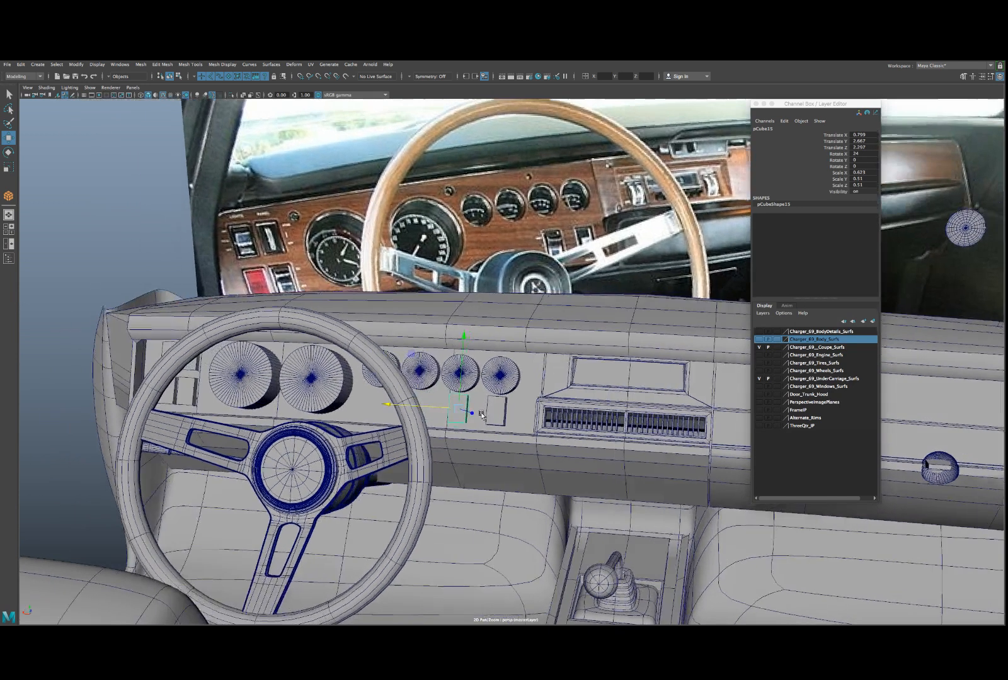
pyautogui.click(373, 381)
pyautogui.keyDown('shift'); pyautogui.click(421, 378); pyautogui.keyUp('shift')
pyautogui.keyDown('shift'); pyautogui.click(460, 376); pyautogui.keyUp('shift')
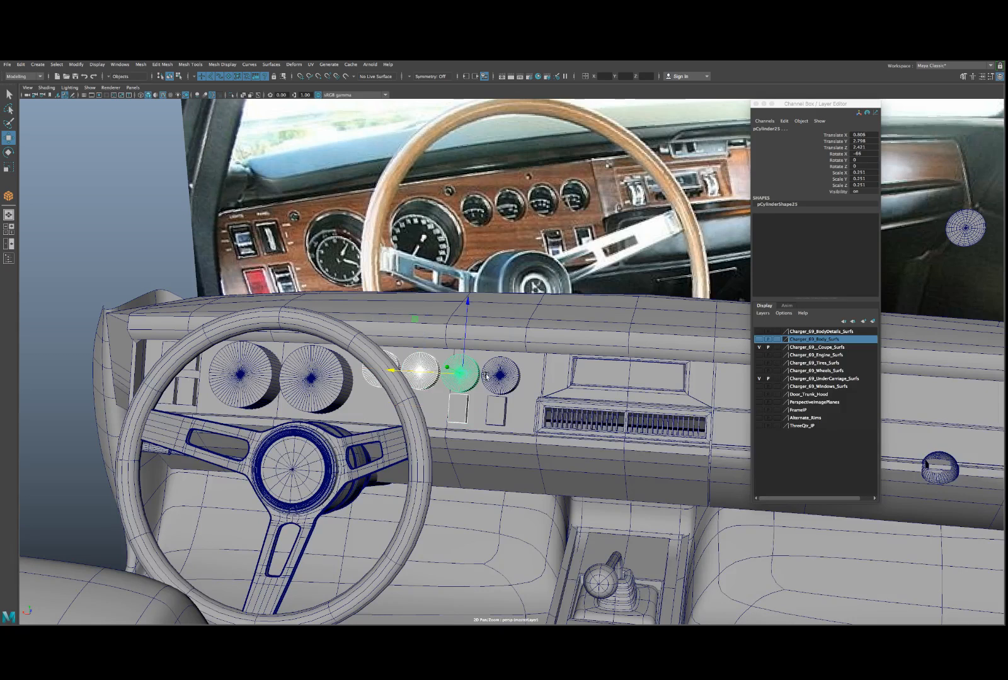
pyautogui.keyDown('shift'); pyautogui.click(494, 376); pyautogui.keyUp('shift')
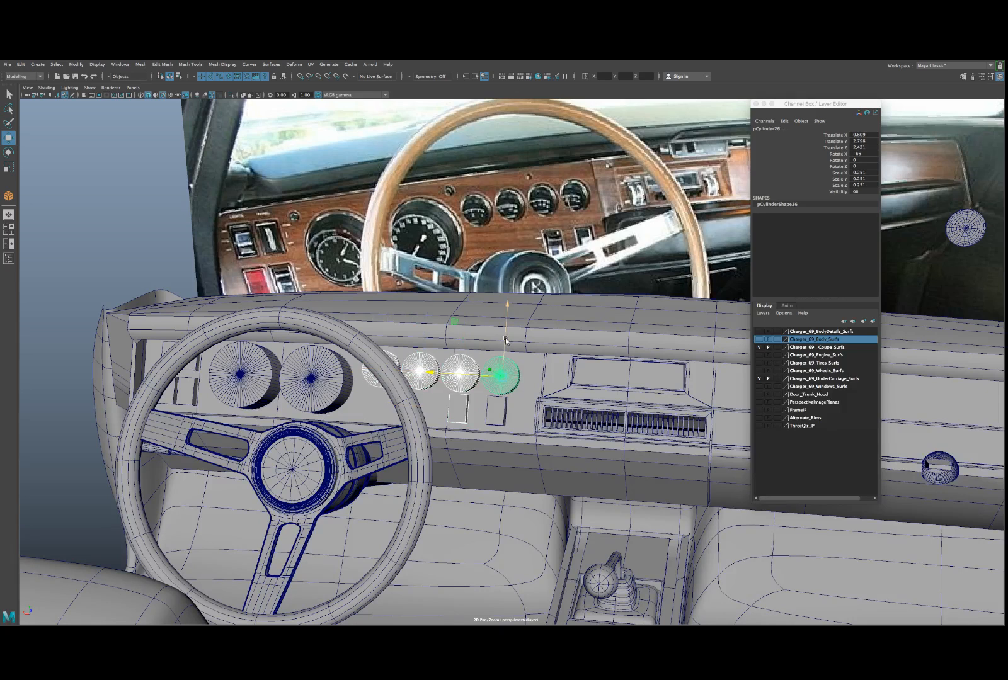
pyautogui.scroll(-4, 505, 345)
pyautogui.scroll(10, 505, 345)
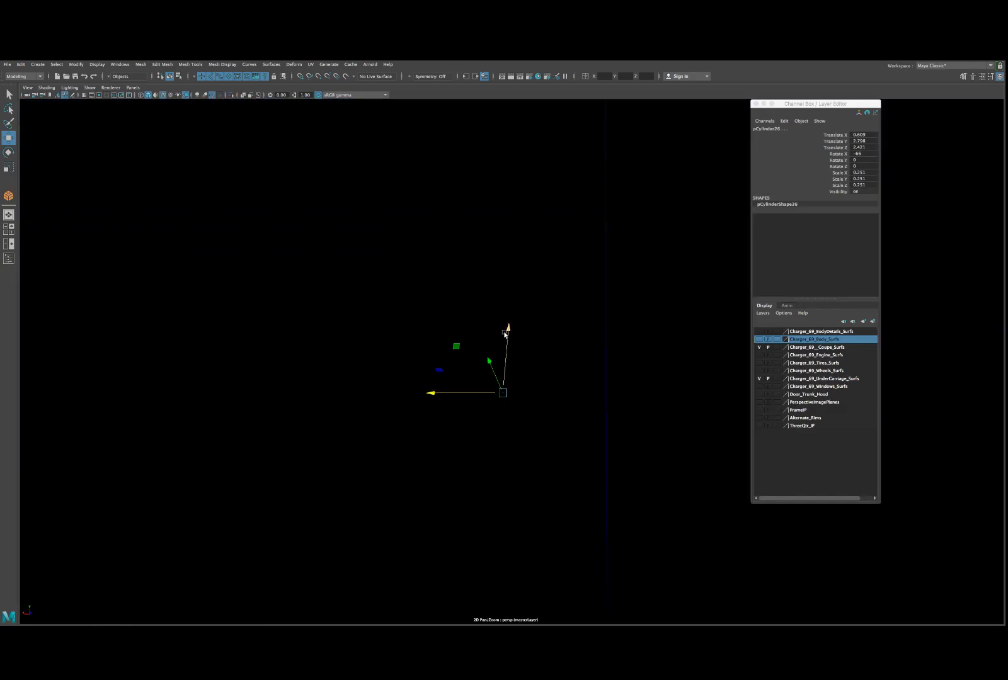
pyautogui.scroll(-10, 505, 345)
pyautogui.scroll(6, 502, 346)
pyautogui.keyDown('alt'); pyautogui.moveTo(502, 372); pyautogui.dragTo(501, 322, button='middle'); pyautogui.keyUp('alt')
pyautogui.keyDown('alt'); pyautogui.moveTo(500, 348); pyautogui.dragTo(503, 313); pyautogui.keyUp('alt')
pyautogui.hotkey('ctrl', 'z')
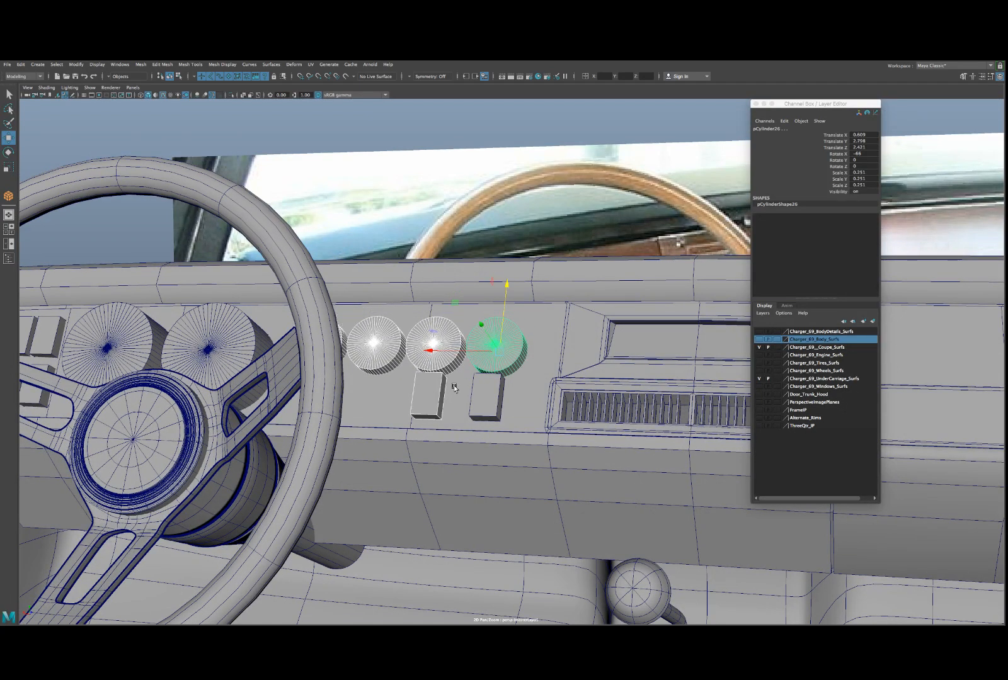
# - Pull the box nearer the steering wheel out from the dash face, to Translate Y 2.651 and Translate Z 2.333
pyautogui.click(437, 392)
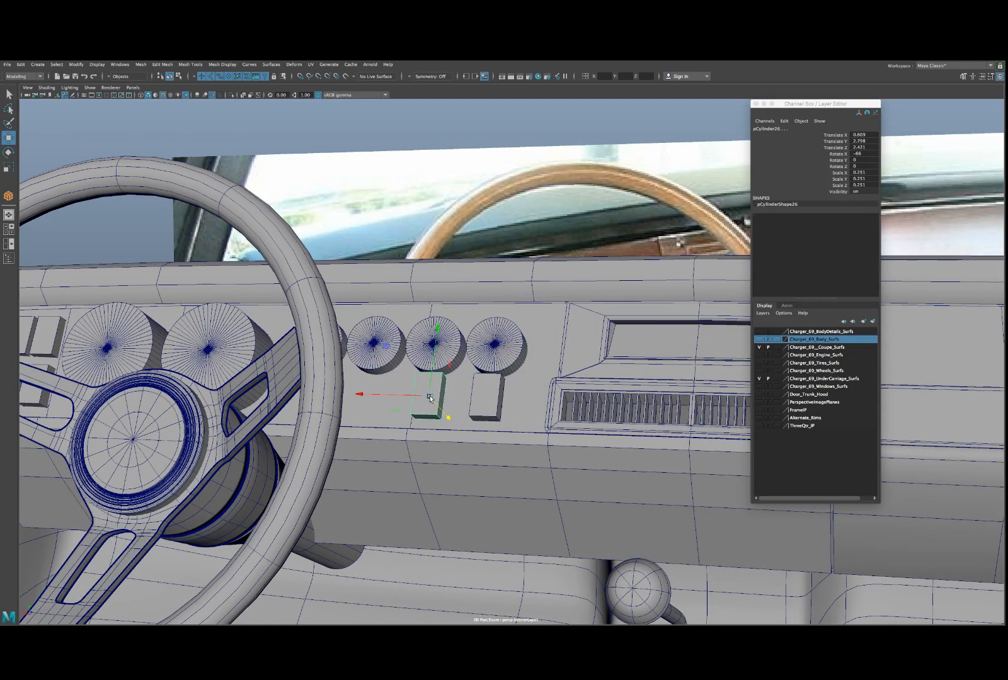
pyautogui.moveTo(443, 409); pyautogui.dragTo(448, 413, button='middle')
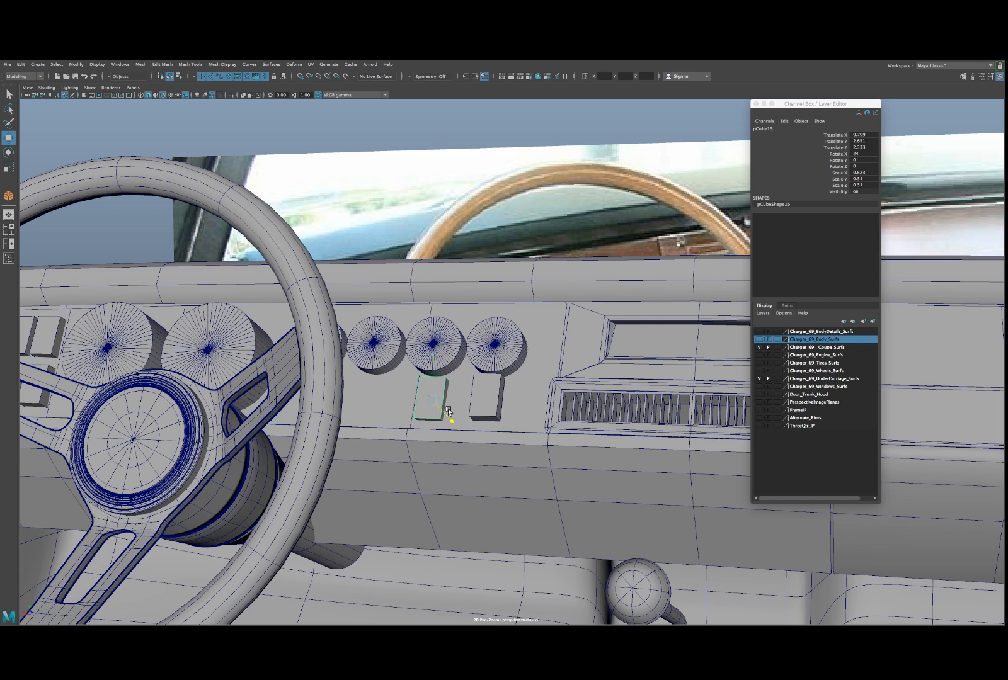
# - Select all four small gauges and raise them slightly along the panel face
pyautogui.keyDown('alt'); pyautogui.moveTo(354, 354); pyautogui.dragTo(340, 331); pyautogui.keyUp('alt')
pyautogui.click(337, 322)
pyautogui.keyDown('shift'); pyautogui.click(390, 326); pyautogui.keyUp('shift')
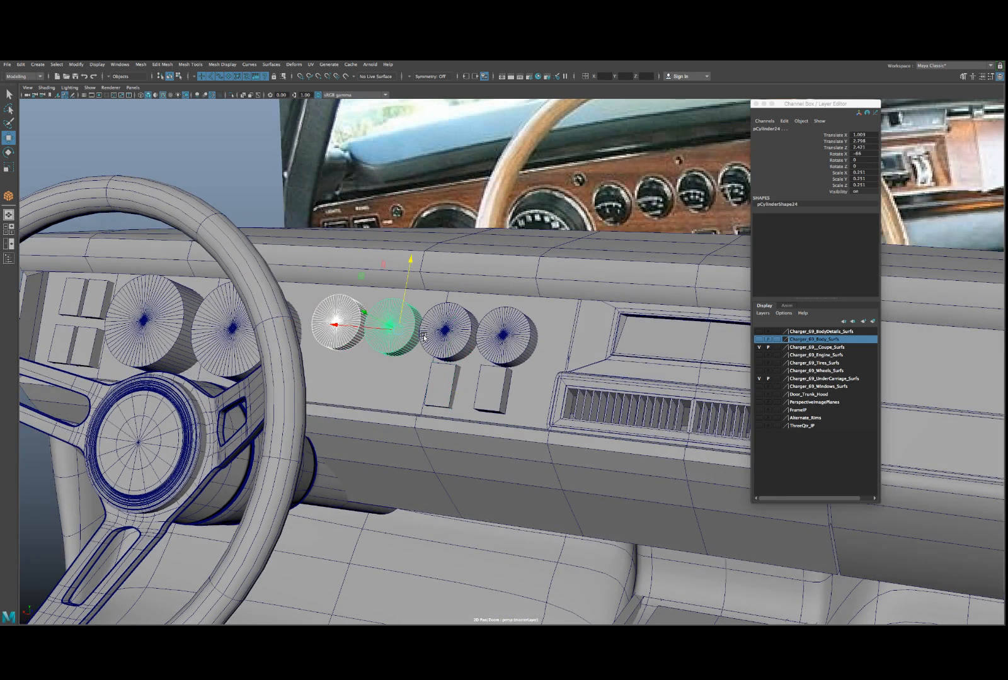
pyautogui.keyDown('shift'); pyautogui.click(446, 327); pyautogui.keyUp('shift')
pyautogui.keyDown('shift'); pyautogui.click(499, 340); pyautogui.keyUp('shift')
pyautogui.moveTo(517, 313); pyautogui.dragTo(518, 305)
# - Move the front edge loop of the dash's padded top slightly toward the windshield
pyautogui.keyDown('alt'); pyautogui.moveTo(518, 305); pyautogui.dragTo(508, 311, button='right'); pyautogui.keyUp('alt')
pyautogui.keyDown('alt'); pyautogui.moveTo(509, 310); pyautogui.dragTo(356, 336); pyautogui.keyUp('alt')
pyautogui.click(303, 316)
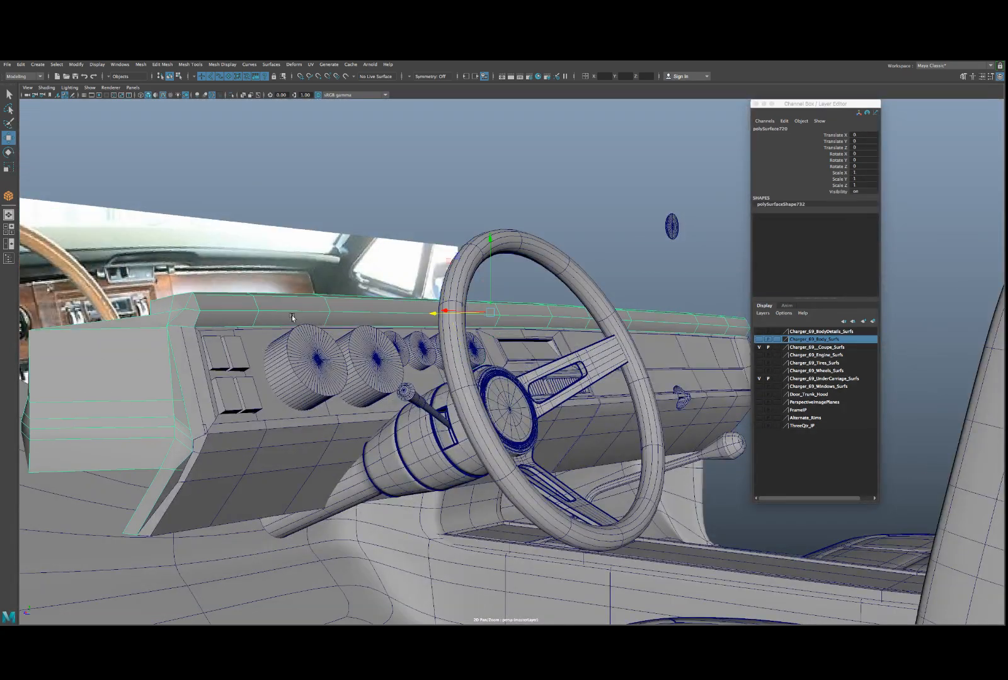
pyautogui.keyDown('alt'); pyautogui.moveTo(293, 317); pyautogui.dragTo(327, 328); pyautogui.keyUp('alt')
pyautogui.moveTo(383, 287); pyautogui.dragTo(383, 268, button='right')
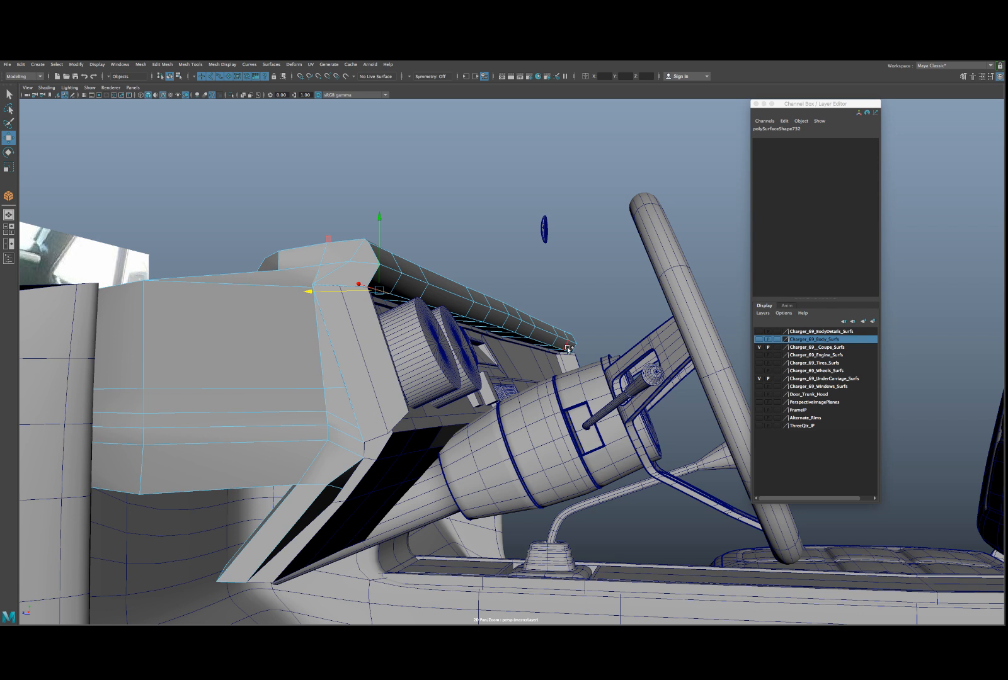
pyautogui.click(505, 322)
pyautogui.scroll(5, 508, 318)
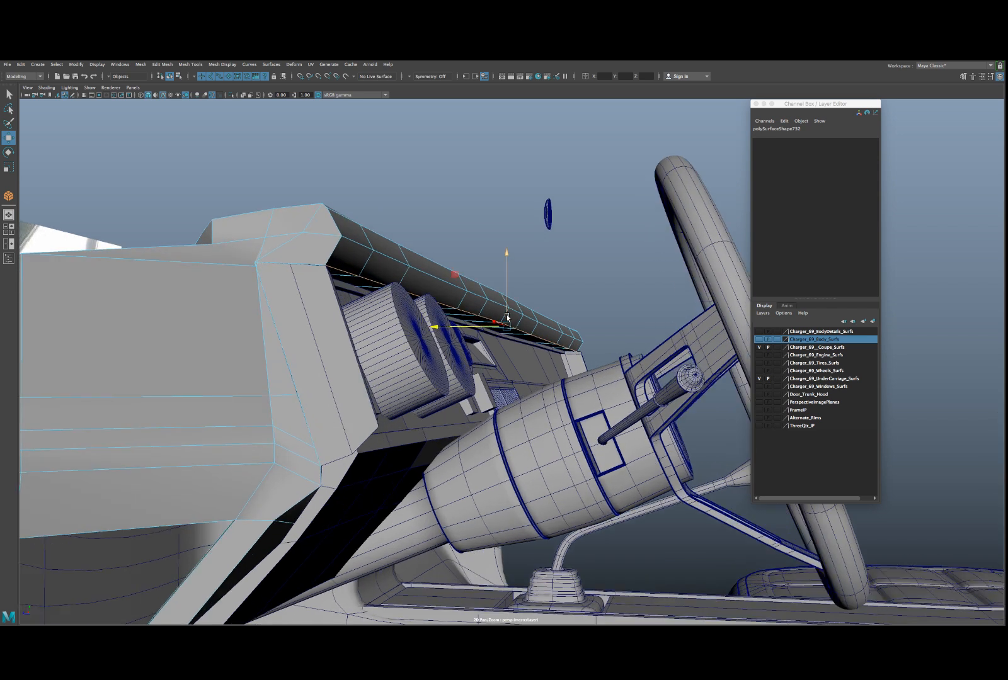
pyautogui.keyDown('alt'); pyautogui.moveTo(507, 318); pyautogui.dragTo(491, 266); pyautogui.keyUp('alt')
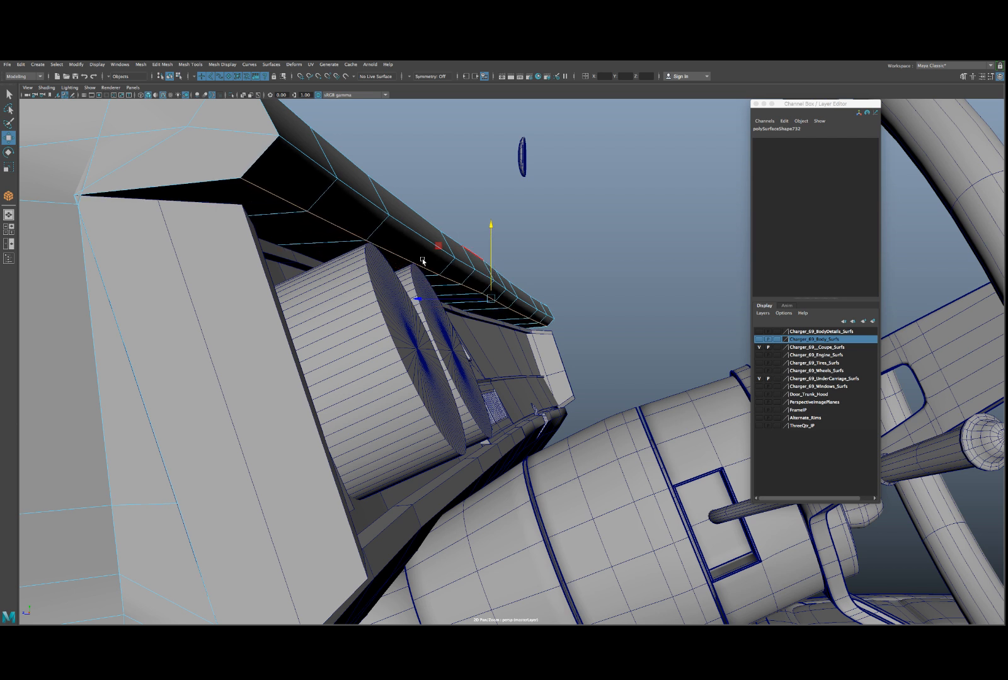
pyautogui.click(323, 165)
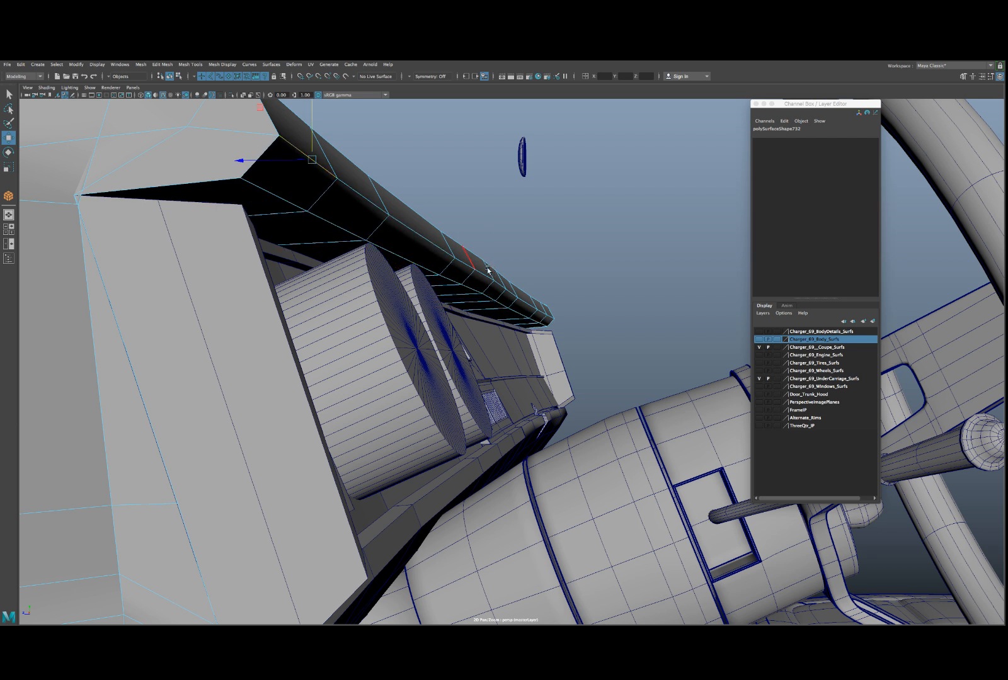
pyautogui.click(551, 317)
pyautogui.moveTo(470, 290); pyautogui.dragTo(464, 286)
# - Switch to the instrument panel's vertices and select the four upper ones at its driver-side end
pyautogui.click(251, 283)
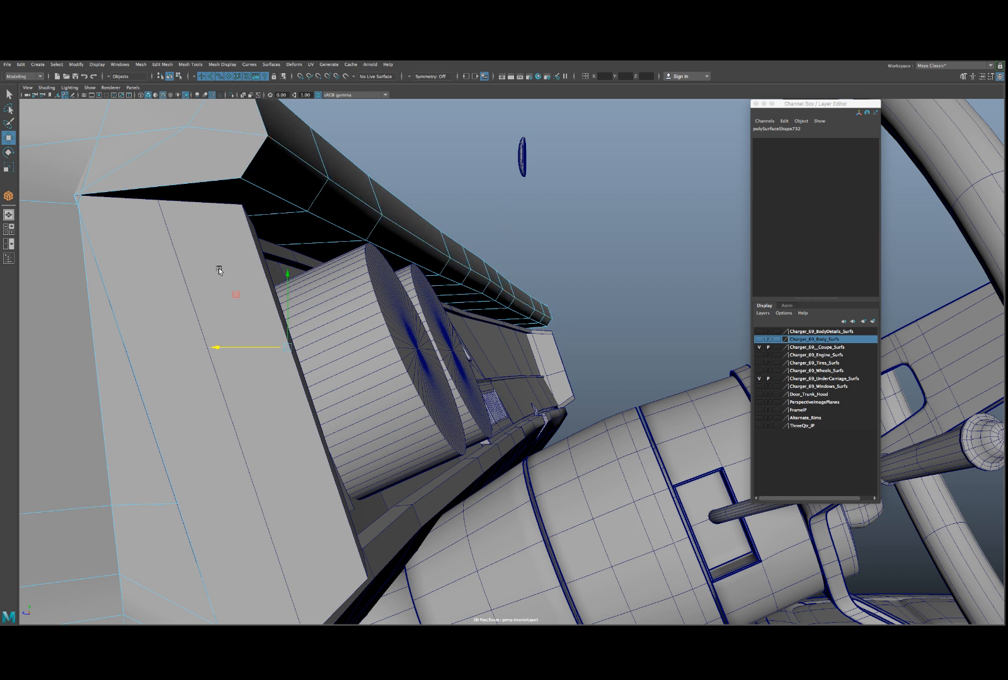
pyautogui.click(219, 269)
pyautogui.moveTo(244, 171); pyautogui.dragTo(280, 160, button='right')
pyautogui.click(220, 223)
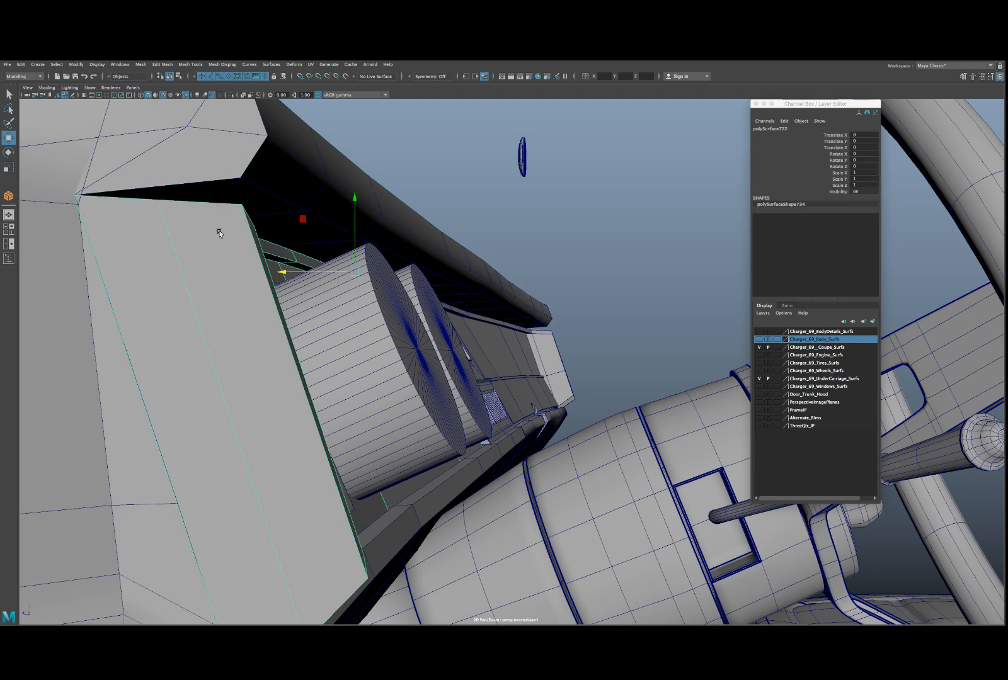
pyautogui.moveTo(219, 233); pyautogui.dragTo(186, 215, button='right')
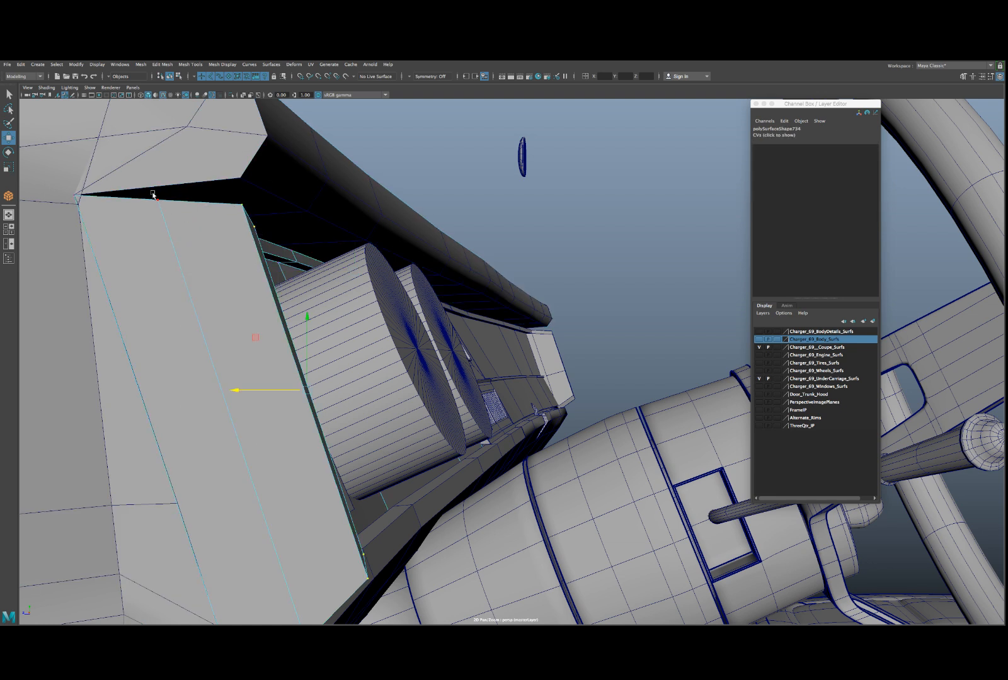
pyautogui.press('4')
pyautogui.keyDown('alt'); pyautogui.moveTo(176, 209); pyautogui.dragTo(171, 176); pyautogui.keyUp('alt')
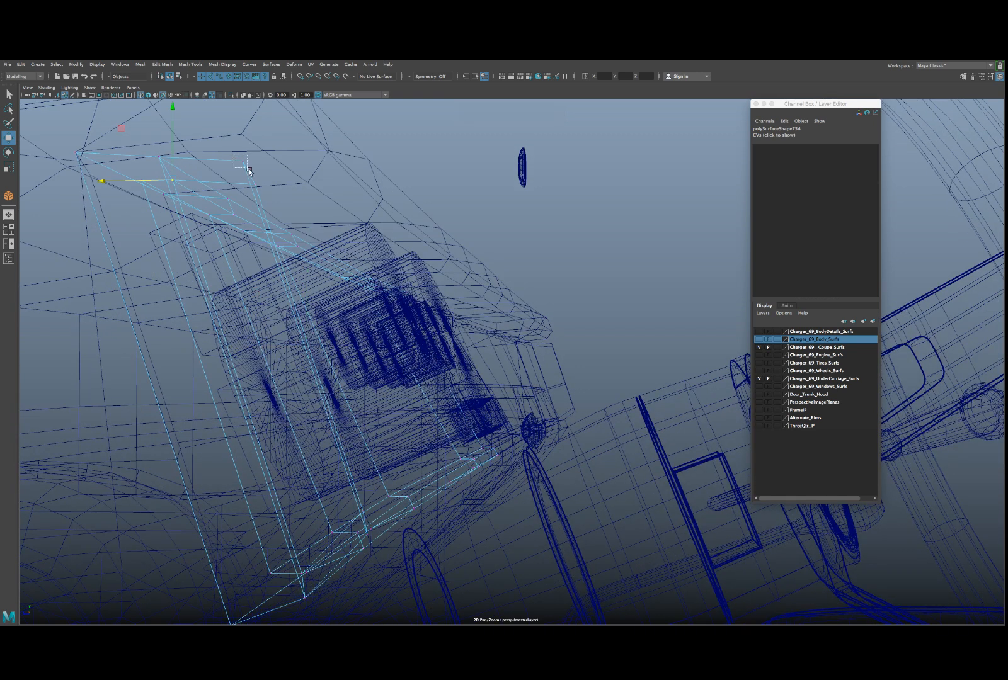
pyautogui.keyDown('shift'); pyautogui.click(251, 178); pyautogui.keyUp('shift')
pyautogui.press('5')
# - Raise the four selected panel vertices, snapping the panel's upper corner to the lower corner of the padded dash top
pyautogui.press('d')
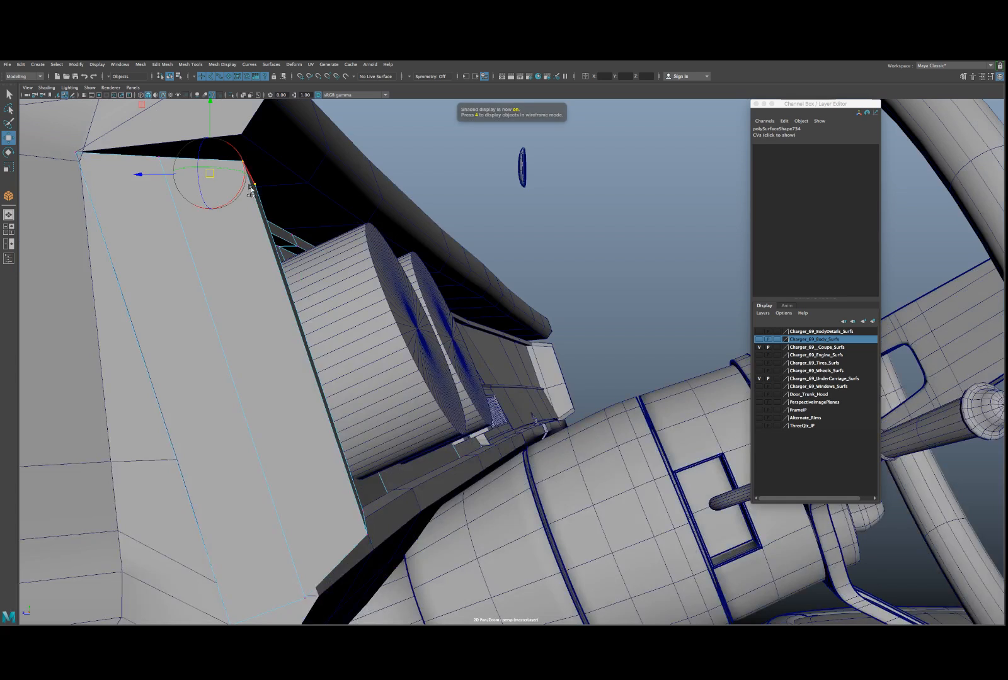
pyautogui.press('v')
pyautogui.moveTo(212, 173); pyautogui.dragTo(240, 148)
pyautogui.hotkey('ctrl', 'z')
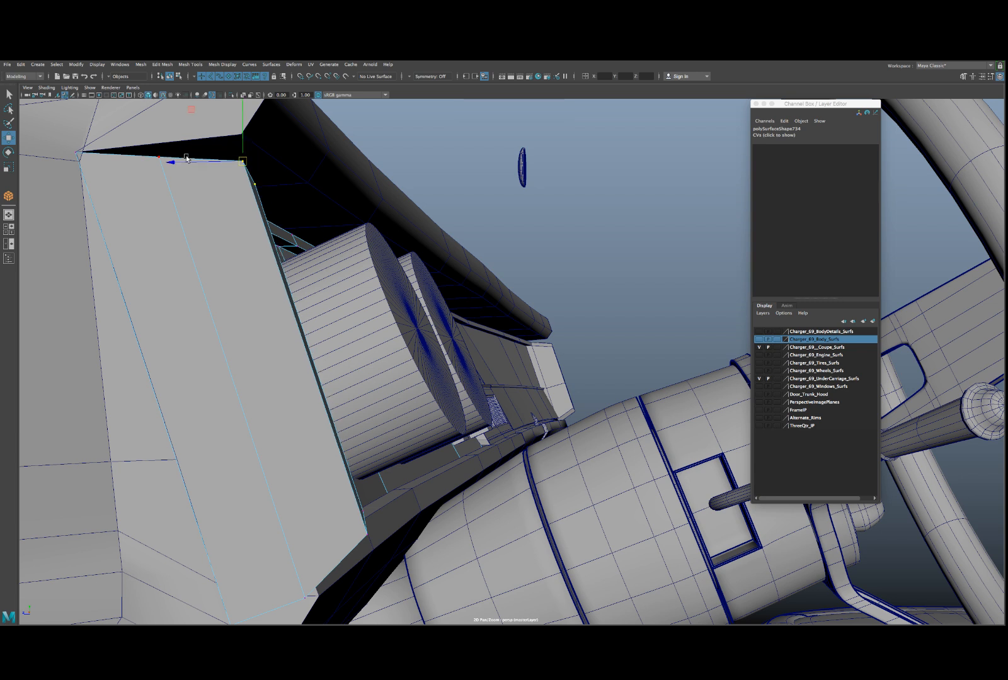
pyautogui.press('4')
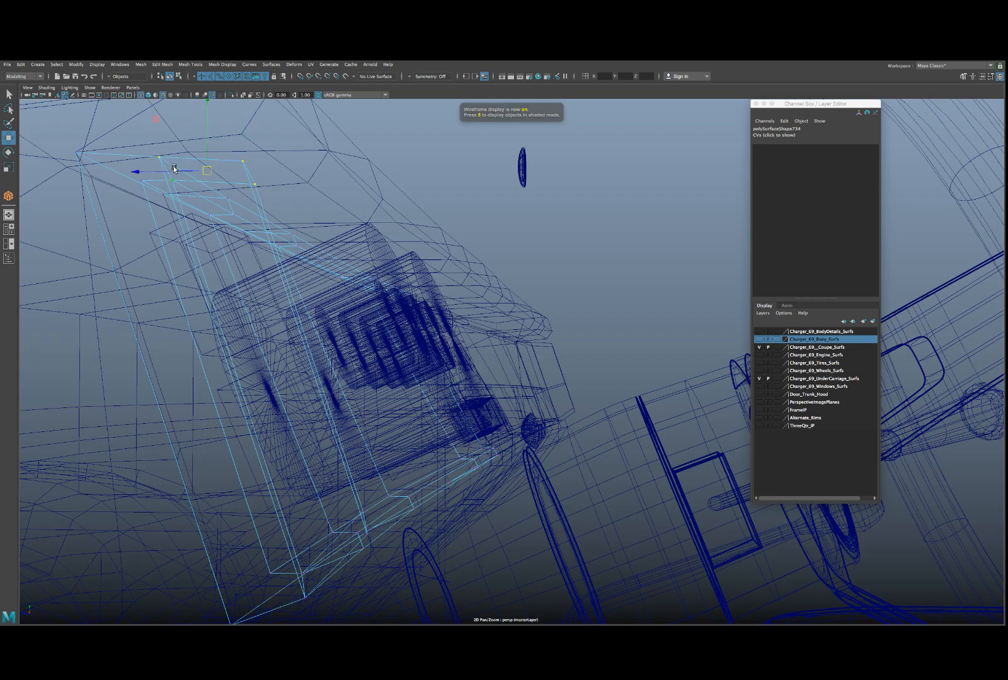
pyautogui.press('e')
pyautogui.moveTo(207, 171); pyautogui.dragTo(243, 150)
pyautogui.press('w')
pyautogui.press('v')
# - Select the forward pair of the raised vertices at the instrument panel's driver-side end and lower them slightly
pyautogui.press('5')
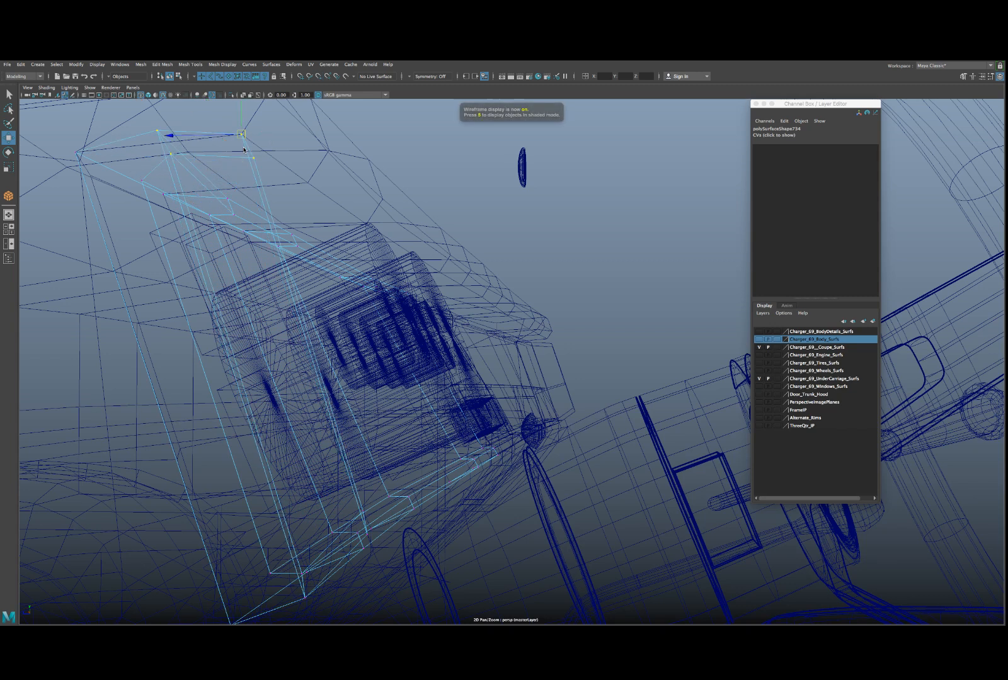
pyautogui.moveTo(155, 138); pyautogui.dragTo(176, 164)
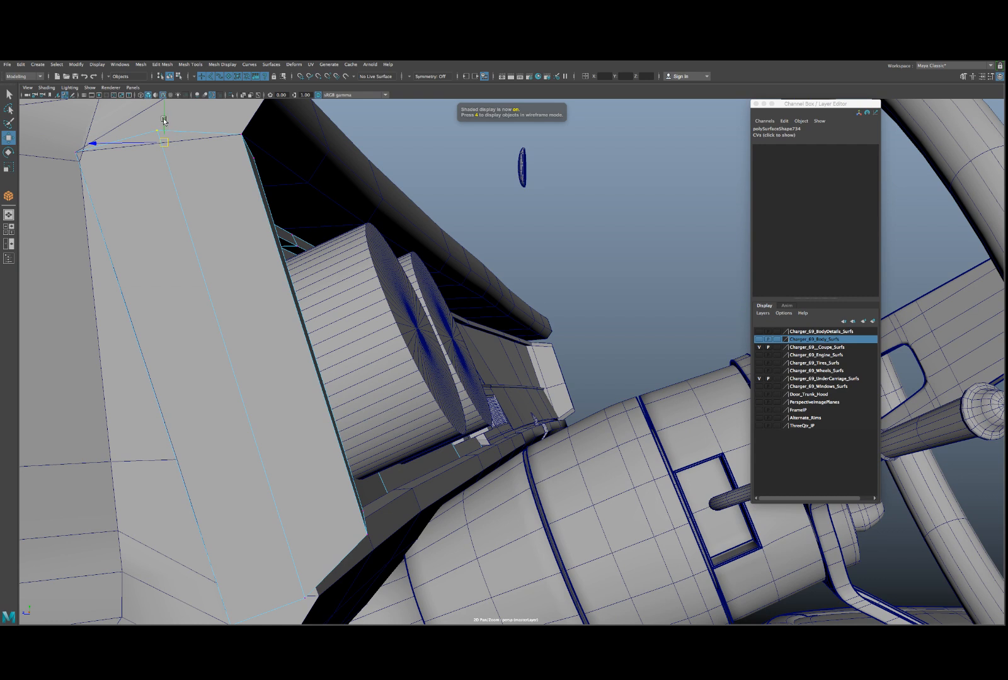
pyautogui.press('4')
pyautogui.press('5')
pyautogui.moveTo(164, 121); pyautogui.dragTo(166, 128)
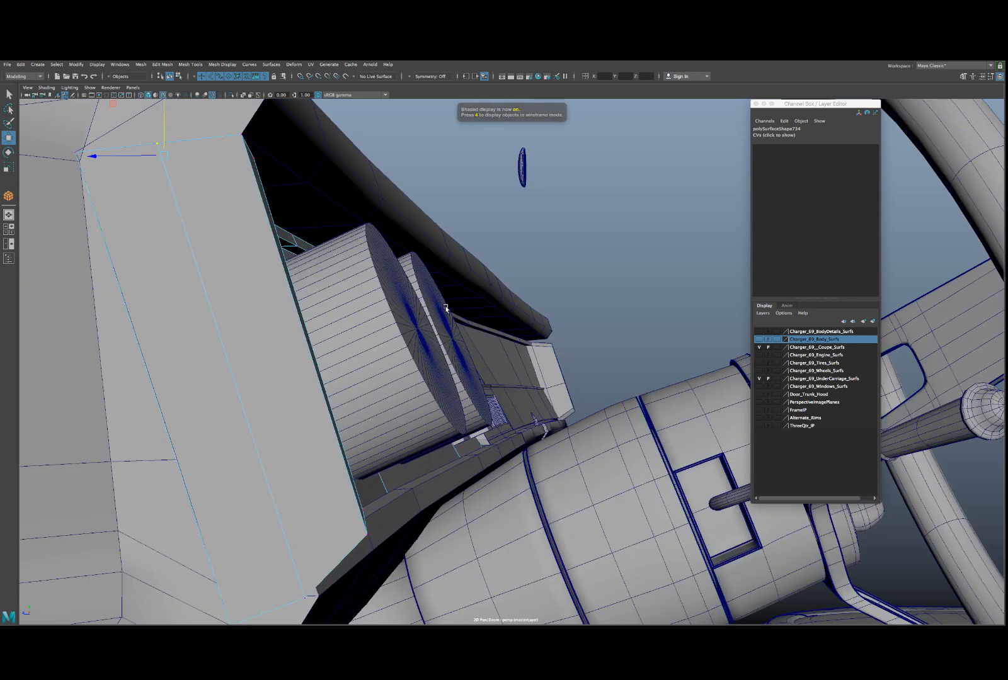
# - Switch to the passenger-side panel's vertices and try to snap its outer upper end pair to the padded top's lower corner
pyautogui.click(534, 364)
pyautogui.moveTo(537, 361)
pyautogui.mouseDown(button='right')
pyautogui.moveTo(545, 354)
pyautogui.moveTo(524, 353)
pyautogui.mouseUp(button='right')
pyautogui.moveTo(544, 331); pyautogui.dragTo(369, 355)
pyautogui.press('f')
pyautogui.scroll(-5, 560, 366)
pyautogui.keyDown('alt'); pyautogui.moveTo(407, 405); pyautogui.dragTo(276, 312); pyautogui.keyUp('alt')
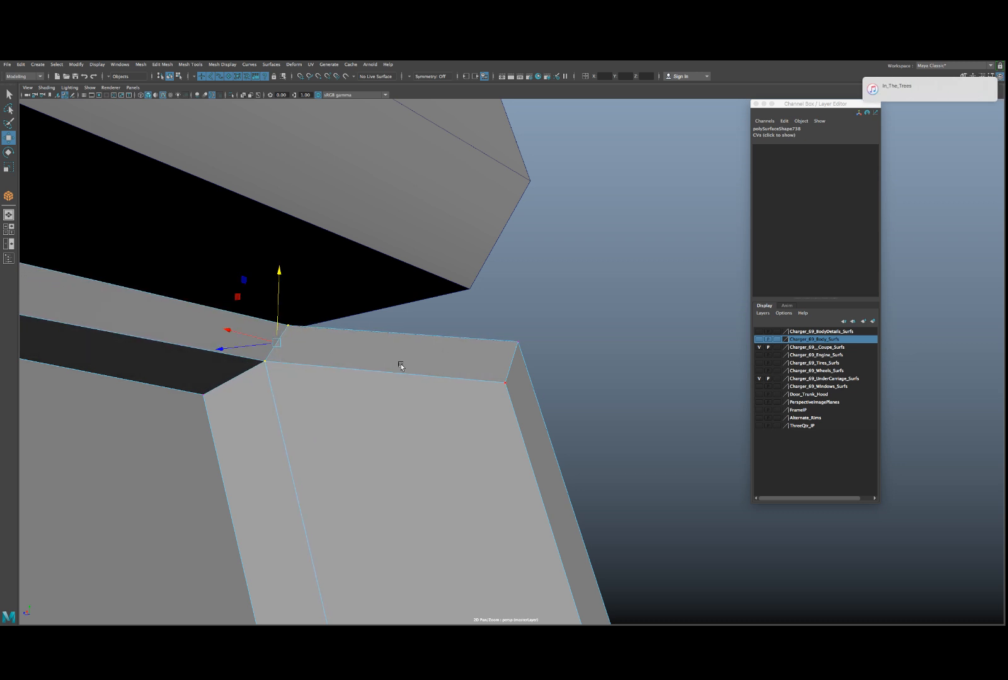
pyautogui.moveTo(413, 316); pyautogui.dragTo(523, 417)
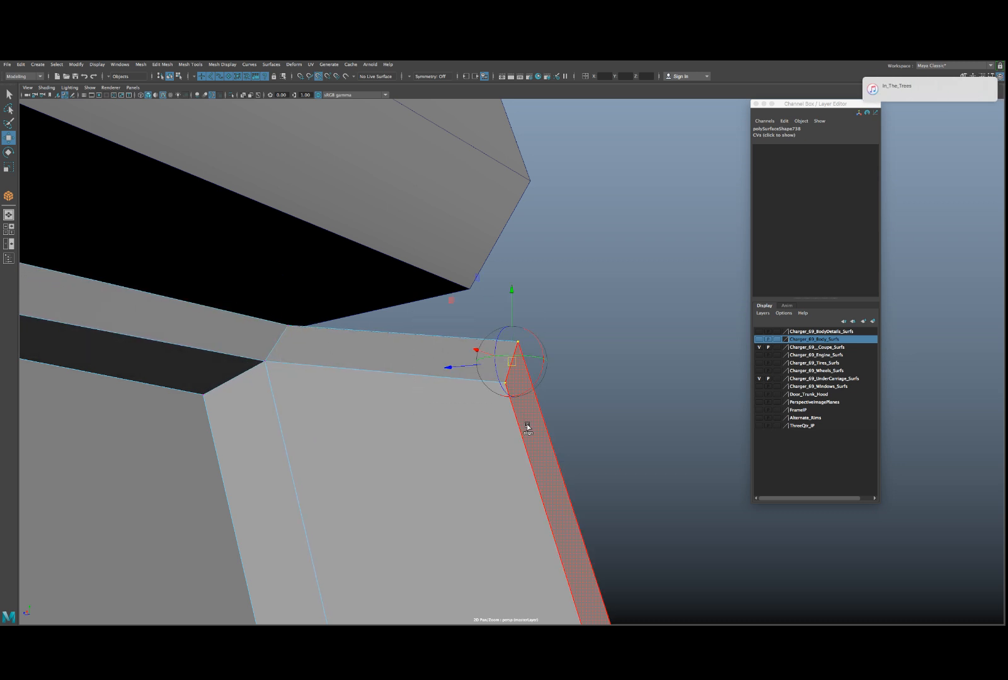
pyautogui.click(514, 346)
pyautogui.moveTo(515, 347); pyautogui.dragTo(500, 335)
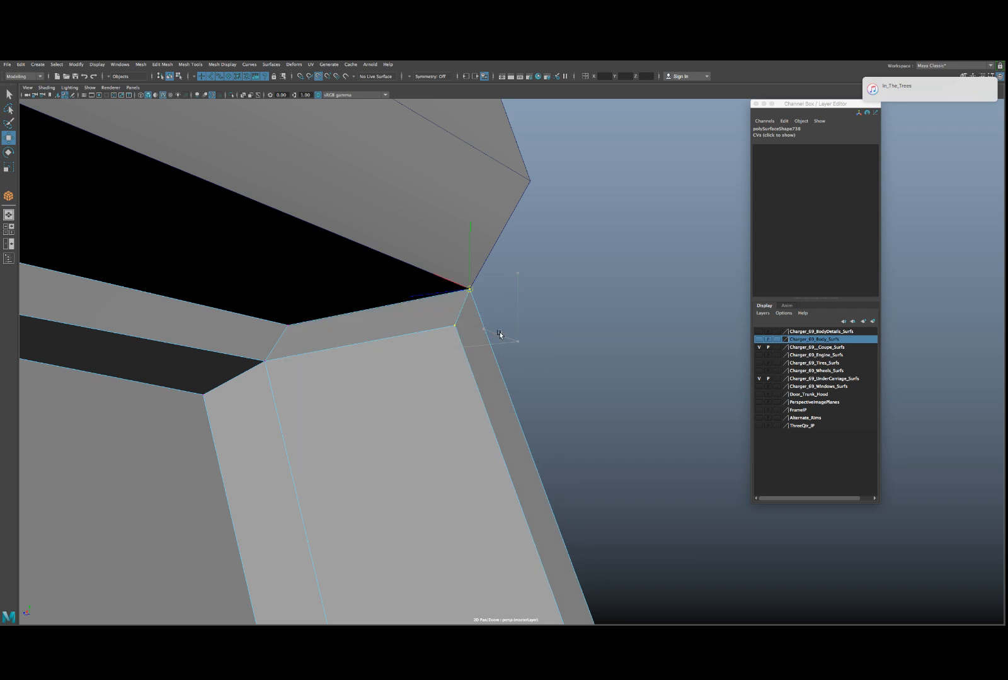
# - Undo the snap of the passenger-side panel's outer upper corner
pyautogui.keyDown('alt'); pyautogui.moveTo(493, 328); pyautogui.dragTo(438, 361, button='right'); pyautogui.keyUp('alt')
pyautogui.moveTo(438, 360)
pyautogui.keyDown('alt'); pyautogui.mouseDown()
pyautogui.moveTo(370, 356)
pyautogui.moveTo(419, 359)
pyautogui.moveTo(342, 375)
pyautogui.moveTo(412, 373)
pyautogui.moveTo(443, 360)
pyautogui.moveTo(467, 368)
pyautogui.moveTo(439, 356)
pyautogui.mouseUp(); pyautogui.keyUp('alt')
pyautogui.hotkey('ctrl', 'z')
pyautogui.hotkey('ctrl', 'z')
pyautogui.hotkey('ctrl', 'z')
# - Snap the passenger-side panel's end vertex pair to the padded top's lower corner again and raise the neighbouring inner pair slightly
pyautogui.click(518, 359)
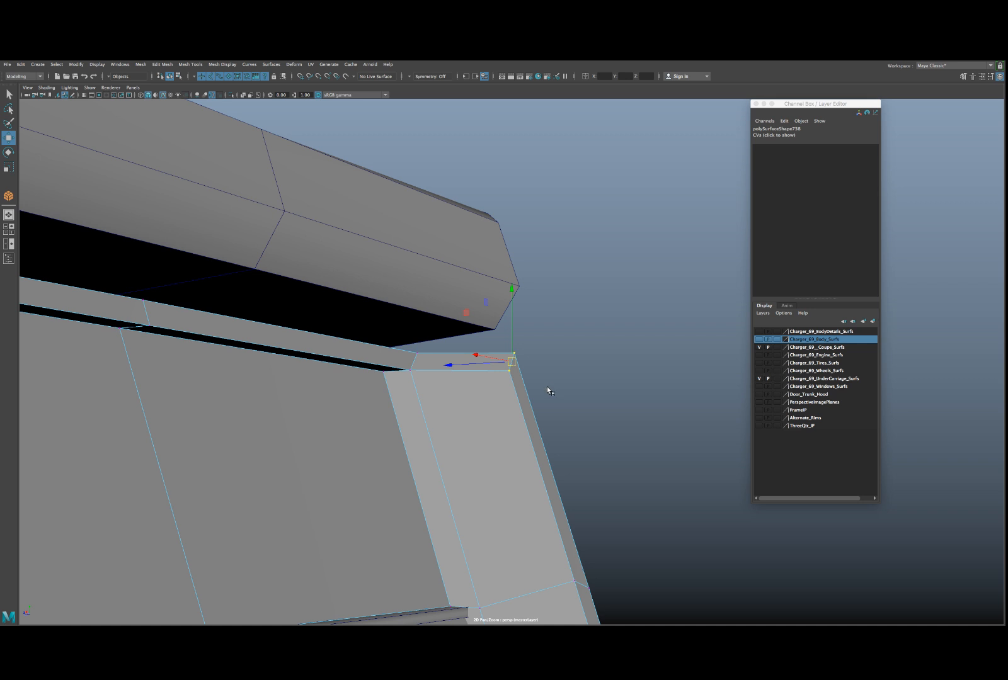
pyautogui.click(514, 353)
pyautogui.moveTo(514, 353); pyautogui.dragTo(496, 334)
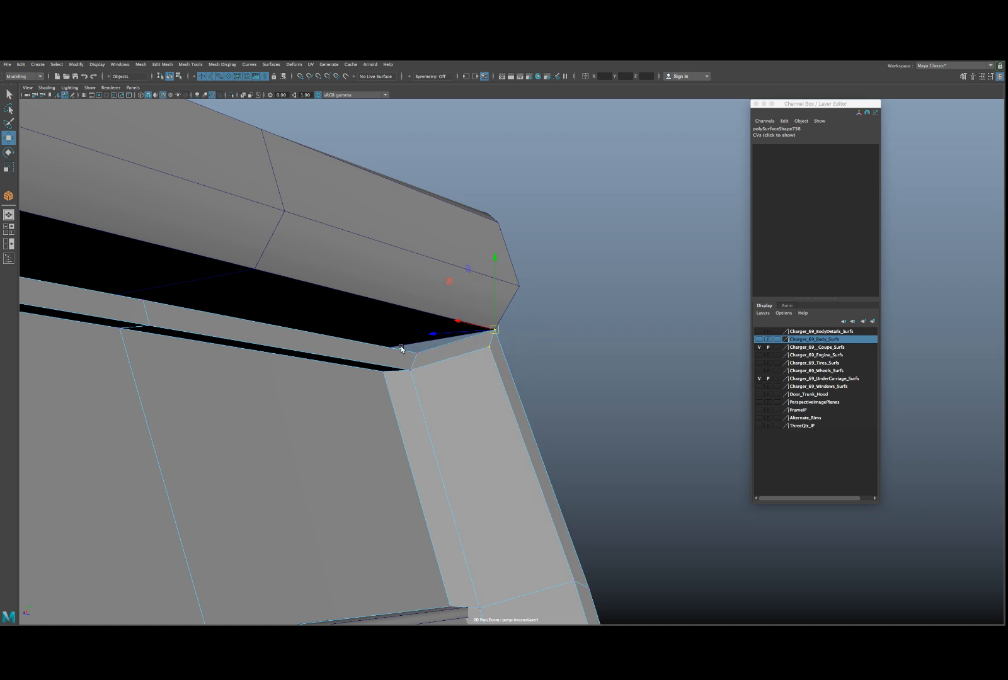
pyautogui.moveTo(401, 347); pyautogui.dragTo(433, 384)
pyautogui.moveTo(413, 335); pyautogui.dragTo(413, 324)
# - Undo the vertex moves made at the passenger-side panel's upper end
pyautogui.scroll(-3, 380, 348)
pyautogui.scroll(-8, 380, 347)
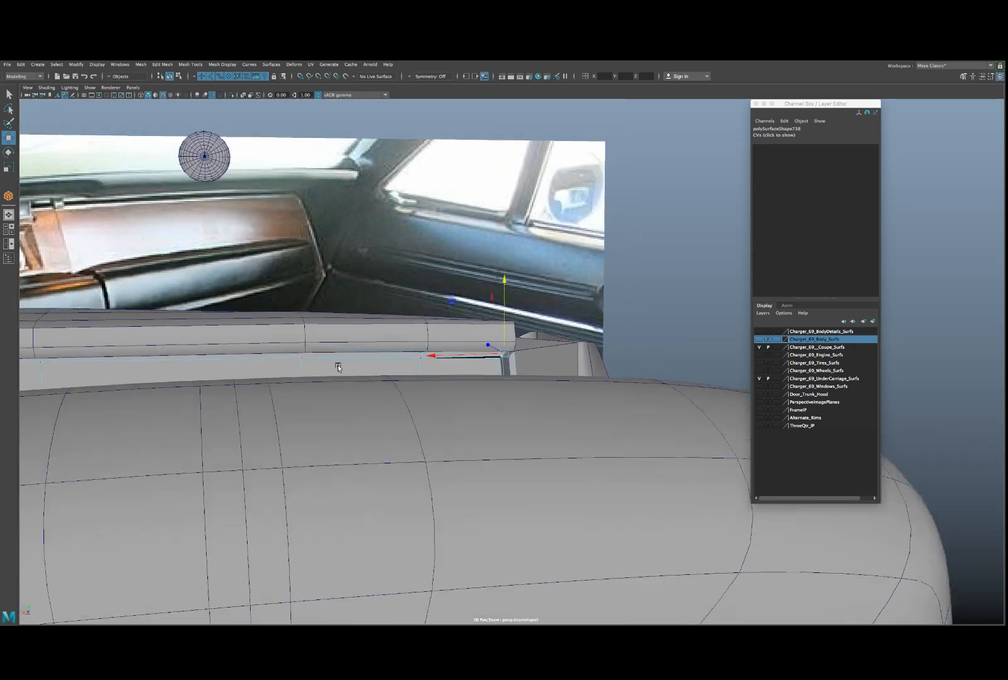
pyautogui.keyDown('alt'); pyautogui.moveTo(338, 367); pyautogui.dragTo(499, 349, button='middle'); pyautogui.keyUp('alt')
pyautogui.keyDown('alt'); pyautogui.moveTo(460, 343); pyautogui.dragTo(489, 348); pyautogui.keyUp('alt')
pyautogui.press('[')
pyautogui.press('z')
pyautogui.press('z')
pyautogui.press('z')
pyautogui.press('z')
pyautogui.press('z')
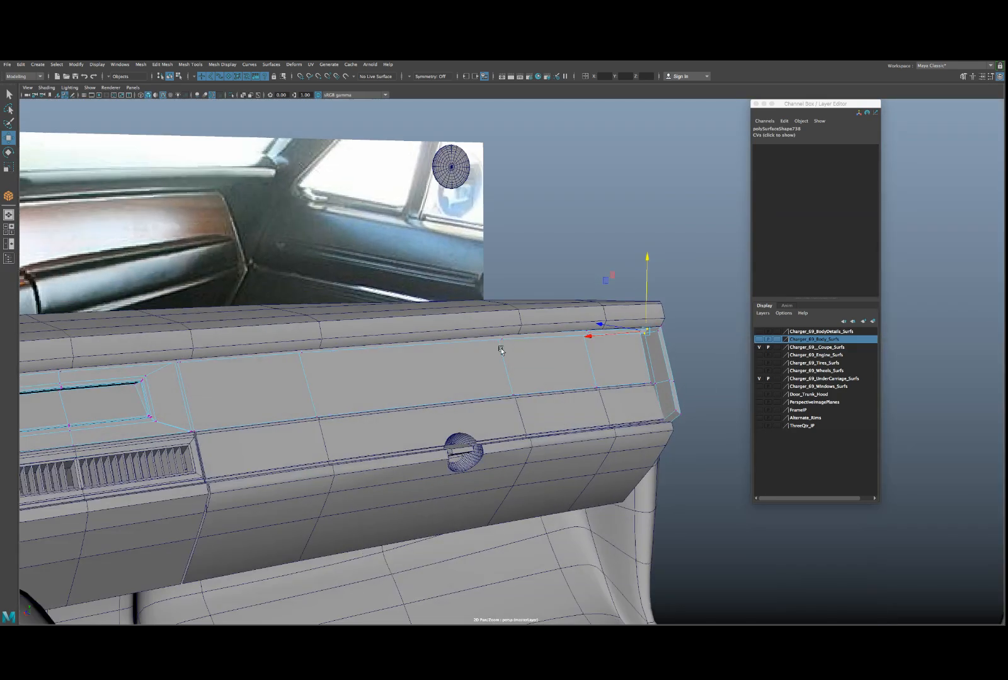
# - Examine how the panels meet the padded top along the whole dashboard, from the passenger end to the driver's switch boxes
pyautogui.click(519, 348)
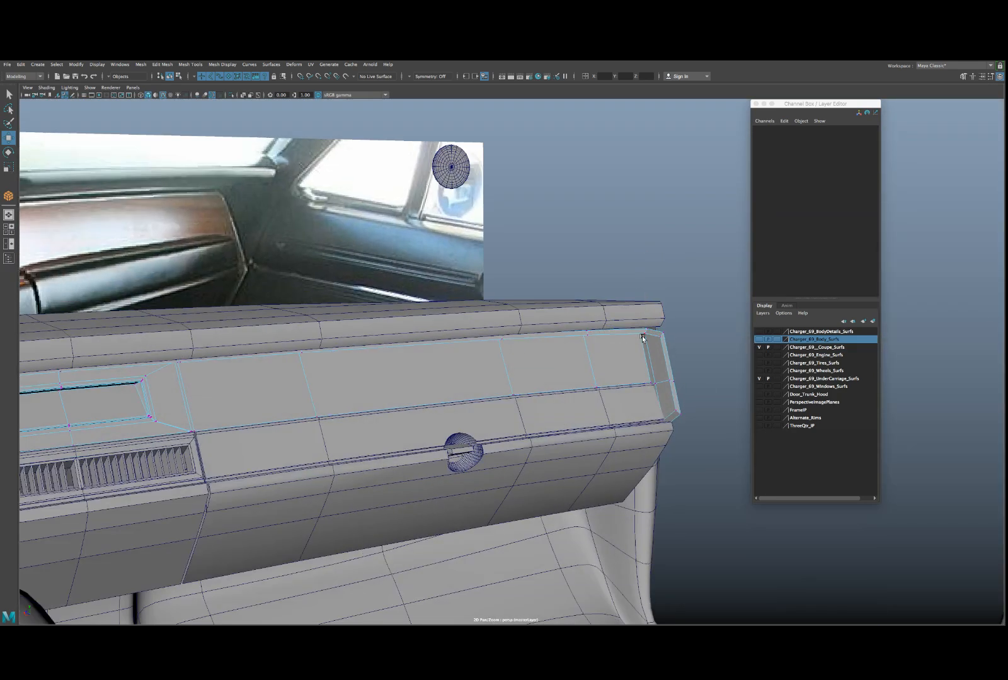
pyautogui.click(657, 322)
pyautogui.keyDown('alt'); pyautogui.moveTo(657, 322); pyautogui.dragTo(552, 330); pyautogui.keyUp('alt')
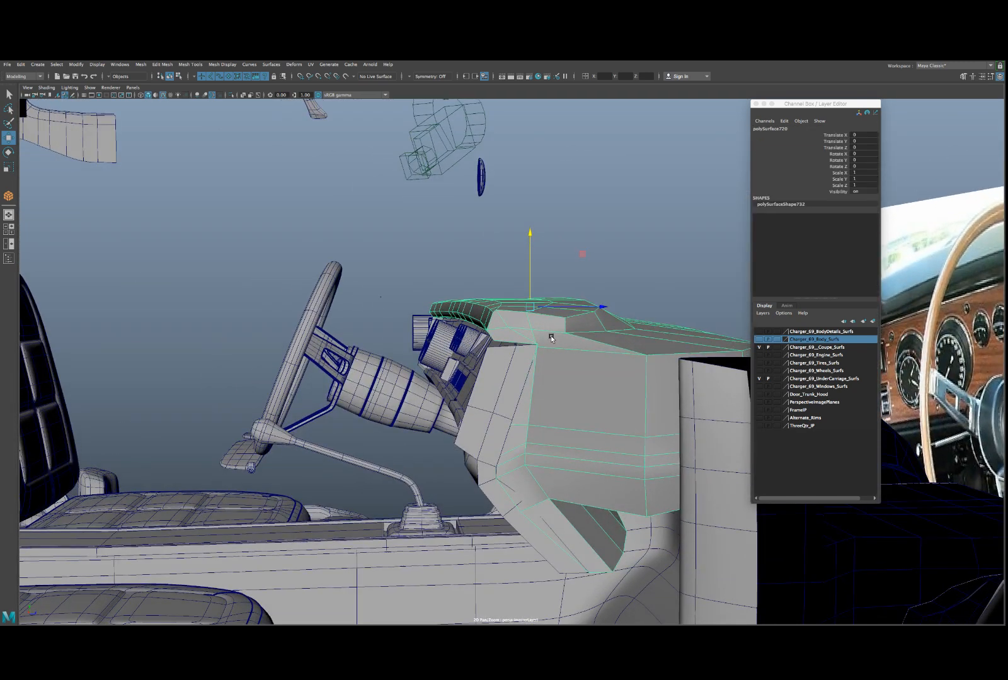
pyautogui.scroll(4, 551, 335)
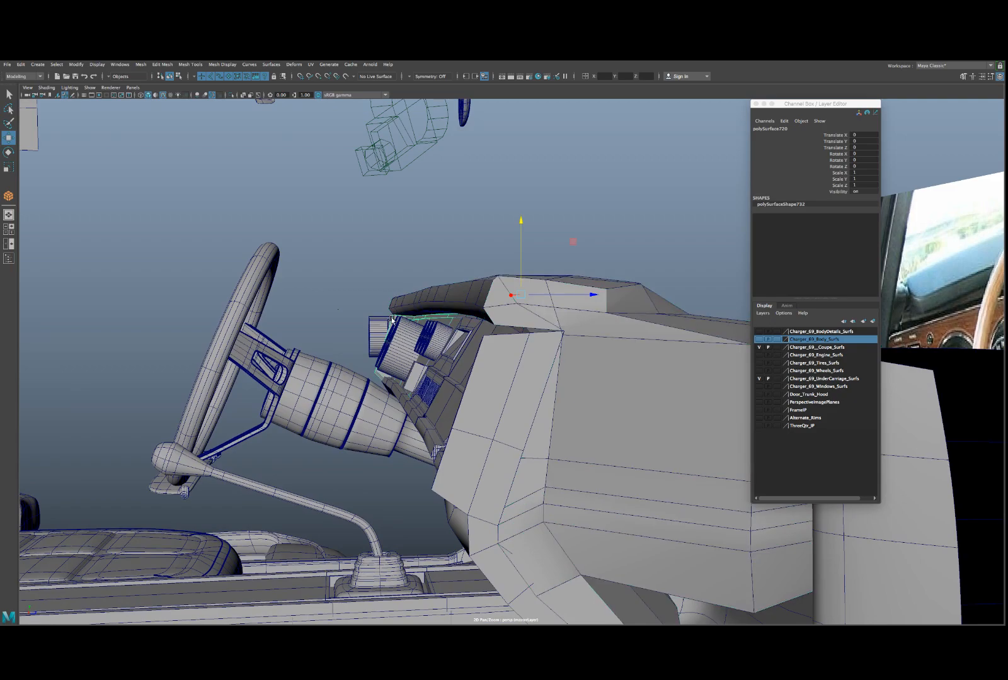
pyautogui.press('[')
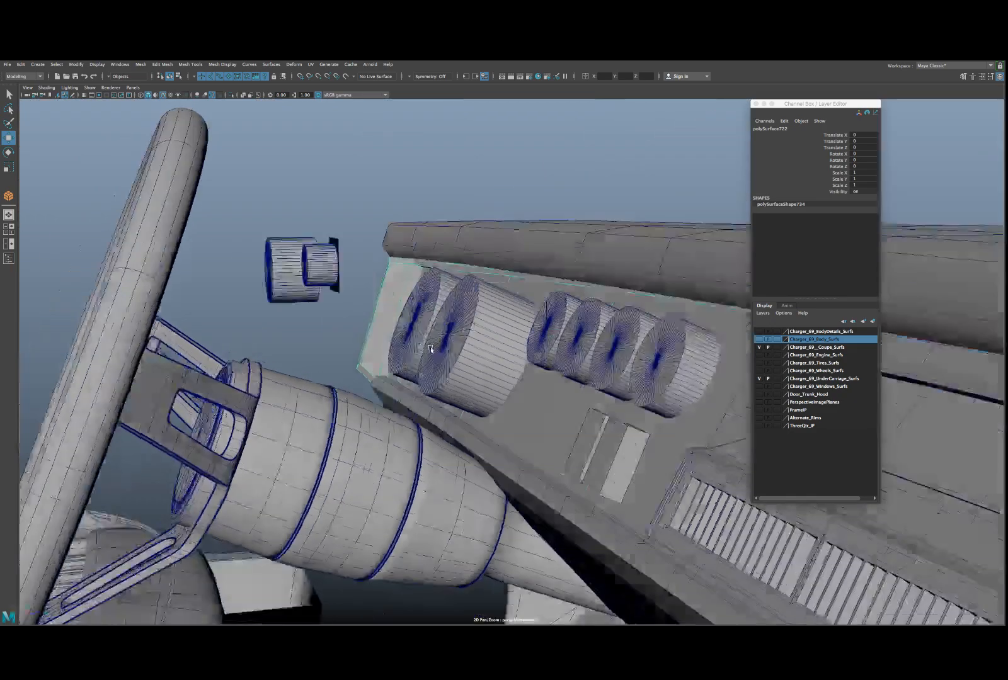
pyautogui.press('[')
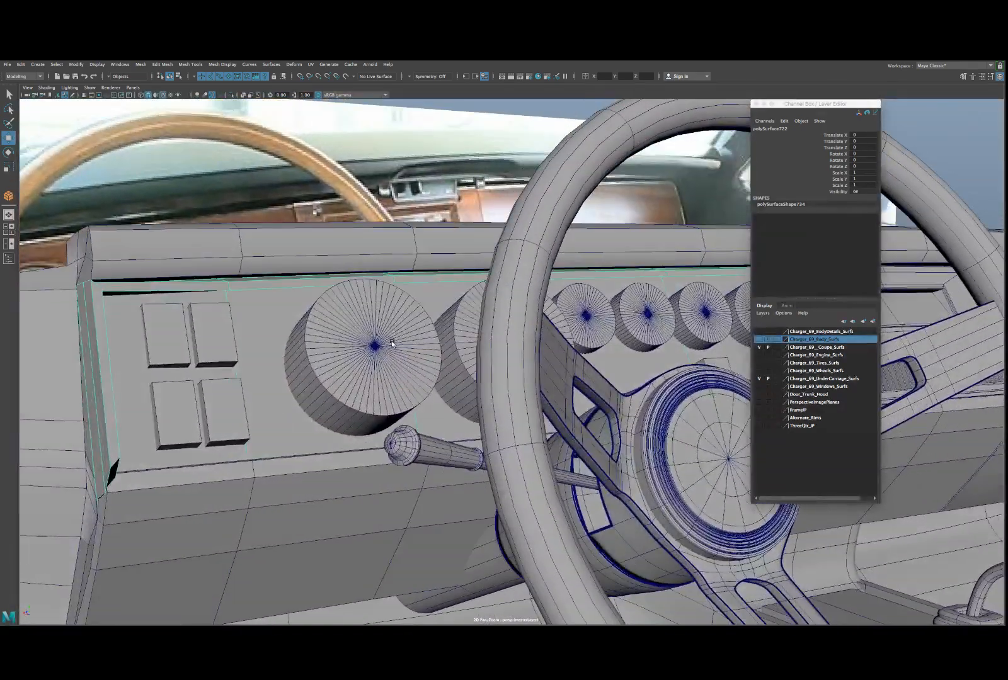
pyautogui.press('[')
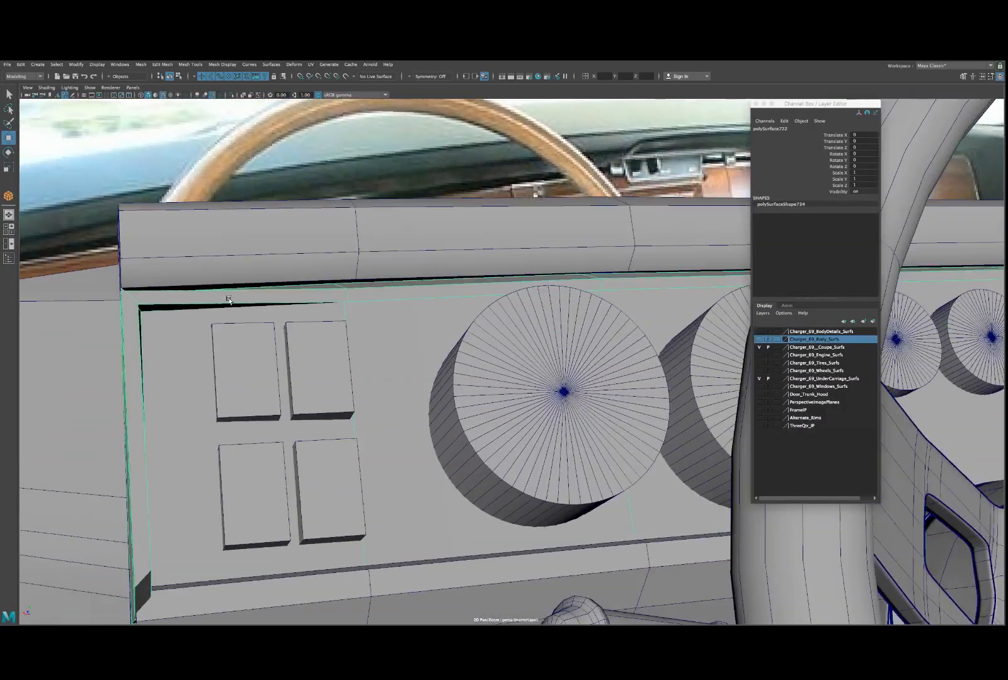
pyautogui.press('[')
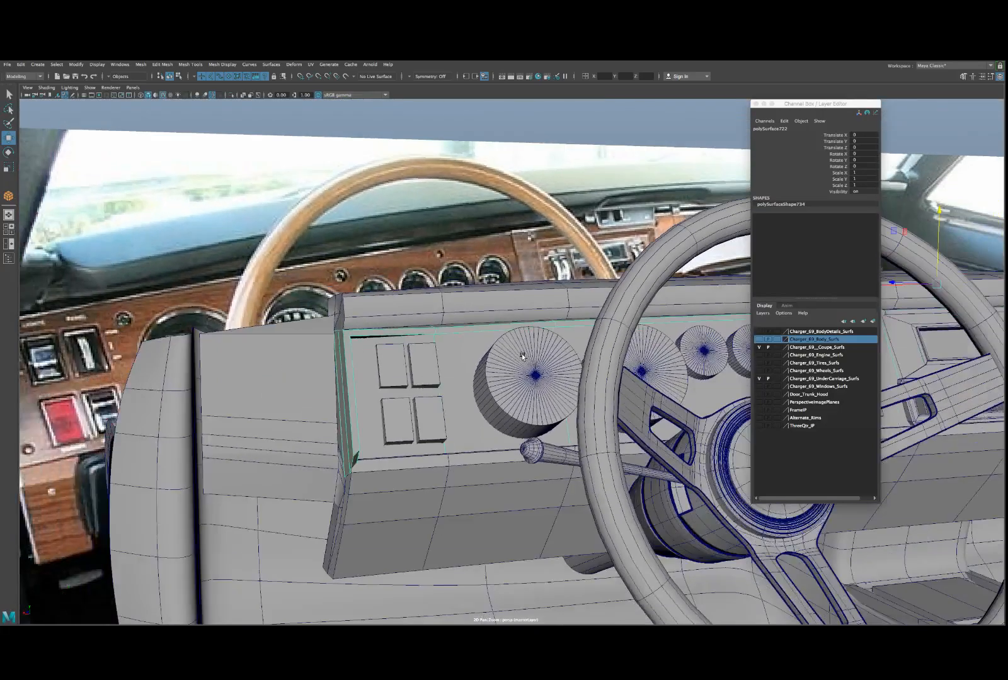
pyautogui.press('[')
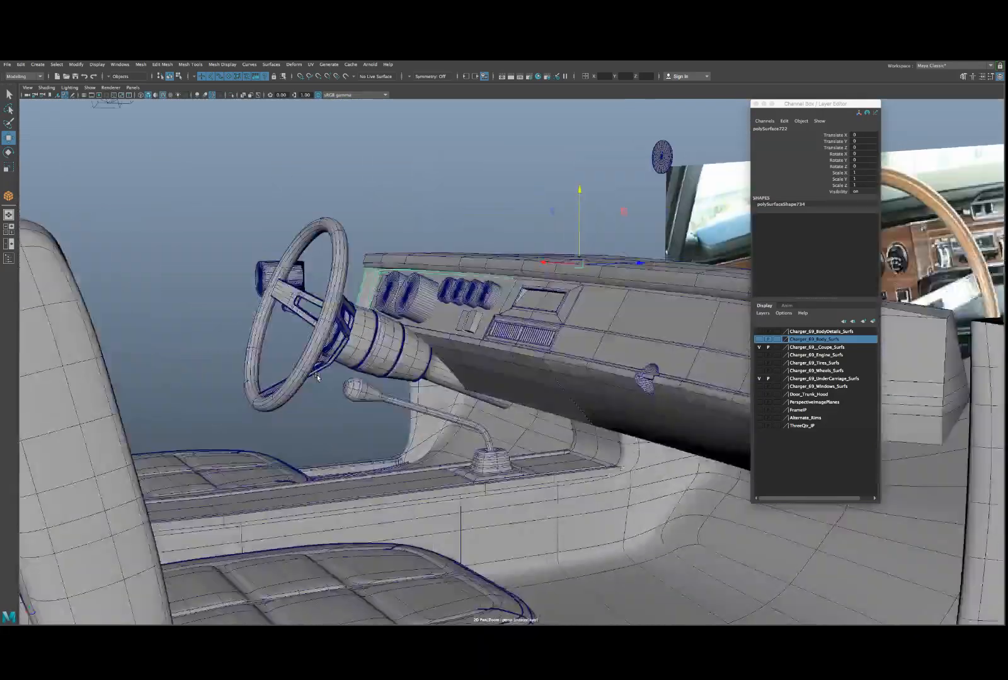
pyautogui.hotkey('ctrl', 'z')
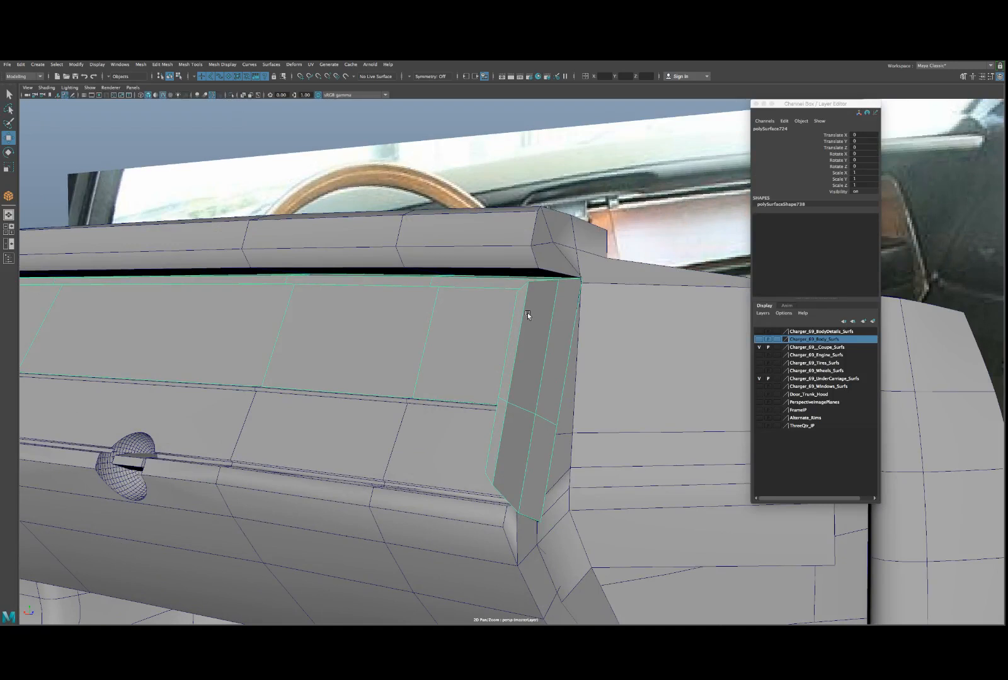
# - Select the four upper vertices at the passenger-side panel's outer end and snap its corner to the padded top's lower corner
pyautogui.moveTo(528, 313); pyautogui.dragTo(535, 315, button='right')
pyautogui.press('[')
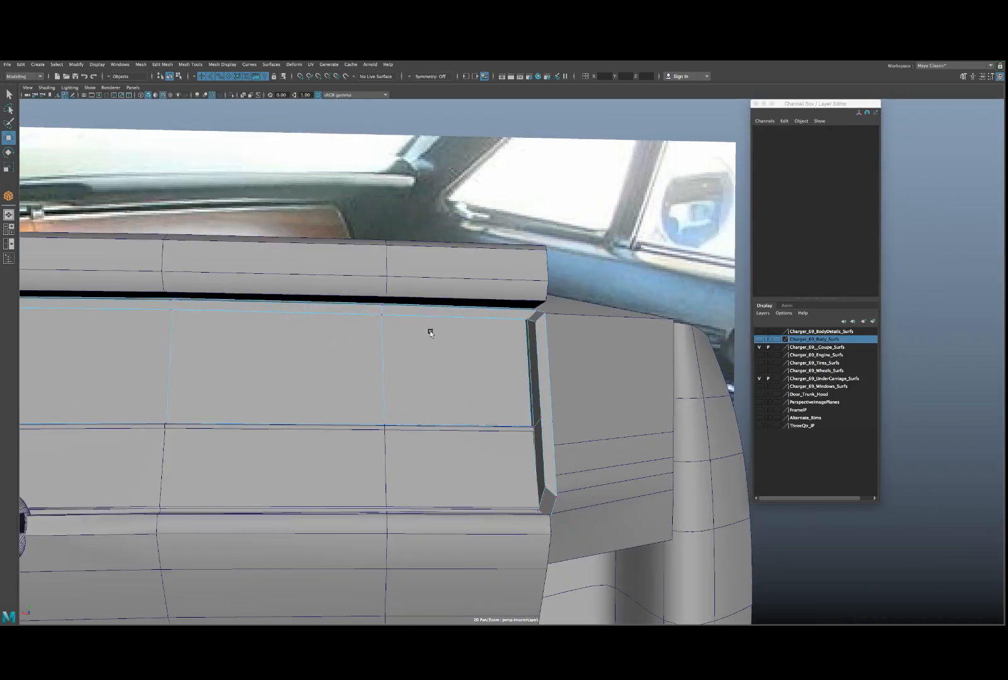
pyautogui.press('[')
pyautogui.press('[')
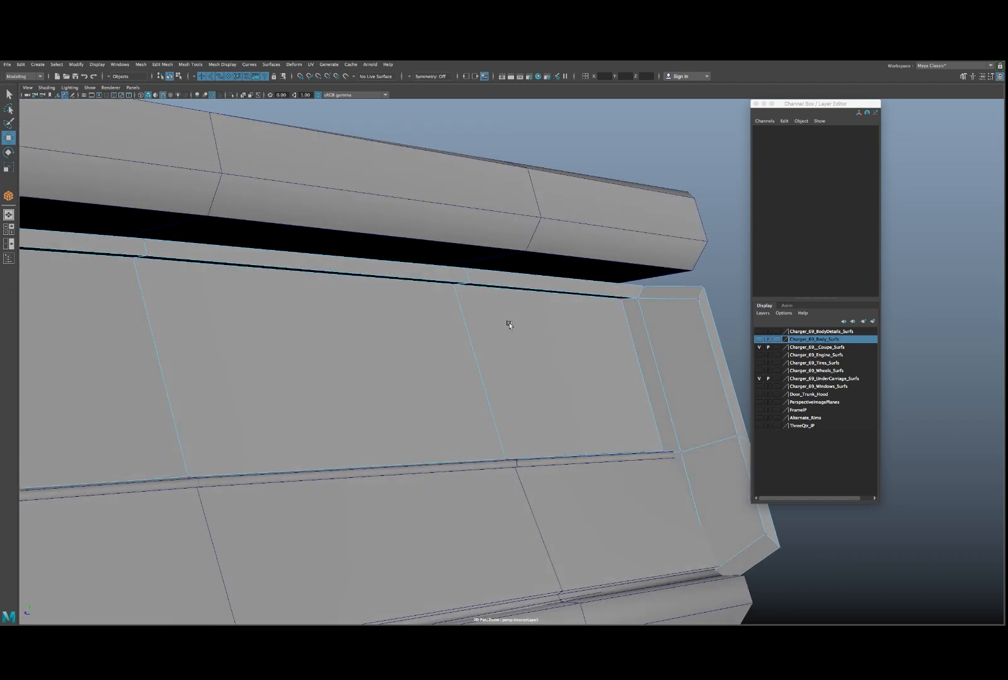
pyautogui.click(671, 306)
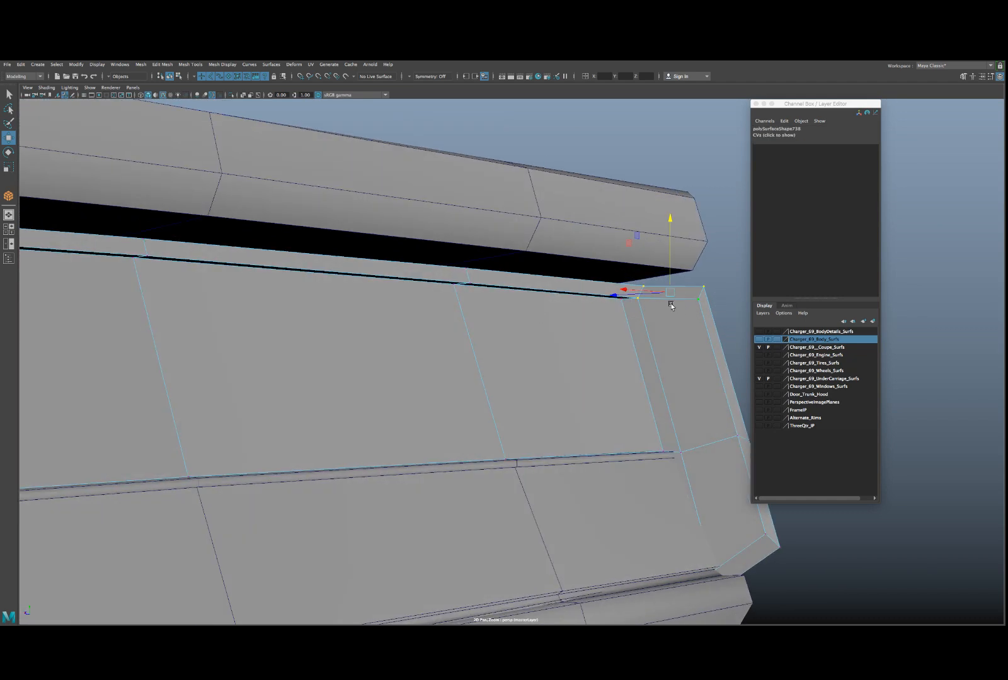
pyautogui.click(700, 291)
pyautogui.click(695, 277)
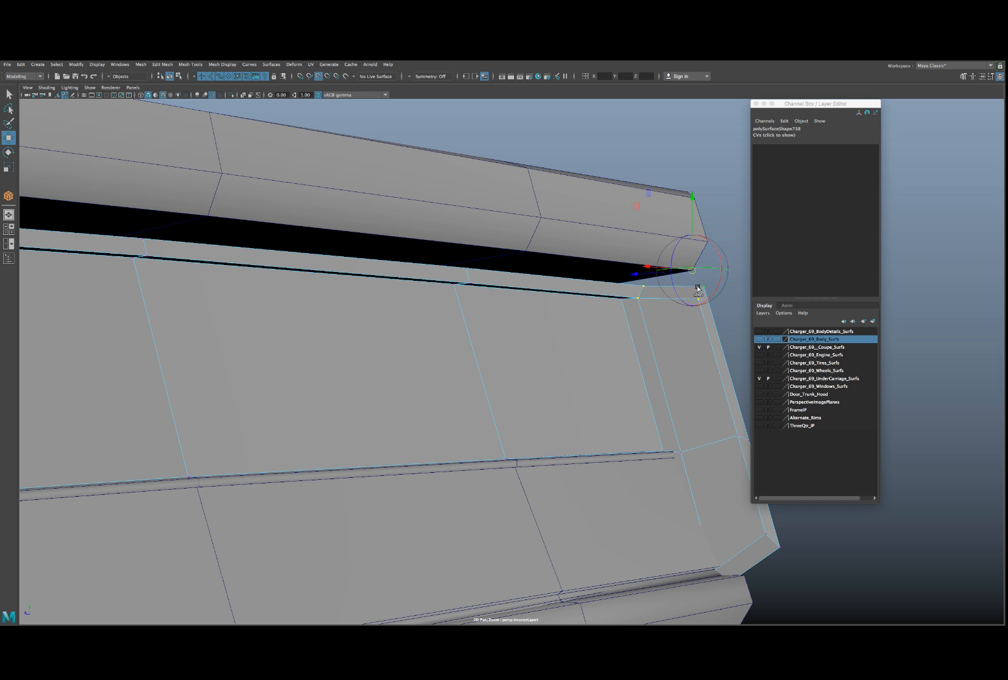
pyautogui.moveTo(696, 287); pyautogui.dragTo(698, 293, button='middle')
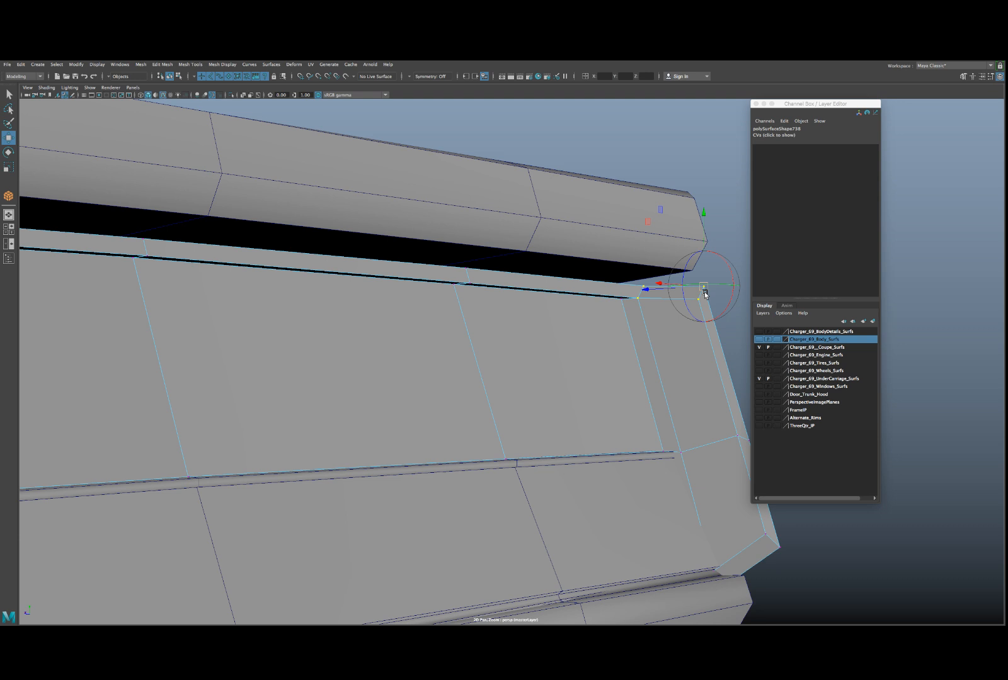
pyautogui.moveTo(705, 291); pyautogui.dragTo(700, 281, button='middle')
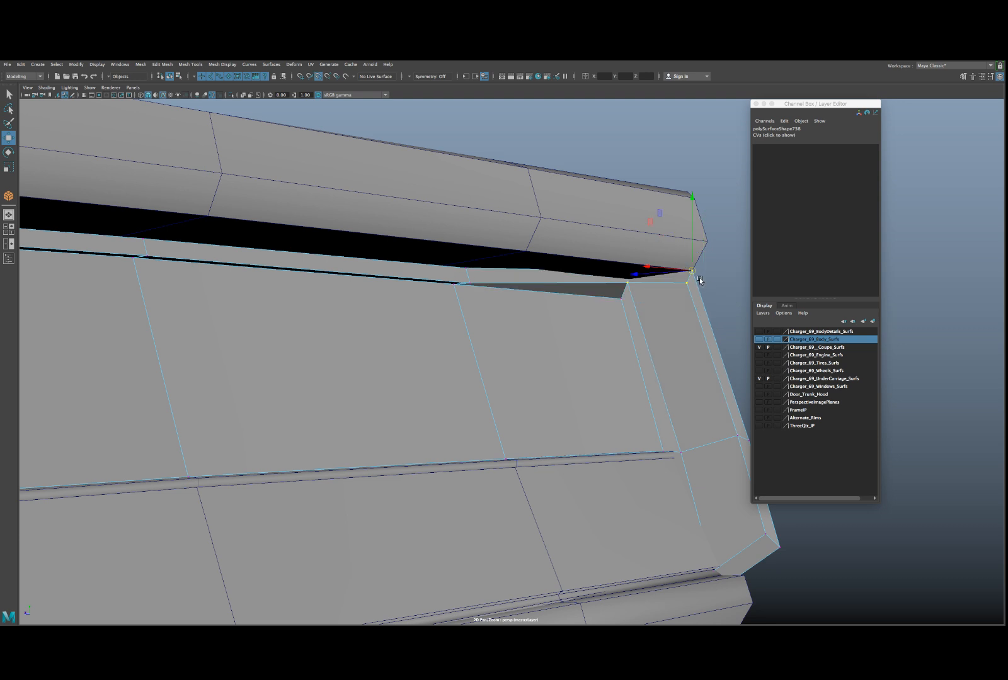
# - Select the inner pair of those passenger-side end vertices and lower them slightly
pyautogui.press('4')
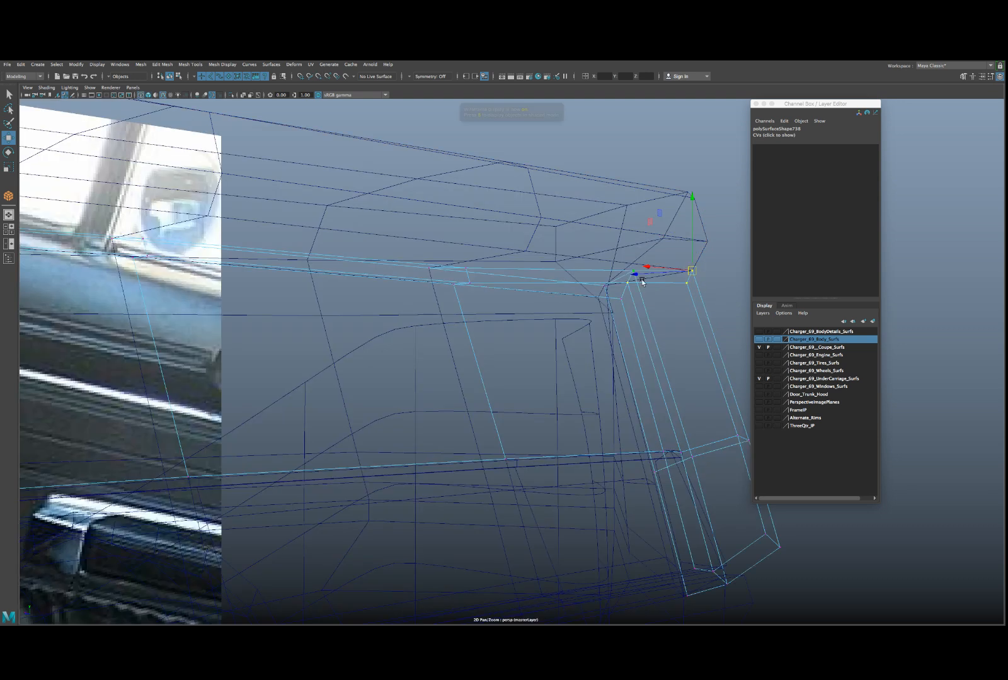
pyautogui.moveTo(635, 283); pyautogui.dragTo(639, 286, button='middle')
pyautogui.press('5')
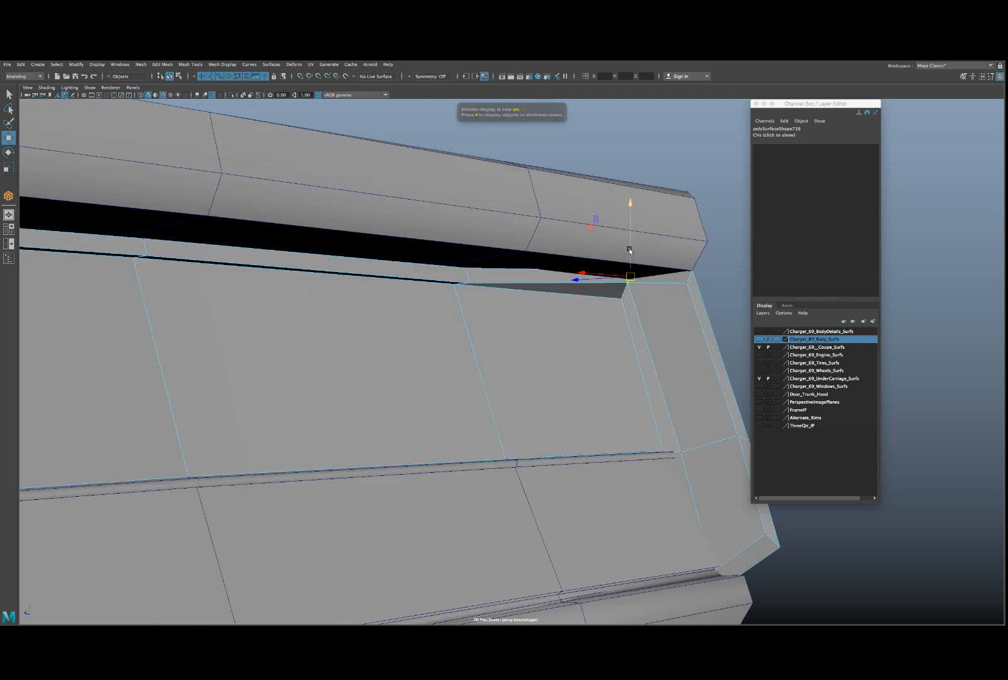
pyautogui.moveTo(629, 250); pyautogui.dragTo(630, 259)
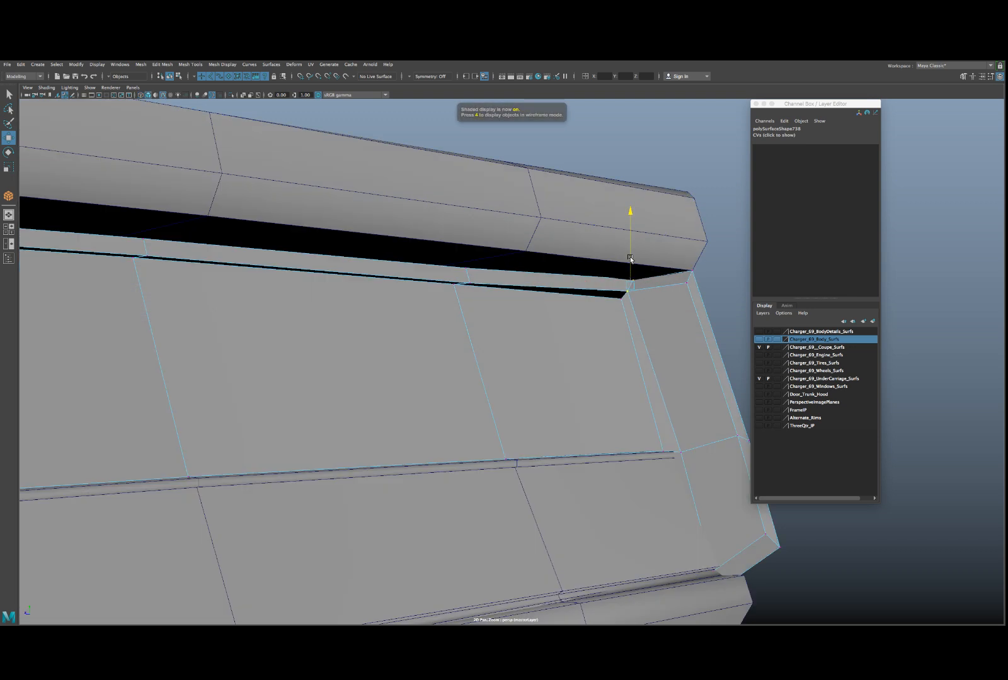
# - Select the vertex pairs along the passenger-side panel's upper edge, continuing to above the rectangular center recess
pyautogui.keyDown('alt'); pyautogui.moveTo(630, 261); pyautogui.dragTo(487, 291); pyautogui.keyUp('alt')
pyautogui.keyDown('alt'); pyautogui.moveTo(357, 284); pyautogui.dragTo(327, 283); pyautogui.keyUp('alt')
pyautogui.press('4')
pyautogui.moveTo(180, 278); pyautogui.dragTo(204, 301)
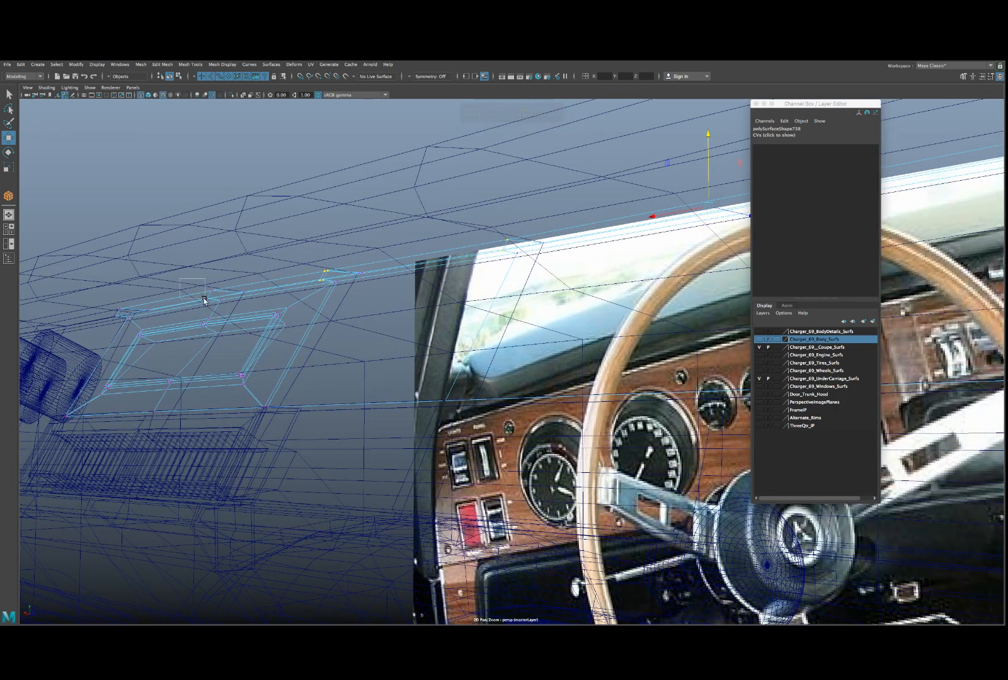
pyautogui.keyDown('alt'); pyautogui.moveTo(135, 311); pyautogui.dragTo(182, 302); pyautogui.keyUp('alt')
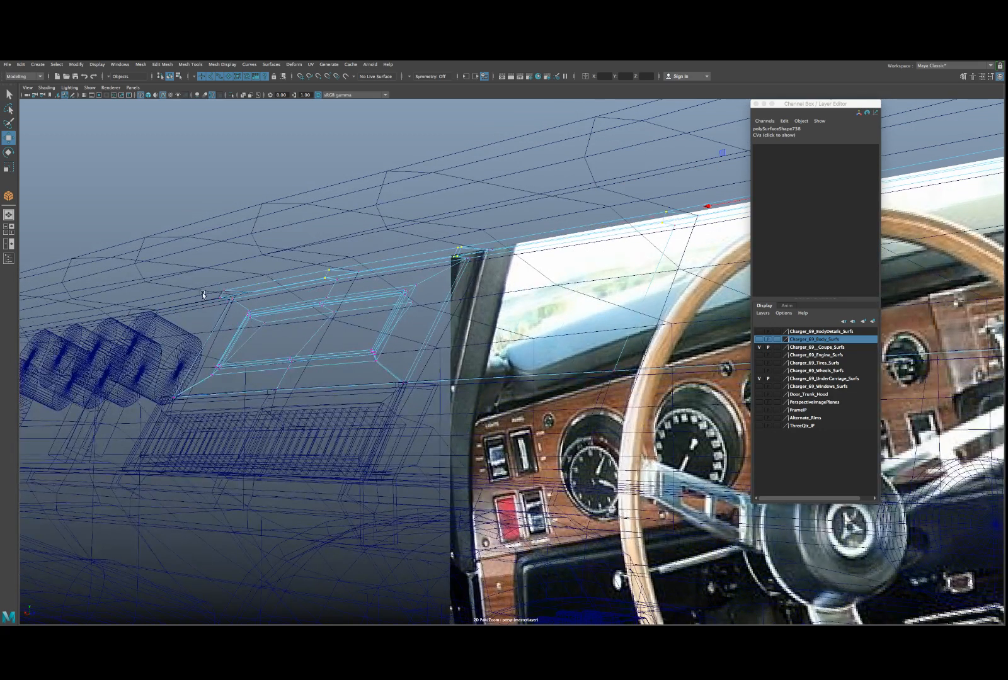
pyautogui.press('5')
pyautogui.keyDown('alt'); pyautogui.moveTo(205, 293); pyautogui.dragTo(291, 310, button='right'); pyautogui.keyUp('alt')
pyautogui.keyDown('alt'); pyautogui.moveTo(291, 310); pyautogui.dragTo(536, 318, button='middle'); pyautogui.keyUp('alt')
pyautogui.keyDown('alt'); pyautogui.moveTo(441, 325); pyautogui.dragTo(501, 333, button='right'); pyautogui.keyUp('alt')
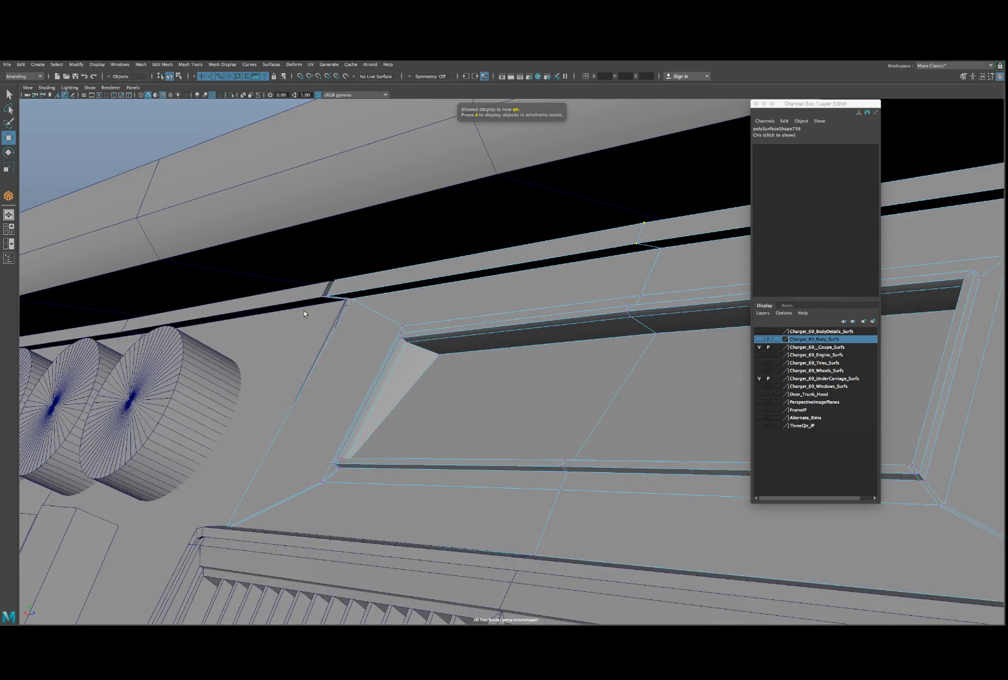
# - Add the instrument panel's upper-edge vertices above the gauges to the selection, reaching its driver-side end
pyautogui.moveTo(304, 314); pyautogui.dragTo(268, 311, button='right')
pyautogui.click(321, 298)
pyautogui.press('4')
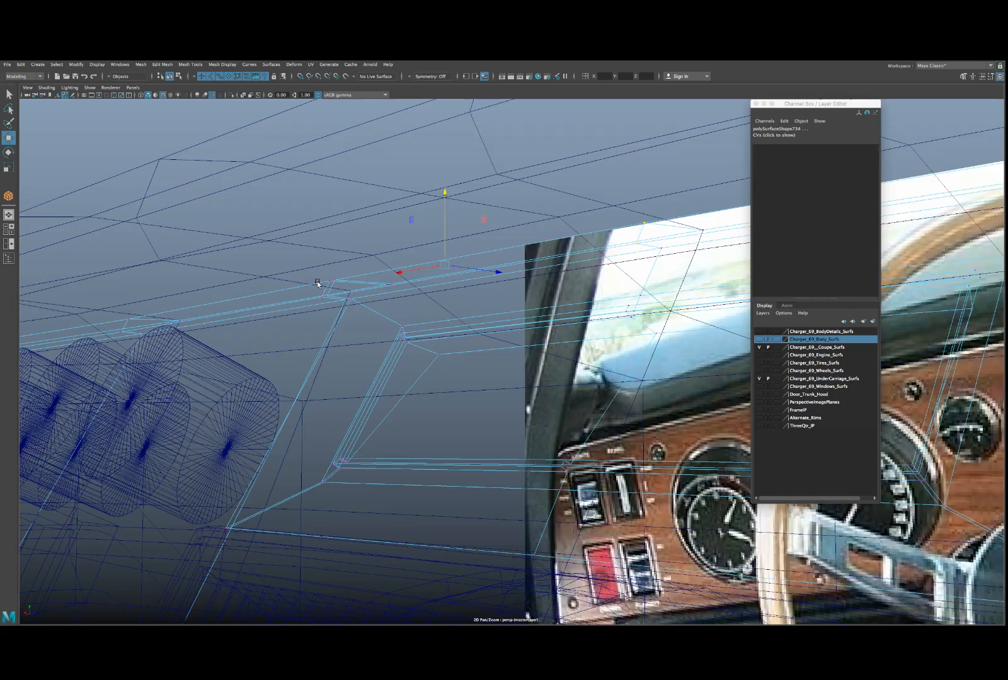
pyautogui.keyDown('alt'); pyautogui.moveTo(300, 315); pyautogui.dragTo(265, 315, button='right'); pyautogui.keyUp('alt')
pyautogui.keyDown('alt'); pyautogui.moveTo(264, 315); pyautogui.dragTo(370, 326, button='middle'); pyautogui.keyUp('alt')
pyautogui.moveTo(339, 315); pyautogui.dragTo(353, 348)
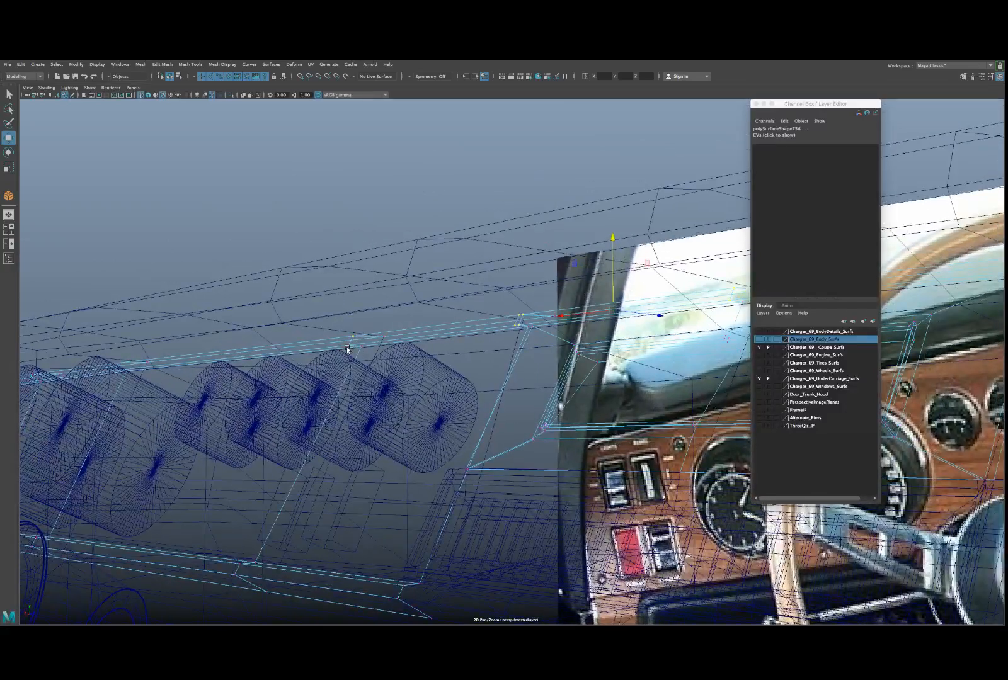
pyautogui.keyDown('alt'); pyautogui.moveTo(190, 353); pyautogui.dragTo(463, 307, button='middle'); pyautogui.keyUp('alt')
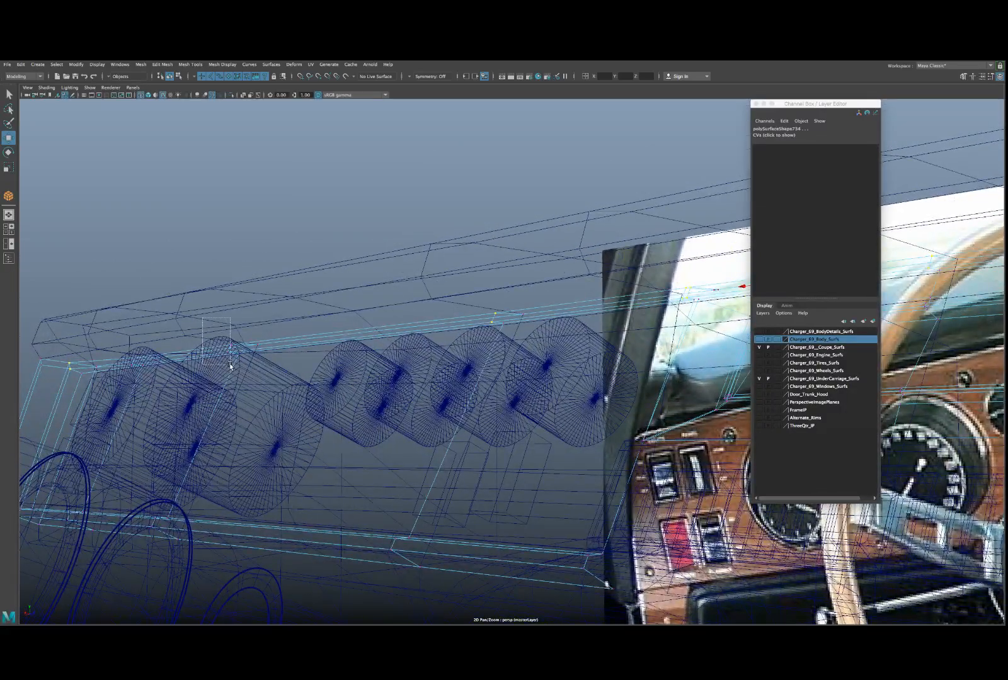
pyautogui.keyDown('shift'); pyautogui.moveTo(230, 363); pyautogui.dragTo(233, 362); pyautogui.keyUp('shift')
pyautogui.press('f')
pyautogui.keyDown('alt'); pyautogui.moveTo(137, 371); pyautogui.dragTo(391, 409); pyautogui.keyUp('alt')
pyautogui.press('5')
pyautogui.scroll(5, 394, 410)
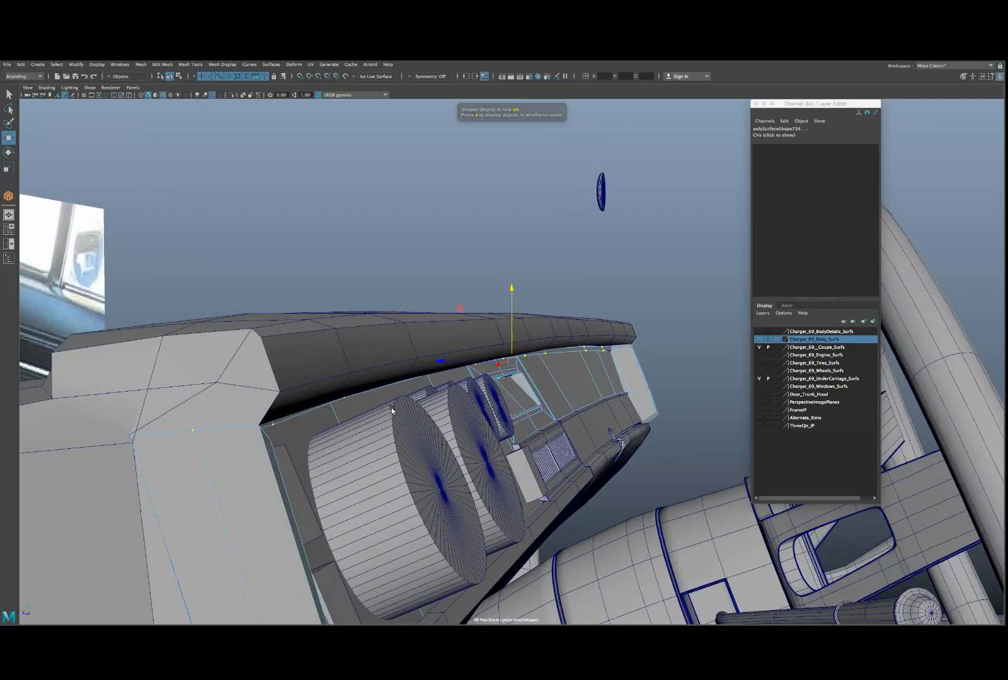
# - Complete the vertex selection along both dash panels' upper edges and move it vertically to meet the padded top's lower edge
pyautogui.press('4')
pyautogui.moveTo(196, 452)
pyautogui.keyDown('shift'); pyautogui.mouseDown()
pyautogui.moveTo(273, 434)
pyautogui.moveTo(326, 460)
pyautogui.moveTo(498, 410)
pyautogui.mouseUp(); pyautogui.keyUp('shift')
pyautogui.press('5')
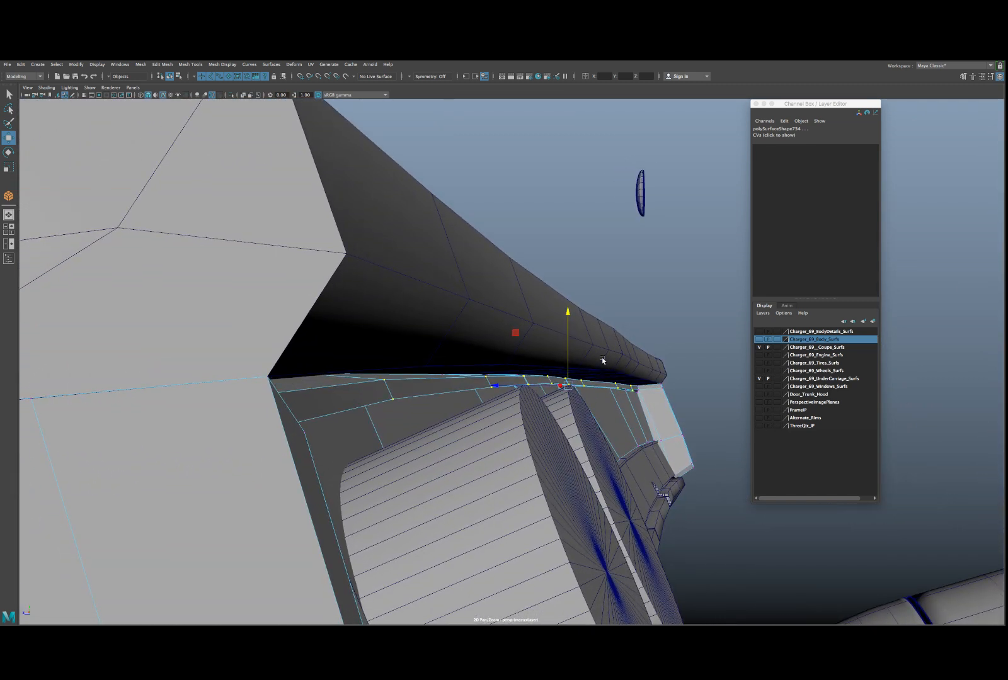
pyautogui.moveTo(569, 363); pyautogui.dragTo(432, 408)
# - Save the scene and continue past the student version notice
pyautogui.moveTo(432, 409)
pyautogui.keyDown('alt'); pyautogui.mouseDown(button='right')
pyautogui.moveTo(405, 422)
pyautogui.moveTo(443, 414)
pyautogui.mouseUp(button='right'); pyautogui.keyUp('alt')
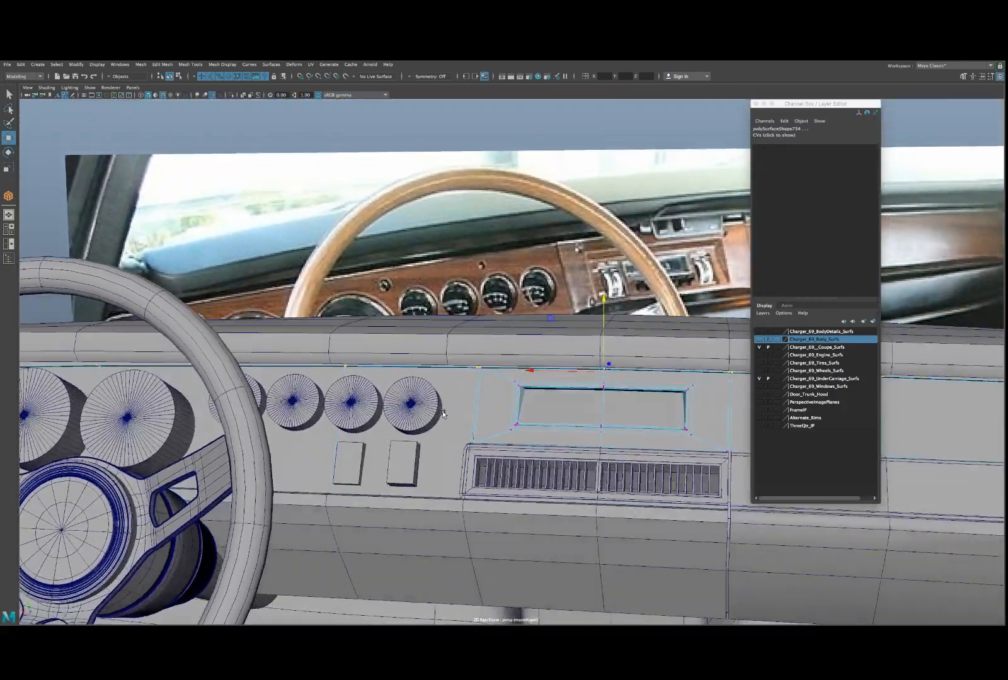
pyautogui.scroll(2, 442, 415)
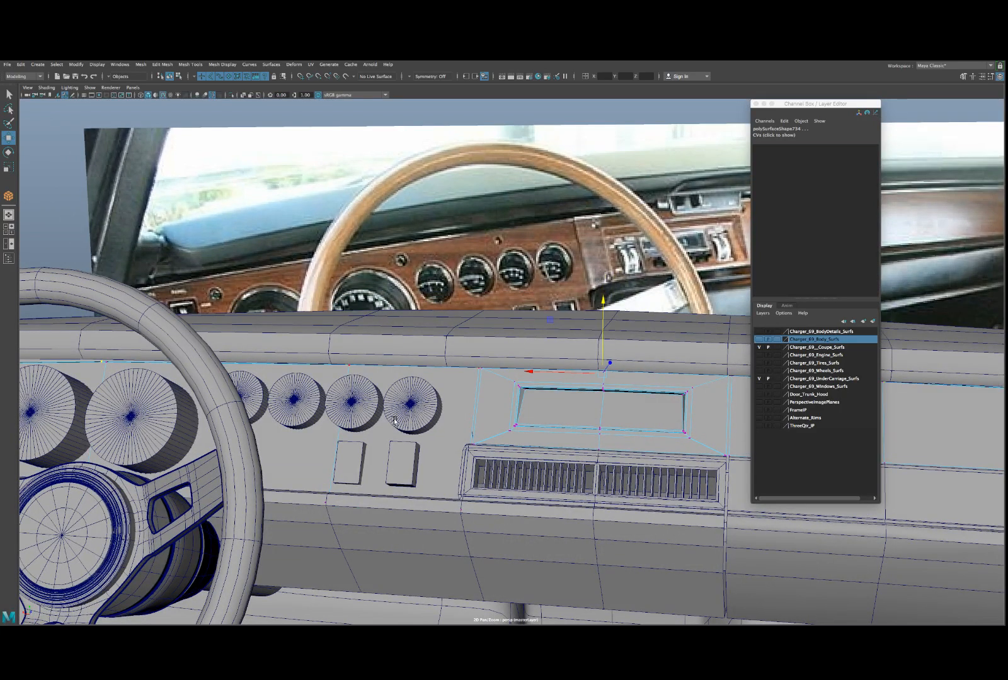
pyautogui.scroll(-2, 398, 420)
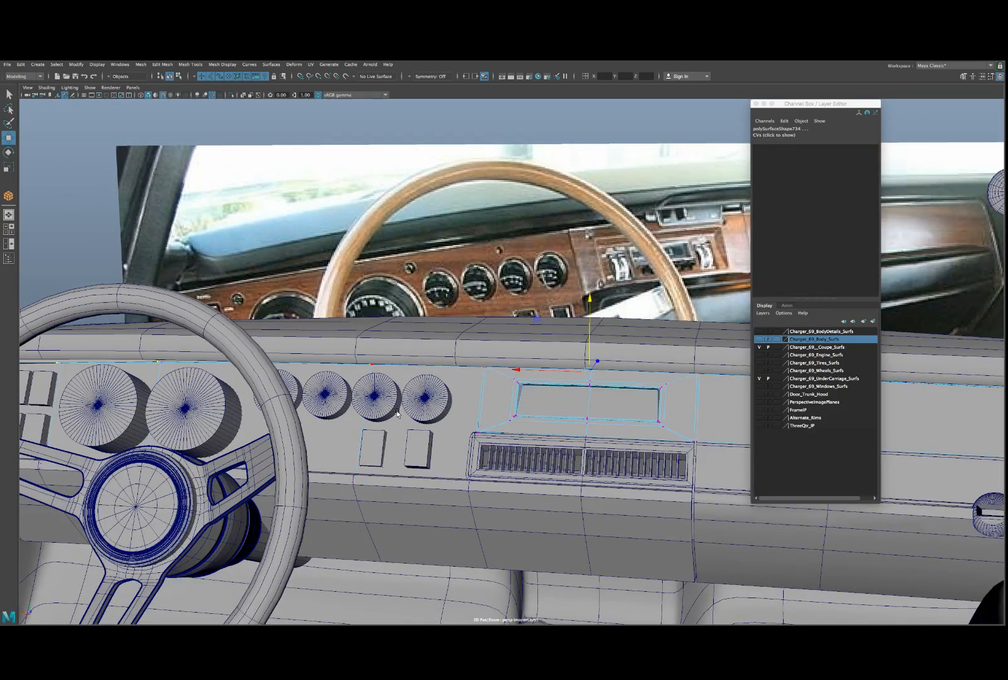
pyautogui.keyDown('alt'); pyautogui.moveTo(384, 423); pyautogui.dragTo(363, 411, button='right'); pyautogui.keyUp('alt')
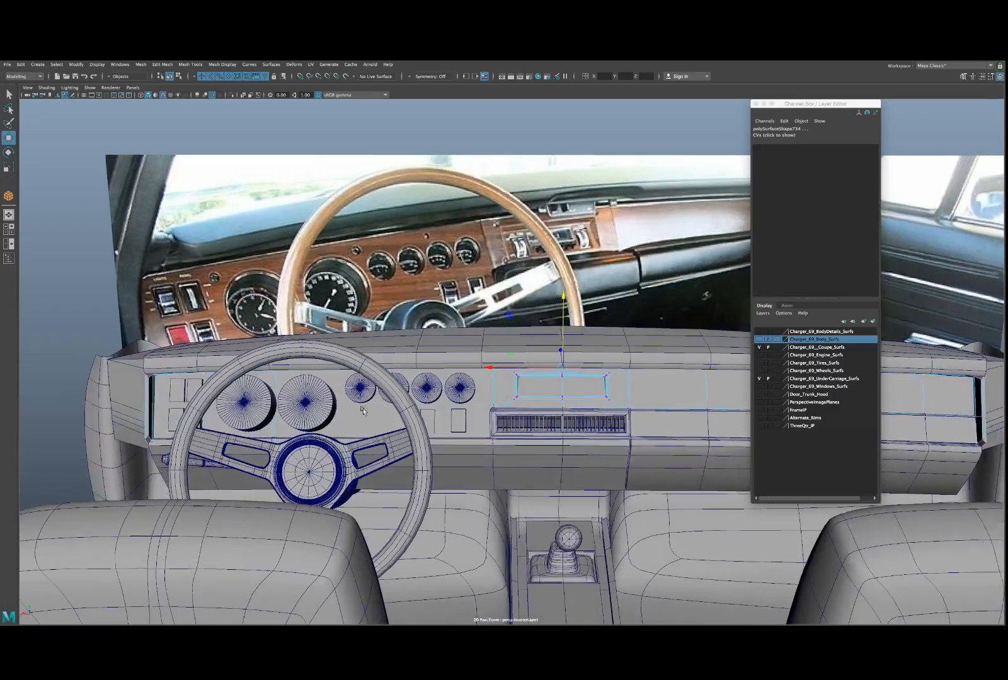
pyautogui.click(75, 76)
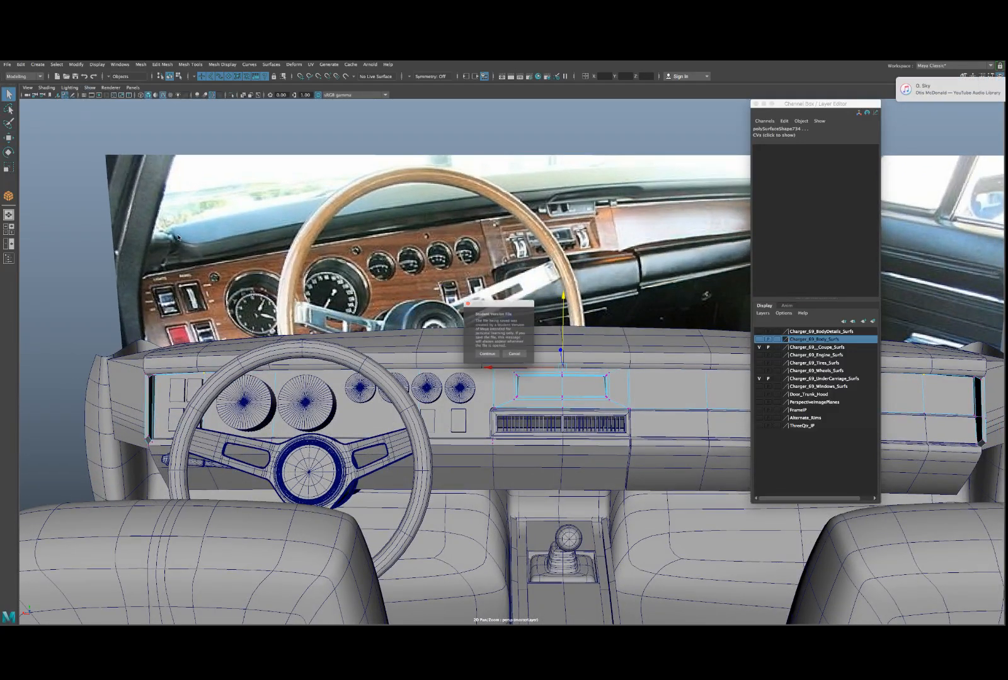
pyautogui.click(484, 359)
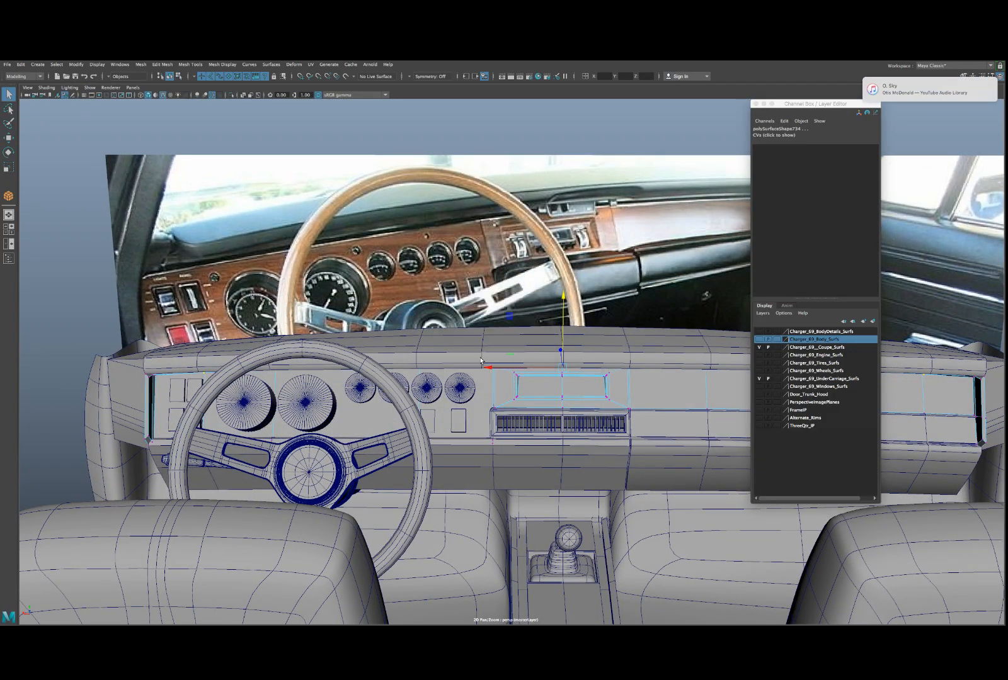
# - Return to object mode and select the four rectangular switch blocks at the instrument panel's driver-side end
pyautogui.scroll(-1, 477, 386)
pyautogui.keyDown('alt'); pyautogui.moveTo(347, 411); pyautogui.dragTo(472, 426); pyautogui.keyUp('alt')
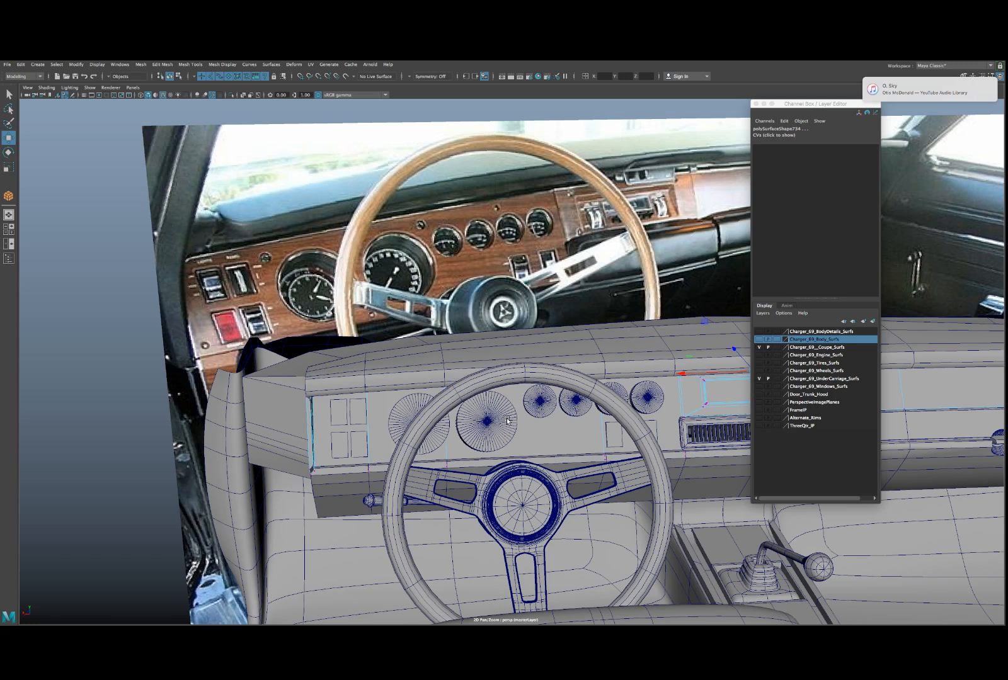
pyautogui.moveTo(504, 414); pyautogui.dragTo(527, 403, button='right')
pyautogui.click(354, 419)
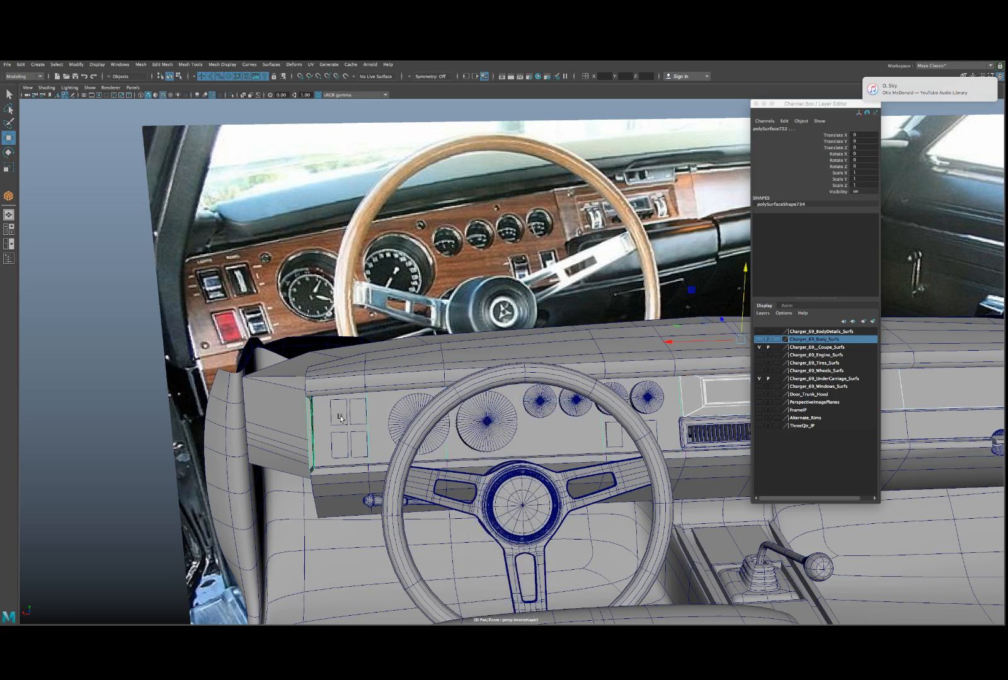
pyautogui.keyDown('shift'); pyautogui.click(355, 419); pyautogui.keyUp('shift')
pyautogui.keyDown('shift'); pyautogui.click(344, 441); pyautogui.keyUp('shift')
pyautogui.keyDown('shift'); pyautogui.click(369, 437); pyautogui.keyUp('shift')
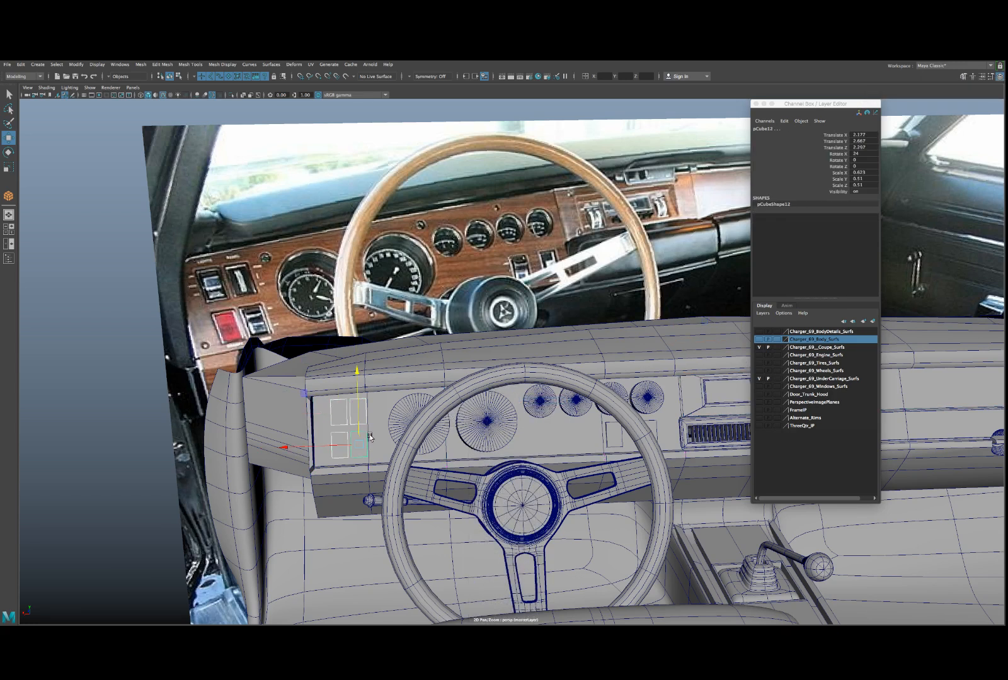
# - Add both large gauge cylinders, the four small gauges and the switch block beneath the last gauge to the selection
pyautogui.keyDown('shift'); pyautogui.click(405, 413); pyautogui.keyUp('shift')
pyautogui.keyDown('shift'); pyautogui.click(474, 420); pyautogui.keyUp('shift')
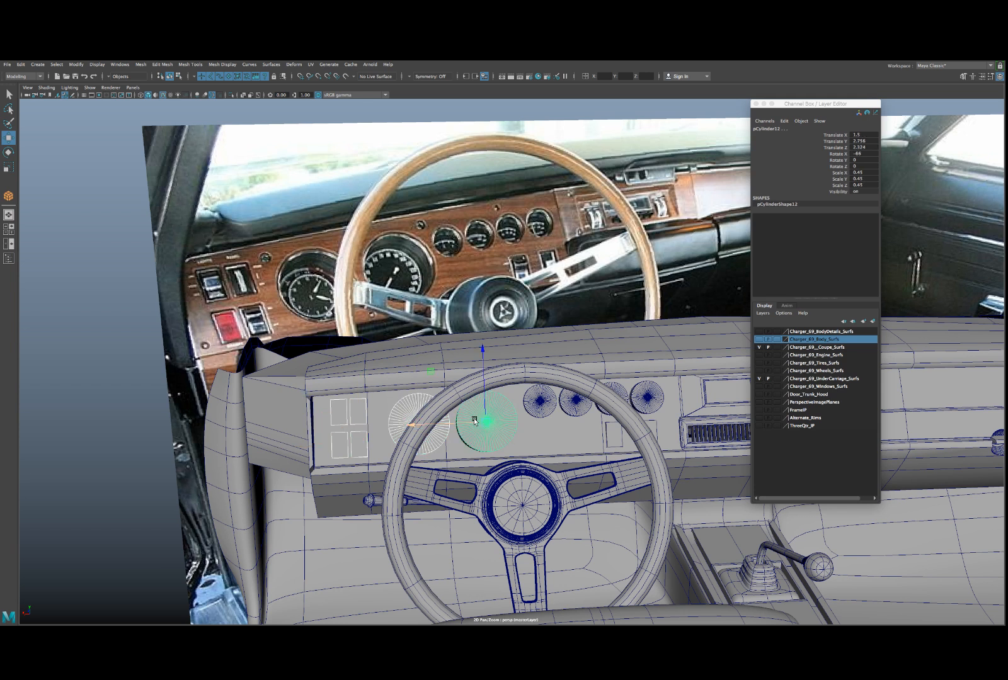
pyautogui.keyDown('shift'); pyautogui.click(539, 402); pyautogui.keyUp('shift')
pyautogui.keyDown('shift'); pyautogui.click(570, 406); pyautogui.keyUp('shift')
pyautogui.keyDown('shift'); pyautogui.click(618, 395); pyautogui.keyUp('shift')
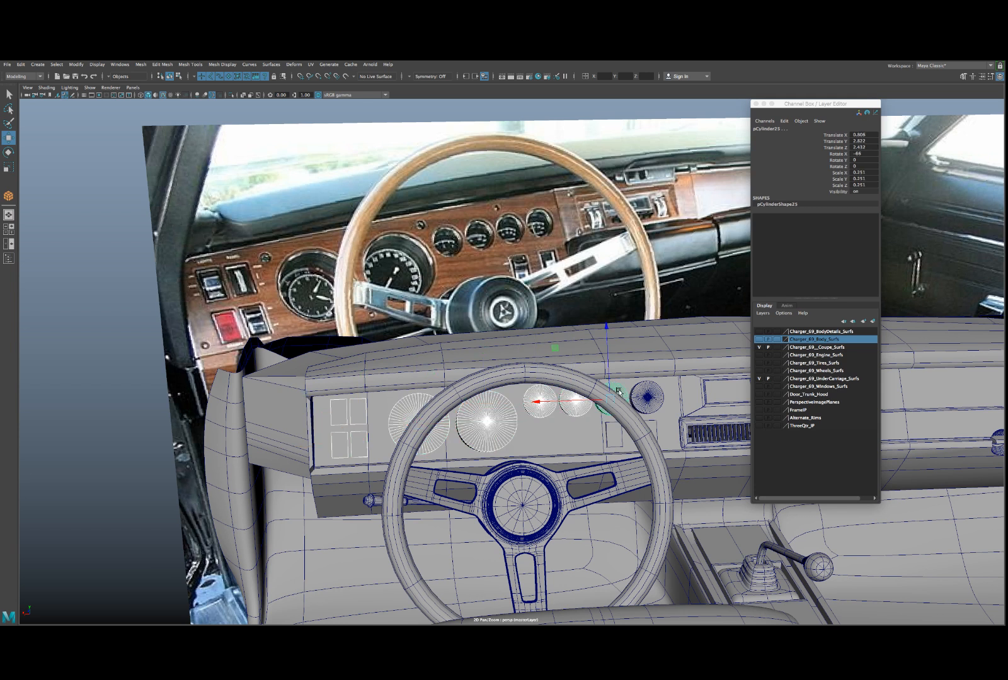
pyautogui.keyDown('shift'); pyautogui.click(638, 405); pyautogui.keyUp('shift')
pyautogui.keyDown('shift'); pyautogui.click(635, 429); pyautogui.keyUp('shift')
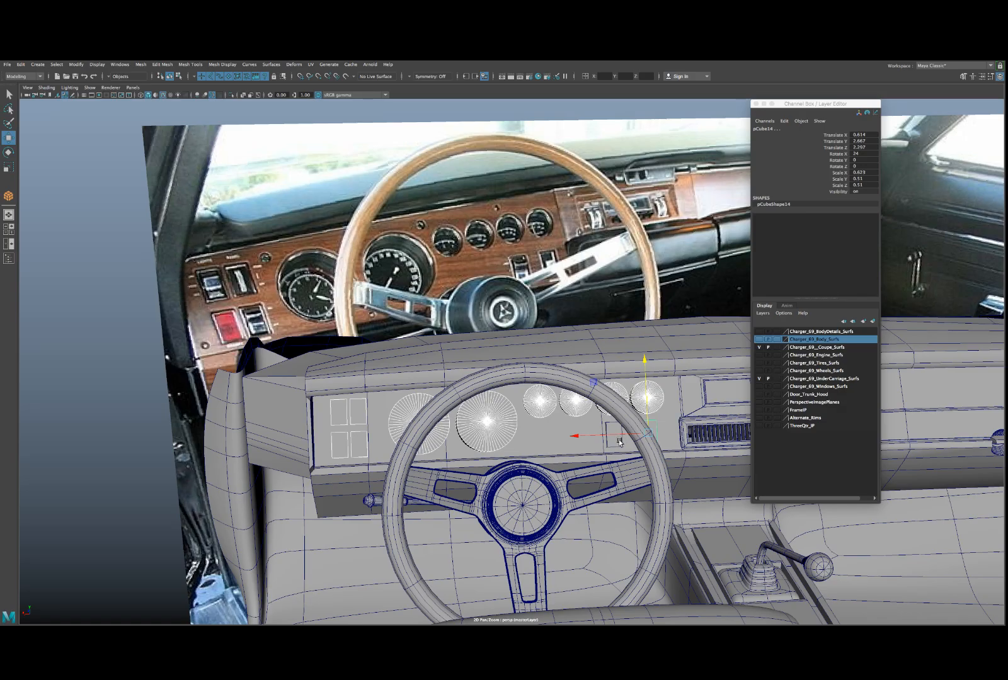
# - Push the switch block nearest the center vent into the panel along its depth axis to about Z 2.325
pyautogui.keyDown('alt'); pyautogui.moveTo(618, 443); pyautogui.dragTo(503, 428); pyautogui.keyUp('alt')
pyautogui.scroll(10, 515, 429)
pyautogui.click(502, 435)
pyautogui.scroll(6, 504, 413)
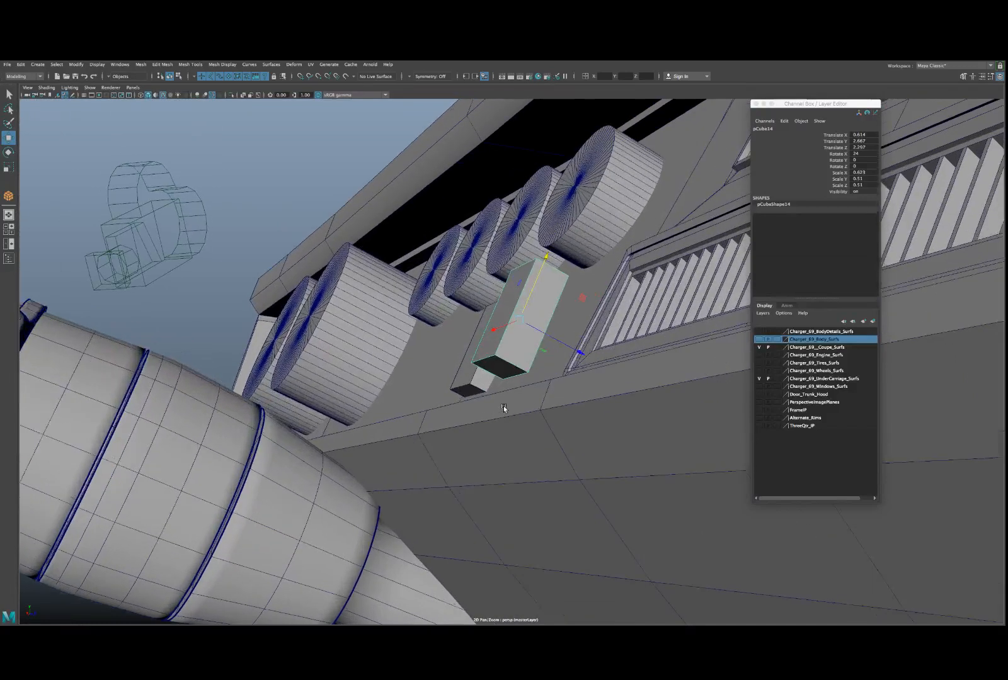
pyautogui.moveTo(552, 320); pyautogui.dragTo(531, 372)
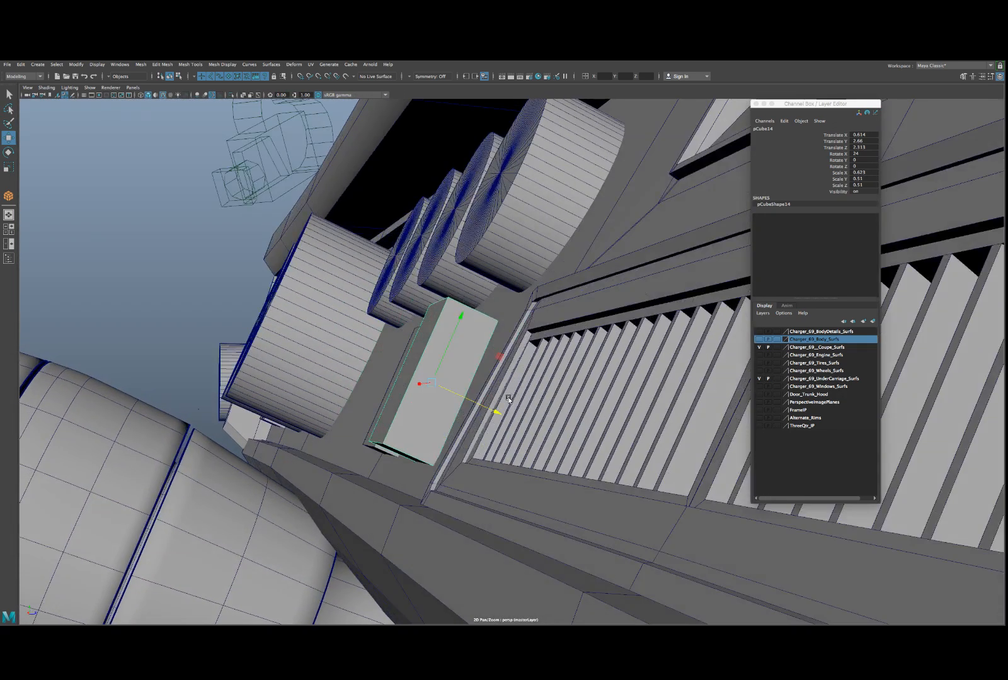
pyautogui.moveTo(487, 408); pyautogui.dragTo(503, 407)
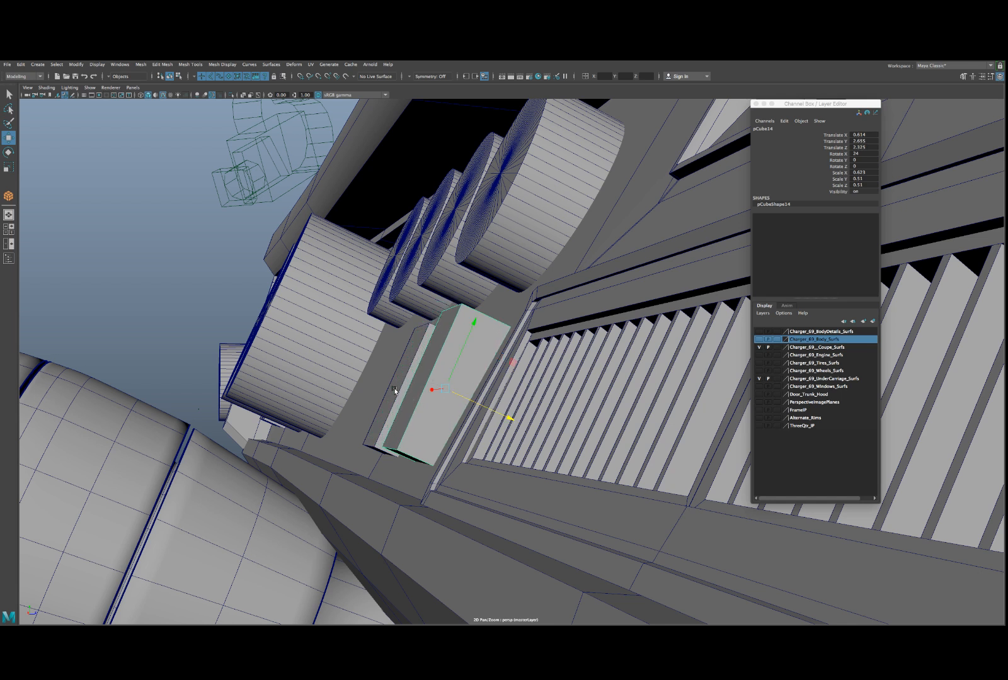
# - Slide the neighboring switch block below the small gauges along its depth axis to match the first block's protrusion
pyautogui.click(395, 390)
pyautogui.keyDown('alt'); pyautogui.moveTo(394, 390); pyautogui.dragTo(437, 389); pyautogui.keyUp('alt')
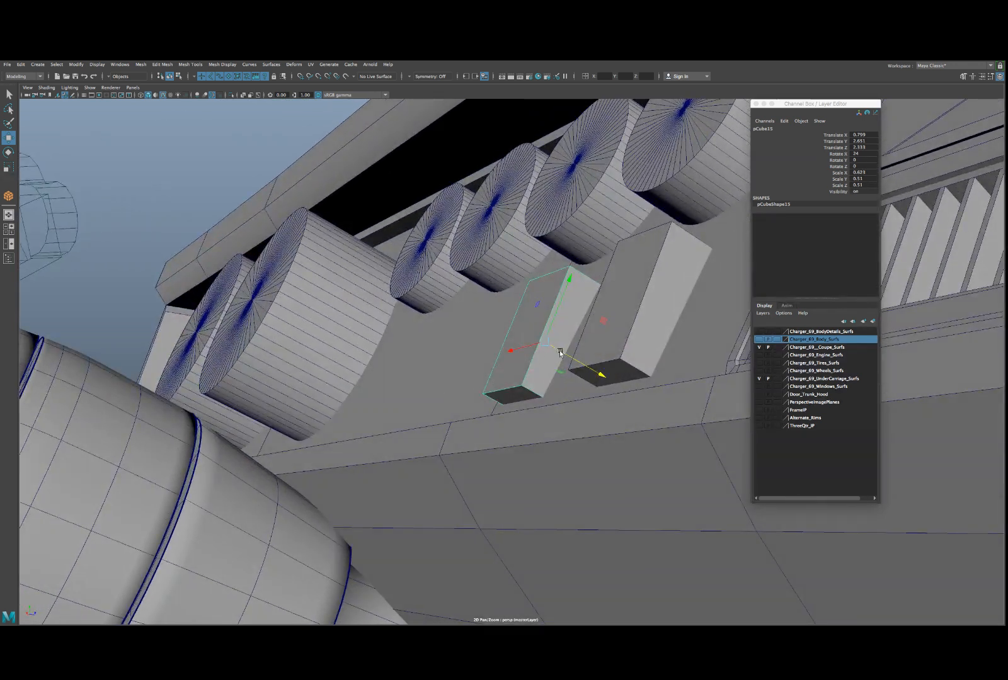
pyautogui.moveTo(560, 351); pyautogui.dragTo(515, 363)
pyautogui.scroll(-5, 547, 337)
# - Pull the two small gauge cylinders nearest the center vent outward from the instrument panel along their own axes
pyautogui.click(591, 307)
pyautogui.scroll(5, 516, 362)
pyautogui.moveTo(521, 272); pyautogui.dragTo(497, 259)
pyautogui.click(431, 320)
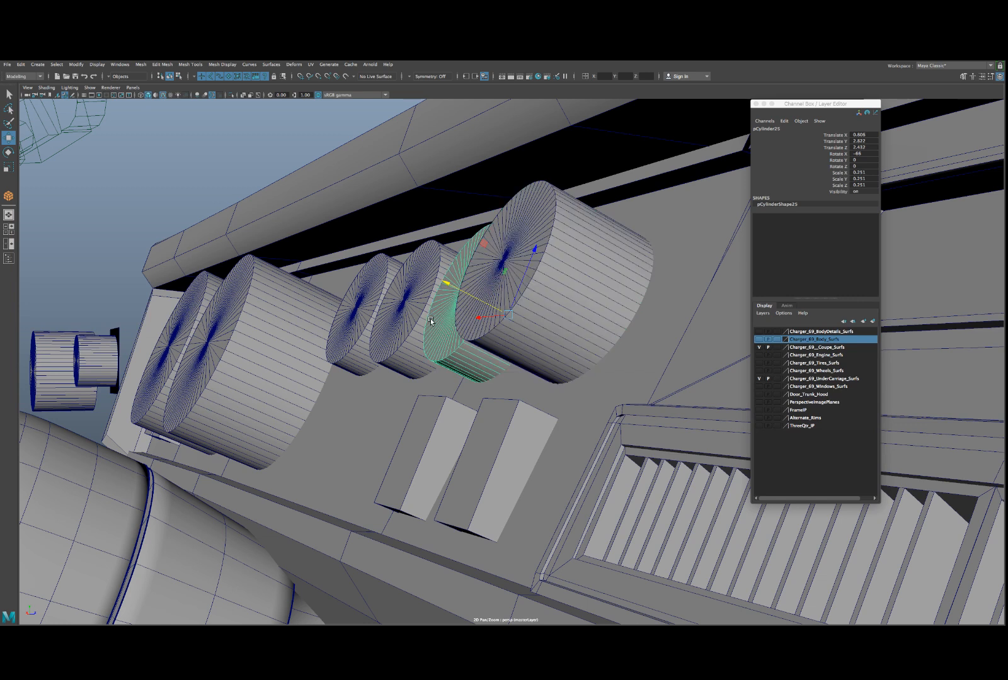
pyautogui.scroll(5, 431, 324)
pyautogui.scroll(-5, 468, 340)
pyautogui.moveTo(468, 340)
pyautogui.keyDown('alt'); pyautogui.mouseDown()
pyautogui.moveTo(480, 350)
pyautogui.moveTo(432, 304)
pyautogui.moveTo(462, 306)
pyautogui.moveTo(460, 322)
pyautogui.moveTo(382, 322)
pyautogui.moveTo(450, 339)
pyautogui.mouseUp(); pyautogui.keyUp('alt')
pyautogui.scroll(1, 480, 350)
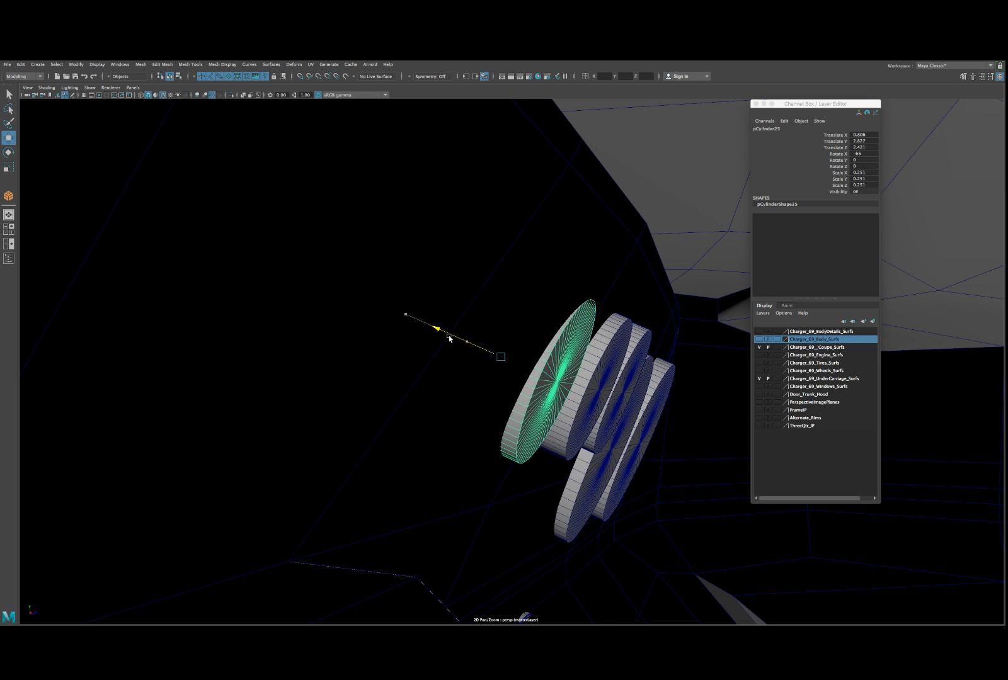
# - Pull the remaining two small gauge cylinders forward so their back ends protrude less behind the panel
pyautogui.click(586, 352)
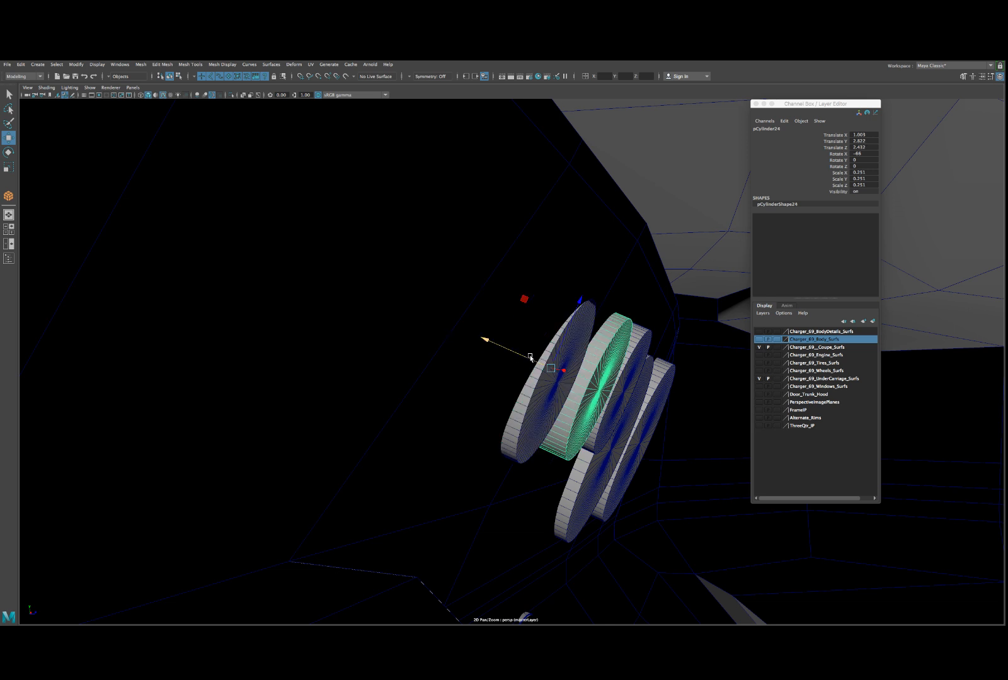
pyautogui.moveTo(530, 357)
pyautogui.mouseDown()
pyautogui.moveTo(549, 367)
pyautogui.moveTo(522, 351)
pyautogui.moveTo(567, 369)
pyautogui.moveTo(548, 363)
pyautogui.mouseUp()
pyautogui.click(612, 367)
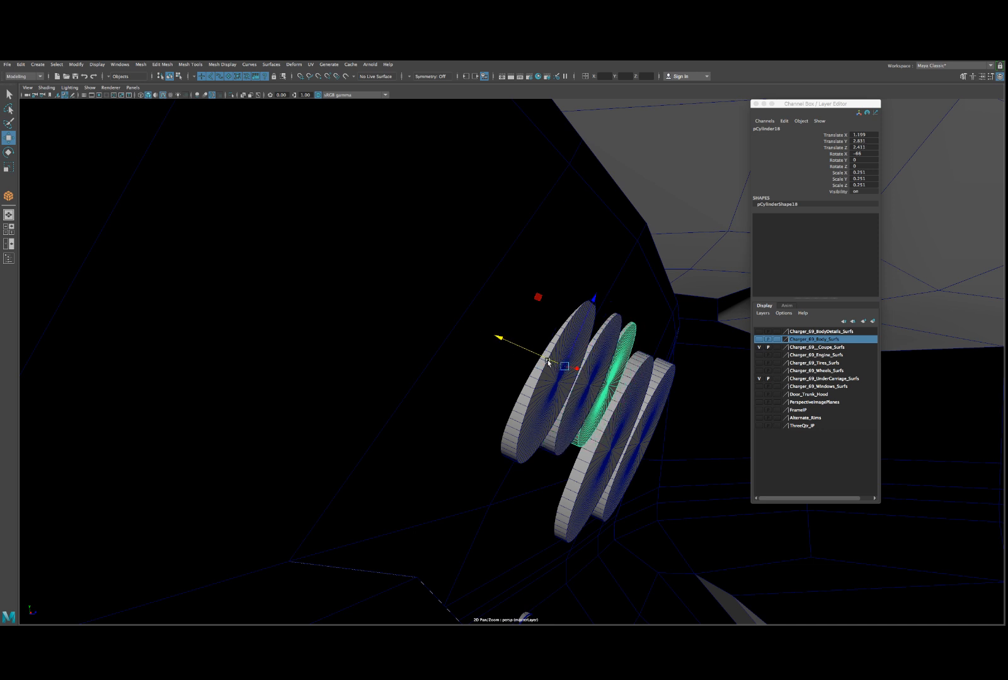
# - Pull the large gauge cylinders forward along their axes to reduce how far they extend behind the panel
pyautogui.click(635, 393)
pyautogui.keyDown('alt'); pyautogui.moveTo(635, 393); pyautogui.dragTo(622, 394); pyautogui.keyUp('alt')
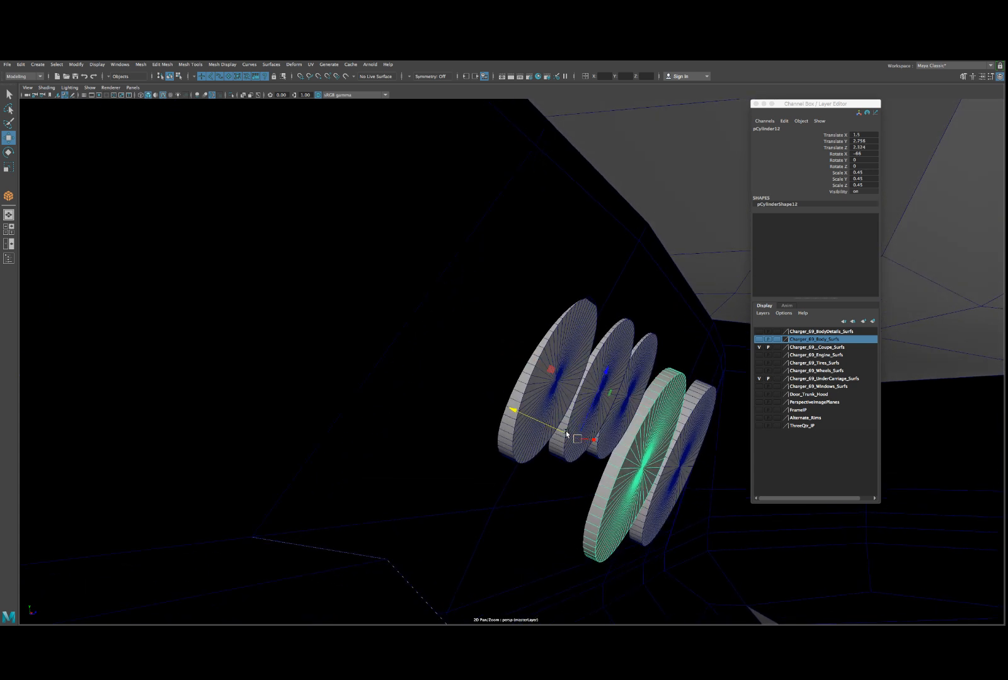
pyautogui.moveTo(566, 433); pyautogui.dragTo(653, 438)
pyautogui.click(690, 427)
# - Select both large gauges together with the four small gauges and the two switch blocks beneath them
pyautogui.keyDown('alt'); pyautogui.moveTo(652, 439); pyautogui.dragTo(495, 414, button='right'); pyautogui.keyUp('alt')
pyautogui.keyDown('alt'); pyautogui.moveTo(495, 414); pyautogui.dragTo(522, 440); pyautogui.keyUp('alt')
pyautogui.keyDown('shift'); pyautogui.click(581, 439); pyautogui.keyUp('shift')
pyautogui.keyDown('shift'); pyautogui.click(572, 367); pyautogui.keyUp('shift')
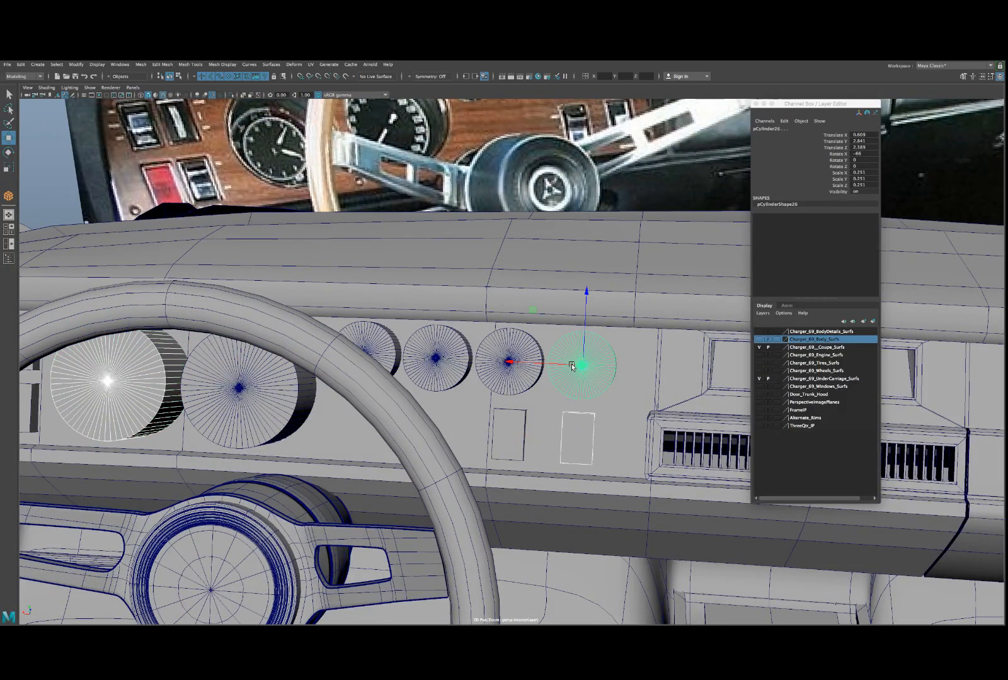
pyautogui.keyDown('shift'); pyautogui.click(527, 354); pyautogui.keyUp('shift')
pyautogui.keyDown('shift'); pyautogui.click(520, 419); pyautogui.keyUp('shift')
pyautogui.keyDown('shift'); pyautogui.click(416, 348); pyautogui.keyUp('shift')
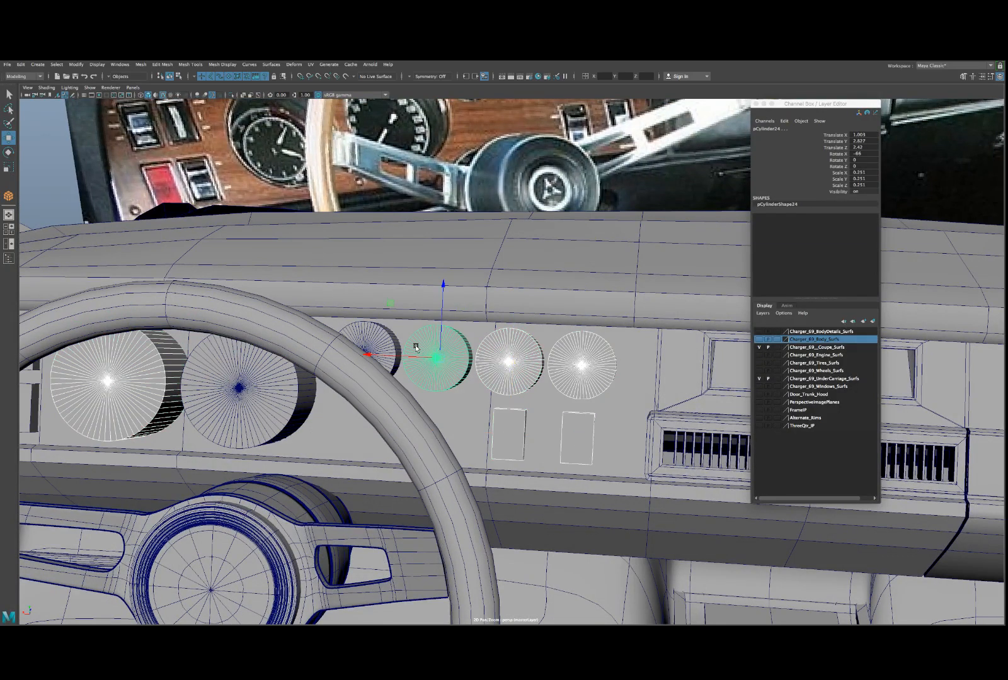
pyautogui.keyDown('shift'); pyautogui.click(379, 346); pyautogui.keyUp('shift')
pyautogui.keyDown('shift'); pyautogui.click(268, 409); pyautogui.keyUp('shift')
# - Add the four switch blocks at the panel's driver-side end to the gauge selection
pyautogui.scroll(-5, 265, 407)
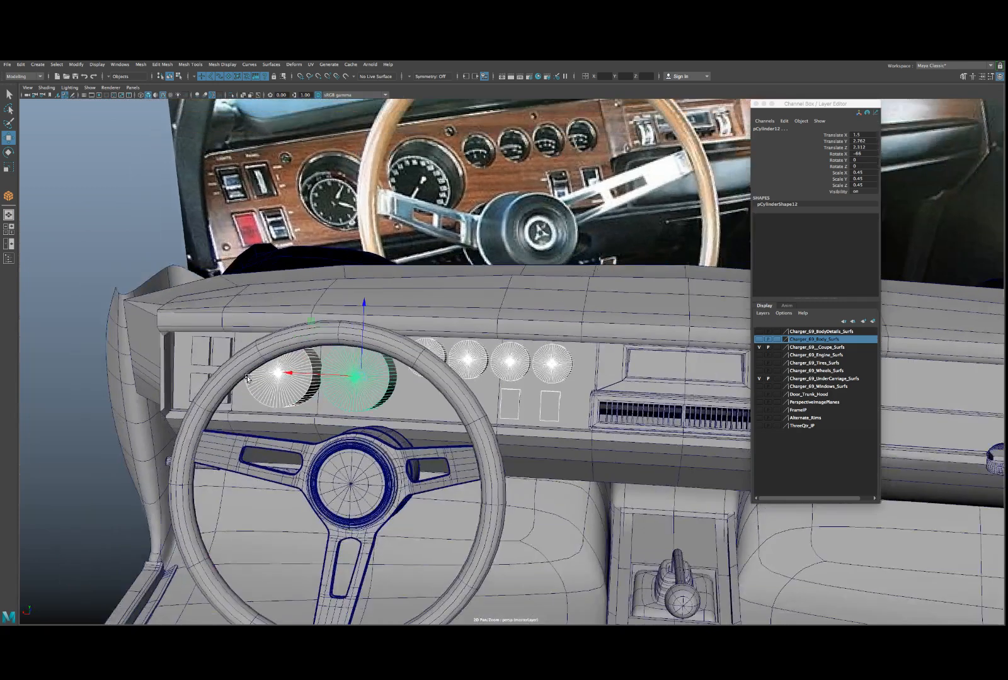
pyautogui.scroll(1, 221, 367)
pyautogui.keyDown('alt'); pyautogui.moveTo(222, 369); pyautogui.dragTo(277, 361); pyautogui.keyUp('alt')
pyautogui.keyDown('alt'); pyautogui.moveTo(239, 413); pyautogui.dragTo(302, 358, button='middle'); pyautogui.keyUp('alt')
pyautogui.scroll(3, 301, 358)
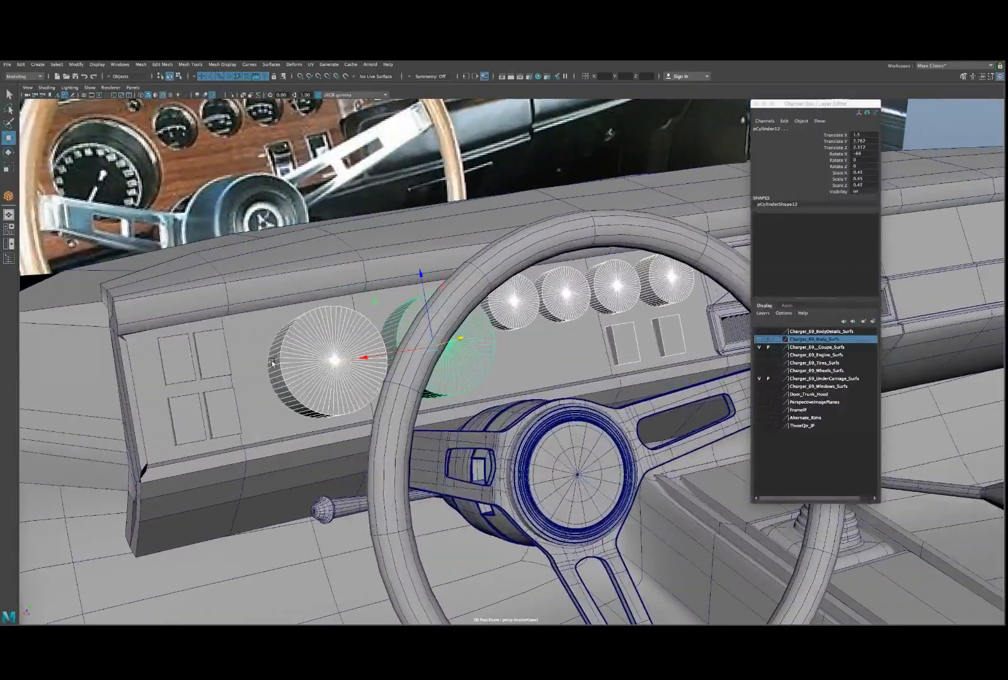
pyautogui.keyDown('alt'); pyautogui.moveTo(221, 366); pyautogui.dragTo(241, 357); pyautogui.keyUp('alt')
pyautogui.keyDown('shift'); pyautogui.click(242, 358); pyautogui.keyUp('shift')
pyautogui.keyDown('shift'); pyautogui.click(207, 374); pyautogui.keyUp('shift')
pyautogui.keyDown('shift'); pyautogui.click(210, 409); pyautogui.keyUp('shift')
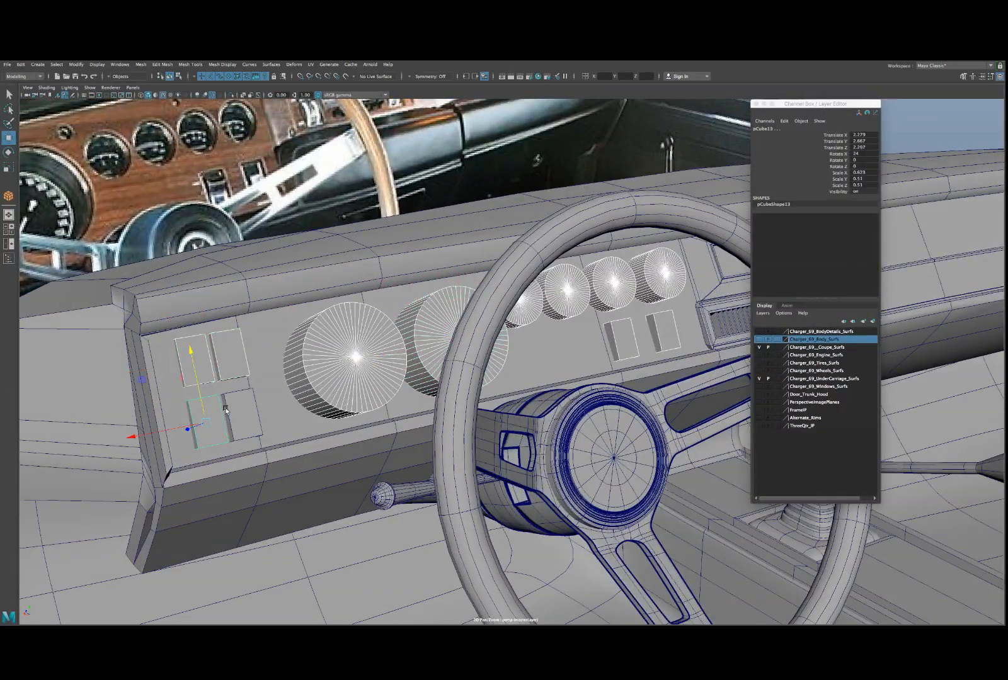
pyautogui.keyDown('shift'); pyautogui.click(235, 410); pyautogui.keyUp('shift')
# - Add the instrument panel to the selection, duplicate everything, and move the copies about 7.82 units along X, framing them in view
pyautogui.scroll(-3, 235, 410)
pyautogui.keyDown('alt'); pyautogui.moveTo(236, 409); pyautogui.dragTo(311, 382); pyautogui.keyUp('alt')
pyautogui.keyDown('shift'); pyautogui.click(373, 349); pyautogui.keyUp('shift')
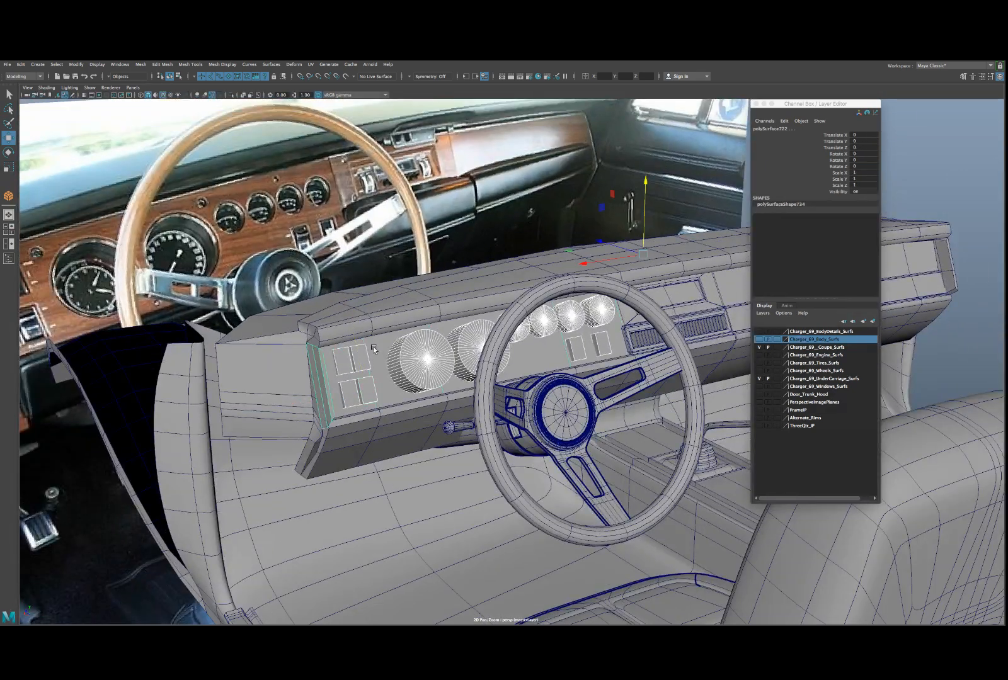
pyautogui.scroll(-8, 385, 360)
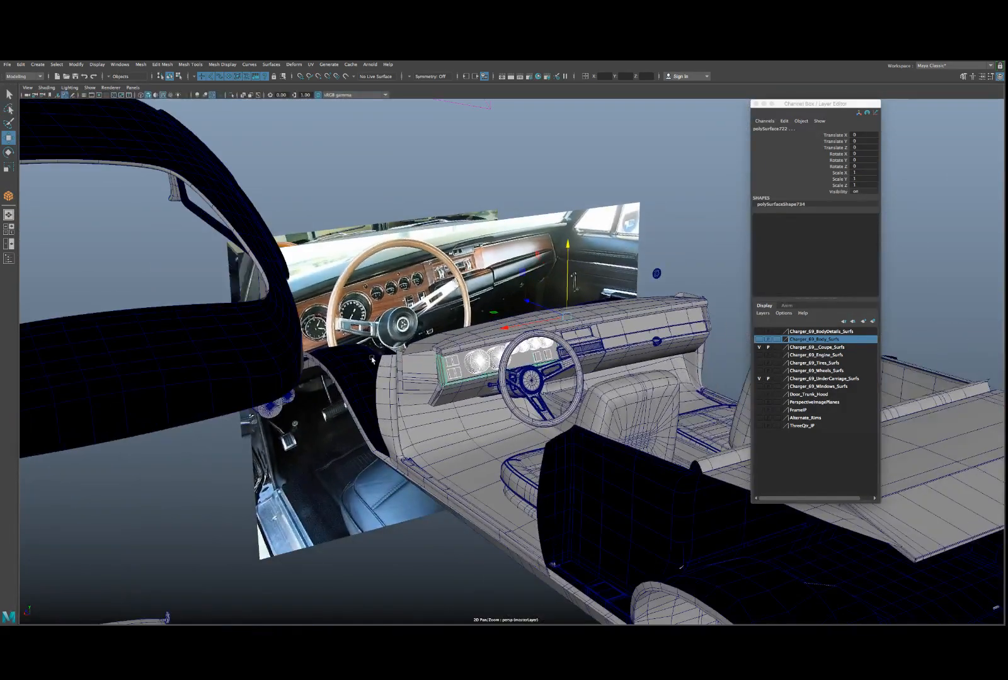
pyautogui.keyDown('alt'); pyautogui.moveTo(372, 359); pyautogui.dragTo(366, 372); pyautogui.keyUp('alt')
pyautogui.scroll(-10, 518, 361)
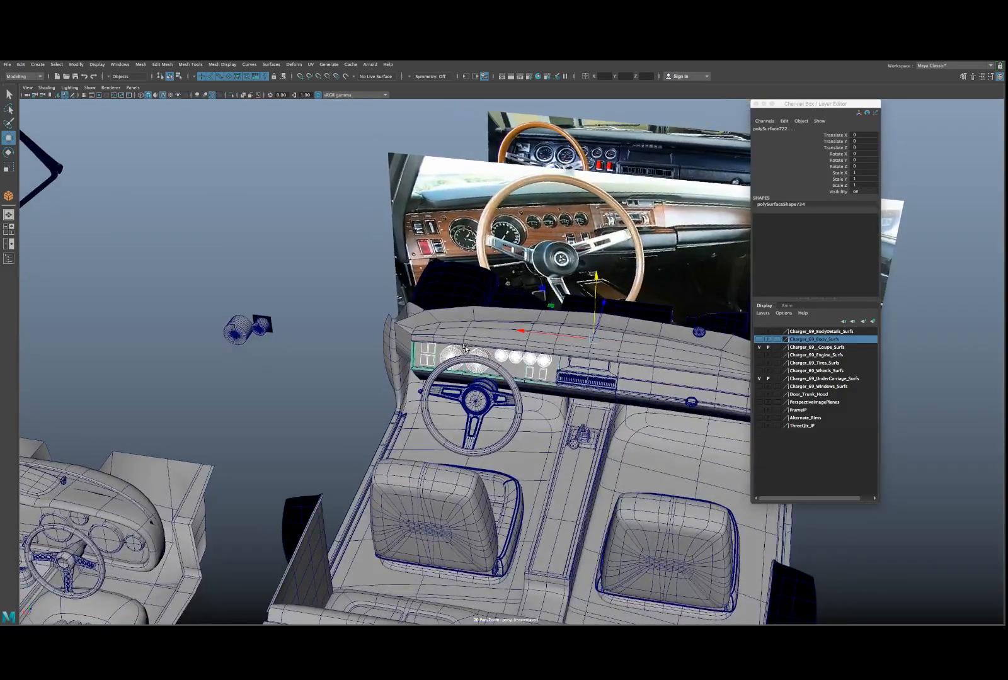
pyautogui.moveTo(520, 334); pyautogui.dragTo(7, 285)
pyautogui.press('f')
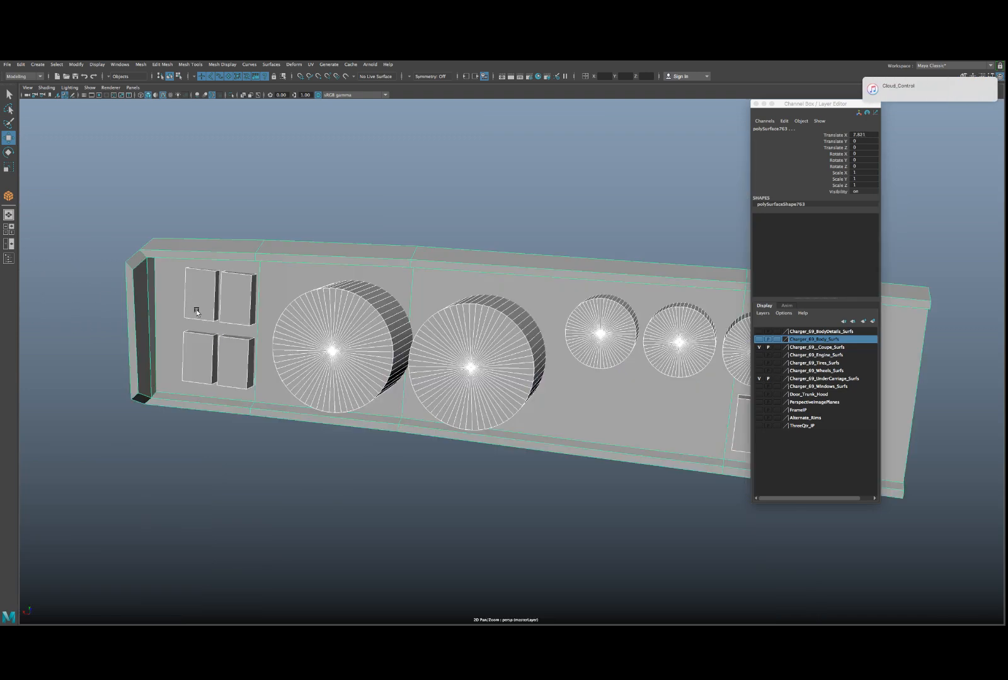
# - Center the duplicated instrument panel's pivot and move the panel about 1.5 units along Z, clear of its gauges and switch blocks
pyautogui.keyDown('alt'); pyautogui.moveTo(208, 313); pyautogui.dragTo(271, 394); pyautogui.keyUp('alt')
pyautogui.click(285, 347)
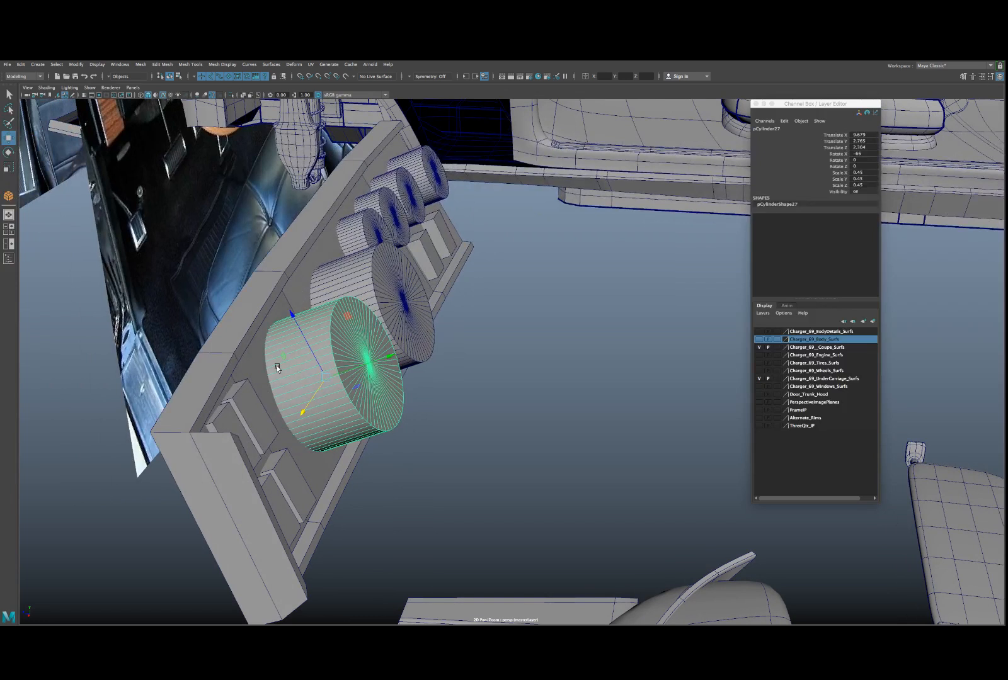
pyautogui.click(254, 397)
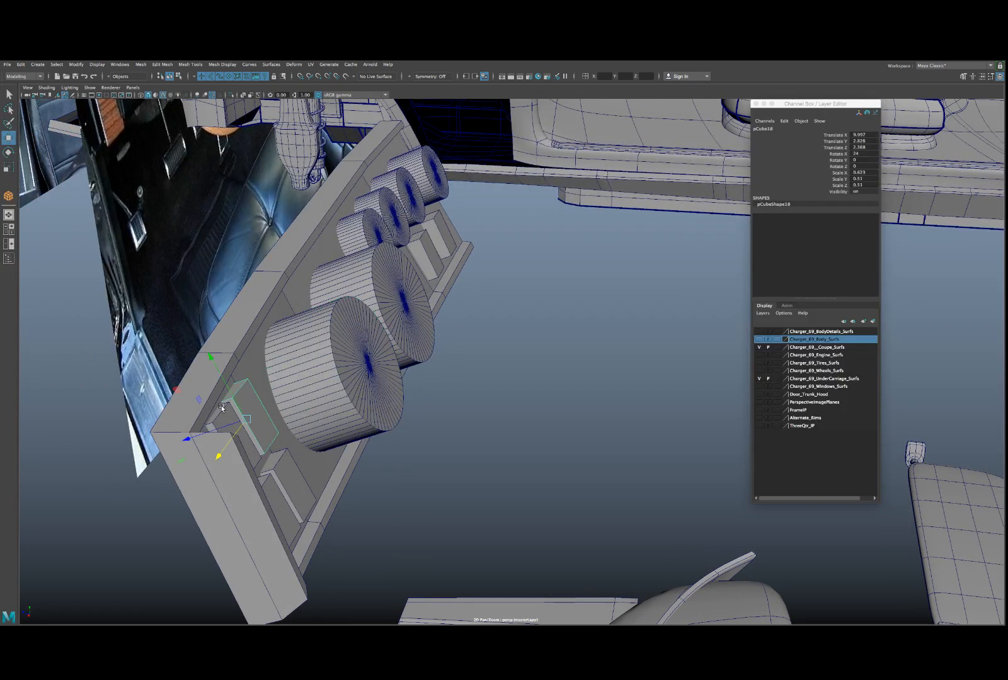
pyautogui.click(209, 388)
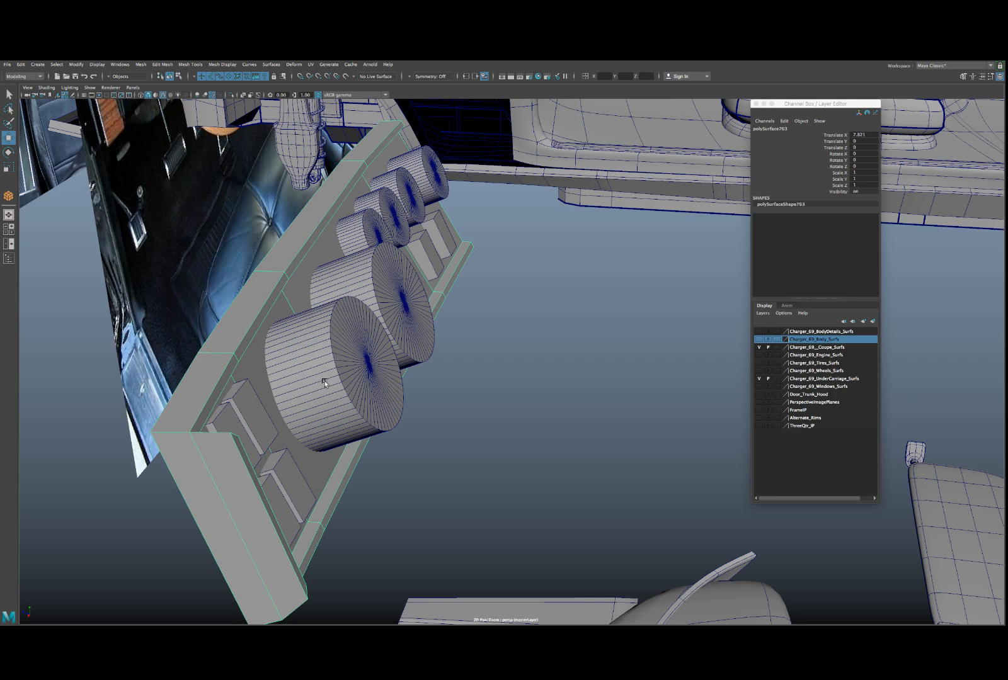
pyautogui.press('space')
pyautogui.click(303, 352)
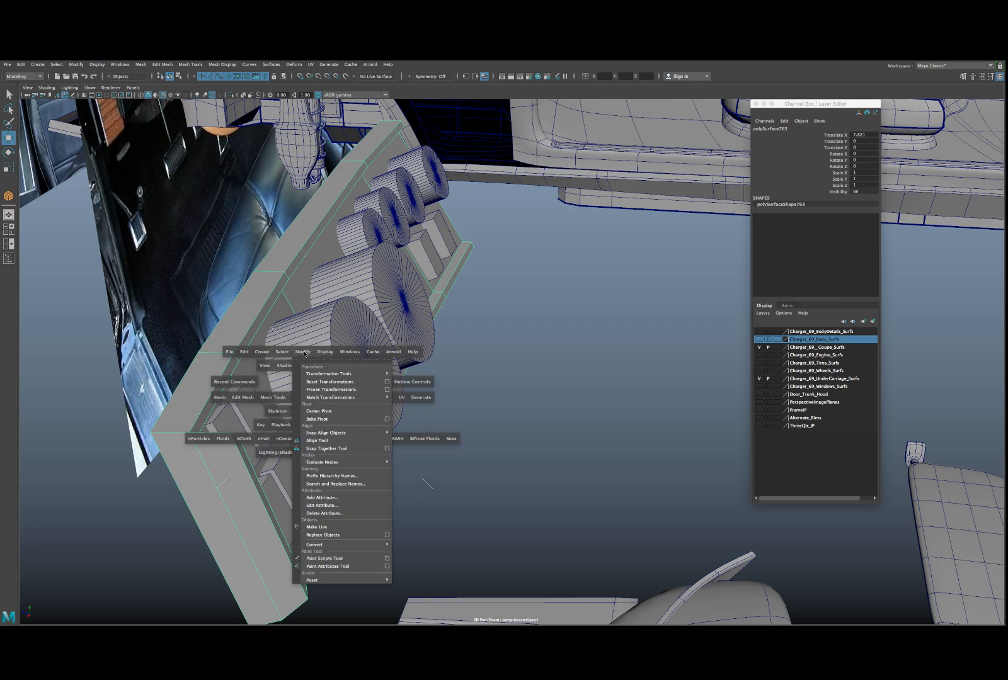
pyautogui.click(321, 411)
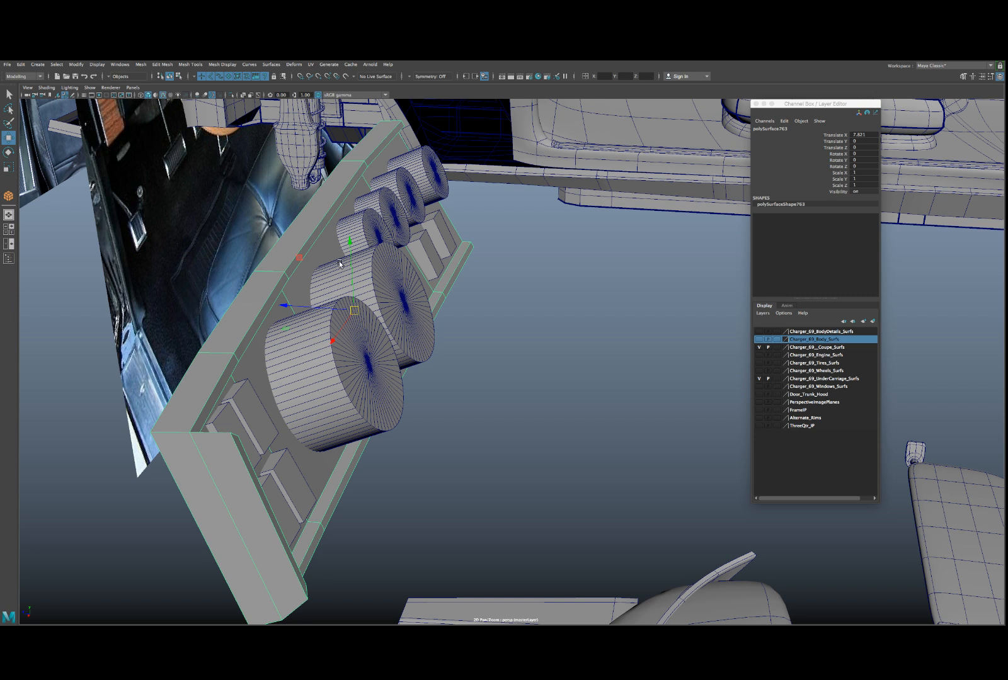
pyautogui.moveTo(315, 308); pyautogui.dragTo(366, 317)
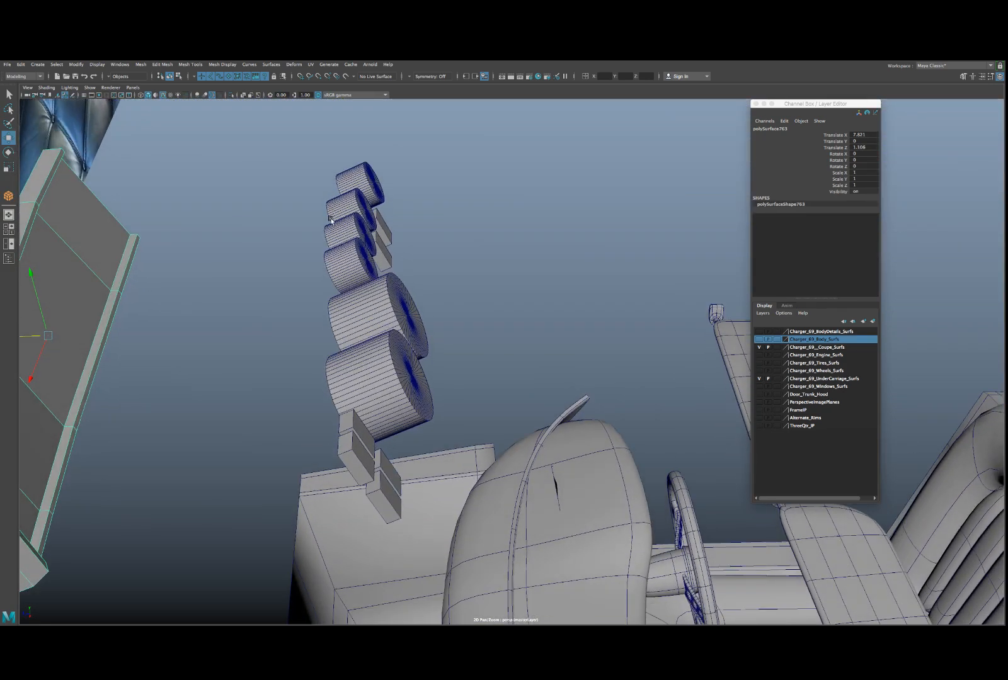
# - Select all the duplicated gauge cylinders and switch blocks and set their Rotate X to 90
pyautogui.keyDown('alt'); pyautogui.moveTo(339, 219); pyautogui.dragTo(445, 489); pyautogui.keyUp('alt')
pyautogui.doubleClick(865, 154)
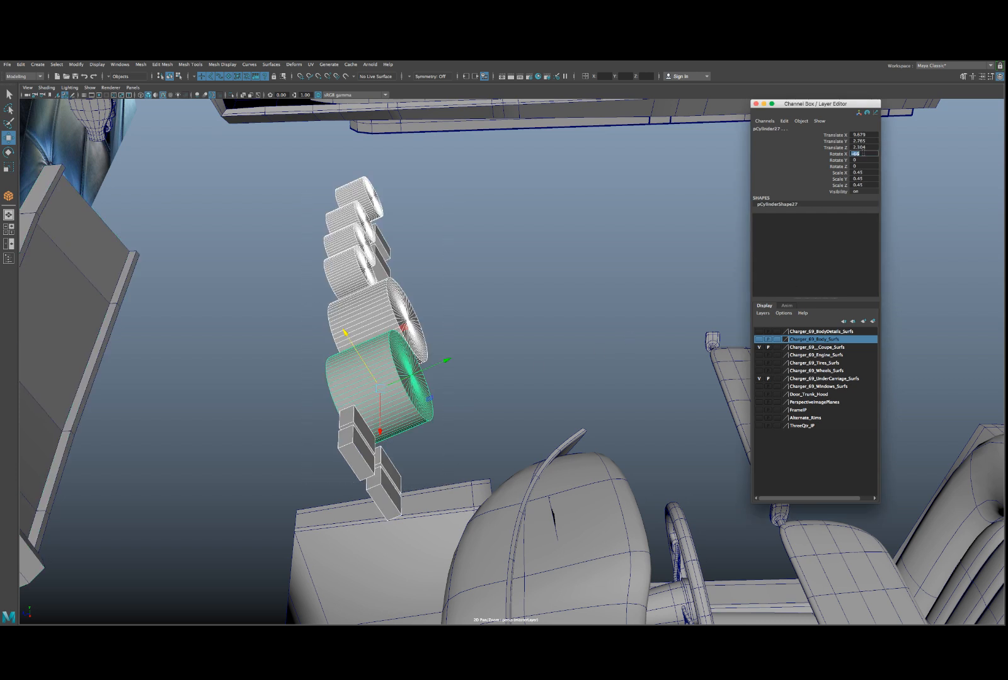
pyautogui.press('Return')
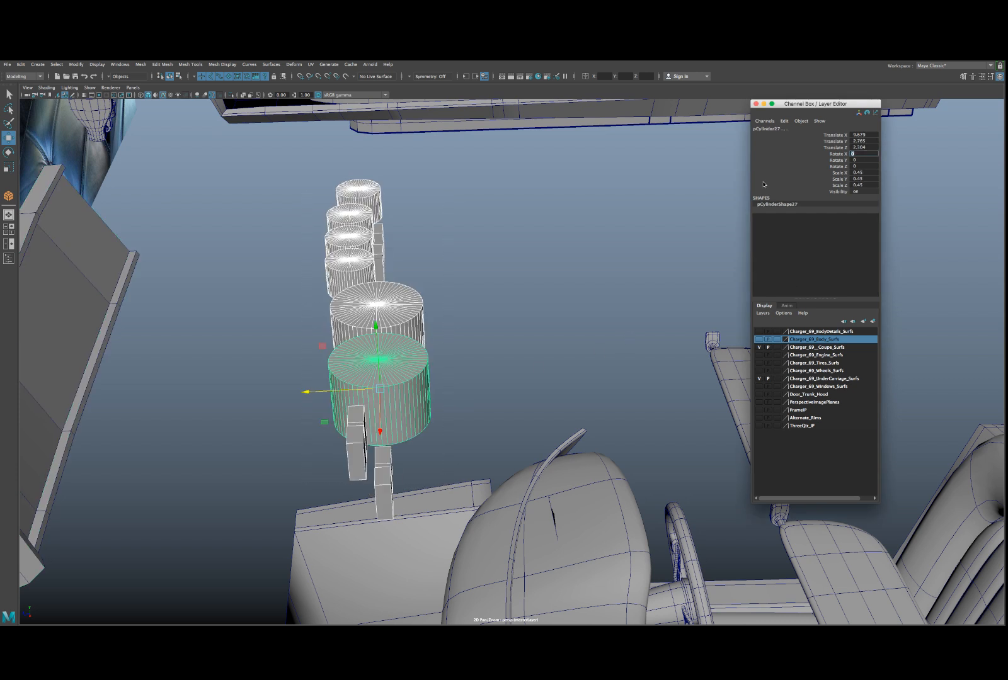
pyautogui.write('90')
pyautogui.press('Return')
pyautogui.keyDown('alt'); pyautogui.moveTo(603, 245); pyautogui.dragTo(464, 272); pyautogui.keyUp('alt')
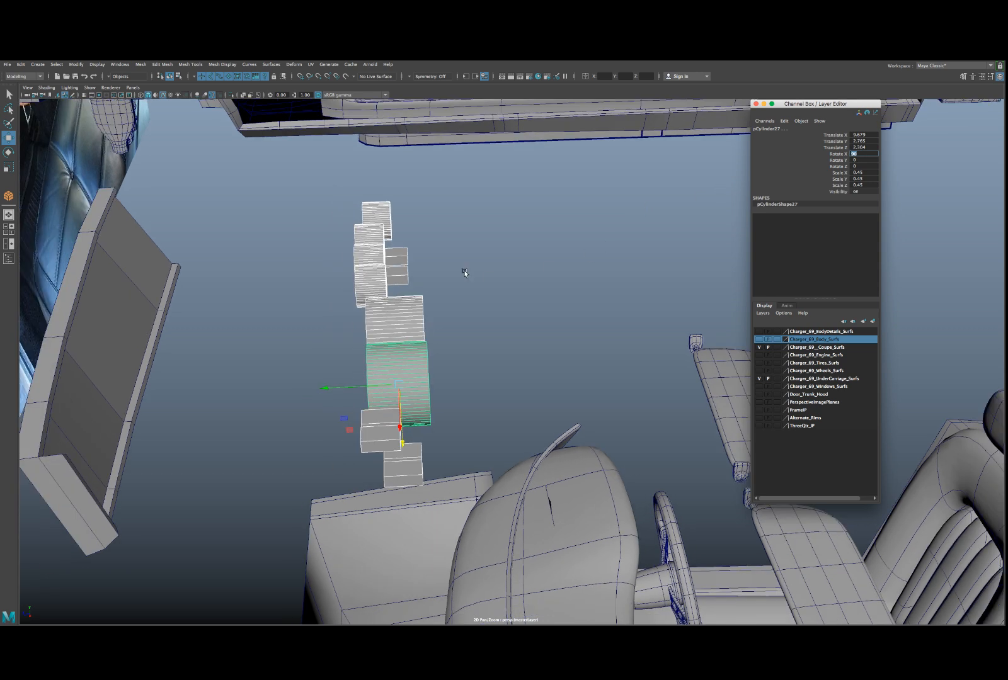
# - In the top view, move the car interior group about 2 units back along Z, clear of the duplicated gauges
pyautogui.keyDown('alt'); pyautogui.moveTo(370, 247); pyautogui.dragTo(372, 252); pyautogui.keyUp('alt')
pyautogui.click(368, 258)
pyautogui.moveTo(334, 206); pyautogui.dragTo(397, 323)
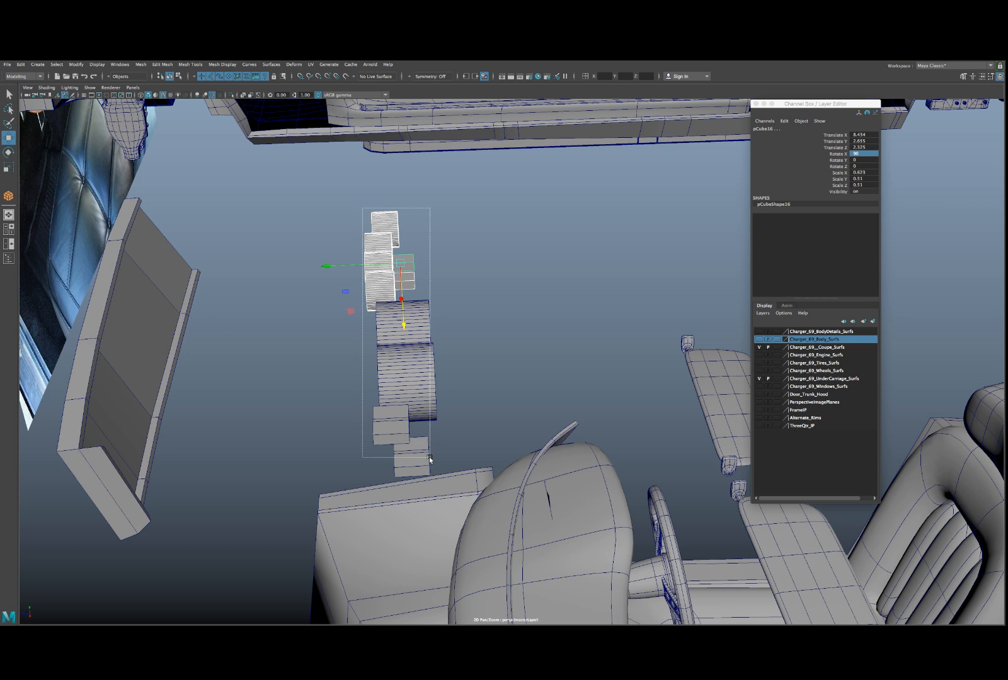
pyautogui.keyDown('shift'); pyautogui.click(390, 388); pyautogui.keyUp('shift')
pyautogui.press('space')
pyautogui.press('space')
pyautogui.press('f')
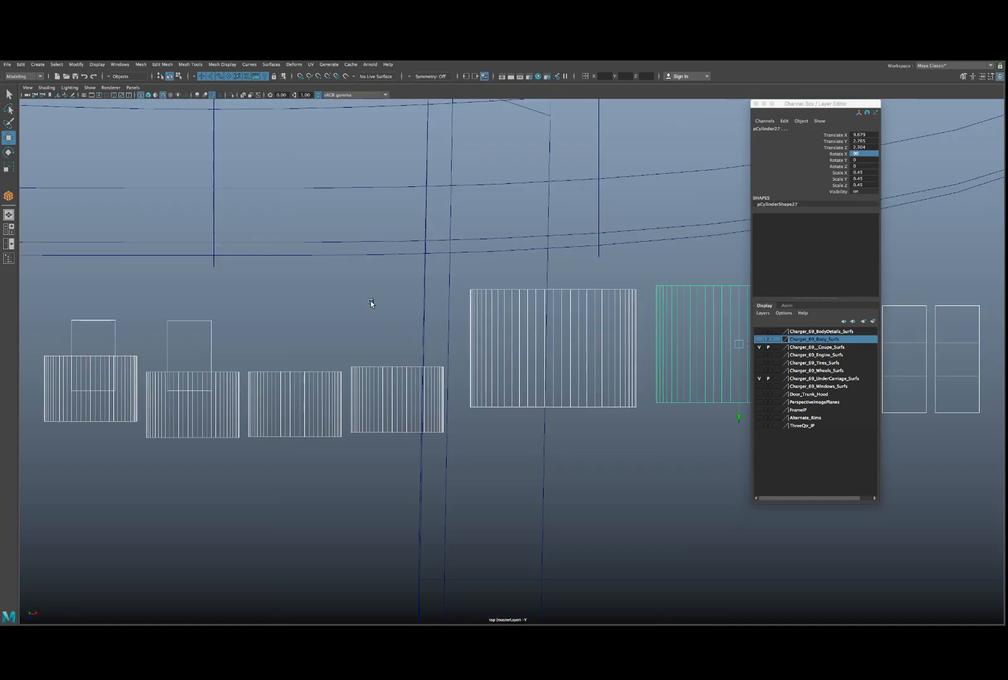
pyautogui.scroll(-3, 371, 302)
pyautogui.scroll(-3, 423, 350)
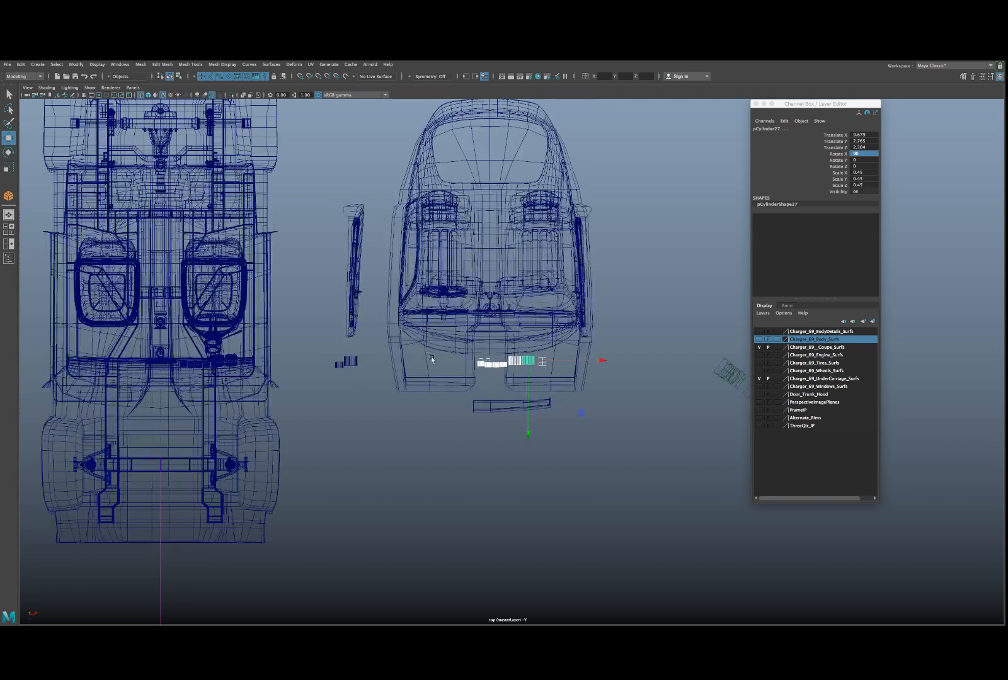
pyautogui.scroll(3, 431, 357)
pyautogui.click(423, 259)
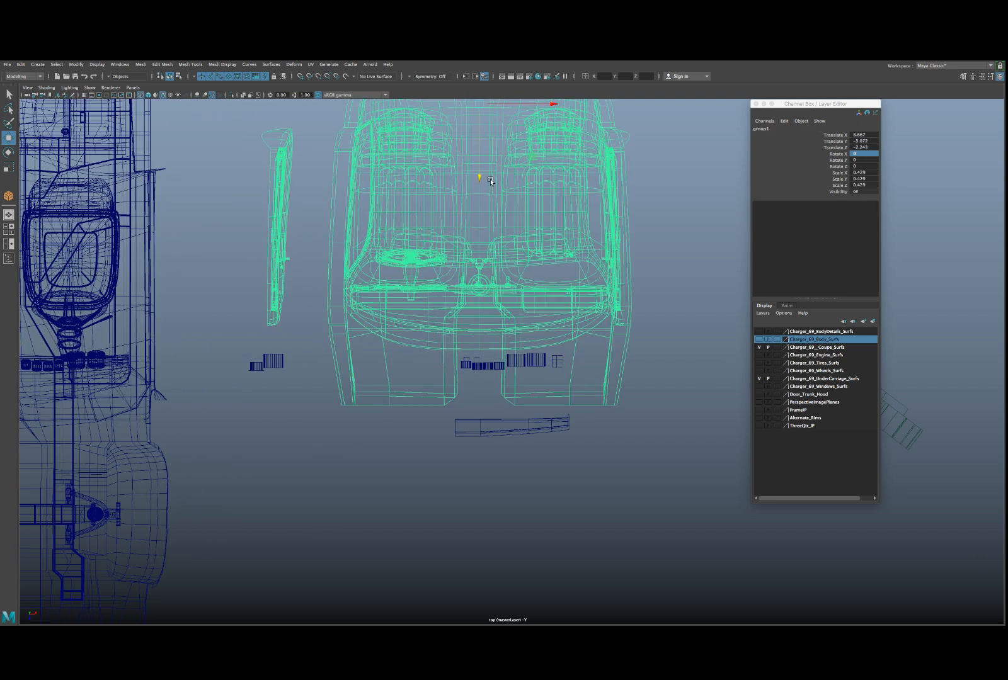
pyautogui.moveTo(490, 181); pyautogui.dragTo(470, 59)
pyautogui.scroll(4, 495, 389)
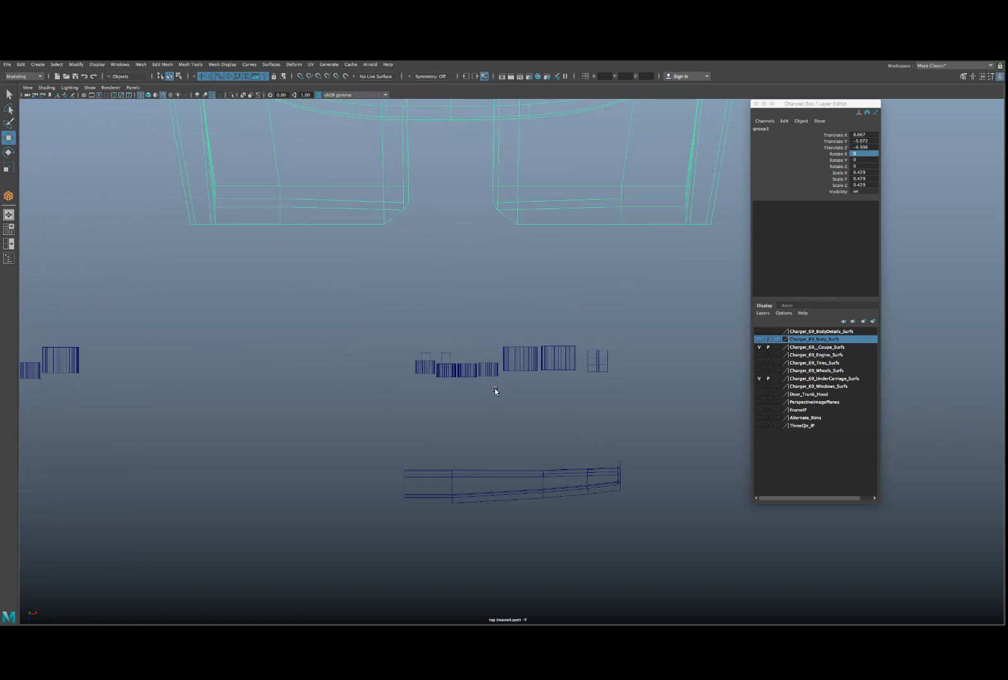
# - Select the duplicated gauge cylinders in the top view and return to the perspective view
pyautogui.scroll(2, 494, 388)
pyautogui.click(503, 362)
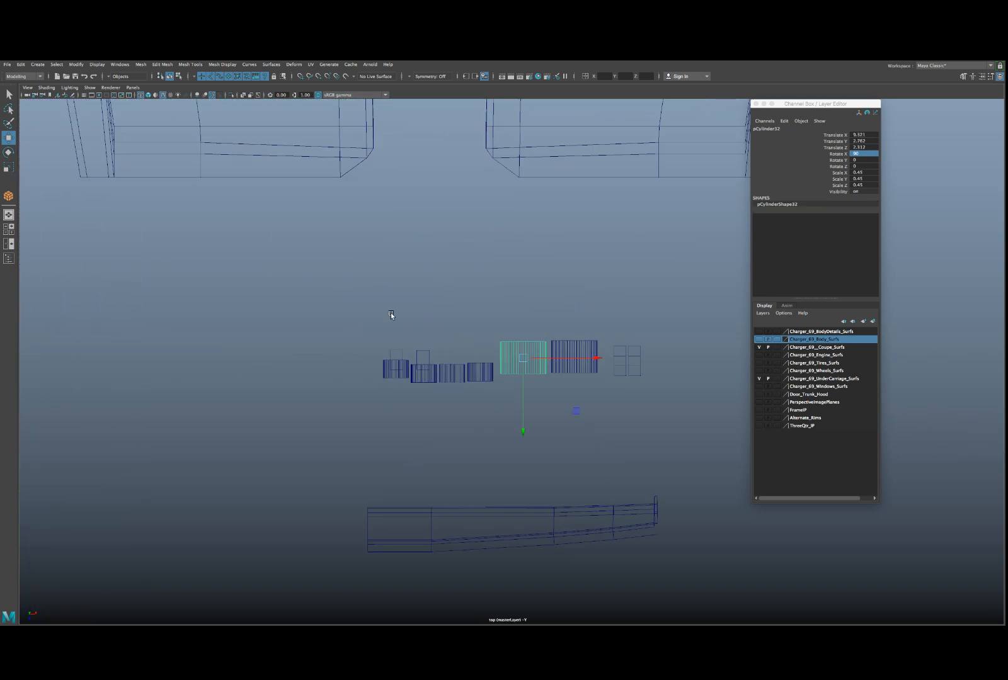
pyautogui.moveTo(348, 304); pyautogui.dragTo(649, 403)
pyautogui.scroll(3, 648, 389)
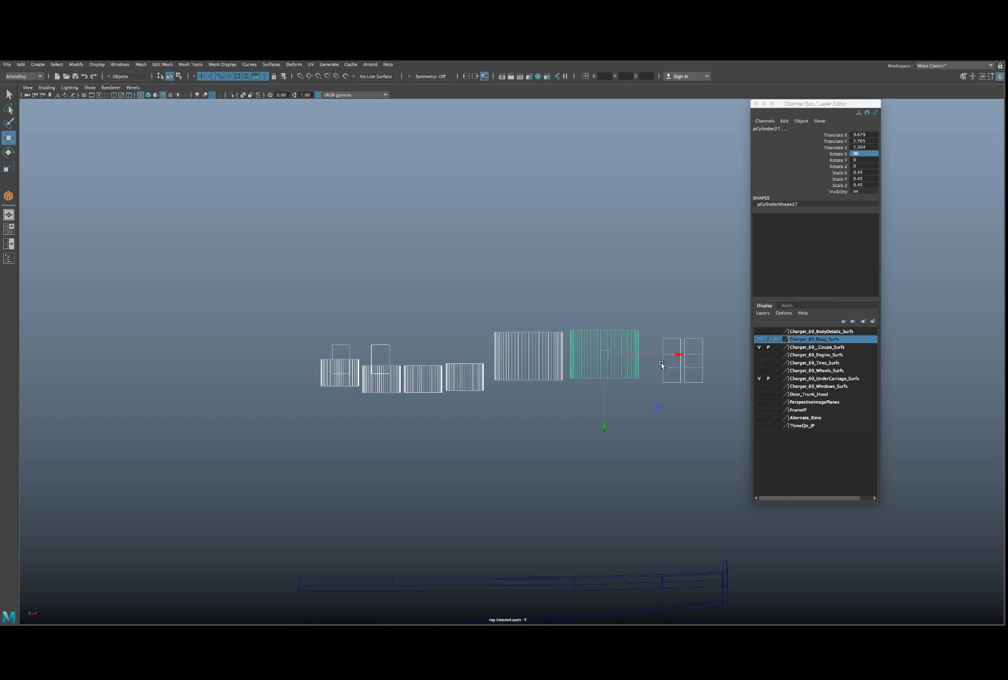
pyautogui.moveTo(712, 382); pyautogui.dragTo(658, 336)
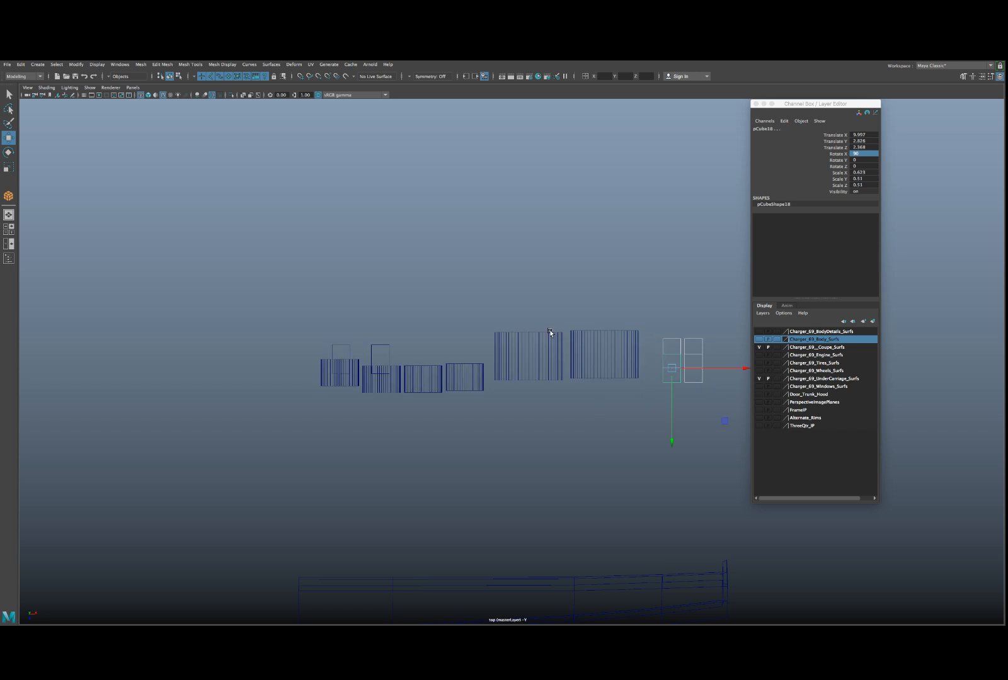
pyautogui.moveTo(277, 295); pyautogui.dragTo(661, 430)
pyautogui.press('space')
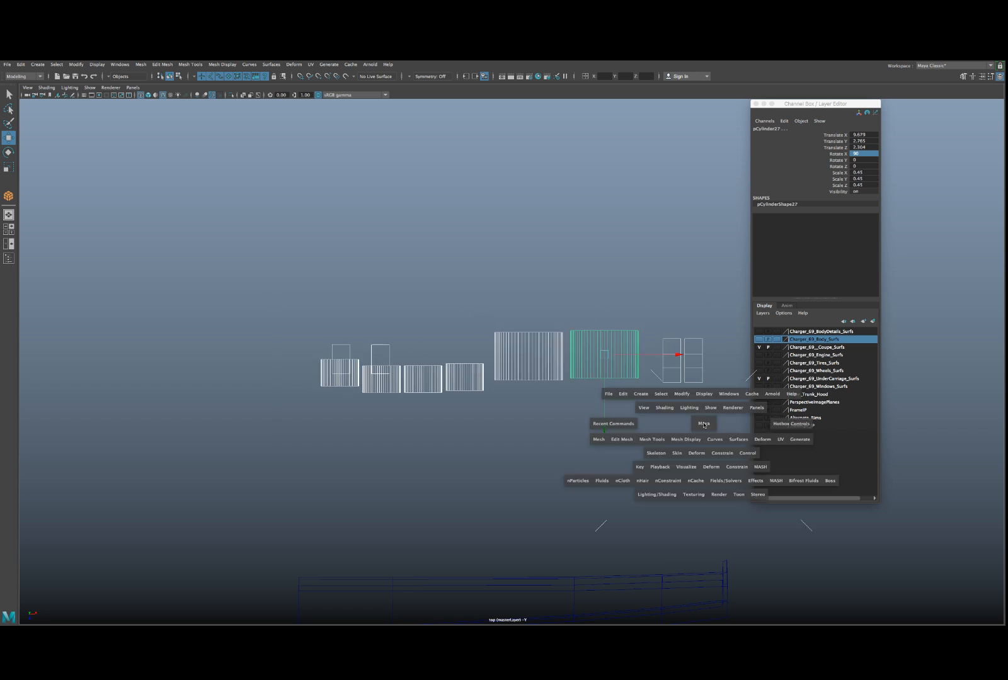
pyautogui.press('space')
pyautogui.scroll(5, 617, 324)
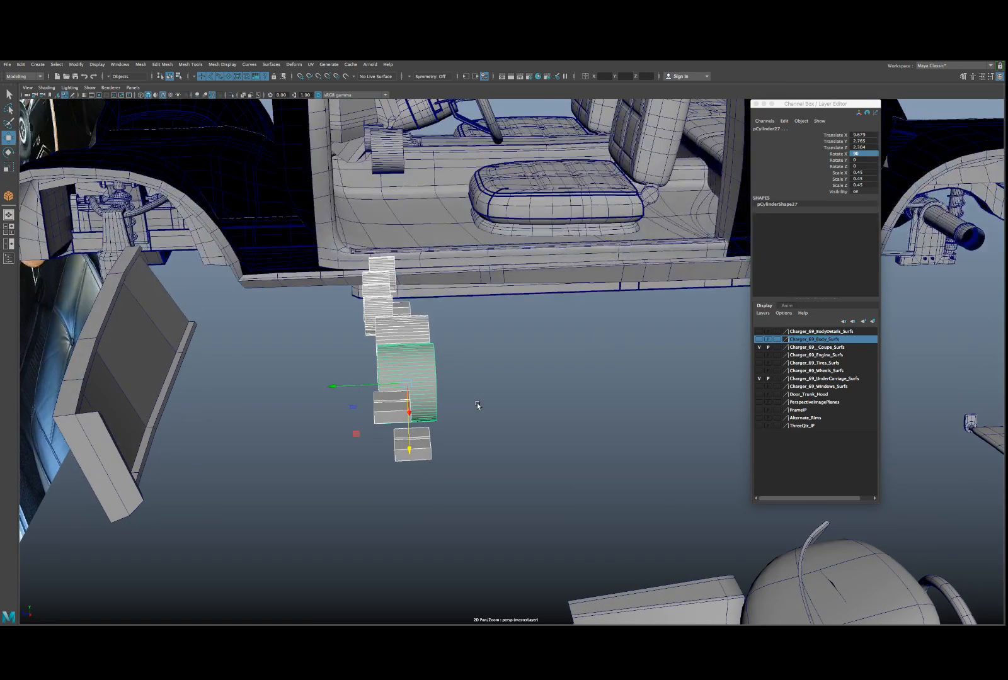
# - Select the upper pair of switch blocks beside the large gauges and set their Rotate X to 0
pyautogui.click(431, 447)
pyautogui.keyDown('alt'); pyautogui.moveTo(431, 446); pyautogui.dragTo(386, 443); pyautogui.keyUp('alt')
pyautogui.press('w')
pyautogui.keyDown('alt'); pyautogui.moveTo(386, 444); pyautogui.dragTo(400, 448, button='right'); pyautogui.keyUp('alt')
pyautogui.keyDown('alt'); pyautogui.moveTo(376, 452); pyautogui.dragTo(364, 465); pyautogui.keyUp('alt')
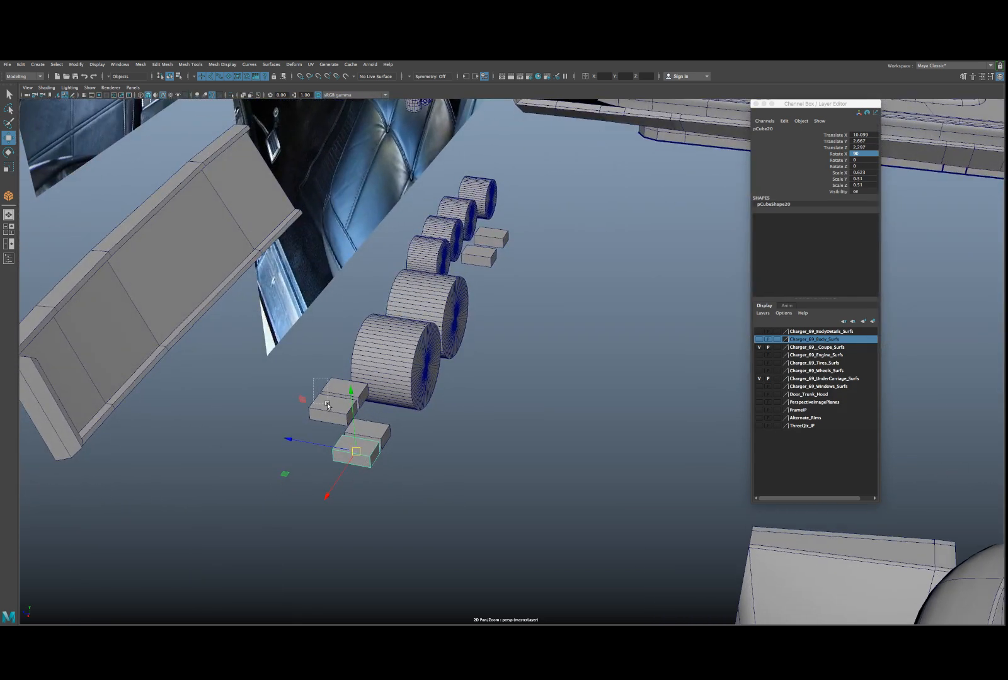
pyautogui.moveTo(328, 406); pyautogui.dragTo(329, 405)
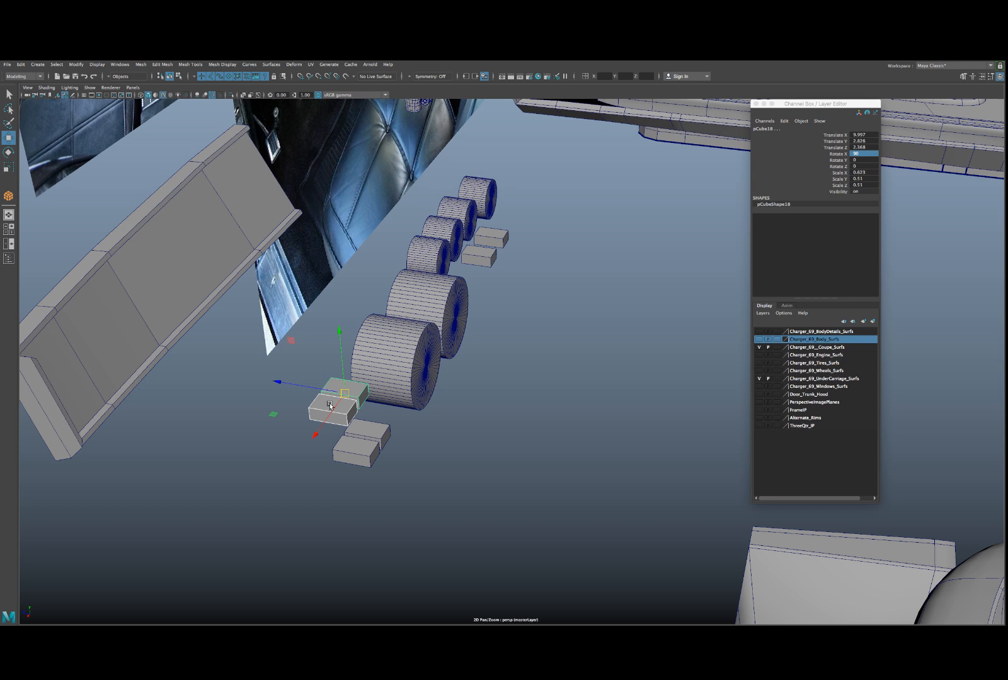
pyautogui.click(867, 155)
pyautogui.write('0')
pyautogui.press('Return')
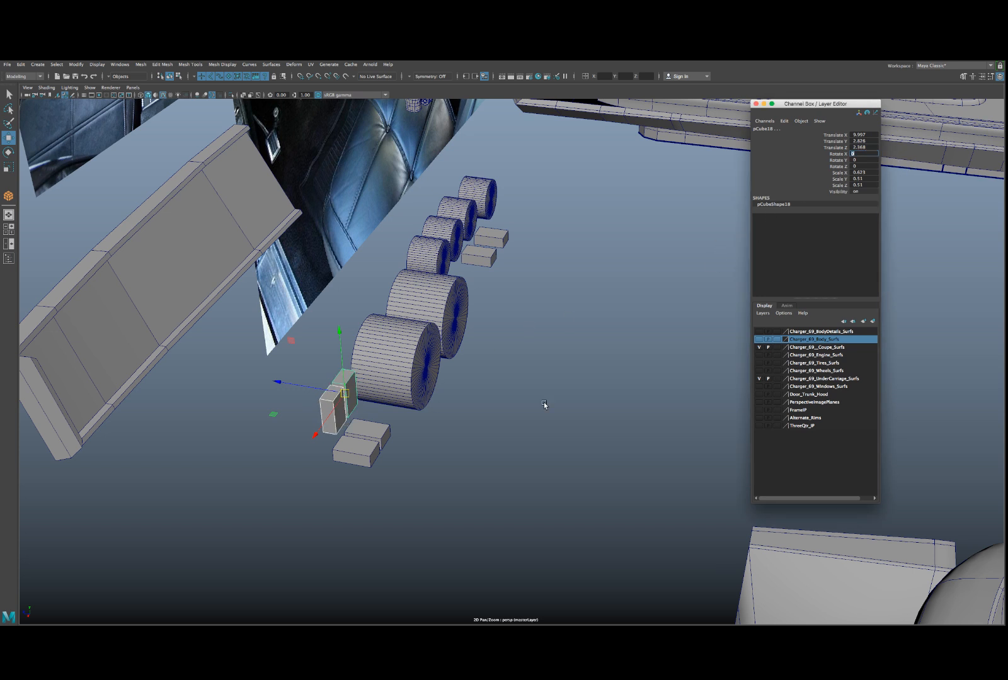
# - Set Rotate X to 0 for the lower pair of driver-side switch blocks and the two blocks beneath the small gauges
pyautogui.moveTo(388, 433); pyautogui.dragTo(405, 458)
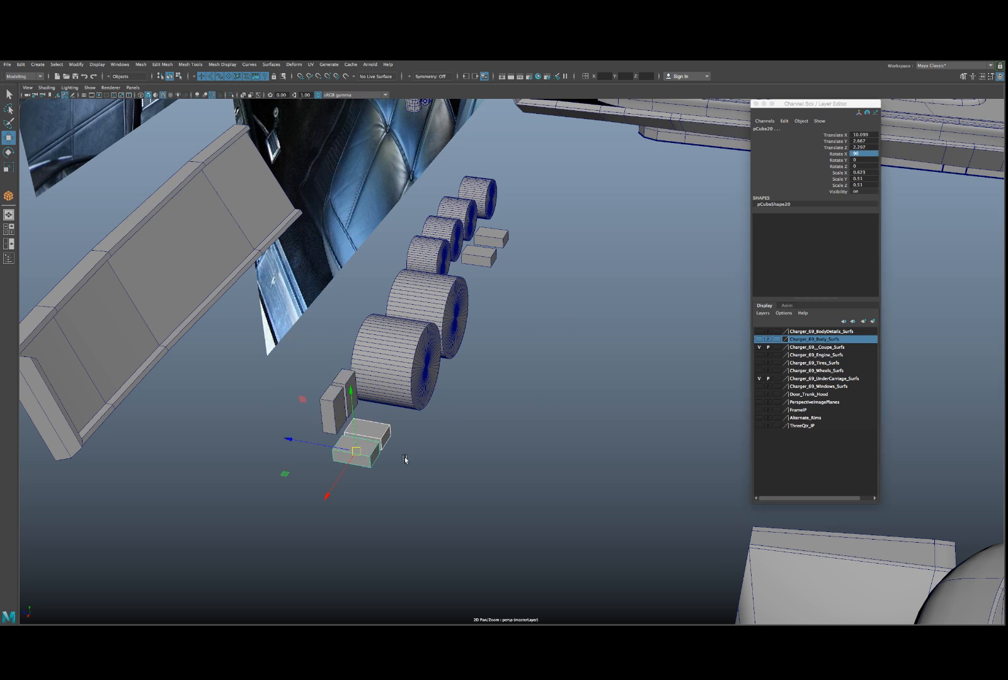
pyautogui.click(857, 153)
pyautogui.press('Return')
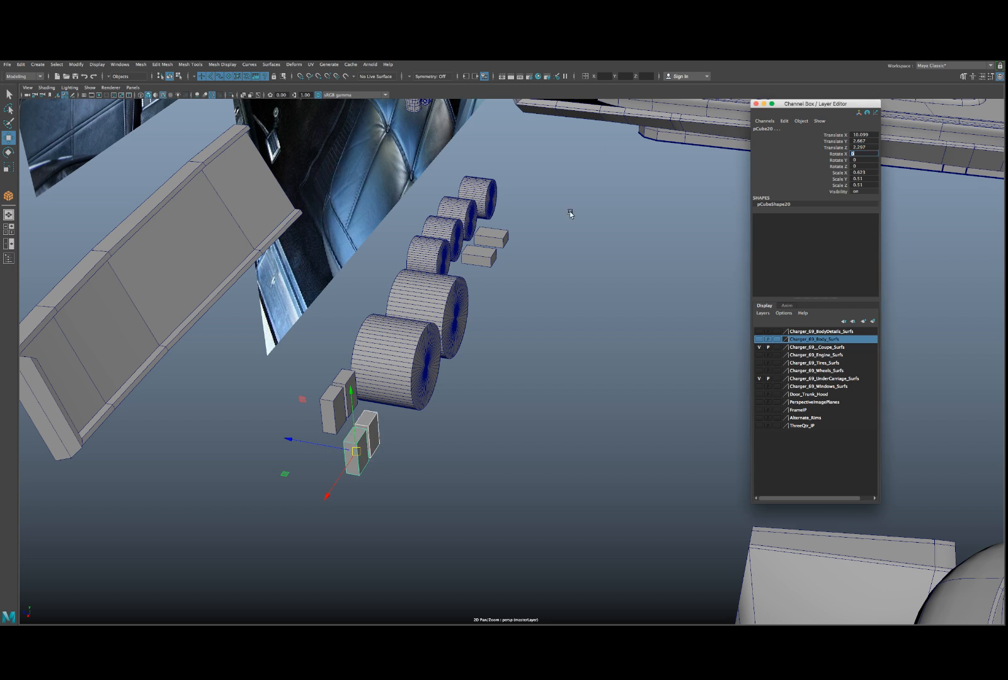
pyautogui.moveTo(489, 234); pyautogui.dragTo(511, 258)
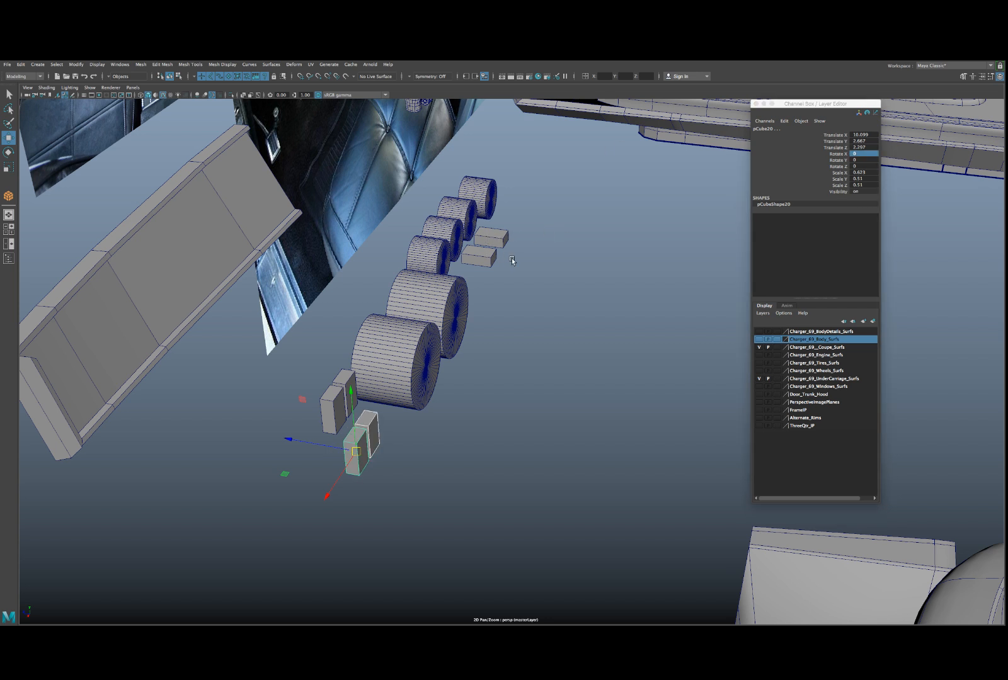
pyautogui.click(867, 154)
pyautogui.write('0')
pyautogui.press('Return')
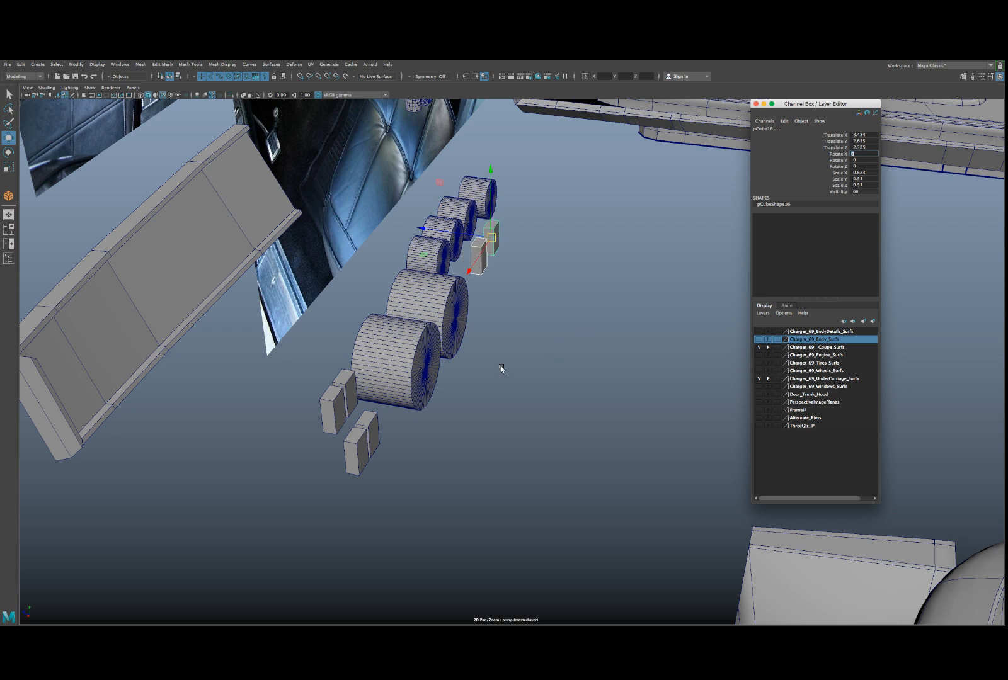
# - Snap the upper driver-side switch pair's pivot to a block corner and align the lower pair with it along Z
pyautogui.keyDown('alt'); pyautogui.moveTo(346, 399); pyautogui.dragTo(316, 345); pyautogui.keyUp('alt')
pyautogui.click(349, 389)
pyautogui.press('d')
pyautogui.press('v')
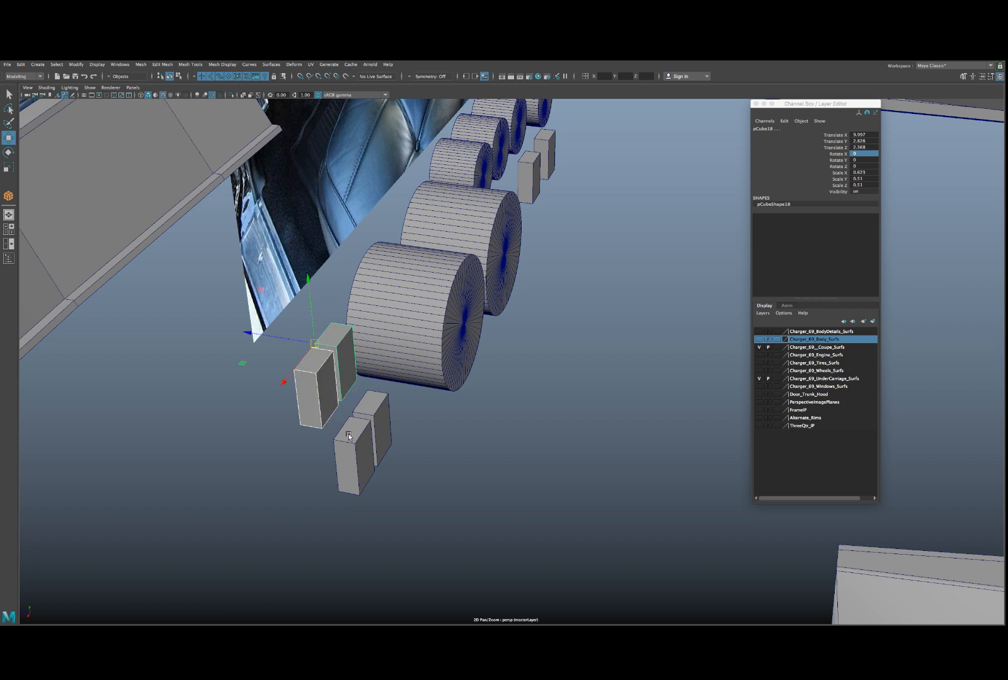
pyautogui.click(376, 437)
pyautogui.moveTo(360, 458); pyautogui.dragTo(296, 407)
# - Adjust the pivots of the two large gauges and shift each along its axis to line up with the switch blocks
pyautogui.click(395, 326)
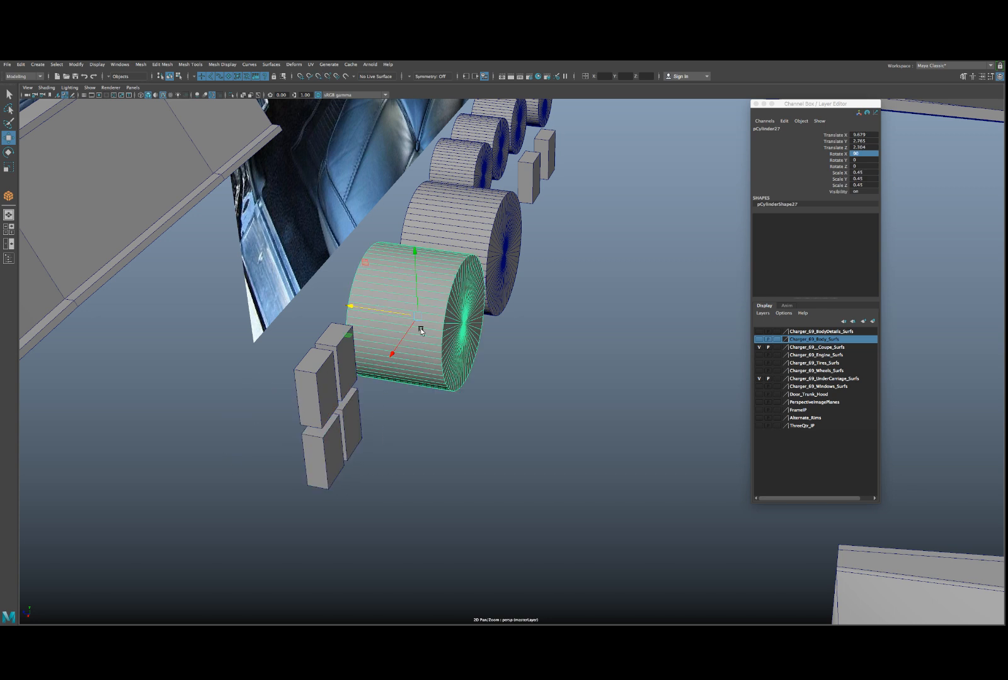
pyautogui.keyDown('alt'); pyautogui.moveTo(389, 316); pyautogui.dragTo(415, 319); pyautogui.keyUp('alt')
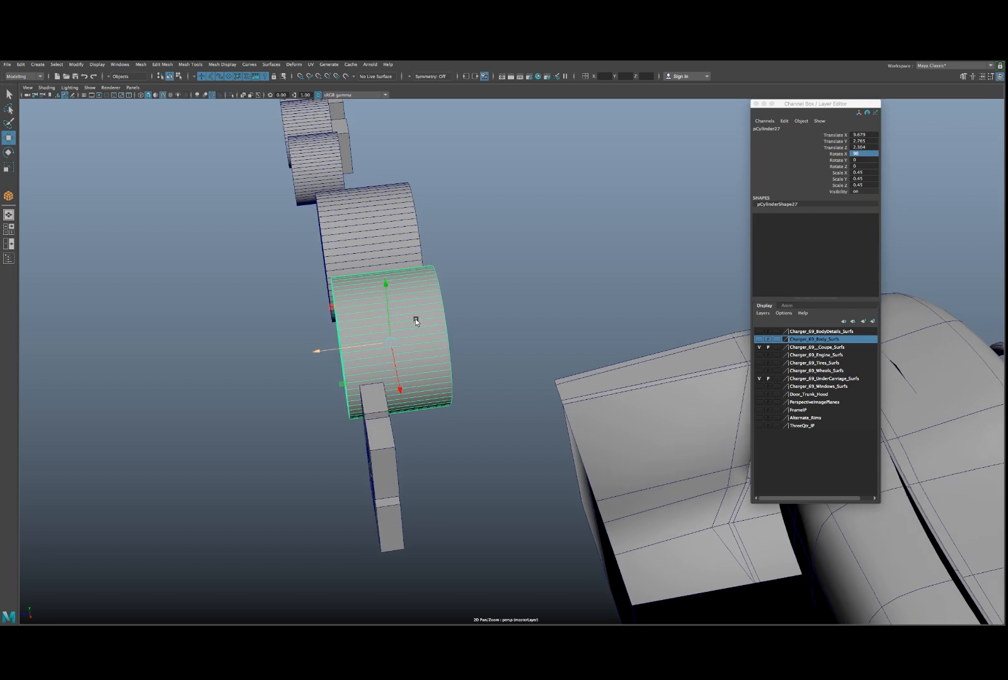
pyautogui.press('d')
pyautogui.moveTo(351, 350)
pyautogui.mouseDown()
pyautogui.moveTo(333, 352)
pyautogui.moveTo(351, 373)
pyautogui.mouseUp()
pyautogui.click(334, 259)
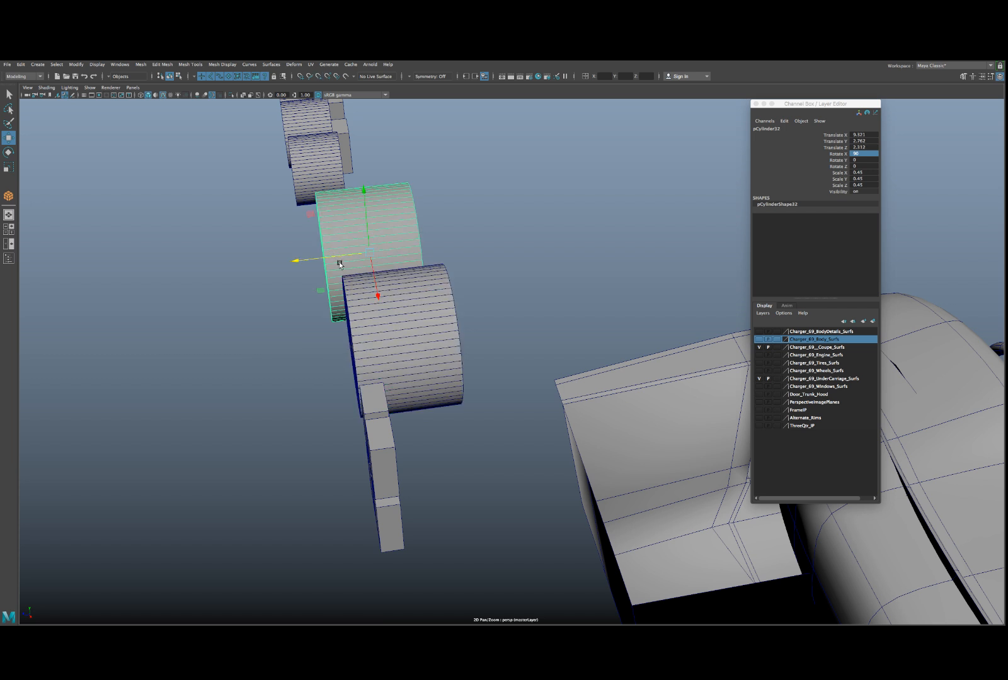
pyautogui.press('d')
pyautogui.moveTo(319, 263); pyautogui.dragTo(463, 309)
# - Snap the pivot of the small gauge nearest the large ones to its face center and align it along Z with the large gauges
pyautogui.click(312, 201)
pyautogui.scroll(-2, 309, 234)
pyautogui.press('f')
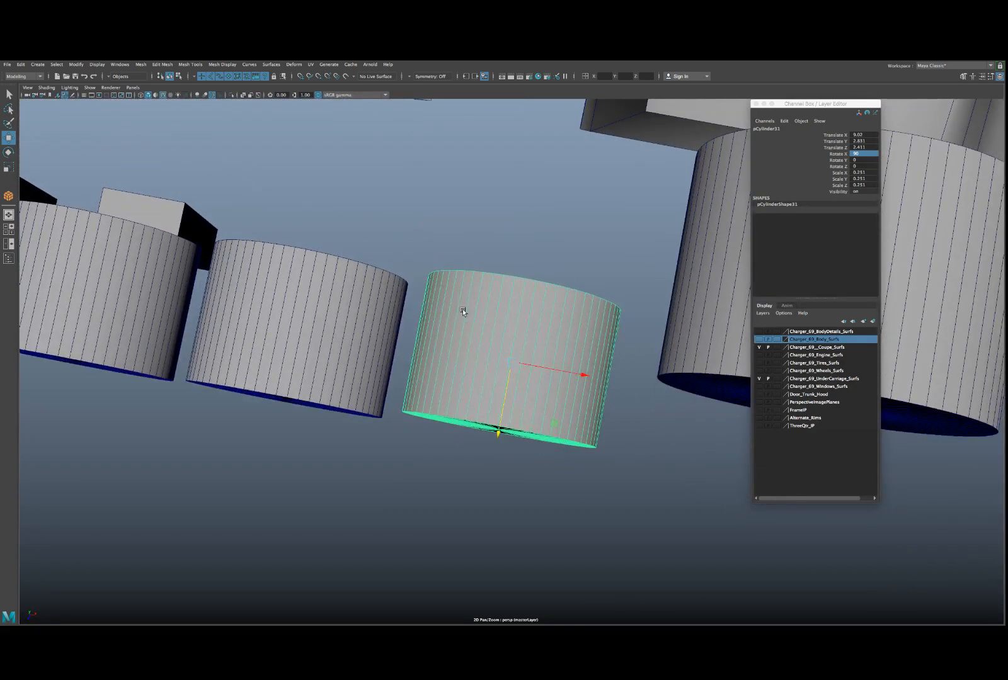
pyautogui.press('d')
pyautogui.press('v')
pyautogui.click(498, 432)
pyautogui.moveTo(500, 440); pyautogui.dragTo(546, 404)
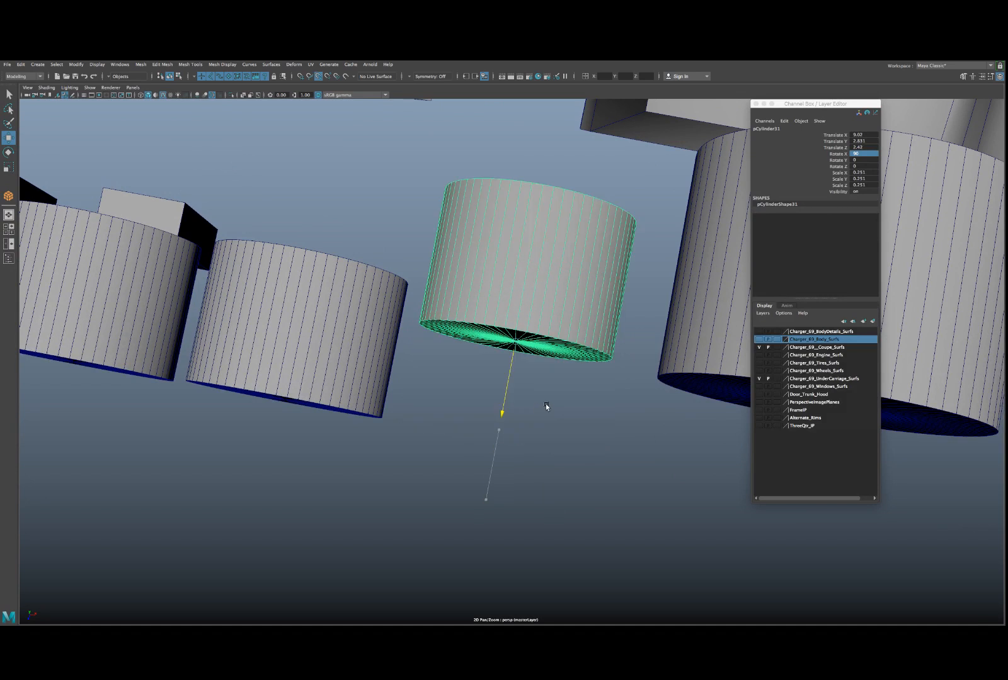
# - Snap the second small gauge's pivot to its face center and align the gauge along Z with the first small gauge
pyautogui.click(402, 365)
pyautogui.click(386, 360)
pyautogui.scroll(-3, 385, 359)
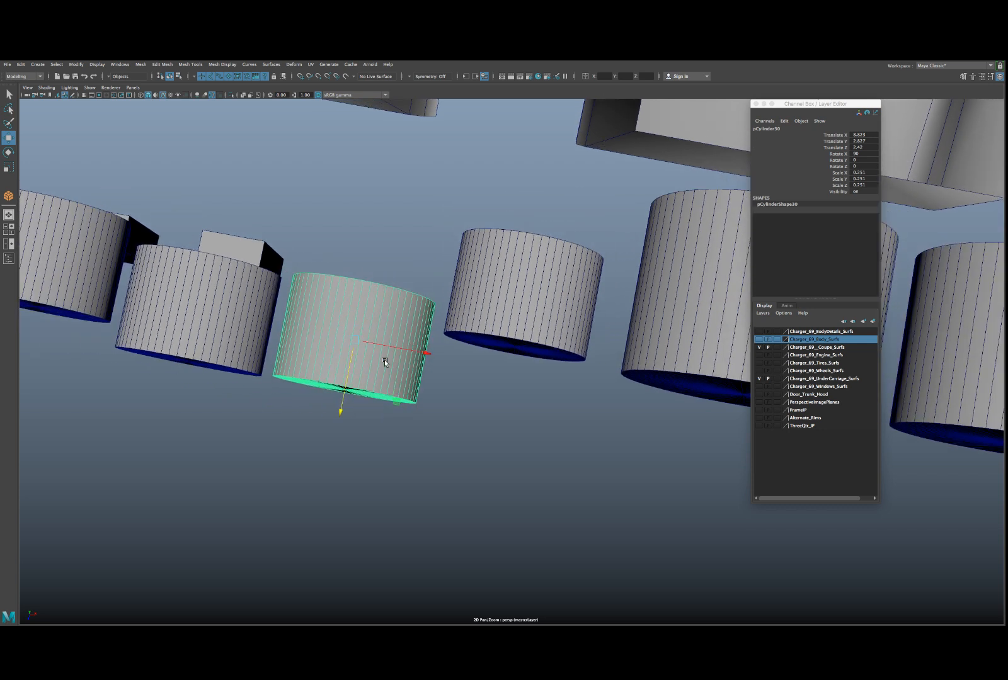
pyautogui.press('d')
pyautogui.press('v')
pyautogui.click(346, 389)
pyautogui.press('v')
pyautogui.moveTo(344, 402); pyautogui.dragTo(420, 341)
# - Align the remaining two small gauges along Z with the others by snapping their pivots to their face centers
pyautogui.click(248, 342)
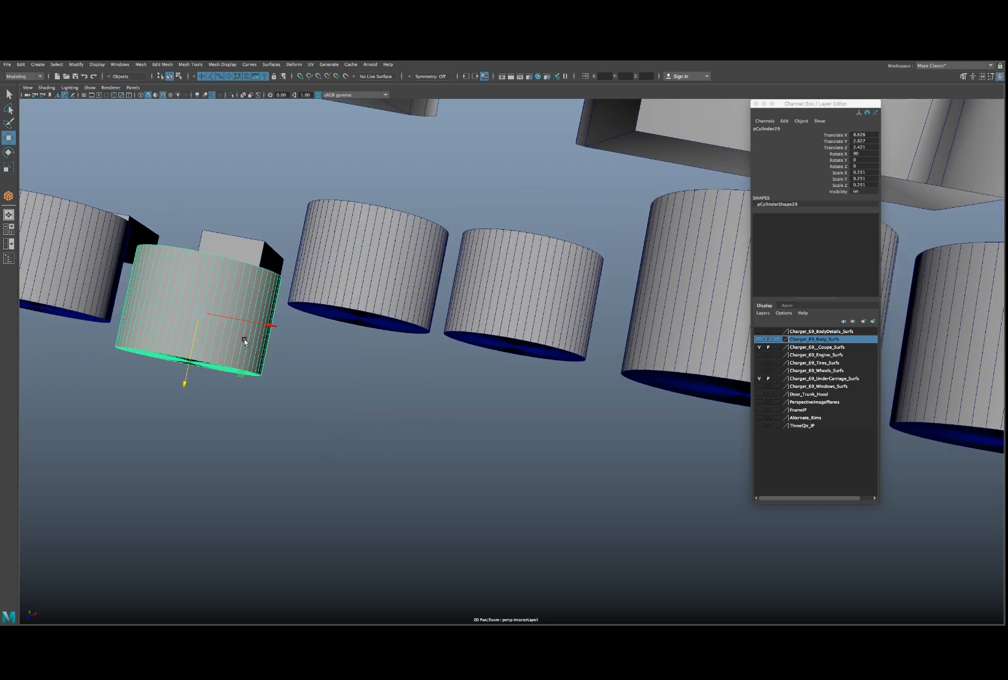
pyautogui.click(189, 363)
pyautogui.moveTo(175, 428); pyautogui.dragTo(383, 215)
pyautogui.click(326, 276)
pyautogui.press('d')
pyautogui.press('v')
pyautogui.press('v')
# - Snap the pivots of the two lower switch blocks to their faces and align both blocks along Z with the gauges
pyautogui.keyDown('alt'); pyautogui.moveTo(431, 272); pyautogui.dragTo(442, 344); pyautogui.keyUp('alt')
pyautogui.click(500, 495)
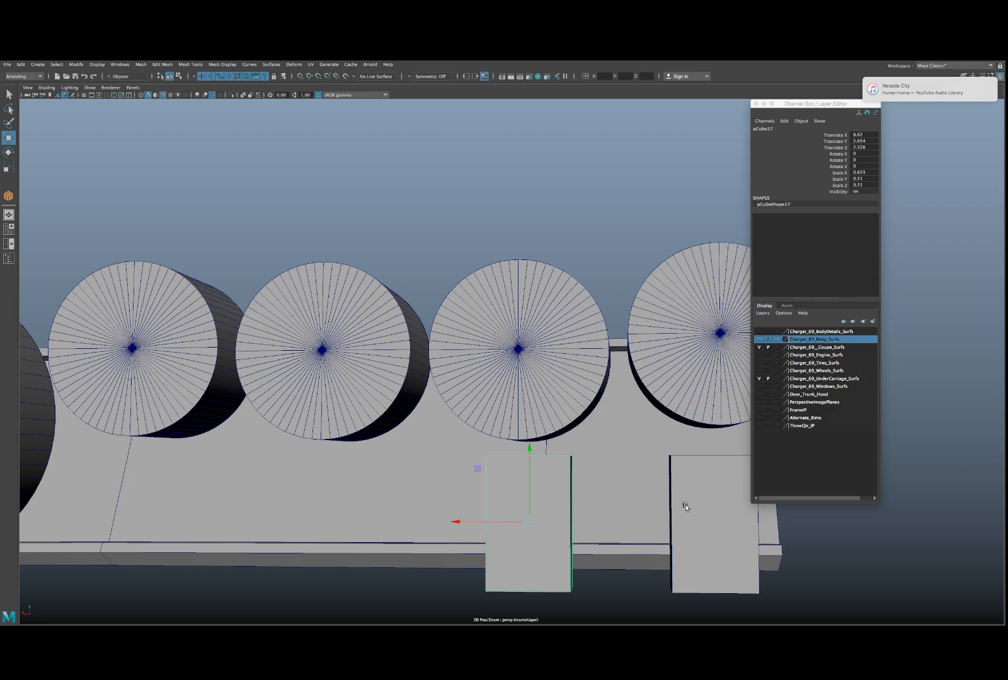
pyautogui.keyDown('shift'); pyautogui.click(686, 506); pyautogui.keyUp('shift')
pyautogui.keyDown('alt'); pyautogui.moveTo(685, 506); pyautogui.dragTo(599, 468); pyautogui.keyUp('alt')
pyautogui.press('d')
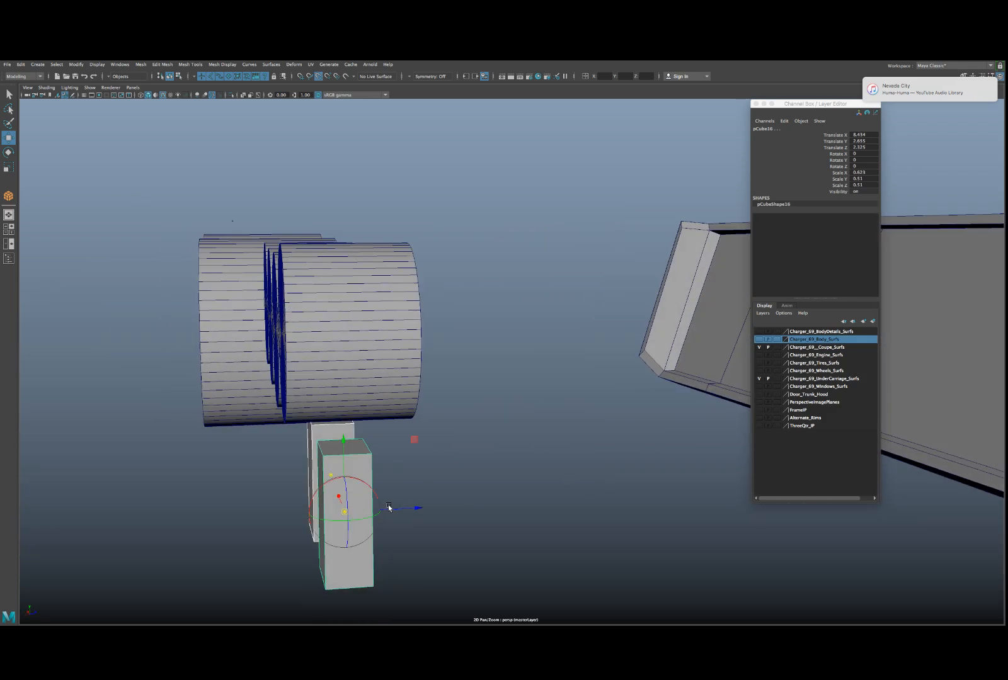
pyautogui.moveTo(389, 507); pyautogui.dragTo(561, 363)
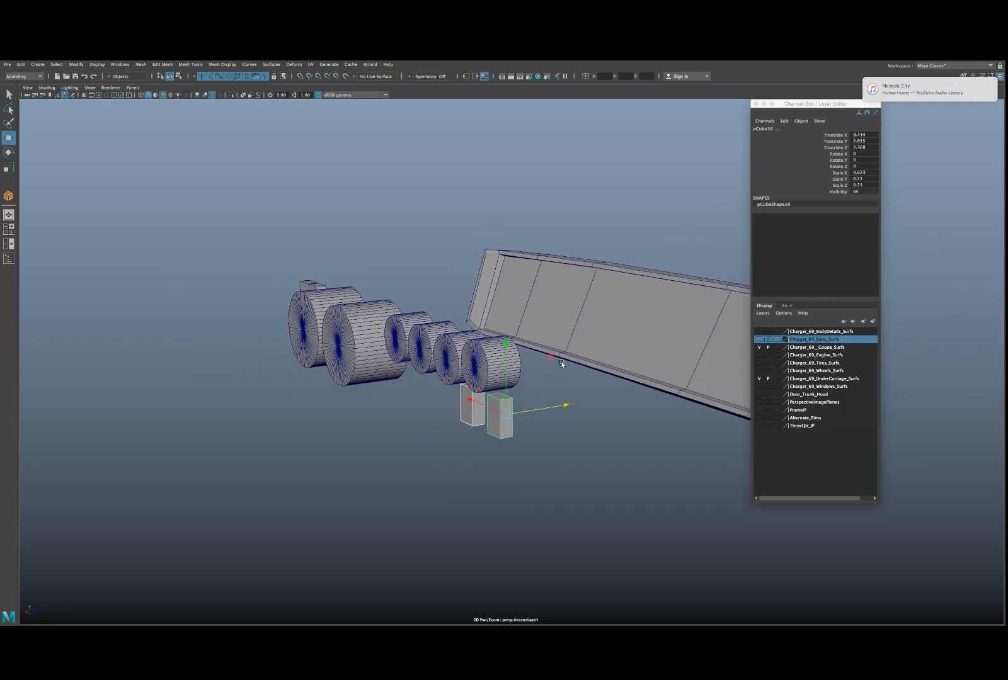
# - In the front view, place a copy of the square plane beside the small gauges and delete the original plane and cylinder
pyautogui.click(591, 288)
pyautogui.moveTo(617, 259); pyautogui.dragTo(485, 404)
pyautogui.press('space')
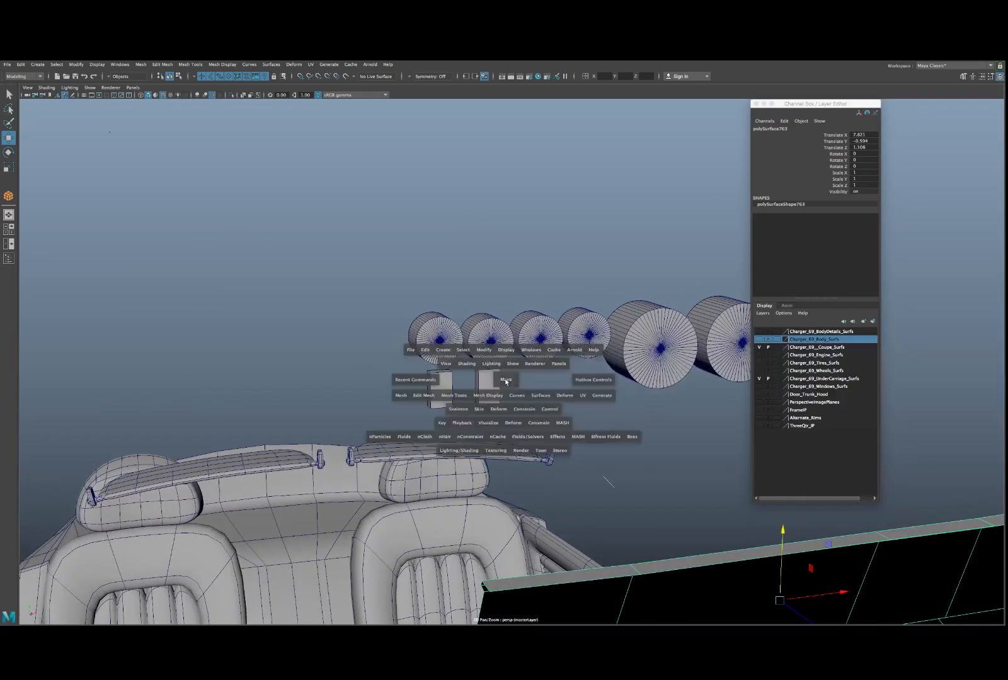
pyautogui.press('space')
pyautogui.scroll(-5, 441, 441)
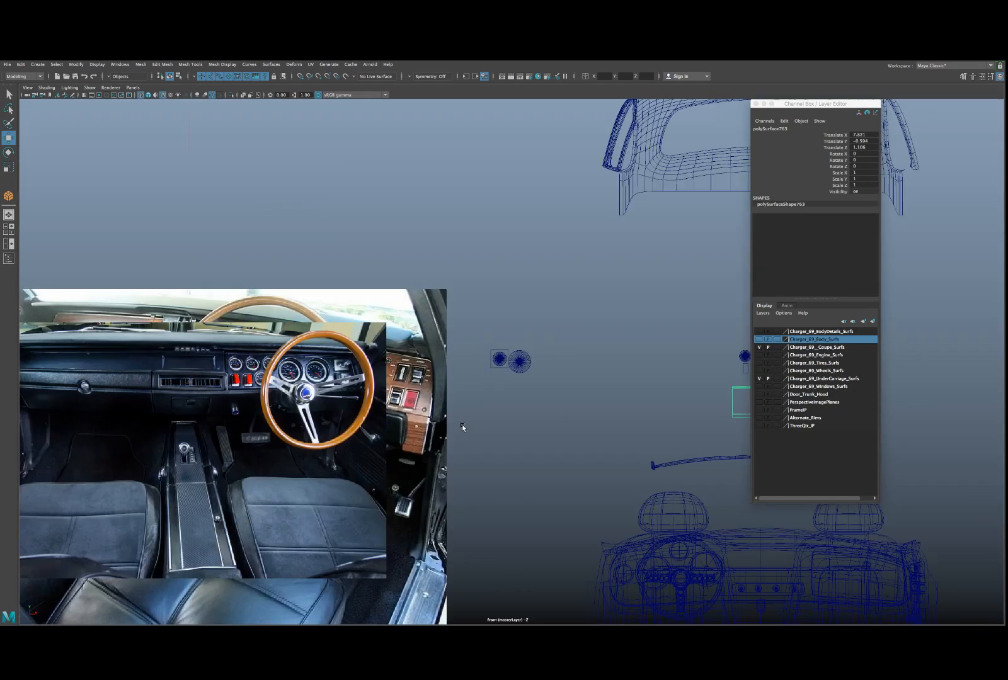
pyautogui.click(500, 361)
pyautogui.keyDown('alt'); pyautogui.moveTo(546, 382); pyautogui.dragTo(407, 383, button='middle'); pyautogui.keyUp('alt')
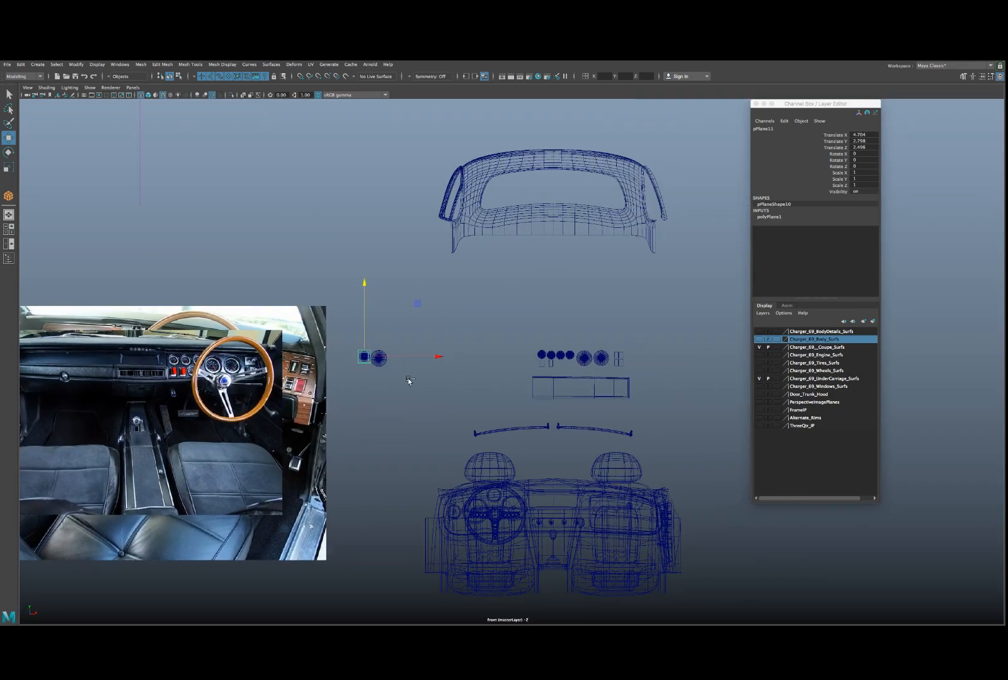
pyautogui.moveTo(368, 358); pyautogui.dragTo(525, 361)
pyautogui.moveTo(346, 337); pyautogui.dragTo(407, 377)
pyautogui.press('Delete')
# - Snap the copied square plane onto the center of the outermost small gauge
pyautogui.click(522, 362)
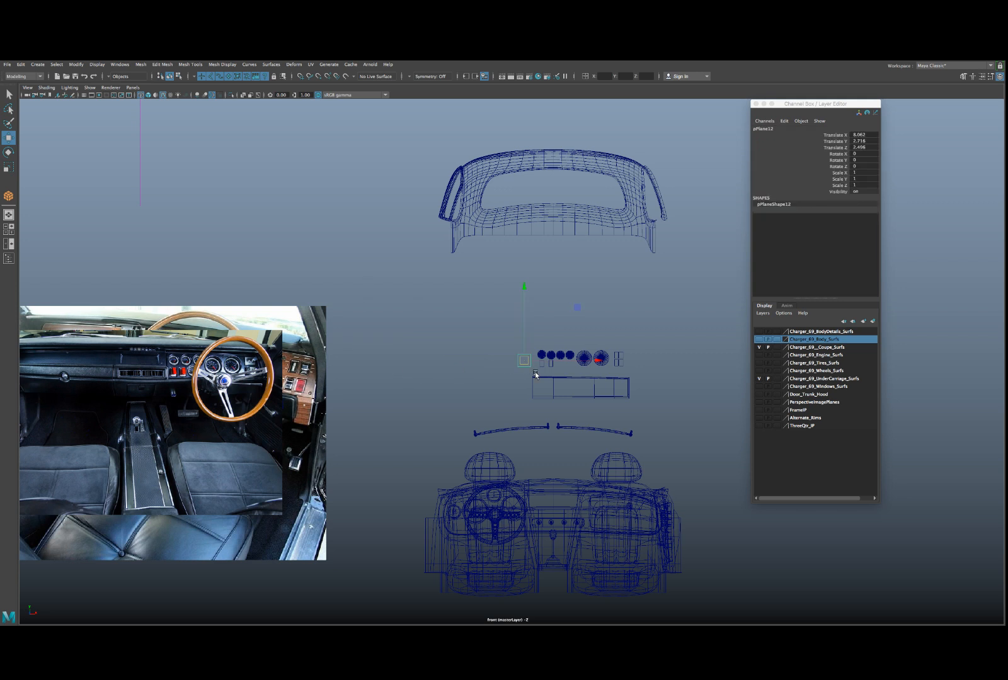
pyautogui.press('f')
pyautogui.scroll(-6, 523, 374)
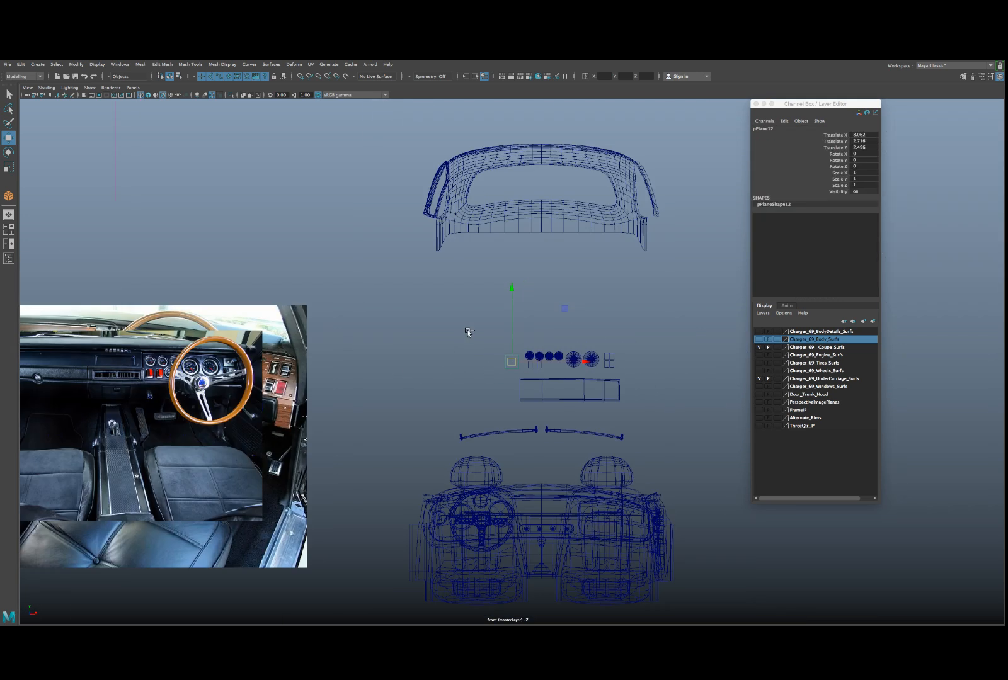
pyautogui.scroll(8, 540, 366)
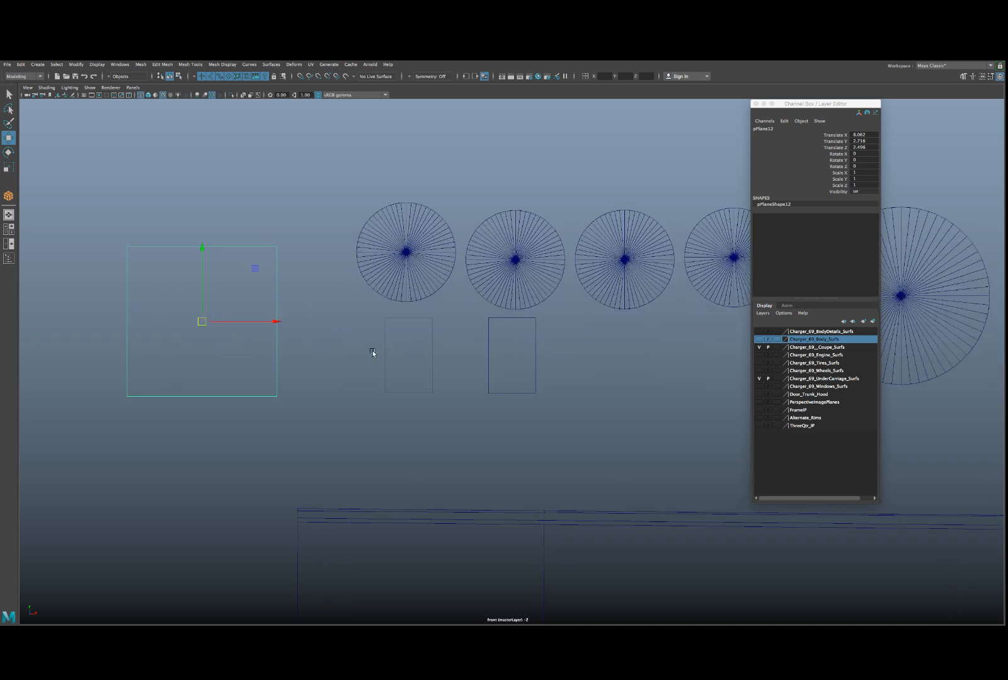
pyautogui.press('v')
pyautogui.moveTo(204, 323); pyautogui.dragTo(393, 253)
# - Align the outermost small gauge vertically with the neighbouring small gauge using vertex snapping
pyautogui.scroll(3, 392, 254)
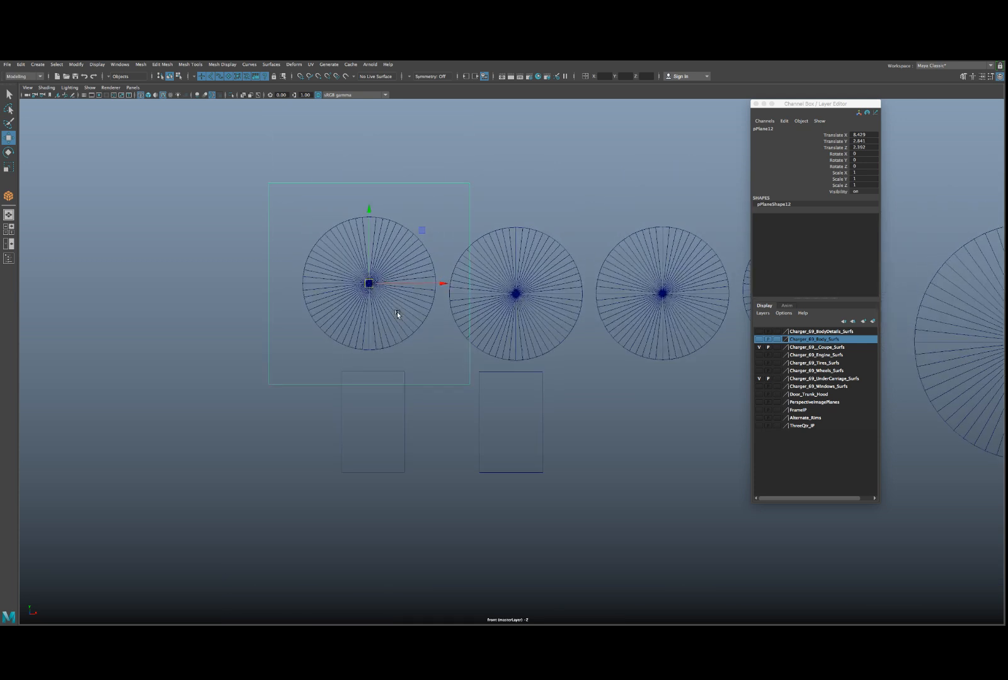
pyautogui.scroll(2, 397, 311)
pyautogui.keyDown('alt'); pyautogui.moveTo(397, 312); pyautogui.dragTo(385, 310, button='middle'); pyautogui.keyUp('alt')
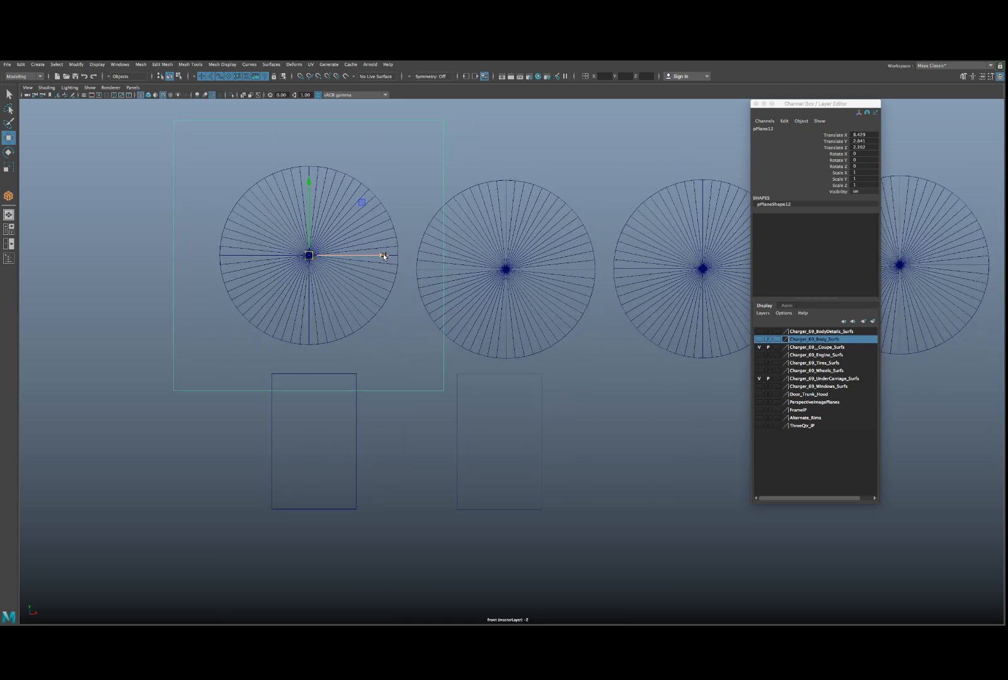
pyautogui.click(385, 234)
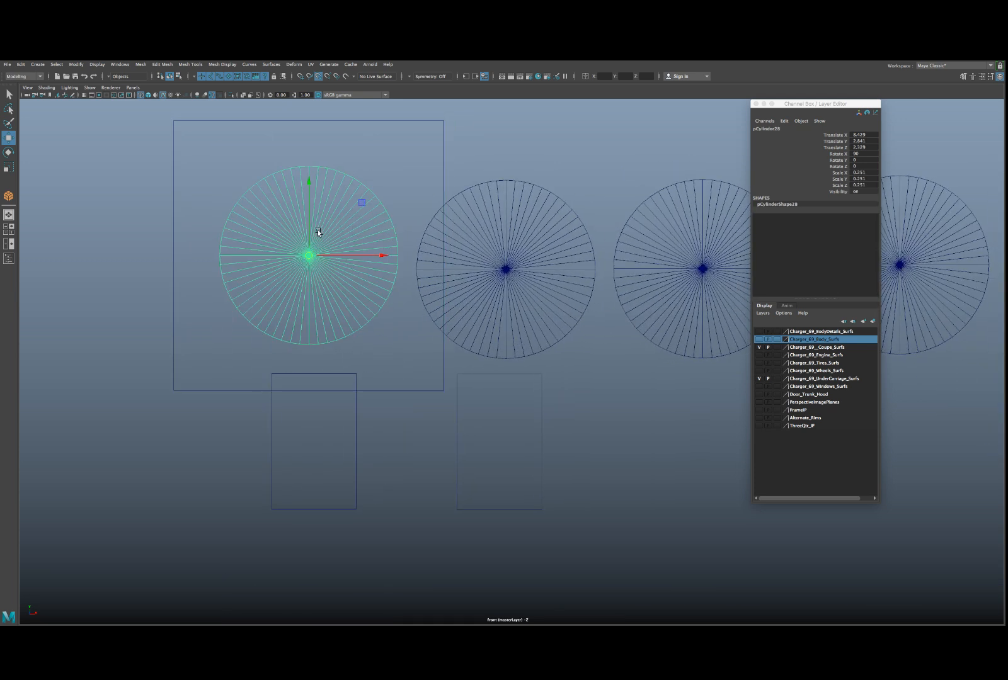
pyautogui.moveTo(318, 232); pyautogui.dragTo(562, 282)
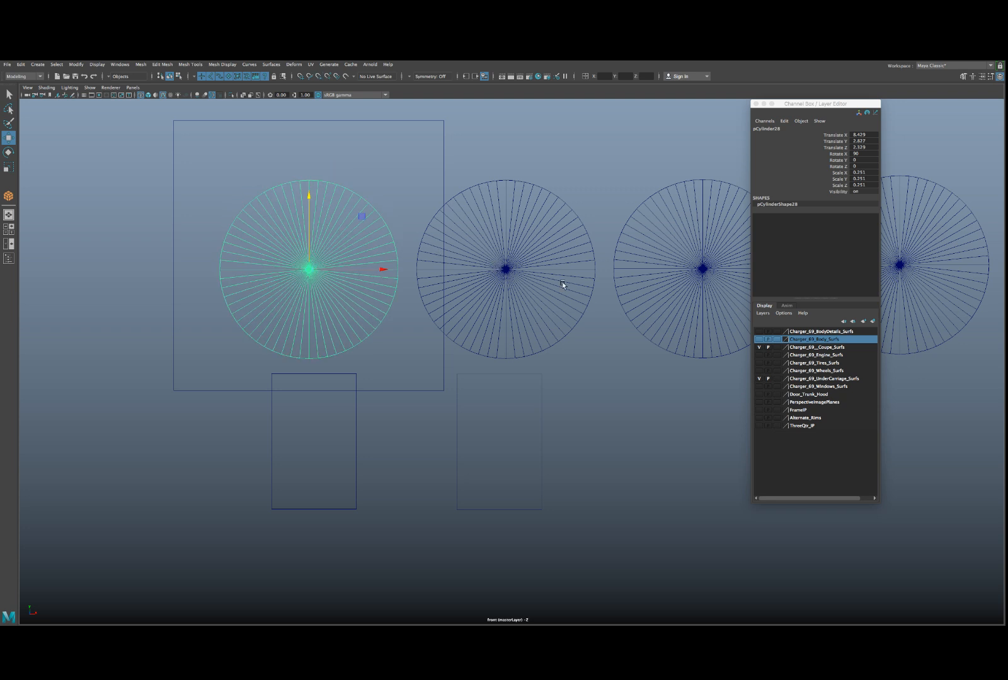
pyautogui.keyDown('alt'); pyautogui.moveTo(562, 282); pyautogui.dragTo(504, 266, button='middle'); pyautogui.keyUp('alt')
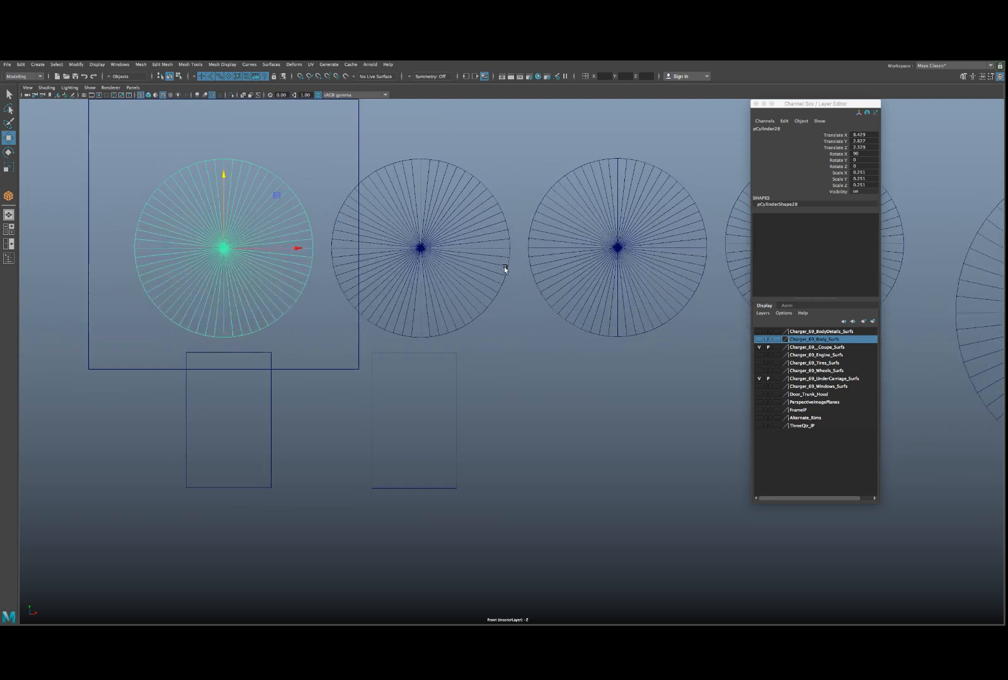
# - Recenter the square plane on the outermost small gauge and scale it uniformly to 0.714
pyautogui.click(358, 180)
pyautogui.keyDown('alt'); pyautogui.moveTo(350, 228); pyautogui.dragTo(363, 234, button='middle'); pyautogui.keyUp('alt')
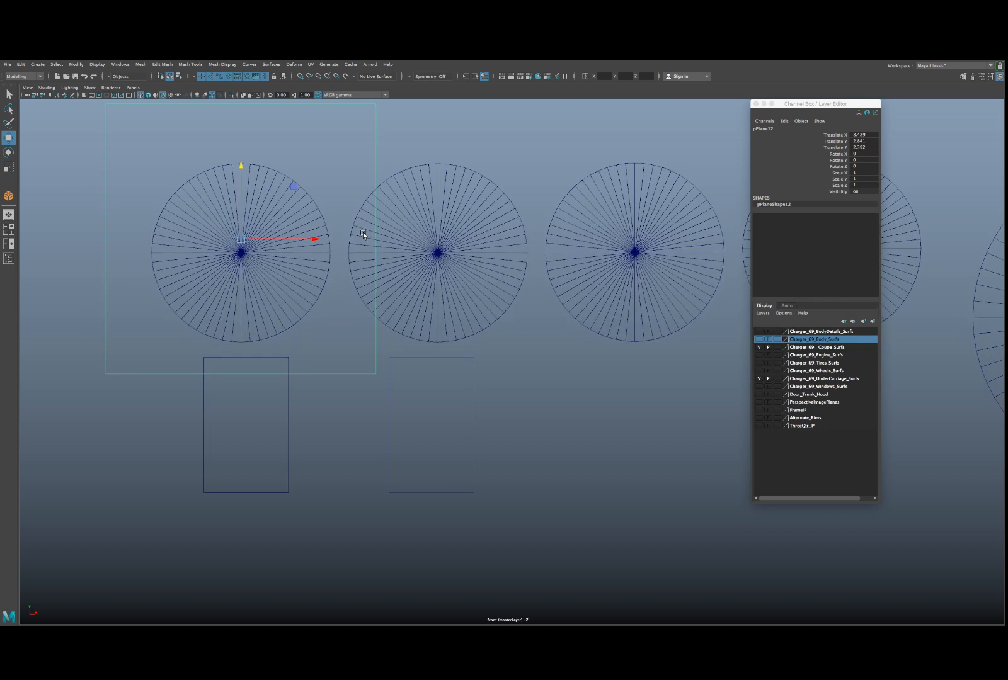
pyautogui.press('v')
pyautogui.moveTo(243, 221); pyautogui.dragTo(186, 253)
pyautogui.press('r')
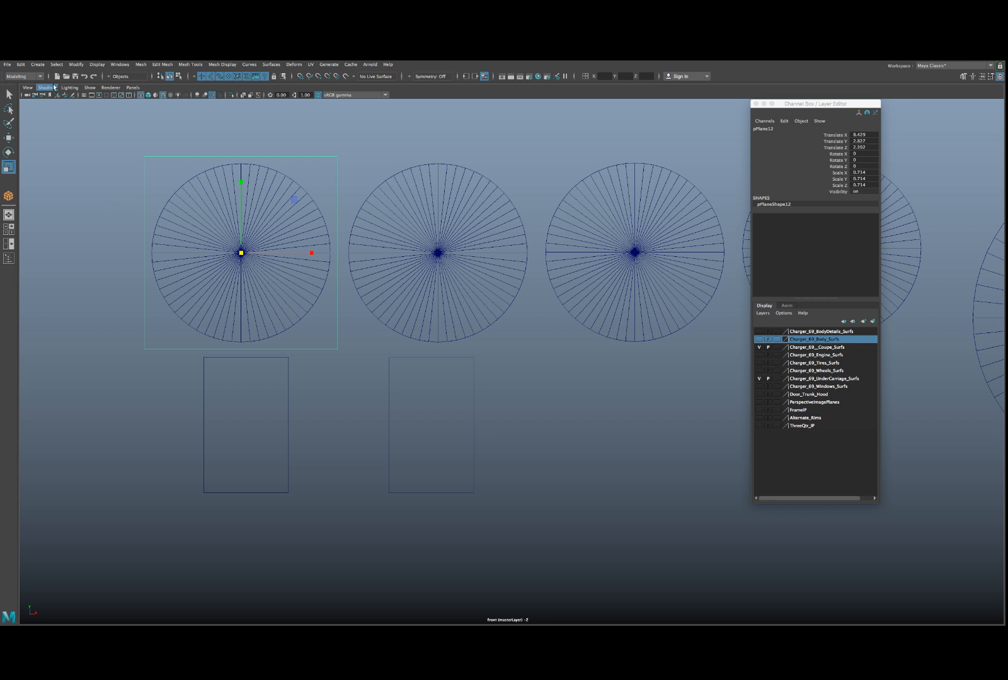
# - Create a small polygon cylinder beside the square plane and snap it to the center of the outermost small gauge
pyautogui.click(38, 64)
pyautogui.moveTo(71, 93)
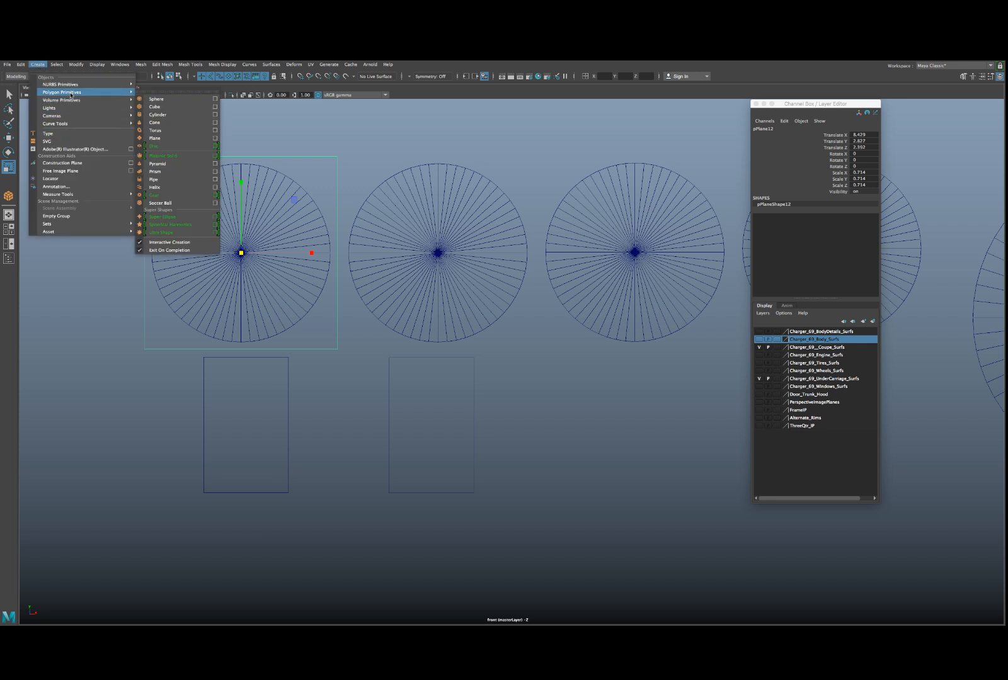
pyautogui.click(162, 114)
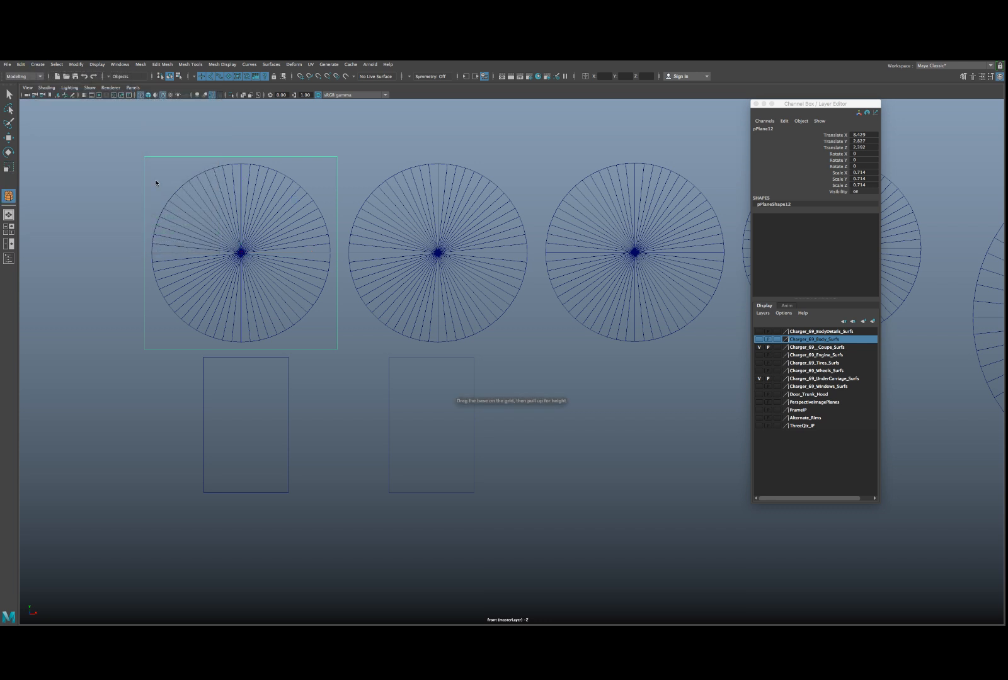
pyautogui.moveTo(106, 238); pyautogui.dragTo(130, 237)
pyautogui.press('w')
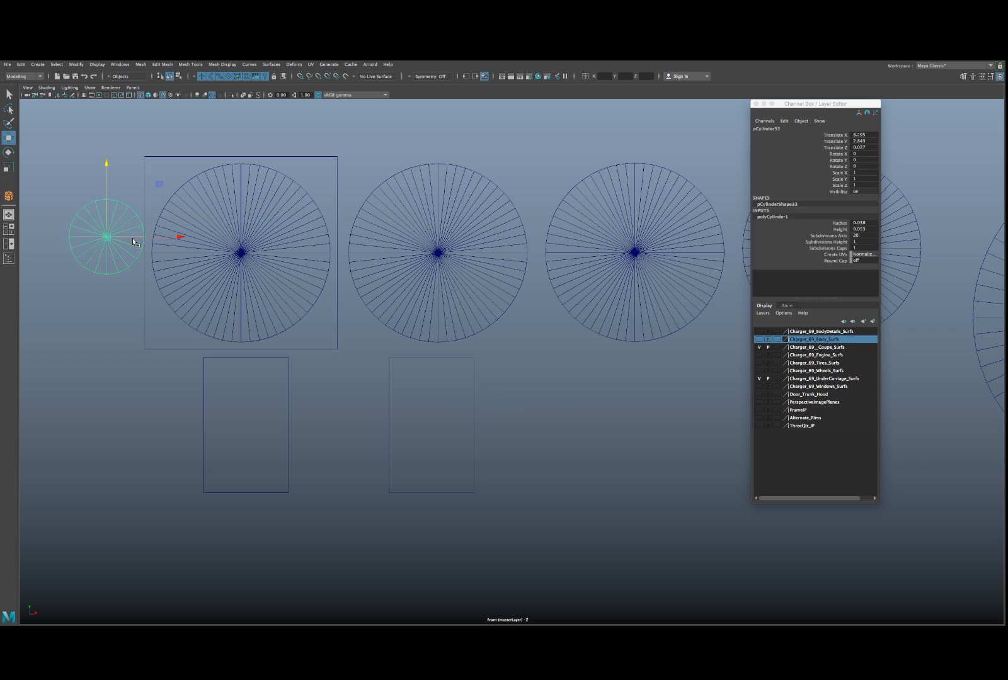
pyautogui.press('v')
pyautogui.moveTo(117, 240); pyautogui.dragTo(242, 251)
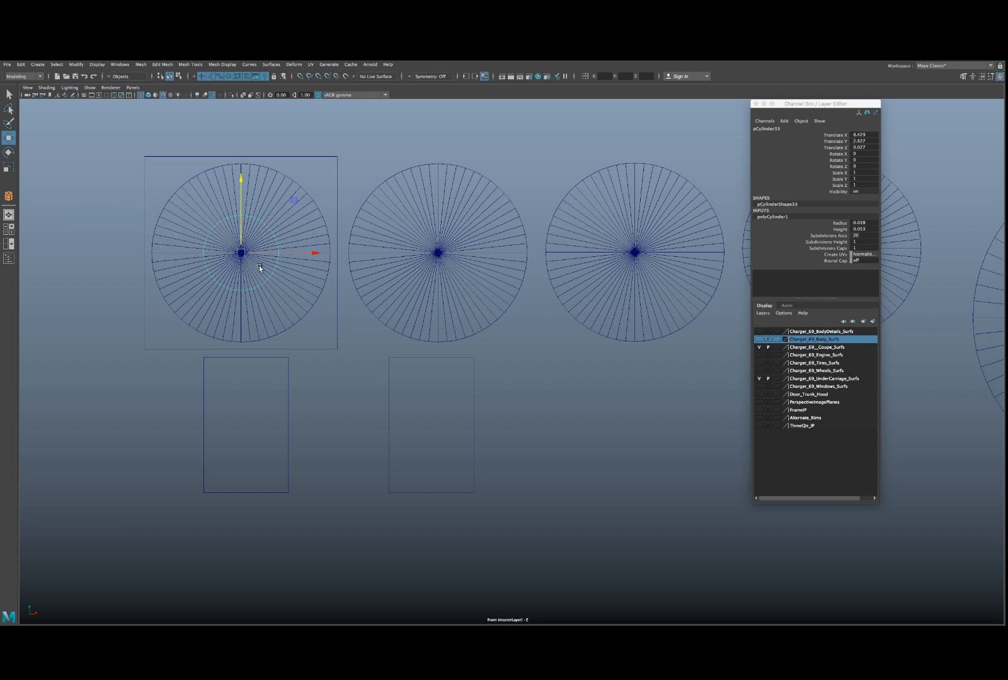
# - Scale the new cylinder to the gauge's diameter, set its axis subdivisions to 8, and refit it to the gauge outline
pyautogui.press('r')
pyautogui.moveTo(242, 254); pyautogui.dragTo(323, 258)
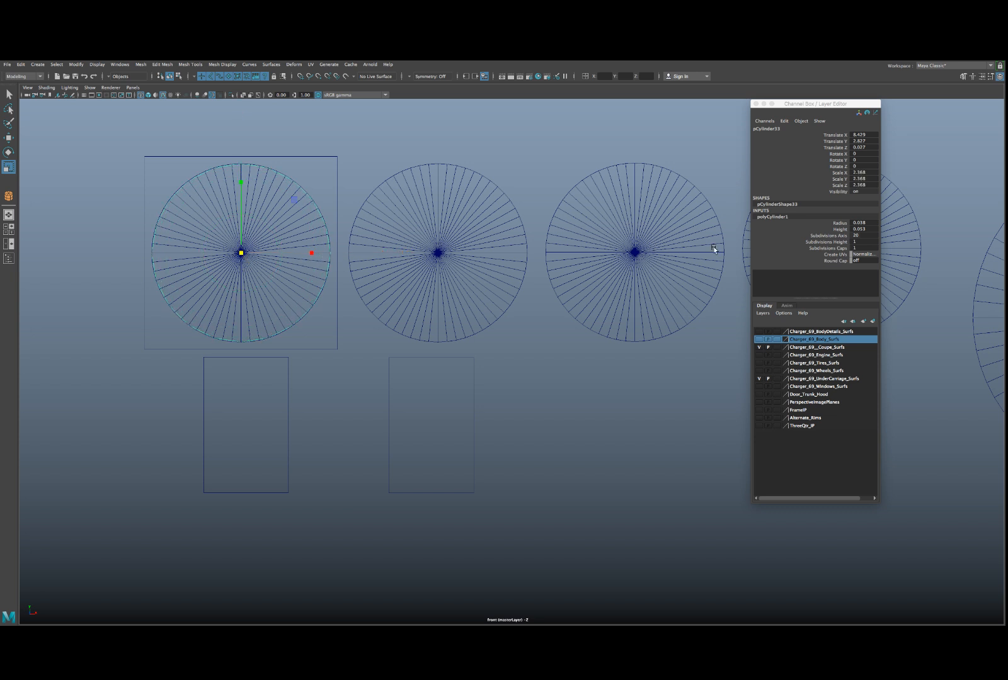
pyautogui.click(869, 236)
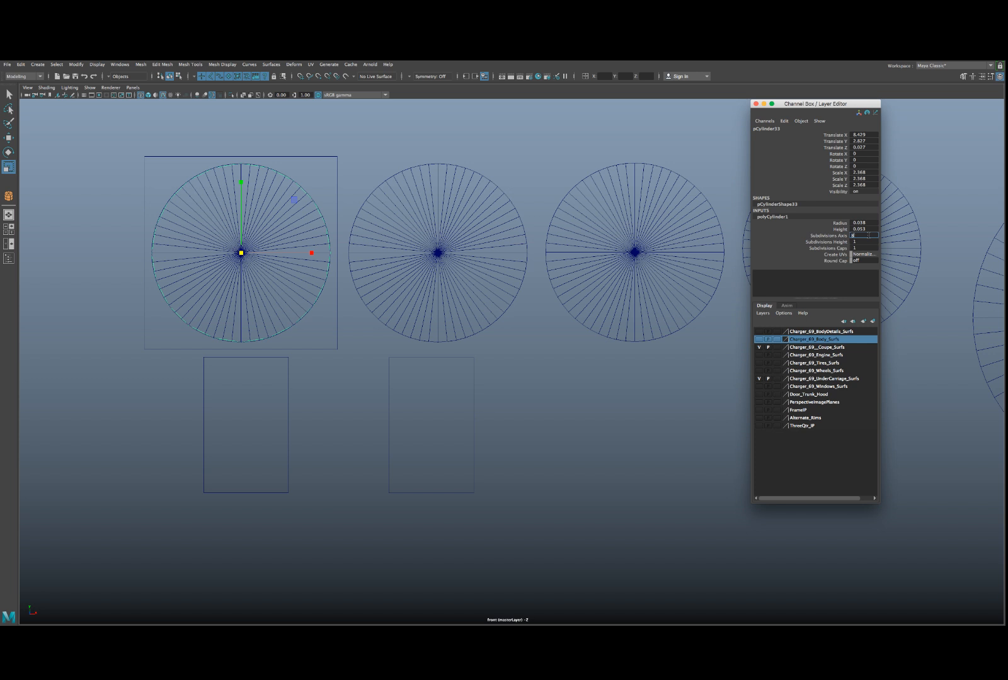
pyautogui.press('Return')
pyautogui.moveTo(241, 253); pyautogui.dragTo(244, 255)
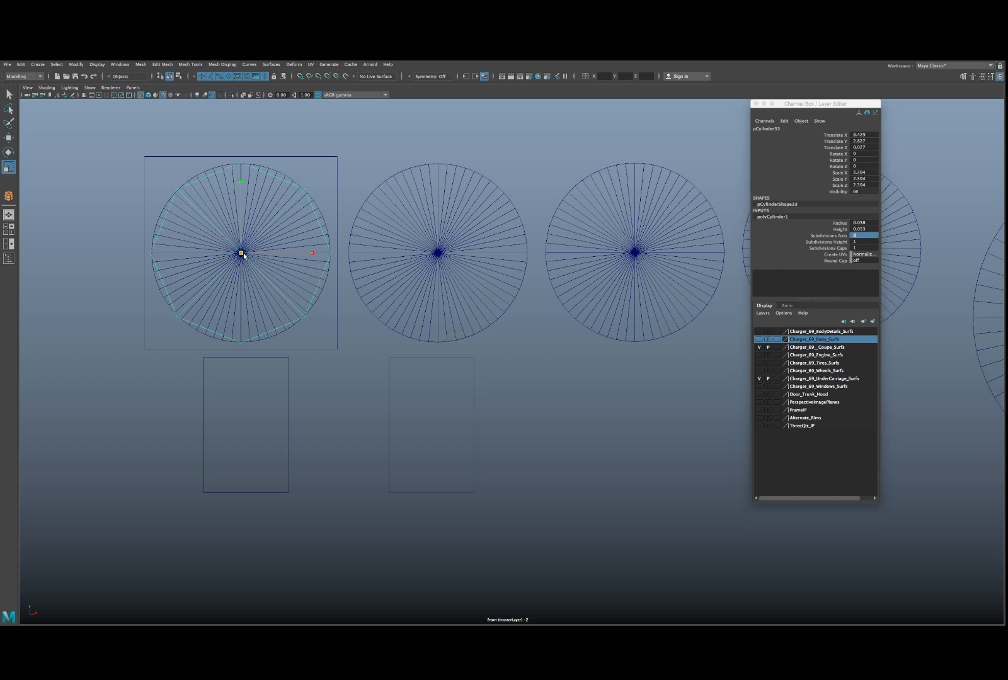
# - Compare the octagonal cylinder with the gauge and surrounding plane in shaded and wireframe display
pyautogui.press('F8')
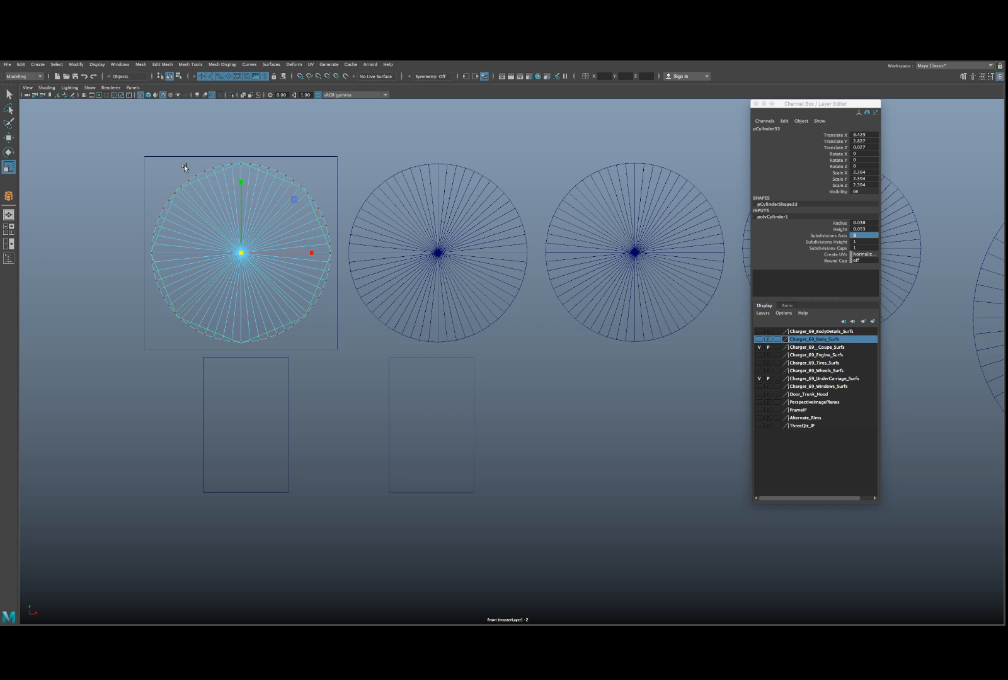
pyautogui.moveTo(200, 181); pyautogui.dragTo(203, 184, button='right')
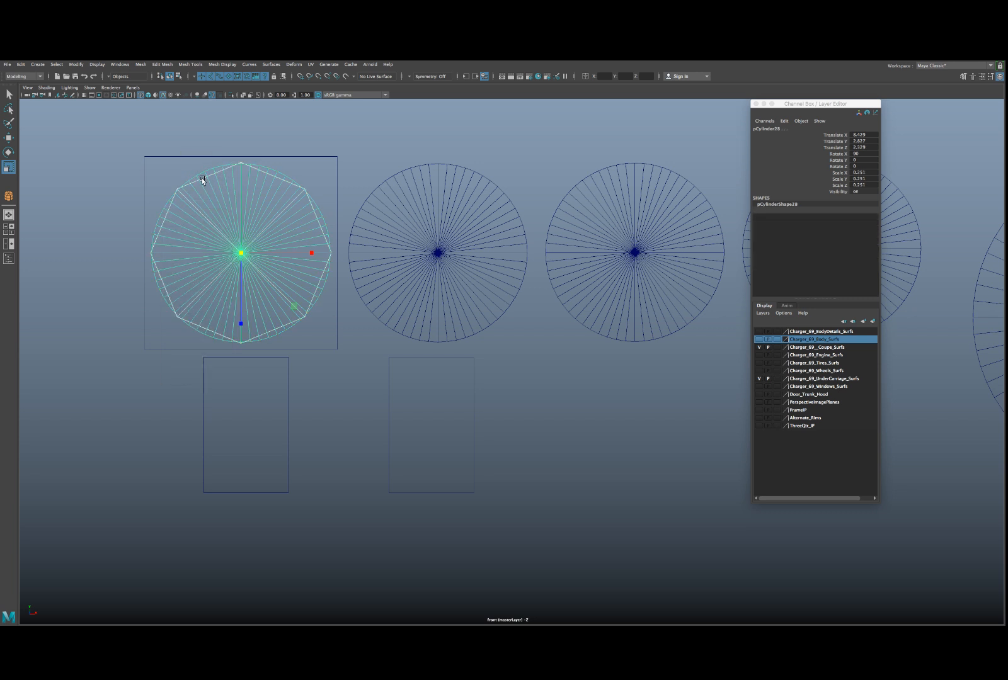
pyautogui.click(202, 181)
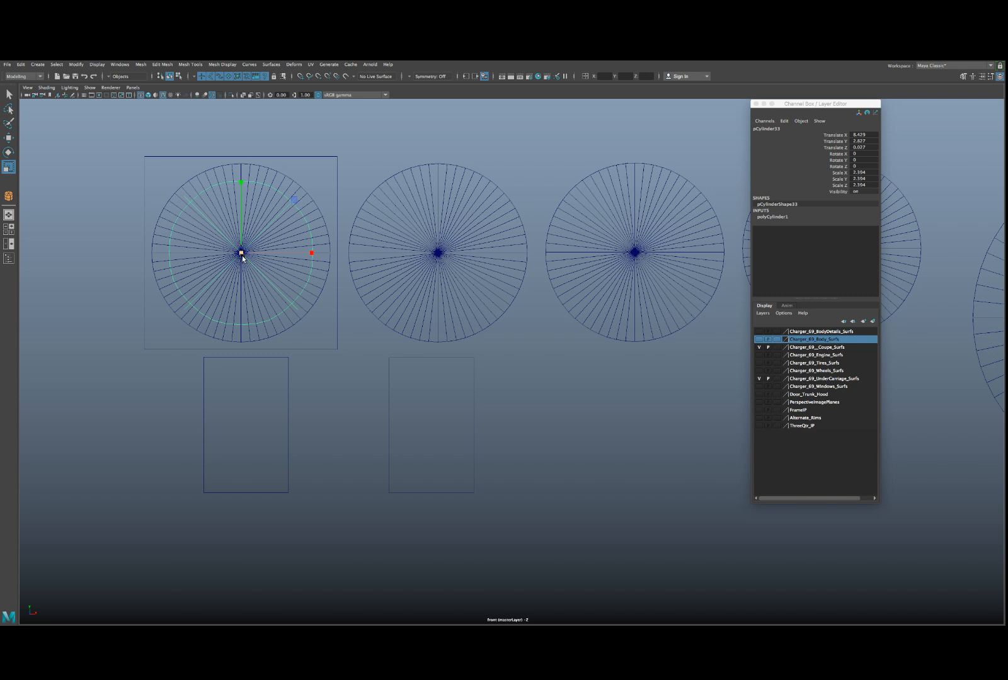
pyautogui.press('5')
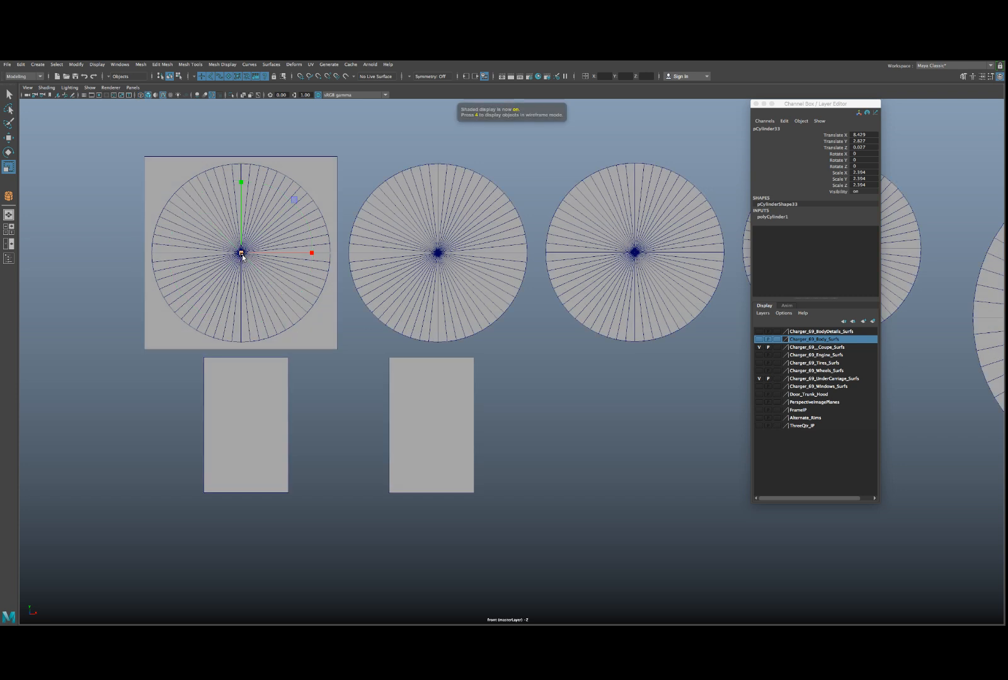
pyautogui.press('4')
pyautogui.press('5')
pyautogui.press('4')
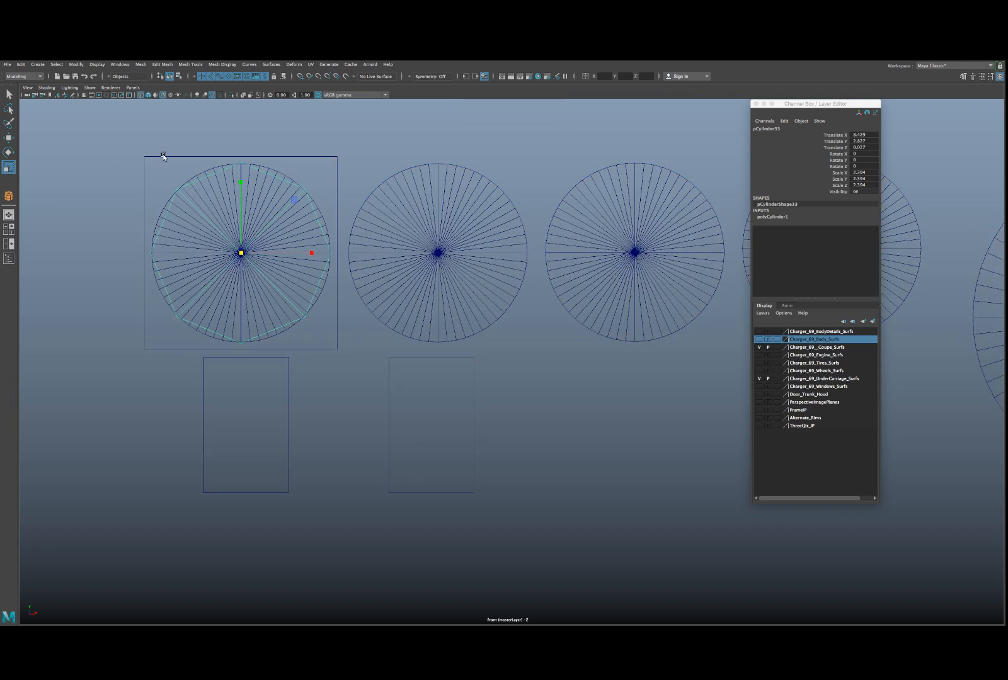
pyautogui.scroll(-10, 211, 220)
pyautogui.press('w')
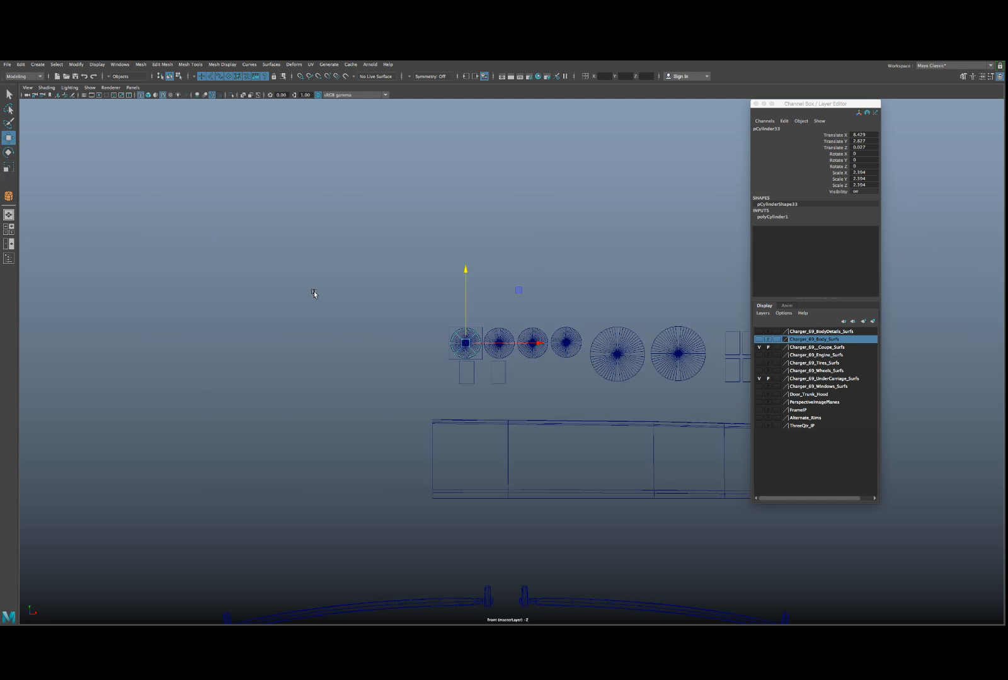
pyautogui.scroll(10, 378, 334)
pyautogui.scroll(-10, 283, 362)
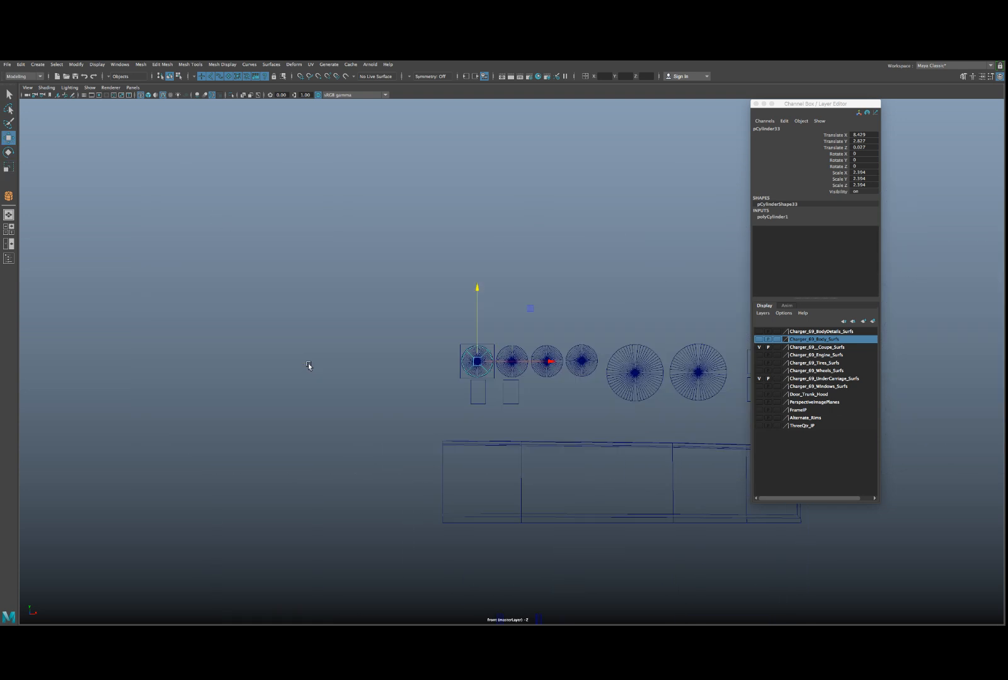
# - Duplicate the octagonal cylinder, snap the copy to the center of the nearest large gauge, and scale it to the gauge's outline
pyautogui.scroll(5, 308, 363)
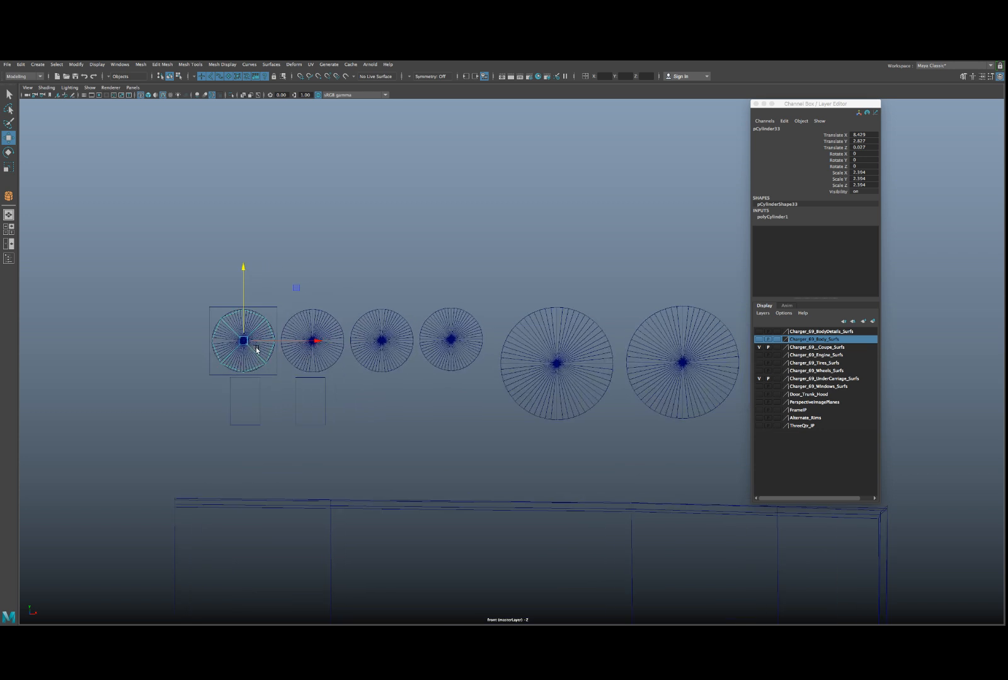
pyautogui.scroll(3, 244, 349)
pyautogui.keyDown('alt'); pyautogui.moveTo(225, 344); pyautogui.dragTo(390, 342, button='middle'); pyautogui.keyUp('alt')
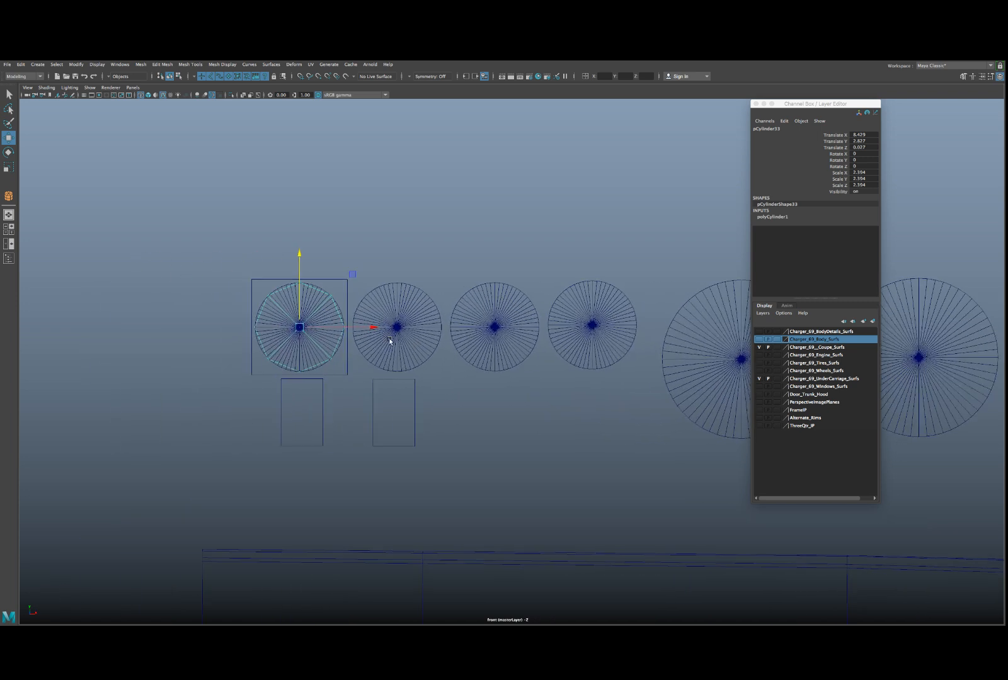
pyautogui.scroll(2, 390, 341)
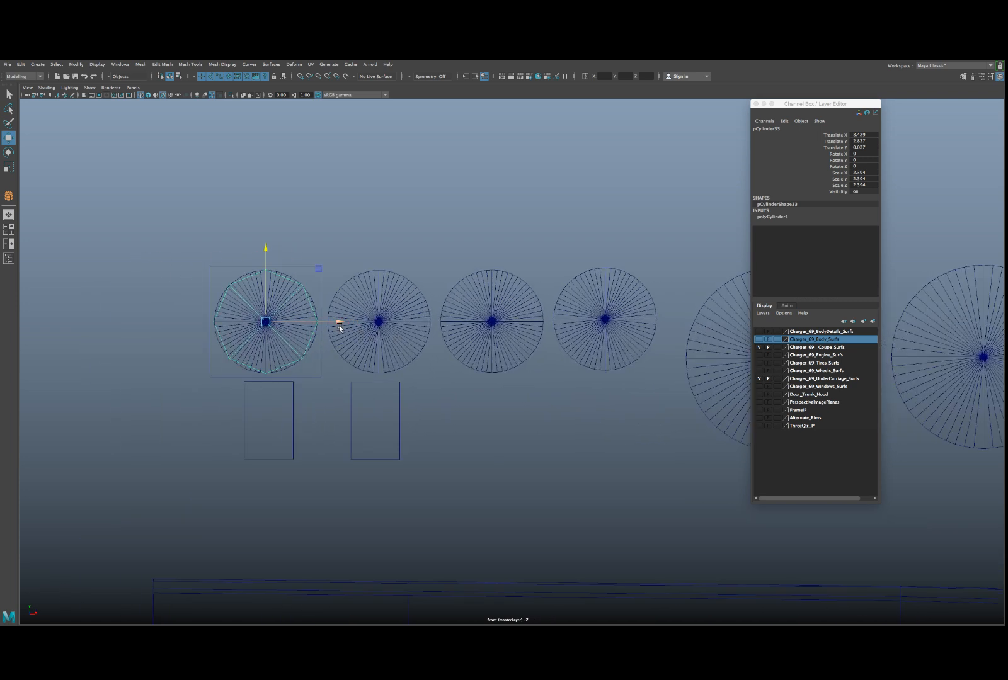
pyautogui.hotkey('ctrl', 'd')
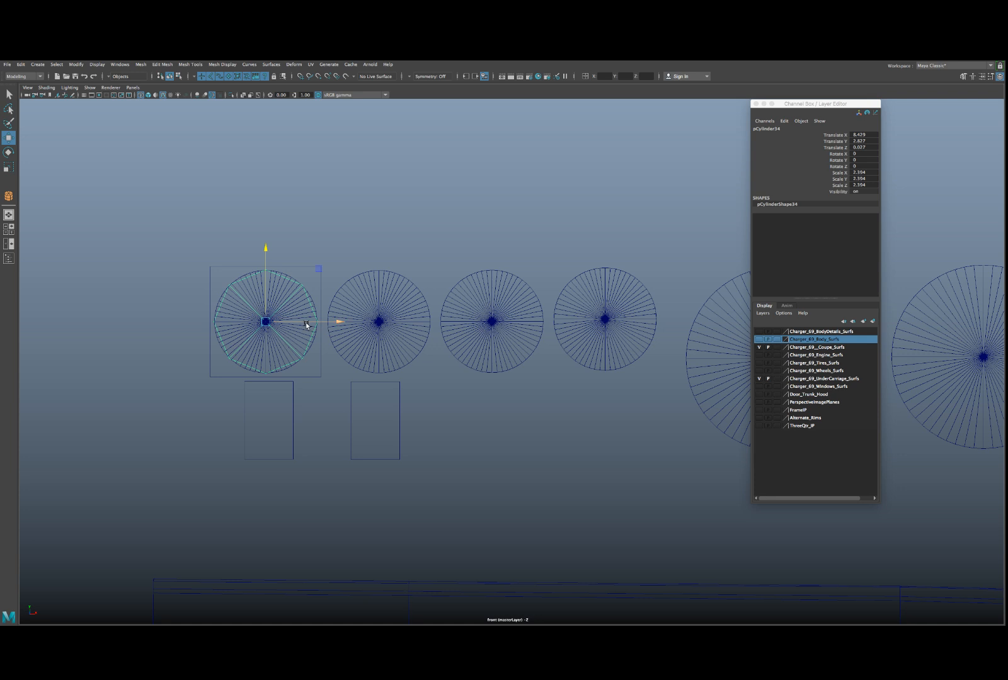
pyautogui.moveTo(305, 324); pyautogui.dragTo(603, 331)
pyautogui.keyDown('alt'); pyautogui.moveTo(596, 339); pyautogui.dragTo(344, 326, button='middle'); pyautogui.keyUp('alt')
pyautogui.press('v')
pyautogui.moveTo(351, 310); pyautogui.dragTo(585, 347)
pyautogui.press('r')
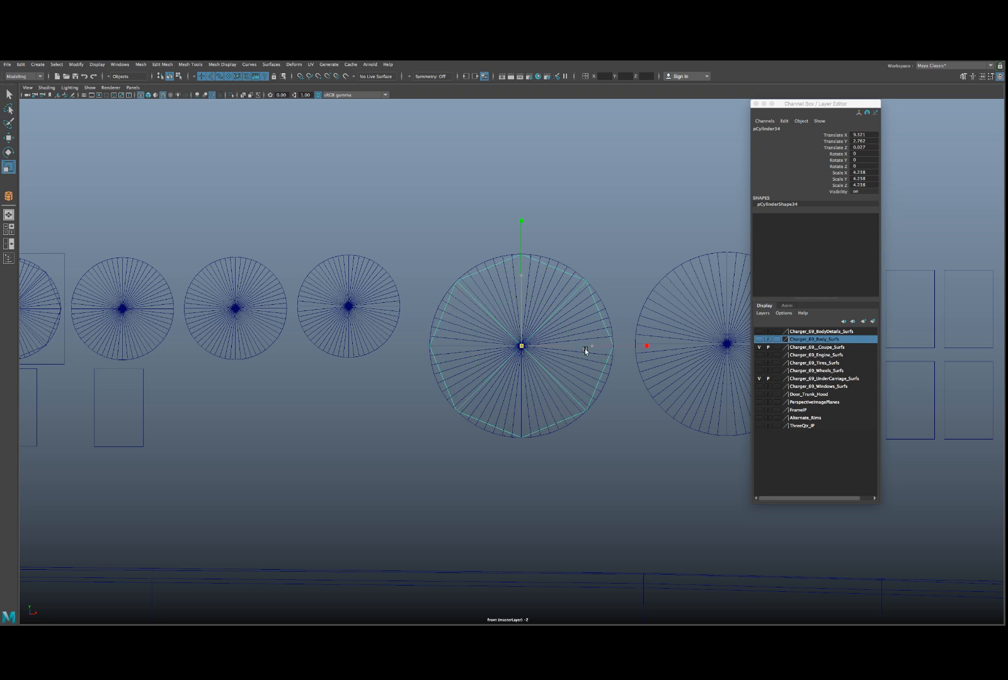
# - Duplicate the large octagonal cylinder and snap the copy to the center of the second large gauge
pyautogui.keyDown('alt'); pyautogui.moveTo(586, 348); pyautogui.dragTo(416, 343, button='middle'); pyautogui.keyUp('alt')
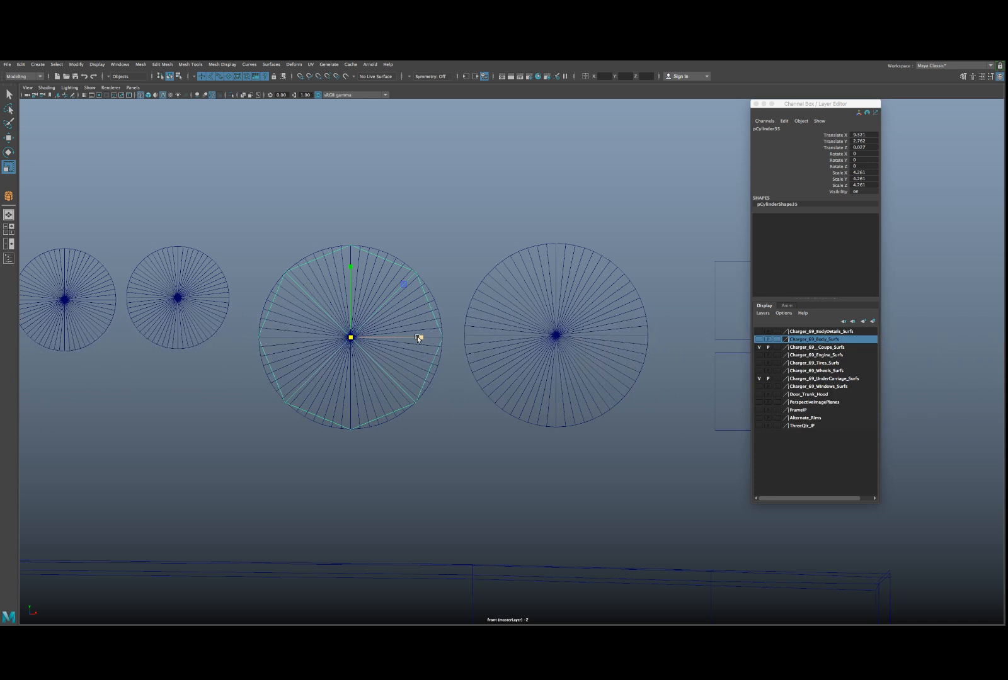
pyautogui.press('w')
pyautogui.click(555, 338)
# - Move the small octagonal cylinder along Z to about 2.27, bringing it to the outermost small gauge behind the square plane
pyautogui.keyDown('alt'); pyautogui.moveTo(265, 334); pyautogui.dragTo(603, 342, button='middle'); pyautogui.keyUp('alt')
pyautogui.click(446, 266)
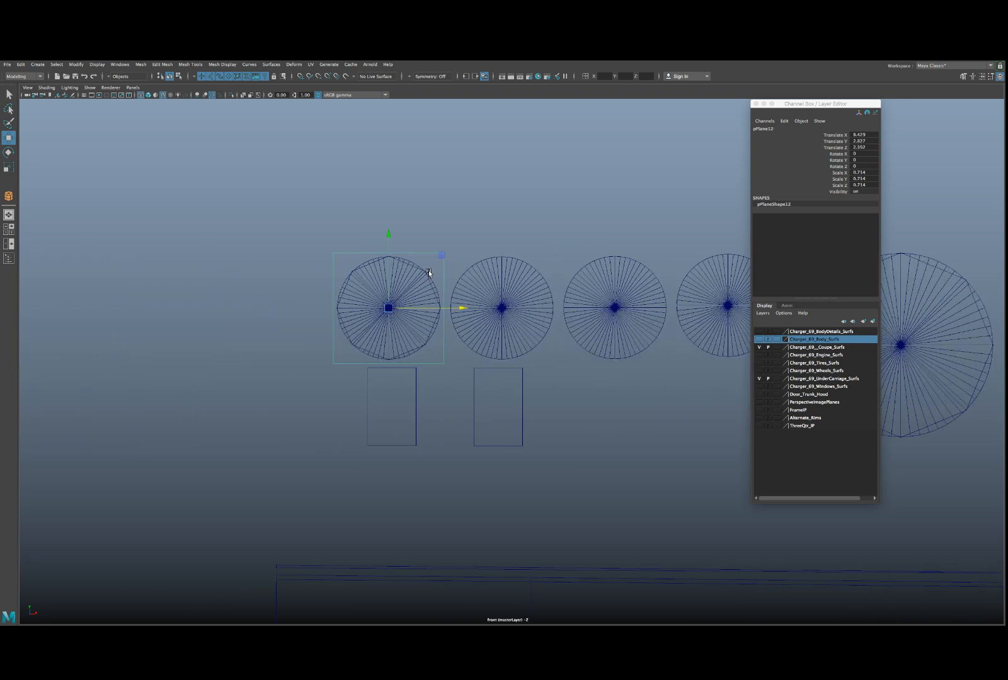
pyautogui.keyDown('shift'); pyautogui.click(424, 273); pyautogui.keyUp('shift')
pyautogui.click(365, 268)
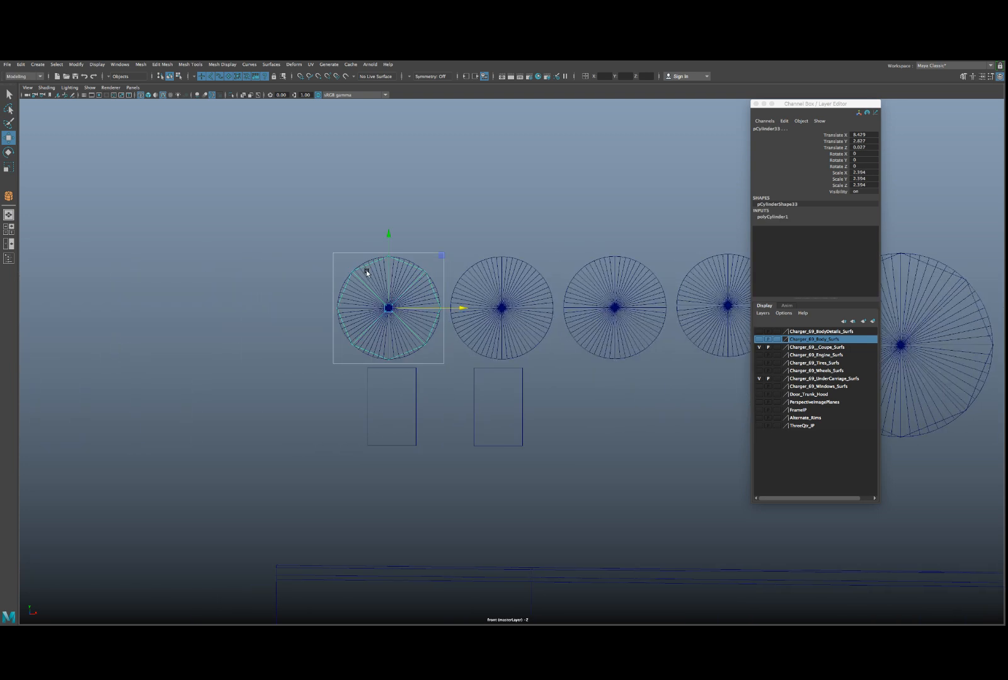
pyautogui.press('space')
pyautogui.press('space')
pyautogui.press('f')
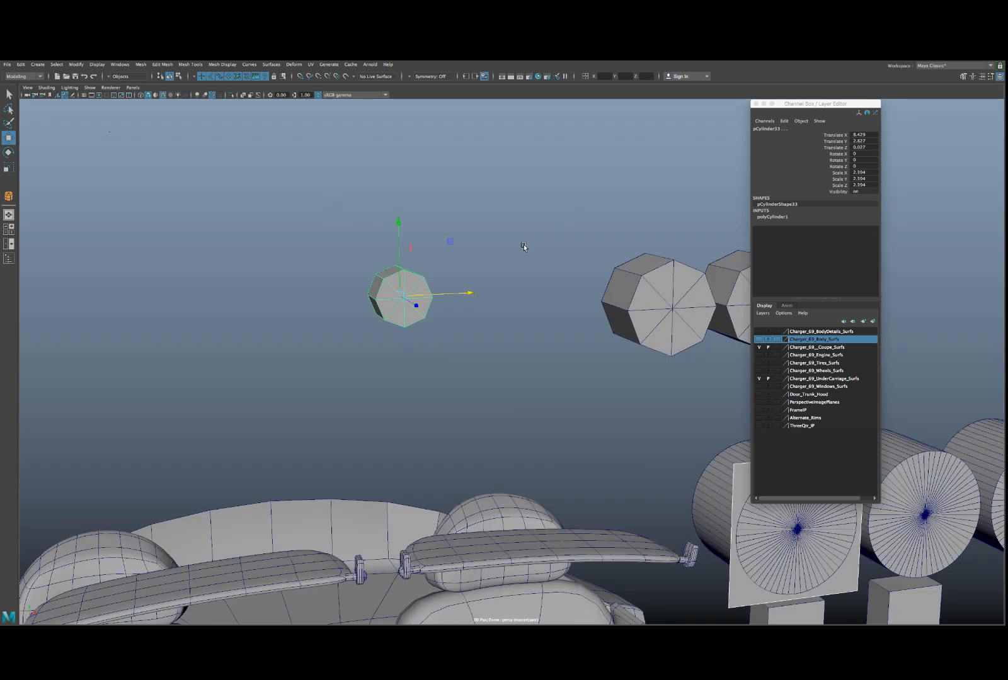
pyautogui.scroll(-3, 523, 245)
pyautogui.keyDown('alt'); pyautogui.moveTo(499, 297); pyautogui.dragTo(513, 298); pyautogui.keyUp('alt')
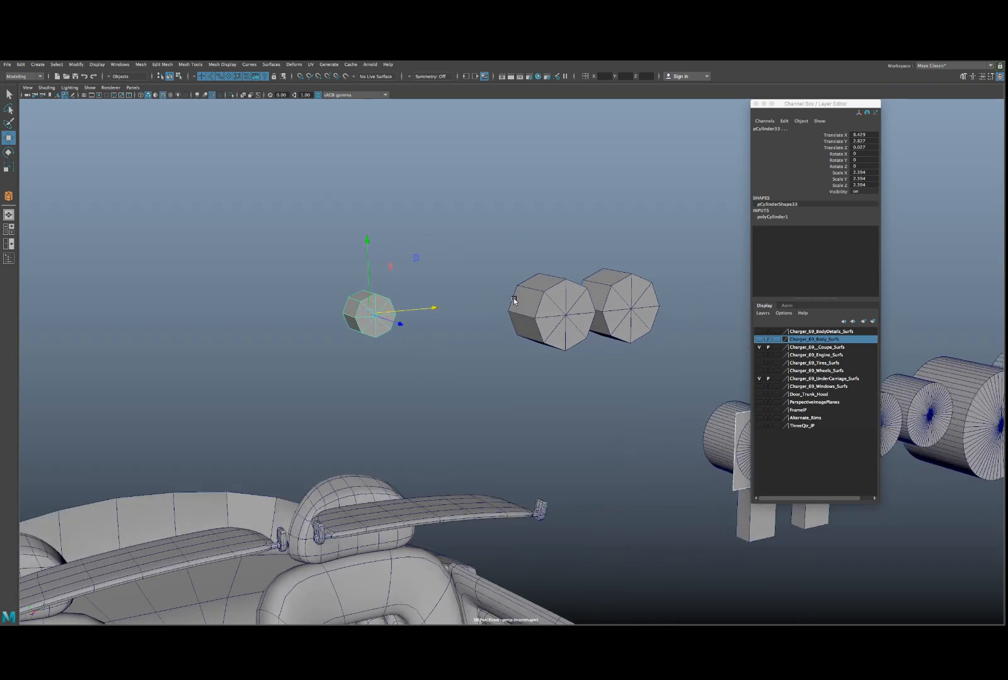
pyautogui.click(347, 312)
pyautogui.moveTo(397, 324); pyautogui.dragTo(579, 404)
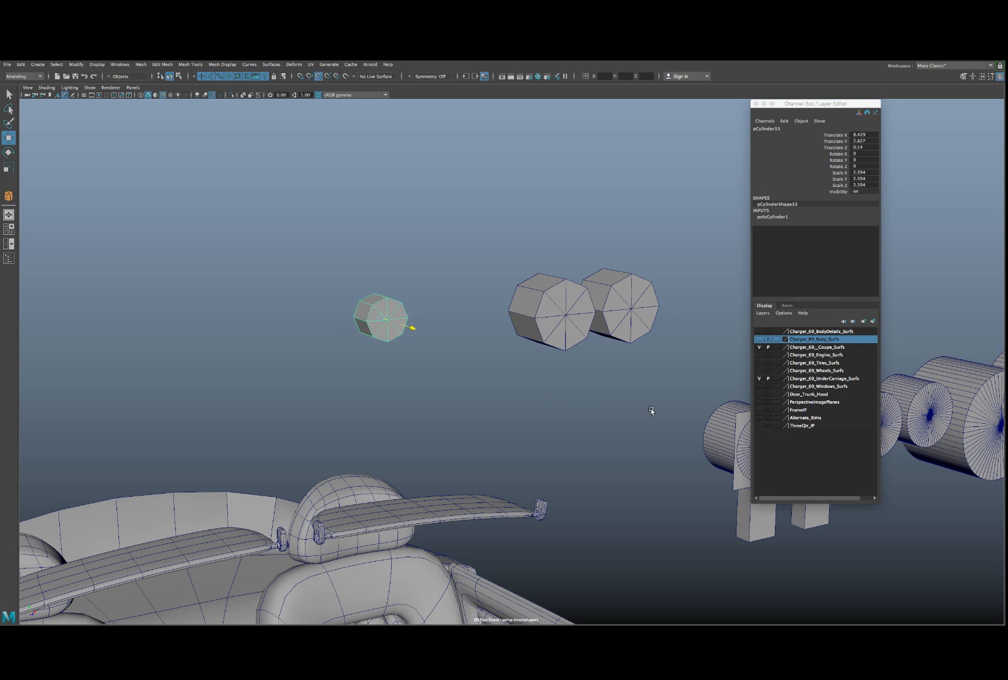
pyautogui.moveTo(651, 411); pyautogui.dragTo(704, 423)
pyautogui.keyDown('alt'); pyautogui.moveTo(562, 405); pyautogui.dragTo(201, 355, button='middle'); pyautogui.keyUp('alt')
pyautogui.keyDown('alt'); pyautogui.moveTo(202, 354); pyautogui.dragTo(286, 339, button='right'); pyautogui.keyUp('alt')
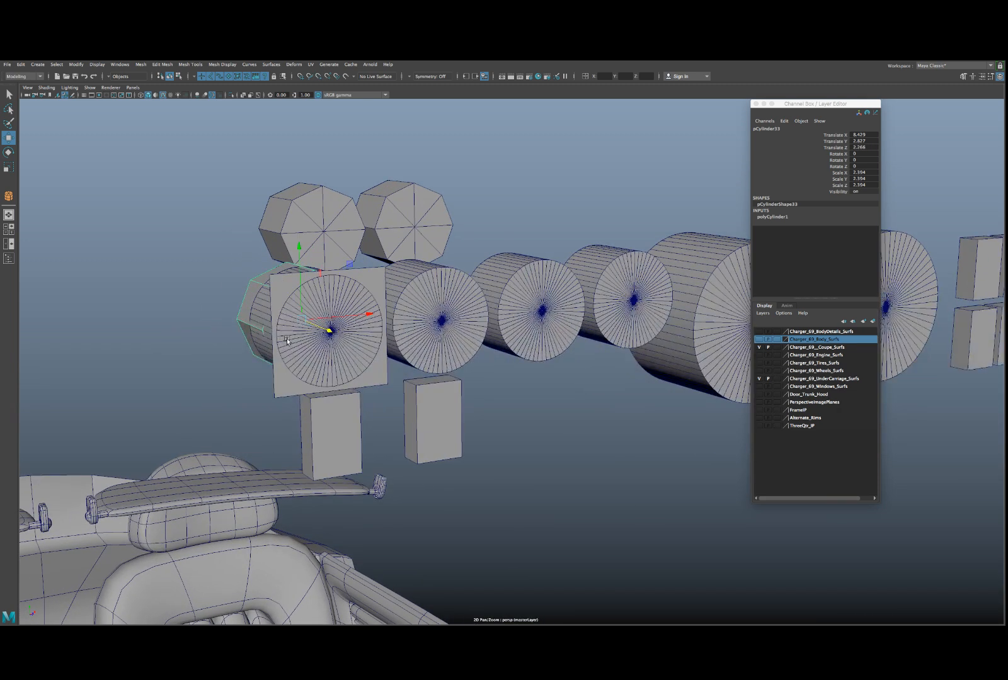
pyautogui.keyDown('alt'); pyautogui.moveTo(286, 340); pyautogui.dragTo(298, 323); pyautogui.keyUp('alt')
pyautogui.click(310, 322)
pyautogui.press('Delete')
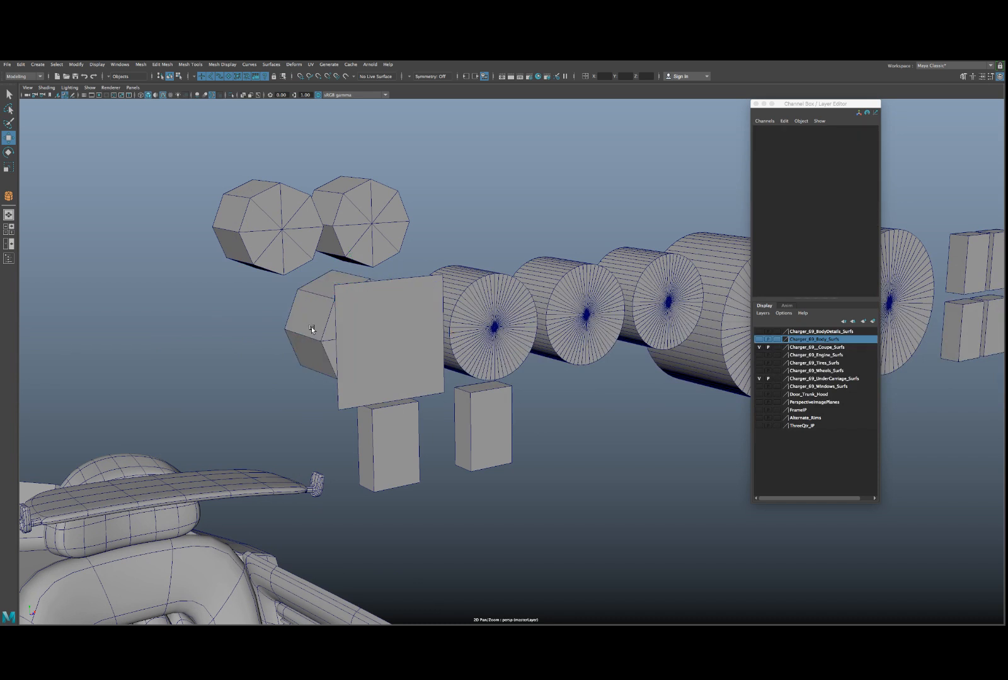
pyautogui.click(311, 327)
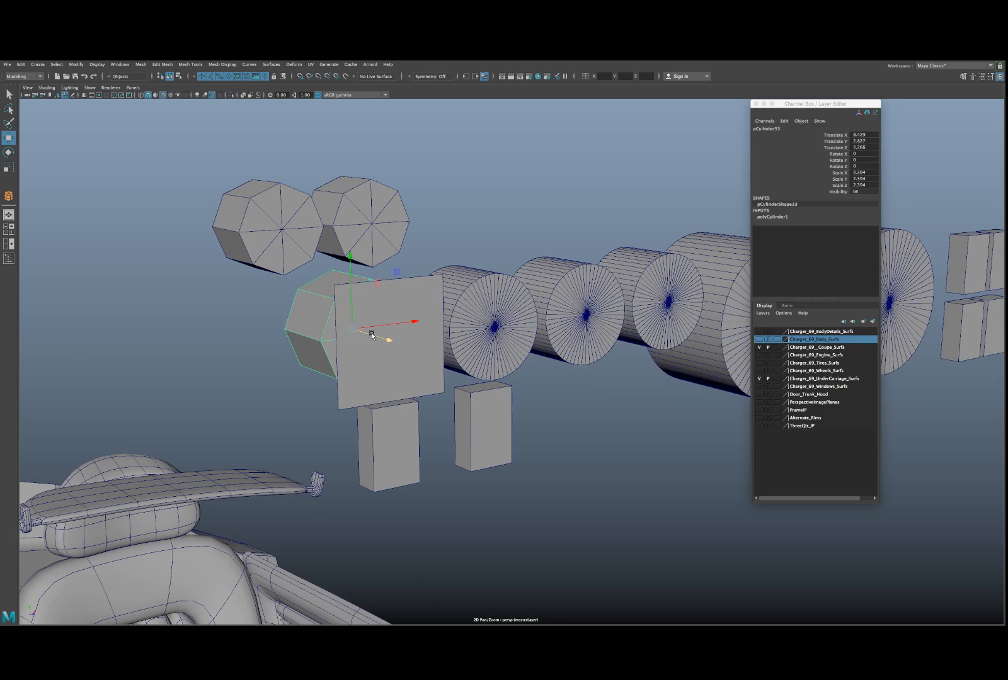
pyautogui.hotkey('ctrl', 'z')
pyautogui.hotkey('ctrl', 'z')
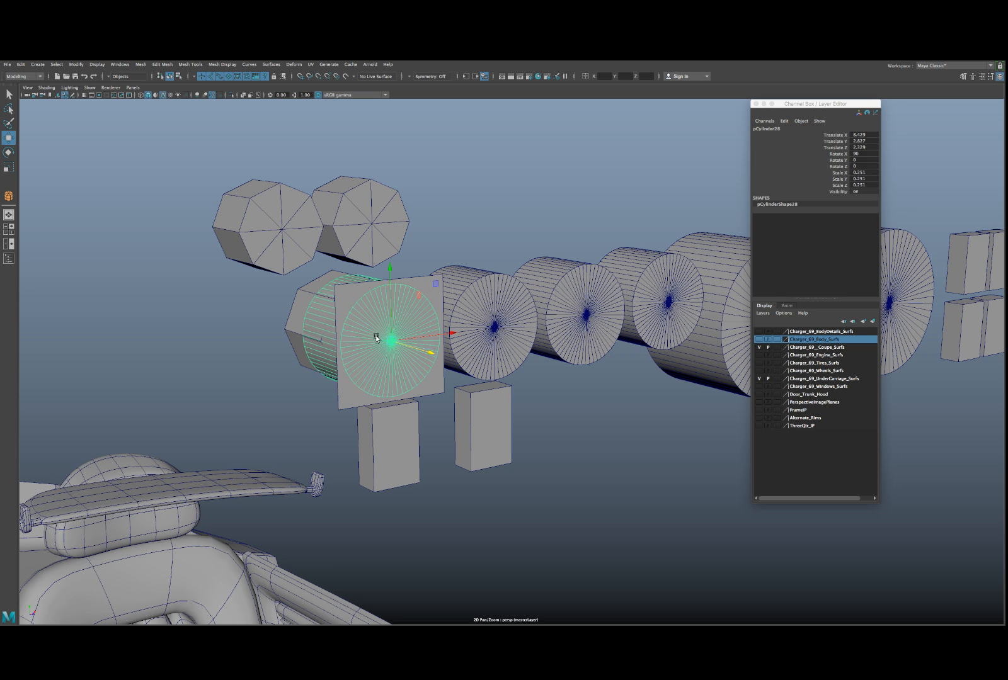
# - Move the low-poly eight-sided cylinder forward along Z so it passes through the square plane
pyautogui.keyDown('alt'); pyautogui.moveTo(372, 335); pyautogui.dragTo(352, 347); pyautogui.keyUp('alt')
pyautogui.keyDown('alt'); pyautogui.moveTo(434, 344); pyautogui.dragTo(423, 357); pyautogui.keyUp('alt')
pyautogui.click(401, 364)
pyautogui.scroll(3, 403, 366)
pyautogui.keyDown('alt'); pyautogui.moveTo(405, 366); pyautogui.dragTo(380, 353, button='middle'); pyautogui.keyUp('alt')
pyautogui.moveTo(426, 395); pyautogui.dragTo(486, 402)
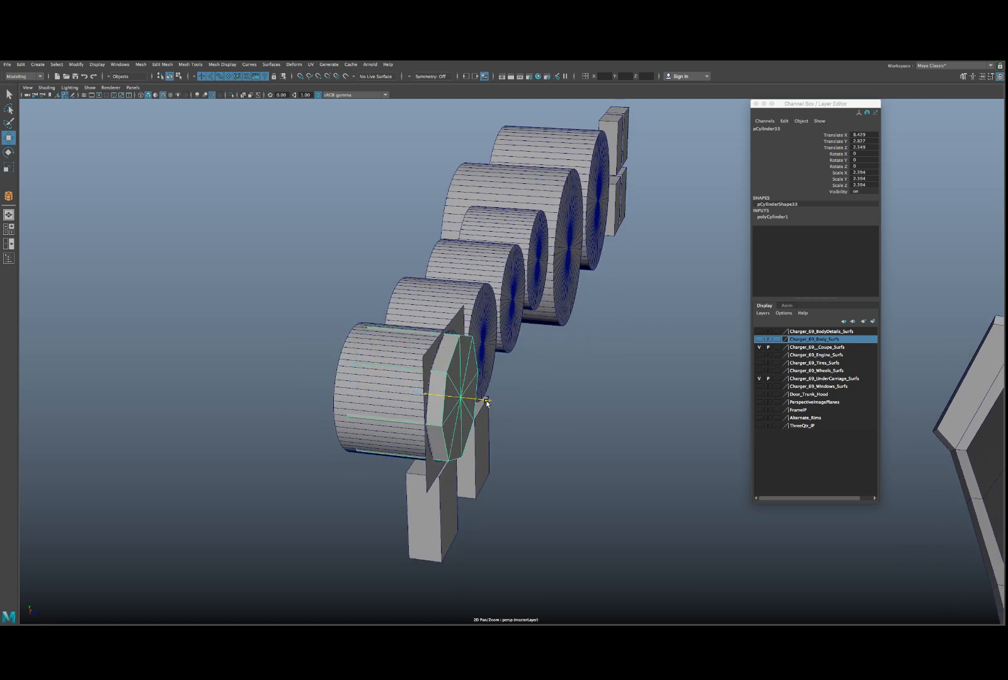
# - Apply a Boolean Difference between the eight-sided cylinder and the square plane
pyautogui.keyDown('alt'); pyautogui.moveTo(444, 358); pyautogui.dragTo(388, 353); pyautogui.keyUp('alt')
pyautogui.scroll(5, 405, 359)
pyautogui.keyDown('alt'); pyautogui.moveTo(278, 342); pyautogui.dragTo(398, 349, button='middle'); pyautogui.keyUp('alt')
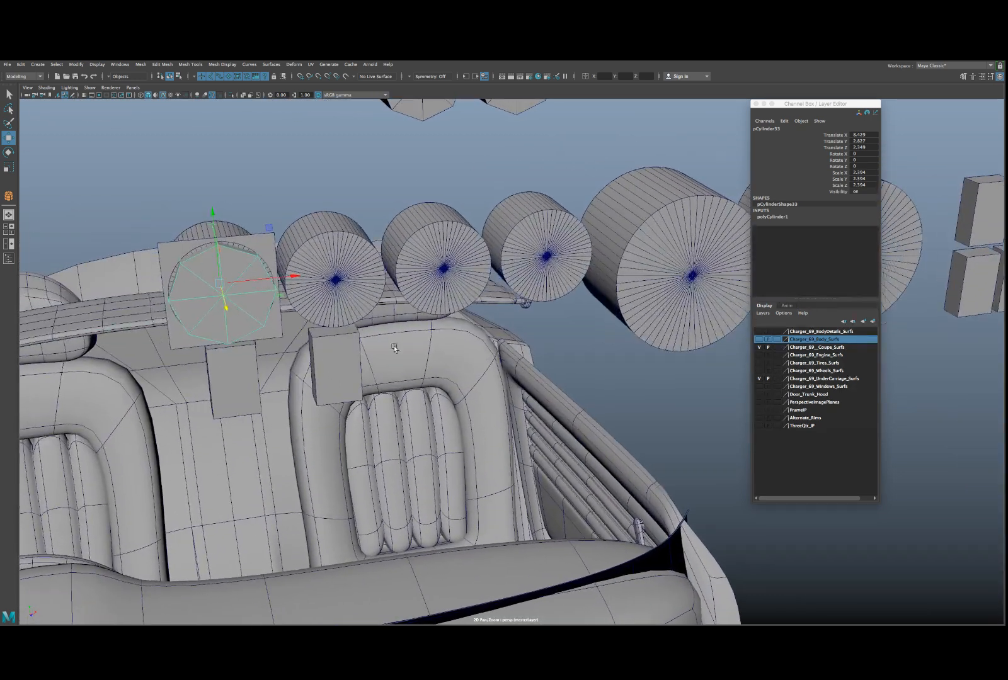
pyautogui.scroll(2, 398, 349)
pyautogui.click(221, 228)
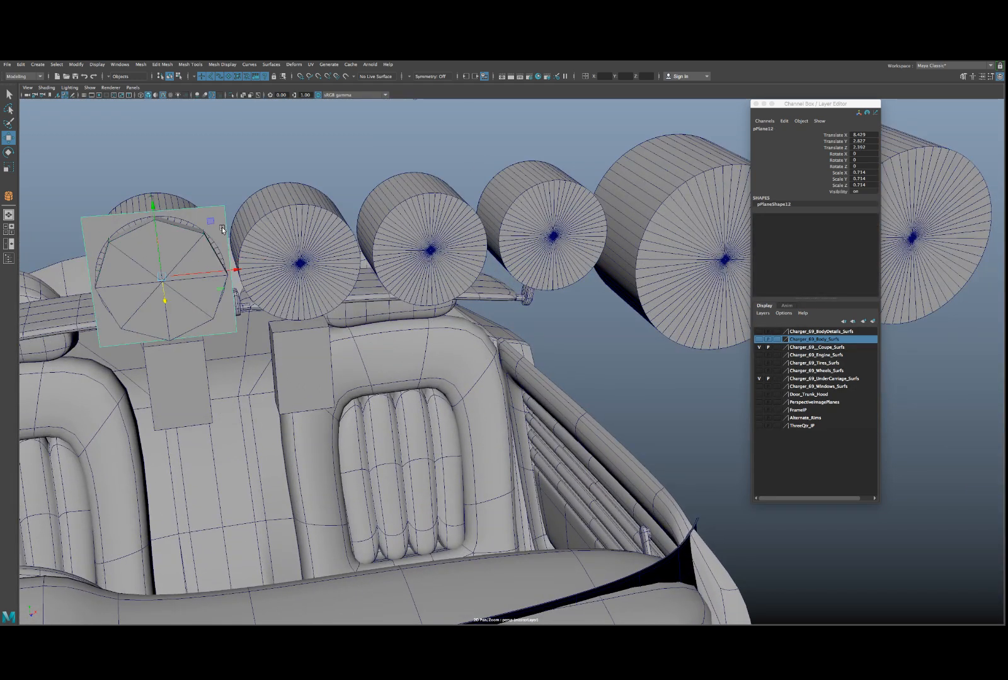
pyautogui.click(192, 245)
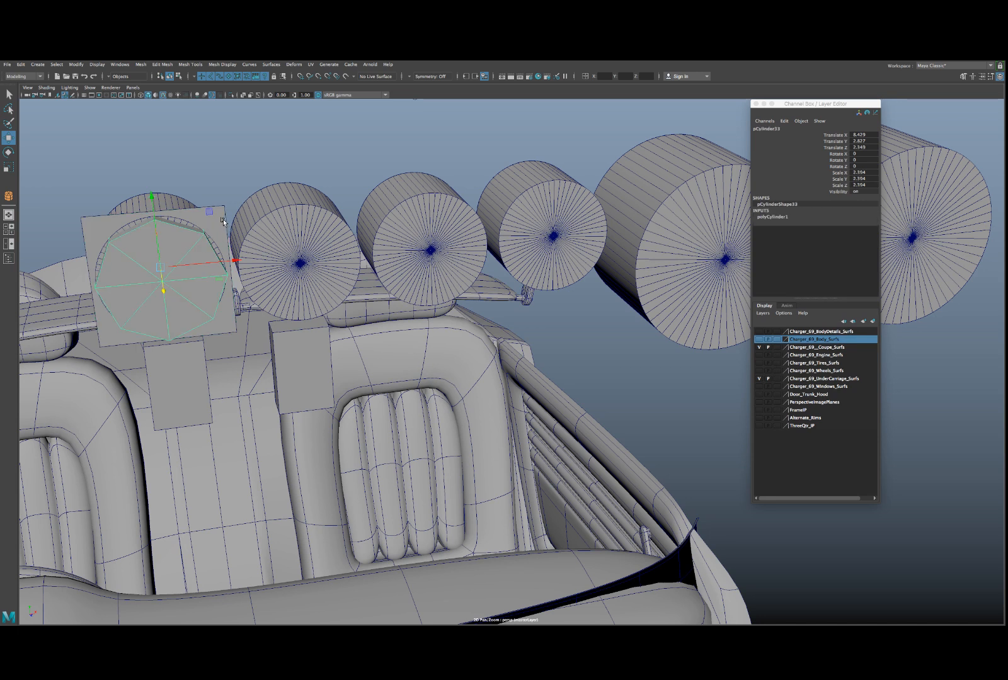
pyautogui.click(141, 64)
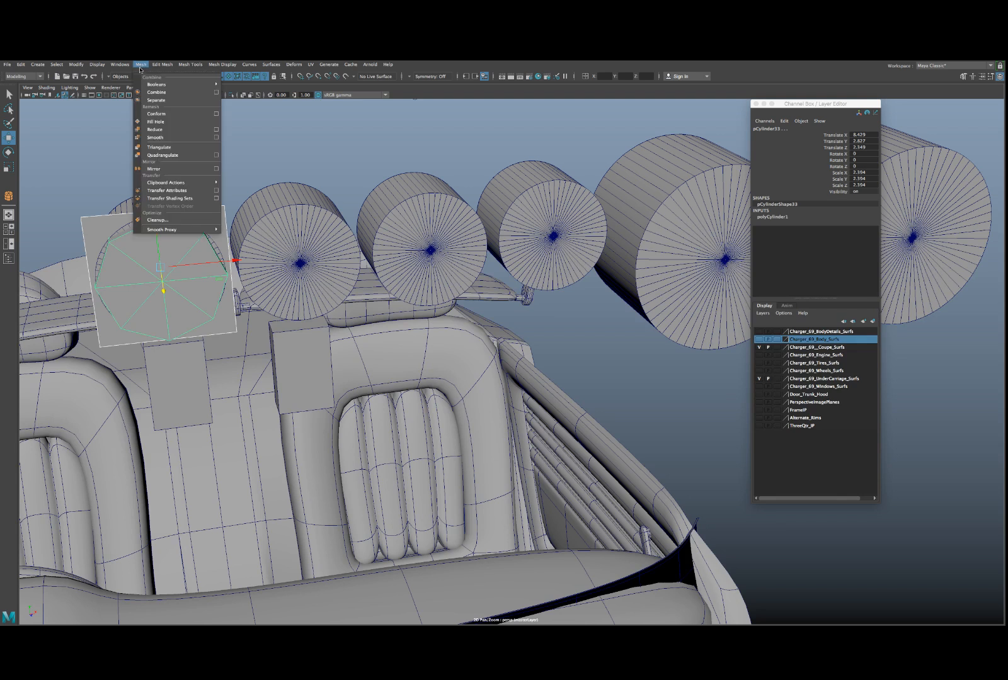
pyautogui.moveTo(189, 84)
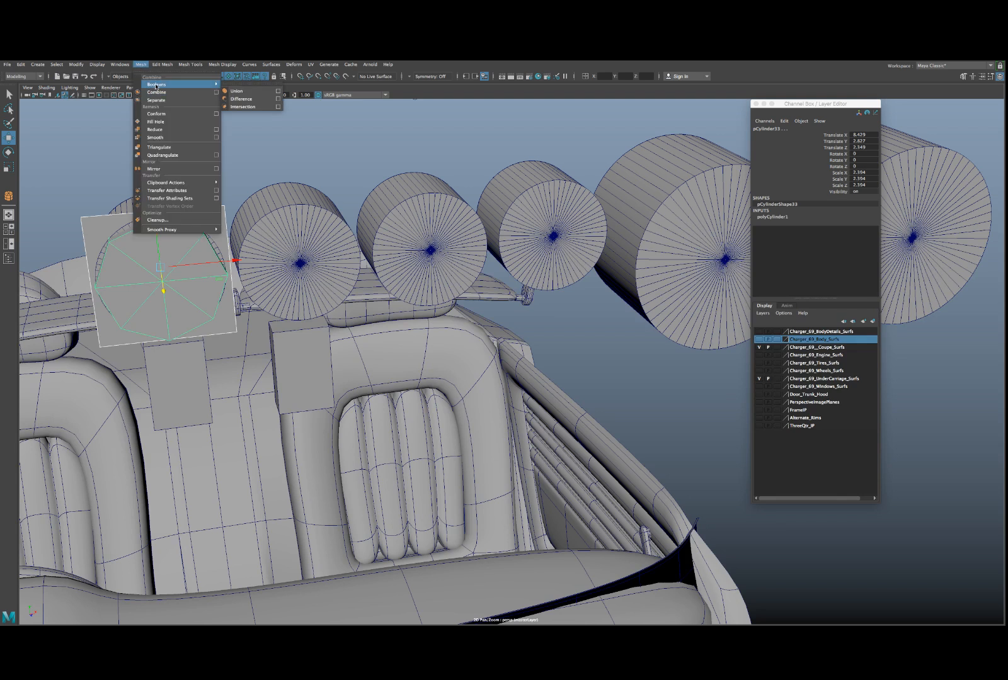
pyautogui.click(235, 98)
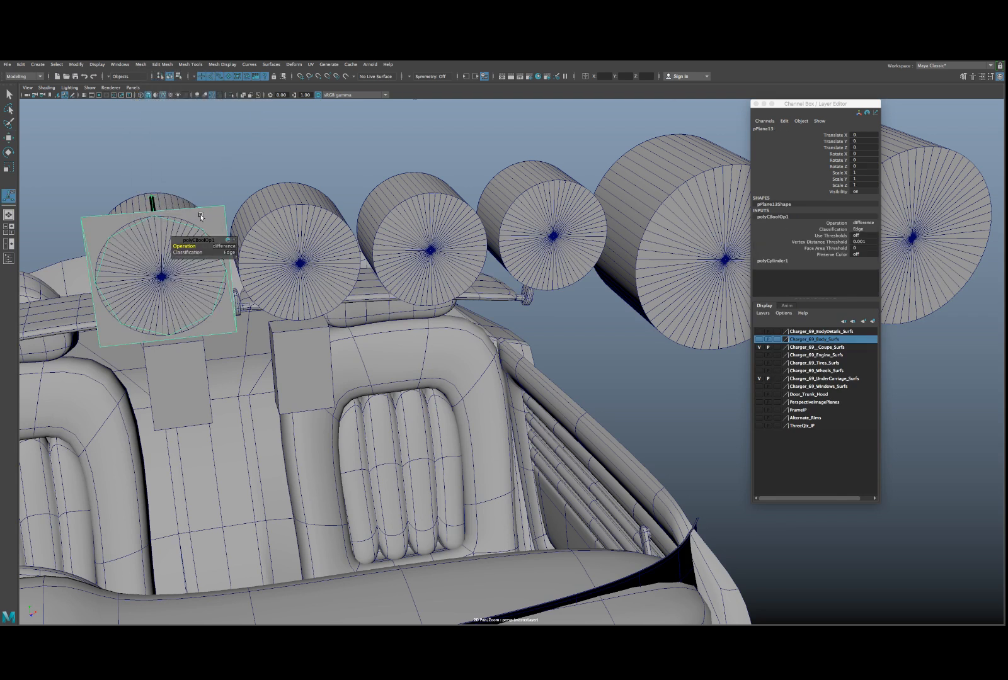
# - Isolate the Boolean result and set its Scale Z to -1
pyautogui.hotkey('ctrl', '1')
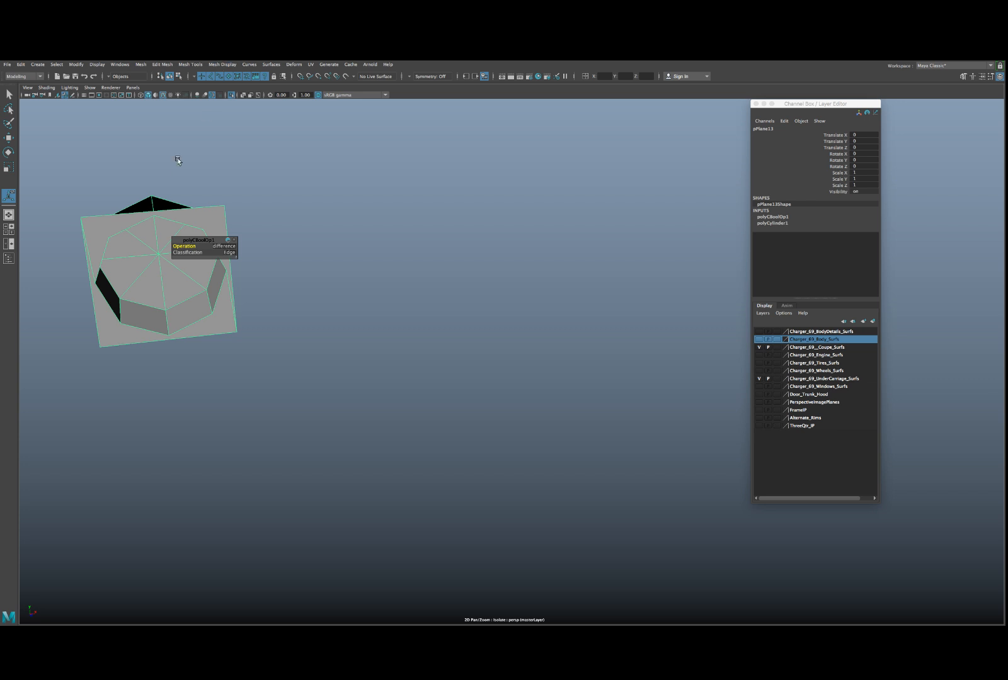
pyautogui.press('w')
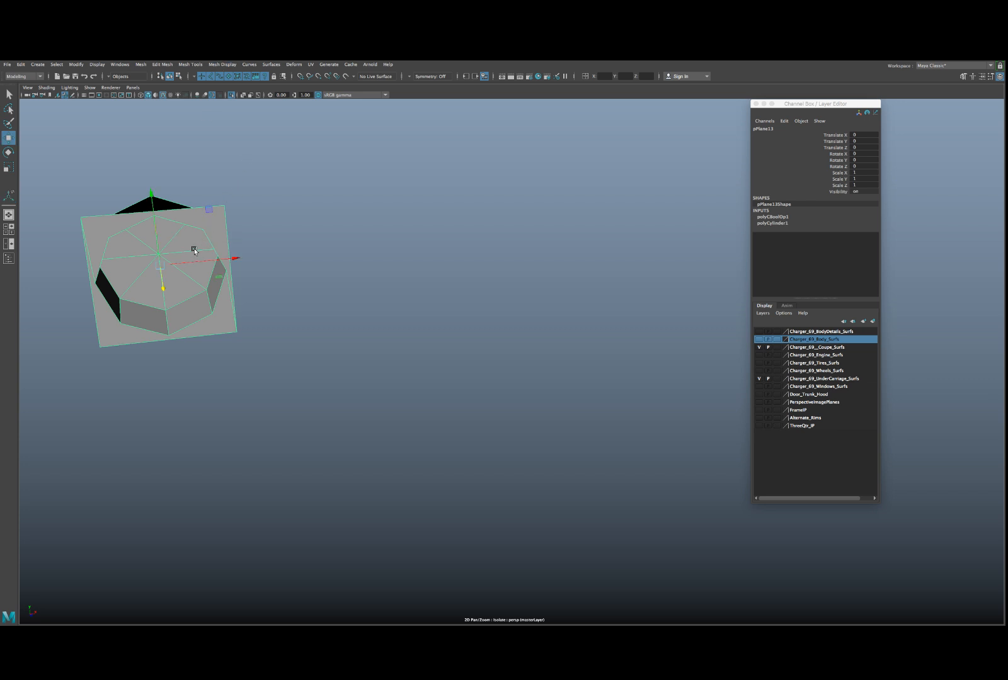
pyautogui.keyDown('alt'); pyautogui.moveTo(360, 284); pyautogui.dragTo(389, 284); pyautogui.keyUp('alt')
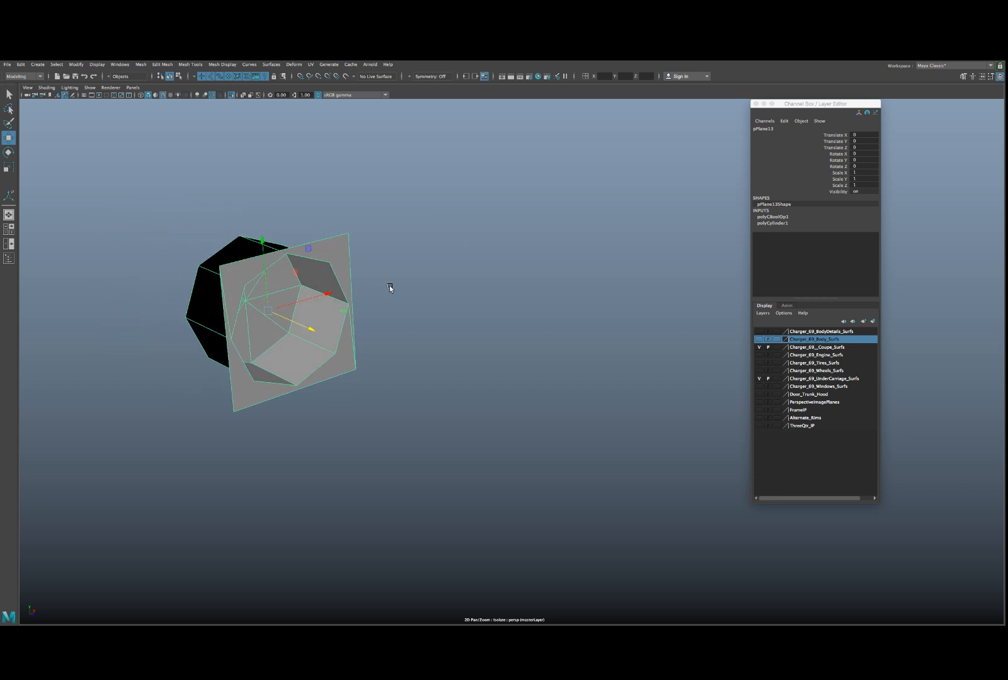
pyautogui.click(862, 185)
pyautogui.click(862, 184)
pyautogui.press('Return')
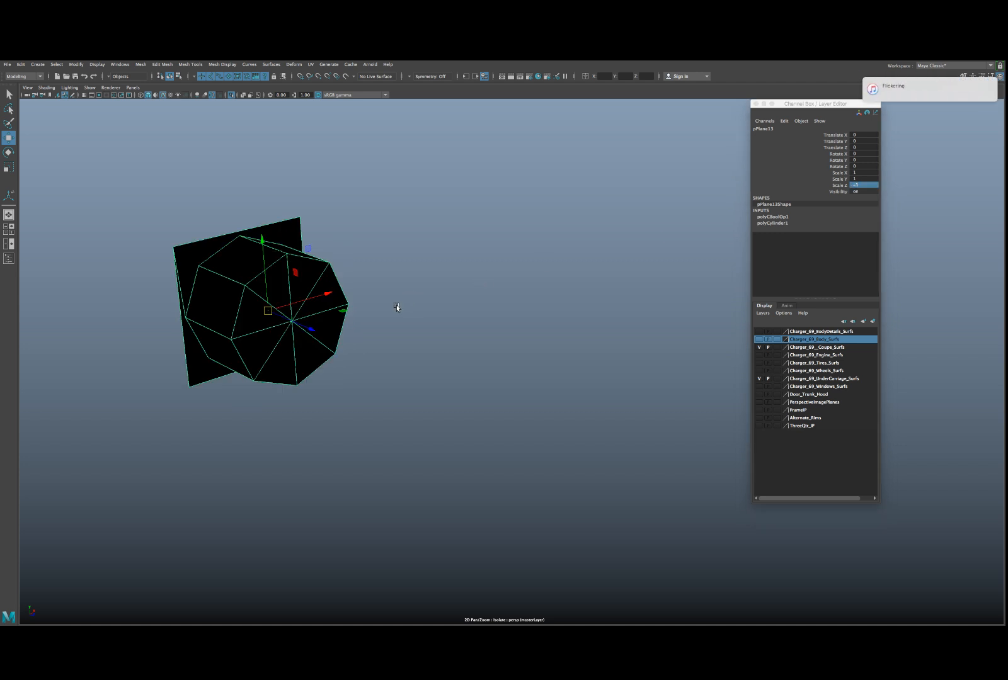
# - Snap the mesh's pivot along Z to a rim vertex of the octagonal opening and bring the hidden objects back into view
pyautogui.press('d')
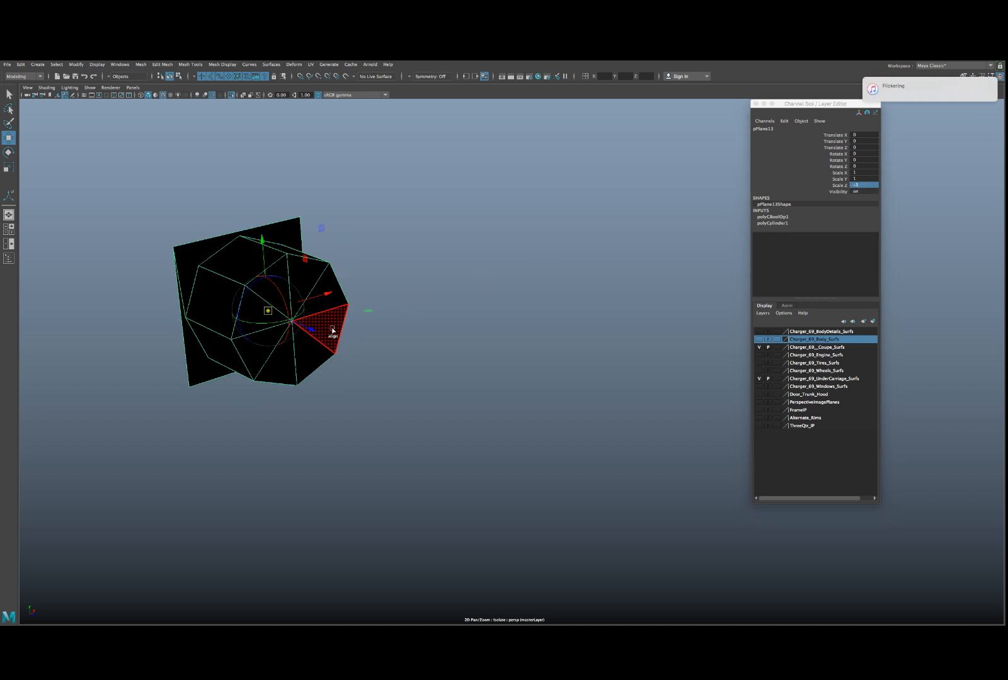
pyautogui.press('v')
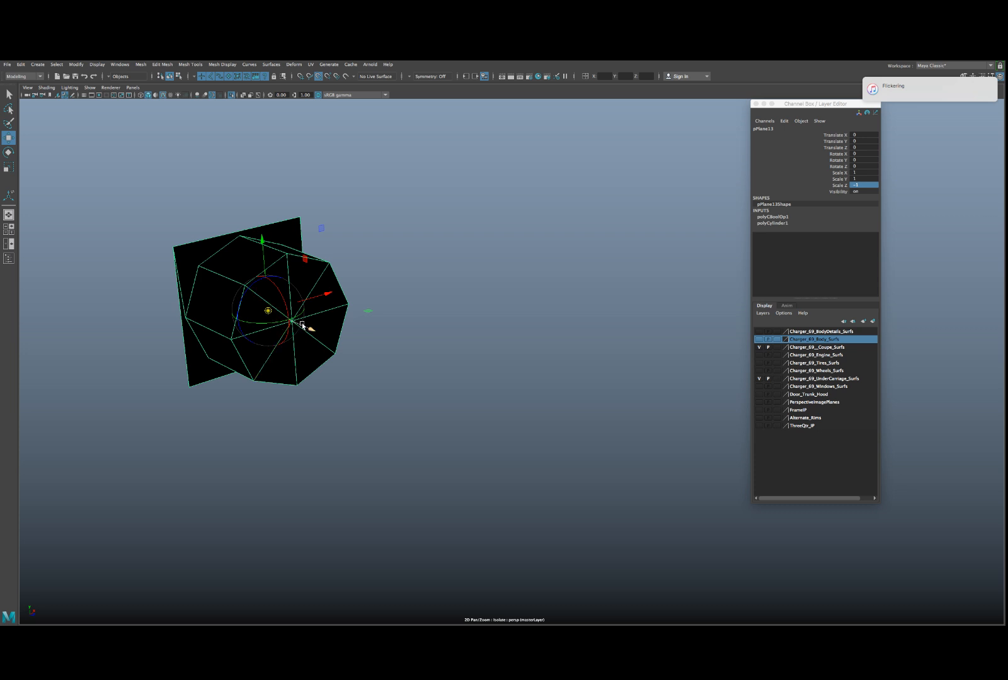
pyautogui.moveTo(309, 327); pyautogui.dragTo(231, 237)
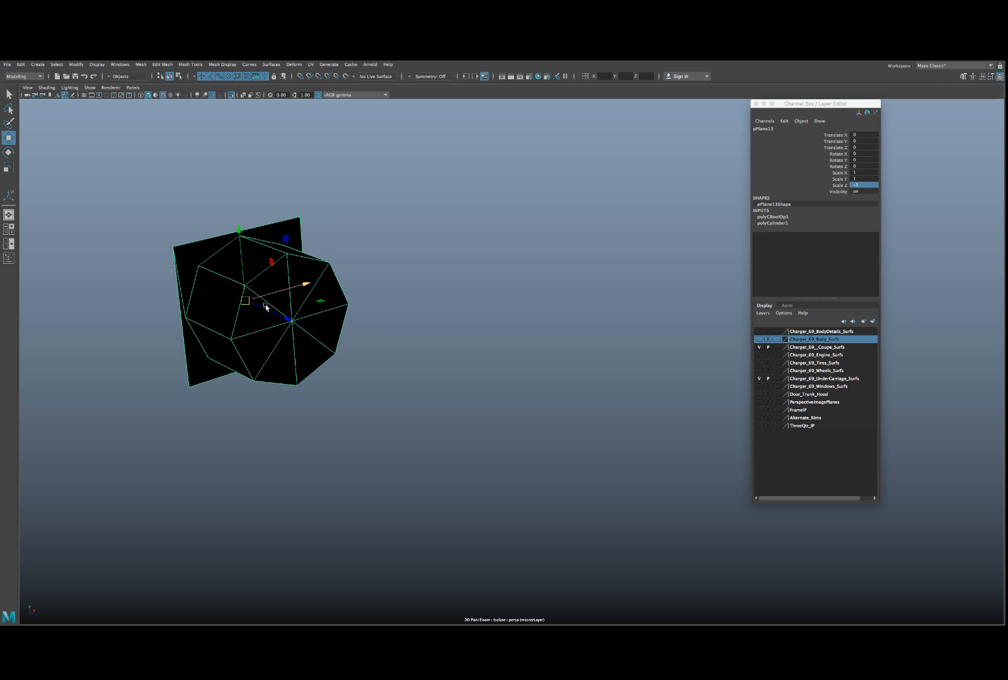
pyautogui.hotkey('ctrl', '1')
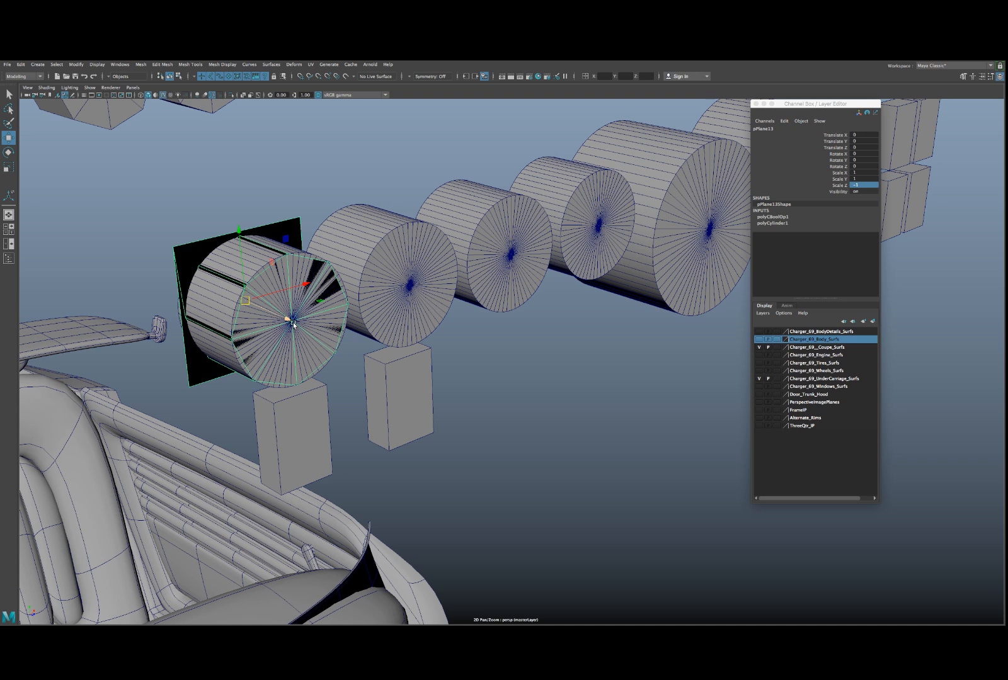
# - Move the mirrored mesh forward along Z clear of the dense cylinder behind it, and delete that cylinder
pyautogui.keyDown('alt'); pyautogui.moveTo(281, 318); pyautogui.dragTo(303, 334); pyautogui.keyUp('alt')
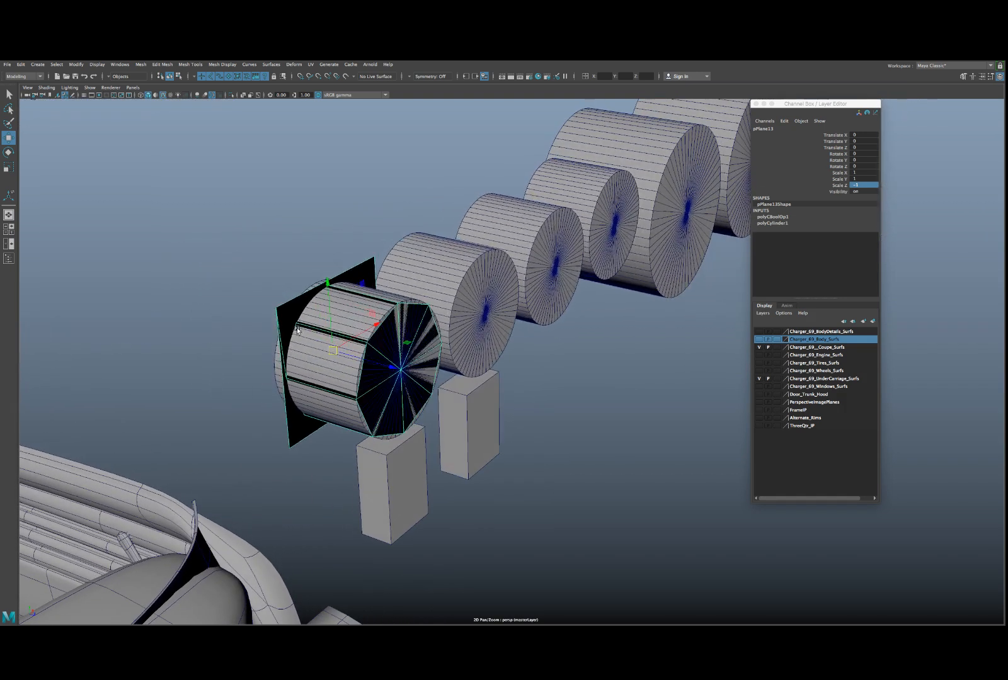
pyautogui.moveTo(361, 355); pyautogui.dragTo(463, 388)
pyautogui.click(333, 331)
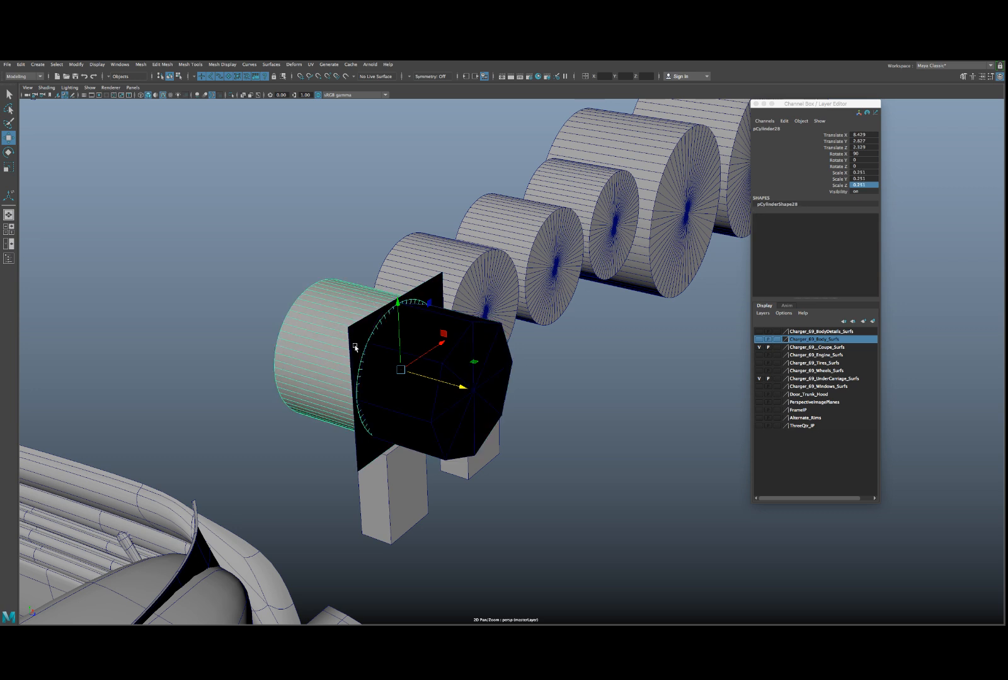
pyautogui.keyDown('alt'); pyautogui.moveTo(333, 345); pyautogui.dragTo(251, 371); pyautogui.keyUp('alt')
pyautogui.keyDown('alt'); pyautogui.moveTo(250, 370); pyautogui.dragTo(308, 366, button='right'); pyautogui.keyUp('alt')
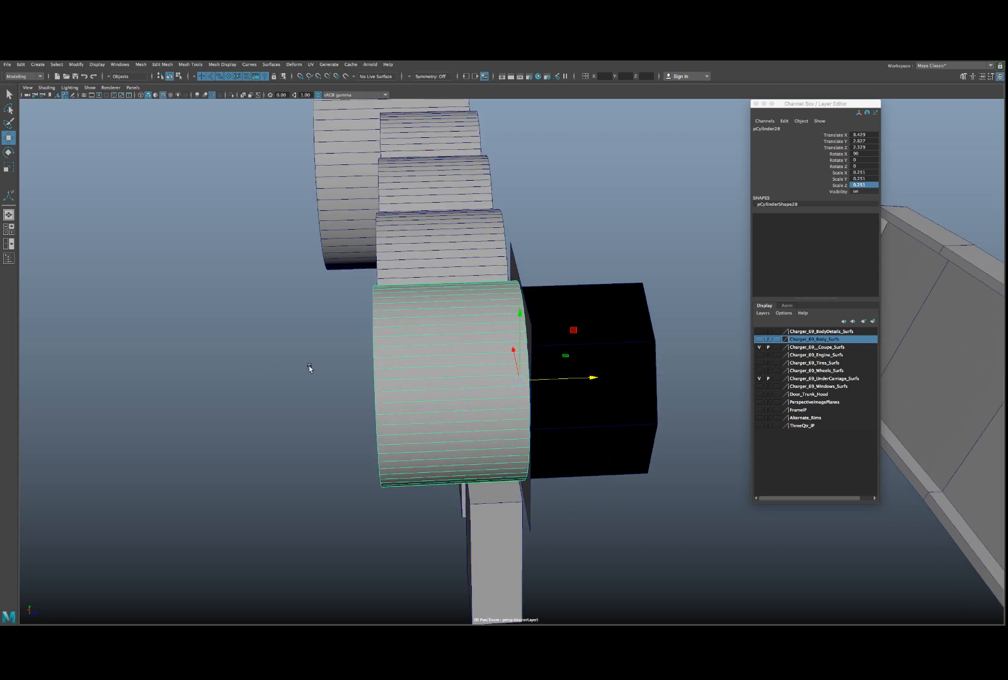
pyautogui.press('Delete')
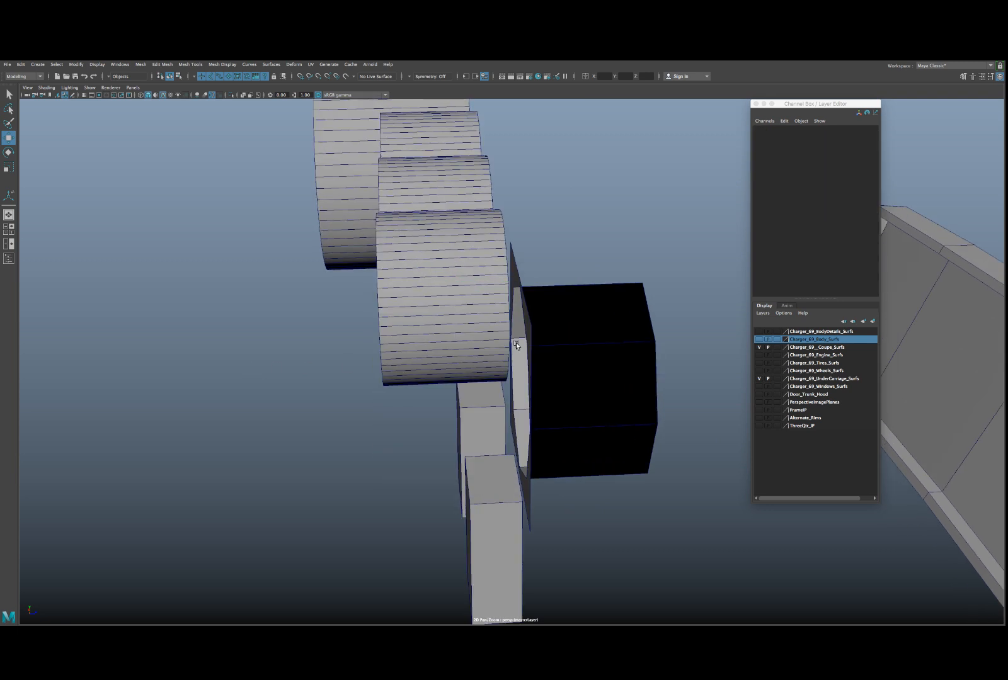
# - Reposition the mirrored mesh along Z to a Translate Z of 0.107, in line with the block below
pyautogui.click(541, 353)
pyautogui.press('f')
pyautogui.keyDown('alt'); pyautogui.moveTo(537, 356); pyautogui.dragTo(520, 365, button='right'); pyautogui.keyUp('alt')
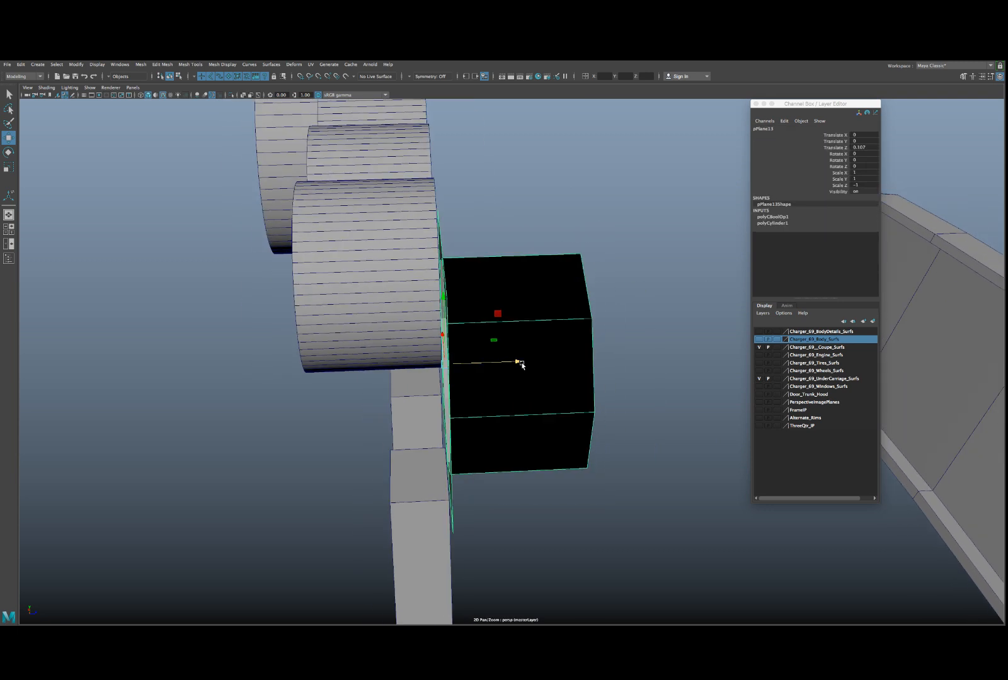
# - Use Multi-Cut to connect the square plate's two upper corners to the nearest vertices of the octagonal opening
pyautogui.keyDown('alt'); pyautogui.moveTo(520, 364); pyautogui.dragTo(565, 321); pyautogui.keyUp('alt')
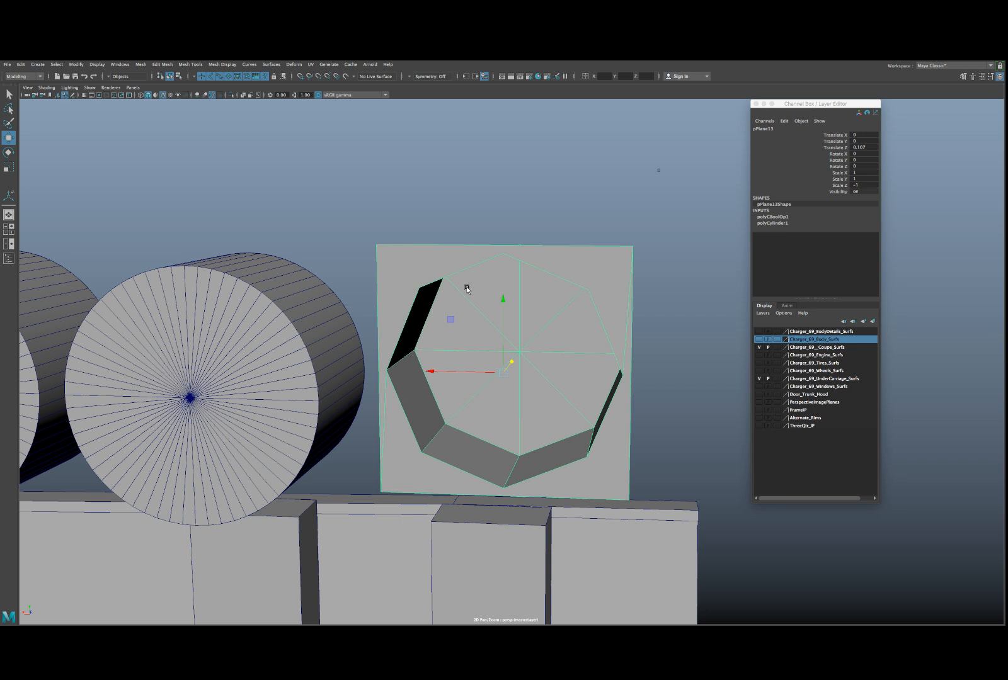
pyautogui.keyDown('alt'); pyautogui.moveTo(479, 277); pyautogui.dragTo(472, 272); pyautogui.keyUp('alt')
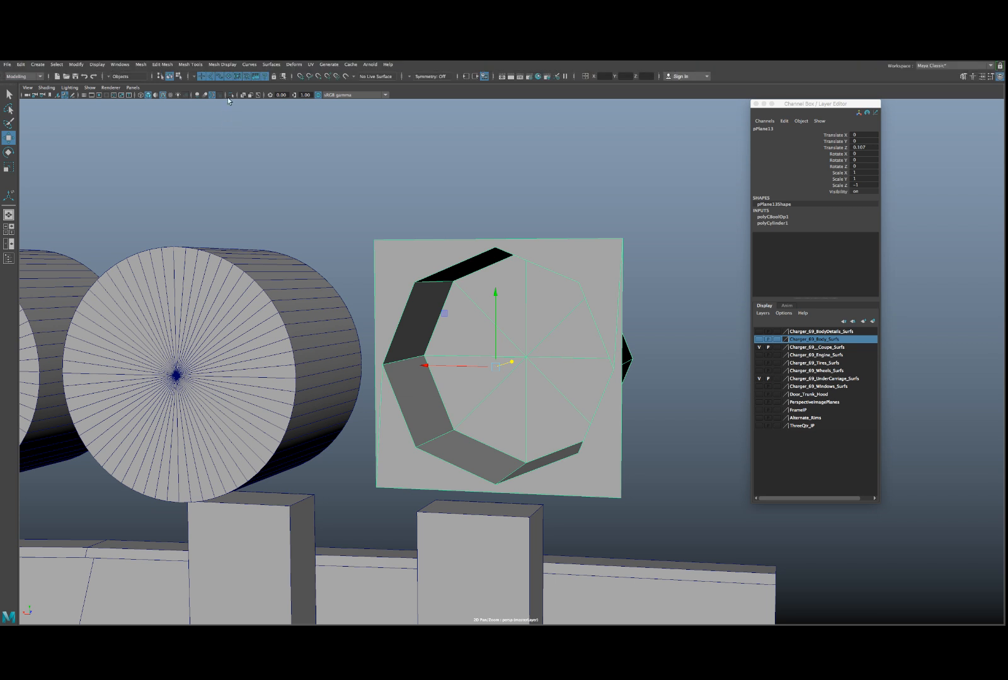
pyautogui.click(224, 65)
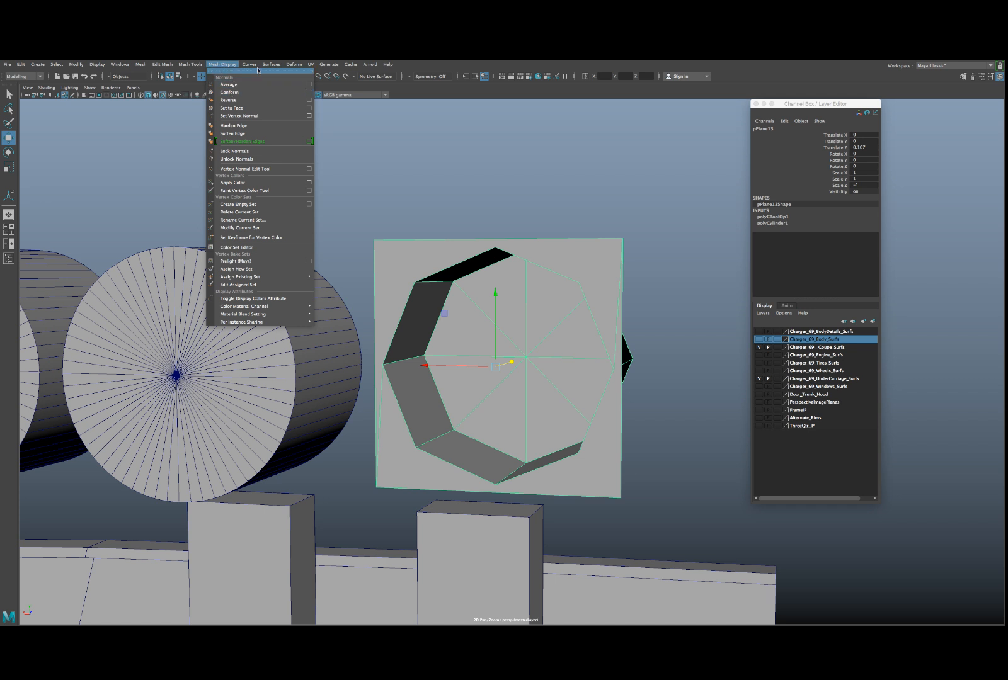
pyautogui.moveTo(190, 65)
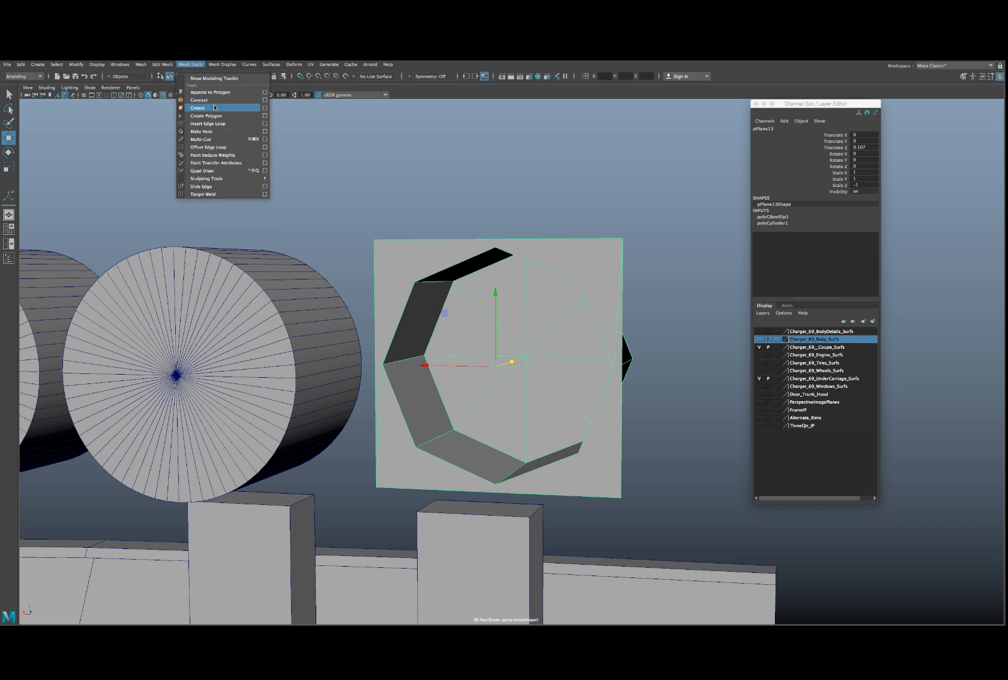
pyautogui.click(206, 139)
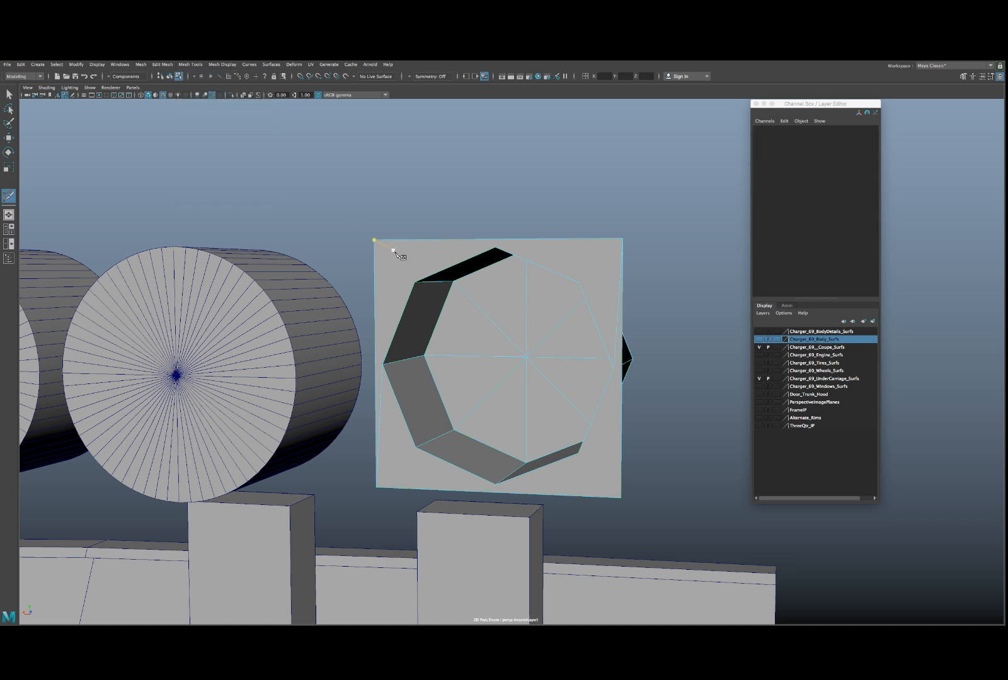
pyautogui.click(414, 283)
pyautogui.click(579, 283)
pyautogui.click(623, 240)
pyautogui.press('Return')
# - Use Multi-Cut to connect the opening's remaining vertices to the plate's outer edges and lower corners
pyautogui.click(496, 248)
pyautogui.click(496, 240)
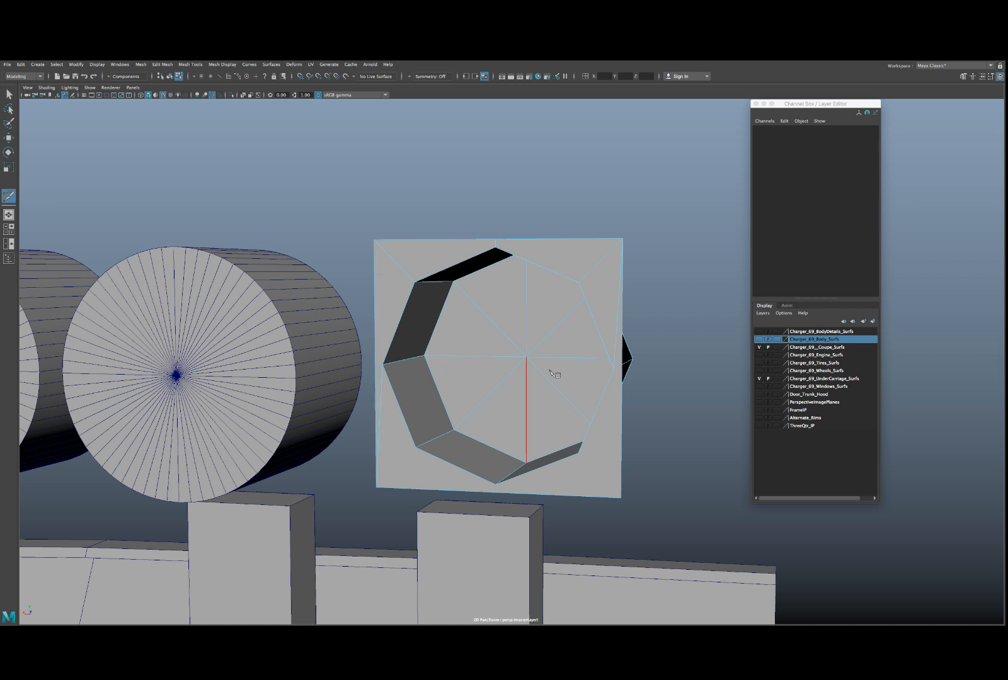
pyautogui.click(614, 370)
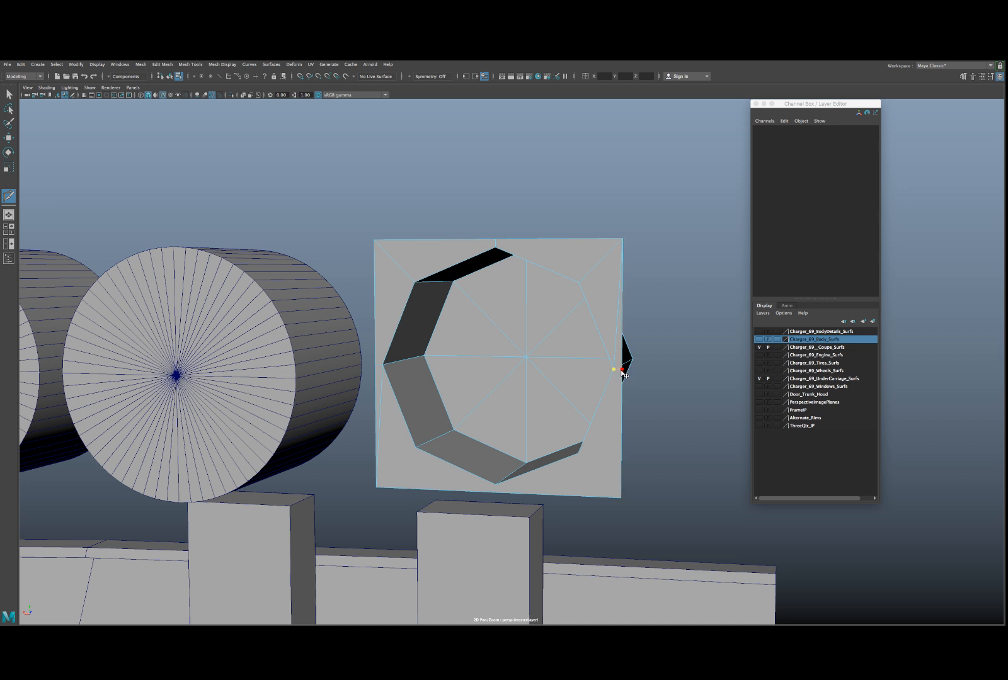
pyautogui.click(578, 453)
pyautogui.click(495, 486)
pyautogui.press('w')
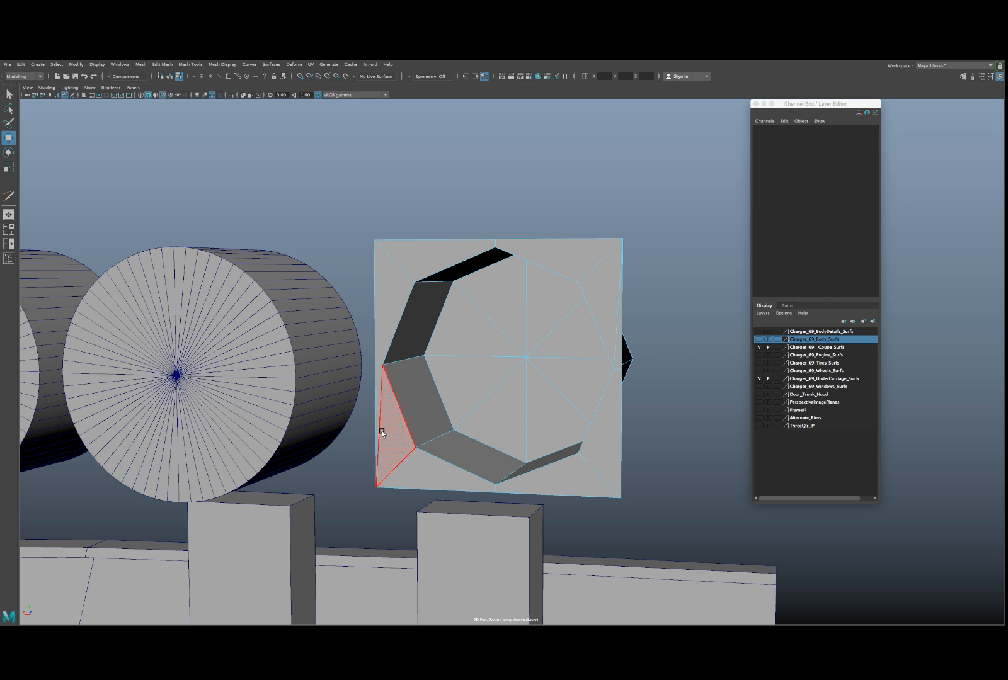
# - Switch from face to edge selection on the plate and display the mesh in smooth preview
pyautogui.click(380, 419)
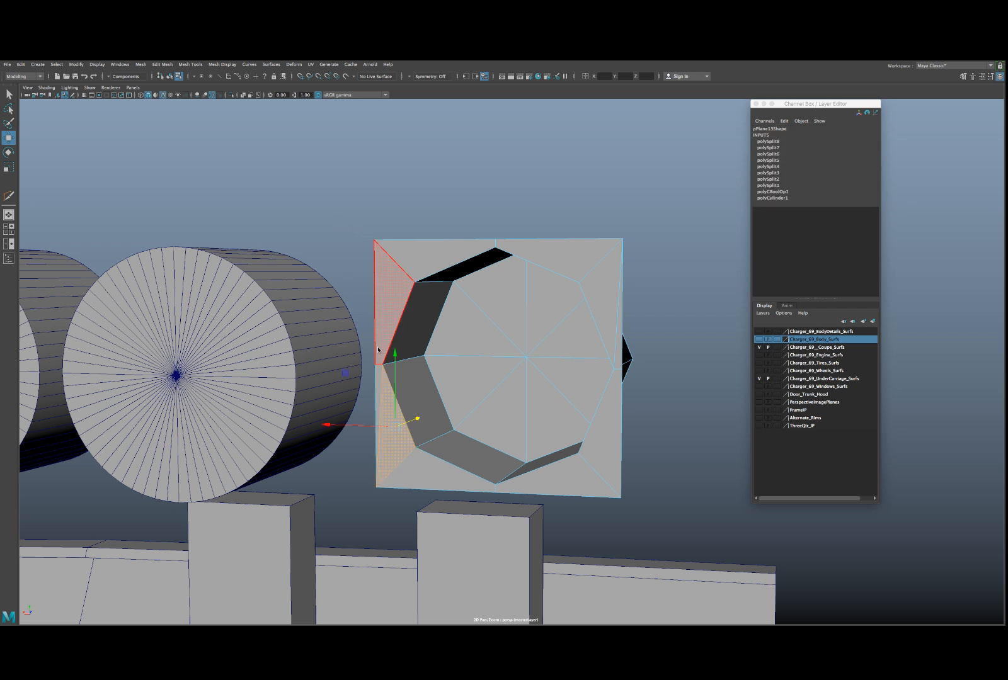
pyautogui.keyDown('shift'); pyautogui.moveTo(378, 356); pyautogui.dragTo(380, 378, button='right'); pyautogui.keyUp('shift')
pyautogui.click(380, 382)
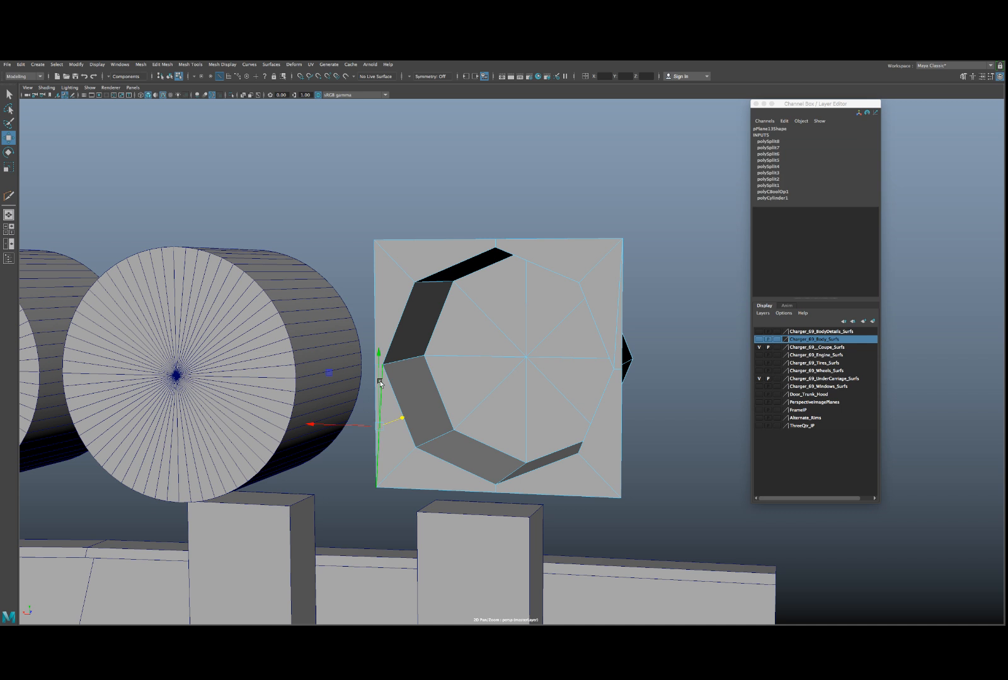
pyautogui.click(612, 340)
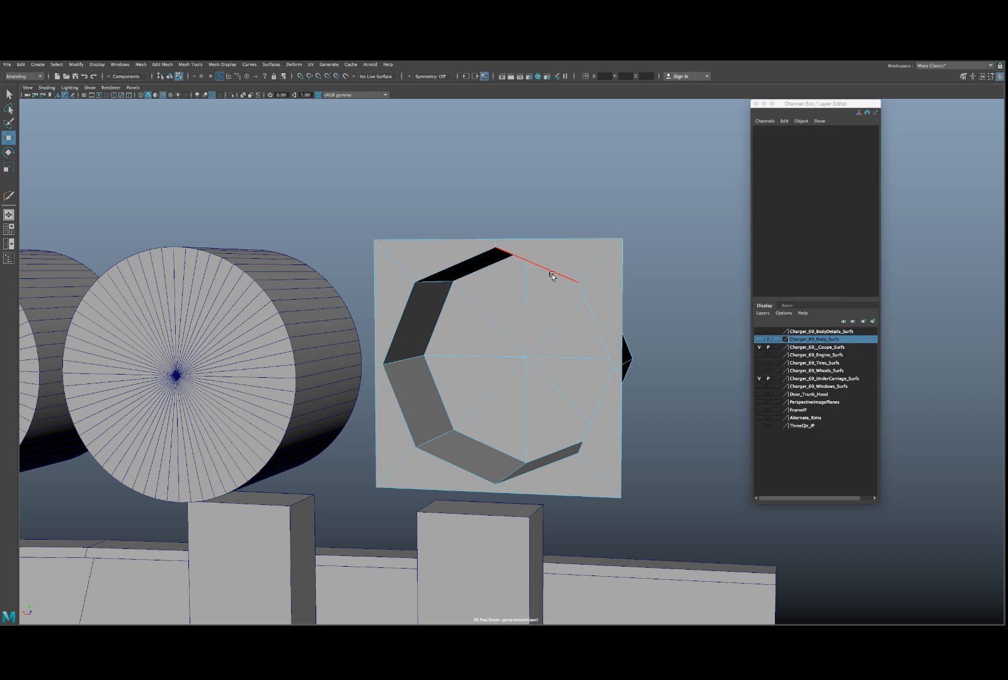
pyautogui.press('3')
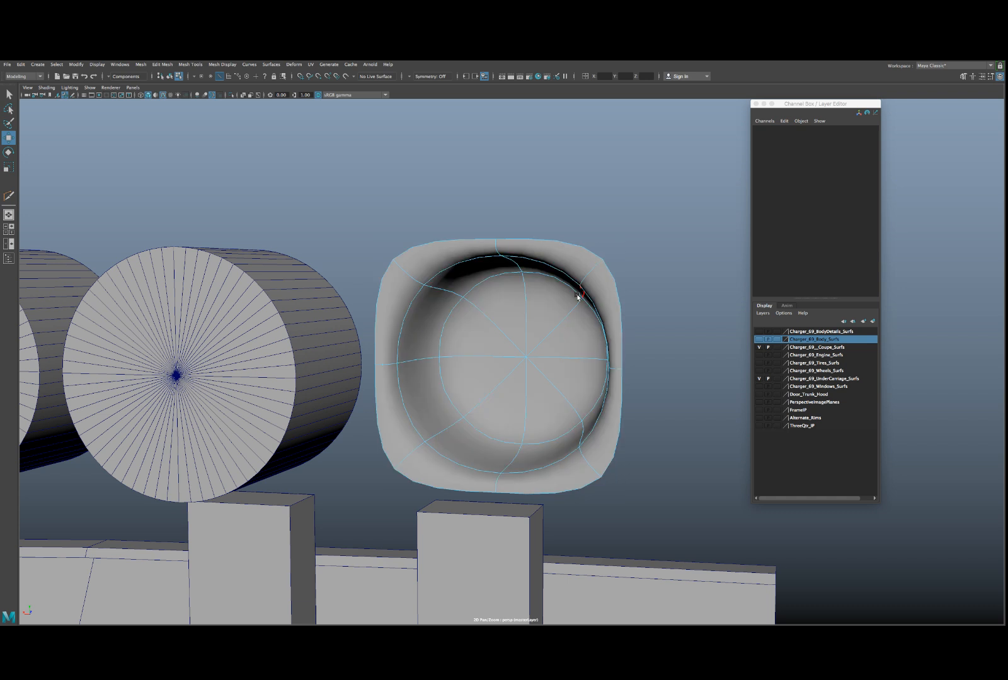
# - Turn off the smooth preview on the recessed plate and return it to object selection
pyautogui.press('1')
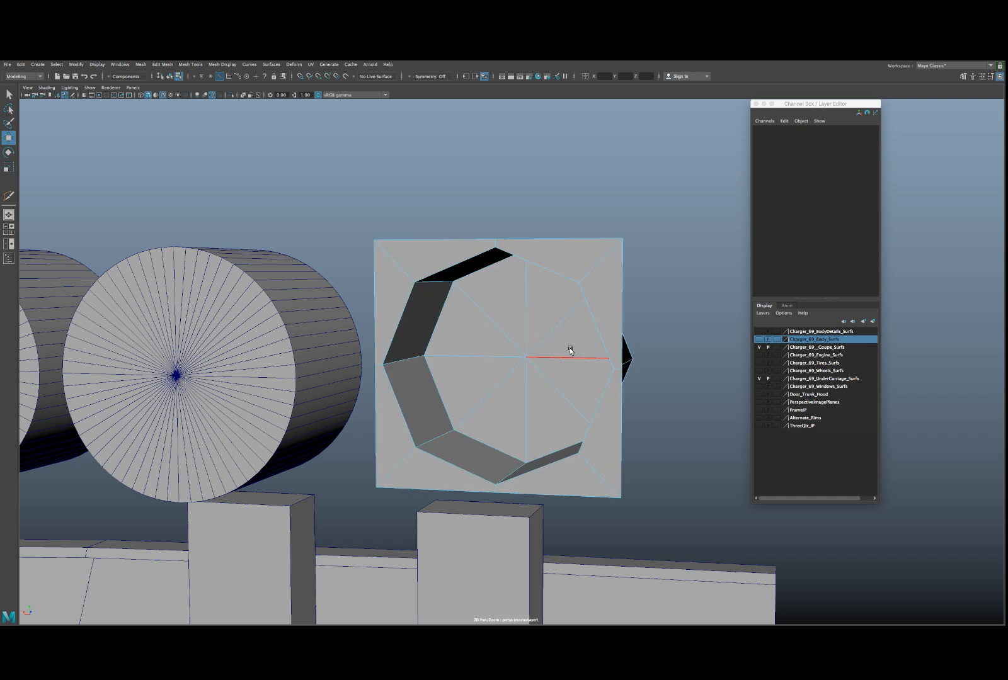
pyautogui.keyDown('alt'); pyautogui.moveTo(492, 354); pyautogui.dragTo(477, 347); pyautogui.keyUp('alt')
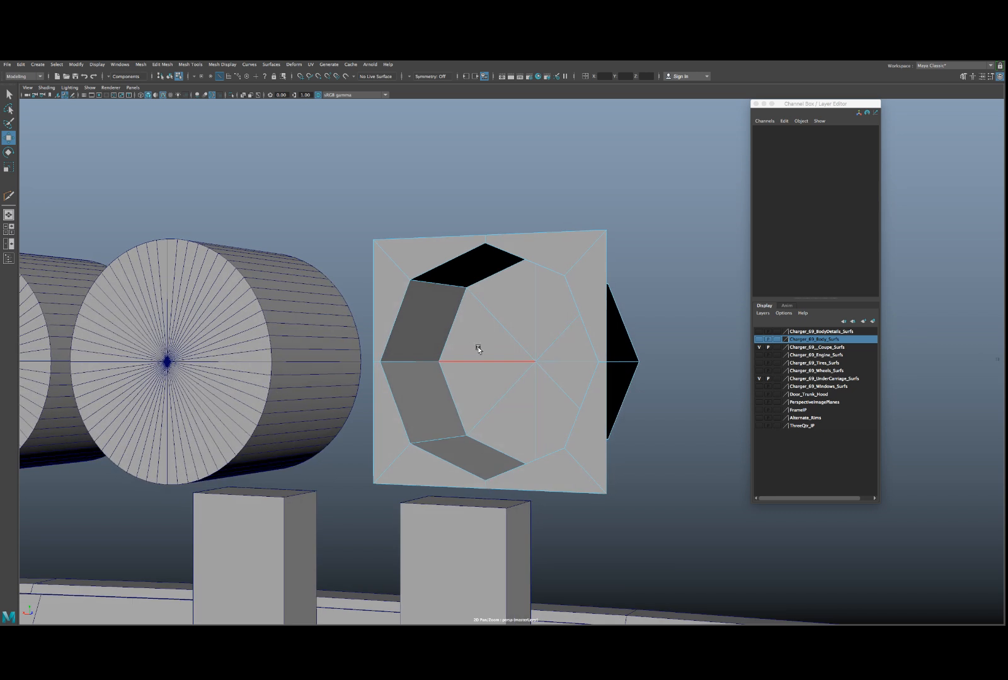
pyautogui.click(436, 320)
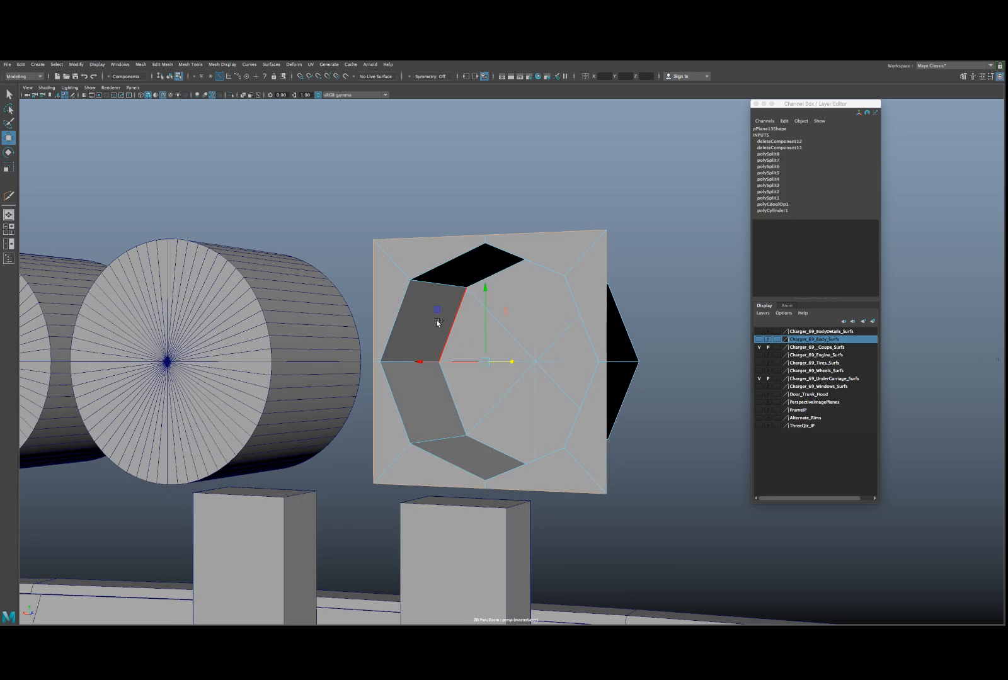
pyautogui.moveTo(432, 322); pyautogui.dragTo(449, 312, button='right')
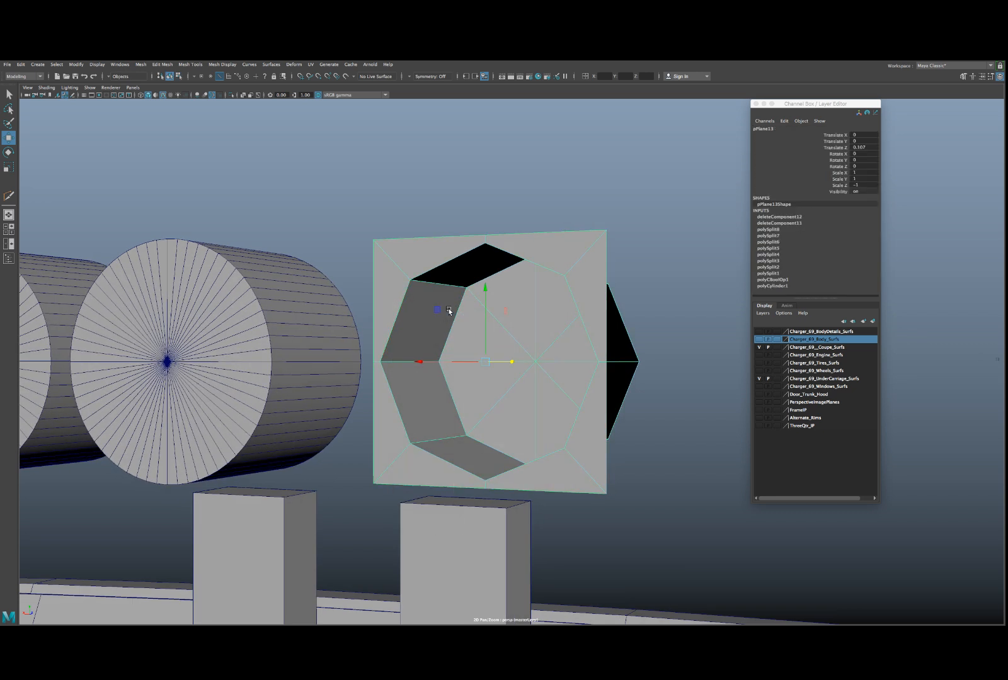
pyautogui.keyDown('shift'); pyautogui.rightClick(414, 321); pyautogui.keyUp('shift')
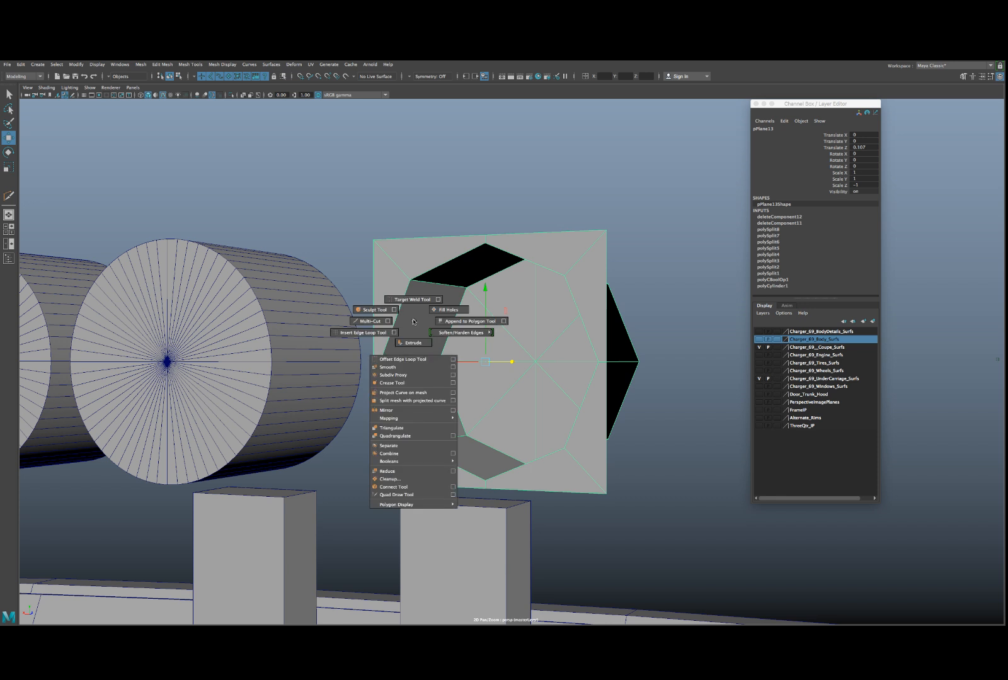
pyautogui.moveTo(413, 322)
pyautogui.keyDown('shift'); pyautogui.mouseDown(button='right')
pyautogui.moveTo(414, 314)
pyautogui.moveTo(411, 340)
pyautogui.moveTo(415, 322)
pyautogui.mouseUp(button='right'); pyautogui.keyUp('shift')
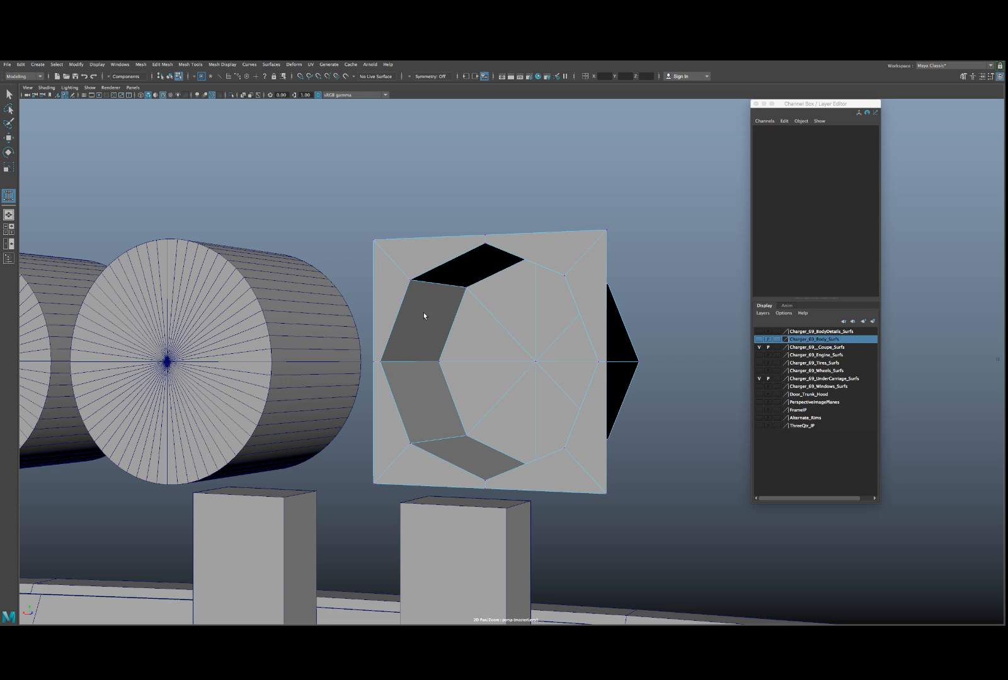
pyautogui.press('w')
# - Duplicate the recessed square plate and move the copy along X to a Translate X of 0.197, over the neighbouring small cylinder
pyautogui.scroll(-5, 424, 319)
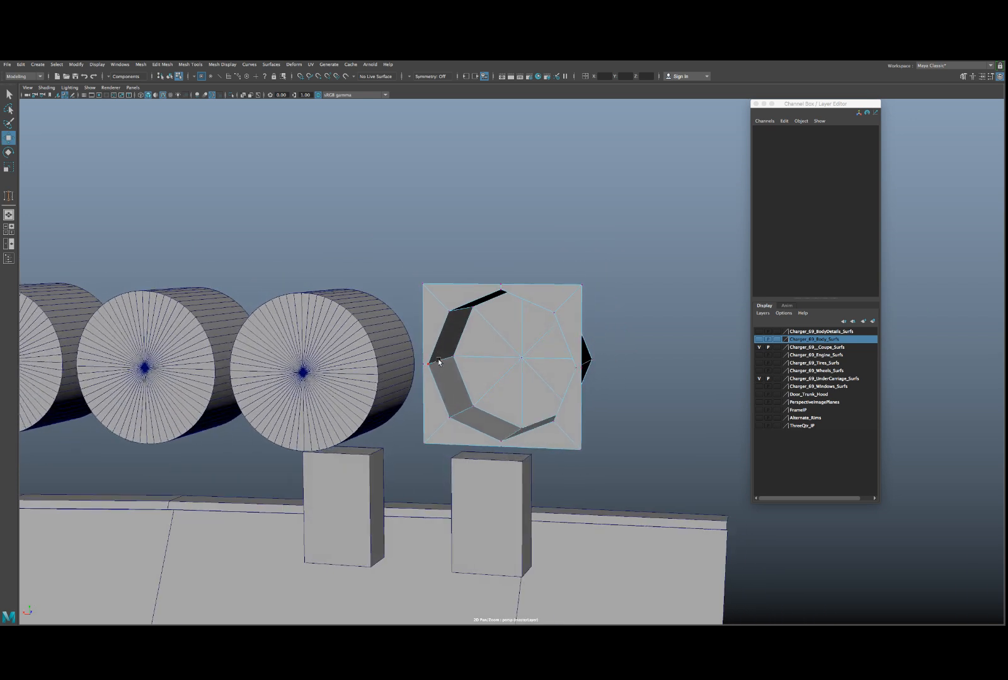
pyautogui.keyDown('alt'); pyautogui.moveTo(440, 363); pyautogui.dragTo(426, 326); pyautogui.keyUp('alt')
pyautogui.moveTo(425, 327); pyautogui.dragTo(444, 316, button='right')
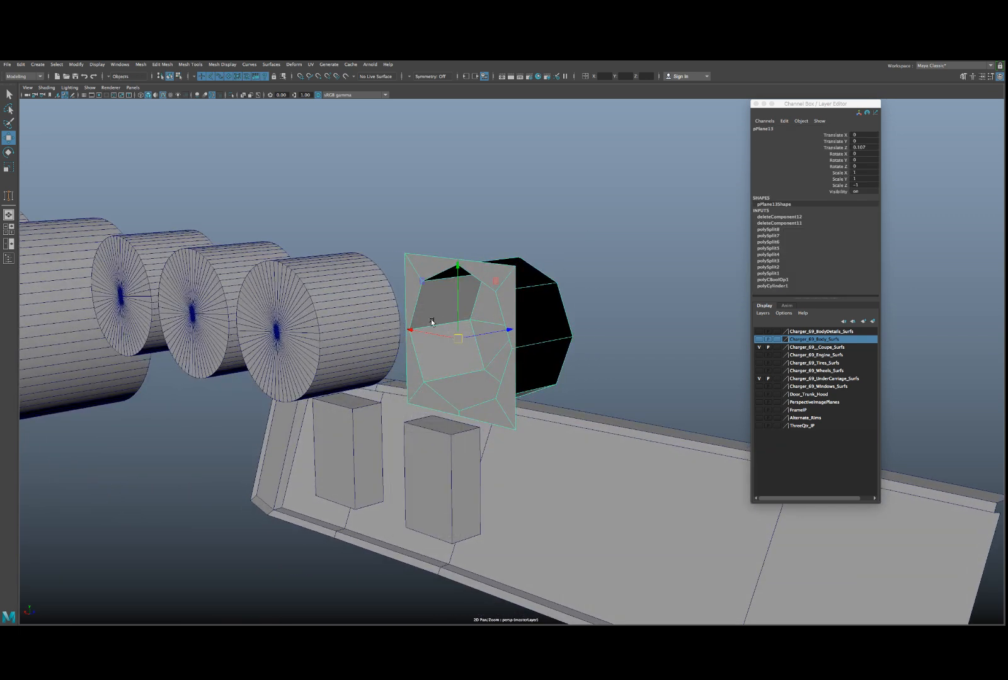
pyautogui.hotkey('ctrl', 'd')
pyautogui.keyDown('alt'); pyautogui.moveTo(426, 335); pyautogui.dragTo(291, 342); pyautogui.keyUp('alt')
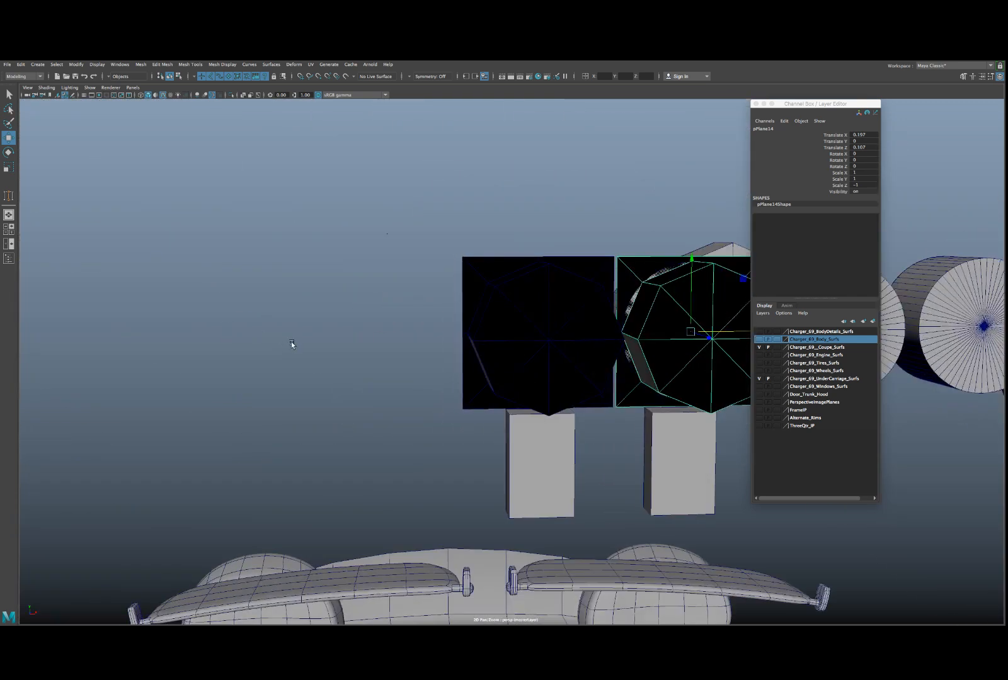
# - In the front view, duplicate the plate again and snap the copy along X to Translate X 0.394, over the next small cylinder
pyautogui.press('space')
pyautogui.press('space')
pyautogui.scroll(5, 378, 446)
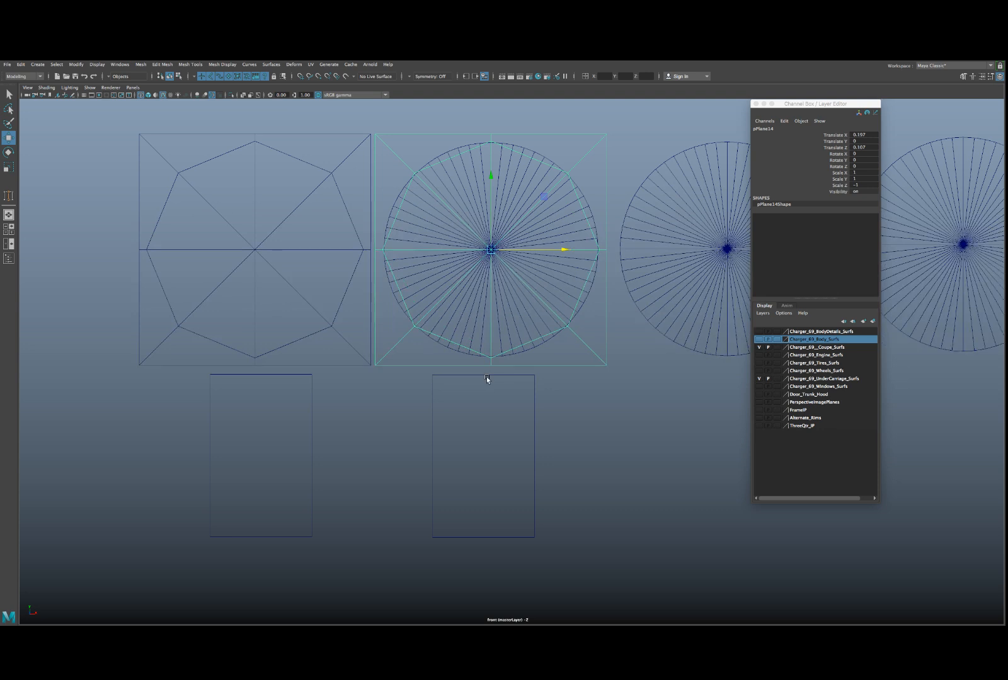
pyautogui.keyDown('alt'); pyautogui.moveTo(487, 380); pyautogui.dragTo(395, 383, button='middle'); pyautogui.keyUp('alt')
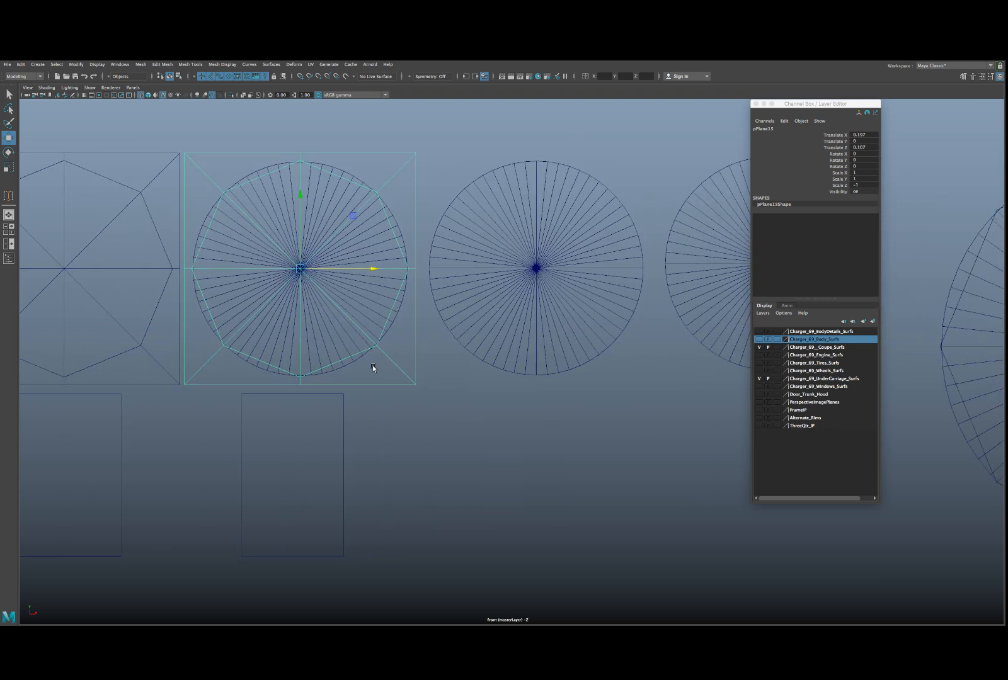
pyautogui.moveTo(352, 270); pyautogui.dragTo(514, 279)
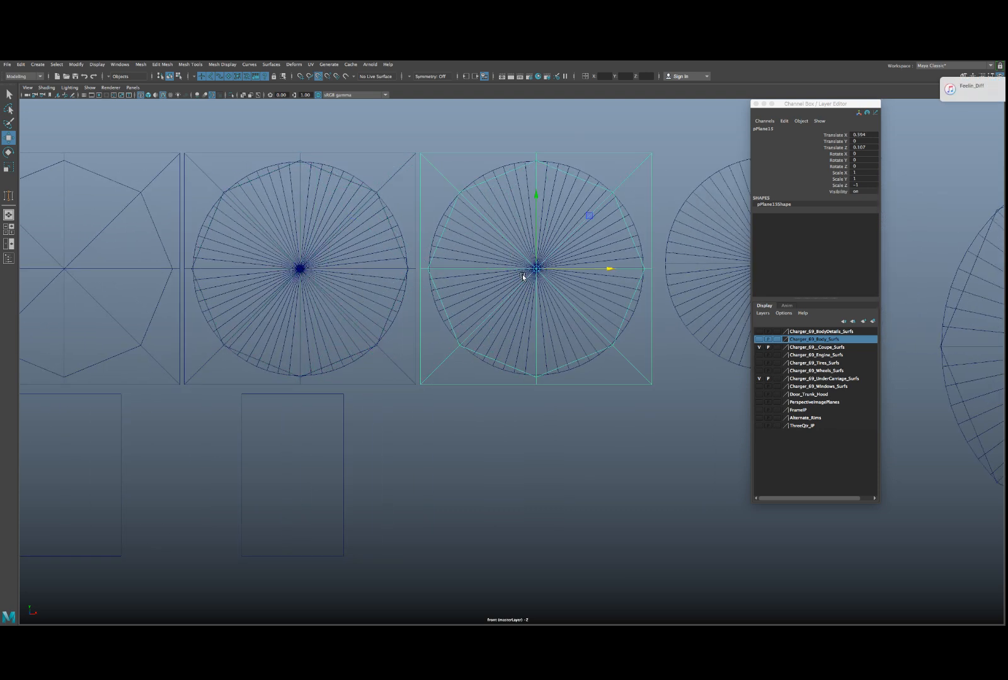
# - Duplicate the plate once more and snap it along X to Translate X 0.591, over the last small cylinder
pyautogui.keyDown('alt'); pyautogui.moveTo(532, 296); pyautogui.dragTo(381, 308, button='middle'); pyautogui.keyUp('alt')
pyautogui.hotkey('ctrl', 'd')
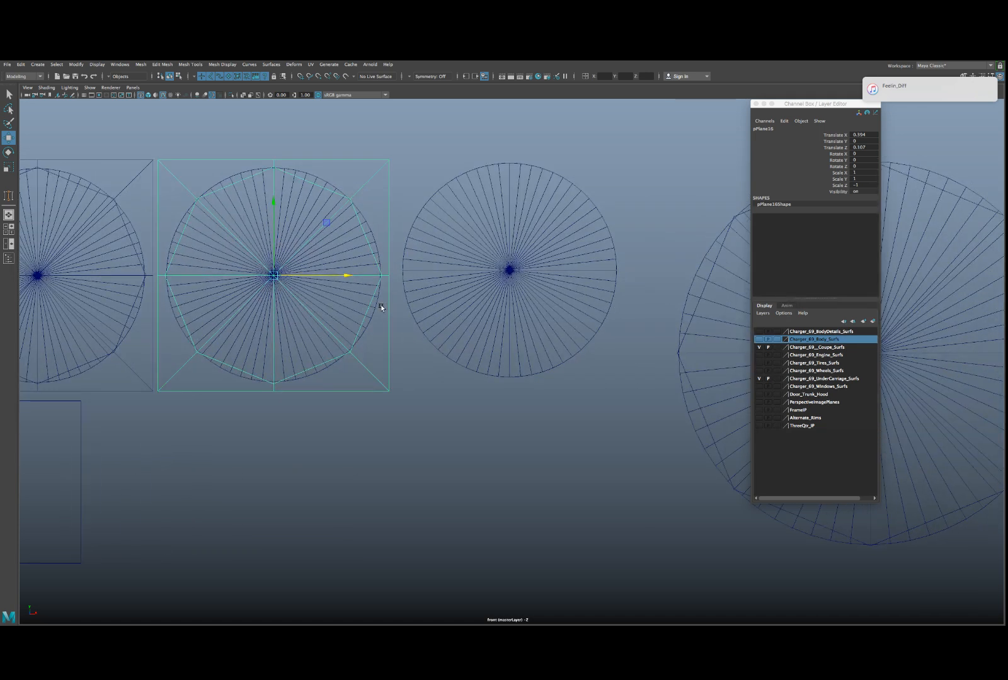
pyautogui.press('v')
pyautogui.moveTo(346, 274); pyautogui.dragTo(504, 275)
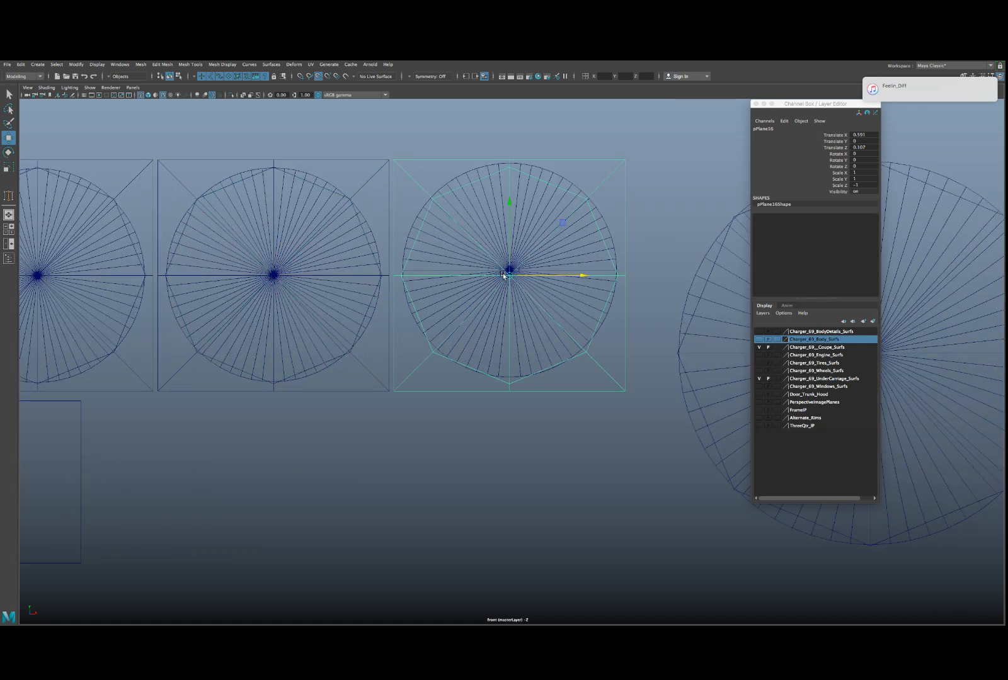
# - Move the eight-sided cylinder off the first large cylinder into the empty space below the small plates
pyautogui.scroll(-10, 502, 295)
pyautogui.scroll(3, 515, 312)
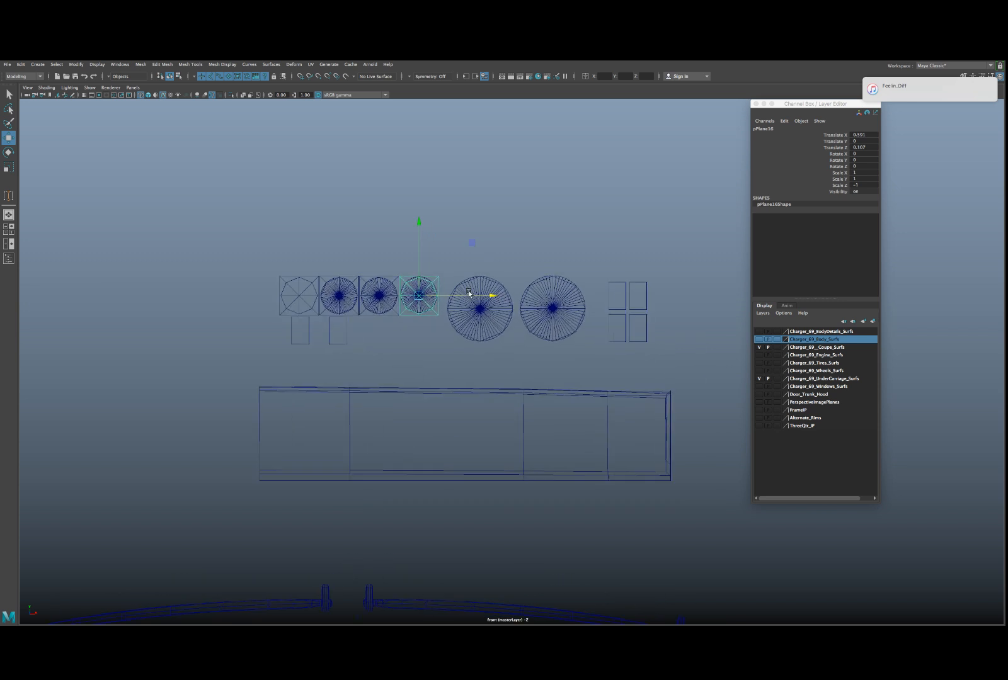
pyautogui.click(494, 285)
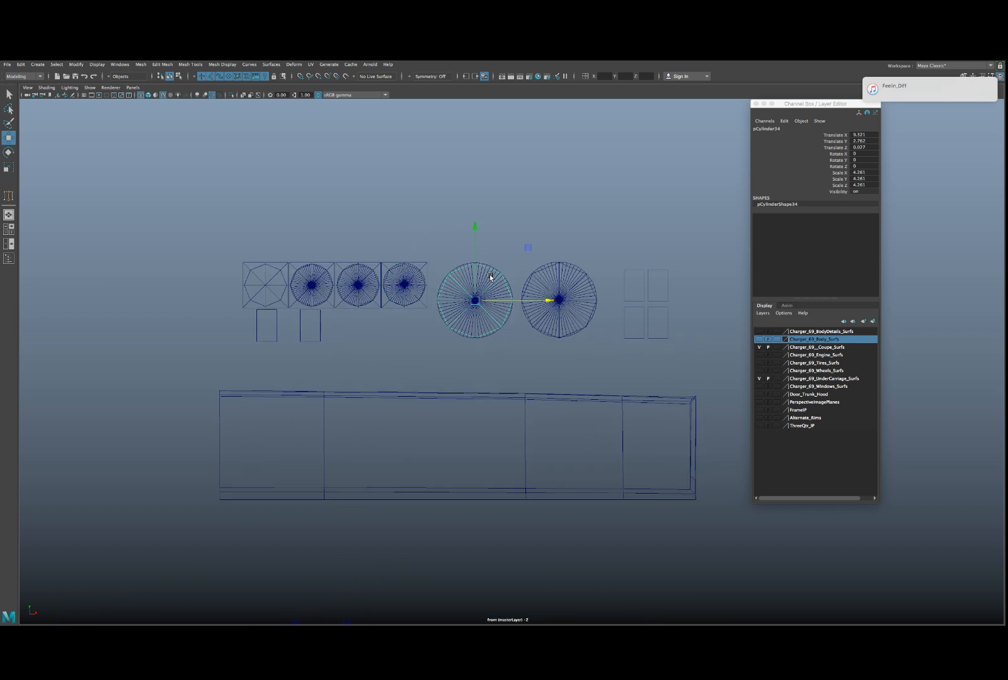
pyautogui.scroll(2, 491, 282)
pyautogui.click(490, 281)
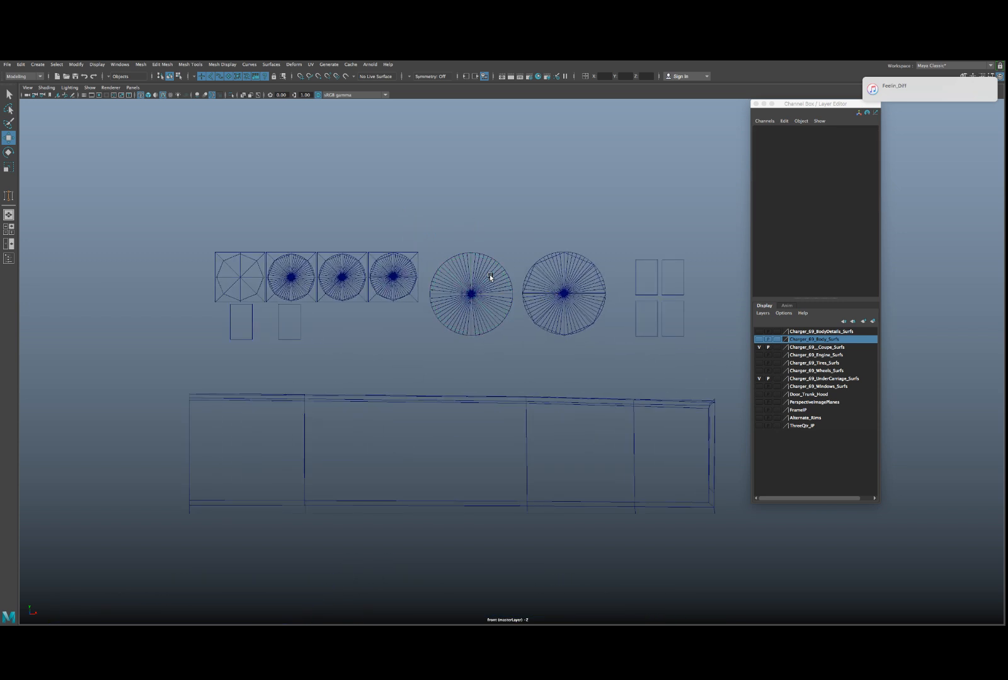
pyautogui.scroll(2, 408, 255)
pyautogui.click(408, 256)
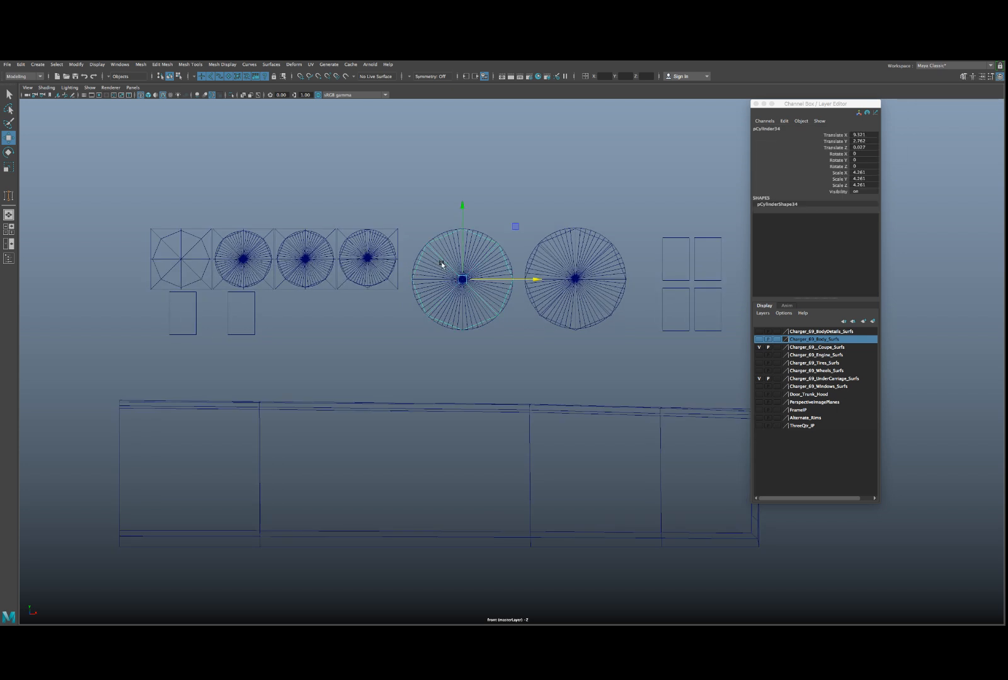
pyautogui.moveTo(460, 280); pyautogui.dragTo(349, 349)
# - Duplicate the last small plate and centre the copy on the first large cylinder at Translate X 0.892 and Translate Y -0.065
pyautogui.click(396, 250)
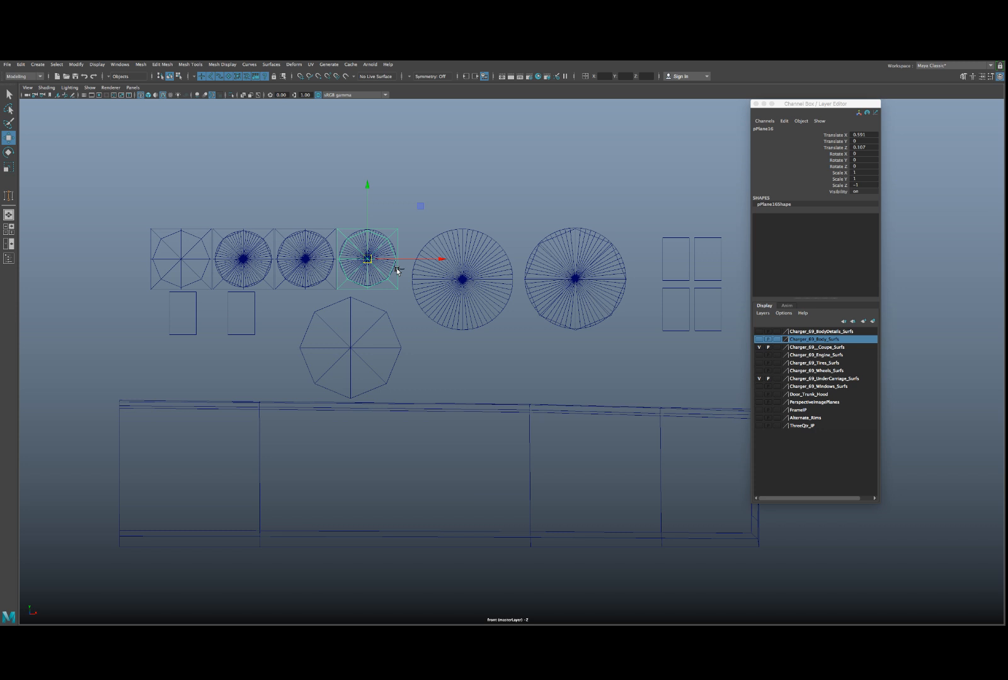
pyautogui.moveTo(403, 259); pyautogui.dragTo(475, 264)
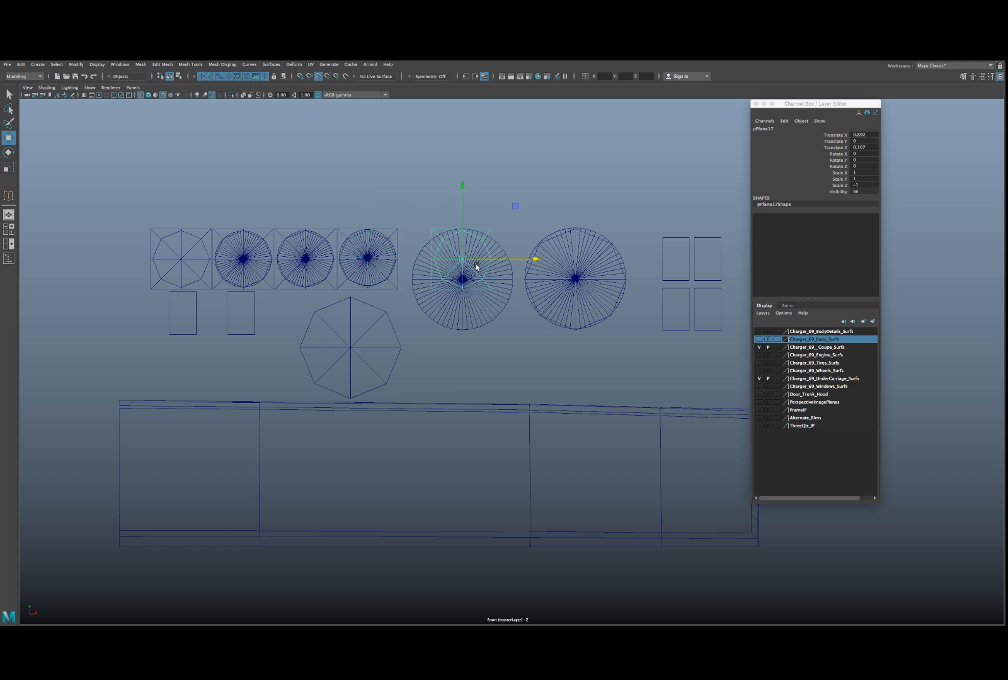
pyautogui.moveTo(461, 219); pyautogui.dragTo(510, 263)
# - Scale the new plate uniformly to 1.861 so its octagonal opening fits the first large cylinder
pyautogui.press('r')
pyautogui.scroll(1, 460, 280)
pyautogui.scroll(1, 458, 288)
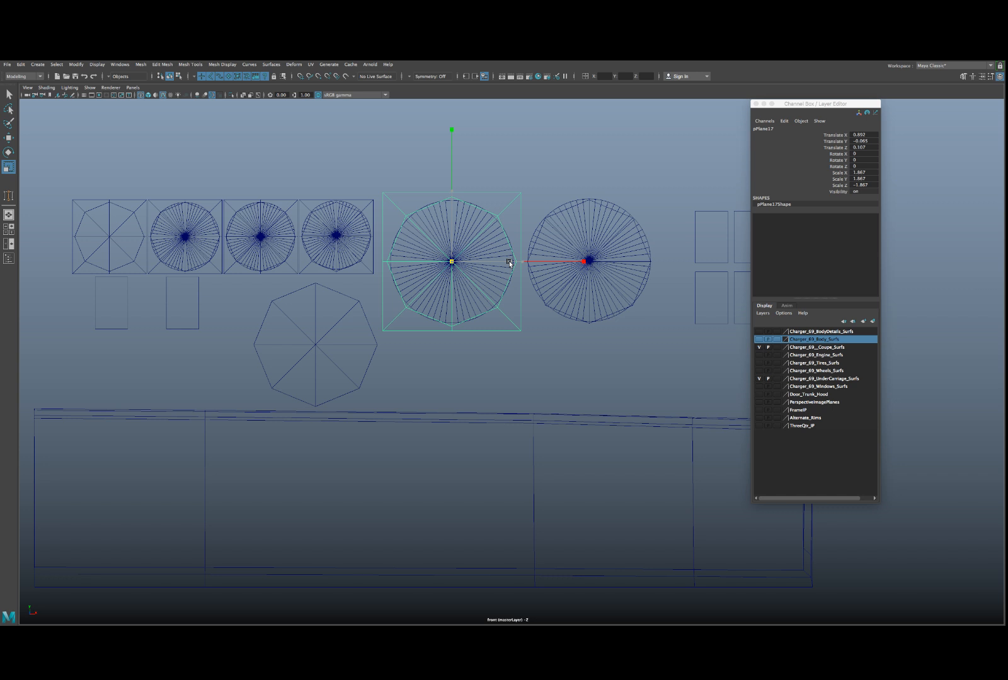
pyautogui.moveTo(510, 263); pyautogui.dragTo(510, 264)
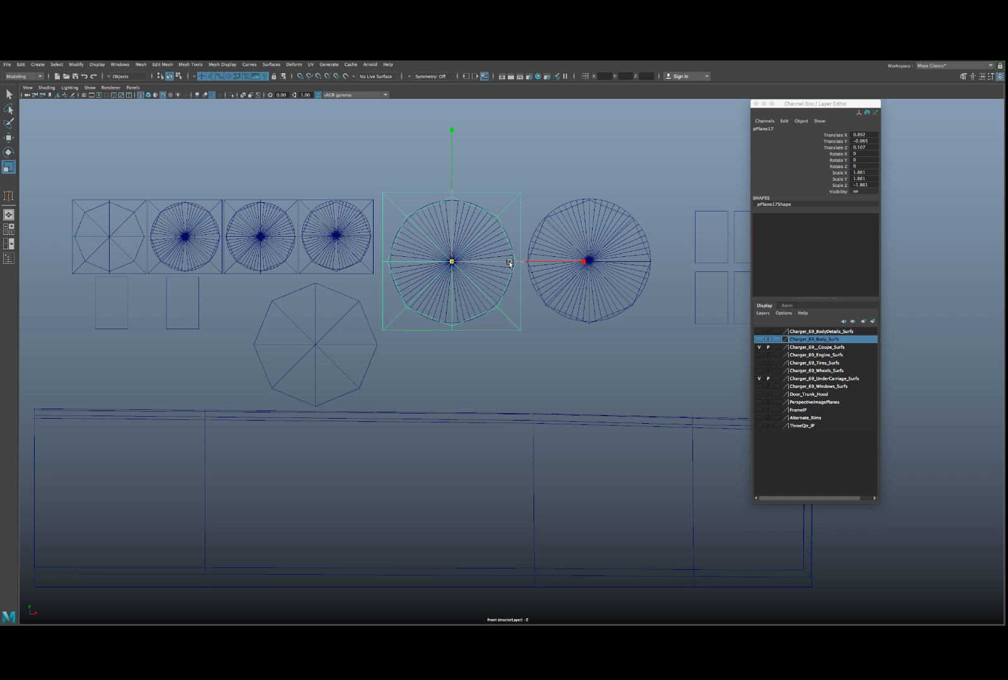
# - Duplicate the enlarged plate and move the copy along X to Translate X 1.249, onto the second large cylinder
pyautogui.click(567, 210)
pyautogui.click(505, 227)
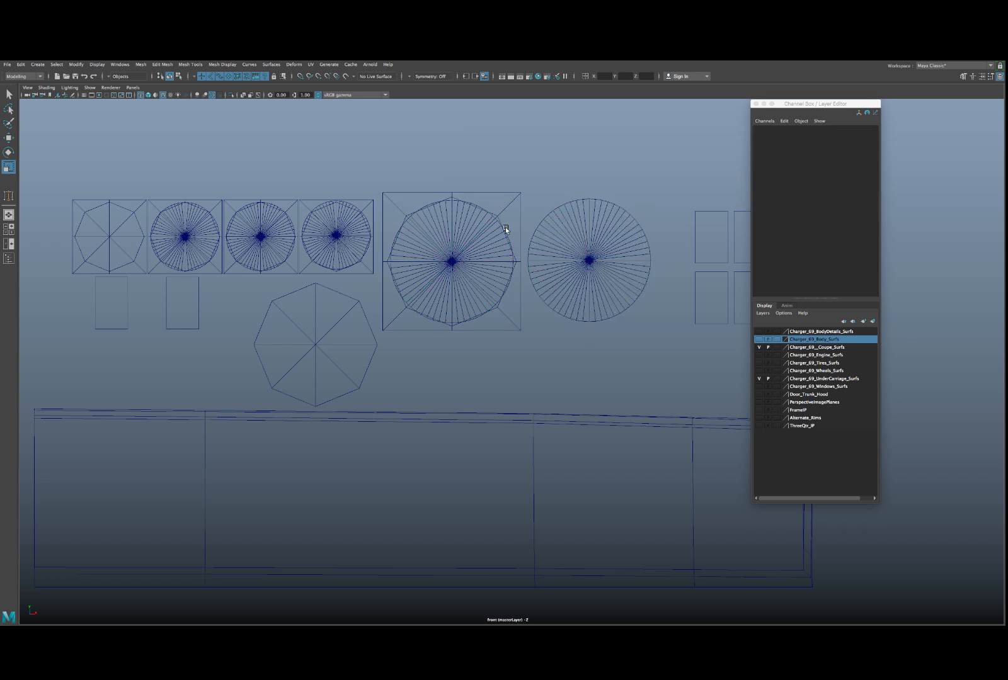
pyautogui.click(475, 194)
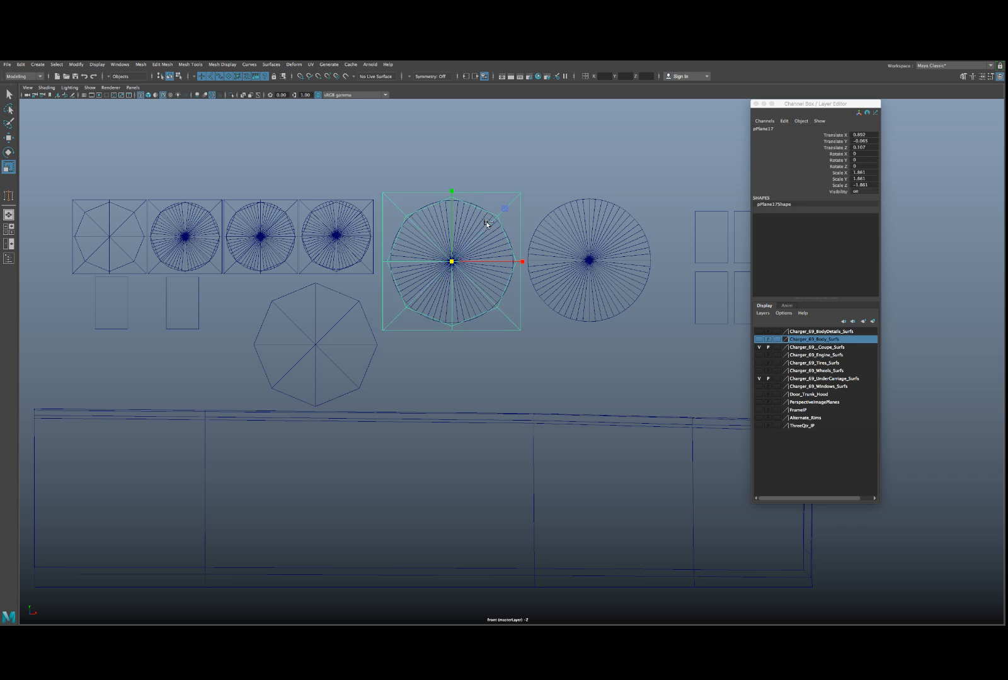
pyautogui.hotkey('ctrl', 'd')
pyautogui.press('w')
pyautogui.moveTo(495, 261); pyautogui.dragTo(586, 260)
# - Select both large plates' vertices along their shared border and scale them flat along X to line up the seam
pyautogui.scroll(5, 479, 255)
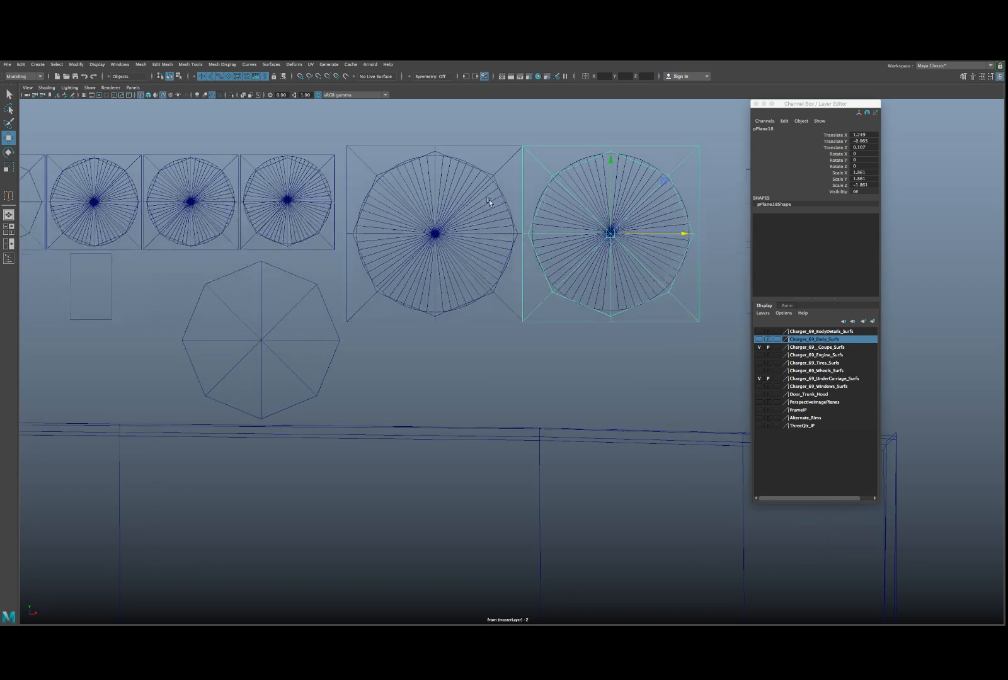
pyautogui.scroll(1, 473, 257)
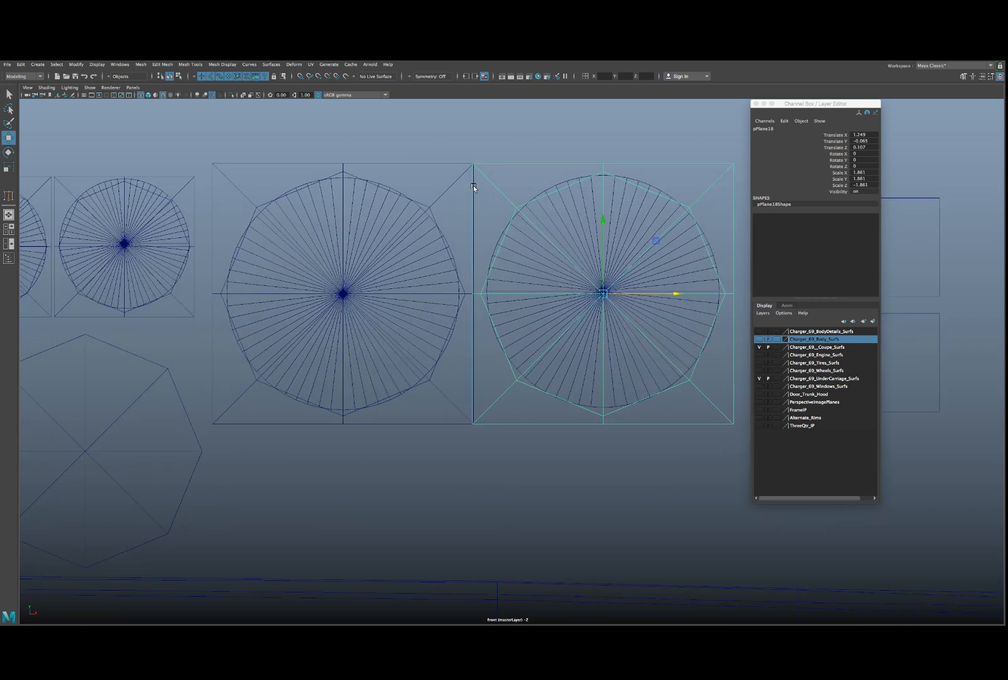
pyautogui.keyDown('shift'); pyautogui.moveTo(477, 177); pyautogui.dragTo(477, 177); pyautogui.keyUp('shift')
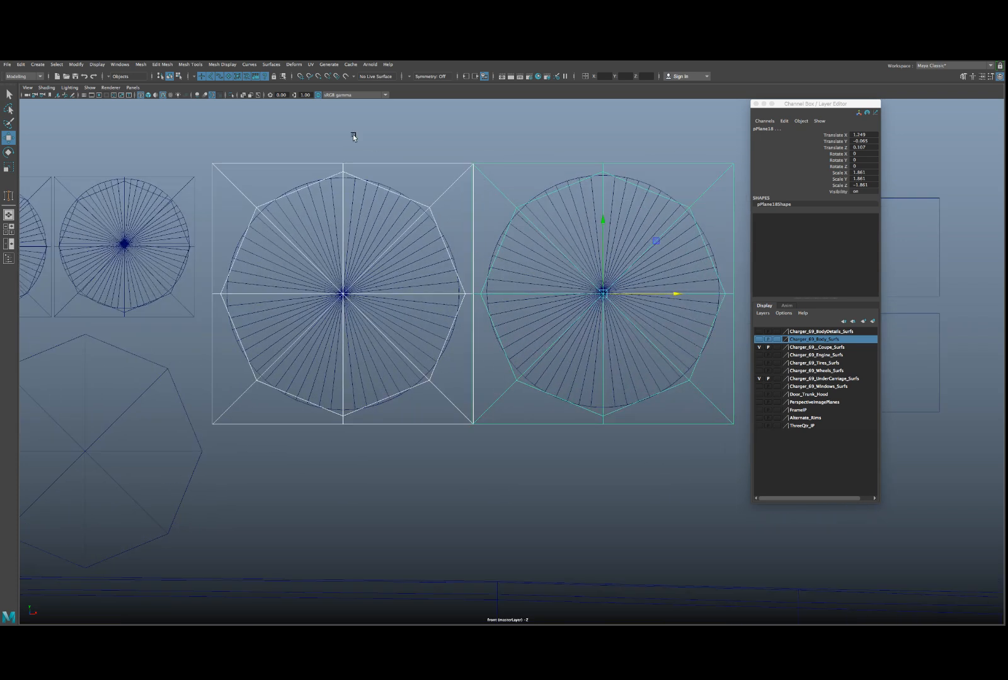
pyautogui.click(179, 76)
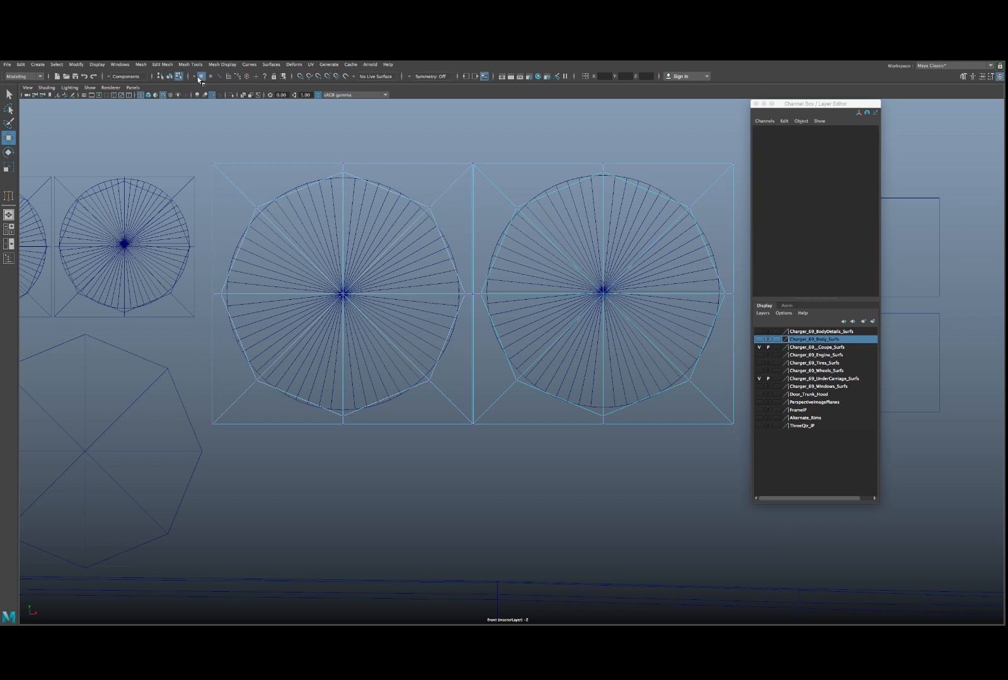
pyautogui.moveTo(467, 169); pyautogui.dragTo(474, 446)
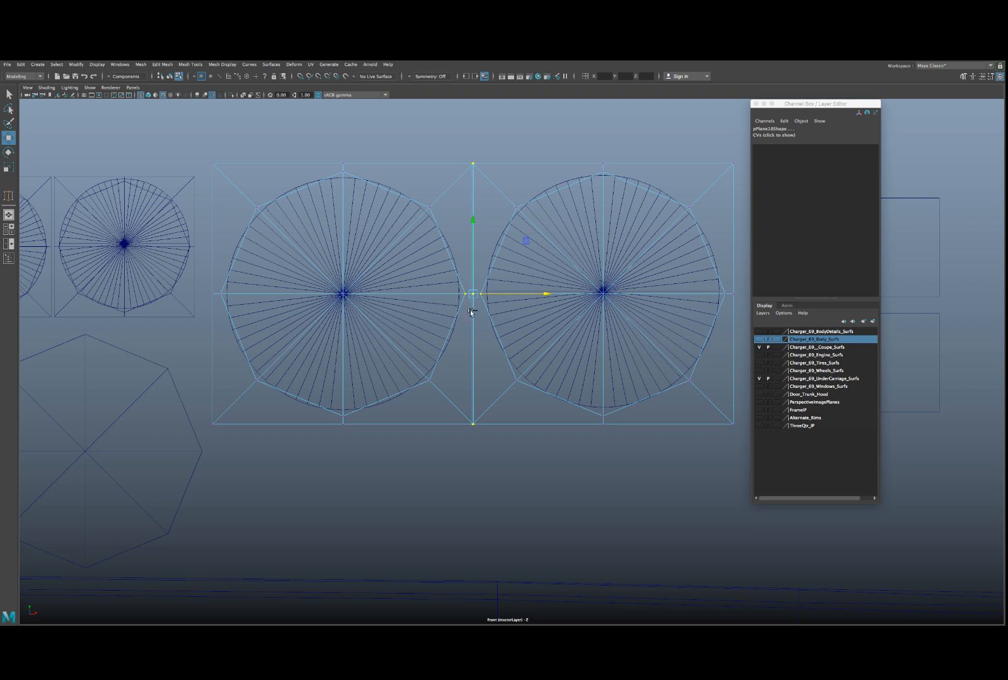
pyautogui.press('r')
pyautogui.moveTo(544, 294); pyautogui.dragTo(459, 294)
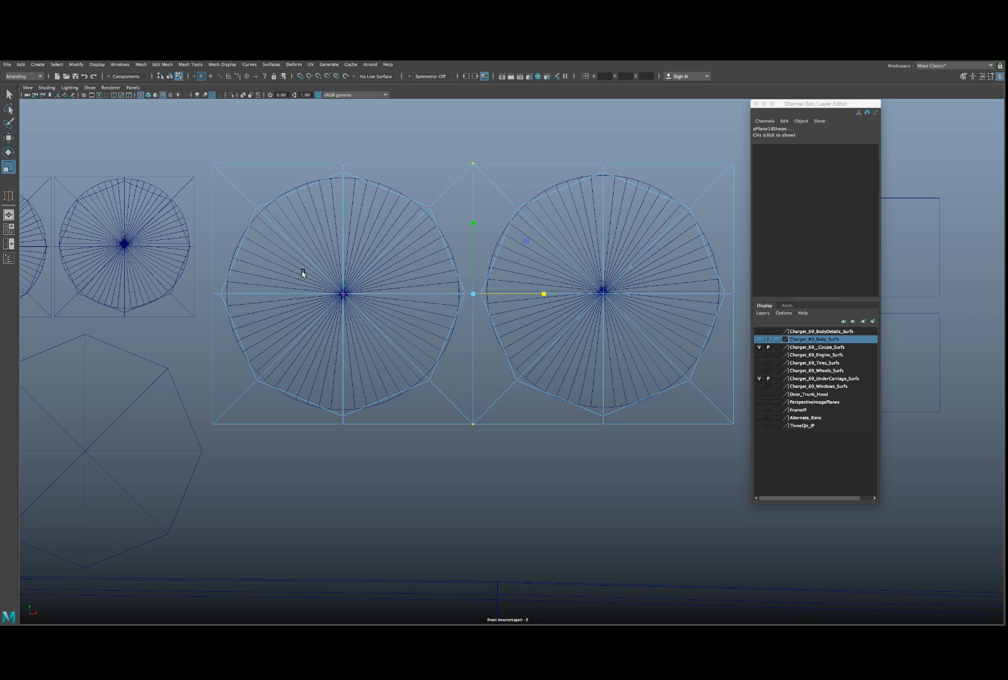
# - Combine the four small recessed plates into one mesh and switch it to vertex selection
pyautogui.keyDown('alt'); pyautogui.moveTo(303, 273); pyautogui.dragTo(390, 281, button='middle'); pyautogui.keyUp('alt')
pyautogui.click(275, 192)
pyautogui.keyDown('alt'); pyautogui.moveTo(251, 196); pyautogui.dragTo(343, 203, button='middle'); pyautogui.keyUp('alt')
pyautogui.click(232, 188)
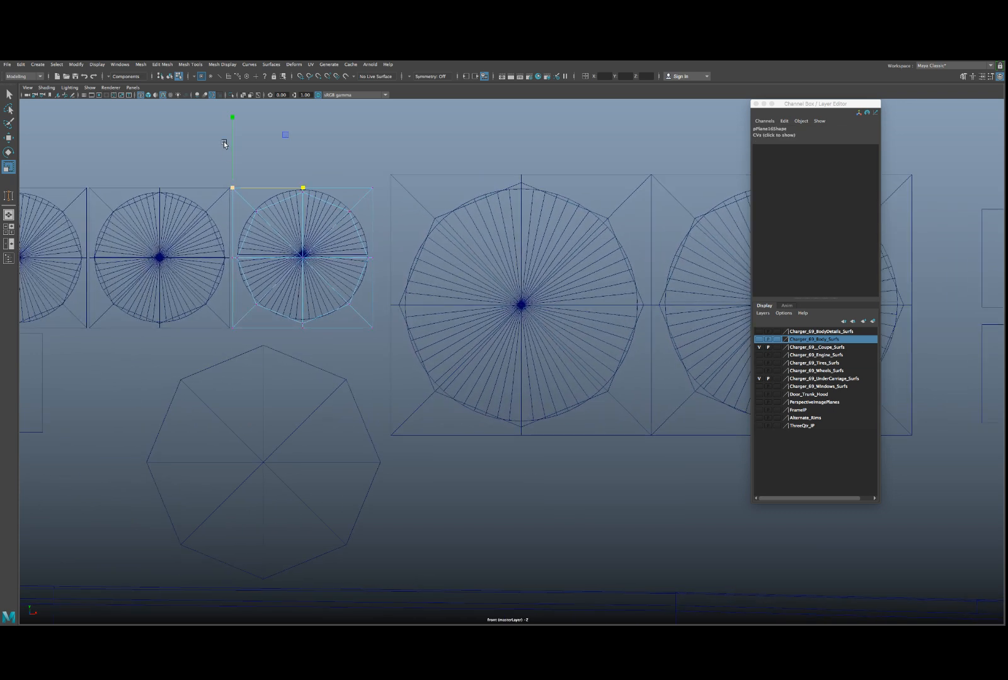
pyautogui.click(169, 76)
pyautogui.keyDown('shift'); pyautogui.click(177, 187); pyautogui.keyUp('shift')
pyautogui.keyDown('alt'); pyautogui.moveTo(174, 187); pyautogui.dragTo(244, 176, button='middle'); pyautogui.keyUp('alt')
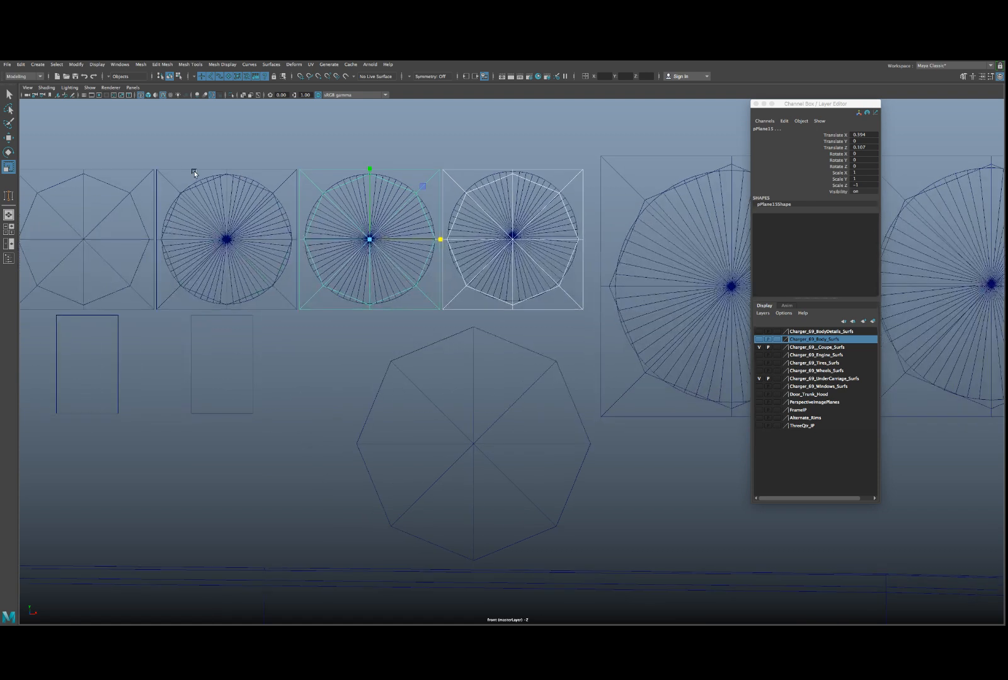
pyautogui.keyDown('shift'); pyautogui.moveTo(154, 168); pyautogui.dragTo(162, 174); pyautogui.keyUp('shift')
pyautogui.moveTo(185, 180)
pyautogui.keyDown('alt'); pyautogui.mouseDown(button='middle')
pyautogui.moveTo(285, 194)
pyautogui.moveTo(186, 198)
pyautogui.mouseUp(button='middle'); pyautogui.keyUp('alt')
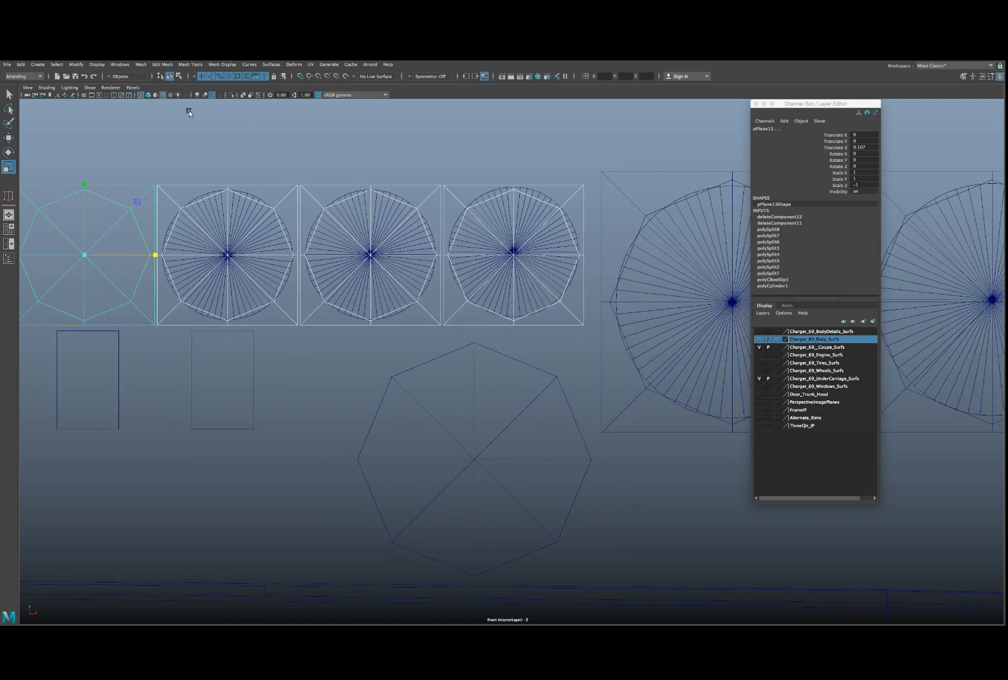
pyautogui.click(147, 64)
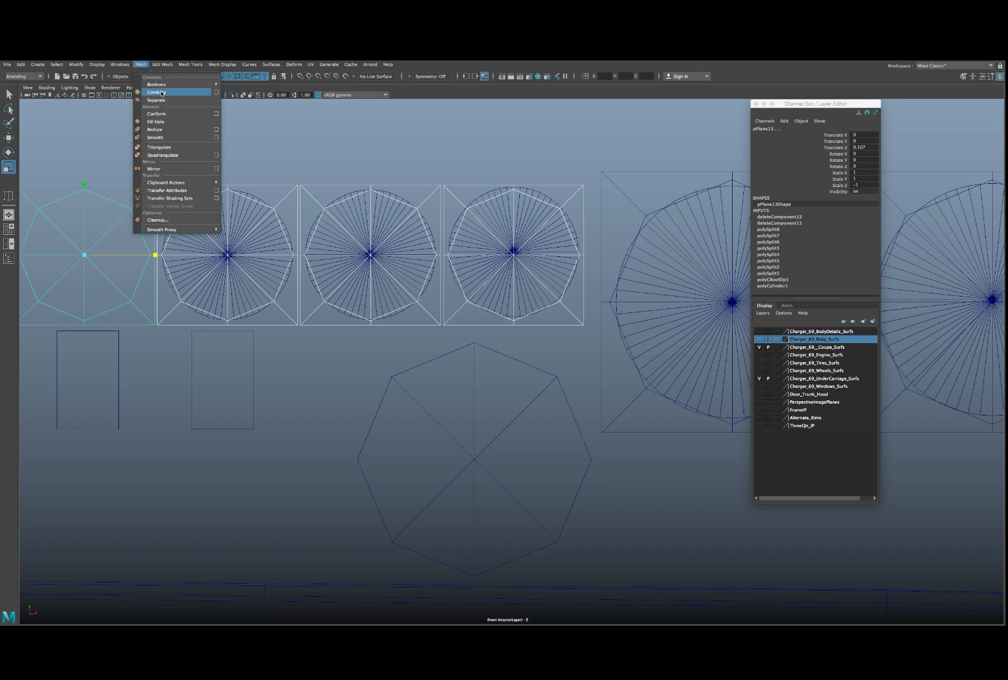
pyautogui.click(162, 93)
pyautogui.press('F9')
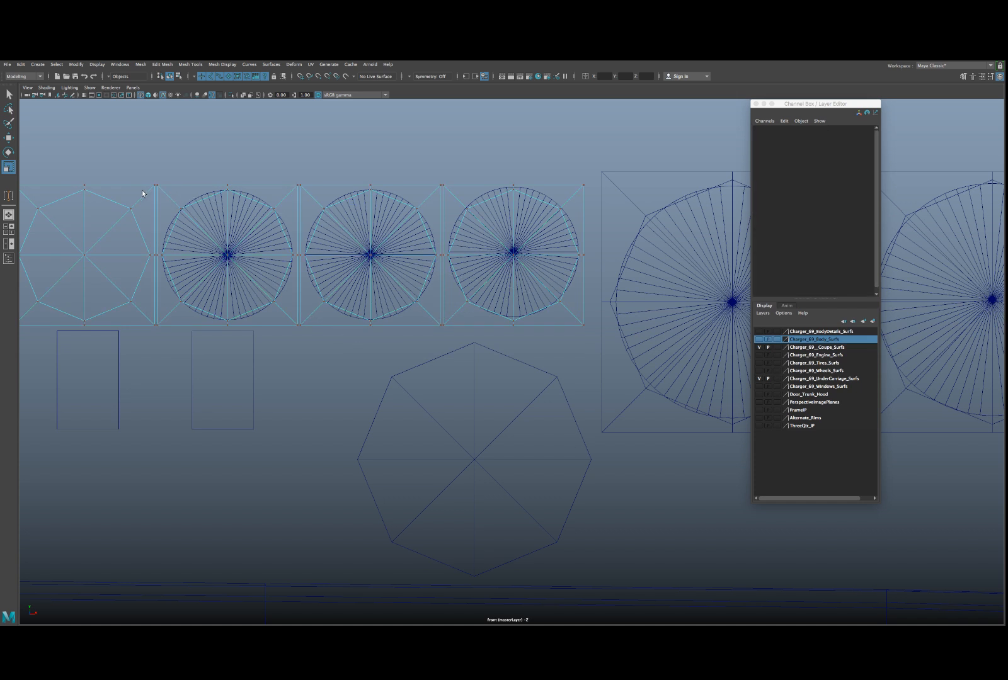
# - Select the paired vertices at each of the three seams between the small plates and scale each set flat along X
pyautogui.moveTo(149, 176); pyautogui.dragTo(162, 290)
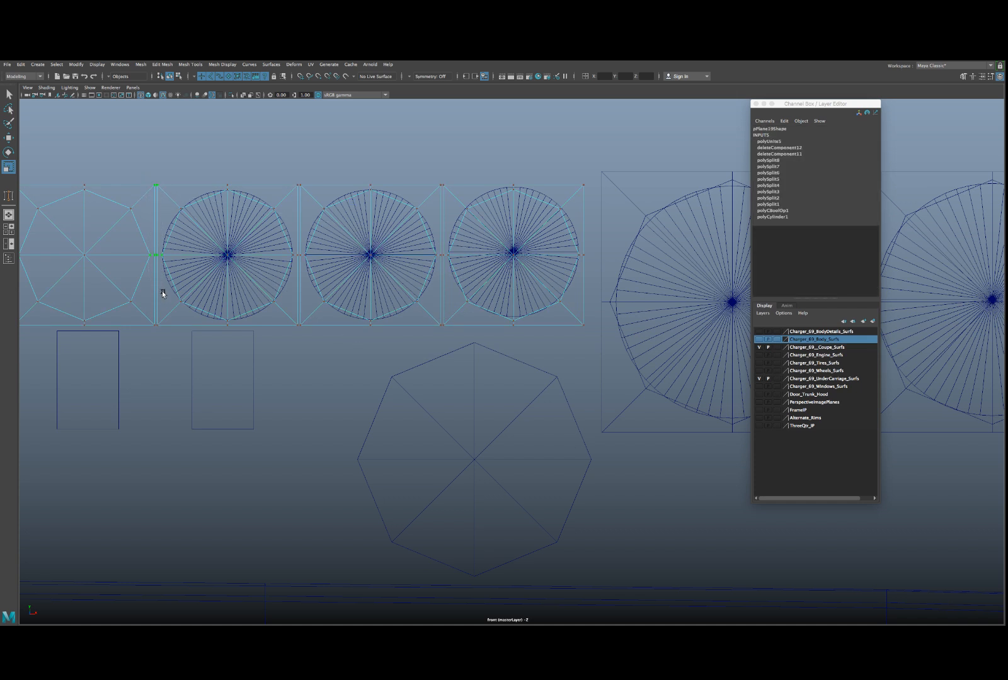
pyautogui.moveTo(157, 237); pyautogui.dragTo(156, 184, button='right')
pyautogui.moveTo(155, 177); pyautogui.dragTo(158, 339)
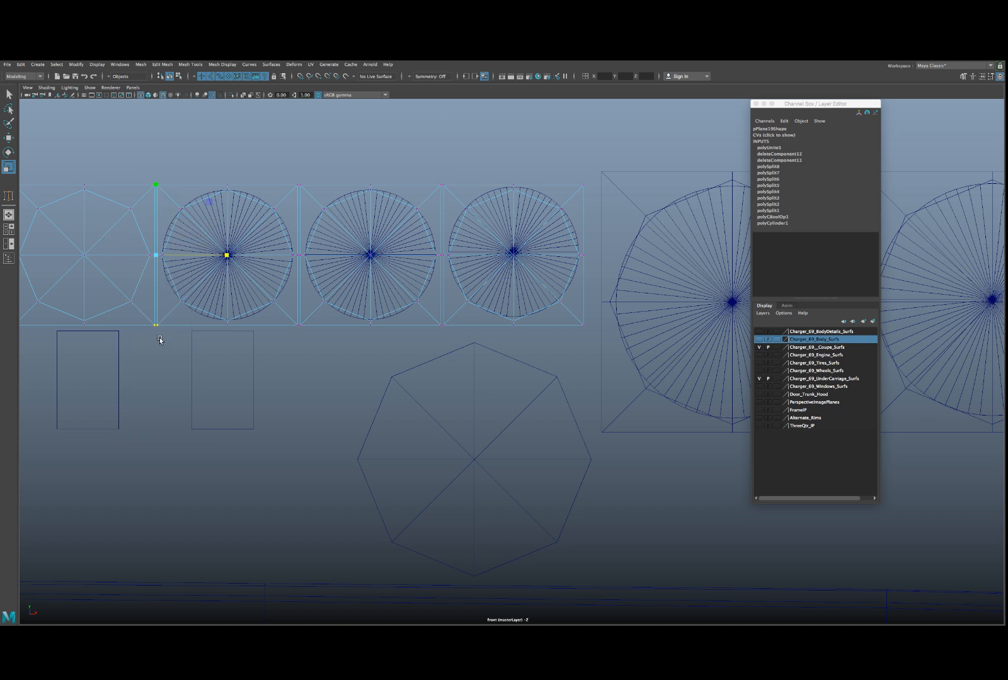
pyautogui.moveTo(227, 255); pyautogui.dragTo(157, 256)
pyautogui.moveTo(295, 182); pyautogui.dragTo(304, 331)
pyautogui.moveTo(371, 257); pyautogui.dragTo(326, 254)
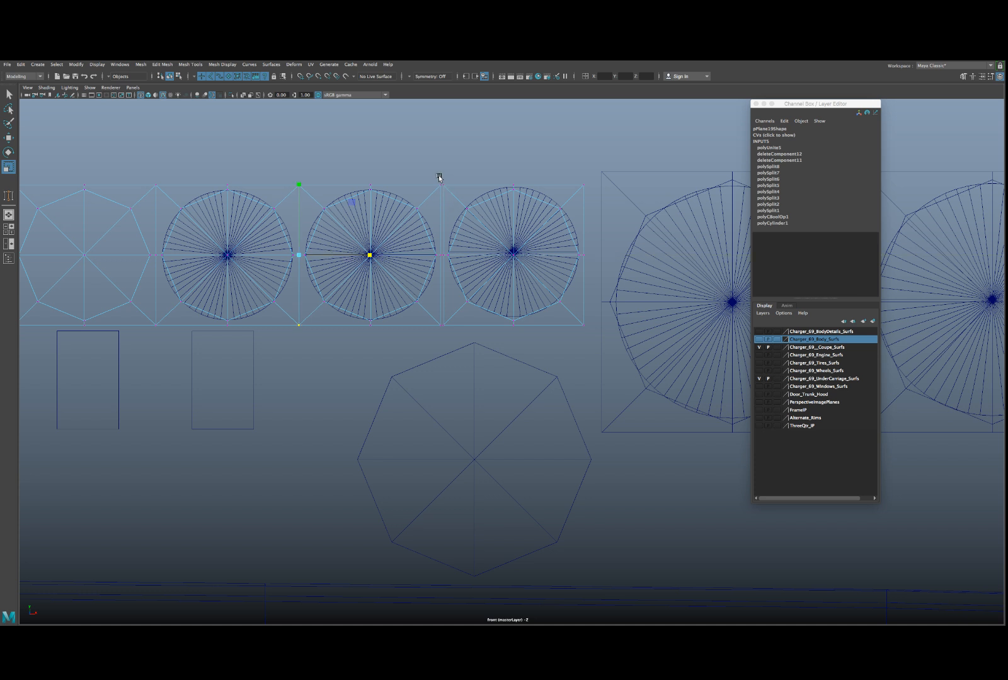
pyautogui.moveTo(439, 175); pyautogui.dragTo(445, 344)
pyautogui.moveTo(512, 255); pyautogui.dragTo(437, 255)
pyautogui.moveTo(348, 180); pyautogui.dragTo(351, 183)
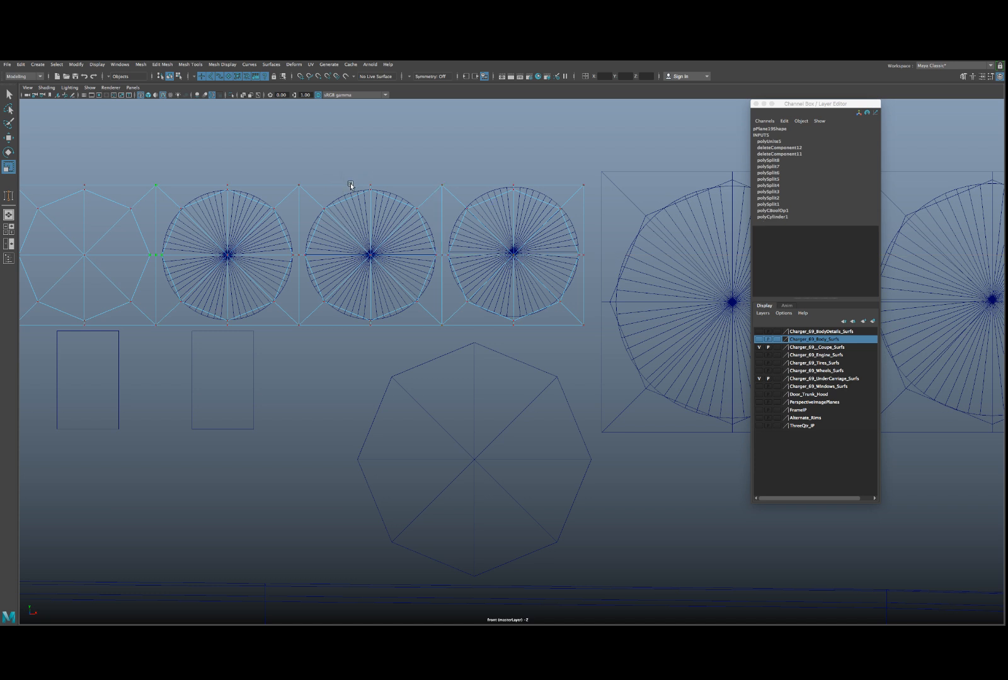
# - Try to select the outer border edges along the top of the combined small plates
pyautogui.moveTo(351, 184); pyautogui.dragTo(351, 162, button='right')
pyautogui.moveTo(356, 167); pyautogui.dragTo(357, 146, button='right')
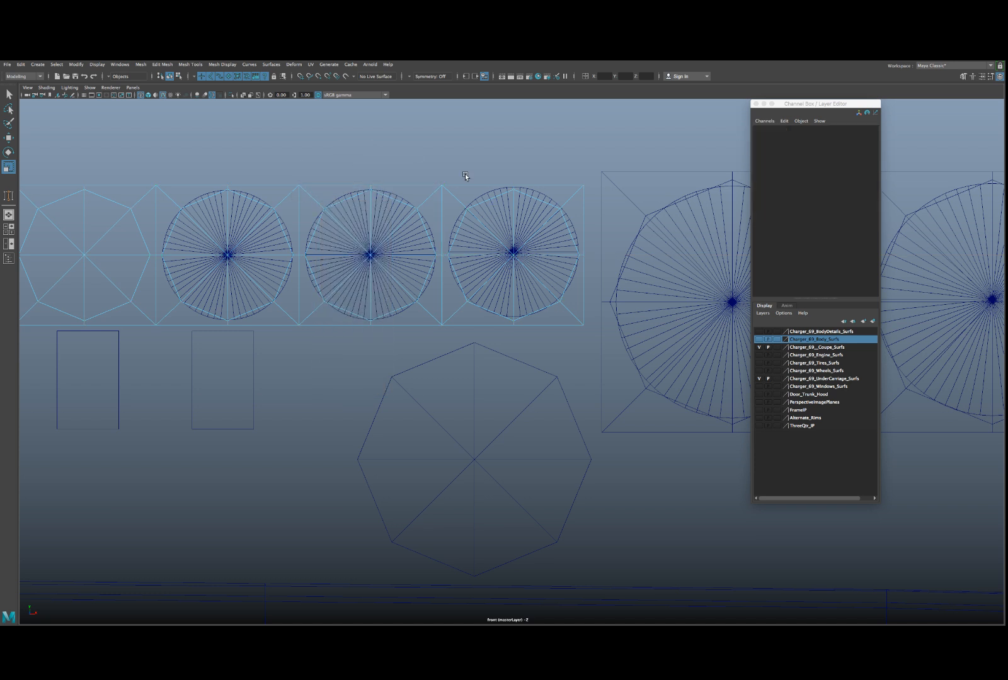
pyautogui.click(550, 185)
pyautogui.keyDown('alt'); pyautogui.moveTo(189, 197); pyautogui.dragTo(331, 184, button='middle'); pyautogui.keyUp('alt')
pyautogui.keyDown('shift'); pyautogui.doubleClick(208, 172); pyautogui.keyUp('shift')
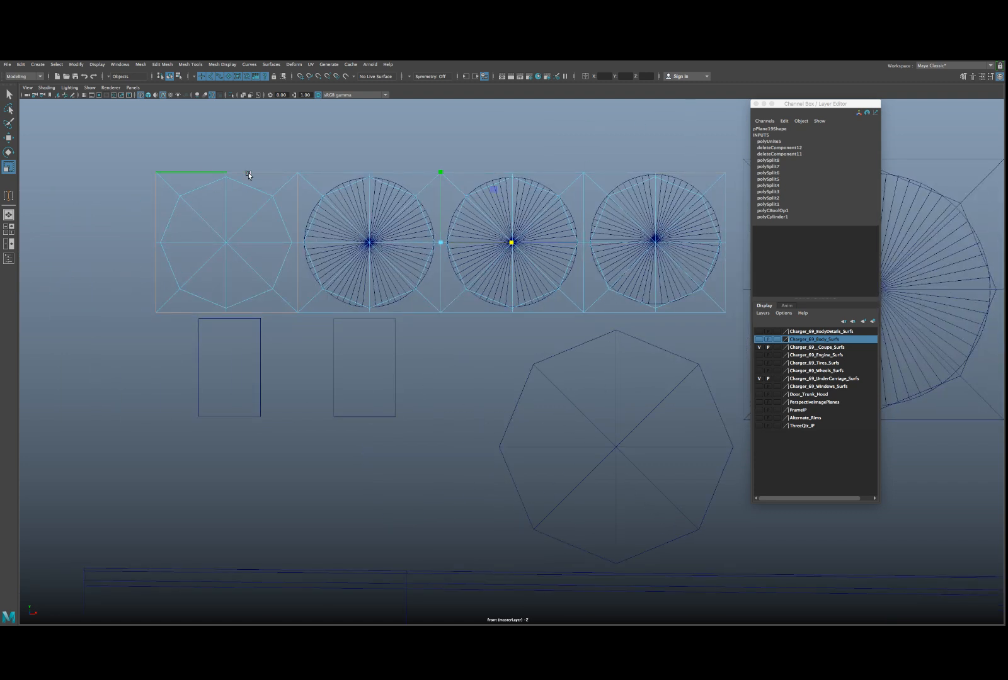
pyautogui.keyDown('alt'); pyautogui.moveTo(248, 175); pyautogui.dragTo(225, 179, button='middle'); pyautogui.keyUp('alt')
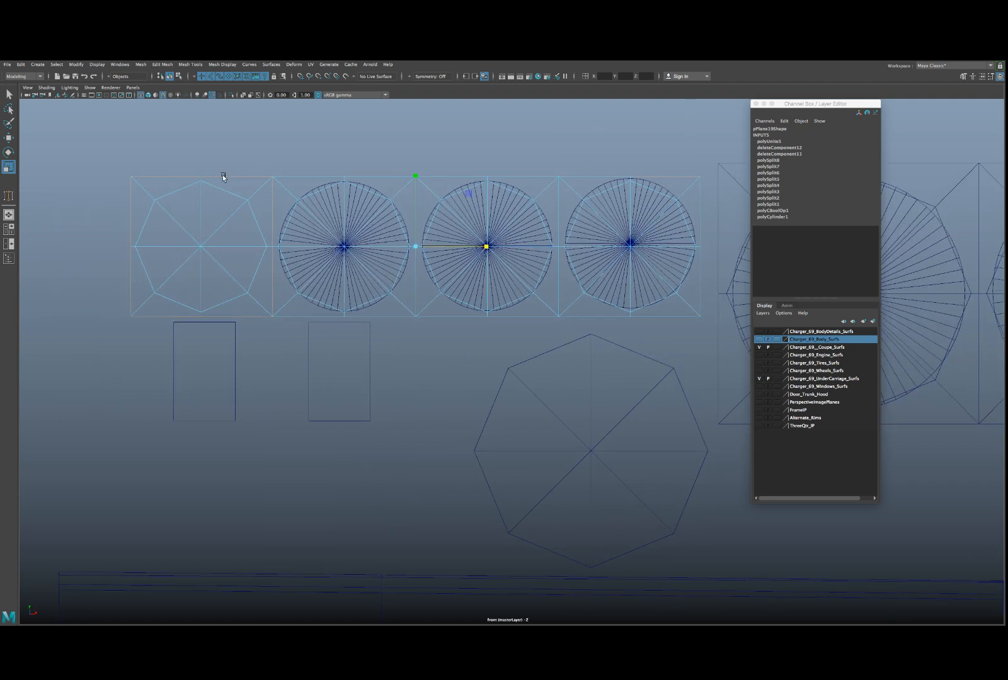
pyautogui.click(255, 177)
# - Merge the combined small plates' vertices with a distance threshold of 0.001
pyautogui.moveTo(309, 176); pyautogui.dragTo(356, 171, button='right')
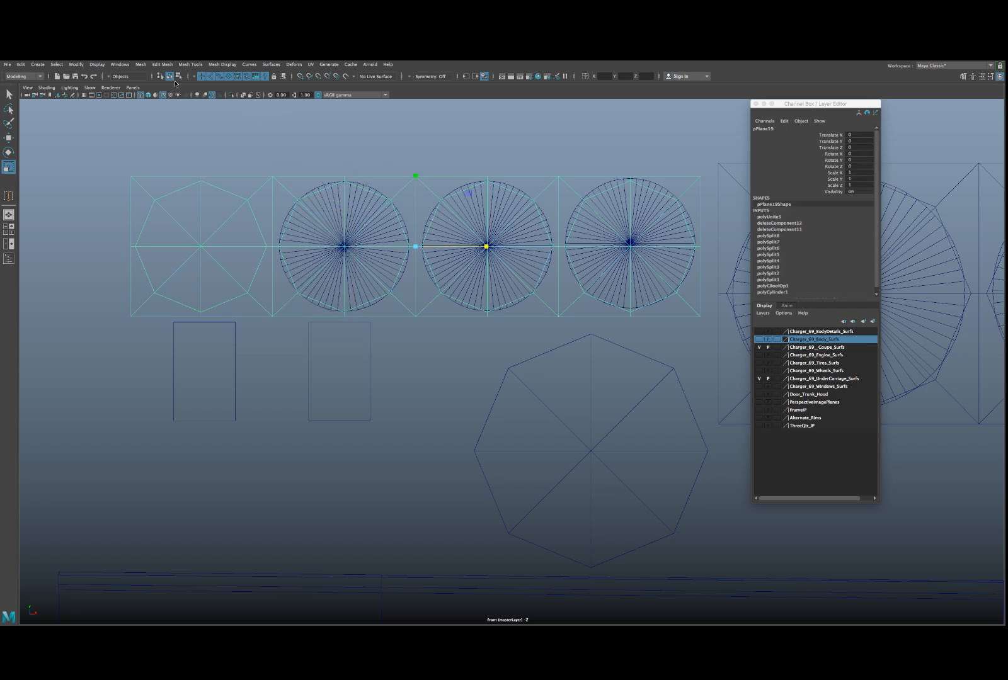
pyautogui.click(162, 64)
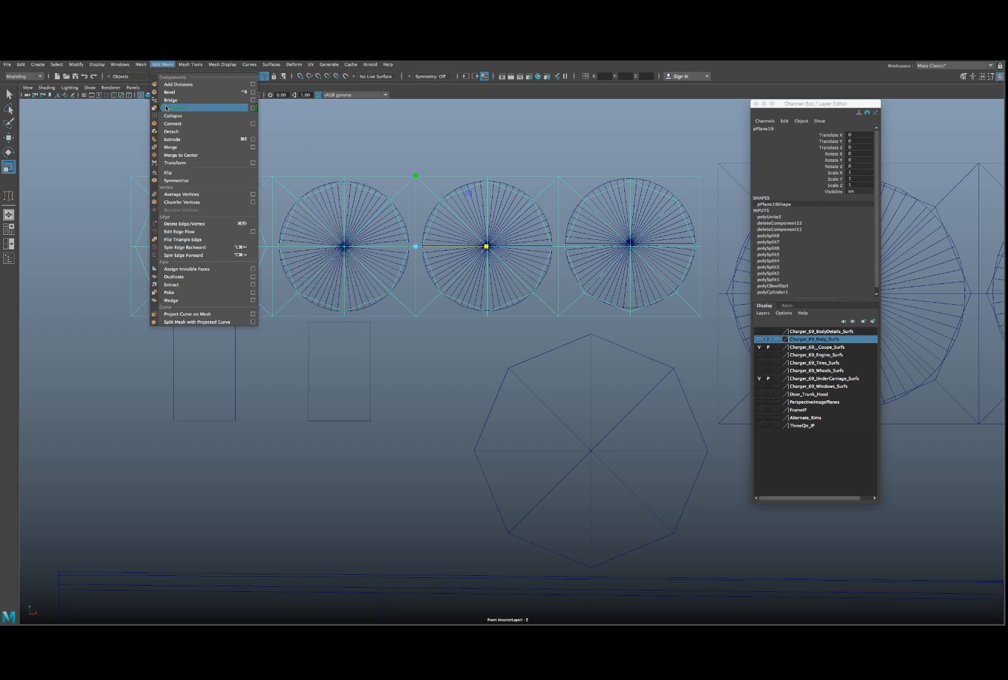
pyautogui.click(183, 147)
# - Save the scene, accepting the student version notice
pyautogui.moveTo(69, 68)
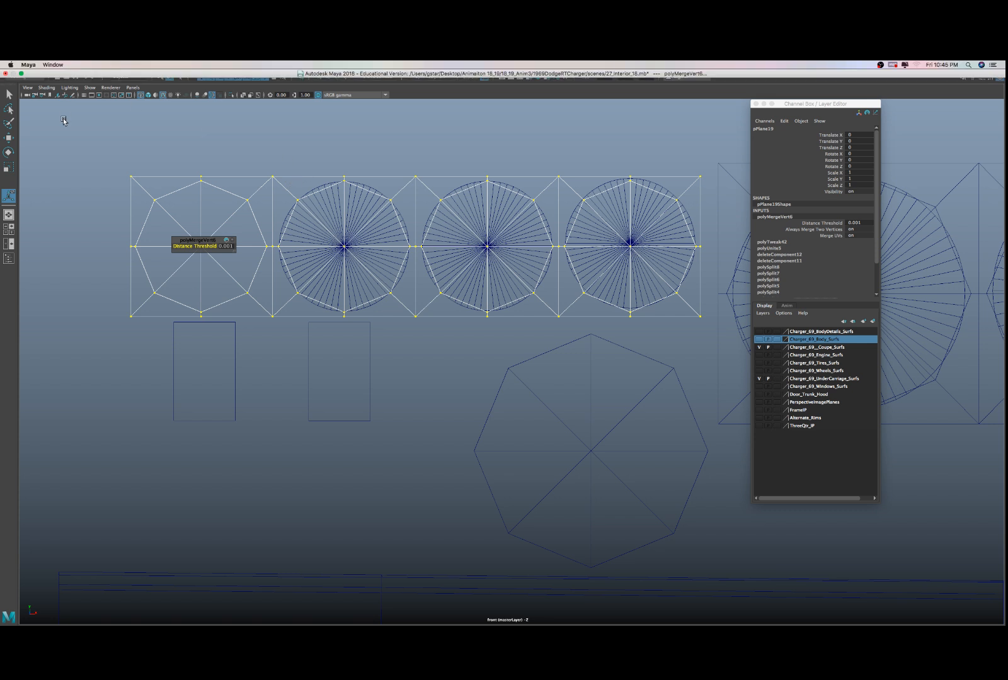
pyautogui.click(75, 76)
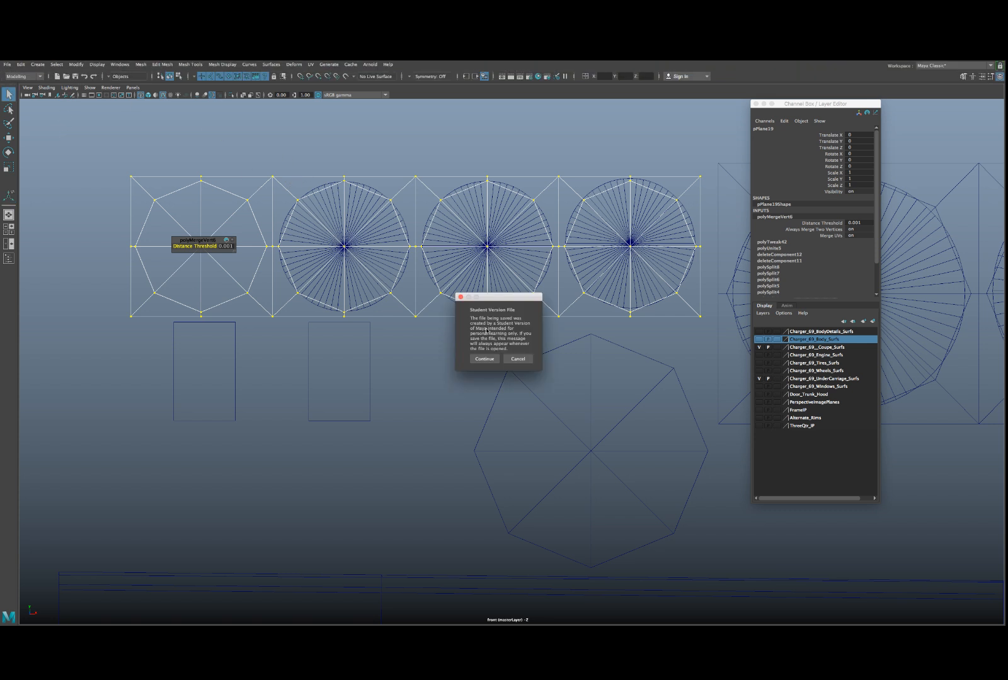
pyautogui.click(484, 359)
pyautogui.press('y')
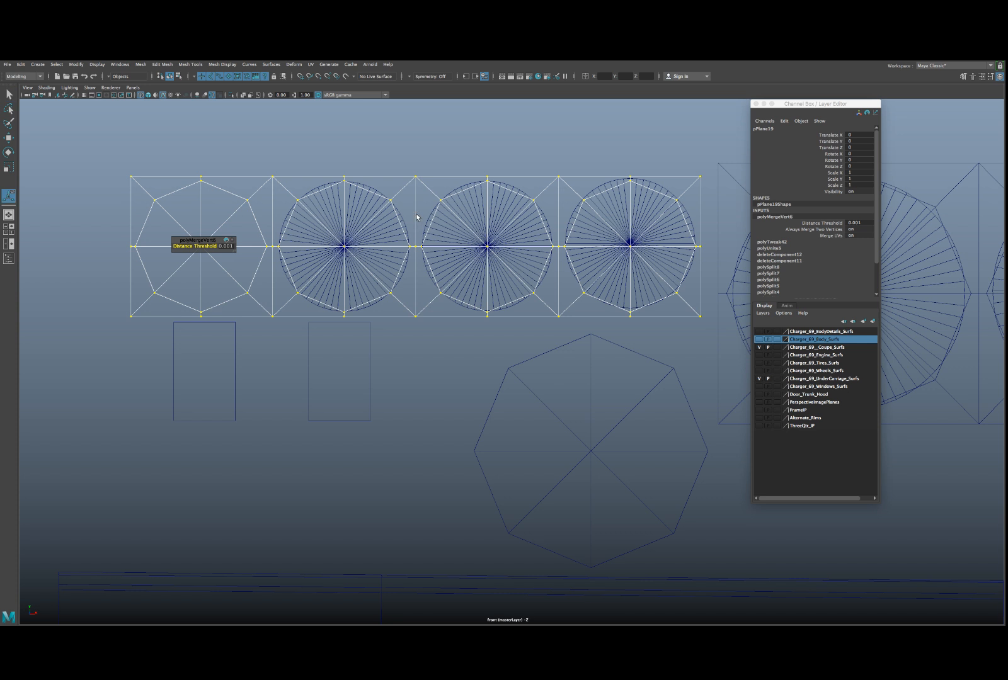
# - Select the top border edges of the small plate row and raise them, snapping to the height of the large plates' top edge
pyautogui.press('F8')
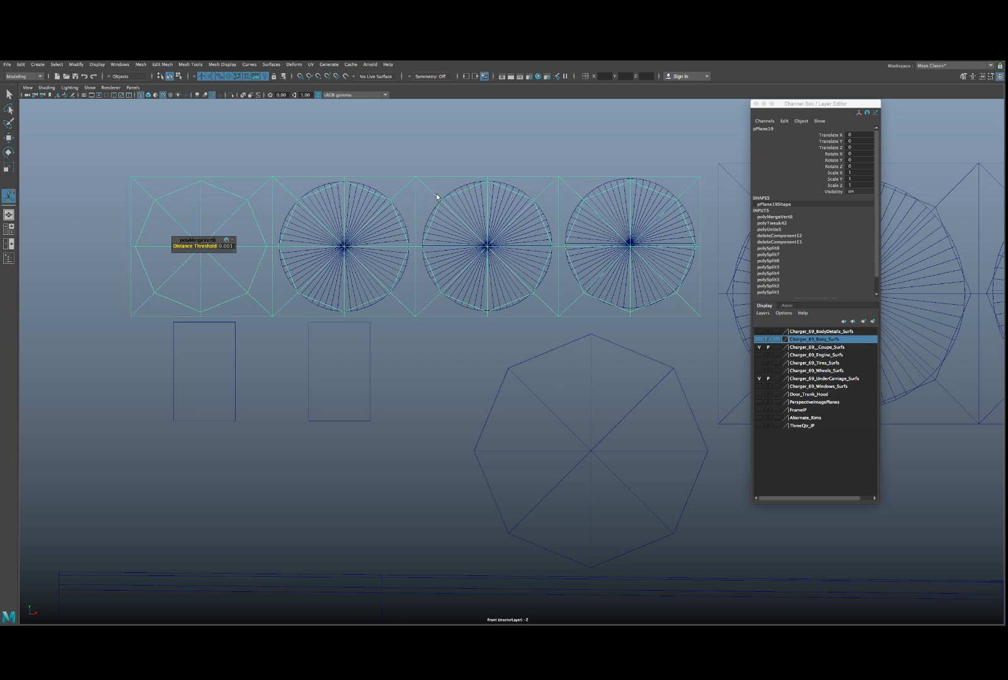
pyautogui.moveTo(465, 178); pyautogui.dragTo(463, 155, button='right')
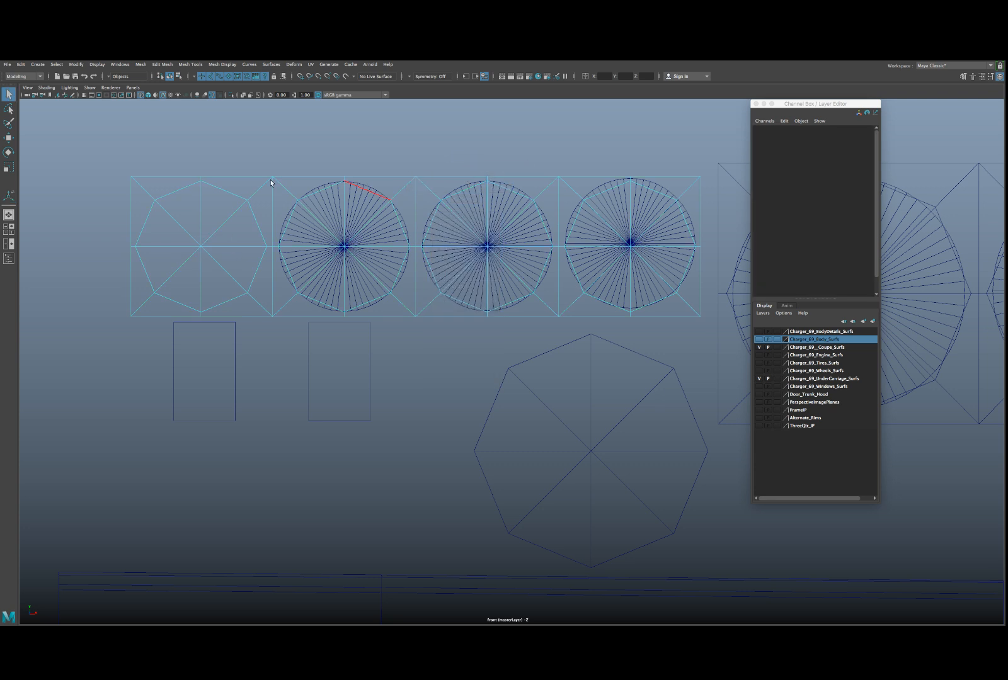
pyautogui.keyDown('alt'); pyautogui.moveTo(687, 196); pyautogui.dragTo(504, 194, button='middle'); pyautogui.keyUp('alt')
pyautogui.keyDown('alt'); pyautogui.moveTo(412, 212); pyautogui.dragTo(489, 211, button='middle'); pyautogui.keyUp('alt')
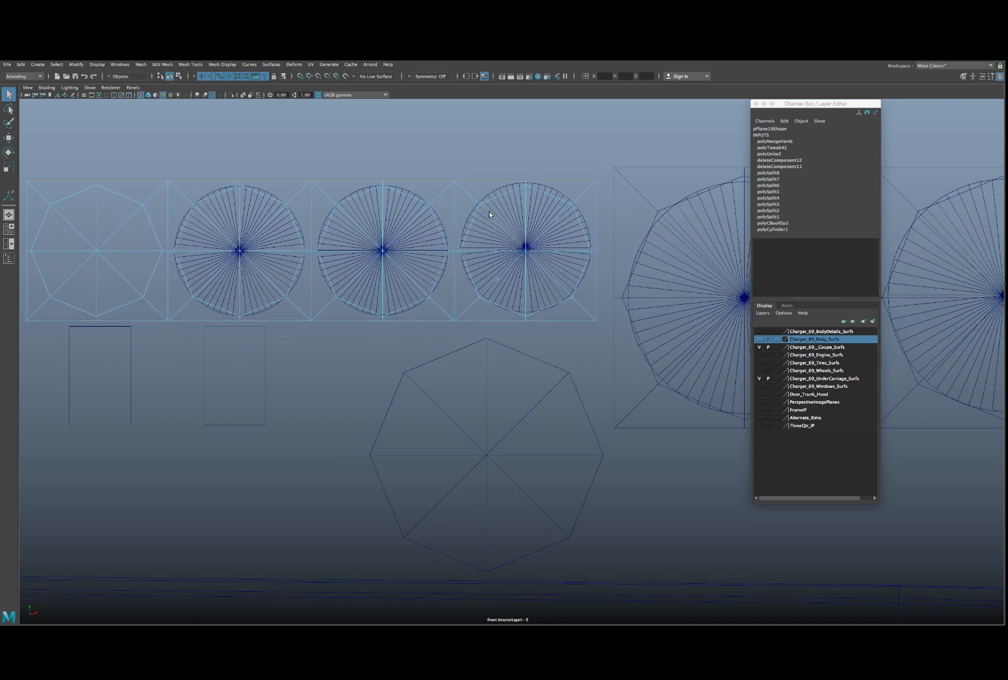
pyautogui.press('w')
pyautogui.click(309, 221)
pyautogui.keyDown('shift'); pyautogui.moveTo(311, 162); pyautogui.dragTo(613, 169); pyautogui.keyUp('shift')
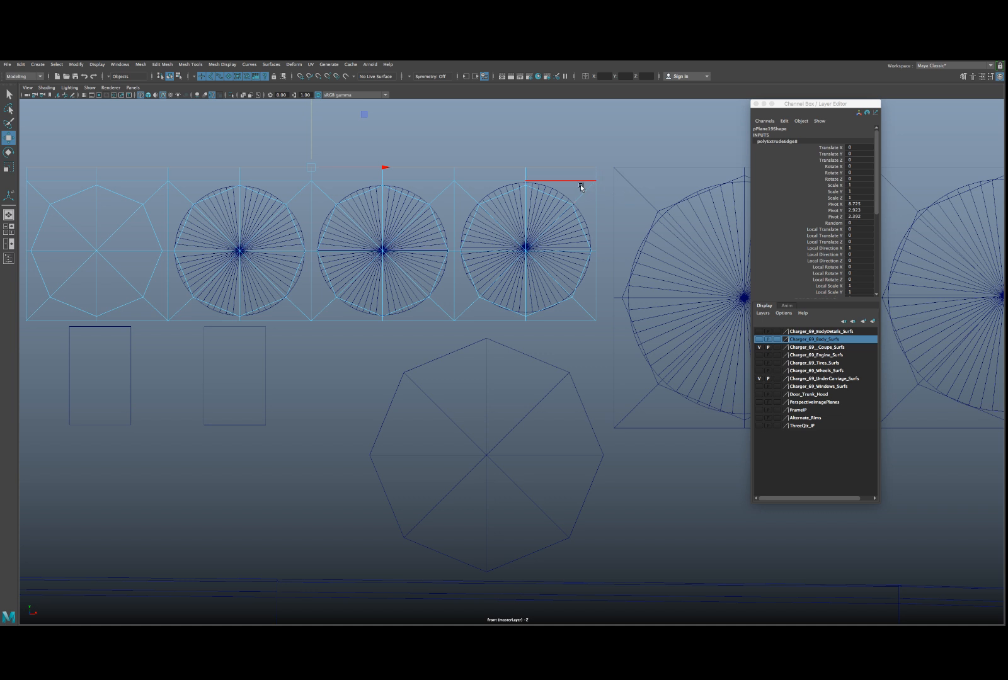
pyautogui.hotkey('ctrl', 'z')
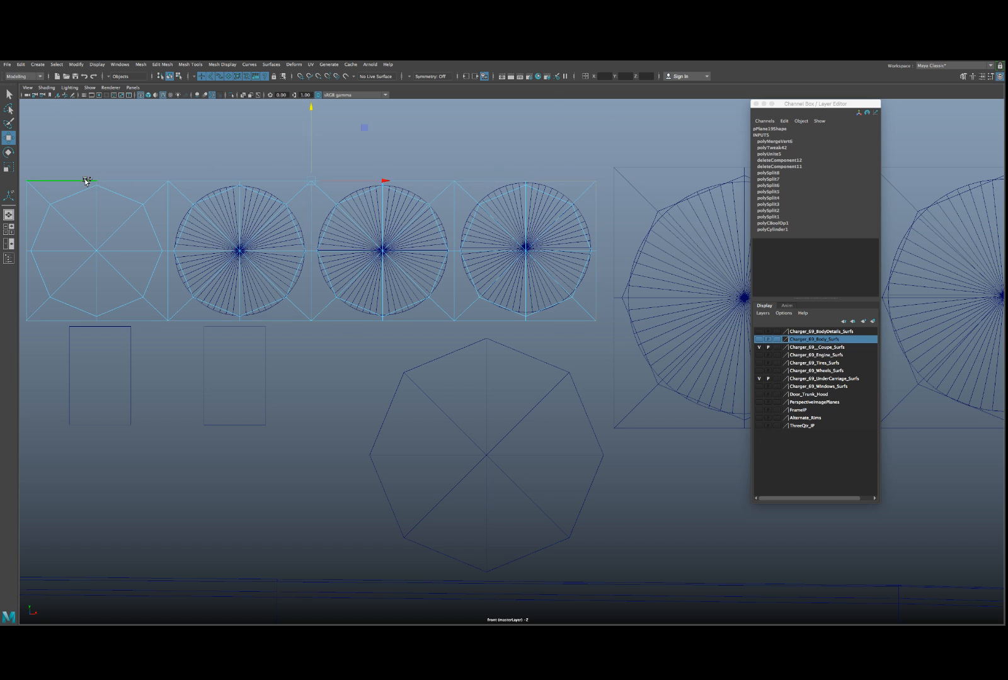
pyautogui.press('v')
pyautogui.moveTo(309, 165); pyautogui.dragTo(601, 156)
# - Move the large octagonal cylinder to Translate X 8.429, Translate Y 2.65 over the first small rectangle and scale it uniformly to 1.916
pyautogui.keyDown('alt'); pyautogui.moveTo(596, 255); pyautogui.dragTo(513, 220, button='middle'); pyautogui.keyUp('alt')
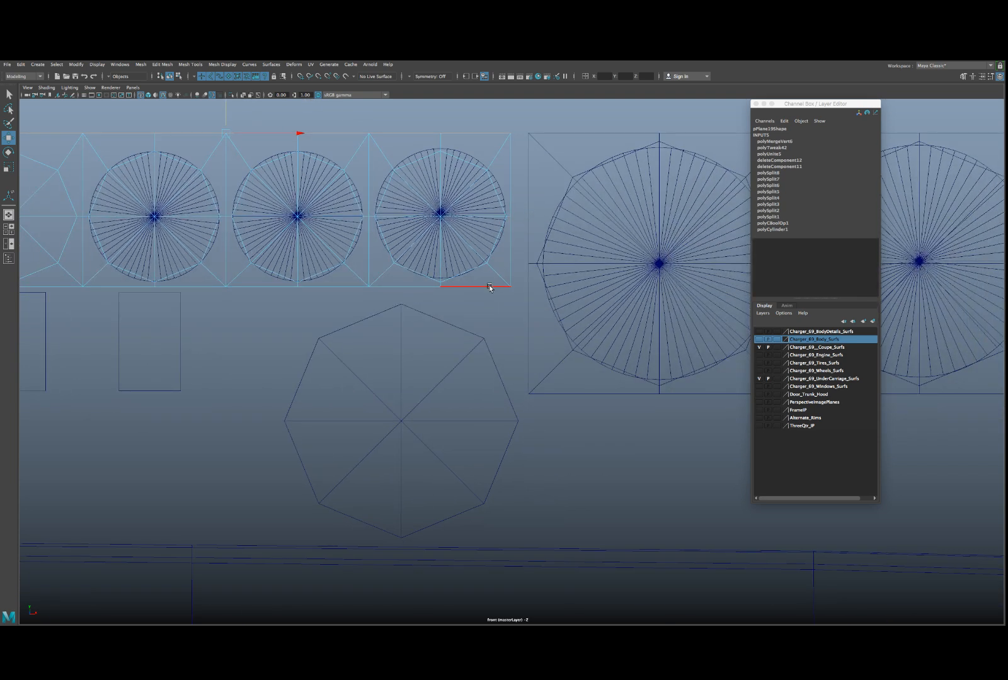
pyautogui.keyDown('alt'); pyautogui.moveTo(489, 284); pyautogui.dragTo(759, 263, button='middle'); pyautogui.keyUp('alt')
pyautogui.moveTo(575, 313); pyautogui.dragTo(604, 331)
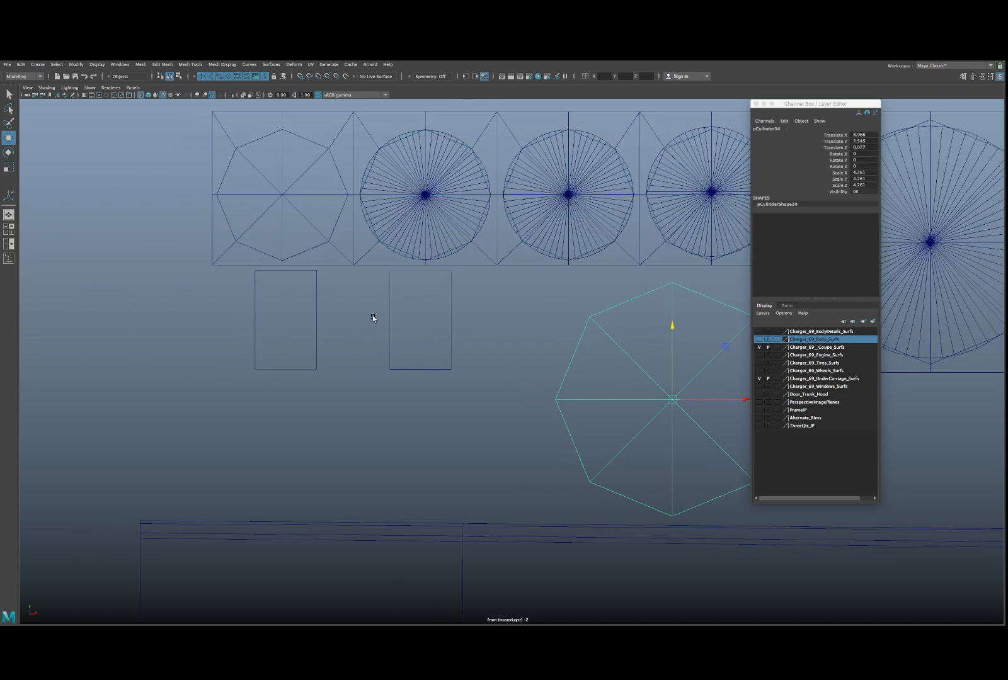
pyautogui.moveTo(673, 400); pyautogui.dragTo(290, 314)
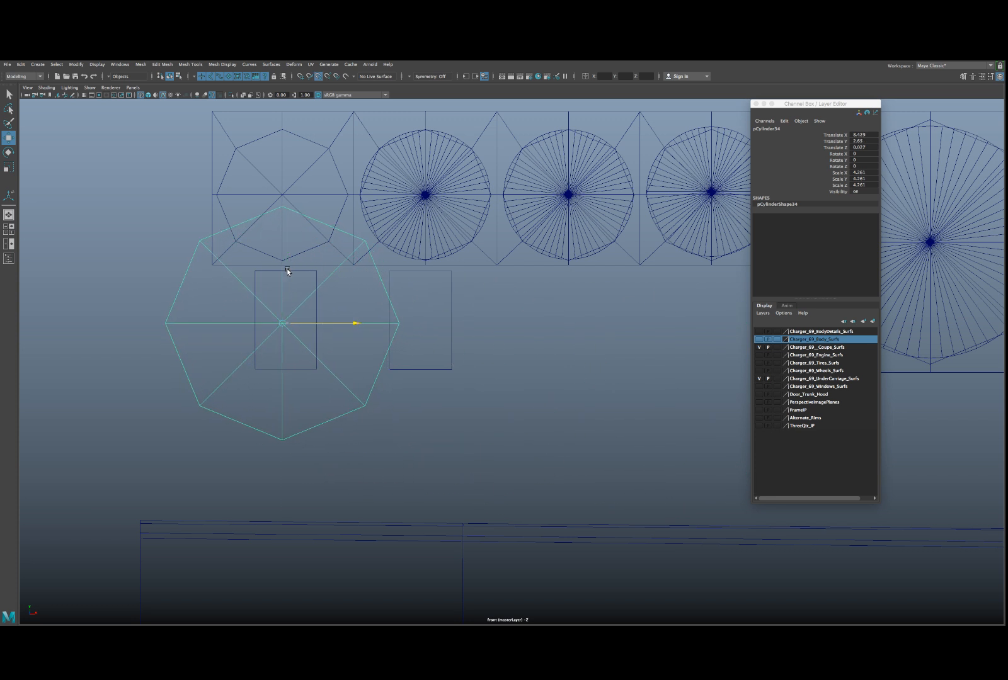
pyautogui.press('r')
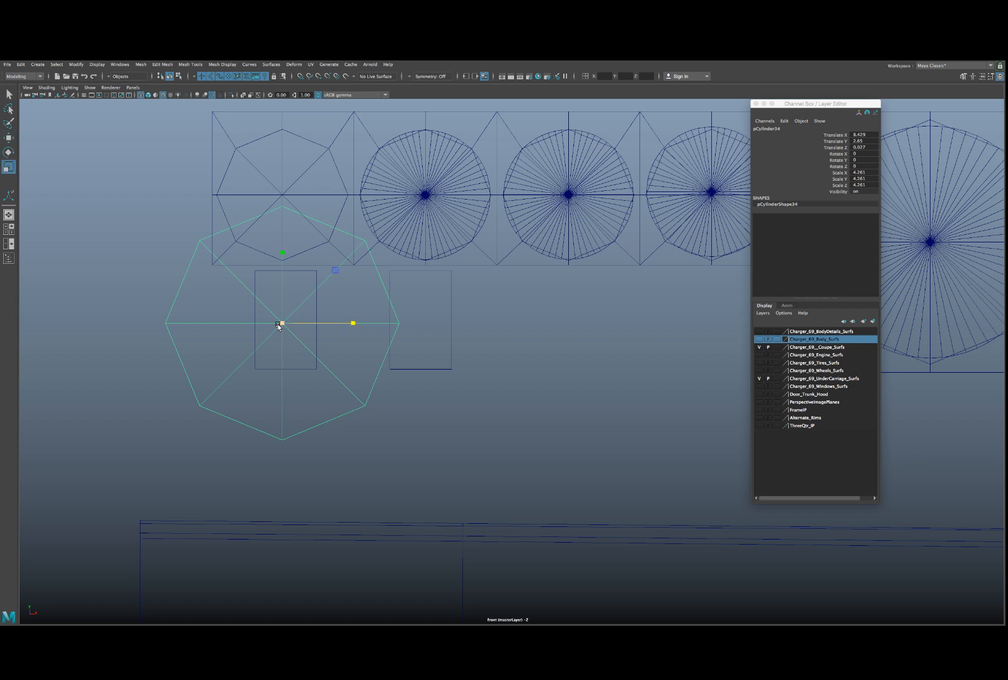
pyautogui.moveTo(282, 324); pyautogui.dragTo(179, 328)
pyautogui.keyDown('alt'); pyautogui.moveTo(180, 328); pyautogui.dragTo(300, 377, button='middle'); pyautogui.keyUp('alt')
pyautogui.scroll(8, 300, 377)
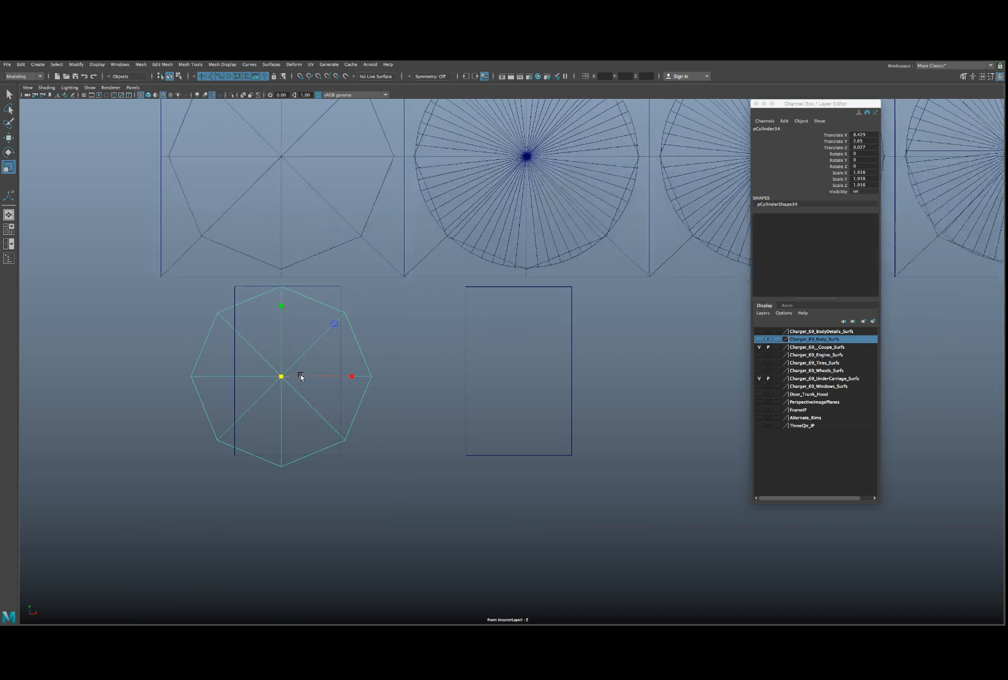
# - Scale the octagonal cylinder's right-side vertices and left-side vertices flat along X into two straight vertical columns
pyautogui.press('w')
pyautogui.keyDown('alt'); pyautogui.moveTo(331, 366); pyautogui.dragTo(381, 341, button='middle'); pyautogui.keyUp('alt')
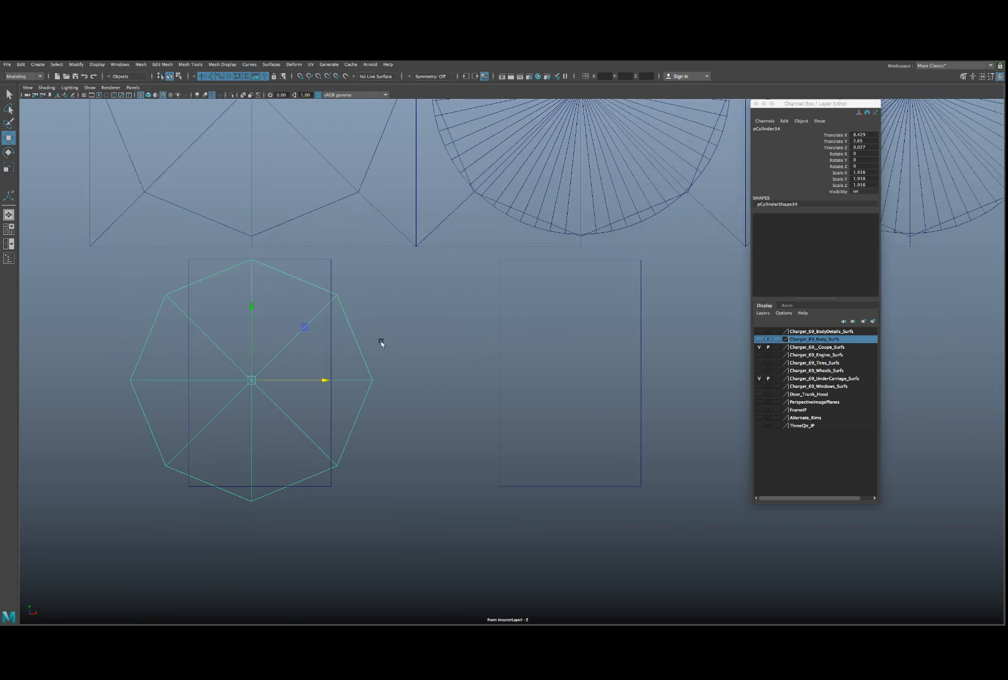
pyautogui.rightClick(383, 338)
pyautogui.click(345, 337)
pyautogui.moveTo(332, 281); pyautogui.dragTo(386, 503)
pyautogui.press('r')
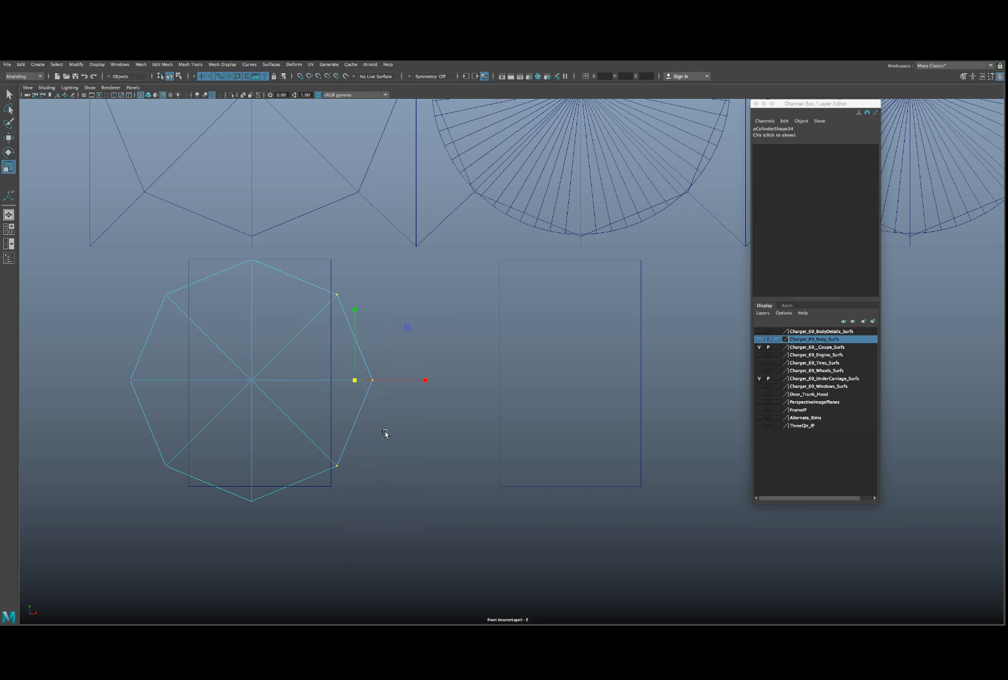
pyautogui.moveTo(425, 381); pyautogui.dragTo(360, 382)
pyautogui.moveTo(114, 269); pyautogui.dragTo(202, 496)
pyautogui.moveTo(220, 384); pyautogui.dragTo(170, 374)
# - Snap the cylinder's left and right vertex columns along X onto the matching sides of the small rectangle
pyautogui.press('w')
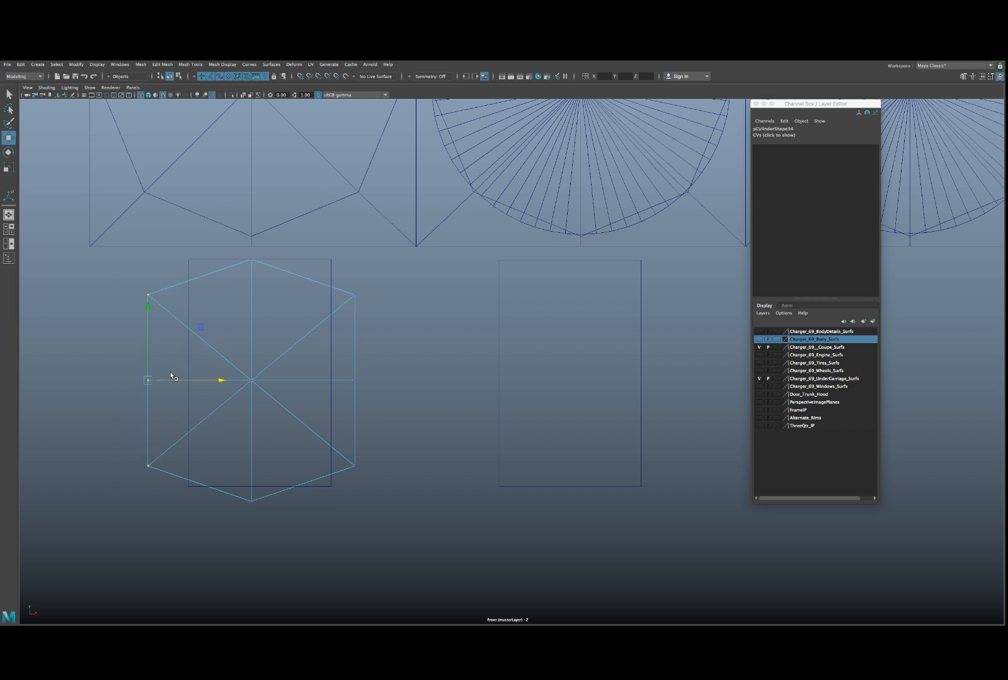
pyautogui.press('v')
pyautogui.moveTo(192, 380); pyautogui.dragTo(187, 279)
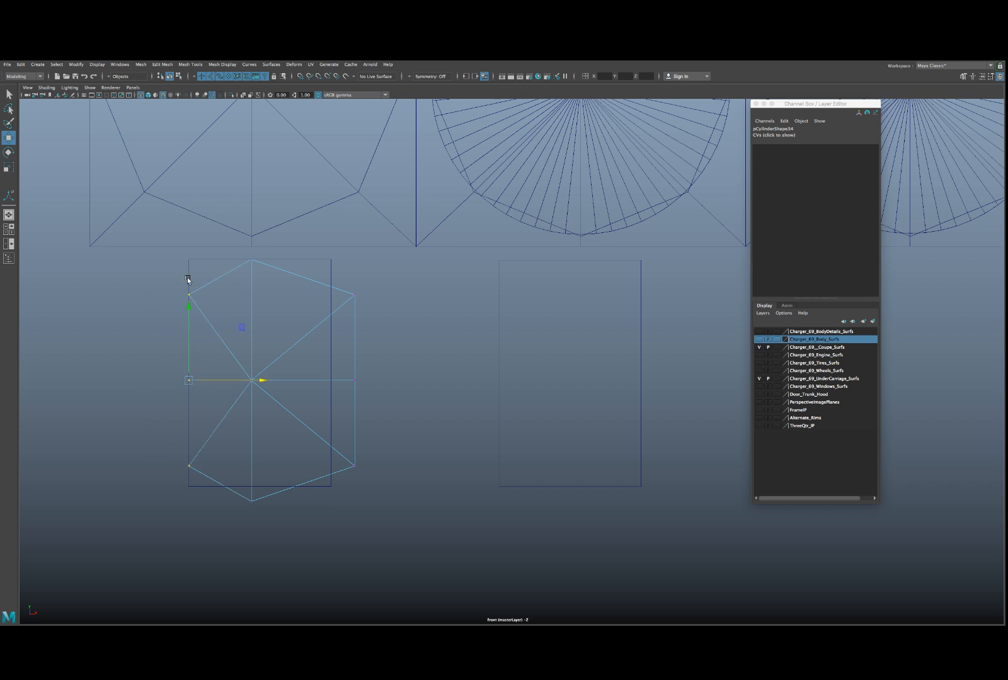
pyautogui.hotkey('ctrl', 'z')
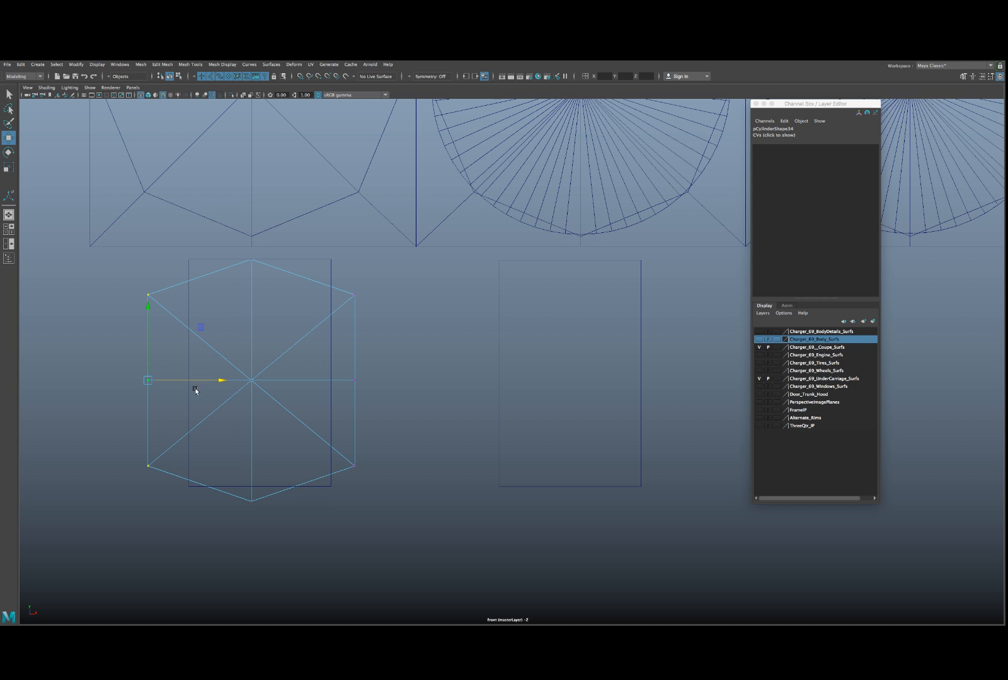
pyautogui.moveTo(194, 381); pyautogui.dragTo(189, 281)
pyautogui.moveTo(322, 285); pyautogui.dragTo(384, 501)
pyautogui.press('v')
pyautogui.moveTo(373, 382); pyautogui.dragTo(345, 310)
# - Snap the cylinder's top and bottom vertices along Y onto the rectangle's top and bottom edges, and return to object selection
pyautogui.moveTo(171, 275); pyautogui.dragTo(350, 311)
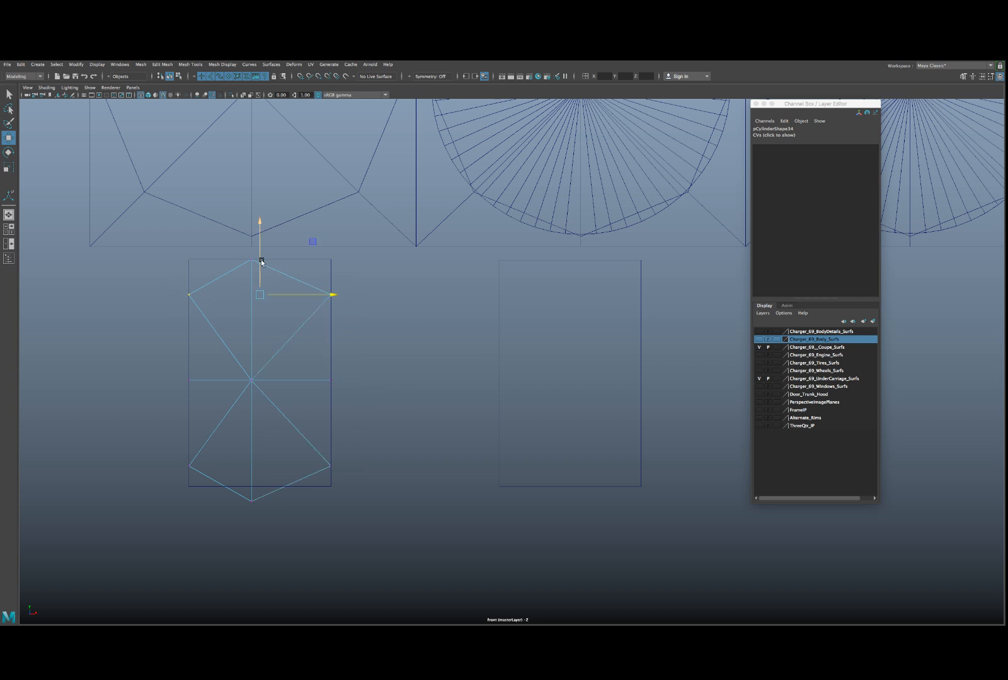
pyautogui.moveTo(260, 278); pyautogui.dragTo(273, 258)
pyautogui.moveTo(175, 454); pyautogui.dragTo(326, 480)
pyautogui.press('v')
pyautogui.moveTo(263, 441); pyautogui.dragTo(326, 484)
pyautogui.moveTo(261, 509); pyautogui.dragTo(293, 479)
pyautogui.press('v')
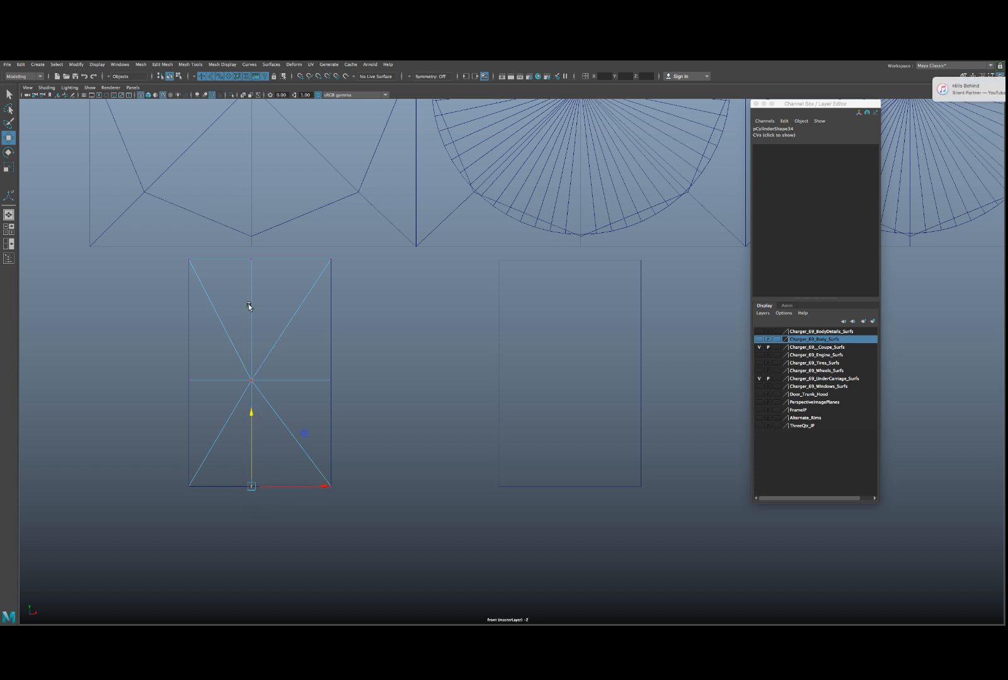
pyautogui.moveTo(240, 257); pyautogui.dragTo(260, 276)
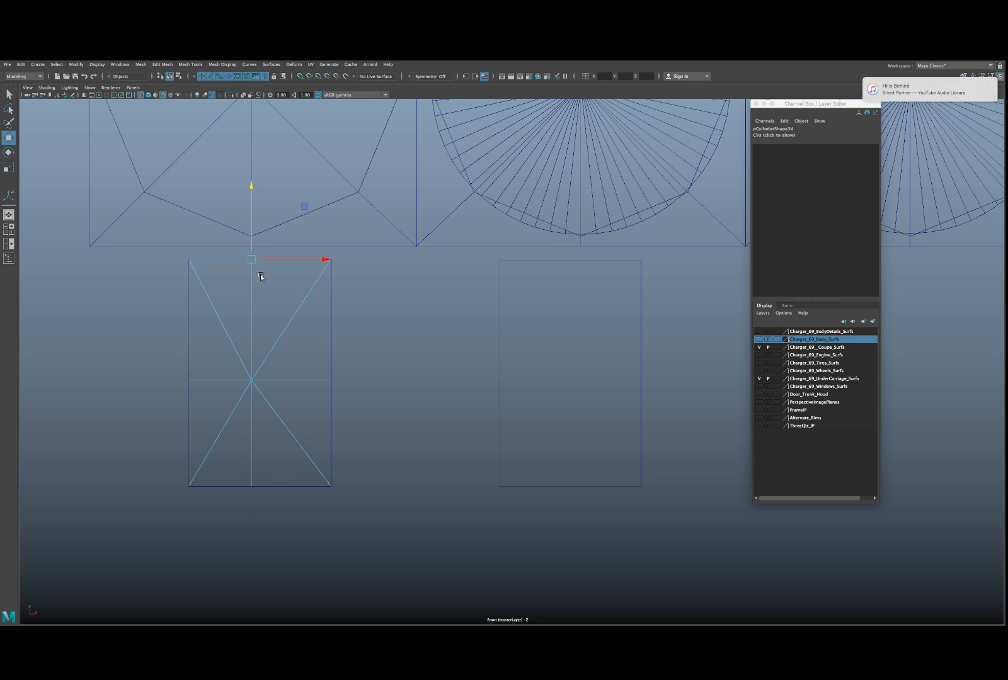
pyautogui.rightClick(251, 333)
pyautogui.moveTo(238, 345); pyautogui.dragTo(252, 414)
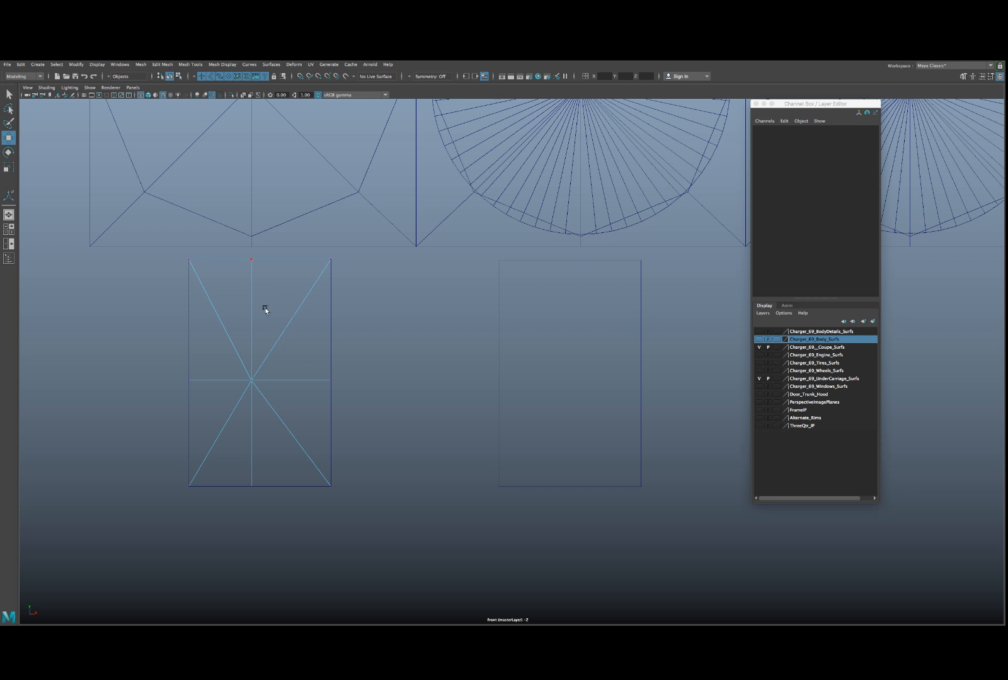
pyautogui.moveTo(223, 327); pyautogui.dragTo(225, 322, button='right')
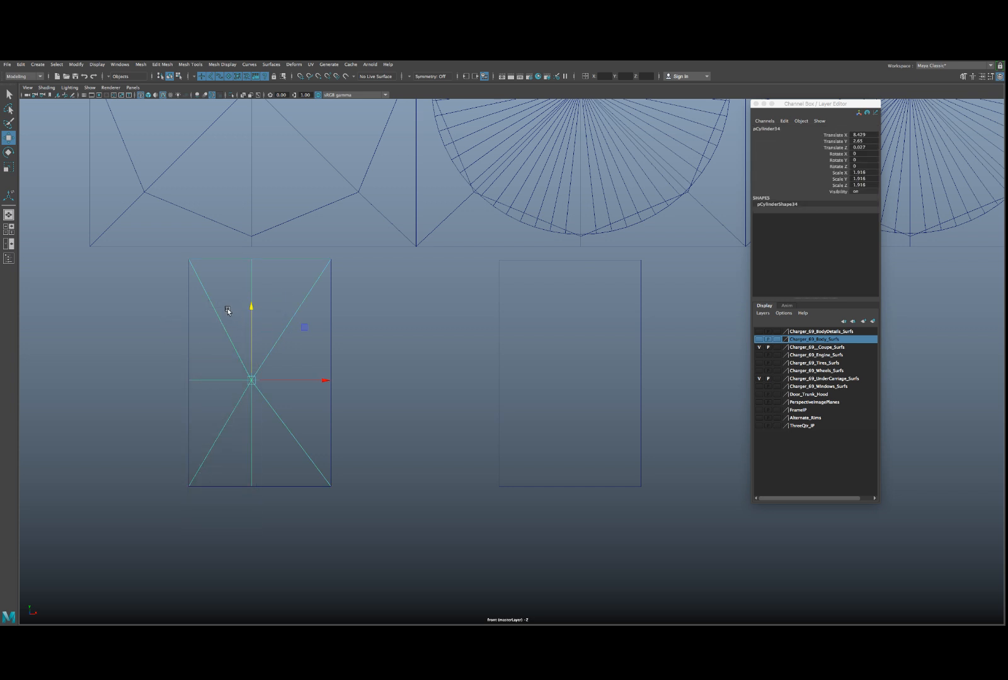
# - Delete the front cap faces of the box-shaped cylinder, leaving its front open
pyautogui.press('space')
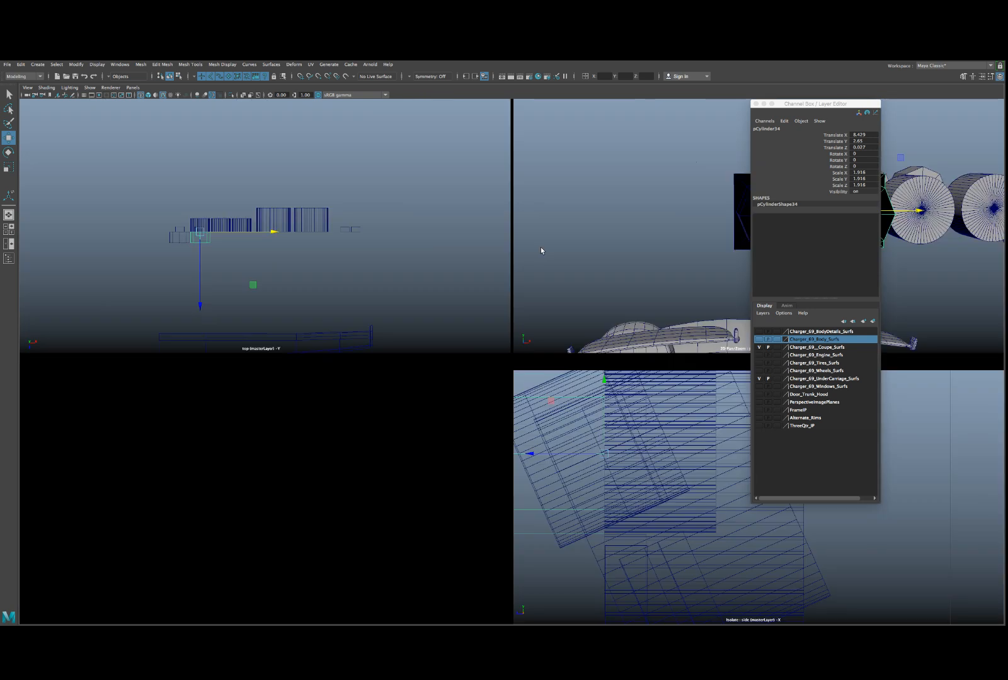
pyautogui.press('space')
pyautogui.press('f')
pyautogui.keyDown('alt'); pyautogui.moveTo(504, 330); pyautogui.dragTo(467, 324); pyautogui.keyUp('alt')
pyautogui.moveTo(469, 282); pyautogui.dragTo(457, 309, button='right')
pyautogui.click(440, 339)
pyautogui.keyDown('shift'); pyautogui.click(437, 360); pyautogui.keyUp('shift')
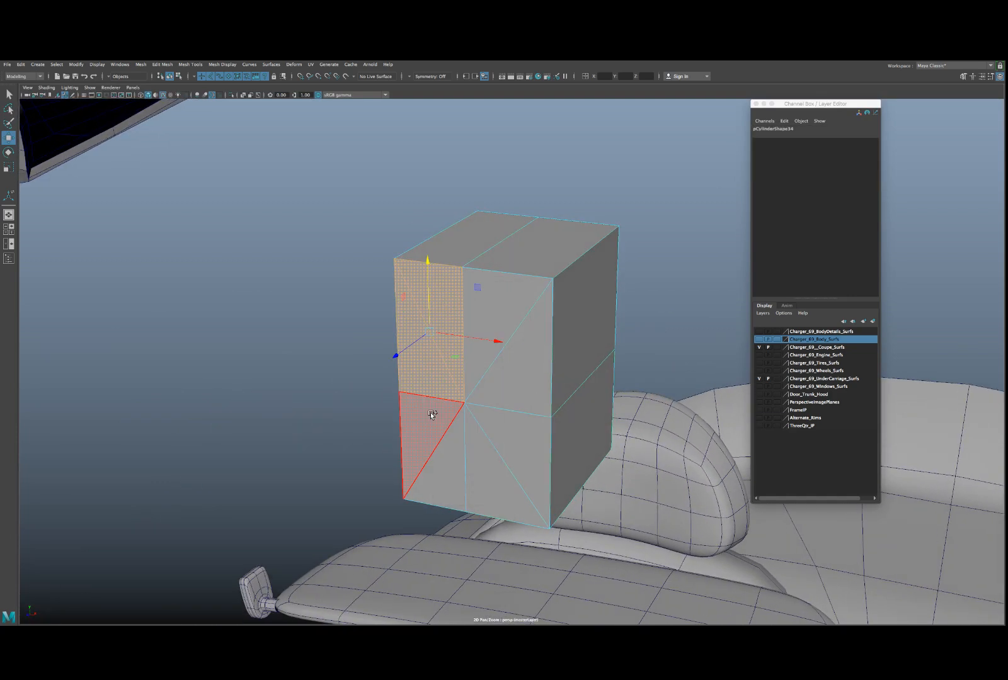
pyautogui.keyDown('shift'); pyautogui.click(435, 411); pyautogui.keyUp('shift')
pyautogui.keyDown('shift'); pyautogui.click(443, 446); pyautogui.keyUp('shift')
pyautogui.keyDown('shift'); pyautogui.click(472, 458); pyautogui.keyUp('shift')
pyautogui.keyDown('shift'); pyautogui.click(503, 445); pyautogui.keyUp('shift')
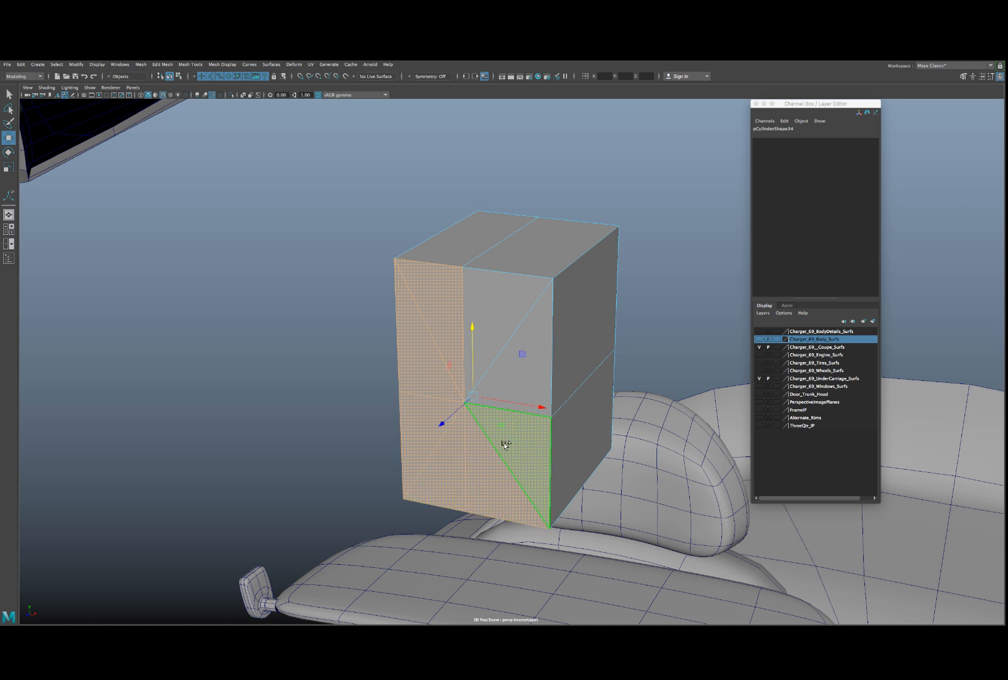
pyautogui.keyDown('shift'); pyautogui.click(518, 376); pyautogui.keyUp('shift')
pyautogui.keyDown('shift'); pyautogui.click(495, 322); pyautogui.keyUp('shift')
pyautogui.press('Delete')
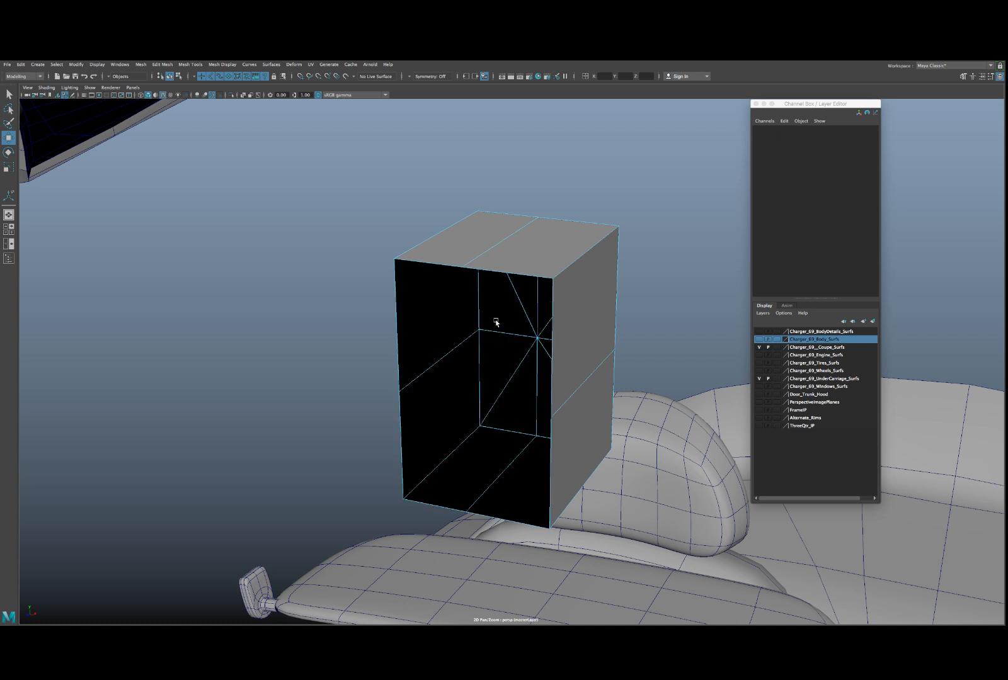
pyautogui.scroll(-10, 507, 302)
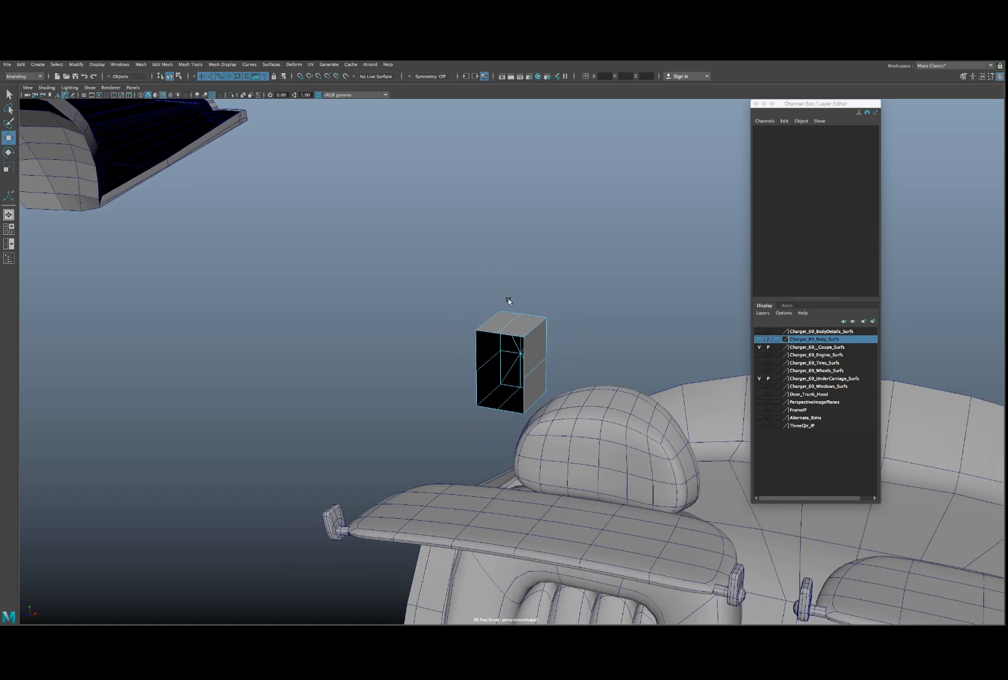
# - Delete the whole box-shaped cylinder object
pyautogui.keyDown('alt'); pyautogui.moveTo(508, 334); pyautogui.dragTo(381, 326); pyautogui.keyUp('alt')
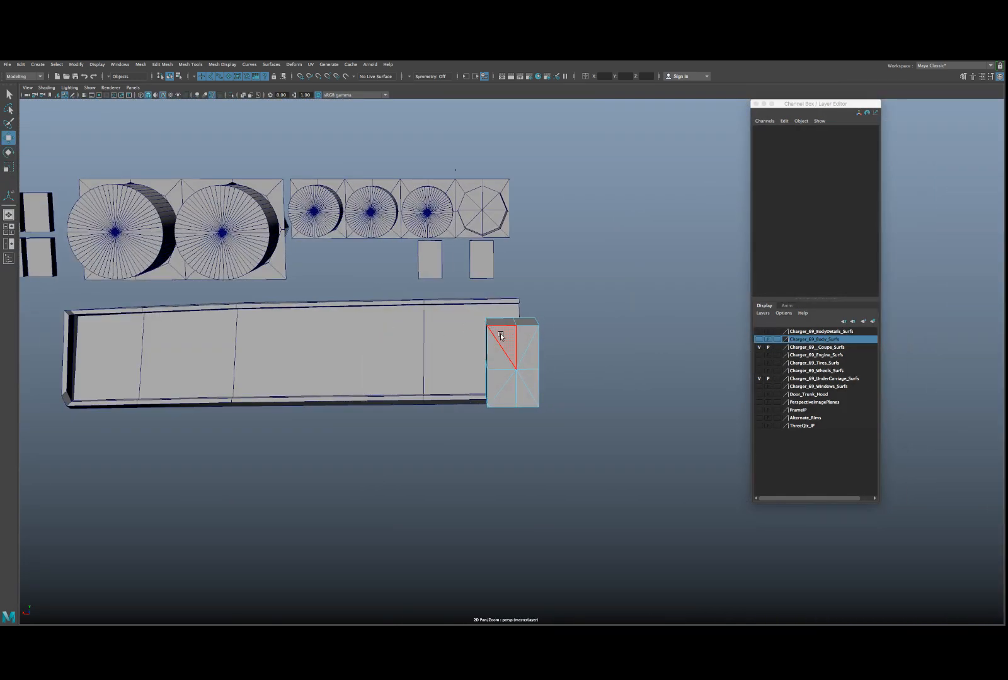
pyautogui.moveTo(512, 329); pyautogui.dragTo(548, 318, button='right')
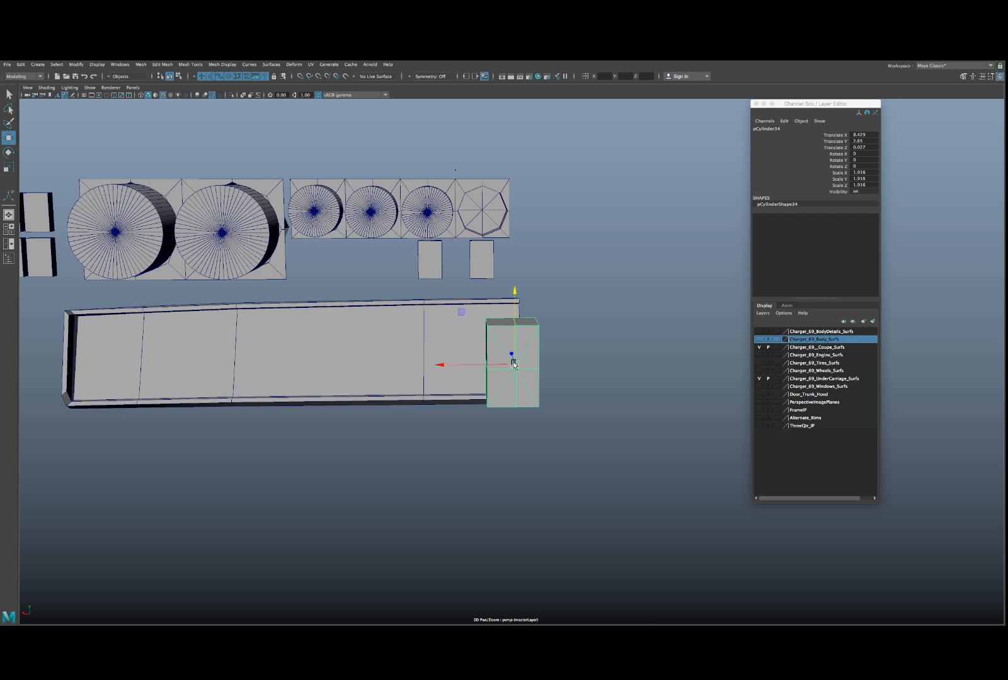
pyautogui.press('Delete')
# - Duplicate the four-tile octagonal plate and move the copy down over the small rectangles, to Translate Y about -0.186
pyautogui.click(476, 228)
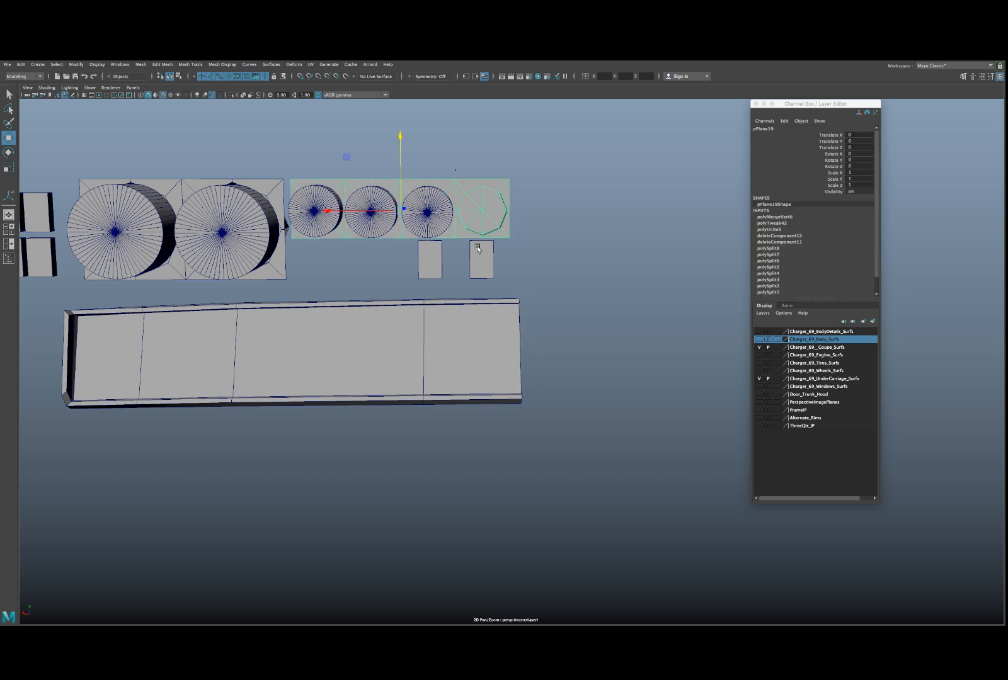
pyautogui.press('f')
pyautogui.scroll(-2, 481, 306)
pyautogui.scroll(-4, 481, 305)
pyautogui.keyDown('alt'); pyautogui.moveTo(650, 518); pyautogui.dragTo(525, 451, button='middle'); pyautogui.keyUp('alt')
pyautogui.keyDown('alt'); pyautogui.moveTo(526, 451); pyautogui.dragTo(529, 434); pyautogui.keyUp('alt')
pyautogui.hotkey('ctrl', 'd')
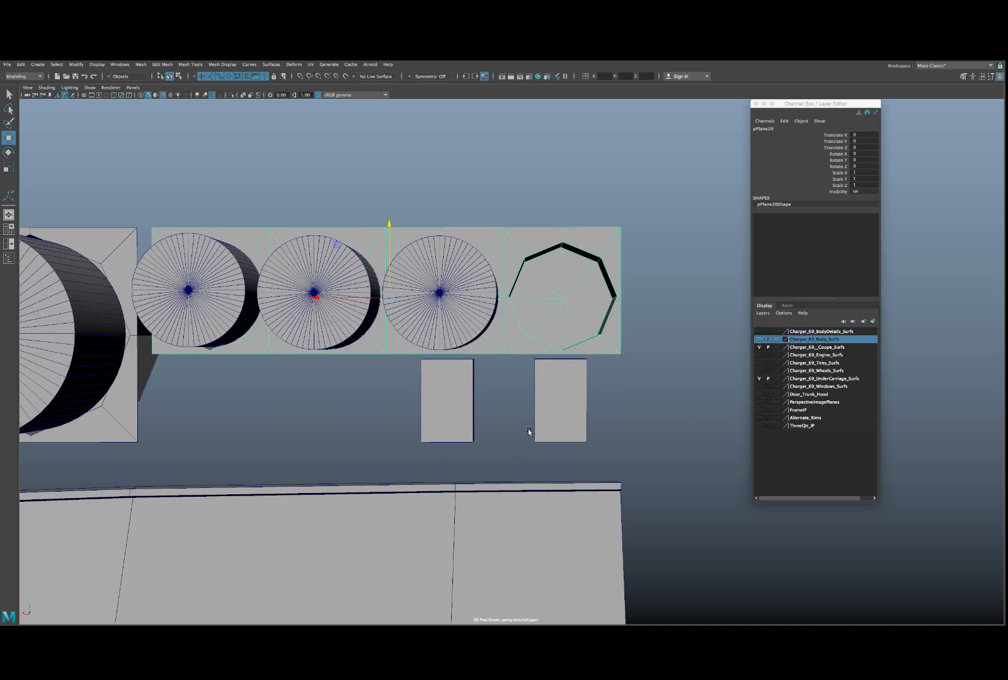
pyautogui.moveTo(388, 227); pyautogui.dragTo(388, 334)
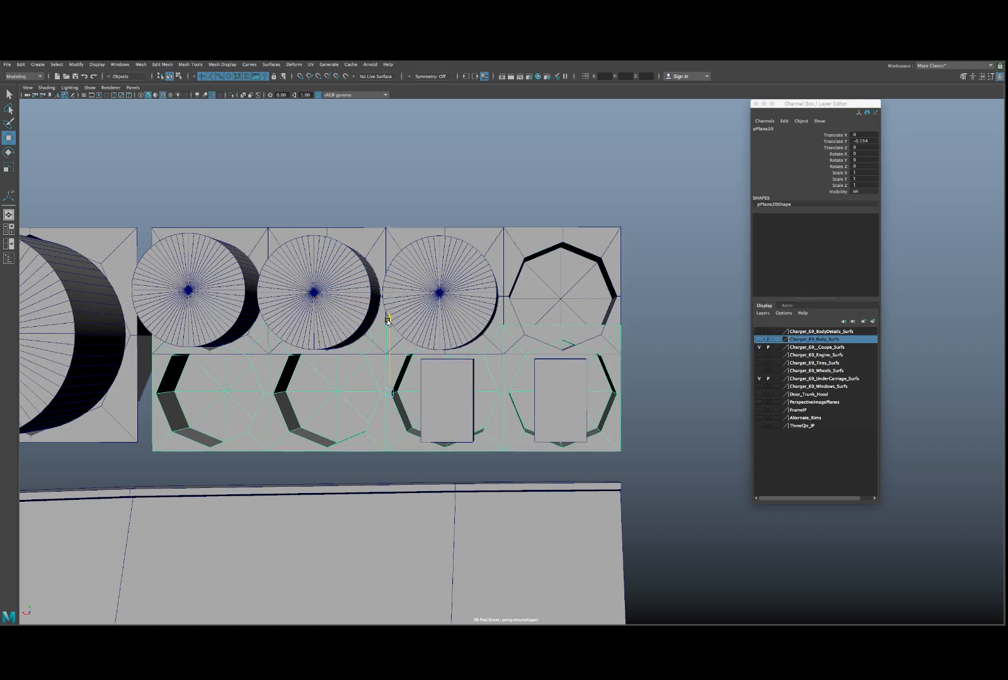
# - Delete the faces of three tiles from the duplicated plate, keeping only the octagonal tile behind the outermost small block, and return to object selection
pyautogui.rightClick(367, 372)
pyautogui.moveTo(367, 372); pyautogui.dragTo(367, 393, button='right')
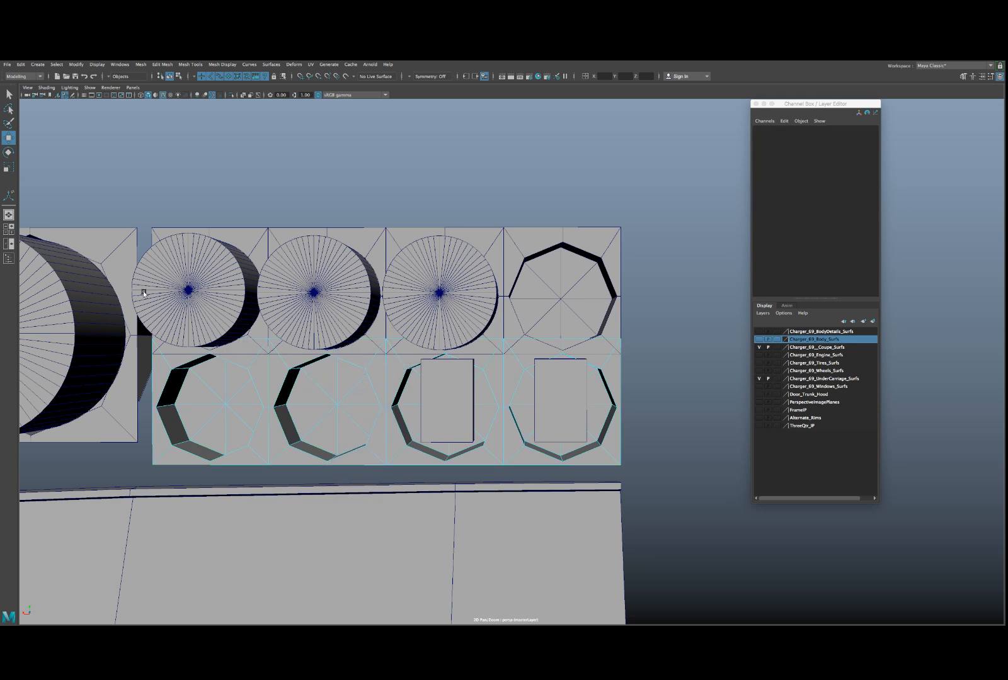
pyautogui.moveTo(113, 270); pyautogui.dragTo(380, 519)
pyautogui.press('Delete')
pyautogui.scroll(6, 441, 466)
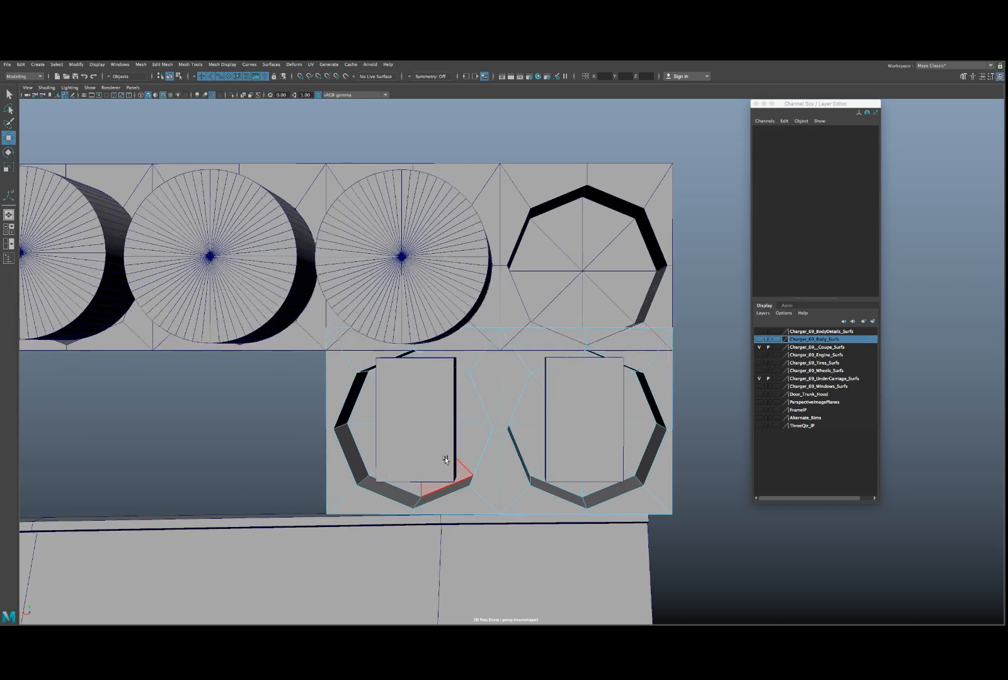
pyautogui.keyDown('alt'); pyautogui.moveTo(423, 367); pyautogui.dragTo(391, 356, button='middle'); pyautogui.keyUp('alt')
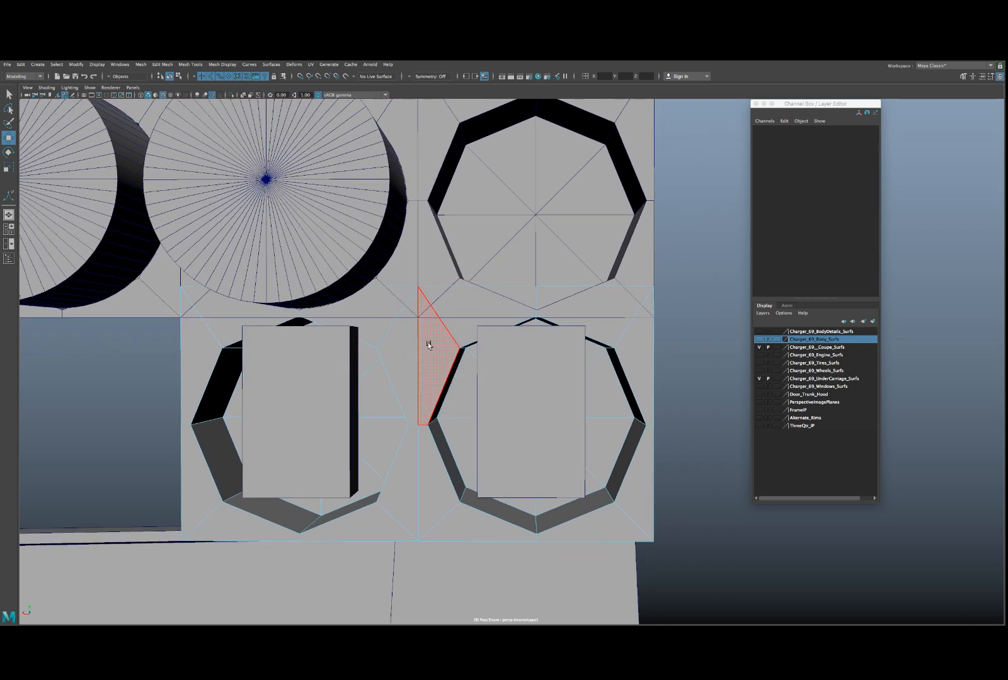
pyautogui.moveTo(429, 345); pyautogui.dragTo(396, 354, button='right')
pyautogui.moveTo(148, 221); pyautogui.dragTo(401, 620)
pyautogui.press('Delete')
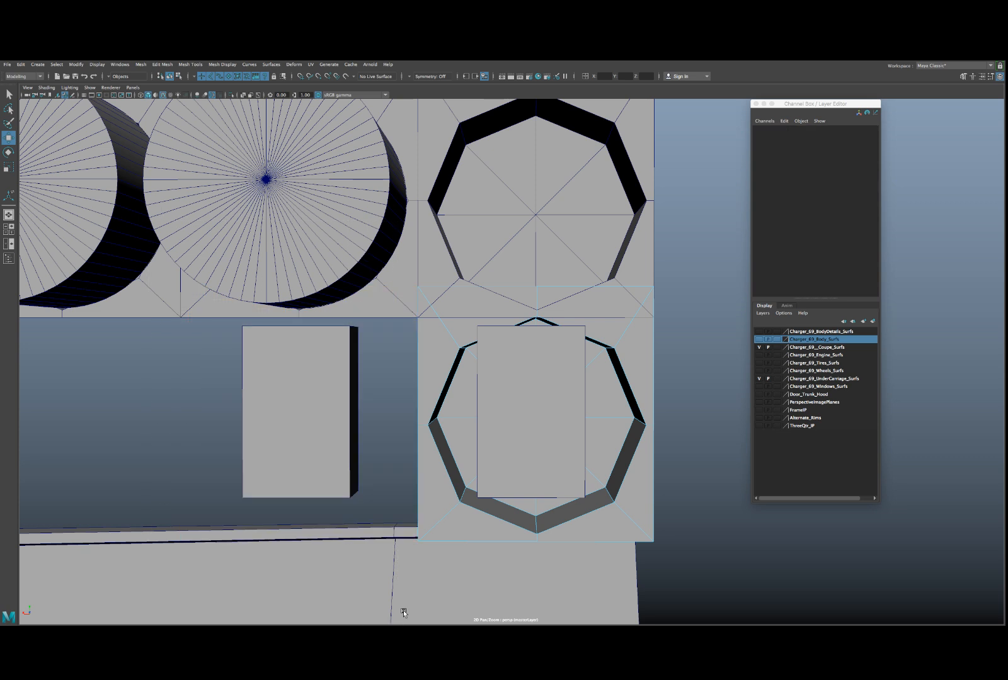
pyautogui.moveTo(433, 373); pyautogui.dragTo(469, 373, button='right')
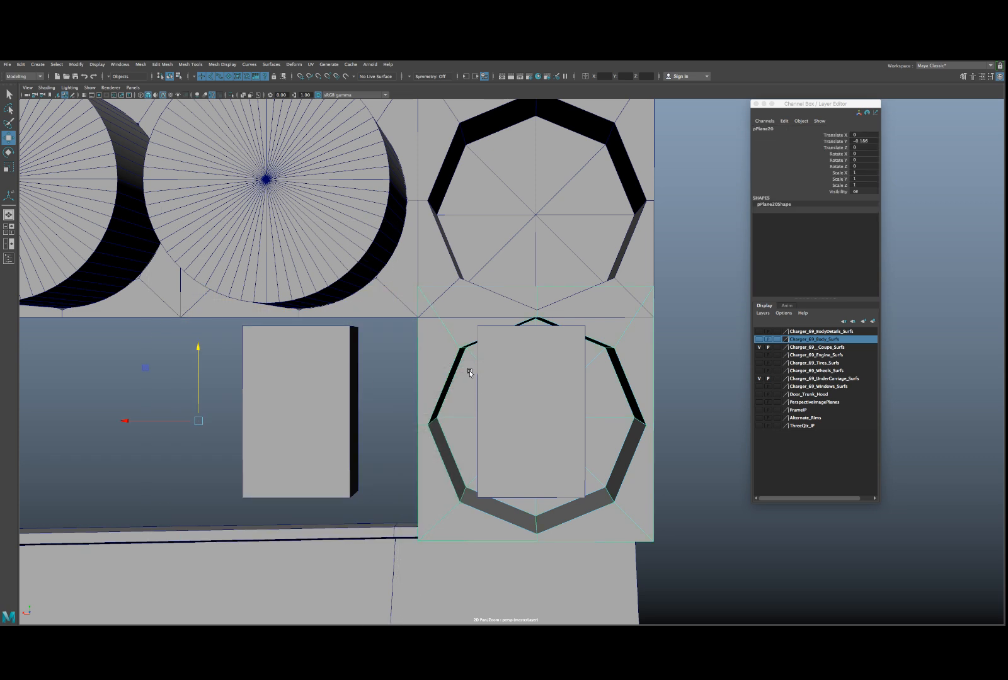
# - Move the pivot to the tile's upper corner and snap the tile against the upper plate's lower edge at Translate Y -0.211
pyautogui.moveTo(469, 373); pyautogui.dragTo(344, 367, button='middle')
pyautogui.press('space')
pyautogui.moveTo(329, 340); pyautogui.dragTo(342, 400)
pyautogui.keyDown('alt'); pyautogui.moveTo(405, 404); pyautogui.dragTo(484, 364); pyautogui.keyUp('alt')
pyautogui.press('d')
pyautogui.press('v')
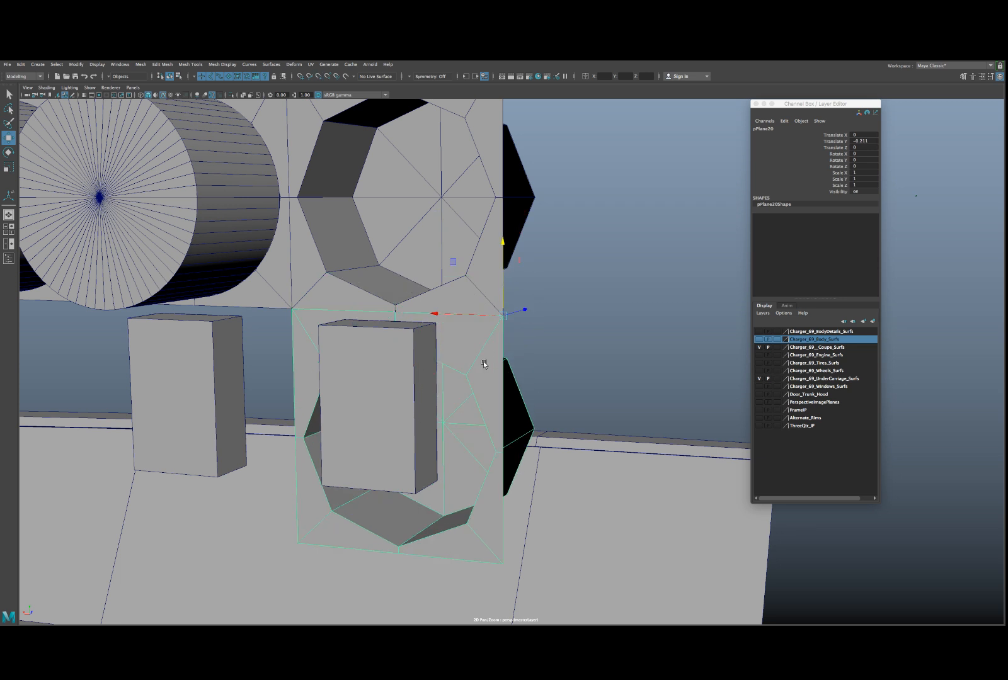
pyautogui.keyDown('alt'); pyautogui.moveTo(484, 364); pyautogui.dragTo(474, 318, button='middle'); pyautogui.keyUp('alt')
# - Snap the outermost small block along X to the octagonal tile's centre line, at Translate X 8.429
pyautogui.keyDown('alt'); pyautogui.moveTo(475, 318); pyautogui.dragTo(410, 335); pyautogui.keyUp('alt')
pyautogui.keyDown('shift'); pyautogui.click(410, 328); pyautogui.keyUp('shift')
pyautogui.moveTo(415, 330); pyautogui.dragTo(441, 312, button='right')
pyautogui.click(411, 321)
pyautogui.keyDown('alt'); pyautogui.moveTo(409, 335); pyautogui.dragTo(411, 332); pyautogui.keyUp('alt')
pyautogui.press('v')
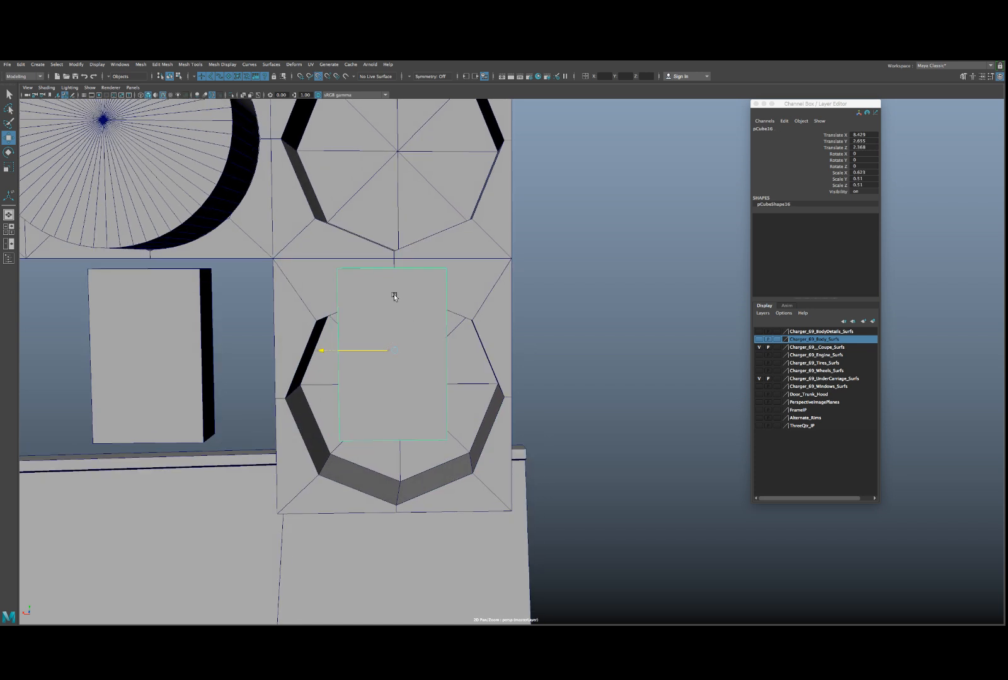
# - In the front view, snap the tile's three upper octagon vertices onto the small rectangle's top edge and corners
pyautogui.click(474, 318)
pyautogui.keyDown('alt'); pyautogui.moveTo(474, 318); pyautogui.dragTo(311, 324); pyautogui.keyUp('alt')
pyautogui.press('space')
pyautogui.press('space')
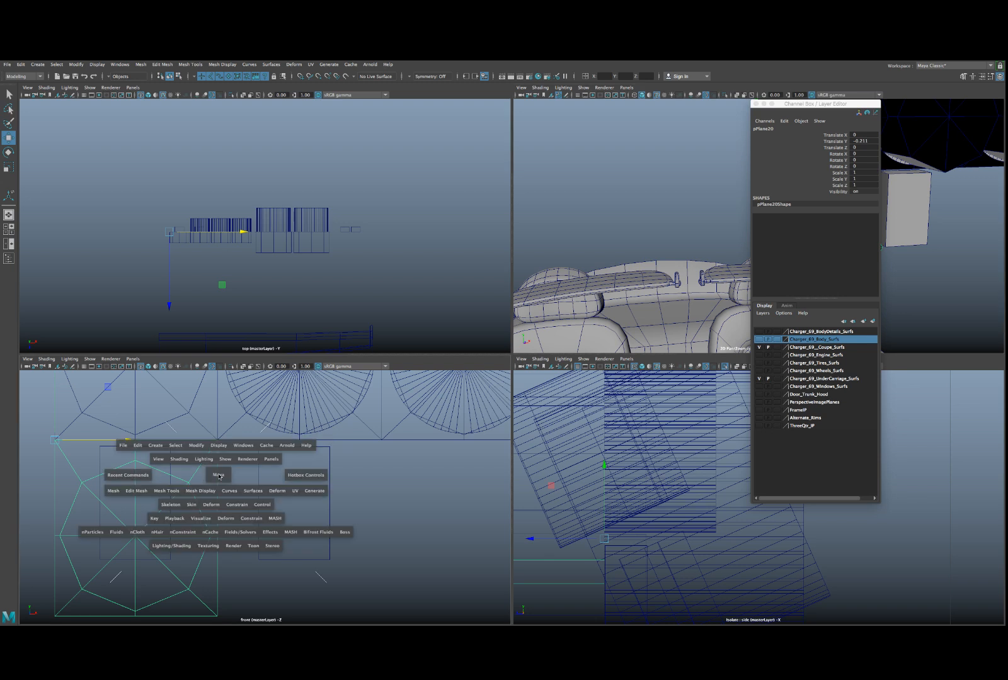
pyautogui.moveTo(335, 323); pyautogui.dragTo(297, 322, button='right')
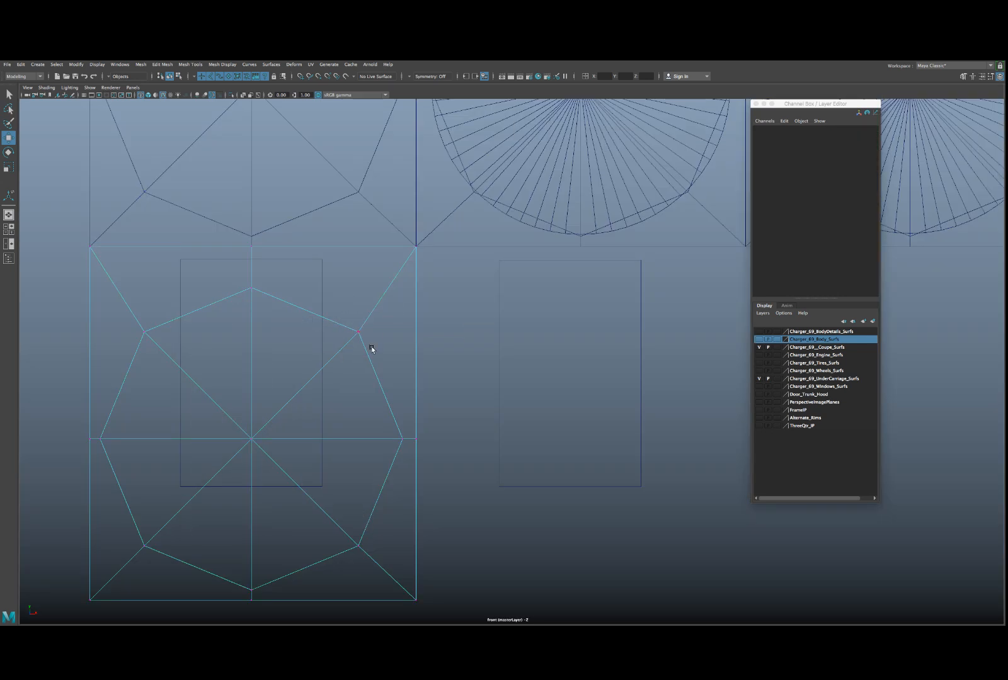
pyautogui.click(371, 346)
pyautogui.moveTo(359, 322); pyautogui.dragTo(358, 314)
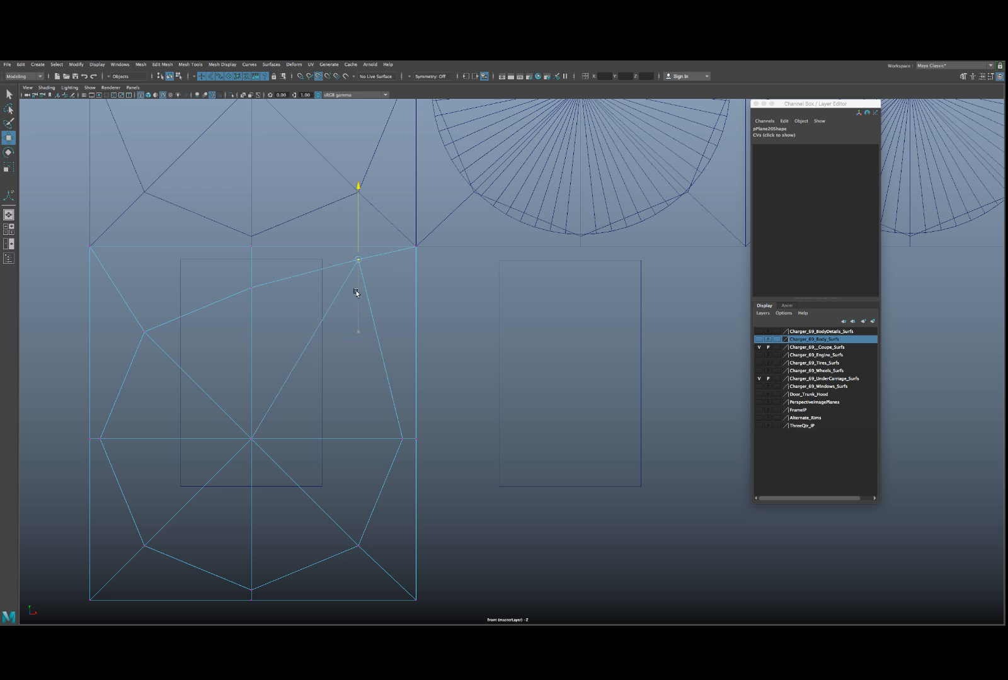
pyautogui.moveTo(385, 259); pyautogui.dragTo(349, 261)
pyautogui.click(260, 275)
pyautogui.moveTo(253, 275); pyautogui.dragTo(253, 246)
pyautogui.click(142, 317)
pyautogui.moveTo(142, 317); pyautogui.dragTo(184, 261)
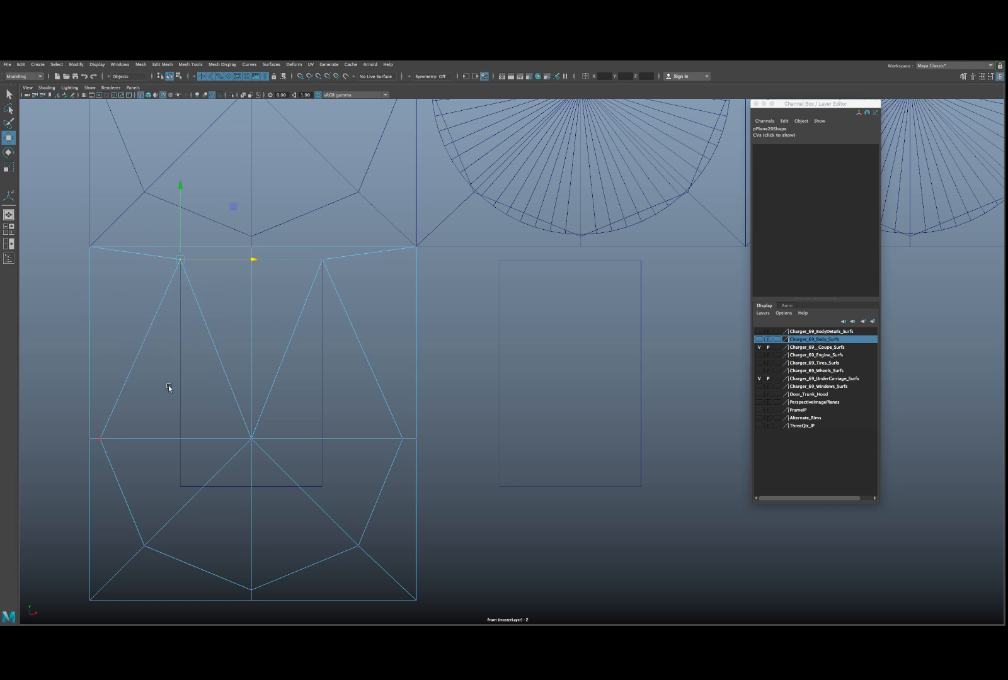
# - Snap the octagon's two side vertices along X onto the rectangle's sides and raise the middle vertex row to the rectangle's mid-height
pyautogui.moveTo(101, 420); pyautogui.dragTo(158, 439)
pyautogui.moveTo(332, 415); pyautogui.dragTo(421, 441)
pyautogui.moveTo(357, 437); pyautogui.dragTo(334, 433, button='middle')
pyautogui.moveTo(157, 425); pyautogui.dragTo(336, 453)
pyautogui.moveTo(255, 392); pyautogui.dragTo(250, 332)
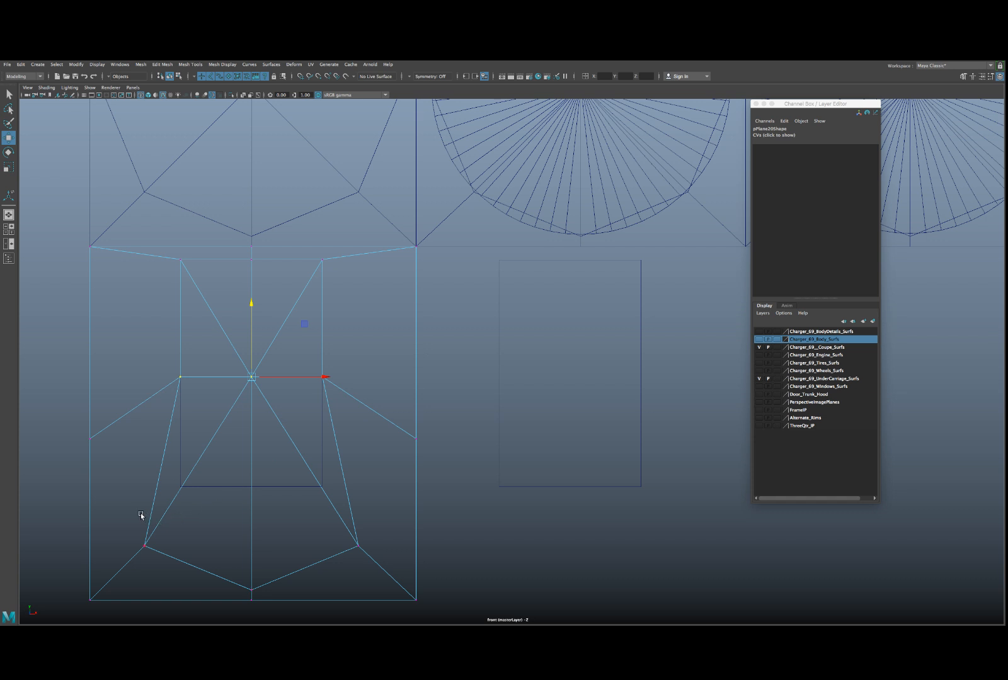
# - Snap the octagon's three lower vertices onto the small rectangle's bottom corners and bottom edge
pyautogui.moveTo(133, 526); pyautogui.dragTo(378, 566)
pyautogui.moveTo(253, 503); pyautogui.dragTo(253, 485)
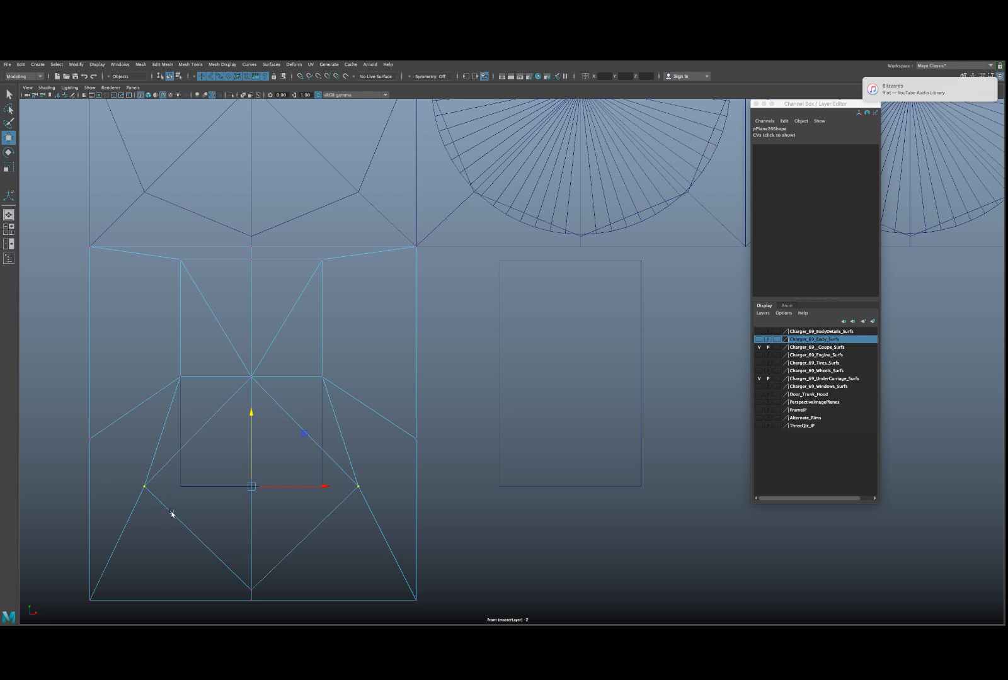
pyautogui.click(144, 487)
pyautogui.moveTo(176, 486); pyautogui.dragTo(181, 488)
pyautogui.click(358, 486)
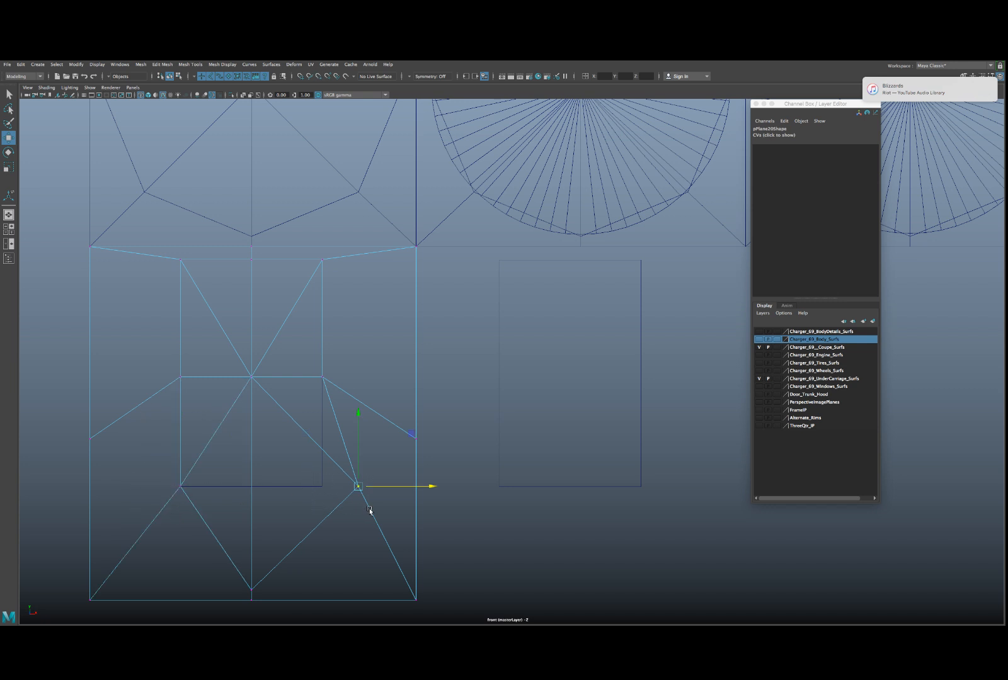
pyautogui.moveTo(371, 487); pyautogui.dragTo(352, 488)
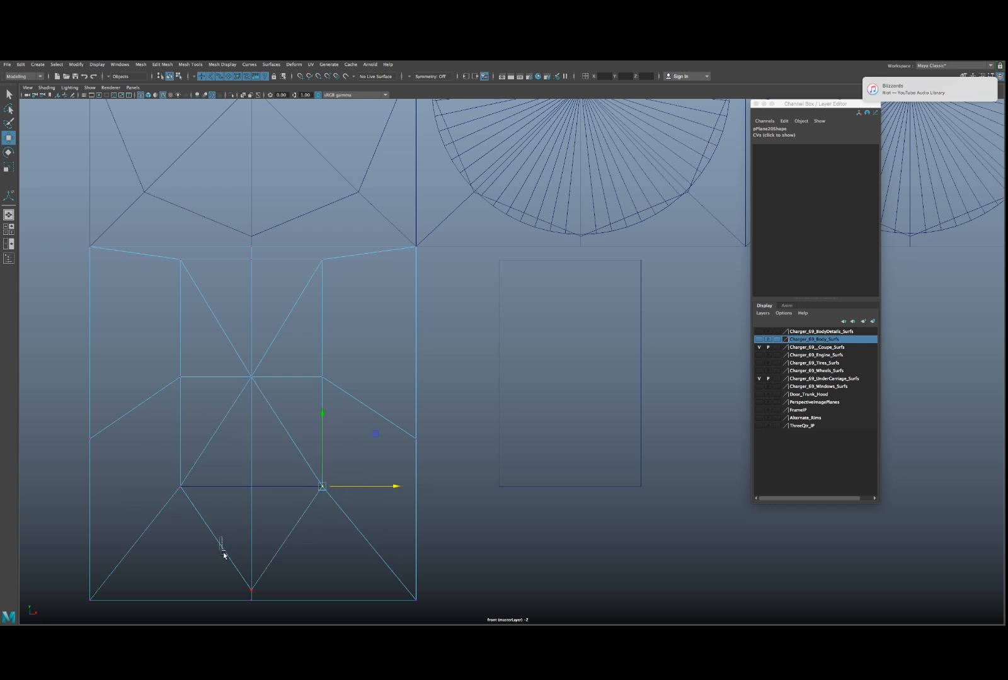
pyautogui.moveTo(224, 554); pyautogui.dragTo(255, 514)
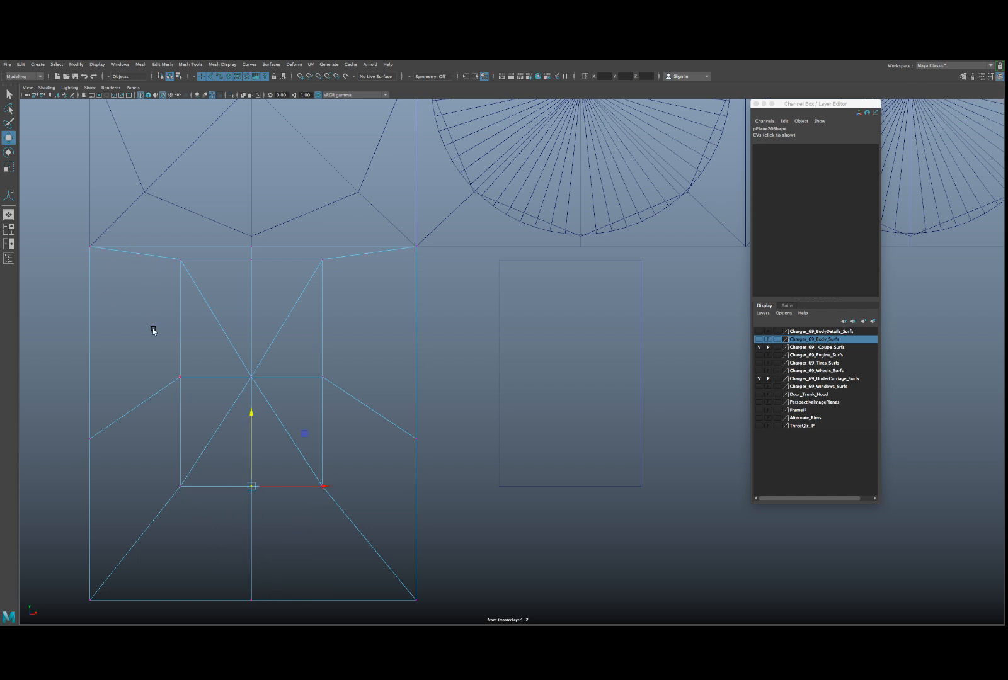
# - Raise the tile's bottom edge closer to the rectangle and level its outer mid-side vertices with the centre row
pyautogui.moveTo(73, 552); pyautogui.dragTo(419, 615)
pyautogui.moveTo(251, 526); pyautogui.dragTo(245, 457)
pyautogui.moveTo(81, 420); pyautogui.dragTo(139, 446)
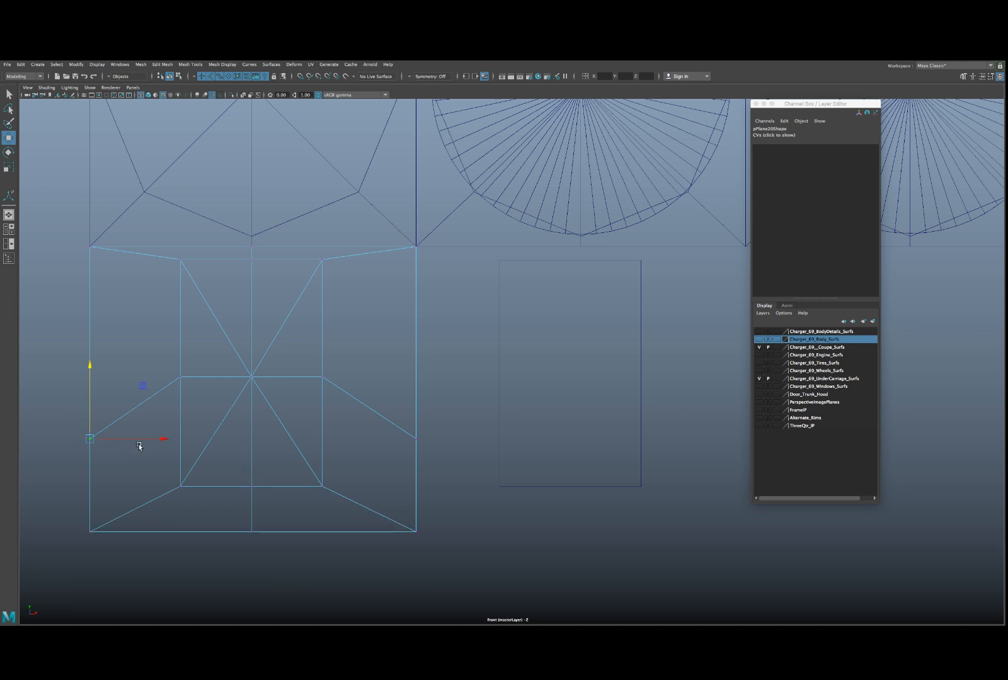
pyautogui.keyDown('shift'); pyautogui.moveTo(346, 423); pyautogui.dragTo(434, 489); pyautogui.keyUp('shift')
pyautogui.moveTo(257, 415); pyautogui.dragTo(255, 398)
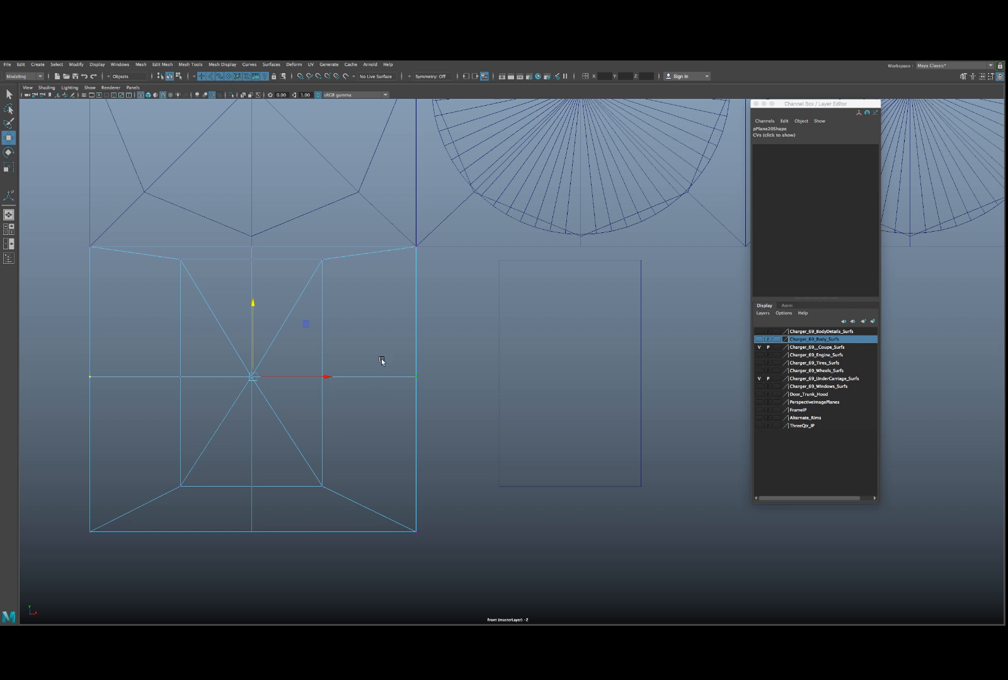
pyautogui.moveTo(351, 378); pyautogui.dragTo(380, 366, button='right')
# - Duplicate the reshaped tile and move the copy along X beside the original under the next gauge tile, at Translate X 0.197
pyautogui.moveTo(337, 356); pyautogui.dragTo(353, 393)
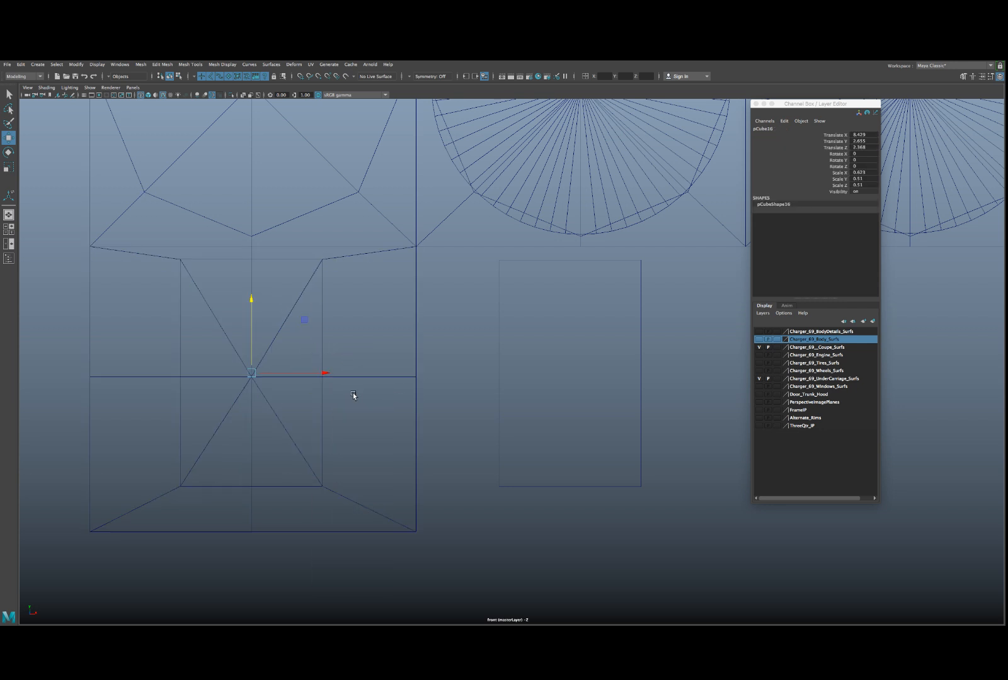
pyautogui.click(330, 341)
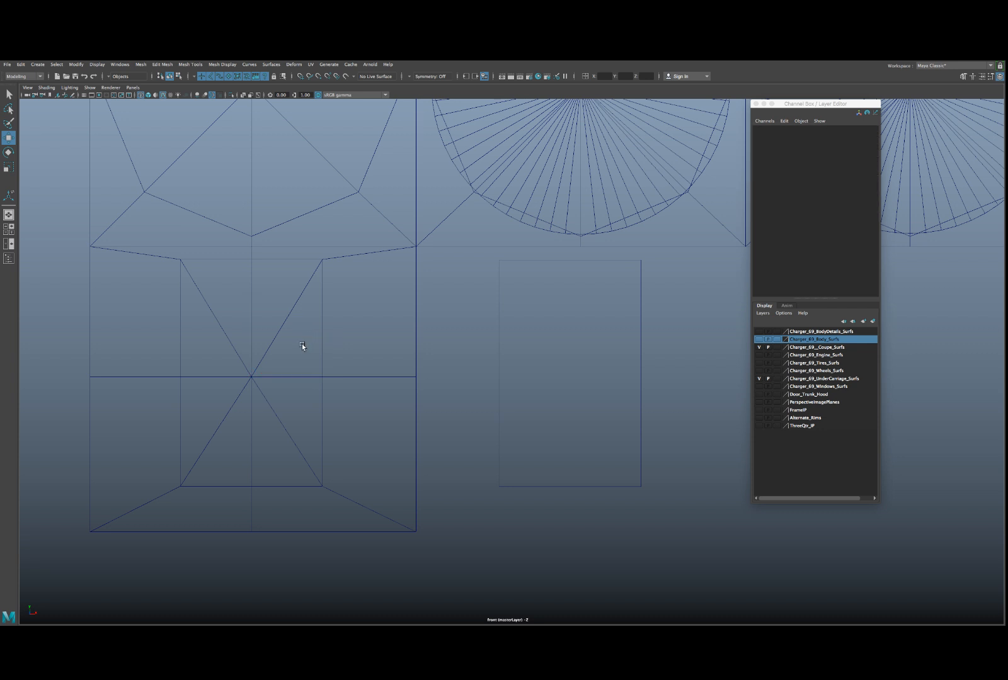
pyautogui.moveTo(304, 346); pyautogui.dragTo(304, 394)
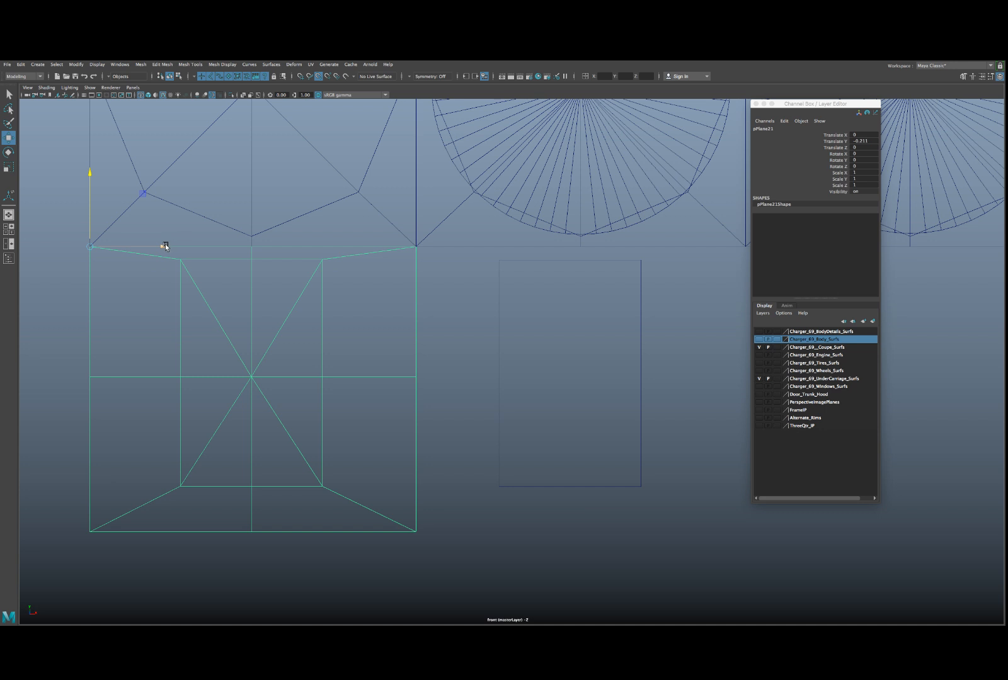
pyautogui.moveTo(165, 247); pyautogui.dragTo(442, 287)
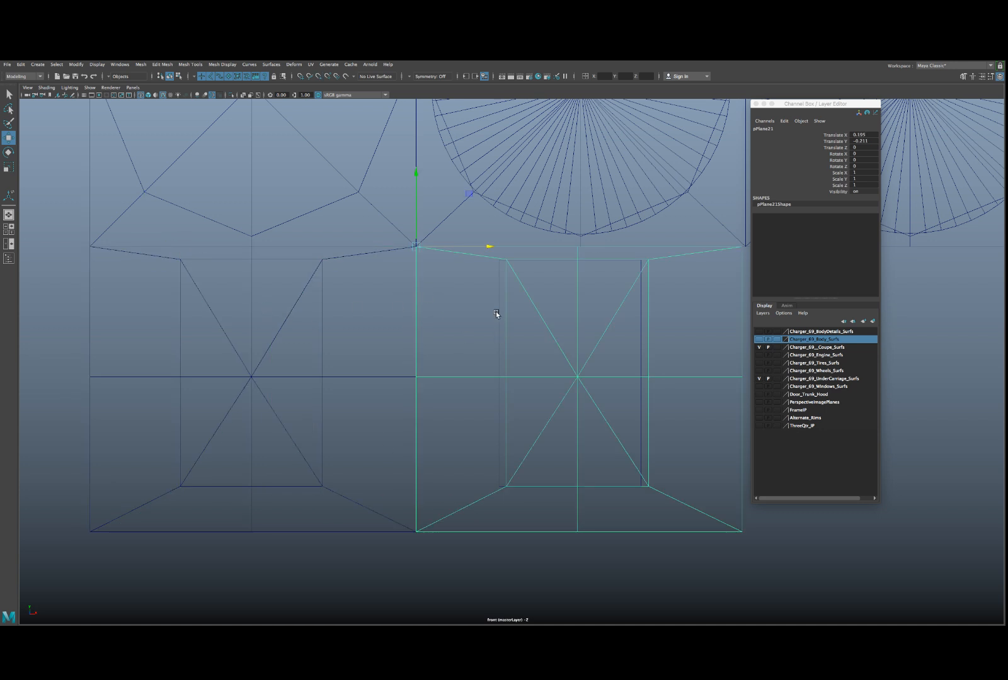
pyautogui.keyDown('alt'); pyautogui.moveTo(496, 309); pyautogui.dragTo(395, 319, button='middle'); pyautogui.keyUp('alt')
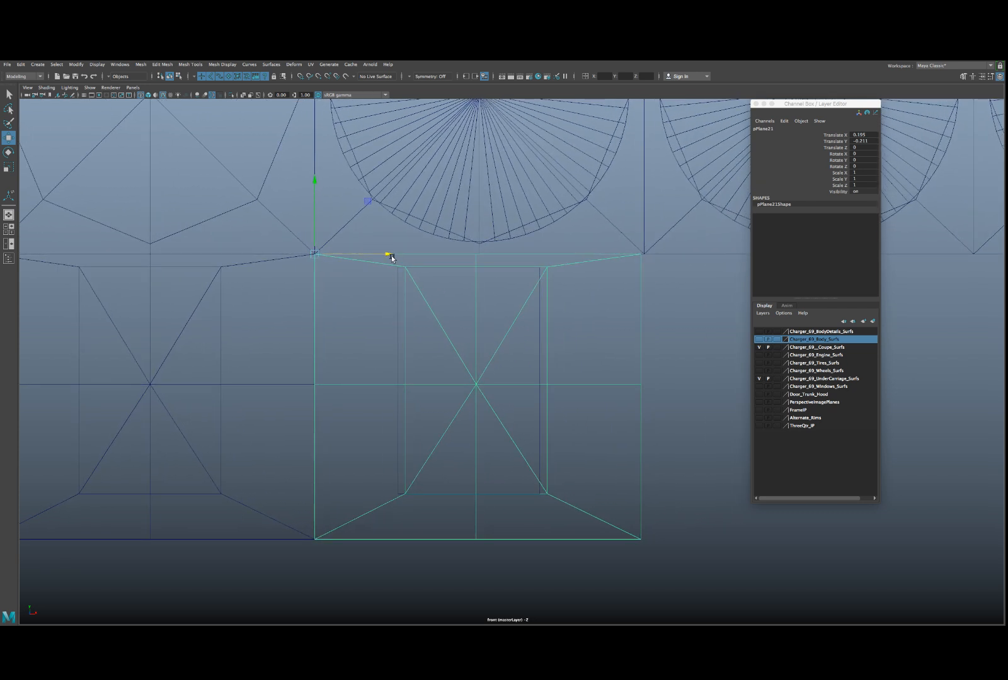
pyautogui.moveTo(391, 257); pyautogui.dragTo(394, 256)
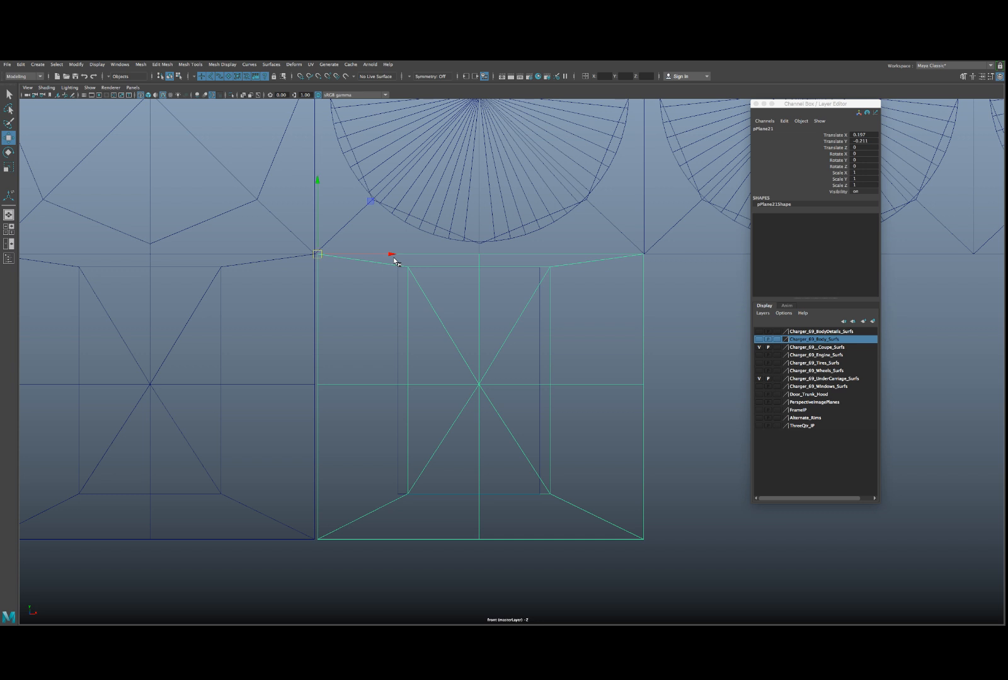
# - Move the duplicated tile's pivot to its centre vertex
pyautogui.press('d')
pyautogui.moveTo(318, 255); pyautogui.dragTo(497, 302)
pyautogui.hotkey('ctrl', 'z')
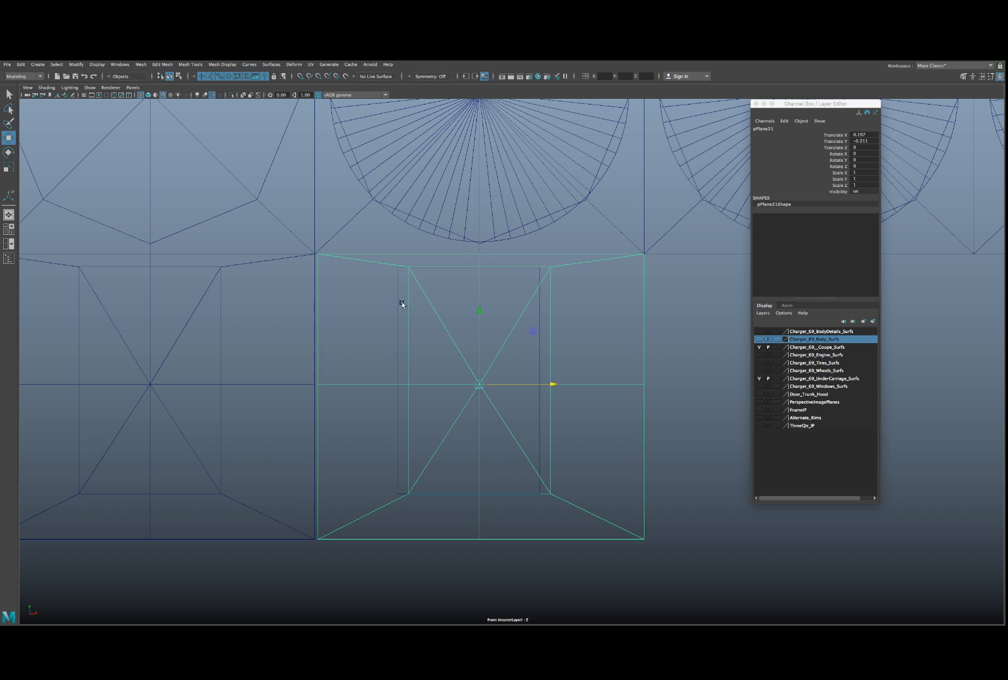
# - Undo the last changes and snap the duplicated tile's left-edge vertices onto the neighbouring tile's edge to close the gap
pyautogui.hotkey('ctrl', 'z')
pyautogui.hotkey('ctrl', 'z')
pyautogui.hotkey('ctrl', 'z')
pyautogui.moveTo(382, 312); pyautogui.dragTo(345, 308, button='right')
pyautogui.moveTo(309, 227); pyautogui.dragTo(334, 603)
pyautogui.moveTo(335, 406); pyautogui.dragTo(332, 397)
pyautogui.moveTo(406, 289); pyautogui.dragTo(389, 283, button='right')
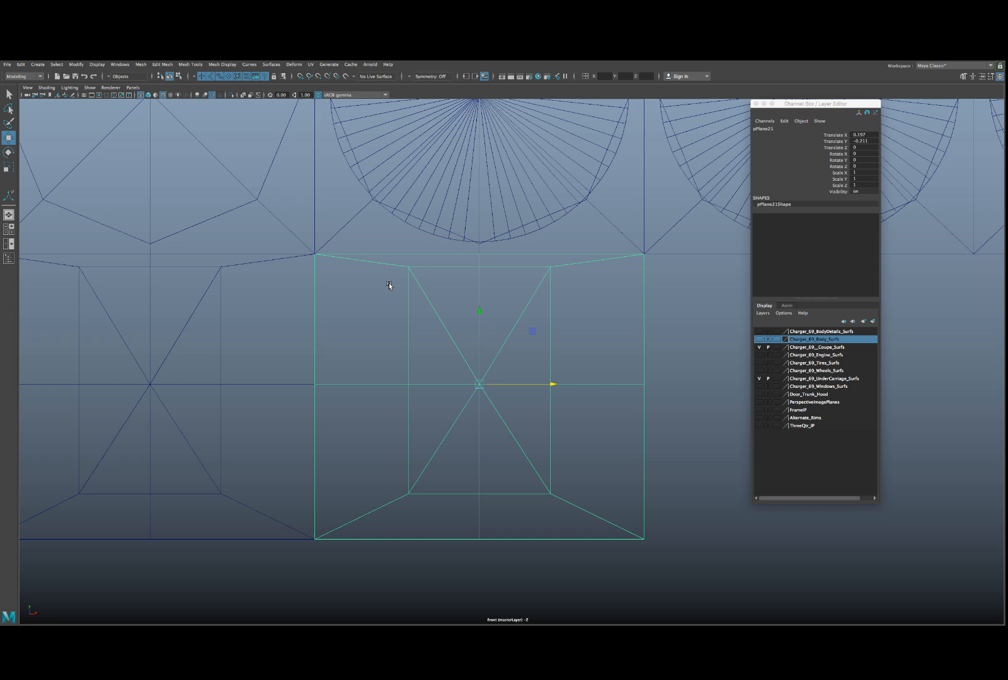
# - Duplicate both reshaped tiles together and move the copies along X to the four small rectangles, with the first at Translate X 1.528
pyautogui.keyDown('shift'); pyautogui.click(200, 271); pyautogui.keyUp('shift')
pyautogui.scroll(-6, 233, 303)
pyautogui.scroll(4, 403, 353)
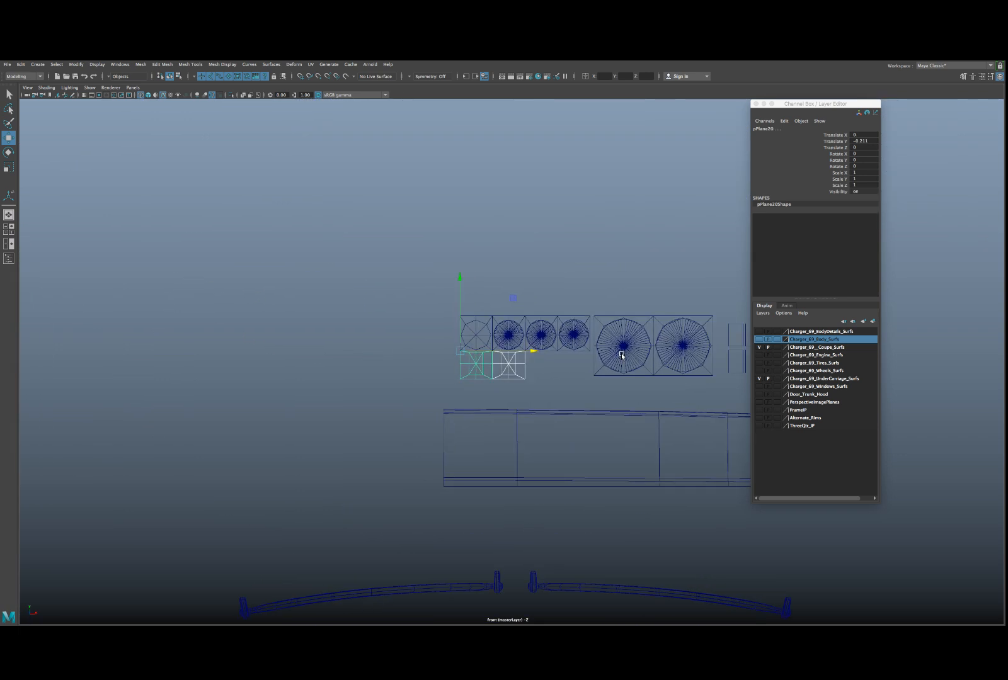
pyautogui.keyDown('alt'); pyautogui.moveTo(622, 356); pyautogui.dragTo(457, 331, button='middle'); pyautogui.keyUp('alt')
pyautogui.scroll(4, 456, 331)
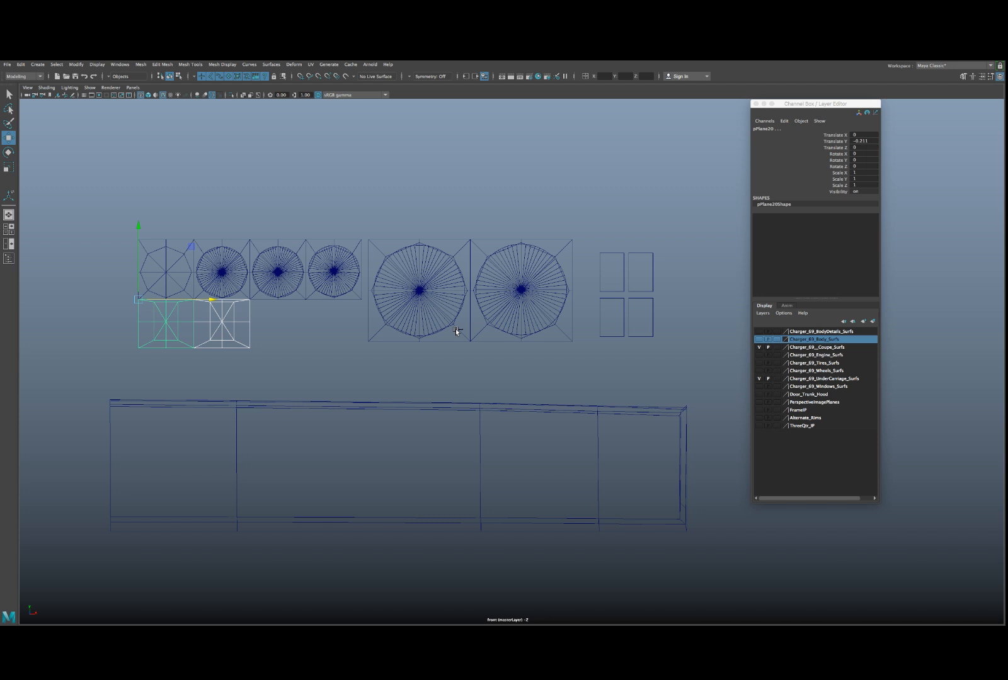
pyautogui.hotkey('ctrl', 'd')
pyautogui.moveTo(163, 301); pyautogui.dragTo(599, 301)
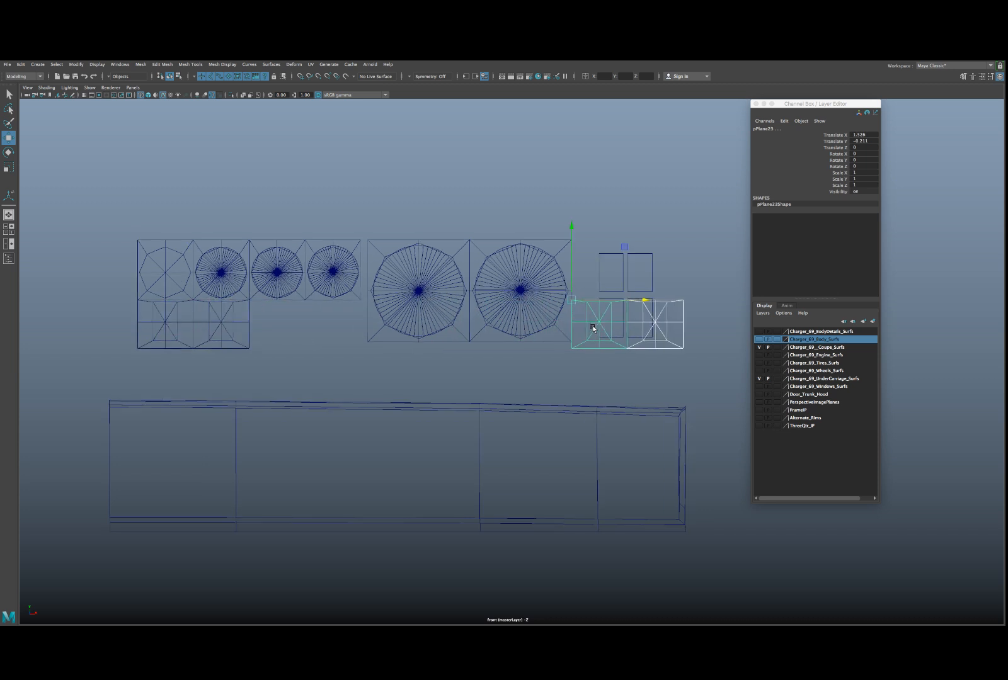
pyautogui.keyDown('alt'); pyautogui.moveTo(598, 302); pyautogui.dragTo(442, 322, button='middle'); pyautogui.keyUp('alt')
pyautogui.scroll(10, 442, 320)
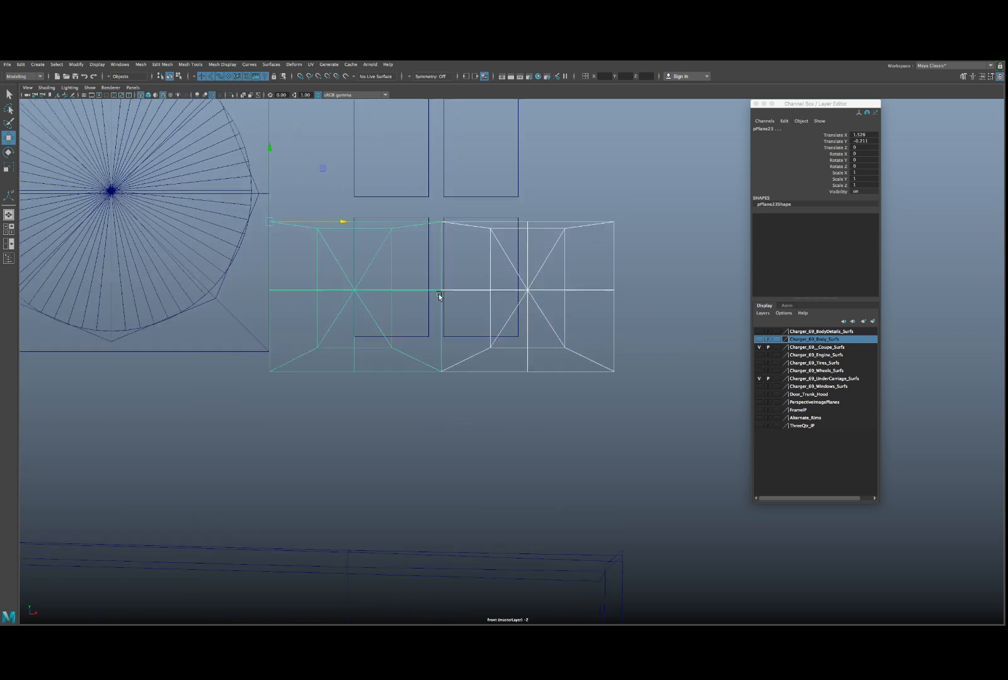
pyautogui.scroll(2, 443, 339)
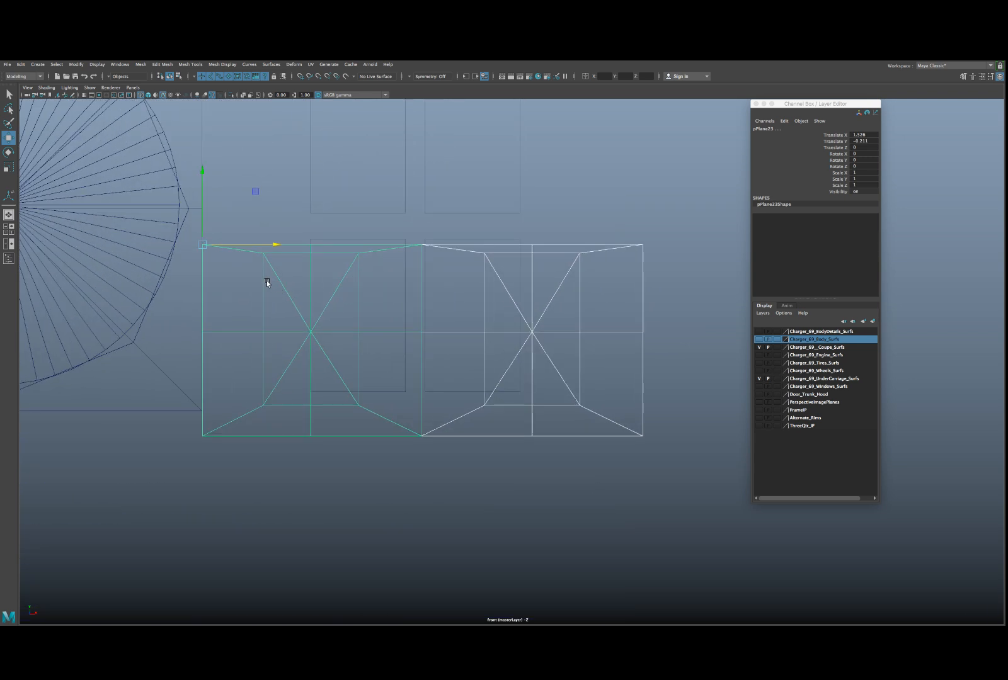
# - Move the left copy's pivot to its inner top-left corner and snap it onto the lower-left rectangle's top-left corner, at Translate X 1.568, Y -0.199
pyautogui.press('w')
pyautogui.press('d')
pyautogui.press('v')
pyautogui.moveTo(203, 204); pyautogui.dragTo(266, 257)
pyautogui.click(262, 269)
pyautogui.press('d')
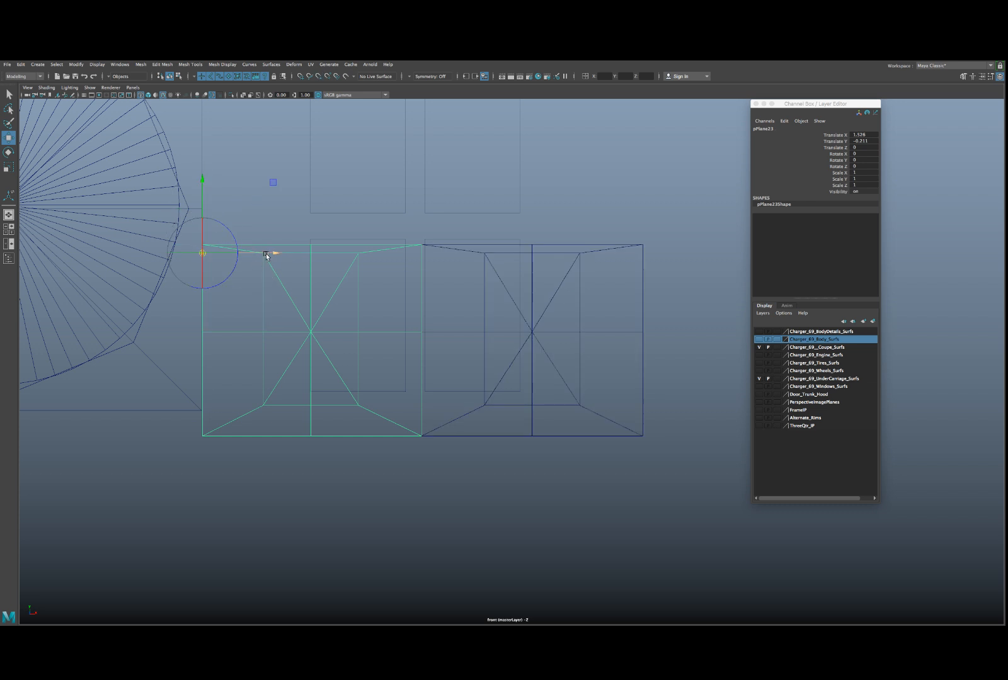
pyautogui.press('v')
pyautogui.moveTo(266, 254); pyautogui.dragTo(311, 227)
pyautogui.press('v')
pyautogui.scroll(3, 348, 260)
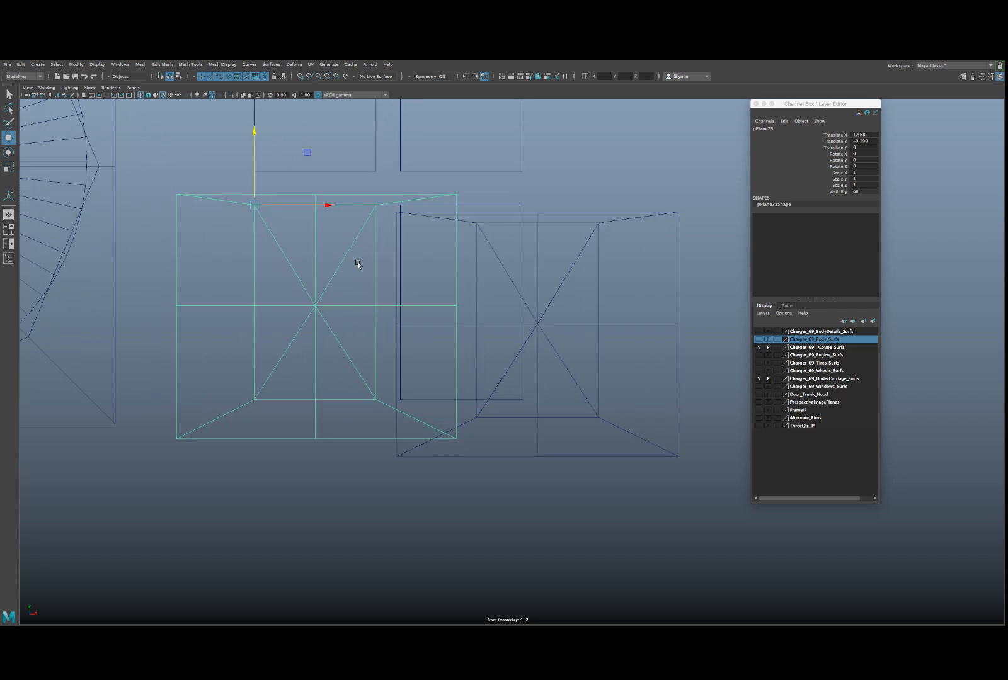
# - Narrow the snapped tile by moving its right-edge and left-edge vertices inward, close to the small rectangle
pyautogui.keyDown('alt'); pyautogui.moveTo(446, 273); pyautogui.dragTo(431, 295, button='middle'); pyautogui.keyUp('alt')
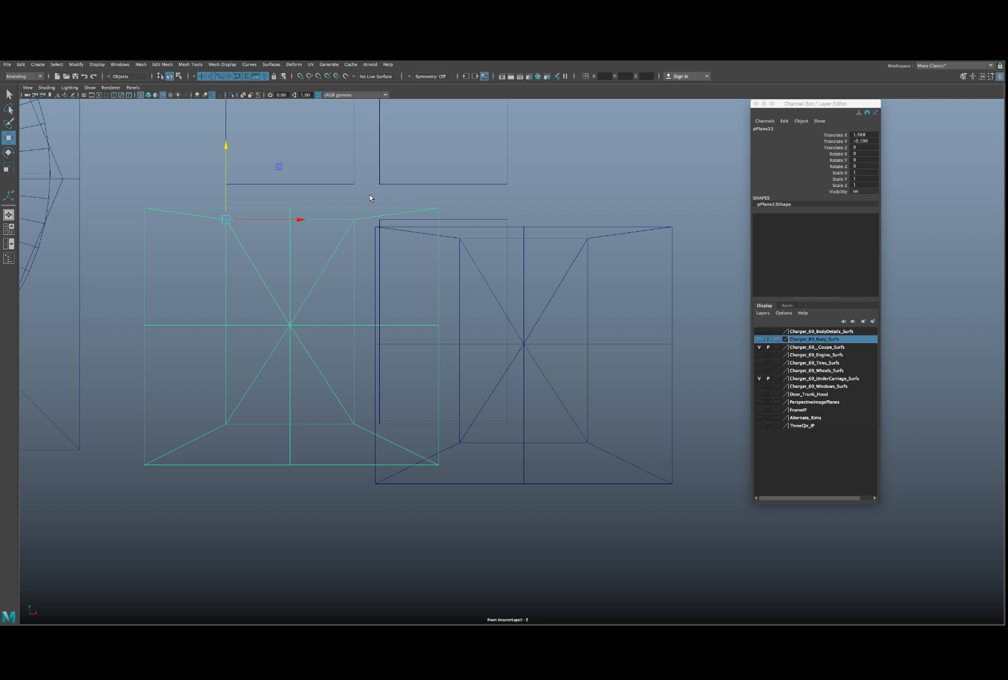
pyautogui.moveTo(370, 196); pyautogui.dragTo(334, 195, button='right')
pyautogui.moveTo(401, 194); pyautogui.dragTo(475, 498)
pyautogui.moveTo(468, 338); pyautogui.dragTo(397, 338)
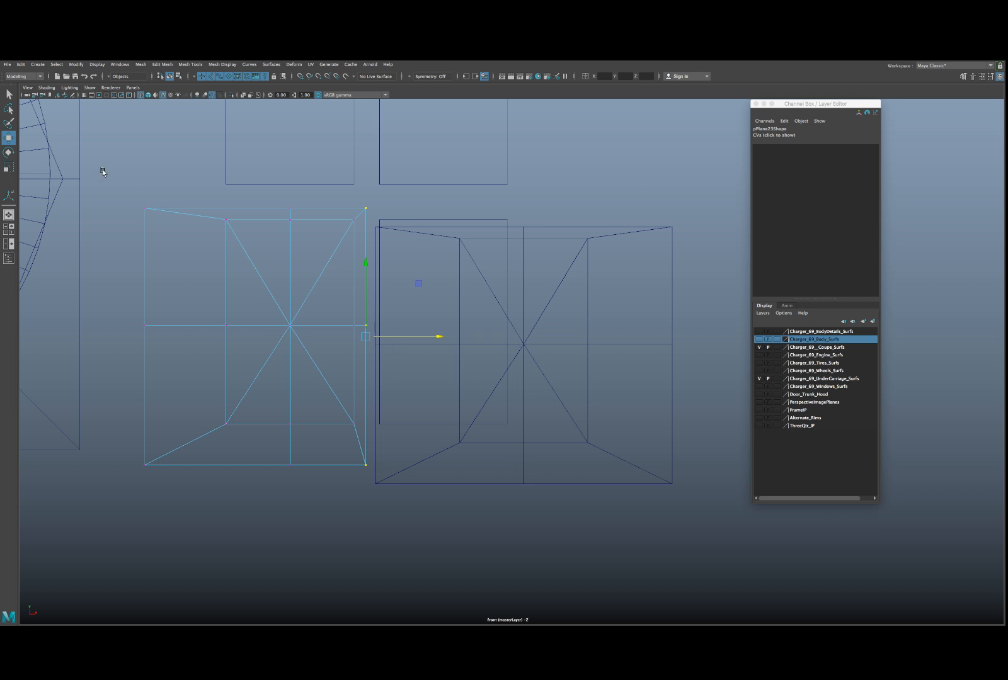
pyautogui.moveTo(100, 167); pyautogui.dragTo(183, 486)
pyautogui.moveTo(208, 338); pyautogui.dragTo(272, 338)
# - Replace the wide second tile with a duplicate of the narrowed tile, snapped onto the lower-right rectangle at Translate X 1.67
pyautogui.click(470, 289)
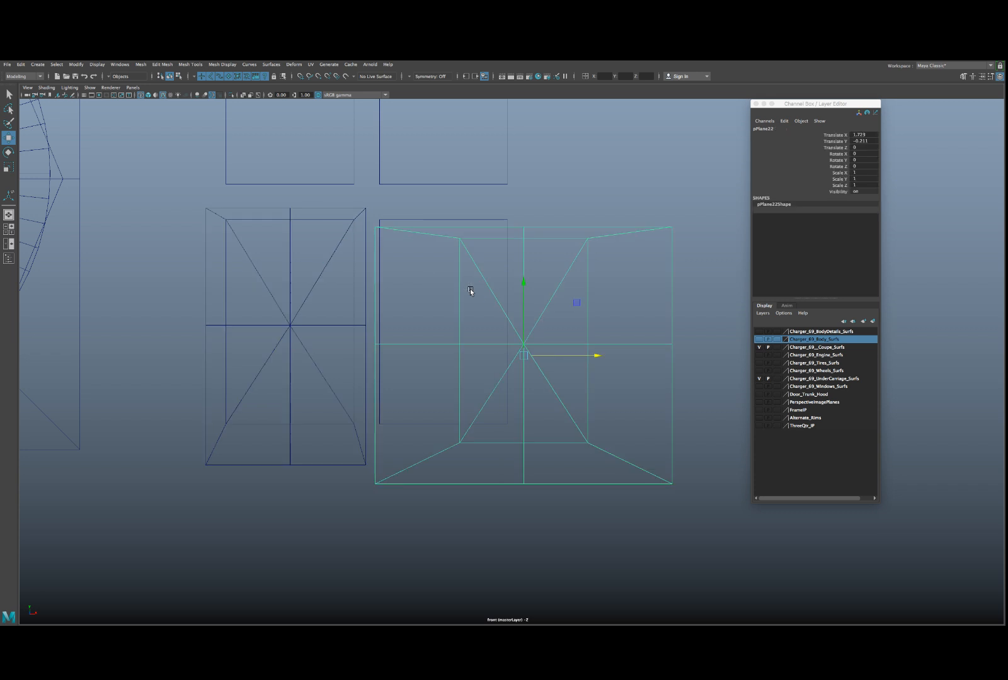
pyautogui.press('Delete')
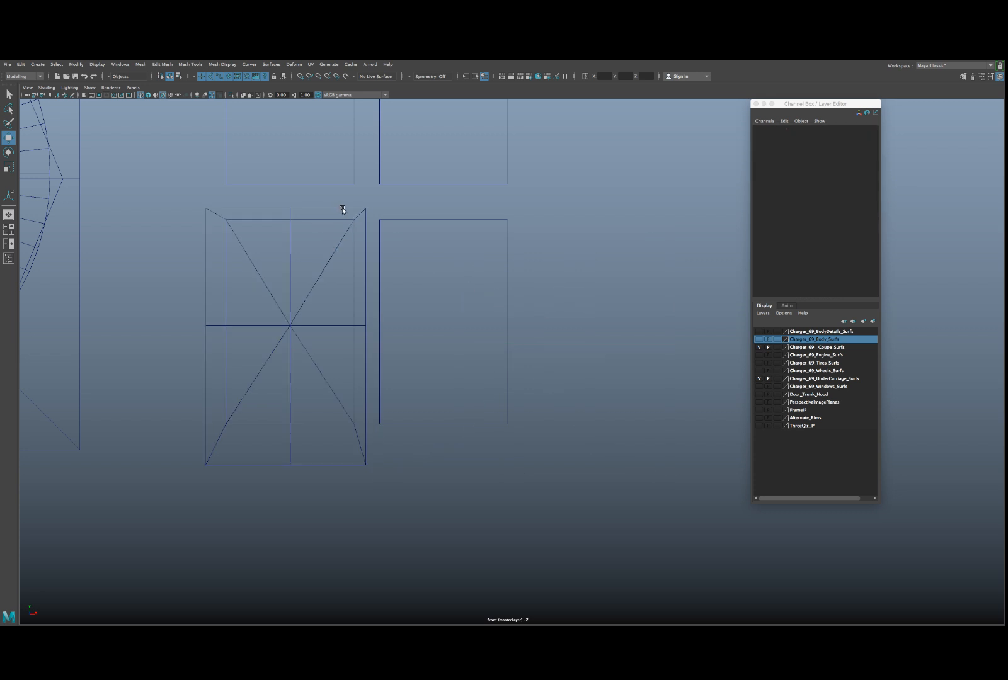
pyautogui.click(343, 209)
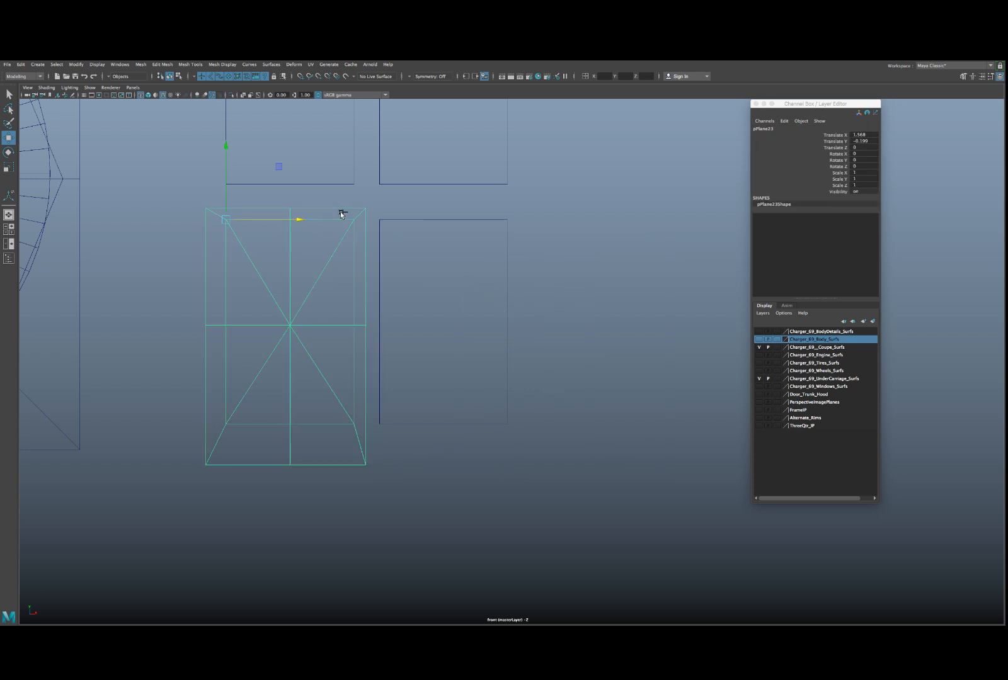
pyautogui.press('v')
pyautogui.moveTo(299, 219); pyautogui.dragTo(396, 221)
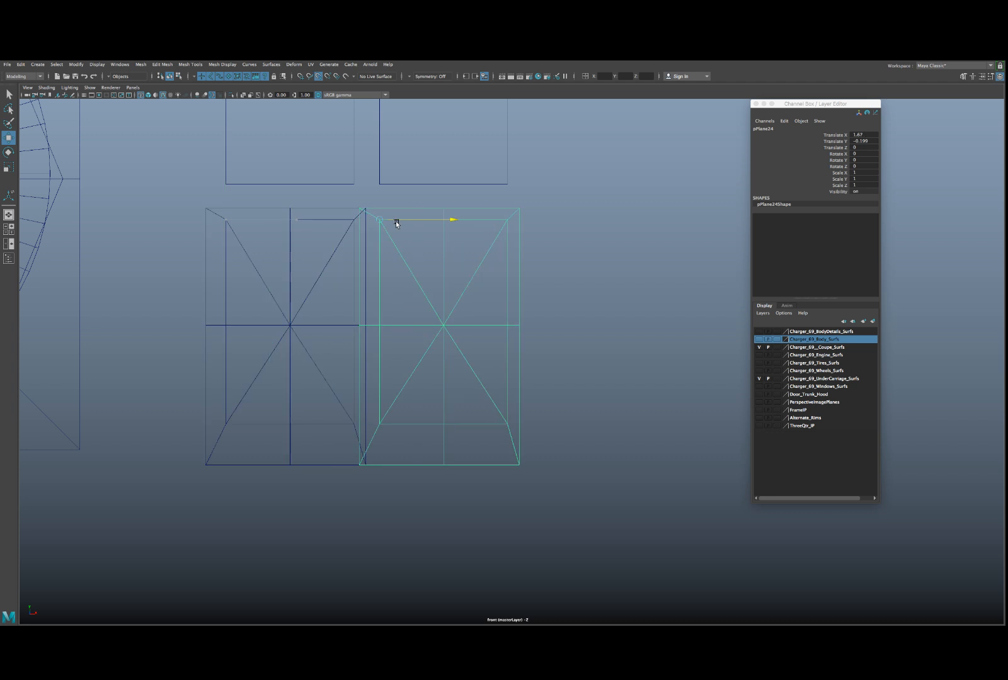
# - Align the overlapping side vertices of the two narrow tiles on one shared vertical edge between the rectangles
pyautogui.keyDown('shift'); pyautogui.click(341, 209); pyautogui.keyUp('shift')
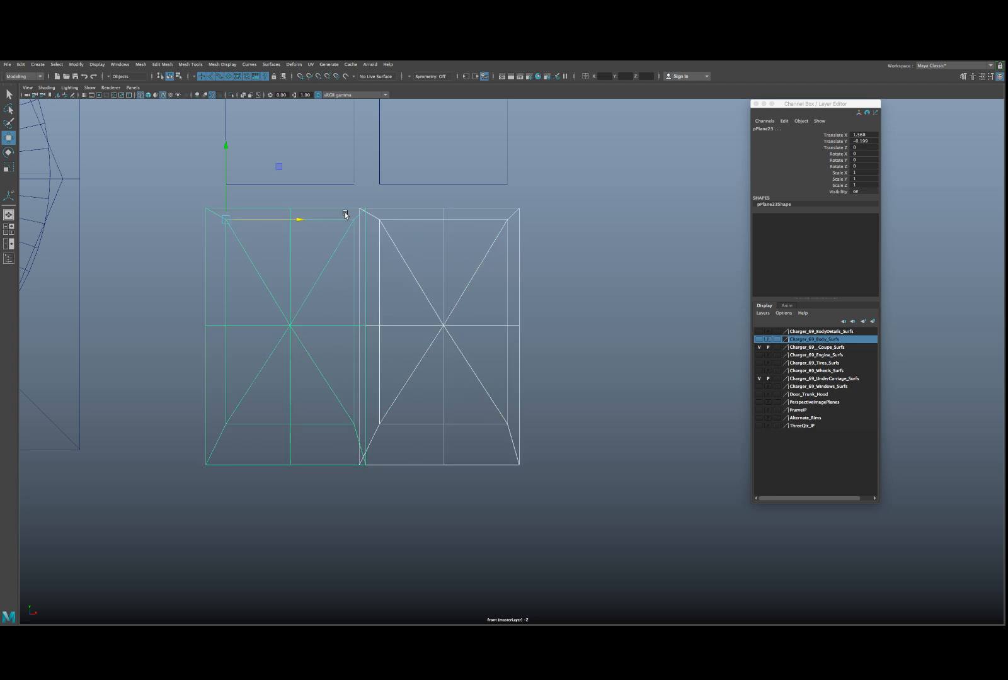
pyautogui.click(180, 77)
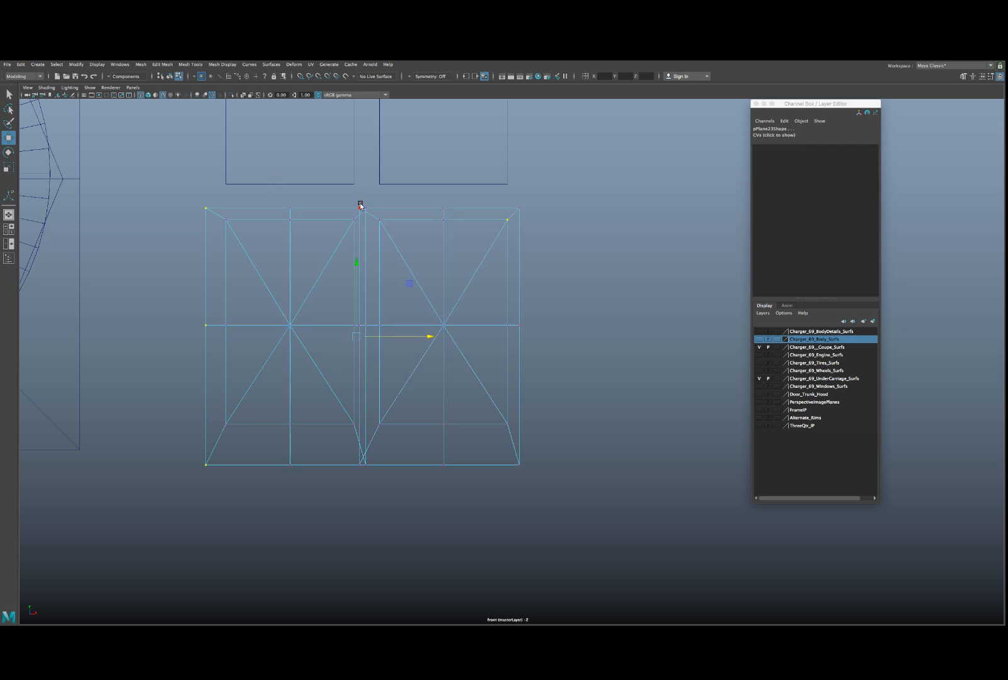
pyautogui.moveTo(358, 199); pyautogui.dragTo(372, 474)
pyautogui.press('r')
pyautogui.moveTo(434, 338); pyautogui.dragTo(388, 339)
pyautogui.press('w')
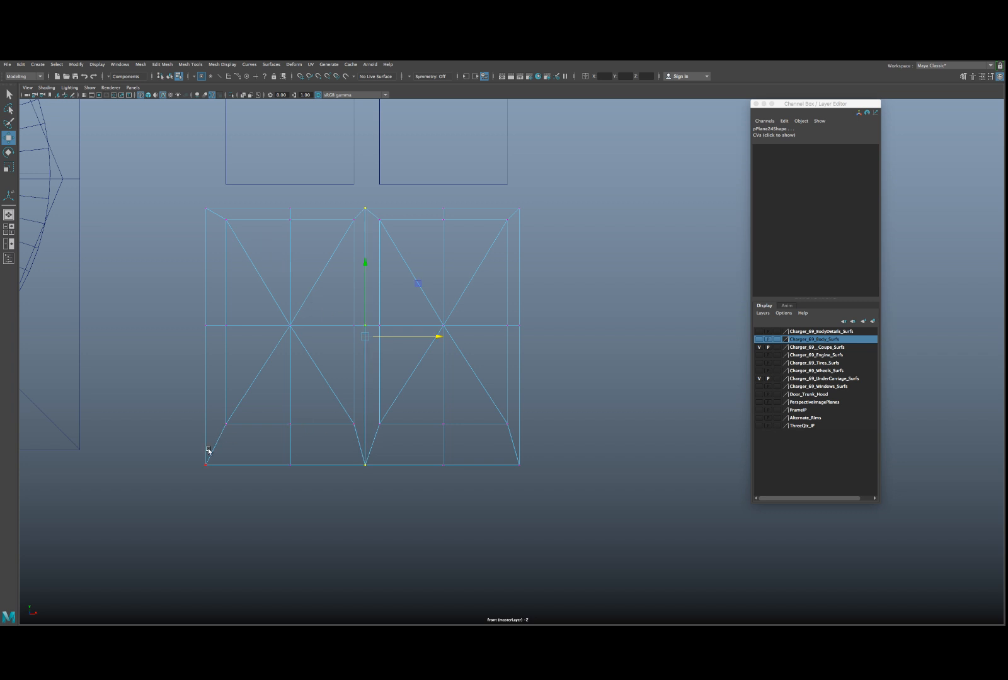
# - Raise the bottom-edge vertices of both narrow tiles level with the bottom edge of the large gauge tile
pyautogui.moveTo(199, 453); pyautogui.dragTo(492, 531)
pyautogui.keyDown('alt'); pyautogui.moveTo(338, 465); pyautogui.dragTo(394, 470, button='middle'); pyautogui.keyUp('alt')
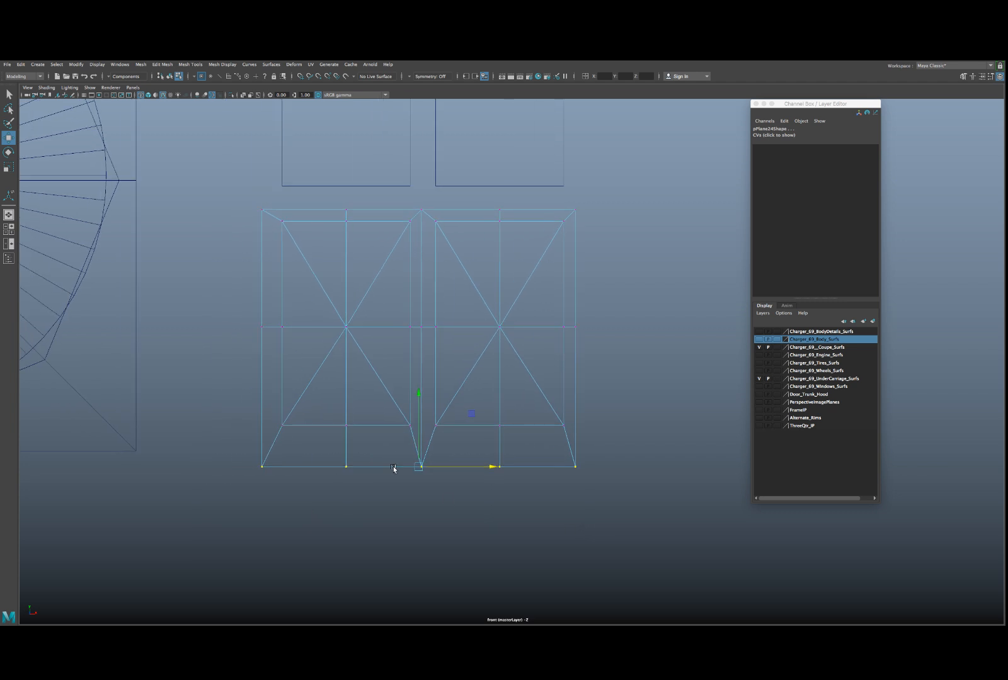
pyautogui.moveTo(418, 445); pyautogui.dragTo(418, 430)
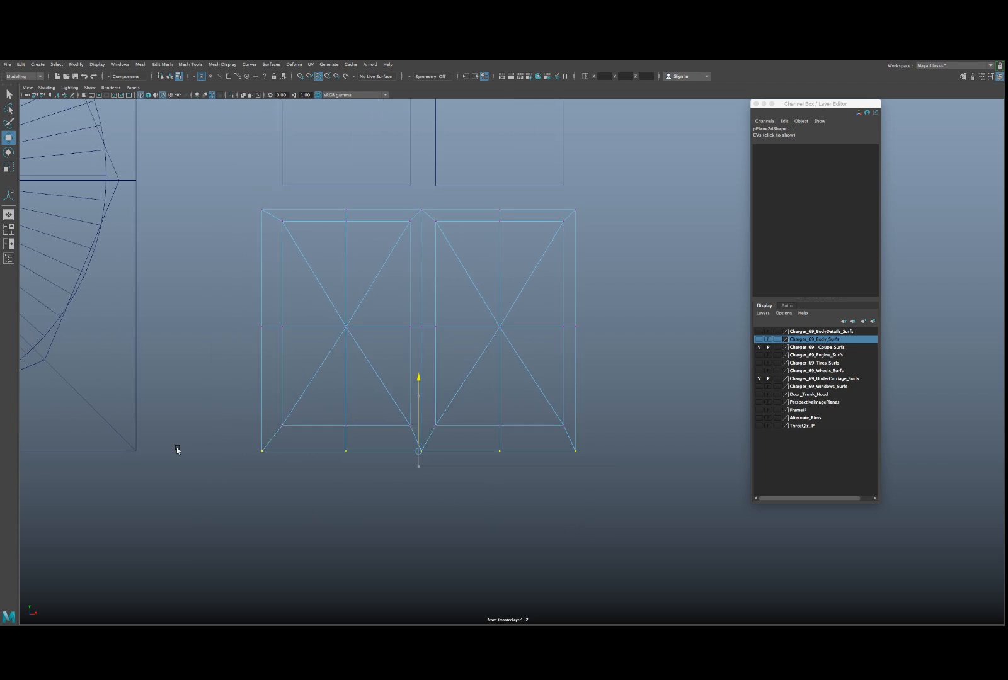
# - Duplicate both narrow tiles and snap the copies up onto the two upper rectangles, at Translate Y -0.04
pyautogui.keyDown('alt'); pyautogui.moveTo(259, 264); pyautogui.dragTo(237, 369, button='middle'); pyautogui.keyUp('alt')
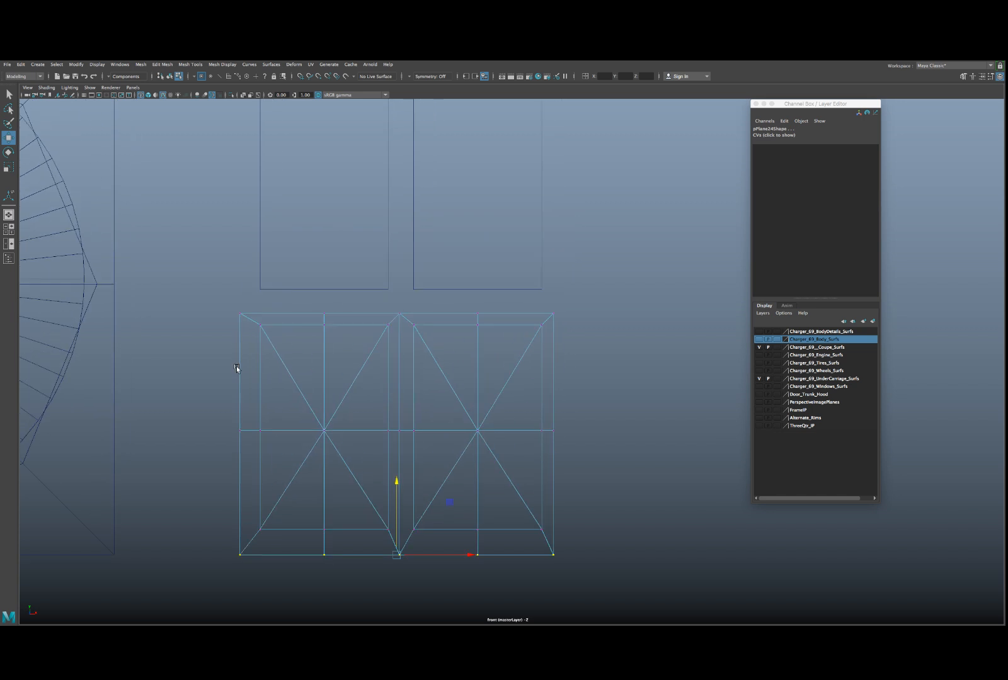
pyautogui.click(281, 327)
pyautogui.moveTo(376, 326); pyautogui.dragTo(395, 316, button='right')
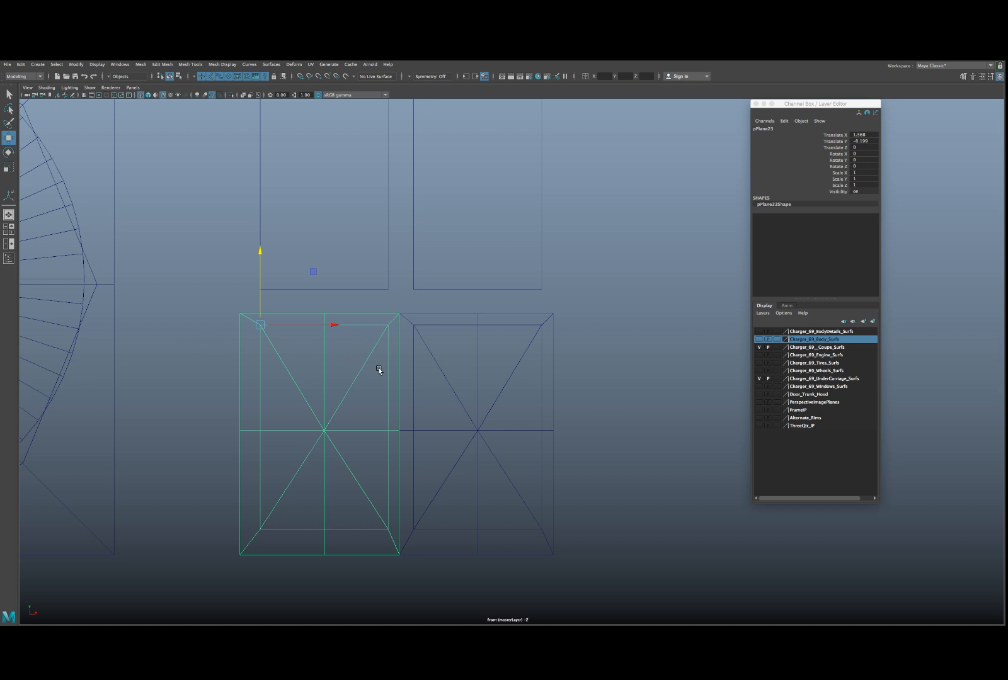
pyautogui.keyDown('shift'); pyautogui.click(429, 351); pyautogui.keyUp('shift')
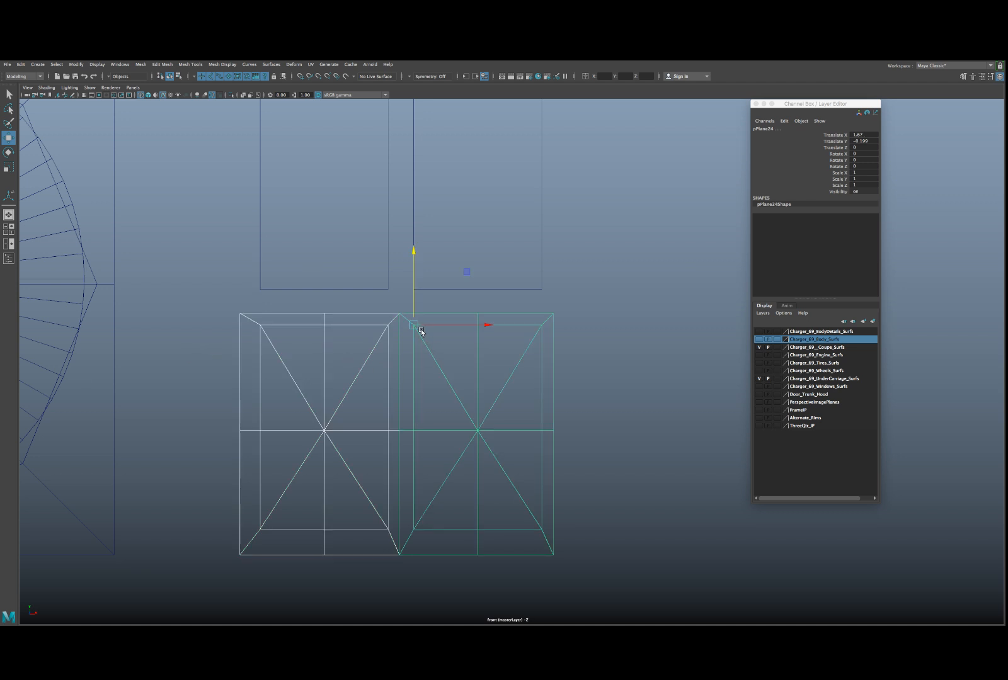
pyautogui.hotkey('ctrl', 'd')
pyautogui.moveTo(412, 305); pyautogui.dragTo(408, 186)
pyautogui.keyDown('alt'); pyautogui.moveTo(408, 186); pyautogui.dragTo(398, 345, button='middle'); pyautogui.keyUp('alt')
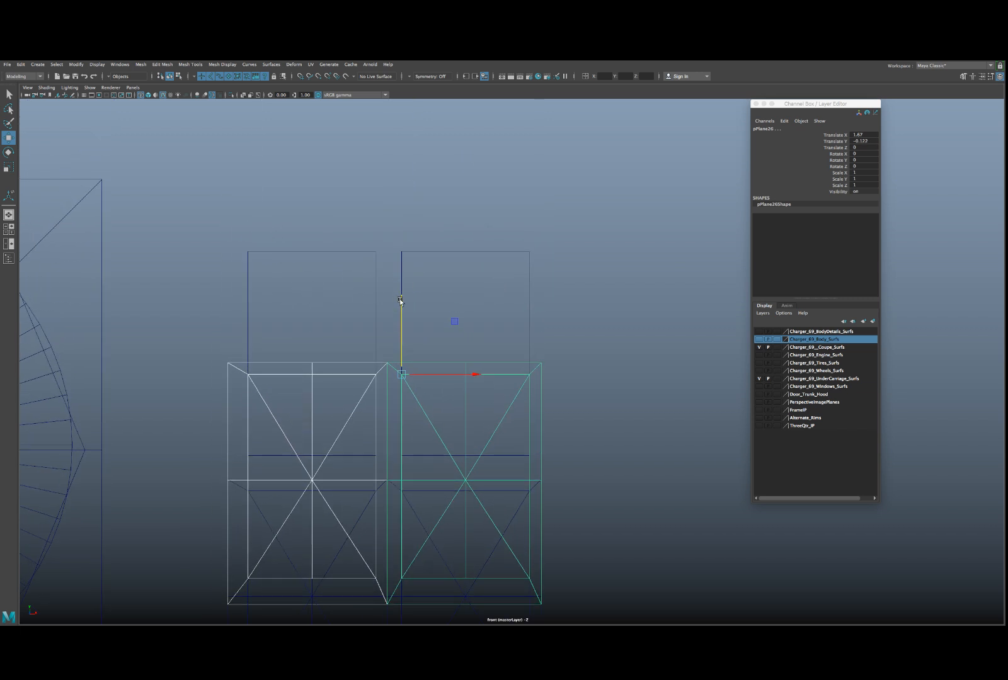
pyautogui.moveTo(398, 345); pyautogui.dragTo(390, 271)
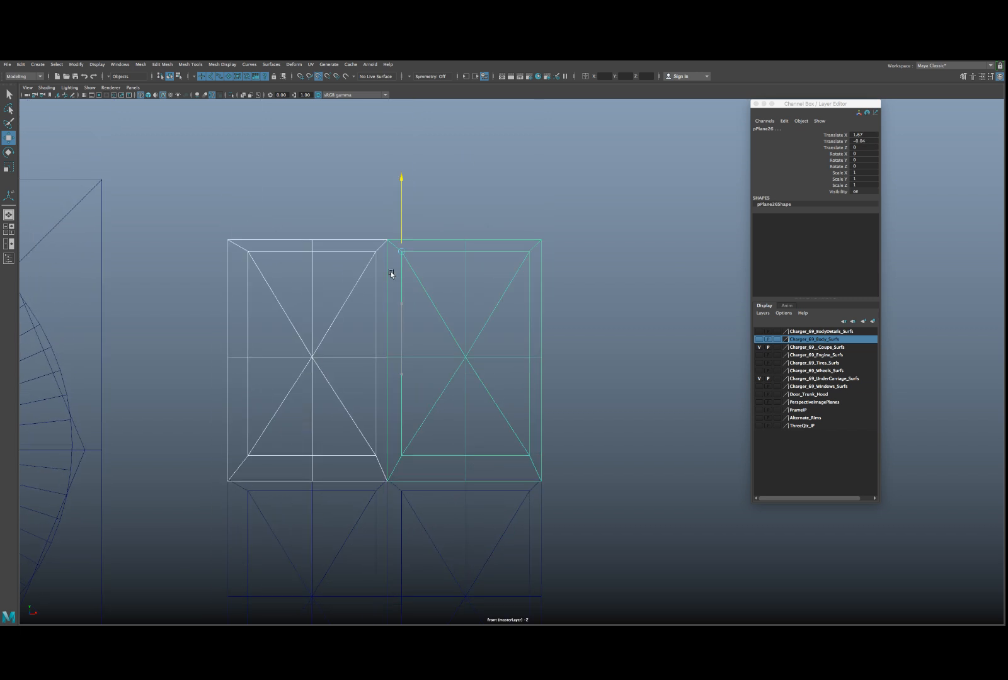
# - Flatten the vertices where the upper and lower tiles meet into one horizontal line and raise it slightly between the rectangles
pyautogui.keyDown('alt'); pyautogui.moveTo(365, 440); pyautogui.dragTo(372, 333, button='middle'); pyautogui.keyUp('alt')
pyautogui.scroll(3, 281, 328)
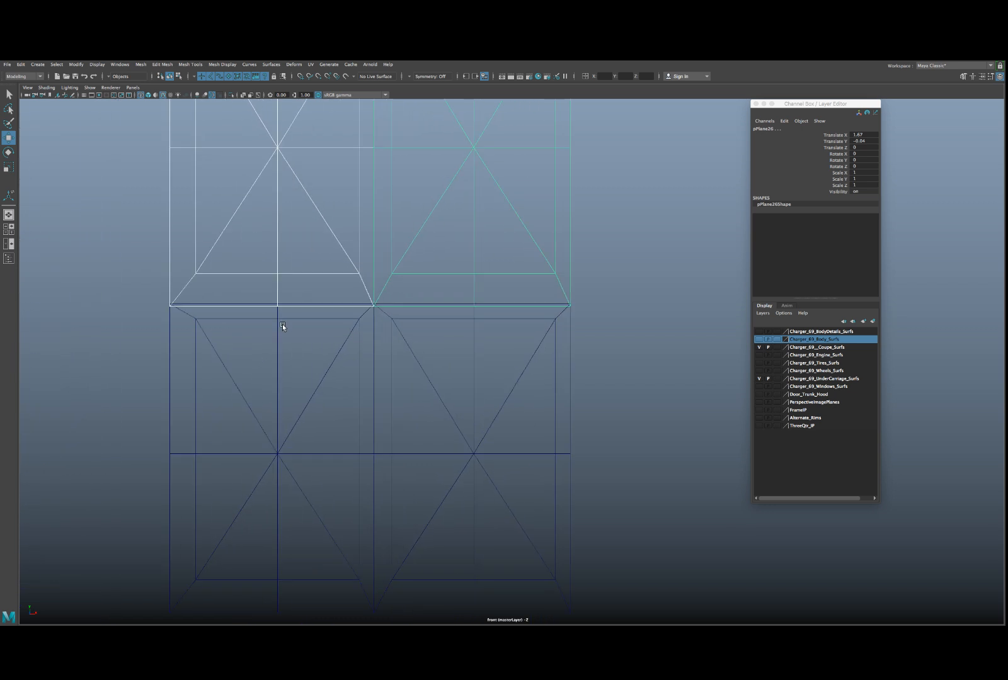
pyautogui.moveTo(165, 296); pyautogui.dragTo(383, 321)
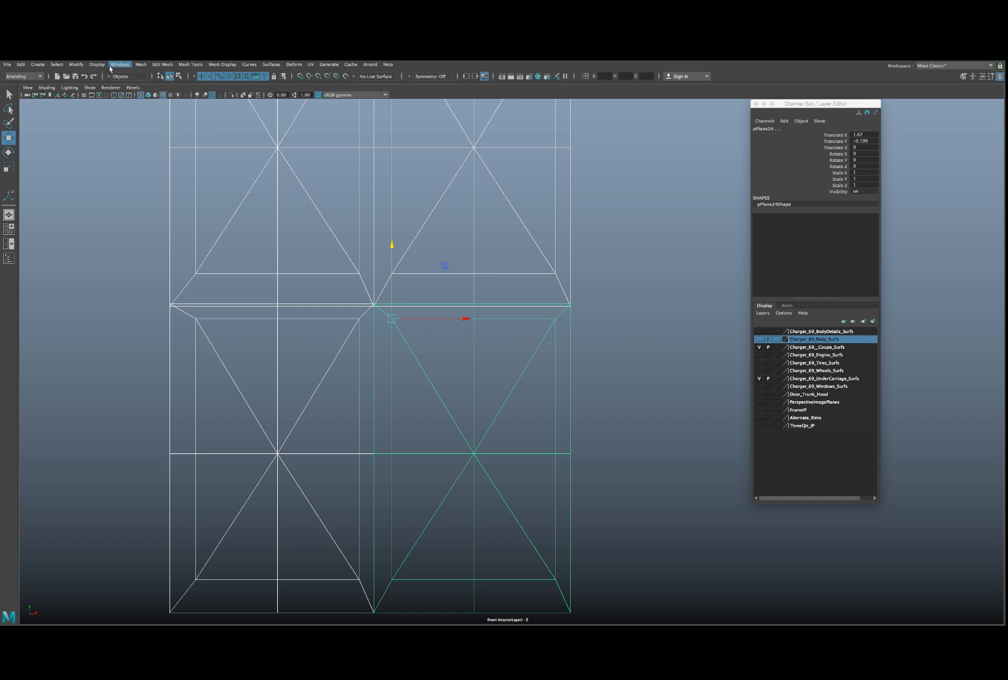
pyautogui.click(178, 76)
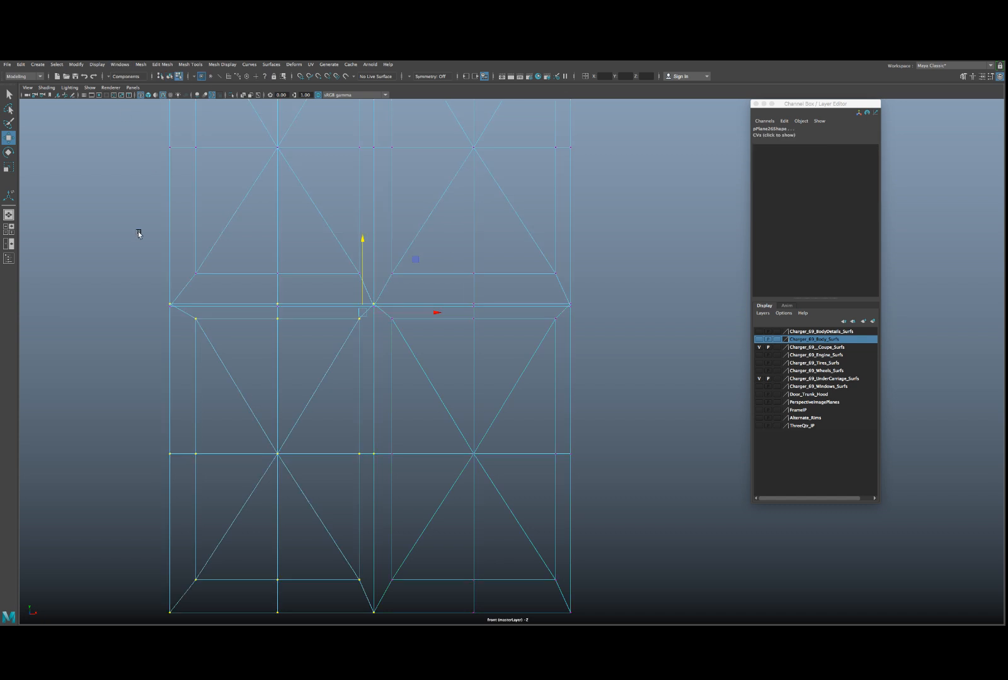
pyautogui.moveTo(147, 289); pyautogui.dragTo(596, 310)
pyautogui.press('r')
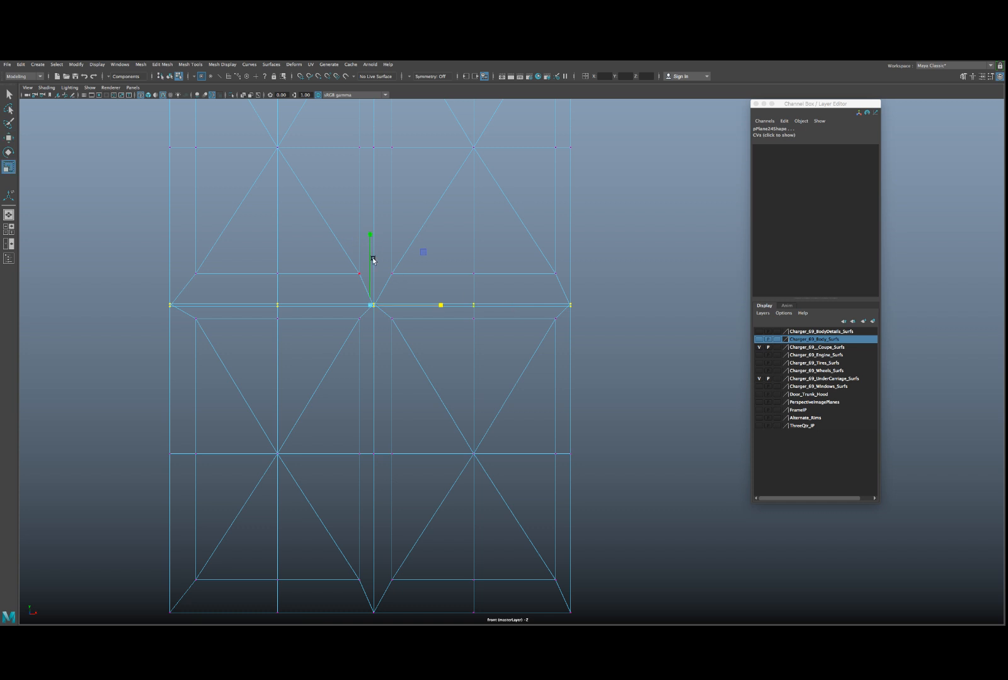
pyautogui.moveTo(371, 259); pyautogui.dragTo(369, 319)
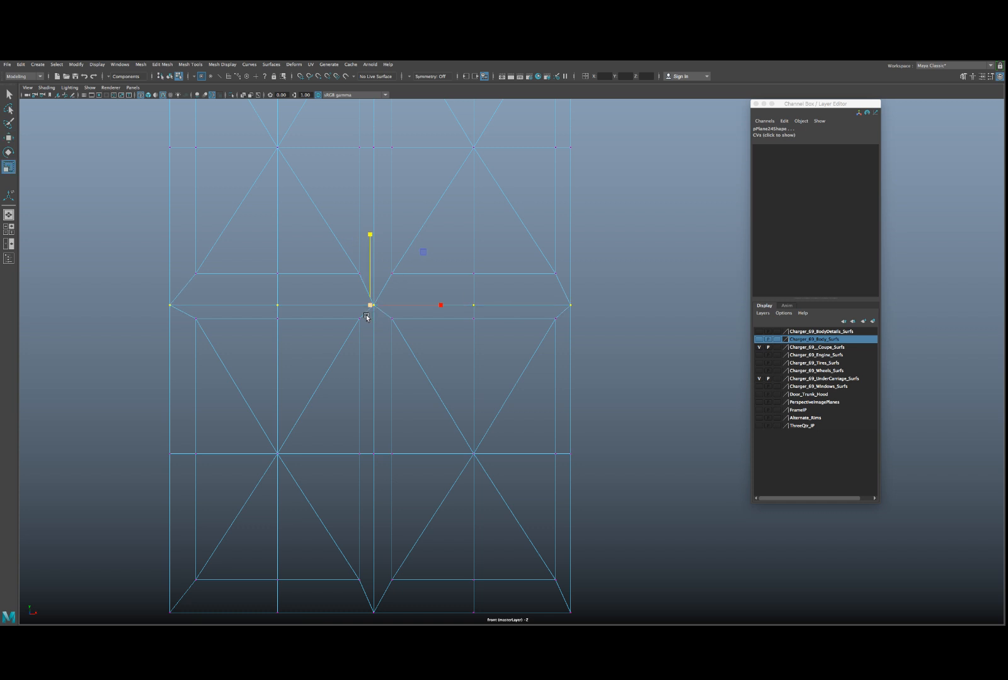
pyautogui.press('w')
pyautogui.moveTo(373, 274); pyautogui.dragTo(374, 266)
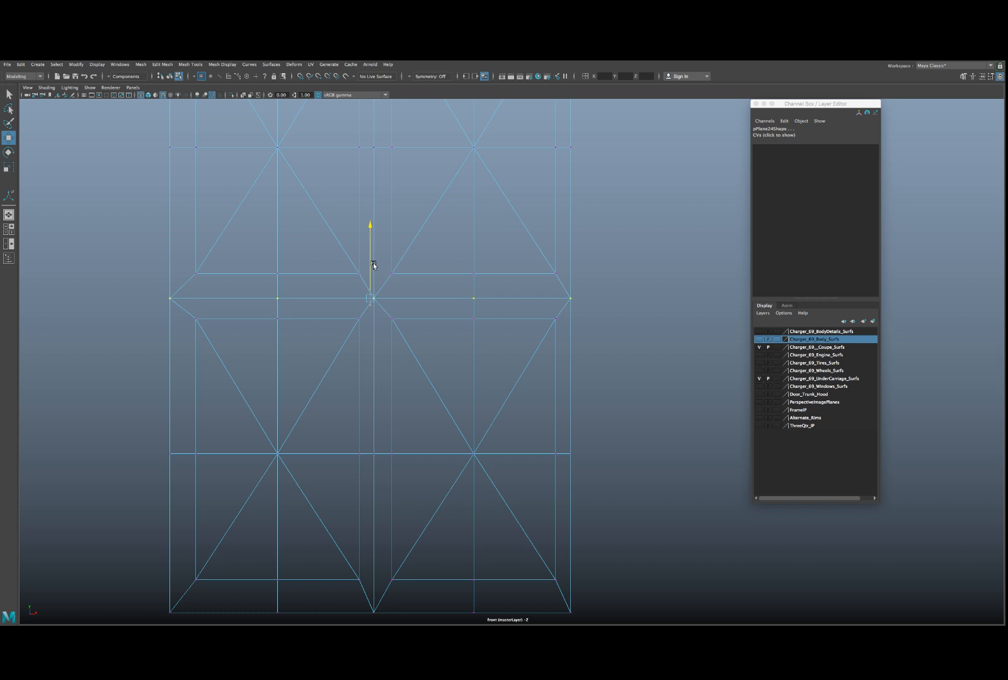
pyautogui.scroll(-5, 333, 369)
pyautogui.scroll(5, 332, 369)
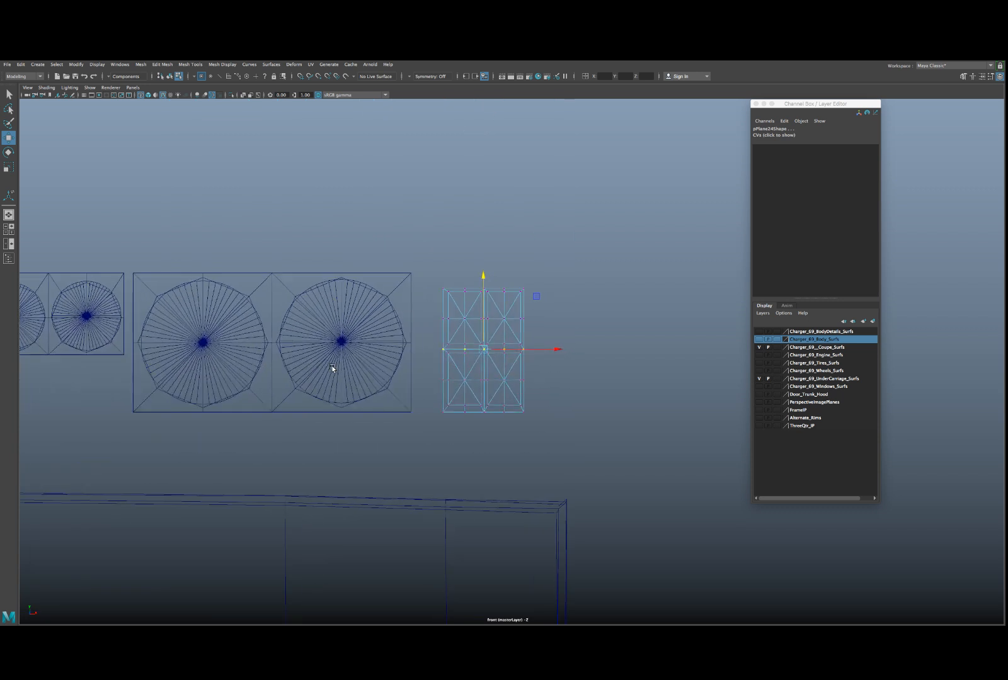
pyautogui.scroll(3, 333, 369)
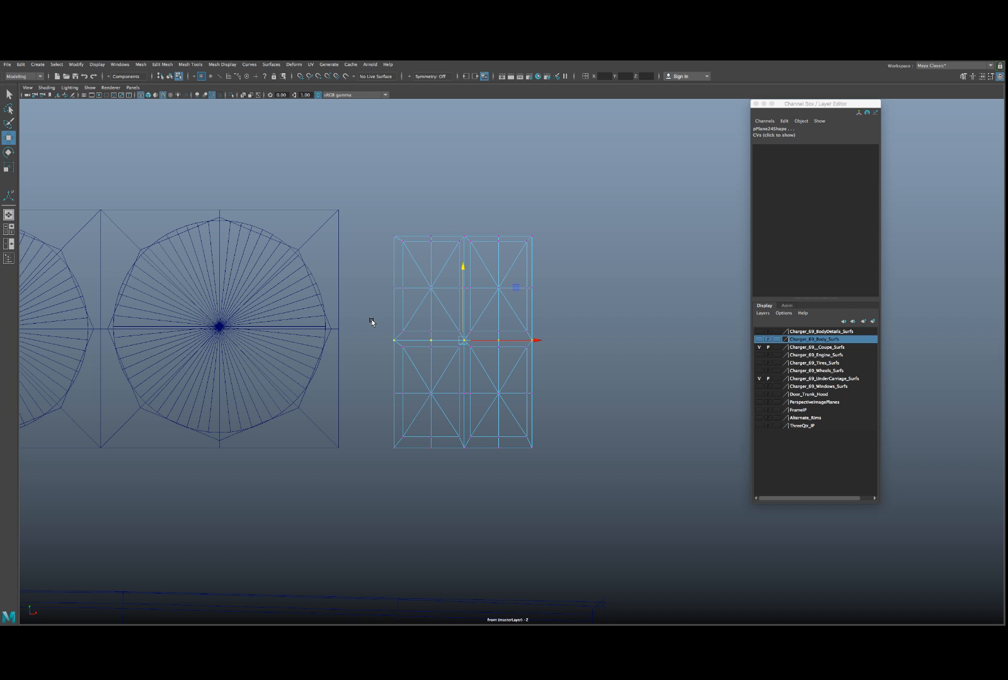
pyautogui.scroll(3, 342, 228)
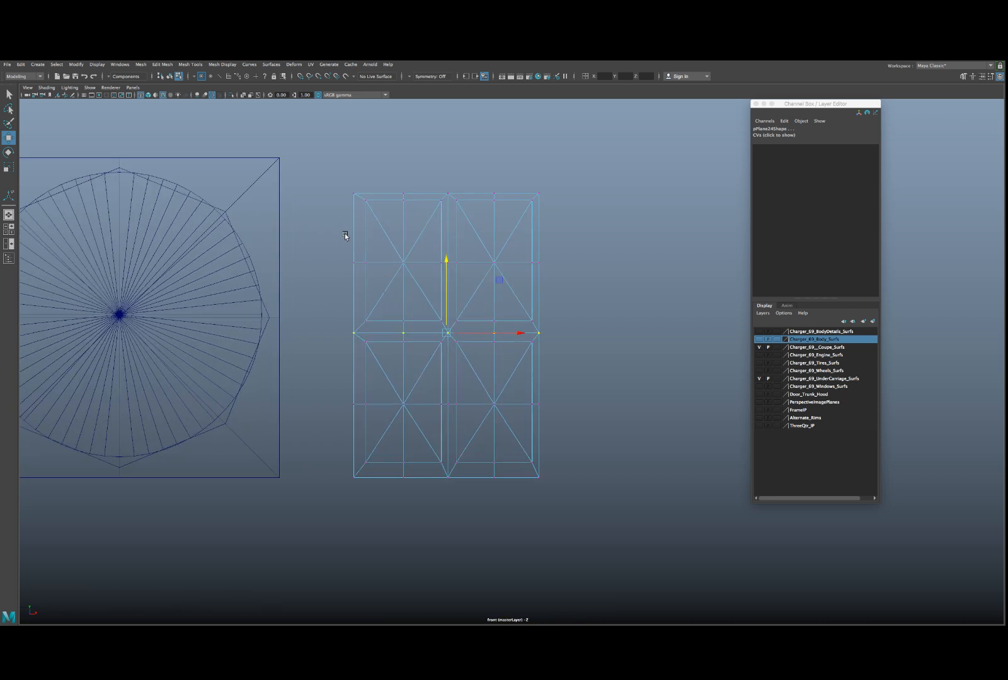
pyautogui.keyDown('alt'); pyautogui.moveTo(308, 228); pyautogui.dragTo(380, 244, button='middle'); pyautogui.keyUp('alt')
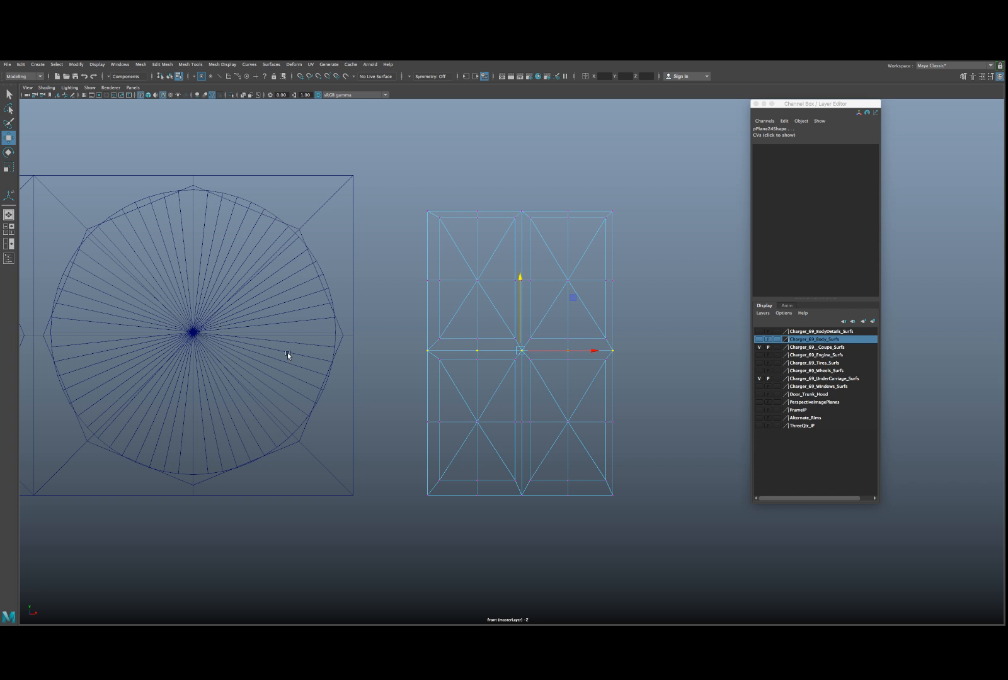
# - Select the large gauge tile and set the Insert Edge Loop tool to Equal distance from edge with Insert with edge flow enabled
pyautogui.press('w')
pyautogui.click(320, 217)
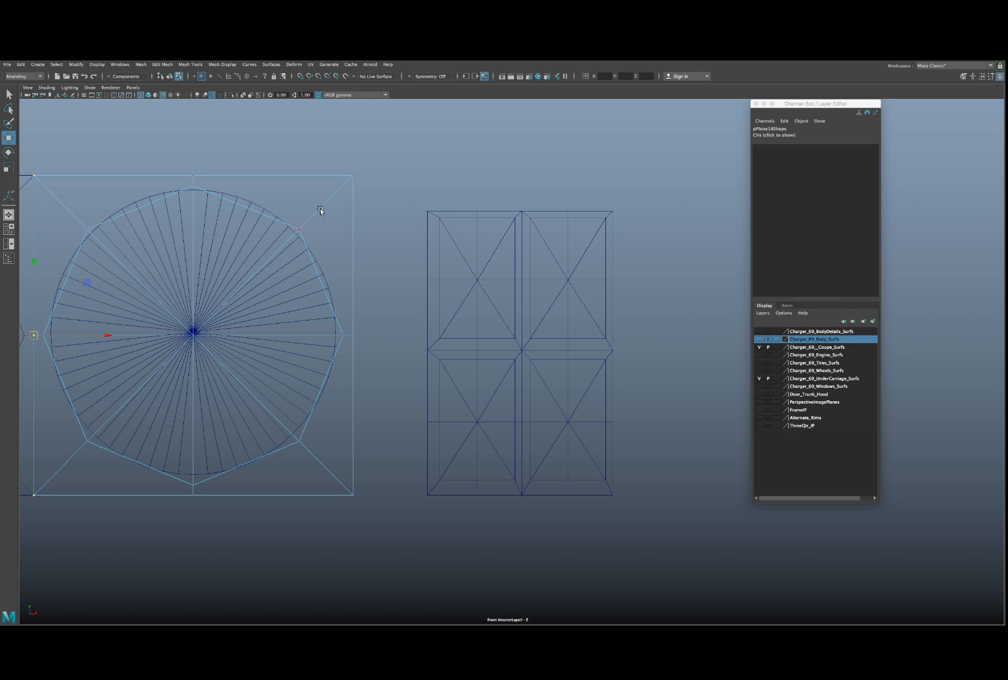
pyautogui.moveTo(320, 205); pyautogui.dragTo(330, 199, button='right')
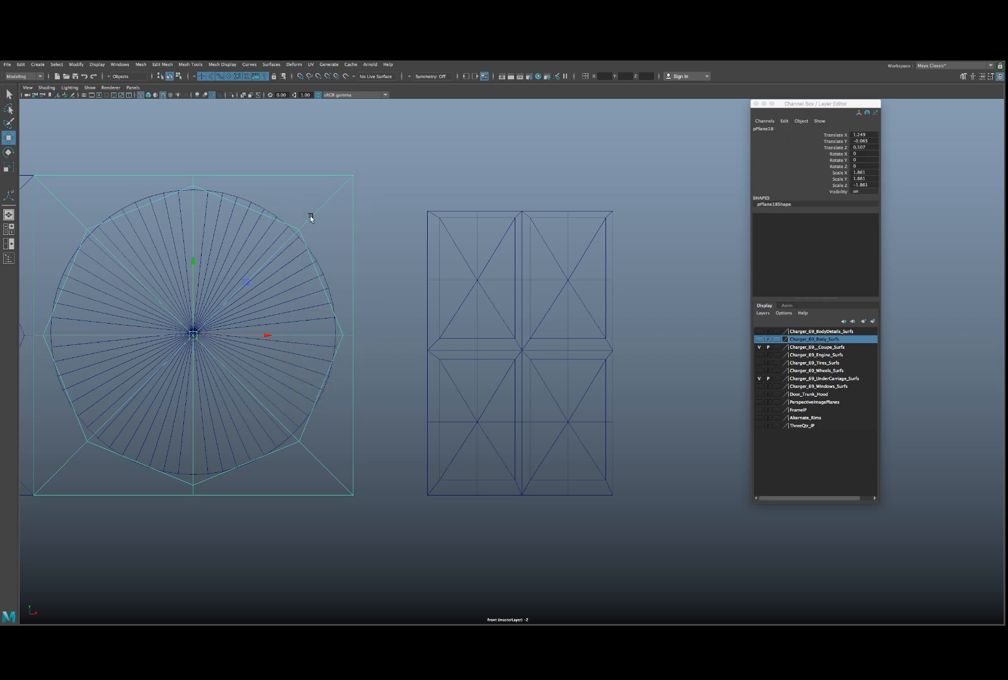
pyautogui.keyDown('alt'); pyautogui.moveTo(303, 224); pyautogui.dragTo(398, 219, button='middle'); pyautogui.keyUp('alt')
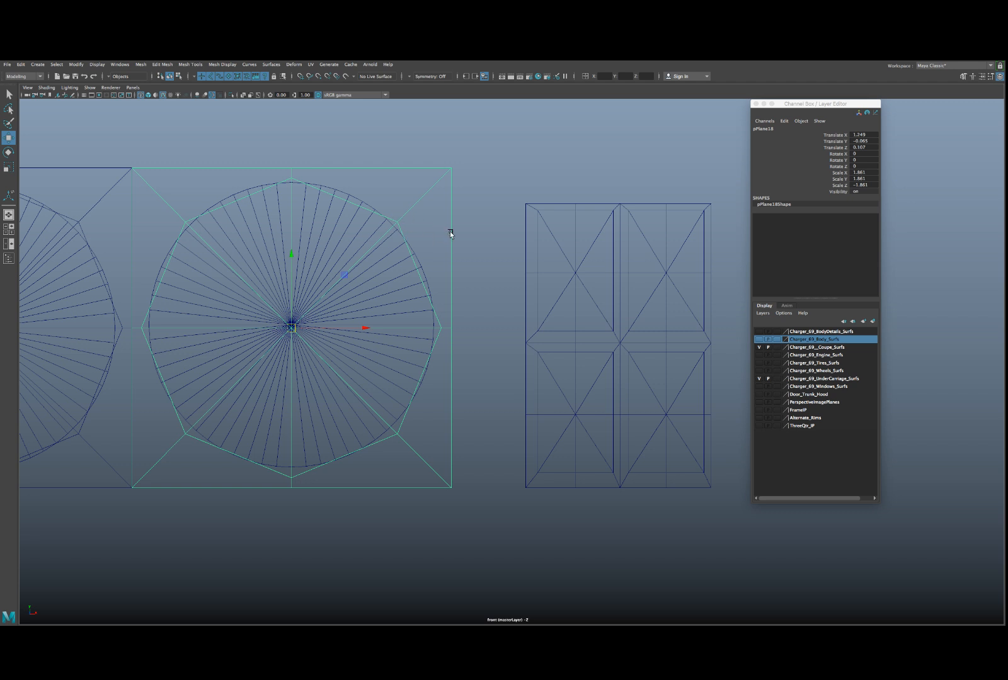
pyautogui.keyDown('shift'); pyautogui.rightClick(478, 238); pyautogui.keyUp('shift')
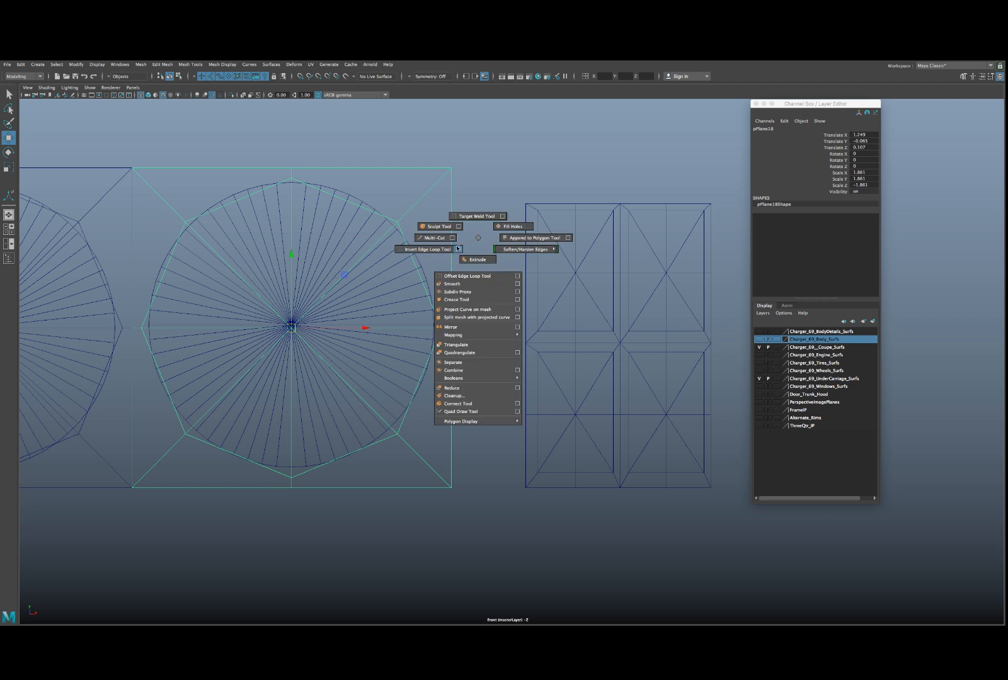
pyautogui.click(458, 249)
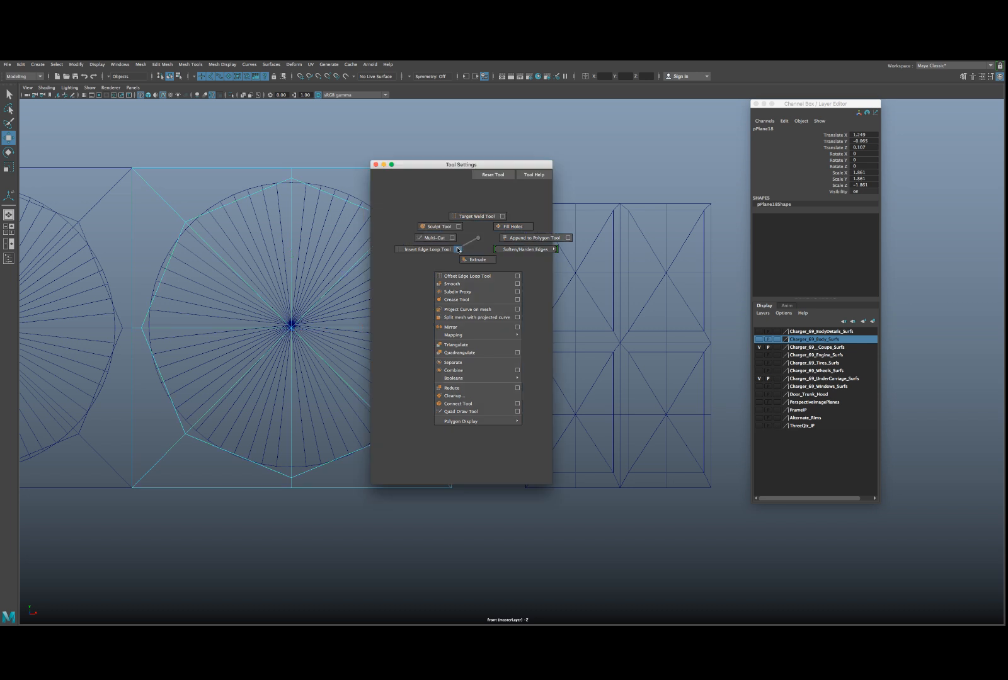
pyautogui.click(441, 229)
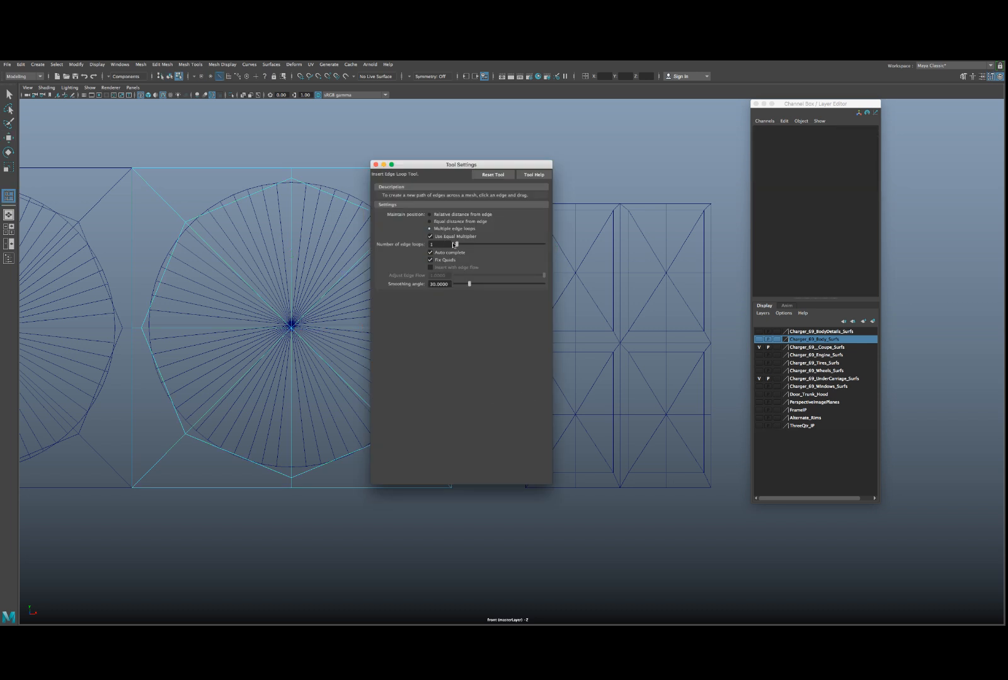
pyautogui.click(443, 223)
pyautogui.click(446, 270)
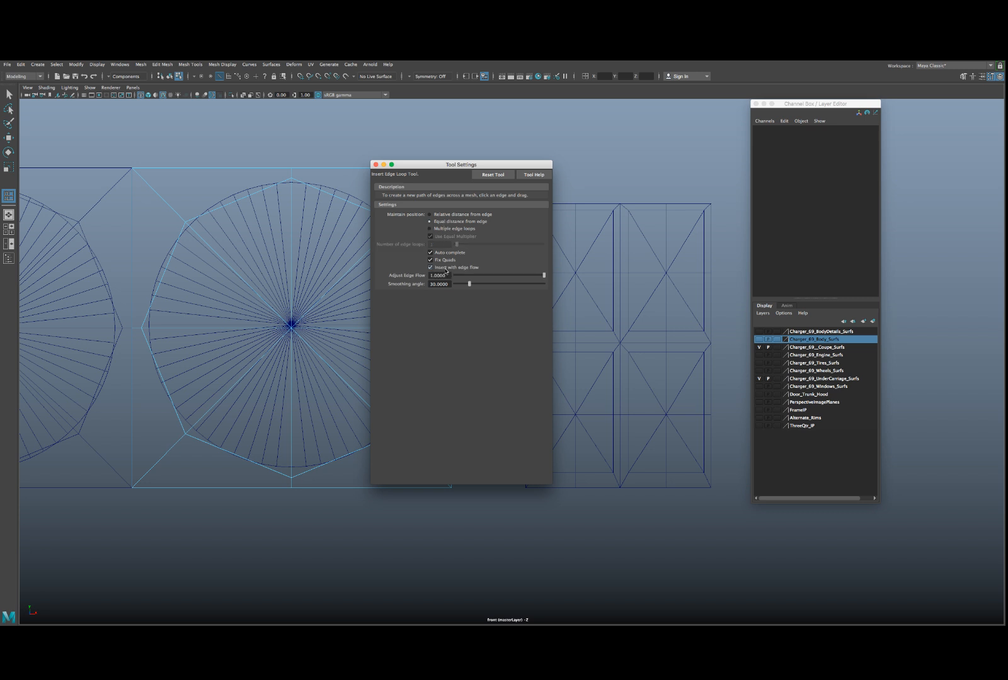
pyautogui.click(376, 164)
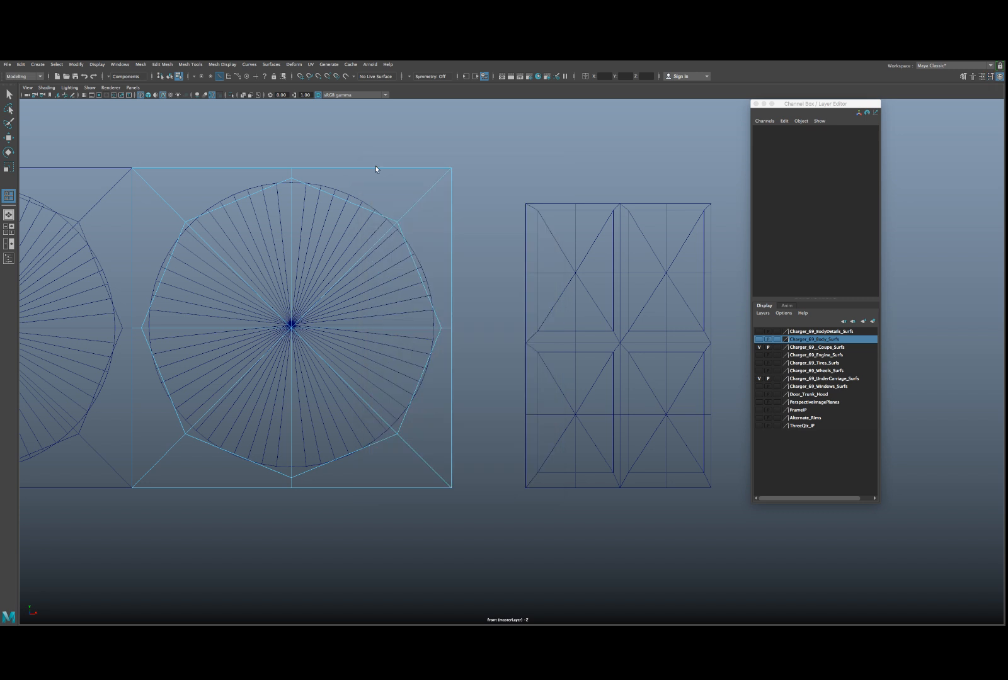
pyautogui.click(223, 66)
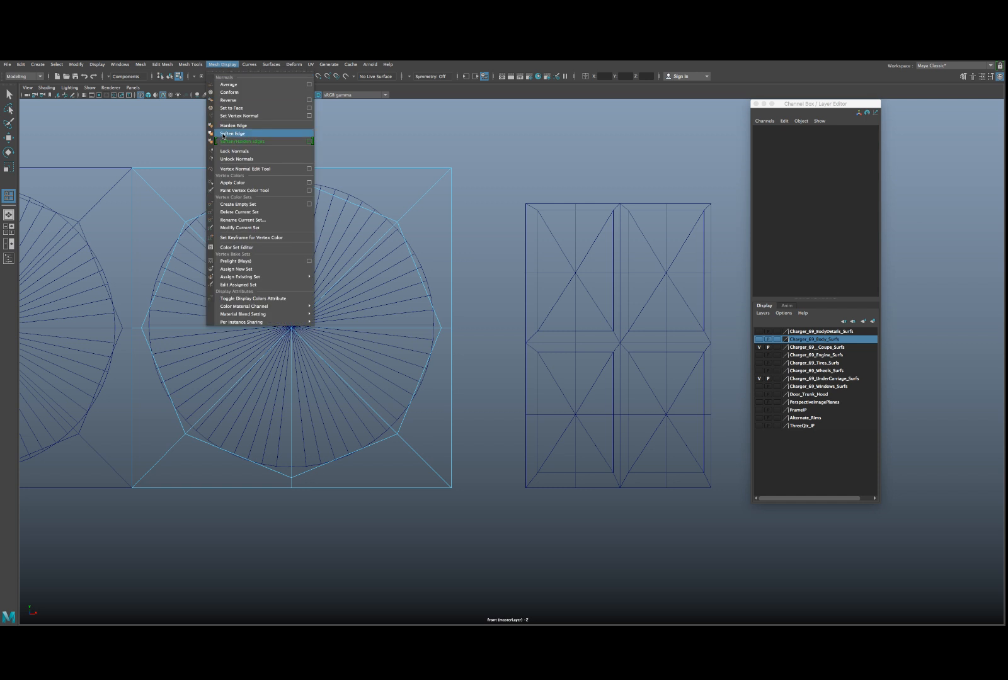
pyautogui.click(222, 65)
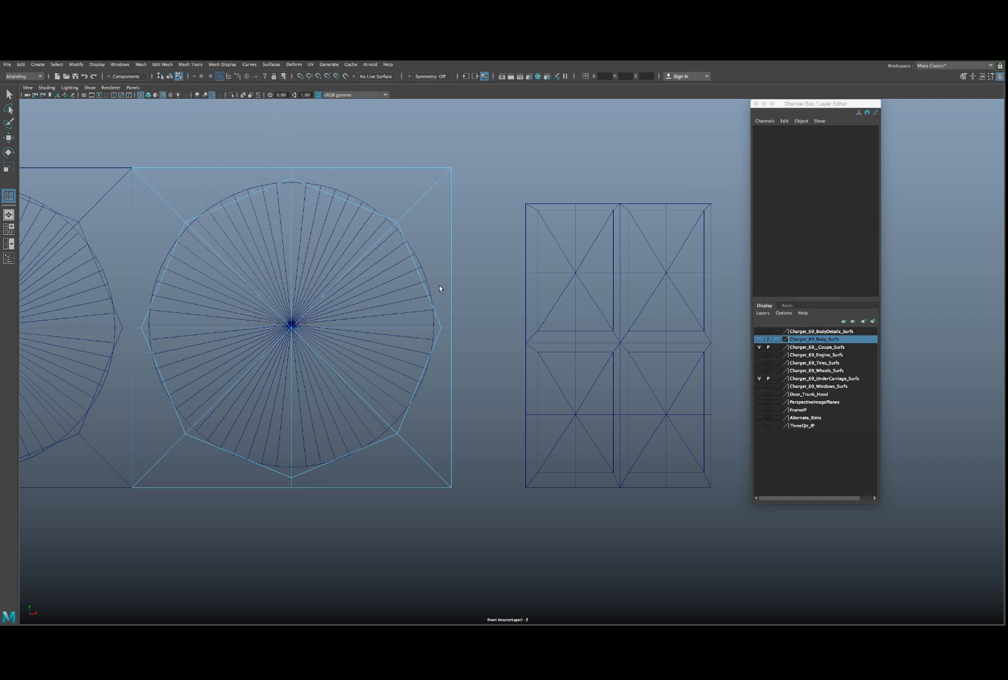
# - Combine the four rectangular recess tiles into one mesh and merge its vertices with a distance threshold of 0.001
pyautogui.press('w')
pyautogui.click(525, 244)
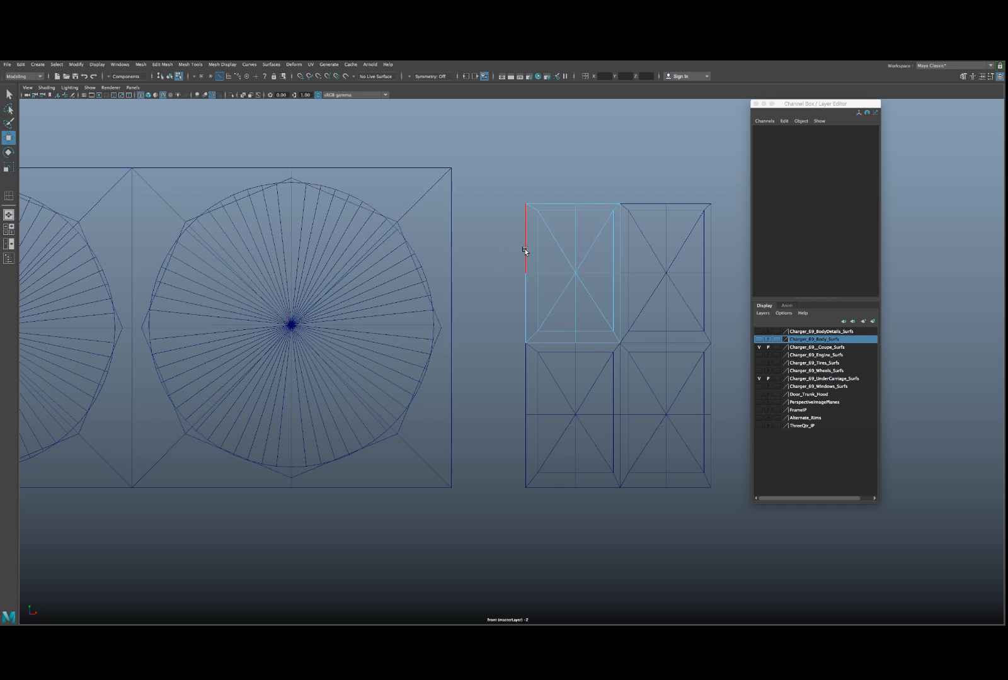
pyautogui.moveTo(526, 245); pyautogui.dragTo(559, 237, button='right')
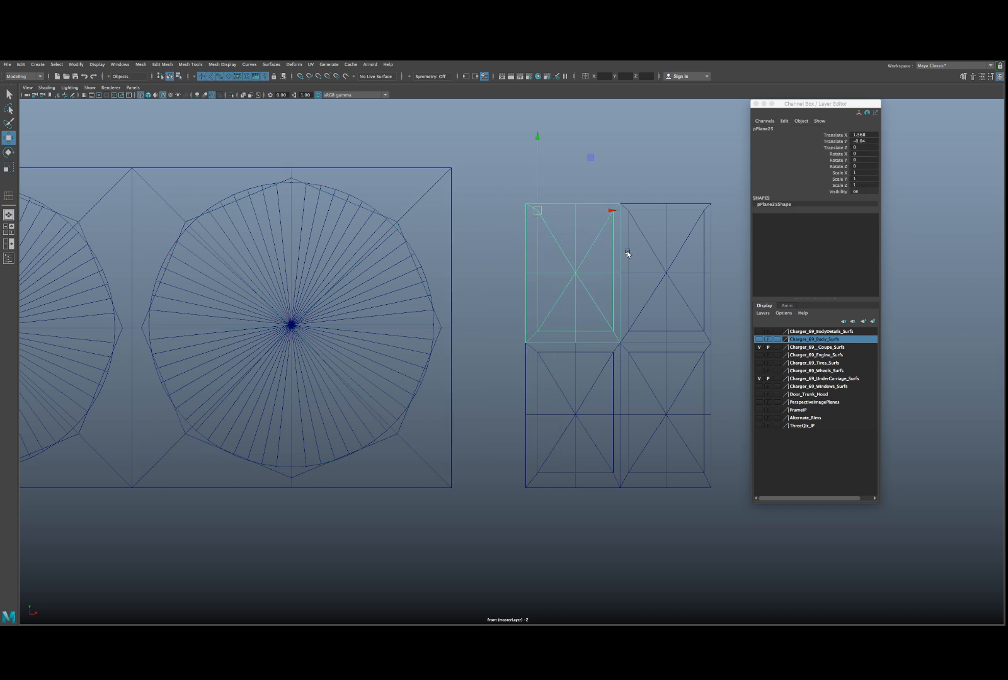
pyautogui.keyDown('shift'); pyautogui.click(634, 232); pyautogui.keyUp('shift')
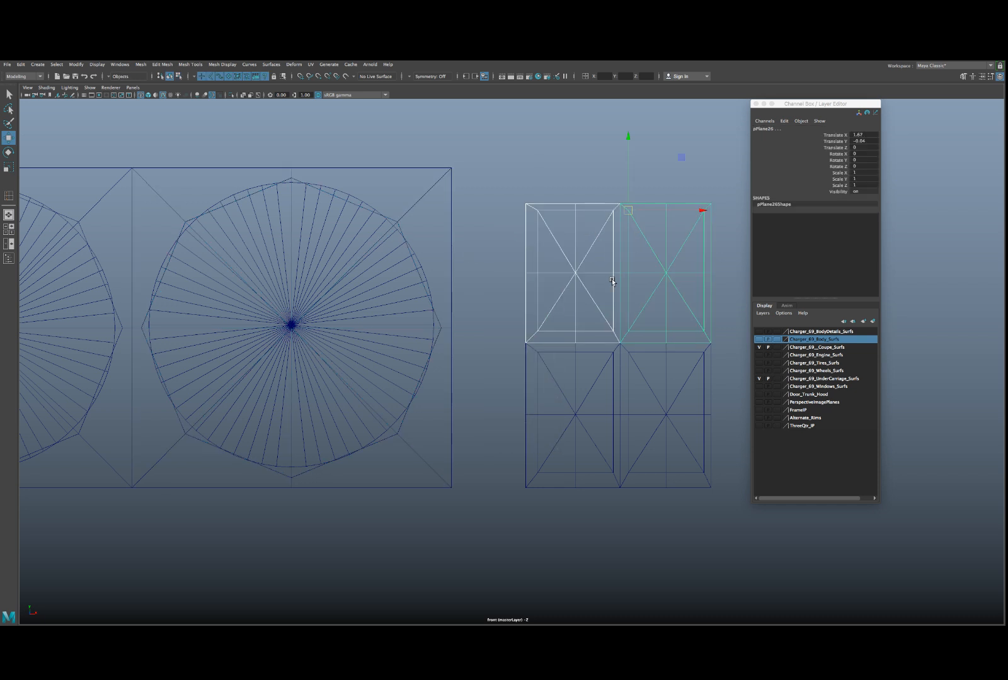
pyautogui.keyDown('shift'); pyautogui.click(554, 386); pyautogui.keyUp('shift')
pyautogui.keyDown('shift'); pyautogui.click(637, 370); pyautogui.keyUp('shift')
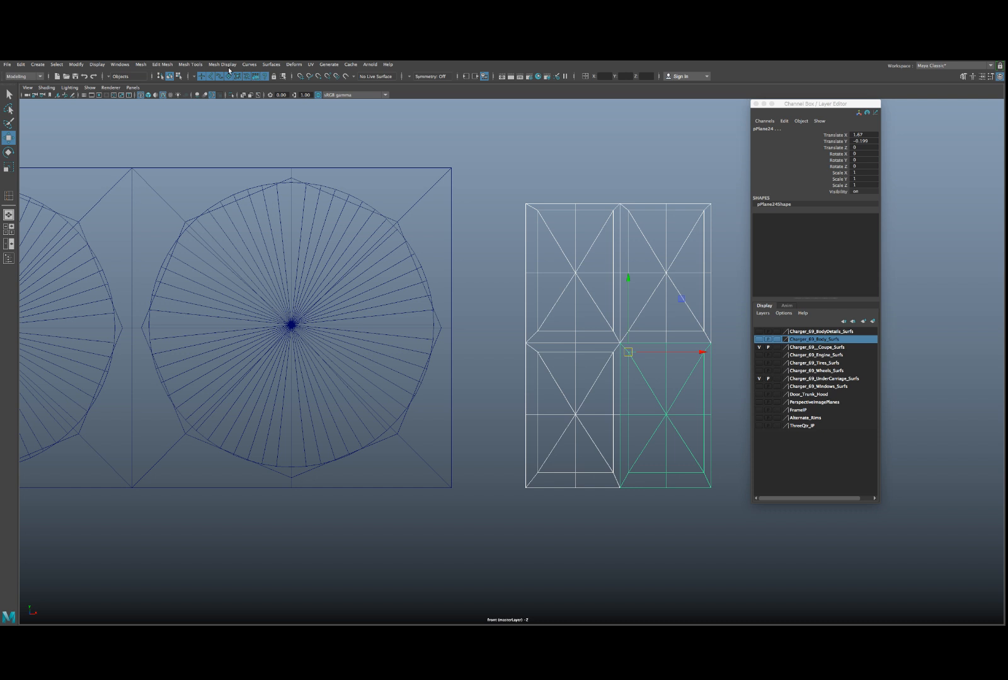
pyautogui.click(142, 65)
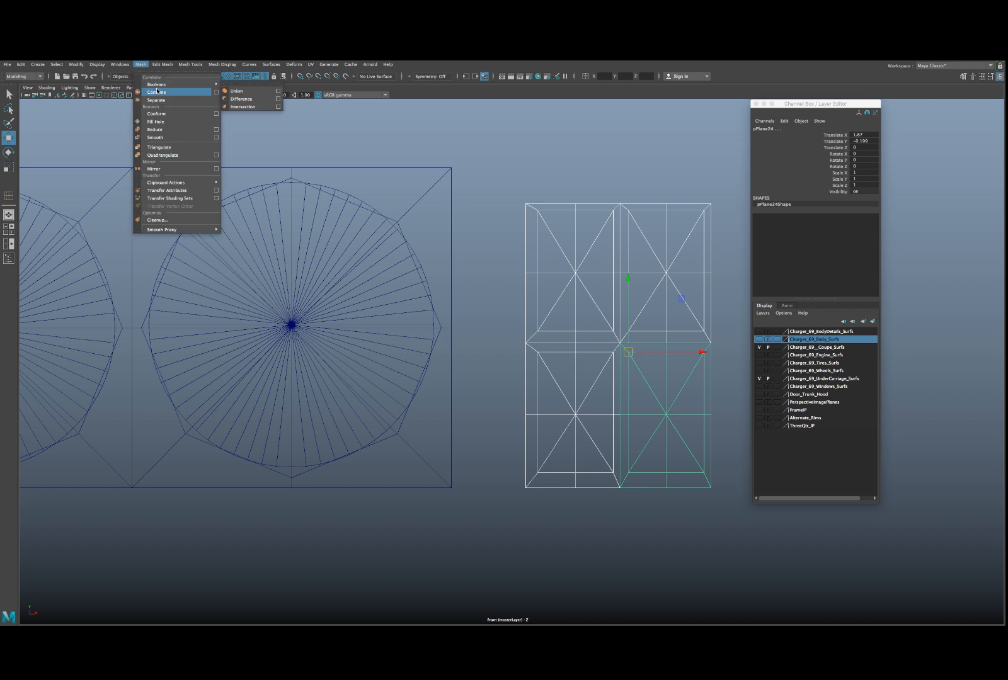
pyautogui.click(158, 92)
pyautogui.click(157, 64)
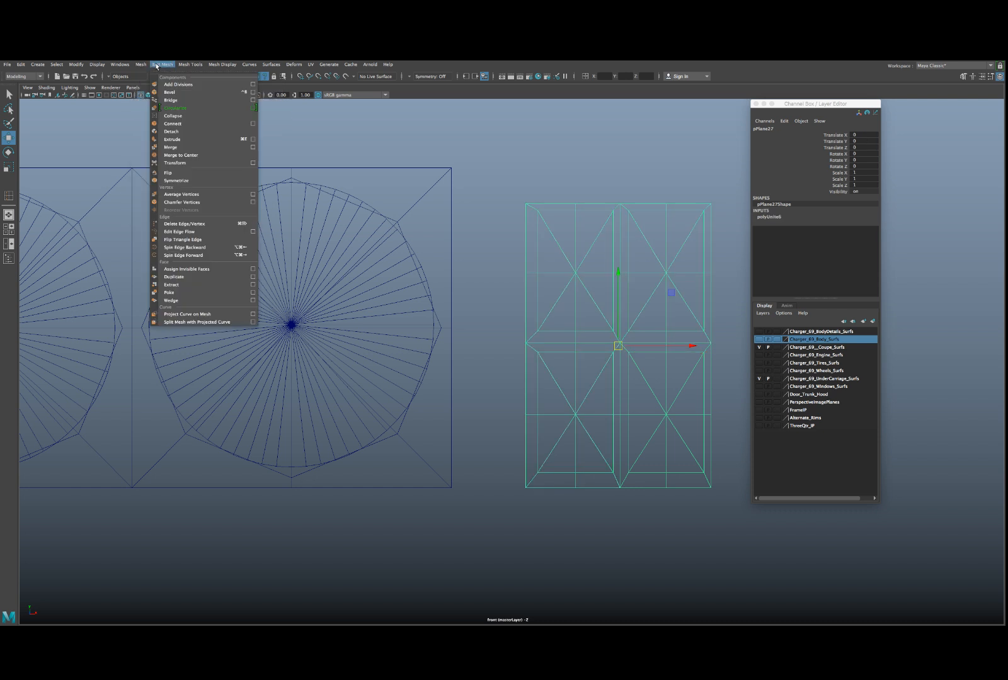
pyautogui.click(186, 147)
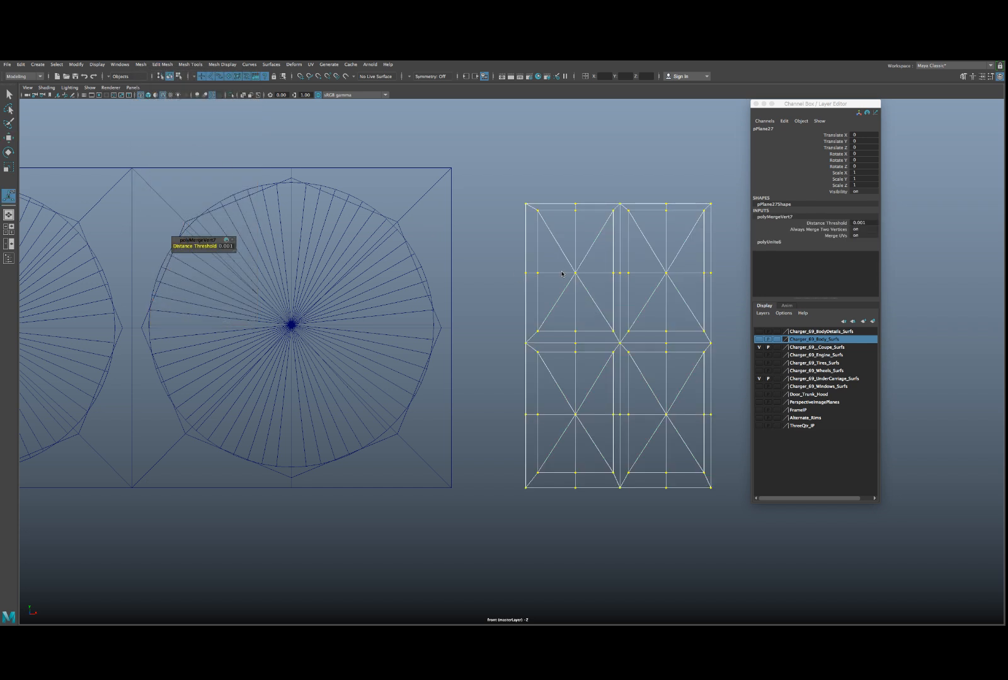
# - Delete the horizontal edges running through the middle of the upper and lower recesses in the combined mesh
pyautogui.moveTo(562, 274); pyautogui.dragTo(547, 272, button='right')
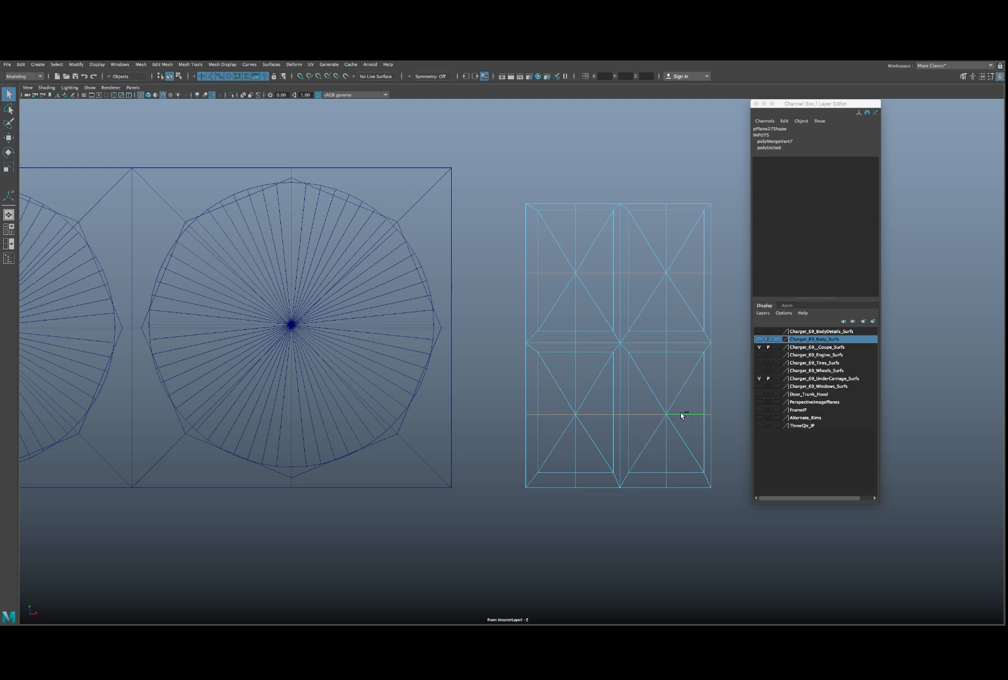
pyautogui.press('space')
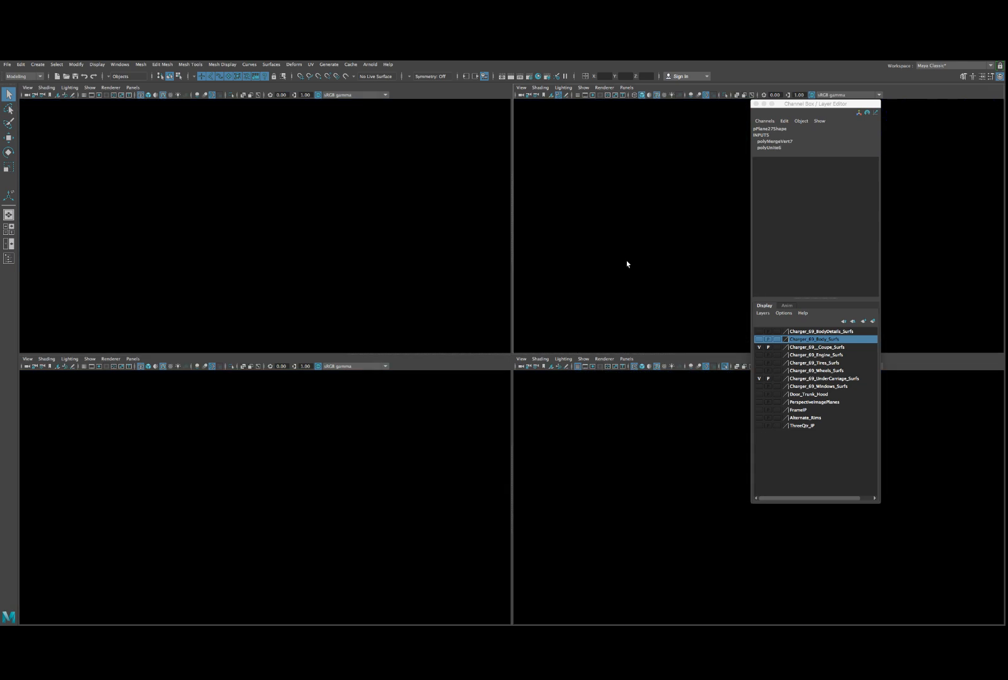
pyautogui.press('space')
pyautogui.scroll(-5, 612, 319)
pyautogui.keyDown('alt'); pyautogui.moveTo(611, 319); pyautogui.dragTo(382, 320); pyautogui.keyUp('alt')
pyautogui.scroll(3, 385, 327)
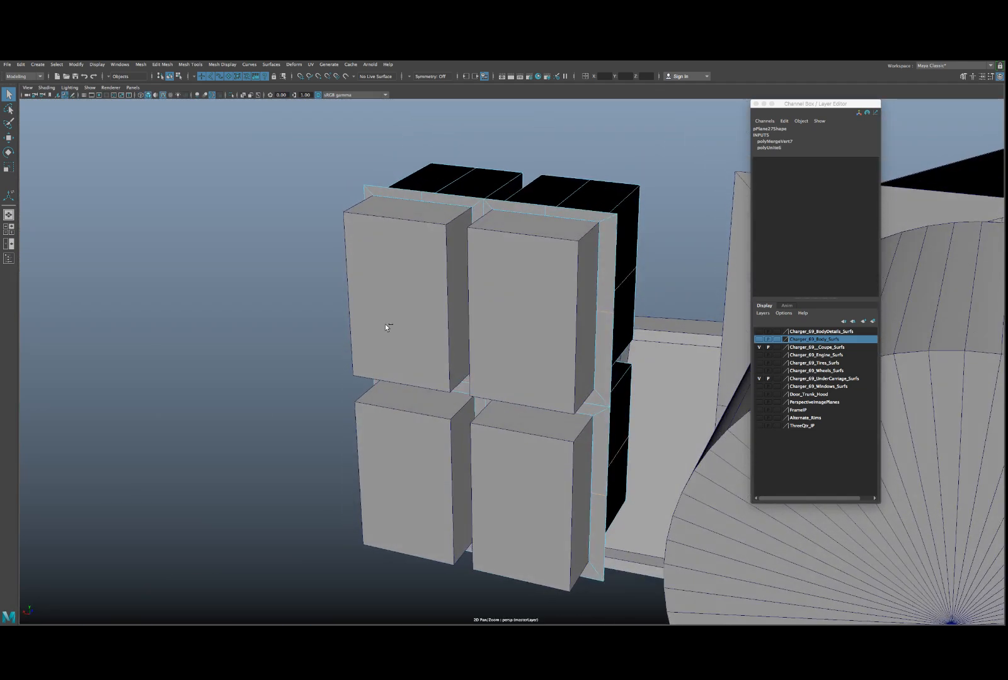
pyautogui.hotkey('ctrl', 'Delete')
# - Select the four small rectangular blocks sitting in the combined recesses and delete them
pyautogui.keyDown('alt'); pyautogui.moveTo(465, 272); pyautogui.dragTo(488, 263); pyautogui.keyUp('alt')
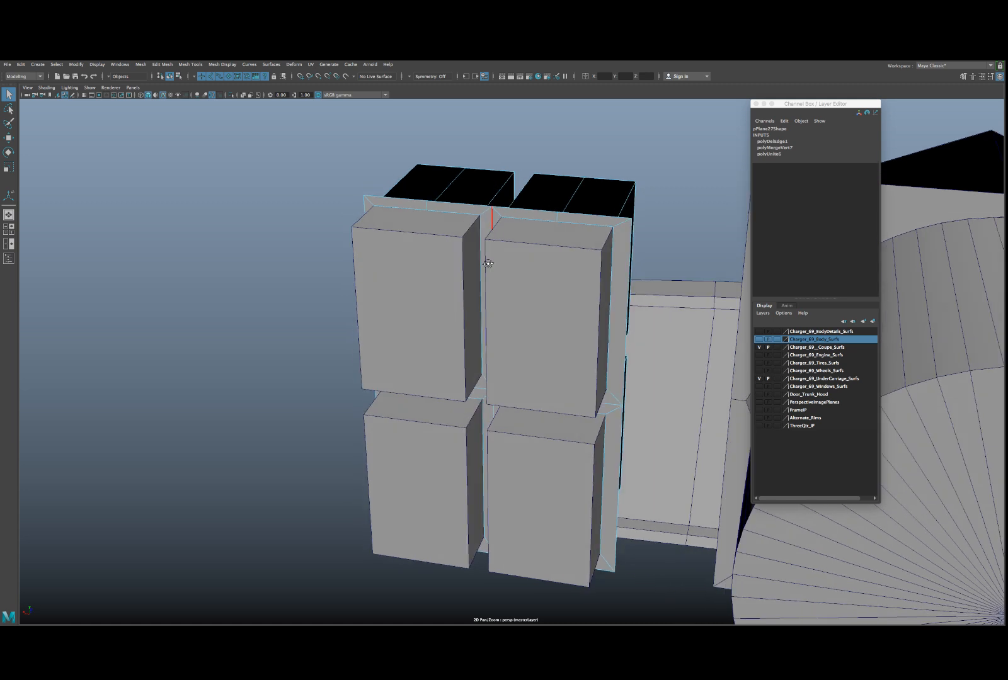
pyautogui.moveTo(485, 224); pyautogui.dragTo(512, 220, button='right')
pyautogui.click(501, 251)
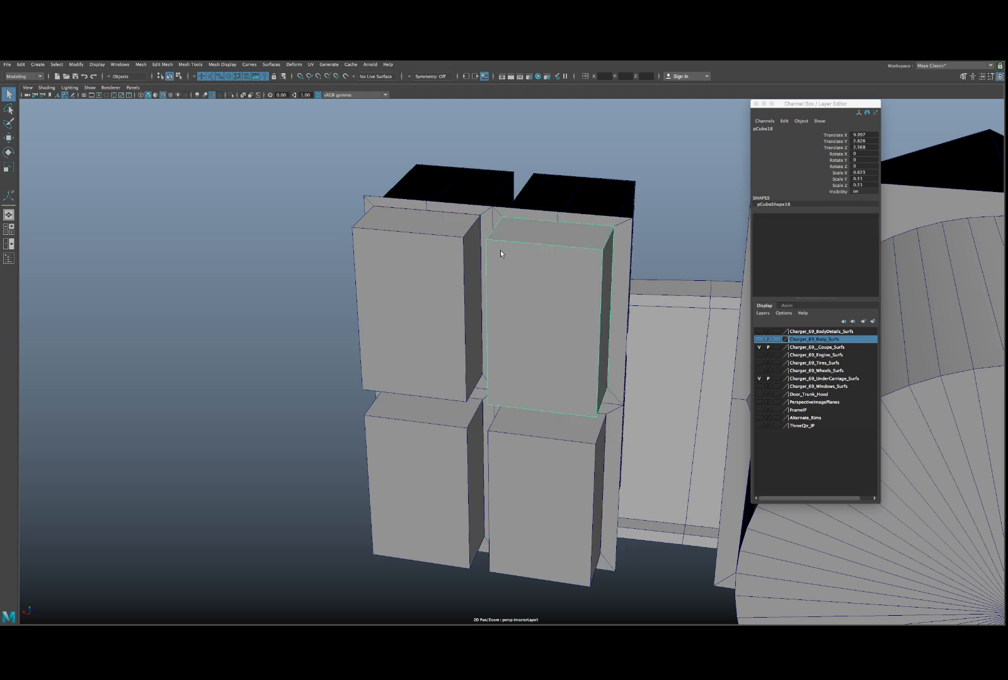
pyautogui.scroll(-3, 500, 251)
pyautogui.click(471, 303)
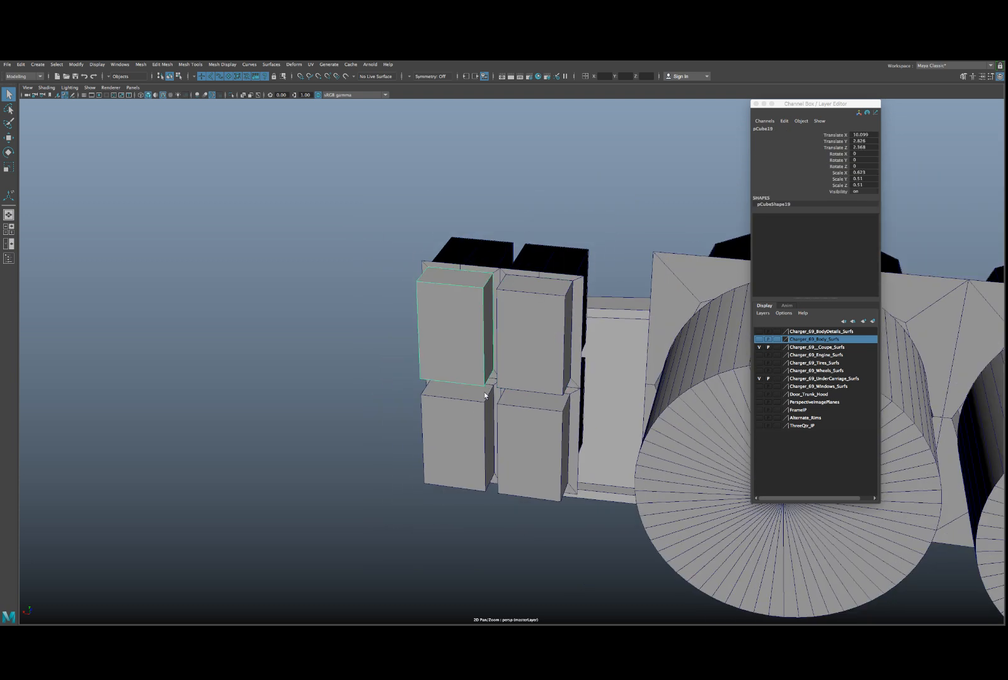
pyautogui.keyDown('shift'); pyautogui.click(484, 392); pyautogui.keyUp('shift')
pyautogui.keyDown('shift'); pyautogui.click(512, 422); pyautogui.keyUp('shift')
pyautogui.click(523, 332)
pyautogui.press('w')
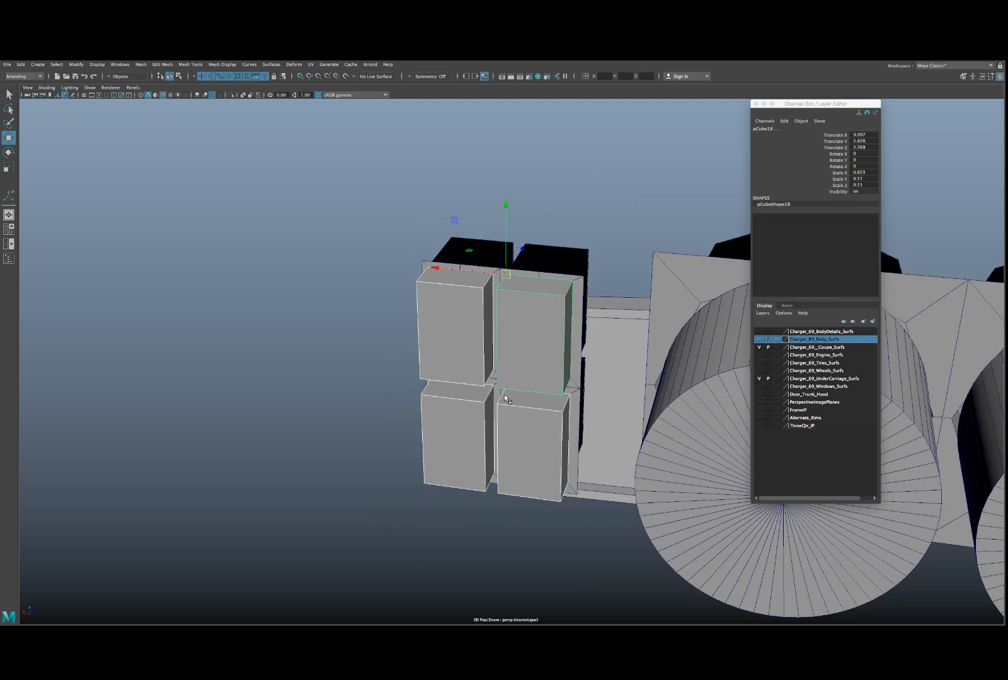
pyautogui.scroll(-4, 508, 285)
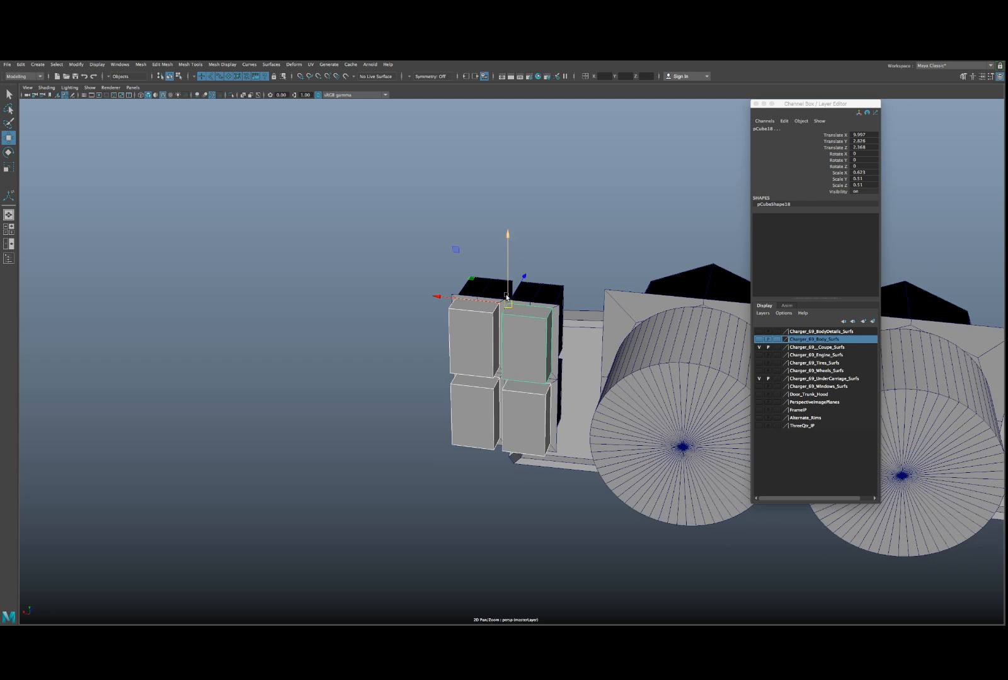
pyautogui.keyDown('alt'); pyautogui.moveTo(527, 284); pyautogui.dragTo(531, 246); pyautogui.keyUp('alt')
pyautogui.scroll(3, 531, 246)
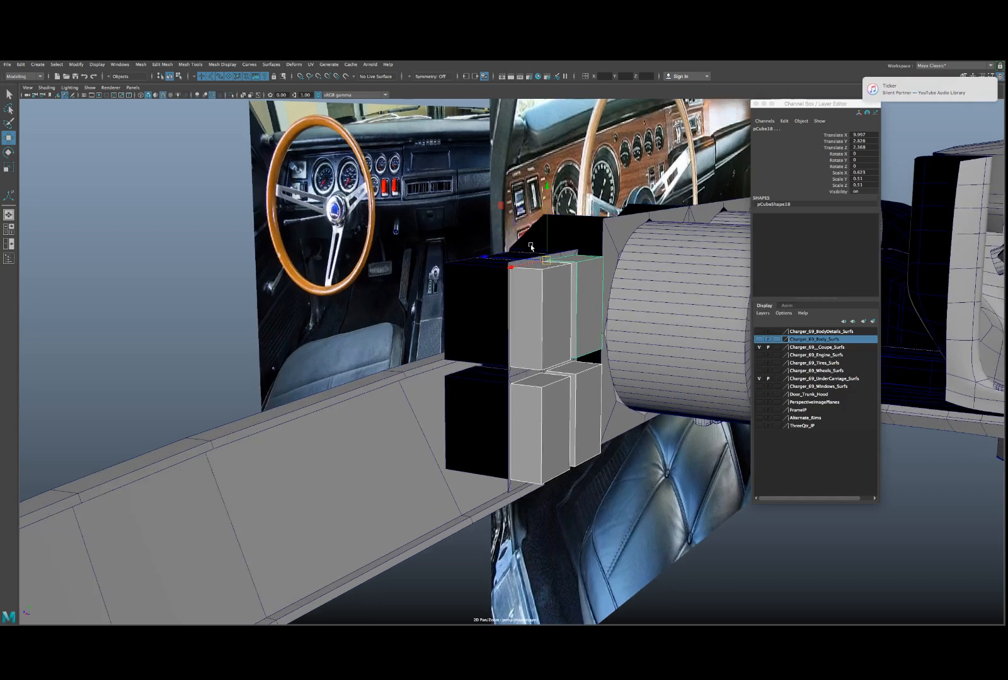
pyautogui.scroll(3, 531, 246)
pyautogui.keyDown('alt'); pyautogui.moveTo(542, 245); pyautogui.dragTo(531, 281, button='middle'); pyautogui.keyUp('alt')
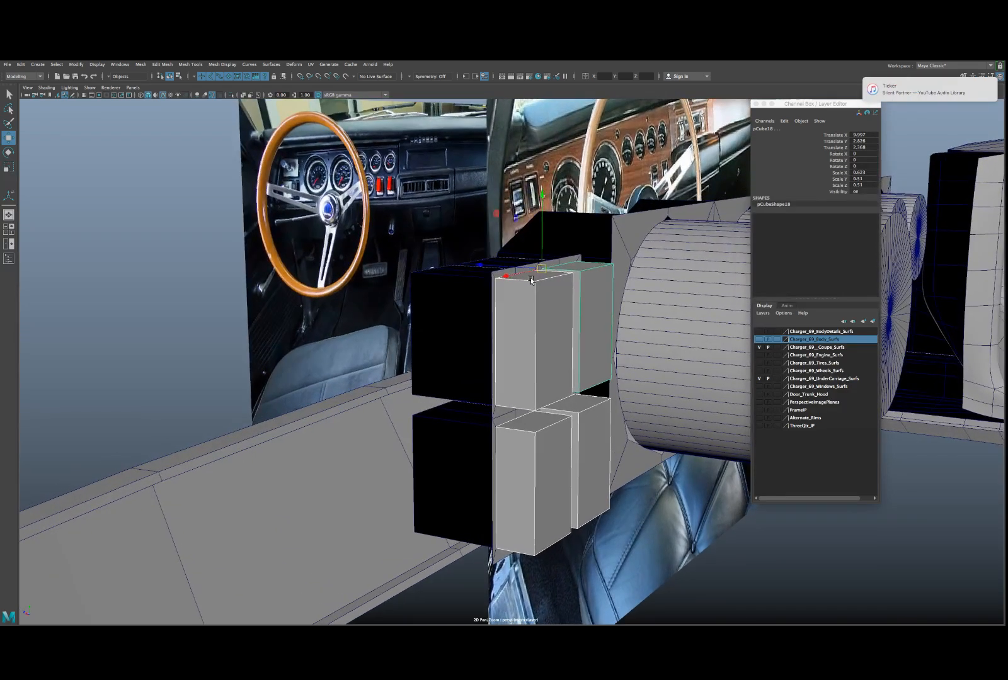
pyautogui.keyDown('alt'); pyautogui.moveTo(551, 288); pyautogui.dragTo(523, 360); pyautogui.keyUp('alt')
pyautogui.press('Delete')
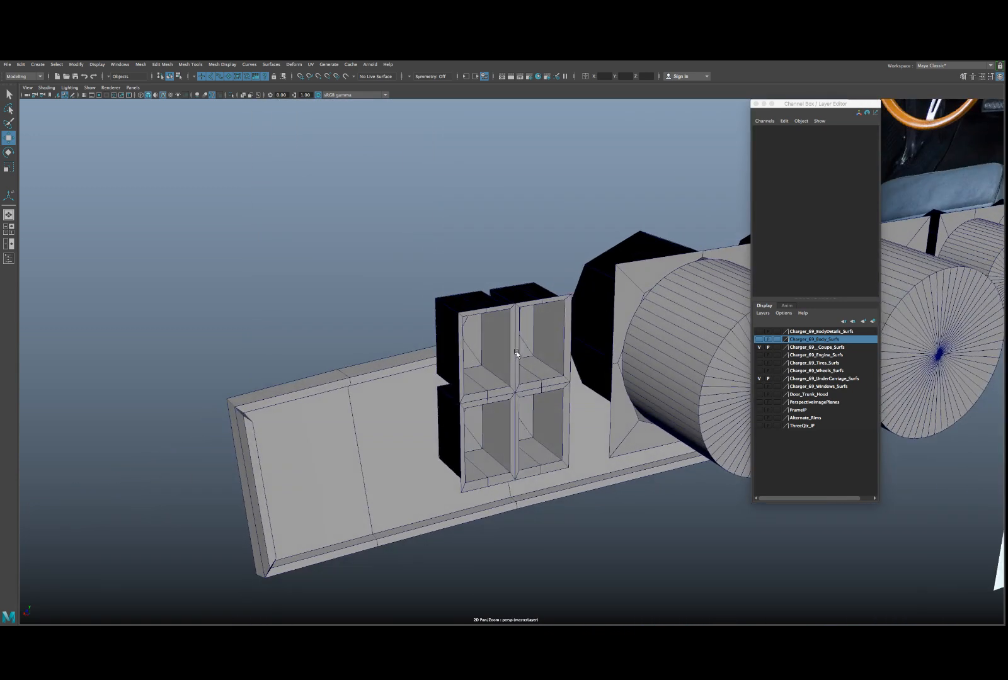
# - Delete the two large placeholder cylinders standing in front of the big octagonal gauge plates
pyautogui.click(518, 354)
pyautogui.keyDown('alt'); pyautogui.moveTo(539, 360); pyautogui.dragTo(545, 360, button='right'); pyautogui.keyUp('alt')
pyautogui.keyDown('alt'); pyautogui.moveTo(544, 359); pyautogui.dragTo(413, 356, button='middle'); pyautogui.keyUp('alt')
pyautogui.keyDown('alt'); pyautogui.moveTo(539, 313); pyautogui.dragTo(459, 311, button='middle'); pyautogui.keyUp('alt')
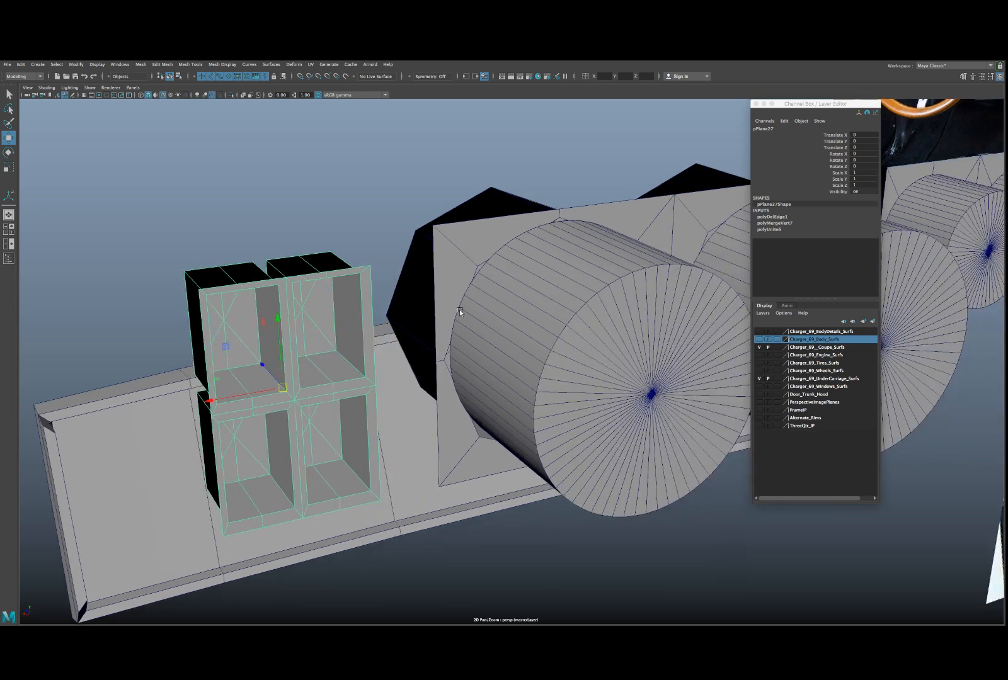
pyautogui.click(536, 308)
pyautogui.scroll(-3, 544, 308)
pyautogui.keyDown('alt'); pyautogui.moveTo(556, 305); pyautogui.dragTo(439, 307, button='middle'); pyautogui.keyUp('alt')
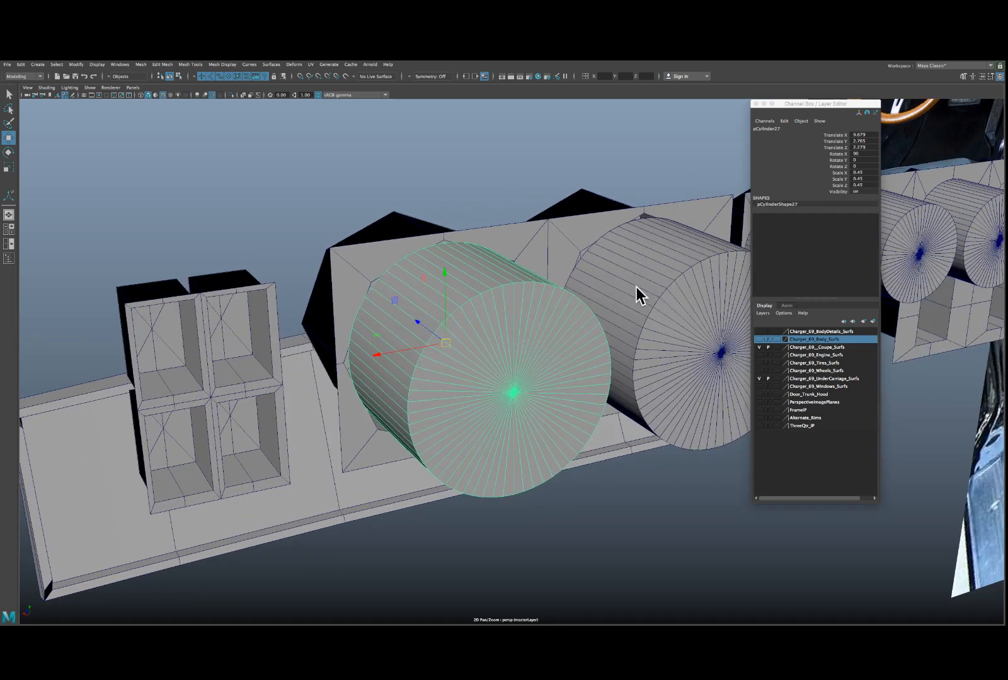
pyautogui.scroll(-3, 638, 289)
pyautogui.keyDown('alt'); pyautogui.moveTo(641, 289); pyautogui.dragTo(660, 281); pyautogui.keyUp('alt')
pyautogui.scroll(3, 660, 281)
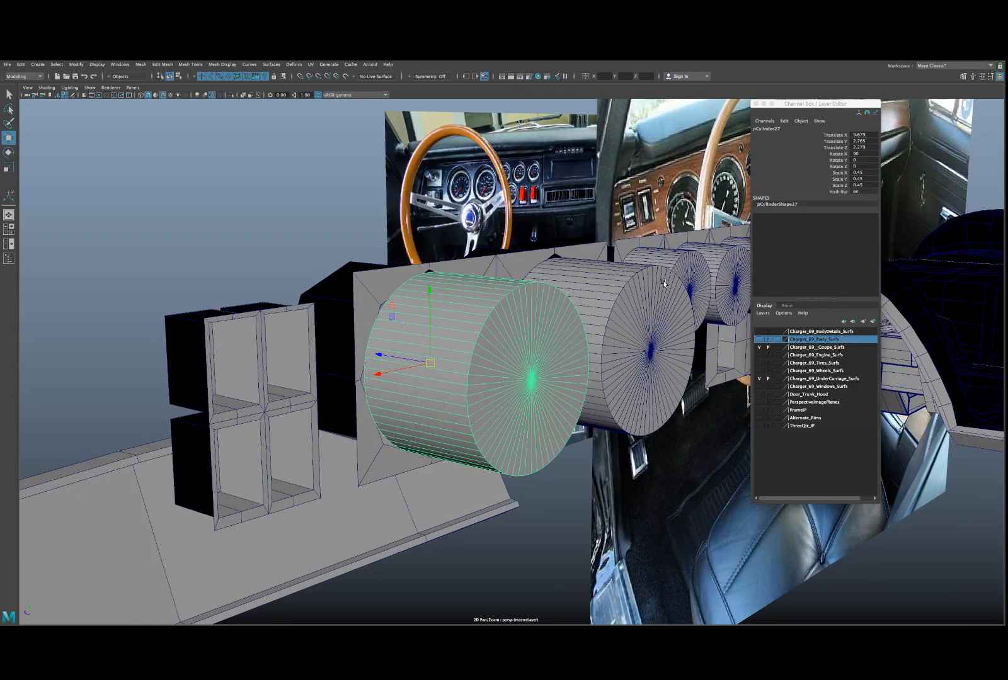
pyautogui.keyDown('shift'); pyautogui.click(642, 280); pyautogui.keyUp('shift')
pyautogui.press('Delete')
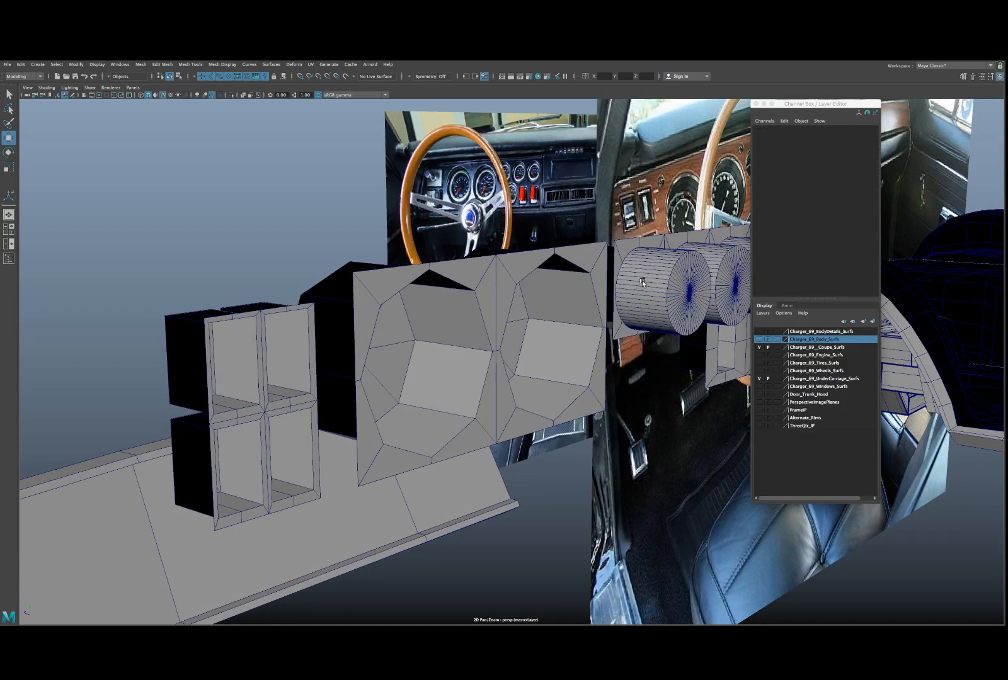
# - Combine the four-compartment recess mesh with the adjacent large octagonal gauge plate into one mesh
pyautogui.click(311, 359)
pyautogui.moveTo(308, 351)
pyautogui.keyDown('alt'); pyautogui.mouseDown()
pyautogui.moveTo(340, 350)
pyautogui.moveTo(306, 343)
pyautogui.mouseUp(); pyautogui.keyUp('alt')
pyautogui.click(323, 333)
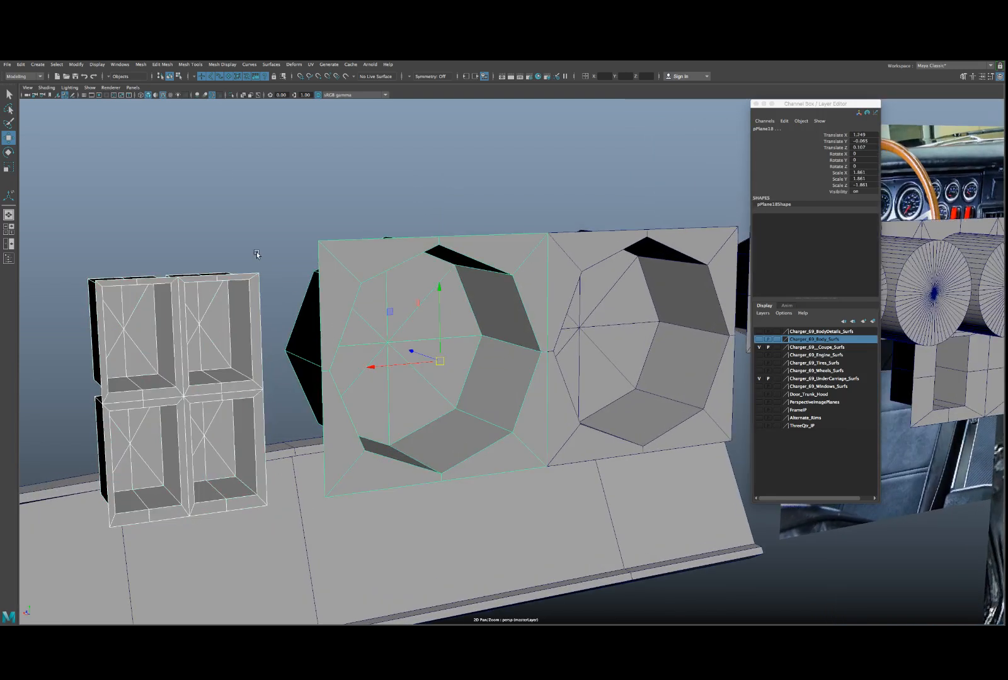
pyautogui.click(140, 64)
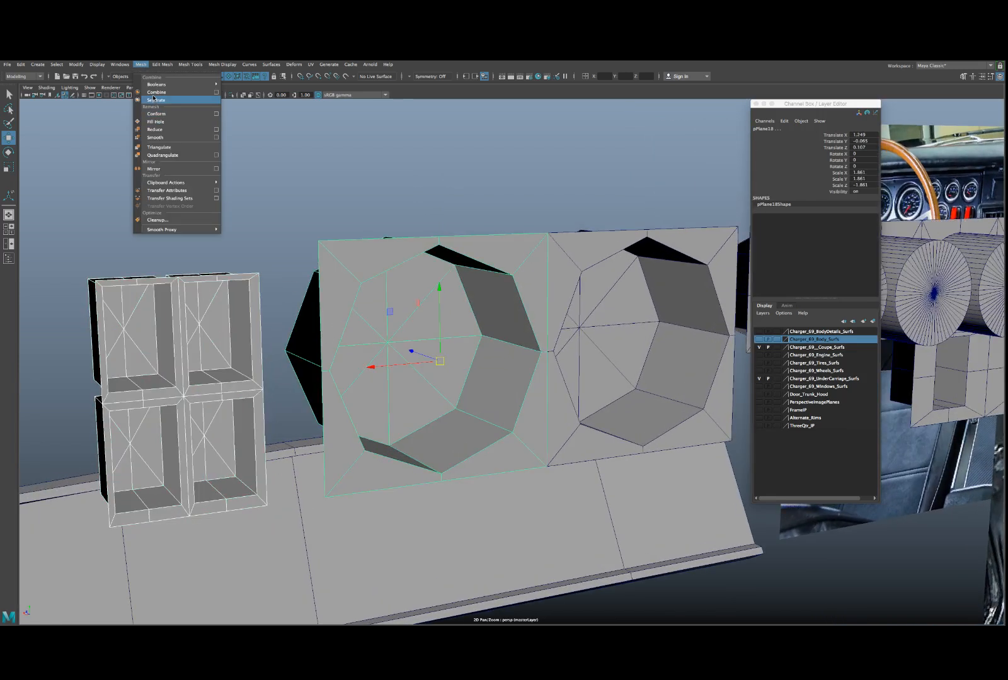
pyautogui.click(154, 93)
# - Bridge the gap between the four-compartment recess and the large gauge plate with an upper and a lower appended polygon
pyautogui.keyDown('alt'); pyautogui.moveTo(308, 303); pyautogui.dragTo(310, 299); pyautogui.keyUp('alt')
pyautogui.scroll(2, 313, 293)
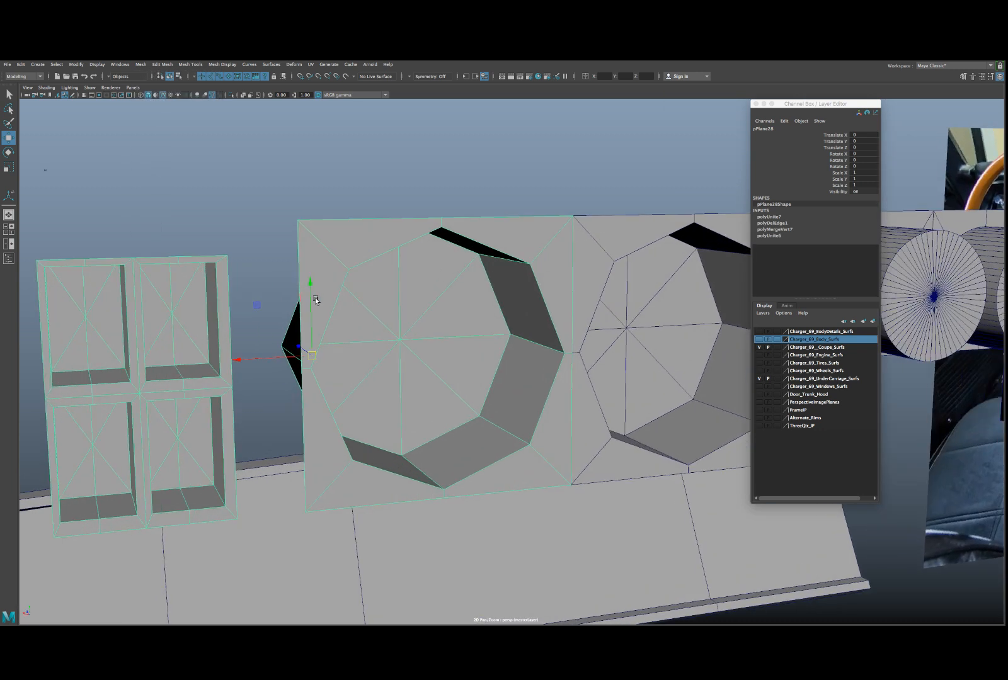
pyautogui.moveTo(326, 257)
pyautogui.mouseDown(button='right')
pyautogui.moveTo(349, 252)
pyautogui.moveTo(333, 259)
pyautogui.mouseUp(button='right')
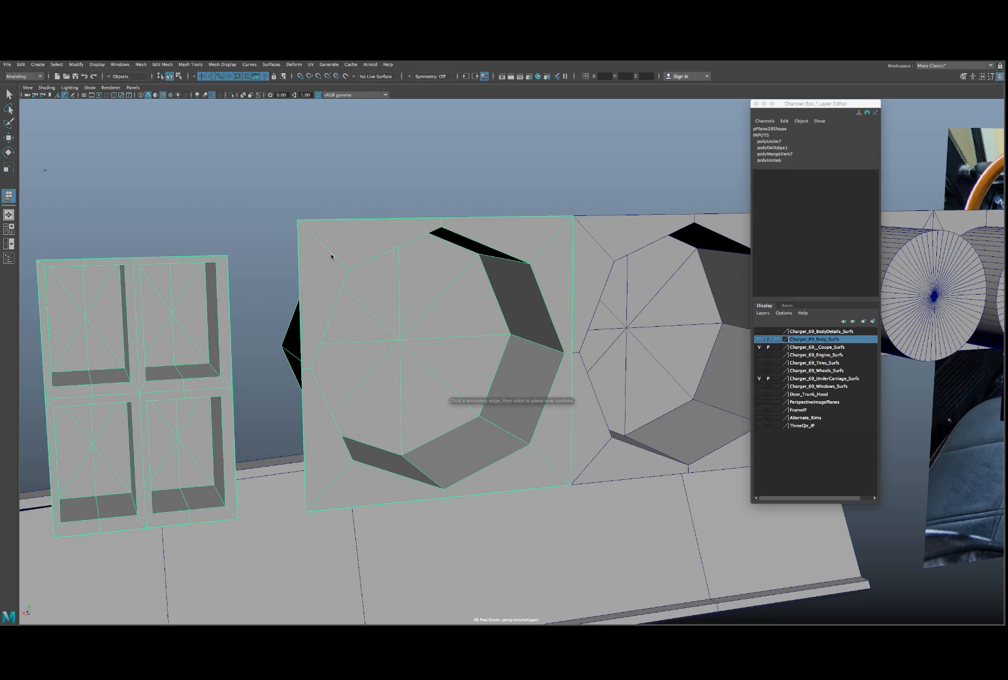
pyautogui.click(298, 259)
pyautogui.click(229, 292)
pyautogui.keyDown('alt'); pyautogui.moveTo(252, 338); pyautogui.dragTo(254, 376, button='middle'); pyautogui.keyUp('alt')
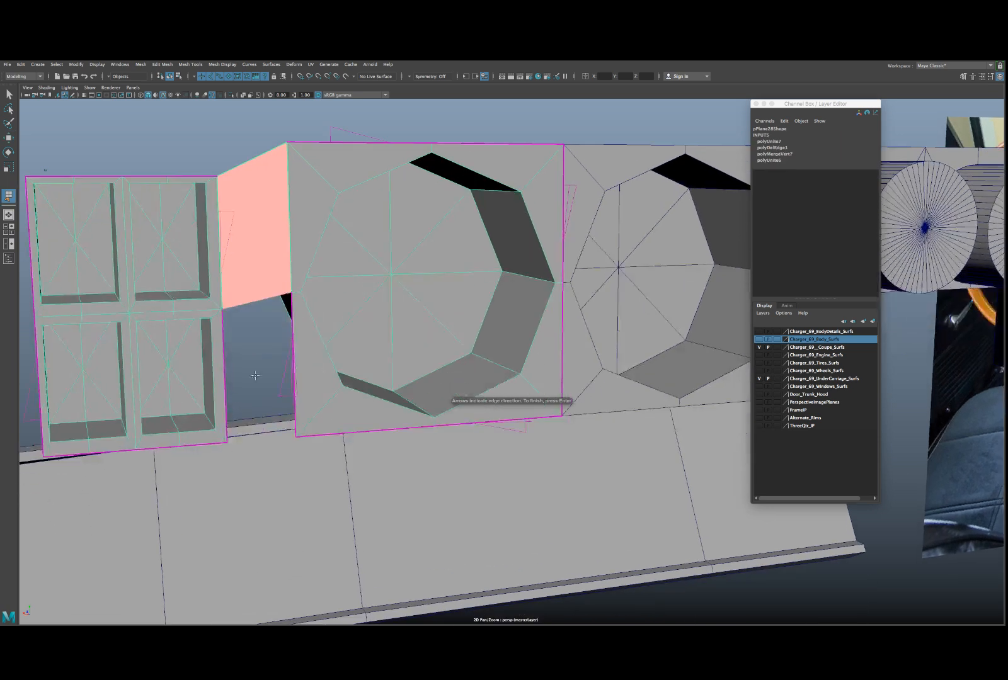
pyautogui.press('Return')
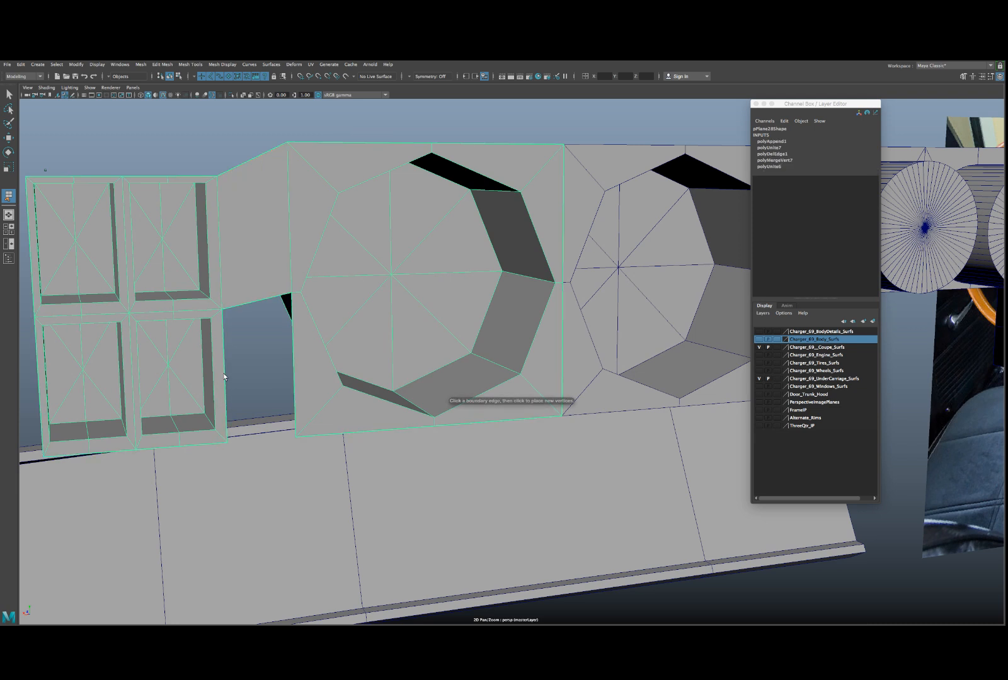
pyautogui.click(225, 377)
pyautogui.click(293, 367)
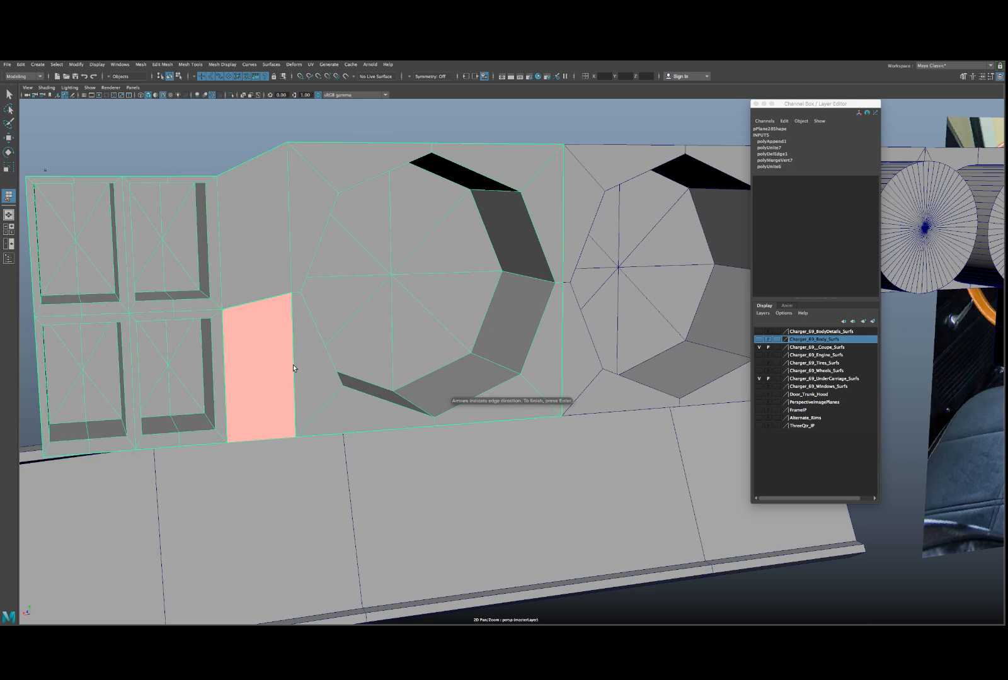
pyautogui.press('Return')
pyautogui.press('w')
# - Undo the two polygons appended between the four-compartment recess and the large gauge plate
pyautogui.scroll(-10, 296, 372)
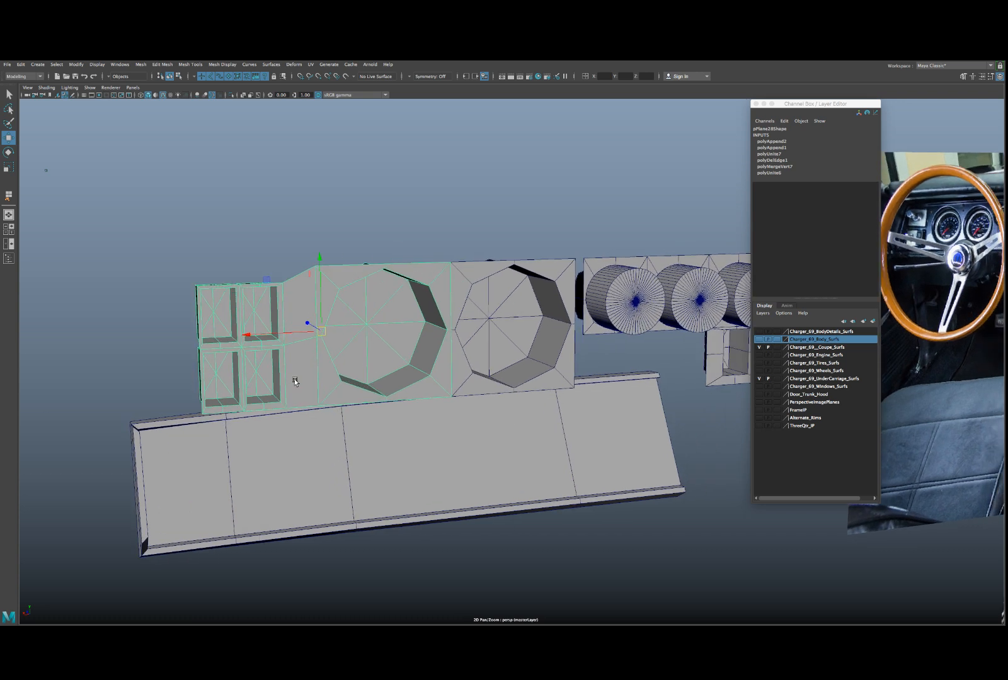
pyautogui.keyDown('alt'); pyautogui.moveTo(353, 355); pyautogui.dragTo(328, 380); pyautogui.keyUp('alt')
pyautogui.keyDown('alt'); pyautogui.moveTo(379, 340); pyautogui.dragTo(457, 318, button='right'); pyautogui.keyUp('alt')
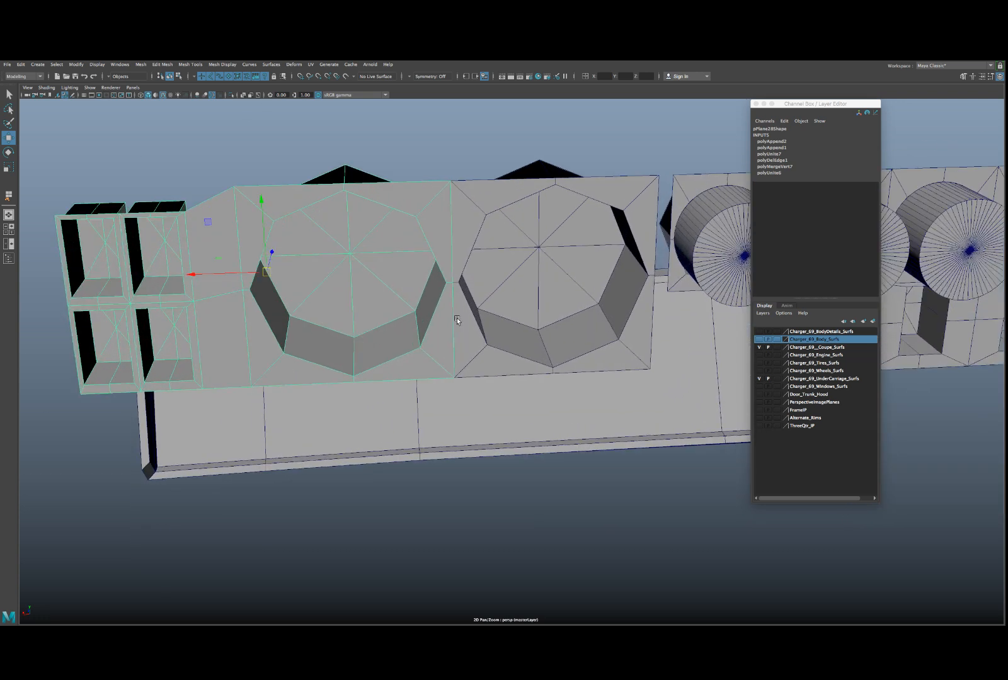
pyautogui.keyDown('alt'); pyautogui.moveTo(456, 318); pyautogui.dragTo(435, 338, button='middle'); pyautogui.keyUp('alt')
pyautogui.scroll(-5, 437, 286)
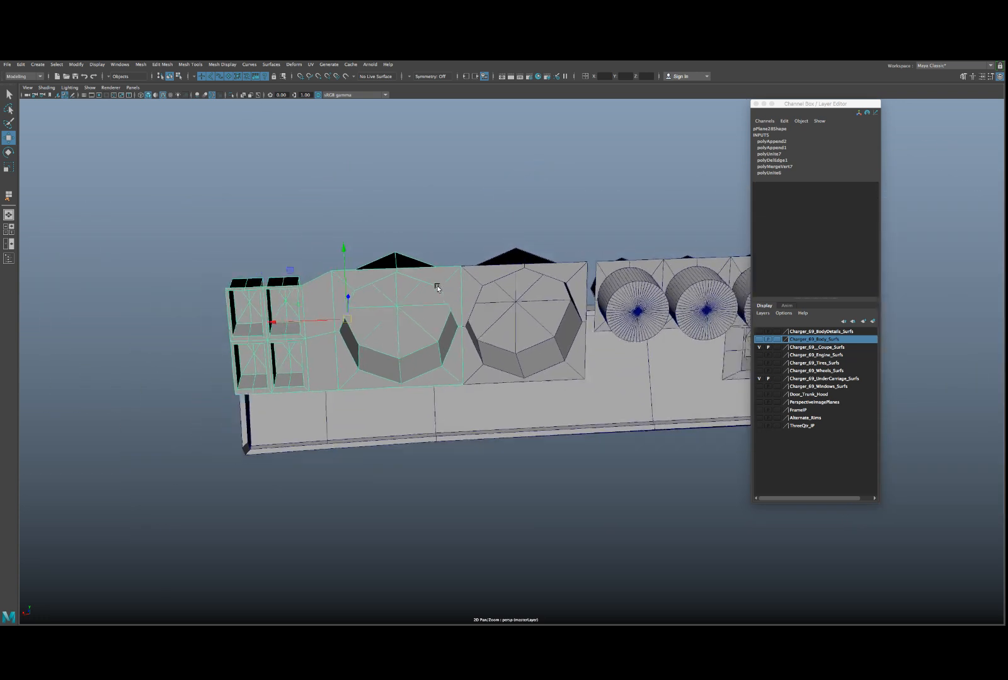
pyautogui.scroll(-2, 437, 288)
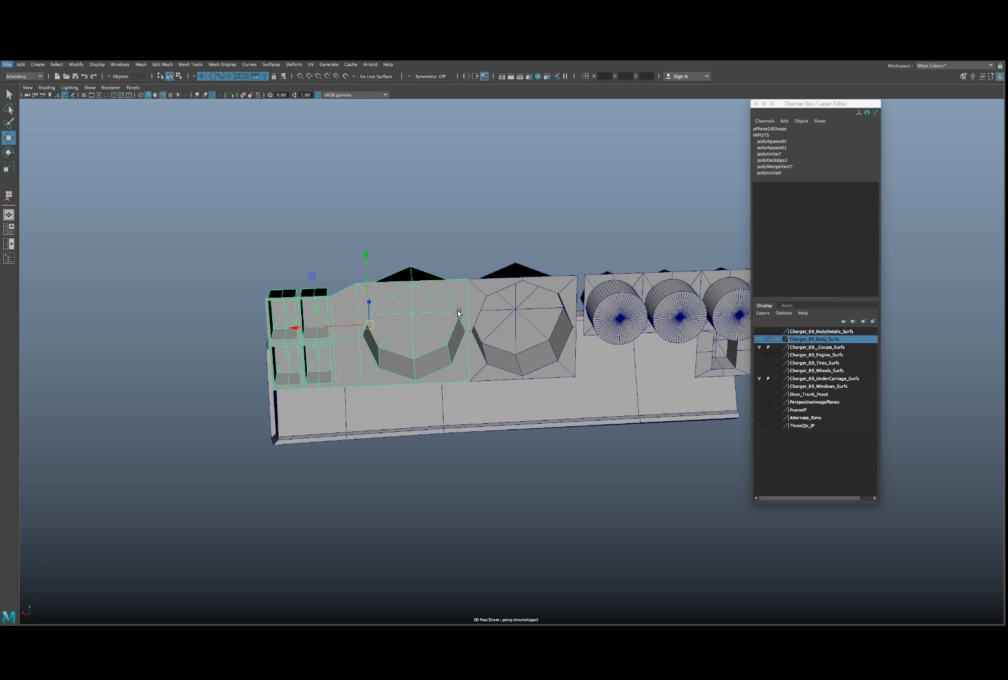
pyautogui.hotkey('ctrl', 'z')
pyautogui.hotkey('ctrl', 'z')
pyautogui.hotkey('ctrl', 'z')
# - Set the long backing panel's Translate Y and Translate Z to 0 and check how it overlaps the recess meshes in wireframe
pyautogui.keyDown('alt'); pyautogui.moveTo(456, 311); pyautogui.dragTo(509, 337); pyautogui.keyUp('alt')
pyautogui.click(261, 427)
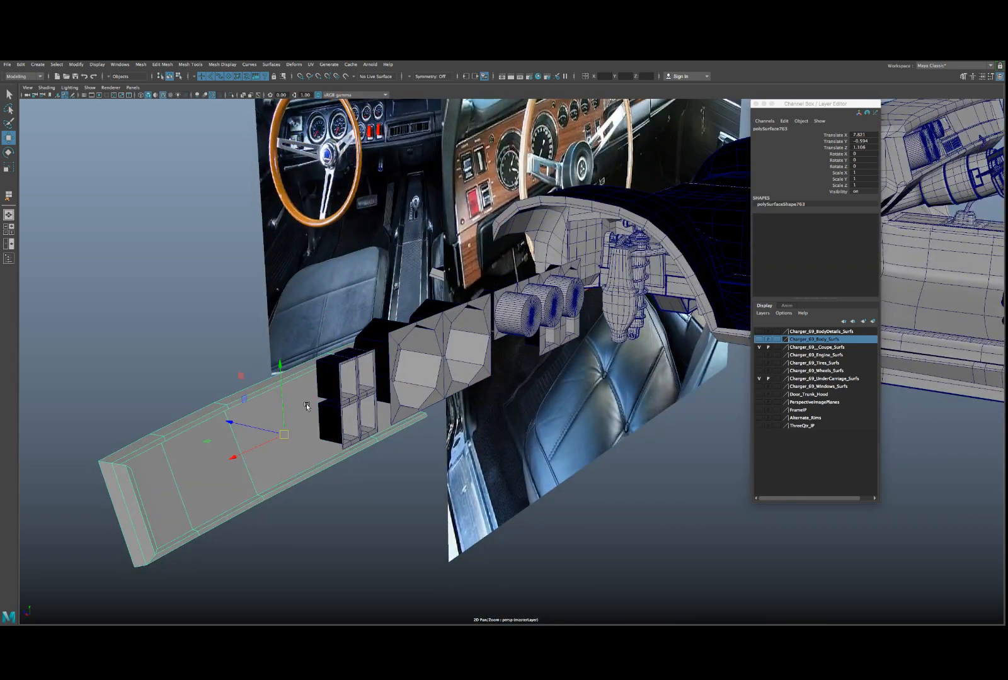
pyautogui.click(868, 142)
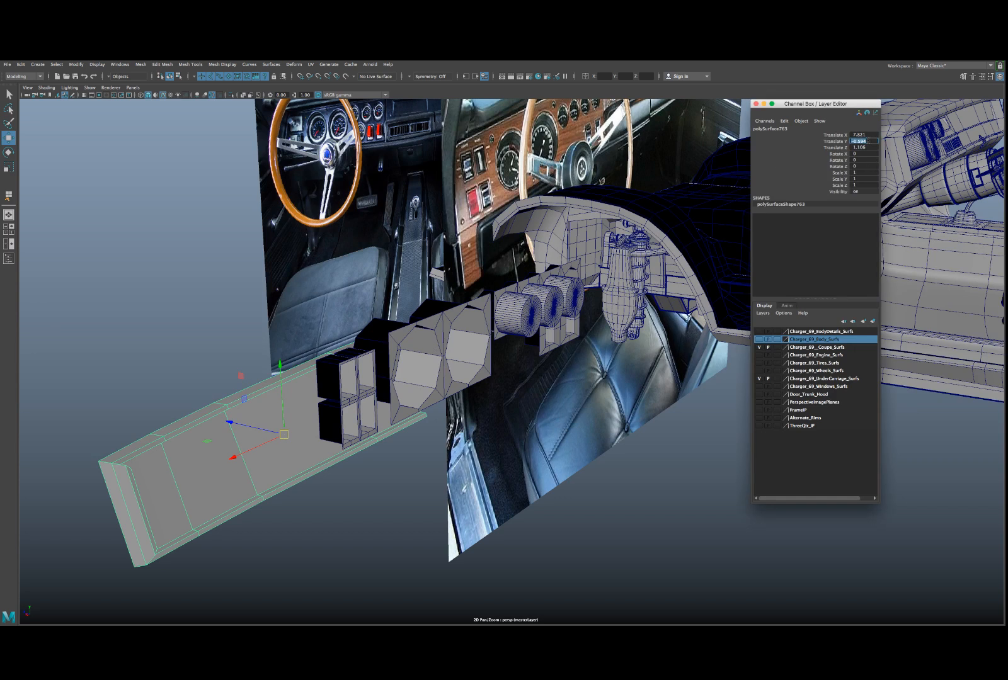
pyautogui.write('0')
pyautogui.press('Return')
pyautogui.click(866, 147)
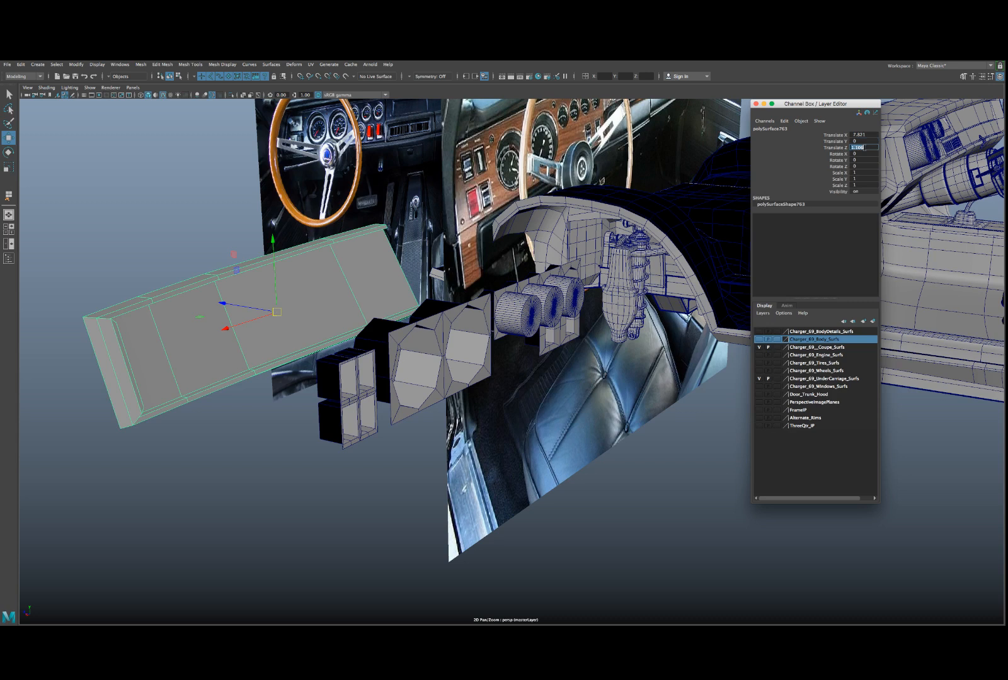
pyautogui.press('Return')
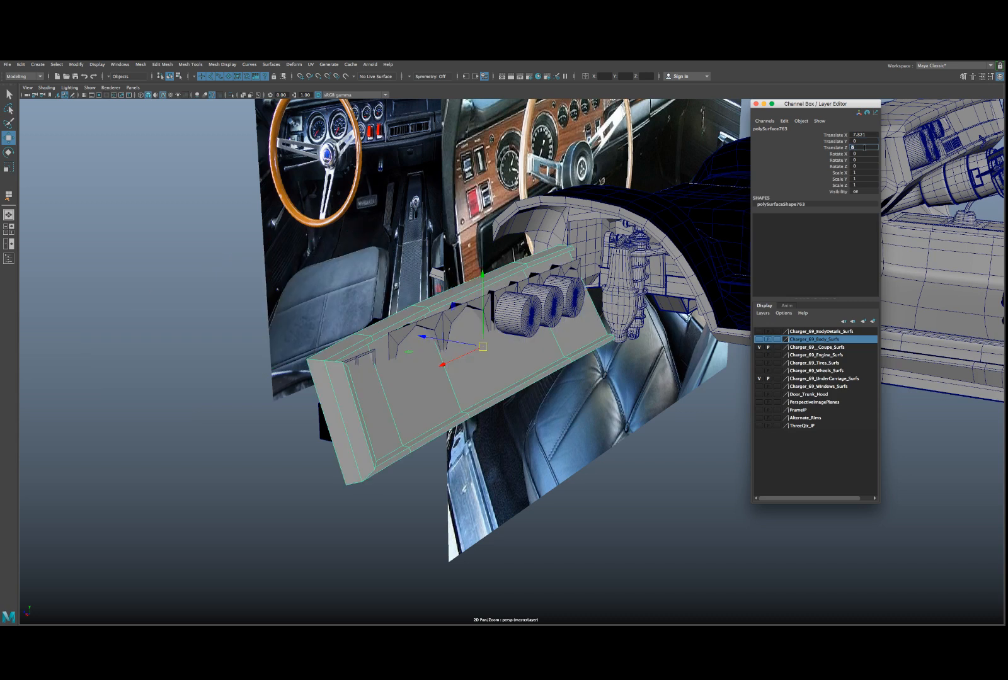
pyautogui.scroll(4, 376, 312)
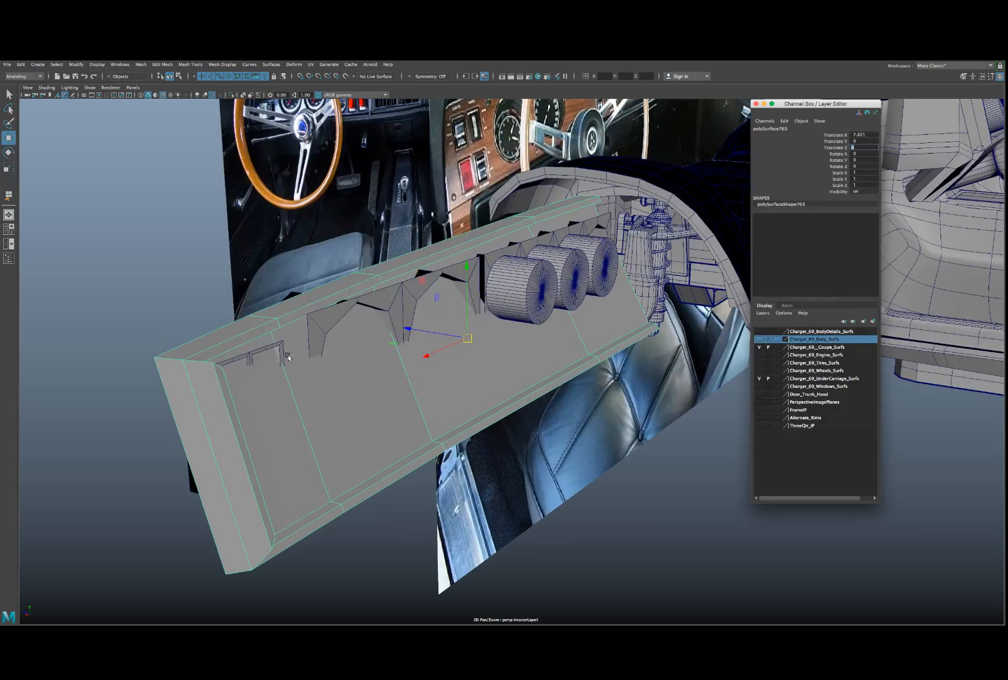
pyautogui.click(281, 351)
pyautogui.press('4')
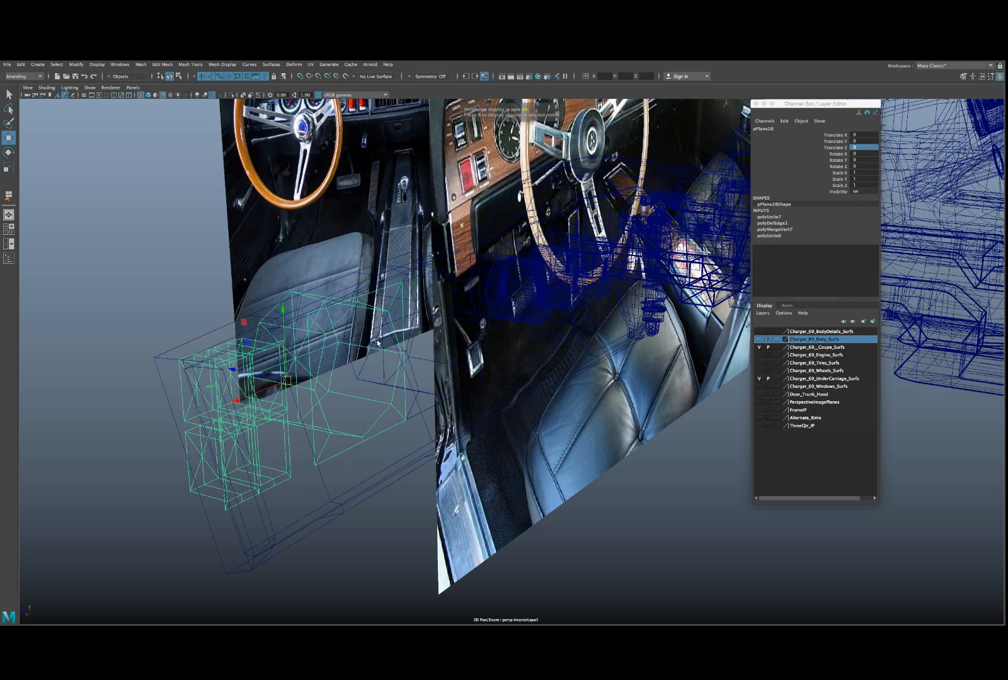
pyautogui.press('5')
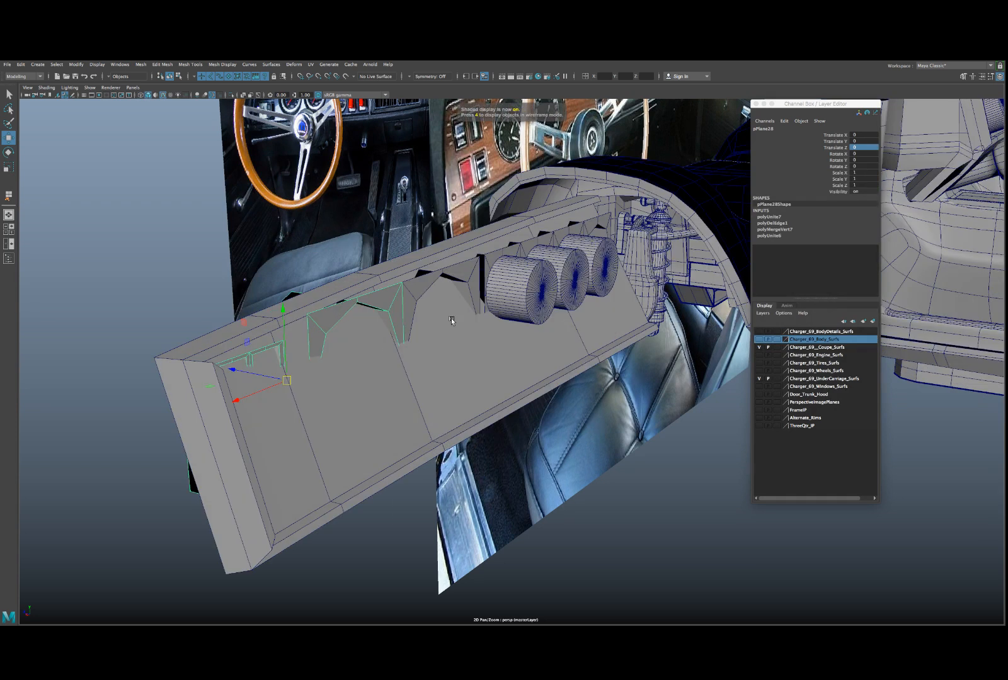
# - Select the three small placeholder cylinders in front of the small gauge recesses and delete them
pyautogui.click(513, 285)
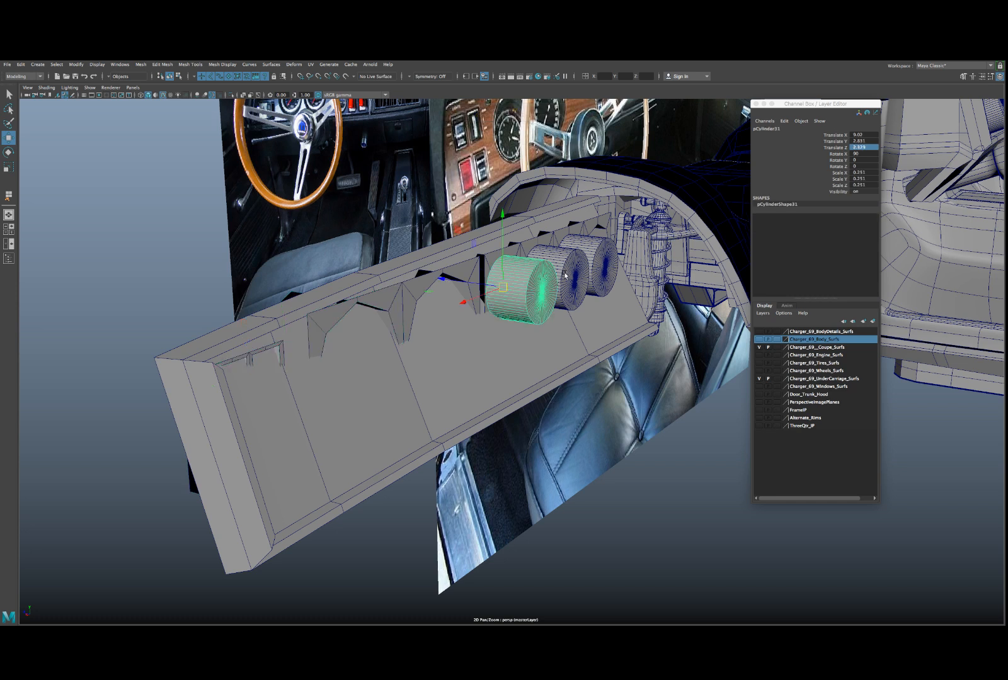
pyautogui.keyDown('shift'); pyautogui.click(567, 272); pyautogui.keyUp('shift')
pyautogui.keyDown('shift'); pyautogui.click(600, 257); pyautogui.keyUp('shift')
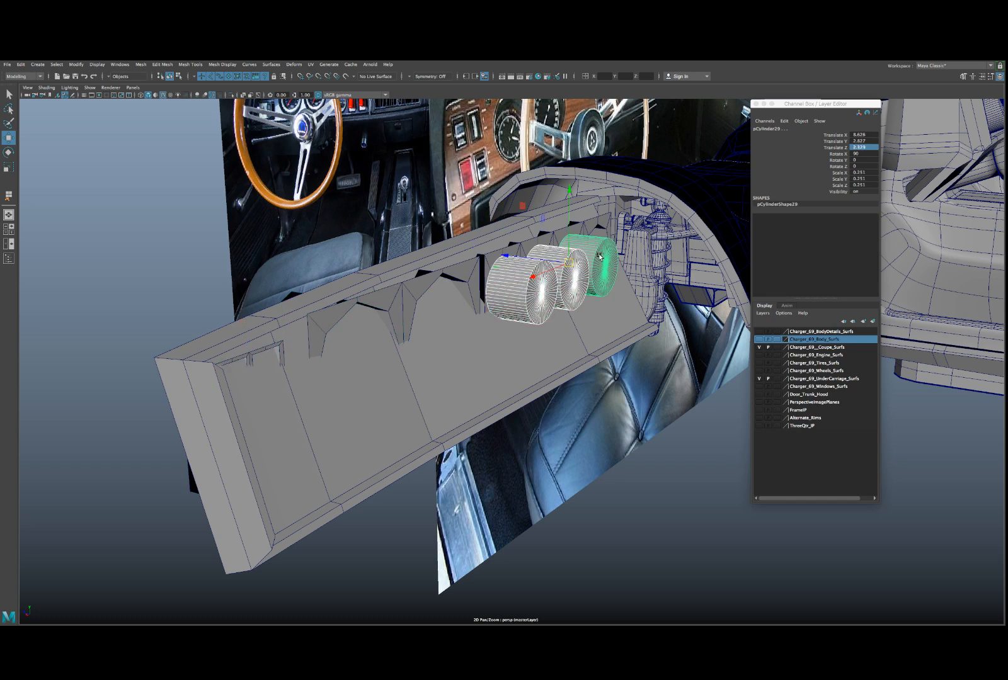
pyautogui.press('Delete')
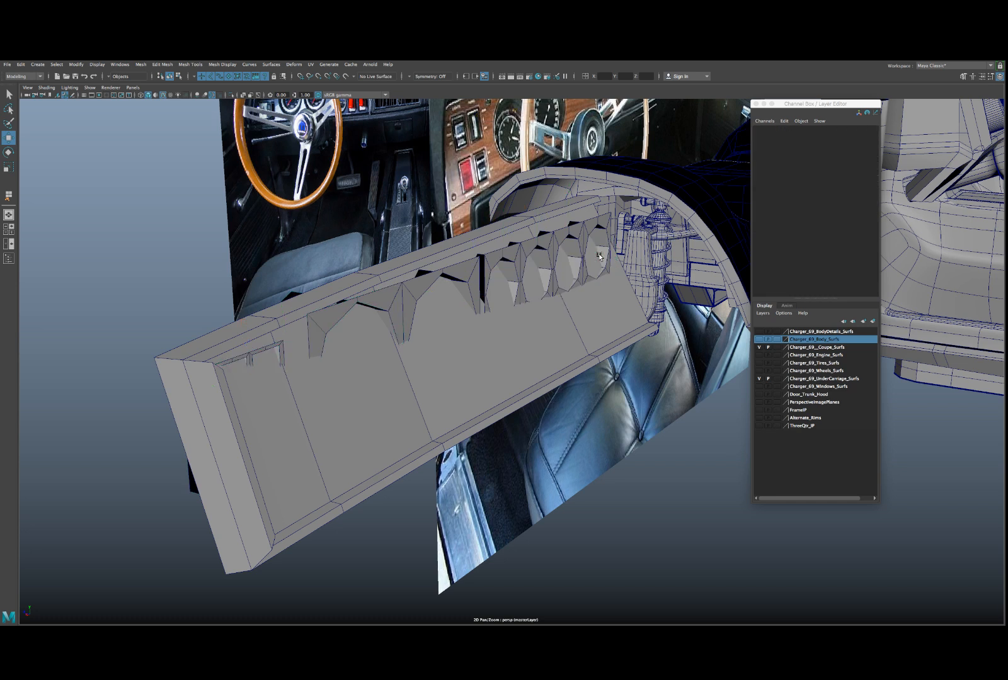
# - Examine the layout of switches and gauges on the wood-grain dashboard in the reference photo
pyautogui.click(267, 347)
pyautogui.keyDown('alt'); pyautogui.moveTo(345, 340); pyautogui.dragTo(344, 339); pyautogui.keyUp('alt')
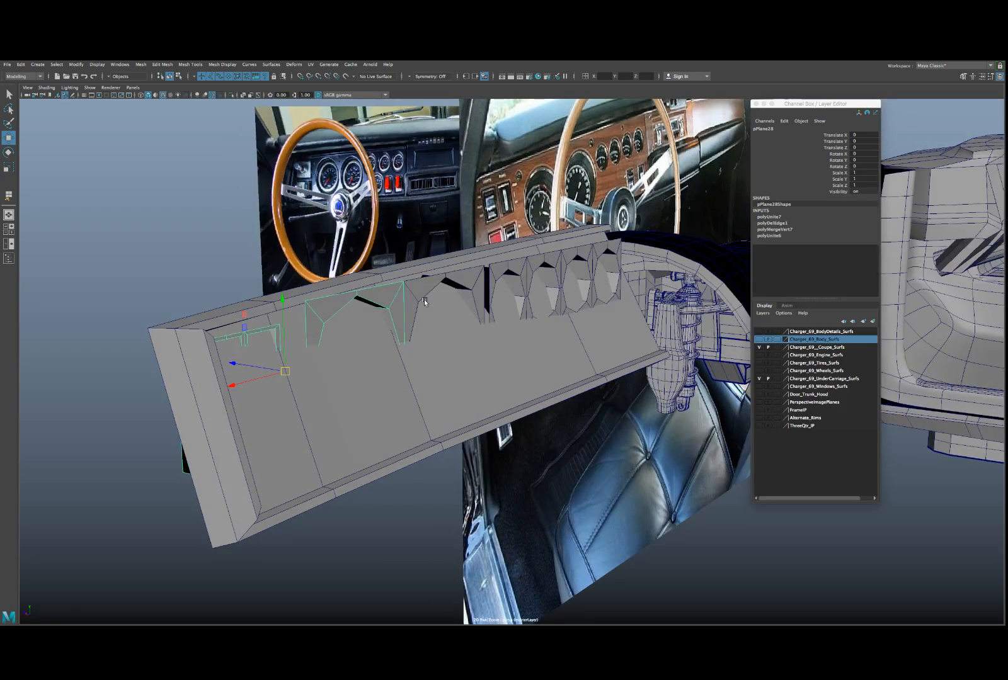
pyautogui.click(490, 218)
pyautogui.press('f')
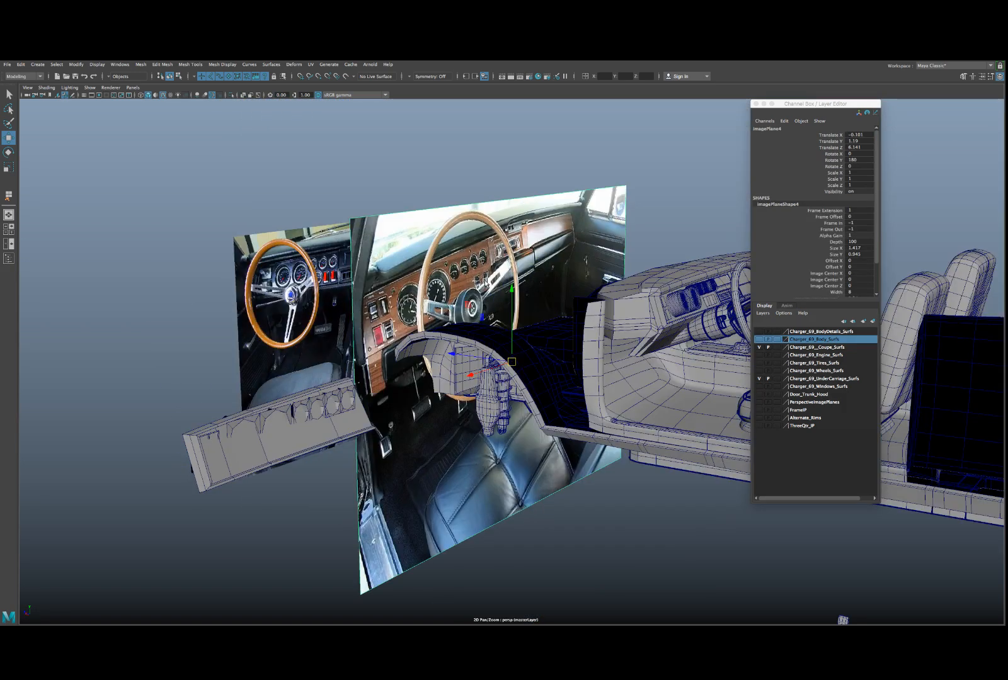
pyautogui.keyDown('alt'); pyautogui.moveTo(486, 278); pyautogui.dragTo(303, 285); pyautogui.keyUp('alt')
pyautogui.keyDown('alt'); pyautogui.moveTo(302, 286); pyautogui.dragTo(415, 341, button='middle'); pyautogui.keyUp('alt')
pyautogui.scroll(3, 415, 341)
pyautogui.scroll(5, 415, 341)
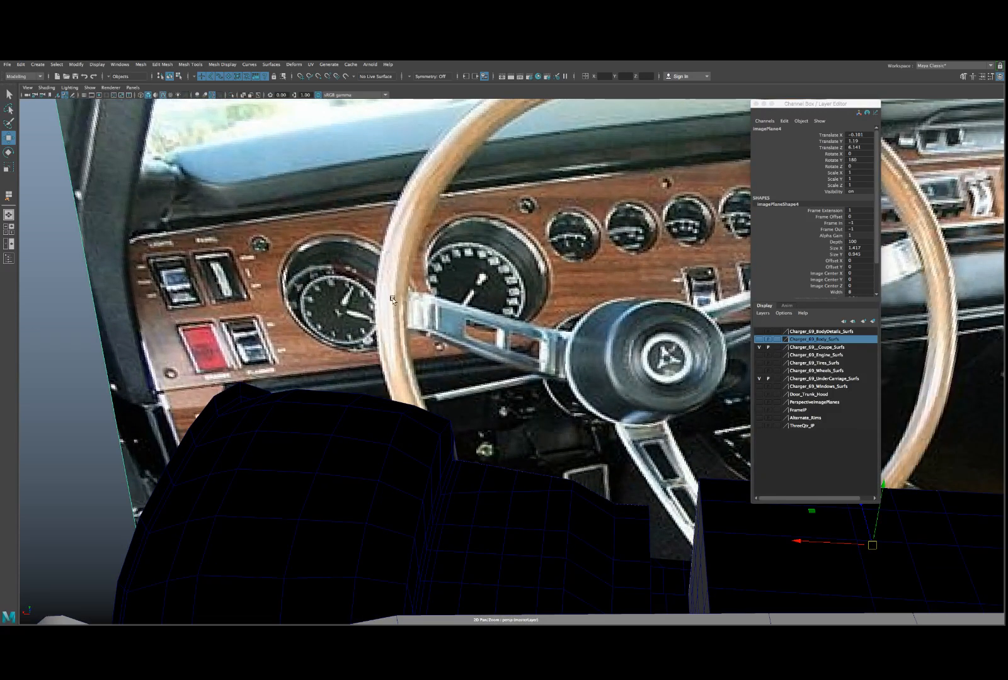
pyautogui.keyDown('alt'); pyautogui.moveTo(334, 302); pyautogui.dragTo(335, 301); pyautogui.keyUp('alt')
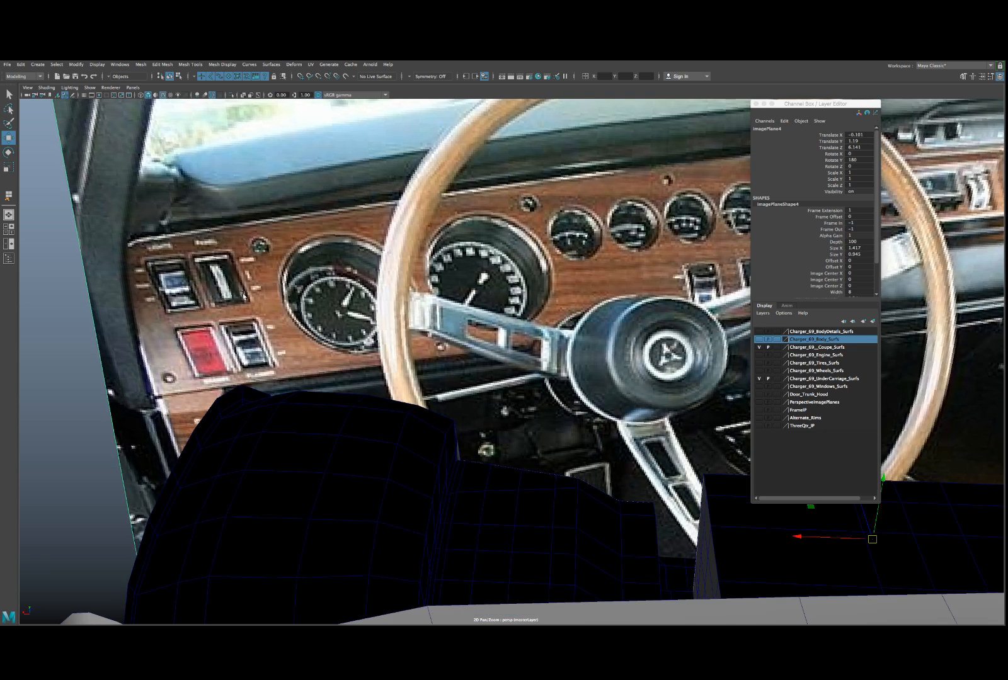
# - Move the long backing panel clear of the gauge recesses, to about -0.81 in Translate Y and 0.57 in Translate Z
pyautogui.scroll(-10, 250, 299)
pyautogui.keyDown('alt'); pyautogui.moveTo(204, 366); pyautogui.dragTo(254, 372); pyautogui.keyUp('alt')
pyautogui.scroll(6, 254, 371)
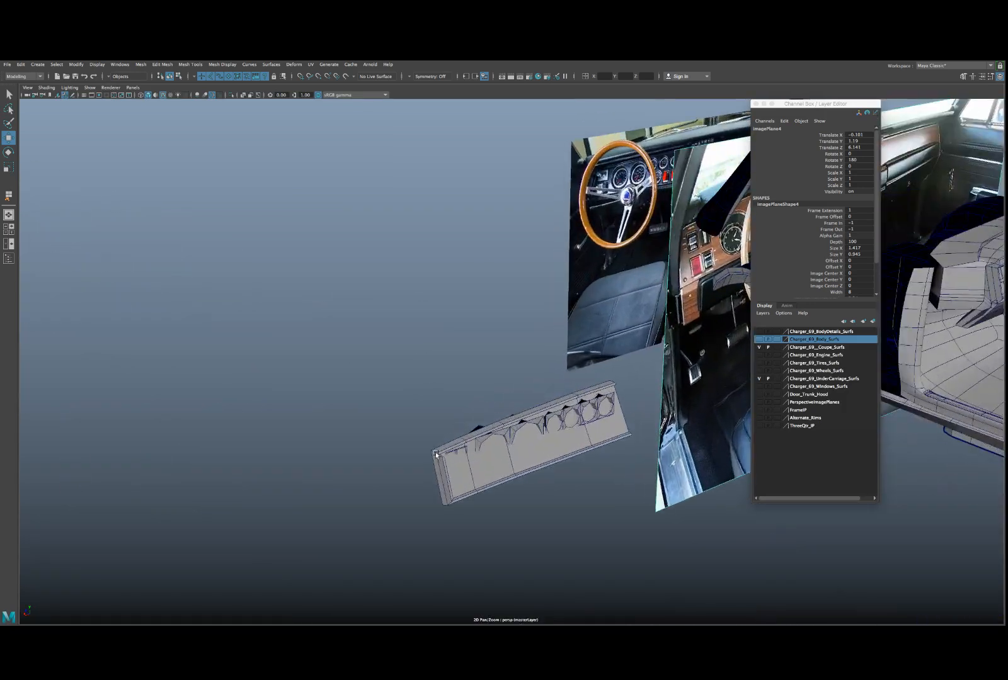
pyautogui.keyDown('alt'); pyautogui.moveTo(423, 447); pyautogui.dragTo(427, 342, button='middle'); pyautogui.keyUp('alt')
pyautogui.scroll(3, 428, 342)
pyautogui.click(450, 350)
pyautogui.scroll(6, 450, 351)
pyautogui.keyDown('alt'); pyautogui.moveTo(457, 306); pyautogui.dragTo(434, 384, button='middle'); pyautogui.keyUp('alt')
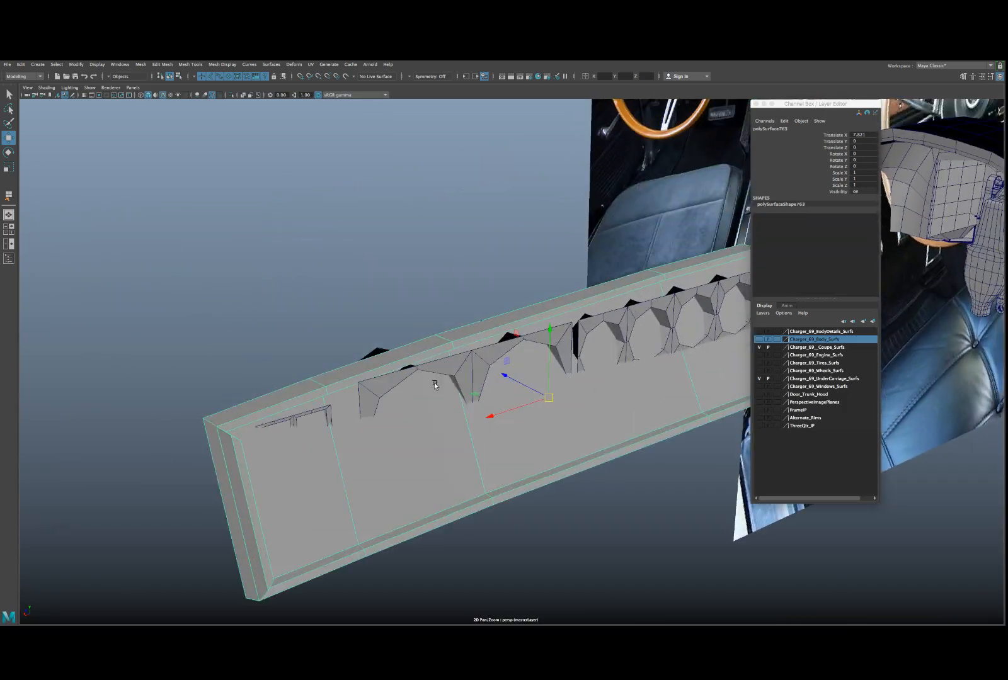
pyautogui.moveTo(517, 381); pyautogui.dragTo(444, 342)
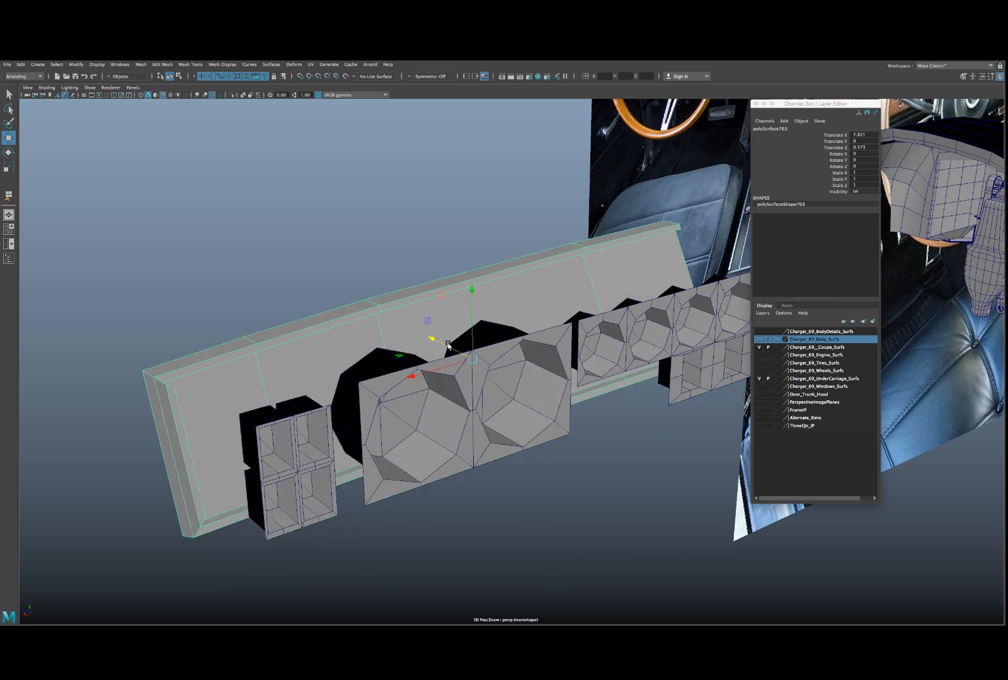
pyautogui.moveTo(473, 296); pyautogui.dragTo(446, 528)
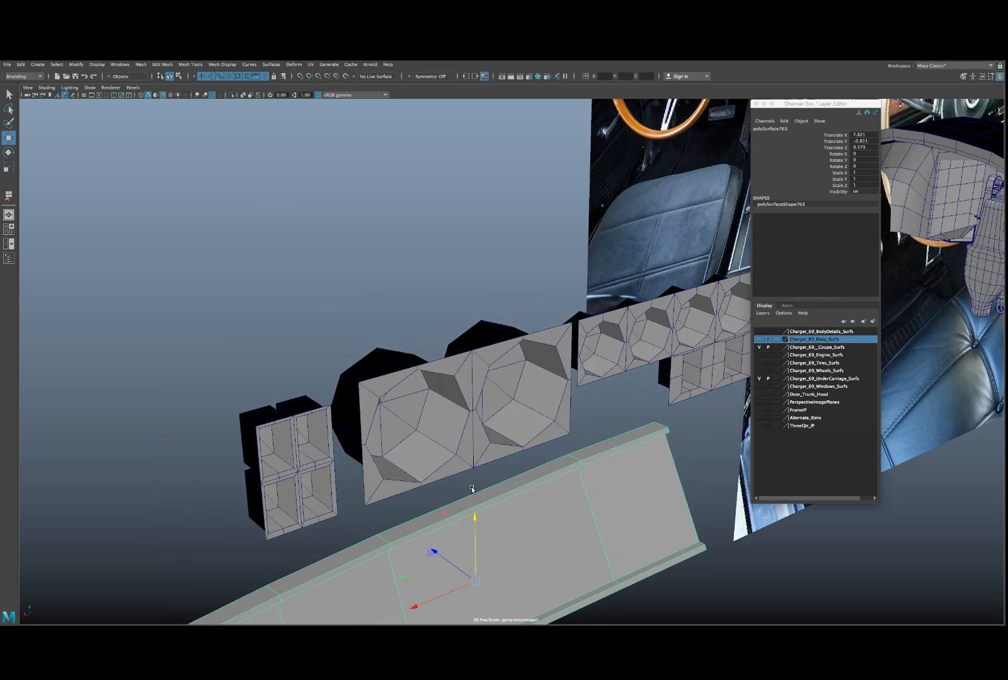
pyautogui.keyDown('alt'); pyautogui.moveTo(517, 432); pyautogui.dragTo(414, 382, button='middle'); pyautogui.keyUp('alt')
pyautogui.keyDown('alt'); pyautogui.moveTo(497, 394); pyautogui.dragTo(422, 357); pyautogui.keyUp('alt')
pyautogui.keyDown('alt'); pyautogui.moveTo(422, 357); pyautogui.dragTo(457, 359, button='right'); pyautogui.keyUp('alt')
pyautogui.click(397, 352)
pyautogui.click(365, 348)
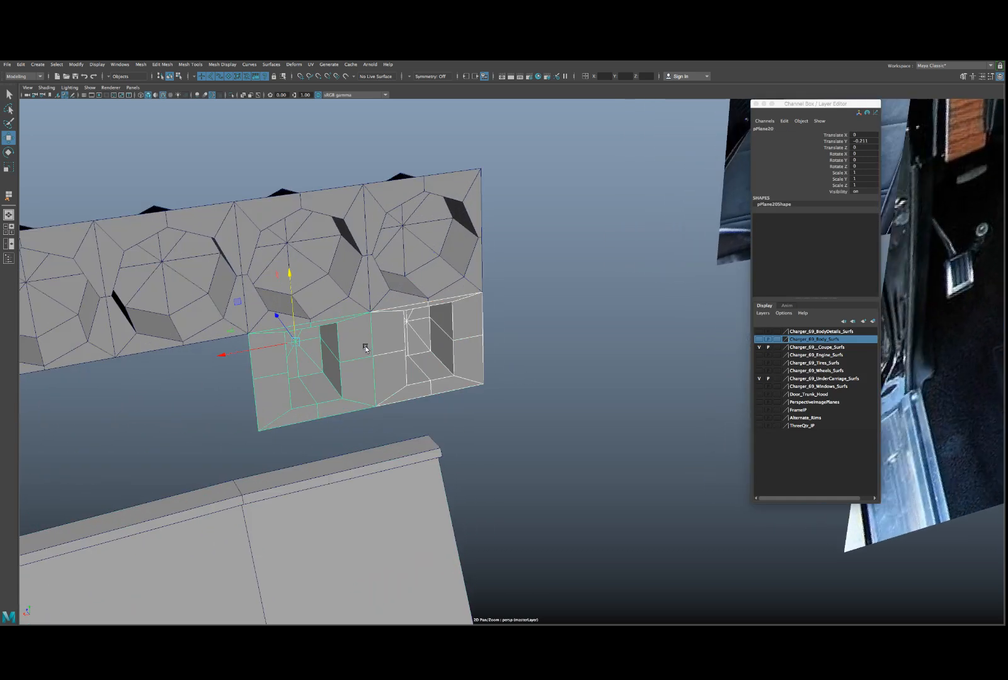
pyautogui.click(378, 299)
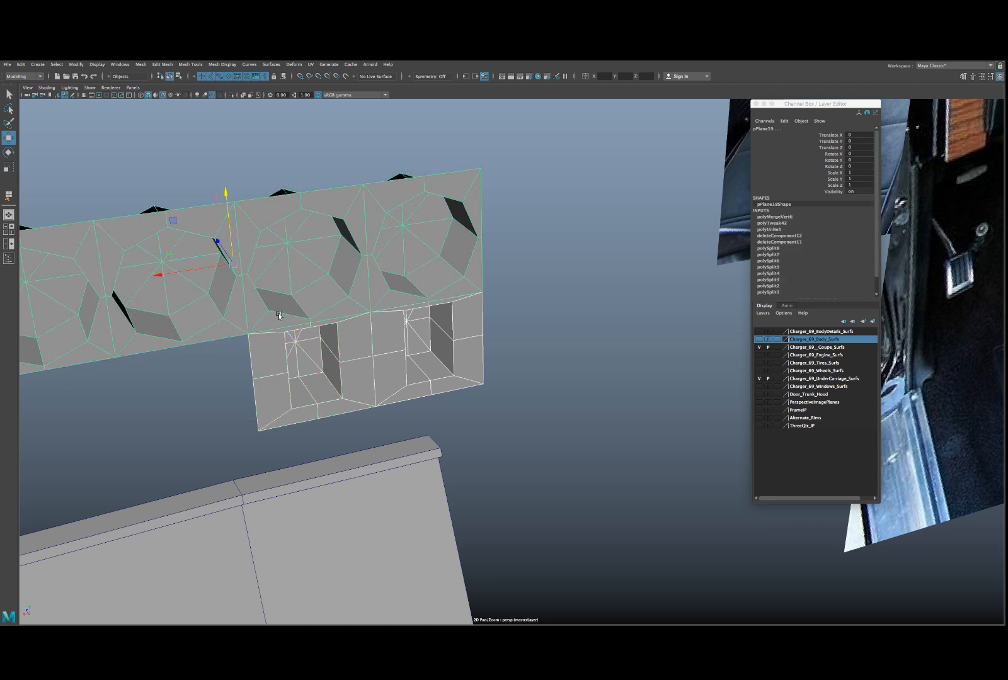
pyautogui.scroll(3, 339, 313)
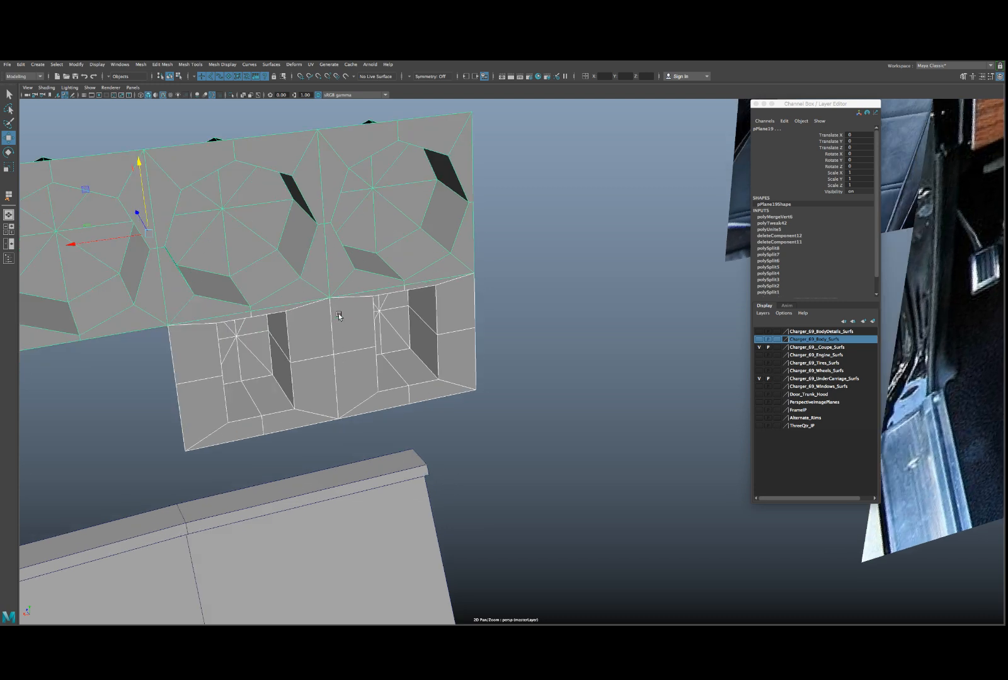
pyautogui.keyDown('alt'); pyautogui.moveTo(300, 341); pyautogui.dragTo(365, 334, button='middle'); pyautogui.keyUp('alt')
pyautogui.scroll(-2, 363, 335)
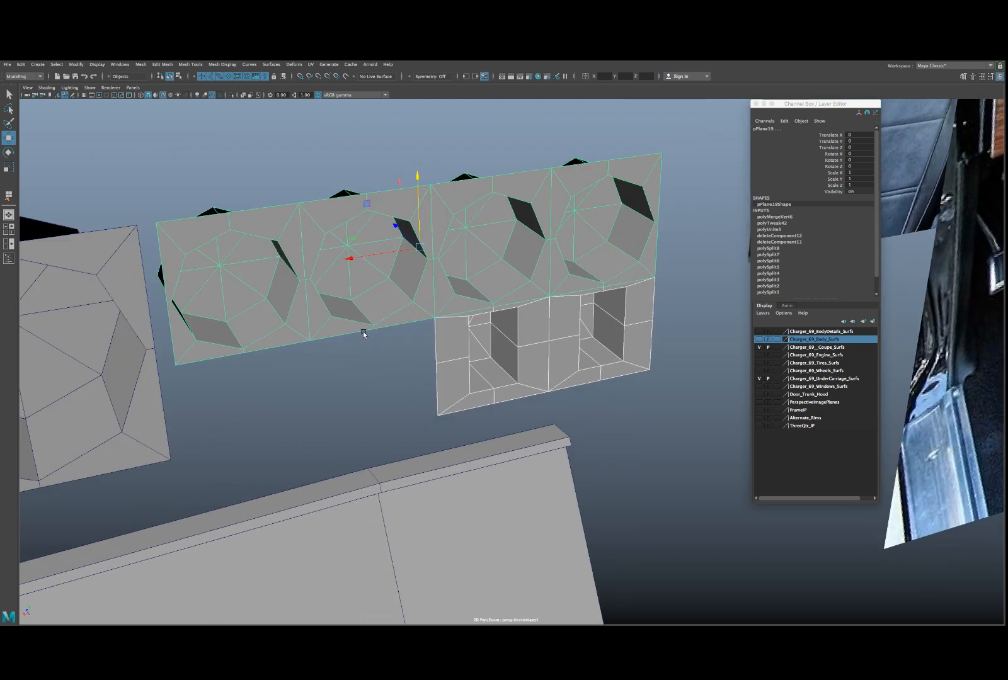
pyautogui.keyDown('alt'); pyautogui.moveTo(300, 324); pyautogui.dragTo(309, 297); pyautogui.keyUp('alt')
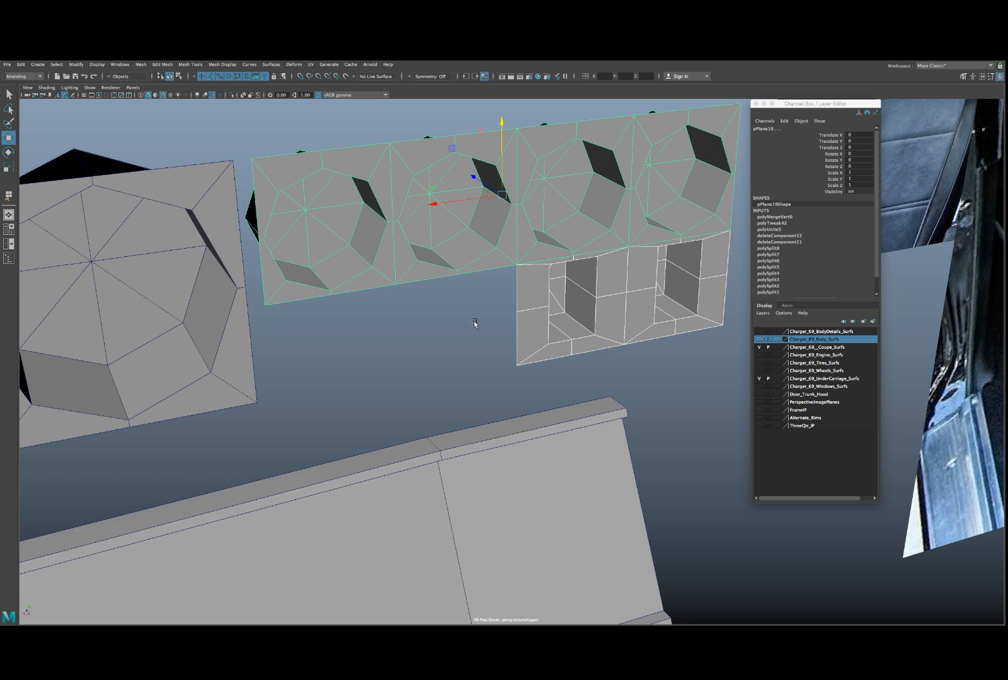
# - Combine the two rectangular recesses below the small gauge row into one mesh and merge its vertices with a 0.001 distance threshold
pyautogui.click(540, 305)
pyautogui.keyDown('alt'); pyautogui.moveTo(581, 303); pyautogui.dragTo(547, 301); pyautogui.keyUp('alt')
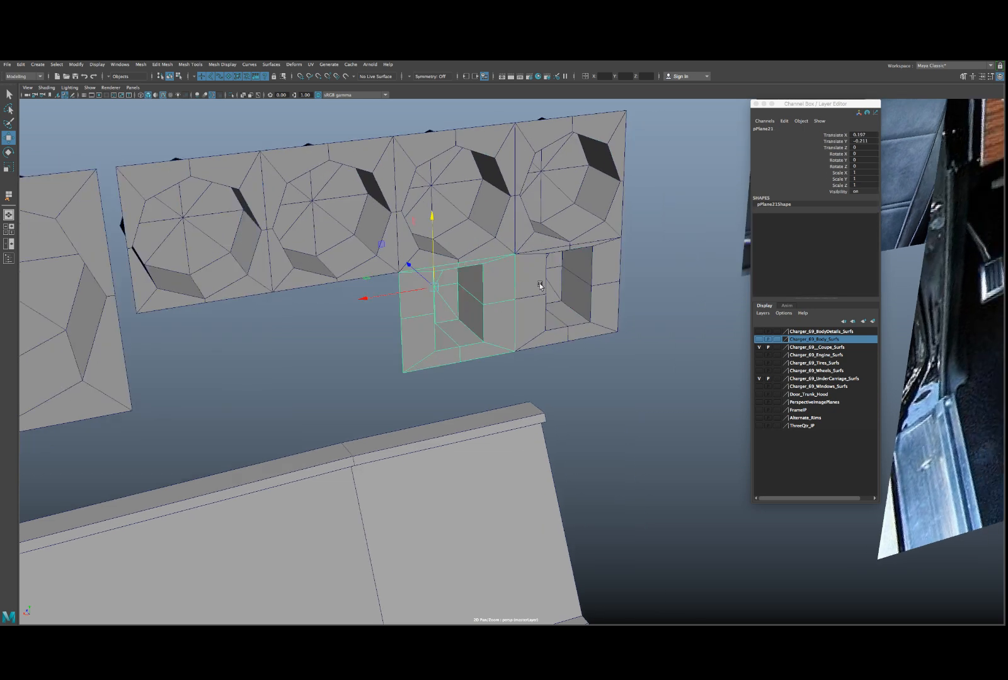
pyautogui.keyDown('shift'); pyautogui.click(540, 285); pyautogui.keyUp('shift')
pyautogui.click(141, 64)
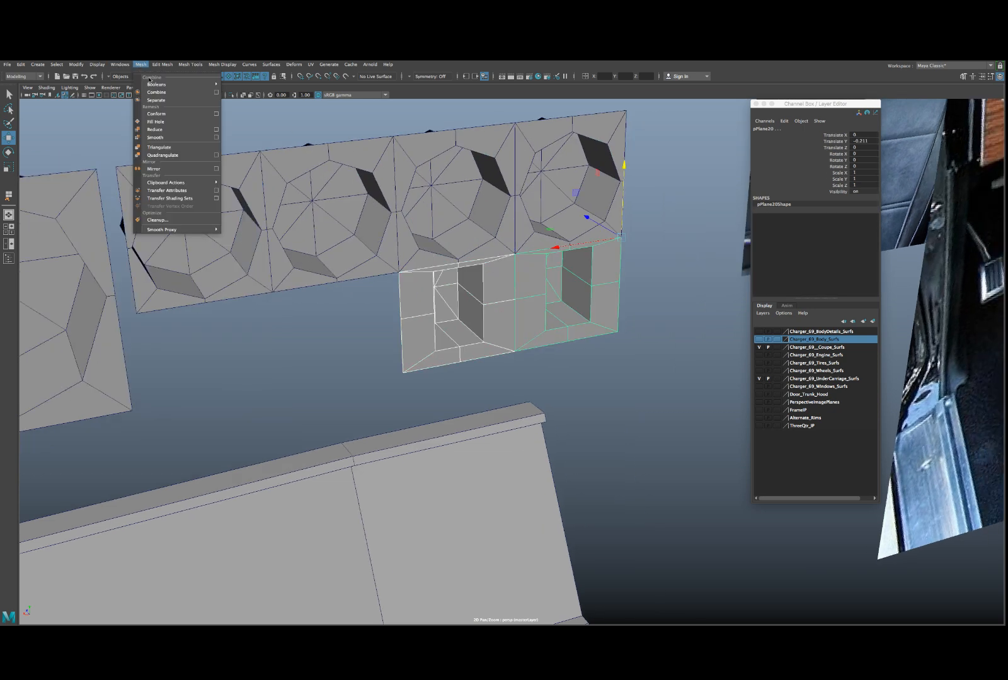
pyautogui.click(156, 92)
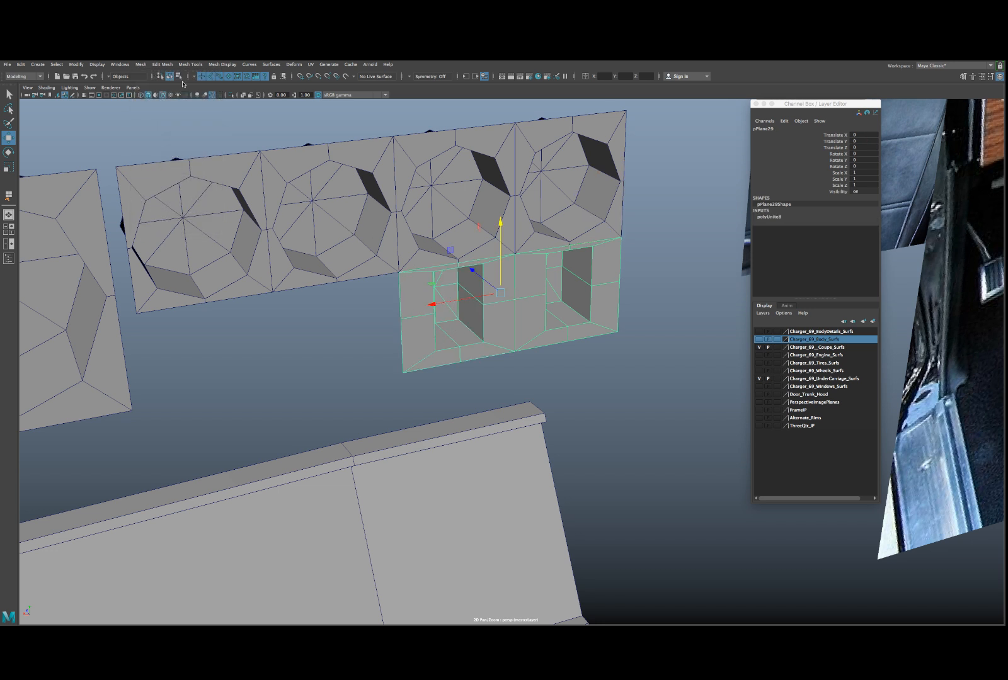
pyautogui.click(162, 64)
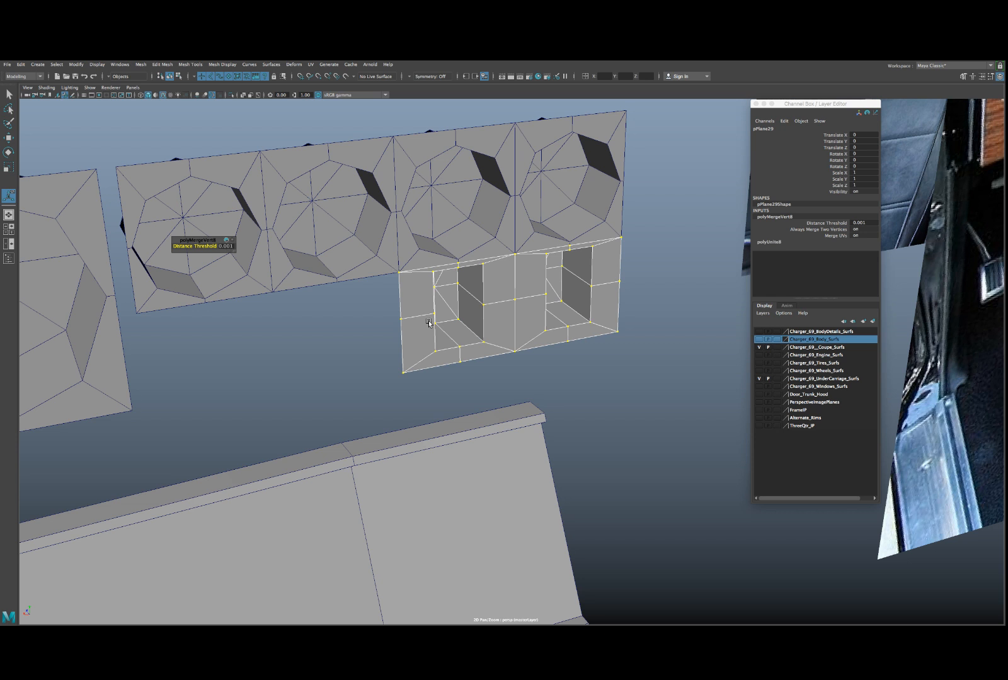
# - Delete the horizontal middle edge loop running across the combined pair of rectangular recesses
pyautogui.moveTo(428, 323); pyautogui.dragTo(424, 314, button='right')
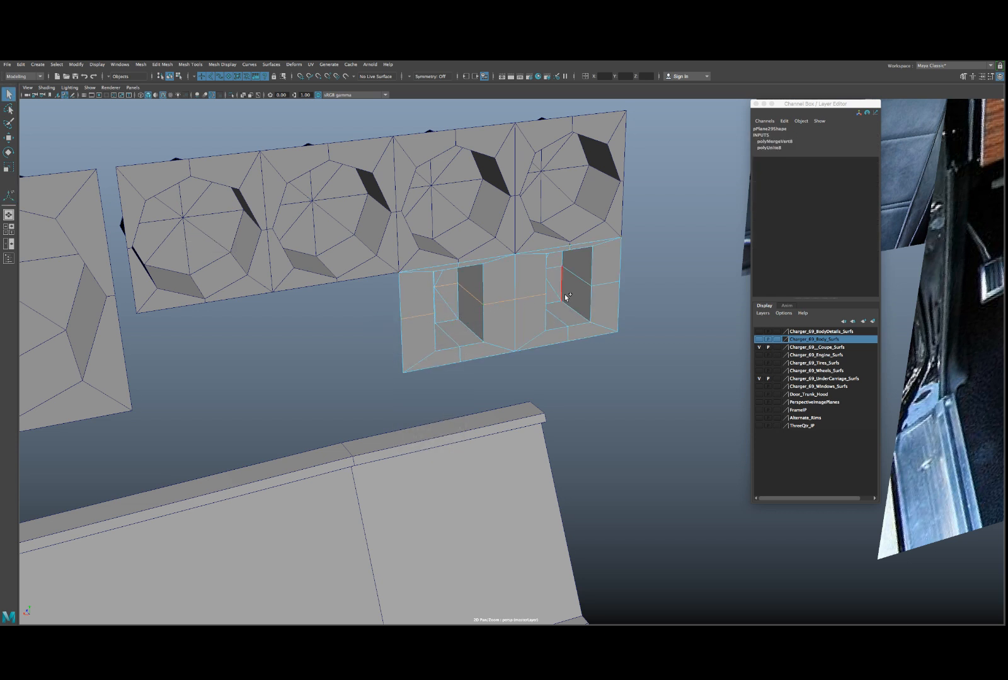
pyautogui.hotkey('ctrl', 'Delete')
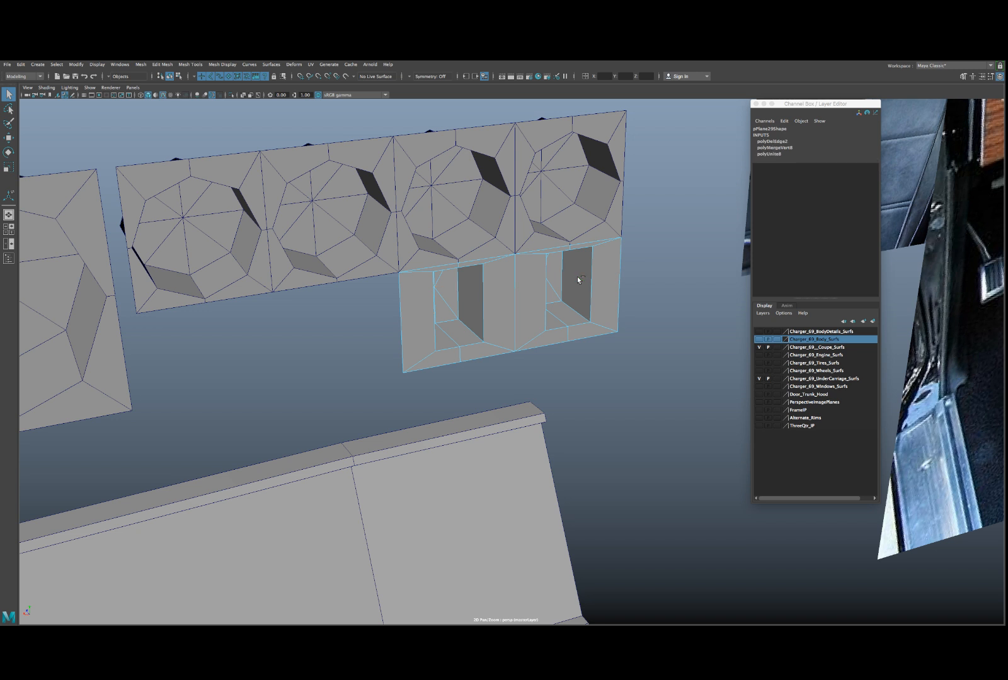
pyautogui.moveTo(514, 276); pyautogui.dragTo(522, 277, button='right')
pyautogui.press('f')
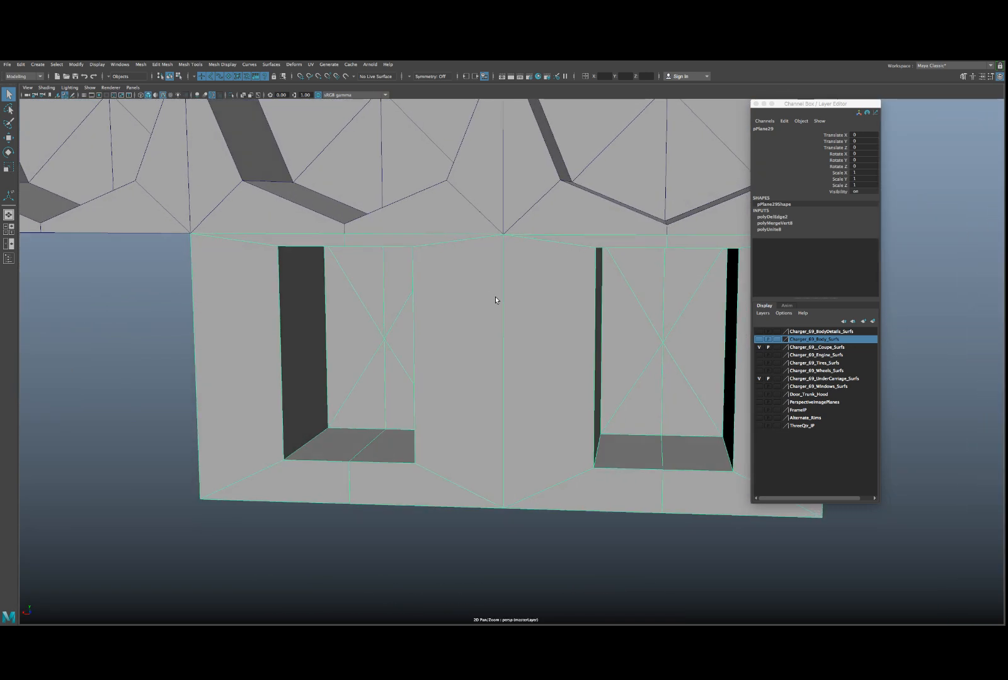
# - Move the dashboard reference photo's image plane behind the gauge recess meshes, to about 7.38 in Translate X
pyautogui.moveTo(496, 301); pyautogui.dragTo(567, 297, button='right')
pyautogui.press('f')
pyautogui.keyDown('alt'); pyautogui.moveTo(493, 299); pyautogui.dragTo(563, 310); pyautogui.keyUp('alt')
pyautogui.scroll(-10, 464, 347)
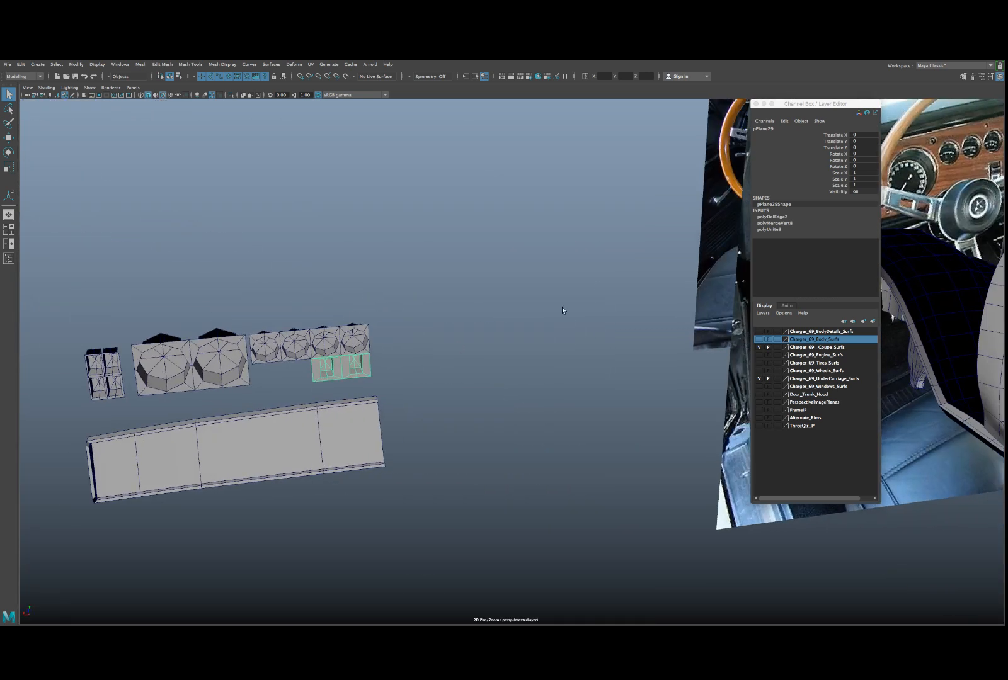
pyautogui.click(722, 158)
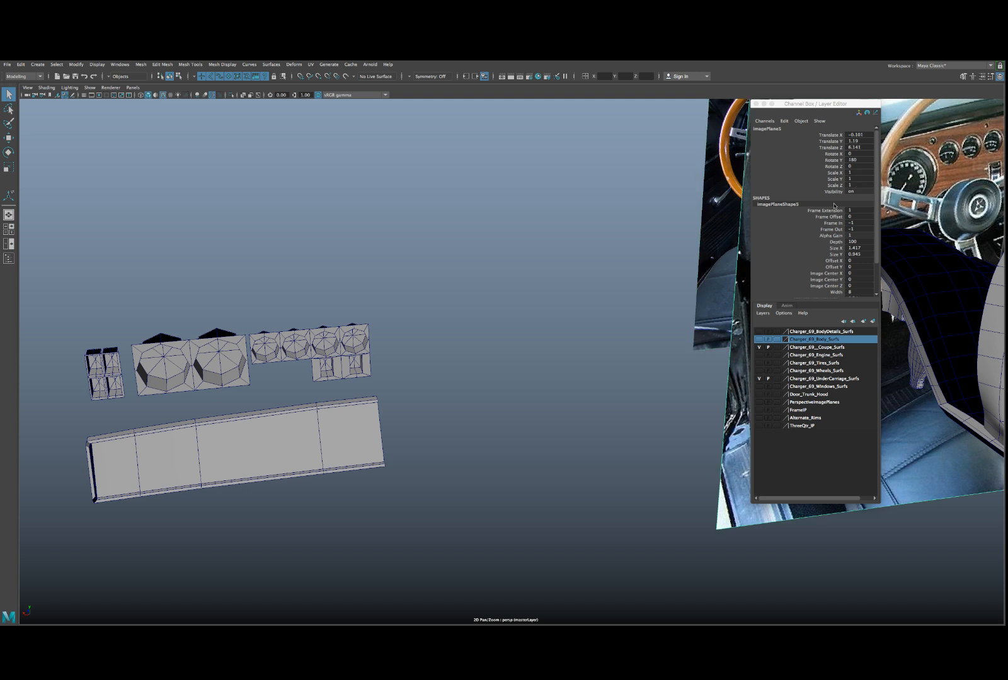
pyautogui.scroll(-5, 325, 295)
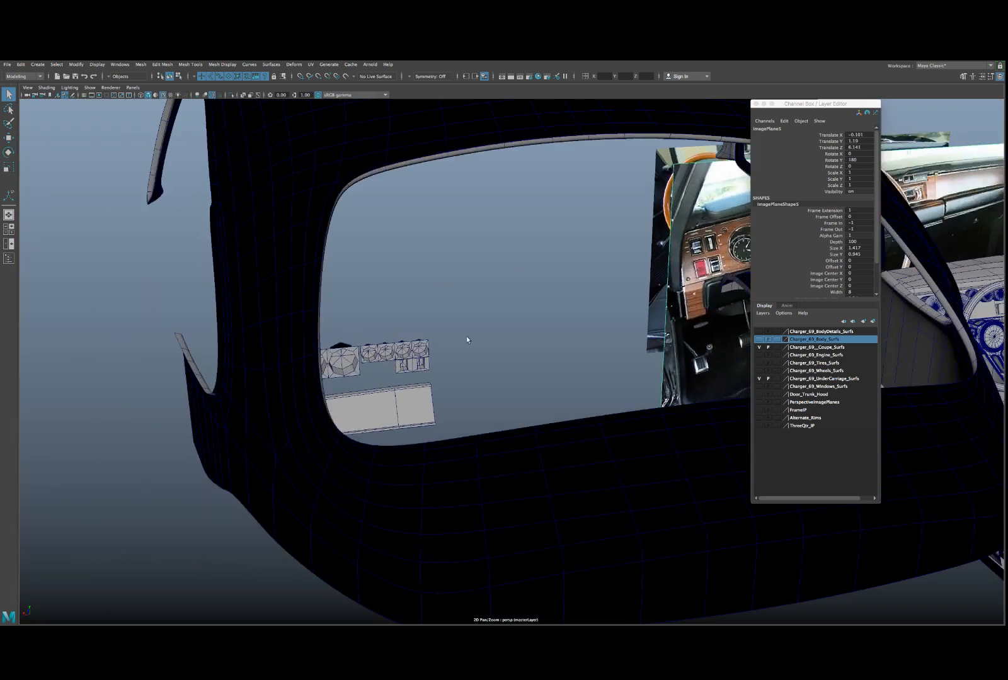
pyautogui.scroll(3, 554, 345)
pyautogui.keyDown('alt'); pyautogui.moveTo(551, 344); pyautogui.dragTo(531, 360); pyautogui.keyUp('alt')
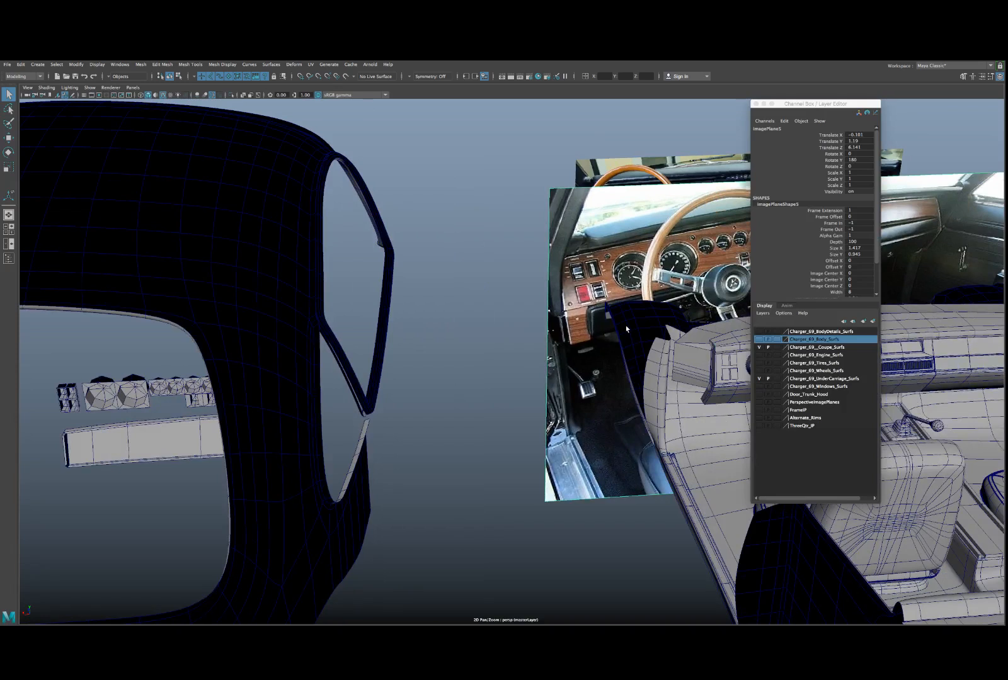
pyautogui.press('w')
pyautogui.moveTo(734, 350); pyautogui.dragTo(241, 353)
pyautogui.scroll(8, 240, 353)
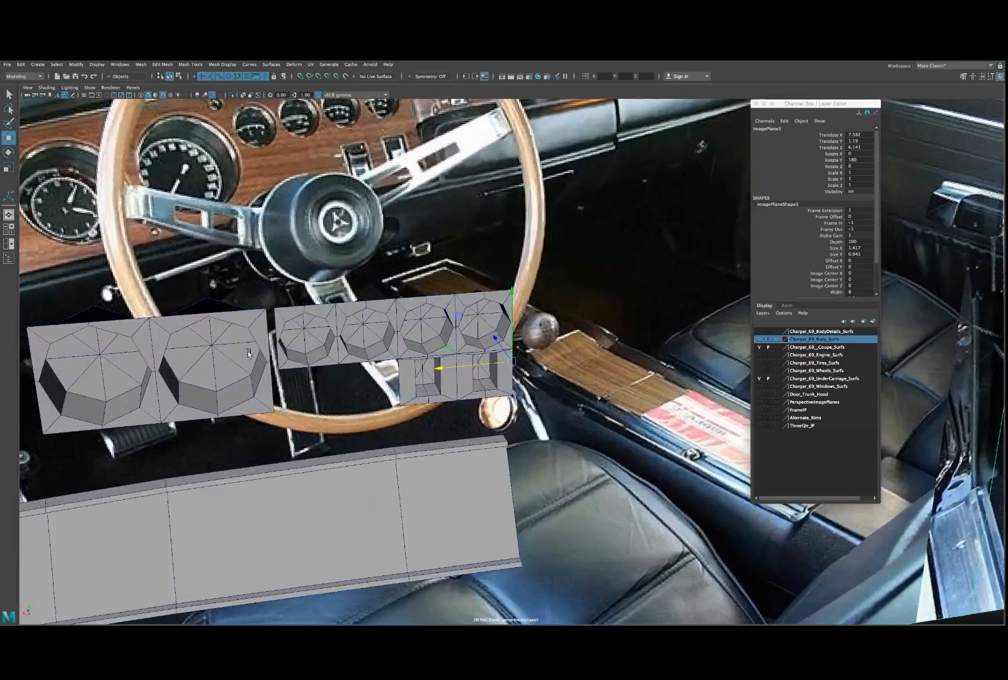
# - Compare the switch cluster in the dashboard reference photo with the four-pocket switch recess mesh
pyautogui.scroll(-3, 248, 354)
pyautogui.scroll(4, 247, 353)
pyautogui.keyDown('alt'); pyautogui.moveTo(248, 354); pyautogui.dragTo(368, 357, button='middle'); pyautogui.keyUp('alt')
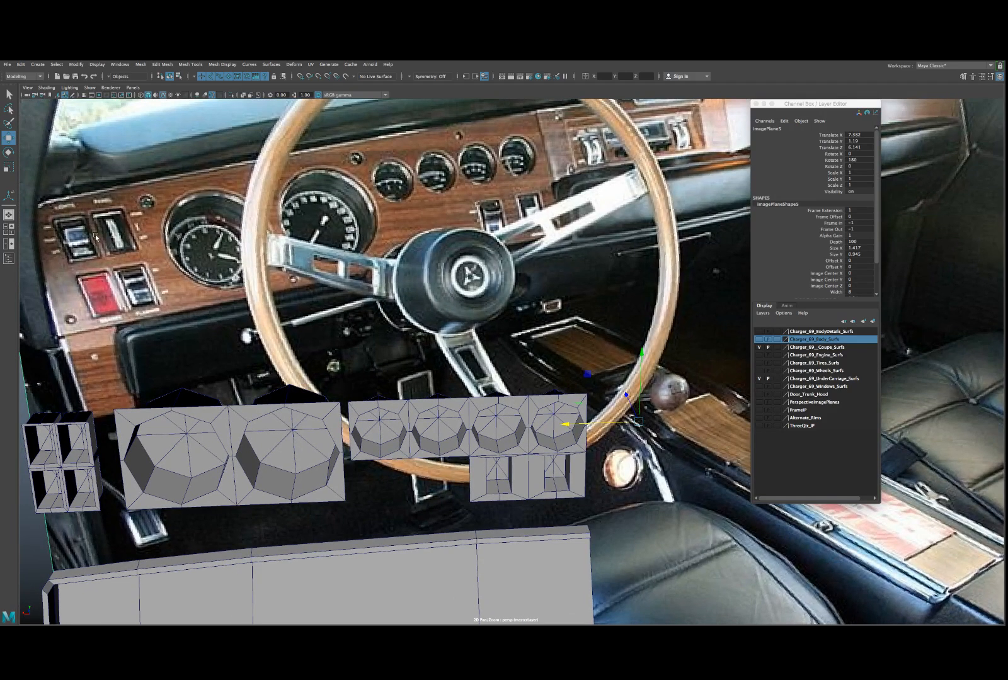
pyautogui.moveTo(93, 357); pyautogui.dragTo(268, 350, button='middle')
pyautogui.scroll(3, 192, 329)
pyautogui.scroll(4, 178, 322)
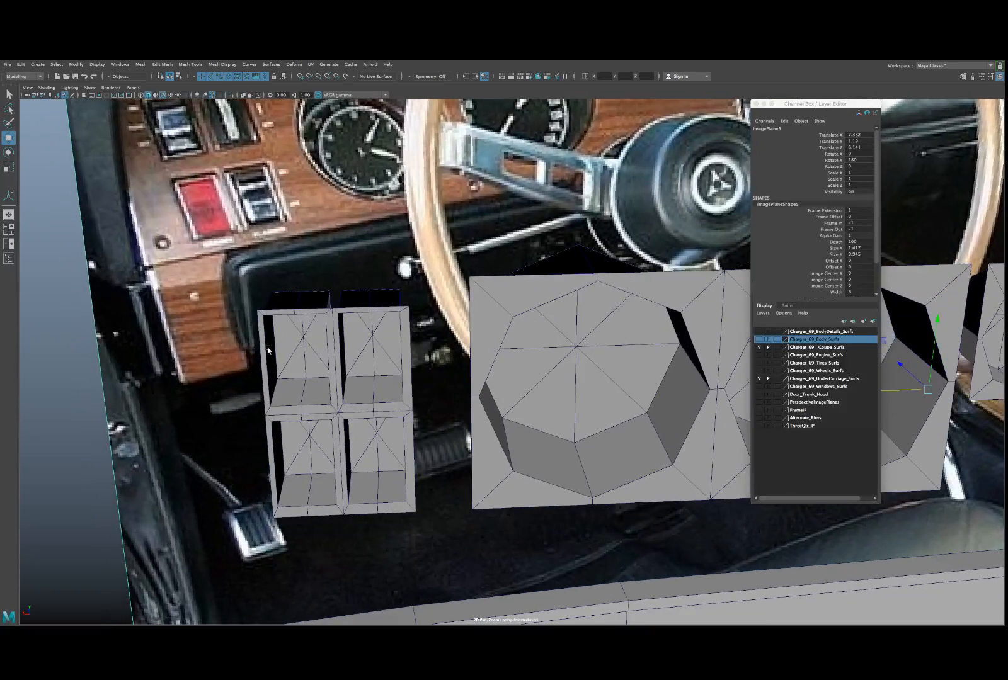
# - Delete the vertical middle edge loops running through both columns of the four-pocket switch recess
pyautogui.click(277, 363)
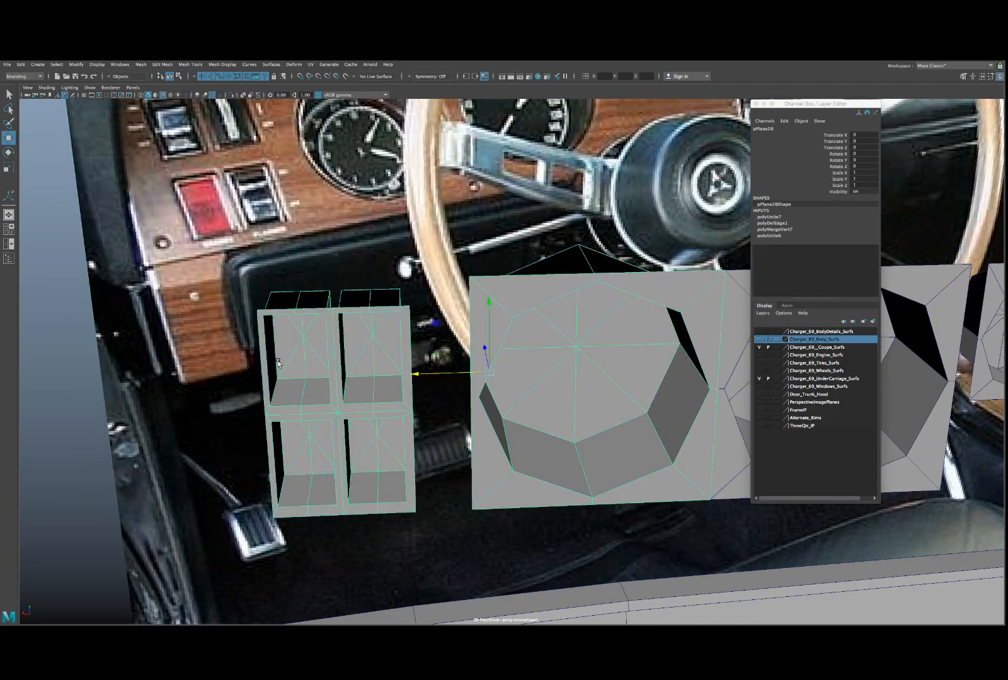
pyautogui.moveTo(263, 350); pyautogui.dragTo(269, 365, button='middle')
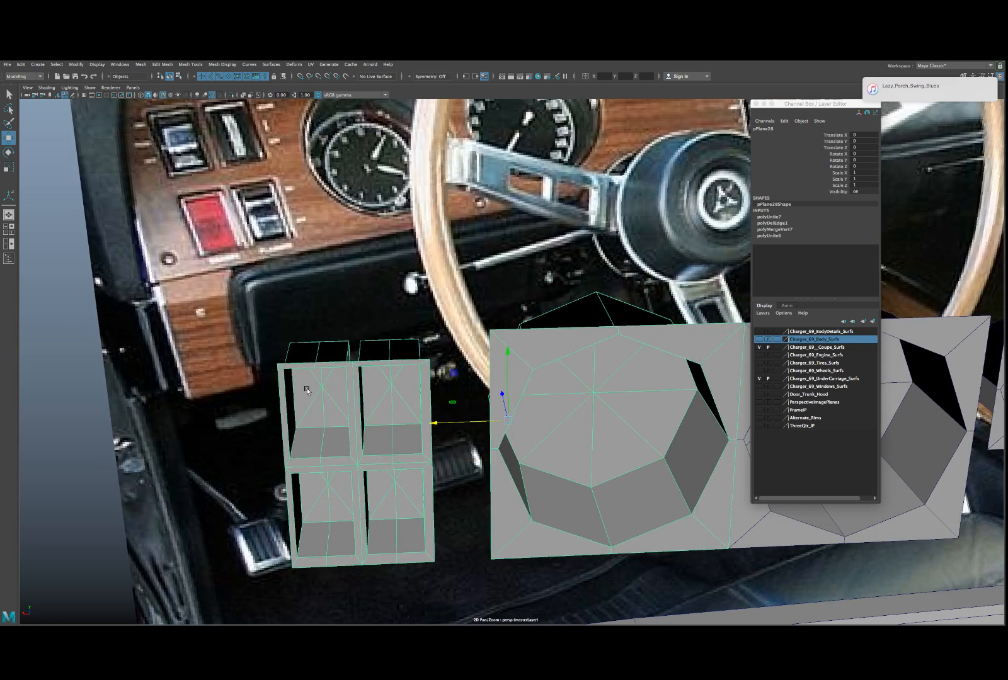
pyautogui.scroll(2, 315, 389)
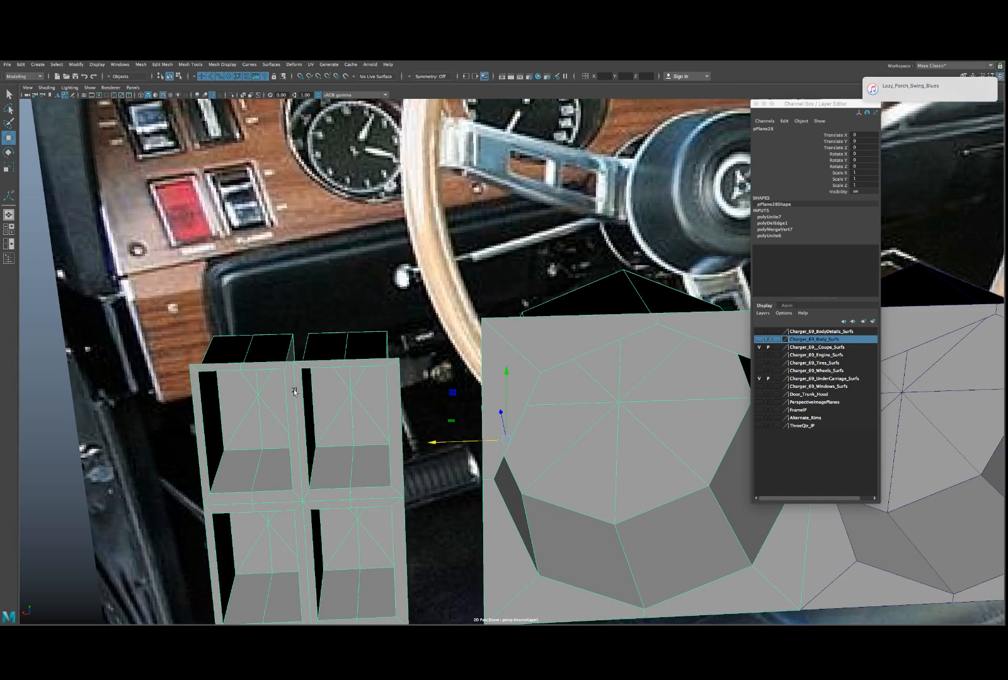
pyautogui.moveTo(268, 394); pyautogui.dragTo(257, 388, button='right')
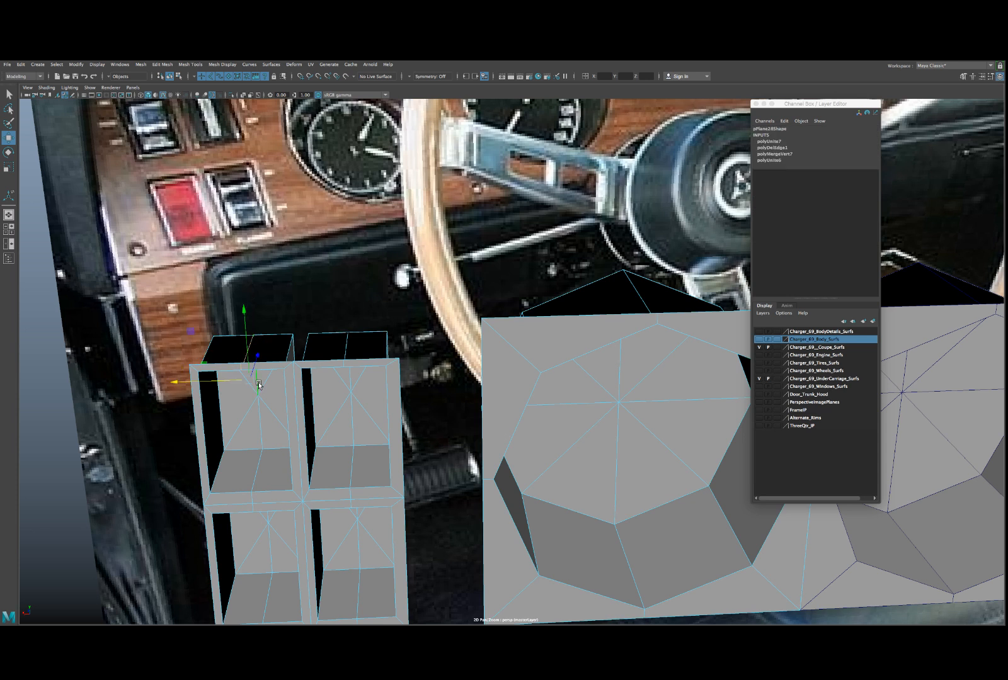
pyautogui.click(269, 447)
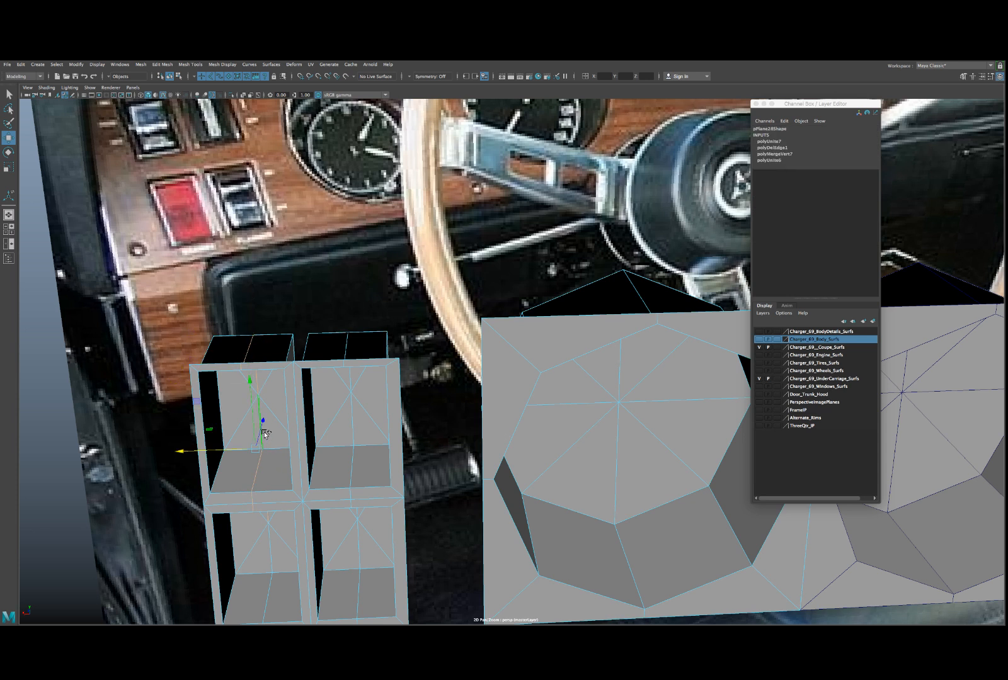
pyautogui.doubleClick(269, 548)
pyautogui.keyDown('shift'); pyautogui.doubleClick(362, 547); pyautogui.keyUp('shift')
pyautogui.press('Delete')
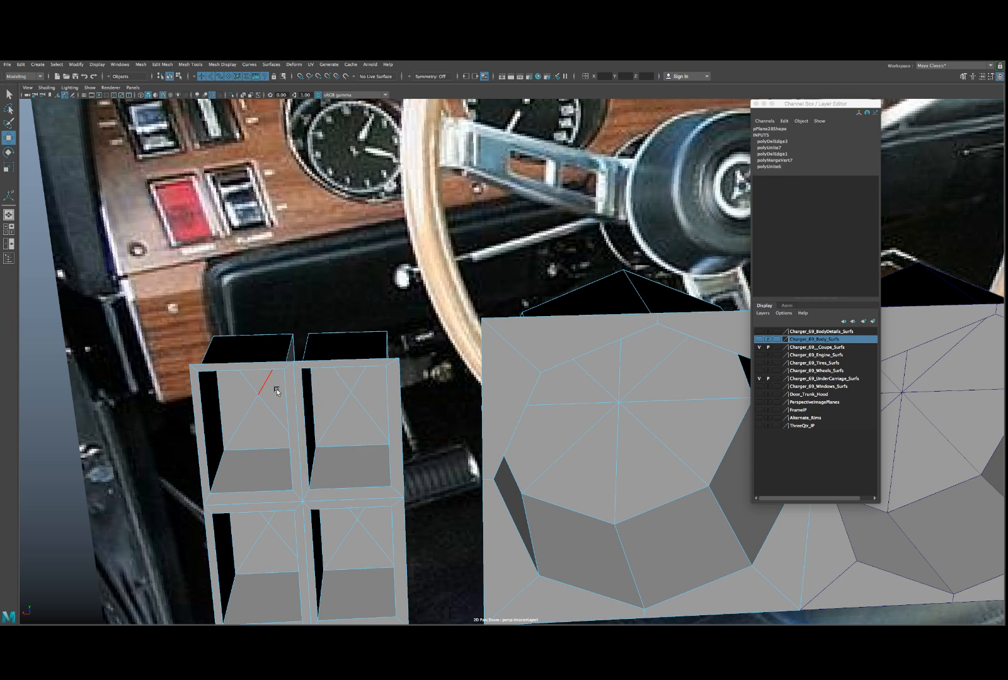
# - Split off the back-wall faces of the switch recess's upper pocket farthest from the gauges as a separate mesh
pyautogui.keyDown('alt'); pyautogui.moveTo(265, 382); pyautogui.dragTo(279, 414); pyautogui.keyUp('alt')
pyautogui.moveTo(316, 354); pyautogui.dragTo(333, 378, button='right')
pyautogui.click(332, 349)
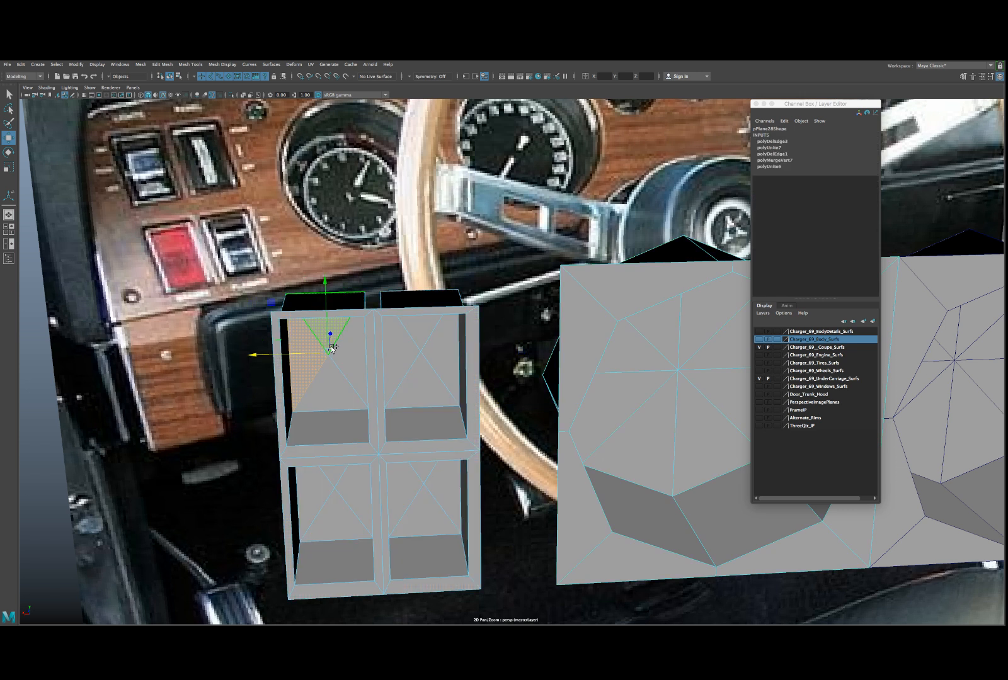
pyautogui.keyDown('shift'); pyautogui.click(339, 388); pyautogui.keyUp('shift')
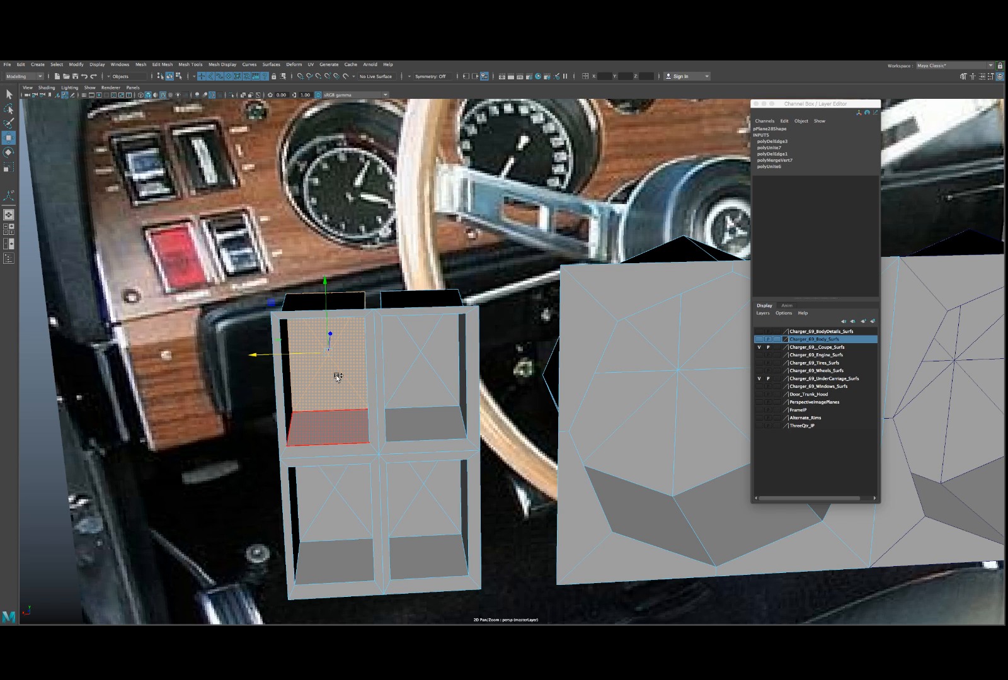
pyautogui.keyDown('shift'); pyautogui.moveTo(337, 377); pyautogui.dragTo(327, 507, button='right'); pyautogui.keyUp('shift')
pyautogui.press('w')
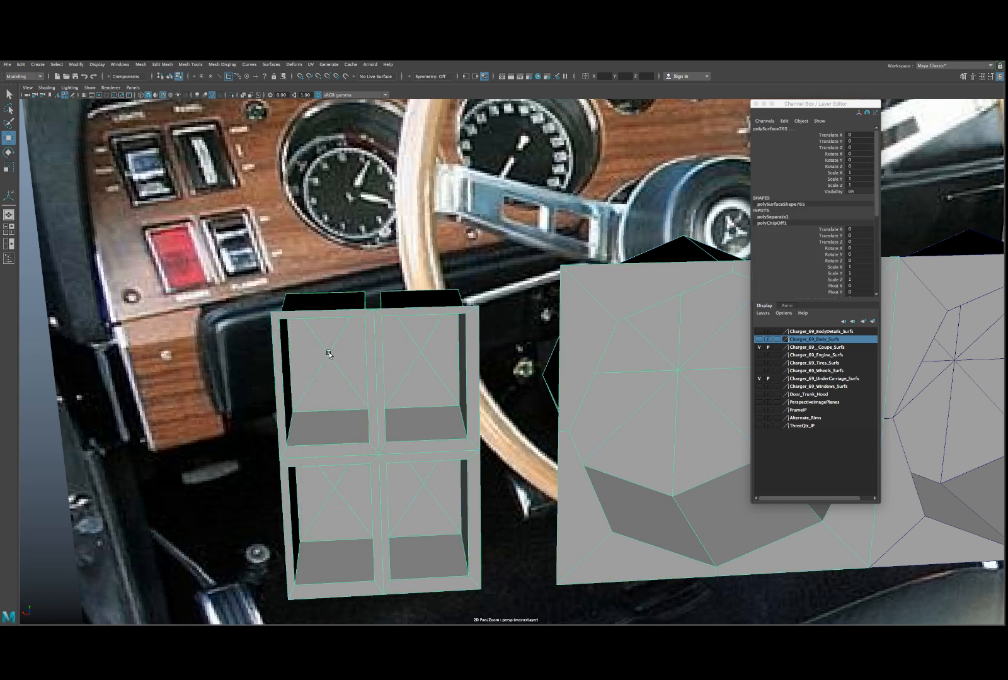
# - Center the pivot of the separated back-wall plate and move it toward the pocket opening, to about -0.127 in Translate Z
pyautogui.moveTo(328, 353); pyautogui.dragTo(345, 344, button='right')
pyautogui.click(333, 361)
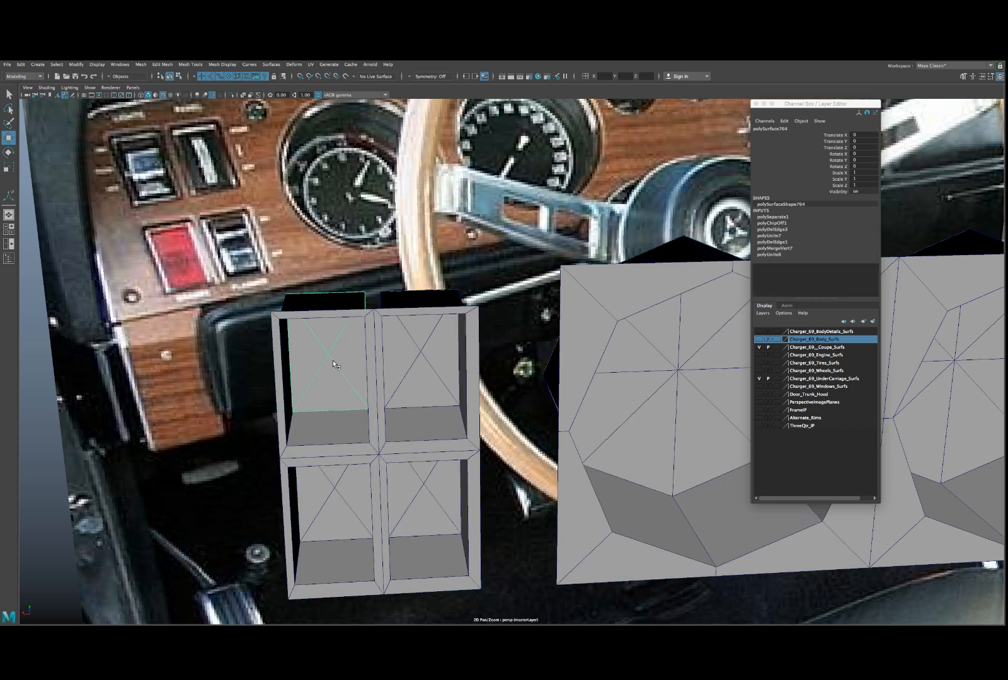
pyautogui.press('space')
pyautogui.moveTo(312, 334); pyautogui.dragTo(313, 389)
pyautogui.moveTo(332, 335); pyautogui.dragTo(320, 363)
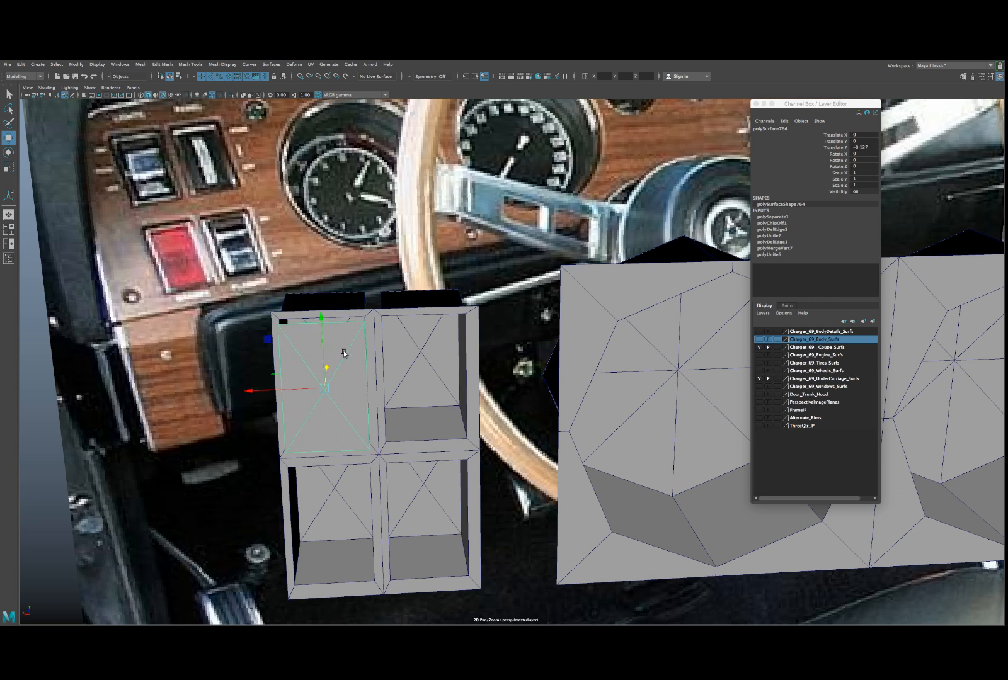
# - Delete the crossing diagonal edges and their center vertex from the separated plate, making it a plain rectangle
pyautogui.moveTo(344, 354); pyautogui.dragTo(338, 334, button='right')
pyautogui.click(312, 363)
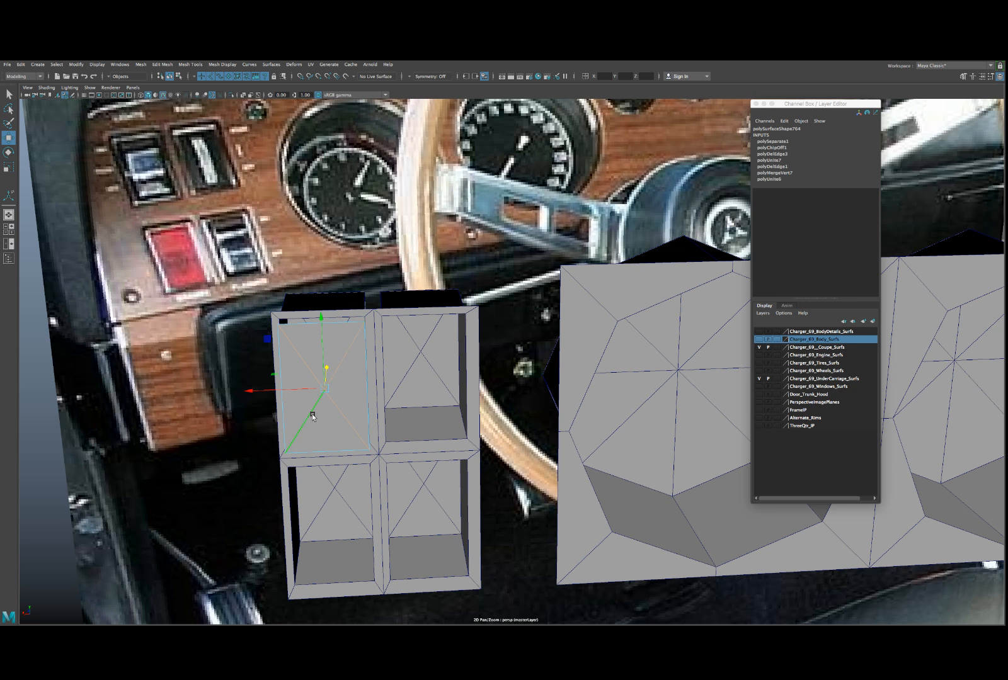
pyautogui.press('Delete')
pyautogui.press('super+z')
pyautogui.press('Delete')
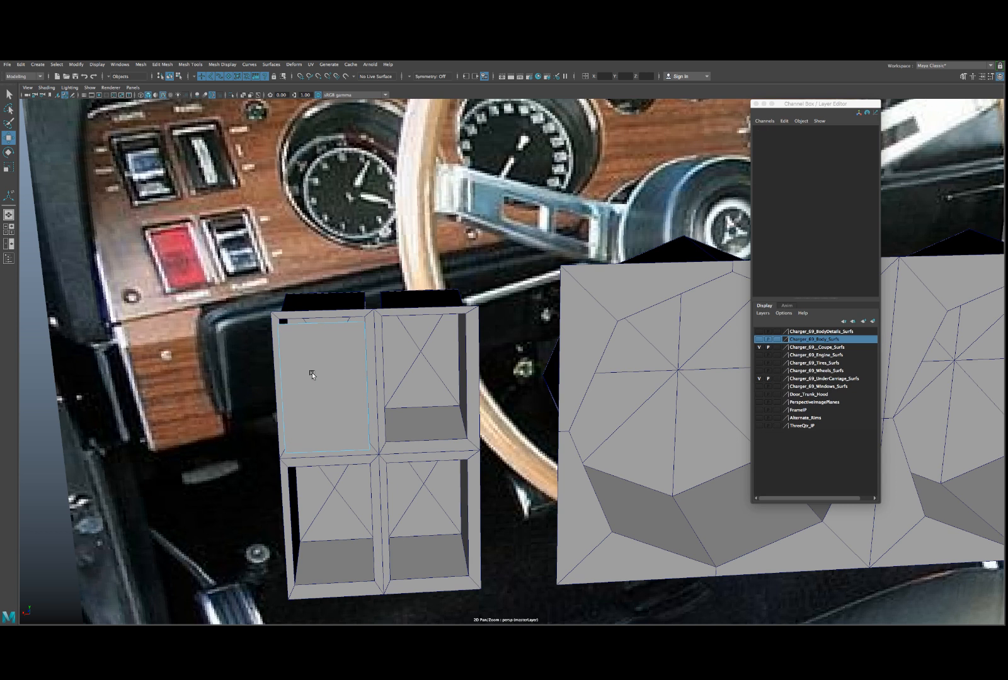
pyautogui.moveTo(327, 363); pyautogui.dragTo(349, 374, button='right')
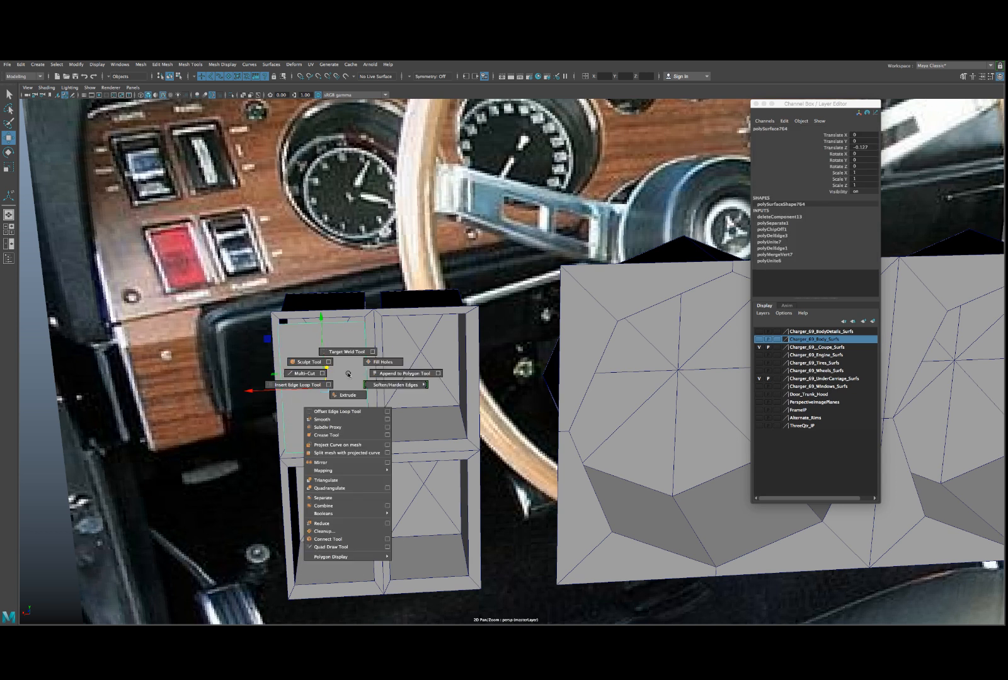
# - Insert two closely spaced horizontal edge loops across the middle of the switch plate
pyautogui.keyDown('shift'); pyautogui.moveTo(349, 374); pyautogui.dragTo(320, 385, button='right'); pyautogui.keyUp('shift')
pyautogui.moveTo(365, 390); pyautogui.dragTo(366, 379)
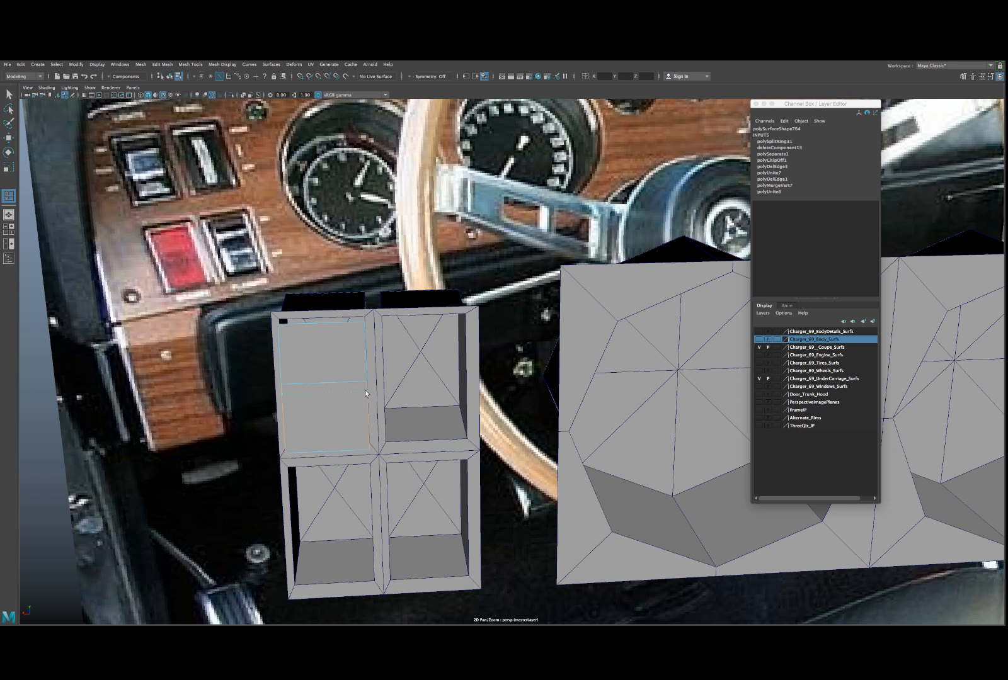
pyautogui.click(364, 396)
# - Extrude the narrow middle strip of the switch plate outward into a protruding horizontal ledge
pyautogui.press('w')
pyautogui.moveTo(343, 395); pyautogui.dragTo(341, 395, button='right')
pyautogui.click(330, 388)
pyautogui.hotkey('ctrl', 'e')
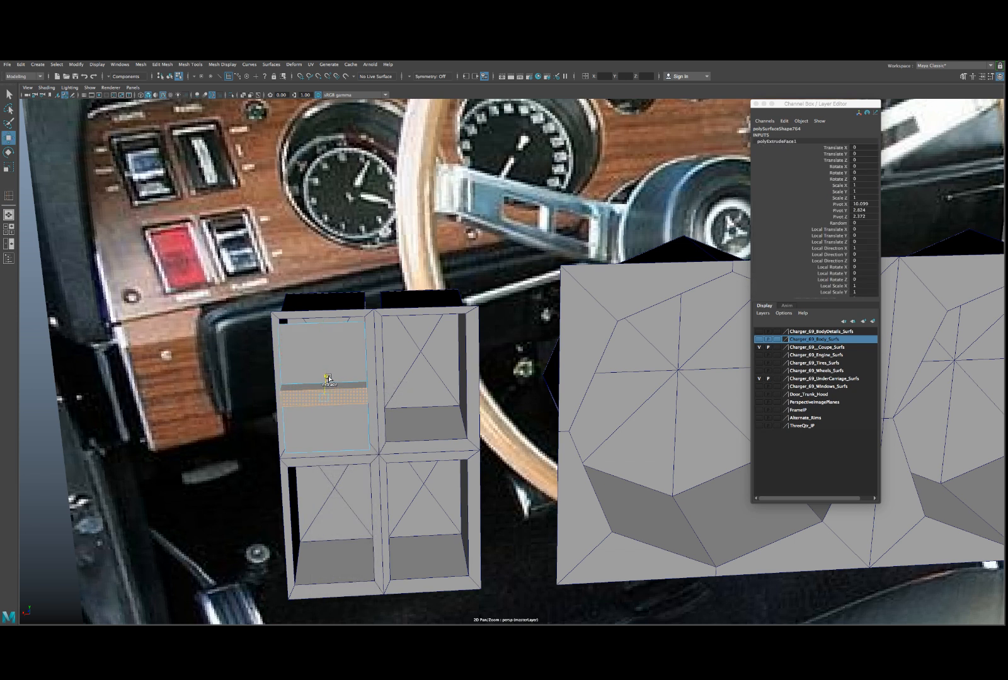
pyautogui.keyDown('shift'); pyautogui.moveTo(328, 383); pyautogui.dragTo(367, 399); pyautogui.keyUp('shift')
pyautogui.press('f')
pyautogui.scroll(-10, 356, 396)
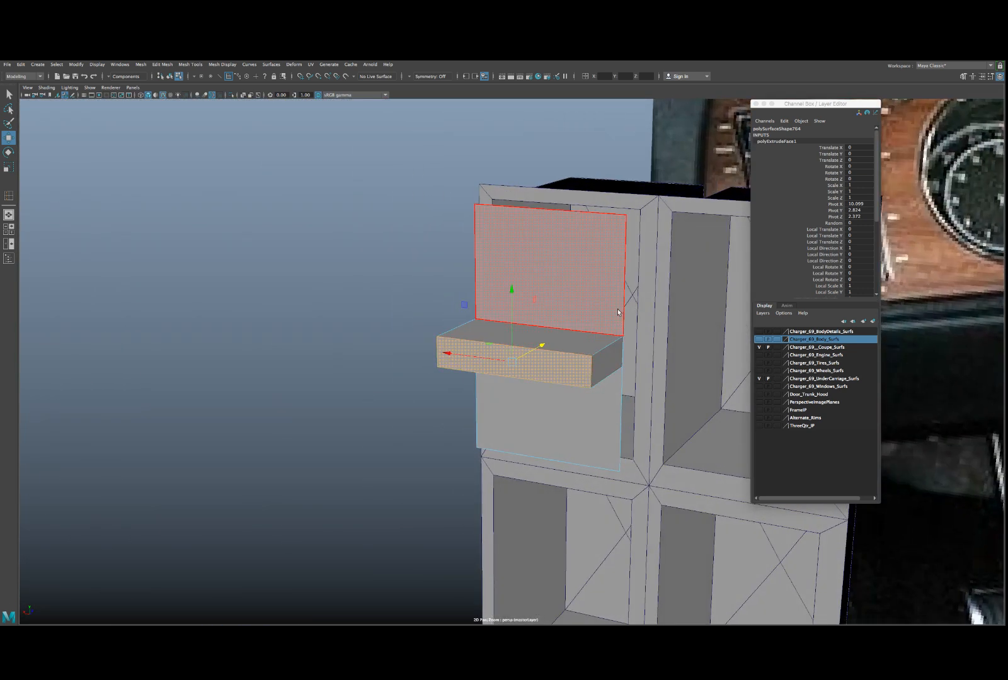
# - Extrude the switch plate's outer border edges back into the pocket to give the plate thickness
pyautogui.moveTo(620, 280); pyautogui.dragTo(621, 261, button='right')
pyautogui.keyDown('alt'); pyautogui.moveTo(624, 338); pyautogui.dragTo(463, 324); pyautogui.keyUp('alt')
pyautogui.keyDown('shift'); pyautogui.moveTo(455, 320); pyautogui.dragTo(456, 321, button='right'); pyautogui.keyUp('shift')
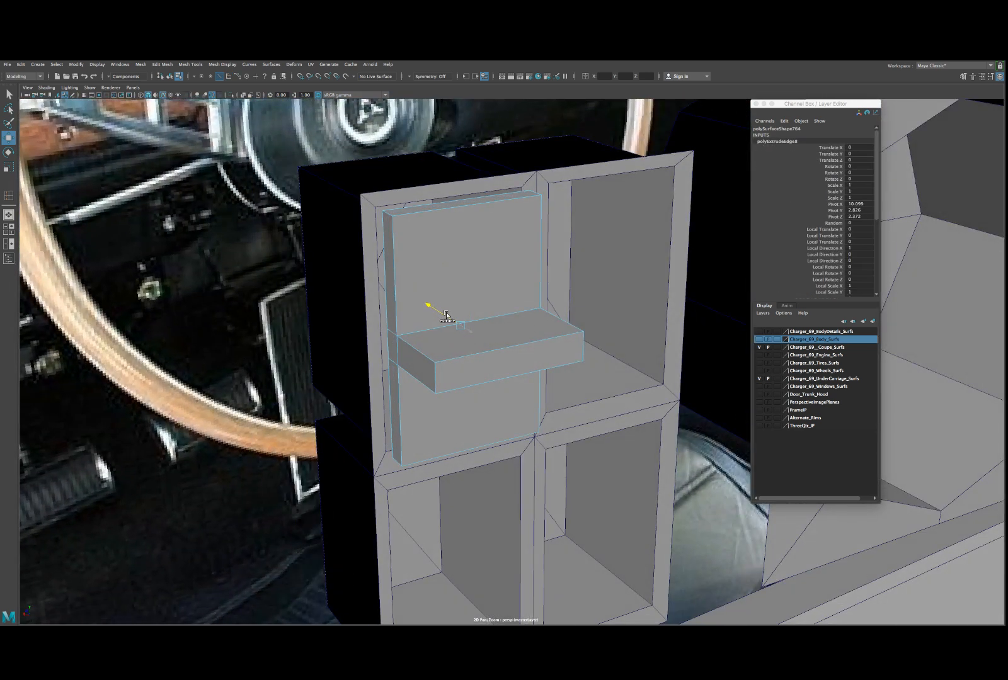
pyautogui.moveTo(456, 321)
pyautogui.keyDown('alt'); pyautogui.mouseDown()
pyautogui.moveTo(470, 321)
pyautogui.moveTo(450, 320)
pyautogui.moveTo(458, 324)
pyautogui.mouseUp(); pyautogui.keyUp('alt')
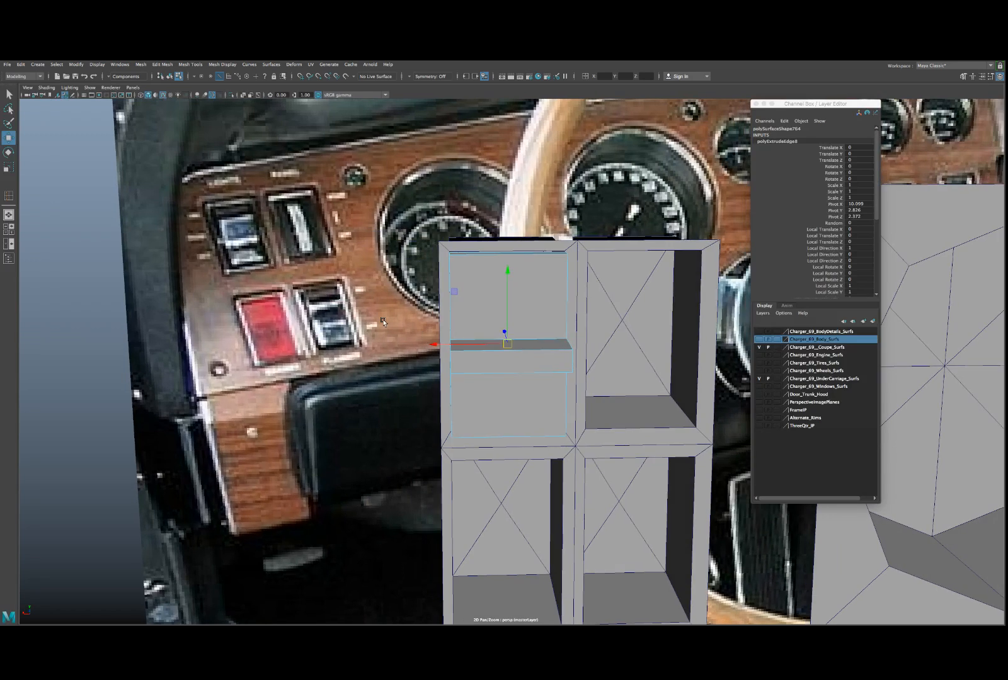
pyautogui.keyDown('alt'); pyautogui.moveTo(470, 326); pyautogui.dragTo(496, 330); pyautogui.keyUp('alt')
pyautogui.scroll(2, 495, 330)
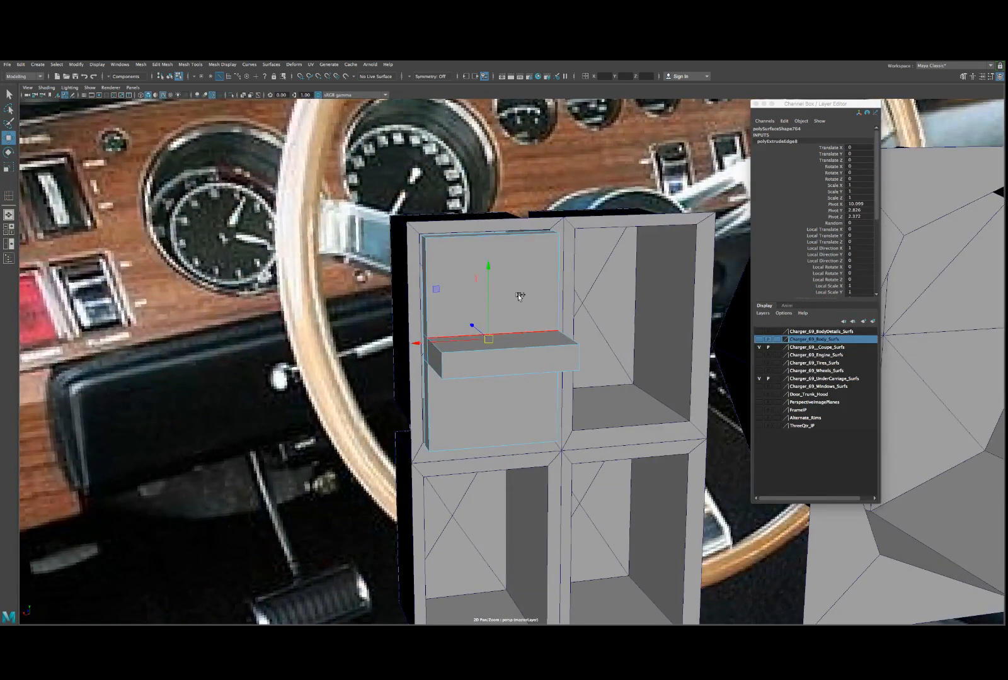
# - Reset the Insert Edge Loop tool to its defaults and insert one horizontal loop above and one below the ledge
pyautogui.keyDown('shift'); pyautogui.moveTo(518, 295); pyautogui.dragTo(415, 290, button='right'); pyautogui.keyUp('shift')
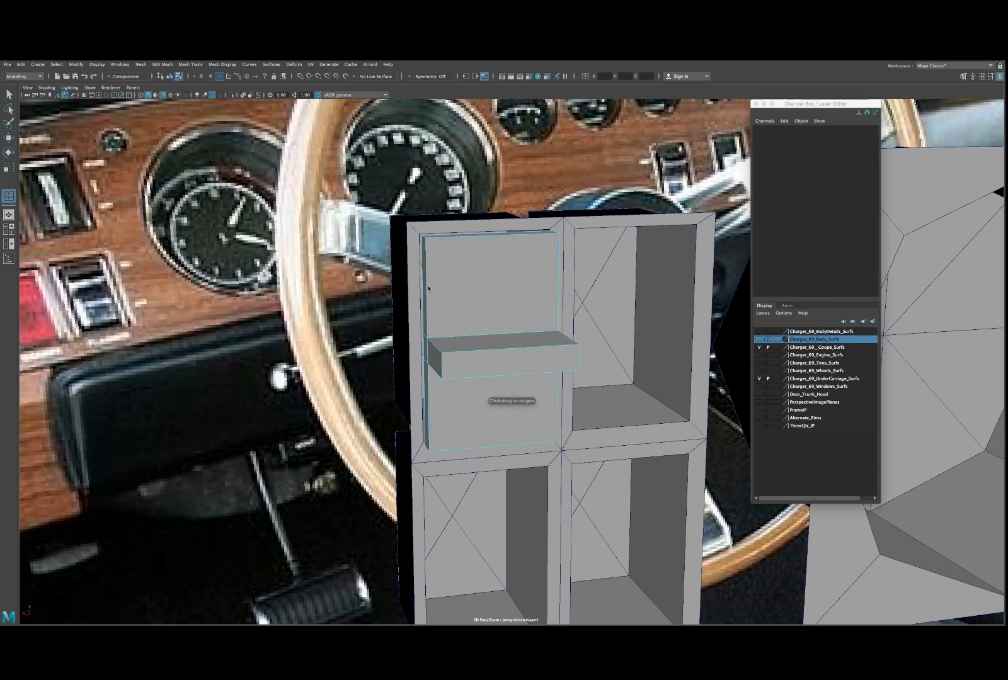
pyautogui.keyDown('ctrl'); pyautogui.click(428, 288); pyautogui.keyUp('ctrl')
pyautogui.hotkey('ctrl', 'z')
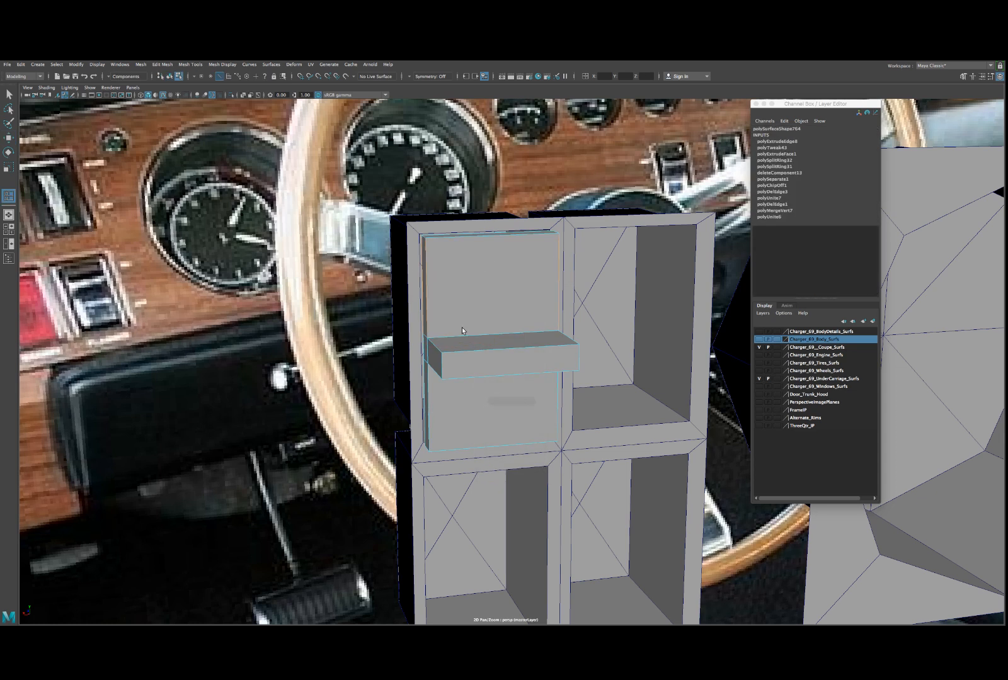
pyautogui.doubleClick(8, 196)
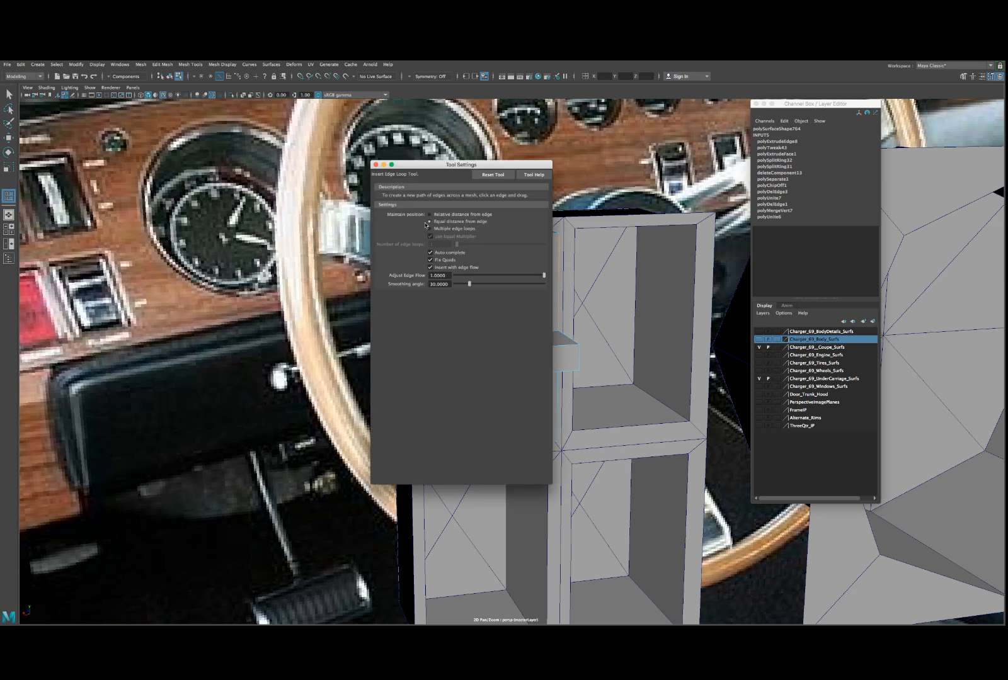
pyautogui.click(493, 176)
pyautogui.click(376, 164)
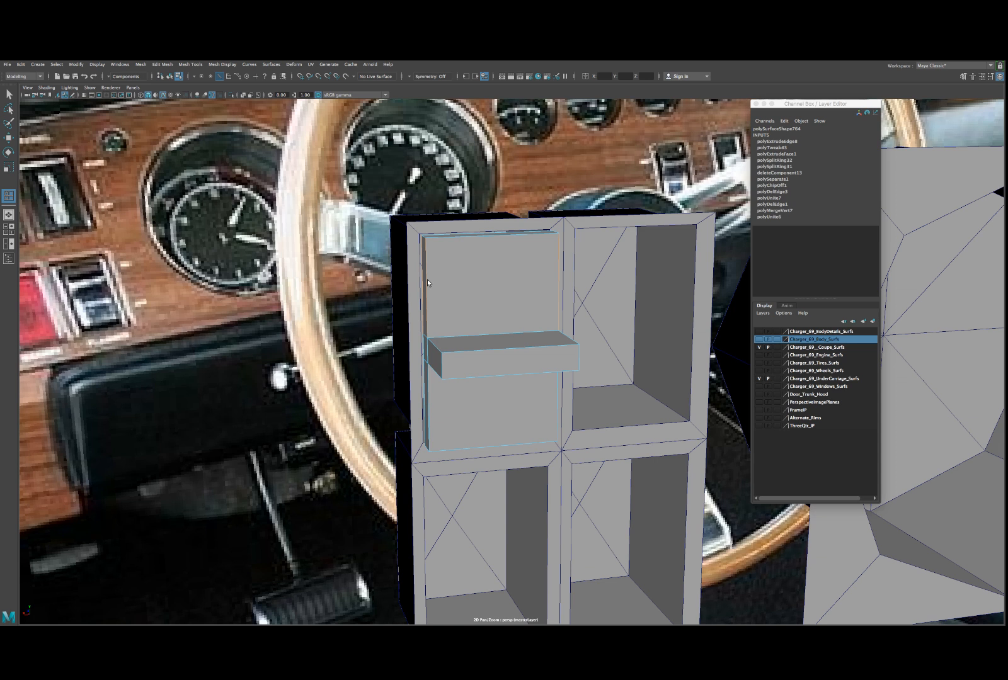
pyautogui.click(427, 279)
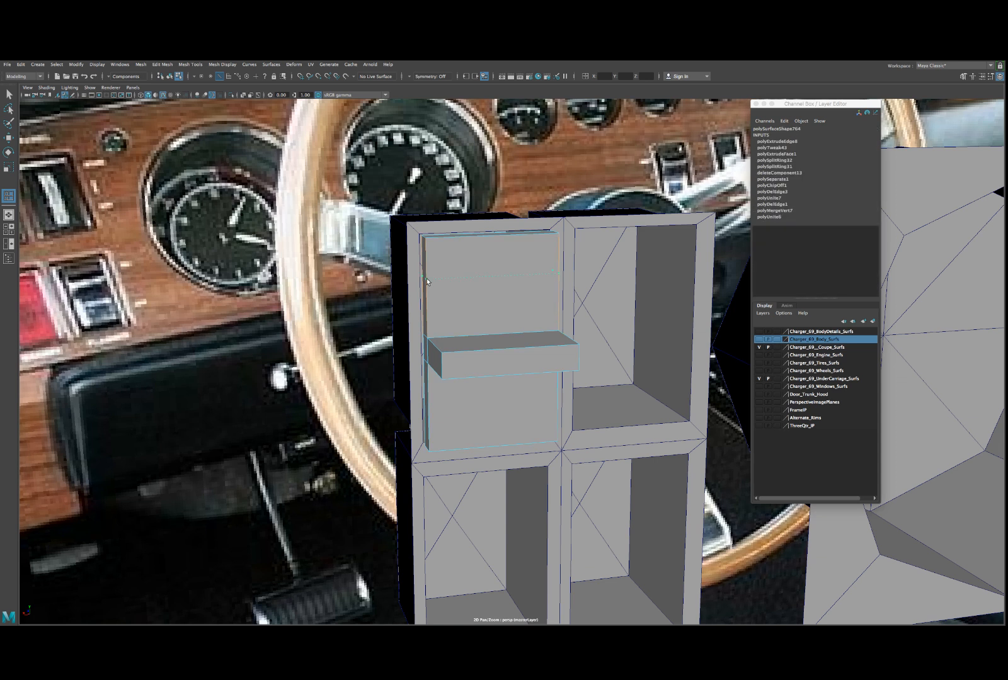
pyautogui.click(429, 410)
# - Move the plate's top and bottom end vertices along the depth axis to curve the switch face
pyautogui.press('w')
pyautogui.moveTo(477, 287); pyautogui.dragTo(448, 284, button='right')
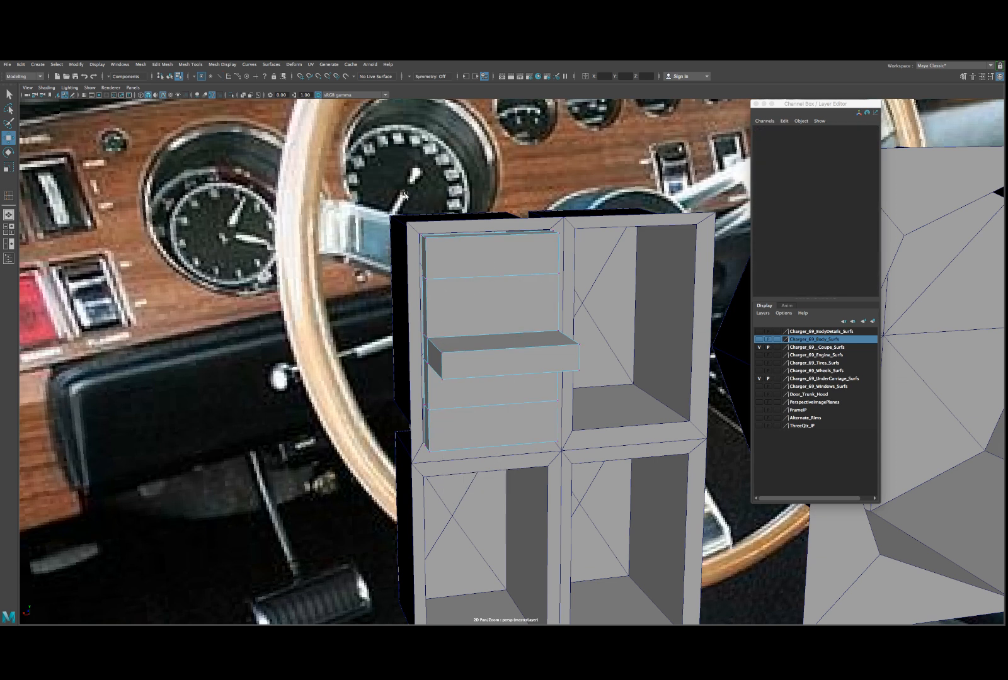
pyautogui.moveTo(405, 196); pyautogui.dragTo(598, 251)
pyautogui.keyDown('alt'); pyautogui.moveTo(493, 311); pyautogui.dragTo(463, 378); pyautogui.keyUp('alt')
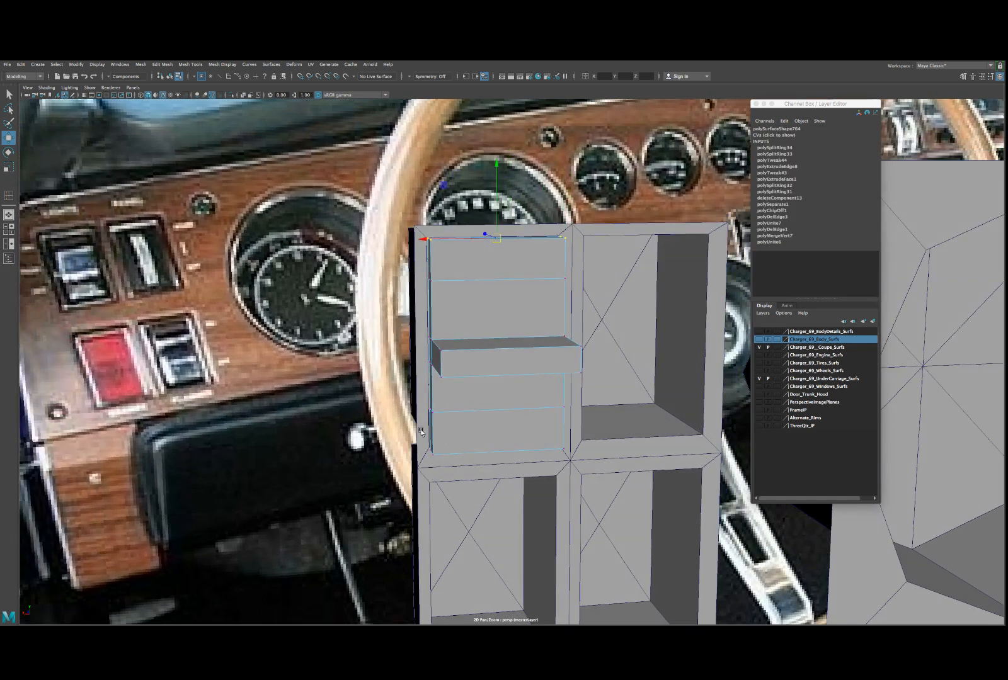
pyautogui.keyDown('shift'); pyautogui.moveTo(416, 430); pyautogui.dragTo(610, 522); pyautogui.keyUp('shift')
pyautogui.keyDown('alt'); pyautogui.moveTo(444, 340); pyautogui.dragTo(515, 375); pyautogui.keyUp('alt')
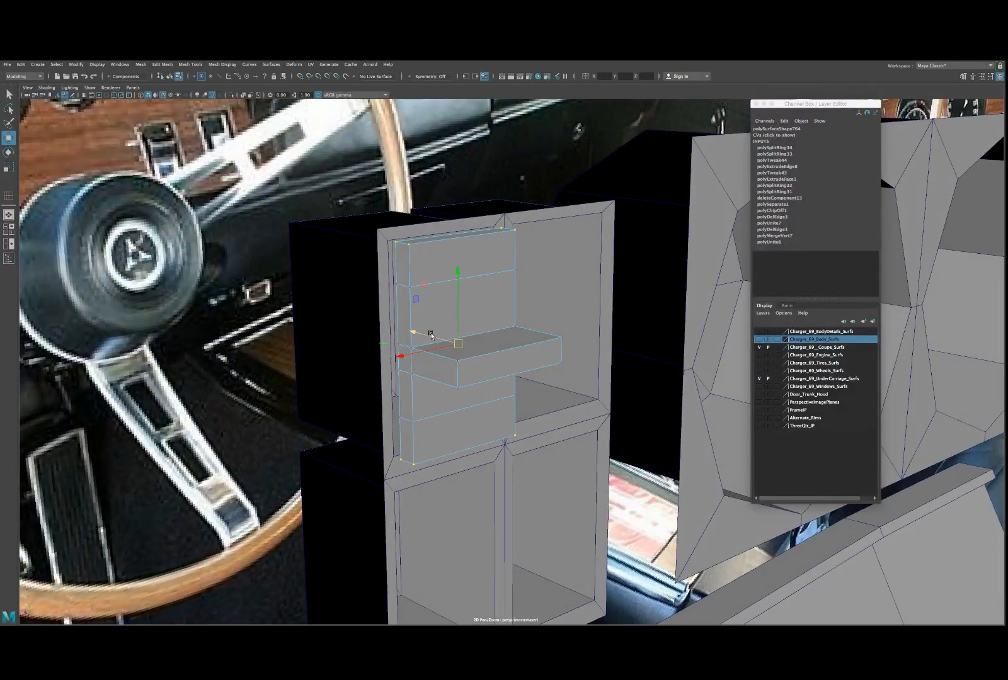
pyautogui.moveTo(431, 335); pyautogui.dragTo(457, 309)
# - Move the whole switch to -0.106 in Translate Z and scale it down uniformly to about 0.9
pyautogui.rightClick(457, 308)
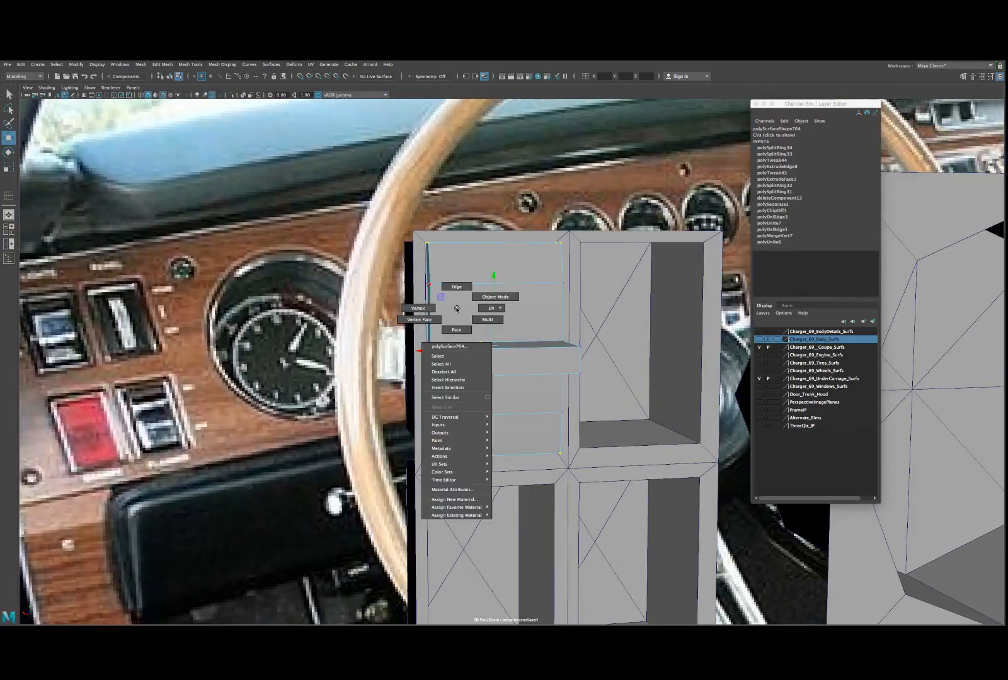
pyautogui.click(495, 297)
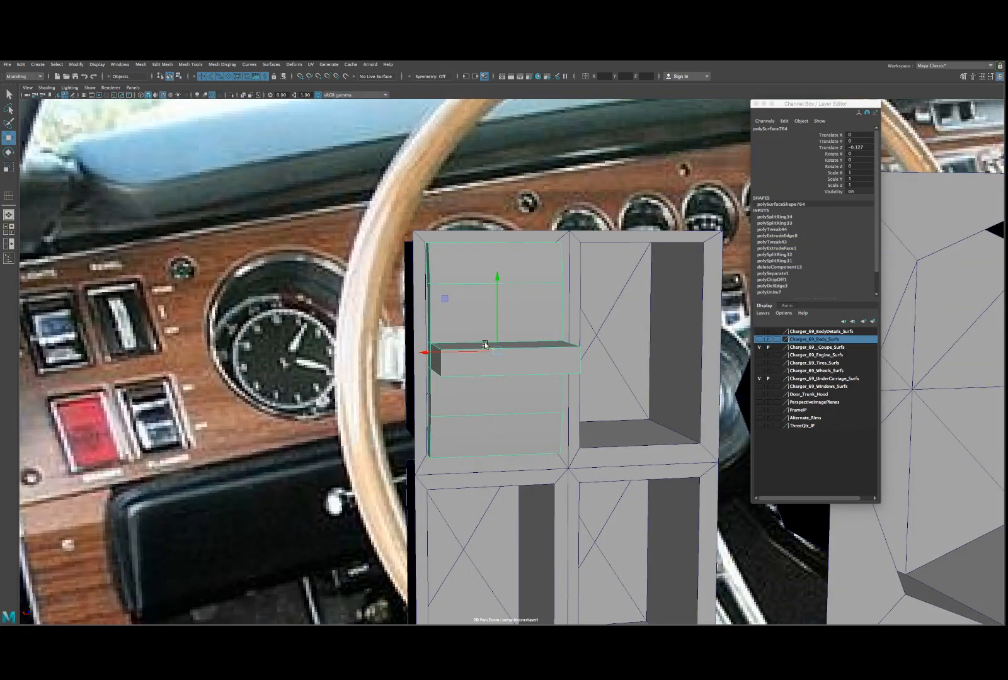
pyautogui.moveTo(485, 344); pyautogui.dragTo(473, 341)
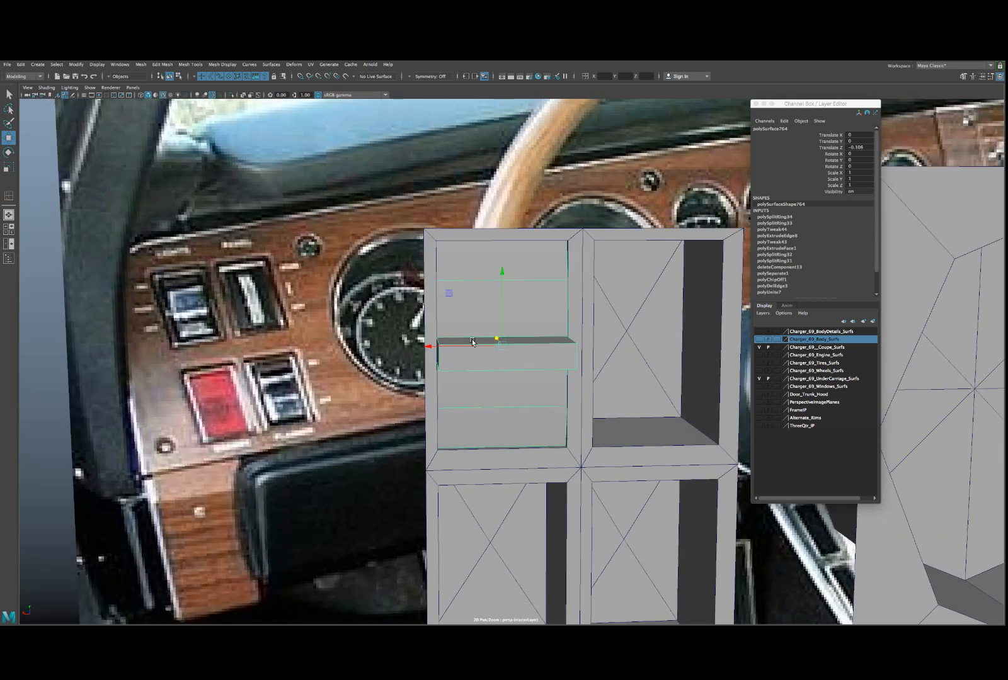
pyautogui.press('r')
pyautogui.keyDown('alt'); pyautogui.moveTo(504, 345); pyautogui.dragTo(497, 248); pyautogui.keyUp('alt')
pyautogui.scroll(5, 502, 322)
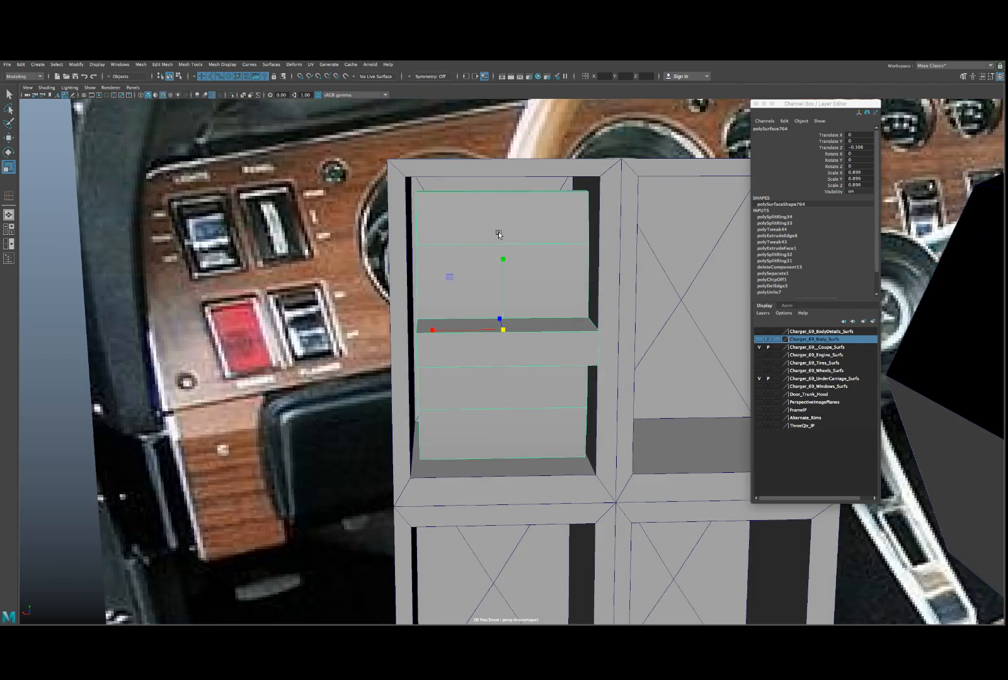
# - Select the side faces around the switch plate's perimeter and start extruding them
pyautogui.moveTo(572, 232); pyautogui.dragTo(546, 238, button='right')
pyautogui.click(536, 198)
pyautogui.keyDown('alt'); pyautogui.moveTo(536, 198); pyautogui.dragTo(522, 181); pyautogui.keyUp('alt')
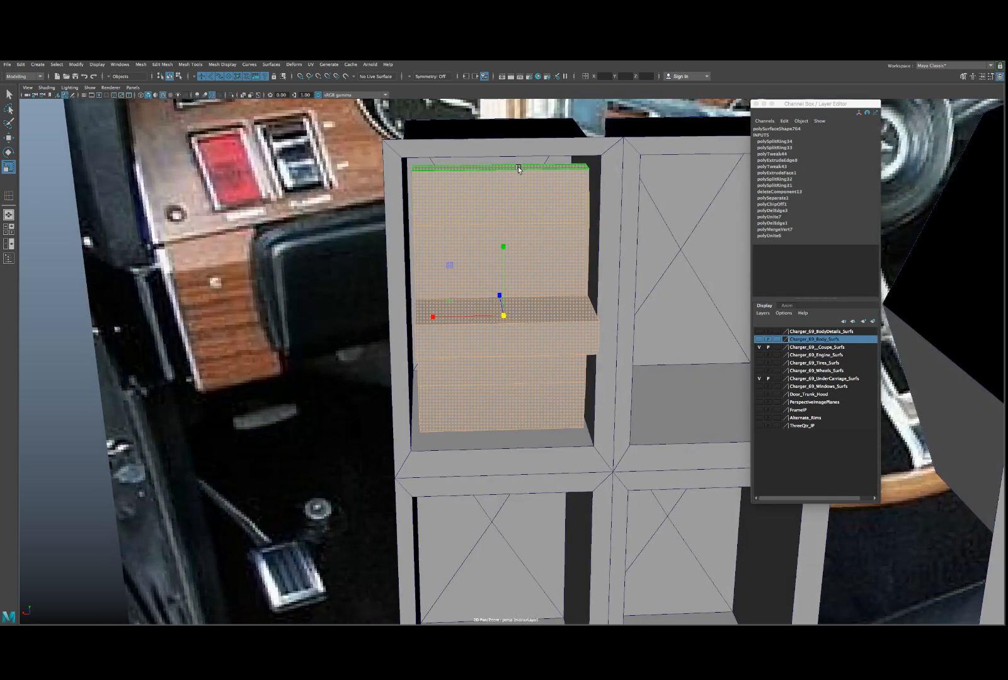
pyautogui.keyDown('alt'); pyautogui.moveTo(419, 189); pyautogui.dragTo(417, 239); pyautogui.keyUp('alt')
pyautogui.click(376, 202)
pyautogui.hotkey('ctrl', 'e')
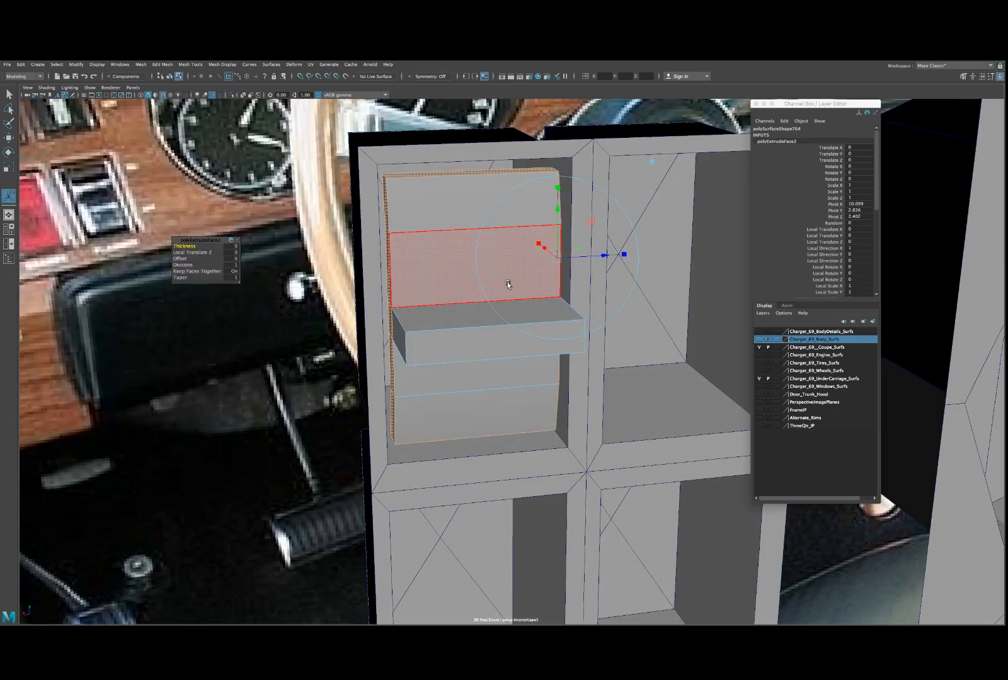
pyautogui.keyDown('alt'); pyautogui.moveTo(508, 285); pyautogui.dragTo(559, 280); pyautogui.keyUp('alt')
pyautogui.moveTo(637, 258); pyautogui.dragTo(632, 259)
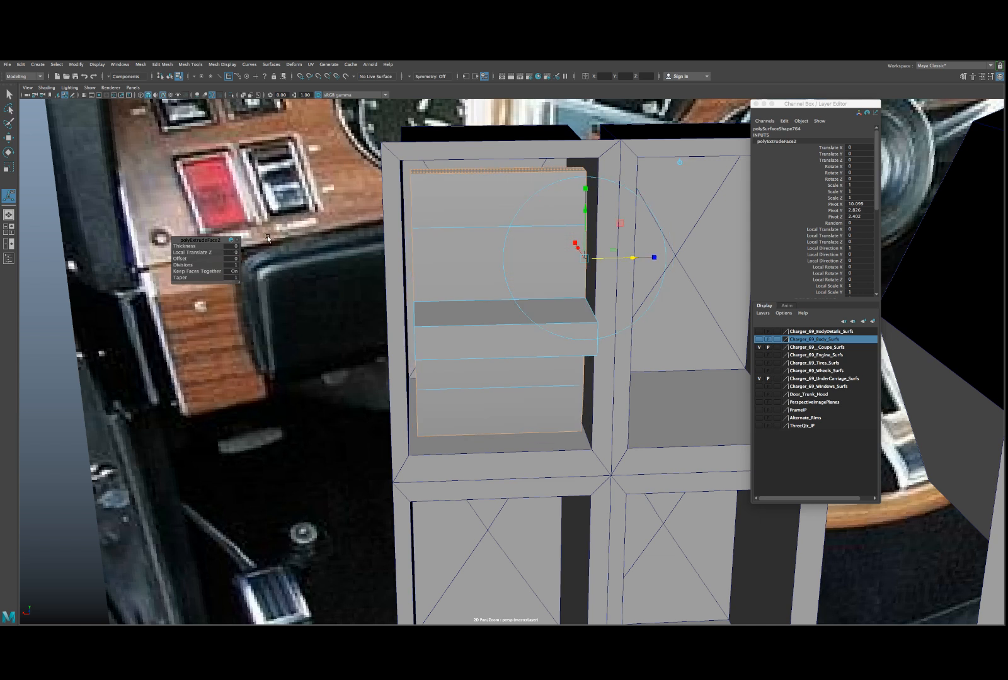
# - Try thicknesses of 0.1 and 0.01 on the side-face extrusion
pyautogui.moveTo(190, 246); pyautogui.dragTo(191, 247)
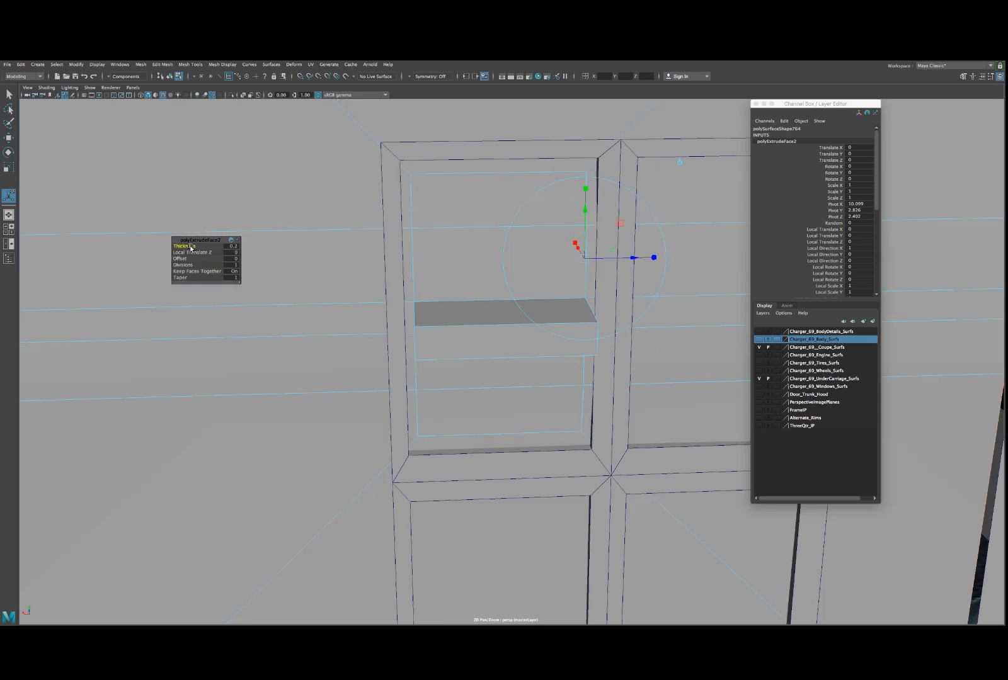
pyautogui.hotkey('ctrl', 'z')
pyautogui.click(237, 246)
pyautogui.write('.')
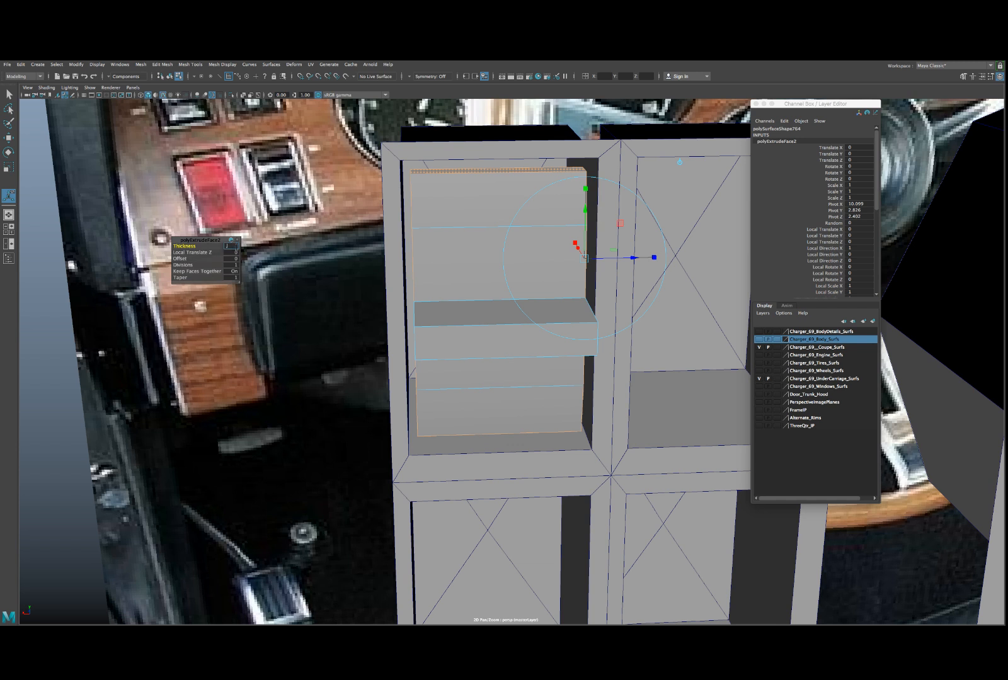
pyautogui.write('1')
pyautogui.press('Return')
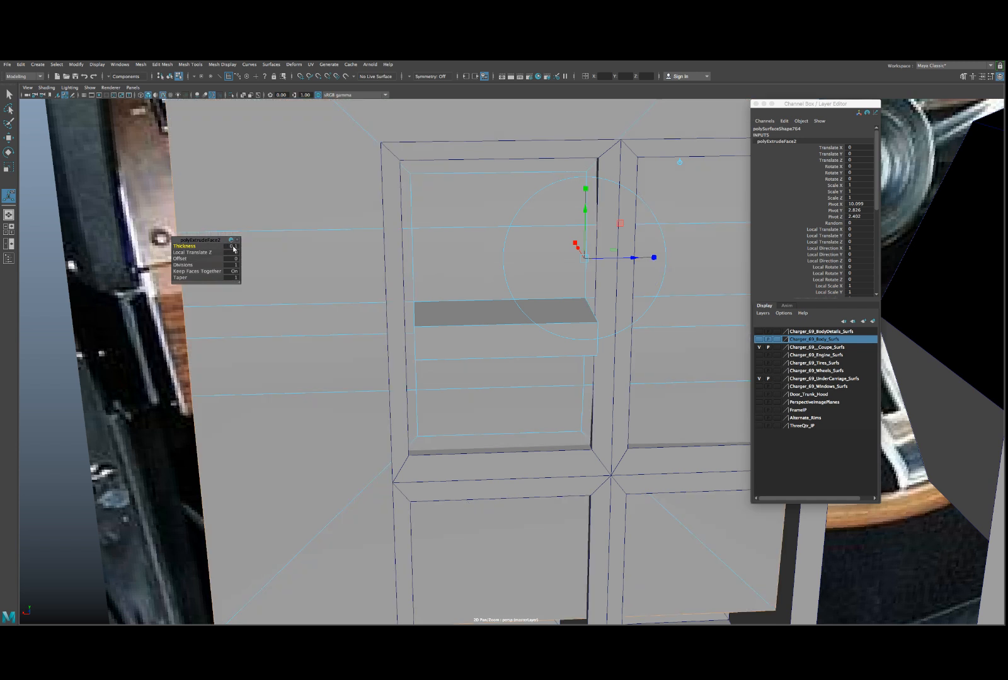
pyautogui.scroll(3, 234, 248)
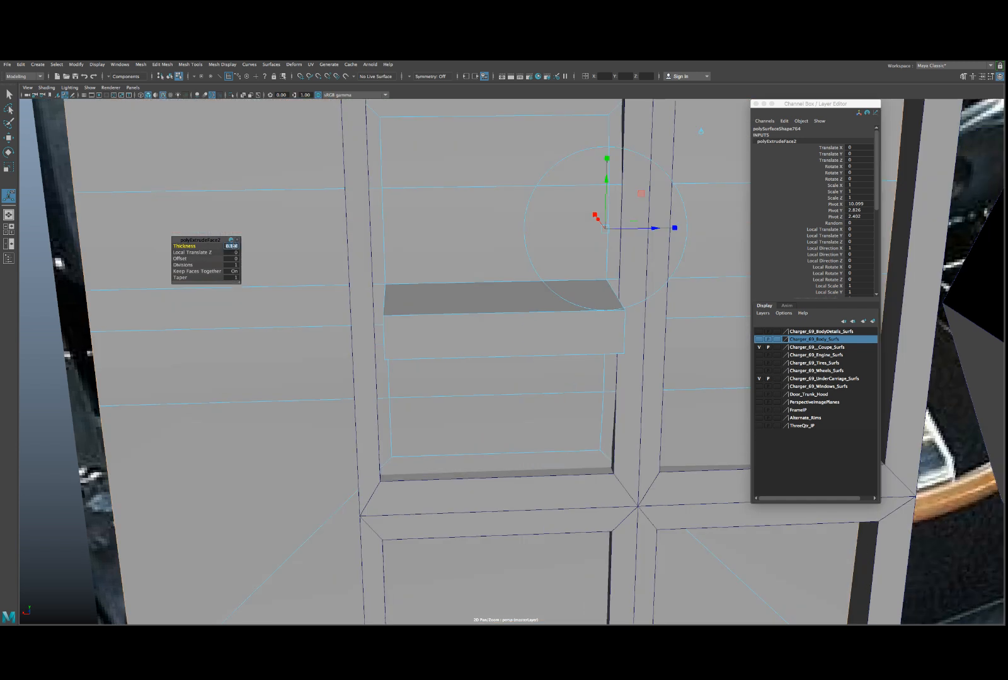
pyautogui.write('1')
pyautogui.press('Return')
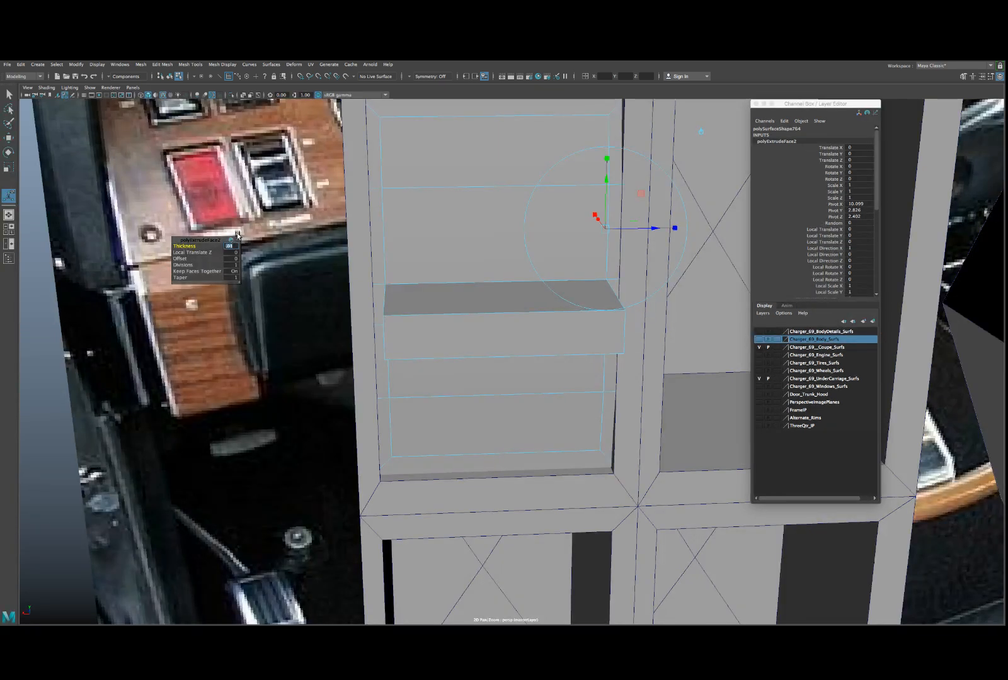
pyautogui.scroll(-2, 238, 235)
pyautogui.press('Return')
# - Set the side-face extrusion's thickness to 0.002, checking it in wireframe display
pyautogui.press('4')
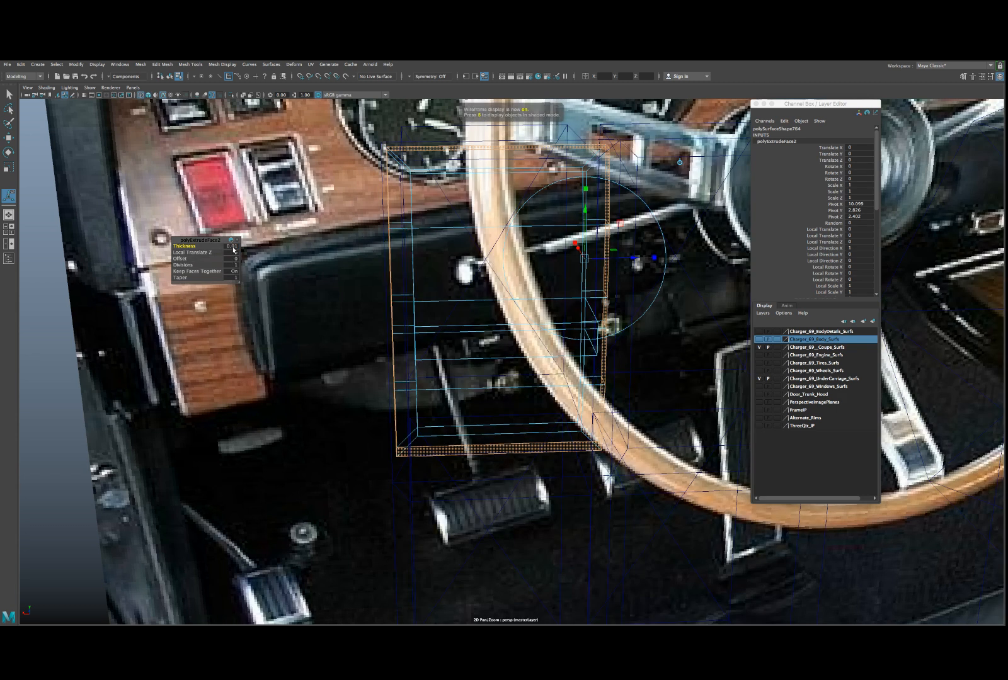
pyautogui.write('0.002')
pyautogui.press('Return')
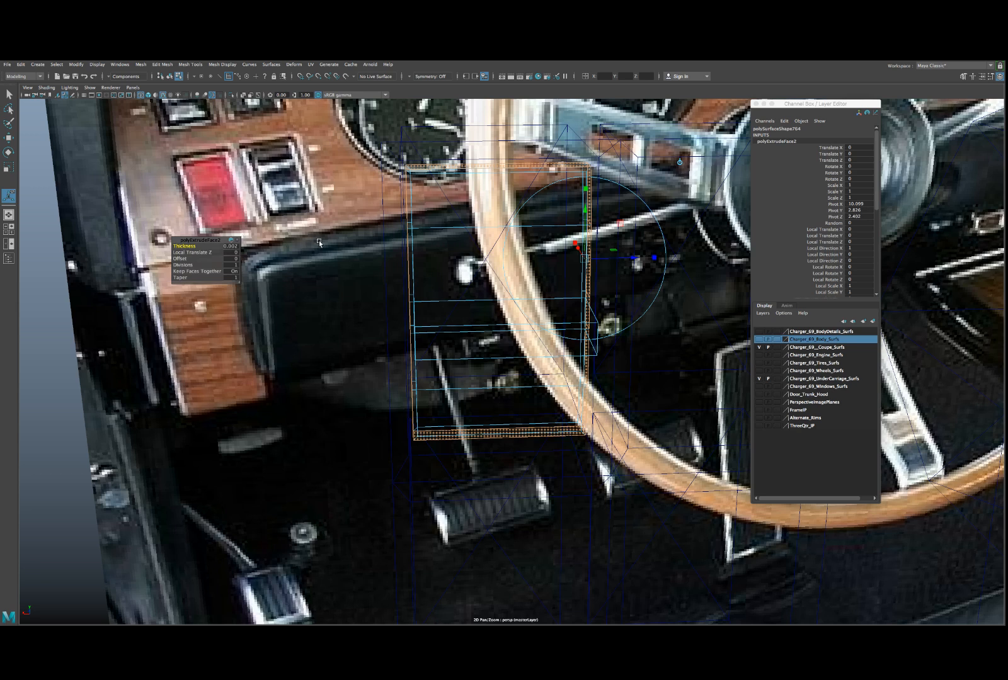
pyautogui.press('5')
pyautogui.keyDown('alt'); pyautogui.moveTo(544, 259); pyautogui.dragTo(580, 255); pyautogui.keyUp('alt')
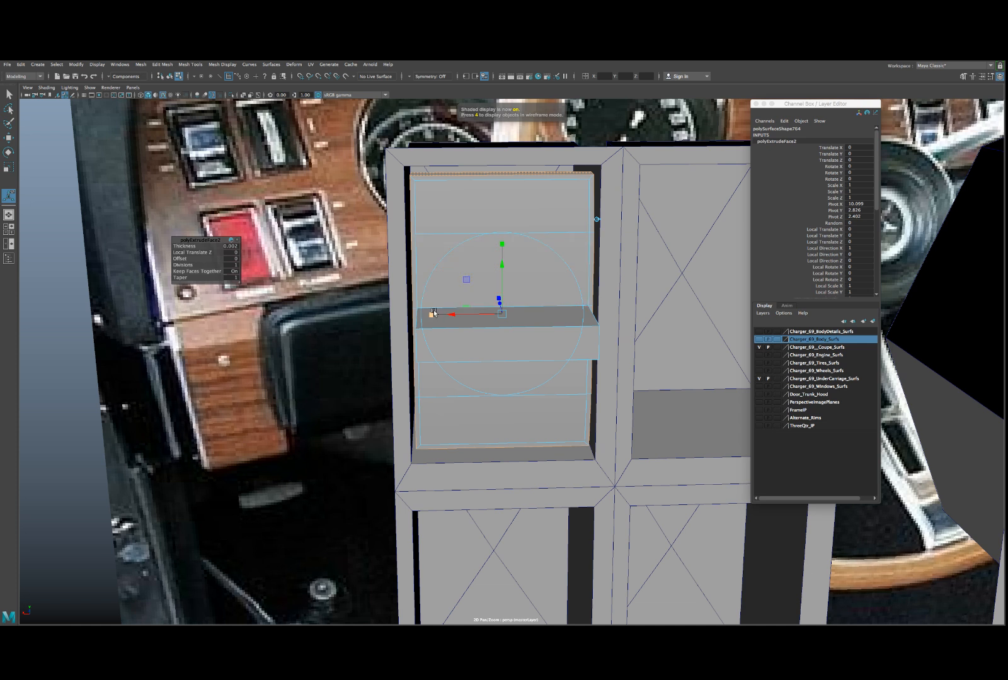
# - Widen the extruded rim to fill the pocket, scaling it to about 1.06 in X and 1.07 in Y
pyautogui.click(433, 314)
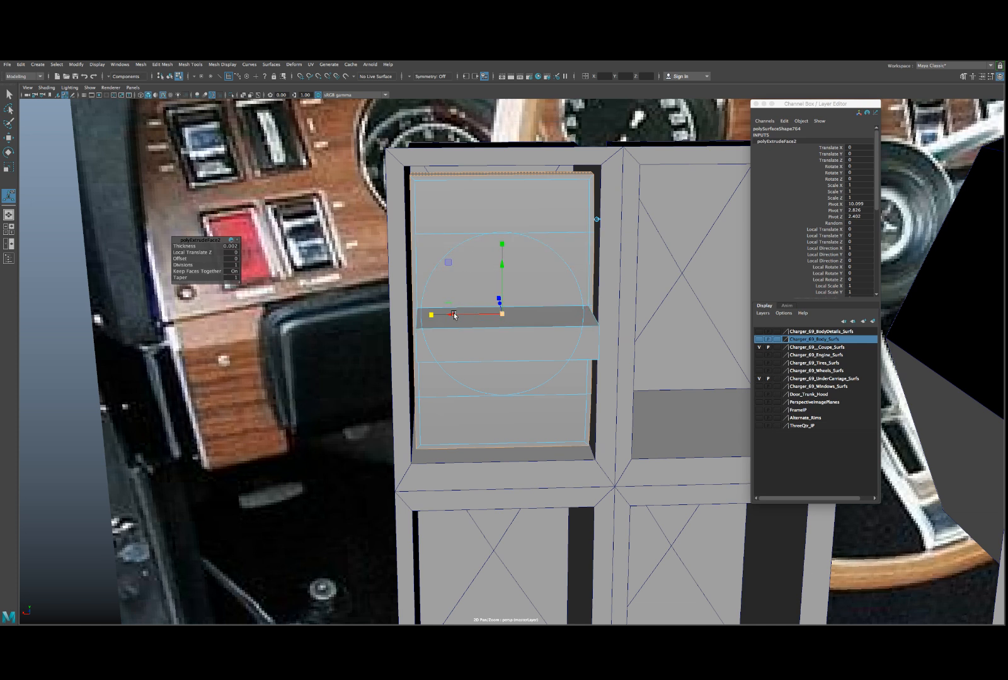
pyautogui.moveTo(431, 314); pyautogui.dragTo(426, 317)
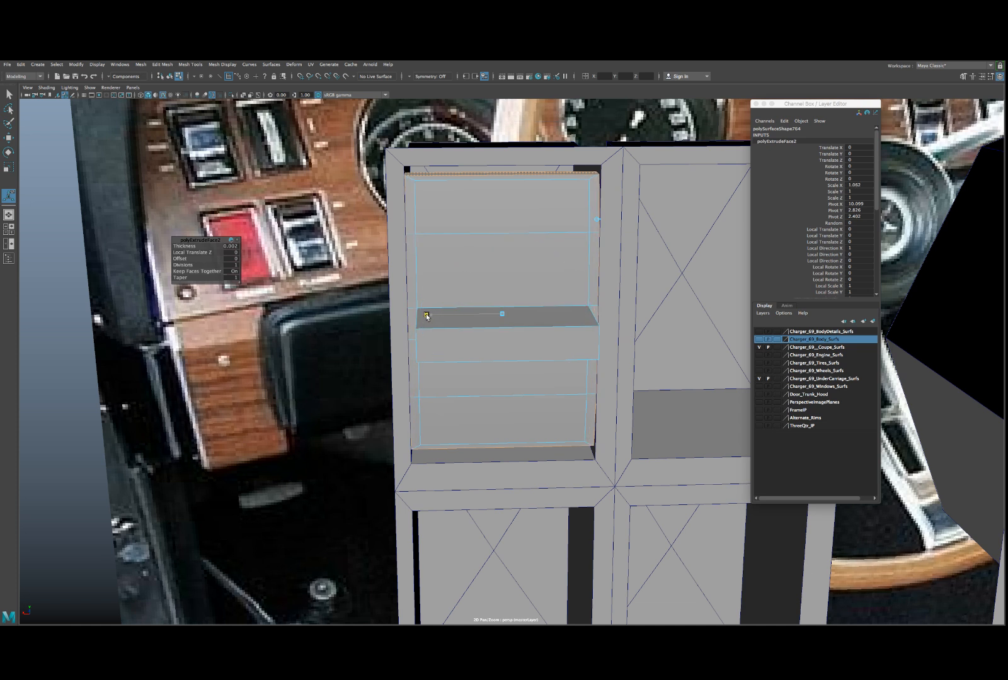
pyautogui.moveTo(506, 247); pyautogui.dragTo(503, 239)
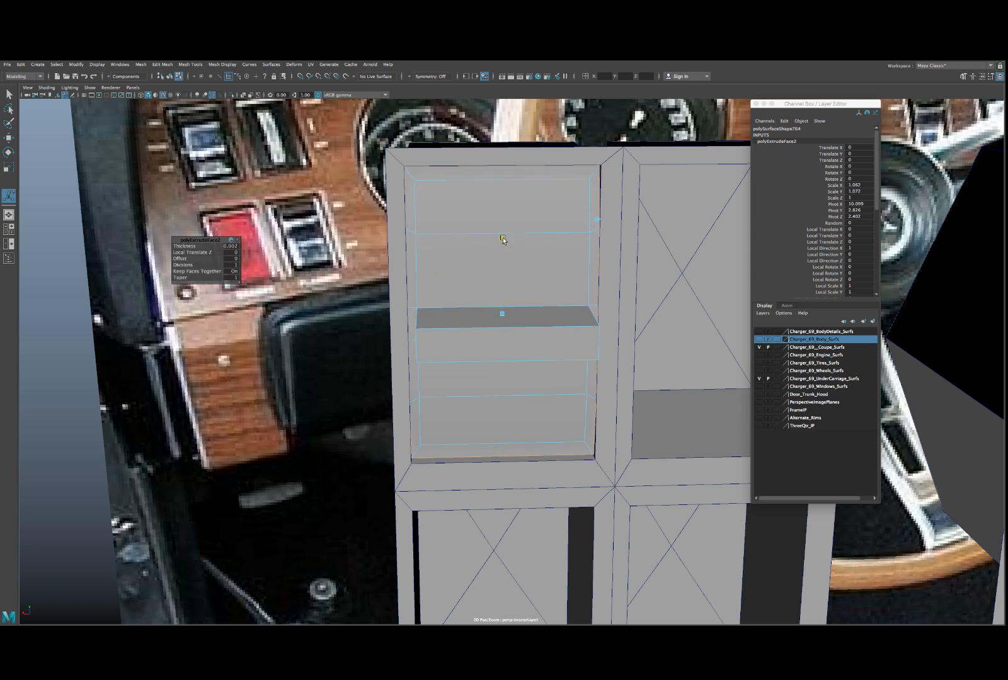
# - Extrude the rim's front face loop toward the pocket opening by about 0.011 in Local Translate Z
pyautogui.click(448, 172)
pyautogui.doubleClick(413, 192)
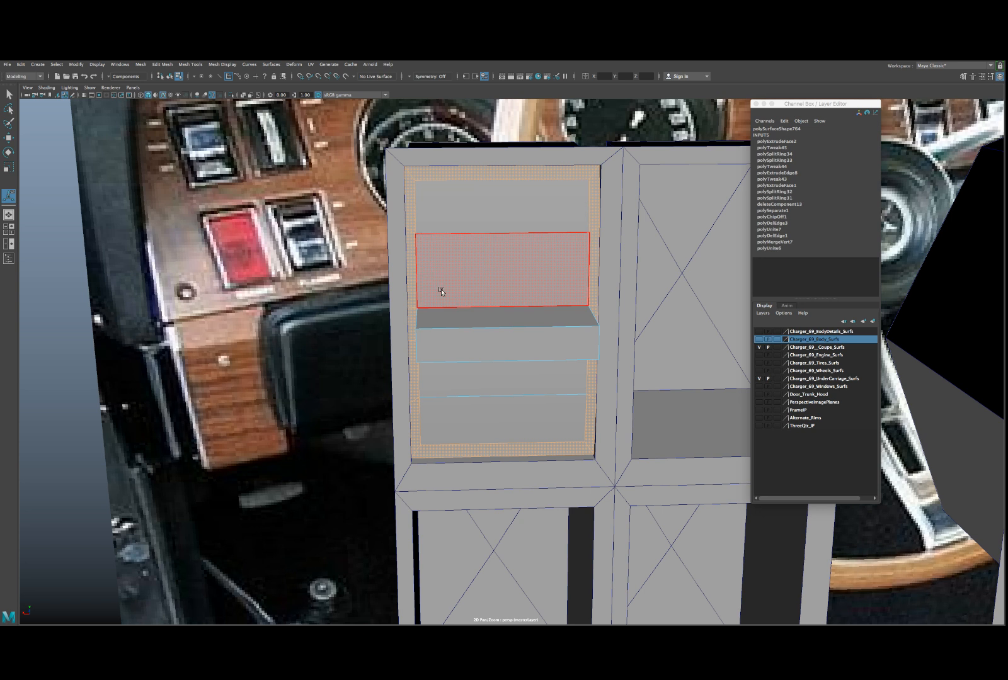
pyautogui.hotkey('ctrl', 'e')
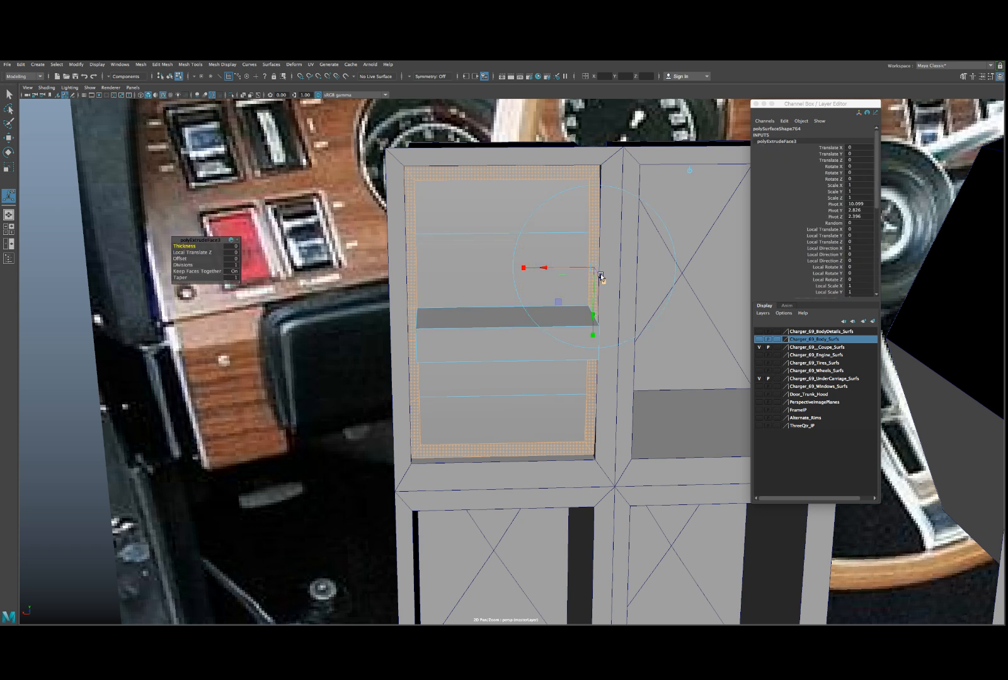
pyautogui.moveTo(602, 277); pyautogui.dragTo(610, 284)
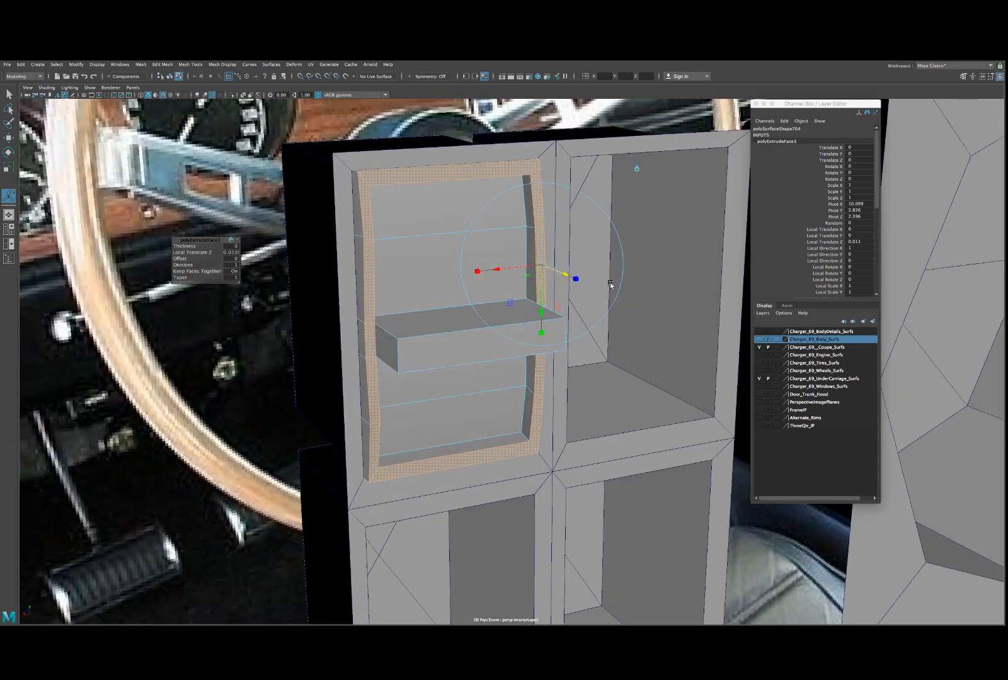
pyautogui.press('r')
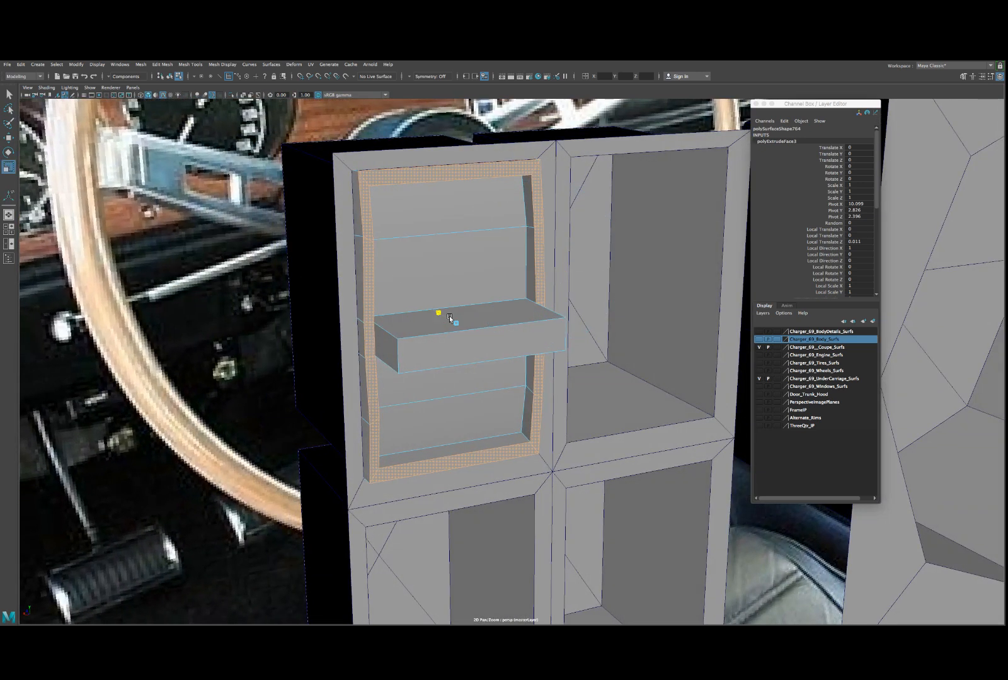
# - Nudge the rim's front face loop slightly, return to object mode, and scale the whole switch uniformly to about 0.89
pyautogui.press('w')
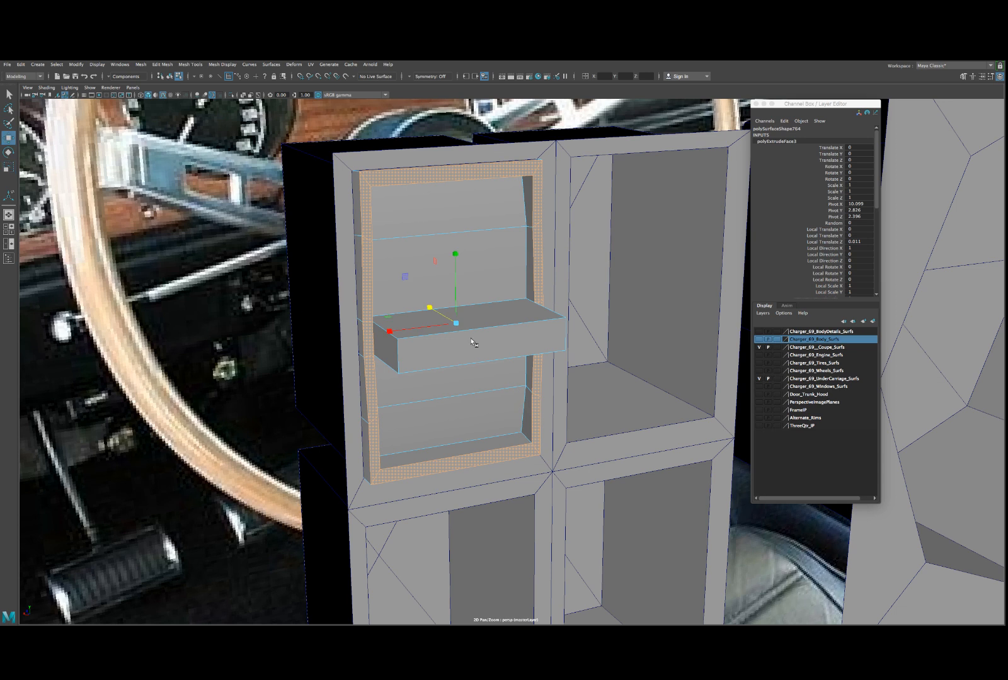
pyautogui.moveTo(428, 308); pyautogui.dragTo(428, 306, button='middle')
pyautogui.keyDown('alt'); pyautogui.moveTo(428, 306); pyautogui.dragTo(474, 269); pyautogui.keyUp('alt')
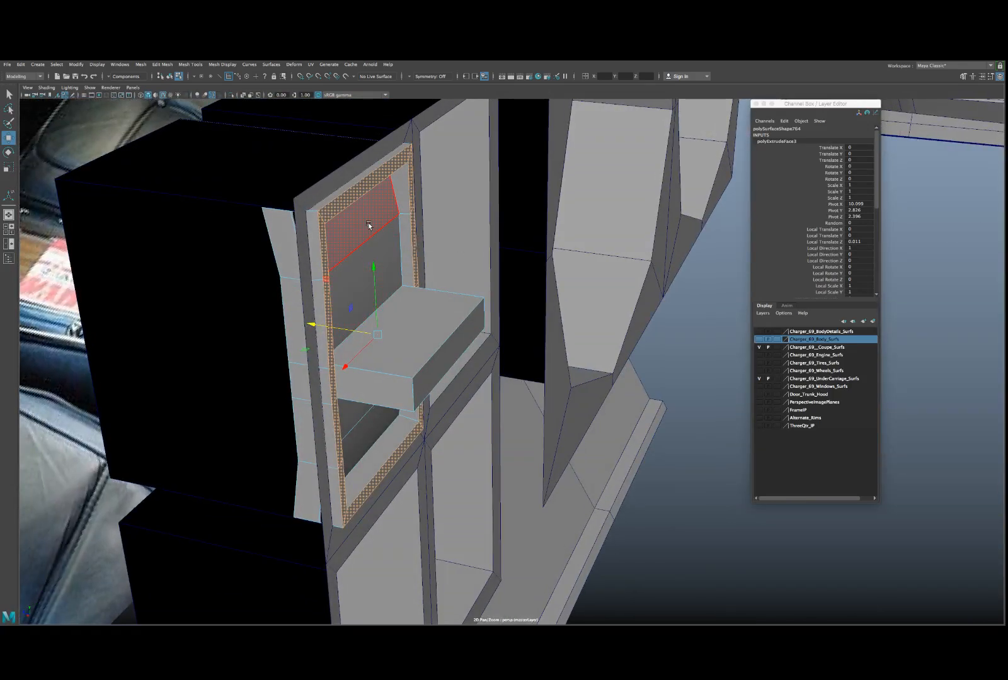
pyautogui.moveTo(370, 240); pyautogui.dragTo(407, 215, button='right')
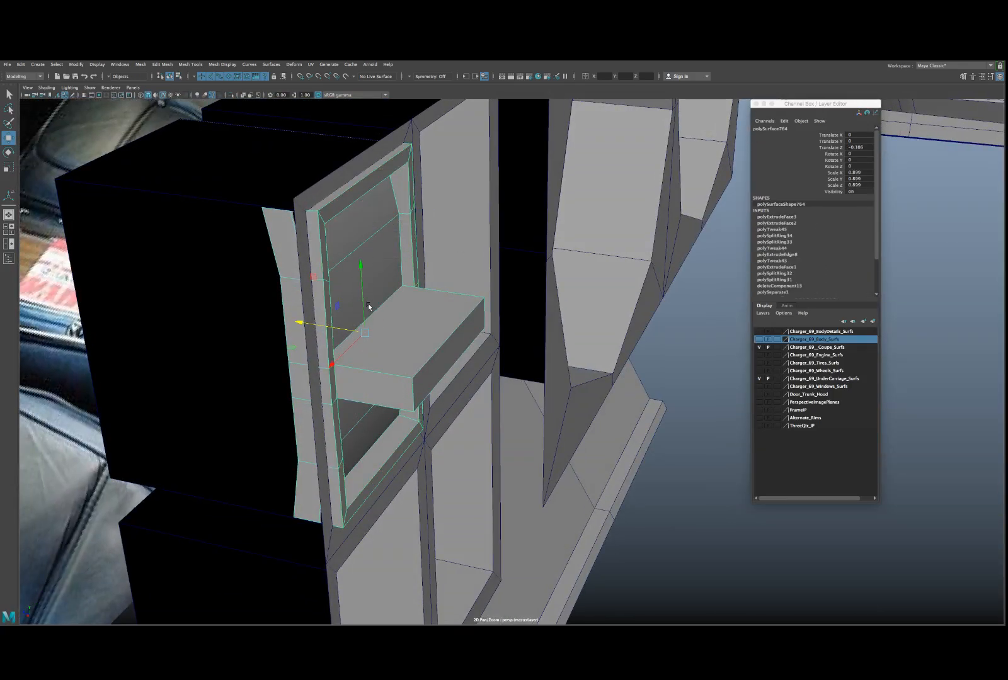
pyautogui.press('r')
pyautogui.moveTo(365, 332); pyautogui.dragTo(379, 311)
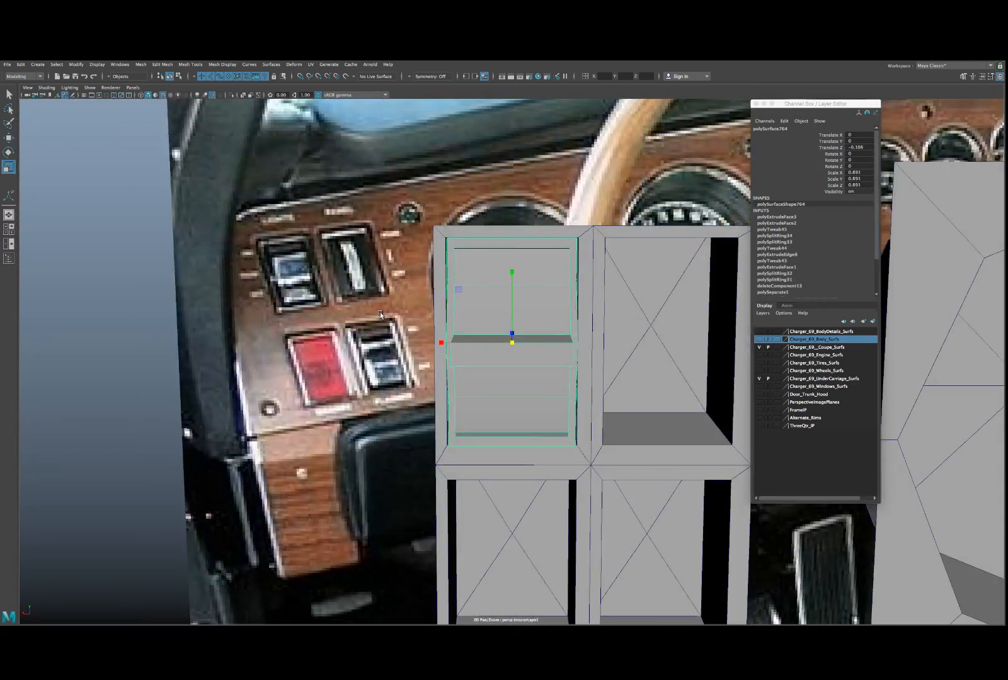
pyautogui.keyDown('alt'); pyautogui.moveTo(380, 312); pyautogui.dragTo(458, 356, button='right'); pyautogui.keyUp('alt')
# - Duplicate the switch and place the copy in the diagonally opposite pocket, at about Translate X -0.101 and Translate Y -0.159
pyautogui.press('w')
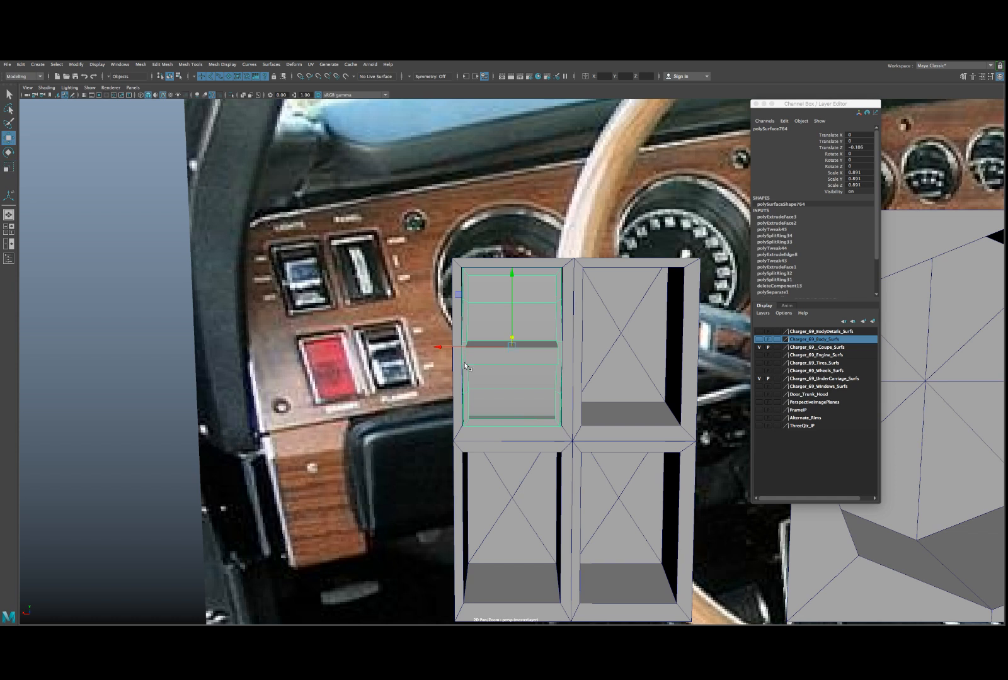
pyautogui.keyDown('alt'); pyautogui.moveTo(464, 365); pyautogui.dragTo(453, 352); pyautogui.keyUp('alt')
pyautogui.hotkey('ctrl', 'd')
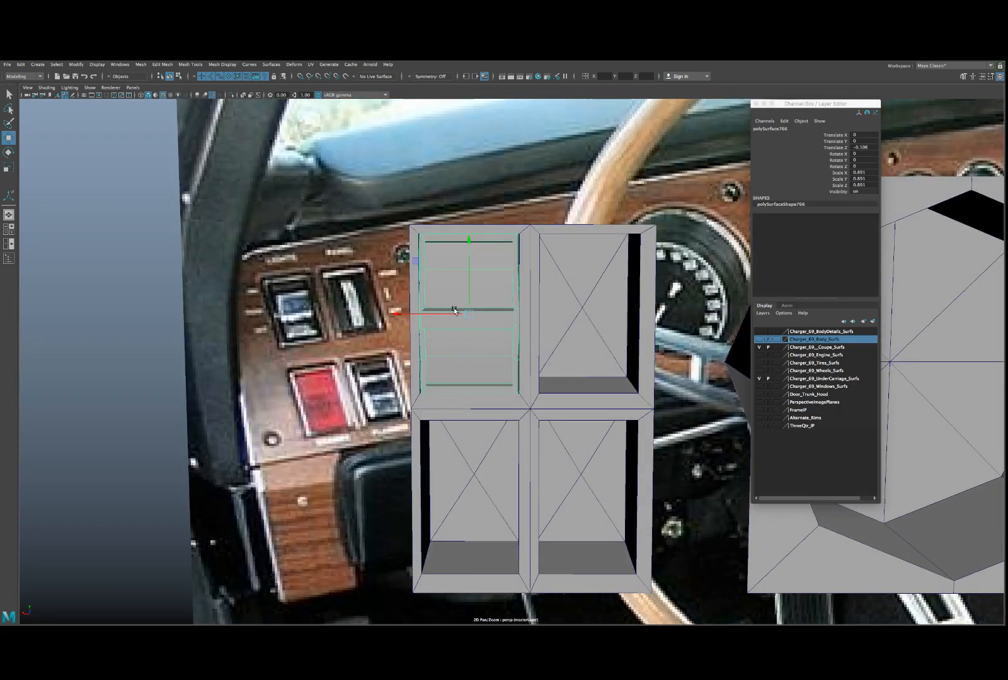
pyautogui.moveTo(422, 266); pyautogui.dragTo(536, 439, button='middle')
pyautogui.scroll(5, 504, 378)
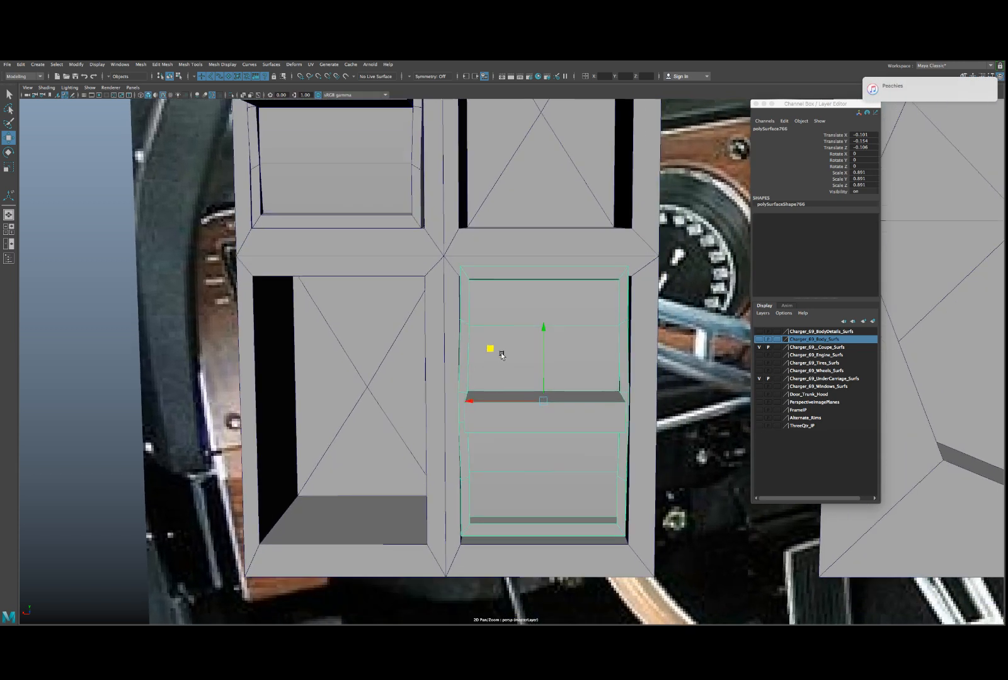
pyautogui.moveTo(505, 257); pyautogui.dragTo(504, 266, button='middle')
pyautogui.moveTo(504, 265)
pyautogui.keyDown('alt'); pyautogui.mouseDown()
pyautogui.moveTo(520, 287)
pyautogui.moveTo(507, 271)
pyautogui.mouseUp(); pyautogui.keyUp('alt')
pyautogui.scroll(-5, 506, 270)
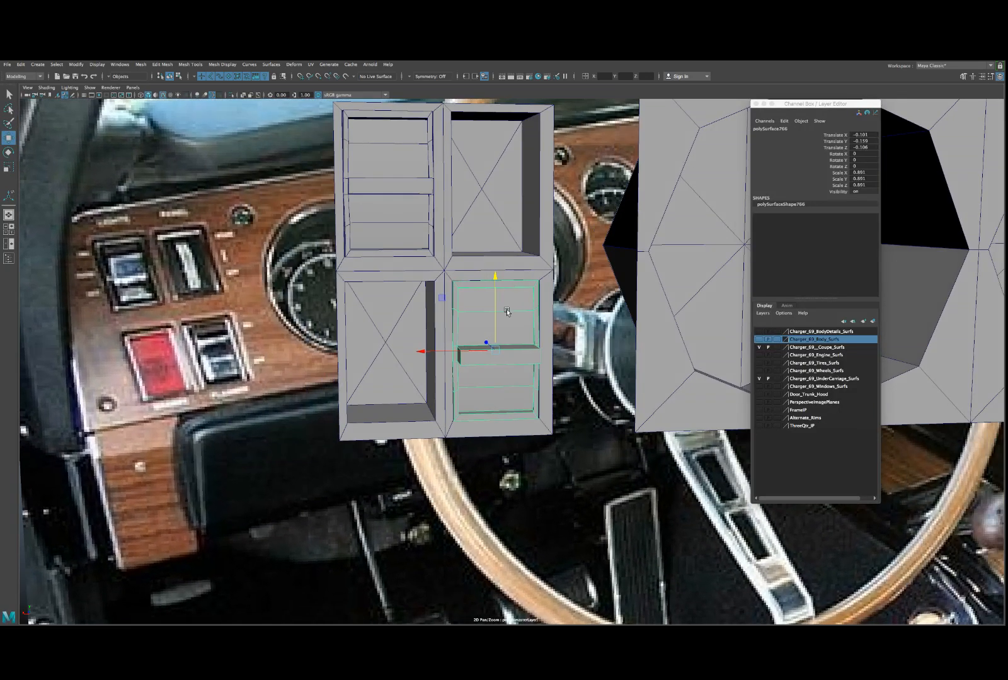
pyautogui.scroll(5, 507, 311)
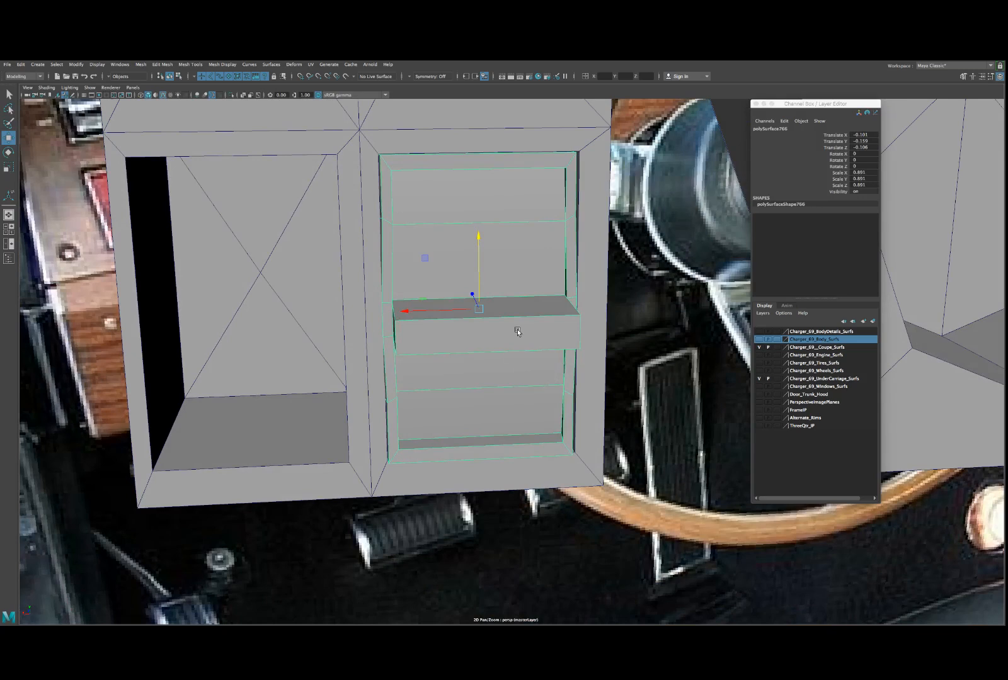
# - Switch to the front view and move the two large interior reference image planes down, clear of the dashboard wireframes
pyautogui.rightClick(517, 330)
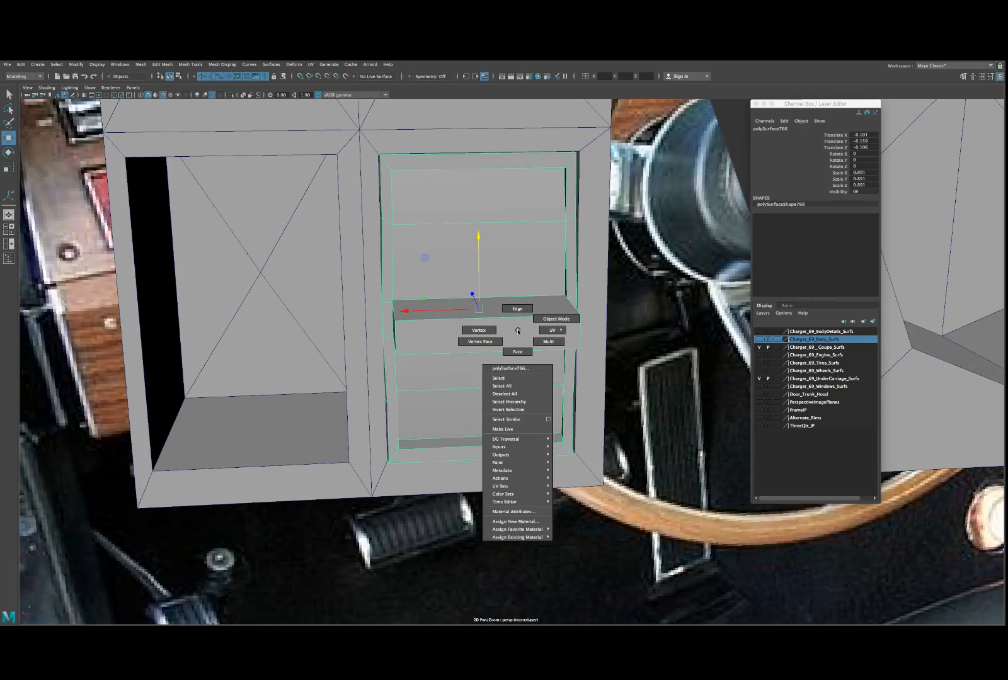
pyautogui.click(478, 331)
pyautogui.scroll(4, 477, 329)
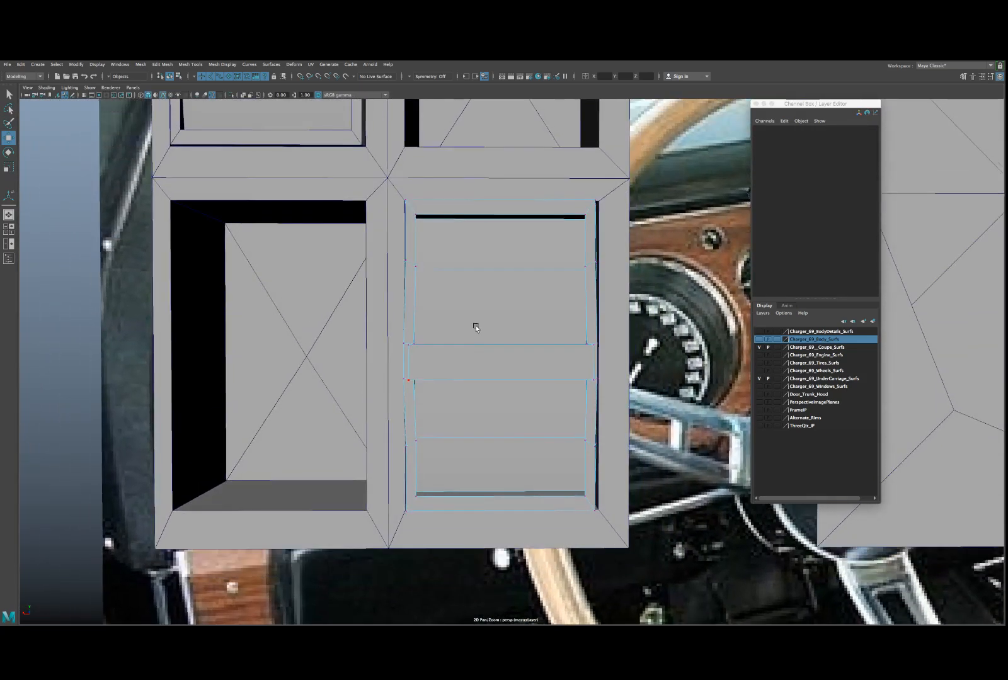
pyautogui.scroll(1, 476, 327)
pyautogui.press('space')
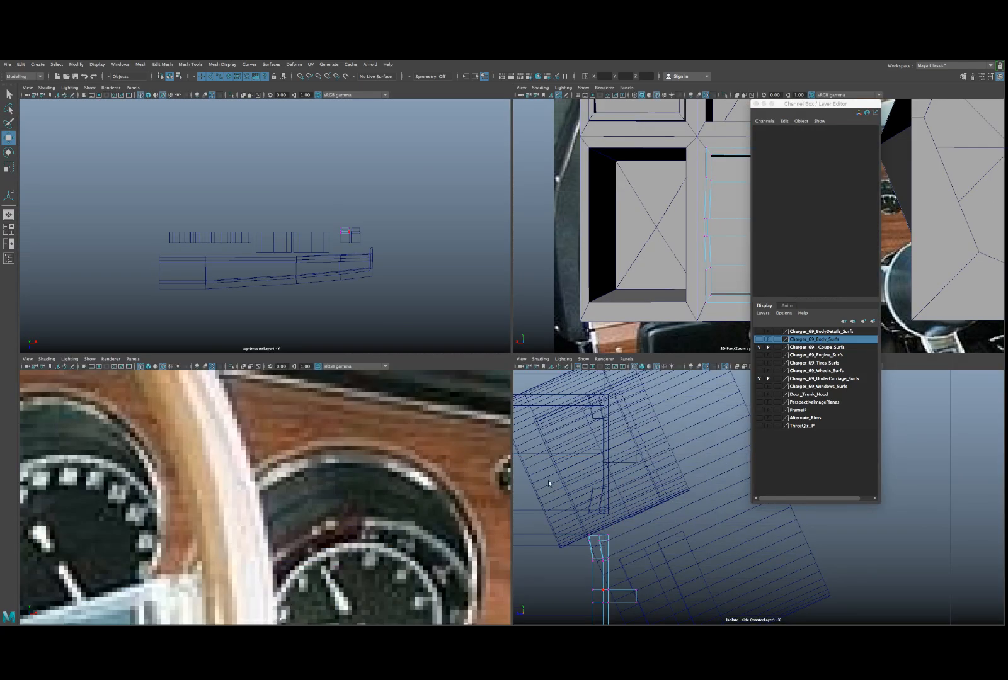
pyautogui.press('space')
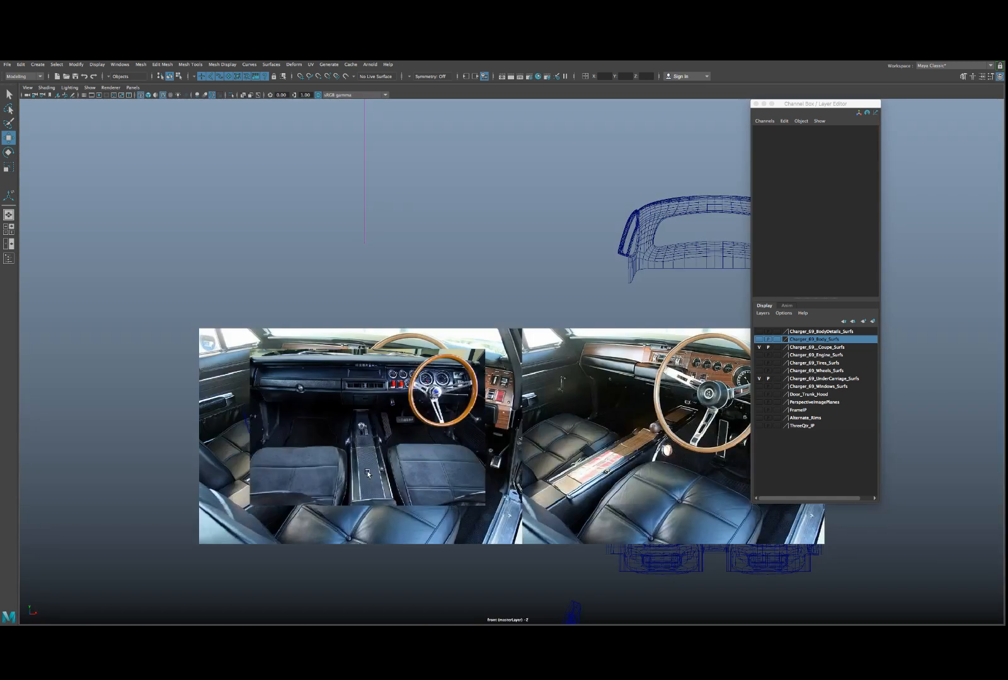
pyautogui.click(502, 442)
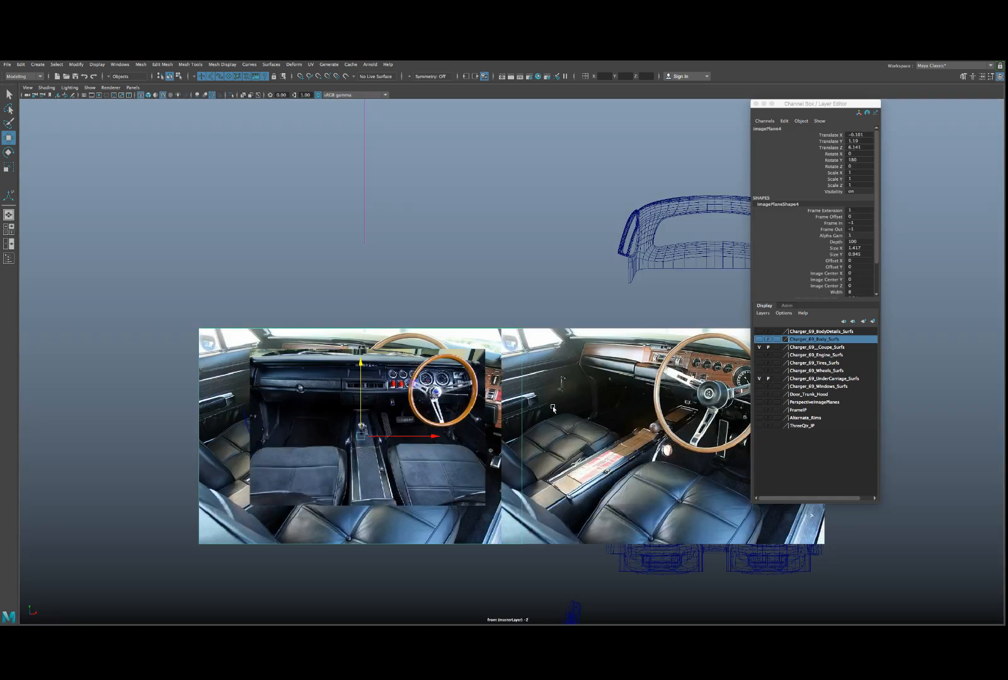
pyautogui.moveTo(653, 372); pyautogui.dragTo(638, 597)
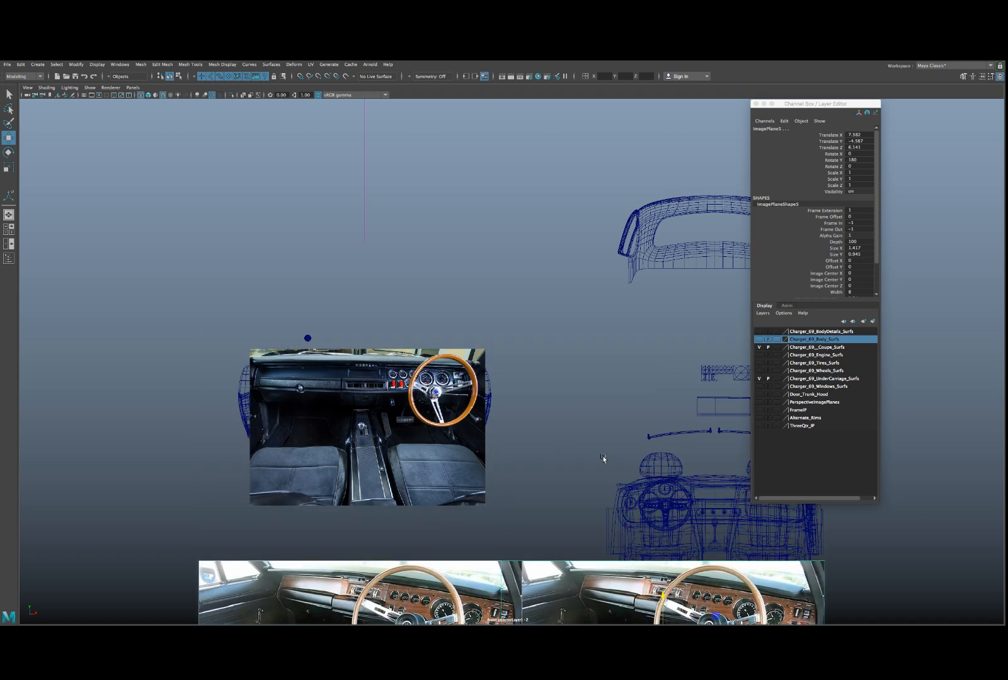
# - Frame the duplicated switch in the front view wireframe and display its vertices for editing
pyautogui.keyDown('alt'); pyautogui.moveTo(602, 457); pyautogui.dragTo(293, 401, button='middle'); pyautogui.keyUp('alt')
pyautogui.keyDown('ctrl'); pyautogui.keyDown('alt'); pyautogui.moveTo(395, 305); pyautogui.dragTo(479, 355); pyautogui.keyUp('alt'); pyautogui.keyUp('ctrl')
pyautogui.scroll(2, 477, 356)
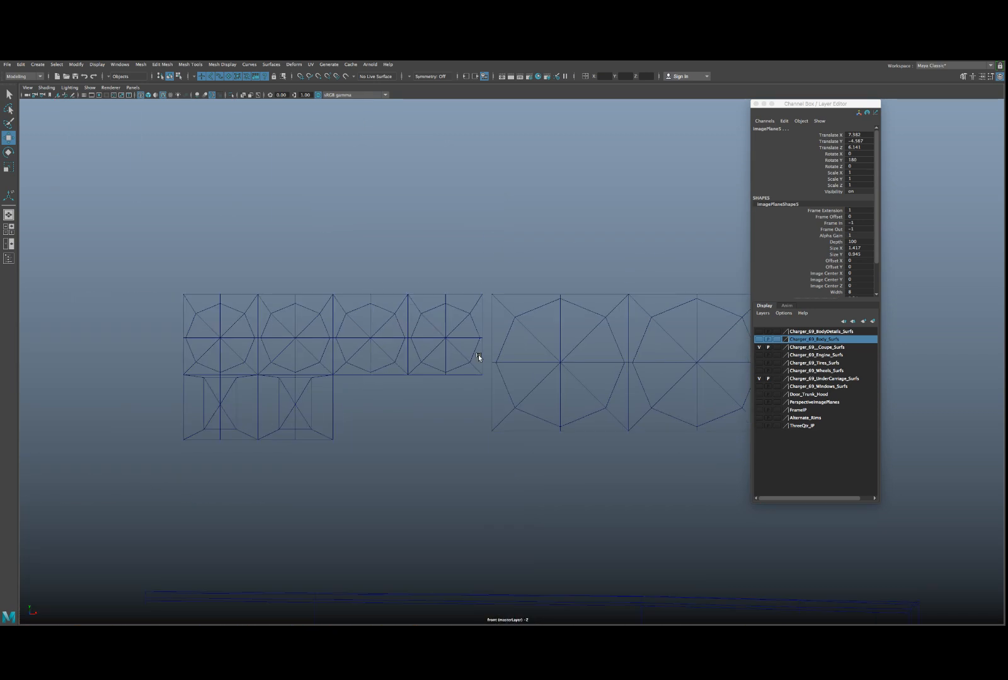
pyautogui.keyDown('alt'); pyautogui.moveTo(718, 390); pyautogui.dragTo(308, 353, button='middle'); pyautogui.keyUp('alt')
pyautogui.keyDown('ctrl'); pyautogui.keyDown('alt'); pyautogui.moveTo(294, 234); pyautogui.dragTo(444, 446); pyautogui.keyUp('alt'); pyautogui.keyUp('ctrl')
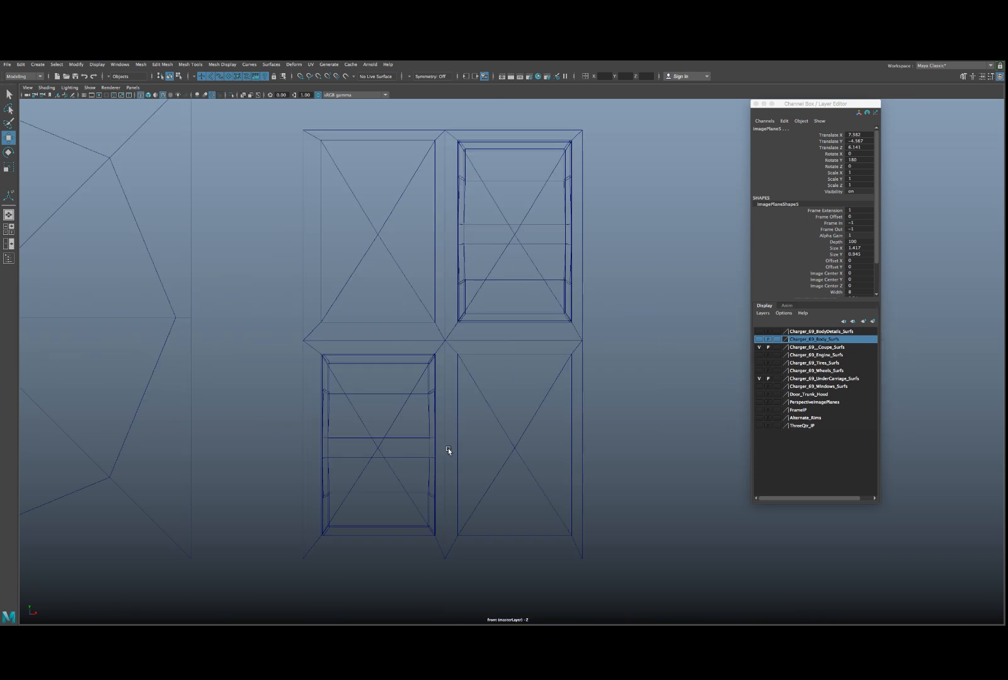
pyautogui.scroll(2, 441, 448)
pyautogui.keyDown('alt'); pyautogui.moveTo(404, 453); pyautogui.dragTo(497, 360, button='middle'); pyautogui.keyUp('alt')
pyautogui.scroll(3, 484, 363)
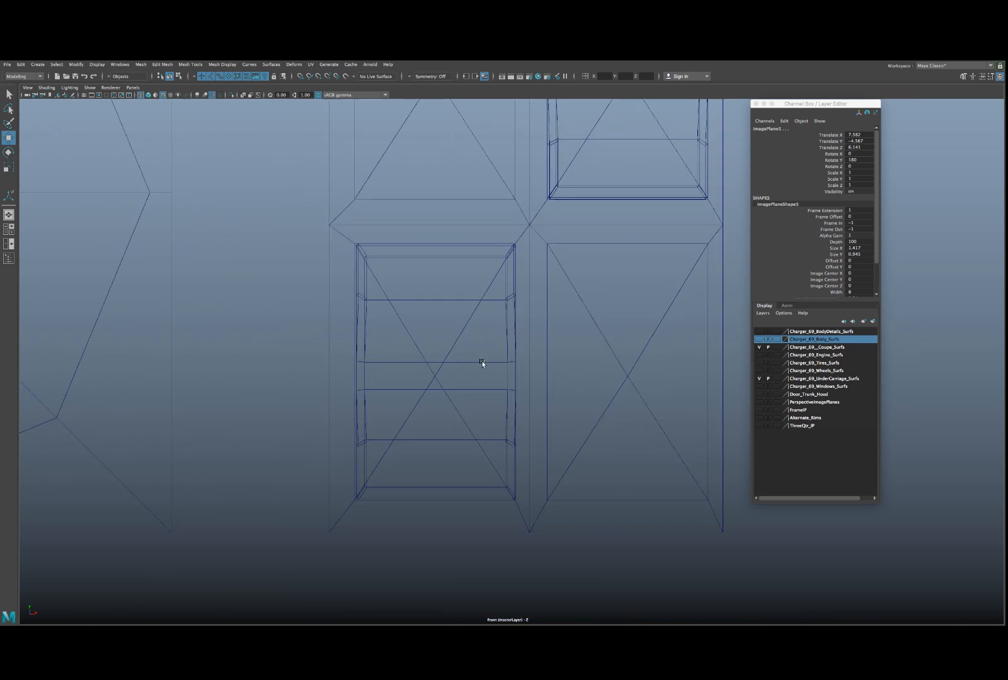
pyautogui.click(407, 295)
pyautogui.press('f')
pyautogui.rightClick(470, 240)
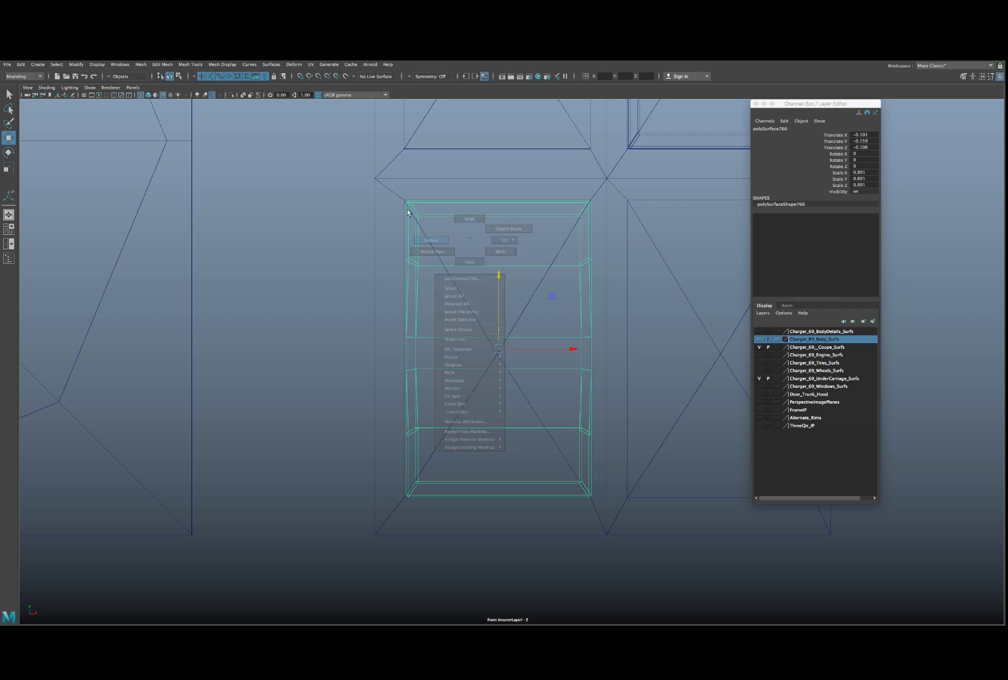
pyautogui.click(431, 240)
# - Flatten the inner and outer vertex columns on both sides of the duplicated switch into straight vertical lines, scaling them in X
pyautogui.moveTo(397, 170); pyautogui.dragTo(408, 565)
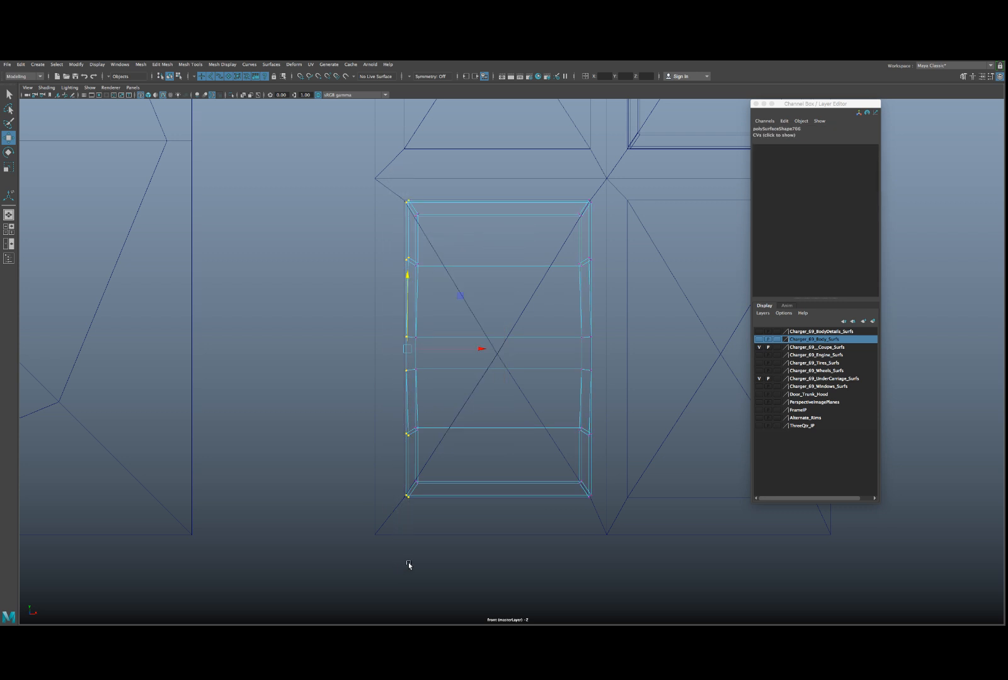
pyautogui.press('r')
pyautogui.moveTo(479, 351); pyautogui.dragTo(444, 498)
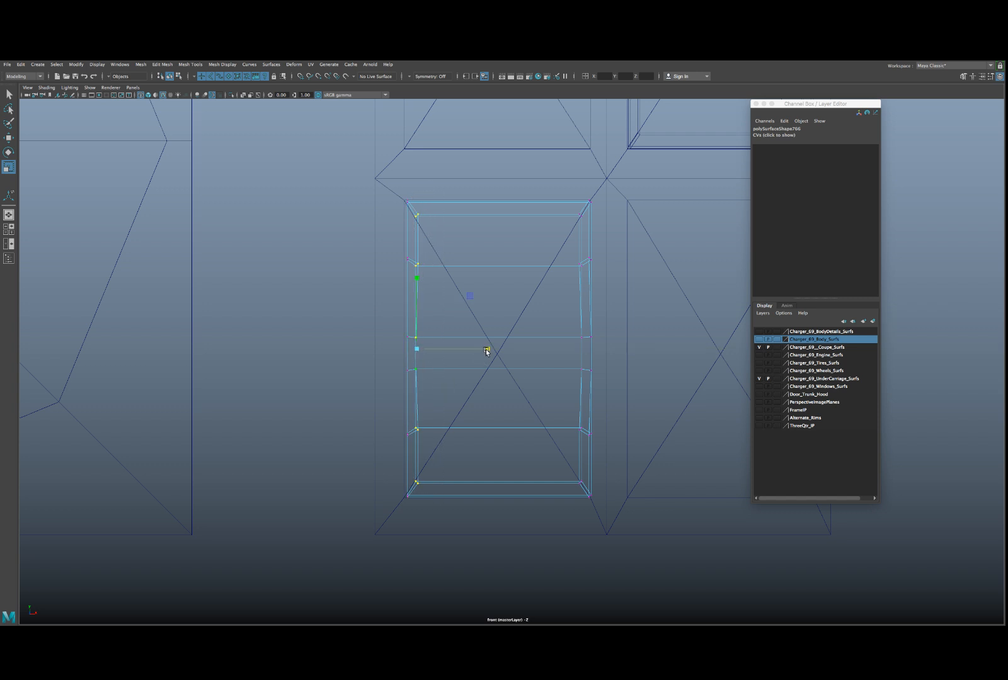
pyautogui.moveTo(452, 351); pyautogui.dragTo(404, 347)
pyautogui.moveTo(556, 192); pyautogui.dragTo(584, 516)
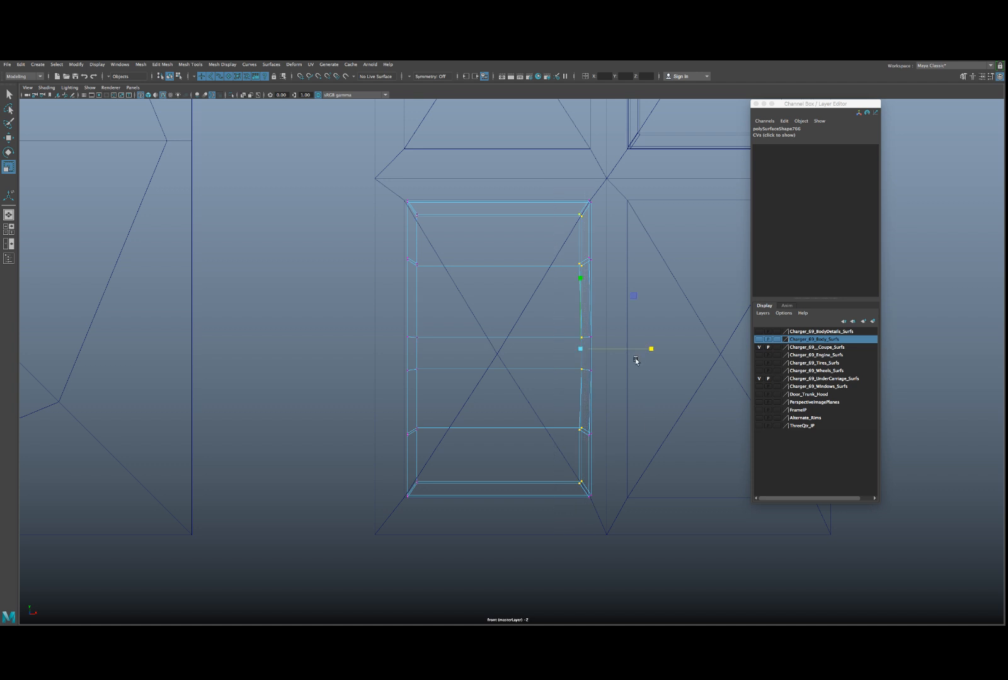
pyautogui.moveTo(650, 350); pyautogui.dragTo(598, 350)
pyautogui.moveTo(586, 192); pyautogui.dragTo(643, 517)
pyautogui.moveTo(658, 349); pyautogui.dragTo(603, 349)
# - Flatten the switch's top inner row and the vertex rows above and below the center bar, scaling them in Y
pyautogui.moveTo(410, 207); pyautogui.dragTo(596, 234)
pyautogui.click(498, 145)
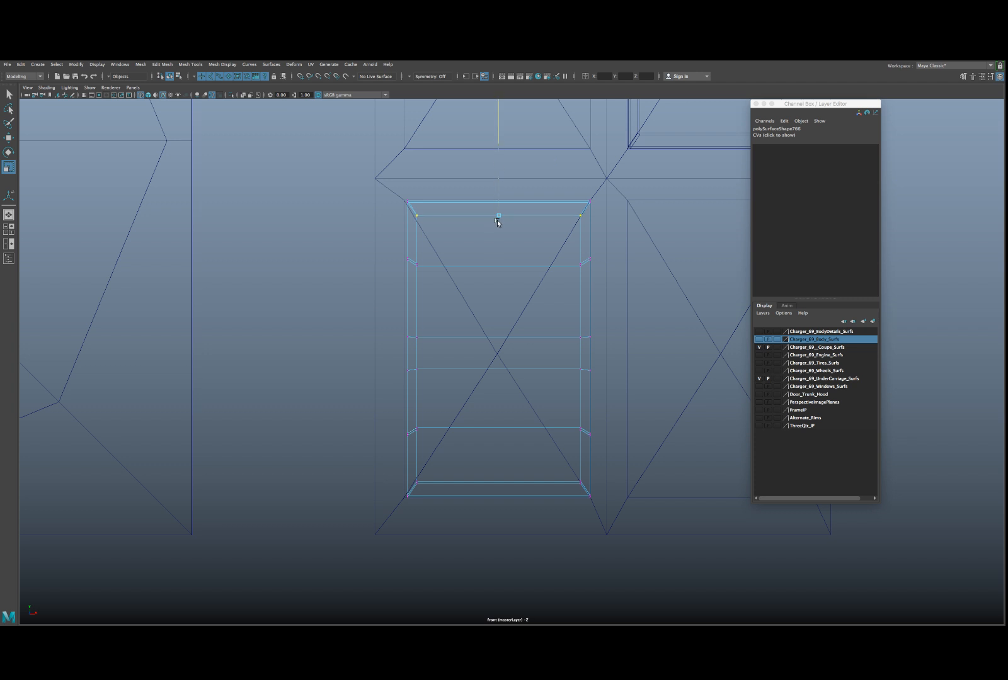
pyautogui.moveTo(392, 247); pyautogui.dragTo(599, 294)
pyautogui.moveTo(504, 196); pyautogui.dragTo(465, 323)
pyautogui.moveTo(390, 407); pyautogui.dragTo(611, 471)
pyautogui.moveTo(498, 386); pyautogui.dragTo(416, 380)
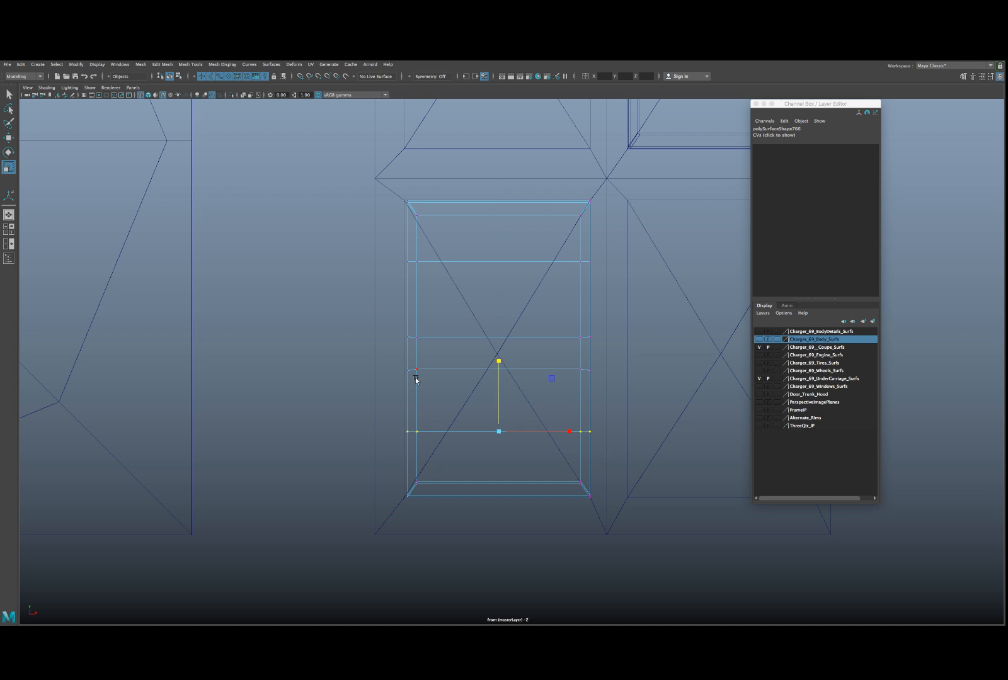
# - Level the center bar's vertices and the inner and outer rows along the switch's bottom edge, scaling them in Y
pyautogui.moveTo(543, 414); pyautogui.dragTo(614, 412)
pyautogui.moveTo(387, 325); pyautogui.dragTo(608, 350)
pyautogui.moveTo(499, 267); pyautogui.dragTo(499, 437)
pyautogui.moveTo(404, 471); pyautogui.dragTo(585, 488)
pyautogui.moveTo(500, 412); pyautogui.dragTo(497, 468)
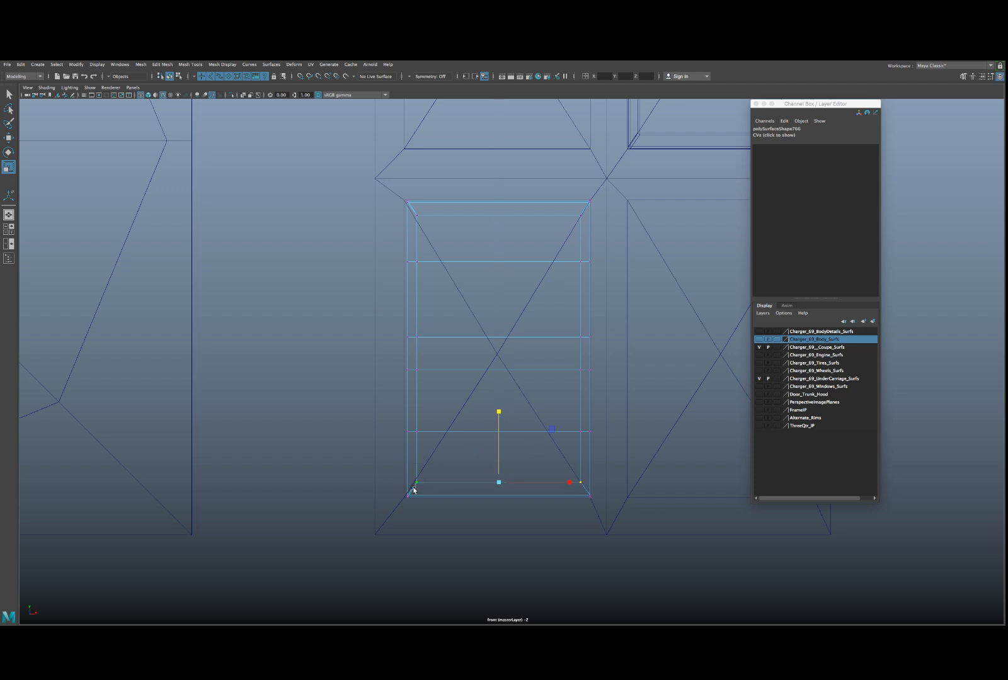
pyautogui.moveTo(402, 487); pyautogui.dragTo(609, 517)
pyautogui.moveTo(499, 454); pyautogui.dragTo(499, 463)
# - Snap the switch's outer side vertices to the pocket edge, then flatten the top outer row and align it with the pocket corners
pyautogui.press('w')
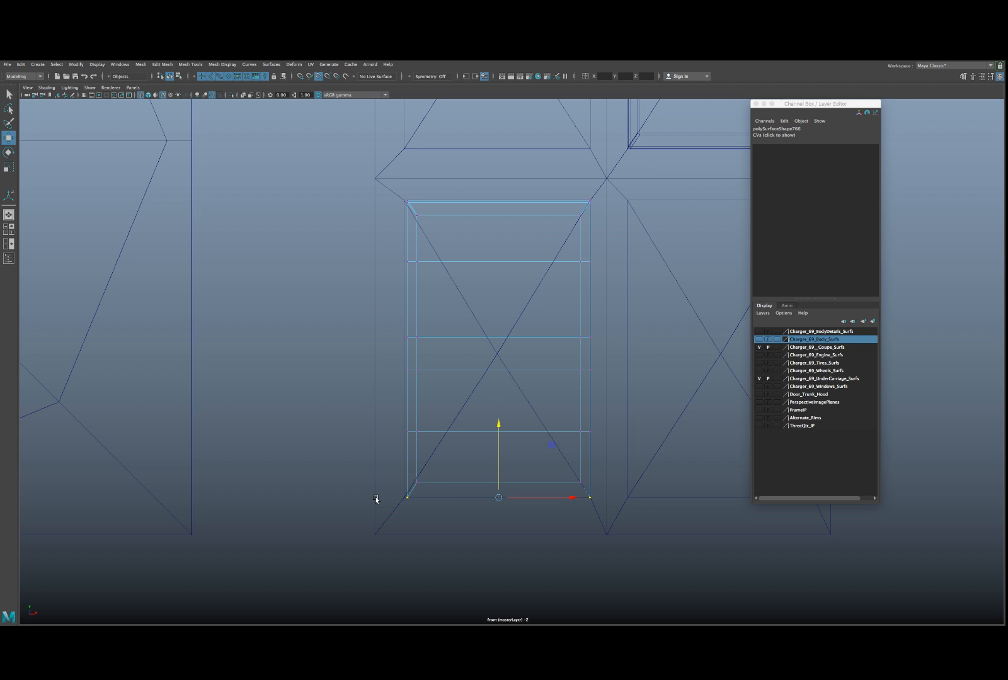
pyautogui.moveTo(394, 178); pyautogui.dragTo(412, 518)
pyautogui.press('v')
pyautogui.moveTo(444, 350); pyautogui.dragTo(616, 210)
pyautogui.press('r')
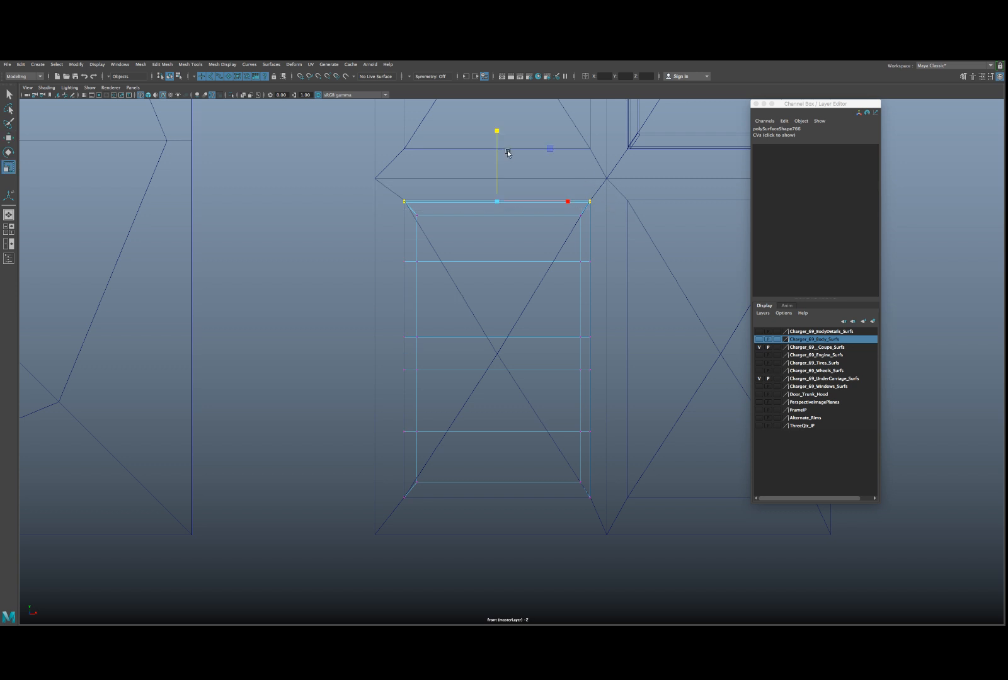
pyautogui.moveTo(498, 131); pyautogui.dragTo(439, 190)
pyautogui.press('w')
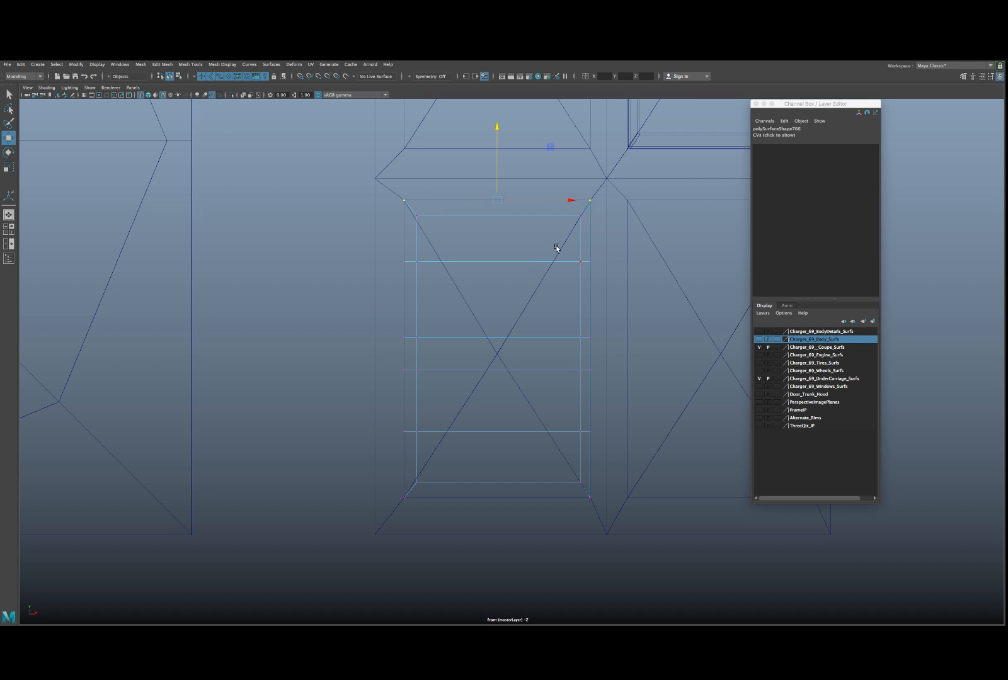
# - Return the switch to object mode and adjust its pivot with point snapping
pyautogui.moveTo(540, 264); pyautogui.dragTo(547, 263, button='right')
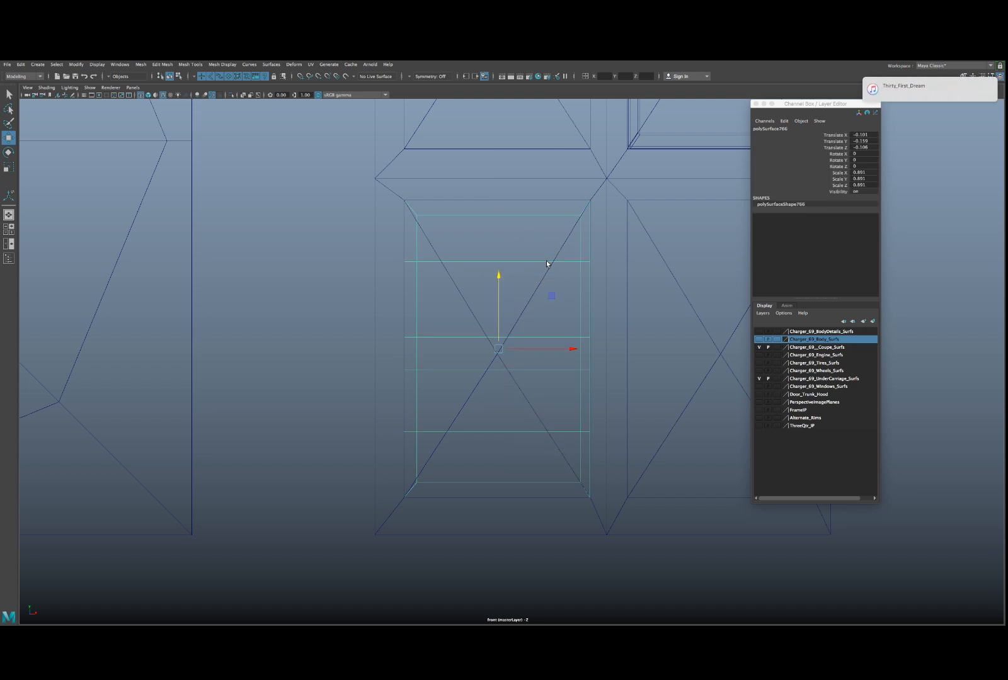
pyautogui.press('d')
pyautogui.press('v')
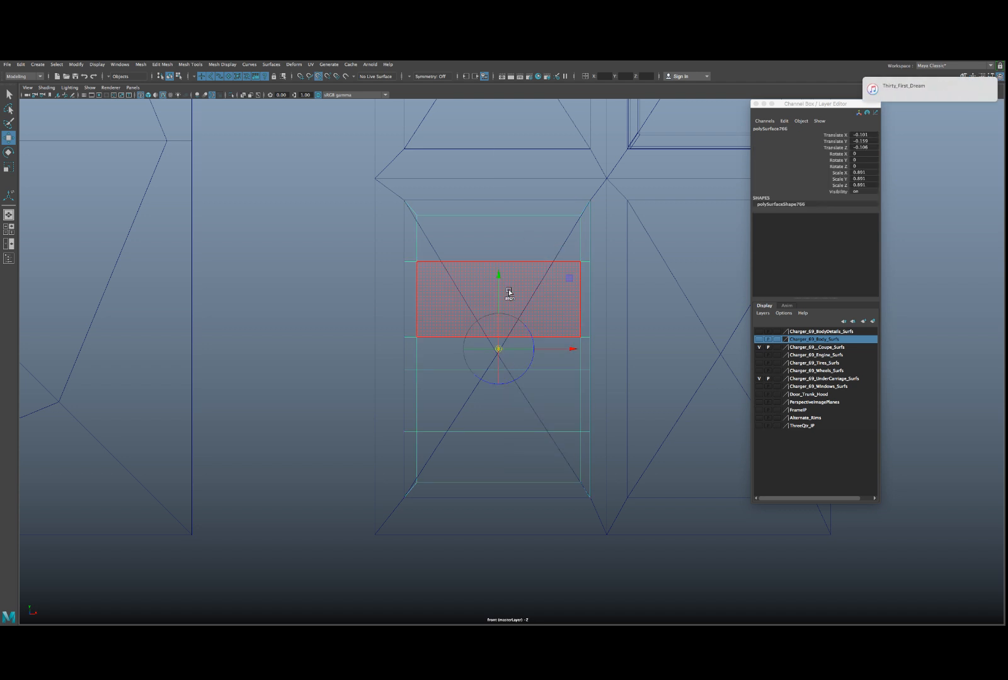
pyautogui.moveTo(498, 301); pyautogui.dragTo(496, 311)
# - Delete the original switch in the upper pocket and snap a duplicate of the cleaned-up switch into its place
pyautogui.scroll(-10, 496, 311)
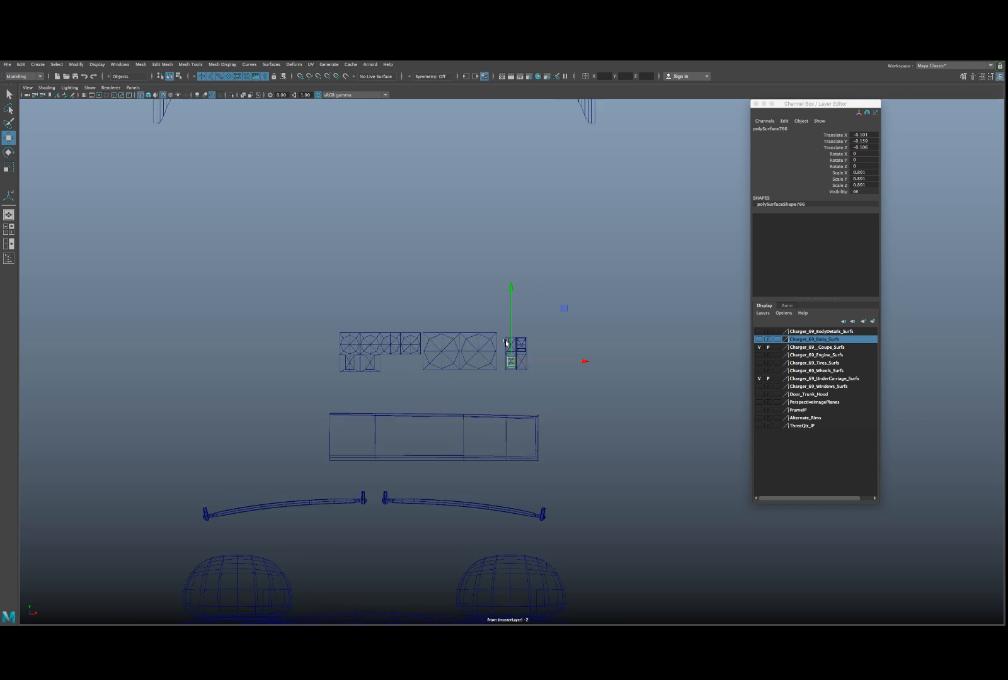
pyautogui.click(526, 335)
pyautogui.click(534, 335)
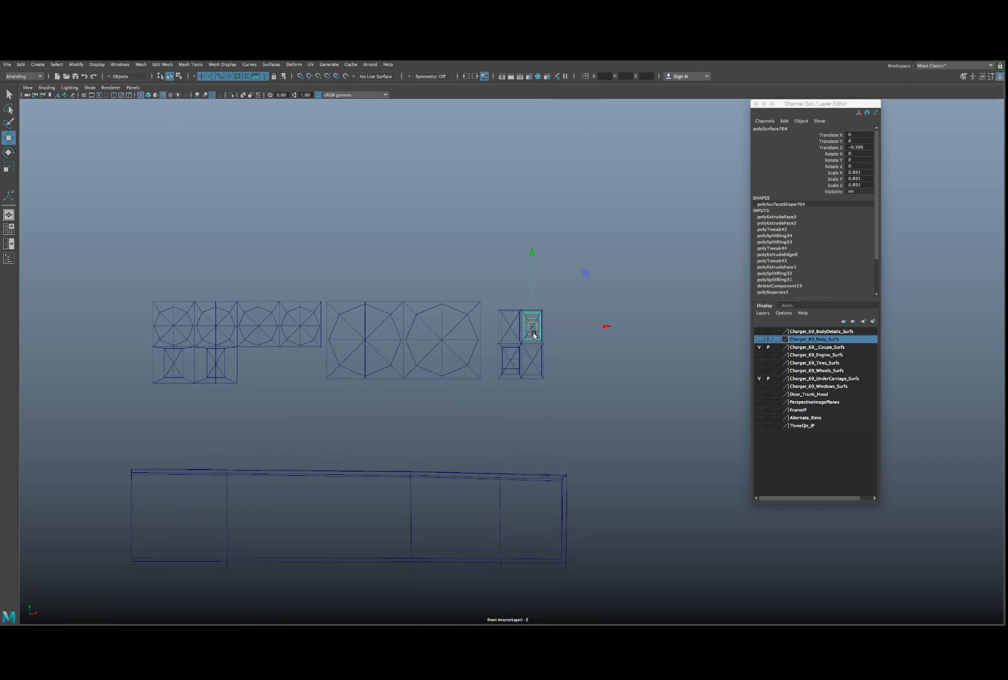
pyautogui.click(499, 372)
pyautogui.click(507, 364)
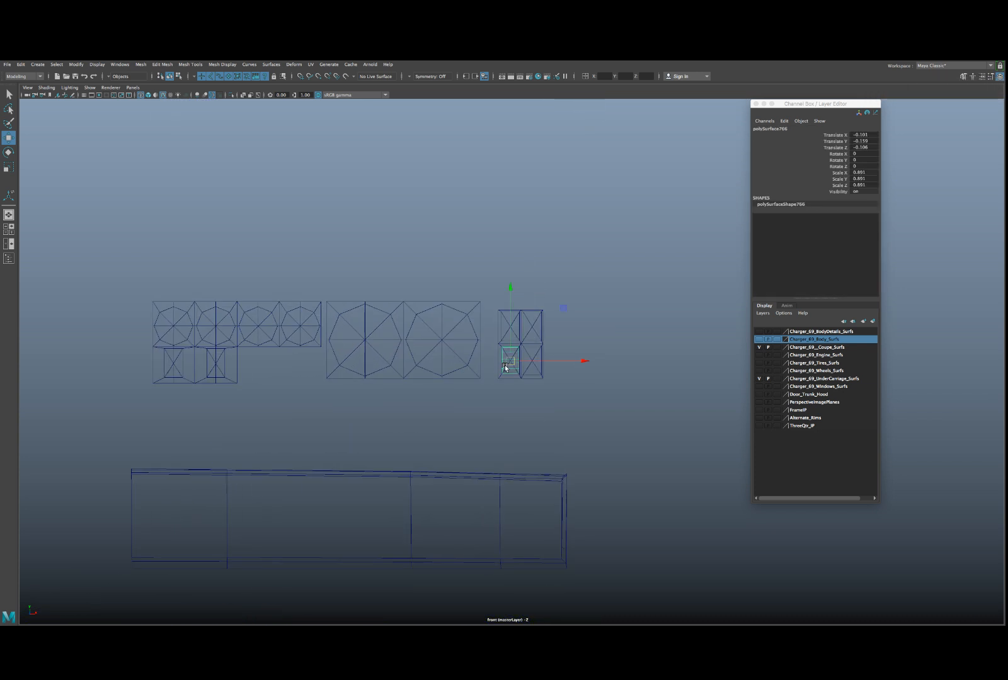
pyautogui.moveTo(514, 366); pyautogui.dragTo(533, 327)
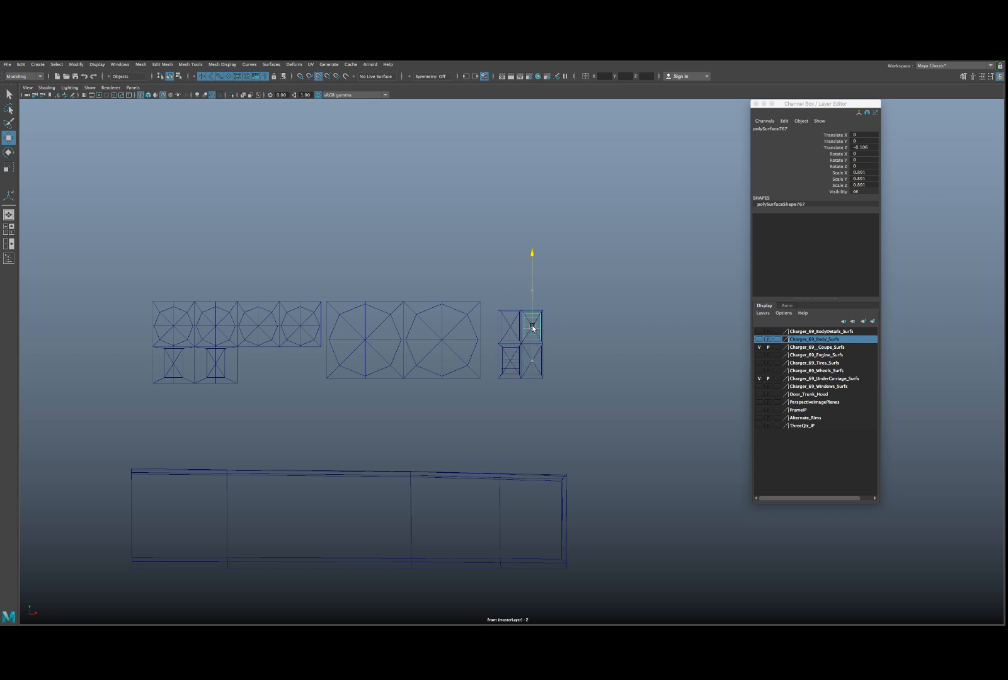
# - Move the center bar's vertex rows higher on the switch in the lower pocket
pyautogui.click(508, 356)
pyautogui.click(509, 357)
pyautogui.click(509, 357)
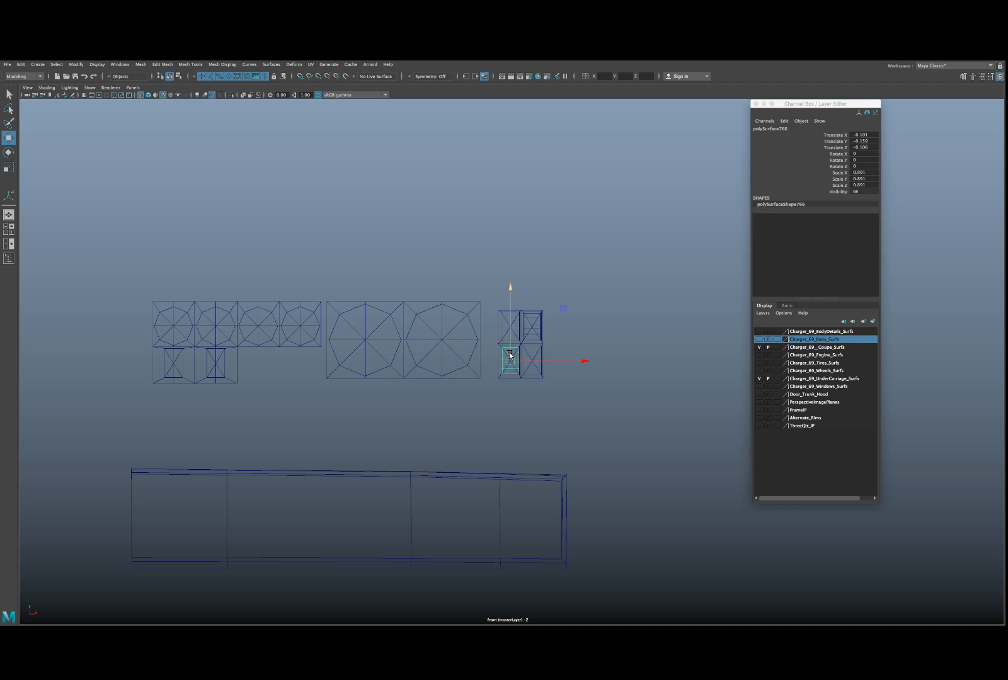
pyautogui.press('space')
pyautogui.press('space')
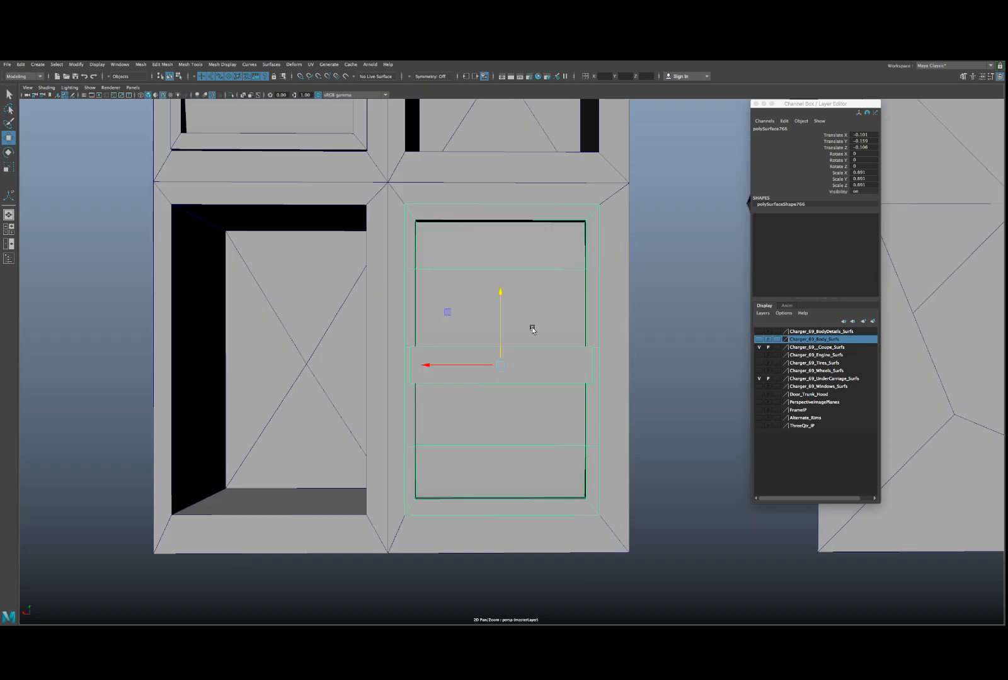
pyautogui.moveTo(499, 273); pyautogui.dragTo(476, 272, button='right')
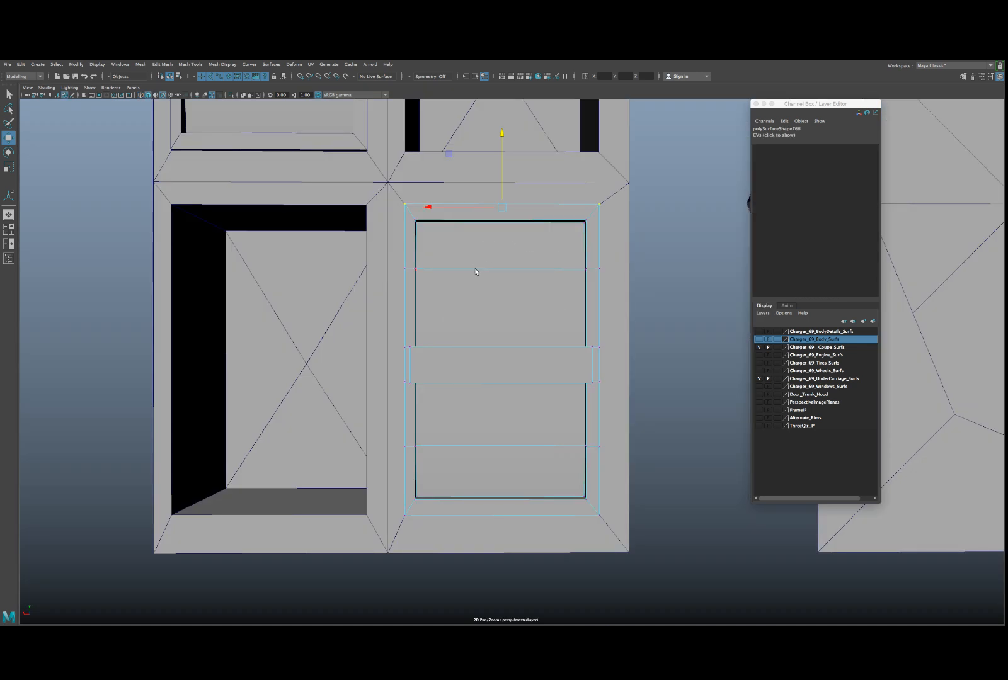
pyautogui.moveTo(395, 315); pyautogui.dragTo(654, 408)
pyautogui.moveTo(503, 335); pyautogui.dragTo(489, 397)
# - Move the Channel Box window aside and raise the reference photo's image plane to a Translate Y of about -1.44
pyautogui.scroll(-4, 501, 334)
pyautogui.scroll(-4, 499, 335)
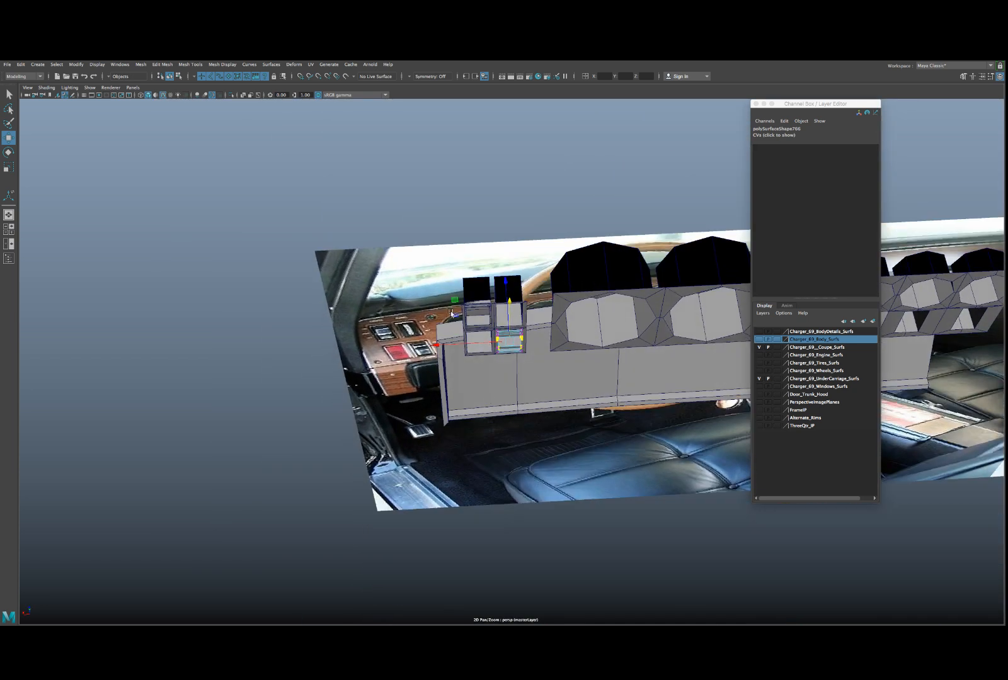
pyautogui.click(422, 283)
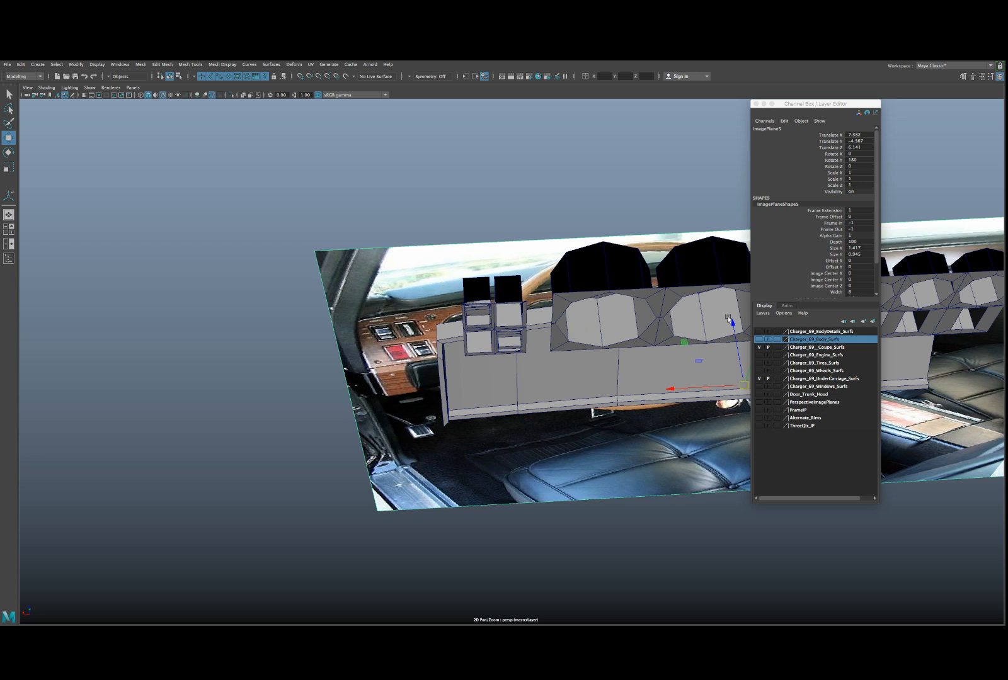
pyautogui.moveTo(788, 105); pyautogui.dragTo(908, 135)
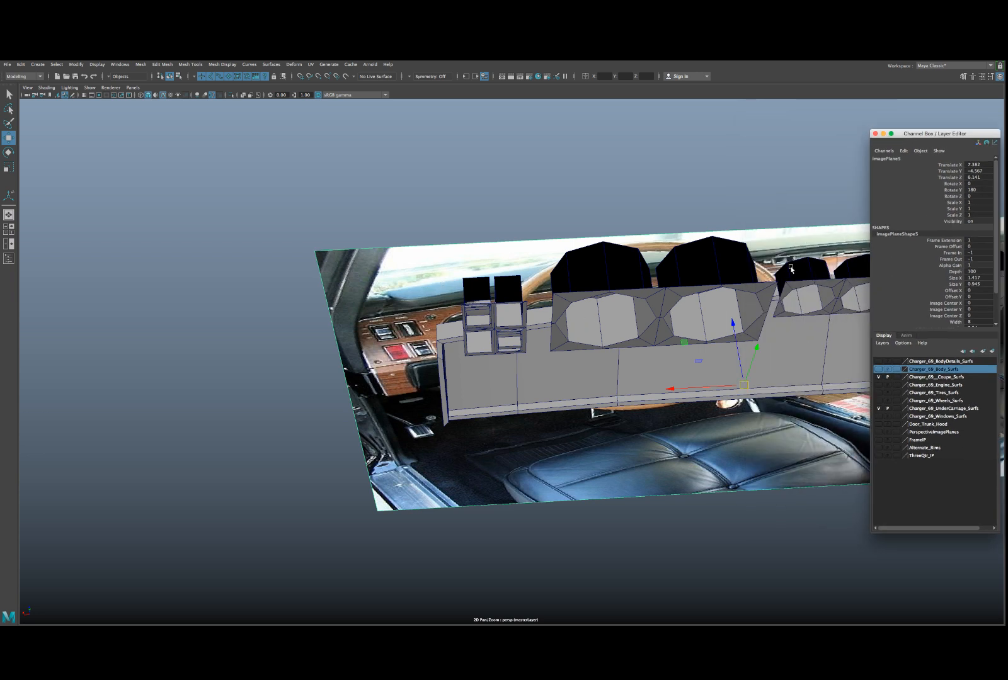
pyautogui.moveTo(756, 349); pyautogui.dragTo(802, 205)
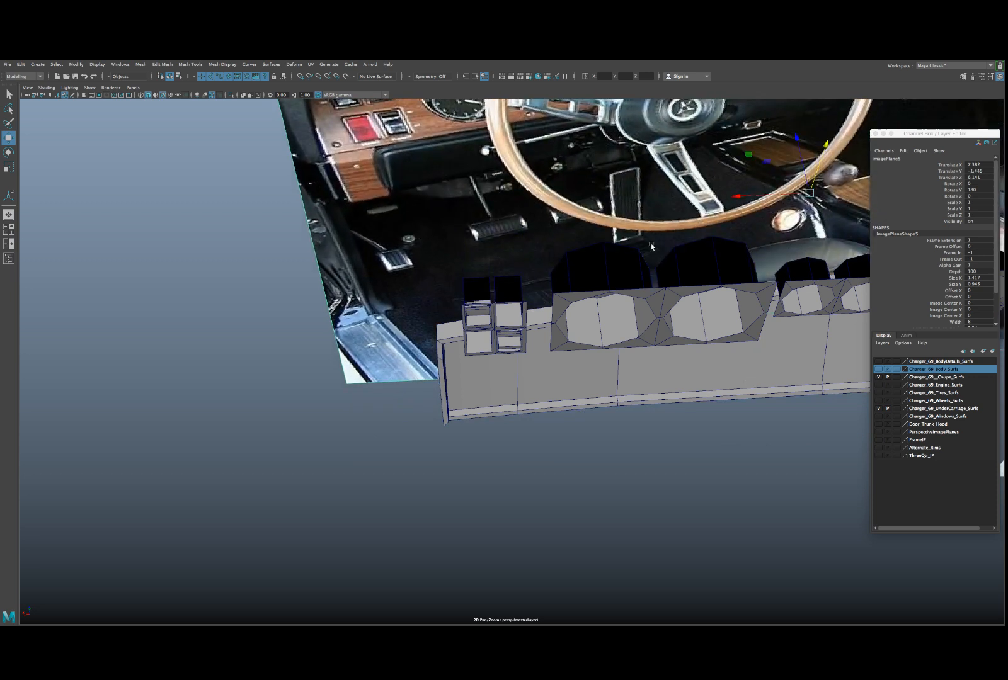
pyautogui.keyDown('alt'); pyautogui.moveTo(658, 296); pyautogui.dragTo(652, 218); pyautogui.keyUp('alt')
pyautogui.scroll(3, 597, 299)
pyautogui.keyDown('alt'); pyautogui.moveTo(598, 299); pyautogui.dragTo(531, 161); pyautogui.keyUp('alt')
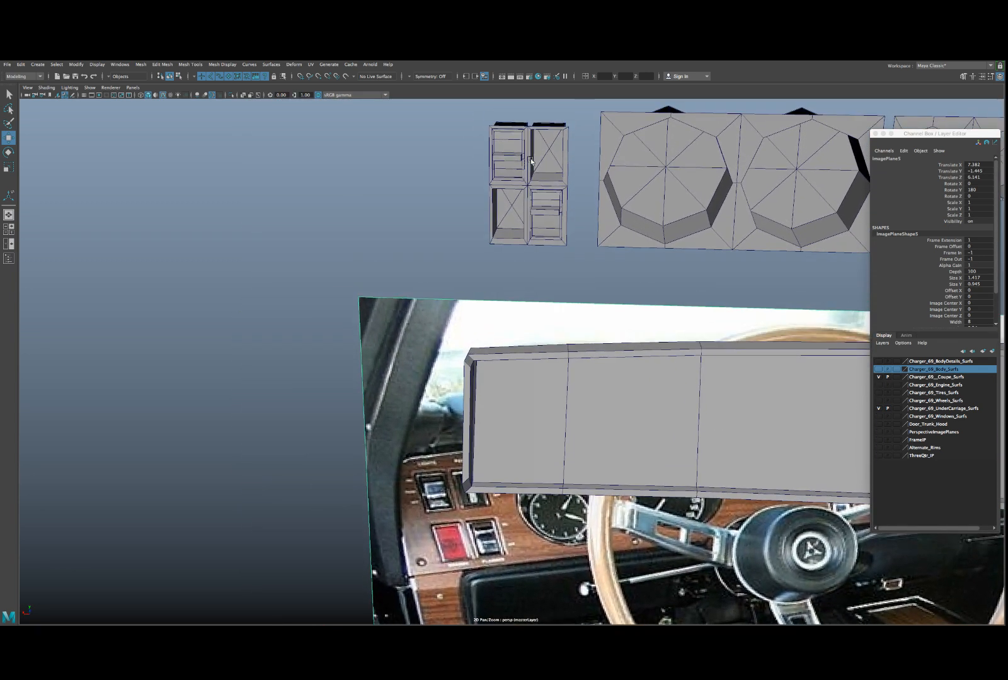
# - Duplicate the lower switch and snap the copy into the neighboring empty lower pocket
pyautogui.click(540, 219)
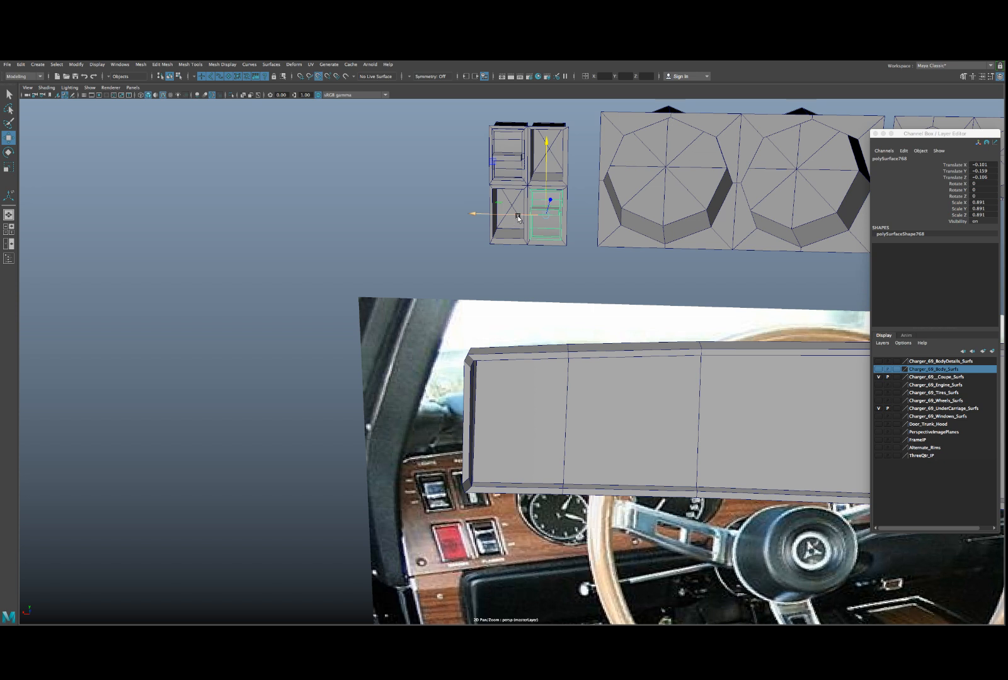
pyautogui.moveTo(514, 214); pyautogui.dragTo(510, 217)
pyautogui.press('f')
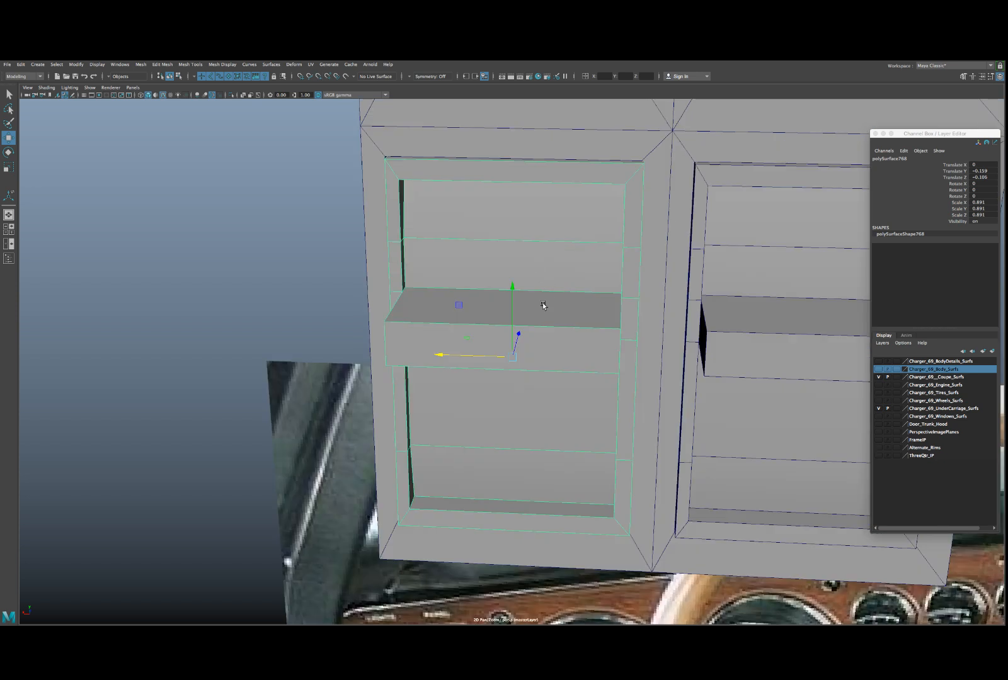
# - Isolate the duplicated switch and scale down the front face of its center bar
pyautogui.hotkey('ctrl', '1')
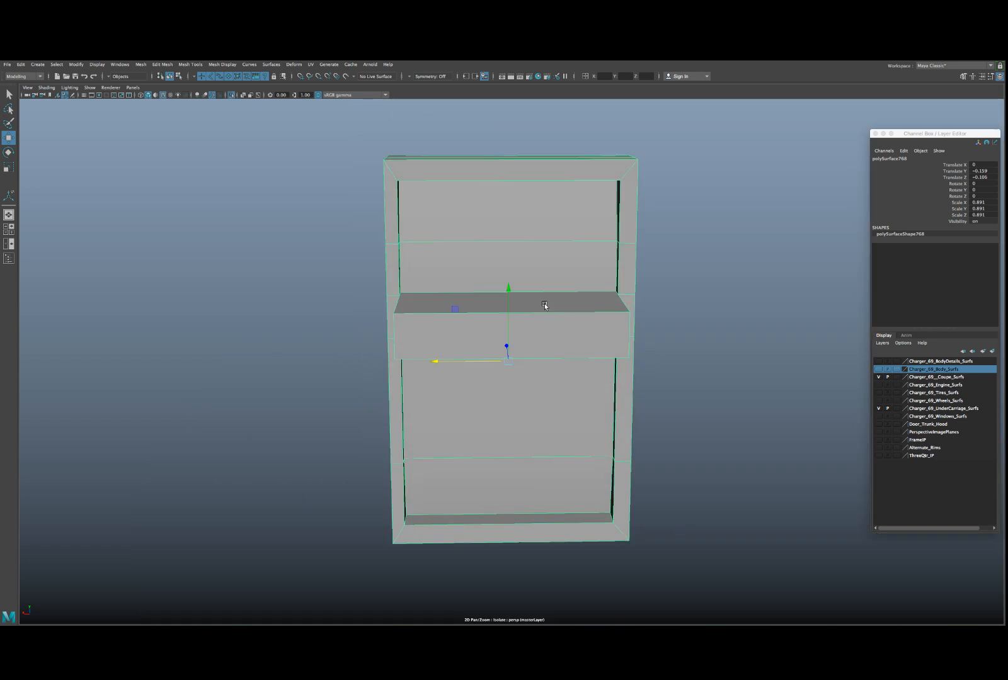
pyautogui.keyDown('alt'); pyautogui.moveTo(545, 306); pyautogui.dragTo(547, 267); pyautogui.keyUp('alt')
pyautogui.moveTo(542, 257); pyautogui.dragTo(542, 280, button='right')
pyautogui.click(515, 340)
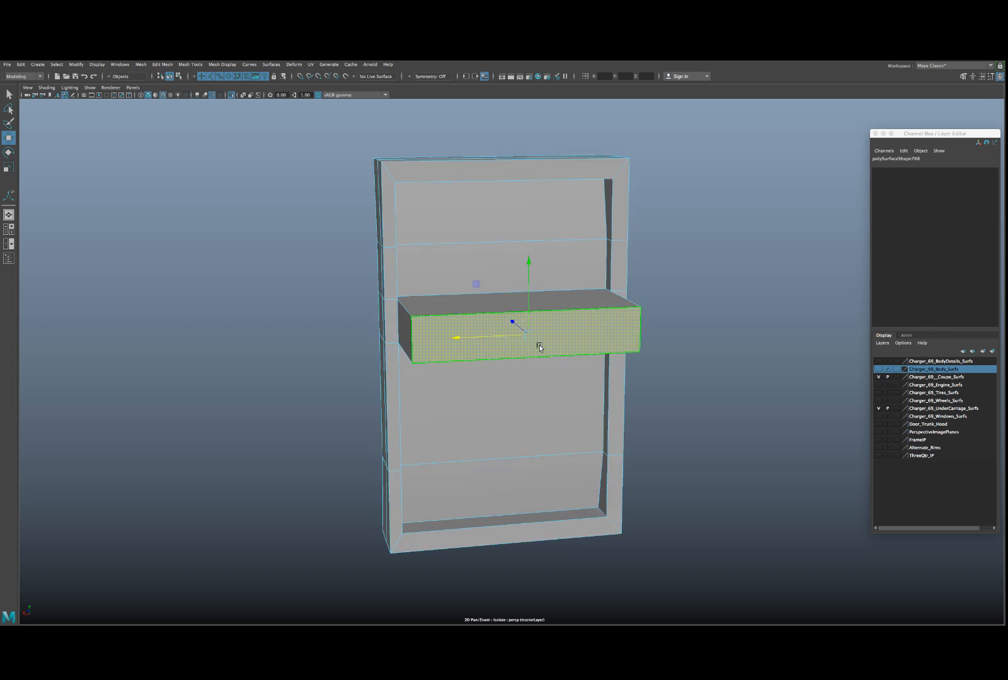
pyautogui.keyDown('alt'); pyautogui.moveTo(540, 347); pyautogui.dragTo(502, 346); pyautogui.keyUp('alt')
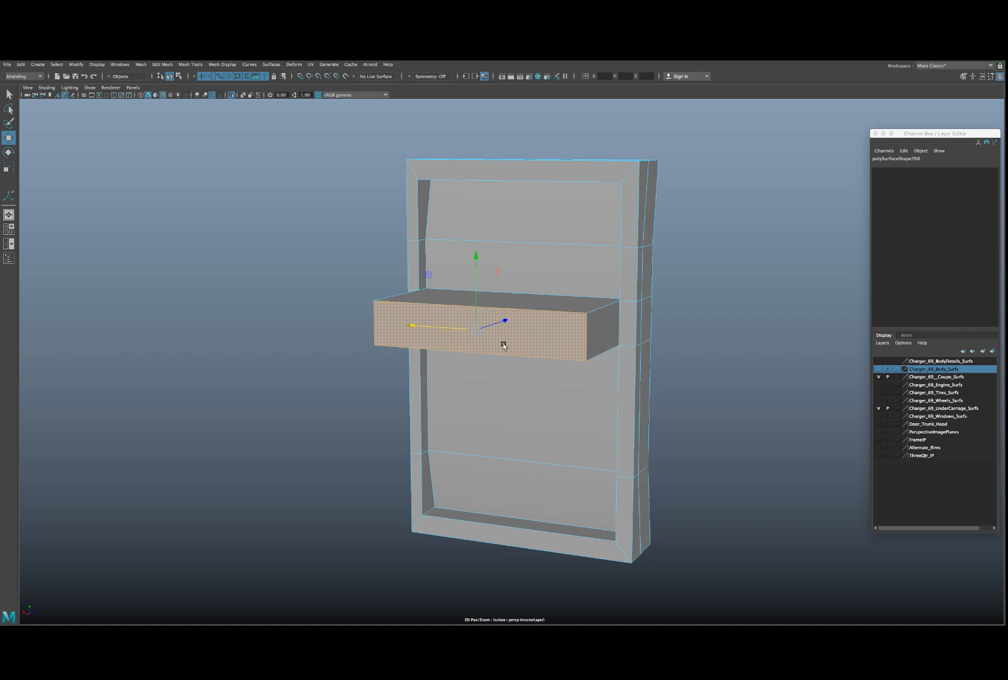
pyautogui.press('r')
pyautogui.moveTo(477, 331); pyautogui.dragTo(450, 329)
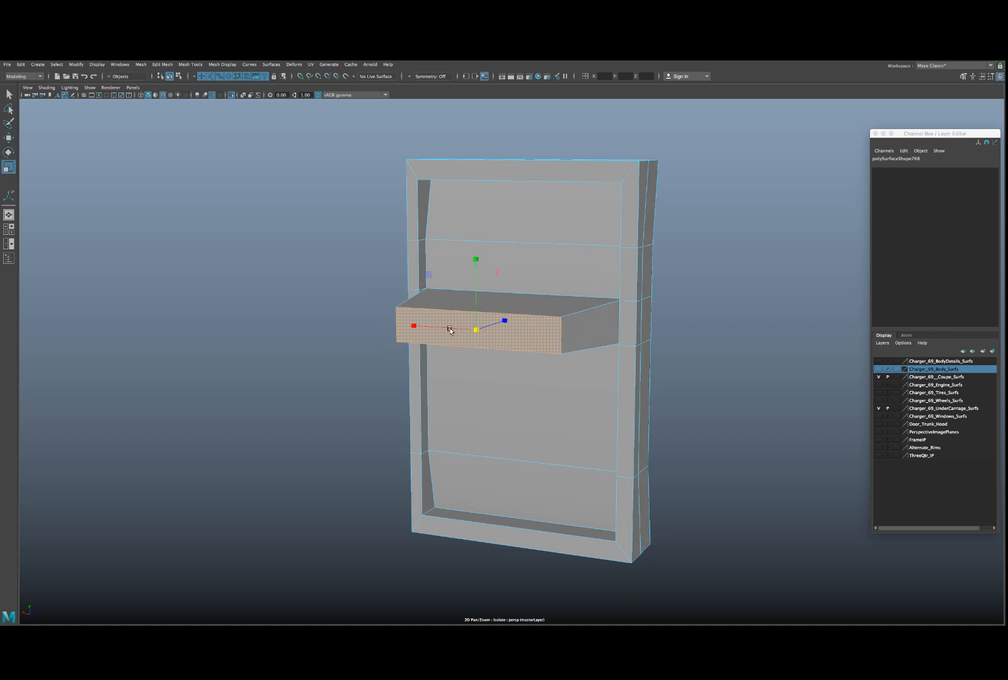
# - Push the scaled bar face back into the switch, turning the bar into a recess
pyautogui.press('w')
pyautogui.keyDown('alt'); pyautogui.moveTo(517, 330); pyautogui.dragTo(543, 334); pyautogui.keyUp('alt')
pyautogui.scroll(5, 543, 335)
pyautogui.scroll(-10, 458, 336)
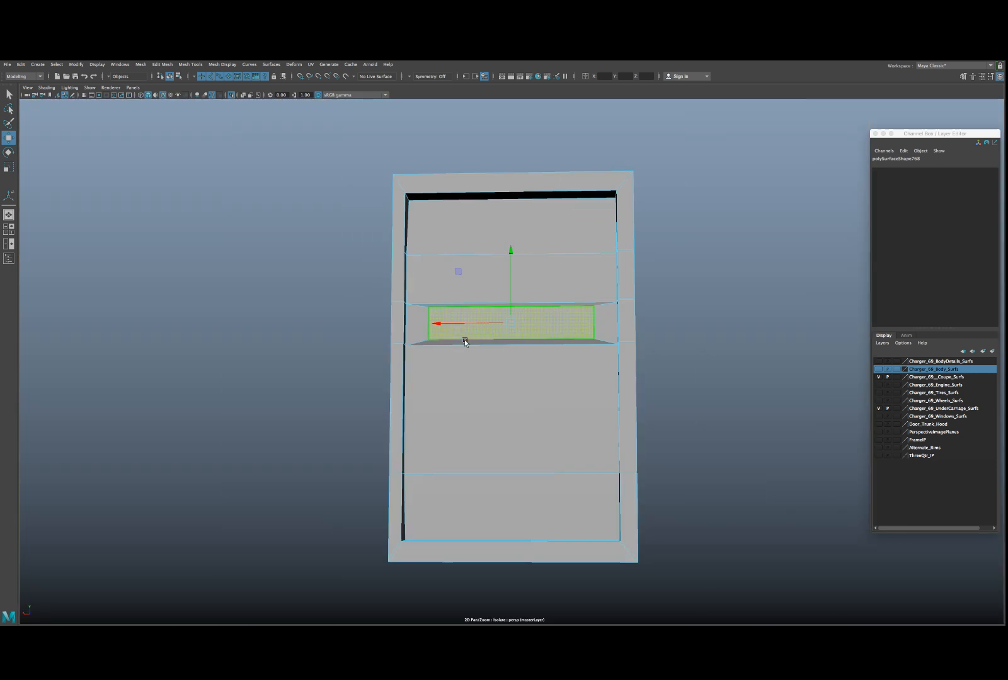
# - Lower the vertex row along the recess's bottom edge in Y to make the recess taller
pyautogui.moveTo(493, 350); pyautogui.dragTo(441, 348, button='right')
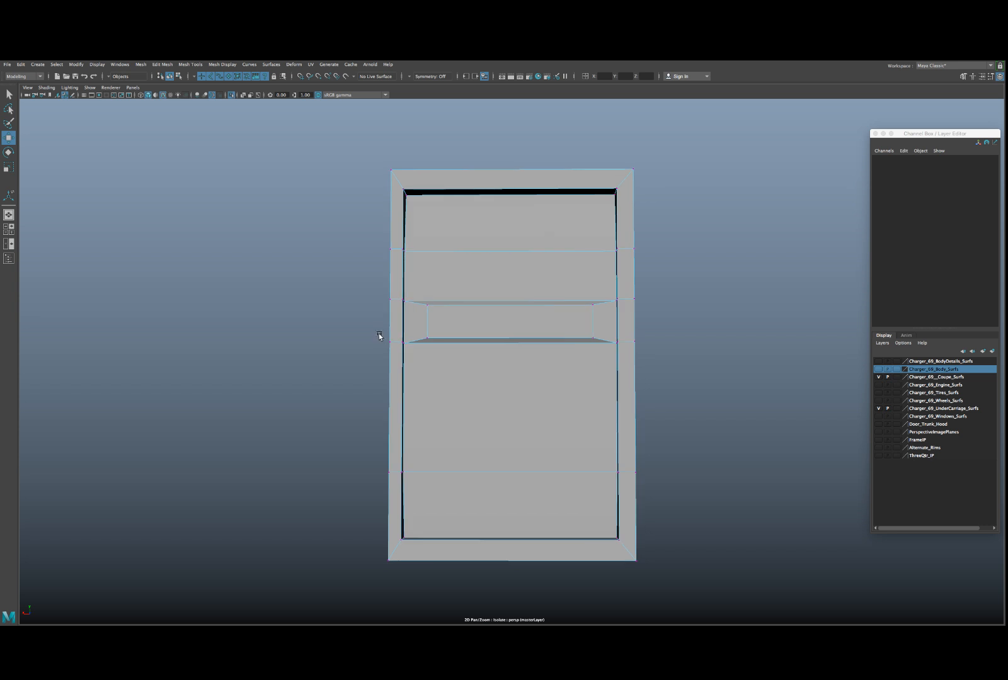
pyautogui.moveTo(609, 377); pyautogui.dragTo(589, 359)
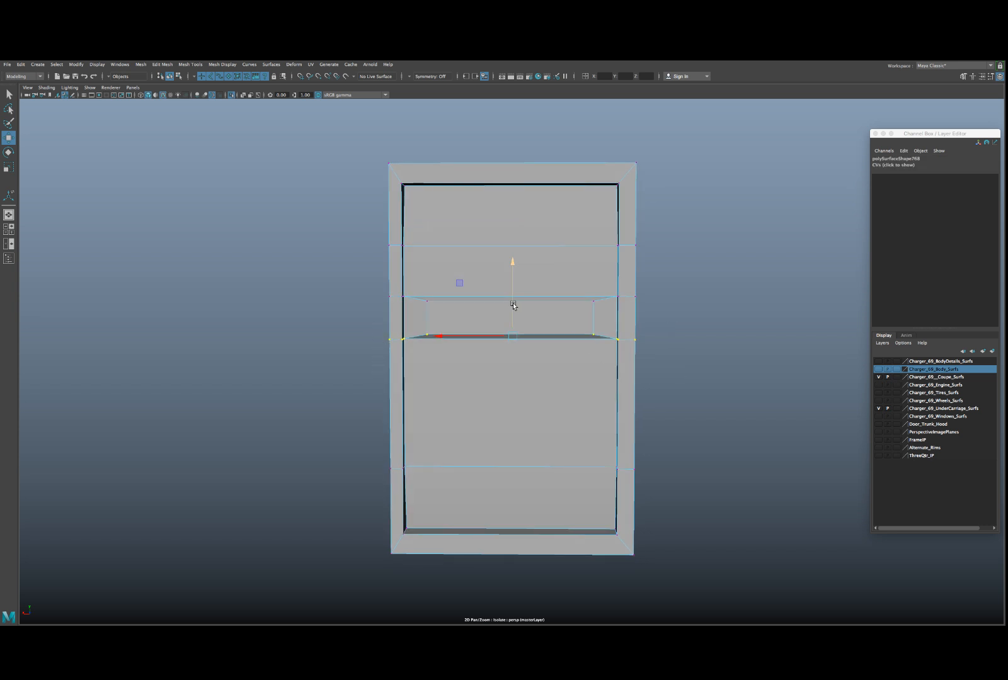
pyautogui.moveTo(513, 305); pyautogui.dragTo(513, 329)
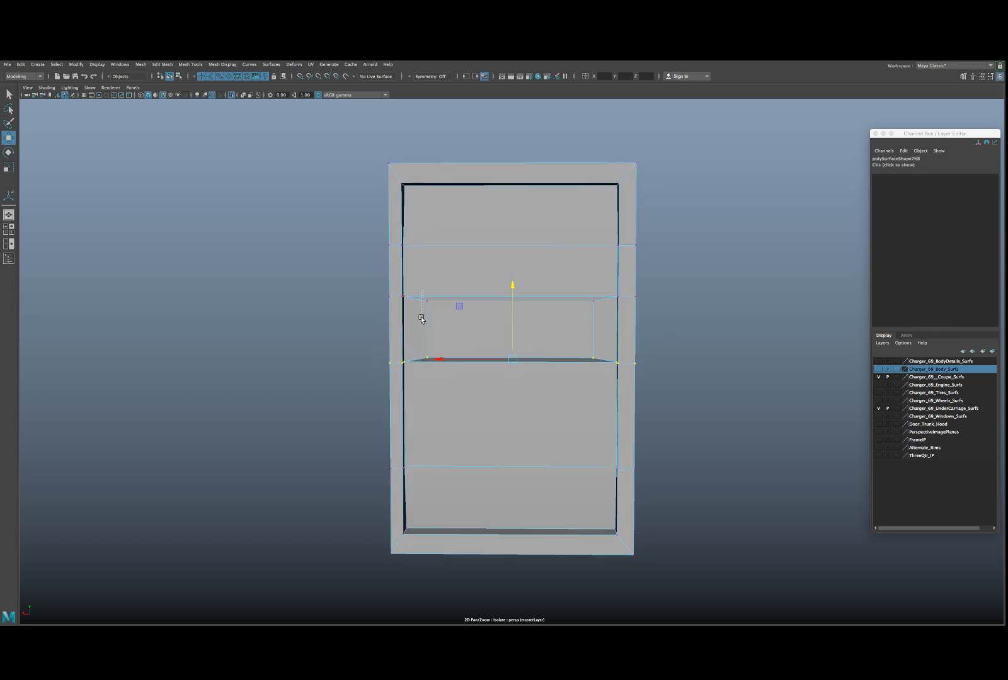
# - Scale the recess's four inner vertices shorter in Y and slightly wider in X
pyautogui.moveTo(421, 320); pyautogui.dragTo(420, 371)
pyautogui.keyDown('shift'); pyautogui.moveTo(551, 275); pyautogui.dragTo(597, 380); pyautogui.keyUp('shift')
pyautogui.press('r')
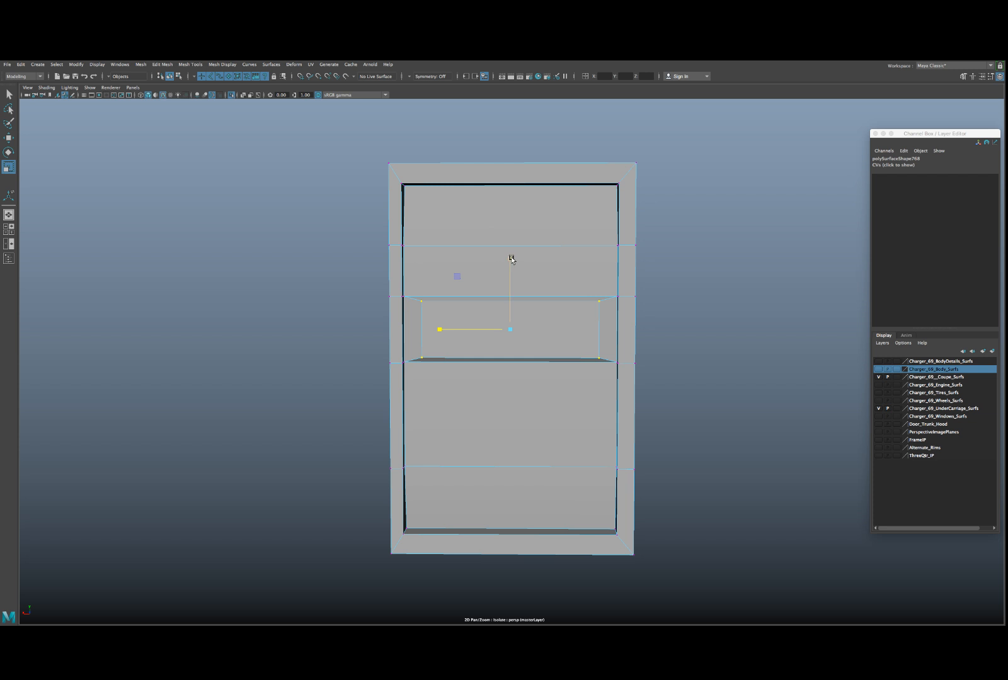
pyautogui.moveTo(511, 258); pyautogui.dragTo(510, 301)
pyautogui.moveTo(440, 329); pyautogui.dragTo(437, 330)
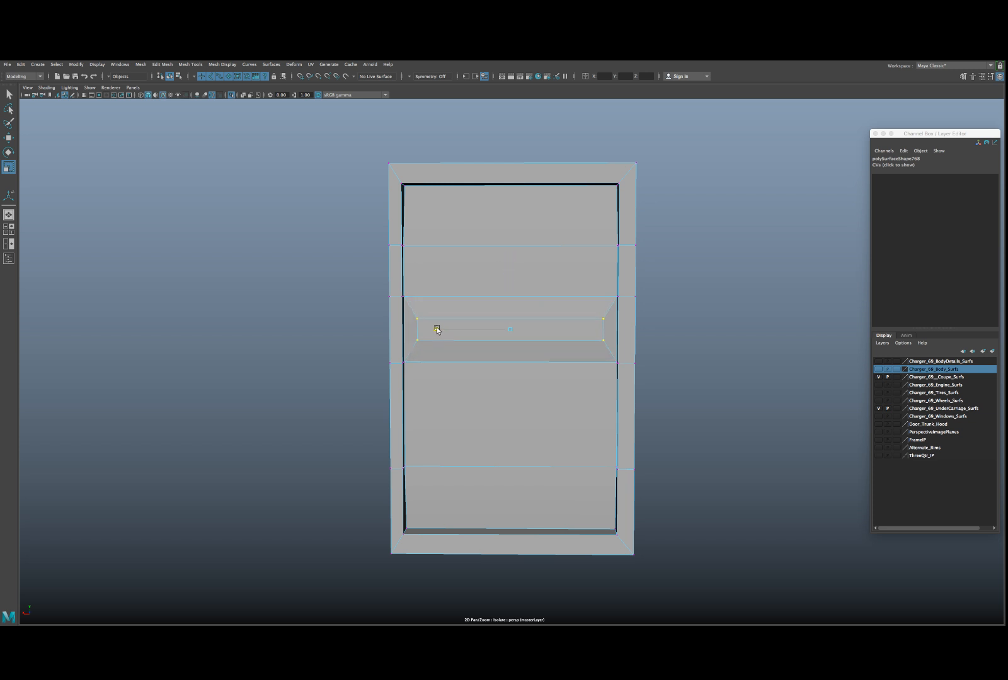
pyautogui.moveTo(456, 280)
pyautogui.keyDown('alt'); pyautogui.mouseDown()
pyautogui.moveTo(416, 277)
pyautogui.moveTo(450, 279)
pyautogui.mouseUp(); pyautogui.keyUp('alt')
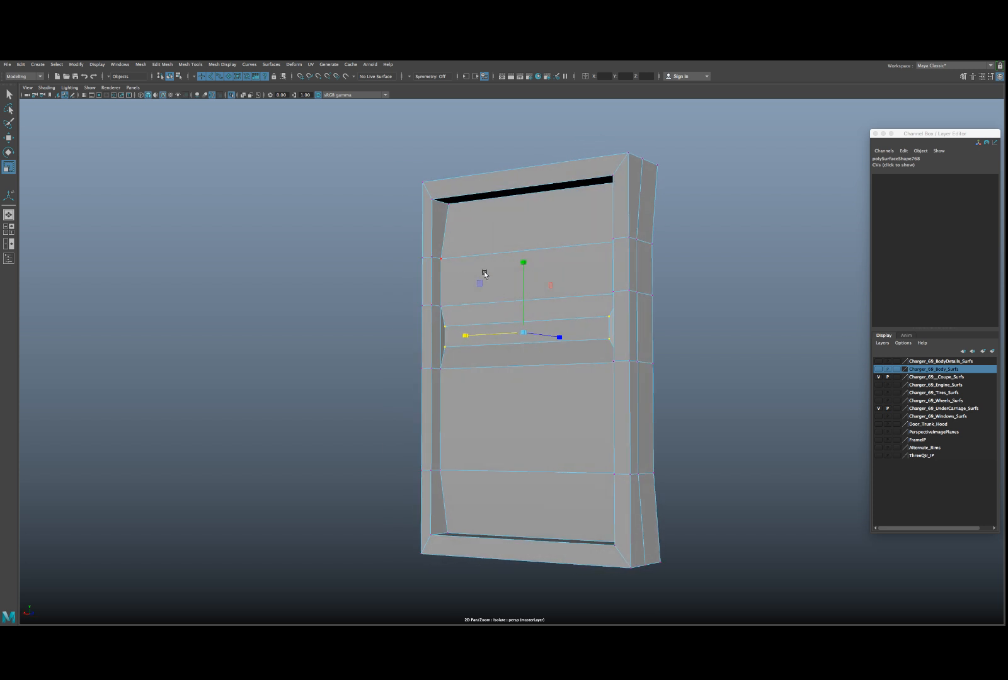
# - Select the recess's inner face and adjust its depth along Z
pyautogui.keyDown('ctrl'); pyautogui.moveTo(484, 274); pyautogui.dragTo(485, 293, button='right'); pyautogui.keyUp('ctrl')
pyautogui.click(504, 272)
pyautogui.keyDown('alt'); pyautogui.moveTo(505, 272); pyautogui.dragTo(558, 320); pyautogui.keyUp('alt')
pyautogui.click(536, 322)
pyautogui.press('w')
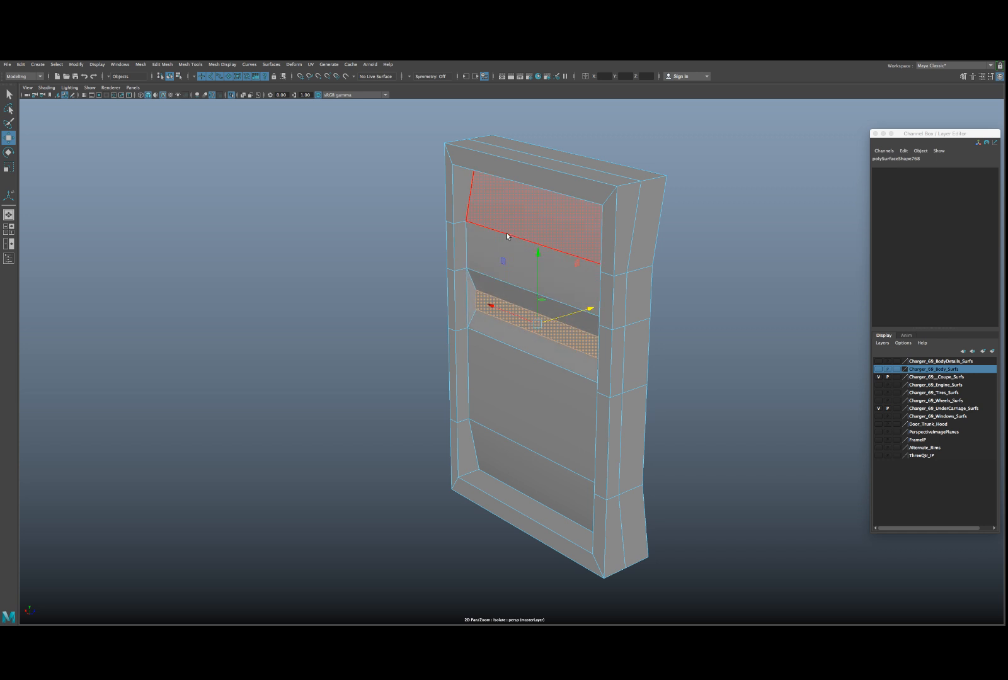
# - Shift horizontal edges in the upper and lower parts of the switch face along Z to contour the surface
pyautogui.moveTo(507, 236); pyautogui.dragTo(507, 214, button='right')
pyautogui.click(529, 240)
pyautogui.keyDown('alt'); pyautogui.moveTo(529, 240); pyautogui.dragTo(564, 216); pyautogui.keyUp('alt')
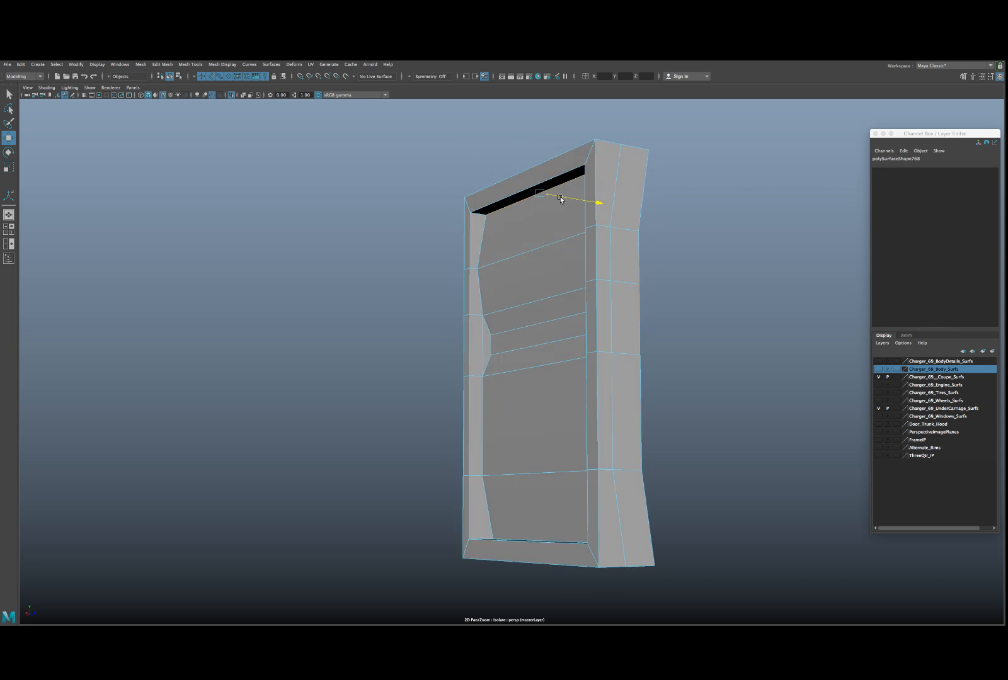
pyautogui.keyDown('alt'); pyautogui.moveTo(556, 242); pyautogui.dragTo(551, 332); pyautogui.keyUp('alt')
pyautogui.click(539, 455)
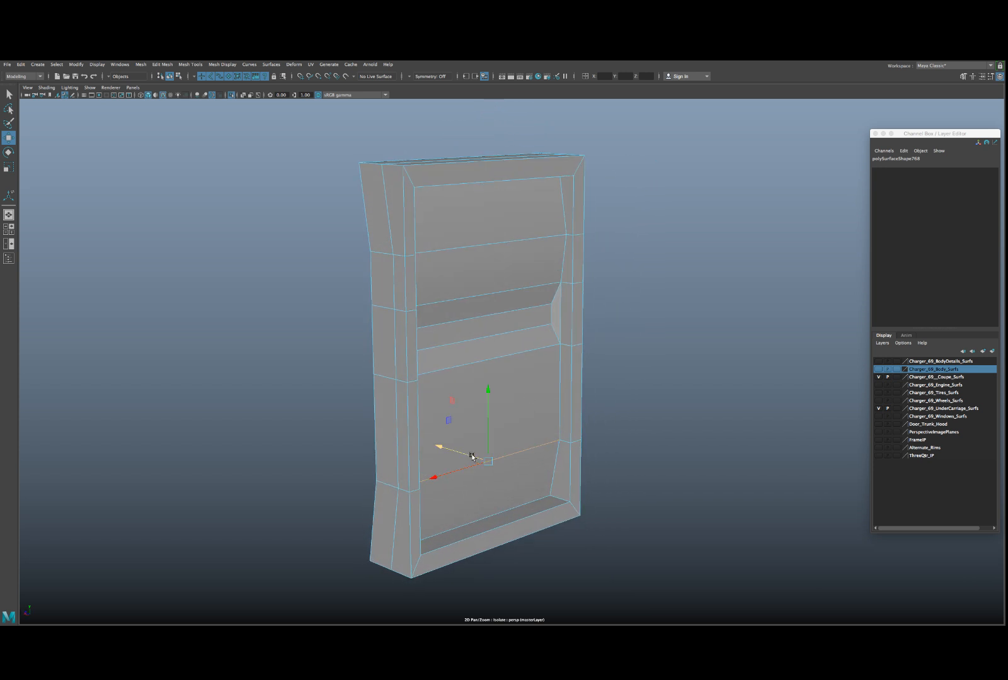
pyautogui.moveTo(471, 453); pyautogui.dragTo(612, 412)
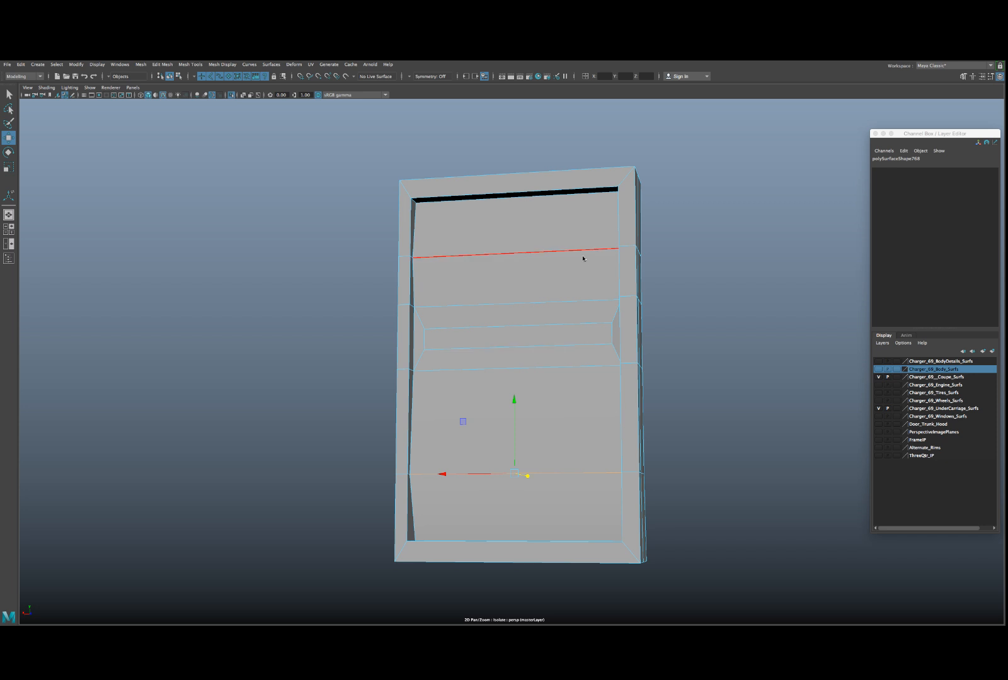
# - Return the switch to object mode, show the whole scene again and compare the switches with the reference photo
pyautogui.moveTo(583, 259); pyautogui.dragTo(605, 274, button='right')
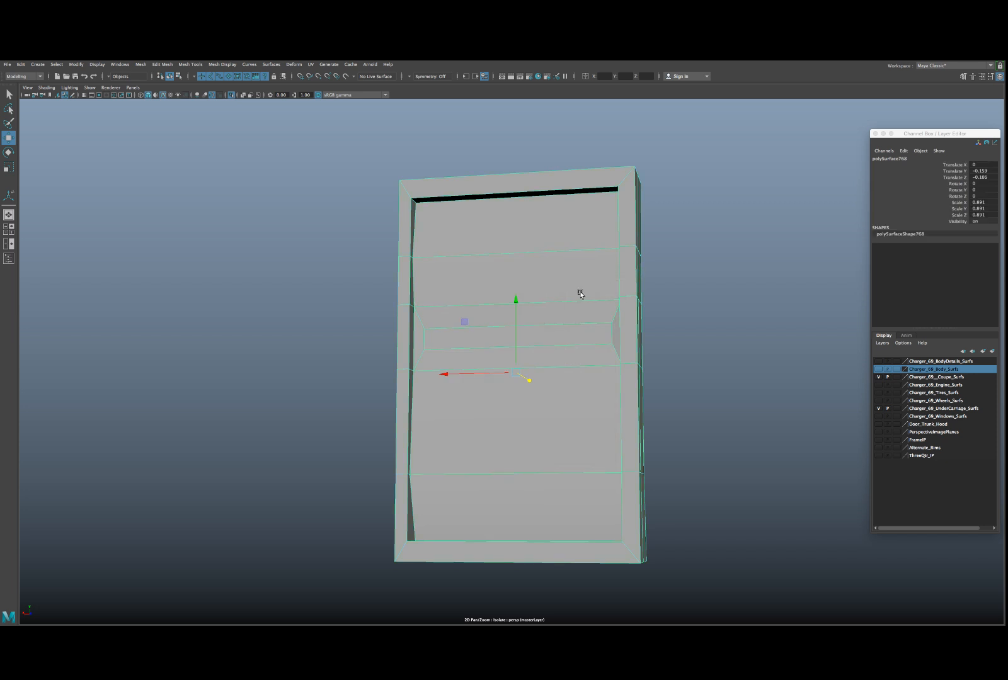
pyautogui.hotkey('ctrl', '1')
pyautogui.scroll(-5, 578, 294)
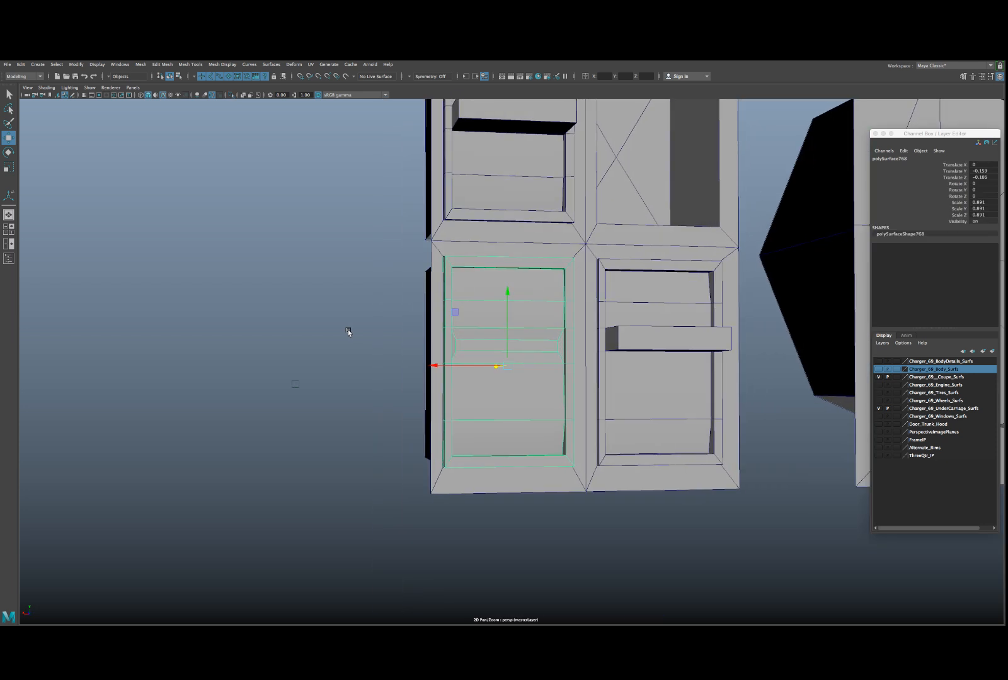
pyautogui.click(348, 329)
pyautogui.moveTo(418, 345)
pyautogui.keyDown('alt'); pyautogui.mouseDown()
pyautogui.moveTo(479, 353)
pyautogui.moveTo(366, 347)
pyautogui.moveTo(428, 354)
pyautogui.moveTo(422, 369)
pyautogui.mouseUp(); pyautogui.keyUp('alt')
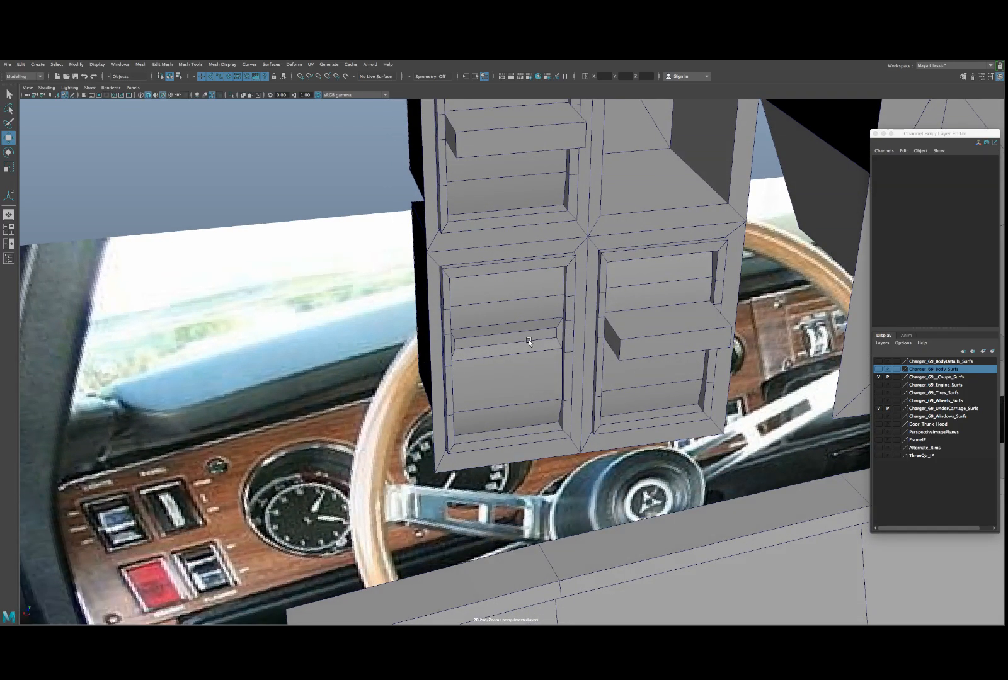
pyautogui.scroll(-4, 529, 342)
pyautogui.scroll(-2, 558, 326)
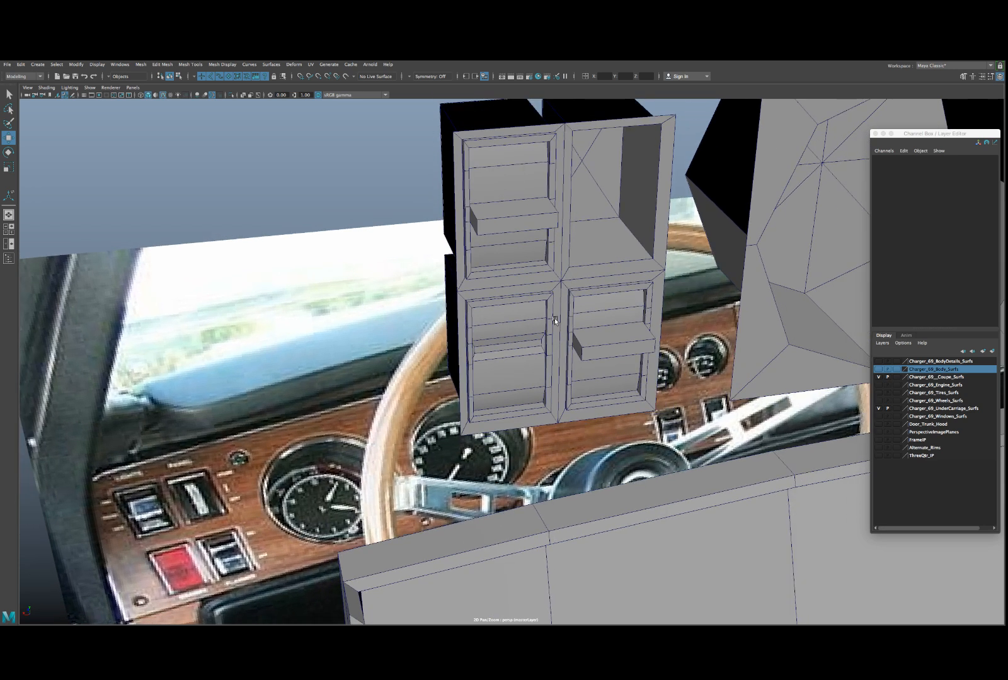
# - Duplicate the recessed switch and snap the copy into the empty upper pocket
pyautogui.click(513, 339)
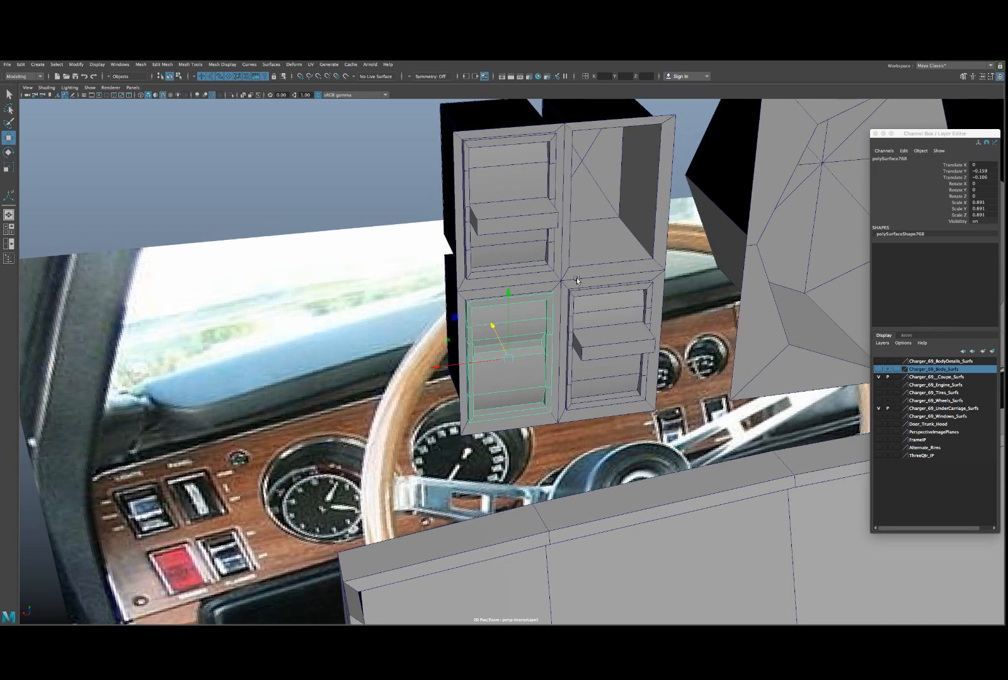
pyautogui.keyDown('alt'); pyautogui.moveTo(541, 281); pyautogui.dragTo(534, 283); pyautogui.keyUp('alt')
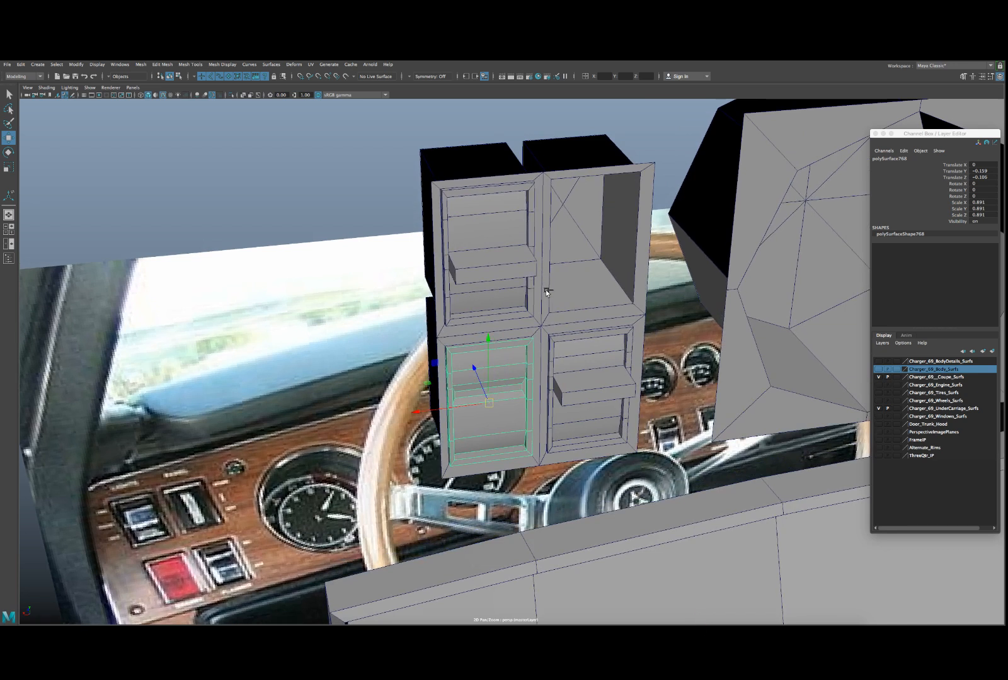
pyautogui.hotkey('ctrl', 'd')
pyautogui.moveTo(473, 403); pyautogui.dragTo(585, 213)
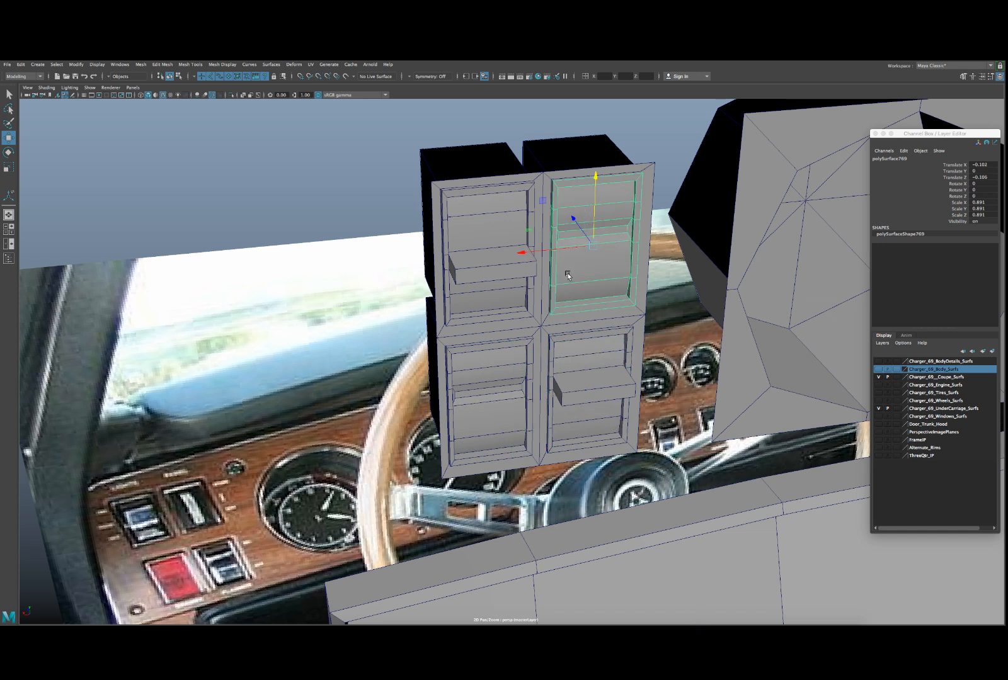
# - Isolate the upper duplicate and delete the faces of its center recess
pyautogui.press('f')
pyautogui.scroll(-4, 570, 296)
pyautogui.keyDown('alt'); pyautogui.moveTo(570, 304); pyautogui.dragTo(547, 327); pyautogui.keyUp('alt')
pyautogui.scroll(3, 544, 325)
pyautogui.hotkey('ctrl', '1')
pyautogui.scroll(-5, 541, 320)
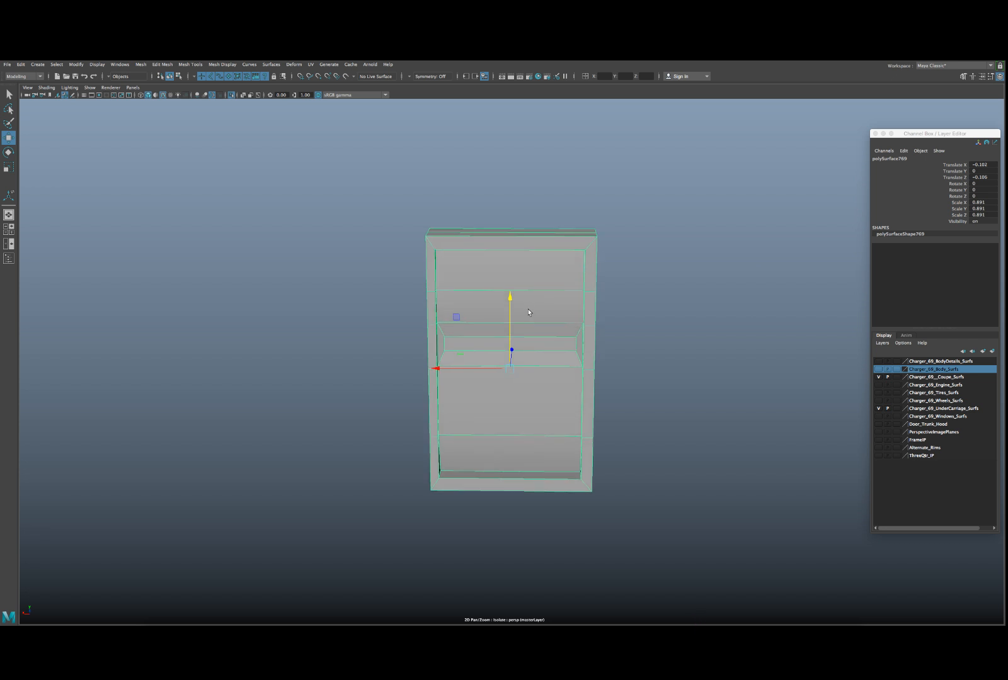
pyautogui.moveTo(533, 306)
pyautogui.mouseDown(button='right')
pyautogui.moveTo(531, 319)
pyautogui.moveTo(478, 344)
pyautogui.mouseUp(button='right')
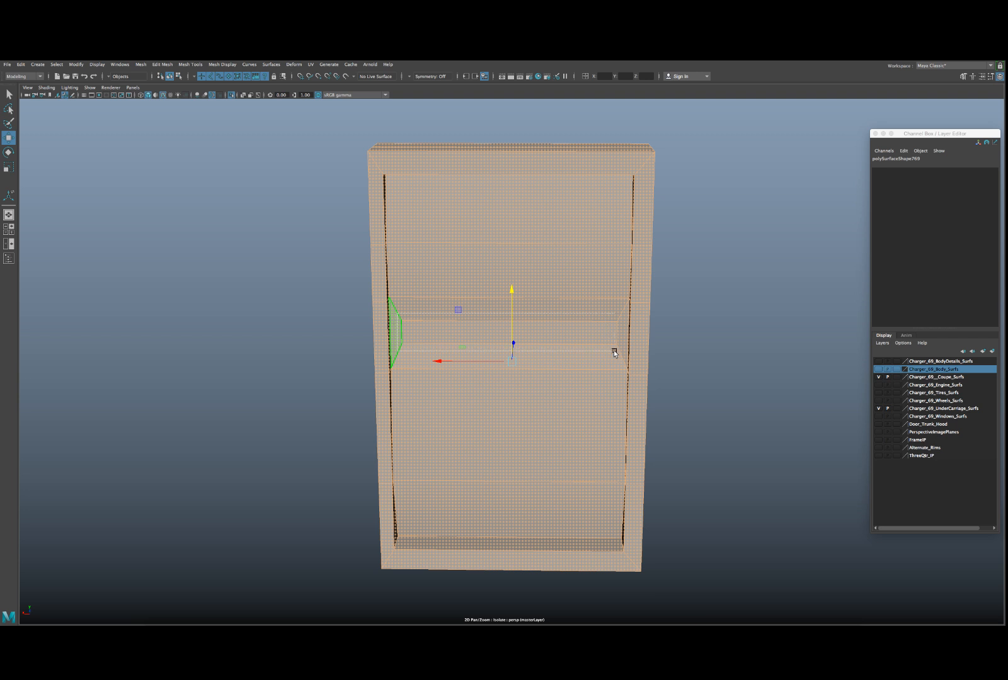
pyautogui.moveTo(619, 352); pyautogui.dragTo(618, 353)
pyautogui.press('Delete')
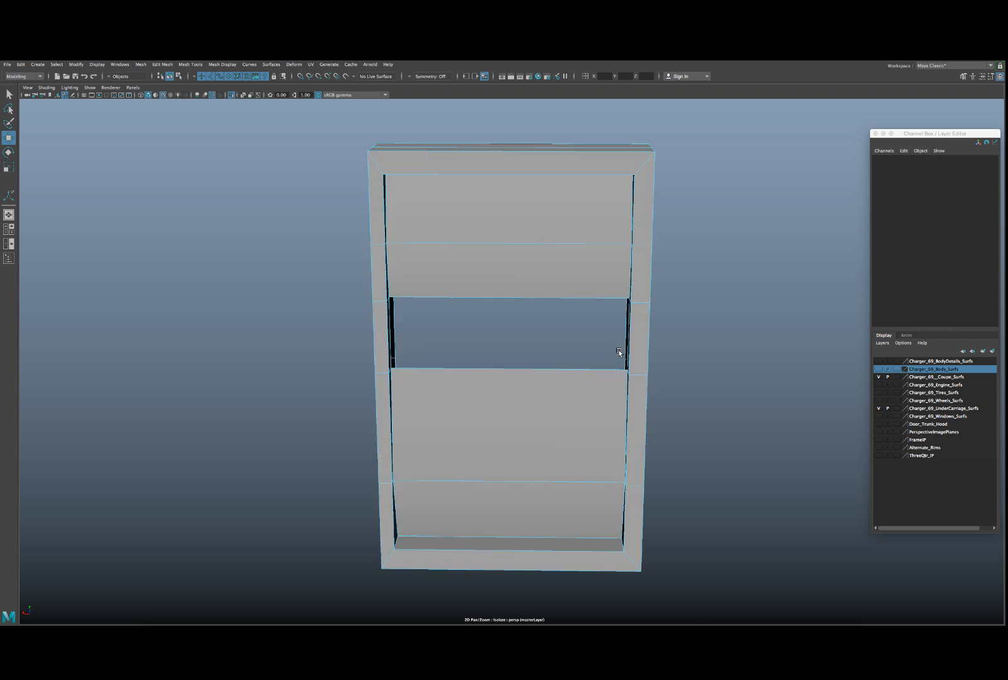
# - Bridge the open upper and lower edges of the center gap to close the switch face
pyautogui.scroll(10, 594, 345)
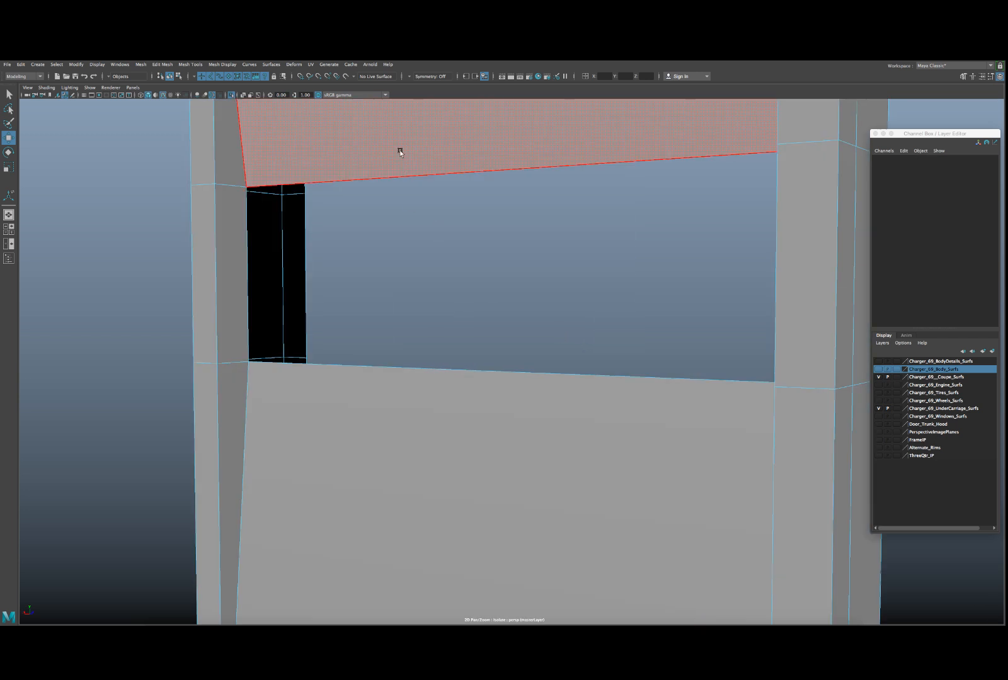
pyautogui.moveTo(401, 147); pyautogui.dragTo(402, 128, button='right')
pyautogui.moveTo(419, 340); pyautogui.dragTo(418, 340)
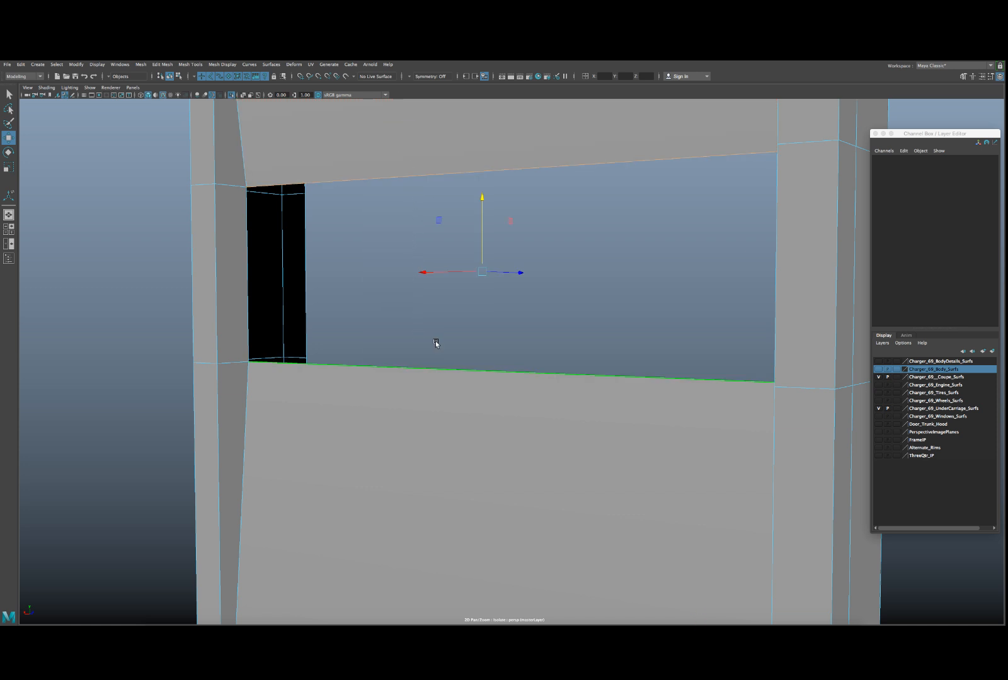
pyautogui.keyDown('shift'); pyautogui.moveTo(435, 266); pyautogui.dragTo(418, 361, button='right'); pyautogui.keyUp('shift')
pyautogui.scroll(-8, 425, 340)
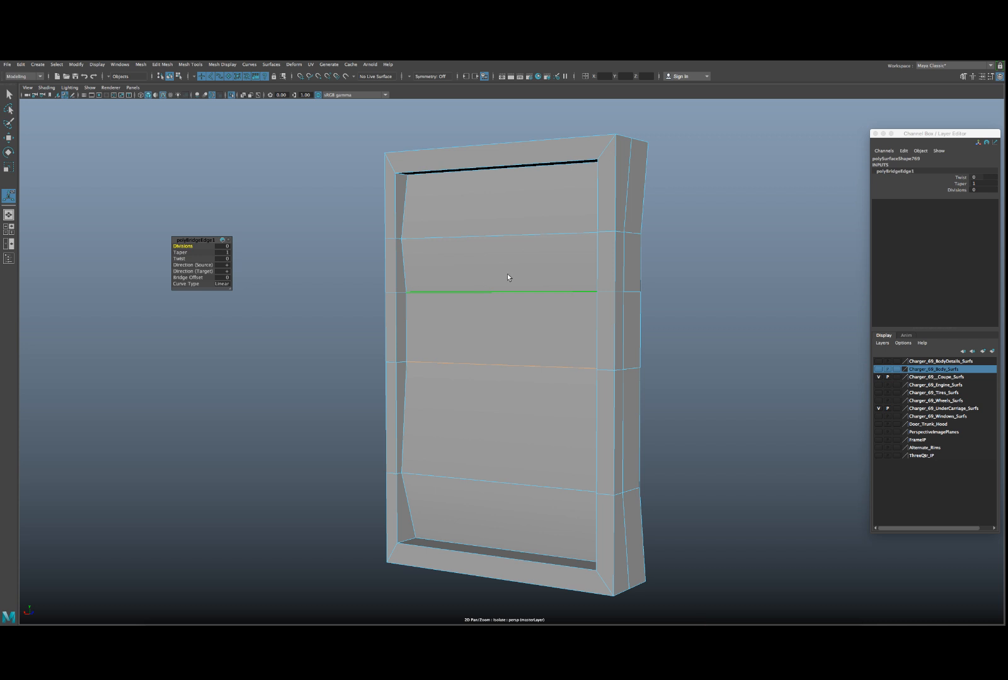
# - Insert two vertical edge loops through the switch, dividing its face into three columns
pyautogui.moveTo(507, 274)
pyautogui.mouseDown(button='right')
pyautogui.moveTo(529, 263)
pyautogui.moveTo(508, 278)
pyautogui.mouseUp(button='right')
pyautogui.keyDown('alt'); pyautogui.moveTo(488, 227); pyautogui.dragTo(511, 229); pyautogui.keyUp('alt')
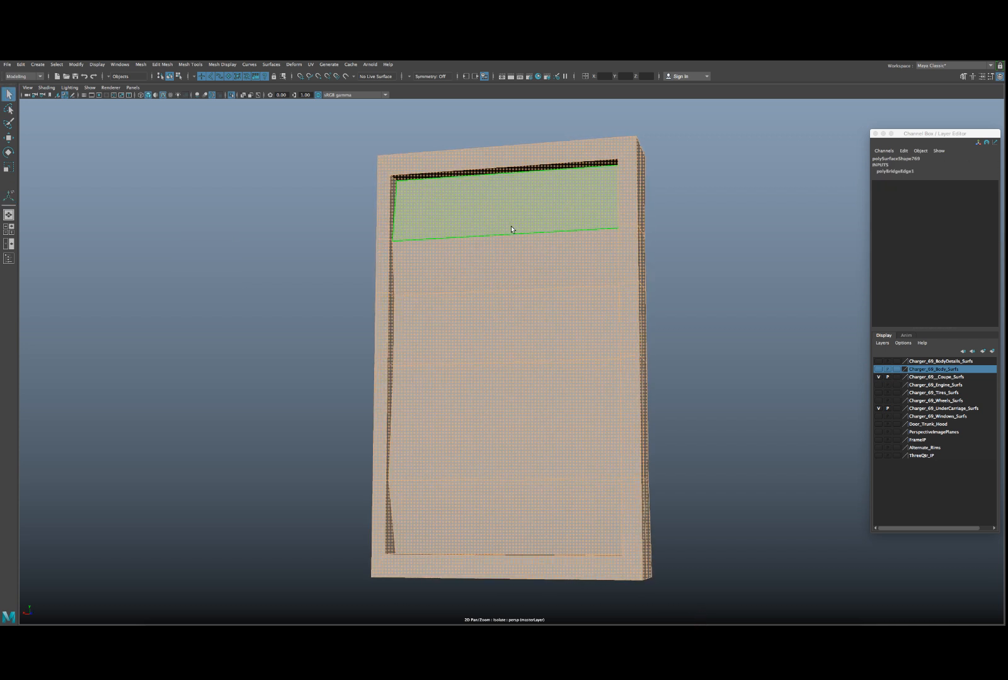
pyautogui.moveTo(540, 215); pyautogui.dragTo(493, 231, button='right')
pyautogui.keyDown('alt'); pyautogui.moveTo(494, 232); pyautogui.dragTo(541, 247); pyautogui.keyUp('alt')
pyautogui.click(475, 234)
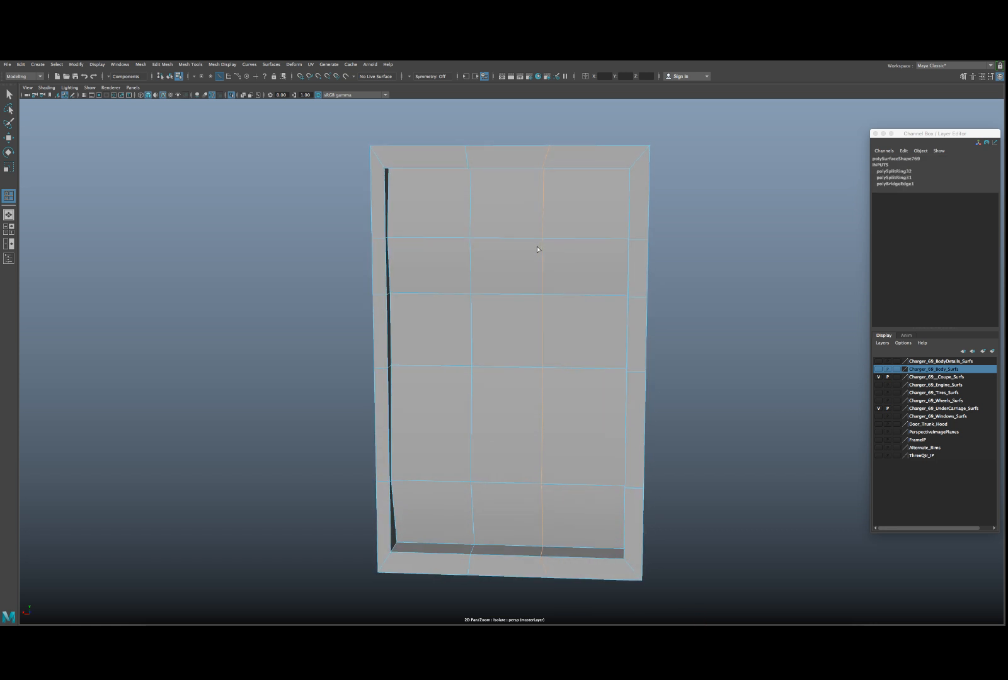
# - Straighten the two vertical edge loops by scaling each one flat along X
pyautogui.press('r')
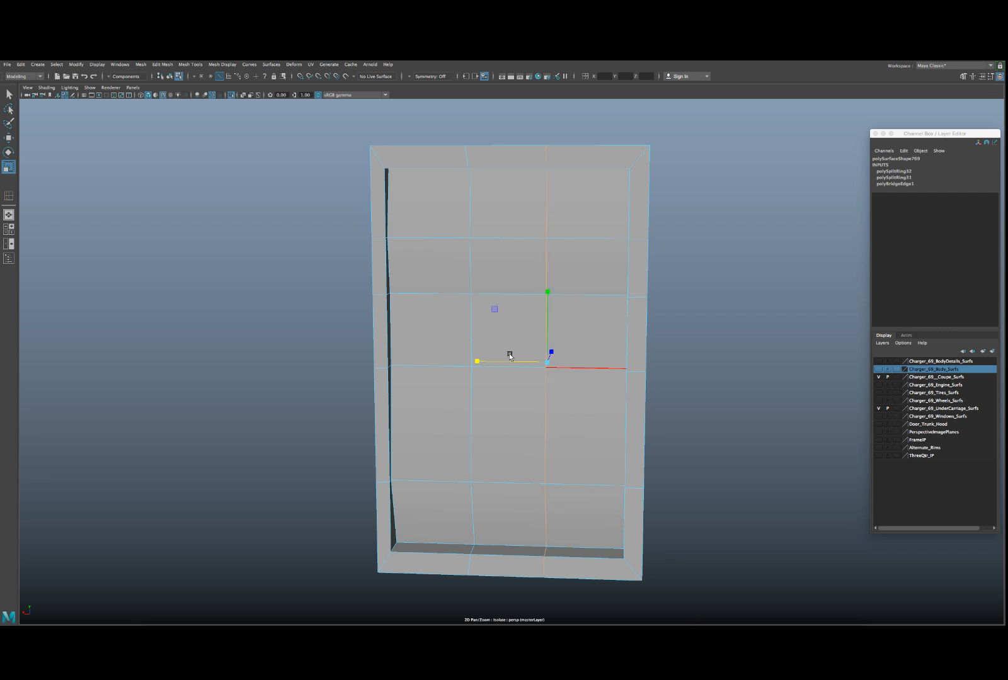
pyautogui.click(471, 328)
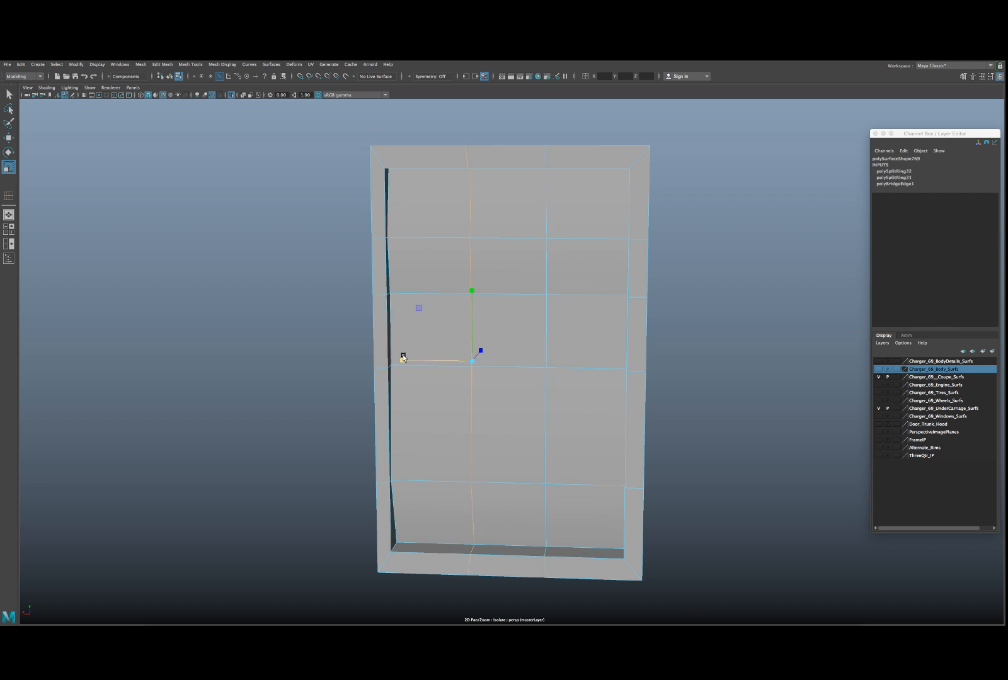
# - Try face selections on the left and right columns of the switch panel, leaving out the uppermost face
pyautogui.keyDown('alt'); pyautogui.moveTo(479, 353); pyautogui.dragTo(435, 354); pyautogui.keyUp('alt')
pyautogui.moveTo(458, 231); pyautogui.dragTo(454, 218, button='right')
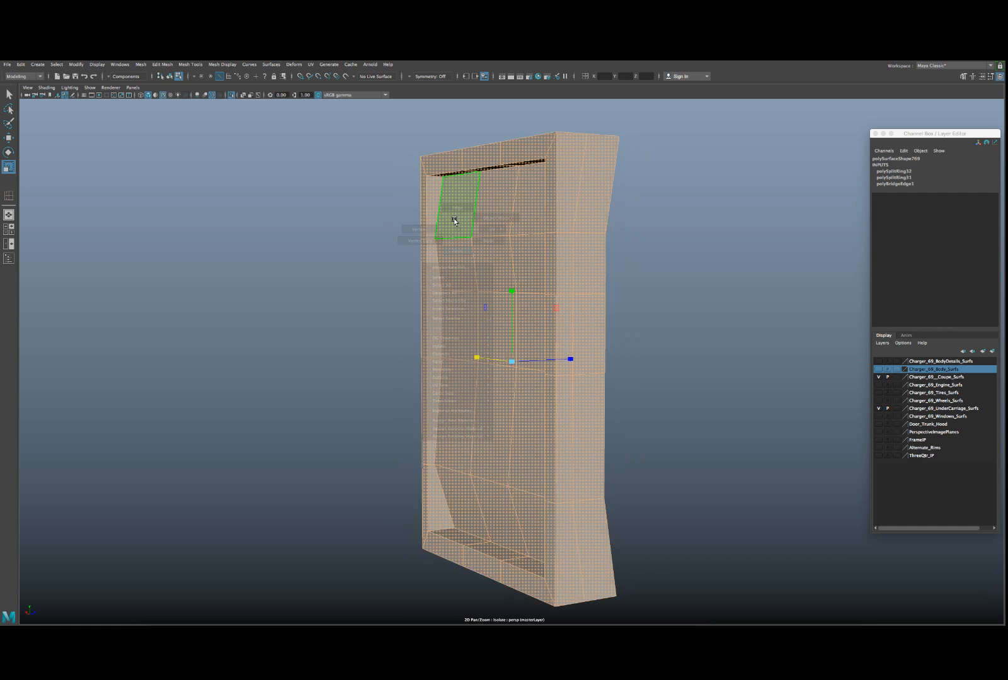
pyautogui.click(453, 214)
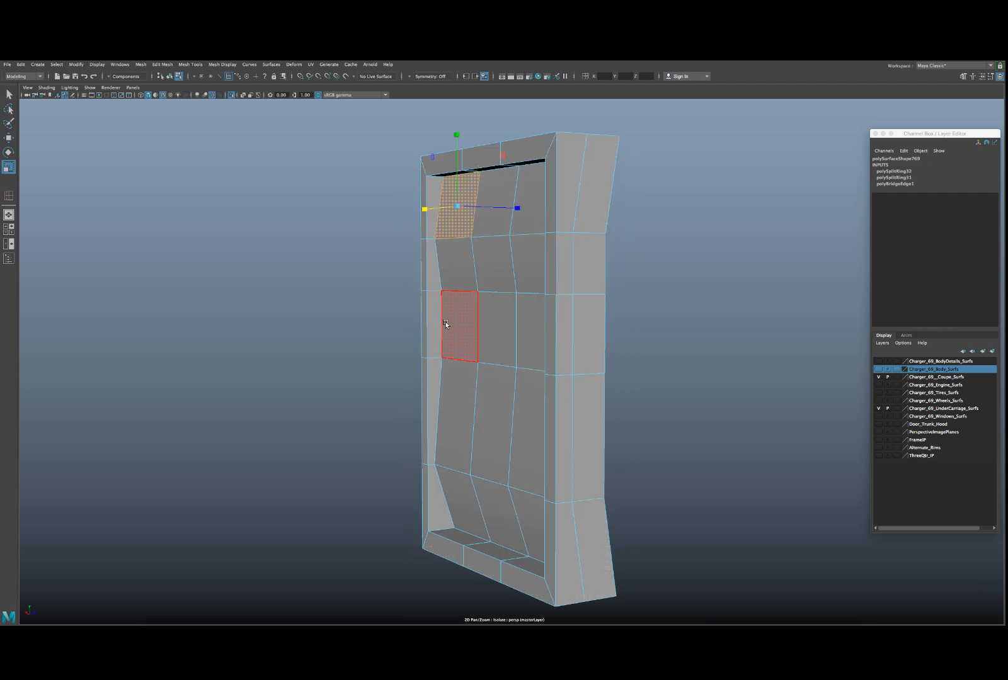
pyautogui.keyDown('shift'); pyautogui.doubleClick(454, 429); pyautogui.keyUp('shift')
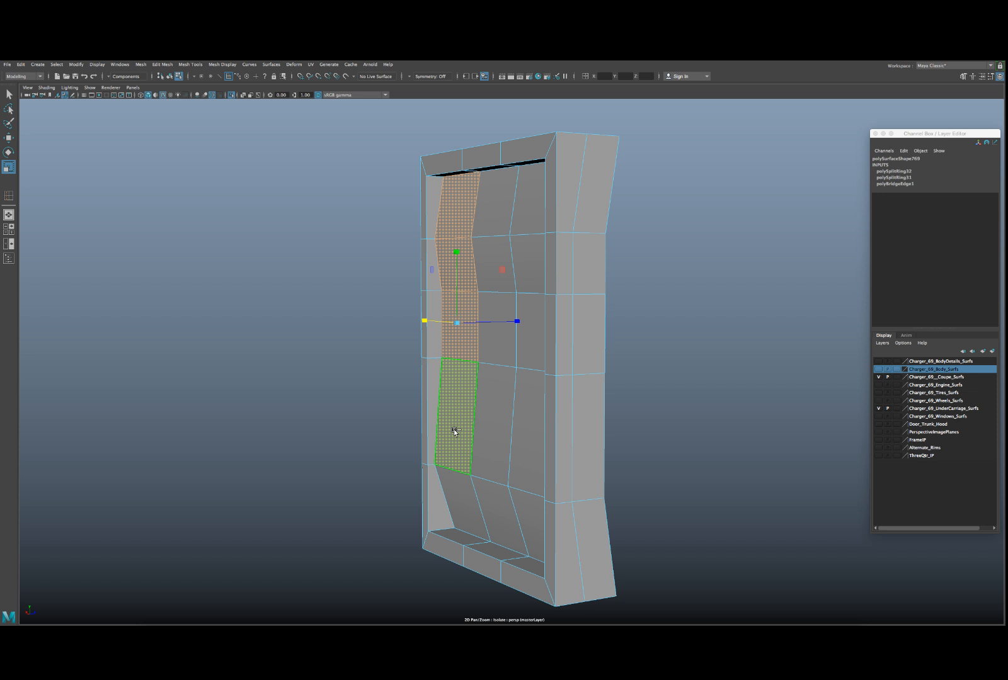
pyautogui.keyDown('ctrl'); pyautogui.click(467, 218); pyautogui.keyUp('ctrl')
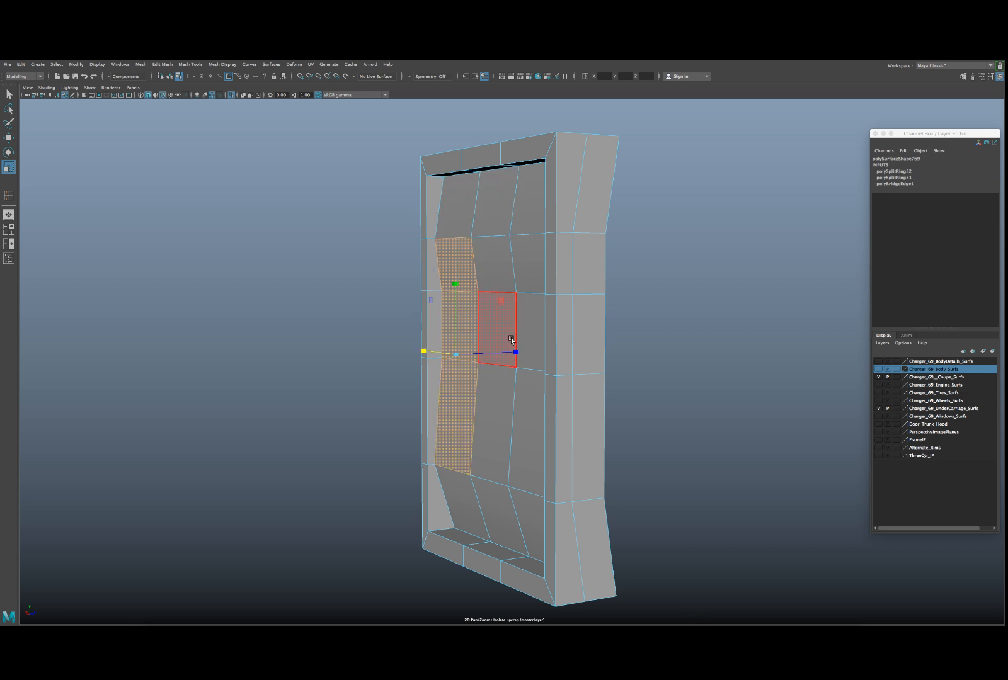
pyautogui.click(536, 247)
pyautogui.keyDown('shift'); pyautogui.doubleClick(536, 388); pyautogui.keyUp('shift')
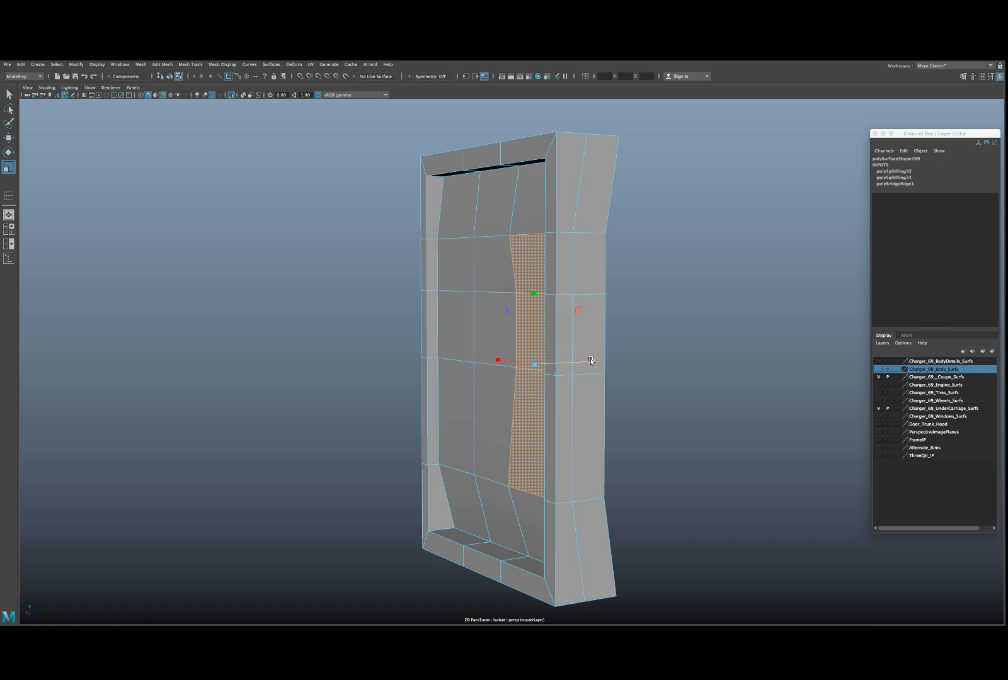
pyautogui.moveTo(591, 360); pyautogui.dragTo(506, 345)
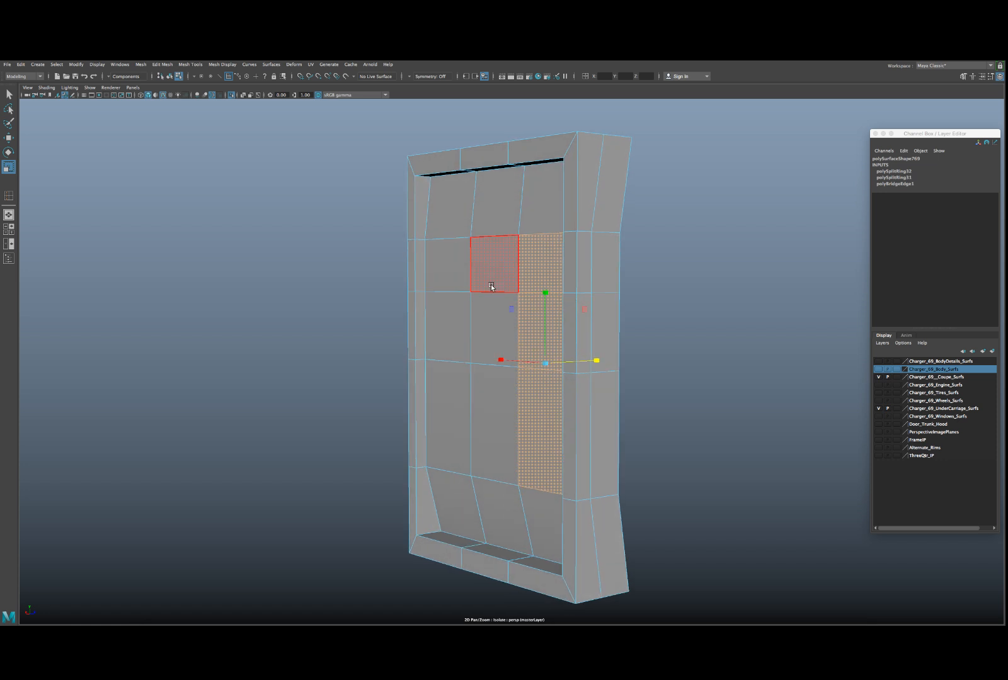
# - Select the three middle faces of the panel's centre column and extrude them slightly inward with a Local Translate Z of -0.002
pyautogui.click(491, 286)
pyautogui.keyDown('shift'); pyautogui.click(491, 337); pyautogui.keyUp('shift')
pyautogui.keyDown('shift'); pyautogui.click(485, 397); pyautogui.keyUp('shift')
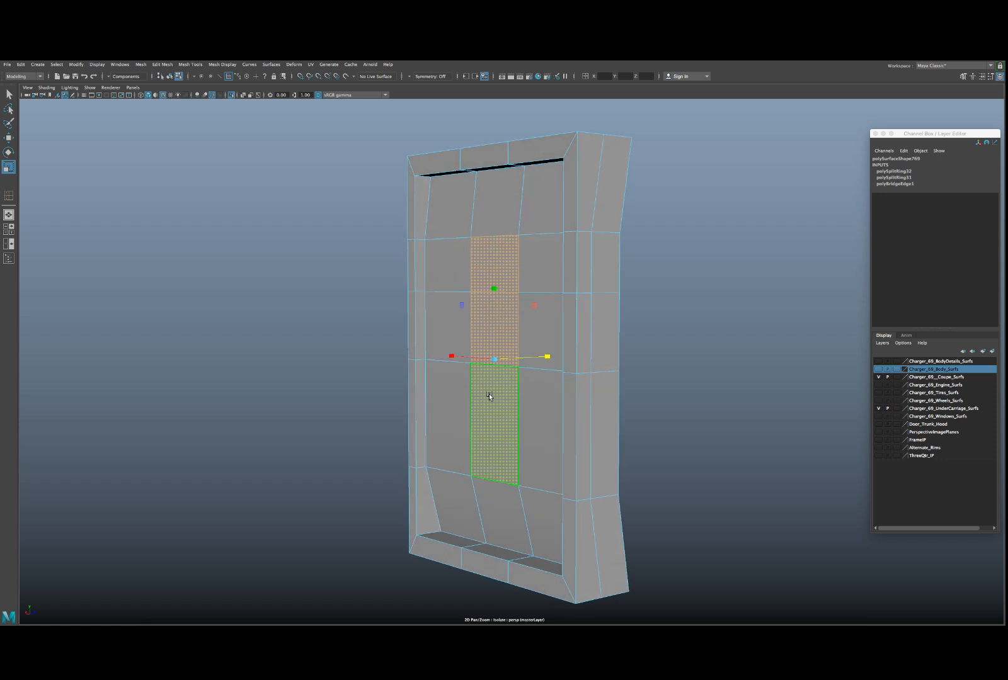
pyautogui.hotkey('ctrl', 'e')
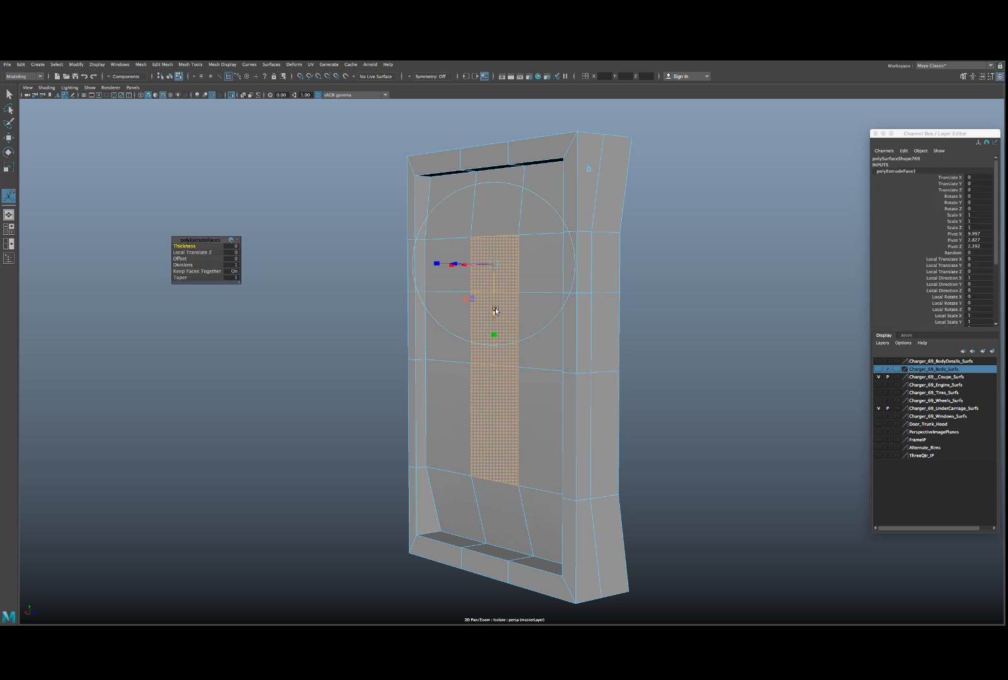
pyautogui.moveTo(496, 311)
pyautogui.keyDown('alt'); pyautogui.mouseDown()
pyautogui.moveTo(526, 315)
pyautogui.moveTo(490, 315)
pyautogui.mouseUp(); pyautogui.keyUp('alt')
pyautogui.moveTo(460, 272); pyautogui.dragTo(464, 272)
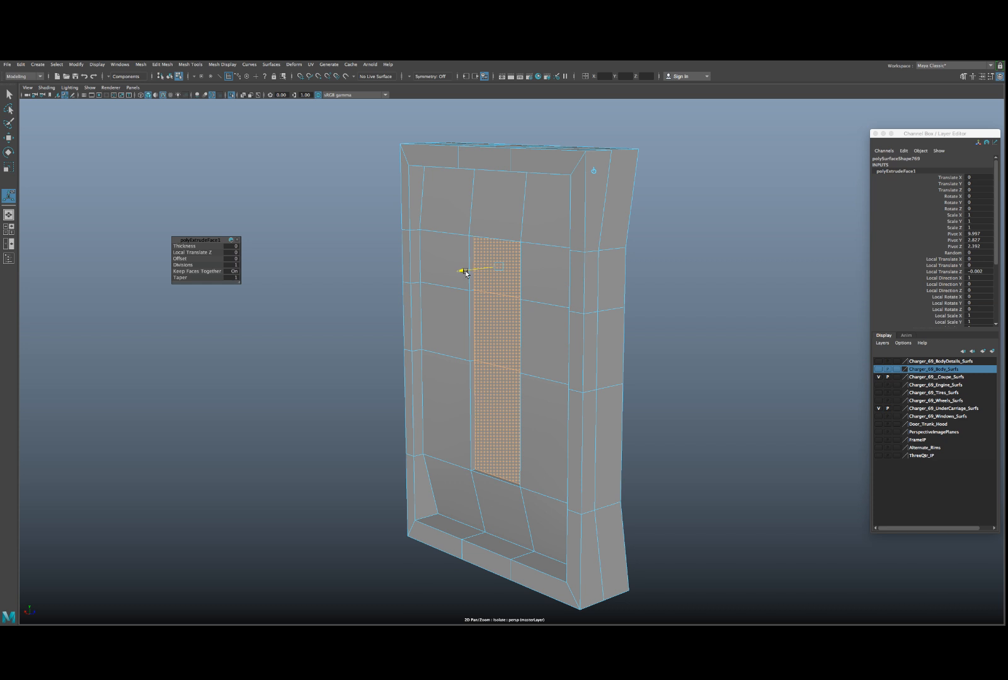
# - Extrude the recessed centre faces again, shrink them slightly, and extrude them once more outward into a raised bar
pyautogui.hotkey('ctrl', 'e')
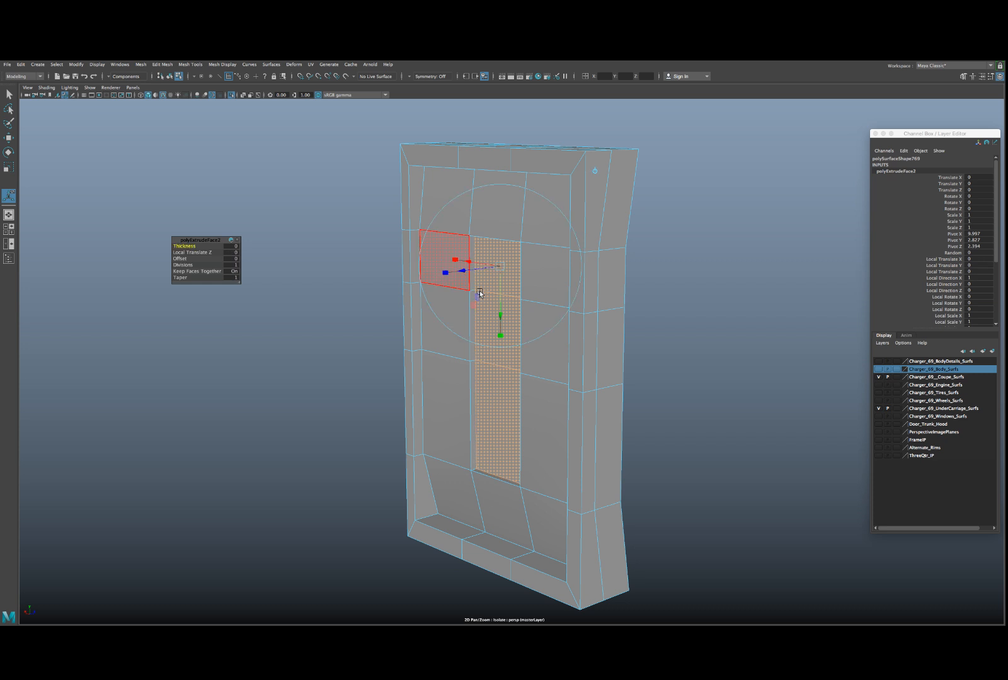
pyautogui.press('r')
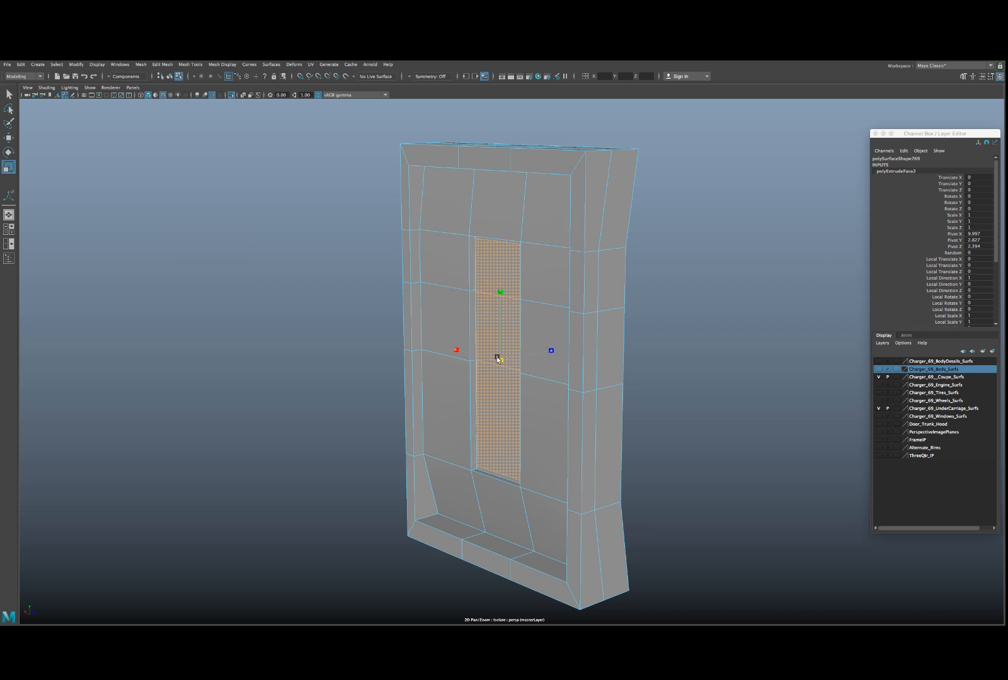
pyautogui.hotkey('ctrl', 'e')
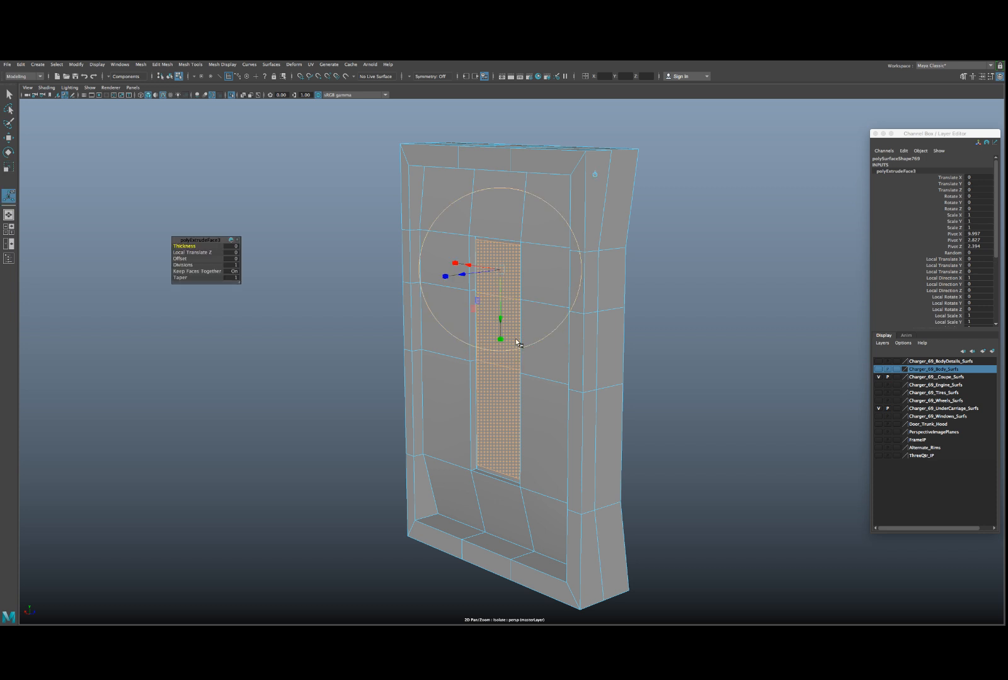
pyautogui.press('w')
pyautogui.moveTo(524, 354)
pyautogui.mouseDown()
pyautogui.moveTo(547, 351)
pyautogui.moveTo(512, 354)
pyautogui.moveTo(534, 346)
pyautogui.moveTo(521, 377)
pyautogui.mouseUp()
# - Scale the bar's front faces narrower across their width and extrude them once more
pyautogui.press('r')
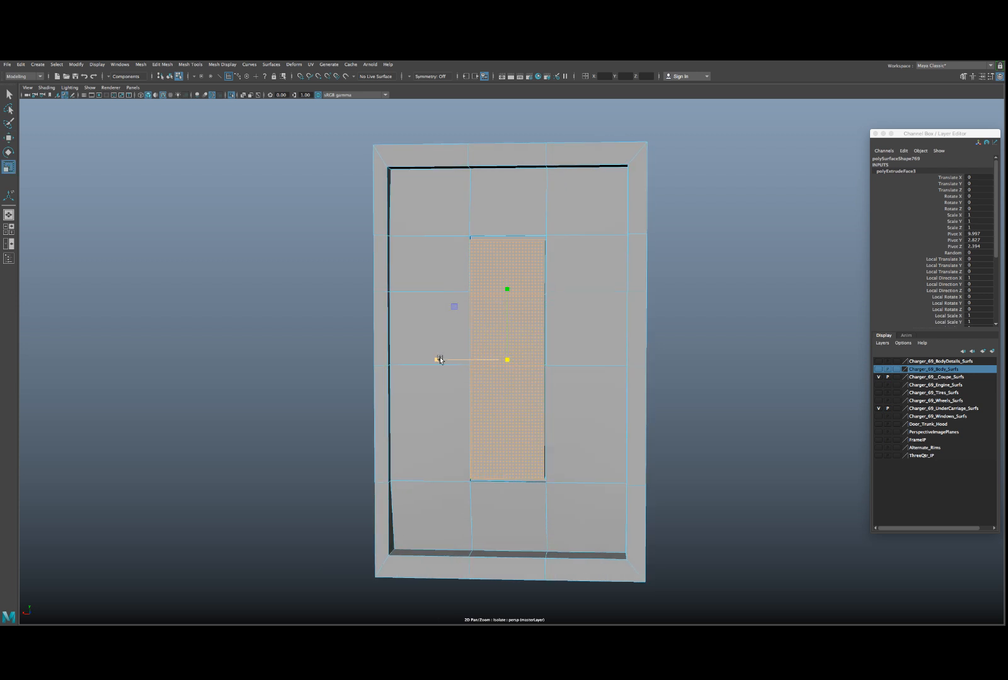
pyautogui.moveTo(441, 357)
pyautogui.mouseDown()
pyautogui.moveTo(474, 363)
pyautogui.moveTo(441, 358)
pyautogui.mouseUp()
pyautogui.hotkey('ctrl', 'e')
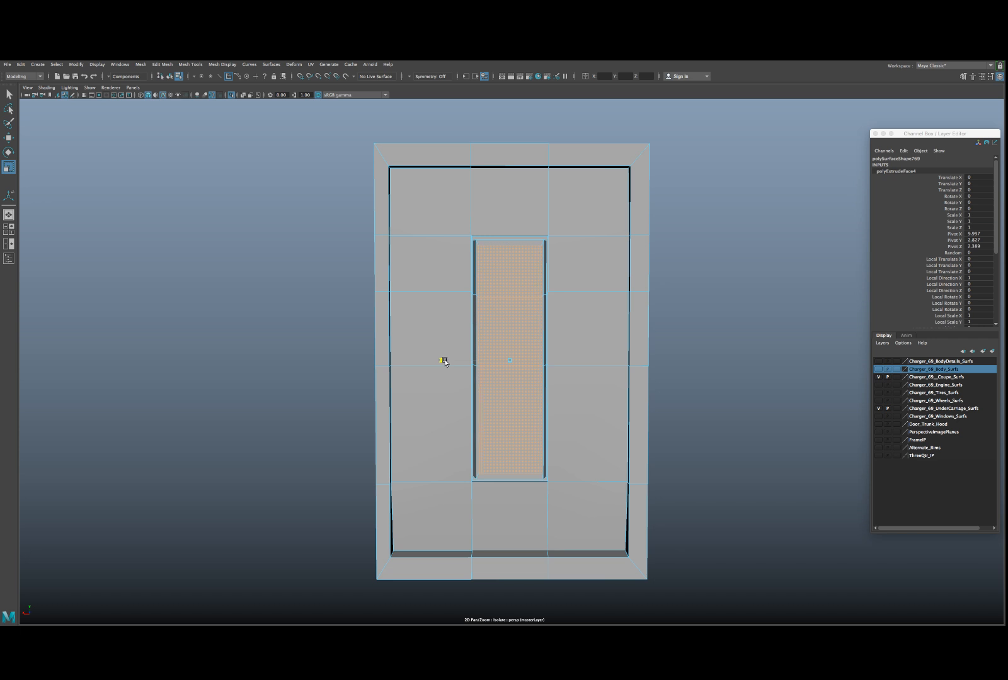
pyautogui.keyDown('alt'); pyautogui.moveTo(447, 362); pyautogui.dragTo(500, 317); pyautogui.keyUp('alt')
pyautogui.press('w')
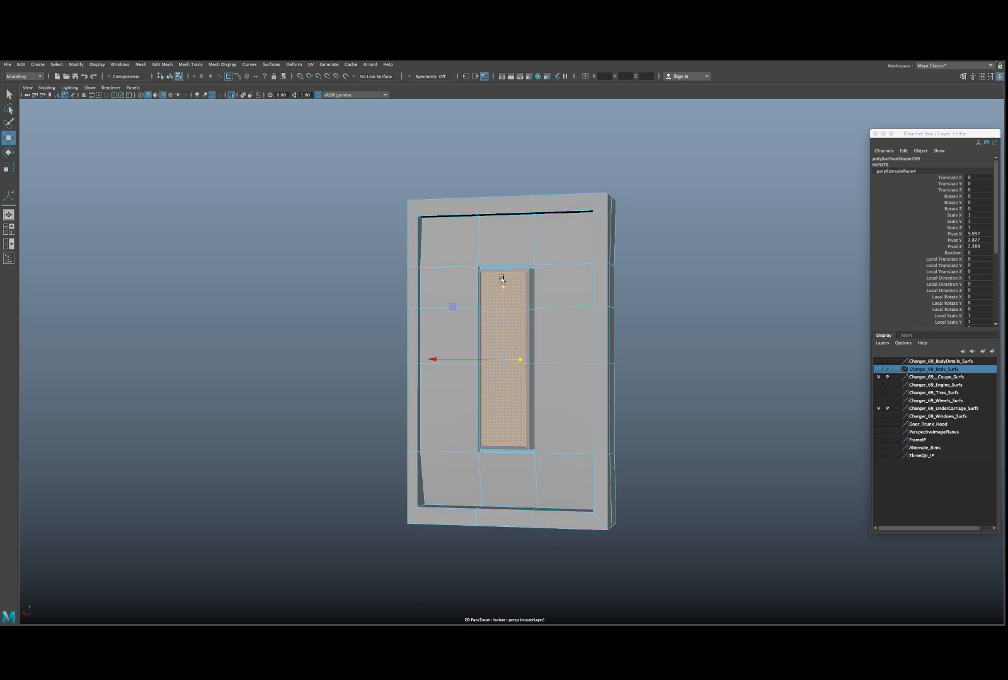
# - Lengthen the centre bar by moving its upper vertex row up and its lower vertex row down
pyautogui.moveTo(501, 278); pyautogui.dragTo(420, 254, button='right')
pyautogui.moveTo(574, 289); pyautogui.dragTo(642, 290)
pyautogui.moveTo(514, 246); pyautogui.dragTo(510, 219)
pyautogui.moveTo(383, 419); pyautogui.dragTo(652, 475)
pyautogui.moveTo(513, 404); pyautogui.dragTo(499, 318)
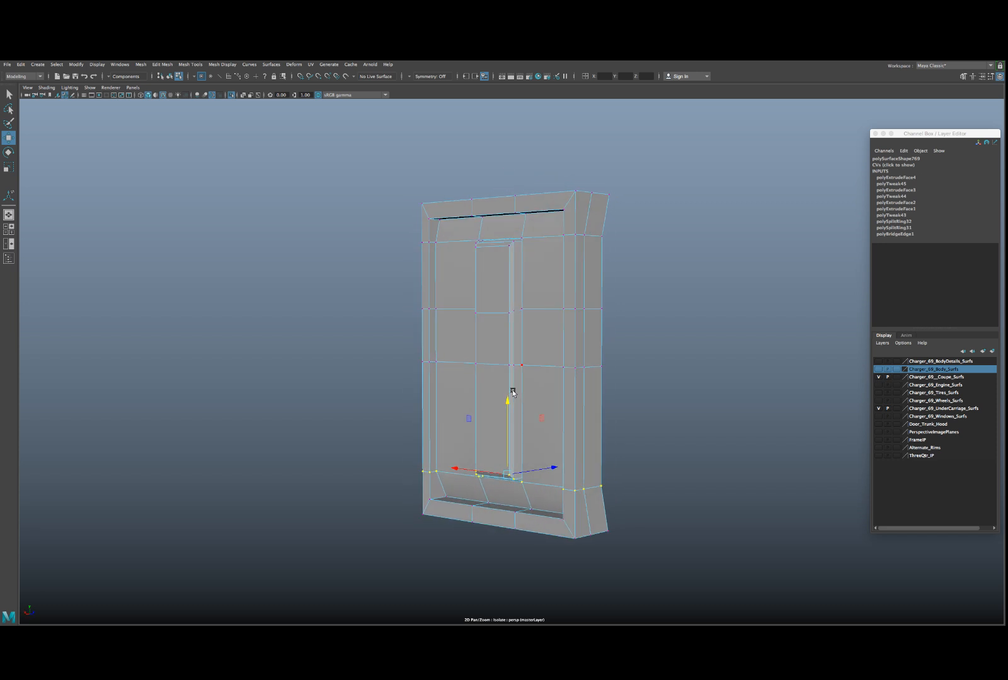
# - Select all front faces of the centre bar and scale them across their width
pyautogui.moveTo(500, 337); pyautogui.dragTo(498, 309, button='right')
pyautogui.click(494, 281)
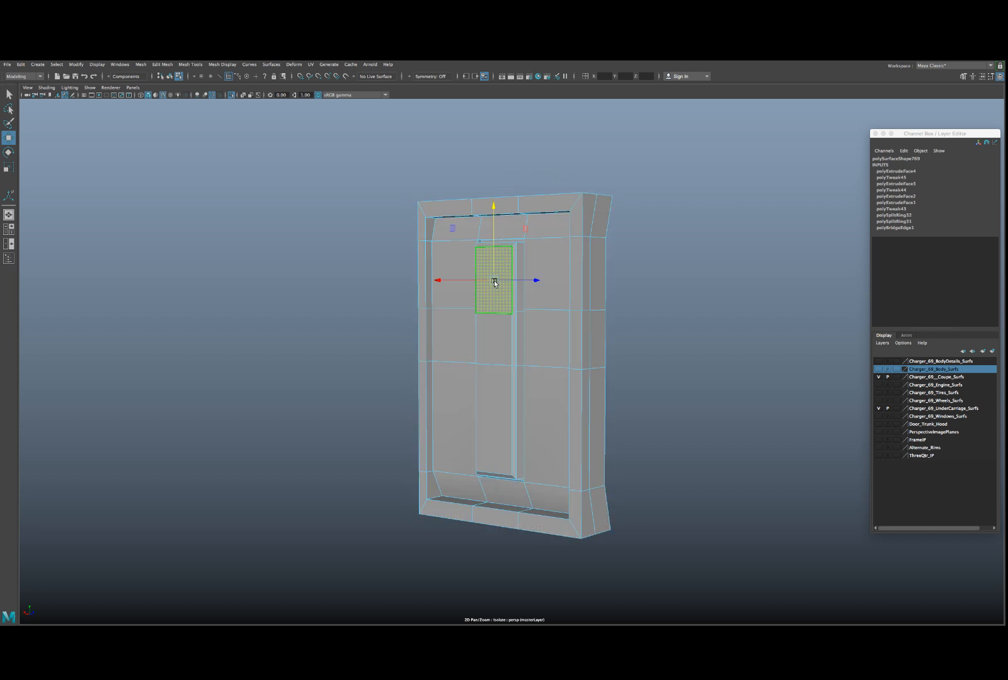
pyautogui.keyDown('shift'); pyautogui.doubleClick(485, 387); pyautogui.keyUp('shift')
pyautogui.moveTo(517, 353); pyautogui.dragTo(540, 370)
pyautogui.press('r')
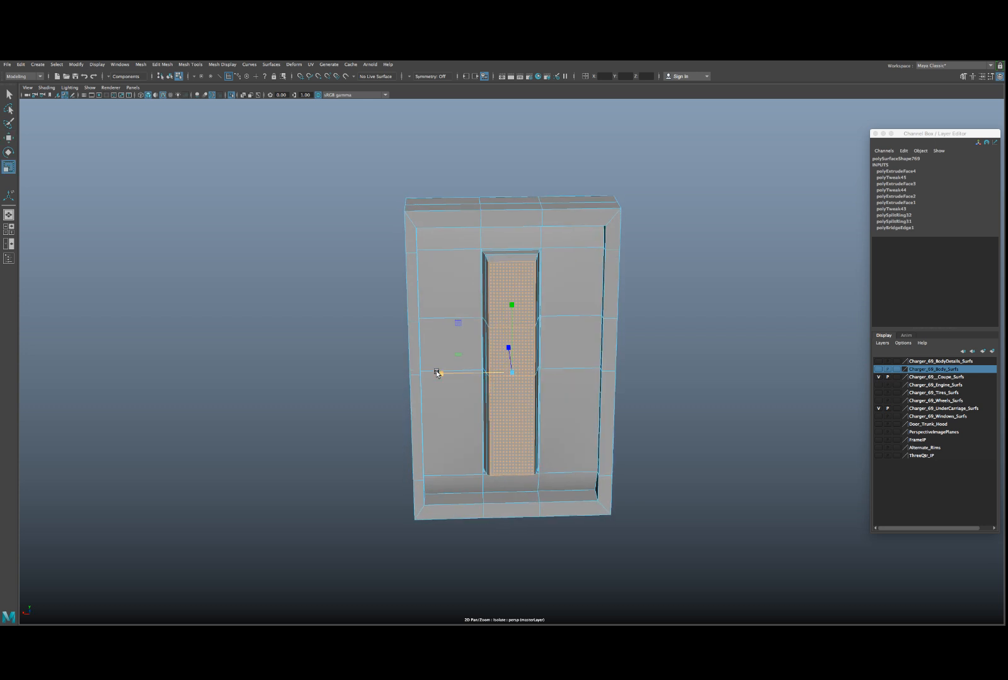
pyautogui.moveTo(439, 372); pyautogui.dragTo(476, 337)
# - Return the switch panel to object mode, delete its construction history, and leave isolation to show the whole dashboard
pyautogui.moveTo(467, 258); pyautogui.dragTo(492, 249, button='right')
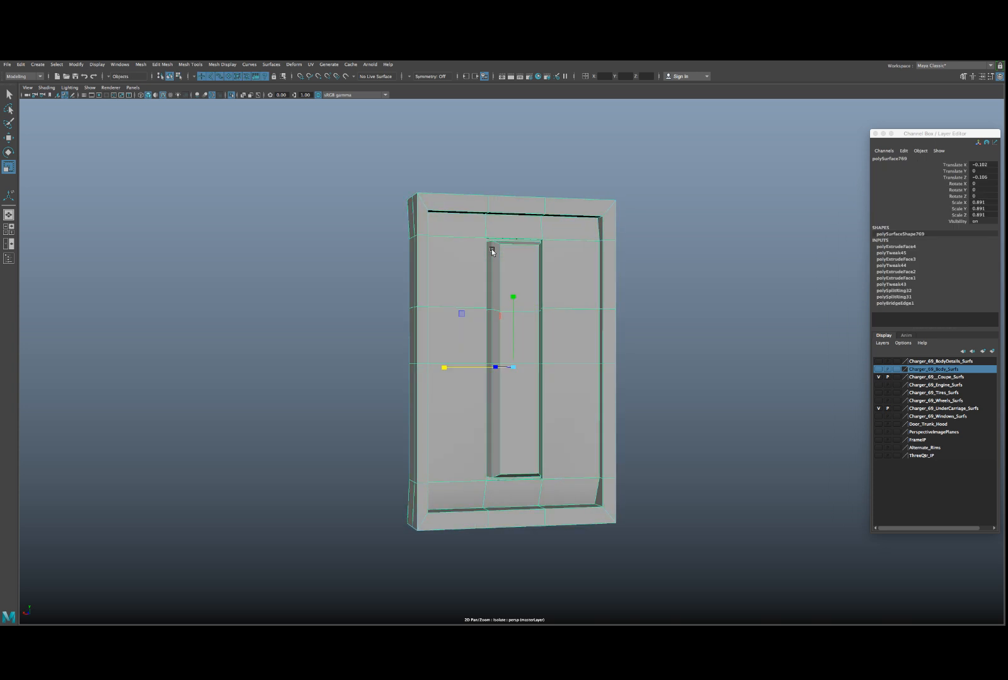
pyautogui.hotkey('alt', 'shift', 'd')
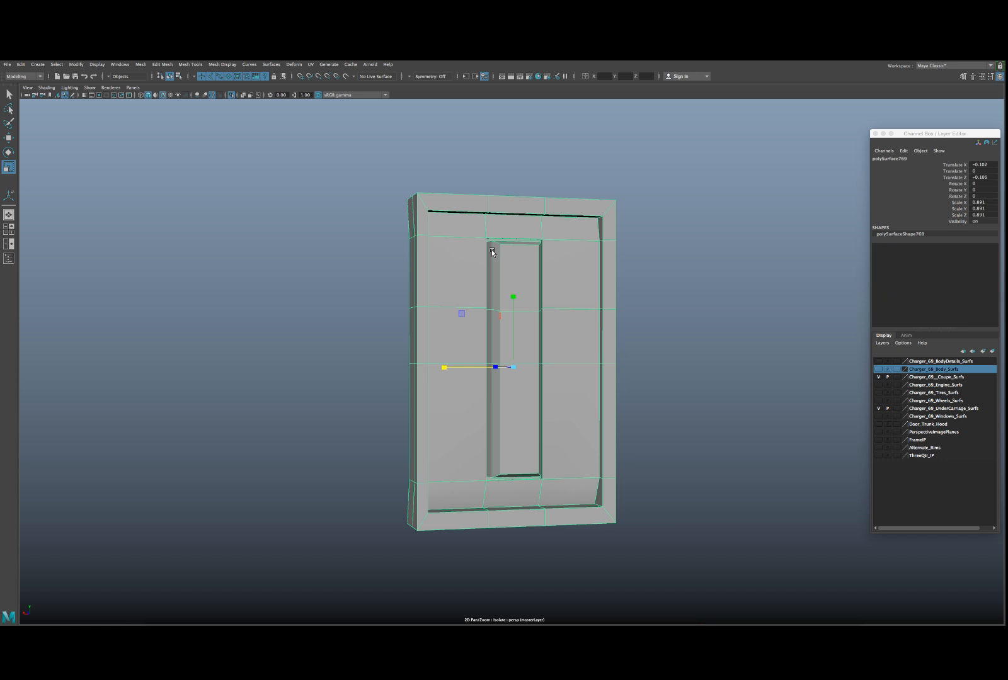
pyautogui.scroll(-3, 492, 249)
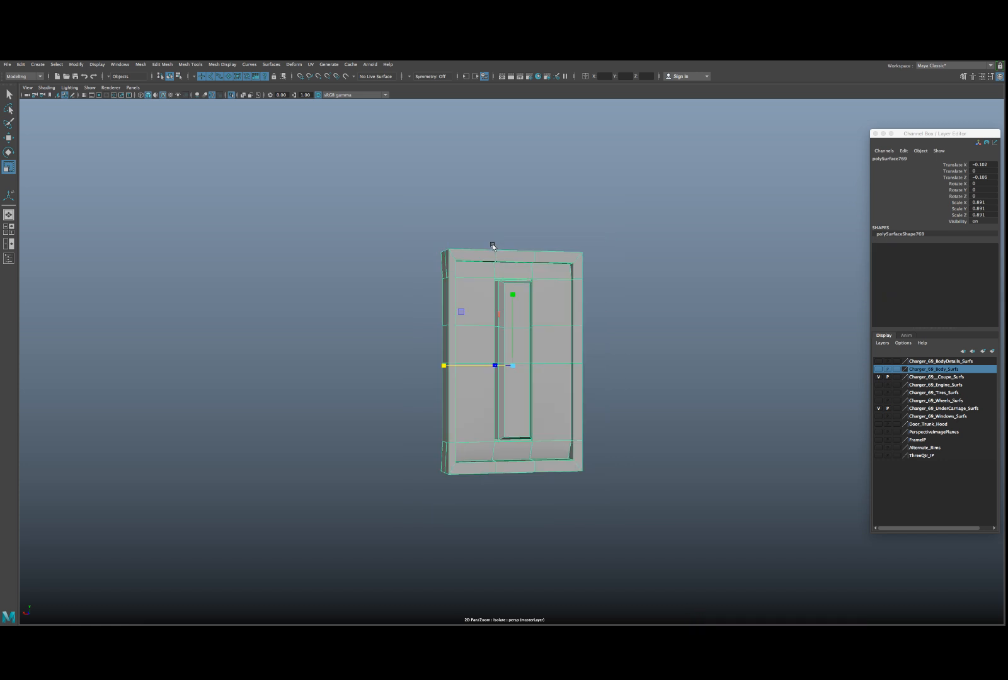
pyautogui.hotkey('ctrl', '1')
pyautogui.scroll(-4, 495, 259)
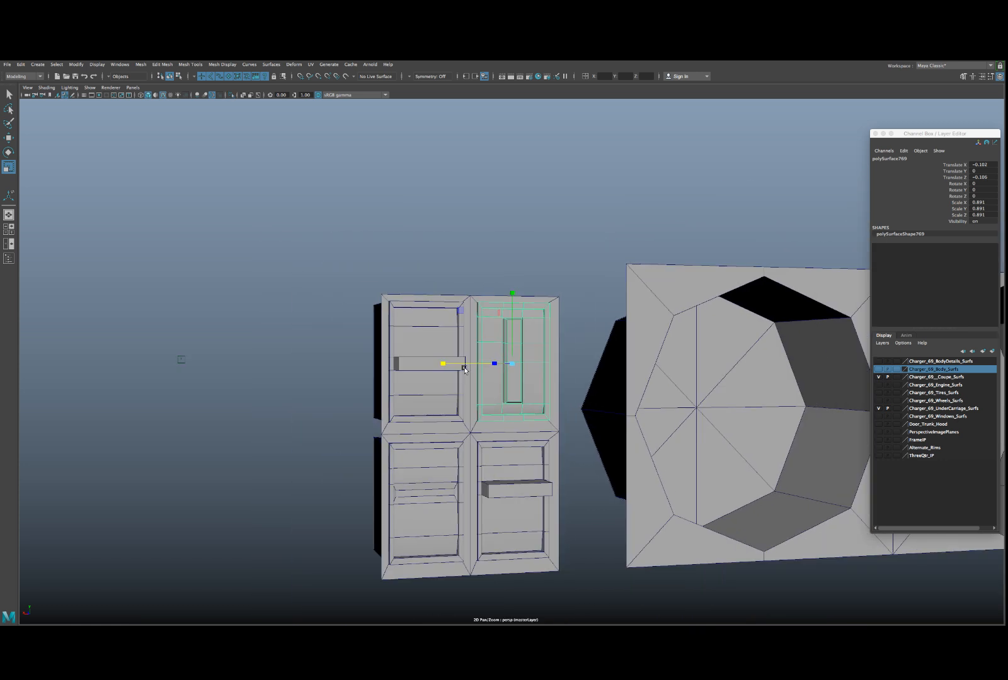
pyautogui.keyDown('alt'); pyautogui.moveTo(428, 398); pyautogui.dragTo(552, 528); pyautogui.keyUp('alt')
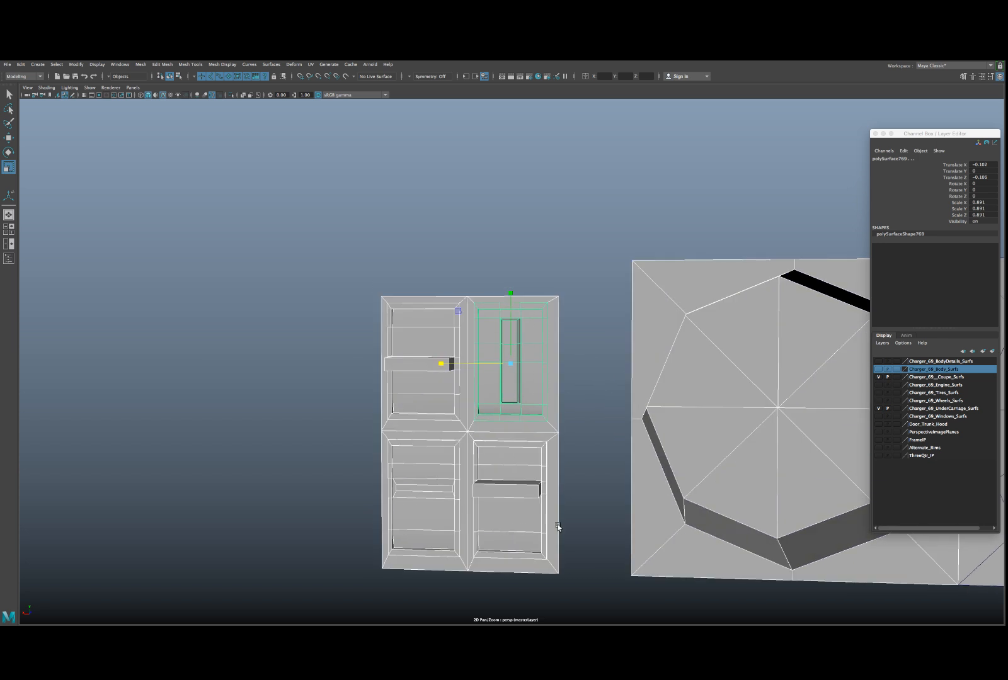
pyautogui.click(577, 518)
pyautogui.press('[')
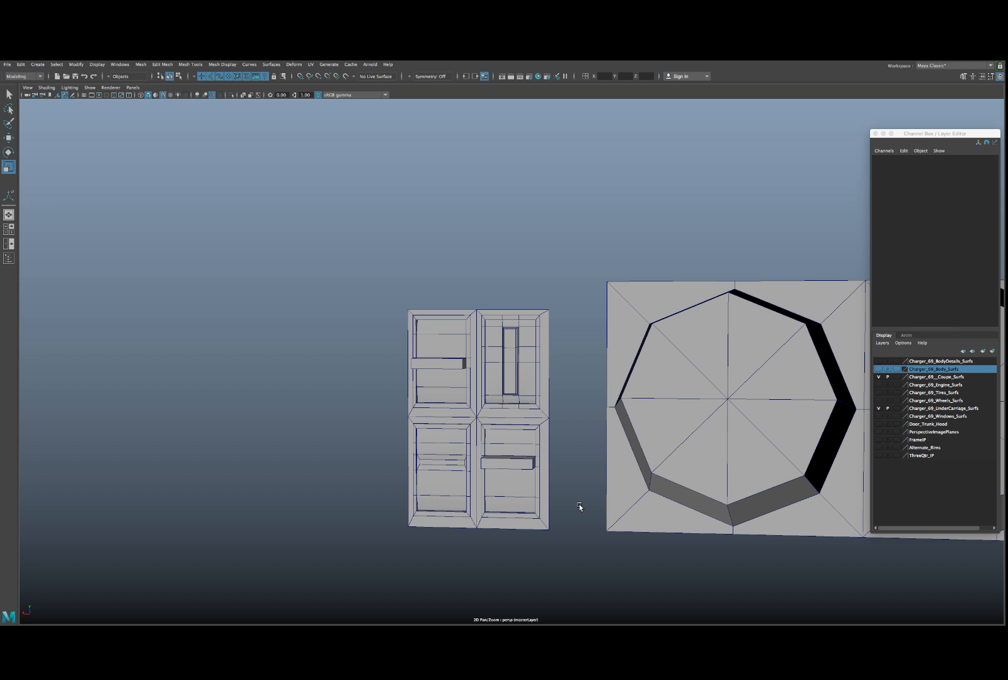
pyautogui.press('[')
# - Extract the faces of the large gauge housing nearest the switches from the surrounding frame mesh as a separate object
pyautogui.click(548, 407)
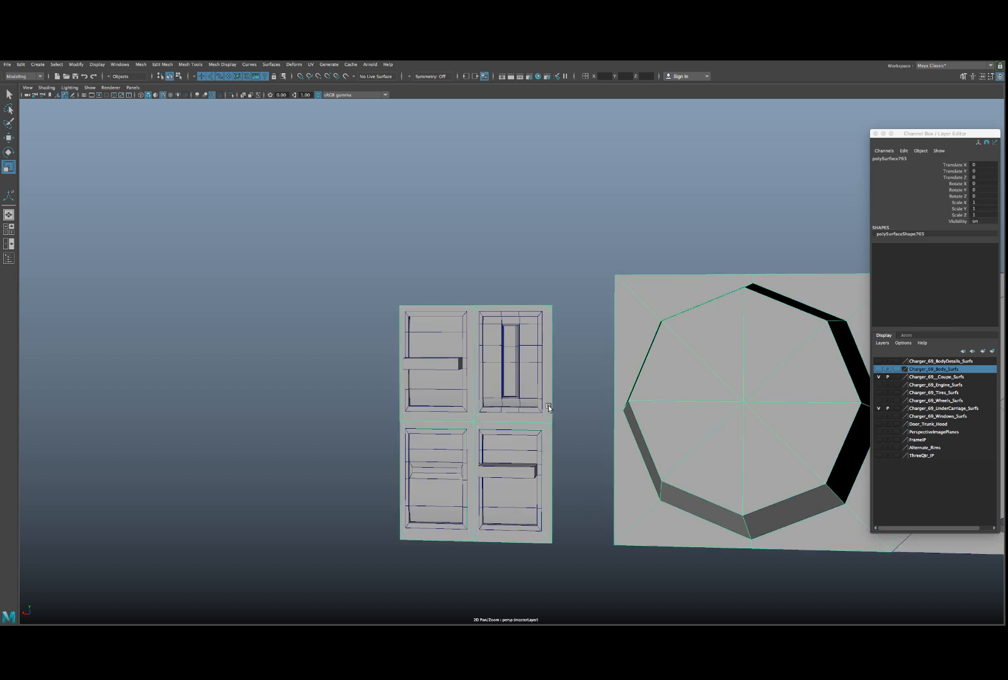
pyautogui.scroll(-2, 549, 407)
pyautogui.scroll(-2, 548, 407)
pyautogui.moveTo(548, 407); pyautogui.dragTo(455, 402, button='middle')
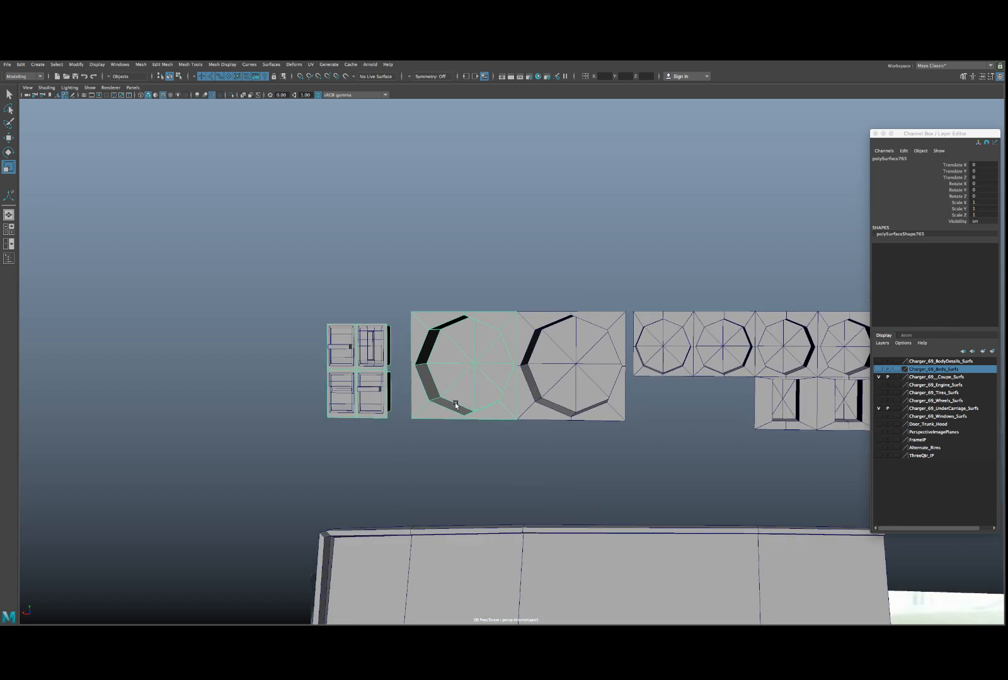
pyautogui.keyDown('alt'); pyautogui.moveTo(540, 410); pyautogui.dragTo(489, 330); pyautogui.keyUp('alt')
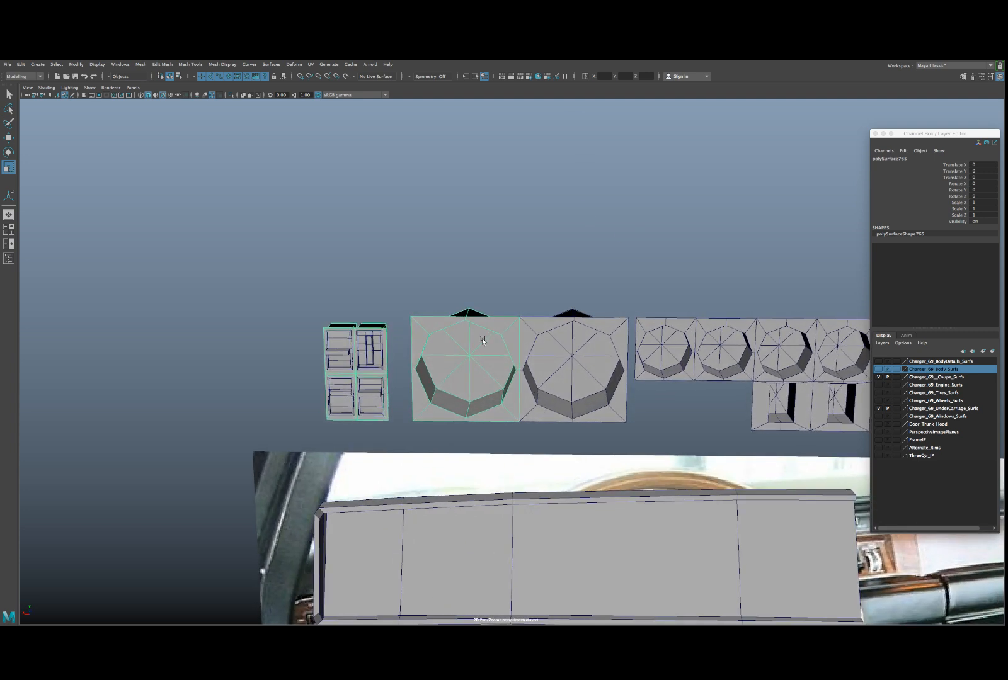
pyautogui.scroll(2, 482, 337)
pyautogui.moveTo(457, 336); pyautogui.dragTo(457, 354, button='right')
pyautogui.moveTo(387, 258); pyautogui.dragTo(537, 444)
pyautogui.keyDown('shift'); pyautogui.moveTo(446, 228); pyautogui.dragTo(440, 368, button='right'); pyautogui.keyUp('shift')
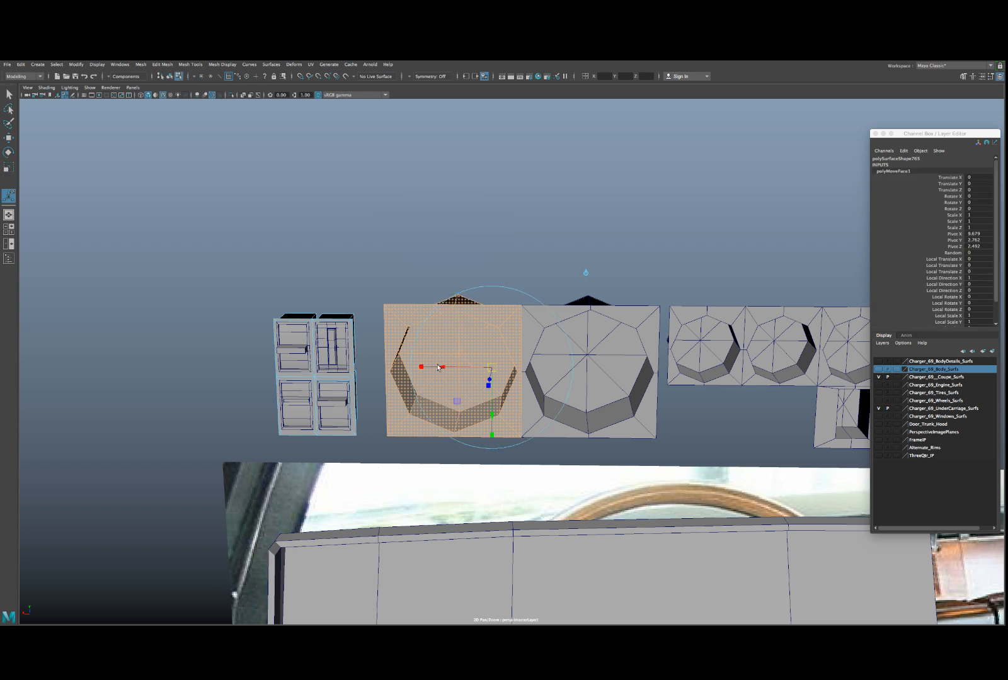
pyautogui.keyDown('shift'); pyautogui.moveTo(430, 245); pyautogui.dragTo(423, 372, button='right'); pyautogui.keyUp('shift')
pyautogui.moveTo(408, 326); pyautogui.dragTo(424, 318, button='right')
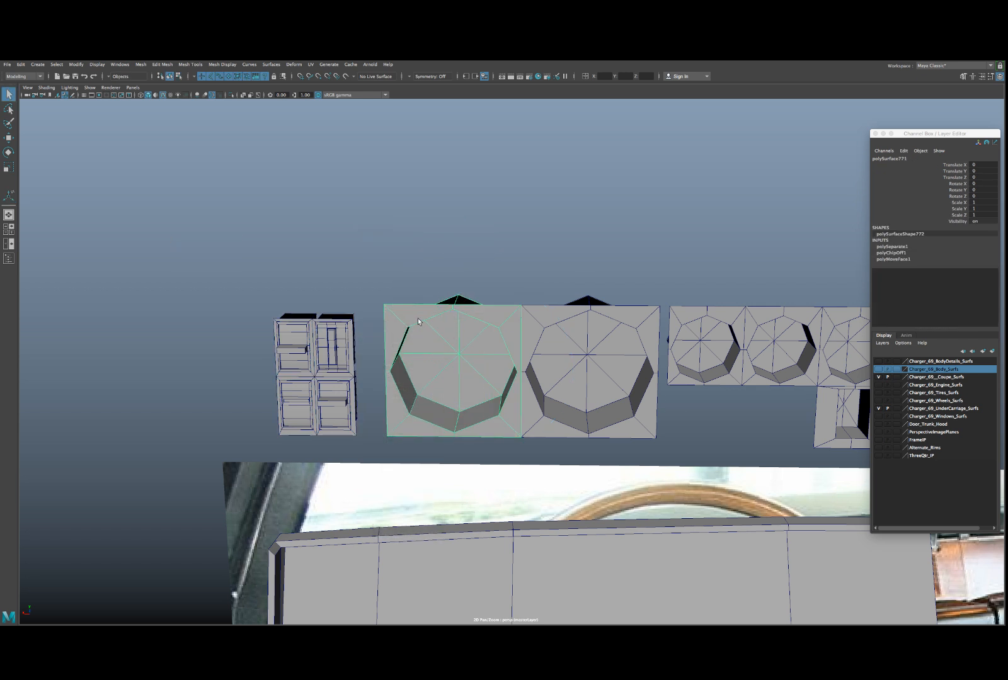
# - Center the pivot of the extracted gauge housing and clear the selection
pyautogui.press('w')
pyautogui.press('space')
pyautogui.moveTo(396, 289); pyautogui.dragTo(414, 350)
pyautogui.click(365, 339)
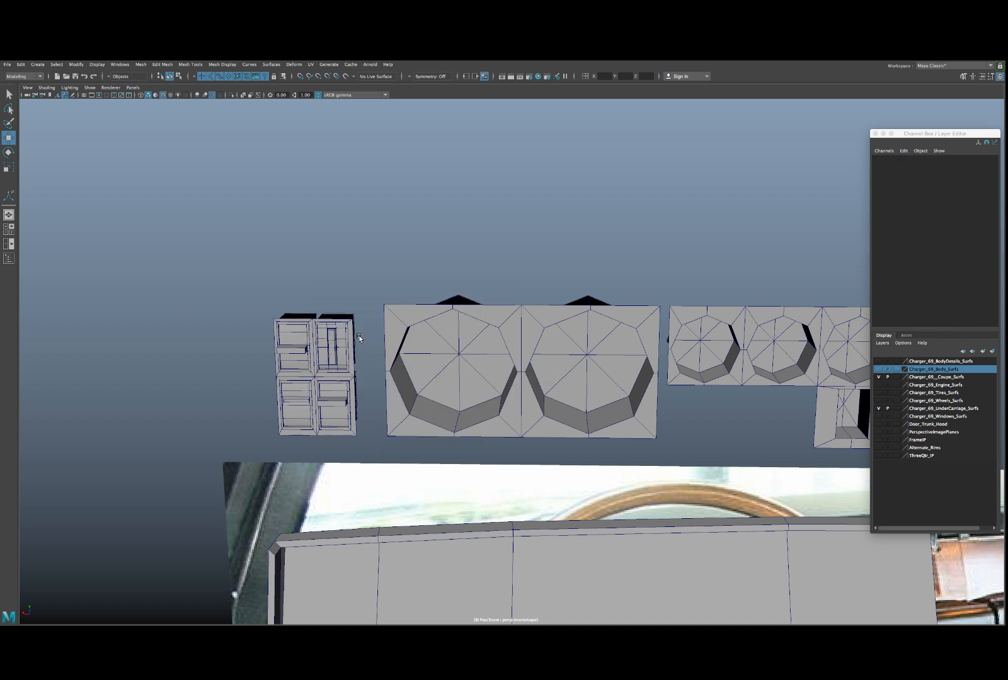
# - Group all the pieces of the four-switch cluster and center the group's pivot
pyautogui.scroll(1, 354, 348)
pyautogui.click(328, 342)
pyautogui.moveTo(231, 307); pyautogui.dragTo(343, 421)
pyautogui.hotkey('ctrl', 'g')
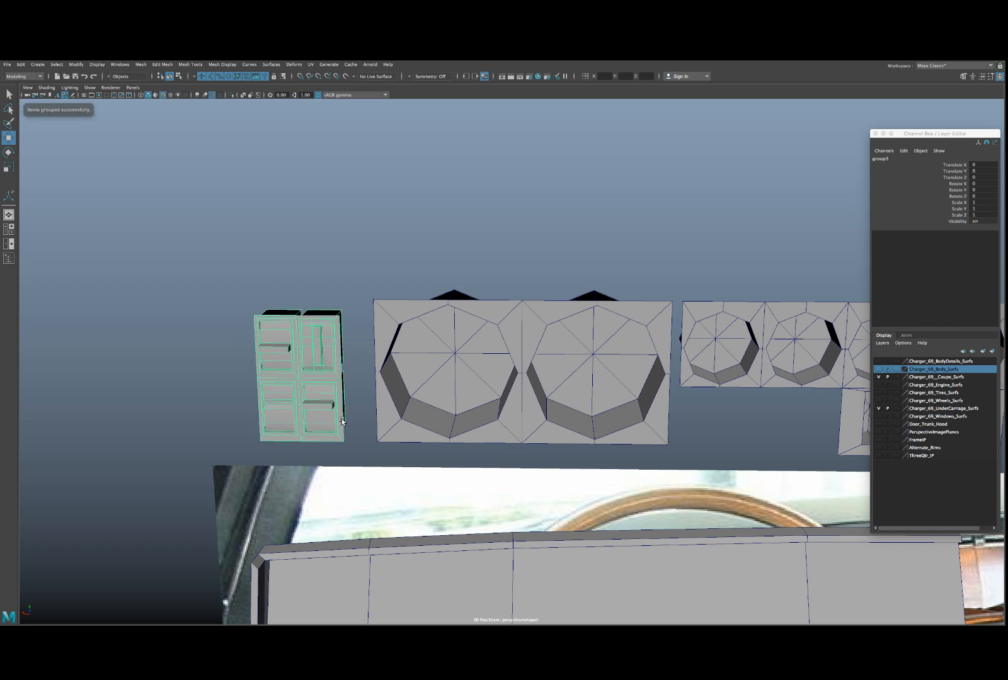
pyautogui.press('space')
pyautogui.click(320, 390)
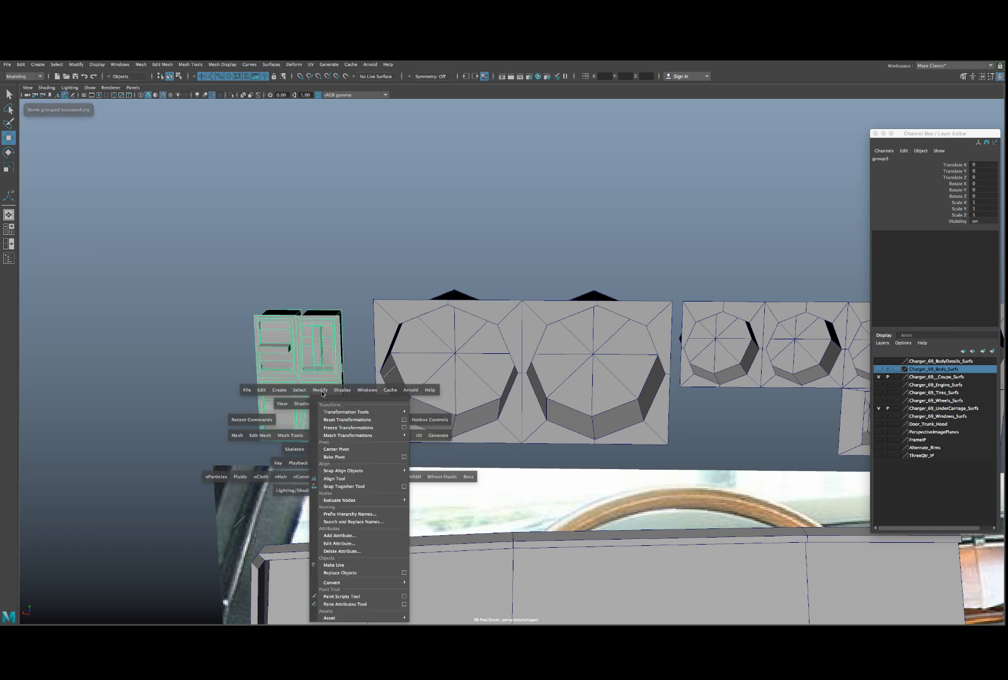
pyautogui.click(332, 449)
pyautogui.scroll(-5, 490, 406)
pyautogui.scroll(5, 490, 405)
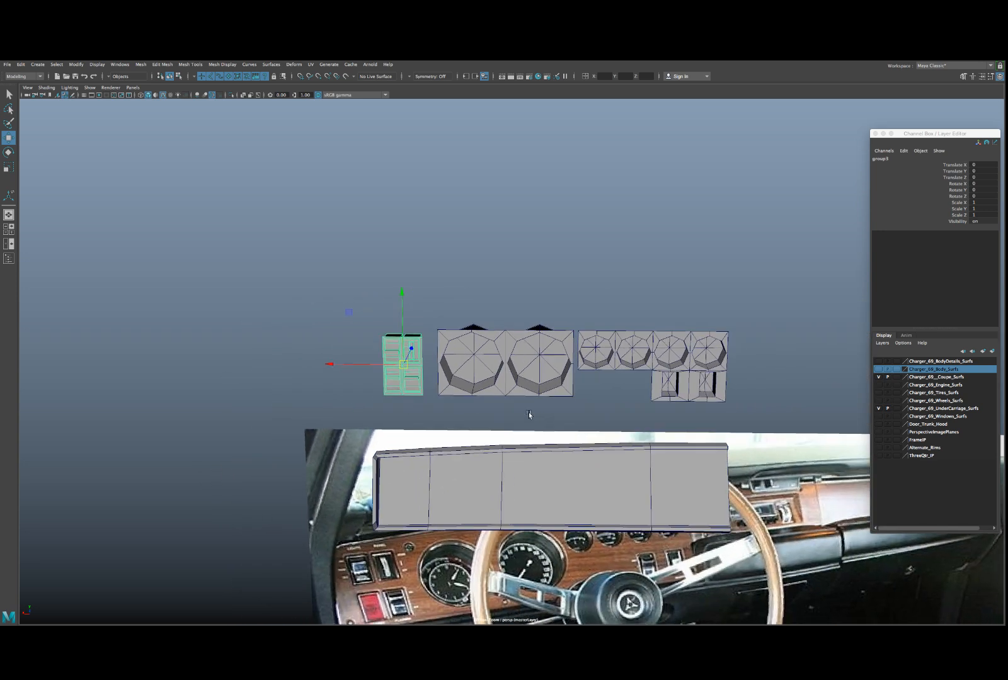
pyautogui.scroll(6, 519, 403)
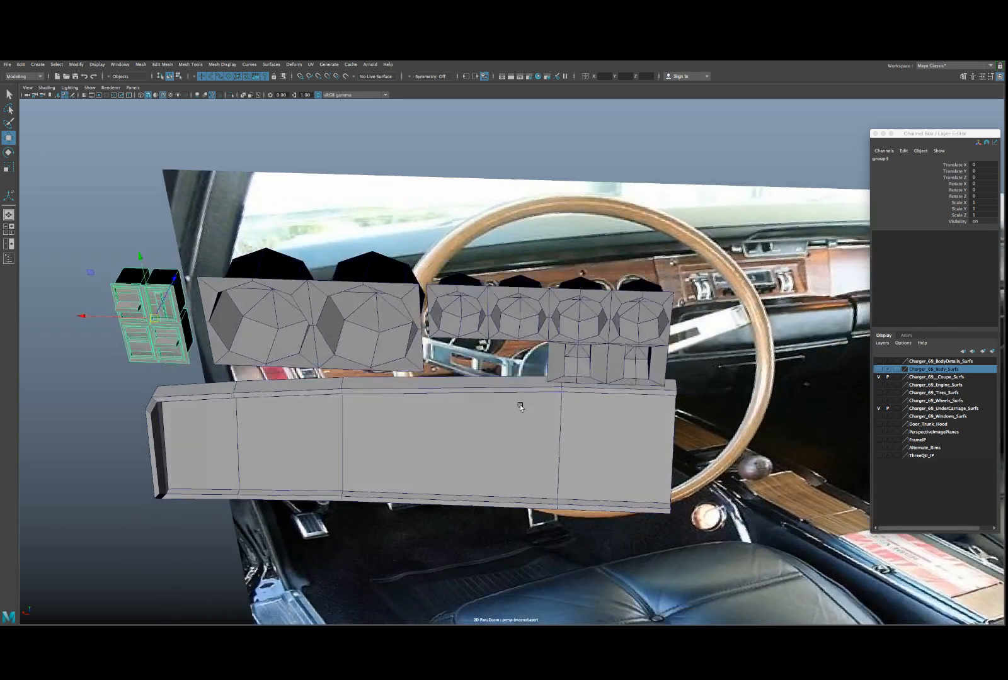
pyautogui.scroll(5, 517, 410)
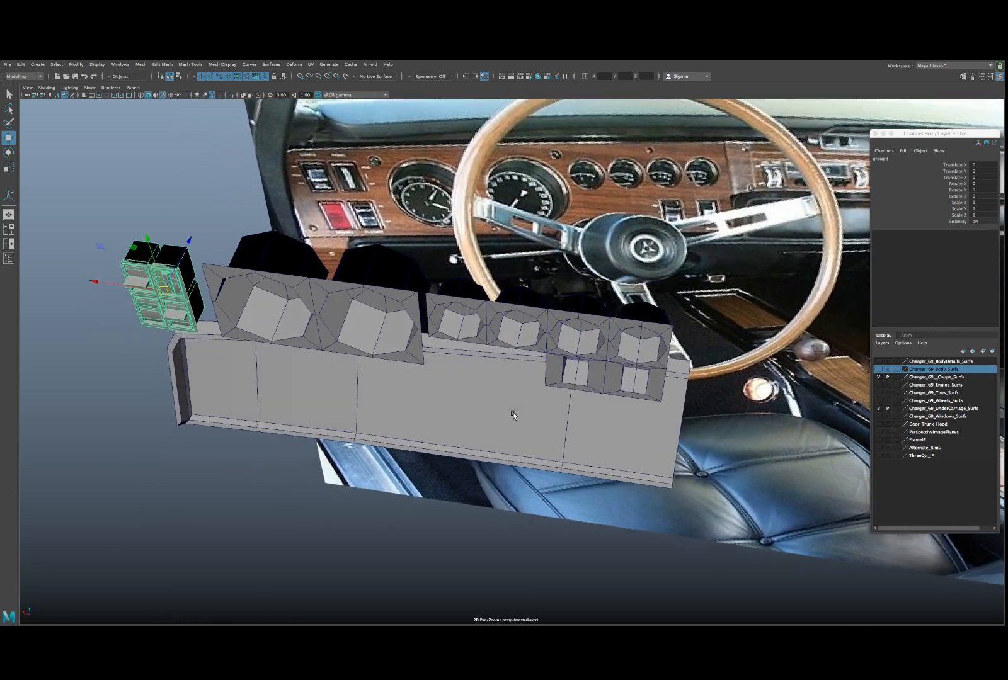
# - Examine the paired switch openings below the small gauges against the dashboard reference photo
pyautogui.scroll(-5, 524, 401)
pyautogui.scroll(-3, 462, 359)
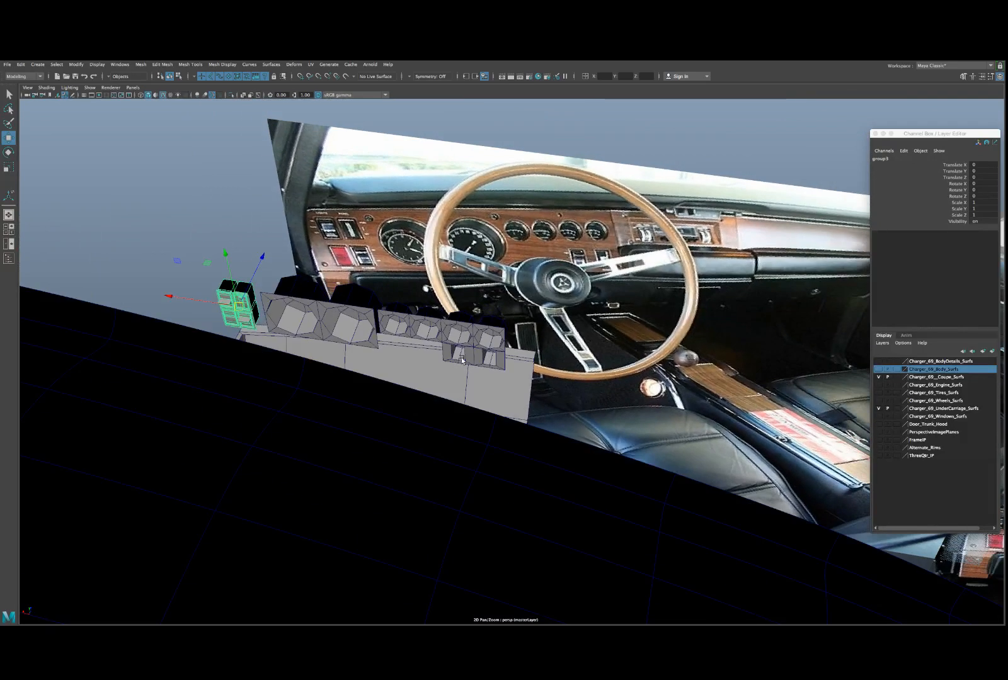
pyautogui.keyDown('alt'); pyautogui.moveTo(458, 339); pyautogui.dragTo(473, 312); pyautogui.keyUp('alt')
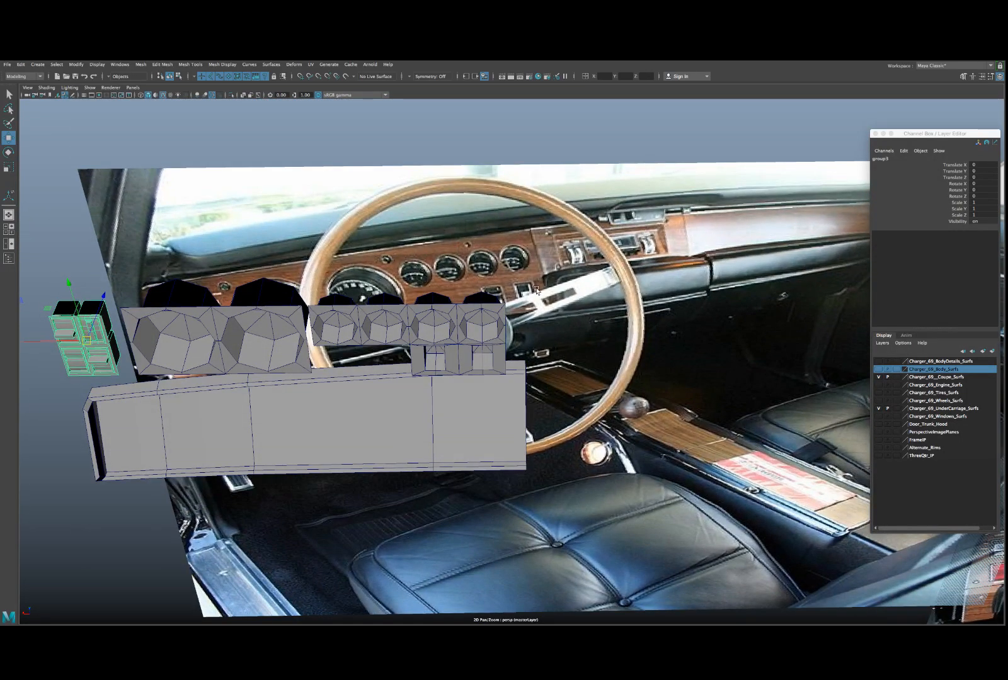
pyautogui.scroll(5, 524, 291)
pyautogui.keyDown('alt'); pyautogui.moveTo(524, 291); pyautogui.dragTo(465, 304, button='middle'); pyautogui.keyUp('alt')
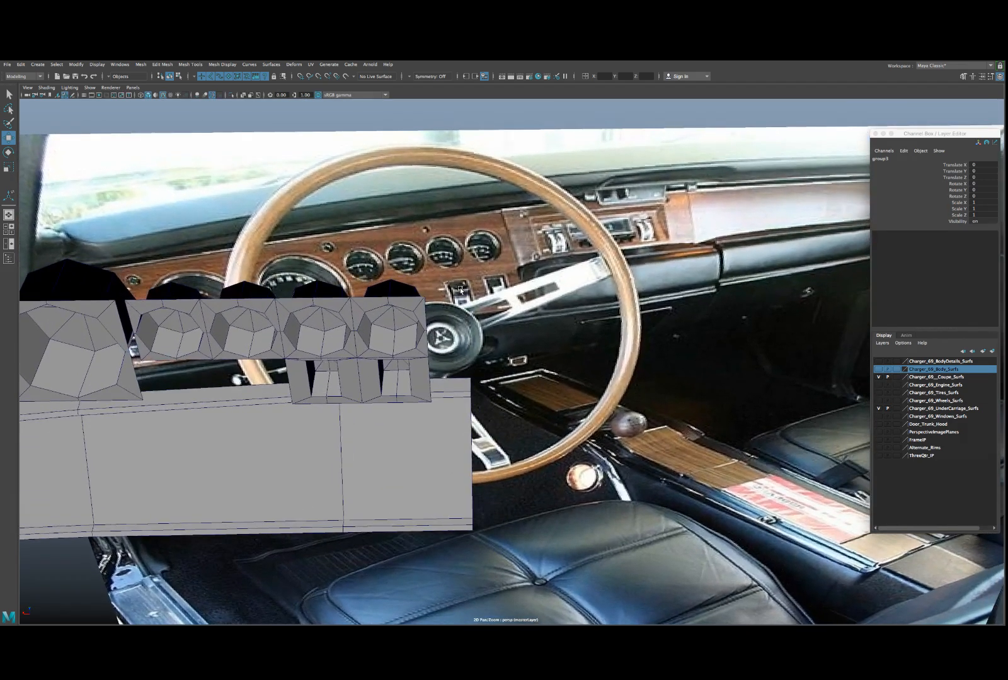
pyautogui.keyDown('alt'); pyautogui.moveTo(465, 303); pyautogui.dragTo(458, 291); pyautogui.keyUp('alt')
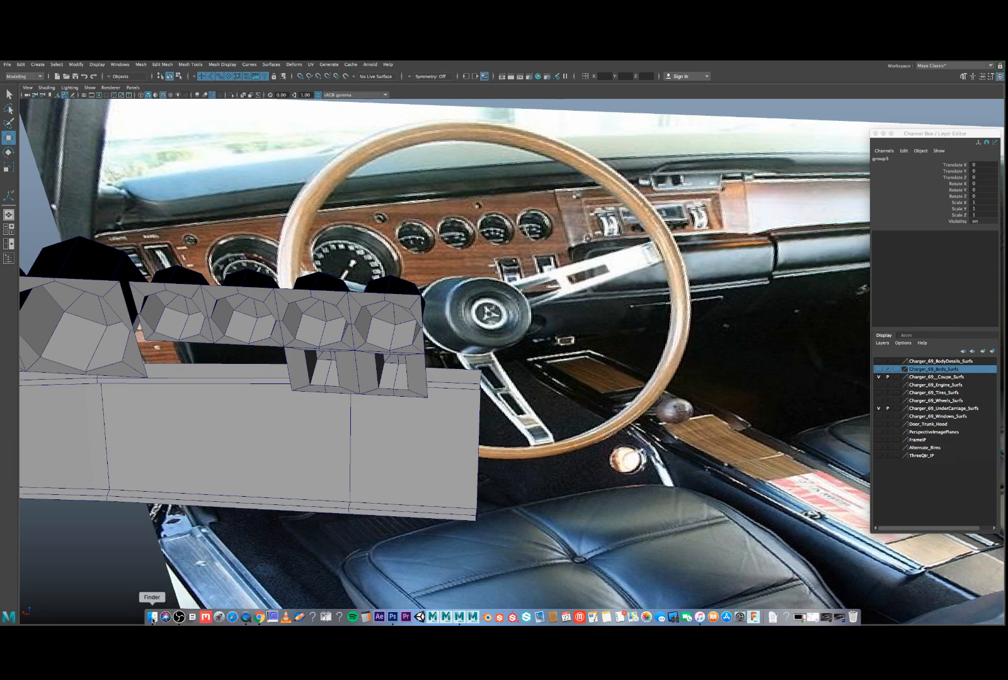
# - Switch to Finder and preview the reference image autowp.ru_dodge_charger_daytona_13.jpg from the Interior folder to study the switches
pyautogui.click(154, 614)
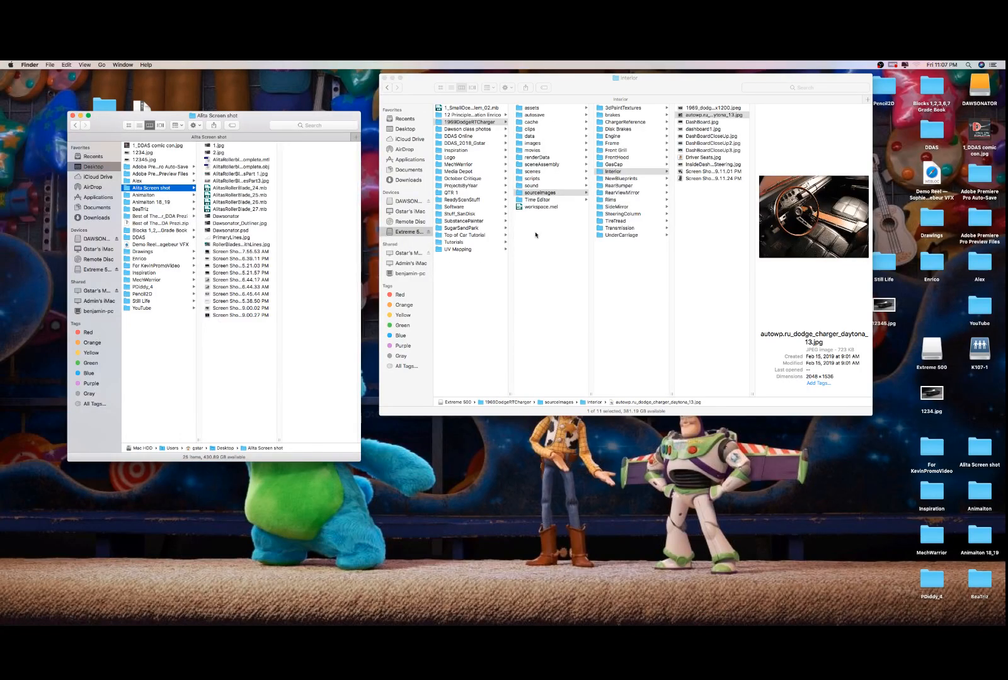
pyautogui.click(704, 115)
pyautogui.press('space')
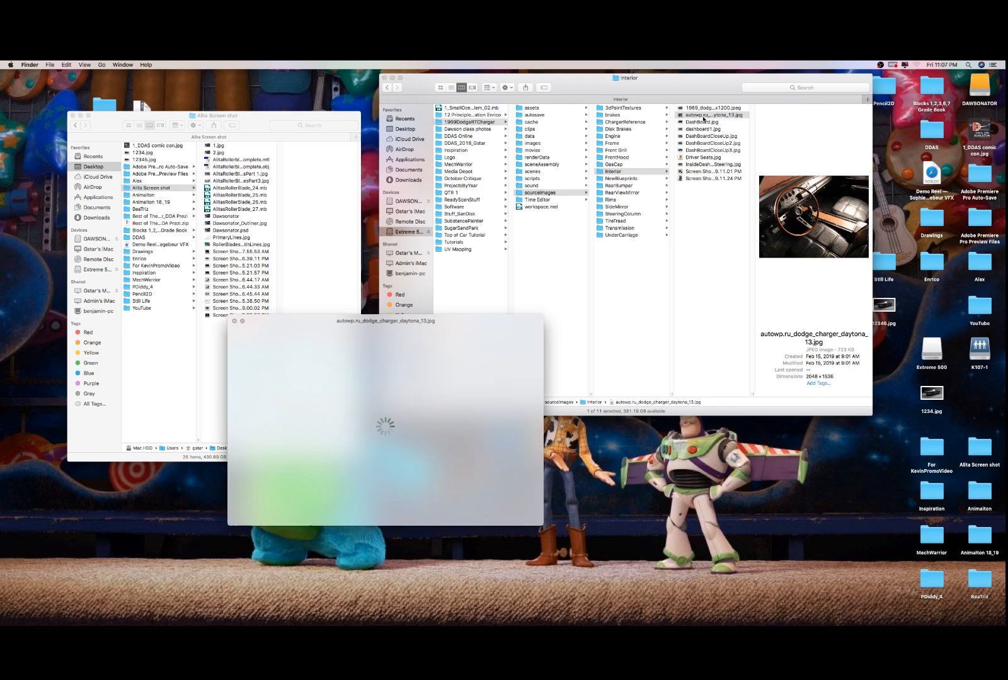
pyautogui.press('space')
pyautogui.click(704, 116)
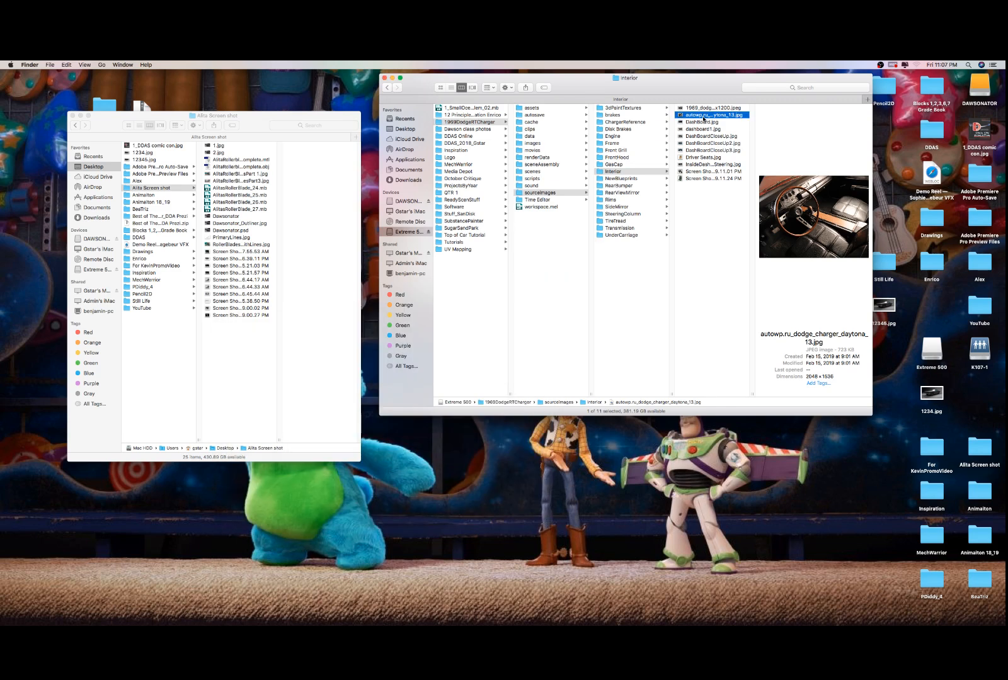
pyautogui.press('space')
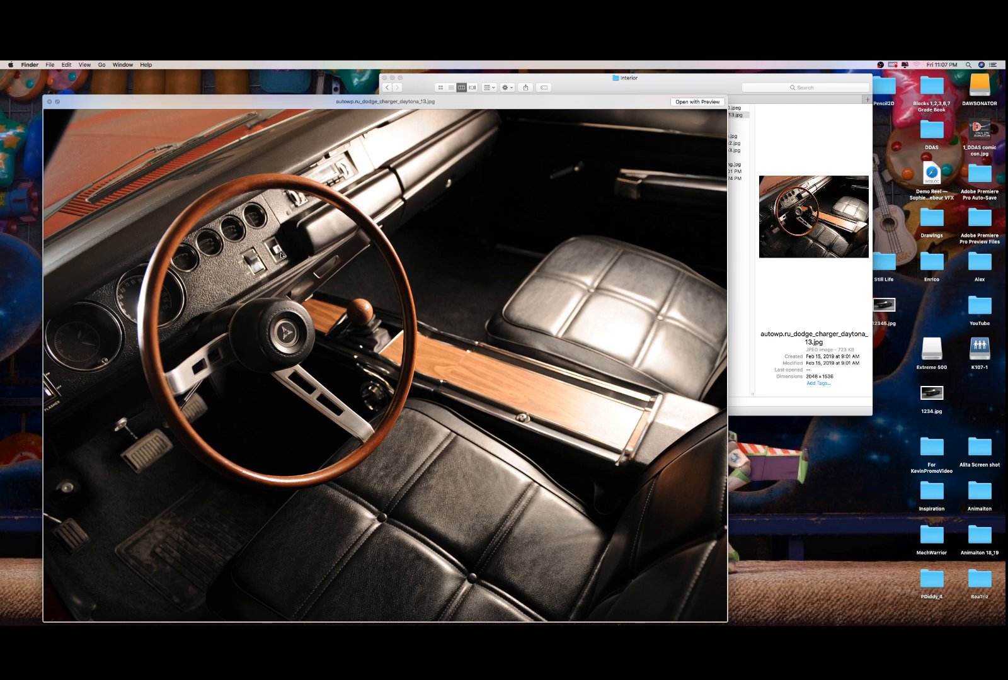
pyautogui.press('space')
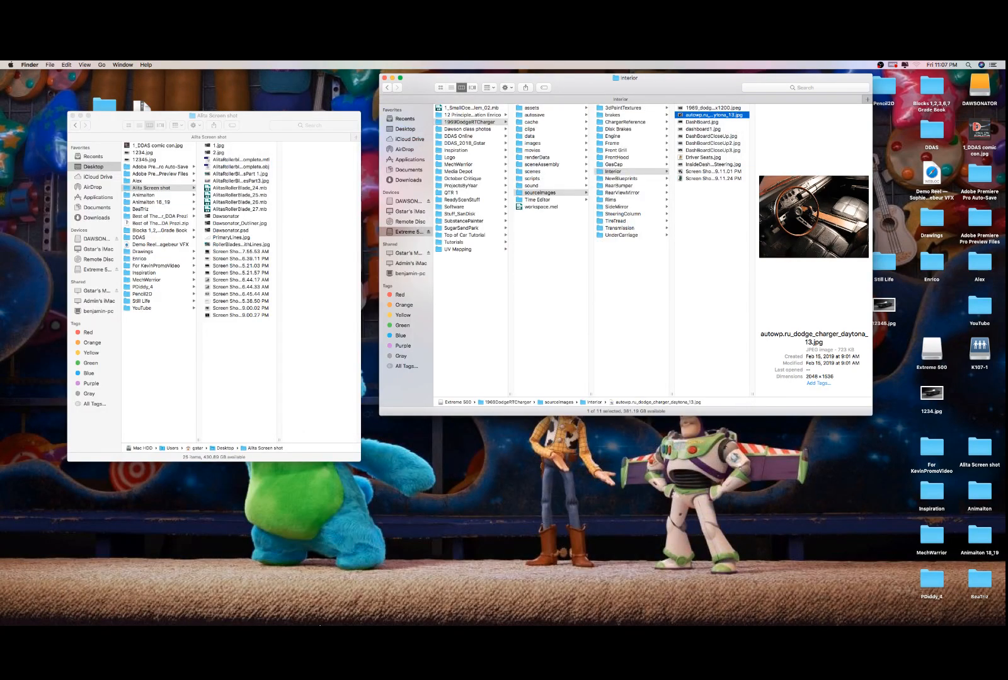
# - Return to Maya and duplicate the cluster's lower switch nearest the gauges across to the closer opening under the small gauges
pyautogui.moveTo(321, 624)
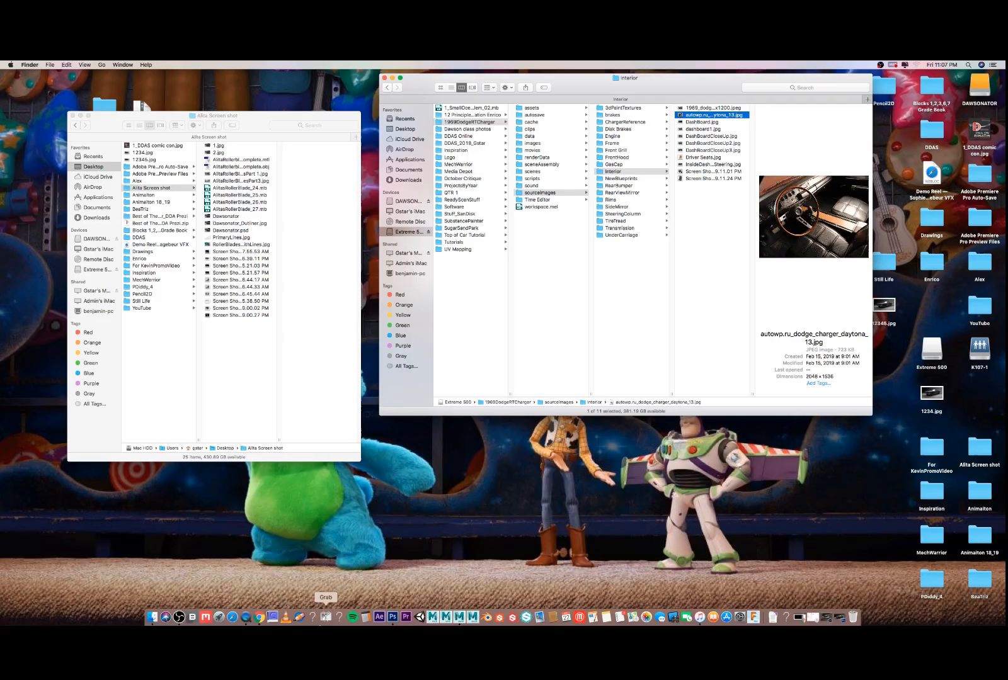
pyautogui.click(459, 619)
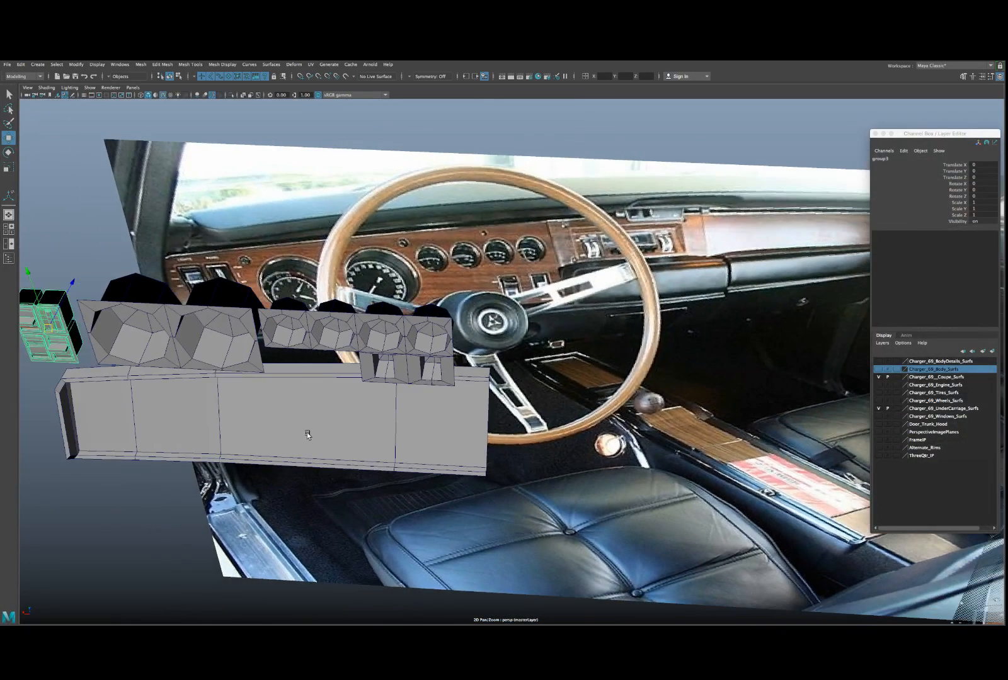
pyautogui.click(65, 353)
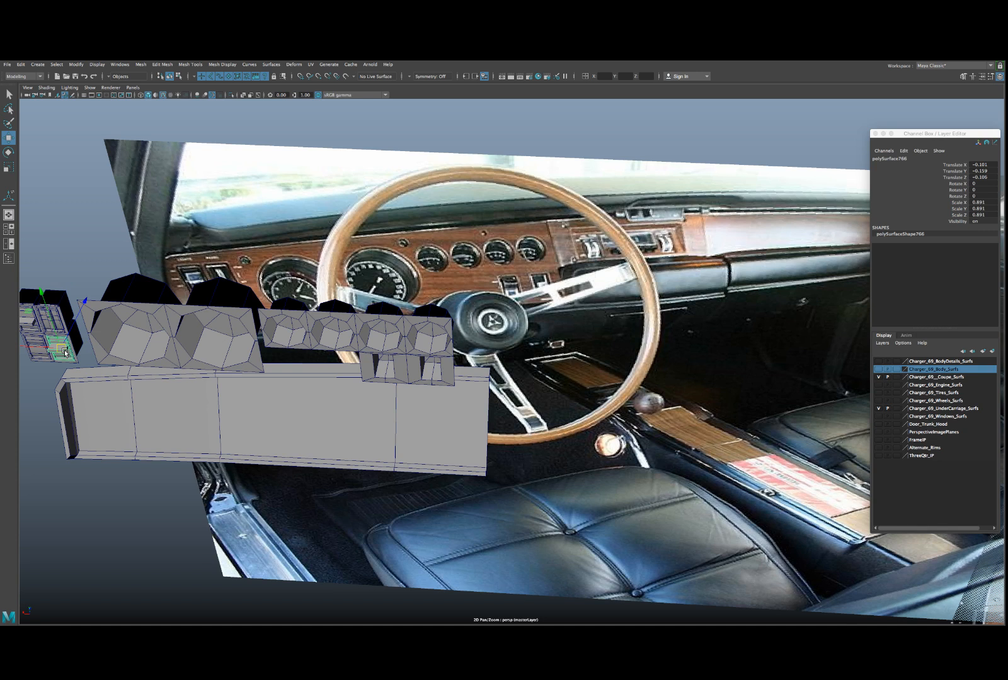
pyautogui.moveTo(49, 345); pyautogui.dragTo(362, 384)
pyautogui.press('f')
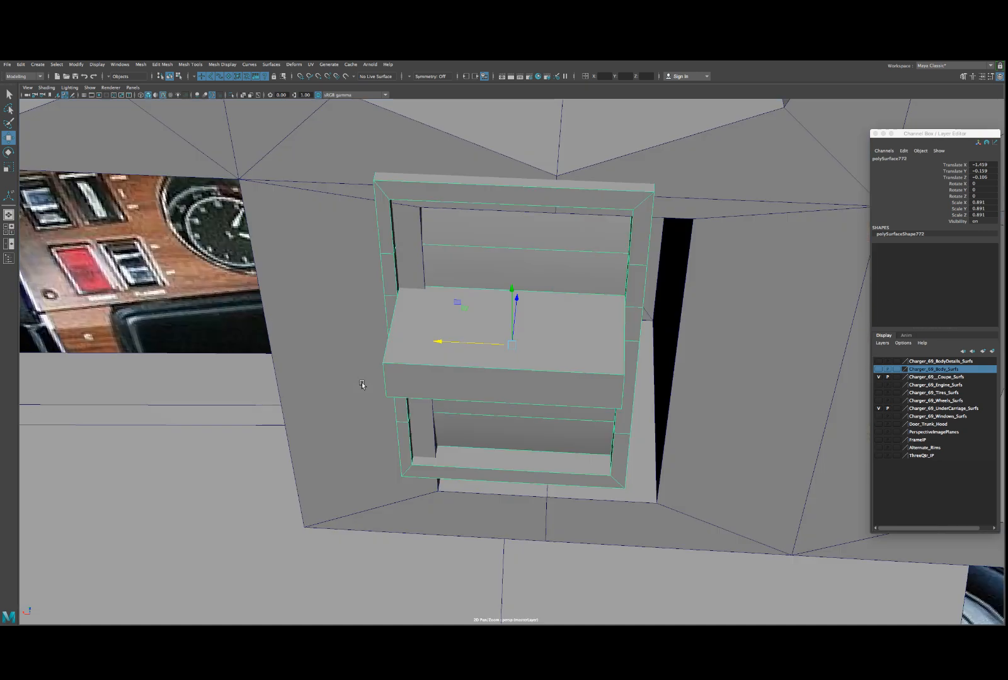
# - Align the duplicated switch with its opening by moving it to Translate X -1.473 and Translate Y -0.171
pyautogui.scroll(-3, 378, 386)
pyautogui.scroll(3, 391, 366)
pyautogui.scroll(1, 392, 363)
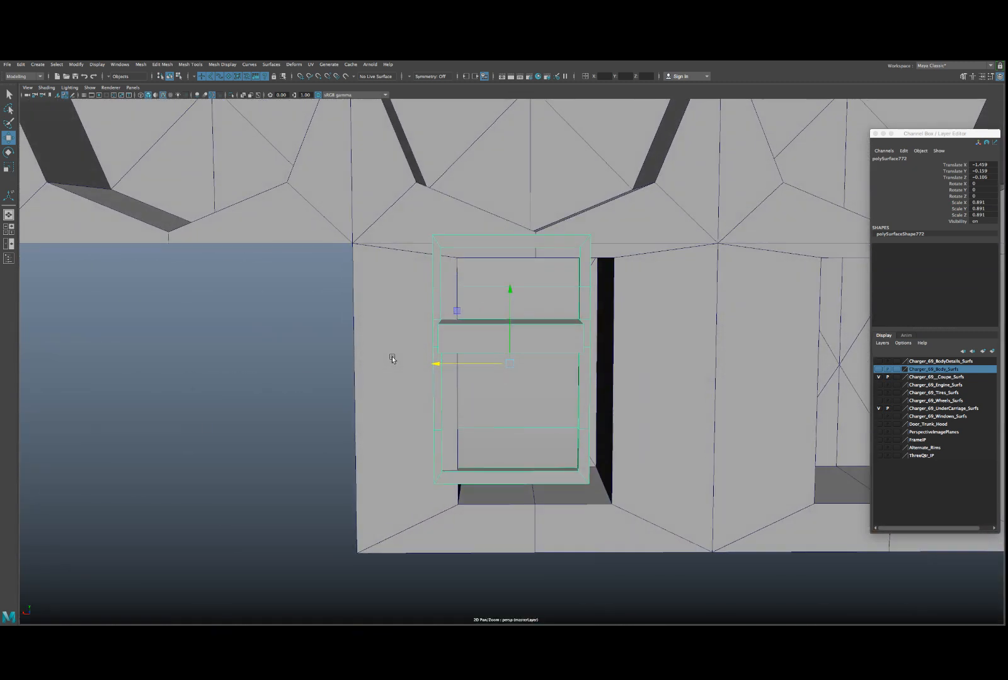
pyautogui.moveTo(444, 361); pyautogui.dragTo(465, 365)
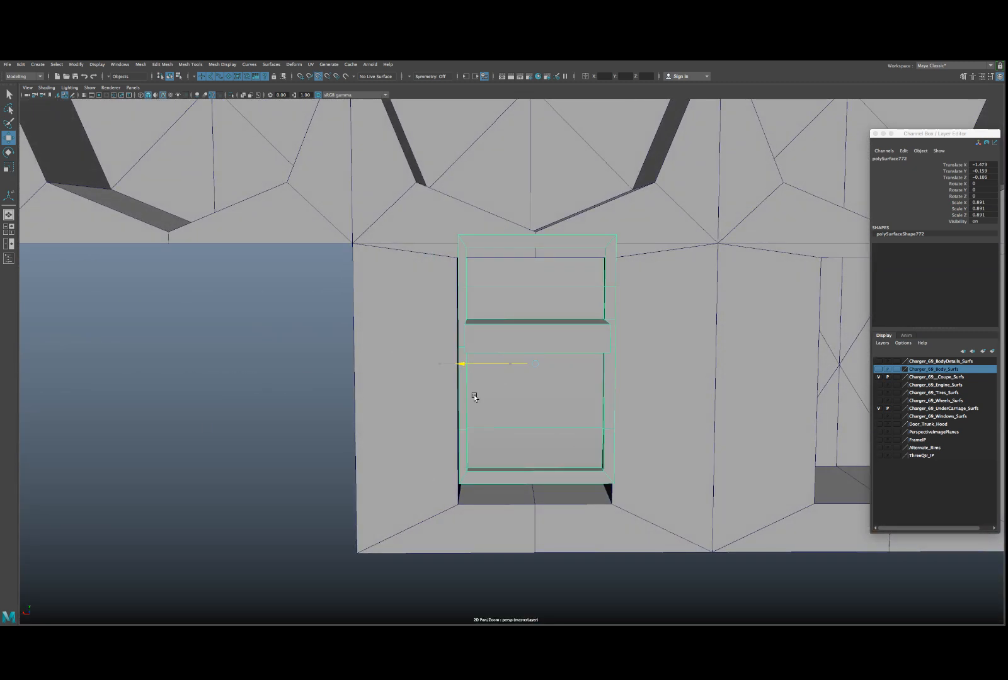
pyautogui.scroll(1, 504, 404)
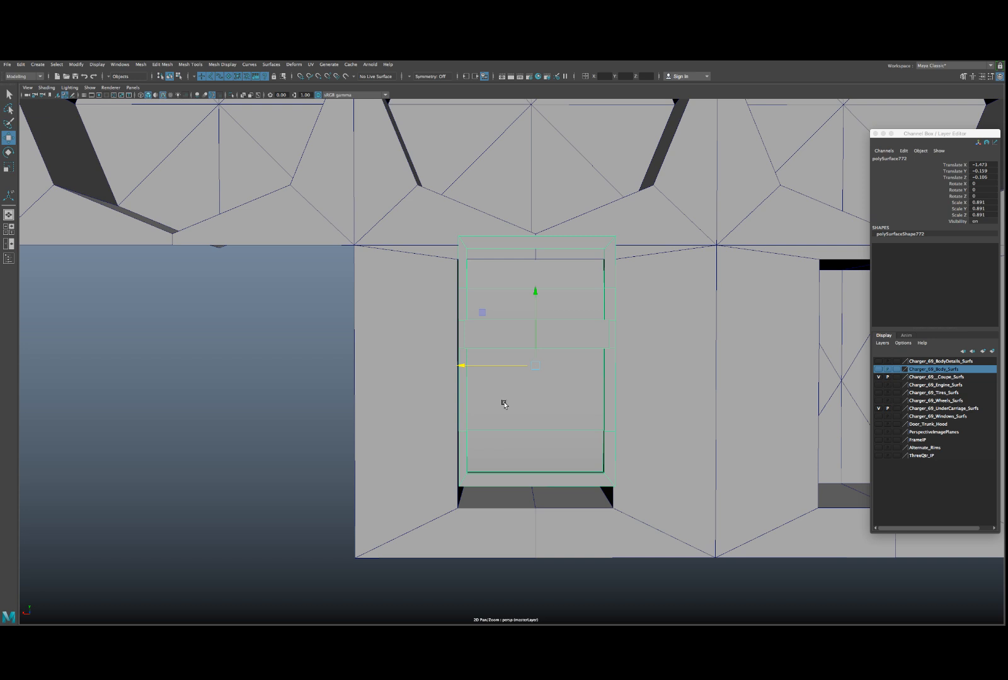
pyautogui.moveTo(534, 295); pyautogui.dragTo(533, 351)
# - Delete the rocker and backing faces inside the duplicated switch, keeping its surrounding frame
pyautogui.moveTo(518, 297); pyautogui.dragTo(518, 317, button='right')
pyautogui.moveTo(516, 293); pyautogui.dragTo(523, 453)
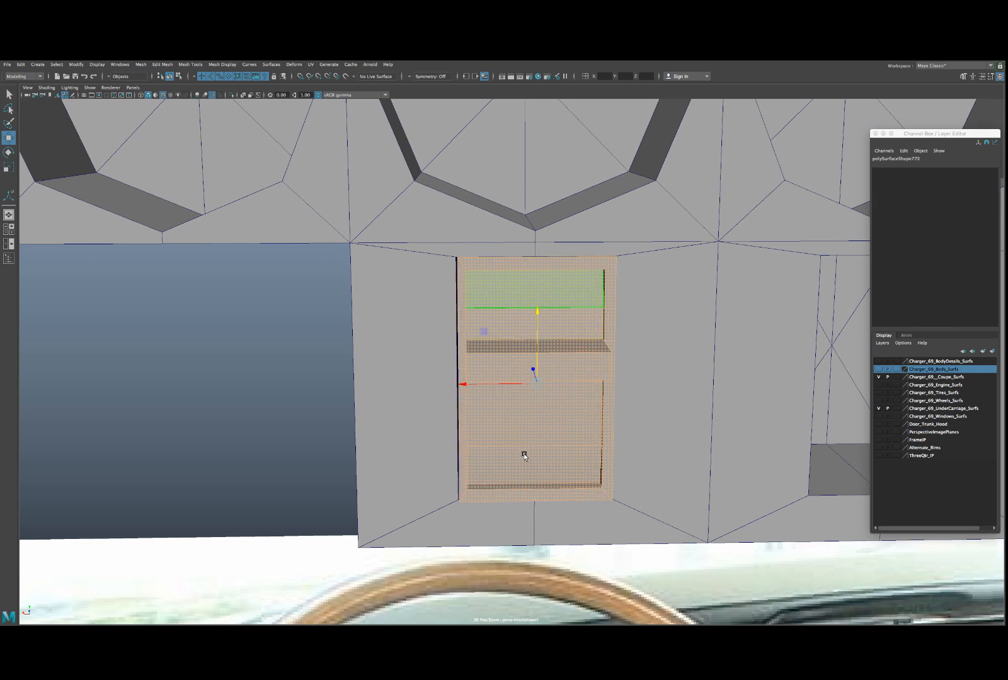
pyautogui.press('Delete')
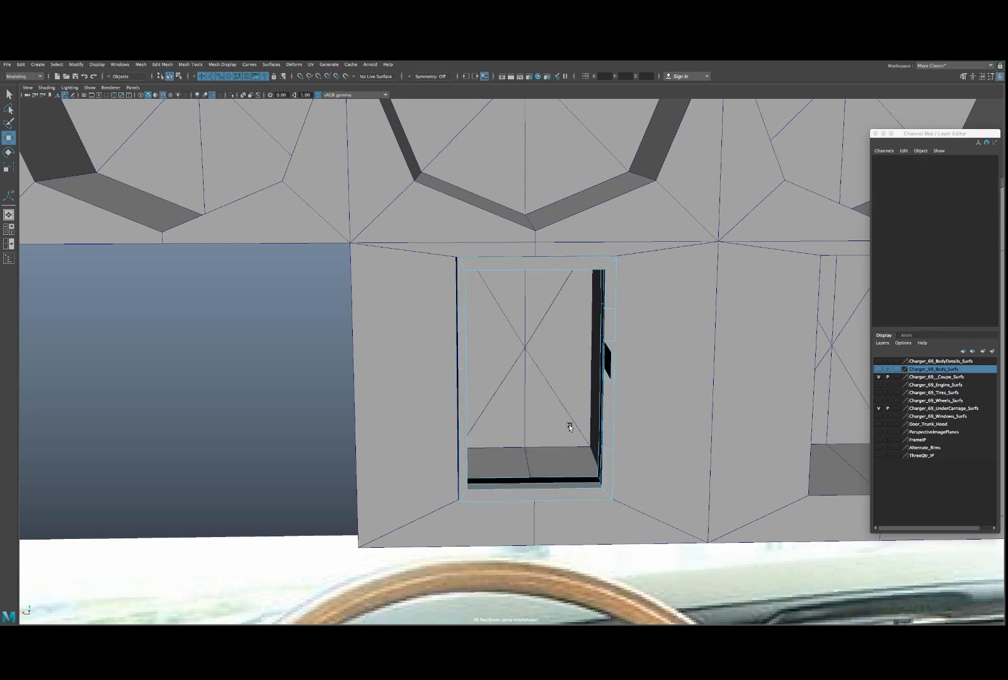
# - Delete the leftover rocker end faces on both sides of the switch frame
pyautogui.keyDown('alt'); pyautogui.moveTo(570, 428); pyautogui.dragTo(519, 418); pyautogui.keyUp('alt')
pyautogui.click(473, 366)
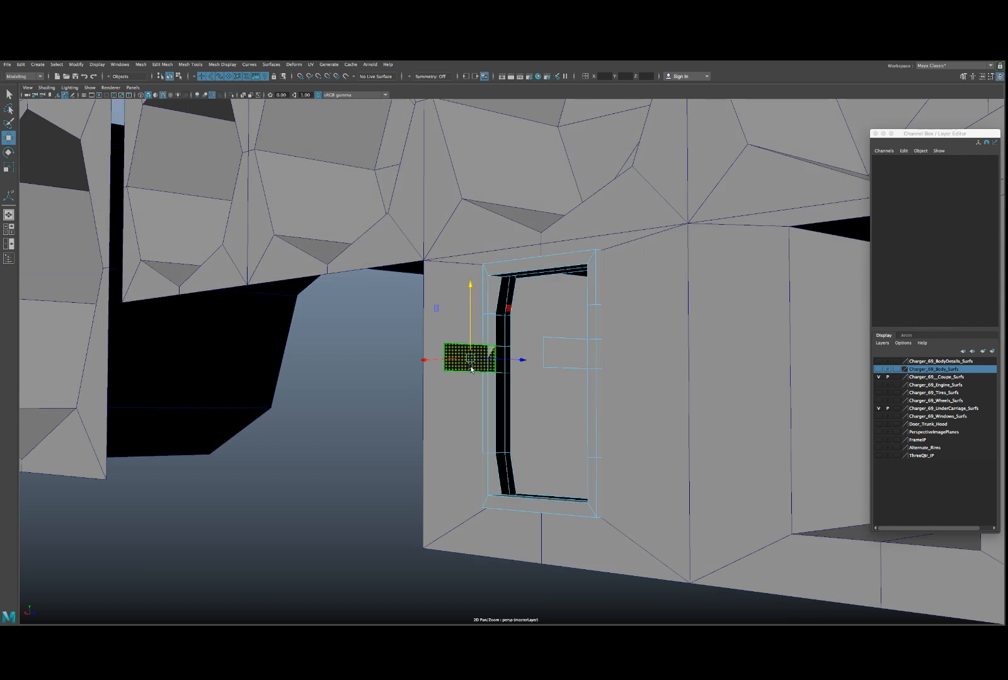
pyautogui.keyDown('shift'); pyautogui.click(558, 368); pyautogui.keyUp('shift')
pyautogui.hotkey('shift', '.')
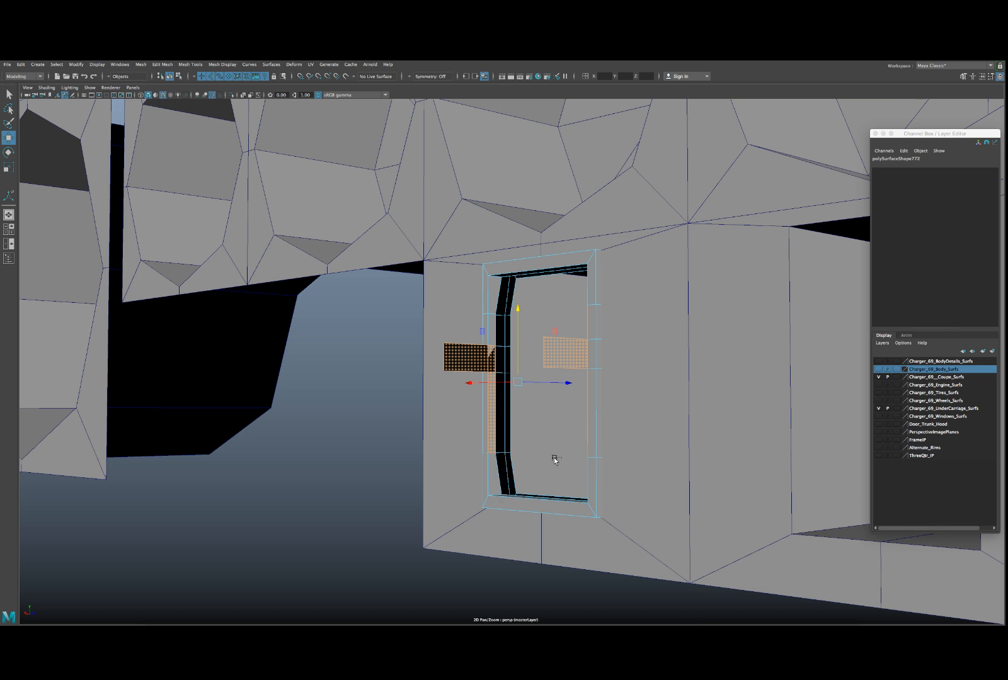
pyautogui.moveTo(576, 429); pyautogui.dragTo(631, 453)
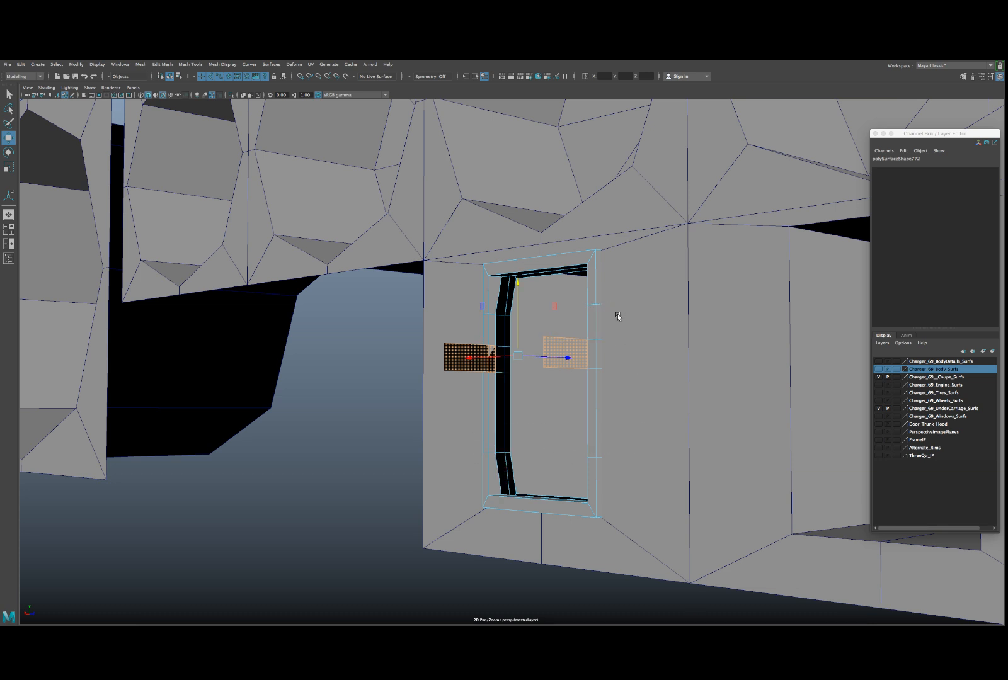
pyautogui.press('Delete')
# - Bridge the open edges to close the gap in each inner side wall of the switch frame
pyautogui.scroll(5, 618, 317)
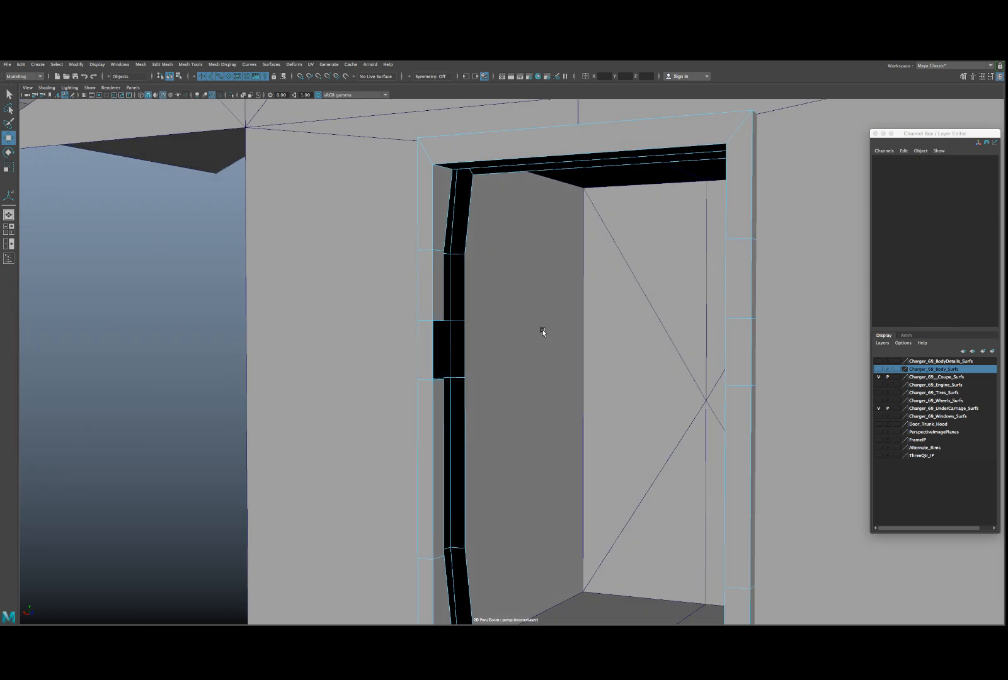
pyautogui.moveTo(437, 277); pyautogui.dragTo(437, 255, button='right')
pyautogui.click(438, 321)
pyautogui.keyDown('shift'); pyautogui.click(441, 380); pyautogui.keyUp('shift')
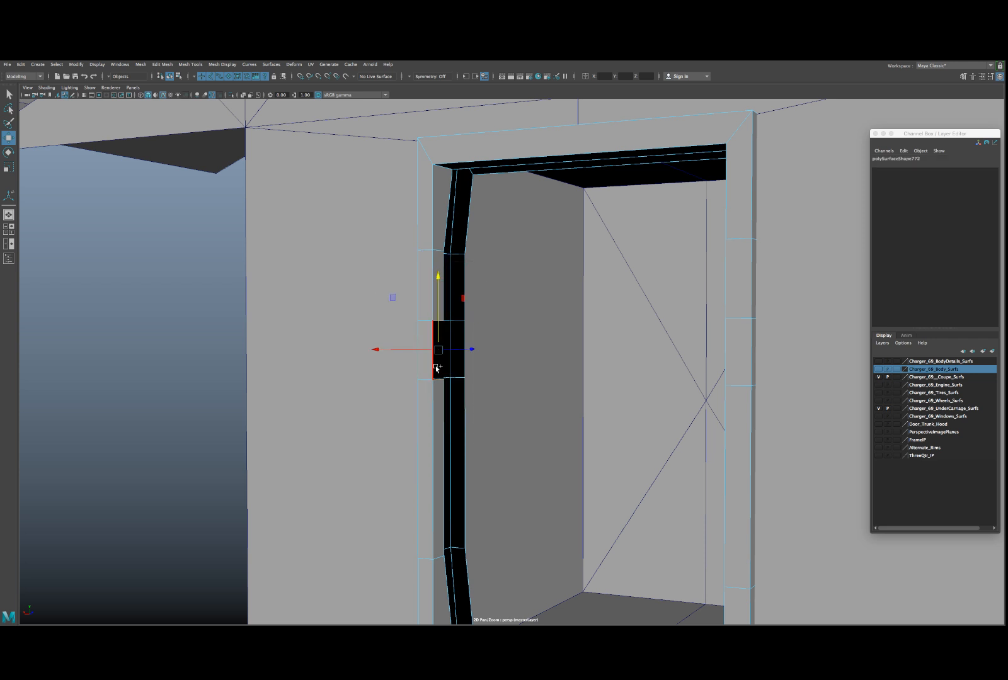
pyautogui.keyDown('shift'); pyautogui.moveTo(435, 365); pyautogui.dragTo(434, 461, button='right'); pyautogui.keyUp('shift')
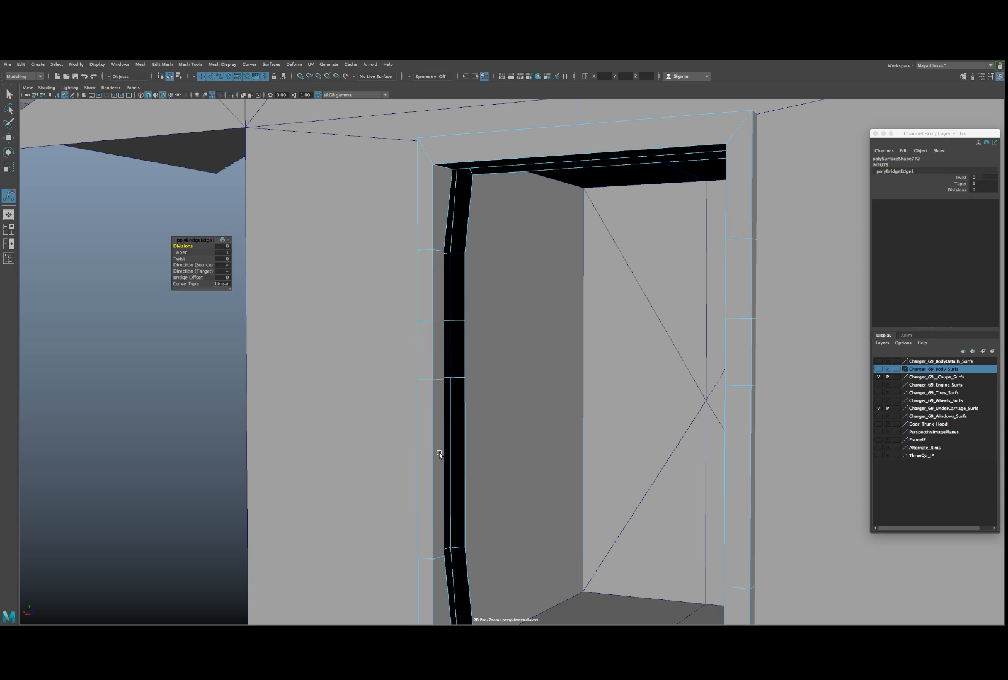
pyautogui.keyDown('alt'); pyautogui.moveTo(441, 454); pyautogui.dragTo(543, 374); pyautogui.keyUp('alt')
pyautogui.click(598, 326)
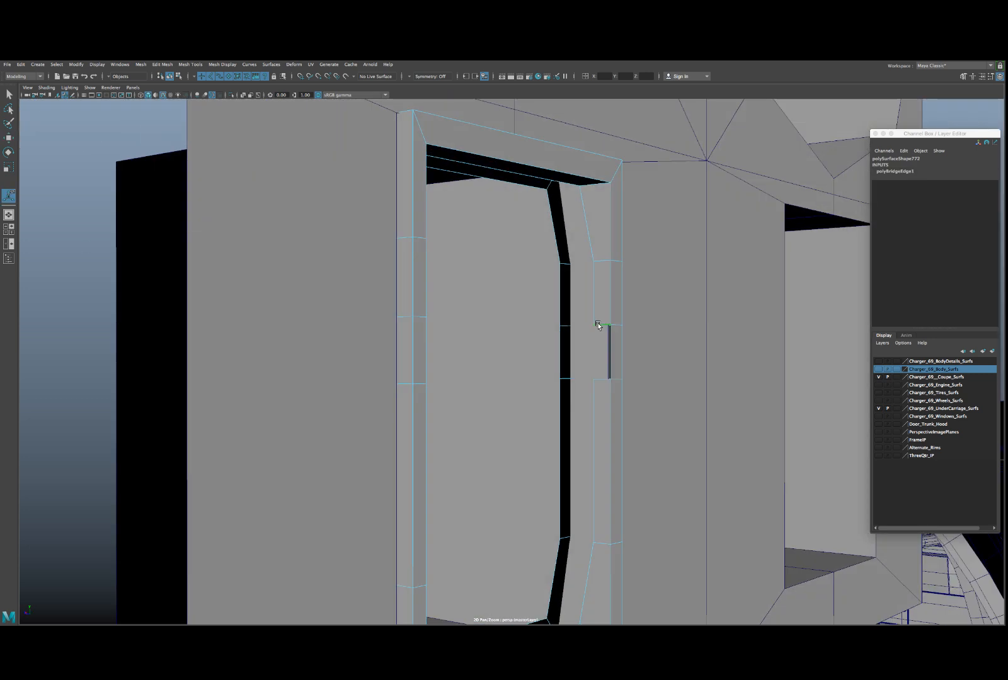
pyautogui.keyDown('shift'); pyautogui.click(597, 379); pyautogui.keyUp('shift')
pyautogui.press('g')
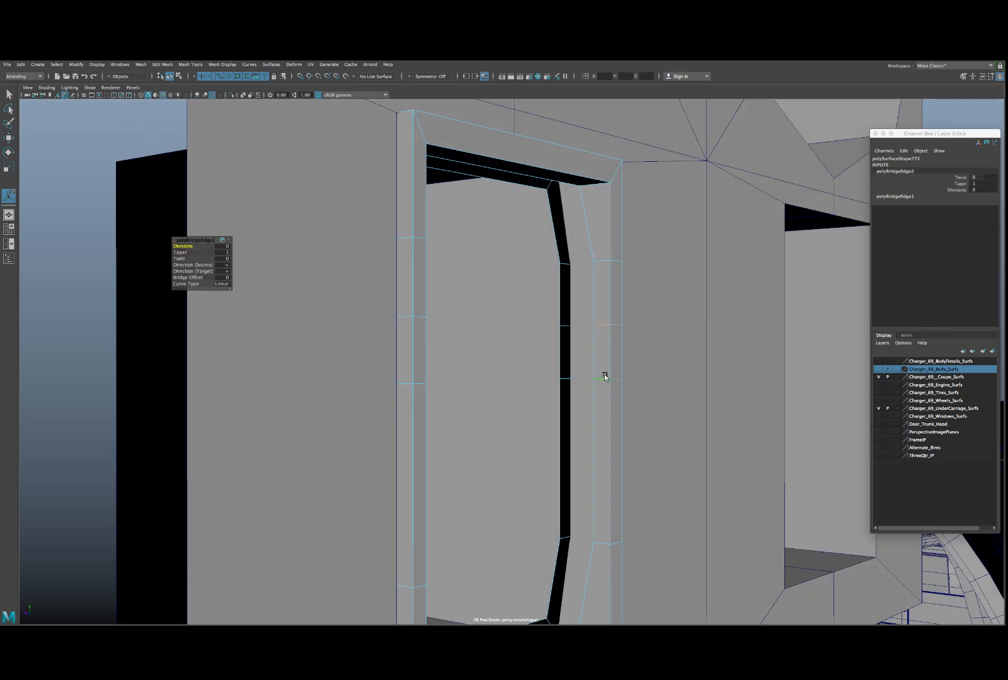
# - Return the switch frame to object mode and isolate it in the viewport
pyautogui.keyDown('alt'); pyautogui.moveTo(602, 372); pyautogui.dragTo(608, 349); pyautogui.keyUp('alt')
pyautogui.moveTo(616, 302); pyautogui.dragTo(630, 291, button='right')
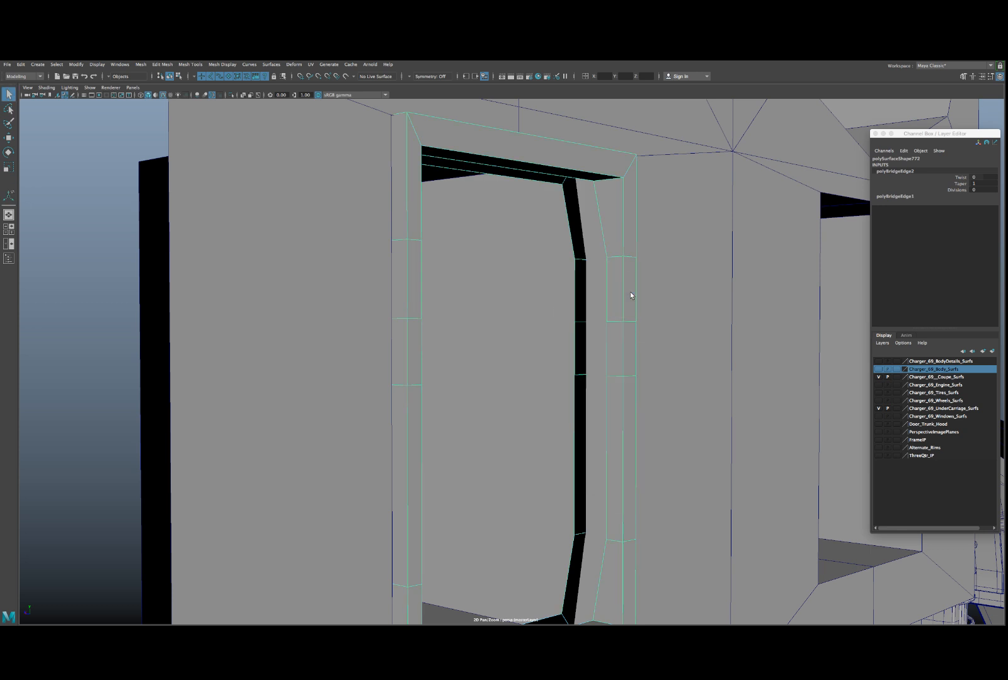
pyautogui.keyDown('alt'); pyautogui.moveTo(630, 291); pyautogui.dragTo(656, 261); pyautogui.keyUp('alt')
pyautogui.hotkey('ctrl', '1')
pyautogui.press('f')
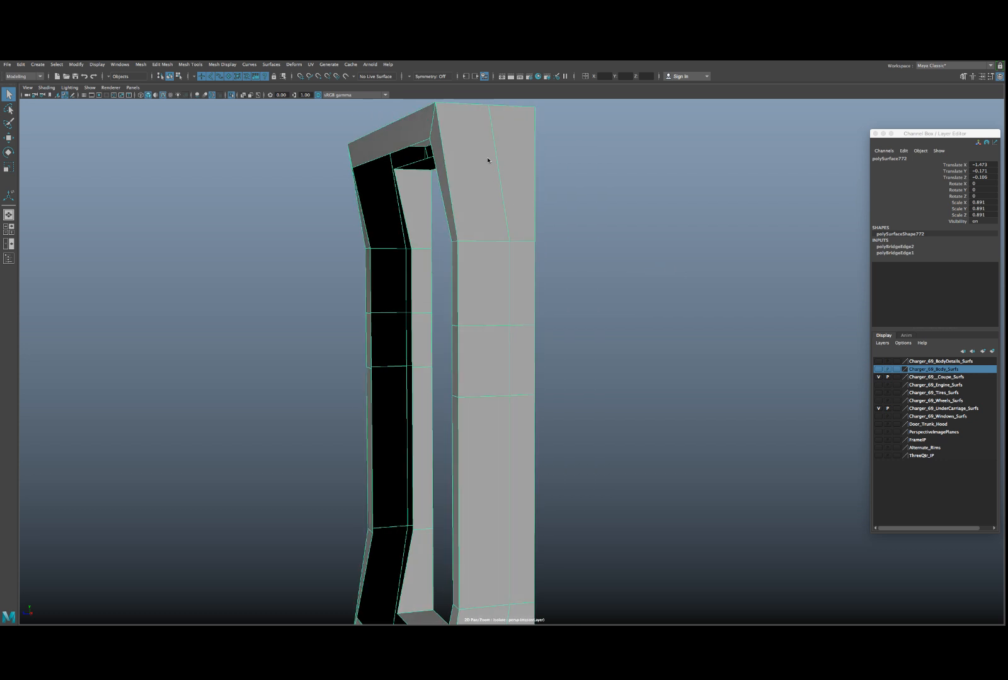
# - Select the loop of rim faces around the back of the isolated switch frame and delete it
pyautogui.press('F11')
pyautogui.click(390, 132)
pyautogui.keyDown('shift'); pyautogui.click(436, 150); pyautogui.keyUp('shift')
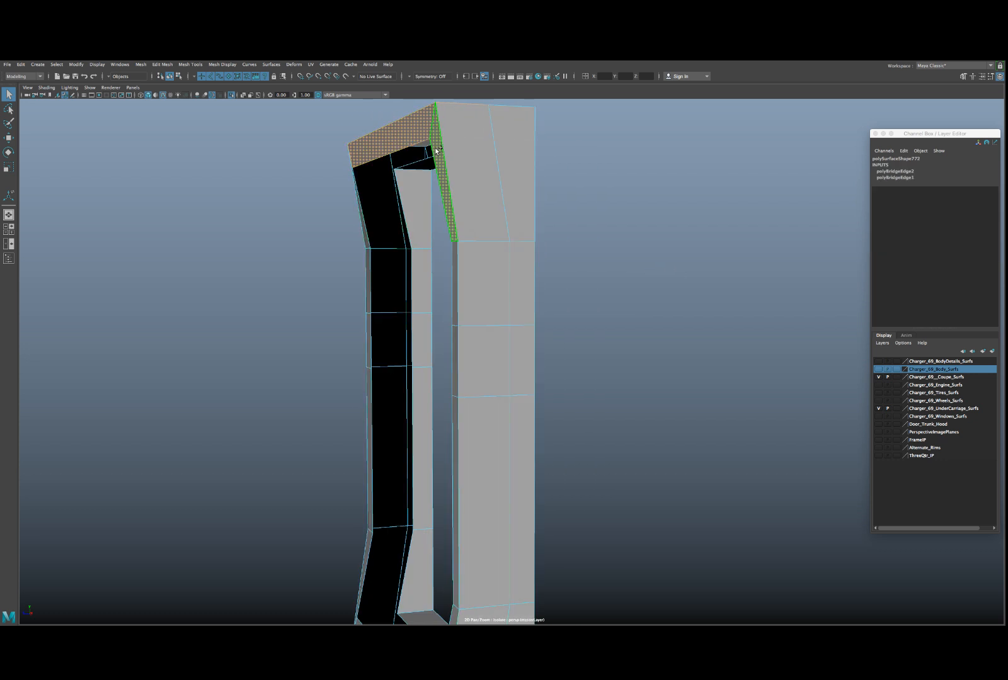
pyautogui.keyDown('shift'); pyautogui.doubleClick(436, 148); pyautogui.keyUp('shift')
pyautogui.click(414, 145)
pyautogui.keyDown('shift'); pyautogui.click(440, 161); pyautogui.keyUp('shift')
pyautogui.keyDown('shift'); pyautogui.doubleClick(453, 264); pyautogui.keyUp('shift')
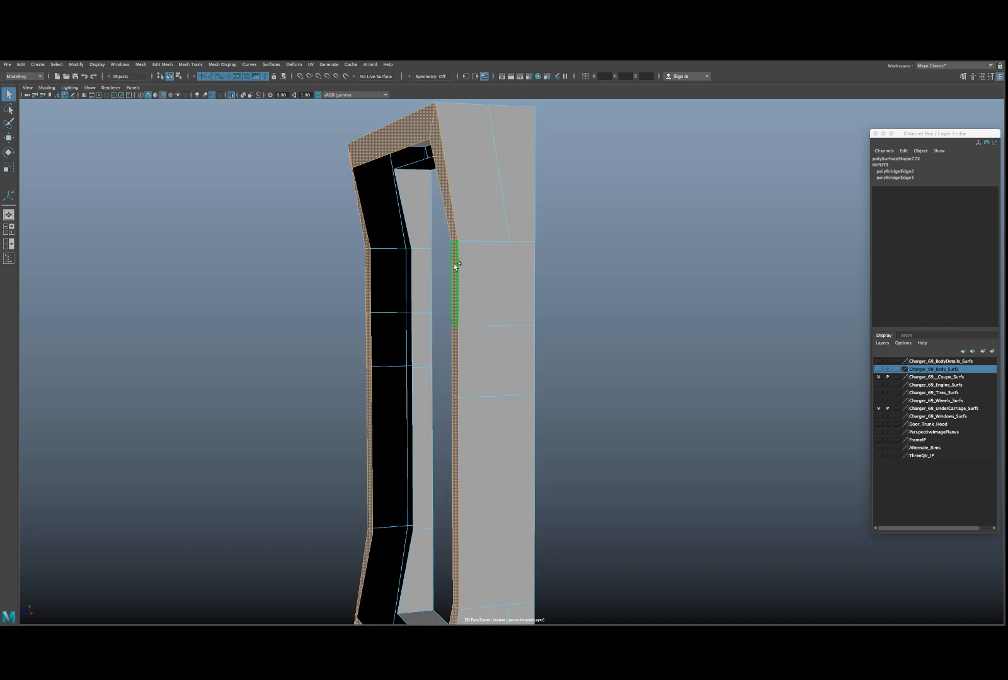
pyautogui.click(450, 301)
# - Extrude the inner back edge loop of the switch frame and scale it inward to form a narrow lip
pyautogui.keyDown('alt'); pyautogui.moveTo(458, 289); pyautogui.dragTo(549, 276); pyautogui.keyUp('alt')
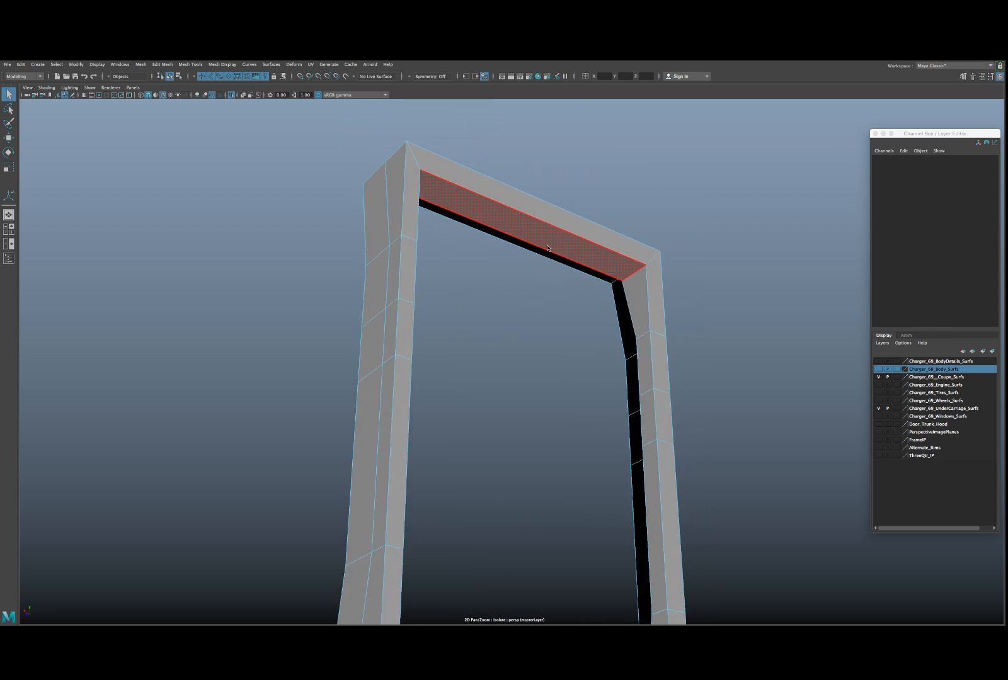
pyautogui.moveTo(547, 246); pyautogui.dragTo(547, 228, button='right')
pyautogui.scroll(-5, 554, 294)
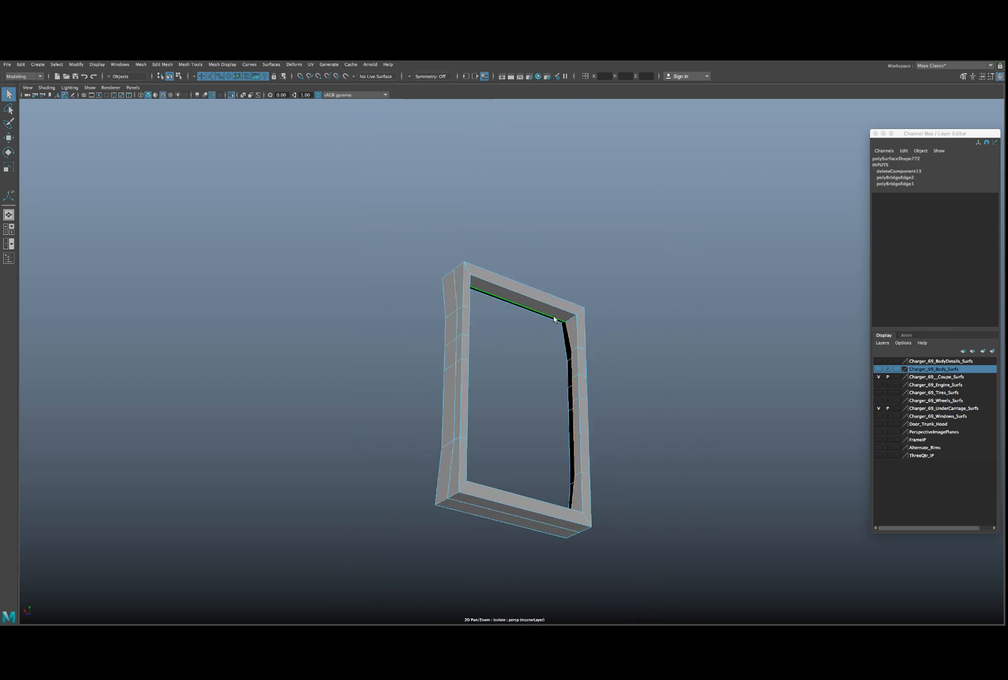
pyautogui.keyDown('alt'); pyautogui.moveTo(554, 317); pyautogui.dragTo(541, 321); pyautogui.keyUp('alt')
pyautogui.hotkey('ctrl', 'e')
pyautogui.press('r')
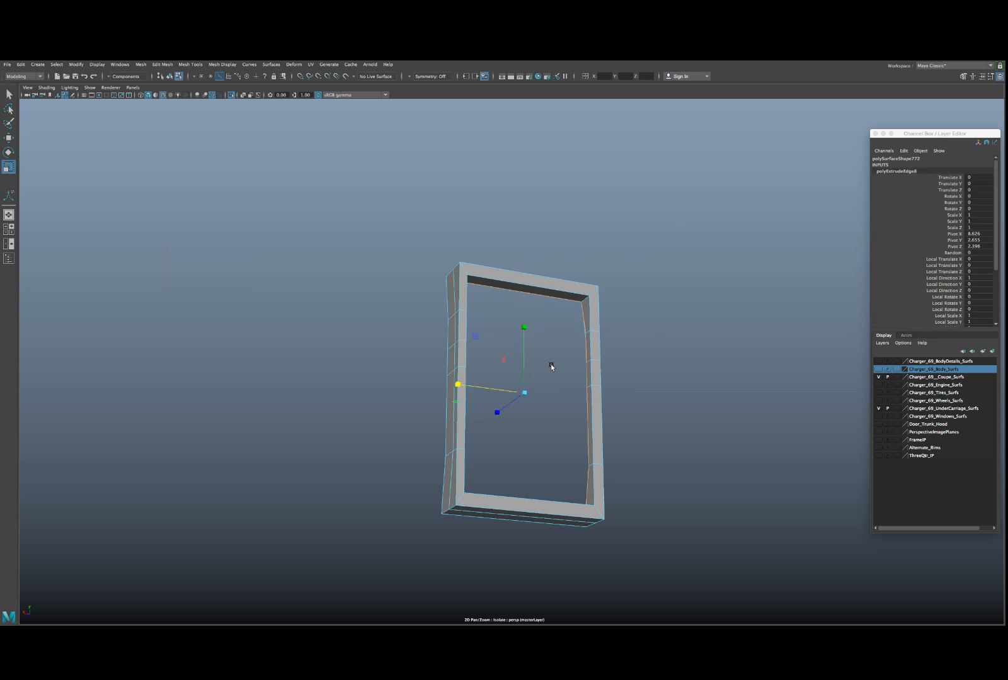
pyautogui.scroll(5, 551, 366)
pyautogui.keyDown('alt'); pyautogui.moveTo(549, 376); pyautogui.dragTo(482, 404); pyautogui.keyUp('alt')
# - Extrude the lip's inner edges again and move them along the Z axis to form deep inner walls
pyautogui.hotkey('ctrl', 'e')
pyautogui.press('w')
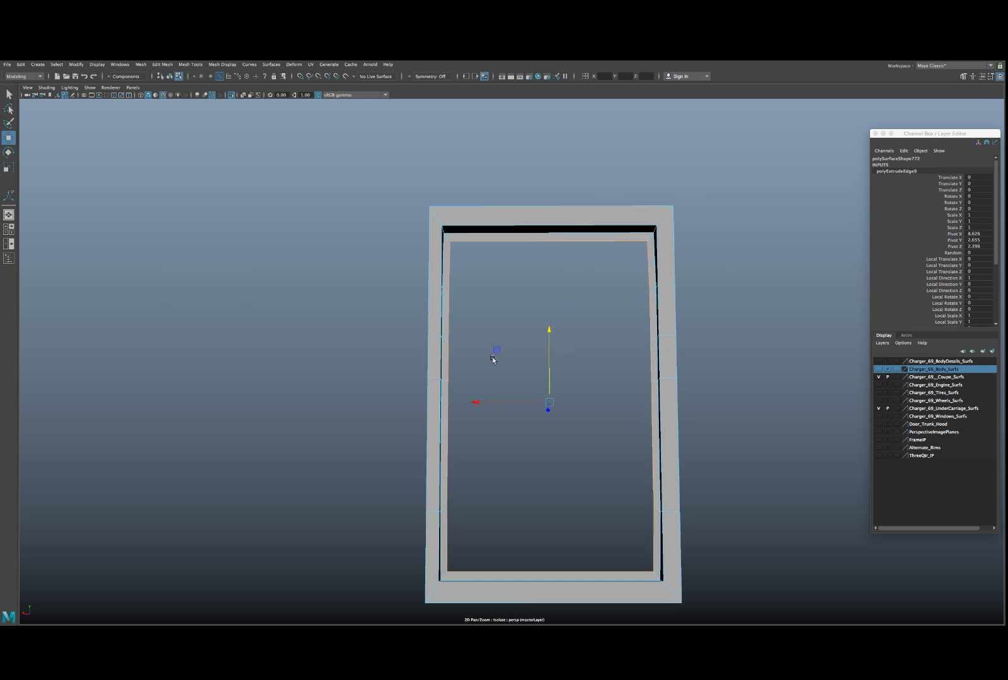
pyautogui.scroll(-4, 495, 357)
pyautogui.keyDown('alt'); pyautogui.moveTo(495, 358); pyautogui.dragTo(525, 514); pyautogui.keyUp('alt')
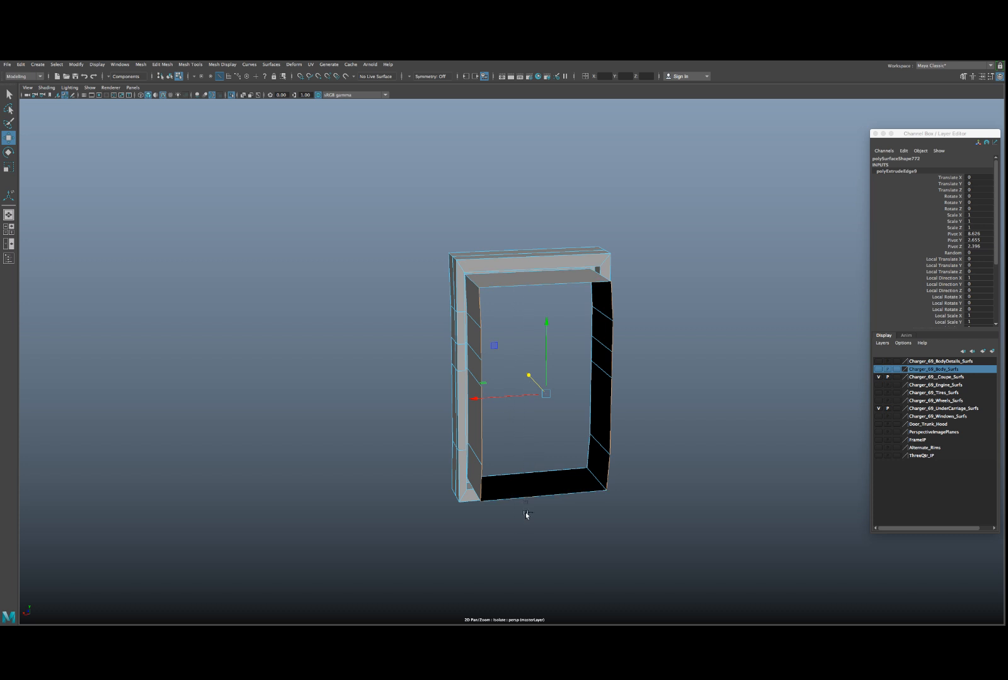
# - Bridge the open edges at the end of the deep inner walls to cap the switch block
pyautogui.keyDown('shift'); pyautogui.moveTo(405, 325); pyautogui.dragTo(397, 418, button='right'); pyautogui.keyUp('shift')
pyautogui.keyDown('alt'); pyautogui.moveTo(400, 418); pyautogui.dragTo(460, 413, button='right'); pyautogui.keyUp('alt')
pyautogui.keyDown('alt'); pyautogui.moveTo(461, 414); pyautogui.dragTo(515, 415); pyautogui.keyUp('alt')
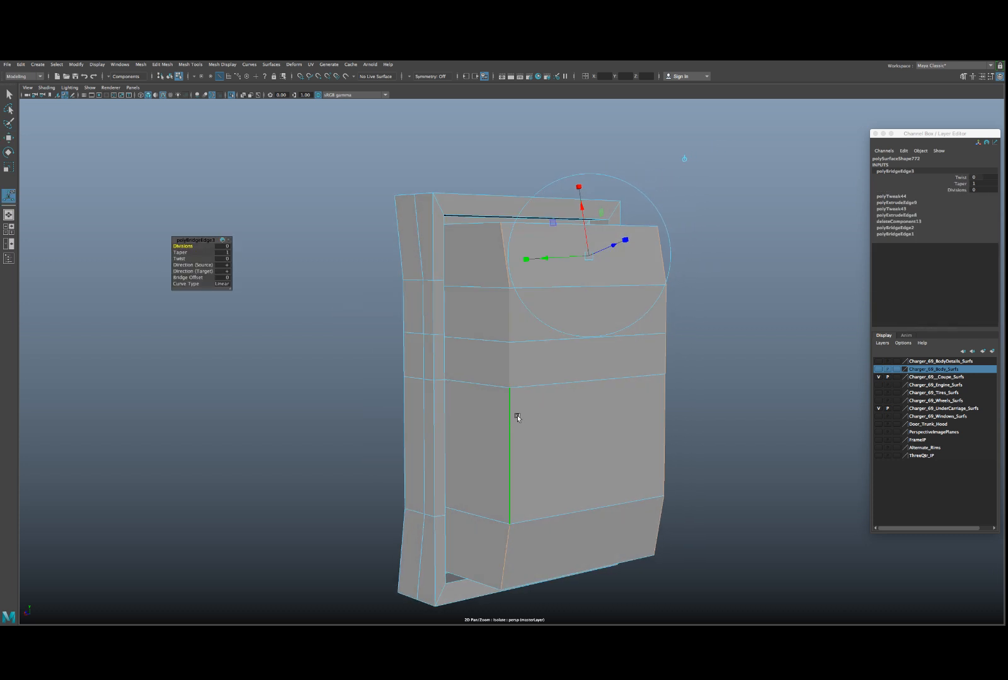
pyautogui.moveTo(519, 413); pyautogui.dragTo(480, 412, button='right')
pyautogui.keyDown('alt'); pyautogui.moveTo(576, 592); pyautogui.dragTo(517, 443, button='middle'); pyautogui.keyUp('alt')
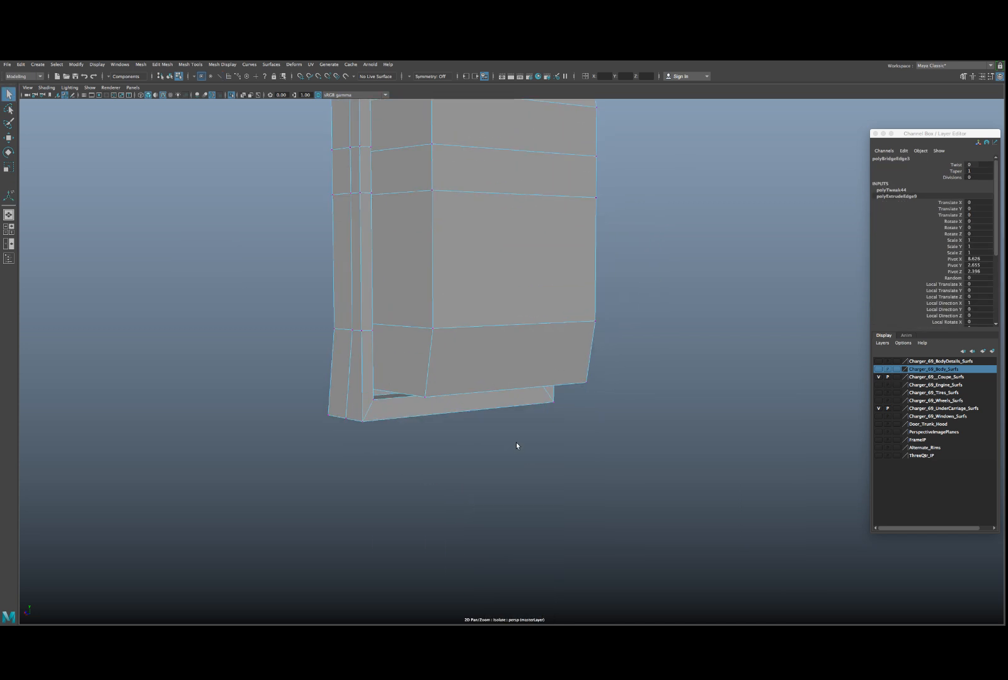
# - Scale the block's lower cap edges level with each other and move them along Z toward the frame to form a slanted lever
pyautogui.moveTo(501, 320); pyautogui.dragTo(499, 297, button='right')
pyautogui.keyDown('alt'); pyautogui.moveTo(499, 296); pyautogui.dragTo(517, 378); pyautogui.keyUp('alt')
pyautogui.click(493, 379)
pyautogui.press('w')
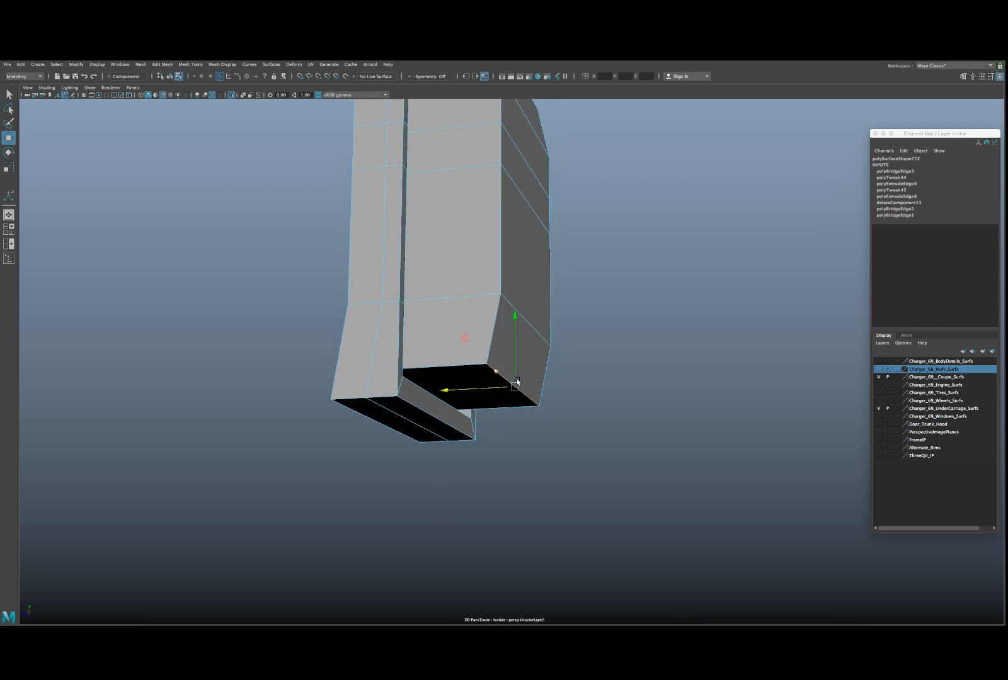
pyautogui.keyDown('shift'); pyautogui.click(529, 320); pyautogui.keyUp('shift')
pyautogui.press('r')
pyautogui.moveTo(453, 356); pyautogui.dragTo(394, 358)
pyautogui.press('w')
pyautogui.keyDown('alt'); pyautogui.moveTo(532, 271); pyautogui.dragTo(348, 372); pyautogui.keyUp('alt')
pyautogui.click(420, 371)
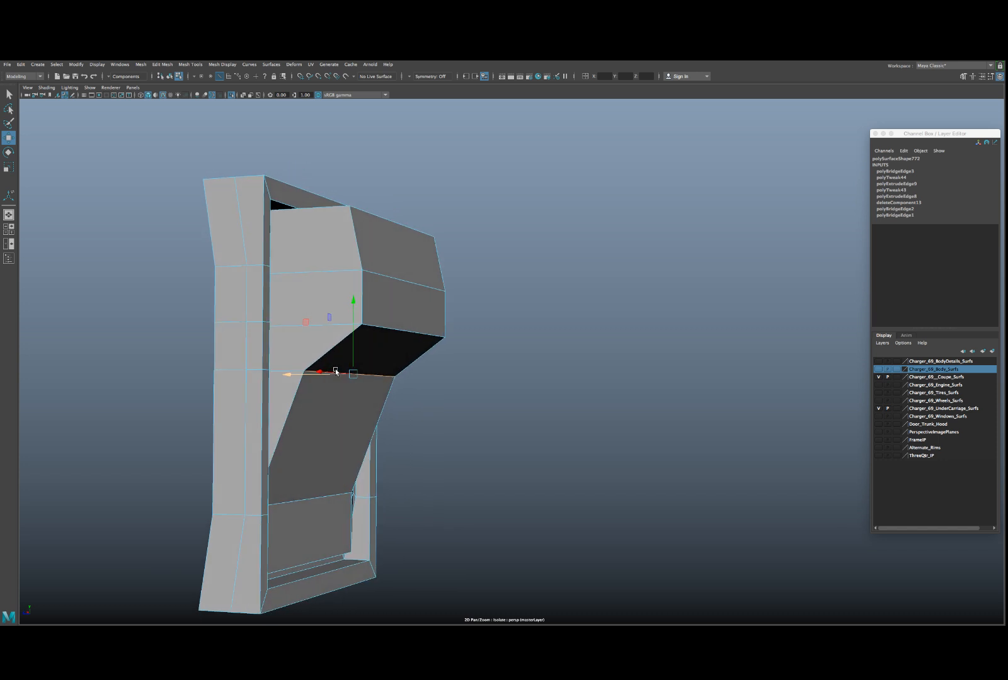
# - Raise the lever's front lower edge slightly and move the edge loop below its top edge upward
pyautogui.click(385, 323)
pyautogui.moveTo(407, 301); pyautogui.dragTo(406, 296)
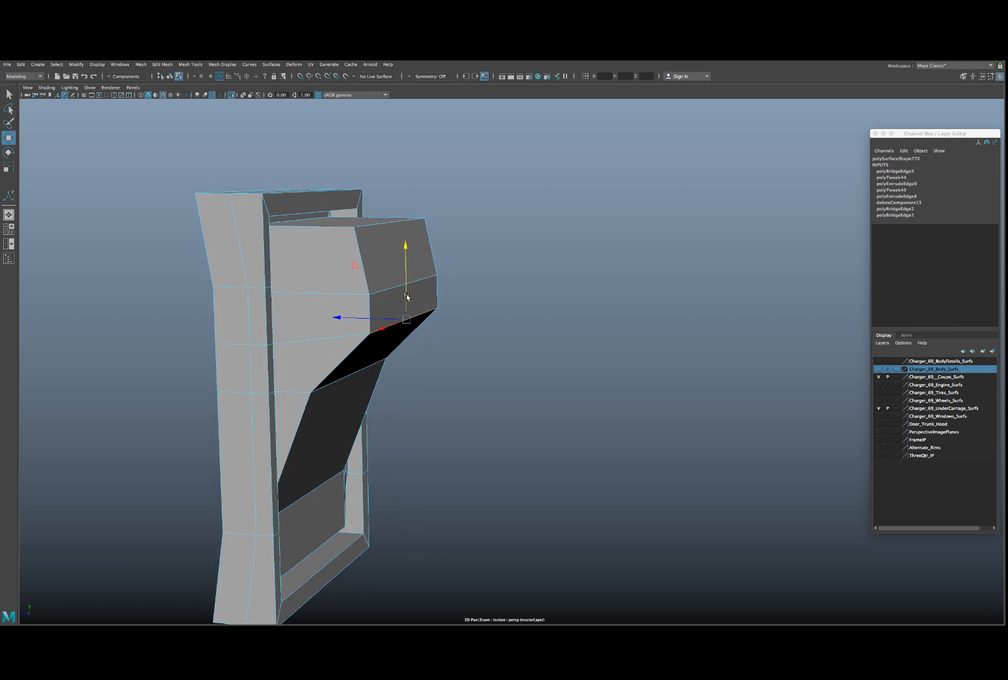
pyautogui.click(387, 225)
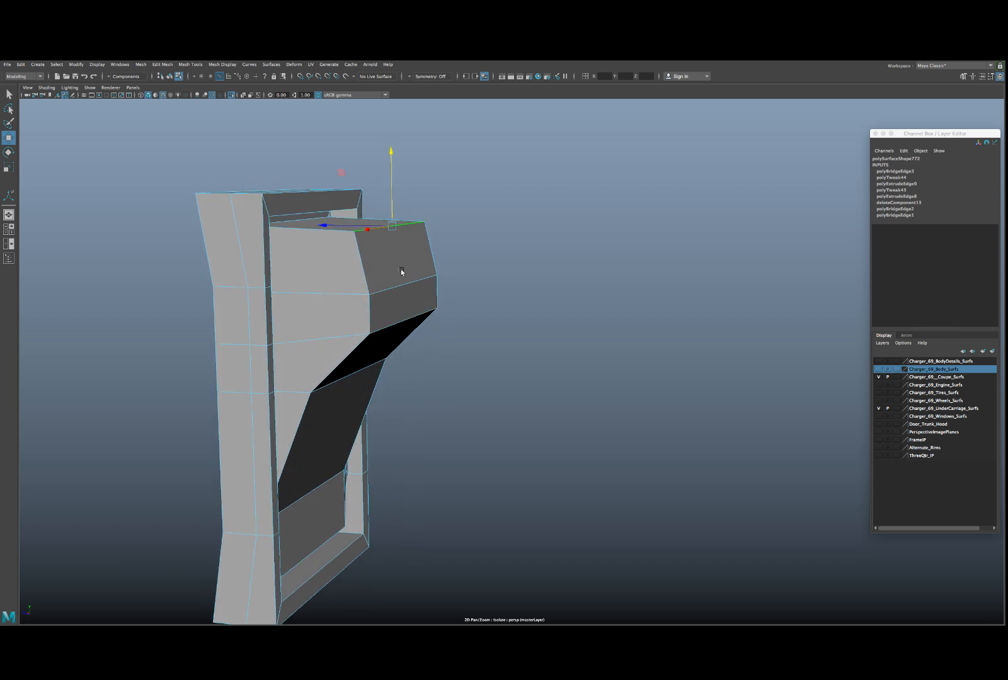
pyautogui.keyDown('alt'); pyautogui.moveTo(401, 271); pyautogui.dragTo(404, 266); pyautogui.keyUp('alt')
pyautogui.click(363, 278)
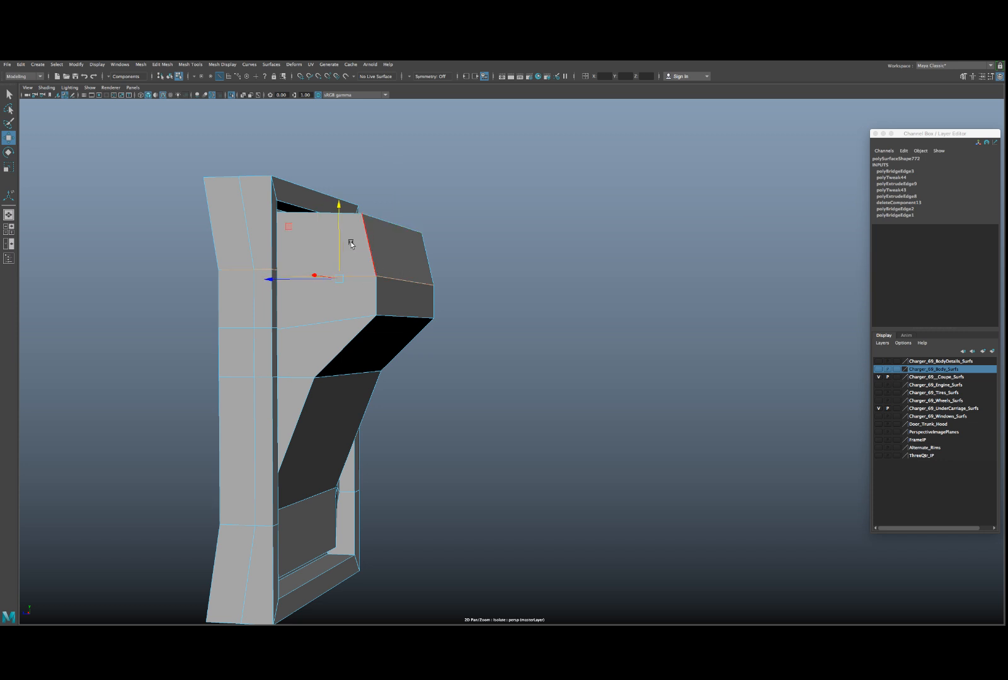
pyautogui.moveTo(342, 248); pyautogui.dragTo(342, 232)
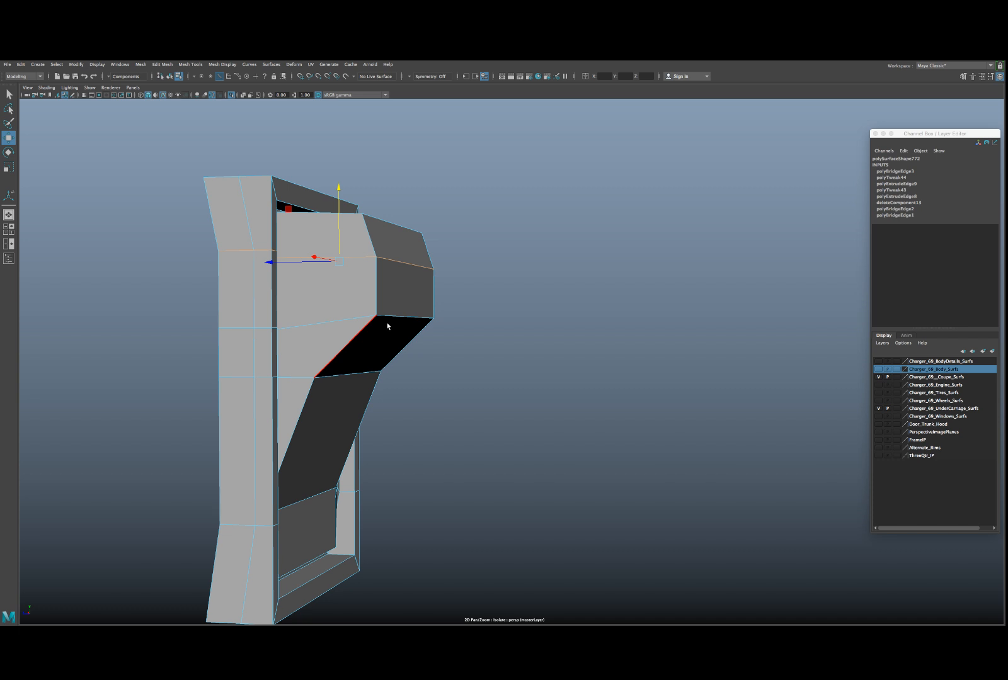
# - Insert an edge loop across the lever's sloped underside and move its edge along Z to round the curve
pyautogui.moveTo(383, 327); pyautogui.dragTo(406, 320, button='right')
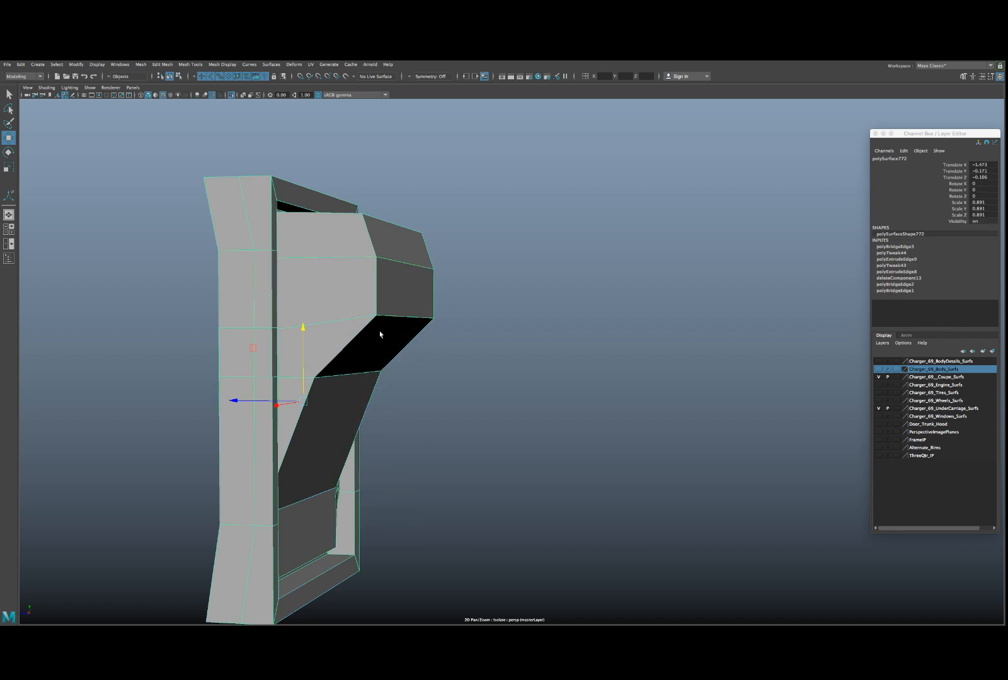
pyautogui.keyDown('shift'); pyautogui.rightClick(380, 332); pyautogui.keyUp('shift')
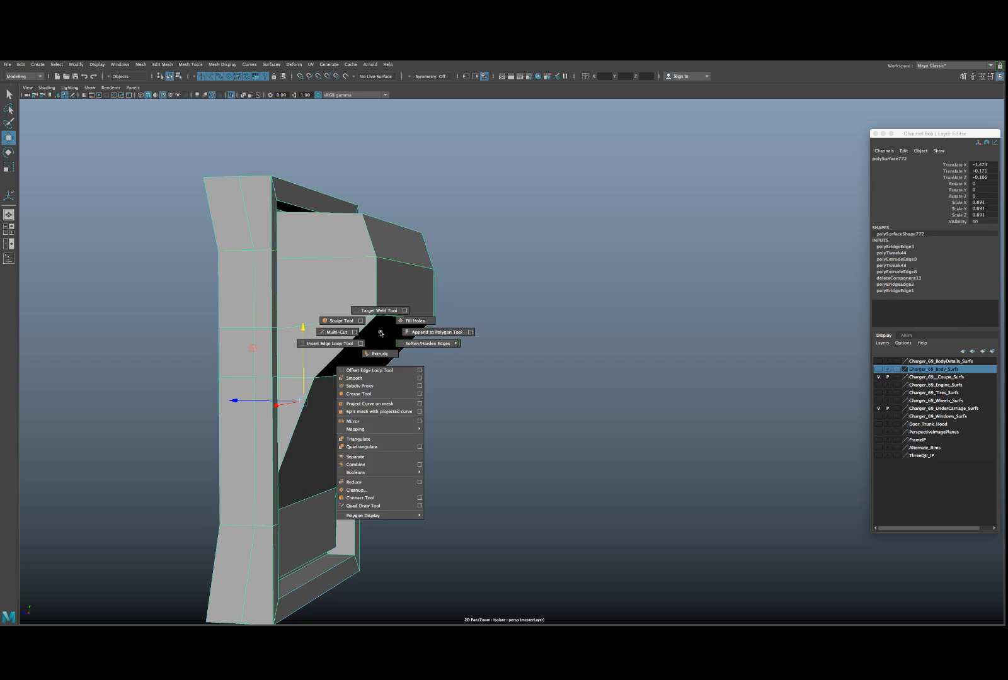
pyautogui.click(347, 343)
pyautogui.click(350, 343)
pyautogui.press('w')
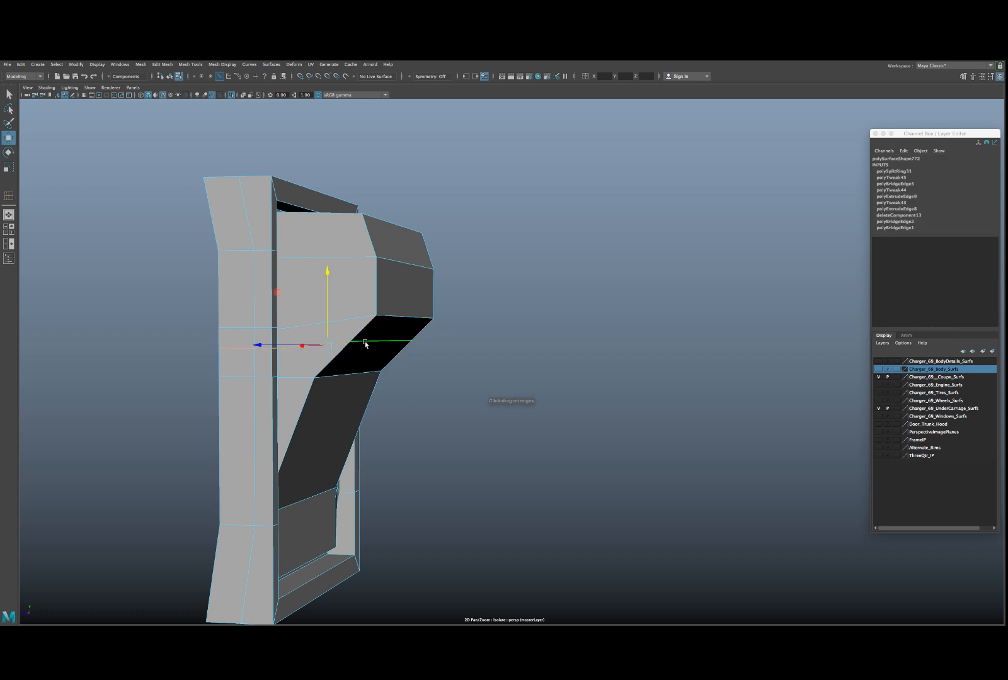
pyautogui.click(365, 344)
pyautogui.moveTo(340, 340); pyautogui.dragTo(364, 338)
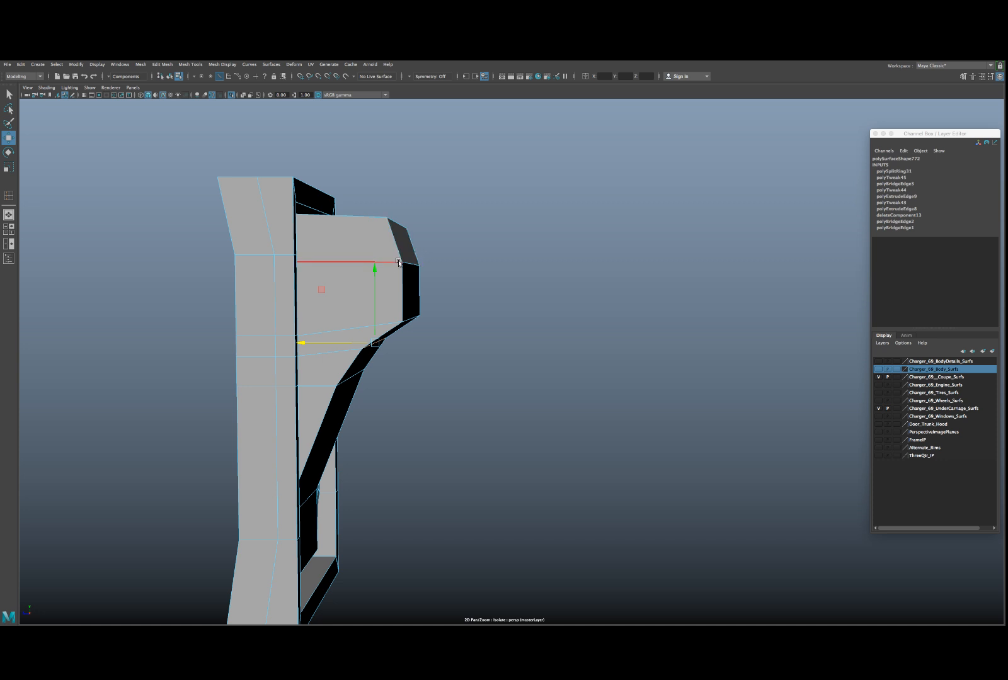
# - Insert two more edge loops, one across the lever's vertical front face and one across its upper slope
pyautogui.keyDown('alt'); pyautogui.moveTo(398, 263); pyautogui.dragTo(567, 353); pyautogui.keyUp('alt')
pyautogui.press('f')
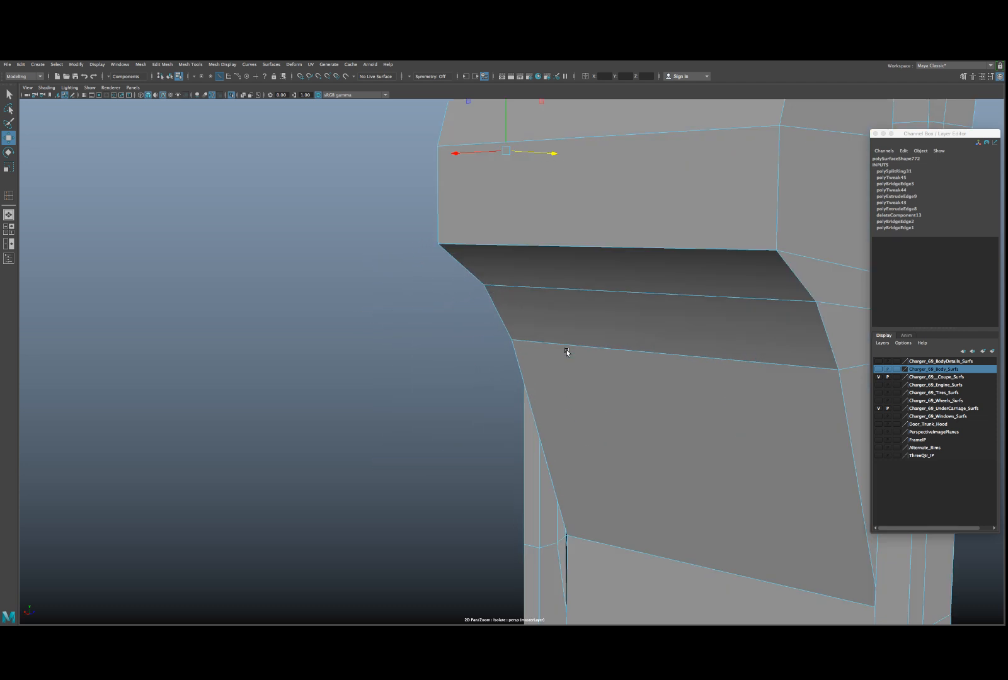
pyautogui.keyDown('shift'); pyautogui.moveTo(564, 350); pyautogui.dragTo(603, 326, button='right'); pyautogui.keyUp('shift')
pyautogui.press('f')
pyautogui.scroll(5, 603, 315)
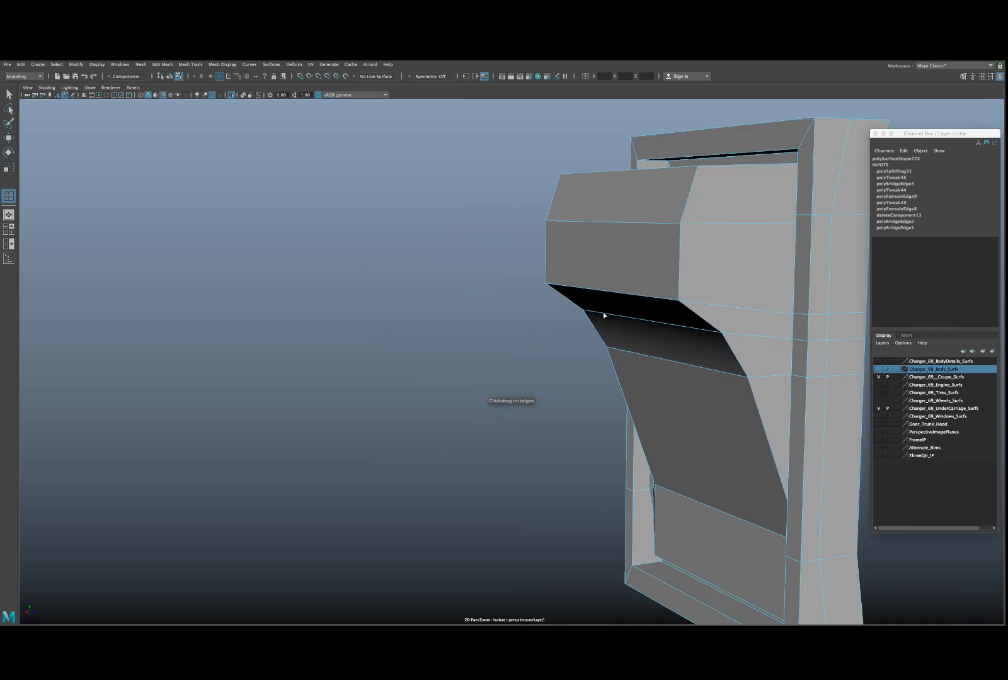
pyautogui.scroll(-6, 589, 313)
pyautogui.keyDown('alt'); pyautogui.moveTo(589, 313); pyautogui.dragTo(495, 297); pyautogui.keyUp('alt')
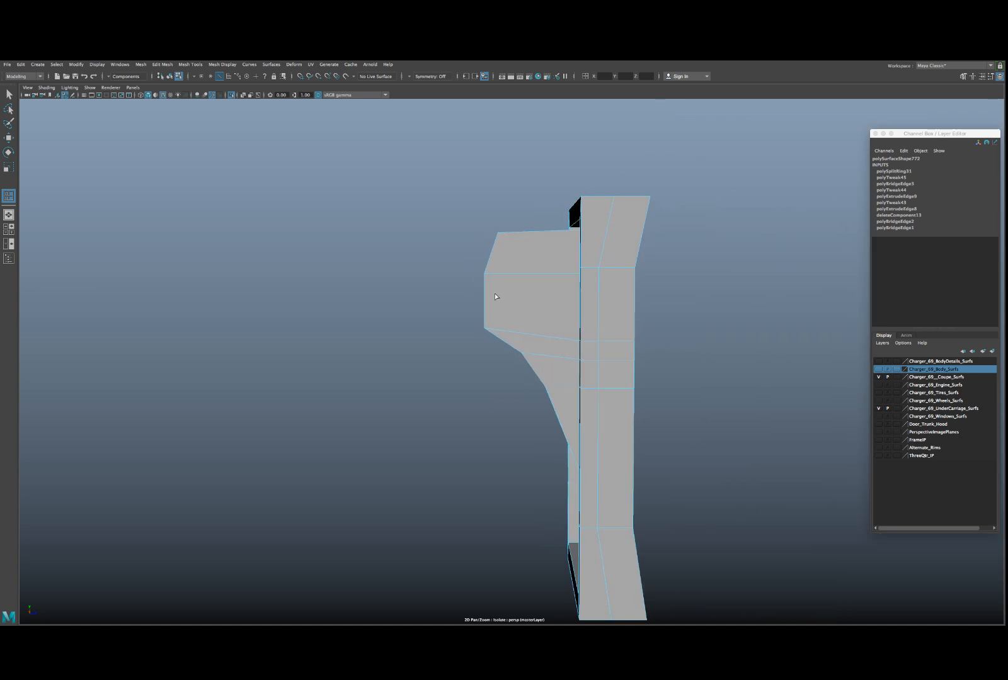
pyautogui.click(485, 299)
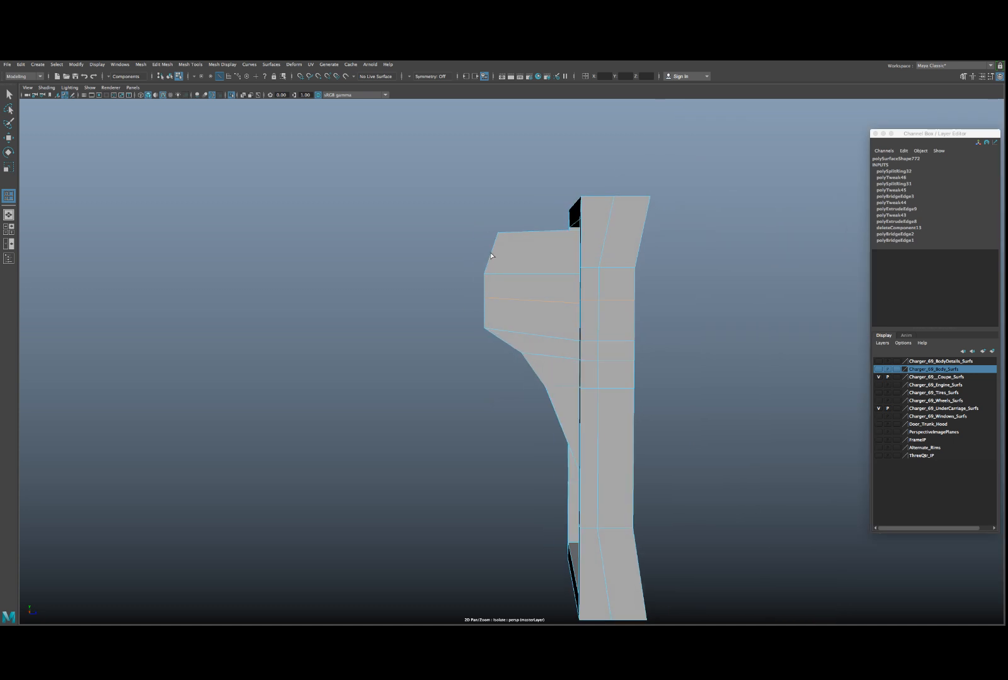
pyautogui.click(492, 256)
# - Push the new front edges outward, flatten the uppermost loop vertically and lower it to round the lever's nose
pyautogui.press('w')
pyautogui.keyDown('alt'); pyautogui.moveTo(502, 281); pyautogui.dragTo(532, 260); pyautogui.keyUp('alt')
pyautogui.click(485, 295)
pyautogui.click(511, 266)
pyautogui.doubleClick(532, 254)
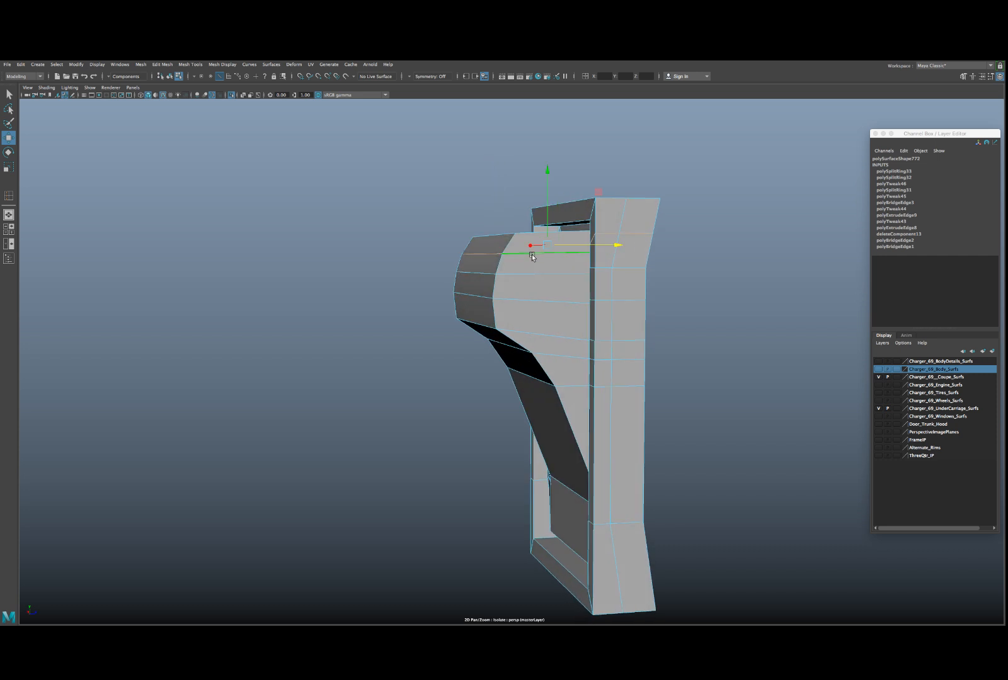
pyautogui.press('r')
pyautogui.moveTo(548, 178); pyautogui.dragTo(547, 249)
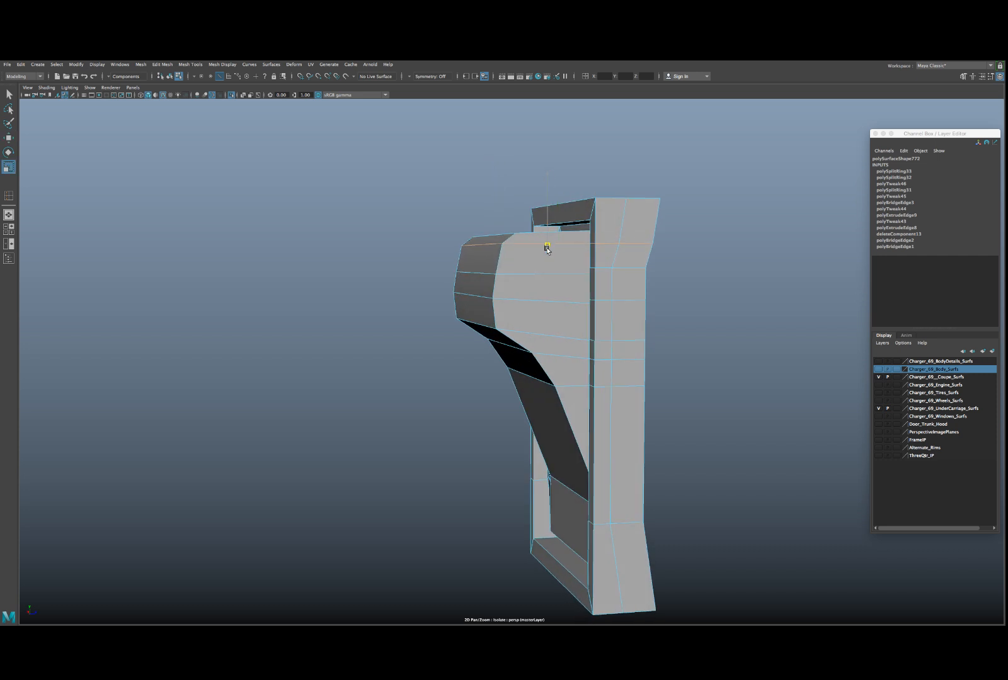
pyautogui.press('w')
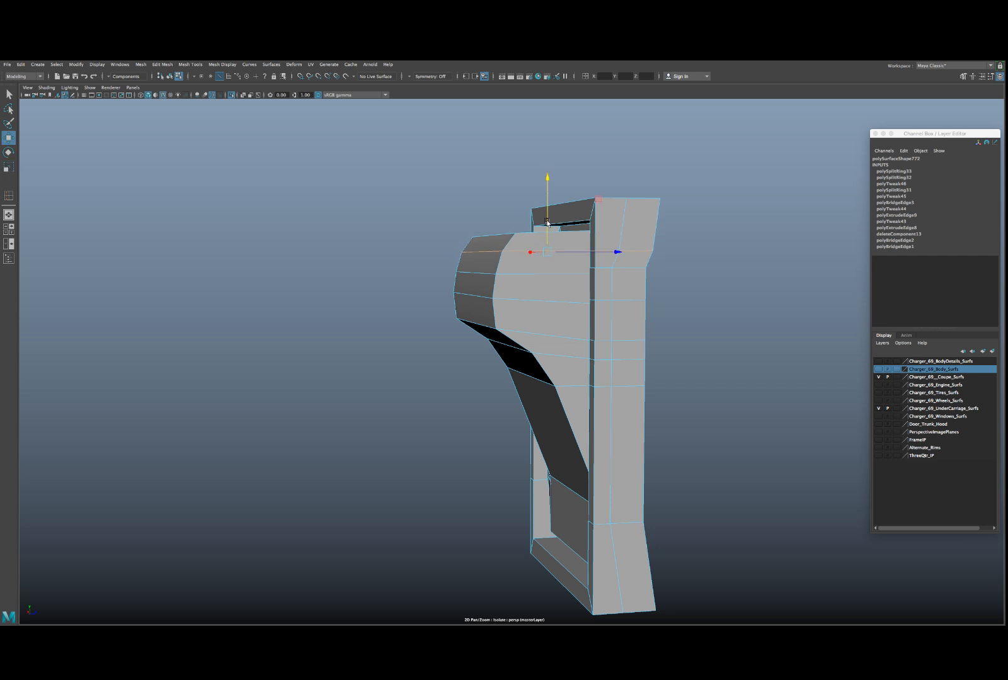
pyautogui.moveTo(547, 222); pyautogui.dragTo(533, 274)
# - Flatten the second loop of the lever's nose vertically and adjust its front edge along Z
pyautogui.press('r')
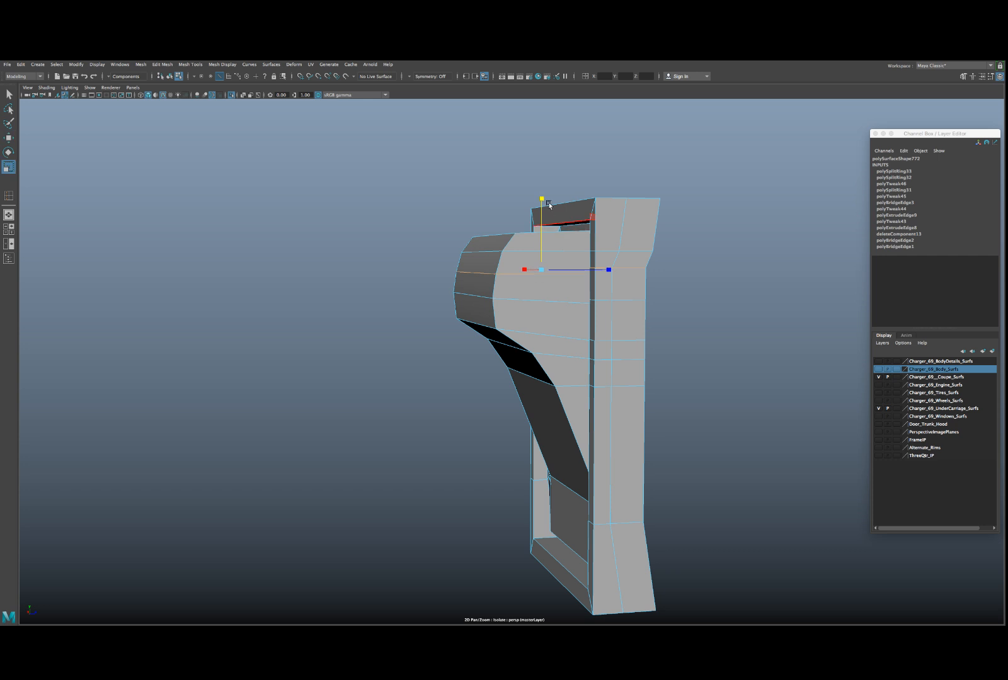
pyautogui.press('w')
pyautogui.moveTo(543, 271)
pyautogui.keyDown('alt'); pyautogui.mouseDown()
pyautogui.moveTo(546, 244)
pyautogui.moveTo(535, 277)
pyautogui.moveTo(545, 281)
pyautogui.mouseUp(); pyautogui.keyUp('alt')
pyautogui.click(477, 278)
pyautogui.keyDown('alt'); pyautogui.moveTo(477, 278); pyautogui.dragTo(509, 275); pyautogui.keyUp('alt')
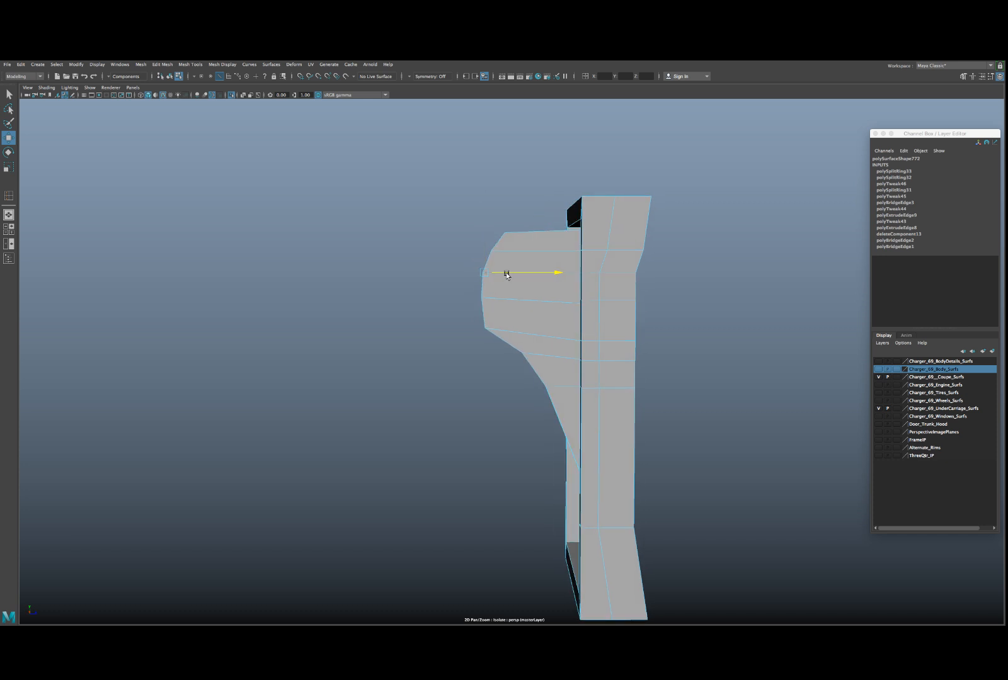
# - Exit isolation to show the switch in the dashboard and adjust the lever's lower bend edge along Z
pyautogui.keyDown('alt'); pyautogui.moveTo(509, 334); pyautogui.dragTo(584, 364); pyautogui.keyUp('alt')
pyautogui.hotkey('ctrl', '1')
pyautogui.scroll(-5, 569, 349)
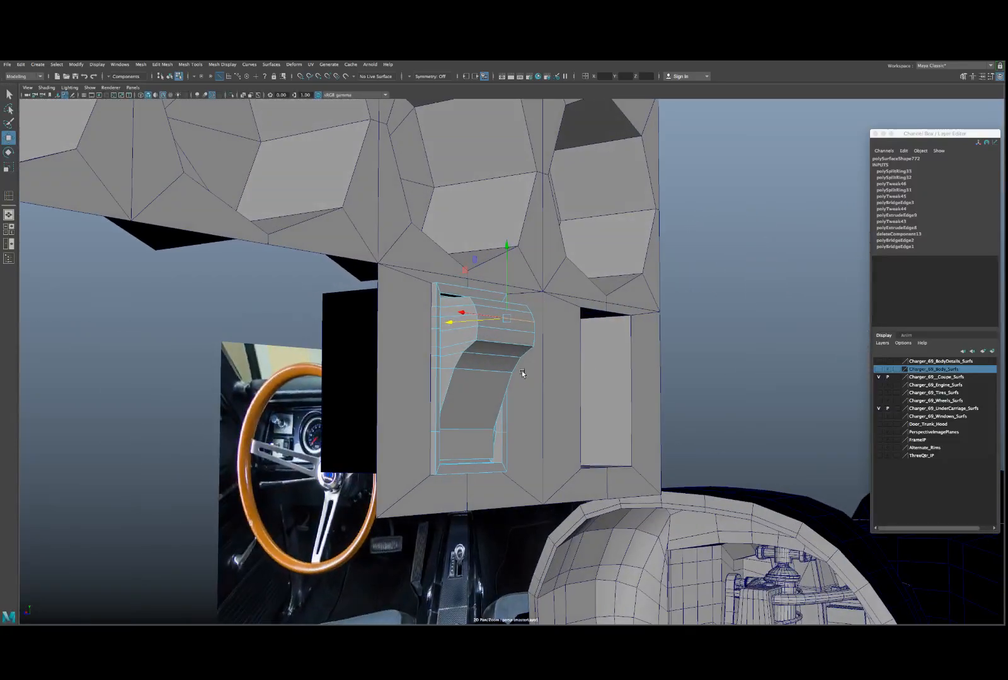
pyautogui.scroll(4, 491, 370)
pyautogui.click(491, 371)
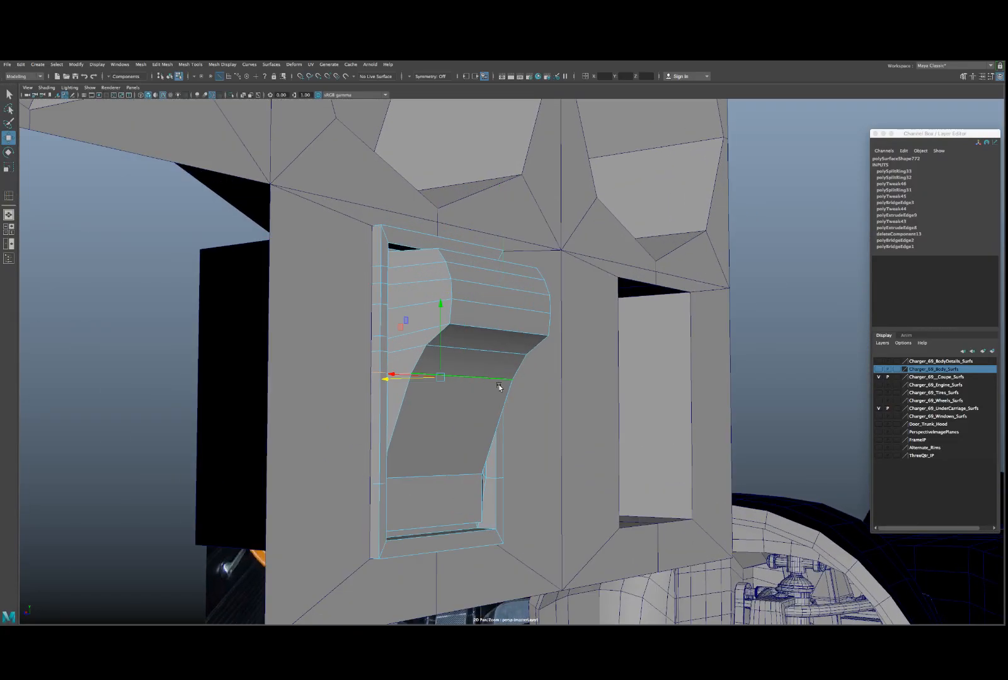
pyautogui.moveTo(484, 379)
pyautogui.keyDown('alt'); pyautogui.mouseDown()
pyautogui.moveTo(479, 401)
pyautogui.moveTo(439, 378)
pyautogui.mouseUp(); pyautogui.keyUp('alt')
# - Preview the whole switch in smooth mesh display and return it to the unsmoothed edge view
pyautogui.rightClick(503, 294)
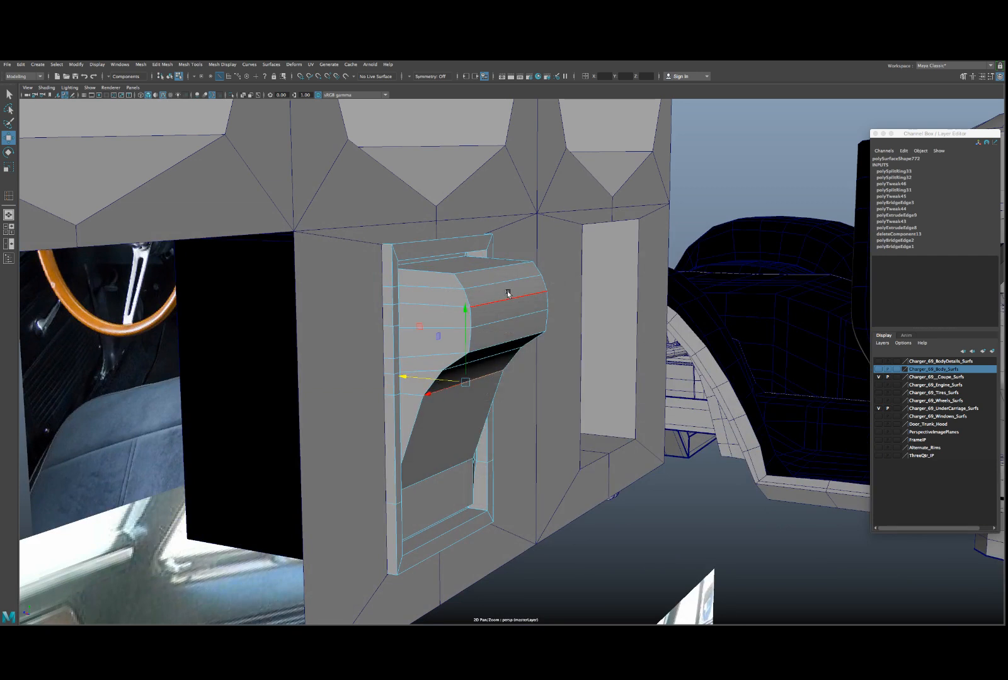
pyautogui.moveTo(512, 292); pyautogui.dragTo(531, 284, button='right')
pyautogui.scroll(-4, 521, 295)
pyautogui.scroll(-2, 522, 296)
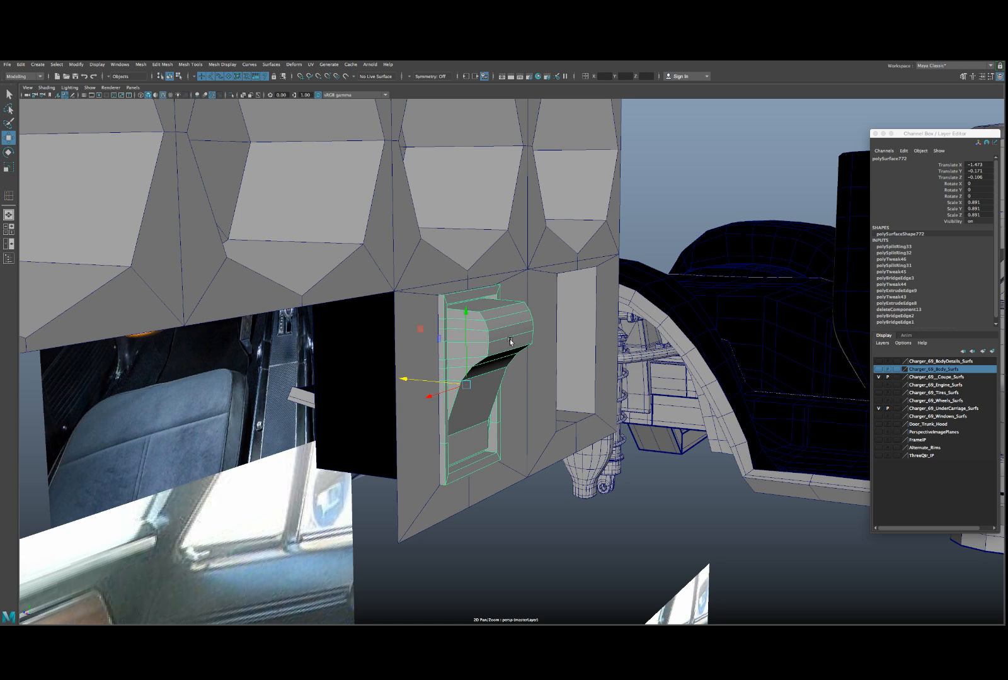
pyautogui.keyDown('alt'); pyautogui.moveTo(509, 347); pyautogui.dragTo(472, 361); pyautogui.keyUp('alt')
pyautogui.press('3')
pyautogui.scroll(3, 496, 363)
pyautogui.scroll(5, 498, 362)
pyautogui.moveTo(462, 296); pyautogui.dragTo(461, 272, button='right')
pyautogui.keyDown('alt'); pyautogui.moveTo(461, 273); pyautogui.dragTo(377, 257); pyautogui.keyUp('alt')
pyautogui.press('1')
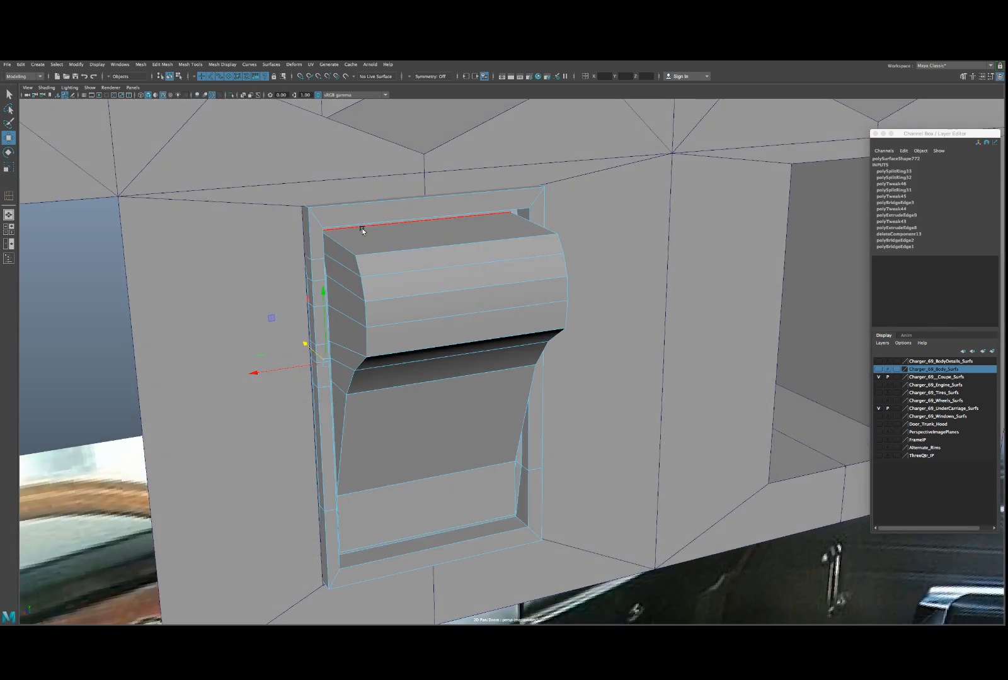
# - Select the frame's rim loops and the lever's side contours, crease them with the Crease tool and display the switch smoothed
pyautogui.keyDown('alt'); pyautogui.moveTo(327, 224); pyautogui.dragTo(318, 213); pyautogui.keyUp('alt')
pyautogui.click(318, 213)
pyautogui.doubleClick(311, 227)
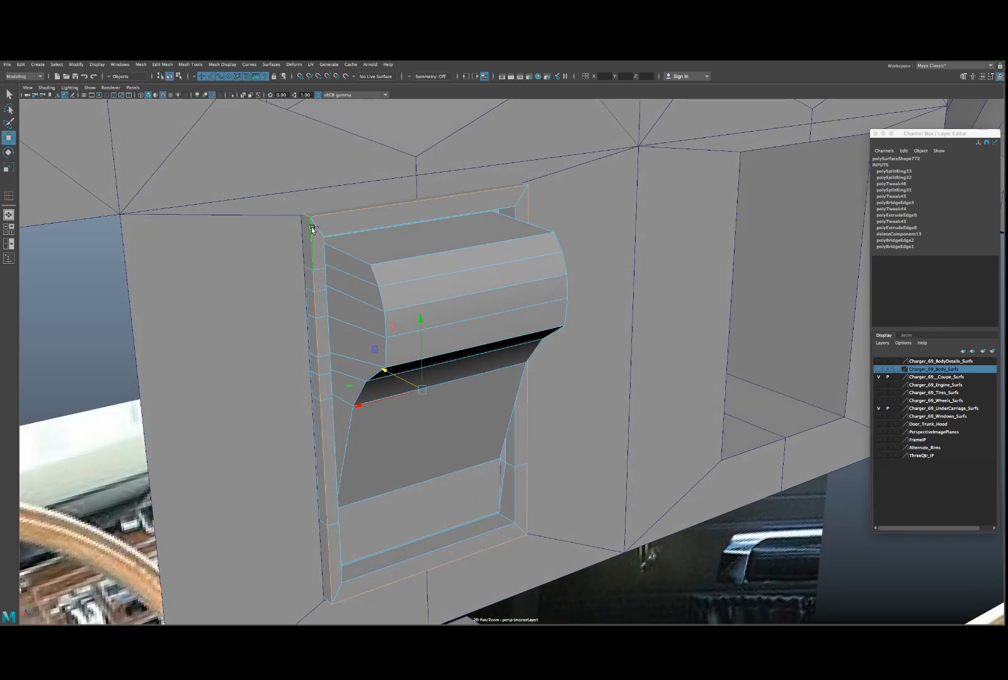
pyautogui.keyDown('alt'); pyautogui.moveTo(330, 240); pyautogui.dragTo(517, 230); pyautogui.keyUp('alt')
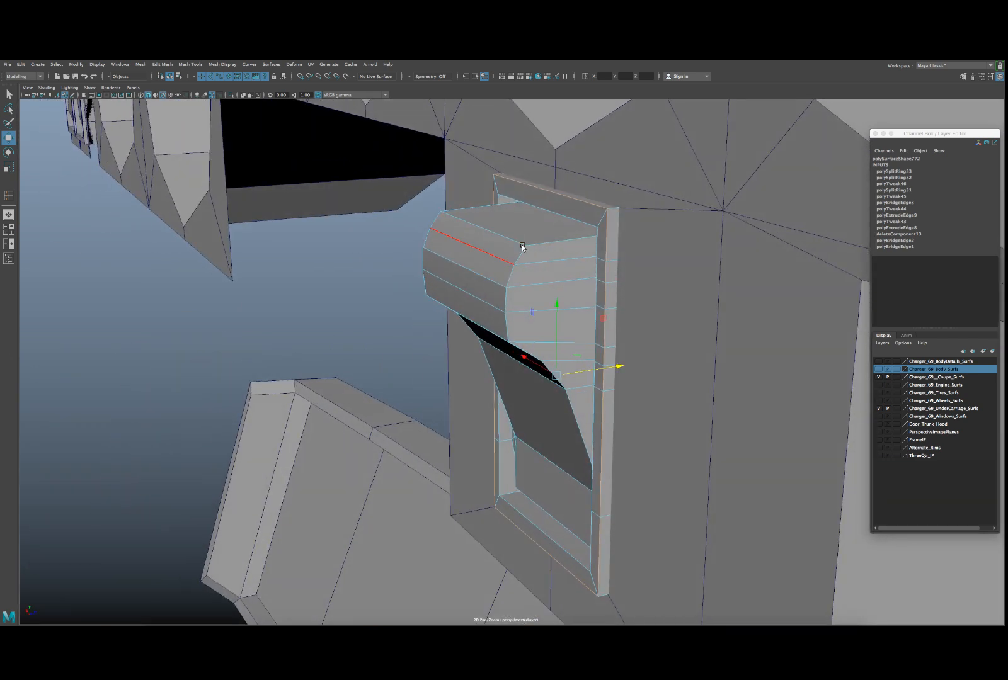
pyautogui.keyDown('shift'); pyautogui.doubleClick(617, 211); pyautogui.keyUp('shift')
pyautogui.keyDown('alt'); pyautogui.moveTo(574, 238); pyautogui.dragTo(462, 330); pyautogui.keyUp('alt')
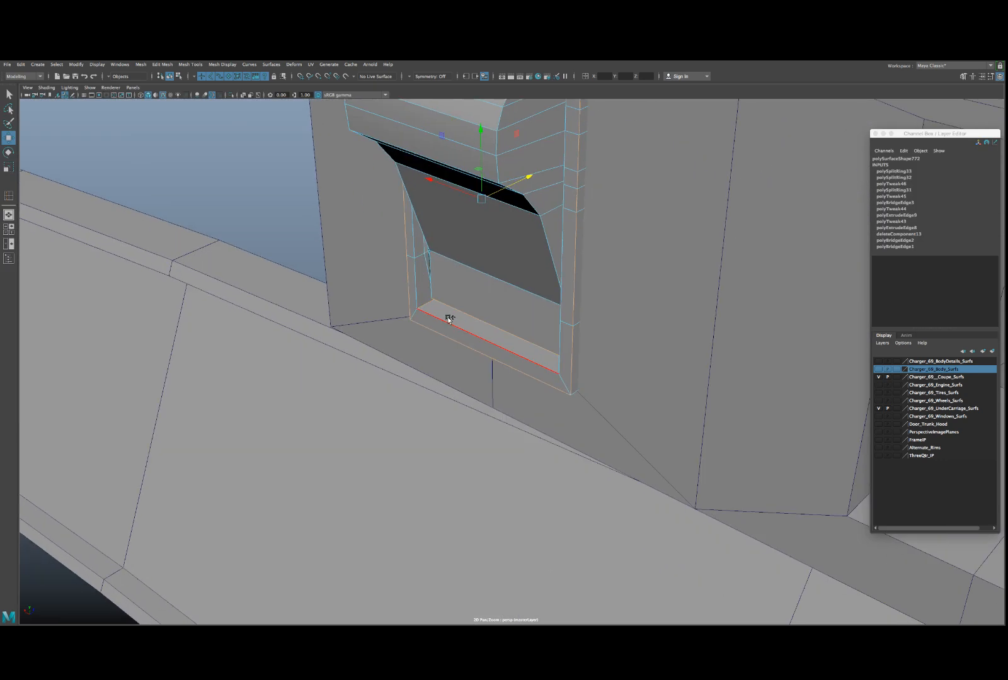
pyautogui.keyDown('alt'); pyautogui.moveTo(447, 317); pyautogui.dragTo(443, 385); pyautogui.keyUp('alt')
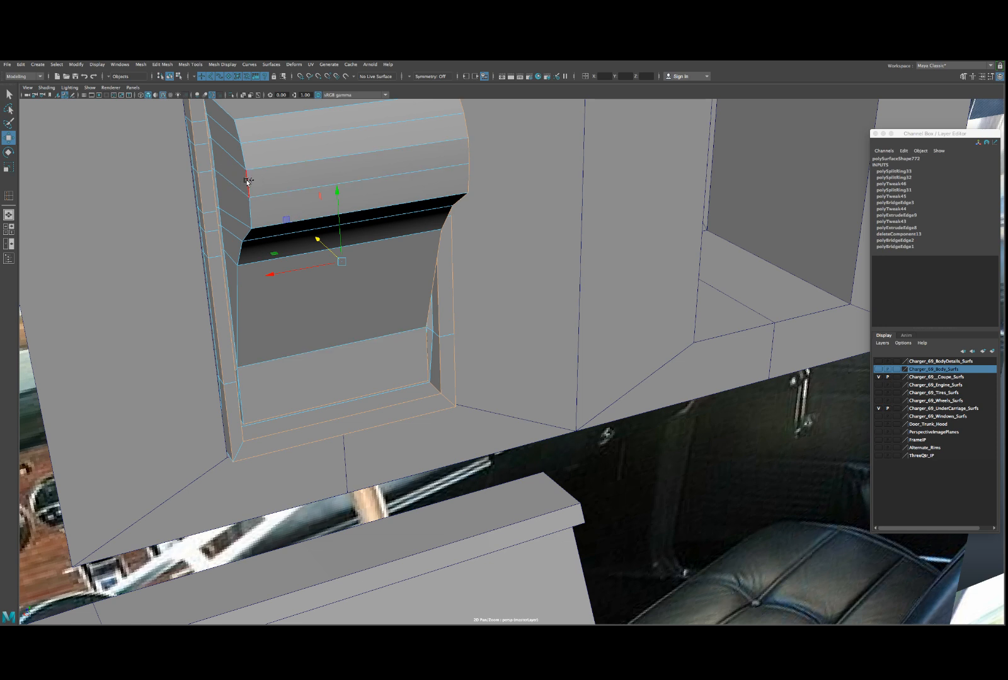
pyautogui.keyDown('alt'); pyautogui.moveTo(249, 181); pyautogui.dragTo(225, 245); pyautogui.keyUp('alt')
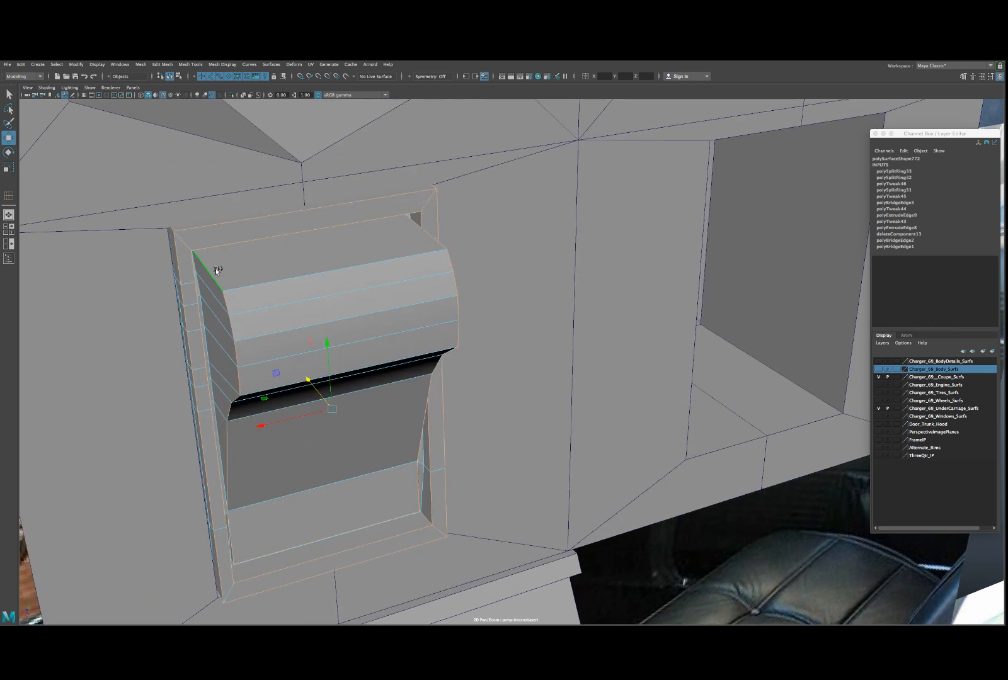
pyautogui.keyDown('alt'); pyautogui.moveTo(278, 272); pyautogui.dragTo(250, 264); pyautogui.keyUp('alt')
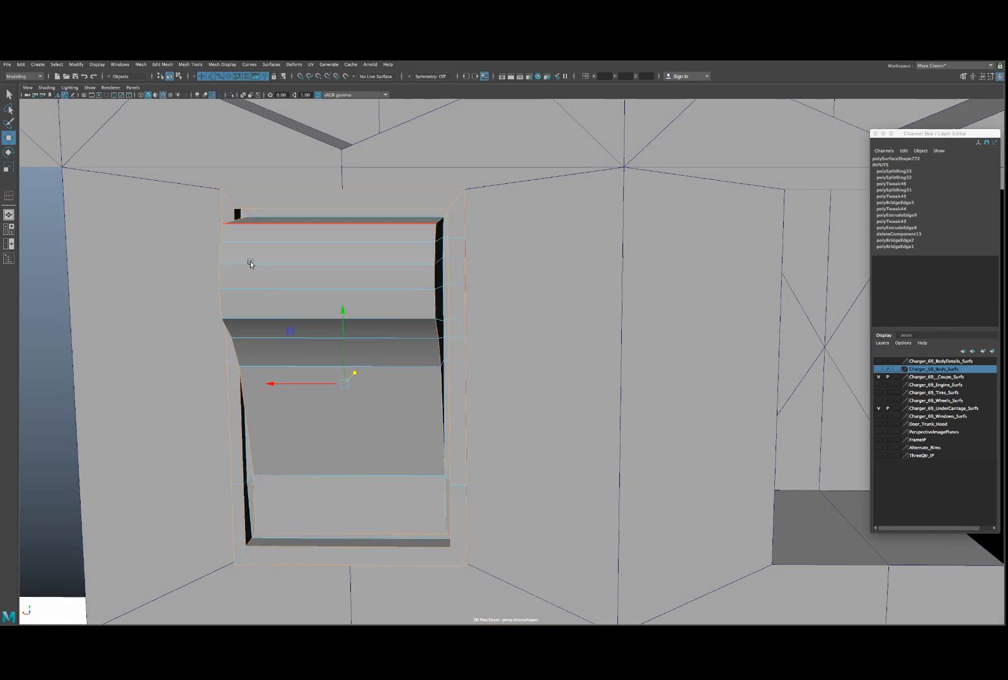
pyautogui.keyDown('alt'); pyautogui.moveTo(336, 346); pyautogui.dragTo(327, 285); pyautogui.keyUp('alt')
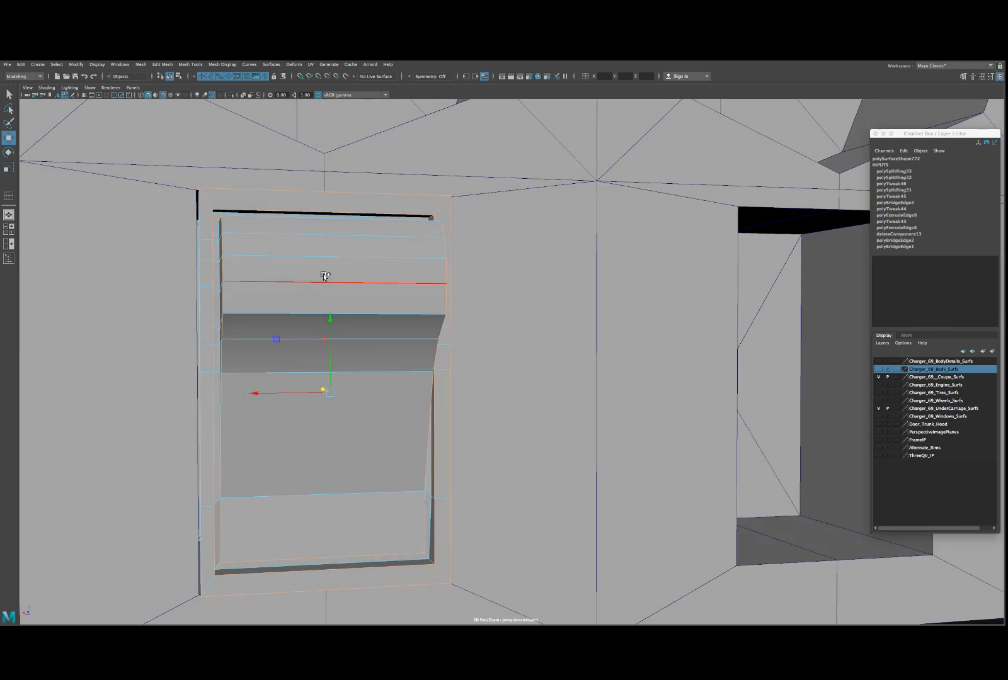
pyautogui.keyDown('shift'); pyautogui.moveTo(324, 275); pyautogui.dragTo(319, 318, button='right'); pyautogui.keyUp('shift')
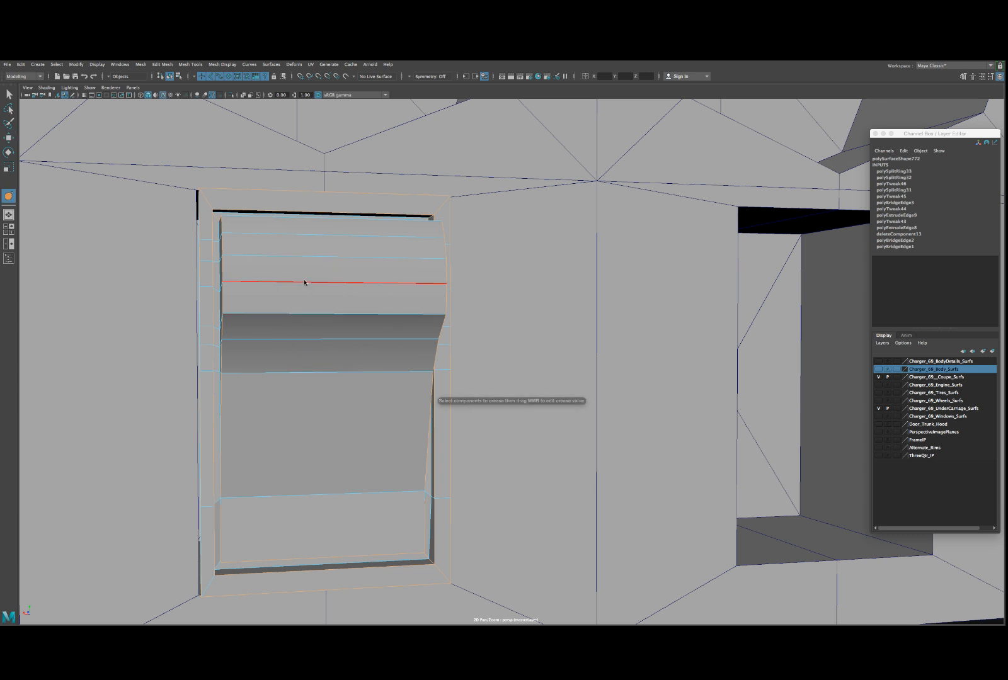
pyautogui.press('3')
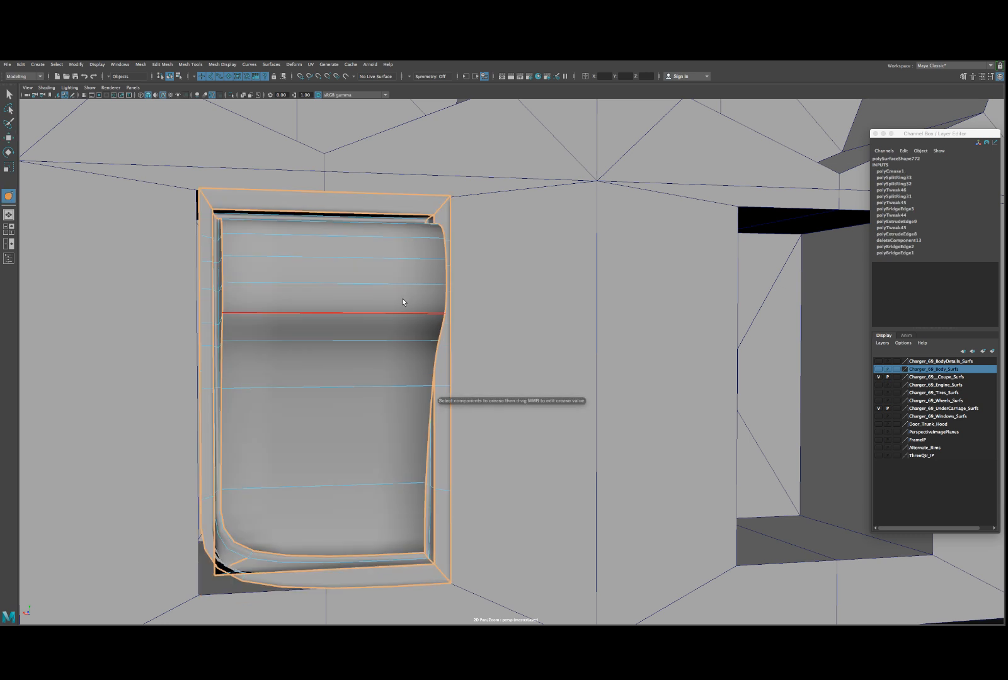
# - Inspect the creased lever switch in unsmoothed and smoothed display, leave it smoothed and return to object mode with nothing selected
pyautogui.keyDown('alt'); pyautogui.moveTo(259, 547); pyautogui.dragTo(394, 366, button='middle'); pyautogui.keyUp('alt')
pyautogui.keyDown('alt'); pyautogui.moveTo(394, 367); pyautogui.dragTo(346, 391); pyautogui.keyUp('alt')
pyautogui.press('1')
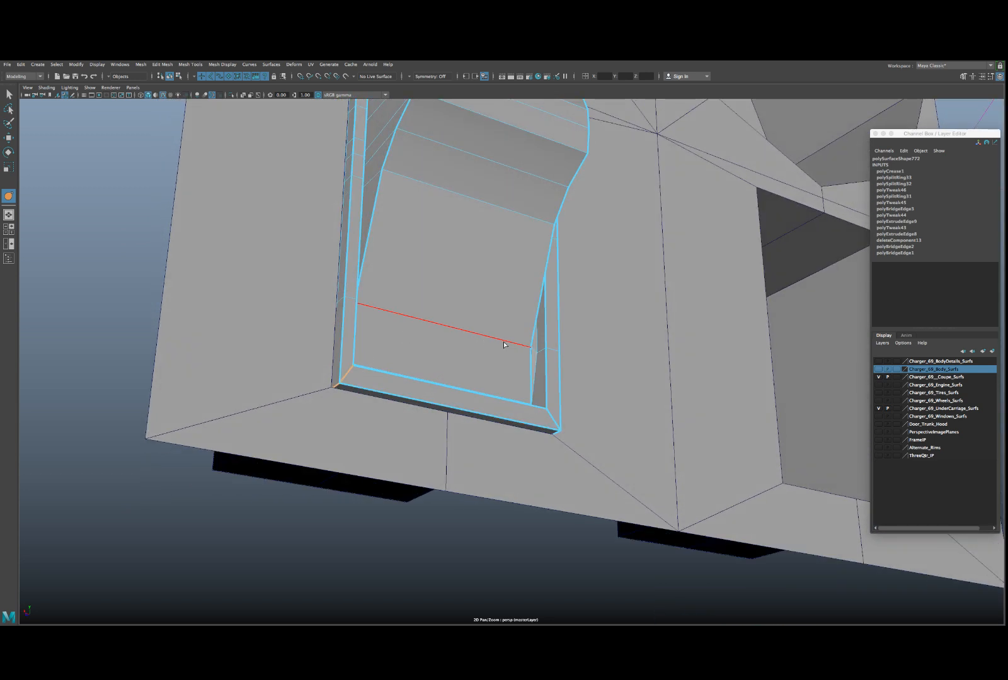
pyautogui.press('3')
pyautogui.keyDown('alt'); pyautogui.moveTo(499, 345); pyautogui.dragTo(461, 343); pyautogui.keyUp('alt')
pyautogui.press('w')
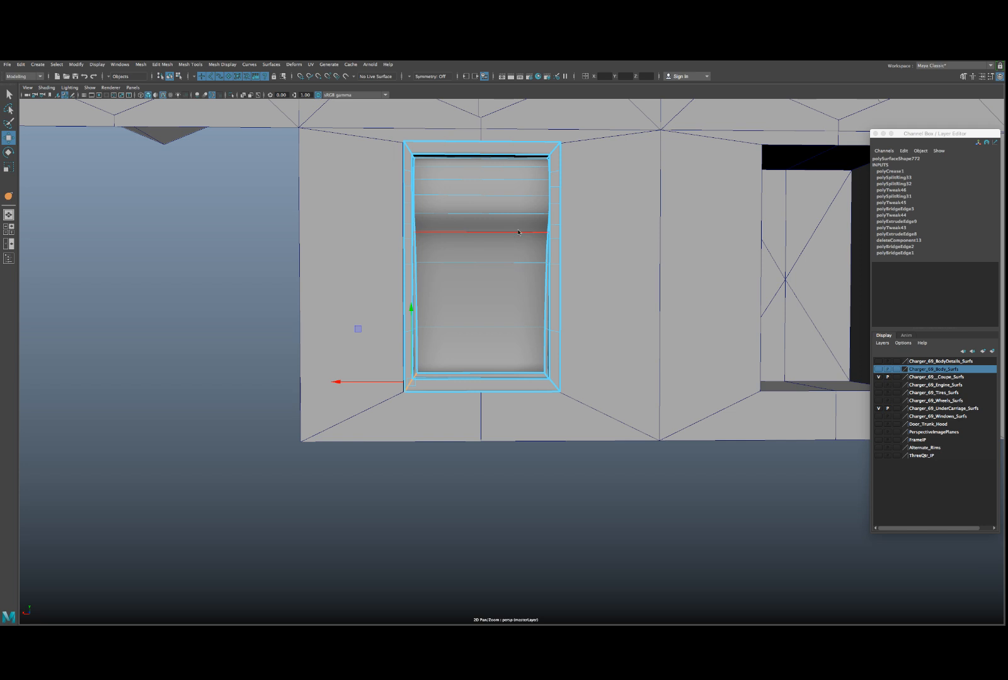
pyautogui.moveTo(517, 232); pyautogui.dragTo(543, 222, button='right')
pyautogui.click(242, 255)
pyautogui.scroll(-3, 293, 266)
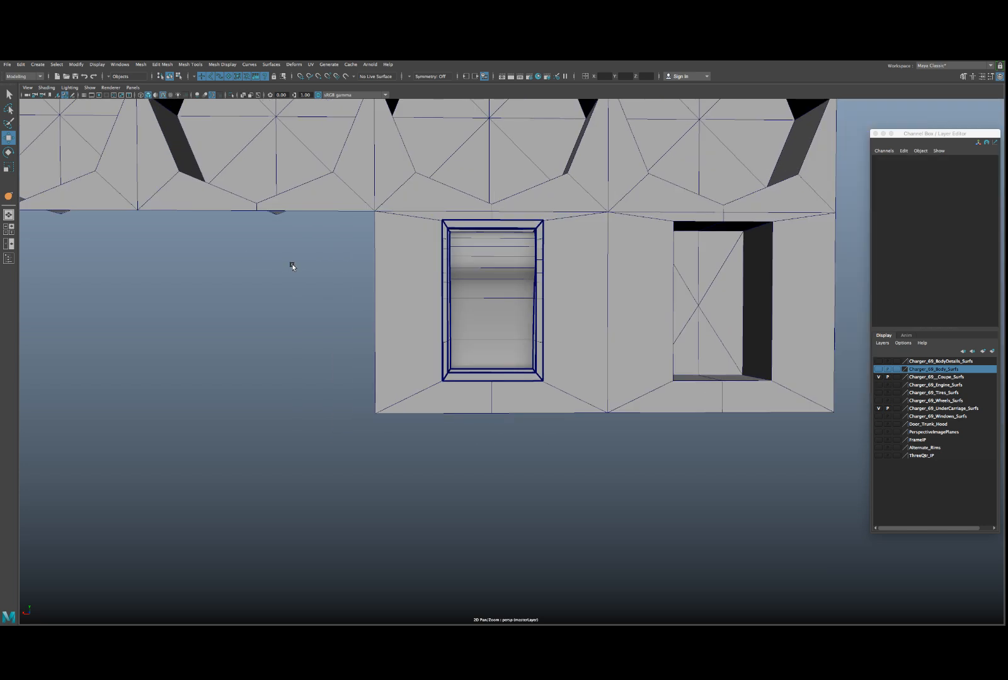
# - Preview the four-gauge panel in smooth mesh display and return it to unsmoothed display
pyautogui.keyDown('alt'); pyautogui.moveTo(292, 265); pyautogui.dragTo(419, 318); pyautogui.keyUp('alt')
pyautogui.click(379, 276)
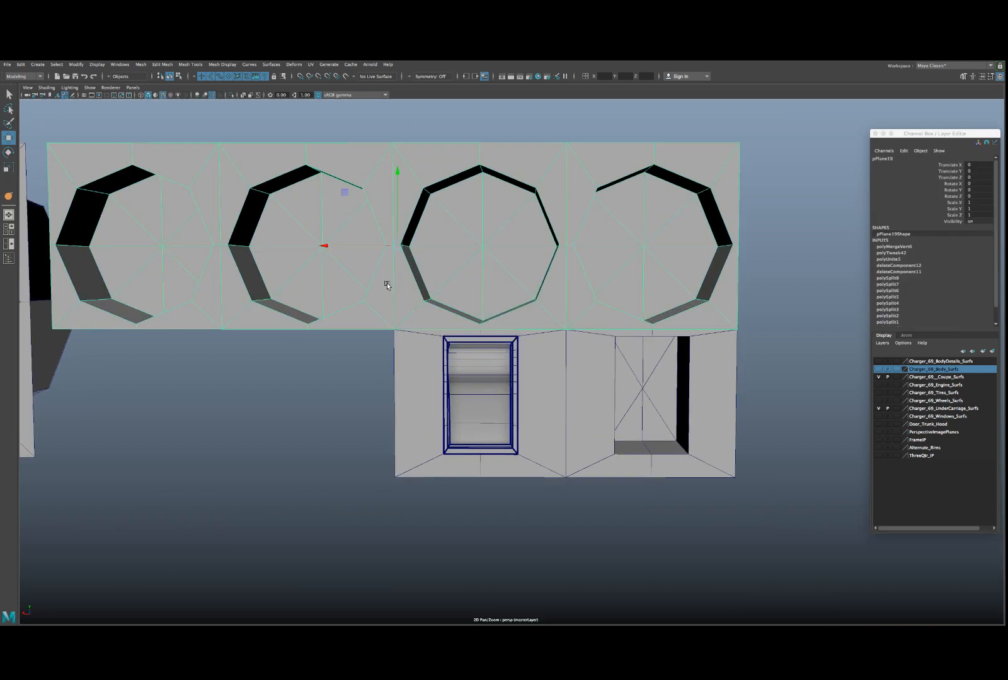
pyautogui.press('3')
pyautogui.press('1')
pyautogui.keyDown('alt'); pyautogui.moveTo(337, 263); pyautogui.dragTo(467, 316, button='middle'); pyautogui.keyUp('alt')
pyautogui.rightClick(316, 280)
pyautogui.moveTo(316, 280); pyautogui.dragTo(315, 258, button='right')
pyautogui.click(322, 236)
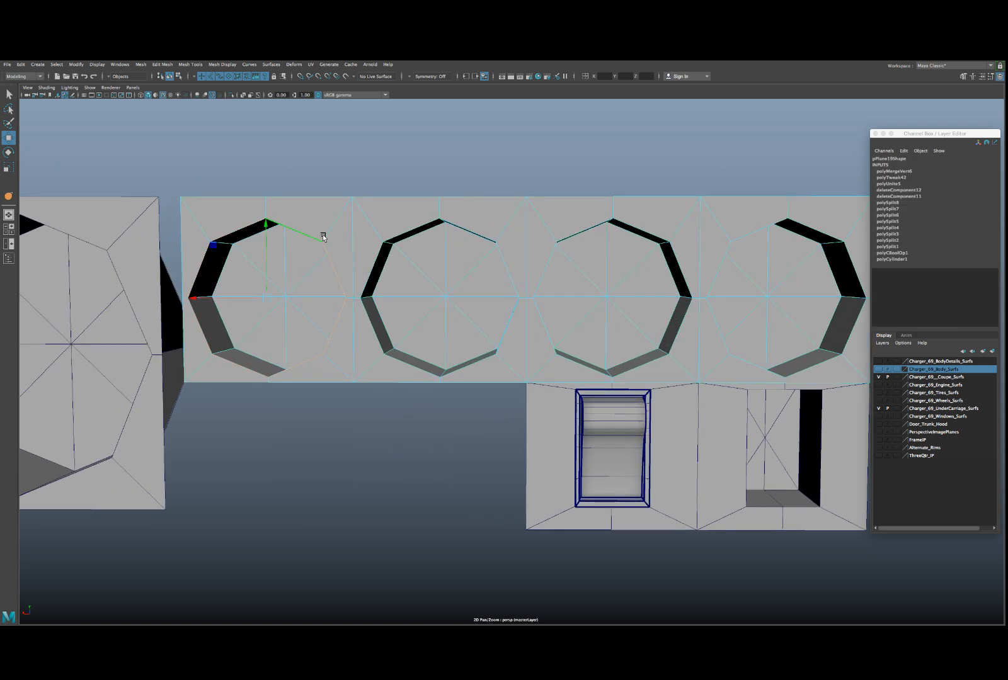
pyautogui.keyDown('shift'); pyautogui.click(410, 231); pyautogui.keyUp('shift')
pyautogui.scroll(-8, 571, 246)
pyautogui.keyDown('alt'); pyautogui.moveTo(540, 328); pyautogui.dragTo(526, 352); pyautogui.keyUp('alt')
pyautogui.scroll(5, 525, 350)
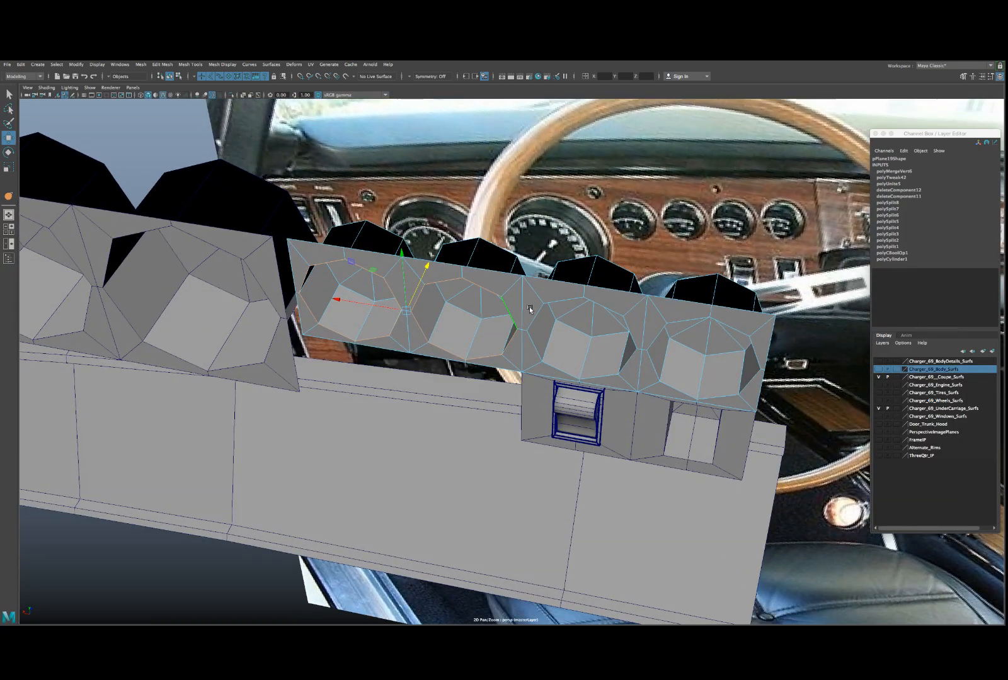
pyautogui.keyDown('alt'); pyautogui.moveTo(482, 325); pyautogui.dragTo(397, 290); pyautogui.keyUp('alt')
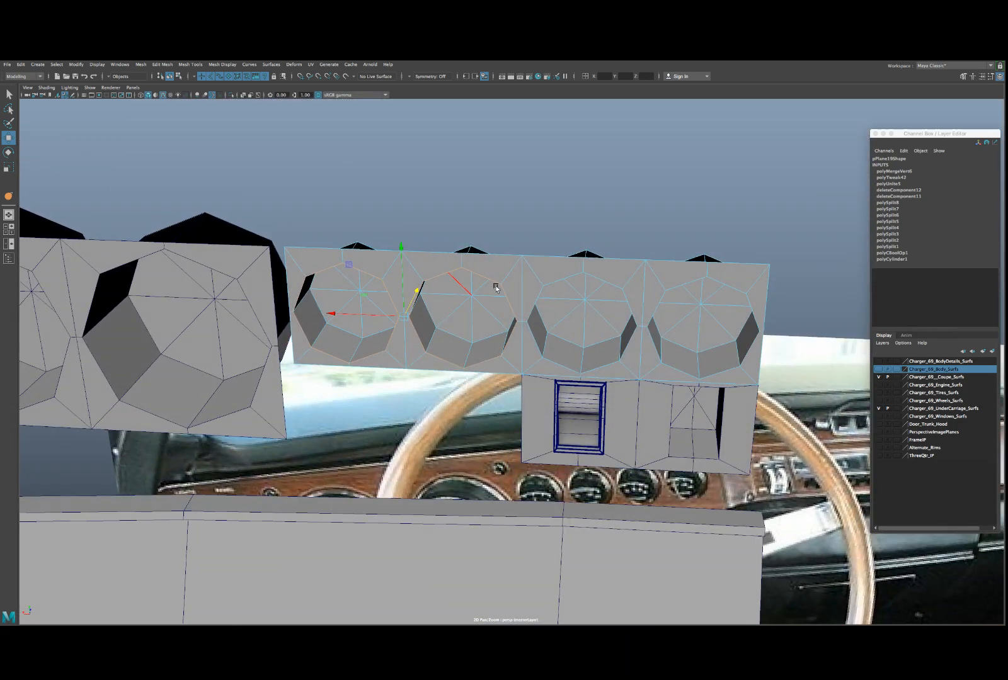
# - Select the ring of inner wall faces in each of the four small gauge housings
pyautogui.moveTo(559, 299); pyautogui.dragTo(557, 321, button='right')
pyautogui.doubleClick(541, 327)
pyautogui.click(548, 340)
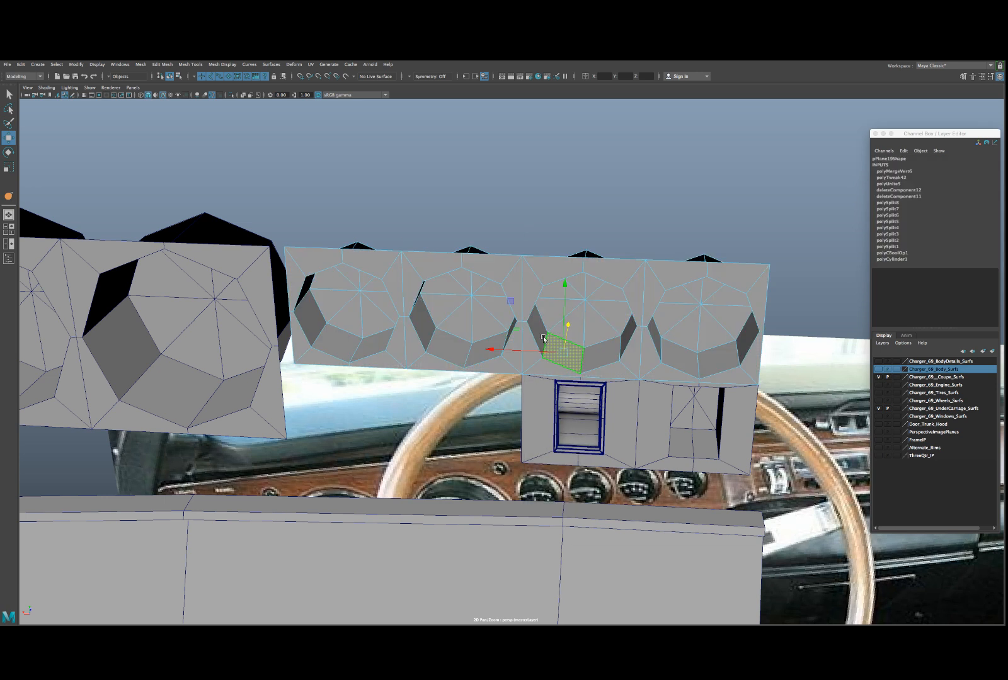
pyautogui.keyDown('shift'); pyautogui.click(540, 329); pyautogui.keyUp('shift')
pyautogui.keyDown('shift'); pyautogui.click(630, 340); pyautogui.keyUp('shift')
pyautogui.keyDown('shift'); pyautogui.click(670, 353); pyautogui.keyUp('shift')
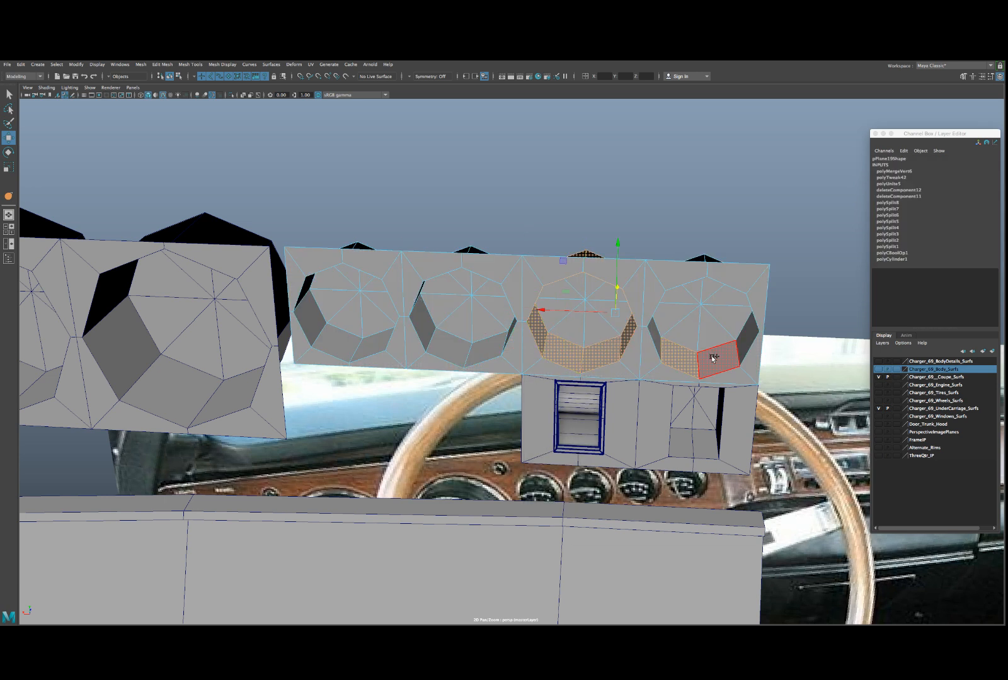
pyautogui.keyDown('shift'); pyautogui.click(714, 358); pyautogui.keyUp('shift')
pyautogui.keyDown('shift'); pyautogui.click(486, 348); pyautogui.keyUp('shift')
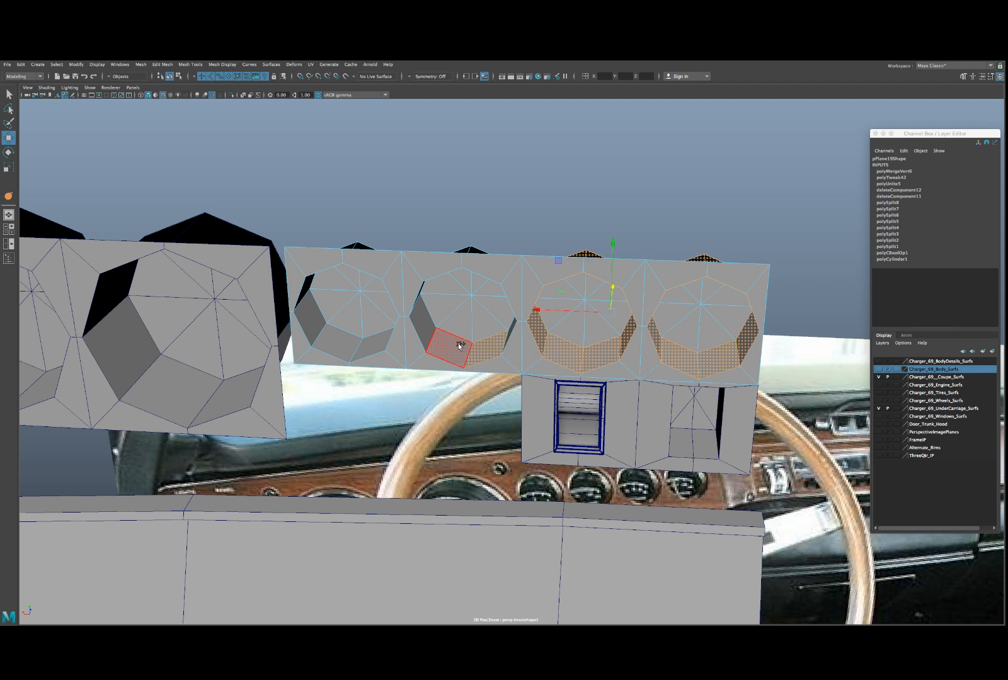
pyautogui.keyDown('shift'); pyautogui.click(449, 348); pyautogui.keyUp('shift')
pyautogui.keyDown('shift'); pyautogui.click(419, 312); pyautogui.keyUp('shift')
pyautogui.keyDown('shift'); pyautogui.click(364, 342); pyautogui.keyUp('shift')
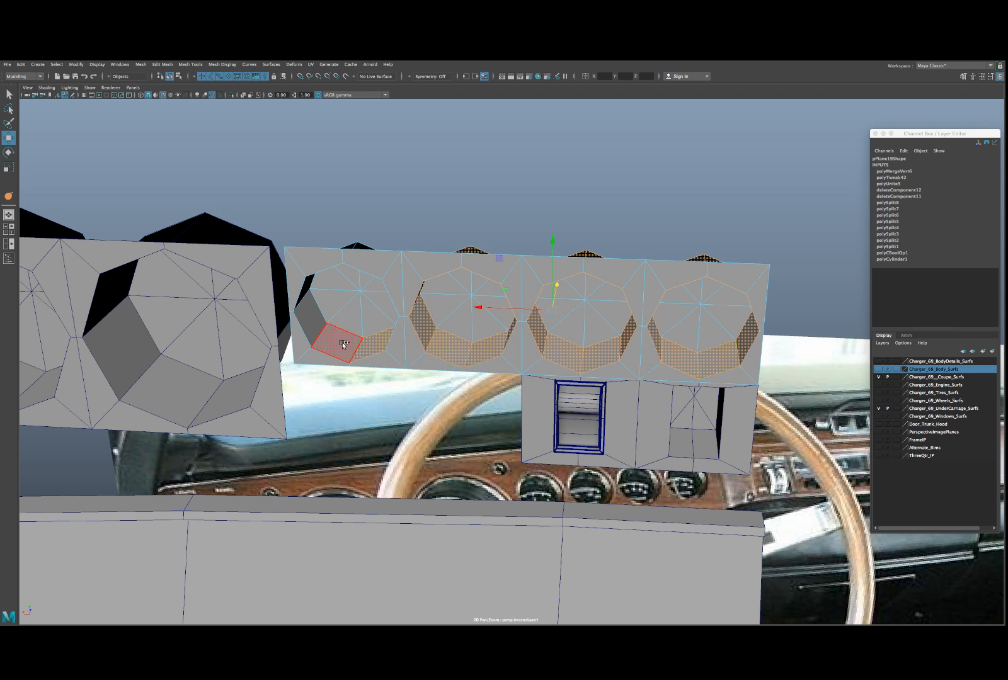
pyautogui.keyDown('shift'); pyautogui.click(343, 346); pyautogui.keyUp('shift')
# - Add the inner wall faces of the large gauge housing nearest the small gauges to the selection
pyautogui.keyDown('alt'); pyautogui.moveTo(214, 353); pyautogui.dragTo(217, 343); pyautogui.keyUp('alt')
pyautogui.moveTo(217, 343); pyautogui.dragTo(213, 365, button='right')
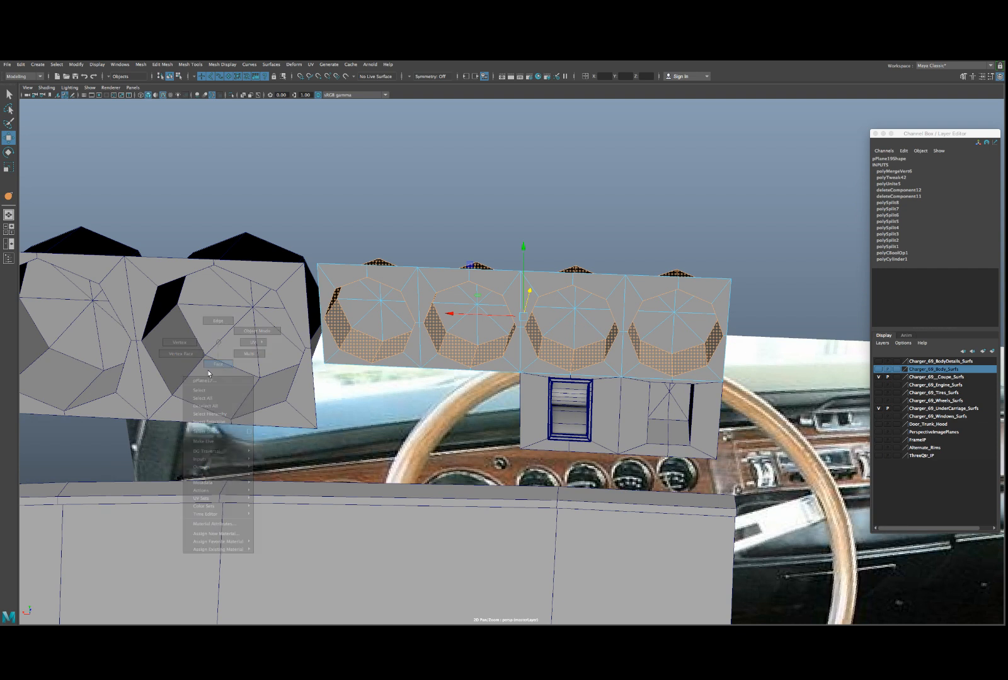
pyautogui.keyDown('shift'); pyautogui.click(211, 377); pyautogui.keyUp('shift')
pyautogui.keyDown('shift'); pyautogui.click(191, 360); pyautogui.keyUp('shift')
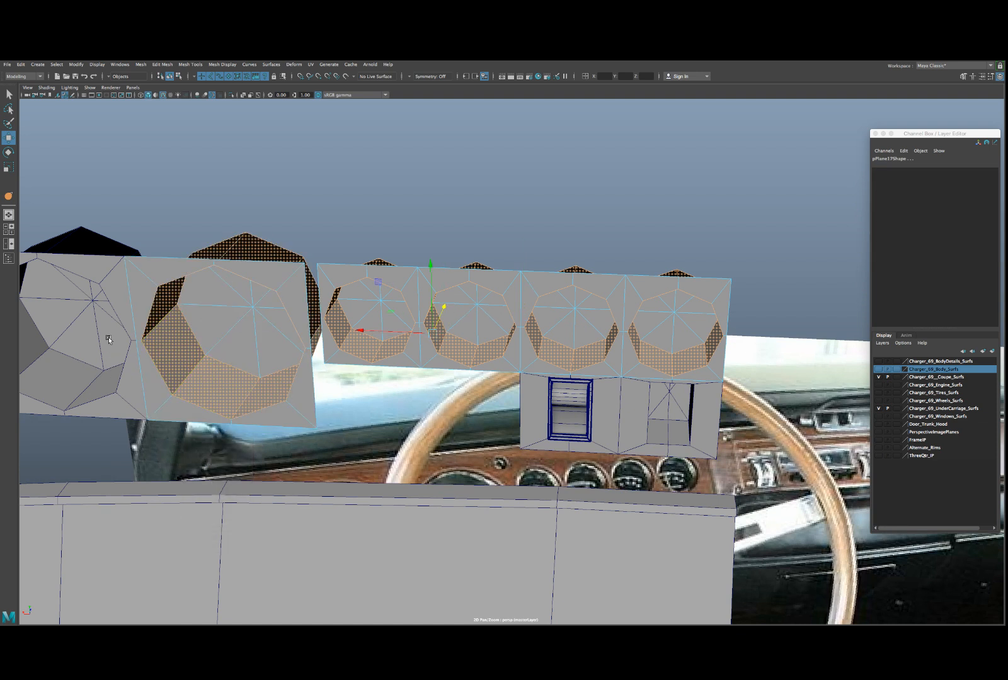
# - Extend the face selection to the inner walls of the other large gauge housing, leaving out its front plate faces
pyautogui.moveTo(109, 340); pyautogui.dragTo(107, 364, button='right')
pyautogui.keyDown('shift'); pyautogui.click(76, 381); pyautogui.keyUp('shift')
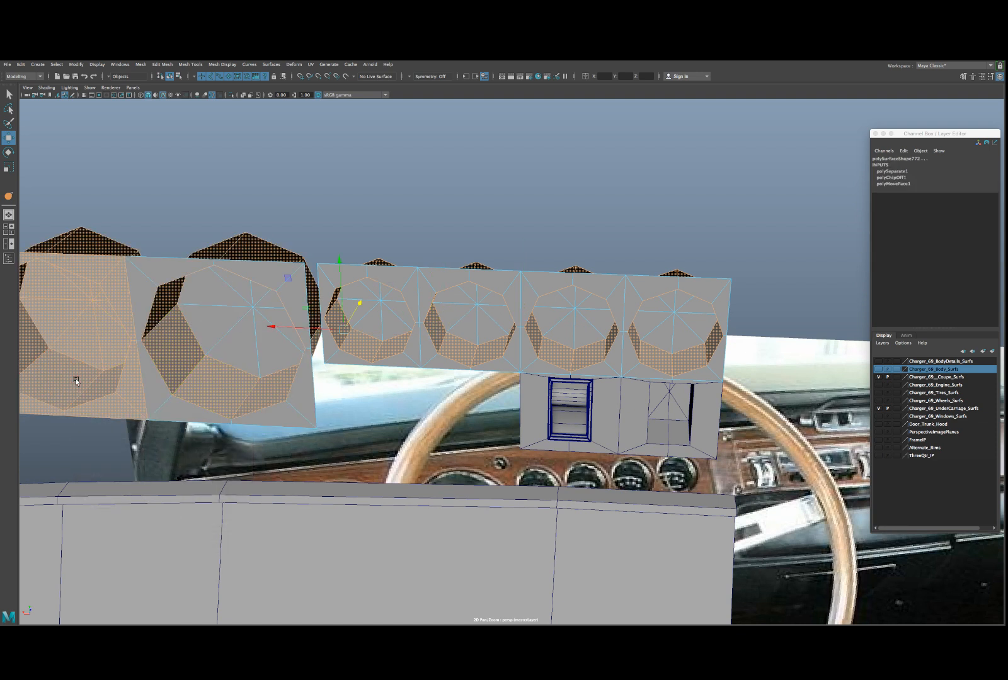
pyautogui.scroll(-4, 76, 381)
pyautogui.moveTo(82, 264); pyautogui.dragTo(247, 441)
pyautogui.keyDown('alt'); pyautogui.moveTo(170, 435); pyautogui.dragTo(223, 439); pyautogui.keyUp('alt')
pyautogui.keyDown('shift'); pyautogui.click(222, 439); pyautogui.keyUp('shift')
pyautogui.keyDown('shift'); pyautogui.doubleClick(213, 450); pyautogui.keyUp('shift')
pyautogui.scroll(7, 290, 405)
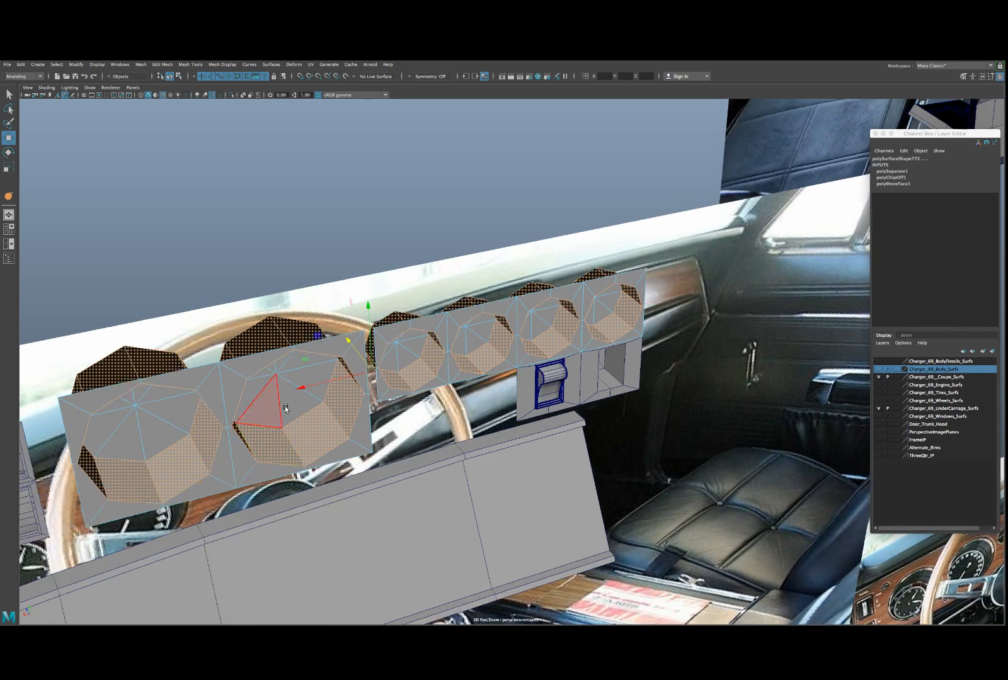
pyautogui.moveTo(322, 345)
pyautogui.keyDown('alt'); pyautogui.mouseDown()
pyautogui.moveTo(321, 360)
pyautogui.moveTo(318, 346)
pyautogui.mouseUp(); pyautogui.keyUp('alt')
pyautogui.keyDown('alt'); pyautogui.moveTo(319, 346); pyautogui.dragTo(400, 366, button='middle'); pyautogui.keyUp('alt')
pyautogui.scroll(2, 400, 366)
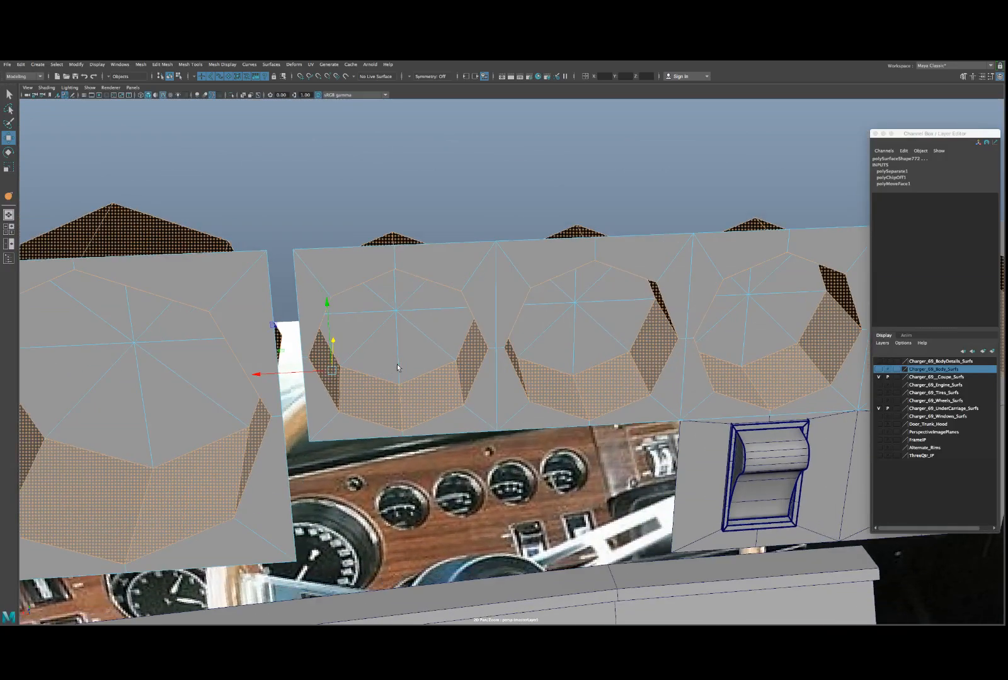
# - Try to extrude the inner wall faces of all large and small gauges with a Local Translate Z of about -0.002
pyautogui.hotkey('ctrl', 'e')
pyautogui.keyDown('alt'); pyautogui.moveTo(399, 364); pyautogui.dragTo(279, 343, button='right'); pyautogui.keyUp('alt')
pyautogui.keyDown('alt'); pyautogui.moveTo(250, 367); pyautogui.dragTo(377, 357, button='middle'); pyautogui.keyUp('alt')
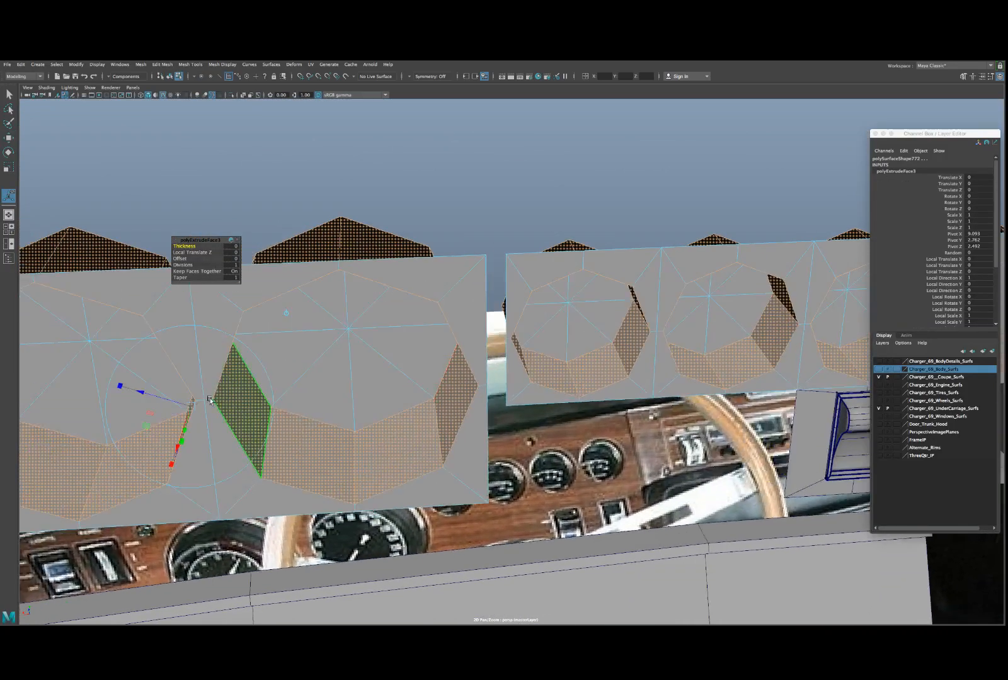
pyautogui.moveTo(143, 392); pyautogui.dragTo(144, 386)
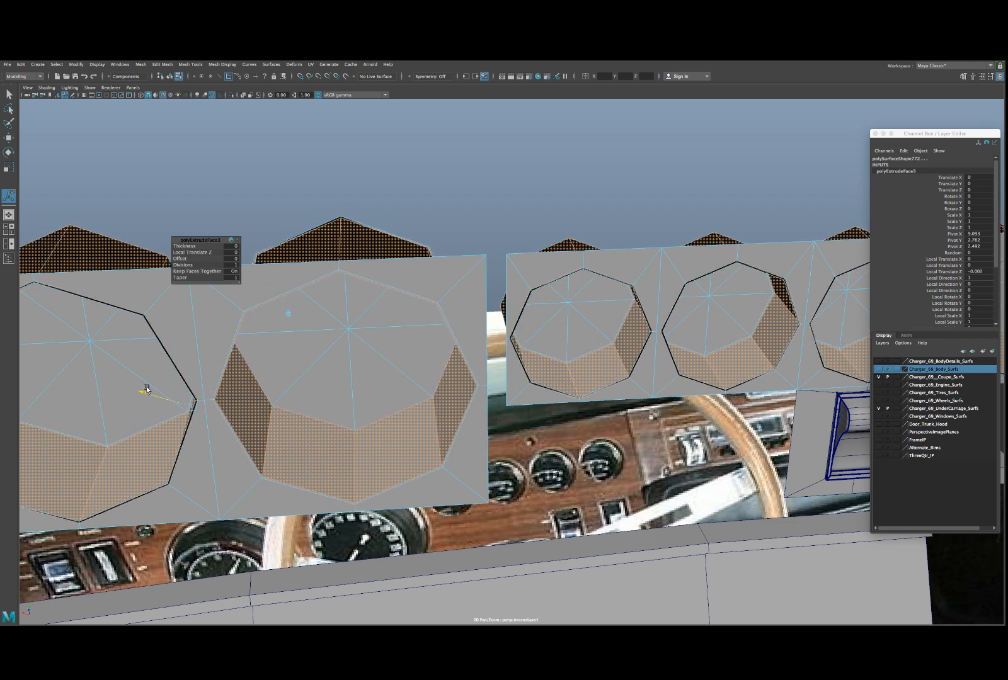
# - Undo the extrusion and reduce the selection to the inner wall faces of the four small gauges
pyautogui.press('F8')
pyautogui.scroll(-2, 315, 388)
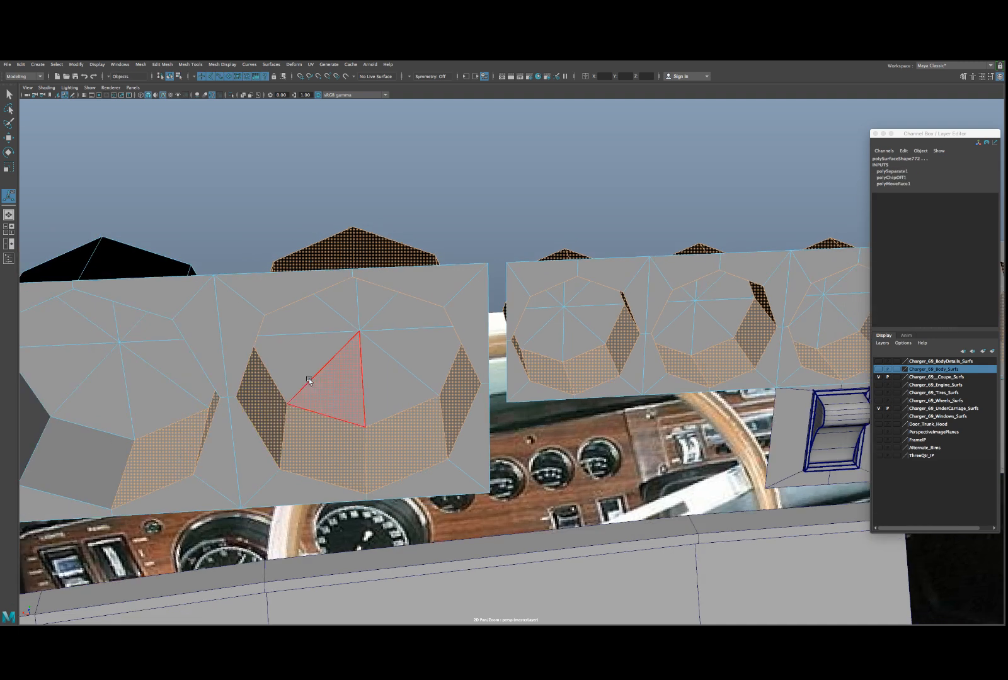
pyautogui.moveTo(143, 233); pyautogui.dragTo(460, 403)
pyautogui.press('f')
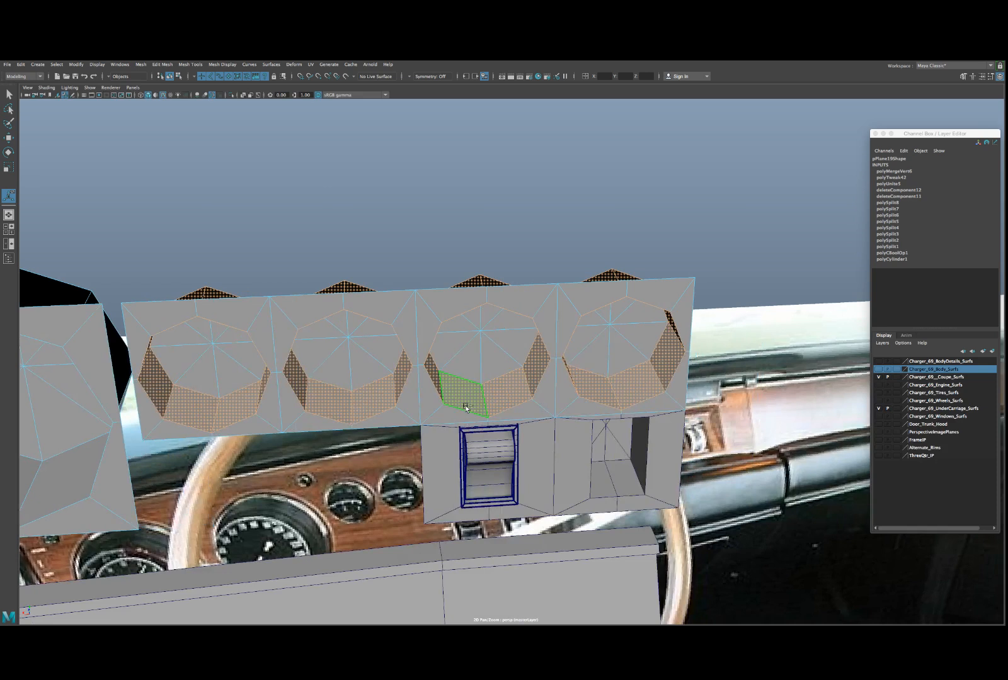
# - Try to extrude the four small gauges' inner wall faces with a Local Translate Z of about 0.007 and inspect the housings from the side
pyautogui.hotkey('ctrl', 'e')
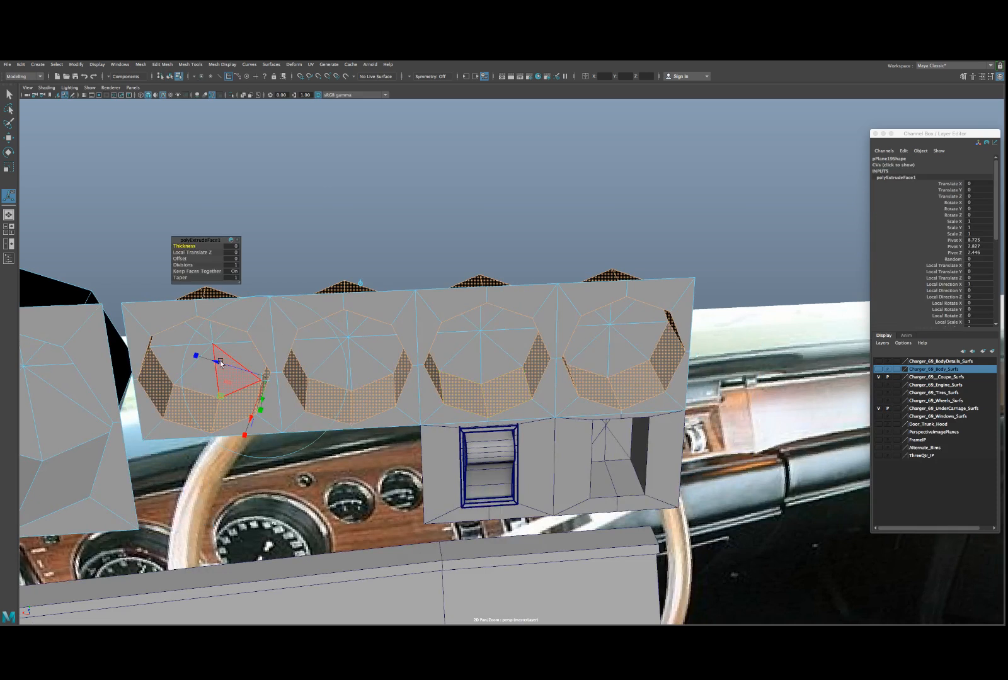
pyautogui.moveTo(214, 362); pyautogui.dragTo(212, 359)
pyautogui.keyDown('alt'); pyautogui.moveTo(211, 359); pyautogui.dragTo(240, 412); pyautogui.keyUp('alt')
pyautogui.scroll(5, 303, 407)
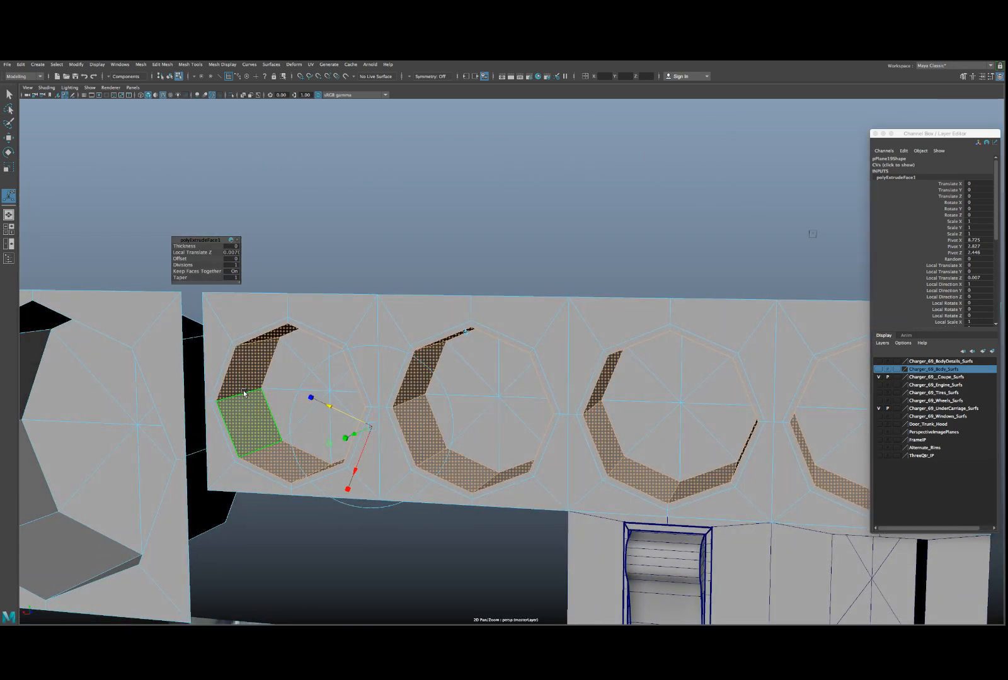
pyautogui.moveTo(245, 383); pyautogui.dragTo(296, 373, button='right')
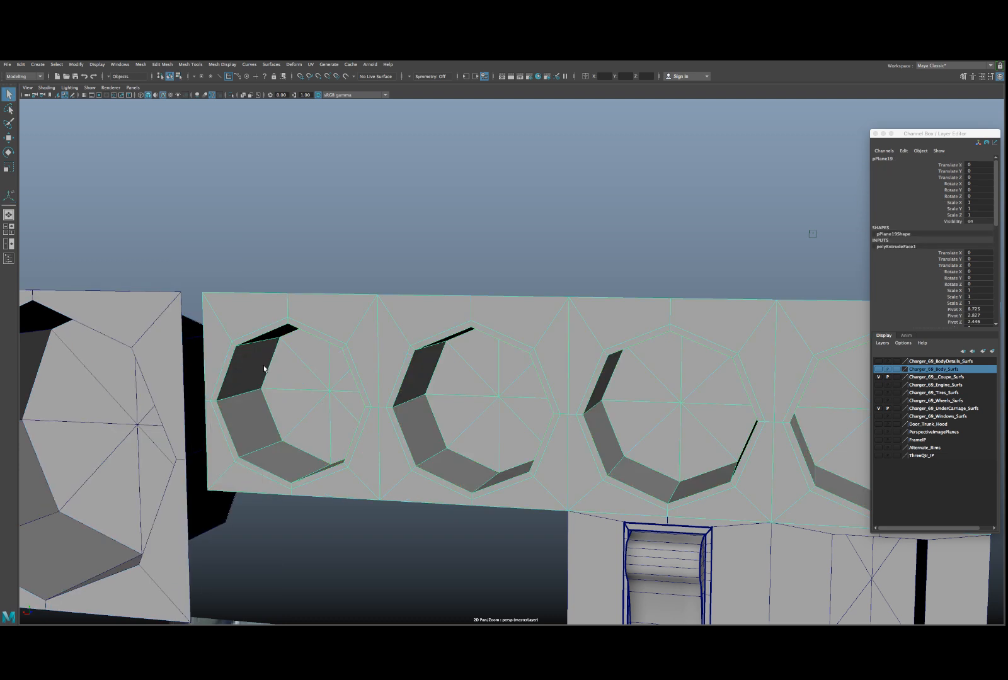
pyautogui.keyDown('alt'); pyautogui.moveTo(322, 366); pyautogui.dragTo(358, 399); pyautogui.keyUp('alt')
pyautogui.press('F11')
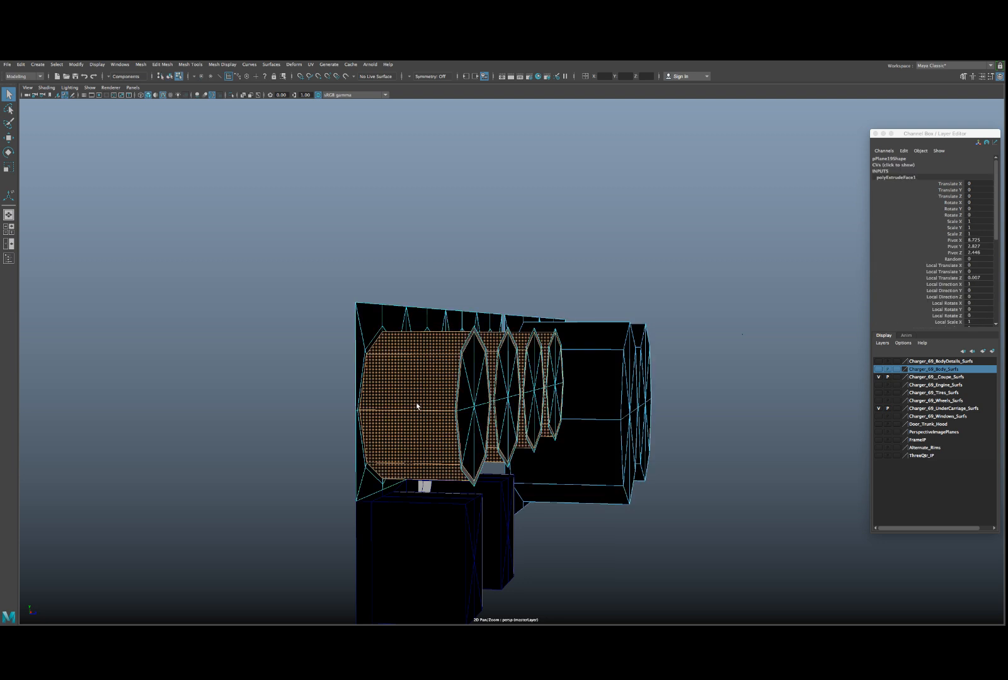
pyautogui.keyDown('alt'); pyautogui.moveTo(421, 407); pyautogui.dragTo(504, 406); pyautogui.keyUp('alt')
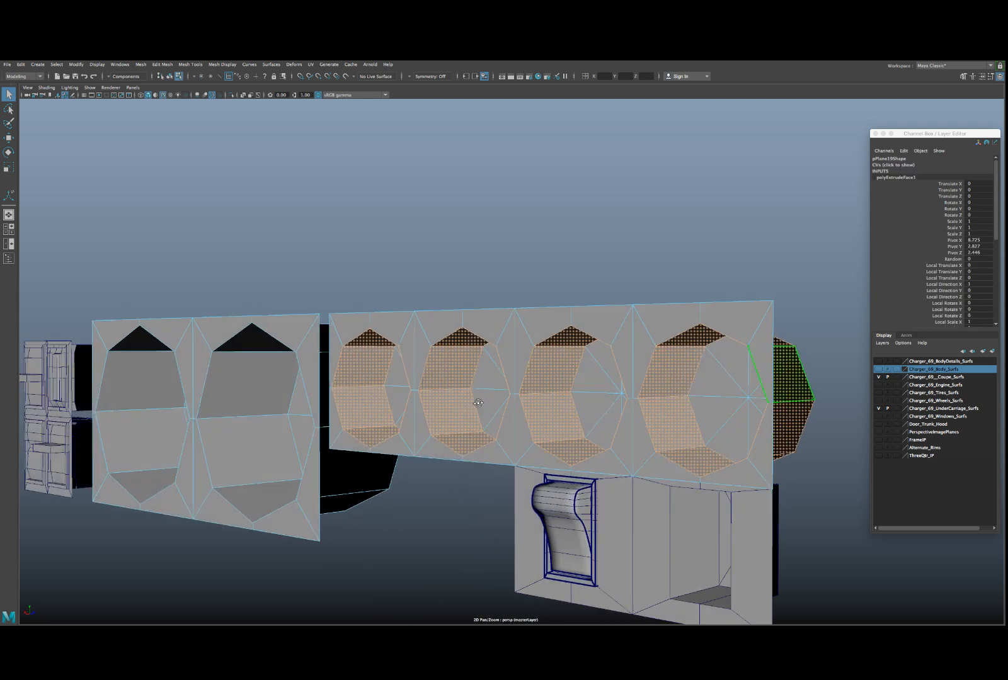
# - Extrude the small gauges' inner wall faces again and return the panel to object mode
pyautogui.hotkey('ctrl', 'e')
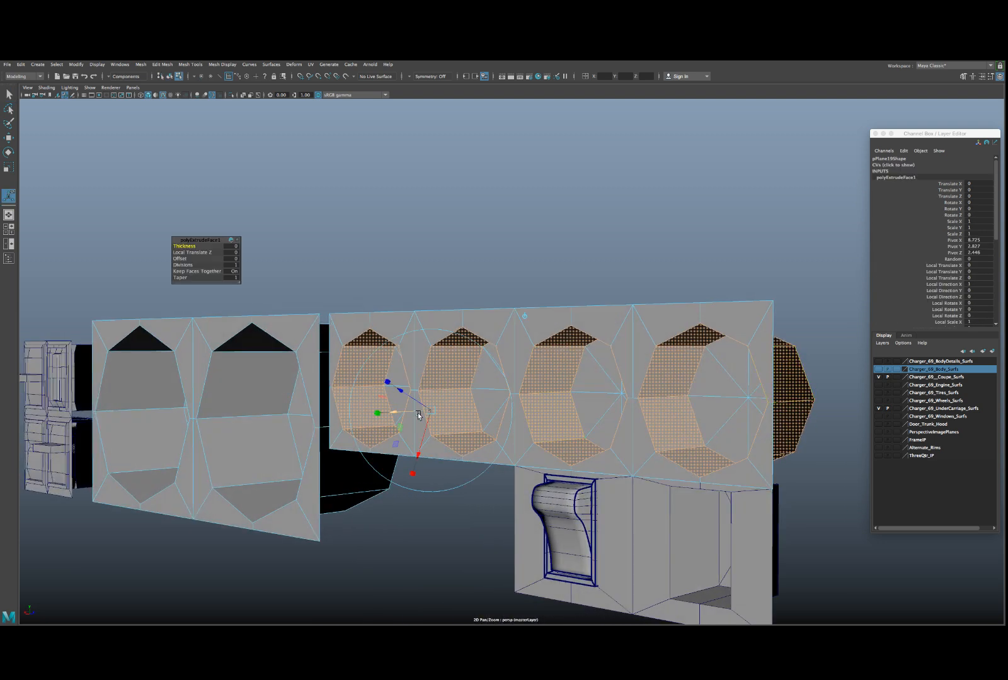
pyautogui.keyDown('alt'); pyautogui.moveTo(417, 416); pyautogui.dragTo(465, 412); pyautogui.keyUp('alt')
pyautogui.moveTo(371, 397); pyautogui.dragTo(318, 380)
pyautogui.moveTo(318, 380); pyautogui.dragTo(341, 365, button='right')
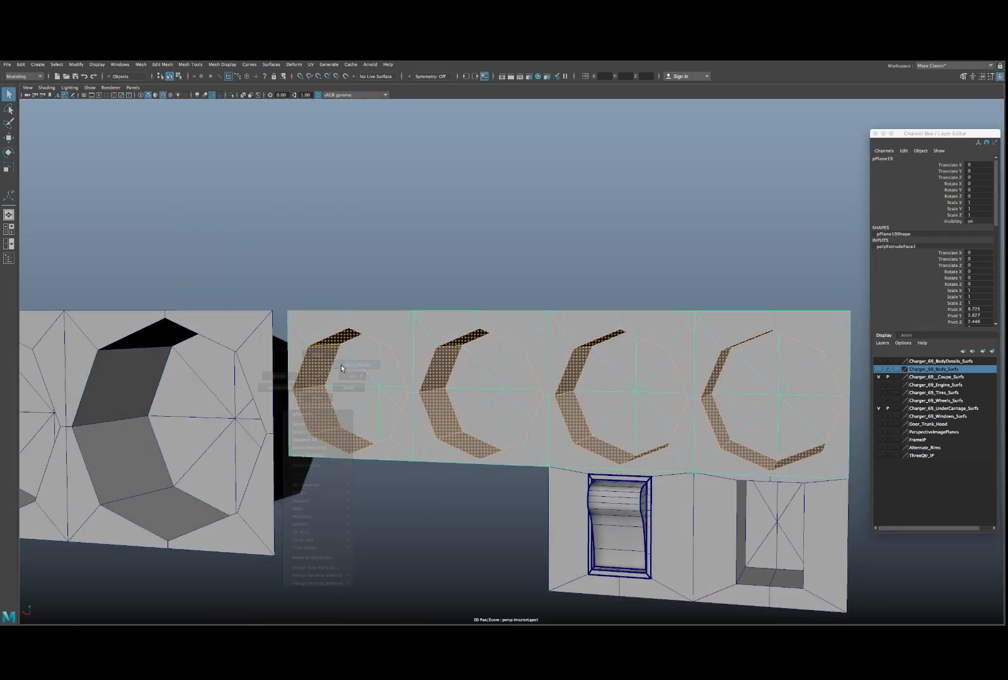
pyautogui.keyDown('alt'); pyautogui.moveTo(341, 365); pyautogui.dragTo(340, 378); pyautogui.keyUp('alt')
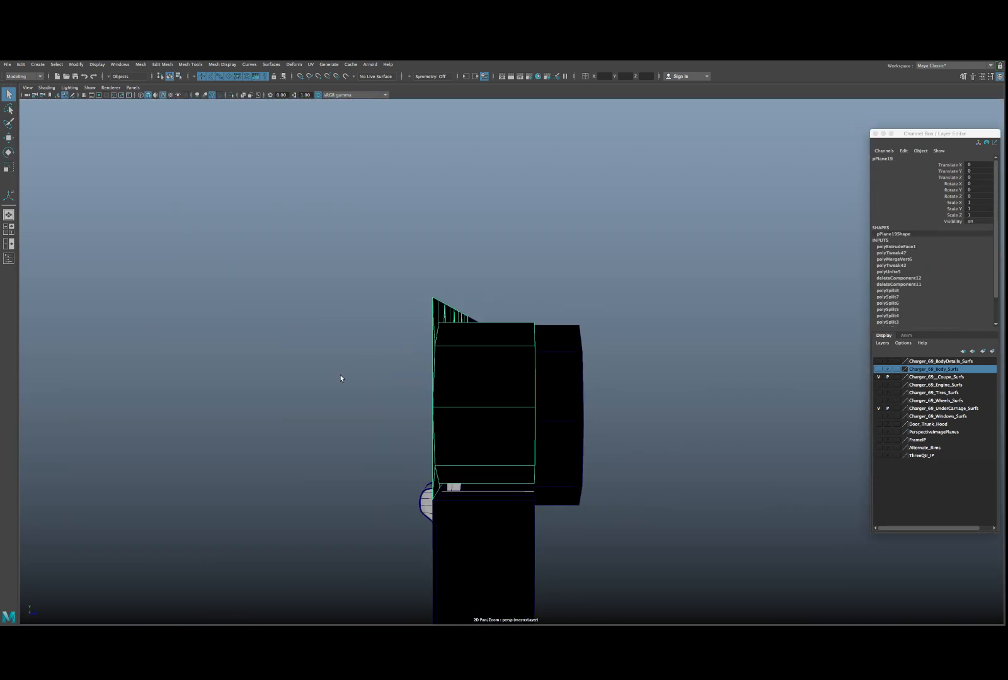
# - In the side view, slice the four-gauge panel vertically near the front and back of its housings with the Multi-Cut tool
pyautogui.press('space')
pyautogui.press('space')
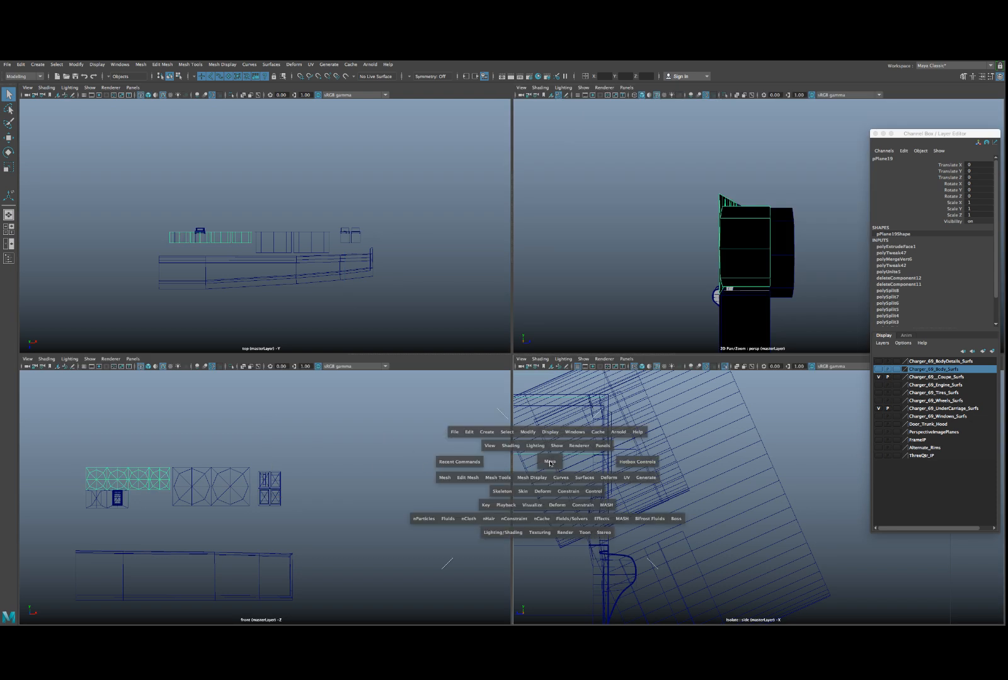
pyautogui.press('a')
pyautogui.scroll(6, 505, 399)
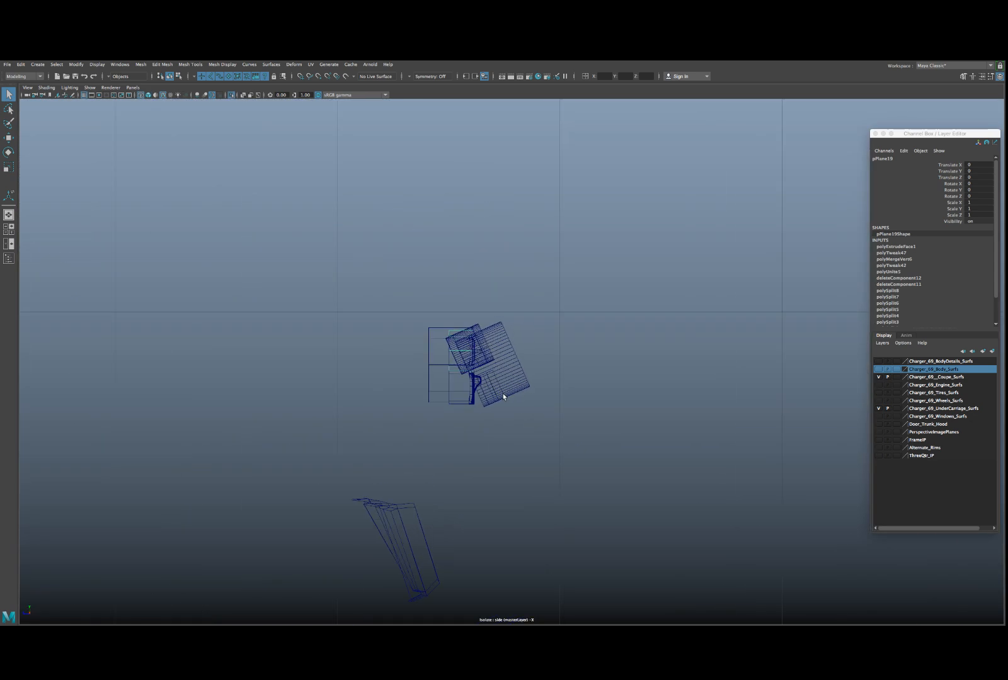
pyautogui.keyDown('shift'); pyautogui.rightClick(419, 240); pyautogui.keyUp('shift')
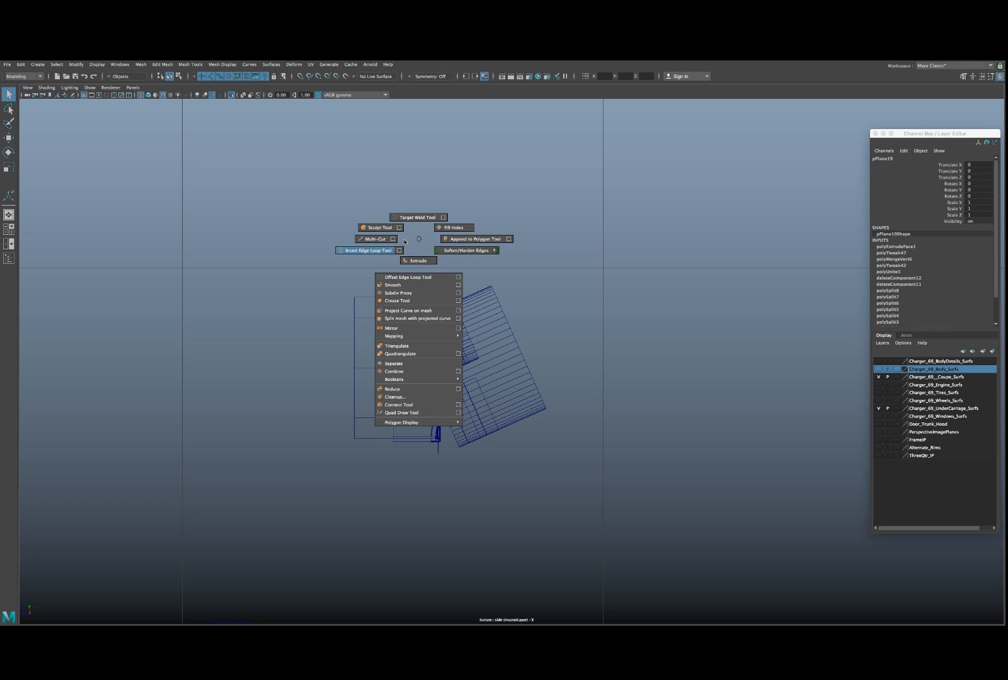
pyautogui.click(376, 239)
pyautogui.scroll(2, 380, 248)
pyautogui.scroll(7, 384, 249)
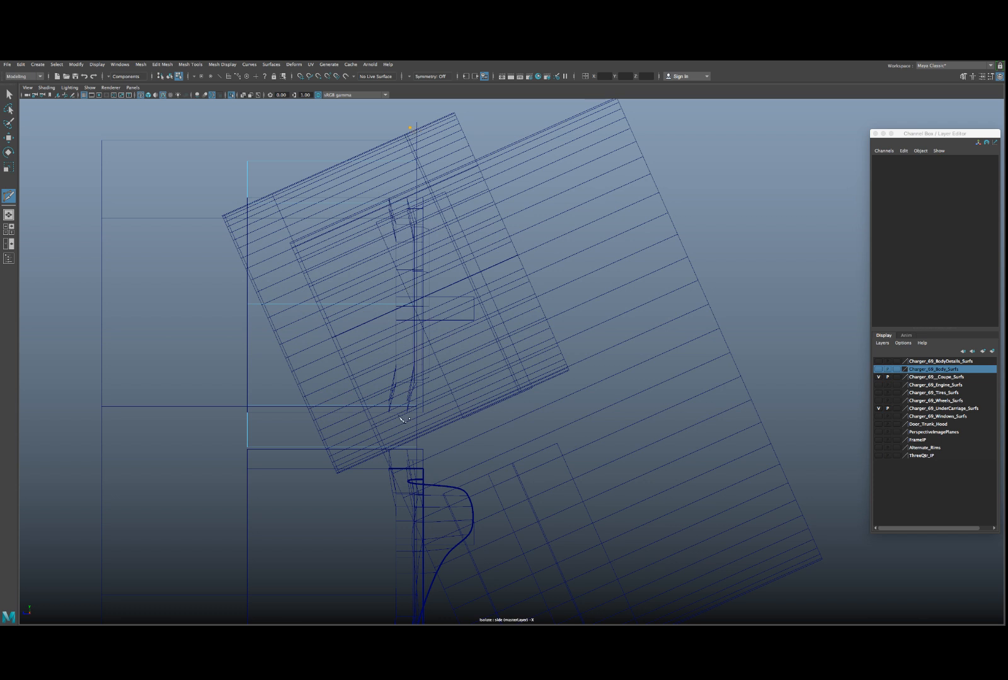
pyautogui.click(412, 465)
pyautogui.click(255, 458)
pyautogui.press('w')
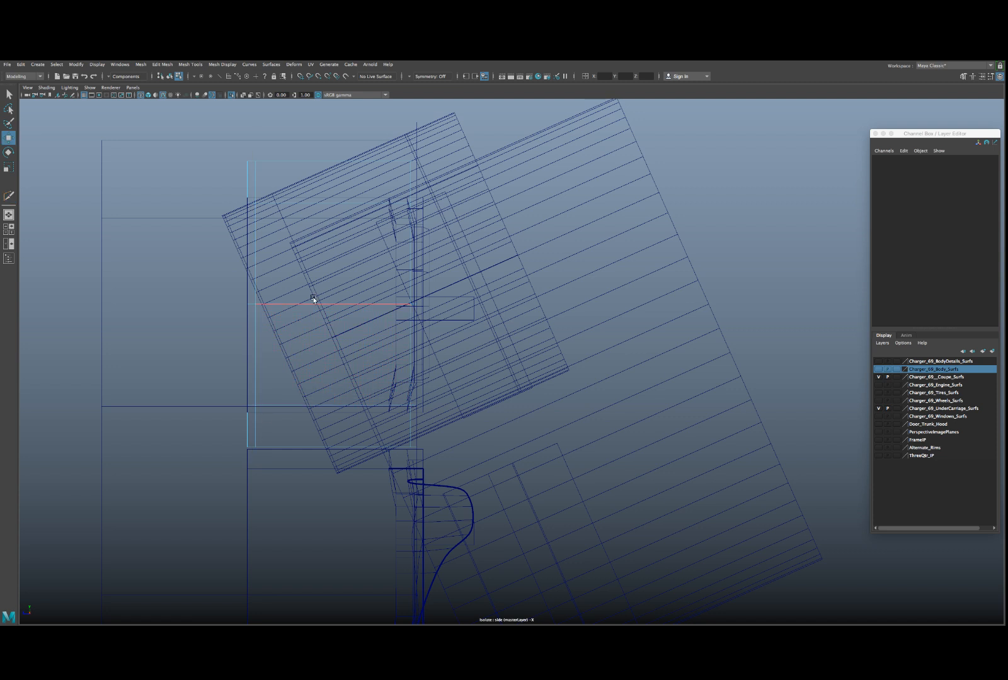
# - Return to the perspective view of the gauge panel and save the scene
pyautogui.press('space')
pyautogui.press('space')
pyautogui.keyDown('alt'); pyautogui.moveTo(561, 296); pyautogui.dragTo(622, 303); pyautogui.keyUp('alt')
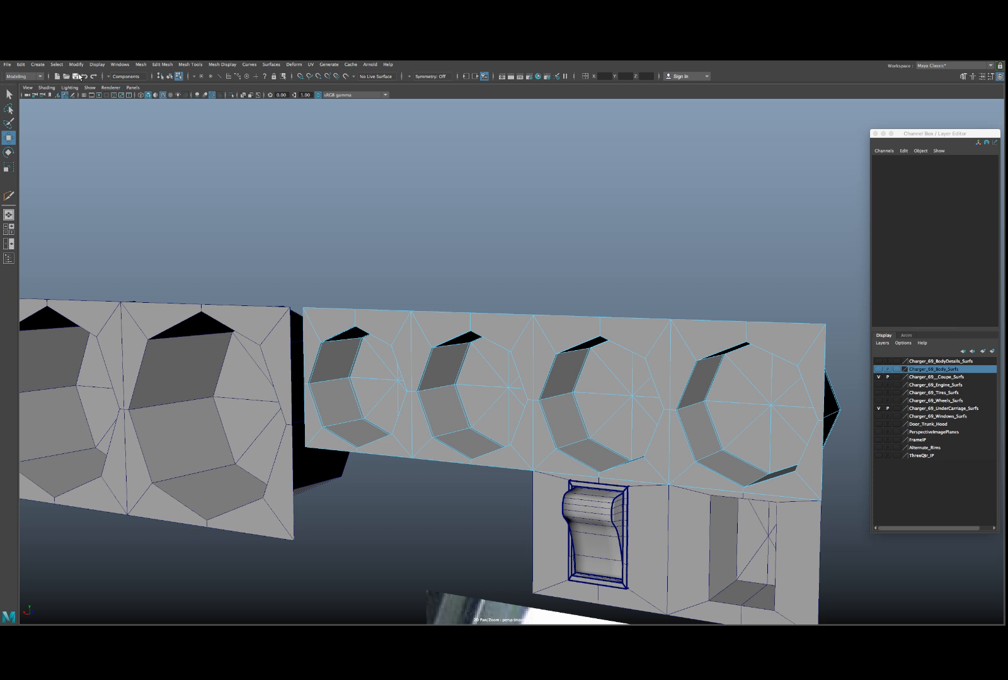
pyautogui.click(74, 75)
# - Select the full rings of inner wall faces in all four small gauge housings
pyautogui.click(485, 359)
pyautogui.press('w')
pyautogui.moveTo(360, 363); pyautogui.dragTo(359, 381, button='right')
pyautogui.click(344, 363)
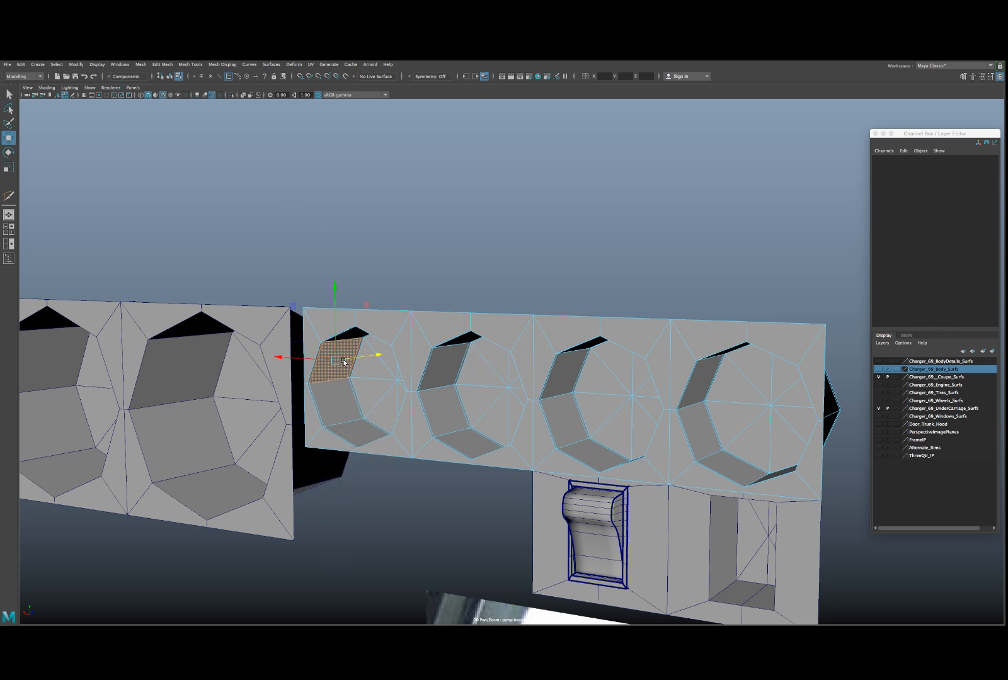
pyautogui.keyDown('shift'); pyautogui.click(345, 395); pyautogui.keyUp('shift')
pyautogui.keyDown('shift'); pyautogui.doubleClick(345, 395); pyautogui.keyUp('shift')
pyautogui.keyDown('shift'); pyautogui.click(446, 379); pyautogui.keyUp('shift')
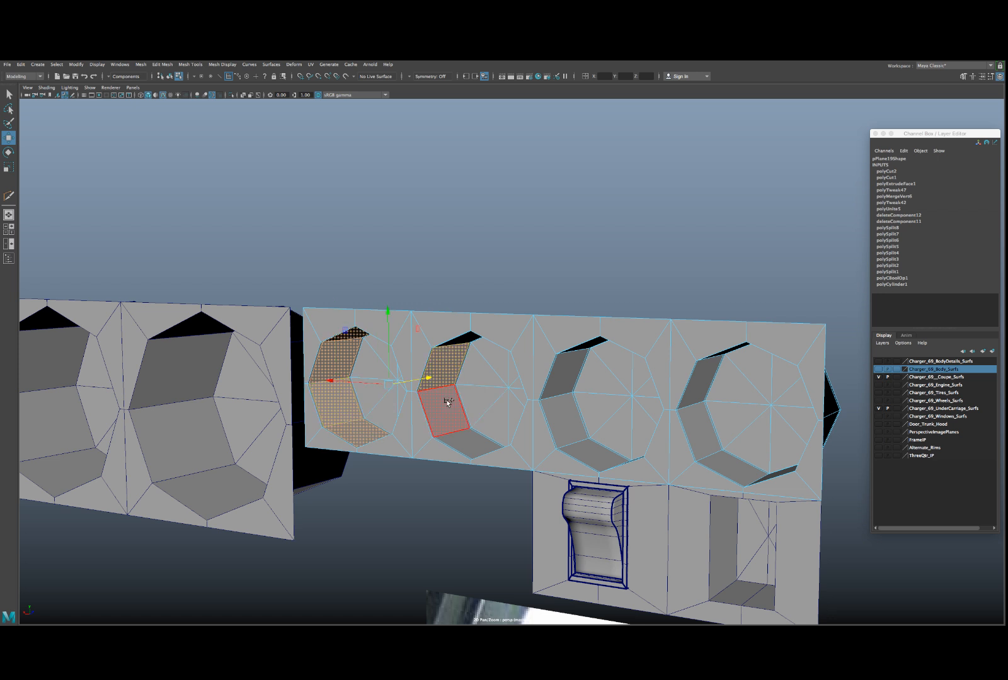
pyautogui.keyDown('shift'); pyautogui.doubleClick(447, 402); pyautogui.keyUp('shift')
pyautogui.keyDown('shift'); pyautogui.click(564, 372); pyautogui.keyUp('shift')
pyautogui.keyDown('shift'); pyautogui.doubleClick(558, 416); pyautogui.keyUp('shift')
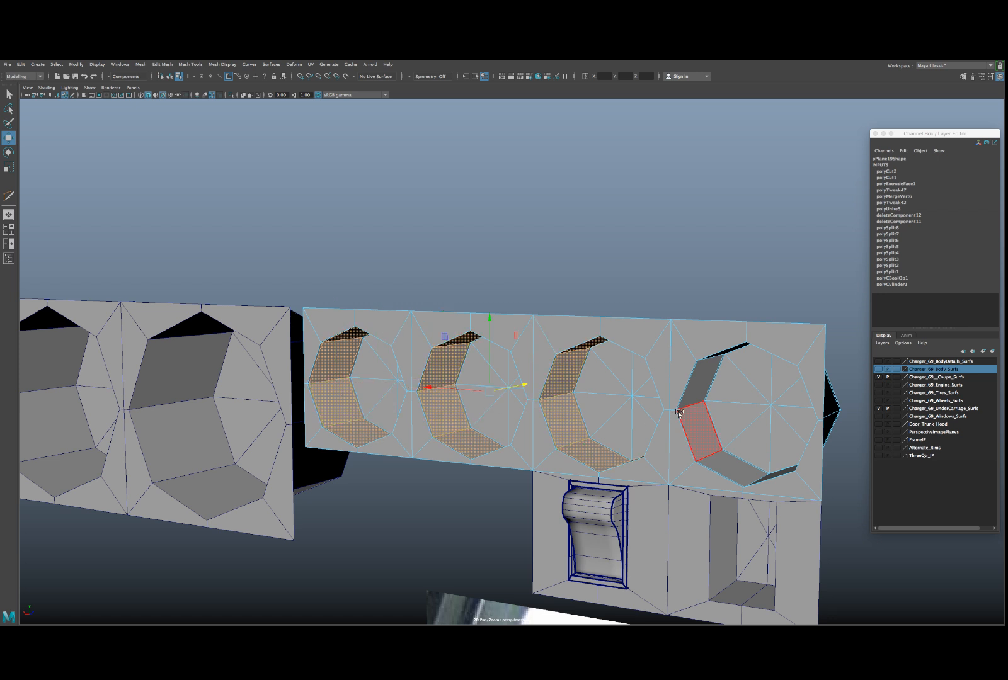
pyautogui.keyDown('shift'); pyautogui.click(695, 389); pyautogui.keyUp('shift')
pyautogui.keyDown('shift'); pyautogui.doubleClick(698, 415); pyautogui.keyUp('shift')
# - Scale the selected wall faces slightly in depth, extrude them outward, and preview the gauge panel smoothed in object mode
pyautogui.scroll(3, 515, 378)
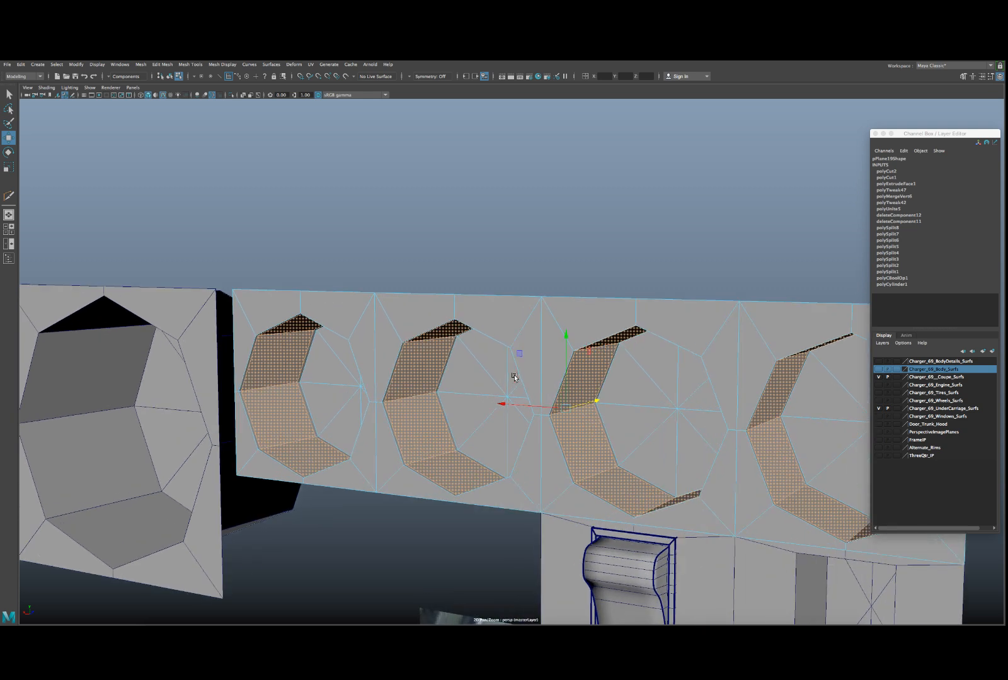
pyautogui.scroll(2, 482, 394)
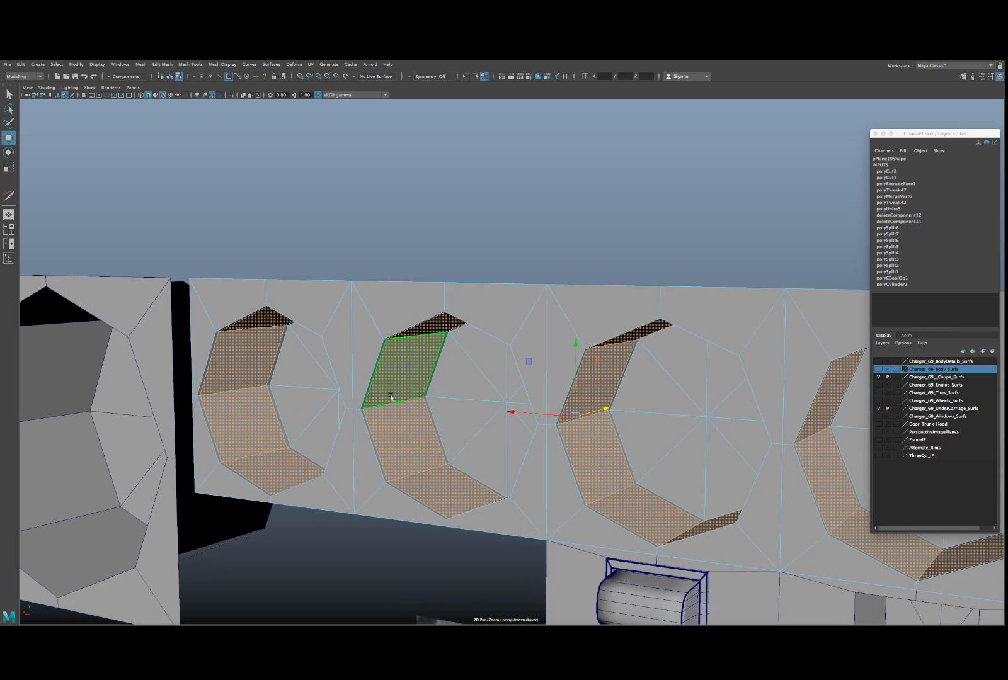
pyautogui.keyDown('alt'); pyautogui.moveTo(391, 397); pyautogui.dragTo(421, 387, button='middle'); pyautogui.keyUp('alt')
pyautogui.press('r')
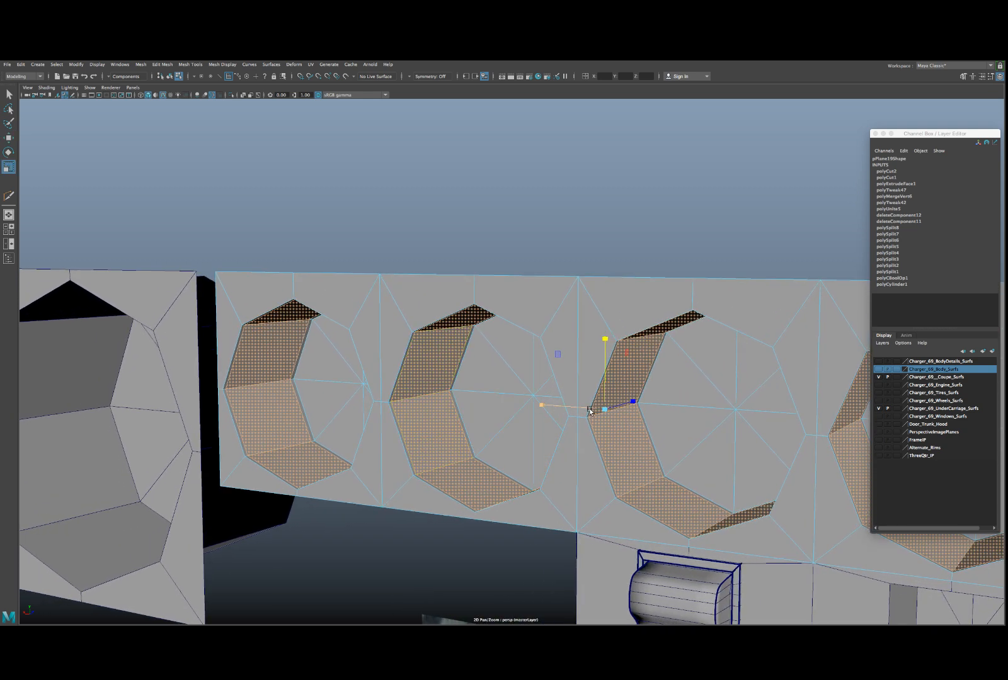
pyautogui.keyDown('alt'); pyautogui.moveTo(590, 411); pyautogui.dragTo(608, 411); pyautogui.keyUp('alt')
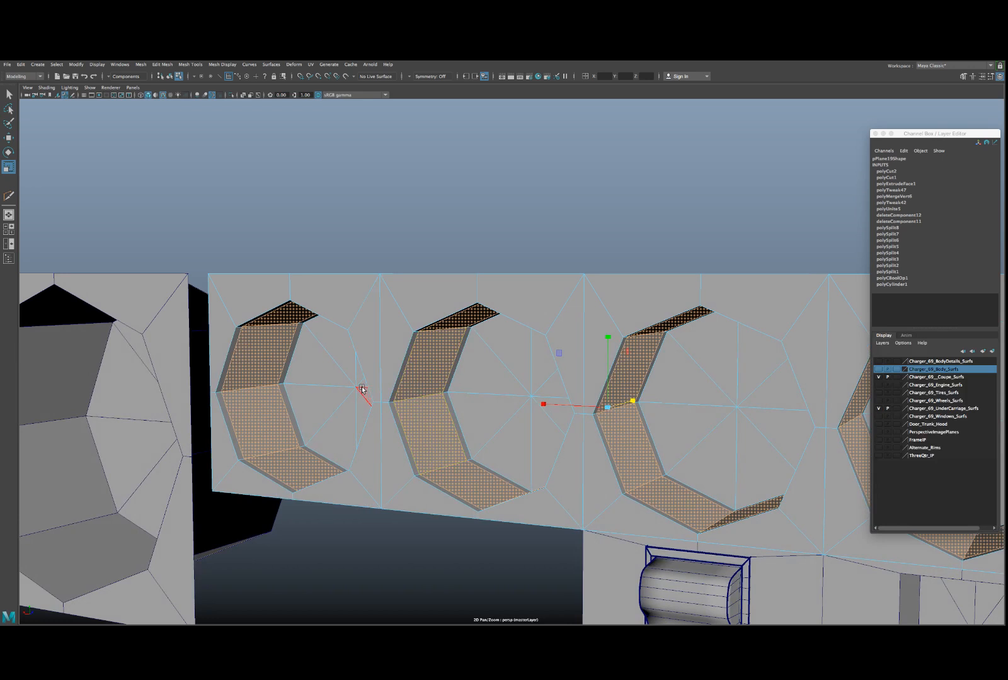
pyautogui.hotkey('ctrl', 'e')
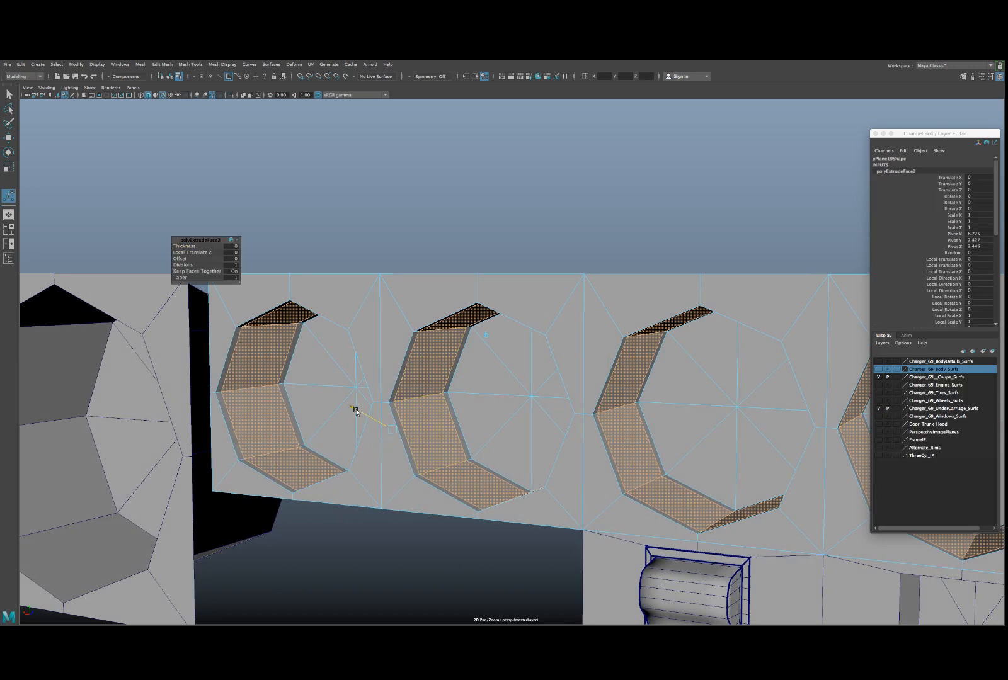
pyautogui.moveTo(356, 411); pyautogui.dragTo(351, 405)
pyautogui.moveTo(264, 333); pyautogui.dragTo(278, 333, button='right')
pyautogui.press('3')
pyautogui.keyDown('alt'); pyautogui.moveTo(278, 343); pyautogui.dragTo(339, 326); pyautogui.keyUp('alt')
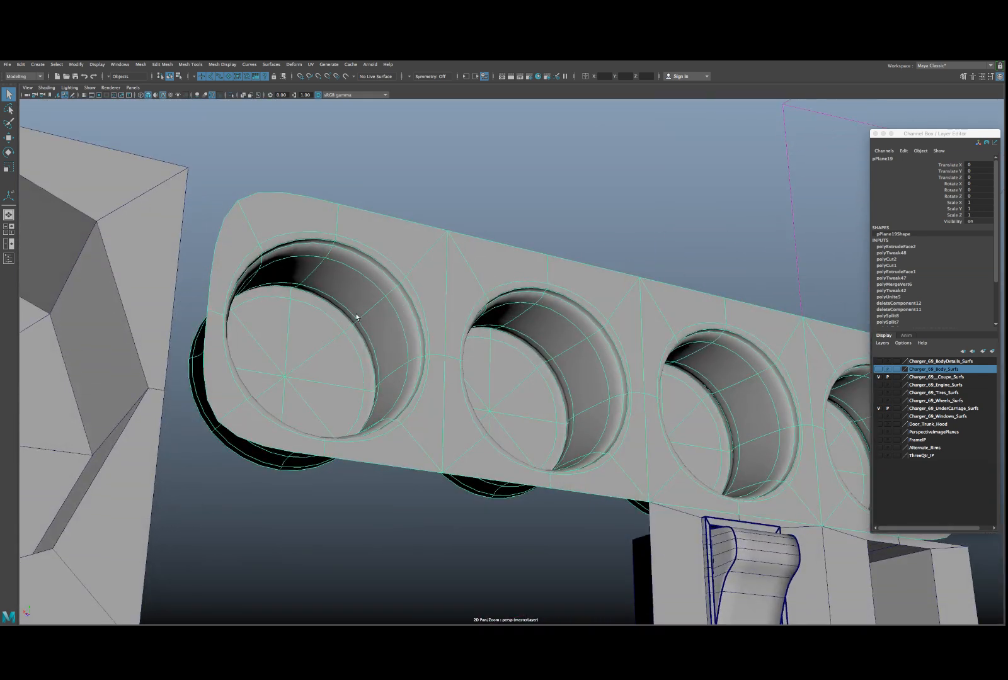
# - In the unsmoothed panel, select the edge loops around the front rims of all four small gauges
pyautogui.moveTo(356, 317); pyautogui.dragTo(364, 275, button='right')
pyautogui.press('1')
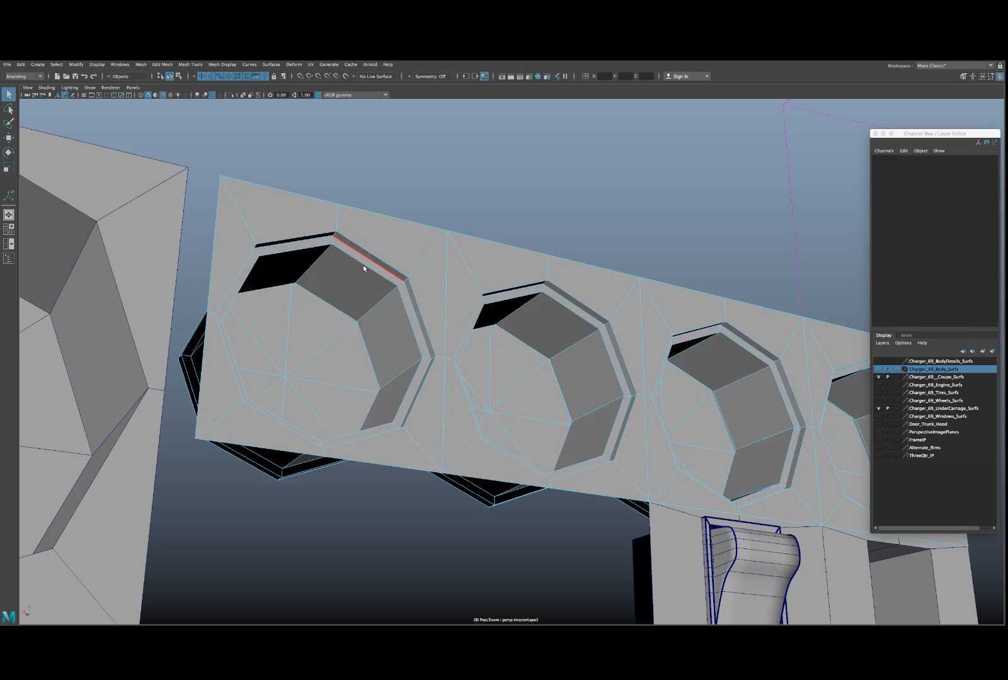
pyautogui.press('[')
pyautogui.click(359, 251)
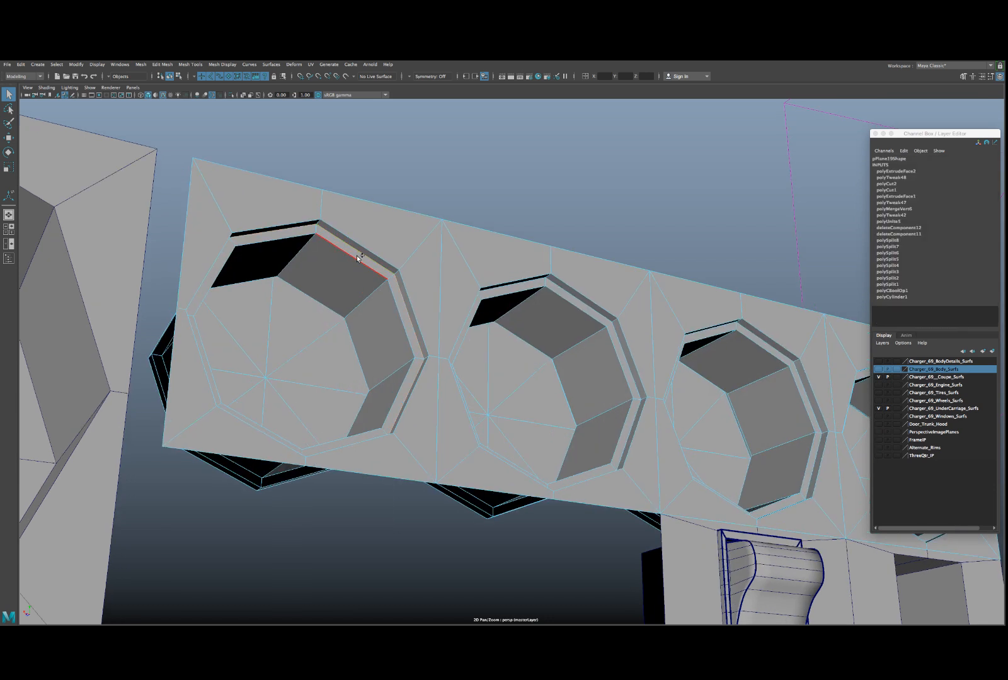
pyautogui.click(357, 258)
pyautogui.keyDown('shift'); pyautogui.doubleClick(360, 244); pyautogui.keyUp('shift')
pyautogui.keyDown('alt'); pyautogui.moveTo(585, 310); pyautogui.dragTo(474, 299, button='middle'); pyautogui.keyUp('alt')
pyautogui.keyDown('alt'); pyautogui.moveTo(474, 300); pyautogui.dragTo(454, 319); pyautogui.keyUp('alt')
pyautogui.keyDown('alt'); pyautogui.moveTo(467, 334); pyautogui.dragTo(502, 331, button='right'); pyautogui.keyUp('alt')
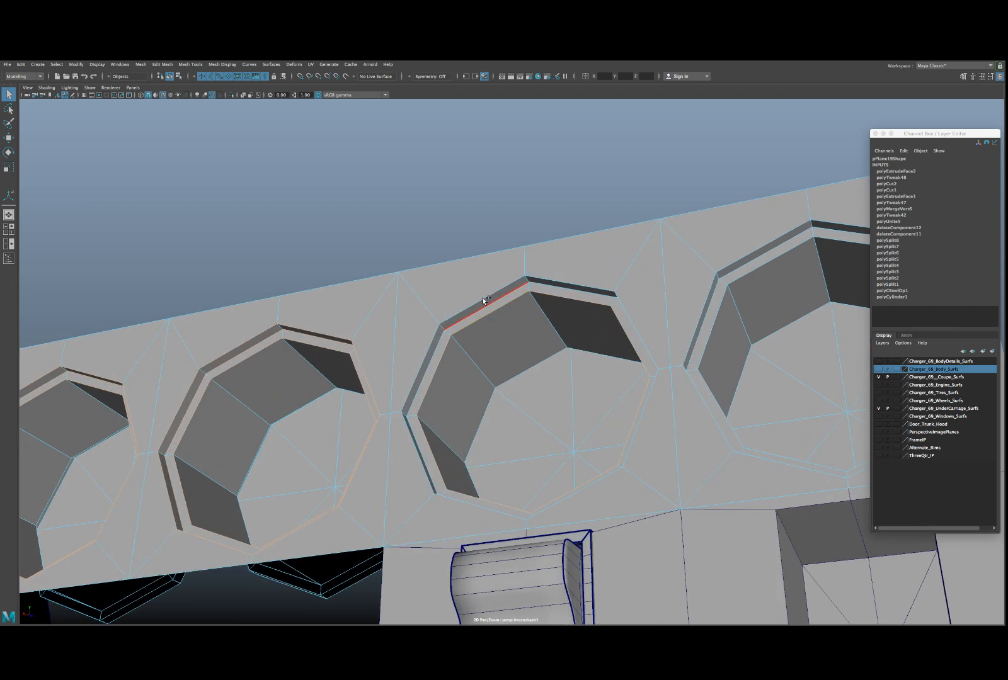
pyautogui.keyDown('alt'); pyautogui.moveTo(503, 307); pyautogui.dragTo(465, 309, button='right'); pyautogui.keyUp('alt')
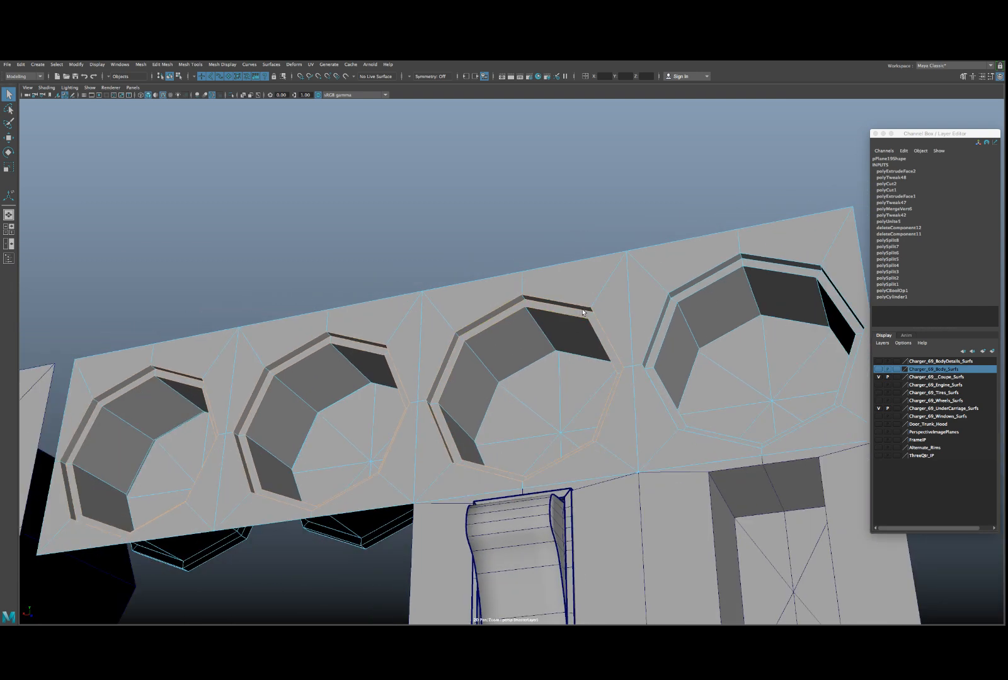
pyautogui.keyDown('alt'); pyautogui.moveTo(465, 308); pyautogui.dragTo(361, 306, button='middle'); pyautogui.keyUp('alt')
pyautogui.keyDown('shift'); pyautogui.doubleClick(589, 295); pyautogui.keyUp('shift')
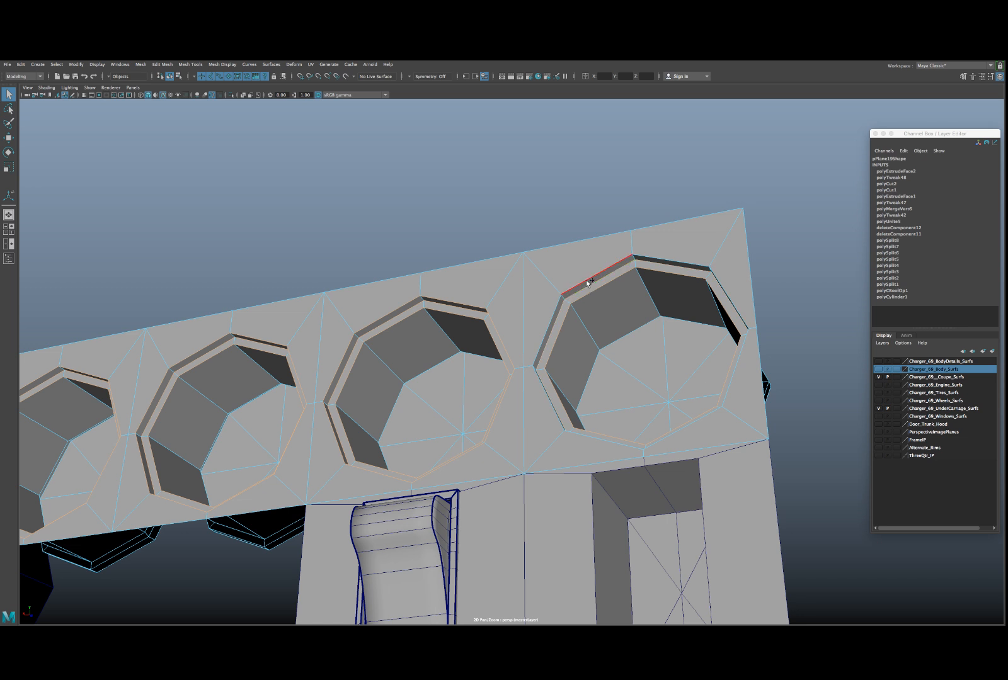
# - Crease the selected rim edge loops, adjusting the amount in smooth preview, and return the panel to unsmoothed object mode
pyautogui.keyDown('shift'); pyautogui.moveTo(545, 272); pyautogui.dragTo(536, 313, button='right'); pyautogui.keyUp('shift')
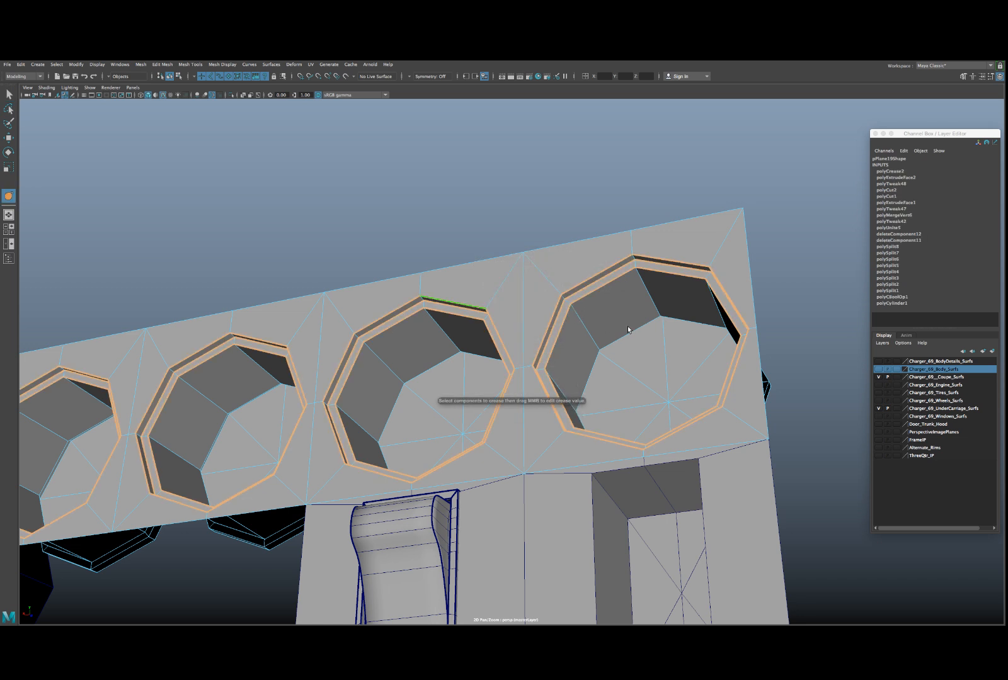
pyautogui.press('3')
pyautogui.keyDown('alt'); pyautogui.moveTo(567, 332); pyautogui.dragTo(511, 358); pyautogui.keyUp('alt')
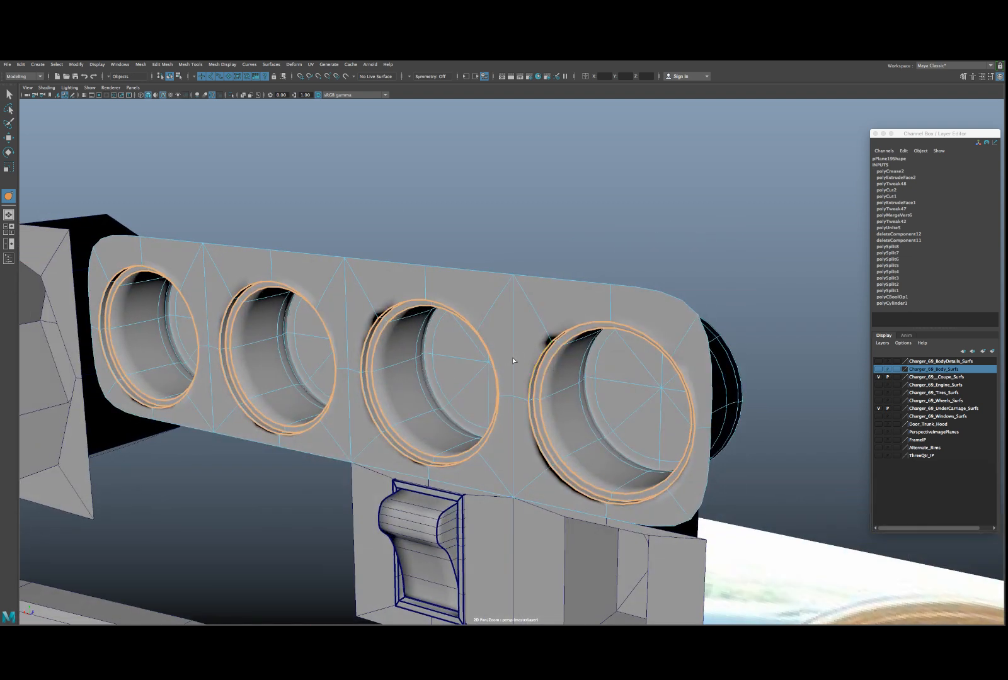
pyautogui.moveTo(513, 359); pyautogui.dragTo(484, 356, button='middle')
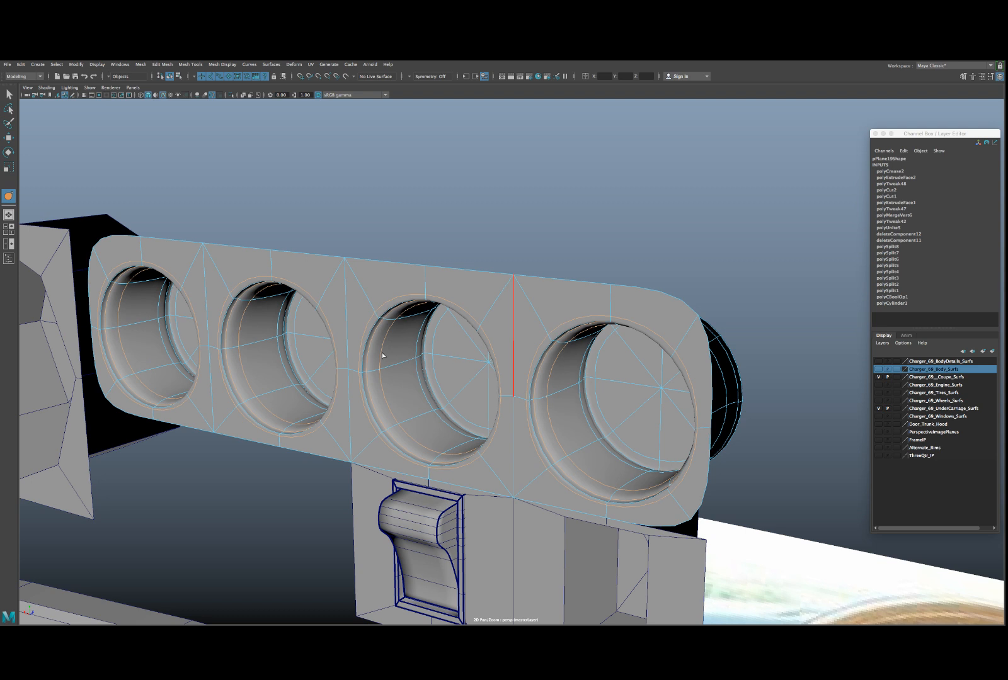
pyautogui.press('w')
pyautogui.scroll(-5, 386, 334)
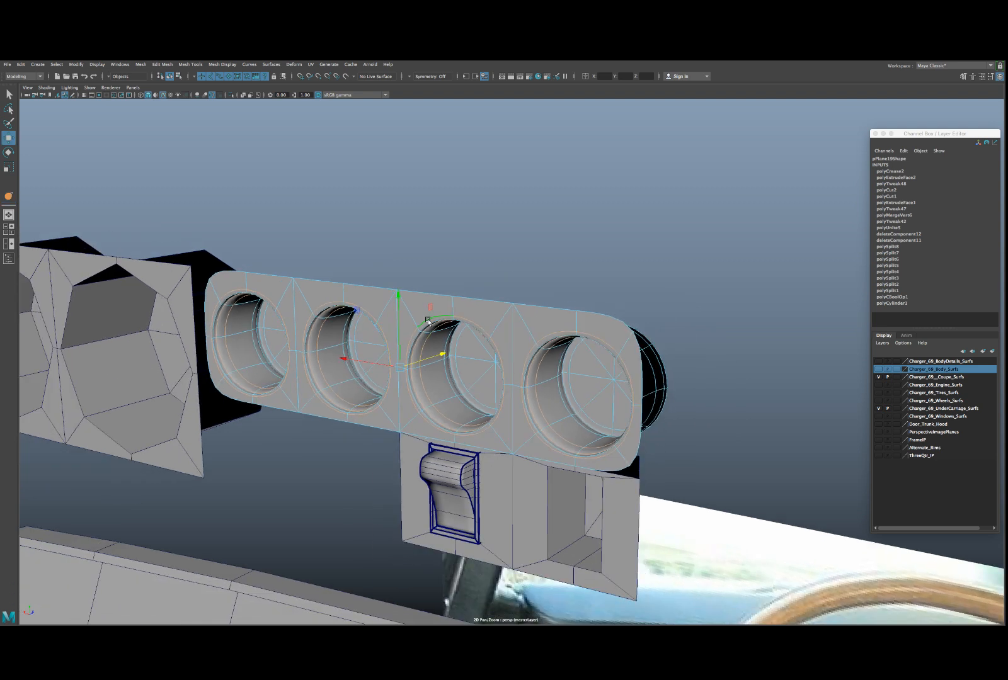
pyautogui.press('1')
pyautogui.moveTo(449, 306); pyautogui.dragTo(488, 296, button='right')
pyautogui.scroll(-2, 488, 296)
pyautogui.scroll(-3, 478, 405)
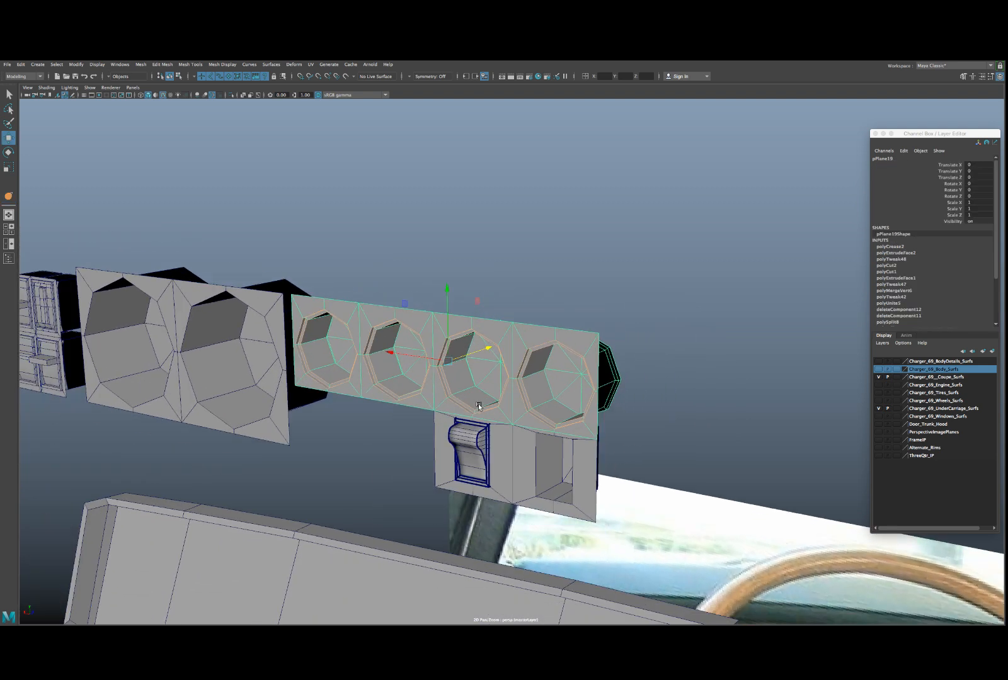
pyautogui.scroll(-2, 478, 404)
pyautogui.keyDown('alt'); pyautogui.moveTo(471, 438); pyautogui.dragTo(480, 436); pyautogui.keyUp('alt')
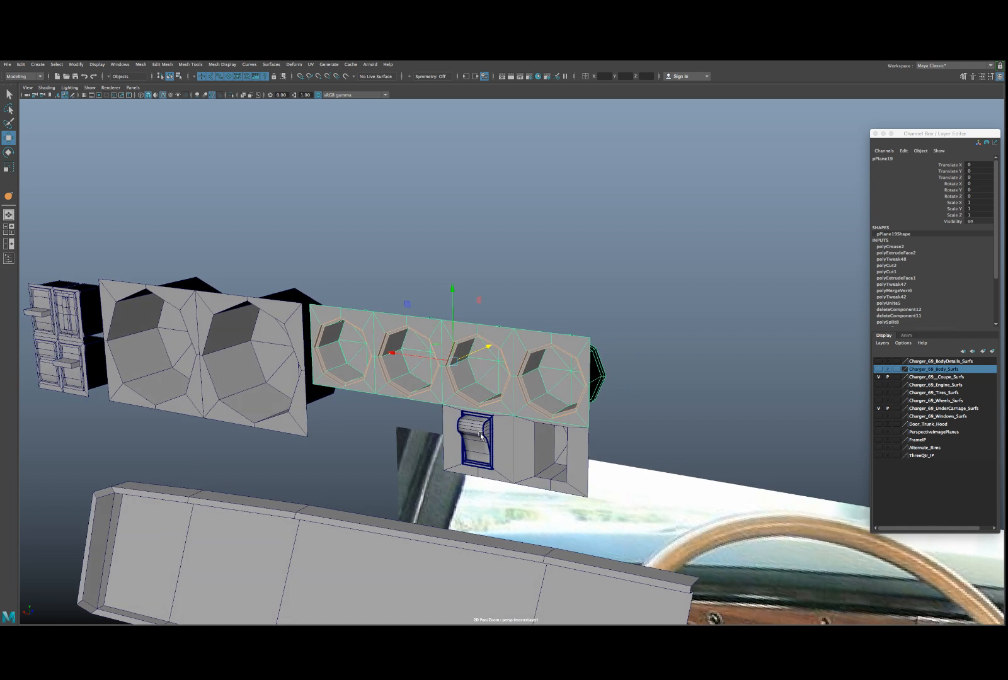
# - Move the lower switch nearest the large gauges from the far switch cluster over to the empty opening beside the lever switch
pyautogui.click(78, 371)
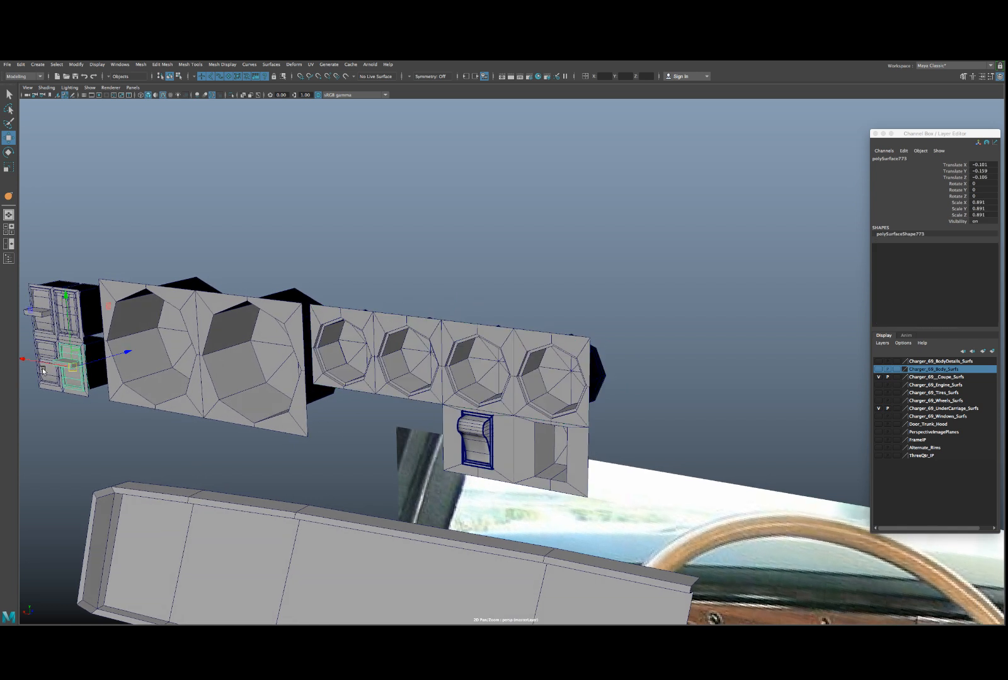
pyautogui.moveTo(41, 364); pyautogui.dragTo(514, 442)
pyautogui.press('f')
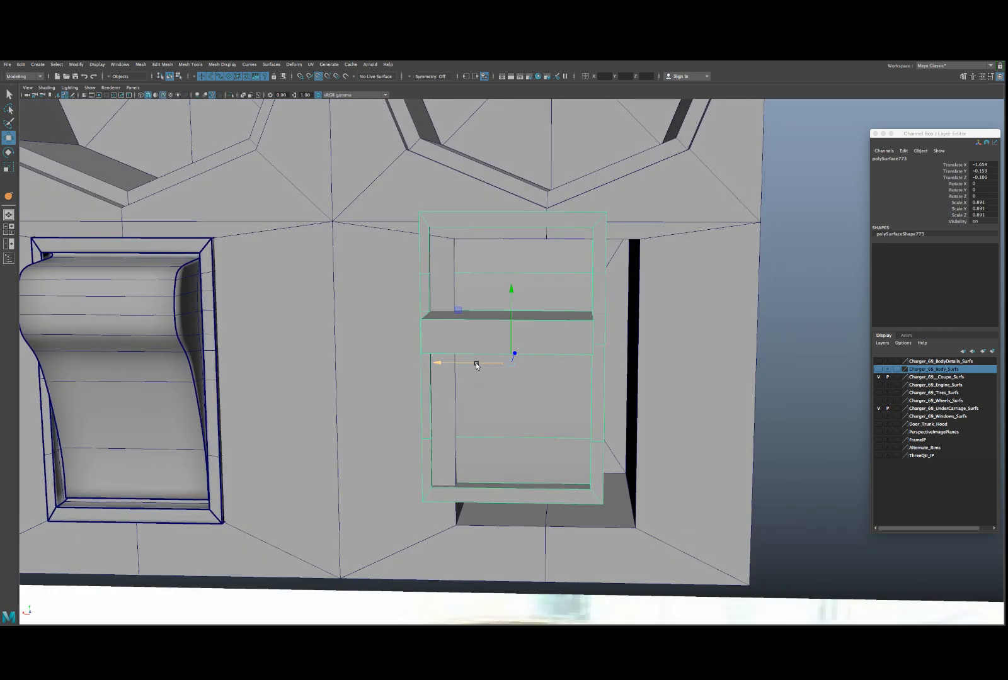
pyautogui.moveTo(477, 365); pyautogui.dragTo(533, 360)
pyautogui.press('e')
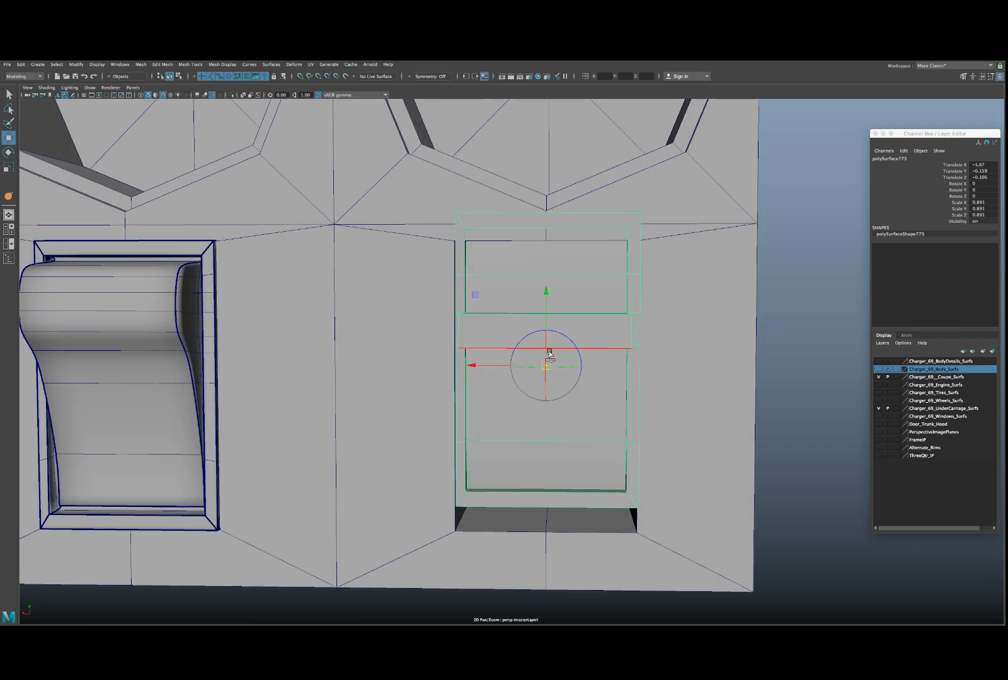
# - Move the switch's pivot to its lower corner and snap that corner to the matching corner of the panel opening
pyautogui.moveTo(538, 410); pyautogui.dragTo(473, 511)
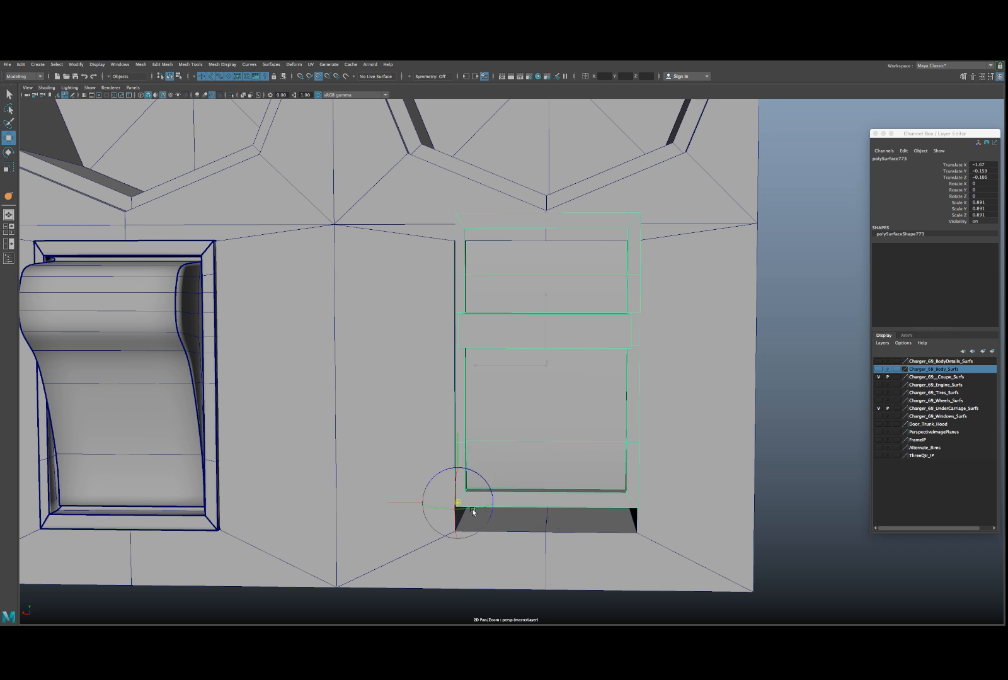
pyautogui.press('d')
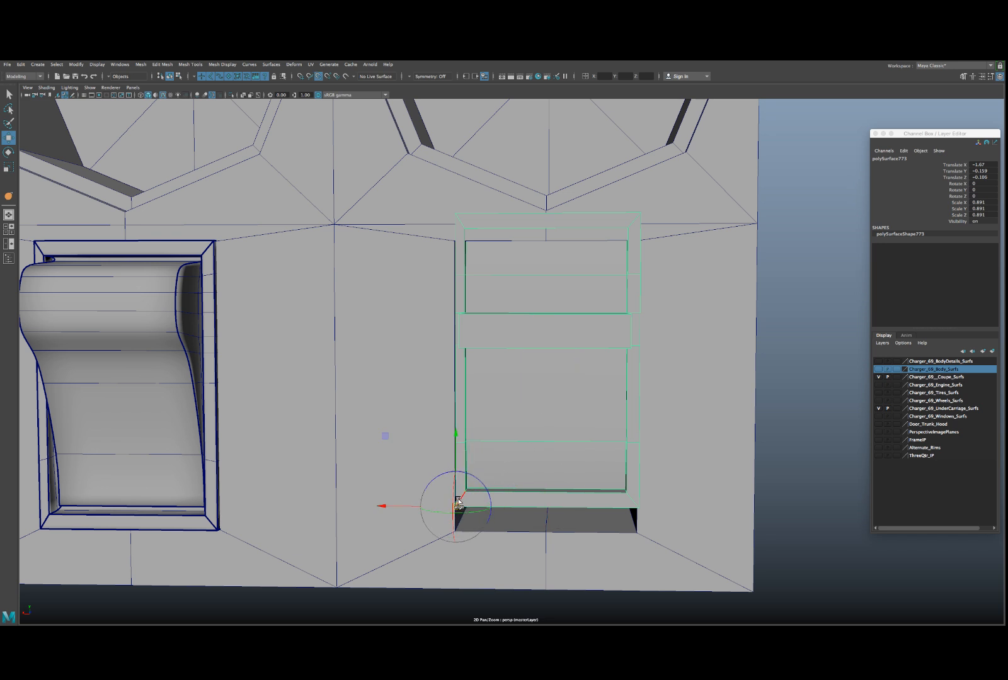
pyautogui.press('d')
pyautogui.moveTo(458, 497); pyautogui.dragTo(450, 536)
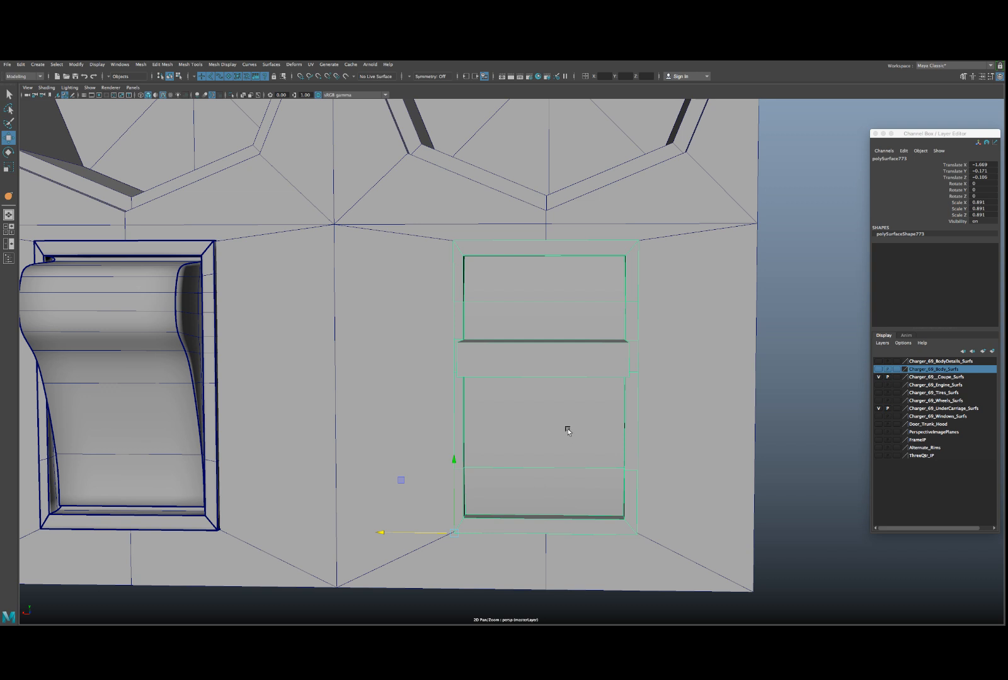
pyautogui.keyDown('alt'); pyautogui.moveTo(568, 431); pyautogui.dragTo(563, 405, button='right'); pyautogui.keyUp('alt')
pyautogui.keyDown('alt'); pyautogui.moveTo(562, 405); pyautogui.dragTo(558, 373); pyautogui.keyUp('alt')
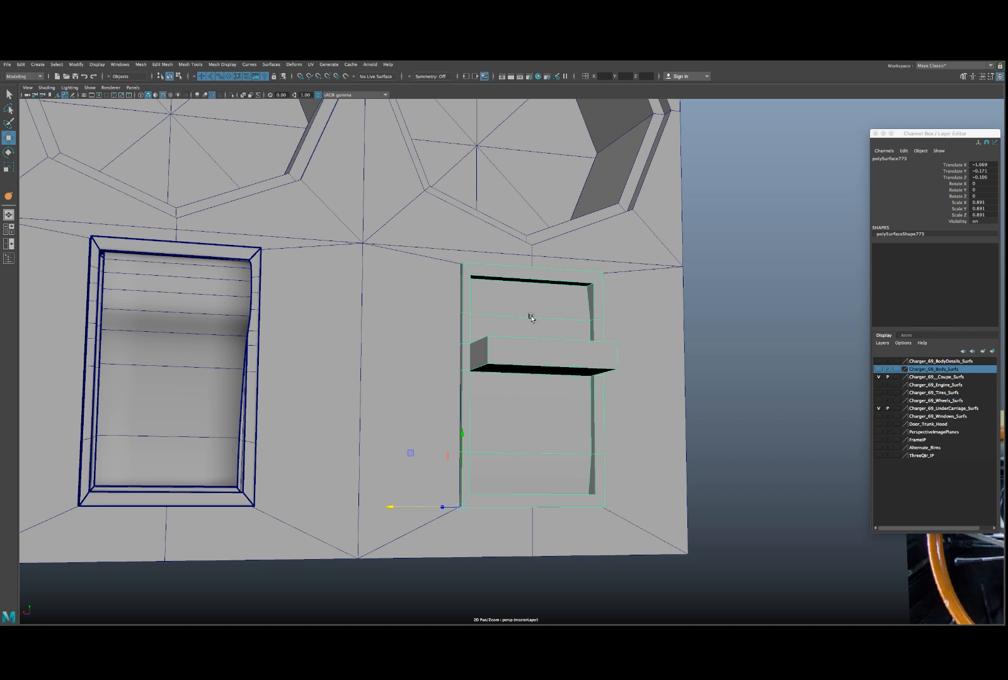
# - Try to narrow the switch's protruding tab by scaling its end faces sideways
pyautogui.moveTo(531, 318); pyautogui.dragTo(537, 337, button='right')
pyautogui.keyDown('alt'); pyautogui.moveTo(537, 337); pyautogui.dragTo(547, 370); pyautogui.keyUp('alt')
pyautogui.click(564, 359)
pyautogui.click(476, 364)
pyautogui.keyDown('shift'); pyautogui.click(578, 367); pyautogui.keyUp('shift')
pyautogui.press('r')
pyautogui.scroll(5, 546, 370)
pyautogui.moveTo(479, 358); pyautogui.dragTo(530, 360)
pyautogui.hotkey('ctrl', 'z')
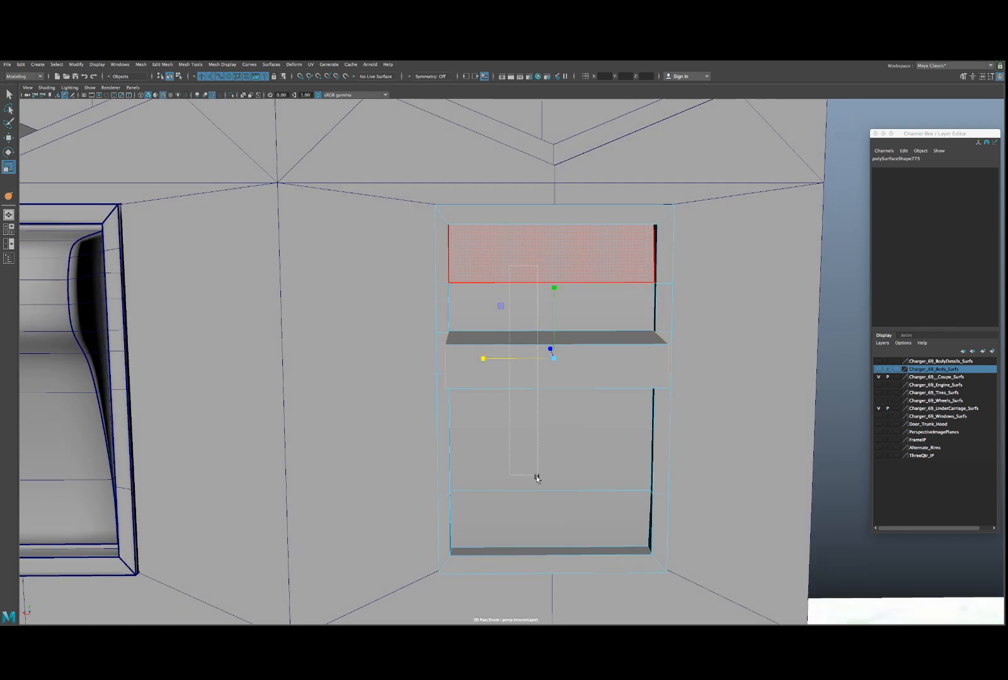
# - Delete the switch's back faces and protruding tab, leaving only the surrounding frame
pyautogui.doubleClick(536, 502)
pyautogui.keyDown('alt'); pyautogui.moveTo(536, 502); pyautogui.dragTo(552, 493); pyautogui.keyUp('alt')
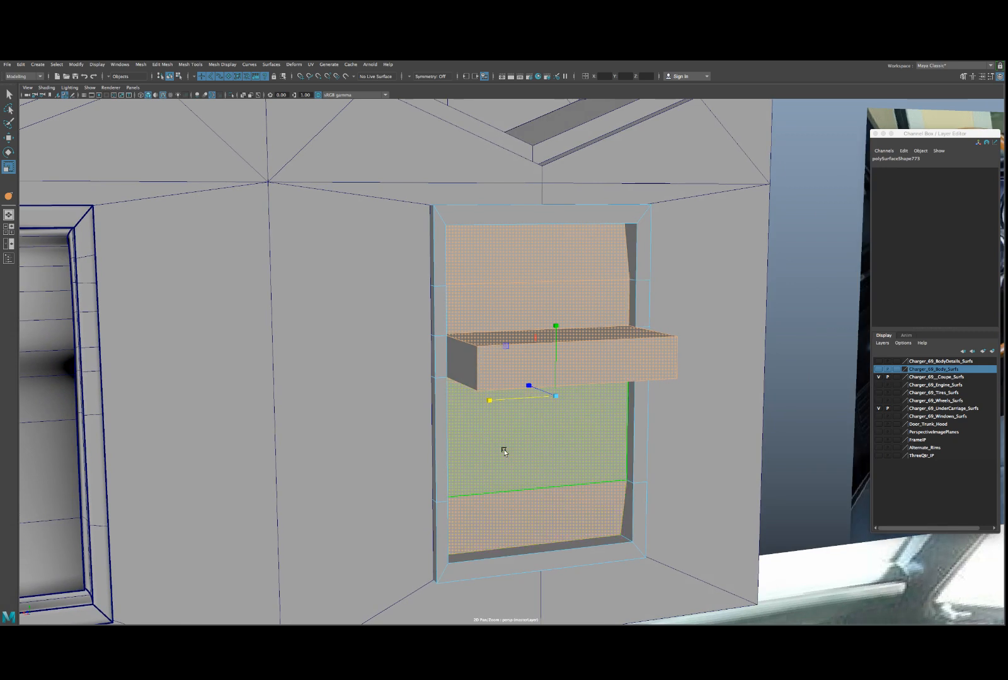
pyautogui.keyDown('alt'); pyautogui.moveTo(480, 386); pyautogui.dragTo(487, 382); pyautogui.keyUp('alt')
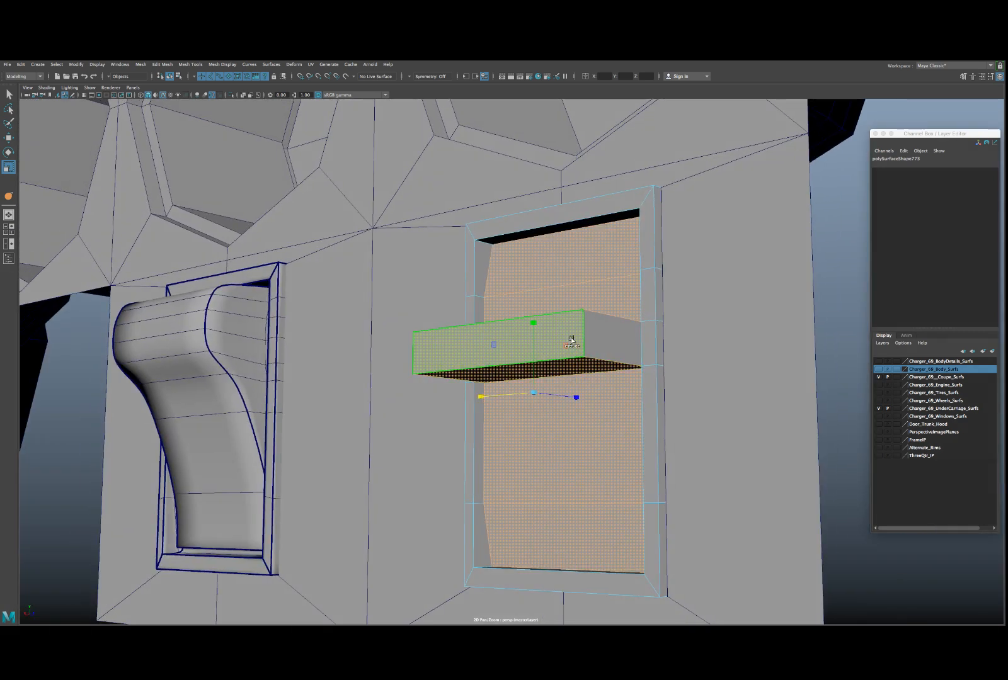
pyautogui.keyDown('shift'); pyautogui.click(607, 341); pyautogui.keyUp('shift')
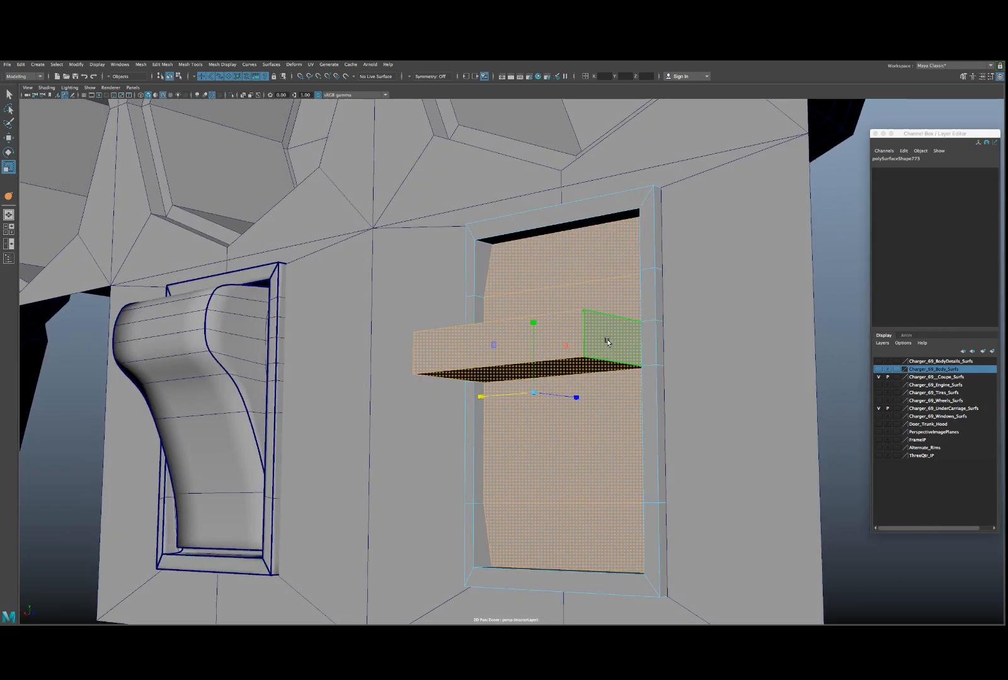
pyautogui.hotkey('ctrl', 'z')
pyautogui.keyDown('alt'); pyautogui.moveTo(563, 337); pyautogui.dragTo(486, 322); pyautogui.keyUp('alt')
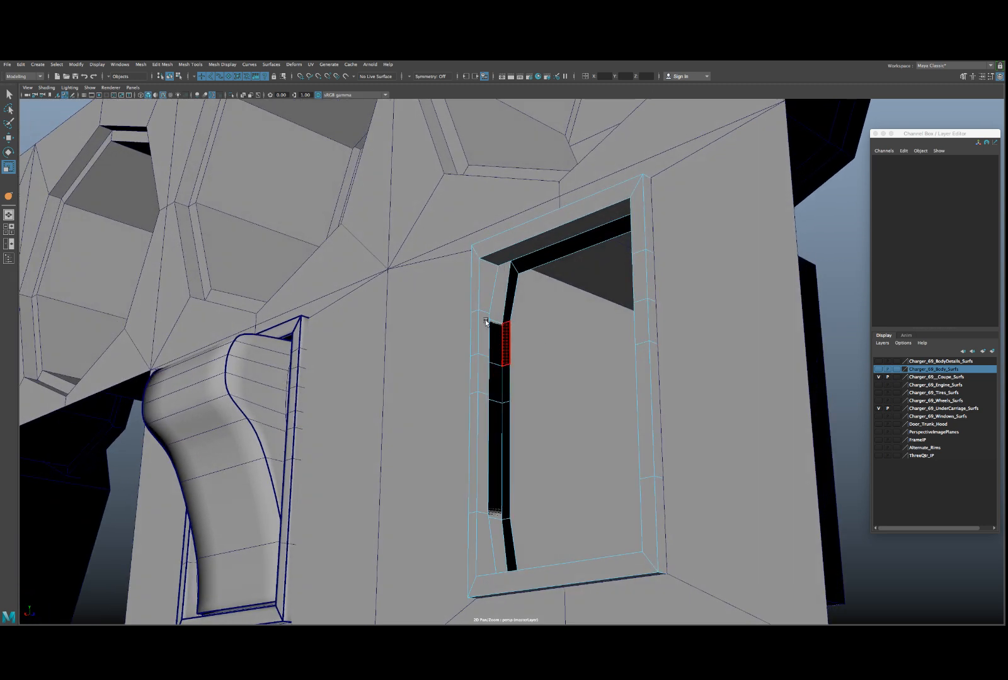
# - Delete the two remaining strips of faces lining the inside of the copied switch frame
pyautogui.click(504, 307)
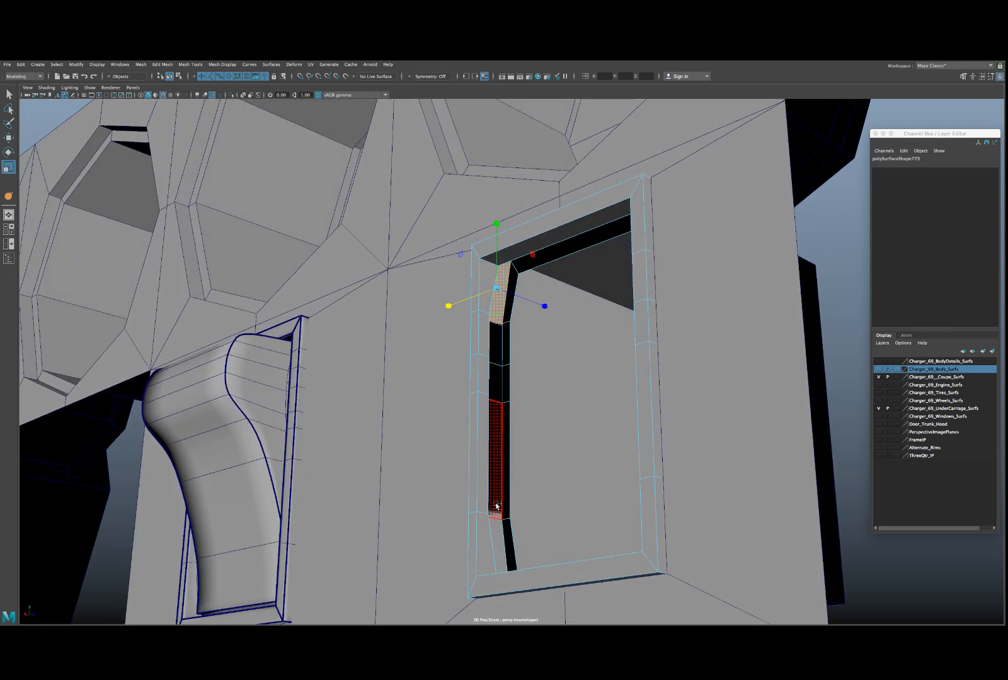
pyautogui.keyDown('shift'); pyautogui.doubleClick(496, 522); pyautogui.keyUp('shift')
pyautogui.keyDown('alt'); pyautogui.moveTo(495, 522); pyautogui.dragTo(580, 400); pyautogui.keyUp('alt')
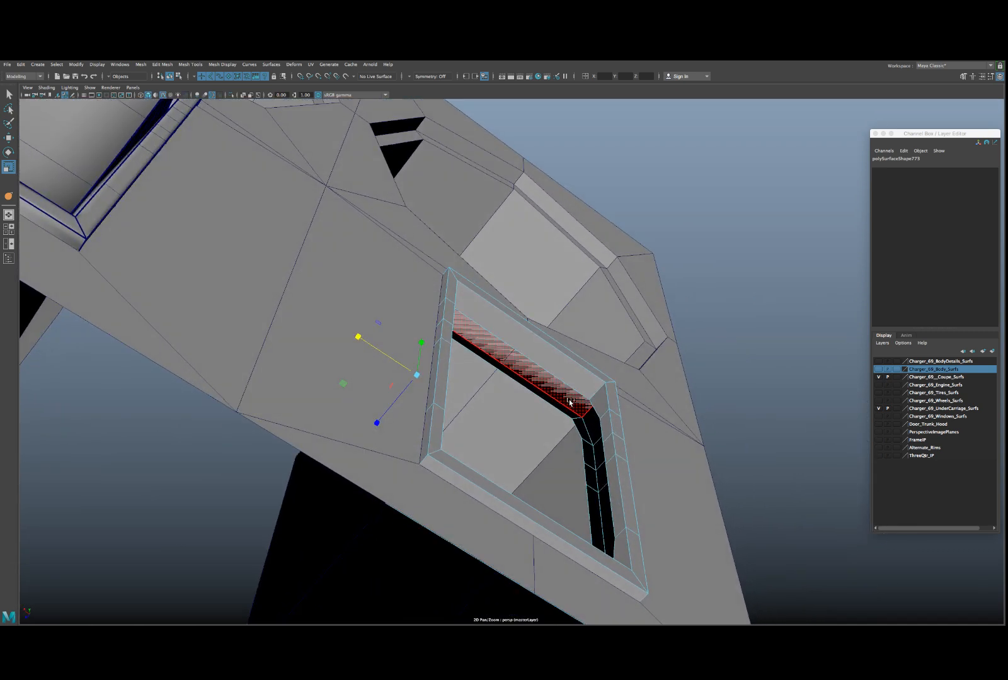
pyautogui.doubleClick(578, 408)
pyautogui.keyDown('shift'); pyautogui.doubleClick(593, 435); pyautogui.keyUp('shift')
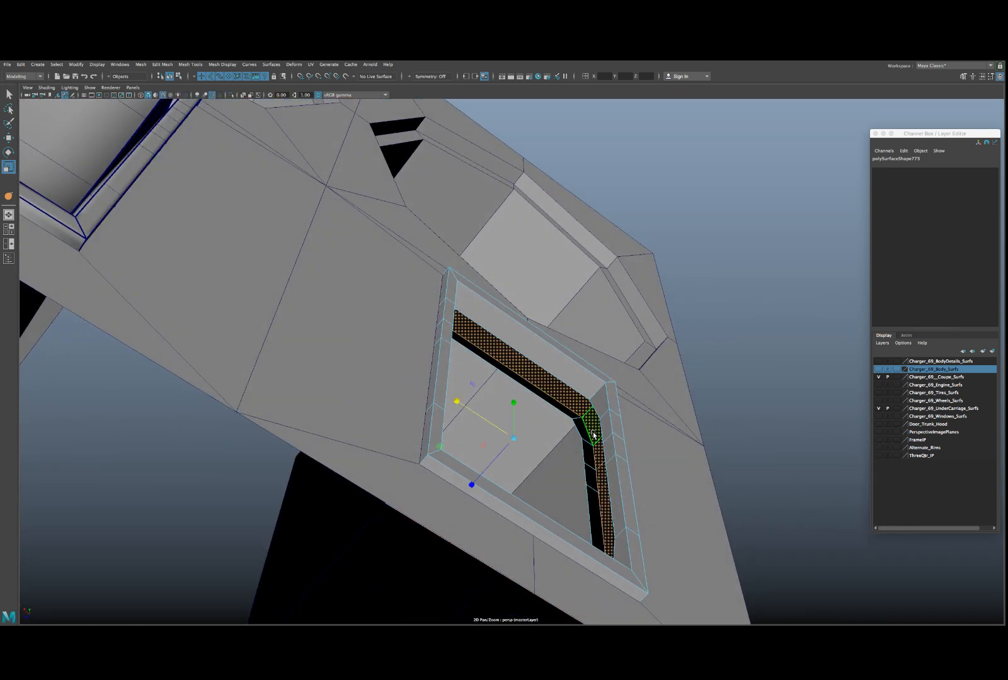
pyautogui.press('Delete')
pyautogui.doubleClick(586, 429)
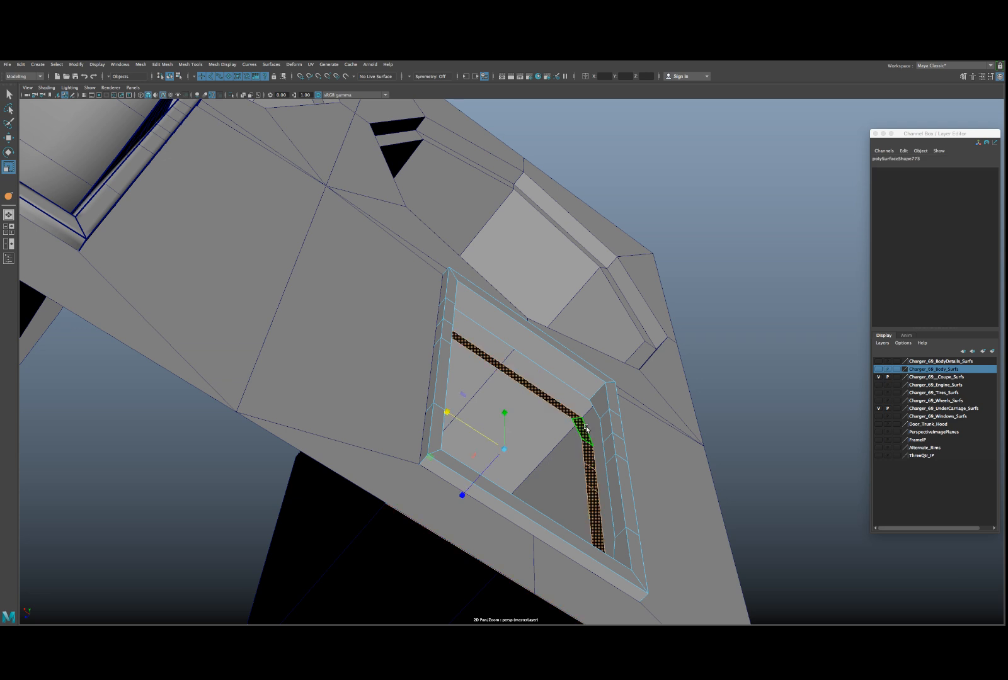
pyautogui.press('Delete')
# - Flatten the switch frame's open inner border edge loop by scaling it along the depth axis
pyautogui.keyDown('alt'); pyautogui.moveTo(584, 428); pyautogui.dragTo(491, 458); pyautogui.keyUp('alt')
pyautogui.moveTo(477, 395); pyautogui.dragTo(479, 360, button='right')
pyautogui.doubleClick(480, 360)
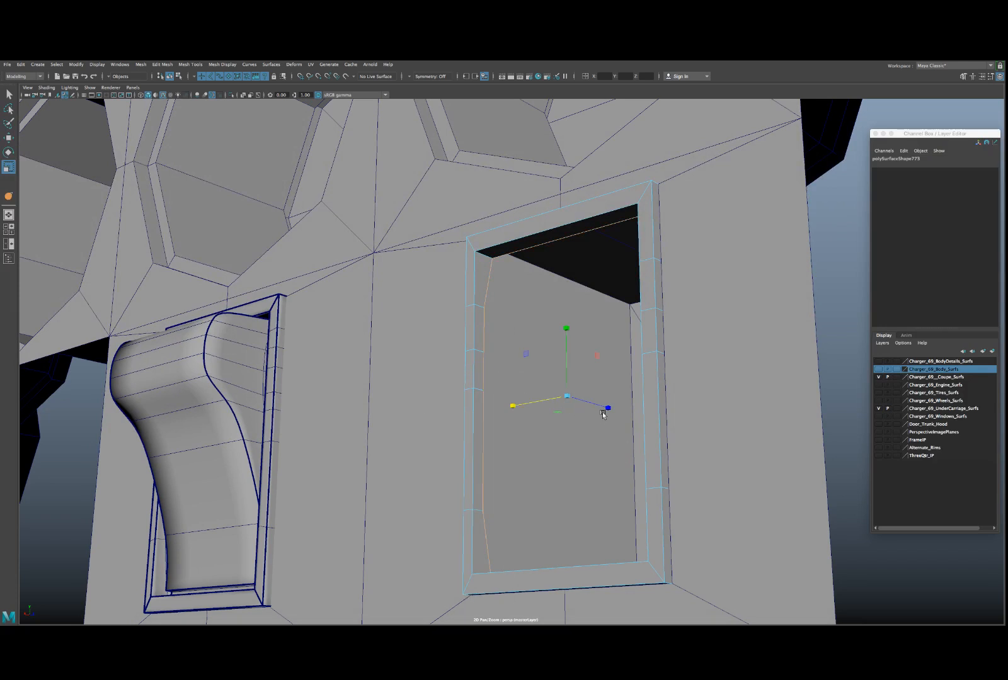
pyautogui.moveTo(605, 409); pyautogui.dragTo(514, 392)
pyautogui.press('w')
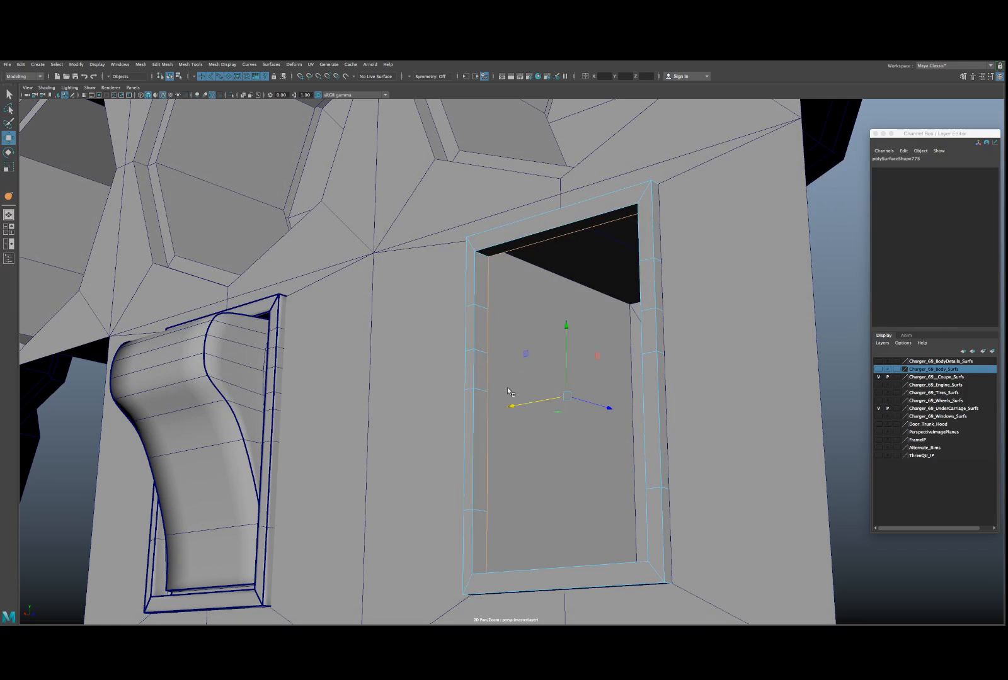
# - Extrude the frame's inner border edges inward twice, scaling each new loop down to a smaller rectangle
pyautogui.hotkey('ctrl', 'e')
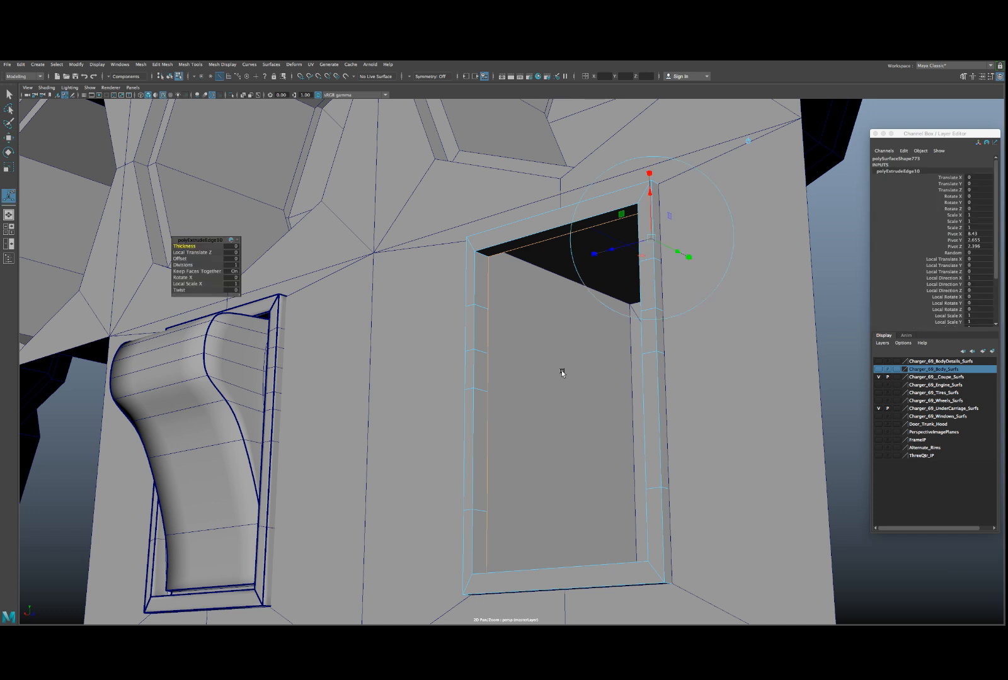
pyautogui.press('r')
pyautogui.moveTo(567, 398); pyautogui.dragTo(543, 369)
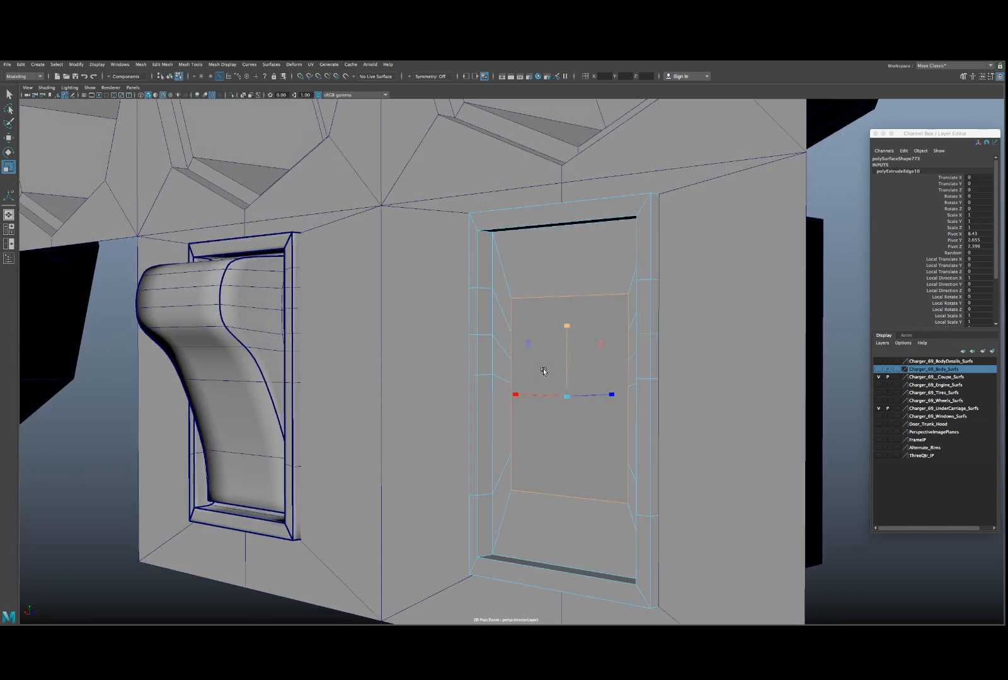
pyautogui.hotkey('ctrl', 'e')
pyautogui.press('r')
pyautogui.moveTo(567, 395); pyautogui.dragTo(532, 394)
# - Extrude the small rectangular border forward into a raised block and bridge its open edges to cap the front
pyautogui.hotkey('ctrl', 'e')
pyautogui.press('r')
pyautogui.moveTo(568, 329); pyautogui.dragTo(567, 339)
pyautogui.press('w')
pyautogui.moveTo(603, 395); pyautogui.dragTo(590, 349)
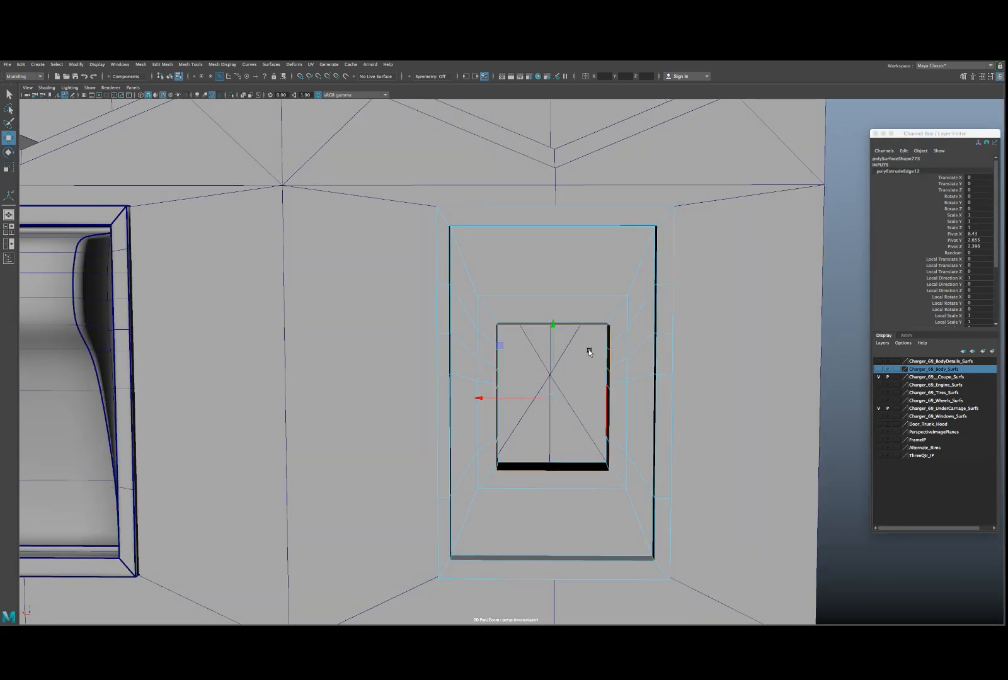
pyautogui.moveTo(546, 260); pyautogui.dragTo(569, 398)
pyautogui.keyDown('shift'); pyautogui.moveTo(588, 297); pyautogui.dragTo(575, 392, button='right'); pyautogui.keyUp('shift')
# - Select all front faces of the raised block and adjust their position along the depth axis
pyautogui.keyDown('alt'); pyautogui.moveTo(576, 386); pyautogui.dragTo(528, 360); pyautogui.keyUp('alt')
pyautogui.moveTo(524, 356); pyautogui.dragTo(518, 360, button='right')
pyautogui.press('q')
pyautogui.click(524, 344)
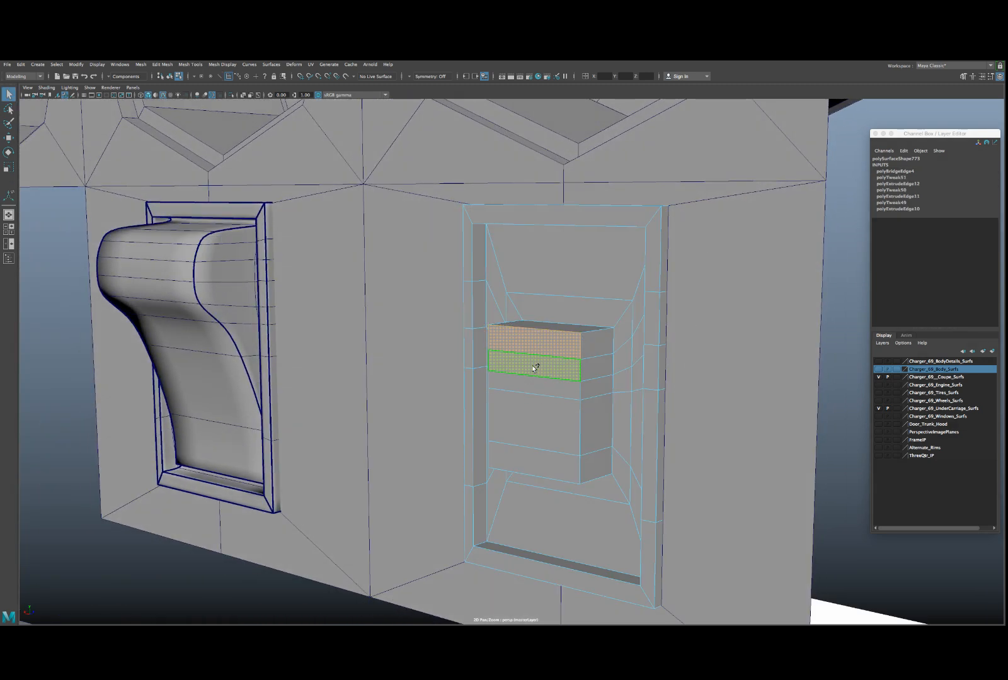
pyautogui.keyDown('shift'); pyautogui.click(528, 378); pyautogui.keyUp('shift')
pyautogui.keyDown('shift'); pyautogui.click(525, 407); pyautogui.keyUp('shift')
pyautogui.keyDown('shift'); pyautogui.click(523, 428); pyautogui.keyUp('shift')
pyautogui.keyDown('shift'); pyautogui.click(524, 455); pyautogui.keyUp('shift')
pyautogui.scroll(5, 523, 441)
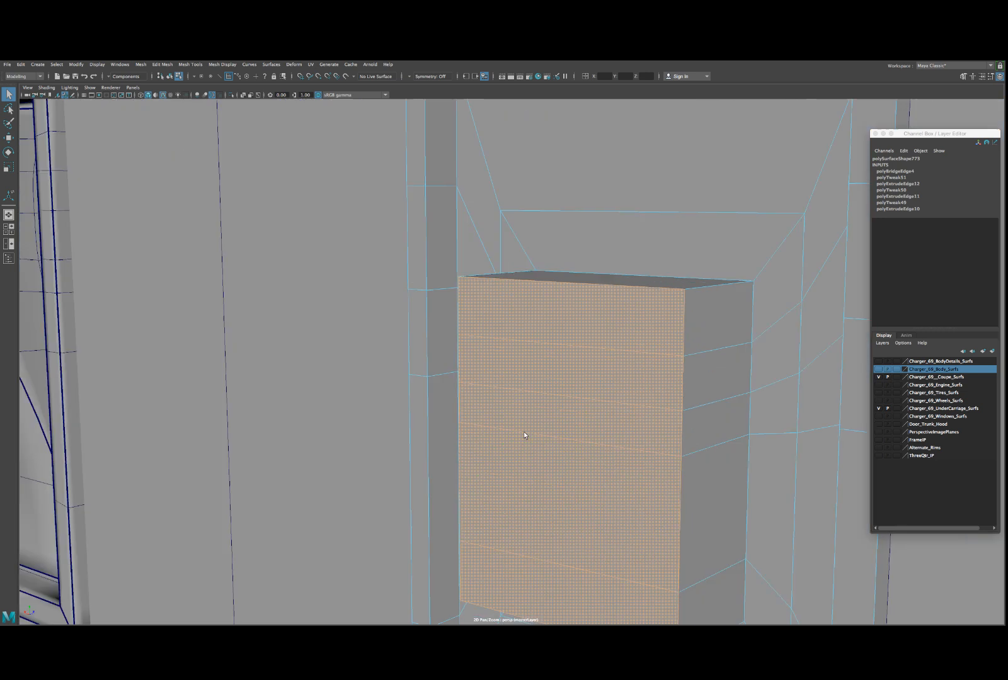
pyautogui.keyDown('alt'); pyautogui.moveTo(523, 432); pyautogui.dragTo(516, 428); pyautogui.keyUp('alt')
pyautogui.scroll(-5, 516, 428)
pyautogui.press('w')
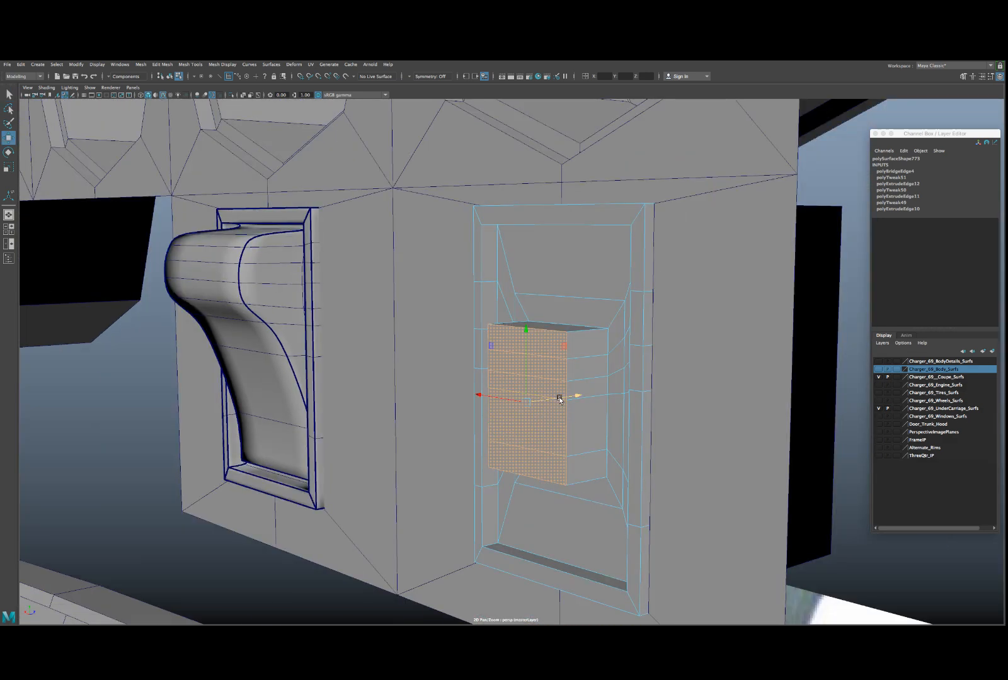
pyautogui.moveTo(562, 397)
pyautogui.mouseDown()
pyautogui.moveTo(537, 400)
pyautogui.moveTo(578, 402)
pyautogui.moveTo(488, 404)
pyautogui.moveTo(544, 406)
pyautogui.mouseUp()
# - Extrude the block's front faces and scale them in slightly to leave a narrow rim around them
pyautogui.hotkey('ctrl', 'e')
pyautogui.press('w')
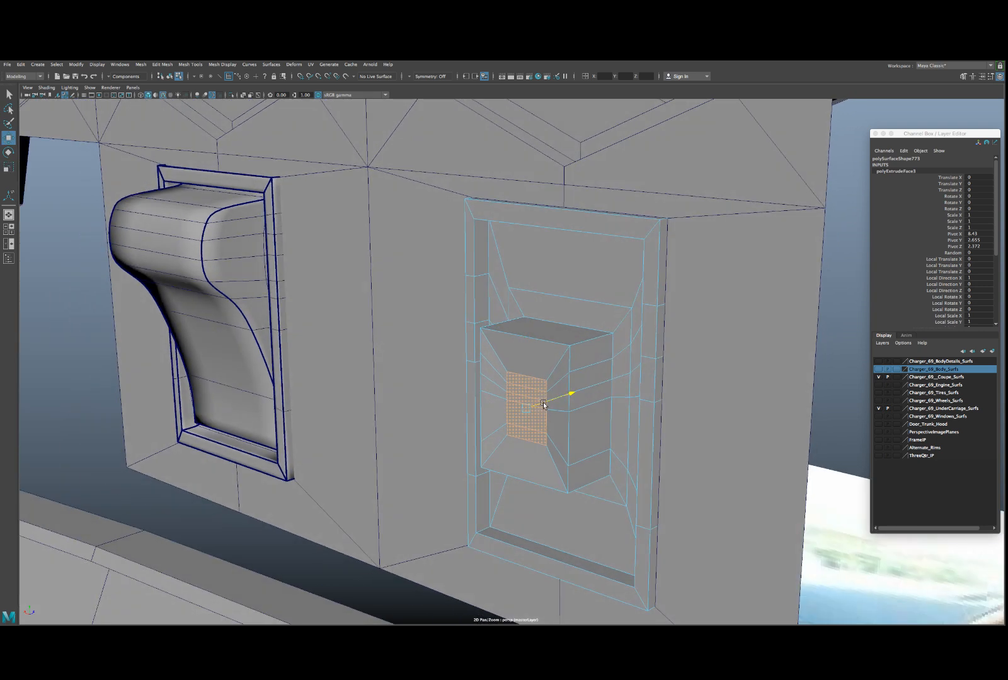
pyautogui.hotkey('ctrl', 'z')
pyautogui.hotkey('ctrl', 'z')
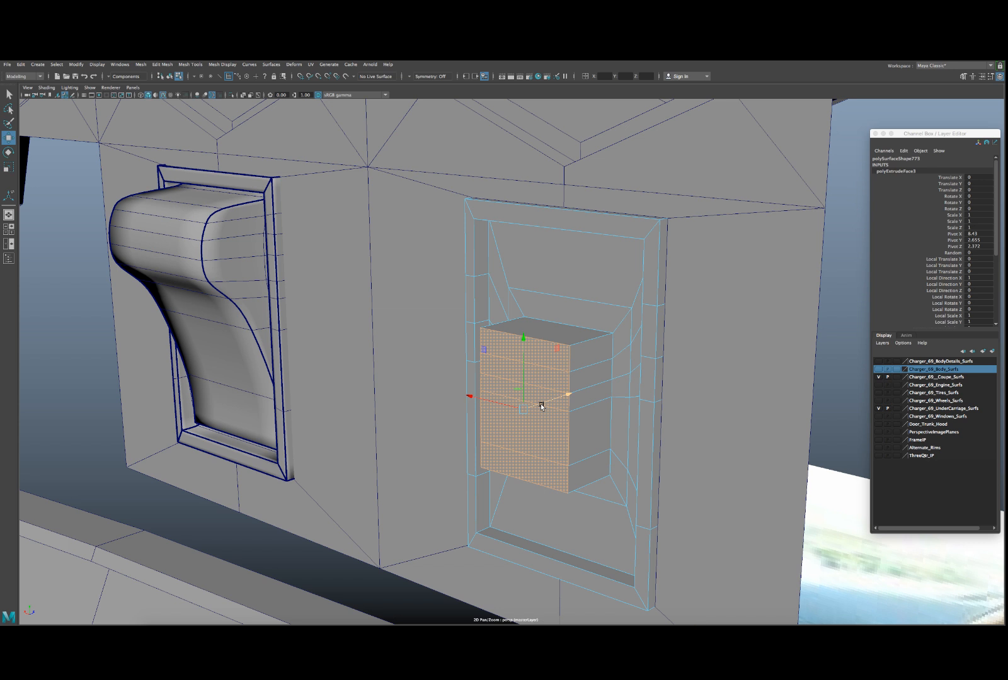
pyautogui.press('r')
pyautogui.moveTo(523, 407); pyautogui.dragTo(511, 409)
# - Extrude the inset front faces again and scale them down, also reducing their height, to form a tapered centre
pyautogui.hotkey('ctrl', 'e')
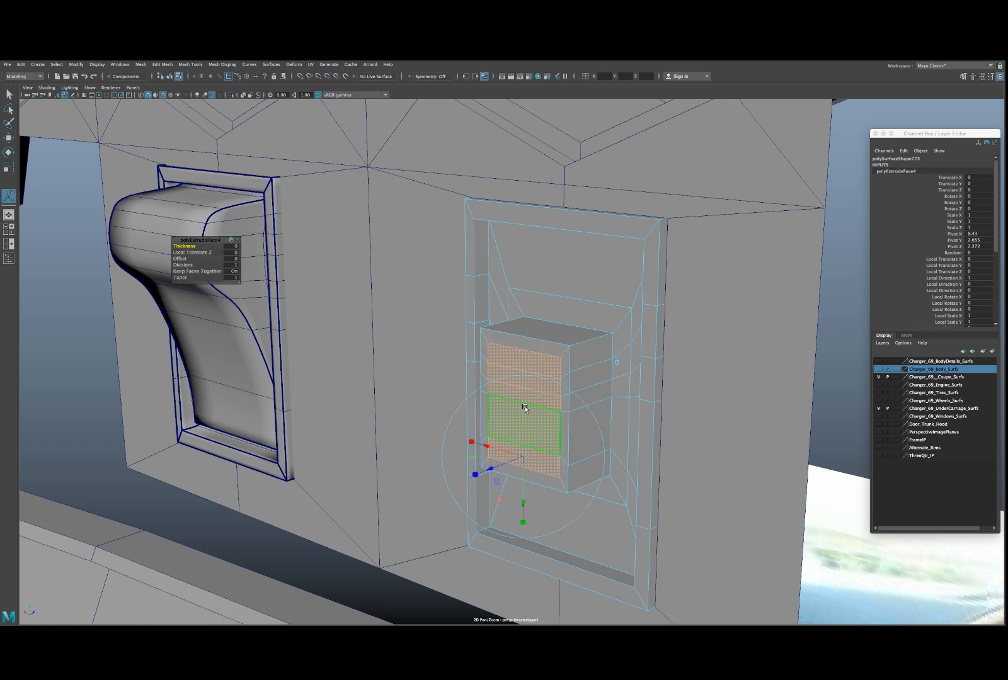
pyautogui.press('r')
pyautogui.moveTo(522, 407)
pyautogui.mouseDown()
pyautogui.moveTo(513, 410)
pyautogui.moveTo(545, 405)
pyautogui.moveTo(522, 408)
pyautogui.mouseUp()
pyautogui.press('w')
pyautogui.press('r')
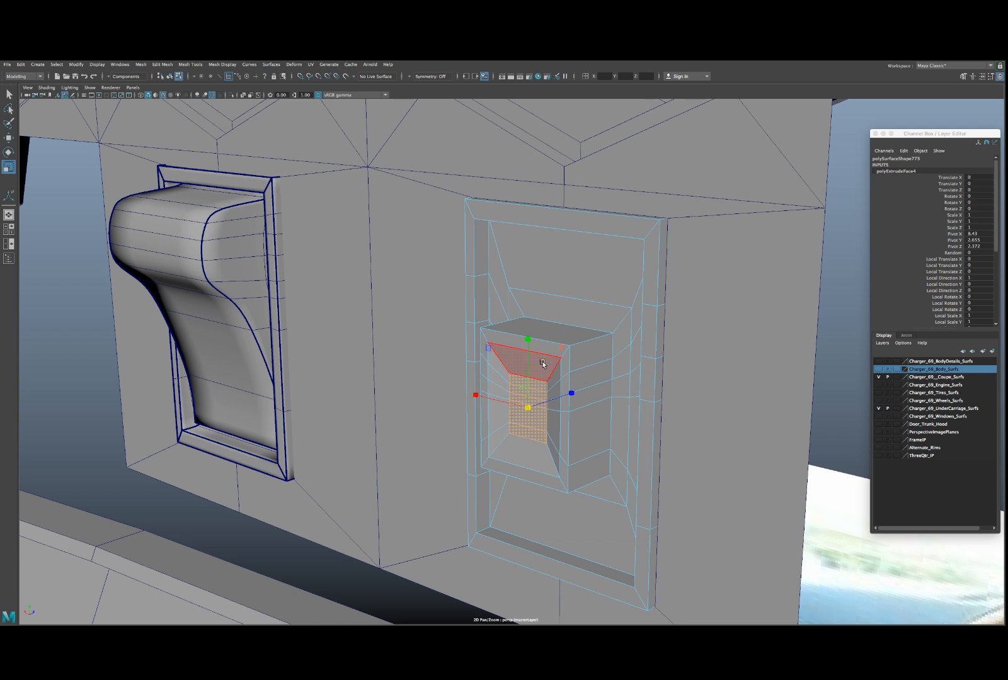
pyautogui.moveTo(528, 340); pyautogui.dragTo(530, 346)
# - Crease the edge loops of the switch's frame, raised block and inset rim together with their diagonal corner edges
pyautogui.press('\\')
pyautogui.moveTo(562, 316); pyautogui.dragTo(561, 297, button='right')
pyautogui.press('\\')
pyautogui.keyDown('alt'); pyautogui.moveTo(535, 298); pyautogui.dragTo(508, 281); pyautogui.keyUp('alt')
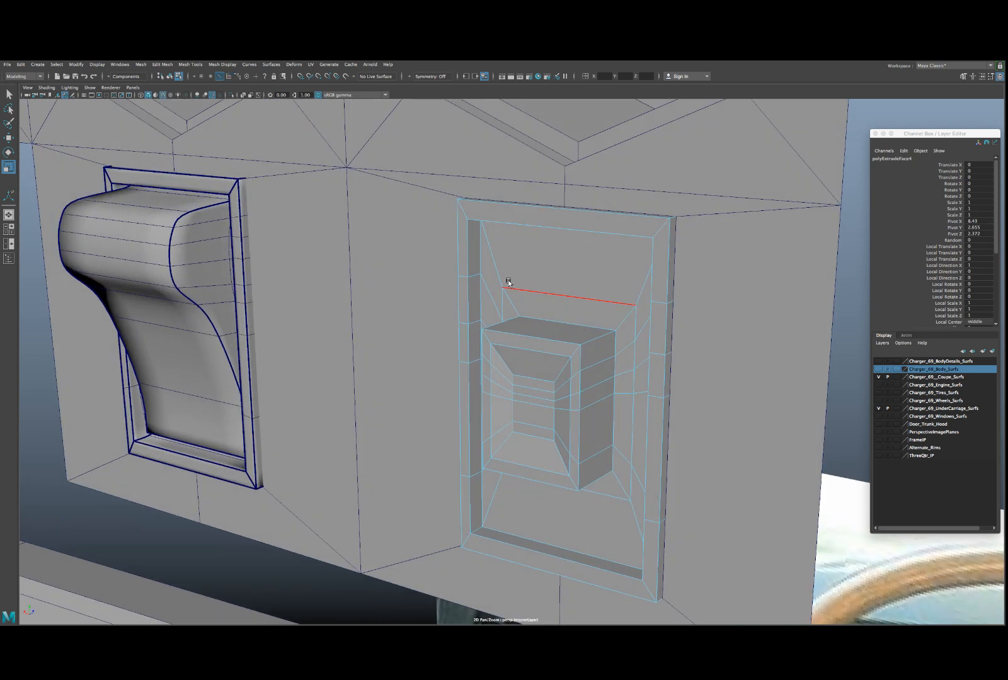
pyautogui.doubleClick(499, 275)
pyautogui.keyDown('shift'); pyautogui.doubleClick(478, 250); pyautogui.keyUp('shift')
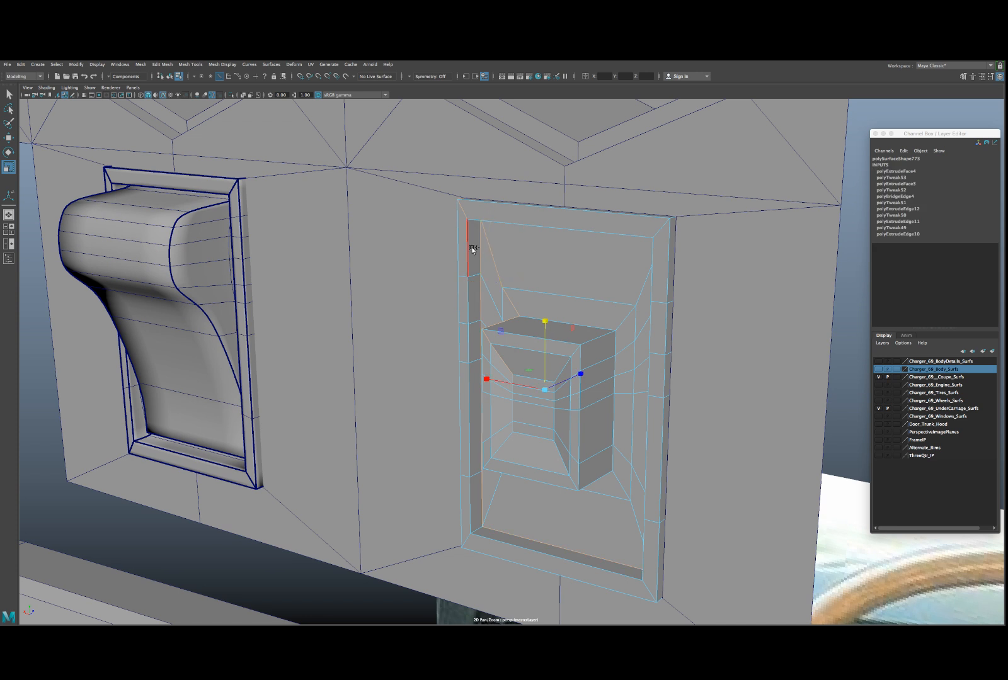
pyautogui.keyDown('shift'); pyautogui.doubleClick(490, 205); pyautogui.keyUp('shift')
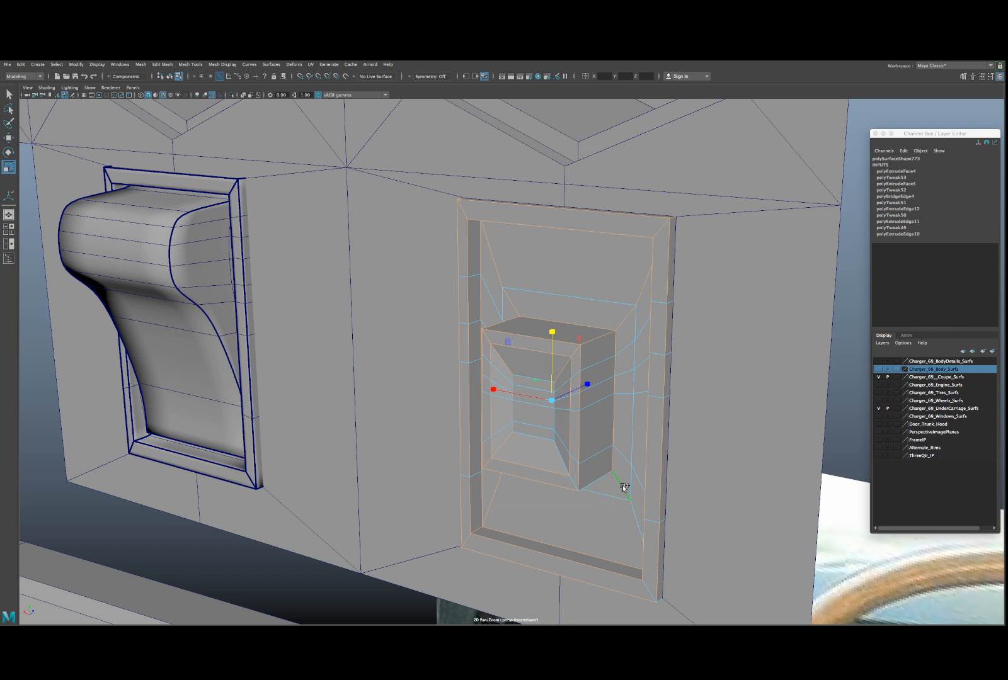
pyautogui.keyDown('alt'); pyautogui.moveTo(600, 469); pyautogui.dragTo(521, 405); pyautogui.keyUp('alt')
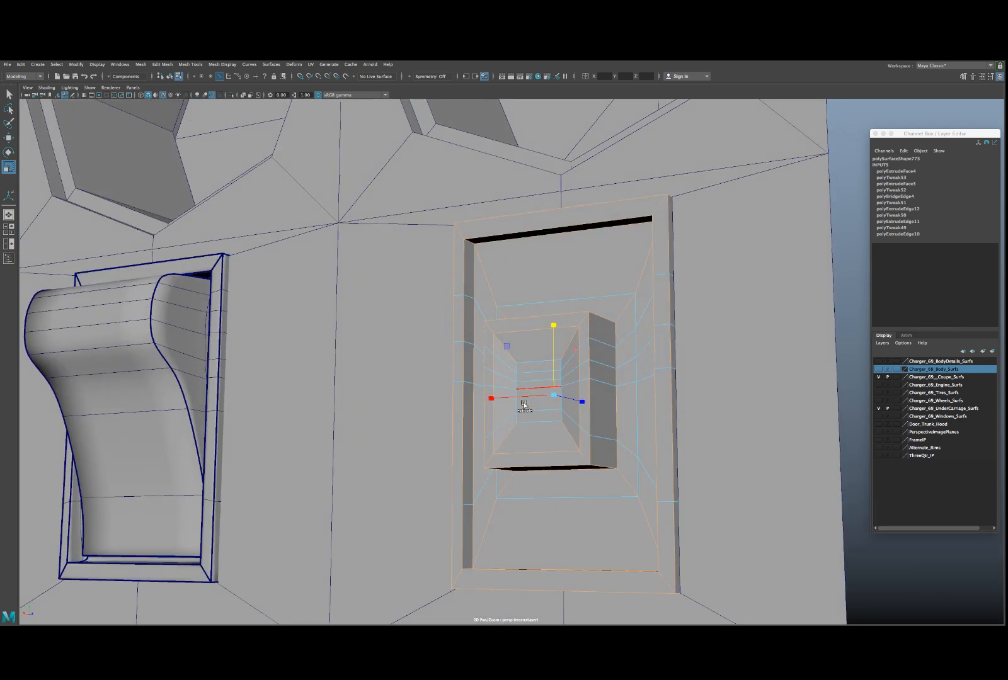
pyautogui.keyDown('shift'); pyautogui.moveTo(528, 370); pyautogui.dragTo(521, 409, button='right'); pyautogui.keyUp('shift')
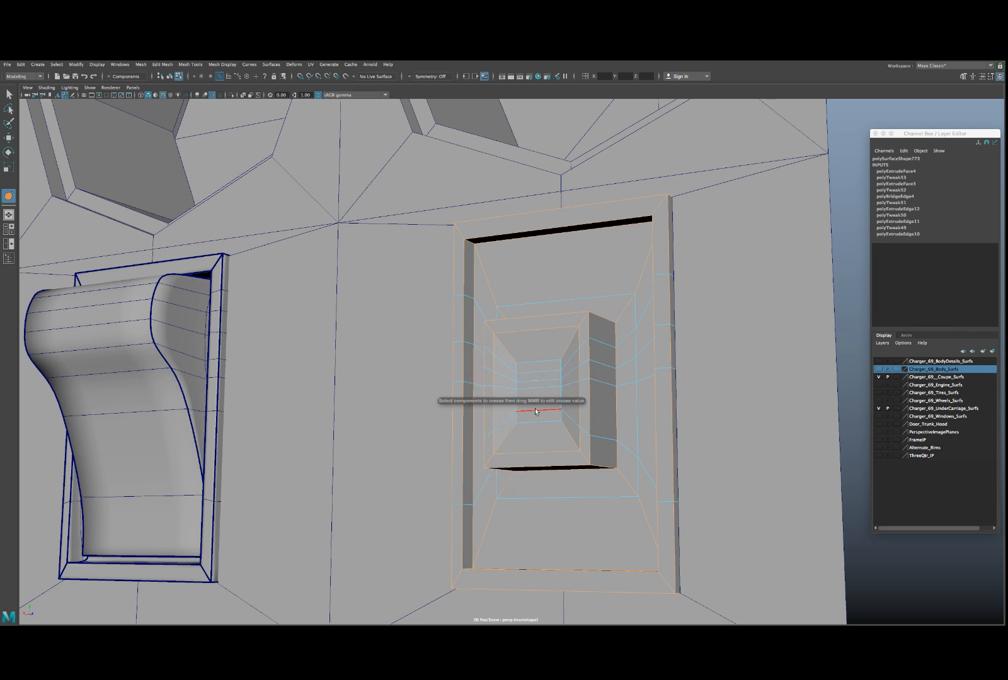
pyautogui.click(641, 415)
pyautogui.keyDown('alt'); pyautogui.moveTo(641, 415); pyautogui.dragTo(666, 432); pyautogui.keyUp('alt')
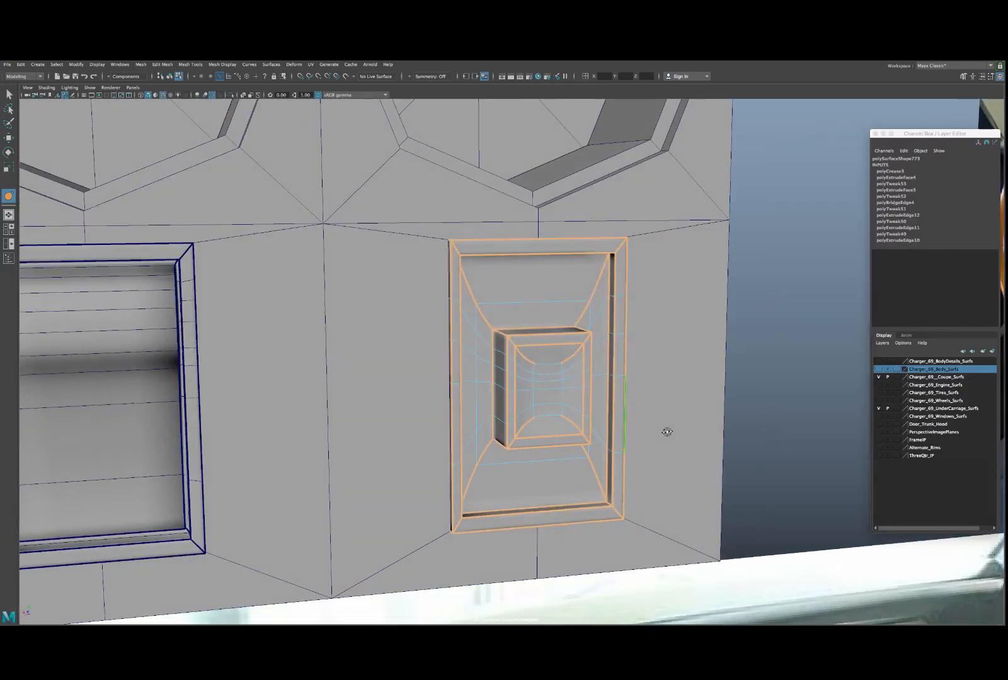
pyautogui.press('w')
pyautogui.moveTo(600, 346); pyautogui.dragTo(644, 337, button='right')
pyautogui.scroll(-4, 696, 333)
pyautogui.click(698, 335)
# - Select the parent group of the switch cluster beside the large gauges and open the Outliner
pyautogui.scroll(-3, 697, 341)
pyautogui.scroll(-3, 697, 340)
pyautogui.keyDown('alt'); pyautogui.moveTo(644, 372); pyautogui.dragTo(557, 366); pyautogui.keyUp('alt')
pyautogui.keyDown('alt'); pyautogui.moveTo(557, 366); pyautogui.dragTo(397, 334, button='right'); pyautogui.keyUp('alt')
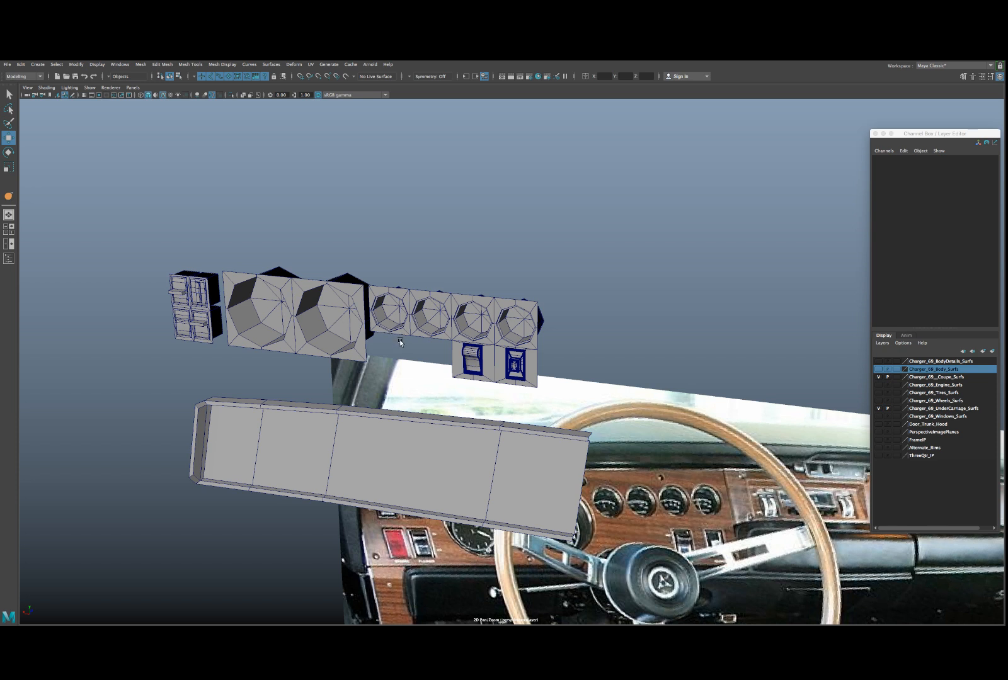
pyautogui.keyDown('alt'); pyautogui.moveTo(400, 340); pyautogui.dragTo(396, 348); pyautogui.keyUp('alt')
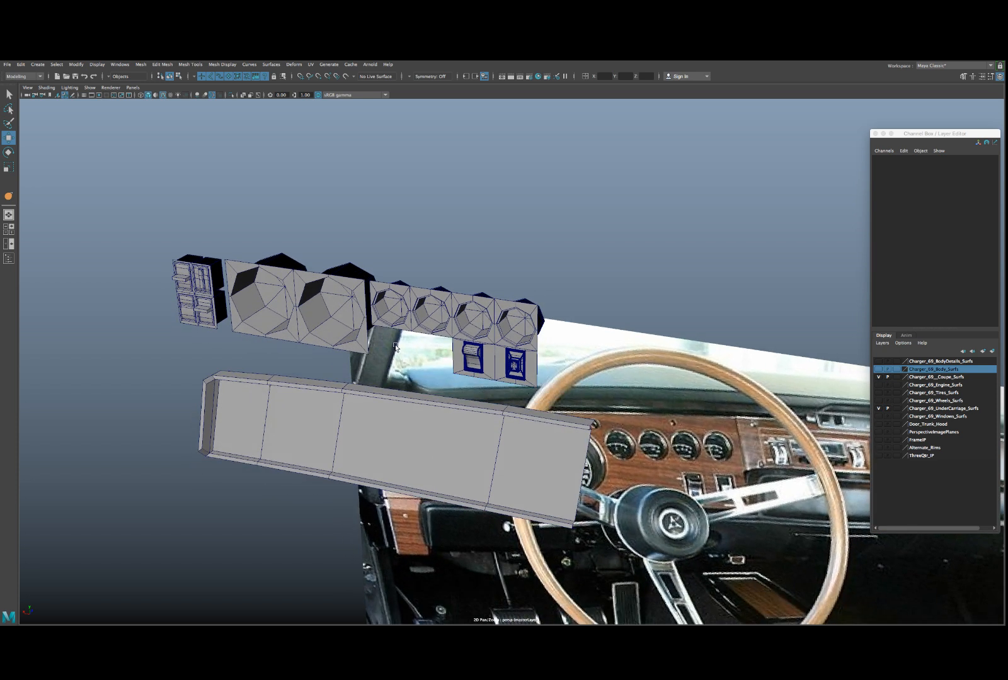
pyautogui.click(349, 319)
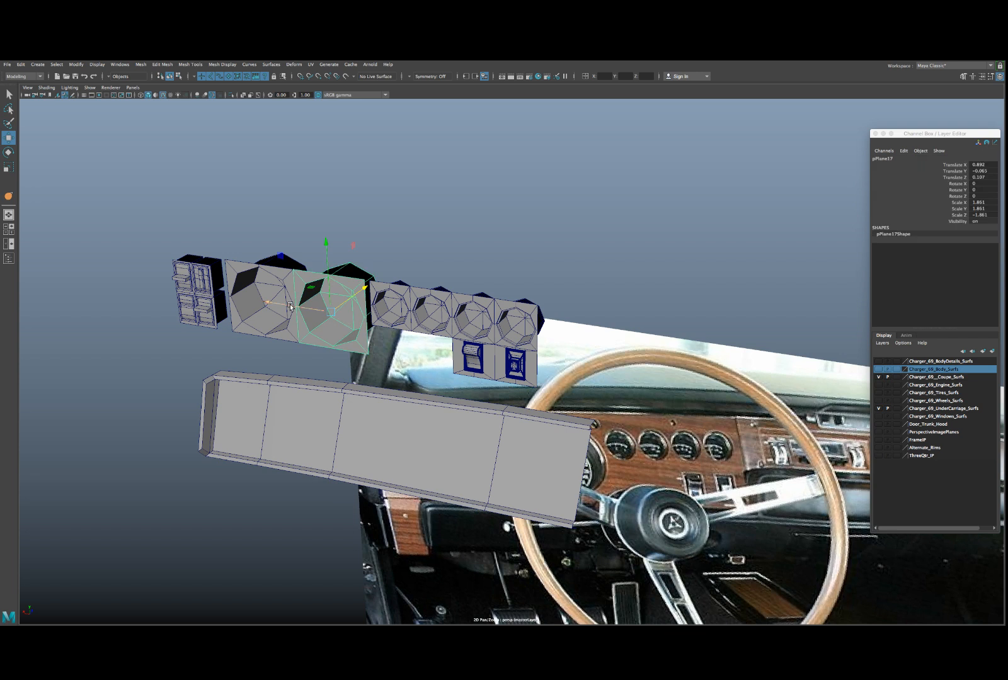
pyautogui.click(214, 286)
pyautogui.moveTo(172, 256); pyautogui.dragTo(214, 327)
pyautogui.press('Up')
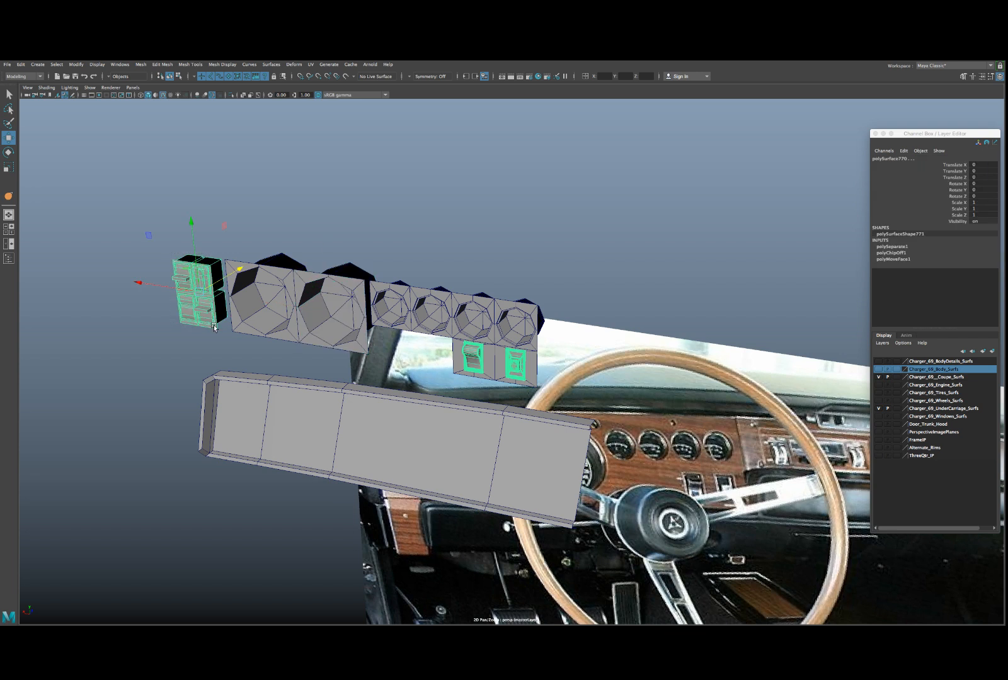
pyautogui.press('Up')
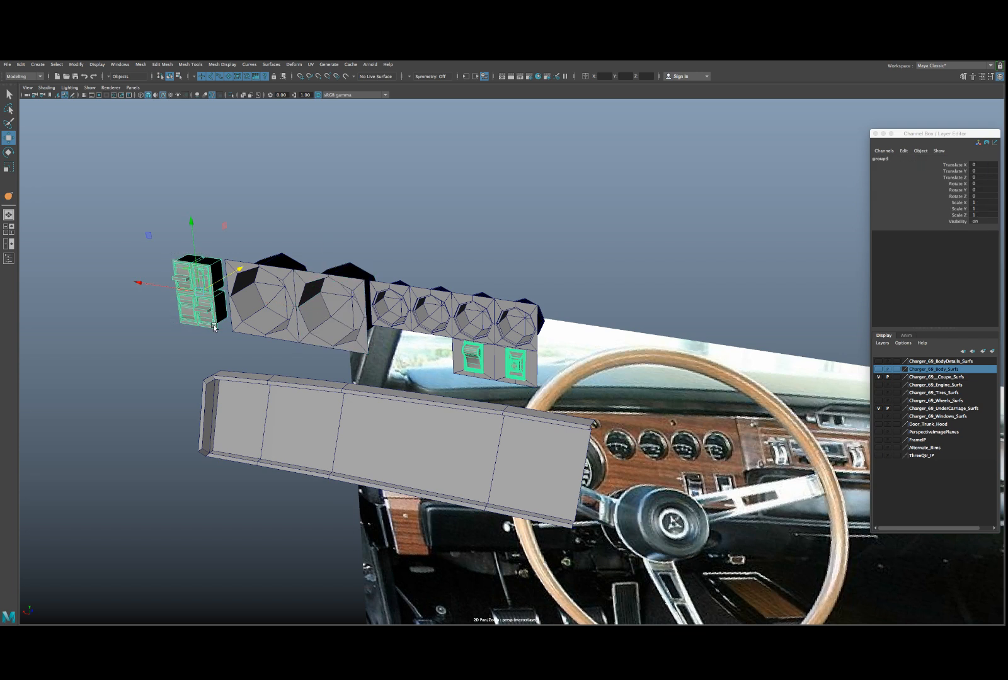
pyautogui.click(9, 259)
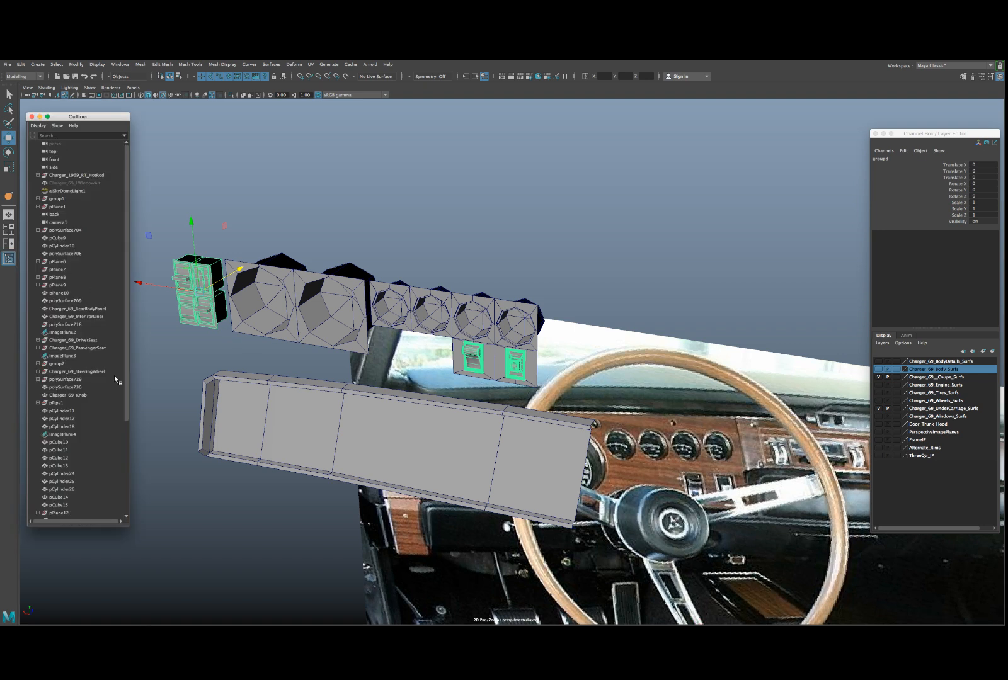
pyautogui.scroll(-8, 345, 374)
pyautogui.scroll(8, 534, 337)
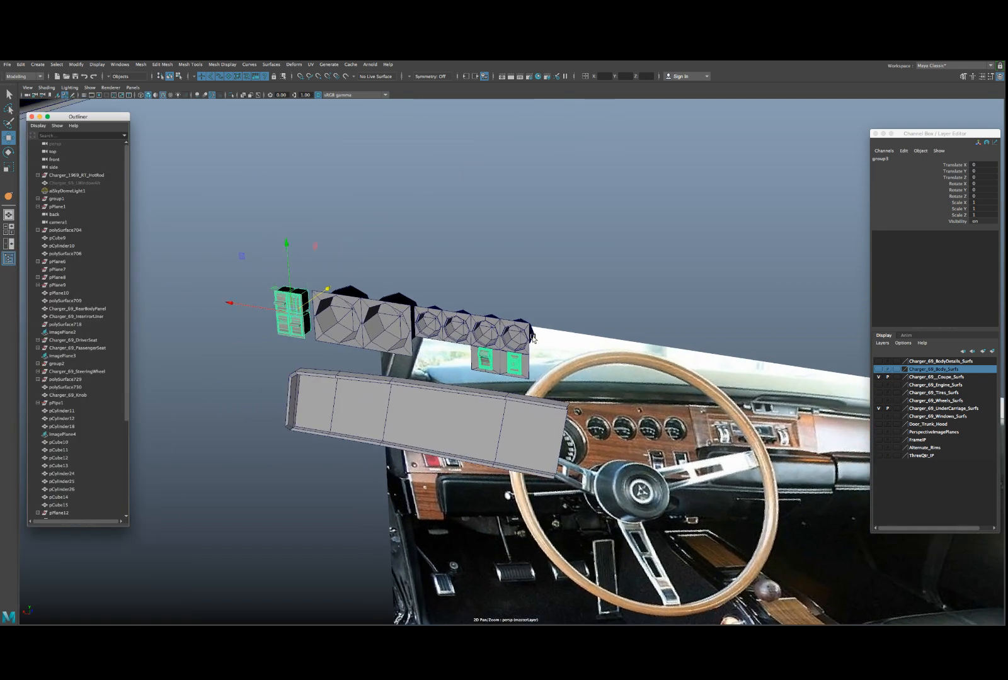
pyautogui.scroll(2, 497, 336)
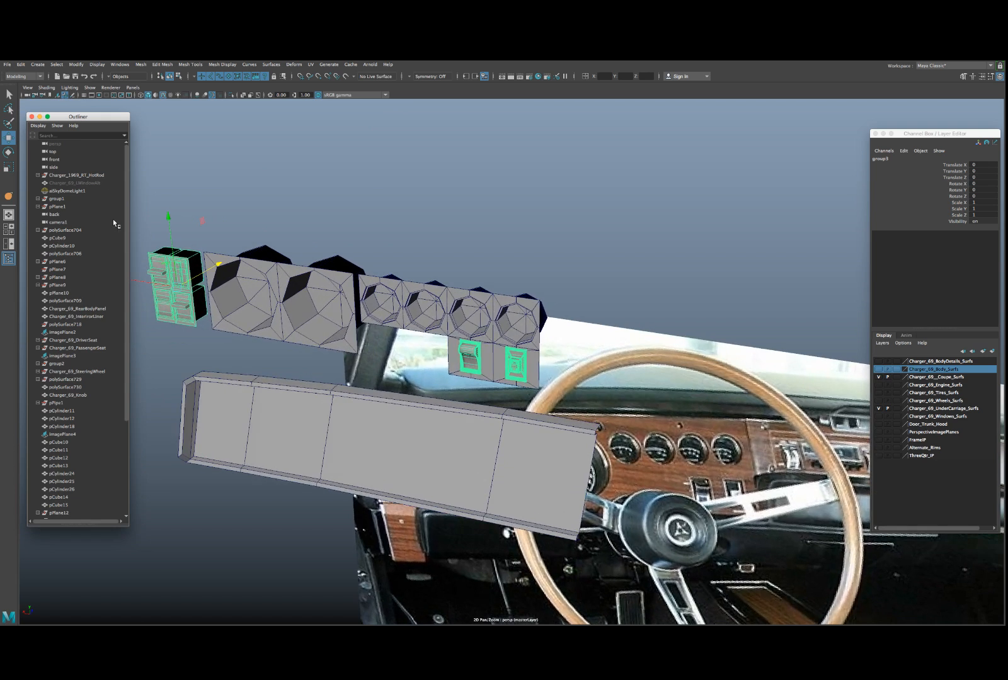
# - Select group1 and pPlane1 in the Outliner to examine which parts of the model they contain
pyautogui.click(57, 198)
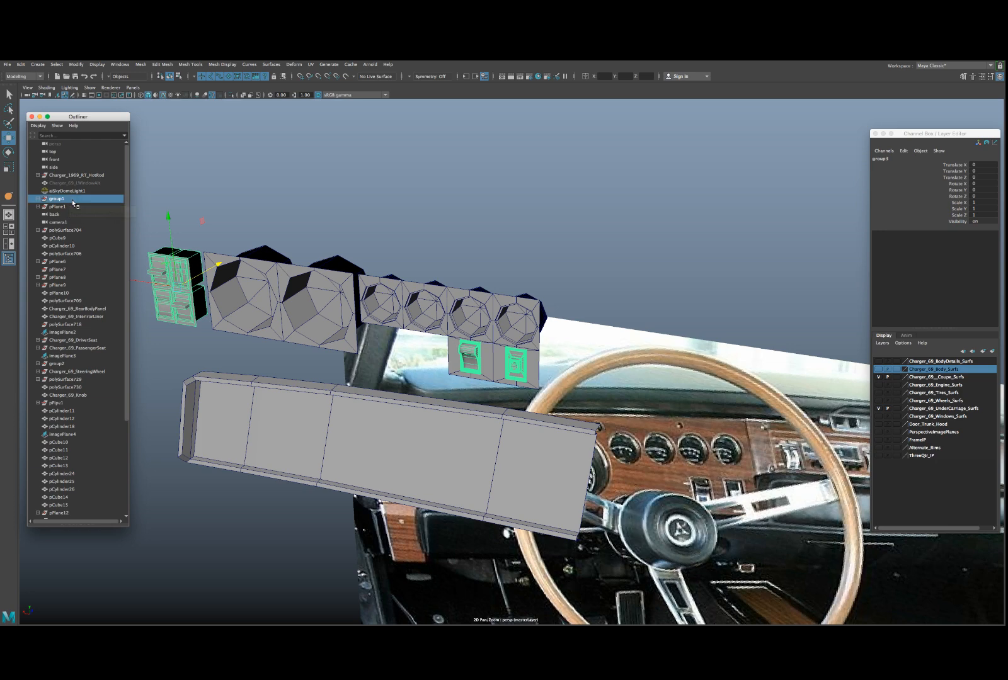
pyautogui.keyDown('ctrl'); pyautogui.click(57, 207); pyautogui.keyUp('ctrl')
pyautogui.scroll(-10, 387, 317)
pyautogui.scroll(-6, 386, 317)
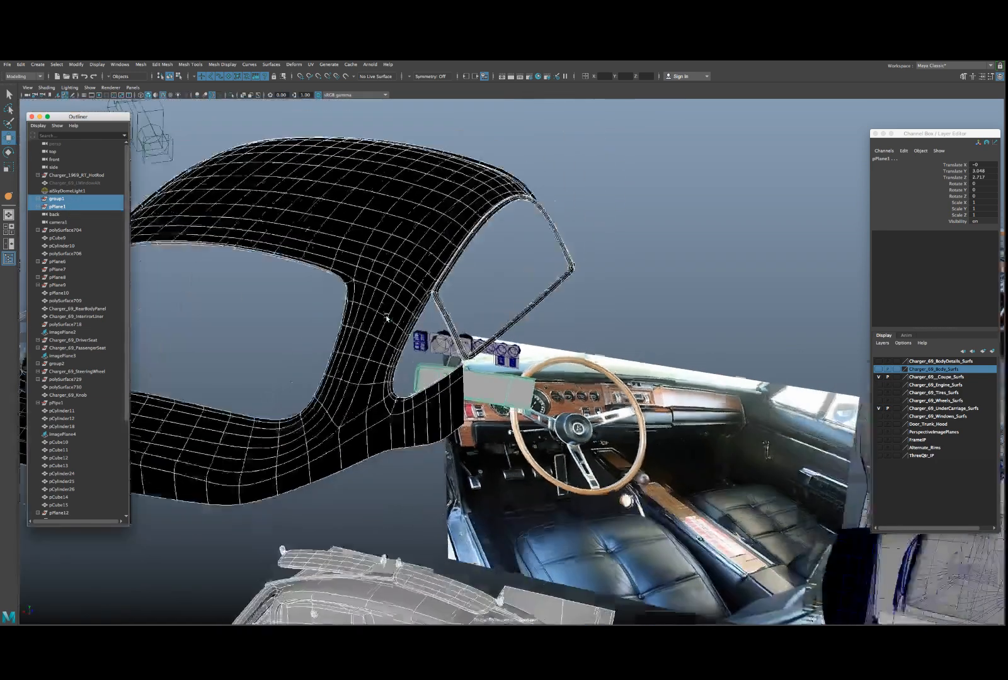
pyautogui.click(78, 201)
pyautogui.click(69, 207)
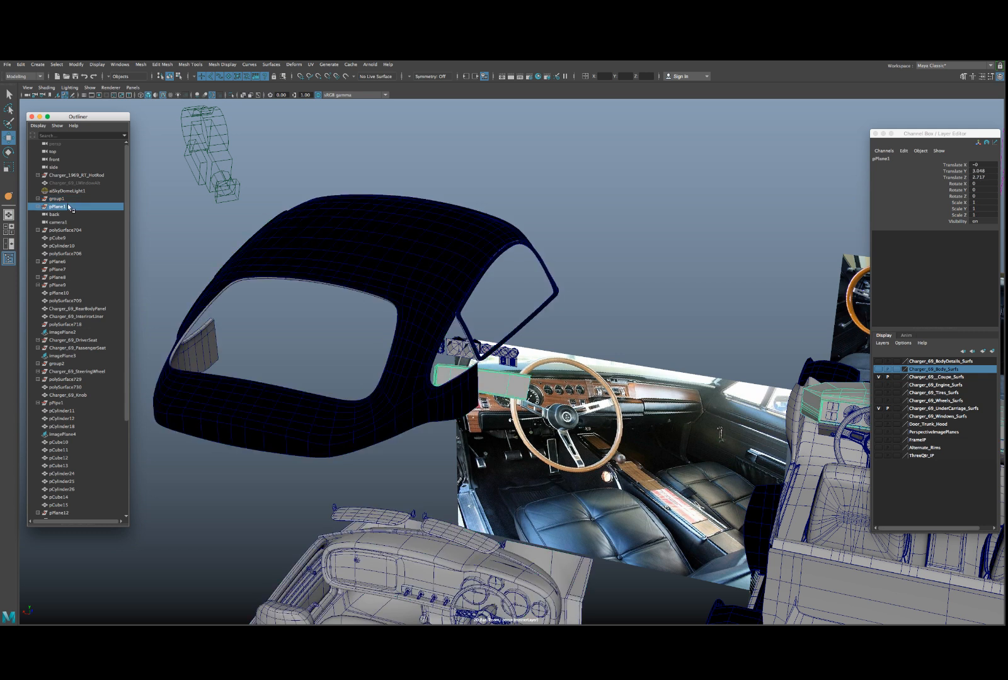
# - Reorder the Outliner by placing pPlane1 after camera1 and pPlane6 through pPlane9 directly after group1
pyautogui.moveTo(63, 211); pyautogui.dragTo(79, 234, button='middle')
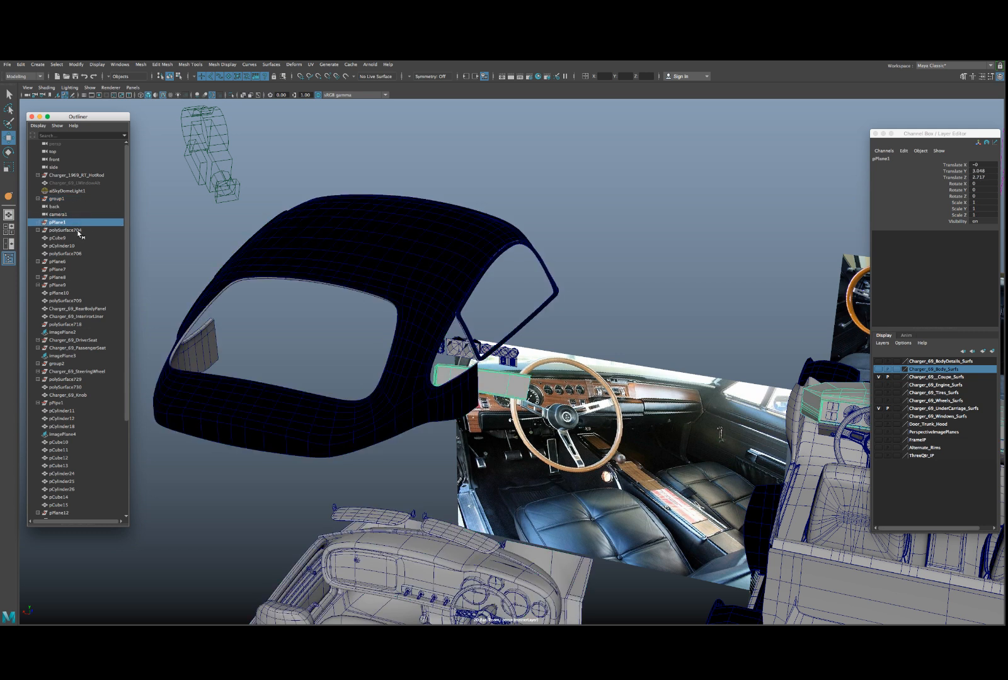
pyautogui.moveTo(84, 263); pyautogui.dragTo(82, 283)
pyautogui.moveTo(82, 282); pyautogui.dragTo(64, 201, button='middle')
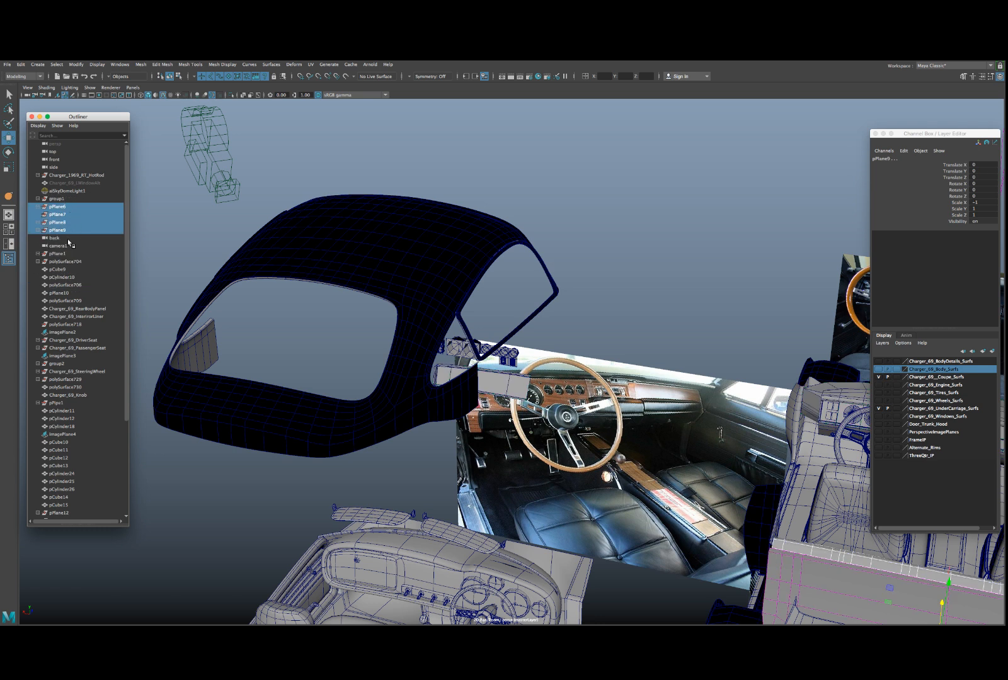
# - Move the back view and camera1 directly below side in the Outliner, and place group1 directly after camera1
pyautogui.moveTo(69, 239); pyautogui.dragTo(68, 246)
pyautogui.moveTo(69, 246); pyautogui.dragTo(60, 178, button='middle')
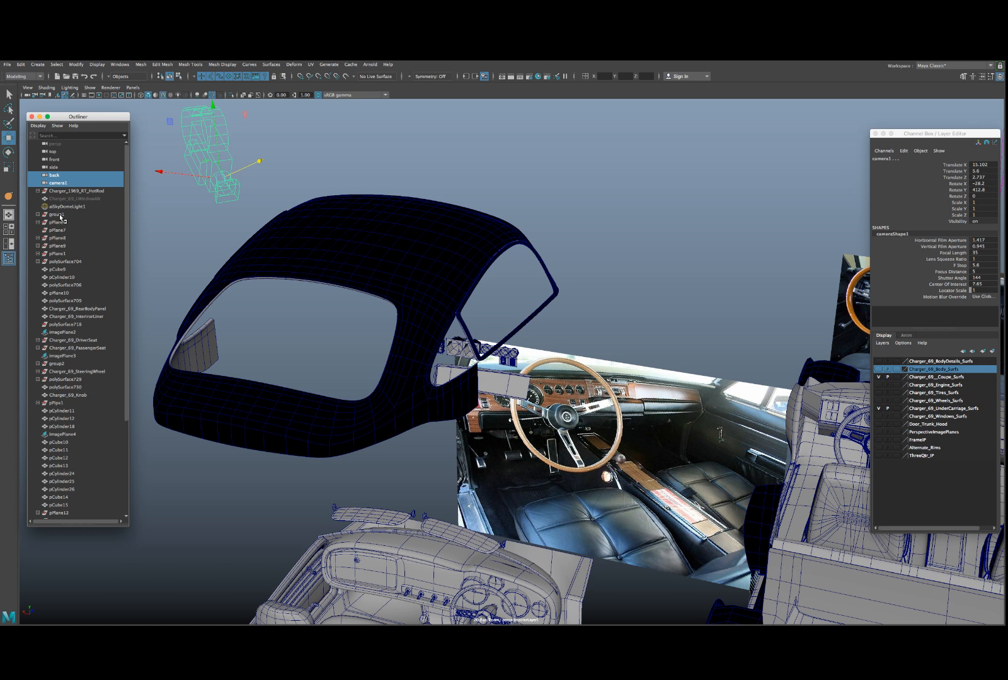
pyautogui.click(60, 215)
pyautogui.moveTo(61, 215); pyautogui.dragTo(60, 192, button='middle')
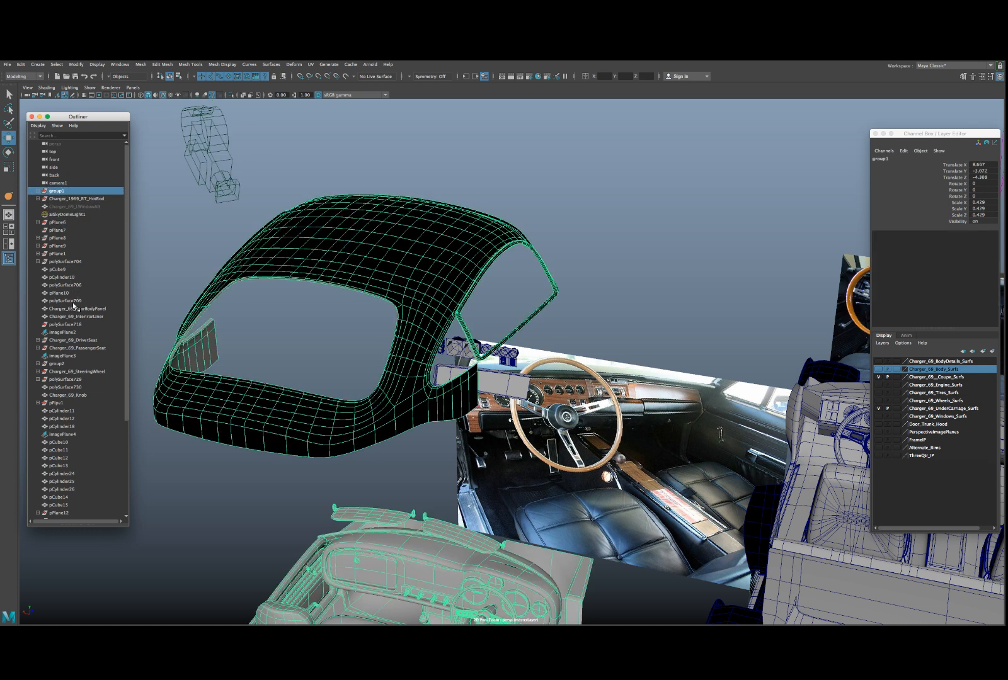
# - Parent polySurface718 under pPlane7 and place pPipe1 directly after polySurface704 in the Outliner
pyautogui.moveTo(70, 325); pyautogui.dragTo(71, 231, button='middle')
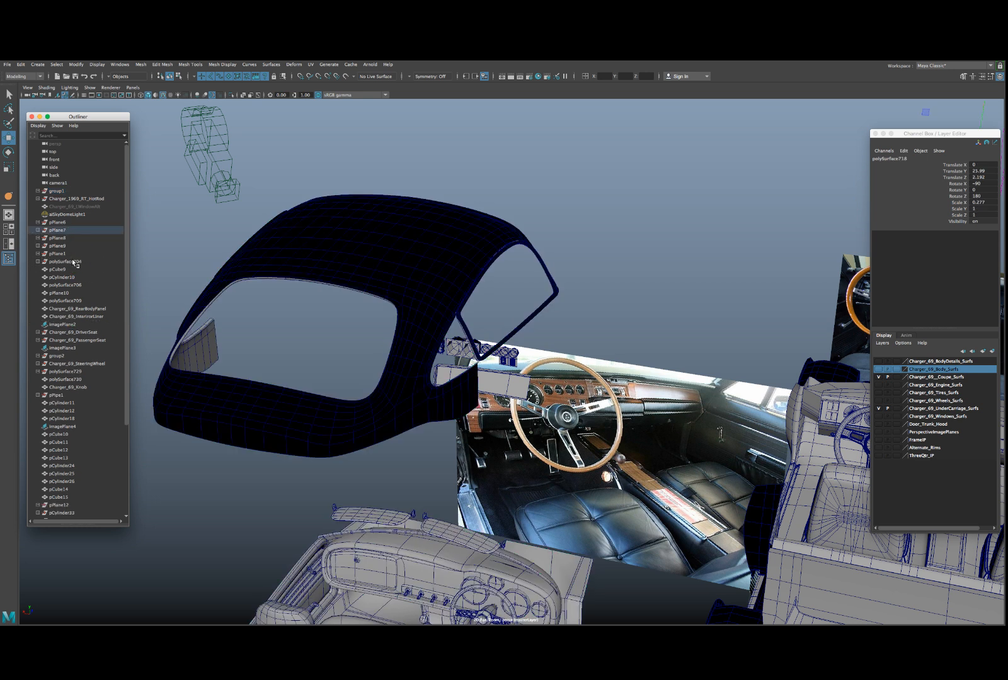
pyautogui.click(64, 396)
pyautogui.moveTo(64, 397); pyautogui.dragTo(63, 267, button='middle')
# - Reorder the Outliner so the steering wheel sits directly above the driver and passenger seats, with imagePlane3 and imagePlane4 grouped after imagePlane2
pyautogui.moveTo(105, 341); pyautogui.dragTo(109, 348)
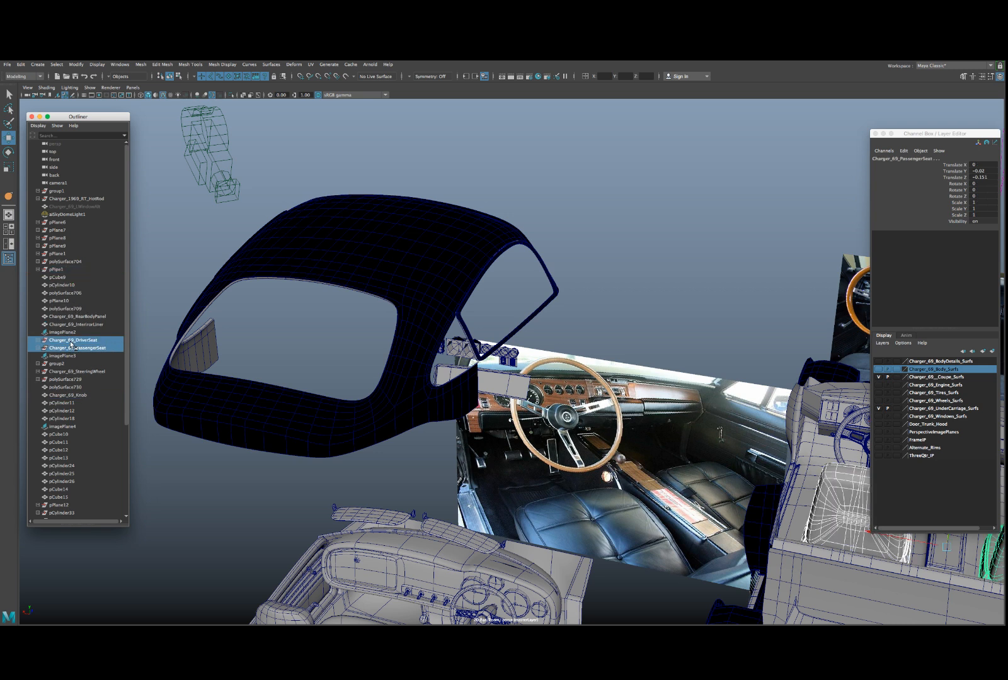
pyautogui.click(65, 373)
pyautogui.moveTo(65, 372); pyautogui.dragTo(68, 342, button='middle')
pyautogui.click(67, 364)
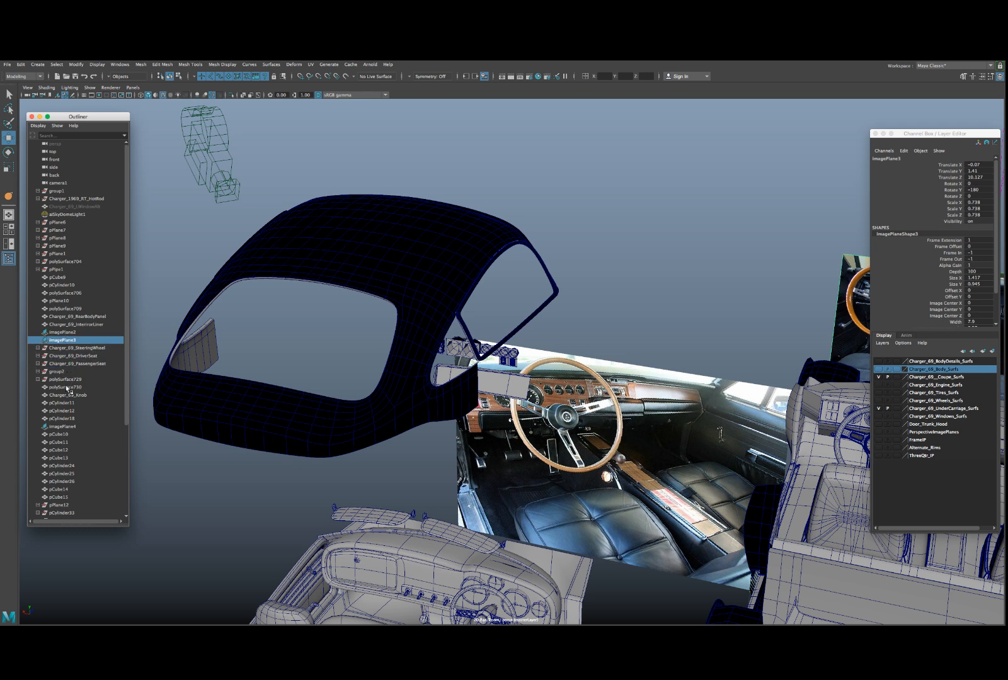
pyautogui.moveTo(59, 425); pyautogui.dragTo(65, 346, button='middle')
# - Move polySurface730 through pCube15 directly below Charger_69_RearBodyPanel, and place imagePlane5 directly after imagePlane2
pyautogui.moveTo(77, 498); pyautogui.dragTo(71, 401)
pyautogui.moveTo(69, 406); pyautogui.dragTo(78, 336, button='middle')
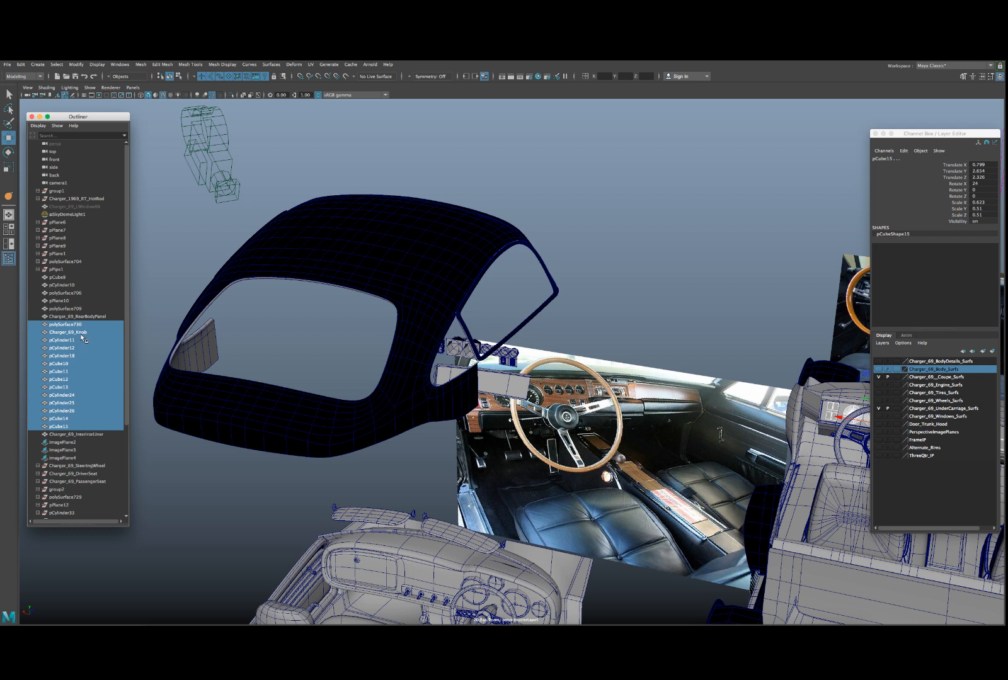
pyautogui.scroll(-5, 61, 417)
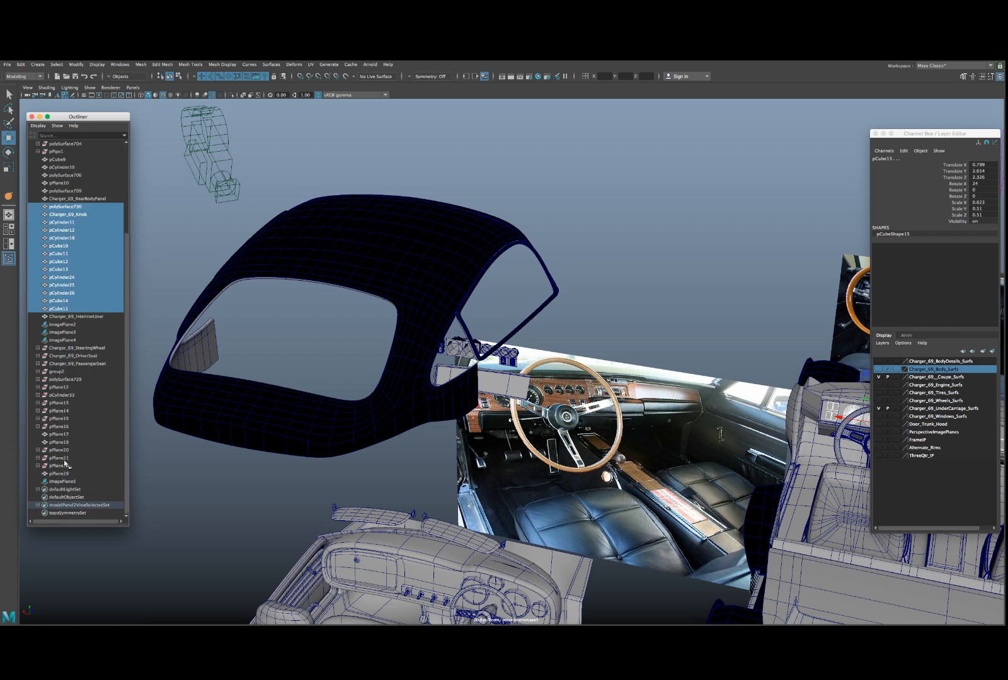
pyautogui.moveTo(64, 484); pyautogui.dragTo(75, 330, button='middle')
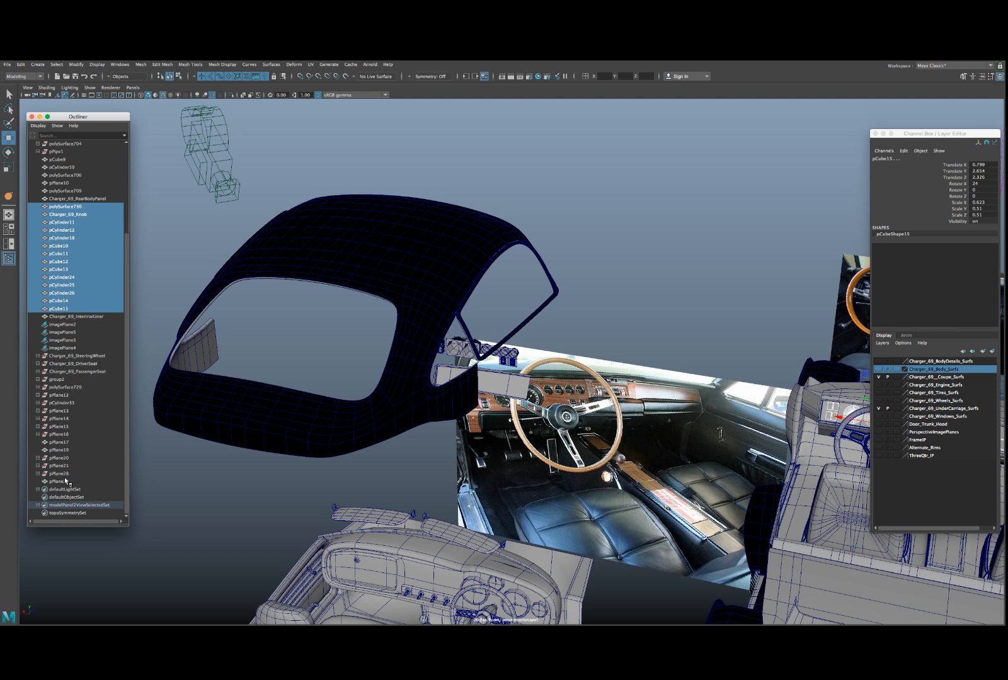
# - Place pPlane17, pPlane29 and pPlane19 together directly after pCube15 in the Outliner
pyautogui.moveTo(65, 480); pyautogui.dragTo(73, 452, button='middle')
pyautogui.moveTo(77, 455); pyautogui.dragTo(76, 444)
pyautogui.moveTo(74, 445); pyautogui.dragTo(73, 320, button='middle')
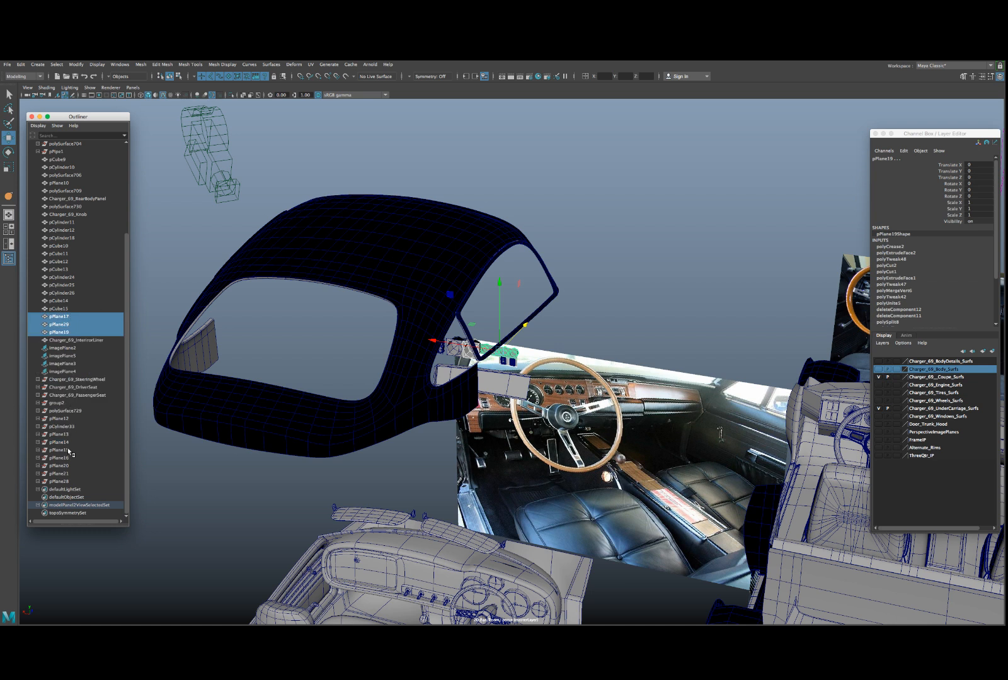
# - Move the parent nodes from group2 through pPlane28 directly below pPipe1 in the Outliner
pyautogui.scroll(3, 82, 224)
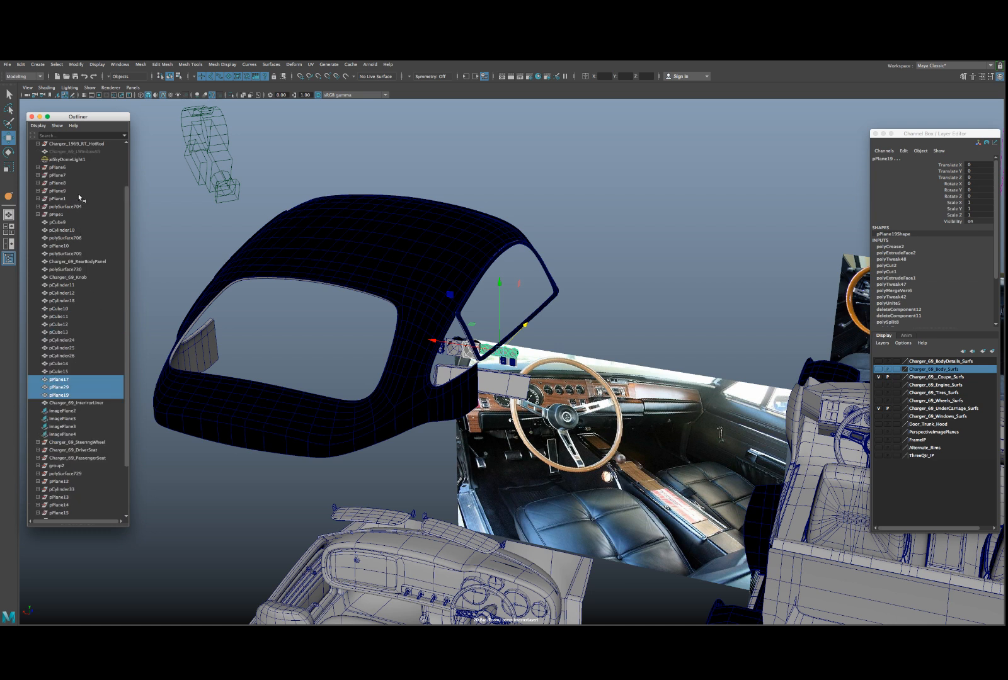
pyautogui.scroll(-3, 73, 305)
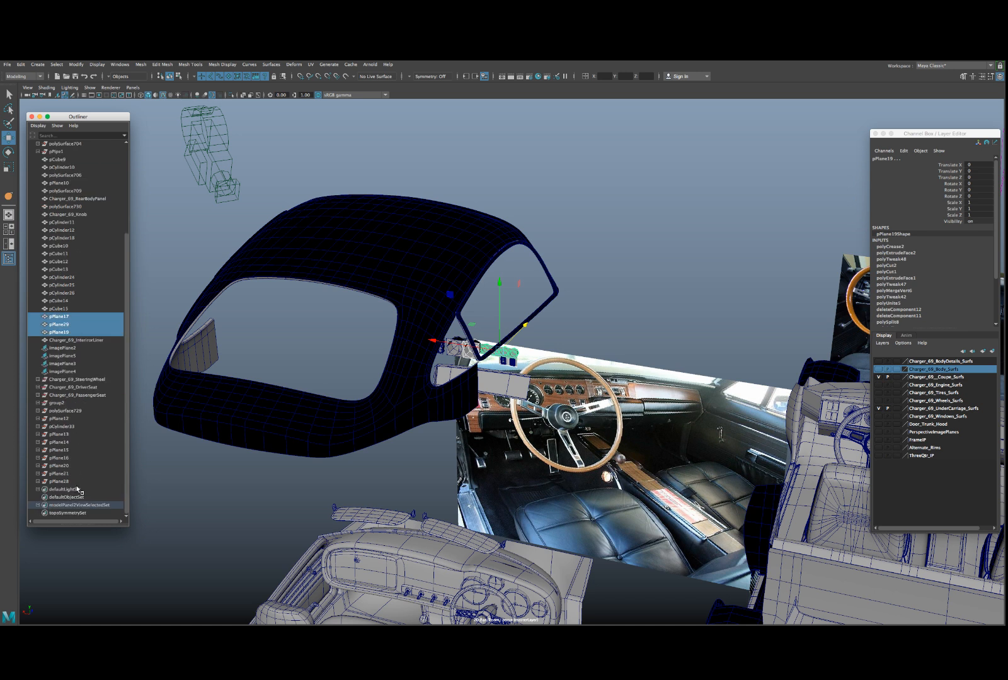
pyautogui.moveTo(76, 485); pyautogui.dragTo(70, 403)
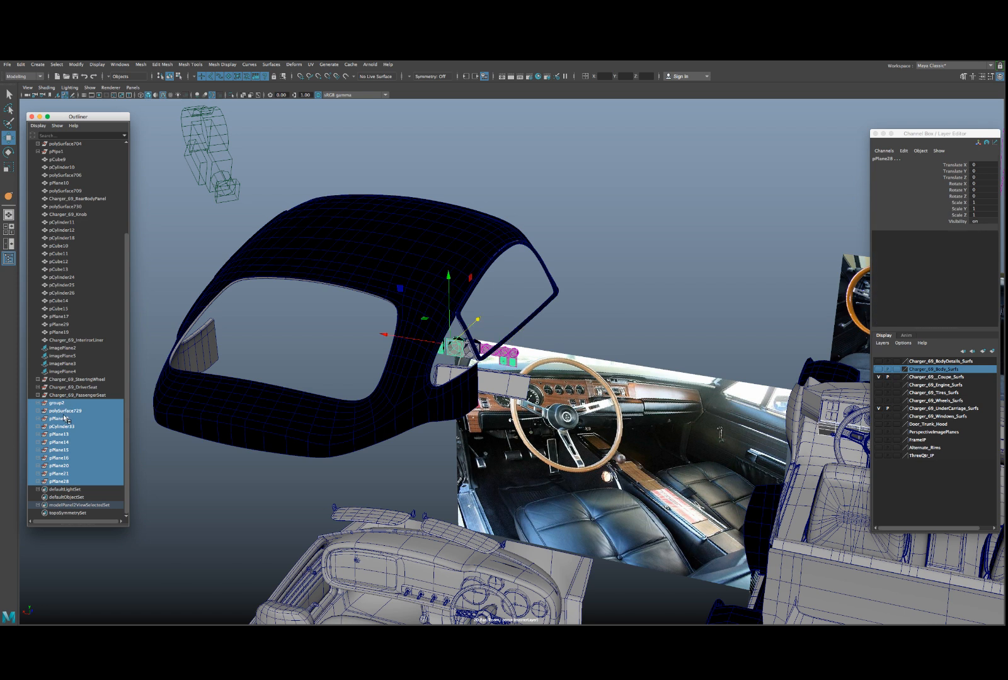
pyautogui.moveTo(62, 417); pyautogui.dragTo(66, 156)
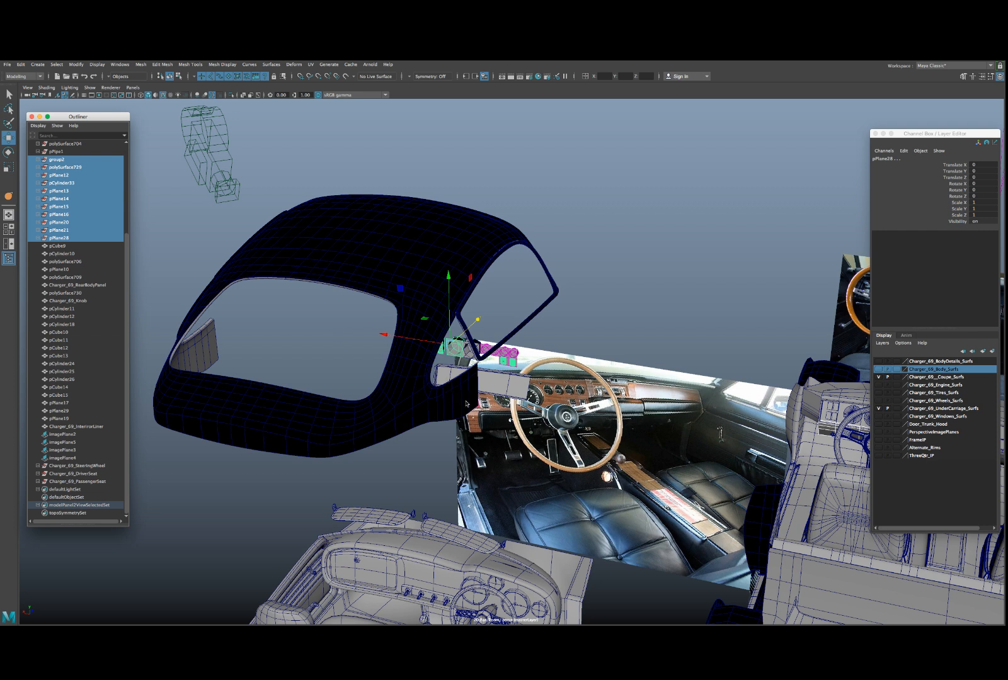
# - Select all the gauge and switch parts with the panel below them and delete their construction history
pyautogui.press('f')
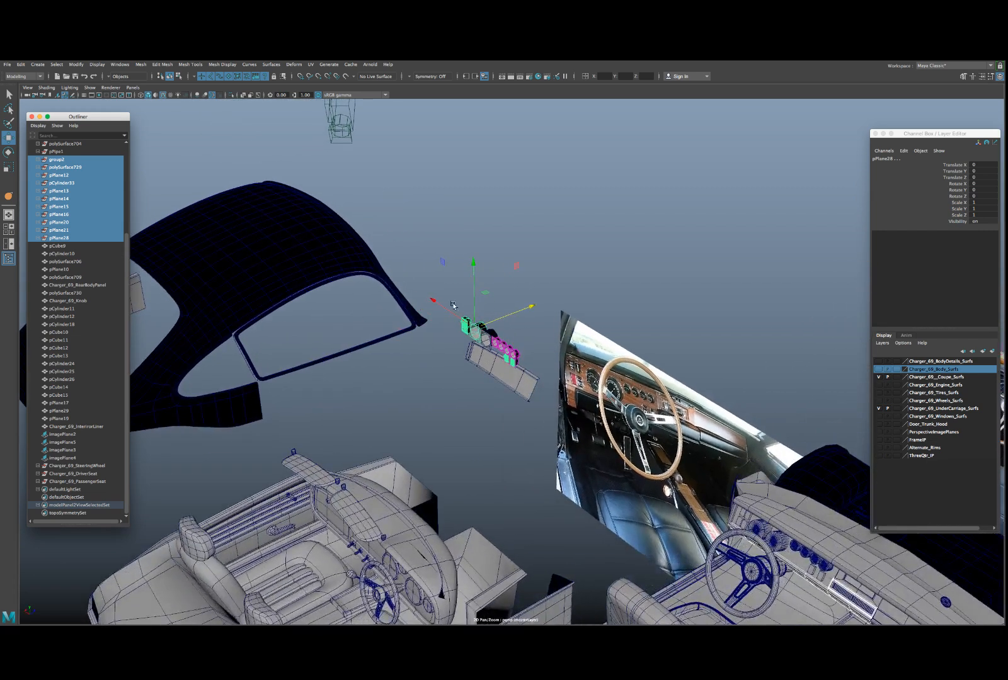
pyautogui.moveTo(448, 291); pyautogui.dragTo(536, 411)
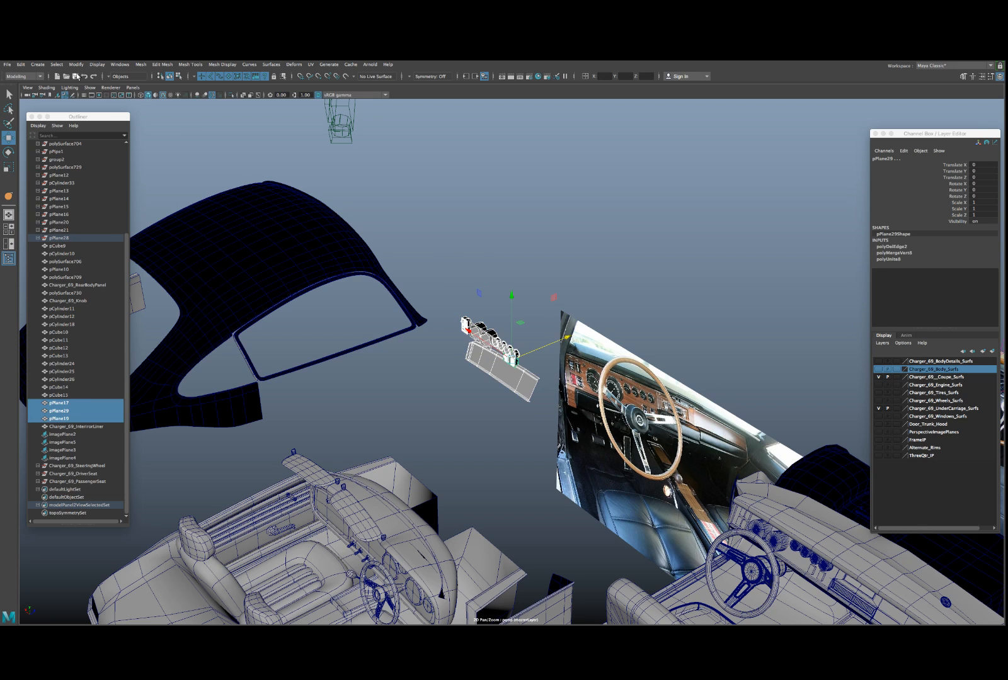
pyautogui.click(26, 65)
pyautogui.moveTo(69, 157)
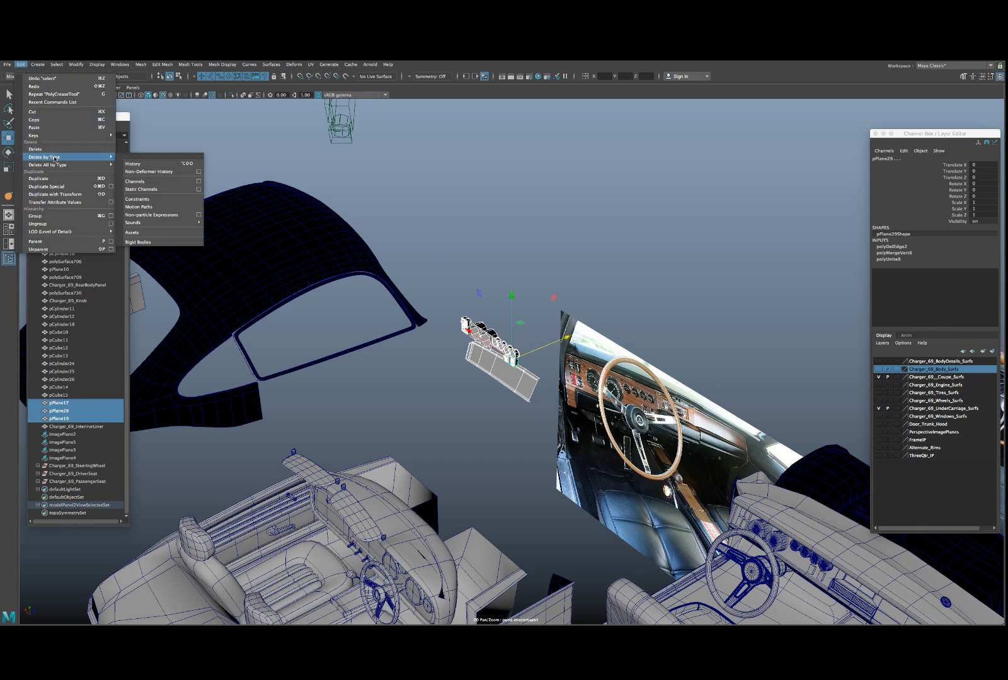
pyautogui.click(133, 166)
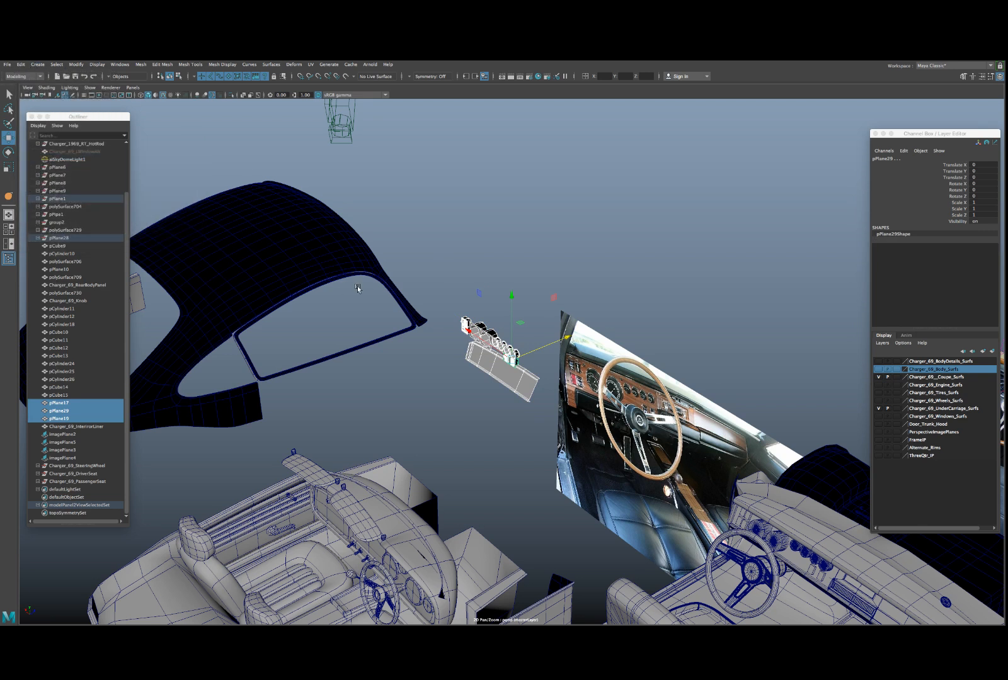
# - Set Translate Y and Translate Z of the long dash panel below the gauges to 0
pyautogui.scroll(5, 485, 345)
pyautogui.scroll(4, 432, 294)
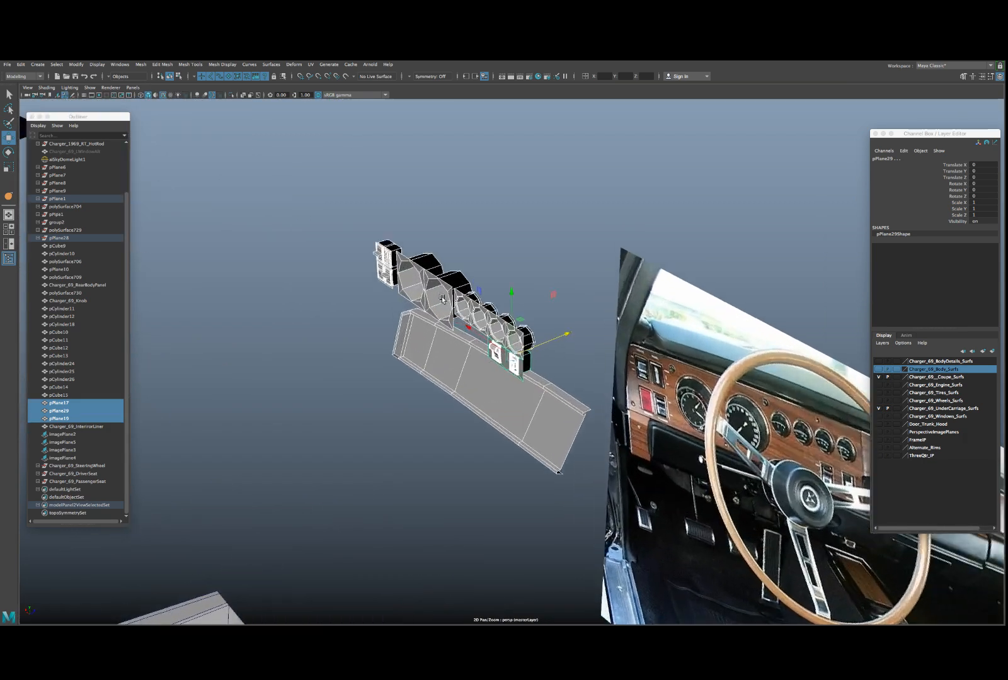
pyautogui.keyDown('alt'); pyautogui.moveTo(432, 293); pyautogui.dragTo(463, 337); pyautogui.keyUp('alt')
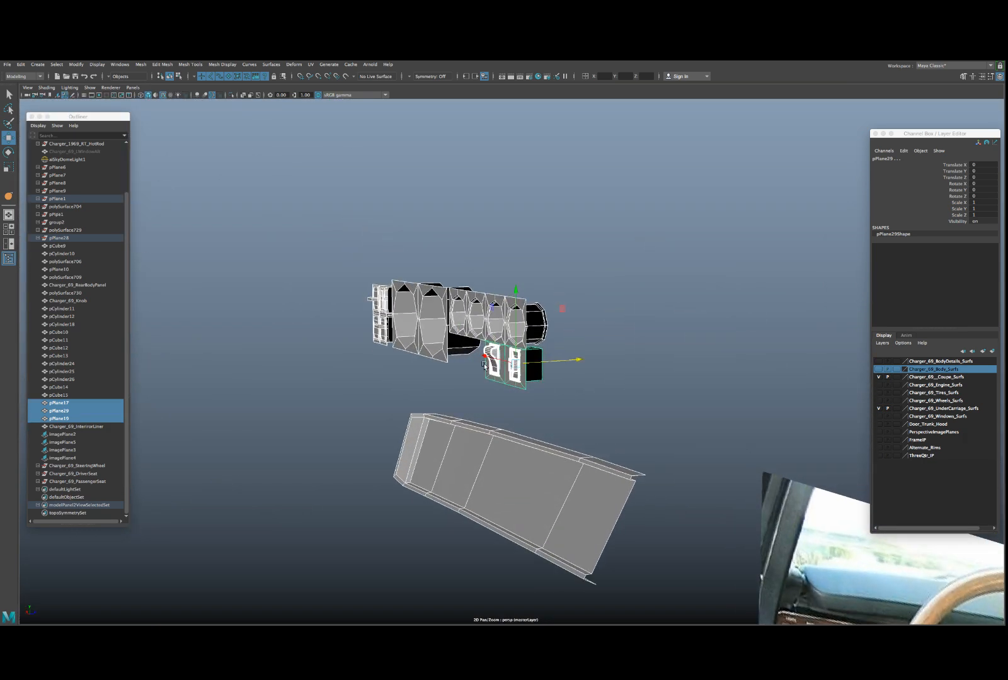
pyautogui.click(501, 390)
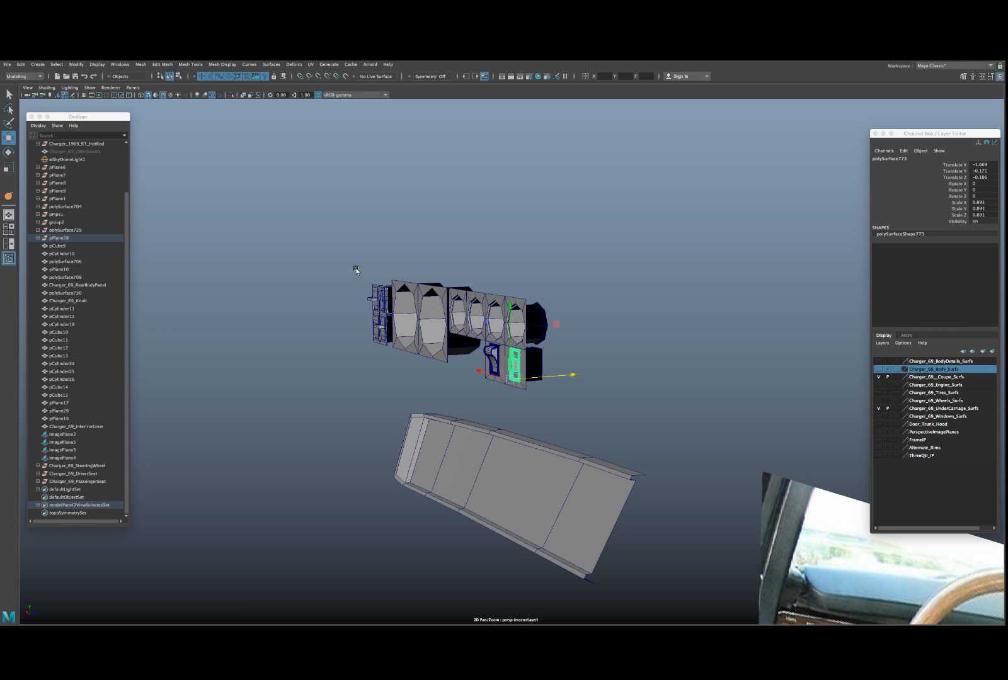
pyautogui.moveTo(356, 271); pyautogui.dragTo(524, 402)
pyautogui.click(518, 439)
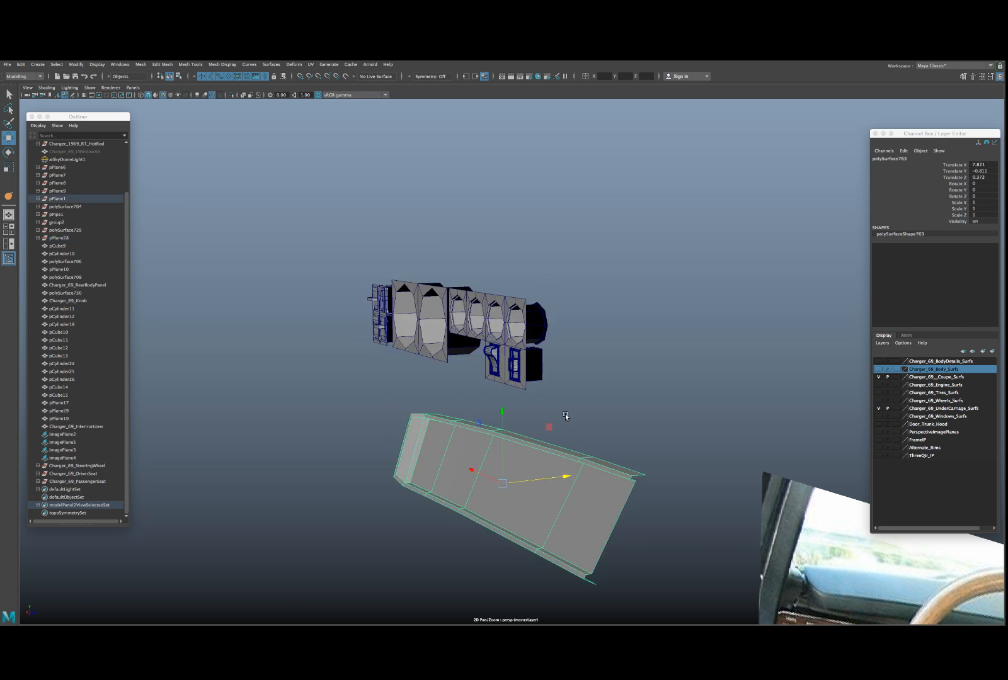
pyautogui.click(985, 171)
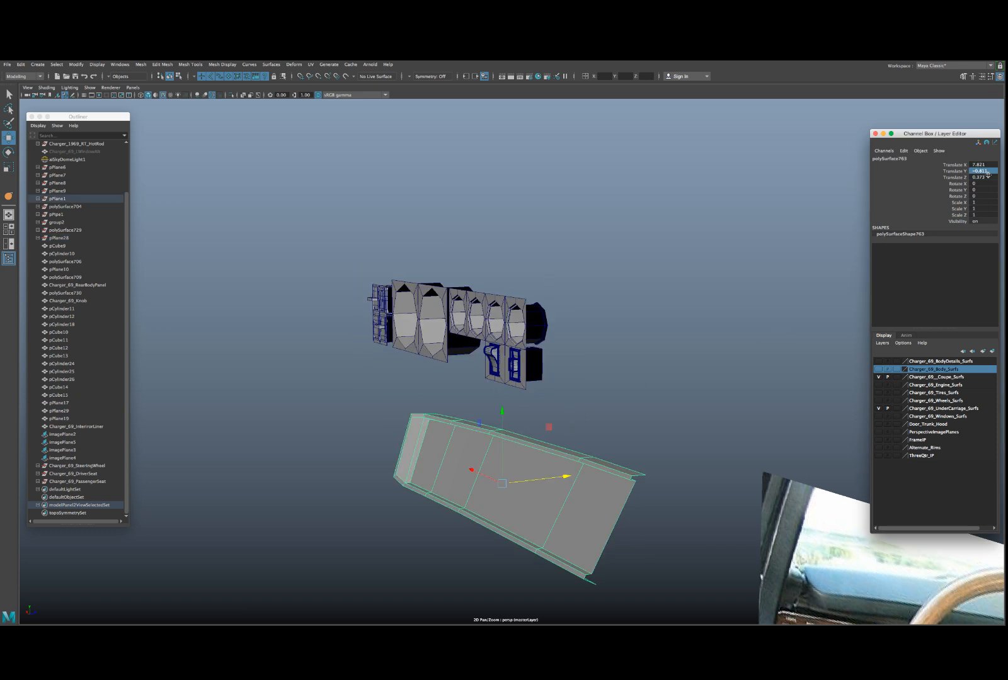
pyautogui.write('0')
pyautogui.press('Return')
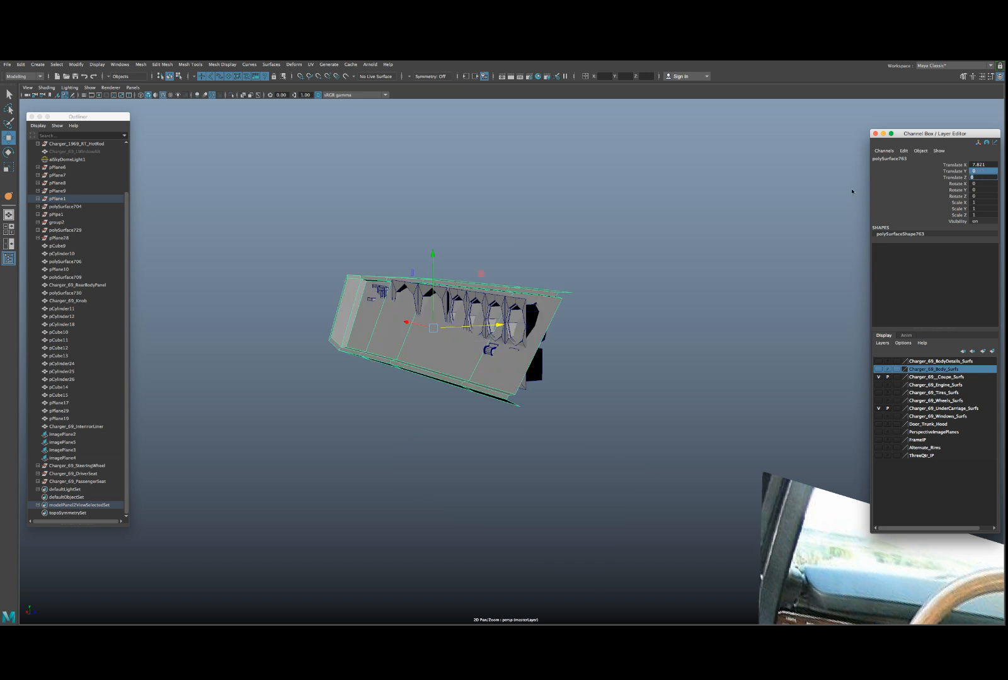
# - Select the two lower switches together with their housing, pPlane29, and group them
pyautogui.scroll(5, 655, 200)
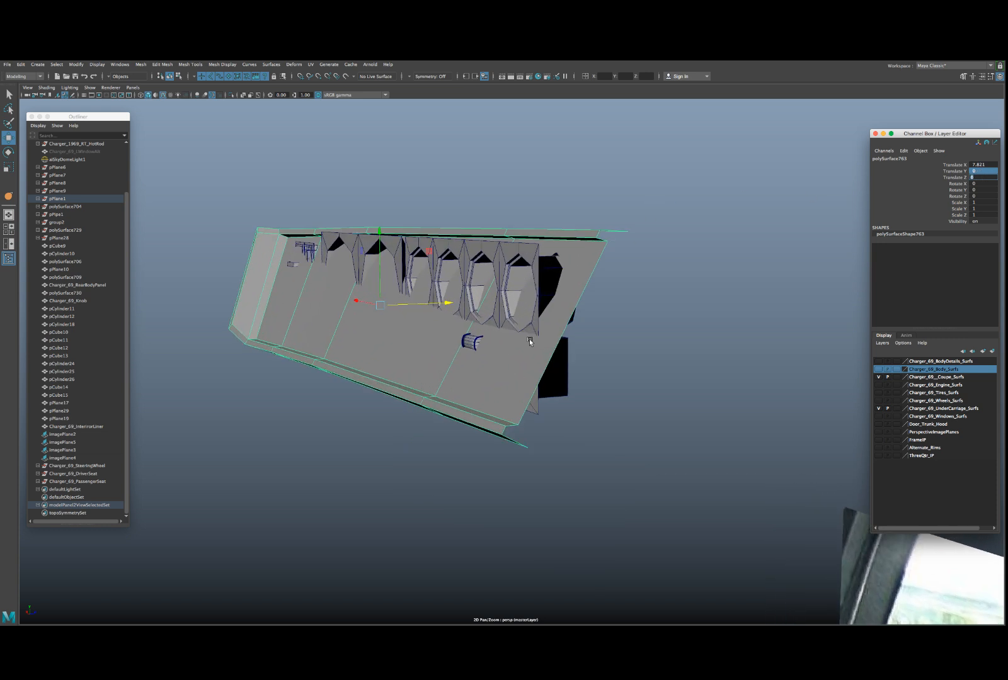
pyautogui.keyDown('alt'); pyautogui.moveTo(530, 339); pyautogui.dragTo(463, 437); pyautogui.keyUp('alt')
pyautogui.click(511, 389)
pyautogui.keyDown('shift'); pyautogui.click(457, 440); pyautogui.keyUp('shift')
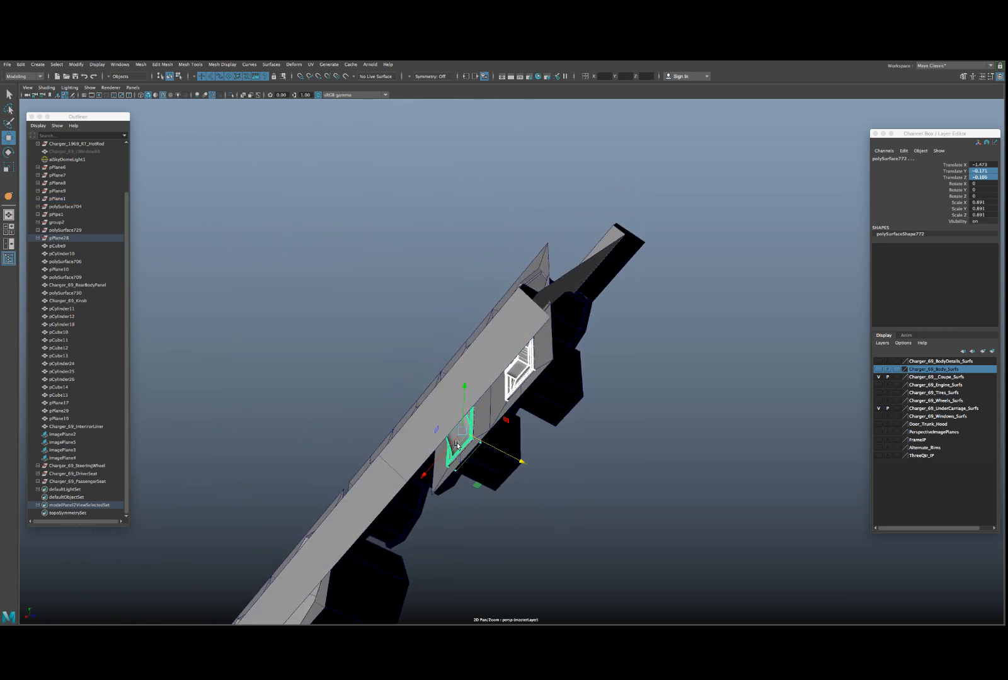
pyautogui.keyDown('shift'); pyautogui.click(487, 429); pyautogui.keyUp('shift')
pyautogui.keyDown('alt'); pyautogui.moveTo(489, 421); pyautogui.dragTo(511, 420); pyautogui.keyUp('alt')
pyautogui.press('d')
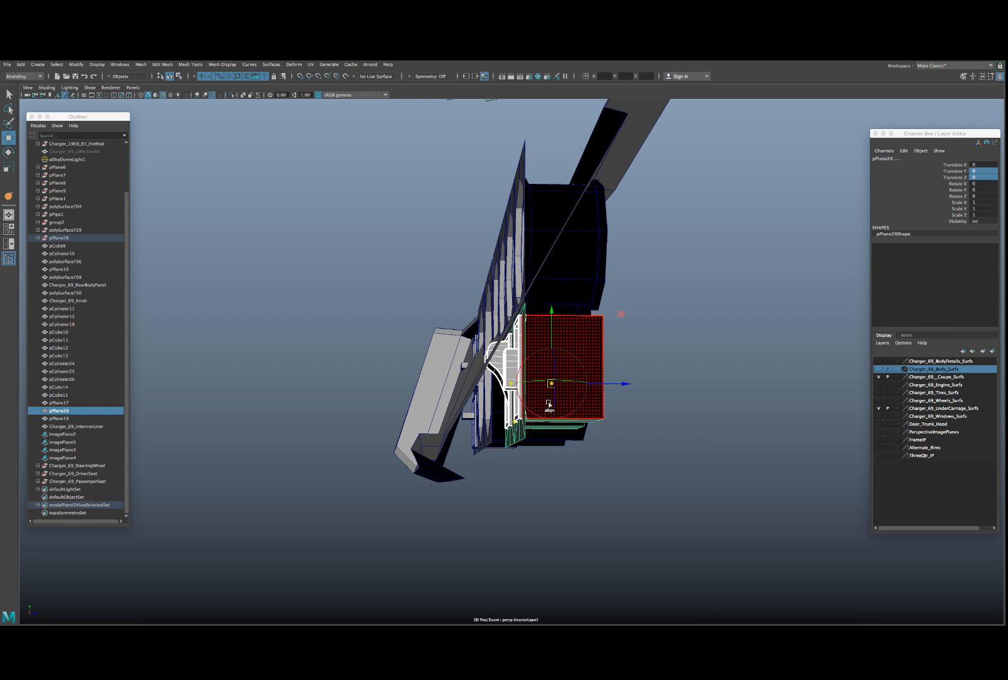
pyautogui.press('d')
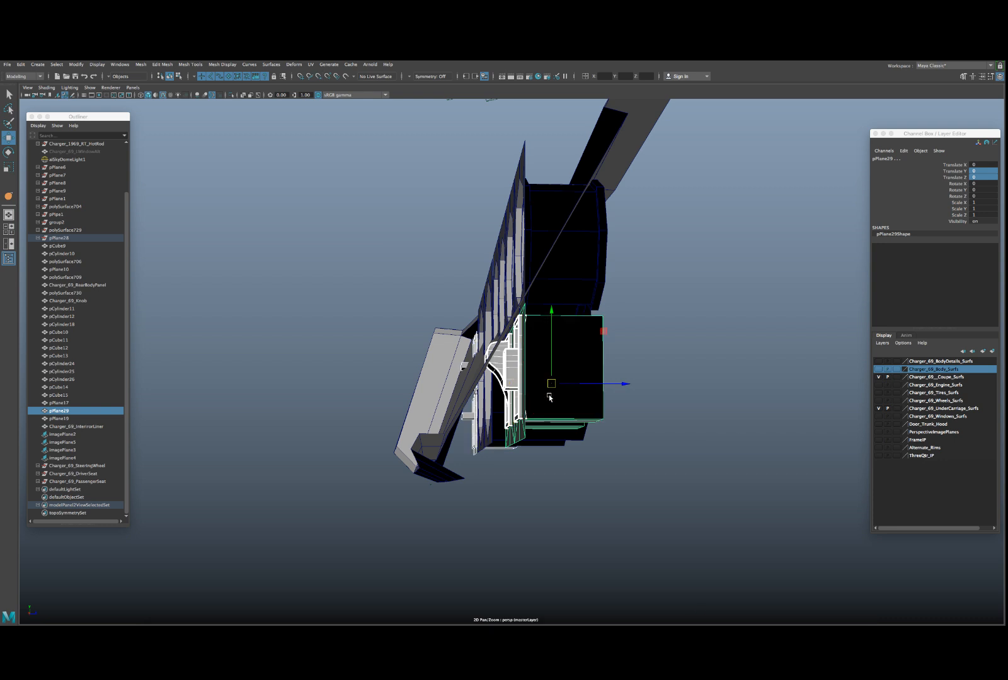
pyautogui.keyDown('alt'); pyautogui.moveTo(548, 397); pyautogui.dragTo(499, 450); pyautogui.keyUp('alt')
pyautogui.hotkey('ctrl', 'g')
# - Center the pivot of the new switch group, and snap it to the housing's lower front corner
pyautogui.press('space')
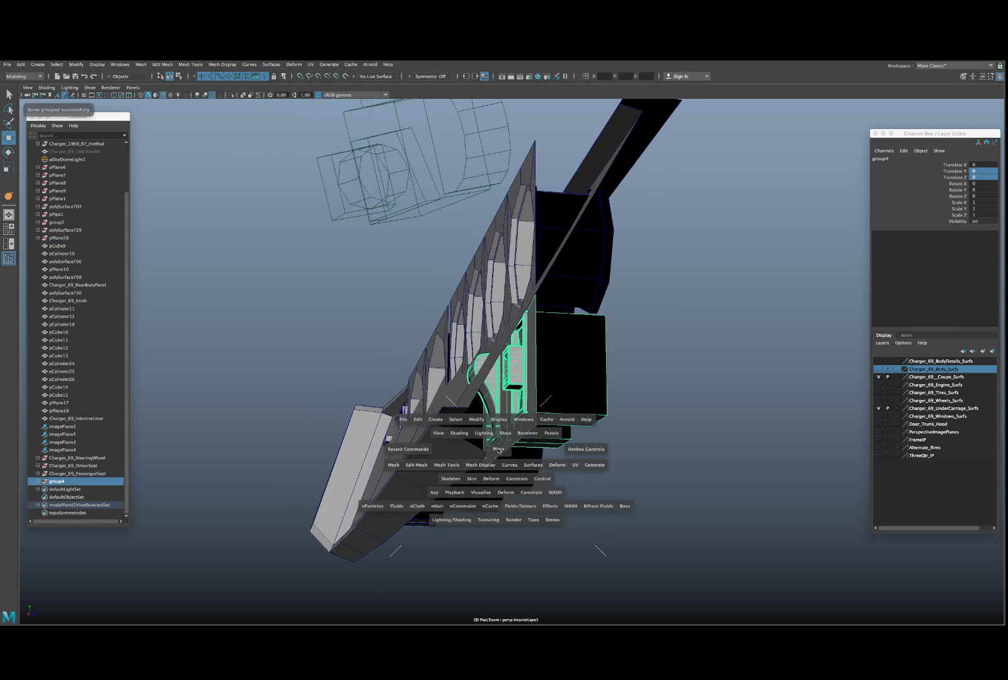
pyautogui.click(478, 420)
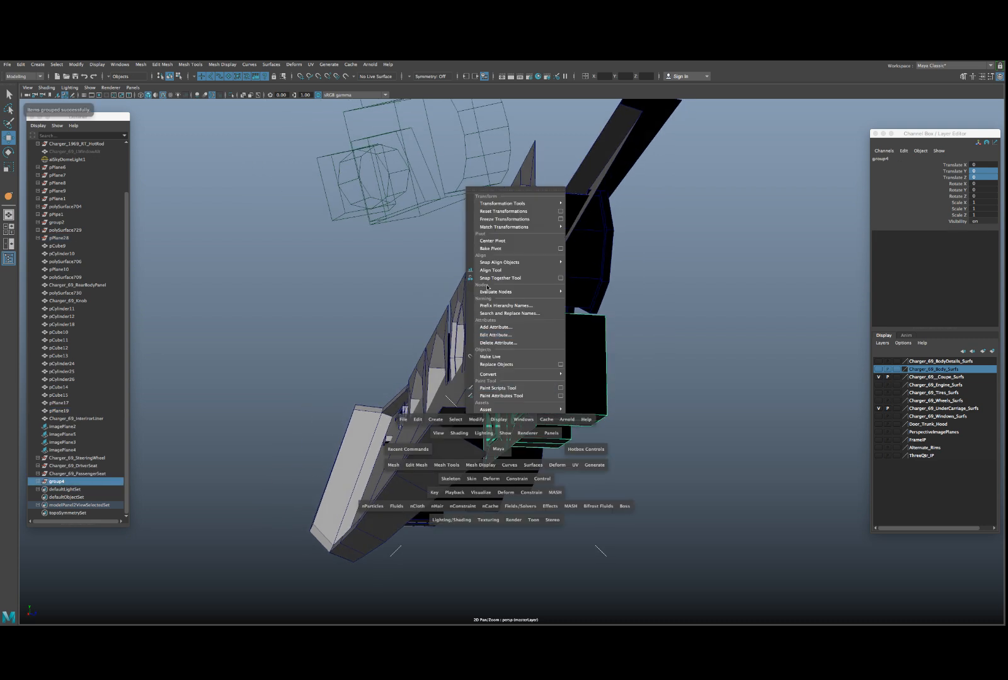
pyautogui.click(490, 249)
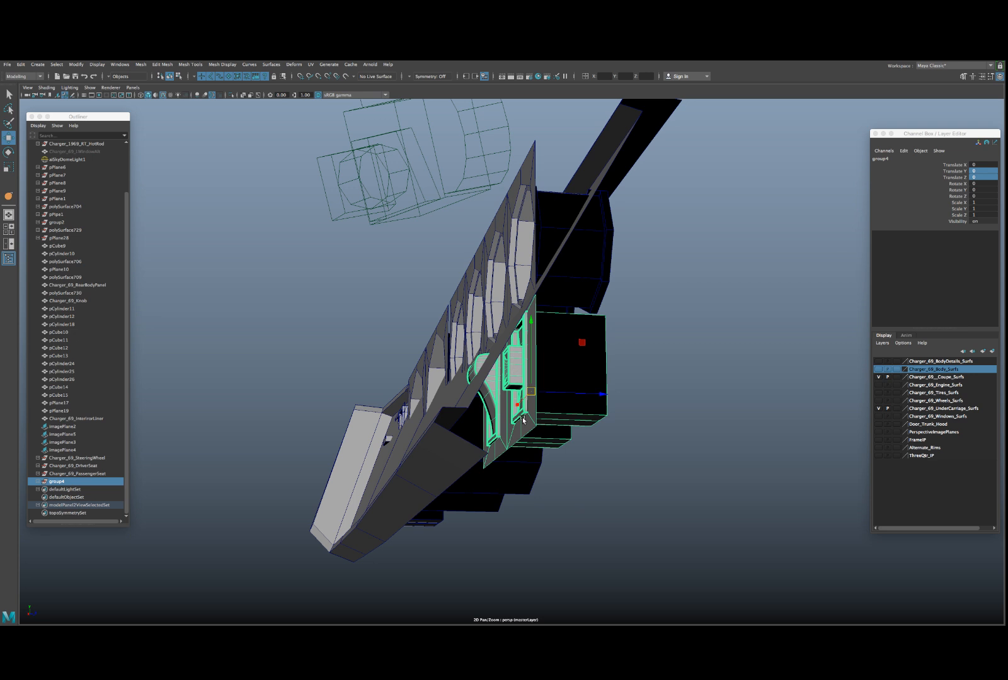
pyautogui.scroll(1, 522, 420)
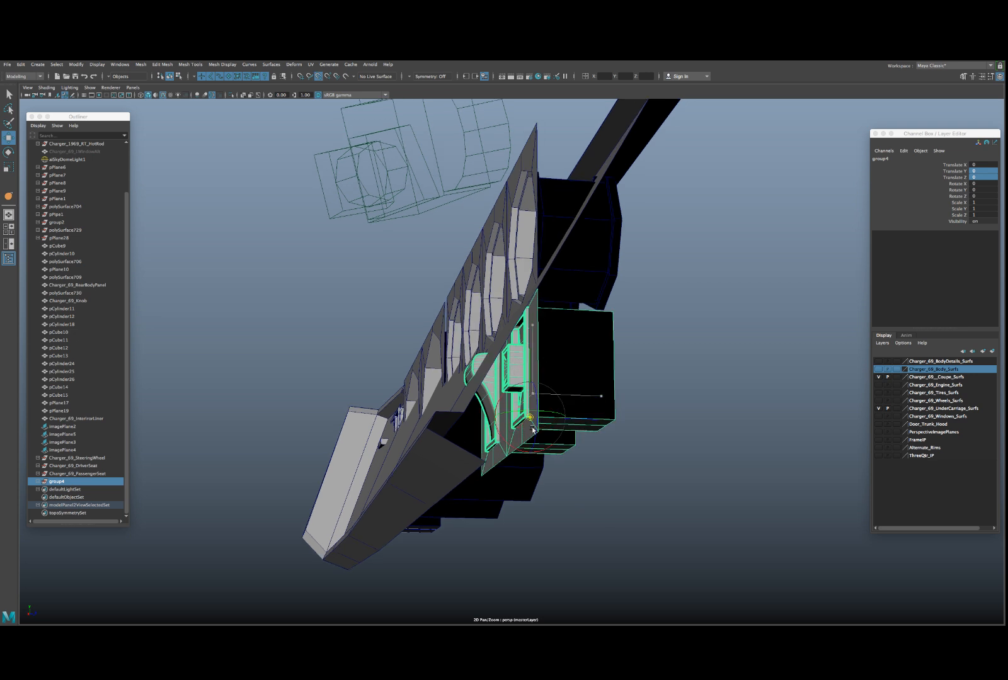
pyautogui.moveTo(530, 396); pyautogui.dragTo(470, 455)
# - Shift the lower switch group along Z and tilt it to about 29.341 in Rotate X to match the dash panel's slope
pyautogui.scroll(4, 484, 439)
pyautogui.scroll(-3, 484, 438)
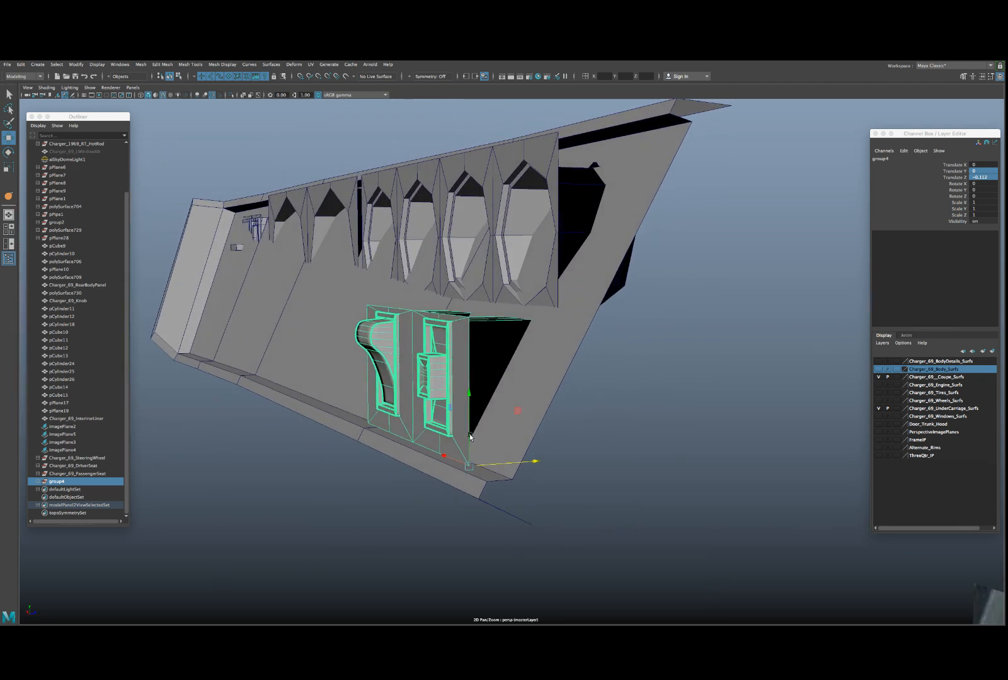
pyautogui.scroll(2, 466, 458)
pyautogui.scroll(2, 466, 459)
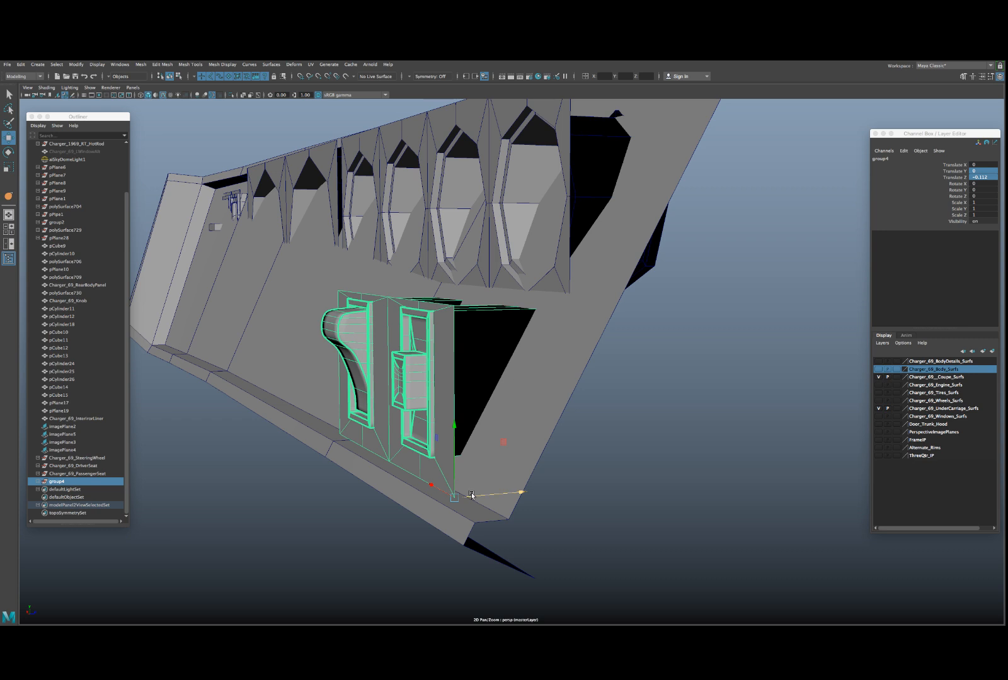
pyautogui.moveTo(471, 496); pyautogui.dragTo(459, 469)
pyautogui.scroll(2, 482, 493)
pyautogui.scroll(2, 486, 469)
pyautogui.press('e')
pyautogui.press('w')
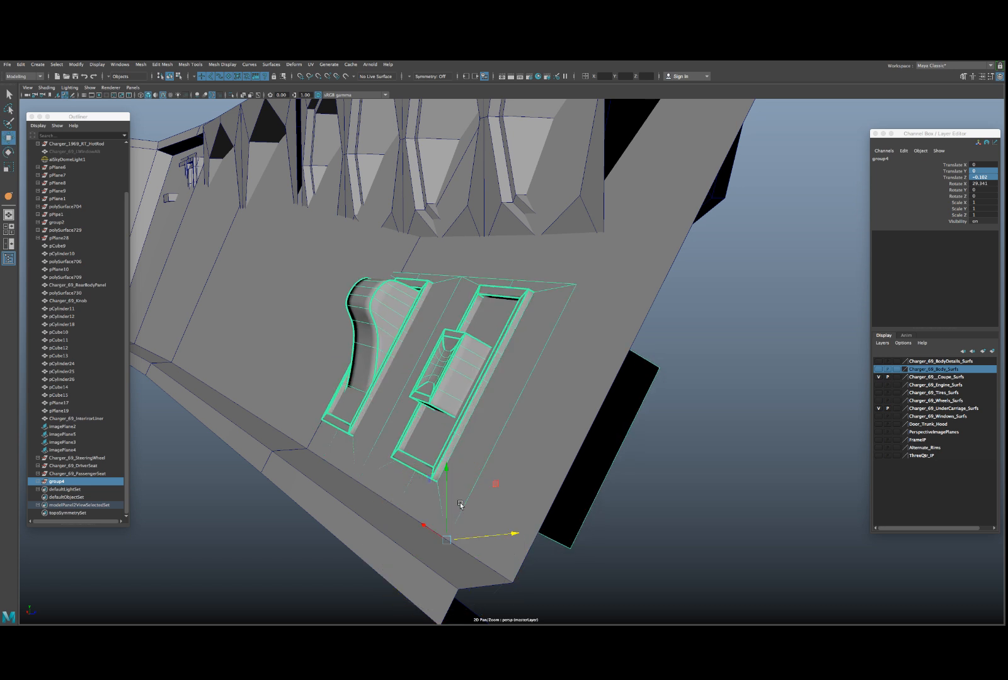
pyautogui.moveTo(464, 538); pyautogui.dragTo(462, 539)
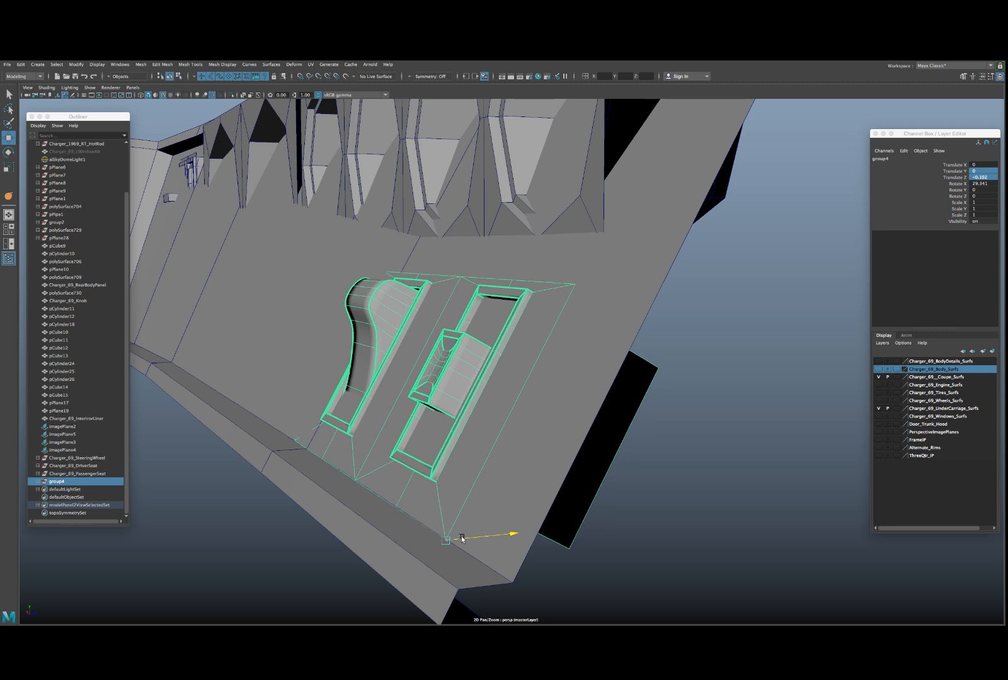
# - Snap the pivot of the gauge panel pPlane19 to its lower corner and move the panel along Z to about -0.019
pyautogui.scroll(-5, 460, 472)
pyautogui.moveTo(473, 465)
pyautogui.keyDown('alt'); pyautogui.mouseDown()
pyautogui.moveTo(441, 463)
pyautogui.moveTo(486, 466)
pyautogui.mouseUp(); pyautogui.keyUp('alt')
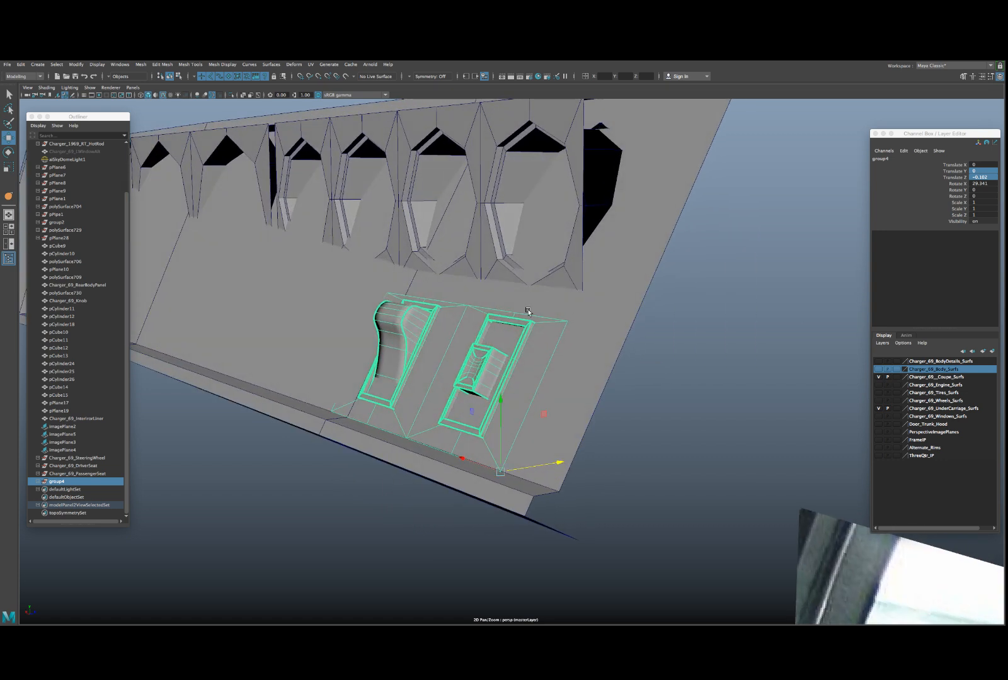
pyautogui.click(570, 153)
pyautogui.keyDown('alt'); pyautogui.moveTo(568, 155); pyautogui.dragTo(586, 287); pyautogui.keyUp('alt')
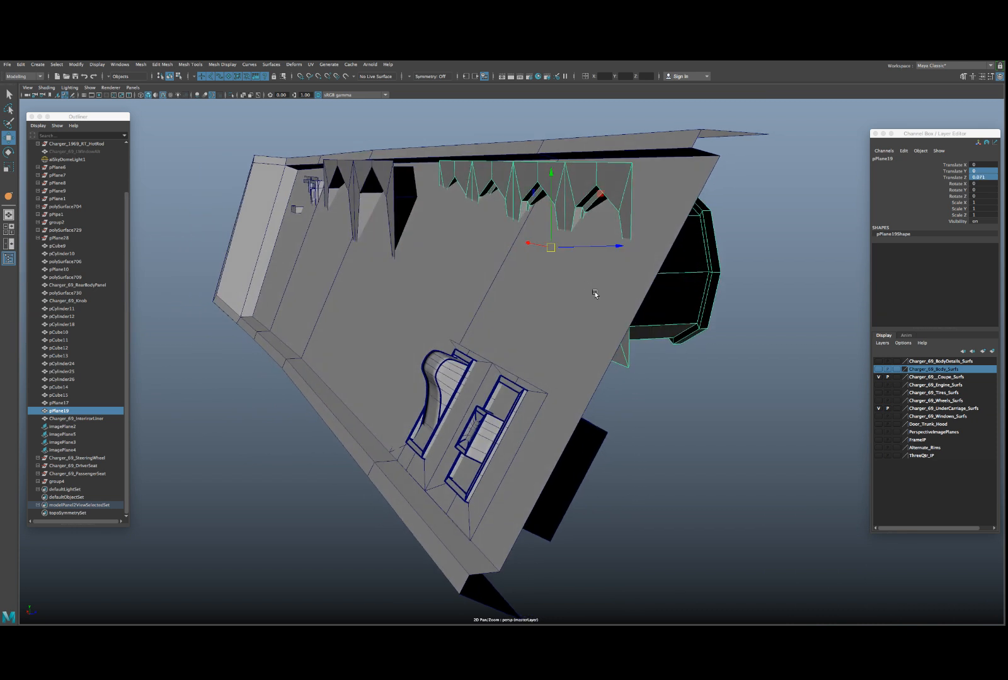
pyautogui.moveTo(551, 249); pyautogui.dragTo(623, 372)
pyautogui.moveTo(542, 390); pyautogui.dragTo(545, 395, button='middle')
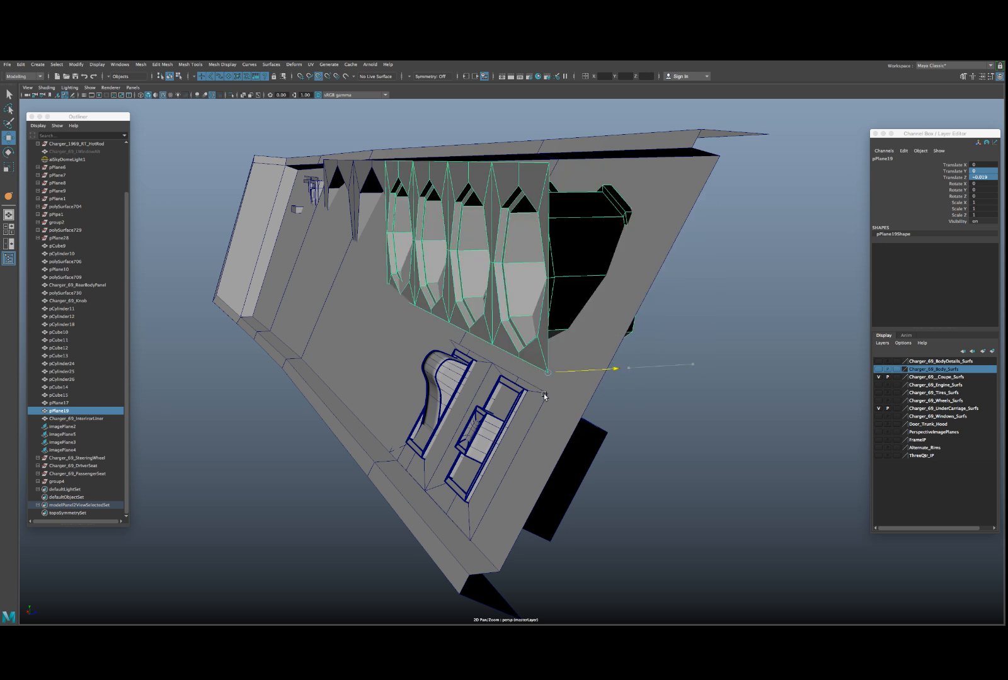
# - Nudge the gauge panel along Z to about -0.005 and rotate it to about 1.3 in Rotate Y to follow the dash panel
pyautogui.keyDown('alt'); pyautogui.moveTo(553, 356); pyautogui.dragTo(543, 360); pyautogui.keyUp('alt')
pyautogui.press('e')
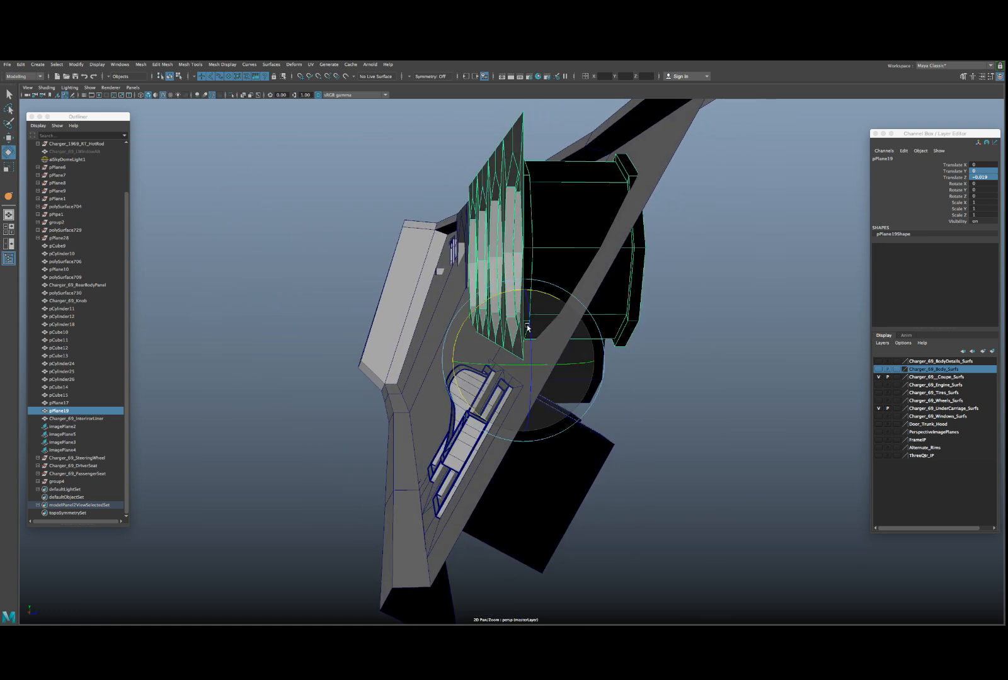
pyautogui.keyDown('alt'); pyautogui.moveTo(504, 315); pyautogui.dragTo(576, 322); pyautogui.keyUp('alt')
pyautogui.scroll(-3, 576, 322)
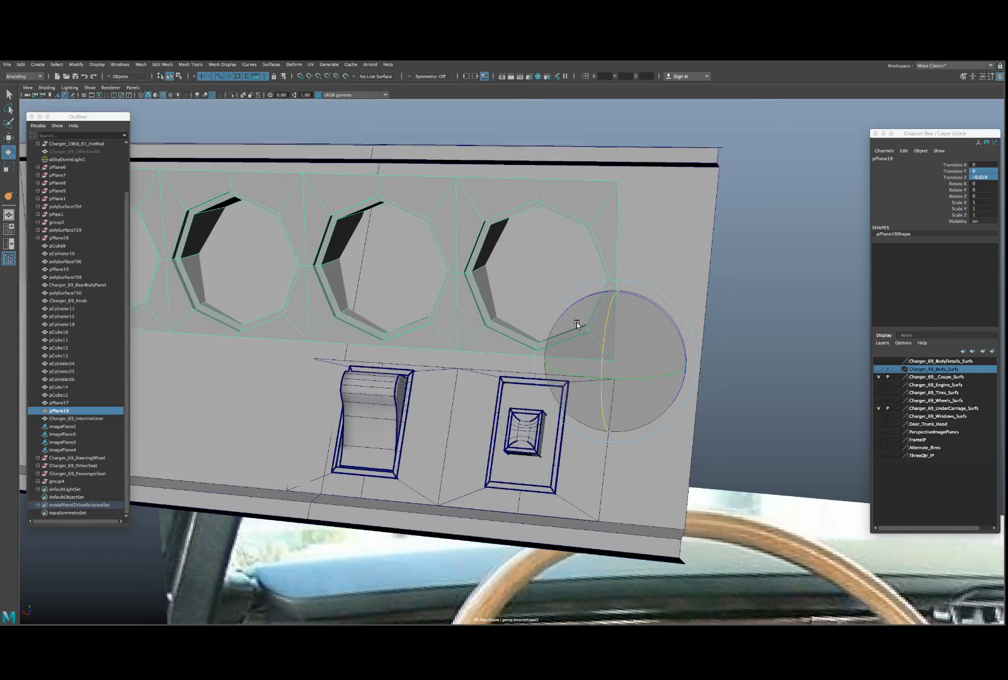
pyautogui.keyDown('alt'); pyautogui.moveTo(579, 399); pyautogui.dragTo(589, 344); pyautogui.keyUp('alt')
pyautogui.scroll(8, 524, 401)
pyautogui.press('w')
pyautogui.press('e')
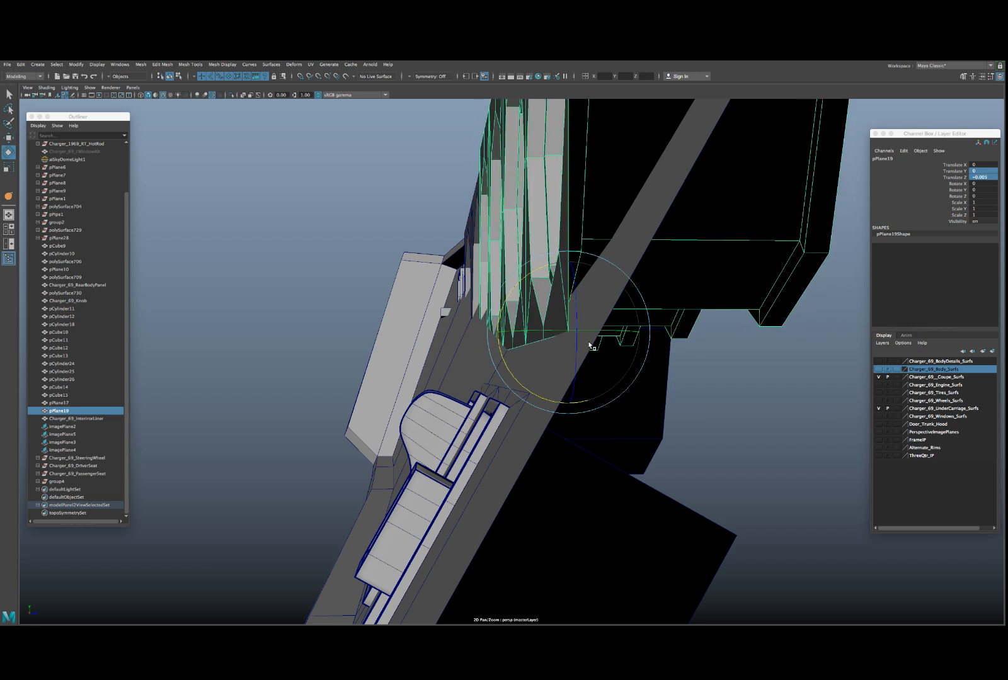
pyautogui.moveTo(563, 332); pyautogui.dragTo(530, 271)
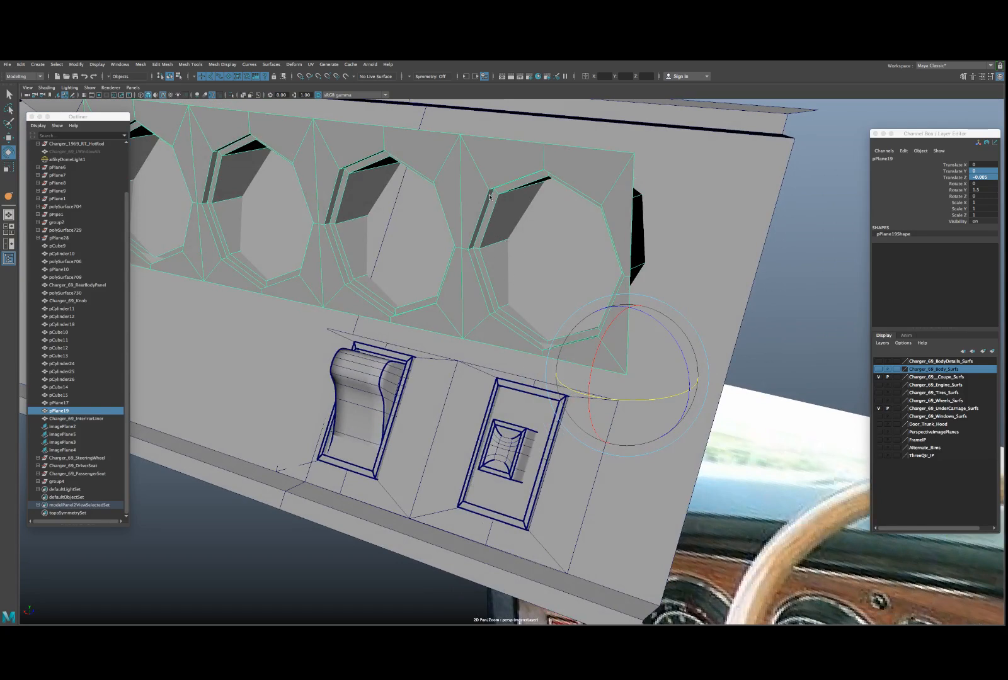
# - Select the round back faces of all four gauge housings on pPlane19, using wireframe display
pyautogui.moveTo(490, 197); pyautogui.dragTo(489, 217, button='right')
pyautogui.keyDown('alt'); pyautogui.moveTo(506, 214); pyautogui.dragTo(570, 249); pyautogui.keyUp('alt')
pyautogui.scroll(-1, 495, 253)
pyautogui.click(496, 253)
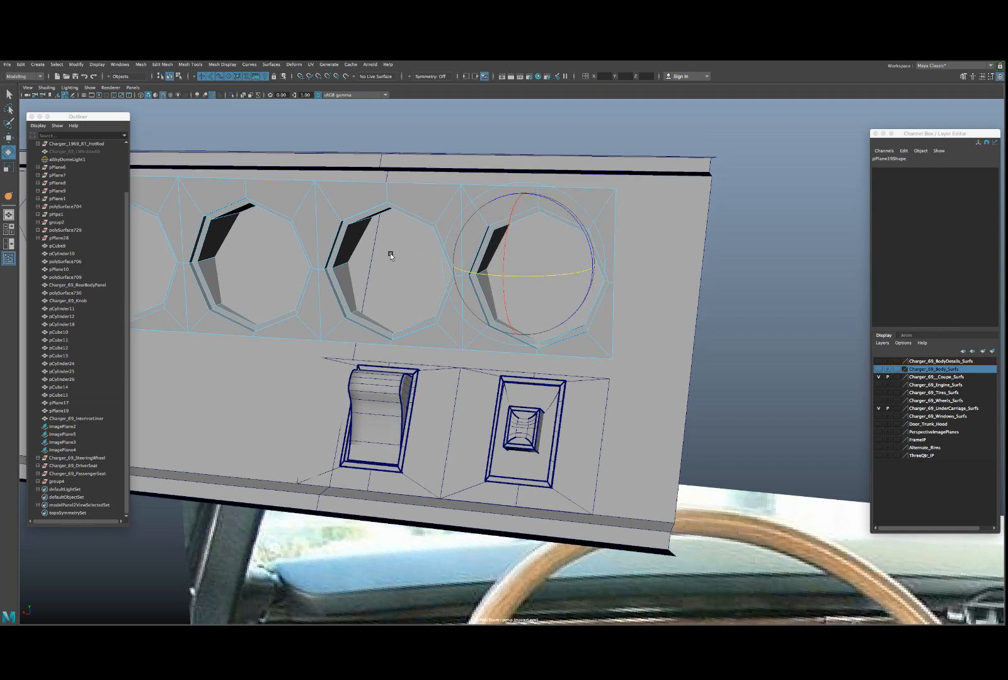
pyautogui.press('4')
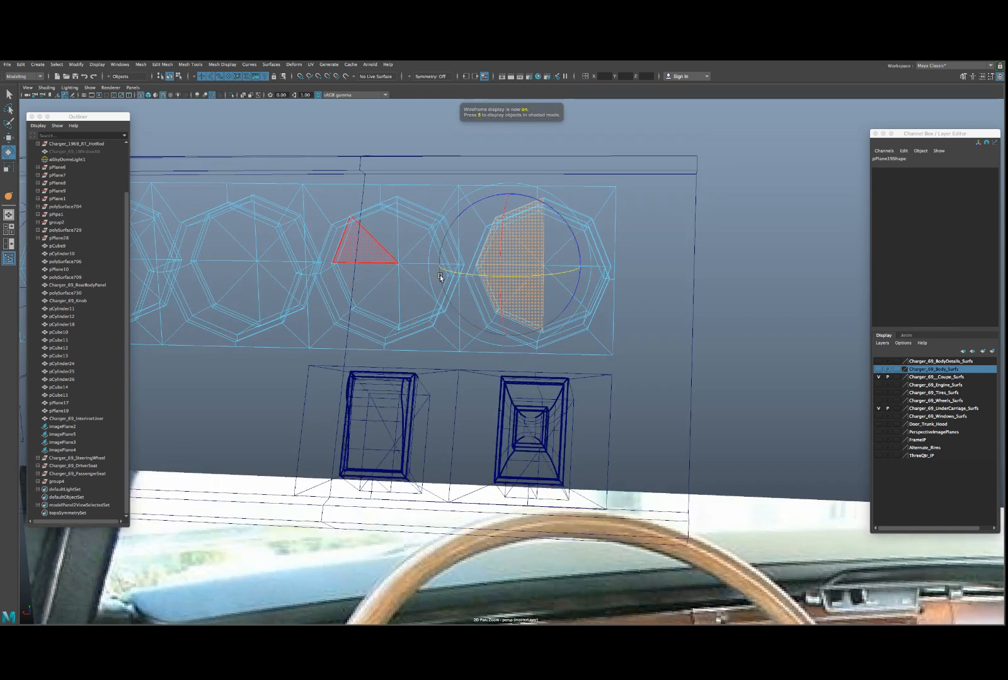
pyautogui.keyDown('shift'); pyautogui.click(439, 277); pyautogui.keyUp('shift')
pyautogui.moveTo(537, 250); pyautogui.dragTo(555, 279)
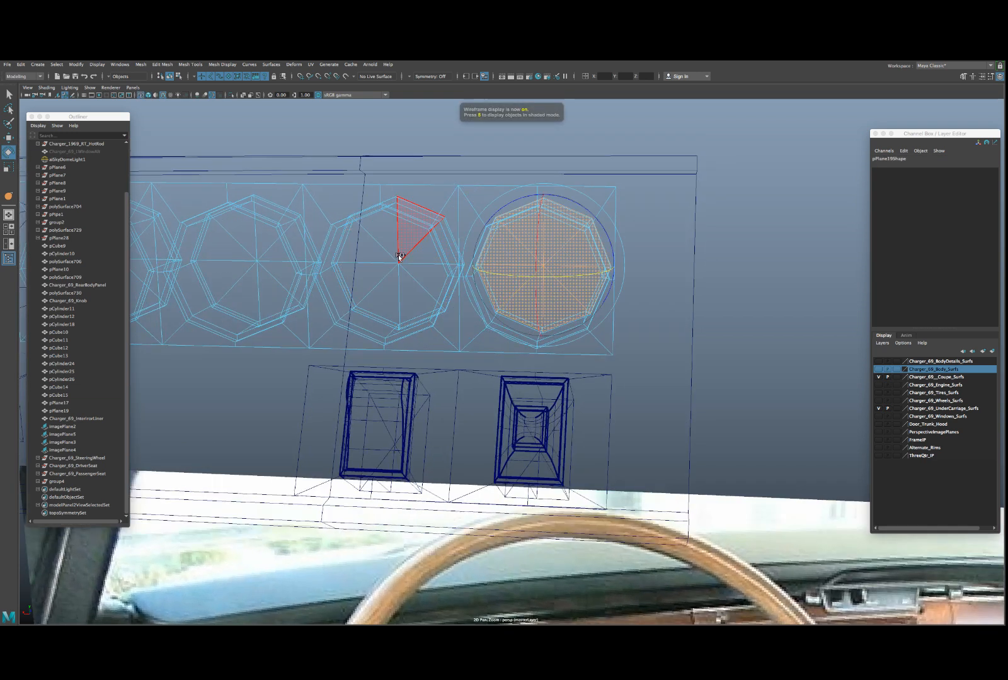
pyautogui.keyDown('shift'); pyautogui.moveTo(389, 249); pyautogui.dragTo(410, 285); pyautogui.keyUp('shift')
pyautogui.keyDown('shift'); pyautogui.moveTo(246, 248); pyautogui.dragTo(277, 280); pyautogui.keyUp('shift')
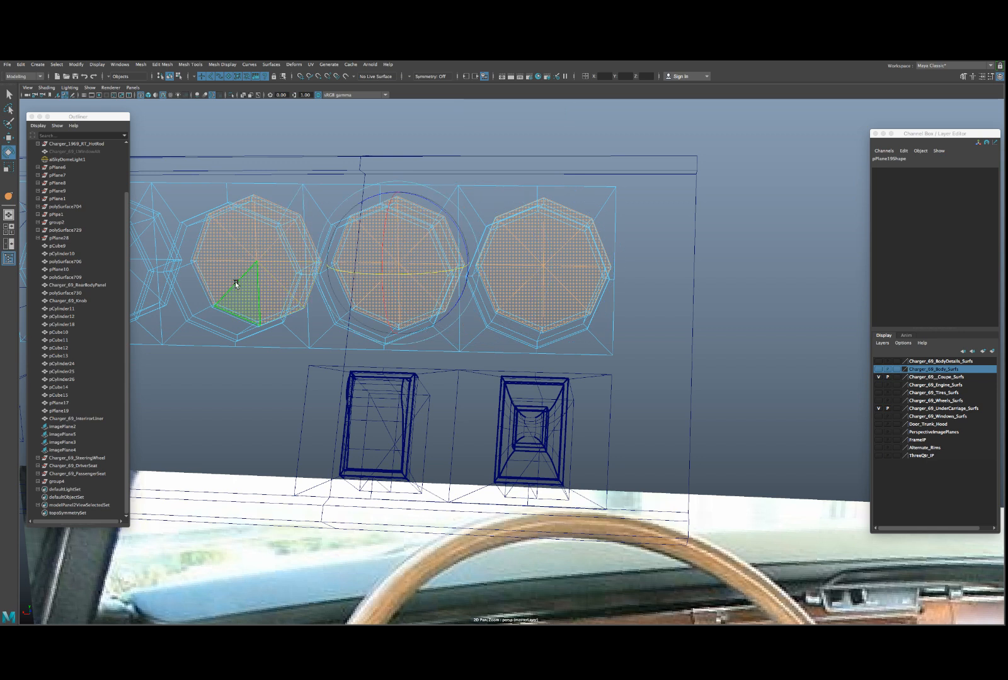
pyautogui.keyDown('alt'); pyautogui.moveTo(236, 282); pyautogui.dragTo(401, 279, button='middle'); pyautogui.keyUp('alt')
pyautogui.keyDown('shift'); pyautogui.moveTo(275, 234); pyautogui.dragTo(315, 275); pyautogui.keyUp('shift')
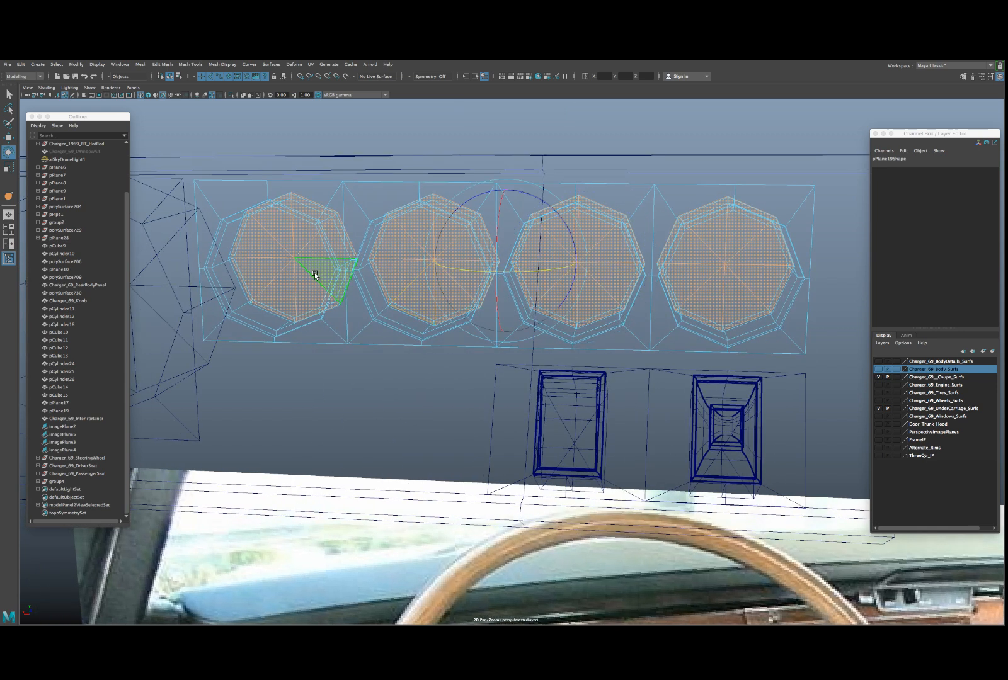
# - Grow the face selection over the full depth of the four gauge housings and shift them slightly along Z
pyautogui.press('5')
pyautogui.keyDown('alt'); pyautogui.moveTo(466, 313); pyautogui.dragTo(447, 326); pyautogui.keyUp('alt')
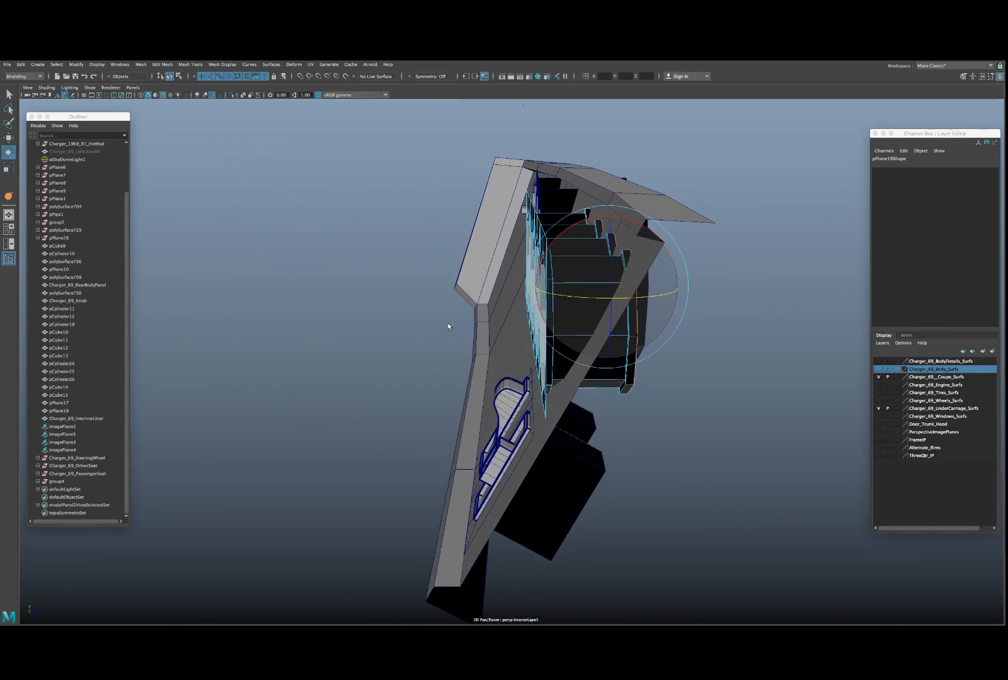
pyautogui.hotkey('shift', '.')
pyautogui.hotkey('shift', '.')
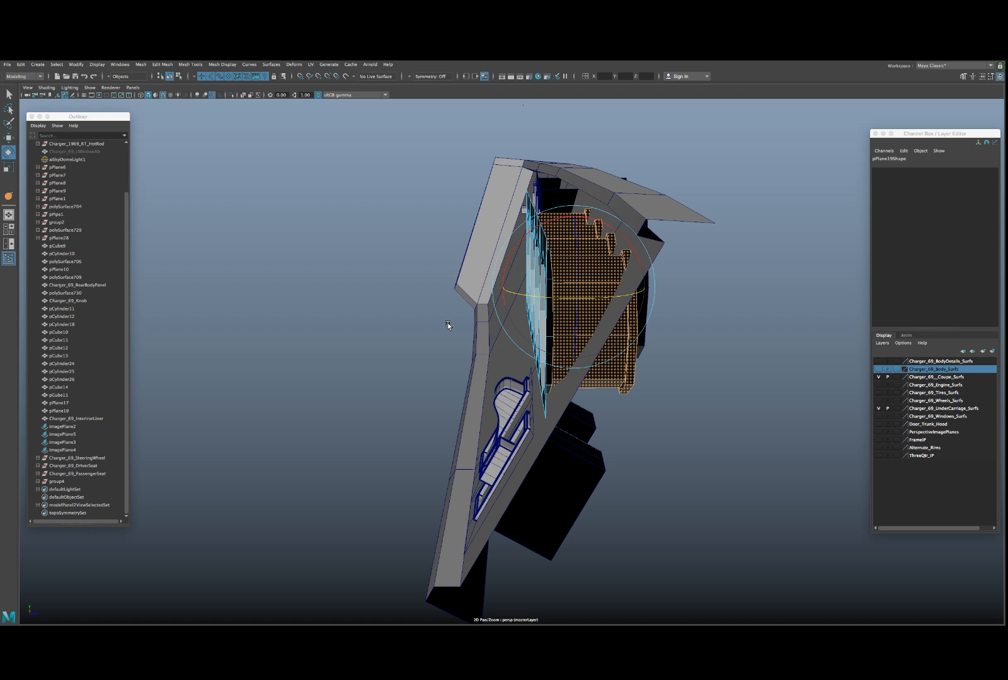
pyautogui.hotkey('shift', '.')
pyautogui.scroll(10, 447, 324)
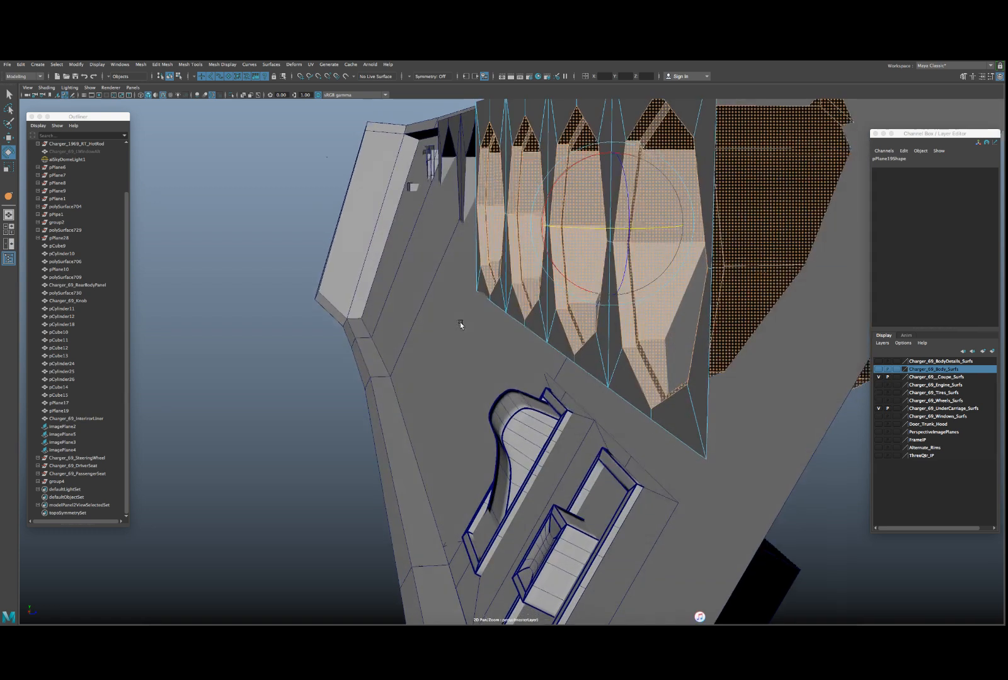
pyautogui.keyDown('alt'); pyautogui.moveTo(460, 322); pyautogui.dragTo(471, 380); pyautogui.keyUp('alt')
pyautogui.press('w')
pyautogui.keyDown('alt'); pyautogui.moveTo(527, 356); pyautogui.dragTo(569, 336); pyautogui.keyUp('alt')
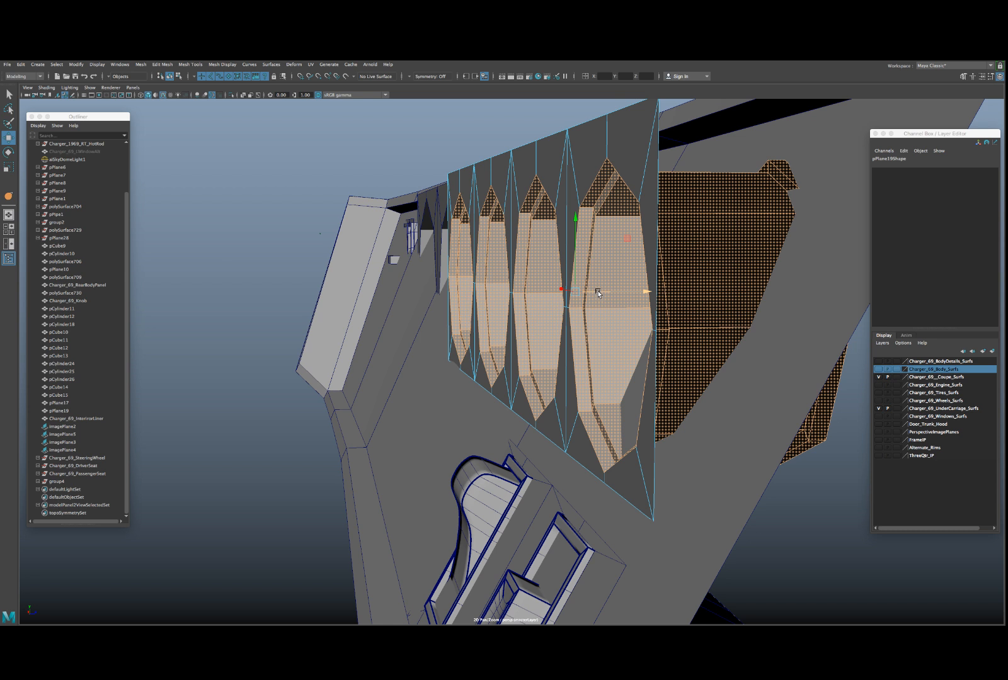
pyautogui.moveTo(597, 293); pyautogui.dragTo(606, 293)
pyautogui.keyDown('alt'); pyautogui.moveTo(606, 293); pyautogui.dragTo(630, 308); pyautogui.keyUp('alt')
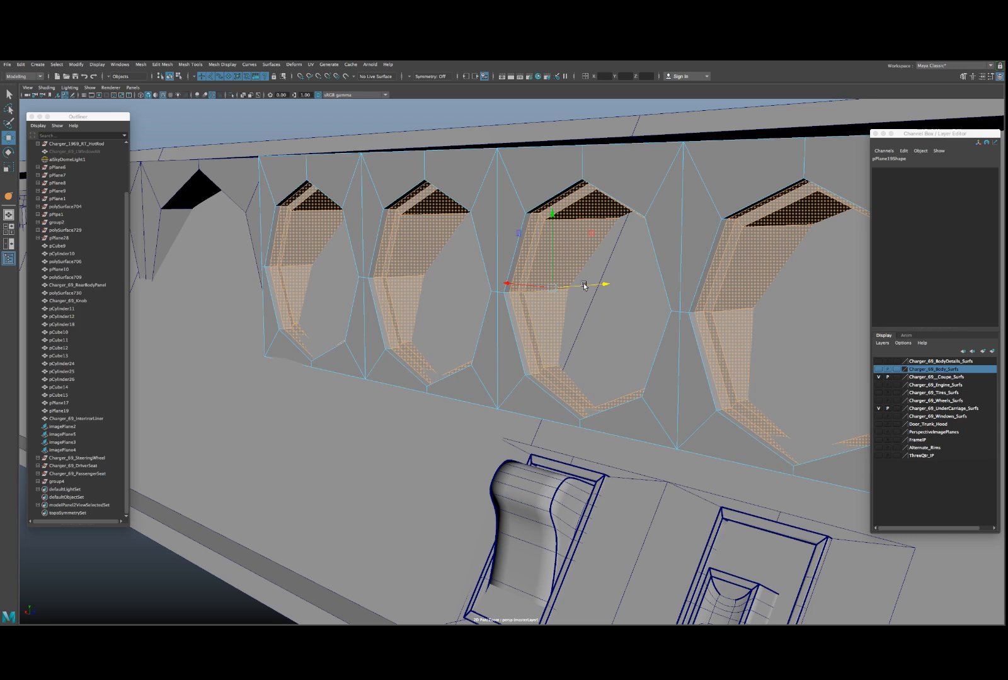
# - Return to object selection and rotate the gauge panel to about 30.035 in X, 1.299 in Y and 0.751 in Z
pyautogui.hotkey('shift', '.')
pyautogui.hotkey('shift', '.')
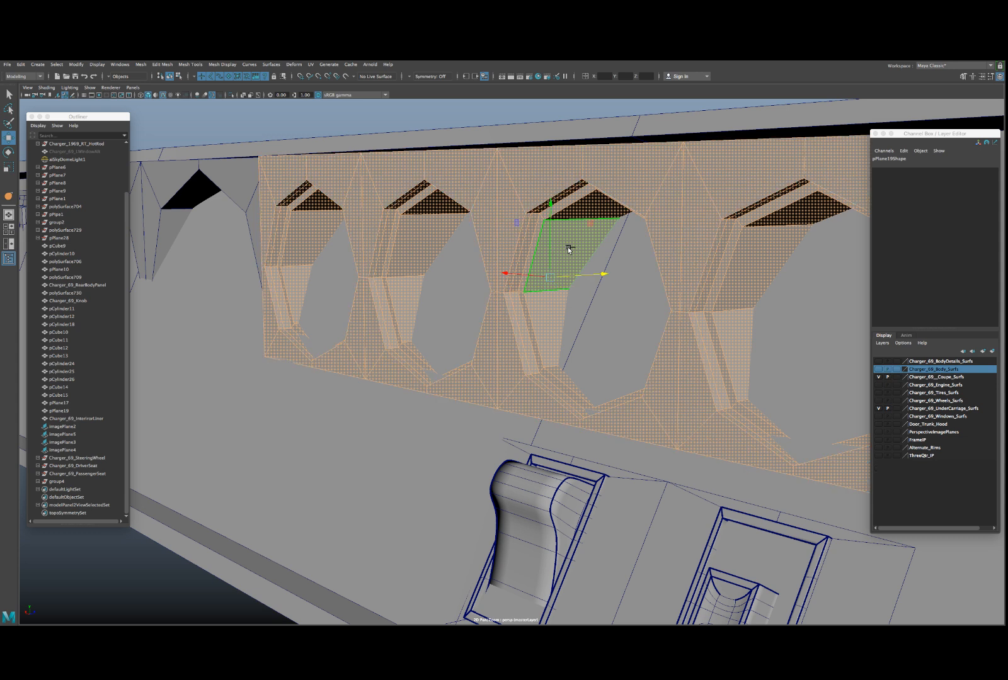
pyautogui.moveTo(529, 183); pyautogui.dragTo(567, 165, button='right')
pyautogui.scroll(-2, 592, 252)
pyautogui.keyDown('alt'); pyautogui.moveTo(605, 284); pyautogui.dragTo(550, 270); pyautogui.keyUp('alt')
pyautogui.press('e')
pyautogui.keyDown('alt'); pyautogui.moveTo(565, 332); pyautogui.dragTo(631, 358); pyautogui.keyUp('alt')
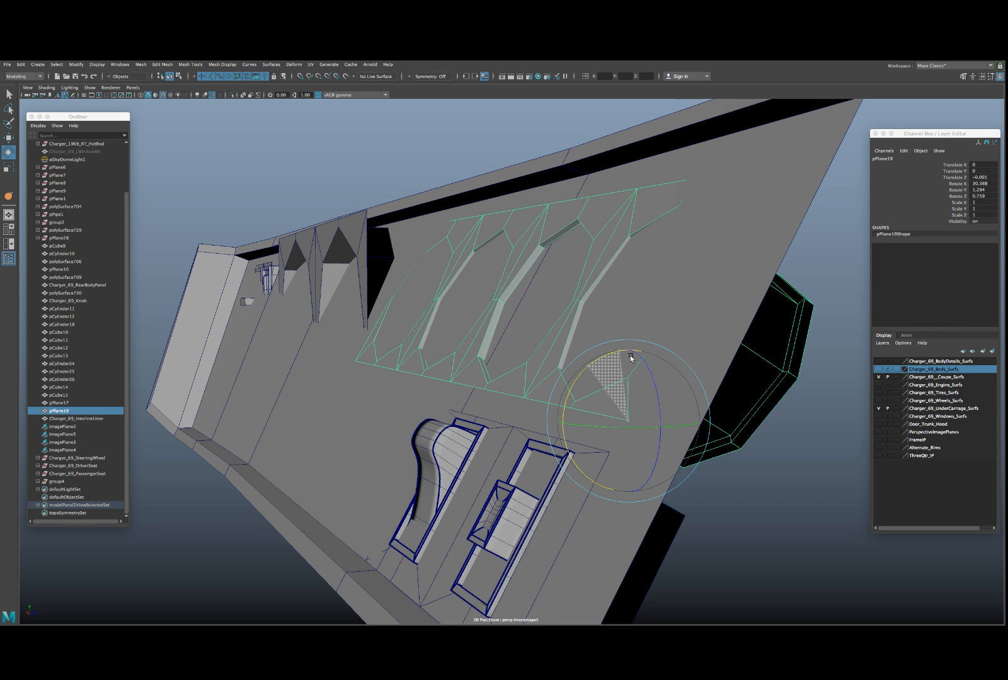
pyautogui.moveTo(631, 358)
pyautogui.mouseDown()
pyautogui.moveTo(587, 360)
pyautogui.moveTo(617, 354)
pyautogui.mouseUp()
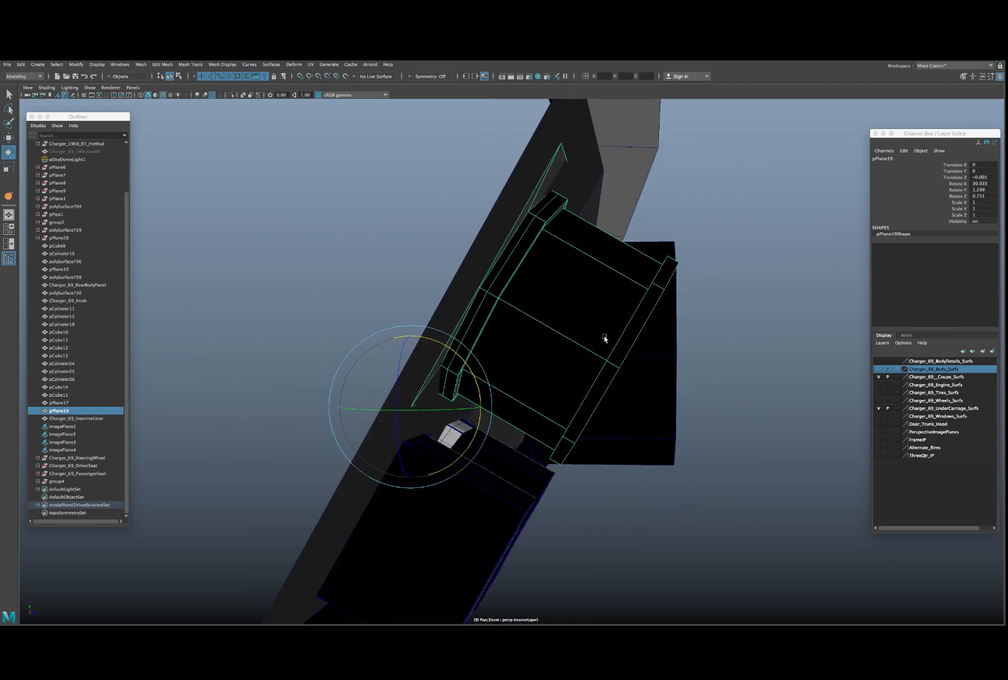
# - Select the faces of all four gauge housings in wireframe display, leaving the panel's flat front plate out
pyautogui.moveTo(604, 339); pyautogui.dragTo(571, 348, button='right')
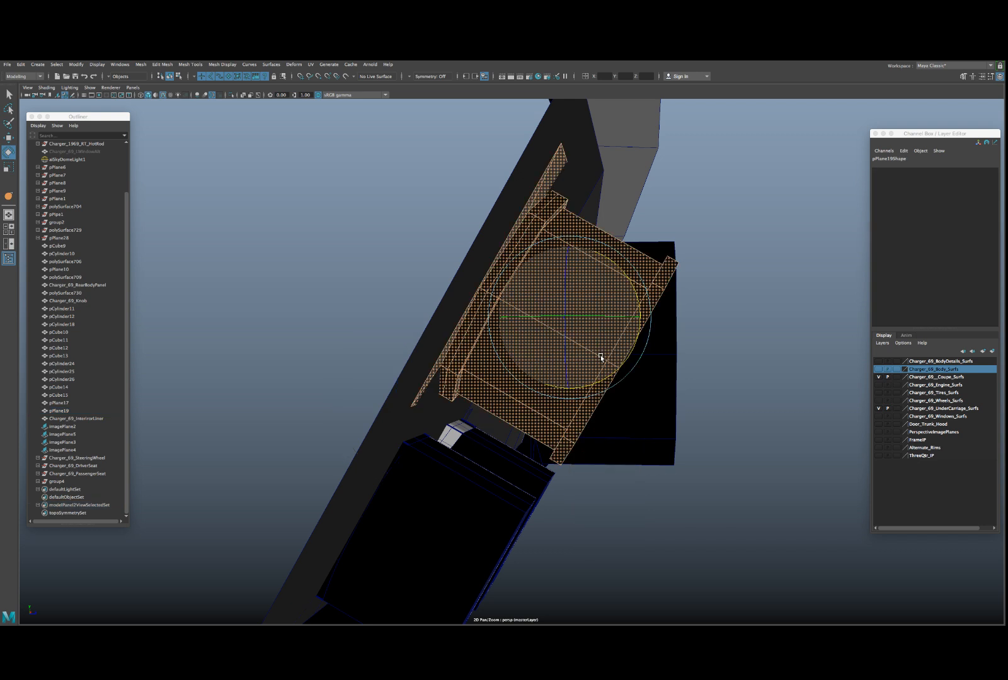
pyautogui.keyDown('alt'); pyautogui.moveTo(590, 378); pyautogui.dragTo(646, 366); pyautogui.keyUp('alt')
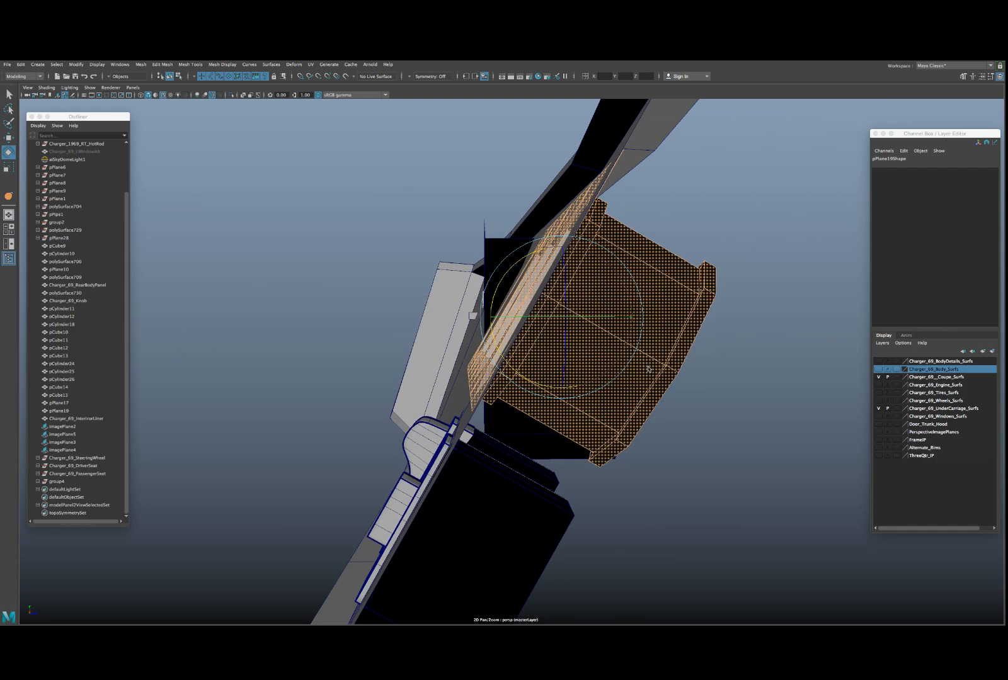
pyautogui.press('4')
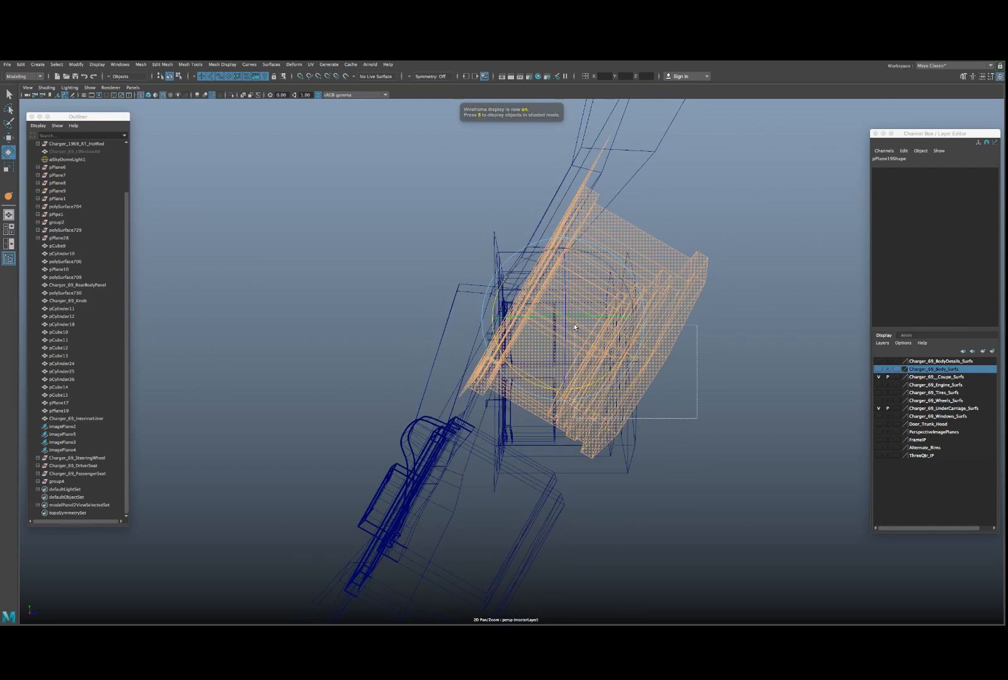
pyautogui.keyDown('alt'); pyautogui.moveTo(591, 340); pyautogui.dragTo(639, 387); pyautogui.keyUp('alt')
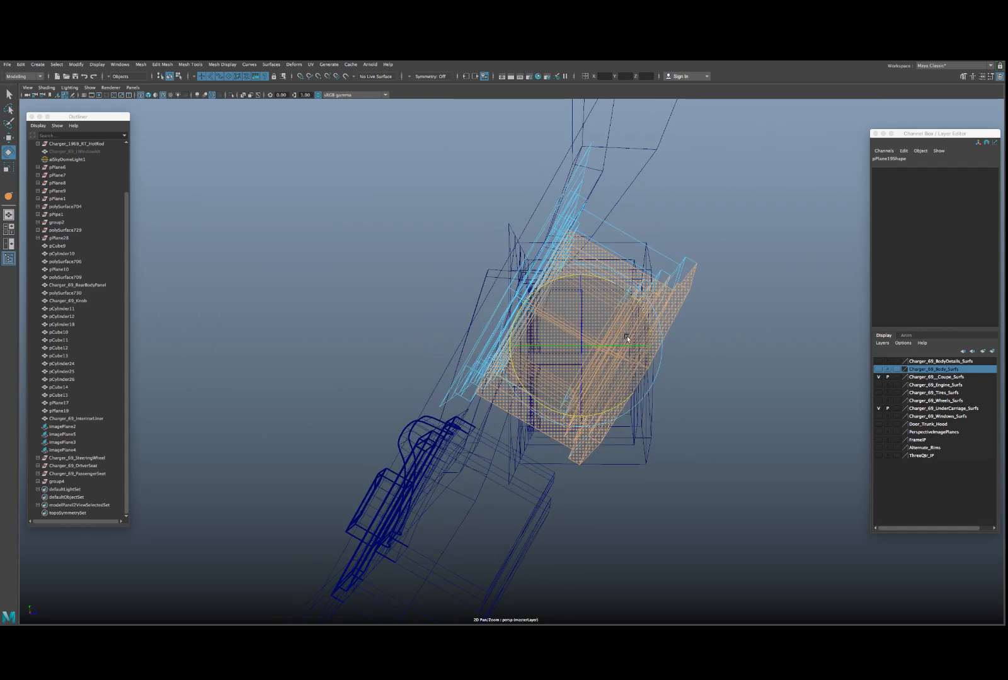
pyautogui.keyDown('alt'); pyautogui.moveTo(627, 338); pyautogui.dragTo(398, 302); pyautogui.keyUp('alt')
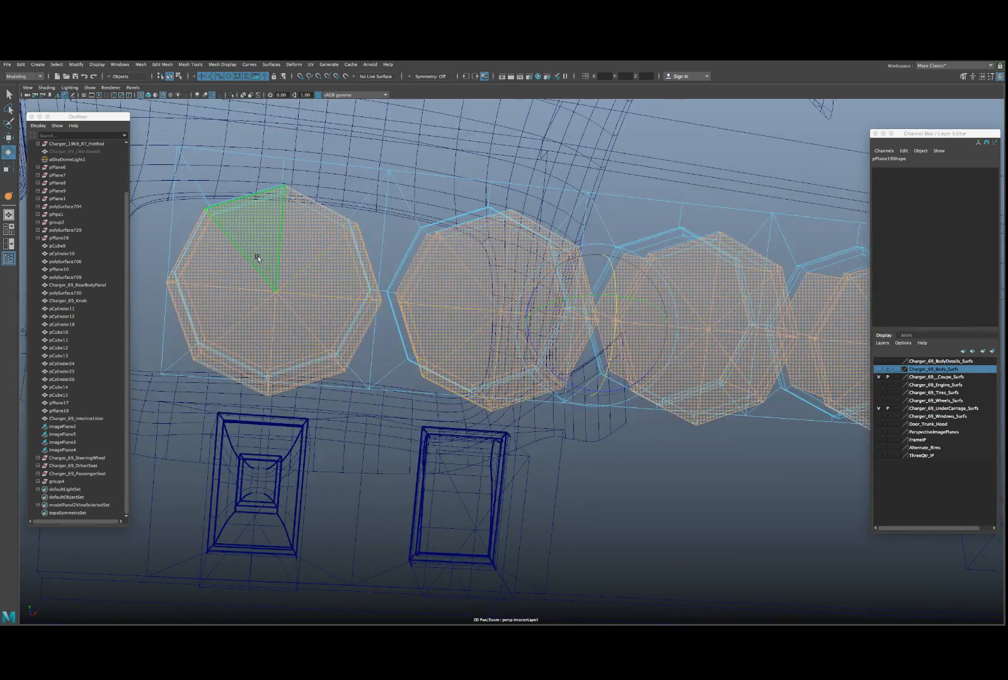
pyautogui.click(258, 259)
pyautogui.keyDown('shift'); pyautogui.click(494, 319); pyautogui.keyUp('shift')
pyautogui.keyDown('alt'); pyautogui.moveTo(516, 353); pyautogui.dragTo(289, 285, button='middle'); pyautogui.keyUp('alt')
pyautogui.keyDown('shift'); pyautogui.moveTo(322, 296); pyautogui.dragTo(323, 297); pyautogui.keyUp('shift')
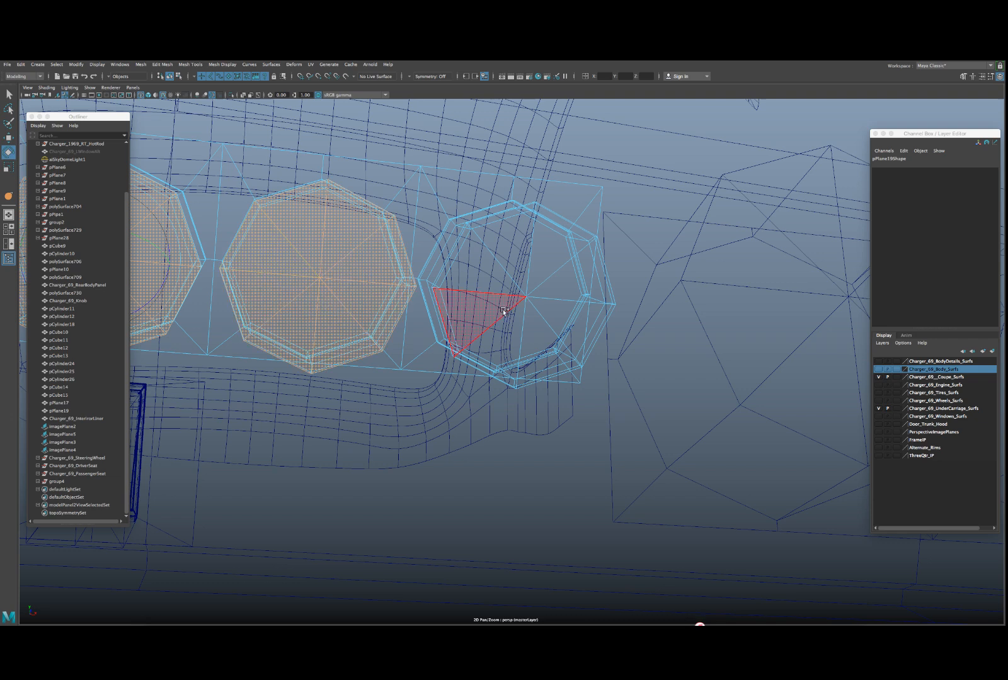
pyautogui.keyDown('shift'); pyautogui.click(518, 277); pyautogui.keyUp('shift')
pyautogui.keyDown('alt'); pyautogui.moveTo(529, 296); pyautogui.dragTo(490, 321); pyautogui.keyUp('alt')
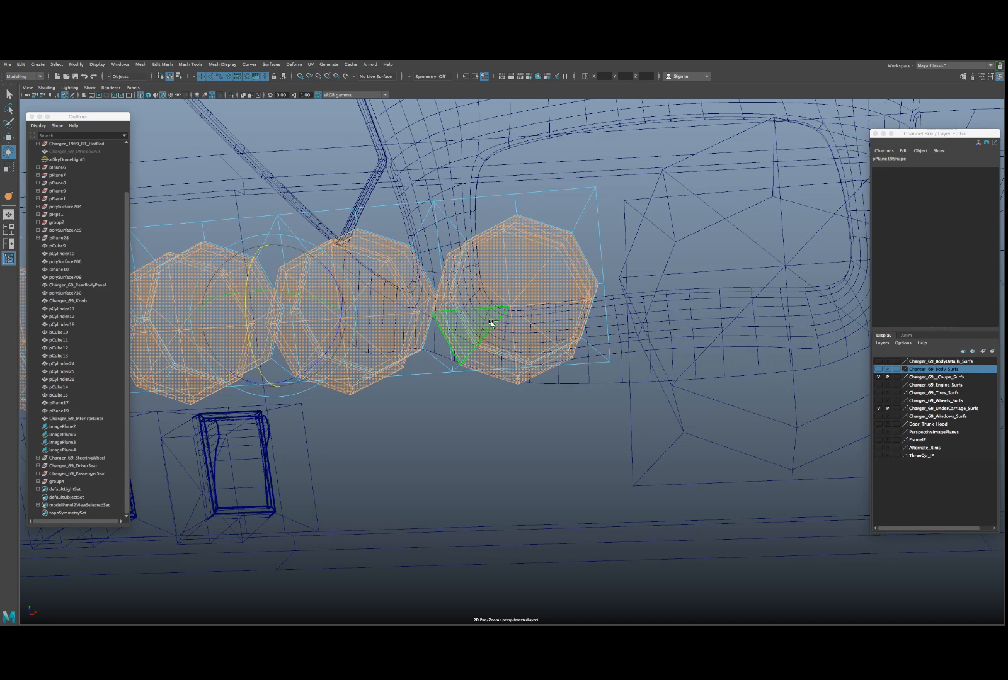
pyautogui.keyDown('alt'); pyautogui.moveTo(491, 311); pyautogui.dragTo(585, 327); pyautogui.keyUp('alt')
pyautogui.press('5')
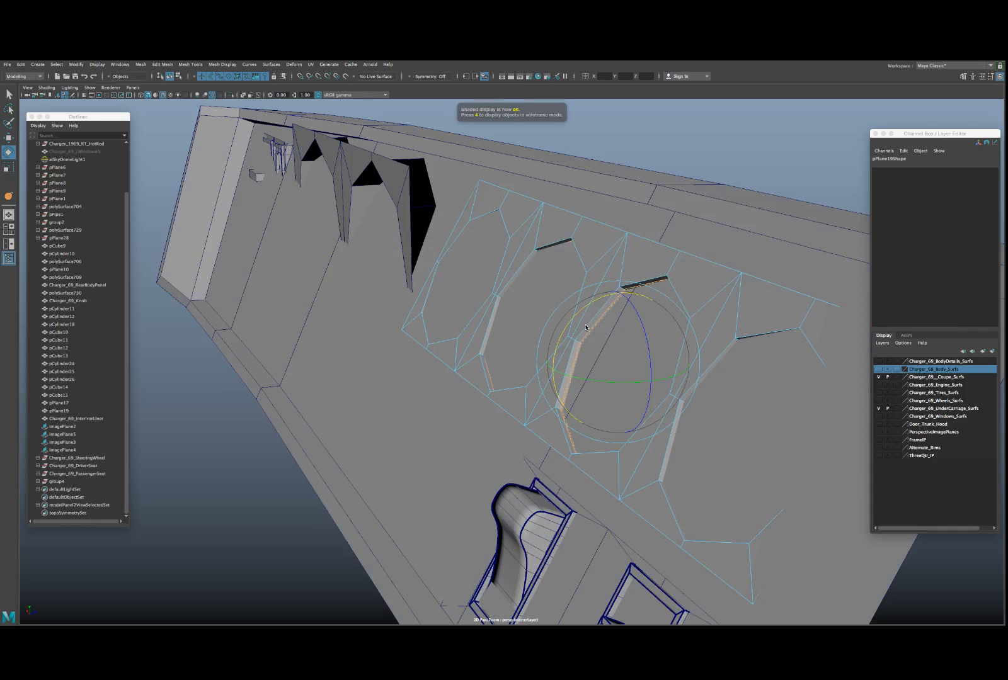
# - Snap the move pivot of the selected gauge housing faces to the top vertex of a middle gauge opening
pyautogui.scroll(5, 589, 308)
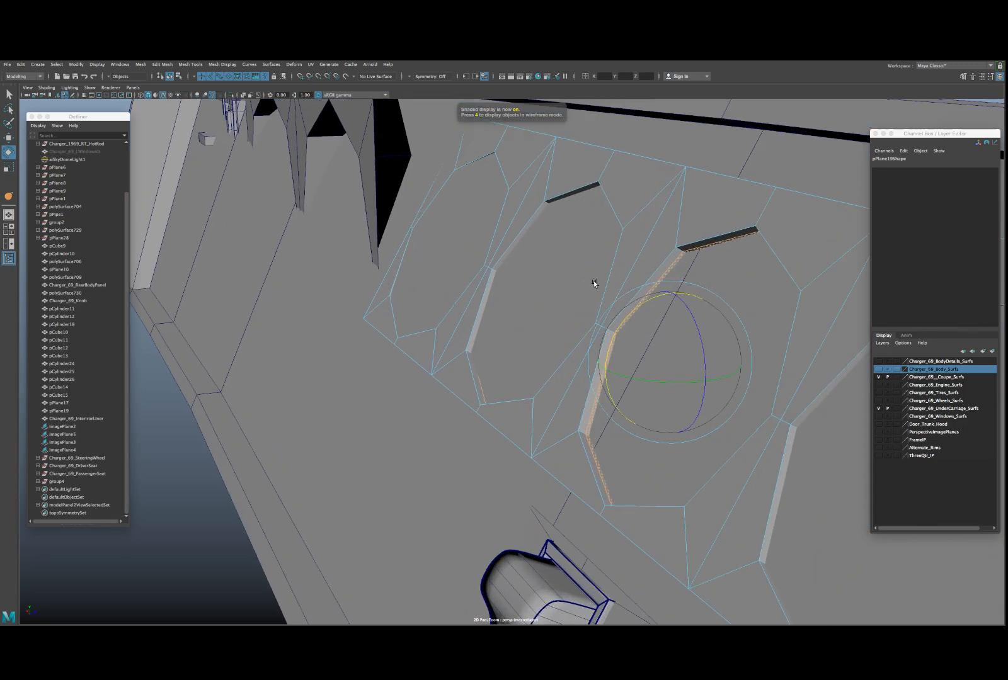
pyautogui.keyDown('alt'); pyautogui.moveTo(594, 283); pyautogui.dragTo(508, 278, button='middle'); pyautogui.keyUp('alt')
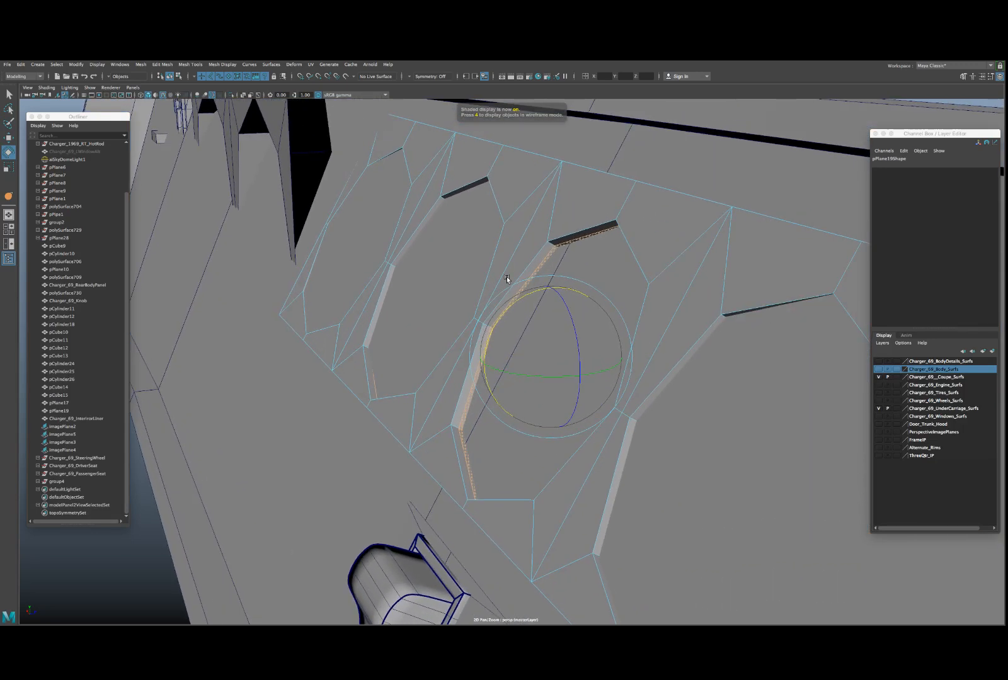
pyautogui.press('w')
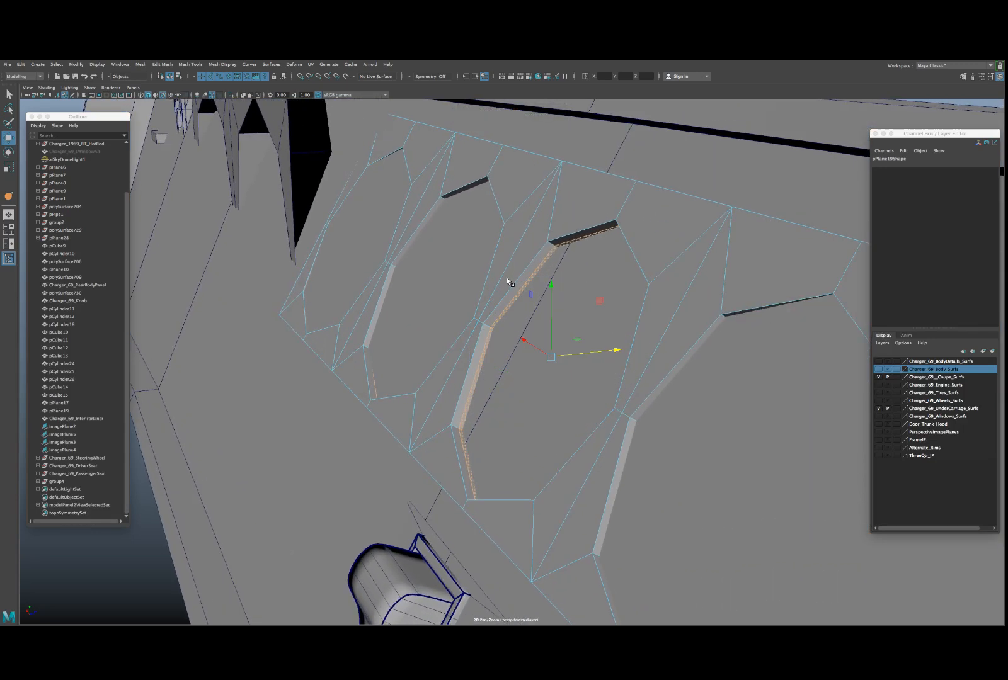
pyautogui.keyDown('alt'); pyautogui.moveTo(580, 281); pyautogui.dragTo(480, 293); pyautogui.keyUp('alt')
pyautogui.press('4')
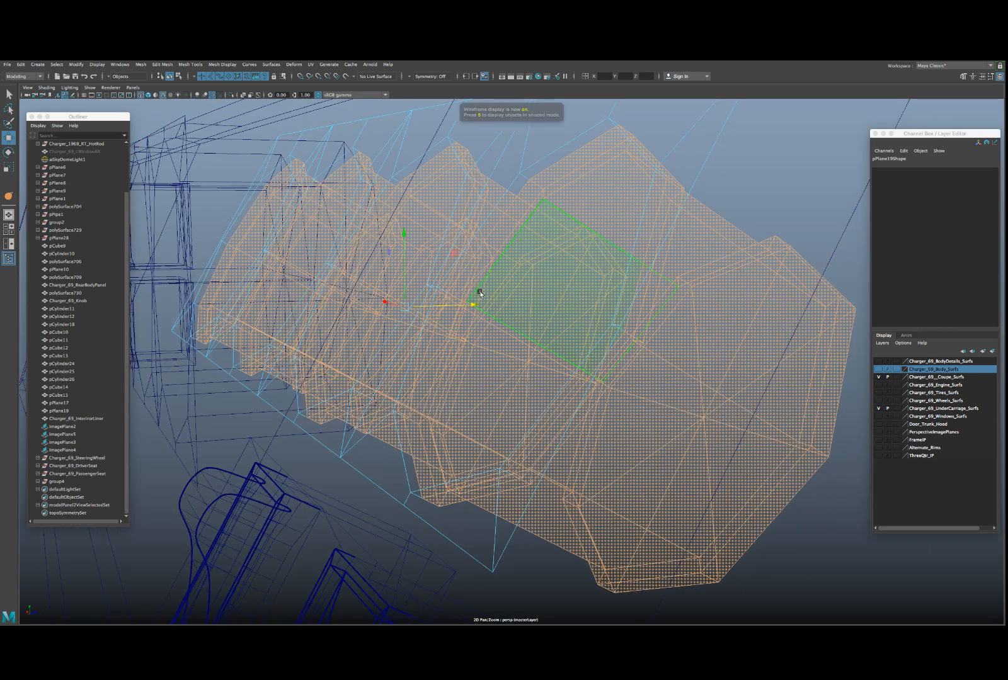
pyautogui.keyDown('alt'); pyautogui.moveTo(432, 307); pyautogui.dragTo(412, 342); pyautogui.keyUp('alt')
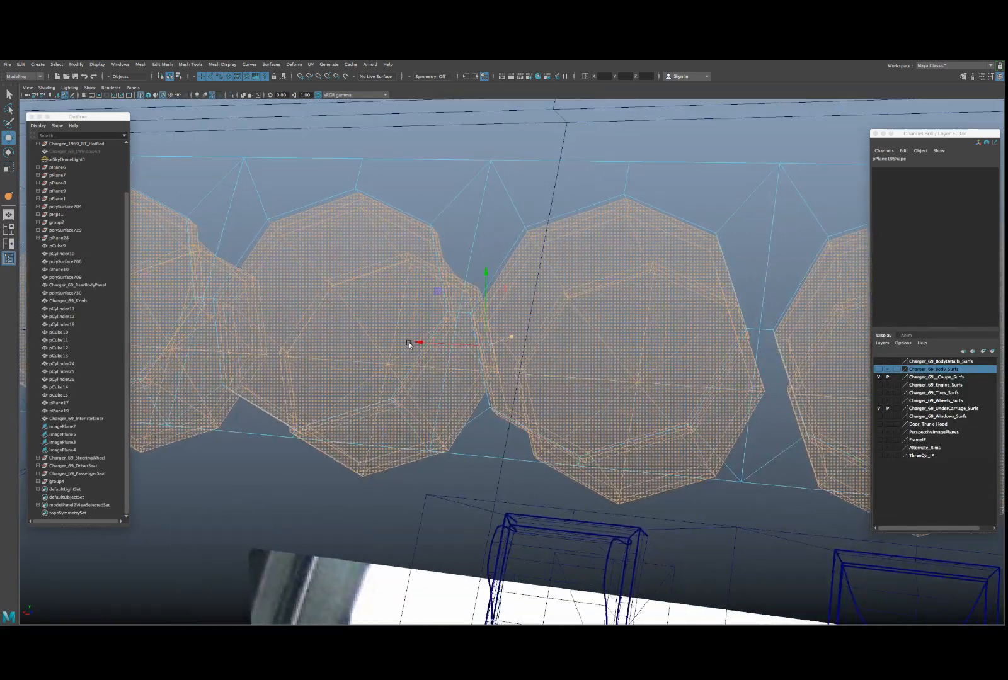
pyautogui.press('v')
pyautogui.moveTo(489, 343); pyautogui.dragTo(611, 207)
pyautogui.press('5')
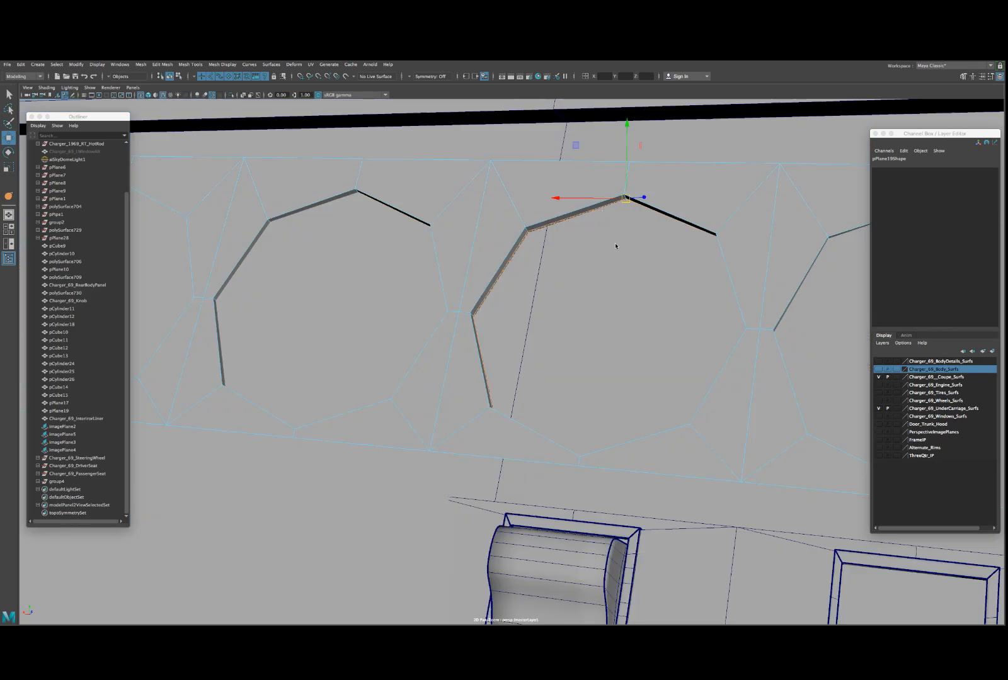
pyautogui.scroll(-1, 610, 254)
pyautogui.press('4')
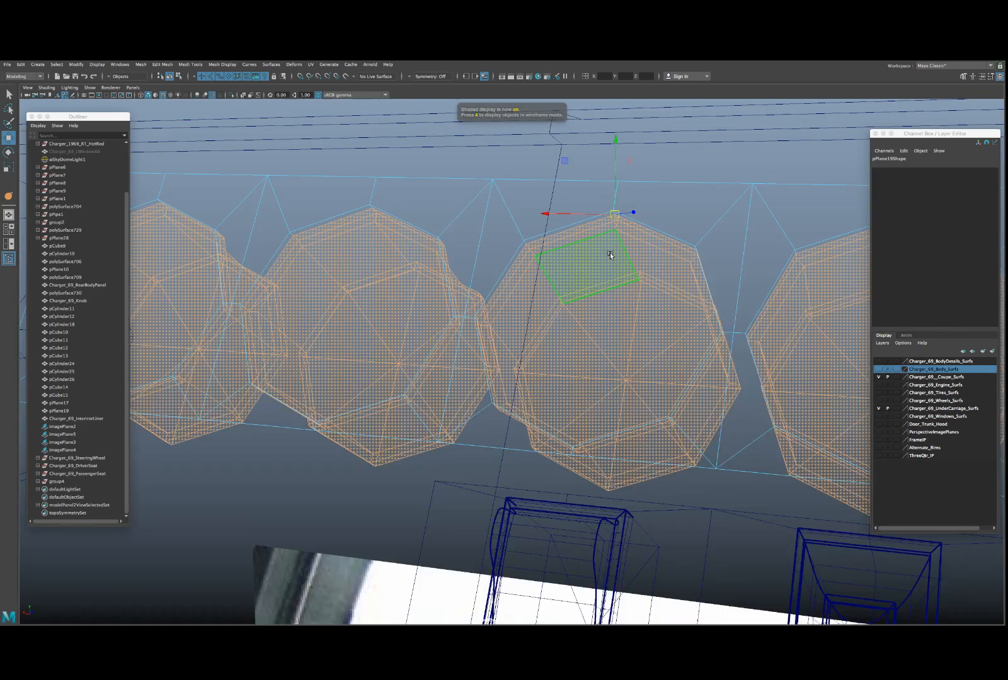
# - Tilt the selected faces of the four gauge housings about X around the snapped pivot, undoing the last rotation adjustment
pyautogui.scroll(-3, 612, 279)
pyautogui.press('e')
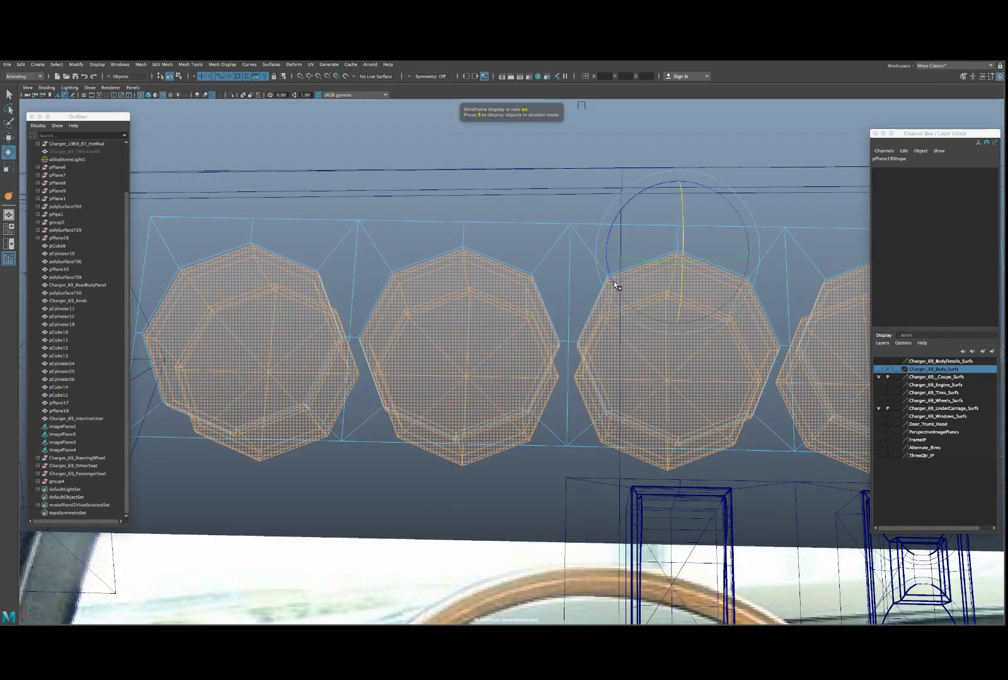
pyautogui.scroll(-4, 611, 291)
pyautogui.moveTo(599, 296)
pyautogui.keyDown('alt'); pyautogui.mouseDown()
pyautogui.moveTo(648, 297)
pyautogui.moveTo(590, 297)
pyautogui.mouseUp(); pyautogui.keyUp('alt')
pyautogui.press('w')
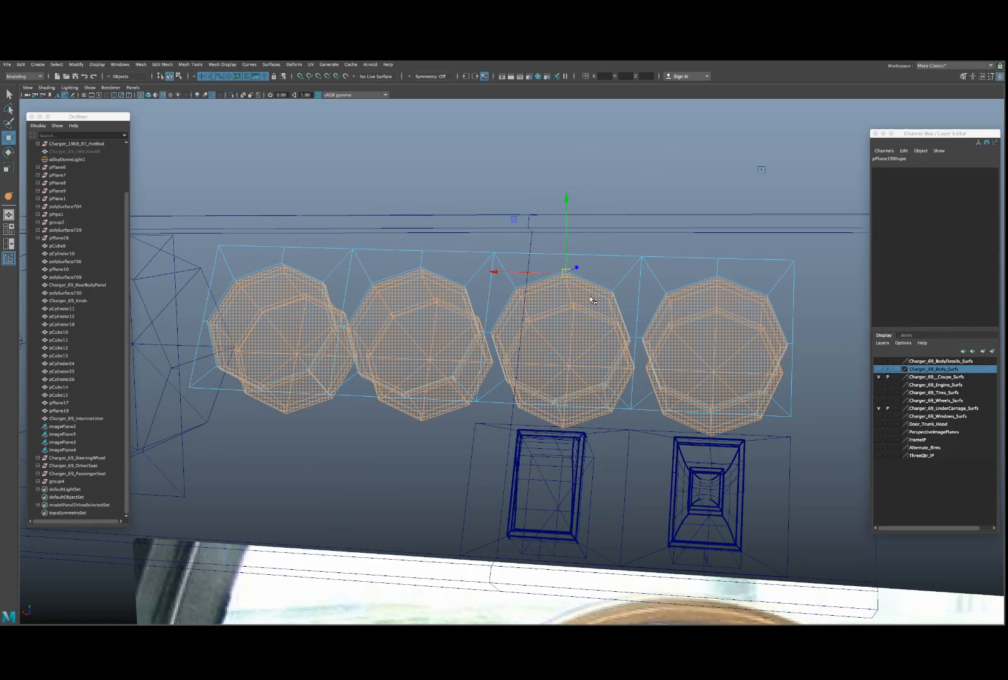
pyautogui.press('5')
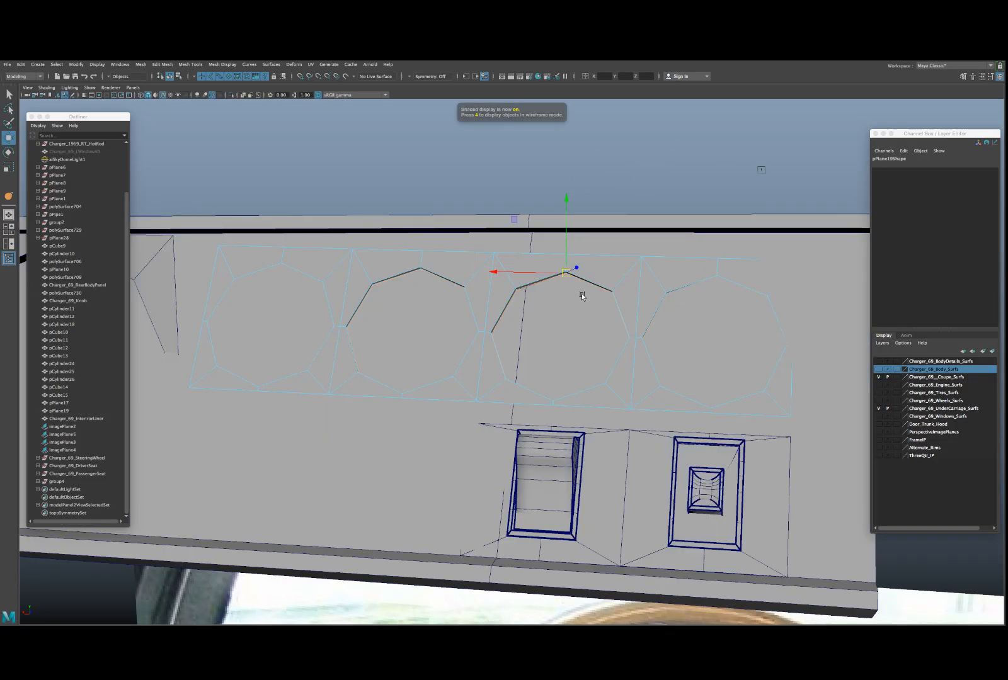
pyautogui.press('e')
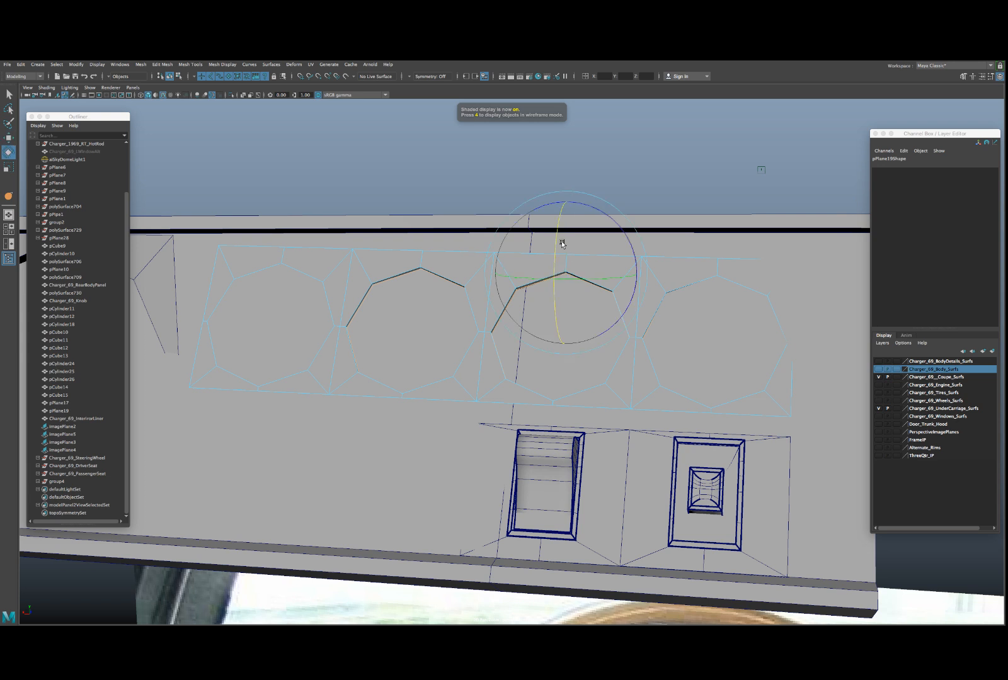
pyautogui.moveTo(563, 244); pyautogui.dragTo(558, 232)
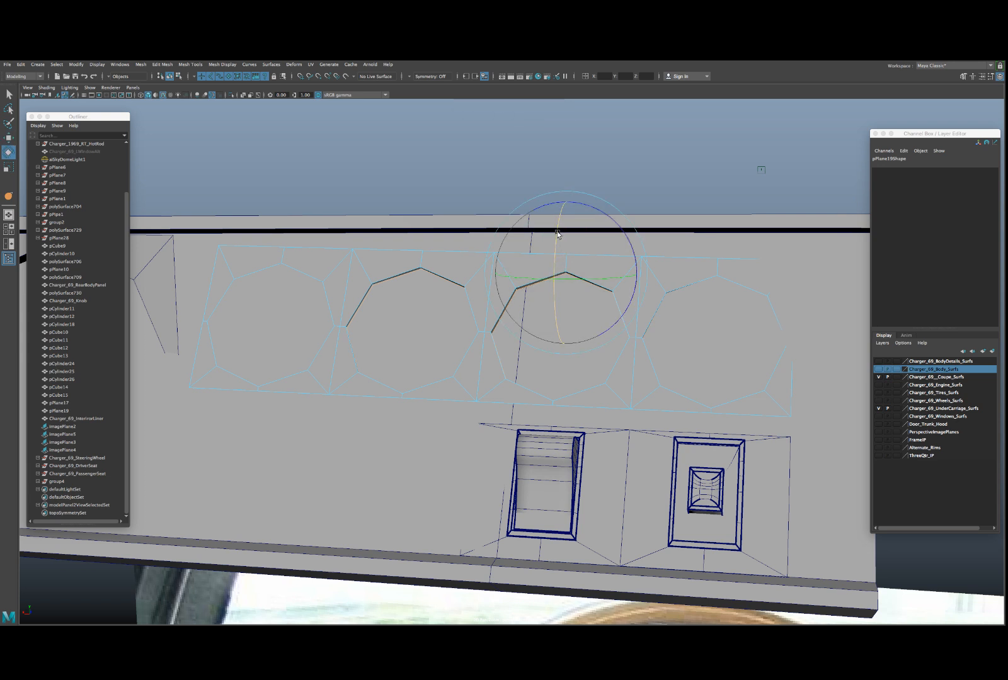
pyautogui.press('4')
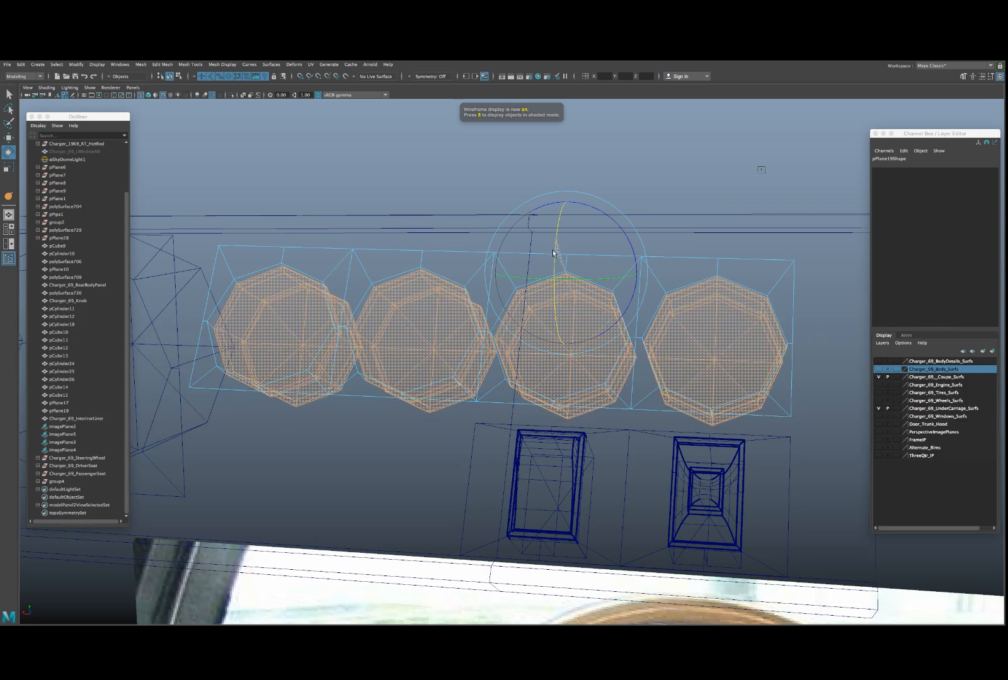
pyautogui.moveTo(553, 253)
pyautogui.mouseDown()
pyautogui.moveTo(540, 291)
pyautogui.moveTo(535, 282)
pyautogui.moveTo(468, 277)
pyautogui.moveTo(524, 329)
pyautogui.moveTo(559, 340)
pyautogui.moveTo(536, 320)
pyautogui.moveTo(547, 326)
pyautogui.mouseUp()
pyautogui.press('super+z')
pyautogui.press('5')
pyautogui.scroll(2, 450, 297)
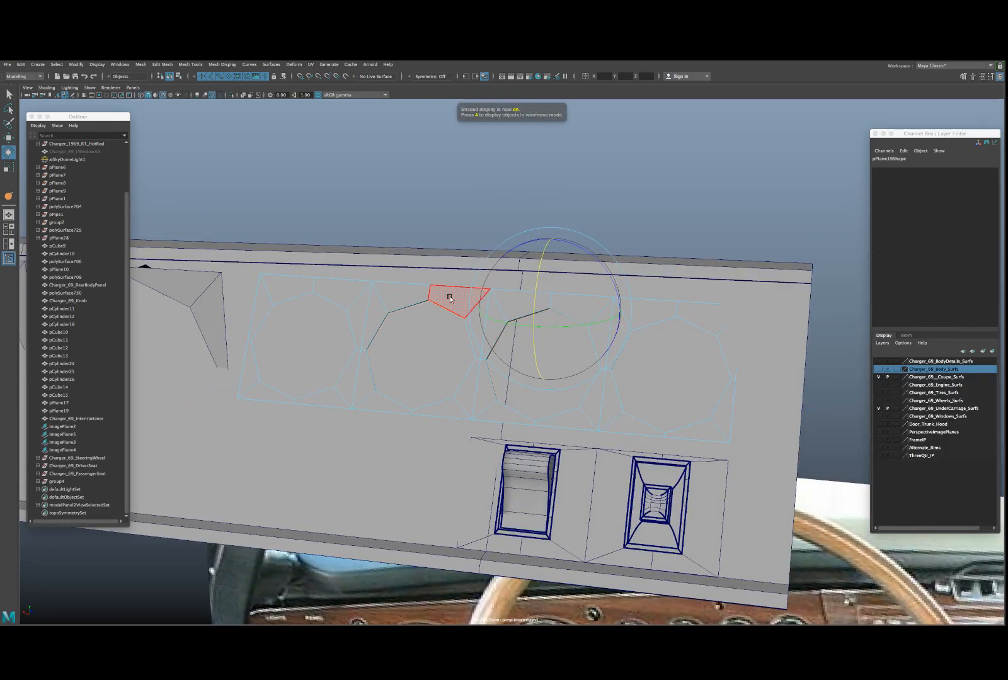
# - Return to object selection, move the dash panel up to examine the gauge panels behind it, and undo the move
pyautogui.moveTo(459, 260); pyautogui.dragTo(495, 250, button='right')
pyautogui.press('w')
pyautogui.scroll(-4, 409, 296)
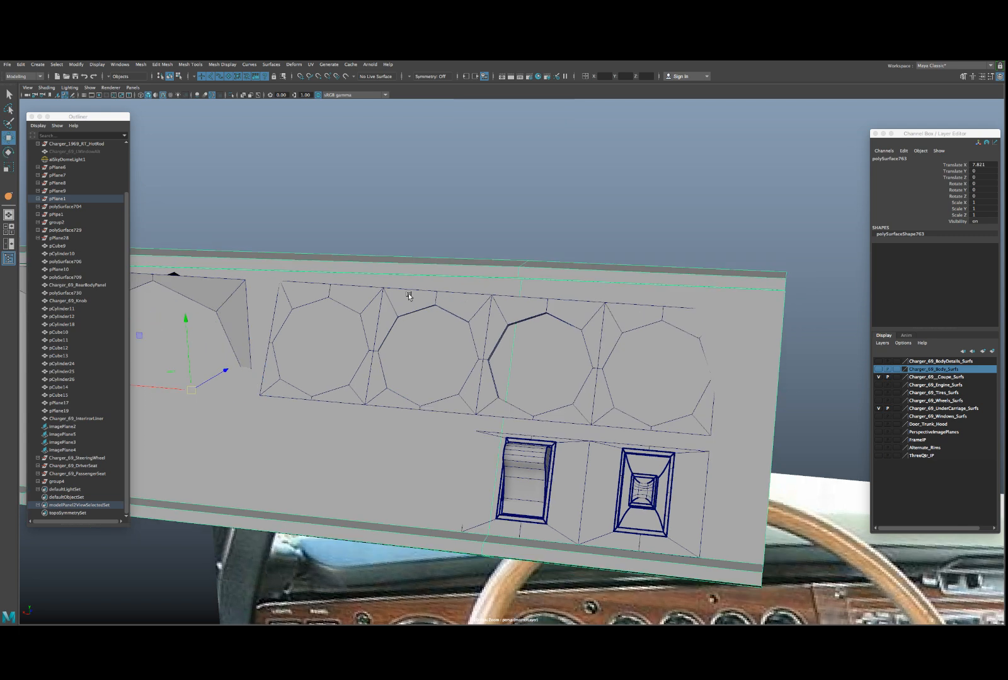
pyautogui.moveTo(260, 330); pyautogui.dragTo(322, 142, button='middle')
pyautogui.keyDown('alt'); pyautogui.moveTo(345, 269); pyautogui.dragTo(325, 267); pyautogui.keyUp('alt')
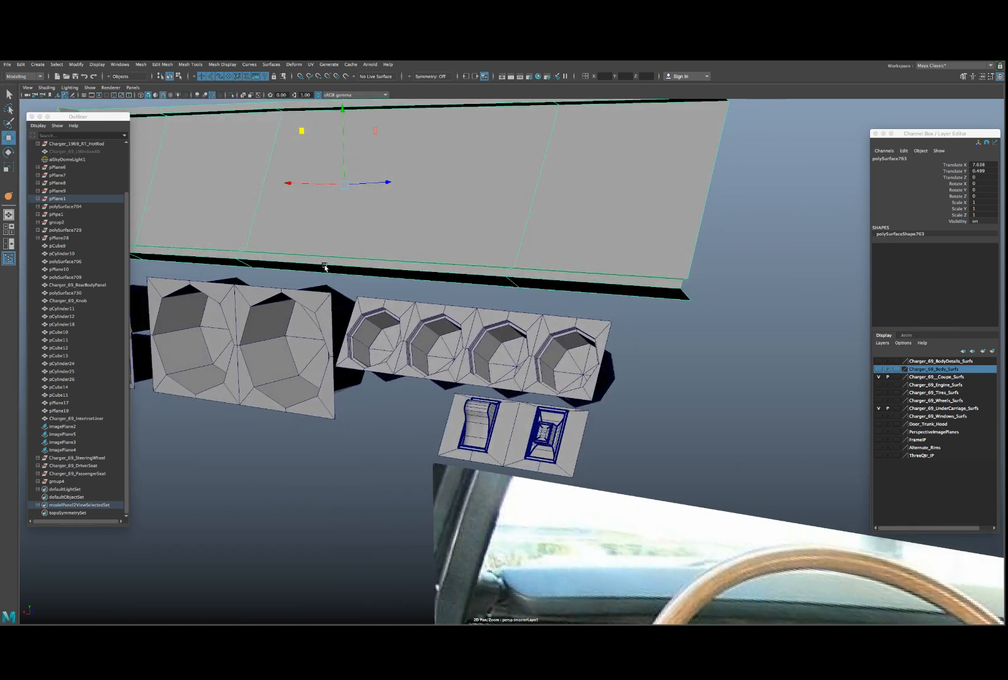
pyautogui.hotkey('ctrl', 'z')
# - Select the two large gauge panels, center their pivots and combine them into one mesh
pyautogui.click(325, 310)
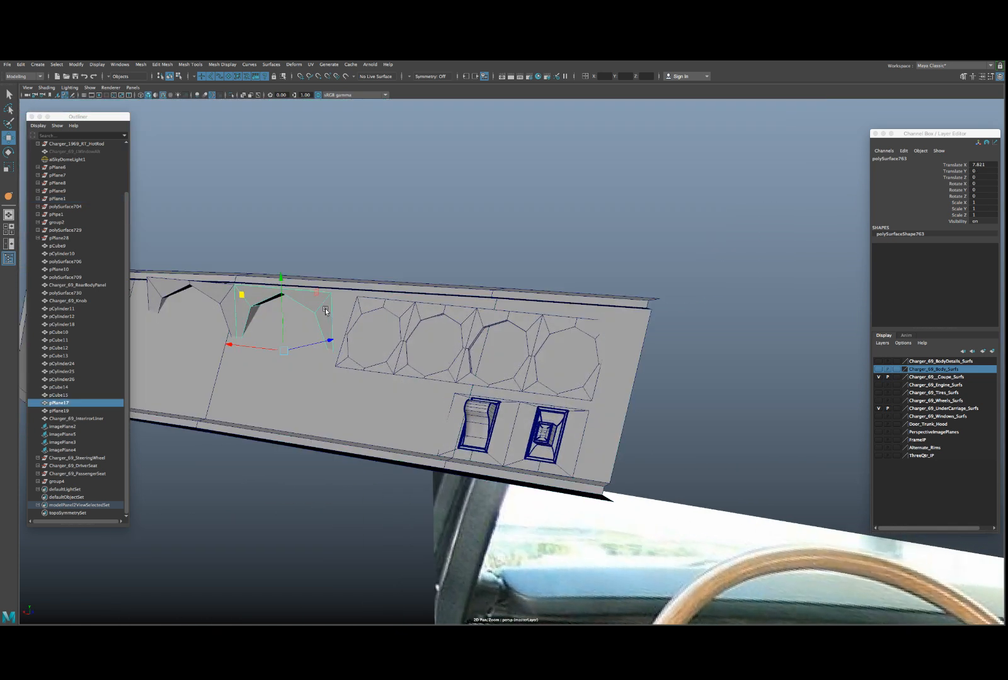
pyautogui.keyDown('shift'); pyautogui.click(220, 293); pyautogui.keyUp('shift')
pyautogui.keyDown('alt'); pyautogui.moveTo(220, 294); pyautogui.dragTo(511, 334); pyautogui.keyUp('alt')
pyautogui.press('space')
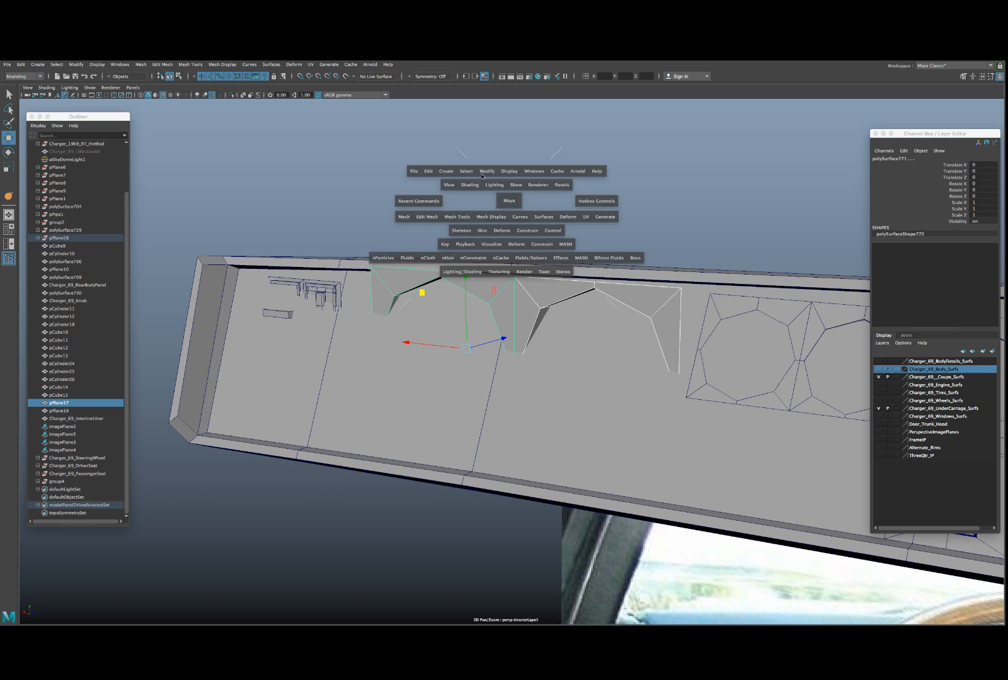
pyautogui.click(483, 174)
pyautogui.click(496, 230)
pyautogui.click(412, 218)
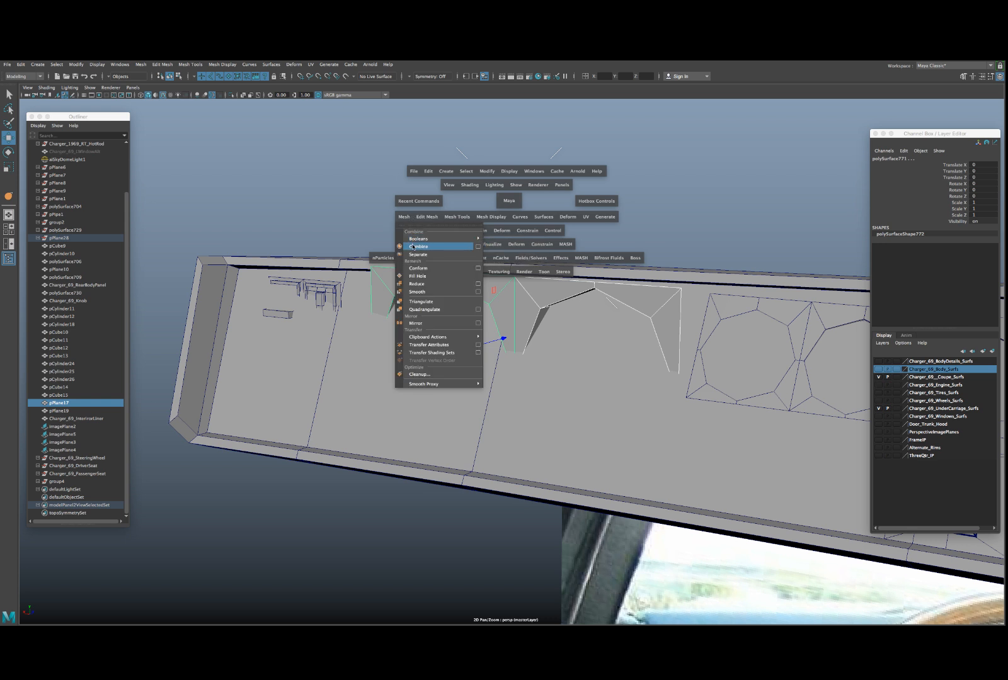
pyautogui.click(412, 247)
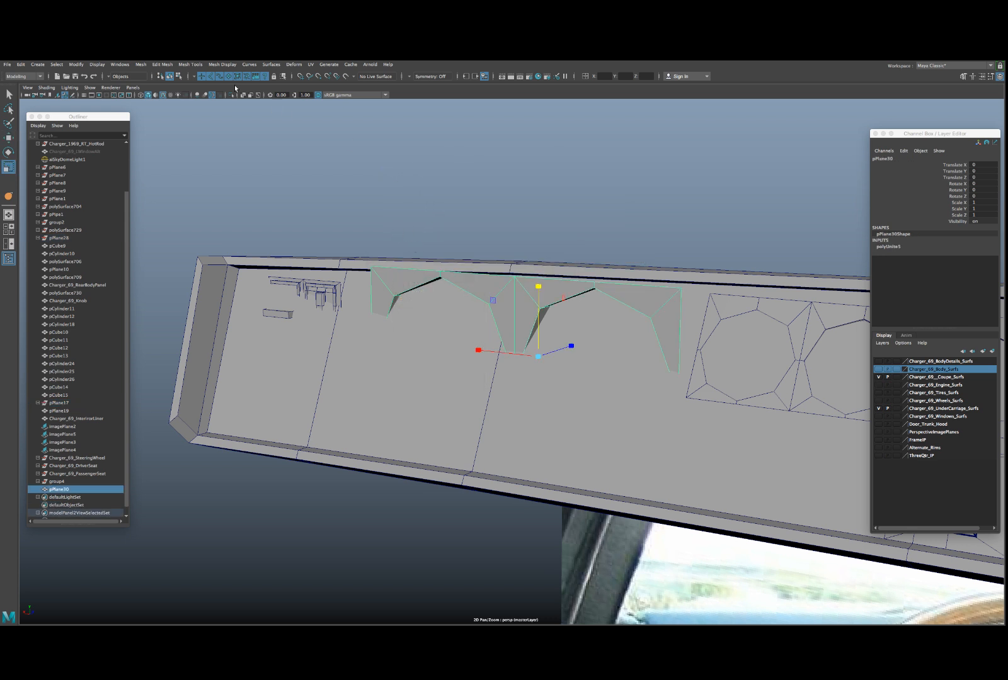
# - Merge the vertices of the combined large gauge panel and center its pivot
pyautogui.moveTo(163, 64)
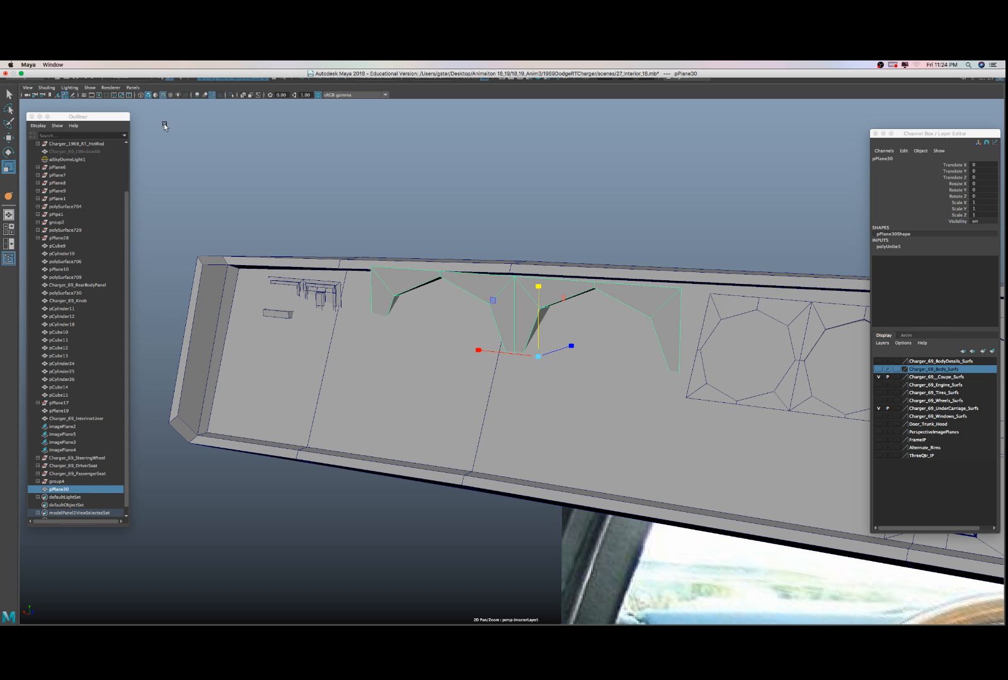
pyautogui.click(163, 64)
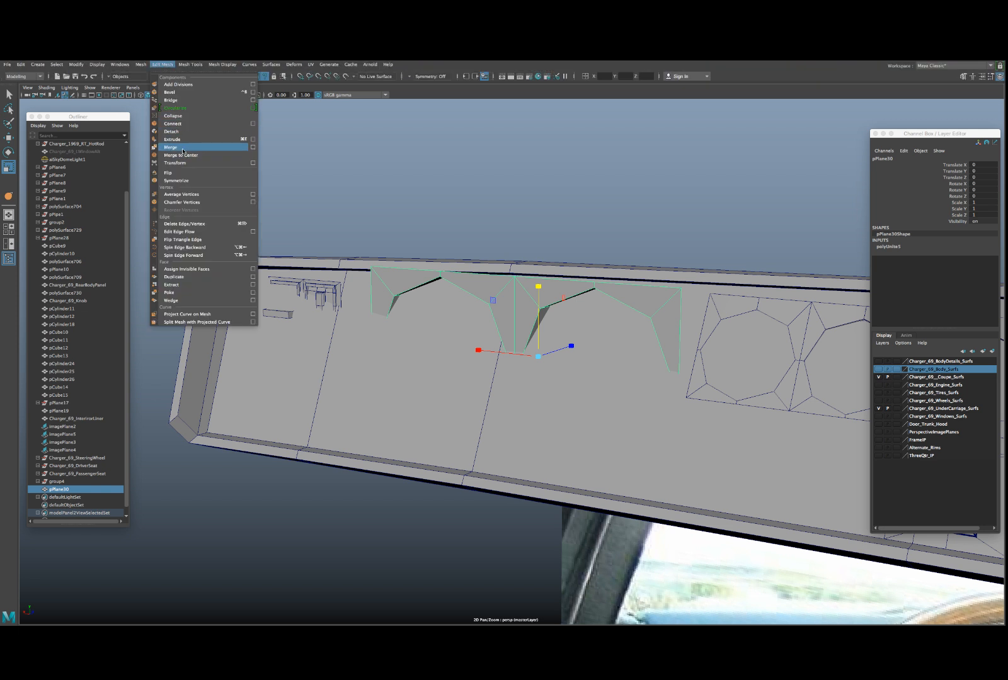
pyautogui.click(183, 149)
pyautogui.moveTo(505, 301); pyautogui.dragTo(525, 293, button='right')
pyautogui.press('space')
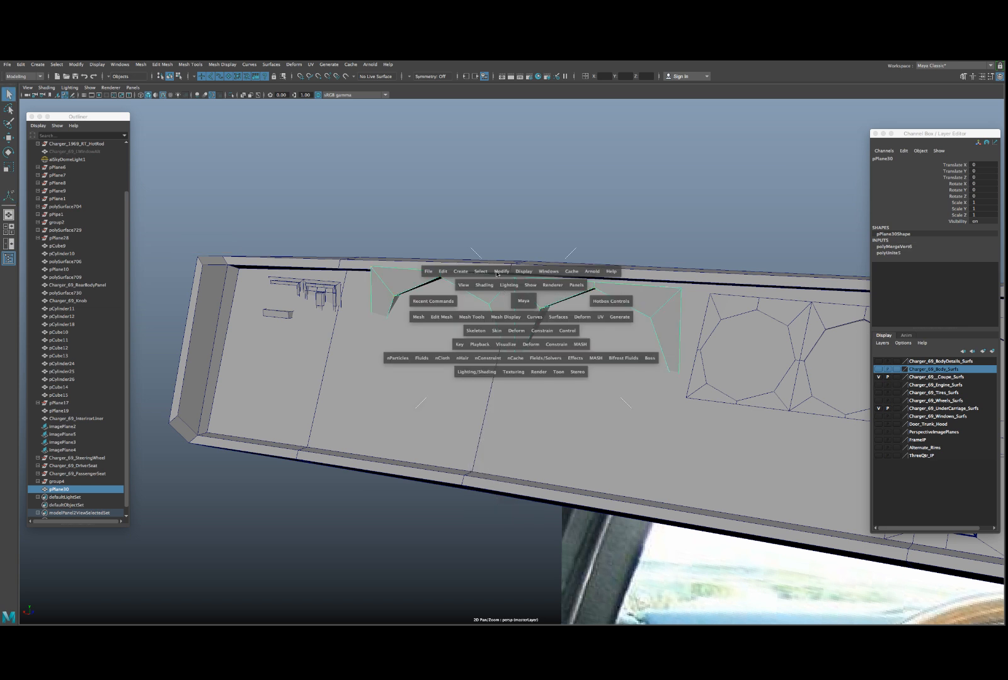
pyautogui.moveTo(498, 273); pyautogui.dragTo(511, 332)
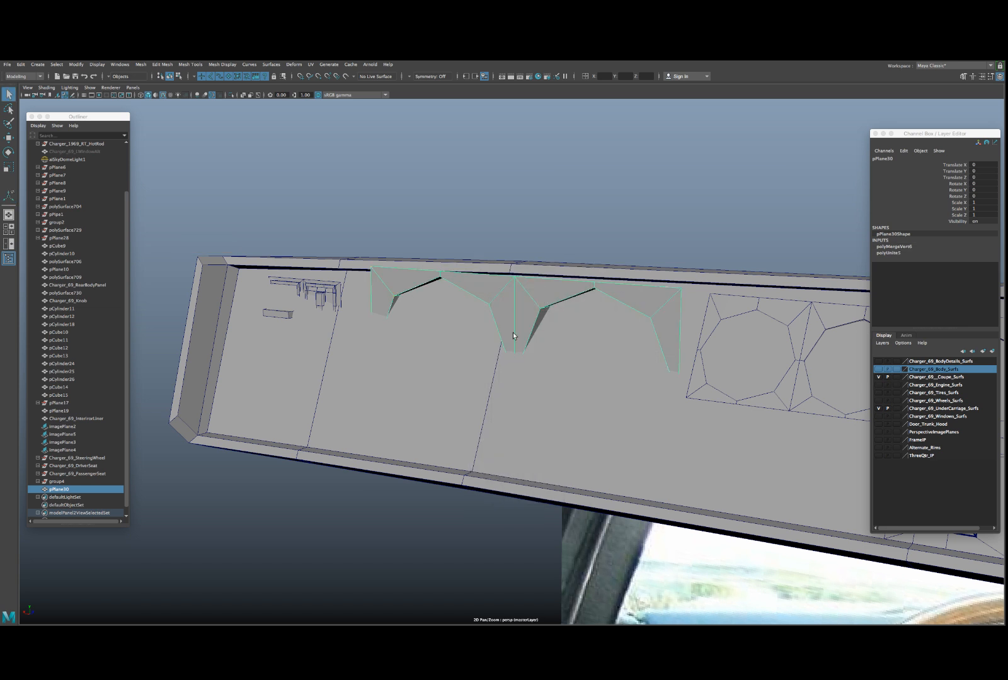
# - Shift the pivot of the combined large gauge panel along Z to its front plate
pyautogui.press('w')
pyautogui.scroll(3, 520, 363)
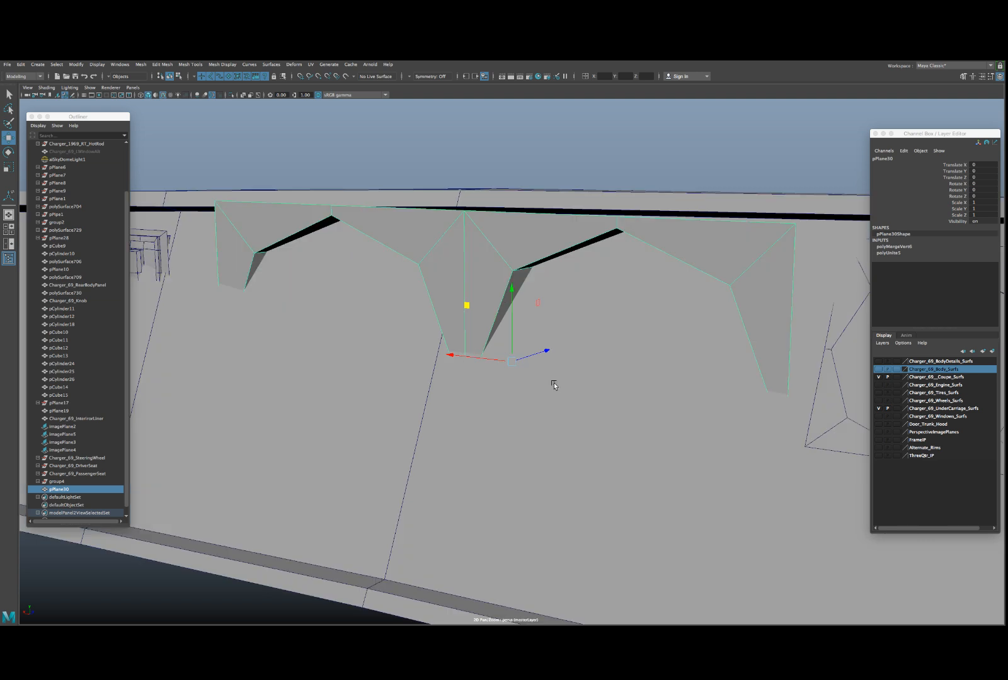
pyautogui.press('4')
pyautogui.keyDown('alt'); pyautogui.moveTo(553, 368); pyautogui.dragTo(471, 358); pyautogui.keyUp('alt')
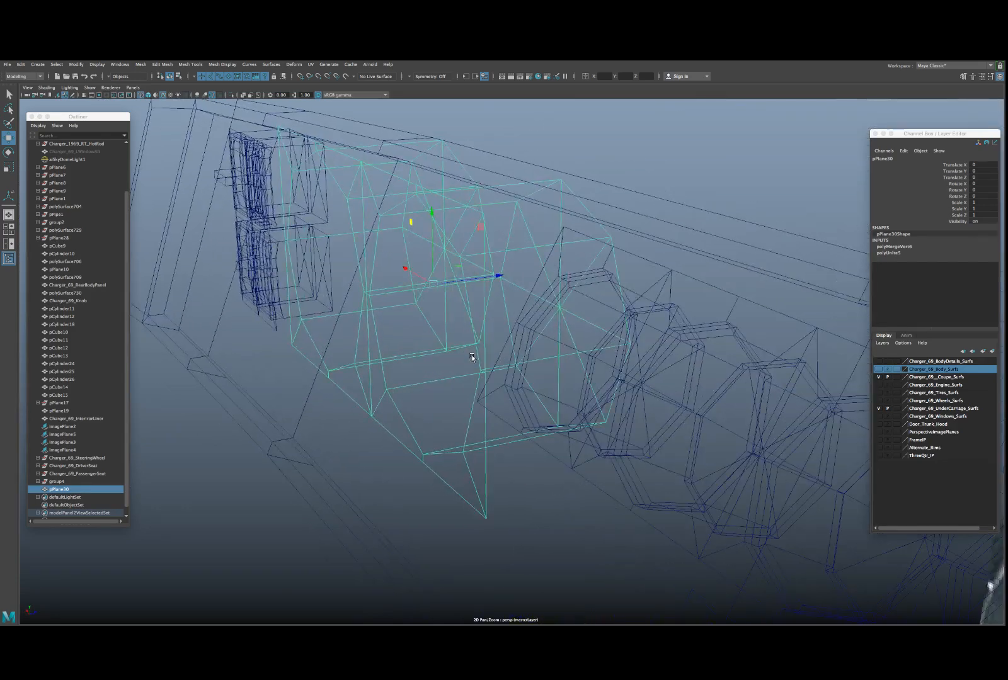
pyautogui.press('d')
pyautogui.moveTo(468, 284); pyautogui.dragTo(382, 289)
pyautogui.press('5')
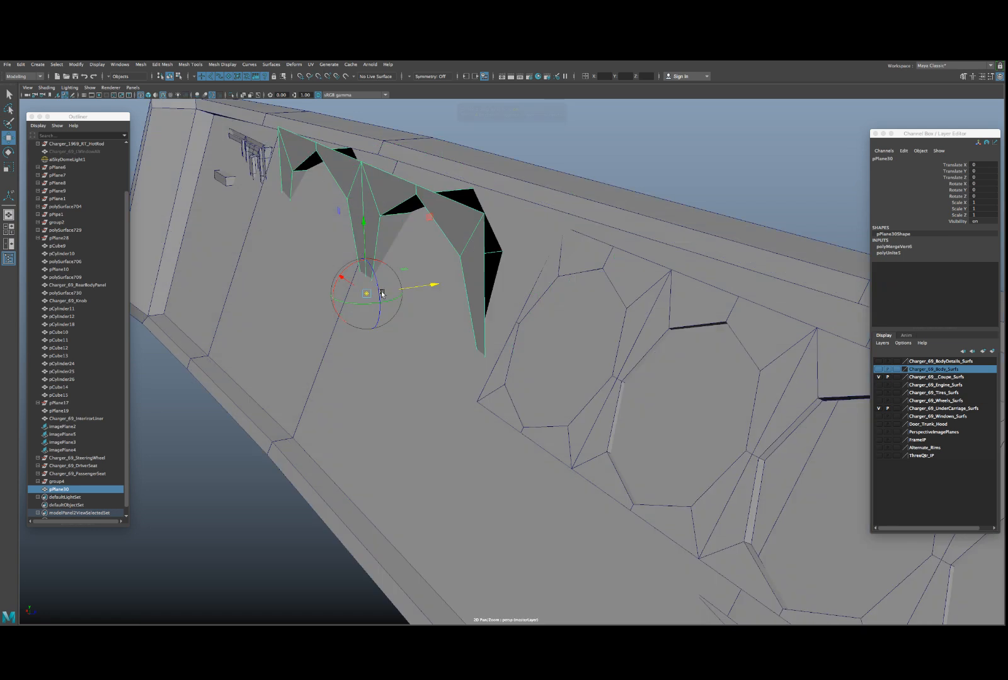
pyautogui.press('d')
# - Tilt the combined gauge panel to about 26 degrees in X and move it to about -0.009 in Z
pyautogui.press('e')
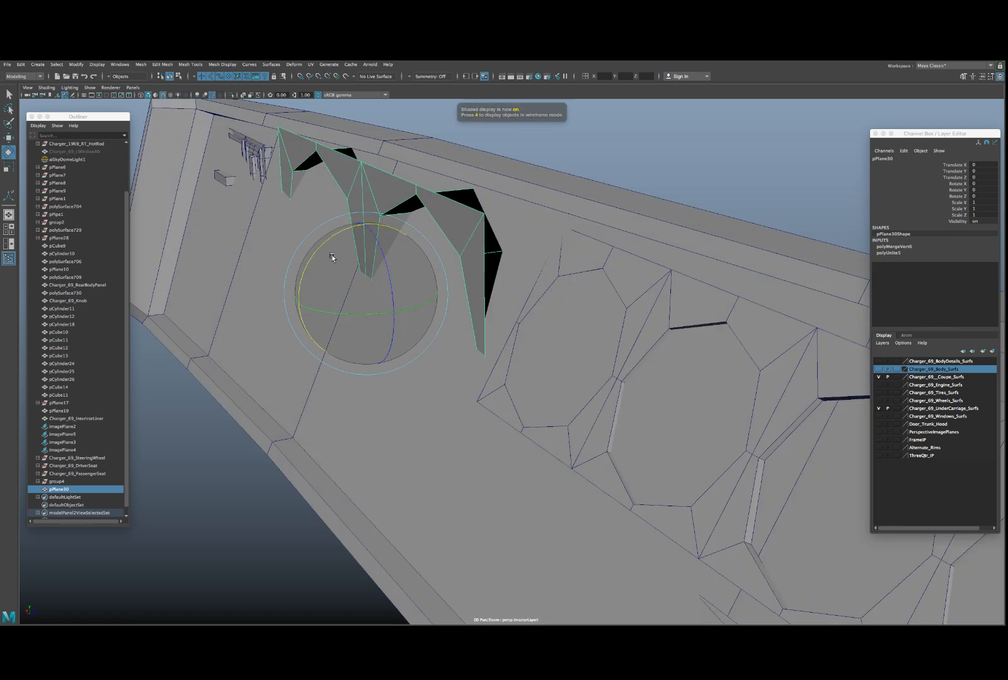
pyautogui.moveTo(332, 257); pyautogui.dragTo(358, 233)
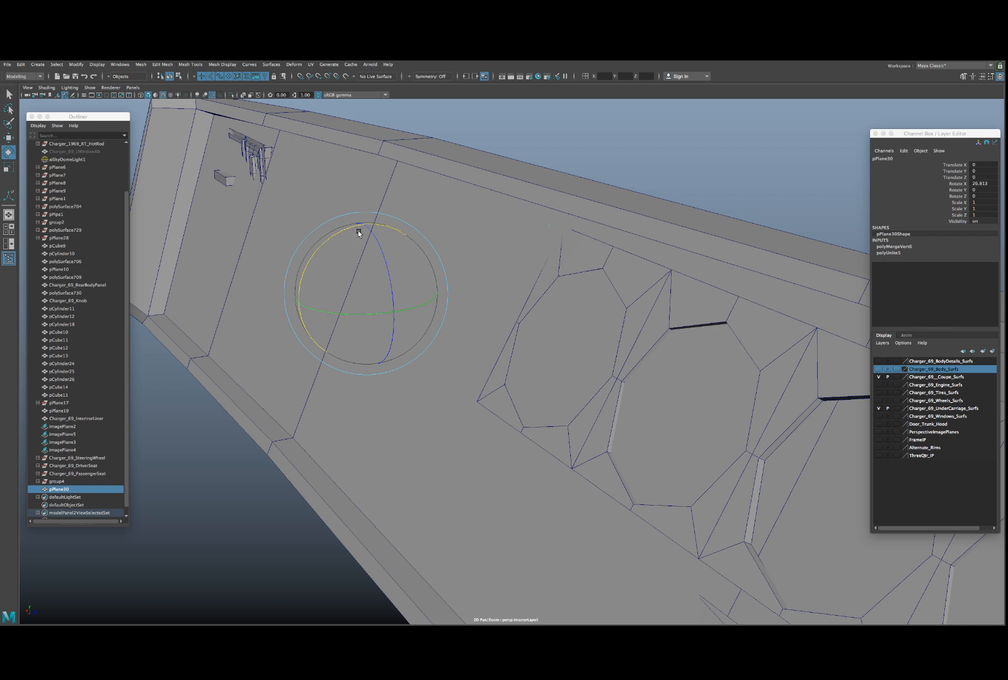
pyautogui.press('w')
pyautogui.press('5')
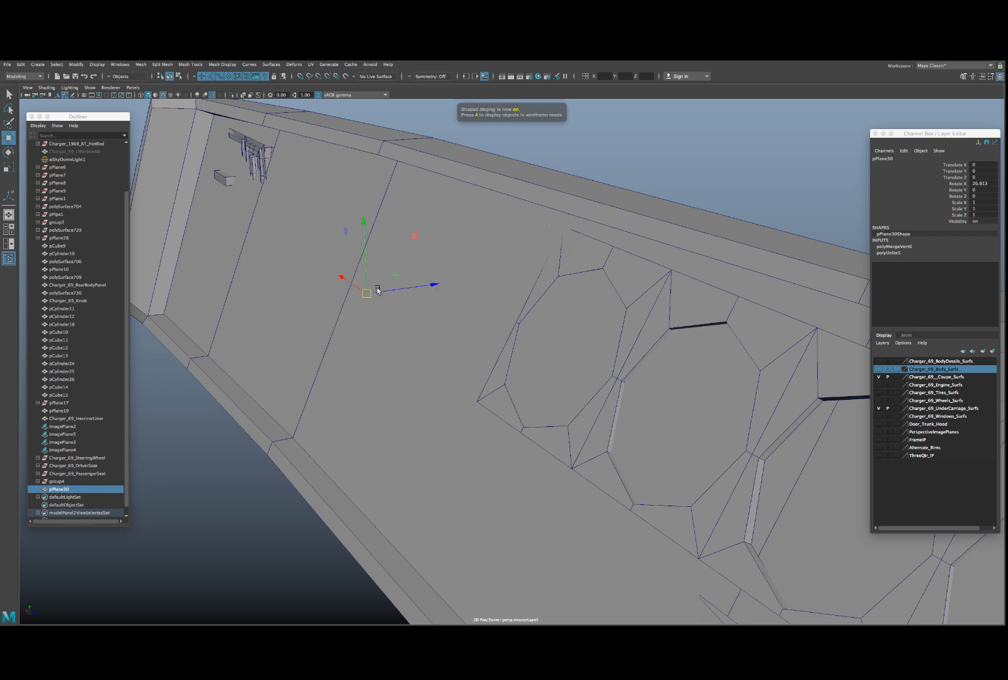
pyautogui.moveTo(383, 292); pyautogui.dragTo(377, 292)
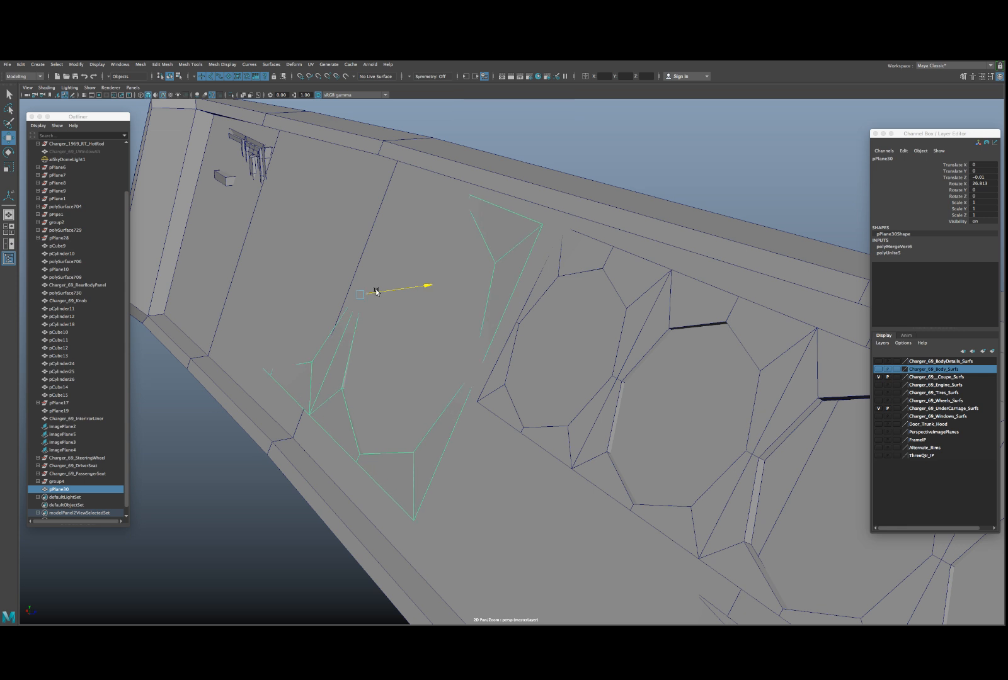
pyautogui.press('e')
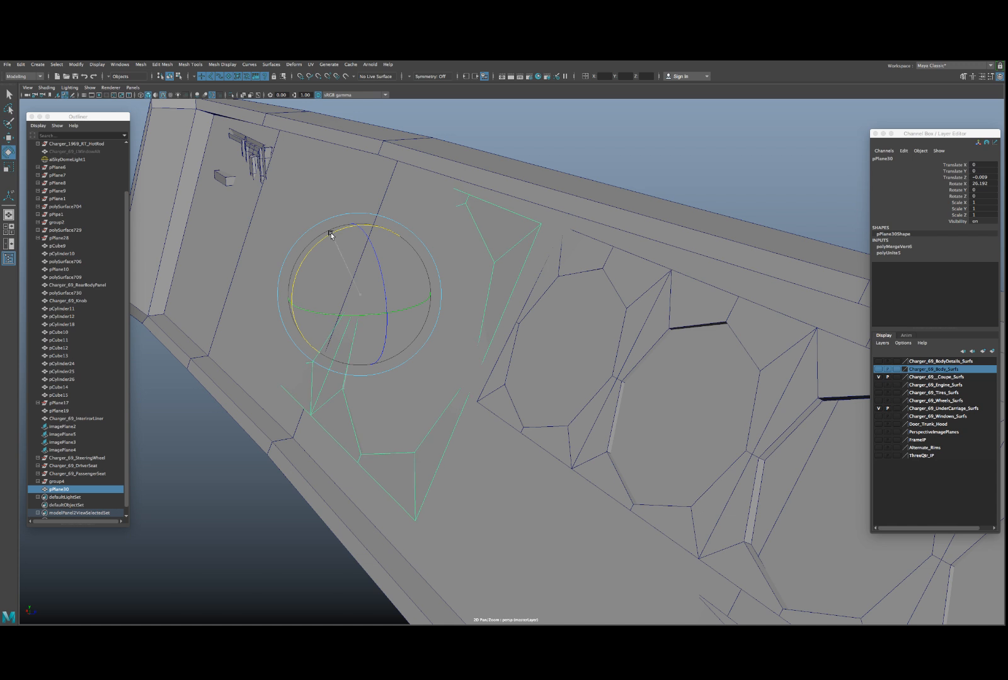
pyautogui.press('w')
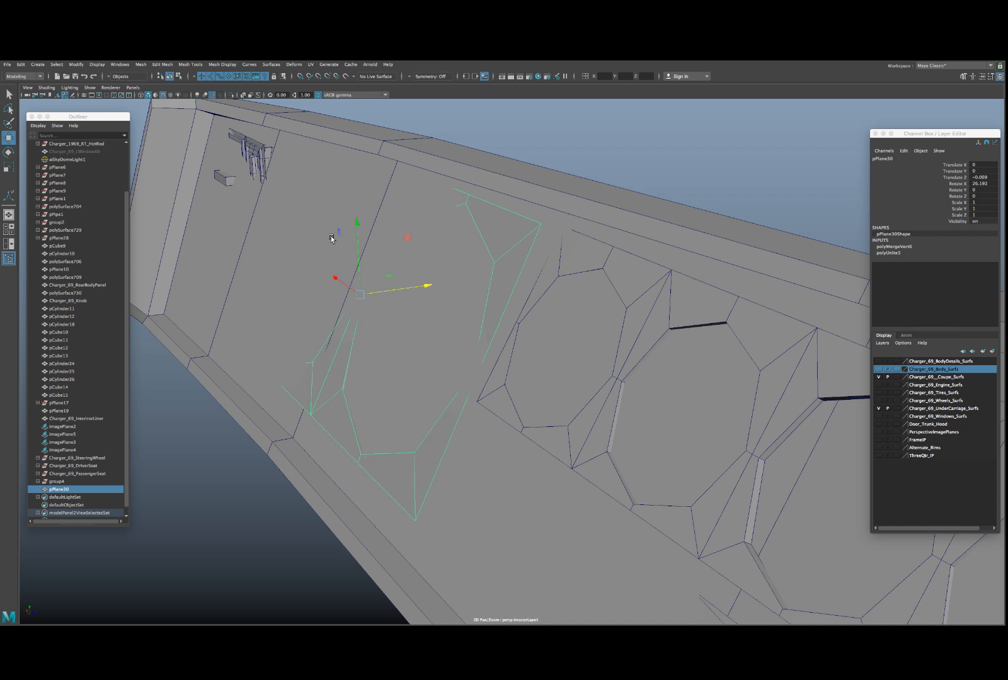
# - Snap the combined gauge panel's pivot to its upper corner nearest the four small gauges and move the panel to about 0.004 in Z
pyautogui.moveTo(359, 293); pyautogui.dragTo(537, 225)
pyautogui.press('e')
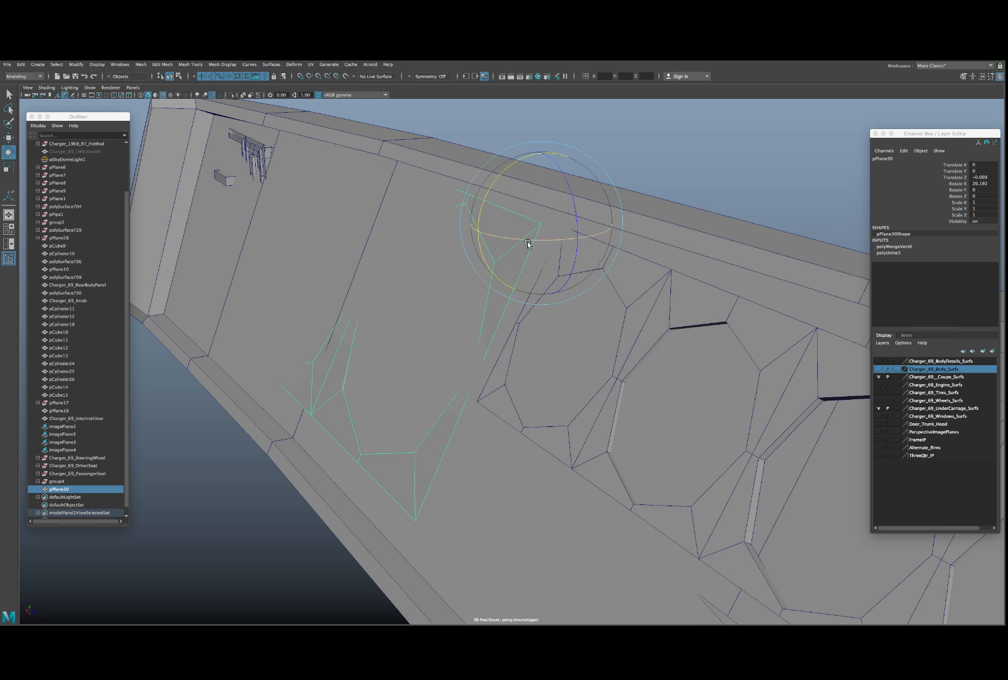
pyautogui.keyDown('alt'); pyautogui.moveTo(513, 243); pyautogui.dragTo(536, 294); pyautogui.keyUp('alt')
pyautogui.press('w')
pyautogui.scroll(2, 536, 294)
pyautogui.keyDown('alt'); pyautogui.moveTo(537, 292); pyautogui.dragTo(528, 304, button='middle'); pyautogui.keyUp('alt')
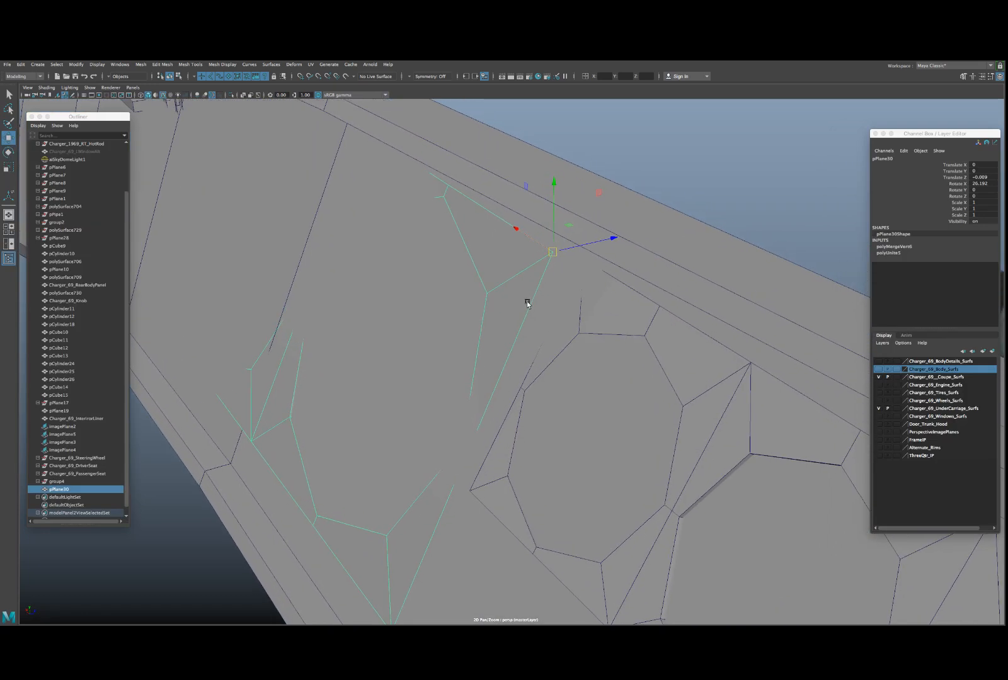
pyautogui.press('4')
pyautogui.keyDown('alt'); pyautogui.moveTo(556, 311); pyautogui.dragTo(573, 312); pyautogui.keyUp('alt')
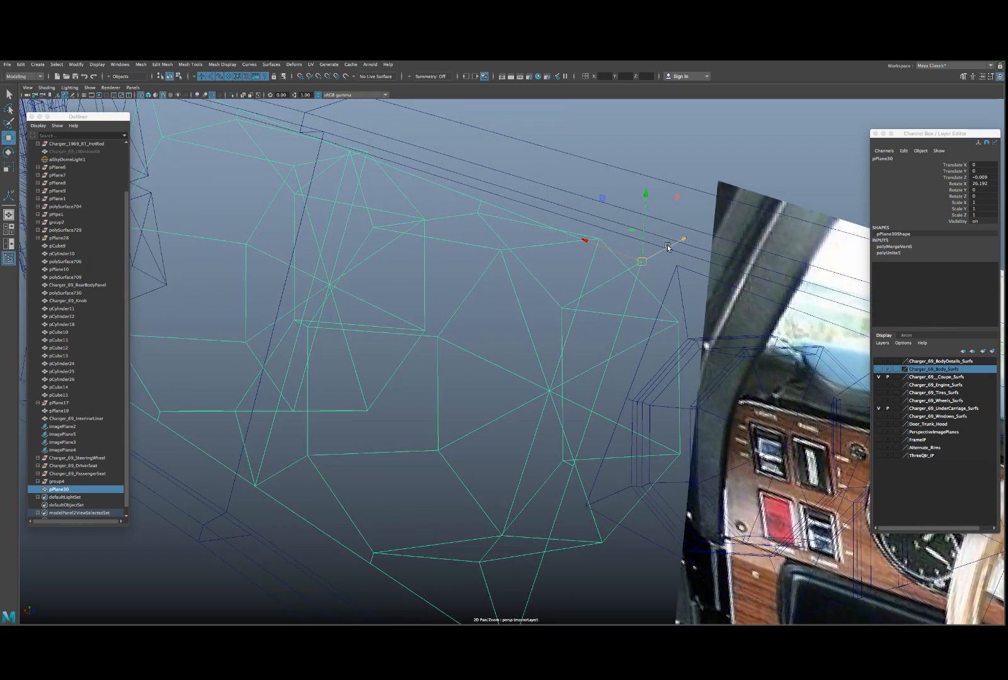
pyautogui.moveTo(657, 253)
pyautogui.mouseDown()
pyautogui.moveTo(676, 264)
pyautogui.moveTo(635, 326)
pyautogui.moveTo(619, 323)
pyautogui.mouseUp()
pyautogui.press('5')
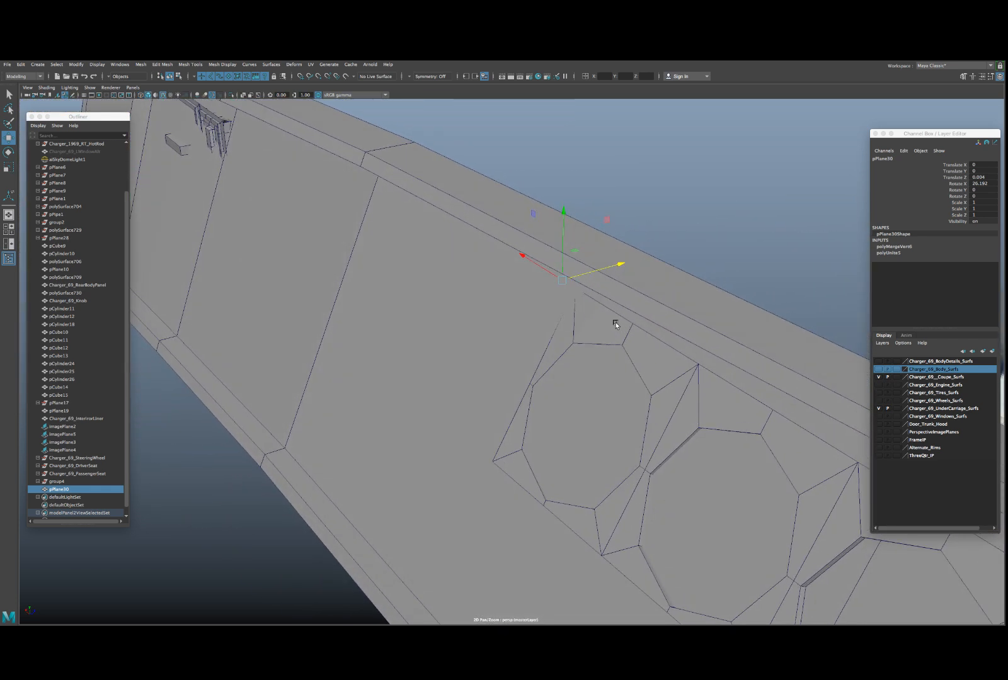
# - Rotate the combined gauge panel about its corner pivot to about 23.6 in X, 3.12 in Y and -0.159 in Z
pyautogui.press('e')
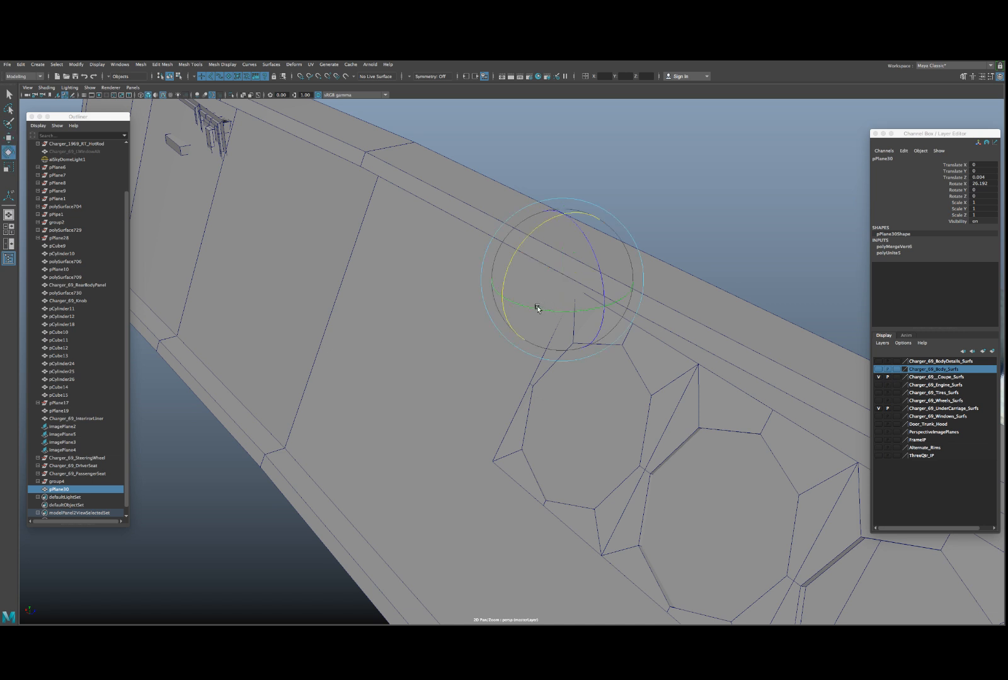
pyautogui.moveTo(537, 307); pyautogui.dragTo(540, 310)
pyautogui.press('1')
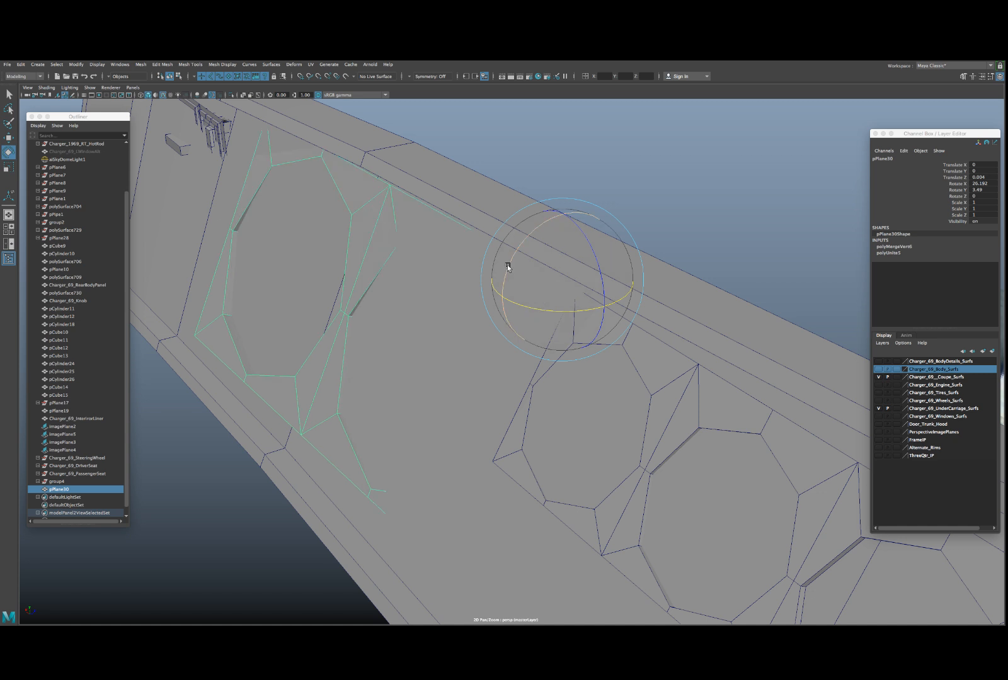
pyautogui.moveTo(506, 264); pyautogui.dragTo(507, 269)
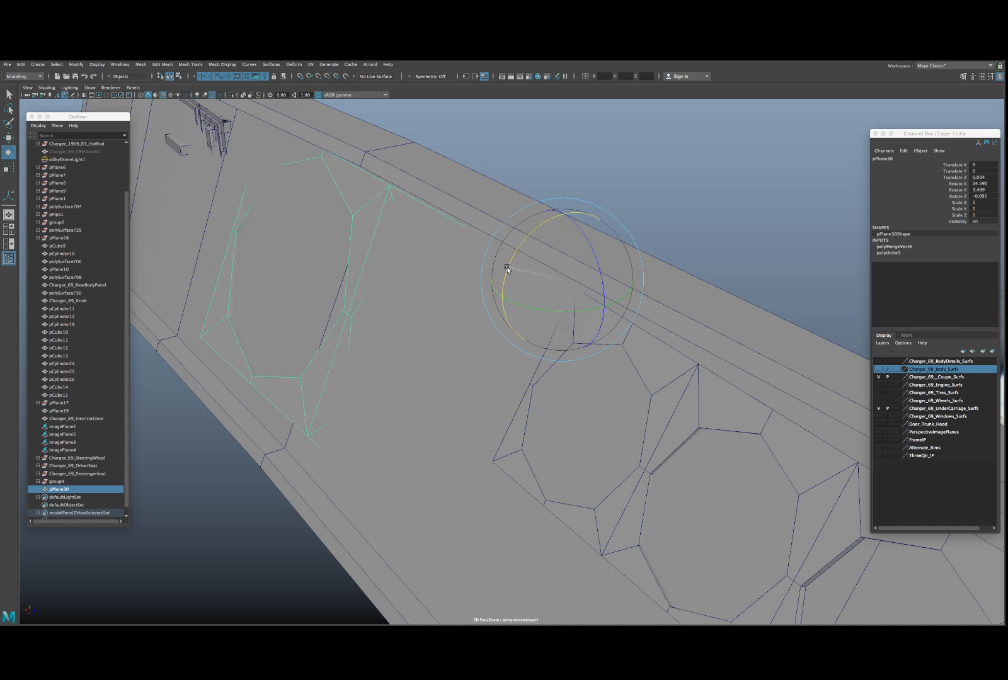
pyautogui.click(523, 304)
pyautogui.moveTo(511, 258); pyautogui.dragTo(522, 305)
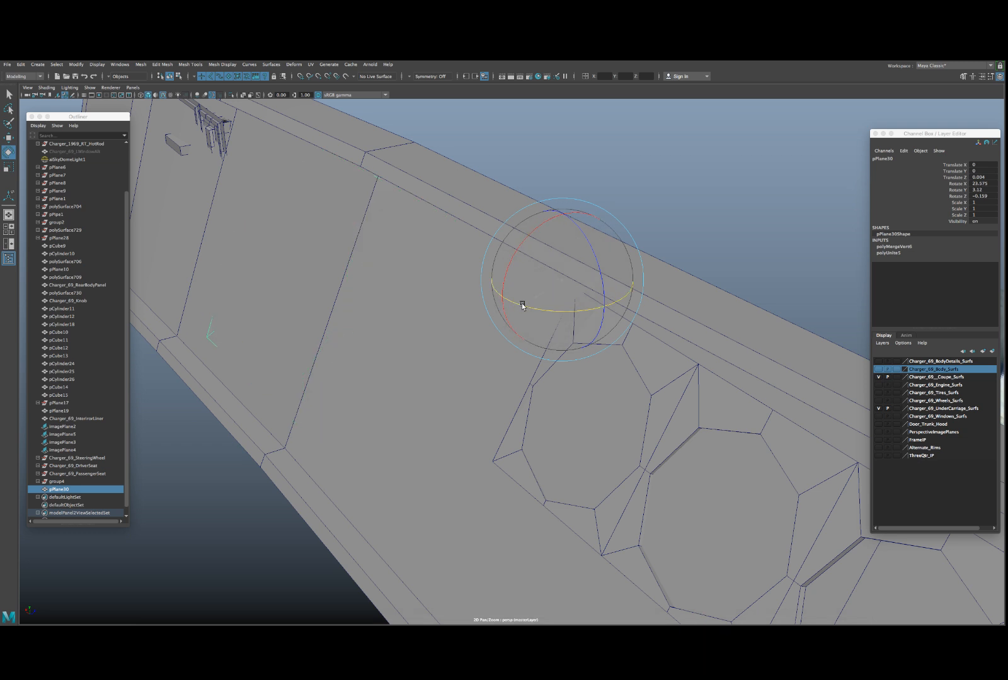
pyautogui.press('w')
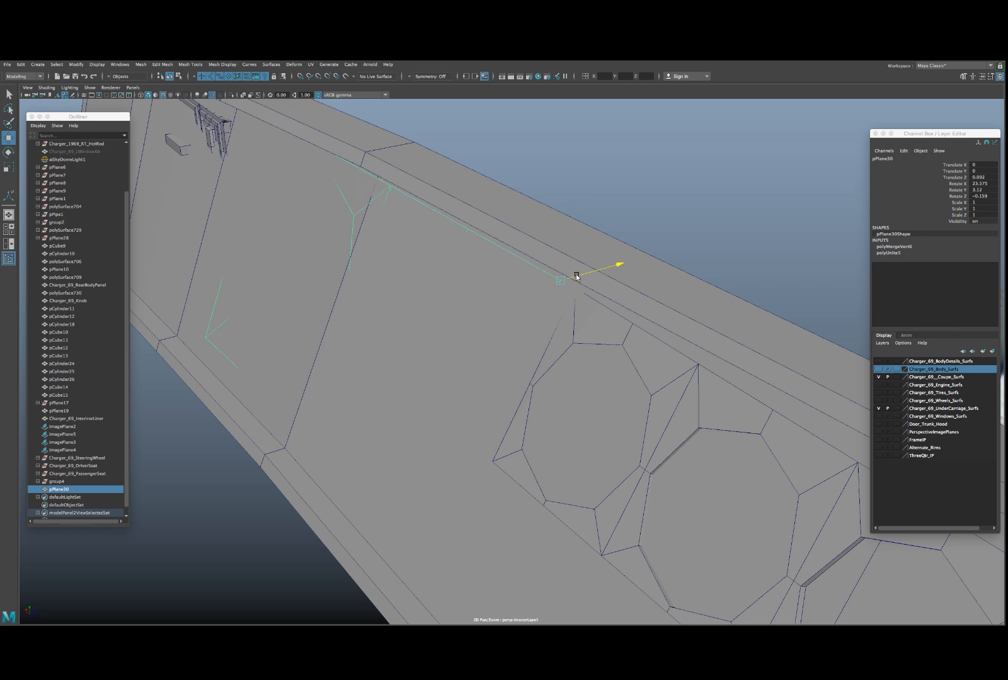
# - Rotate the combined large gauge panel about its corner pivot to about 3.42 in Y
pyautogui.press('e')
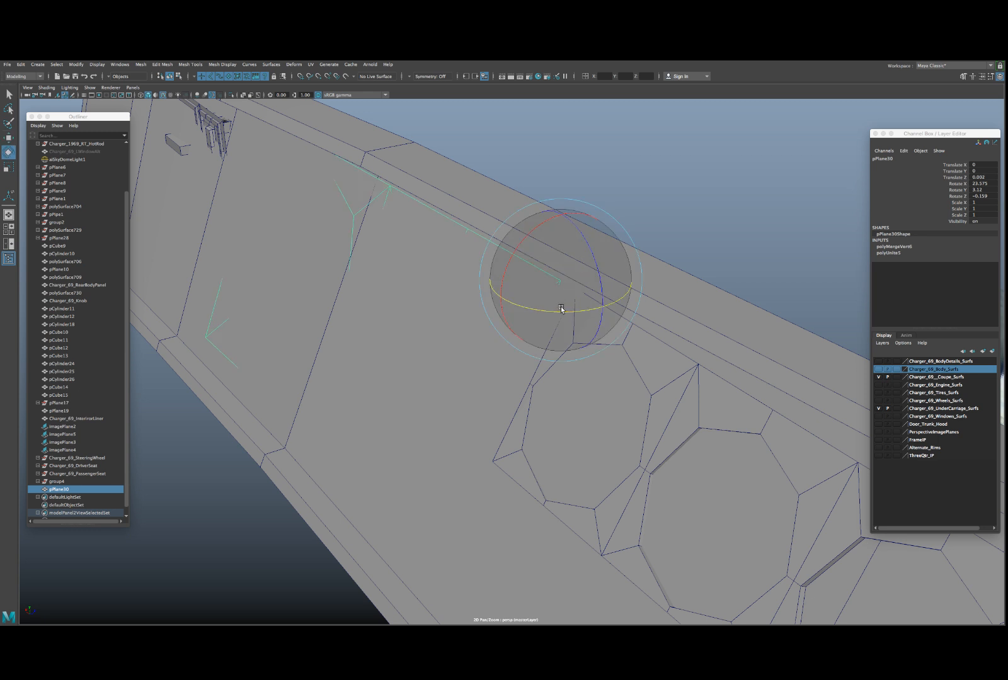
pyautogui.moveTo(561, 308); pyautogui.dragTo(561, 311)
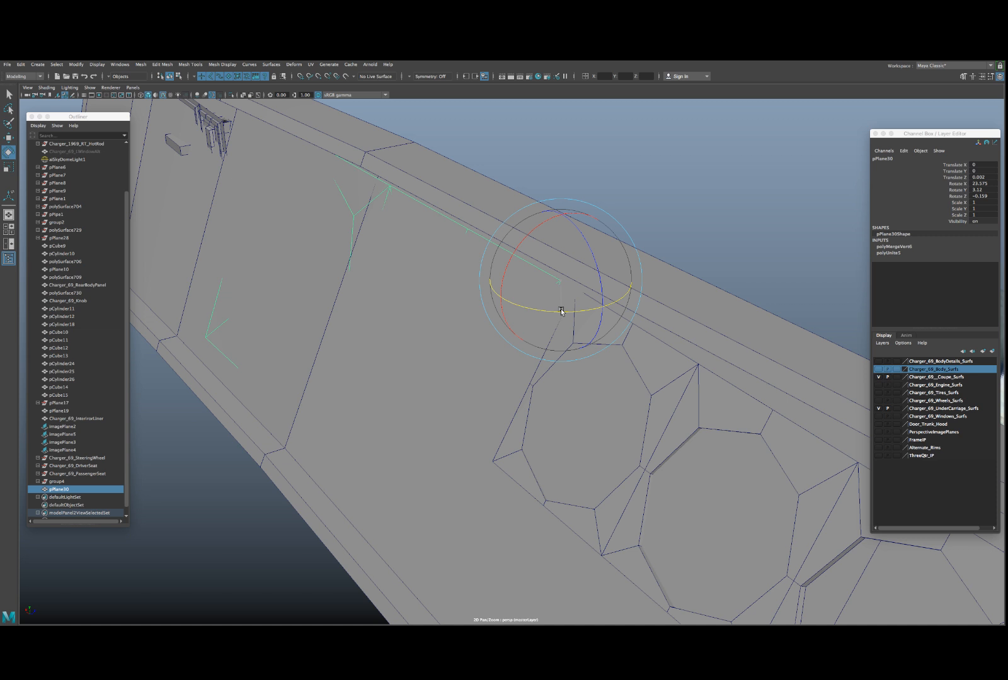
pyautogui.moveTo(561, 311); pyautogui.dragTo(562, 312)
pyautogui.keyDown('alt'); pyautogui.moveTo(561, 311); pyautogui.dragTo(496, 302); pyautogui.keyUp('alt')
pyautogui.press('w')
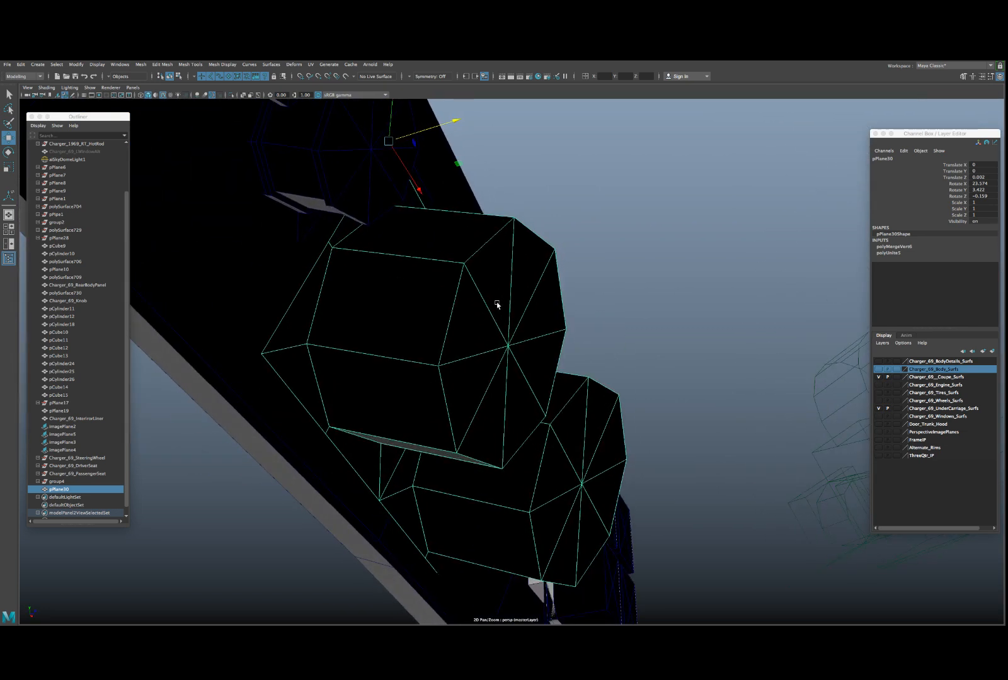
# - Reposition the combined gauge panel's pivot to the middle of its edge beside the four small gauges
pyautogui.press('F11')
pyautogui.press('e')
pyautogui.click(357, 213)
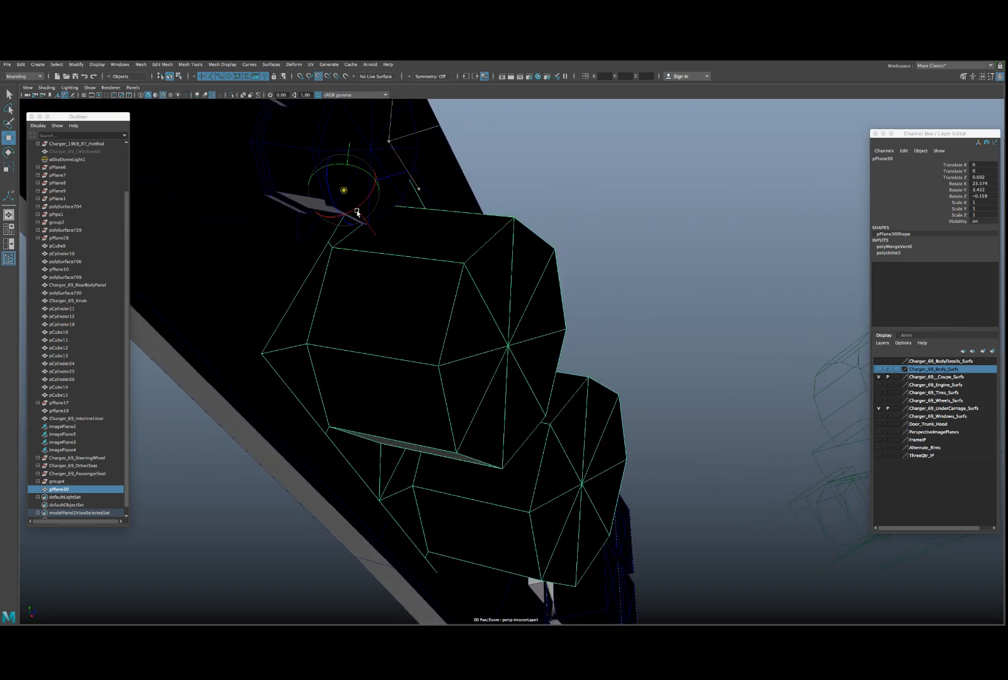
pyautogui.press('w')
pyautogui.keyDown('alt'); pyautogui.moveTo(337, 266); pyautogui.dragTo(462, 224); pyautogui.keyUp('alt')
pyautogui.press('f')
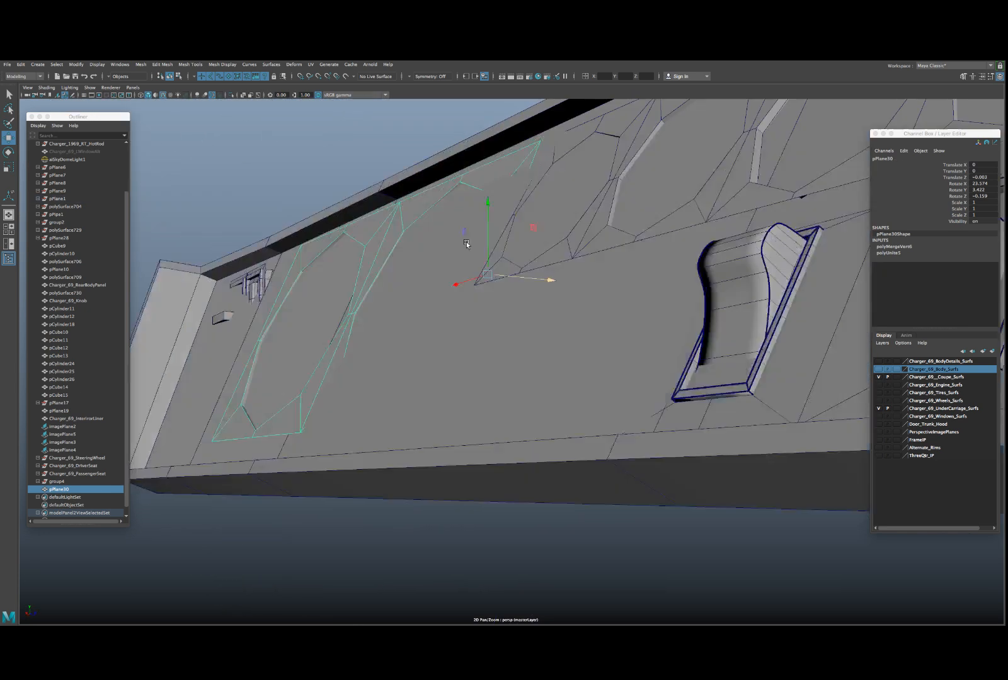
# - Move the combined gauge panel to about -0.018 in Z and tilt it to about 25.3 in X
pyautogui.moveTo(533, 293); pyautogui.dragTo(448, 251)
pyautogui.press('e')
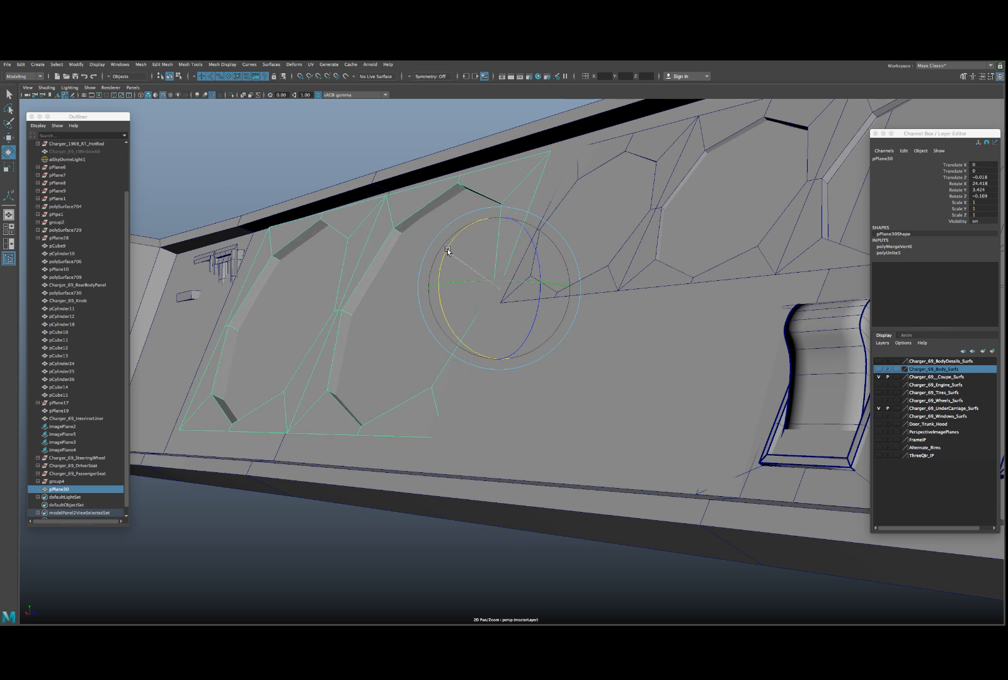
pyautogui.keyDown('alt'); pyautogui.moveTo(382, 253); pyautogui.dragTo(497, 261); pyautogui.keyUp('alt')
pyautogui.moveTo(703, 271); pyautogui.dragTo(708, 272)
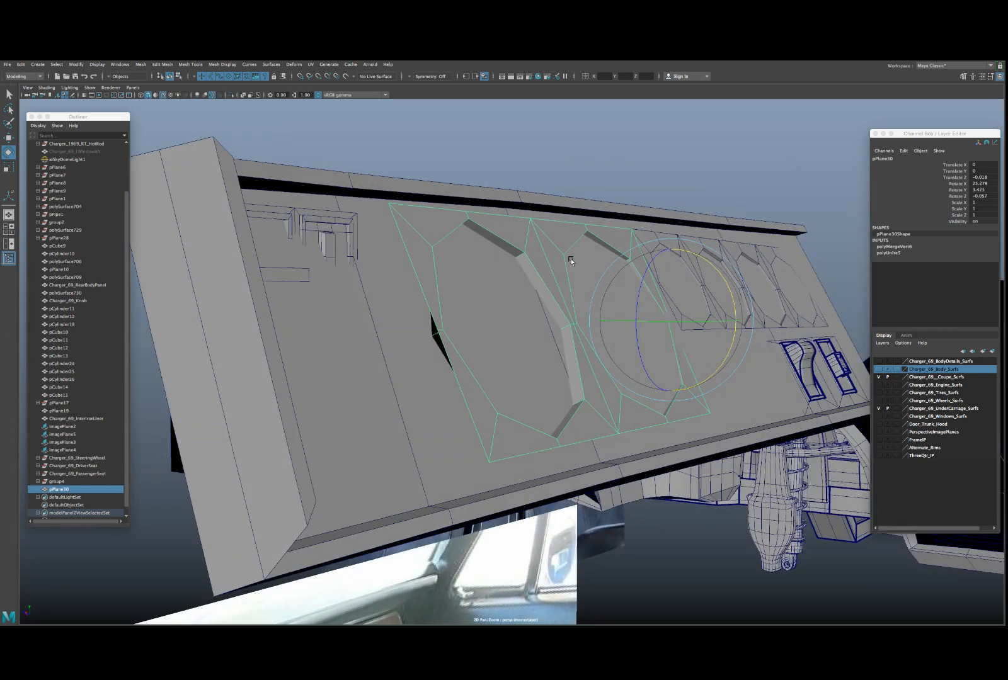
pyautogui.keyDown('alt'); pyautogui.moveTo(567, 259); pyautogui.dragTo(607, 300); pyautogui.keyUp('alt')
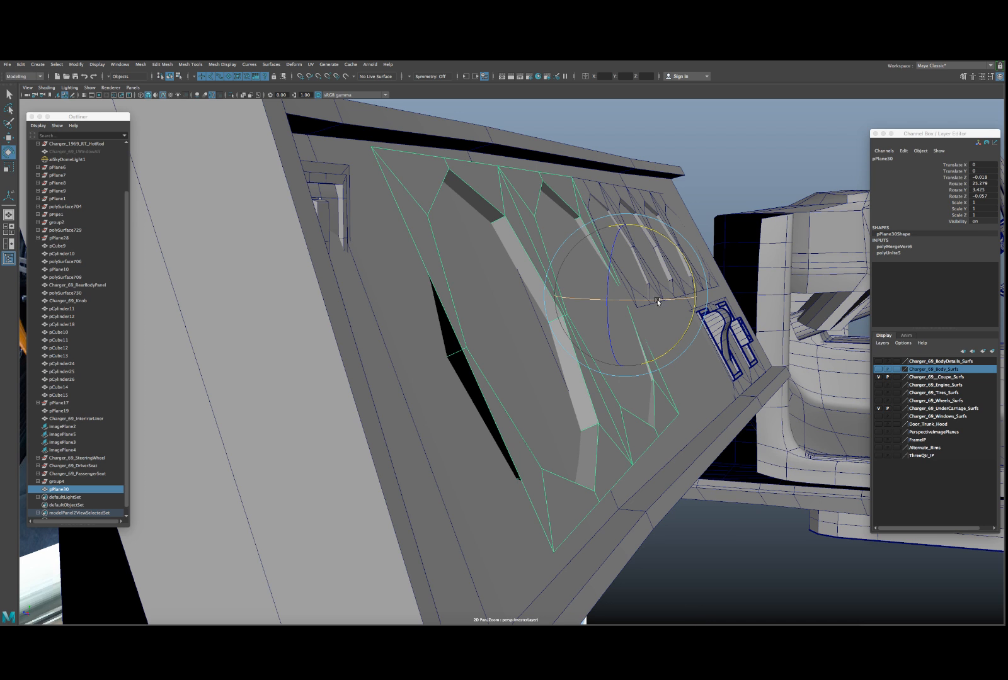
# - Enlarge the rotation manipulator and turn the combined gauge panel to about 2.24 in Y
pyautogui.click(658, 302)
pyautogui.moveTo(658, 302); pyautogui.dragTo(656, 303)
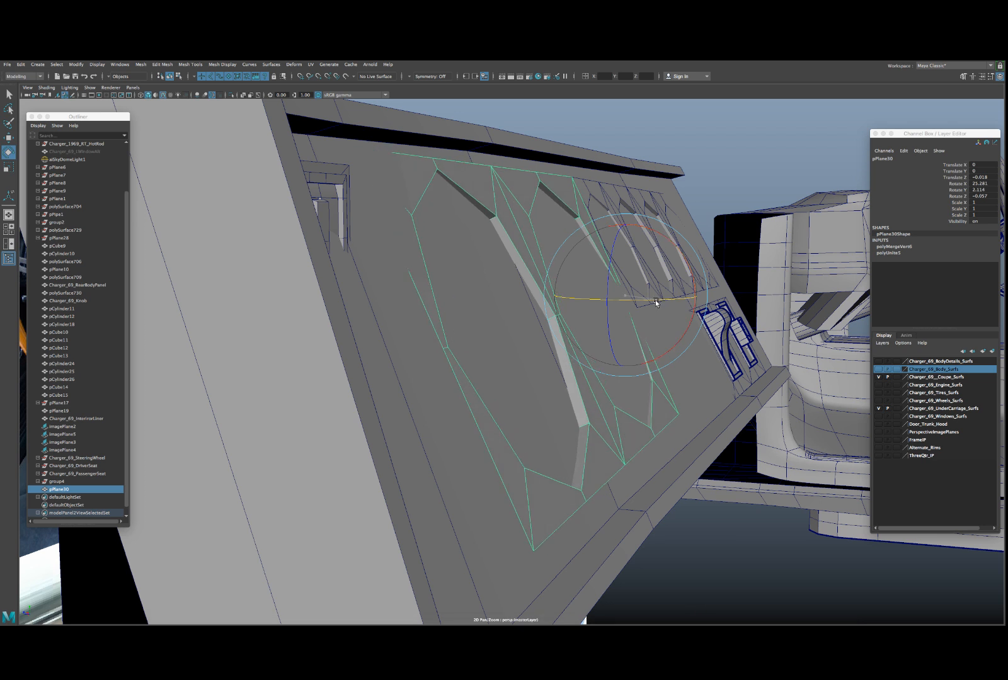
pyautogui.press('=')
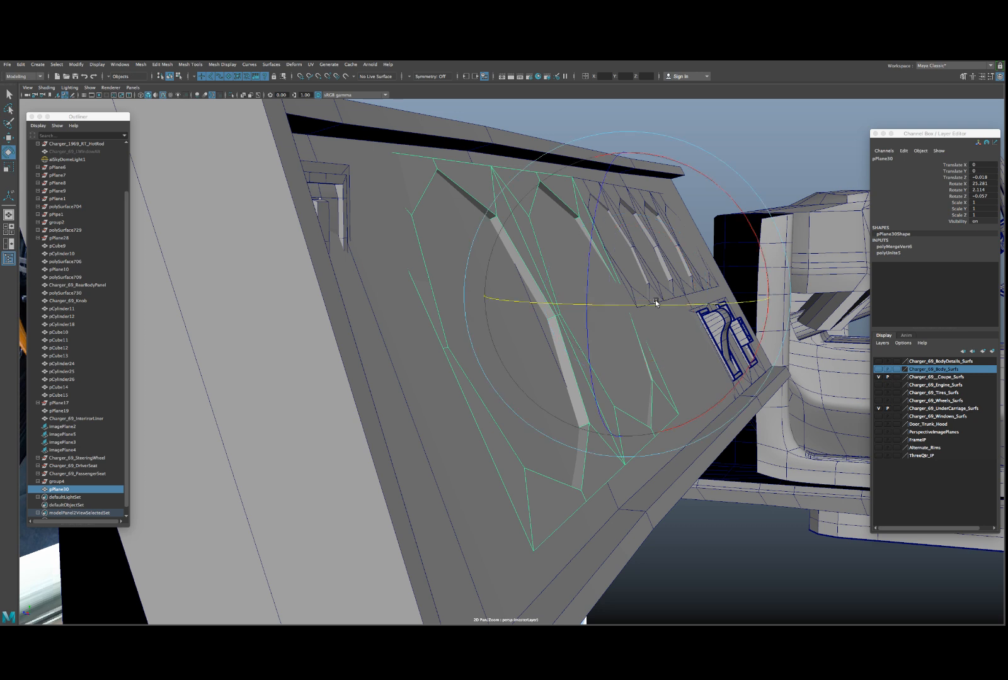
pyautogui.press('=')
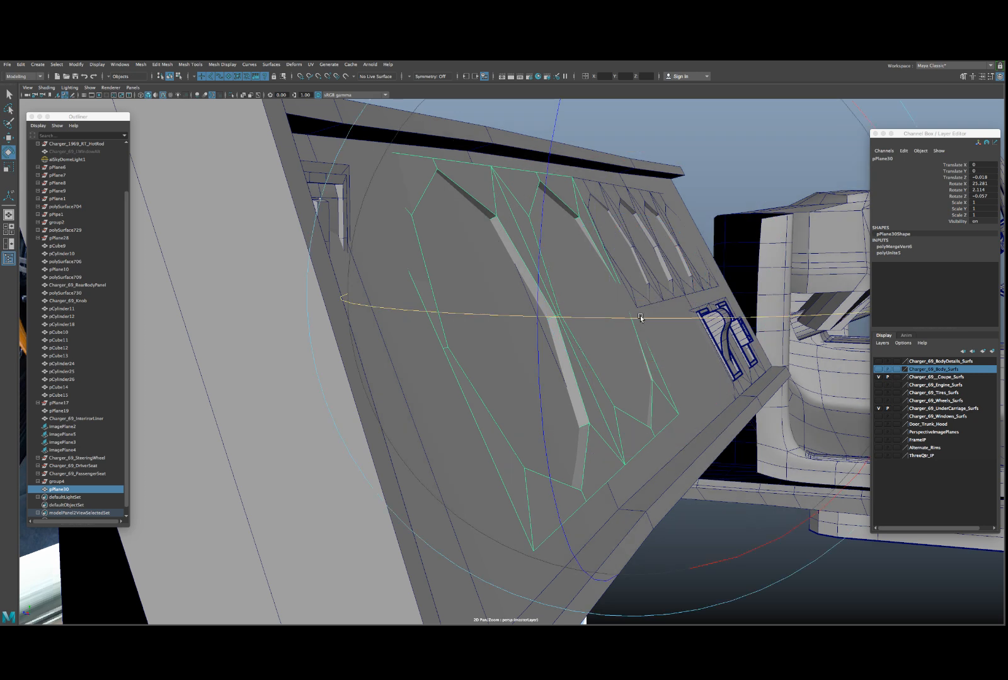
pyautogui.moveTo(638, 319); pyautogui.dragTo(639, 319)
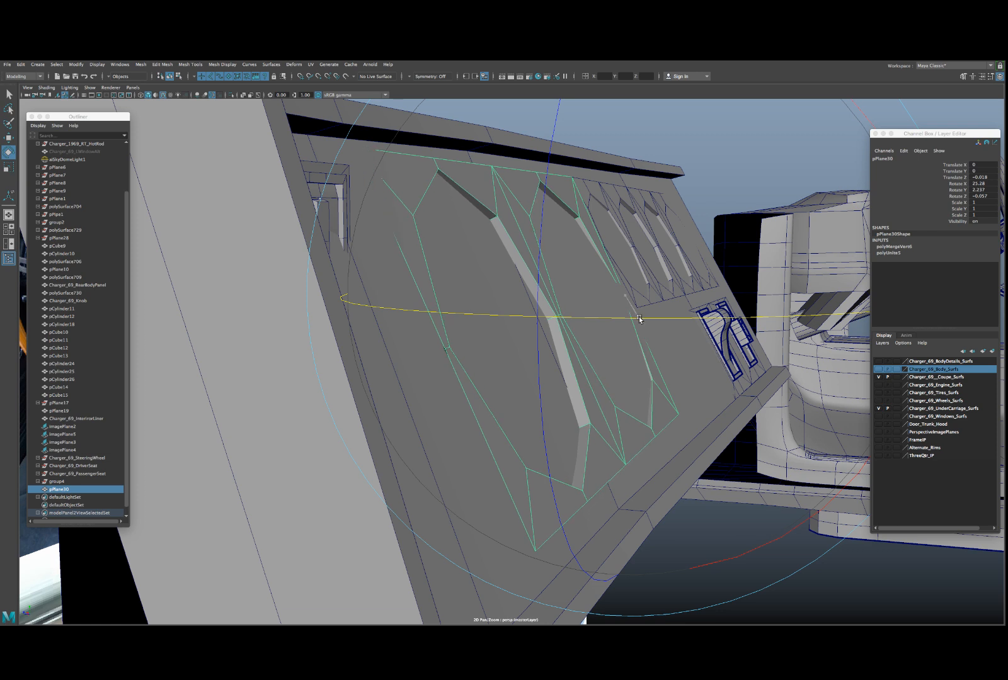
# - Tilt the combined gauge panel to about 24.8 in X and shrink the rotation manipulator to its former size
pyautogui.moveTo(766, 539); pyautogui.dragTo(771, 541)
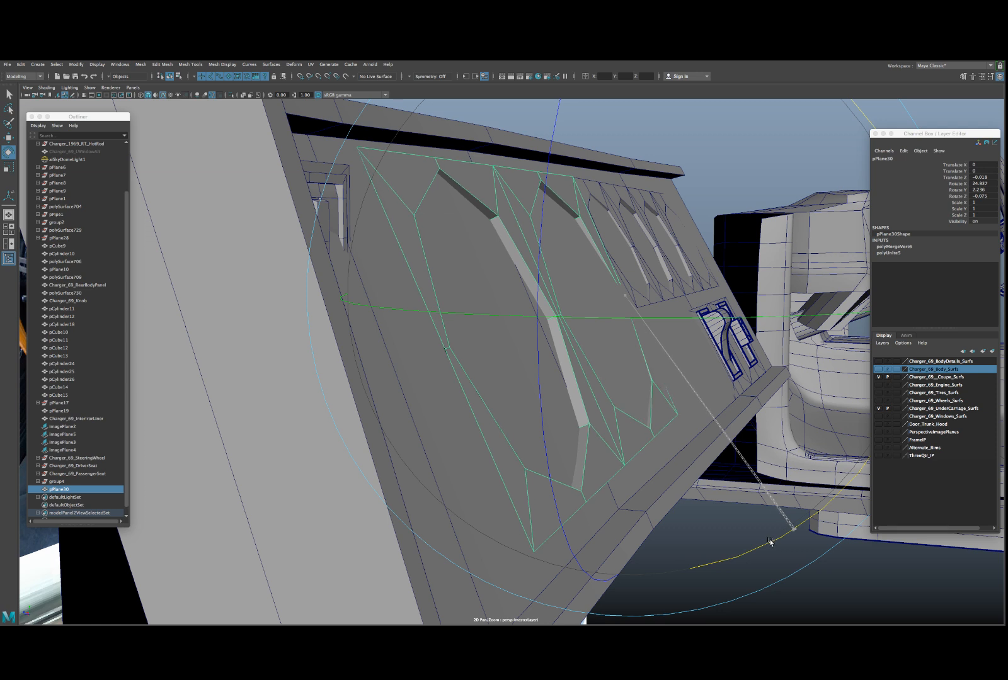
pyautogui.moveTo(770, 542); pyautogui.dragTo(770, 542)
pyautogui.press('-')
pyautogui.press('-')
pyautogui.press('-')
pyautogui.press('-')
pyautogui.press('-')
pyautogui.press('-')
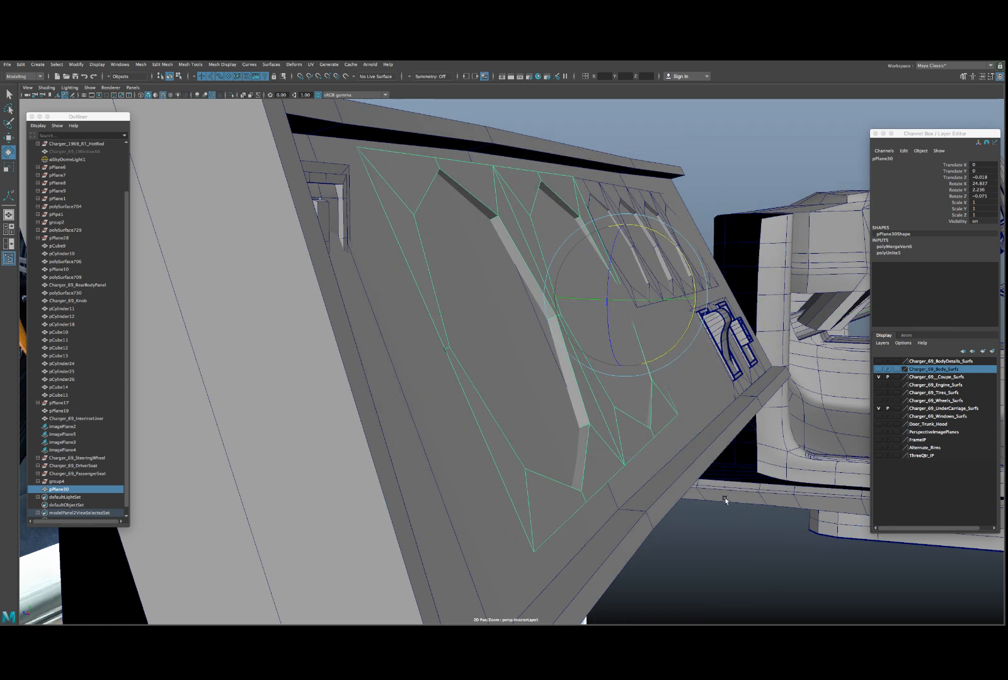
# - Rotate the combined gauge panel to about 24.2 in X and 1.94 in Y, and move it to about -0.02 in Z
pyautogui.keyDown('alt'); pyautogui.moveTo(728, 480); pyautogui.dragTo(618, 483); pyautogui.keyUp('alt')
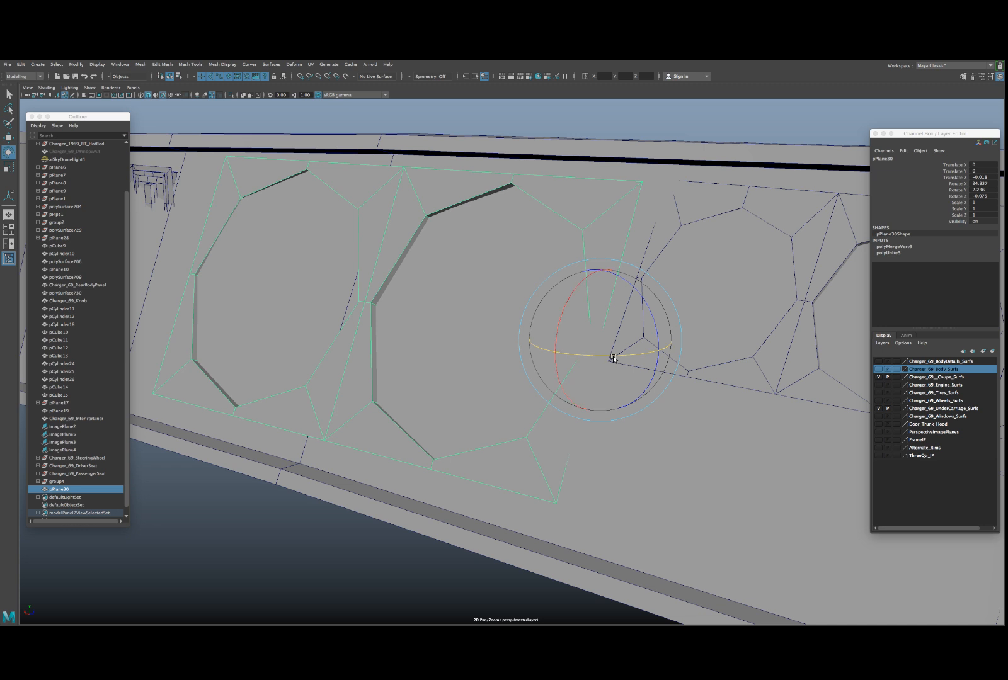
pyautogui.keyDown('alt'); pyautogui.moveTo(580, 350); pyautogui.dragTo(557, 324); pyautogui.keyUp('alt')
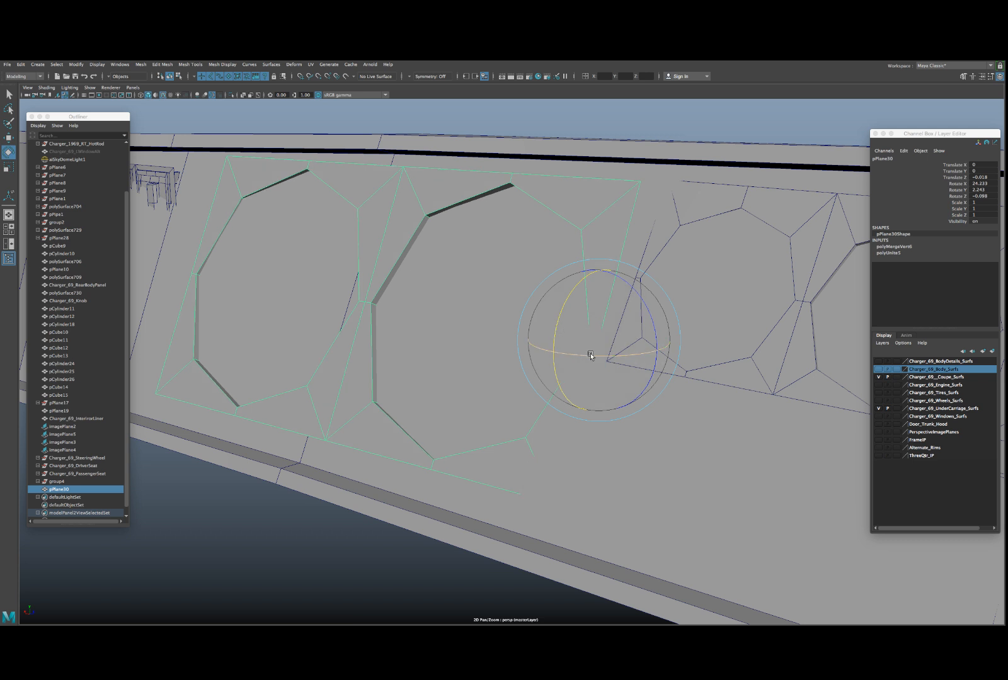
pyautogui.moveTo(591, 356); pyautogui.dragTo(615, 338)
pyautogui.press('w')
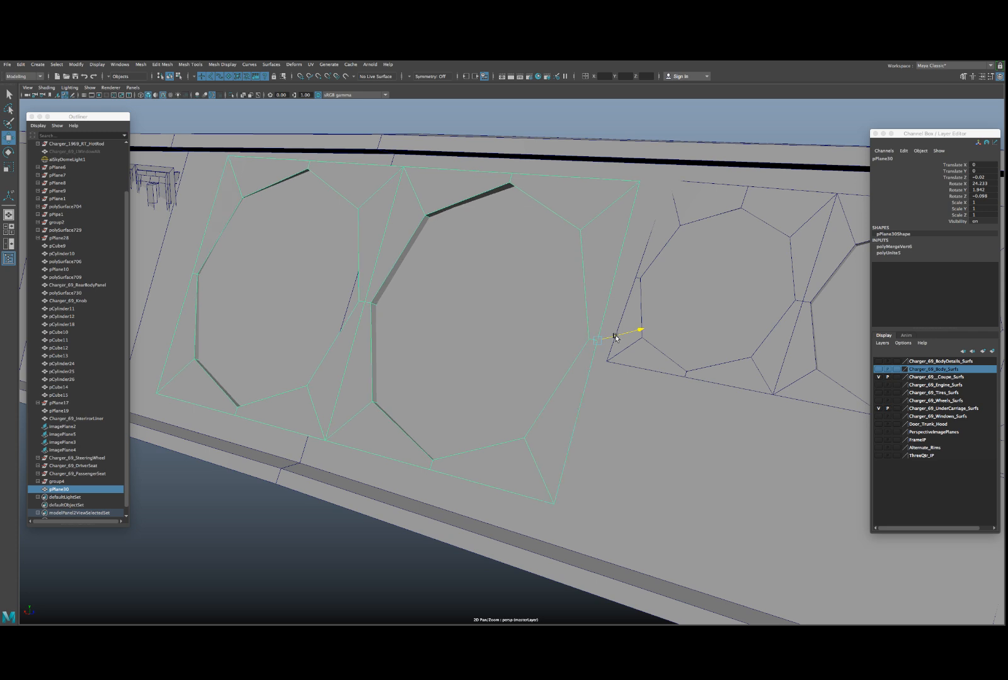
# - Refine the combined gauge panel's tilt to about 24.5 in X
pyautogui.keyDown('alt'); pyautogui.moveTo(591, 340); pyautogui.dragTo(473, 356, button='right'); pyautogui.keyUp('alt')
pyautogui.keyDown('alt'); pyautogui.moveTo(473, 356); pyautogui.dragTo(447, 354); pyautogui.keyUp('alt')
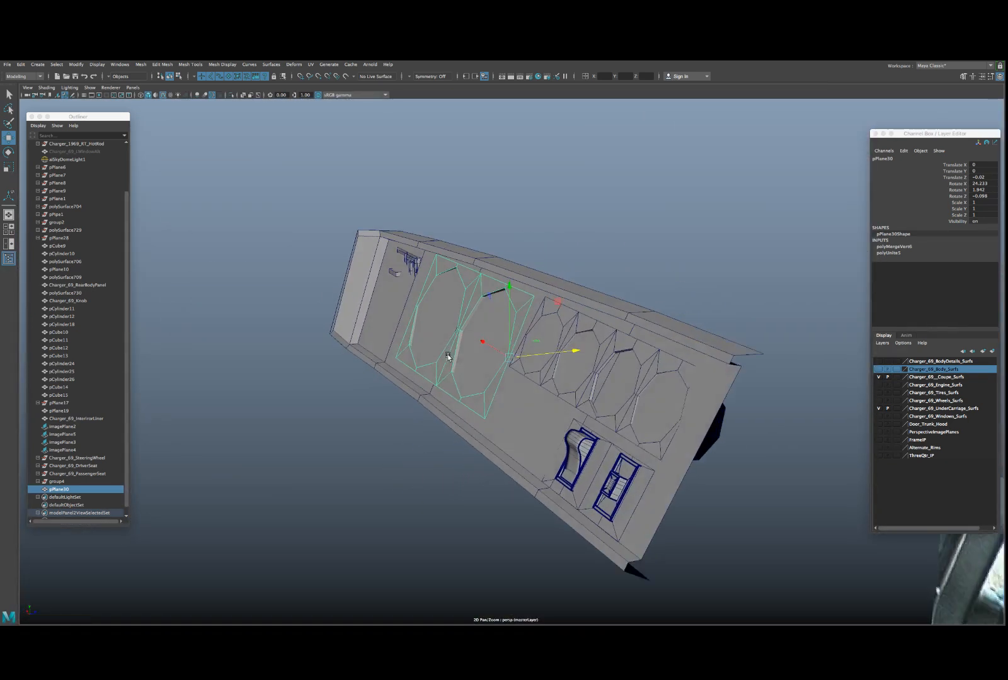
pyautogui.keyDown('alt'); pyautogui.moveTo(447, 354); pyautogui.dragTo(485, 359, button='right'); pyautogui.keyUp('alt')
pyautogui.keyDown('alt'); pyautogui.moveTo(485, 359); pyautogui.dragTo(482, 334); pyautogui.keyUp('alt')
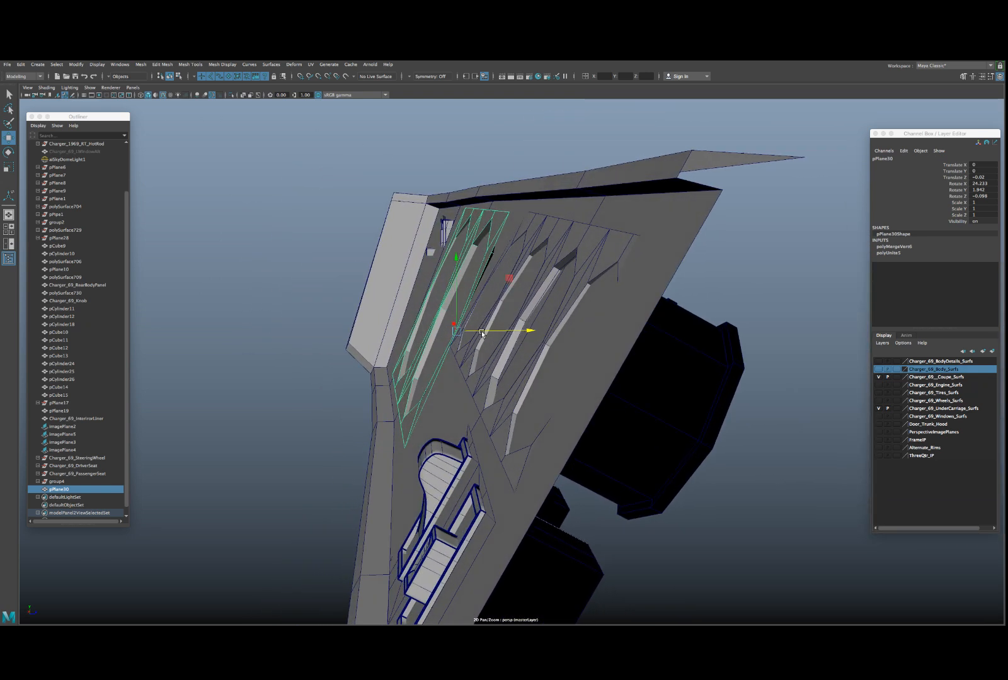
pyautogui.press('e')
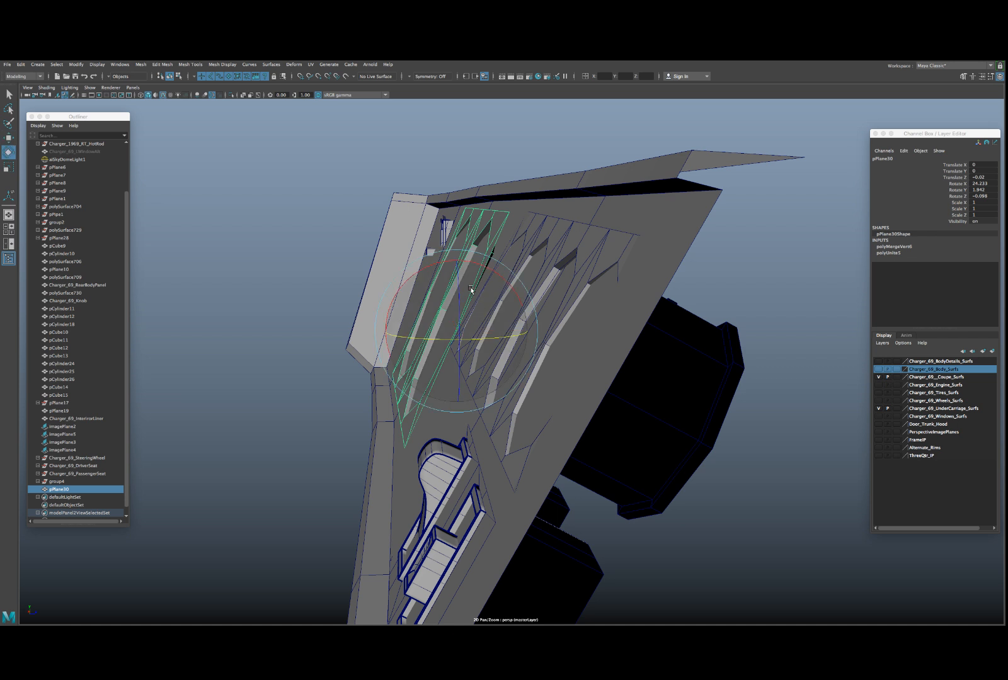
pyautogui.moveTo(432, 267); pyautogui.dragTo(524, 224)
# - Add the four-gauge panel to the selection and isolate both gauge panels in the side view
pyautogui.keyDown('shift'); pyautogui.click(522, 279); pyautogui.keyUp('shift')
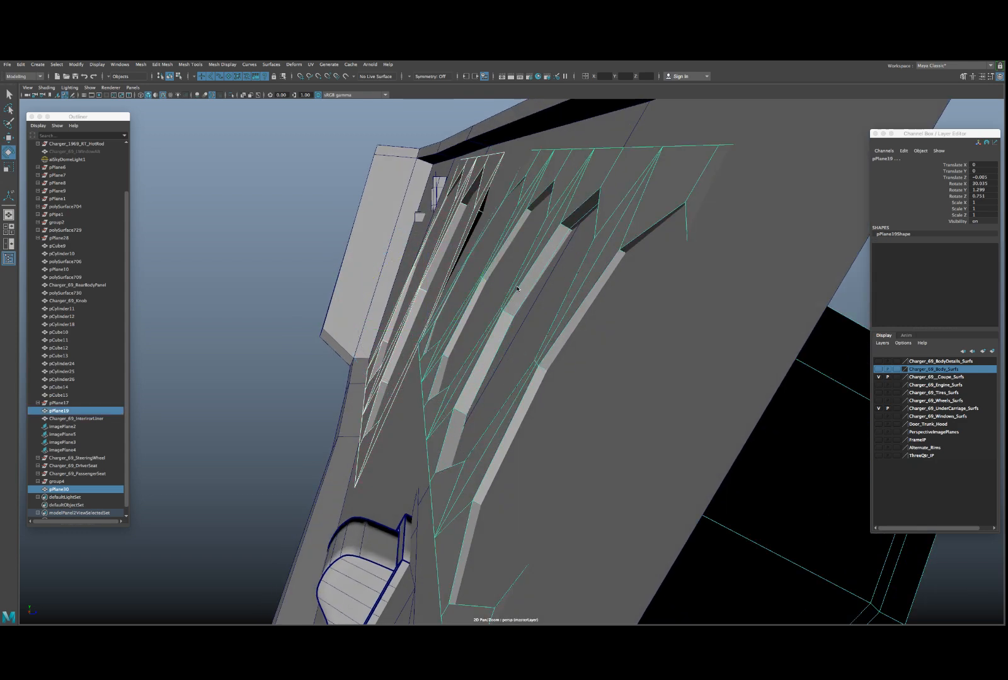
pyautogui.press('space')
pyautogui.press('space')
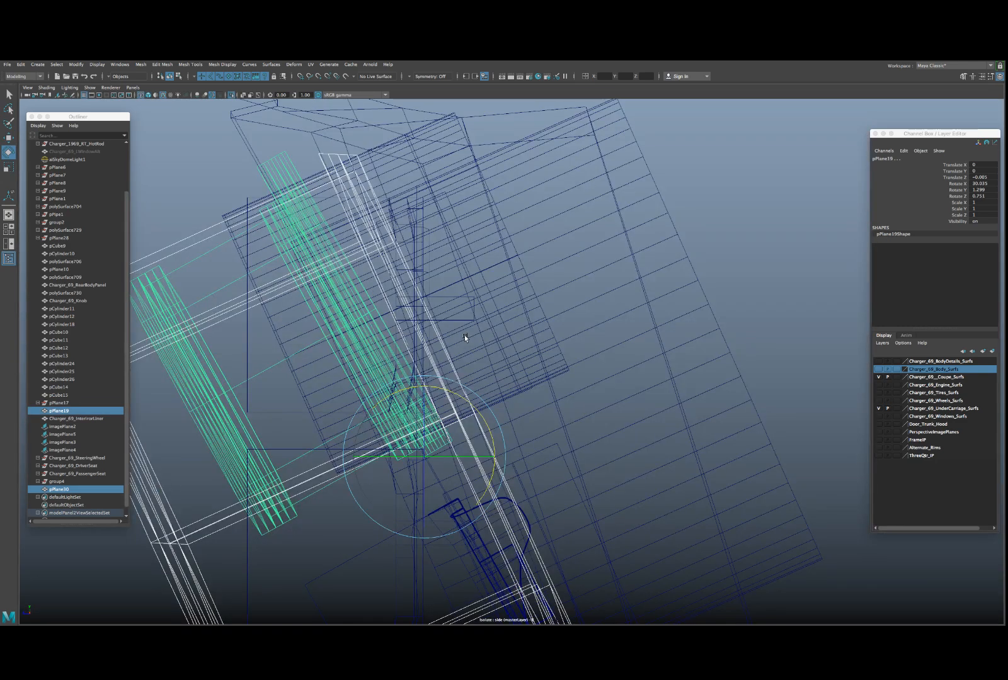
pyautogui.press('5')
pyautogui.hotkey('ctrl', '1')
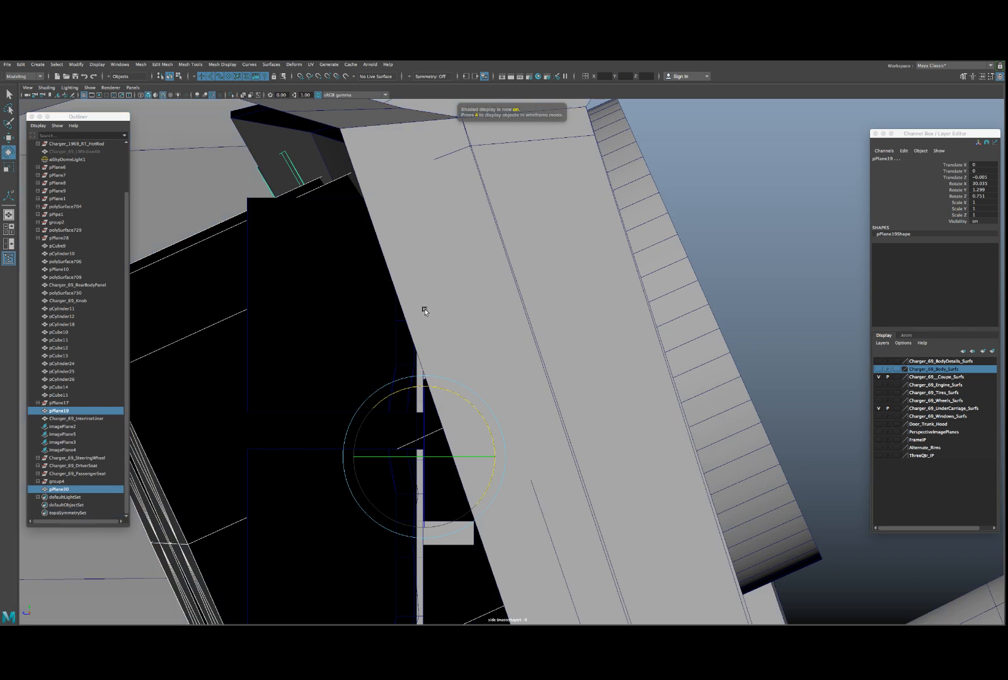
pyautogui.hotkey('ctrl', '1')
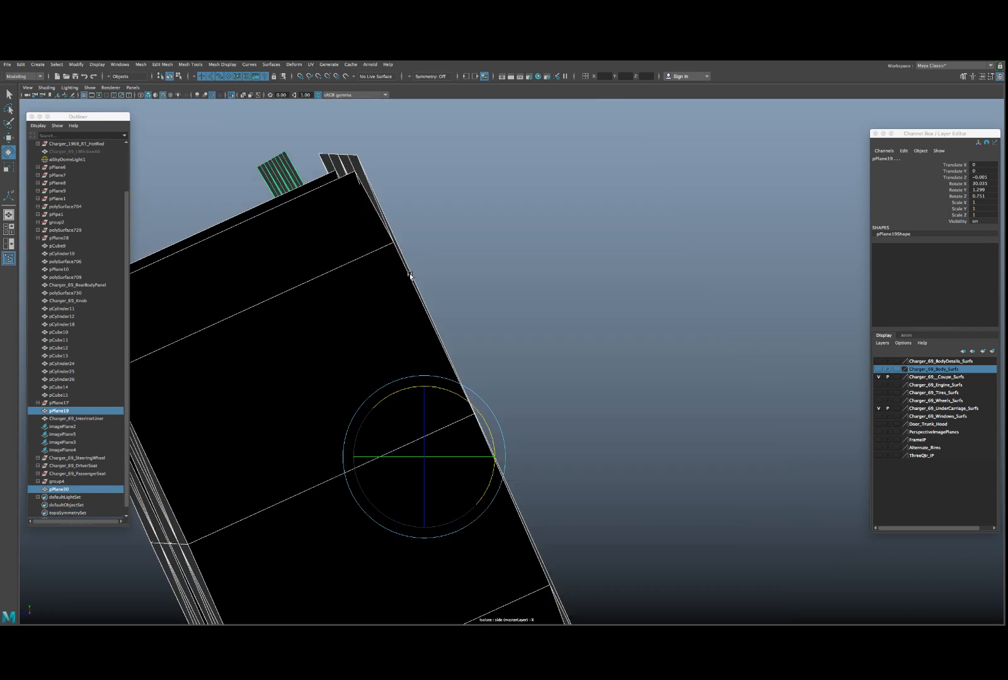
pyautogui.keyDown('alt'); pyautogui.moveTo(351, 175); pyautogui.dragTo(453, 198, button='middle'); pyautogui.keyUp('alt')
# - Tilt only the combined large gauge panel to about 29.6 in X against the four-gauge panel, and return to the unisolated perspective view
pyautogui.click(456, 200)
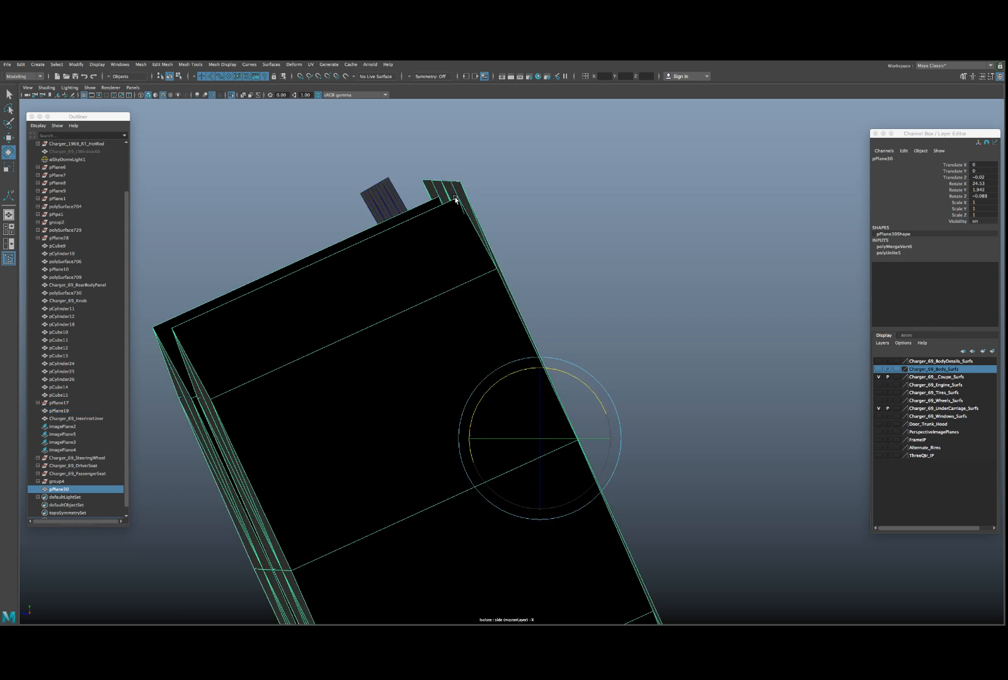
pyautogui.press('4')
pyautogui.scroll(-2, 471, 334)
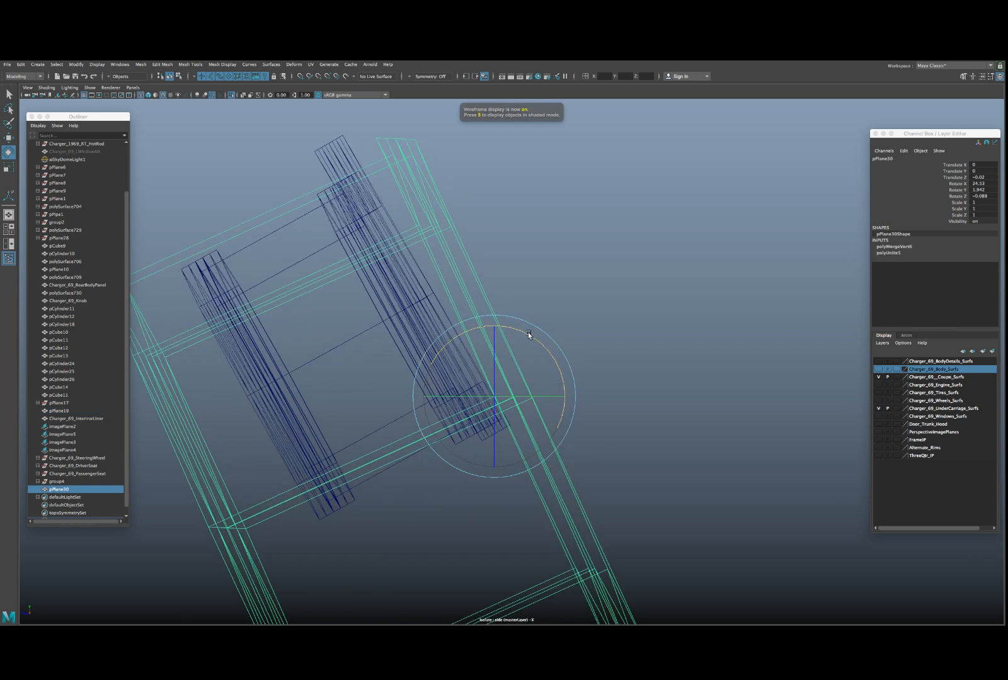
pyautogui.moveTo(528, 333); pyautogui.dragTo(525, 328)
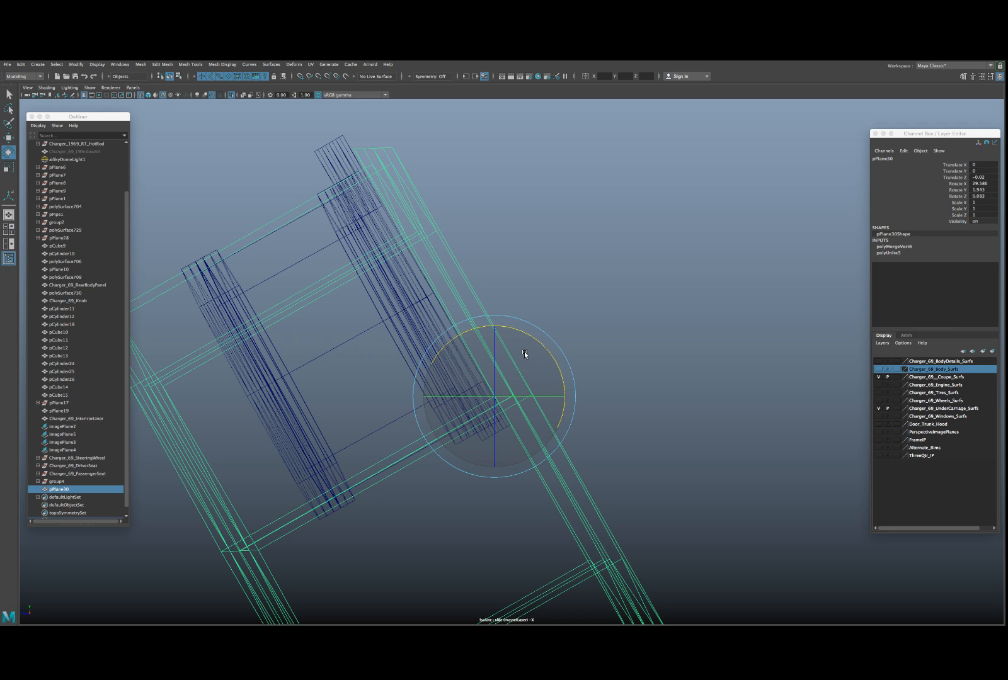
pyautogui.hotkey('ctrl', '1')
pyautogui.press('space')
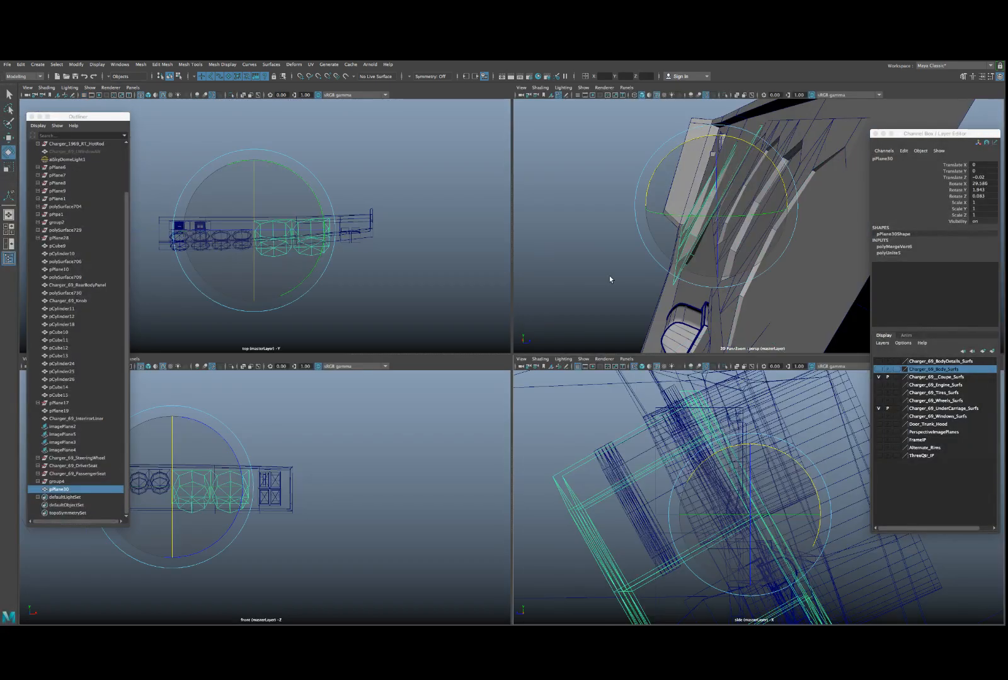
pyautogui.press('space')
# - Select the whole switch group at the dash's end, rotate it to about 20.8 in X and move it to about -0.037 in Z
pyautogui.scroll(-3, 578, 306)
pyautogui.keyDown('alt'); pyautogui.moveTo(579, 306); pyautogui.dragTo(416, 296); pyautogui.keyUp('alt')
pyautogui.scroll(-3, 397, 306)
pyautogui.keyDown('alt'); pyautogui.moveTo(255, 286); pyautogui.dragTo(405, 281, button='middle'); pyautogui.keyUp('alt')
pyautogui.click(405, 272)
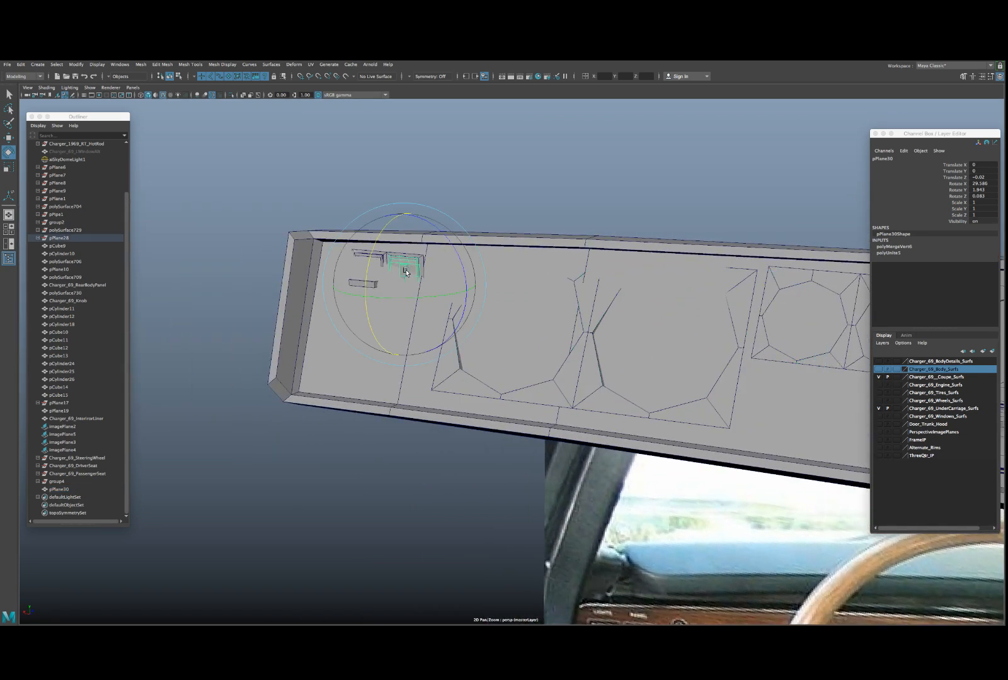
pyautogui.press('Up')
pyautogui.press('5')
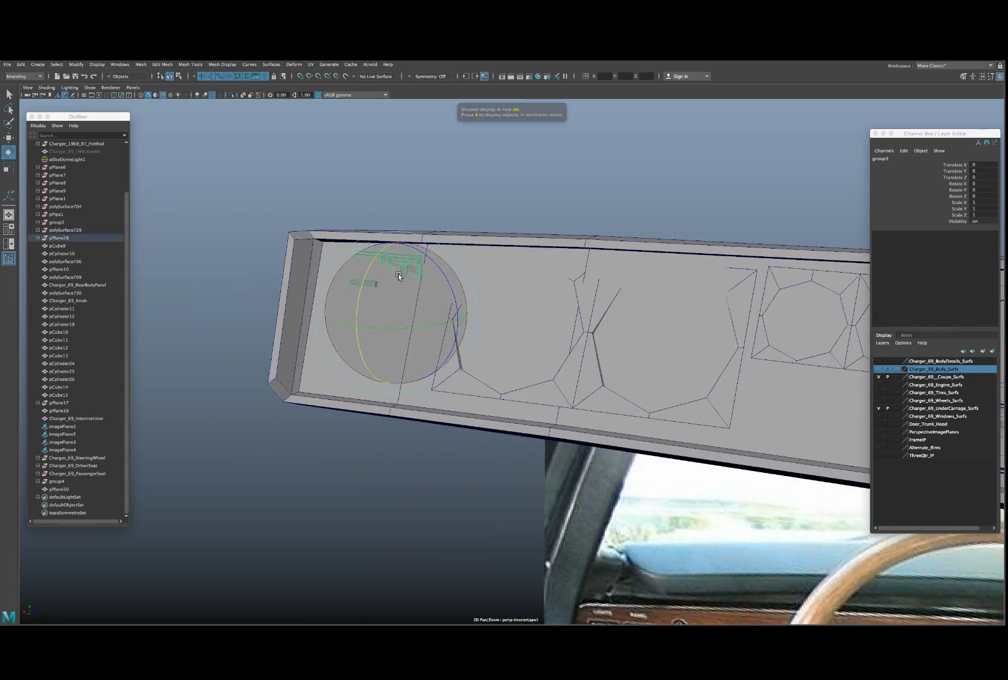
pyautogui.scroll(4, 398, 275)
pyautogui.keyDown('alt'); pyautogui.moveTo(369, 276); pyautogui.dragTo(509, 313, button='middle'); pyautogui.keyUp('alt')
pyautogui.scroll(2, 509, 313)
pyautogui.keyDown('alt'); pyautogui.moveTo(443, 281); pyautogui.dragTo(414, 279); pyautogui.keyUp('alt')
pyautogui.press('w')
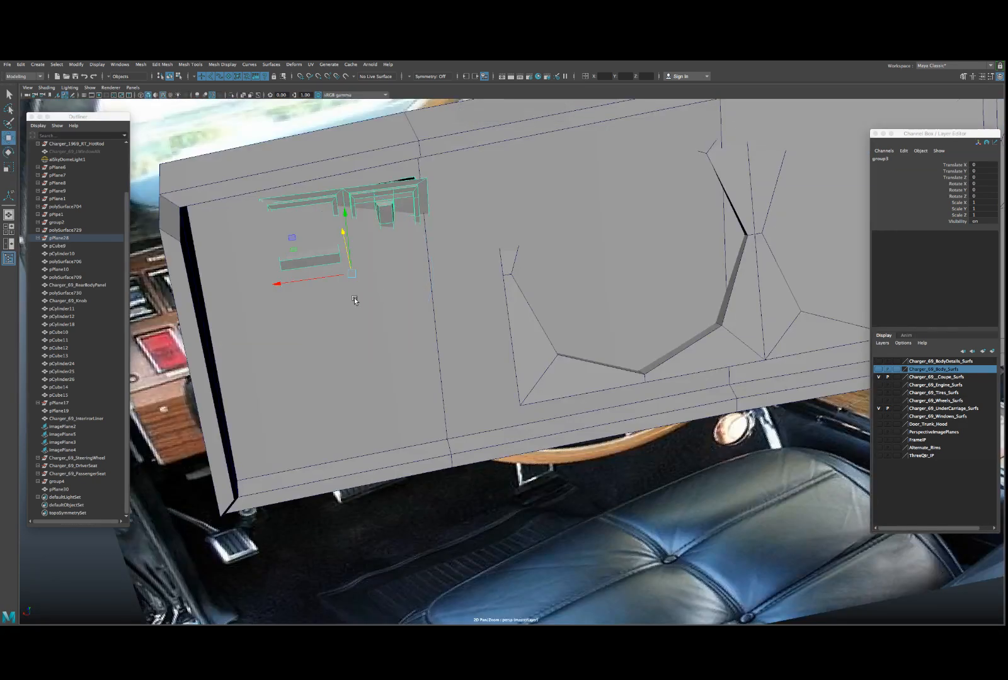
pyautogui.moveTo(345, 253)
pyautogui.mouseDown()
pyautogui.moveTo(346, 265)
pyautogui.moveTo(357, 248)
pyautogui.mouseUp()
pyautogui.press('e')
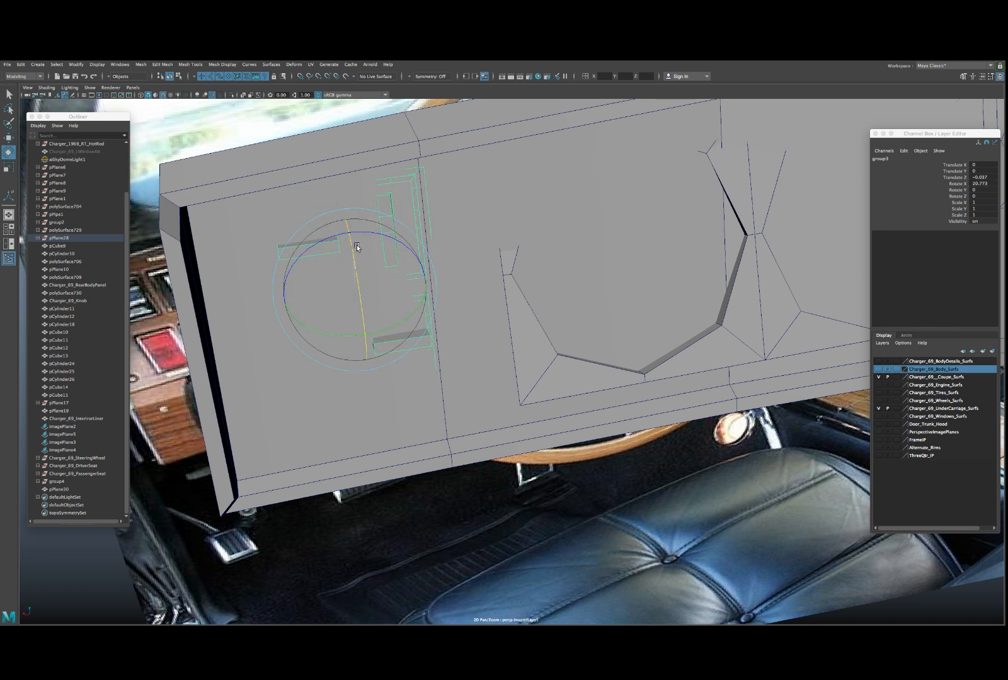
pyautogui.press('5')
pyautogui.click(353, 288)
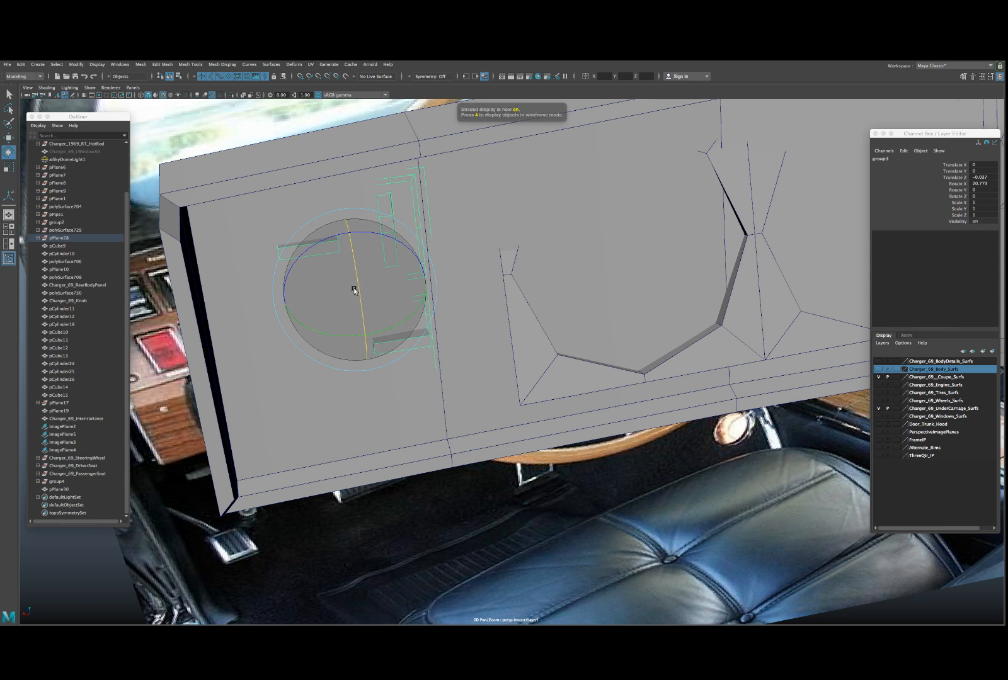
# - Move the switch group at the dash's end to about -0.047 in Z and rotate it to about 20.4 in X and 3.9 in Y
pyautogui.press('w')
pyautogui.moveTo(346, 260); pyautogui.dragTo(346, 263)
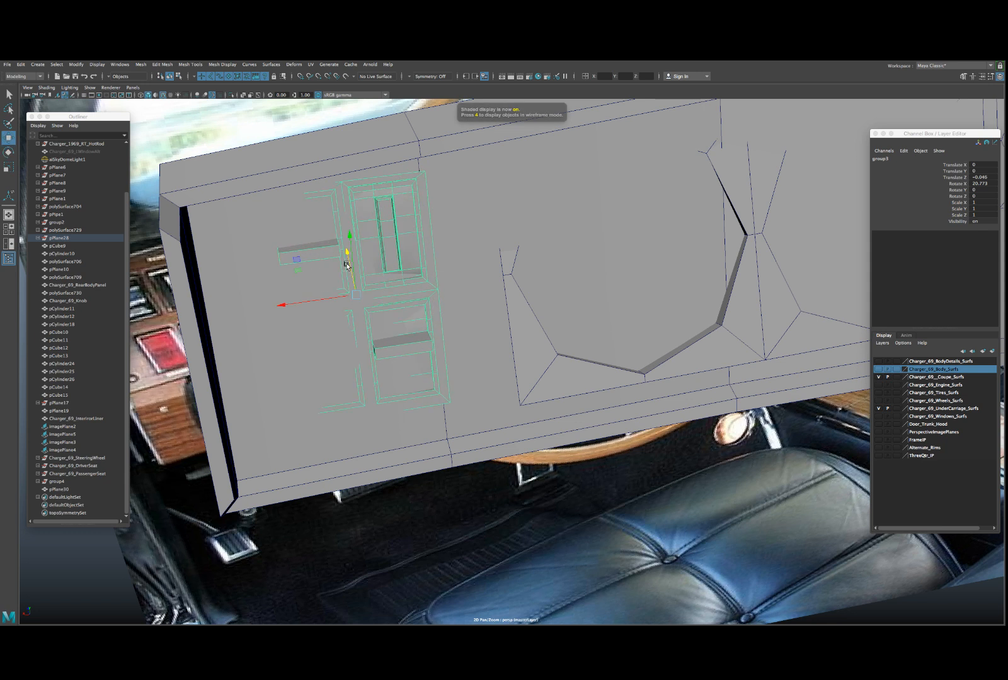
pyautogui.press('e')
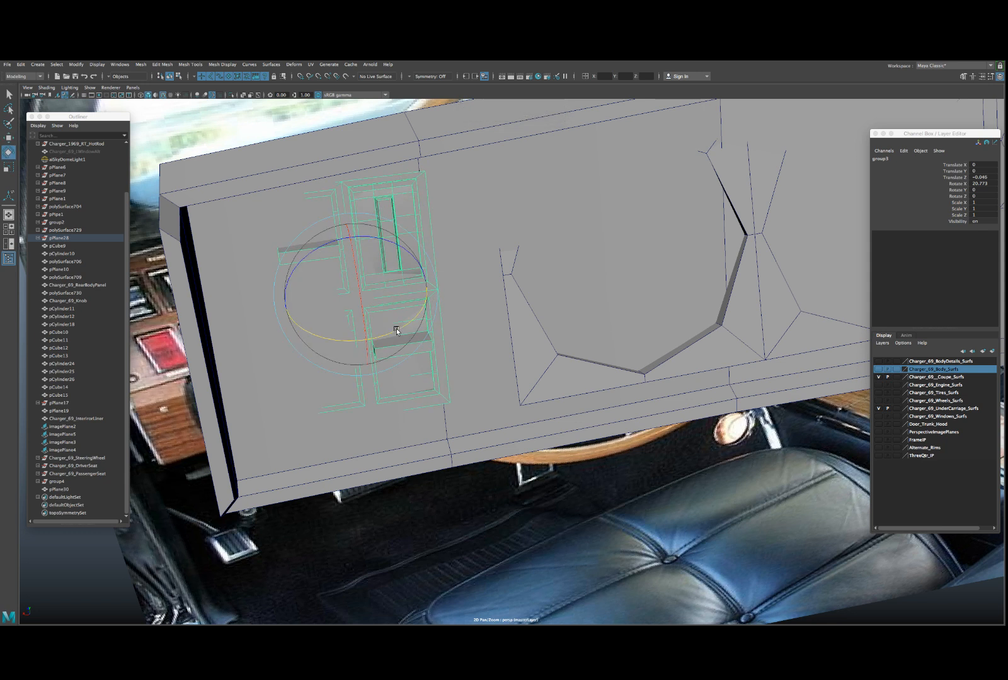
pyautogui.moveTo(398, 328); pyautogui.dragTo(353, 327)
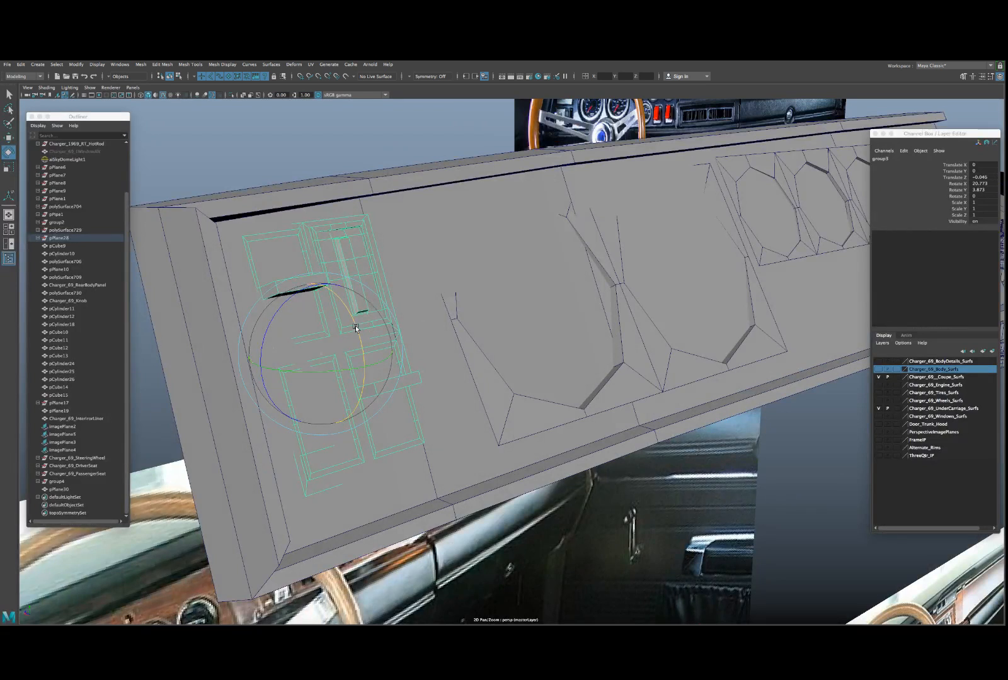
pyautogui.press('w')
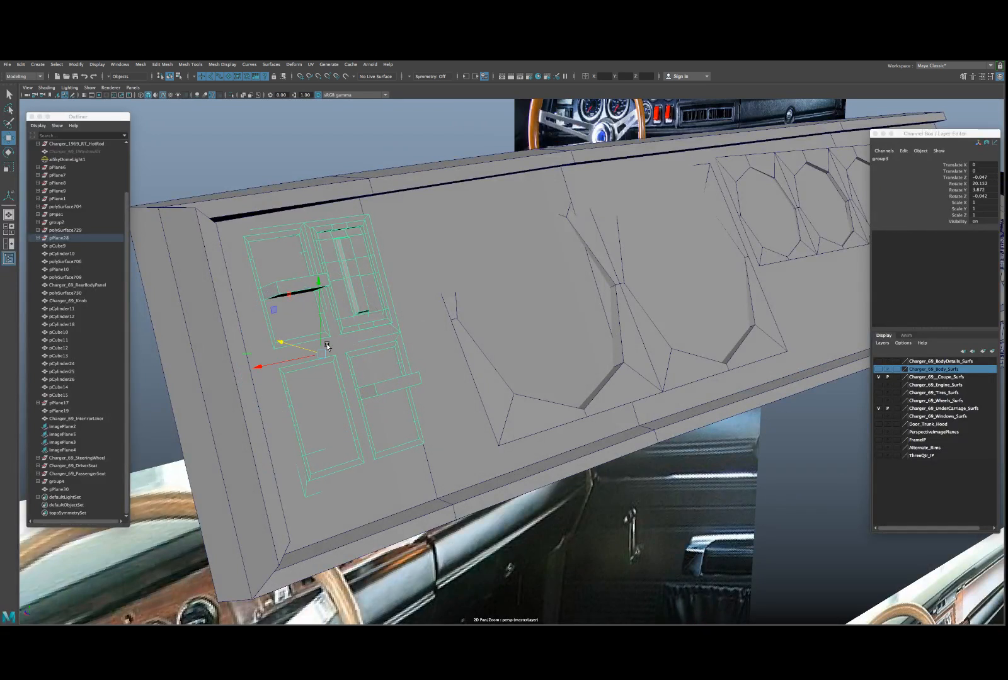
pyautogui.press('e')
pyautogui.keyDown('alt'); pyautogui.moveTo(327, 343); pyautogui.dragTo(387, 310); pyautogui.keyUp('alt')
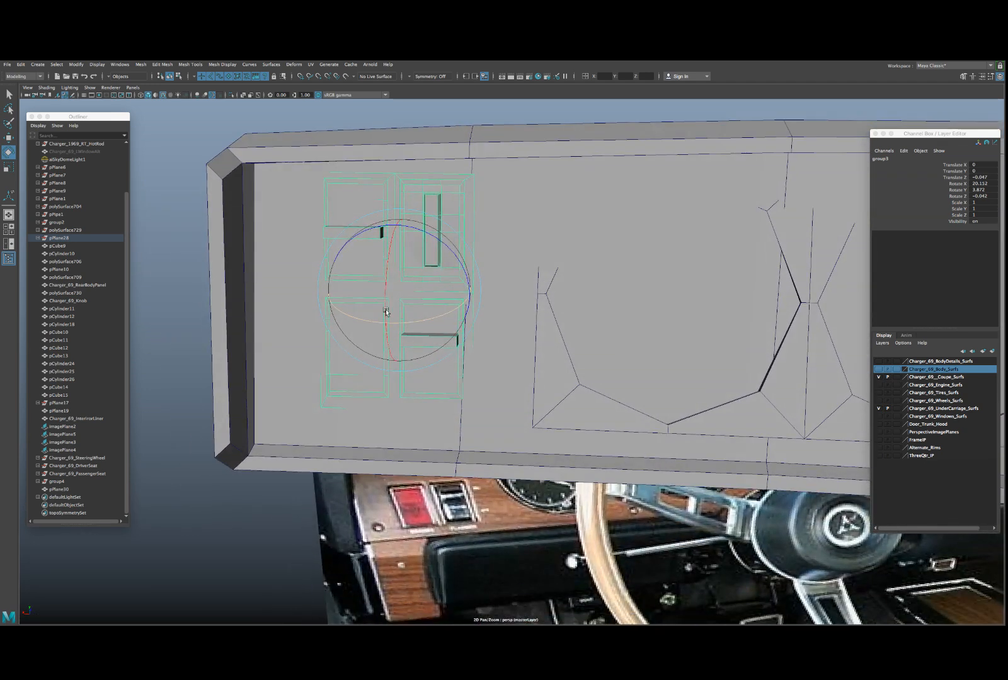
pyautogui.scroll(-4, 446, 282)
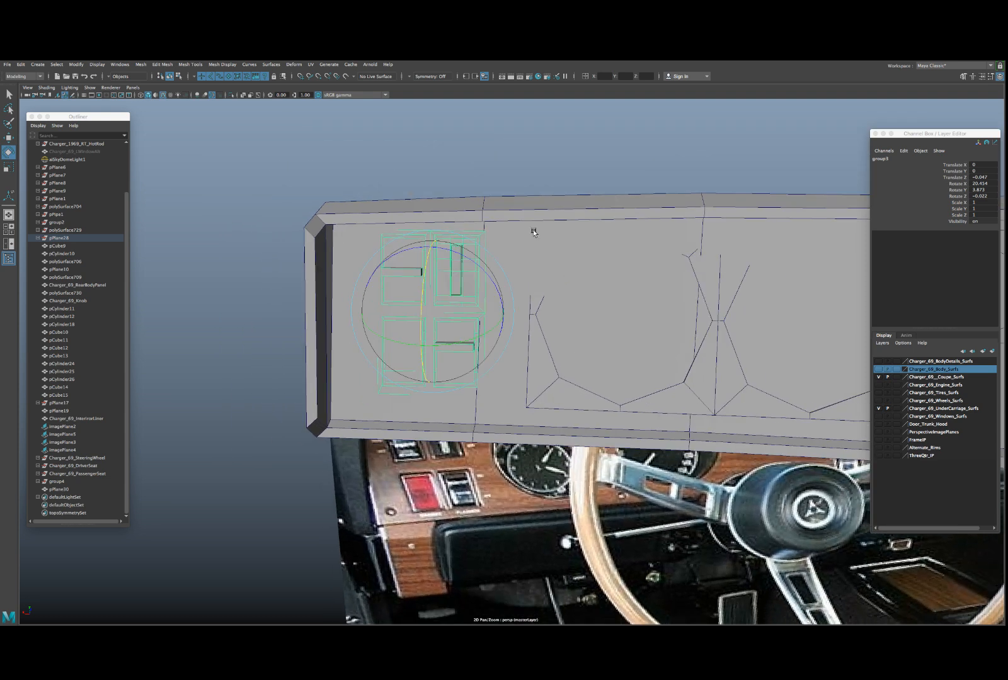
# - Select the flat faces along the front of the dash panel and delete them, keeping only the surrounding frame
pyautogui.click(516, 228)
pyautogui.keyDown('alt'); pyautogui.moveTo(516, 228); pyautogui.dragTo(374, 248); pyautogui.keyUp('alt')
pyautogui.moveTo(388, 262)
pyautogui.mouseDown(button='right')
pyautogui.moveTo(463, 247)
pyautogui.moveTo(465, 258)
pyautogui.moveTo(376, 252)
pyautogui.moveTo(376, 272)
pyautogui.mouseUp(button='right')
pyautogui.keyDown('alt'); pyautogui.moveTo(338, 272); pyautogui.dragTo(319, 280); pyautogui.keyUp('alt')
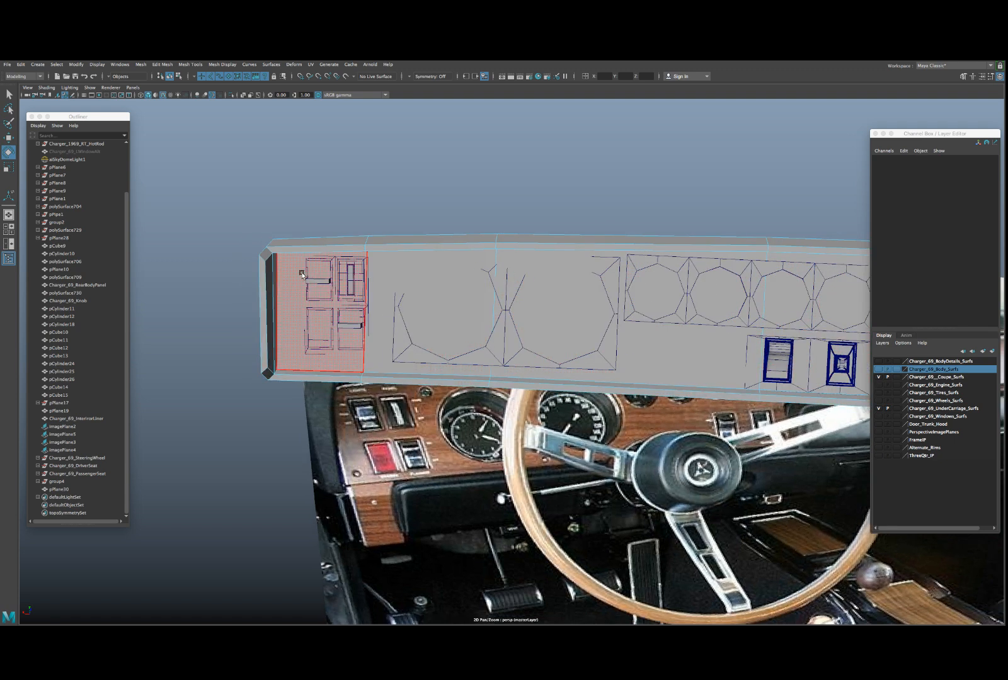
pyautogui.click(302, 275)
pyautogui.keyDown('shift'); pyautogui.click(477, 273); pyautogui.keyUp('shift')
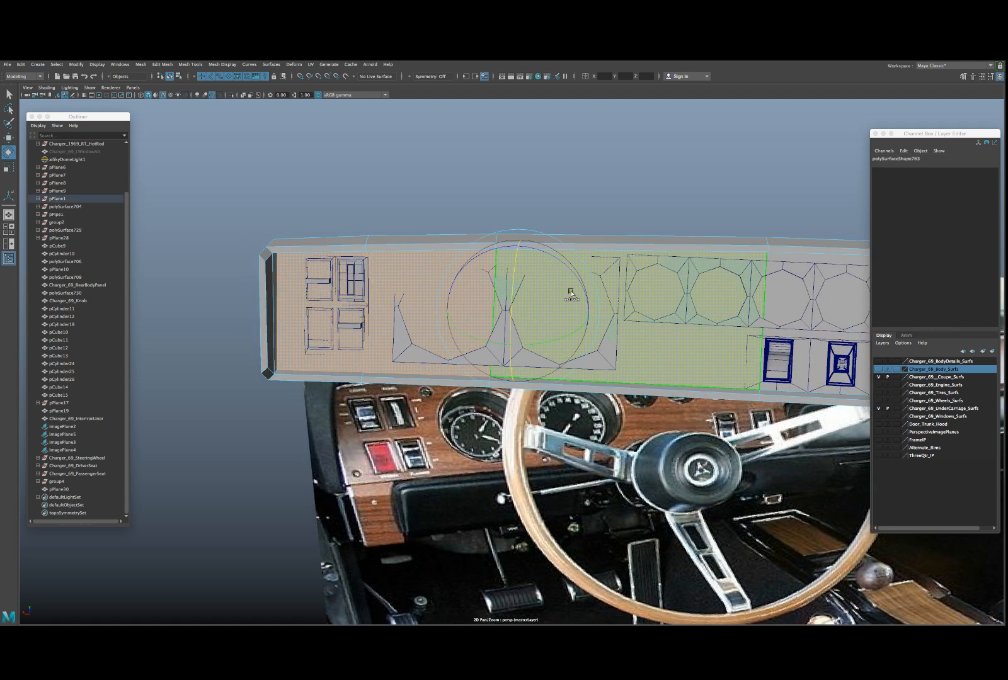
pyautogui.keyDown('alt'); pyautogui.moveTo(571, 293); pyautogui.dragTo(524, 298, button='right'); pyautogui.keyUp('alt')
pyautogui.keyDown('alt'); pyautogui.moveTo(524, 299); pyautogui.dragTo(344, 268, button='middle'); pyautogui.keyUp('alt')
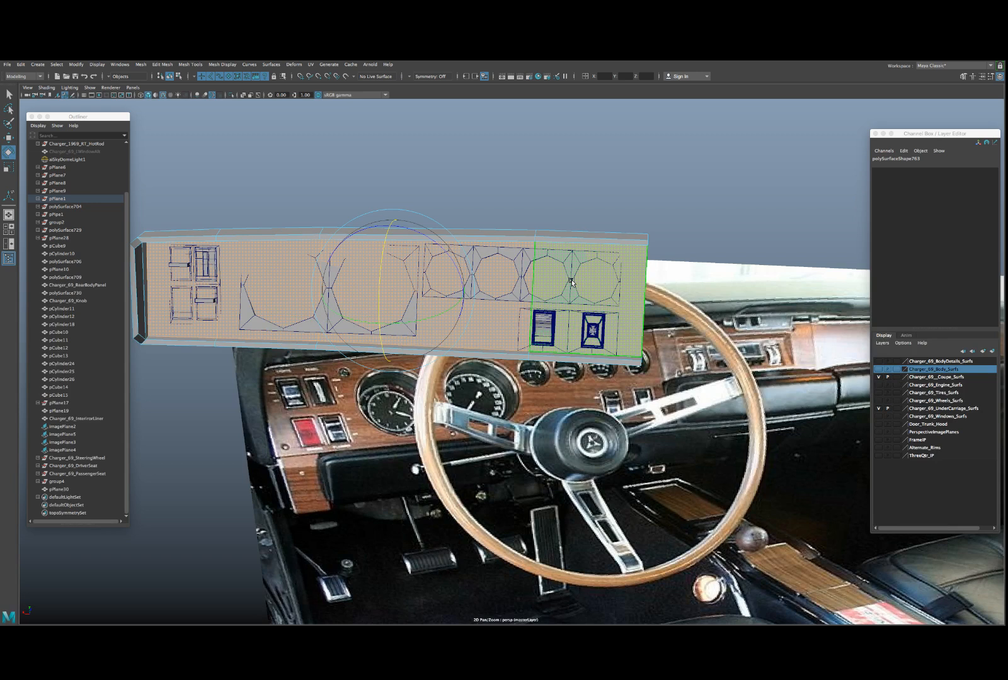
pyautogui.hotkey('ctrl', 'z')
pyautogui.scroll(5, 418, 274)
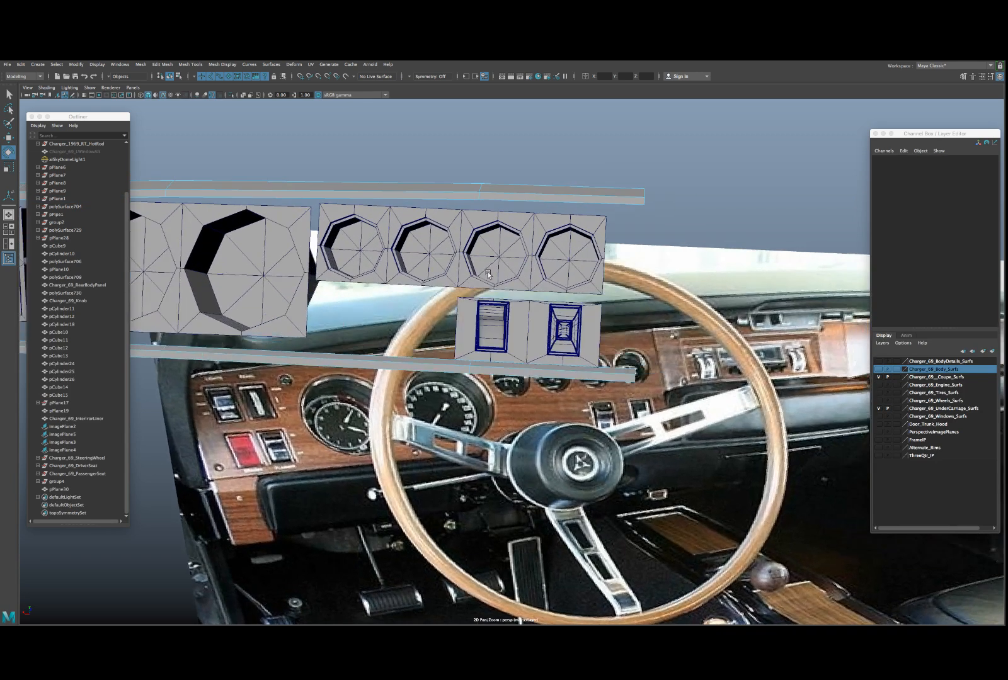
# - Select the four-gauge panel and the two-switch panel below it and combine them into one mesh
pyautogui.click(501, 215)
pyautogui.press('w')
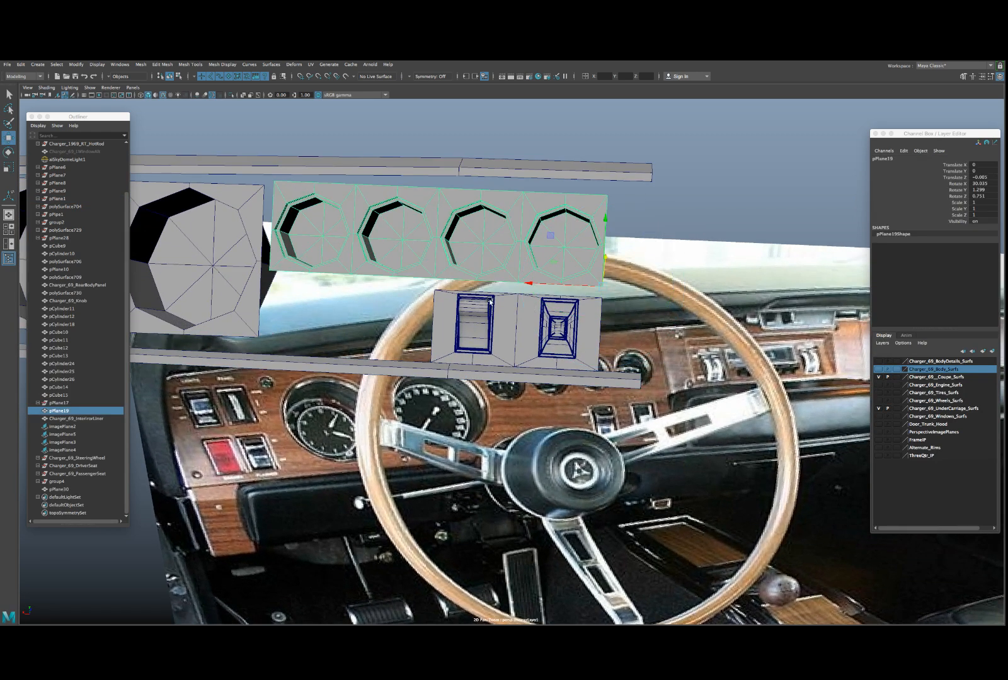
pyautogui.click(501, 309)
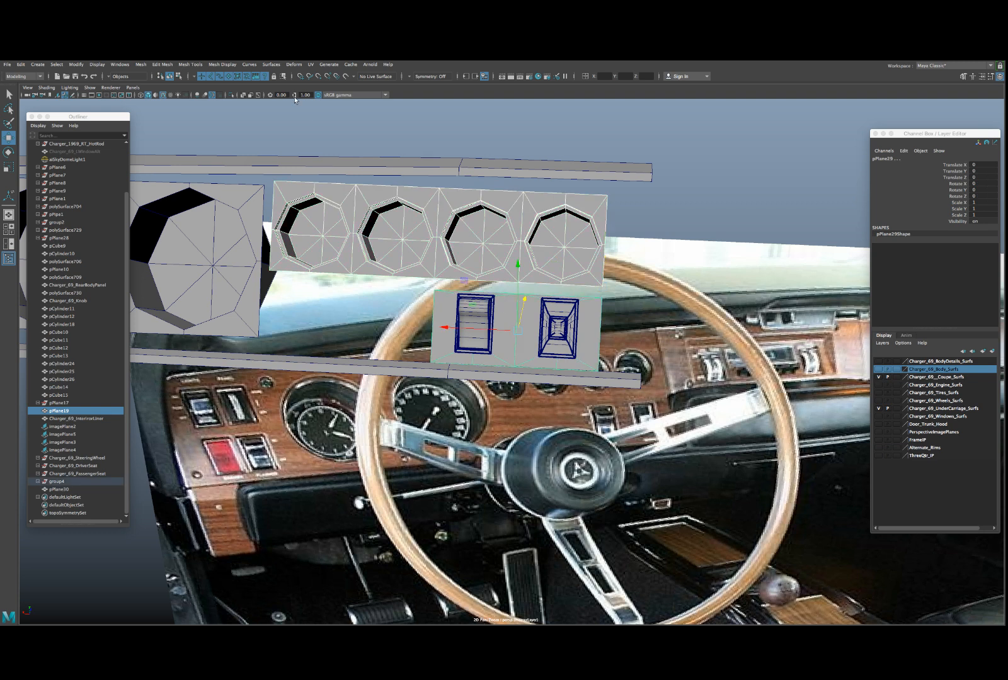
pyautogui.click(140, 64)
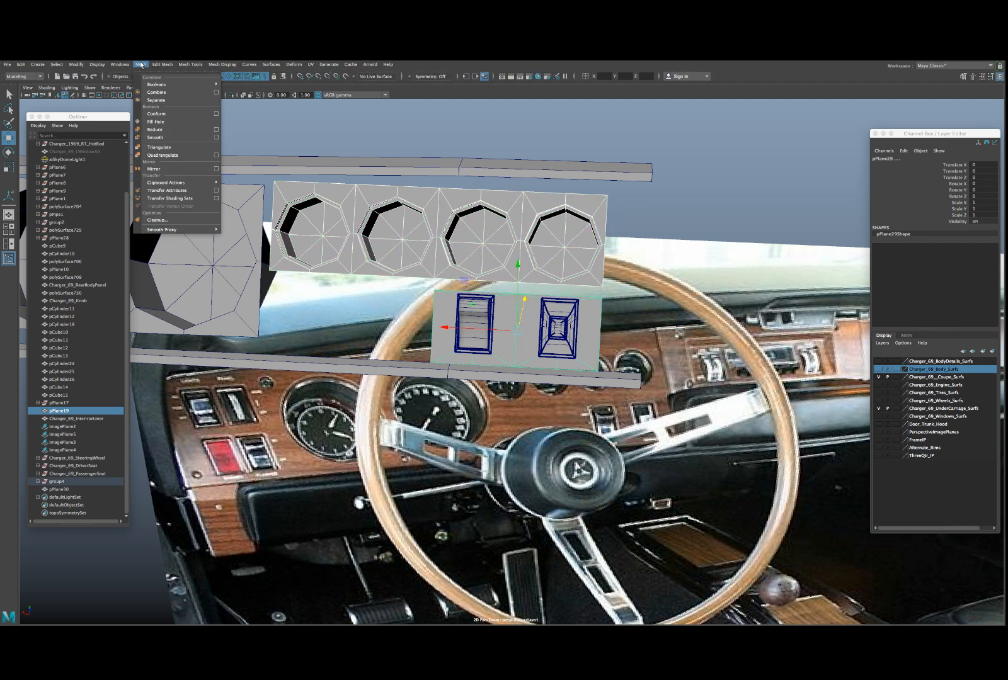
pyautogui.click(157, 92)
pyautogui.scroll(6, 545, 263)
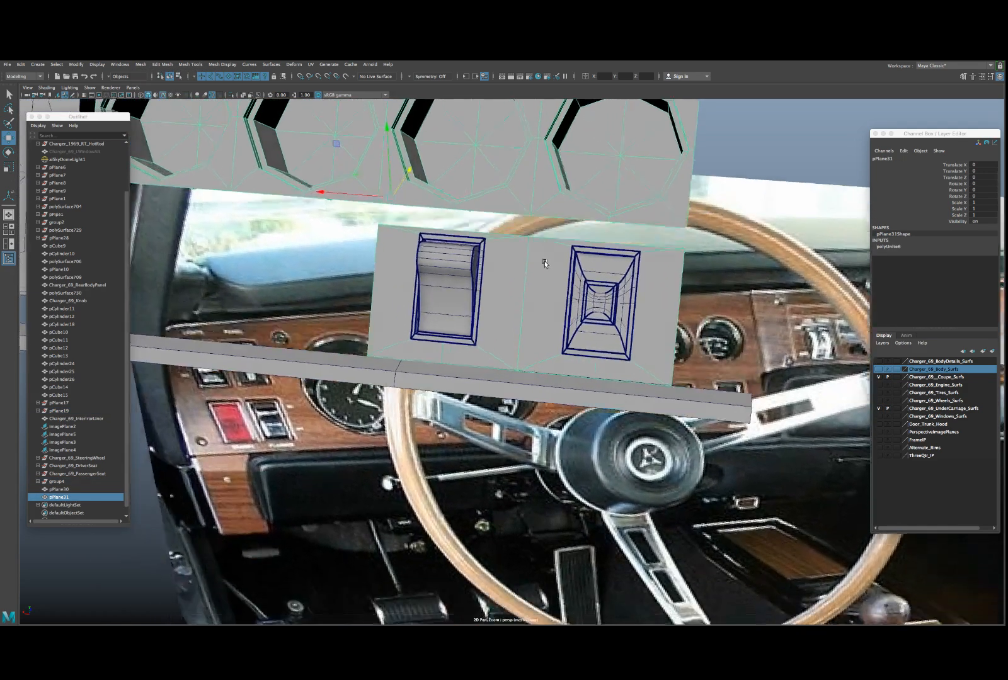
# - Bridge the gap between the four-gauge section and the two-switch section with four polygons using Append to Polygon
pyautogui.keyDown('alt'); pyautogui.moveTo(546, 263); pyautogui.dragTo(500, 196); pyautogui.keyUp('alt')
pyautogui.keyDown('shift'); pyautogui.moveTo(514, 187); pyautogui.dragTo(531, 208, button='right'); pyautogui.keyUp('shift')
pyautogui.click(529, 208)
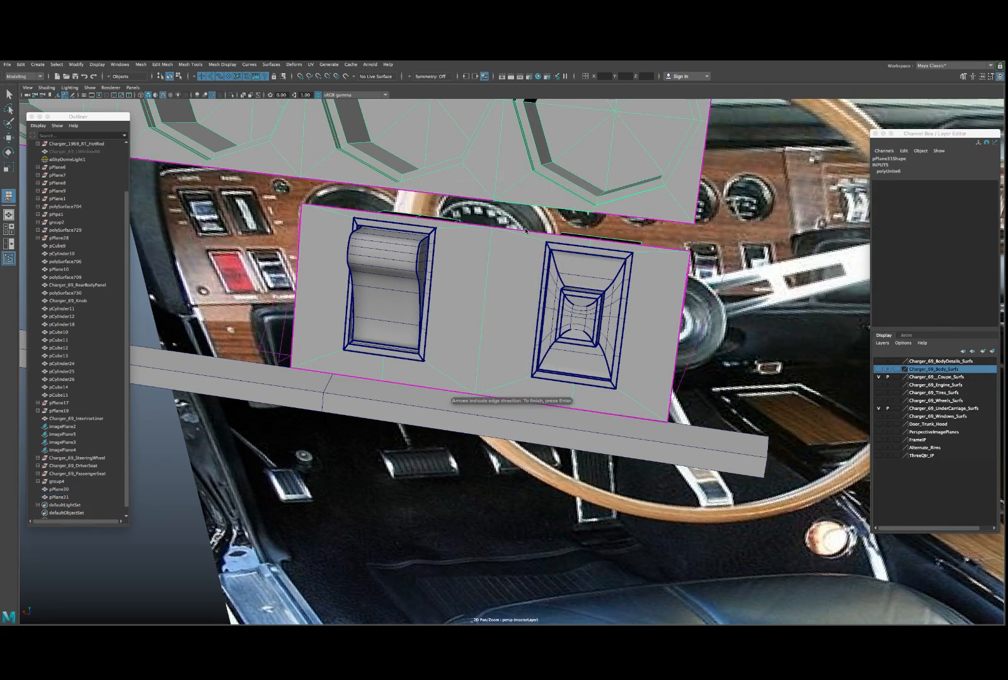
pyautogui.click(526, 232)
pyautogui.press('Return')
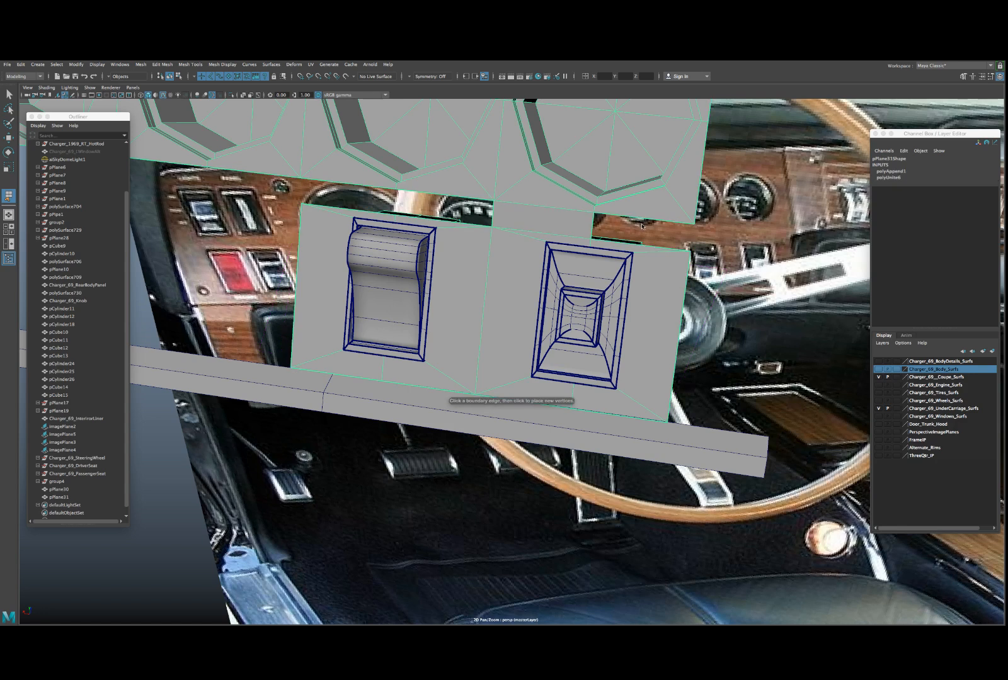
pyautogui.click(640, 220)
pyautogui.click(636, 244)
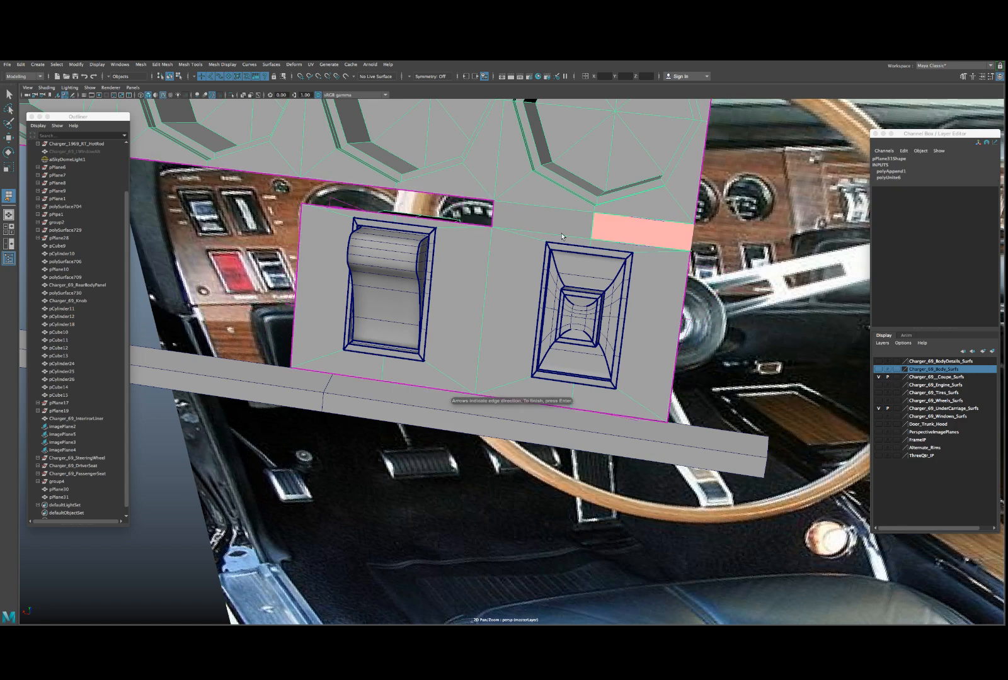
pyautogui.press('Return')
pyautogui.click(472, 200)
pyautogui.click(471, 225)
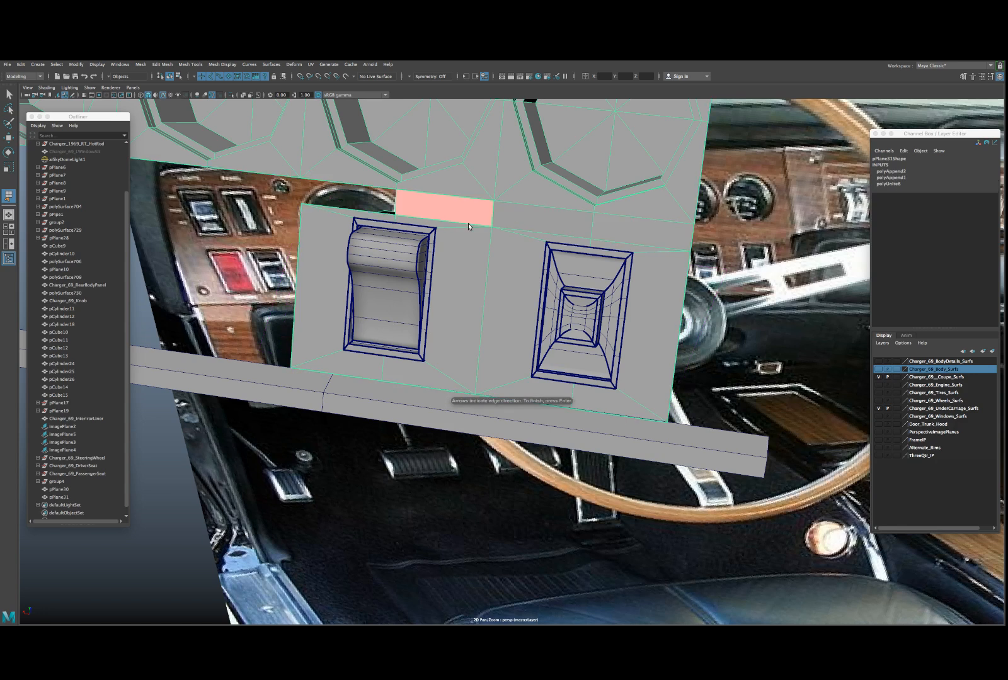
pyautogui.press('Return')
pyautogui.click(346, 184)
pyautogui.click(340, 207)
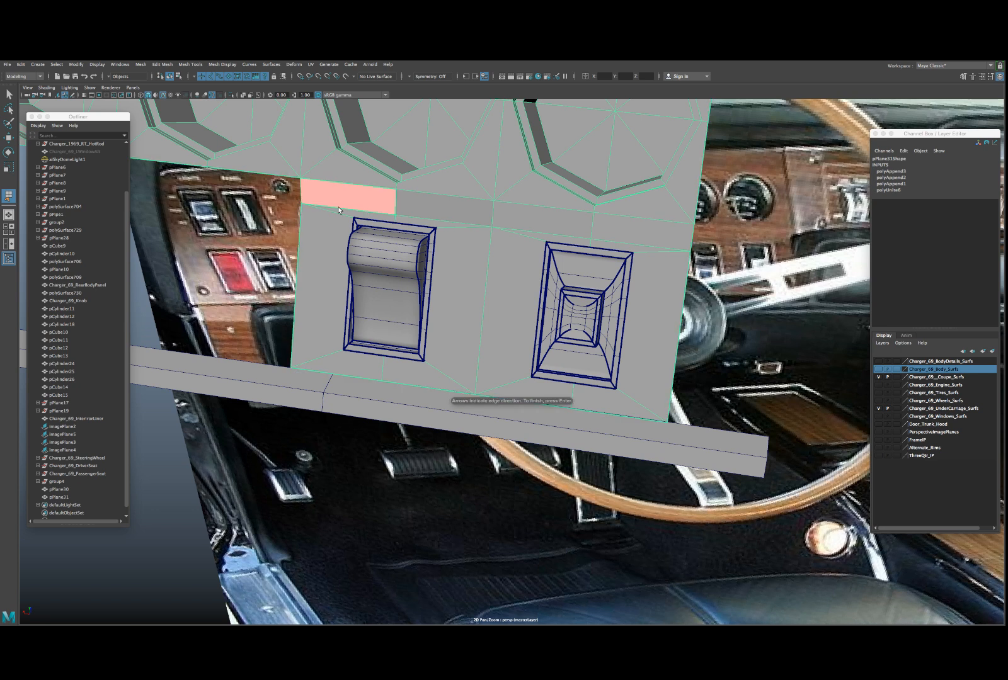
pyautogui.press('Return')
pyautogui.scroll(-2, 333, 210)
pyautogui.keyDown('alt'); pyautogui.moveTo(334, 210); pyautogui.dragTo(314, 206); pyautogui.keyUp('alt')
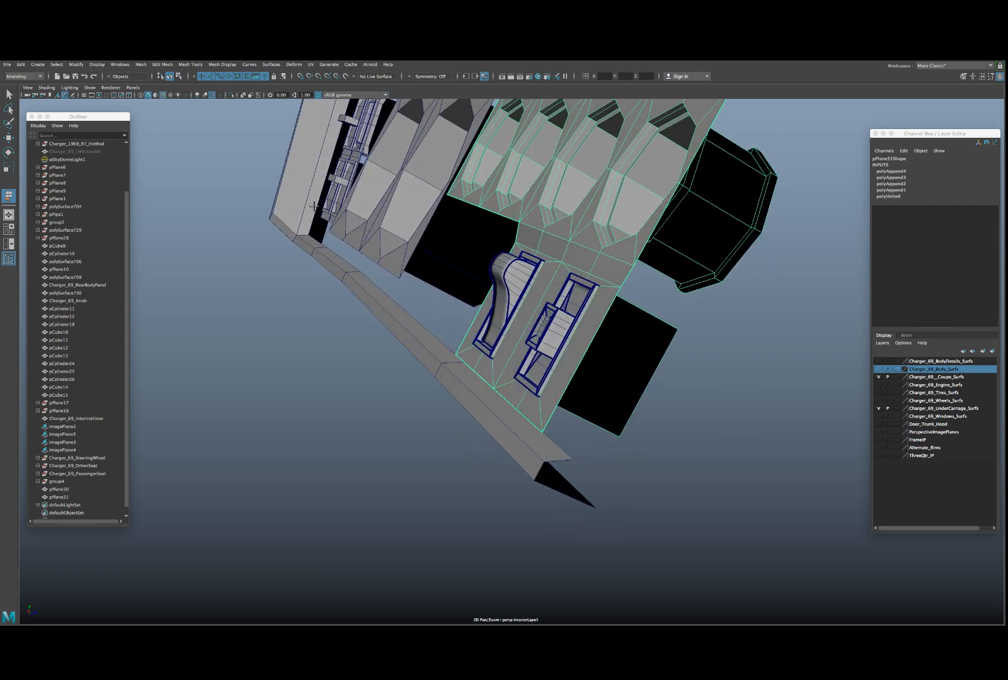
# - Undo the appended bridging polygons and the combining of the four-gauge and two-switch panels
pyautogui.hotkey('ctrl', 'z')
pyautogui.hotkey('ctrl', 'z')
pyautogui.hotkey('ctrl', 'z')
pyautogui.hotkey('ctrl', 'z')
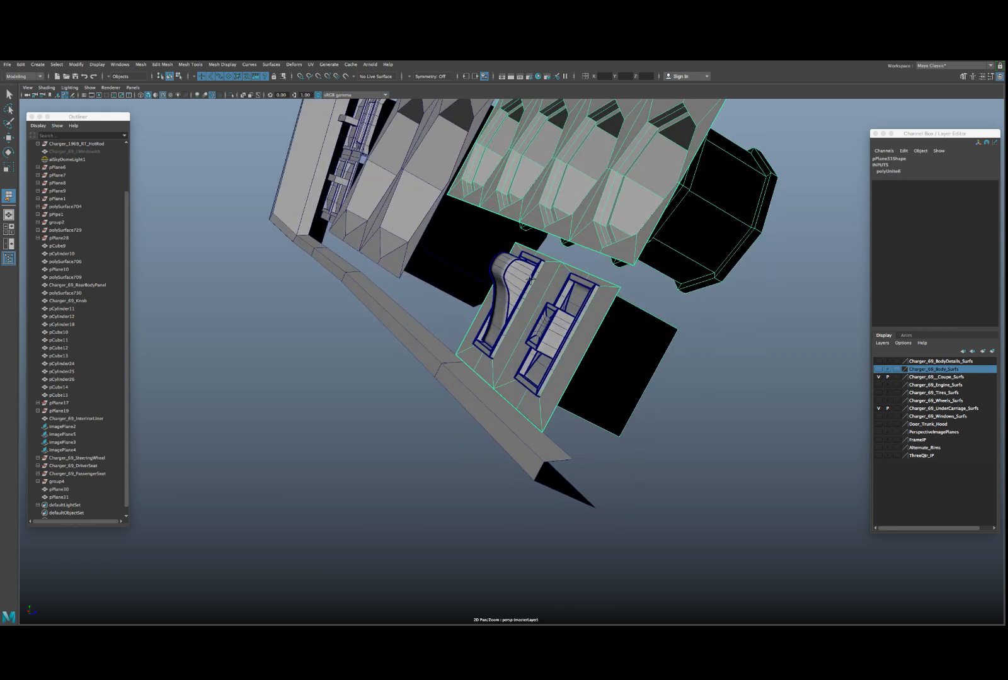
pyautogui.scroll(3, 541, 285)
pyautogui.press('w')
pyautogui.hotkey('ctrl', 'z')
pyautogui.hotkey('ctrl', 'z')
pyautogui.hotkey('ctrl', 'z')
pyautogui.hotkey('ctrl', 'z')
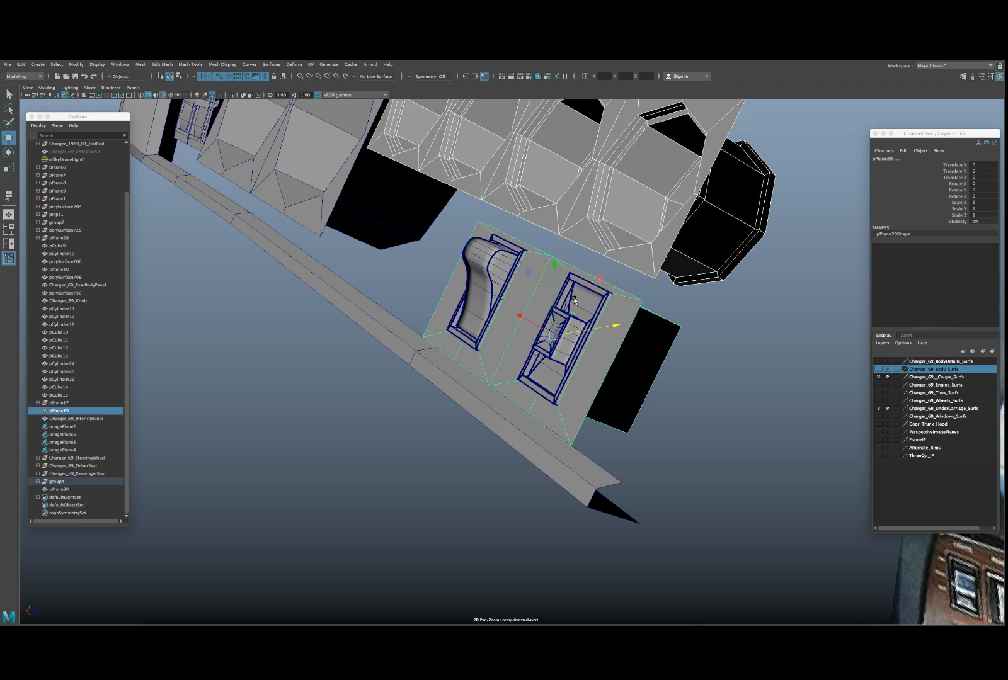
pyautogui.hotkey('ctrl', 'z')
pyautogui.hotkey('ctrl', 'z')
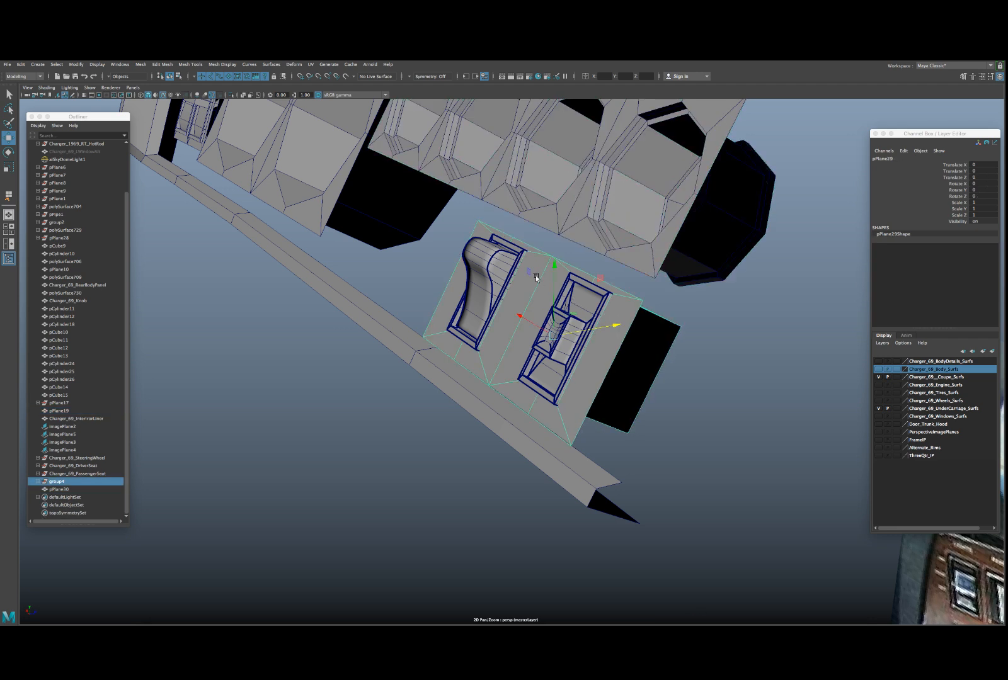
# - Relocate the two-switch group's pivot to the middle of its upper edge and move the group to about 0.024 in Y and -0.093 in Z
pyautogui.scroll(2, 564, 307)
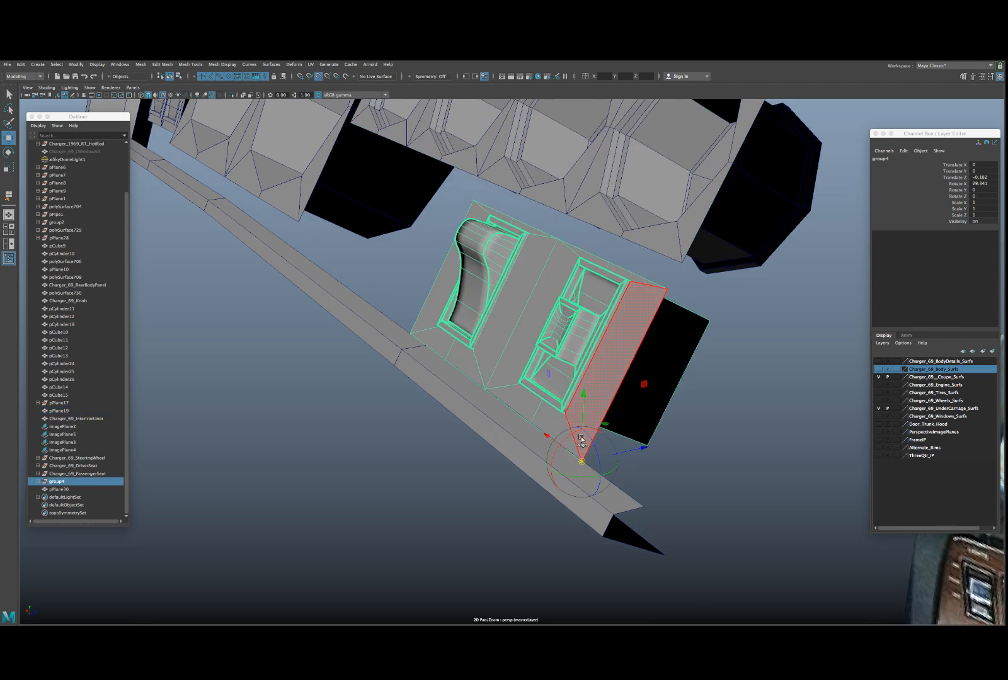
pyautogui.press('d')
pyautogui.click(560, 361)
pyautogui.moveTo(559, 359); pyautogui.dragTo(505, 290)
pyautogui.scroll(5, 574, 232)
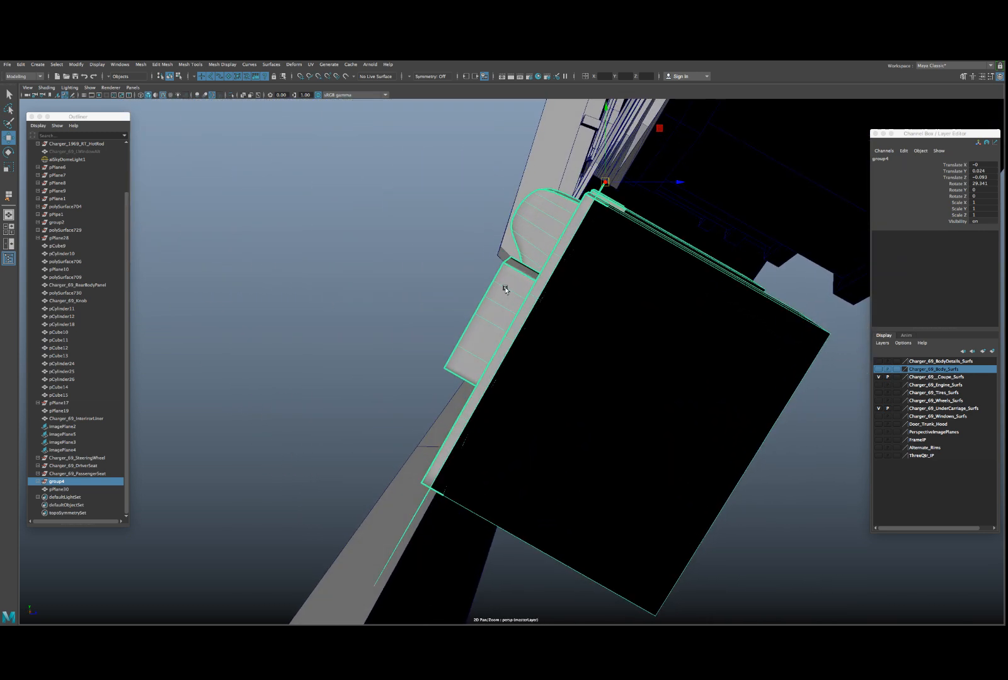
# - Rotate the two-switch group to about 1.5 in Y and 0.7 in Z, and move it to about 0.007 in Y and -0.104 in Z
pyautogui.press('e')
pyautogui.moveTo(615, 192)
pyautogui.mouseDown()
pyautogui.moveTo(621, 183)
pyautogui.moveTo(600, 179)
pyautogui.moveTo(601, 150)
pyautogui.moveTo(630, 166)
pyautogui.moveTo(608, 162)
pyautogui.moveTo(620, 175)
pyautogui.moveTo(615, 212)
pyautogui.mouseUp()
pyautogui.press('w')
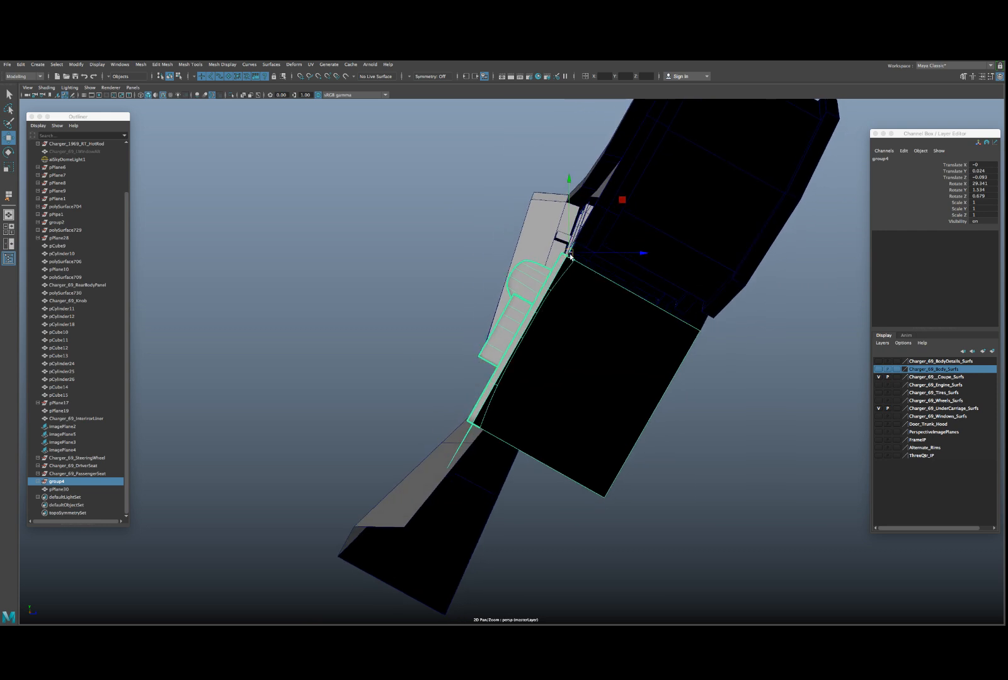
pyautogui.moveTo(570, 255); pyautogui.dragTo(483, 305)
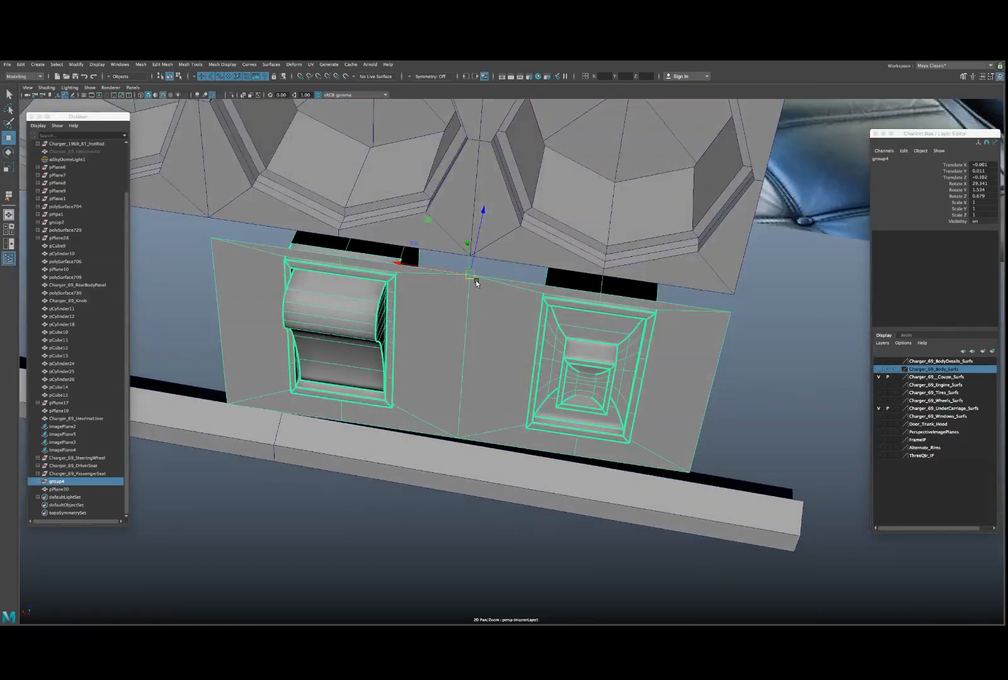
pyautogui.moveTo(468, 245); pyautogui.dragTo(520, 216)
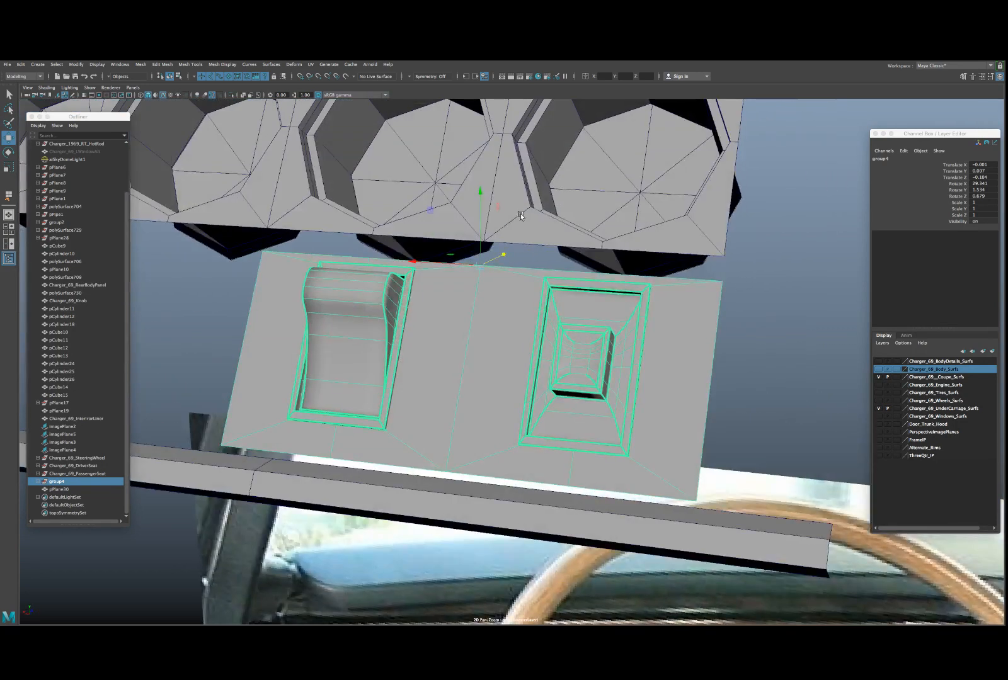
# - Select the two-switch panel together with the four-gauge panel and apply Smooth with one division
pyautogui.click(527, 225)
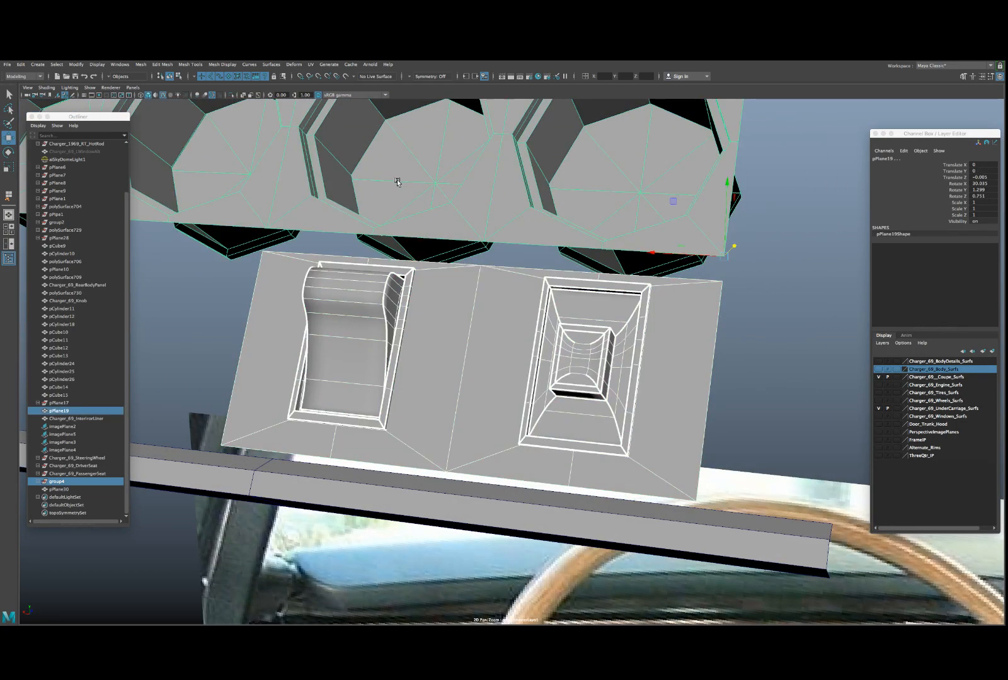
pyautogui.click(424, 297)
pyautogui.click(406, 294)
pyautogui.click(451, 293)
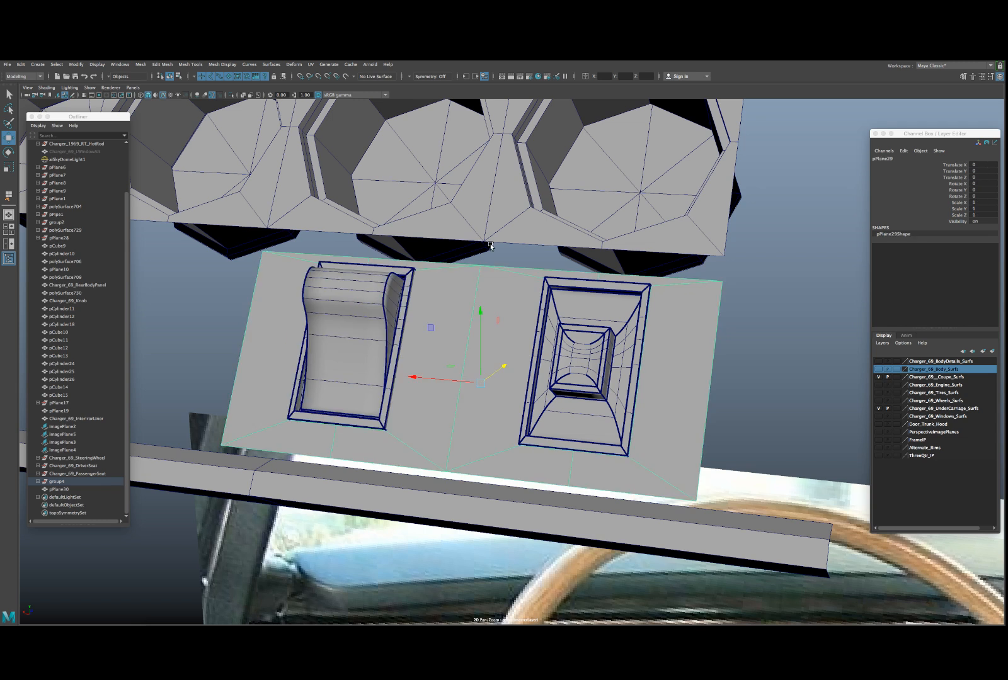
pyautogui.keyDown('shift'); pyautogui.click(494, 227); pyautogui.keyUp('shift')
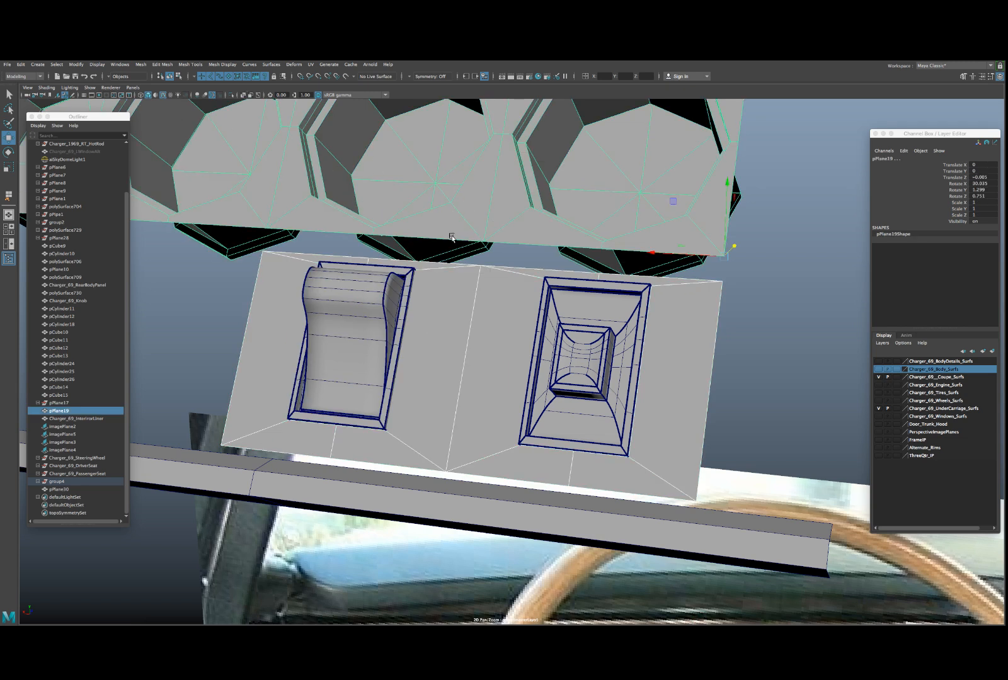
pyautogui.keyDown('shift'); pyautogui.moveTo(452, 237); pyautogui.dragTo(438, 316, button='right'); pyautogui.keyUp('shift')
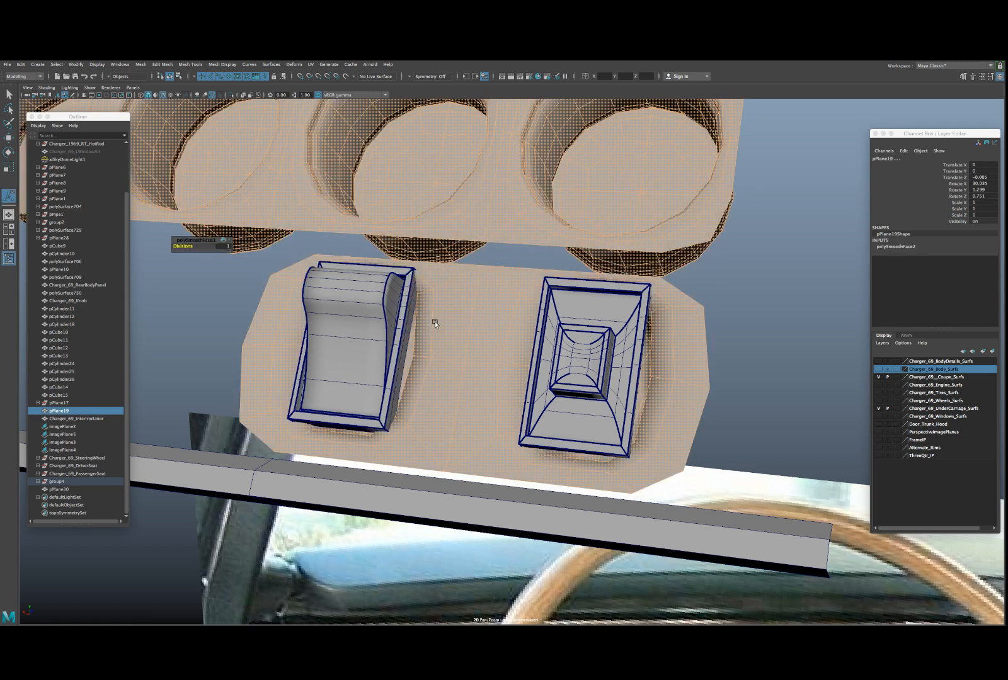
# - Undo the smoothing and combine the two-switch plate with the four-gauge plate into one mesh
pyautogui.hotkey('ctrl', 'z')
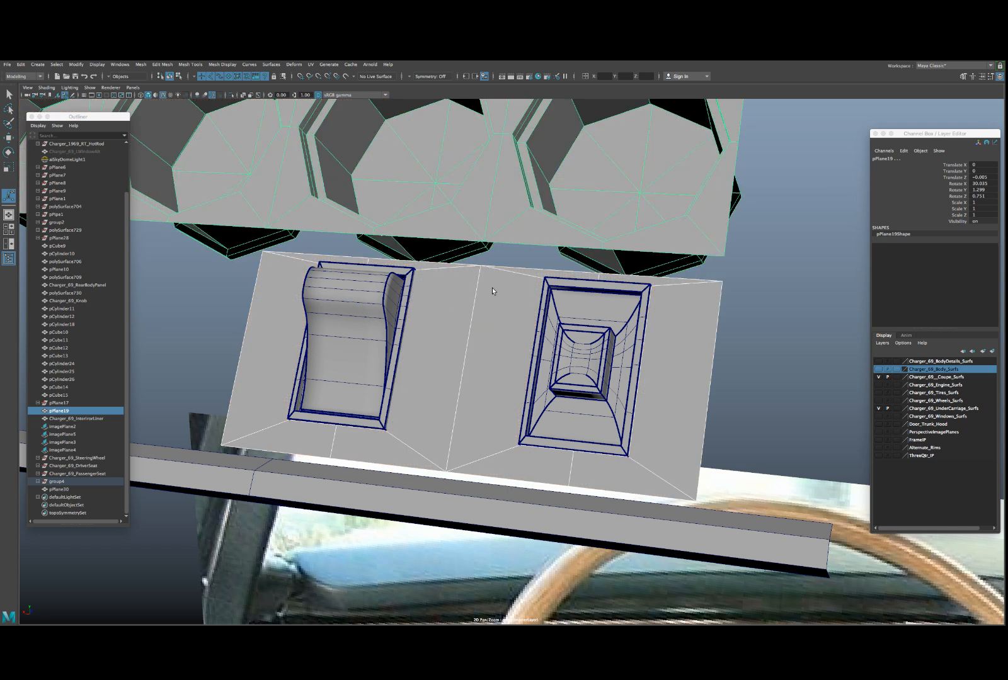
pyautogui.click(141, 64)
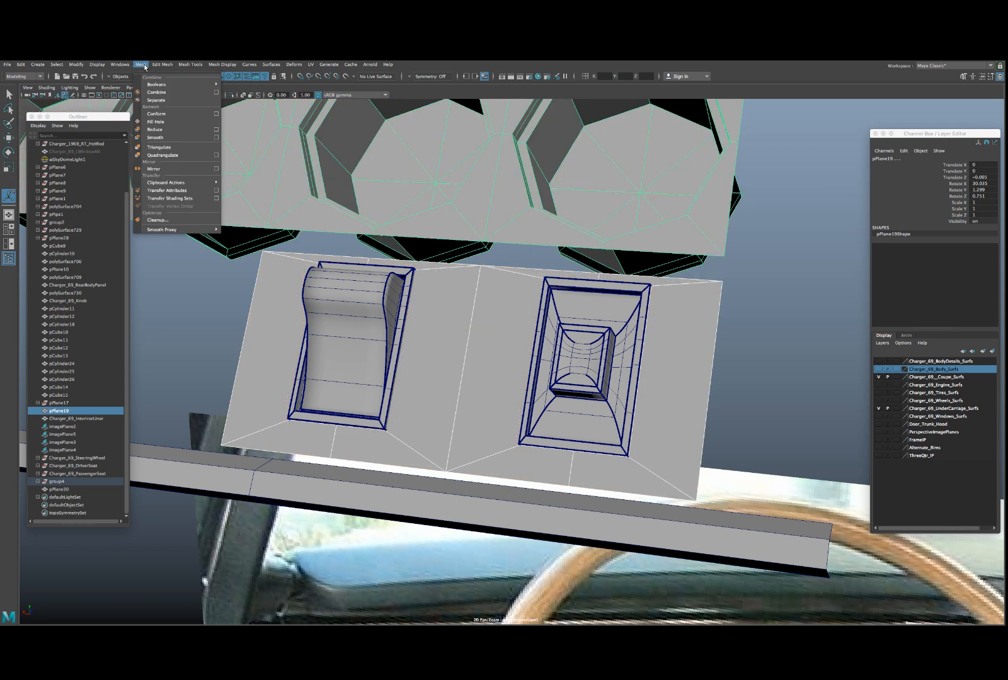
pyautogui.click(166, 92)
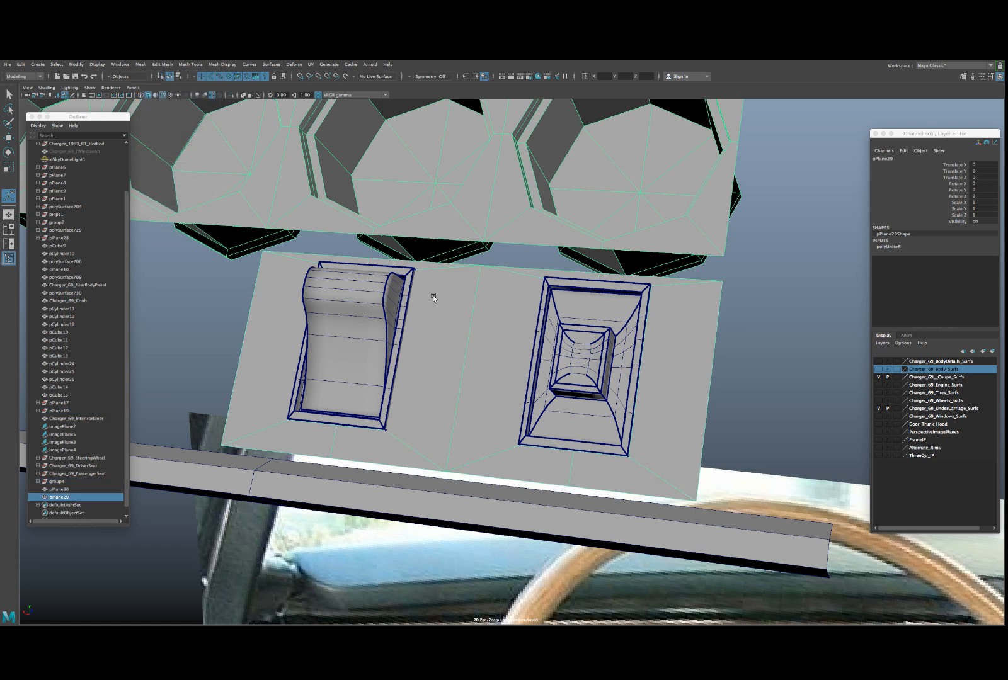
# - Append a polygon across part of the gap between the four-gauge plate's lower edge and the switch plate's upper edge
pyautogui.keyDown('shift'); pyautogui.rightClick(498, 304); pyautogui.keyUp('shift')
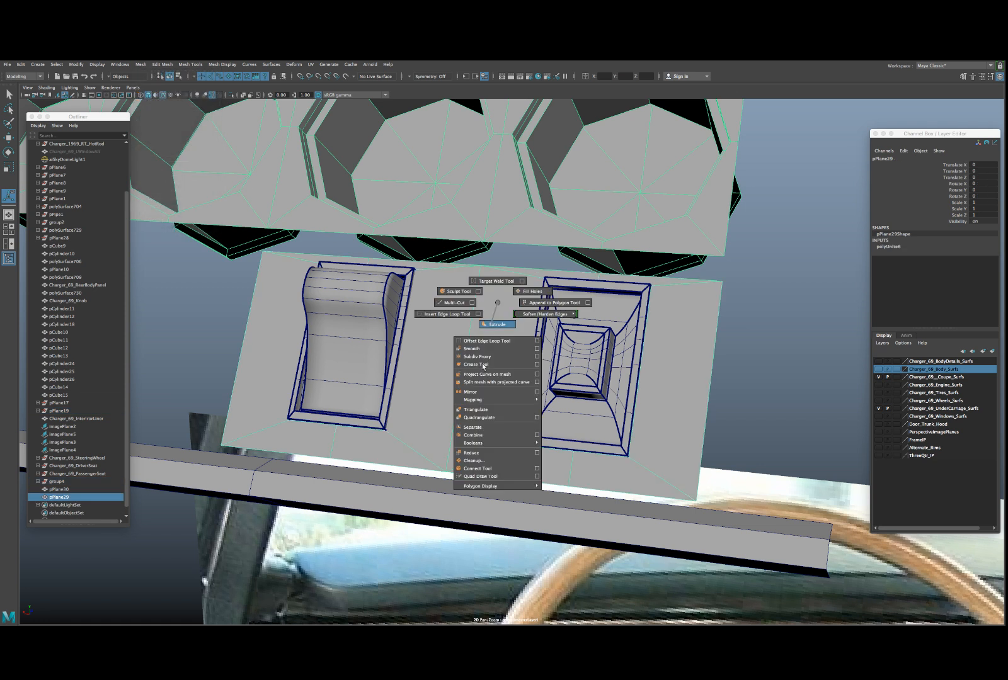
pyautogui.keyDown('shift'); pyautogui.moveTo(483, 364); pyautogui.dragTo(481, 364, button='right'); pyautogui.keyUp('shift')
pyautogui.hotkey('ctrl', 'z')
pyautogui.rightClick(494, 289)
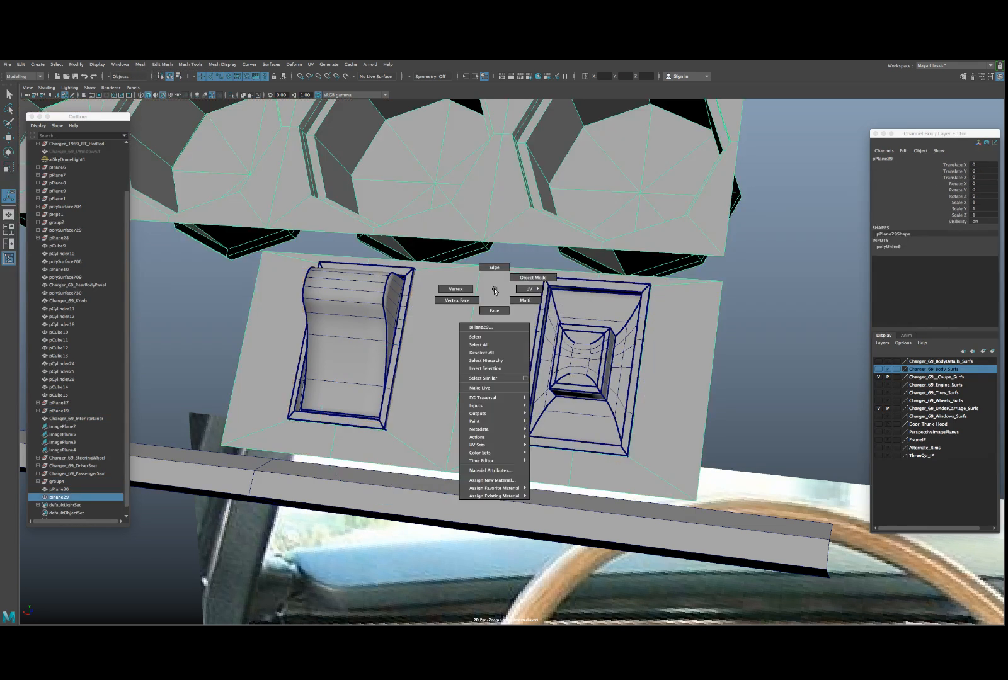
pyautogui.keyDown('shift'); pyautogui.moveTo(495, 289); pyautogui.dragTo(525, 293, button='right'); pyautogui.keyUp('shift')
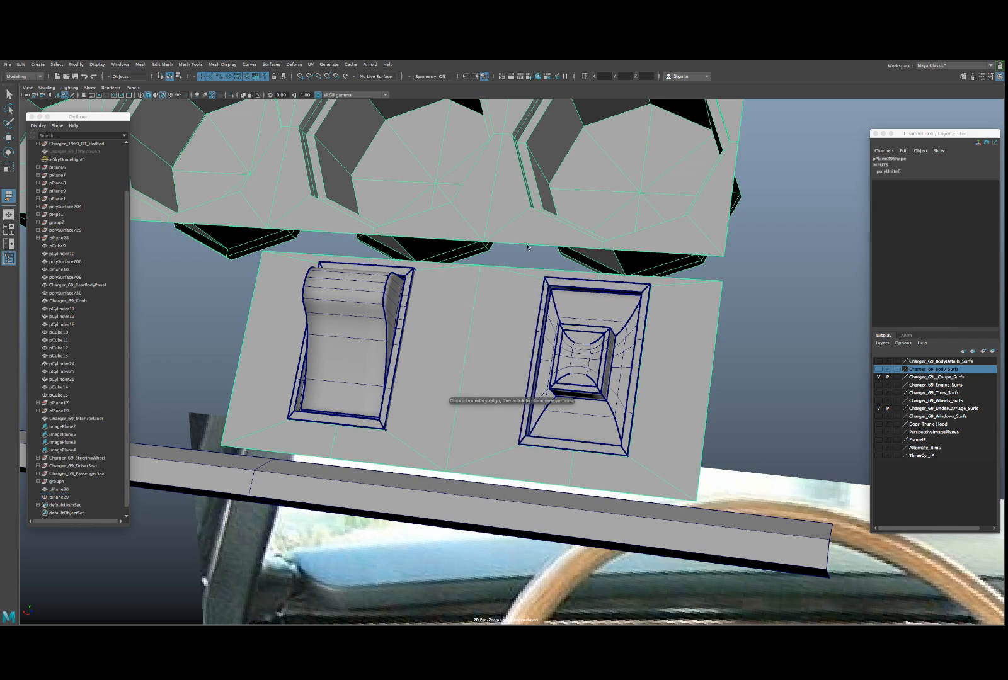
pyautogui.click(527, 247)
pyautogui.click(526, 270)
pyautogui.press('Return')
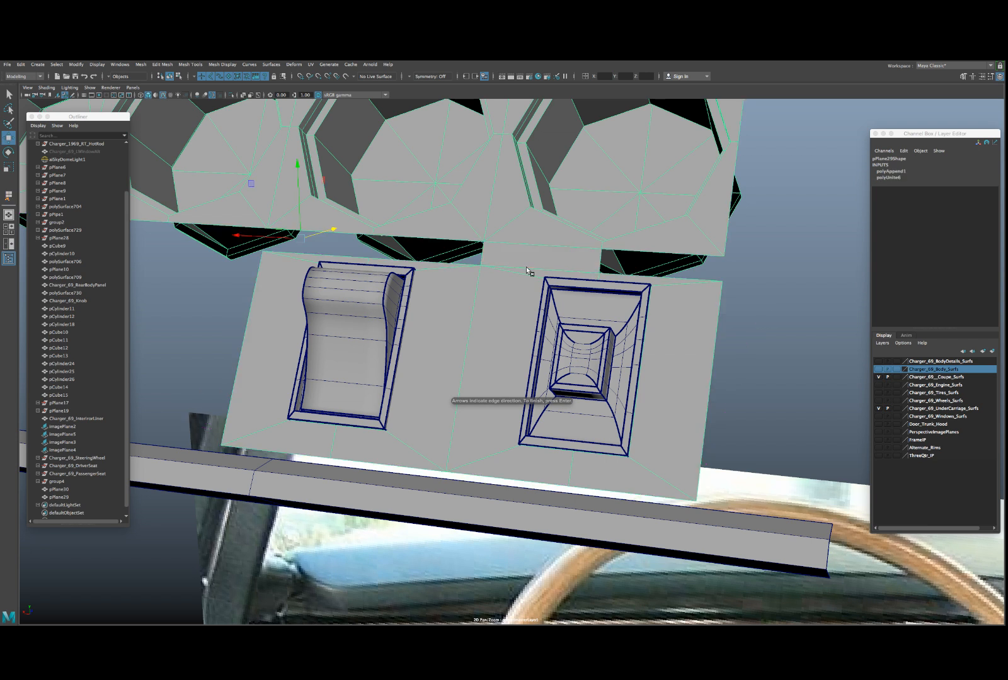
# - Bridge the remaining facing edges on both sides of the appended polygon to close the gap above the switches
pyautogui.keyDown('shift'); pyautogui.moveTo(597, 238); pyautogui.dragTo(537, 315, button='right'); pyautogui.keyUp('shift')
pyautogui.click(666, 280)
pyautogui.keyDown('shift'); pyautogui.moveTo(529, 223); pyautogui.dragTo(510, 318, button='right'); pyautogui.keyUp('shift')
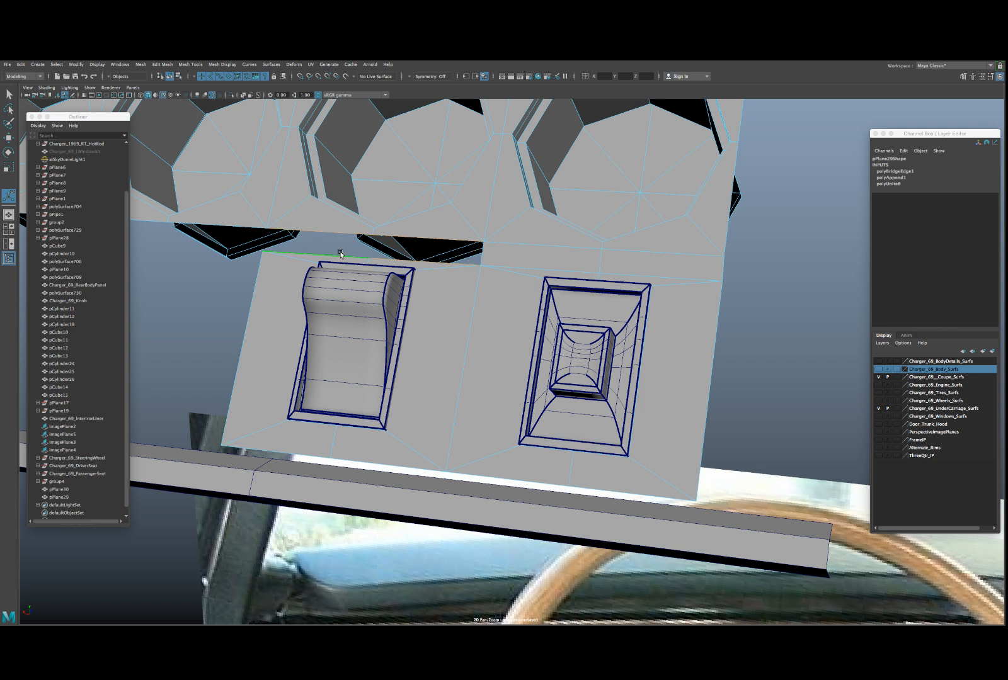
pyautogui.press('g')
# - Extrude the four-gauge plate's open lower edges beneath the two leftmost small gauges
pyautogui.scroll(-5, 343, 261)
pyautogui.keyDown('alt'); pyautogui.moveTo(349, 275); pyautogui.dragTo(457, 318, button='middle'); pyautogui.keyUp('alt')
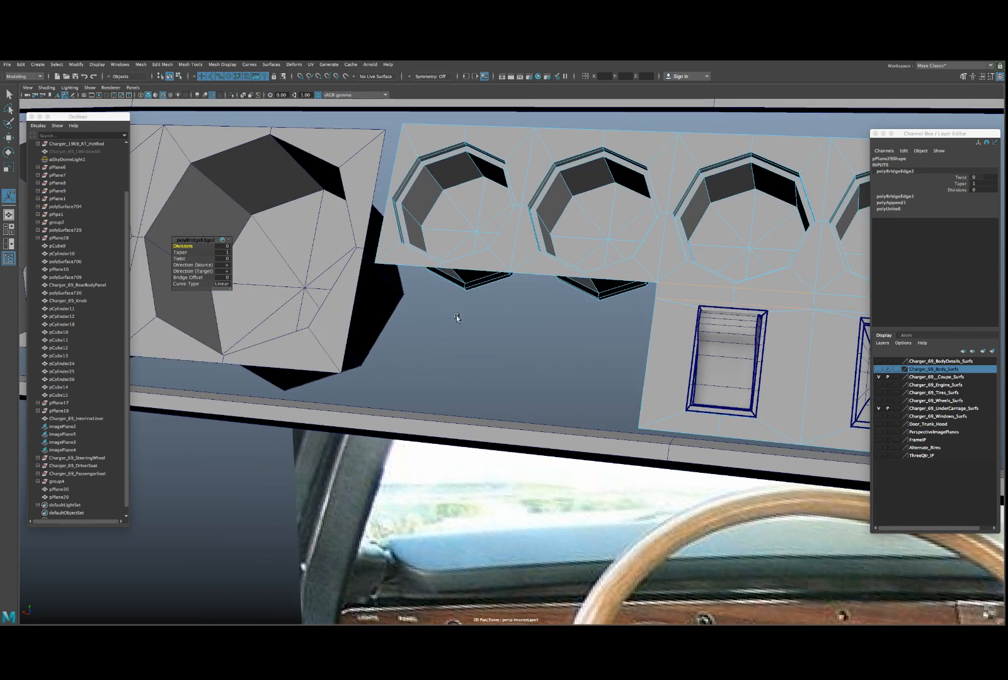
pyautogui.keyDown('alt'); pyautogui.moveTo(456, 315); pyautogui.dragTo(443, 311); pyautogui.keyUp('alt')
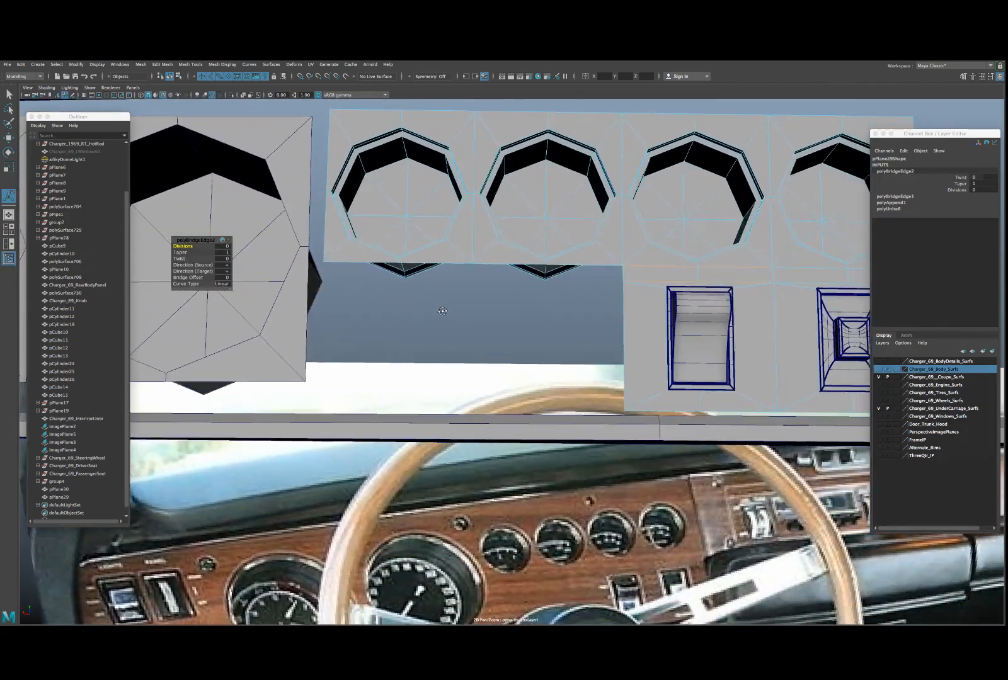
pyautogui.moveTo(595, 297)
pyautogui.keyDown('alt'); pyautogui.mouseDown()
pyautogui.moveTo(535, 288)
pyautogui.moveTo(580, 288)
pyautogui.mouseUp(); pyautogui.keyUp('alt')
pyautogui.click(629, 288)
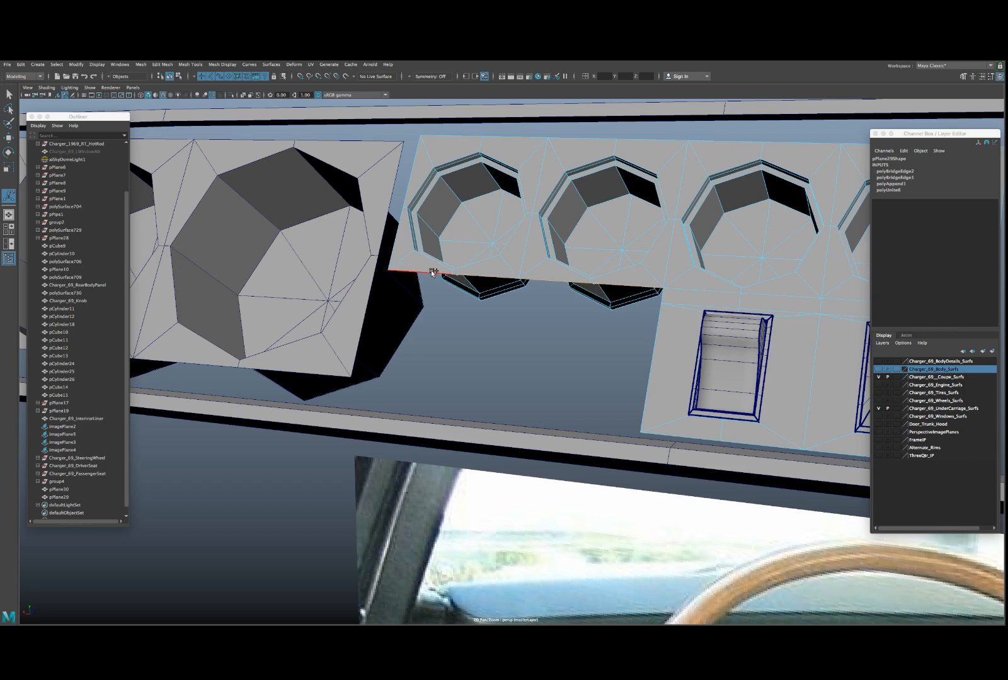
pyautogui.press('e')
pyautogui.press('w')
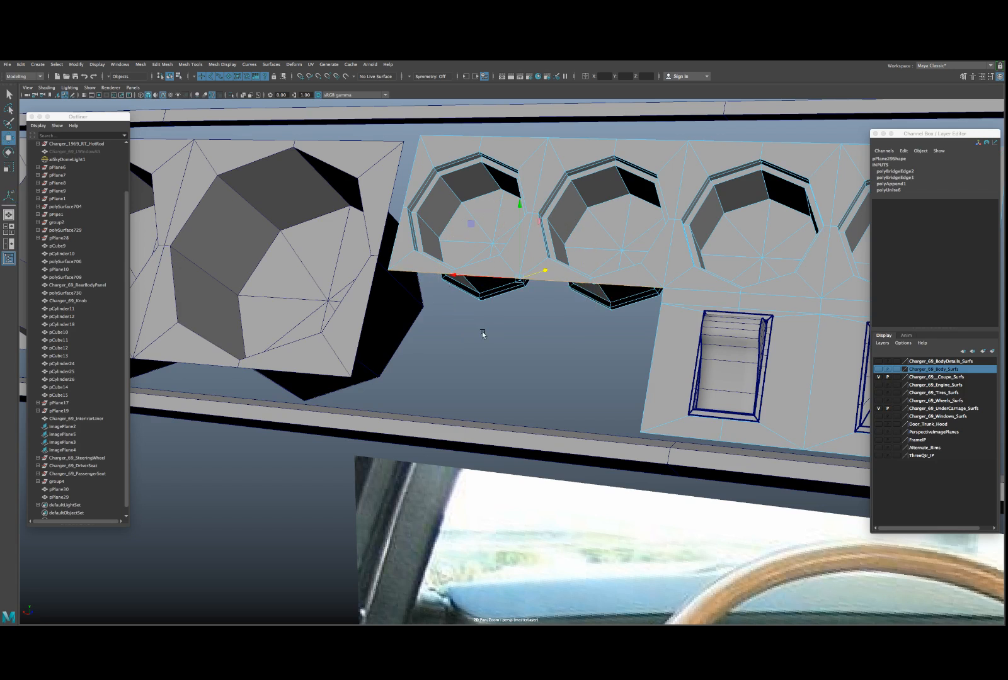
pyautogui.hotkey('ctrl', 'e')
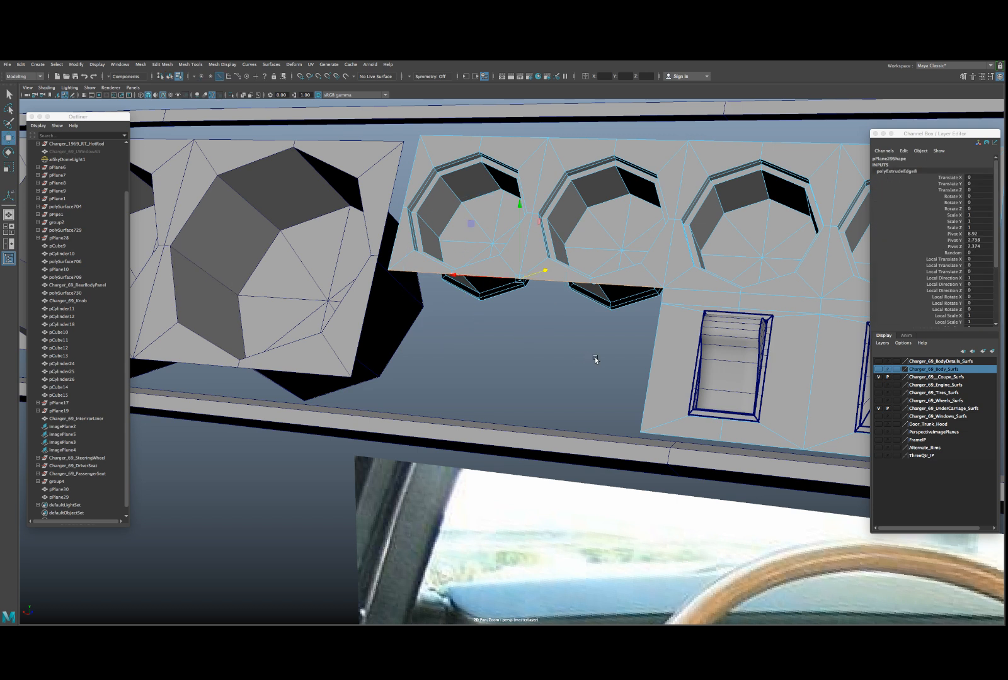
# - Snap the extruded edges down to the switch plate's lower corner so the new strip matches its height
pyautogui.keyDown('alt'); pyautogui.moveTo(596, 360); pyautogui.dragTo(613, 407); pyautogui.keyUp('alt')
pyautogui.press('d')
pyautogui.press('v')
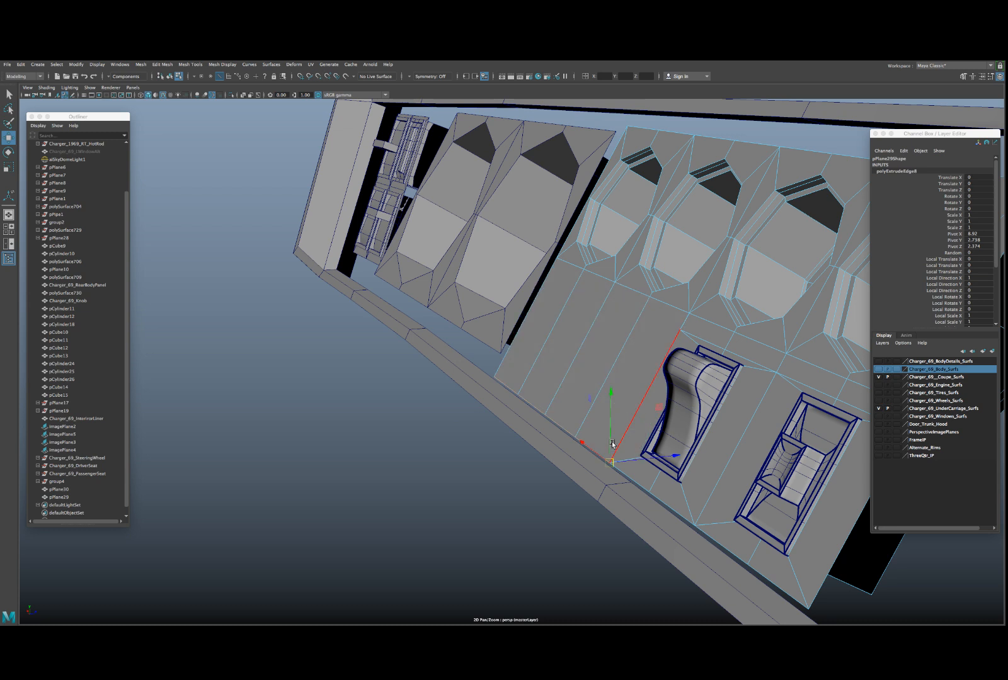
pyautogui.keyDown('alt'); pyautogui.moveTo(612, 448); pyautogui.dragTo(465, 391); pyautogui.keyUp('alt')
pyautogui.keyDown('alt'); pyautogui.moveTo(465, 390); pyautogui.dragTo(586, 449, button='middle'); pyautogui.keyUp('alt')
pyautogui.keyDown('alt'); pyautogui.moveTo(484, 385); pyautogui.dragTo(511, 388, button='right'); pyautogui.keyUp('alt')
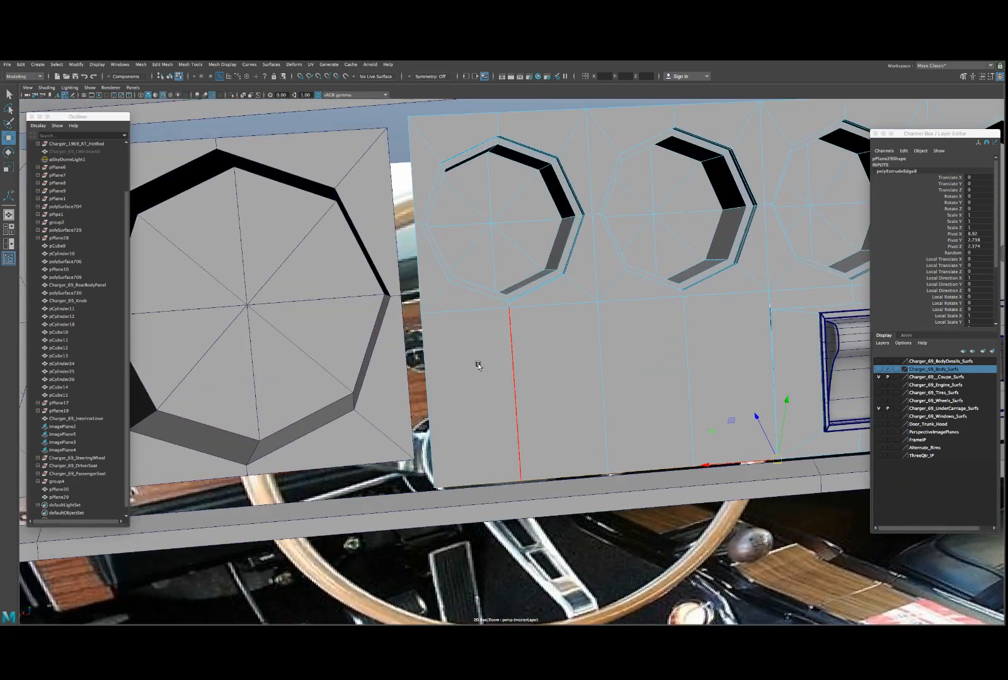
# - Select the four-gauge plate's corner vertex where it meets the extruded strip
pyautogui.keyDown('alt'); pyautogui.moveTo(477, 364); pyautogui.dragTo(459, 358); pyautogui.keyUp('alt')
pyautogui.moveTo(463, 339); pyautogui.dragTo(444, 337, button='right')
pyautogui.click(440, 320)
pyautogui.keyDown('alt'); pyautogui.moveTo(434, 322); pyautogui.dragTo(482, 335); pyautogui.keyUp('alt')
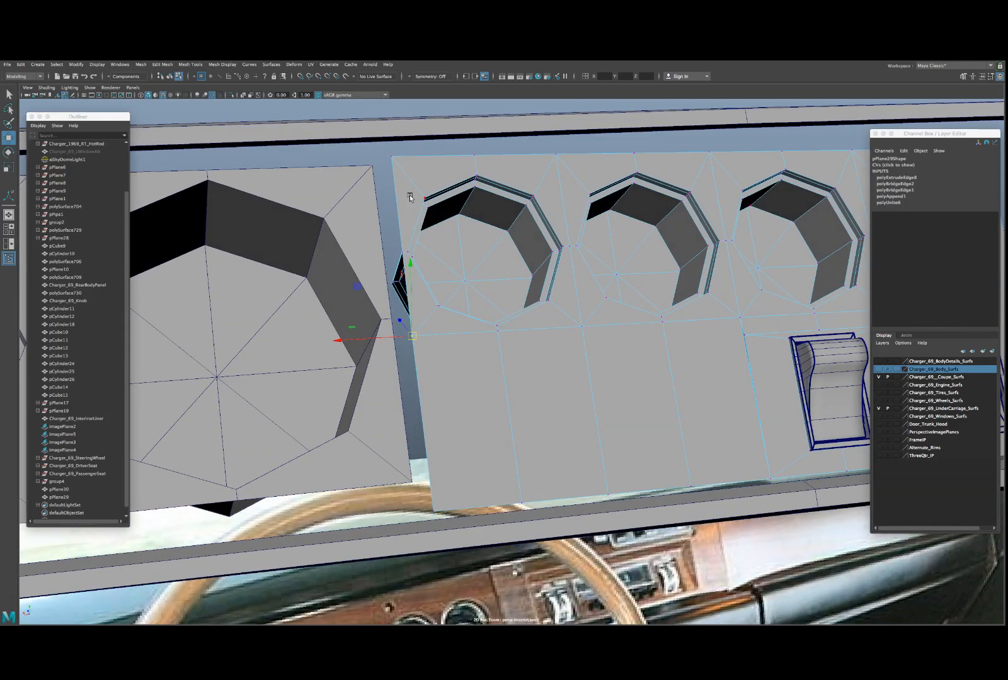
# - Combine the two-large-gauge plate with the joined small-gauge and switch panel
pyautogui.moveTo(410, 198); pyautogui.dragTo(406, 192, button='right')
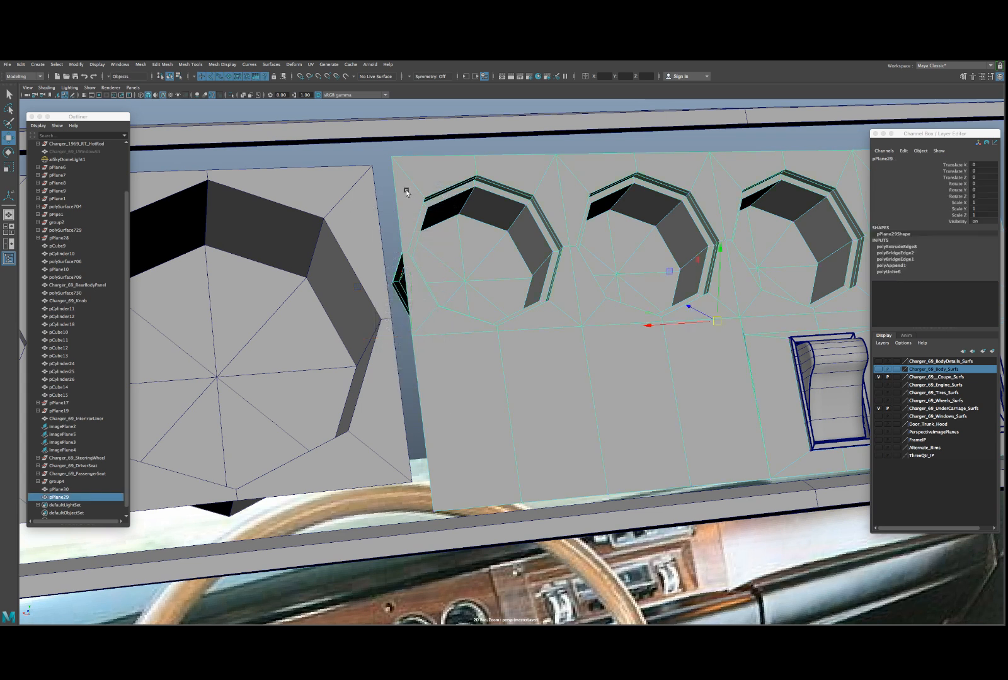
pyautogui.keyDown('shift'); pyautogui.click(371, 218); pyautogui.keyUp('shift')
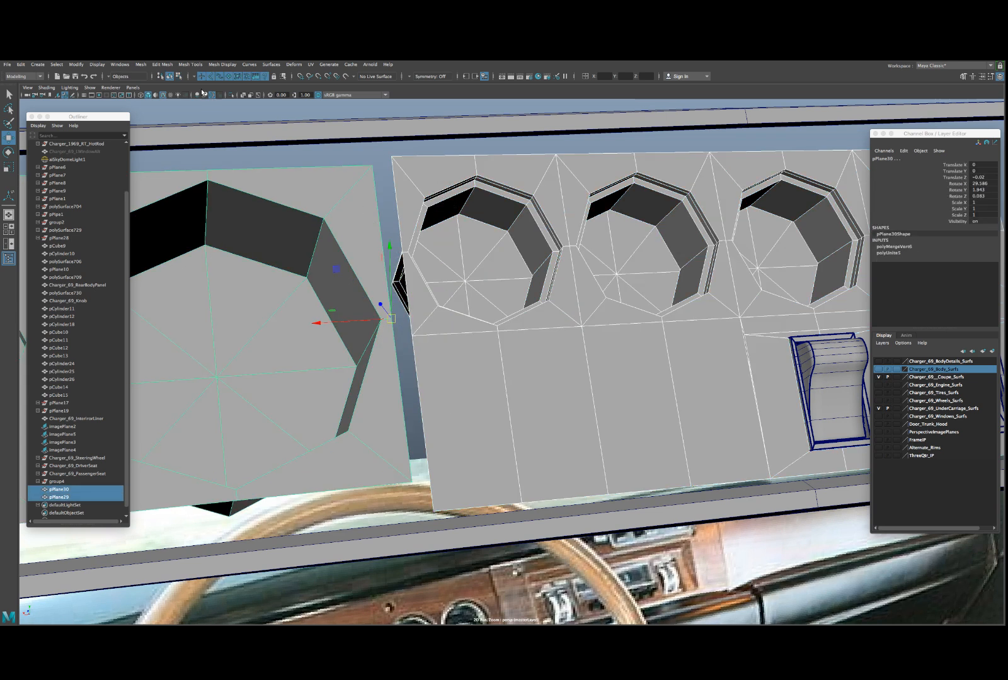
pyautogui.click(141, 65)
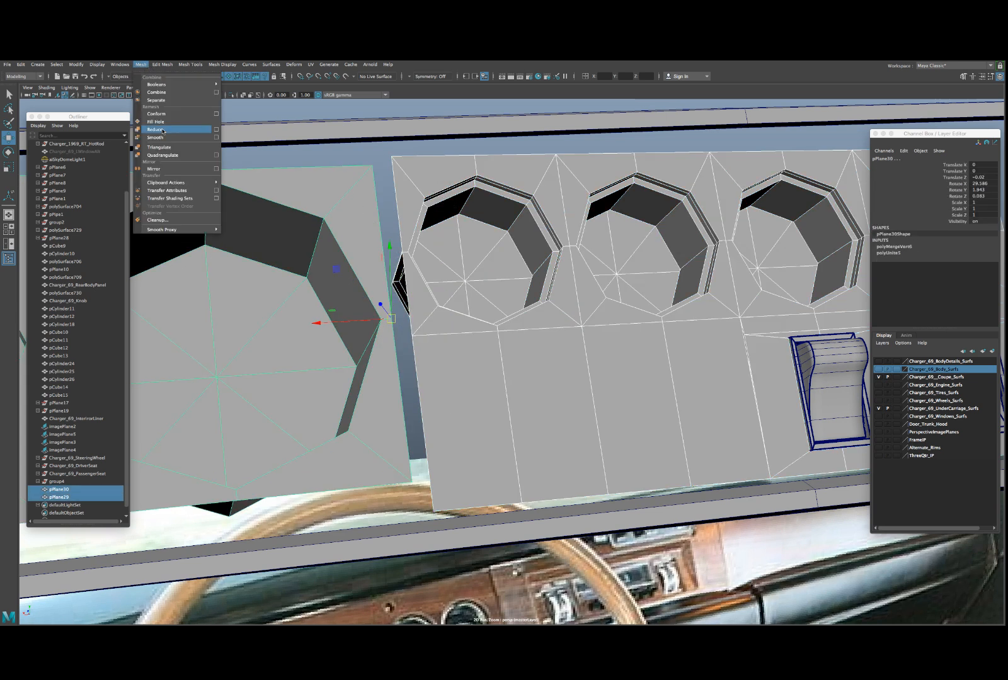
pyautogui.click(162, 92)
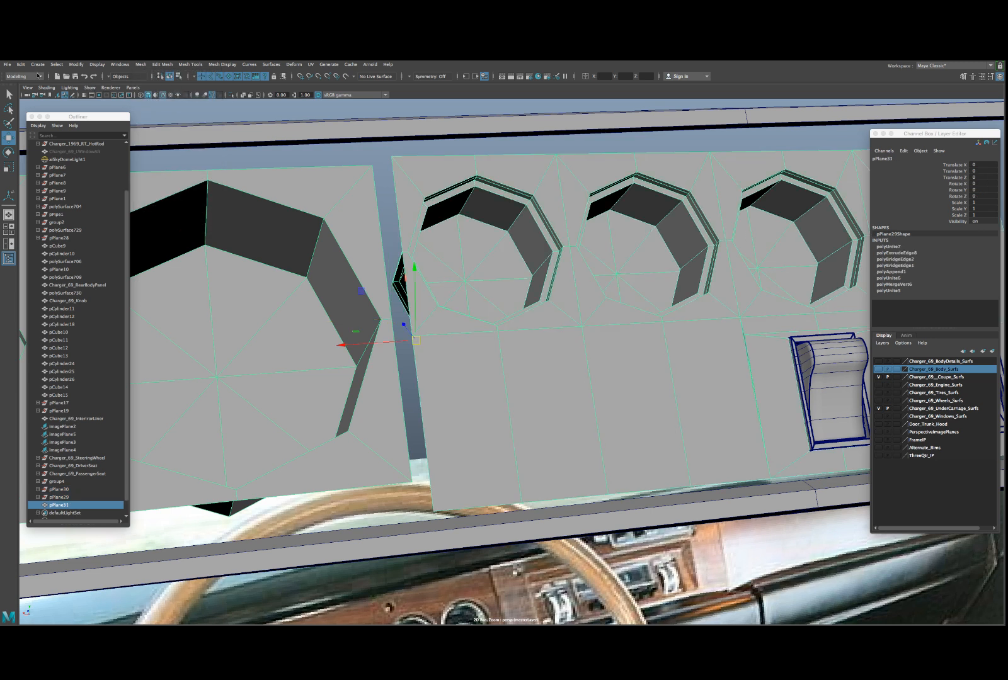
# - Save the scene as a new Maya Binary file named 27_Interior_19.mb, accepting the student version notice
pyautogui.click(8, 64)
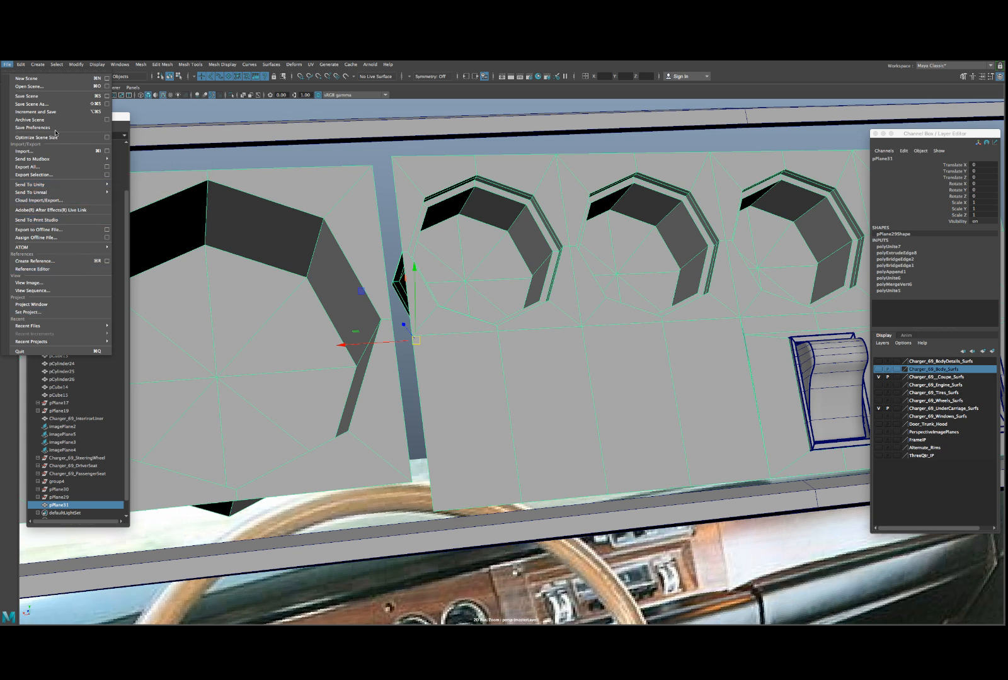
pyautogui.click(40, 104)
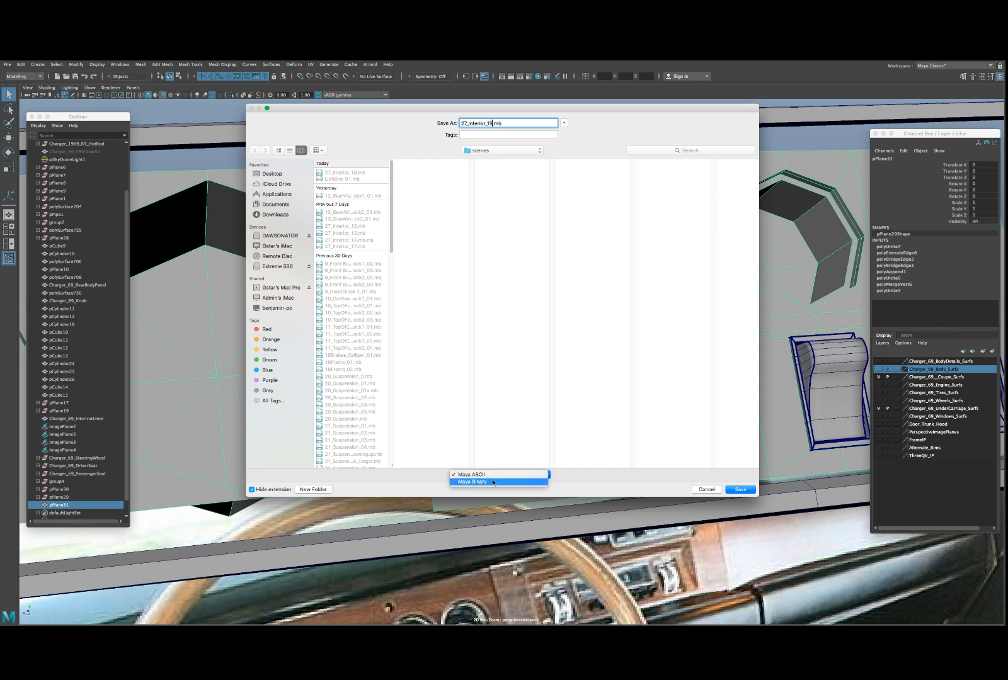
pyautogui.click(493, 482)
pyautogui.press('Return')
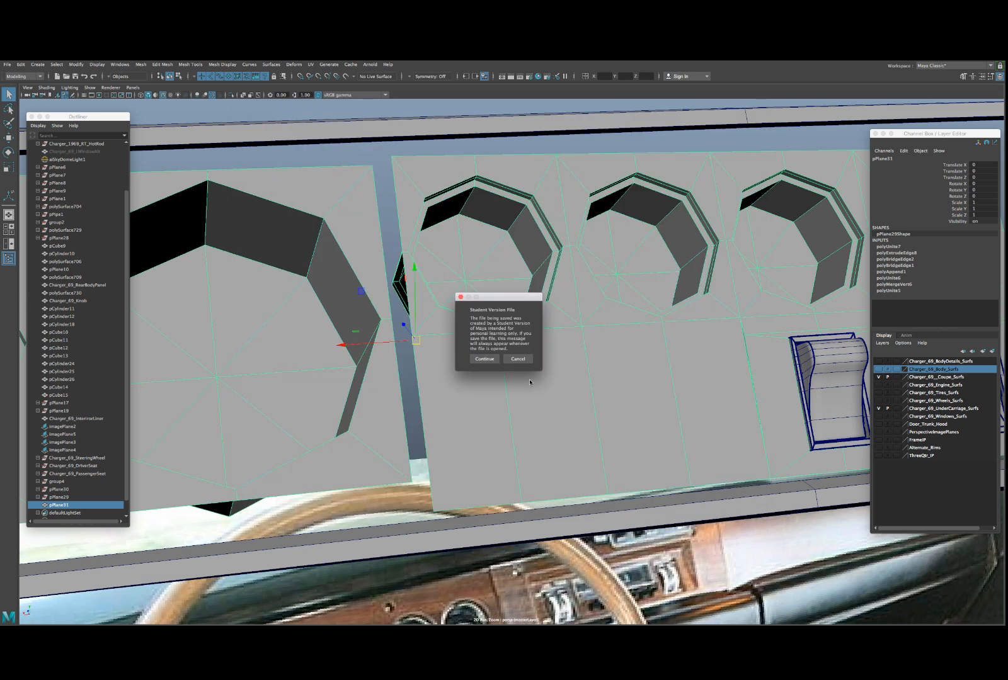
pyautogui.click(489, 360)
# - Bridge the lower vertical edges between the large-gauge plate and the strip beneath the small gauges
pyautogui.press('w')
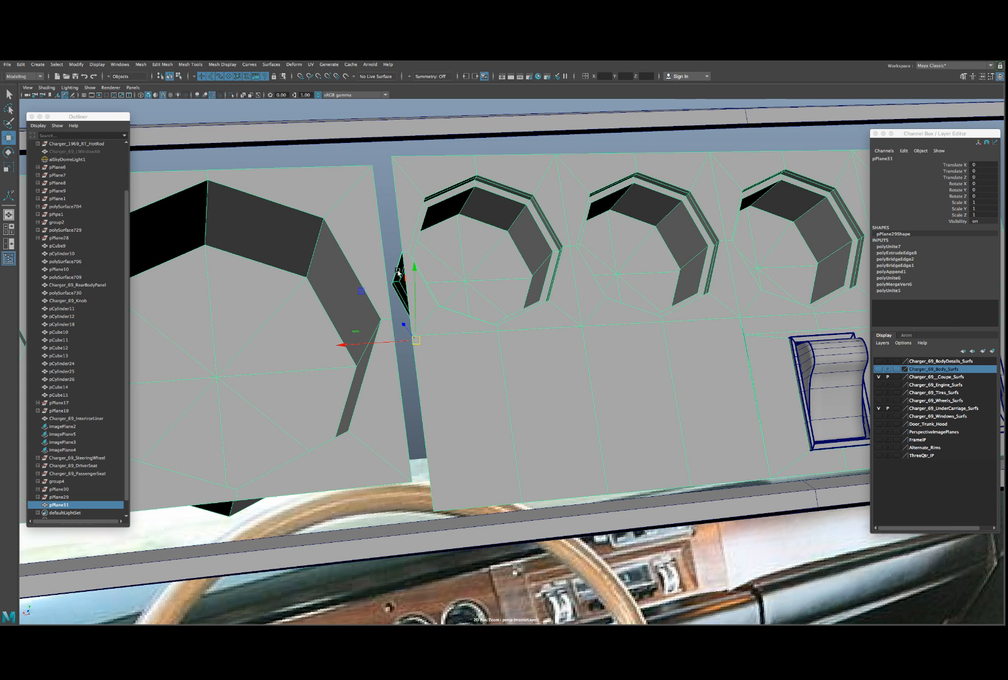
pyautogui.moveTo(462, 380); pyautogui.dragTo(472, 354, button='right')
pyautogui.click(423, 392)
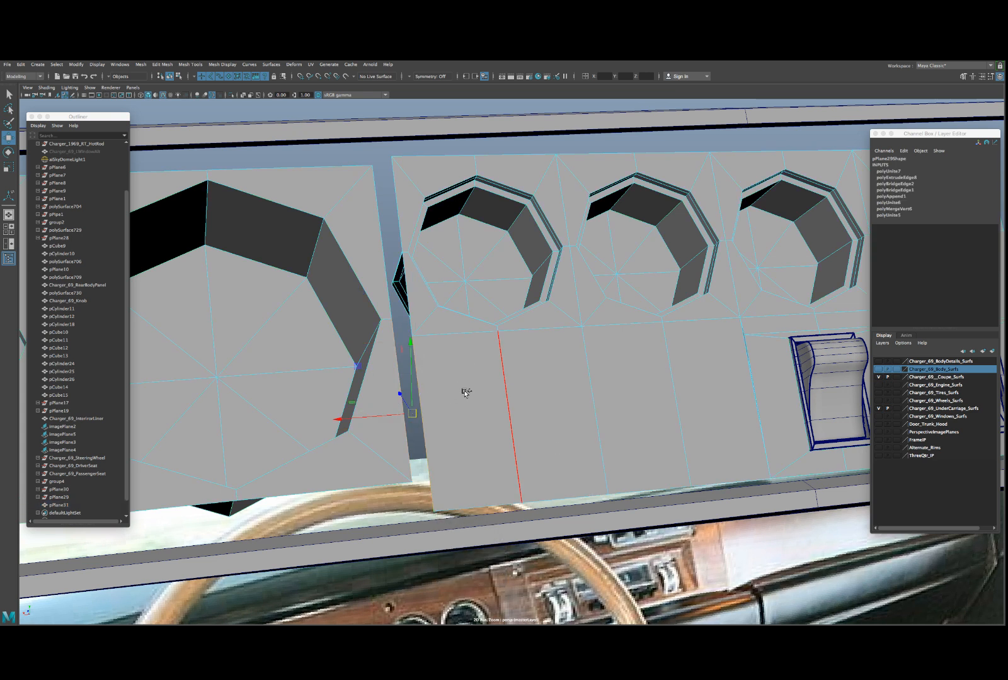
pyautogui.keyDown('shift'); pyautogui.moveTo(463, 392); pyautogui.dragTo(455, 487, button='right'); pyautogui.keyUp('shift')
pyautogui.moveTo(449, 398)
pyautogui.keyDown('alt'); pyautogui.mouseDown()
pyautogui.moveTo(396, 396)
pyautogui.moveTo(436, 400)
pyautogui.mouseUp(); pyautogui.keyUp('alt')
pyautogui.scroll(5, 436, 402)
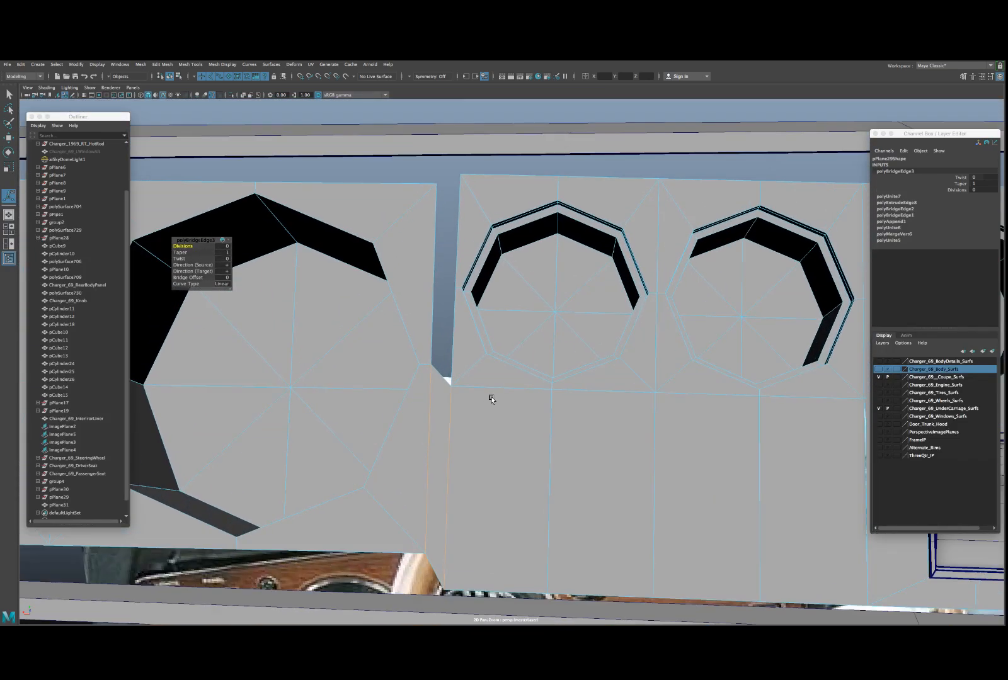
# - Bridge the large-gauge plate's upper side edge to the facing edge beside the first small gauge
pyautogui.click(450, 318)
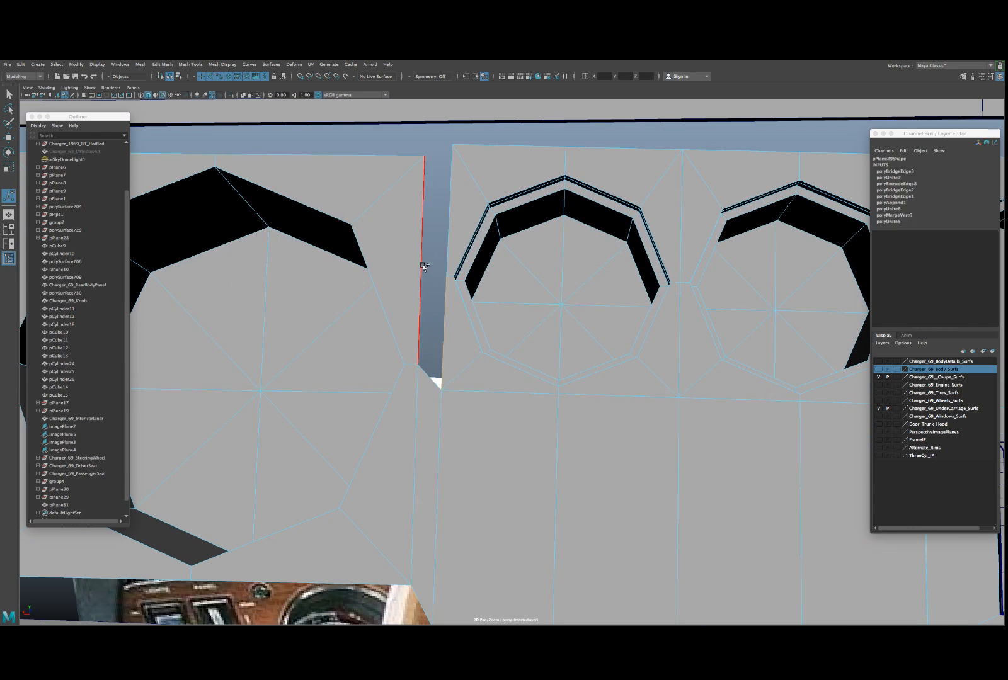
pyautogui.click(421, 267)
pyautogui.press('g')
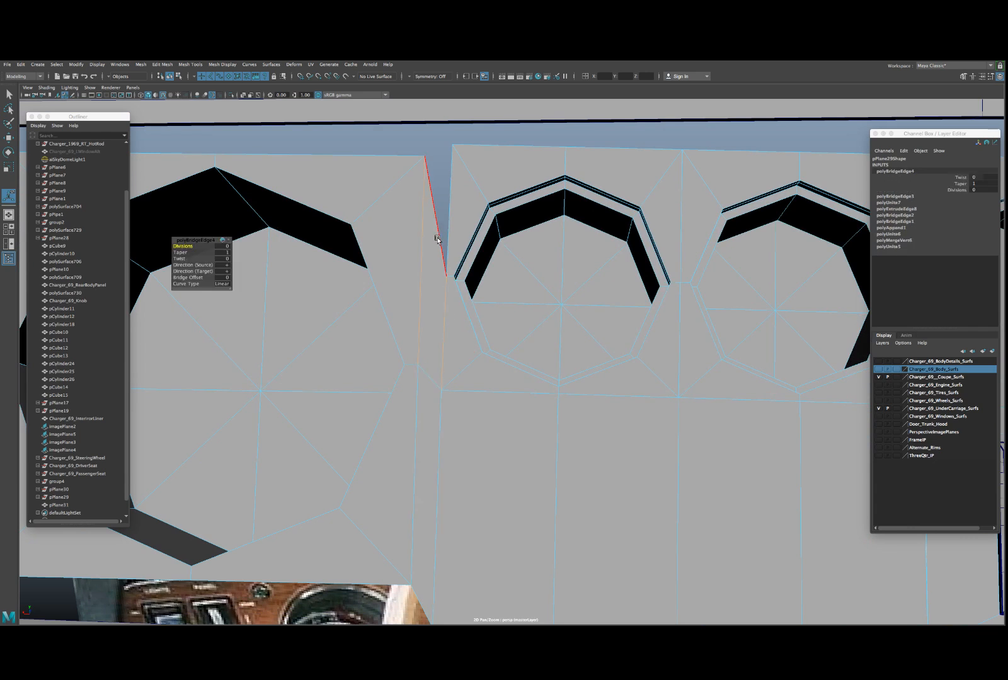
# - Extrude the top edges of the large-gauge plate upward by about 0.03
pyautogui.keyDown('alt'); pyautogui.moveTo(444, 223); pyautogui.dragTo(498, 268, button='middle'); pyautogui.keyUp('alt')
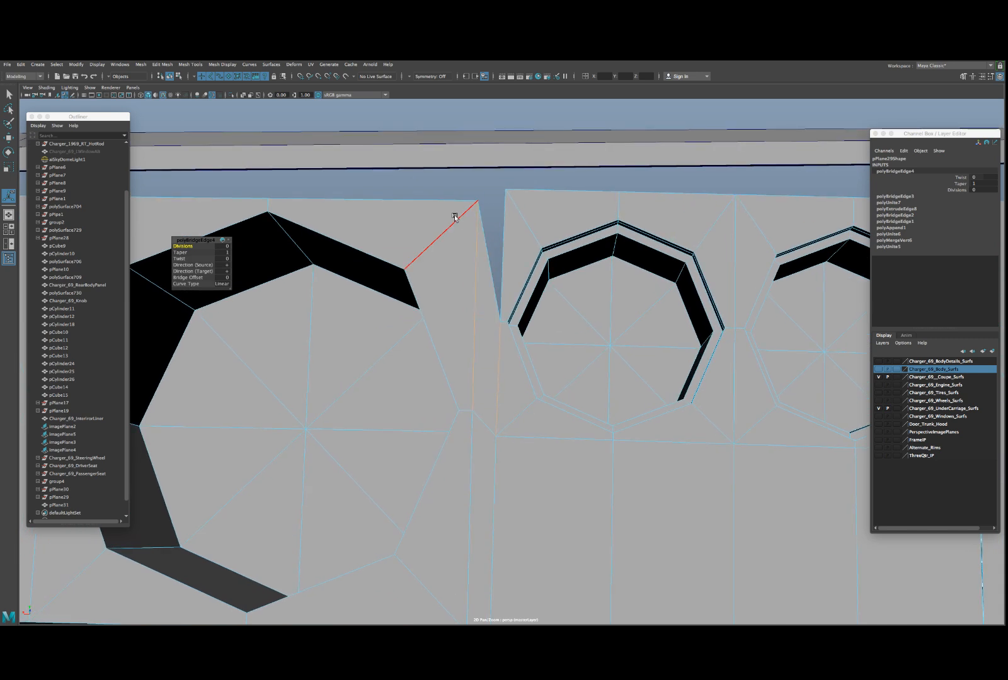
pyautogui.moveTo(454, 218); pyautogui.dragTo(334, 280, button='right')
pyautogui.keyDown('alt'); pyautogui.moveTo(334, 281); pyautogui.dragTo(398, 270, button='middle'); pyautogui.keyUp('alt')
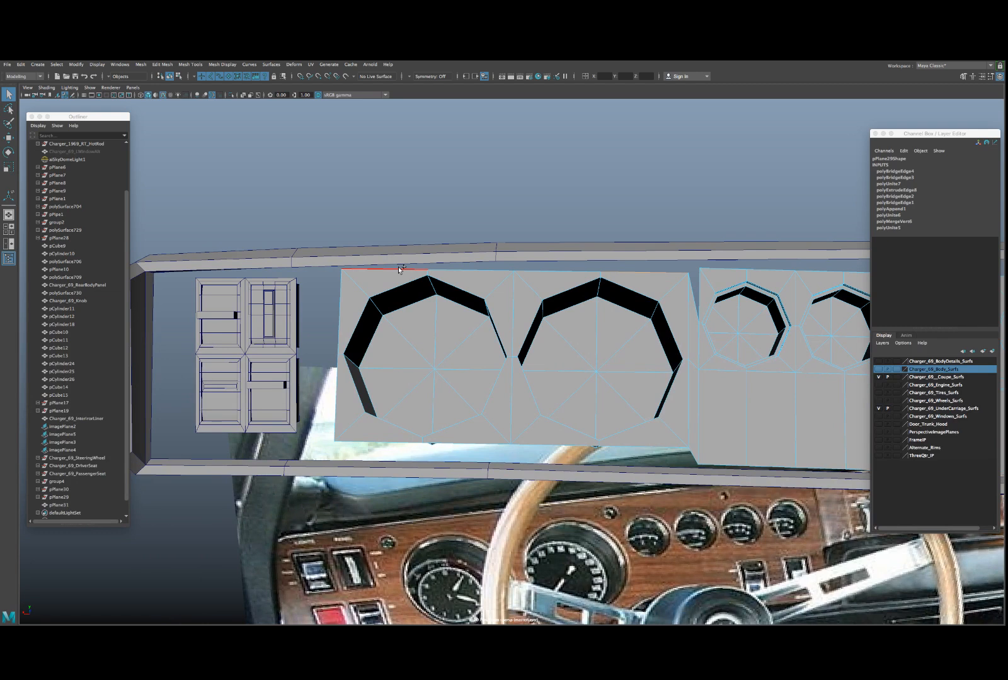
pyautogui.click(484, 290)
pyautogui.press('w')
pyautogui.keyDown('alt'); pyautogui.moveTo(484, 290); pyautogui.dragTo(484, 313); pyautogui.keyUp('alt')
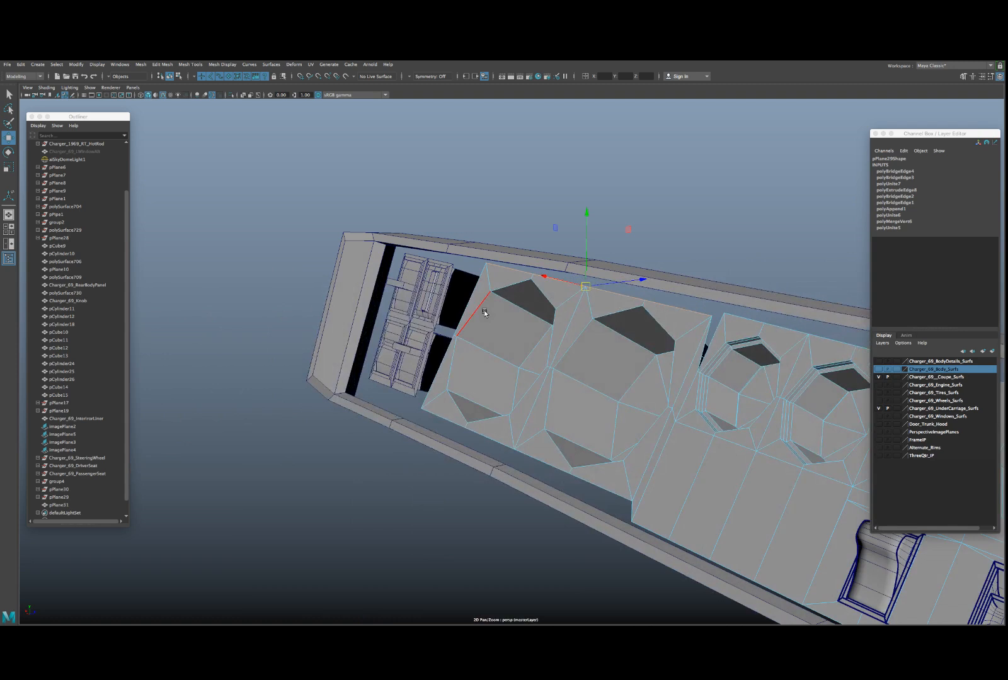
pyautogui.hotkey('ctrl', 'e')
pyautogui.keyDown('alt'); pyautogui.moveTo(626, 288); pyautogui.dragTo(635, 255); pyautogui.keyUp('alt')
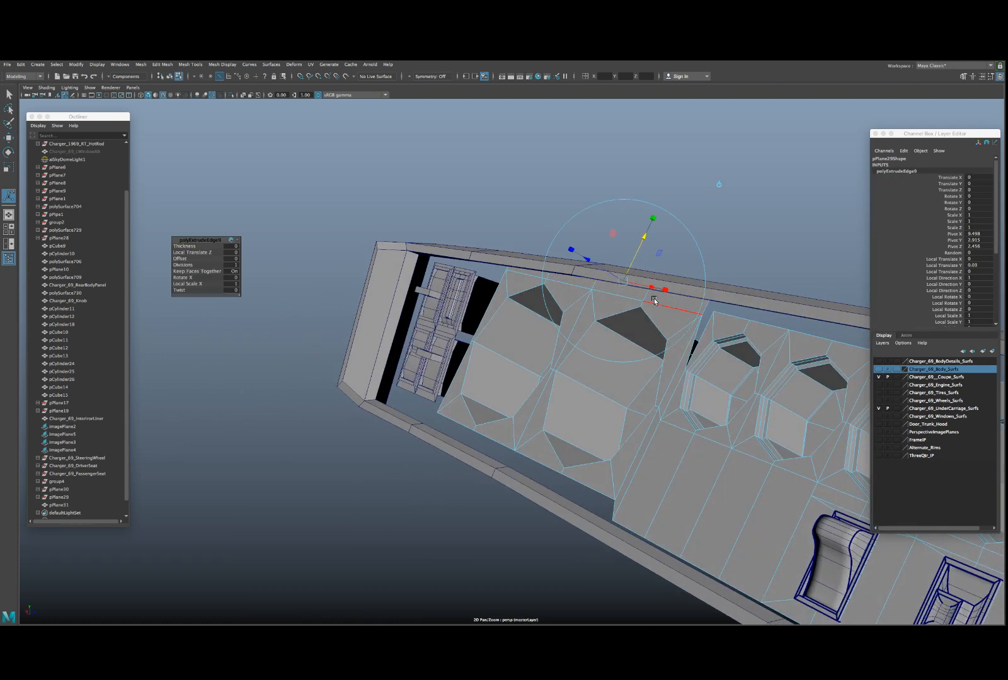
# - Fill the triangular gap between the large-gauge plate and the first small-gauge plate using Append to Polygon
pyautogui.keyDown('alt'); pyautogui.moveTo(654, 301); pyautogui.dragTo(633, 331); pyautogui.keyUp('alt')
pyautogui.scroll(4, 633, 331)
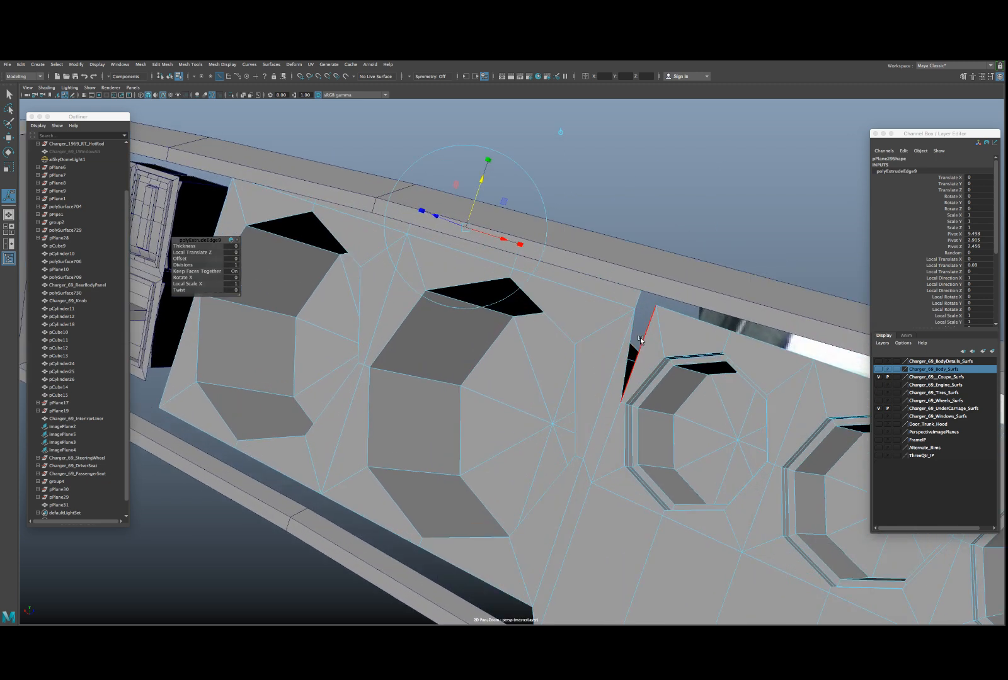
pyautogui.click(643, 320)
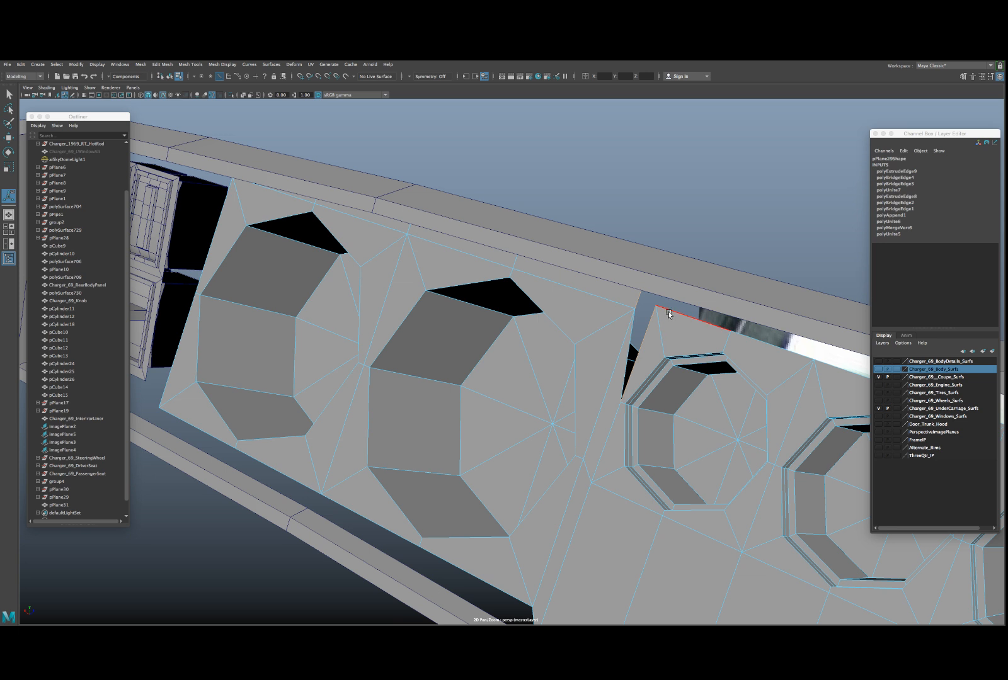
pyautogui.scroll(-2, 669, 314)
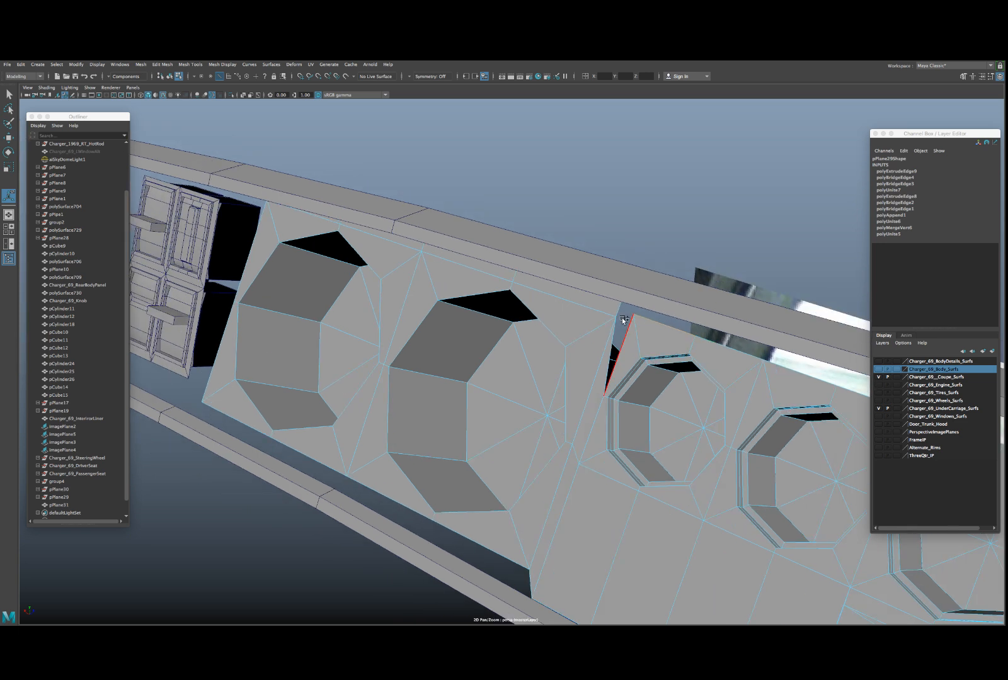
pyautogui.scroll(1, 621, 313)
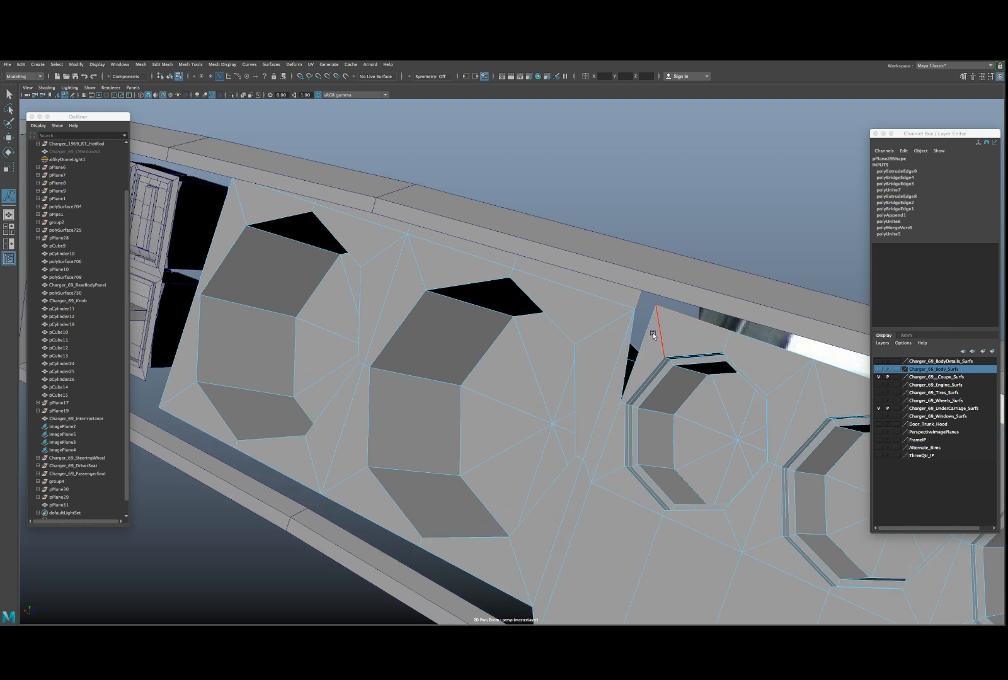
pyautogui.scroll(2, 652, 333)
pyautogui.click(676, 331)
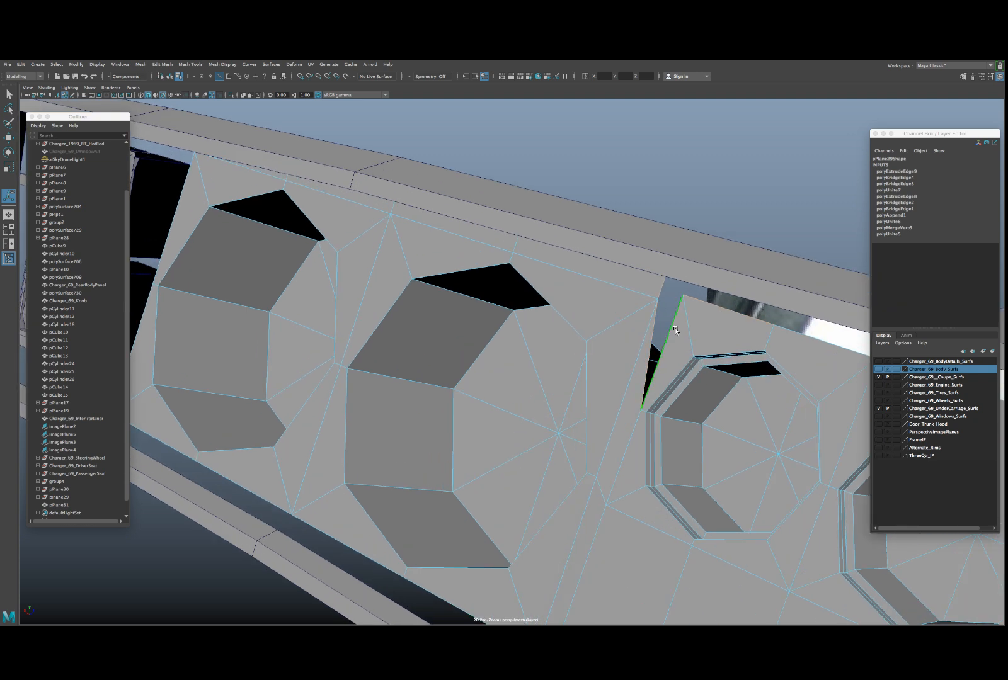
pyautogui.keyDown('shift'); pyautogui.moveTo(676, 323); pyautogui.dragTo(667, 416, button='right'); pyautogui.keyUp('shift')
pyautogui.moveTo(695, 329); pyautogui.dragTo(716, 339, button='right')
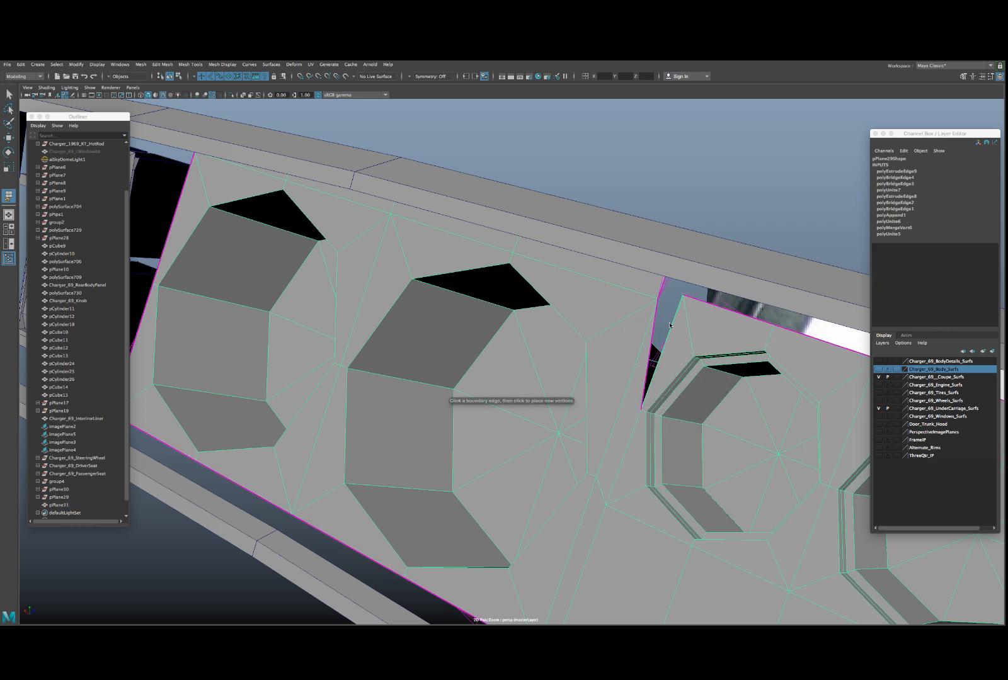
pyautogui.click(662, 291)
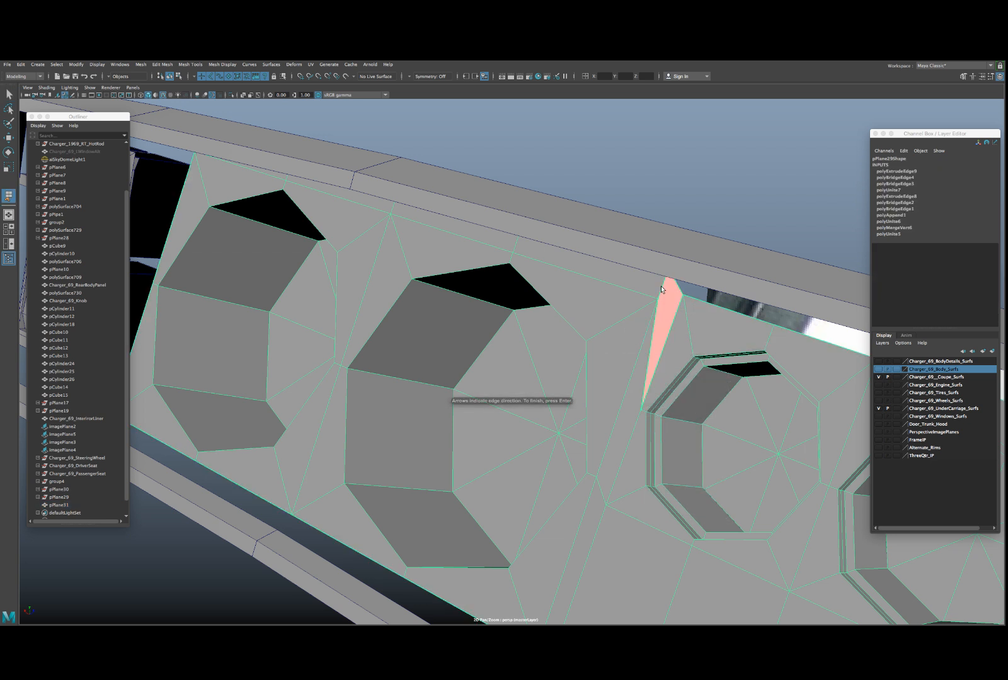
pyautogui.press('Return')
# - Select the top edges above the small gauges and place their pivot on the end vertex beside the large-gauge plate
pyautogui.press('w')
pyautogui.keyDown('alt'); pyautogui.moveTo(661, 297); pyautogui.dragTo(639, 305); pyautogui.keyUp('alt')
pyautogui.moveTo(639, 284); pyautogui.dragTo(637, 266, button='right')
pyautogui.click(624, 269)
pyautogui.keyDown('alt'); pyautogui.moveTo(624, 269); pyautogui.dragTo(576, 275); pyautogui.keyUp('alt')
pyautogui.keyDown('alt'); pyautogui.moveTo(487, 274); pyautogui.dragTo(615, 274); pyautogui.keyUp('alt')
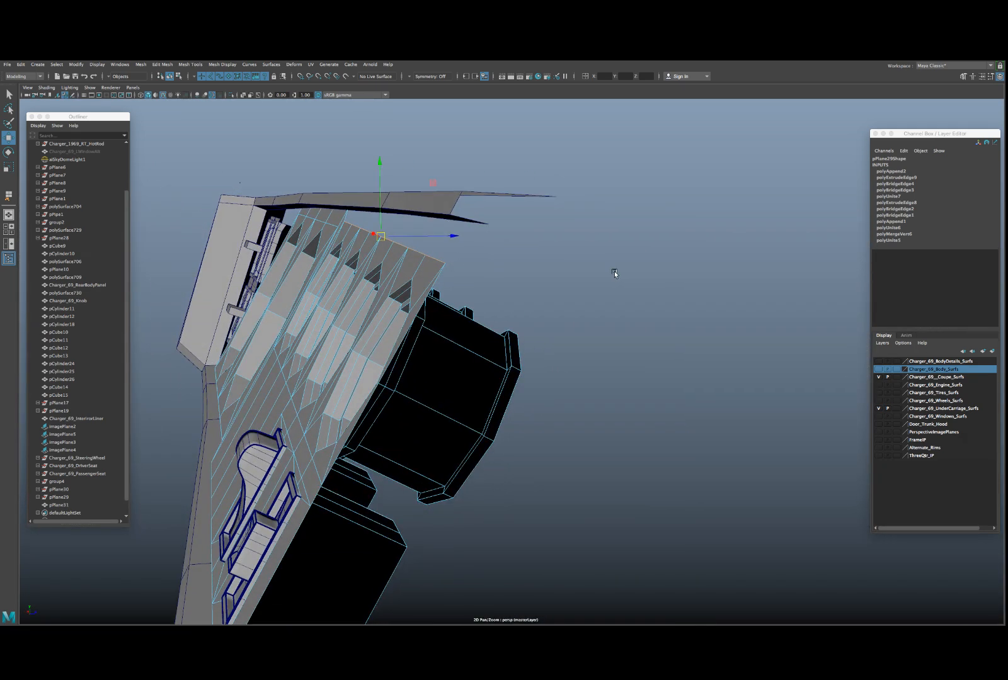
pyautogui.keyDown('alt'); pyautogui.moveTo(511, 281); pyautogui.dragTo(469, 327); pyautogui.keyUp('alt')
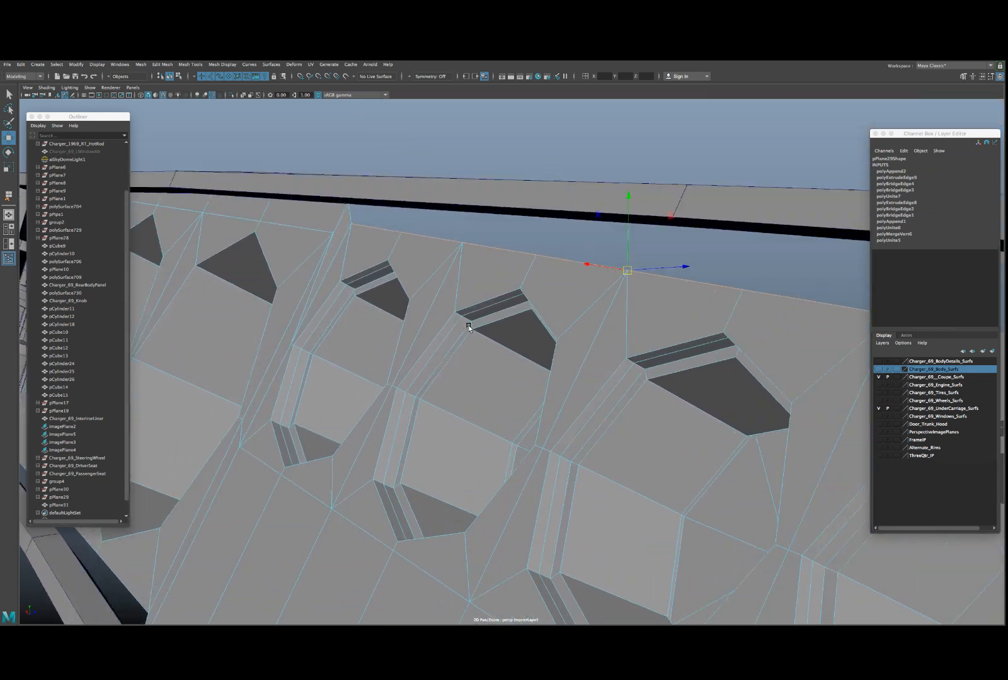
pyautogui.press('e')
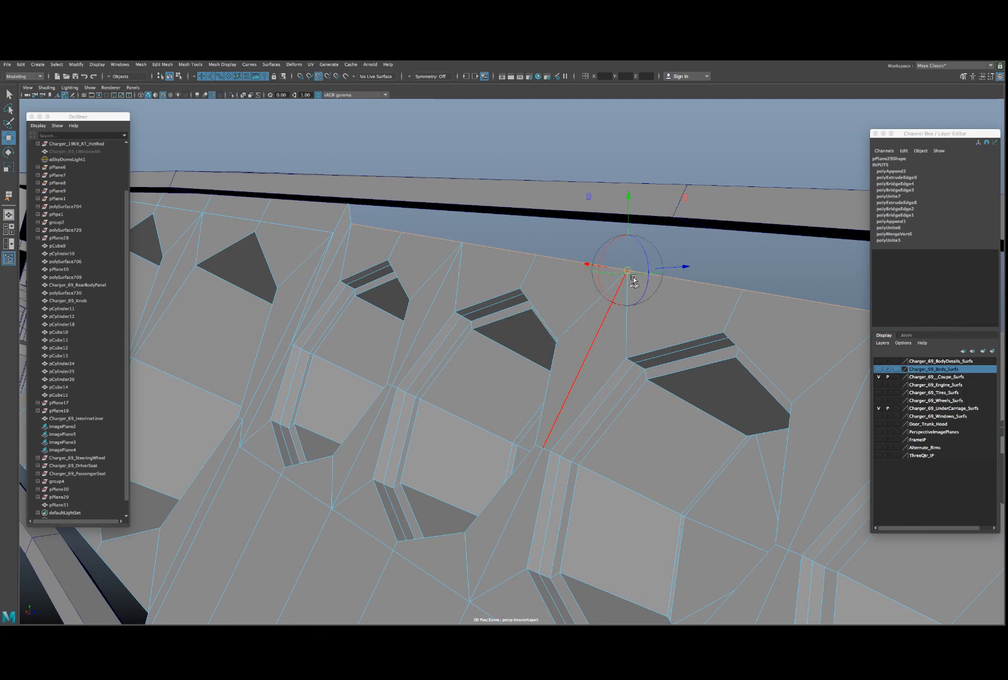
pyautogui.click(462, 244)
pyautogui.click(364, 226)
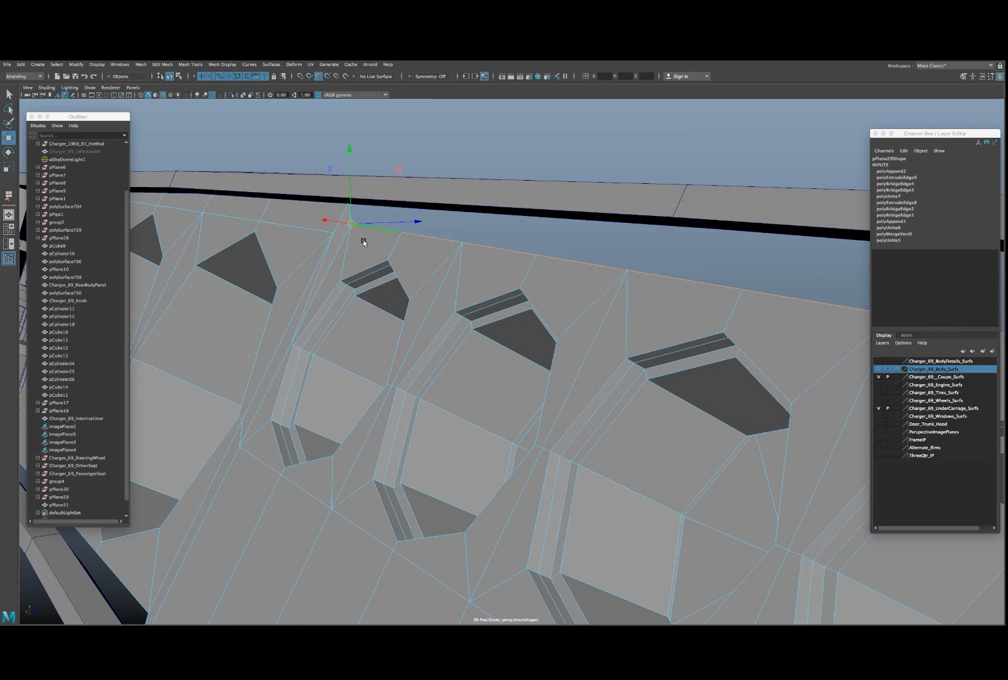
pyautogui.keyDown('alt'); pyautogui.moveTo(364, 242); pyautogui.dragTo(471, 337); pyautogui.keyUp('alt')
pyautogui.keyDown('alt'); pyautogui.moveTo(472, 337); pyautogui.dragTo(506, 351, button='right'); pyautogui.keyUp('alt')
pyautogui.keyDown('alt'); pyautogui.moveTo(506, 351); pyautogui.dragTo(474, 376); pyautogui.keyUp('alt')
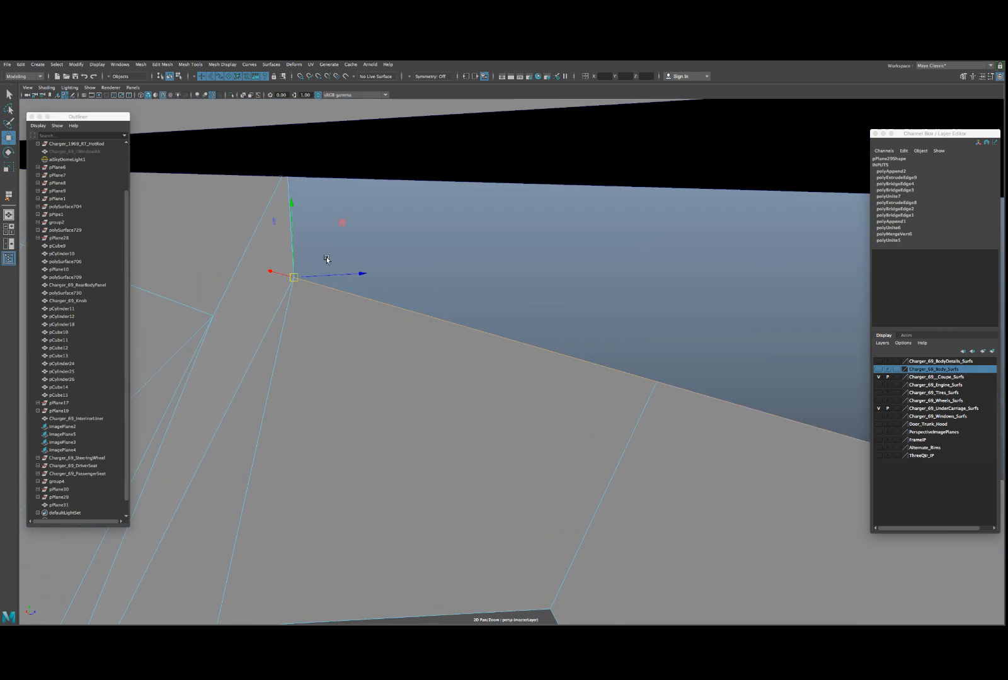
# - Raise the small-gauge plate's top edges so their inner end meets the upper corner of the large-gauge plate
pyautogui.press('4')
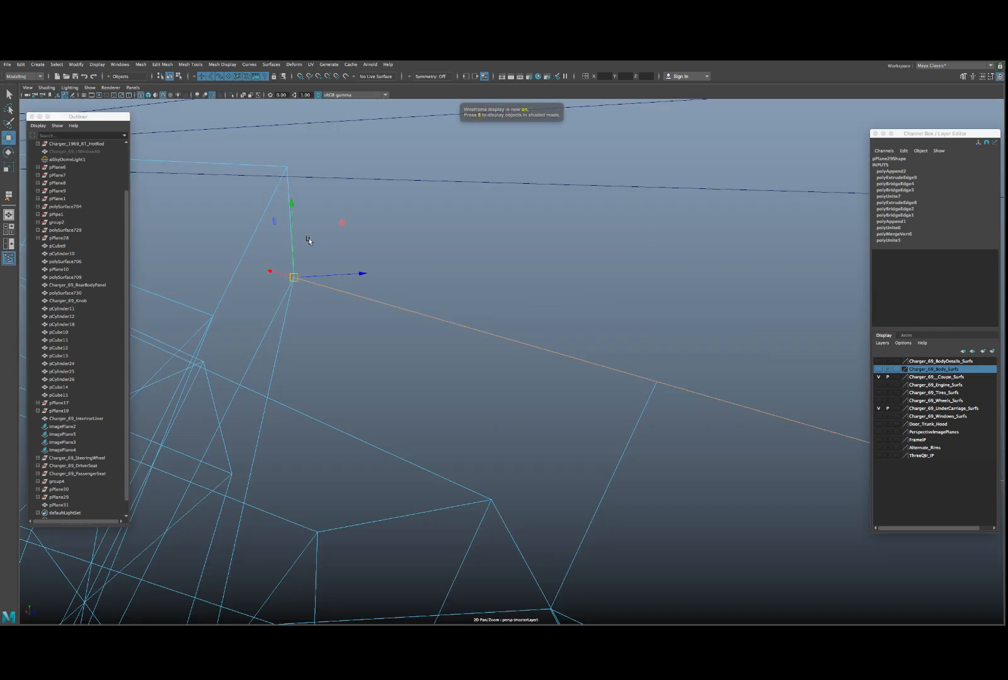
pyautogui.moveTo(290, 247)
pyautogui.mouseDown()
pyautogui.moveTo(288, 171)
pyautogui.moveTo(300, 169)
pyautogui.moveTo(375, 234)
pyautogui.moveTo(423, 306)
pyautogui.moveTo(372, 304)
pyautogui.moveTo(423, 338)
pyautogui.moveTo(409, 340)
pyautogui.moveTo(481, 342)
pyautogui.moveTo(510, 379)
pyautogui.moveTo(605, 144)
pyautogui.moveTo(478, 353)
pyautogui.moveTo(498, 354)
pyautogui.moveTo(475, 356)
pyautogui.mouseUp()
pyautogui.press('5')
pyautogui.press('e')
pyautogui.press('4')
pyautogui.scroll(6, 498, 360)
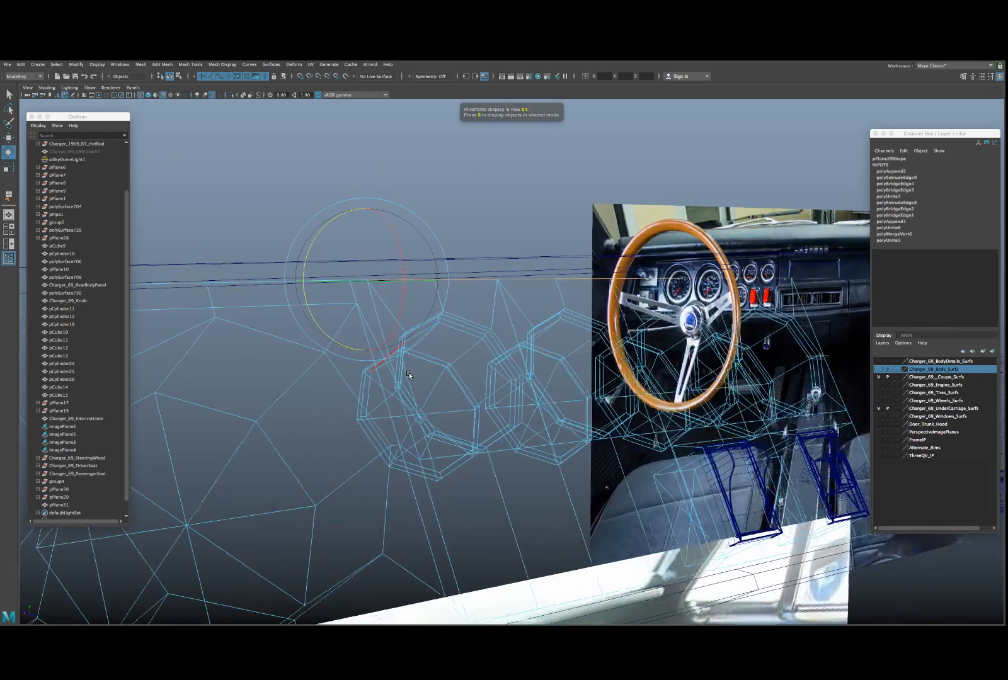
pyautogui.keyDown('alt'); pyautogui.moveTo(371, 371); pyautogui.dragTo(320, 370); pyautogui.keyUp('alt')
pyautogui.press('5')
pyautogui.keyDown('alt'); pyautogui.moveTo(465, 399); pyautogui.dragTo(559, 376); pyautogui.keyUp('alt')
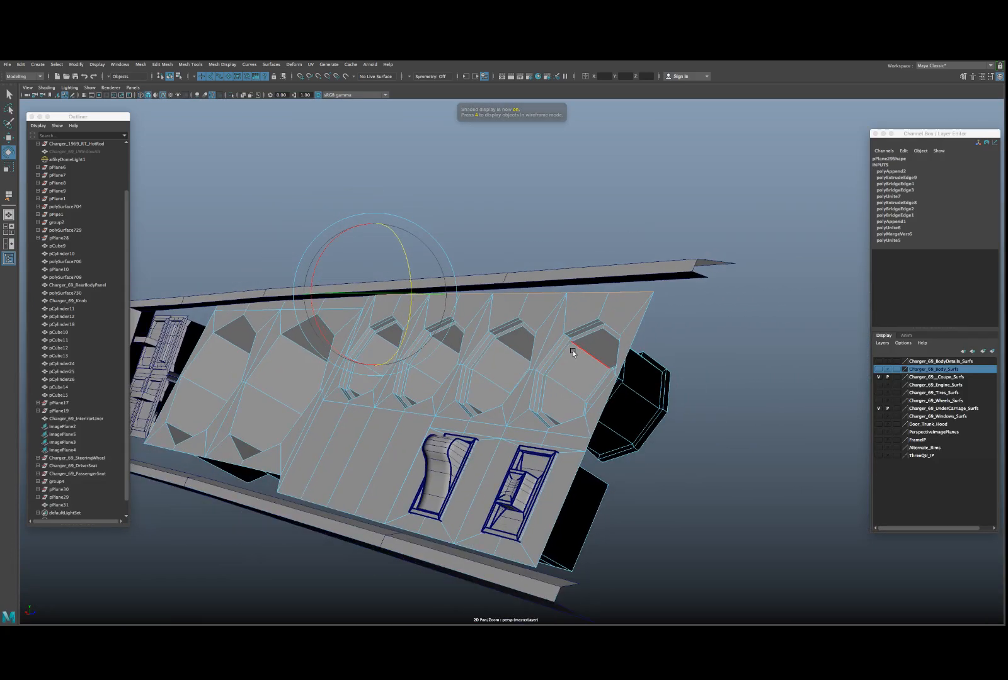
pyautogui.press('4')
pyautogui.keyDown('alt'); pyautogui.moveTo(486, 356); pyautogui.dragTo(418, 353); pyautogui.keyUp('alt')
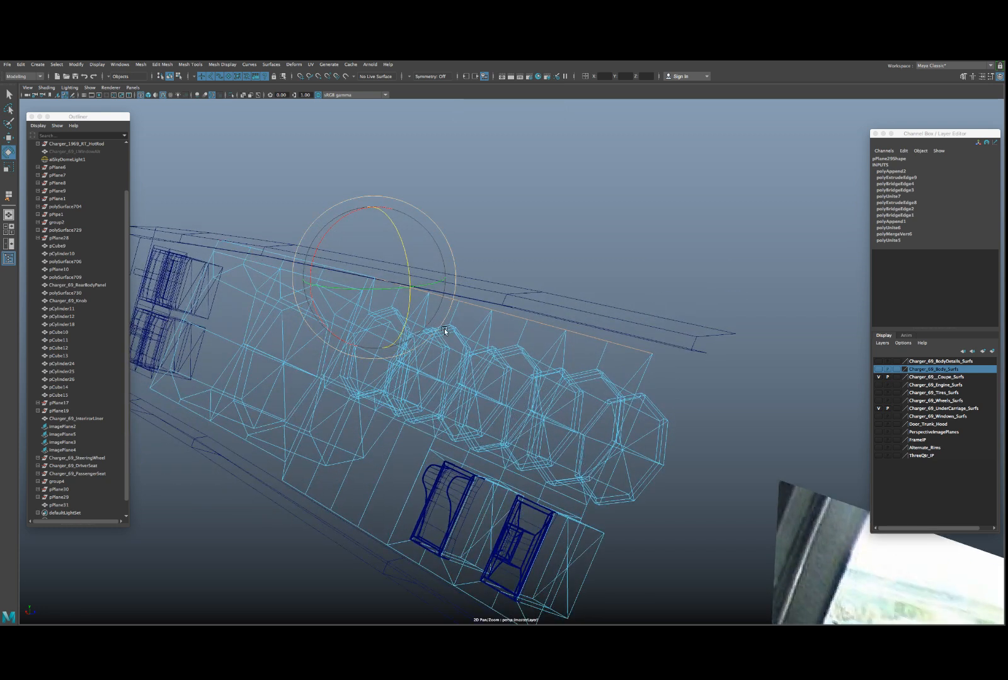
pyautogui.press('5')
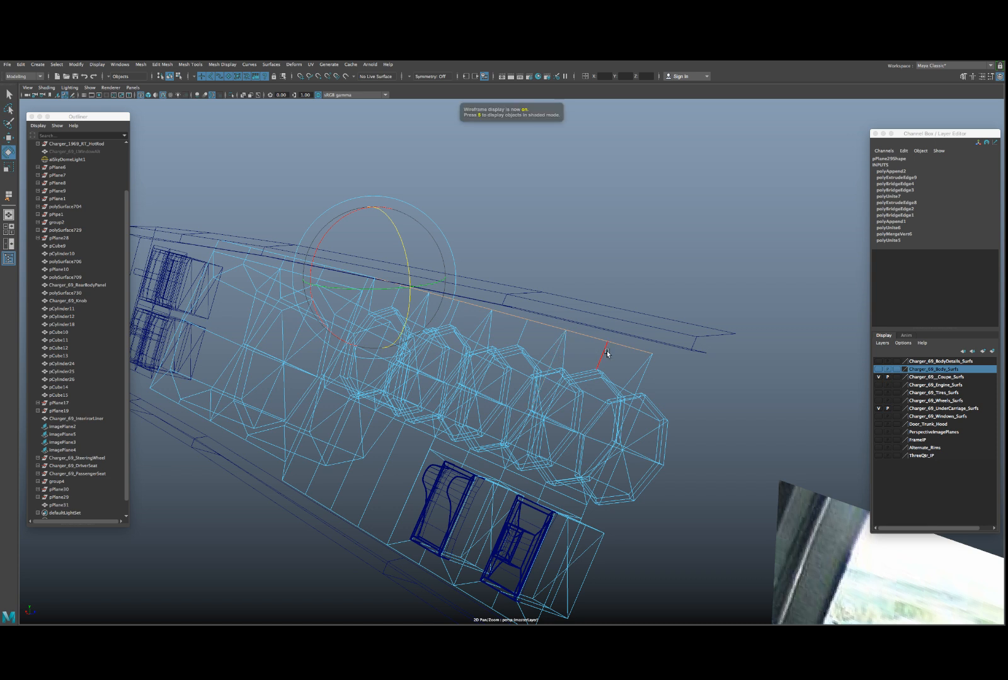
pyautogui.scroll(2, 631, 351)
# - Align the move axis with the plate's slope and raise the outer top corner vertex to the upper dashboard trim
pyautogui.click(634, 351)
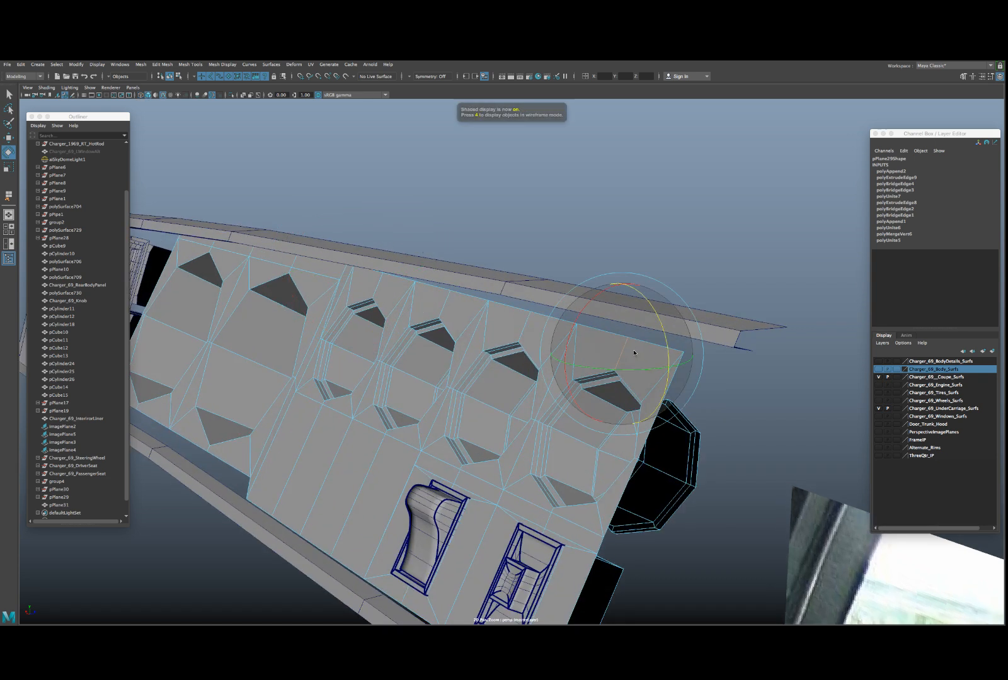
pyautogui.moveTo(633, 351); pyautogui.dragTo(600, 350, button='right')
pyautogui.press('w')
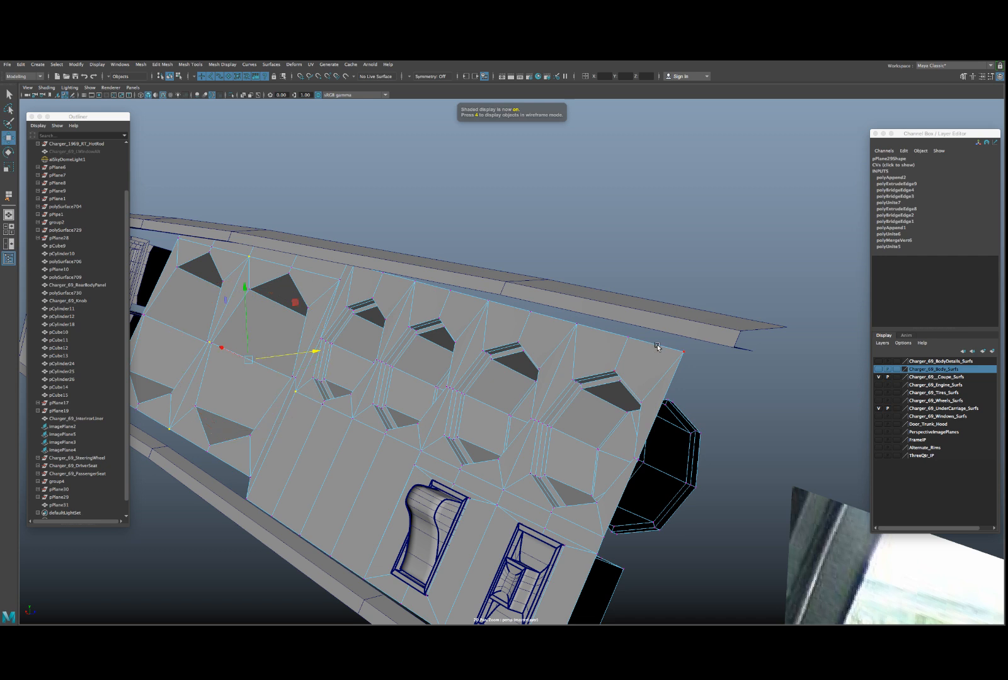
pyautogui.moveTo(656, 345); pyautogui.dragTo(701, 363)
pyautogui.scroll(4, 699, 366)
pyautogui.scroll(2, 699, 367)
pyautogui.keyDown('alt'); pyautogui.moveTo(699, 367); pyautogui.dragTo(572, 346, button='middle'); pyautogui.keyUp('alt')
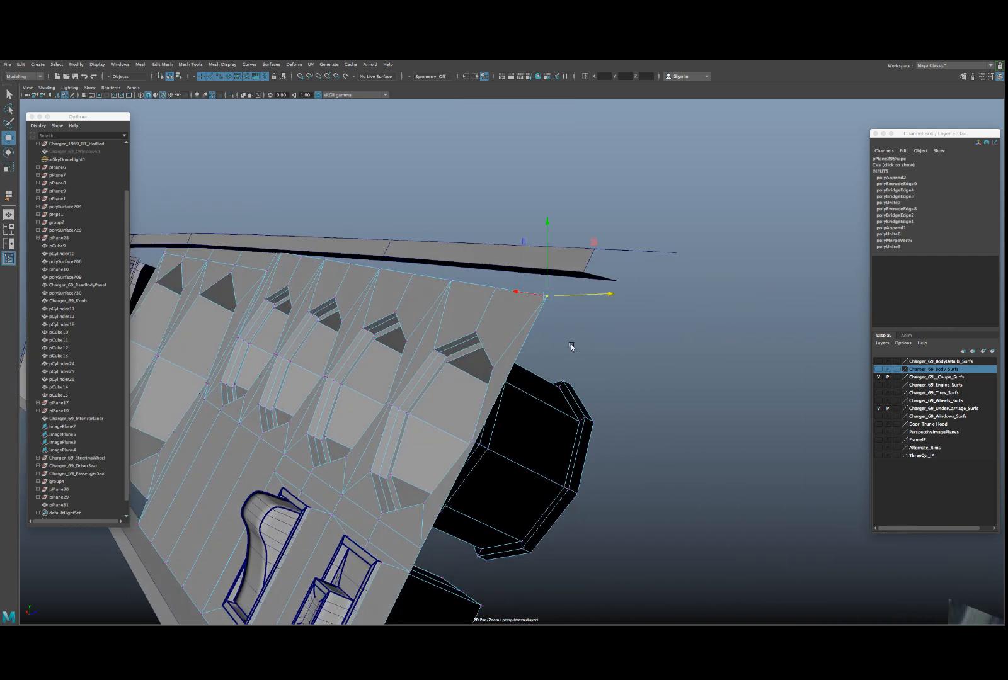
pyautogui.rightClick(537, 317)
pyautogui.rightClick(529, 313)
pyautogui.rightClick(520, 313)
pyautogui.click(498, 313)
pyautogui.rightClick(512, 317)
pyautogui.click(529, 315)
pyautogui.keyDown('alt'); pyautogui.moveTo(529, 316); pyautogui.dragTo(402, 253); pyautogui.keyUp('alt')
pyautogui.keyDown('alt'); pyautogui.moveTo(402, 291); pyautogui.dragTo(480, 290); pyautogui.keyUp('alt')
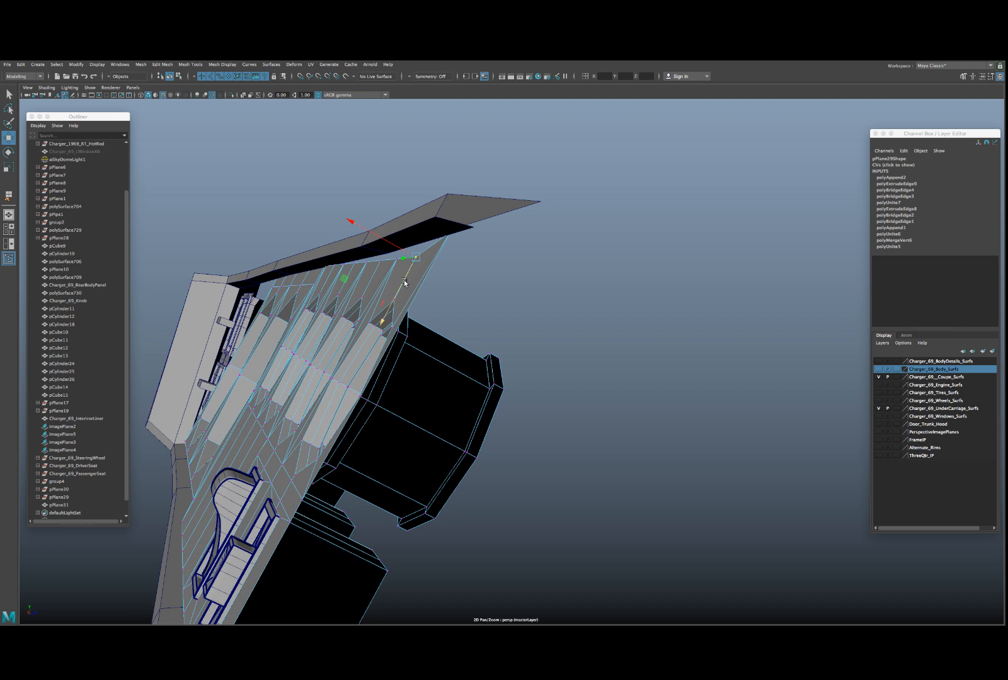
# - Slide the remaining top vertices above the small gauges up along the plate's slope to meet the upper trim
pyautogui.moveTo(404, 283); pyautogui.dragTo(319, 279)
pyautogui.click(366, 264)
pyautogui.click(359, 266)
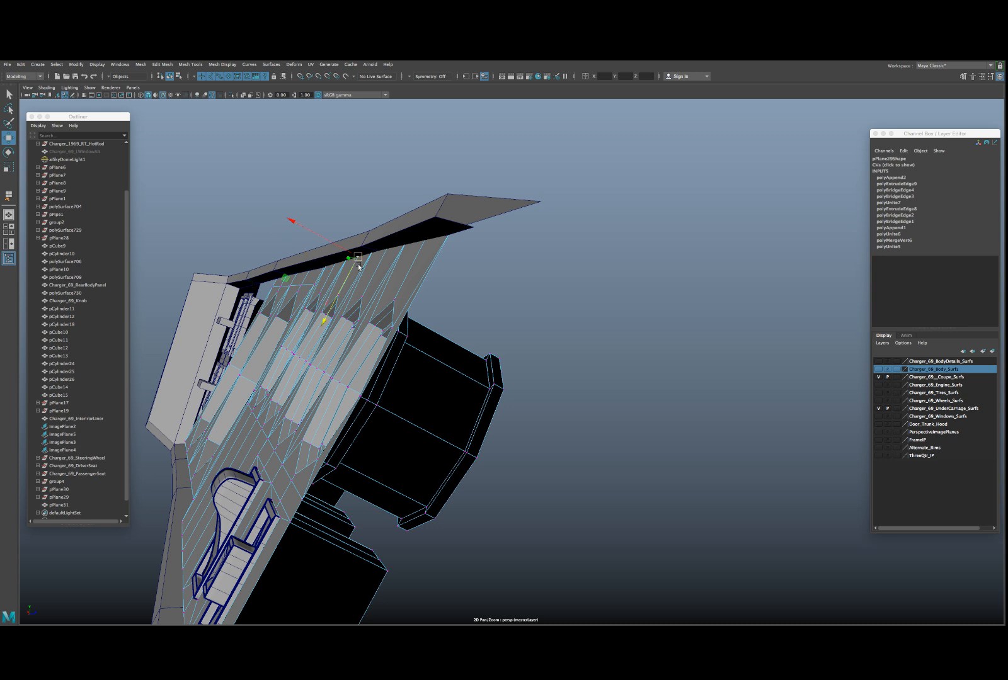
pyautogui.scroll(-2, 348, 275)
pyautogui.keyDown('alt'); pyautogui.moveTo(347, 293); pyautogui.dragTo(428, 297); pyautogui.keyUp('alt')
pyautogui.scroll(-2, 400, 298)
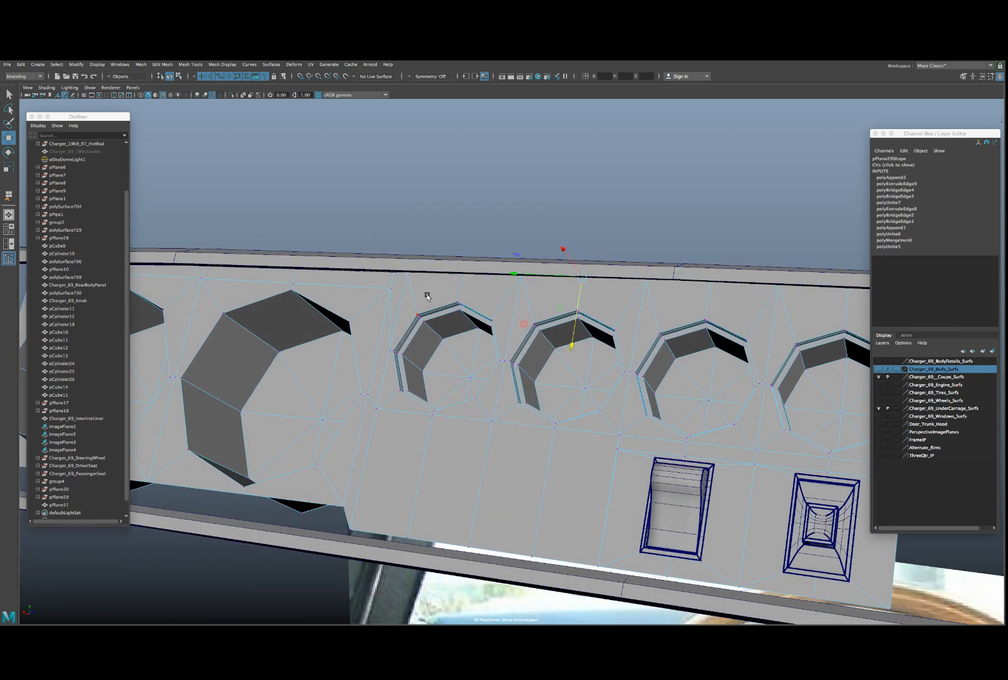
# - Lower the outer bottom corner vertex and the next vertex beneath the switches along the plate's slope to the lower trim
pyautogui.click(476, 289)
pyautogui.moveTo(490, 291); pyautogui.dragTo(511, 283, button='right')
pyautogui.keyDown('alt'); pyautogui.moveTo(497, 296); pyautogui.dragTo(505, 299); pyautogui.keyUp('alt')
pyautogui.scroll(-3, 506, 301)
pyautogui.keyDown('alt'); pyautogui.moveTo(531, 429); pyautogui.dragTo(537, 436); pyautogui.keyUp('alt')
pyautogui.keyDown('alt'); pyautogui.moveTo(564, 479); pyautogui.dragTo(521, 406, button='middle'); pyautogui.keyUp('alt')
pyautogui.keyDown('alt'); pyautogui.moveTo(522, 405); pyautogui.dragTo(546, 431, button='right'); pyautogui.keyUp('alt')
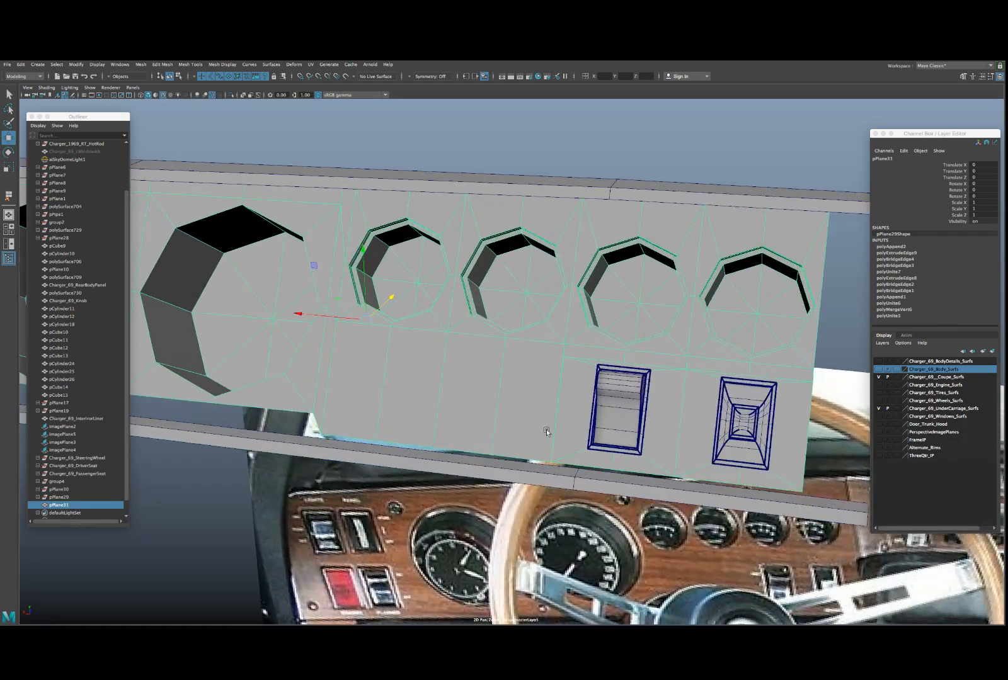
pyautogui.keyDown('alt'); pyautogui.moveTo(546, 431); pyautogui.dragTo(488, 393, button='middle'); pyautogui.keyUp('alt')
pyautogui.moveTo(602, 390); pyautogui.dragTo(560, 390, button='right')
pyautogui.scroll(-1, 667, 422)
pyautogui.keyDown('alt'); pyautogui.moveTo(670, 427); pyautogui.dragTo(634, 399, button='middle'); pyautogui.keyUp('alt')
pyautogui.keyDown('alt'); pyautogui.moveTo(675, 421); pyautogui.dragTo(612, 373); pyautogui.keyUp('alt')
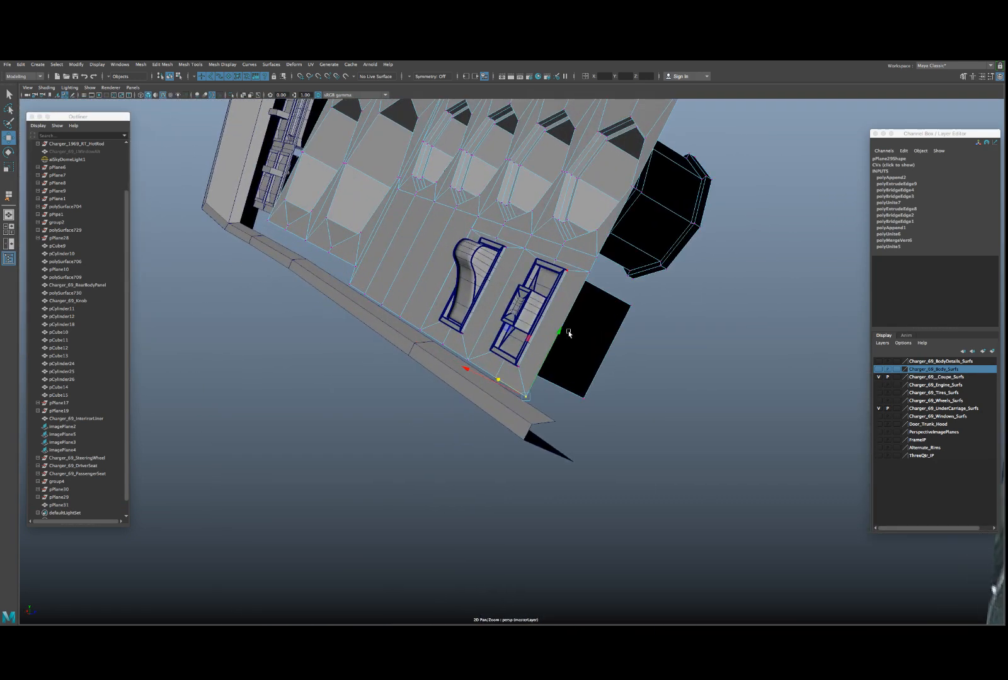
pyautogui.moveTo(569, 334); pyautogui.dragTo(517, 346)
pyautogui.click(498, 375)
pyautogui.click(471, 362)
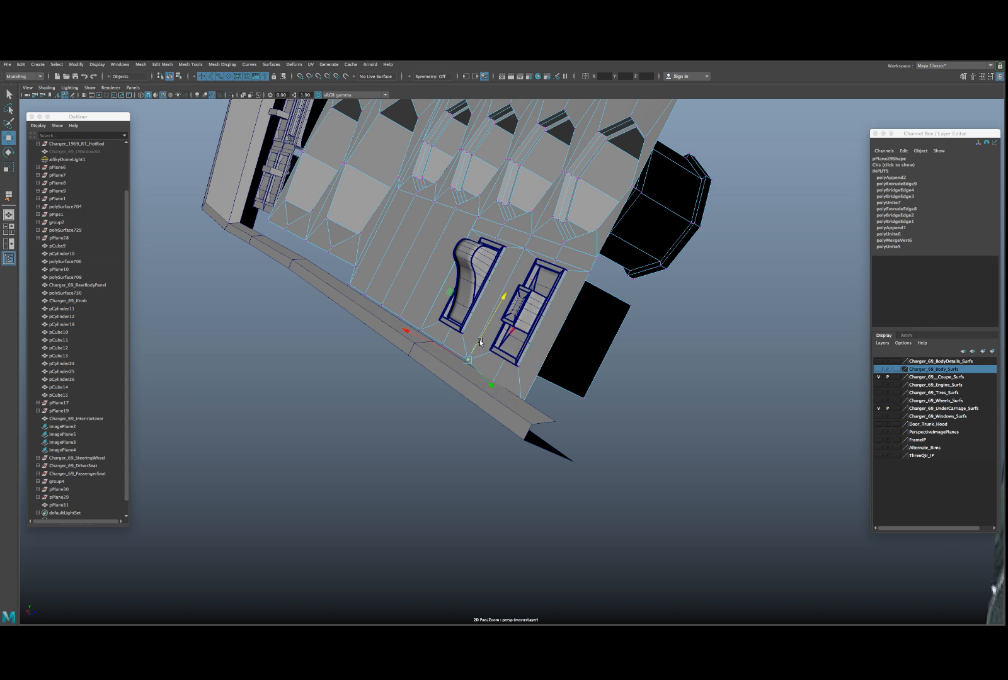
pyautogui.moveTo(480, 342); pyautogui.dragTo(476, 349)
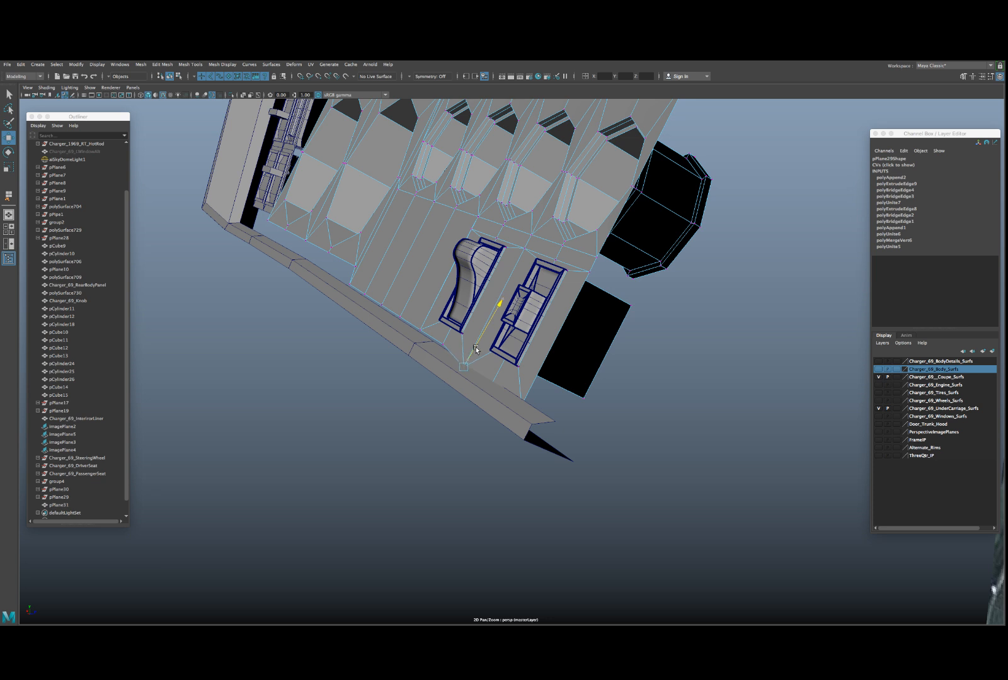
# - Merge the overlapping bottom-edge vertices beside the switch section and lower the merged vertex to the lower trim
pyautogui.click(441, 348)
pyautogui.moveTo(447, 338); pyautogui.dragTo(437, 340)
pyautogui.moveTo(426, 315); pyautogui.dragTo(450, 376)
pyautogui.click(432, 348)
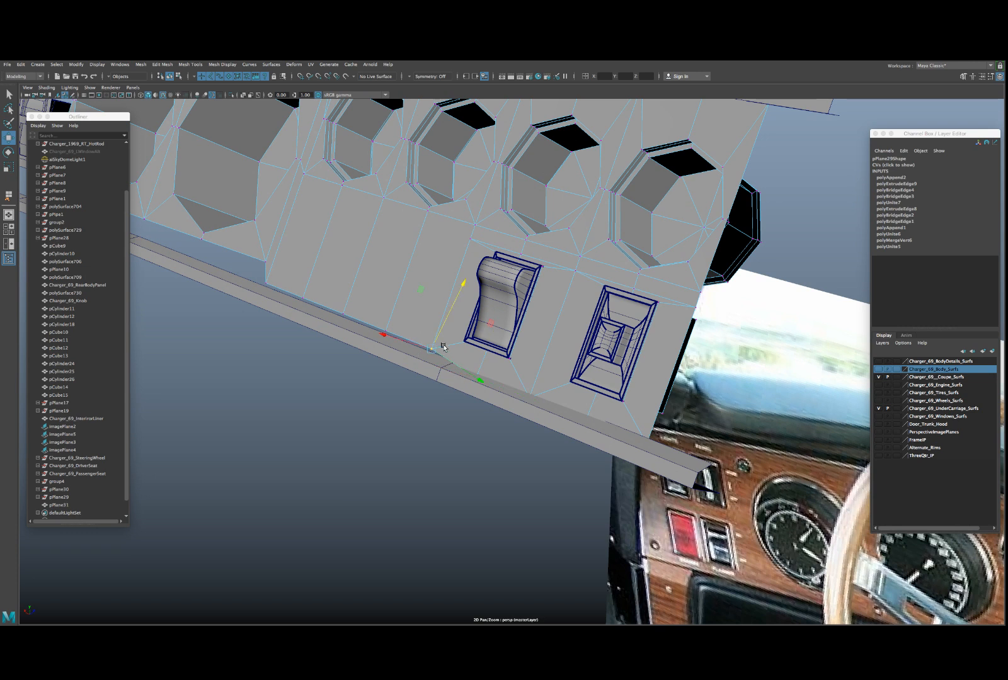
pyautogui.keyDown('shift'); pyautogui.moveTo(423, 320); pyautogui.dragTo(425, 284, button='right'); pyautogui.keyUp('shift')
pyautogui.moveTo(431, 362); pyautogui.dragTo(423, 376)
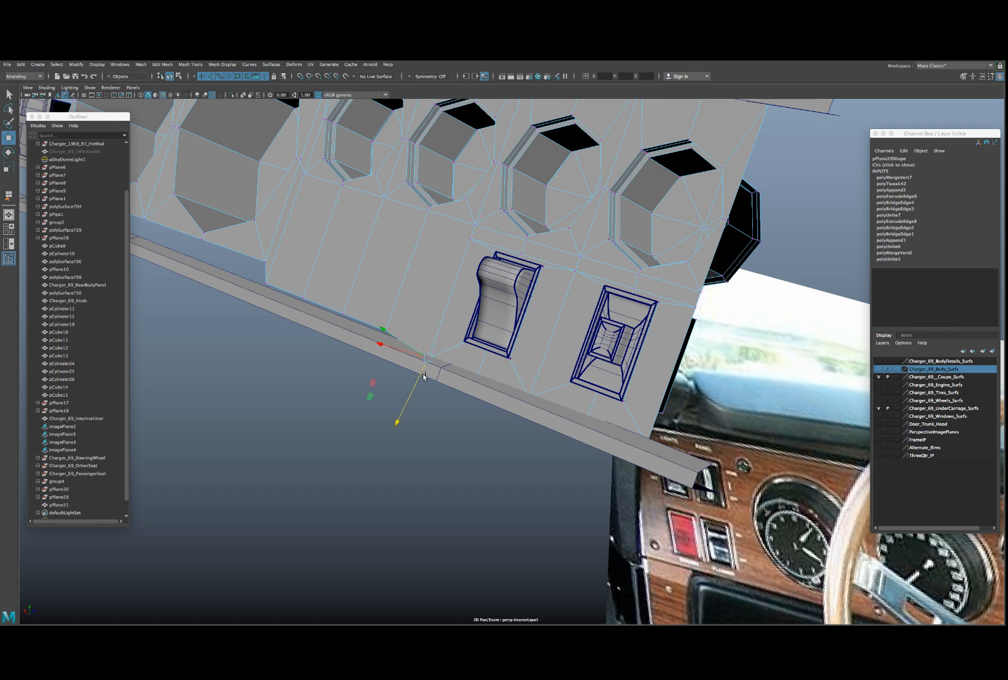
# - Lower the next bottom-edge vertices of the strip toward the large-gauge plate until they meet the lower trim
pyautogui.click(381, 346)
pyautogui.moveTo(396, 309); pyautogui.dragTo(437, 323)
pyautogui.click(431, 334)
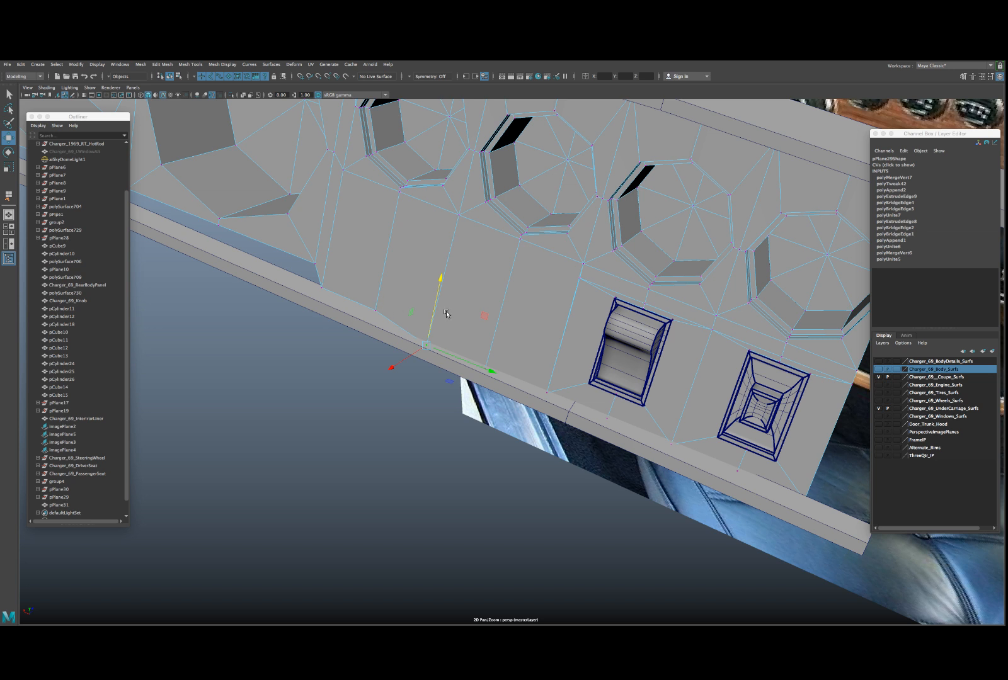
pyautogui.click(378, 311)
pyautogui.moveTo(382, 292); pyautogui.dragTo(373, 304)
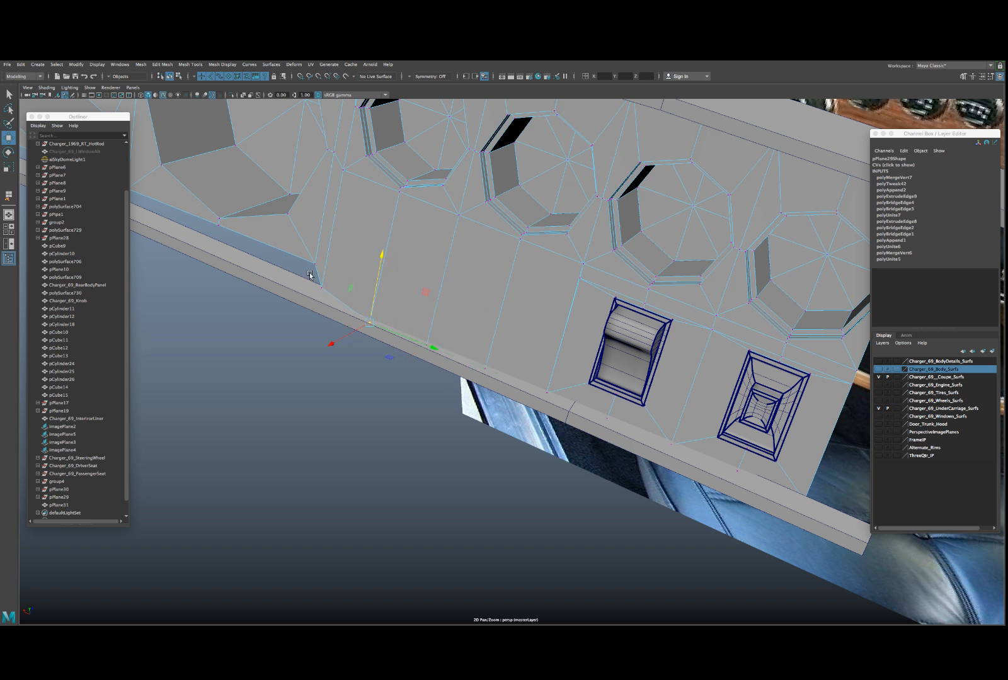
# - Lower the vertices at the strip's inner corner and along the large-gauge plate's bottom edge to the lower trim
pyautogui.click(311, 277)
pyautogui.moveTo(332, 266); pyautogui.dragTo(356, 367)
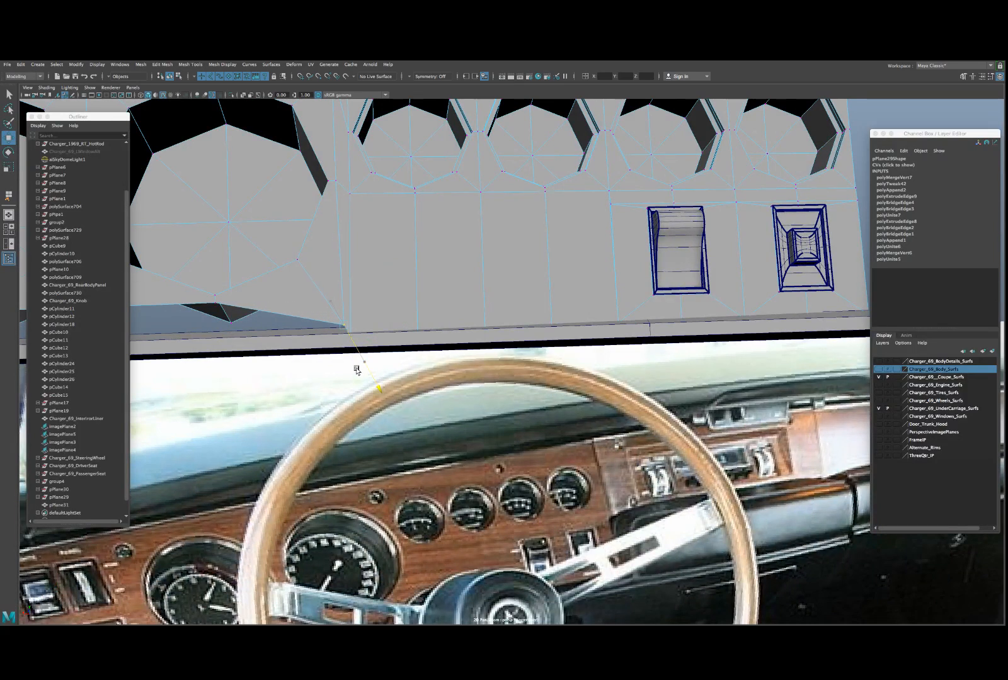
pyautogui.moveTo(372, 315); pyautogui.dragTo(321, 285)
pyautogui.doubleClick(403, 320)
pyautogui.scroll(5, 322, 284)
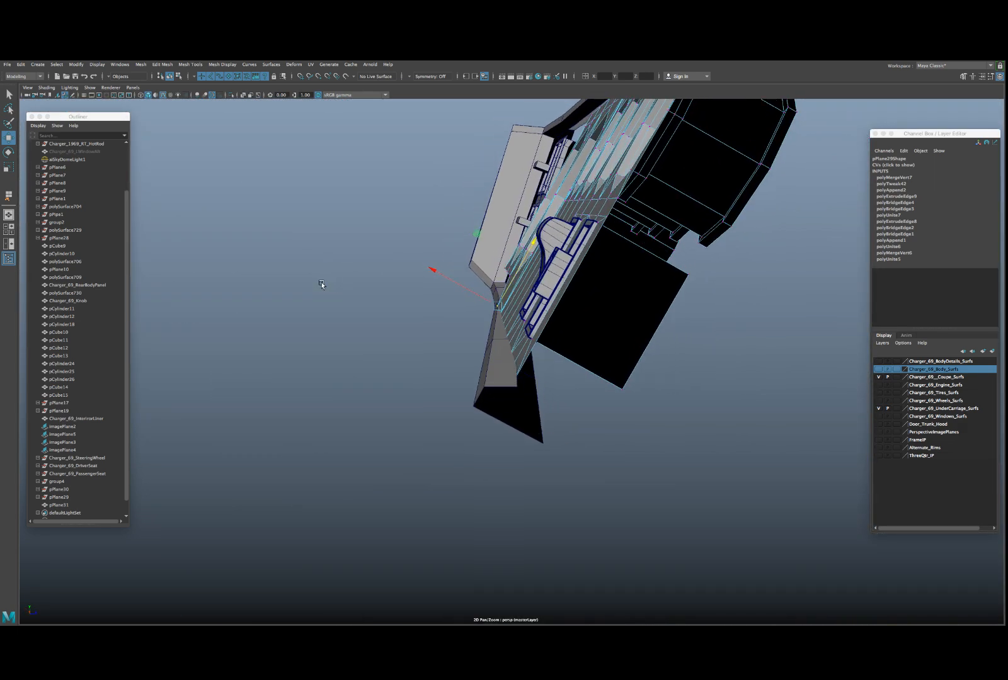
pyautogui.scroll(2, 458, 309)
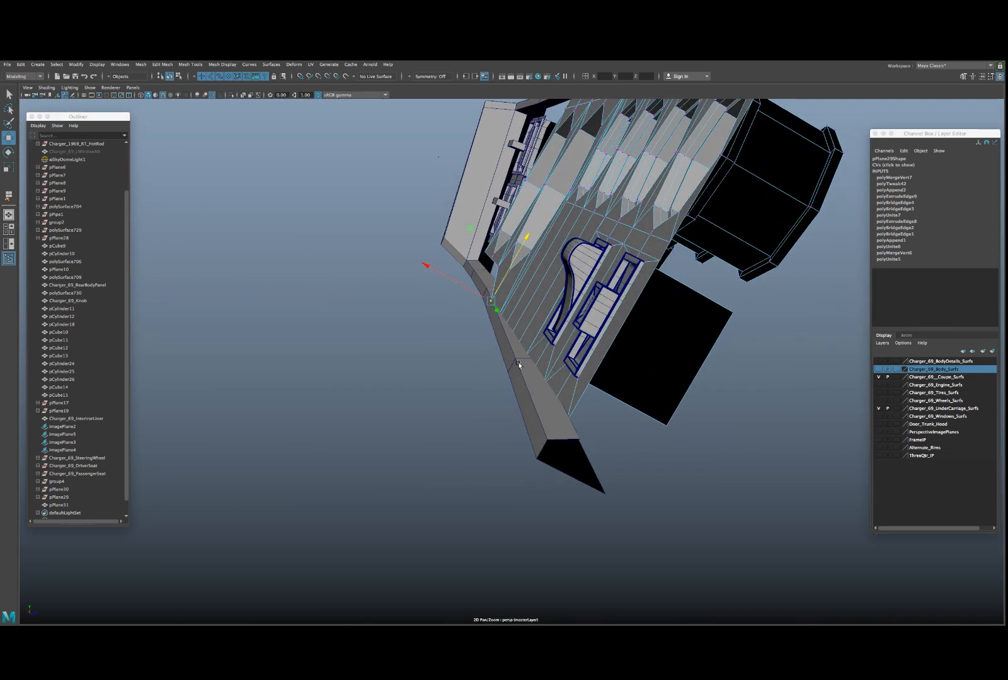
pyautogui.keyDown('alt'); pyautogui.moveTo(519, 364); pyautogui.dragTo(540, 272); pyautogui.keyUp('alt')
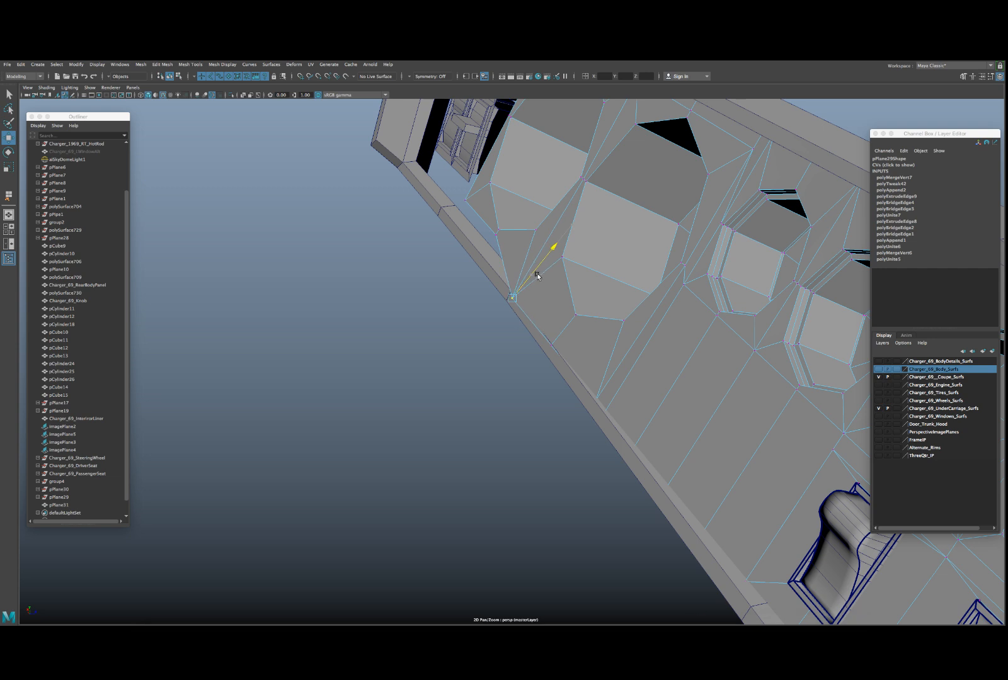
# - Combine the four-switch plate and the large-gauge panel into a single mesh
pyautogui.keyDown('alt'); pyautogui.moveTo(519, 264); pyautogui.dragTo(473, 238); pyautogui.keyUp('alt')
pyautogui.click(499, 302)
pyautogui.moveTo(465, 217); pyautogui.dragTo(498, 200, button='right')
pyautogui.click(389, 221)
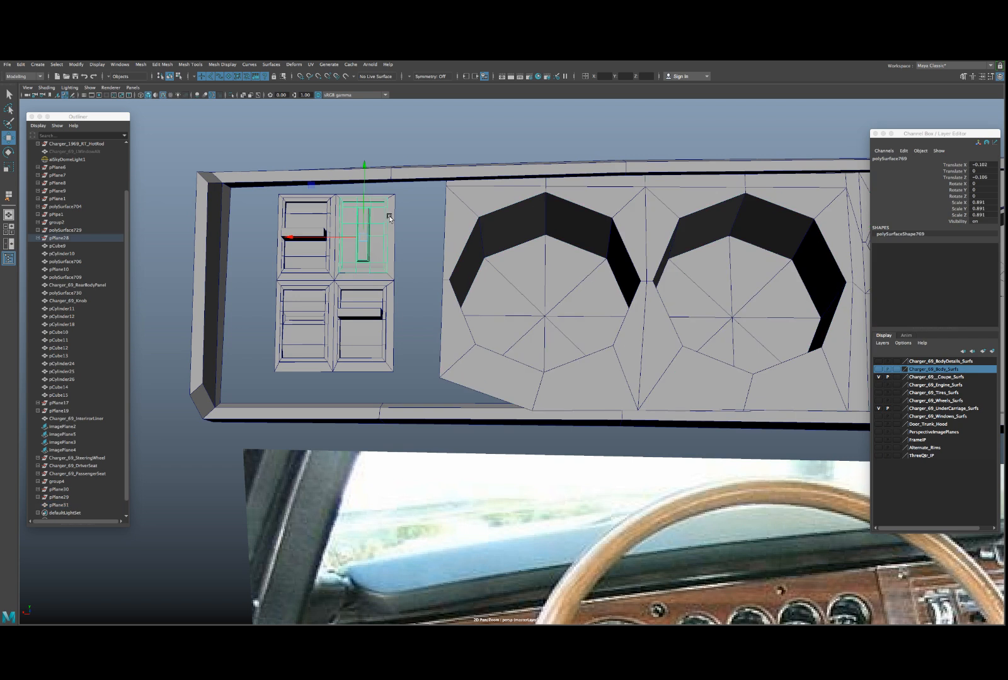
pyautogui.click(458, 218)
pyautogui.keyDown('shift'); pyautogui.rightClick(459, 214); pyautogui.keyUp('shift')
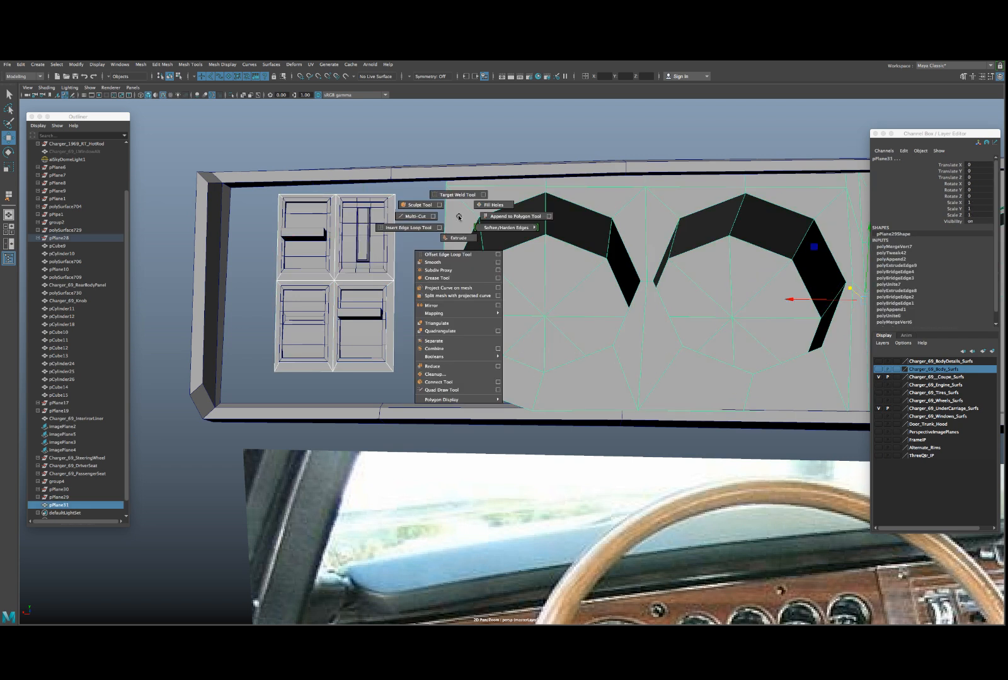
pyautogui.click(434, 348)
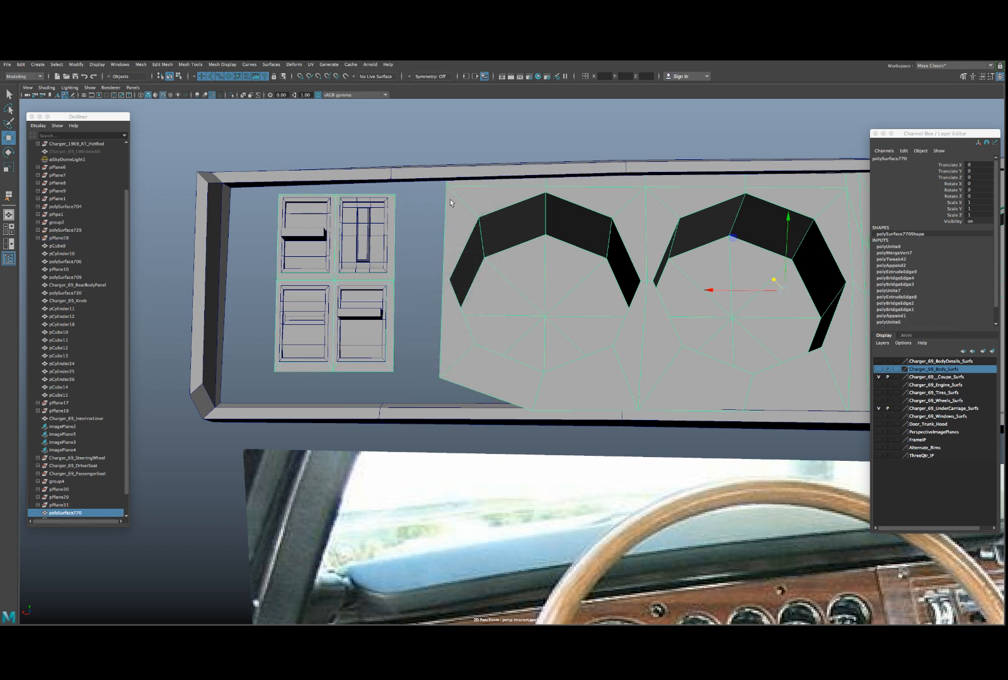
# - Bridge the upper and lower edge pairs across the gap between the switch plate and the large-gauge plate
pyautogui.moveTo(450, 203); pyautogui.dragTo(430, 315, button='right')
pyautogui.click(398, 223)
pyautogui.click(432, 319)
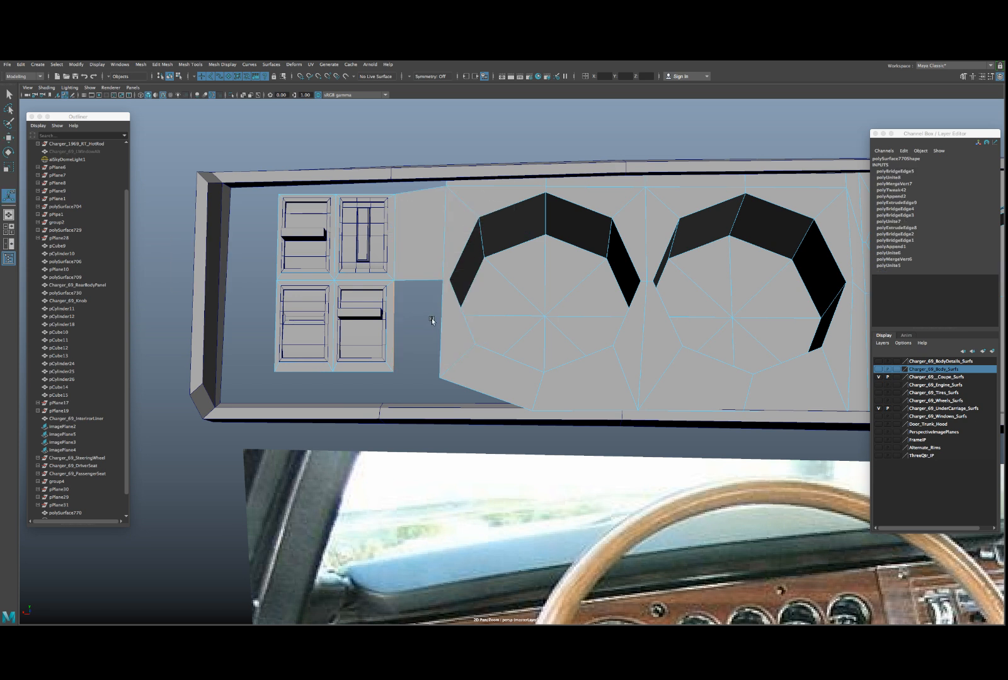
pyautogui.press('g')
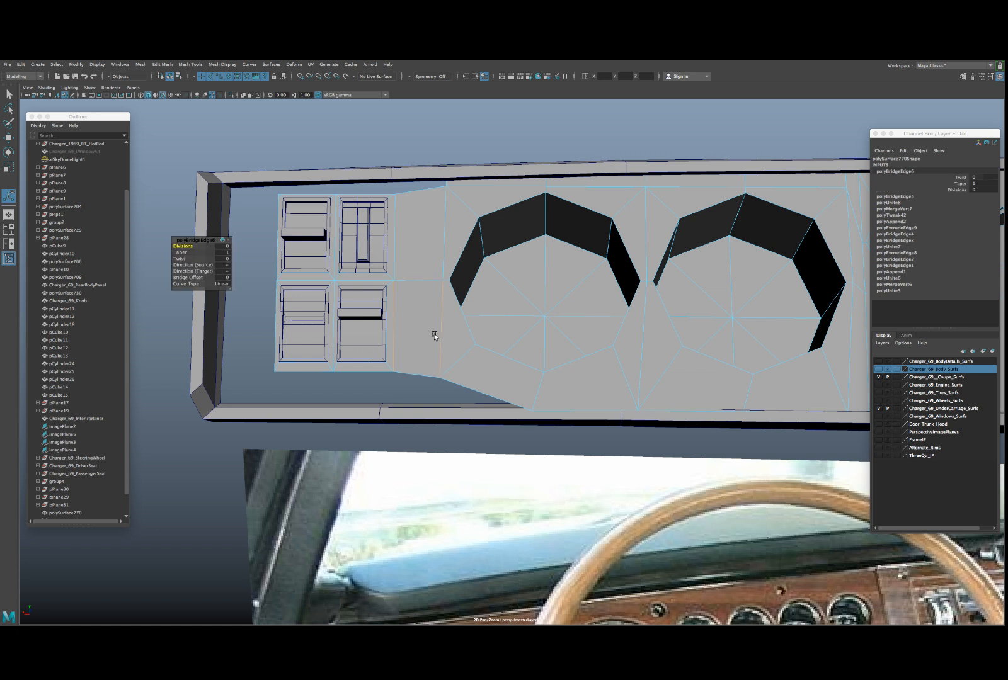
# - Extrude the top edges of the switch section upward by about 0.03 to the upper trim
pyautogui.keyDown('alt'); pyautogui.moveTo(401, 254); pyautogui.dragTo(465, 291, button='middle'); pyautogui.keyUp('alt')
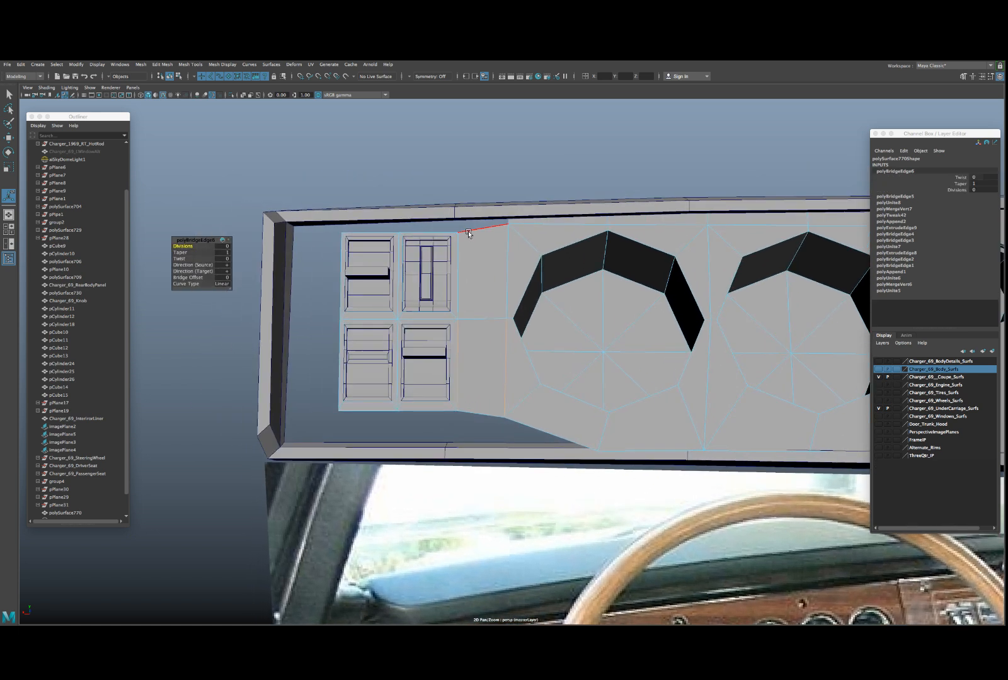
pyautogui.click(468, 233)
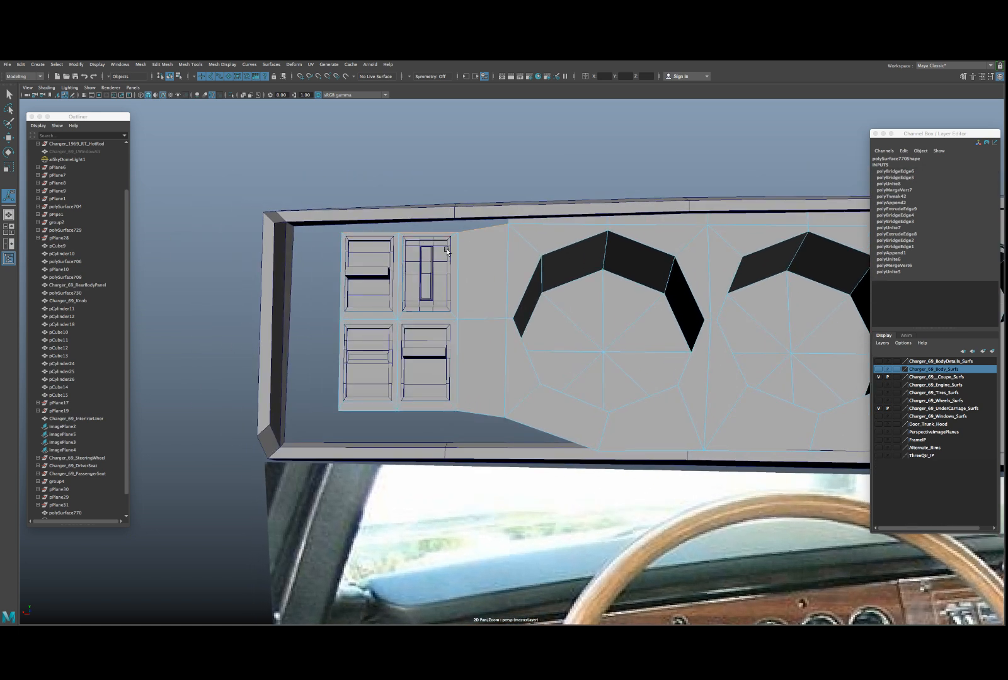
pyautogui.keyDown('shift'); pyautogui.moveTo(474, 252); pyautogui.dragTo(474, 272, button='right'); pyautogui.keyUp('shift')
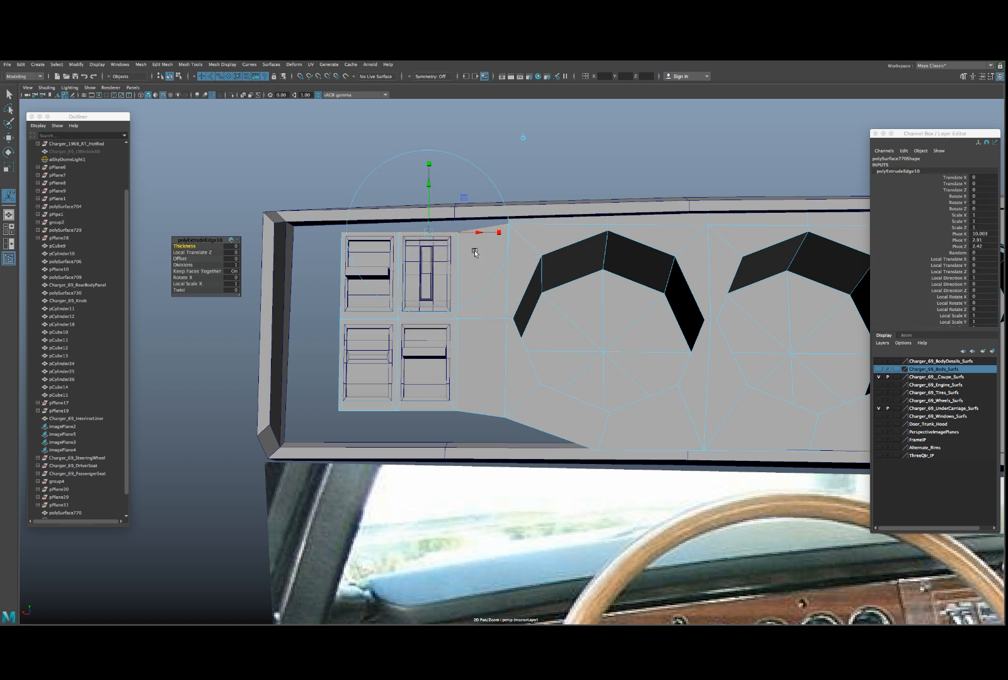
pyautogui.moveTo(431, 203); pyautogui.dragTo(426, 185)
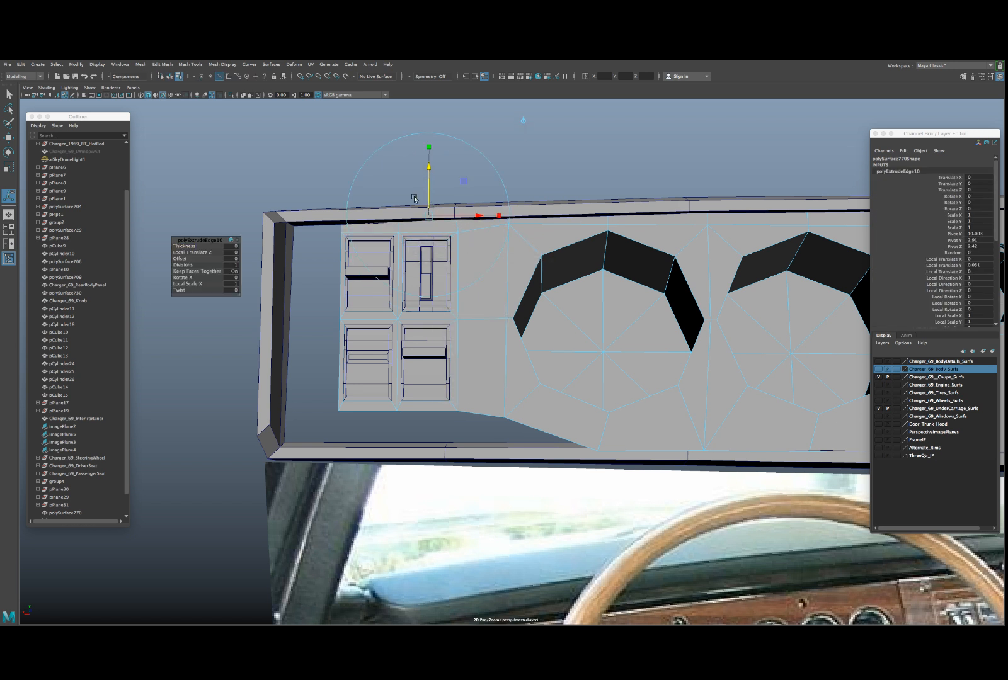
# - Extrude the outer side edges of the switch section outward by about 0.1 to the end trim
pyautogui.click(339, 227)
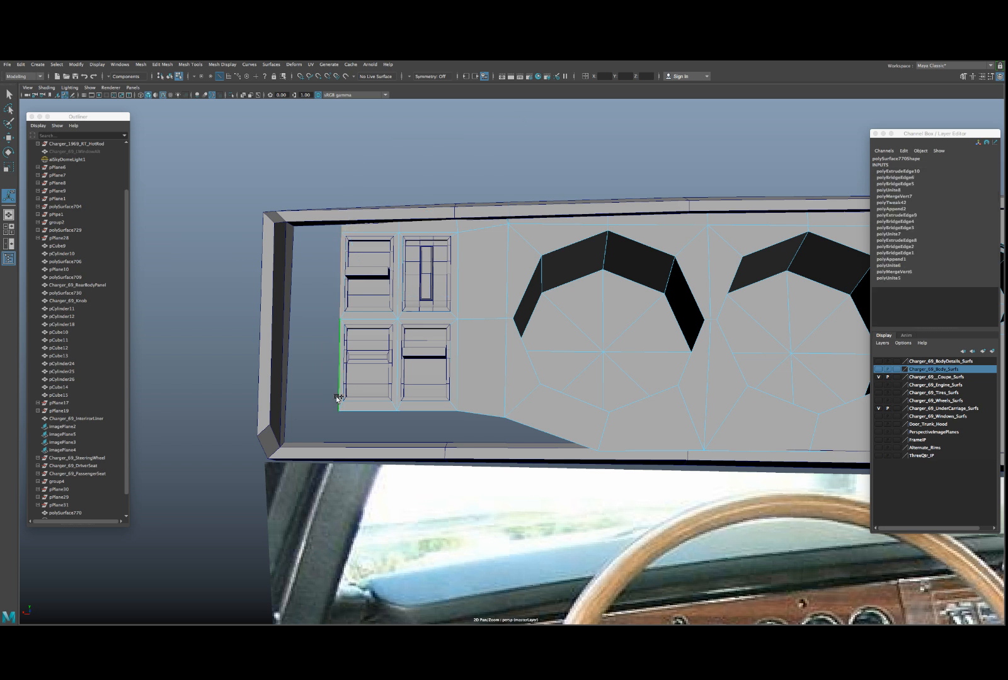
pyautogui.hotkey('ctrl', 'e')
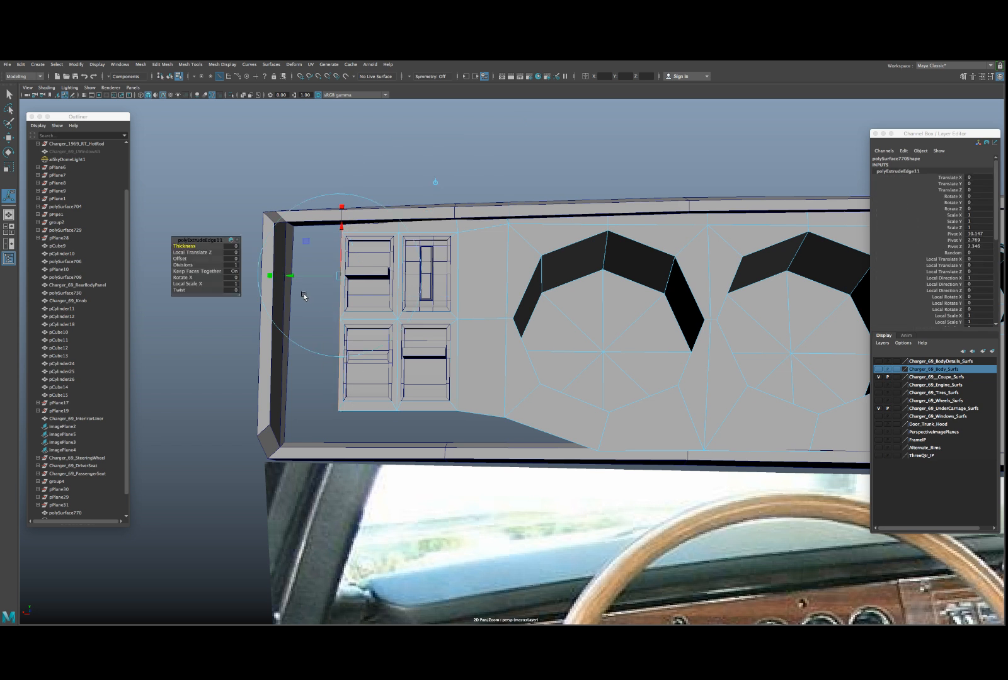
pyautogui.moveTo(294, 277); pyautogui.dragTo(393, 380)
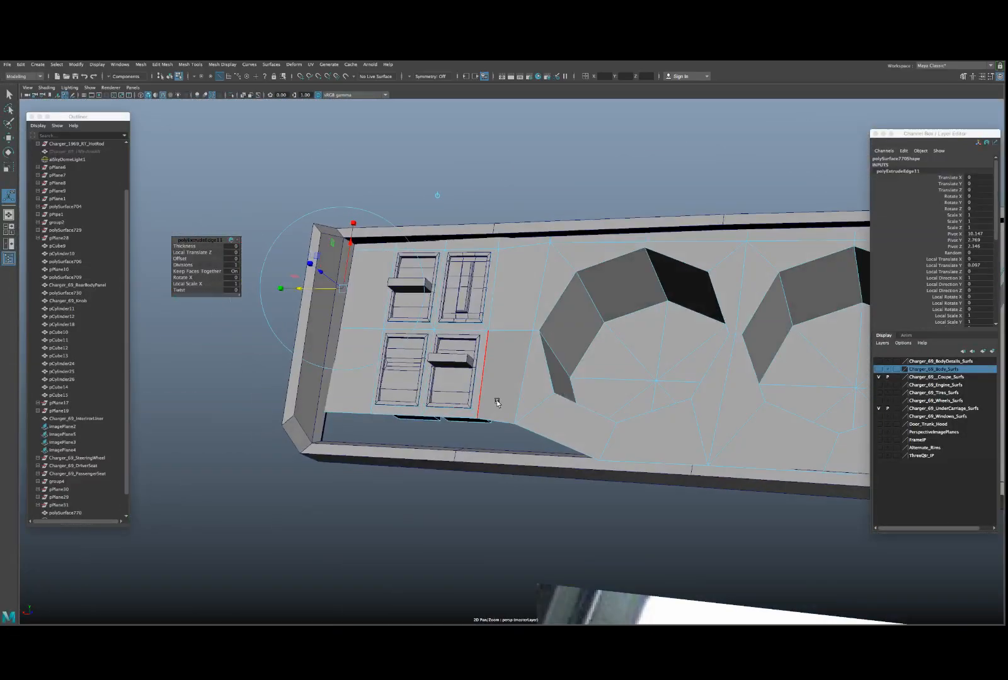
# - Undo the edge extrusions, the two bridges and the combining of the switch and gauge plates
pyautogui.moveTo(498, 401); pyautogui.dragTo(479, 396, button='right')
pyautogui.keyDown('alt'); pyautogui.moveTo(478, 396); pyautogui.dragTo(511, 385); pyautogui.keyUp('alt')
pyautogui.hotkey('ctrl', 'z')
pyautogui.hotkey('ctrl', 'z')
pyautogui.hotkey('ctrl', 'z')
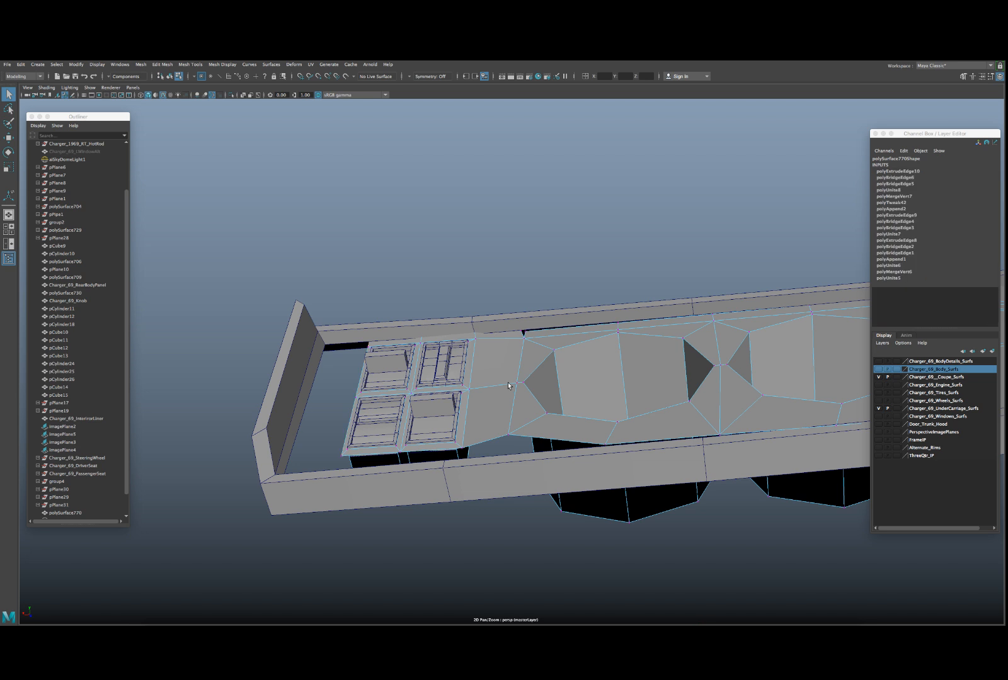
pyautogui.hotkey('ctrl', 'z')
pyautogui.hotkey('ctrl', 'z')
pyautogui.hotkey('ctrl', 'z')
pyautogui.hotkey('ctrl', 'z')
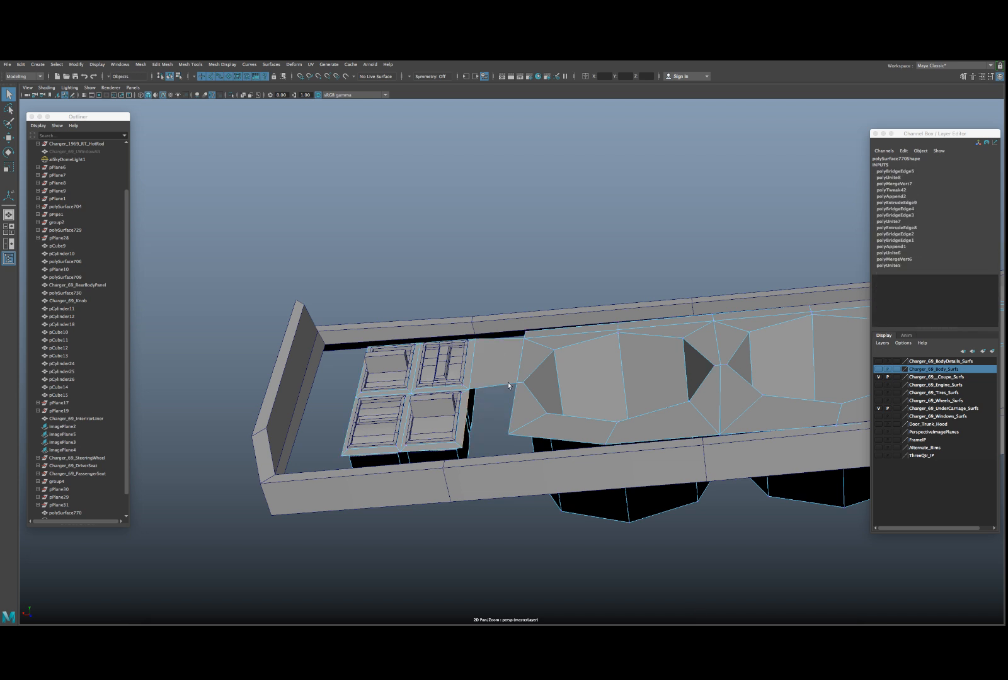
pyautogui.hotkey('ctrl', 'z')
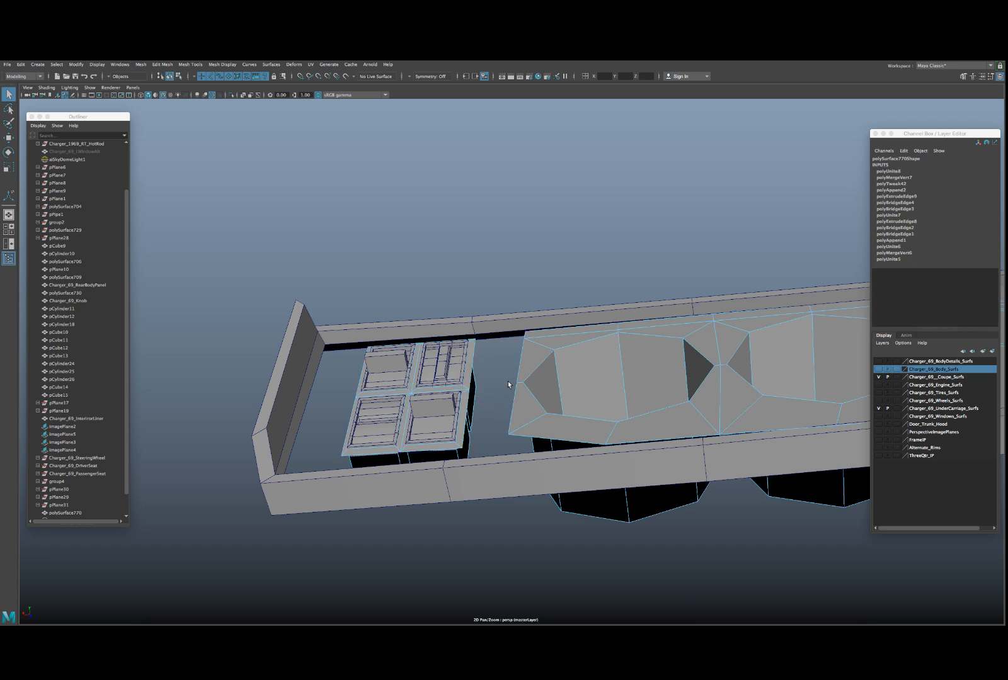
pyautogui.hotkey('ctrl', 'z')
# - Rotate the whole four-switch group to about 28.16 in X, 3.84 in Y and 0.5 in Z to follow the panel's slope
pyautogui.click(466, 383)
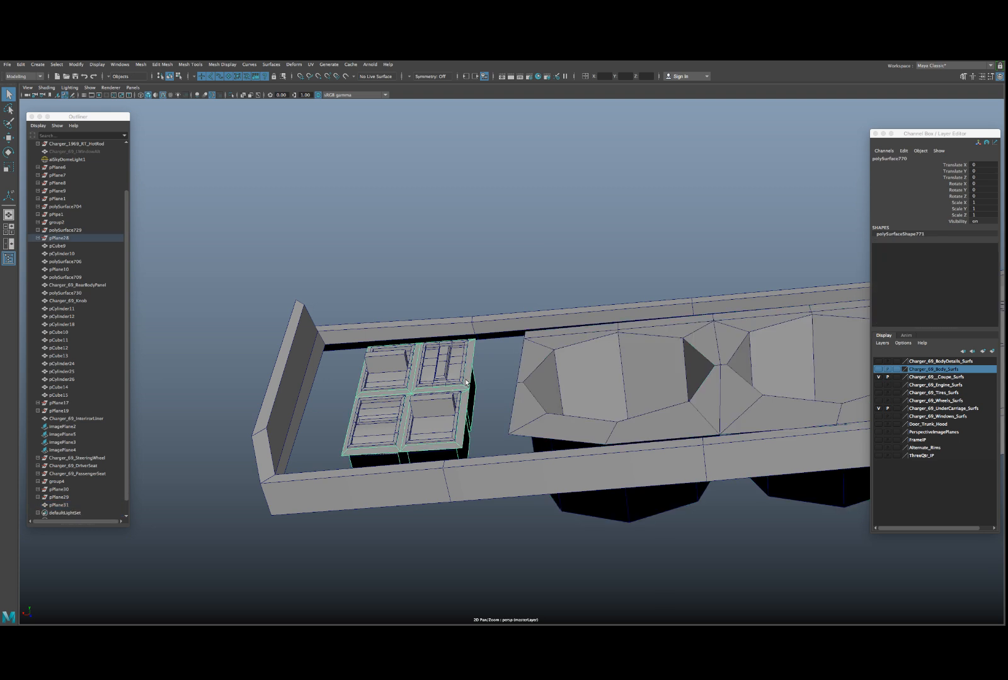
pyautogui.press('w')
pyautogui.press('Up')
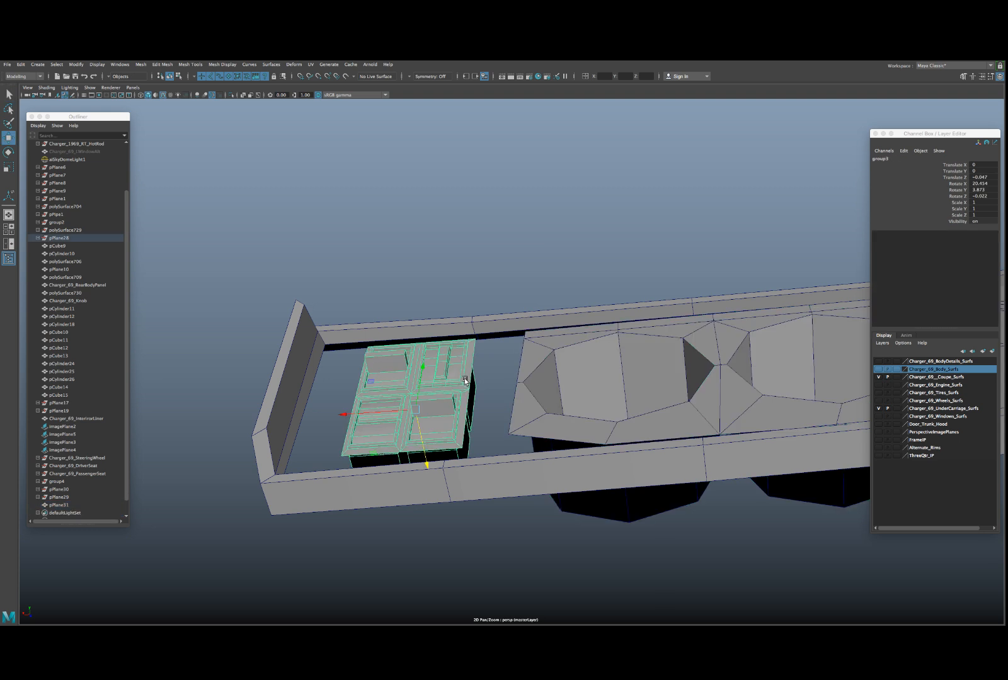
pyautogui.keyDown('alt'); pyautogui.moveTo(466, 382); pyautogui.dragTo(493, 413); pyautogui.keyUp('alt')
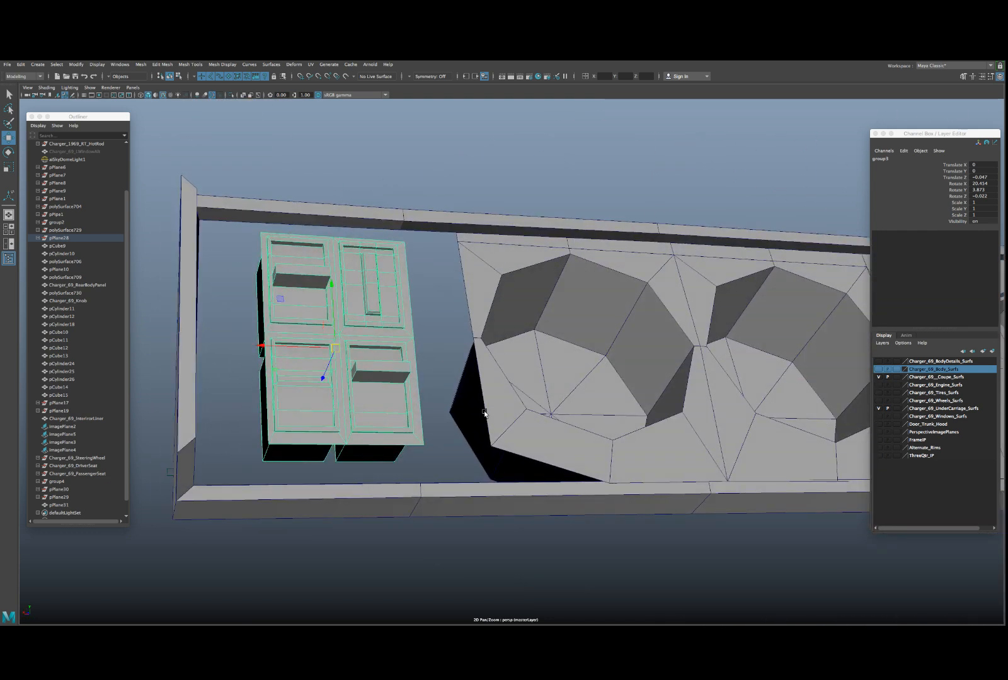
pyautogui.press('e')
pyautogui.press('w')
pyautogui.keyDown('alt'); pyautogui.moveTo(439, 359); pyautogui.dragTo(492, 458); pyautogui.keyUp('alt')
pyautogui.press('4')
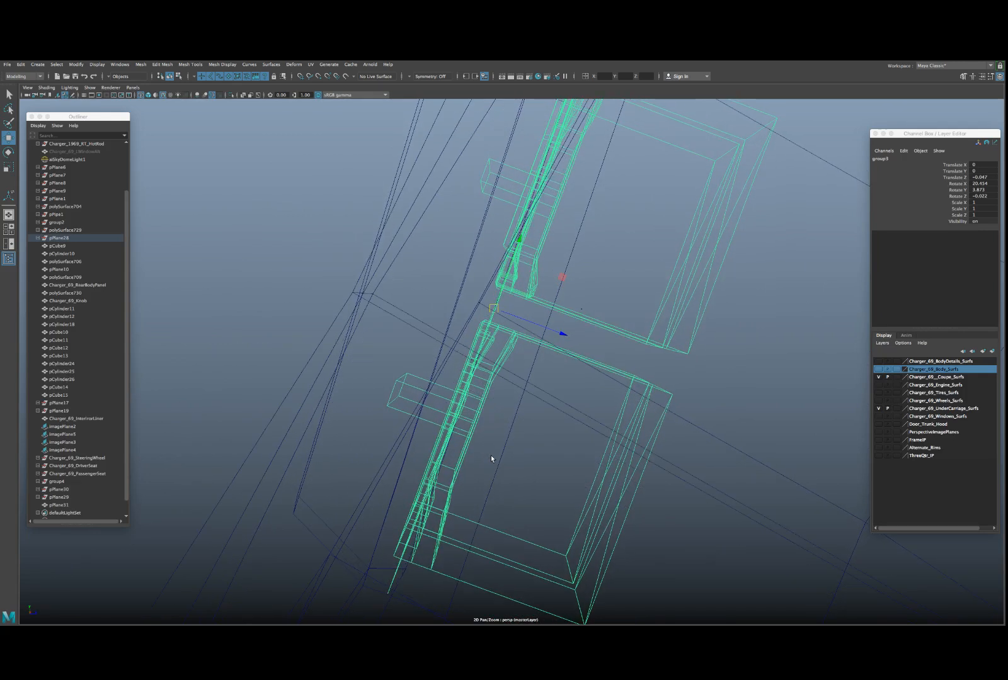
pyautogui.press('e')
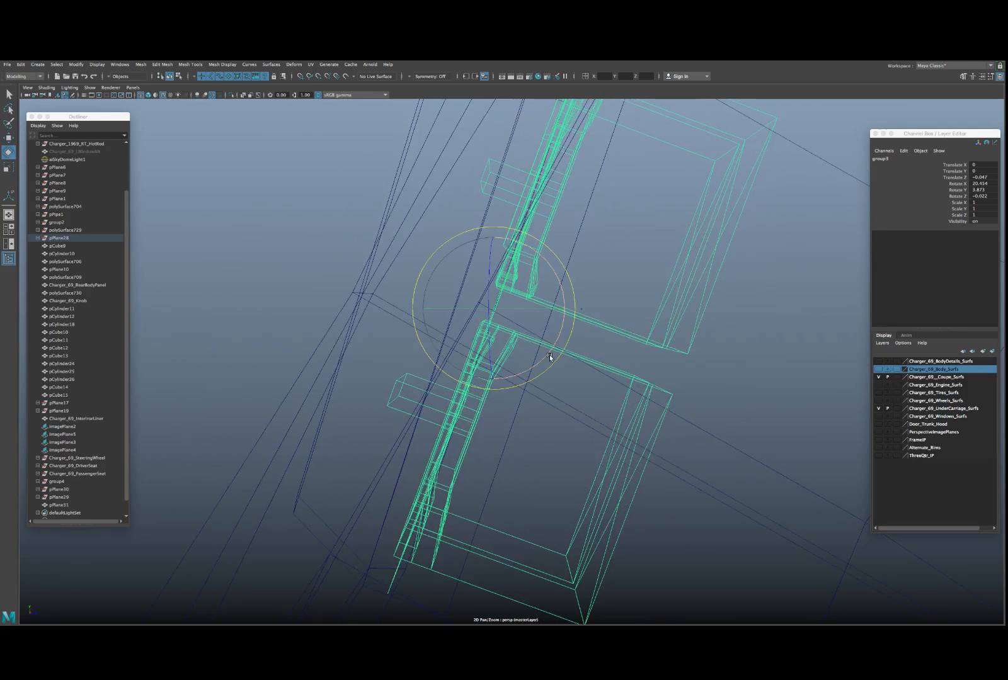
pyautogui.moveTo(551, 354); pyautogui.dragTo(546, 363)
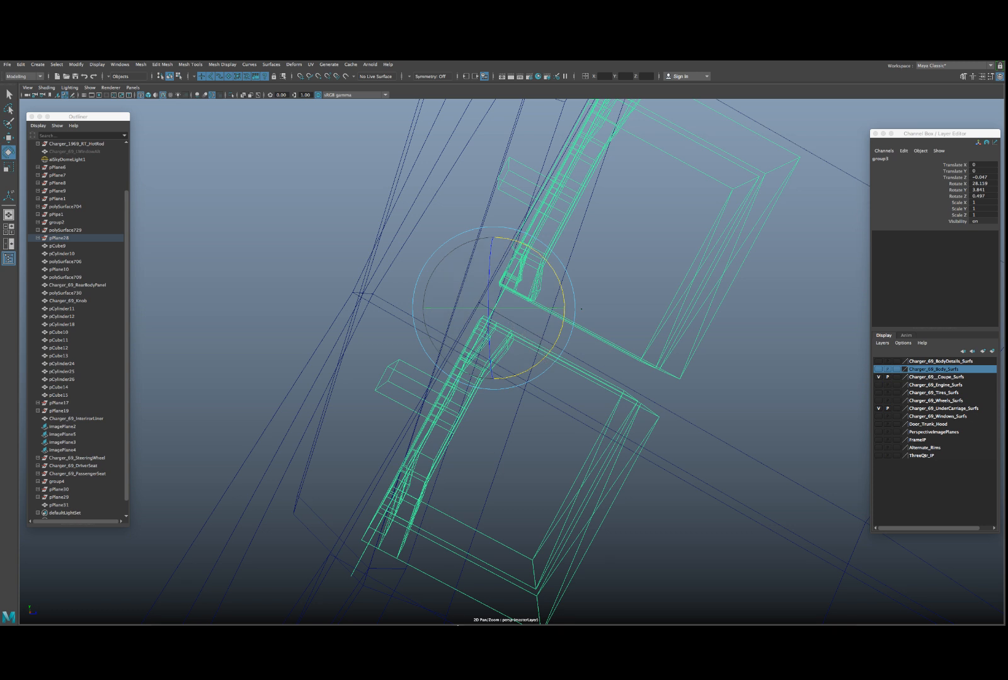
# - Switch to iTunes, skip to the next song, and return to Maya
pyautogui.moveTo(459, 620)
pyautogui.moveTo(605, 624)
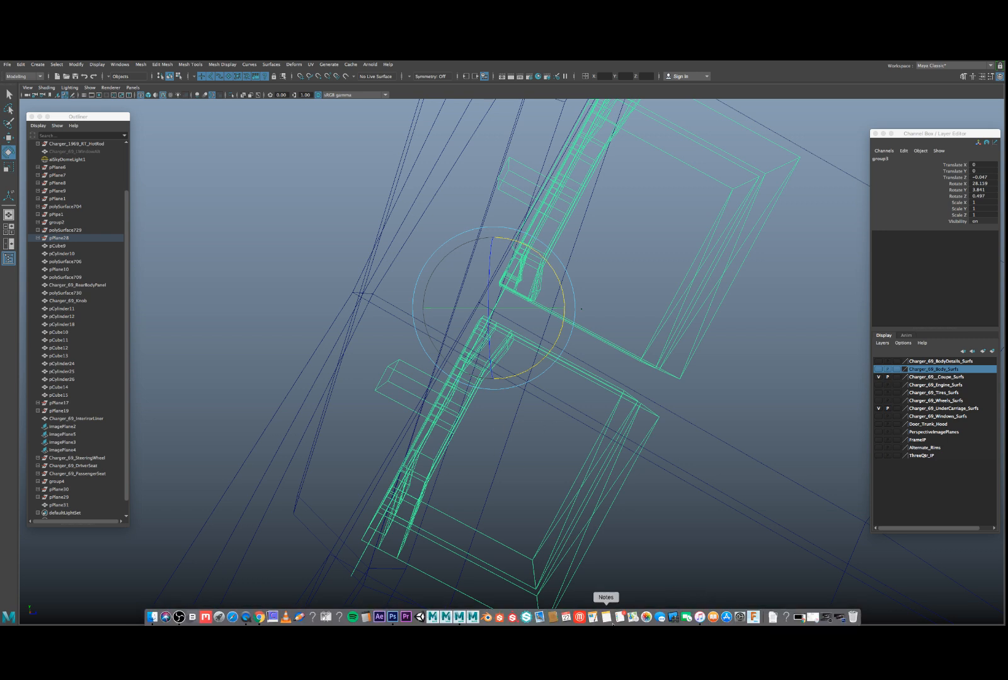
pyautogui.click(808, 620)
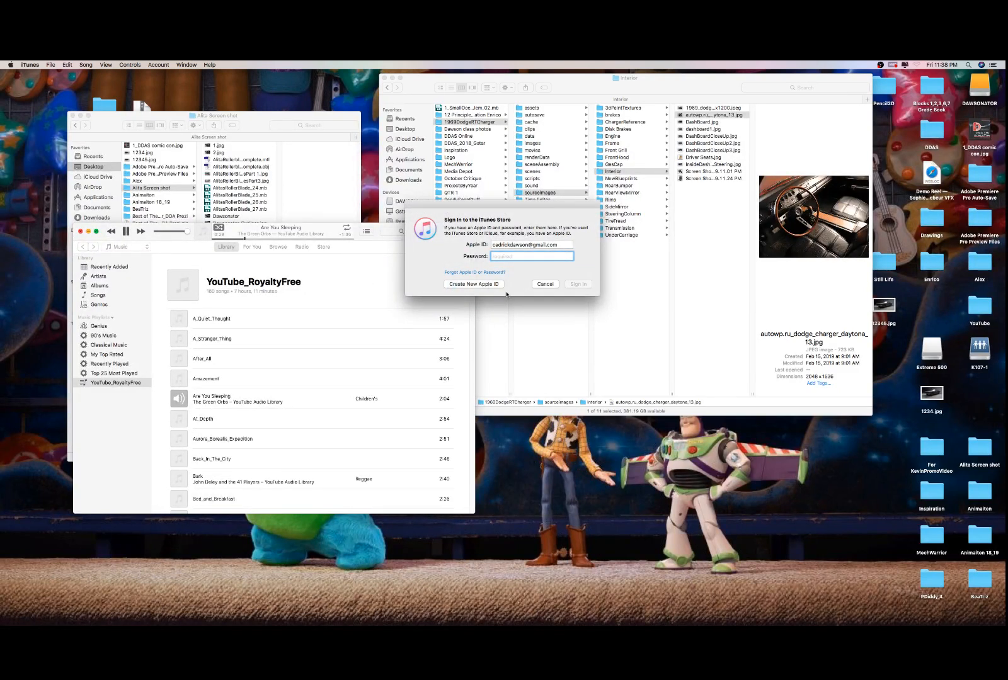
pyautogui.click(545, 285)
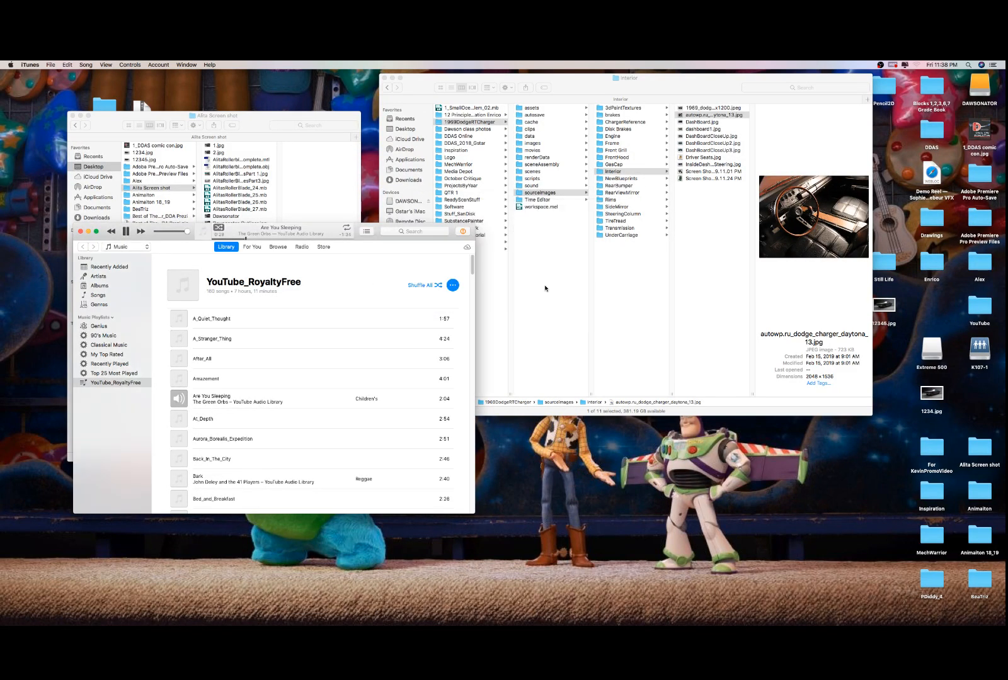
pyautogui.click(141, 231)
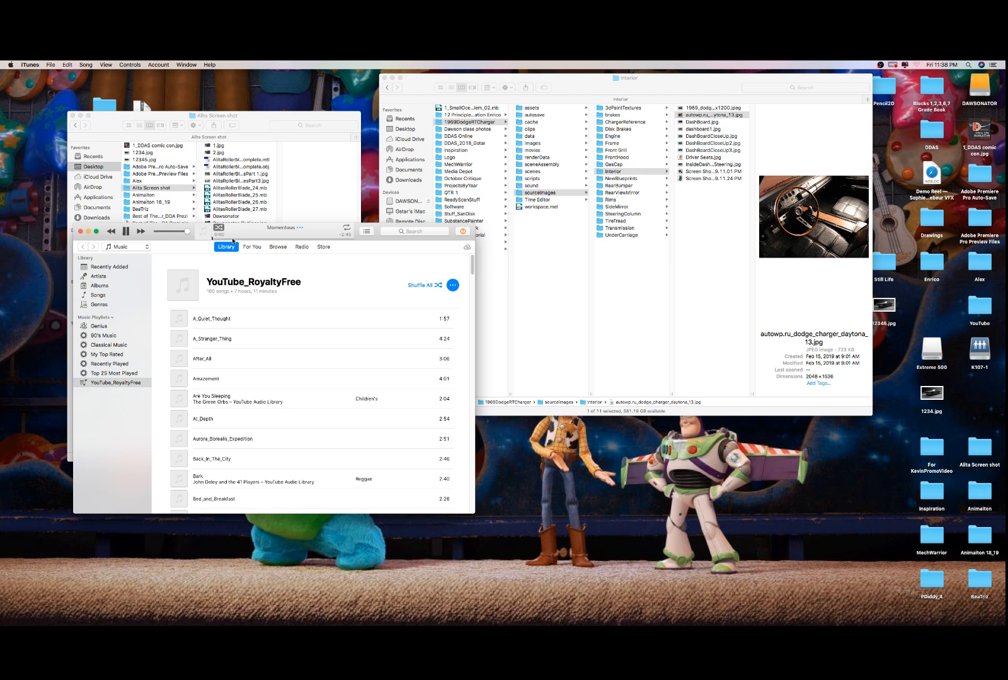
pyautogui.click(88, 231)
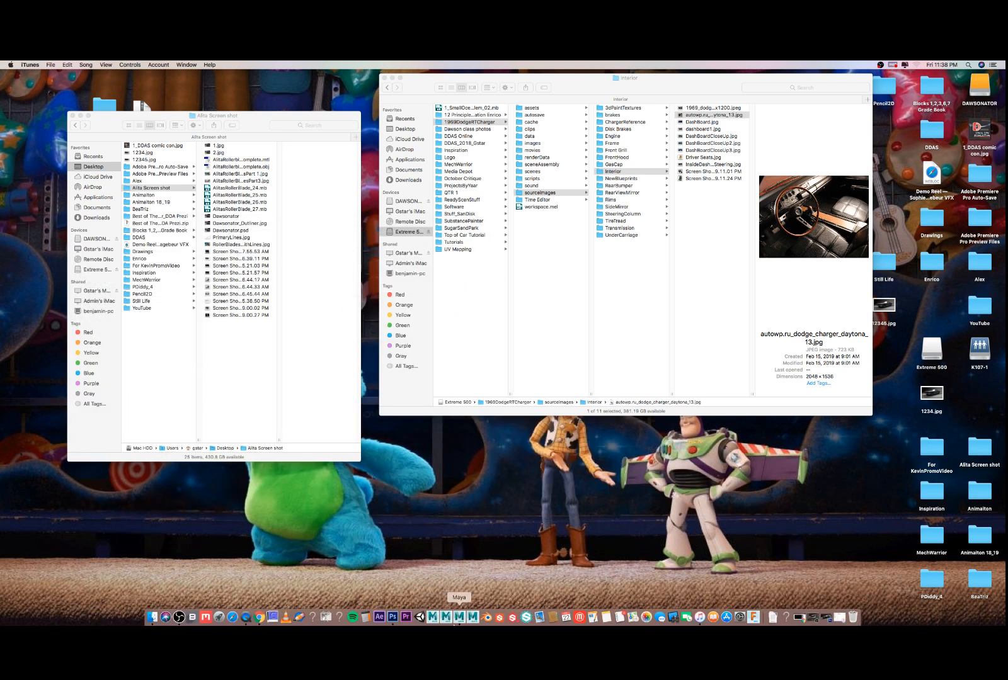
pyautogui.click(459, 617)
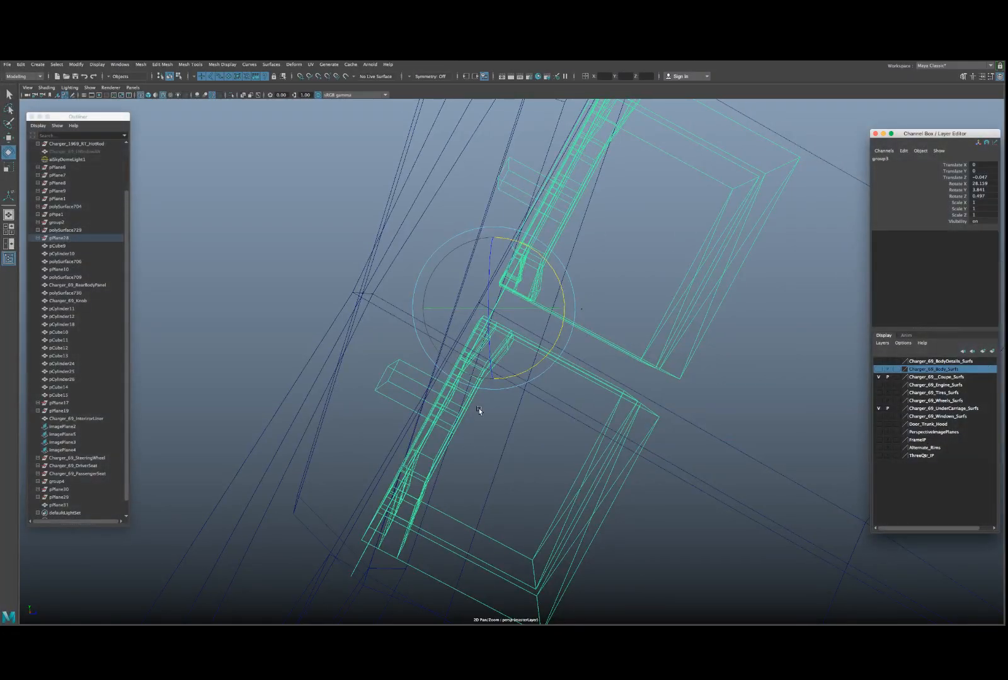
# - Isolate the lower outer switch housing in the shaded view
pyautogui.press('5')
pyautogui.moveTo(473, 418)
pyautogui.keyDown('alt'); pyautogui.mouseDown()
pyautogui.moveTo(470, 388)
pyautogui.moveTo(637, 414)
pyautogui.moveTo(597, 372)
pyautogui.moveTo(560, 364)
pyautogui.mouseUp(); pyautogui.keyUp('alt')
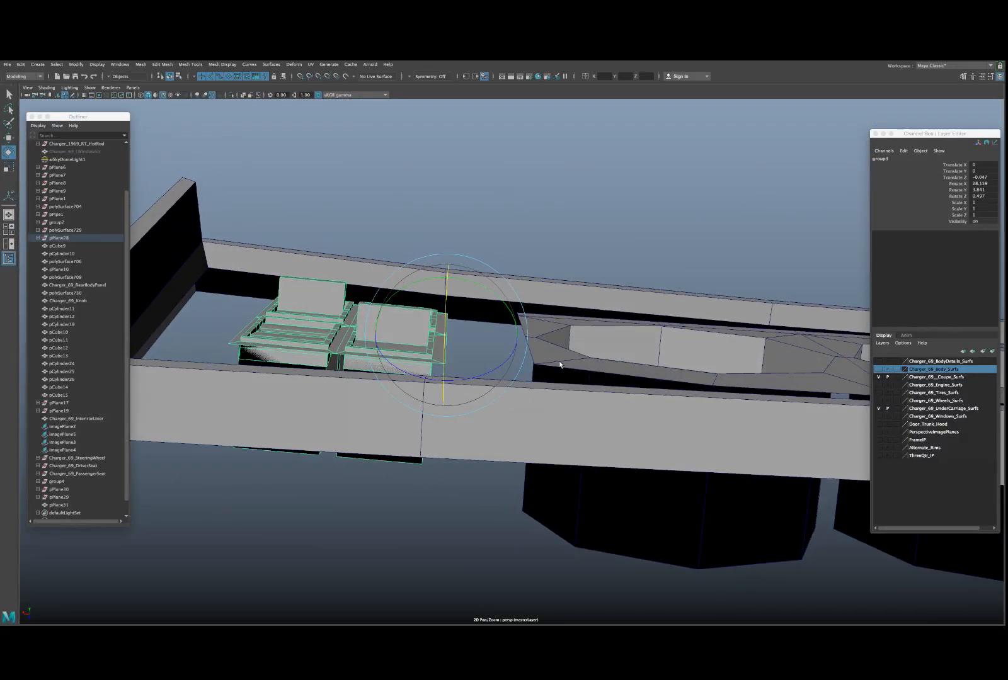
pyautogui.click(305, 361)
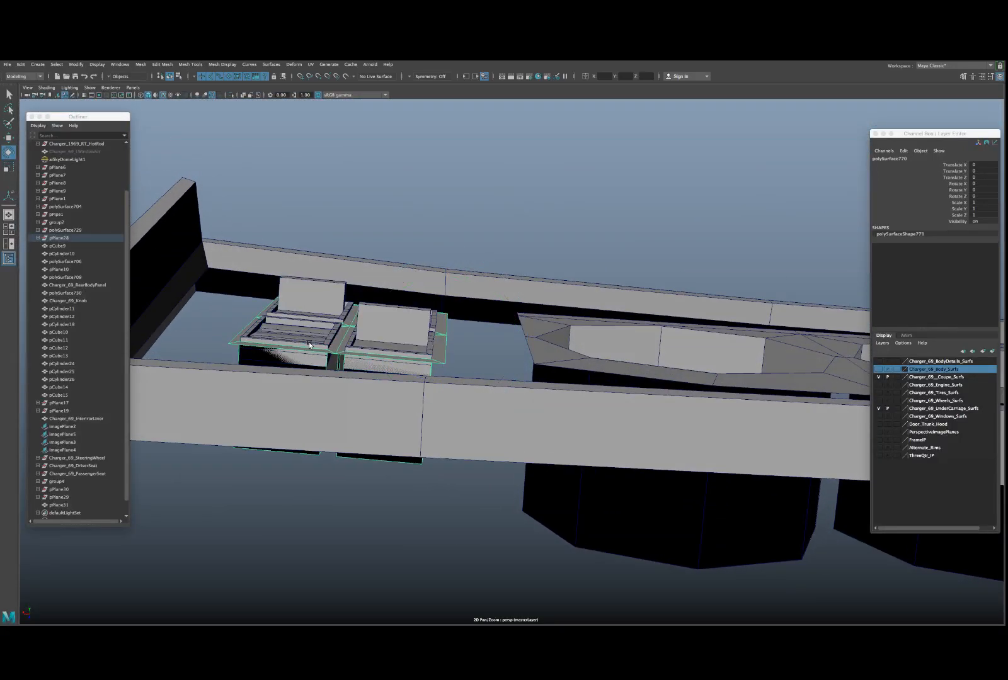
pyautogui.click(309, 343)
pyautogui.press('w')
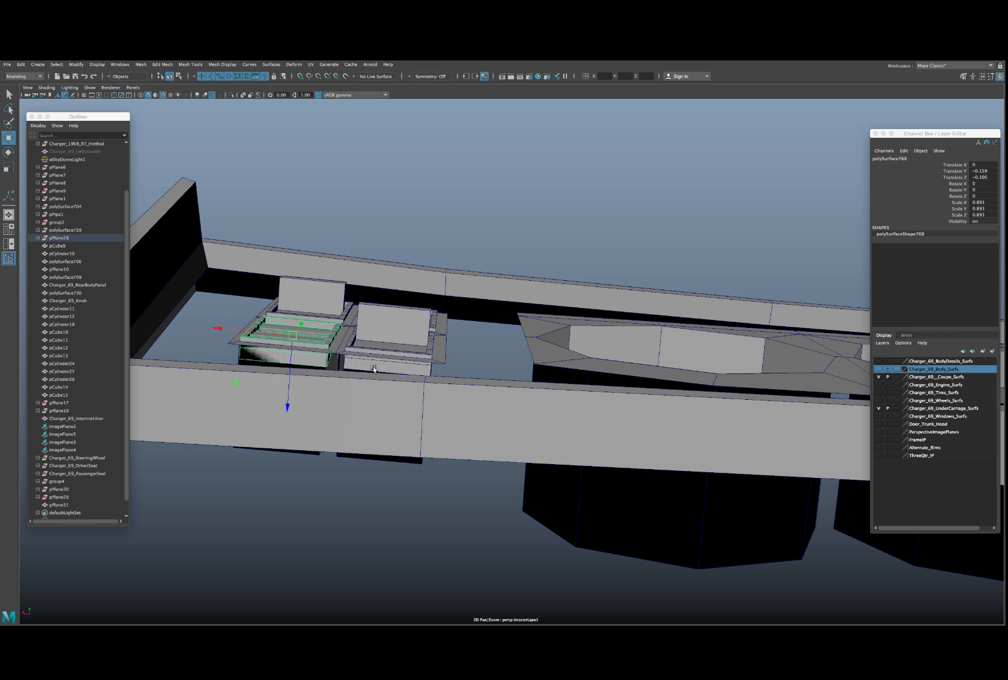
pyautogui.hotkey('ctrl', '1')
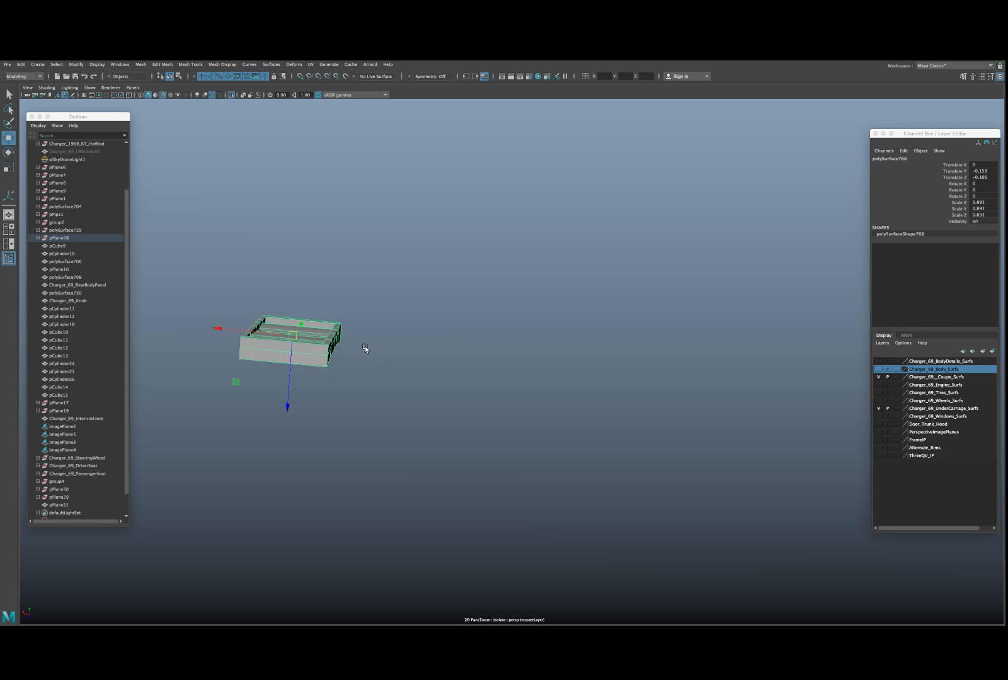
# - Delete the rear loop of side-wall faces from the isolated switch housing
pyautogui.moveTo(364, 346); pyautogui.dragTo(342, 354, button='right')
pyautogui.keyDown('alt'); pyautogui.moveTo(343, 353); pyautogui.dragTo(344, 334); pyautogui.keyUp('alt')
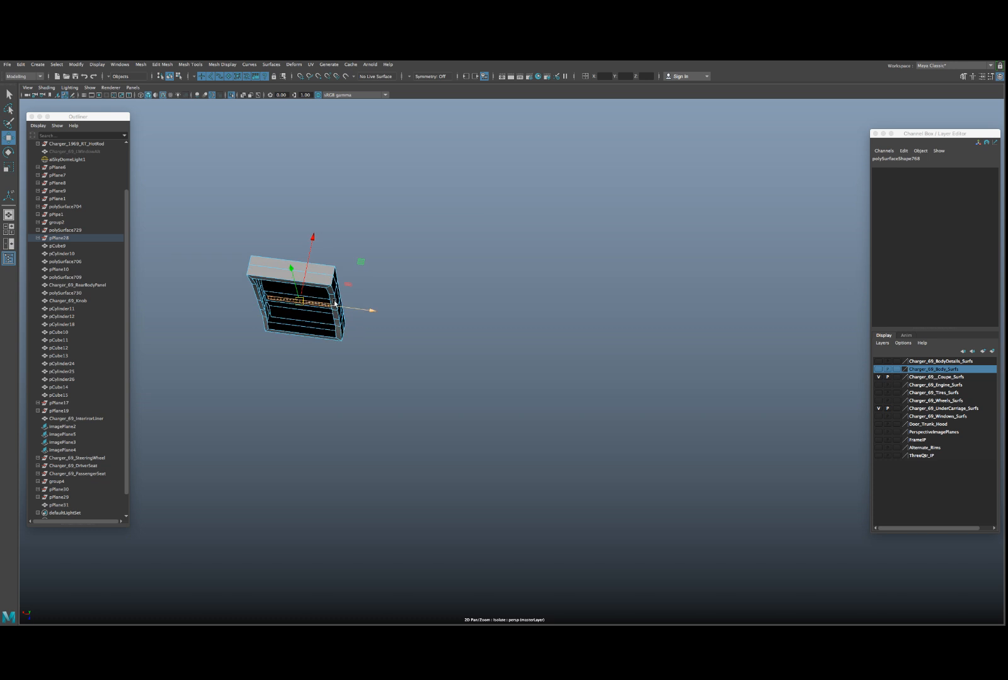
pyautogui.click(333, 296)
pyautogui.doubleClick(333, 293)
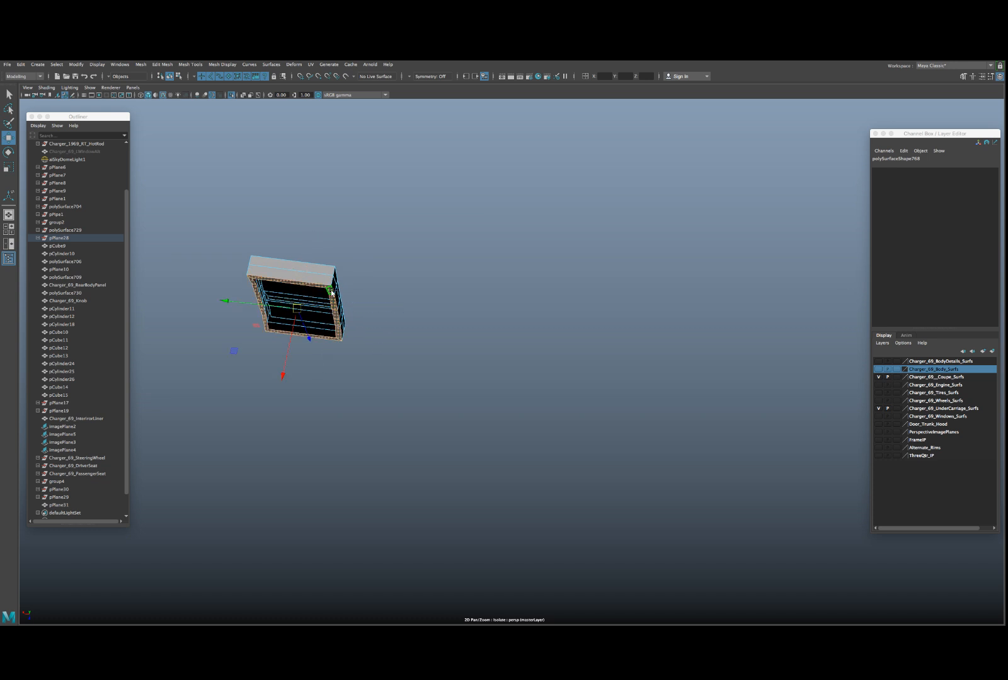
pyautogui.doubleClick(333, 291)
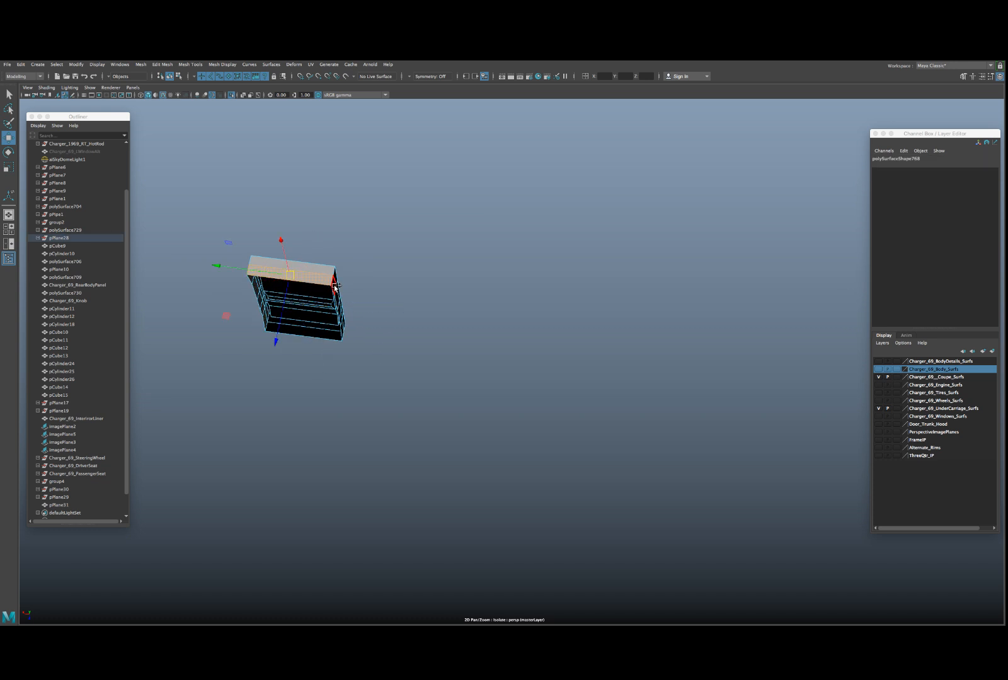
pyautogui.keyDown('shift'); pyautogui.doubleClick(334, 288); pyautogui.keyUp('shift')
pyautogui.press('Delete')
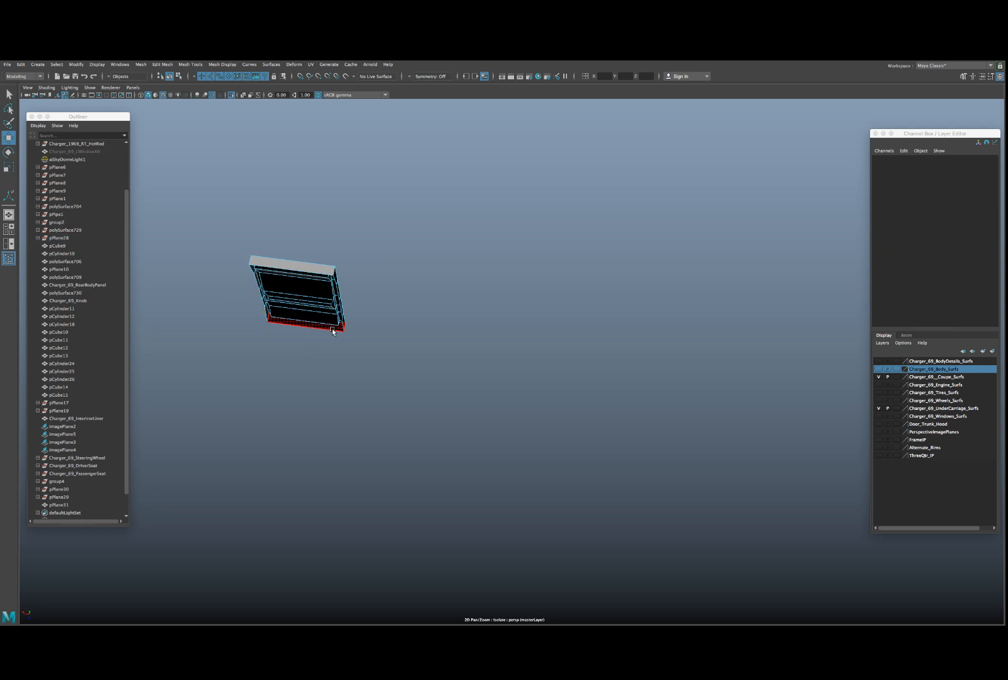
# - Isolate the lower inner switch housing, delete the rear loop of its side-wall faces, and restore the full view
pyautogui.hotkey('ctrl', '1')
pyautogui.keyDown('alt'); pyautogui.moveTo(333, 332); pyautogui.dragTo(335, 356); pyautogui.keyUp('alt')
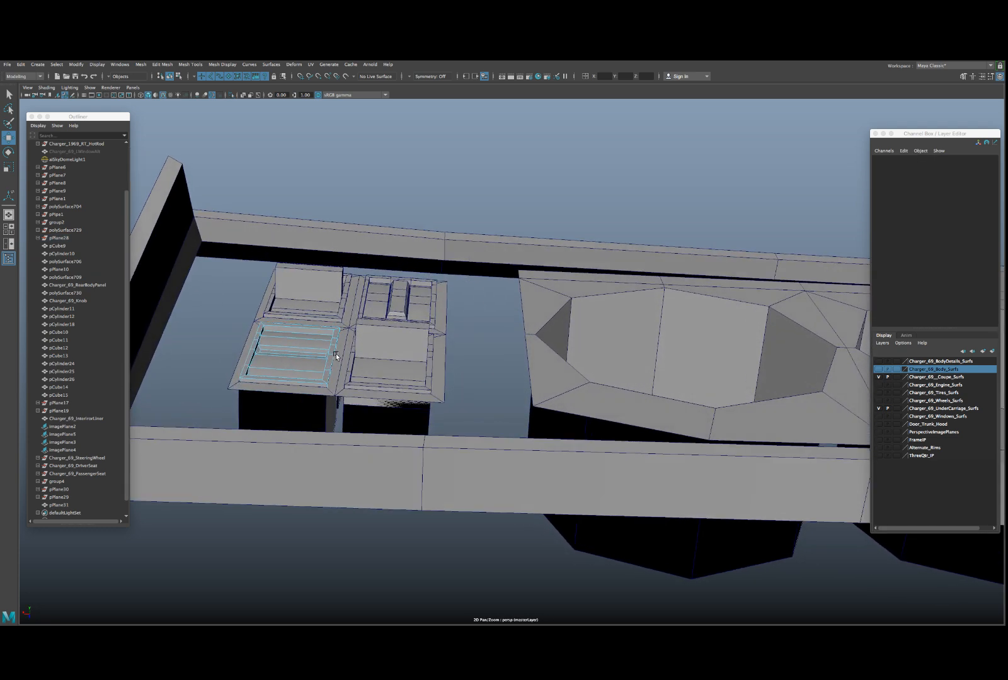
pyautogui.moveTo(362, 350); pyautogui.dragTo(382, 338, button='right')
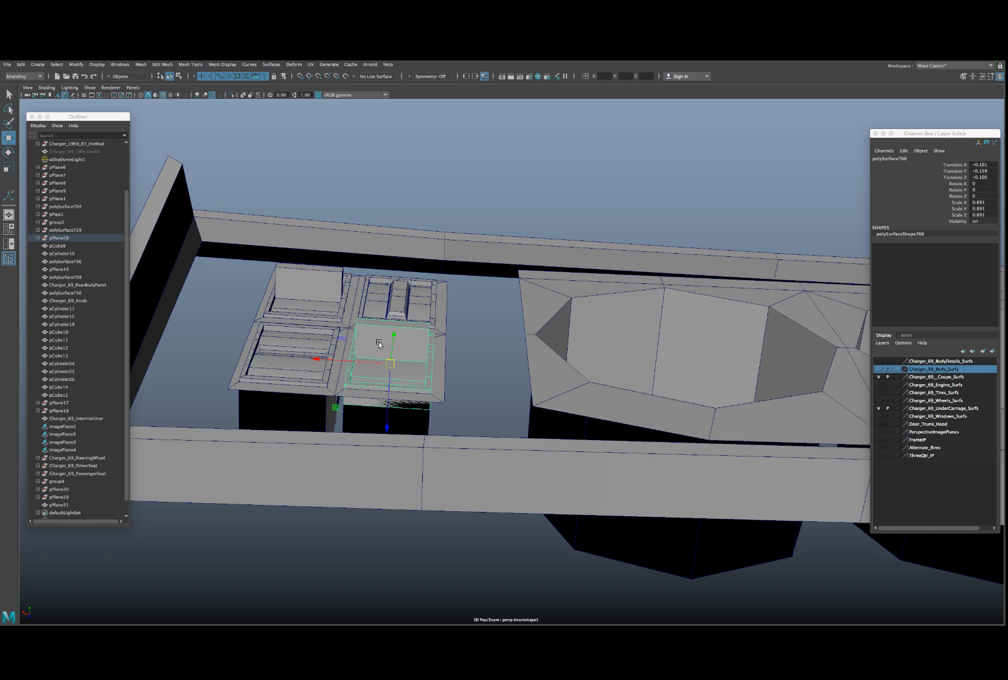
pyautogui.hotkey('ctrl', '1')
pyautogui.moveTo(374, 334); pyautogui.dragTo(376, 354, button='right')
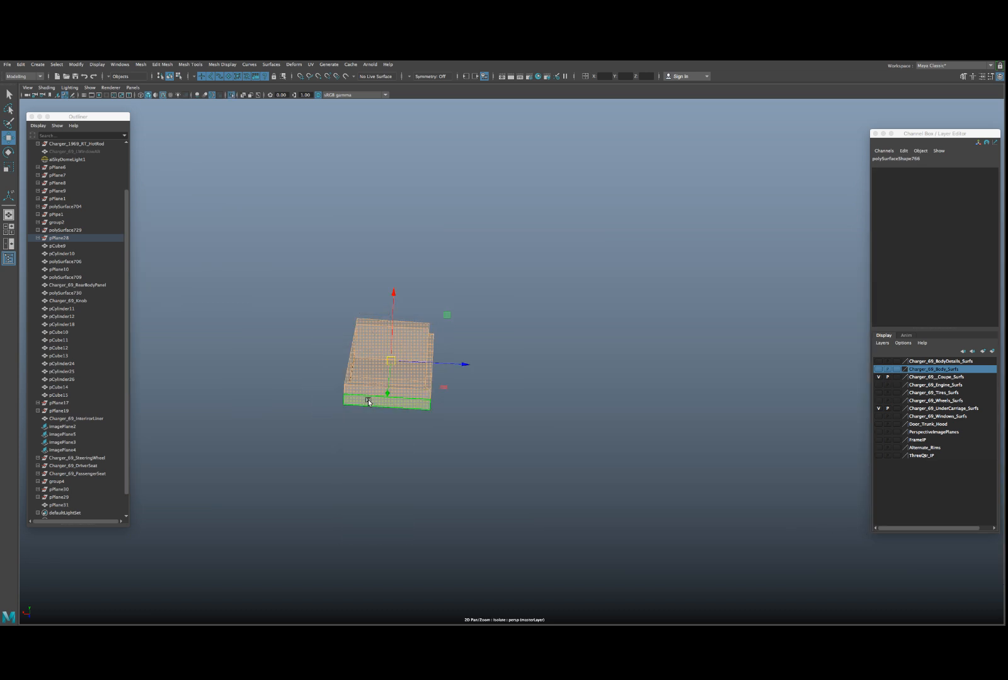
pyautogui.click(383, 402)
pyautogui.moveTo(401, 407)
pyautogui.keyDown('alt'); pyautogui.mouseDown()
pyautogui.moveTo(361, 403)
pyautogui.moveTo(411, 434)
pyautogui.moveTo(415, 416)
pyautogui.mouseUp(); pyautogui.keyUp('alt')
pyautogui.click(426, 388)
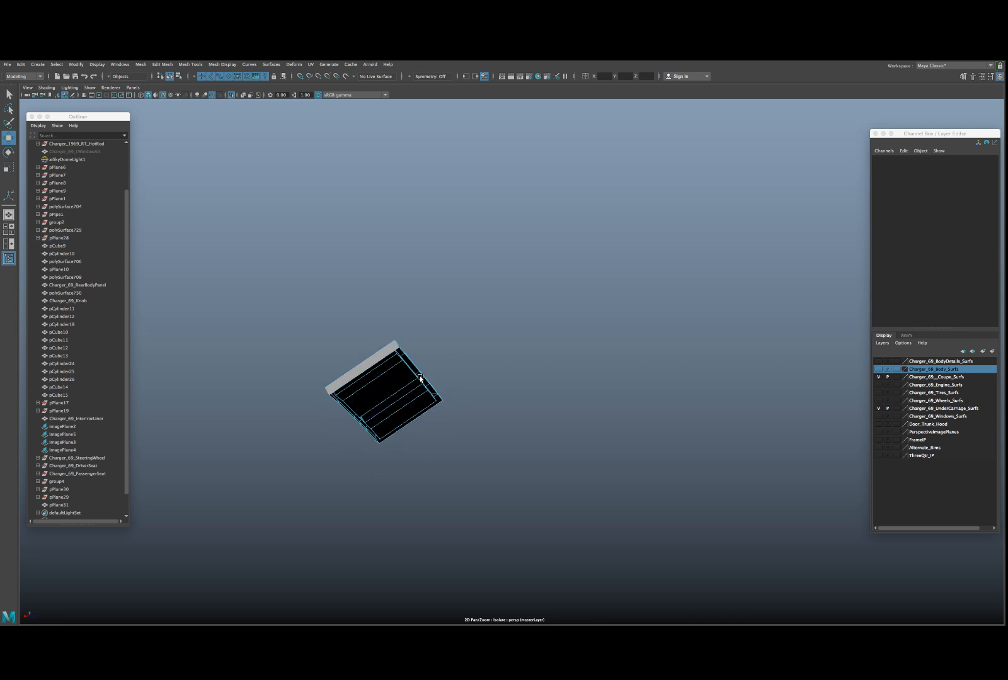
pyautogui.scroll(10, 416, 403)
pyautogui.scroll(-10, 416, 404)
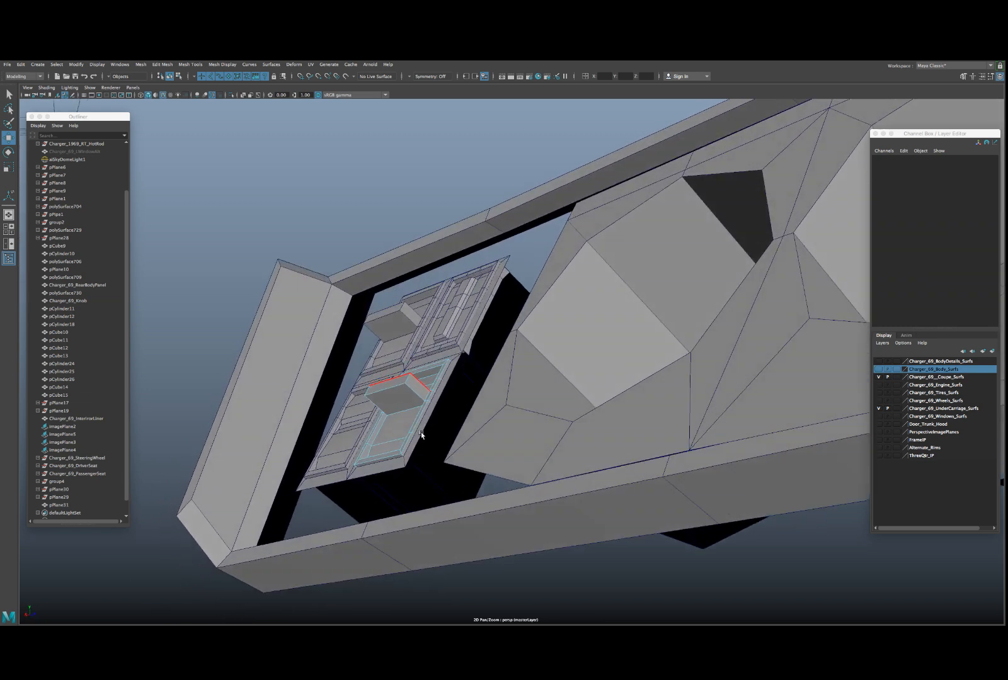
# - Isolate the upper inner switch housing, delete its rear loop of side-wall faces, and show the whole dashboard again
pyautogui.click(443, 332)
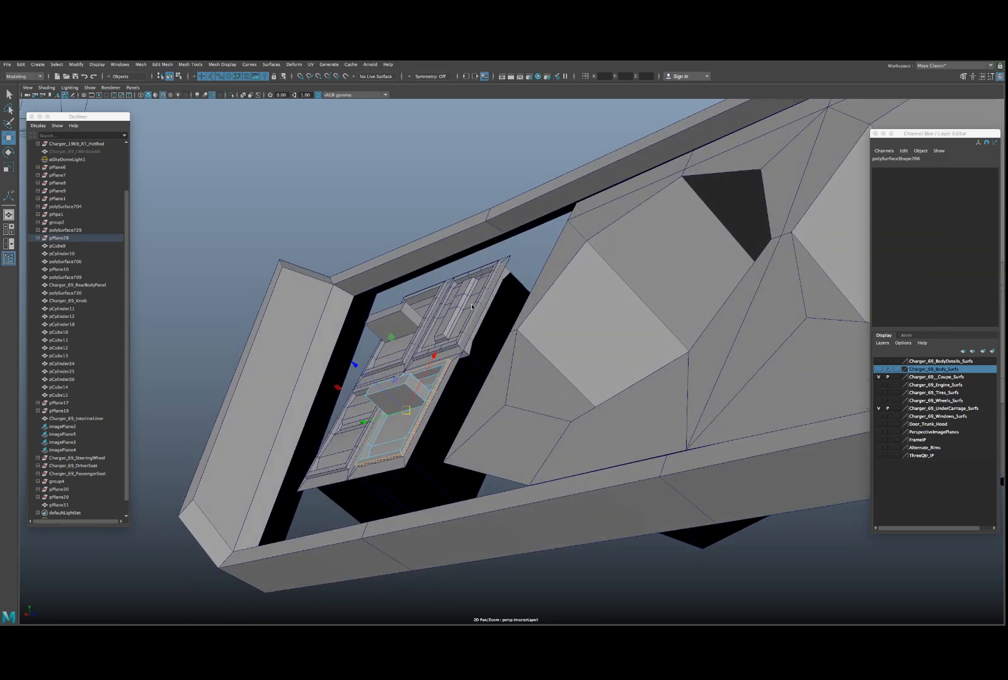
pyautogui.click(472, 302)
pyautogui.keyDown('alt'); pyautogui.moveTo(472, 302); pyautogui.dragTo(474, 311); pyautogui.keyUp('alt')
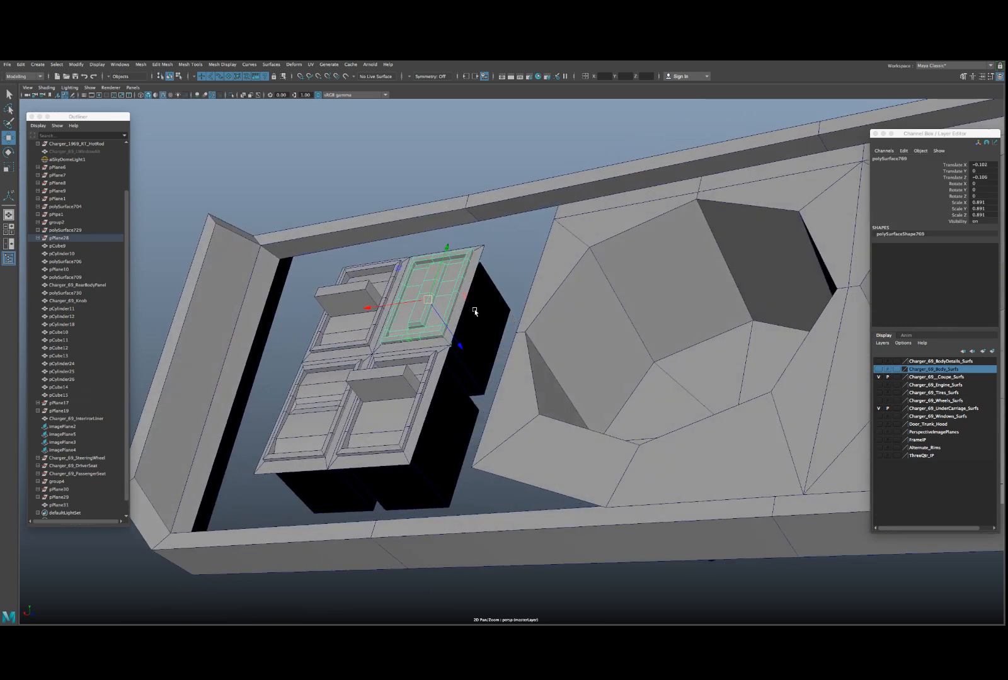
pyautogui.hotkey('ctrl', '1')
pyautogui.moveTo(459, 289); pyautogui.dragTo(458, 307, button='right')
pyautogui.click(458, 309)
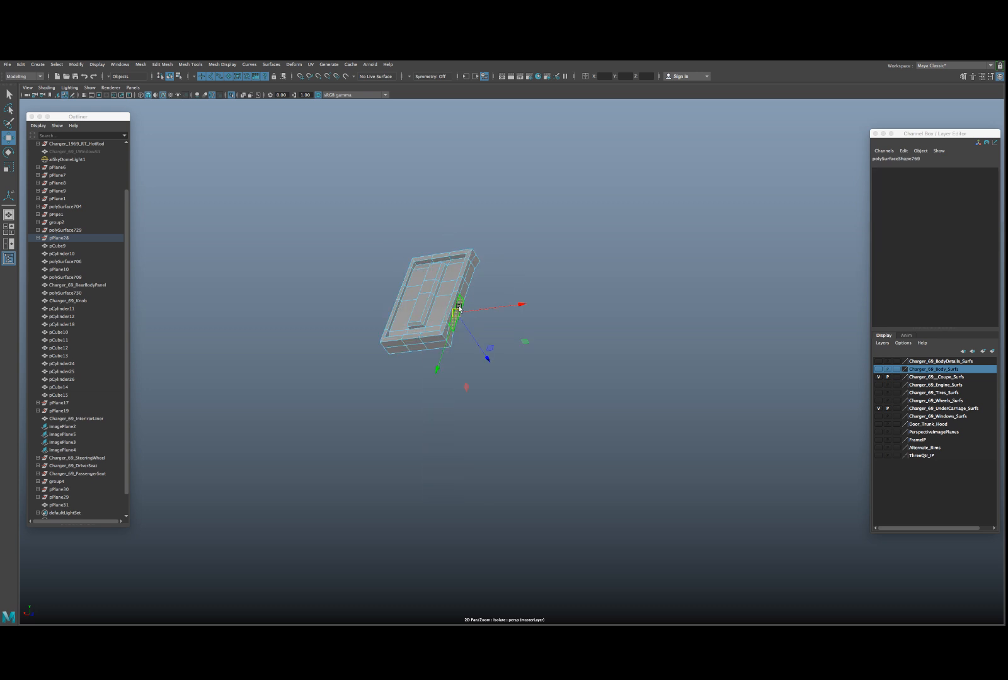
pyautogui.keyDown('alt'); pyautogui.moveTo(452, 341); pyautogui.dragTo(443, 308); pyautogui.keyUp('alt')
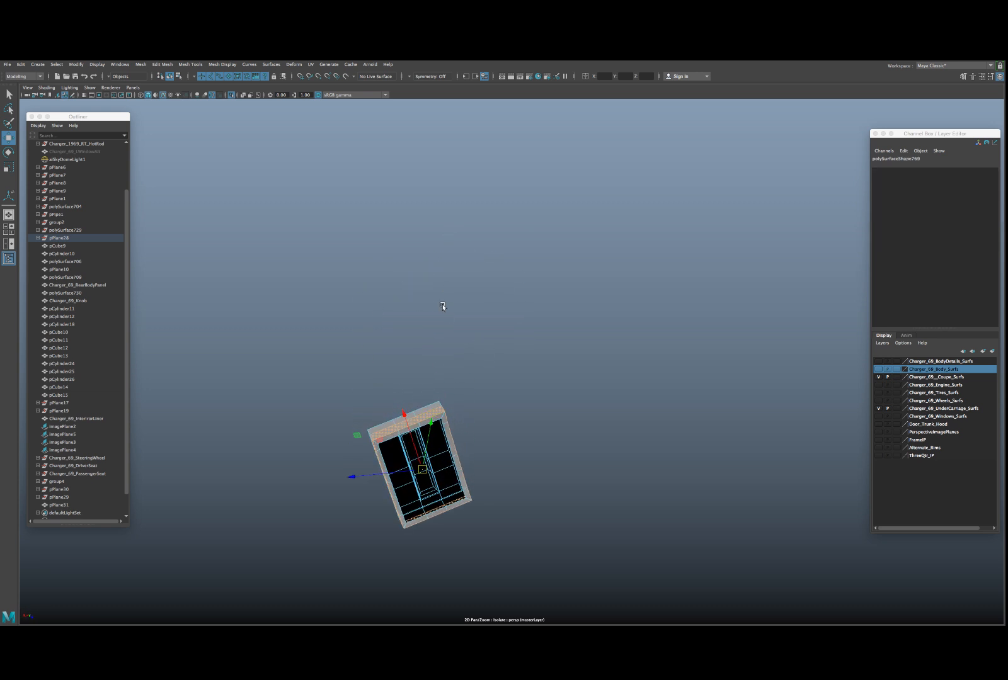
pyautogui.press('d')
pyautogui.click(446, 431)
pyautogui.hotkey('ctrl', '1')
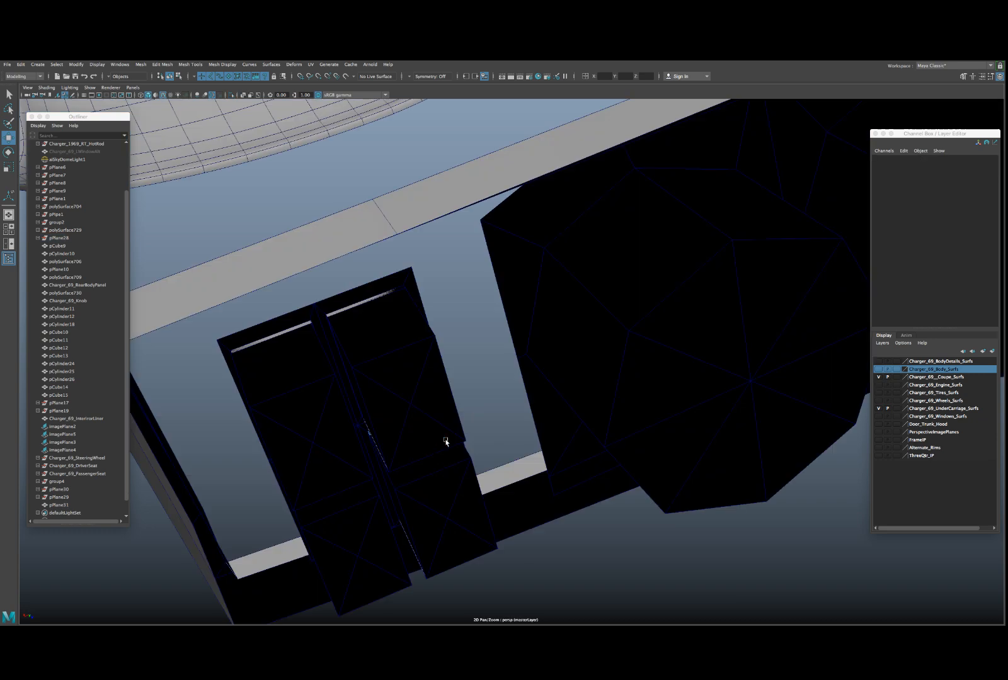
# - Delete the rear loop of side-wall faces from the upper outer switch housing while it is isolated
pyautogui.keyDown('alt'); pyautogui.moveTo(443, 439); pyautogui.dragTo(386, 296); pyautogui.keyUp('alt')
pyautogui.click(342, 245)
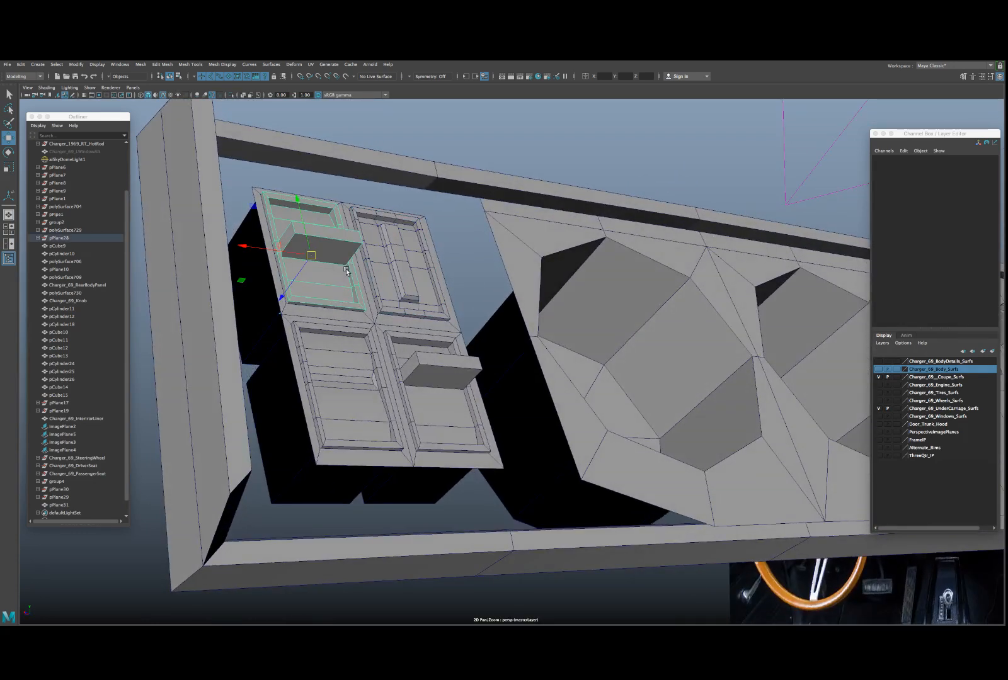
pyautogui.hotkey('ctrl', '1')
pyautogui.moveTo(320, 269); pyautogui.dragTo(282, 298, button='right')
pyautogui.click(279, 297)
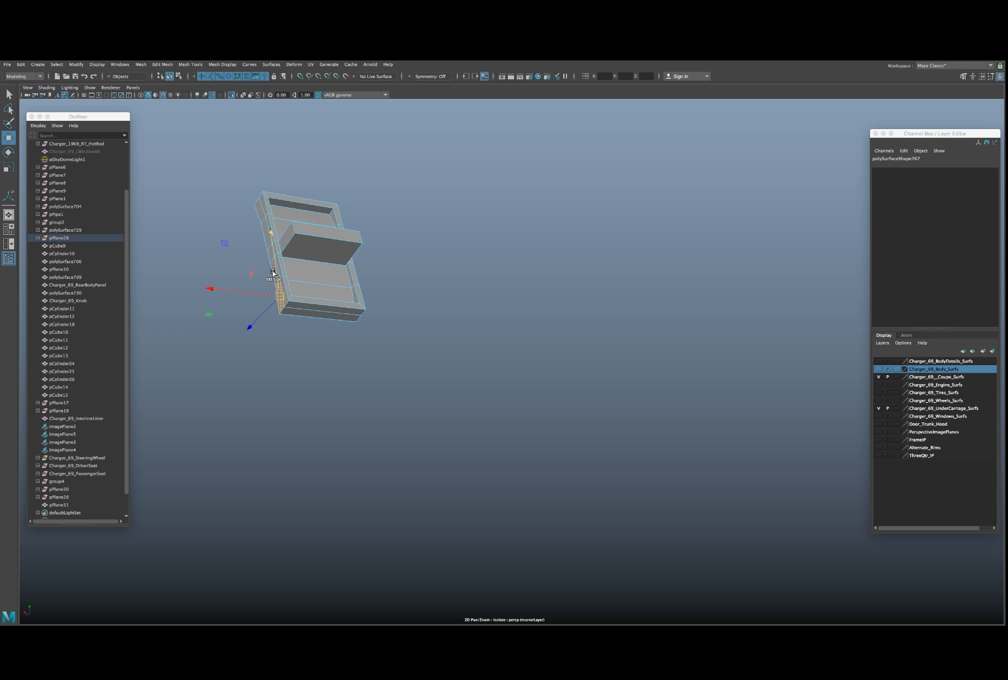
pyautogui.doubleClick(271, 267)
pyautogui.keyDown('alt'); pyautogui.moveTo(288, 303); pyautogui.dragTo(356, 217); pyautogui.keyUp('alt')
pyautogui.keyDown('shift'); pyautogui.doubleClick(358, 213); pyautogui.keyUp('shift')
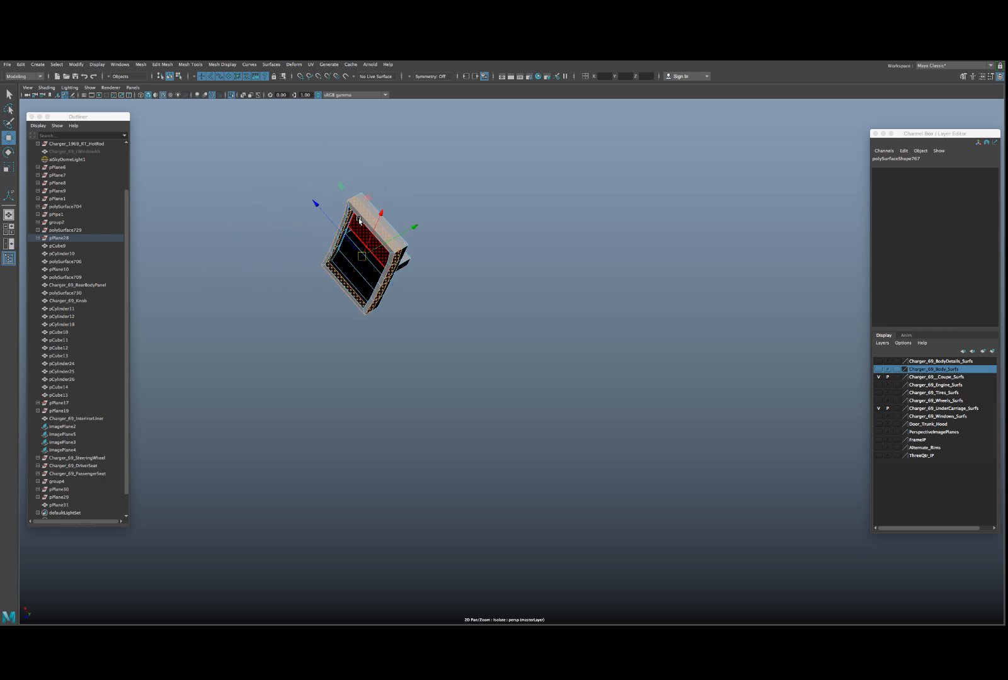
pyautogui.keyDown('shift'); pyautogui.doubleClick(346, 210); pyautogui.keyUp('shift')
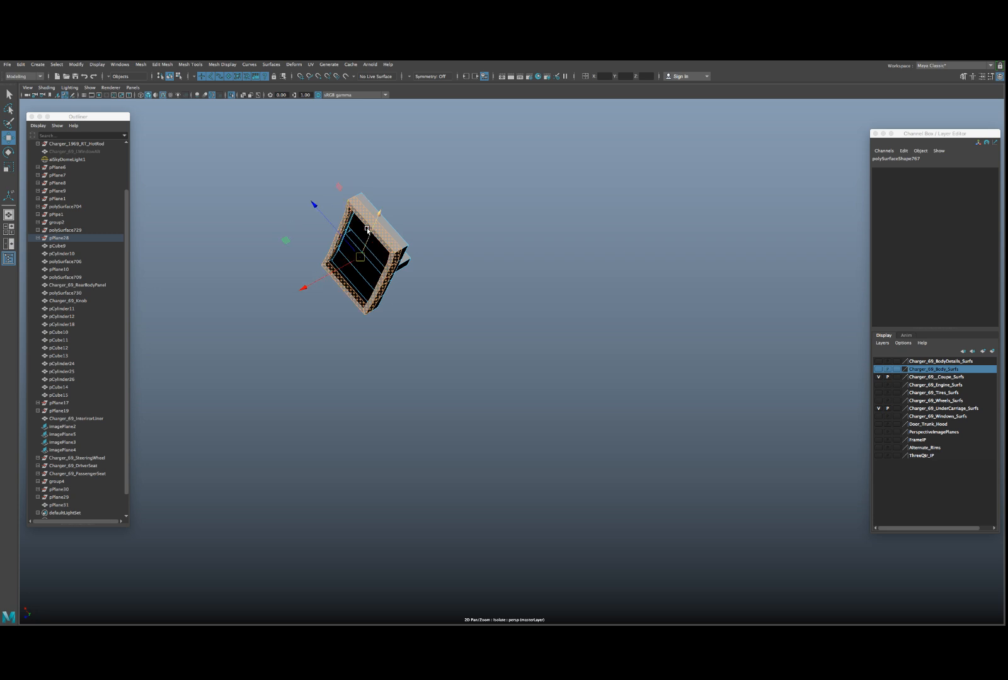
pyautogui.click(368, 230)
pyautogui.hotkey('ctrl', '1')
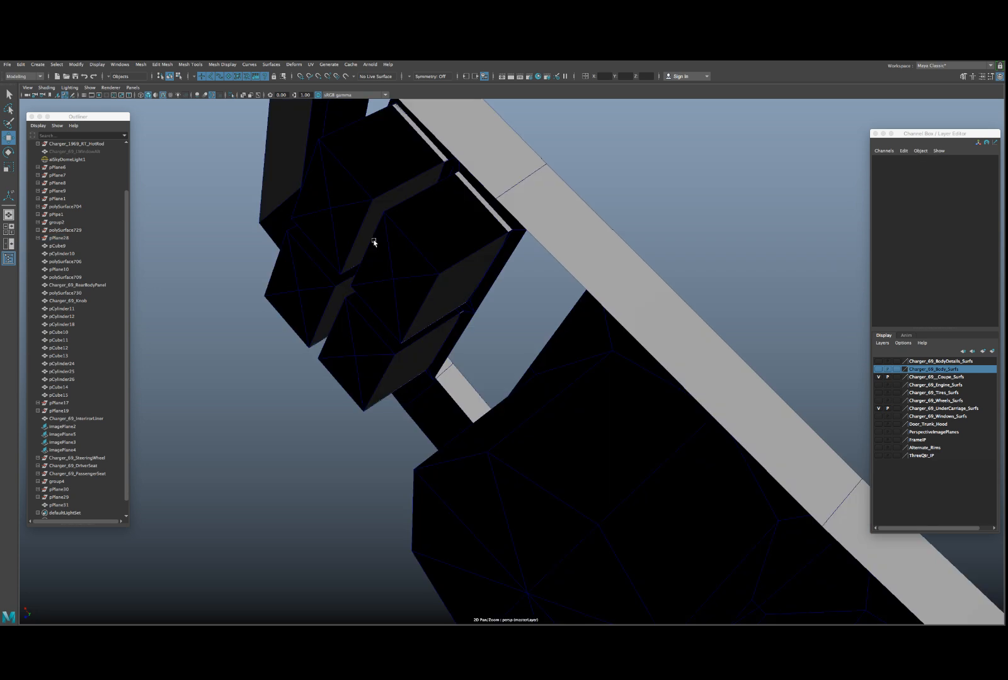
# - Select the whole four-switch group and examine its depth and slope against the gauge panel from the side
pyautogui.keyDown('alt'); pyautogui.moveTo(373, 240); pyautogui.dragTo(425, 301); pyautogui.keyUp('alt')
pyautogui.rightClick(329, 249)
pyautogui.moveTo(335, 245); pyautogui.dragTo(337, 247, button='right')
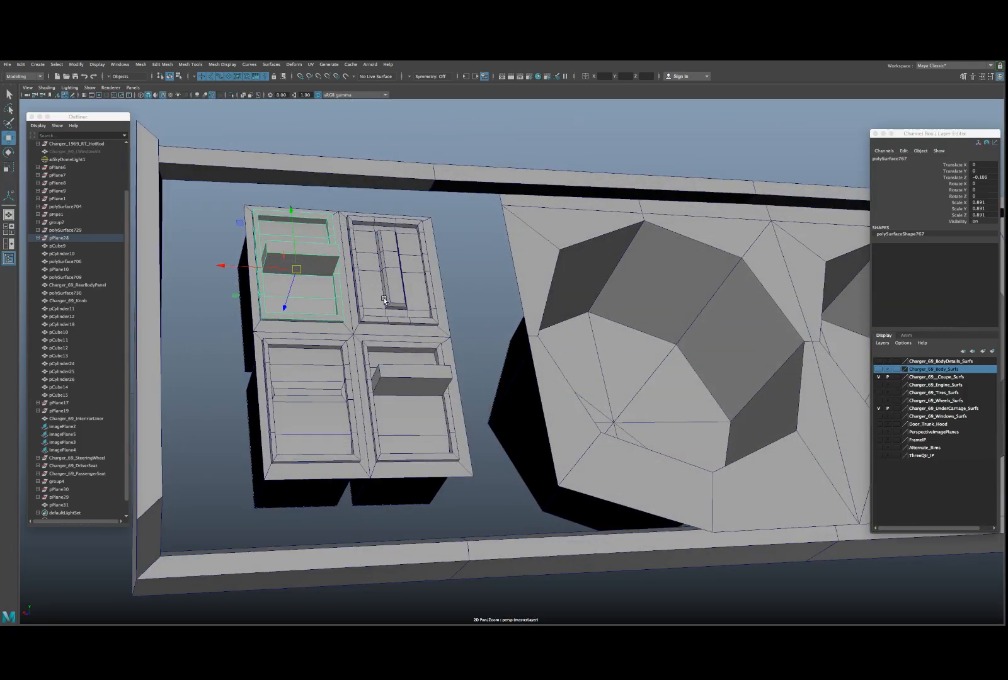
pyautogui.keyDown('alt'); pyautogui.moveTo(525, 396); pyautogui.dragTo(433, 387); pyautogui.keyUp('alt')
pyautogui.press('Up')
pyautogui.scroll(10, 429, 383)
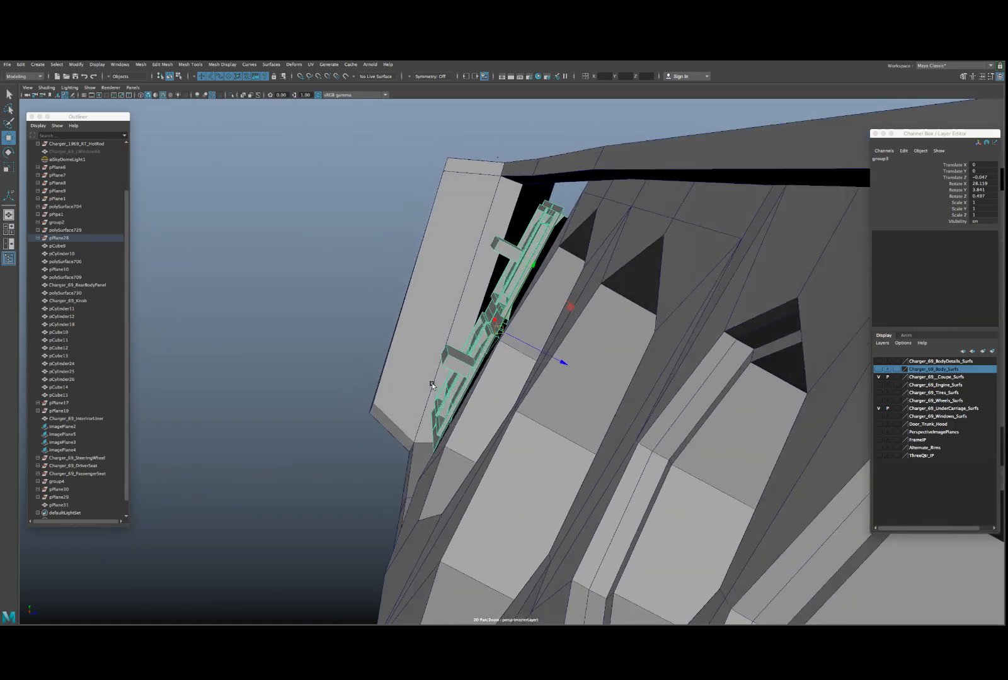
pyautogui.scroll(-10, 429, 383)
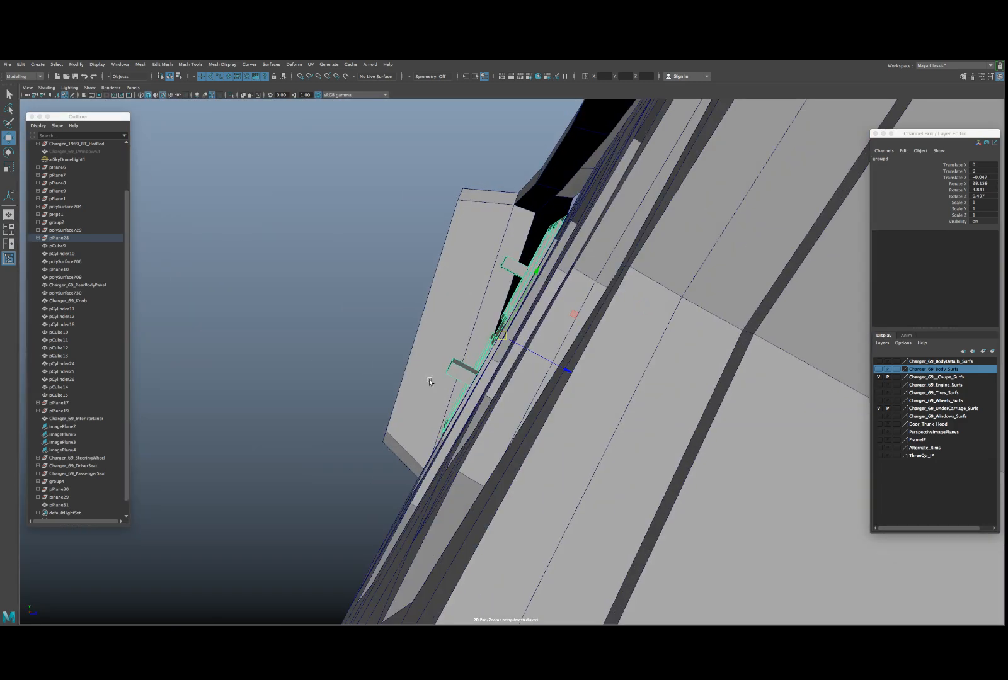
pyautogui.keyDown('alt'); pyautogui.moveTo(434, 385); pyautogui.dragTo(495, 392); pyautogui.keyUp('alt')
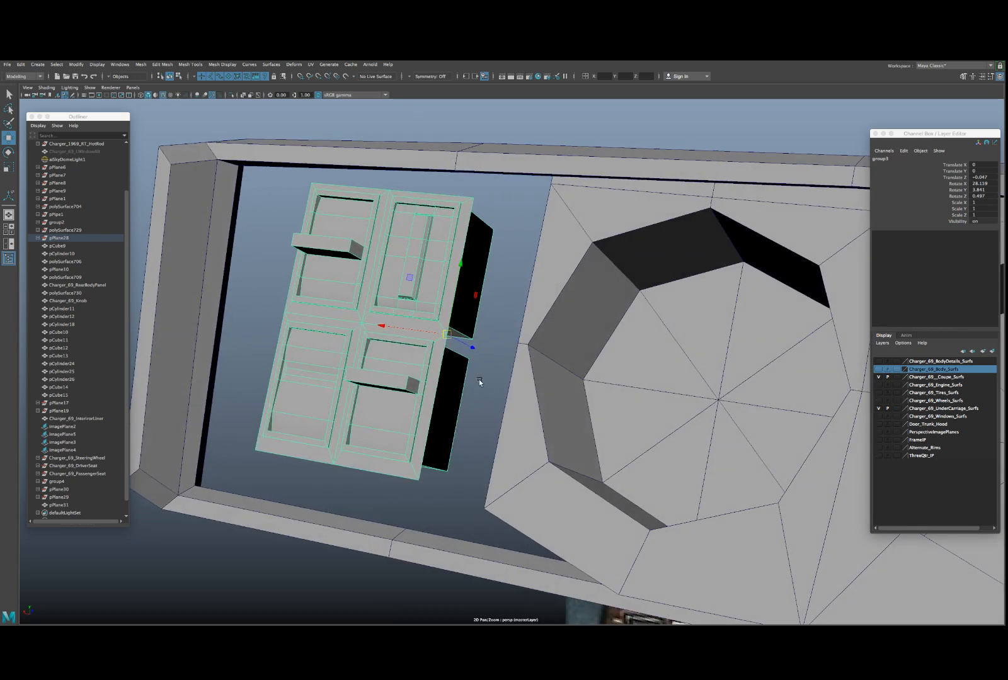
# - Delete the history of the gauge panel and switch surround plate, and combine them into one mesh
pyautogui.click(521, 351)
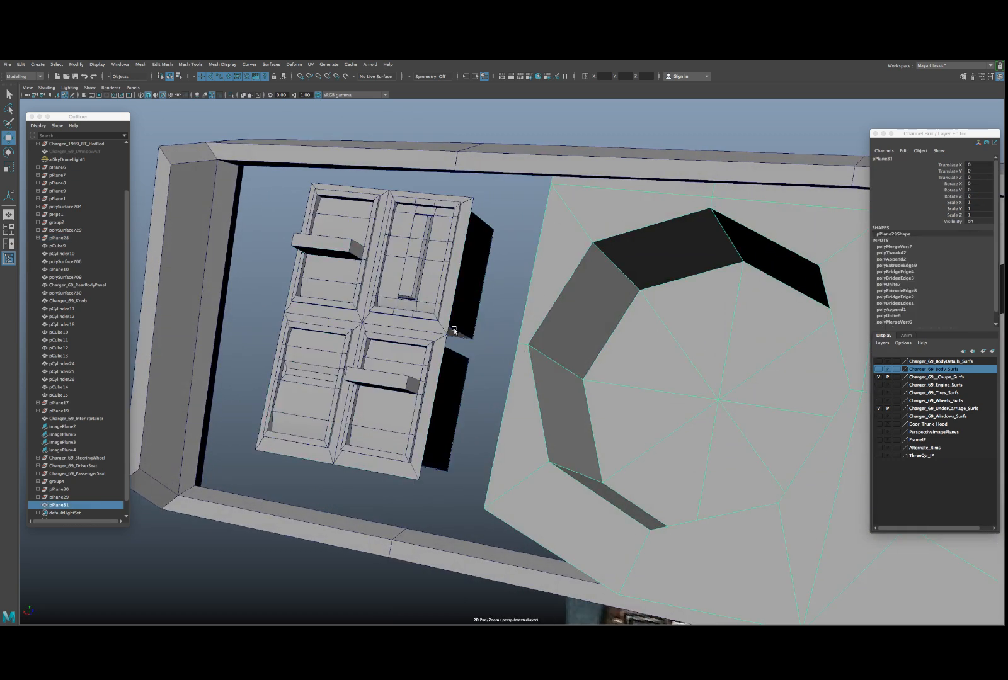
pyautogui.keyDown('shift'); pyautogui.click(440, 326); pyautogui.keyUp('shift')
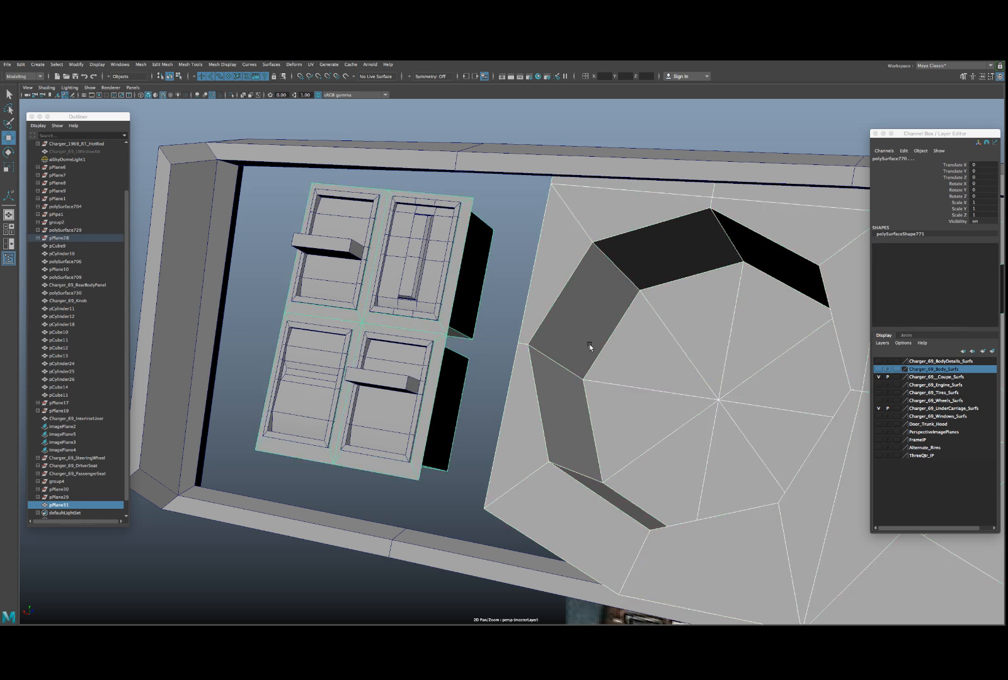
pyautogui.hotkey('alt', 'shift', 'd')
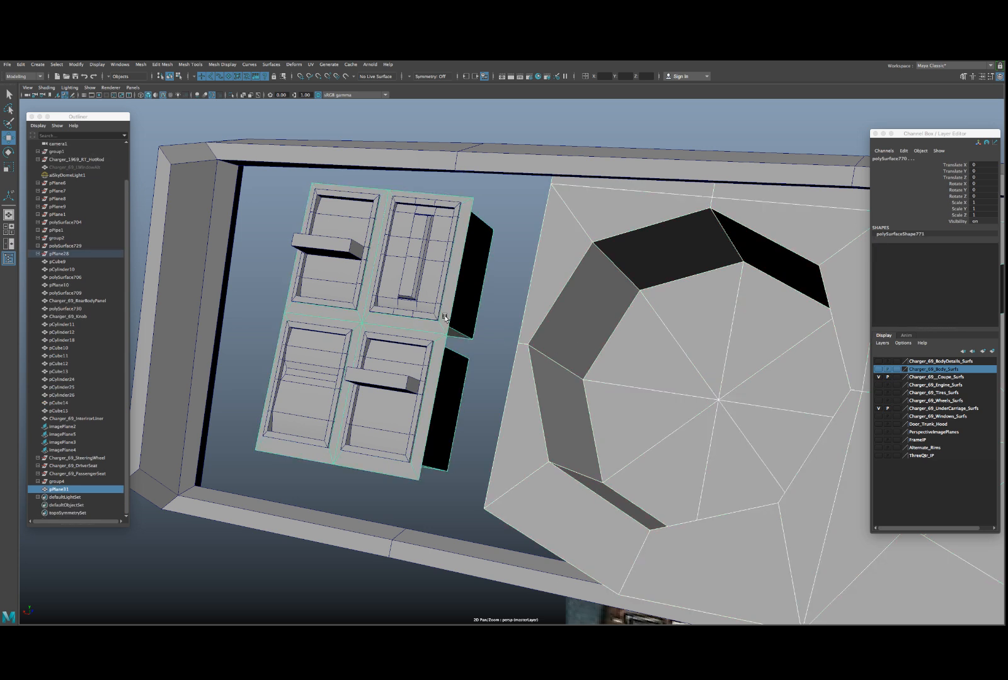
pyautogui.click(446, 397)
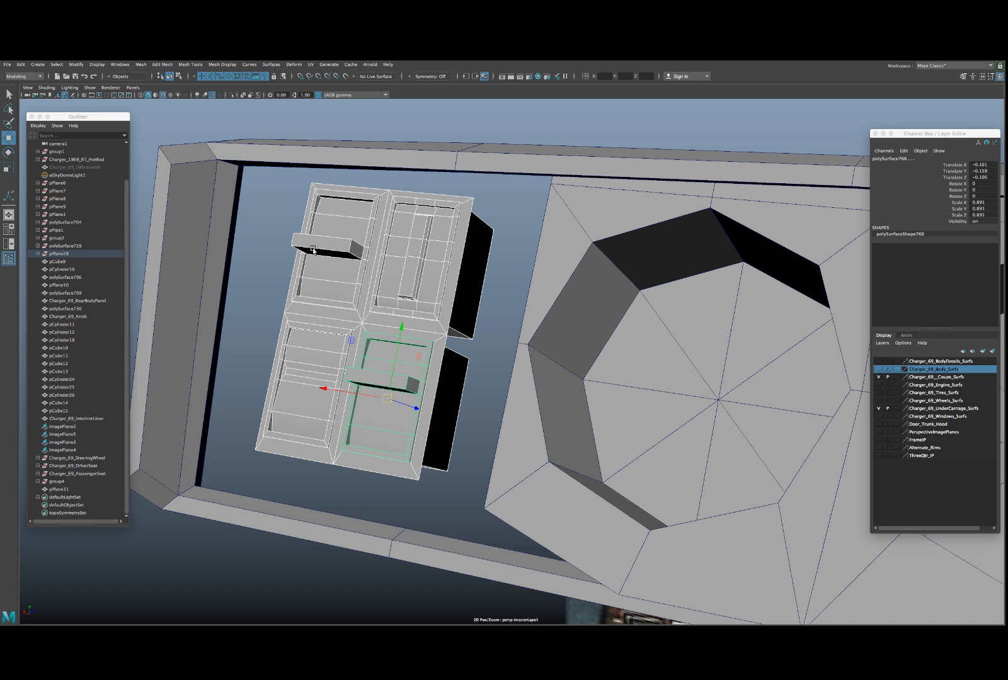
pyautogui.click(504, 301)
pyautogui.click(540, 299)
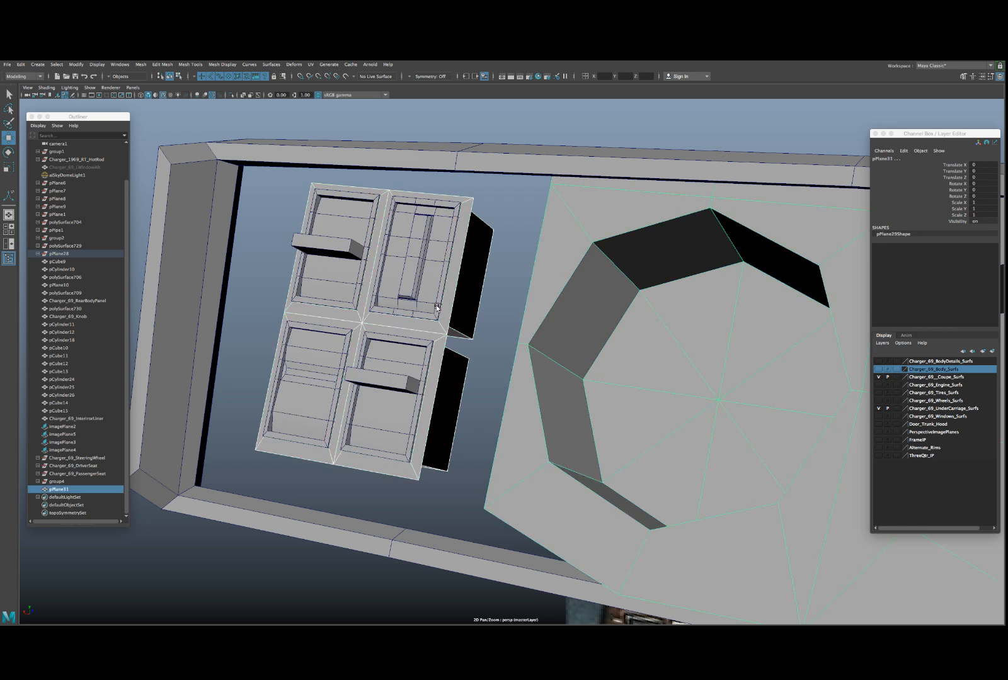
pyautogui.click(143, 65)
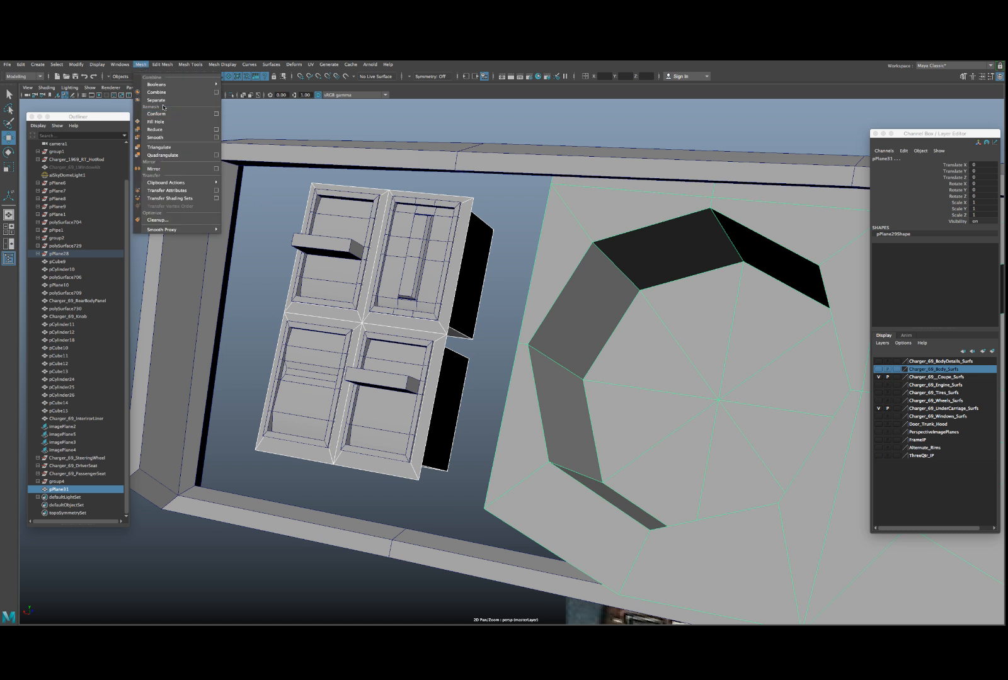
pyautogui.click(164, 93)
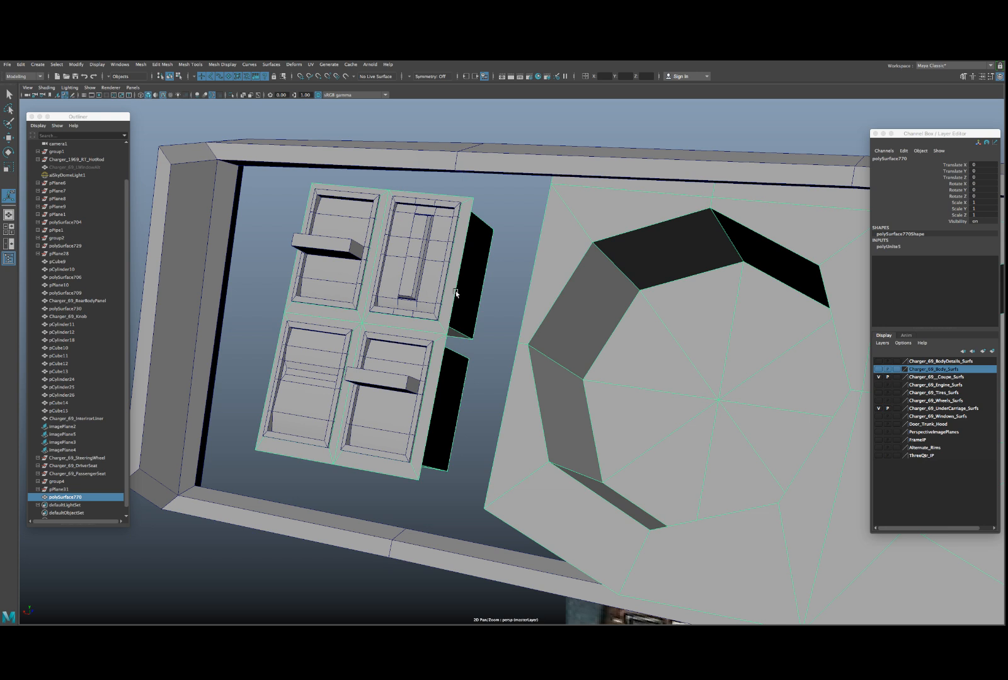
# - Bridge the upper facing border edges of the gauge panel and the switch surround plate
pyautogui.press('w')
pyautogui.keyDown('alt'); pyautogui.moveTo(521, 278); pyautogui.dragTo(537, 262); pyautogui.keyUp('alt')
pyautogui.rightClick(539, 259)
pyautogui.moveTo(539, 255); pyautogui.dragTo(540, 239, button='right')
pyautogui.click(532, 241)
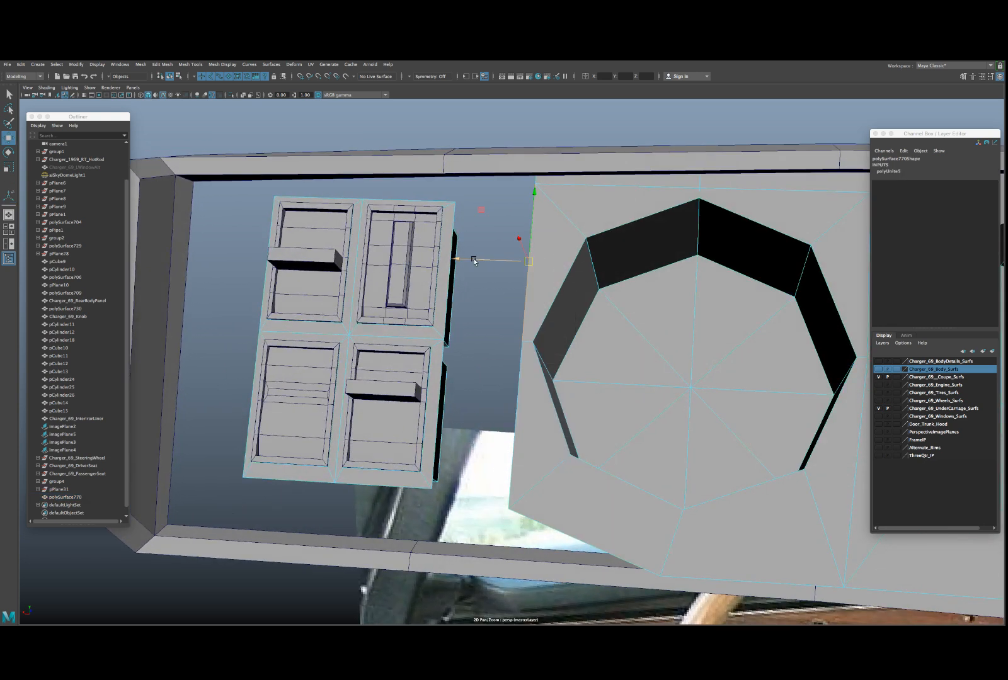
pyautogui.click(454, 240)
pyautogui.keyDown('alt'); pyautogui.moveTo(490, 350); pyautogui.dragTo(488, 335); pyautogui.keyUp('alt')
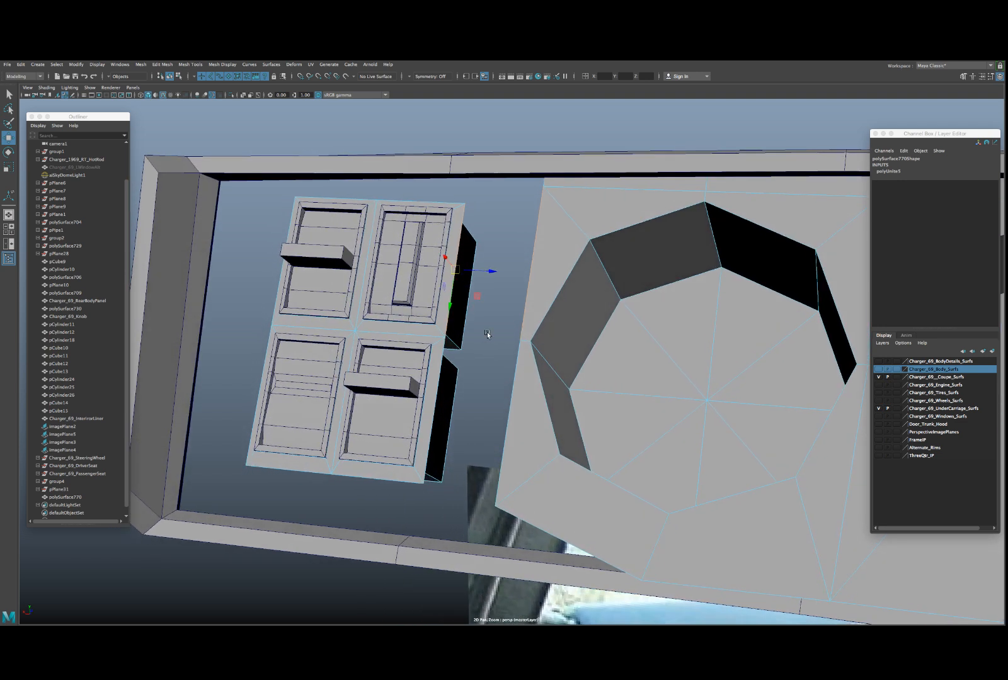
pyautogui.keyDown('shift'); pyautogui.moveTo(488, 332); pyautogui.dragTo(478, 409, button='right'); pyautogui.keyUp('shift')
pyautogui.click(509, 402)
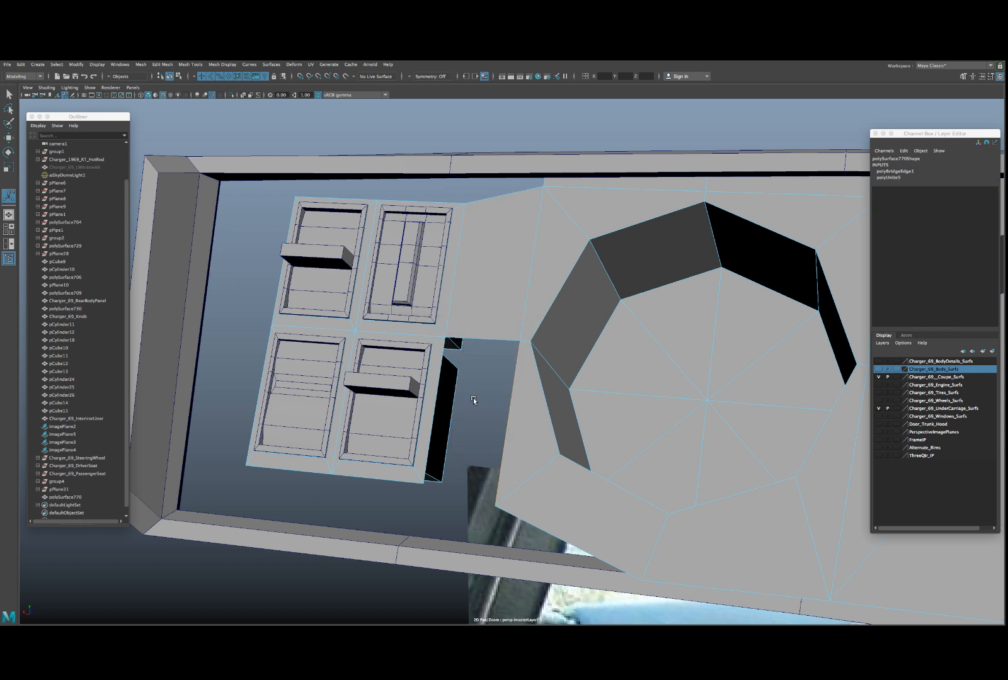
# - Try bridging the lower gap between the switch surround and gauge panel, and preview the mesh smoothed
pyautogui.keyDown('shift'); pyautogui.click(444, 393); pyautogui.keyUp('shift')
pyautogui.keyDown('shift'); pyautogui.moveTo(443, 393); pyautogui.dragTo(499, 400, button='right'); pyautogui.keyUp('shift')
pyautogui.keyDown('alt'); pyautogui.moveTo(499, 400); pyautogui.dragTo(524, 378); pyautogui.keyUp('alt')
pyautogui.press('3')
pyautogui.scroll(-6, 486, 374)
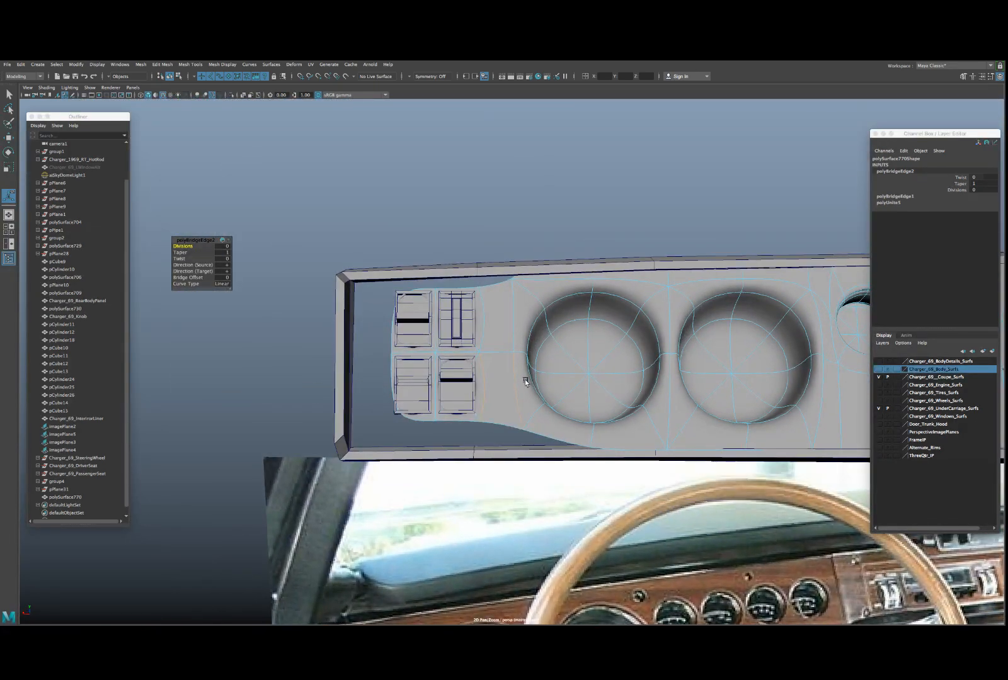
pyautogui.hotkey('ctrl', 'z')
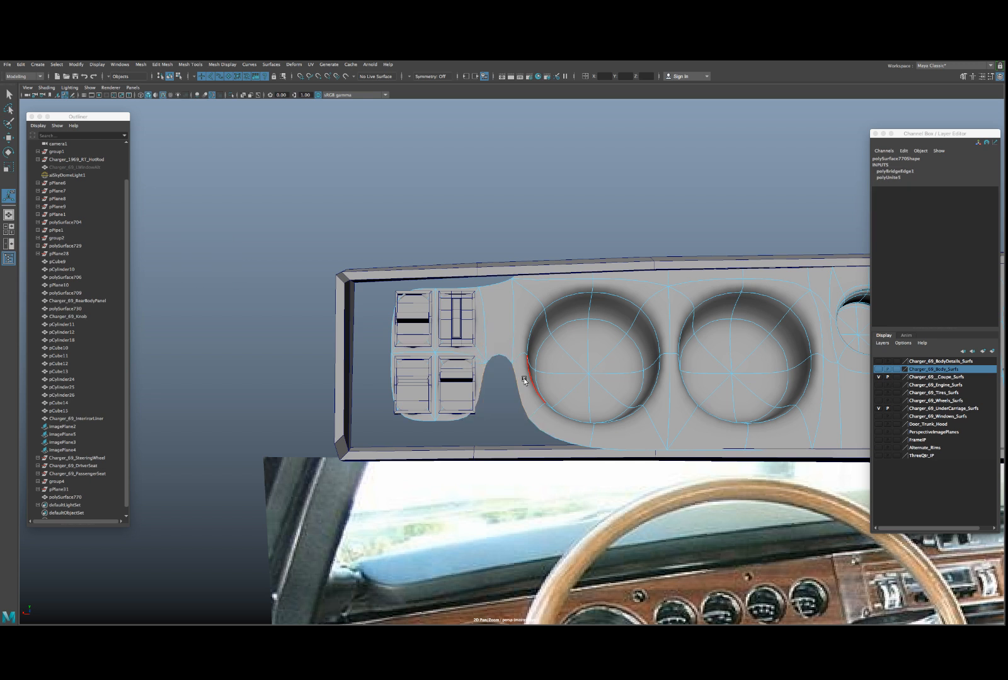
pyautogui.press('1')
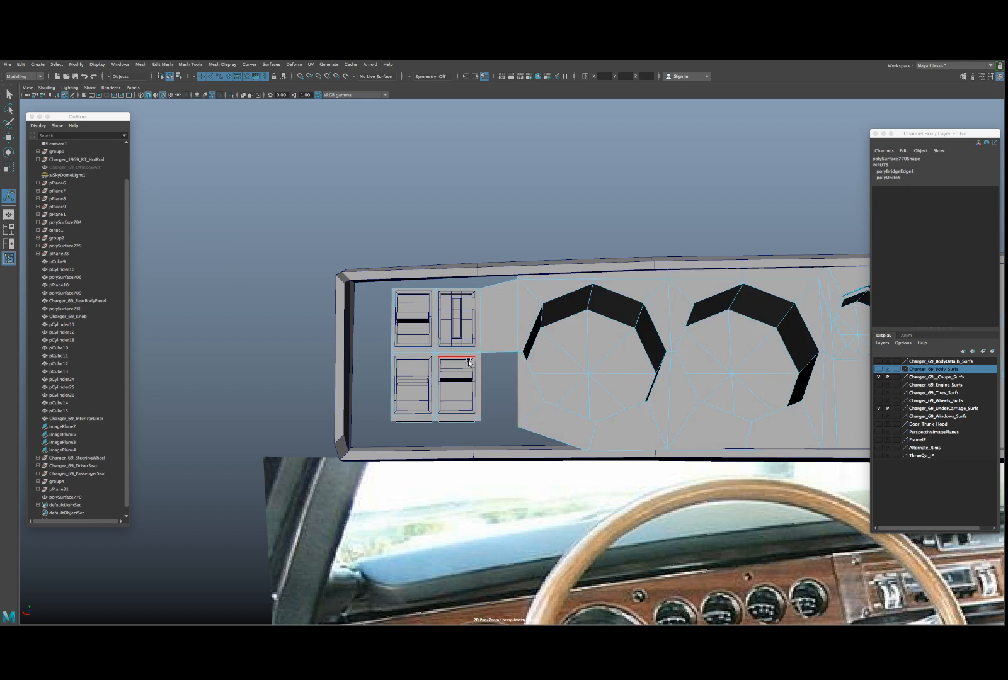
# - Bridge the lower facing edges of the switch surround and gauge panel, and select the joined mesh as an object
pyautogui.keyDown('alt'); pyautogui.moveTo(397, 307); pyautogui.dragTo(497, 396, button='right'); pyautogui.keyUp('alt')
pyautogui.press('g')
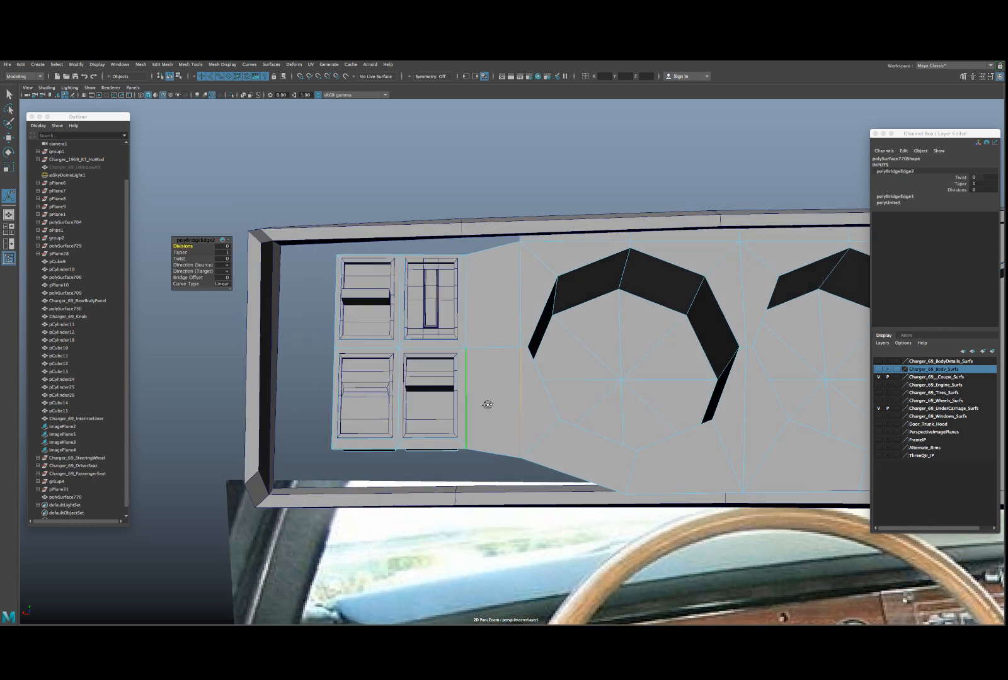
pyautogui.keyDown('alt'); pyautogui.moveTo(484, 407); pyautogui.dragTo(490, 371); pyautogui.keyUp('alt')
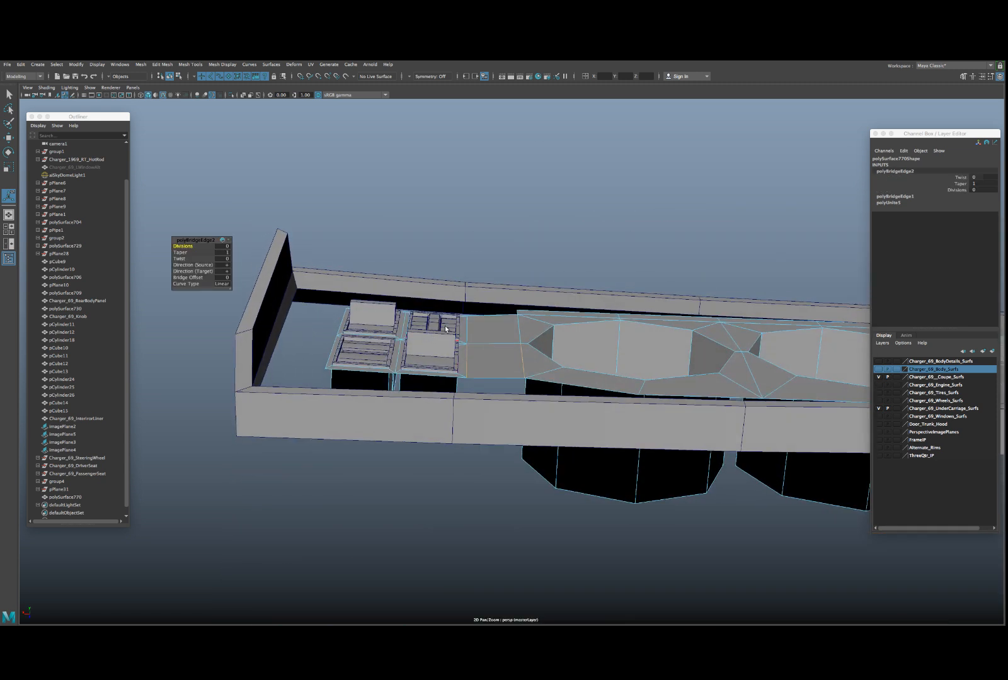
pyautogui.press('q')
pyautogui.moveTo(448, 325); pyautogui.dragTo(476, 314, button='right')
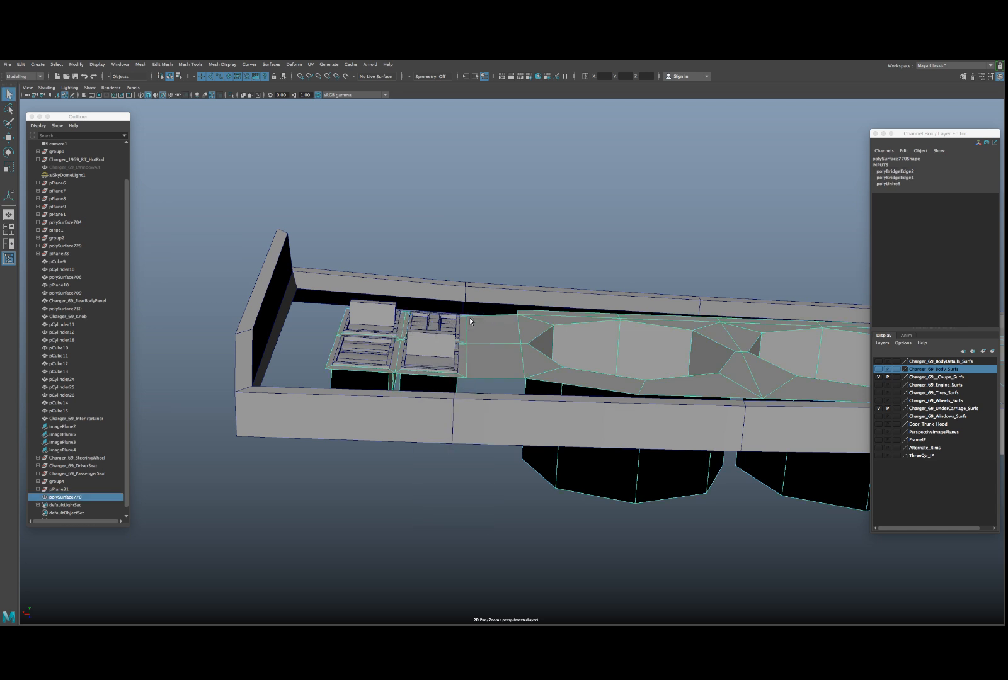
# - Select the vertices of the switch surround and its four switches together and shift them slightly toward the gauge panel's plane
pyautogui.keyDown('shift'); pyautogui.moveTo(409, 351); pyautogui.dragTo(436, 365); pyautogui.keyUp('shift')
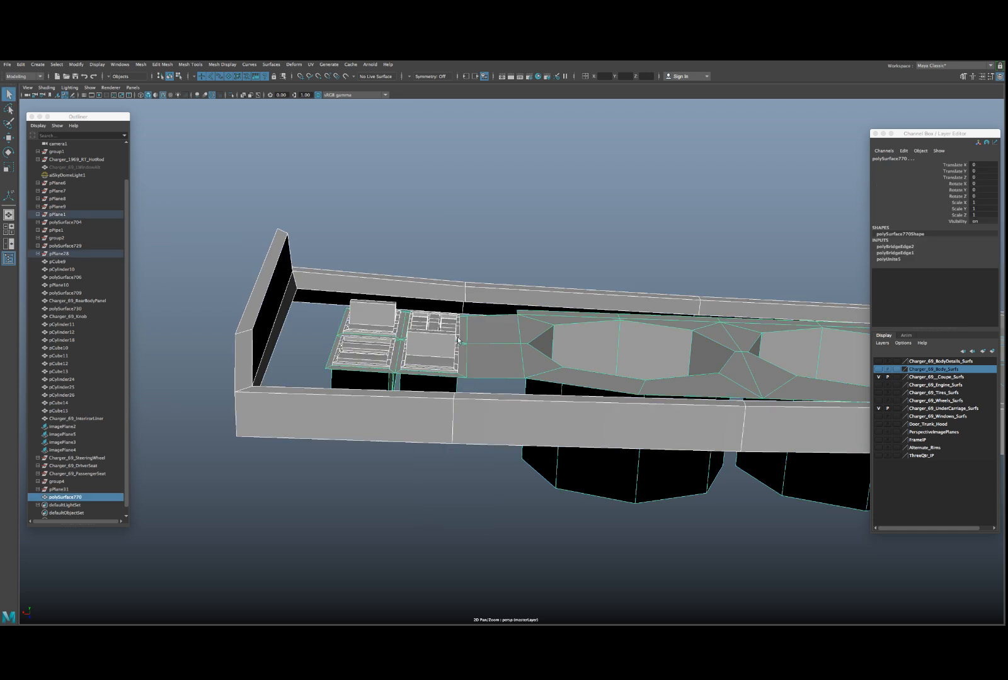
pyautogui.keyDown('shift'); pyautogui.click(461, 301); pyautogui.keyUp('shift')
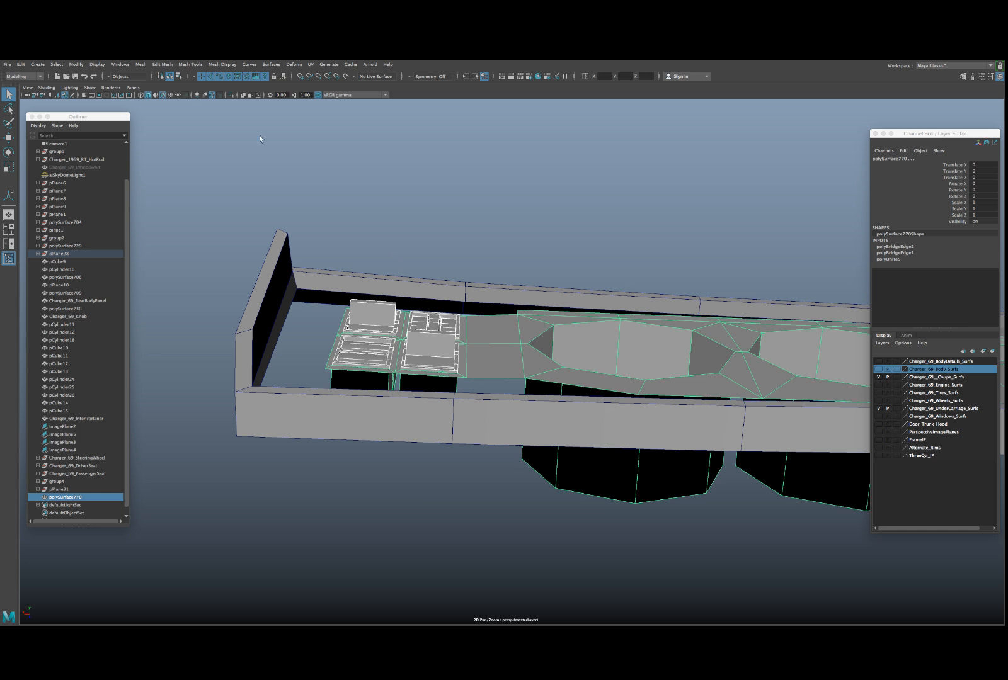
pyautogui.click(180, 75)
pyautogui.click(201, 76)
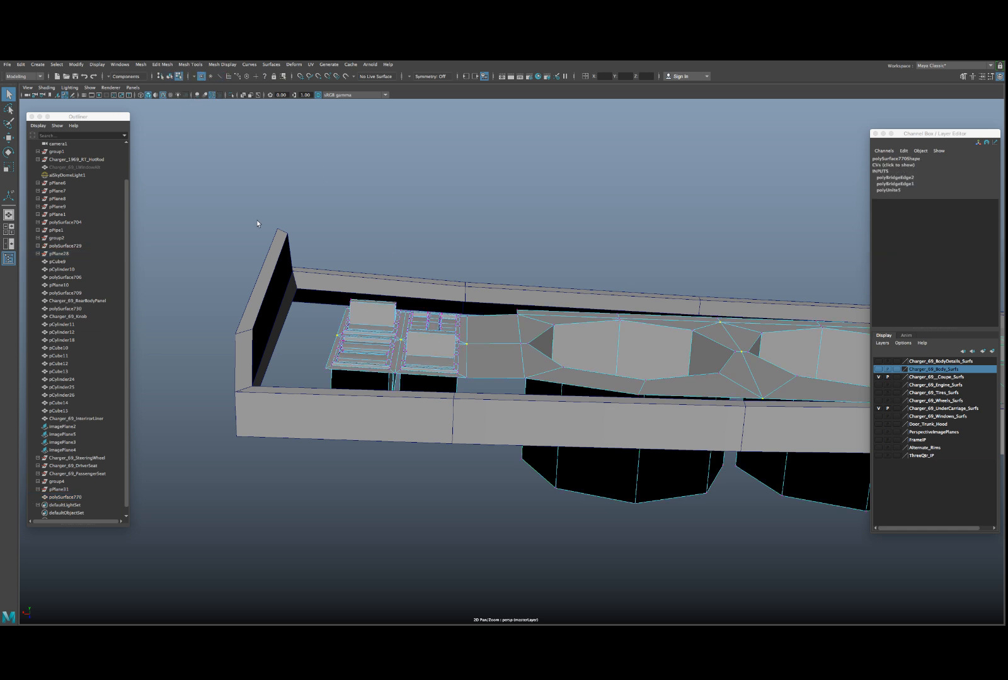
pyautogui.moveTo(300, 249); pyautogui.dragTo(497, 461)
pyautogui.scroll(3, 493, 460)
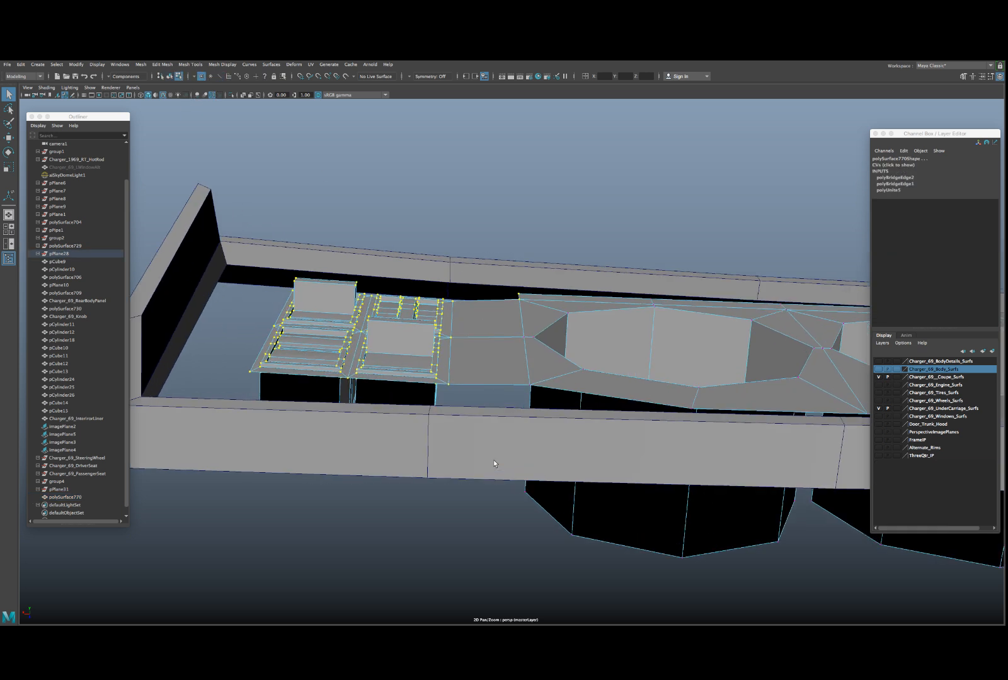
pyautogui.press('w')
pyautogui.keyDown('alt'); pyautogui.moveTo(435, 350); pyautogui.dragTo(504, 397); pyautogui.keyUp('alt')
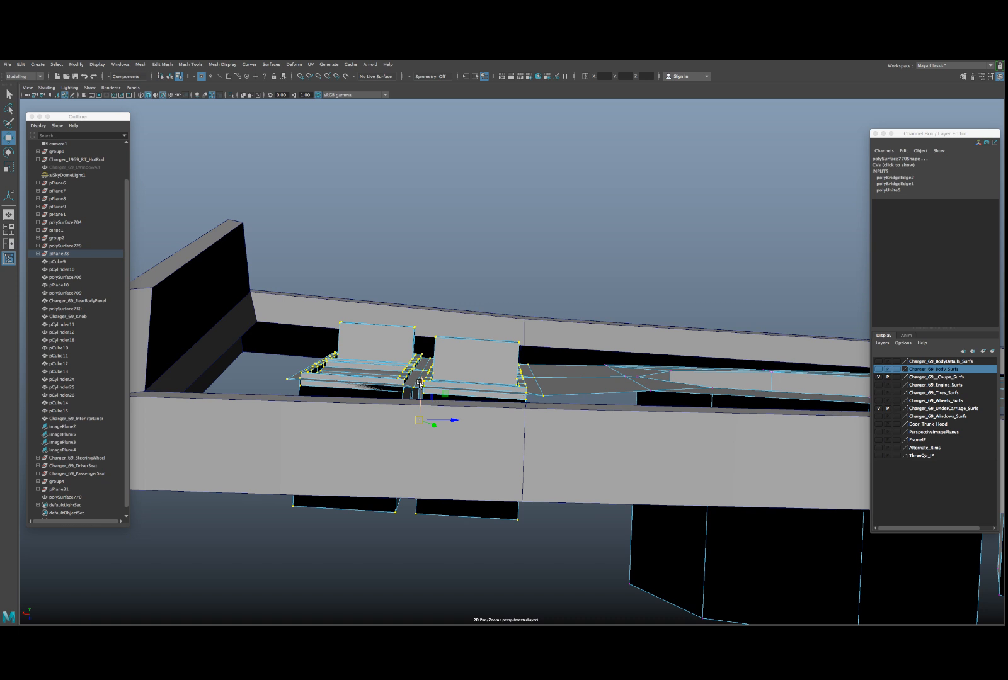
pyautogui.moveTo(421, 382); pyautogui.dragTo(421, 375)
# - Tilt the selected switch surround and switch vertices to follow the slope of the gauge panel
pyautogui.keyDown('alt'); pyautogui.moveTo(421, 375); pyautogui.dragTo(351, 399); pyautogui.keyUp('alt')
pyautogui.press('e')
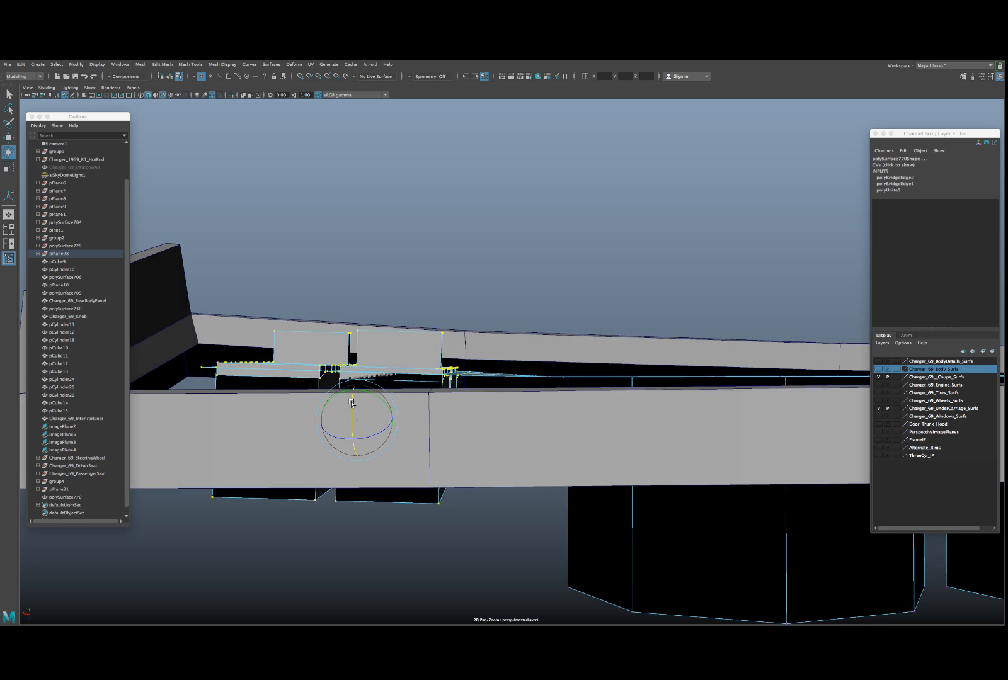
pyautogui.moveTo(352, 403); pyautogui.dragTo(351, 423)
pyautogui.press('w')
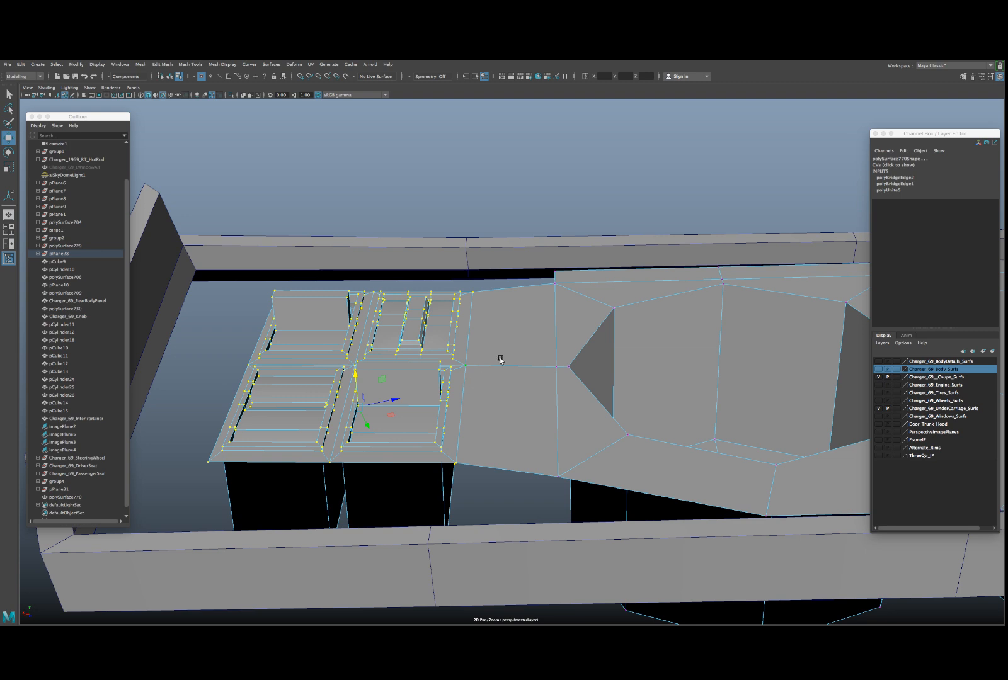
# - Rotate the switch surround and switch vertices slightly in the panel's plane to follow the angle of the dashboard frame
pyautogui.keyDown('alt'); pyautogui.moveTo(500, 360); pyautogui.dragTo(474, 356); pyautogui.keyUp('alt')
pyautogui.press('e')
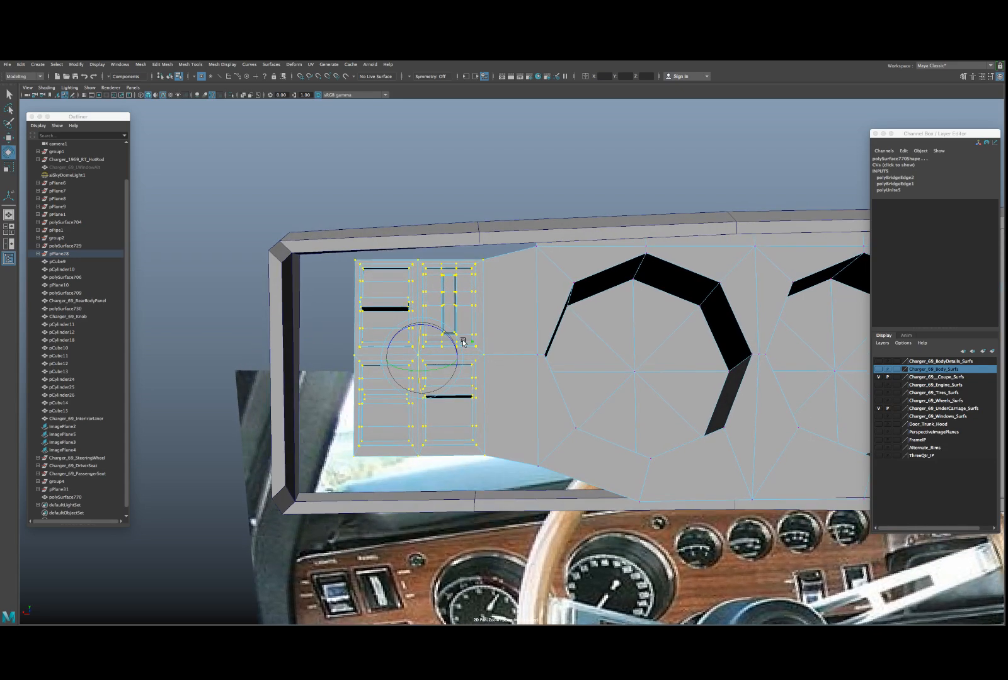
pyautogui.scroll(2, 458, 341)
pyautogui.keyDown('alt'); pyautogui.moveTo(459, 339); pyautogui.dragTo(470, 338, button='middle'); pyautogui.keyUp('alt')
pyautogui.keyDown('alt'); pyautogui.moveTo(476, 344); pyautogui.dragTo(473, 338); pyautogui.keyUp('alt')
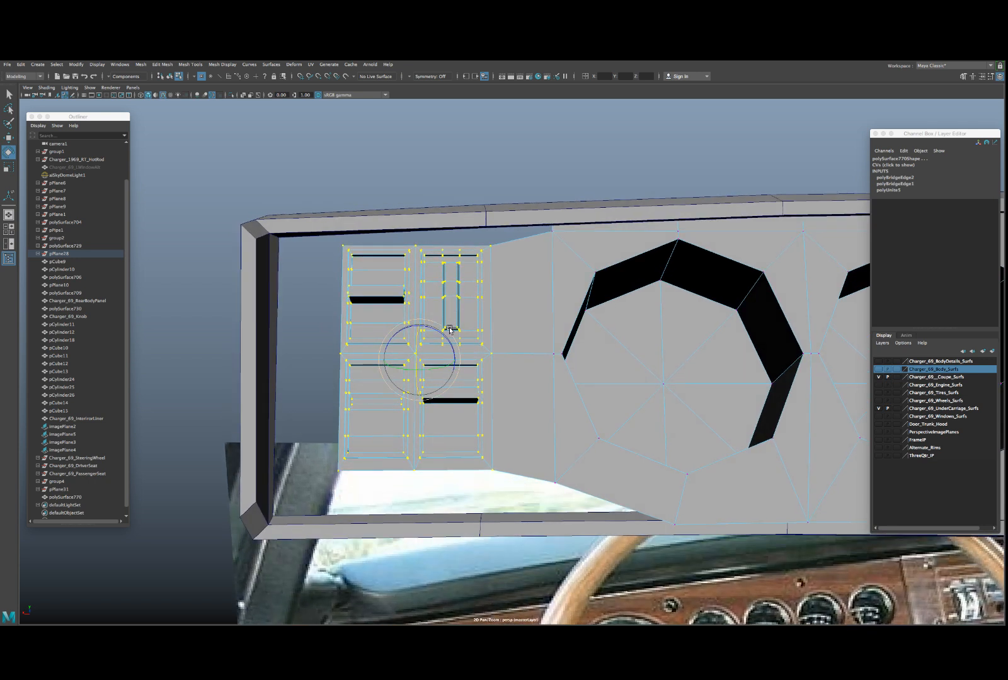
pyautogui.moveTo(449, 330); pyautogui.dragTo(449, 328)
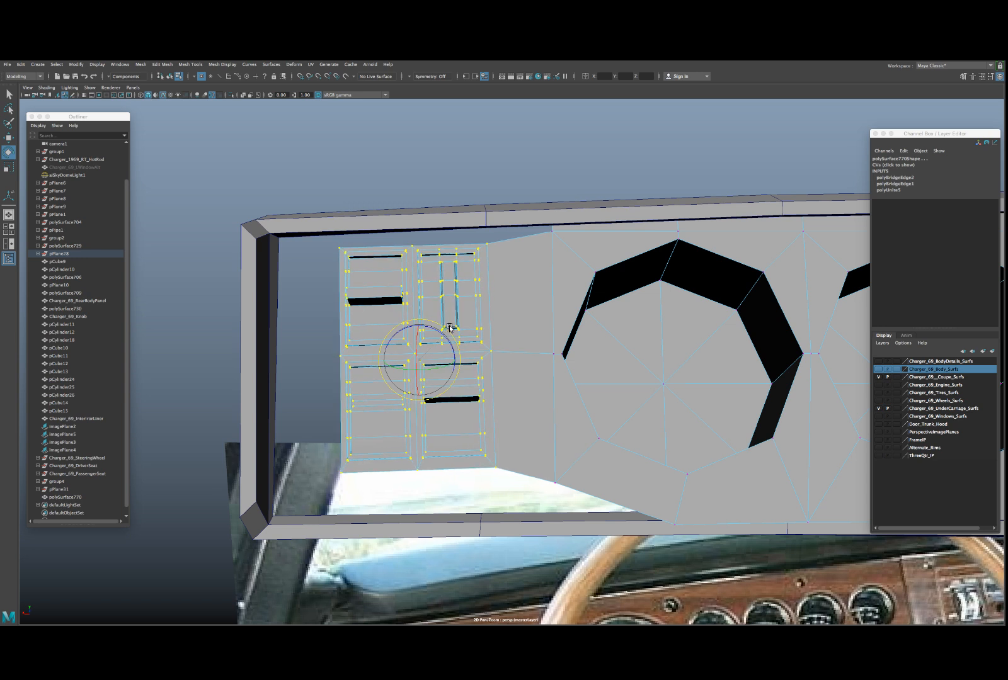
# - Compare the switch cluster's alignment with the whole gauge panel and the dashboard reference photo, and return to object selection
pyautogui.scroll(-10, 449, 330)
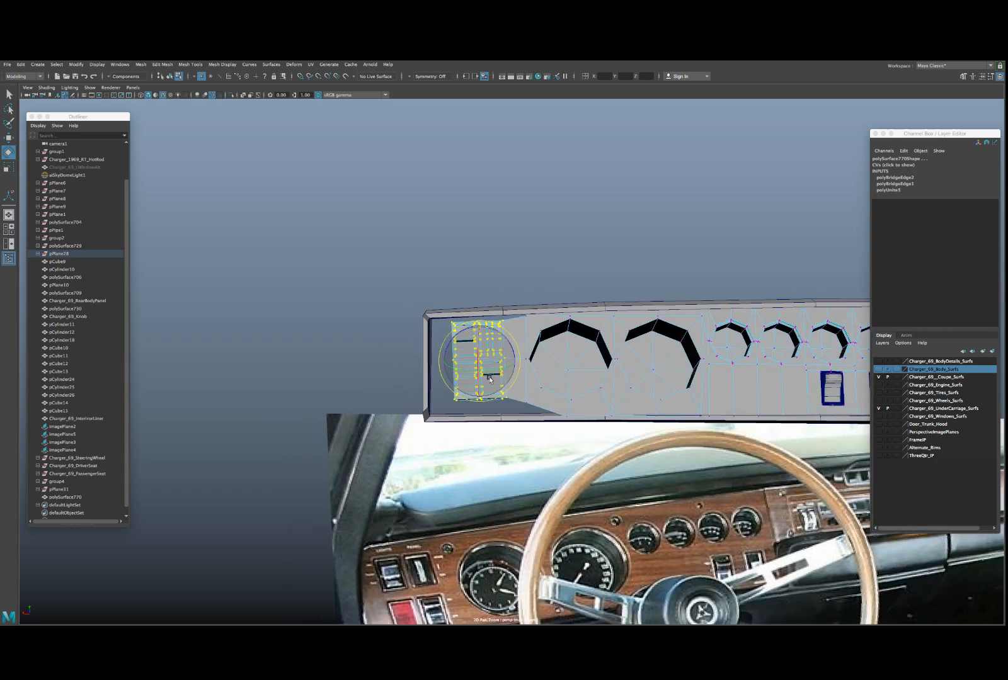
pyautogui.keyDown('alt'); pyautogui.moveTo(490, 380); pyautogui.dragTo(297, 349, button='middle'); pyautogui.keyUp('alt')
pyautogui.keyDown('alt'); pyautogui.moveTo(414, 374); pyautogui.dragTo(422, 373); pyautogui.keyUp('alt')
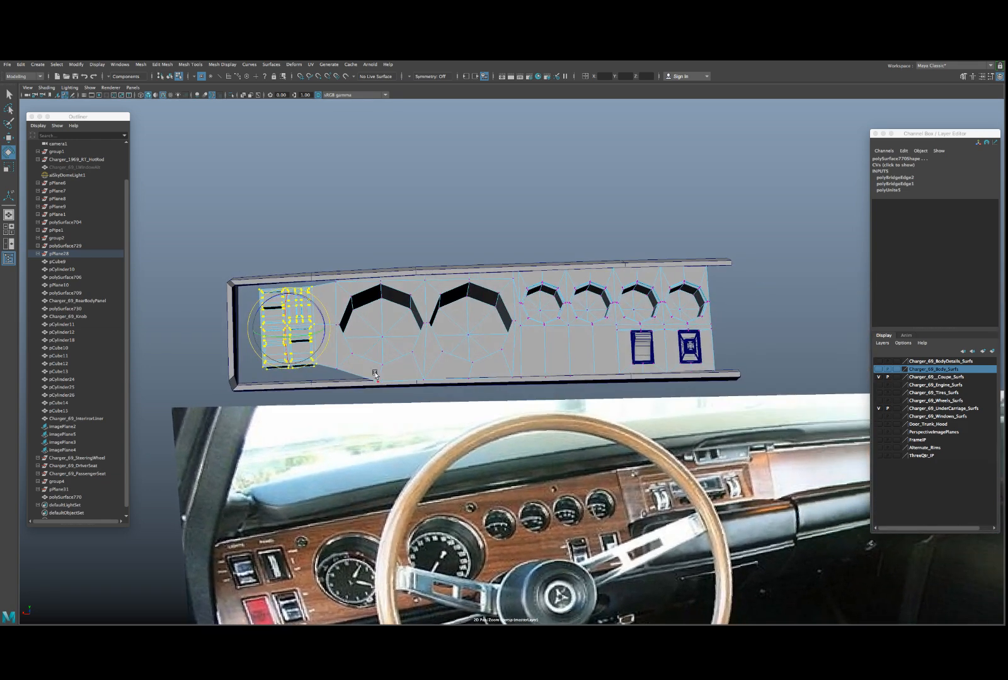
pyautogui.scroll(3, 375, 375)
pyautogui.keyDown('alt'); pyautogui.moveTo(300, 334); pyautogui.dragTo(450, 342, button='middle'); pyautogui.keyUp('alt')
pyautogui.scroll(8, 449, 342)
pyautogui.keyDown('alt'); pyautogui.moveTo(408, 274); pyautogui.dragTo(450, 275); pyautogui.keyUp('alt')
pyautogui.moveTo(454, 269); pyautogui.dragTo(475, 262, button='right')
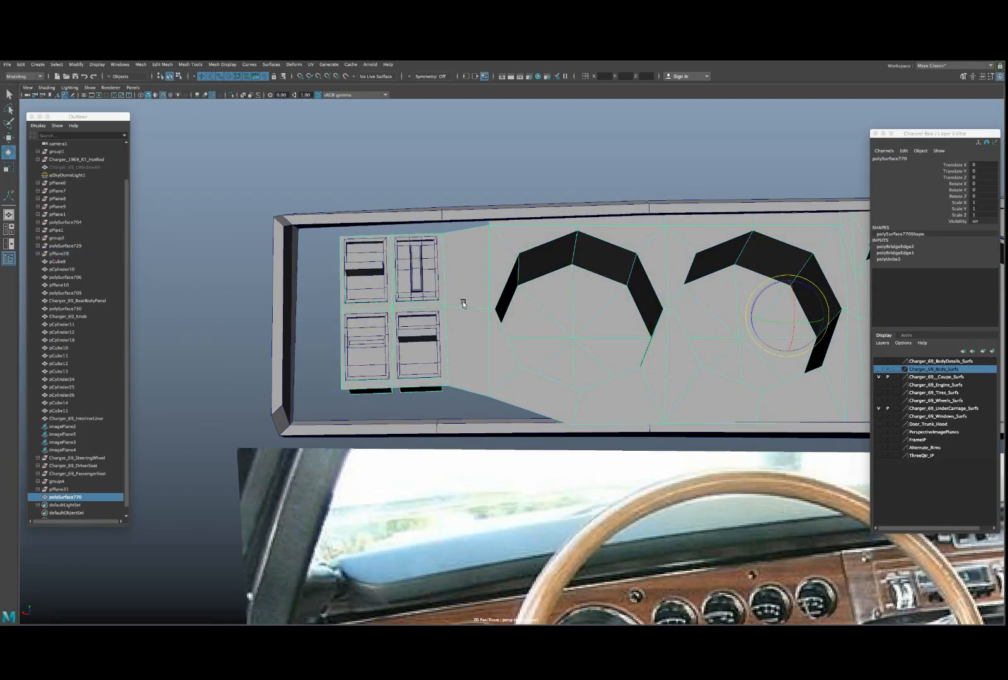
pyautogui.moveTo(462, 301)
pyautogui.keyDown('alt'); pyautogui.mouseDown()
pyautogui.moveTo(466, 257)
pyautogui.moveTo(464, 298)
pyautogui.mouseUp(); pyautogui.keyUp('alt')
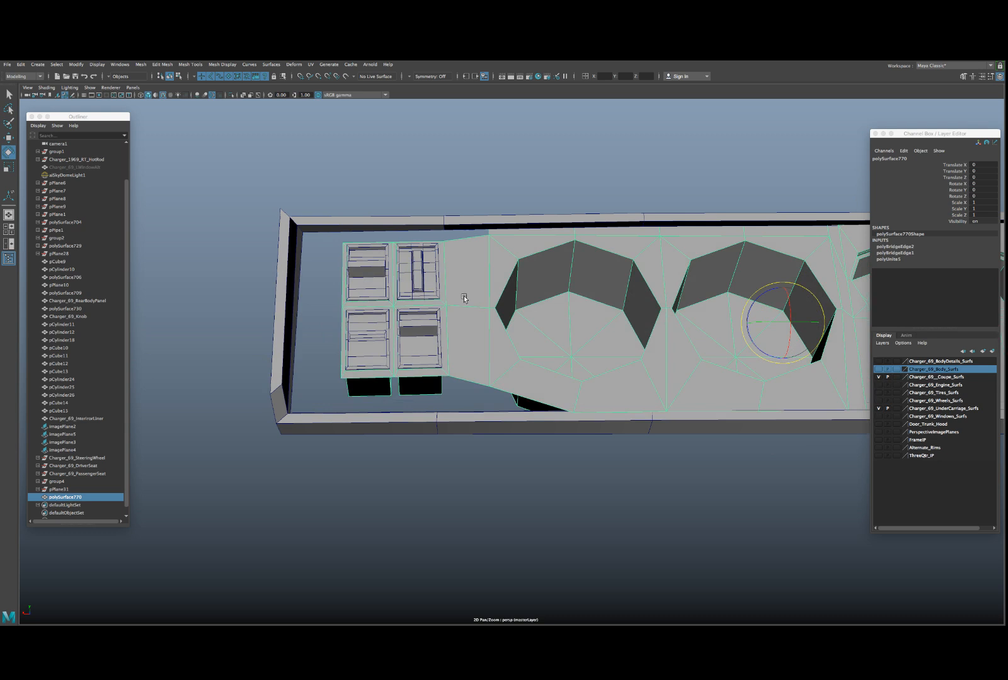
# - Restore the switch cluster's vertex selection, fine-tune its rotation against the gauge panel, and return to object selection
pyautogui.click(457, 449)
pyautogui.scroll(-3, 460, 441)
pyautogui.keyDown('alt'); pyautogui.moveTo(461, 439); pyautogui.dragTo(467, 441); pyautogui.keyUp('alt')
pyautogui.click(451, 397)
pyautogui.hotkey('ctrl', 'z')
pyautogui.scroll(3, 441, 322)
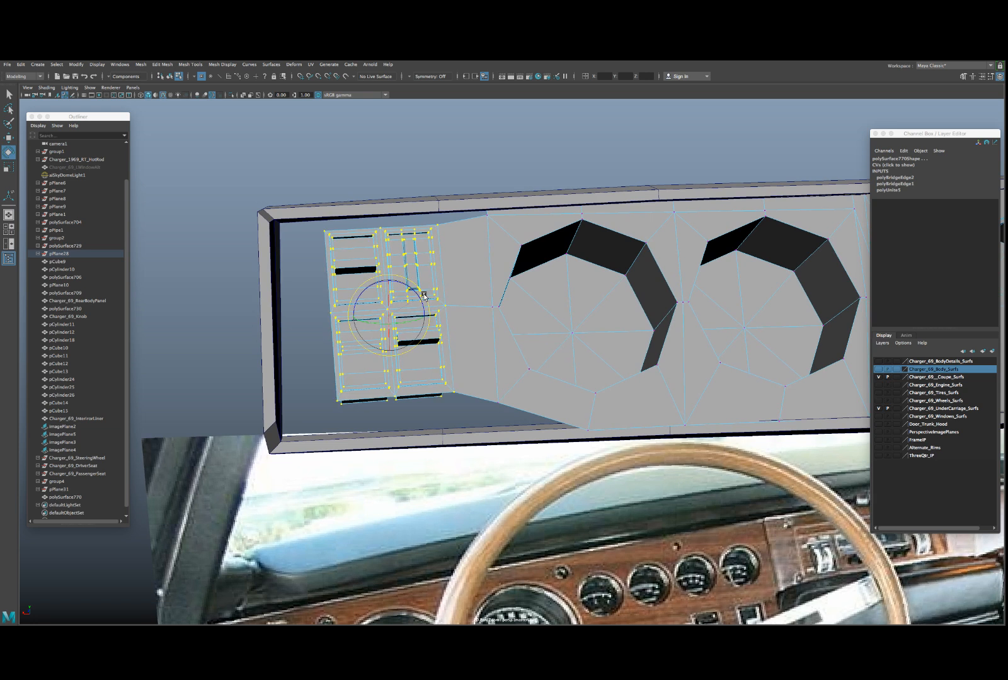
pyautogui.moveTo(423, 297); pyautogui.dragTo(424, 297)
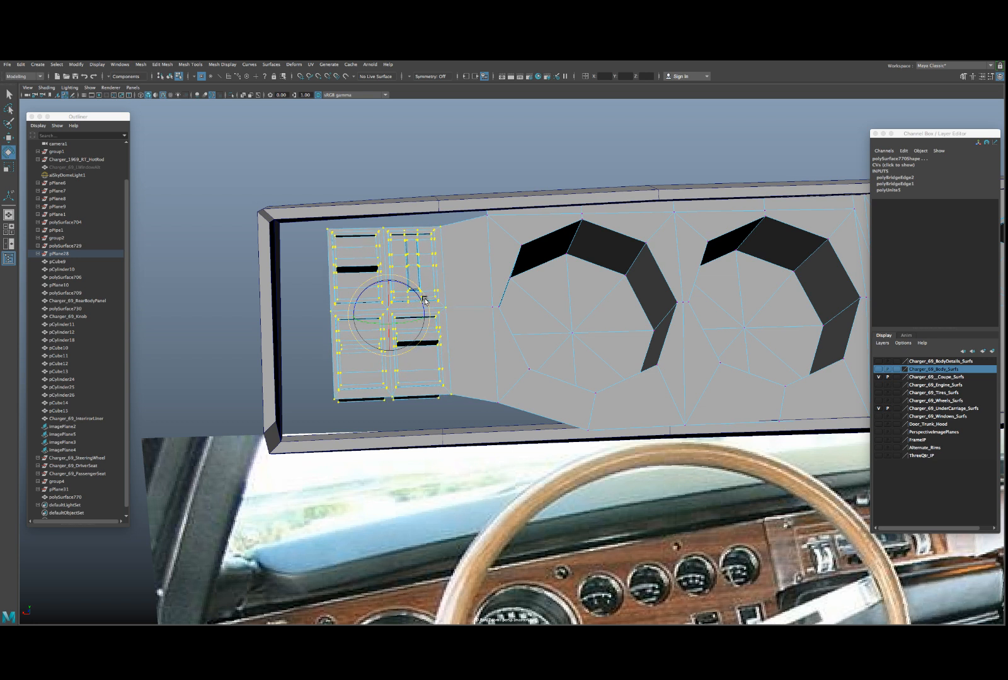
pyautogui.scroll(-2, 435, 305)
pyautogui.moveTo(452, 274); pyautogui.dragTo(471, 263, button='right')
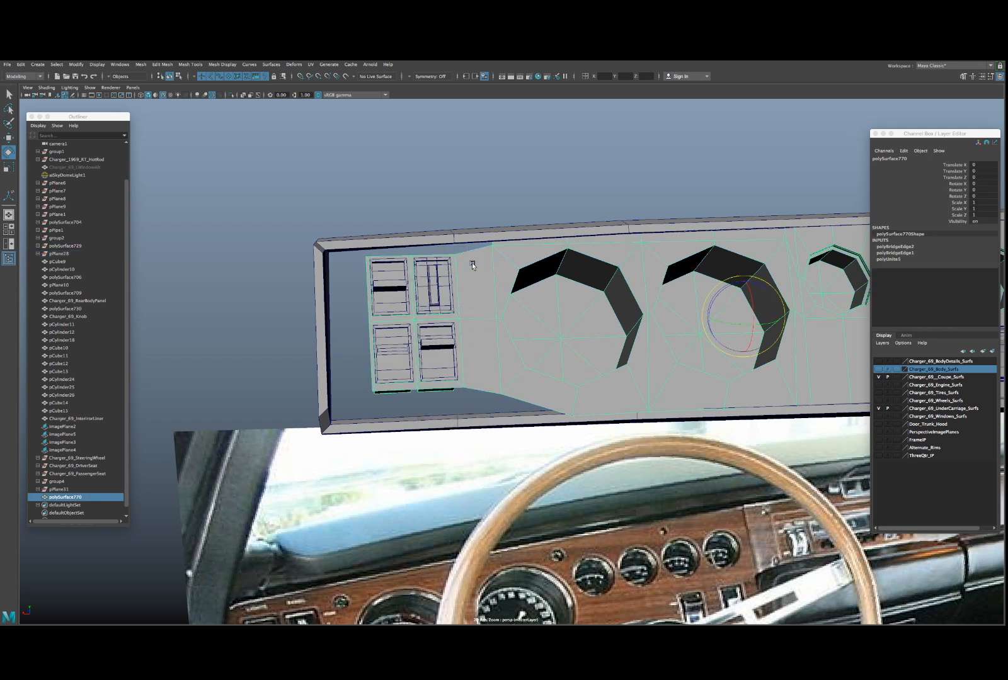
pyautogui.keyDown('alt'); pyautogui.moveTo(470, 304); pyautogui.dragTo(468, 290); pyautogui.keyUp('alt')
pyautogui.scroll(2, 470, 342)
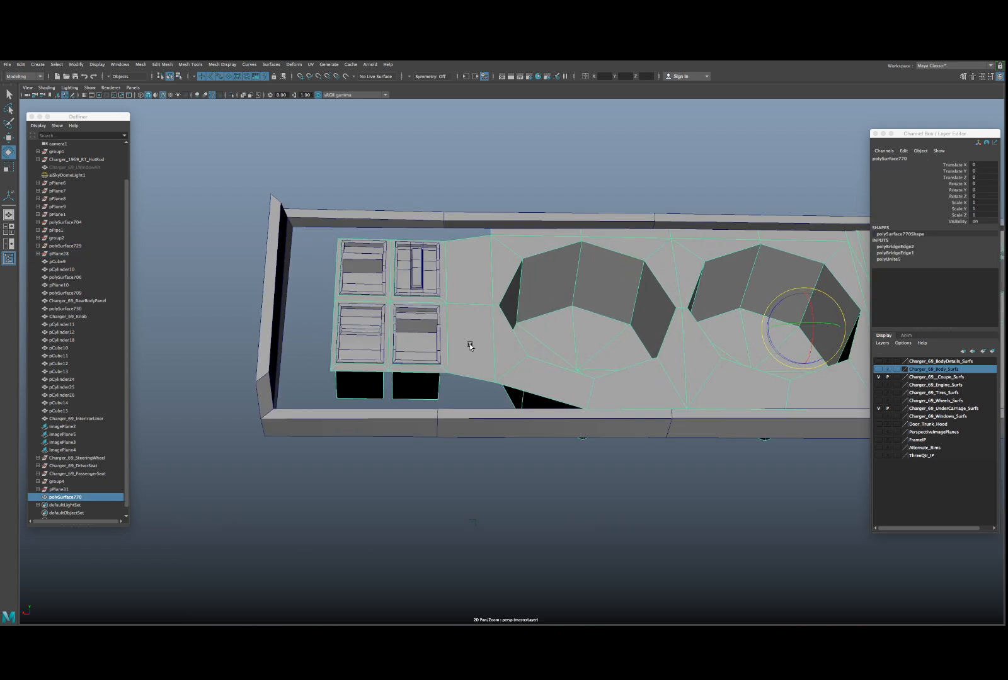
# - Select the outer border edges of the switch surround facing the frame's end wall, ready for moving
pyautogui.moveTo(464, 292); pyautogui.dragTo(464, 270, button='right')
pyautogui.click(338, 257)
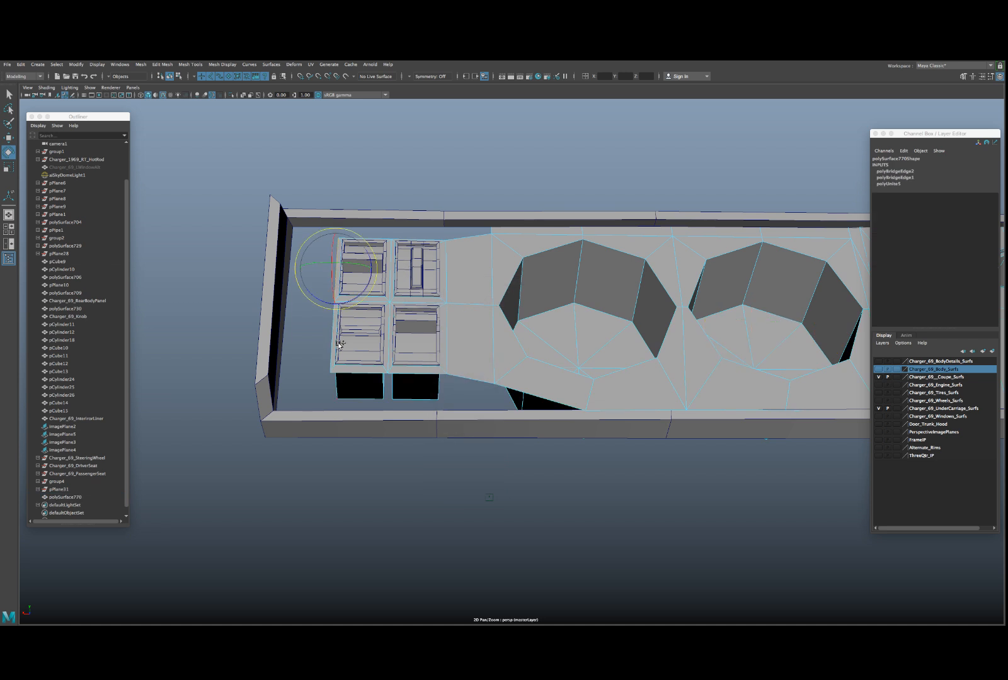
pyautogui.keyDown('shift'); pyautogui.click(332, 340); pyautogui.keyUp('shift')
pyautogui.keyDown('shift'); pyautogui.doubleClick(332, 352); pyautogui.keyUp('shift')
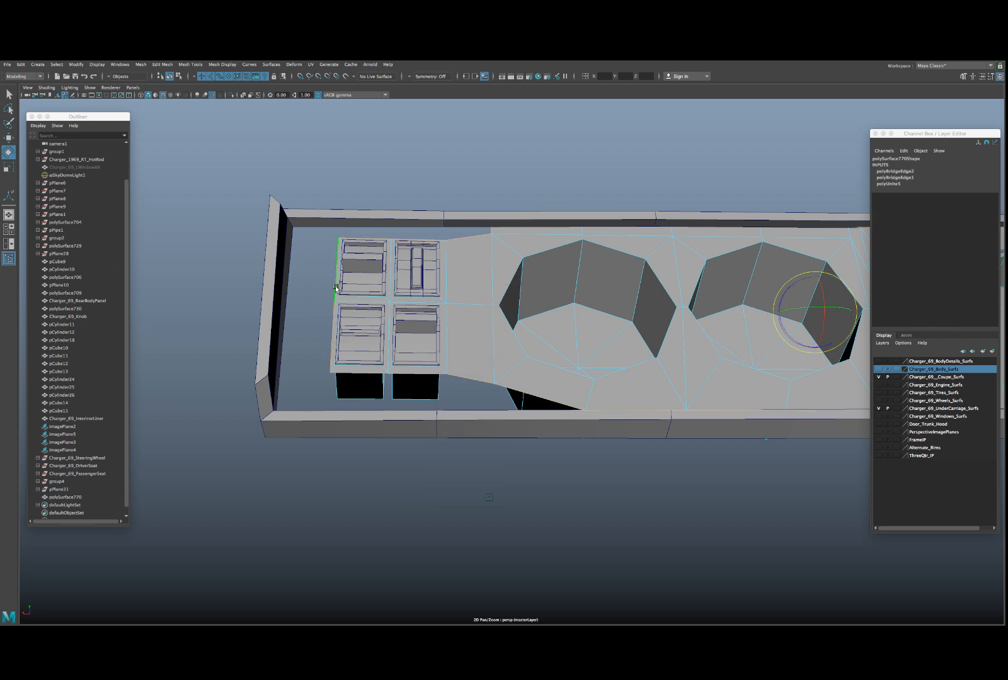
pyautogui.press('w')
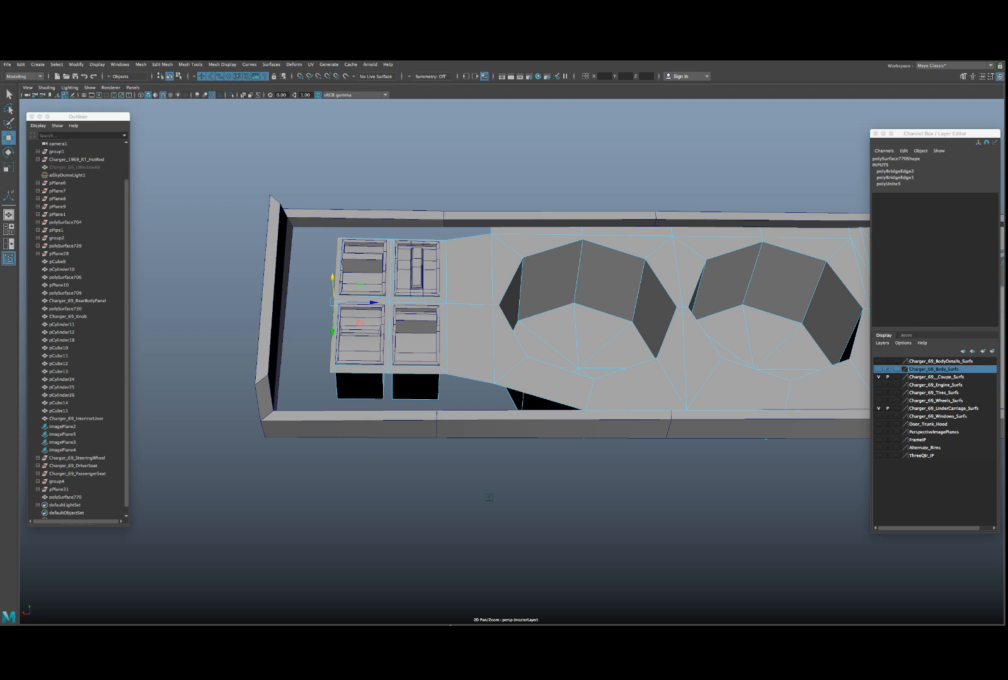
# - Switch to iTunes, minimize its window, and return to Maya
pyautogui.moveTo(443, 622)
pyautogui.click(701, 617)
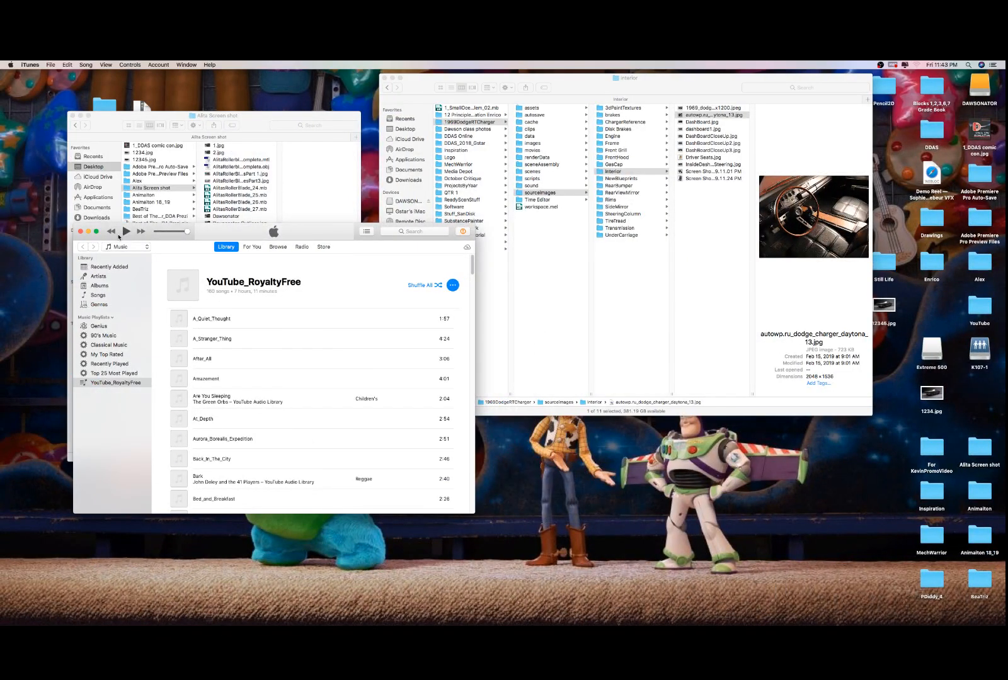
pyautogui.click(89, 231)
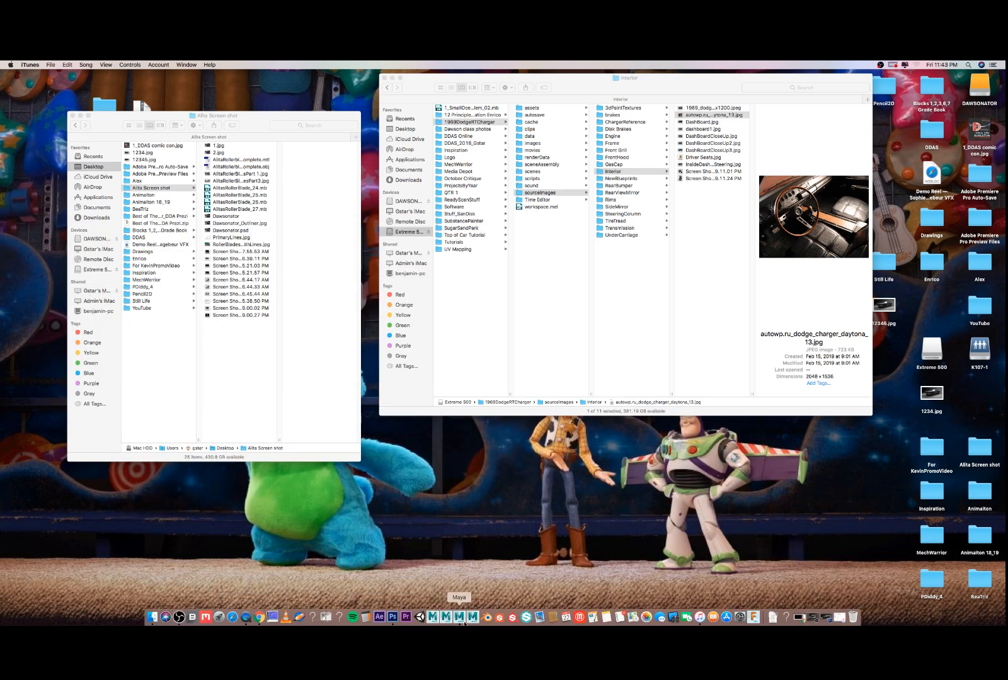
pyautogui.click(460, 618)
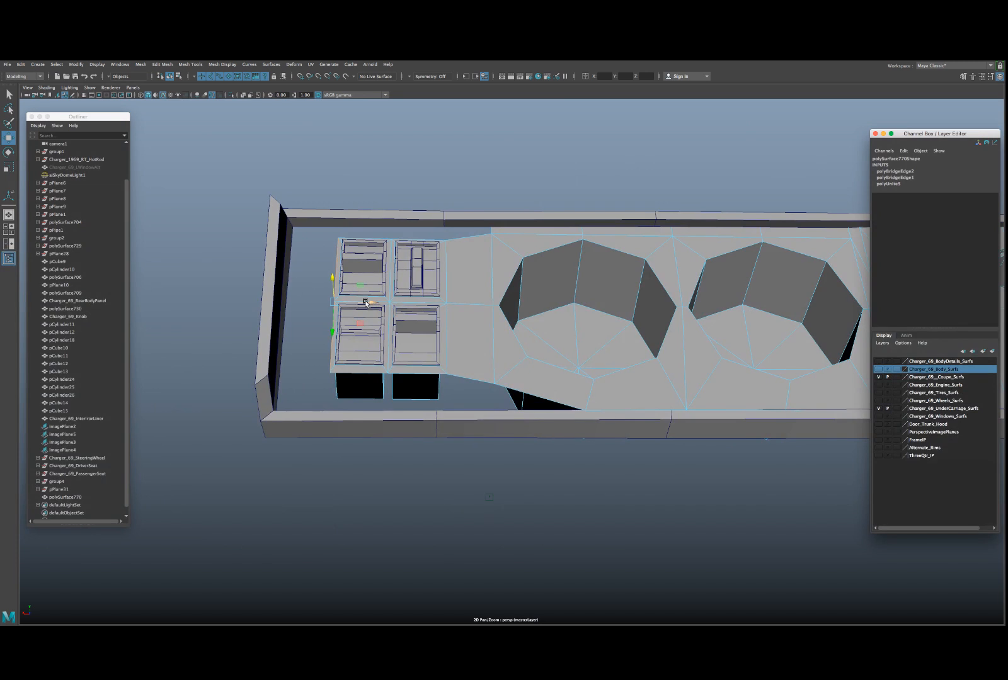
# - Extrude the switch surround's outer border edges sideways to reach the frame's end wall
pyautogui.keyDown('shift'); pyautogui.moveTo(370, 302); pyautogui.dragTo(299, 300); pyautogui.keyUp('shift')
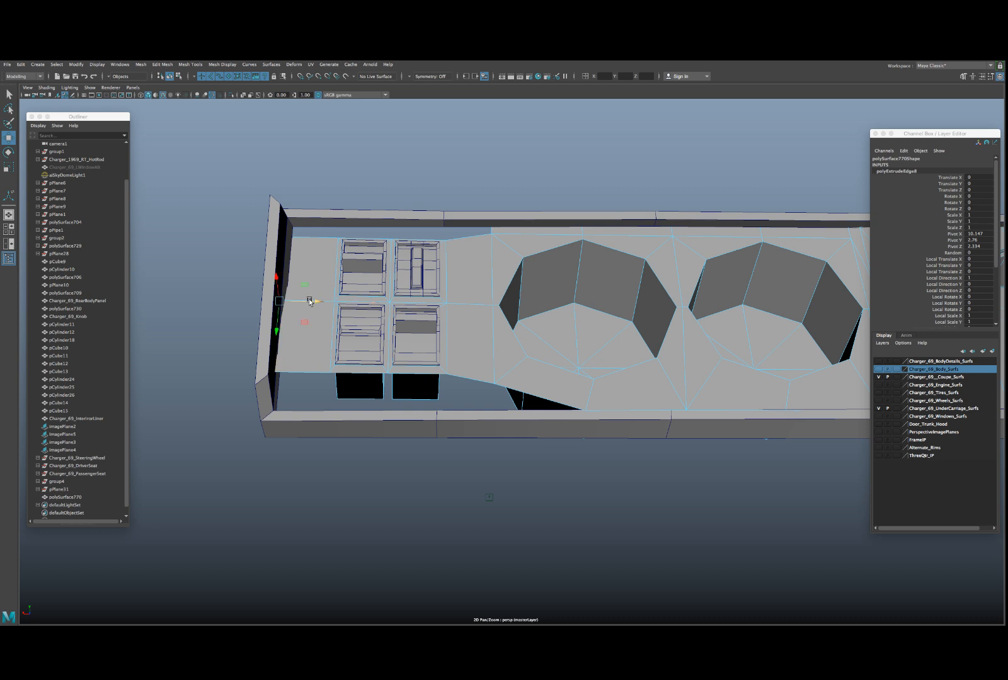
pyautogui.moveTo(310, 295)
pyautogui.keyDown('alt'); pyautogui.mouseDown()
pyautogui.moveTo(324, 296)
pyautogui.moveTo(311, 299)
pyautogui.mouseUp(); pyautogui.keyUp('alt')
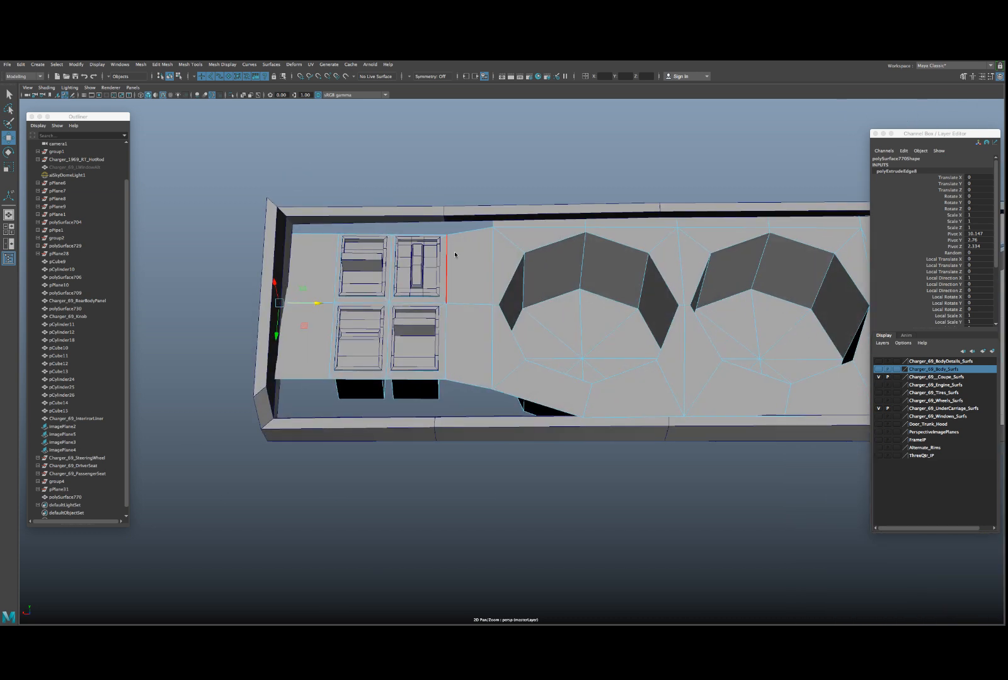
pyautogui.click(280, 229)
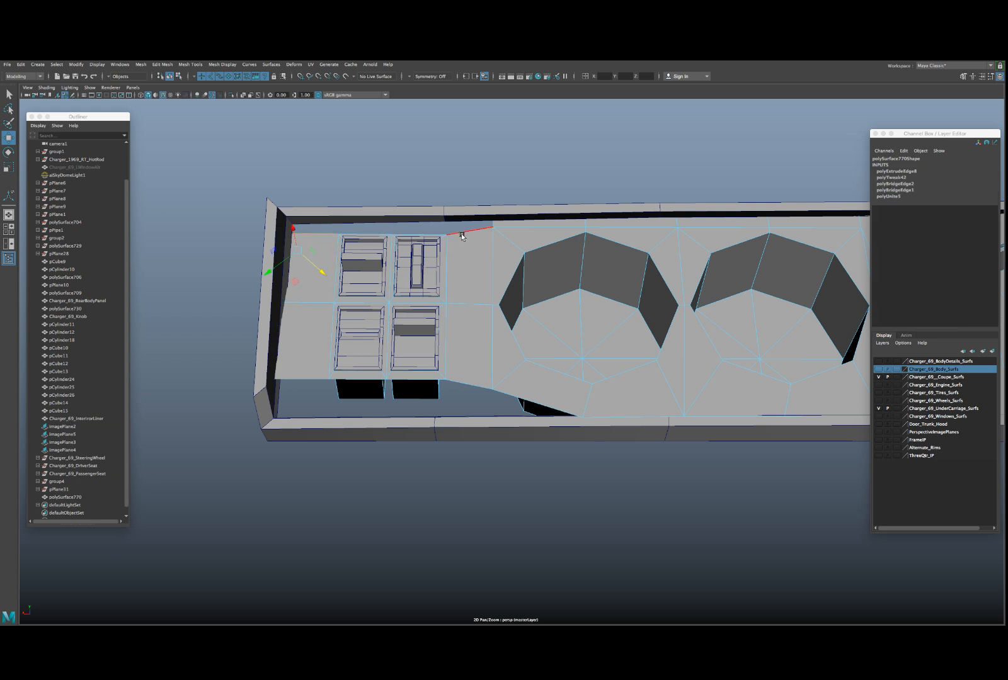
# - Extrude the switch surround's upper border edges up to the frame, and merge the end vertices into the gauge panel's corner
pyautogui.click(463, 231)
pyautogui.keyDown('shift'); pyautogui.click(317, 233); pyautogui.keyUp('shift')
pyautogui.keyDown('alt'); pyautogui.moveTo(375, 243); pyautogui.dragTo(547, 219); pyautogui.keyUp('alt')
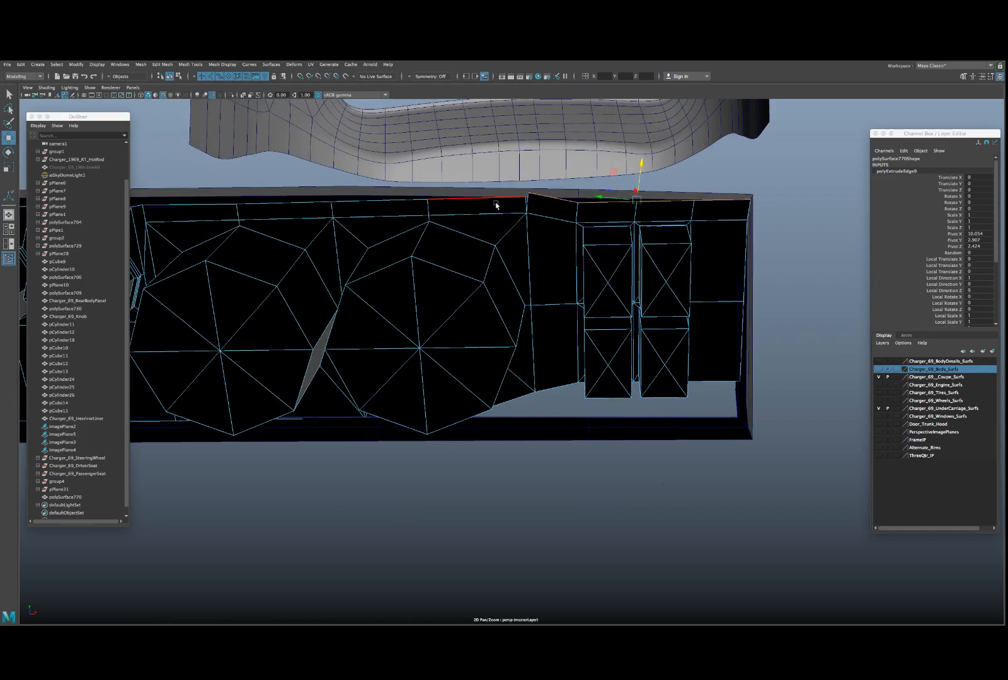
pyautogui.moveTo(525, 207); pyautogui.dragTo(541, 164, button='right')
pyautogui.click(529, 200)
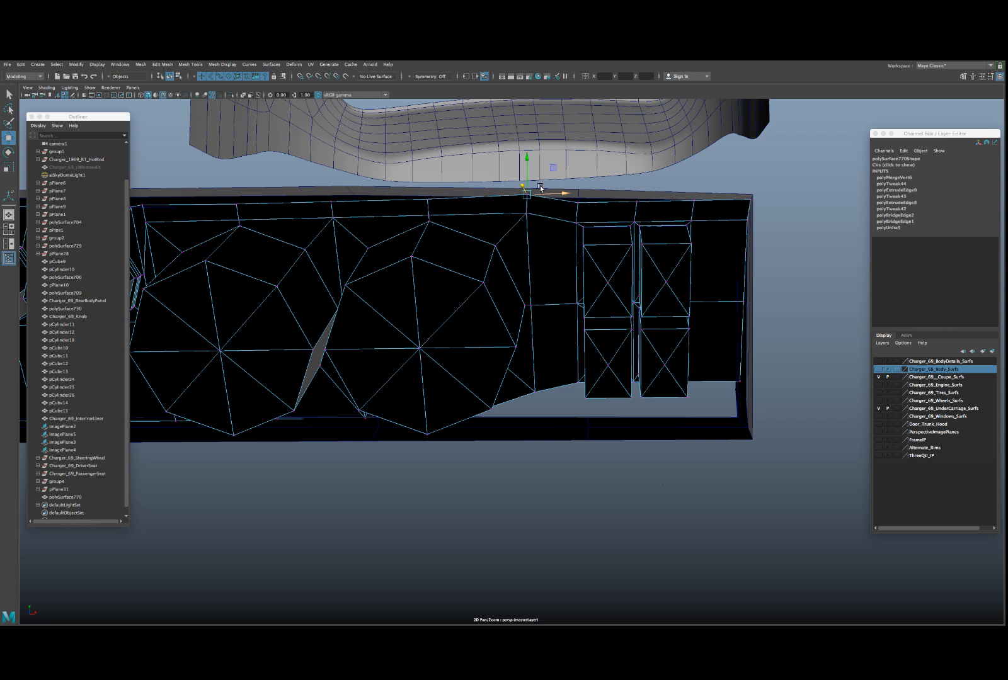
# - Pull the vertices on the switch surround's lower border nearest the gauges down to the frame's bottom rail
pyautogui.moveTo(528, 165)
pyautogui.mouseDown()
pyautogui.moveTo(563, 216)
pyautogui.moveTo(601, 212)
pyautogui.moveTo(568, 182)
pyautogui.moveTo(603, 231)
pyautogui.moveTo(664, 226)
pyautogui.moveTo(647, 260)
pyautogui.moveTo(653, 247)
pyautogui.moveTo(529, 271)
pyautogui.moveTo(546, 241)
pyautogui.moveTo(503, 351)
pyautogui.moveTo(530, 306)
pyautogui.moveTo(547, 331)
pyautogui.moveTo(554, 315)
pyautogui.moveTo(508, 326)
pyautogui.moveTo(520, 320)
pyautogui.moveTo(515, 347)
pyautogui.moveTo(484, 345)
pyautogui.moveTo(570, 363)
pyautogui.moveTo(514, 337)
pyautogui.moveTo(531, 293)
pyautogui.moveTo(524, 304)
pyautogui.mouseUp()
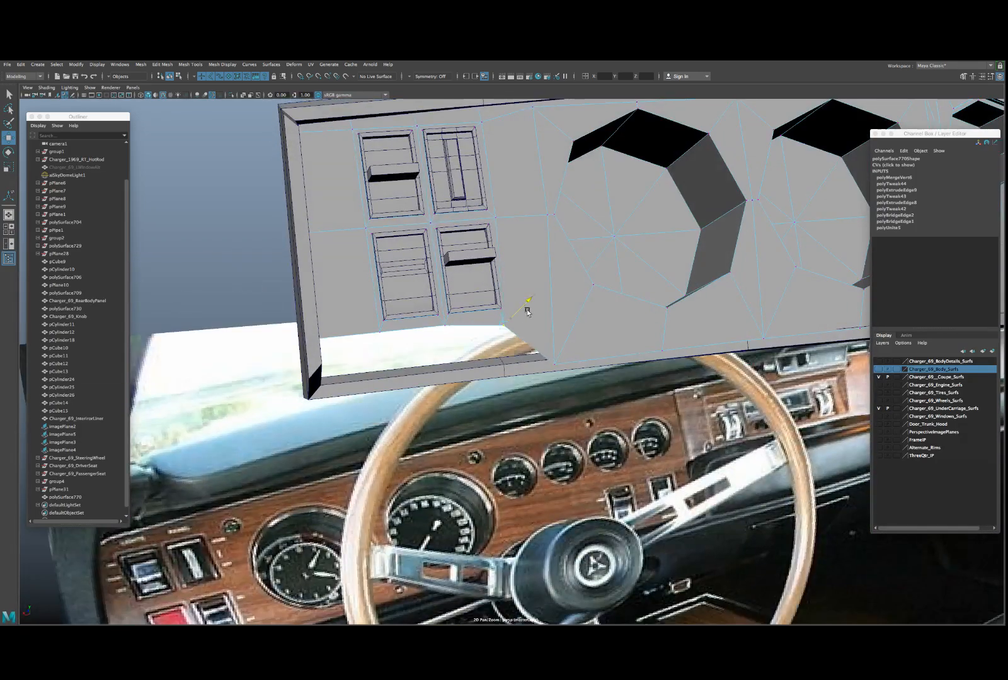
pyautogui.moveTo(521, 346); pyautogui.dragTo(550, 348, button='middle')
pyautogui.keyDown('alt'); pyautogui.moveTo(555, 346); pyautogui.dragTo(456, 365); pyautogui.keyUp('alt')
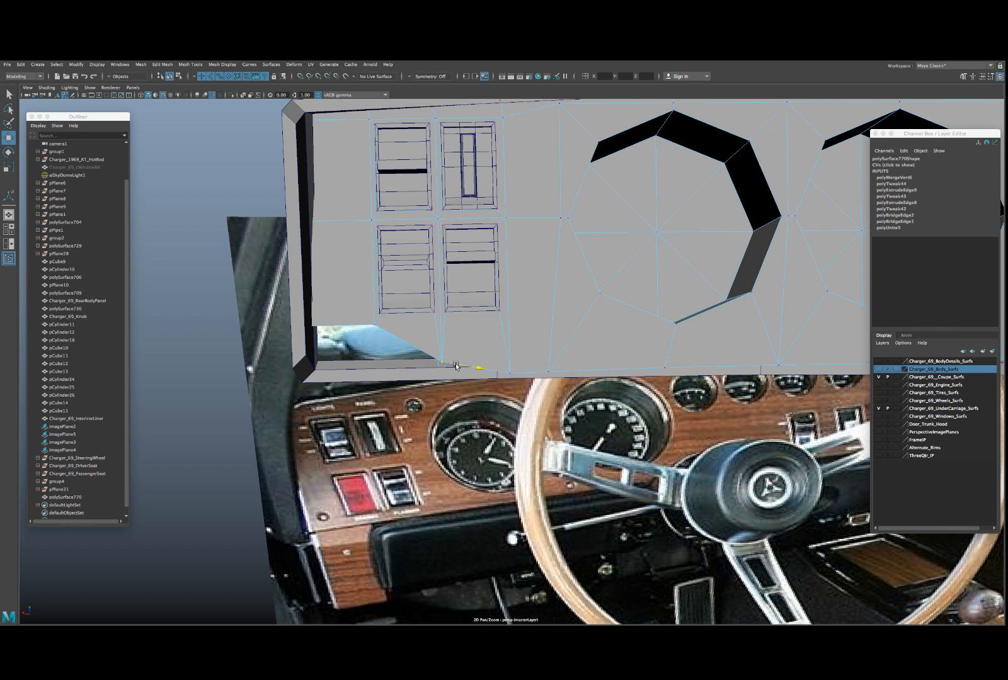
pyautogui.moveTo(448, 321); pyautogui.dragTo(448, 331)
# - Pull the remaining outer vertices of the switch surround's lower border down to the frame's corner, and select the panel as an object
pyautogui.keyDown('alt'); pyautogui.moveTo(444, 340); pyautogui.dragTo(403, 278); pyautogui.keyUp('alt')
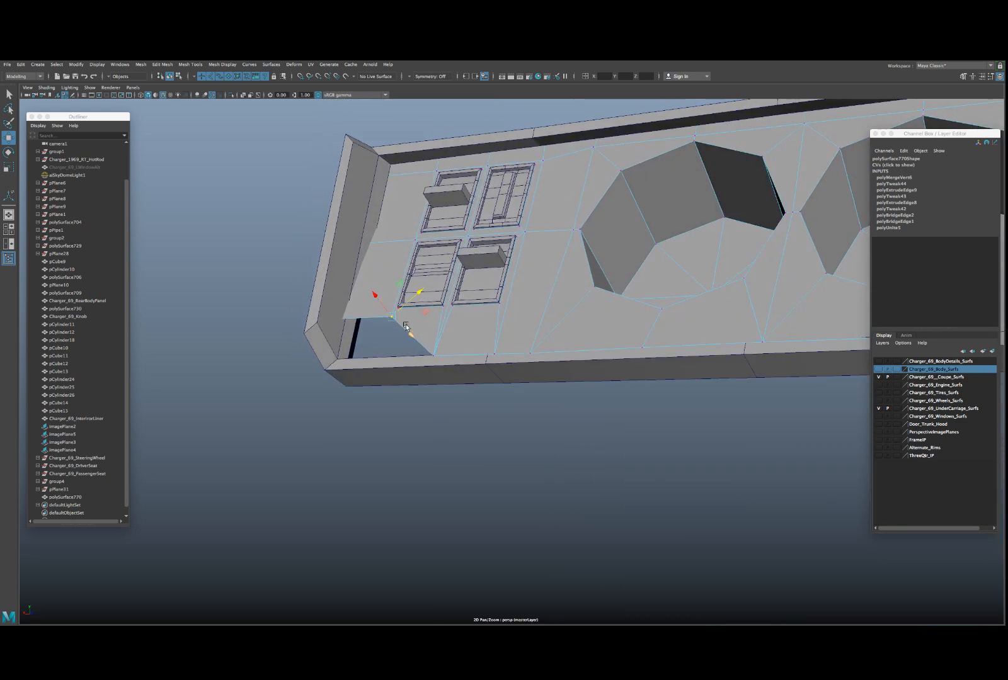
pyautogui.keyDown('alt'); pyautogui.moveTo(407, 327); pyautogui.dragTo(407, 357); pyautogui.keyUp('alt')
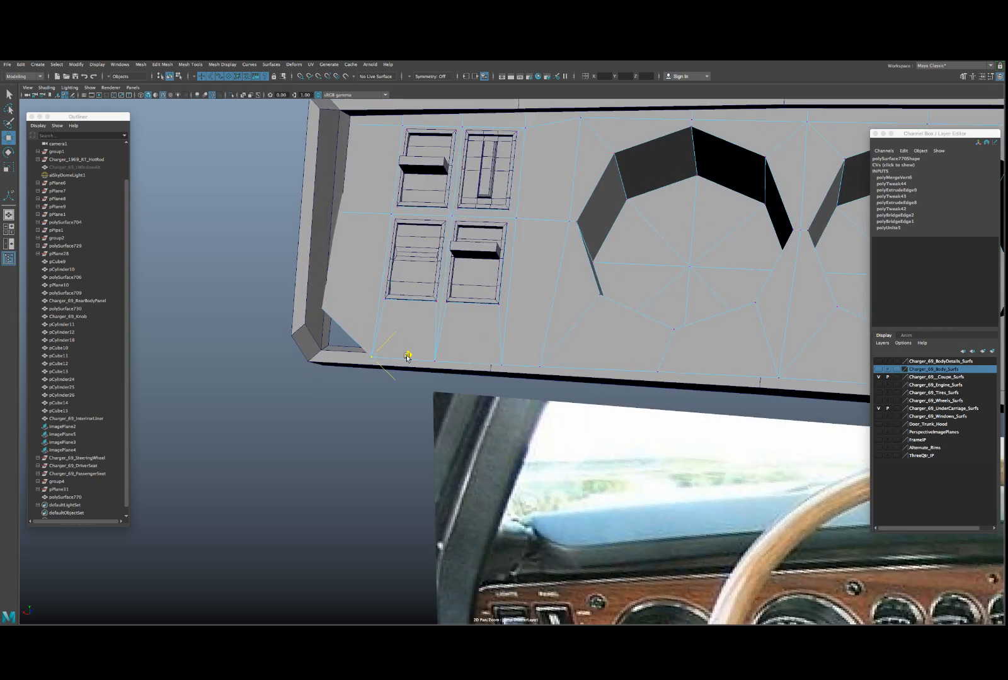
pyautogui.click(324, 311)
pyautogui.moveTo(355, 306); pyautogui.dragTo(373, 345)
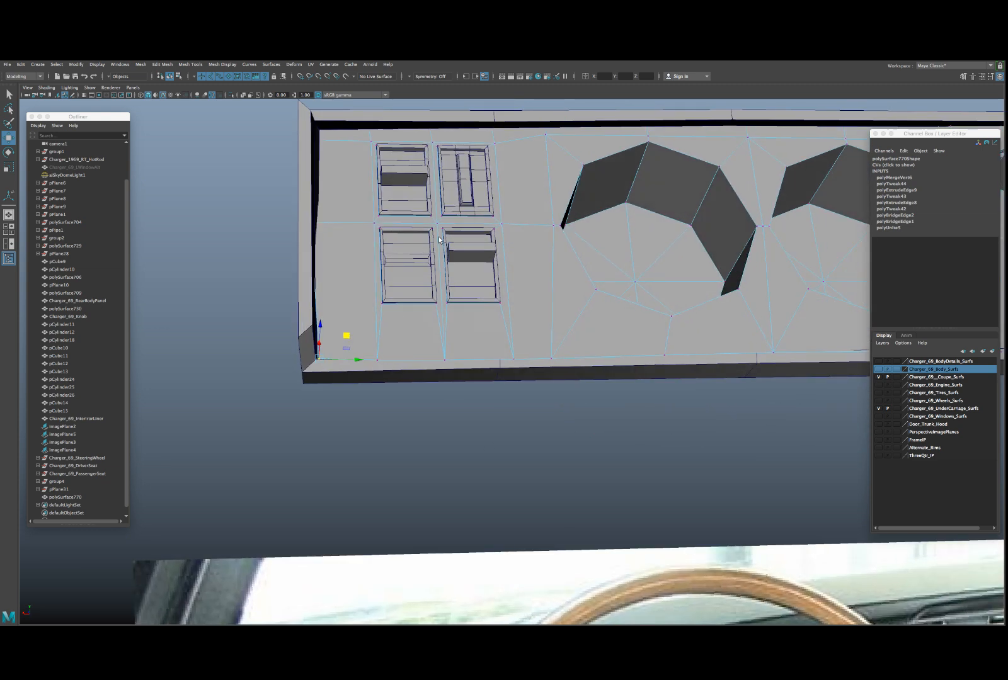
pyautogui.moveTo(424, 229); pyautogui.dragTo(453, 219, button='right')
pyautogui.click(425, 252)
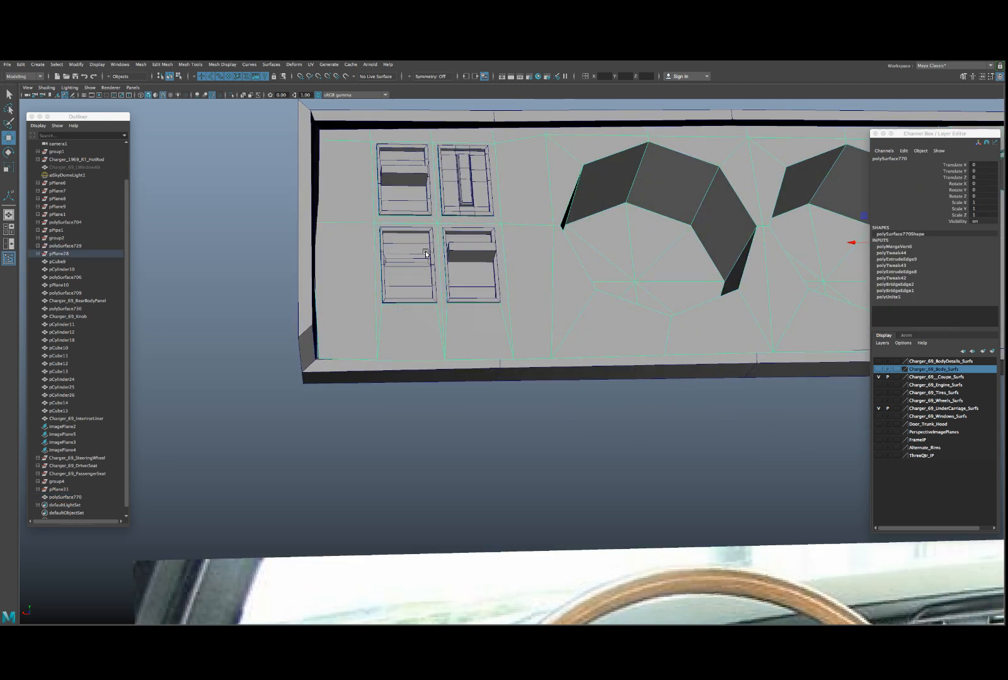
# - Select the whole gauge panel assembly with its frame and switches, and delete its construction history
pyautogui.scroll(-3, 425, 252)
pyautogui.scroll(-2, 441, 261)
pyautogui.scroll(-2, 454, 280)
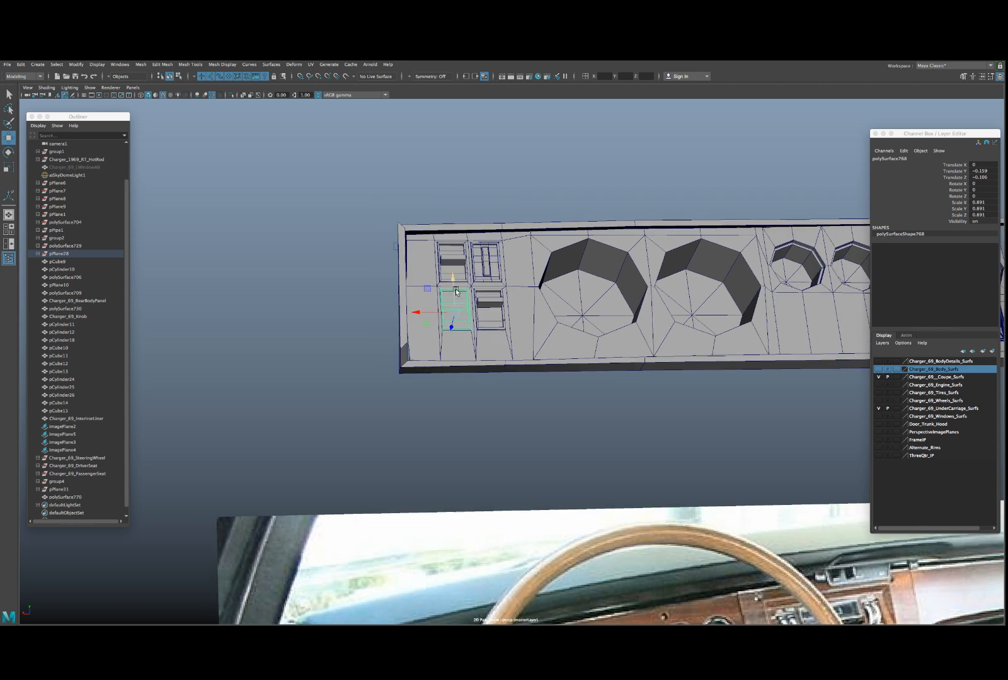
pyautogui.press('Up')
pyautogui.scroll(-3, 456, 294)
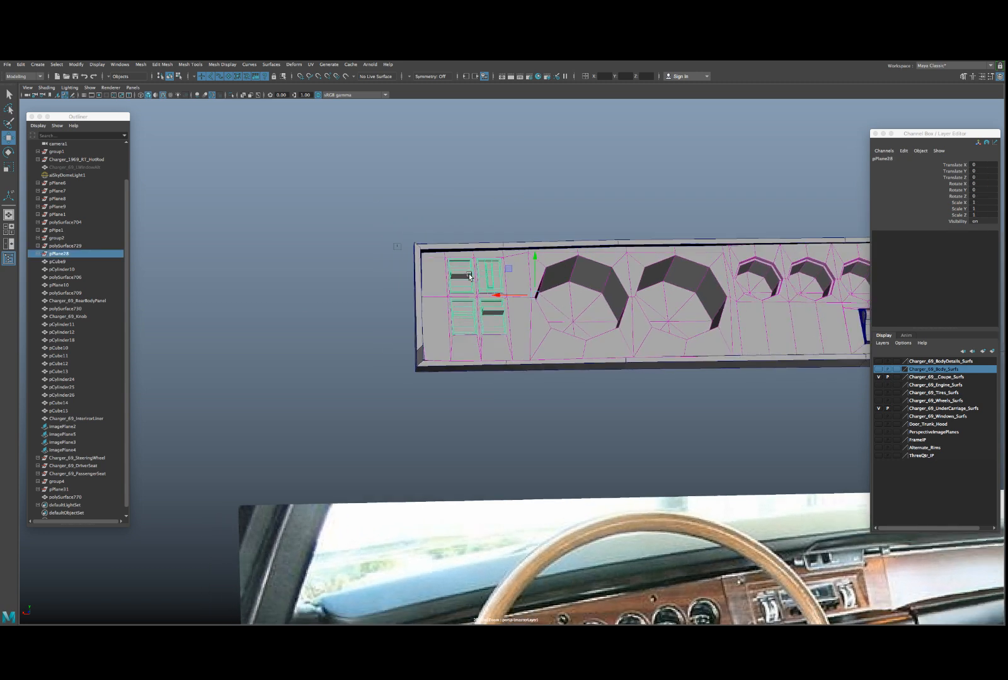
pyautogui.moveTo(433, 292); pyautogui.dragTo(795, 400)
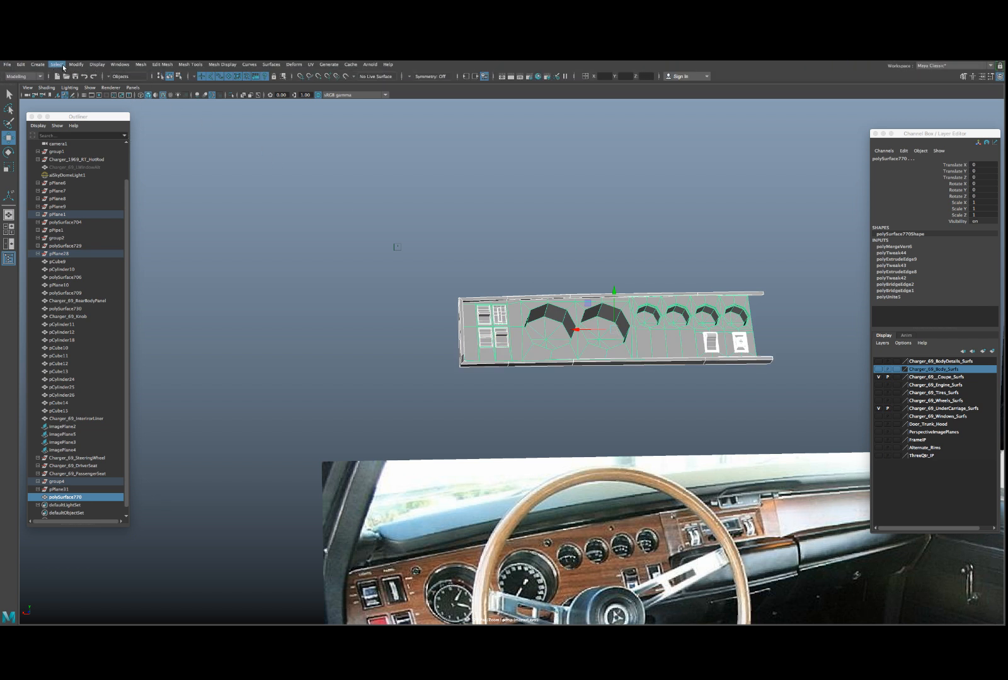
pyautogui.click(21, 65)
pyautogui.moveTo(75, 157)
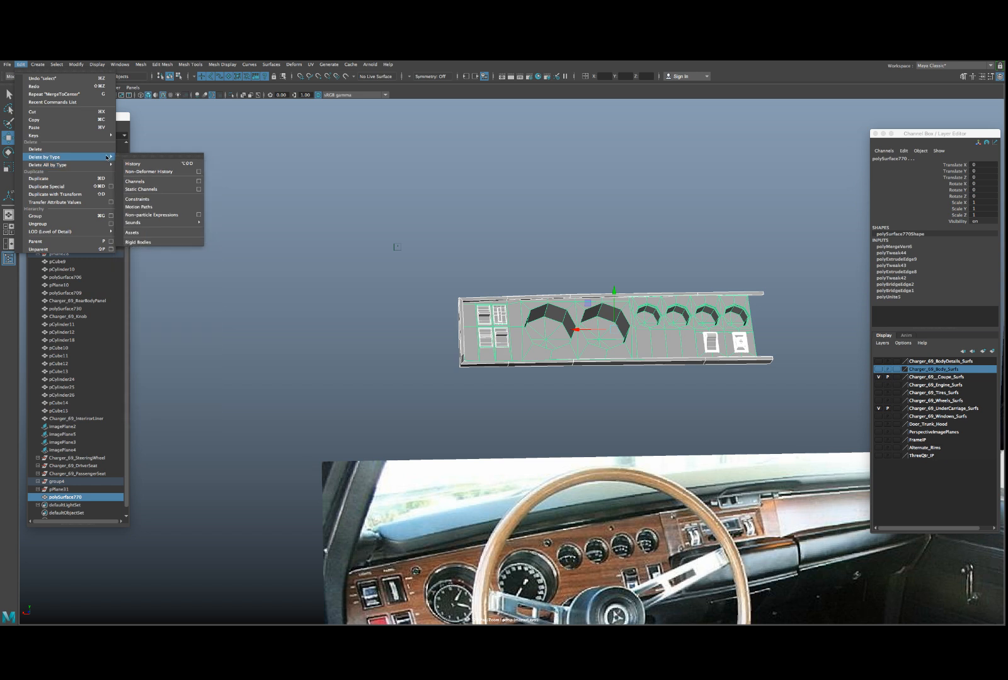
pyautogui.click(143, 165)
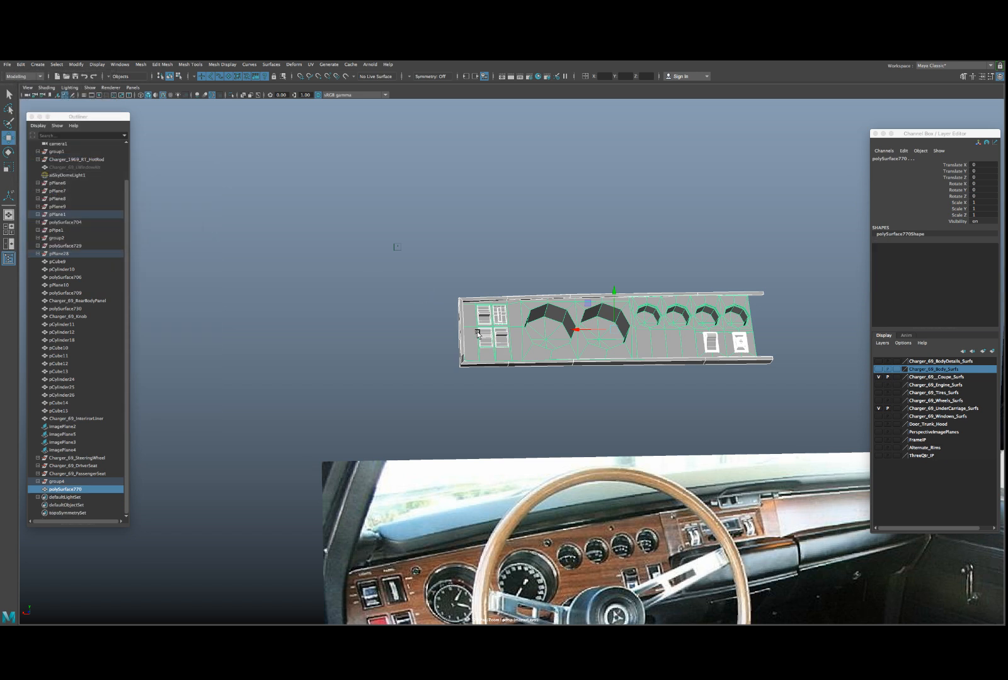
# - Reselect all parts of the gauge panel assembly, including the frame and every switch
pyautogui.click(501, 337)
pyautogui.scroll(5, 506, 339)
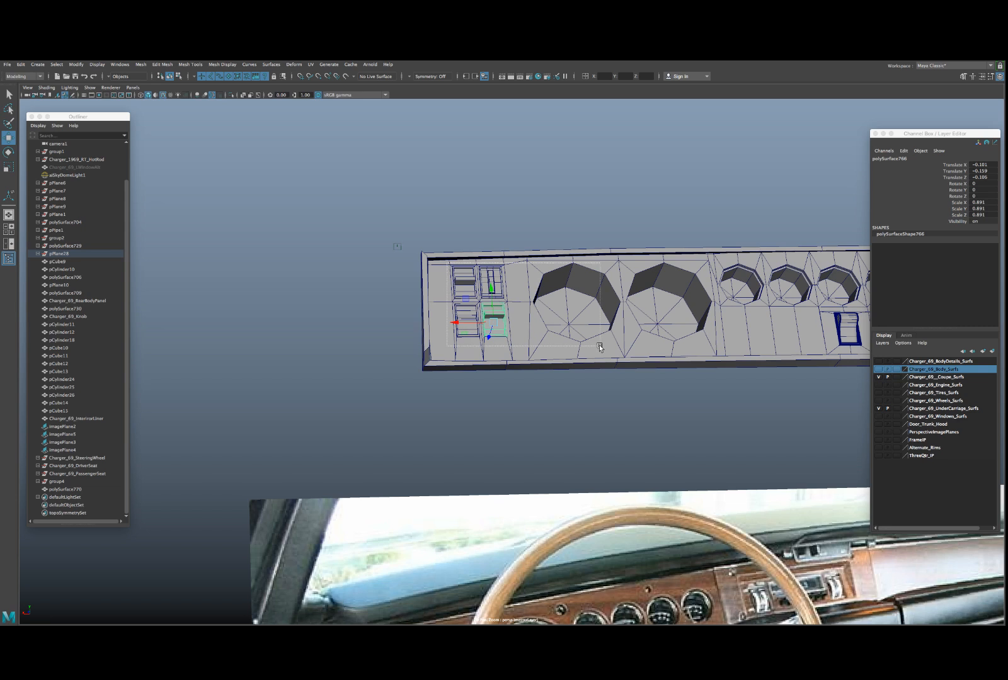
pyautogui.click(721, 323)
pyautogui.moveTo(715, 347); pyautogui.dragTo(577, 343, button='middle')
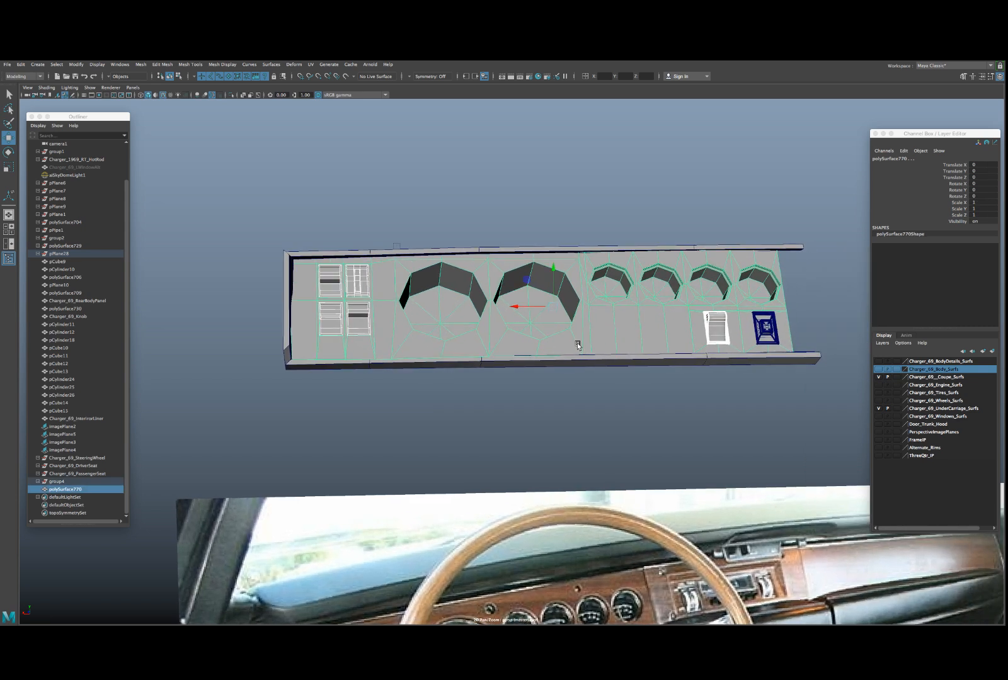
pyautogui.moveTo(255, 218); pyautogui.dragTo(825, 382)
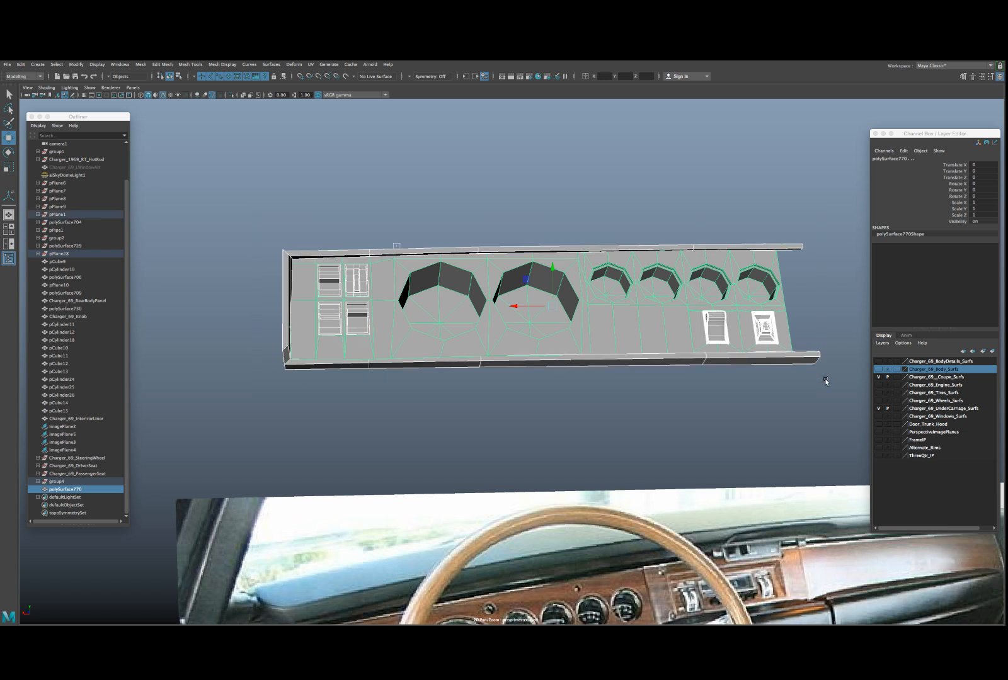
# - Save the scene as a new version in the scenes folder, picking the file type that matches the .mb extension
pyautogui.click(76, 64)
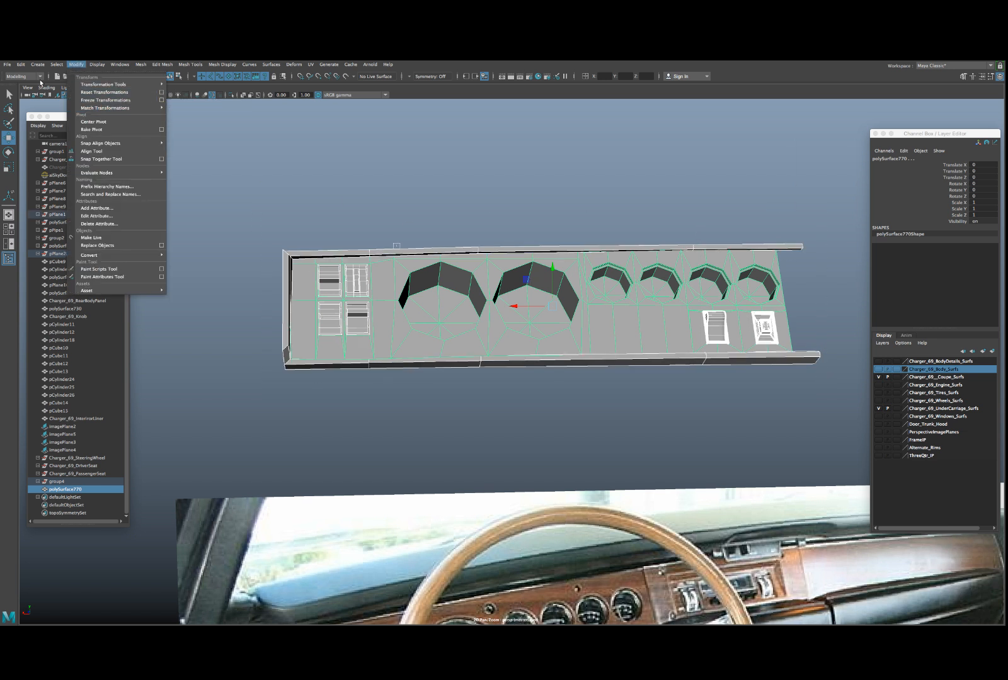
pyautogui.click(6, 65)
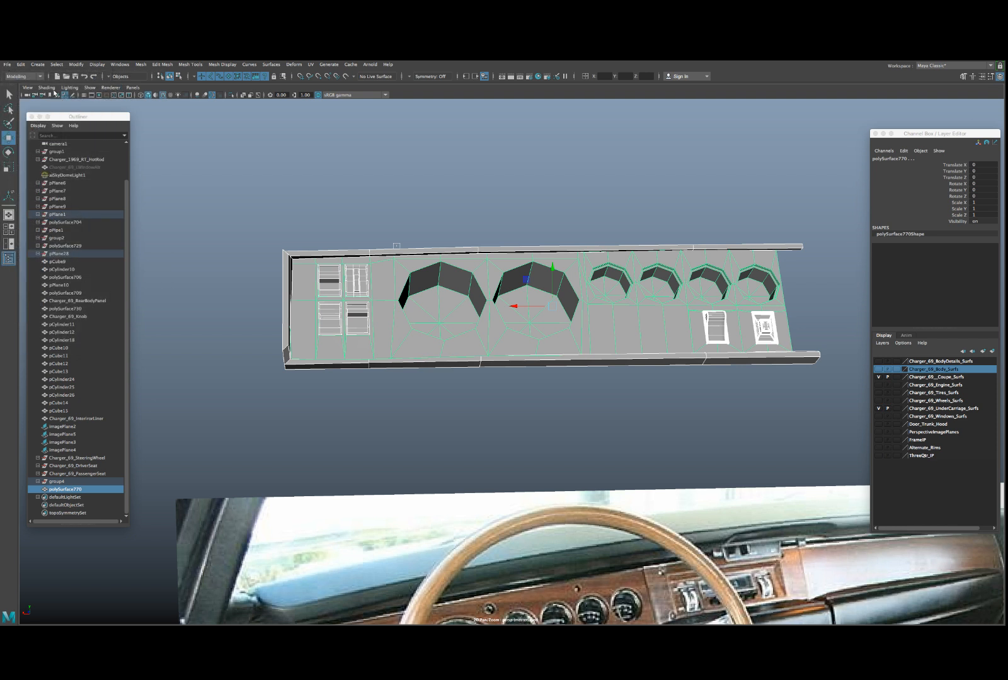
pyautogui.click(8, 65)
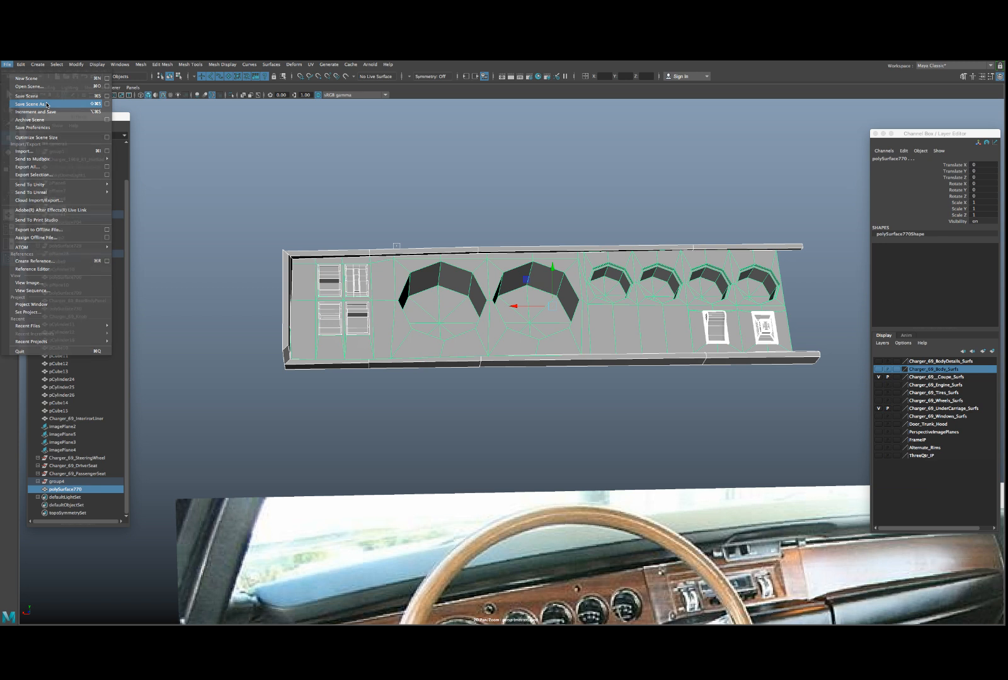
pyautogui.click(46, 105)
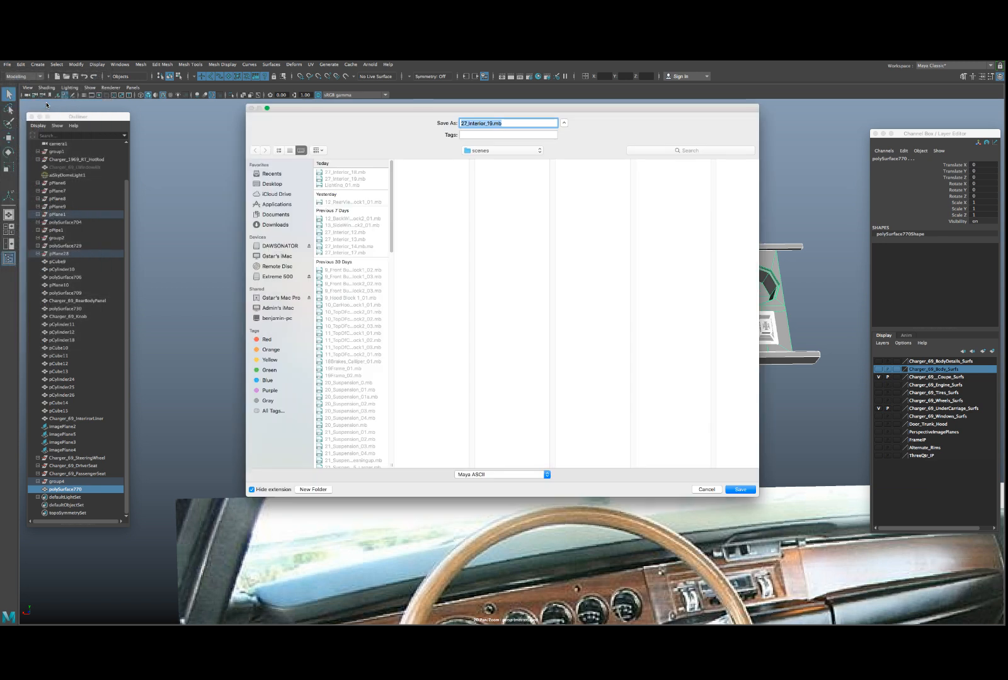
pyautogui.click(493, 129)
pyautogui.click(530, 474)
pyautogui.click(520, 481)
pyautogui.click(734, 490)
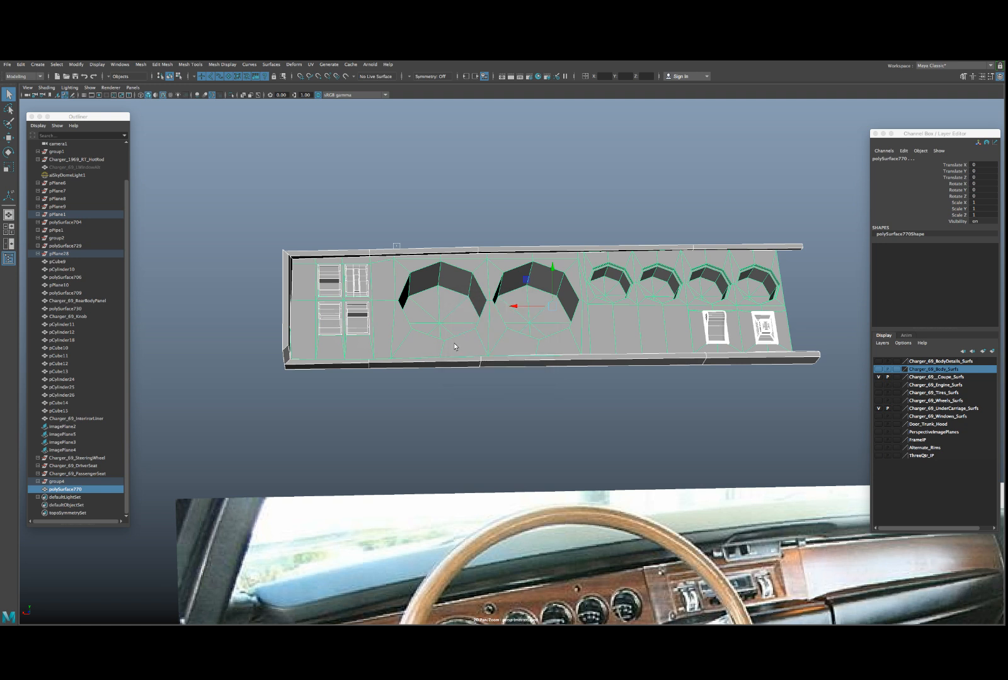
# - Rename the upper outer switch of the four-switch block Dashboard_Switch1 and copy that name
pyautogui.press('w')
pyautogui.scroll(-3, 458, 373)
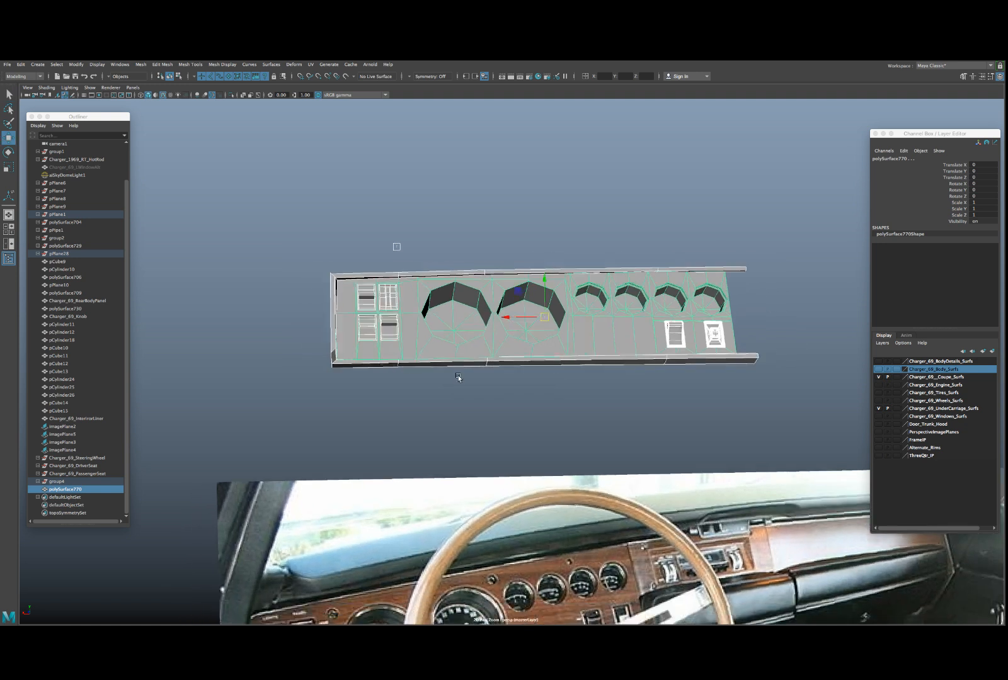
pyautogui.keyDown('alt'); pyautogui.moveTo(430, 349); pyautogui.dragTo(732, 305); pyautogui.keyUp('alt')
pyautogui.click(380, 311)
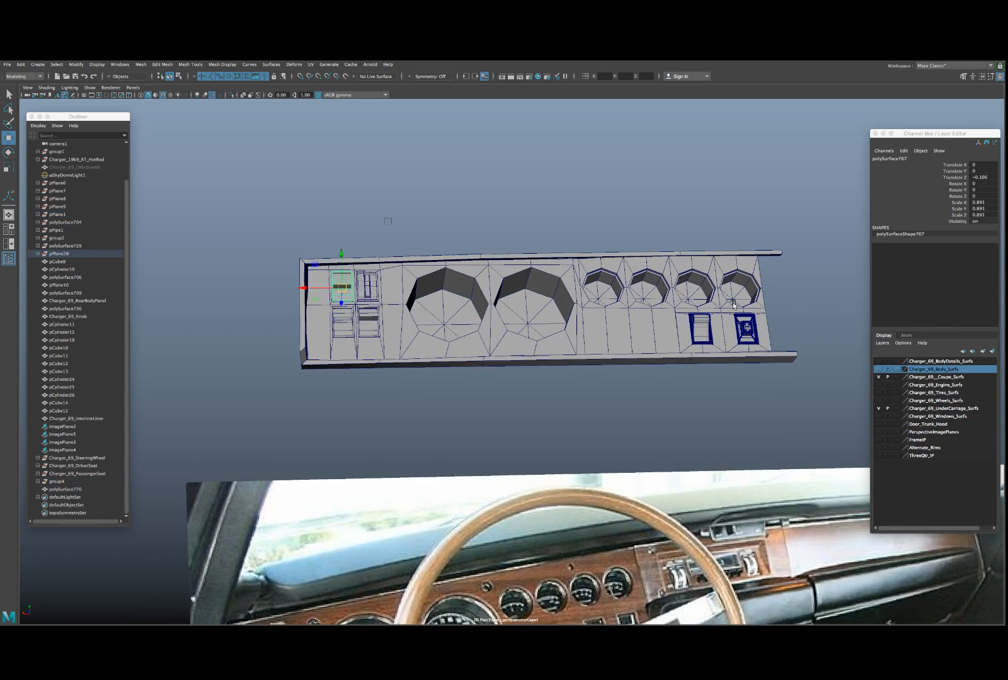
pyautogui.doubleClick(889, 158)
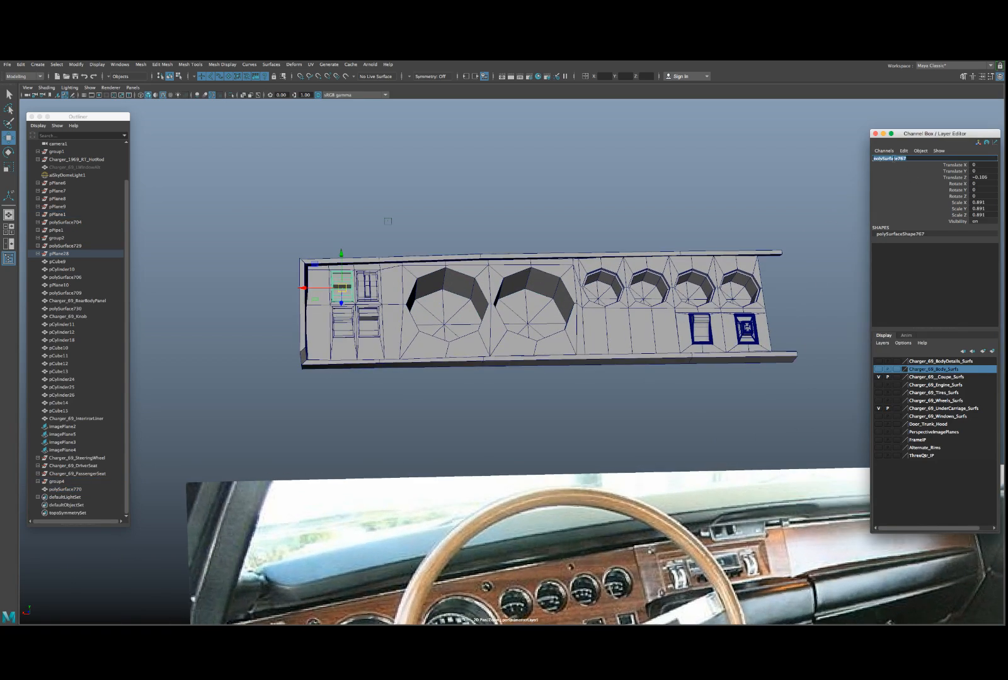
pyautogui.write('Dashboard_Switch1')
pyautogui.doubleClick(915, 158)
pyautogui.press('super+c')
# - Rename the lower outer switch of the block Dashboard_Switch2 and the upper inner one Dashboard_Switch3
pyautogui.click(344, 324)
pyautogui.doubleClick(916, 159)
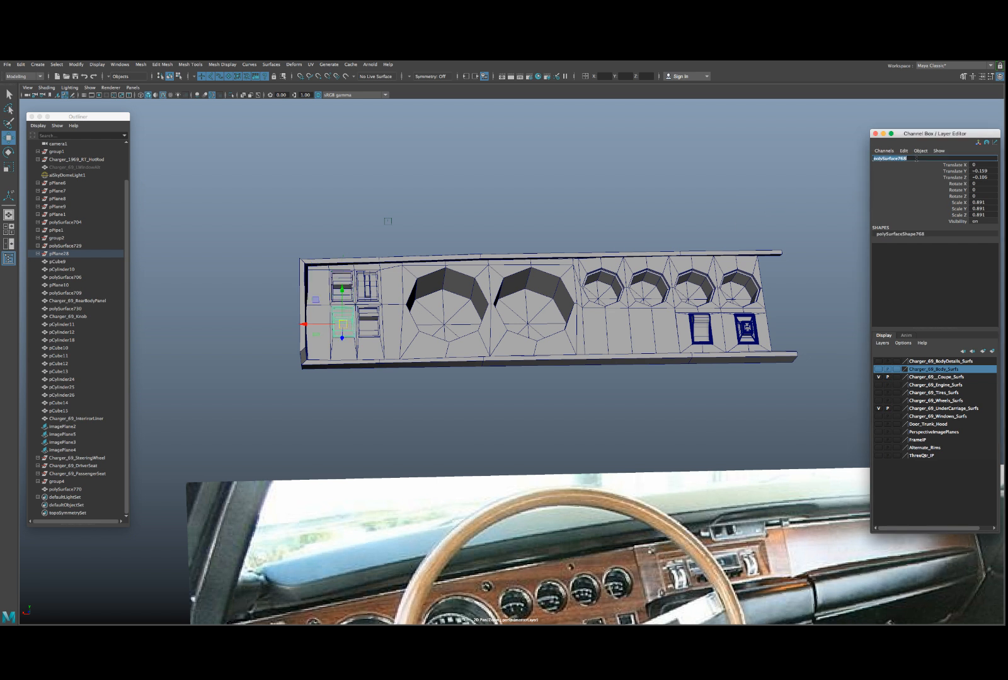
pyautogui.write('Dashboard_Switch2')
pyautogui.press('Return')
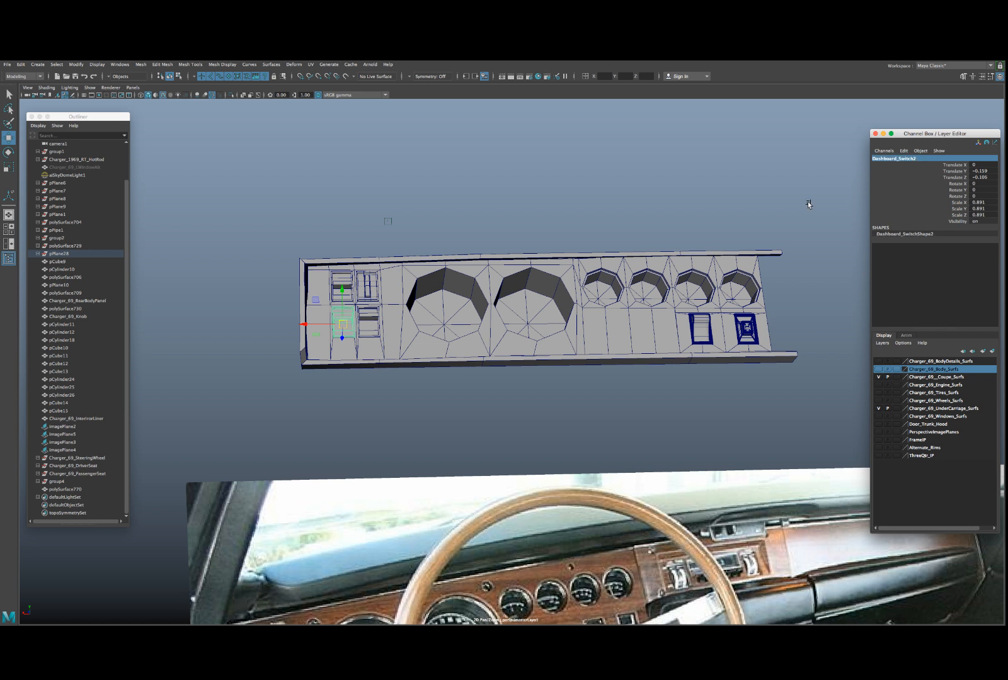
pyautogui.click(358, 293)
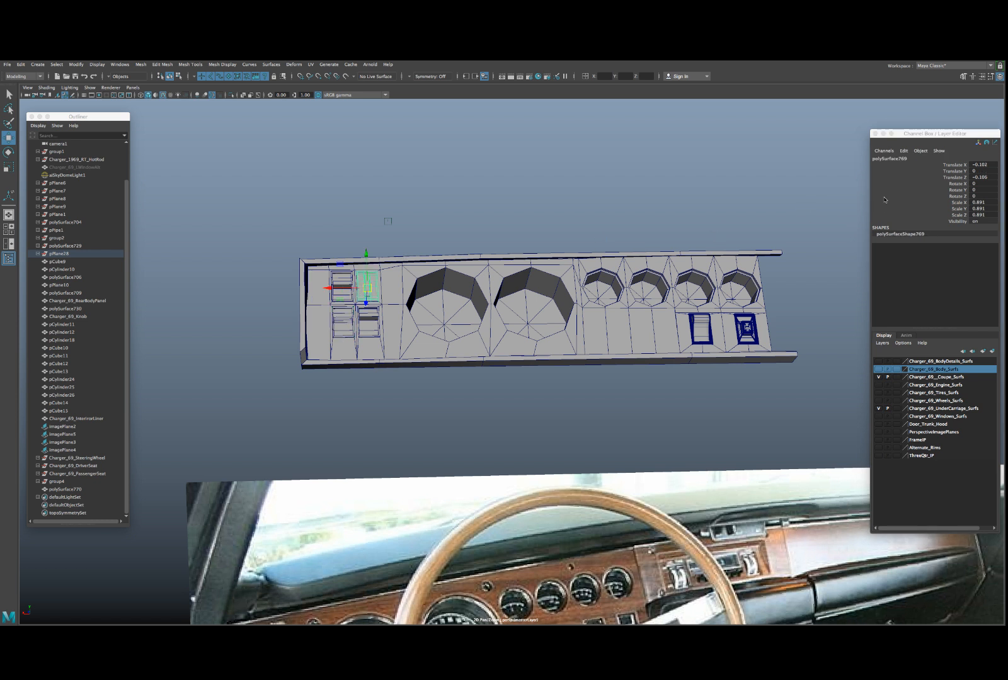
pyautogui.doubleClick(909, 159)
pyautogui.write('Dashboard_Switch3')
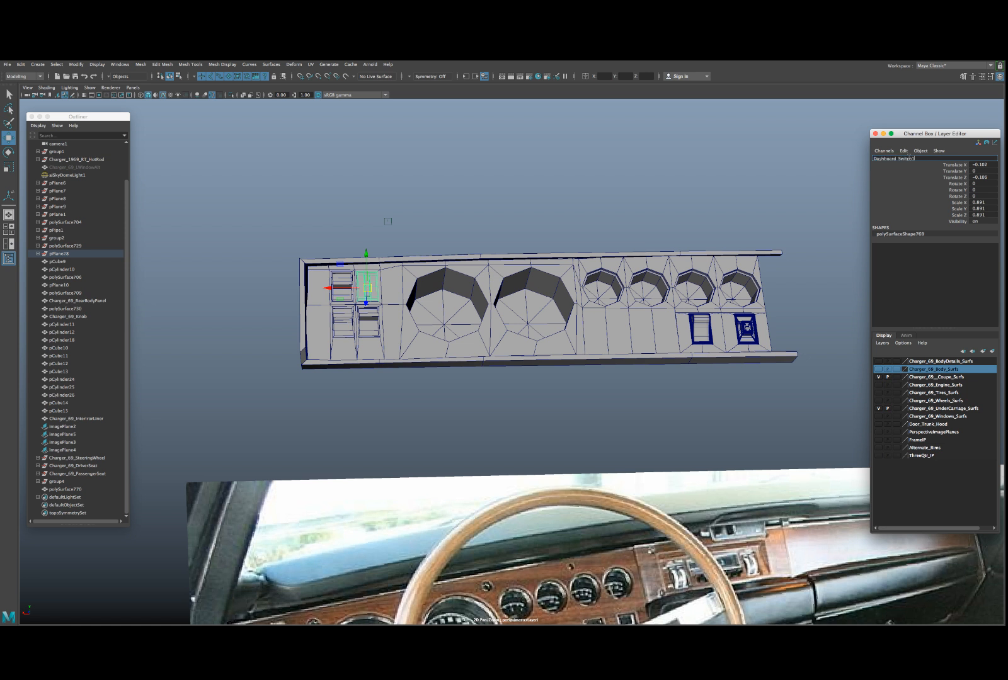
pyautogui.press('Return')
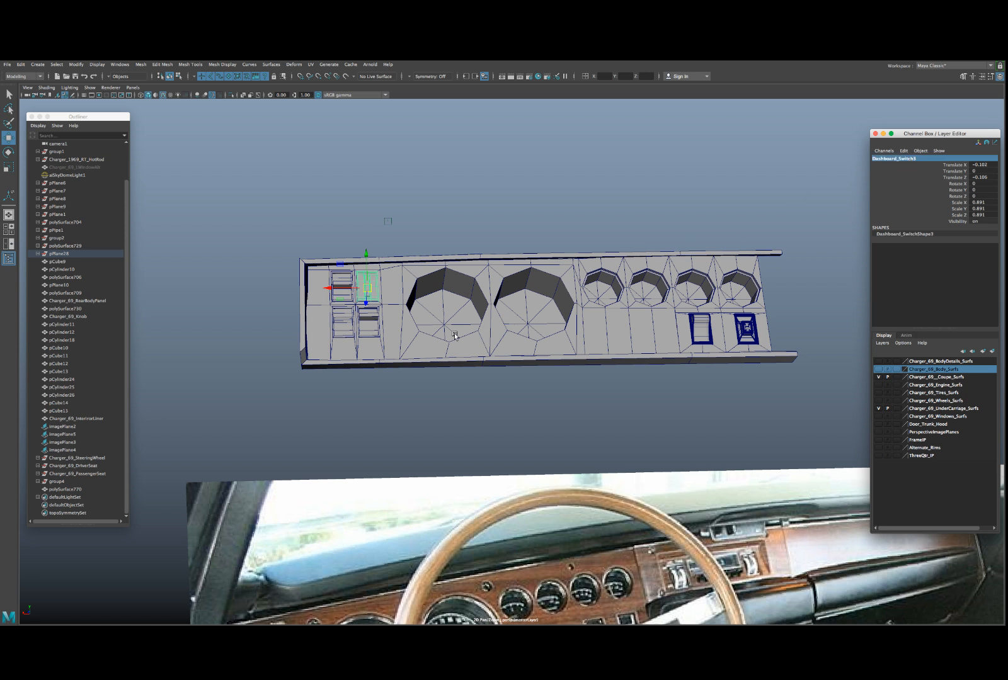
# - Rename the lower inner switch of the block, nearest the large gauges, Dashboard_Switch4
pyautogui.click(370, 322)
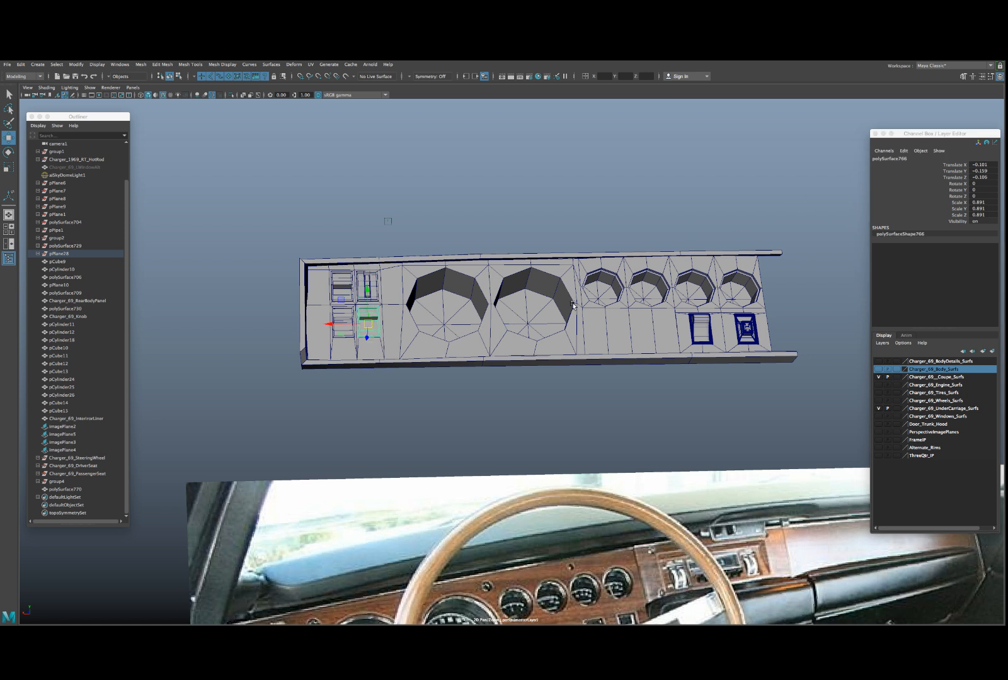
pyautogui.doubleClick(891, 159)
pyautogui.write('Dashboard_Switch4')
pyautogui.press('Return')
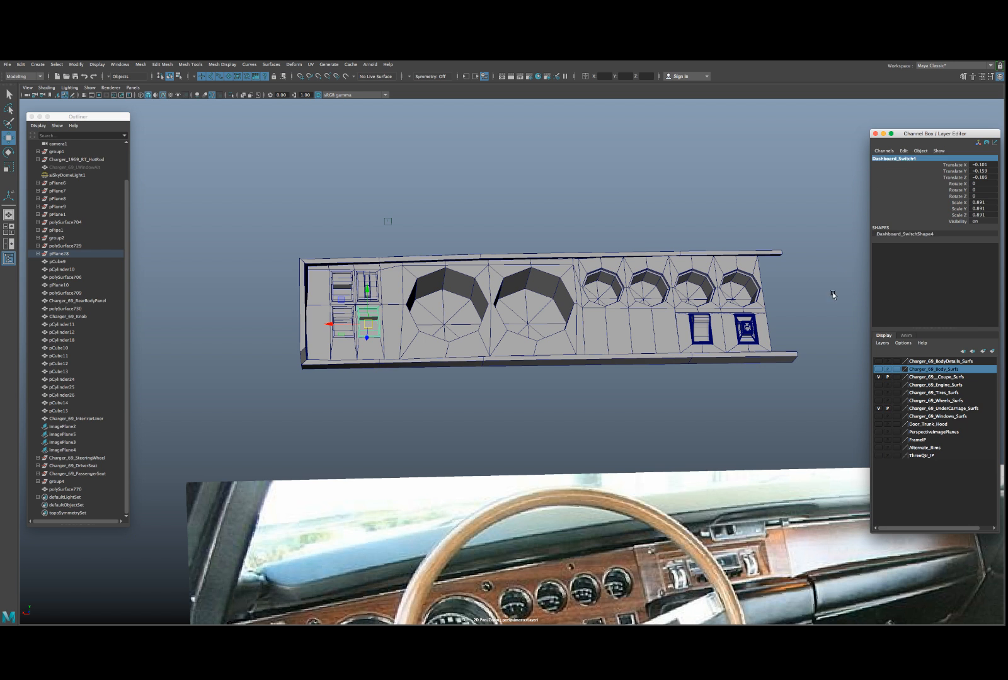
# - Rename the two switches below the small gauges: Dashboard_Switch1 for the inner one and Dashboard_Switch5 for the one at the panel's end
pyautogui.click(699, 331)
pyautogui.doubleClick(893, 159)
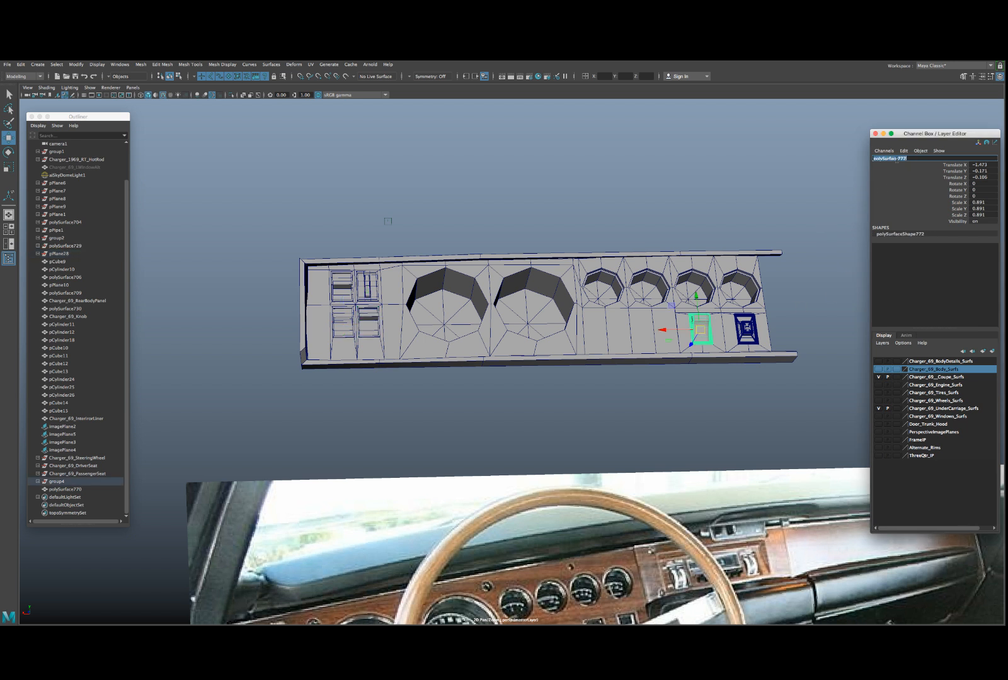
pyautogui.press('super+v')
pyautogui.press('Return')
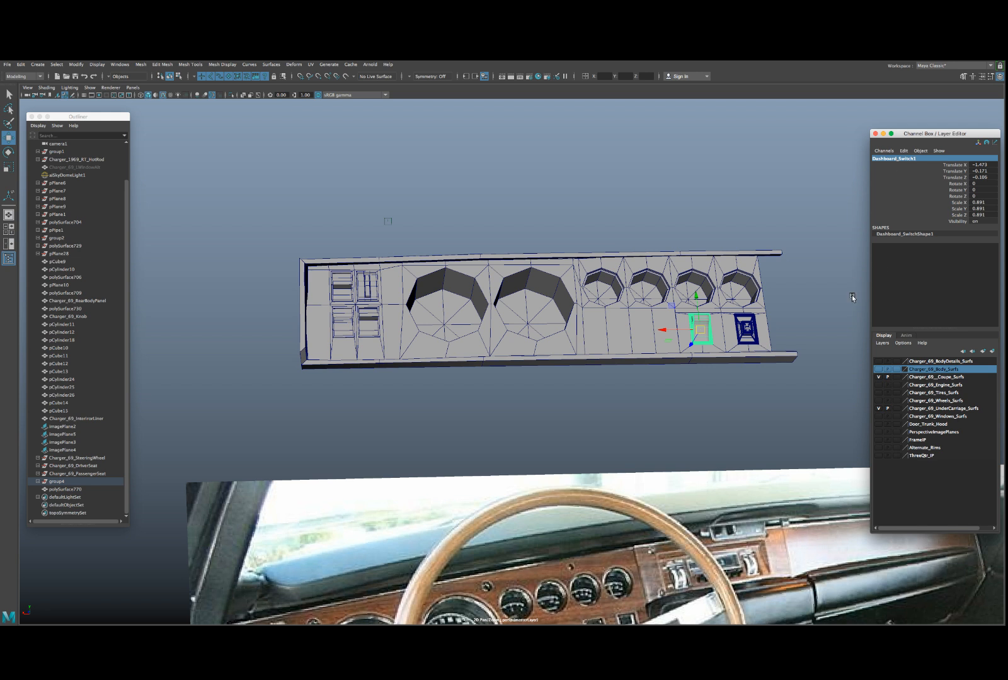
pyautogui.click(742, 332)
pyautogui.doubleClick(894, 159)
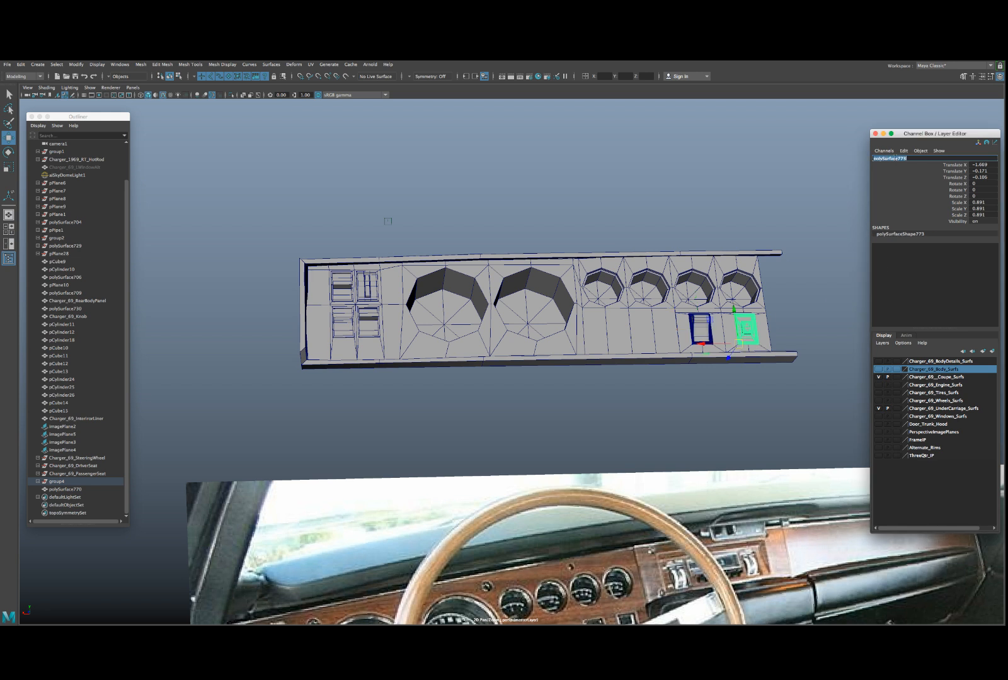
pyautogui.press('super+v')
pyautogui.press('BackSpace')
pyautogui.write('5')
pyautogui.press('Return')
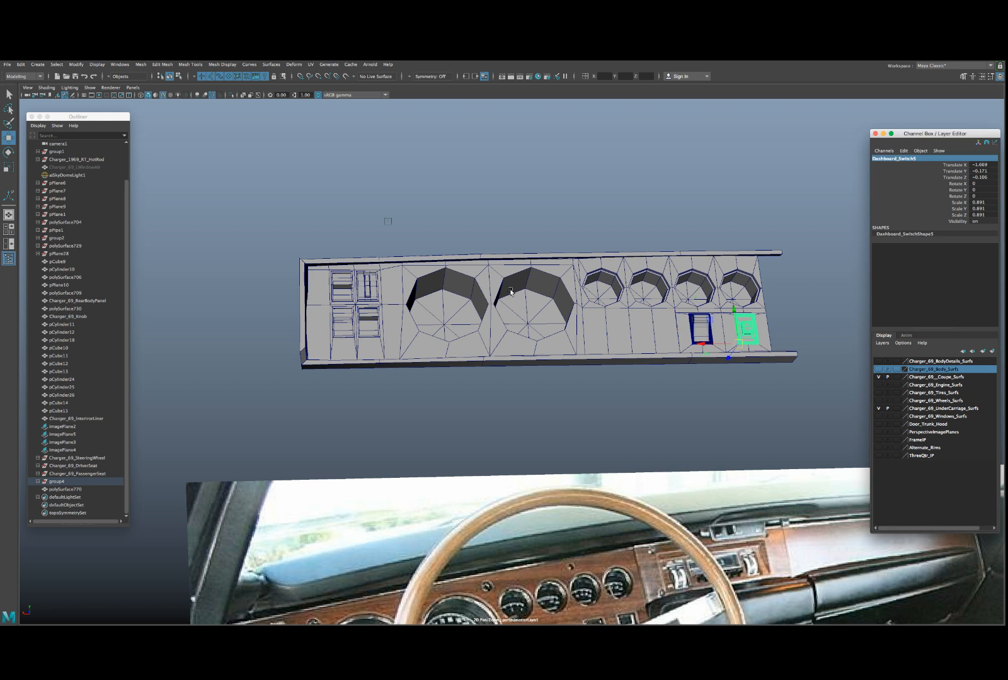
# - Insert an edge loop just inside the front rim of each of the two large gauge recesses
pyautogui.scroll(3, 512, 291)
pyautogui.click(491, 276)
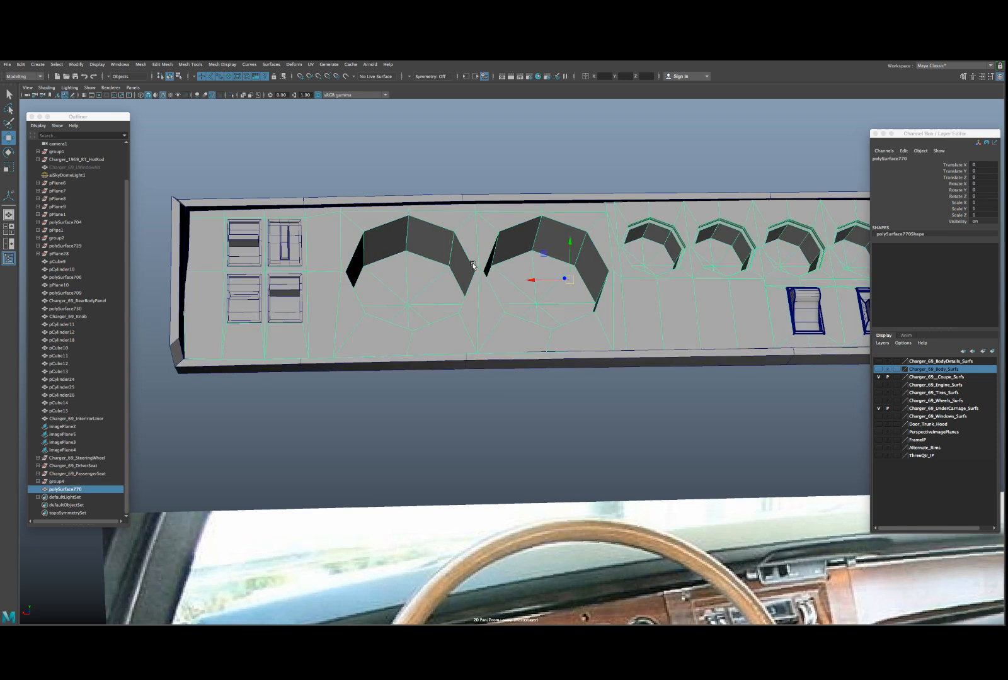
pyautogui.scroll(2, 473, 266)
pyautogui.moveTo(445, 239); pyautogui.dragTo(419, 256, button='right')
pyautogui.scroll(3, 419, 256)
pyautogui.keyDown('alt'); pyautogui.moveTo(419, 256); pyautogui.dragTo(445, 238); pyautogui.keyUp('alt')
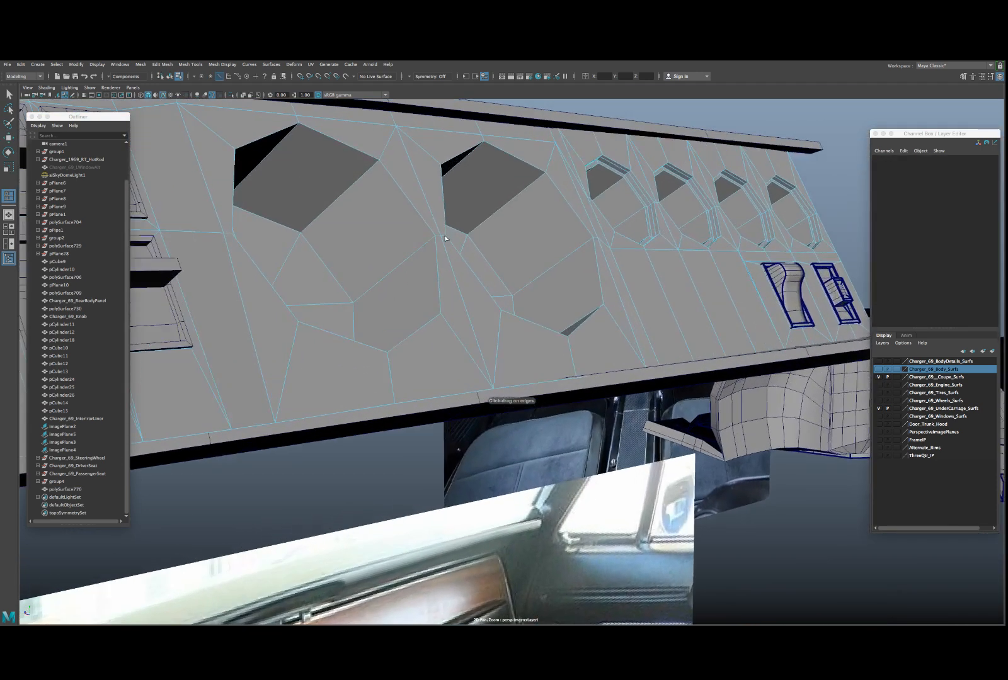
pyautogui.moveTo(540, 176); pyautogui.dragTo(540, 178)
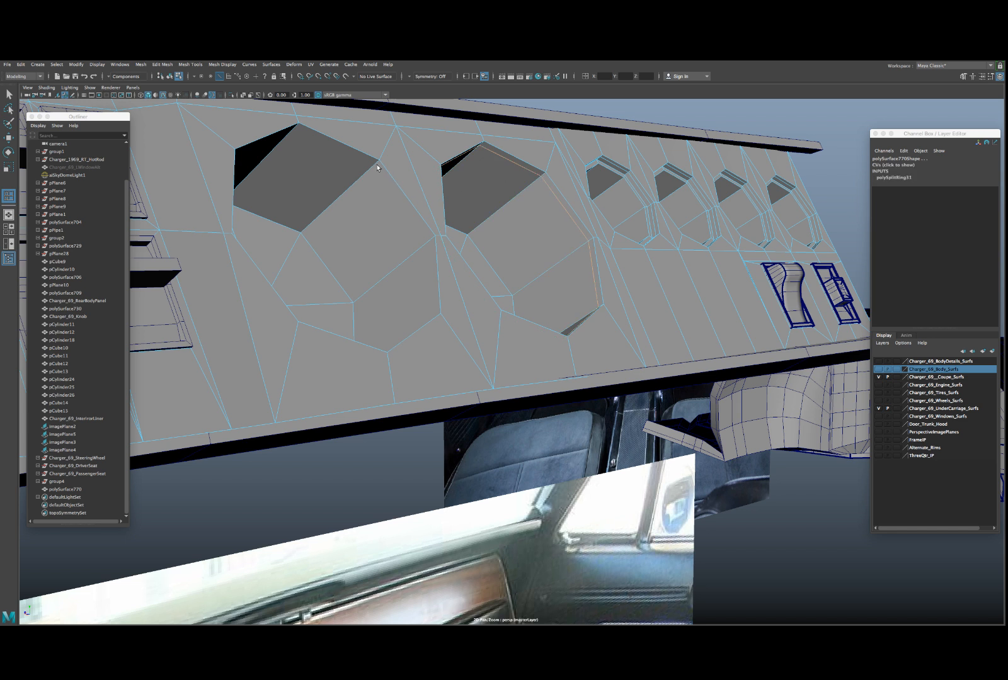
pyautogui.moveTo(375, 167); pyautogui.dragTo(374, 167)
# - Insert an edge loop close to the back edge of each large gauge recess's wall
pyautogui.click(305, 232)
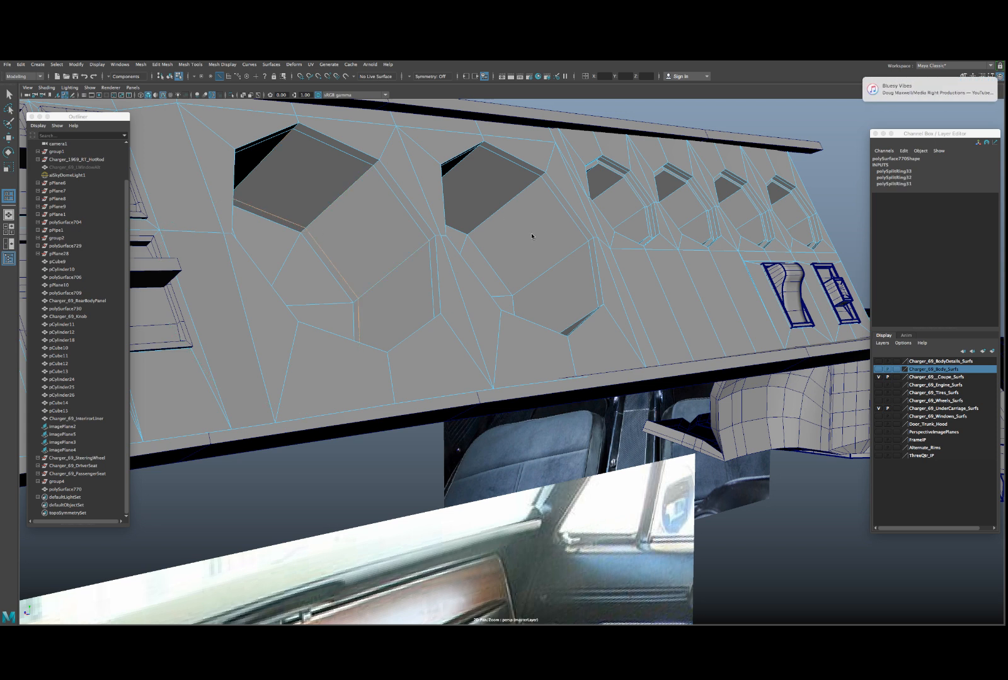
pyautogui.click(473, 233)
pyautogui.press('w')
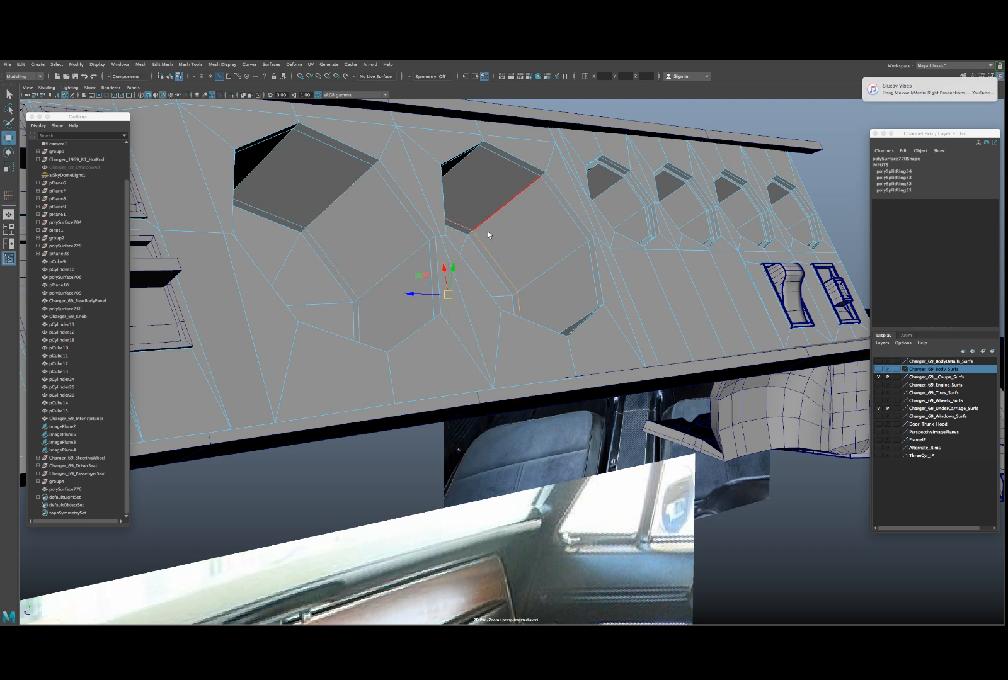
# - Extrude the ring of inner wall faces in both large gauge recesses with a Local Translate Z of 0.012
pyautogui.click(495, 224)
pyautogui.rightClick(539, 244)
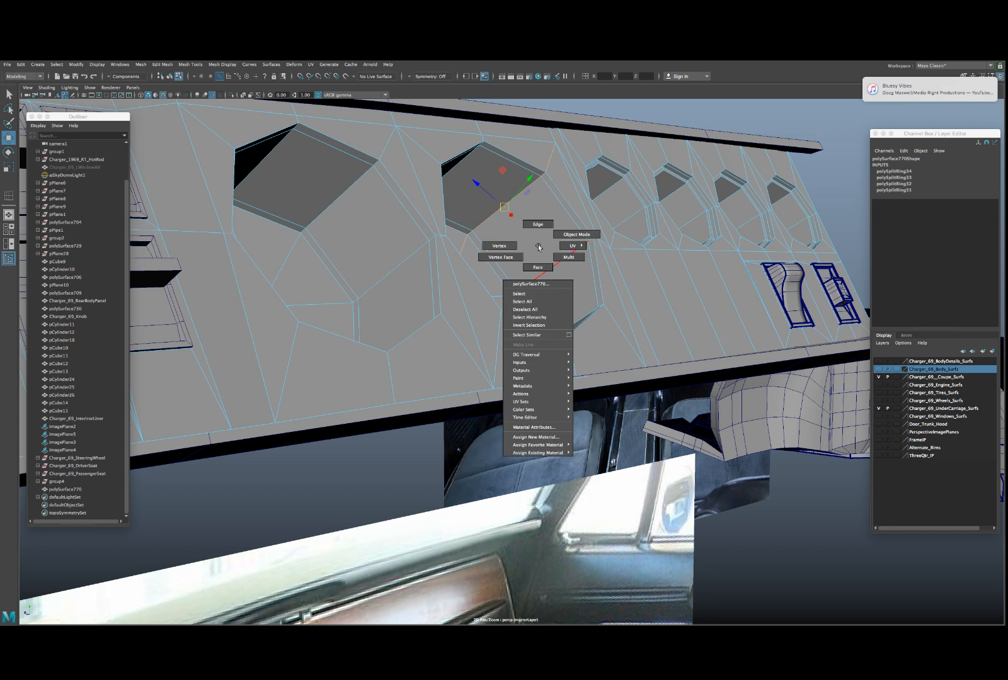
pyautogui.click(535, 246)
pyautogui.click(521, 233)
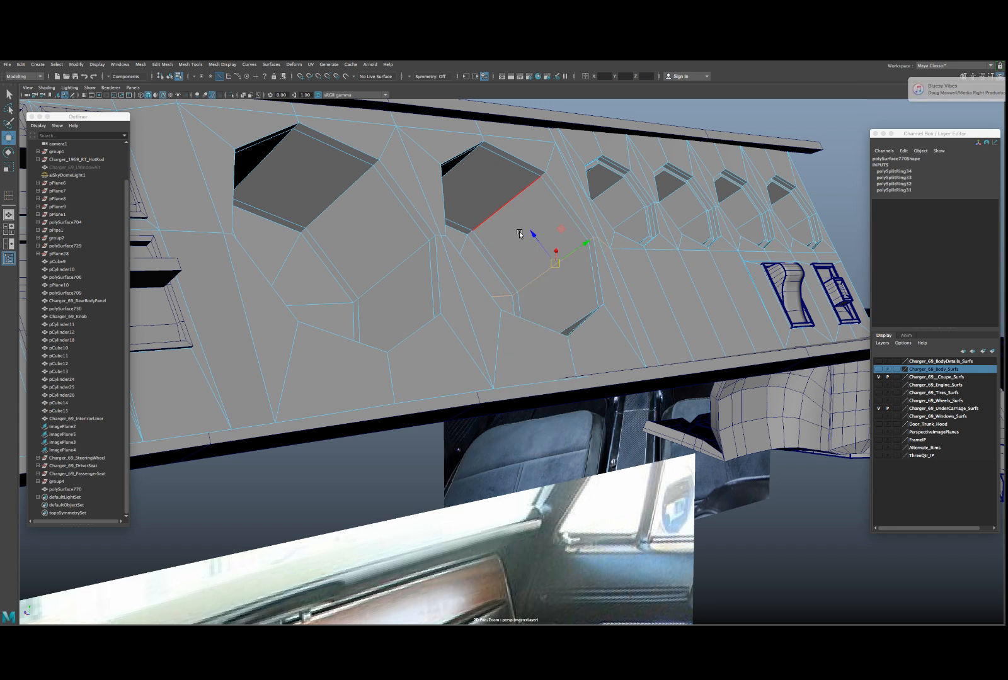
pyautogui.rightClick(512, 212)
pyautogui.click(511, 231)
pyautogui.click(508, 208)
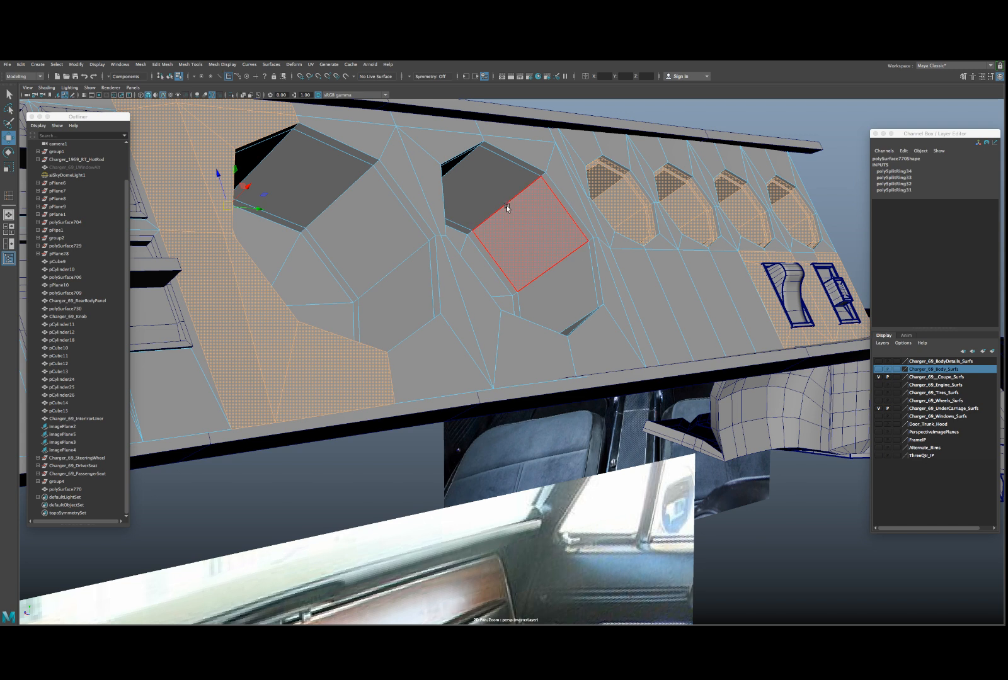
pyautogui.rightClick(507, 209)
pyautogui.click(506, 199)
pyautogui.keyDown('shift'); pyautogui.click(519, 220); pyautogui.keyUp('shift')
pyautogui.keyDown('shift'); pyautogui.click(349, 203); pyautogui.keyUp('shift')
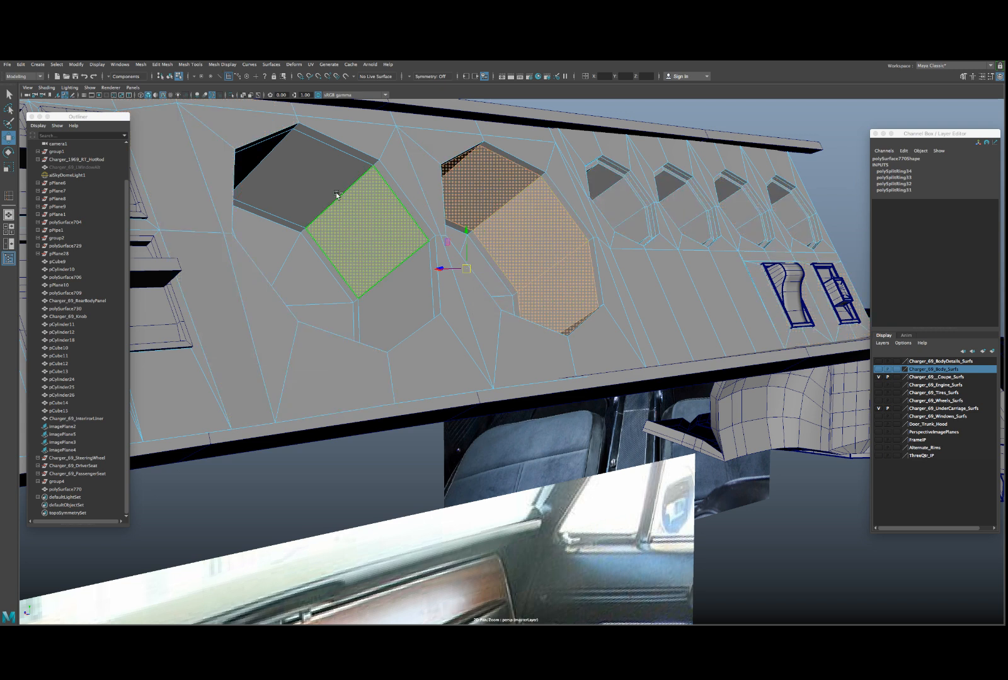
pyautogui.keyDown('shift'); pyautogui.click(332, 186); pyautogui.keyUp('shift')
pyautogui.hotkey('ctrl', 'e')
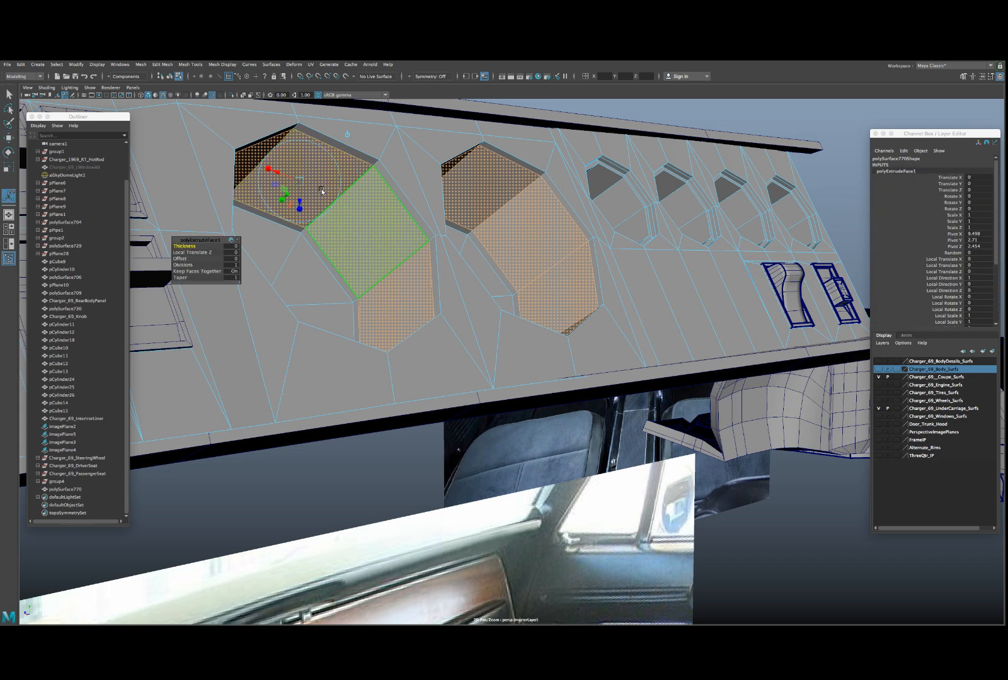
pyautogui.moveTo(301, 204); pyautogui.dragTo(387, 243)
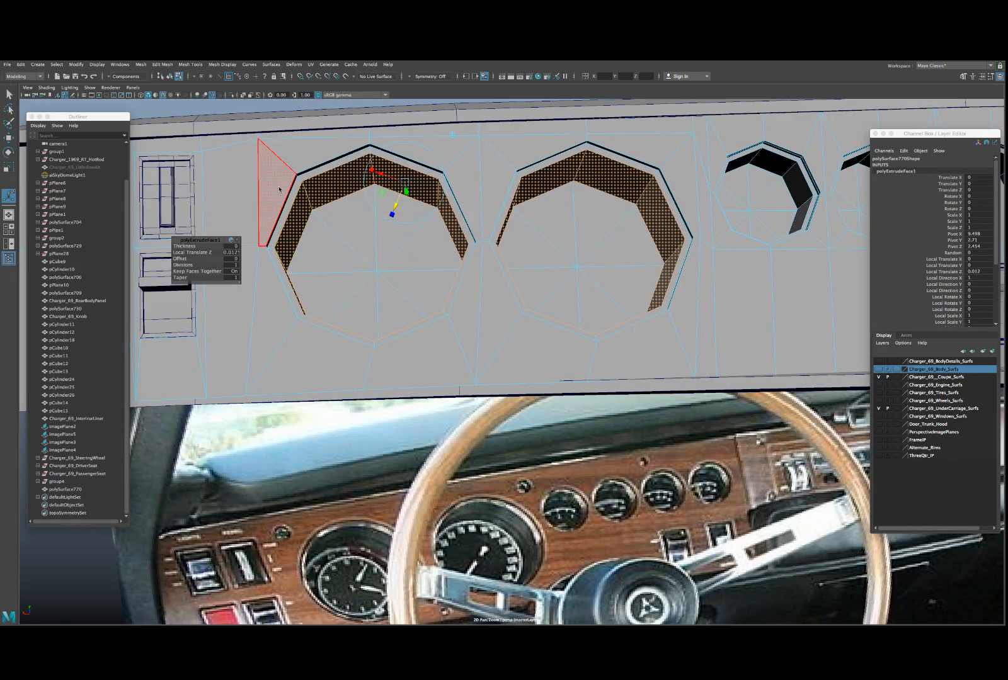
# - Return to object mode and isolate the gauge panel in the viewport
pyautogui.moveTo(280, 189)
pyautogui.mouseDown(button='right')
pyautogui.moveTo(288, 183)
pyautogui.moveTo(289, 203)
pyautogui.mouseUp(button='right')
pyautogui.hotkey('ctrl', '1')
pyautogui.press('f')
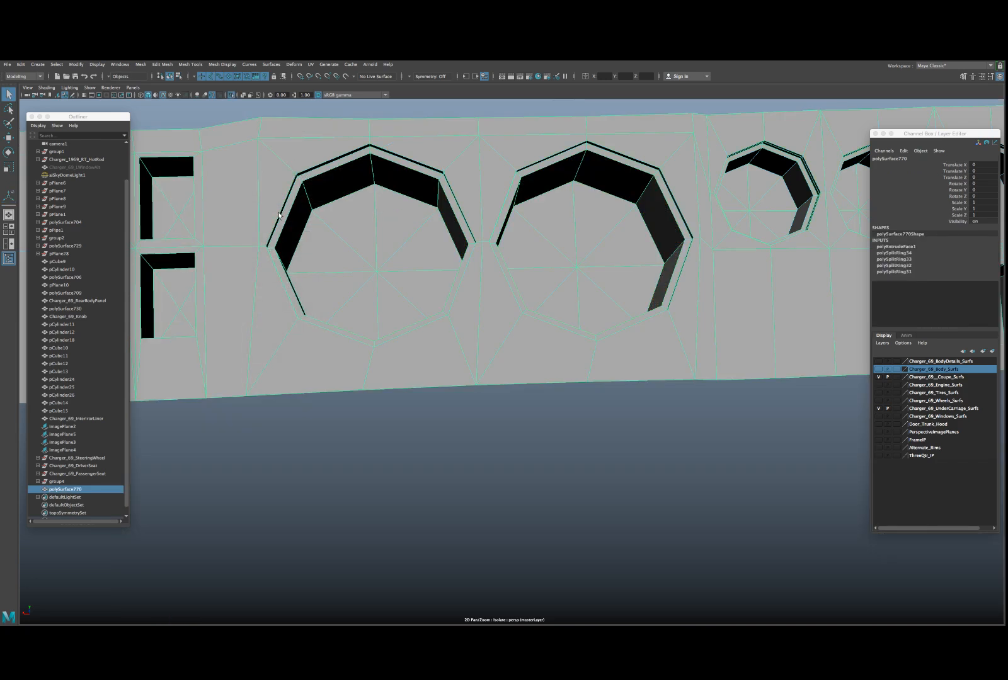
pyautogui.moveTo(407, 216); pyautogui.dragTo(406, 210, button='right')
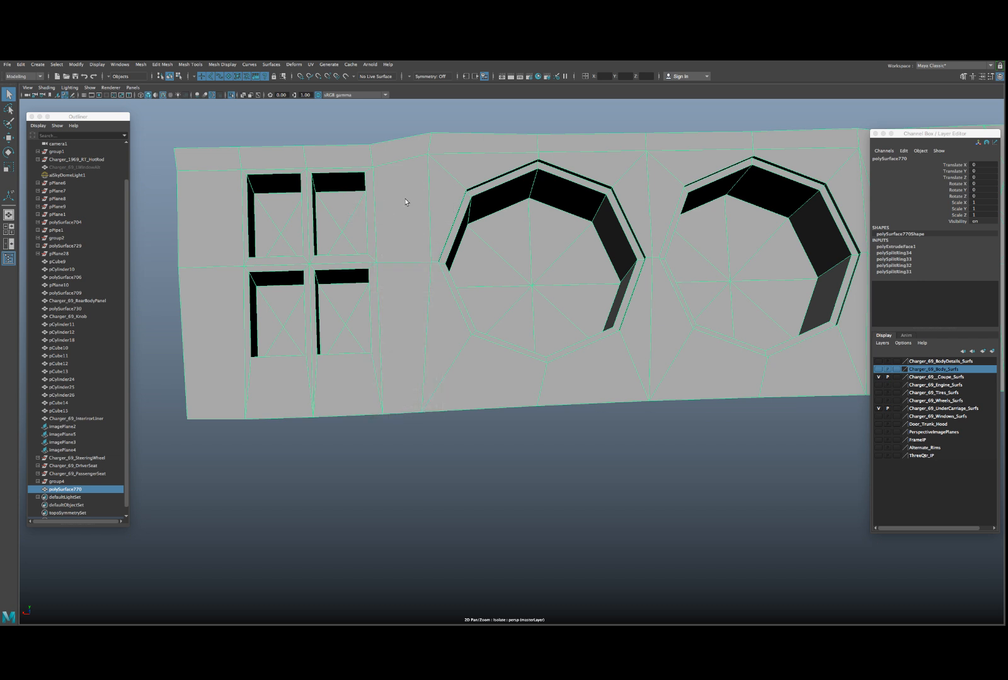
# - Select the rim and wall edge loops of the two large gauge recesses
pyautogui.moveTo(402, 184); pyautogui.dragTo(478, 196, button='right')
pyautogui.keyDown('alt'); pyautogui.moveTo(504, 199); pyautogui.dragTo(510, 201); pyautogui.keyUp('alt')
pyautogui.moveTo(518, 199); pyautogui.dragTo(530, 186, button='right')
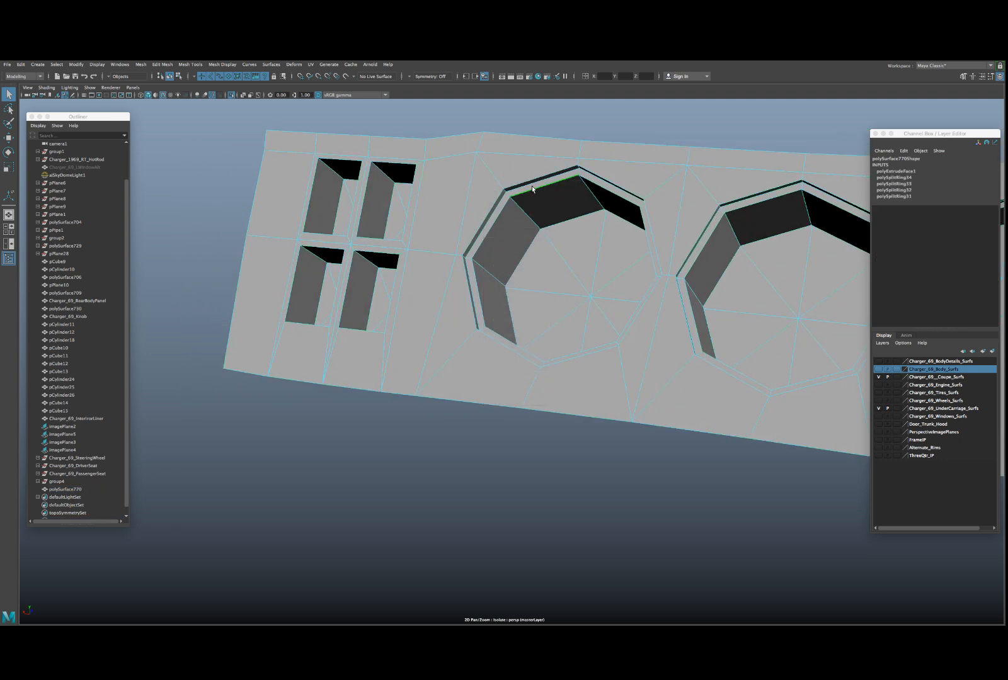
pyautogui.doubleClick(530, 186)
pyautogui.scroll(3, 547, 214)
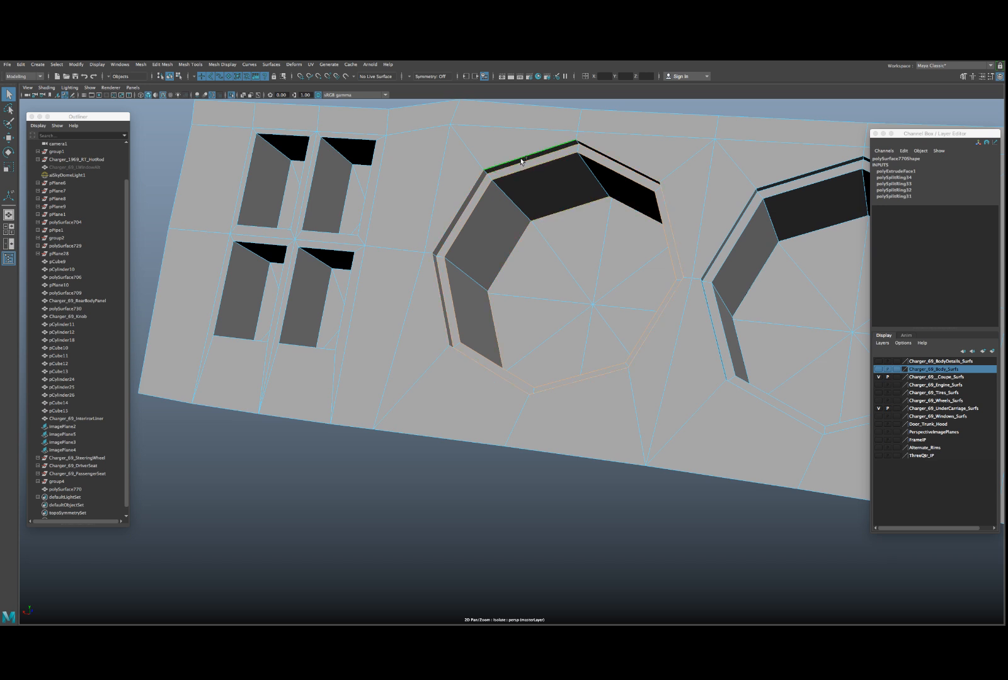
pyautogui.scroll(-2, 670, 233)
pyautogui.keyDown('alt'); pyautogui.moveTo(670, 232); pyautogui.dragTo(469, 202, button='middle'); pyautogui.keyUp('alt')
pyautogui.scroll(2, 517, 214)
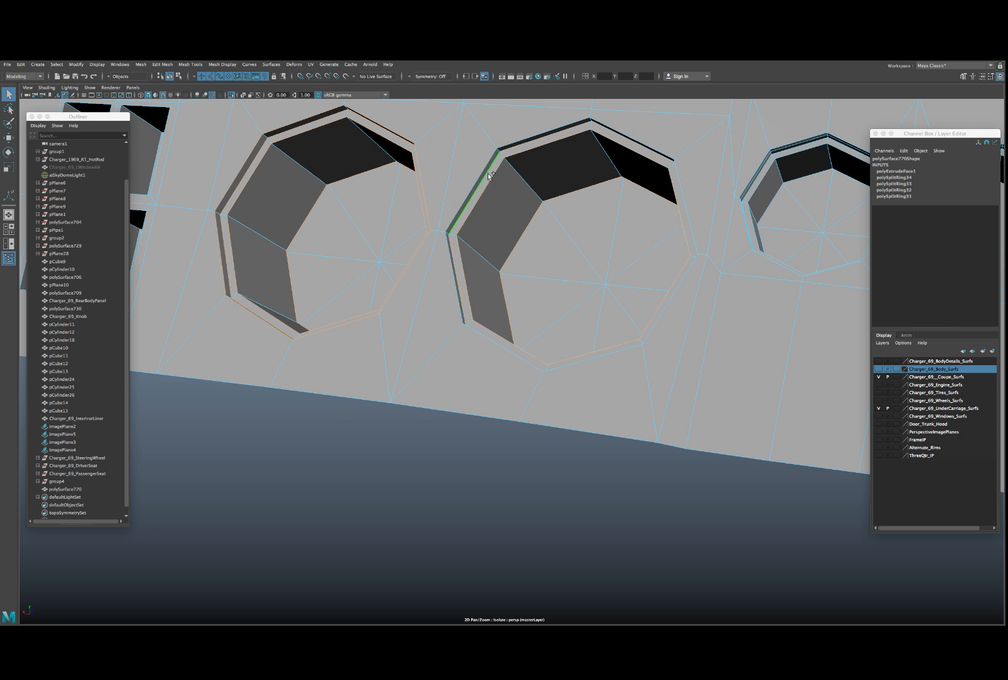
pyautogui.keyDown('alt'); pyautogui.moveTo(609, 183); pyautogui.dragTo(511, 225, button='middle'); pyautogui.keyUp('alt')
# - Add the rim and wall edge loops of the small gauge recesses to the edge selection
pyautogui.scroll(5, 510, 225)
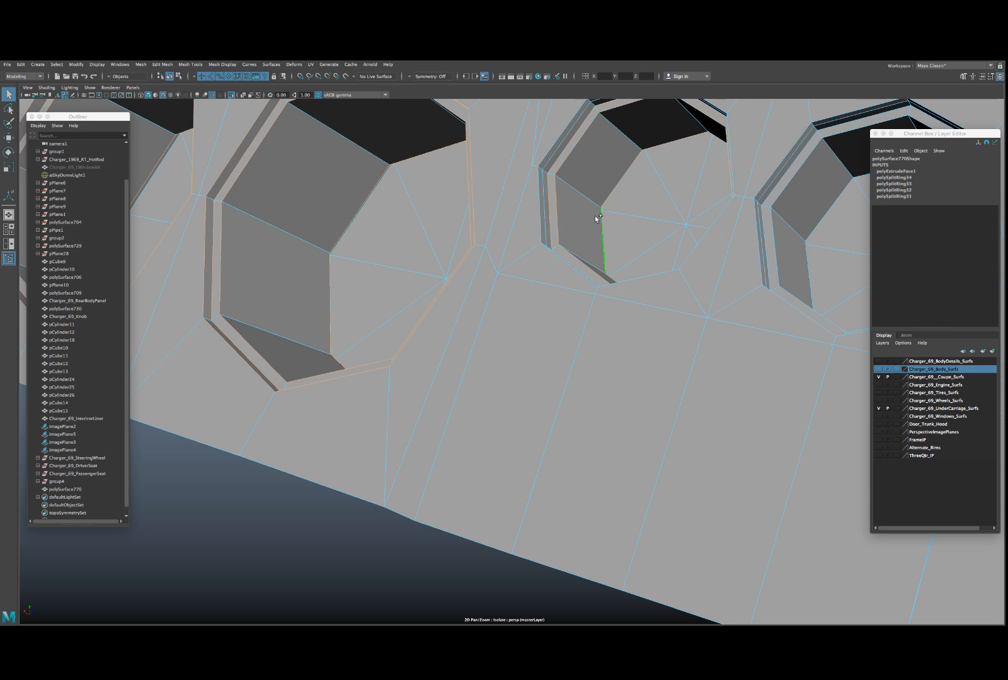
pyautogui.scroll(-3, 659, 209)
pyautogui.keyDown('alt'); pyautogui.moveTo(696, 226); pyautogui.dragTo(621, 225, button='middle'); pyautogui.keyUp('alt')
pyautogui.scroll(3, 621, 224)
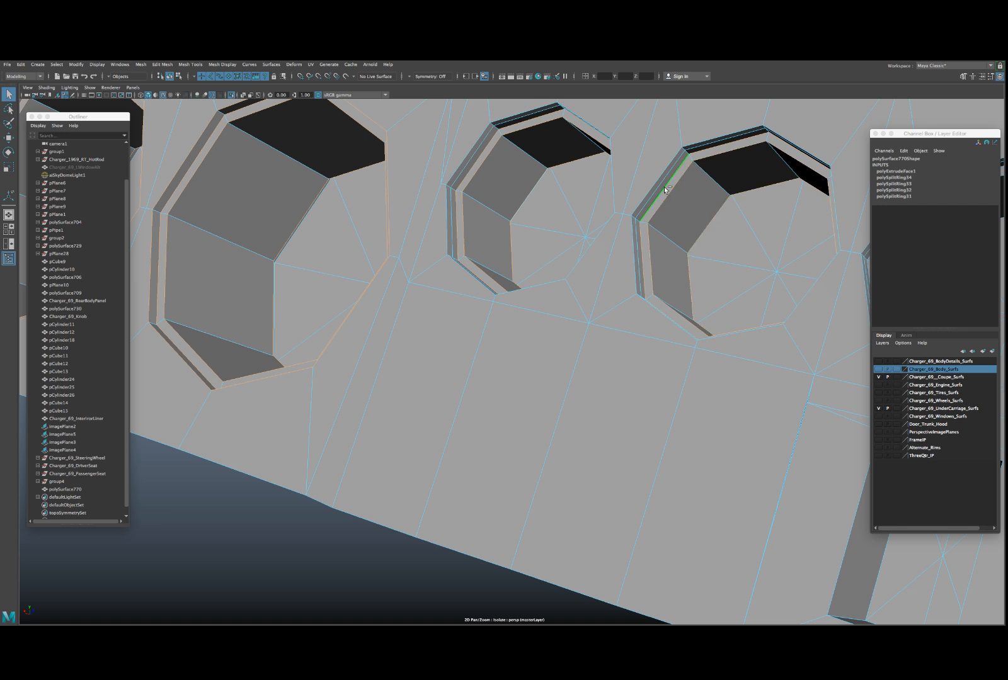
pyautogui.scroll(-3, 664, 194)
pyautogui.scroll(1, 637, 190)
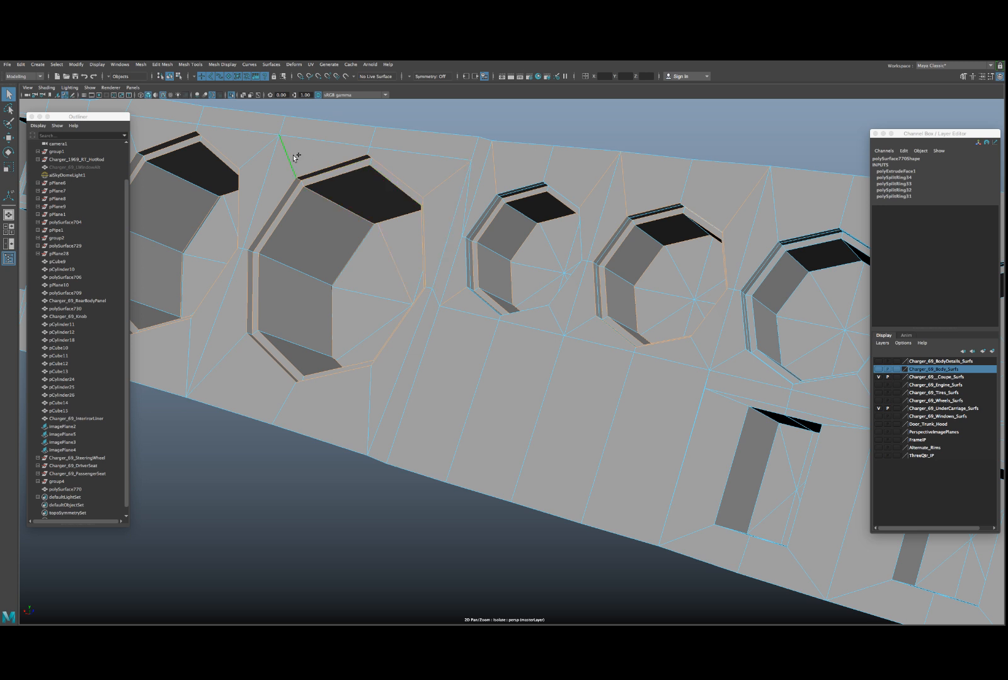
pyautogui.keyDown('alt'); pyautogui.moveTo(243, 241); pyautogui.dragTo(259, 247); pyautogui.keyUp('alt')
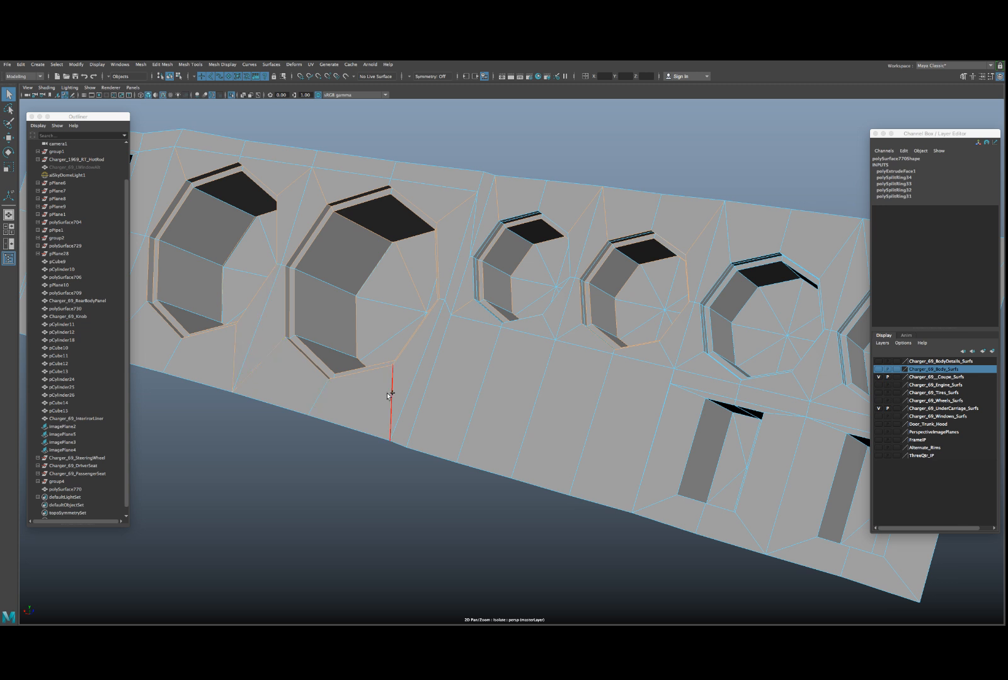
pyautogui.keyDown('alt'); pyautogui.moveTo(318, 396); pyautogui.dragTo(298, 337); pyautogui.keyUp('alt')
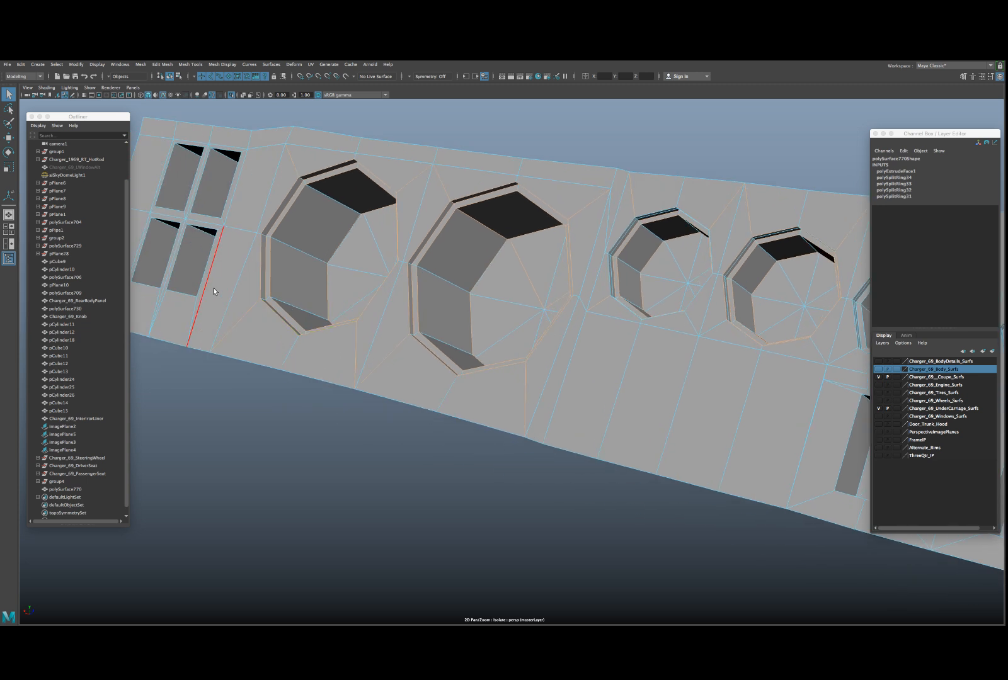
# - Add the rim, corner and floor edges of the four switch openings beside the large gauges to the selection
pyautogui.keyDown('alt'); pyautogui.moveTo(214, 291); pyautogui.dragTo(432, 337); pyautogui.keyUp('alt')
pyautogui.scroll(5, 432, 337)
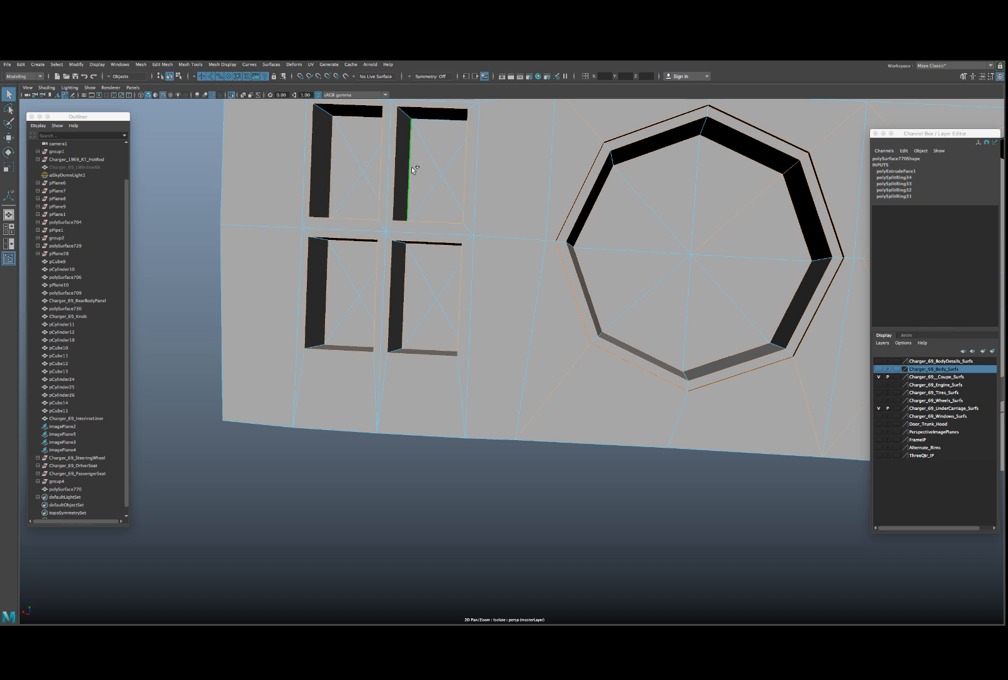
pyautogui.keyDown('alt'); pyautogui.moveTo(403, 160); pyautogui.dragTo(479, 191, button='middle'); pyautogui.keyUp('alt')
pyautogui.keyDown('alt'); pyautogui.moveTo(479, 190); pyautogui.dragTo(491, 184); pyautogui.keyUp('alt')
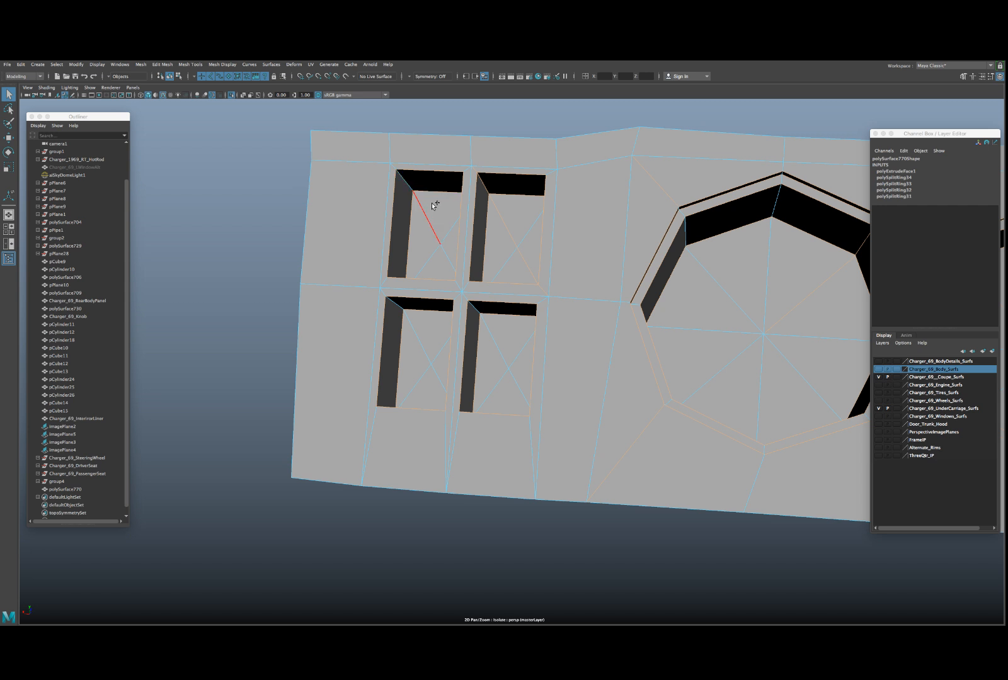
pyautogui.keyDown('alt'); pyautogui.moveTo(466, 208); pyautogui.dragTo(492, 237); pyautogui.keyUp('alt')
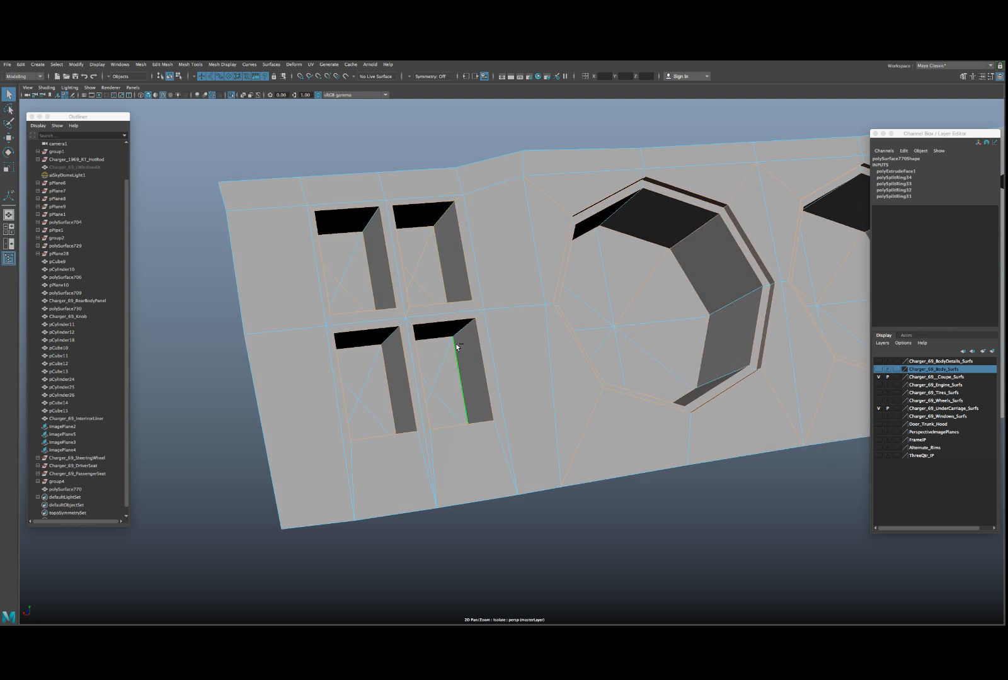
pyautogui.keyDown('alt'); pyautogui.moveTo(467, 353); pyautogui.dragTo(408, 366); pyautogui.keyUp('alt')
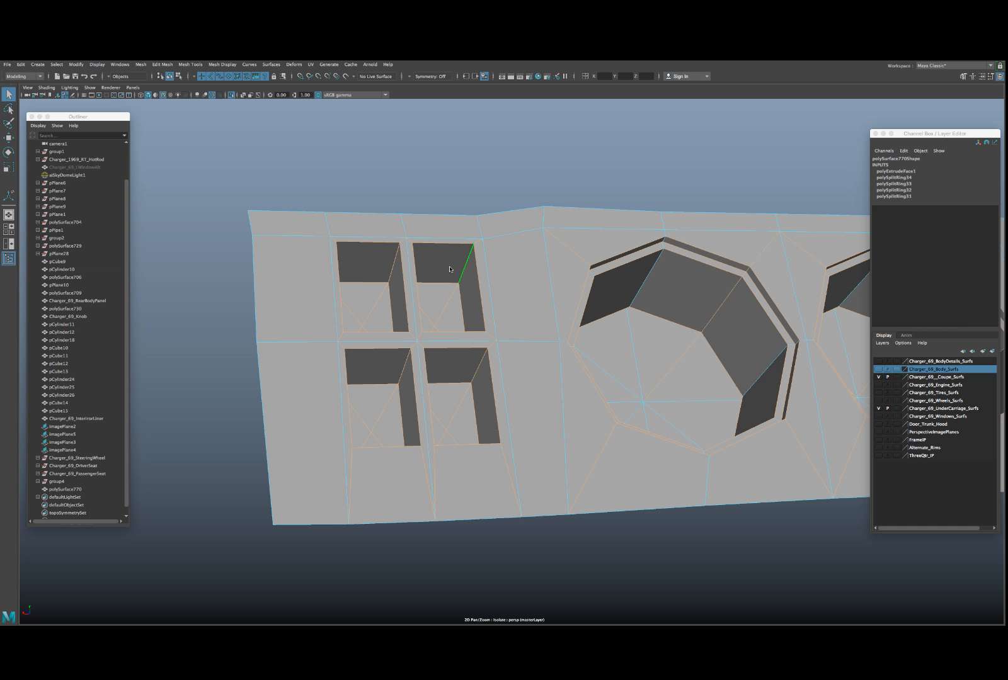
# - Turn on smooth preview and crease the selected gauge and switch opening edges with the Crease Tool
pyautogui.keyDown('shift'); pyautogui.moveTo(448, 266); pyautogui.dragTo(450, 305, button='right'); pyautogui.keyUp('shift')
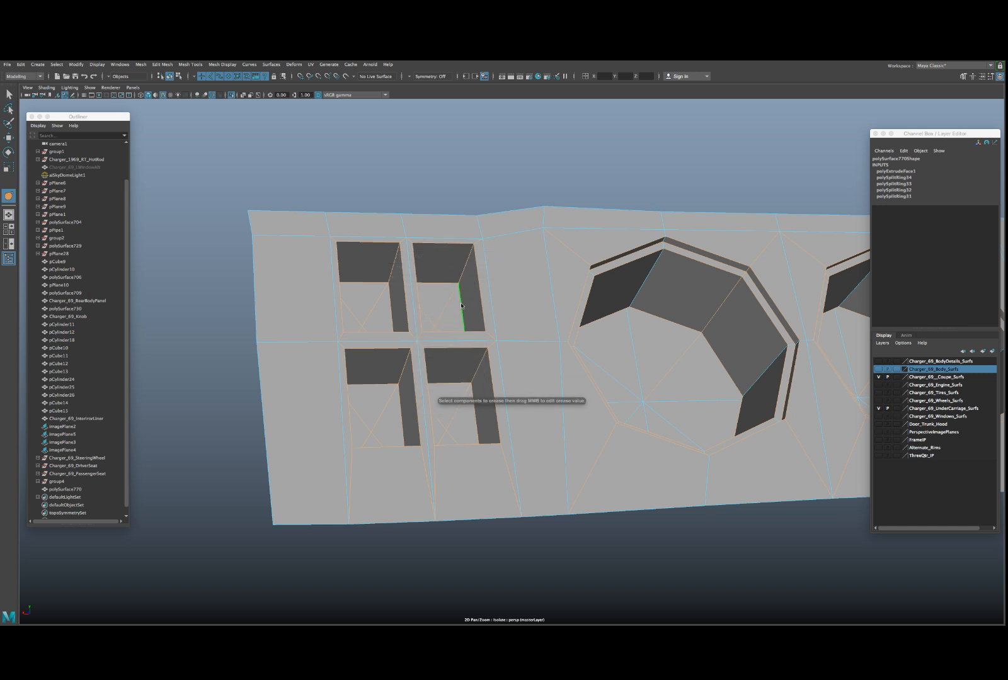
pyautogui.press('3')
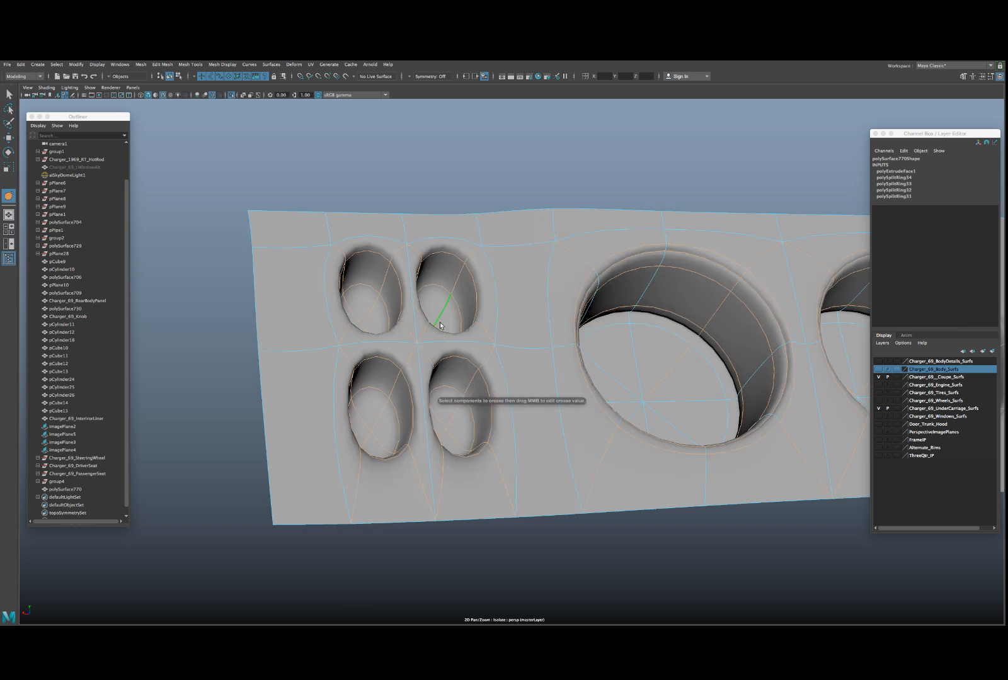
pyautogui.moveTo(439, 325); pyautogui.dragTo(521, 320, button='middle')
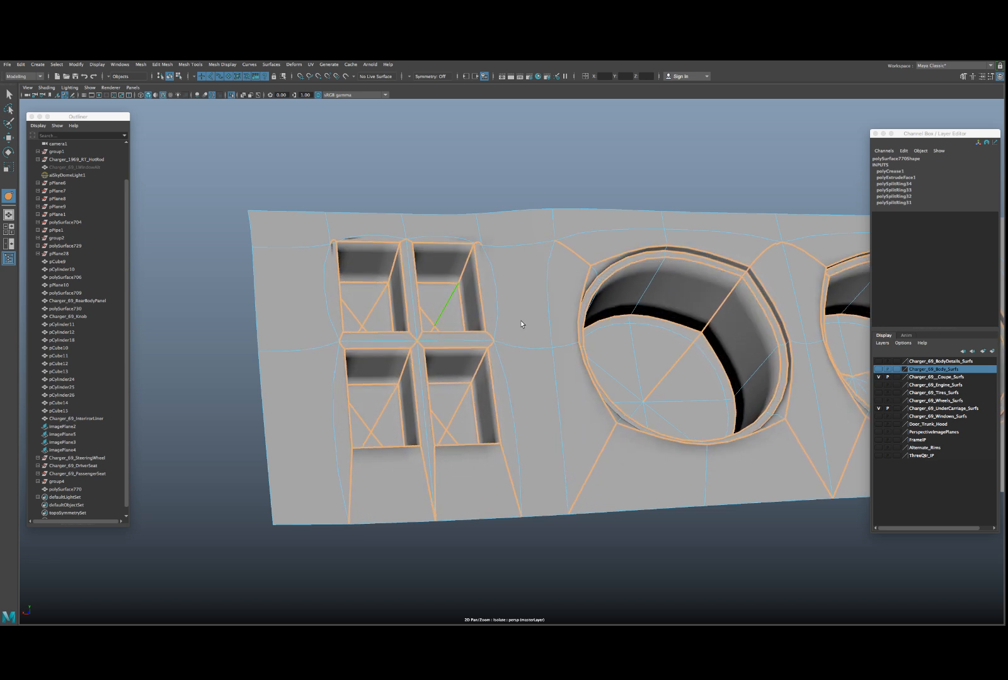
# - Remove the crease from the stray floor spoke and the stray panel edge above the first large gauge recess
pyautogui.keyDown('alt'); pyautogui.moveTo(536, 320); pyautogui.dragTo(695, 369); pyautogui.keyUp('alt')
pyautogui.click(613, 404)
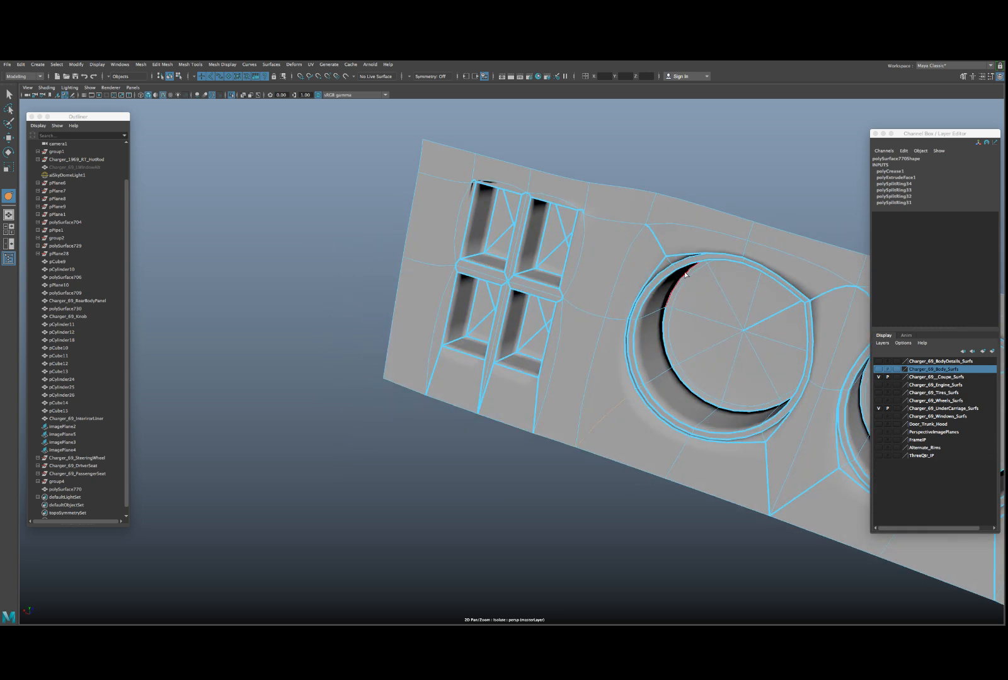
pyautogui.keyDown('alt'); pyautogui.moveTo(753, 299); pyautogui.dragTo(649, 265, button='middle'); pyautogui.keyUp('alt')
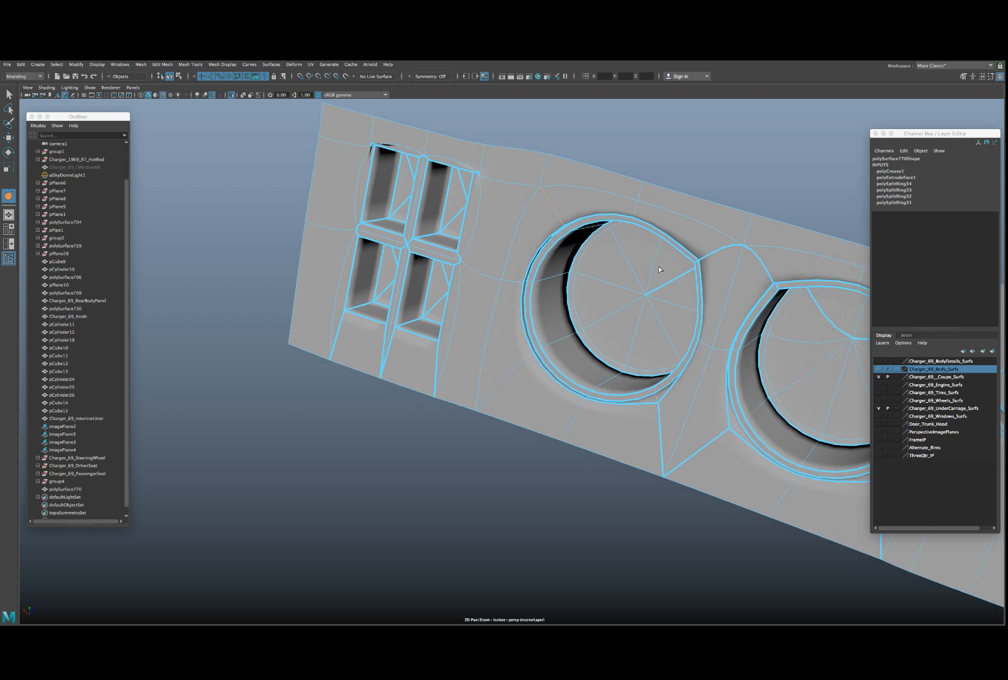
pyautogui.keyDown('alt'); pyautogui.moveTo(648, 264); pyautogui.dragTo(712, 268); pyautogui.keyUp('alt')
pyautogui.click(707, 222)
pyautogui.keyDown('shift'); pyautogui.click(747, 232); pyautogui.keyUp('shift')
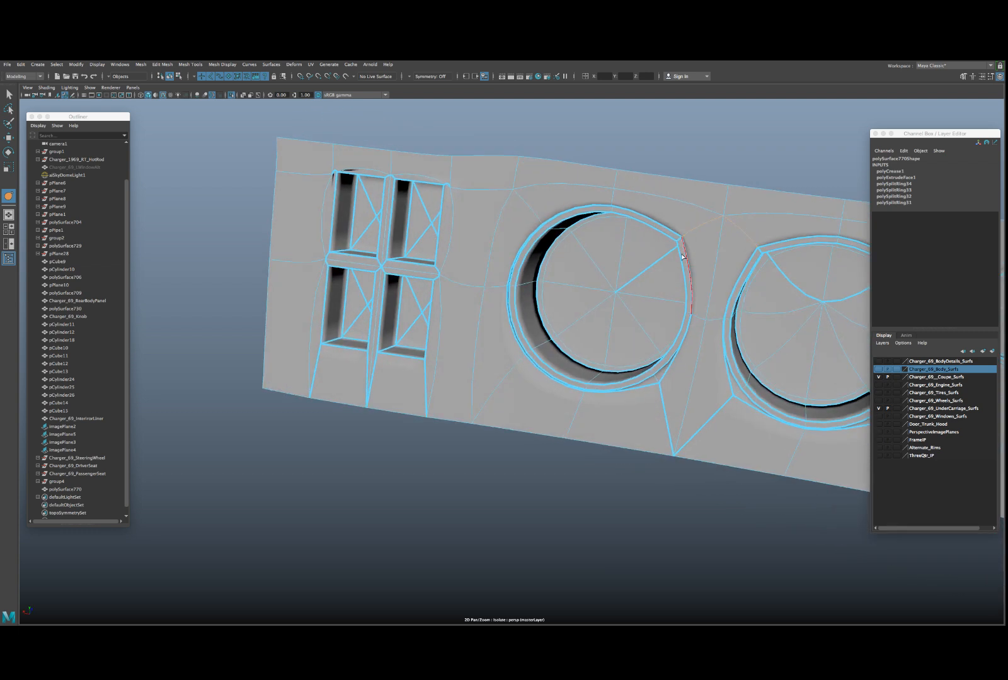
pyautogui.keyDown('alt'); pyautogui.moveTo(630, 265); pyautogui.dragTo(649, 275); pyautogui.keyUp('alt')
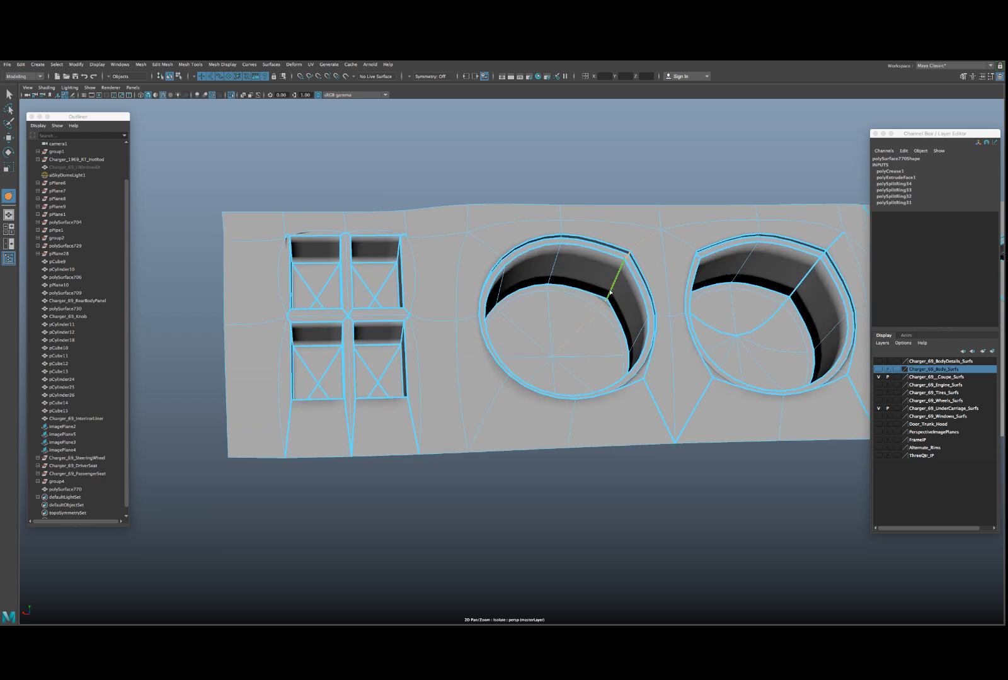
# - Remove the crease from the panel edges below the first large gauge and the diagonals on the lower two switch opening floors
pyautogui.keyDown('alt'); pyautogui.moveTo(611, 295); pyautogui.dragTo(630, 355); pyautogui.keyUp('alt')
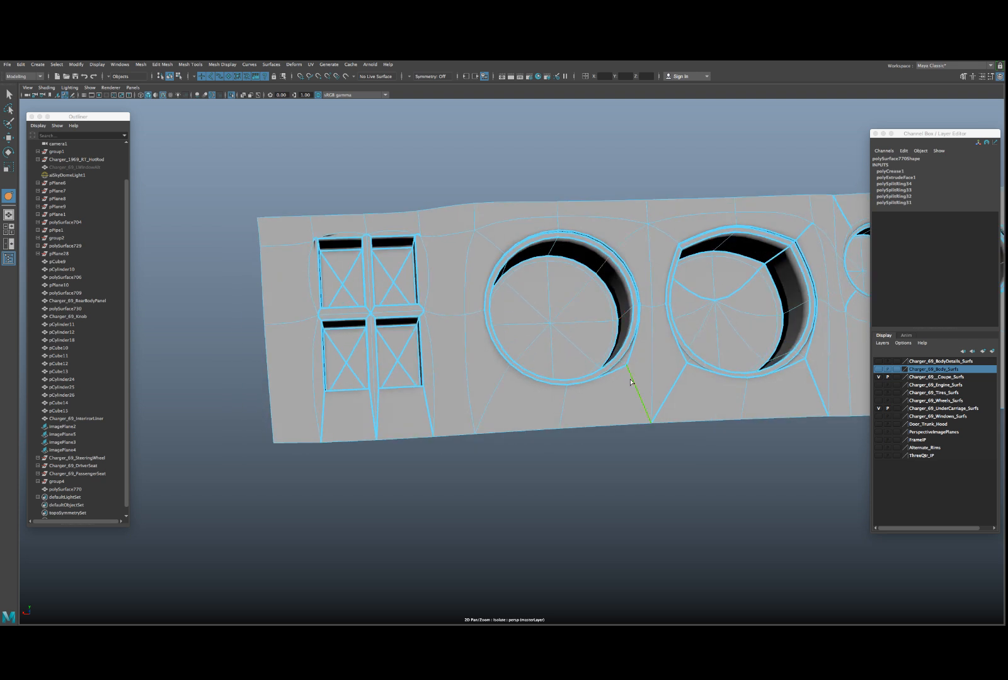
pyautogui.click(671, 392)
pyautogui.moveTo(387, 350); pyautogui.dragTo(402, 367)
pyautogui.scroll(2, 334, 343)
pyautogui.keyDown('alt'); pyautogui.moveTo(369, 288); pyautogui.dragTo(477, 331); pyautogui.keyUp('alt')
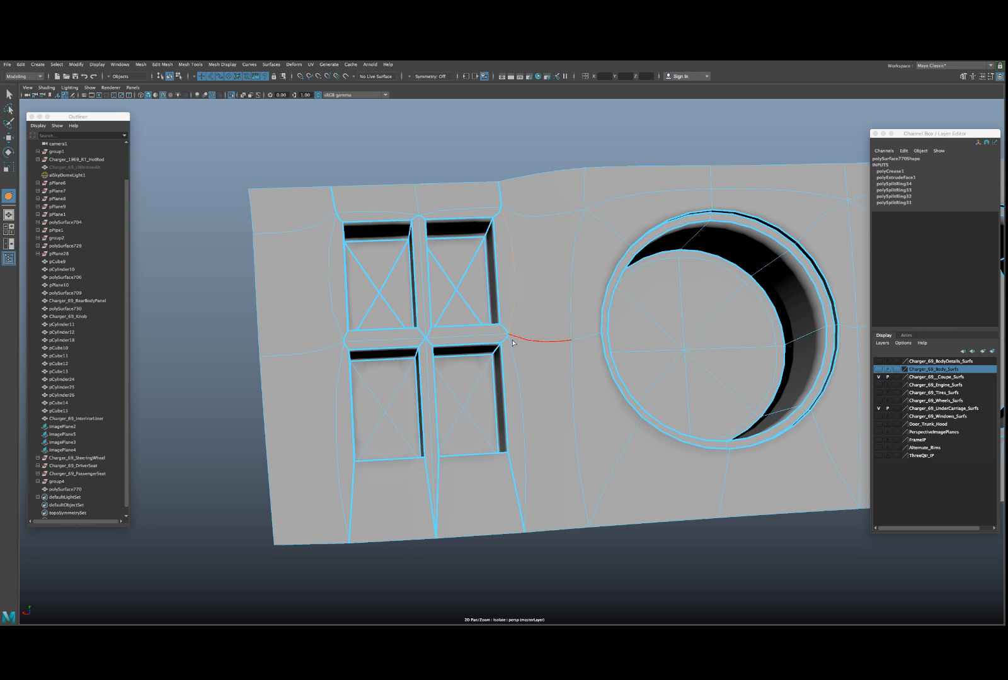
# - Crease the vertical panel edges along both sides of the four-switch block and the horizontal edges above its upper openings
pyautogui.keyDown('shift'); pyautogui.click(516, 362); pyautogui.keyUp('shift')
pyautogui.keyDown('shift'); pyautogui.click(332, 277); pyautogui.keyUp('shift')
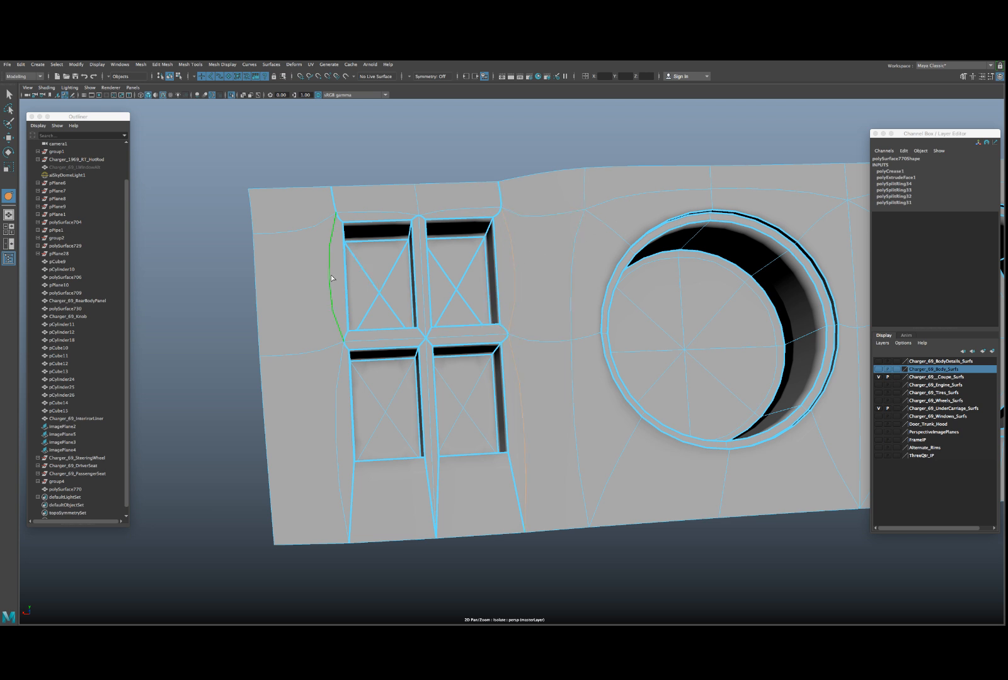
pyautogui.keyDown('shift'); pyautogui.click(337, 367); pyautogui.keyUp('shift')
pyautogui.moveTo(336, 362); pyautogui.dragTo(517, 377, button='middle')
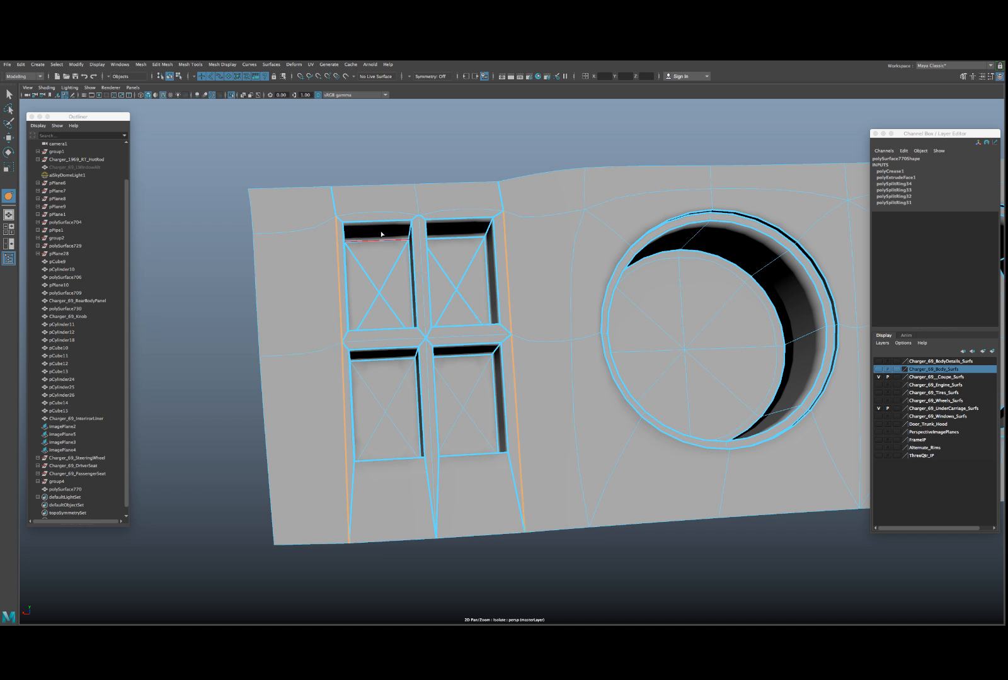
pyautogui.click(373, 214)
pyautogui.keyDown('shift'); pyautogui.click(440, 212); pyautogui.keyUp('shift')
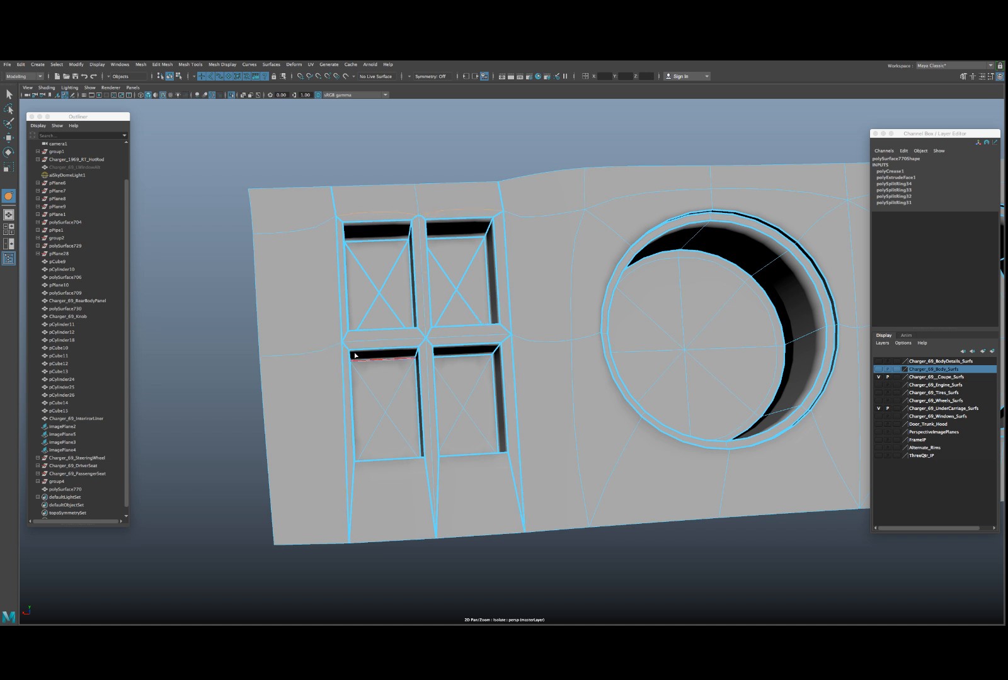
pyautogui.moveTo(345, 311); pyautogui.dragTo(528, 313, button='middle')
# - Remove the crease from the stray floor spokes in the second large gauge recess and the diagonal panel edges beside it
pyautogui.scroll(-4, 542, 313)
pyautogui.scroll(6, 370, 378)
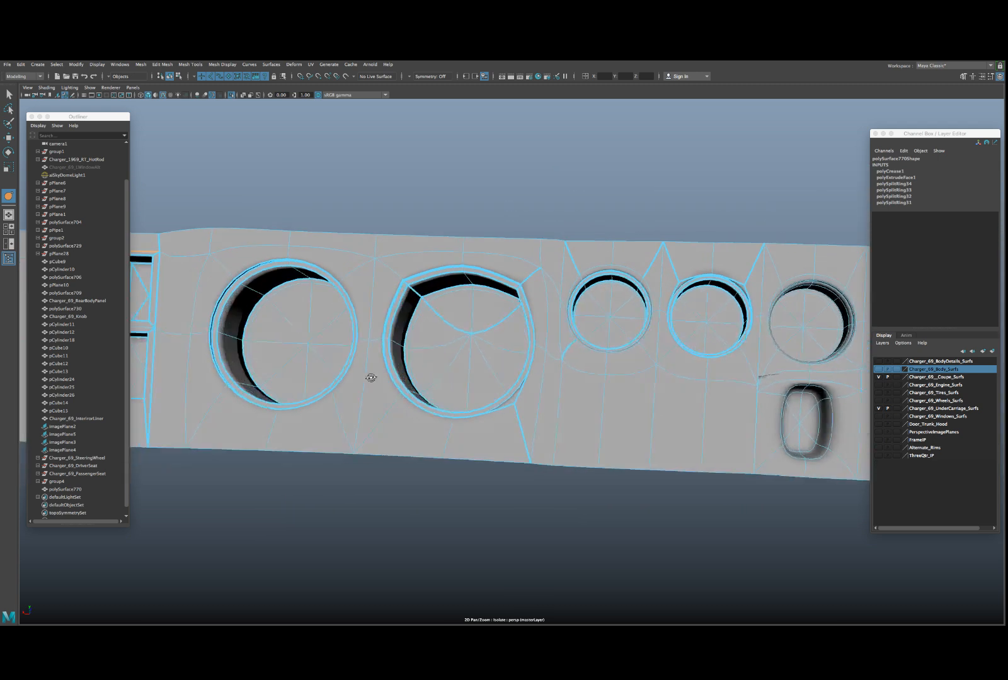
pyautogui.scroll(3, 371, 378)
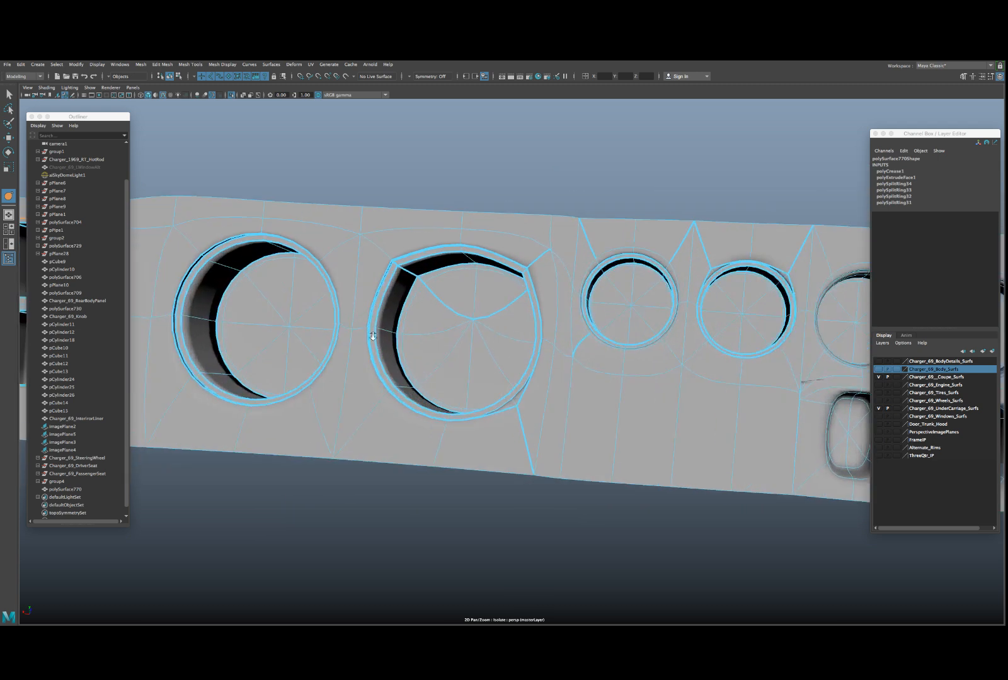
pyautogui.hotkey('ctrl', 'z')
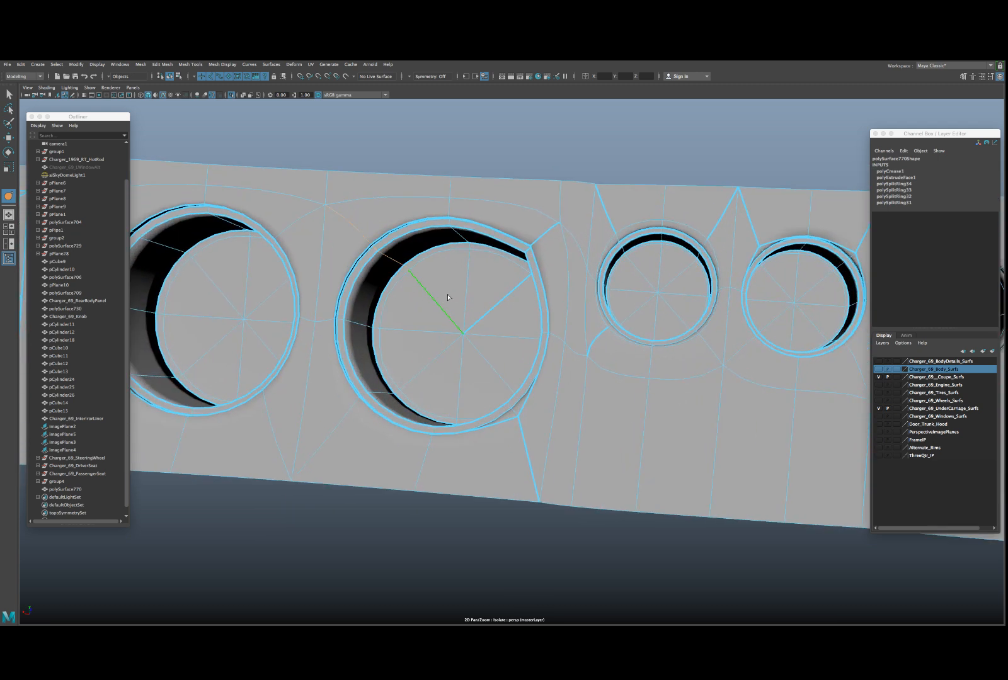
pyautogui.keyDown('alt'); pyautogui.moveTo(409, 296); pyautogui.dragTo(460, 308); pyautogui.keyUp('alt')
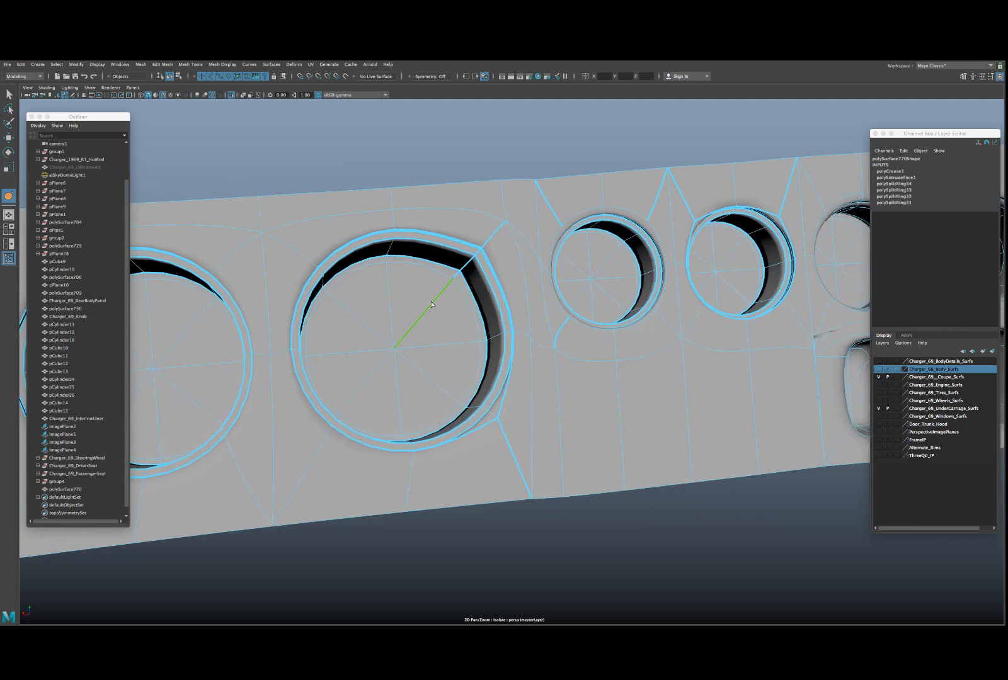
pyautogui.click(504, 435)
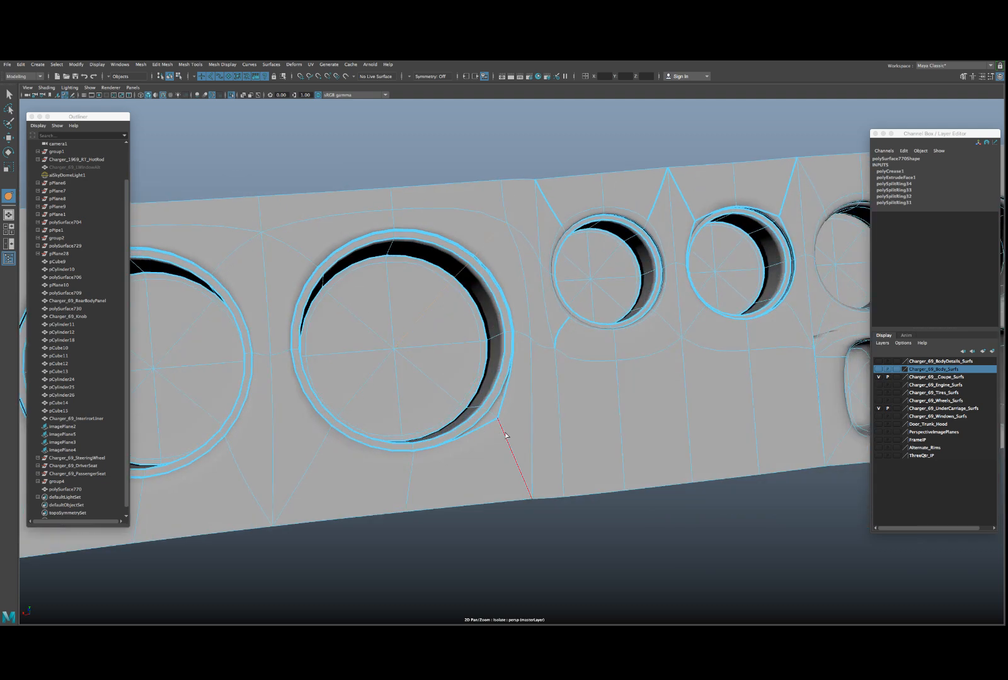
# - Remove the crease from the slanted panel edges above the first two small gauge recesses
pyautogui.keyDown('alt'); pyautogui.moveTo(426, 360); pyautogui.dragTo(516, 344); pyautogui.keyUp('alt')
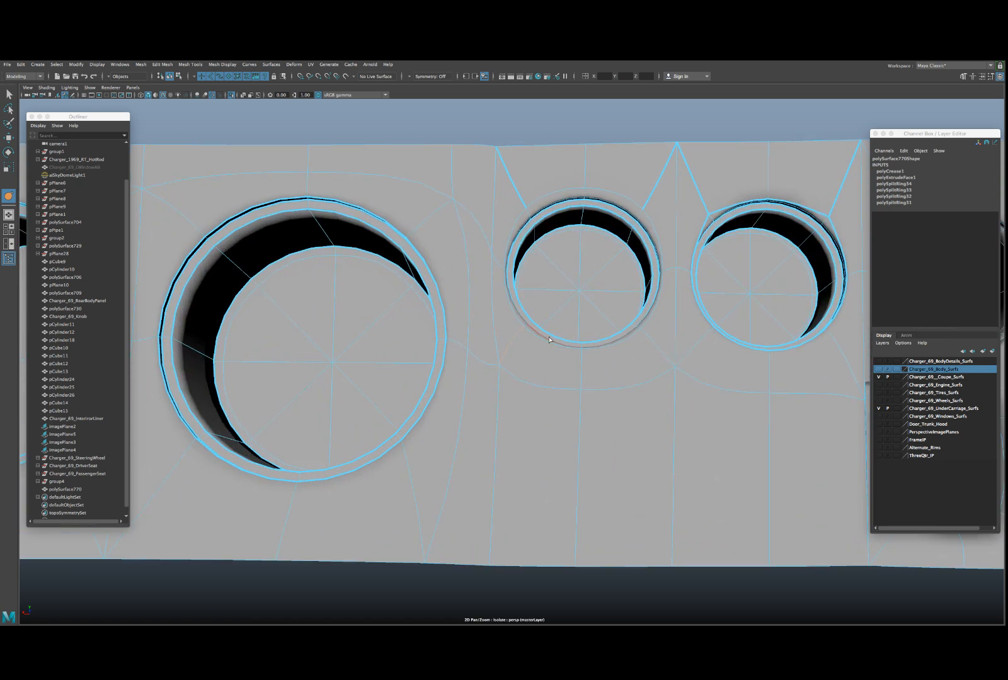
pyautogui.keyDown('alt'); pyautogui.moveTo(443, 373); pyautogui.dragTo(504, 259); pyautogui.keyUp('alt')
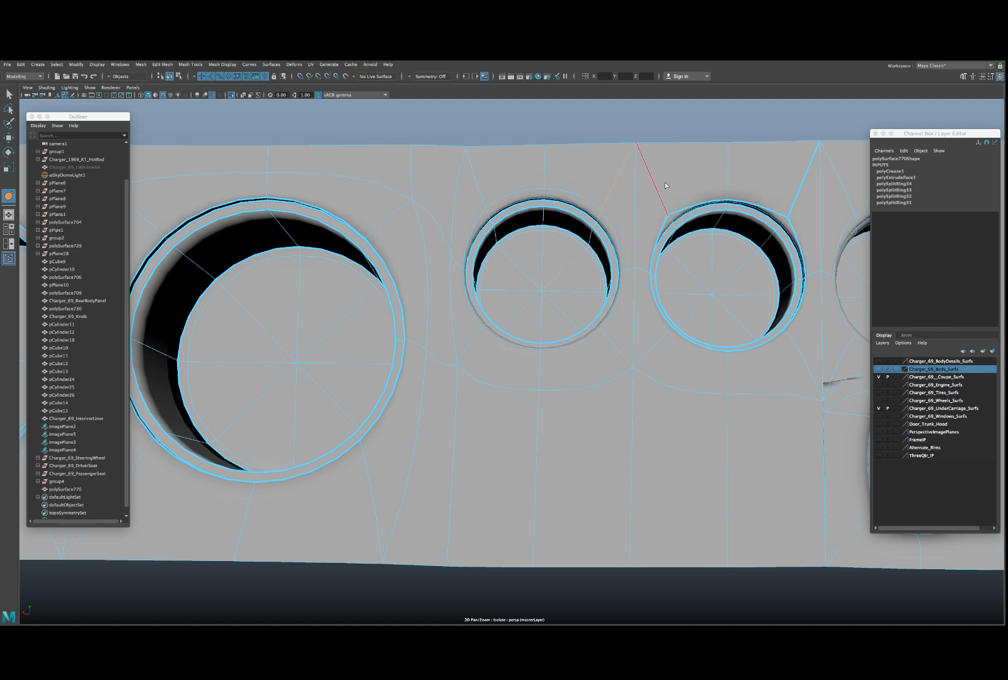
pyautogui.scroll(-3, 679, 213)
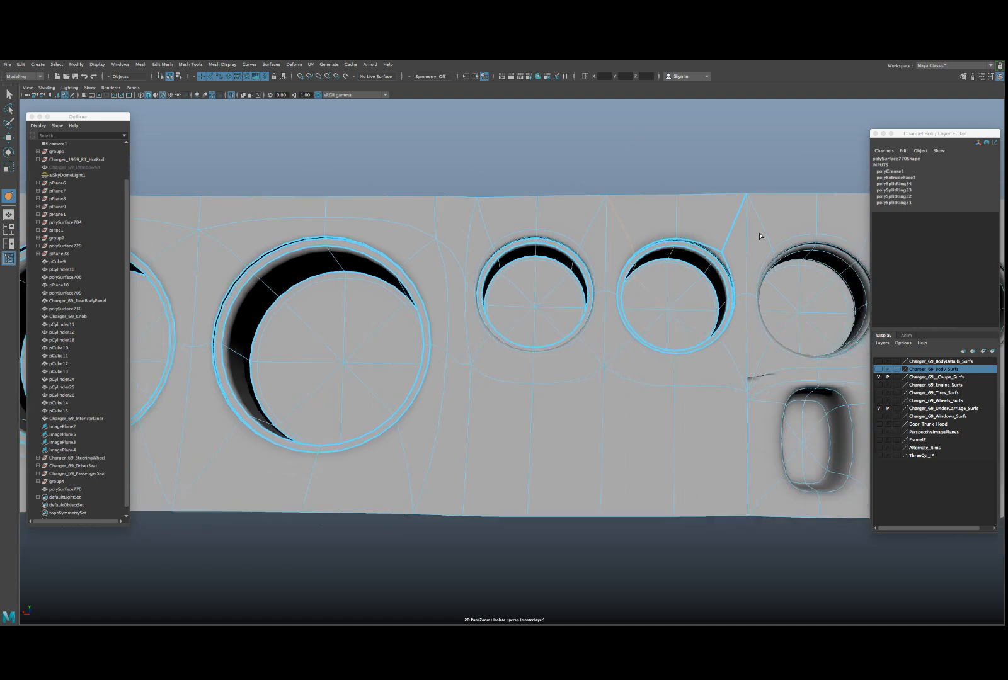
pyautogui.keyDown('alt'); pyautogui.moveTo(741, 236); pyautogui.dragTo(647, 235, button='middle'); pyautogui.keyUp('alt')
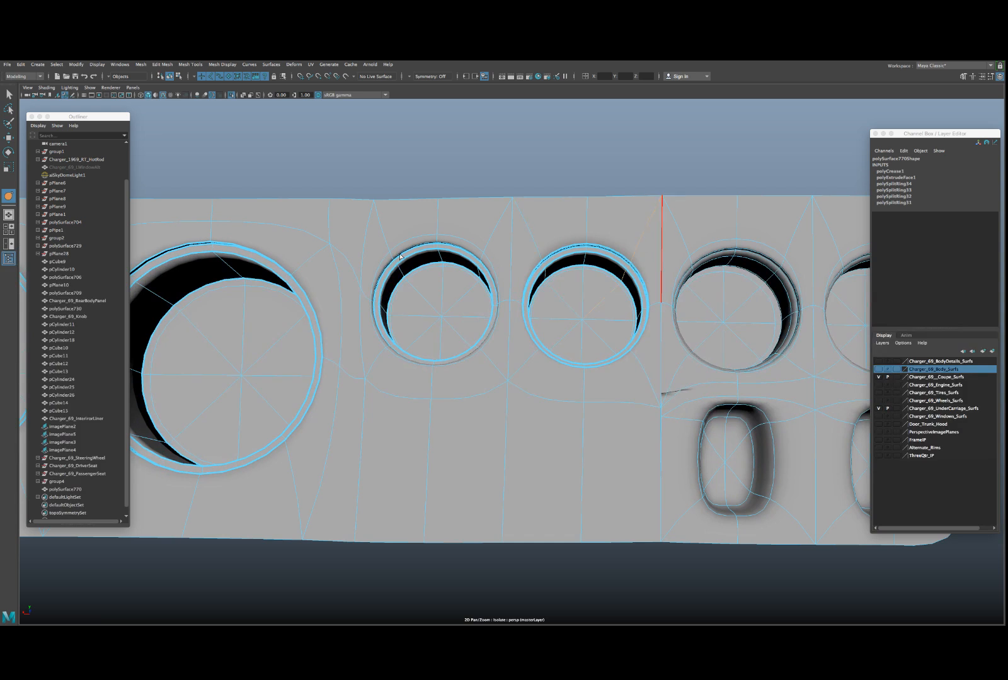
pyautogui.keyDown('alt'); pyautogui.moveTo(662, 302); pyautogui.dragTo(512, 286); pyautogui.keyUp('alt')
# - Turn off smooth preview and merge the split vertices on the panel seam beside the inner rectangular switch opening below the small gauges
pyautogui.scroll(5, 594, 320)
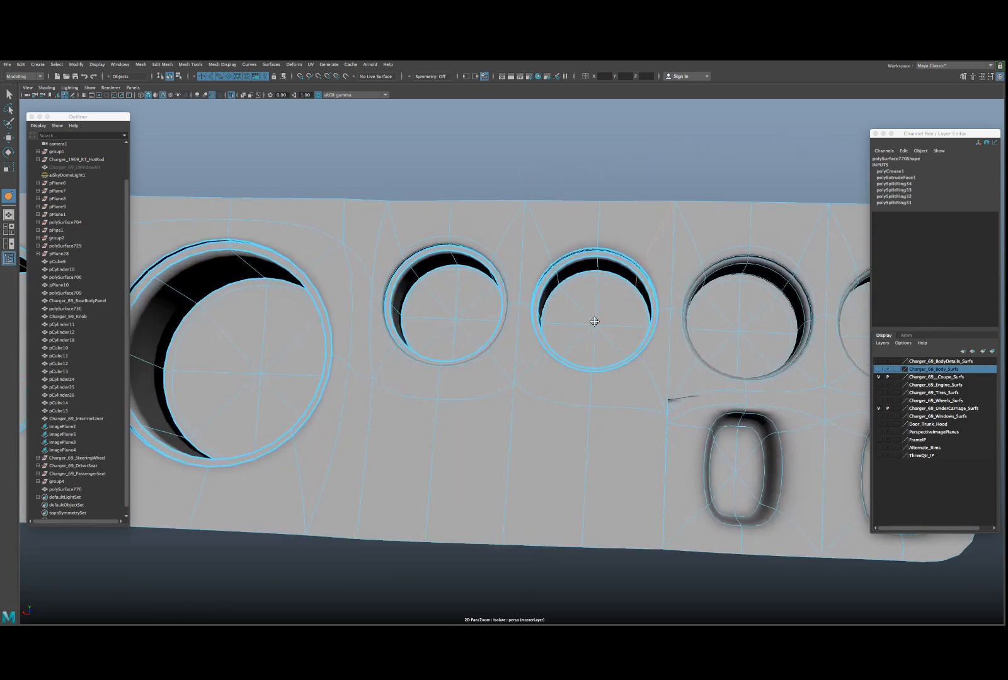
pyautogui.keyDown('alt'); pyautogui.moveTo(593, 365); pyautogui.dragTo(570, 366); pyautogui.keyUp('alt')
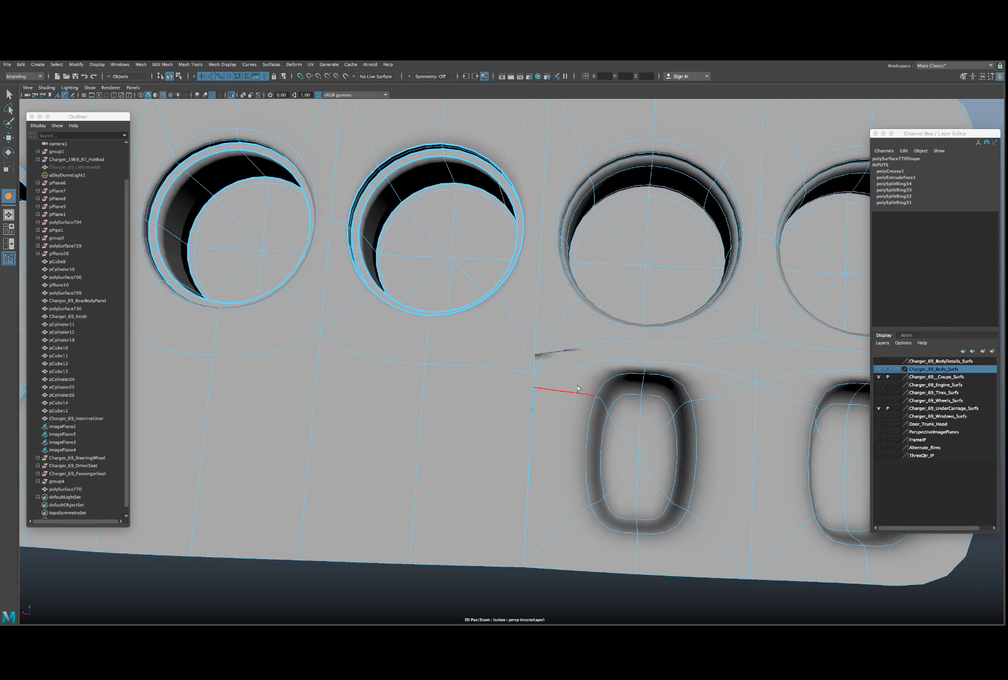
pyautogui.press('1')
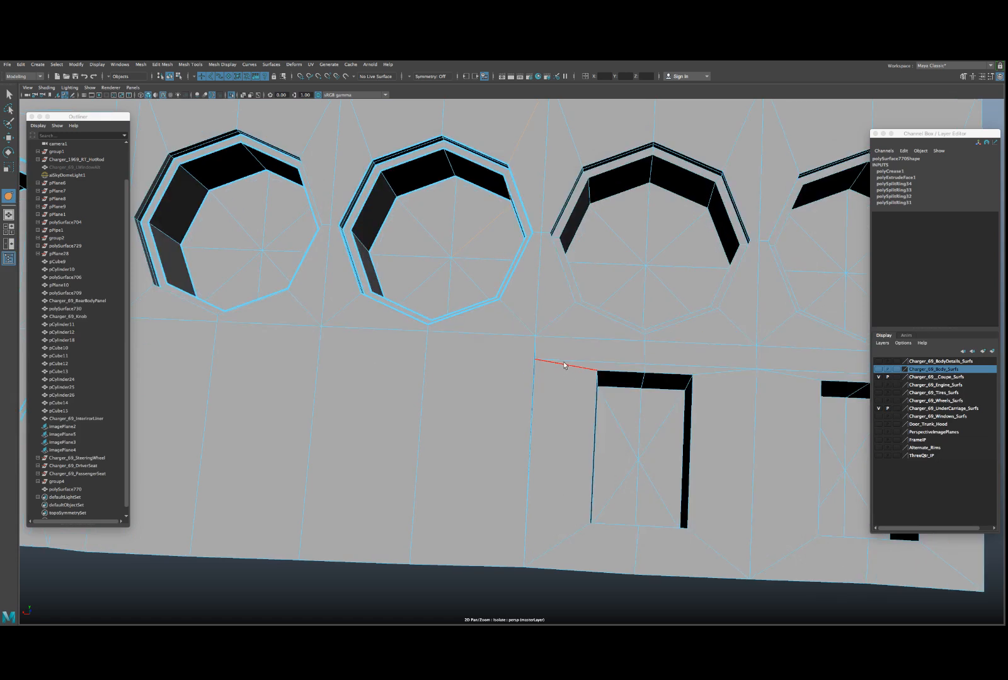
pyautogui.rightClick(554, 363)
pyautogui.keyDown('alt'); pyautogui.moveTo(555, 363); pyautogui.dragTo(596, 353); pyautogui.keyUp('alt')
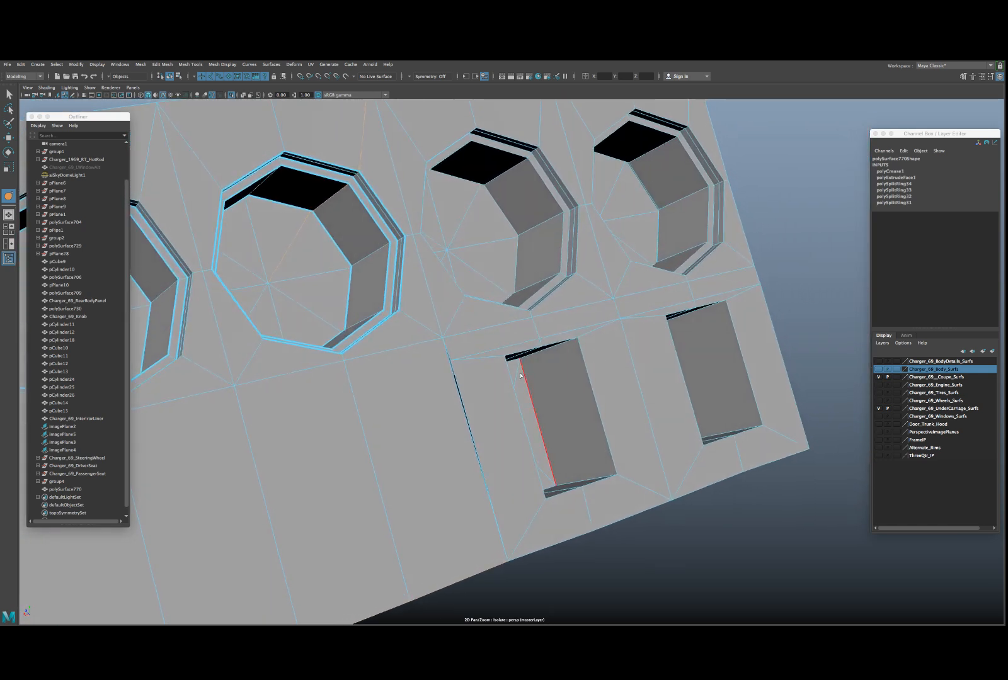
pyautogui.scroll(3, 485, 395)
pyautogui.keyDown('alt'); pyautogui.moveTo(485, 396); pyautogui.dragTo(466, 407, button='middle'); pyautogui.keyUp('alt')
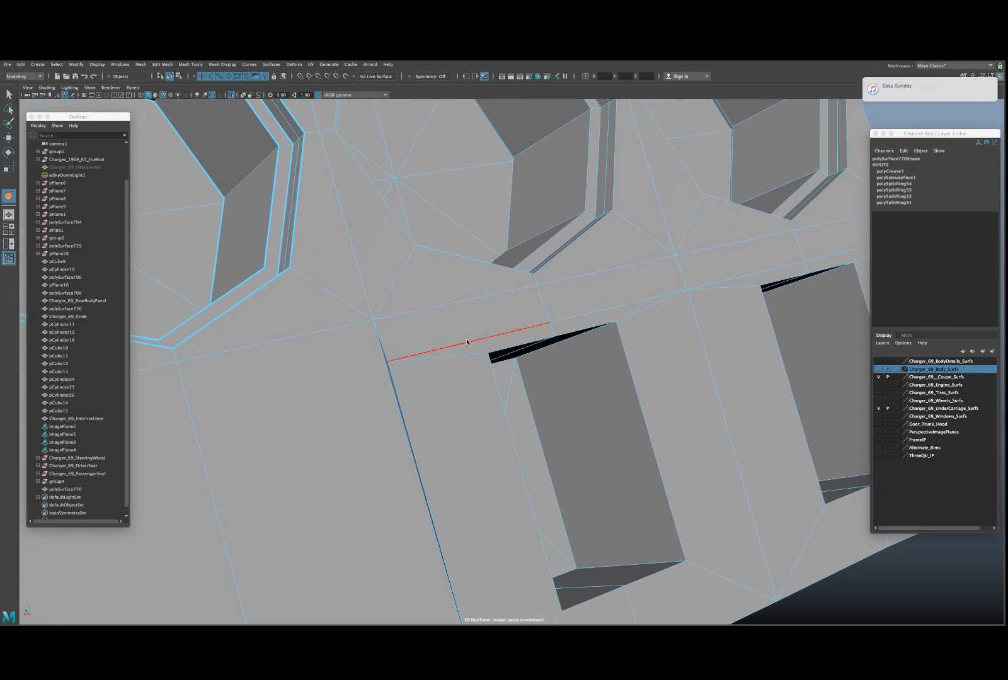
pyautogui.keyDown('shift'); pyautogui.rightClick(457, 379); pyautogui.keyUp('shift')
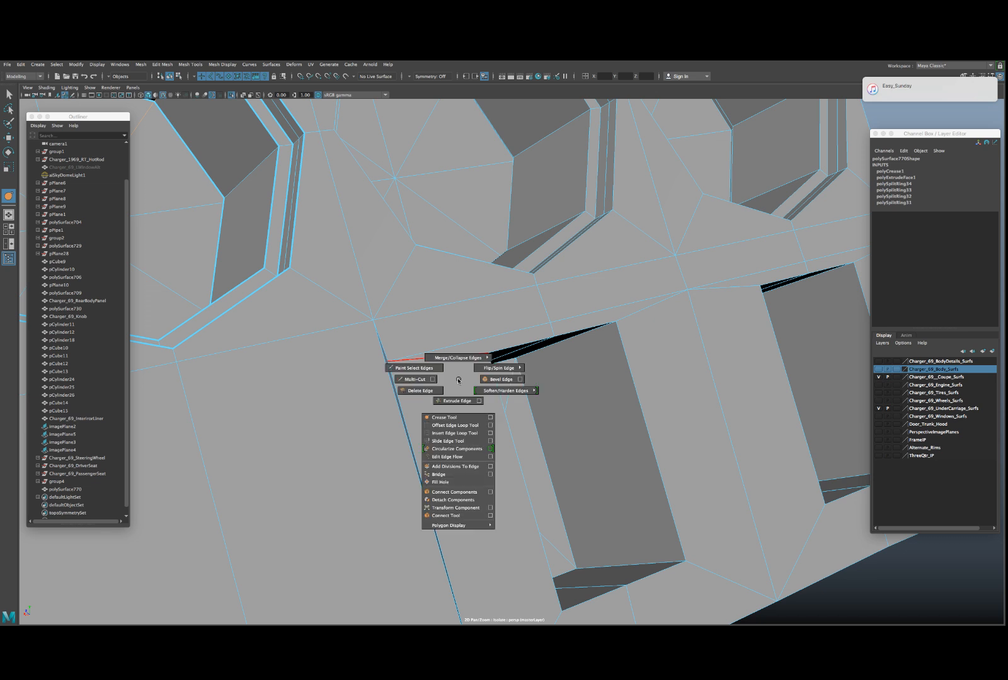
pyautogui.keyDown('shift'); pyautogui.moveTo(458, 380); pyautogui.dragTo(398, 369, button='right'); pyautogui.keyUp('shift')
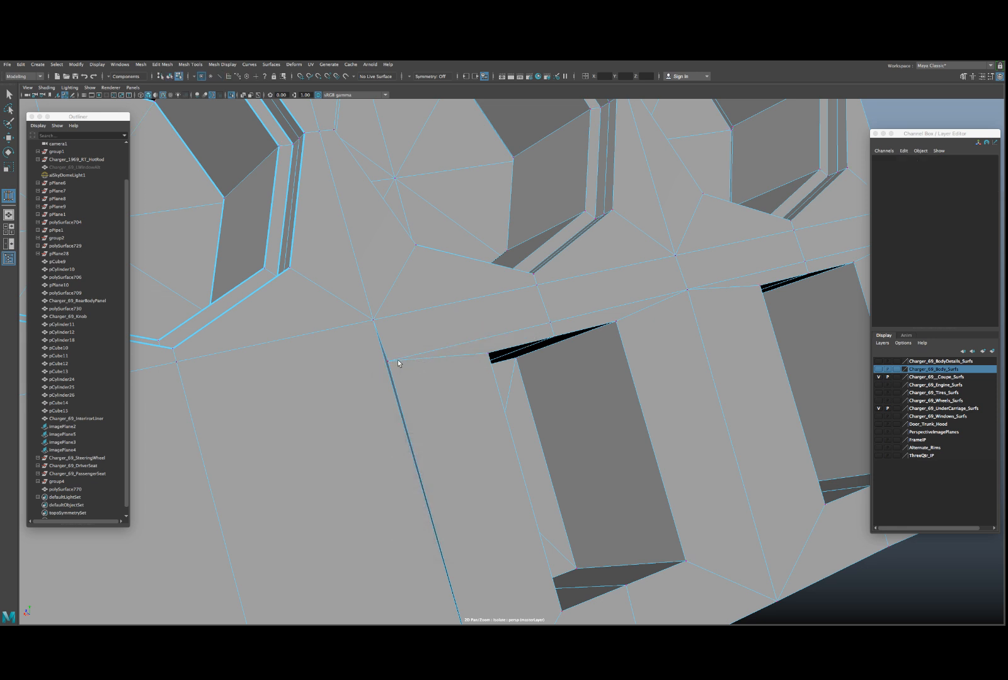
pyautogui.moveTo(377, 329); pyautogui.dragTo(377, 330)
pyautogui.scroll(-2, 556, 308)
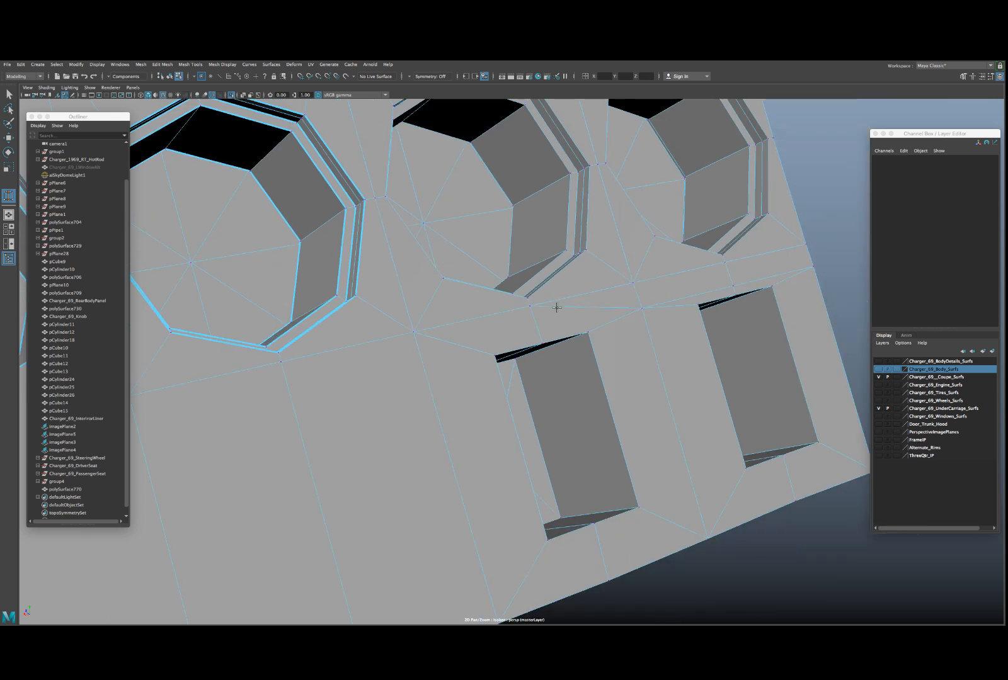
# - Merge the remaining split vertices along the seam above both switch openings and at the outer panel edge, and restore smooth preview
pyautogui.keyDown('alt'); pyautogui.moveTo(622, 319); pyautogui.dragTo(567, 320, button='middle'); pyautogui.keyUp('alt')
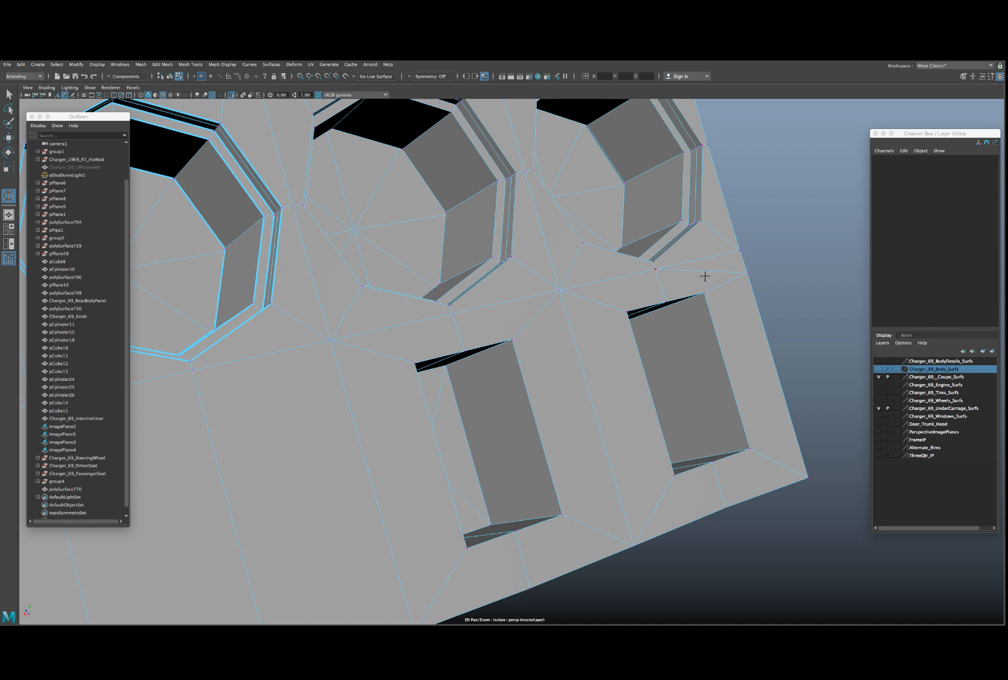
pyautogui.moveTo(741, 252); pyautogui.dragTo(740, 251)
pyautogui.press('w')
pyautogui.moveTo(521, 307); pyautogui.dragTo(522, 289, button='right')
pyautogui.press('3')
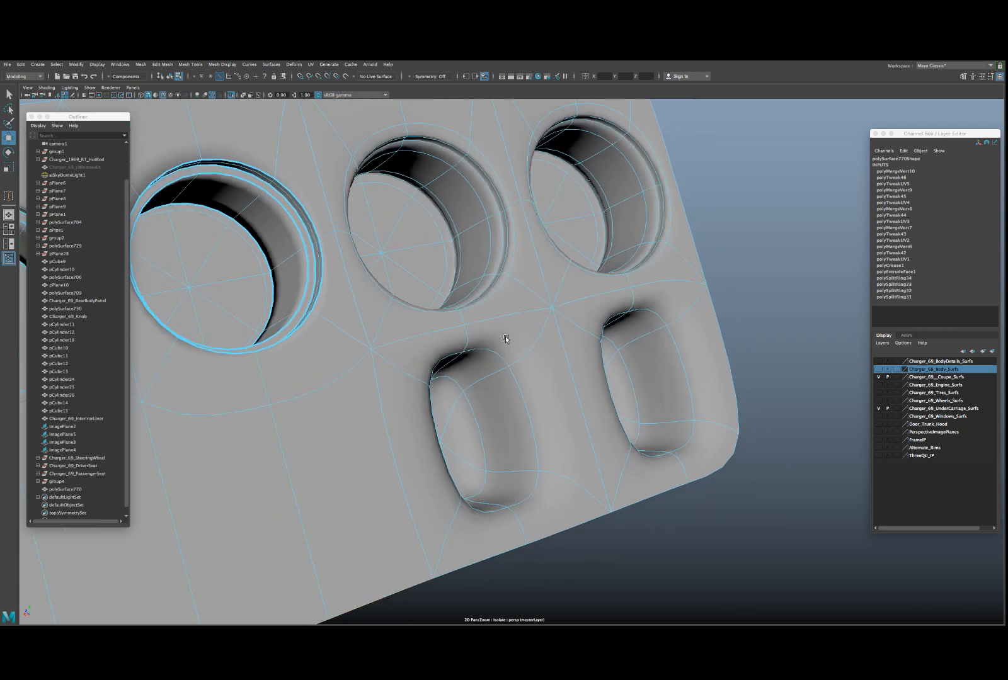
# - Turn off smooth preview and select the rim and floor edge loops of the last two small gauge recesses
pyautogui.doubleClick(419, 182)
pyautogui.press('1')
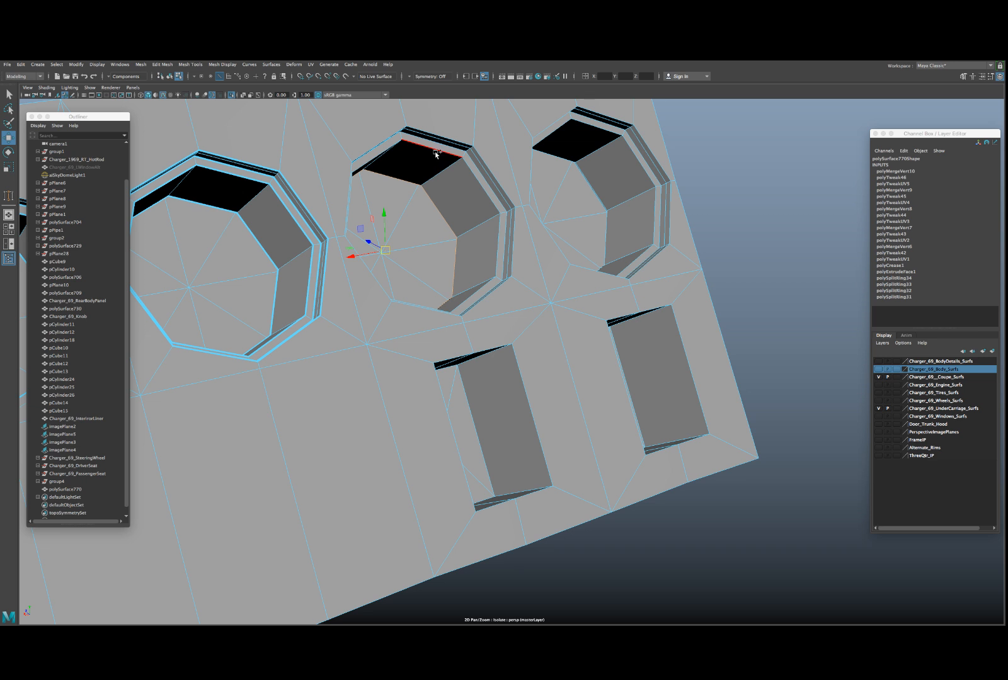
pyautogui.keyDown('shift'); pyautogui.doubleClick(435, 150); pyautogui.keyUp('shift')
pyautogui.keyDown('shift'); pyautogui.click(472, 159); pyautogui.keyUp('shift')
pyautogui.keyDown('shift'); pyautogui.doubleClick(472, 159); pyautogui.keyUp('shift')
pyautogui.keyDown('shift'); pyautogui.doubleClick(482, 157); pyautogui.keyUp('shift')
pyautogui.keyDown('shift'); pyautogui.doubleClick(541, 131); pyautogui.keyUp('shift')
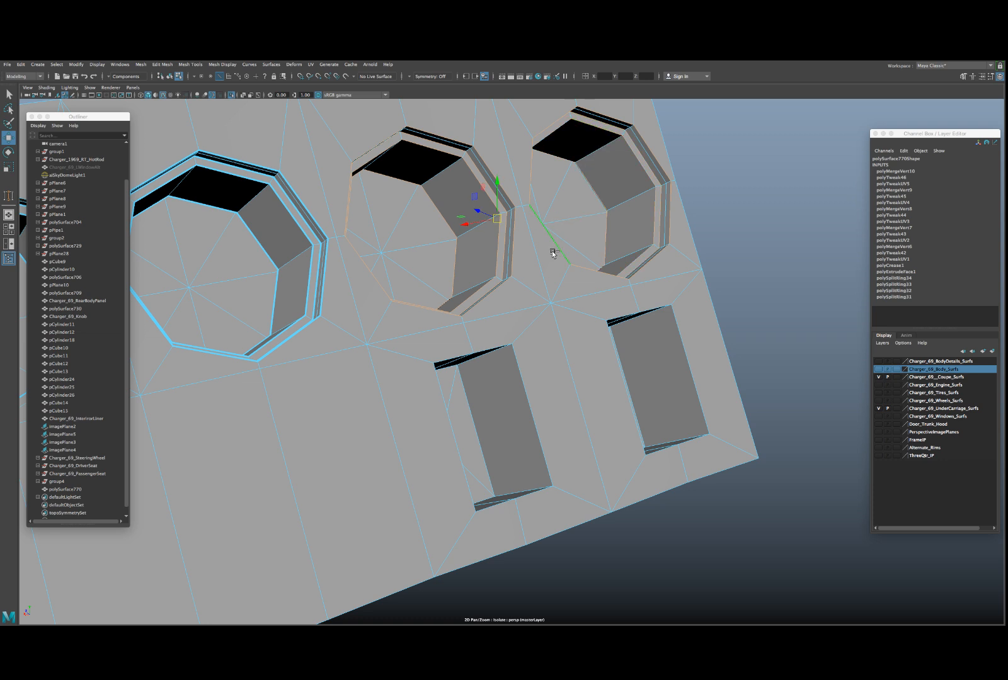
# - Add the edges of the two rectangular switch openings to the selection, crease everything with the Crease Tool, and turn on smooth preview
pyautogui.keyDown('alt'); pyautogui.moveTo(542, 295); pyautogui.dragTo(558, 342); pyautogui.keyUp('alt')
pyautogui.scroll(3, 533, 342)
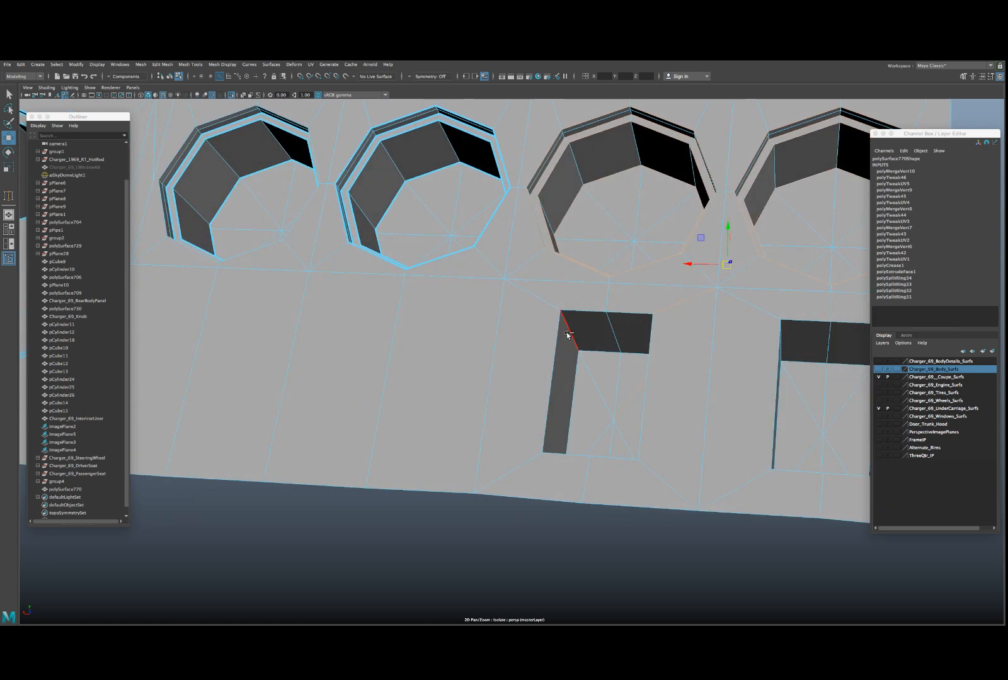
pyautogui.keyDown('shift'); pyautogui.click(570, 408); pyautogui.keyUp('shift')
pyautogui.keyDown('alt'); pyautogui.moveTo(568, 408); pyautogui.dragTo(587, 435); pyautogui.keyUp('alt')
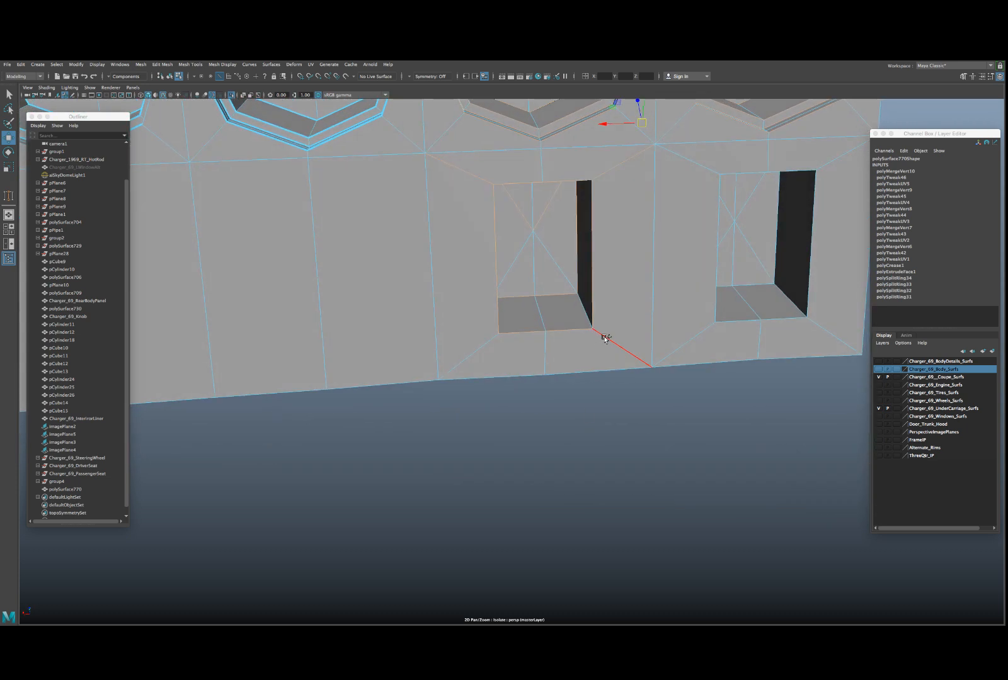
pyautogui.keyDown('alt'); pyautogui.moveTo(489, 349); pyautogui.dragTo(569, 344); pyautogui.keyUp('alt')
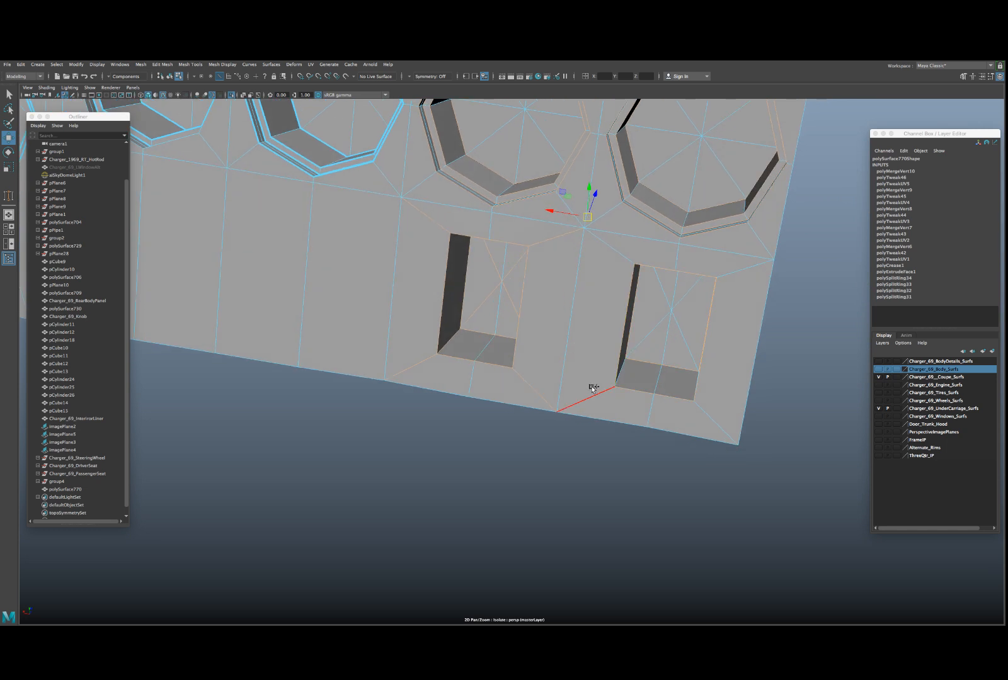
pyautogui.keyDown('shift'); pyautogui.click(698, 407); pyautogui.keyUp('shift')
pyautogui.keyDown('alt'); pyautogui.moveTo(621, 249); pyautogui.dragTo(650, 292); pyautogui.keyUp('alt')
pyautogui.keyDown('shift'); pyautogui.rightClick(575, 306); pyautogui.keyUp('shift')
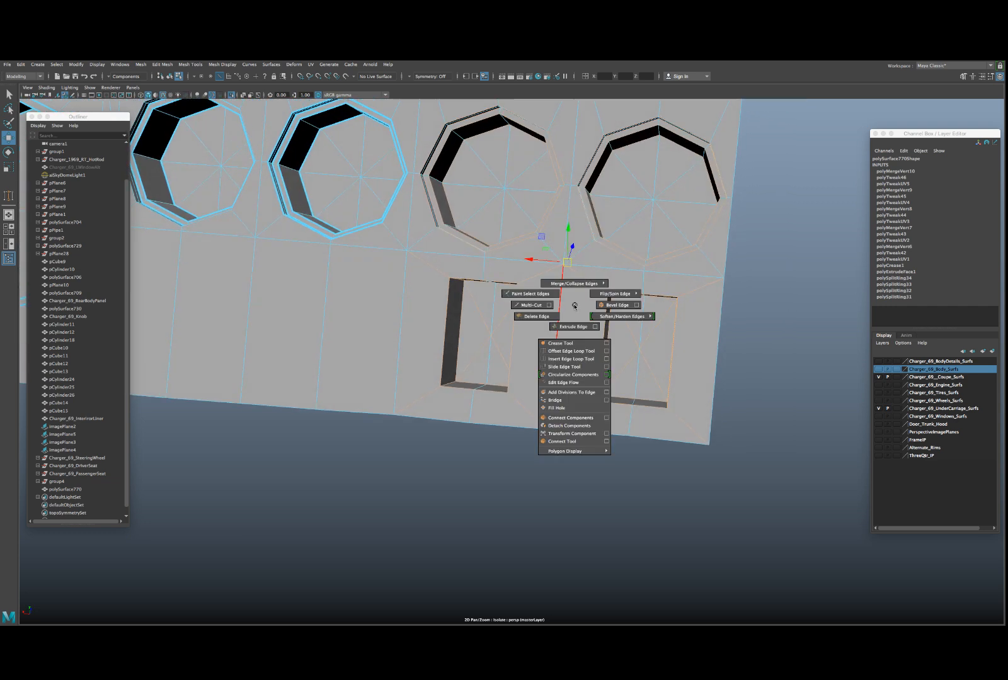
pyautogui.click(567, 343)
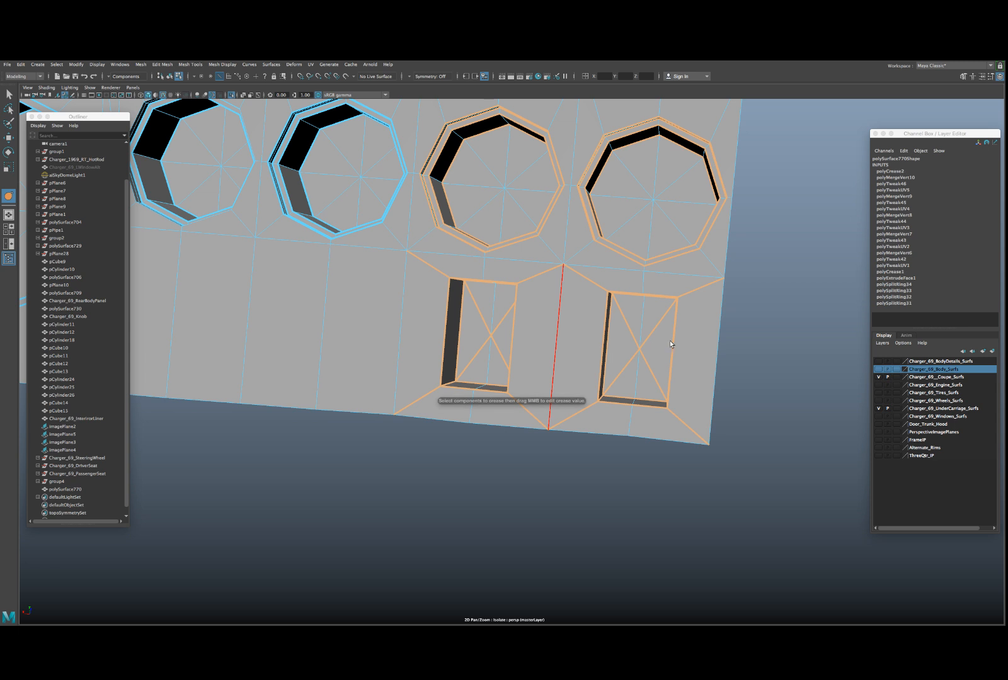
pyautogui.press('3')
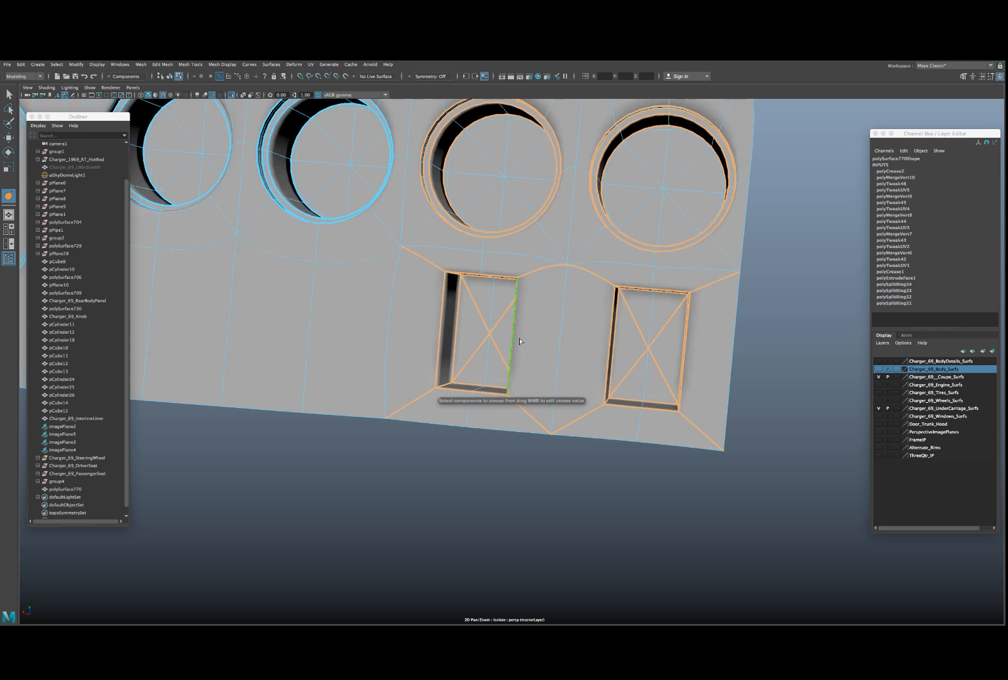
pyautogui.doubleClick(487, 327)
pyautogui.press('Delete')
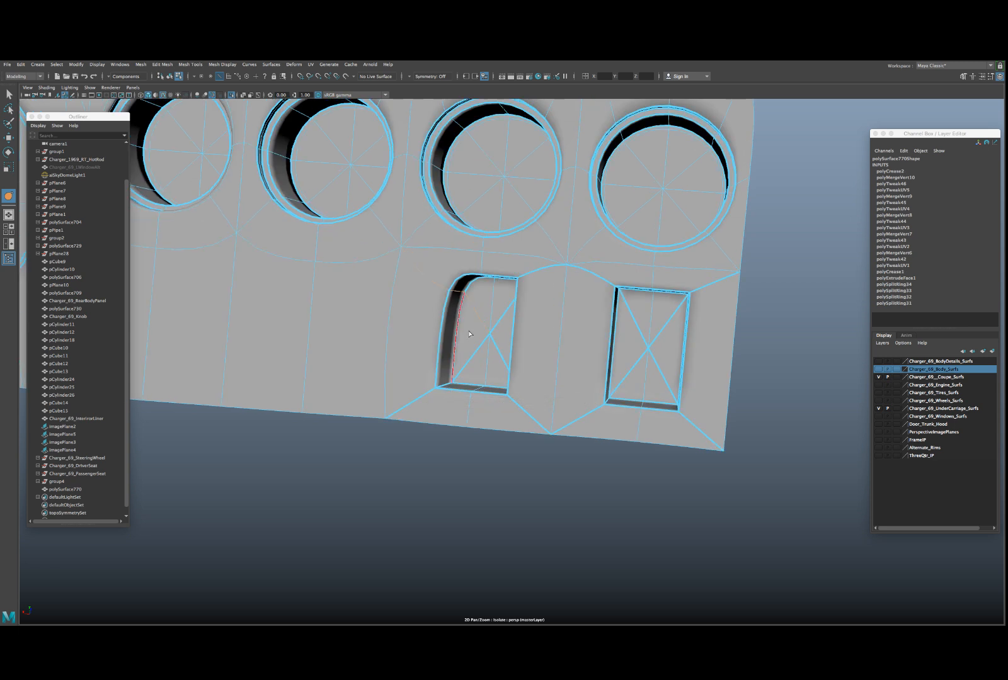
pyautogui.hotkey('ctrl', 'z')
# - Remove the crease from the floor diagonals of both switch openings and from the panel diagonals between and beside them, except at the outer edge
pyautogui.keyDown('alt'); pyautogui.moveTo(472, 326); pyautogui.dragTo(456, 345); pyautogui.keyUp('alt')
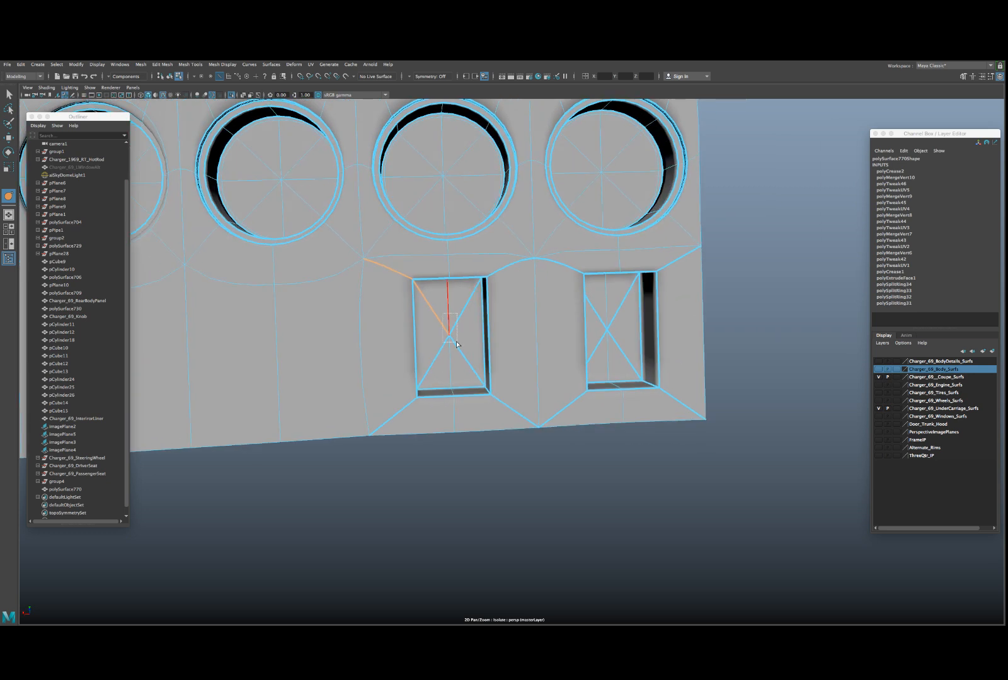
pyautogui.moveTo(456, 342); pyautogui.dragTo(337, 338, button='middle')
pyautogui.click(396, 270)
pyautogui.moveTo(374, 420); pyautogui.dragTo(375, 420)
pyautogui.moveTo(519, 237); pyautogui.dragTo(554, 444)
pyautogui.keyDown('alt'); pyautogui.moveTo(588, 403); pyautogui.dragTo(515, 391, button='middle'); pyautogui.keyUp('alt')
pyautogui.keyDown('alt'); pyautogui.moveTo(515, 391); pyautogui.dragTo(512, 352); pyautogui.keyUp('alt')
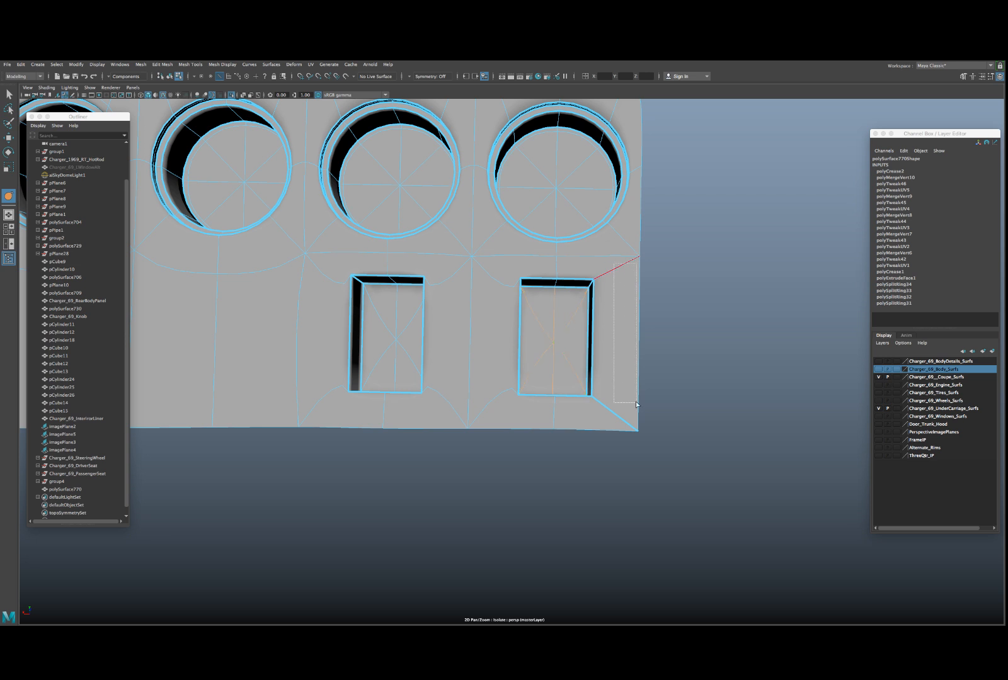
# - Try removing the crease from the two panel diagonals between the last switch opening and the outer panel edge, and undo it
pyautogui.moveTo(635, 402); pyautogui.dragTo(647, 437)
pyautogui.hotkey('ctrl', 'z')
pyautogui.hotkey('ctrl', 'z')
pyautogui.hotkey('ctrl', 'z')
pyautogui.hotkey('ctrl', 'z')
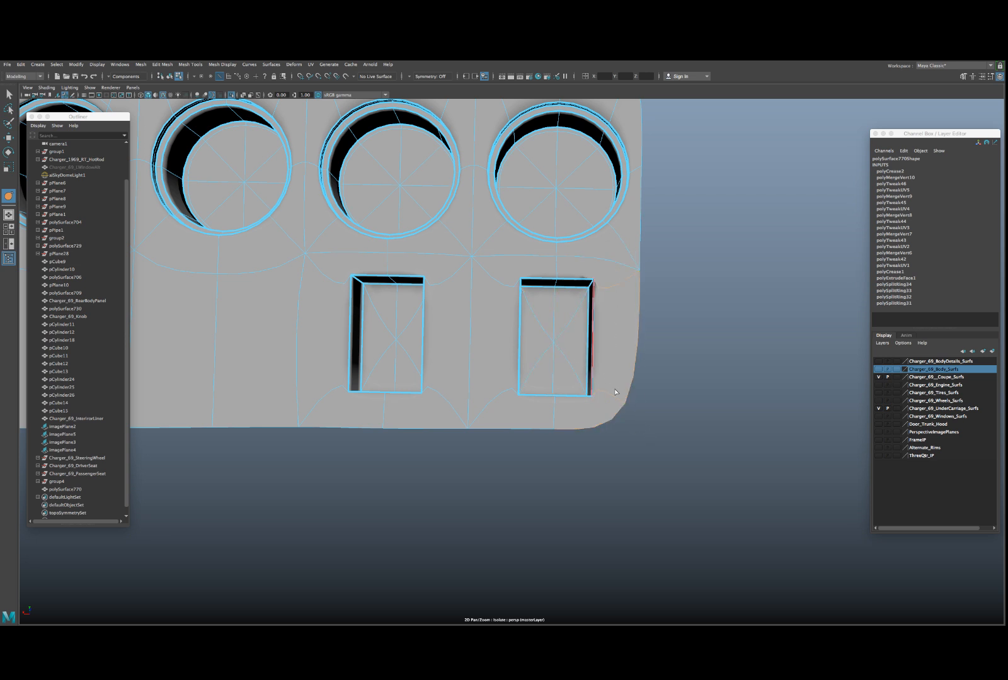
pyautogui.hotkey('ctrl', 'z')
pyautogui.hotkey('ctrl', 'z')
pyautogui.hotkey('ctrl', 'z')
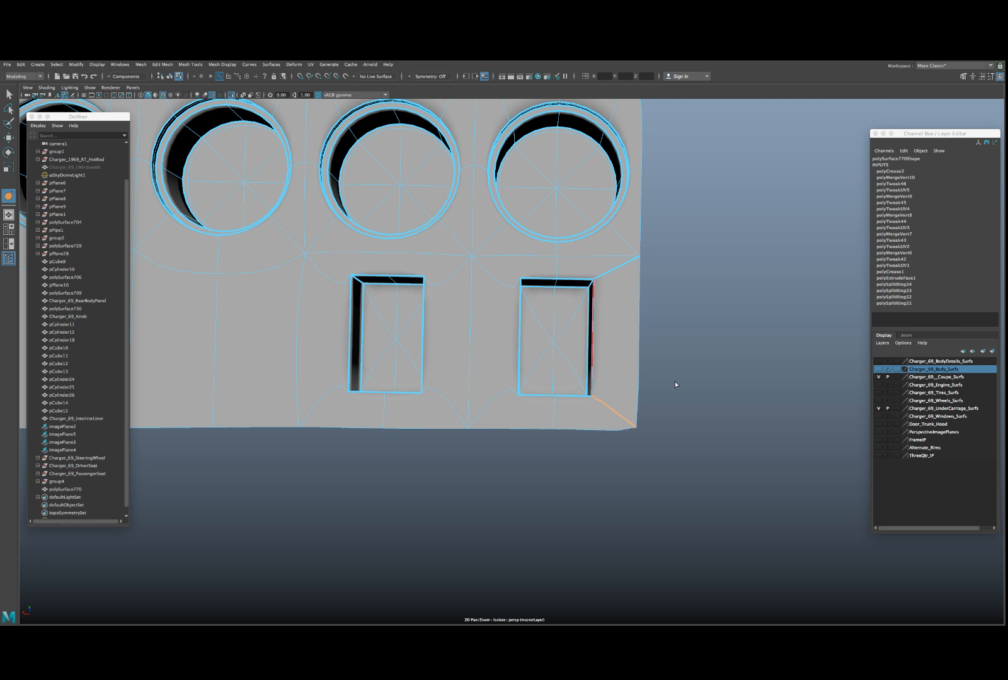
# - Remove the crease from the panel diagonal joining the last switch opening's upper corner to the outer panel edge
pyautogui.moveTo(625, 255); pyautogui.dragTo(643, 288)
pyautogui.keyDown('alt'); pyautogui.moveTo(581, 312); pyautogui.dragTo(537, 262, button='right'); pyautogui.keyUp('alt')
# - Try creasing the diagonal and edges at the panel's upper outer corner, and undo it
pyautogui.click(580, 175)
pyautogui.moveTo(563, 170); pyautogui.dragTo(624, 177, button='middle')
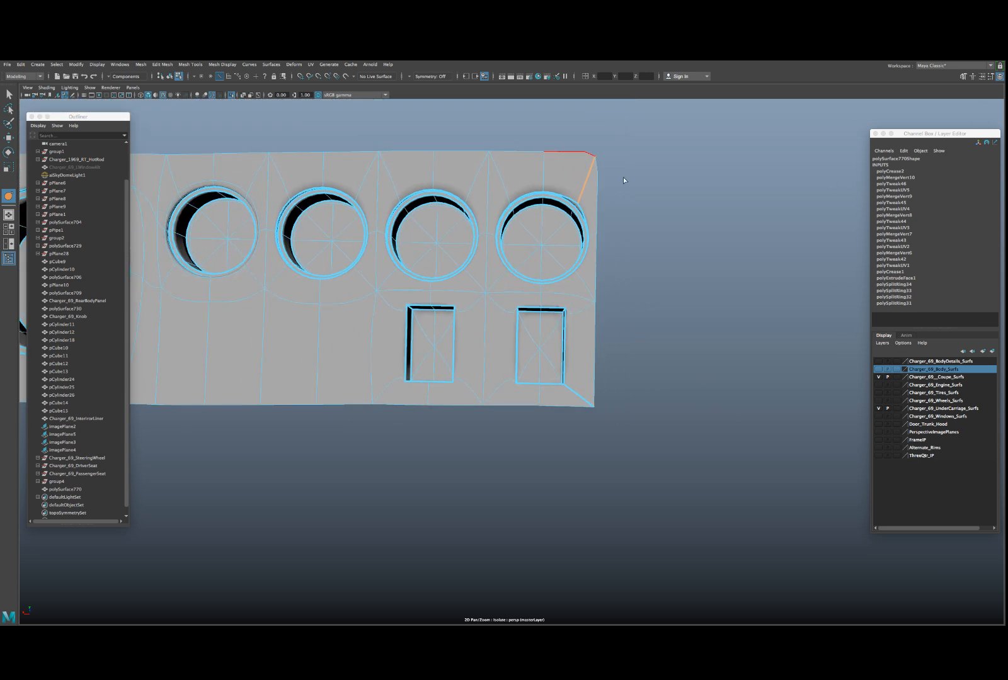
pyautogui.hotkey('ctrl', 'z')
pyautogui.scroll(-5, 653, 188)
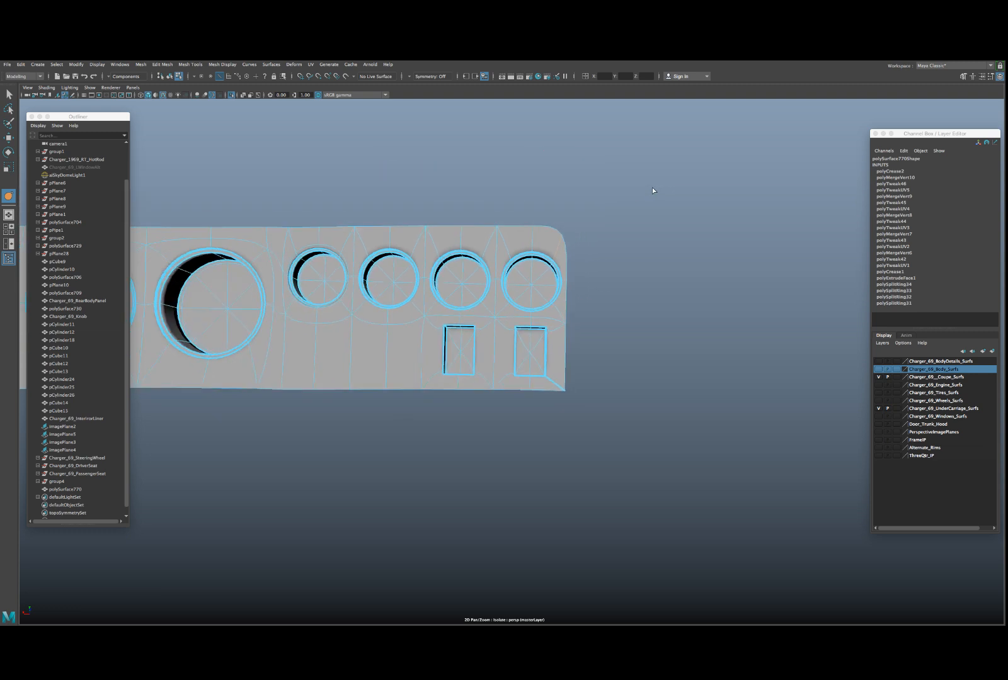
pyautogui.keyDown('alt'); pyautogui.moveTo(547, 227); pyautogui.dragTo(606, 223, button='middle'); pyautogui.keyUp('alt')
pyautogui.scroll(4, 605, 225)
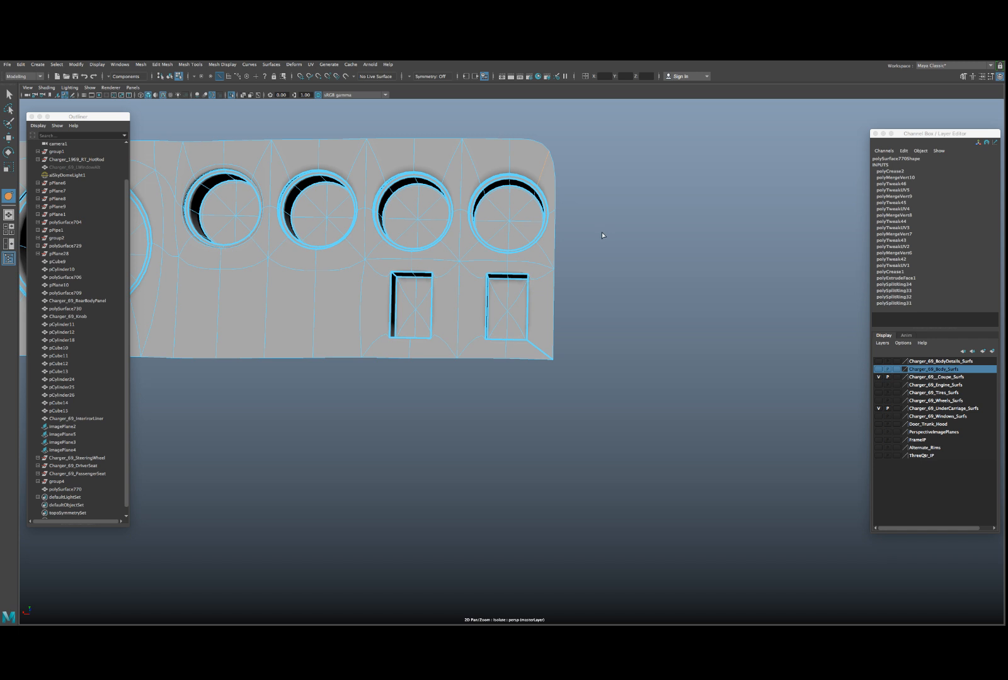
# - Turn off the gauge panel's smooth preview and isolation to show the surrounding dashboard parts
pyautogui.press('1')
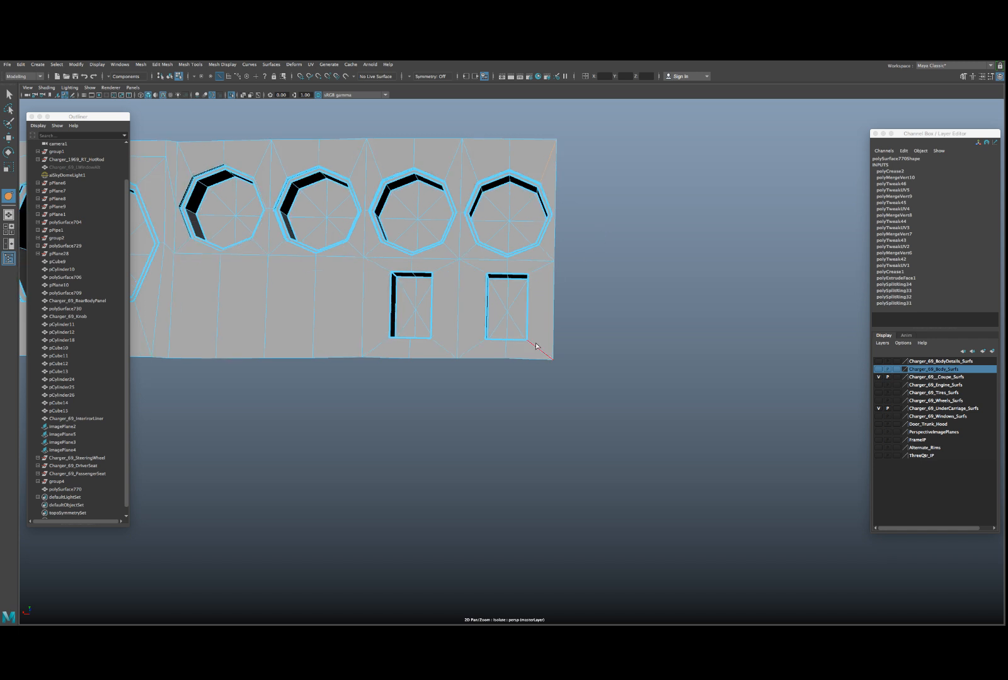
pyautogui.moveTo(543, 293); pyautogui.dragTo(543, 246, button='right')
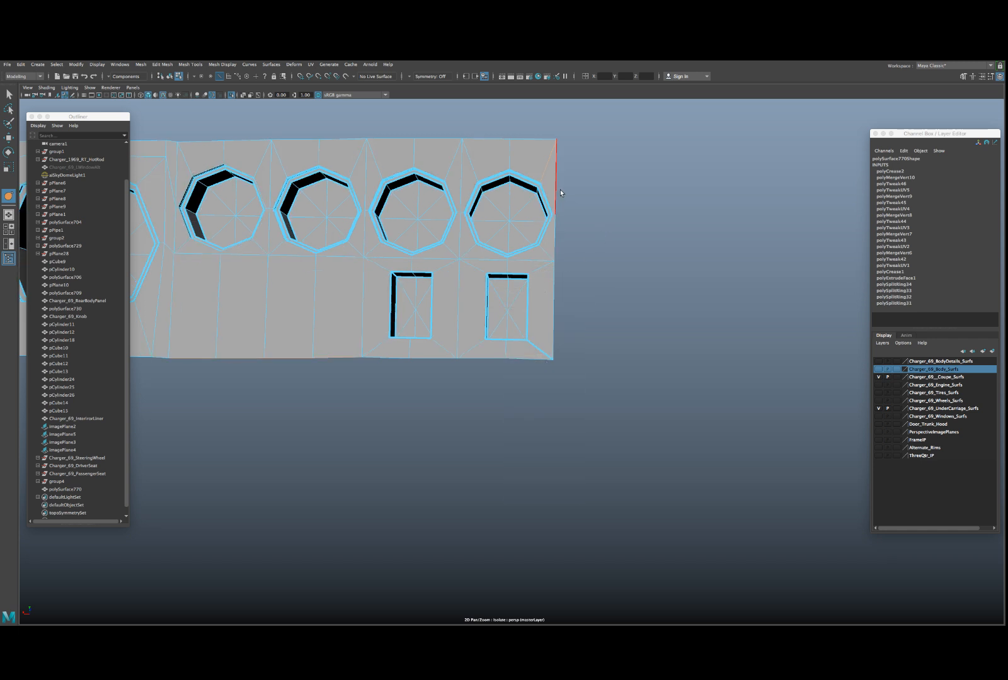
pyautogui.hotkey('ctrl', '1')
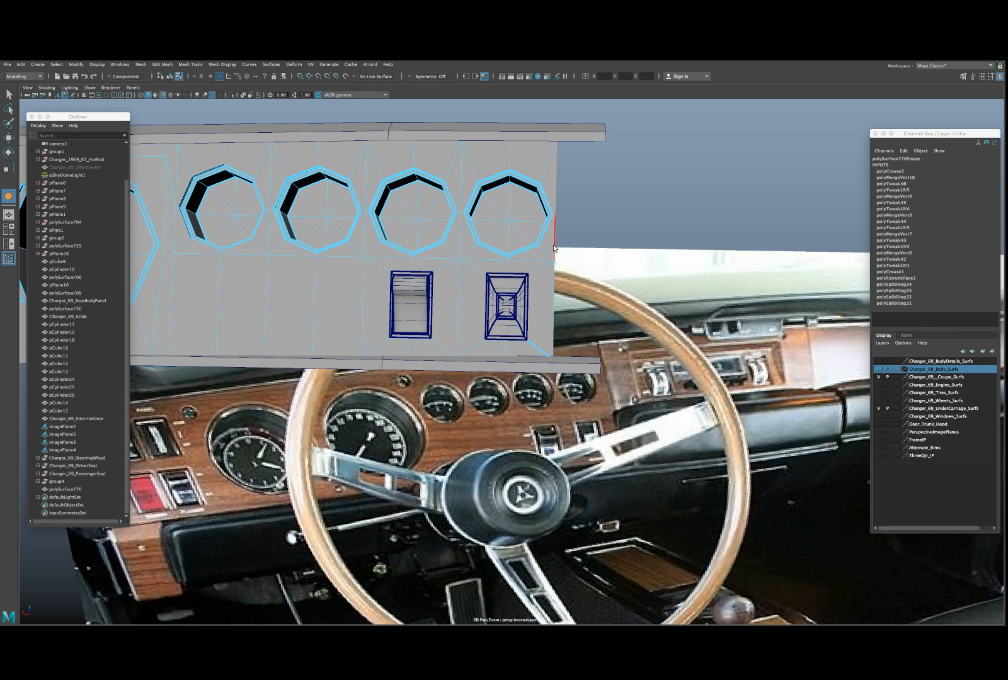
pyautogui.hotkey('ctrl', '1')
pyautogui.hotkey('ctrl', '1')
pyautogui.scroll(2, 550, 301)
# - Extrude the gauge panel's vertical outer border edges slightly outward beside the last gauge and switch
pyautogui.moveTo(553, 270); pyautogui.dragTo(559, 199, button='right')
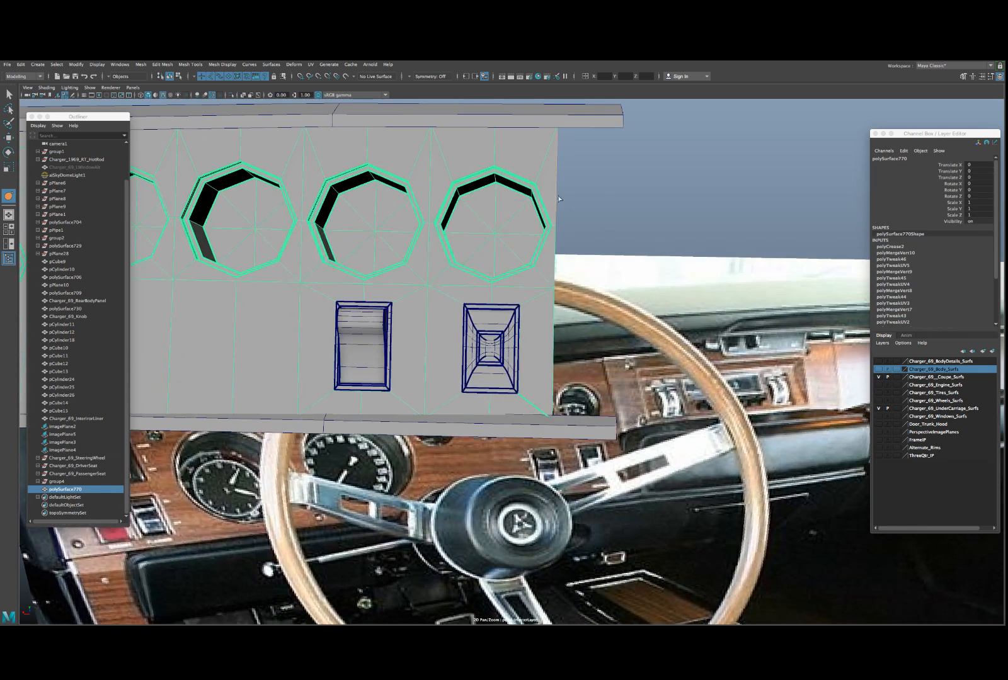
pyautogui.press('w')
pyautogui.moveTo(556, 212); pyautogui.dragTo(555, 189, button='right')
pyautogui.click(558, 363)
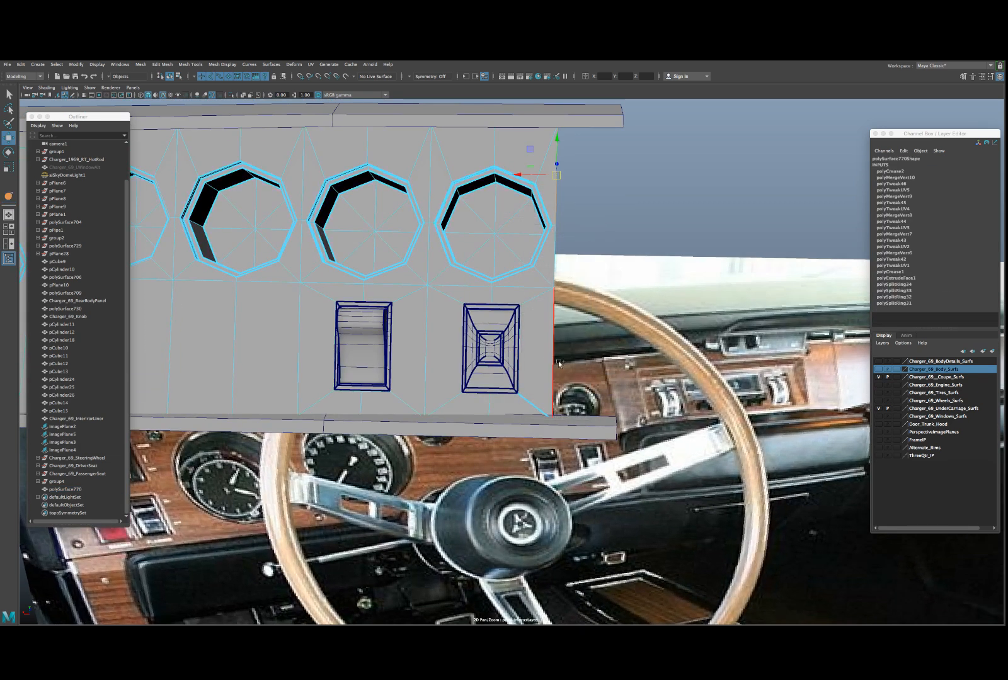
pyautogui.keyDown('shift'); pyautogui.click(552, 371); pyautogui.keyUp('shift')
pyautogui.keyDown('alt'); pyautogui.moveTo(552, 372); pyautogui.dragTo(563, 362, button='right'); pyautogui.keyUp('alt')
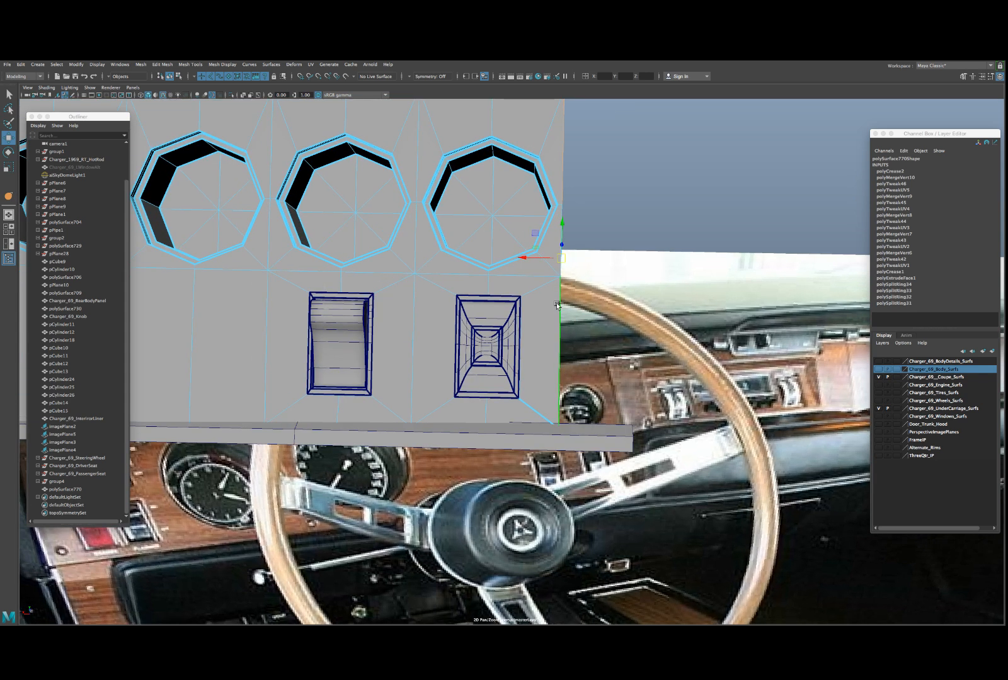
pyautogui.keyDown('shift'); pyautogui.moveTo(530, 258); pyautogui.dragTo(566, 258); pyautogui.keyUp('shift')
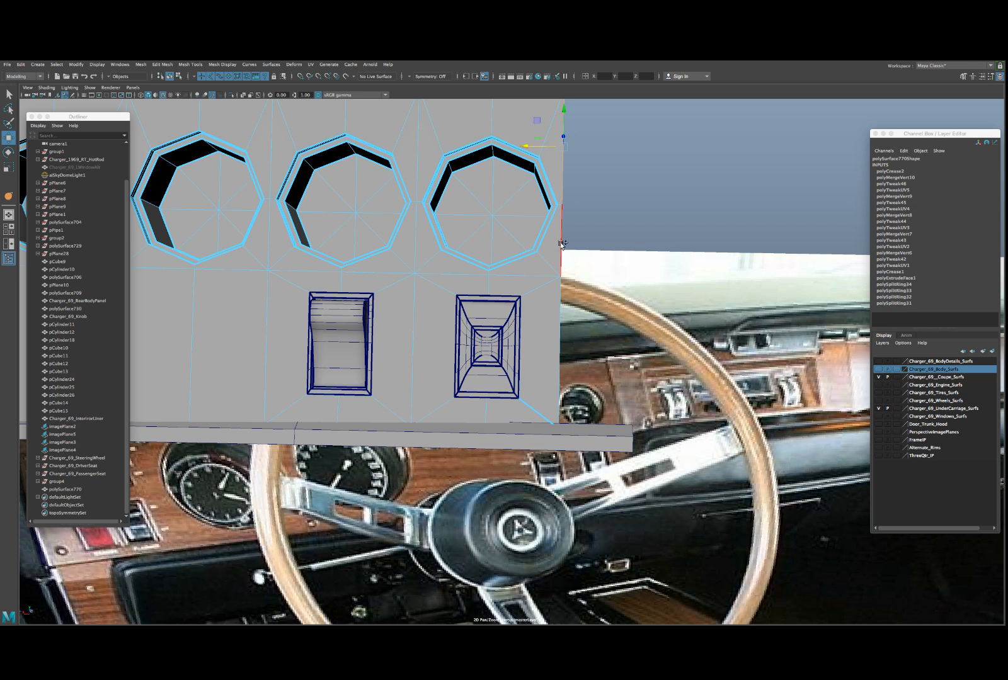
pyautogui.keyDown('shift'); pyautogui.moveTo(538, 257); pyautogui.dragTo(542, 258); pyautogui.keyUp('shift')
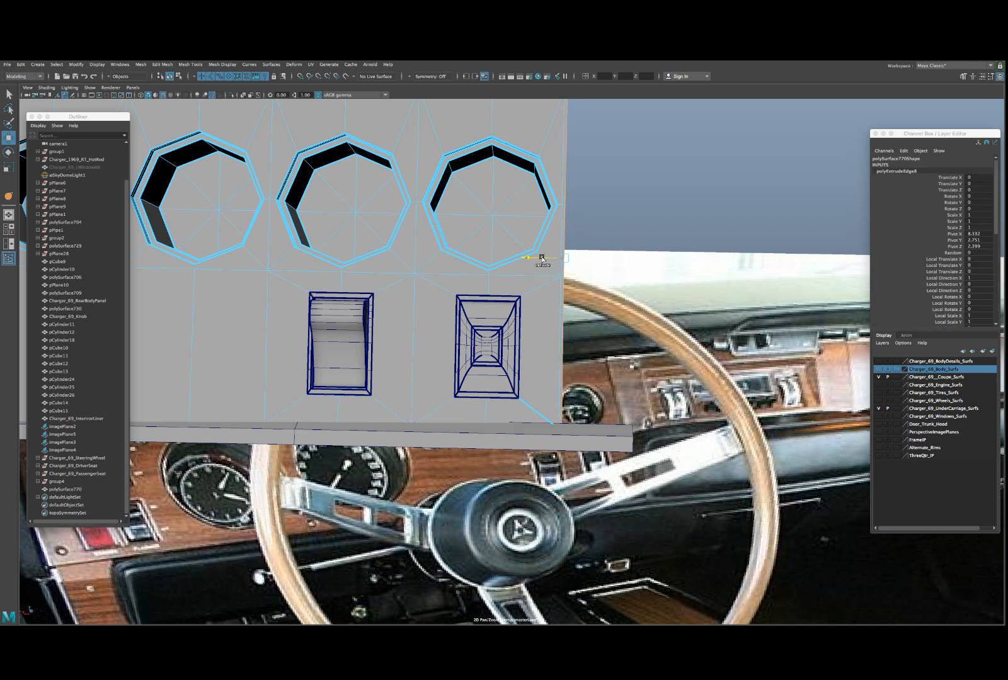
# - Remove the crease from the diagonal joining the last switch opening's lower corner to the outer panel edge, and preview the panel smoothed
pyautogui.click(532, 408)
pyautogui.keyDown('shift'); pyautogui.moveTo(538, 335); pyautogui.dragTo(522, 379, button='right'); pyautogui.keyUp('shift')
pyautogui.press('super+z')
pyautogui.press('super+z')
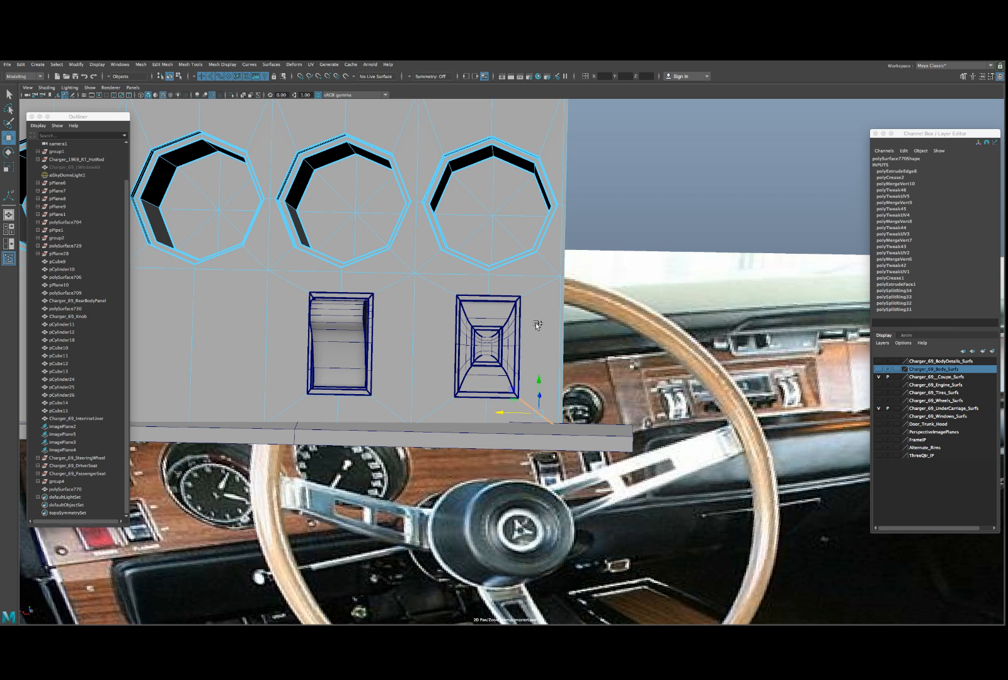
pyautogui.keyDown('shift'); pyautogui.moveTo(536, 322); pyautogui.dragTo(533, 359, button='right'); pyautogui.keyUp('shift')
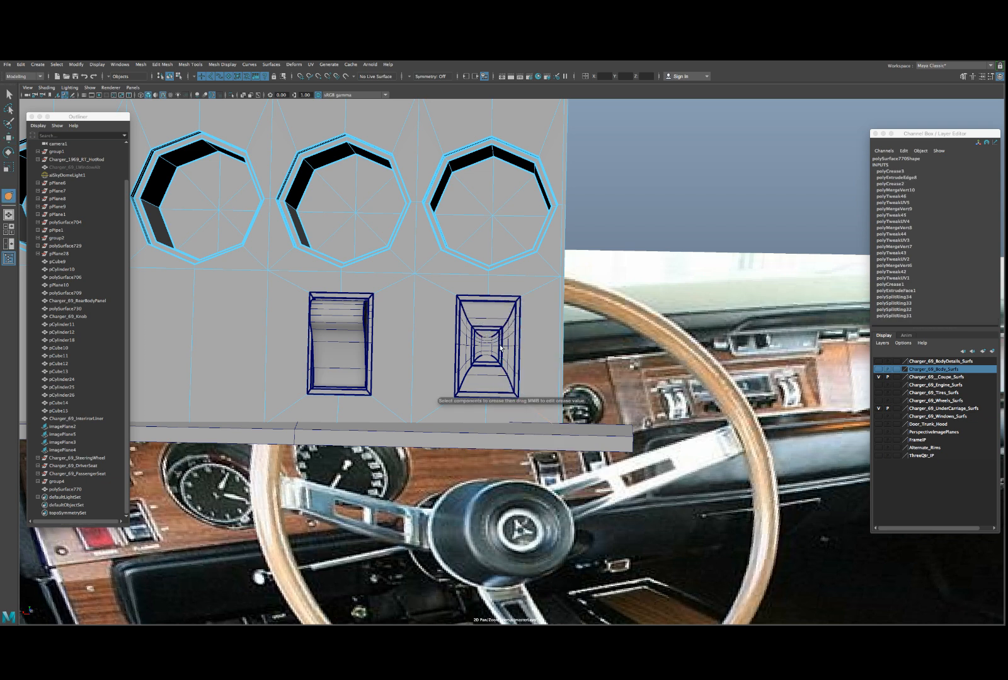
pyautogui.press('3')
# - Select the whole gauge panel as an object and delete its construction history
pyautogui.scroll(-3, 541, 304)
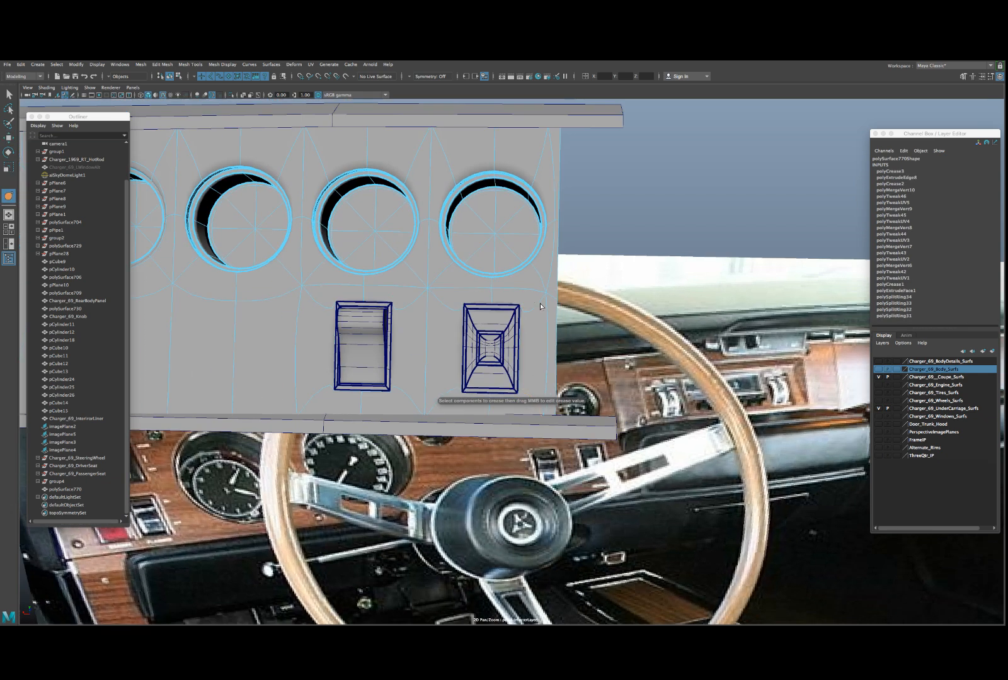
pyautogui.scroll(-5, 540, 303)
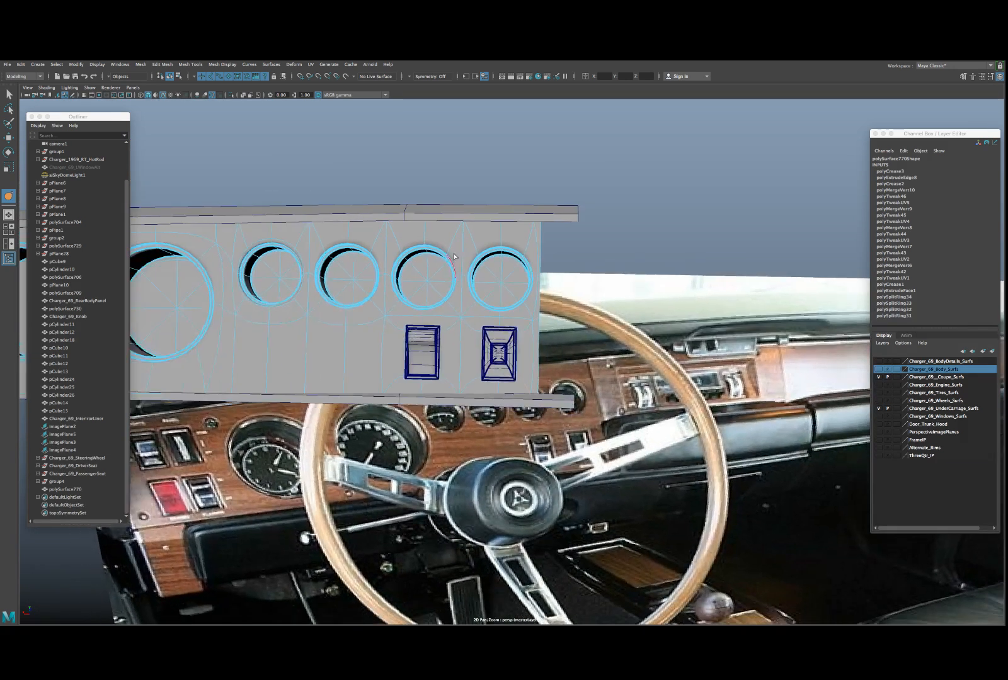
pyautogui.keyDown('alt'); pyautogui.moveTo(416, 287); pyautogui.dragTo(464, 328, button='middle'); pyautogui.keyUp('alt')
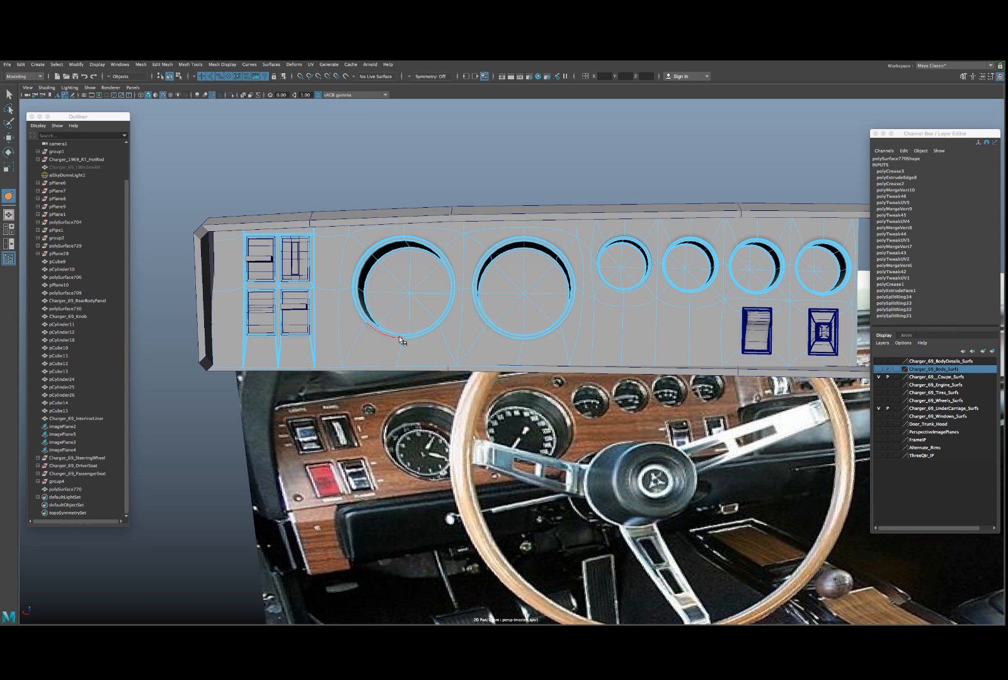
pyautogui.press('w')
pyautogui.moveTo(346, 253); pyautogui.dragTo(364, 242, button='right')
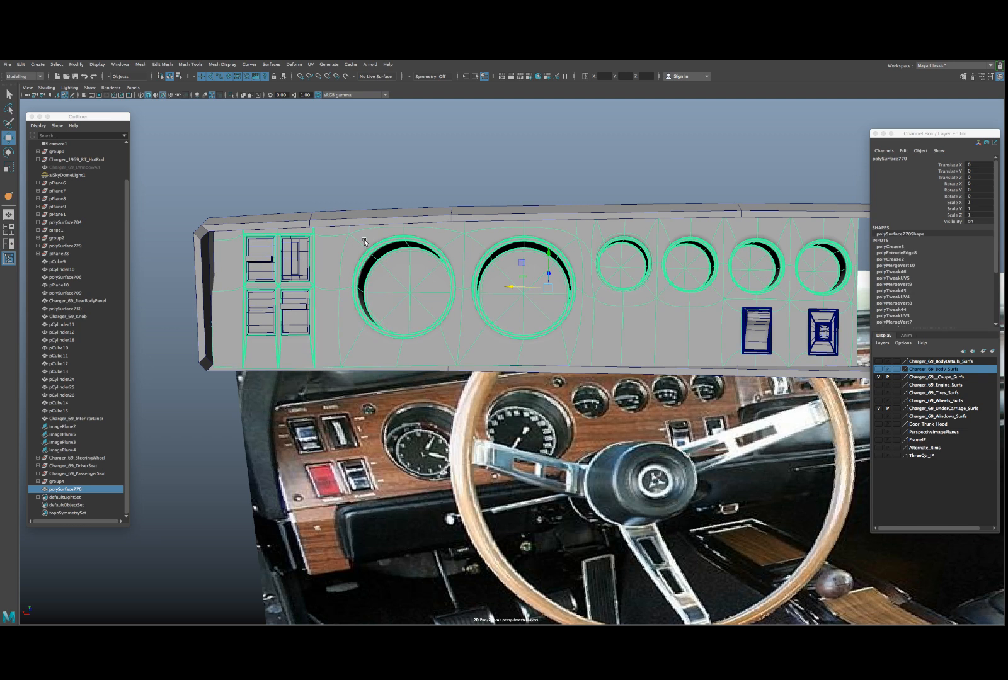
pyautogui.scroll(-5, 365, 242)
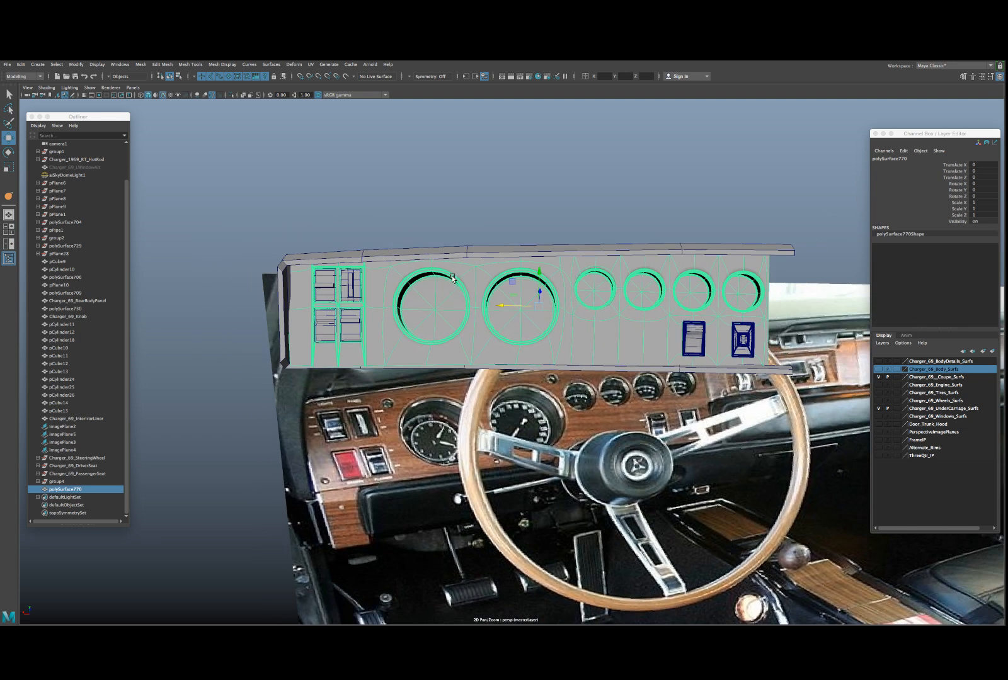
pyautogui.scroll(-5, 453, 278)
pyautogui.keyDown('alt'); pyautogui.moveTo(435, 290); pyautogui.dragTo(551, 344); pyautogui.keyUp('alt')
pyautogui.scroll(5, 468, 340)
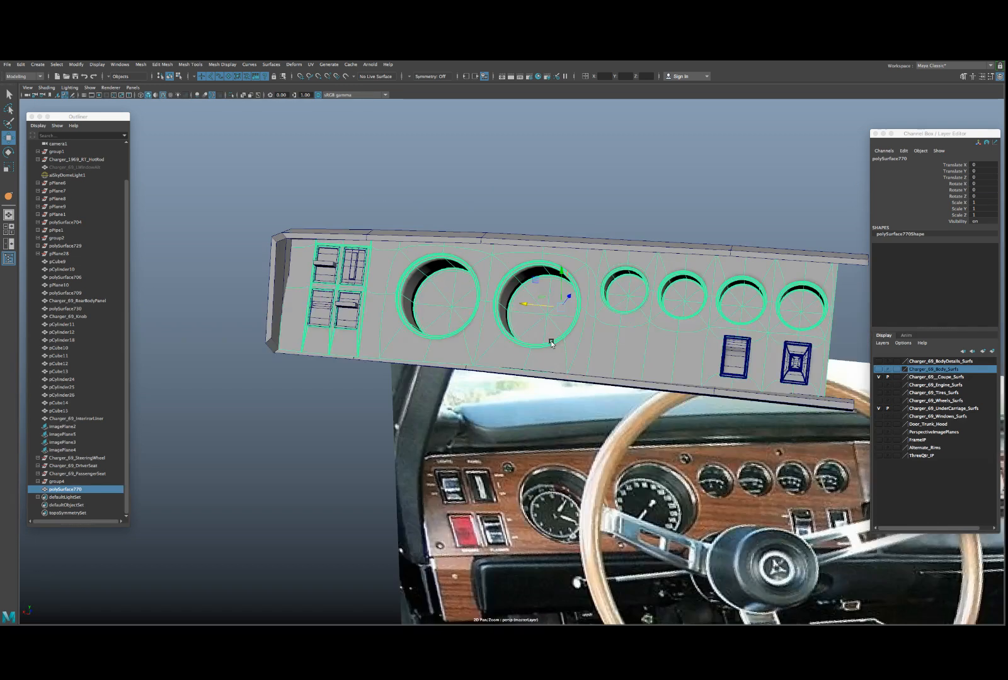
# - Rename the gauge panel object as Dashboard_Driver
pyautogui.doubleClick(891, 158)
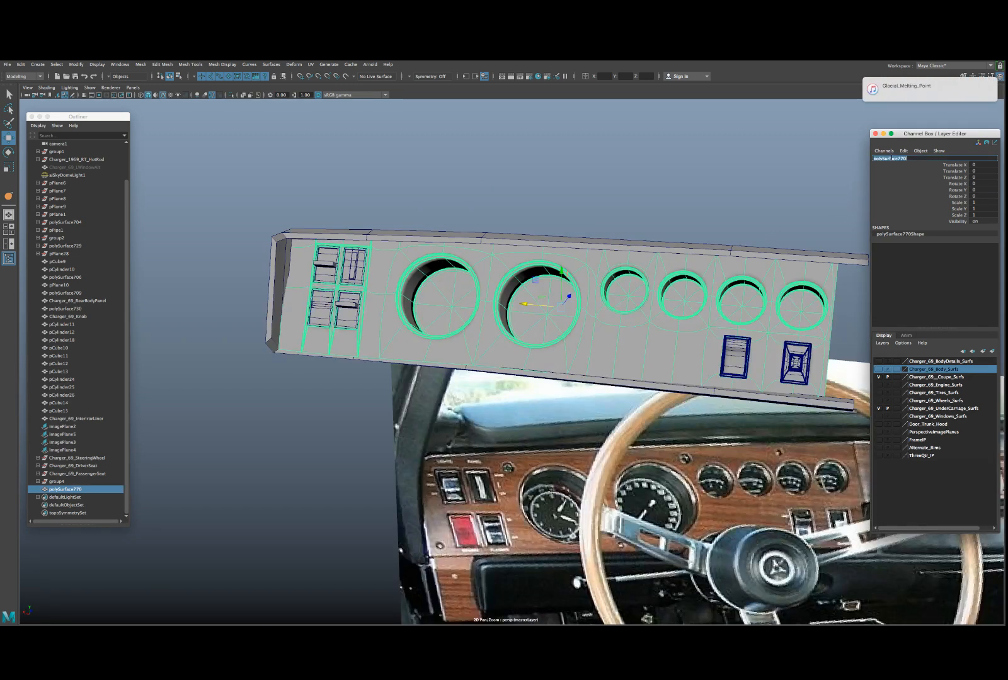
pyautogui.write('Driver')
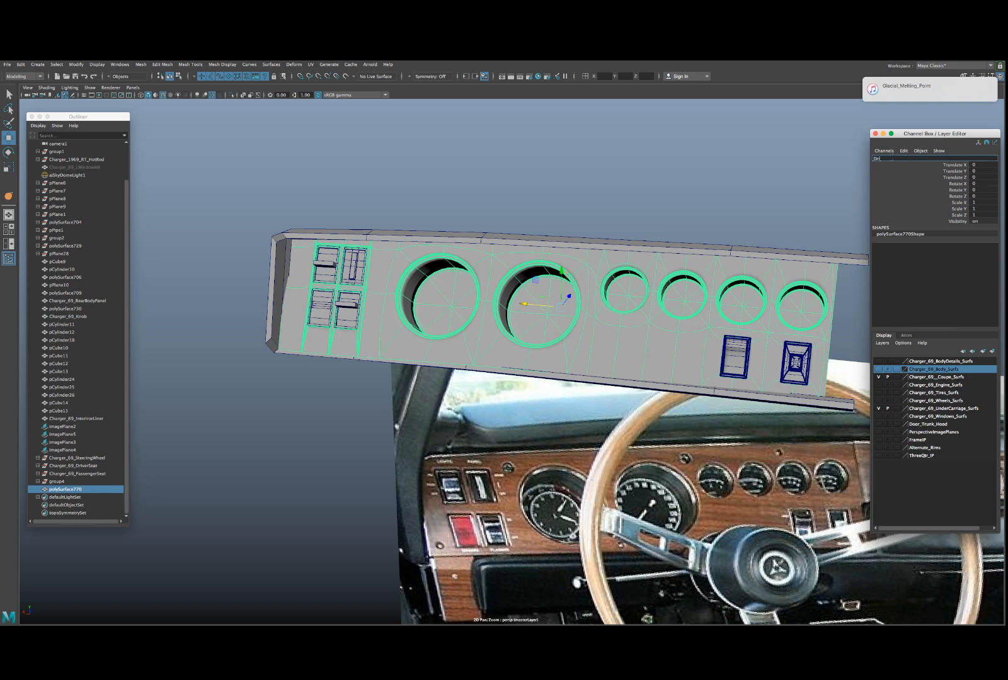
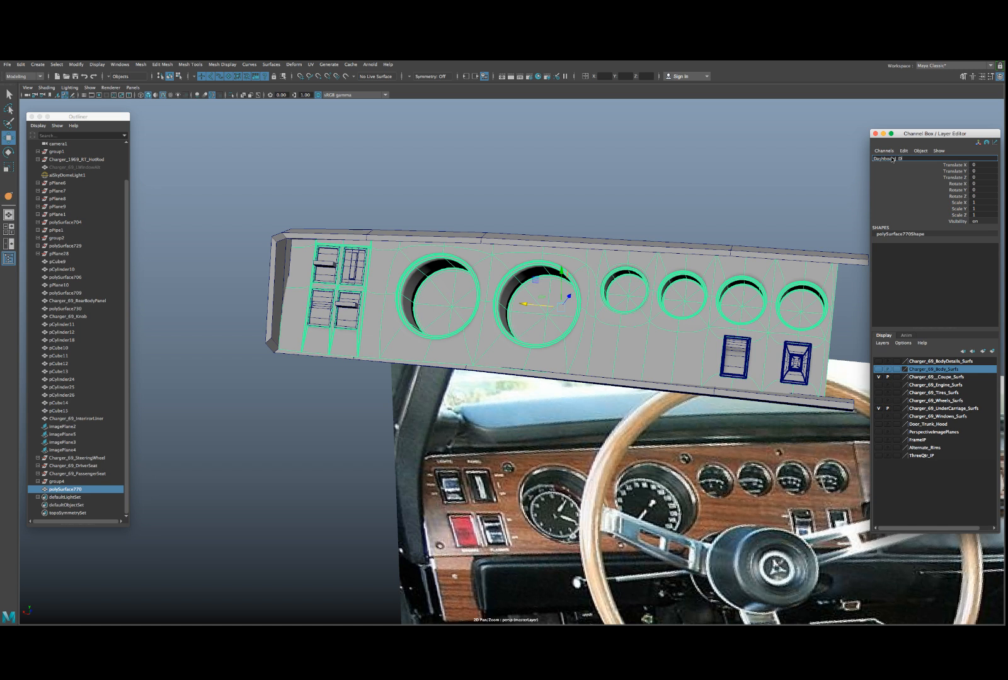
pyautogui.press('Return')
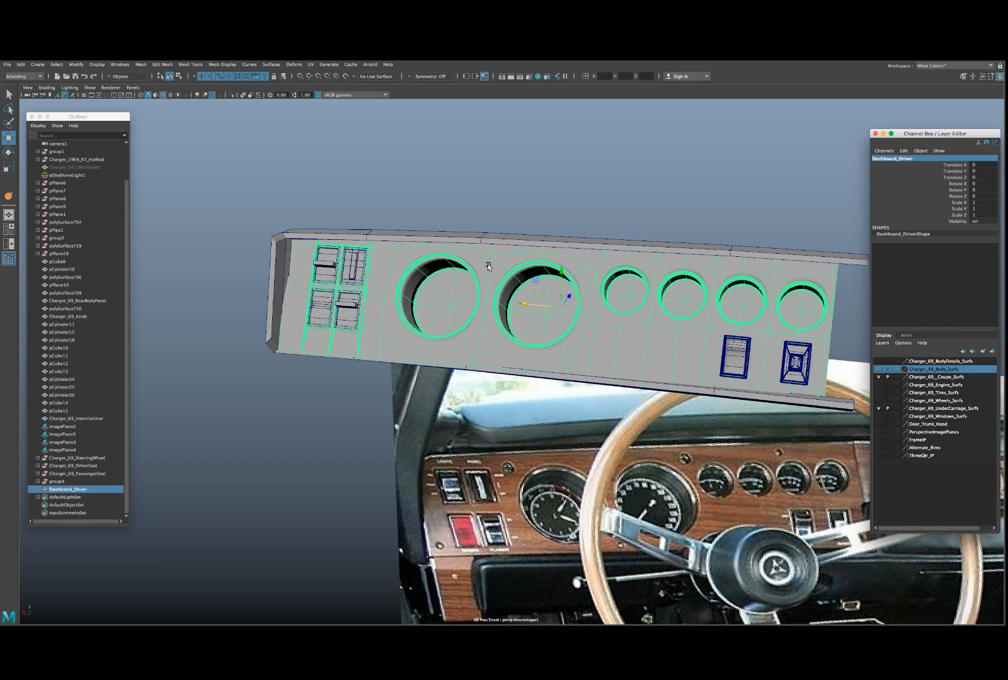
# - Move the four Dashboard_Switch objects out of group3 to below the image planes in the Outliner, and place Dashboard_Driver beneath them
pyautogui.click(322, 319)
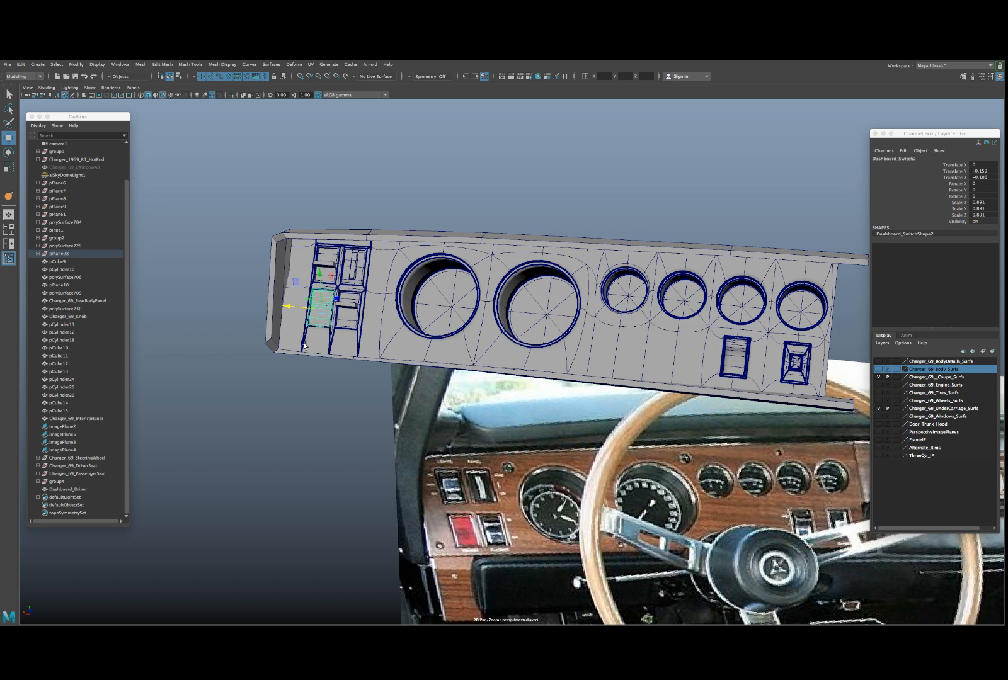
pyautogui.click(339, 266)
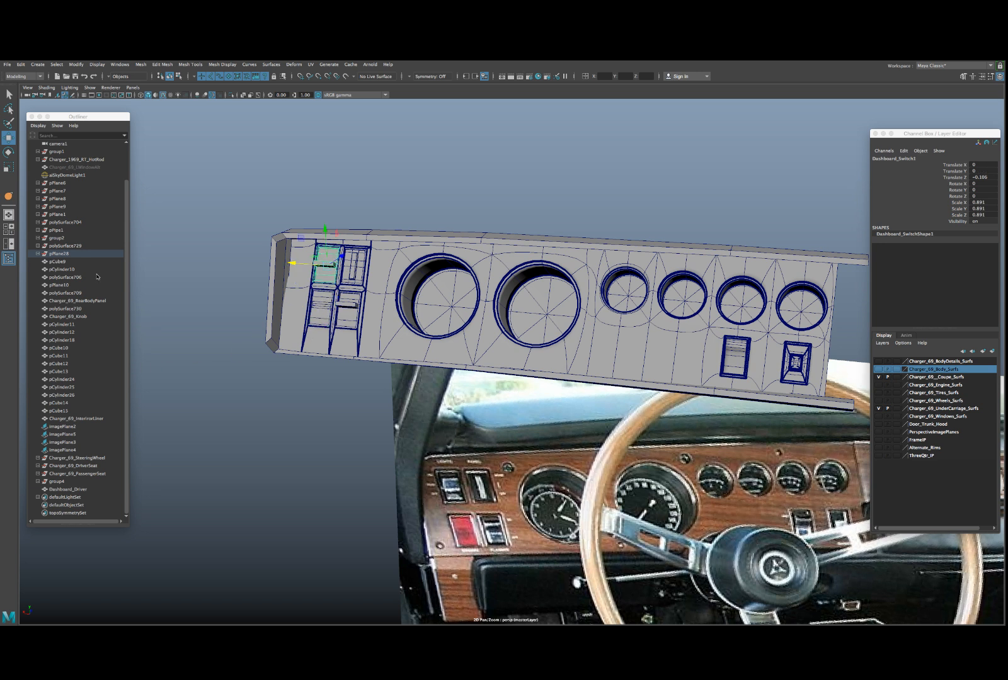
pyautogui.click(39, 254)
pyautogui.click(42, 261)
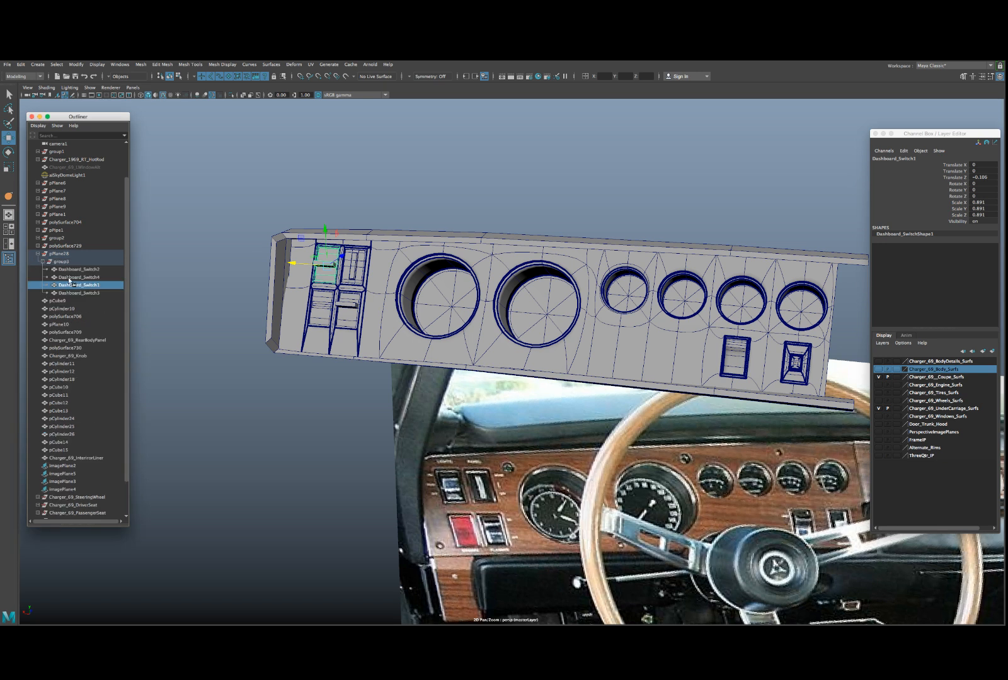
pyautogui.moveTo(97, 273); pyautogui.dragTo(69, 456)
pyautogui.scroll(-2, 86, 499)
pyautogui.click(74, 489)
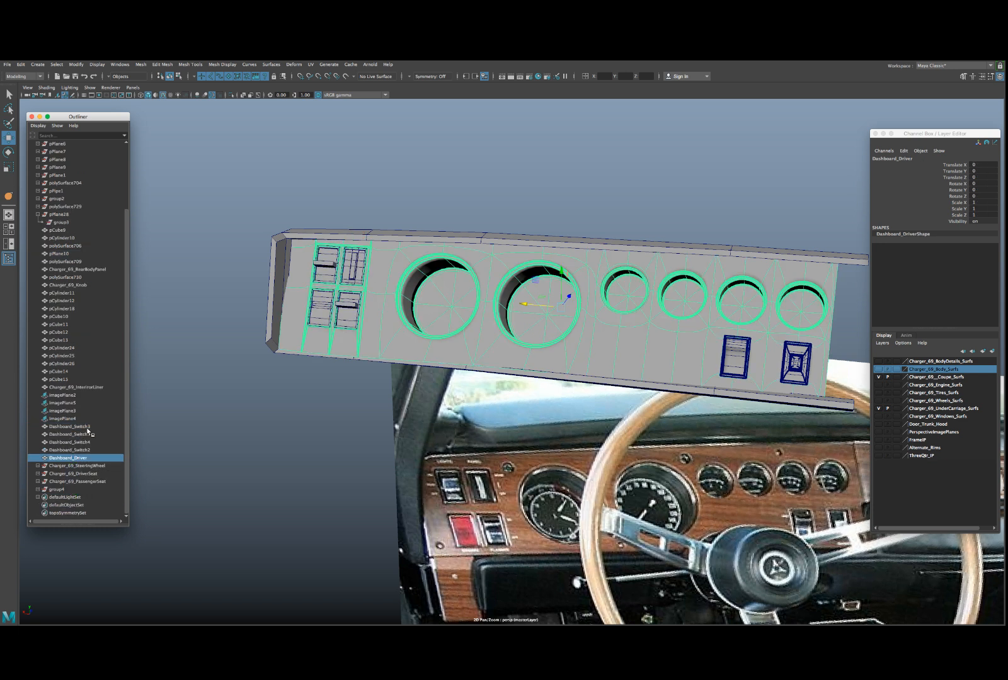
pyautogui.keyDown('shift'); pyautogui.click(91, 428); pyautogui.keyUp('shift')
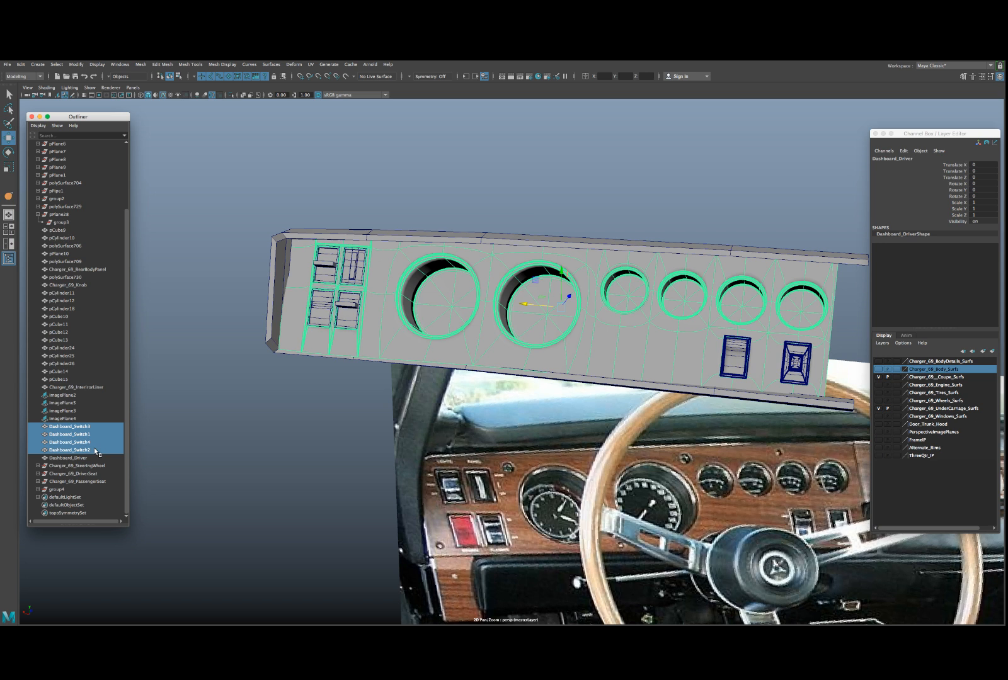
# - Delete the leftover pPlane28 group together with its empty group3
pyautogui.click(736, 357)
pyautogui.click(796, 370)
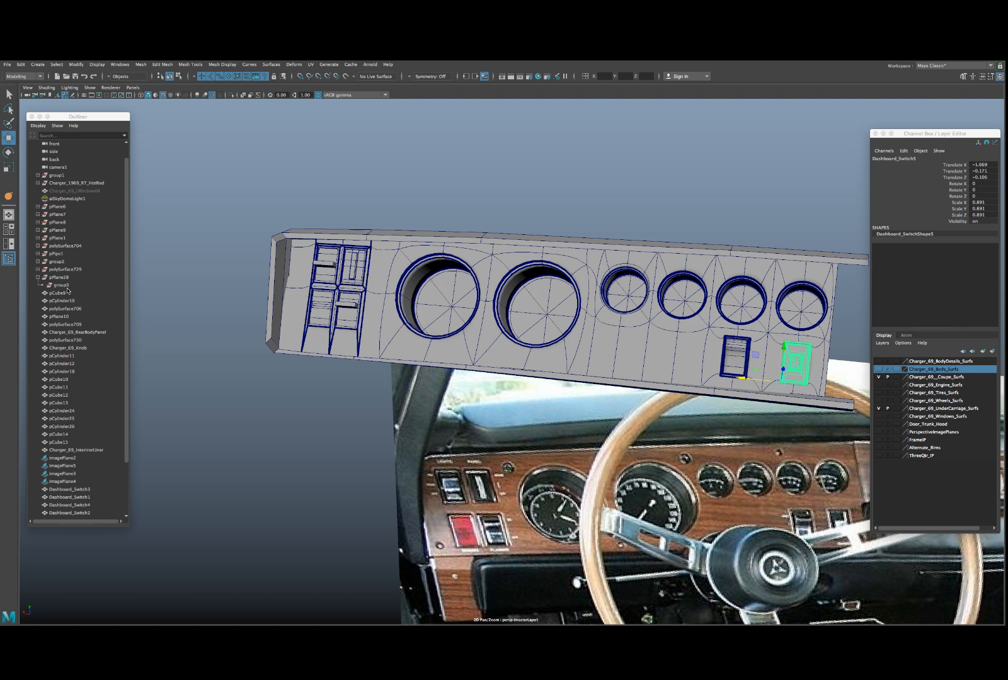
pyautogui.scroll(3, 68, 283)
pyautogui.click(68, 278)
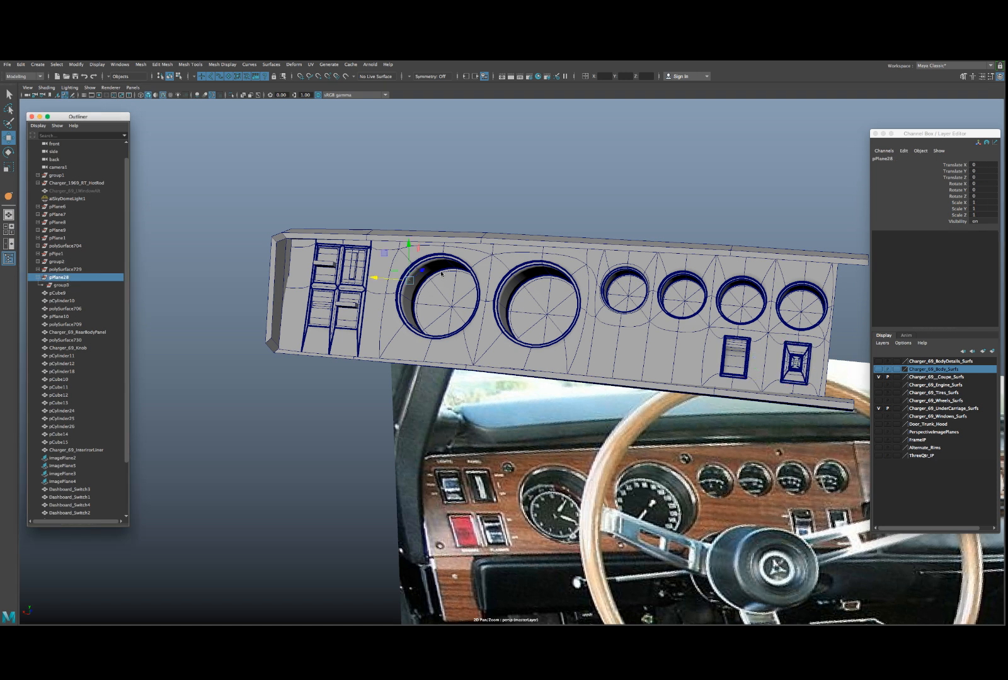
pyautogui.press('Delete')
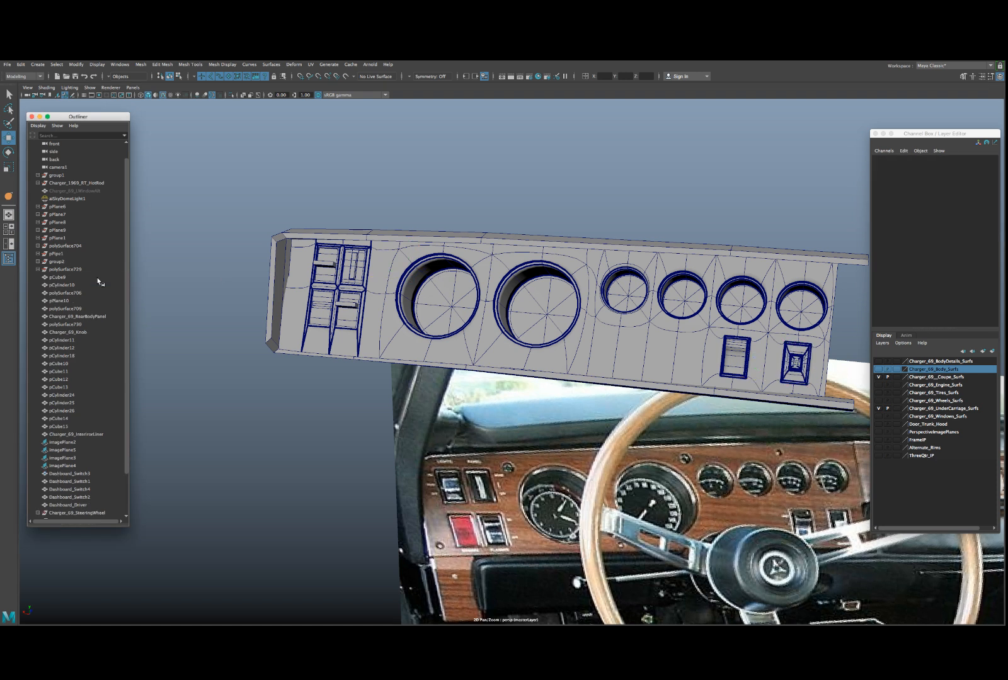
# - Move the two switches below the small gauges out of group4 to just above Dashboard_Driver, and delete the emptied group4
pyautogui.click(746, 344)
pyautogui.scroll(-3, 48, 218)
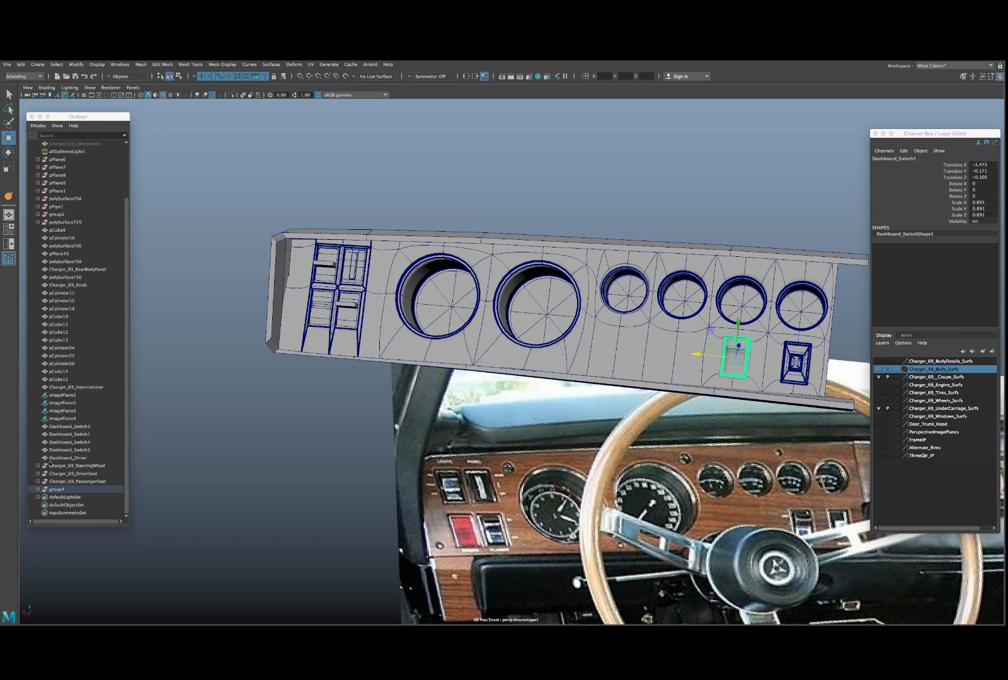
pyautogui.click(38, 489)
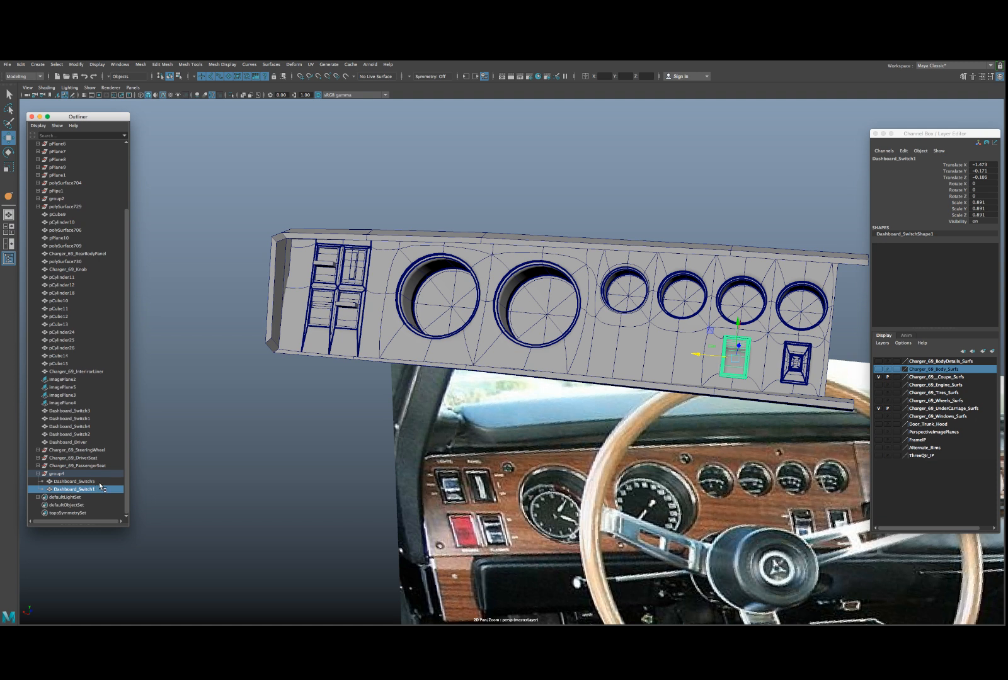
pyautogui.keyDown('shift'); pyautogui.click(85, 481); pyautogui.keyUp('shift')
pyautogui.moveTo(86, 482); pyautogui.dragTo(85, 442, button='middle')
pyautogui.click(66, 489)
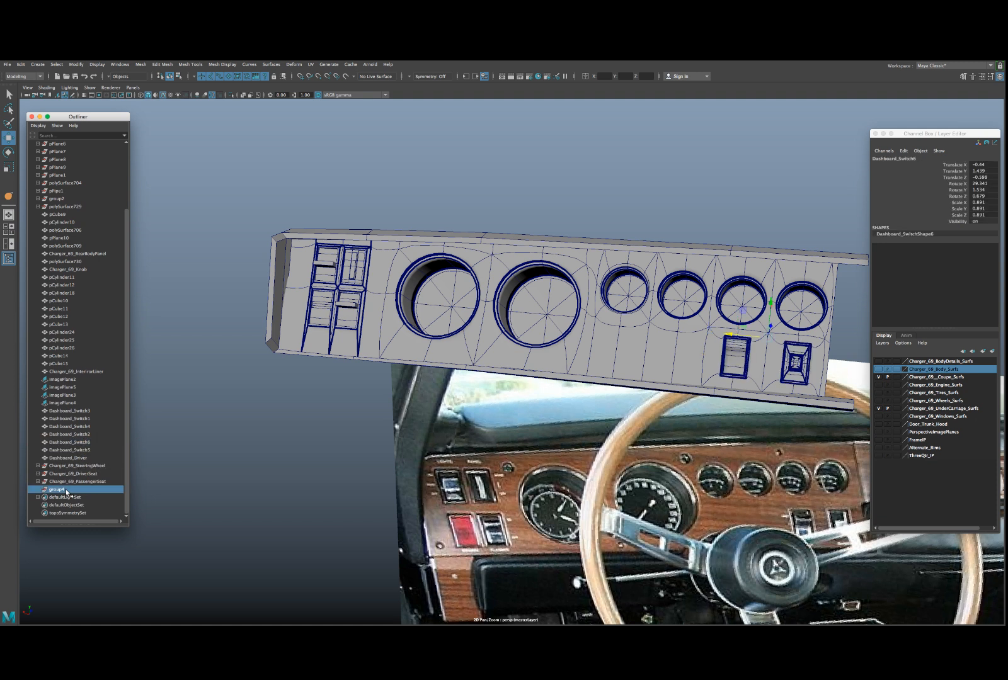
pyautogui.press('Delete')
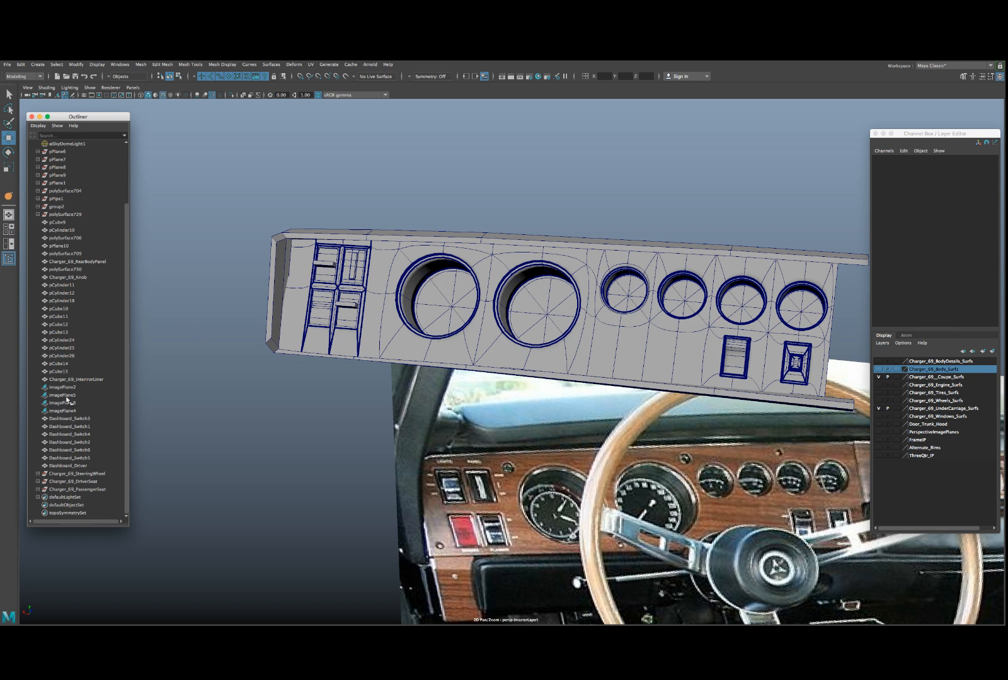
# - Select the frame around the gauge panel and reveal it inside the pPlane1 group in the Outliner
pyautogui.click(409, 261)
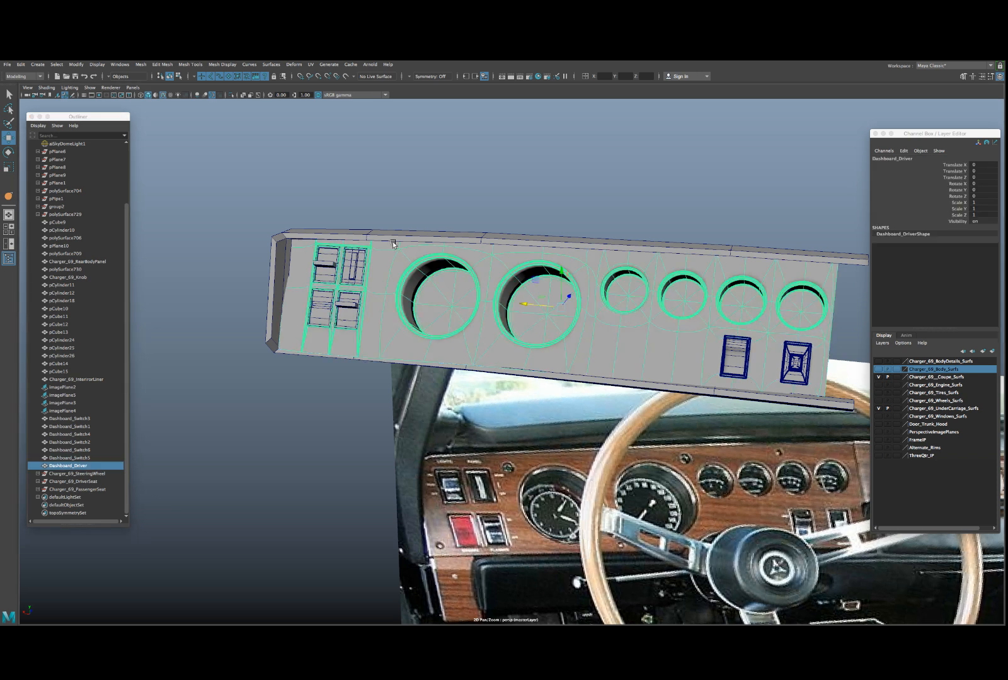
pyautogui.click(387, 234)
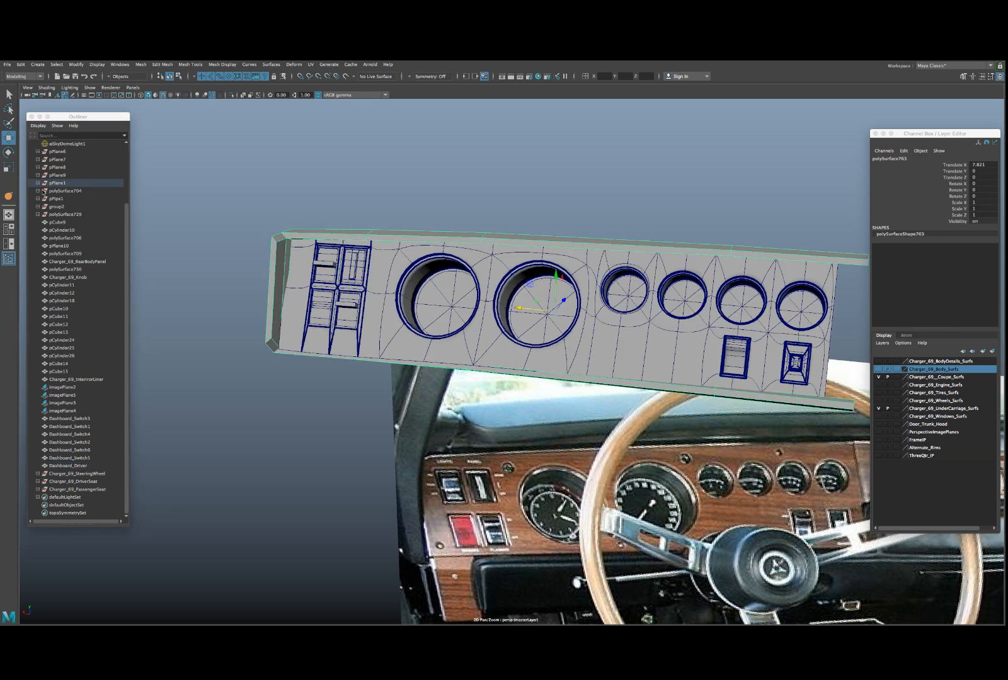
pyautogui.press('f')
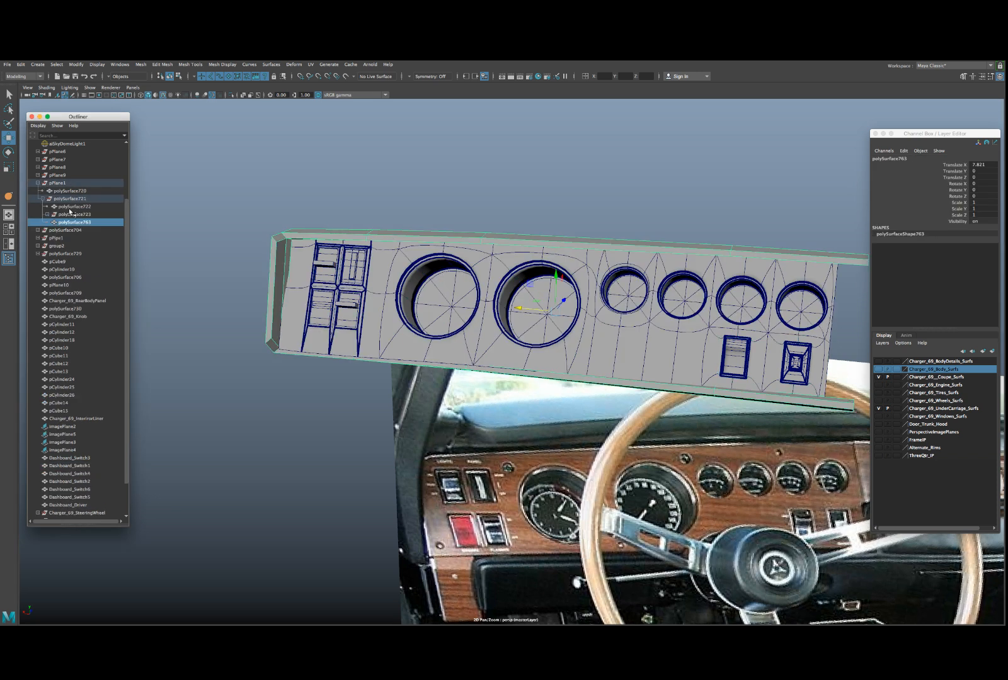
pyautogui.scroll(-3, 356, 238)
pyautogui.scroll(-4, 356, 239)
pyautogui.keyDown('alt'); pyautogui.moveTo(356, 238); pyautogui.dragTo(189, 241); pyautogui.keyUp('alt')
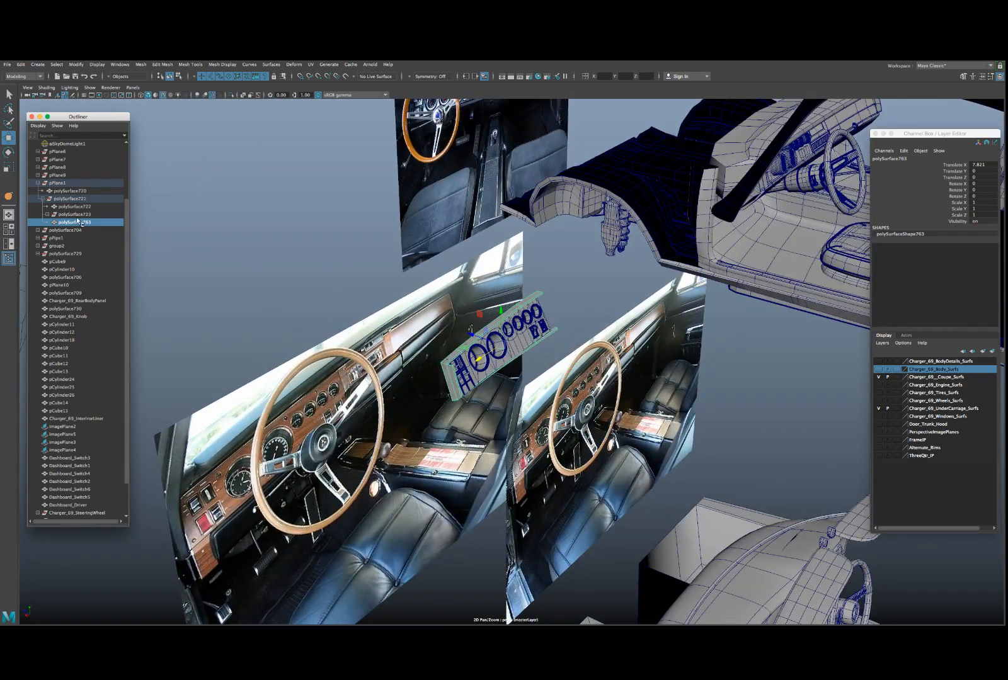
# - Move polySurface720, 722, 726, 727 and 763 out of the nested pPlane1 groups to just below the image planes in the Outliner
pyautogui.click(47, 215)
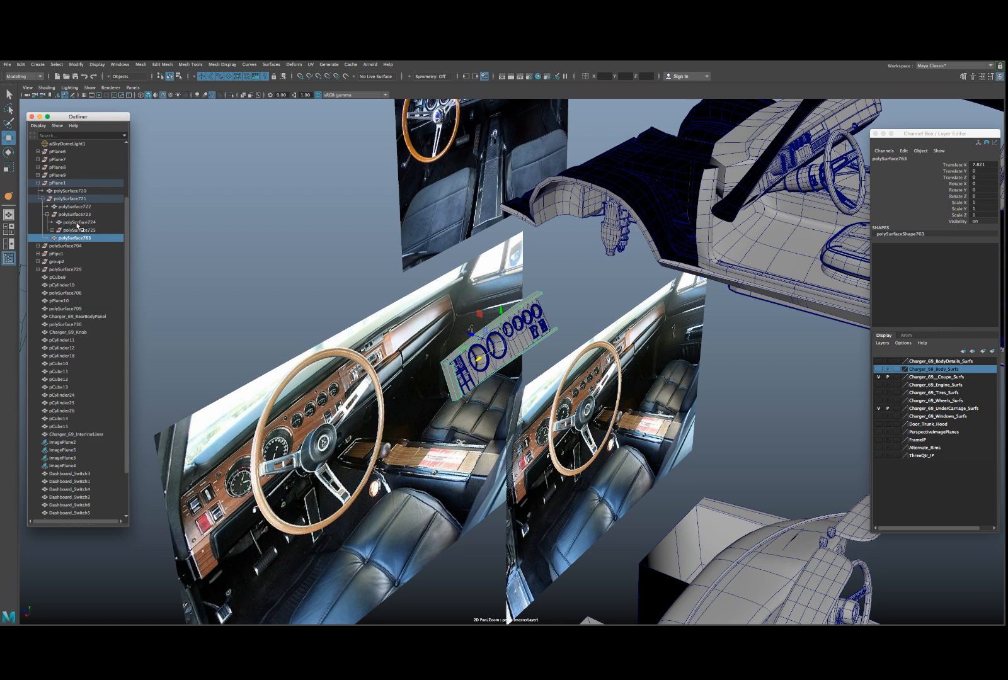
pyautogui.click(78, 223)
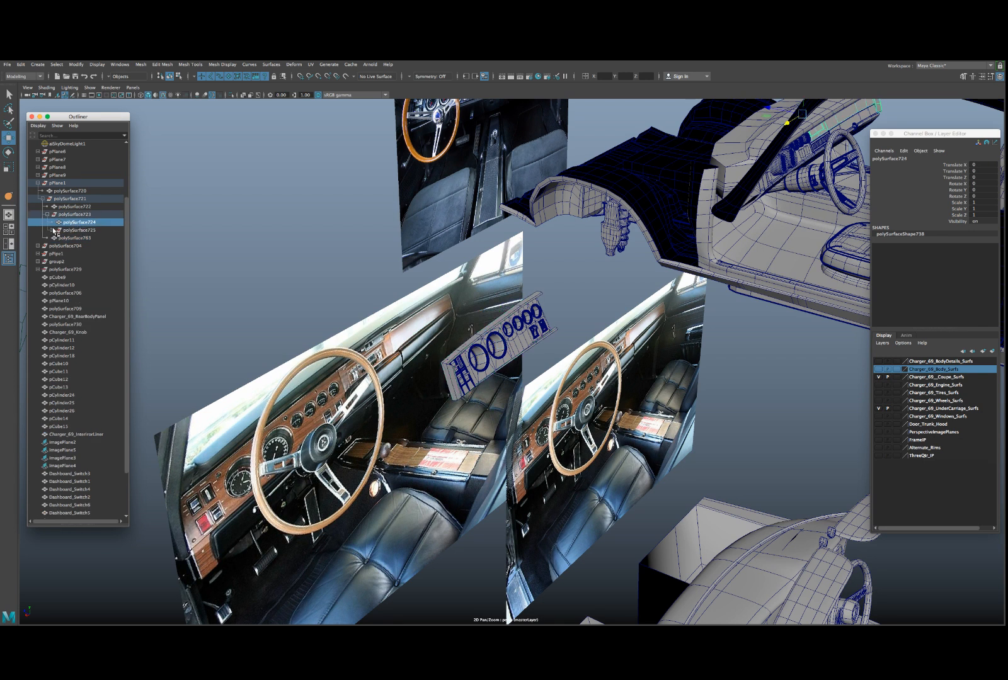
pyautogui.click(52, 230)
pyautogui.moveTo(77, 239); pyautogui.dragTo(77, 253)
pyautogui.keyDown('ctrl'); pyautogui.click(72, 207); pyautogui.keyUp('ctrl')
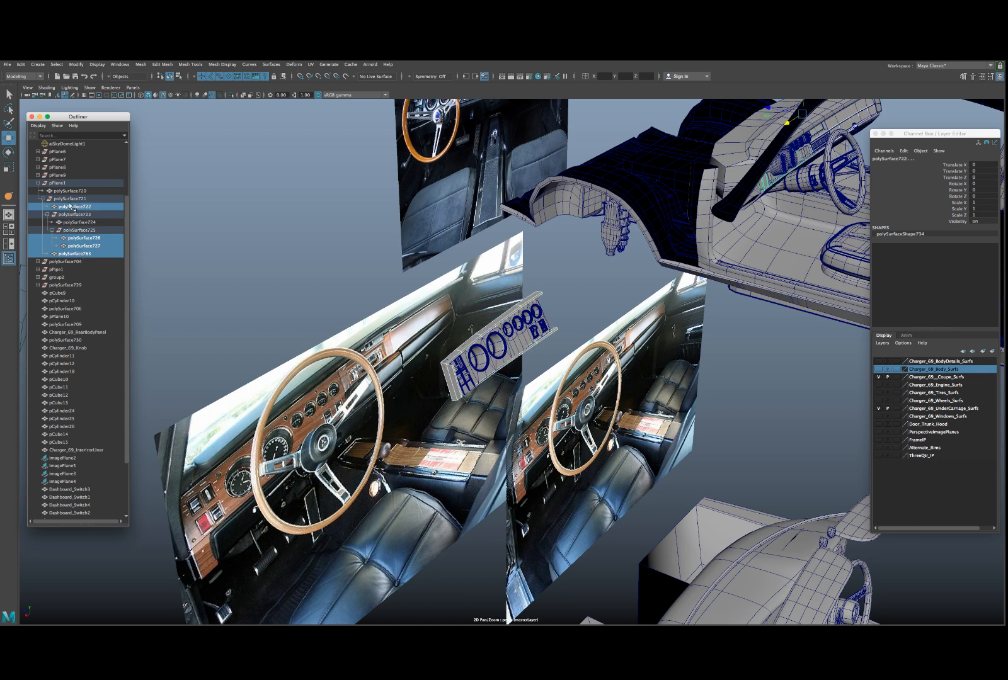
pyautogui.keyDown('ctrl'); pyautogui.click(67, 192); pyautogui.keyUp('ctrl')
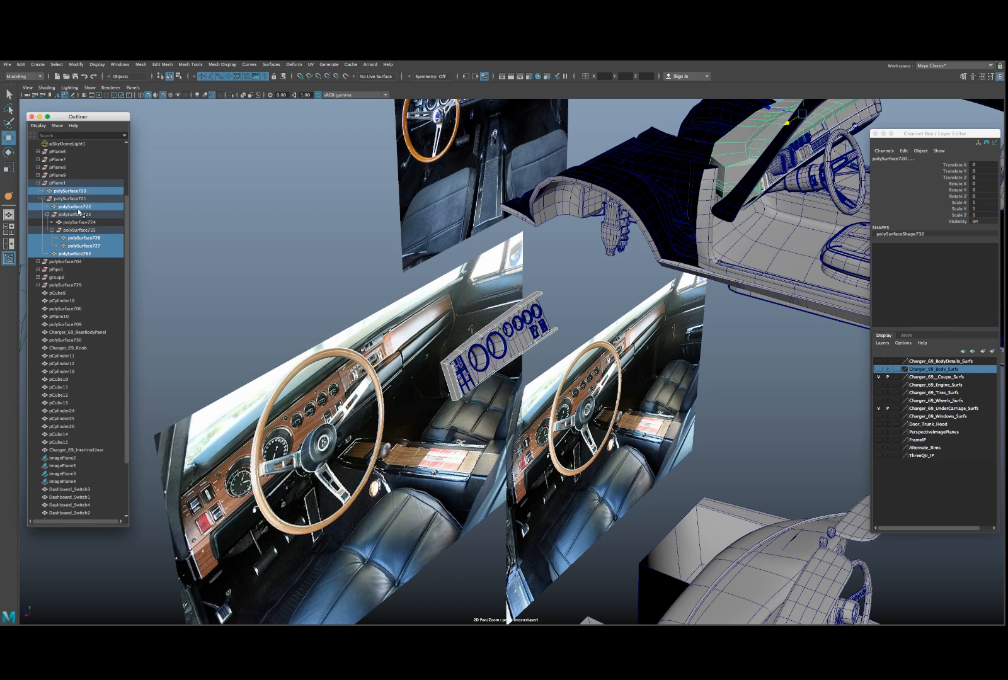
pyautogui.moveTo(67, 199); pyautogui.dragTo(68, 486, button='middle')
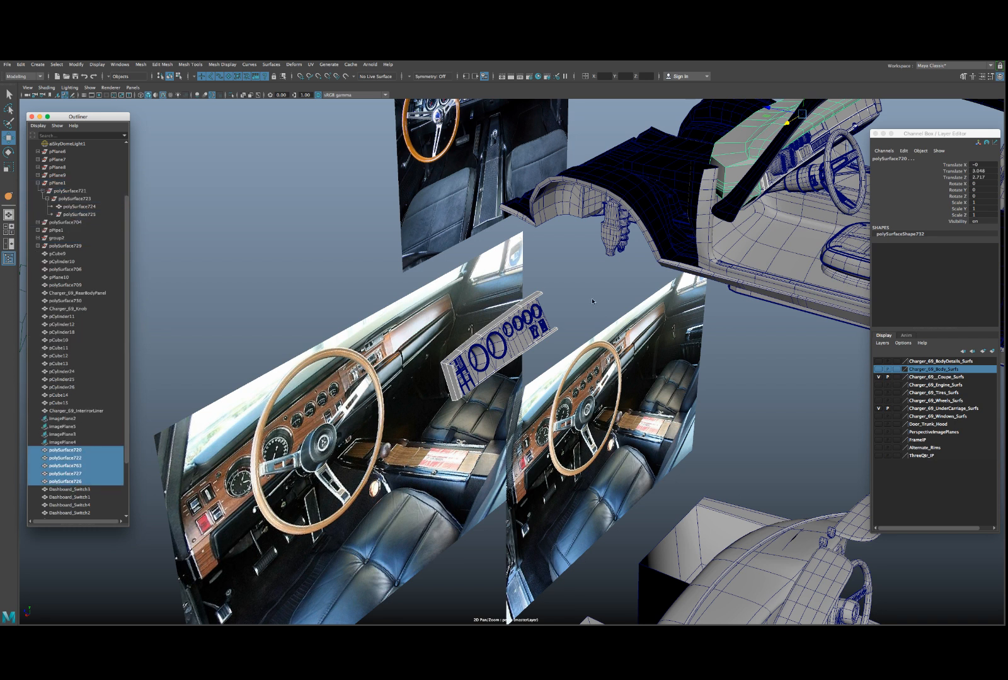
# - Rename the main dashboard body as Dashboard_Base and freeze its transformations
pyautogui.keyDown('alt'); pyautogui.moveTo(592, 302); pyautogui.dragTo(610, 282); pyautogui.keyUp('alt')
pyautogui.click(728, 211)
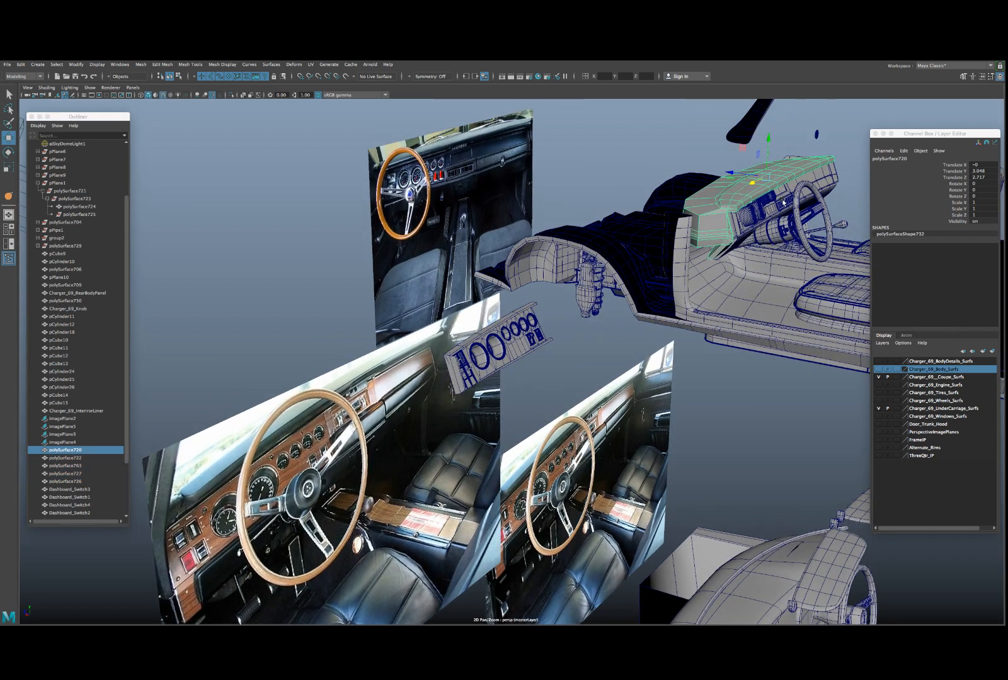
pyautogui.doubleClick(891, 159)
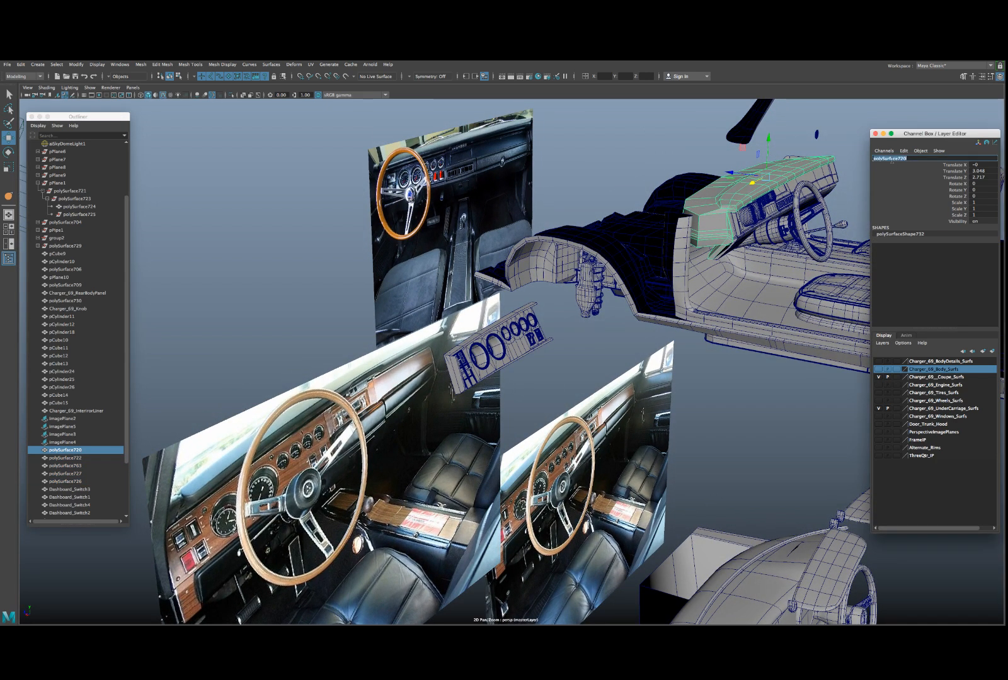
pyautogui.write('Dashboard_Base')
pyautogui.press('Return')
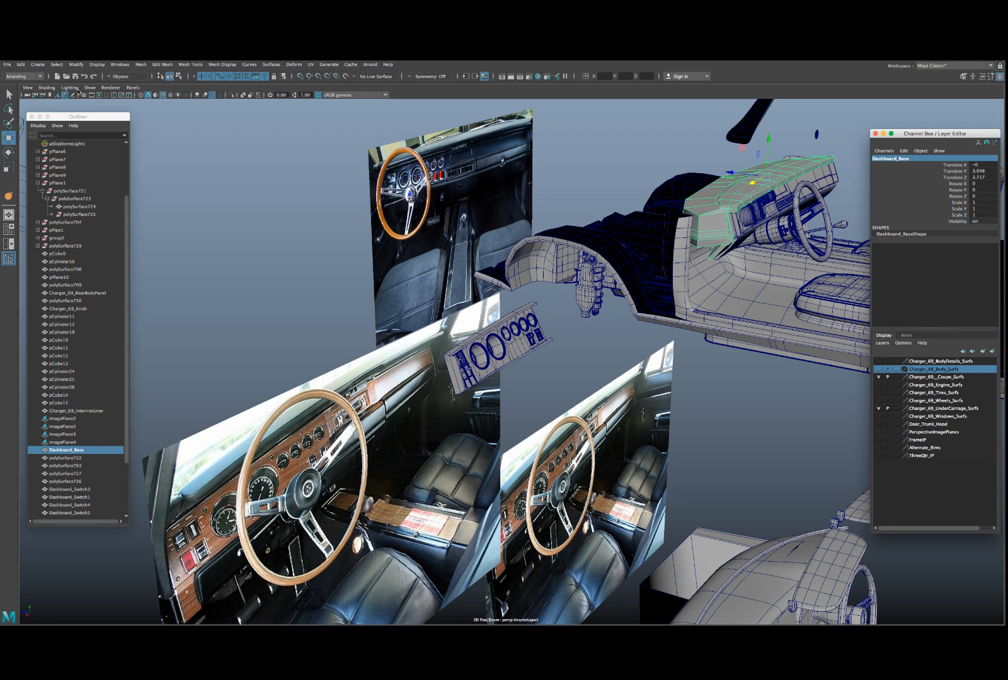
pyautogui.click(76, 65)
pyautogui.click(104, 100)
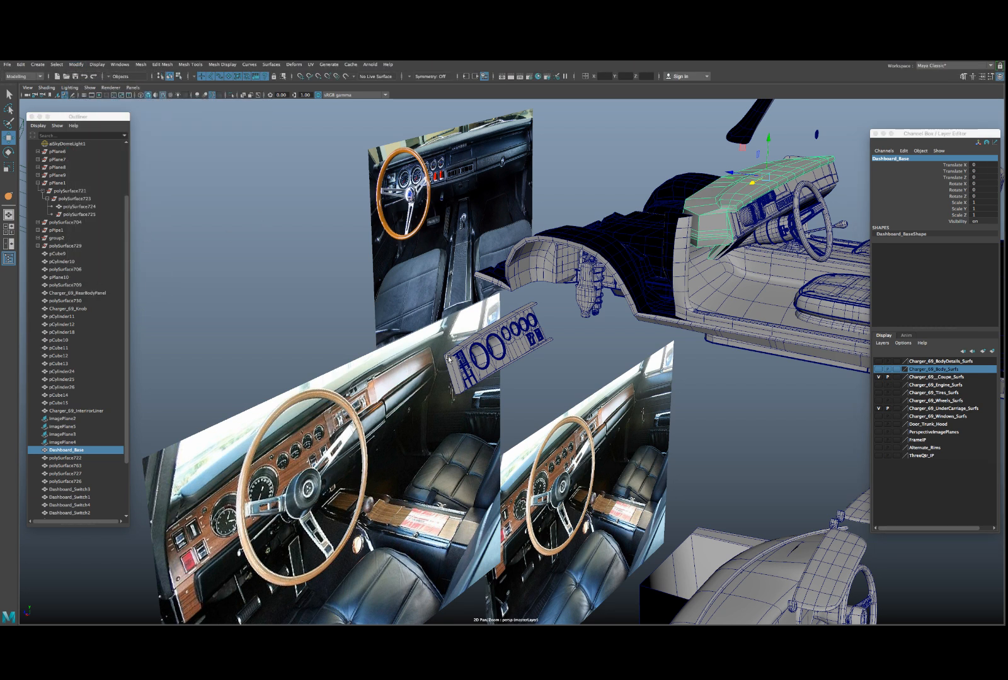
# - Delete the three interior reference image planes, imagePlane5, imagePlane3 and imagePlane4, from the scene
pyautogui.keyDown('alt'); pyautogui.moveTo(467, 353); pyautogui.dragTo(400, 387); pyautogui.keyUp('alt')
pyautogui.click(397, 373)
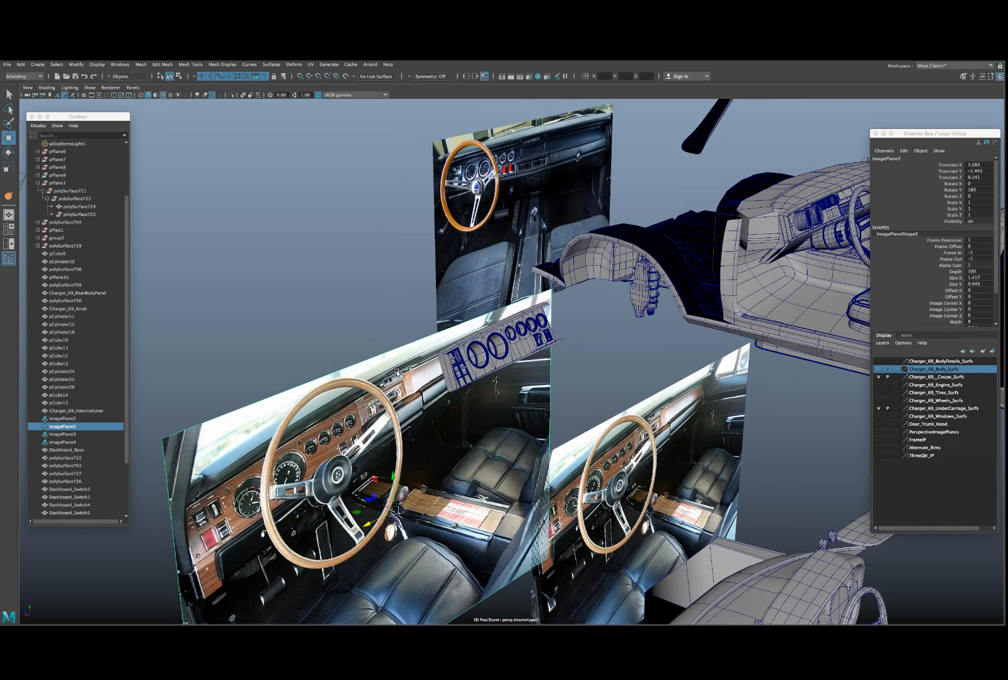
pyautogui.press('Delete')
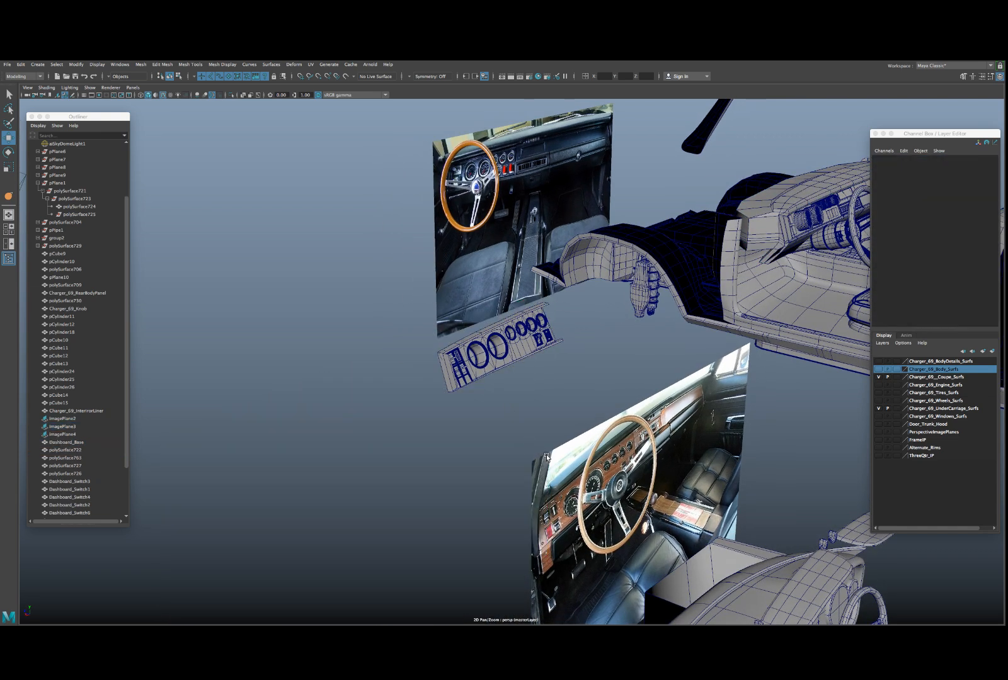
pyautogui.click(479, 273)
pyautogui.press('Delete')
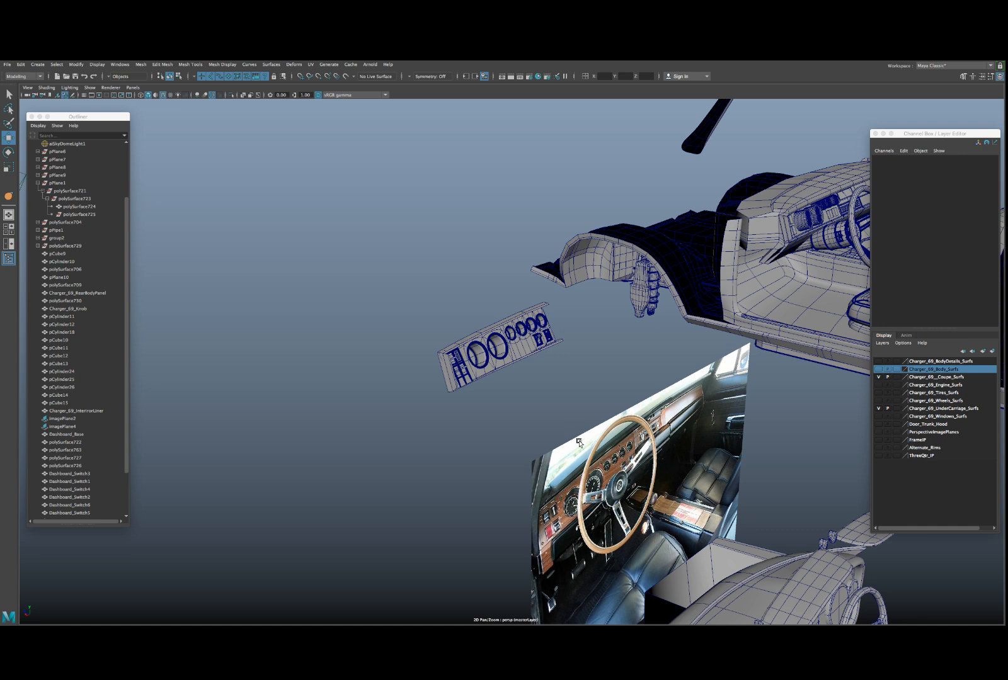
pyautogui.click(579, 443)
pyautogui.press('Delete')
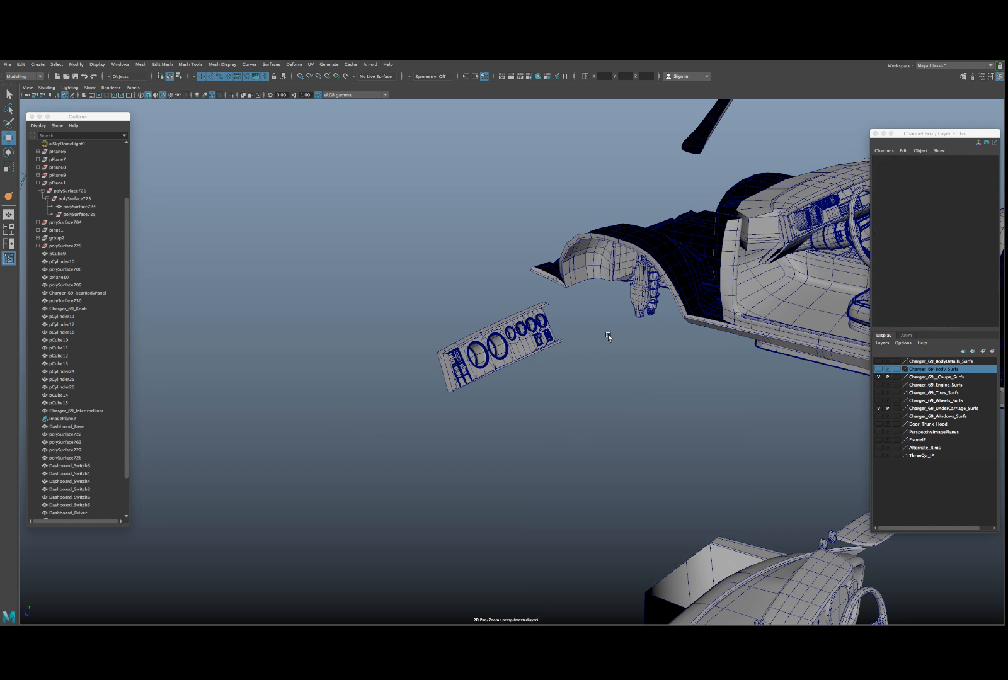
# - Group the six Dashboard_Switch objects together with Dashboard_Driver
pyautogui.keyDown('alt'); pyautogui.moveTo(606, 339); pyautogui.dragTo(404, 351, button='middle'); pyautogui.keyUp('alt')
pyautogui.keyDown('alt'); pyautogui.moveTo(404, 350); pyautogui.dragTo(539, 330); pyautogui.keyUp('alt')
pyautogui.scroll(1, 540, 330)
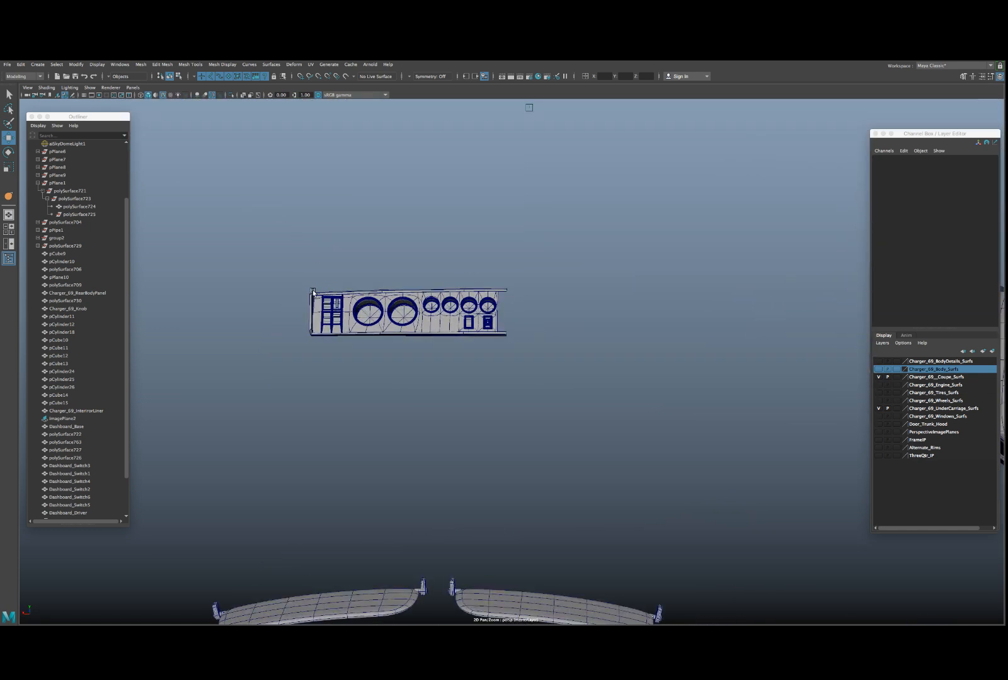
pyautogui.click(313, 291)
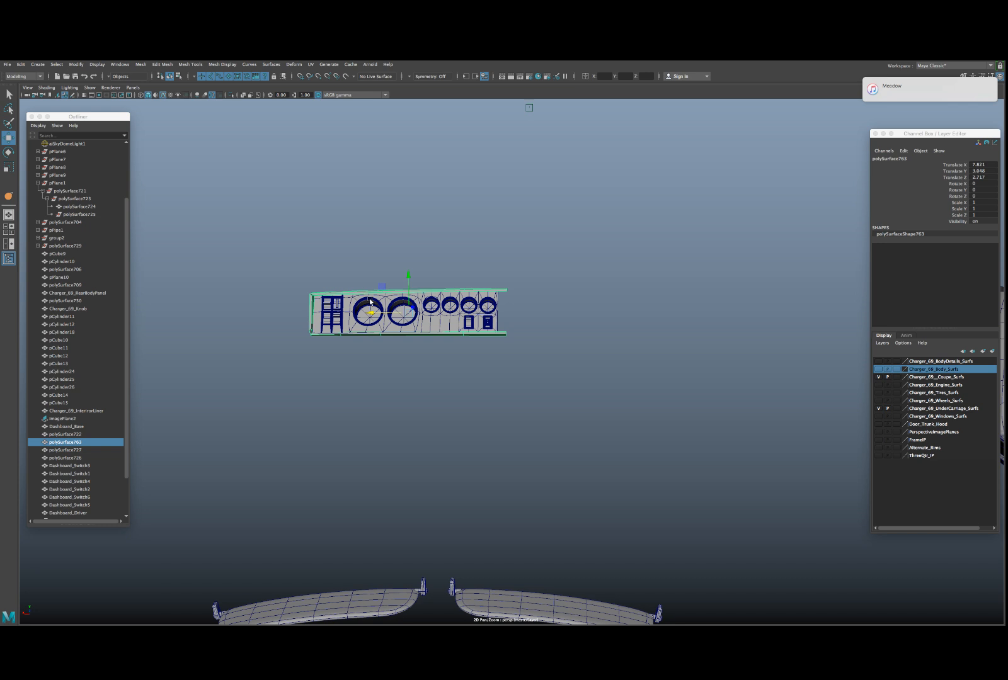
pyautogui.keyDown('alt'); pyautogui.moveTo(368, 301); pyautogui.dragTo(273, 310, button='middle'); pyautogui.keyUp('alt')
pyautogui.keyDown('alt'); pyautogui.moveTo(272, 310); pyautogui.dragTo(496, 306); pyautogui.keyUp('alt')
pyautogui.click(407, 323)
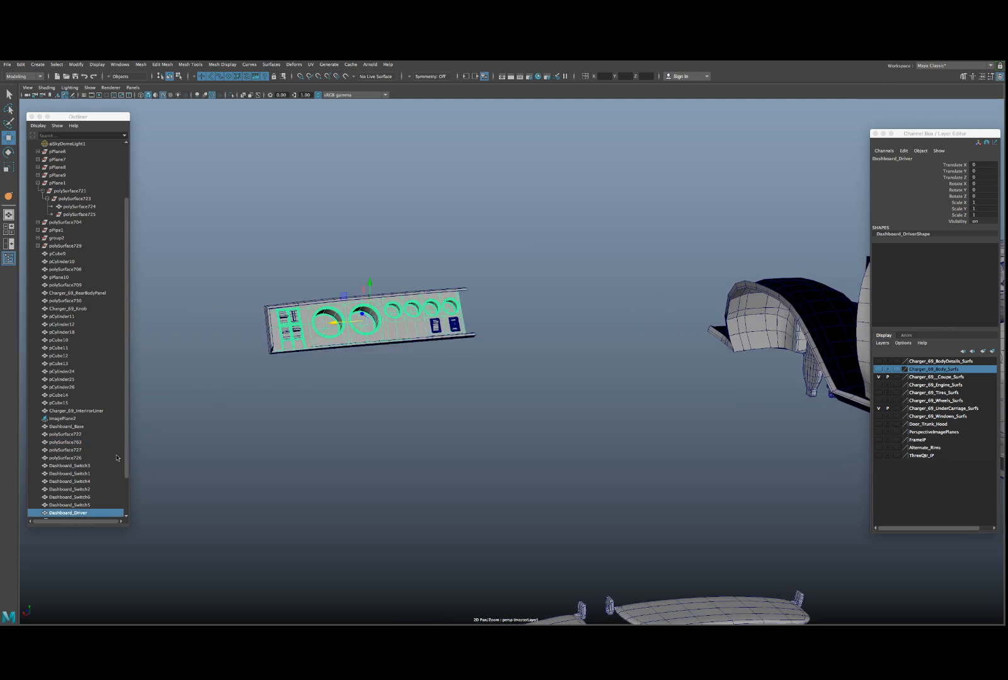
pyautogui.scroll(-2, 99, 463)
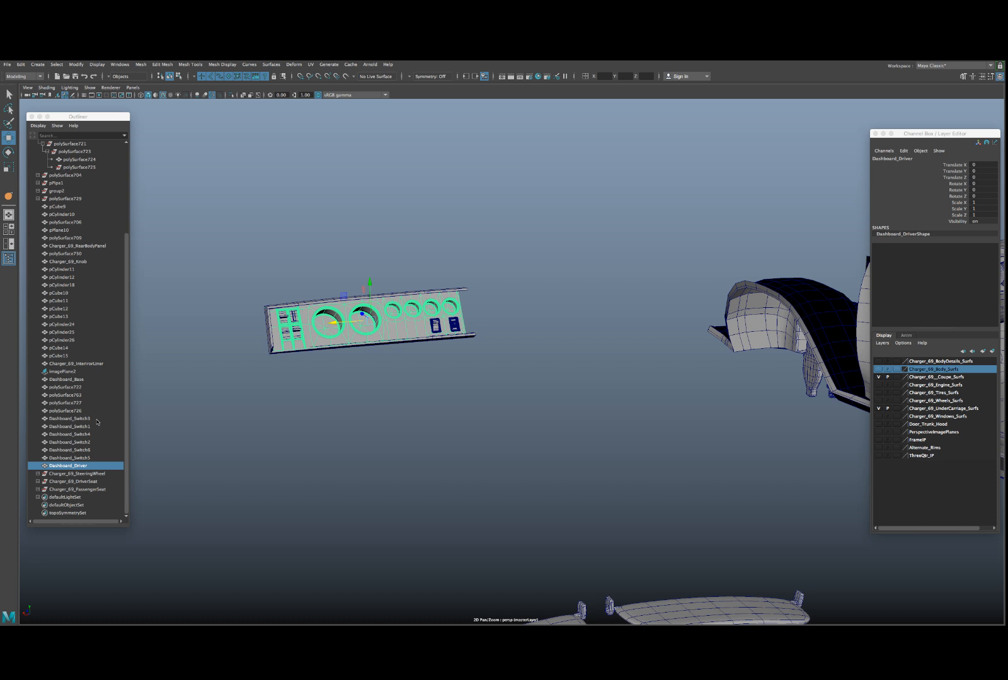
pyautogui.moveTo(95, 419); pyautogui.dragTo(92, 466)
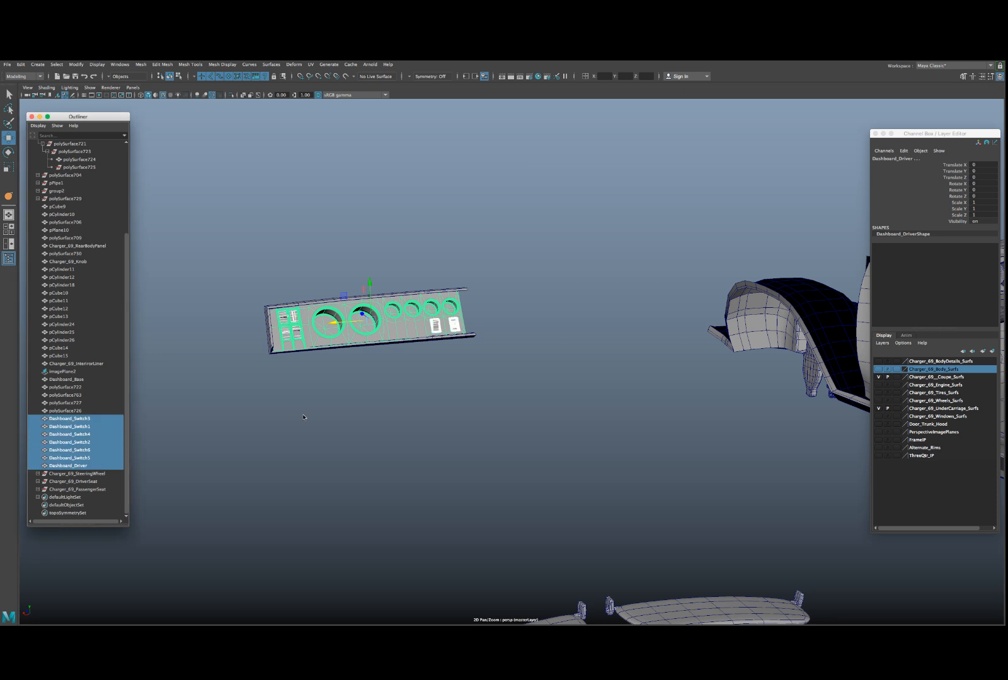
pyautogui.hotkey('ctrl', 'g')
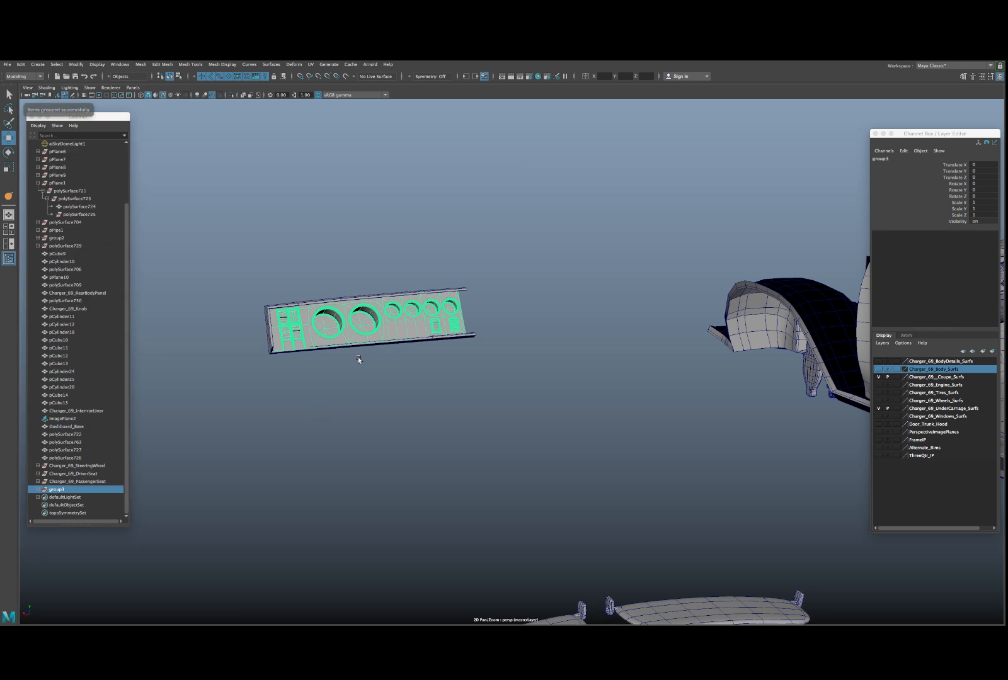
# - Center the pivot of the new switch and gauge panel group and rename it DashBoard_Gauges
pyautogui.press('space')
pyautogui.click(341, 325)
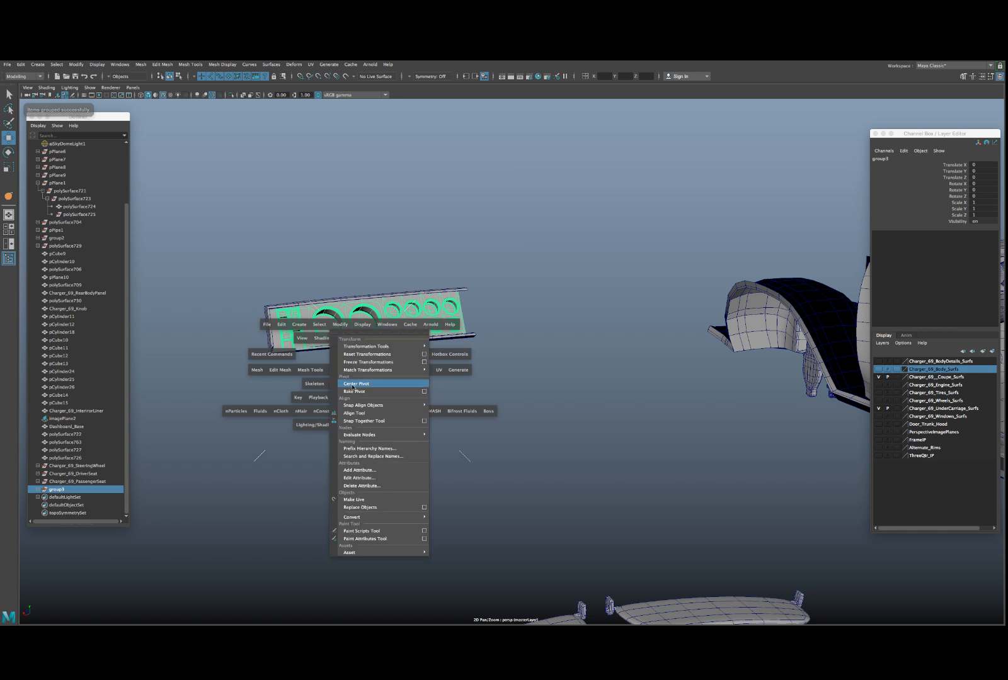
pyautogui.click(372, 383)
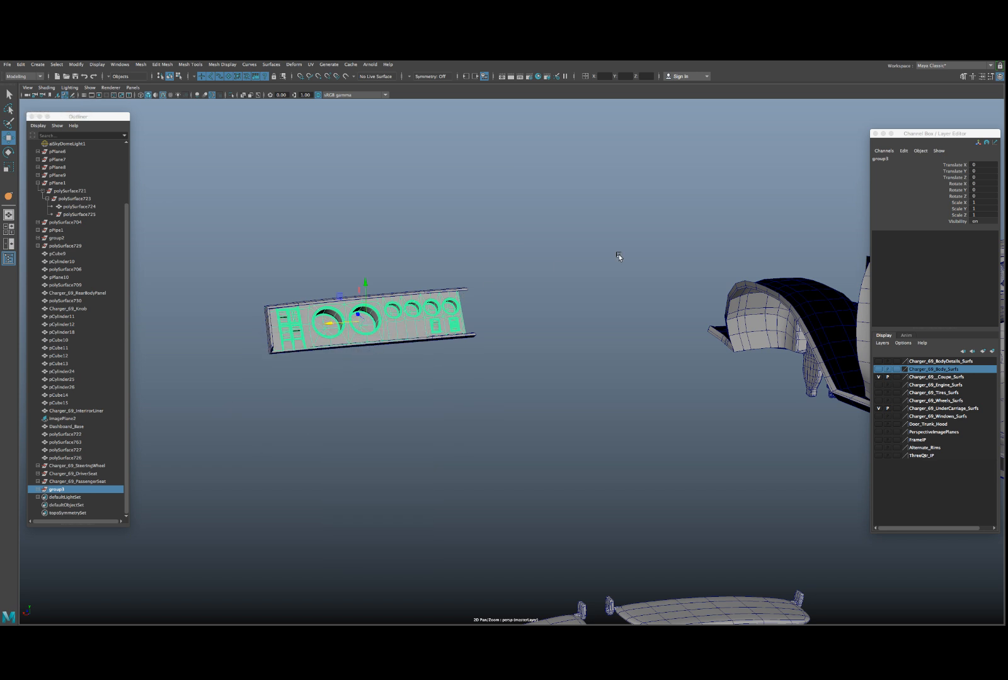
pyautogui.doubleClick(880, 159)
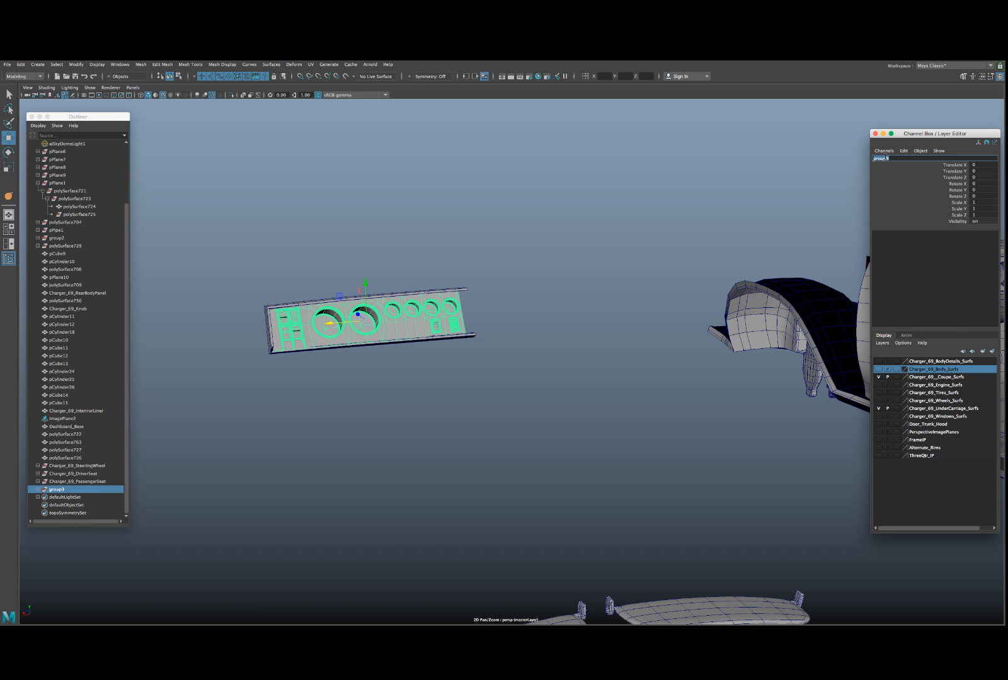
pyautogui.write('Dashboard_Gauges')
pyautogui.press('Return')
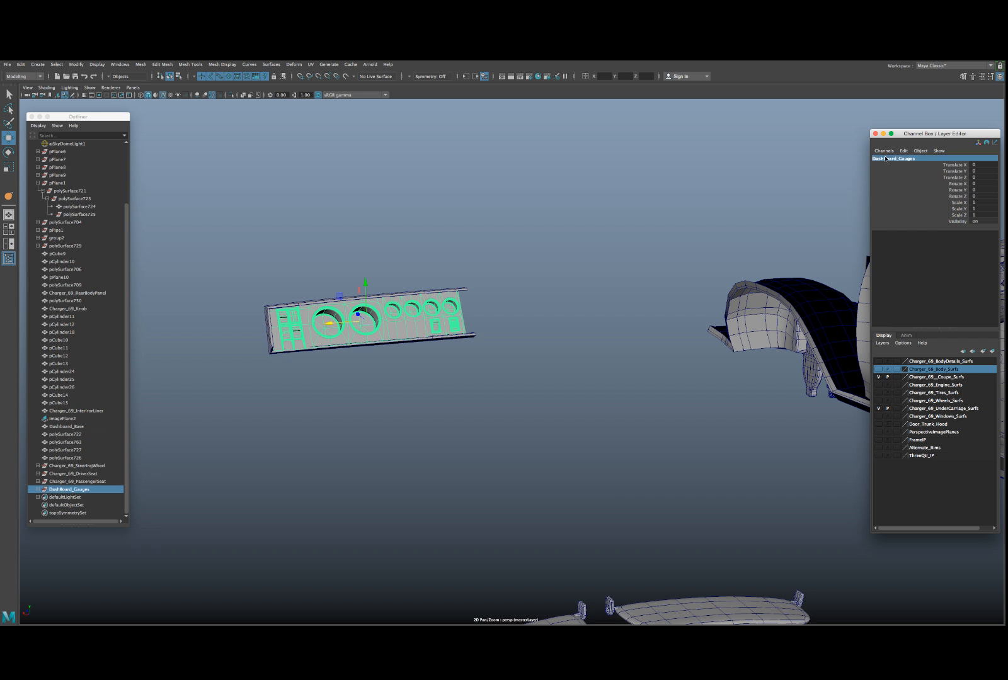
pyautogui.click(37, 489)
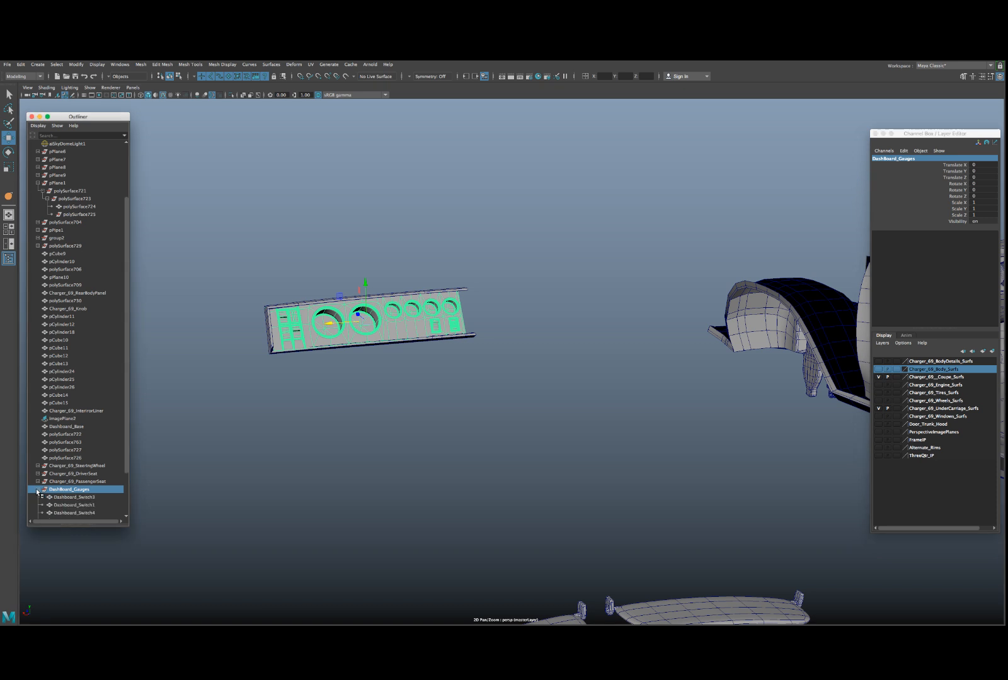
pyautogui.click(36, 489)
pyautogui.click(62, 491)
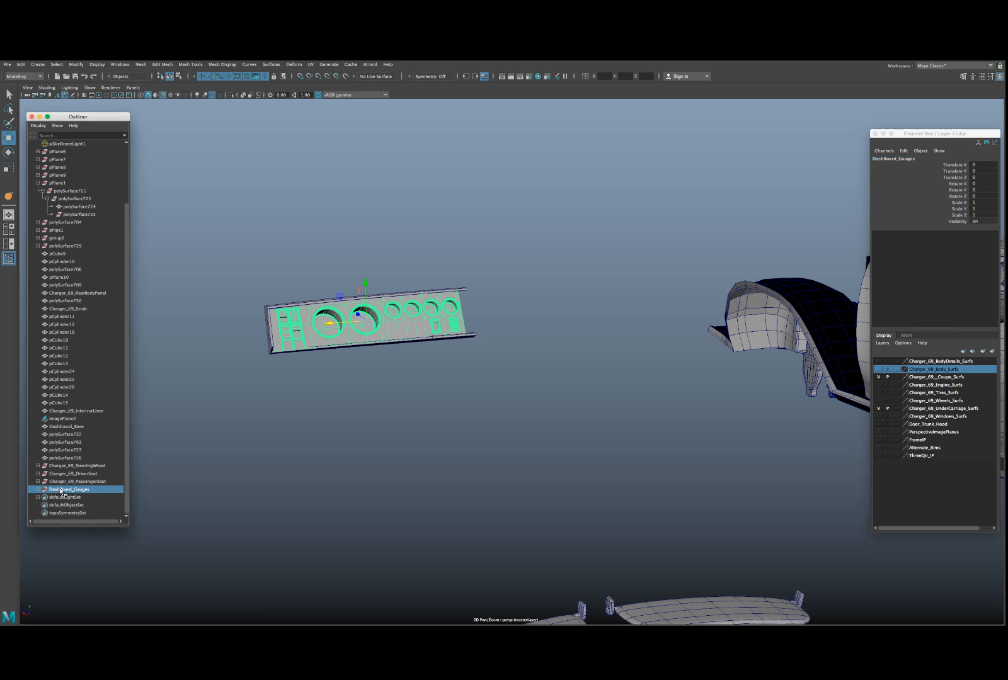
pyautogui.doubleClick(66, 491)
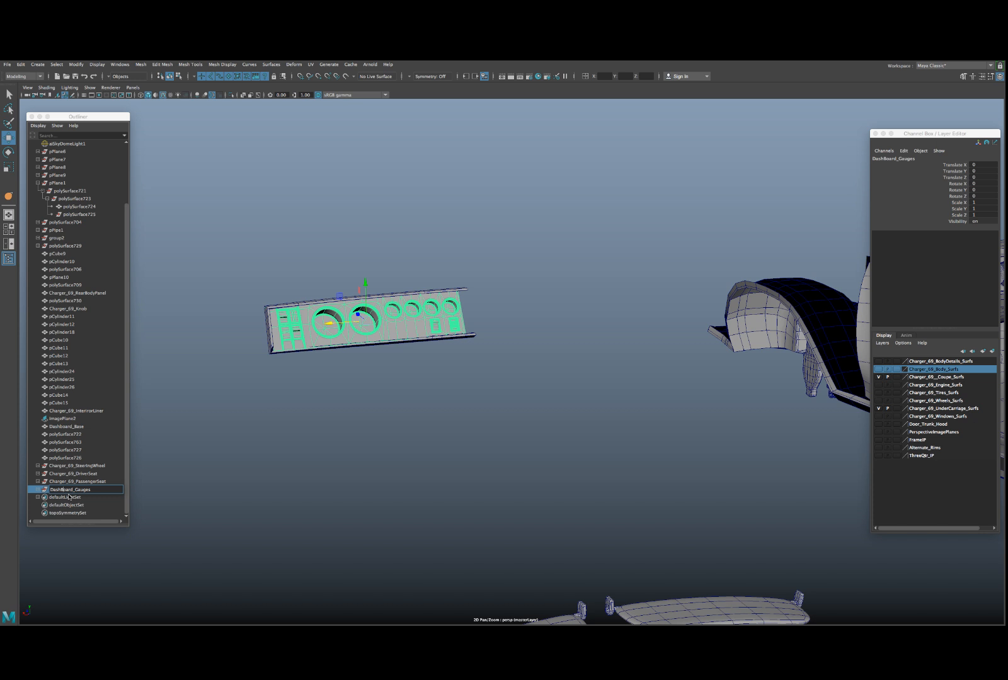
pyautogui.click(69, 497)
# - Rename the first three switches in the DashBoard_Gauges group as DashBoard_Switch3, DashBoard_Switch1 and DashBoard_Switch4, with a capital B
pyautogui.click(37, 490)
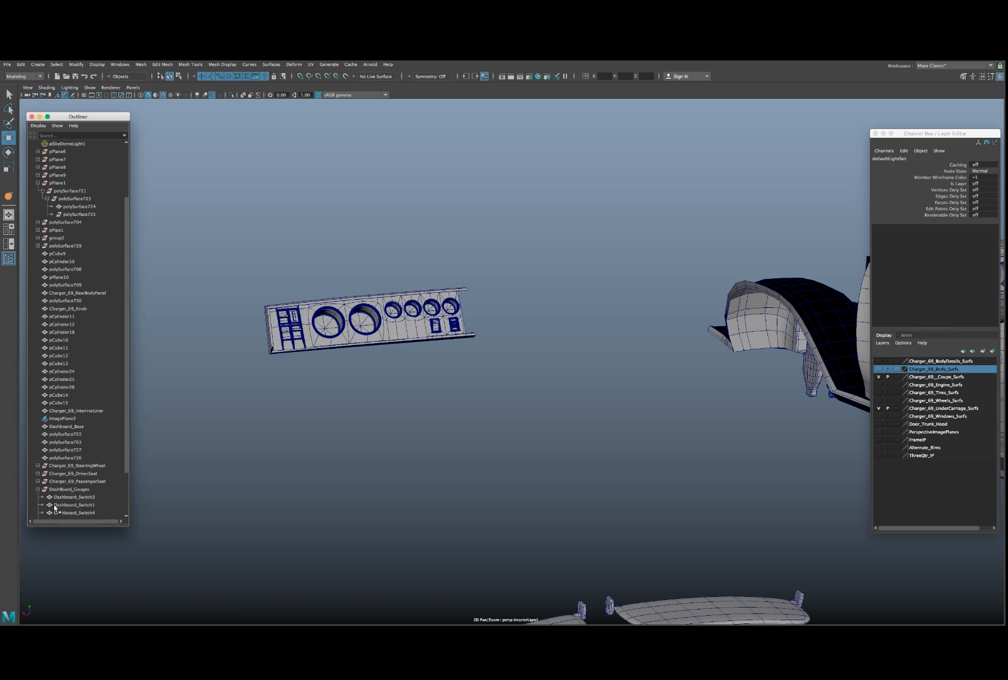
pyautogui.scroll(-3, 56, 507)
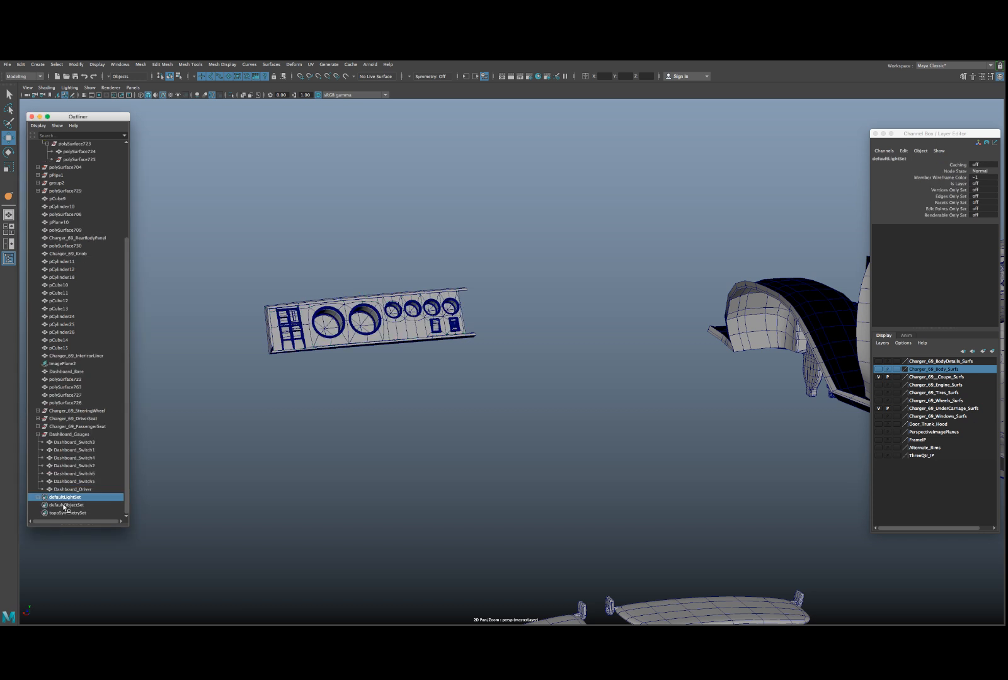
pyautogui.click(66, 441)
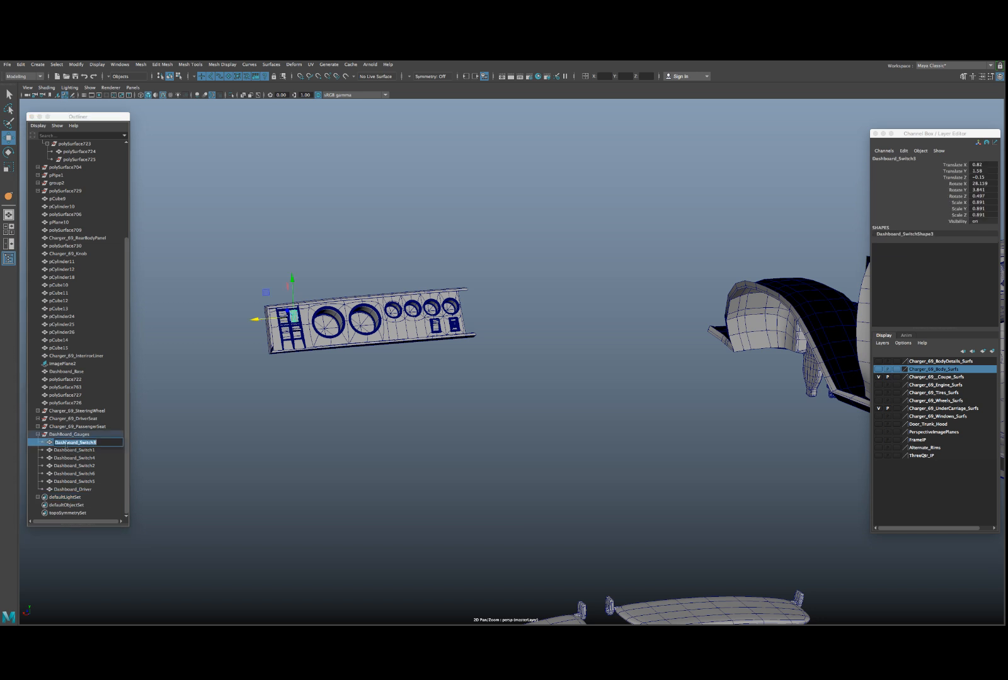
pyautogui.doubleClick(69, 444)
pyautogui.press('BackSpace')
pyautogui.write('B')
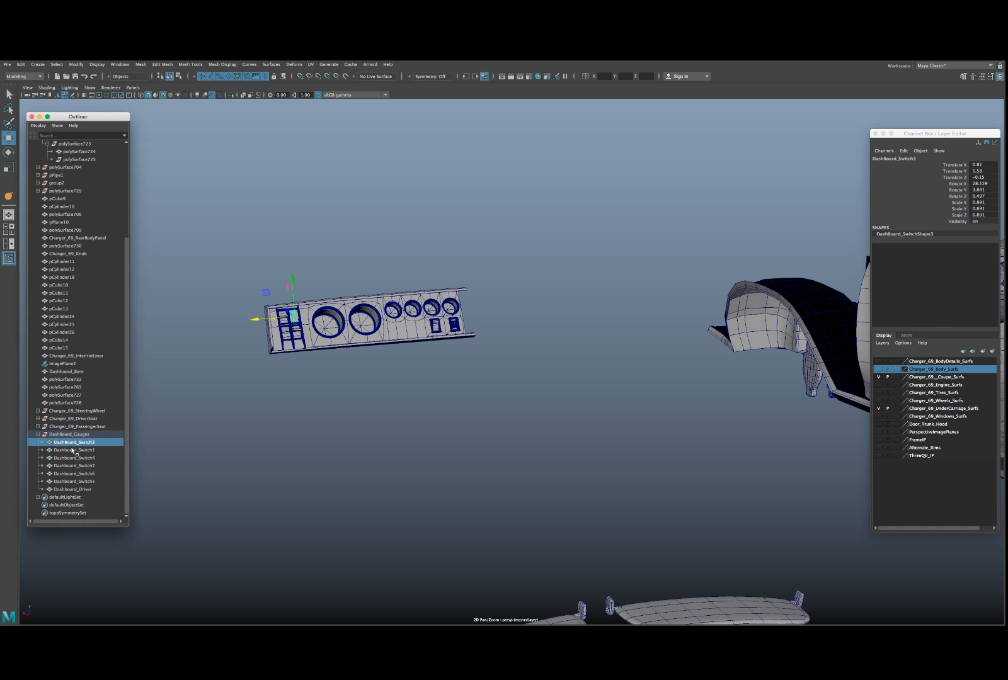
pyautogui.doubleClick(70, 451)
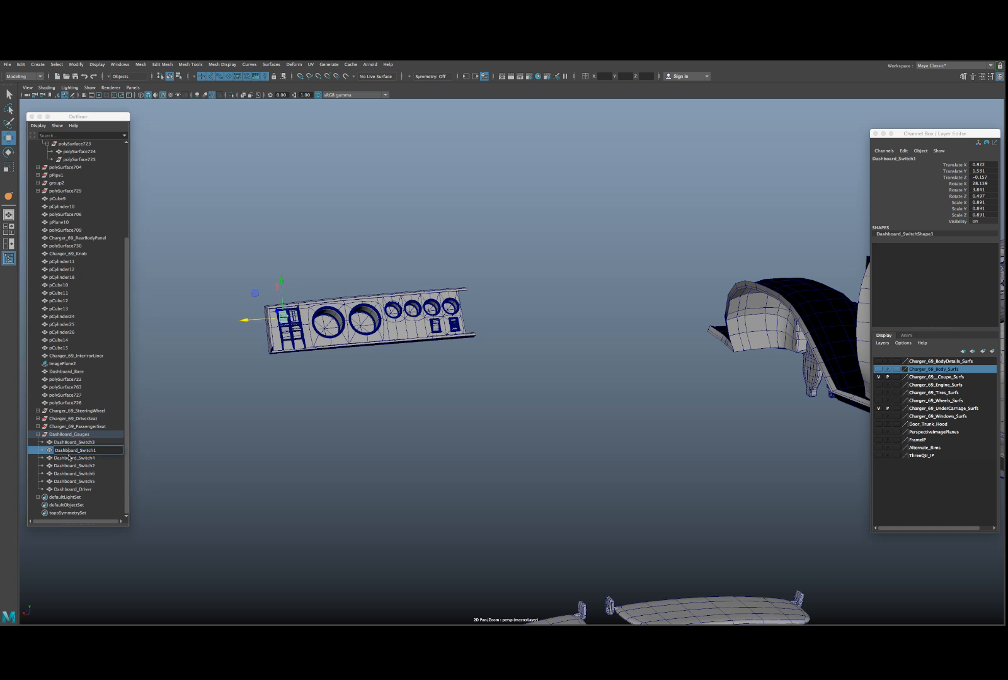
pyautogui.press('BackSpace')
pyautogui.write('B')
pyautogui.doubleClick(70, 458)
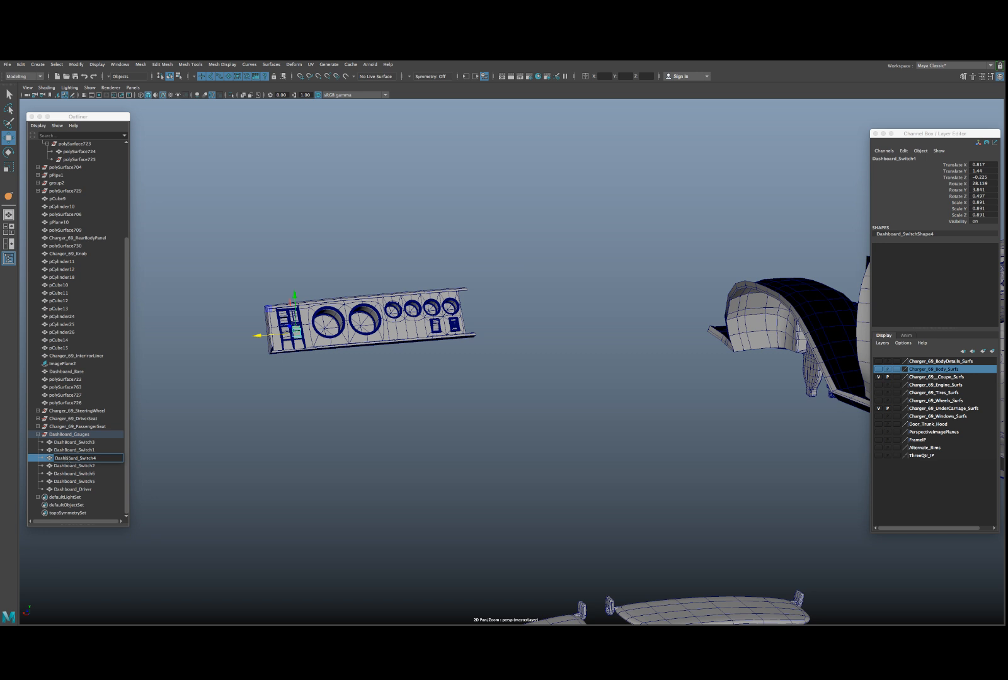
pyautogui.press('BackSpace')
pyautogui.write('B')
# - Rename the remaining group members as DashBoard_Switch2, DashBoard_Switch6, DashBoard_Switch5 and DashBoard_Driver, and collapse the group
pyautogui.doubleClick(70, 466)
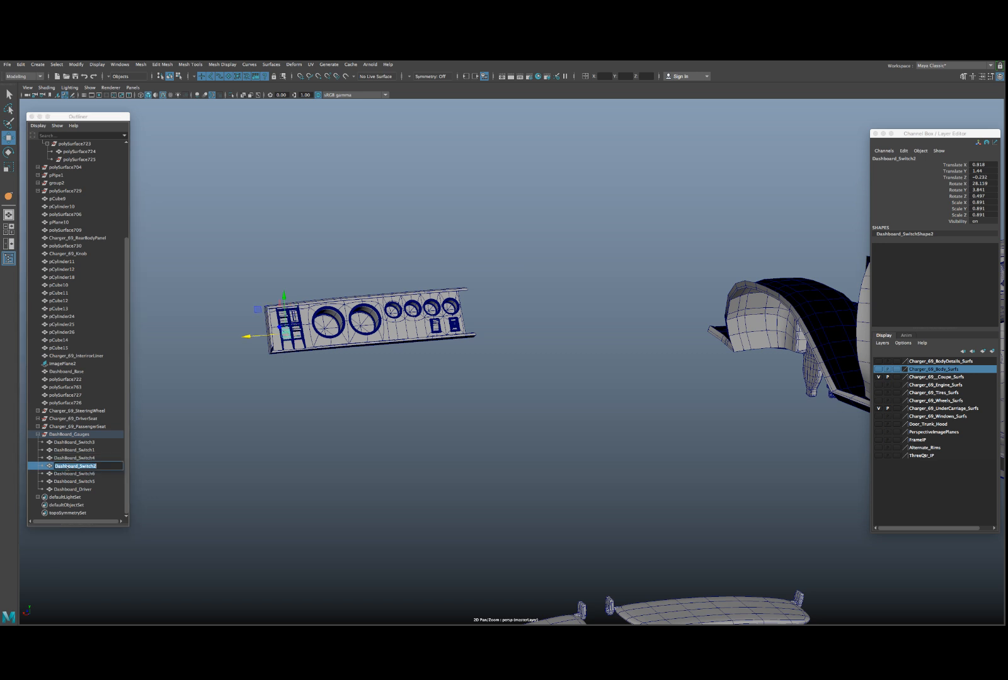
pyautogui.click(68, 467)
pyautogui.press('BackSpace')
pyautogui.write('B')
pyautogui.doubleClick(71, 474)
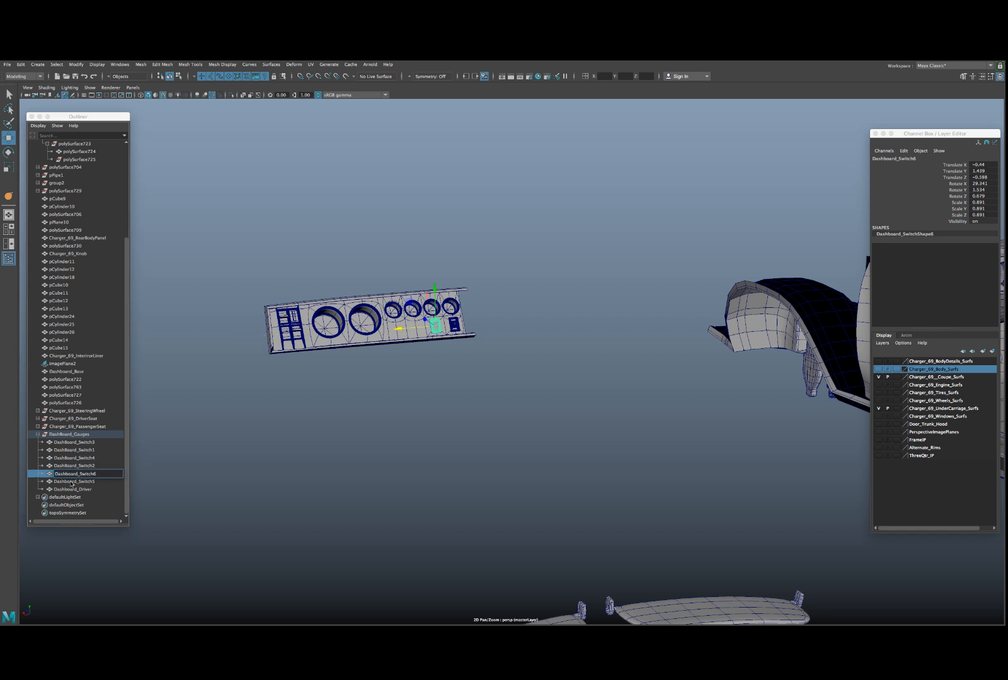
pyautogui.press('BackSpace')
pyautogui.write('B')
pyautogui.doubleClick(71, 482)
pyautogui.click(67, 482)
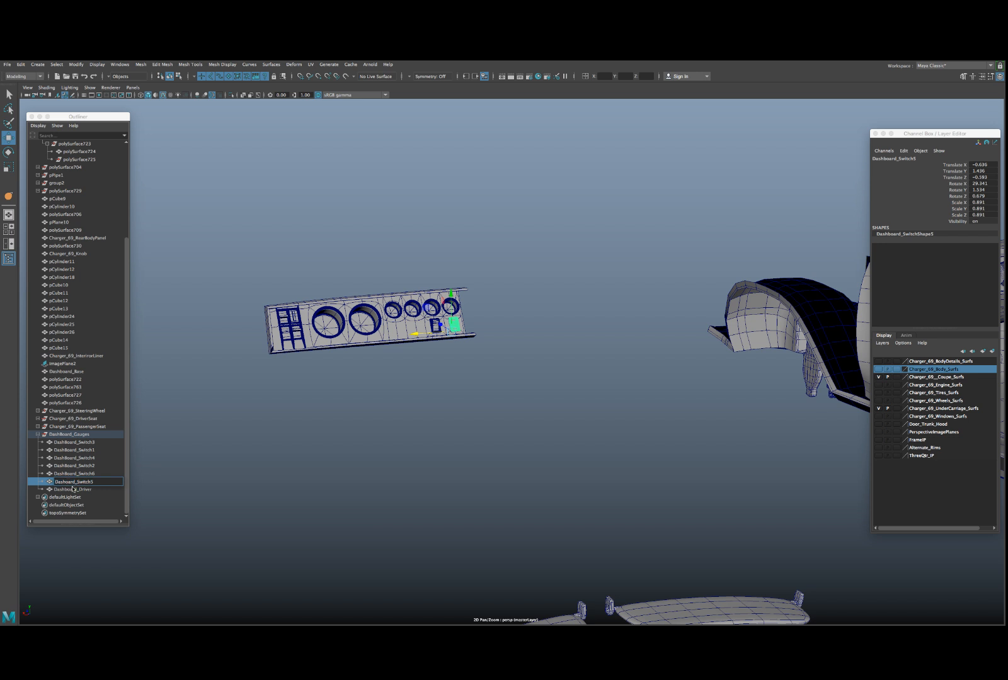
pyautogui.write('b')
pyautogui.doubleClick(68, 490)
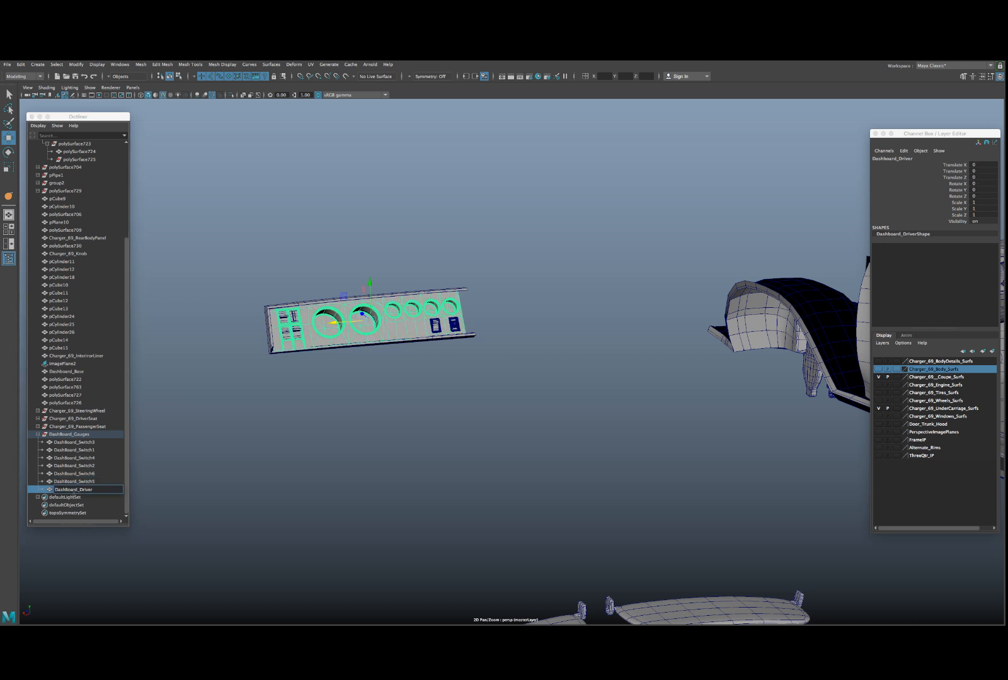
pyautogui.press('Return')
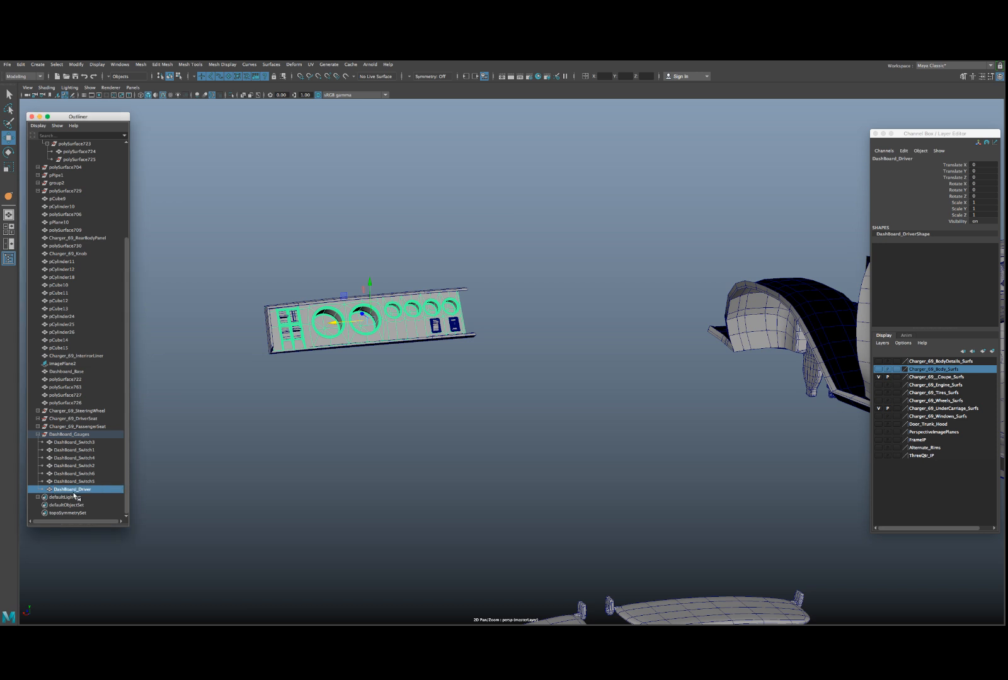
pyautogui.click(37, 434)
# - Move the whole DashBoard_Gauges group along X to about -7.83 so it sits in the driver-side dashboard
pyautogui.keyDown('alt'); pyautogui.moveTo(266, 392); pyautogui.dragTo(378, 378); pyautogui.keyUp('alt')
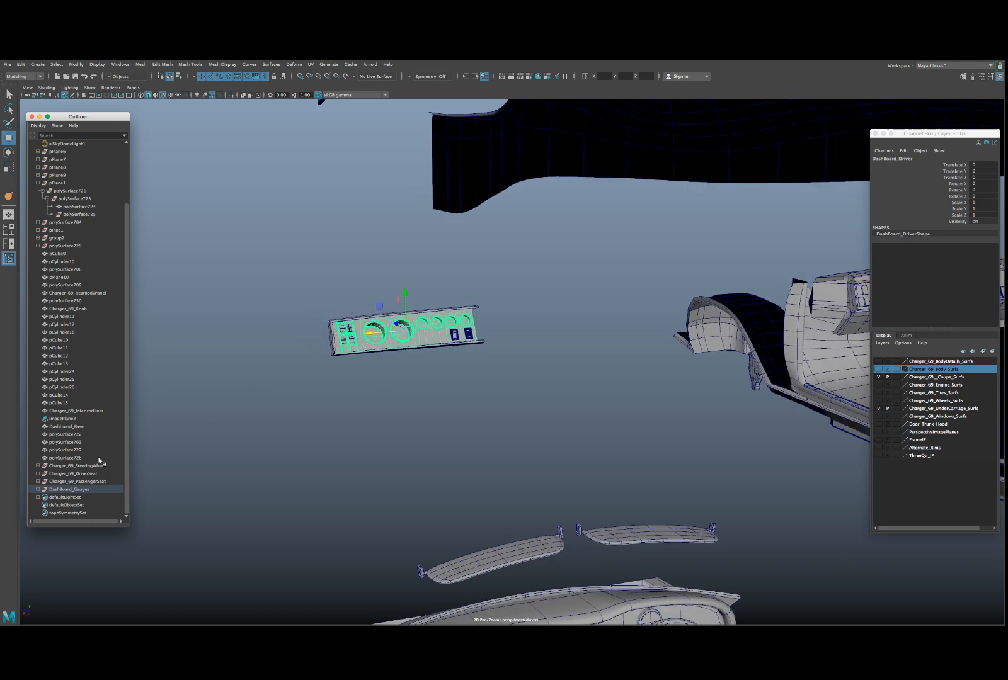
pyautogui.keyDown('alt'); pyautogui.moveTo(441, 392); pyautogui.dragTo(470, 375); pyautogui.keyUp('alt')
pyautogui.click(443, 330)
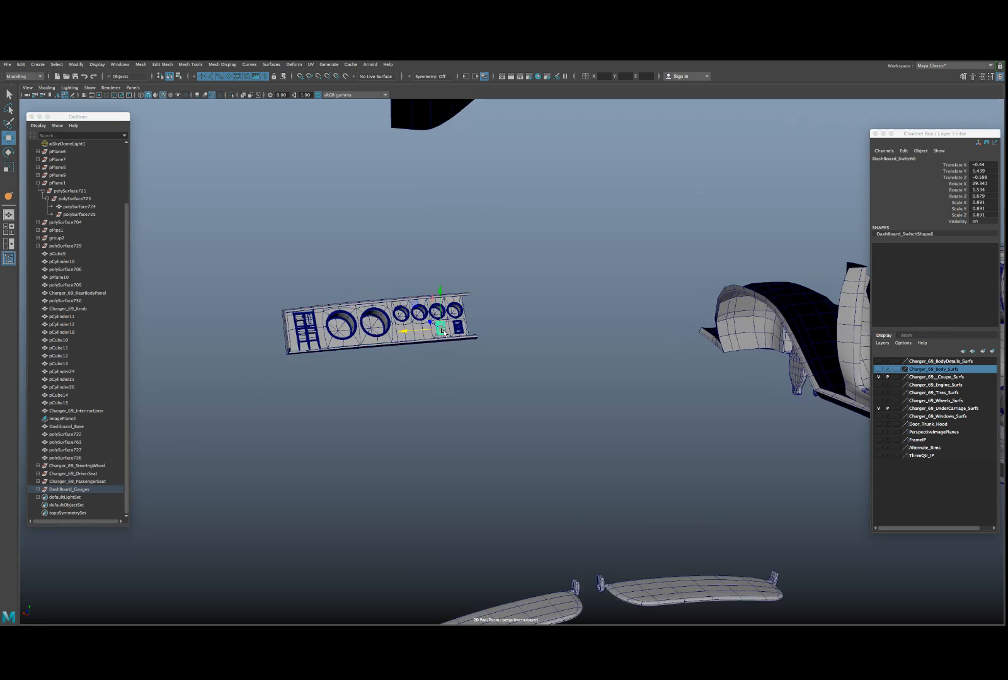
pyautogui.click(98, 489)
pyautogui.keyDown('alt'); pyautogui.moveTo(426, 315); pyautogui.dragTo(718, 350); pyautogui.keyUp('alt')
pyautogui.keyDown('alt'); pyautogui.moveTo(718, 350); pyautogui.dragTo(542, 369, button='middle'); pyautogui.keyUp('alt')
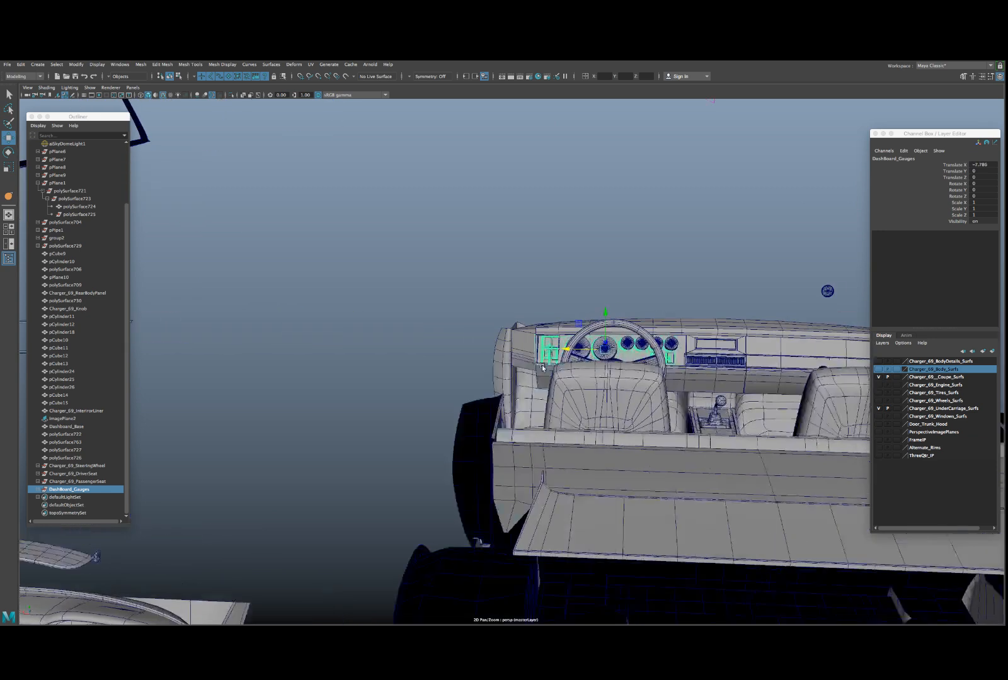
pyautogui.scroll(15, 541, 368)
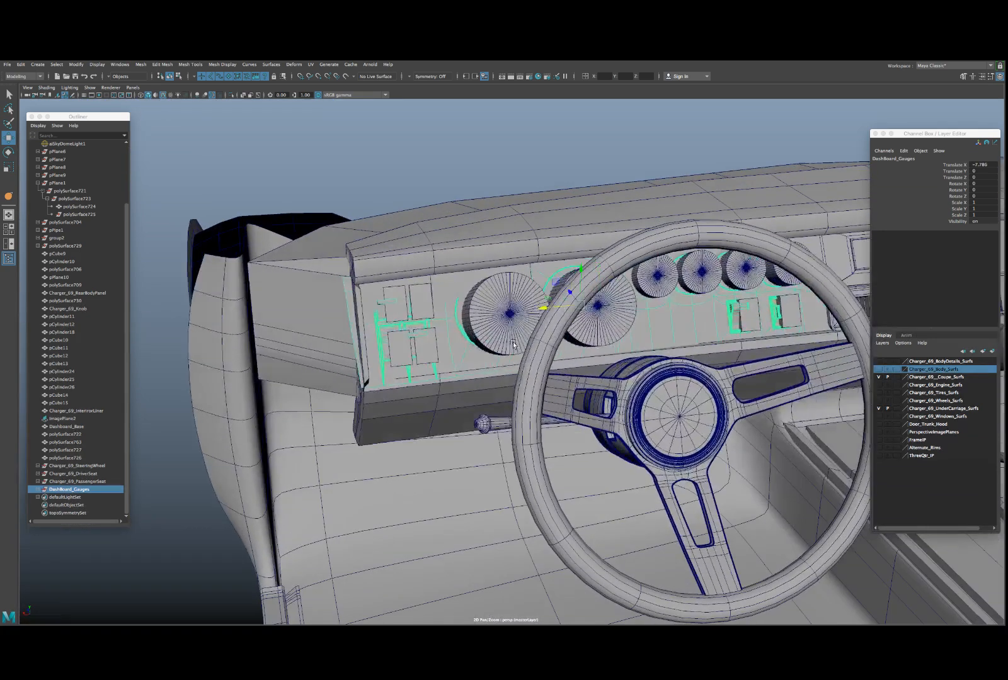
pyautogui.scroll(5, 513, 344)
pyautogui.moveTo(558, 337); pyautogui.dragTo(566, 337)
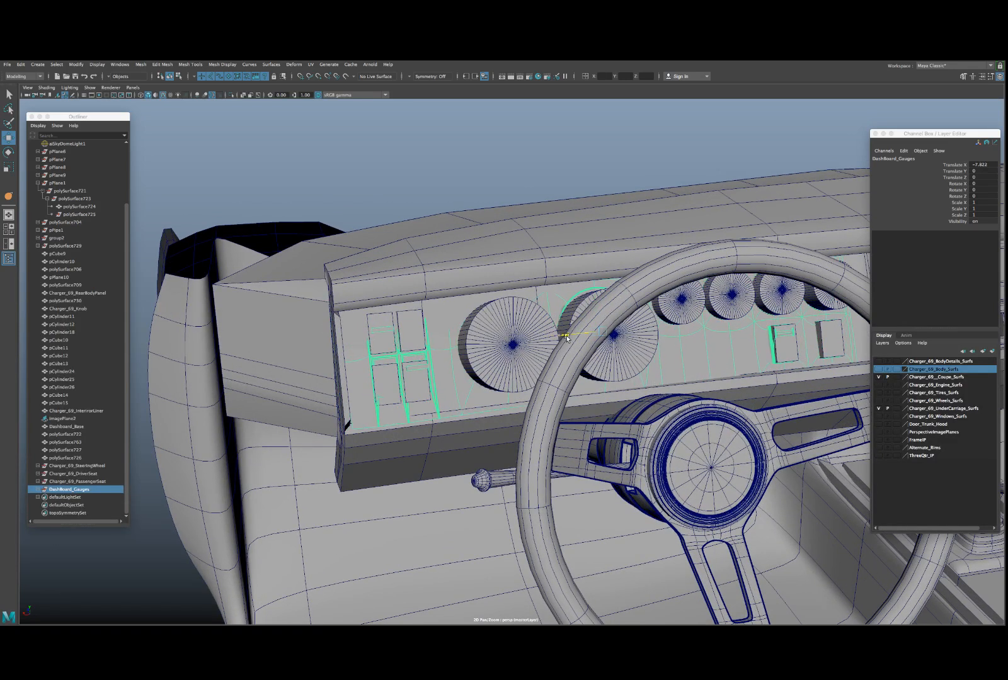
# - Delete the two placeholder cylinders filling the large gauge openings
pyautogui.click(524, 340)
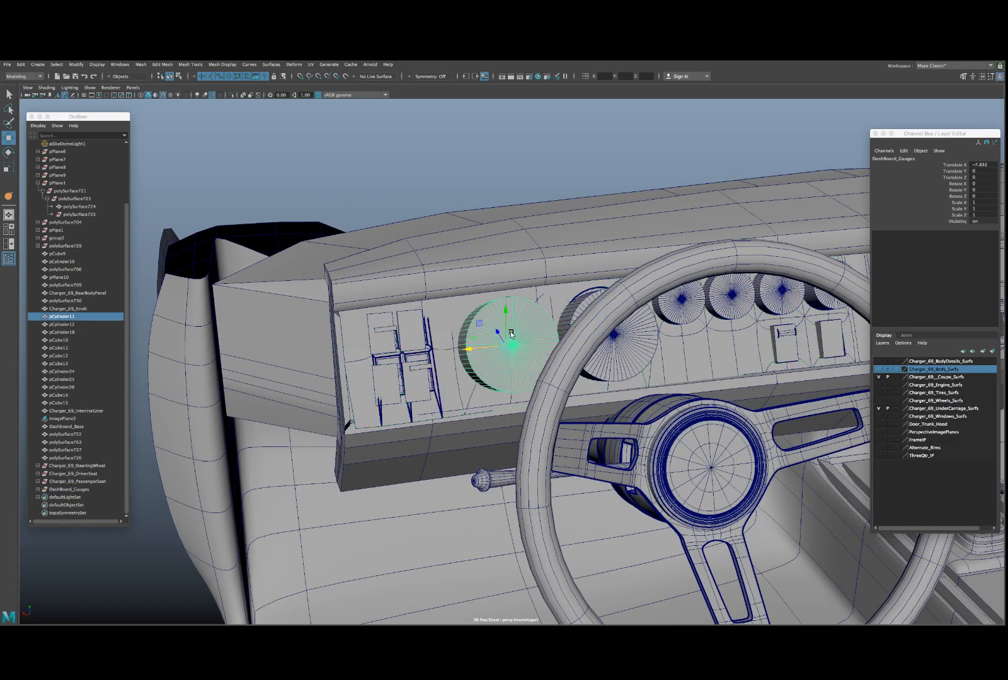
pyautogui.scroll(-2, 517, 341)
pyautogui.press('Delete')
pyautogui.click(602, 351)
pyautogui.press('Delete')
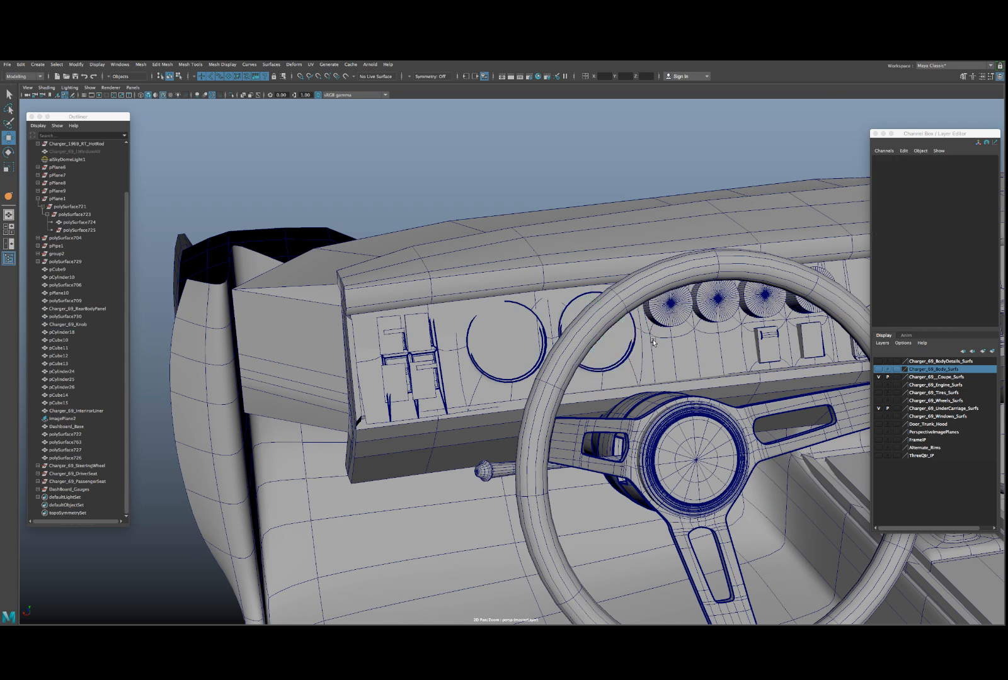
# - Delete the four placeholder cylinders filling the small gauge openings
pyautogui.click(668, 304)
pyautogui.press('Delete')
pyautogui.click(716, 300)
pyautogui.press('Delete')
pyautogui.click(762, 295)
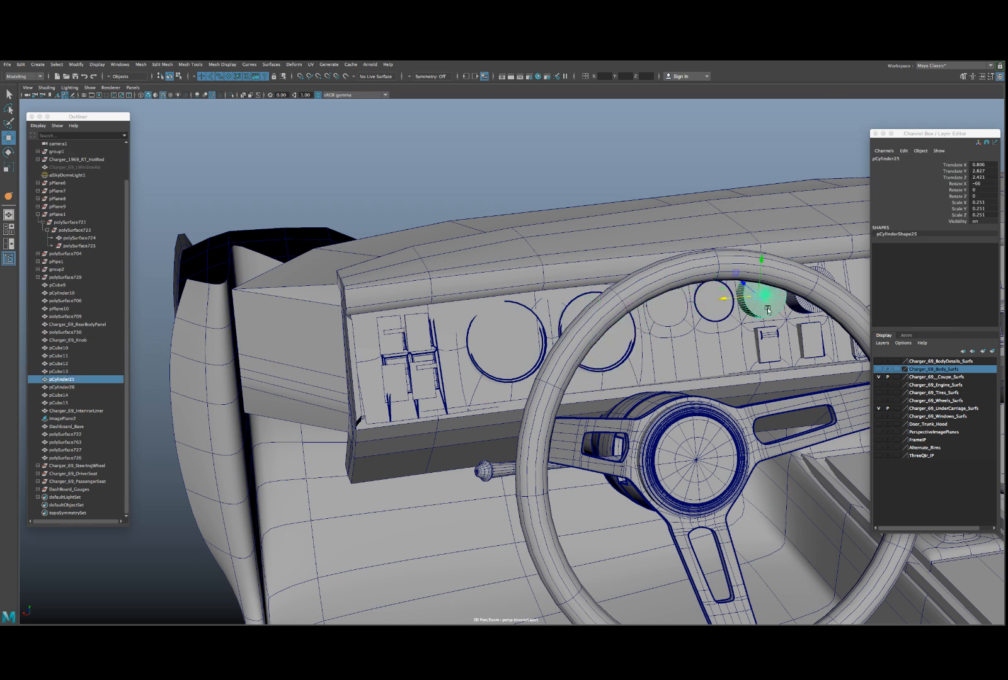
pyautogui.press('Delete')
pyautogui.click(799, 307)
pyautogui.press('Delete')
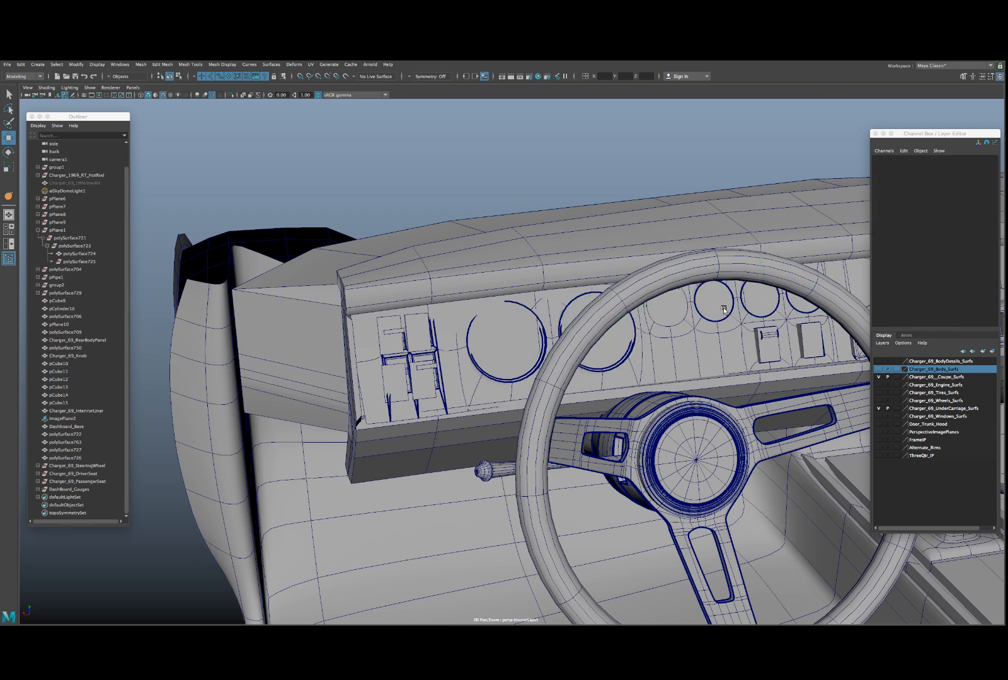
# - Remove the old flat faces of polySurface722 that overlap the new gauge and switch panel
pyautogui.click(724, 310)
pyautogui.keyDown('alt'); pyautogui.moveTo(725, 321); pyautogui.dragTo(521, 343); pyautogui.keyUp('alt')
pyautogui.moveTo(597, 352)
pyautogui.keyDown('alt'); pyautogui.mouseDown()
pyautogui.moveTo(571, 332)
pyautogui.moveTo(603, 334)
pyautogui.mouseUp(); pyautogui.keyUp('alt')
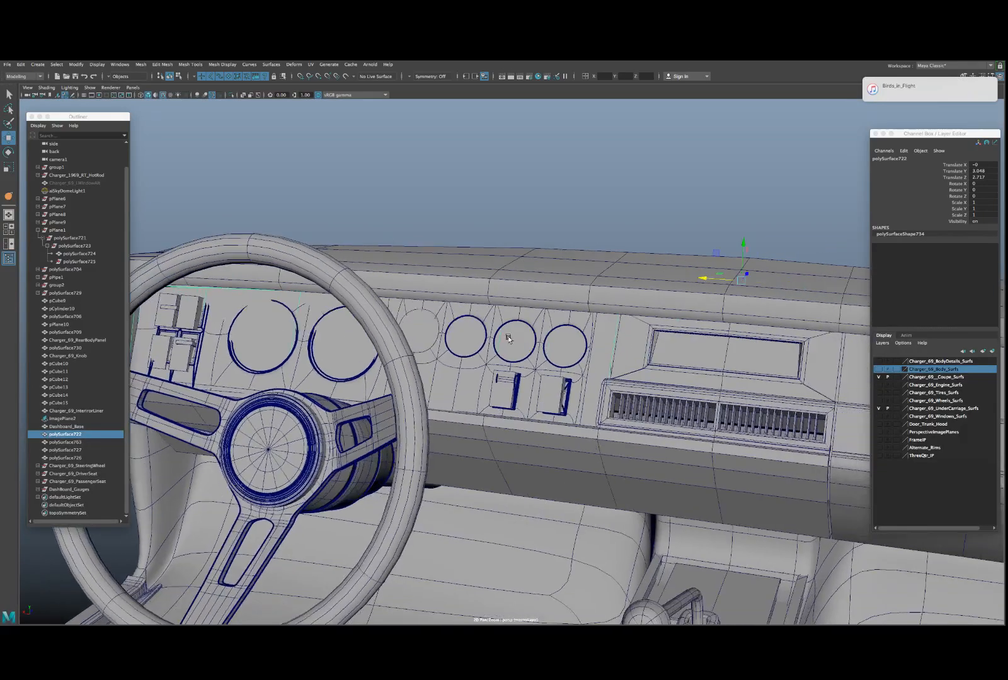
pyautogui.scroll(3, 603, 335)
pyautogui.moveTo(582, 195); pyautogui.dragTo(582, 218, button='right')
pyautogui.click(622, 315)
pyautogui.scroll(-3, 371, 297)
pyautogui.keyDown('alt'); pyautogui.moveTo(370, 298); pyautogui.dragTo(363, 302); pyautogui.keyUp('alt')
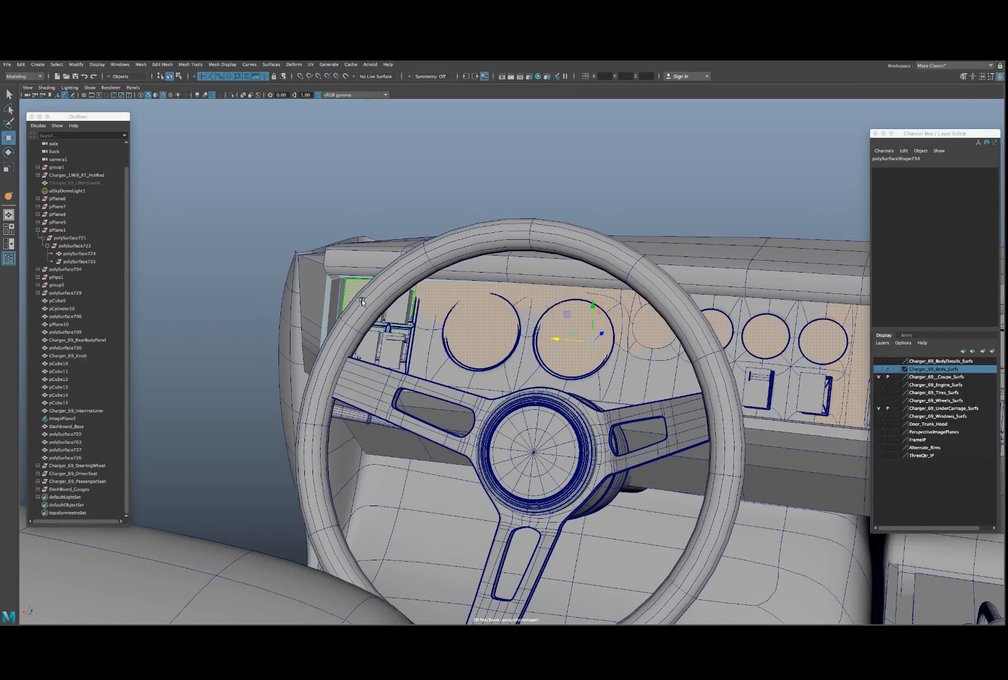
pyautogui.click(362, 299)
# - Delete the four placeholder cubes, pCube10 to pCube13, covering the switch block near the driver's door
pyautogui.keyDown('alt'); pyautogui.moveTo(361, 303); pyautogui.dragTo(409, 318); pyautogui.keyUp('alt')
pyautogui.keyDown('alt'); pyautogui.moveTo(410, 318); pyautogui.dragTo(438, 342, button='right'); pyautogui.keyUp('alt')
pyautogui.scroll(2, 437, 342)
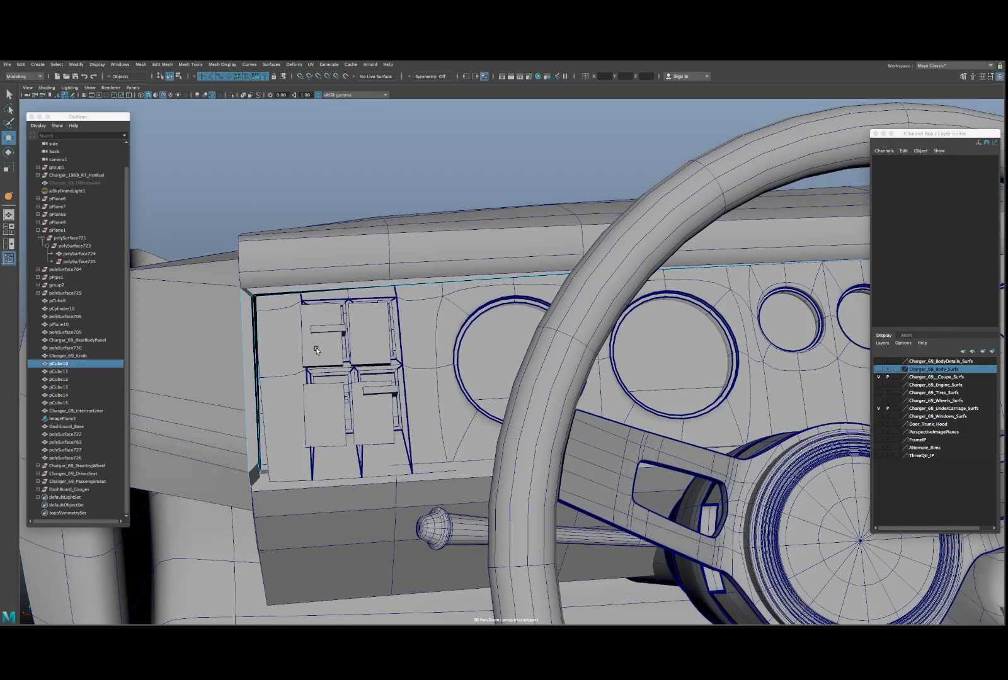
pyautogui.click(316, 350)
pyautogui.keyDown('shift'); pyautogui.click(366, 347); pyautogui.keyUp('shift')
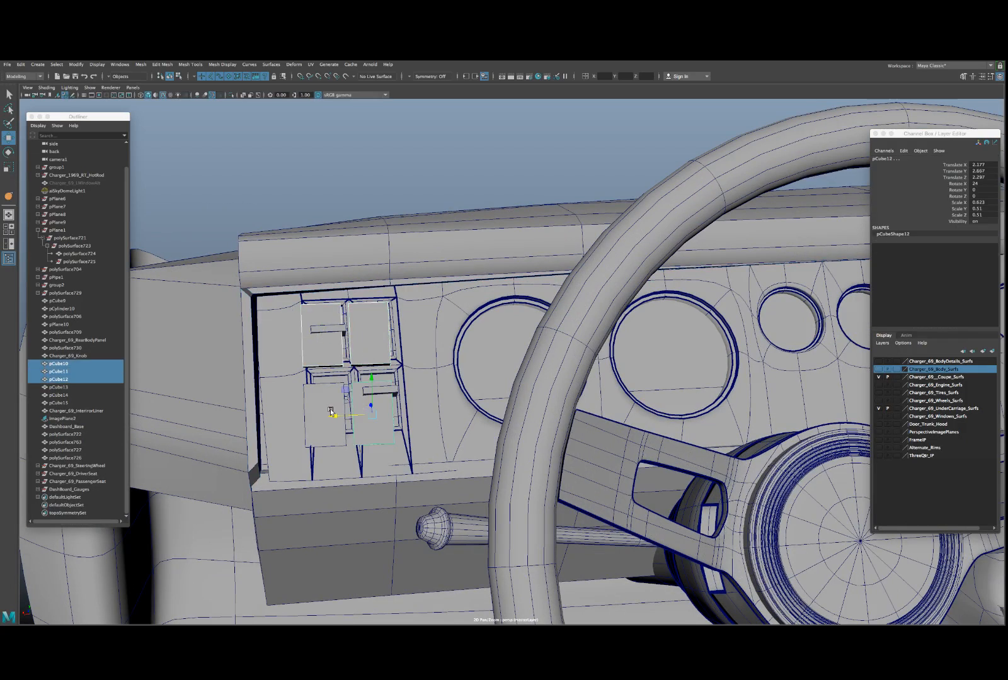
pyautogui.press('Delete')
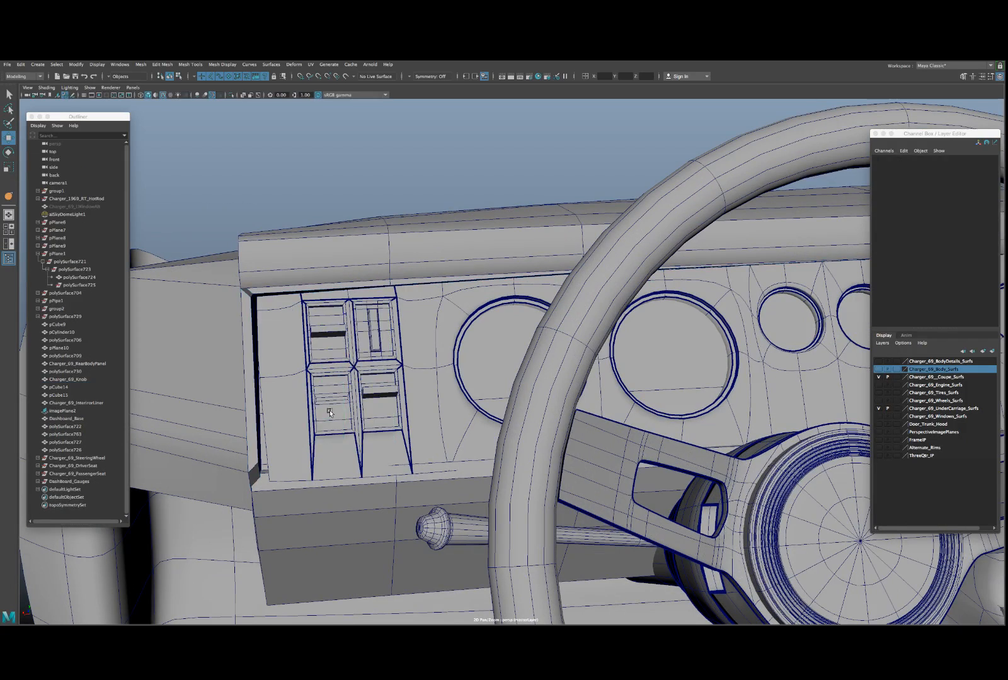
# - Delete the two placeholder cubes, pCube14 and pCube15, covering the switches below the small gauges
pyautogui.scroll(-3, 318, 431)
pyautogui.keyDown('alt'); pyautogui.moveTo(344, 428); pyautogui.dragTo(446, 436); pyautogui.keyUp('alt')
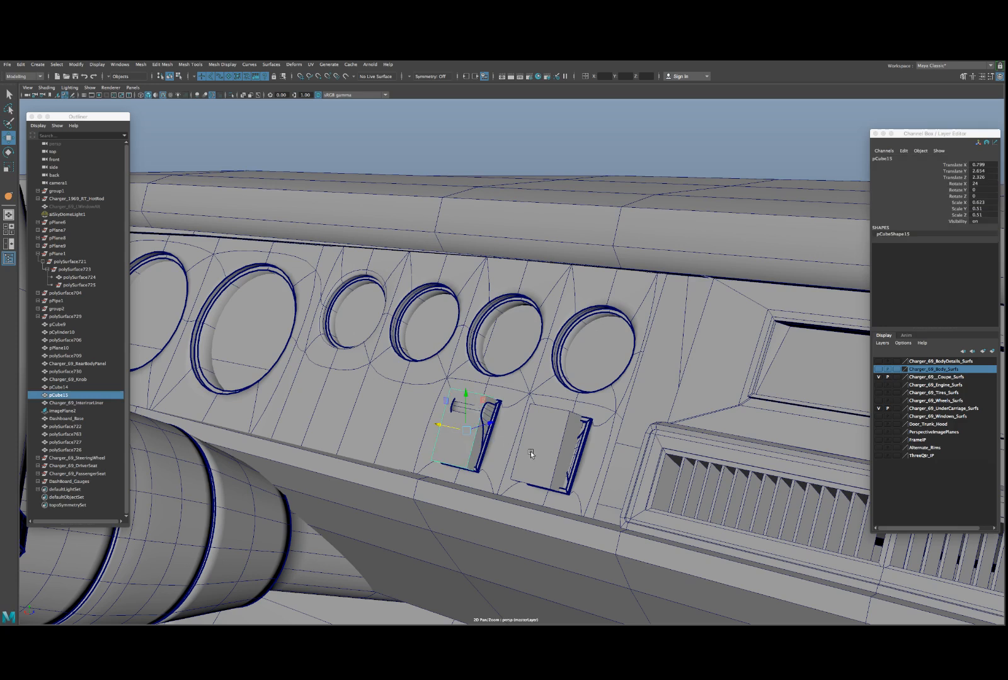
pyautogui.press('Delete')
# - Move the Dashboard_Base vertices between the gauge panel and the center vent sideways toward the vent
pyautogui.click(590, 373)
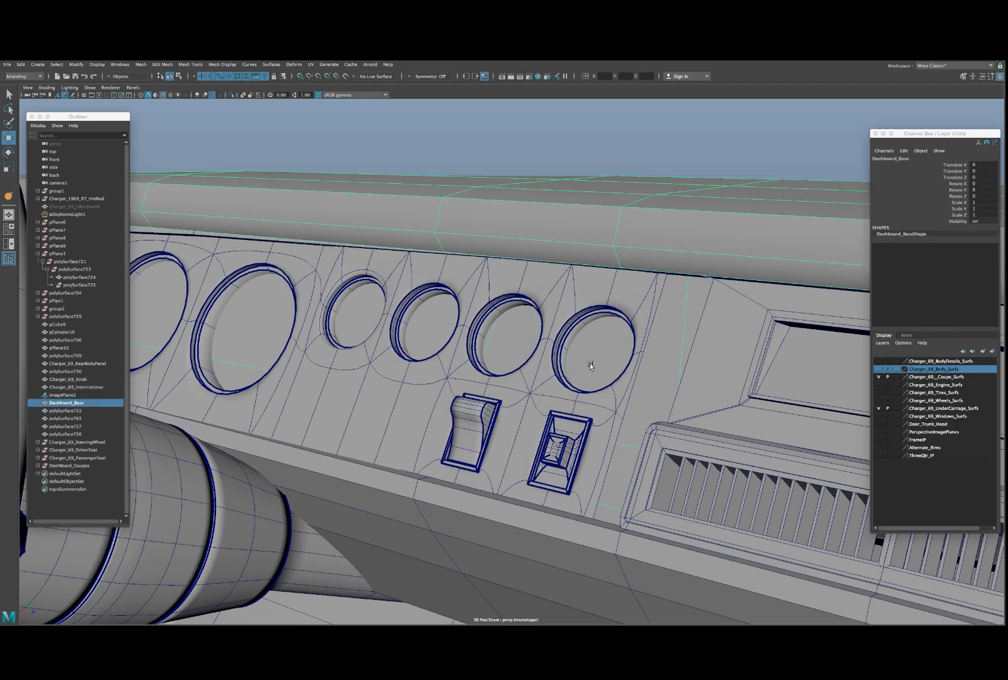
pyautogui.keyDown('alt'); pyautogui.moveTo(596, 368); pyautogui.dragTo(489, 355); pyautogui.keyUp('alt')
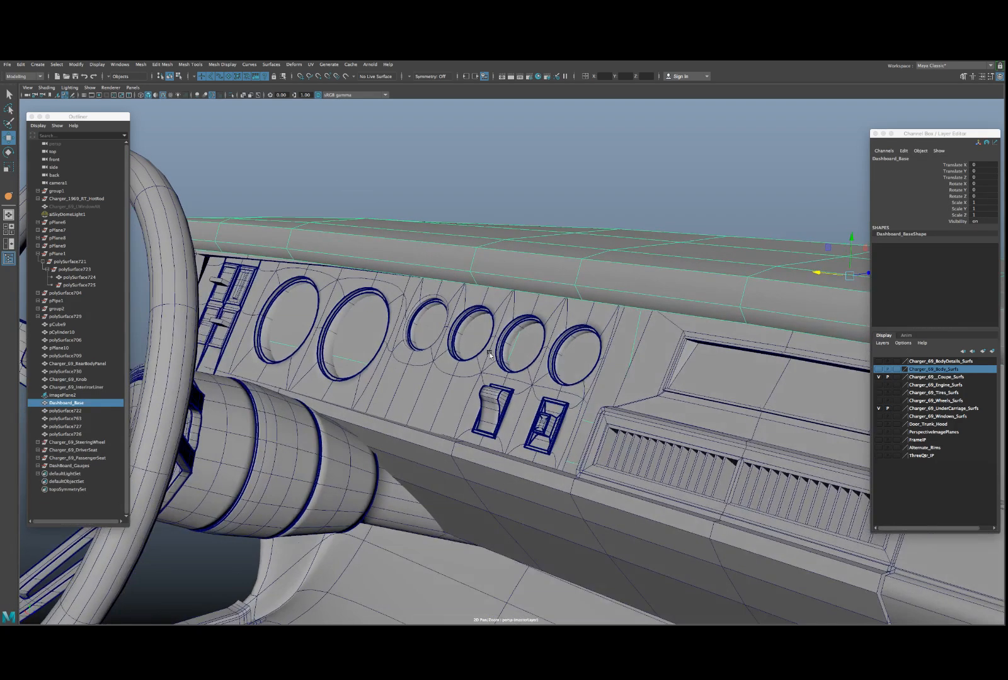
pyautogui.press('4')
pyautogui.keyDown('alt'); pyautogui.moveTo(429, 352); pyautogui.dragTo(496, 362); pyautogui.keyUp('alt')
pyautogui.moveTo(498, 360); pyautogui.dragTo(465, 360, button='right')
pyautogui.keyDown('alt'); pyautogui.moveTo(484, 365); pyautogui.dragTo(487, 332); pyautogui.keyUp('alt')
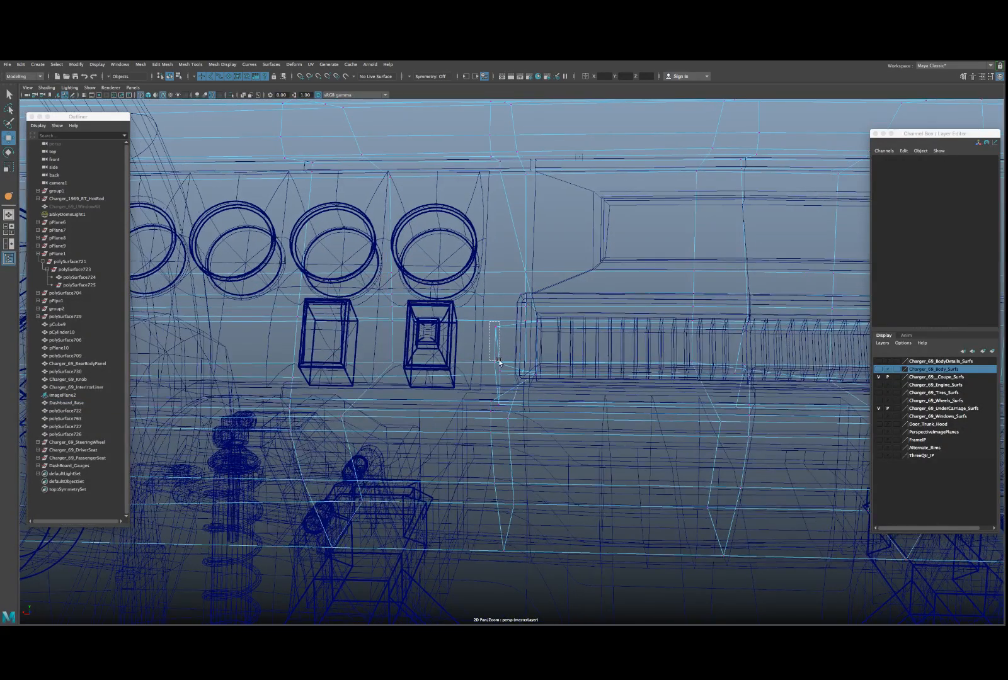
pyautogui.moveTo(504, 375); pyautogui.dragTo(499, 434)
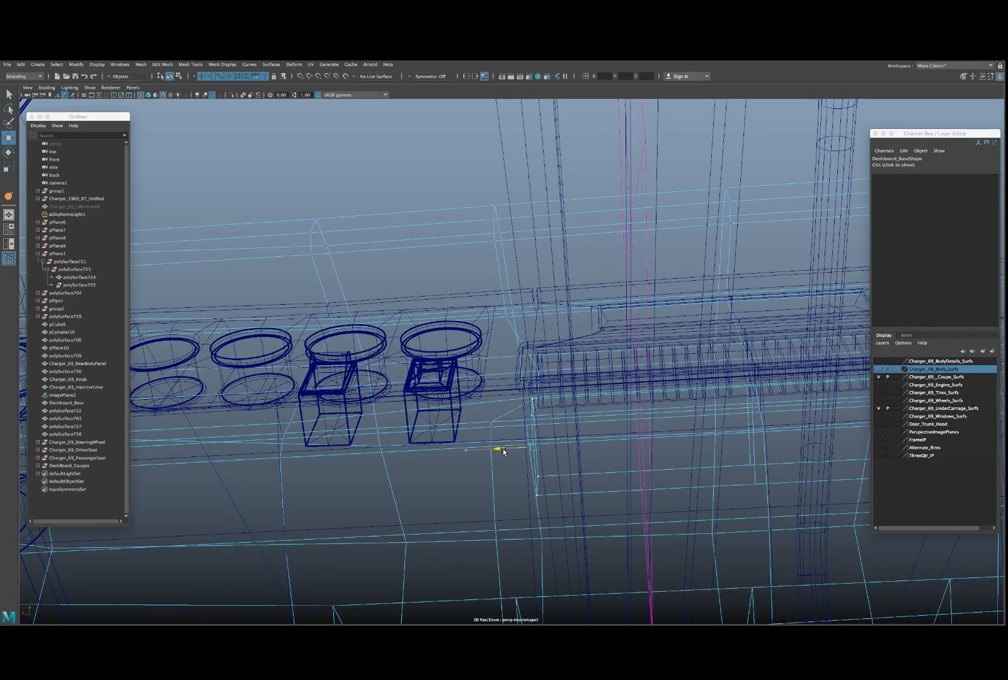
pyautogui.keyDown('alt'); pyautogui.moveTo(509, 450); pyautogui.dragTo(489, 469); pyautogui.keyUp('alt')
pyautogui.press('5')
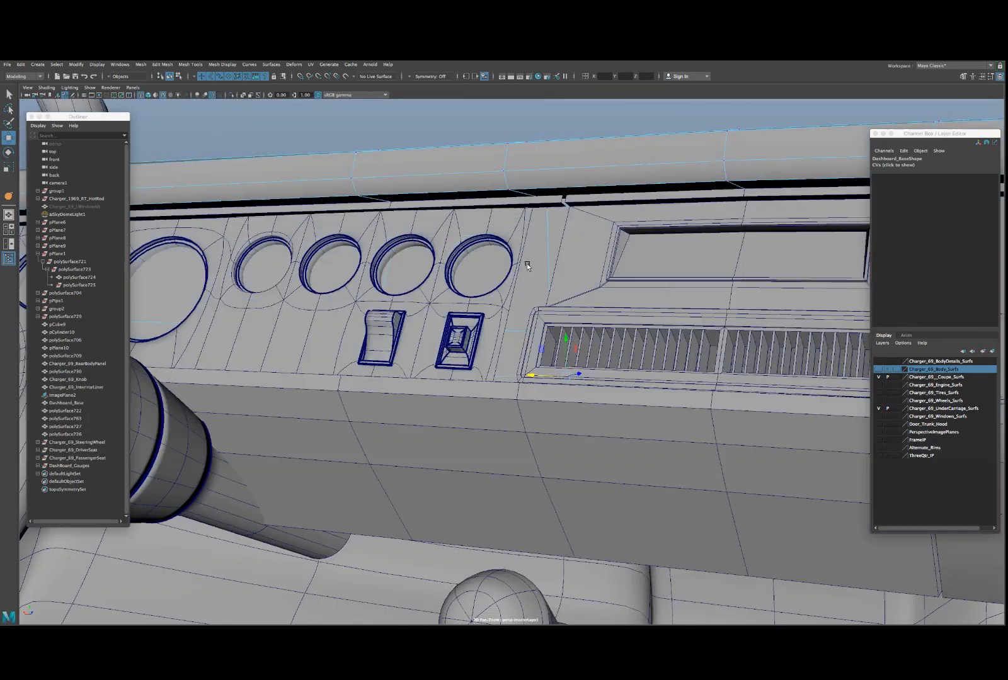
# - Extrude the flat Dashboard_Base faces behind the gauge panel and push them back into the dashboard, clear of the gauge openings
pyautogui.moveTo(526, 264)
pyautogui.keyDown('alt'); pyautogui.mouseDown()
pyautogui.moveTo(547, 258)
pyautogui.moveTo(543, 278)
pyautogui.mouseUp(); pyautogui.keyUp('alt')
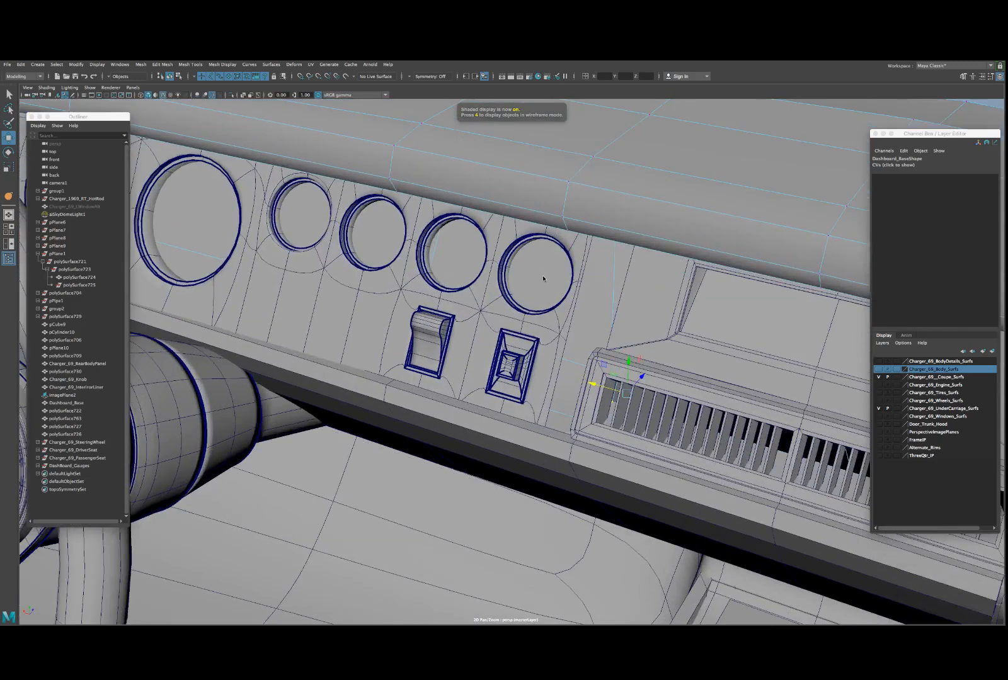
pyautogui.moveTo(543, 279); pyautogui.dragTo(542, 299, button='right')
pyautogui.click(538, 285)
pyautogui.keyDown('alt'); pyautogui.moveTo(538, 286); pyautogui.dragTo(380, 328); pyautogui.keyUp('alt')
pyautogui.keyDown('shift'); pyautogui.click(409, 279); pyautogui.keyUp('shift')
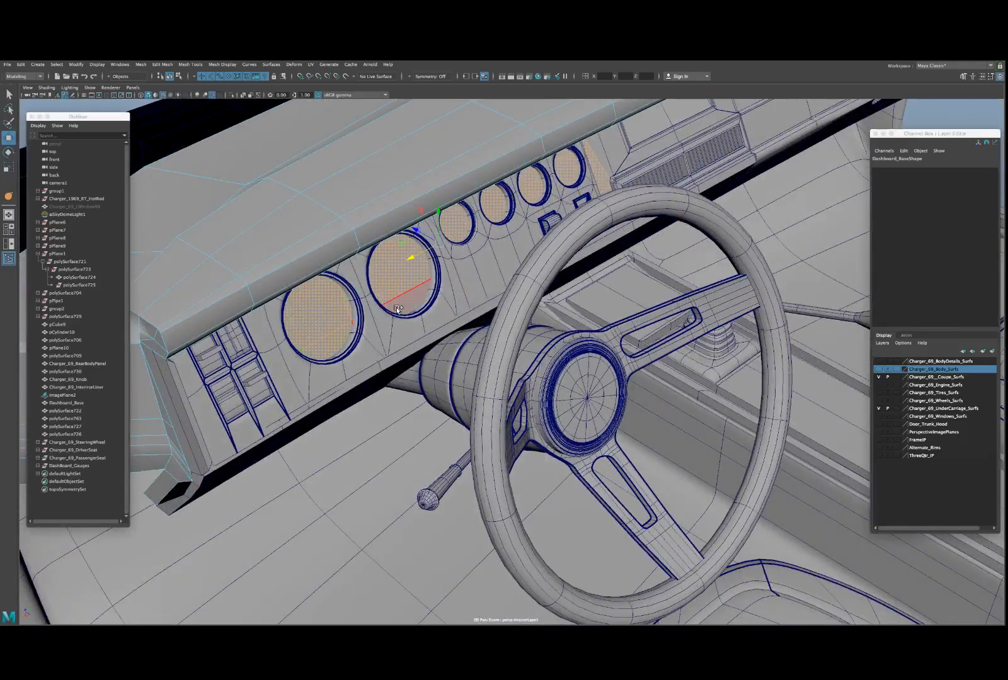
pyautogui.press('4')
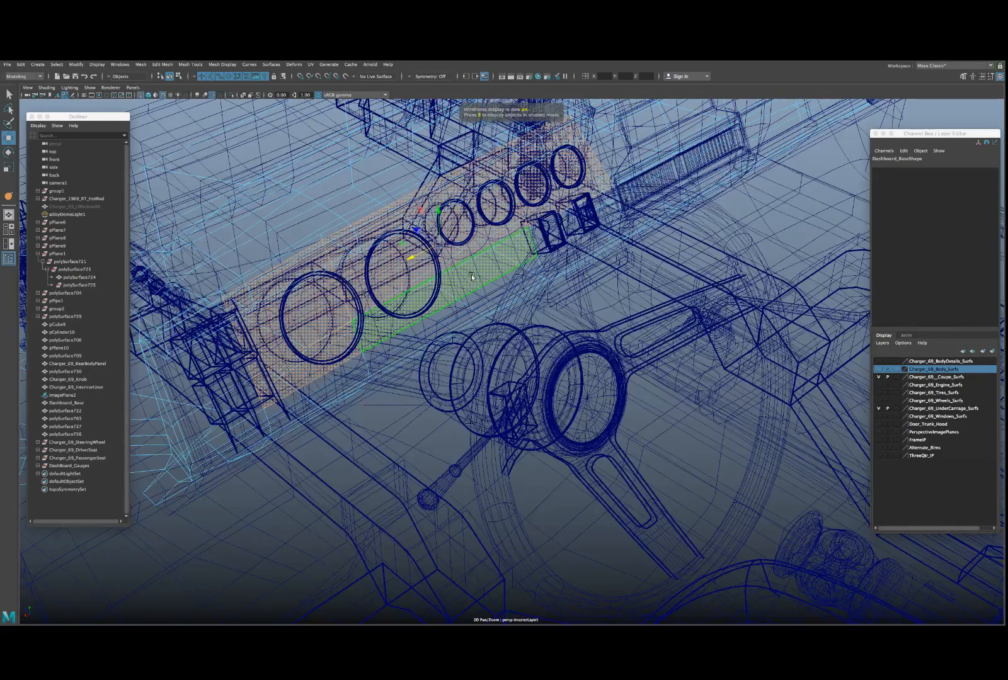
pyautogui.keyDown('alt'); pyautogui.moveTo(515, 324); pyautogui.dragTo(540, 314); pyautogui.keyUp('alt')
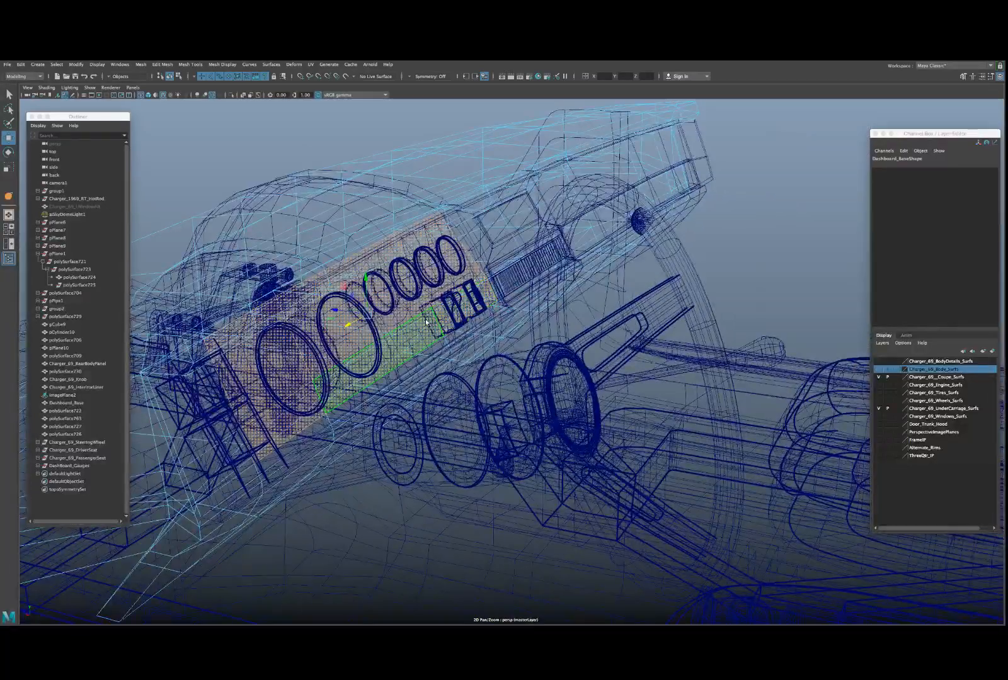
pyautogui.moveTo(427, 321)
pyautogui.keyDown('alt'); pyautogui.mouseDown()
pyautogui.moveTo(333, 329)
pyautogui.moveTo(371, 345)
pyautogui.mouseUp(); pyautogui.keyUp('alt')
pyautogui.press('5')
pyautogui.press('r')
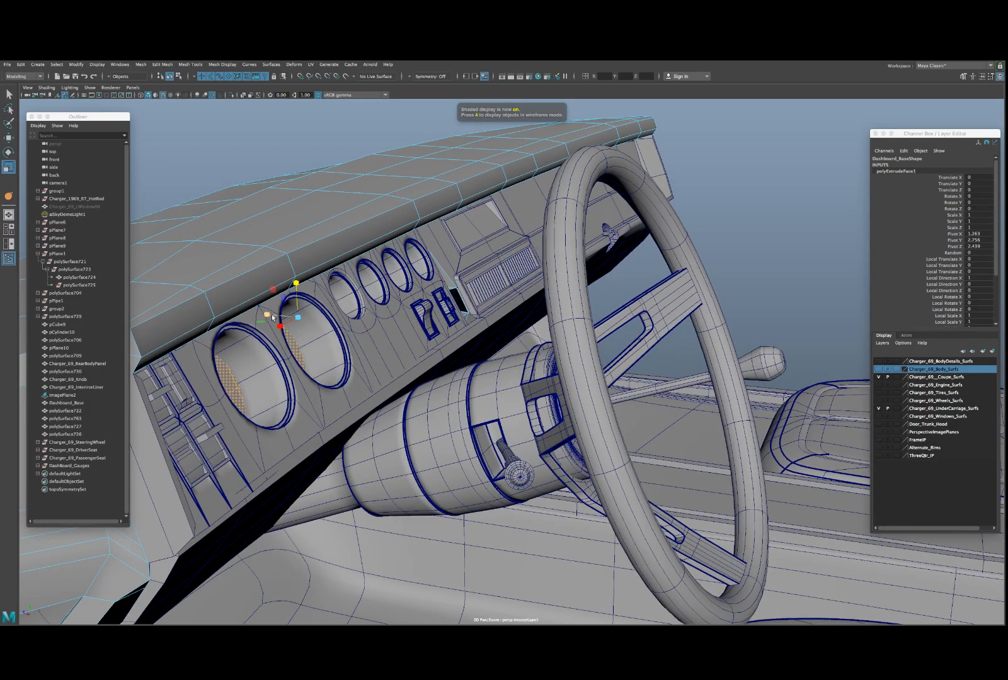
pyautogui.moveTo(303, 321); pyautogui.dragTo(306, 325)
pyautogui.keyDown('alt'); pyautogui.moveTo(321, 326); pyautogui.dragTo(300, 335); pyautogui.keyUp('alt')
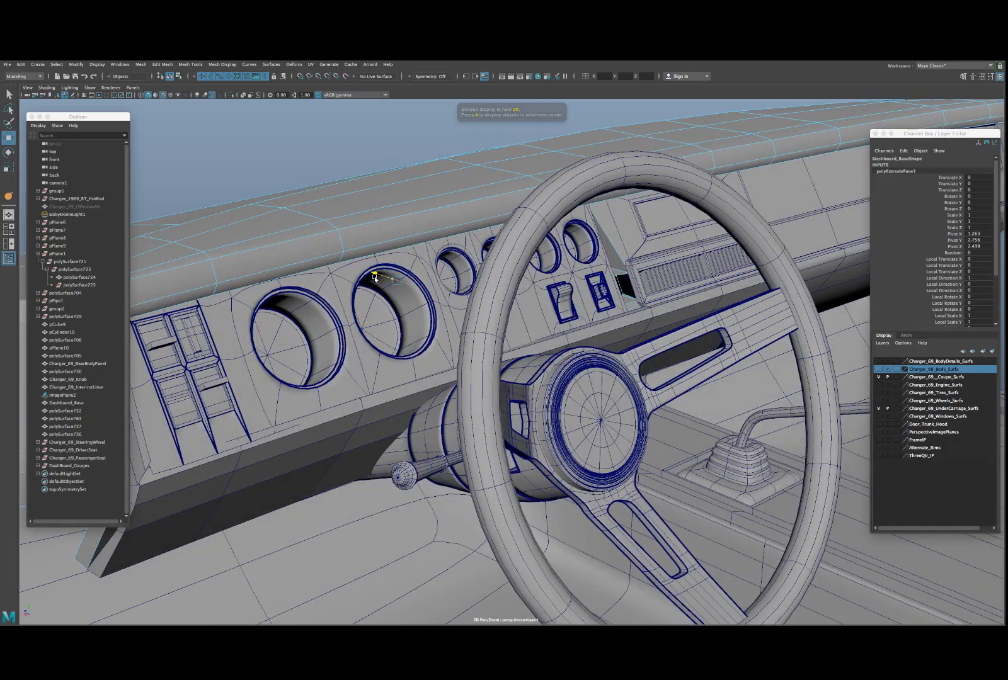
# - Examine the recessed space behind the gauge openings and the switch block at the driver's end of the dashboard
pyautogui.press('4')
pyautogui.keyDown('alt'); pyautogui.moveTo(375, 277); pyautogui.dragTo(535, 307); pyautogui.keyUp('alt')
pyautogui.press('5')
pyautogui.keyDown('alt'); pyautogui.moveTo(441, 307); pyautogui.dragTo(479, 308, button='middle'); pyautogui.keyUp('alt')
pyautogui.keyDown('alt'); pyautogui.moveTo(479, 309); pyautogui.dragTo(495, 310, button='right'); pyautogui.keyUp('alt')
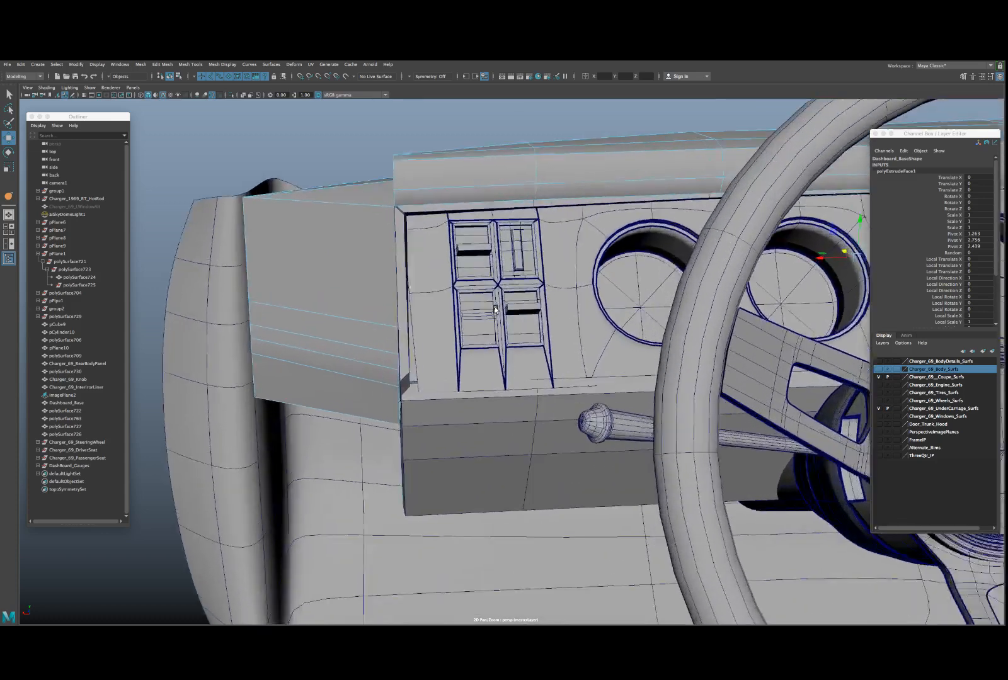
pyautogui.keyDown('alt'); pyautogui.moveTo(495, 310); pyautogui.dragTo(424, 358); pyautogui.keyUp('alt')
pyautogui.scroll(3, 443, 362)
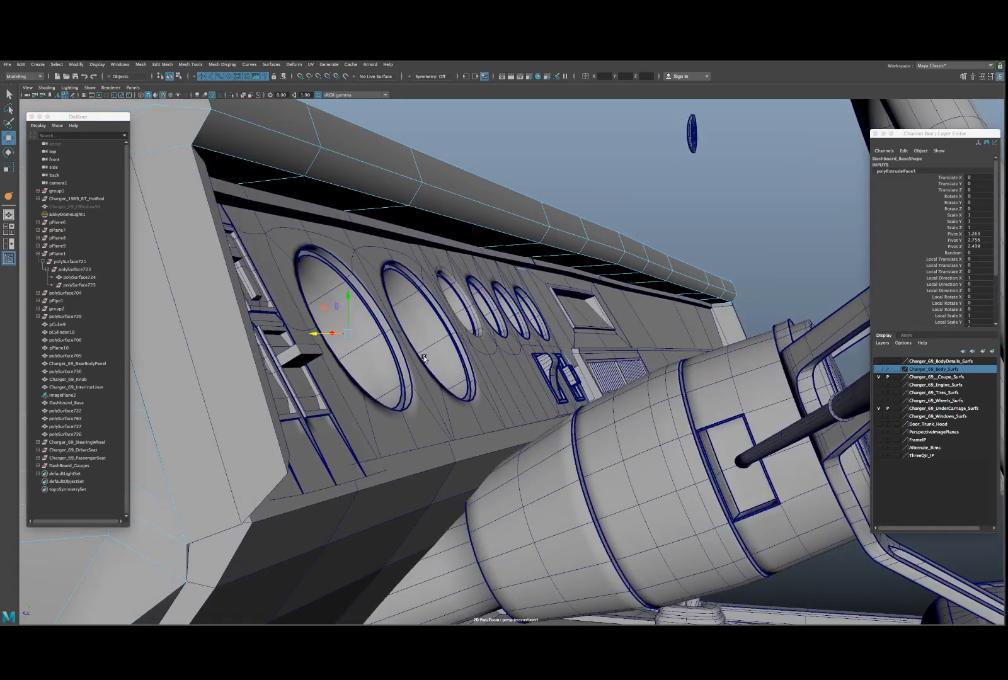
# - Select the narrow top-edge face of polySurface732, the lower dashboard panel, beneath the switch block near the driver's door
pyautogui.moveTo(345, 240); pyautogui.dragTo(371, 229, button='right')
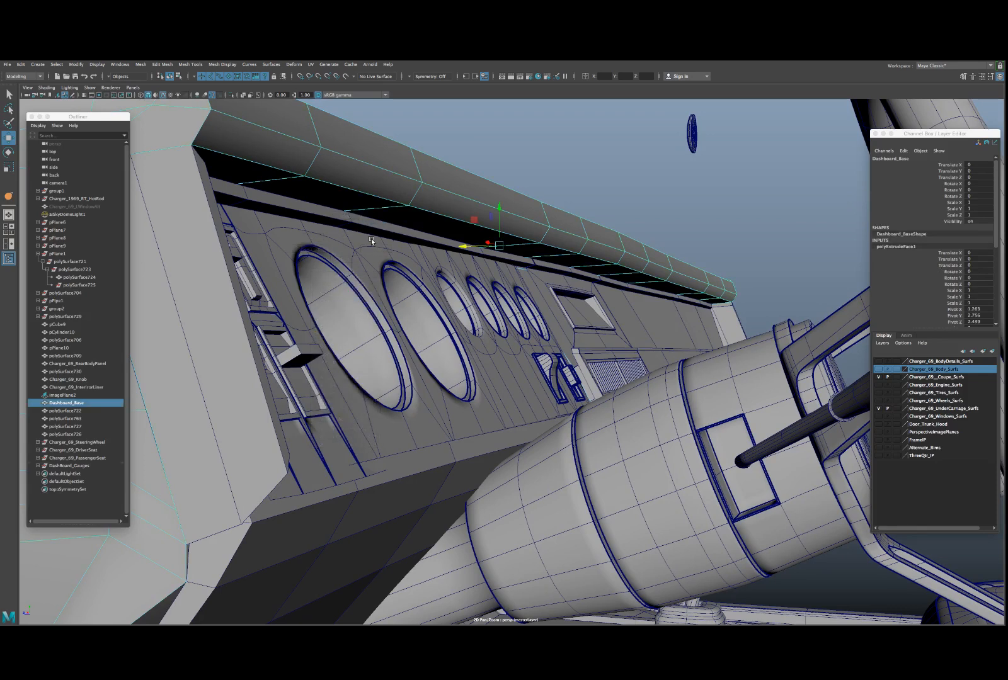
pyautogui.click(371, 240)
pyautogui.click(371, 225)
pyautogui.keyDown('alt'); pyautogui.moveTo(371, 250); pyautogui.dragTo(400, 346); pyautogui.keyUp('alt')
pyautogui.click(420, 348)
pyautogui.click(446, 407)
pyautogui.keyDown('alt'); pyautogui.moveTo(446, 407); pyautogui.dragTo(429, 376); pyautogui.keyUp('alt')
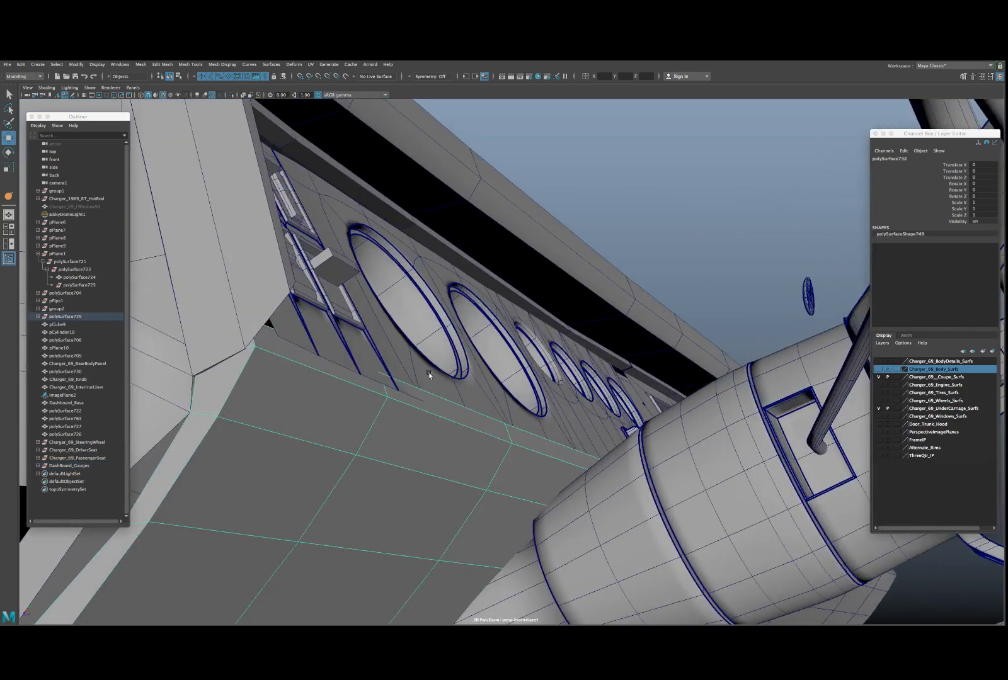
pyautogui.keyDown('alt'); pyautogui.moveTo(421, 420); pyautogui.dragTo(414, 421); pyautogui.keyUp('alt')
pyautogui.rightClick(415, 420)
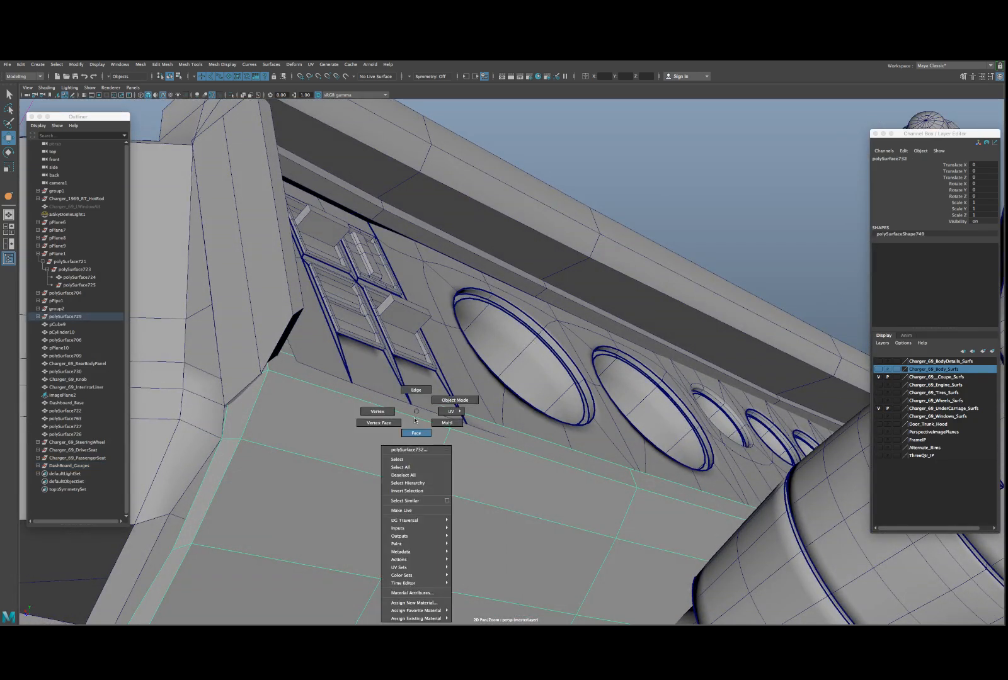
pyautogui.moveTo(415, 421); pyautogui.dragTo(416, 424, button='right')
pyautogui.click(373, 398)
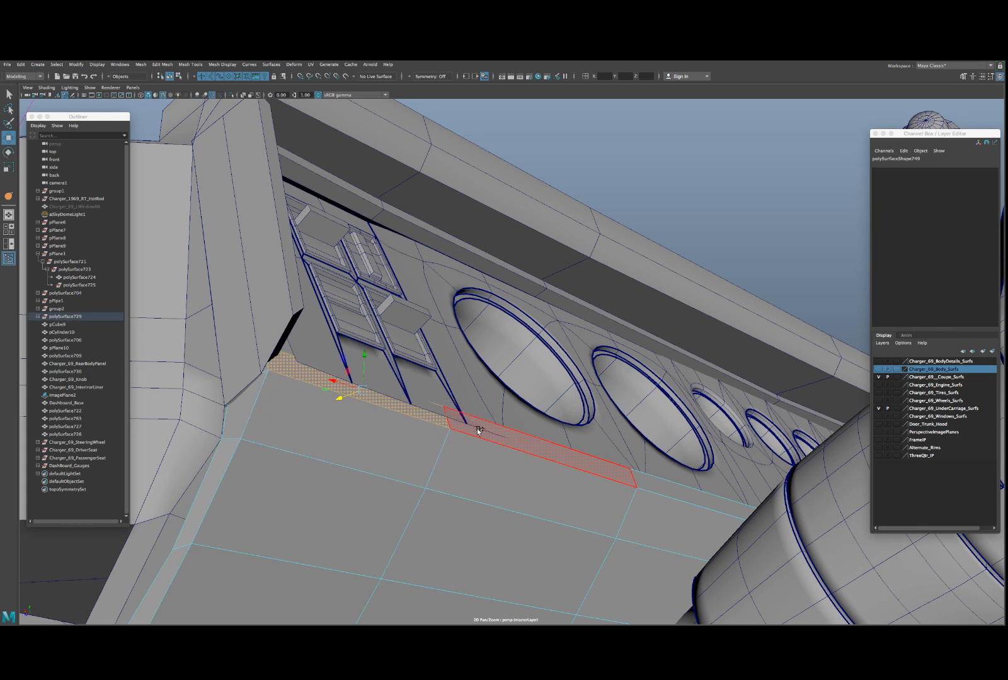
pyautogui.keyDown('alt'); pyautogui.moveTo(479, 432); pyautogui.dragTo(370, 398); pyautogui.keyUp('alt')
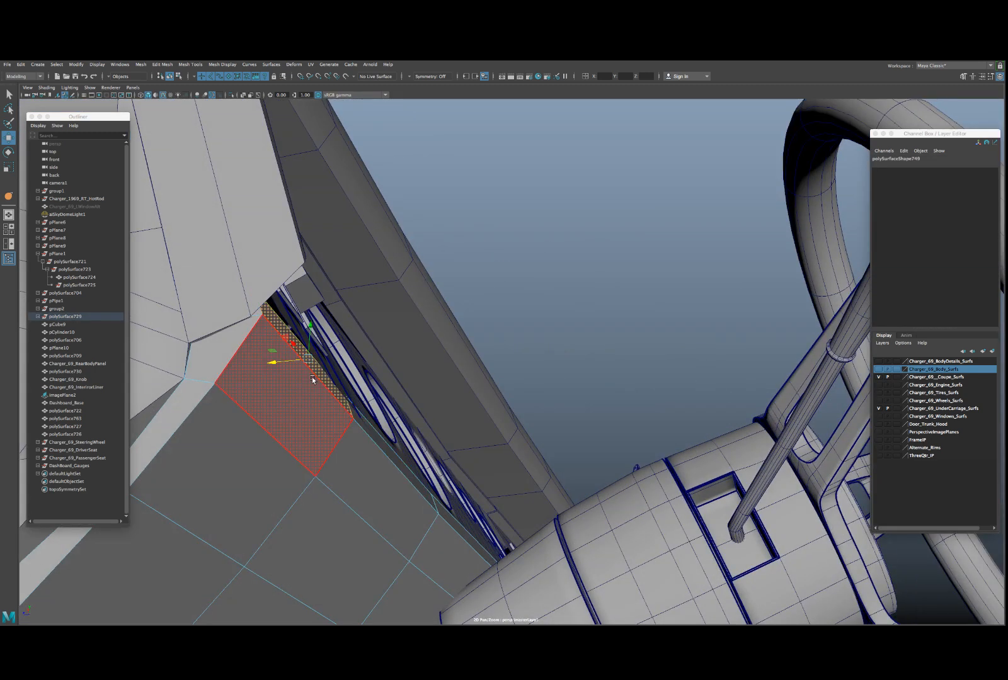
# - Move the narrow upper-edge faces of the under-dash panel closer to the gauge panel
pyautogui.moveTo(287, 364); pyautogui.dragTo(291, 363)
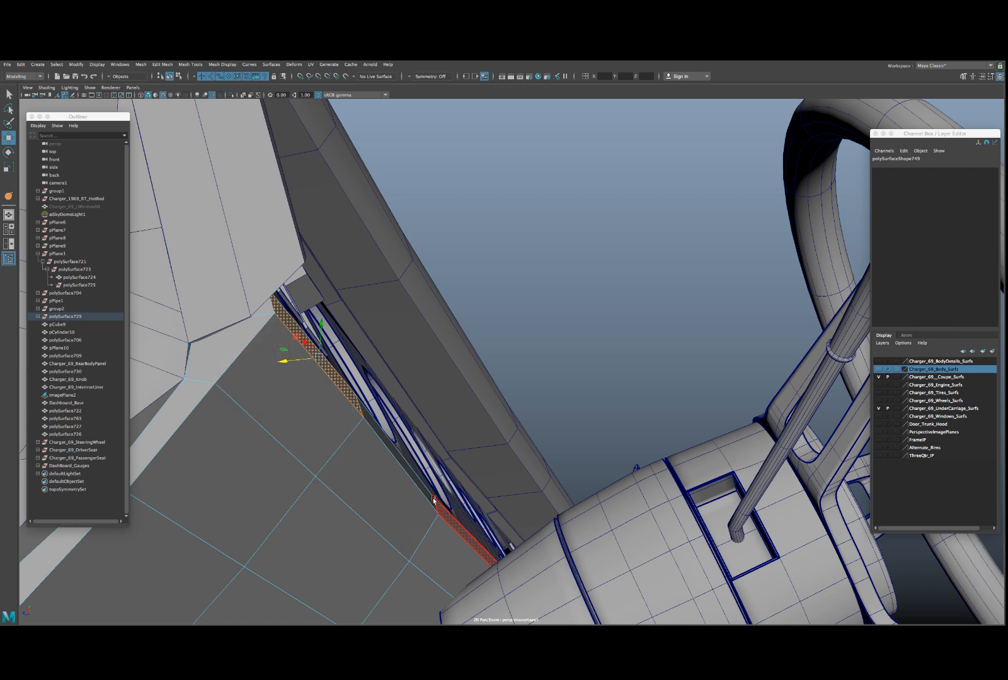
pyautogui.moveTo(433, 500); pyautogui.dragTo(419, 475, button='right')
pyautogui.click(421, 475)
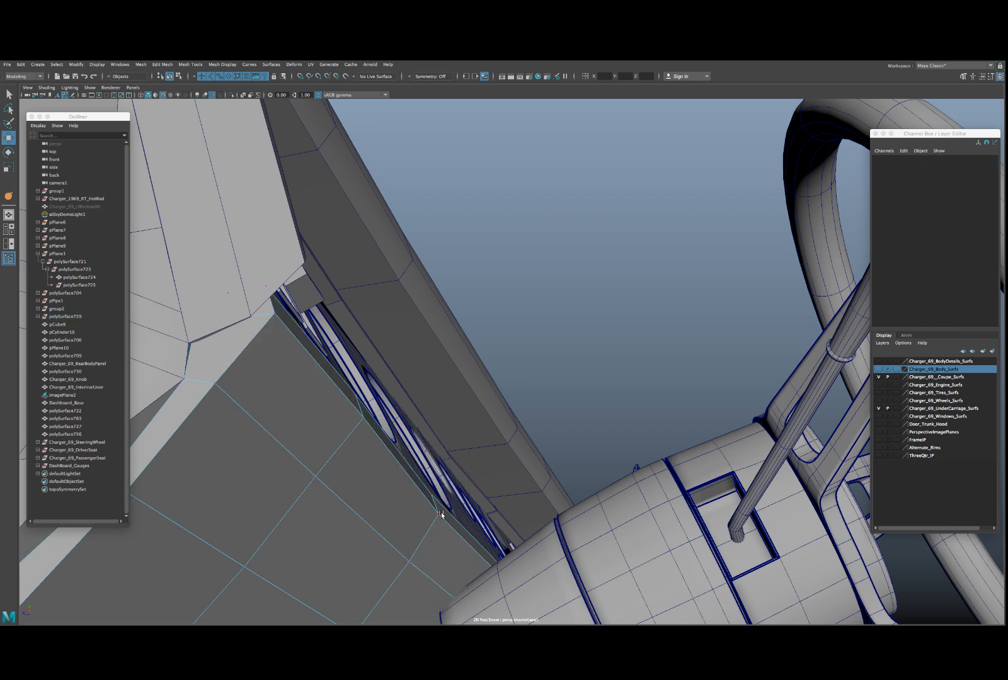
# - Adjust the upper-edge vertices of the under-dash panel, including its outer corner, to line up beneath the gauge panel
pyautogui.click(436, 507)
pyautogui.moveTo(443, 520); pyautogui.dragTo(497, 491)
pyautogui.hotkey('ctrl', 'z')
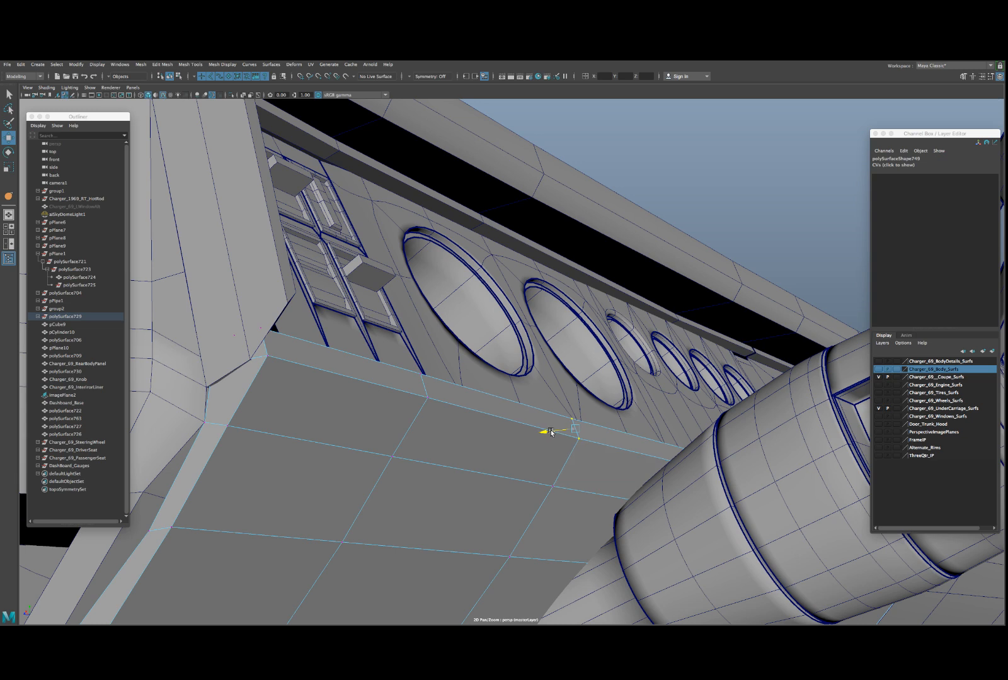
pyautogui.press('f')
pyautogui.keyDown('alt'); pyautogui.moveTo(601, 454); pyautogui.dragTo(551, 476); pyautogui.keyUp('alt')
pyautogui.scroll(-10, 565, 476)
pyautogui.keyDown('alt'); pyautogui.moveTo(503, 452); pyautogui.dragTo(561, 437, button='middle'); pyautogui.keyUp('alt')
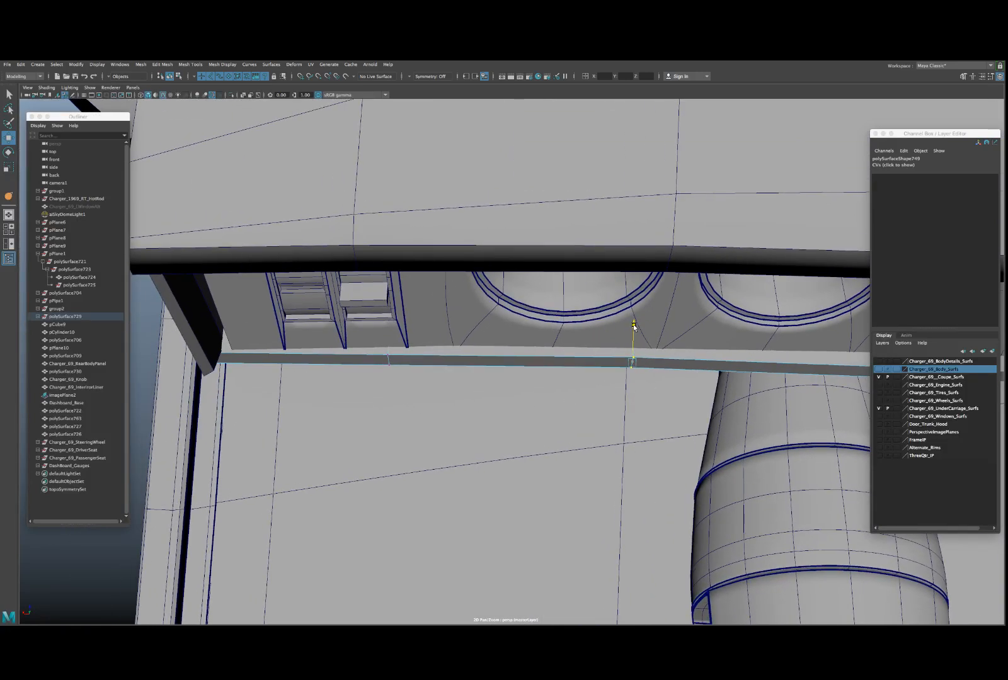
pyautogui.keyDown('alt'); pyautogui.moveTo(503, 356); pyautogui.dragTo(582, 357, button='middle'); pyautogui.keyUp('alt')
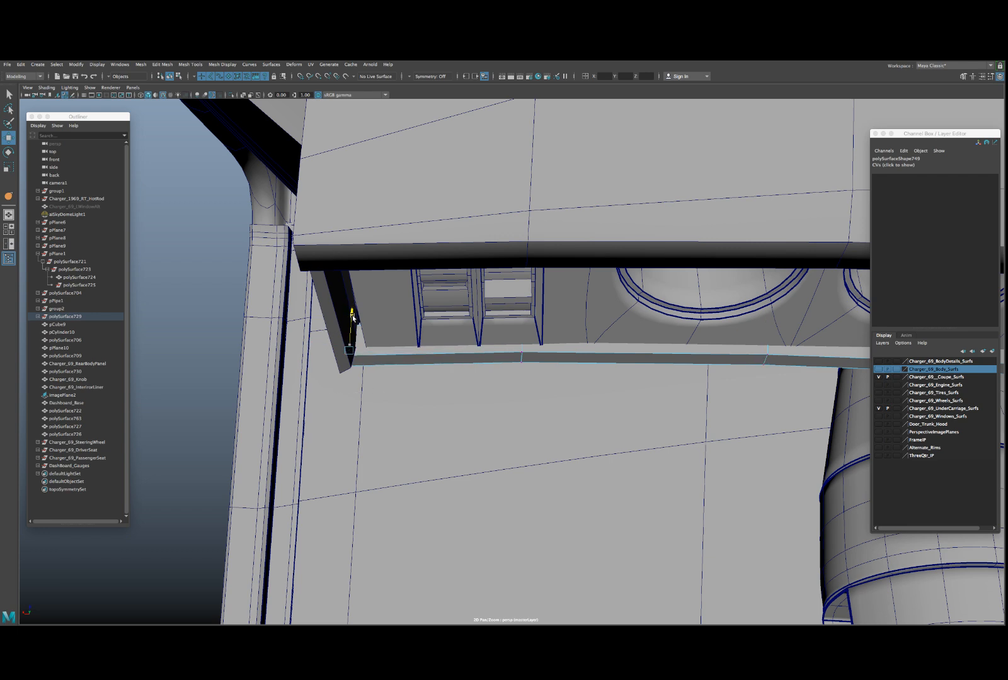
# - Move the middle vertex on the outer side of DashBoard_Driver out to the dashboard frame beside the switches
pyautogui.keyDown('alt'); pyautogui.moveTo(352, 318); pyautogui.dragTo(416, 272); pyautogui.keyUp('alt')
pyautogui.click(417, 272)
pyautogui.scroll(4, 434, 262)
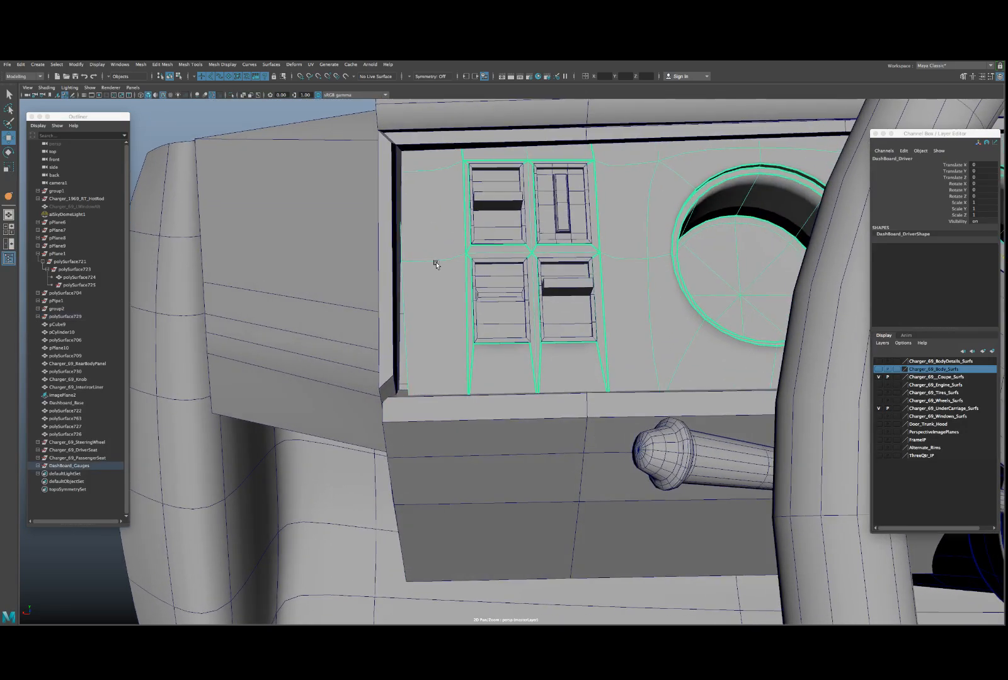
pyautogui.moveTo(436, 265); pyautogui.dragTo(371, 164, button='right')
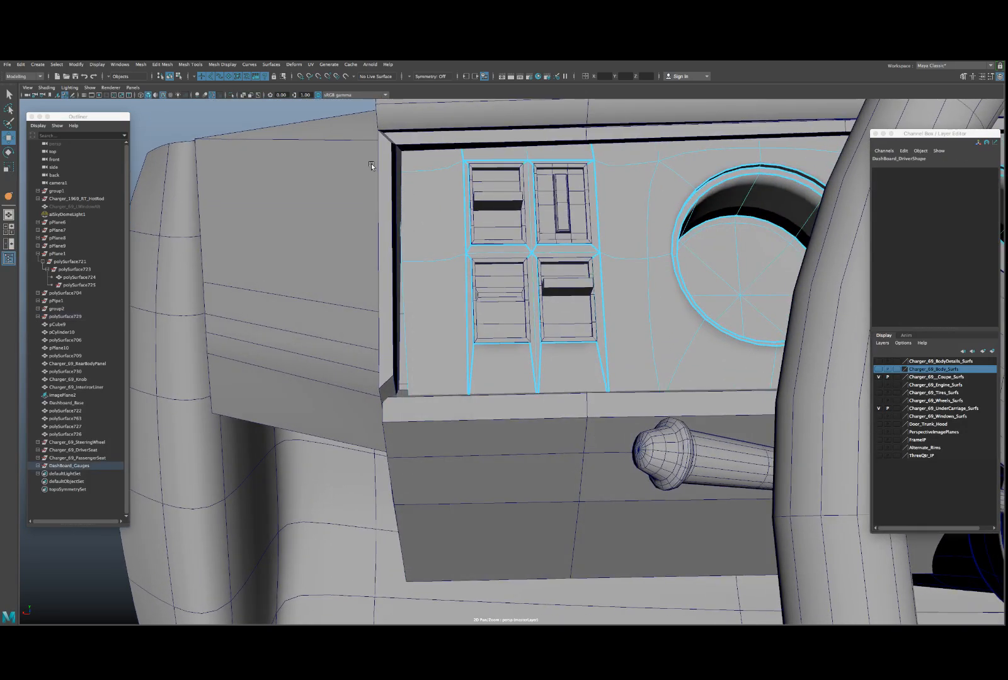
pyautogui.press('4')
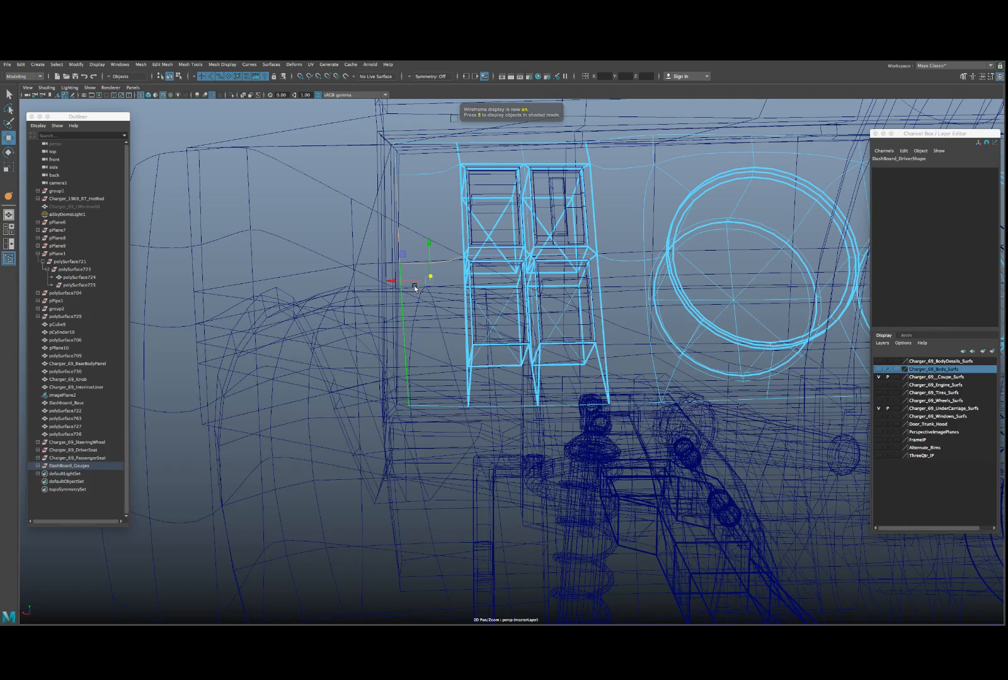
pyautogui.moveTo(403, 291); pyautogui.dragTo(363, 266, button='right')
pyautogui.click(399, 264)
pyautogui.press('5')
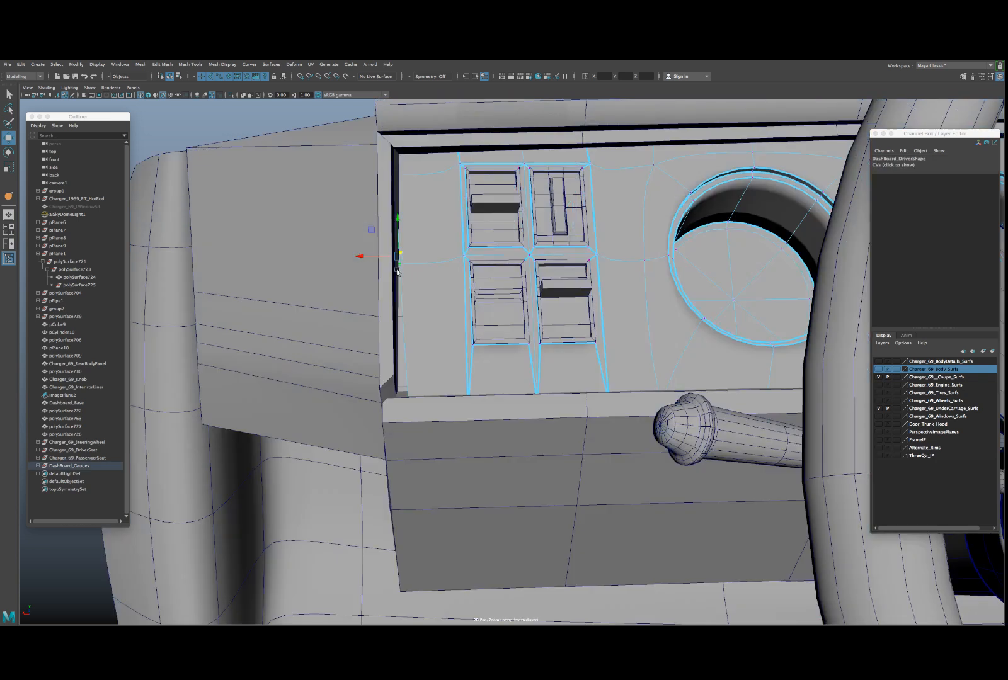
pyautogui.moveTo(381, 258); pyautogui.dragTo(378, 258)
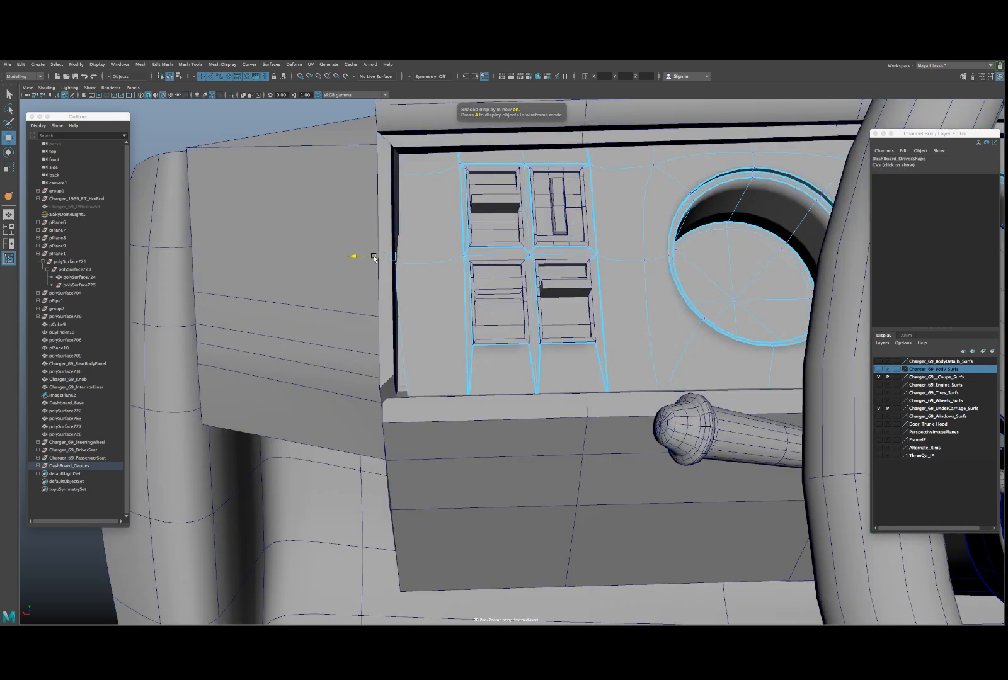
# - Move the lower and upper outer corner vertices of DashBoard_Driver out to the dashboard frame
pyautogui.moveTo(392, 378); pyautogui.dragTo(405, 409)
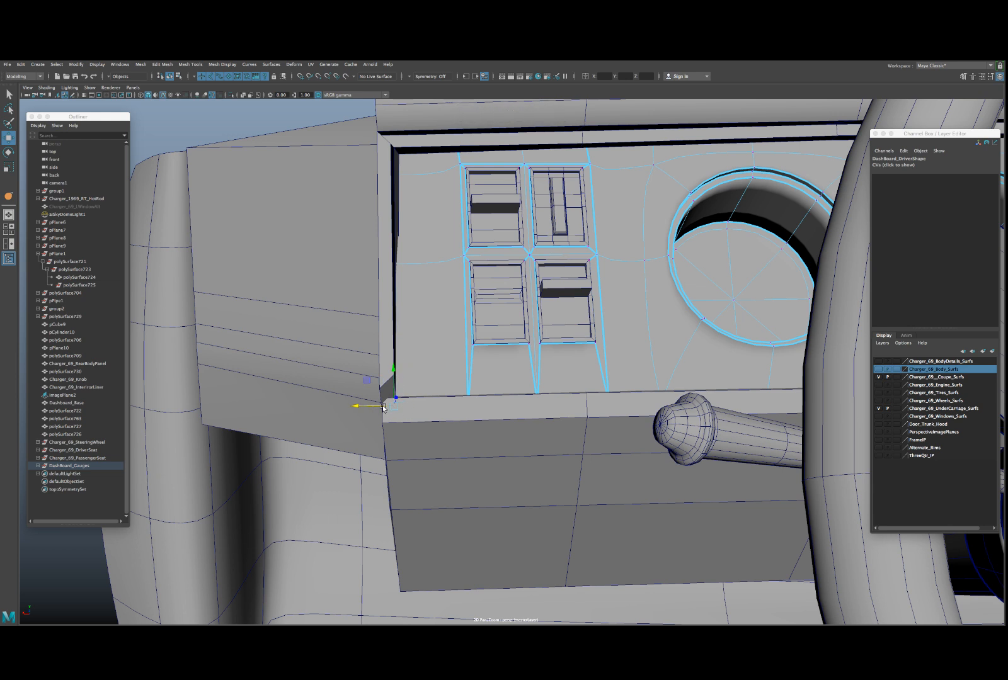
pyautogui.press('4')
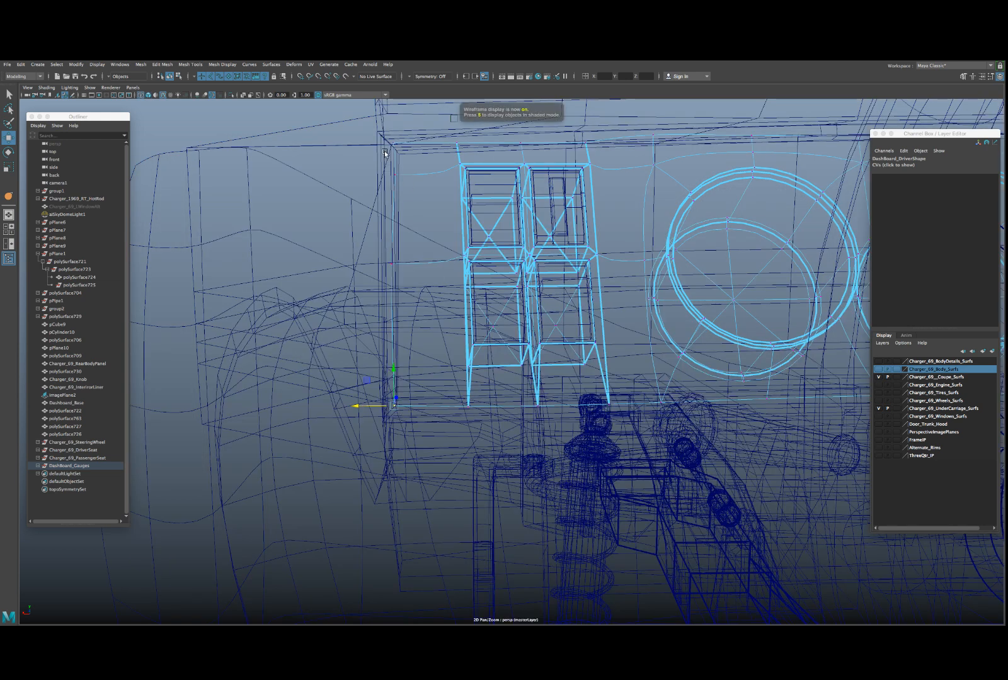
pyautogui.moveTo(406, 184); pyautogui.dragTo(376, 153)
pyautogui.press('5')
pyautogui.scroll(-5, 454, 281)
pyautogui.moveTo(455, 283)
pyautogui.keyDown('alt'); pyautogui.mouseDown()
pyautogui.moveTo(477, 311)
pyautogui.moveTo(609, 322)
pyautogui.mouseUp(); pyautogui.keyUp('alt')
pyautogui.scroll(-2, 478, 311)
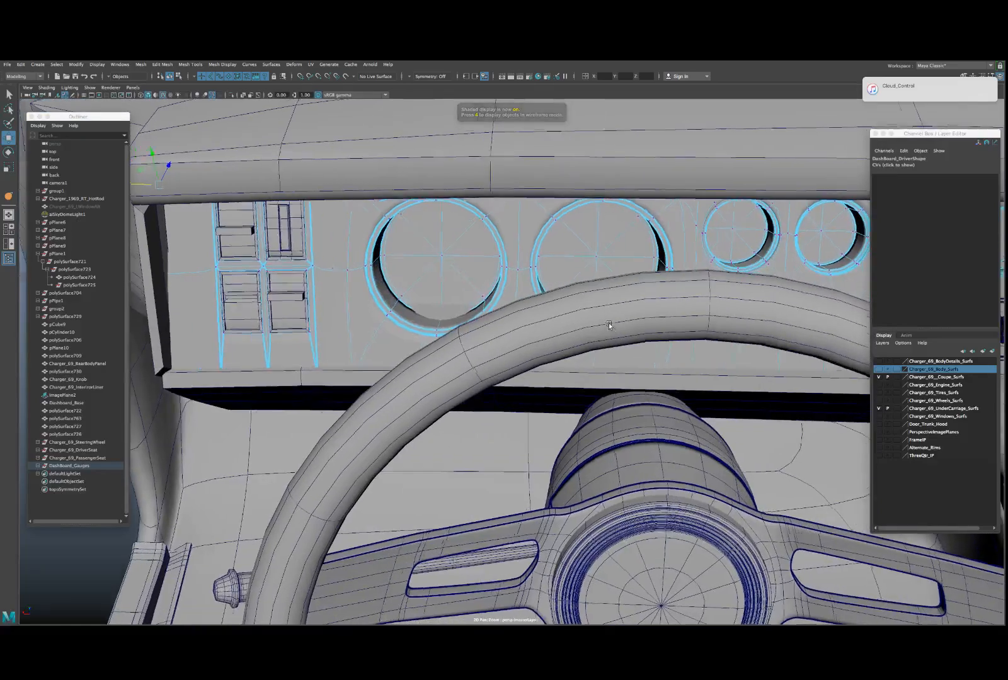
# - Extend the inner border edges of DashBoard_Driver sideways to meet the center vent and radio section
pyautogui.keyDown('alt'); pyautogui.moveTo(608, 326); pyautogui.dragTo(581, 327, button='middle'); pyautogui.keyUp('alt')
pyautogui.scroll(-5, 591, 309)
pyautogui.keyDown('alt'); pyautogui.moveTo(581, 326); pyautogui.dragTo(591, 320); pyautogui.keyUp('alt')
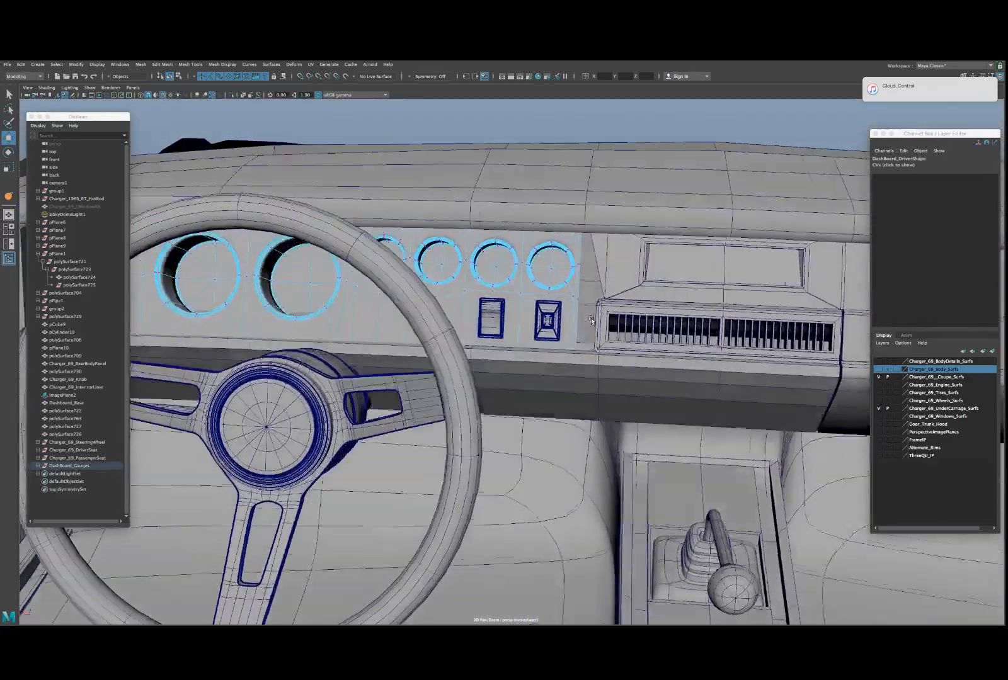
pyautogui.scroll(10, 591, 320)
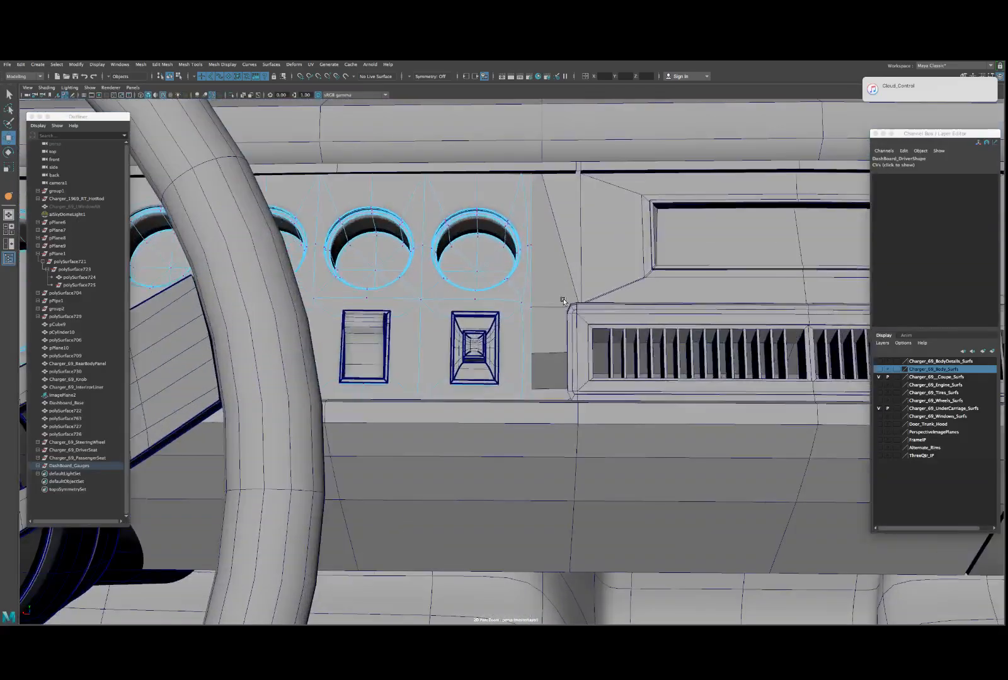
pyautogui.keyDown('alt'); pyautogui.moveTo(565, 302); pyautogui.dragTo(444, 337, button='middle'); pyautogui.keyUp('alt')
pyautogui.moveTo(444, 337)
pyautogui.keyDown('alt'); pyautogui.mouseDown()
pyautogui.moveTo(465, 315)
pyautogui.moveTo(456, 330)
pyautogui.moveTo(458, 320)
pyautogui.mouseUp(); pyautogui.keyUp('alt')
pyautogui.click(448, 307)
pyautogui.click(425, 275)
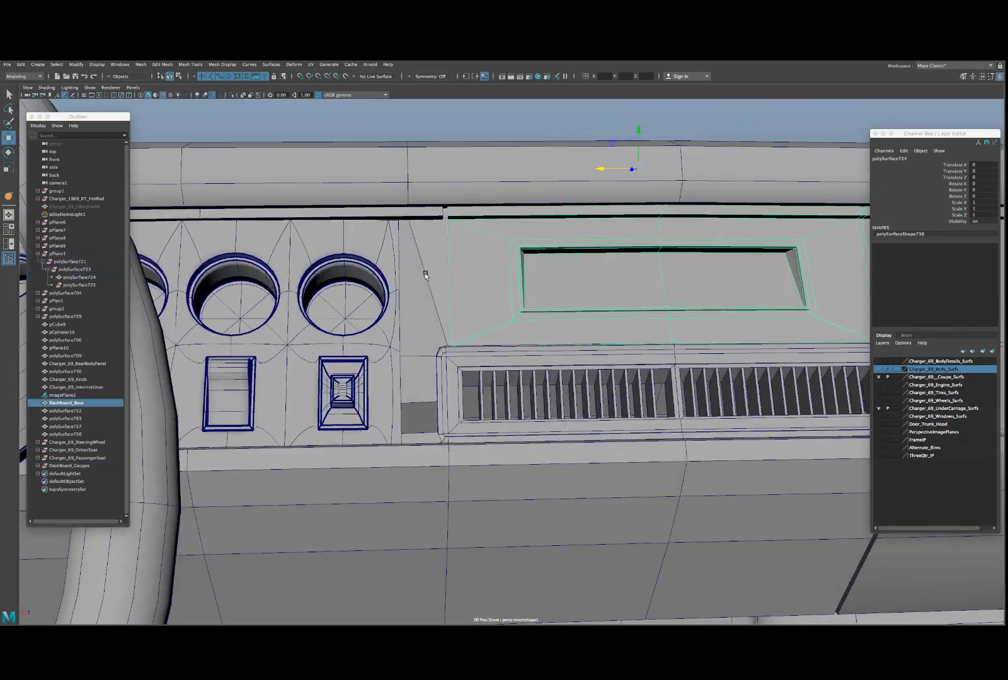
pyautogui.moveTo(425, 276)
pyautogui.keyDown('alt'); pyautogui.mouseDown()
pyautogui.moveTo(446, 279)
pyautogui.moveTo(412, 270)
pyautogui.mouseUp(); pyautogui.keyUp('alt')
pyautogui.click(407, 246)
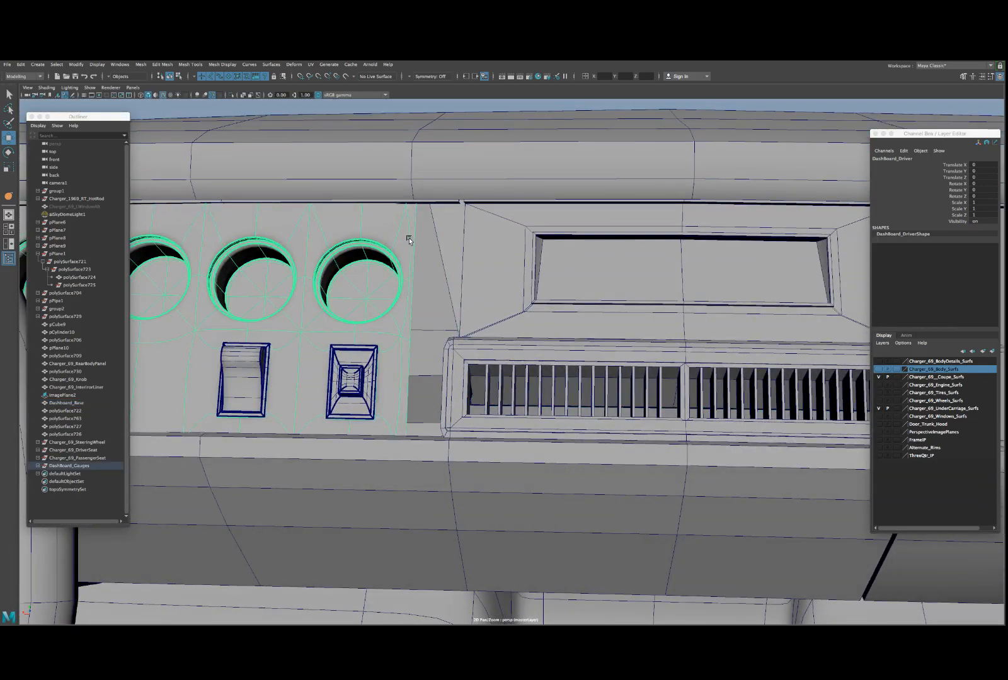
pyautogui.moveTo(411, 226); pyautogui.dragTo(410, 215, button='right')
pyautogui.click(413, 232)
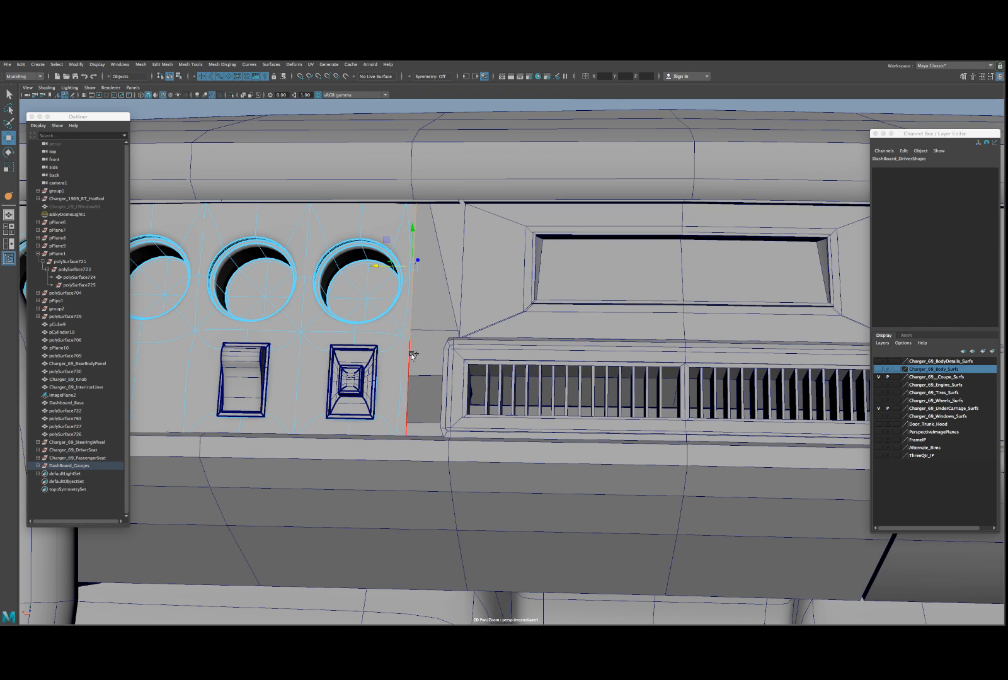
pyautogui.keyDown('alt'); pyautogui.moveTo(412, 355); pyautogui.dragTo(426, 332); pyautogui.keyUp('alt')
pyautogui.moveTo(421, 332)
pyautogui.keyDown('alt'); pyautogui.mouseDown()
pyautogui.moveTo(421, 340)
pyautogui.moveTo(415, 327)
pyautogui.mouseUp(); pyautogui.keyUp('alt')
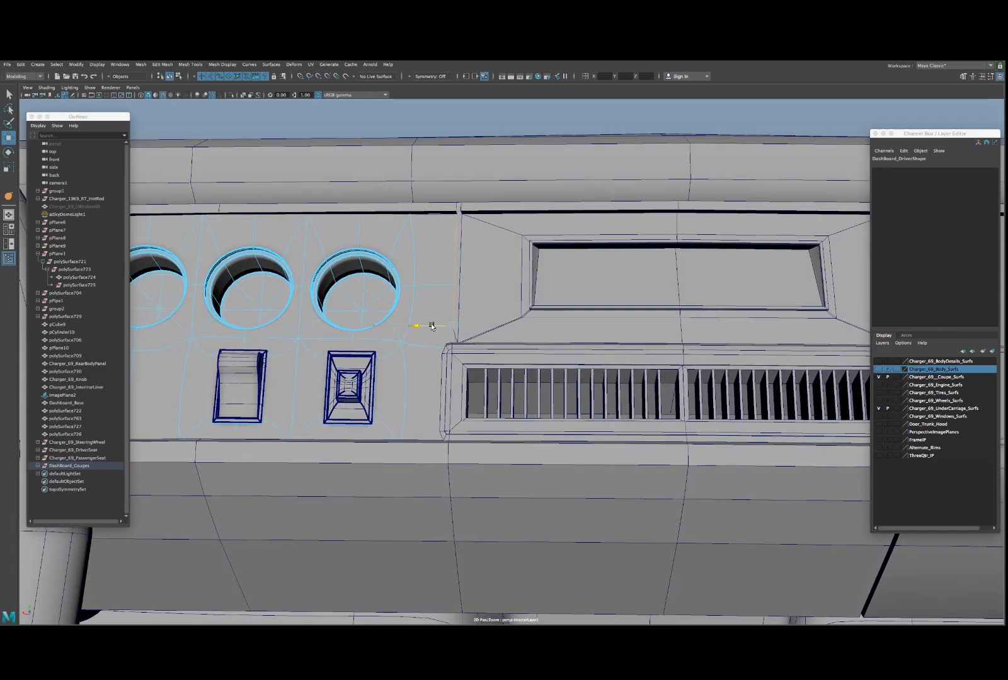
pyautogui.moveTo(433, 326)
pyautogui.keyDown('alt'); pyautogui.mouseDown()
pyautogui.moveTo(490, 293)
pyautogui.moveTo(488, 353)
pyautogui.moveTo(474, 364)
pyautogui.moveTo(446, 356)
pyautogui.moveTo(506, 333)
pyautogui.moveTo(520, 347)
pyautogui.moveTo(421, 359)
pyautogui.moveTo(417, 378)
pyautogui.moveTo(435, 376)
pyautogui.moveTo(434, 360)
pyautogui.moveTo(475, 401)
pyautogui.moveTo(357, 305)
pyautogui.moveTo(448, 342)
pyautogui.moveTo(415, 337)
pyautogui.mouseUp(); pyautogui.keyUp('alt')
# - Examine the center radio surround polySurface734 in isolation and restore the full scene
pyautogui.click(505, 289)
pyautogui.hotkey('ctrl', '1')
pyautogui.hotkey('ctrl', '1')
pyautogui.scroll(-2, 474, 362)
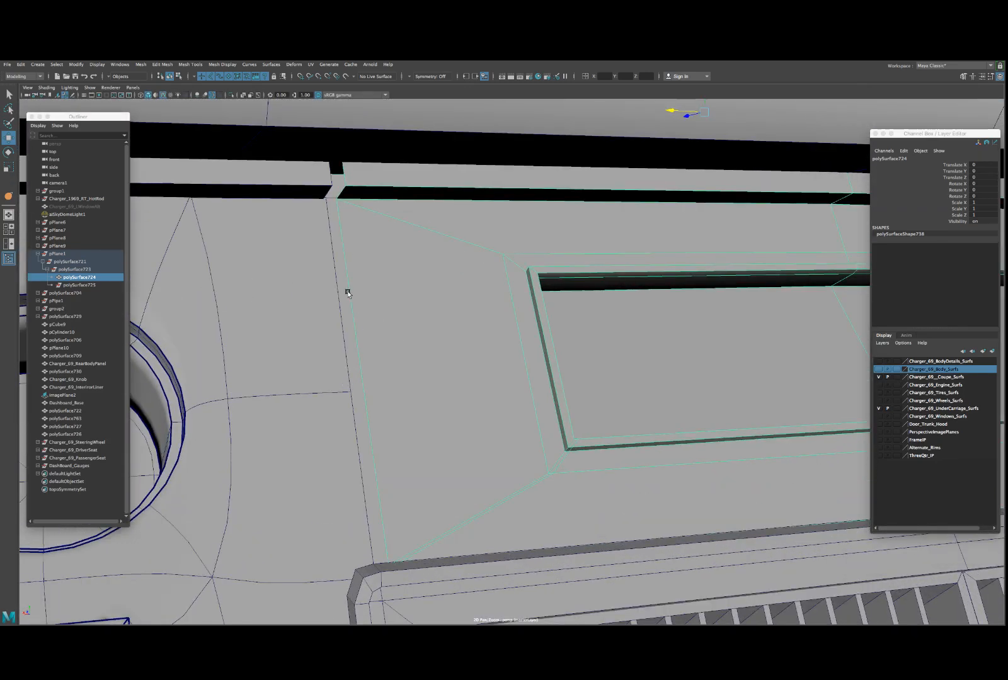
# - Isolate Dashboard_Base, adjust the upper corner vertices where the gauge recess meets the center section, and restore the full scene
pyautogui.click(348, 294)
pyautogui.hotkey('ctrl', '1')
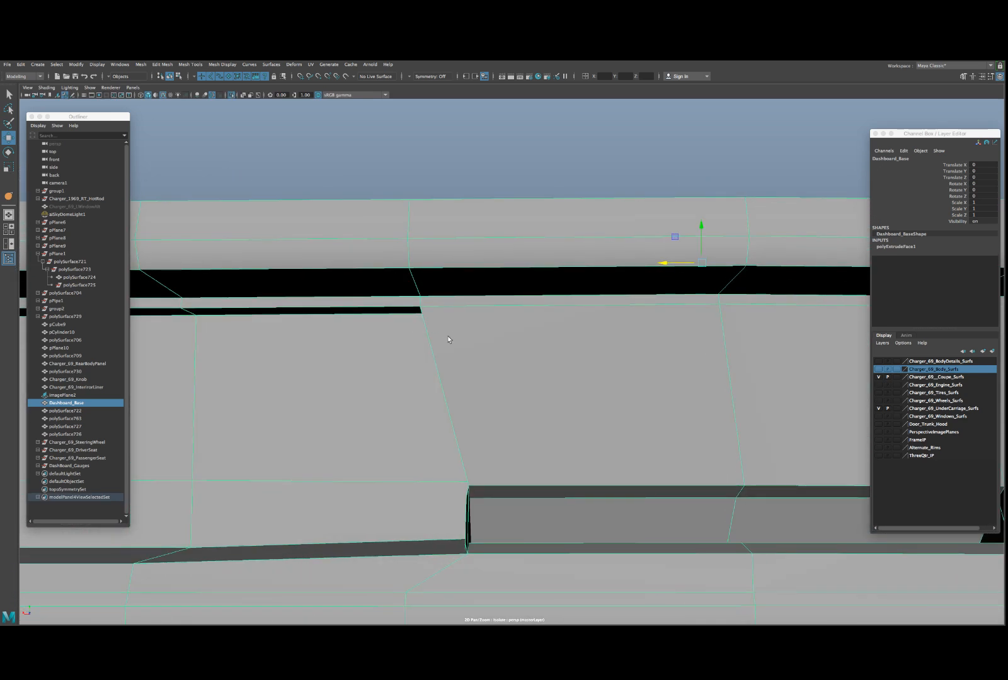
pyautogui.moveTo(443, 334); pyautogui.dragTo(415, 318, button='right')
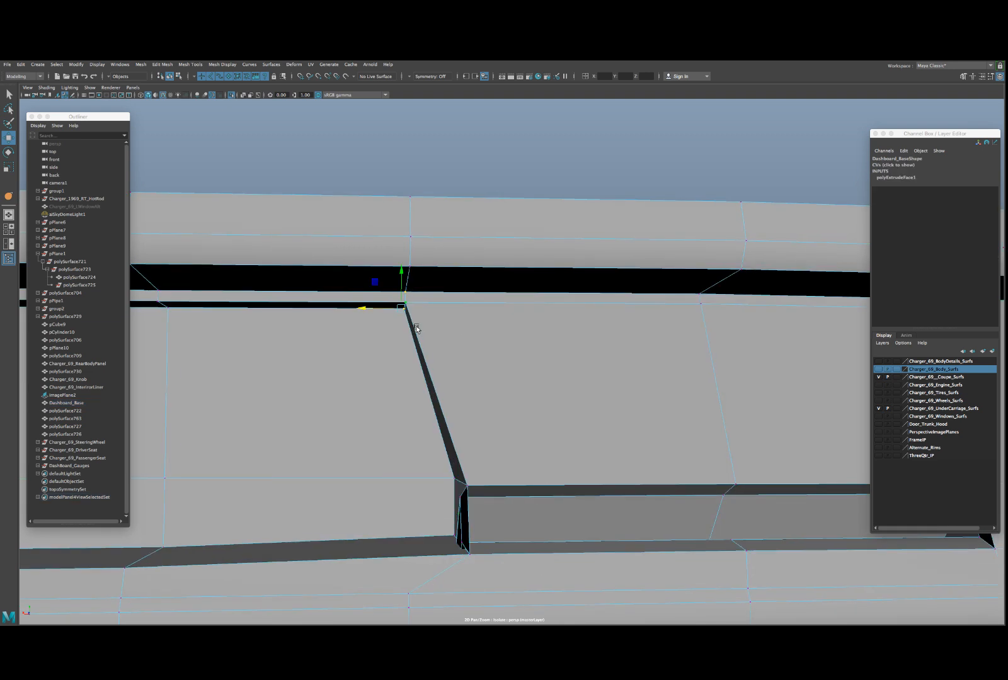
pyautogui.keyDown('alt'); pyautogui.moveTo(416, 327); pyautogui.dragTo(434, 334); pyautogui.keyUp('alt')
pyautogui.press('4')
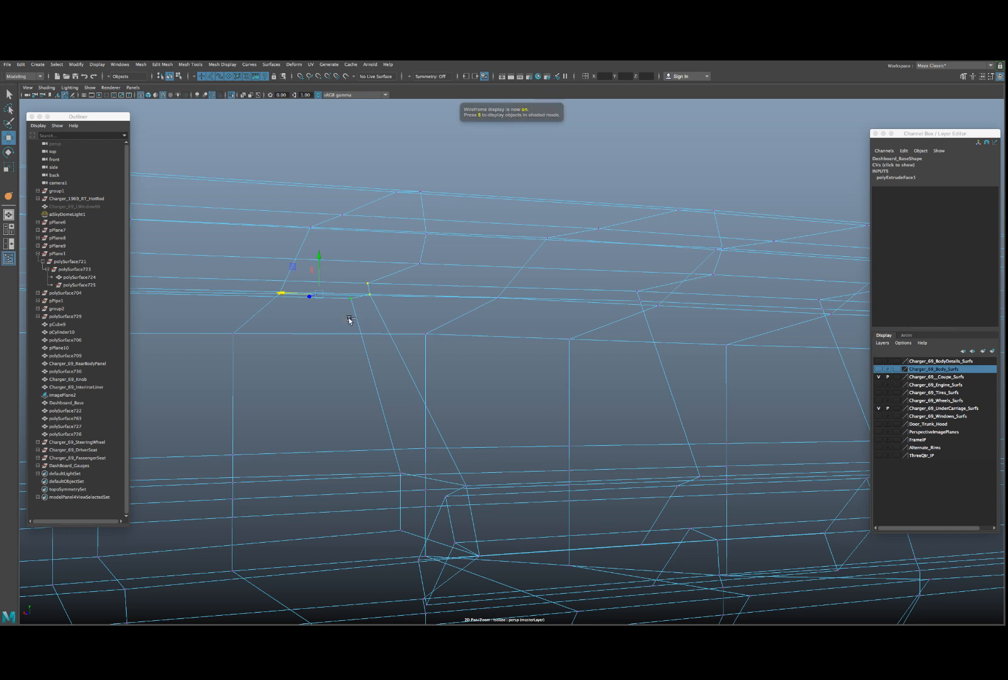
pyautogui.press('5')
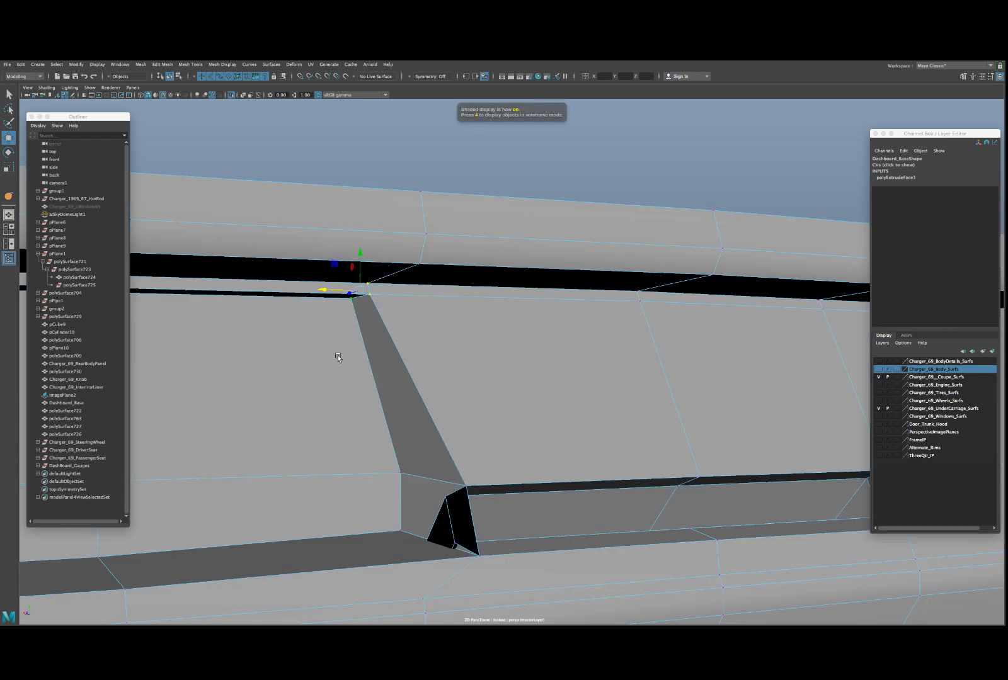
pyautogui.hotkey('ctrl', '1')
pyautogui.keyDown('alt'); pyautogui.moveTo(384, 336); pyautogui.dragTo(406, 286); pyautogui.keyUp('alt')
pyautogui.scroll(-3, 406, 289)
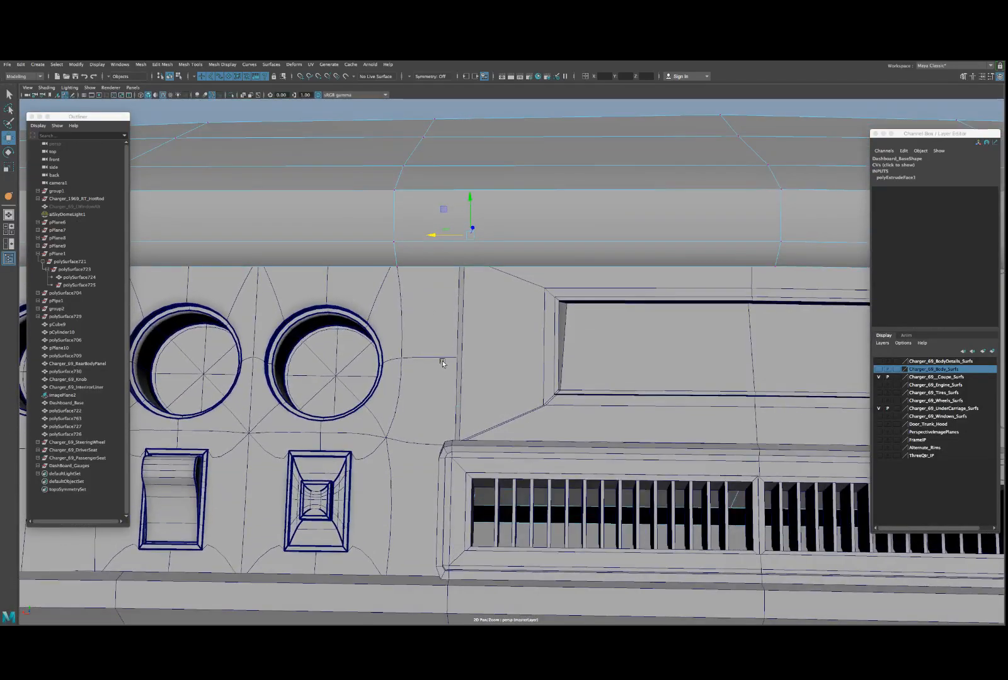
# - Snap the lower side vertex of Dashboard_Base to close the gap beside the under-dash panel on the driver's side
pyautogui.keyDown('alt'); pyautogui.moveTo(443, 356); pyautogui.dragTo(501, 367); pyautogui.keyUp('alt')
pyautogui.scroll(-10, 443, 363)
pyautogui.keyDown('alt'); pyautogui.moveTo(415, 465); pyautogui.dragTo(420, 422, button='middle'); pyautogui.keyUp('alt')
pyautogui.scroll(5, 421, 422)
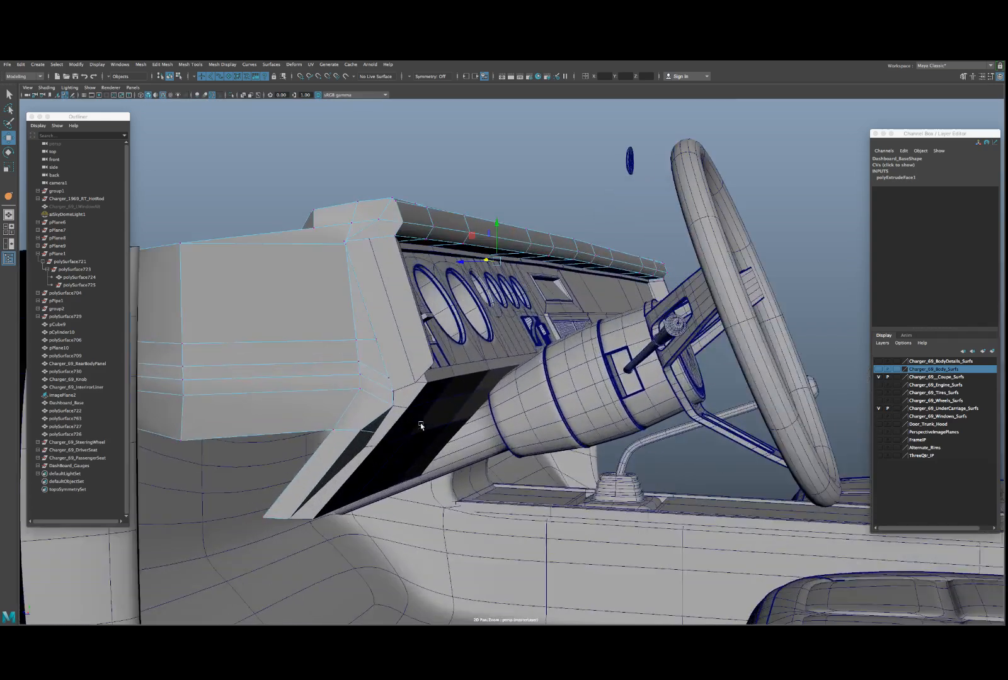
pyautogui.scroll(5, 420, 422)
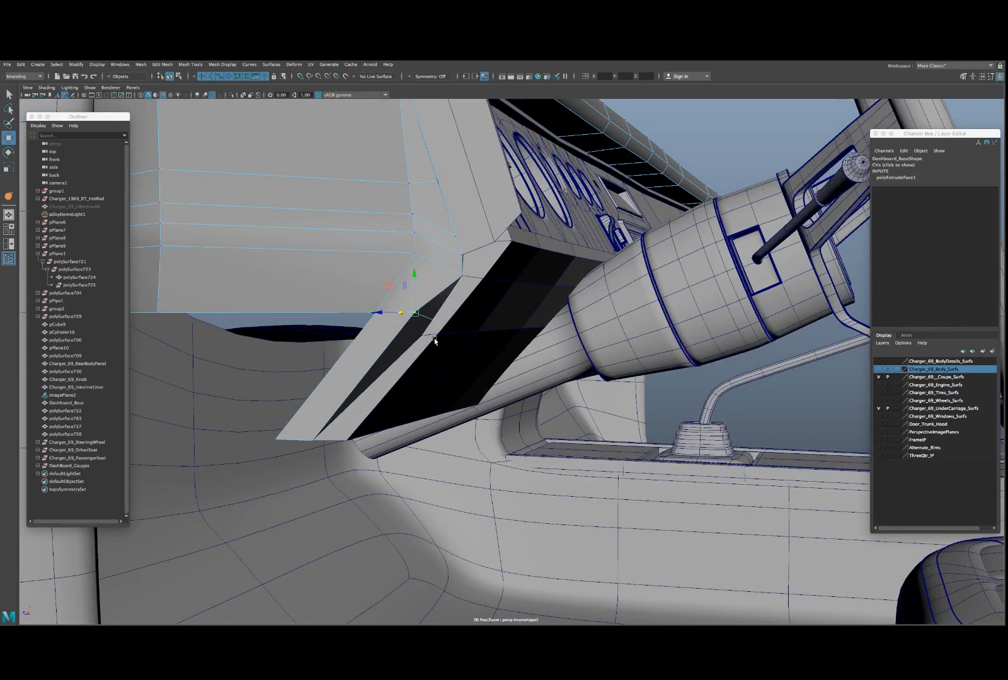
pyautogui.keyDown('alt'); pyautogui.moveTo(435, 341); pyautogui.dragTo(438, 336); pyautogui.keyUp('alt')
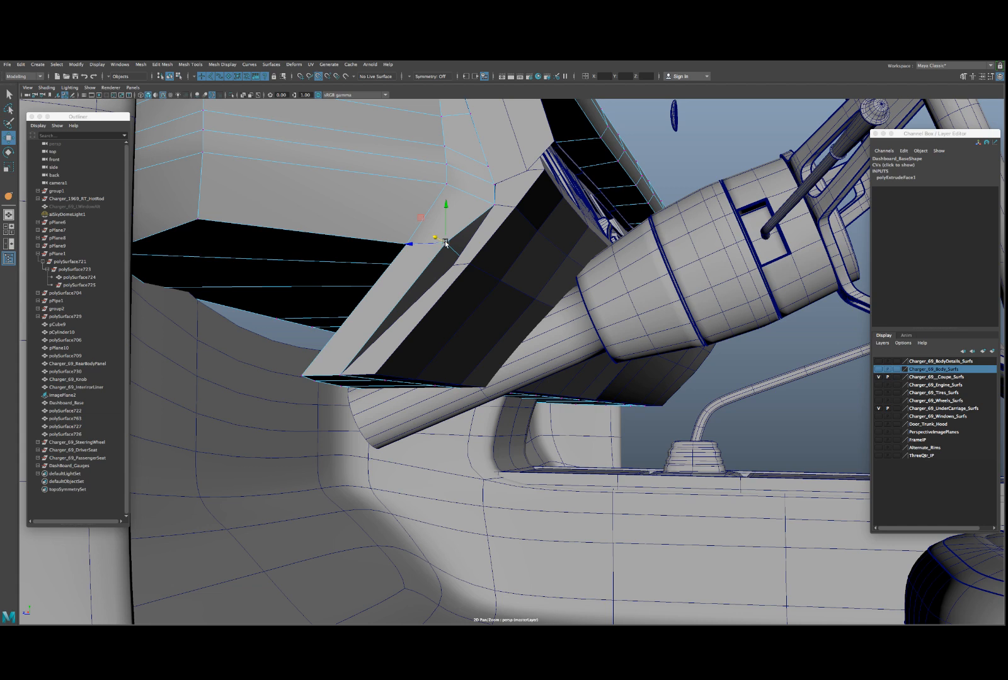
pyautogui.moveTo(445, 243); pyautogui.dragTo(526, 244)
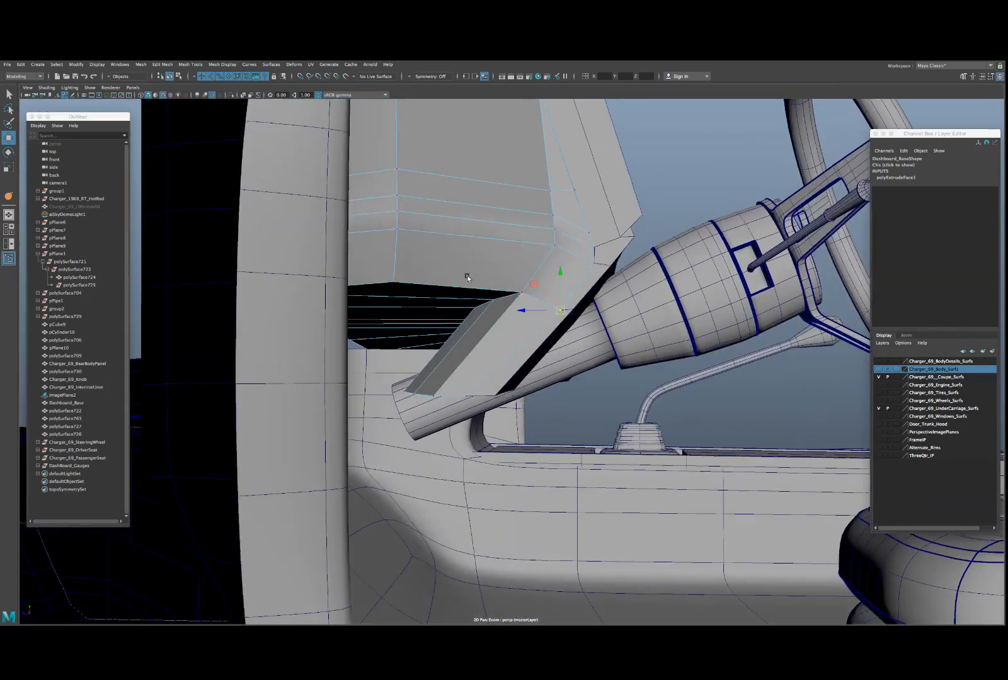
# - Delete the narrow inner lip faces from both lower ends of Dashboard_Base
pyautogui.scroll(3, 455, 291)
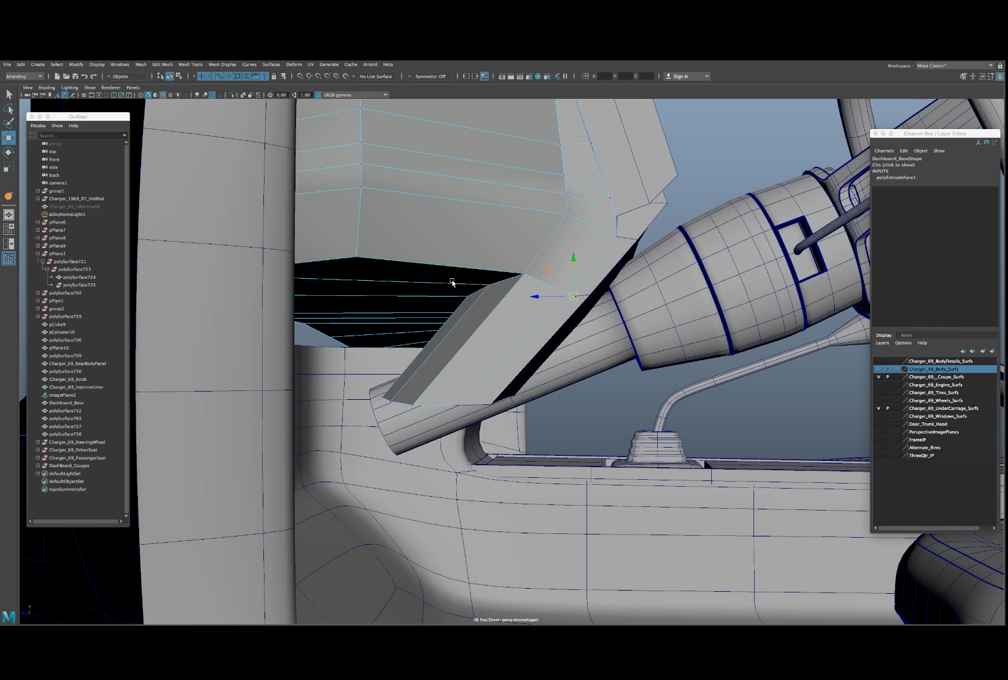
pyautogui.moveTo(452, 282); pyautogui.dragTo(452, 302, button='right')
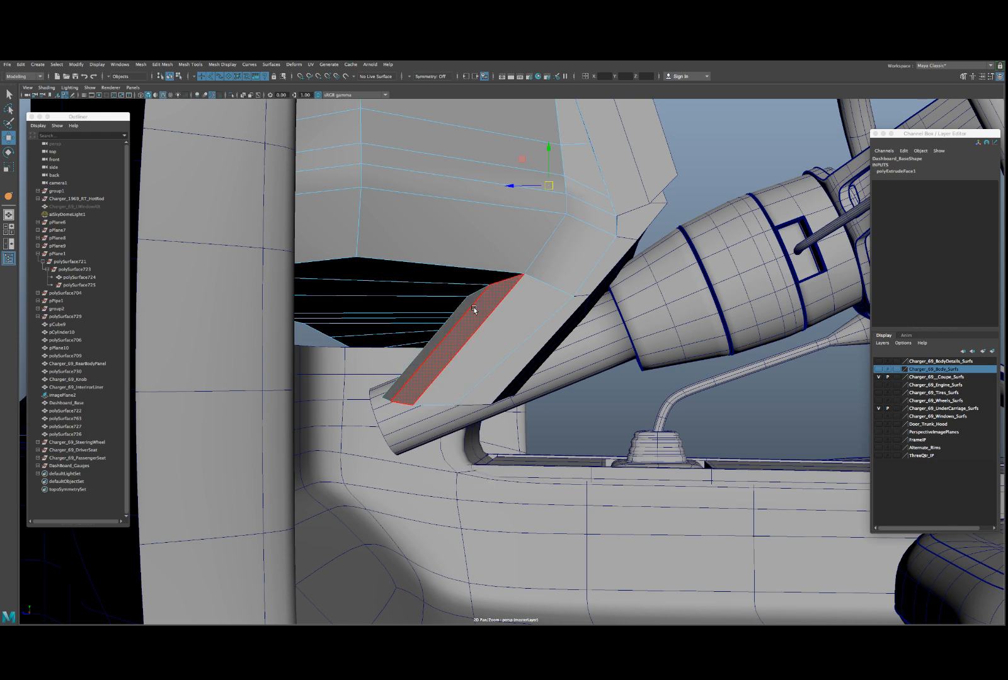
pyautogui.click(474, 308)
pyautogui.keyDown('alt'); pyautogui.moveTo(514, 327); pyautogui.dragTo(428, 332); pyautogui.keyUp('alt')
pyautogui.scroll(-5, 478, 331)
pyautogui.click(475, 325)
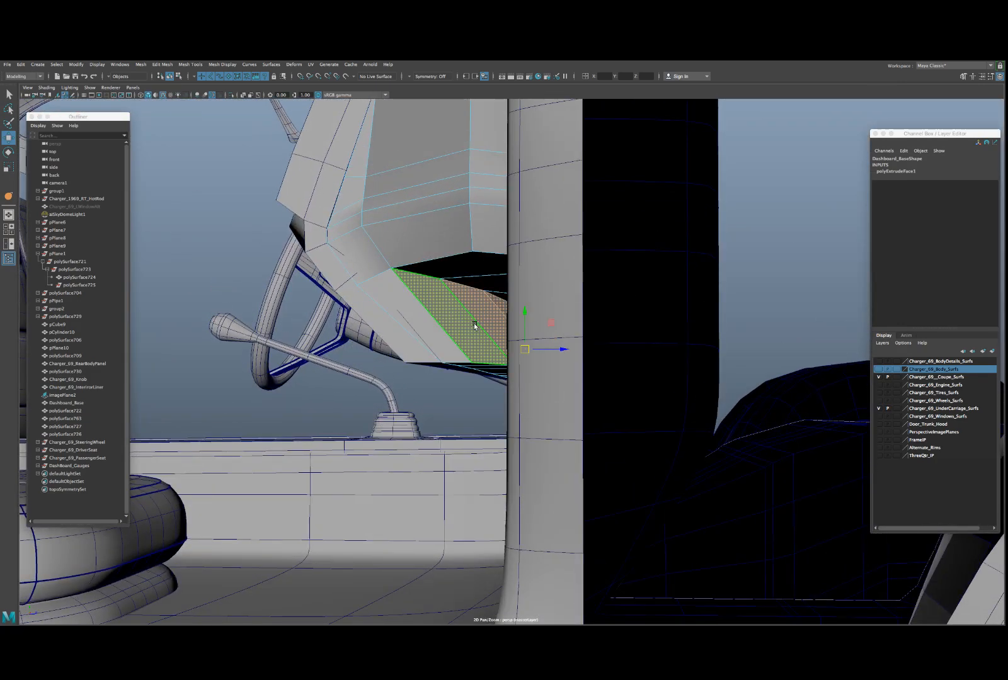
pyautogui.scroll(3, 477, 325)
pyautogui.scroll(2, 477, 326)
pyautogui.press('Delete')
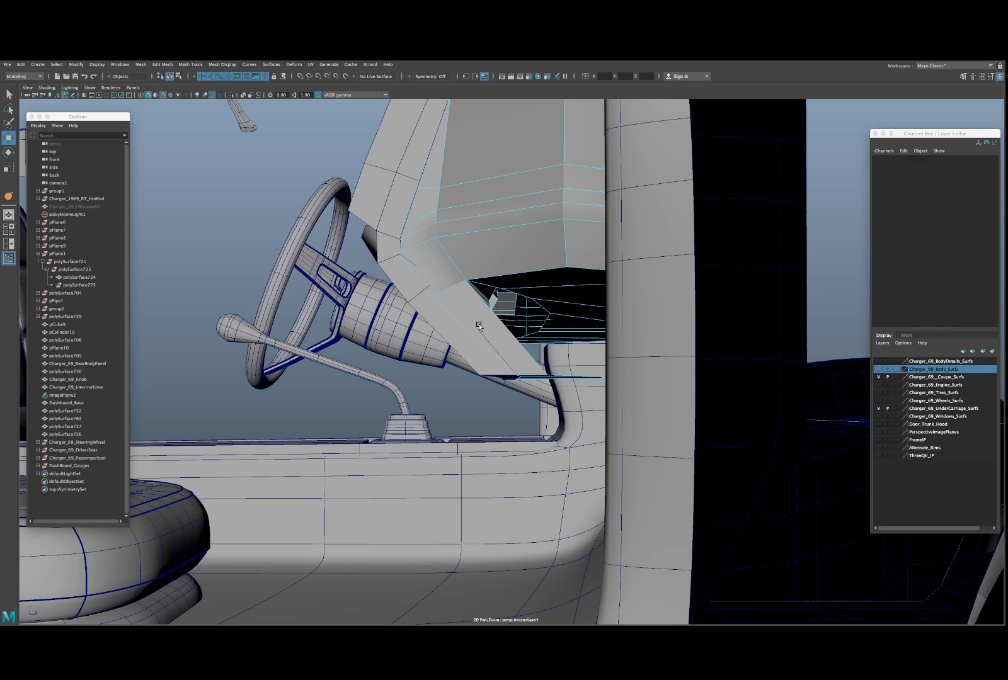
pyautogui.hotkey('ctrl', 'z')
# - Snap the lower side vertex on the passenger end of Dashboard_Base to the adjoining front panel
pyautogui.keyDown('alt'); pyautogui.moveTo(567, 362); pyautogui.dragTo(554, 331); pyautogui.keyUp('alt')
pyautogui.click(555, 331)
pyautogui.moveTo(509, 280); pyautogui.dragTo(473, 274, button='right')
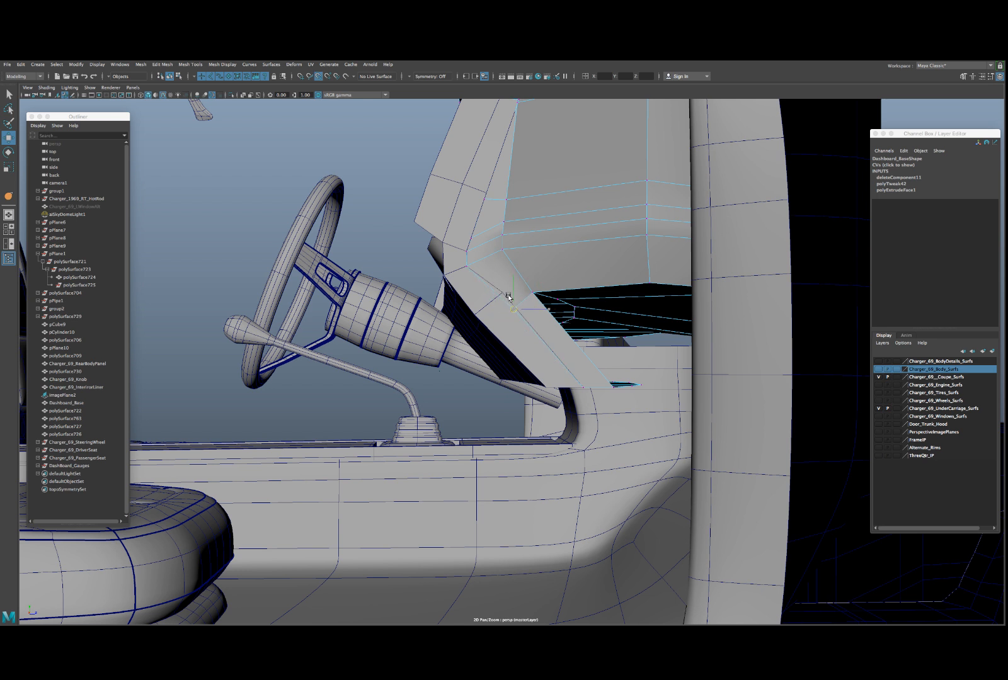
pyautogui.moveTo(508, 296); pyautogui.dragTo(540, 287)
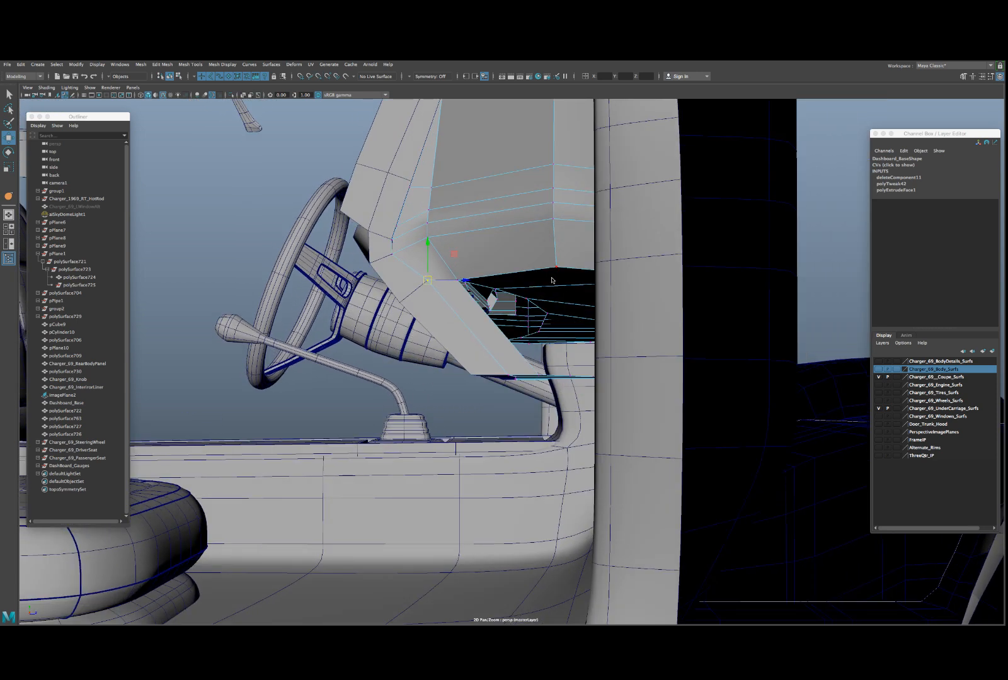
# - Delete the inner underside faces of Dashboard_Base, starting from its driver's end, to open up the bottom
pyautogui.moveTo(552, 280); pyautogui.dragTo(552, 300, button='right')
pyautogui.click(543, 275)
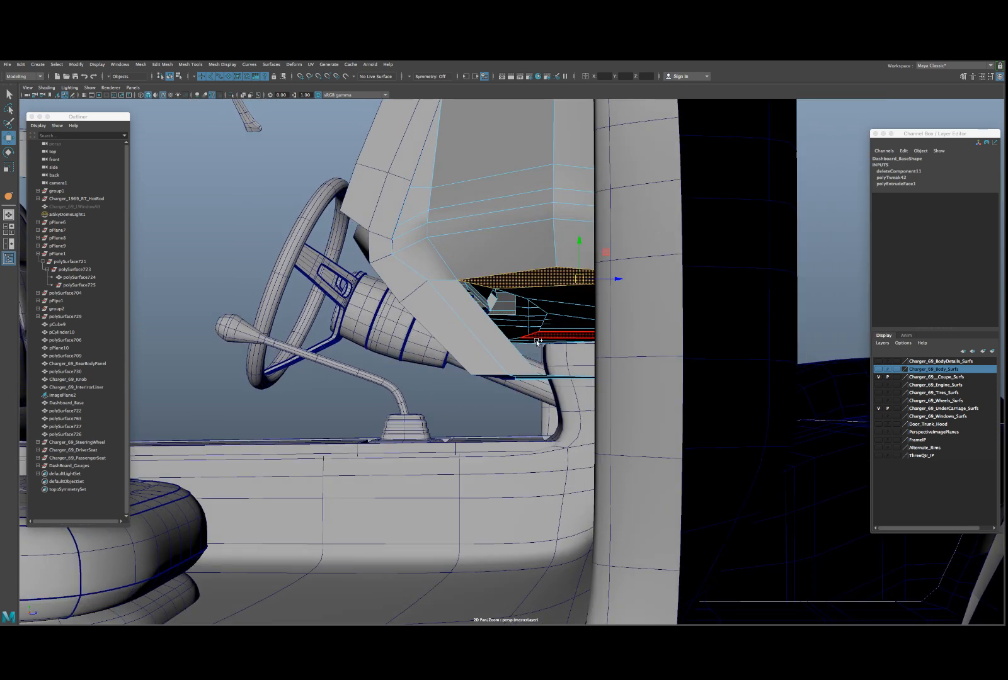
pyautogui.keyDown('alt'); pyautogui.moveTo(536, 343); pyautogui.dragTo(708, 333); pyautogui.keyUp('alt')
pyautogui.doubleClick(470, 275)
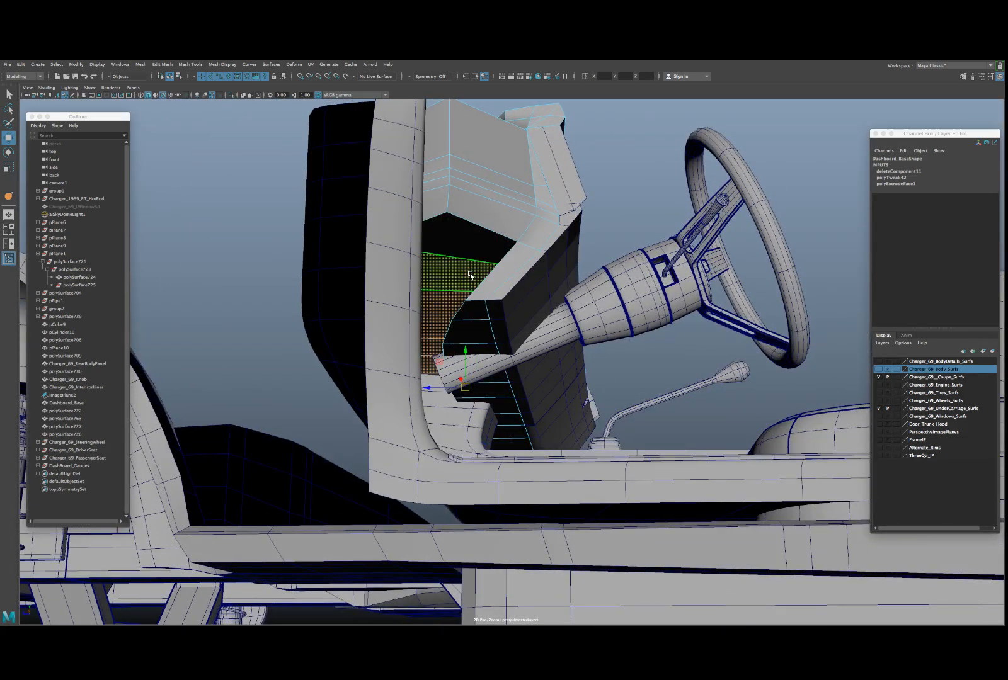
pyautogui.press('Delete')
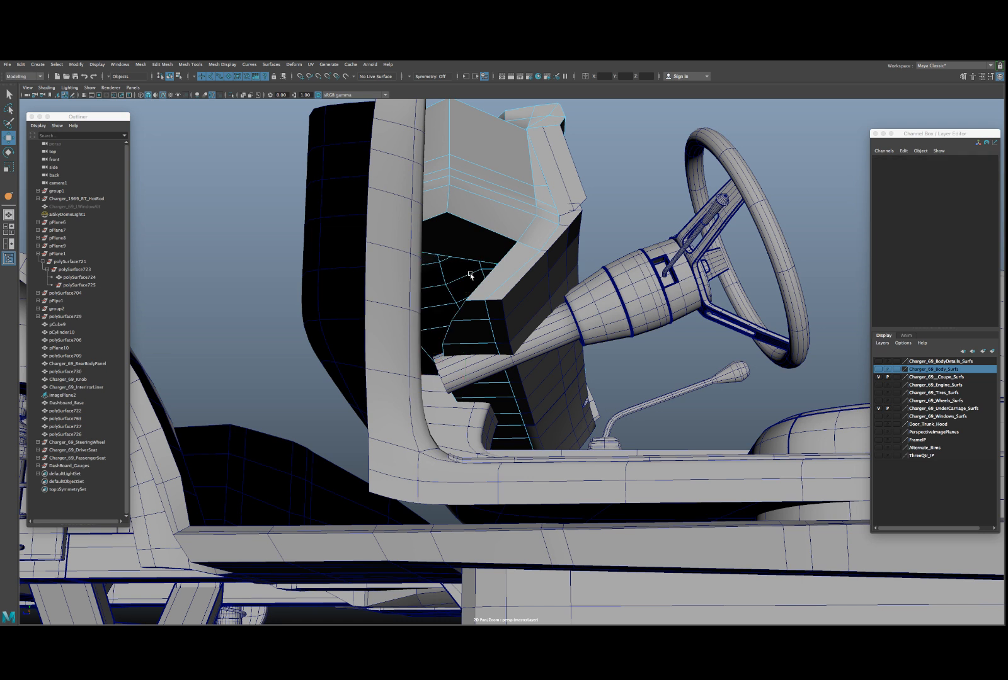
pyautogui.click(466, 239)
pyautogui.press('Delete')
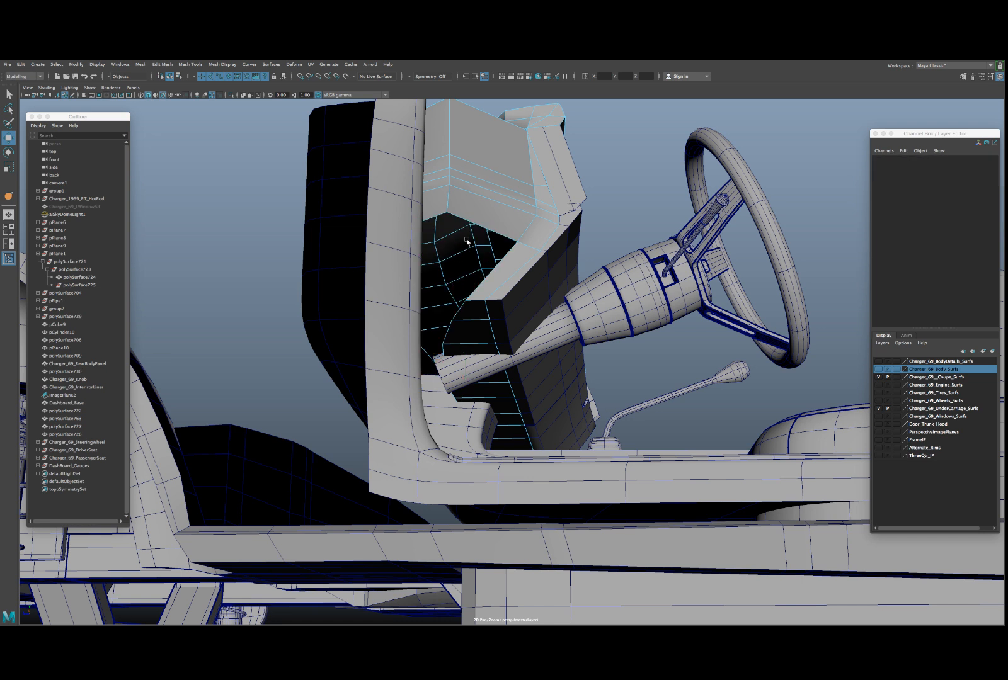
# - Extrude the lower side edge of Dashboard_Base forward on the driver's end and adjust the new edge's depth
pyautogui.keyDown('alt'); pyautogui.moveTo(467, 241); pyautogui.dragTo(449, 244); pyautogui.keyUp('alt')
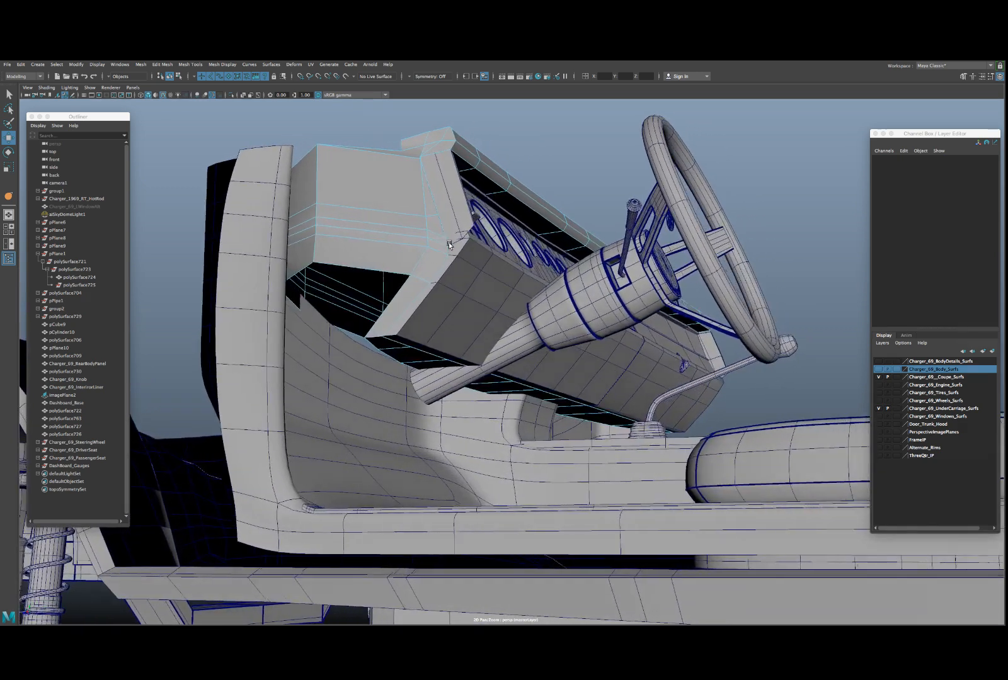
pyautogui.rightClick(379, 257)
pyautogui.moveTo(379, 257); pyautogui.dragTo(378, 235, button='right')
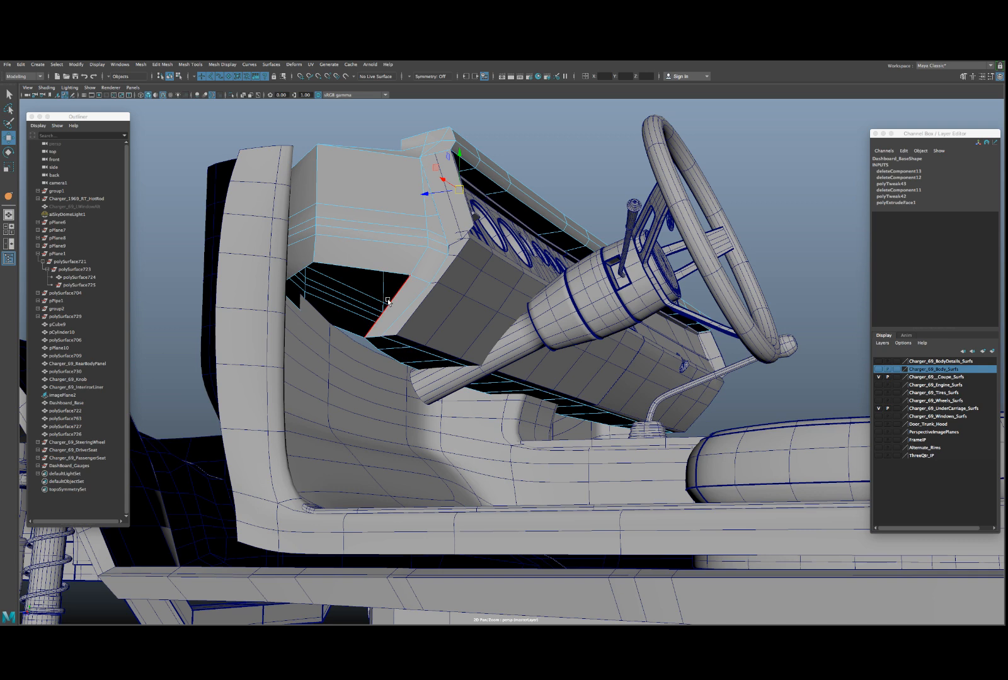
pyautogui.keyDown('alt'); pyautogui.moveTo(462, 329); pyautogui.dragTo(329, 334); pyautogui.keyUp('alt')
pyautogui.click(513, 302)
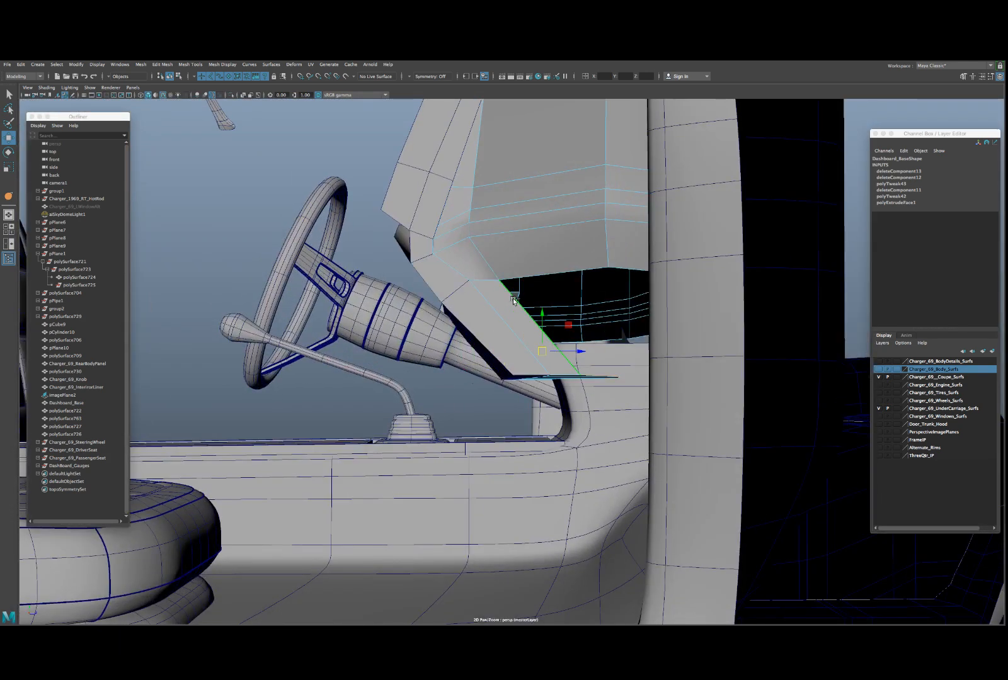
pyautogui.keyDown('shift'); pyautogui.moveTo(565, 351); pyautogui.dragTo(613, 350); pyautogui.keyUp('shift')
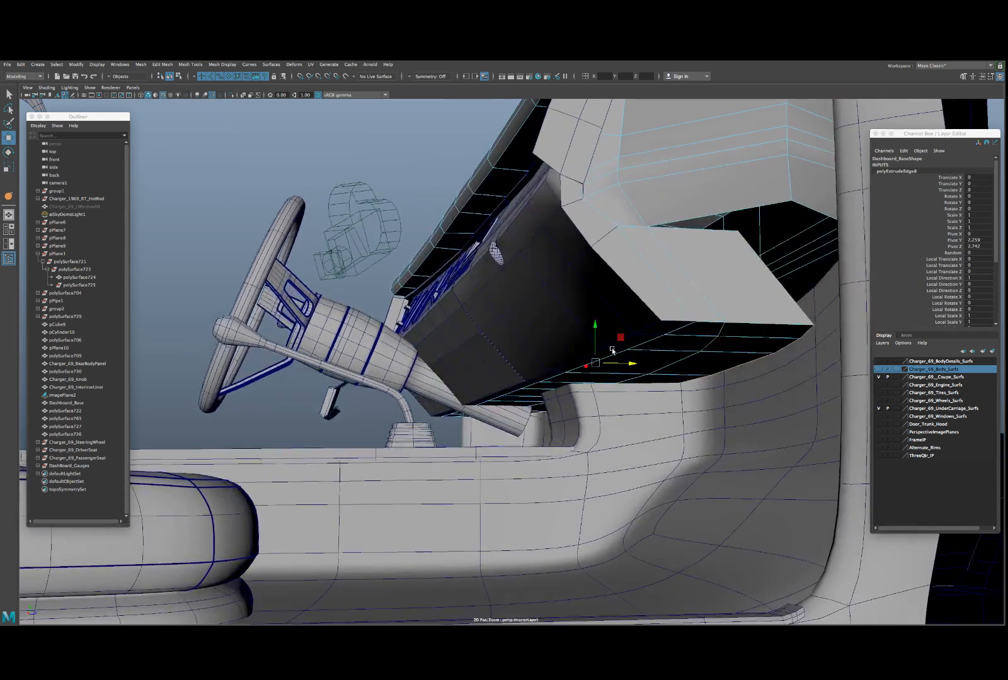
pyautogui.keyDown('alt'); pyautogui.moveTo(613, 350); pyautogui.dragTo(520, 389, button='middle'); pyautogui.keyUp('alt')
pyautogui.keyDown('alt'); pyautogui.moveTo(521, 390); pyautogui.dragTo(549, 281); pyautogui.keyUp('alt')
pyautogui.press('r')
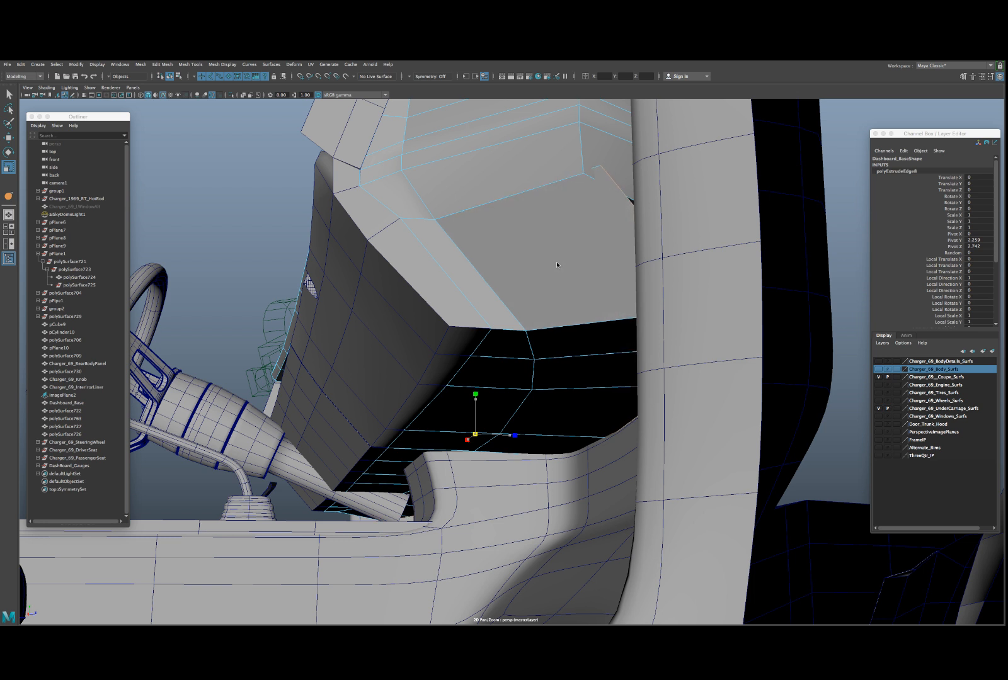
pyautogui.press('w')
pyautogui.moveTo(514, 433); pyautogui.dragTo(508, 436)
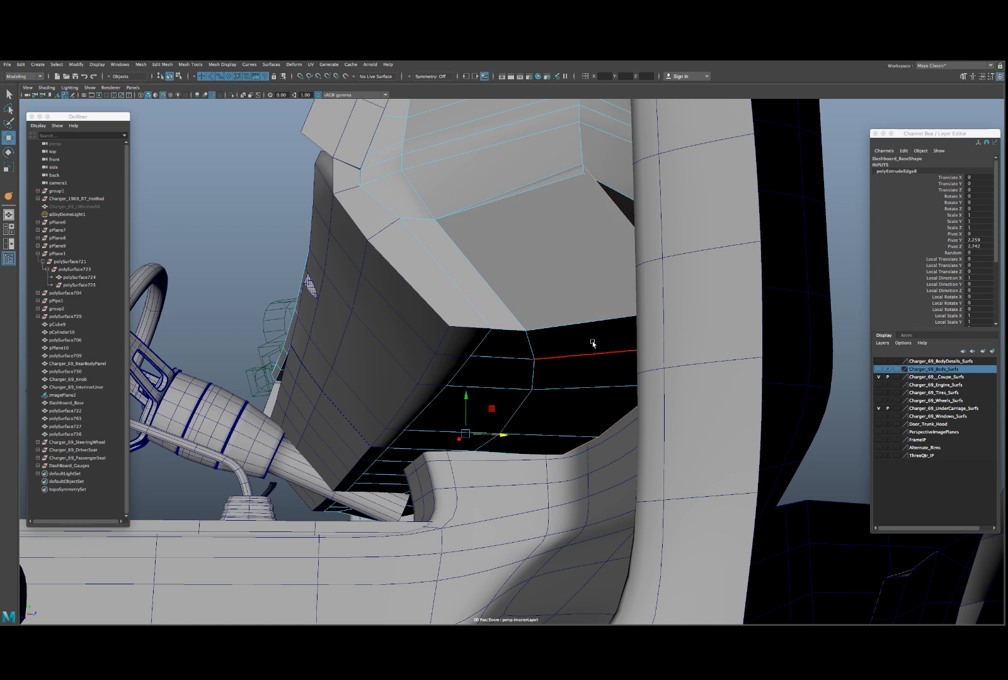
# - Weld the upper vertices of the extruded side face to the adjoining lower corner vertices of Dashboard_Base
pyautogui.moveTo(574, 228); pyautogui.dragTo(564, 204, button='right')
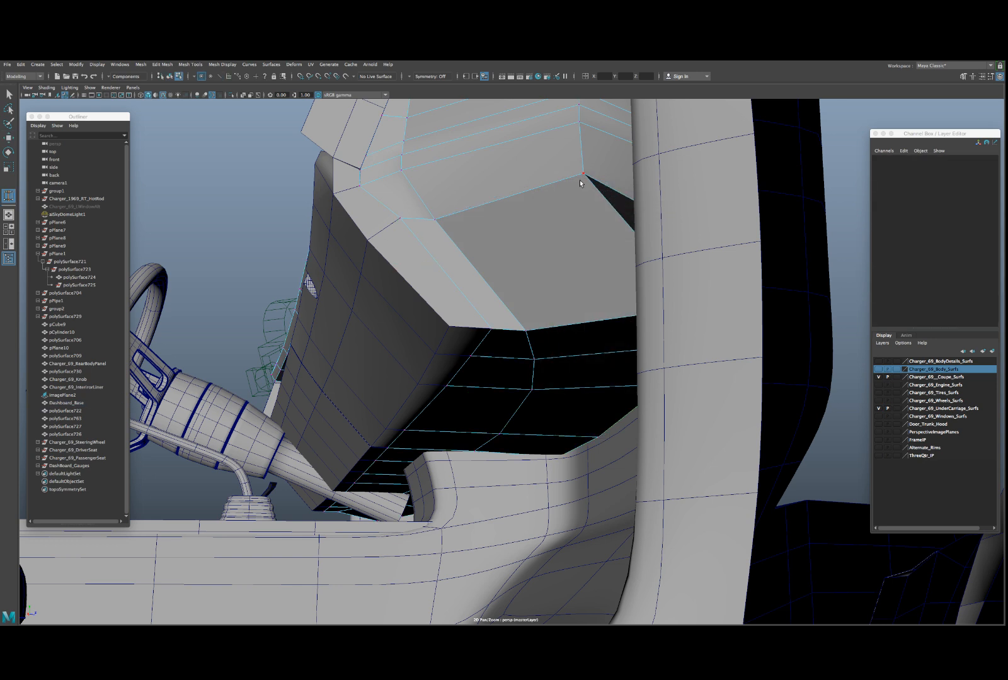
pyautogui.keyDown('alt'); pyautogui.moveTo(580, 183); pyautogui.dragTo(470, 296); pyautogui.keyUp('alt')
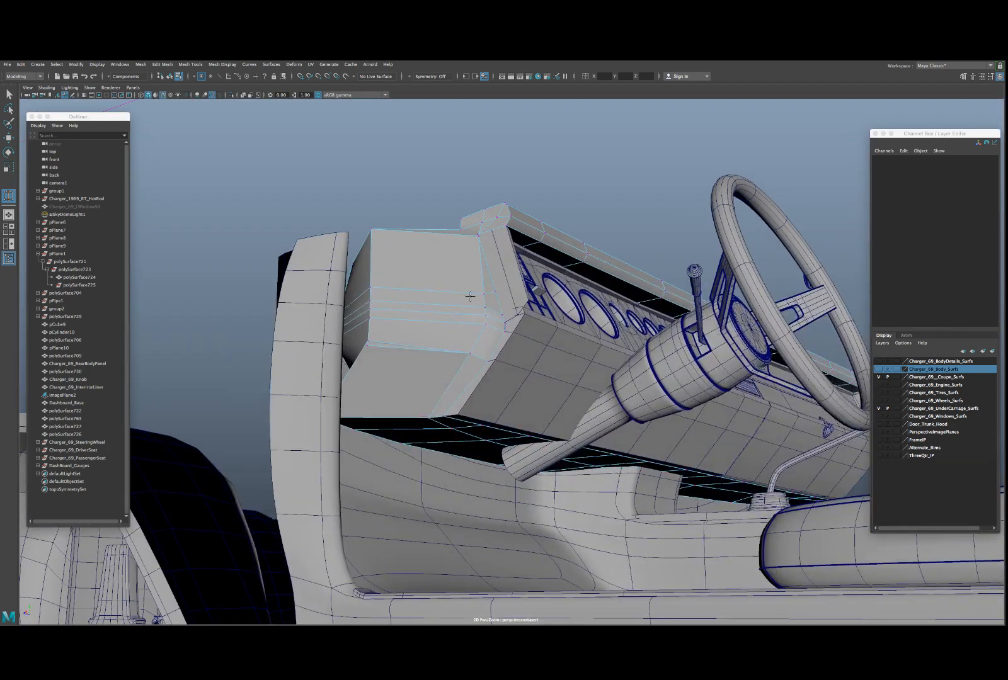
pyautogui.scroll(5, 441, 308)
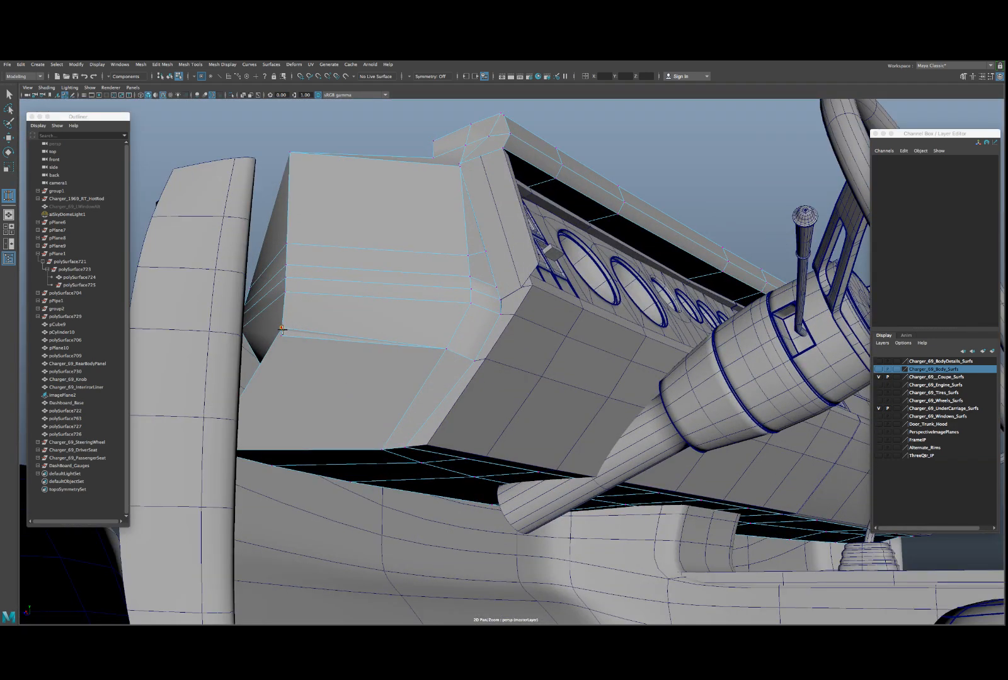
pyautogui.press('w')
pyautogui.scroll(-3, 321, 378)
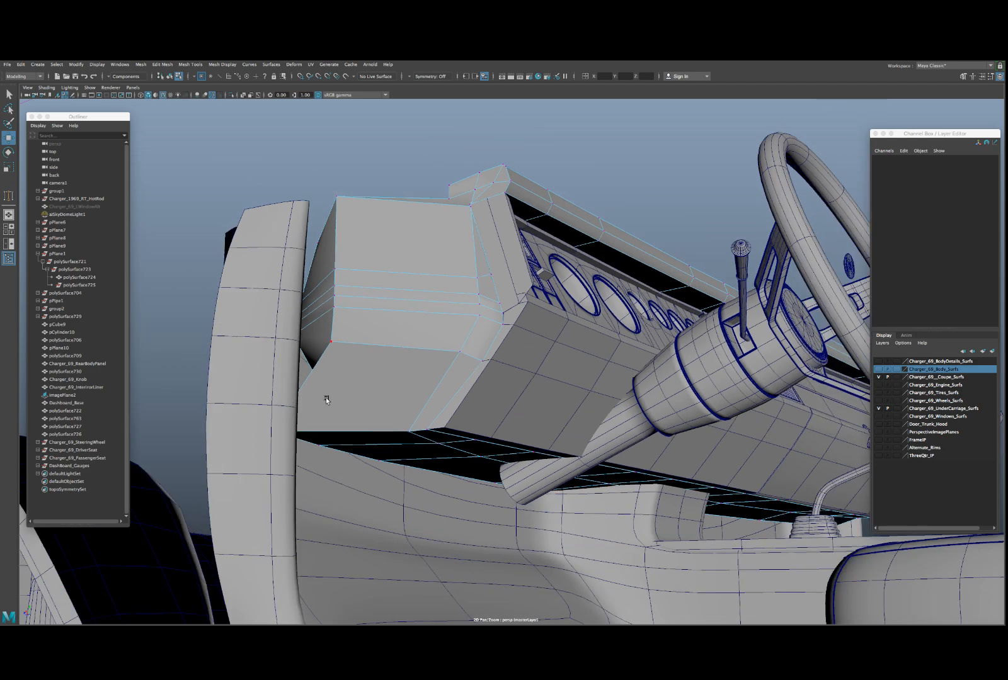
# - Position the lower outer corner vertices of Dashboard_Base against the side pillars at the driver's and passenger ends
pyautogui.keyDown('alt'); pyautogui.moveTo(326, 398); pyautogui.dragTo(253, 467); pyautogui.keyUp('alt')
pyautogui.click(219, 400)
pyautogui.scroll(6, 253, 468)
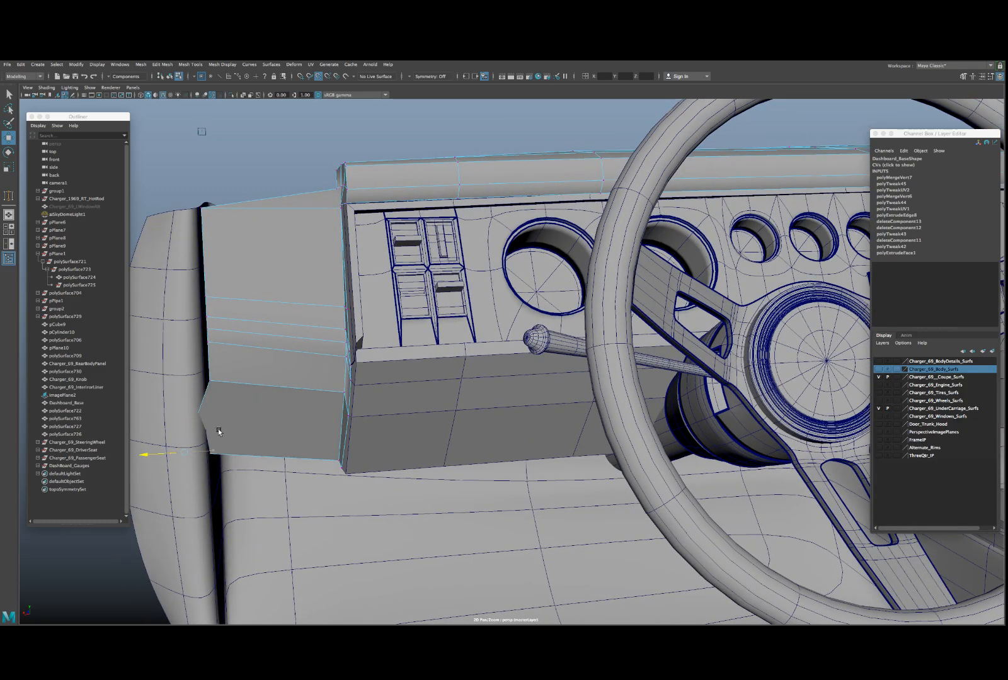
pyautogui.keyDown('alt'); pyautogui.moveTo(217, 383); pyautogui.dragTo(511, 330); pyautogui.keyUp('alt')
pyautogui.keyDown('alt'); pyautogui.moveTo(511, 330); pyautogui.dragTo(504, 329, button='right'); pyautogui.keyUp('alt')
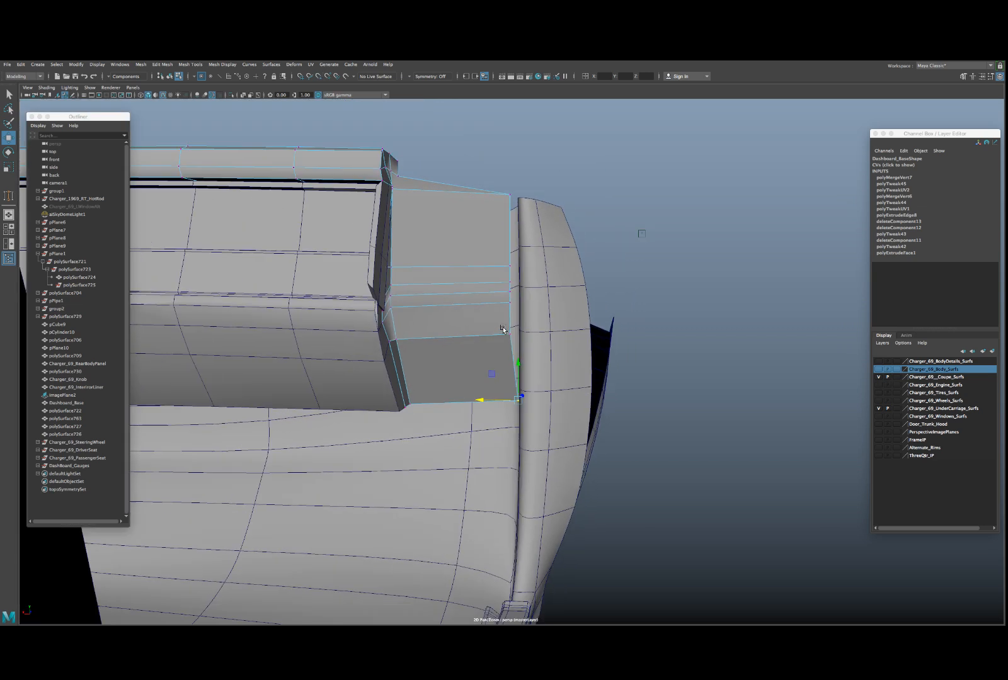
pyautogui.keyDown('alt'); pyautogui.moveTo(504, 329); pyautogui.dragTo(393, 273); pyautogui.keyUp('alt')
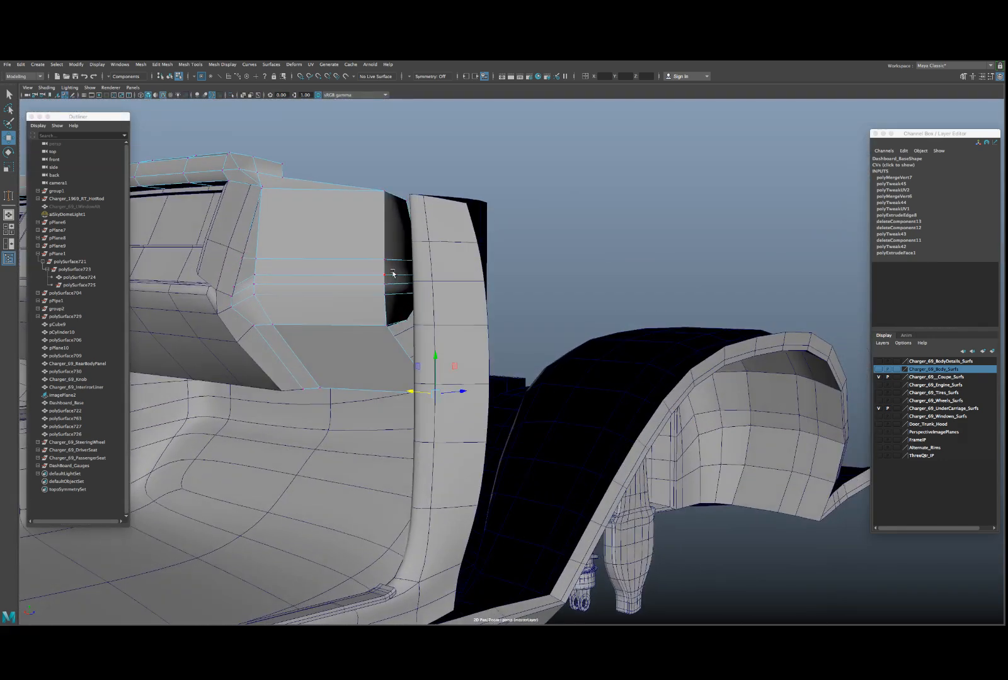
# - Isolate Dashboard_Base, bridge the two open border edge loops along its underside with 0 divisions, and restore the full scene
pyautogui.moveTo(393, 273); pyautogui.dragTo(410, 245, button='right')
pyautogui.hotkey('ctrl', '1')
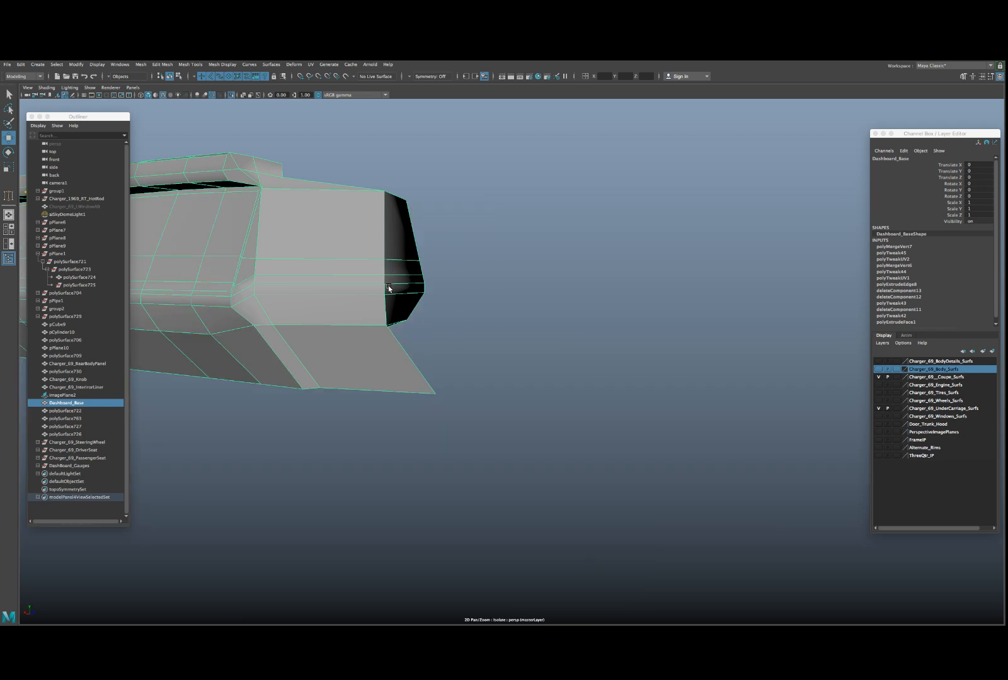
pyautogui.moveTo(385, 321)
pyautogui.keyDown('alt'); pyautogui.mouseDown()
pyautogui.moveTo(392, 334)
pyautogui.moveTo(386, 326)
pyautogui.mouseUp(); pyautogui.keyUp('alt')
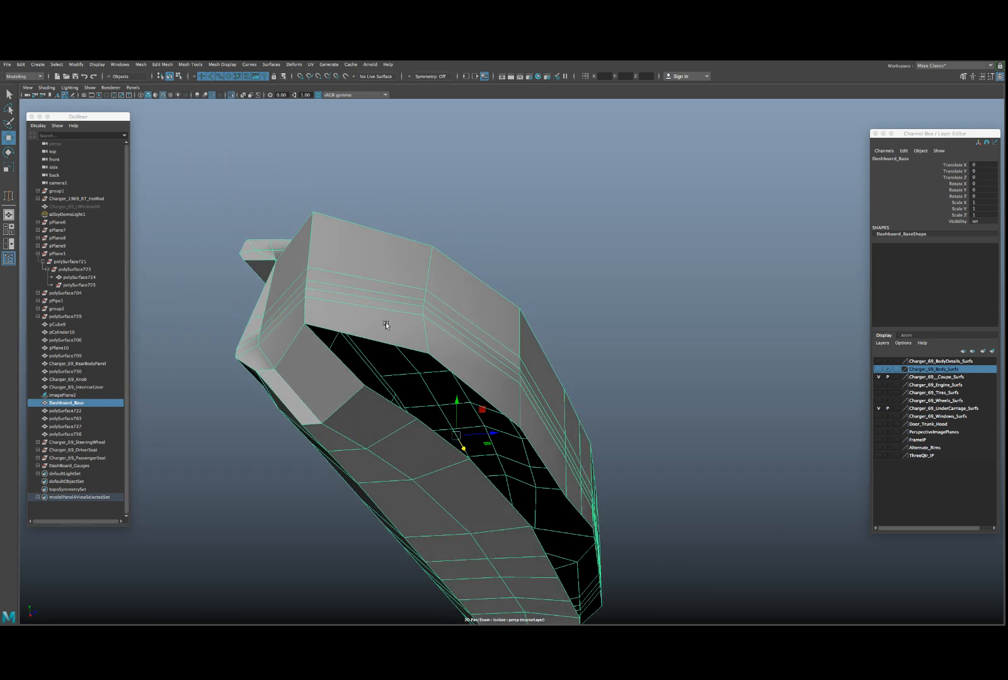
pyautogui.moveTo(386, 325); pyautogui.dragTo(388, 303, button='right')
pyautogui.keyDown('alt'); pyautogui.moveTo(388, 302); pyautogui.dragTo(426, 386); pyautogui.keyUp('alt')
pyautogui.click(381, 347)
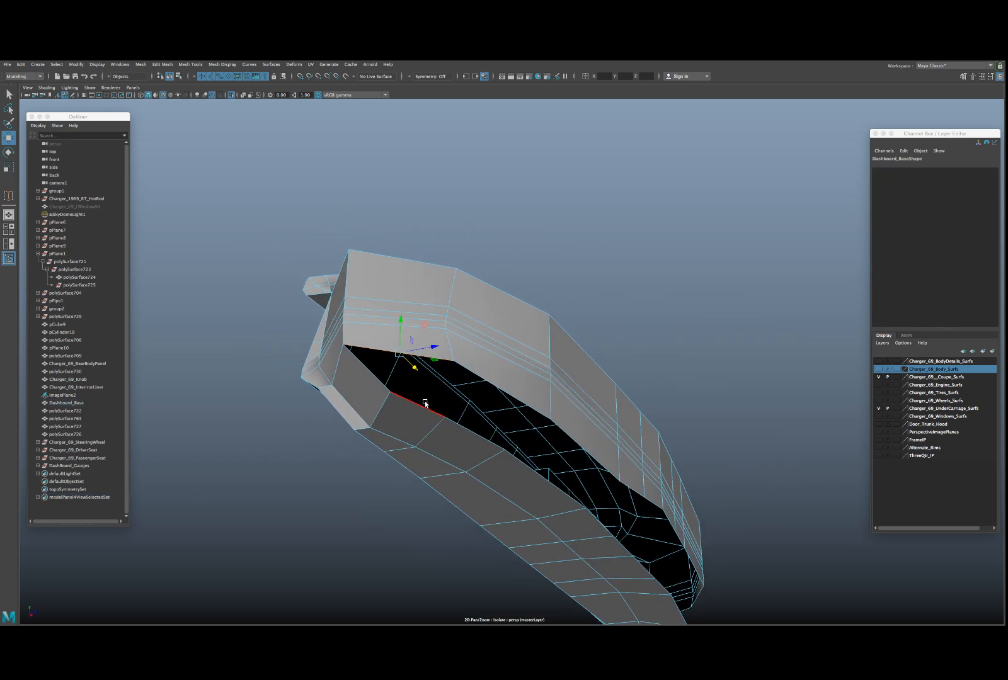
pyautogui.keyDown('alt'); pyautogui.moveTo(504, 391); pyautogui.dragTo(310, 394); pyautogui.keyUp('alt')
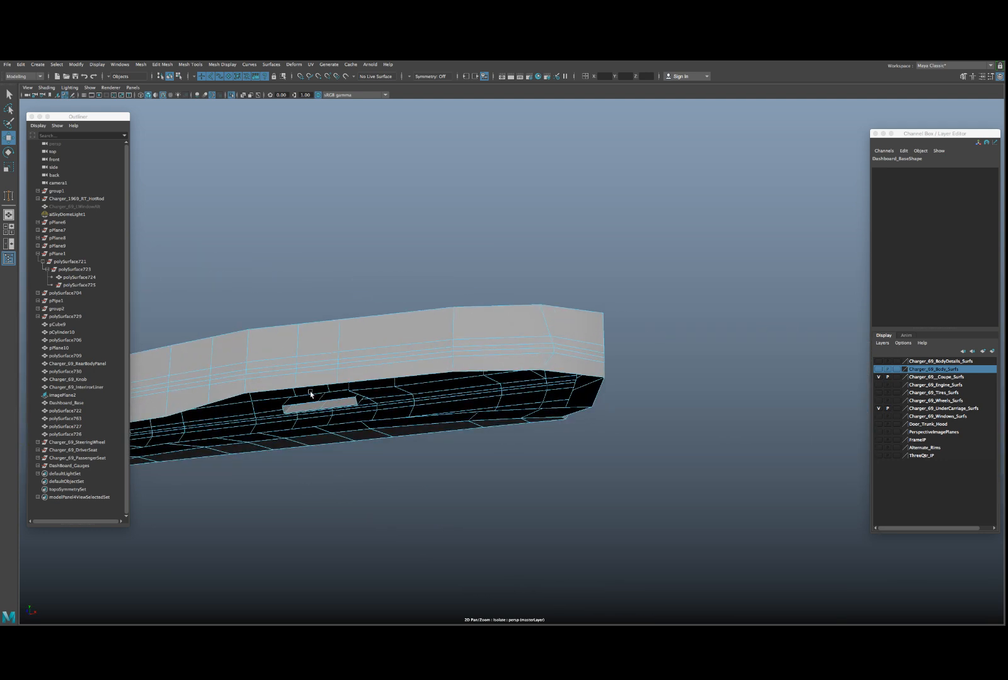
pyautogui.click(560, 410)
pyautogui.keyDown('alt'); pyautogui.moveTo(436, 424); pyautogui.dragTo(358, 313); pyautogui.keyUp('alt')
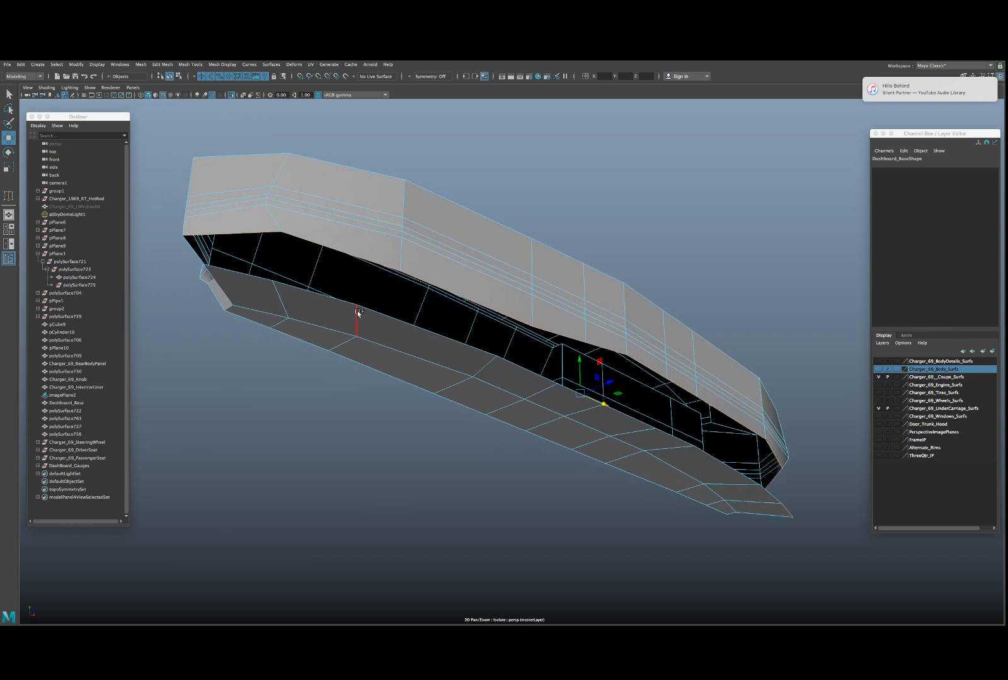
pyautogui.click(264, 279)
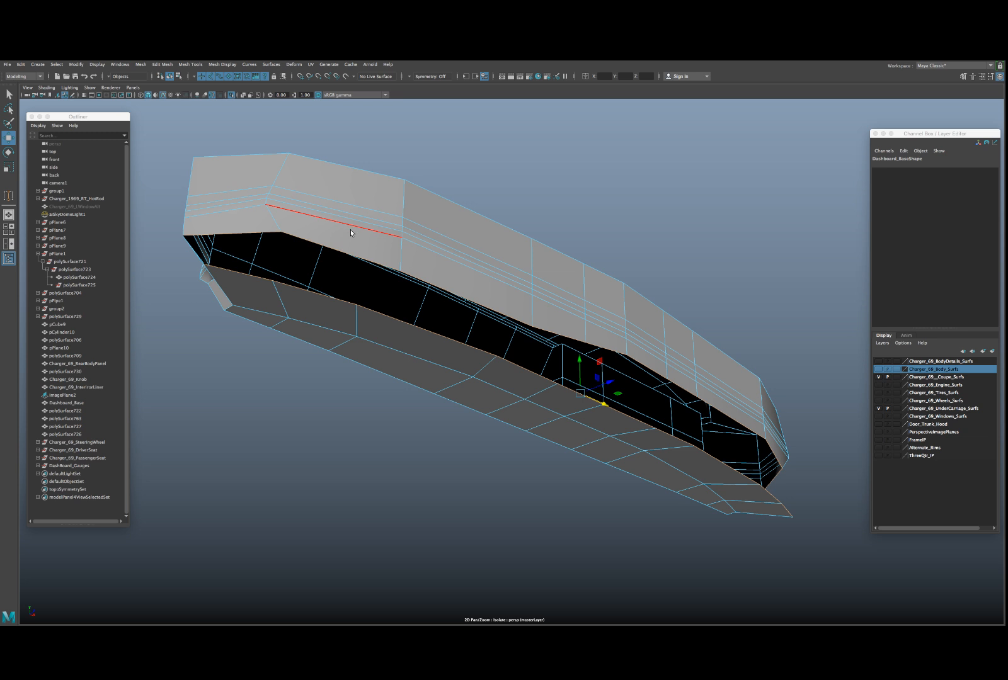
pyautogui.keyDown('shift'); pyautogui.moveTo(352, 236); pyautogui.dragTo(347, 329, button='right'); pyautogui.keyUp('shift')
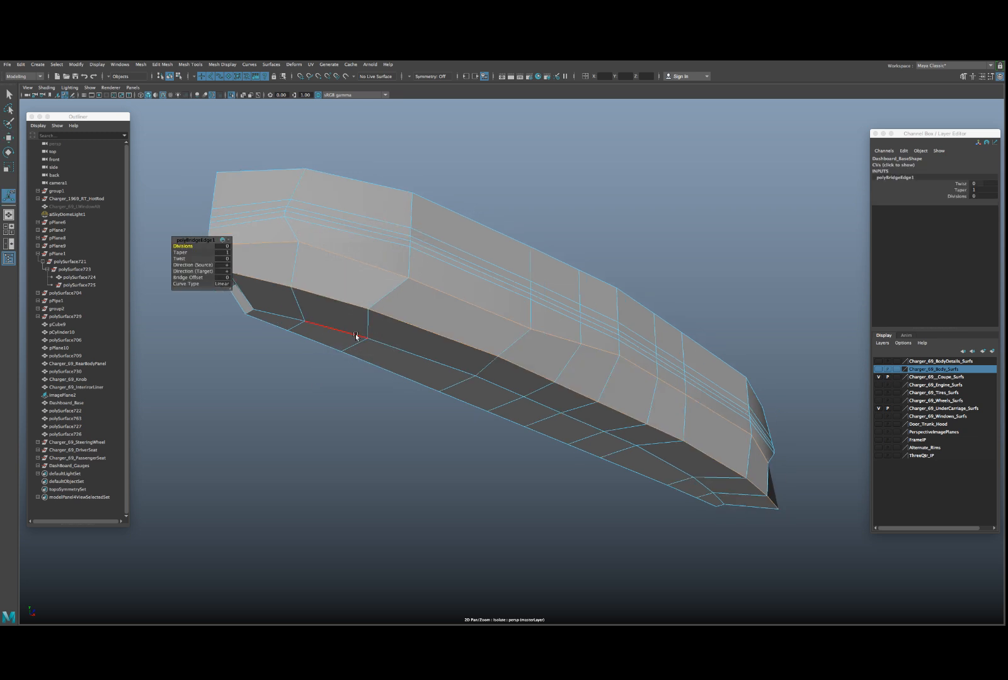
pyautogui.keyDown('alt'); pyautogui.moveTo(355, 335); pyautogui.dragTo(559, 187); pyautogui.keyUp('alt')
pyautogui.hotkey('ctrl', '1')
# - Select Charger_69_Knob floating above the passenger side of the dashboard for moving
pyautogui.click(559, 182)
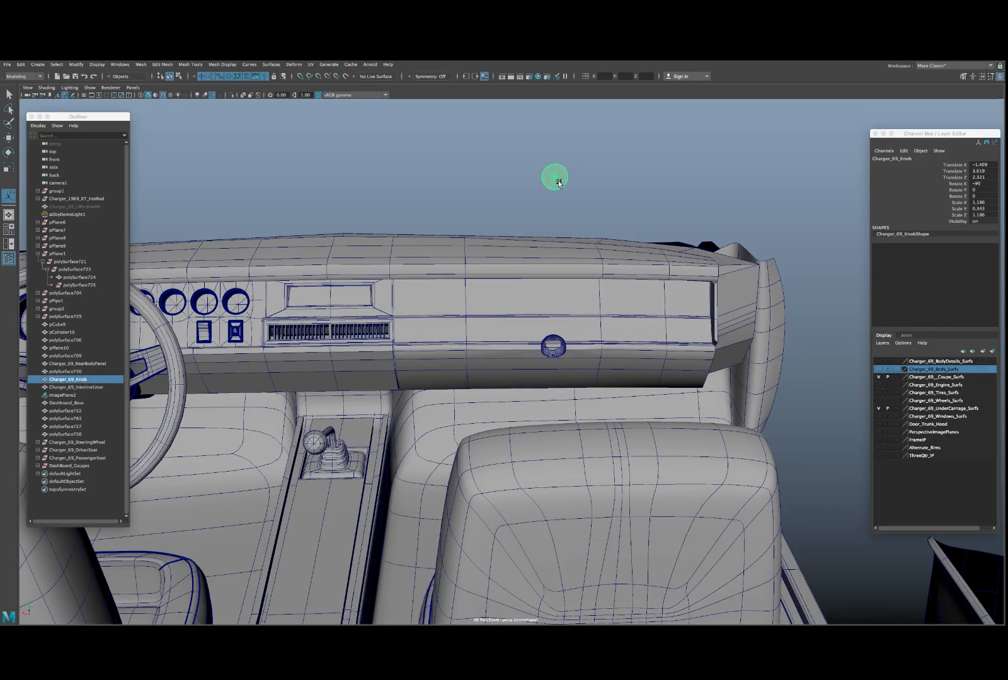
pyautogui.press('w')
pyautogui.doubleClick(979, 171)
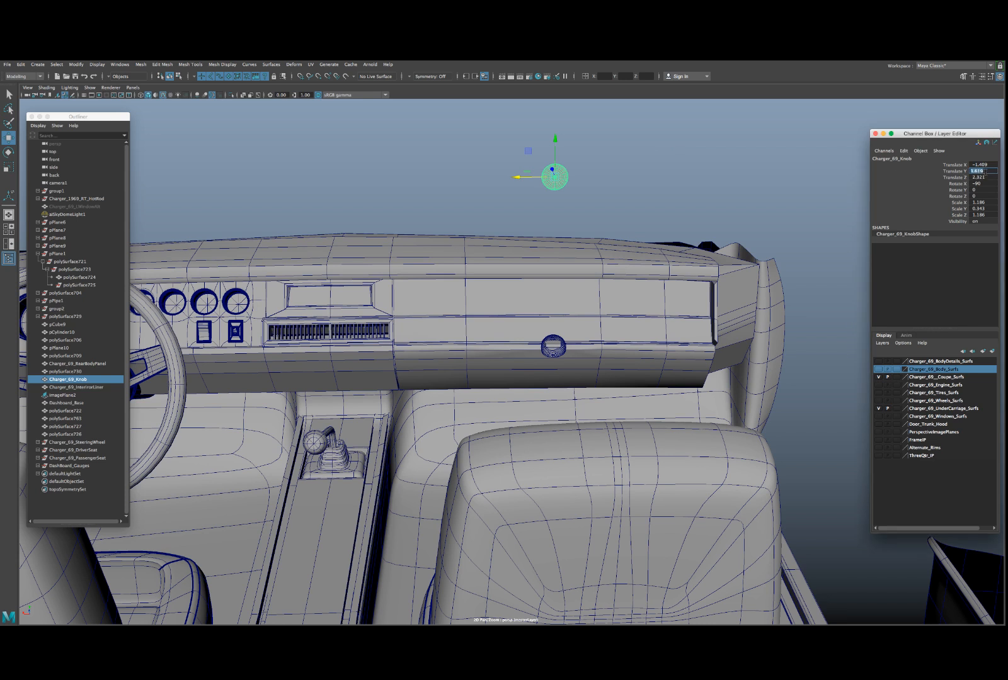
pyautogui.write('0')
pyautogui.press('Return')
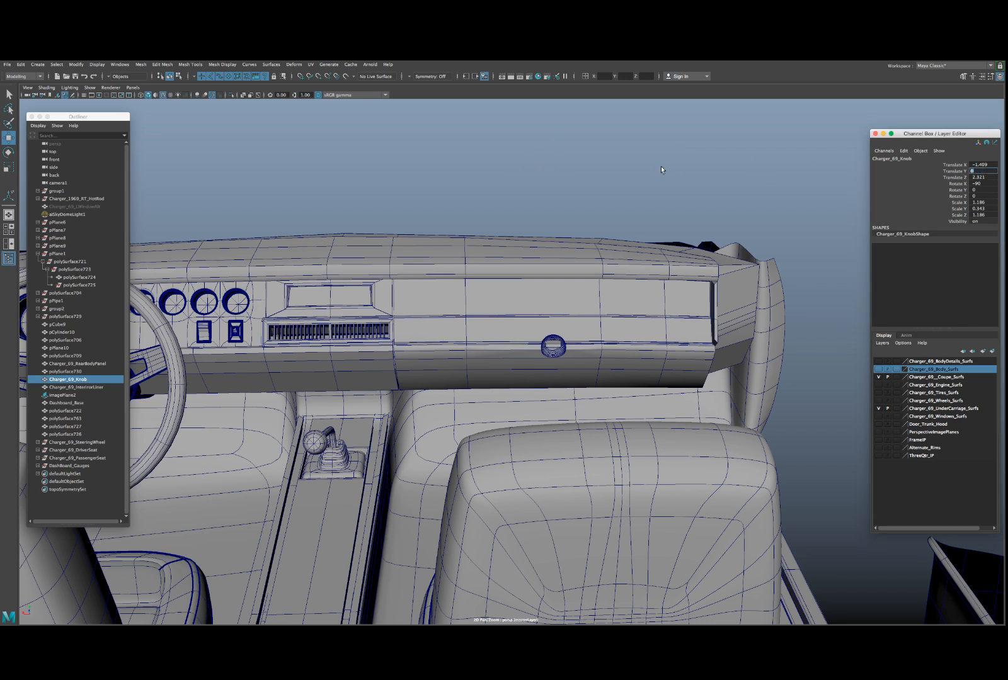
pyautogui.hotkey('ctrl', 'z')
# - Move Charger_69_Knob down onto the round fitting on the passenger-side dashboard, at Translate Y 2.54 and Z 2.308
pyautogui.moveTo(560, 141); pyautogui.dragTo(512, 358)
pyautogui.press('f')
pyautogui.scroll(-10, 512, 358)
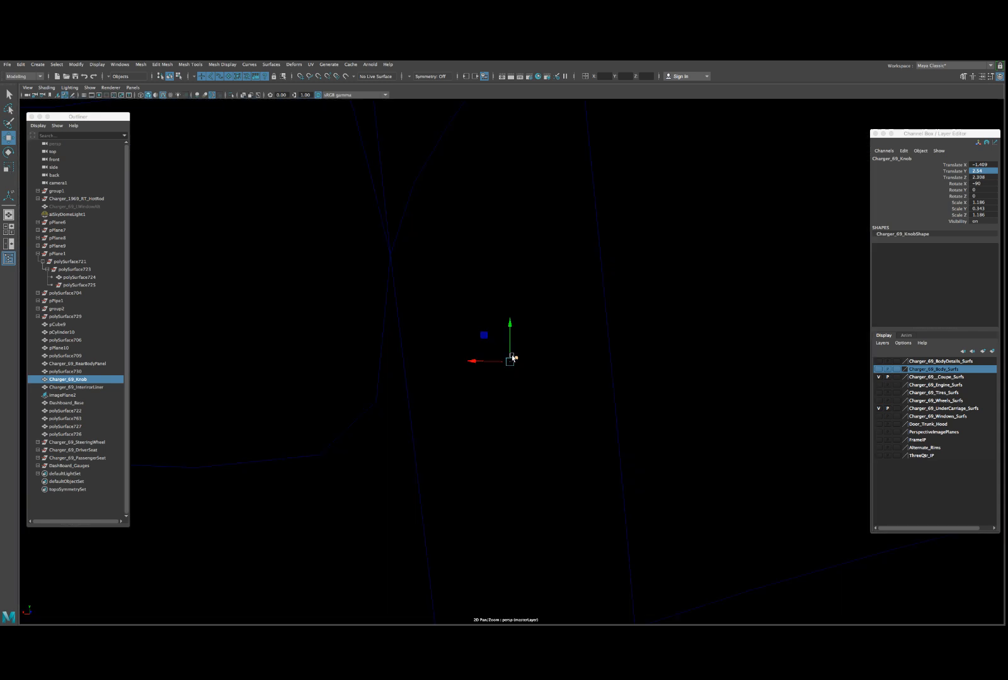
pyautogui.scroll(-3, 512, 354)
pyautogui.keyDown('alt'); pyautogui.moveTo(511, 354); pyautogui.dragTo(566, 323); pyautogui.keyUp('alt')
# - Rename the knob as DashBoard_Knob and freeze its transformations
pyautogui.click(890, 159)
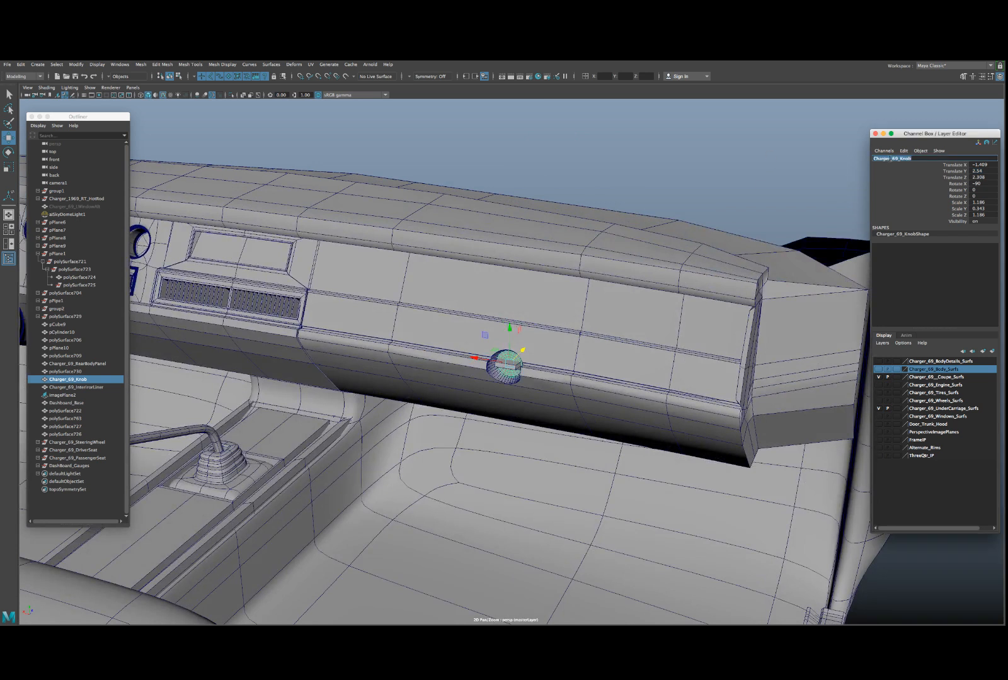
pyautogui.click(891, 158)
pyautogui.write('DashBoard')
pyautogui.press('Return')
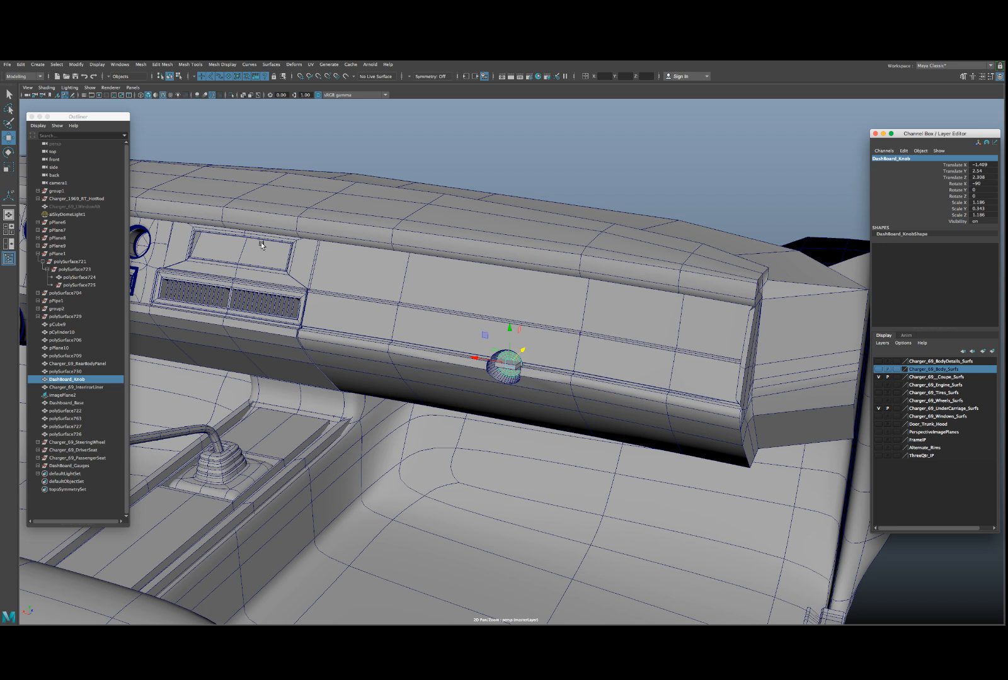
pyautogui.click(76, 64)
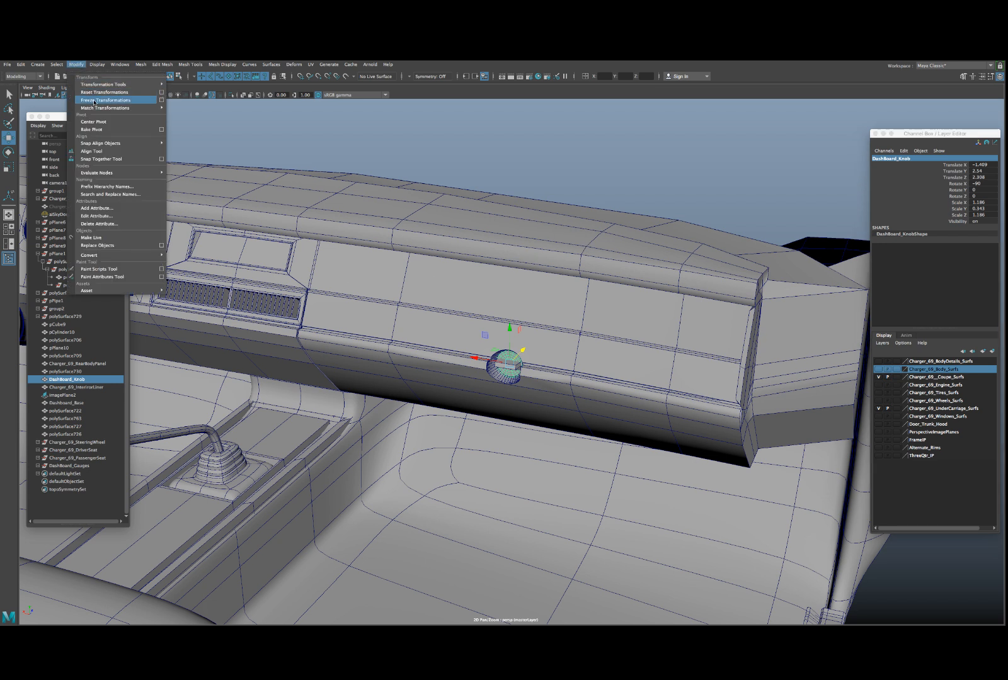
pyautogui.click(94, 100)
# - Rename the upper center and passenger-side dashboard panel, polySurface724, as DashBoard_CenterPanel
pyautogui.click(463, 309)
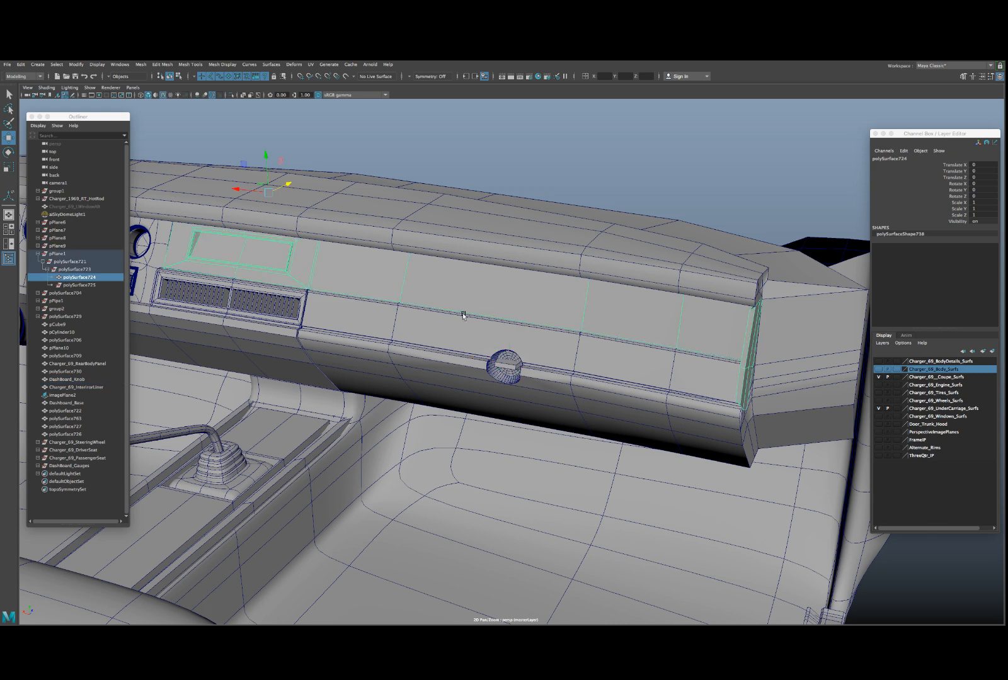
pyautogui.keyDown('alt'); pyautogui.moveTo(452, 320); pyautogui.dragTo(518, 340); pyautogui.keyUp('alt')
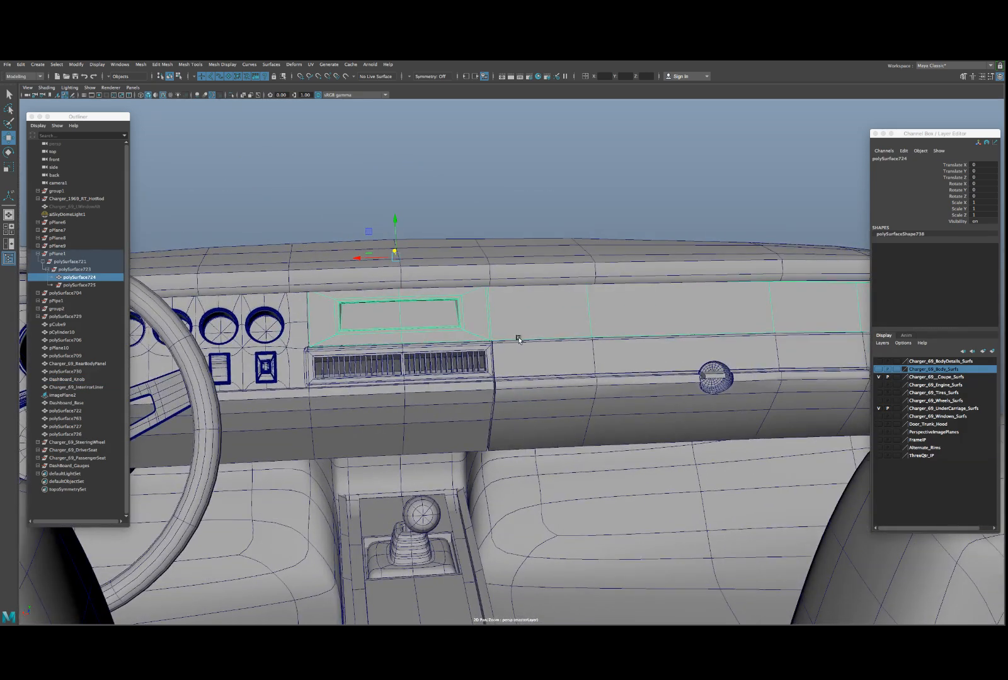
pyautogui.click(880, 159)
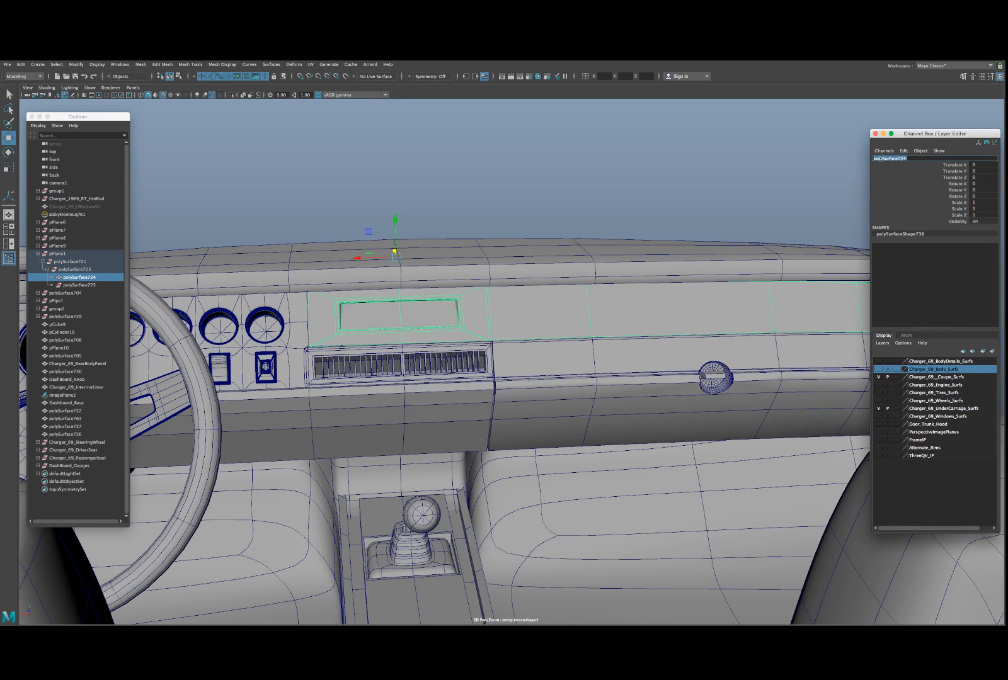
pyautogui.write('DashBoard_CenterPanel')
pyautogui.press('Return')
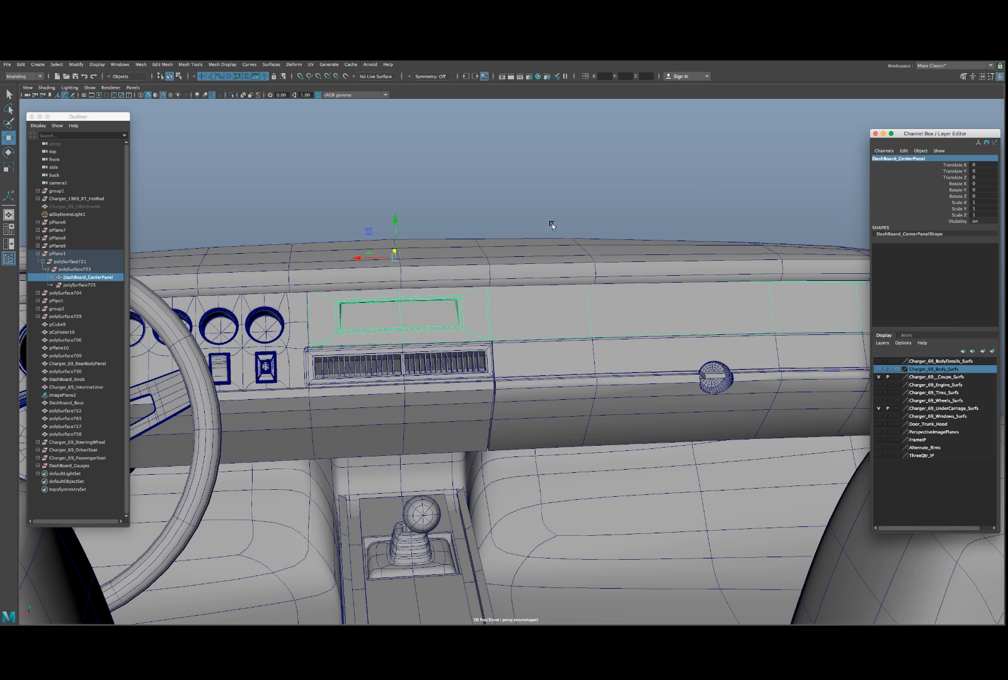
# - Select the front faces around the rectangular recess of DashBoard_CenterPanel
pyautogui.click(297, 320)
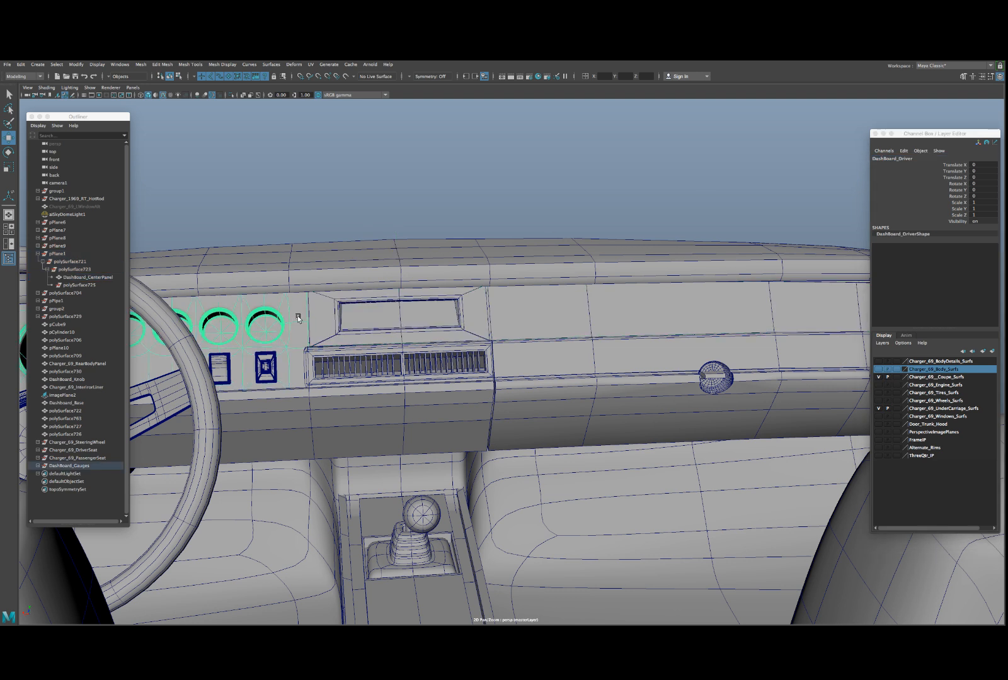
pyautogui.scroll(5, 298, 331)
pyautogui.keyDown('alt'); pyautogui.moveTo(278, 326); pyautogui.dragTo(441, 335, button='middle'); pyautogui.keyUp('alt')
pyautogui.keyDown('alt'); pyautogui.moveTo(441, 335); pyautogui.dragTo(407, 284); pyautogui.keyUp('alt')
pyautogui.click(411, 321)
pyautogui.scroll(3, 412, 306)
pyautogui.scroll(1, 411, 306)
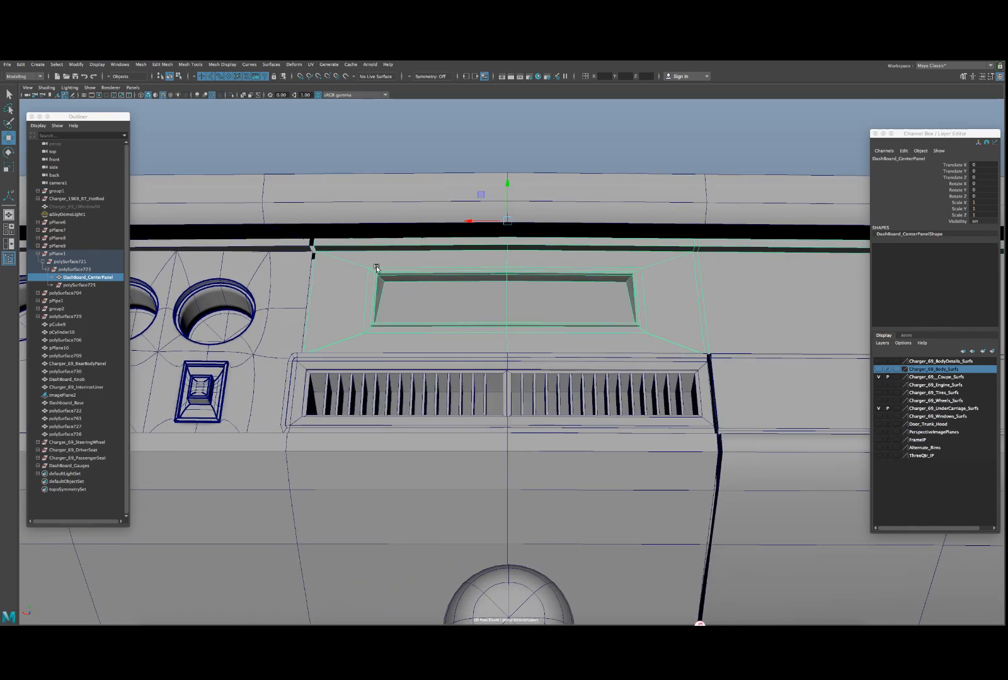
pyautogui.moveTo(363, 265); pyautogui.dragTo(363, 286, button='right')
pyautogui.scroll(-1, 362, 271)
pyautogui.moveTo(360, 263); pyautogui.dragTo(417, 406)
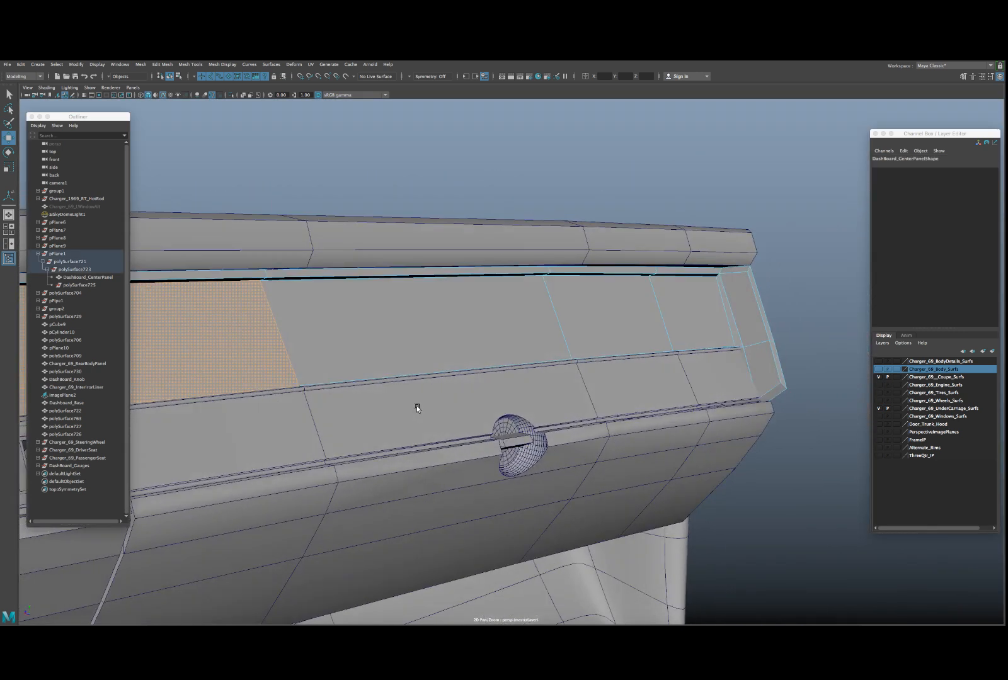
# - Add the remaining passenger-side front faces to the selection, extract them all from DashBoard_CenterPanel, and select the extracted panel as an object
pyautogui.keyDown('shift'); pyautogui.click(470, 368); pyautogui.keyUp('shift')
pyautogui.press('4')
pyautogui.press('5')
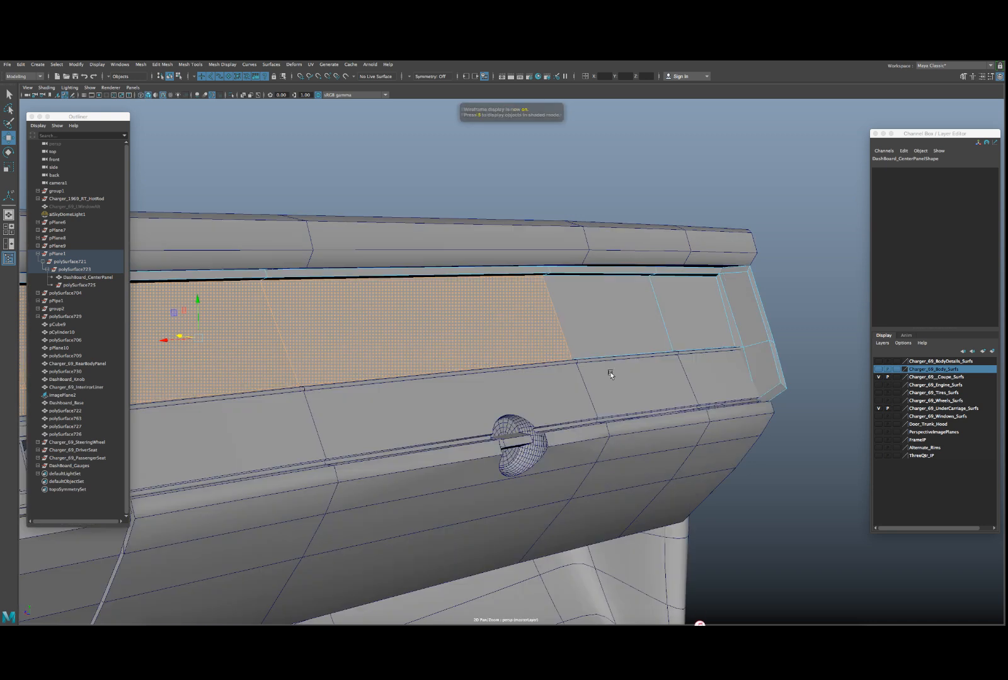
pyautogui.keyDown('shift'); pyautogui.click(640, 342); pyautogui.keyUp('shift')
pyautogui.keyDown('alt'); pyautogui.moveTo(702, 333); pyautogui.dragTo(584, 350, button='middle'); pyautogui.keyUp('alt')
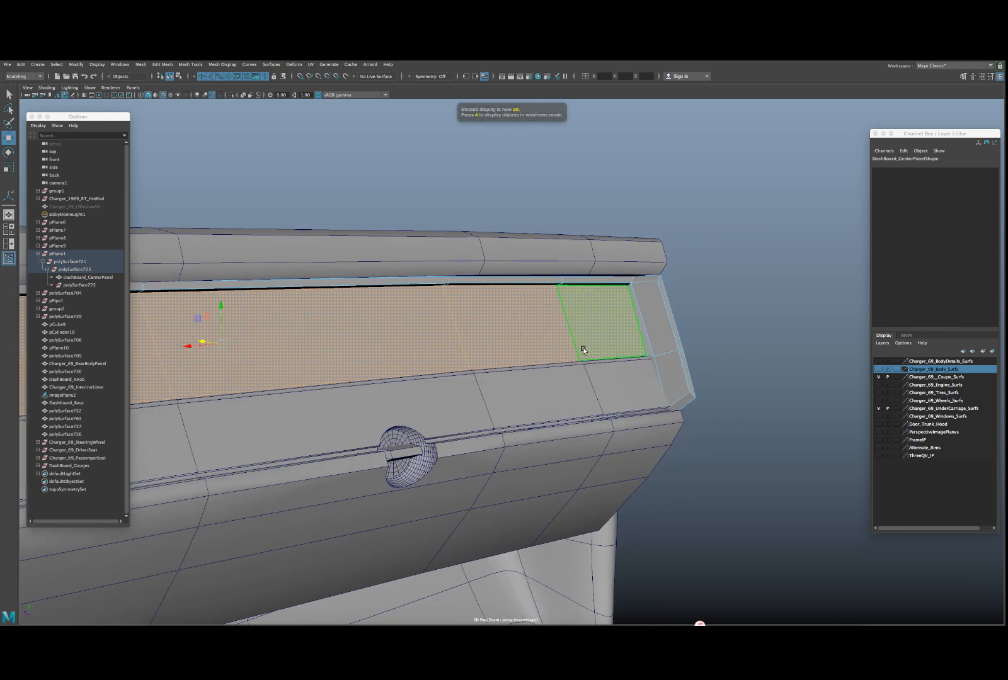
pyautogui.keyDown('shift'); pyautogui.click(584, 350); pyautogui.keyUp('shift')
pyautogui.moveTo(584, 351)
pyautogui.keyDown('alt'); pyautogui.mouseDown()
pyautogui.moveTo(606, 344)
pyautogui.moveTo(592, 342)
pyautogui.mouseUp(); pyautogui.keyUp('alt')
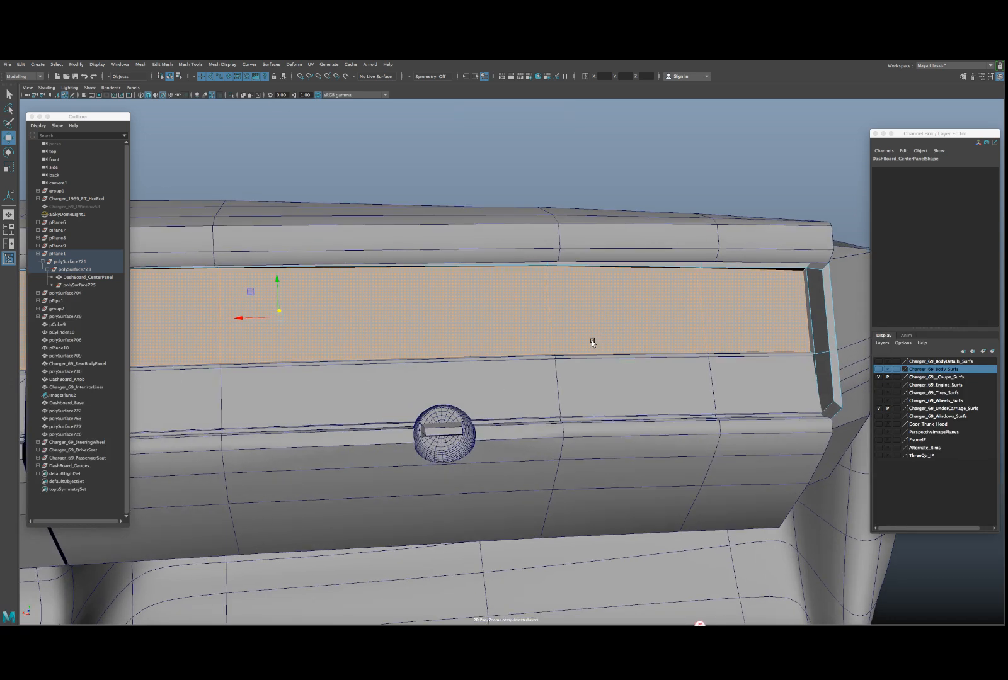
pyautogui.keyDown('alt'); pyautogui.moveTo(480, 344); pyautogui.dragTo(784, 342, button='middle'); pyautogui.keyUp('alt')
pyautogui.keyDown('alt'); pyautogui.moveTo(444, 354); pyautogui.dragTo(750, 340, button='middle'); pyautogui.keyUp('alt')
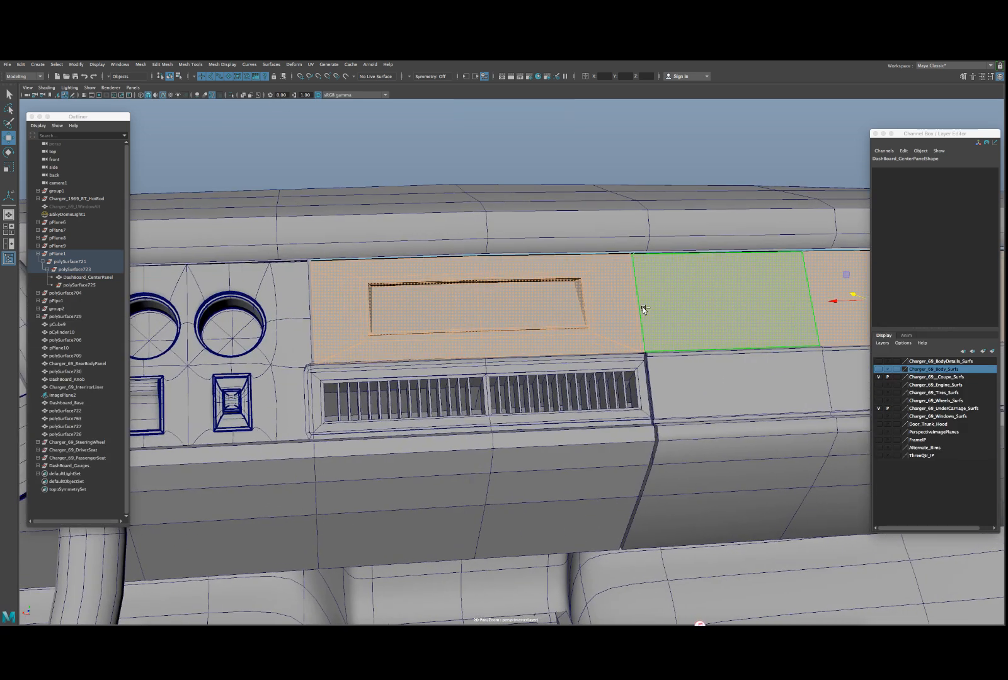
pyautogui.keyDown('shift'); pyautogui.moveTo(643, 309); pyautogui.dragTo(639, 435, button='right'); pyautogui.keyUp('shift')
pyautogui.moveTo(621, 295); pyautogui.dragTo(638, 286, button='right')
pyautogui.click(609, 294)
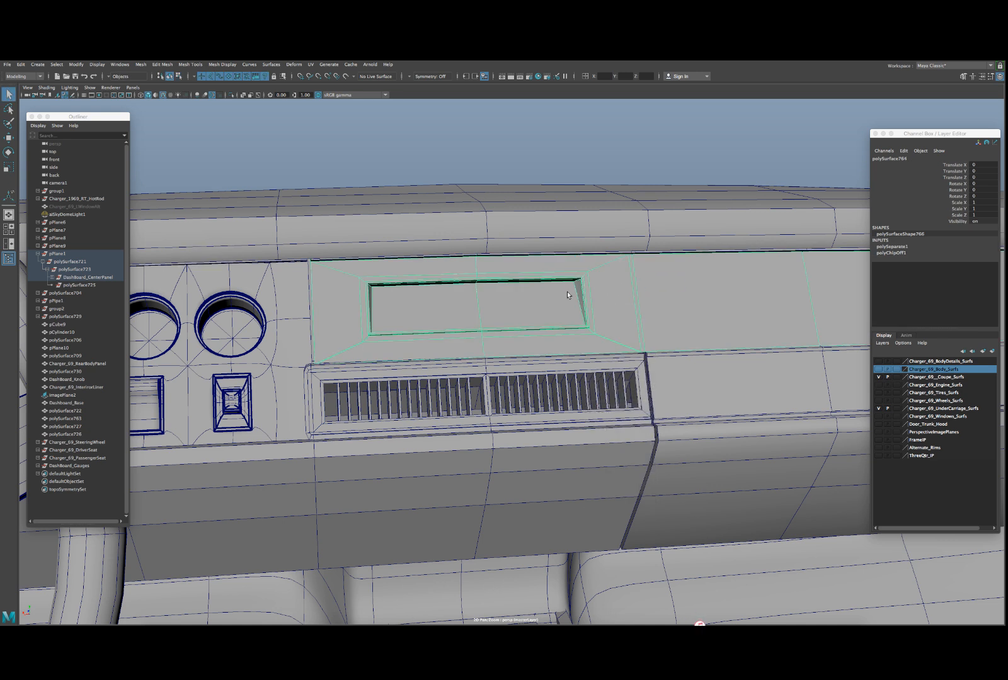
# - Preview the extracted panel with smoothing, inspect the shape of its rectangular recess, and return to the unsmoothed display
pyautogui.press('3')
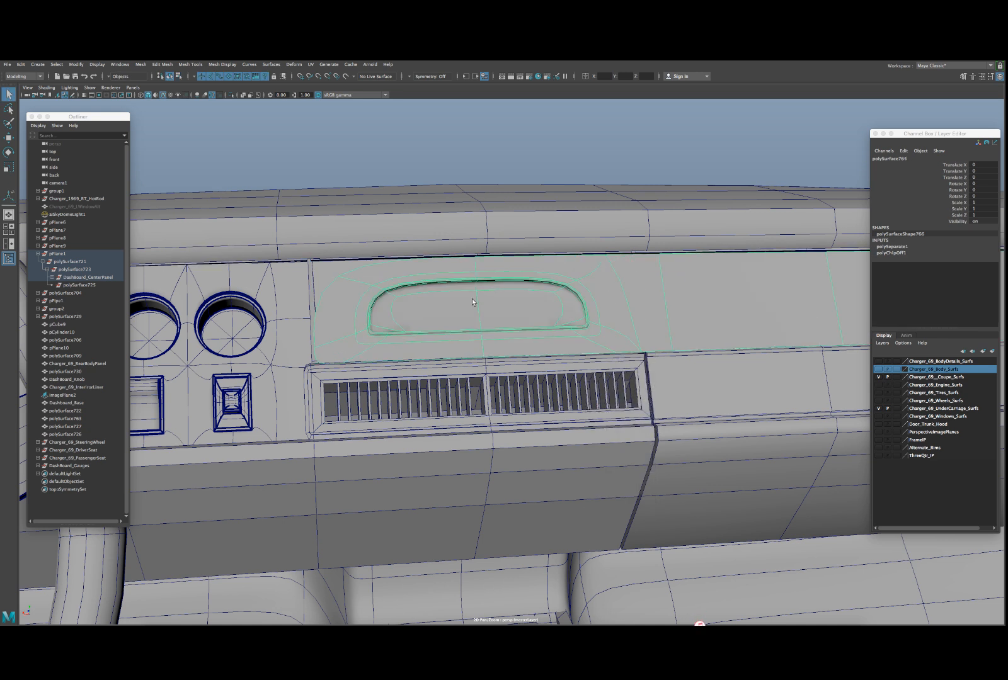
pyautogui.keyDown('alt'); pyautogui.moveTo(473, 300); pyautogui.dragTo(451, 302); pyautogui.keyUp('alt')
pyautogui.scroll(5, 434, 301)
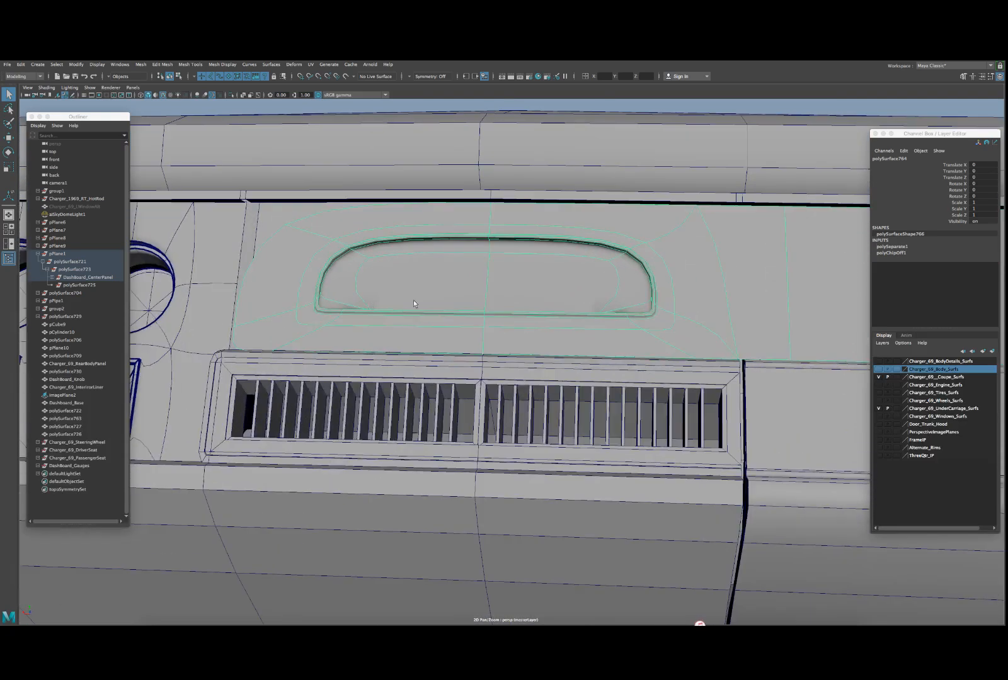
pyautogui.keyDown('alt'); pyautogui.moveTo(413, 300); pyautogui.dragTo(500, 322, button='middle'); pyautogui.keyUp('alt')
pyautogui.scroll(3, 485, 308)
pyautogui.press('1')
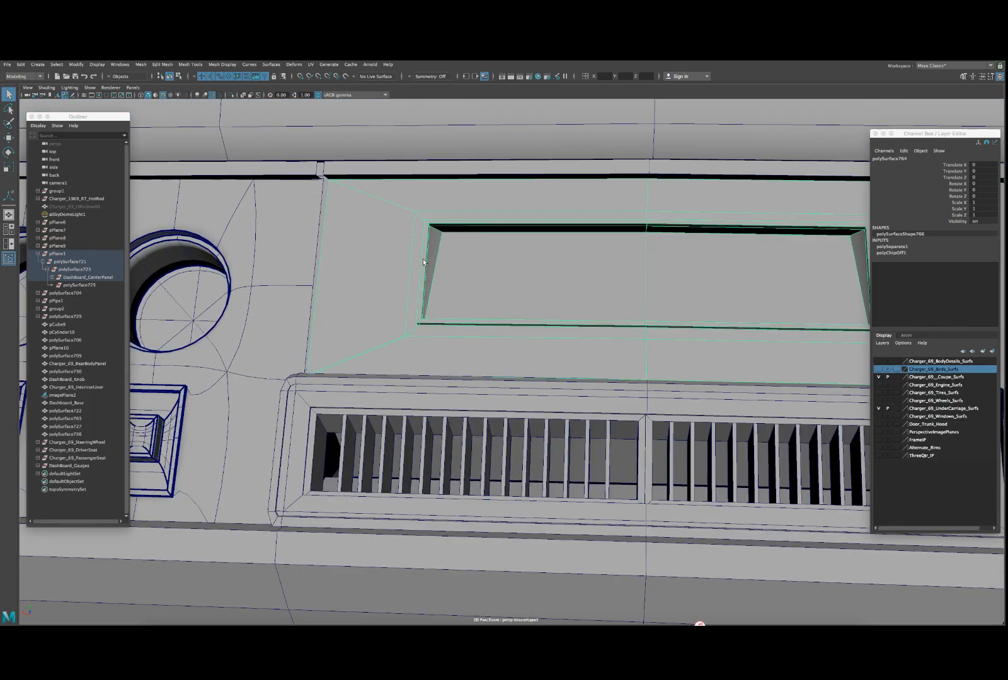
# - Delete the redundant diagonal edge at the lower driver-side corner of the panel's rectangular recess
pyautogui.moveTo(380, 229); pyautogui.dragTo(379, 200, button='right')
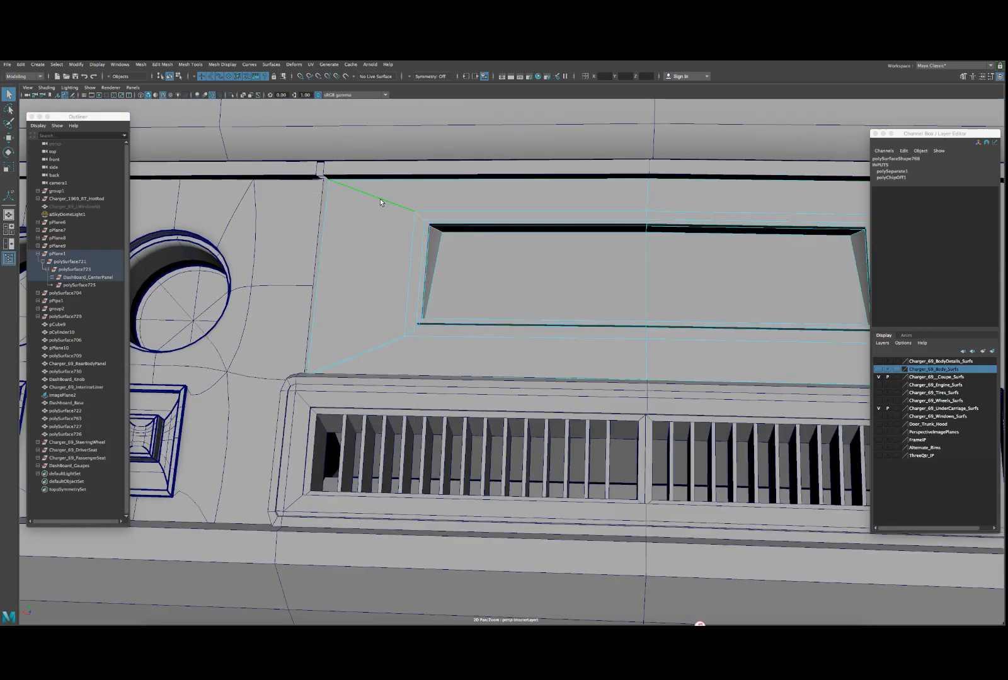
pyautogui.scroll(4, 398, 330)
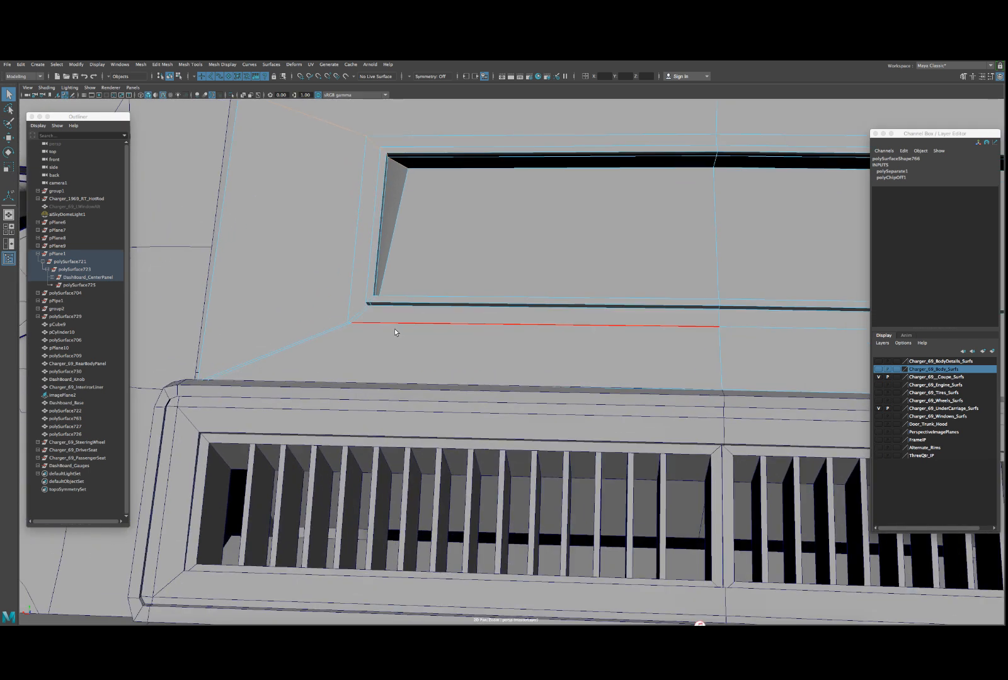
pyautogui.keyDown('alt'); pyautogui.moveTo(379, 328); pyautogui.dragTo(503, 344, button='middle'); pyautogui.keyUp('alt')
pyautogui.scroll(3, 503, 344)
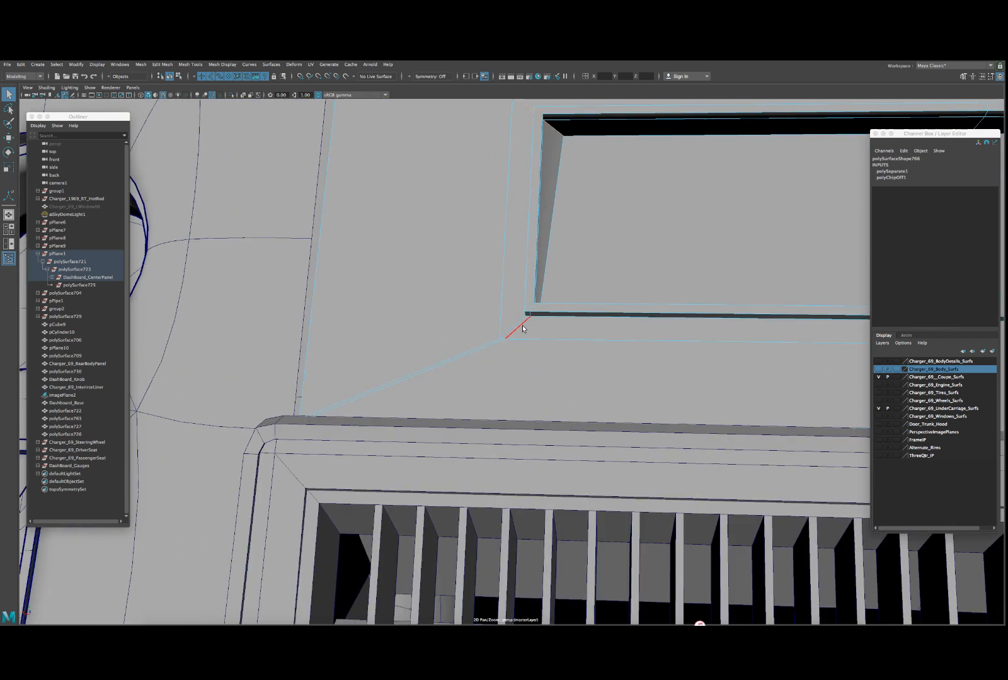
pyautogui.press('Delete')
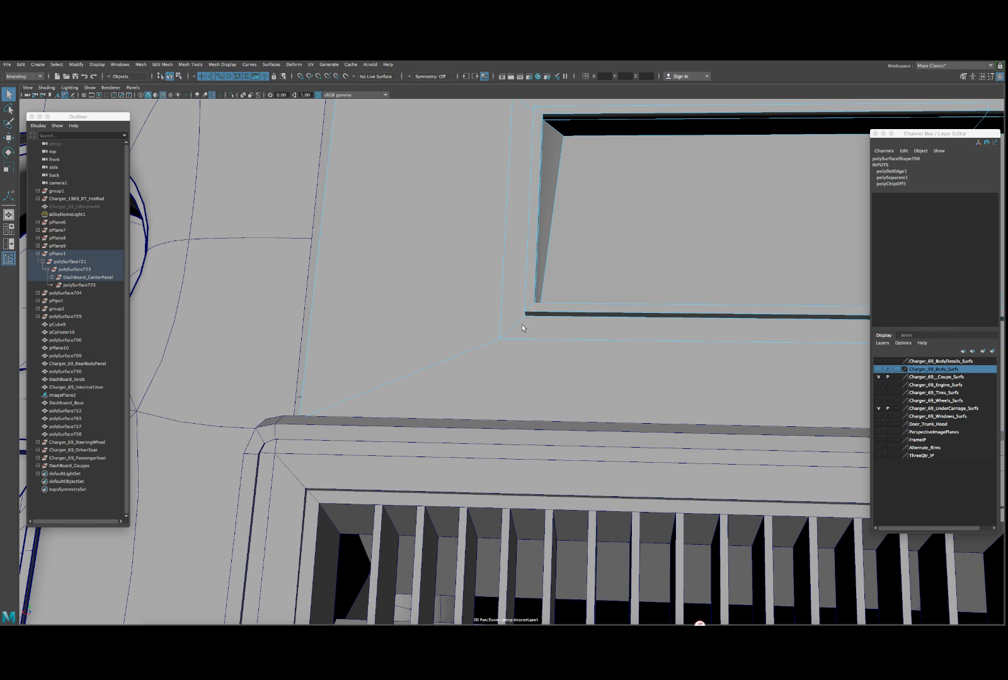
# - Delete the redundant diagonal edge at the lower passenger-side corner of the rectangular recess
pyautogui.scroll(-2, 508, 325)
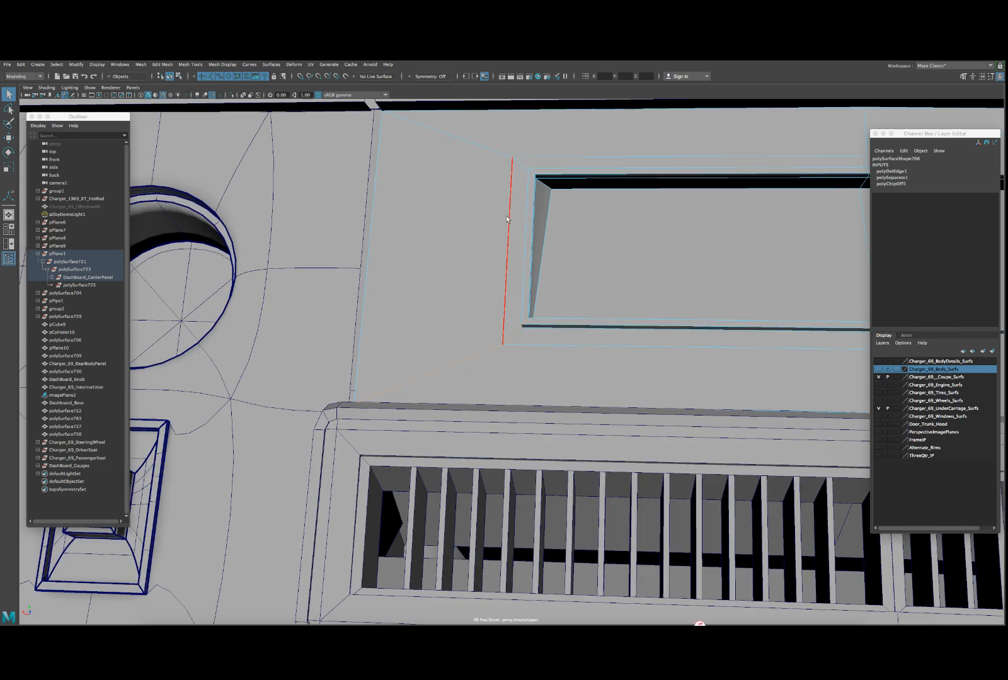
pyautogui.scroll(-2, 578, 229)
pyautogui.keyDown('alt'); pyautogui.moveTo(597, 234); pyautogui.dragTo(274, 228, button='middle'); pyautogui.keyUp('alt')
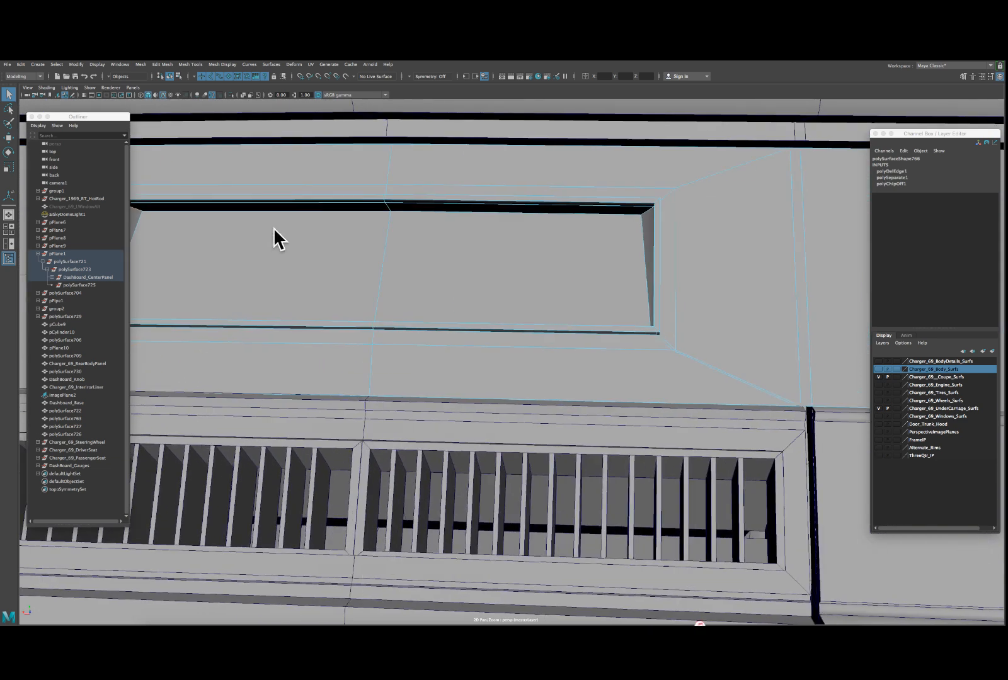
pyautogui.keyDown('alt'); pyautogui.moveTo(630, 214); pyautogui.dragTo(450, 211, button='middle'); pyautogui.keyUp('alt')
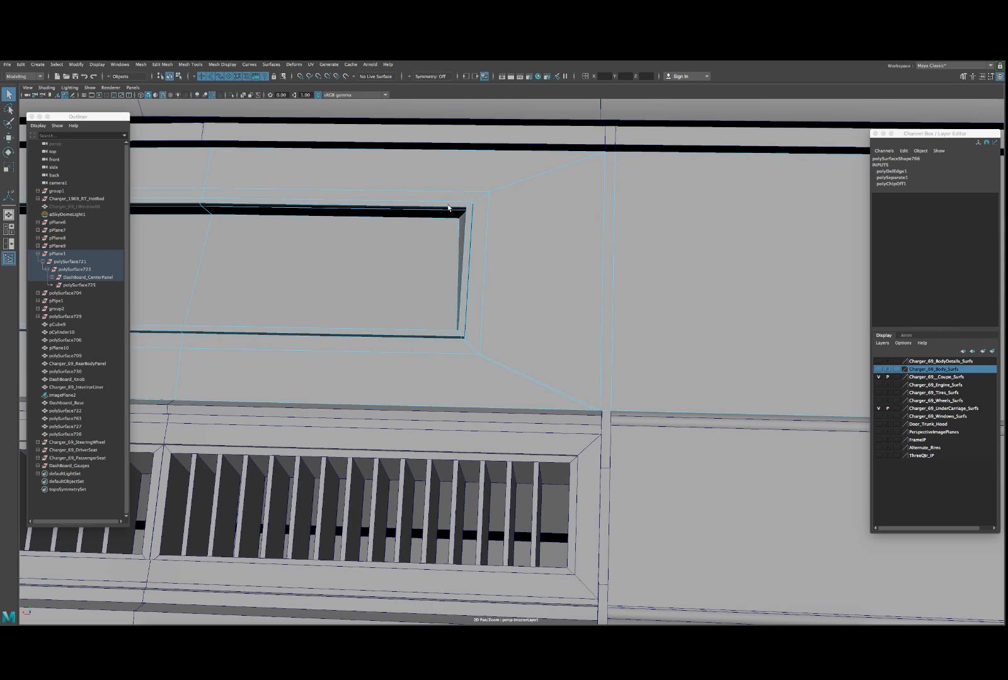
pyautogui.click(490, 361)
pyautogui.press('Delete')
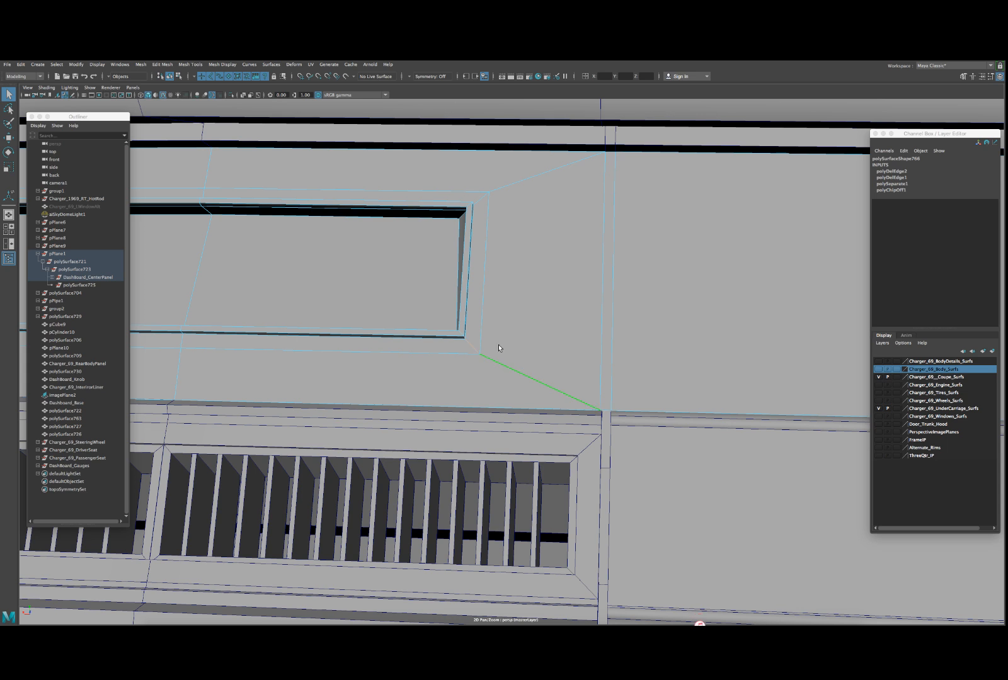
# - Select the diagonal edges running from the recess's corners out to the panel's border
pyautogui.click(504, 189)
pyautogui.keyDown('alt'); pyautogui.moveTo(481, 239); pyautogui.dragTo(361, 212); pyautogui.keyUp('alt')
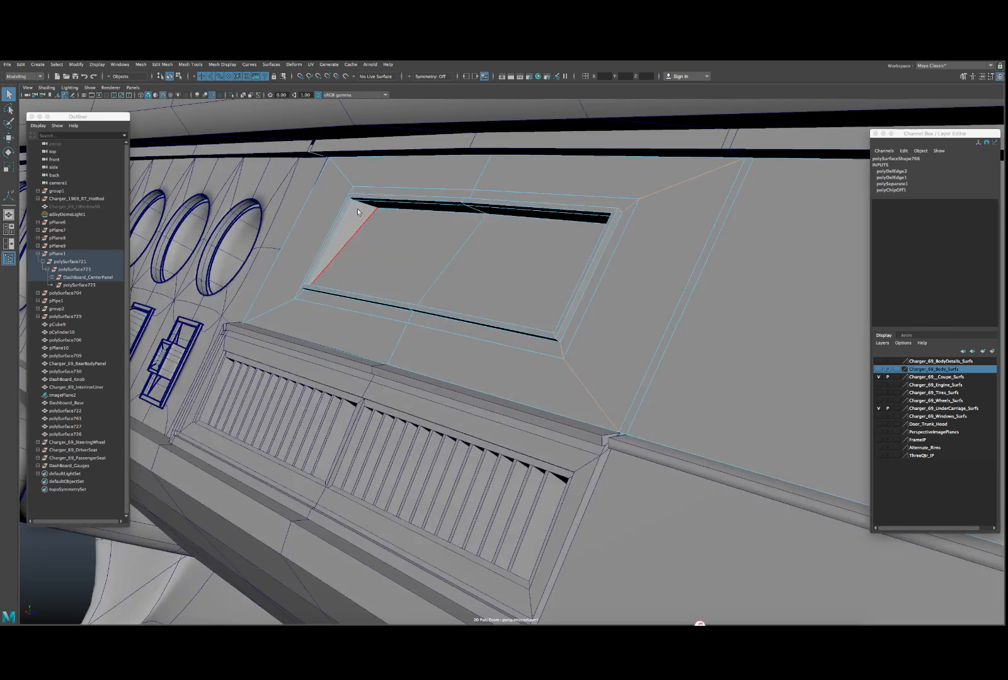
pyautogui.keyDown('shift'); pyautogui.click(348, 175); pyautogui.keyUp('shift')
pyautogui.keyDown('shift'); pyautogui.click(278, 305); pyautogui.keyUp('shift')
pyautogui.keyDown('alt'); pyautogui.moveTo(278, 305); pyautogui.dragTo(336, 332); pyautogui.keyUp('alt')
pyautogui.keyDown('alt'); pyautogui.moveTo(336, 332); pyautogui.dragTo(507, 347, button='right'); pyautogui.keyUp('alt')
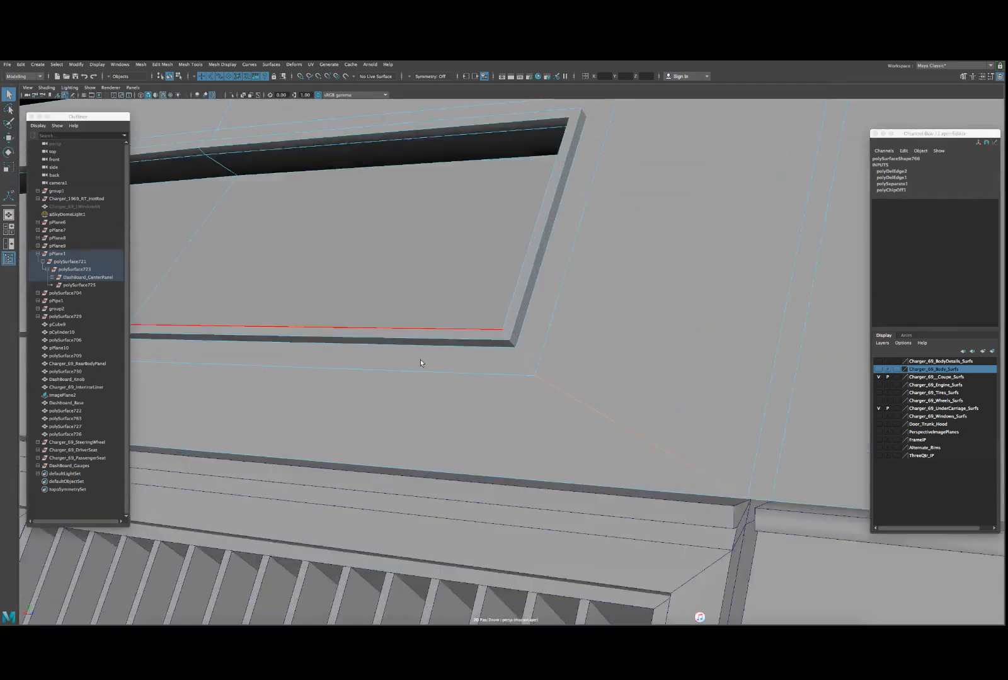
# - Add the outer and inner rim edges of the rectangular recess to the edge selection
pyautogui.keyDown('shift'); pyautogui.click(507, 347); pyautogui.keyUp('shift')
pyautogui.keyDown('shift'); pyautogui.click(515, 333); pyautogui.keyUp('shift')
pyautogui.keyDown('shift'); pyautogui.click(513, 330); pyautogui.keyUp('shift')
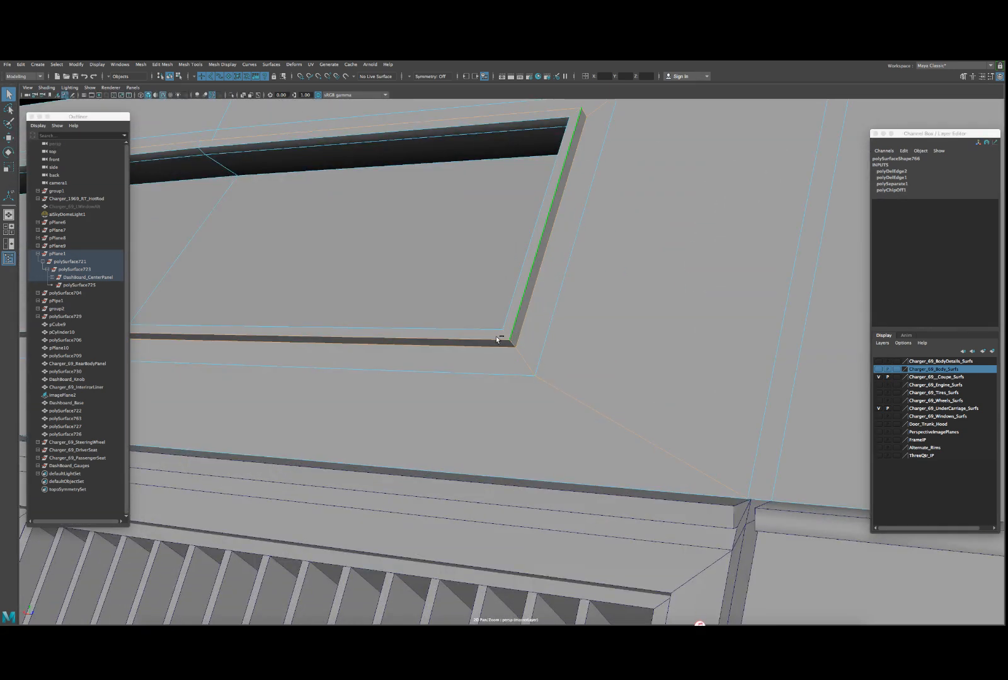
pyautogui.keyDown('shift'); pyautogui.click(501, 339); pyautogui.keyUp('shift')
pyautogui.keyDown('shift'); pyautogui.click(498, 329); pyautogui.keyUp('shift')
pyautogui.keyDown('shift'); pyautogui.click(504, 323); pyautogui.keyUp('shift')
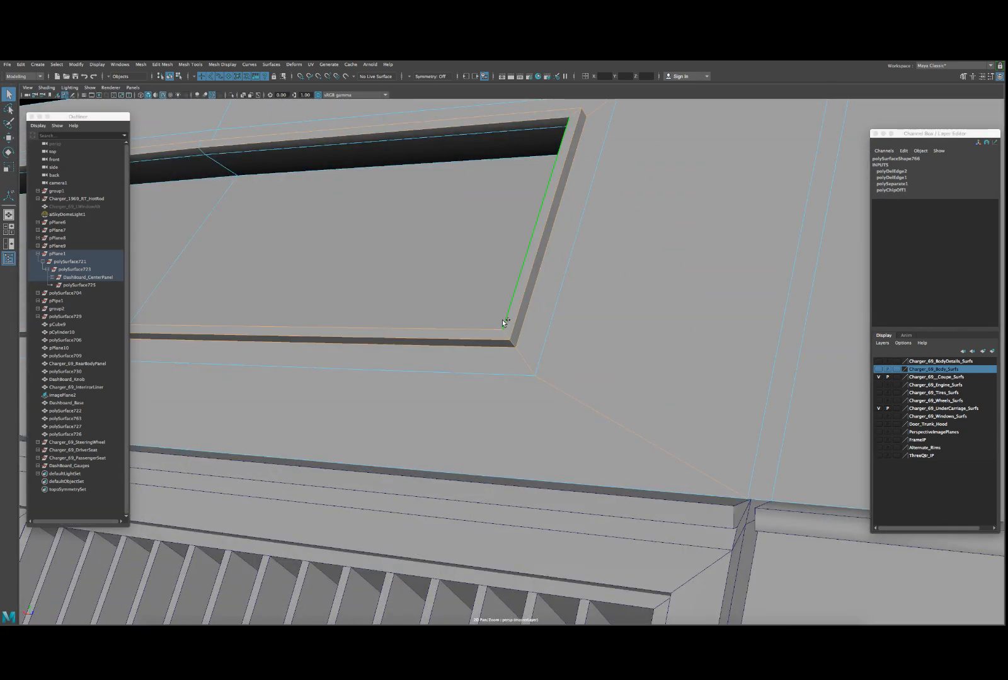
pyautogui.keyDown('shift'); pyautogui.click(488, 160); pyautogui.keyUp('shift')
# - Add the remaining inner recess edges to the selection, crease all selected edges, and turn on the smooth preview
pyautogui.keyDown('alt'); pyautogui.moveTo(489, 161); pyautogui.dragTo(427, 208, button='right'); pyautogui.keyUp('alt')
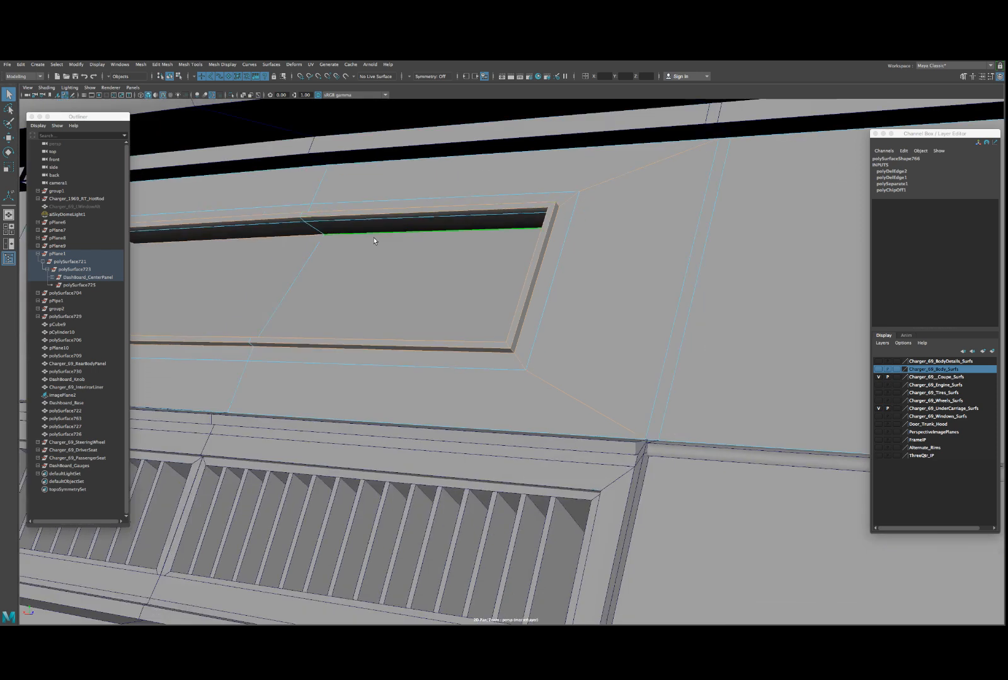
pyautogui.keyDown('alt'); pyautogui.moveTo(374, 240); pyautogui.dragTo(443, 225); pyautogui.keyUp('alt')
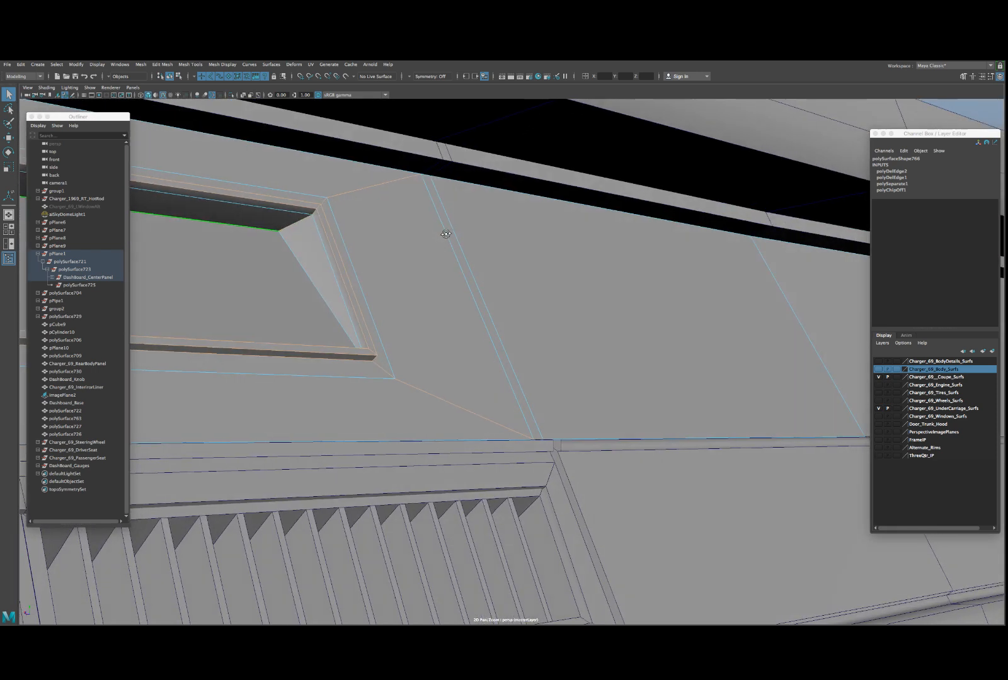
pyautogui.keyDown('shift'); pyautogui.click(304, 265); pyautogui.keyUp('shift')
pyautogui.keyDown('alt'); pyautogui.moveTo(306, 254); pyautogui.dragTo(252, 249); pyautogui.keyUp('alt')
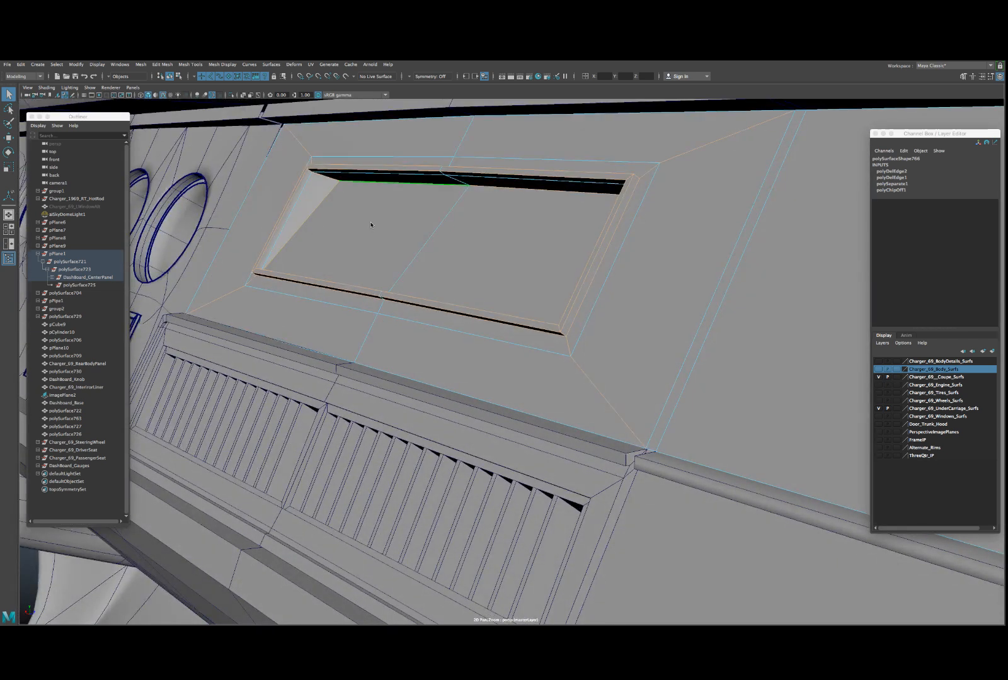
pyautogui.keyDown('shift'); pyautogui.moveTo(371, 225); pyautogui.dragTo(367, 260, button='right'); pyautogui.keyUp('shift')
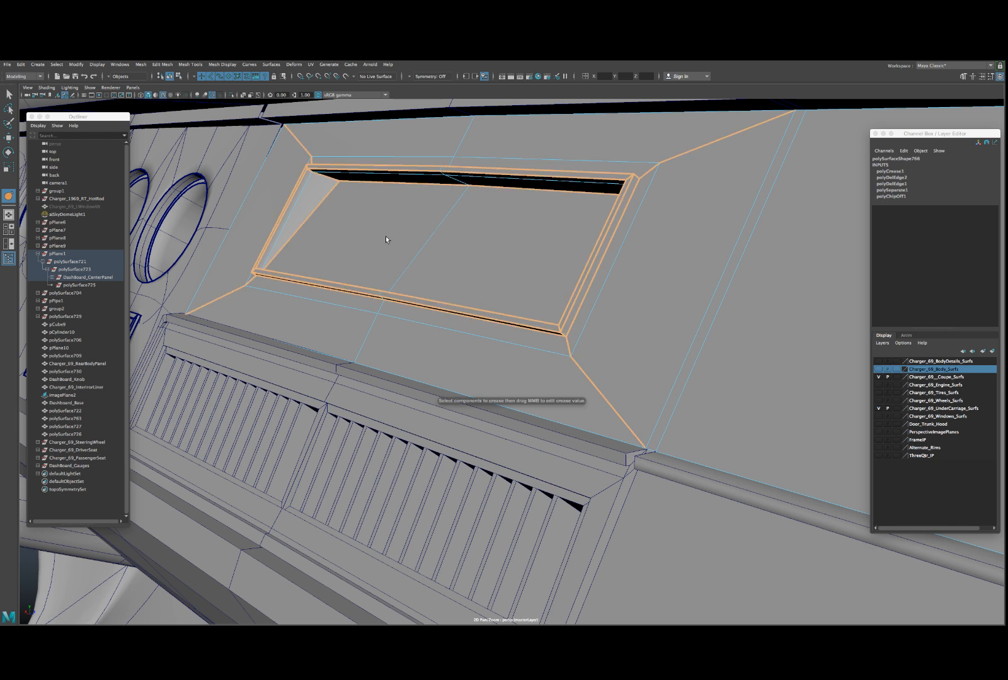
pyautogui.press('3')
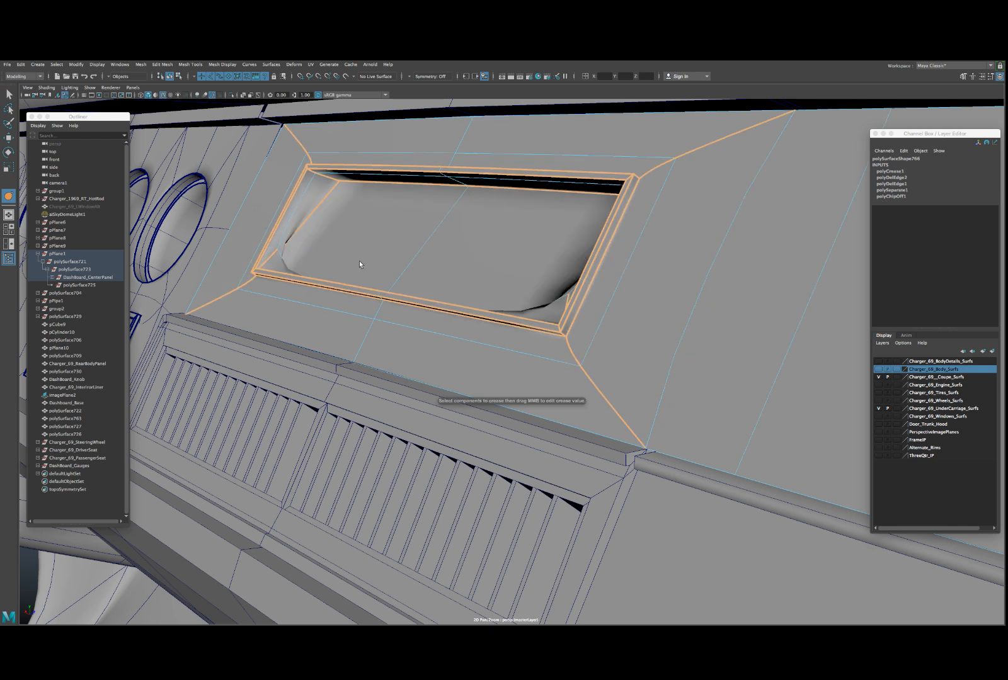
# - Crease the inner edge at the driver-side end of the rectangular recess
pyautogui.click(295, 205)
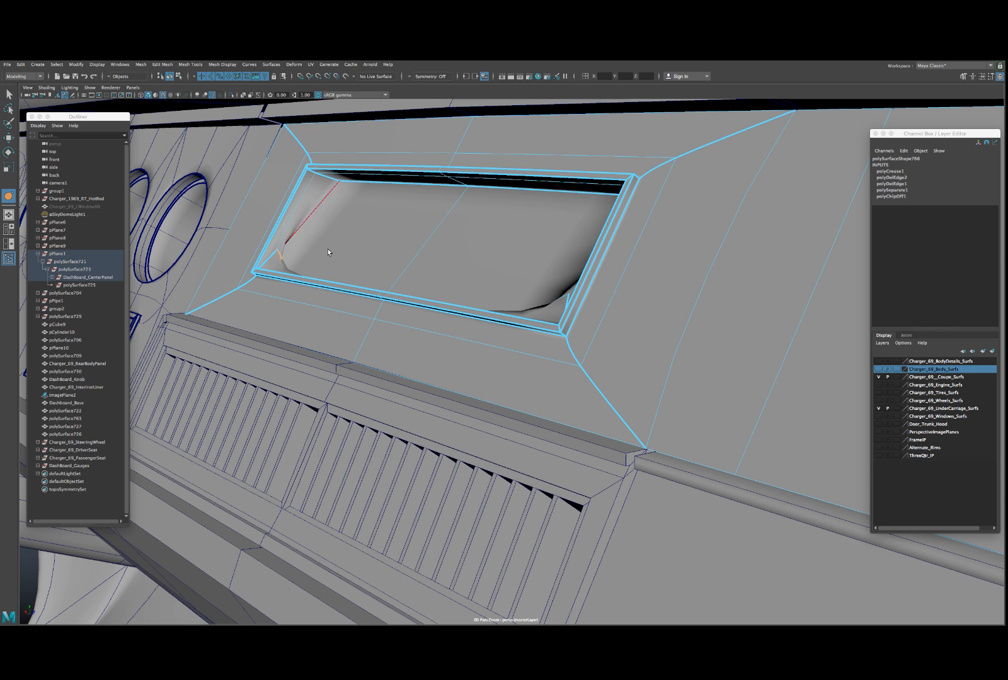
pyautogui.moveTo(327, 252); pyautogui.dragTo(435, 253, button='middle')
pyautogui.keyDown('alt'); pyautogui.moveTo(490, 244); pyautogui.dragTo(543, 246); pyautogui.keyUp('alt')
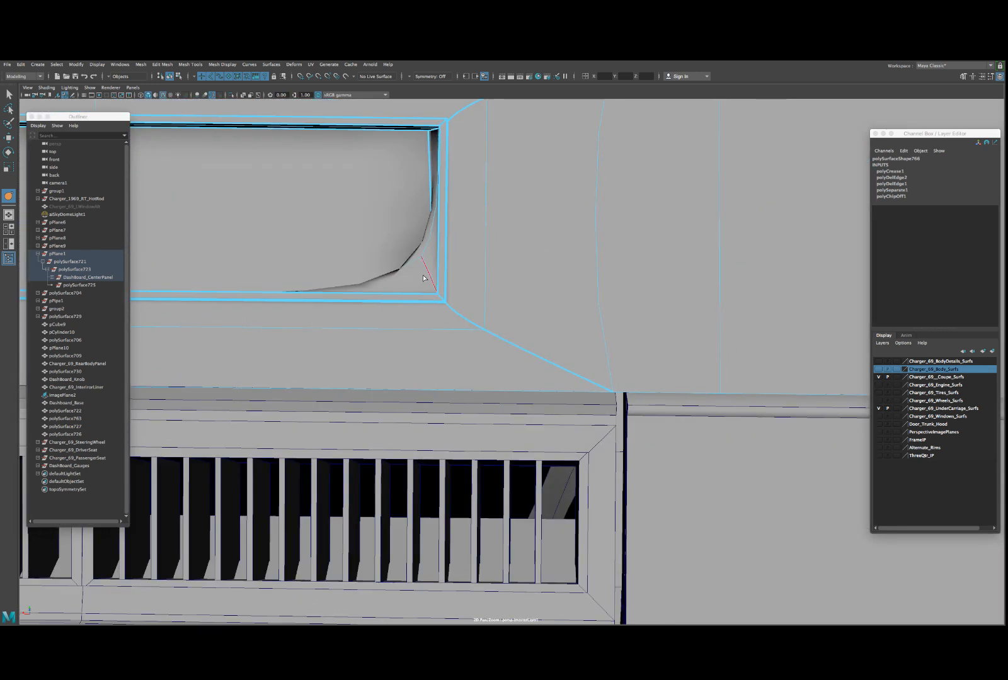
# - Crease the remaining inner edges at the passenger-side end and lower corner of the rectangular recess
pyautogui.doubleClick(424, 263)
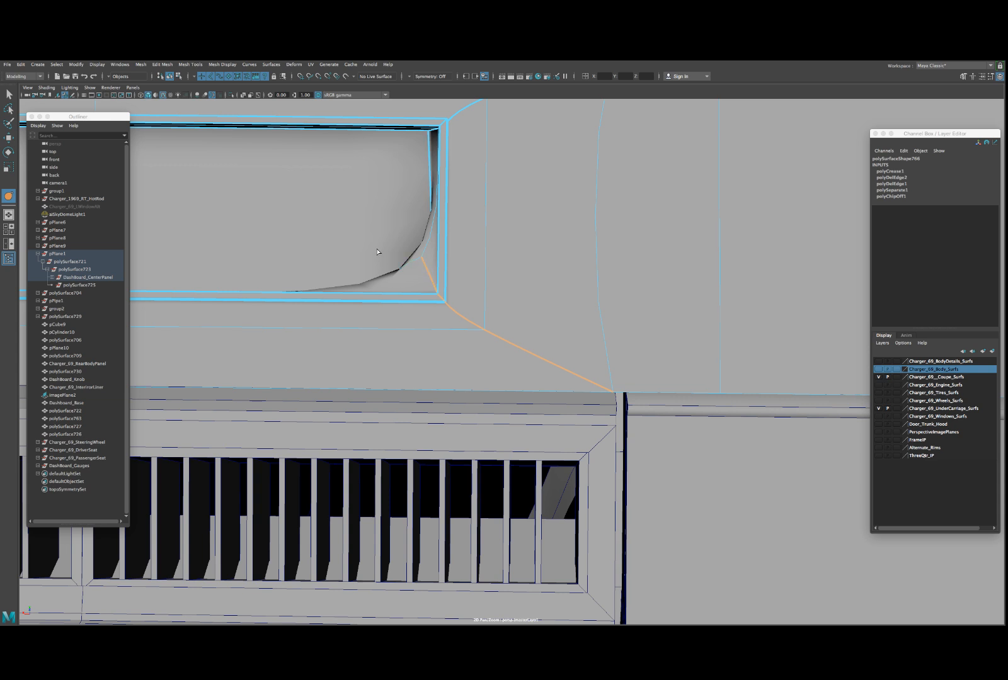
pyautogui.keyDown('alt'); pyautogui.moveTo(508, 271); pyautogui.dragTo(416, 319); pyautogui.keyUp('alt')
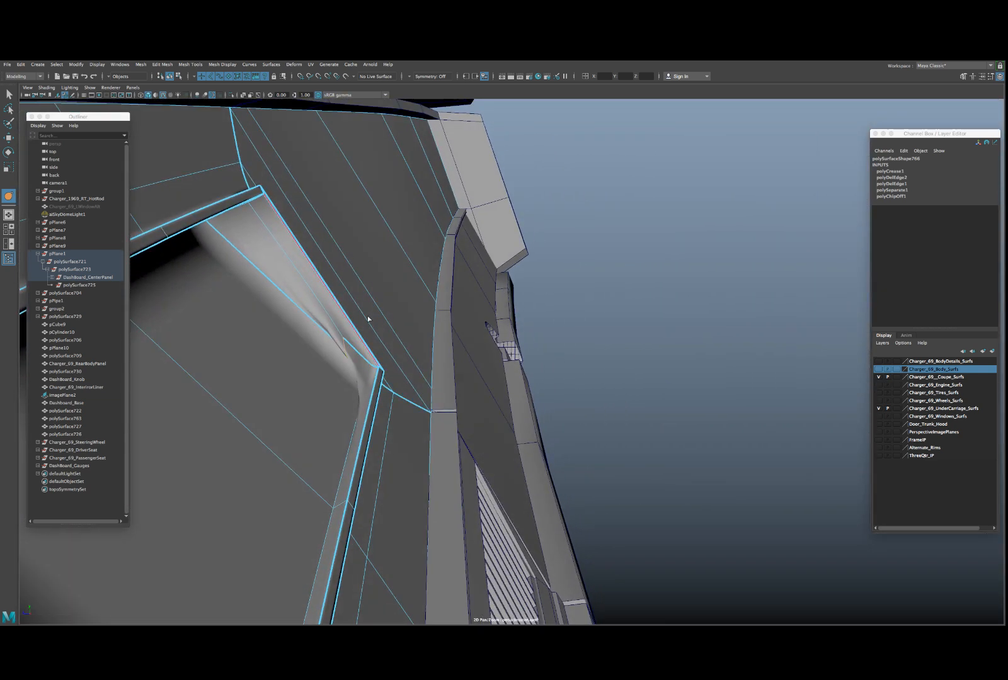
pyautogui.moveTo(371, 320); pyautogui.dragTo(446, 323, button='middle')
pyautogui.keyDown('alt'); pyautogui.moveTo(485, 324); pyautogui.dragTo(423, 399); pyautogui.keyUp('alt')
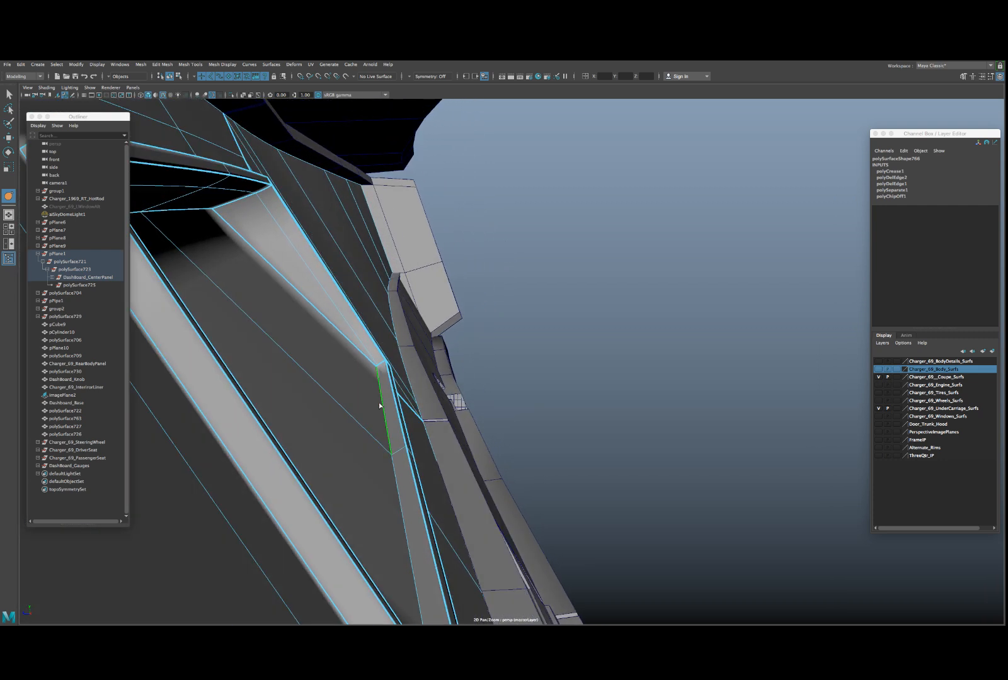
pyautogui.moveTo(377, 374); pyautogui.dragTo(464, 379, button='middle')
pyautogui.keyDown('alt'); pyautogui.moveTo(511, 379); pyautogui.dragTo(429, 362); pyautogui.keyUp('alt')
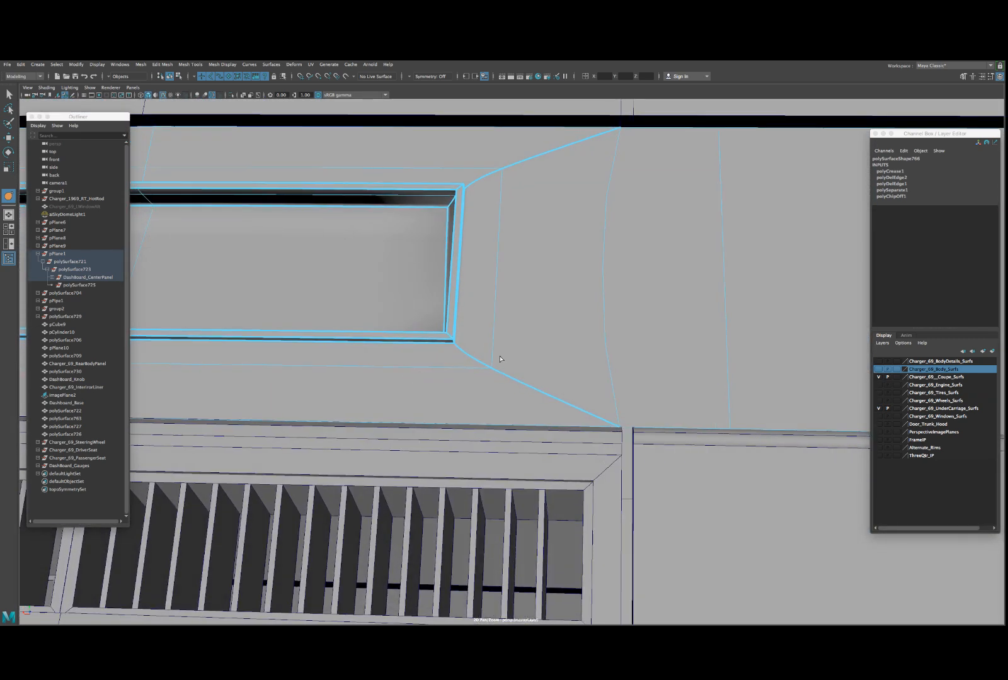
# - Return the dashboard center panel to object mode and clear the selection
pyautogui.scroll(-3, 500, 360)
pyautogui.click(584, 328)
pyautogui.scroll(-3, 579, 326)
pyautogui.scroll(-3, 392, 358)
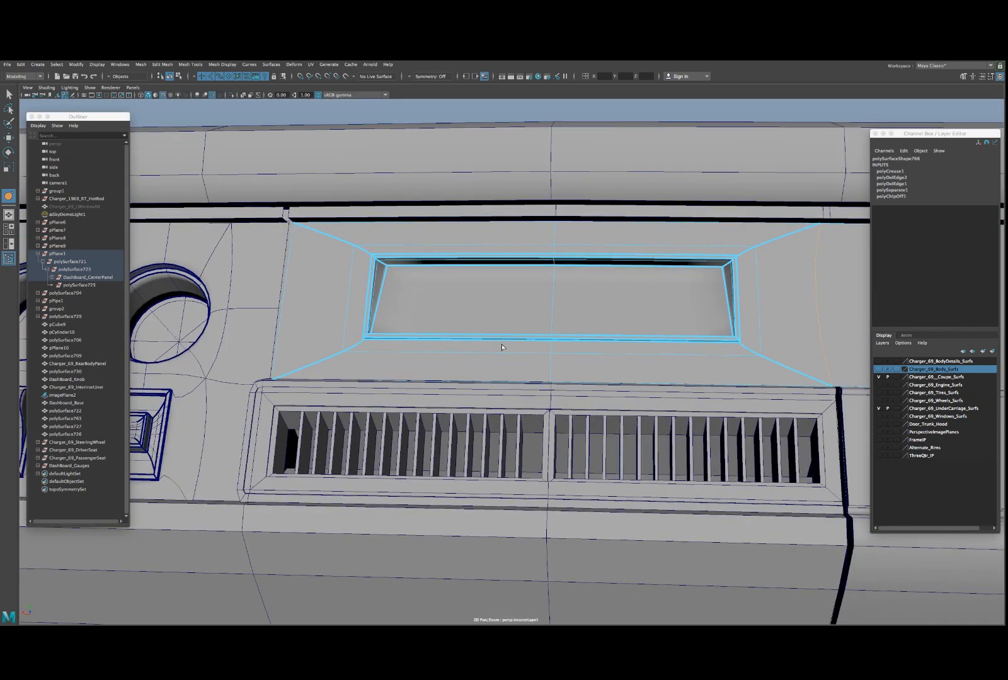
pyautogui.scroll(4, 420, 338)
pyautogui.scroll(-5, 449, 340)
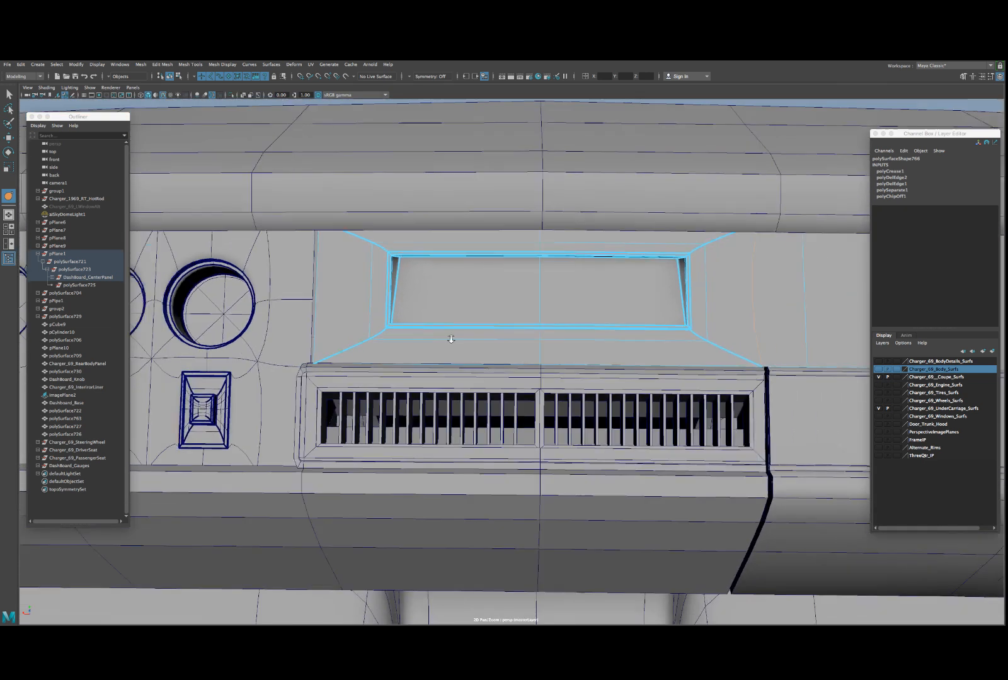
pyautogui.keyDown('alt'); pyautogui.moveTo(643, 345); pyautogui.dragTo(537, 343, button='middle'); pyautogui.keyUp('alt')
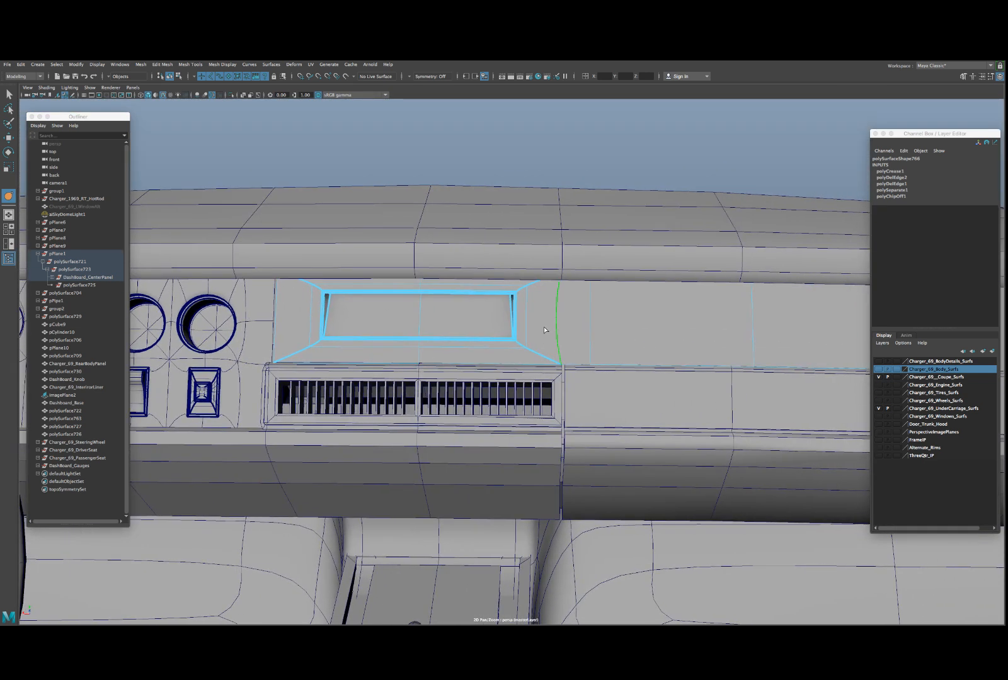
pyautogui.scroll(-2, 541, 333)
pyautogui.press('w')
pyautogui.moveTo(559, 321); pyautogui.dragTo(596, 311, button='right')
pyautogui.click(572, 173)
pyautogui.scroll(-3, 571, 175)
pyautogui.scroll(-3, 572, 179)
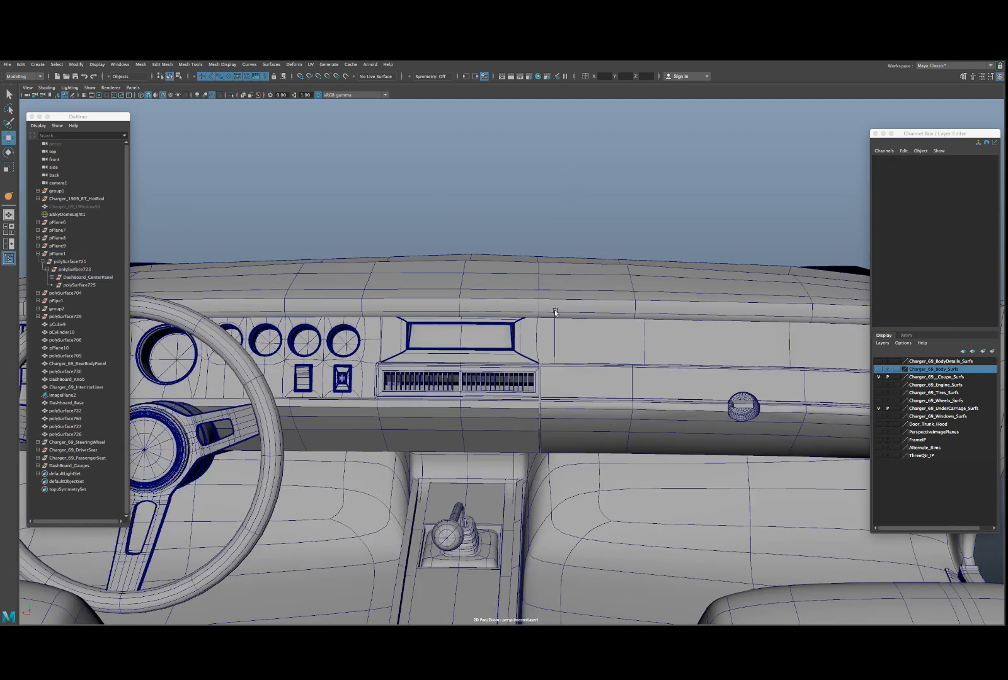
# - Crease the vertical edge between the rectangular recess surround and the passenger-side face of the center panel
pyautogui.keyDown('alt'); pyautogui.moveTo(555, 313); pyautogui.dragTo(557, 310); pyautogui.keyUp('alt')
pyautogui.scroll(3, 553, 351)
pyautogui.scroll(2, 553, 351)
pyautogui.click(549, 341)
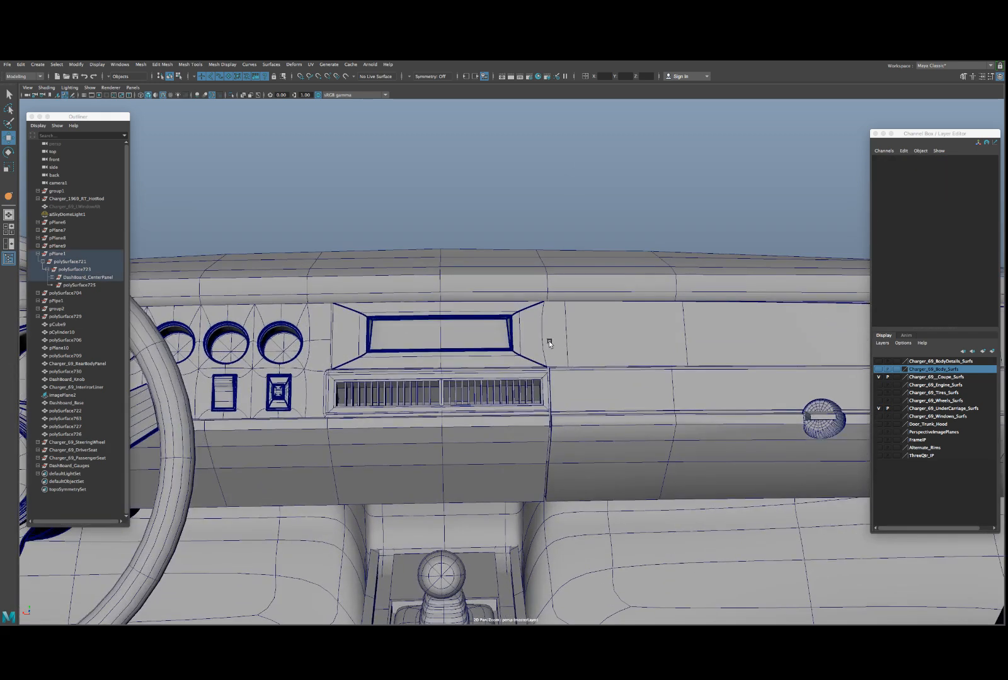
pyautogui.moveTo(550, 342); pyautogui.dragTo(544, 322, button='right')
pyautogui.click(543, 328)
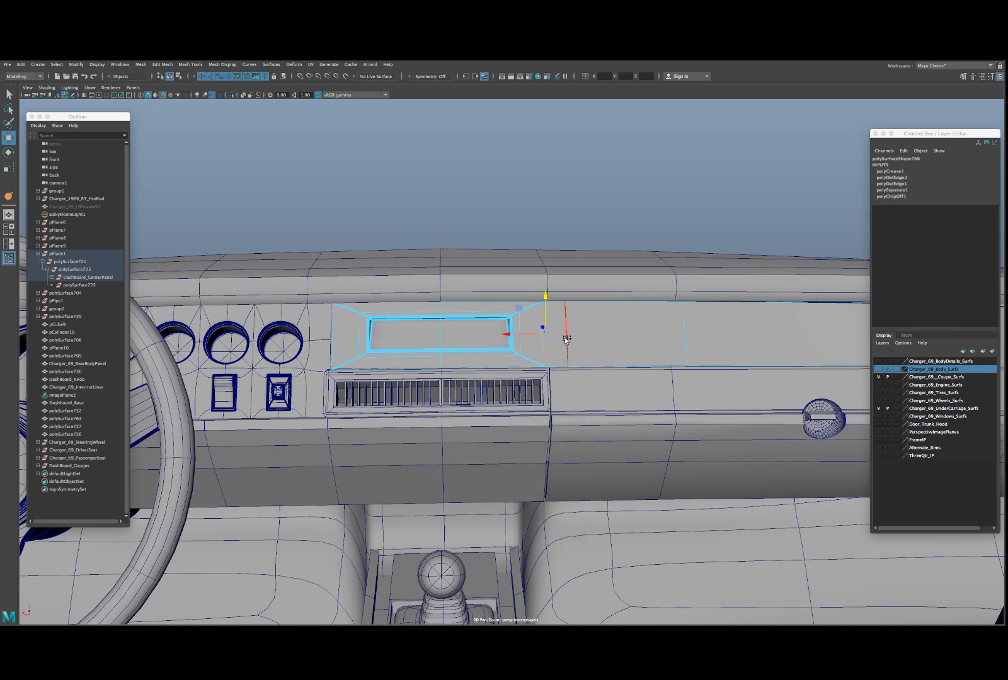
pyautogui.keyDown('shift'); pyautogui.moveTo(566, 340); pyautogui.dragTo(560, 369, button='right'); pyautogui.keyUp('shift')
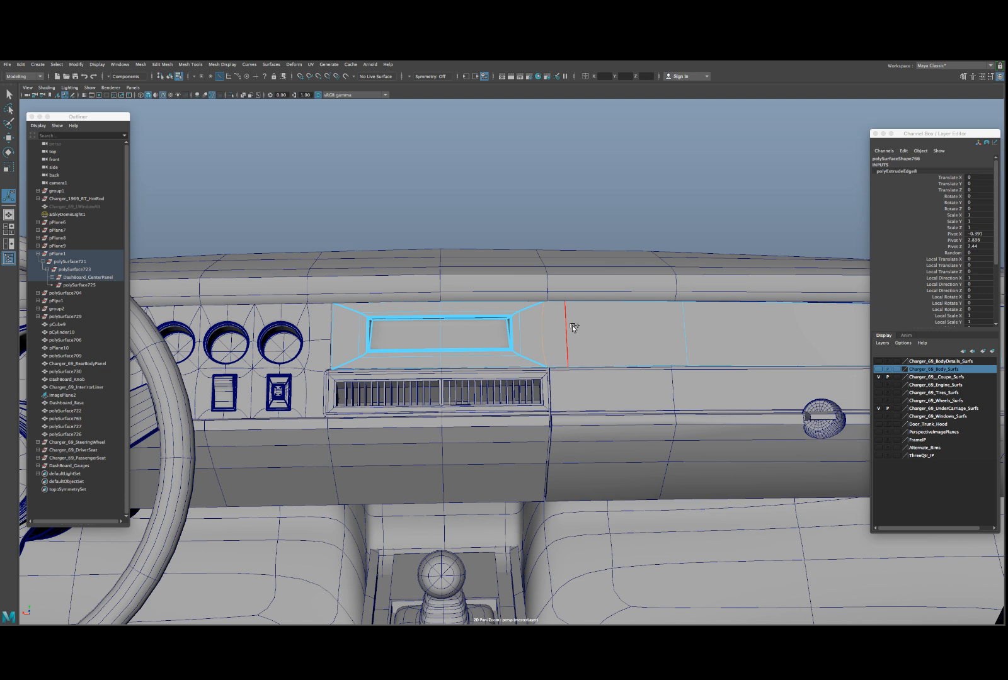
pyautogui.keyDown('shift'); pyautogui.moveTo(574, 327); pyautogui.dragTo(551, 362, button='right'); pyautogui.keyUp('shift')
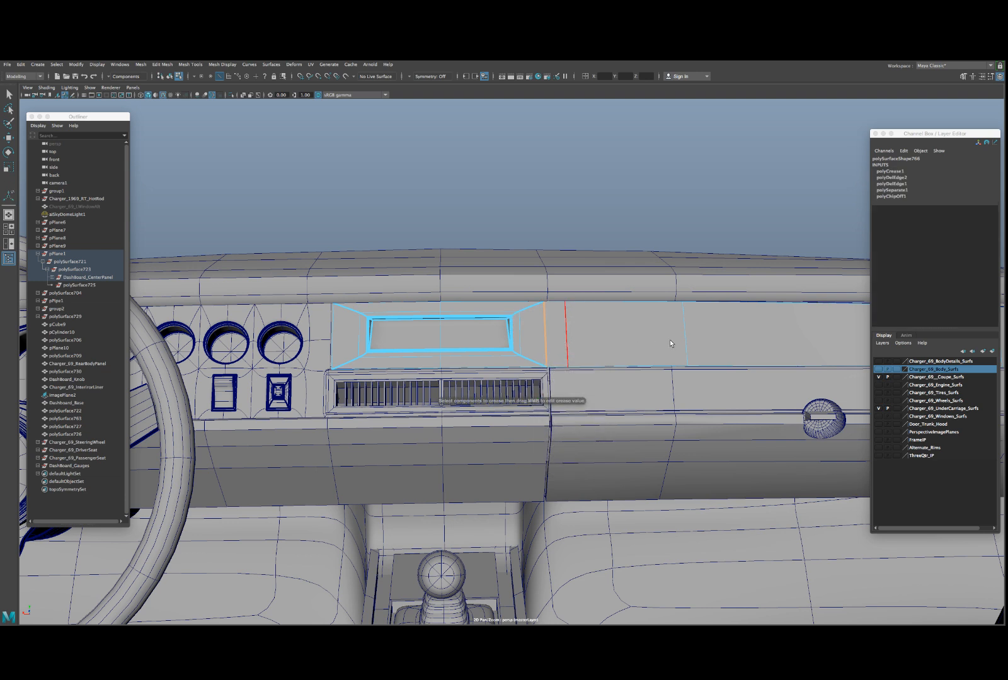
pyautogui.press('w')
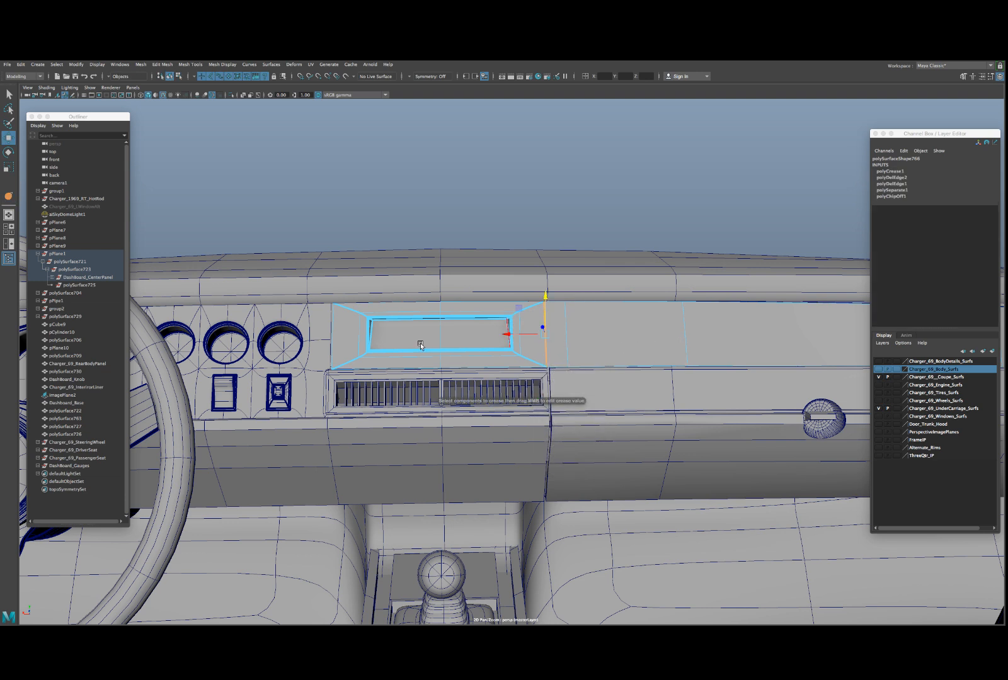
# - Select the whole center panel mesh in object mode and delete its construction history
pyautogui.scroll(-2, 421, 344)
pyautogui.keyDown('alt'); pyautogui.moveTo(376, 348); pyautogui.dragTo(415, 342, button='middle'); pyautogui.keyUp('alt')
pyautogui.moveTo(416, 340); pyautogui.dragTo(434, 330, button='right')
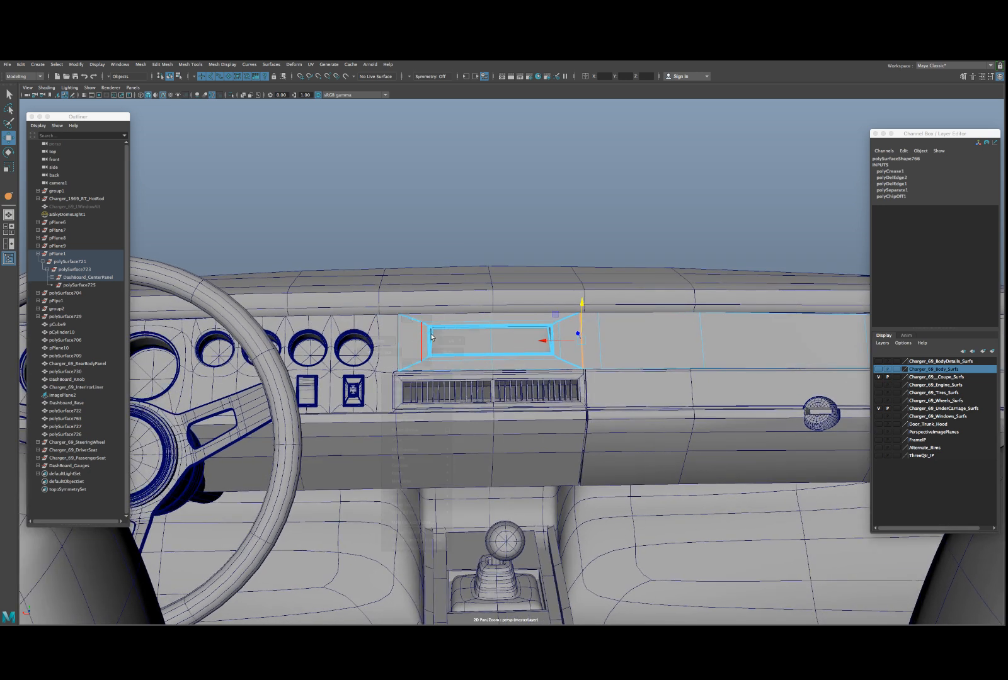
pyautogui.click(430, 339)
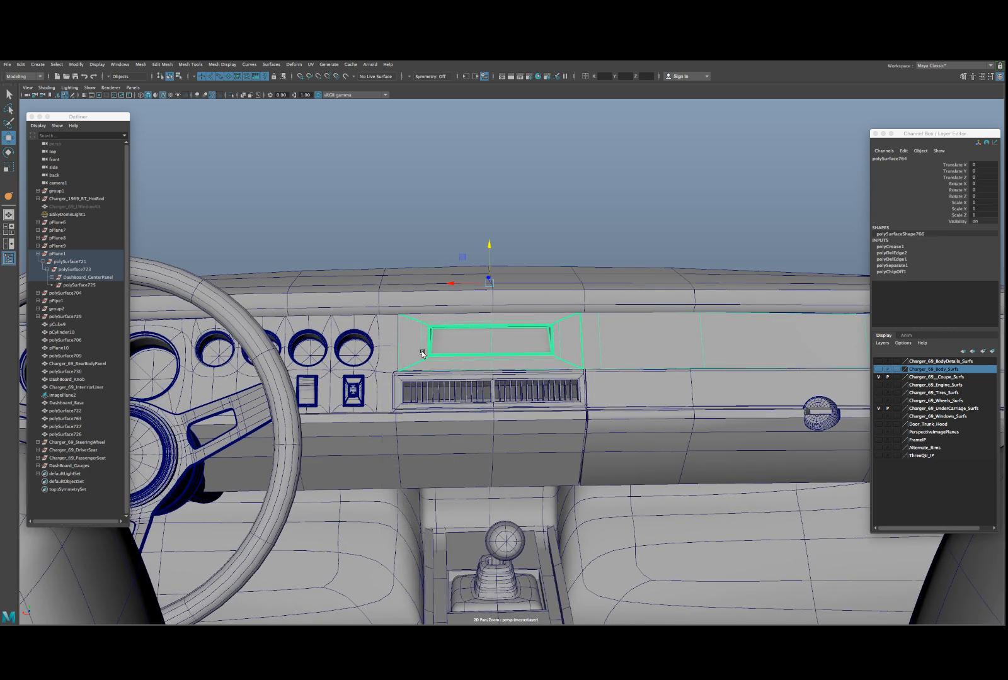
pyautogui.scroll(3, 402, 303)
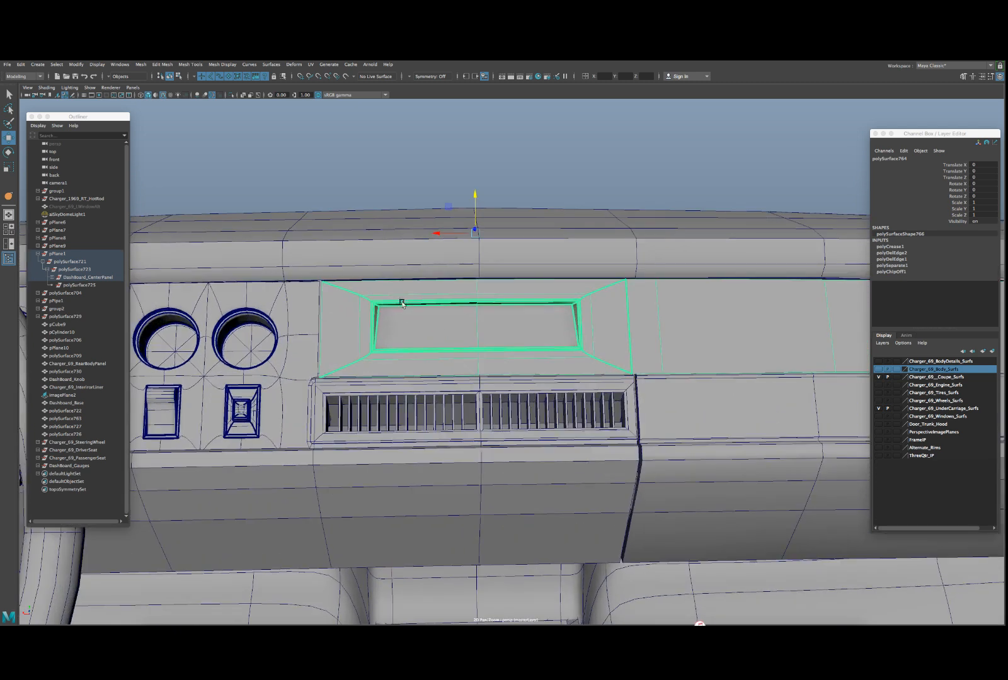
pyautogui.hotkey('alt', 'shift', 'd')
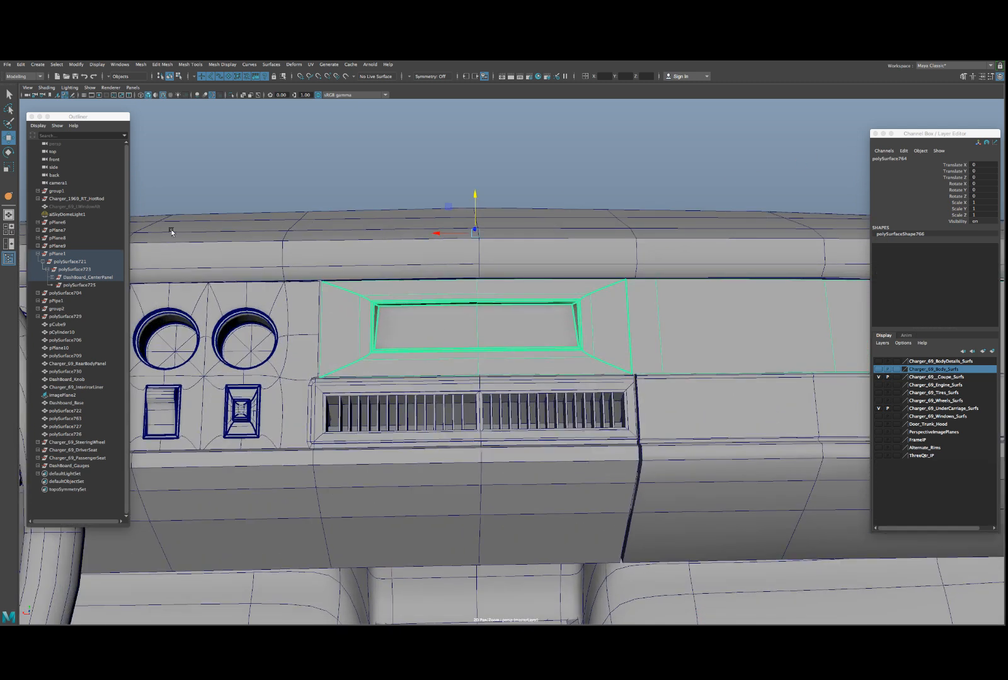
pyautogui.doubleClick(86, 277)
pyautogui.write('c')
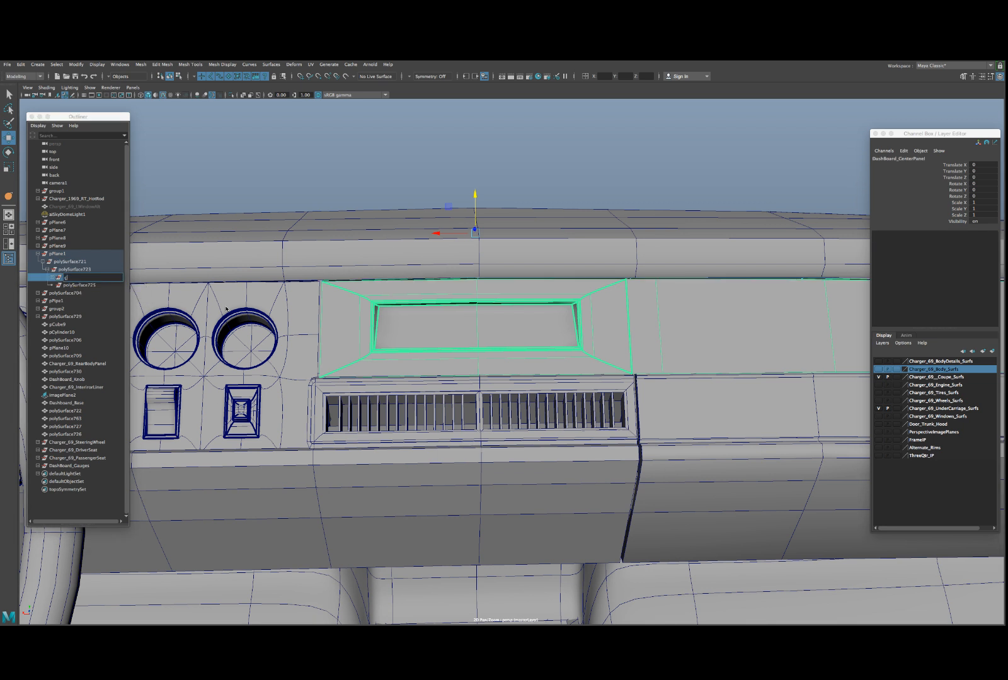
pyautogui.press('Escape')
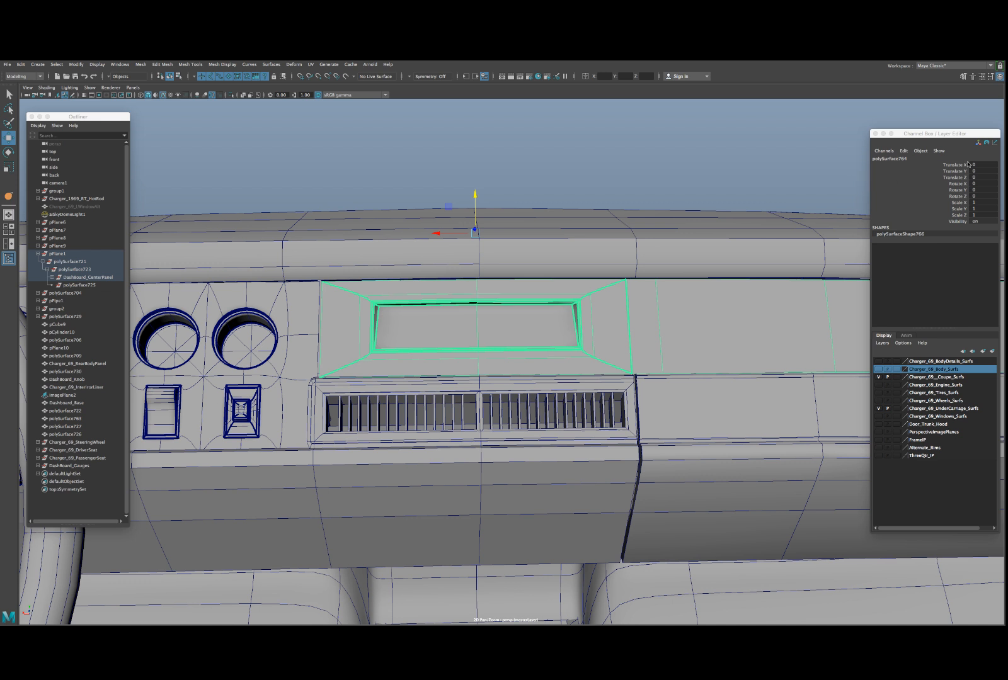
pyautogui.doubleClick(938, 158)
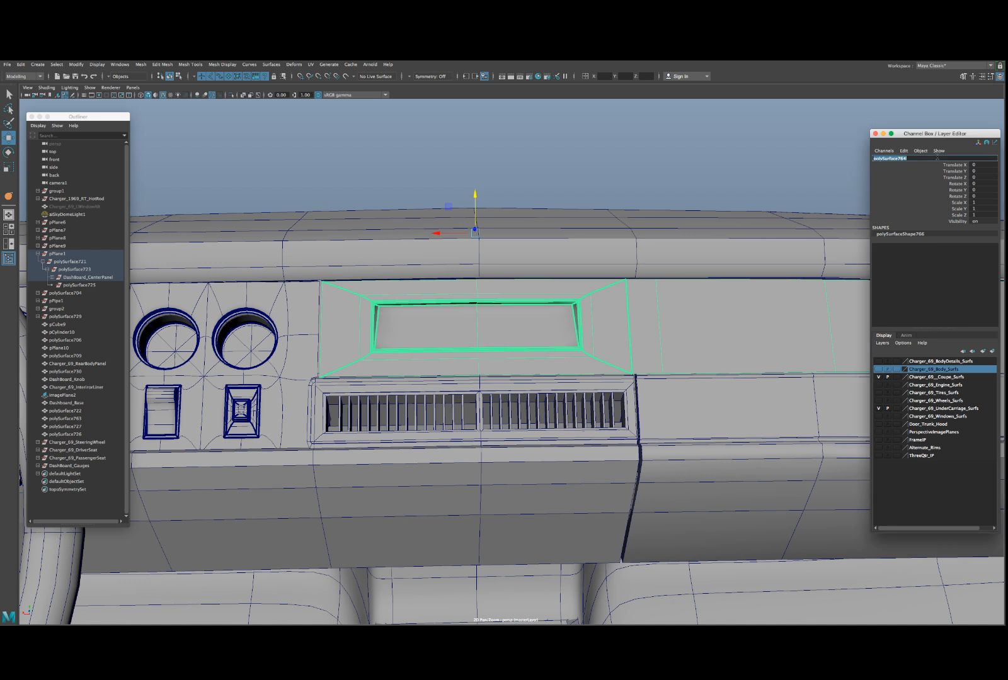
pyautogui.press('Escape')
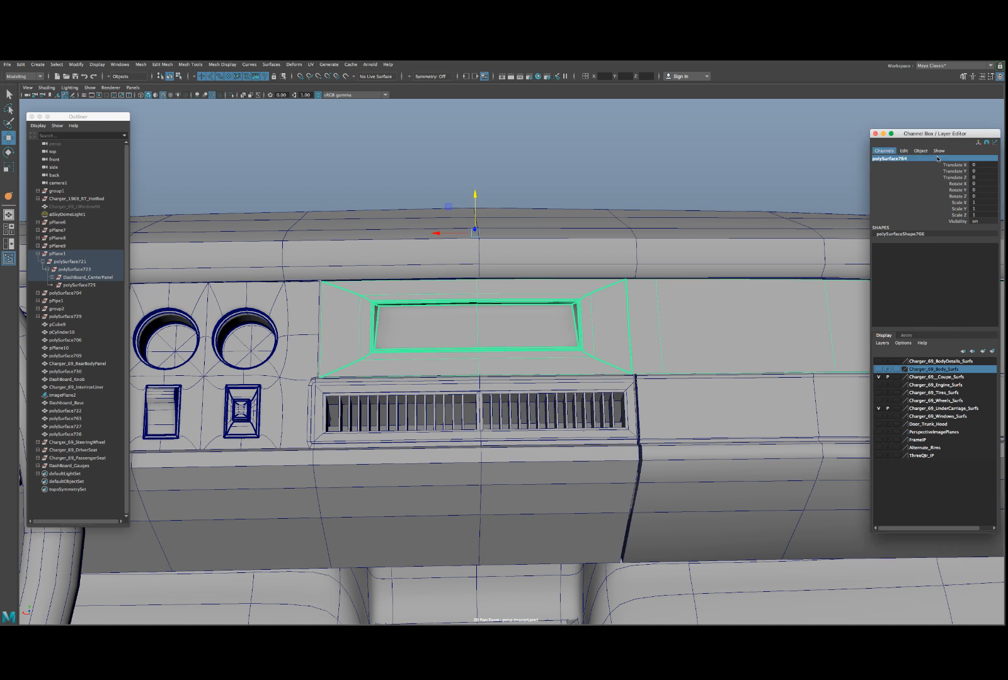
pyautogui.hotkey('ctrl', 'z')
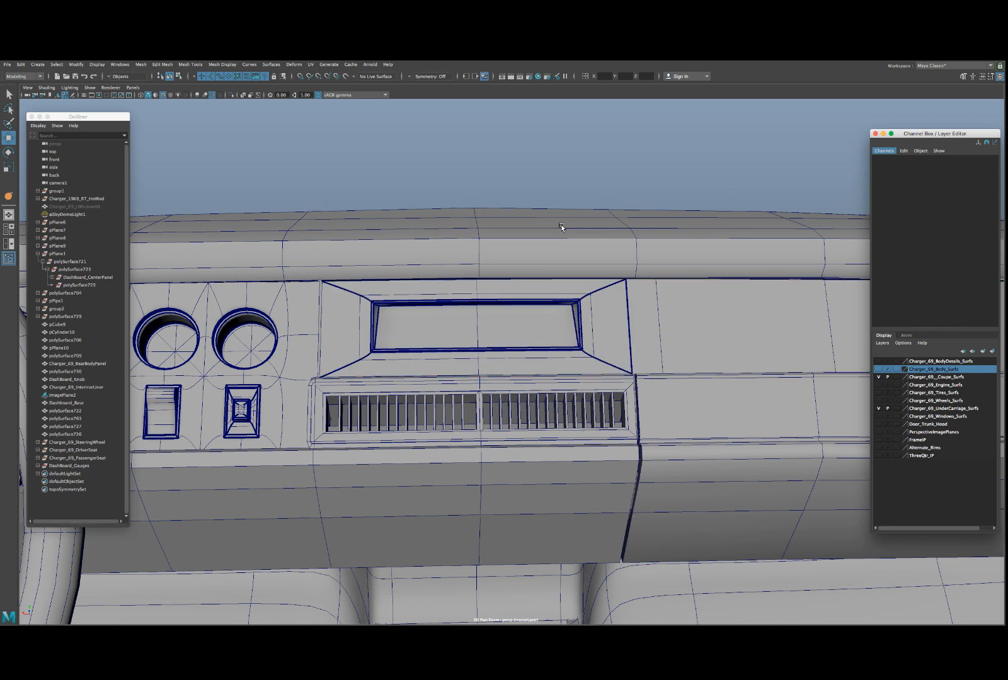
# - Rename the center panel mesh DashBoard_CenterPanel by reusing the name of its parent group
pyautogui.click(499, 224)
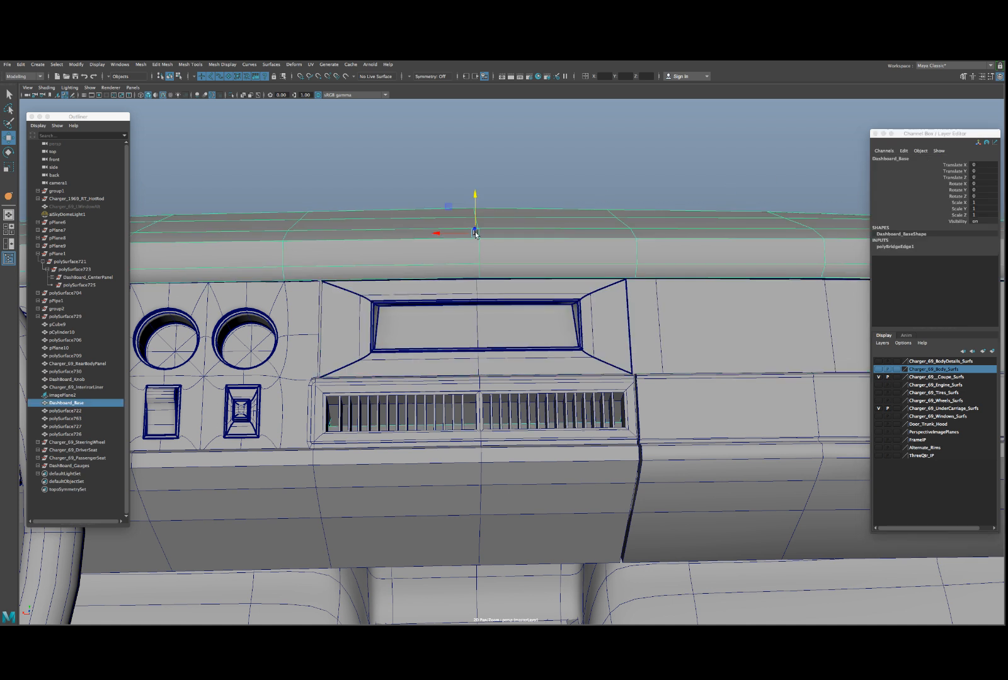
pyautogui.click(450, 286)
pyautogui.click(445, 291)
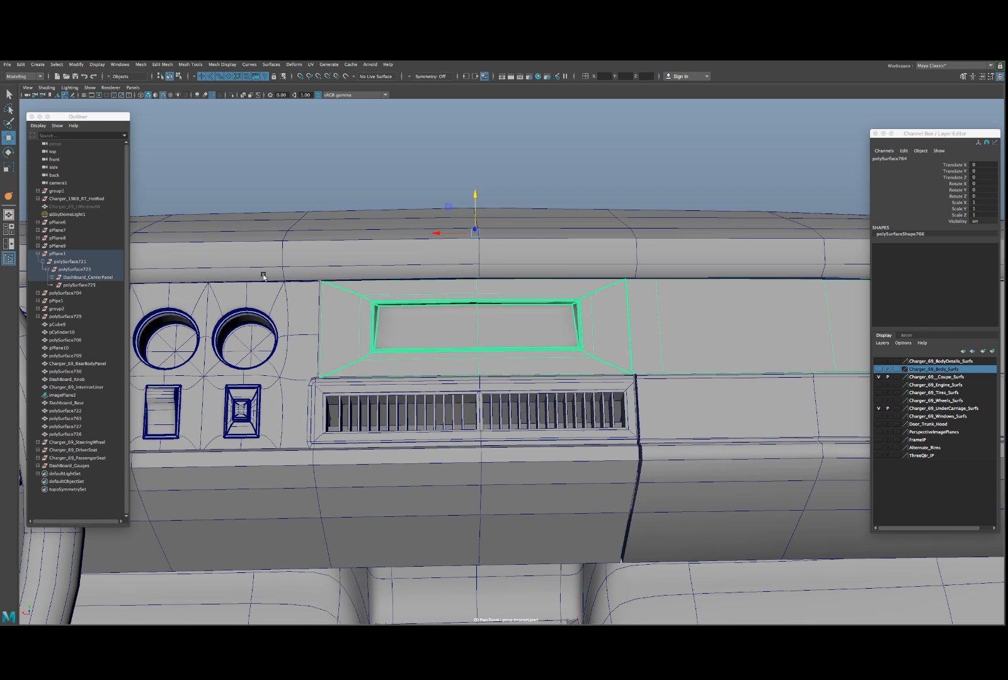
pyautogui.doubleClick(107, 277)
pyautogui.press('super+c')
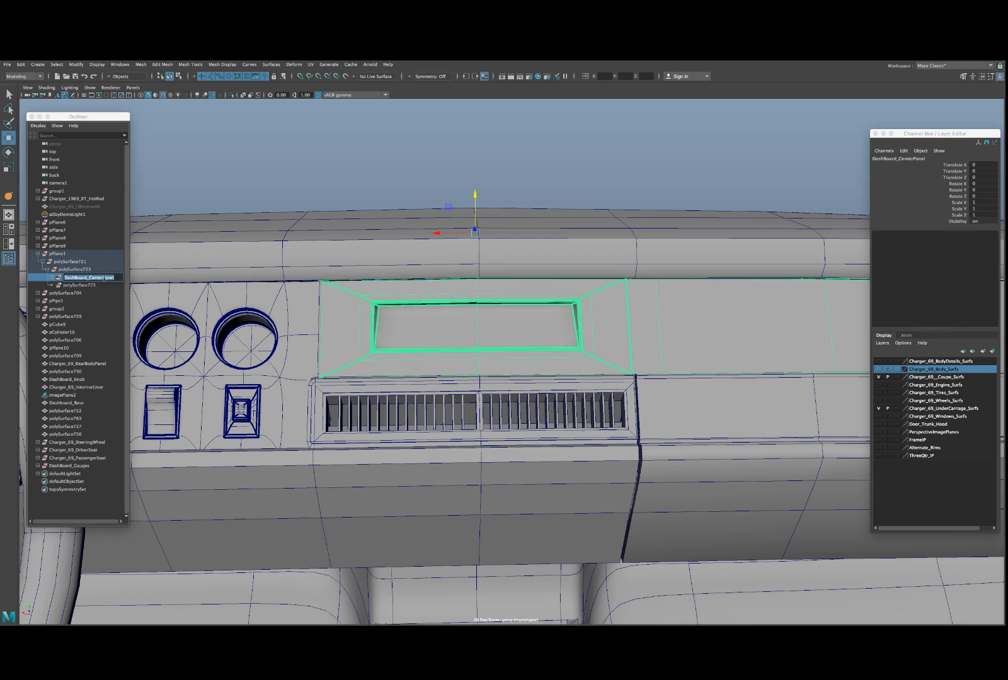
pyautogui.click(328, 281)
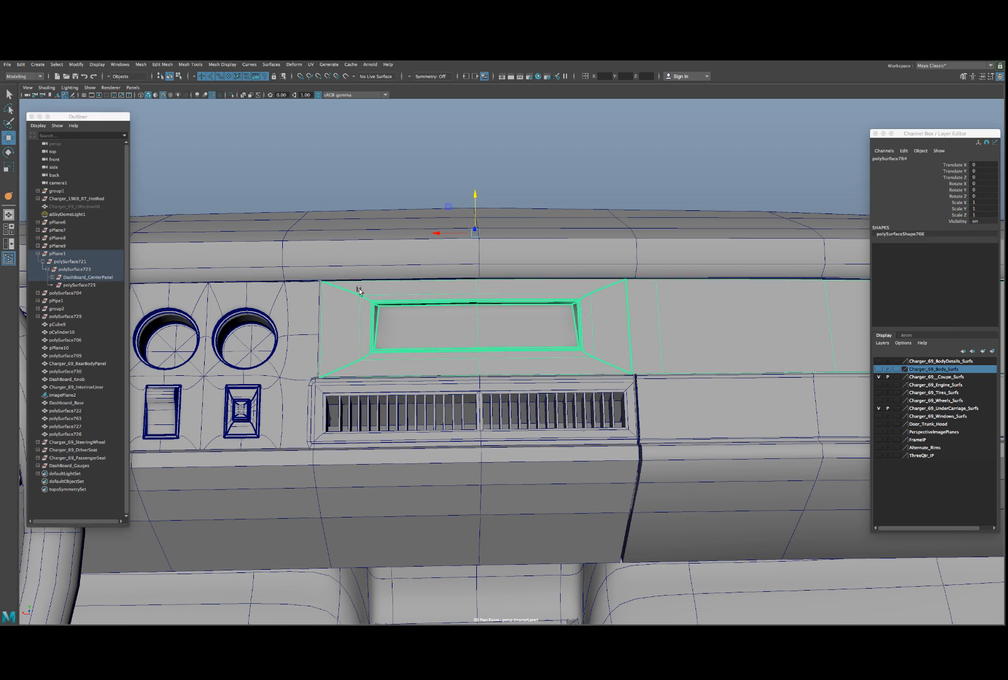
pyautogui.doubleClick(894, 159)
pyautogui.press('super+v')
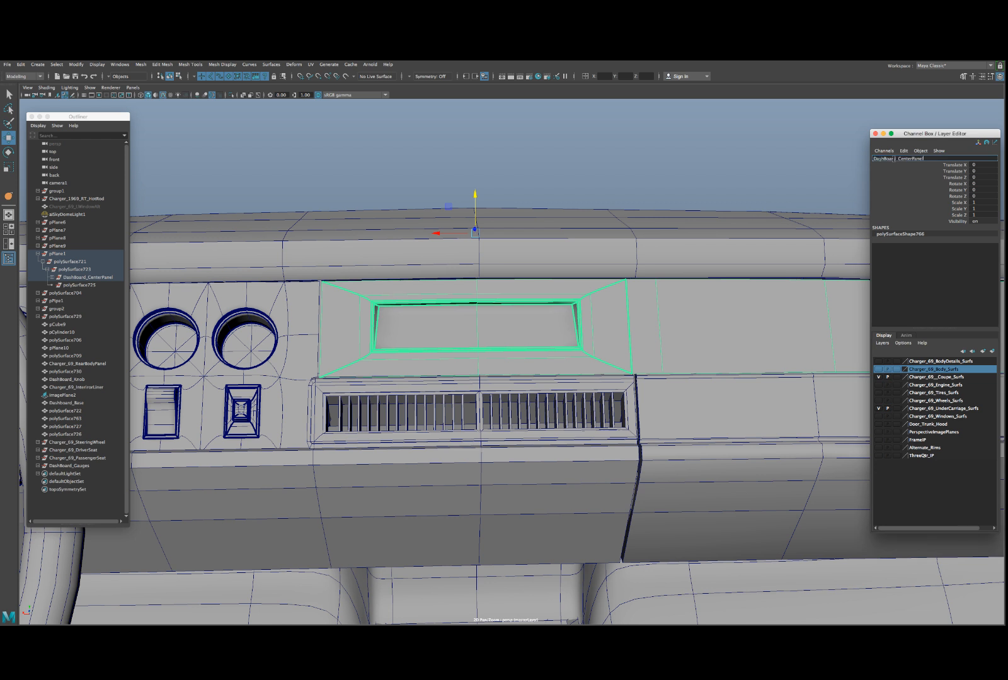
pyautogui.press('Return')
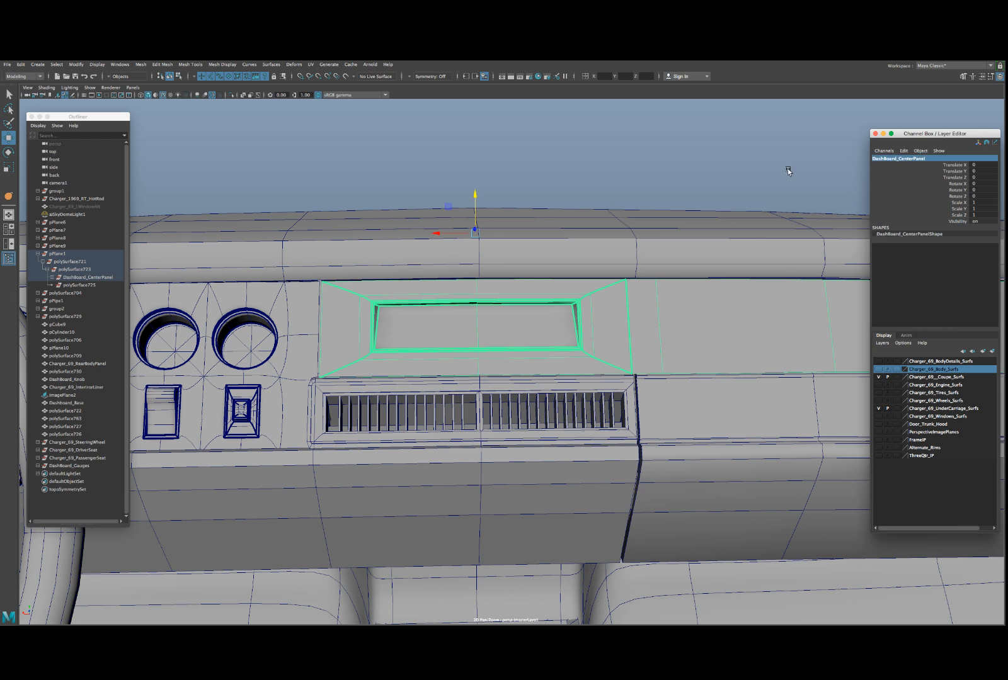
# - Move the center panel mesh and polySurface765 out of the DashBoard_CenterPanel group to the scene's top level beside Dashboard_Base
pyautogui.click(50, 279)
pyautogui.click(85, 292)
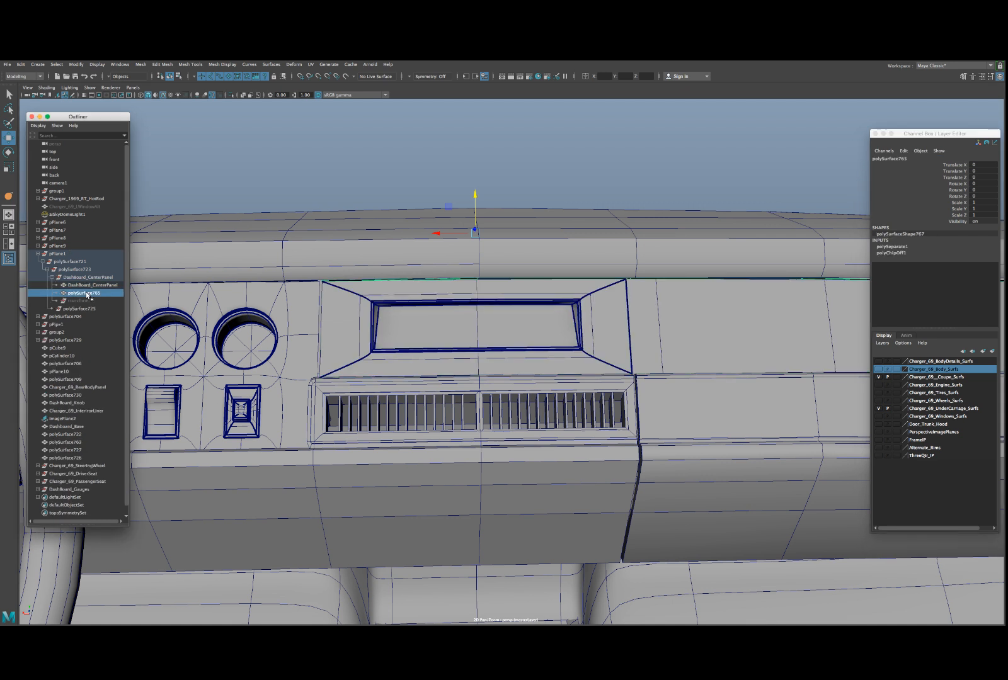
pyautogui.moveTo(85, 286); pyautogui.dragTo(77, 424)
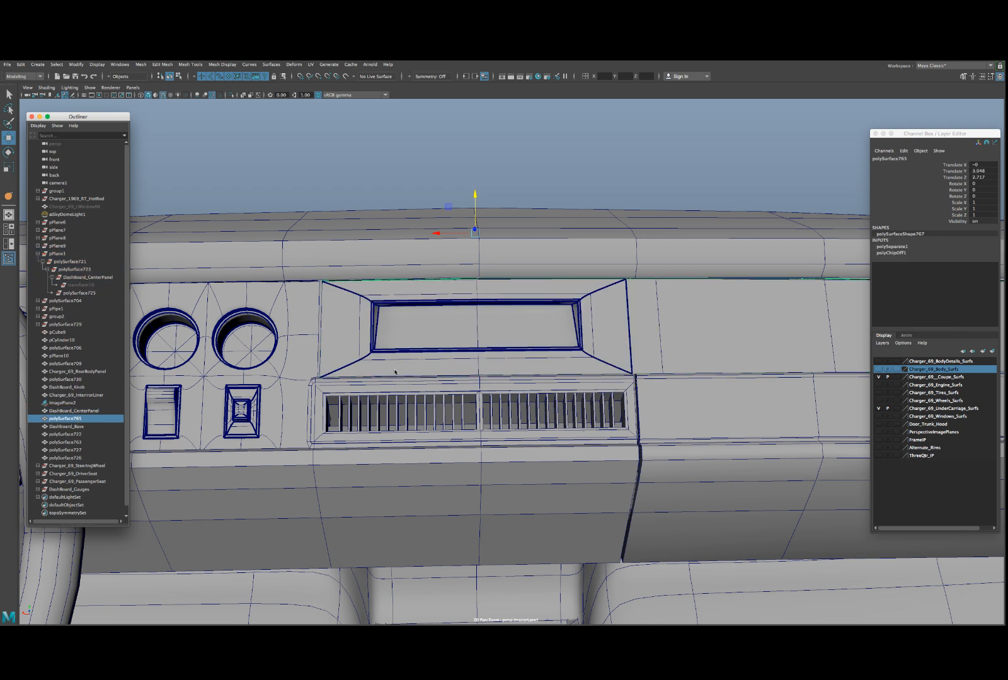
# - Combine the two thin strips along the dashboard face's upper edge into one mesh and delete its construction history
pyautogui.keyDown('alt'); pyautogui.moveTo(395, 372); pyautogui.dragTo(360, 355); pyautogui.keyUp('alt')
pyautogui.keyDown('shift'); pyautogui.click(395, 317); pyautogui.keyUp('shift')
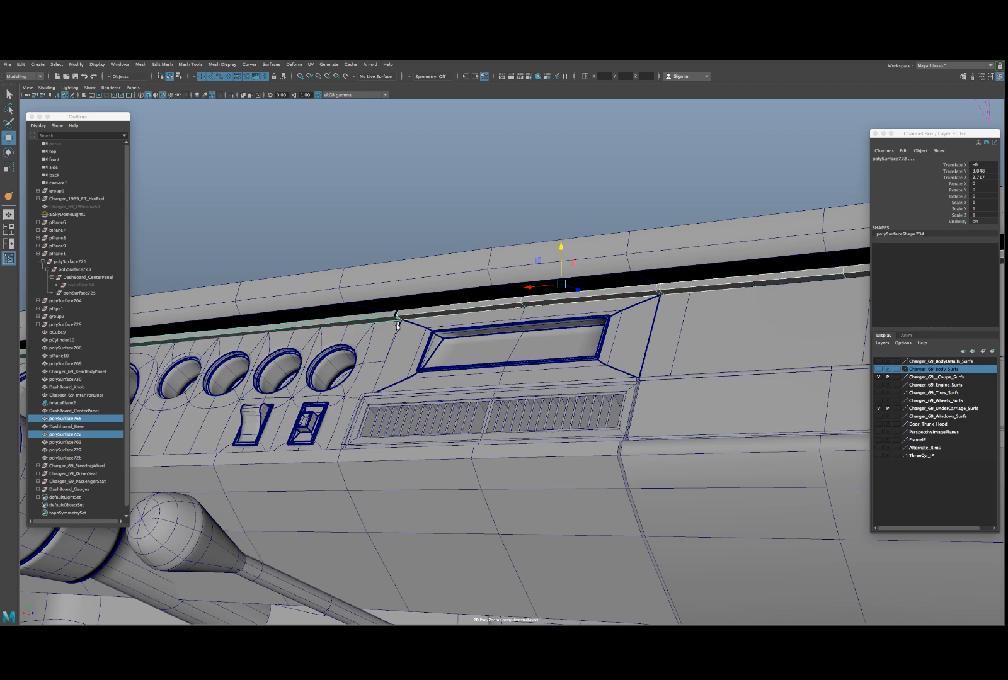
pyautogui.keyDown('alt'); pyautogui.moveTo(395, 317); pyautogui.dragTo(442, 351); pyautogui.keyUp('alt')
pyautogui.keyDown('shift'); pyautogui.click(368, 359); pyautogui.keyUp('shift')
pyautogui.hotkey('ctrl', 'z')
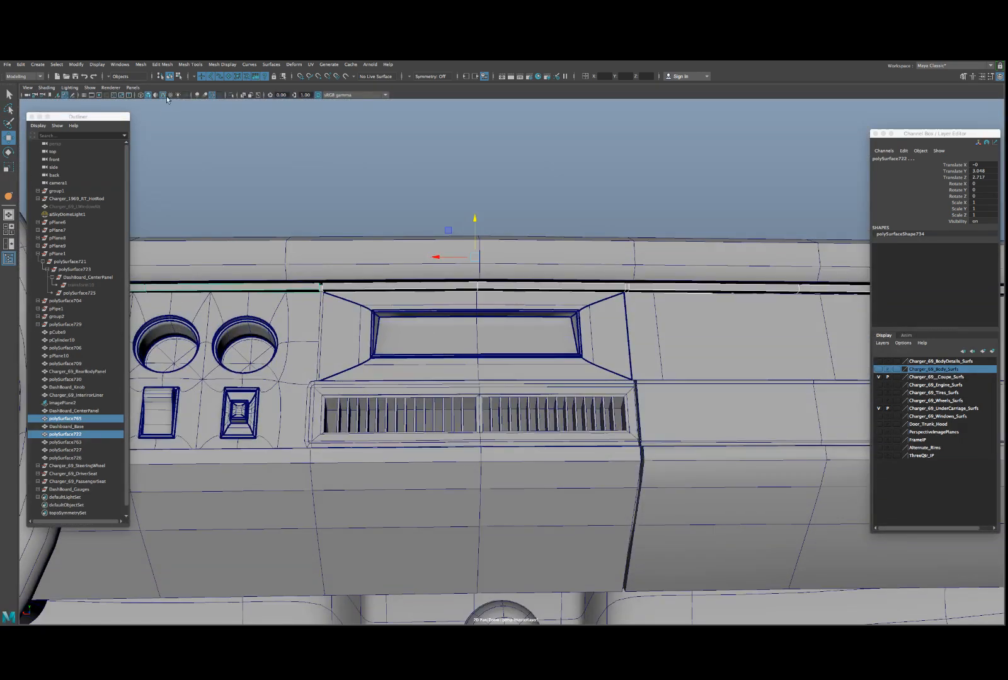
pyautogui.click(141, 65)
pyautogui.click(156, 99)
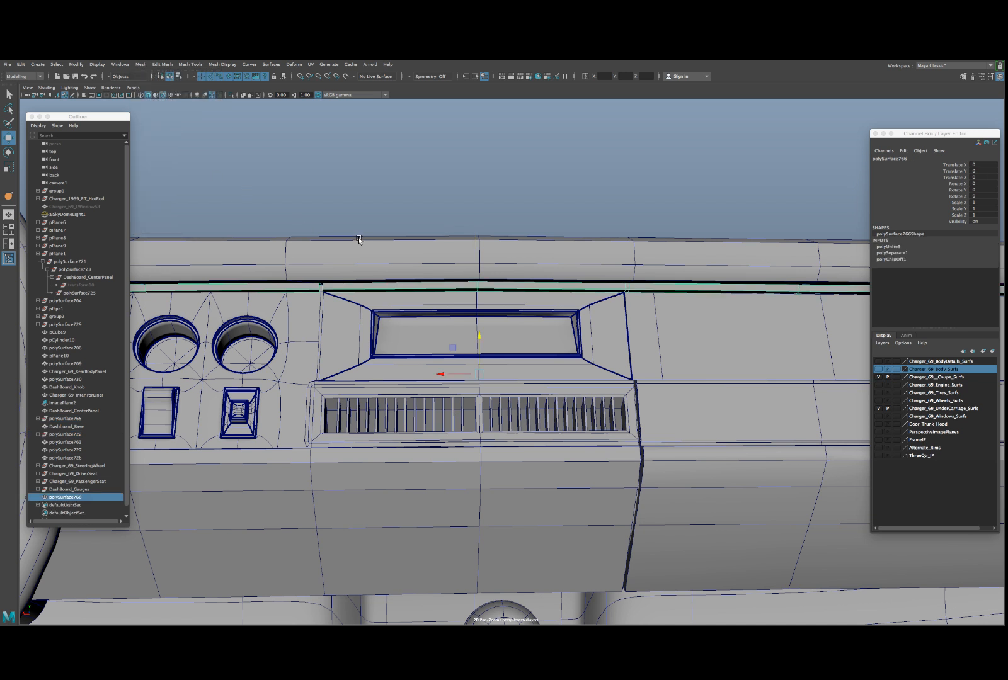
pyautogui.hotkey('alt', 'shift', 'd')
# - Rename the combined strip mesh DashBoard_trim
pyautogui.doubleClick(890, 158)
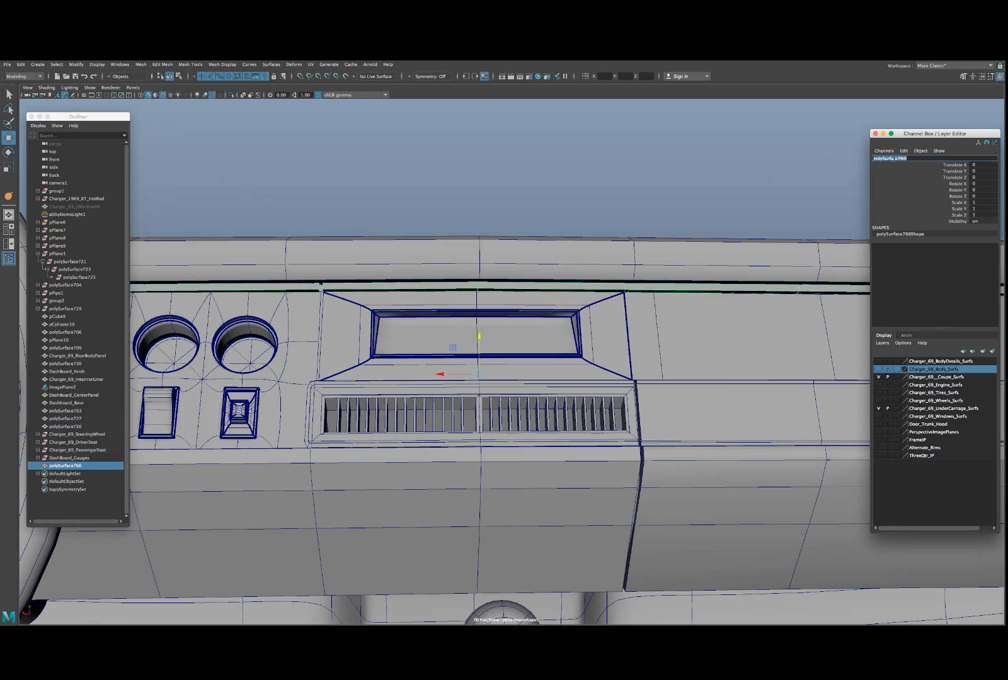
pyautogui.press('Return')
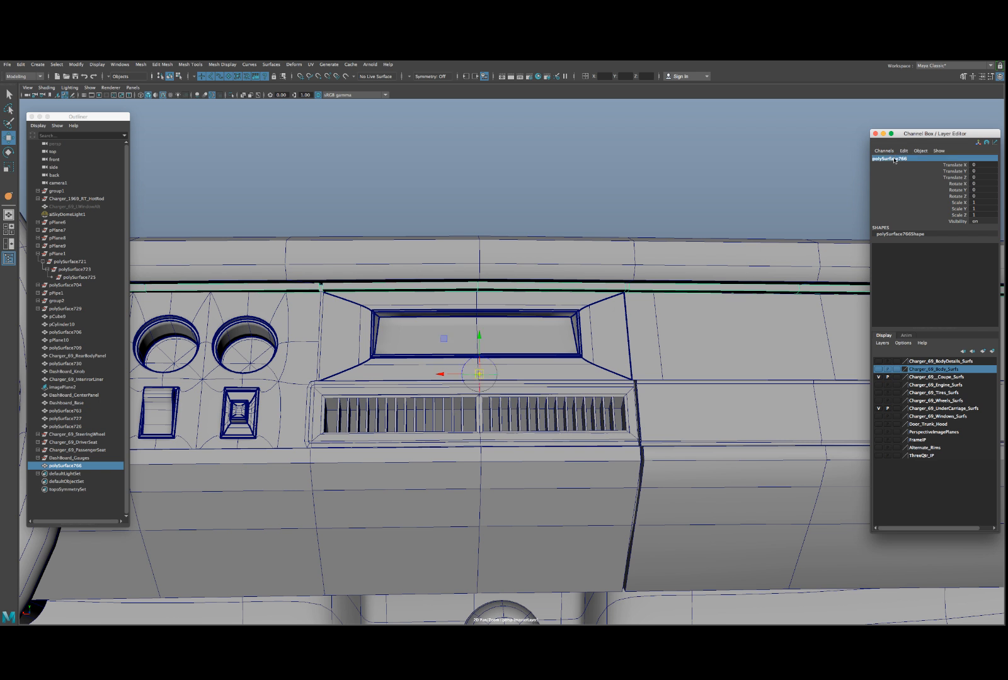
pyautogui.doubleClick(895, 159)
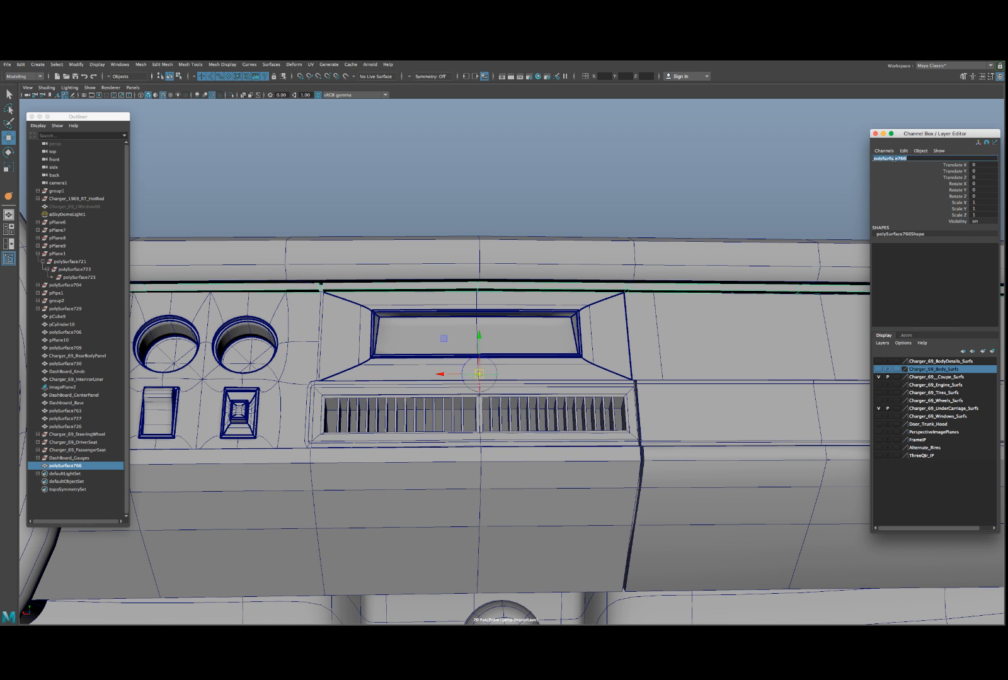
pyautogui.write('DashBoard')
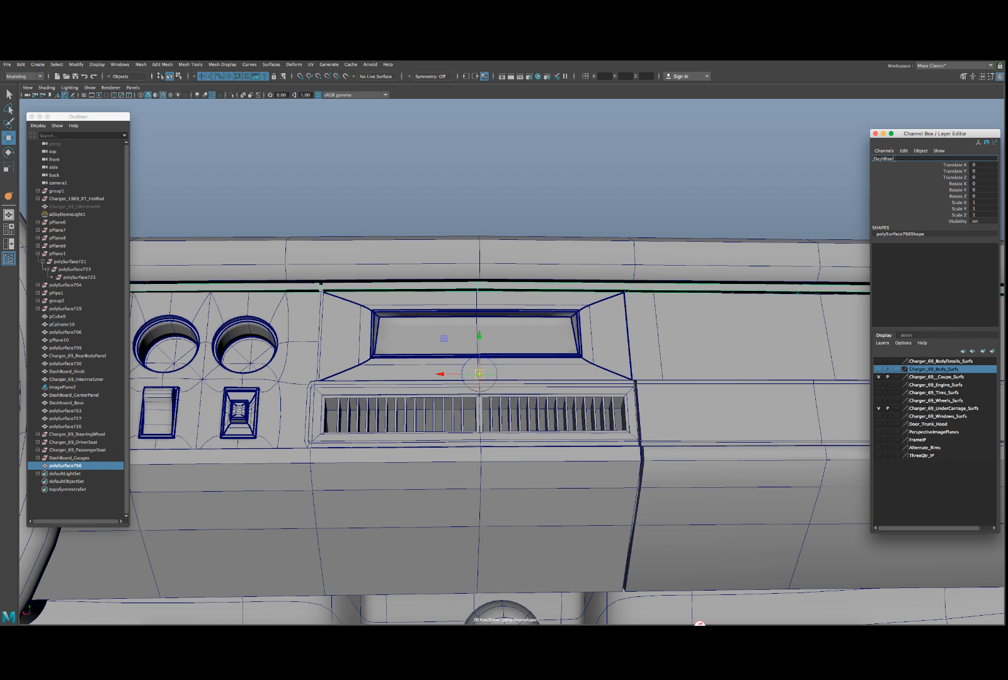
pyautogui.write('_trim')
pyautogui.press('Return')
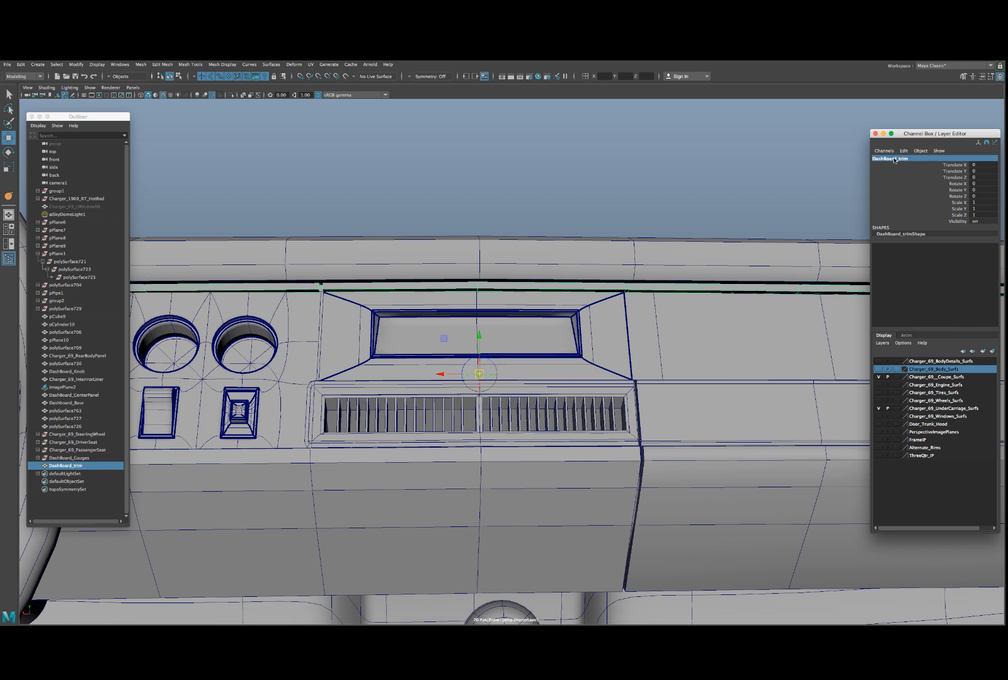
# - Save the scene under the next version name, 27_Interior_21, and accept the student version notice
pyautogui.click(10, 65)
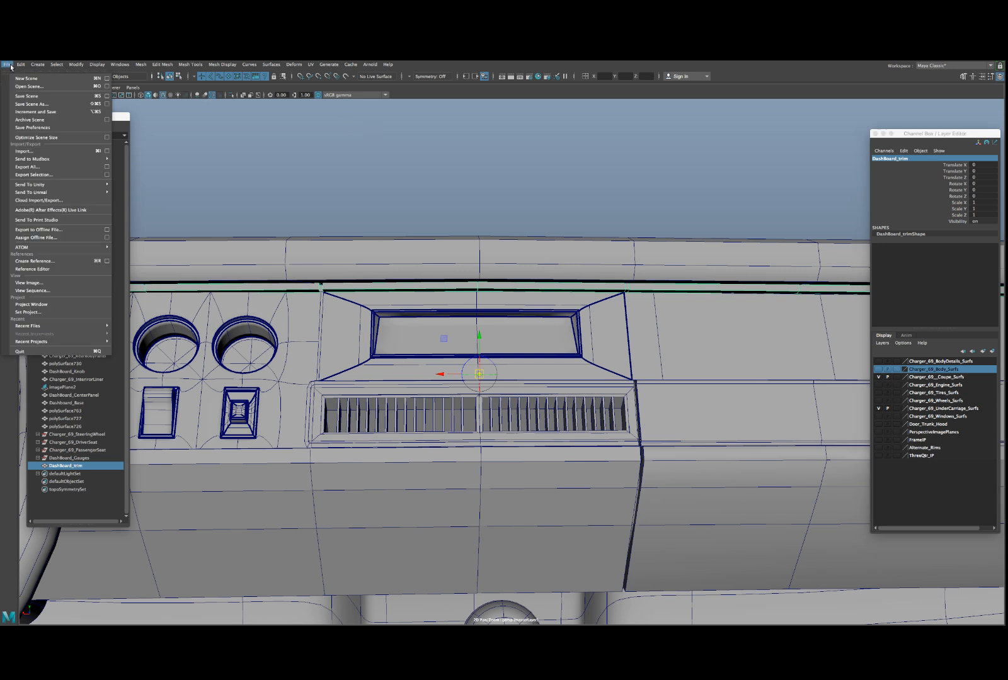
pyautogui.click(40, 105)
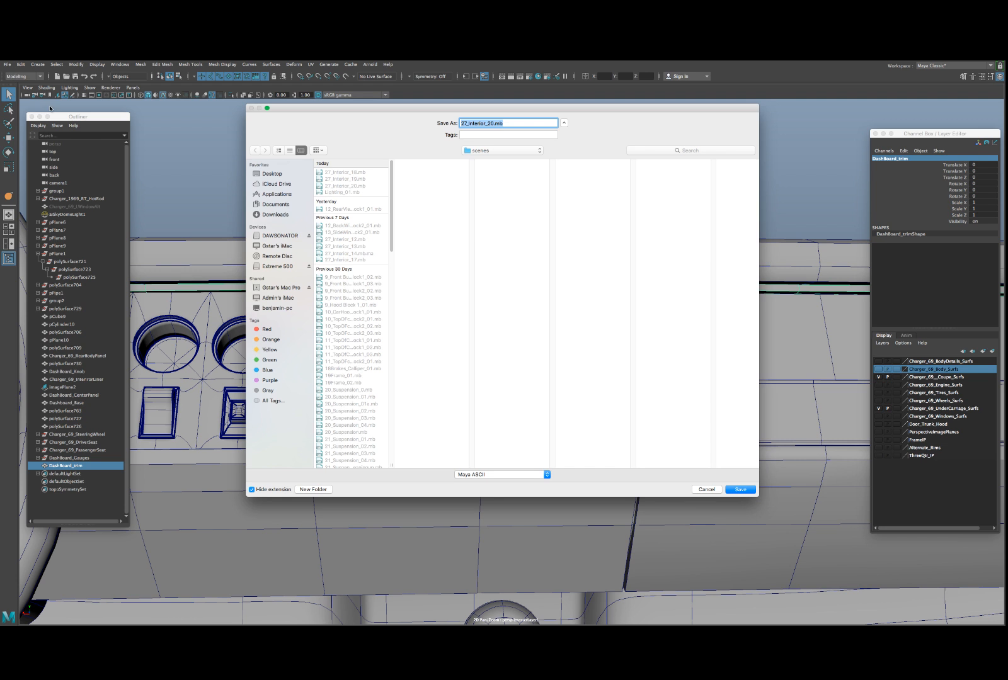
pyautogui.click(502, 124)
pyautogui.write('1')
pyautogui.click(482, 476)
pyautogui.click(482, 482)
pyautogui.click(740, 491)
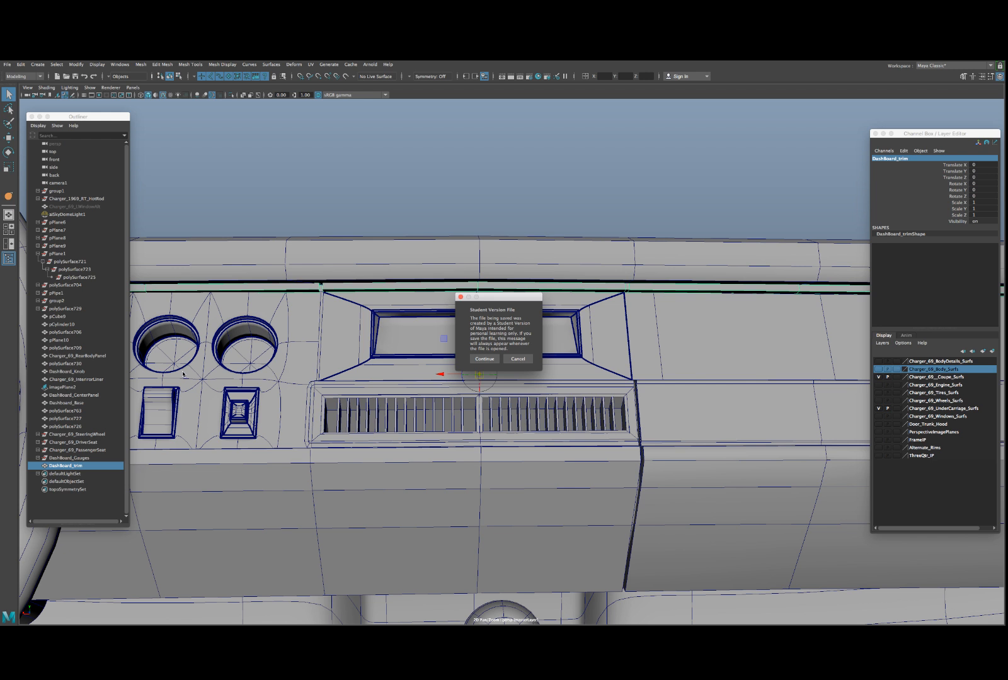
pyautogui.click(484, 359)
pyautogui.press('w')
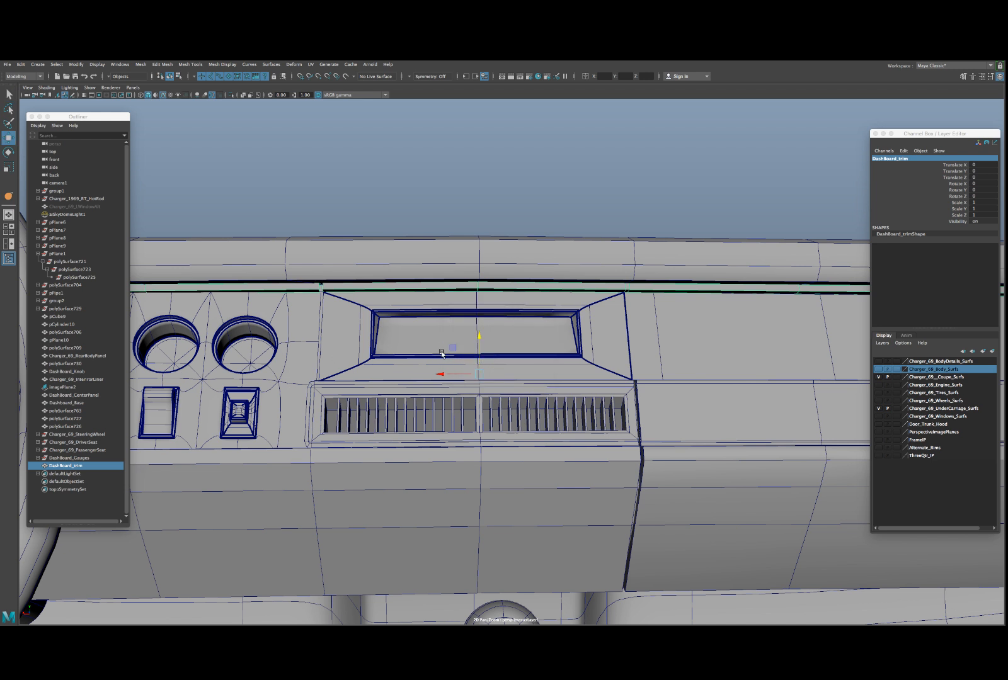
# - Examine the center vent's slats and frame and the adjoining driver-side dashboard face up close
pyautogui.click(339, 411)
pyautogui.keyDown('alt'); pyautogui.moveTo(339, 411); pyautogui.dragTo(335, 409); pyautogui.keyUp('alt')
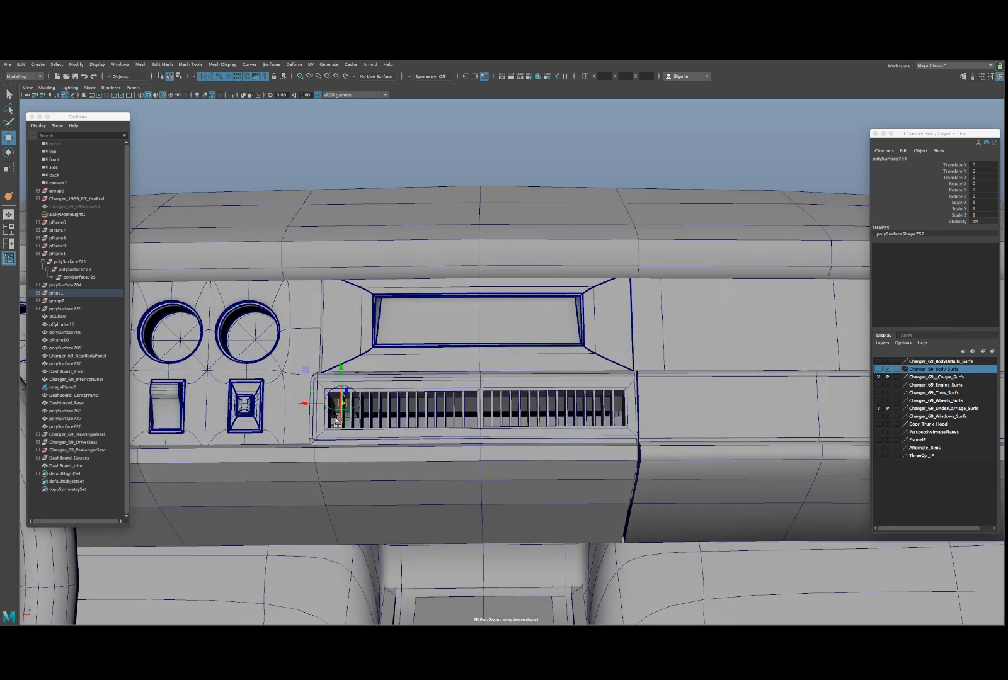
pyautogui.scroll(5, 335, 419)
pyautogui.scroll(-4, 413, 411)
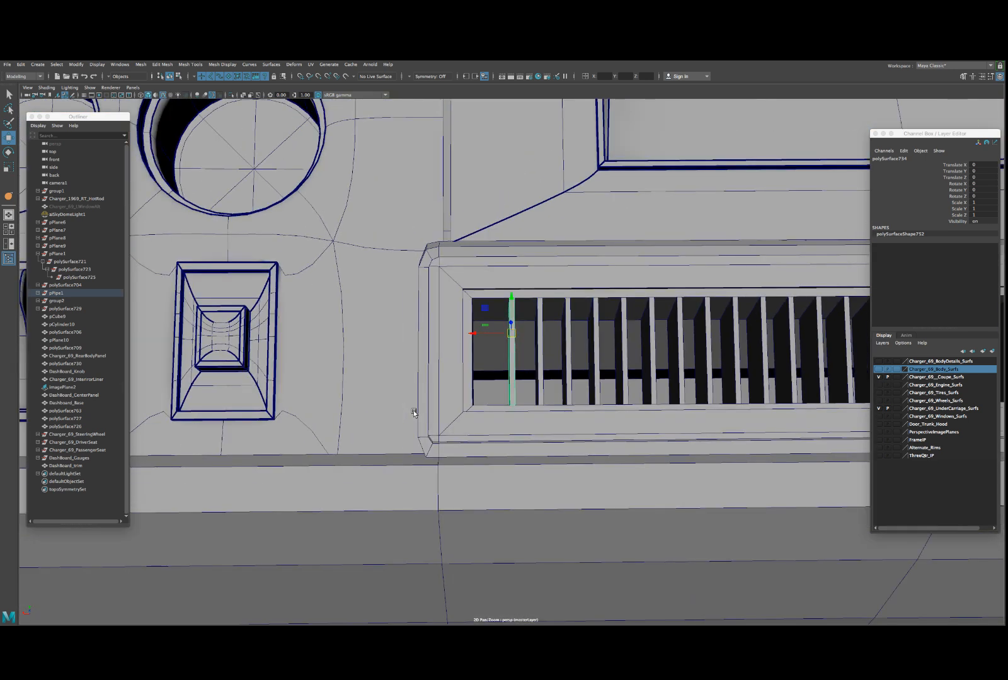
pyautogui.scroll(2, 471, 395)
pyautogui.scroll(-2, 471, 395)
pyautogui.scroll(-2, 485, 396)
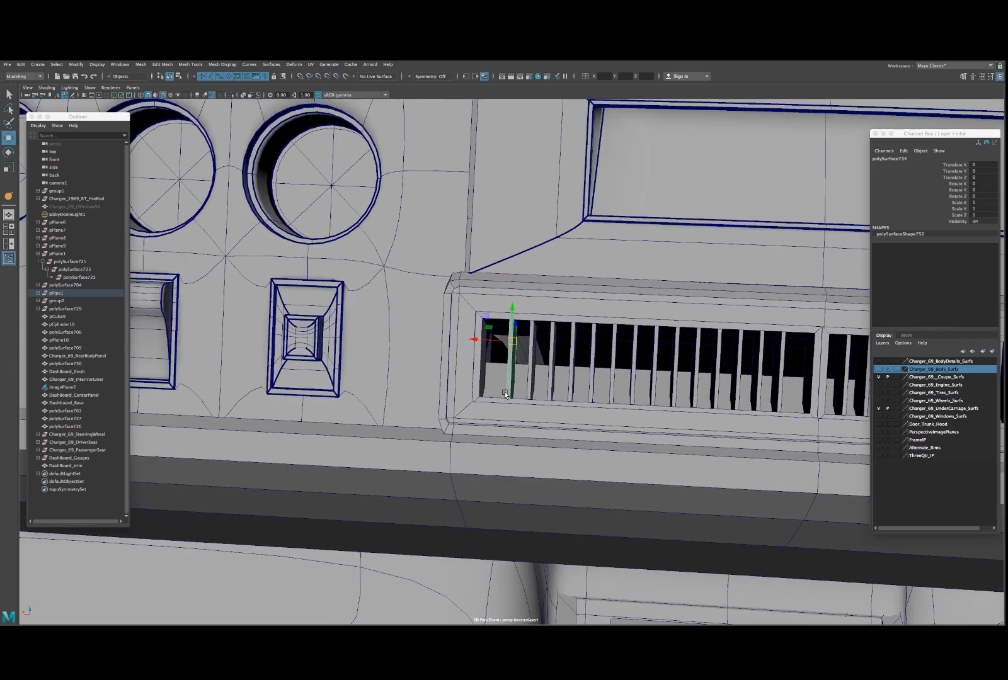
pyautogui.scroll(1, 495, 394)
pyautogui.scroll(-1, 495, 394)
pyautogui.click(337, 310)
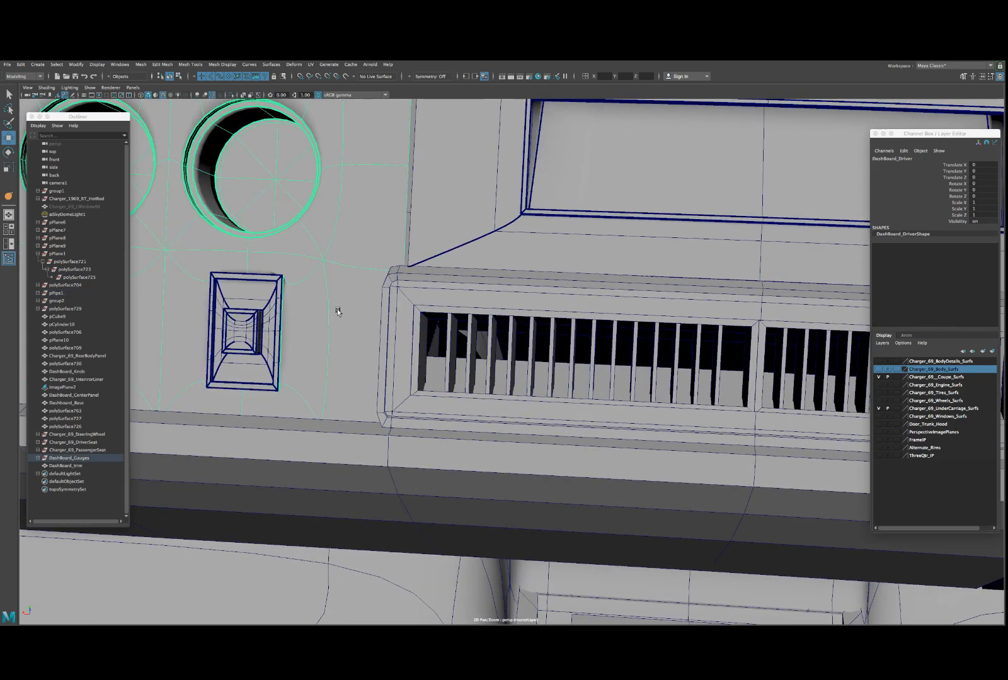
pyautogui.scroll(1, 330, 306)
pyautogui.scroll(-1, 328, 307)
pyautogui.scroll(1, 327, 308)
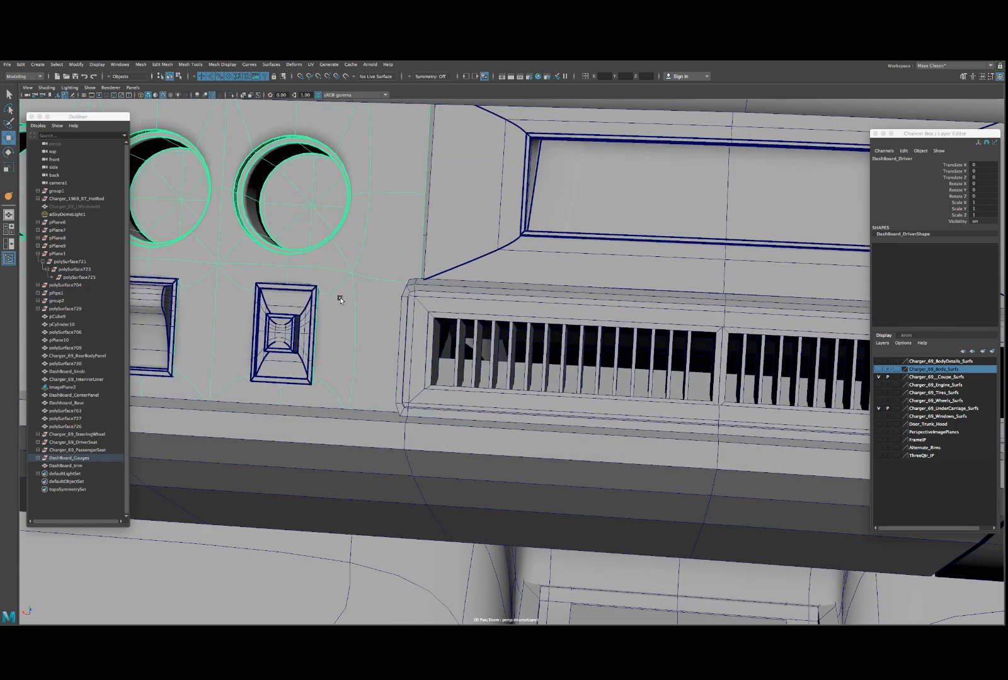
# - Find the left vent's frame mesh inside the pPipe1 group and rename it Dashboard_LVent_Base
pyautogui.click(460, 338)
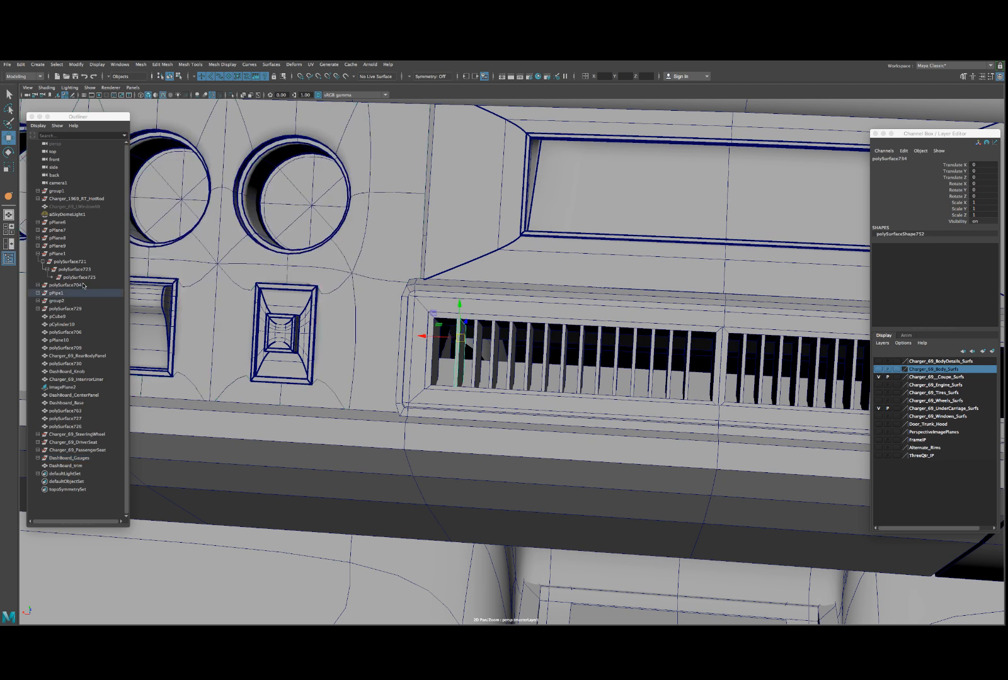
pyautogui.click(38, 294)
pyautogui.click(71, 301)
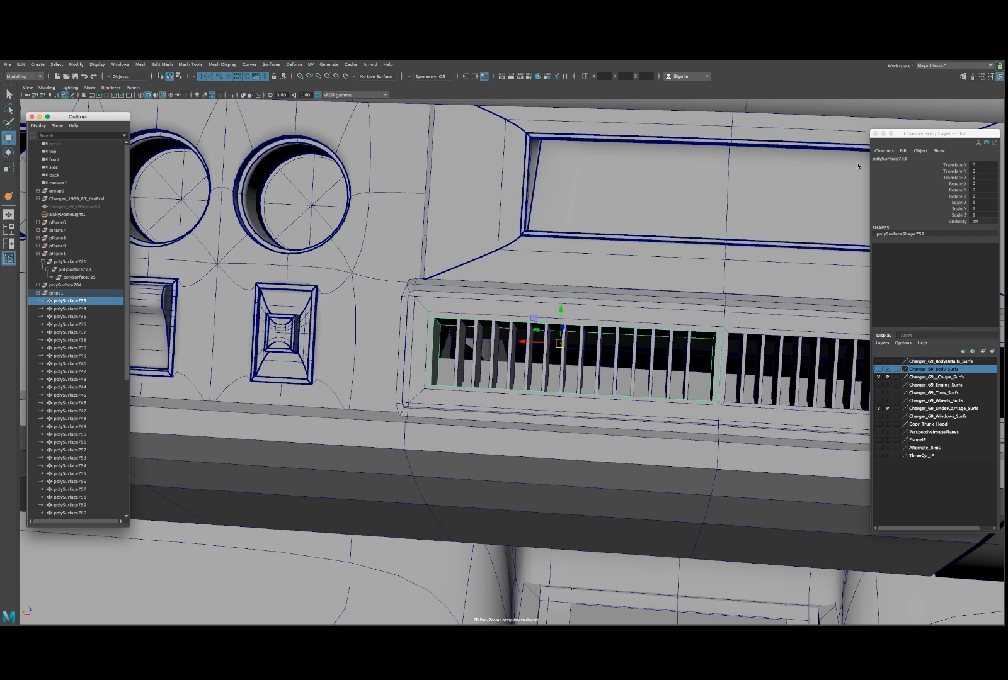
pyautogui.doubleClick(885, 159)
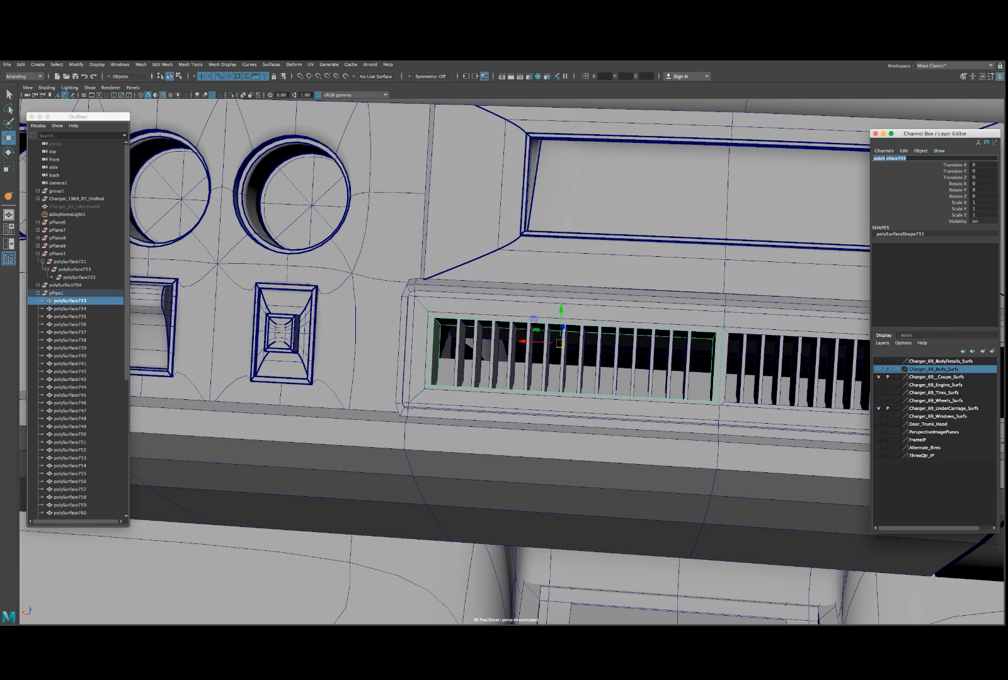
pyautogui.write('Dashboard_LVent_Base')
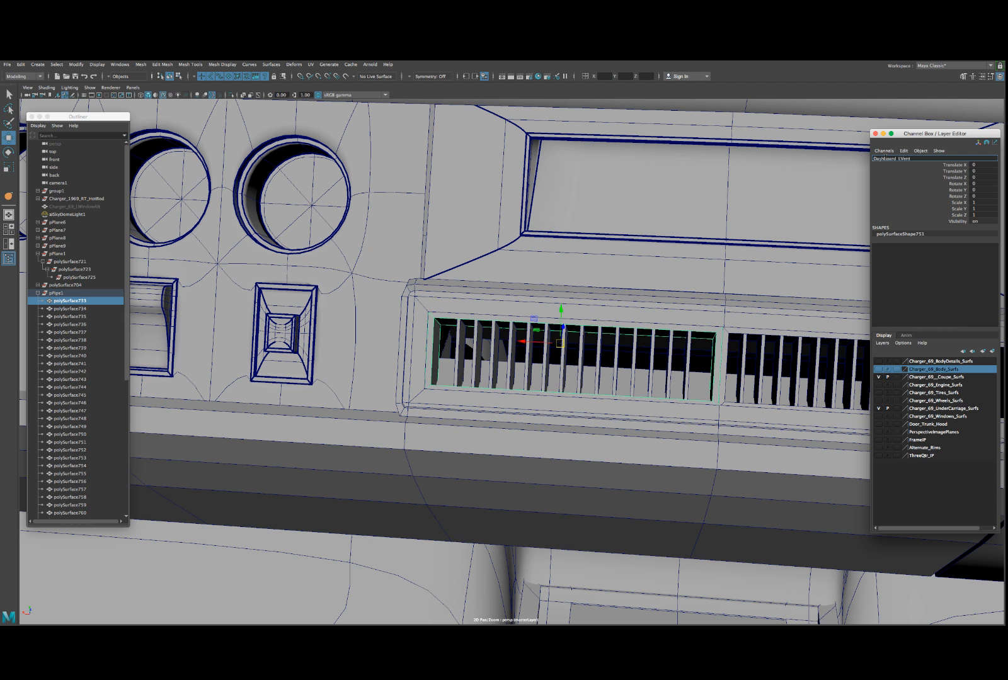
pyautogui.press('Return')
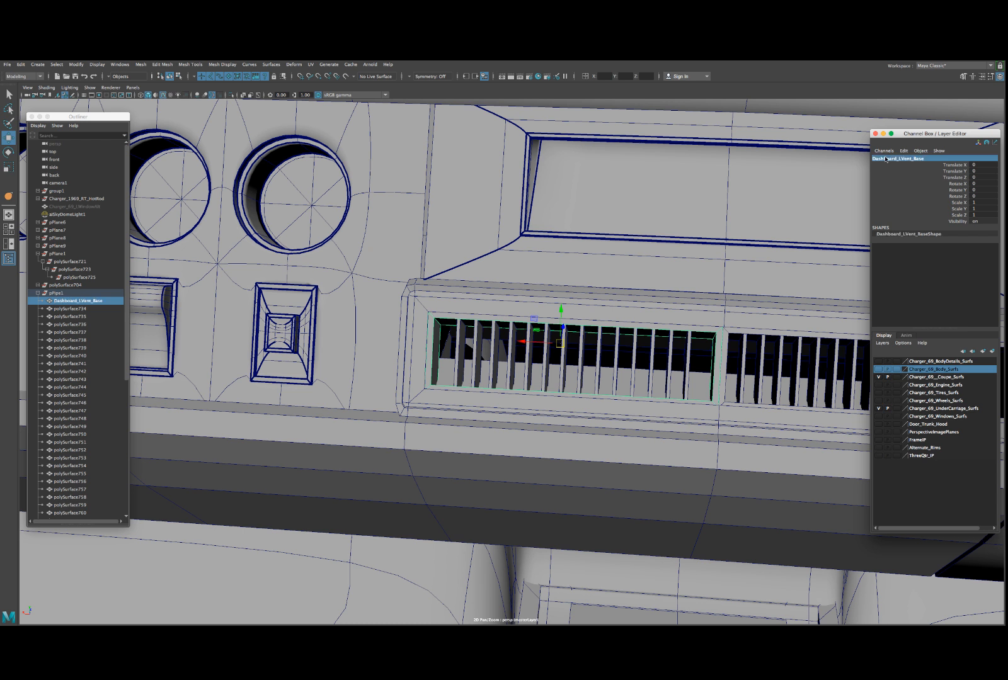
# - Rename the right vent's frame mesh Dashboard_RVent_Base by reusing the left frame's name with L replaced by R
pyautogui.doubleClick(895, 161)
pyautogui.press('super+c')
pyautogui.click(739, 332)
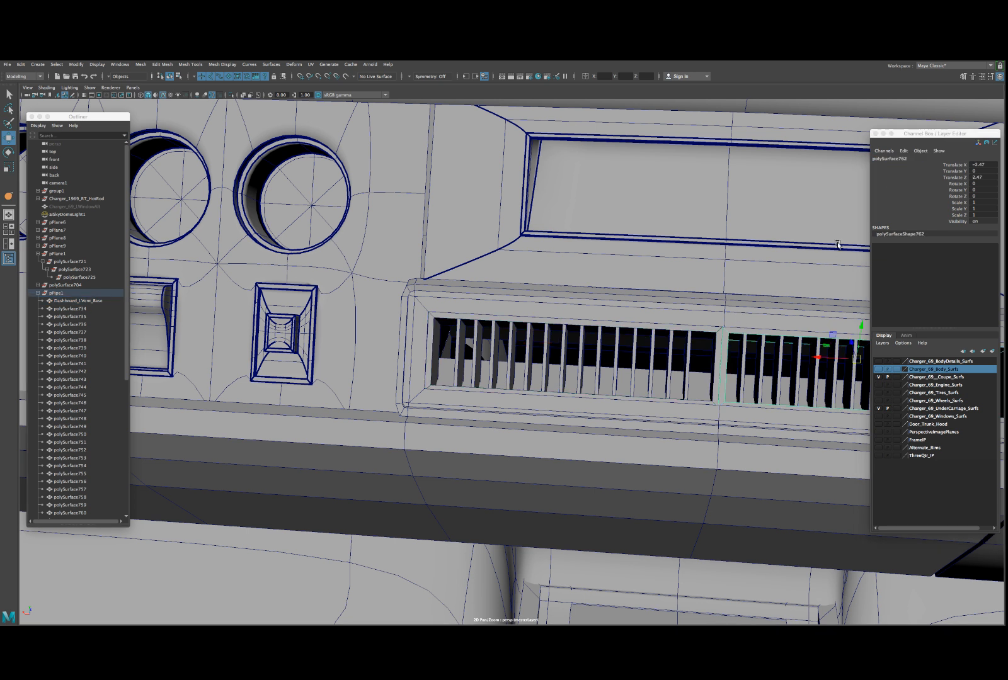
pyautogui.press('super+v')
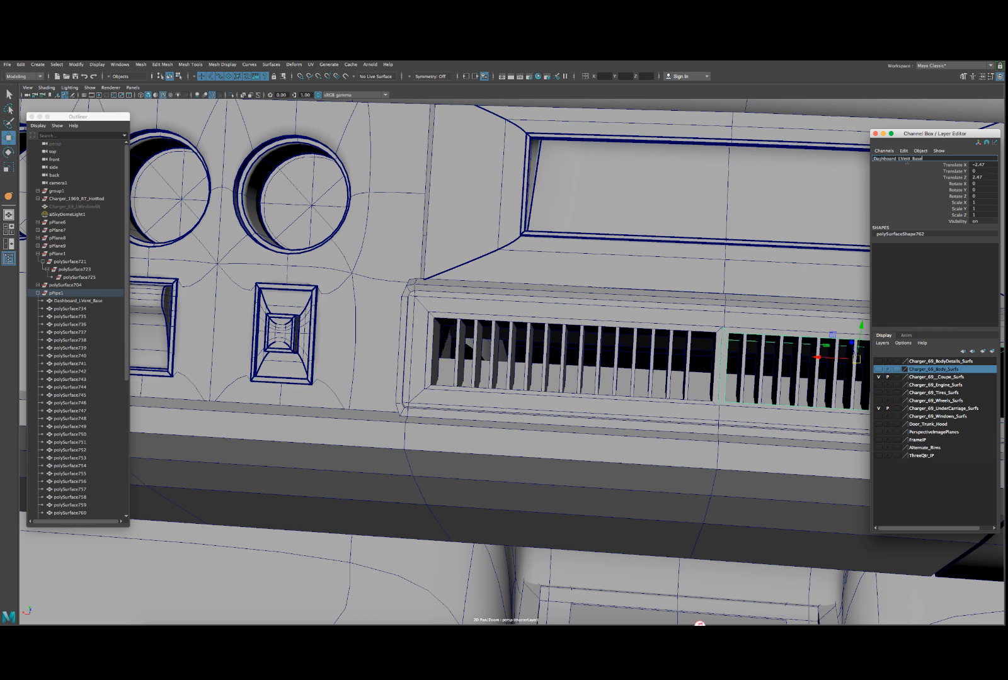
pyautogui.press('Left')
pyautogui.press('Left')
pyautogui.press('Left')
pyautogui.press('Left')
pyautogui.press('Left')
pyautogui.press('Left')
pyautogui.press('Left')
pyautogui.press('Left')
pyautogui.press('Left')
pyautogui.press('BackSpace')
pyautogui.write('R')
pyautogui.press('Return')
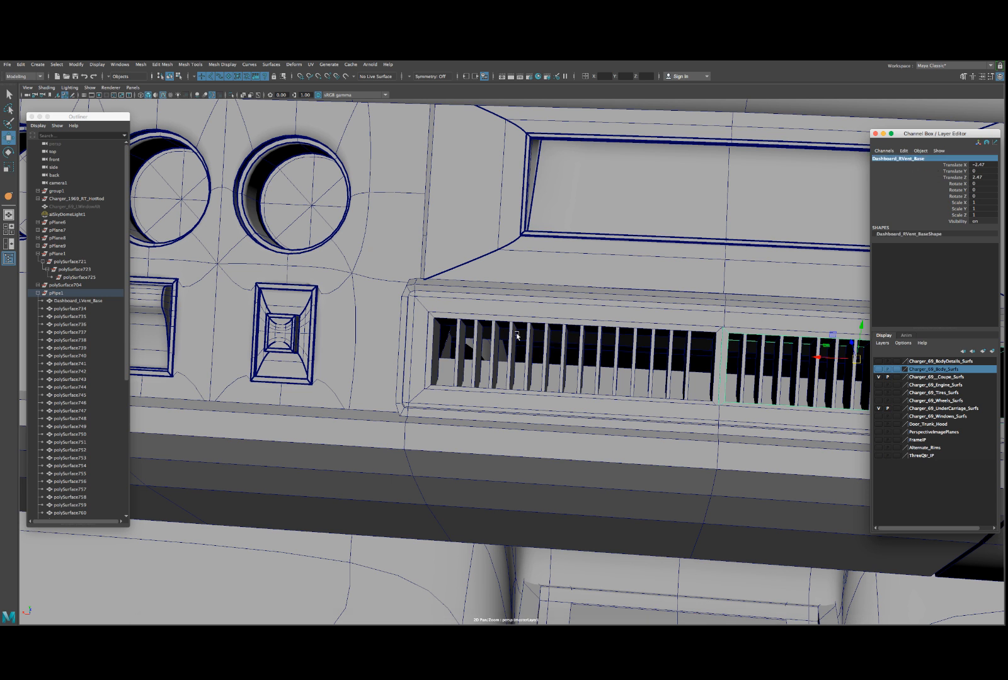
# - Rename the left vent's outermost slat Vent_1 and select the second slat beside it
pyautogui.click(463, 344)
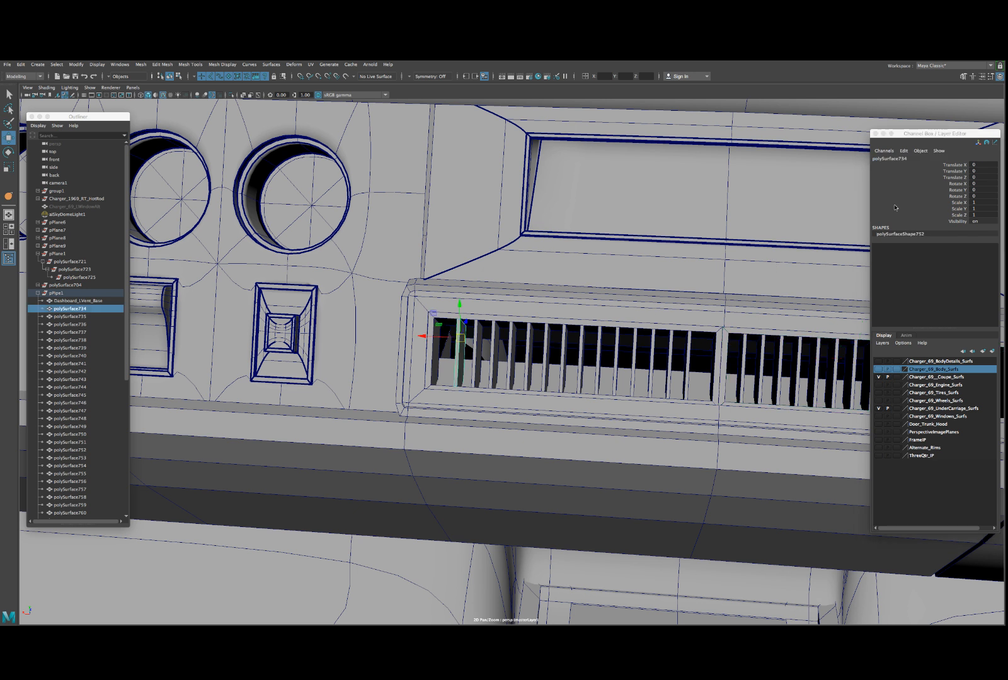
pyautogui.doubleClick(895, 159)
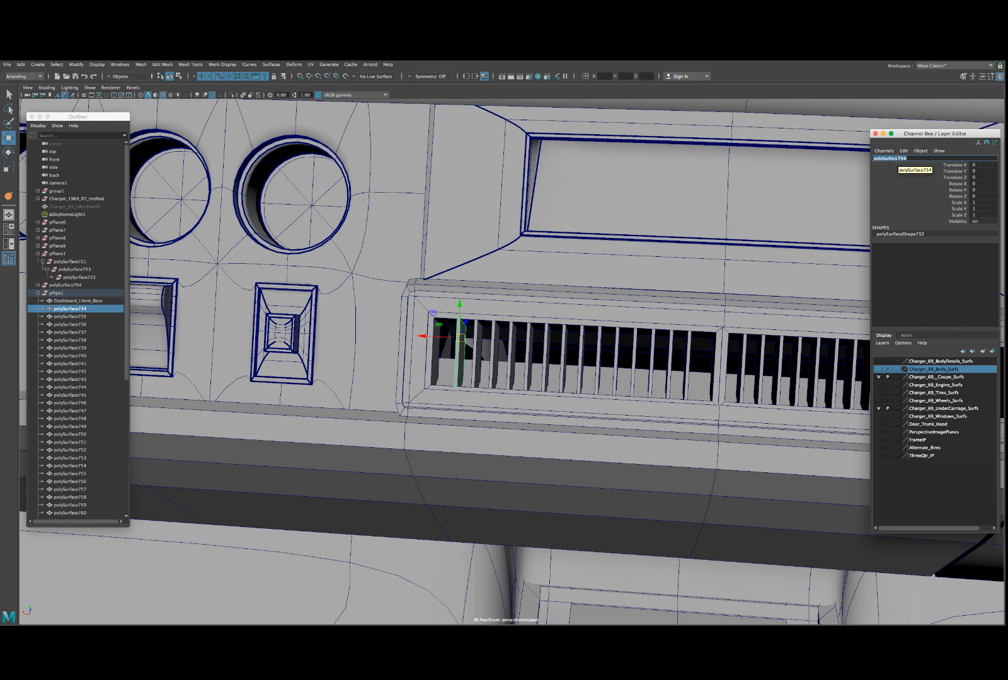
pyautogui.write('Vent_1')
pyautogui.press('Return')
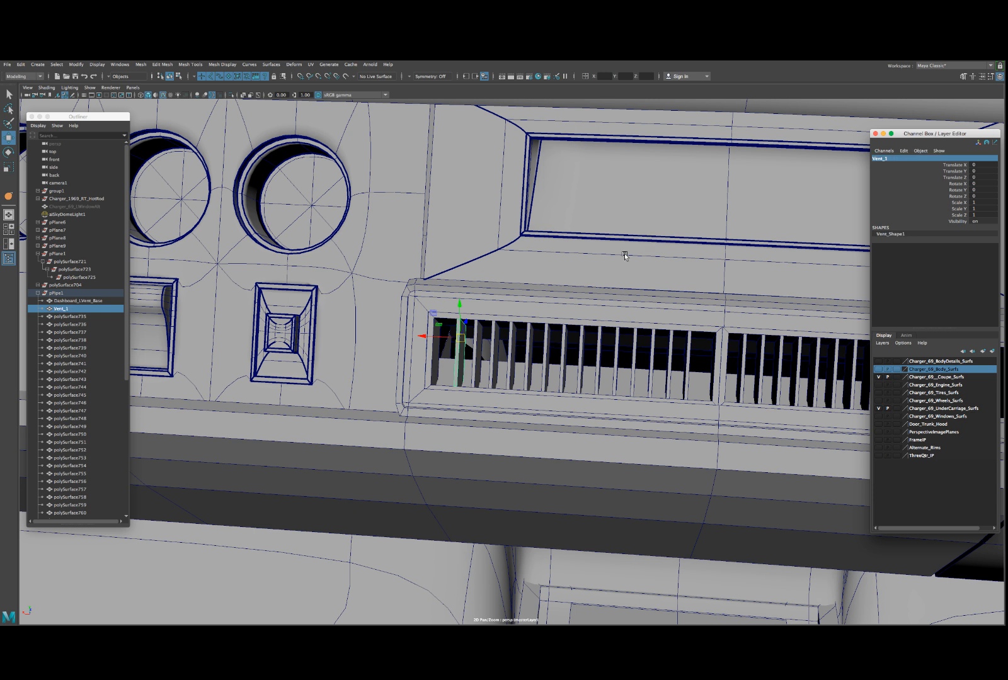
pyautogui.click(878, 159)
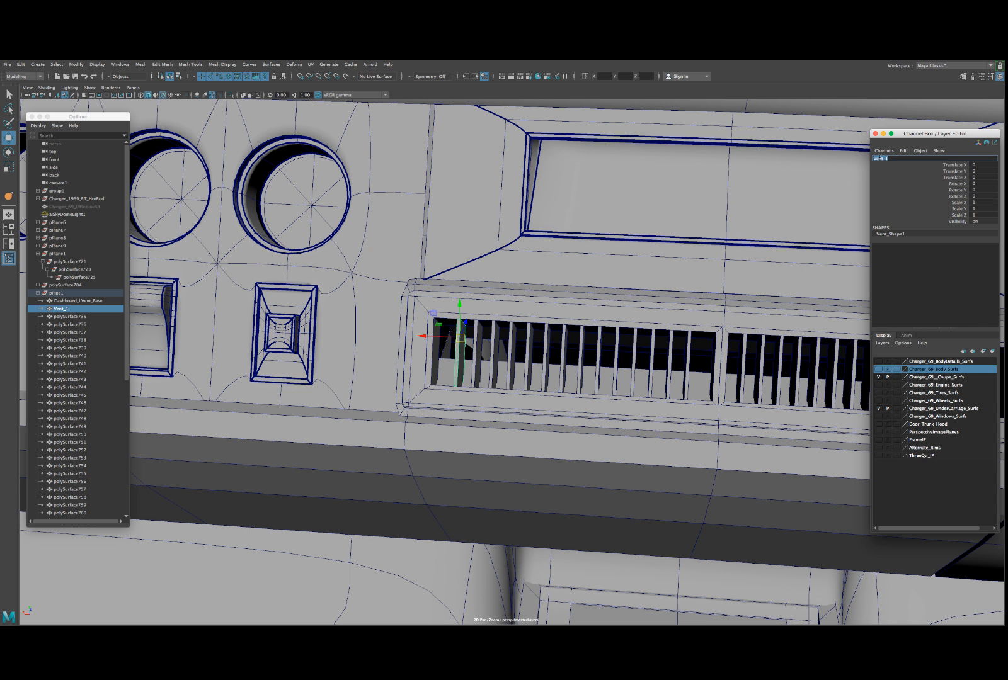
pyautogui.click(479, 344)
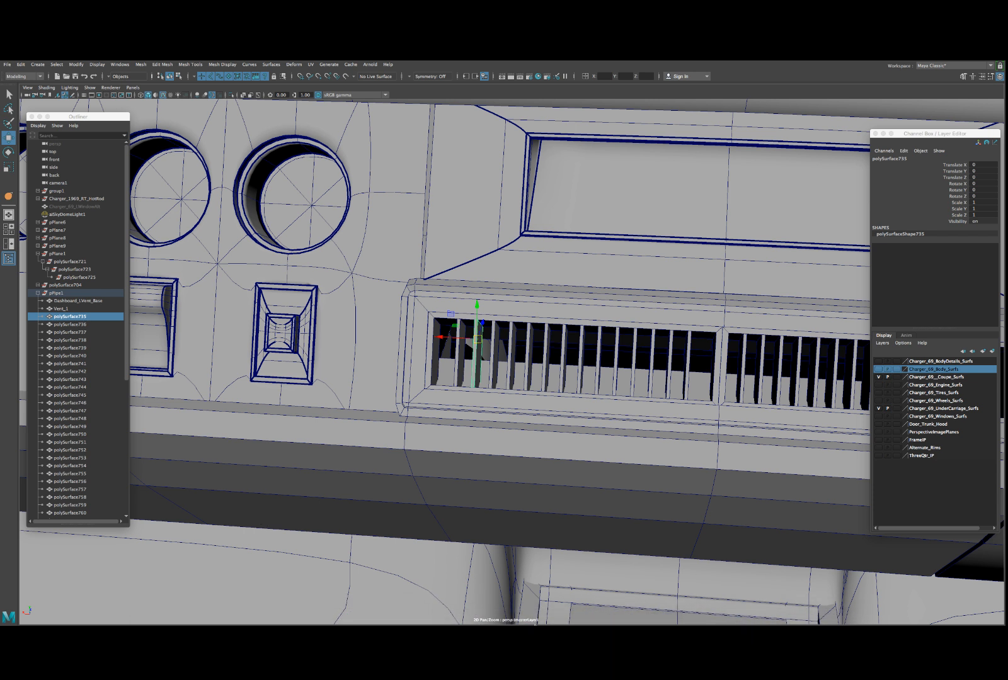
# - Dismiss the iTunes sign-in prompt, minimize the iTunes window and return to Maya
pyautogui.moveTo(686, 618)
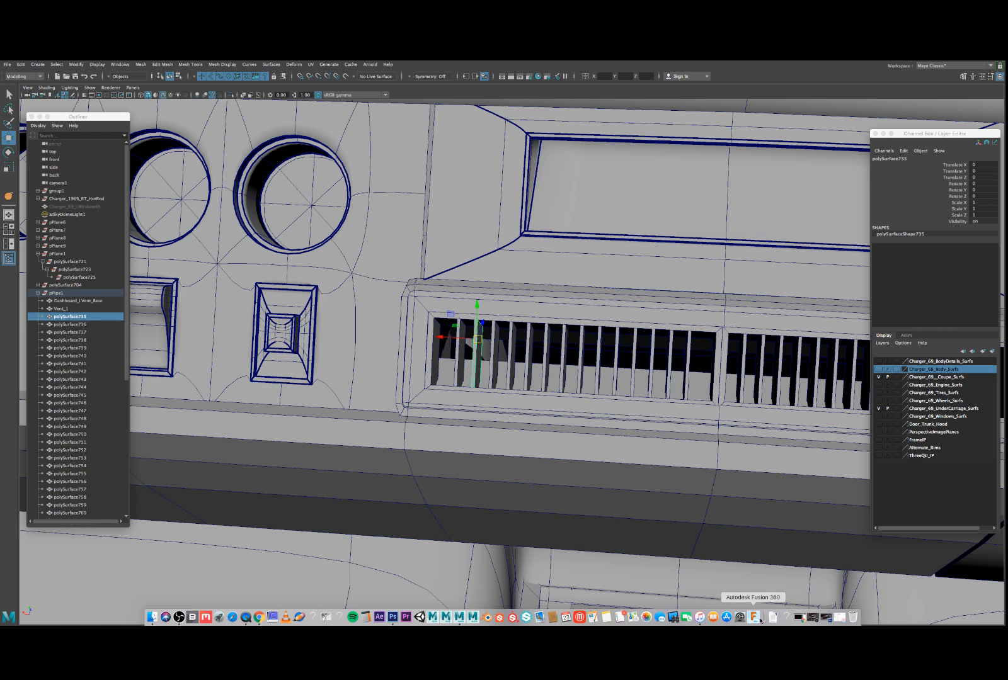
pyautogui.click(839, 618)
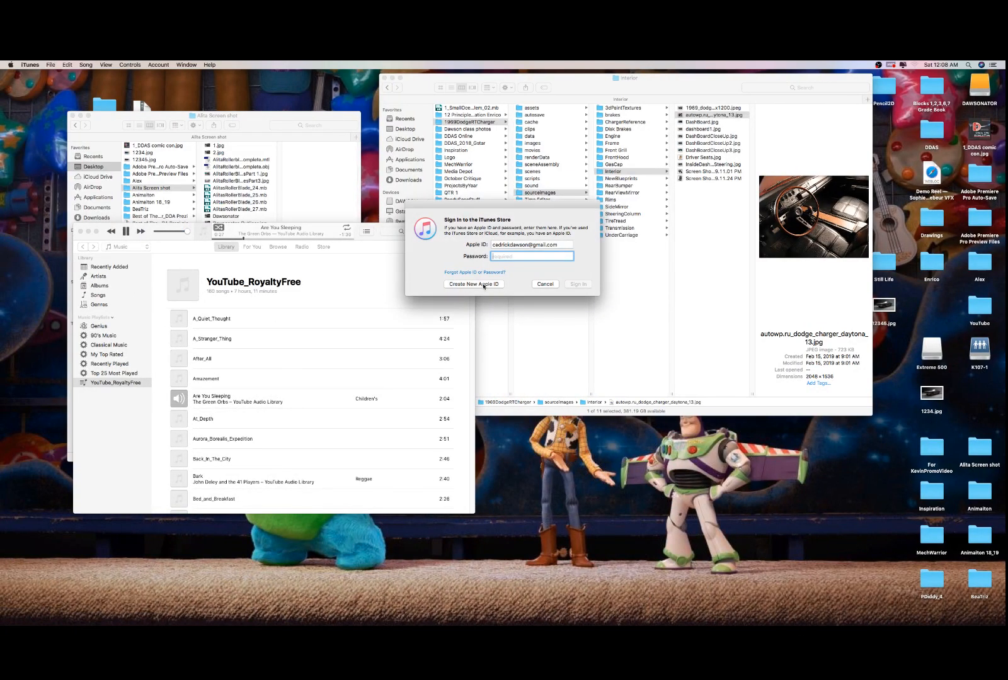
pyautogui.click(545, 284)
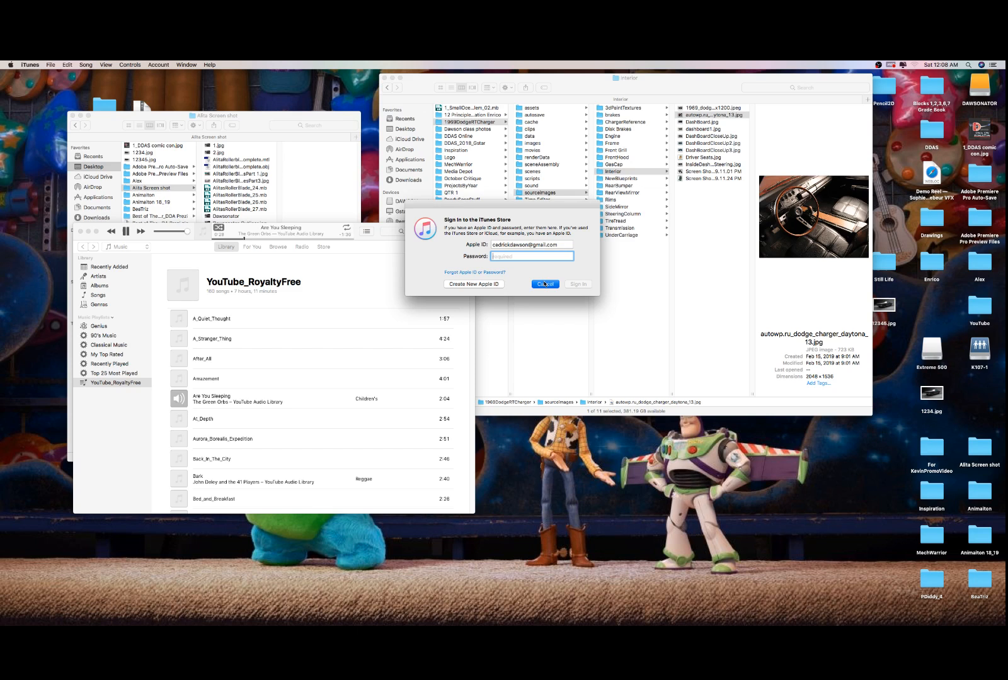
pyautogui.click(137, 231)
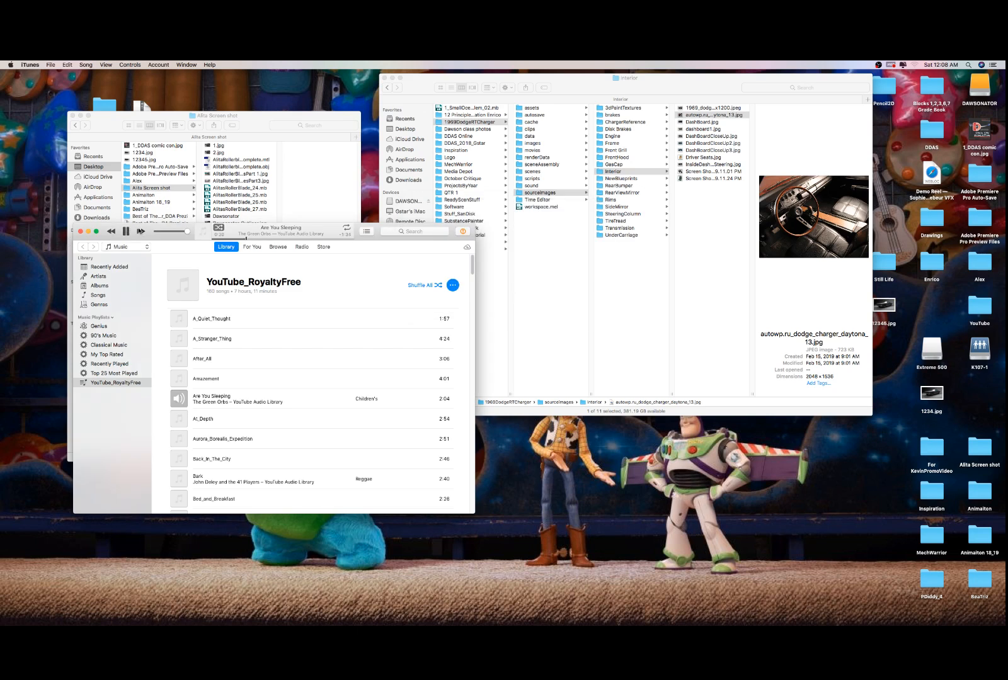
pyautogui.click(88, 232)
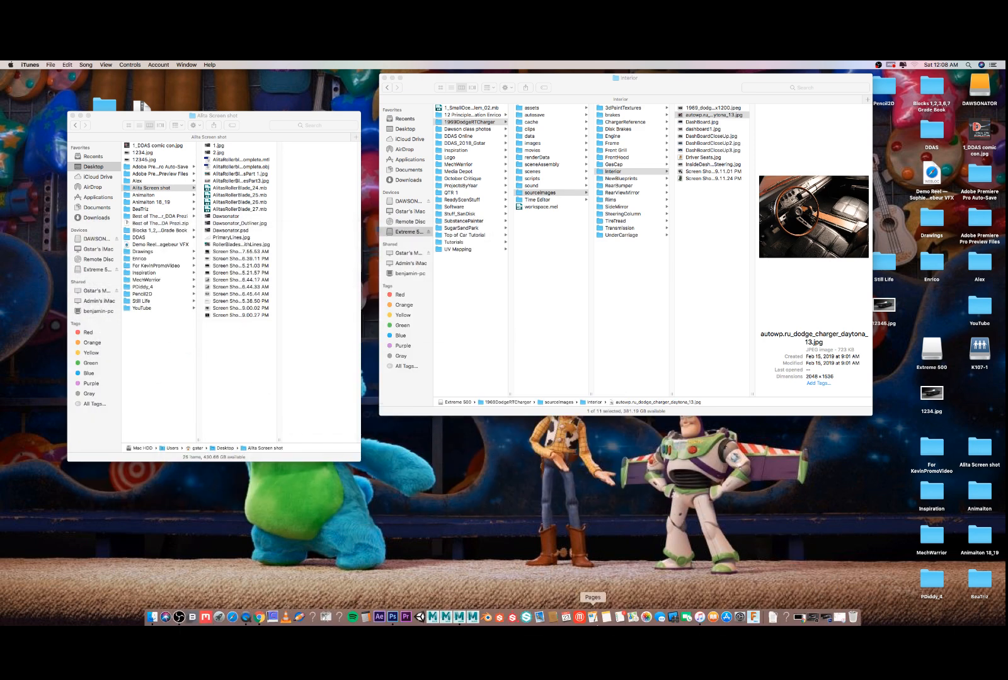
pyautogui.click(458, 618)
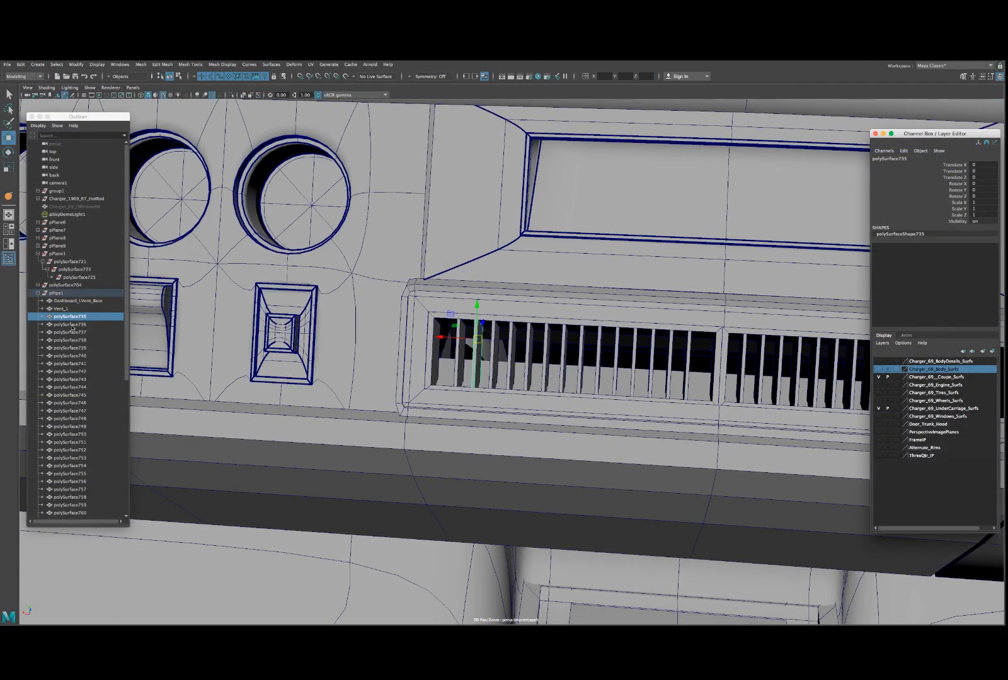
# - Rename the left vent's second slat, polySurface735, as Vent_2
pyautogui.click(80, 317)
pyautogui.doubleClick(80, 318)
pyautogui.write('Vent_2')
pyautogui.press('Return')
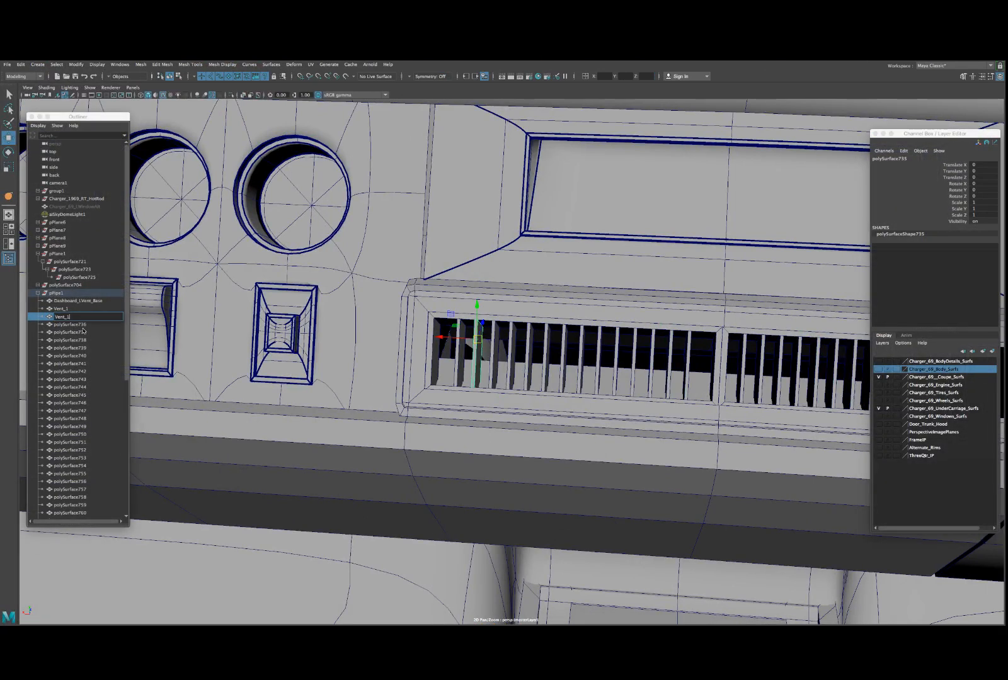
pyautogui.click(69, 325)
pyautogui.keyDown('shift'); pyautogui.click(89, 340); pyautogui.keyUp('shift')
pyautogui.moveTo(88, 337); pyautogui.dragTo(87, 345)
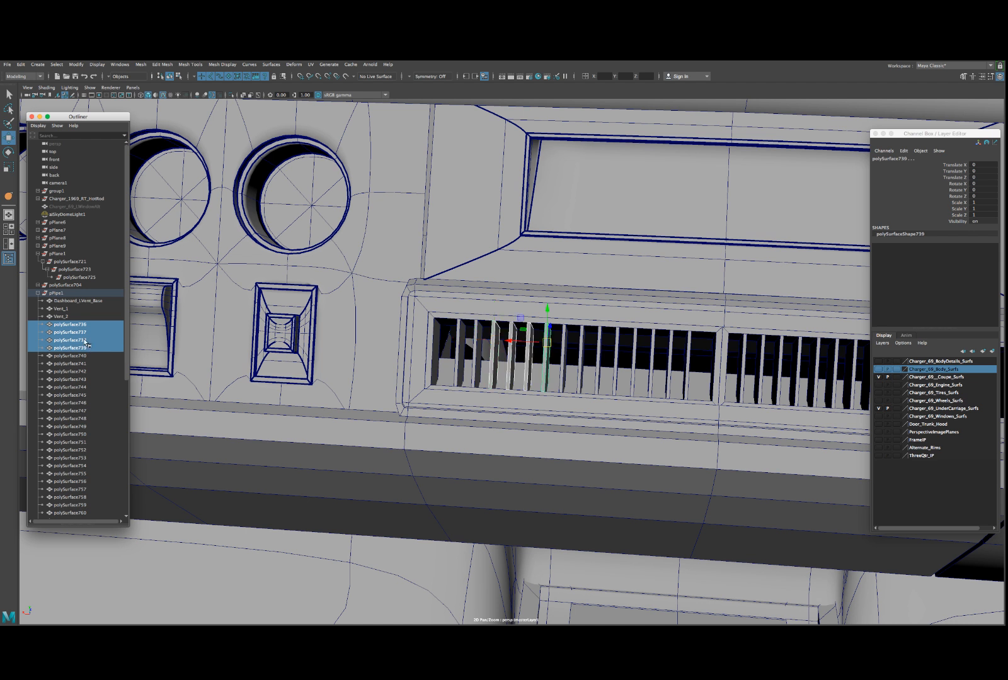
pyautogui.click(81, 325)
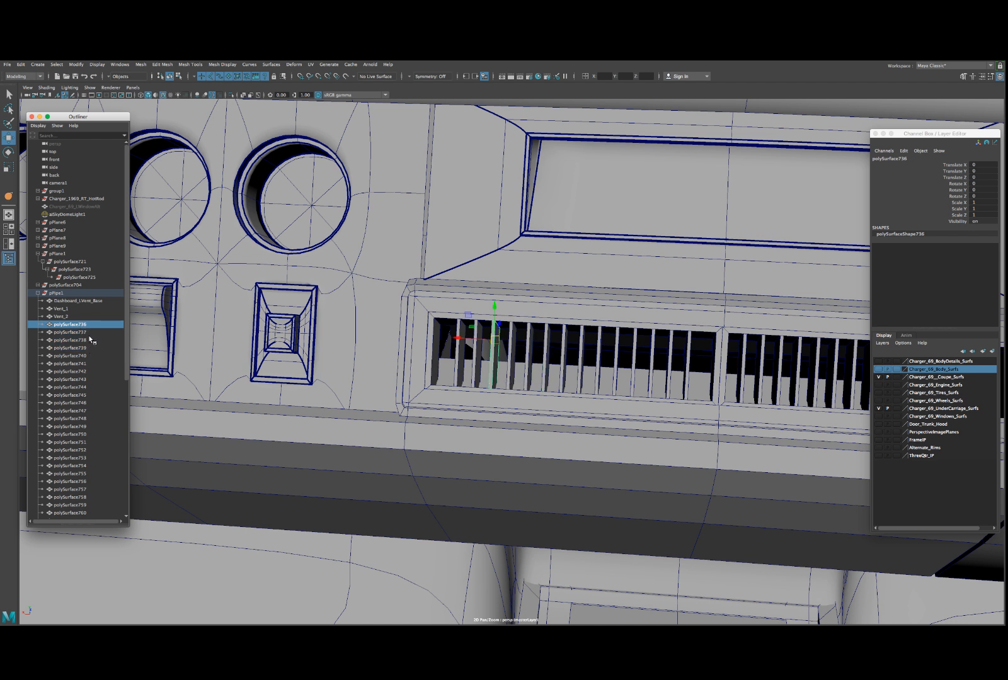
pyautogui.keyDown('shift'); pyautogui.click(92, 340); pyautogui.keyUp('shift')
pyautogui.keyDown('shift'); pyautogui.click(88, 355); pyautogui.keyUp('shift')
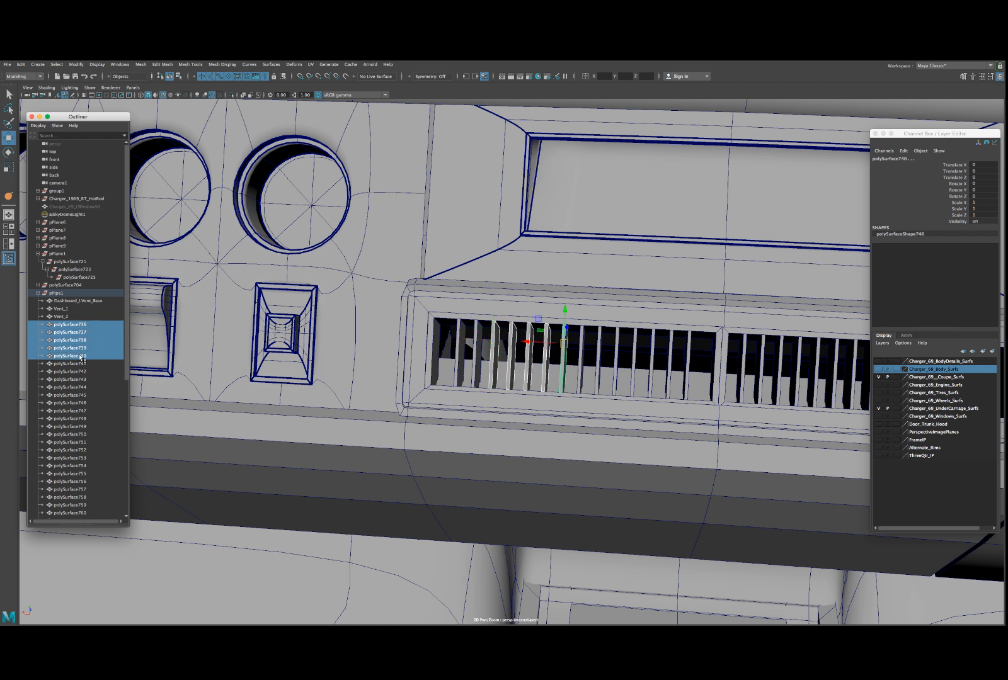
pyautogui.rightClick(81, 357)
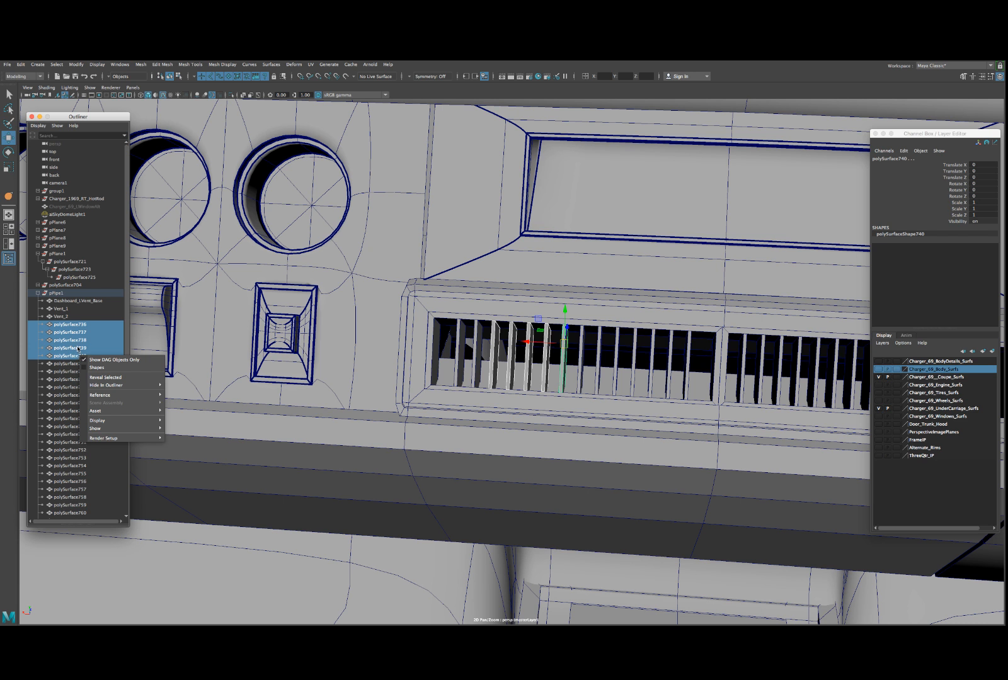
pyautogui.press('Escape')
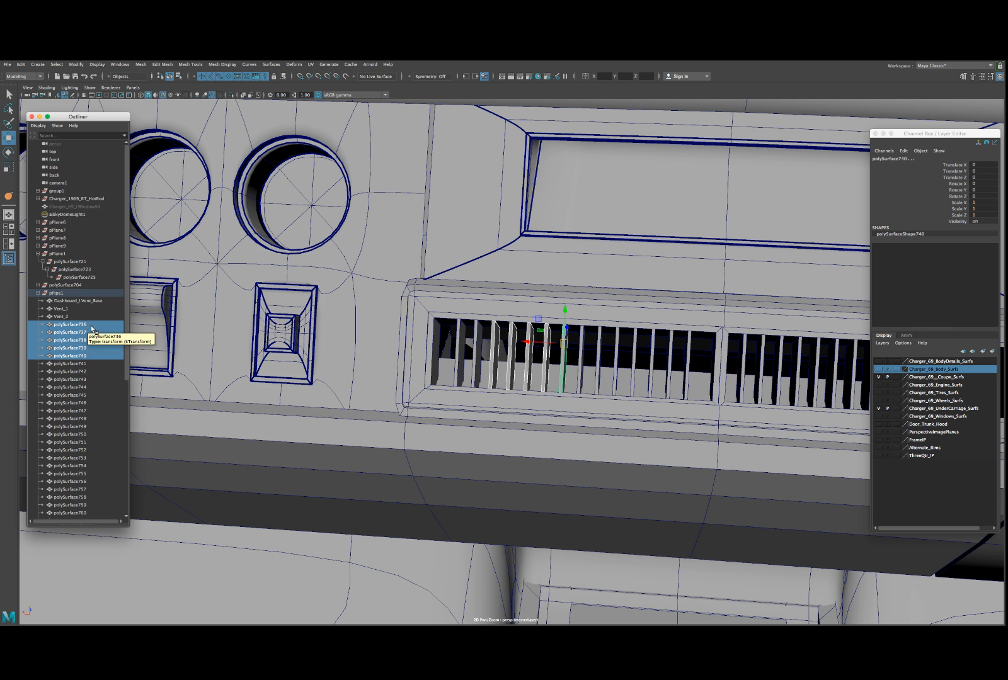
pyautogui.click(78, 356)
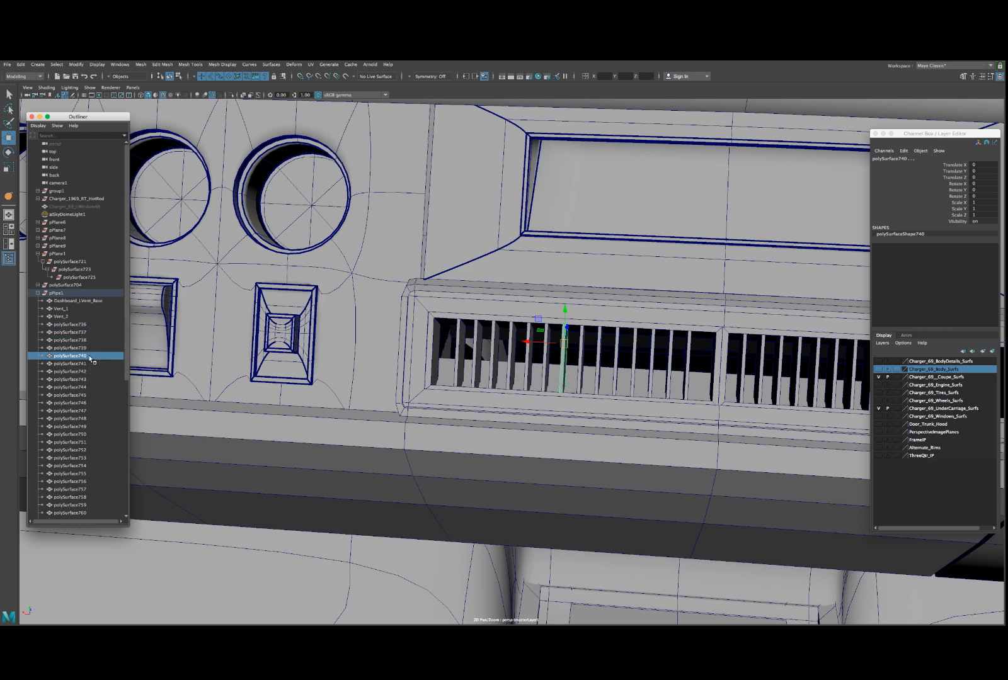
# - Rename the slats polySurface736, polySurface737 and polySurface738 as Vent_3, Vent_4 and Vent_5
pyautogui.click(89, 325)
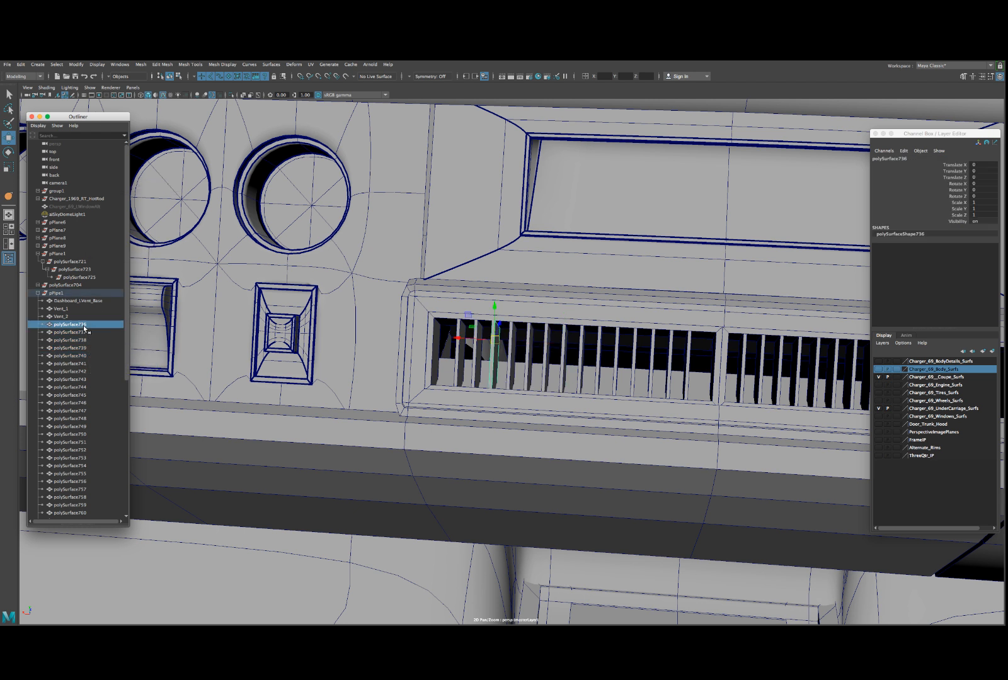
pyautogui.doubleClick(88, 325)
pyautogui.write('Vent_1')
pyautogui.press('Tab')
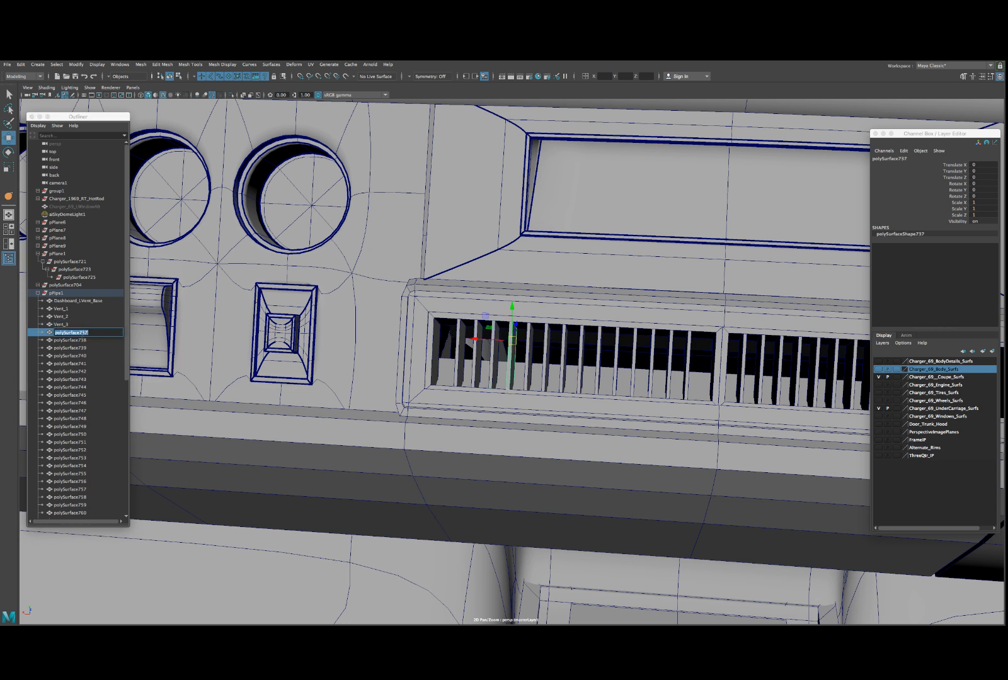
pyautogui.write('Vent_1')
pyautogui.press('Tab')
pyautogui.write('Vent_1')
pyautogui.press('Tab')
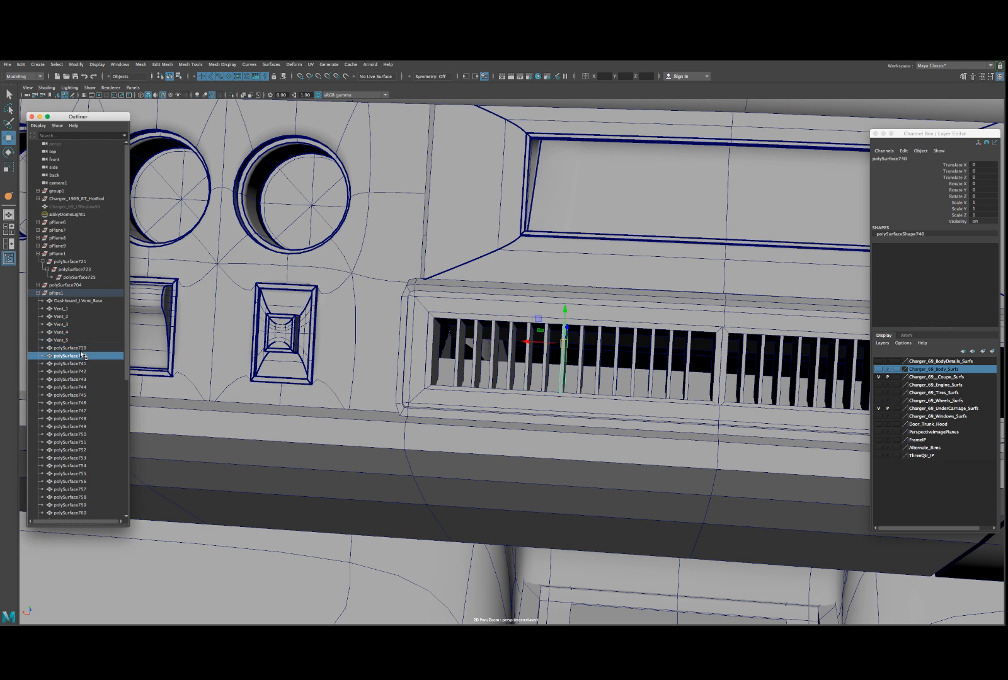
# - Rename the next four slats, polySurface739 through polySurface742, as Vent_6, Vent_7, Vent_8 and Vent_9
pyautogui.write('Vent_1')
pyautogui.press('Tab')
pyautogui.write('Vent_1')
pyautogui.press('Tab')
pyautogui.write('Vent_1')
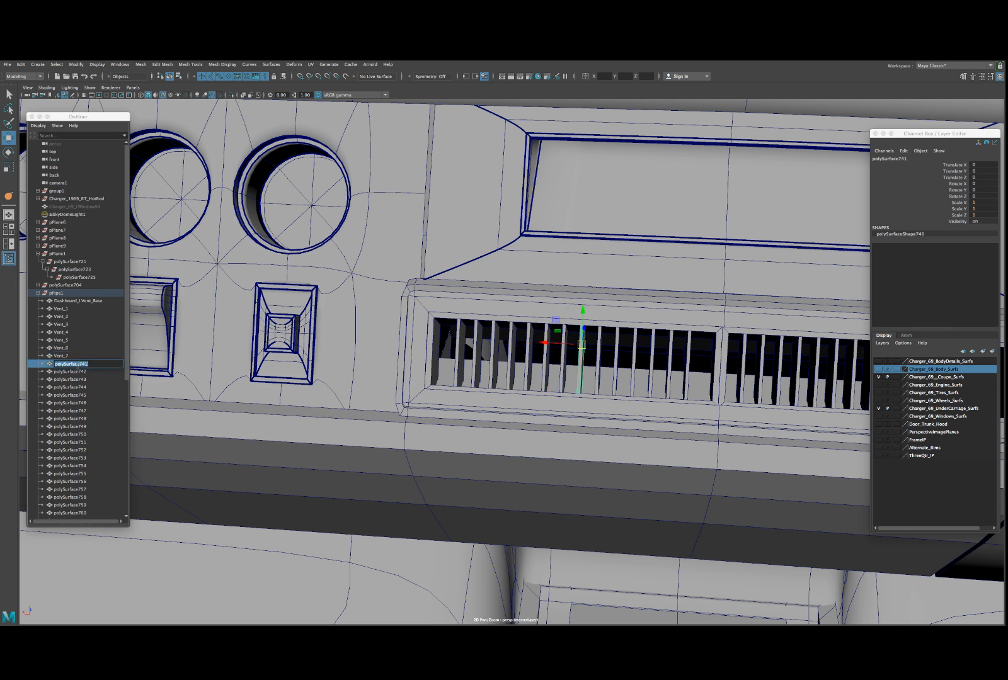
pyautogui.press('Tab')
pyautogui.write('Vent_1')
pyautogui.press('Tab')
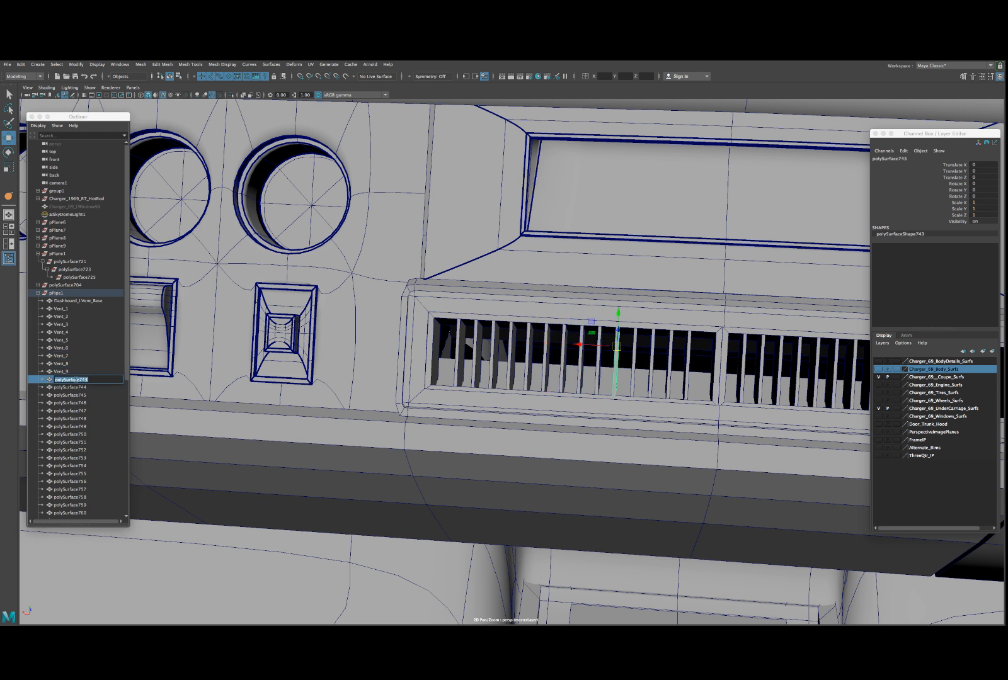
# - Rename the slats polySurface743, polySurface744 and polySurface745 as Vent_10, Vent_11 and Vent_12
pyautogui.write('Vent_1')
pyautogui.press('Tab')
pyautogui.write('Vent_11')
pyautogui.press('Tab')
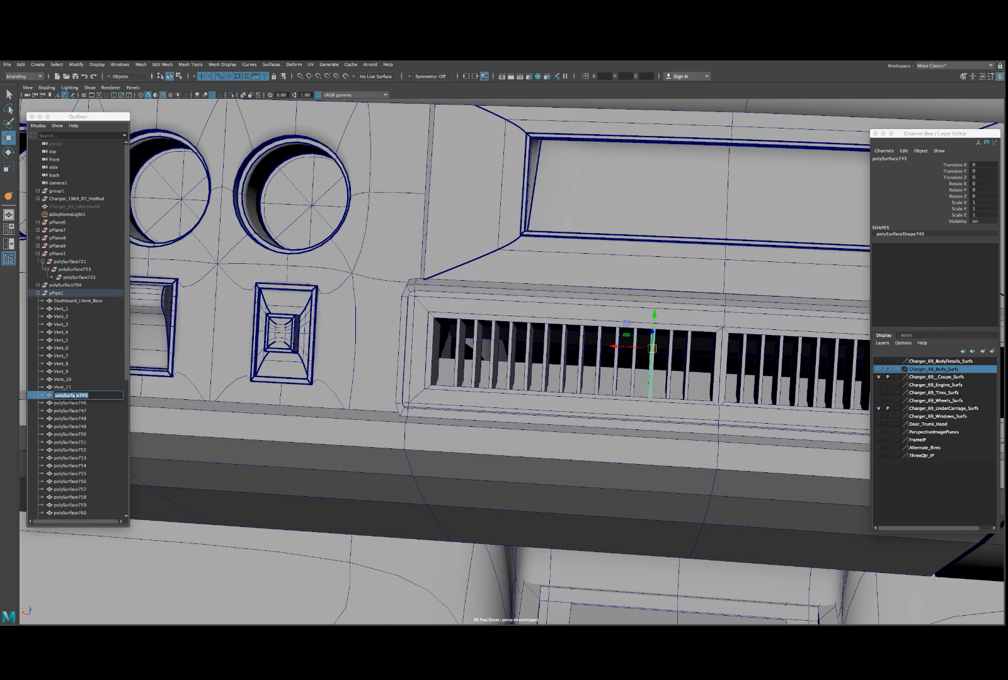
pyautogui.write('Vent_12')
pyautogui.press('Tab')
# - Rename the slats polySurface746, polySurface747 and polySurface748 as Vent_13, Vent_14 and Vent_15
pyautogui.write('Vent_1')
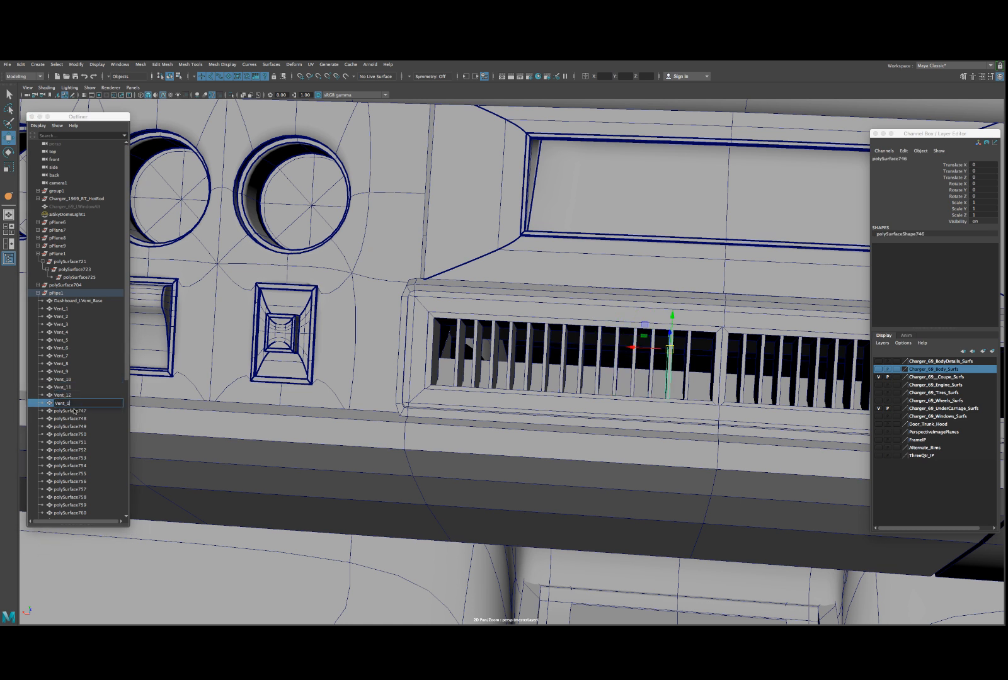
pyautogui.write('3')
pyautogui.press('Tab')
pyautogui.write('4')
pyautogui.press('Return')
pyautogui.doubleClick(73, 419)
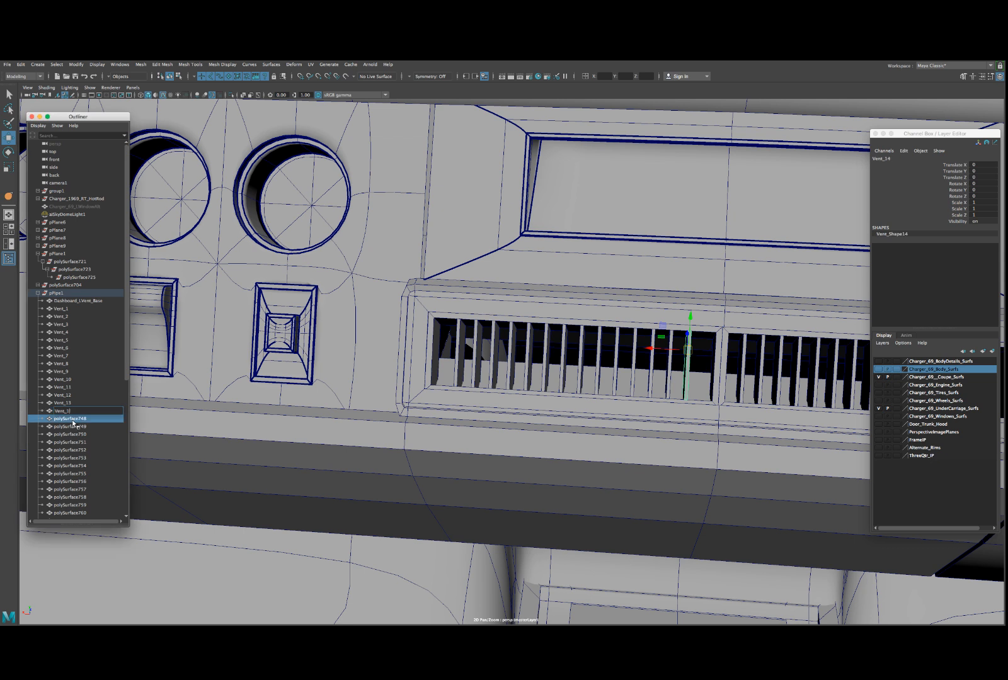
pyautogui.write('Vent_15')
pyautogui.press('Return')
# - Rename the right vent's slats polySurface749, polySurface750 and polySurface751 as Vent_16, Vent_17 and Vent_18
pyautogui.click(73, 426)
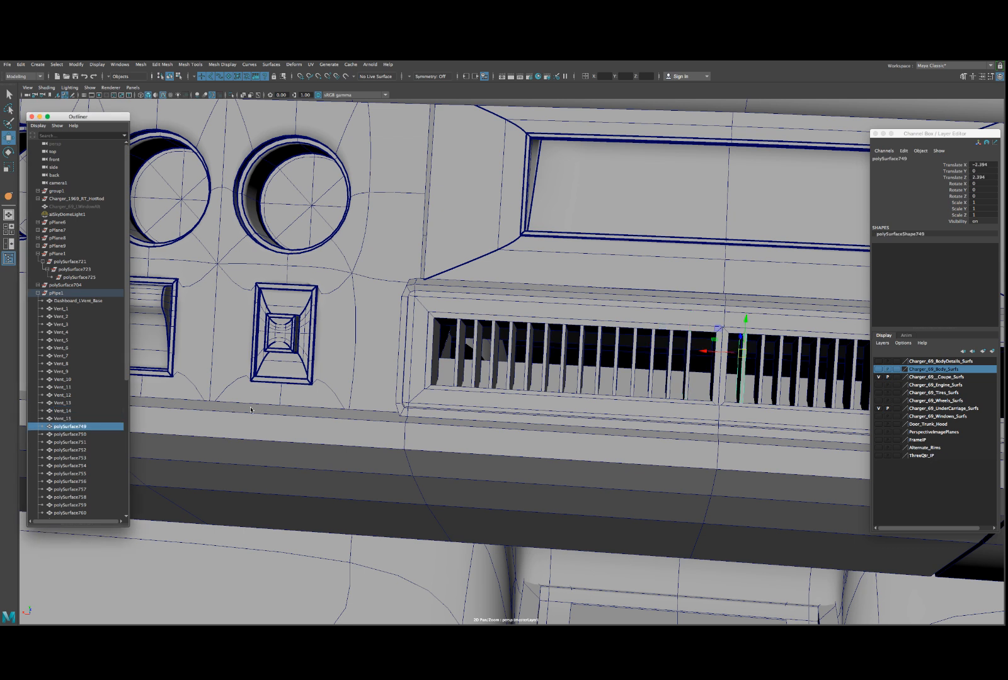
pyautogui.scroll(-5, 362, 395)
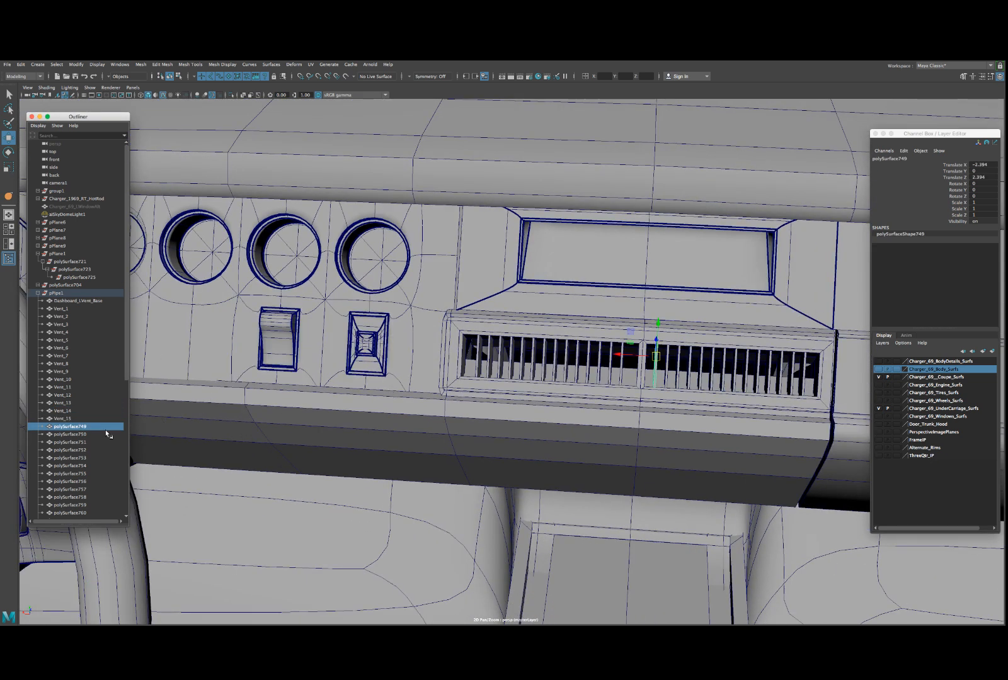
pyautogui.doubleClick(86, 428)
pyautogui.write('Vent_16')
pyautogui.press('Return')
pyautogui.doubleClick(86, 435)
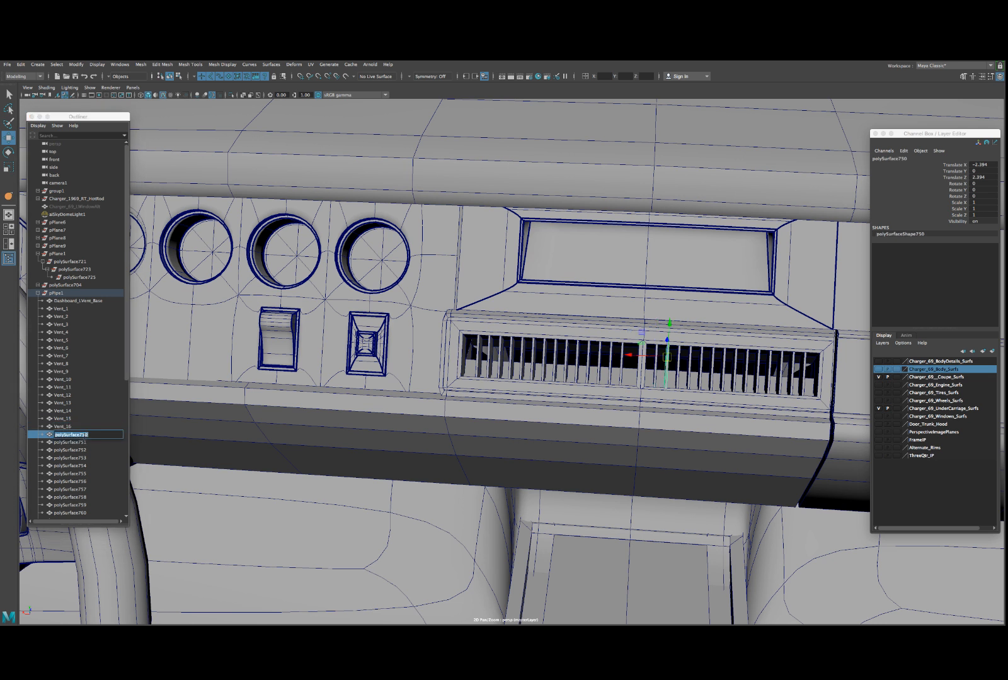
pyautogui.write('Vent_17')
pyautogui.press('Return')
pyautogui.doubleClick(86, 443)
pyautogui.write('Vent_18')
pyautogui.press('Return')
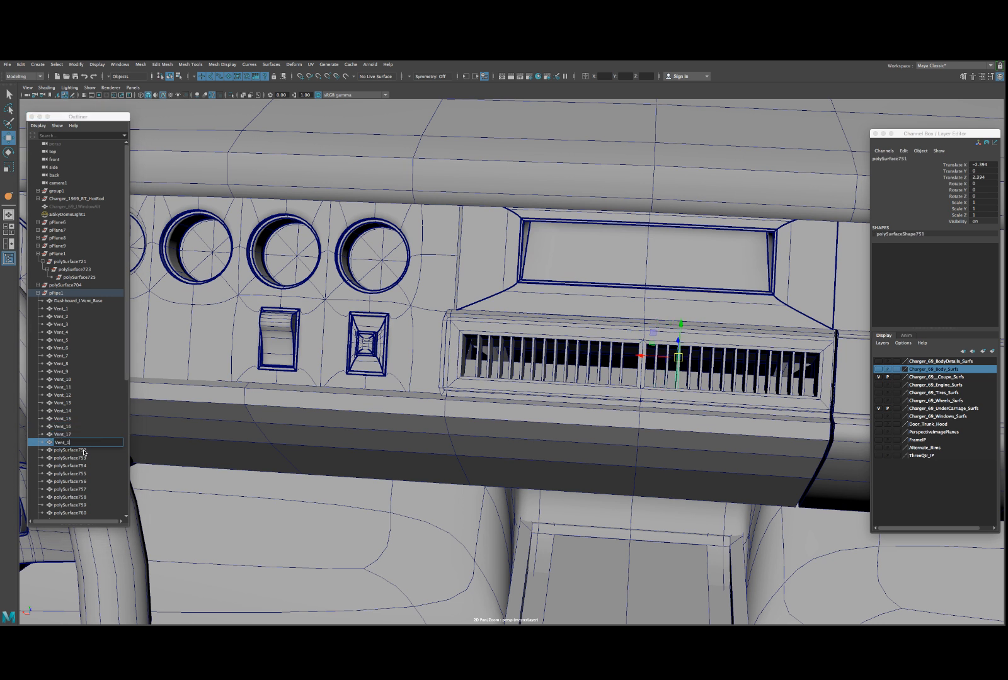
# - Rename the right vent's slats polySurface752 and polySurface753 as Vent_19 and Vent_20
pyautogui.doubleClick(84, 451)
pyautogui.write('Vent_19')
pyautogui.press('Return')
pyautogui.click(84, 459)
pyautogui.doubleClick(84, 459)
pyautogui.write('Vent_20')
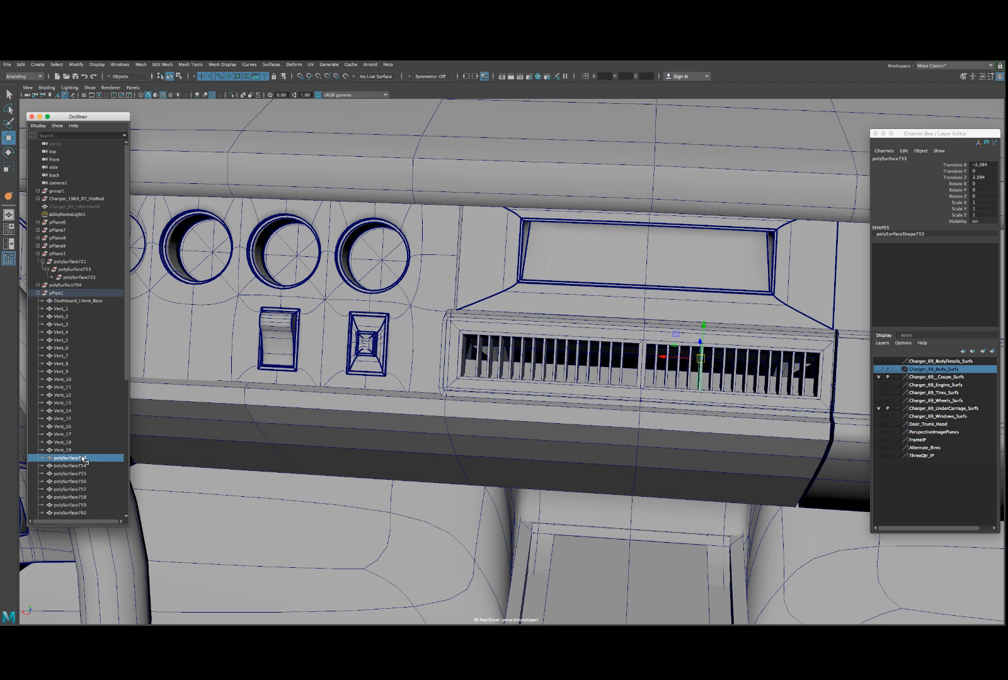
pyautogui.press('Return')
# - Rename the right vent's slats polySurface754 and polySurface755 as Vent_21 and Vent_22
pyautogui.click(82, 466)
pyautogui.doubleClick(82, 466)
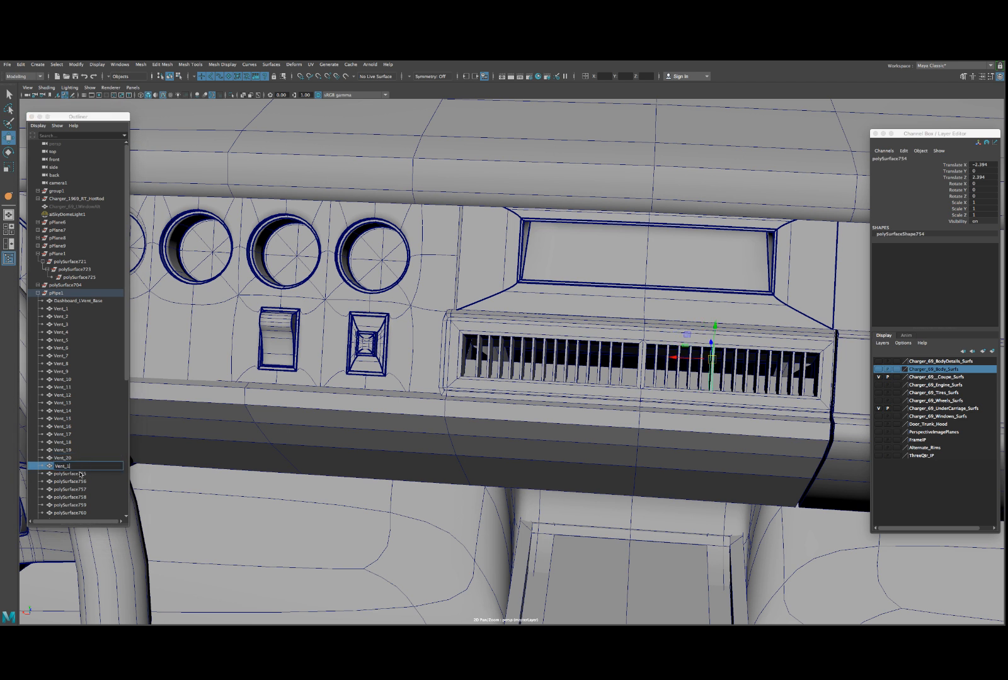
pyautogui.write('Vent_21')
pyautogui.press('Return')
pyautogui.doubleClick(80, 474)
pyautogui.write('Vent_12')
pyautogui.press('Return')
# - Rename the right vent's slats polySurface756 and polySurface757 as Vent_23 and Vent_24
pyautogui.doubleClick(80, 481)
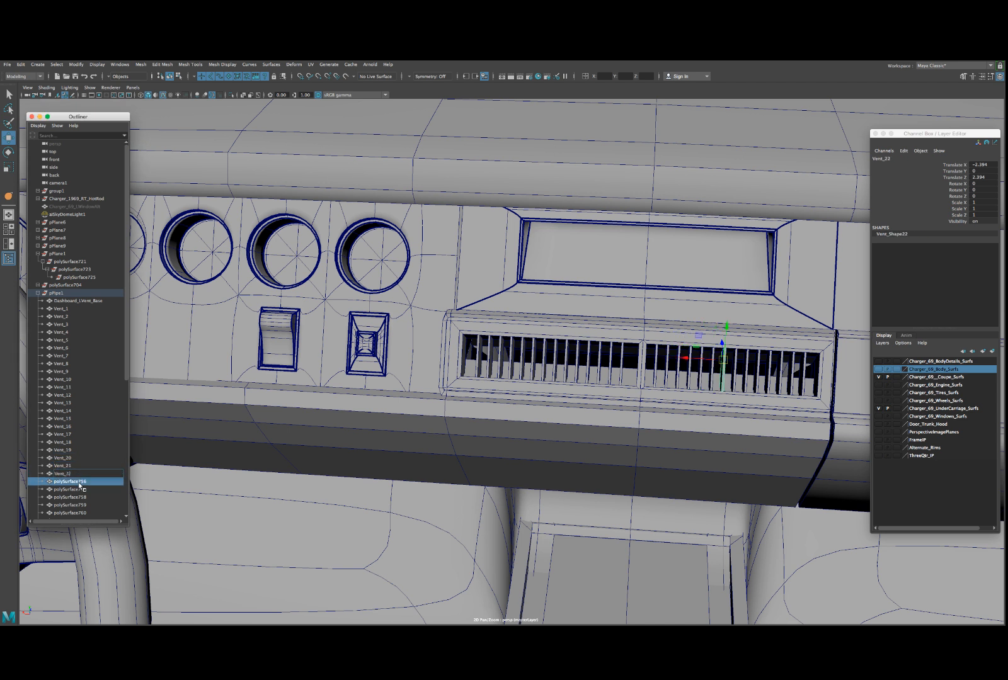
pyautogui.write('Vent_23')
pyautogui.press('Return')
pyautogui.doubleClick(80, 490)
pyautogui.write('Vent_1')
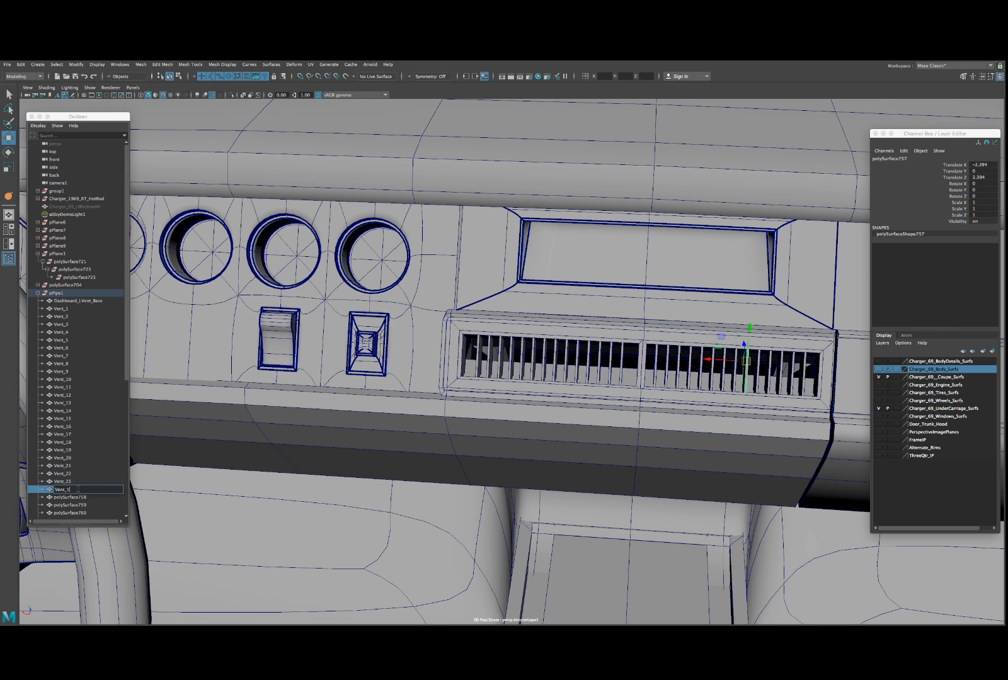
pyautogui.write('4')
pyautogui.press('Return')
# - Rename the right vent's slats polySurface758 and polySurface759 as Vent_25 and Vent_26
pyautogui.doubleClick(80, 497)
pyautogui.write('Vent_25')
pyautogui.press('Return')
pyautogui.doubleClick(77, 505)
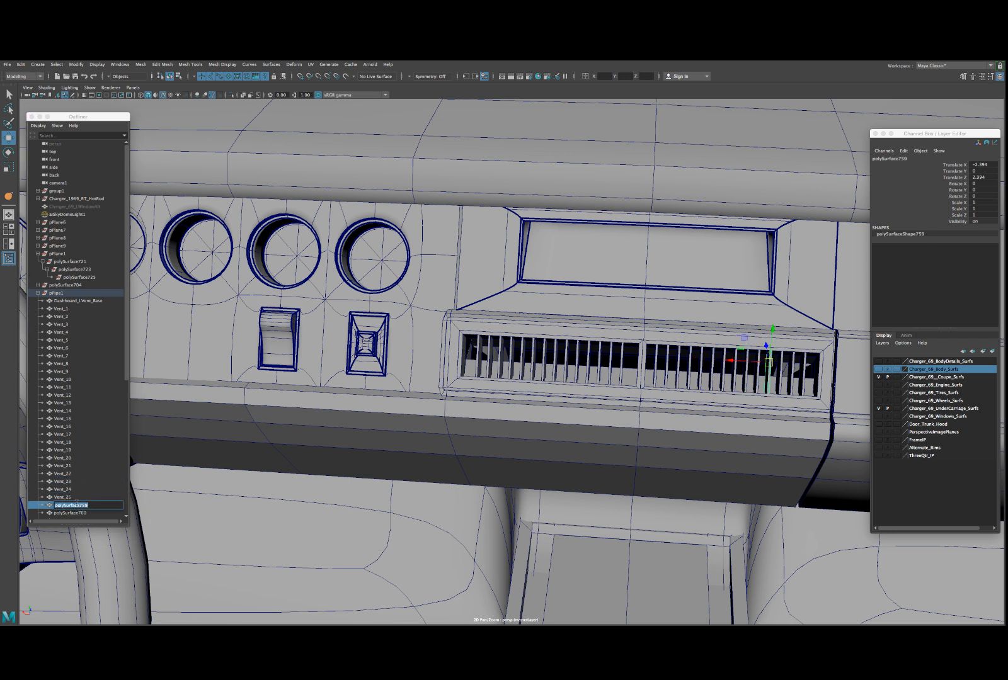
pyautogui.write('Vent_26')
pyautogui.press('Return')
# - Rename the last two unnamed vent slats, polySurface760 and polySurface761, as Vent_27 and Vent_28
pyautogui.scroll(-5, 78, 506)
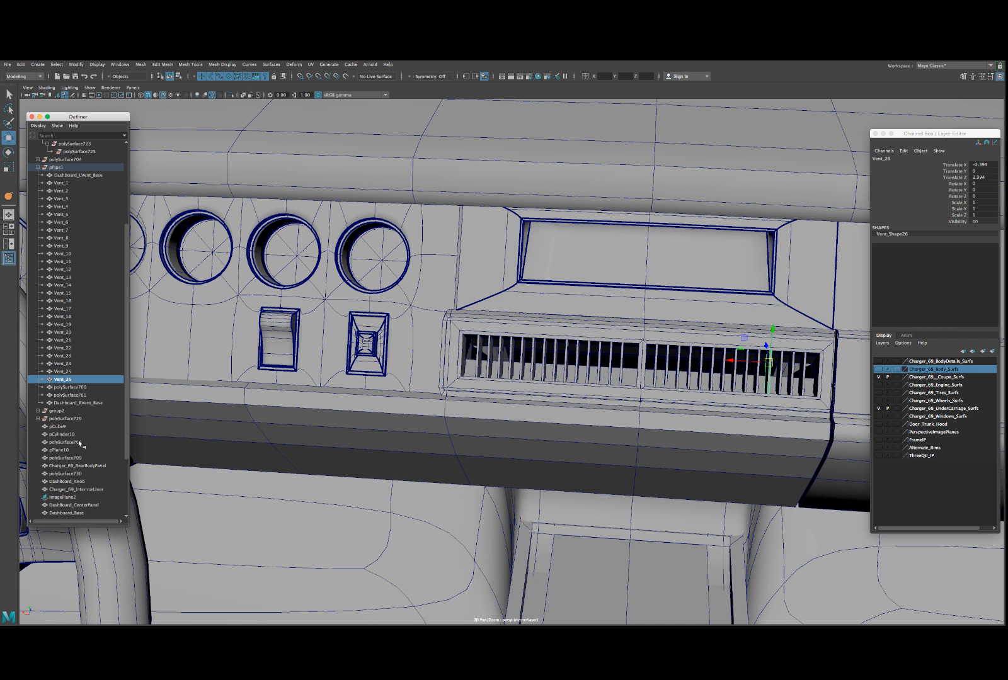
pyautogui.doubleClick(75, 387)
pyautogui.write('Vent_2')
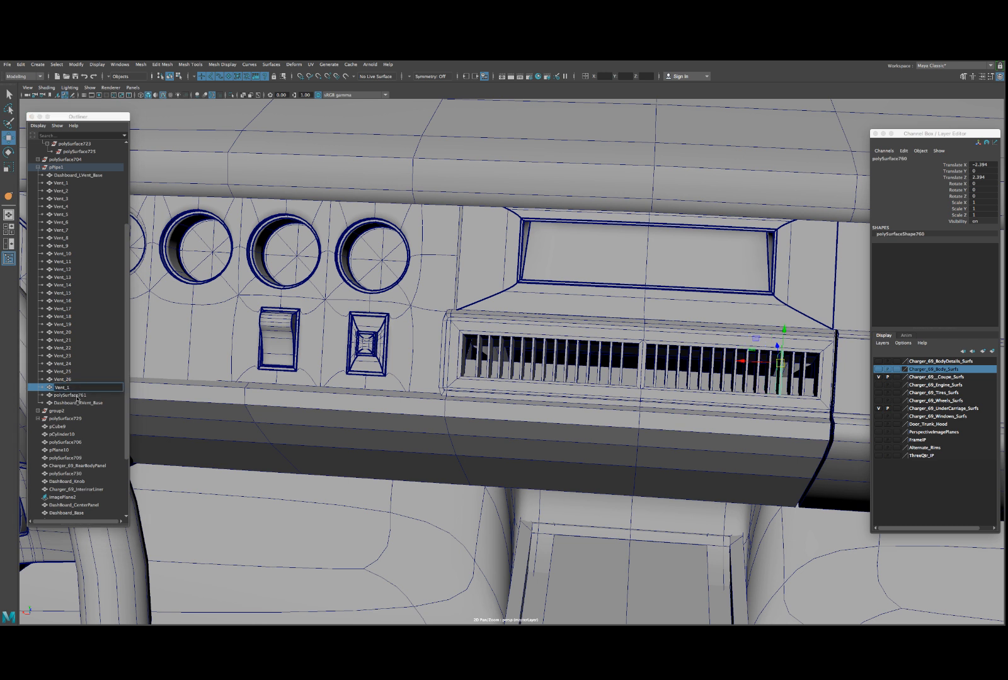
pyautogui.write('7')
pyautogui.press('Return')
pyautogui.doubleClick(73, 395)
pyautogui.write('Vent_2')
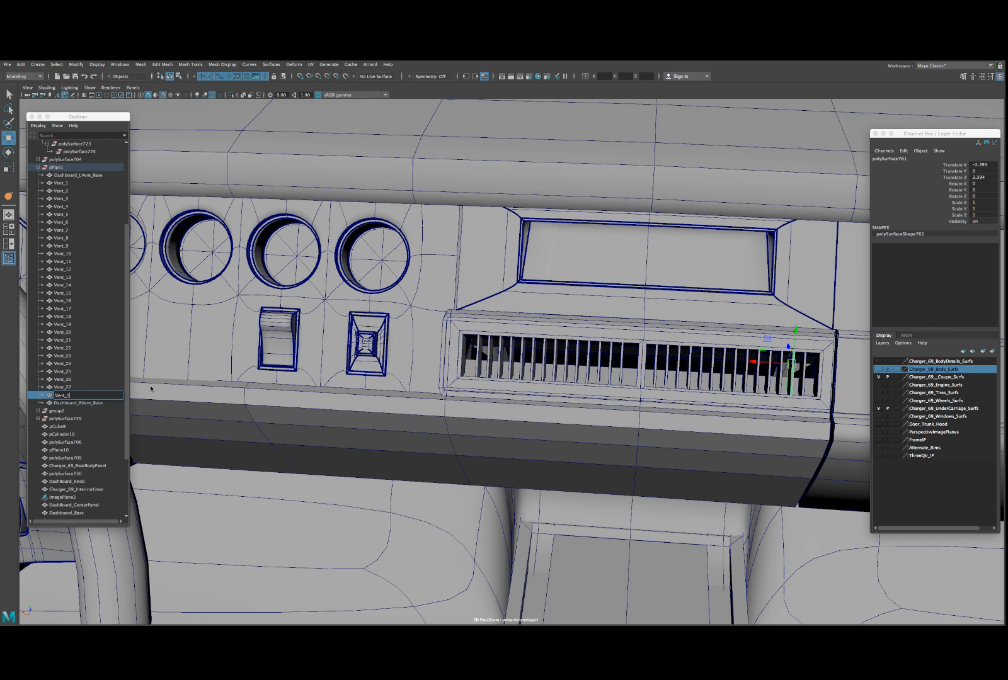
pyautogui.write('8')
pyautogui.press('Return')
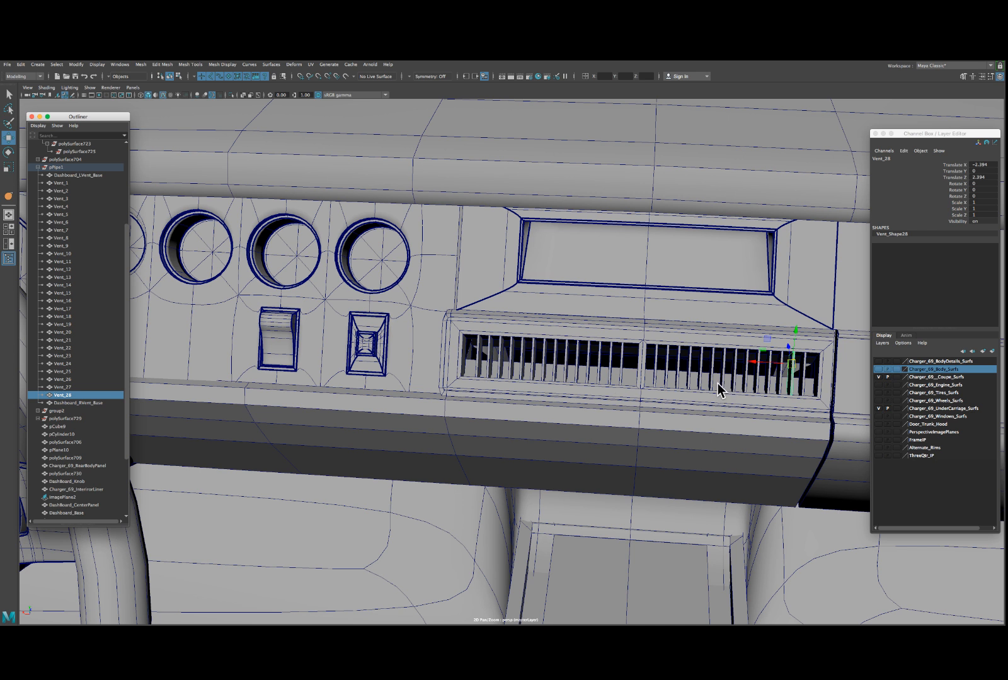
# - Rename pPipe1, the parent group of all vent parts, as Dashboard_Vents
pyautogui.click(801, 381)
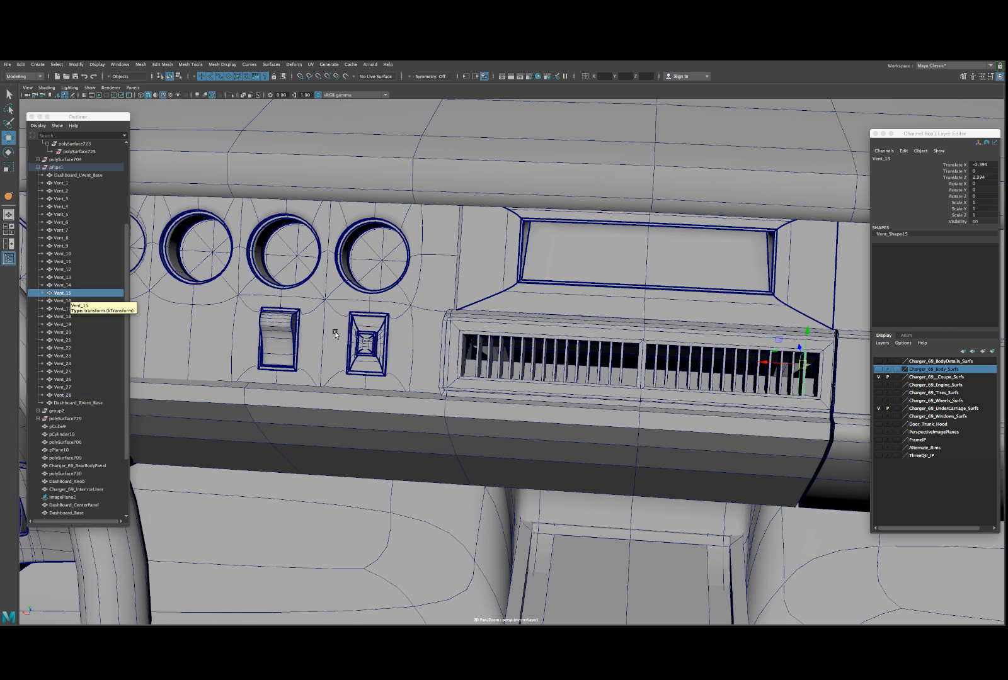
pyautogui.click(467, 334)
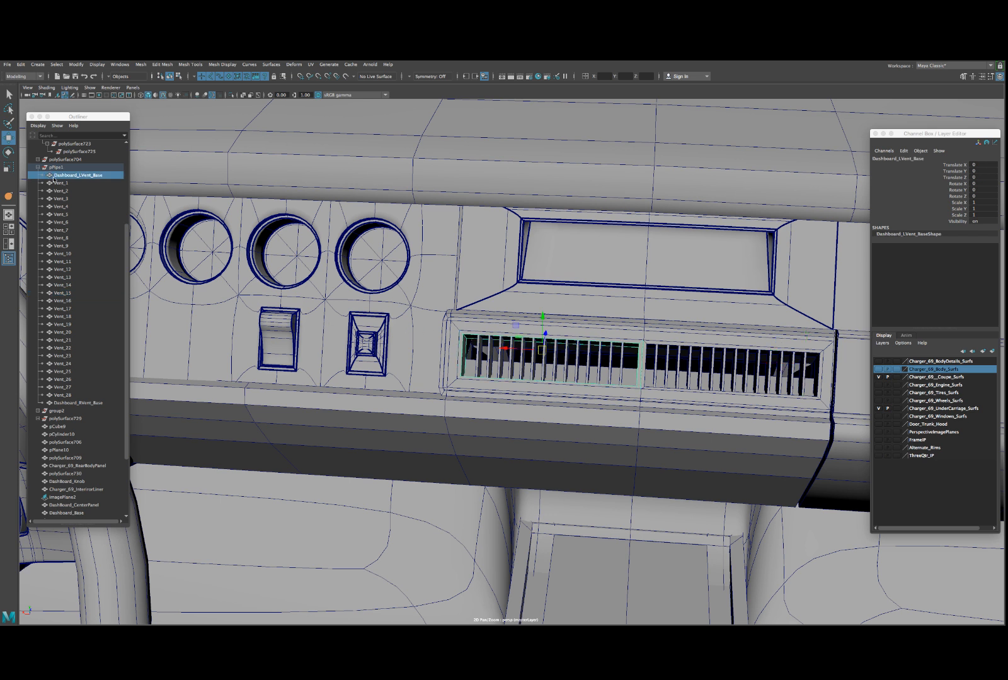
pyautogui.click(56, 167)
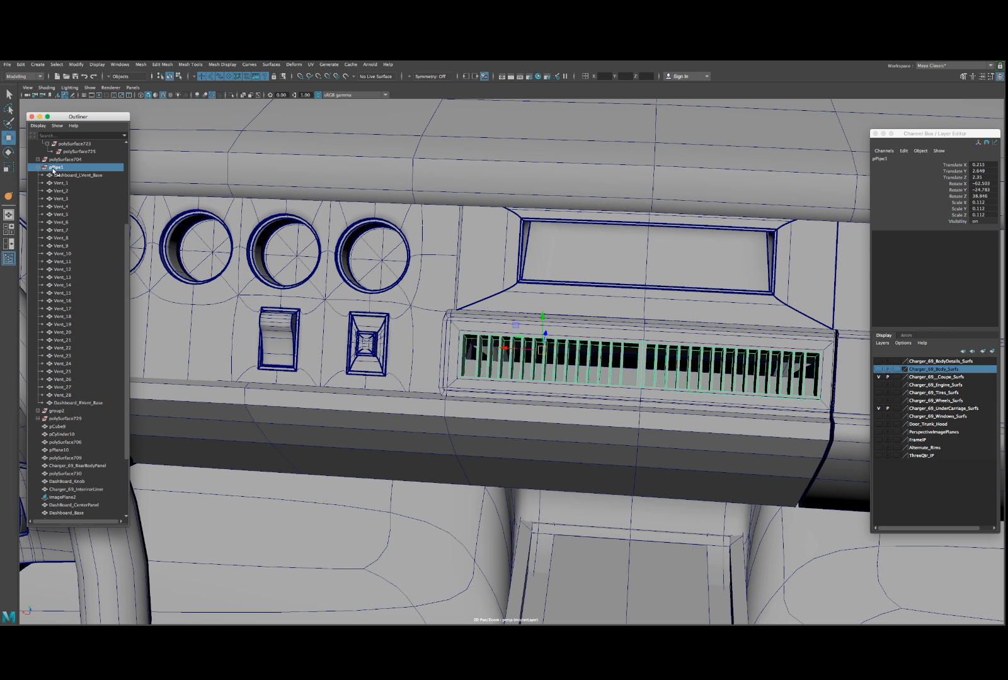
pyautogui.doubleClick(56, 167)
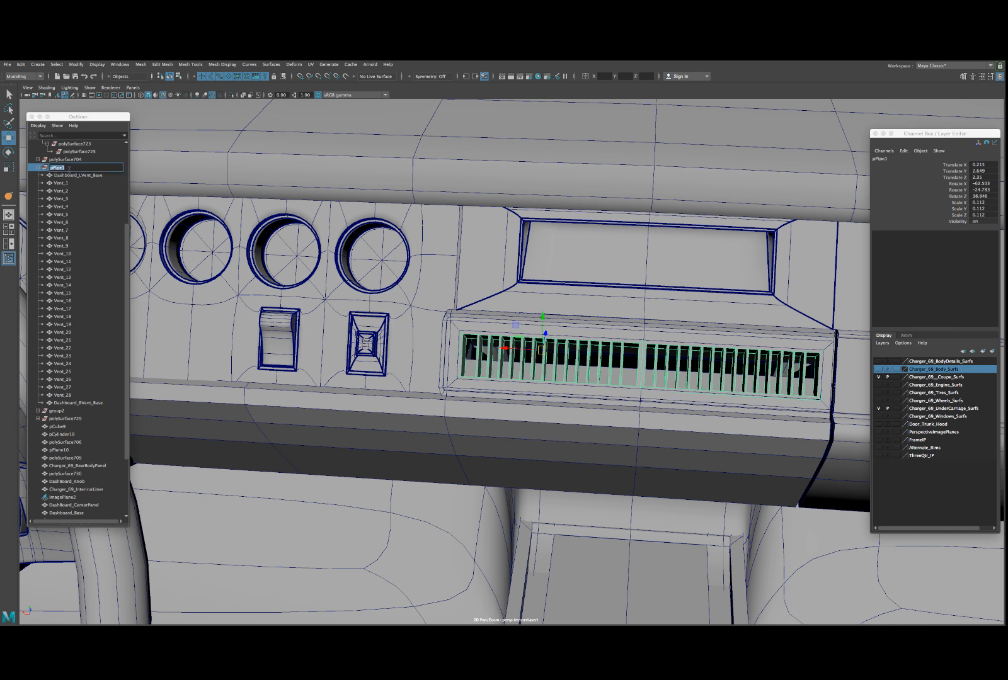
pyautogui.write('Dashboard_Vents')
pyautogui.press('Return')
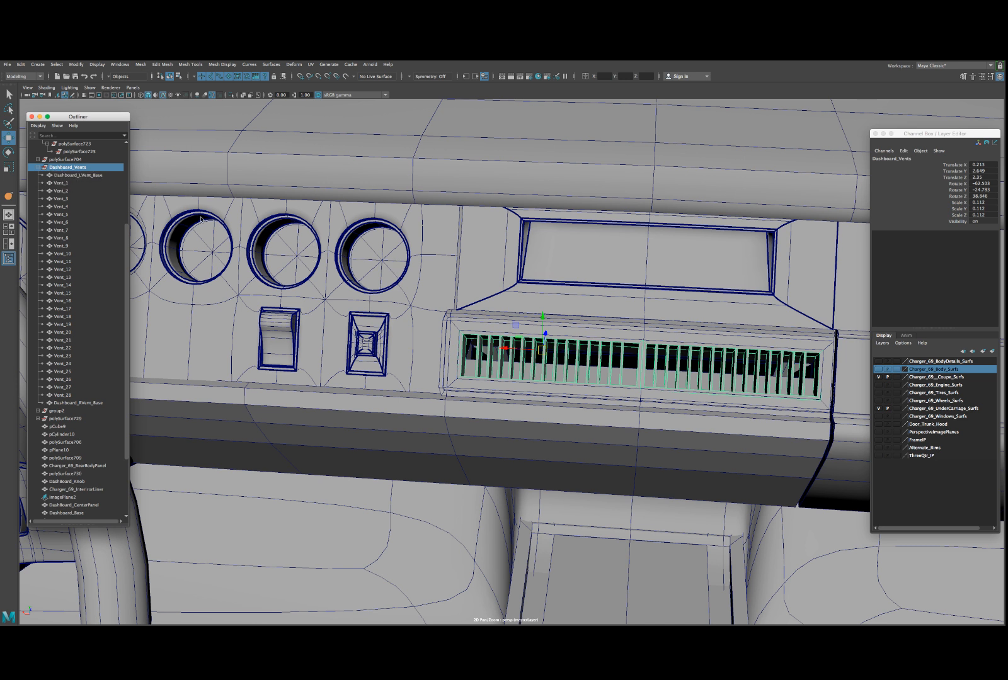
# - Group the left vent's frame Dashboard_LVent_Base together with its slats Vent_1 through Vent_14
pyautogui.click(90, 176)
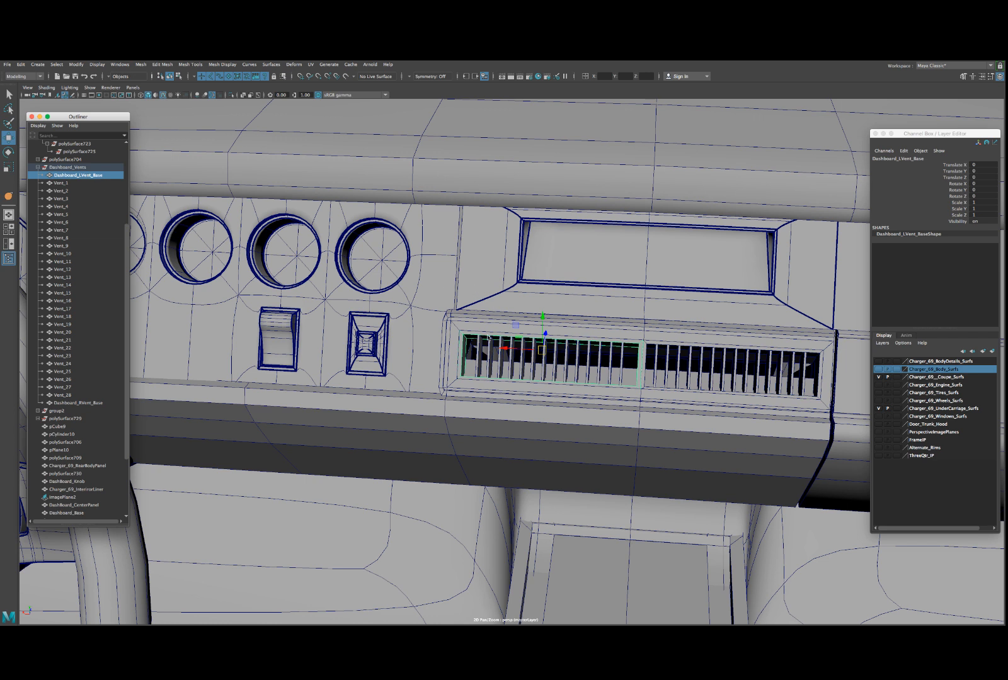
pyautogui.moveTo(461, 329); pyautogui.dragTo(615, 403)
pyautogui.hotkey('ctrl', 'z')
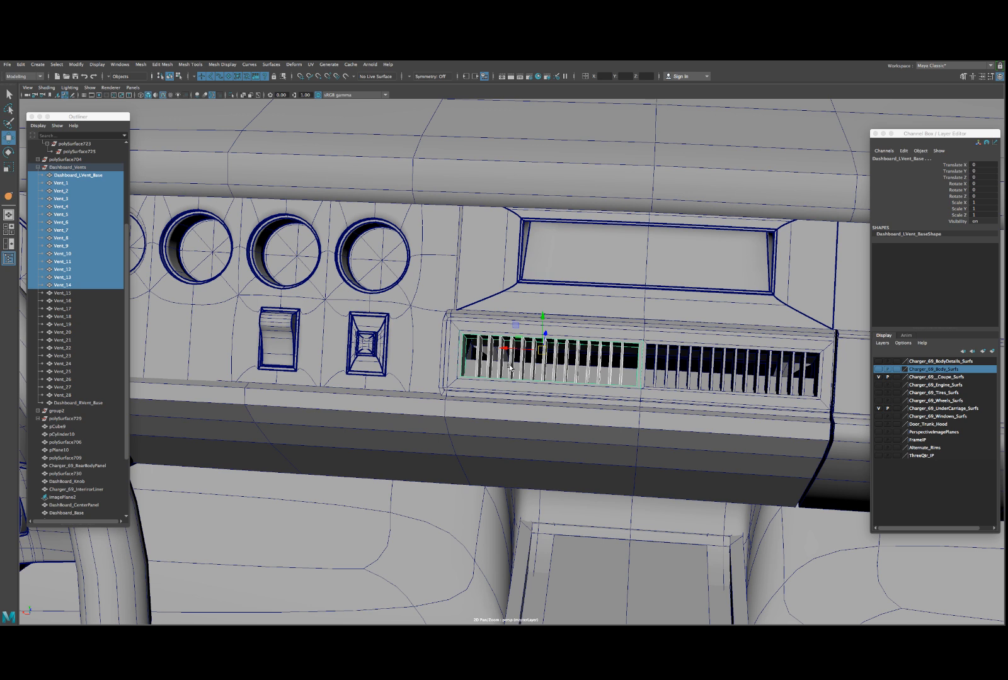
pyautogui.press('4')
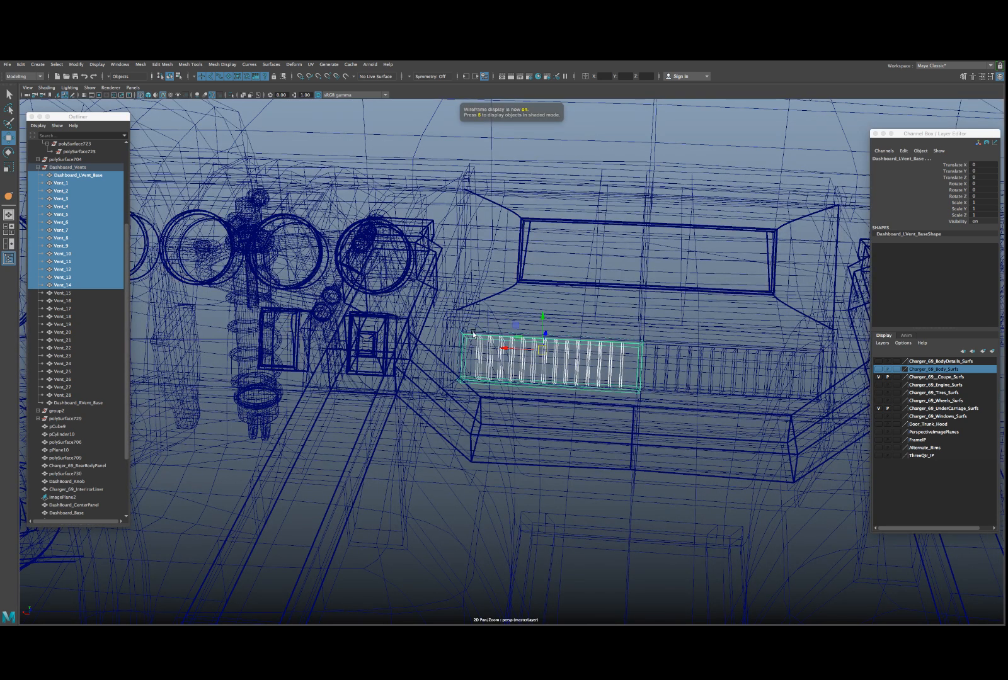
pyautogui.press('5')
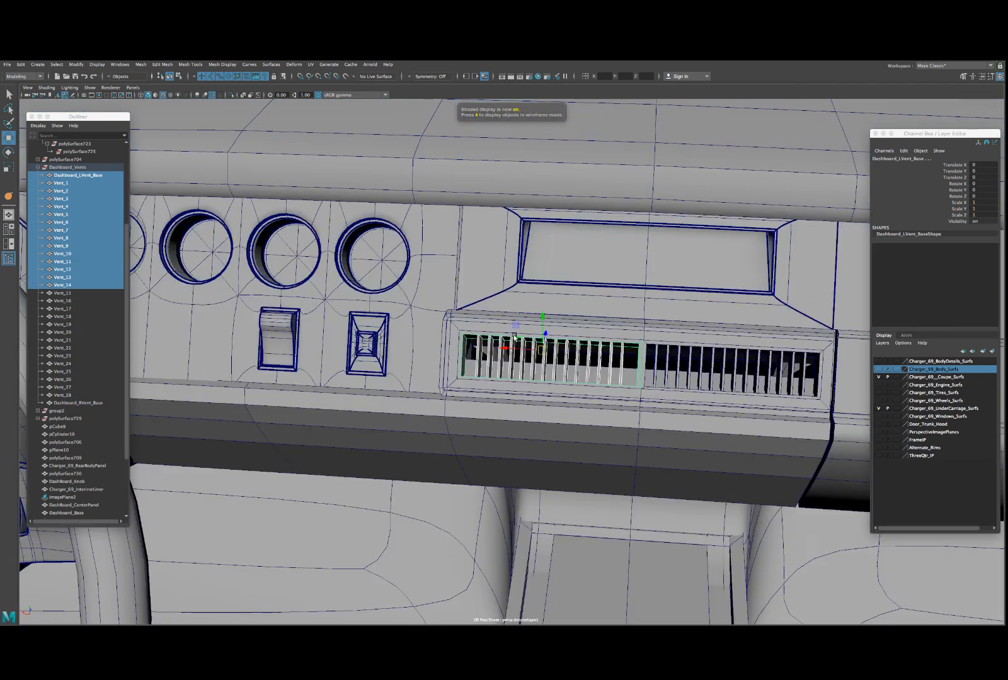
pyautogui.hotkey('ctrl', 'g')
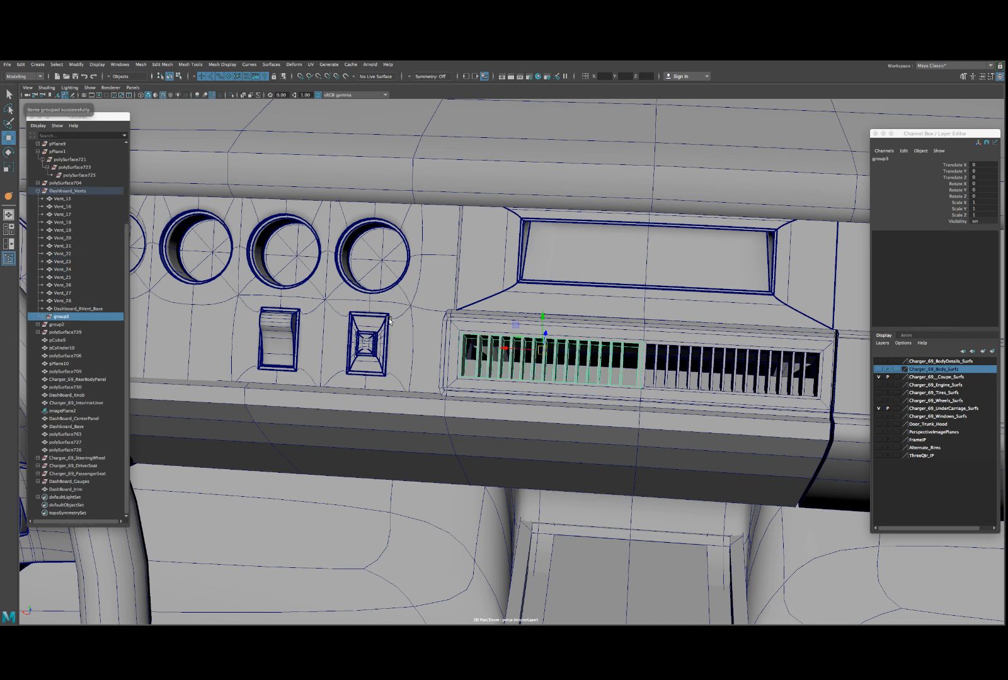
# - Rename the new group of left vent parts as Dashboard_LVent
pyautogui.doubleClick(880, 159)
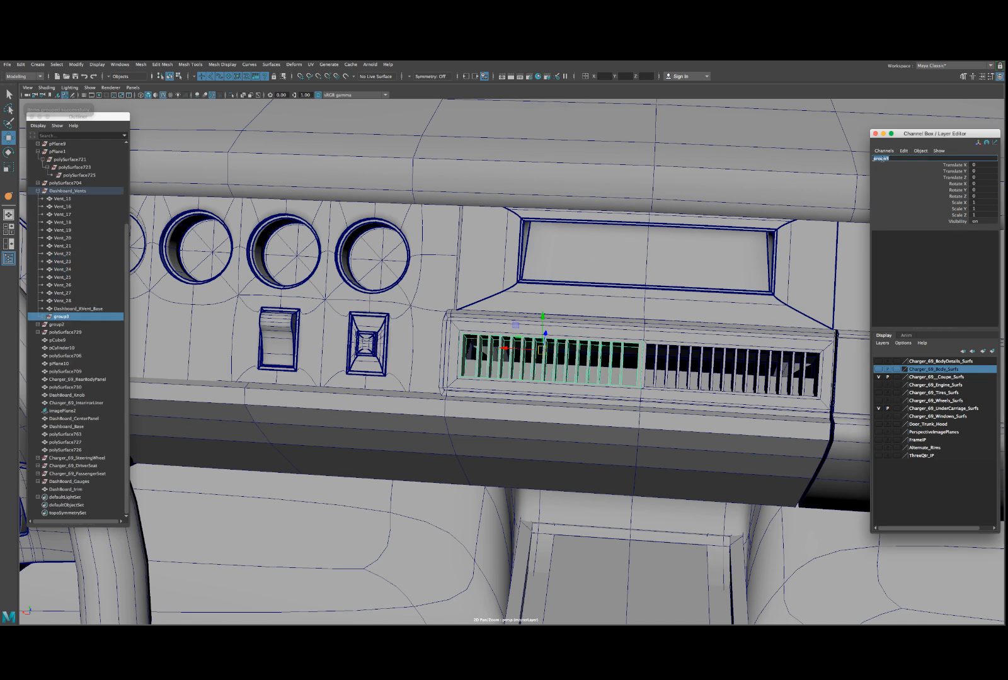
pyautogui.write('Dashboard_LVent')
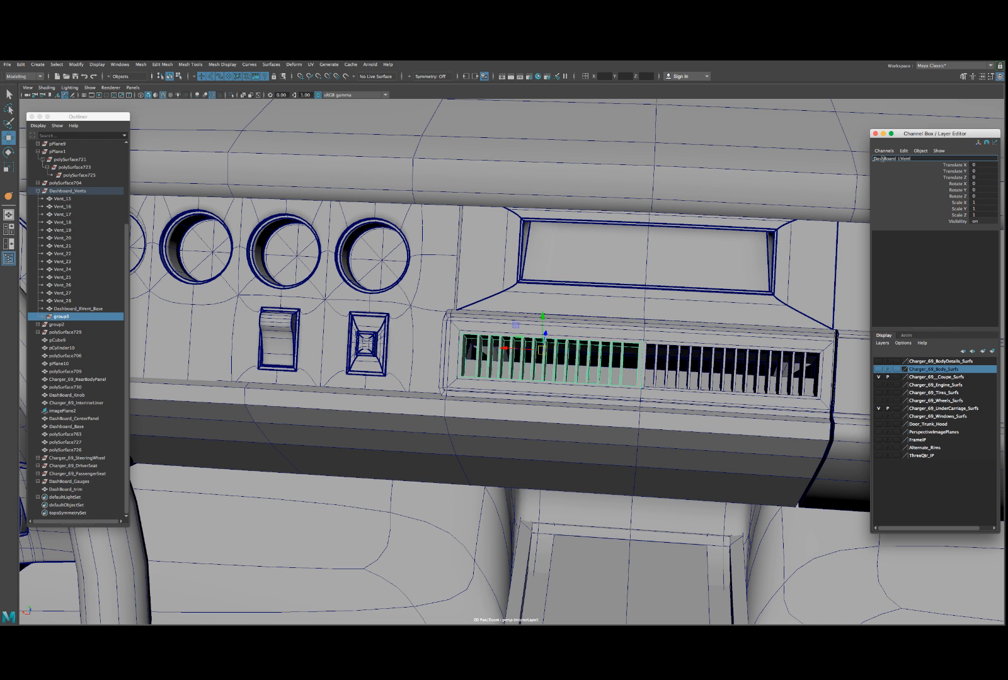
pyautogui.press('Return')
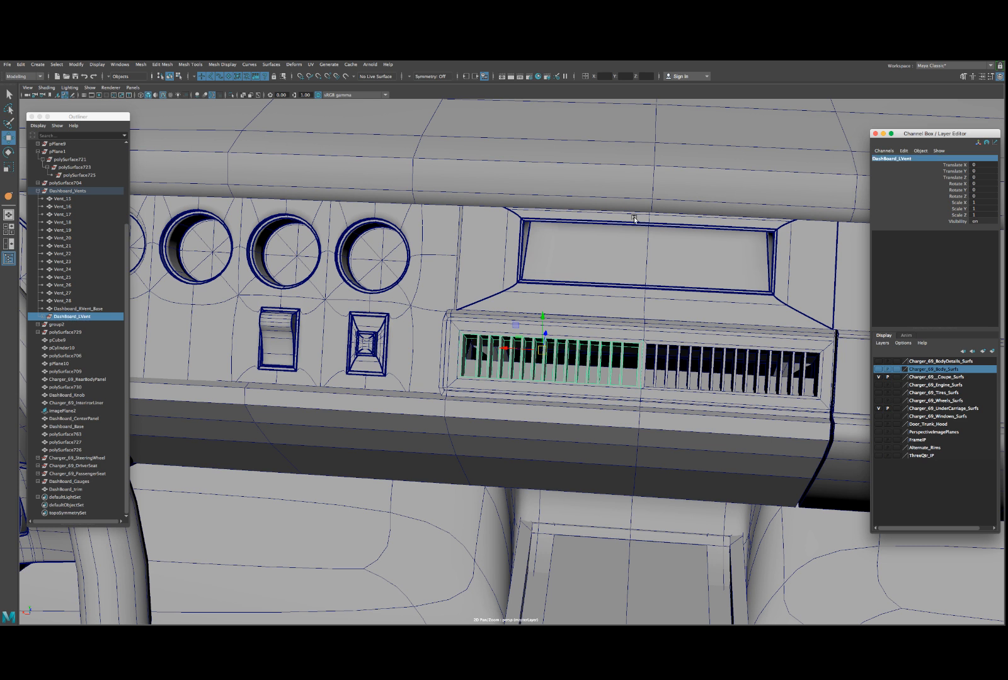
# - Group the right vent's frame Dashboard_RVent_Base together with its slats Vent_15 through Vent_28
pyautogui.click(60, 309)
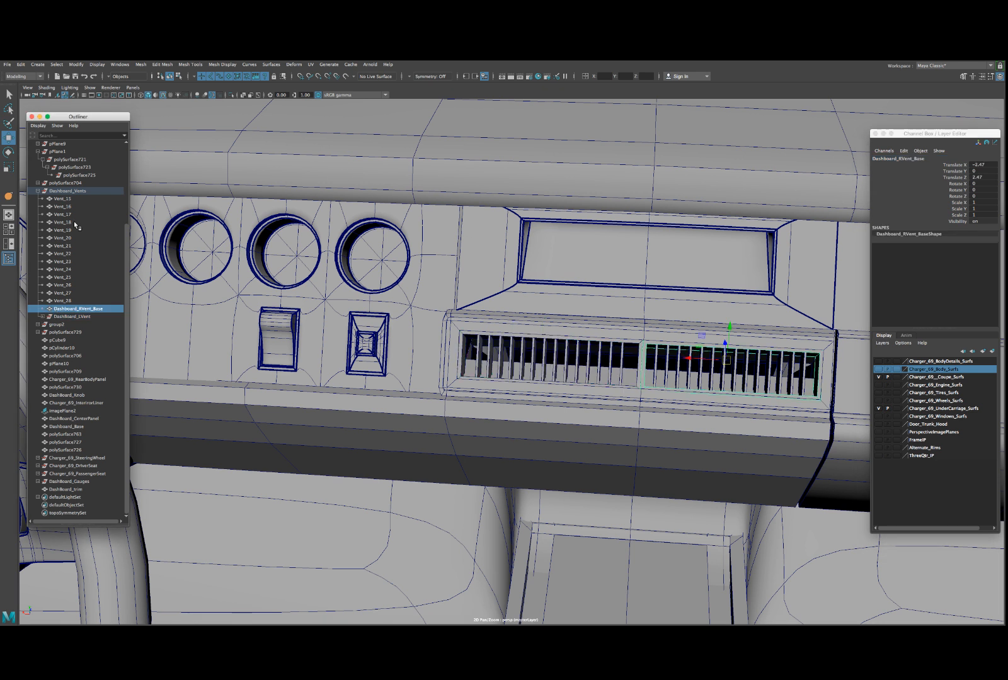
pyautogui.keyDown('shift'); pyautogui.click(66, 199); pyautogui.keyUp('shift')
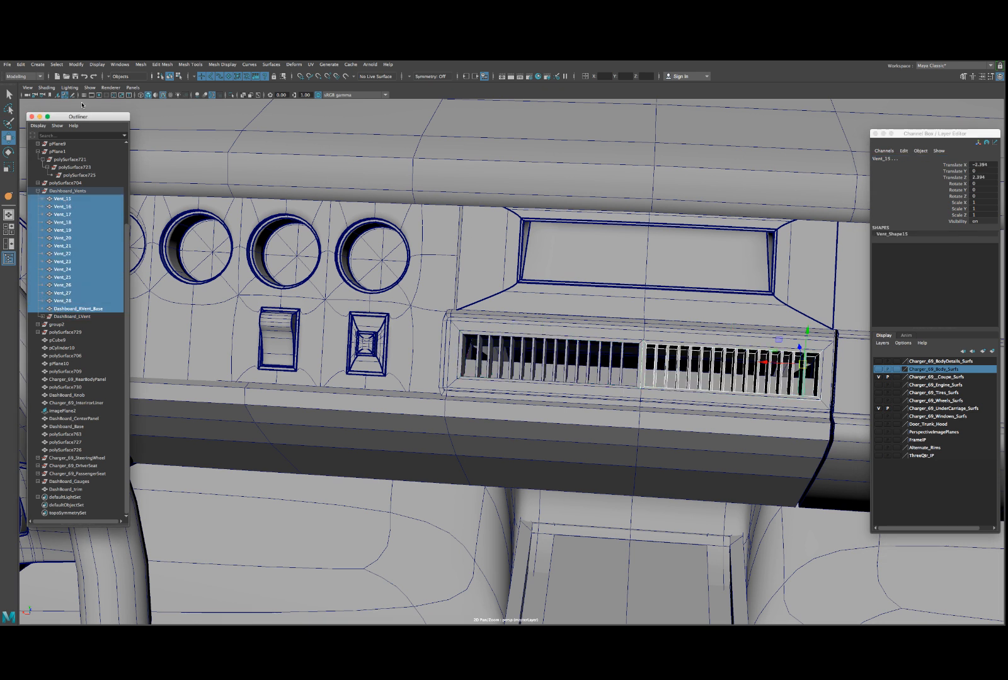
pyautogui.click(76, 64)
pyautogui.click(100, 101)
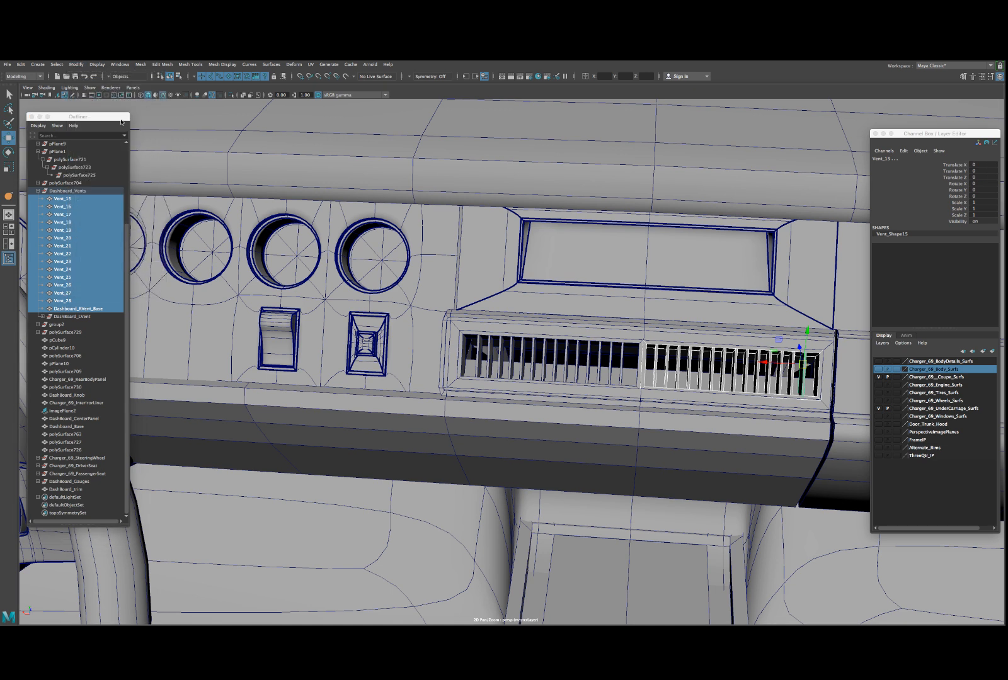
pyautogui.hotkey('ctrl', 'g')
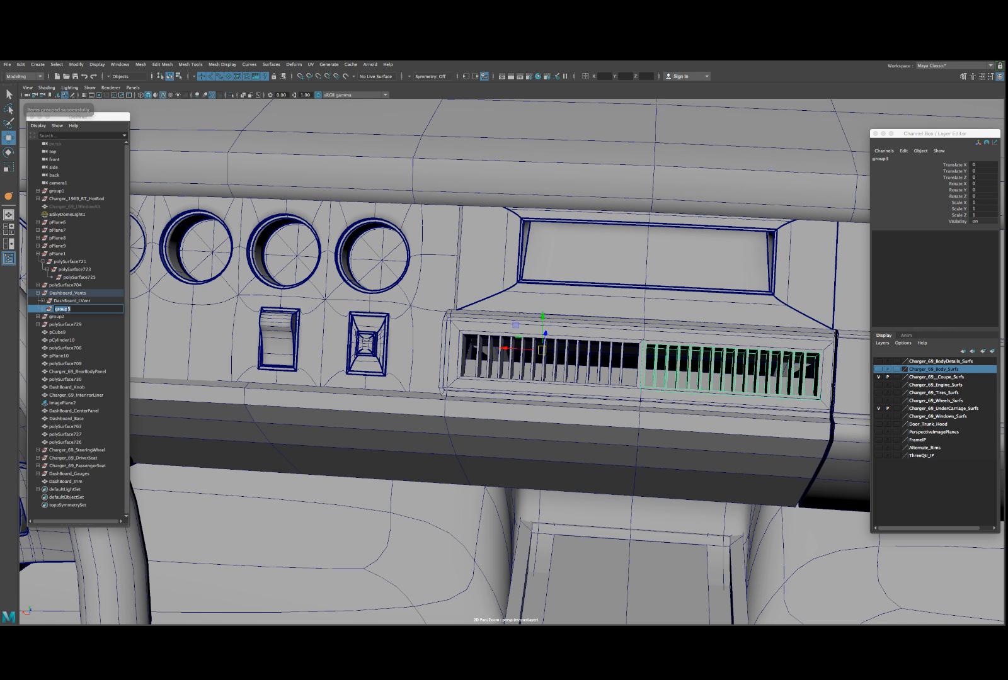
# - Rename the new group of right vent parts as DashBoard_RVent, reusing the left vent group's name
pyautogui.click(75, 301)
pyautogui.doubleClick(74, 303)
pyautogui.hotkey('ctrl', 'c')
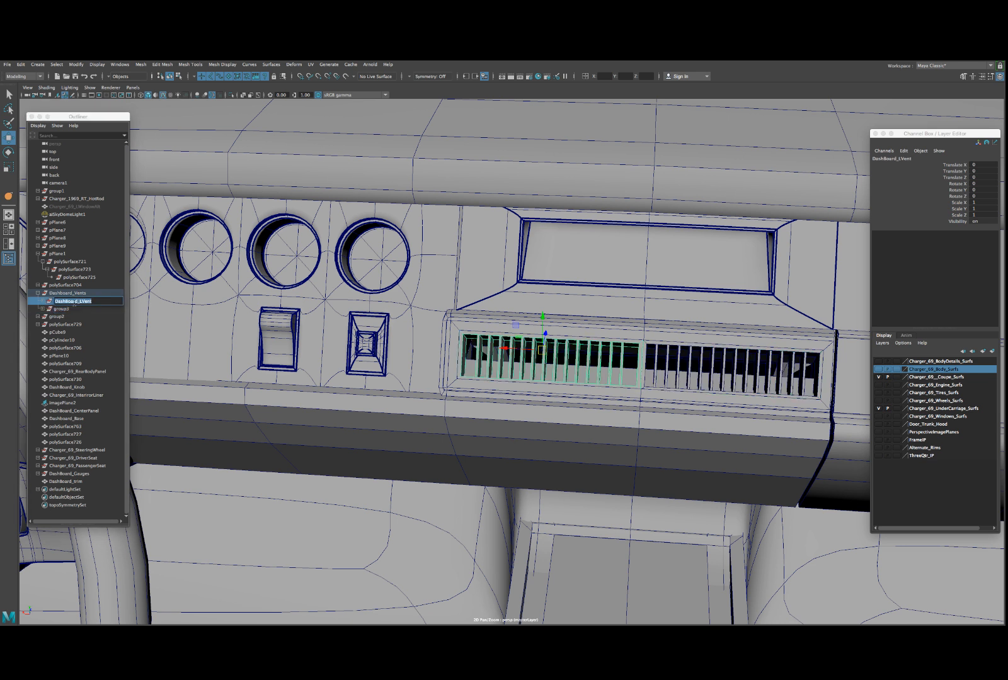
pyautogui.doubleClick(63, 309)
pyautogui.hotkey('ctrl', 'v')
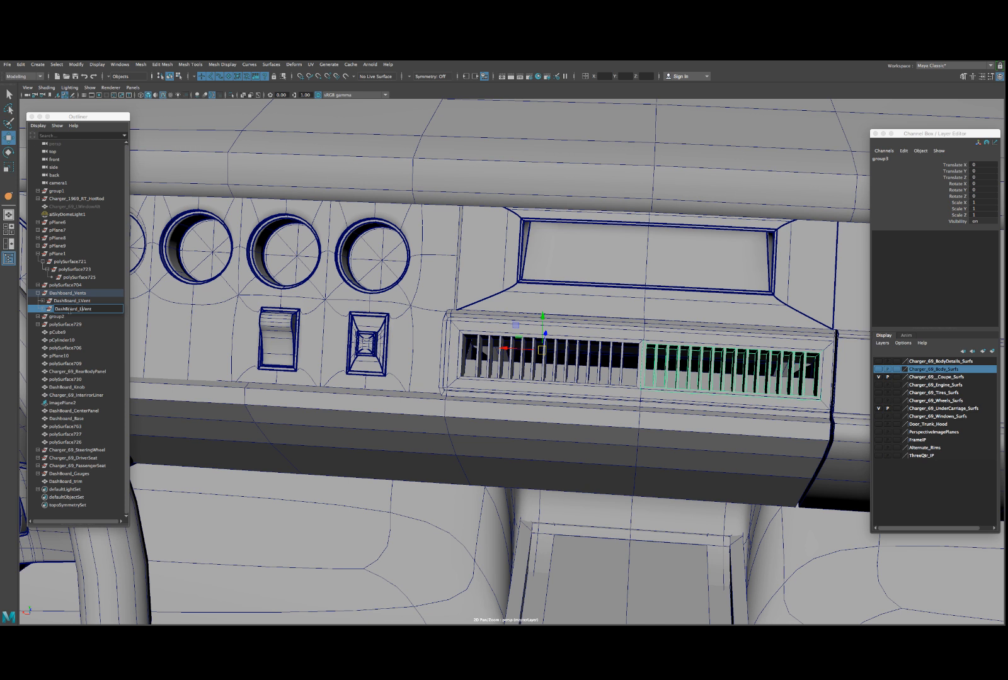
pyautogui.click(71, 310)
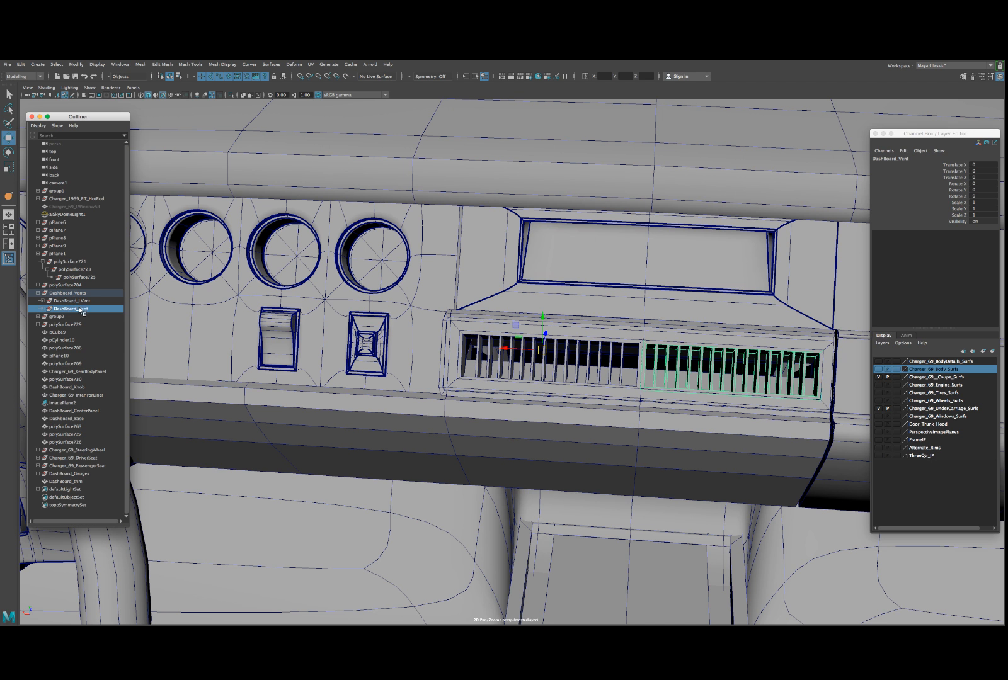
pyautogui.doubleClick(80, 309)
pyautogui.click(90, 309)
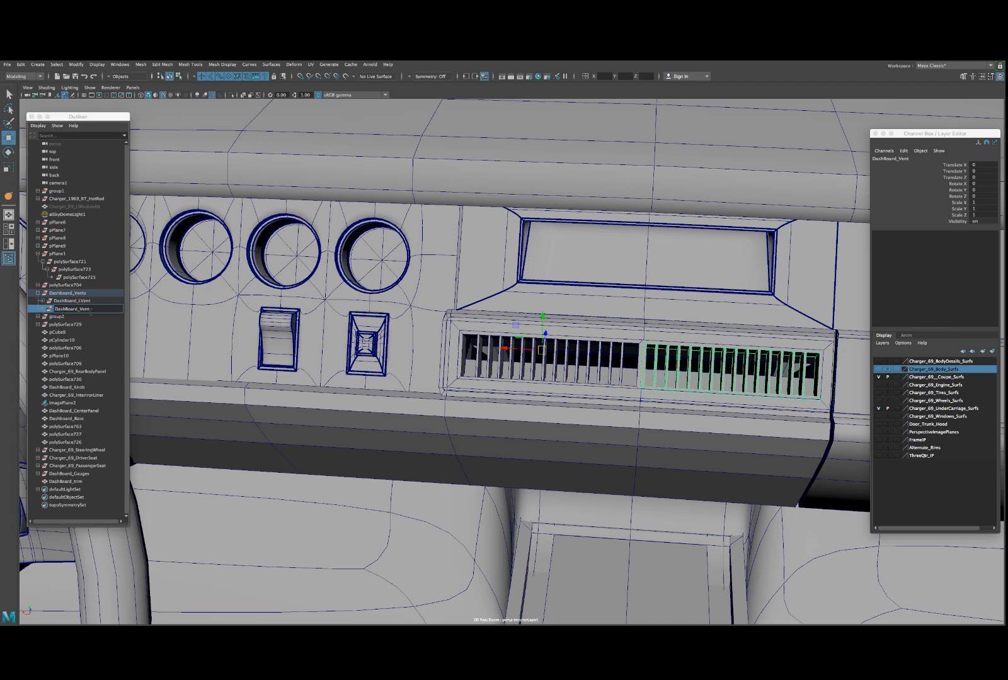
pyautogui.press('Return')
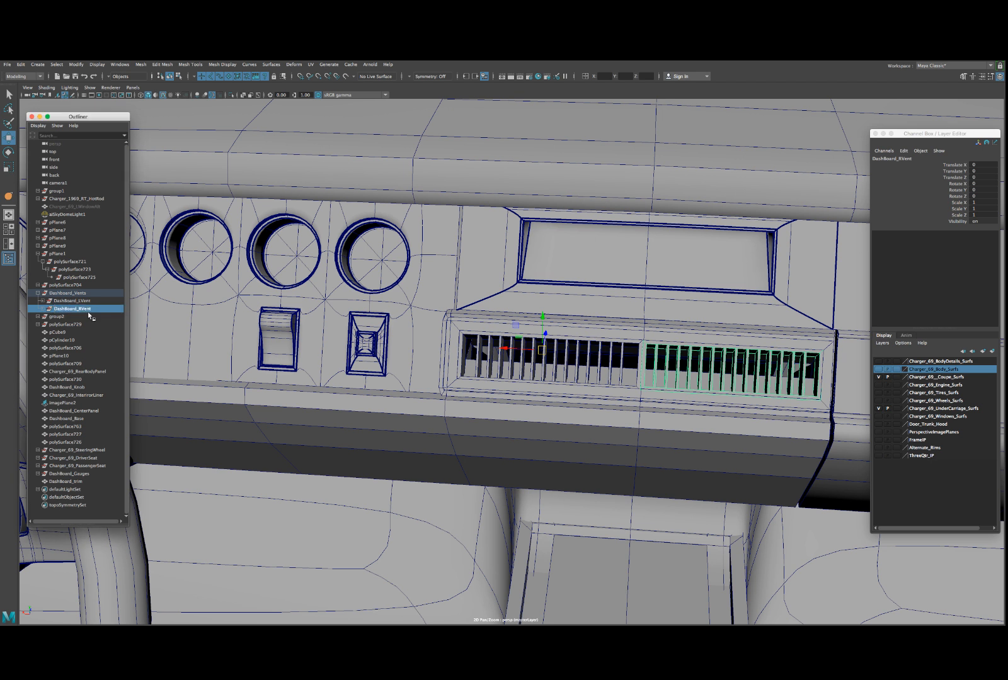
# - Move the Dashboard_Vents group to just below Charger_69_RearBodyPanel in the scene list
pyautogui.click(78, 294)
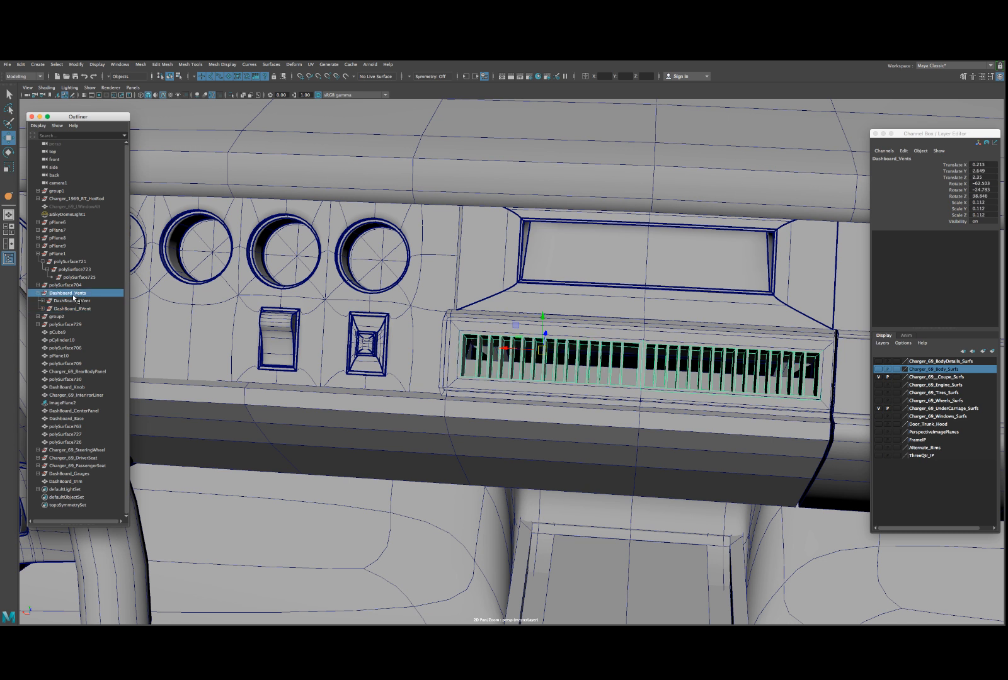
pyautogui.moveTo(64, 298); pyautogui.dragTo(65, 378)
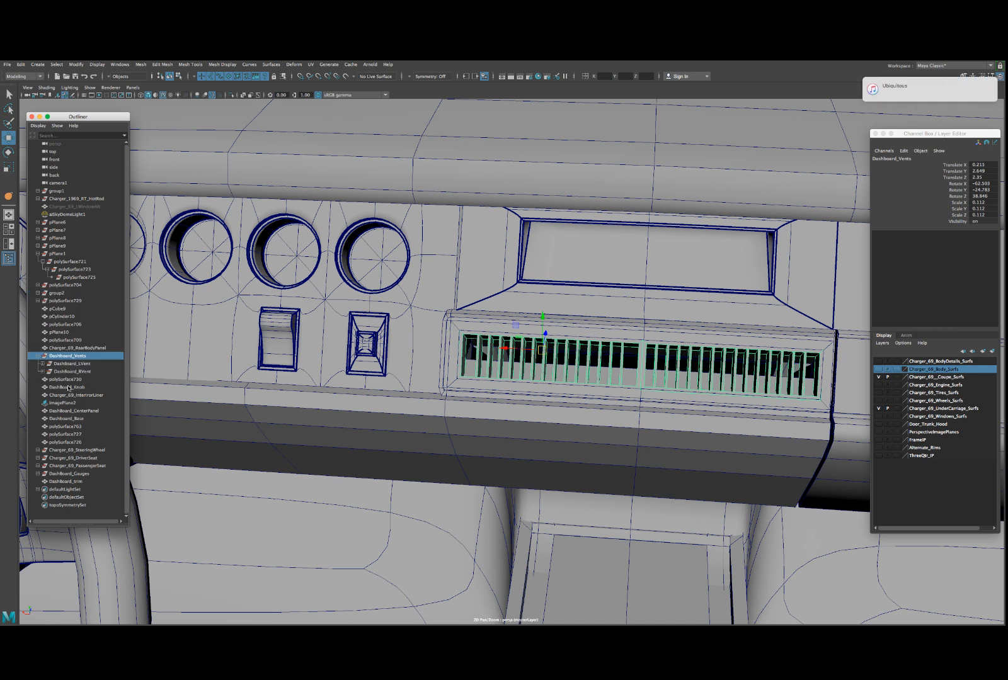
# - Collapse the Dashboard_Vents group and rename polySurface730, the panel on the passenger side, as DashBoard_GloveCompartment
pyautogui.click(65, 380)
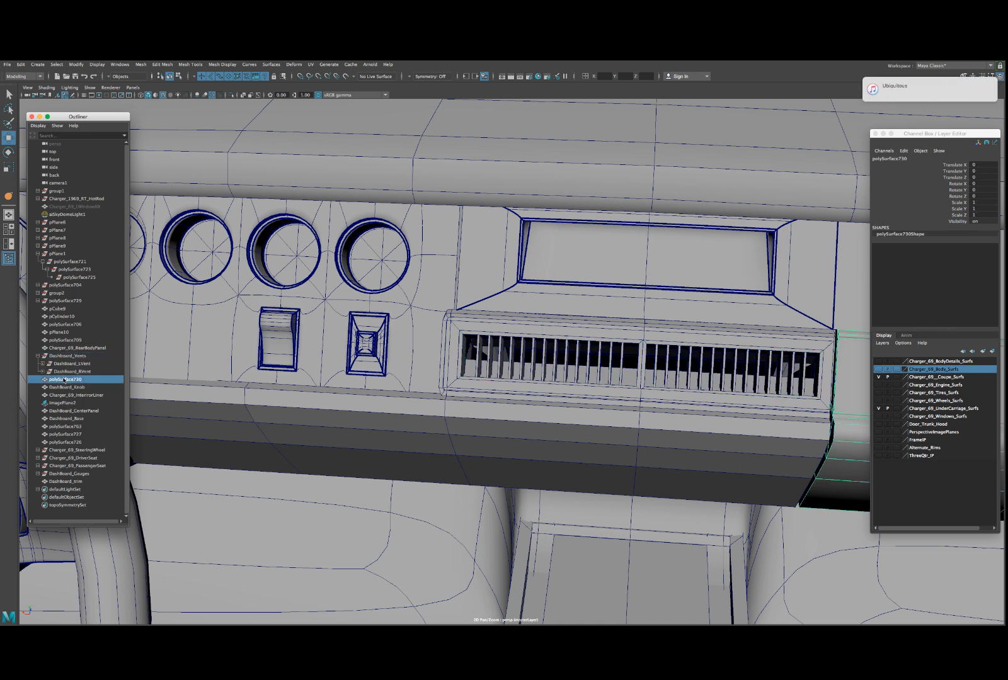
pyautogui.click(38, 357)
pyautogui.press('f')
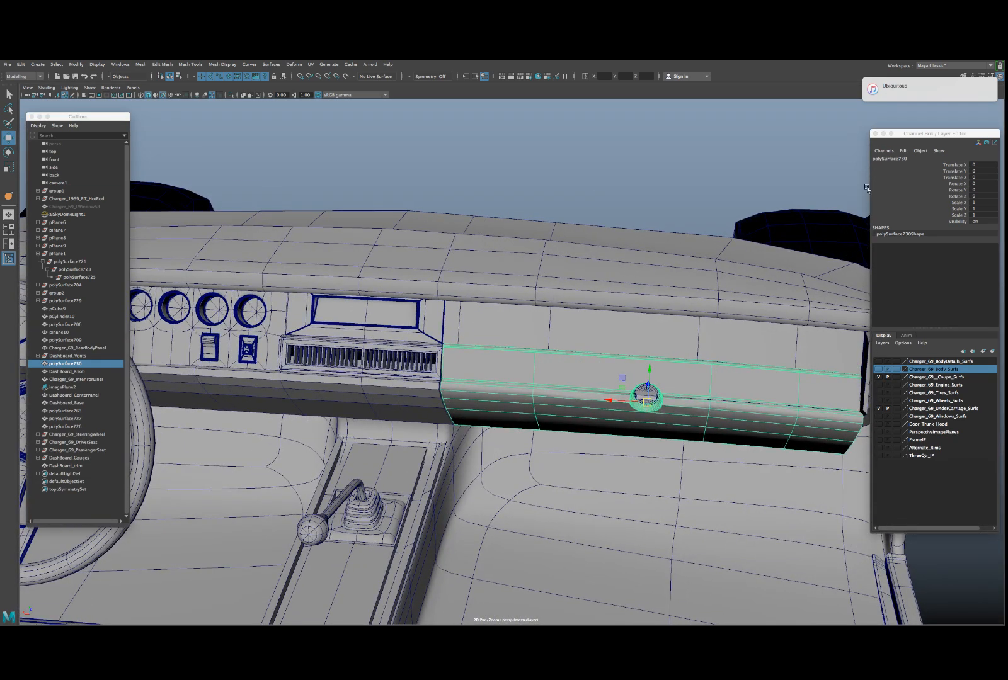
pyautogui.click(888, 159)
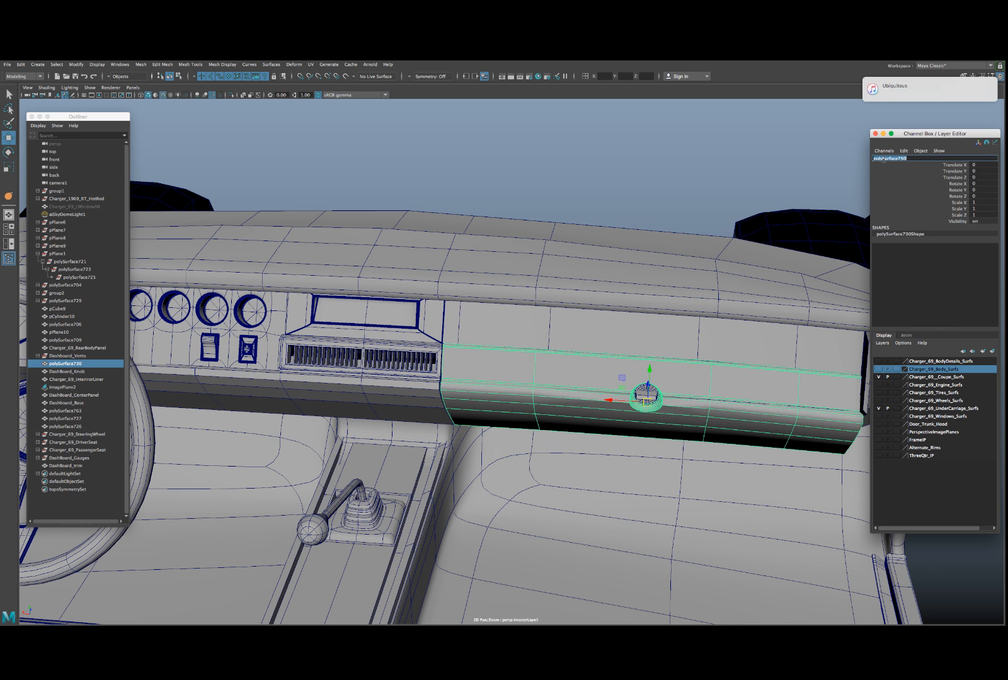
pyautogui.write('Dashboard_GloveCompartment')
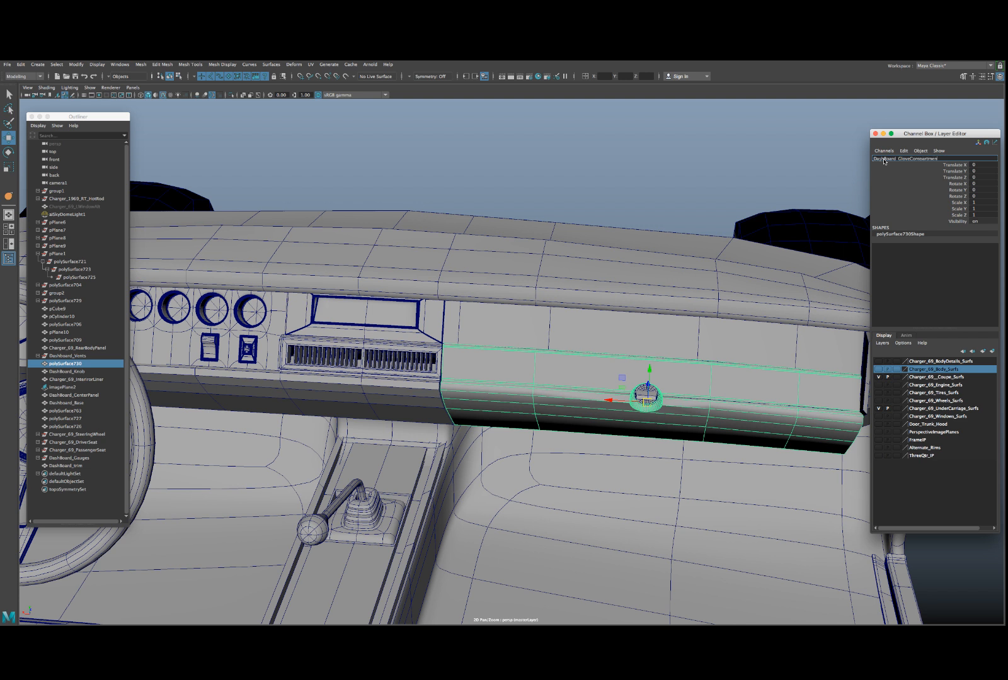
pyautogui.press('Return')
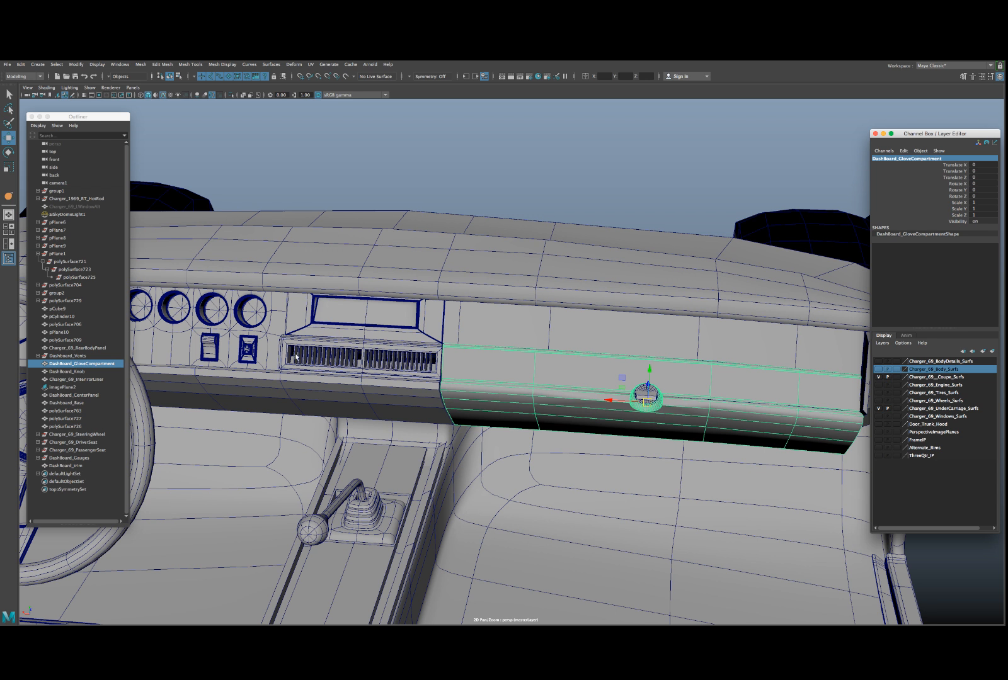
# - Select polySurface727, the strip running through the glove compartment's knob, and isolate it for inspection
pyautogui.click(65, 372)
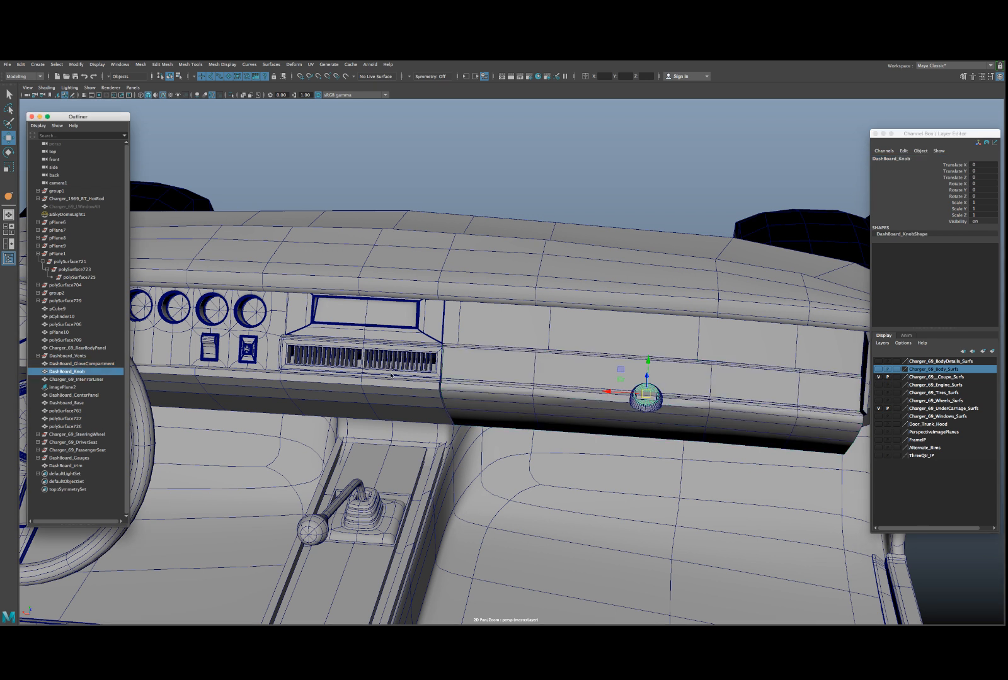
pyautogui.moveTo(649, 403); pyautogui.dragTo(653, 398)
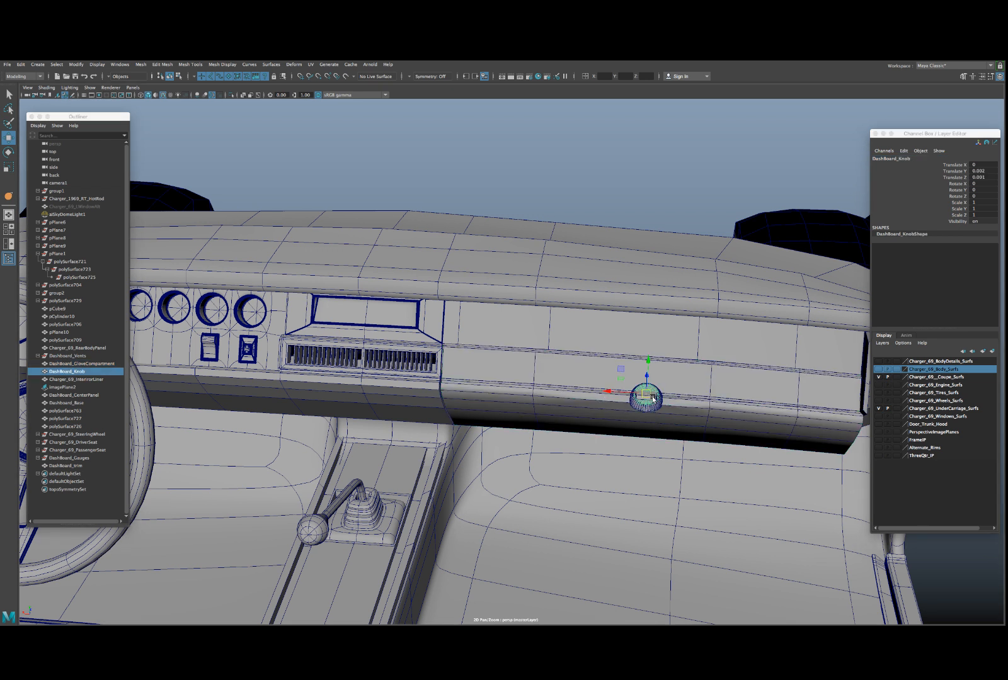
pyautogui.click(655, 400)
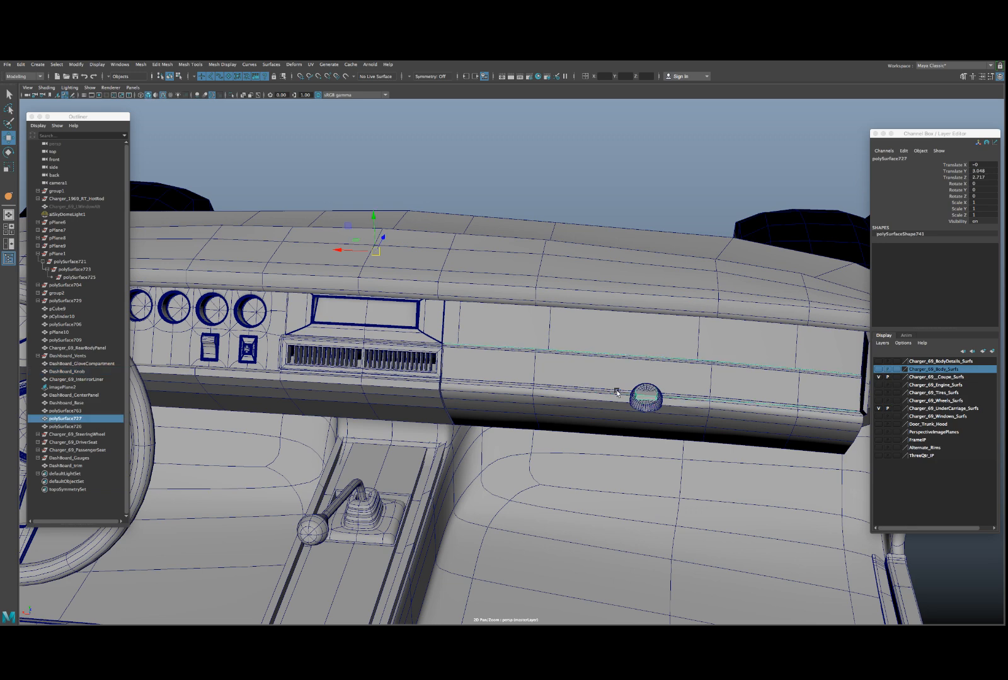
pyautogui.keyDown('alt'); pyautogui.moveTo(636, 394); pyautogui.dragTo(586, 382); pyautogui.keyUp('alt')
pyautogui.hotkey('ctrl', '1')
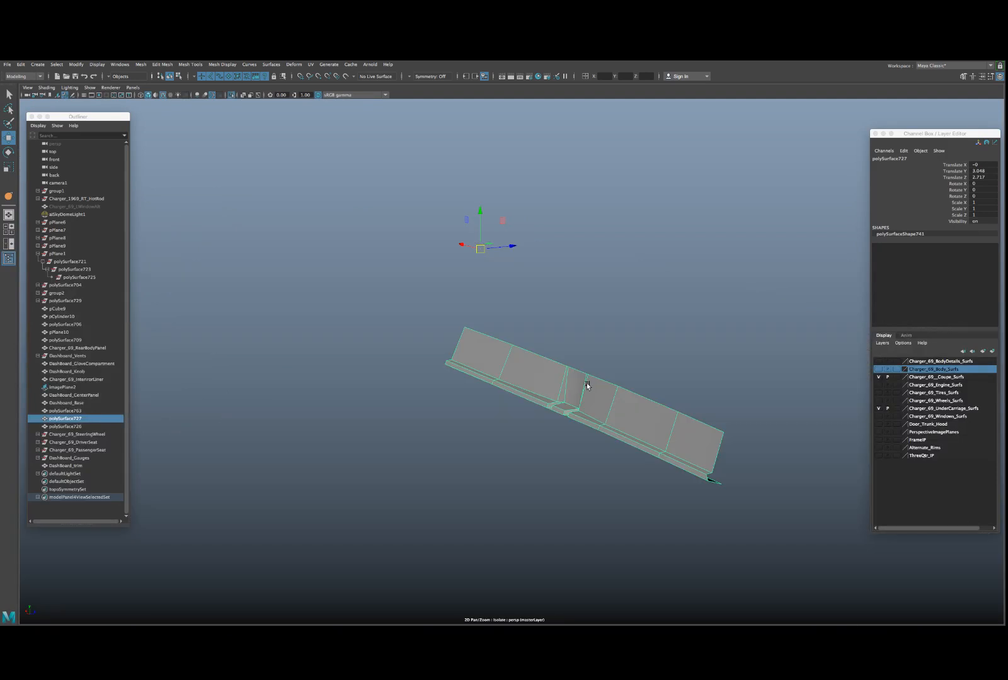
pyautogui.hotkey('ctrl', '1')
pyautogui.moveTo(600, 401)
pyautogui.keyDown('alt'); pyautogui.mouseDown()
pyautogui.moveTo(599, 383)
pyautogui.moveTo(595, 410)
pyautogui.moveTo(584, 407)
pyautogui.mouseUp(); pyautogui.keyUp('alt')
pyautogui.scroll(-5, 595, 410)
pyautogui.hotkey('ctrl', '1')
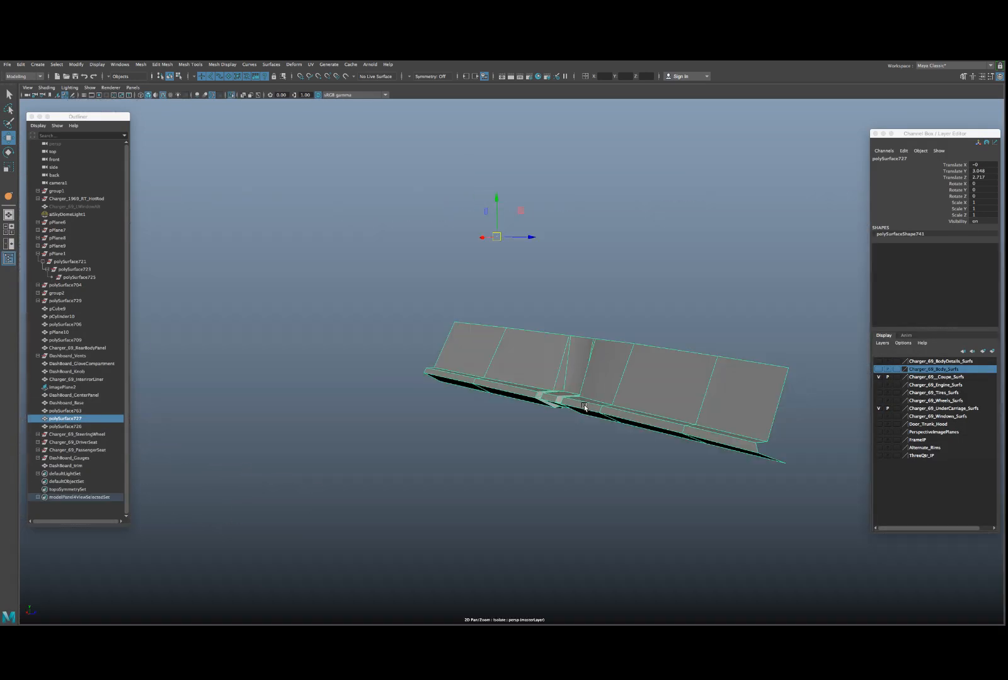
# - Delete all faces of polySurface727 except the small central block inside the knob, and show the full model again
pyautogui.keyDown('alt'); pyautogui.moveTo(605, 363); pyautogui.dragTo(641, 355); pyautogui.keyUp('alt')
pyautogui.moveTo(655, 348); pyautogui.dragTo(654, 369, button='right')
pyautogui.keyDown('alt'); pyautogui.moveTo(653, 369); pyautogui.dragTo(655, 416); pyautogui.keyUp('alt')
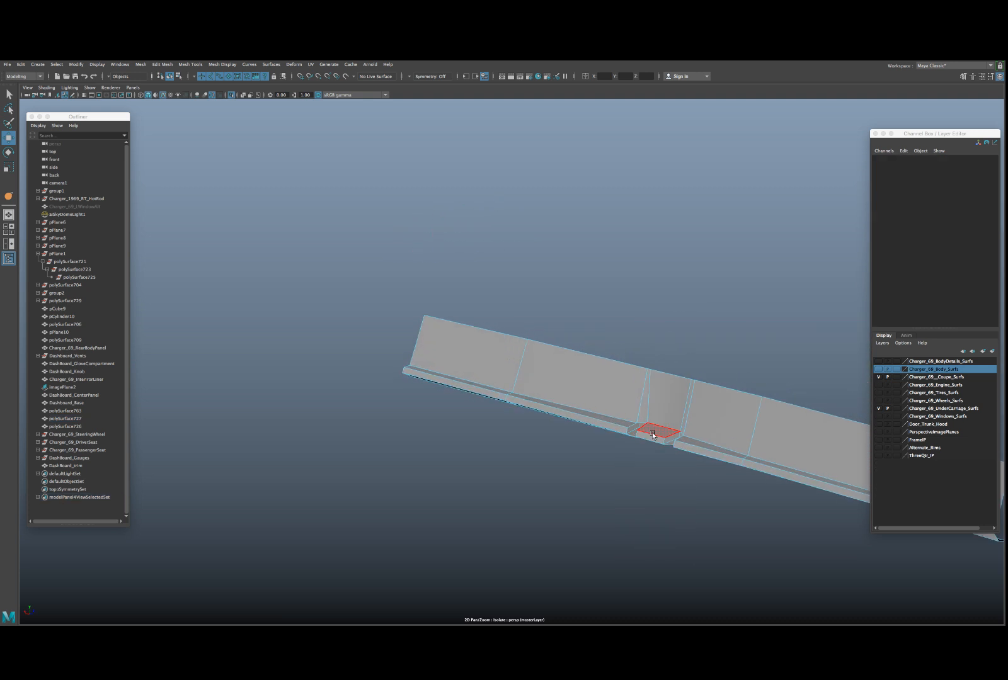
pyautogui.click(653, 436)
pyautogui.press('f')
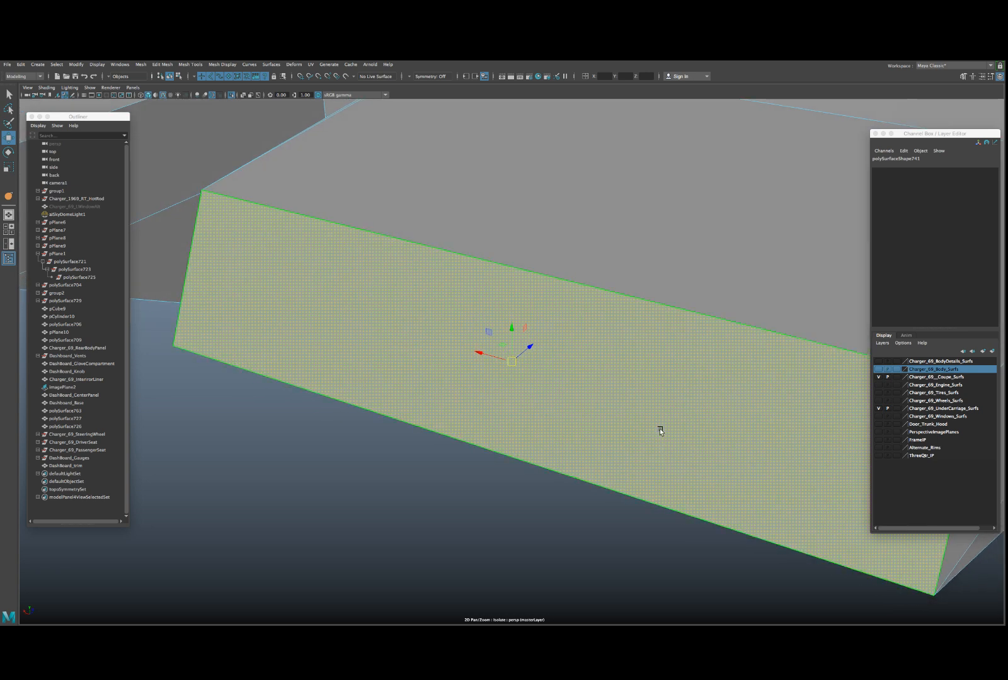
pyautogui.scroll(-3, 661, 428)
pyautogui.keyDown('alt'); pyautogui.moveTo(660, 432); pyautogui.dragTo(684, 426); pyautogui.keyUp('alt')
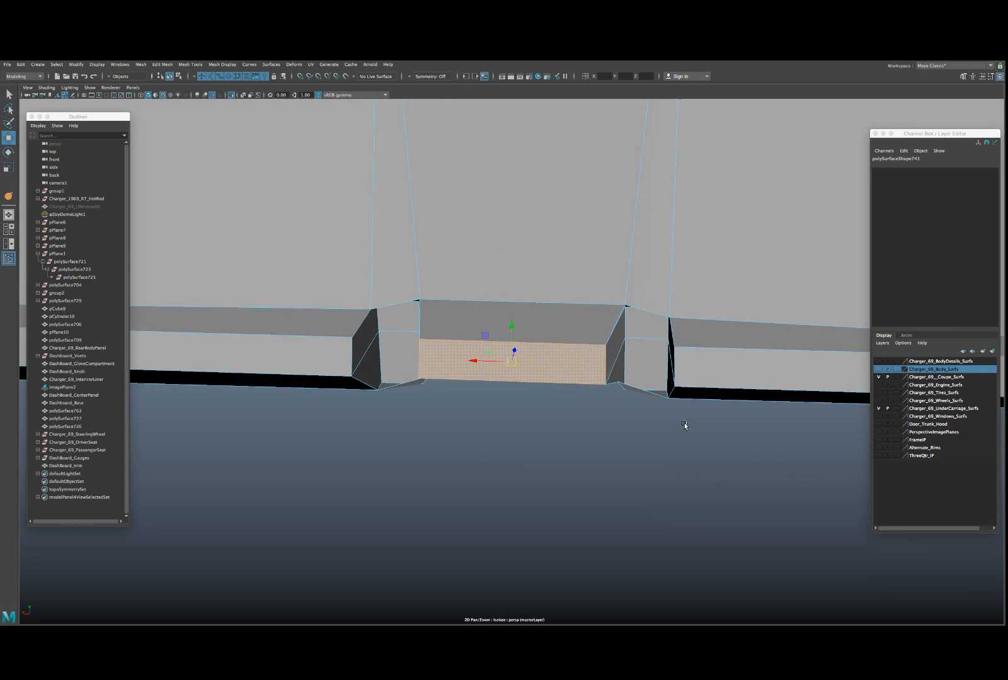
pyautogui.hotkey('shift', '.')
pyautogui.scroll(-10, 685, 426)
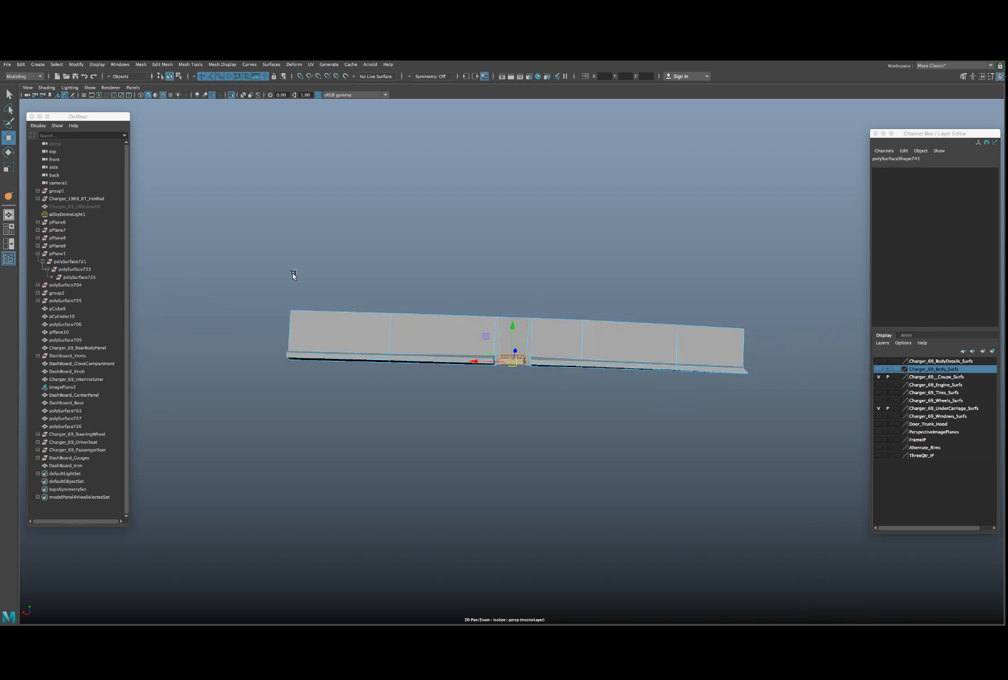
pyautogui.moveTo(292, 272); pyautogui.dragTo(766, 402)
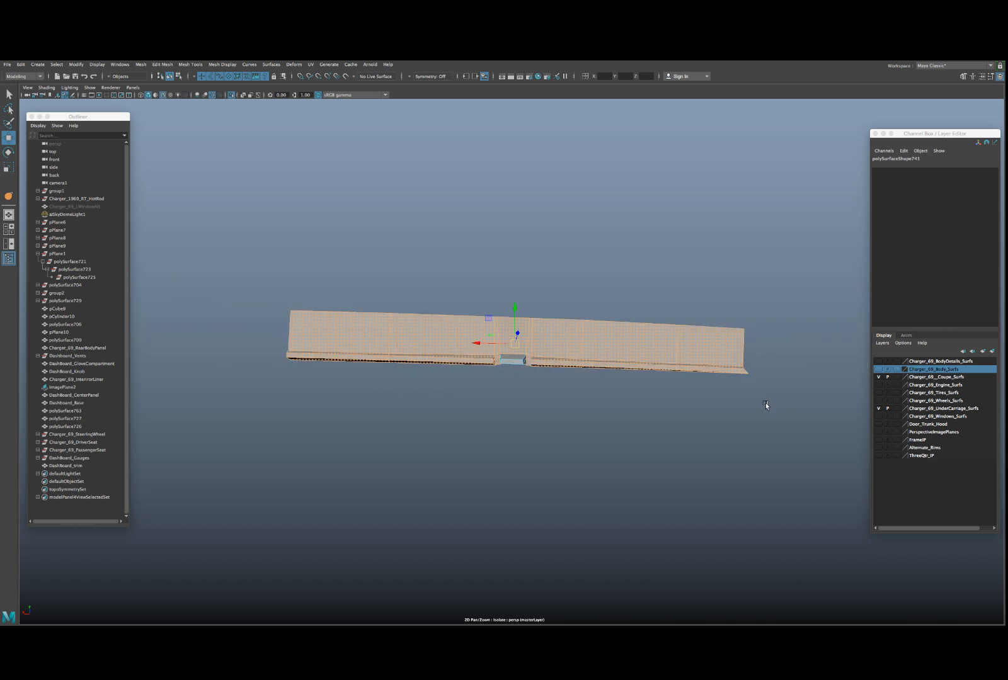
pyautogui.press('Delete')
pyautogui.hotkey('ctrl', '1')
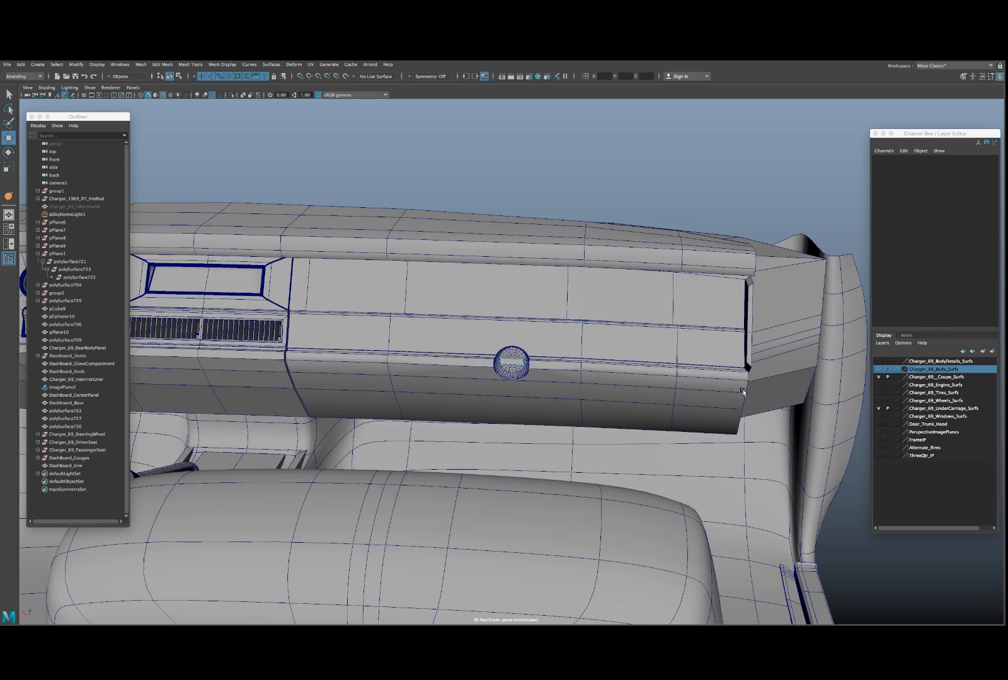
# - Isolate DashBoard_Knob together with the remaining polySurface727 block, leaving only the knob selected
pyautogui.keyDown('alt'); pyautogui.moveTo(743, 392); pyautogui.dragTo(662, 394); pyautogui.keyUp('alt')
pyautogui.scroll(5, 661, 393)
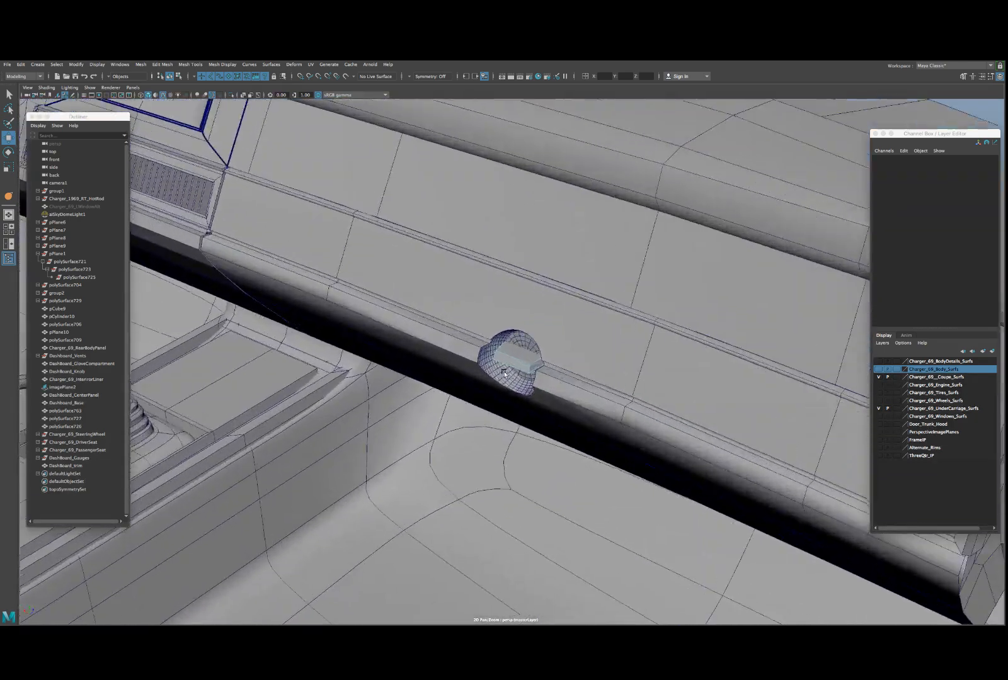
pyautogui.keyDown('alt'); pyautogui.moveTo(506, 370); pyautogui.dragTo(522, 367); pyautogui.keyUp('alt')
pyautogui.click(521, 366)
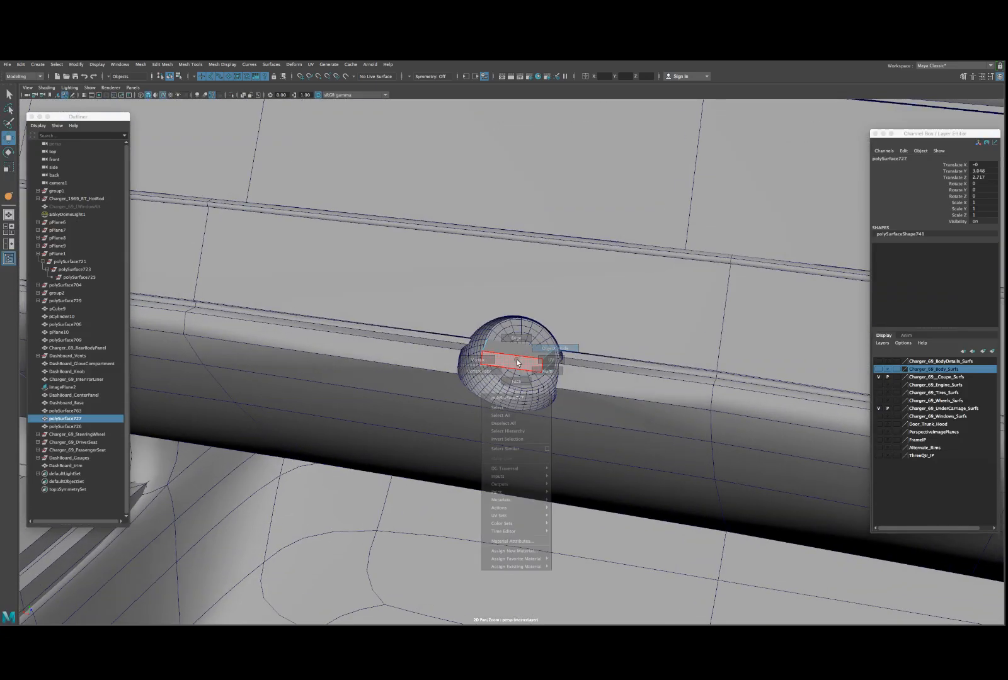
pyautogui.keyDown('shift'); pyautogui.click(525, 341); pyautogui.keyUp('shift')
pyautogui.hotkey('ctrl', '1')
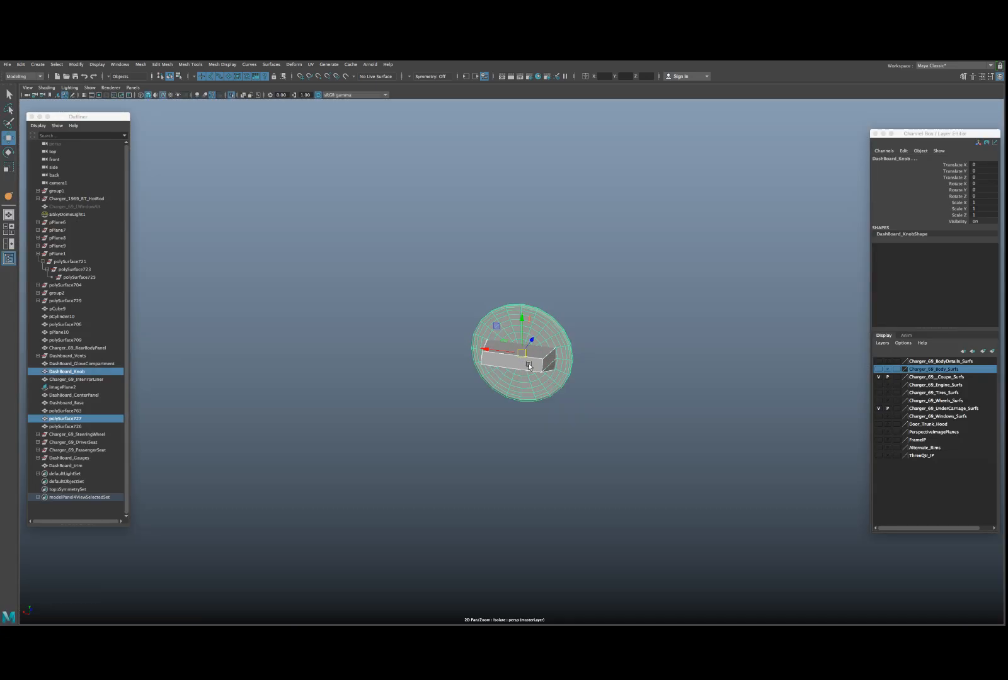
pyautogui.keyDown('shift'); pyautogui.click(568, 361); pyautogui.keyUp('shift')
pyautogui.scroll(5, 568, 361)
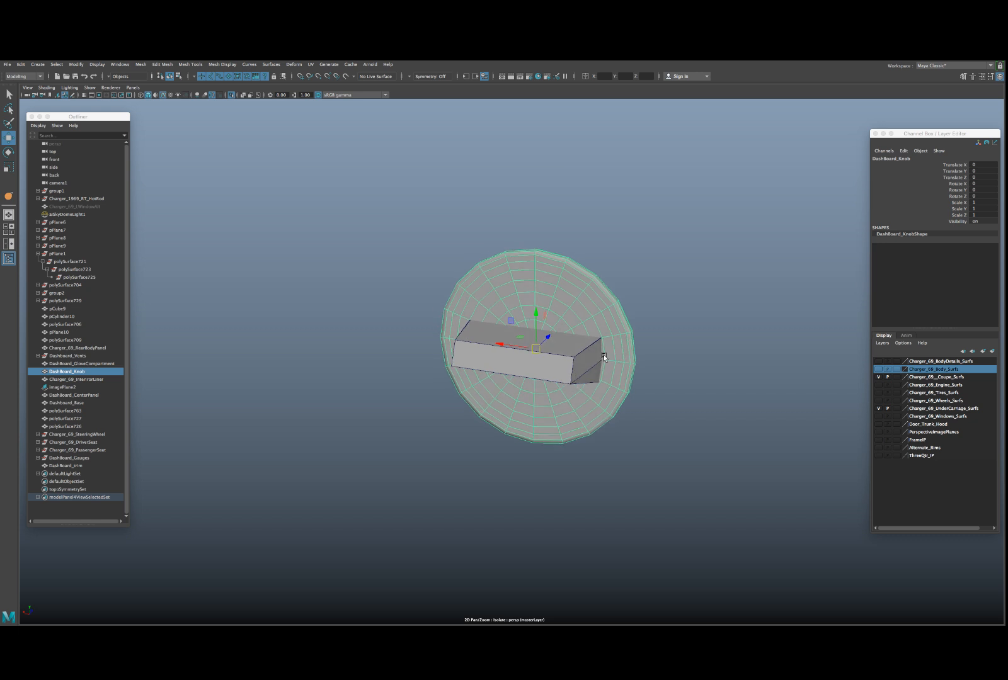
# - Try to select the ring of faces around the centre of DashBoard_Knob, behind the block
pyautogui.rightClick(611, 354)
pyautogui.click(611, 373)
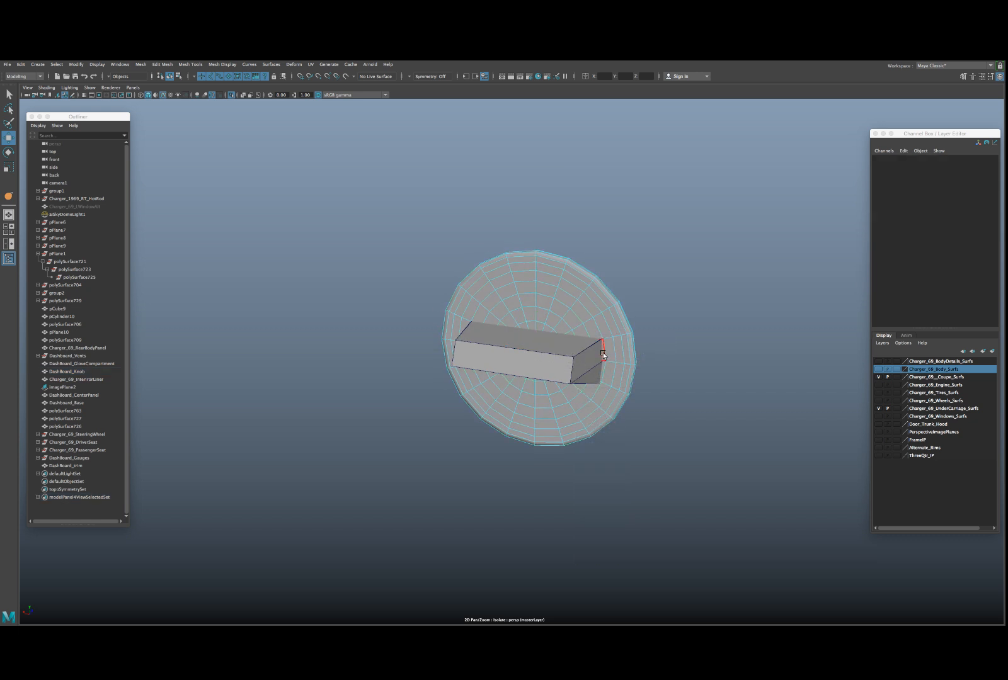
pyautogui.keyDown('alt'); pyautogui.moveTo(603, 349); pyautogui.dragTo(574, 308); pyautogui.keyUp('alt')
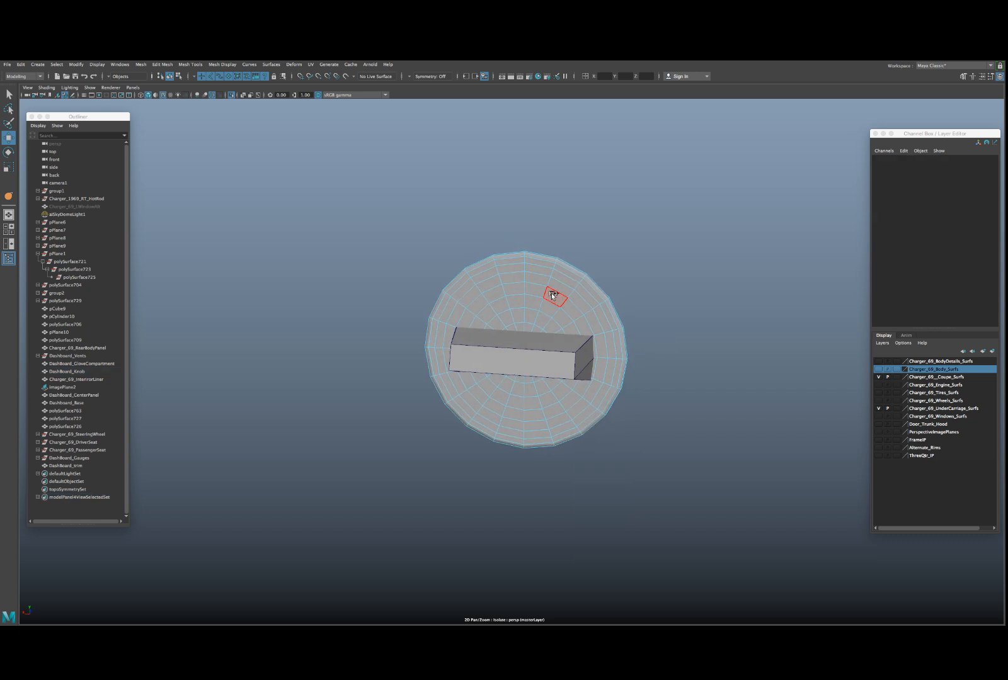
pyautogui.moveTo(552, 293)
pyautogui.mouseDown(button='right')
pyautogui.moveTo(586, 281)
pyautogui.moveTo(560, 281)
pyautogui.moveTo(558, 261)
pyautogui.moveTo(576, 276)
pyautogui.moveTo(541, 324)
pyautogui.moveTo(552, 315)
pyautogui.mouseUp(button='right')
pyautogui.click(541, 322)
pyautogui.click(532, 331)
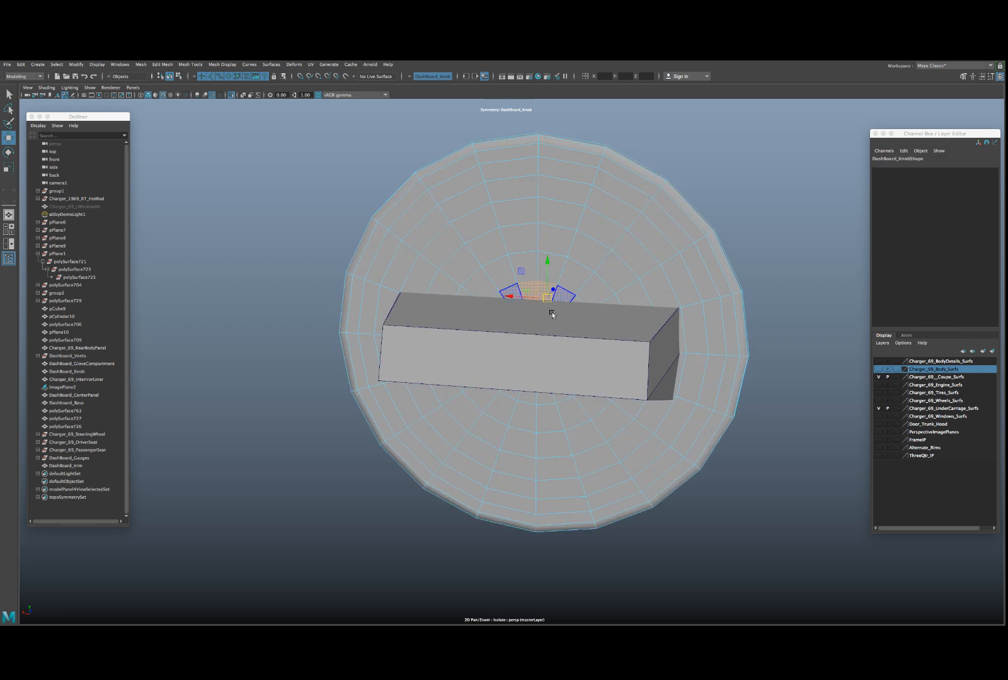
pyautogui.keyDown('alt'); pyautogui.moveTo(558, 301); pyautogui.dragTo(558, 376); pyautogui.keyUp('alt')
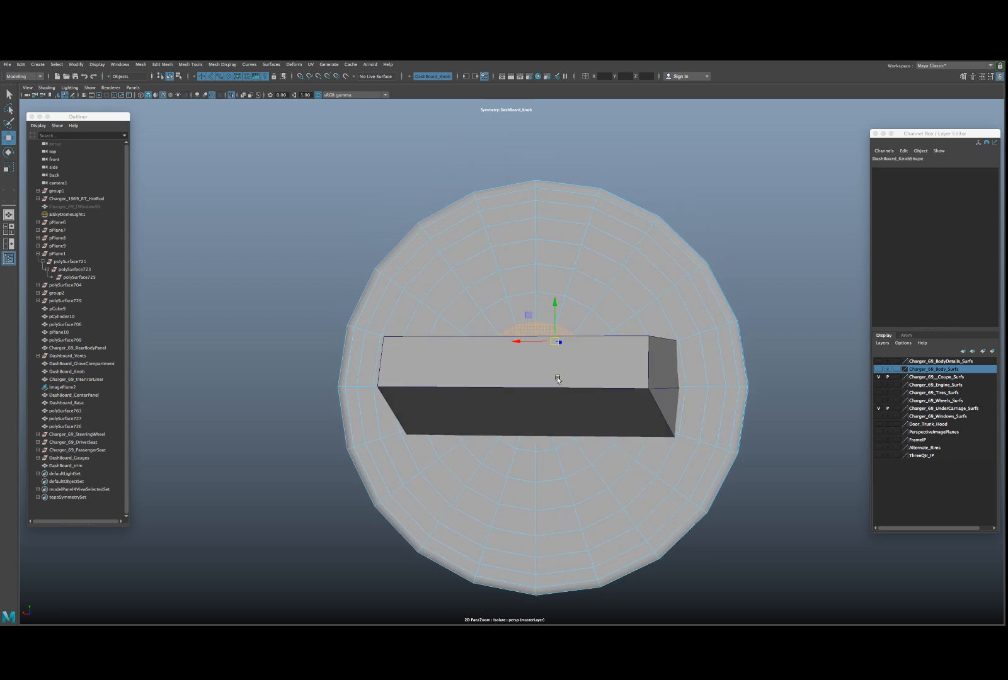
pyautogui.keyDown('shift'); pyautogui.click(560, 425); pyautogui.keyUp('shift')
pyautogui.keyDown('alt'); pyautogui.moveTo(589, 406); pyautogui.dragTo(592, 351); pyautogui.keyUp('alt')
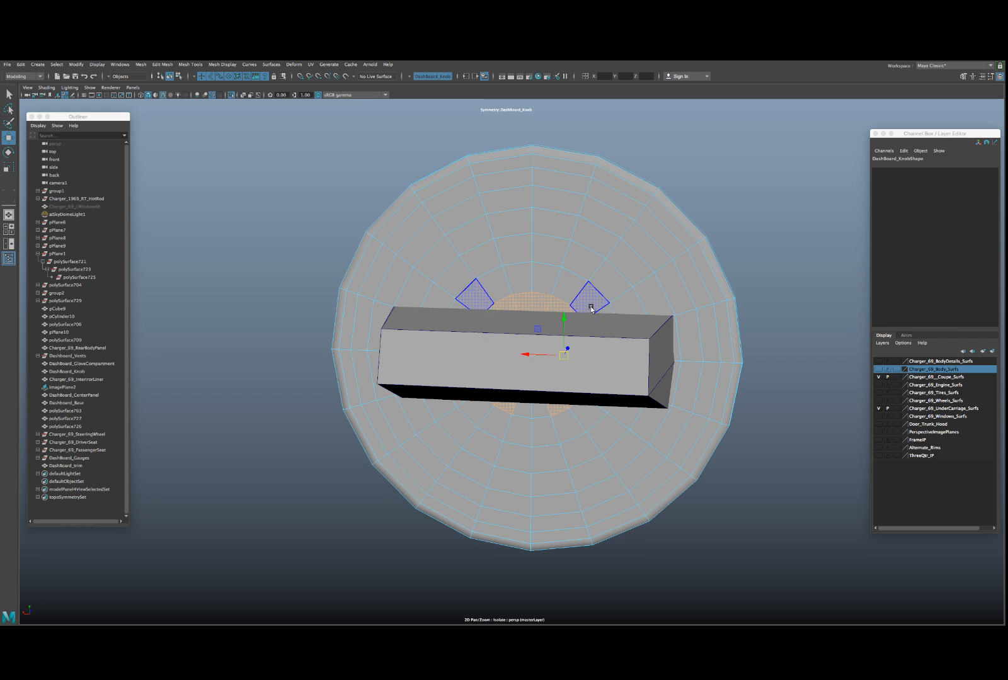
pyautogui.keyDown('alt'); pyautogui.moveTo(590, 307); pyautogui.dragTo(558, 279); pyautogui.keyUp('alt')
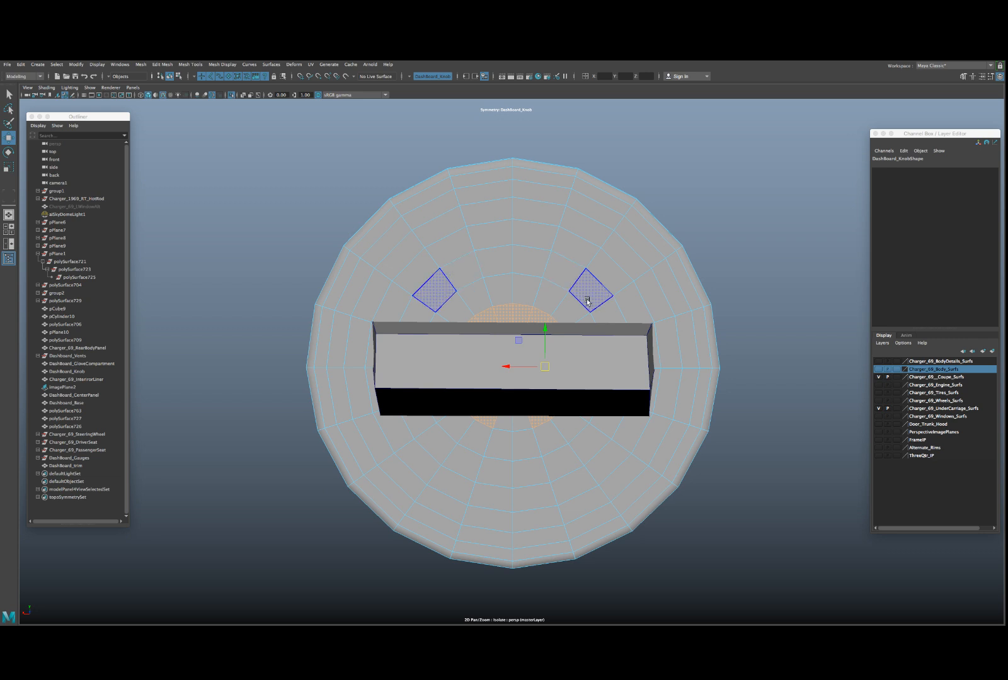
pyautogui.press('4')
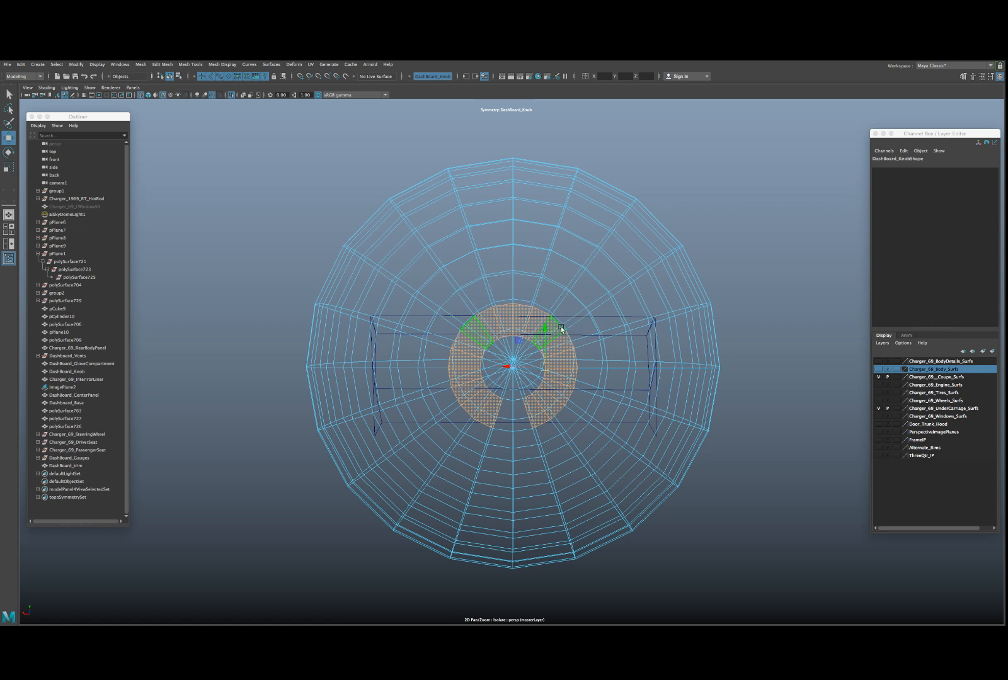
pyautogui.keyDown('alt'); pyautogui.moveTo(603, 334); pyautogui.dragTo(591, 334); pyautogui.keyUp('alt')
pyautogui.press('5')
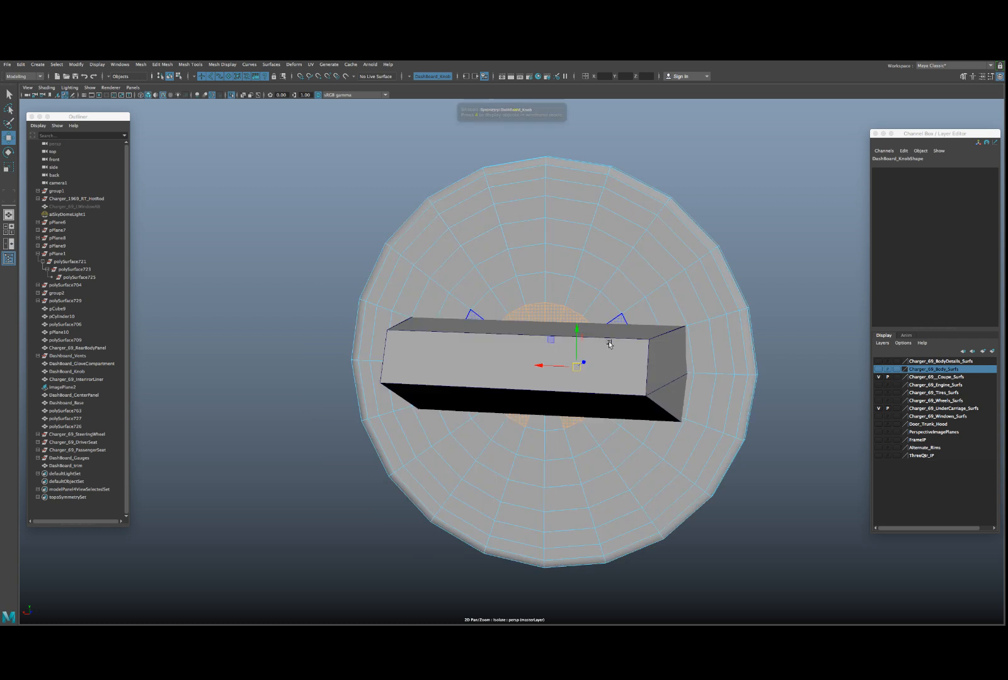
pyautogui.scroll(-3, 638, 310)
pyautogui.moveTo(637, 313)
pyautogui.keyDown('alt'); pyautogui.mouseDown()
pyautogui.moveTo(608, 346)
pyautogui.moveTo(524, 338)
pyautogui.moveTo(567, 334)
pyautogui.moveTo(598, 315)
pyautogui.moveTo(586, 353)
pyautogui.mouseUp(); pyautogui.keyUp('alt')
pyautogui.press('F8')
# - Try a Boolean difference between DashBoard_Knob and the polySurface727 block, and undo it
pyautogui.click(588, 355)
pyautogui.keyDown('shift'); pyautogui.click(500, 287); pyautogui.keyUp('shift')
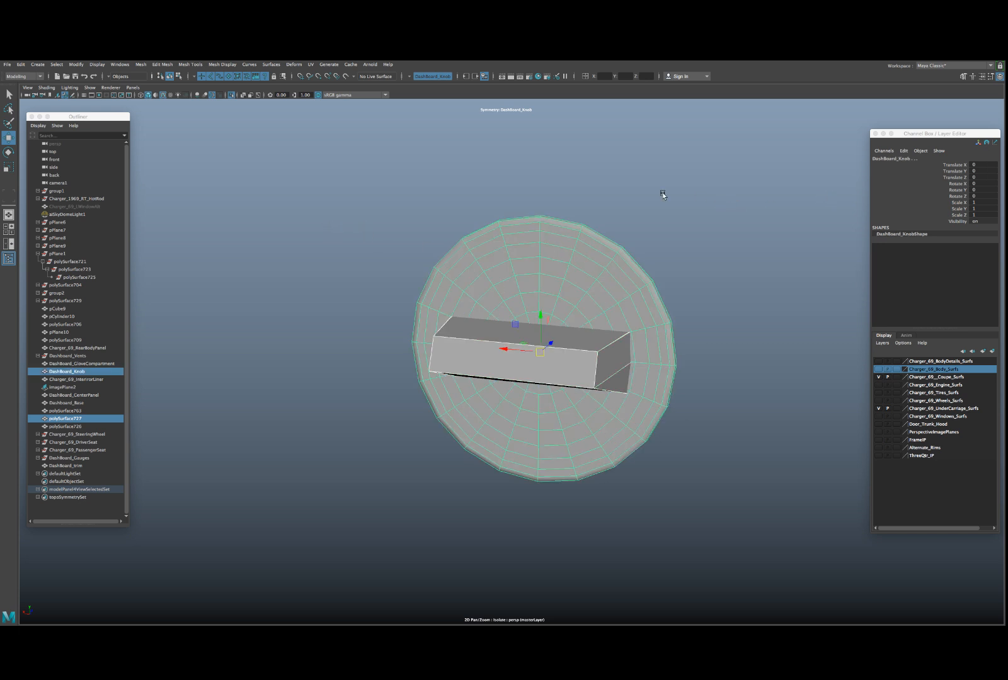
pyautogui.click(140, 64)
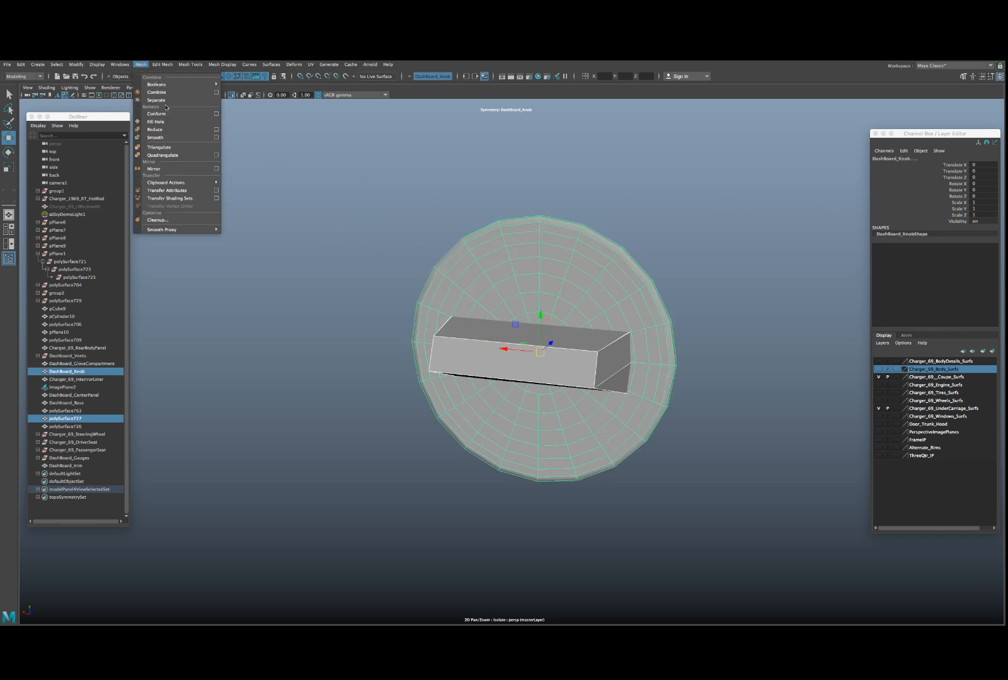
pyautogui.moveTo(160, 85)
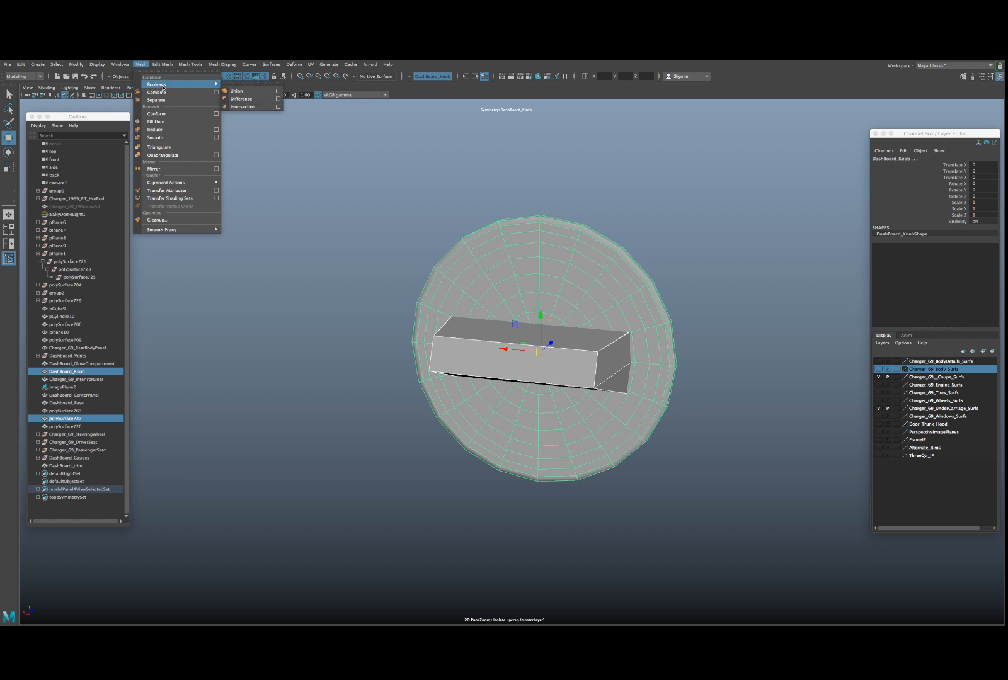
pyautogui.click(238, 95)
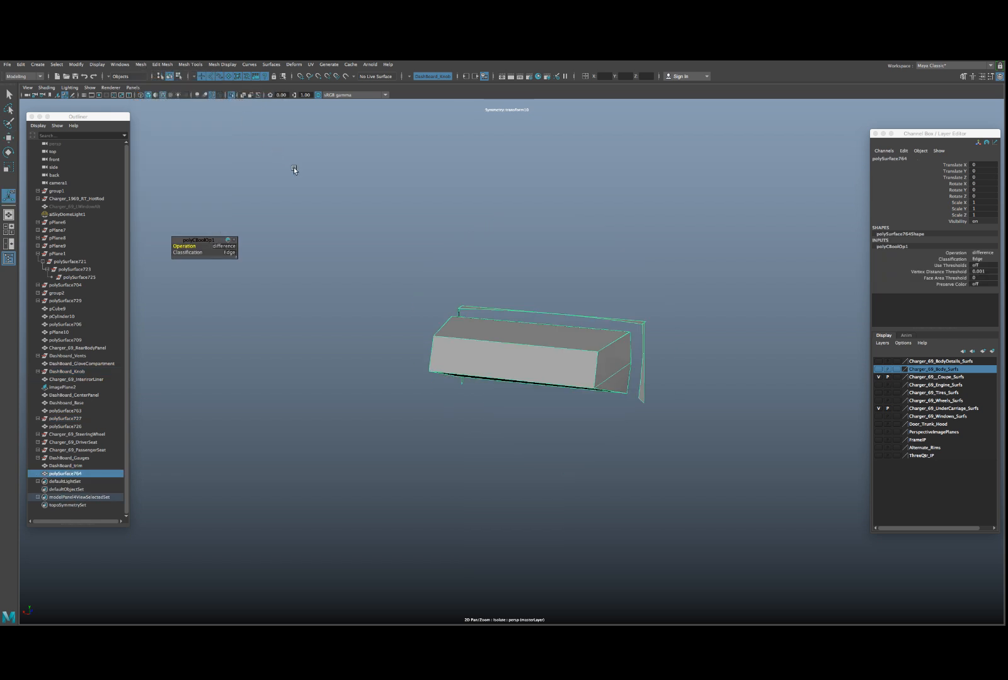
pyautogui.hotkey('ctrl', 'z')
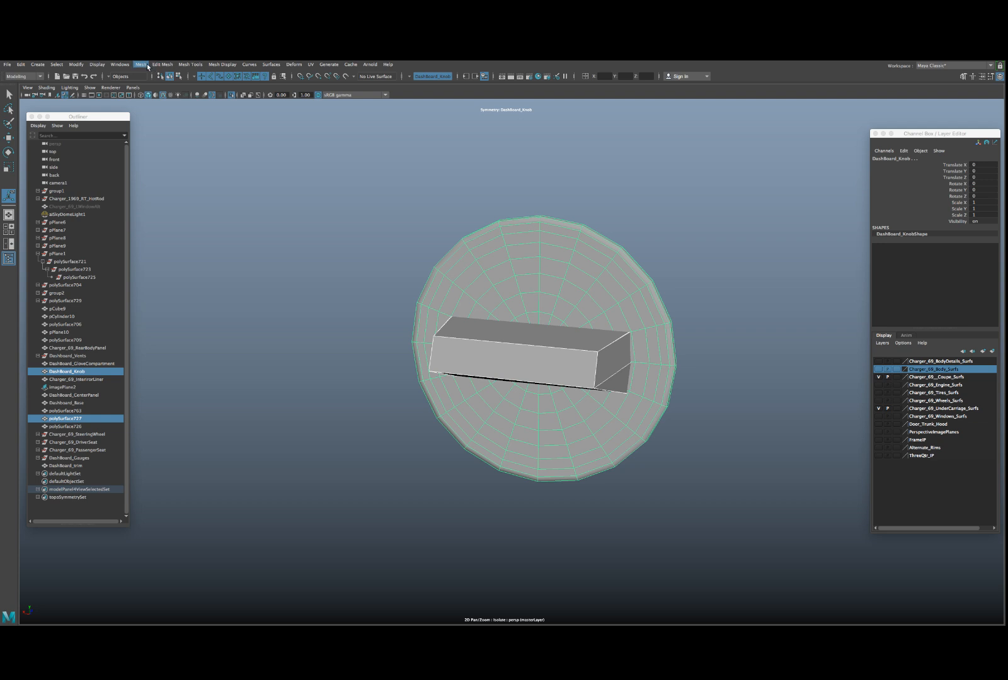
# - Try a Boolean union of DashBoard_Knob and the polySurface727 block, check it from the side, and undo it
pyautogui.click(140, 65)
pyautogui.moveTo(183, 84)
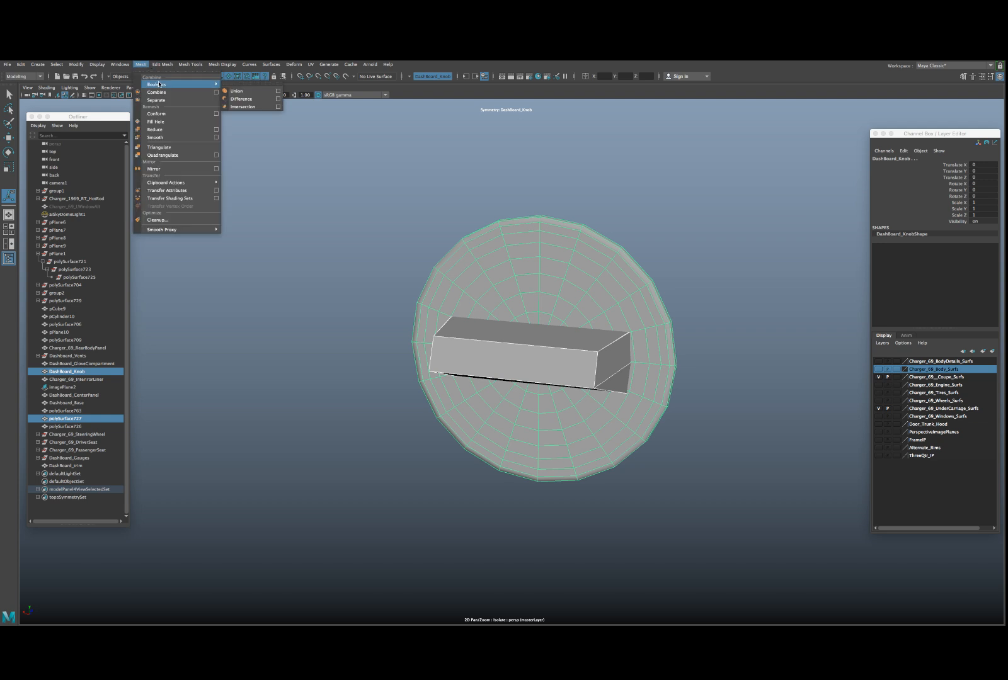
pyautogui.click(247, 91)
pyautogui.moveTo(516, 285)
pyautogui.keyDown('alt'); pyautogui.mouseDown()
pyautogui.moveTo(435, 272)
pyautogui.moveTo(520, 281)
pyautogui.moveTo(503, 284)
pyautogui.mouseUp(); pyautogui.keyUp('alt')
pyautogui.hotkey('ctrl', 'z')
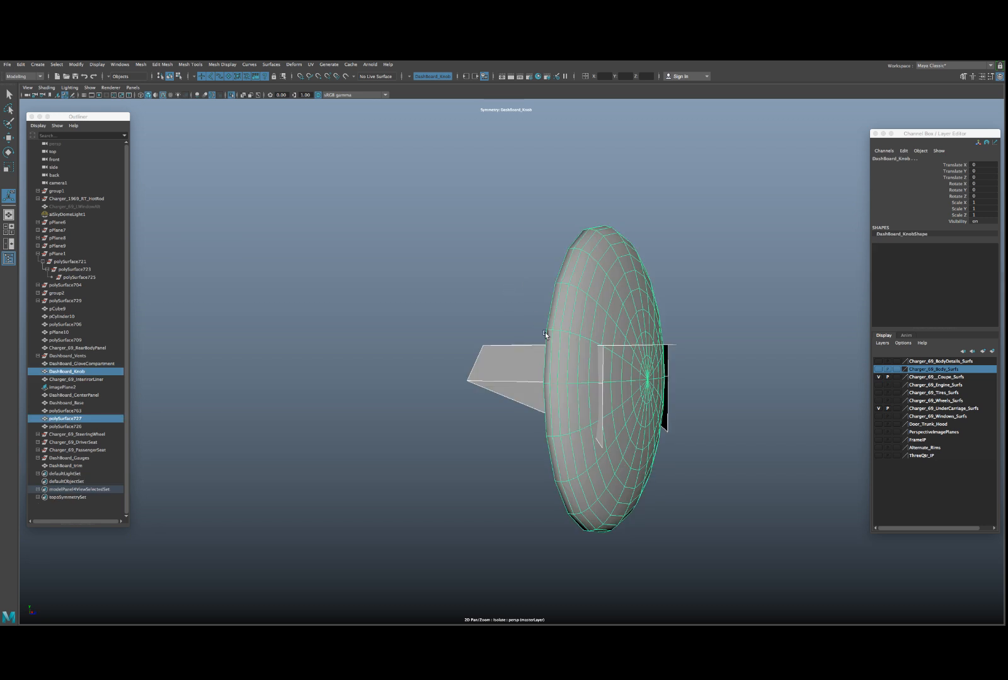
# - Centre the pivot of the polySurface727 block and move it backward along Z until it is clear of the knob
pyautogui.click(570, 353)
pyautogui.press('w')
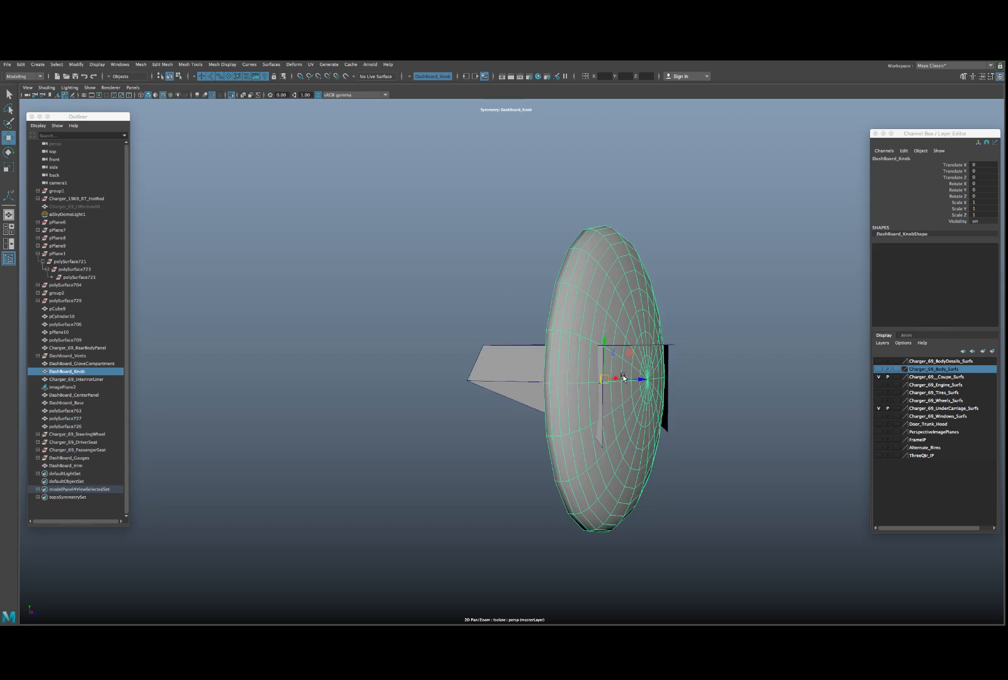
pyautogui.moveTo(626, 380); pyautogui.dragTo(656, 389)
pyautogui.click(598, 367)
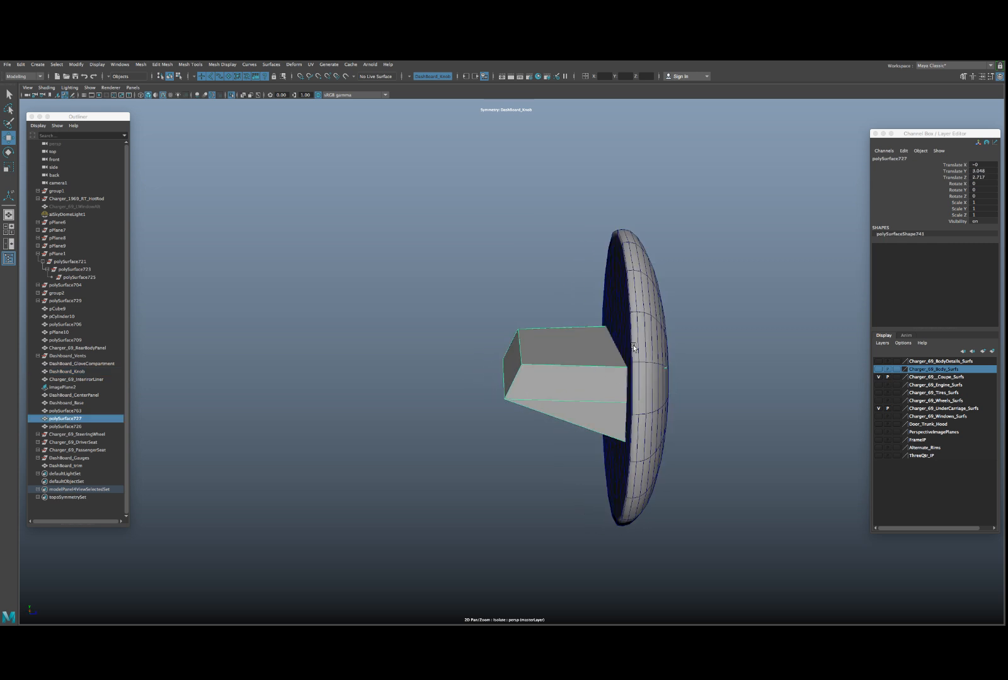
pyautogui.keyDown('shift'); pyautogui.click(635, 336); pyautogui.keyUp('shift')
pyautogui.click(598, 354)
pyautogui.press('space')
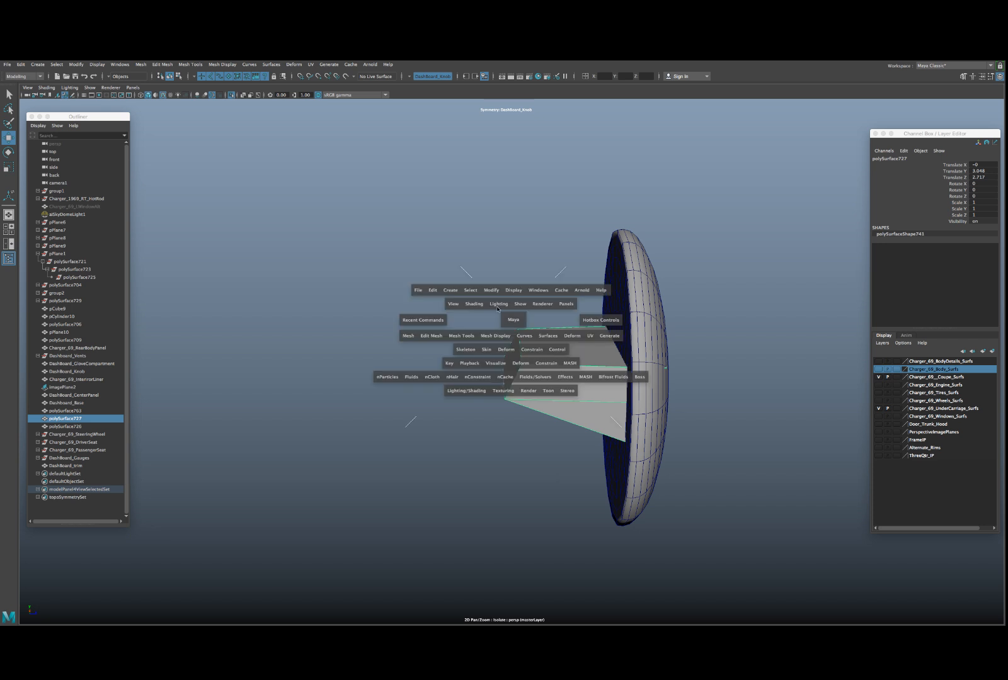
pyautogui.moveTo(491, 290); pyautogui.dragTo(509, 349)
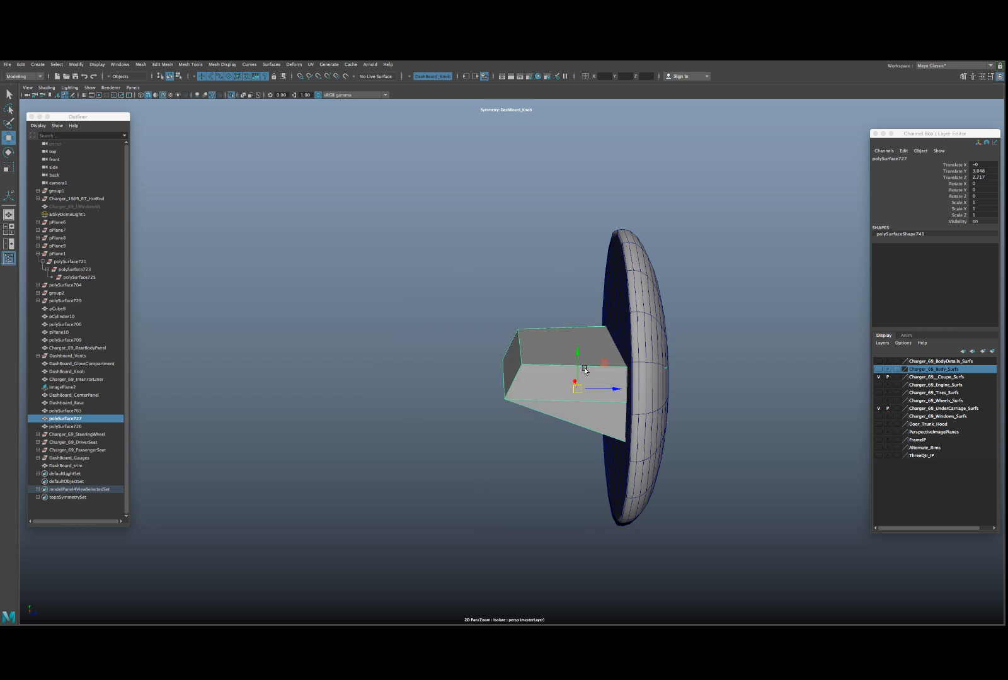
pyautogui.moveTo(586, 383); pyautogui.dragTo(482, 382)
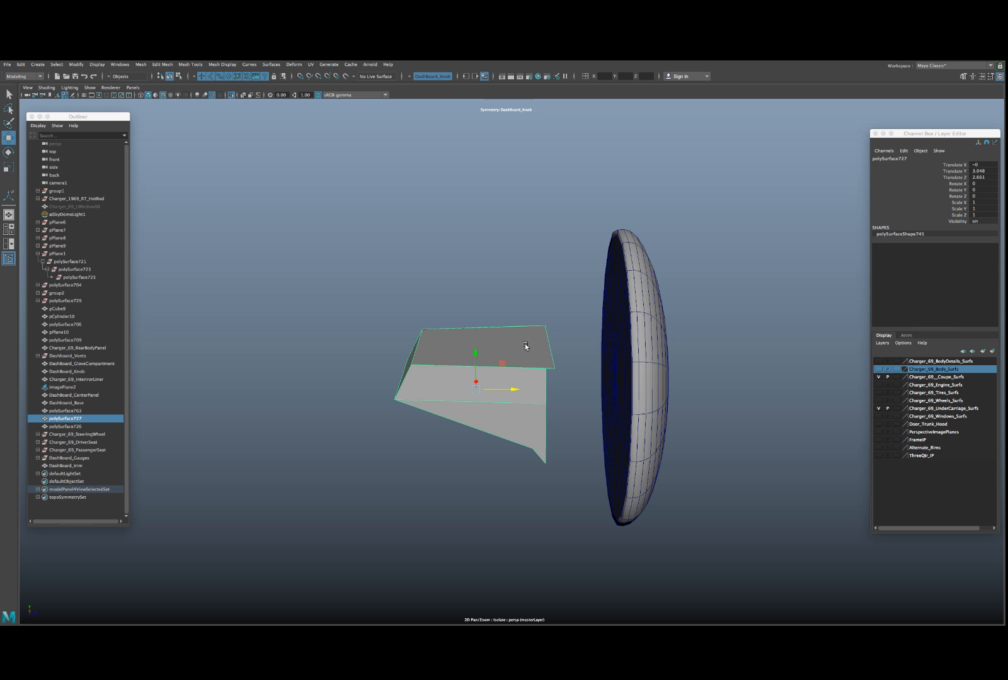
# - Delete the two protruding lower corner vertices at the end of the polySurface727 block that faces the knob
pyautogui.scroll(3, 520, 362)
pyautogui.keyDown('alt'); pyautogui.moveTo(528, 349); pyautogui.dragTo(549, 341); pyautogui.keyUp('alt')
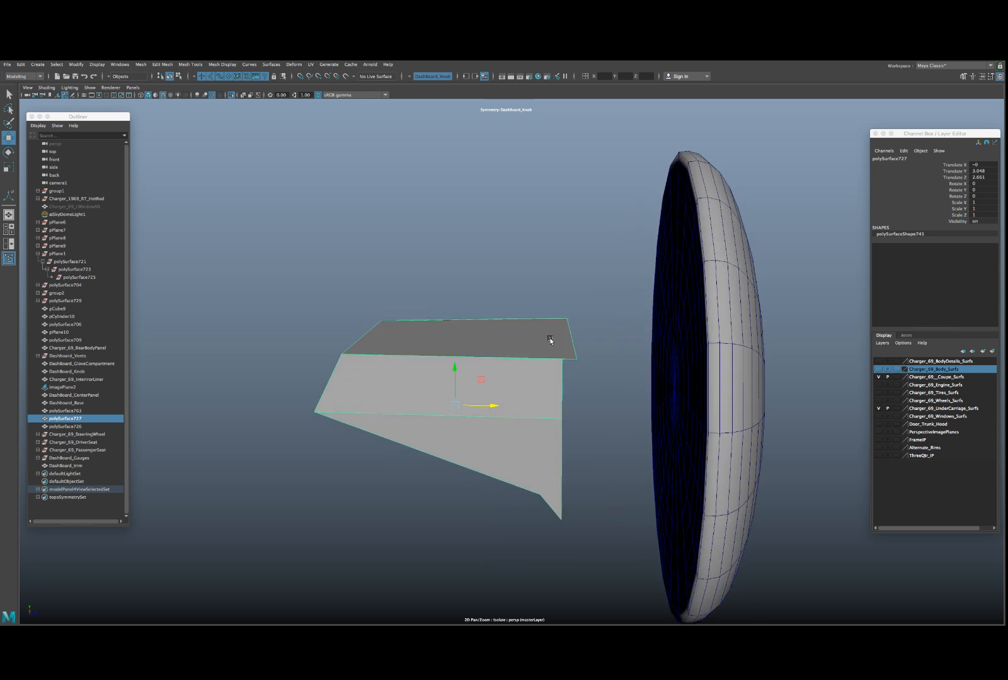
pyautogui.moveTo(554, 333); pyautogui.dragTo(556, 317, button='right')
pyautogui.click(571, 332)
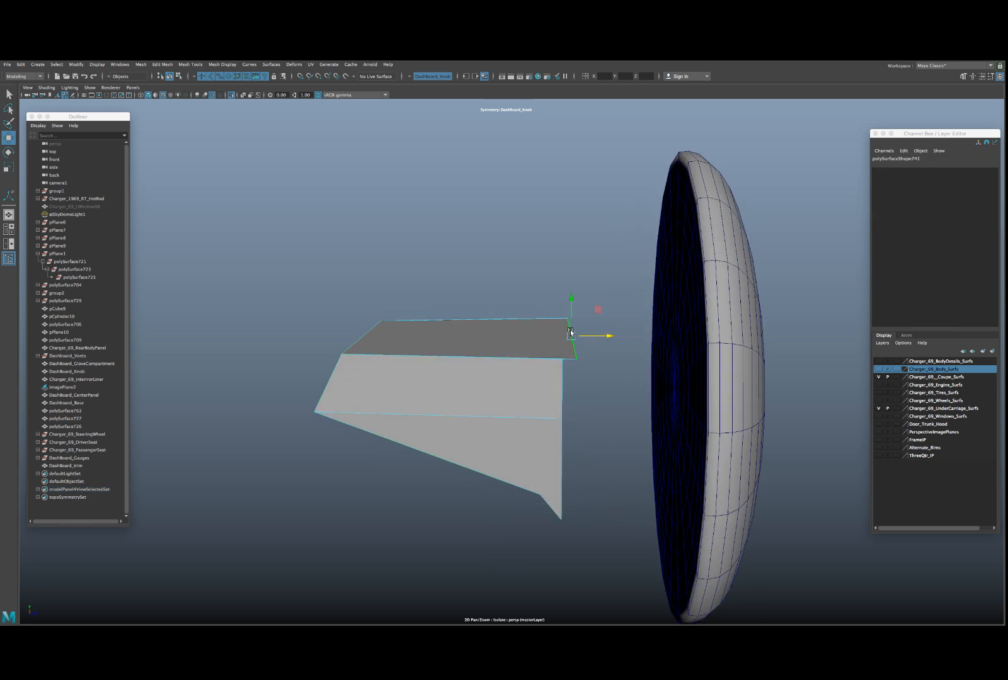
pyautogui.moveTo(582, 336); pyautogui.dragTo(528, 344)
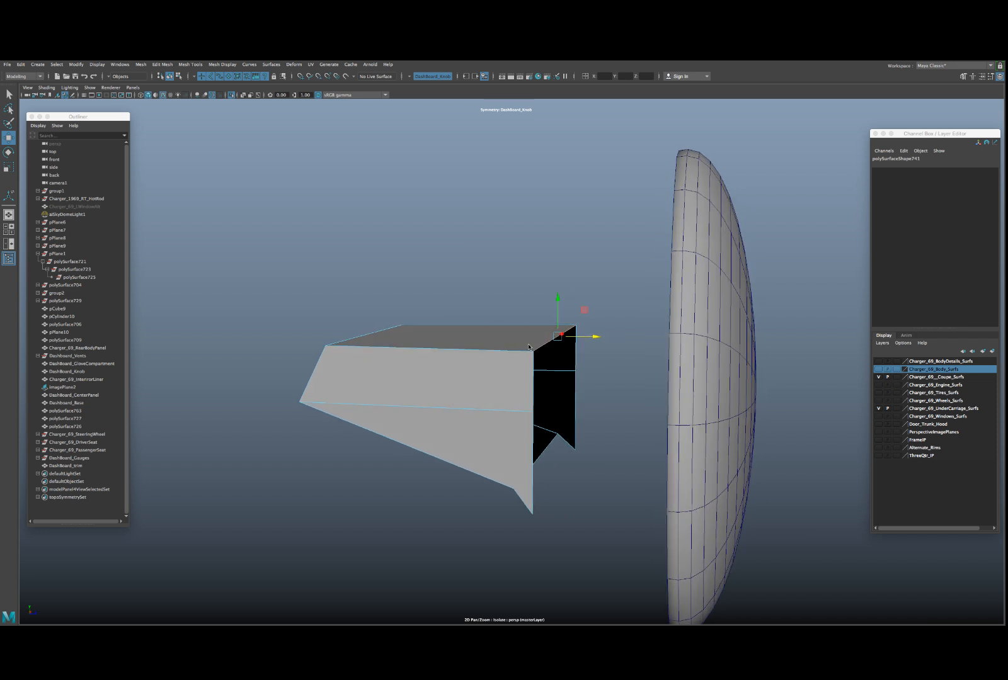
pyautogui.moveTo(528, 345); pyautogui.dragTo(549, 330, button='right')
pyautogui.moveTo(525, 364)
pyautogui.keyDown('alt'); pyautogui.mouseDown()
pyautogui.moveTo(535, 348)
pyautogui.moveTo(537, 376)
pyautogui.mouseUp(); pyautogui.keyUp('alt')
pyautogui.moveTo(541, 387); pyautogui.dragTo(509, 386, button='right')
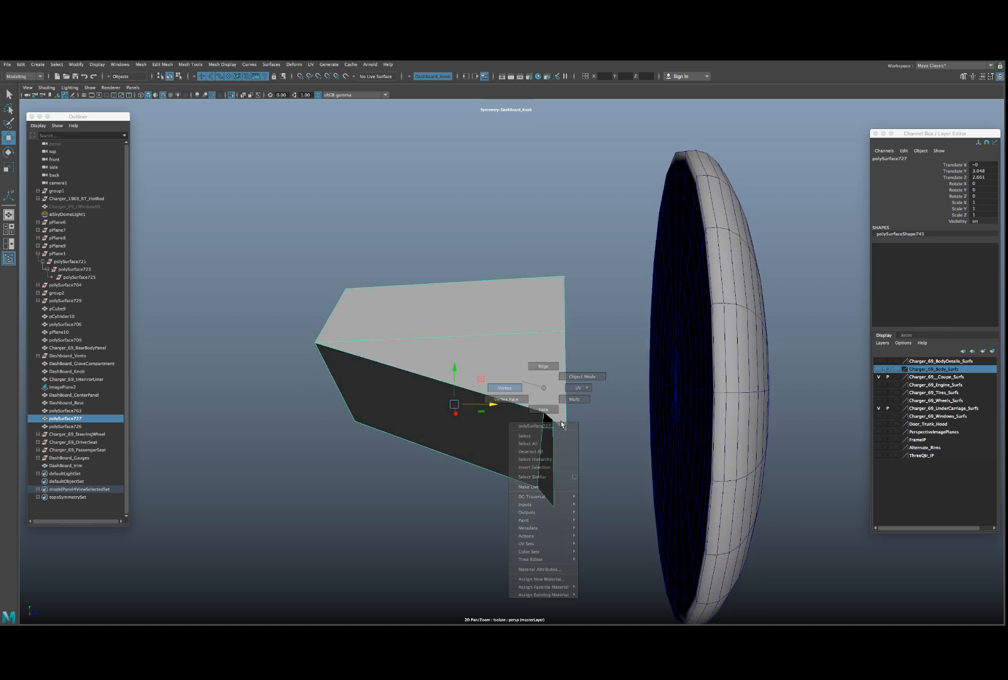
pyautogui.moveTo(558, 422); pyautogui.dragTo(579, 443)
pyautogui.keyDown('shift'); pyautogui.moveTo(549, 498); pyautogui.dragTo(569, 522); pyautogui.keyUp('shift')
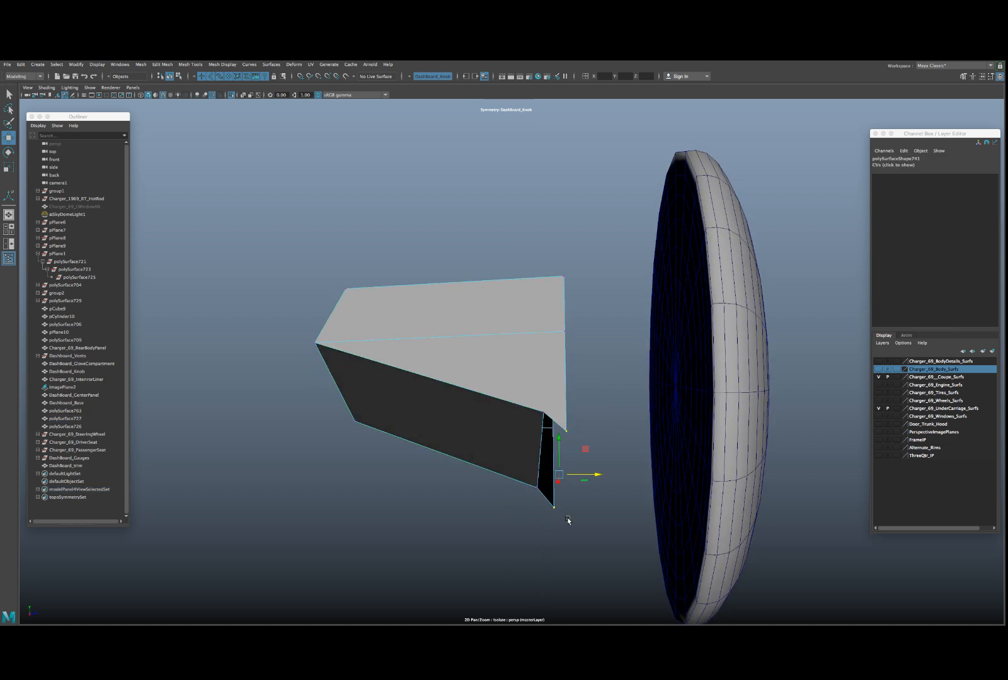
pyautogui.press('Delete')
# - Scale the block's knob-side end vertices flat along Z and move the whole block forward into the back of the knob
pyautogui.keyDown('alt'); pyautogui.moveTo(575, 347); pyautogui.dragTo(535, 330); pyautogui.keyUp('alt')
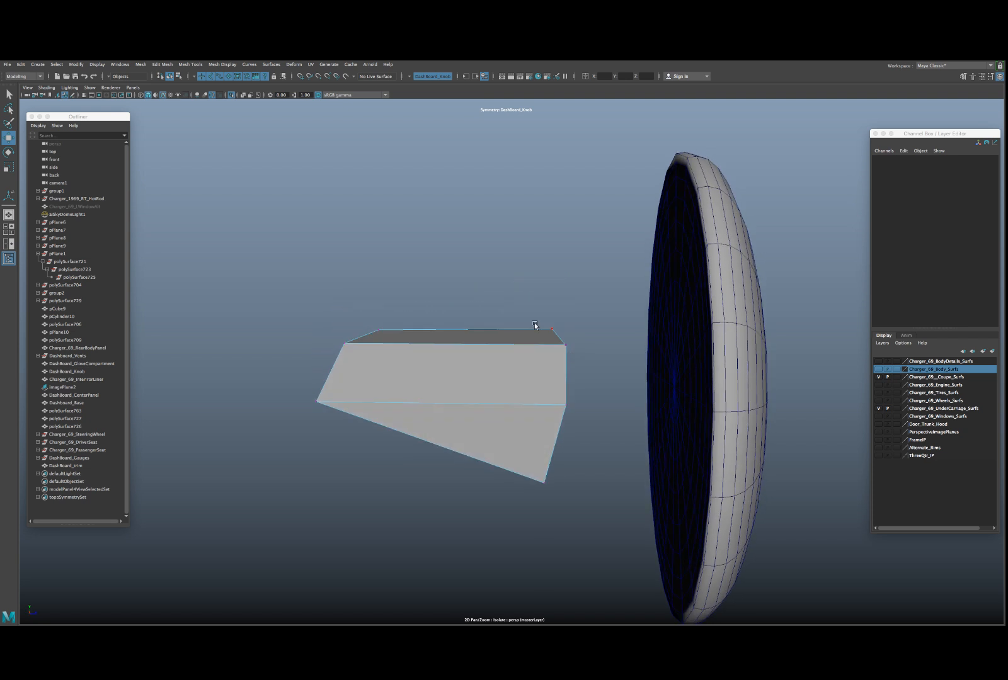
pyautogui.moveTo(510, 287); pyautogui.dragTo(623, 551)
pyautogui.press('r')
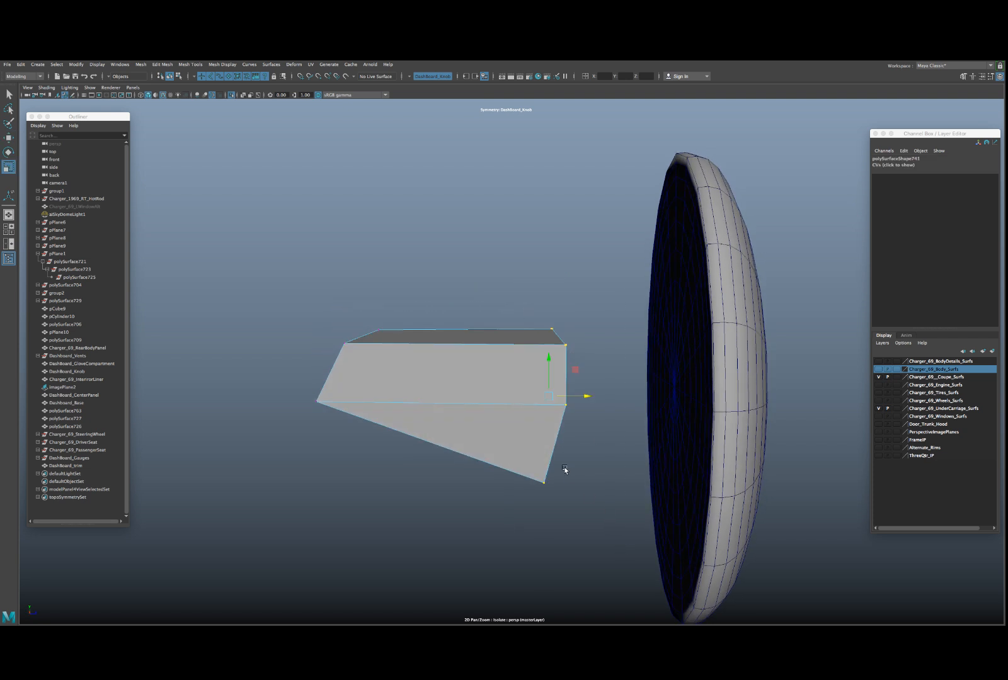
pyautogui.click(546, 400)
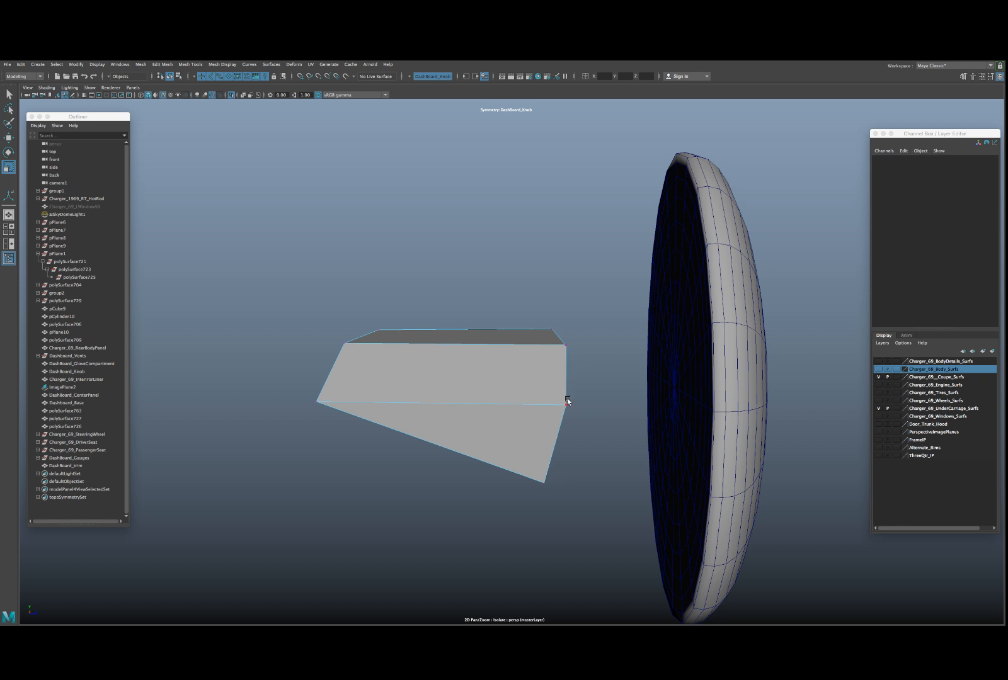
pyautogui.moveTo(500, 304); pyautogui.dragTo(629, 495)
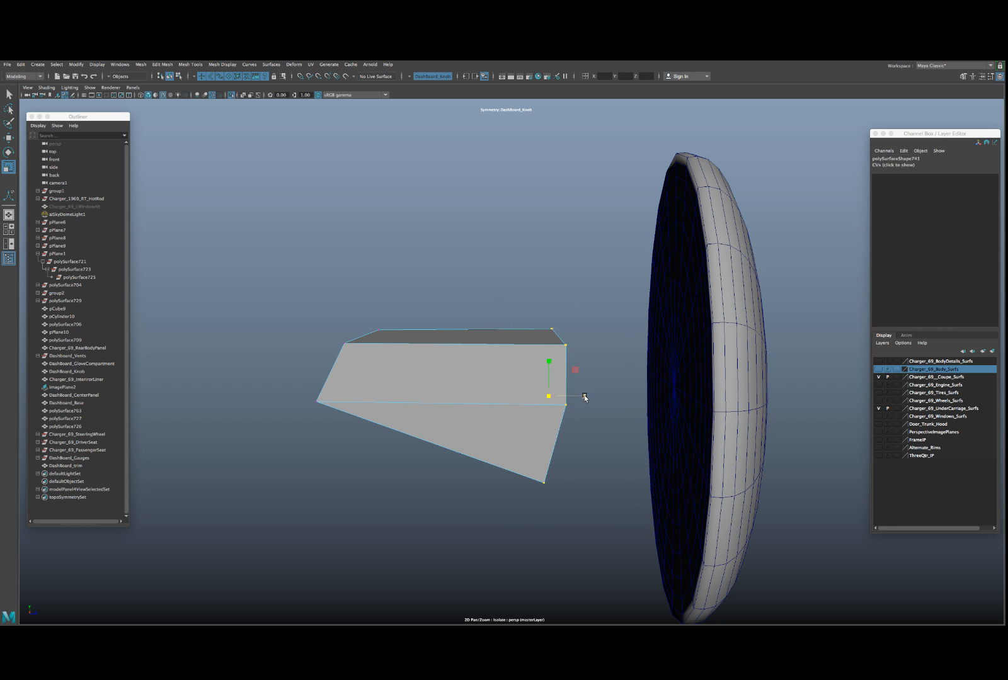
pyautogui.moveTo(585, 396); pyautogui.dragTo(607, 398)
pyautogui.press('w')
pyautogui.hotkey('ctrl', 'z')
pyautogui.moveTo(486, 371); pyautogui.dragTo(504, 362, button='right')
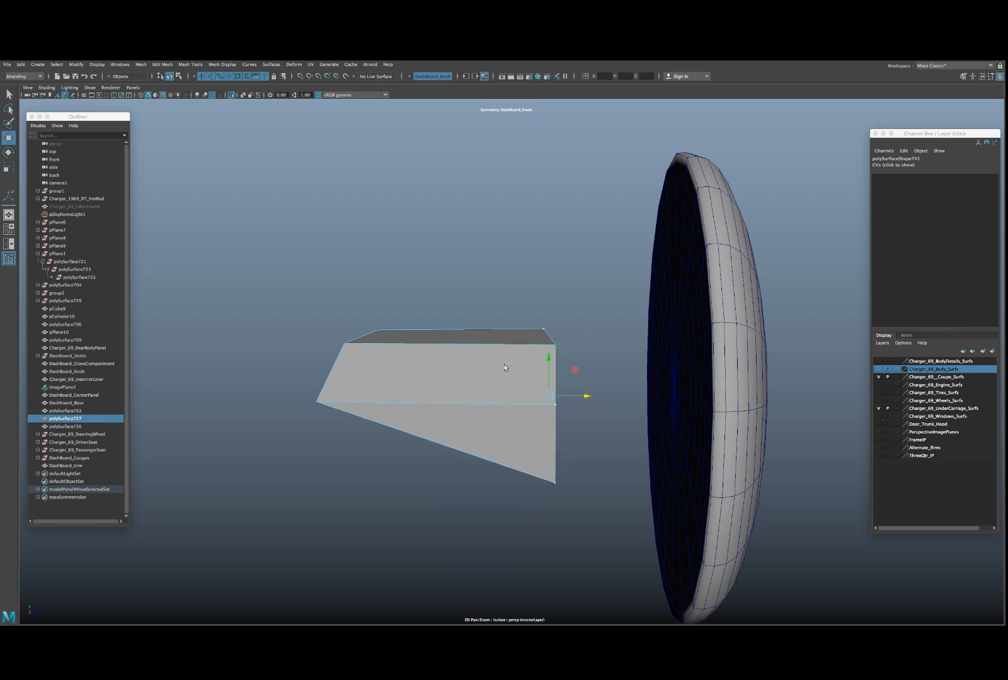
pyautogui.moveTo(495, 407); pyautogui.dragTo(635, 407)
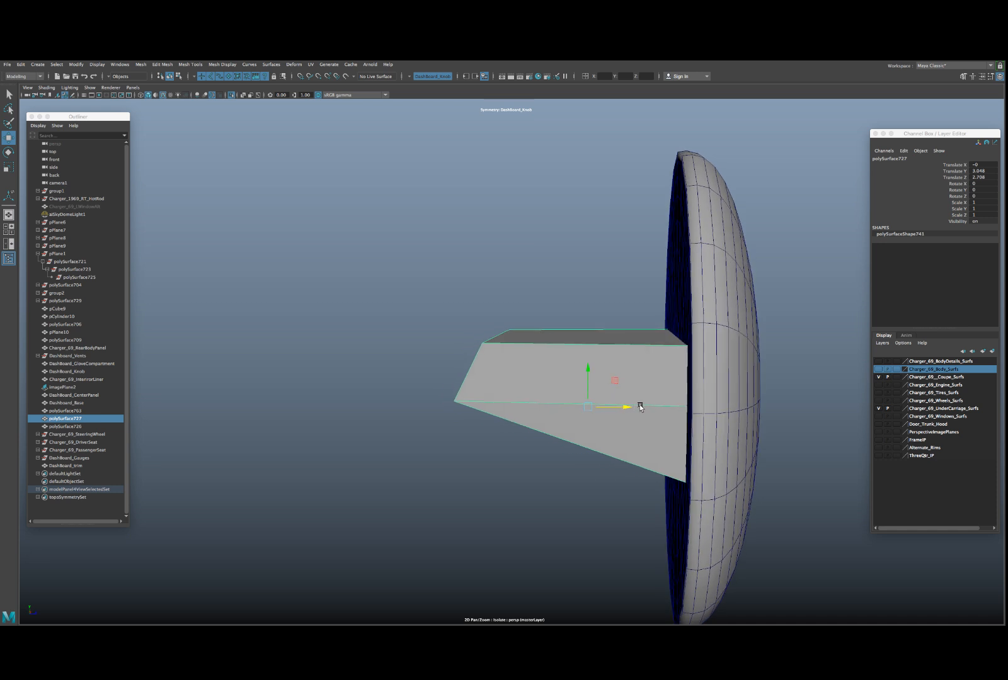
# - Merge the polySurface727 block and DashBoard_Knob with a Boolean union and show the full model again
pyautogui.keyDown('shift'); pyautogui.click(713, 333); pyautogui.keyUp('shift')
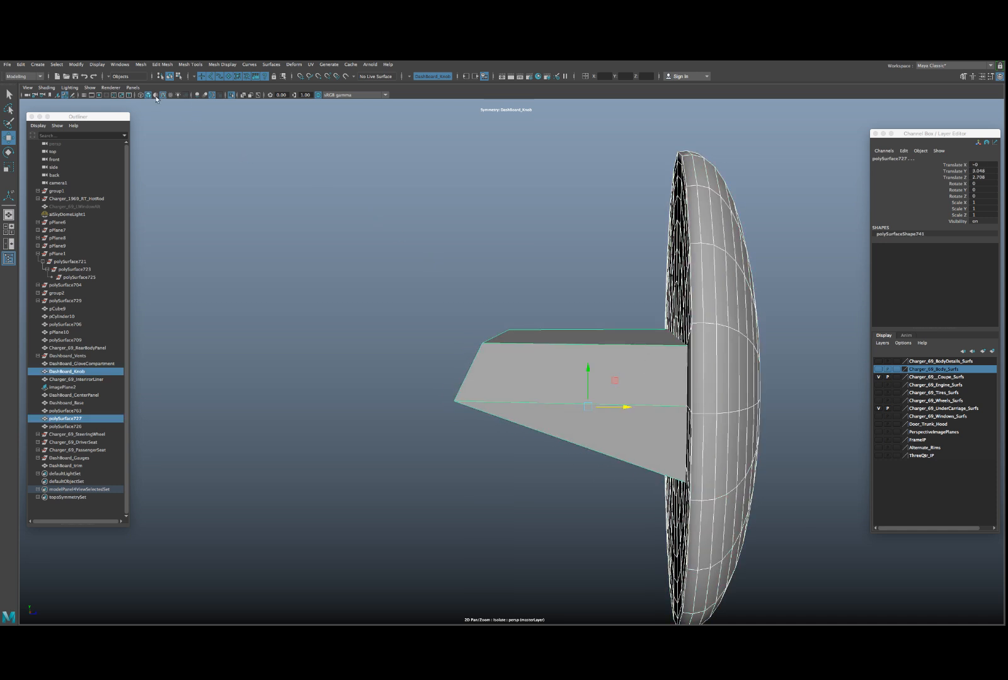
pyautogui.click(140, 65)
pyautogui.moveTo(201, 84)
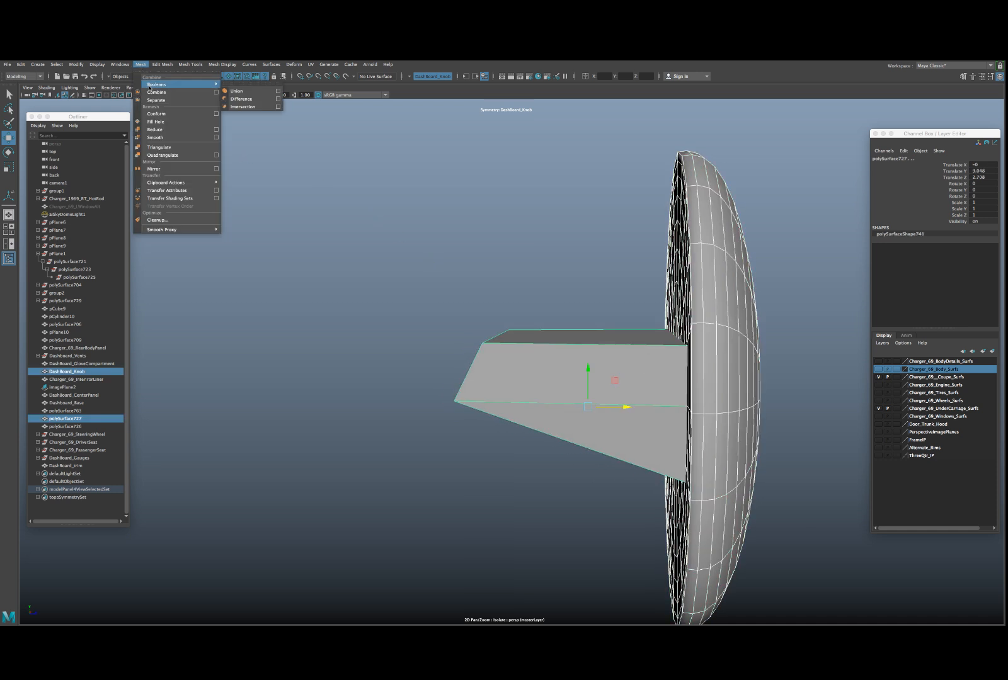
pyautogui.click(238, 92)
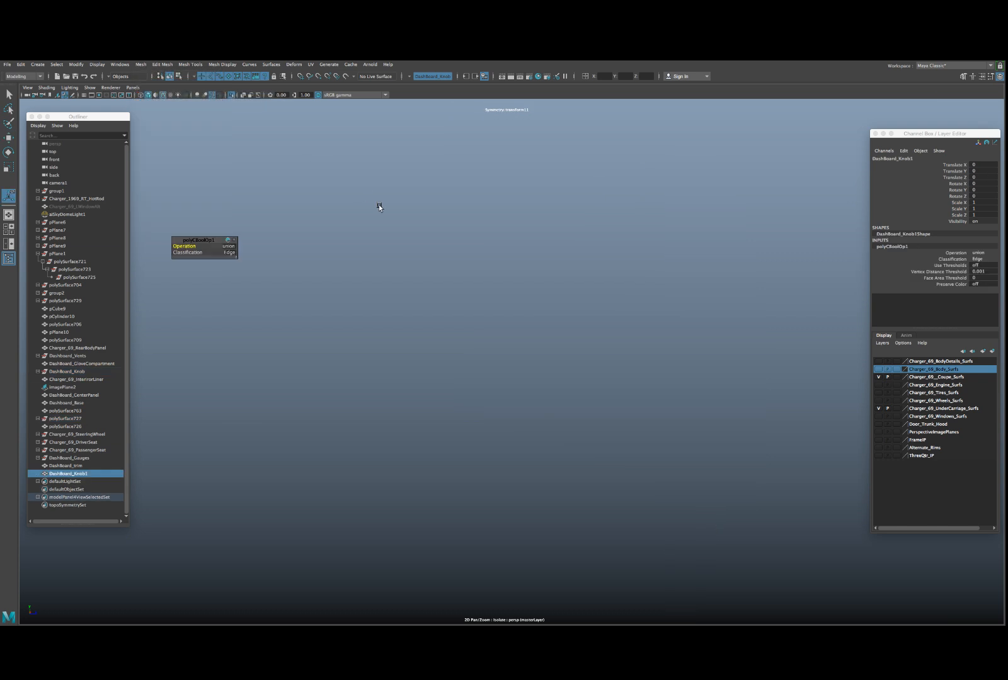
pyautogui.hotkey('ctrl', '1')
pyautogui.press('f')
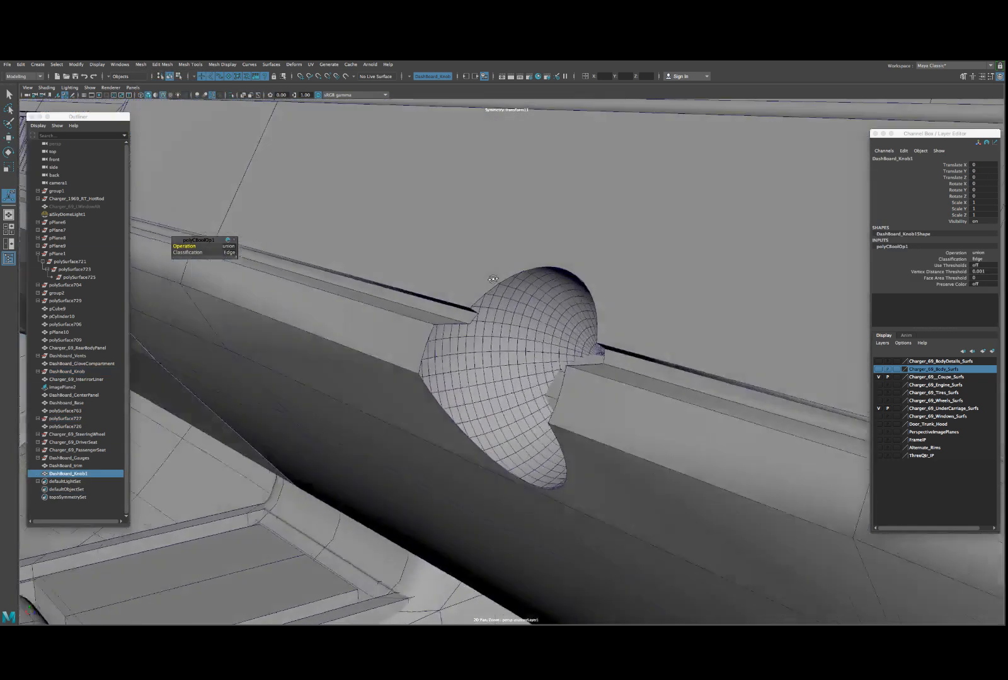
# - Undo the Boolean union of the polySurface727 block and DashBoard_Knob
pyautogui.hotkey('ctrl', 'z')
pyautogui.hotkey('ctrl', 'z')
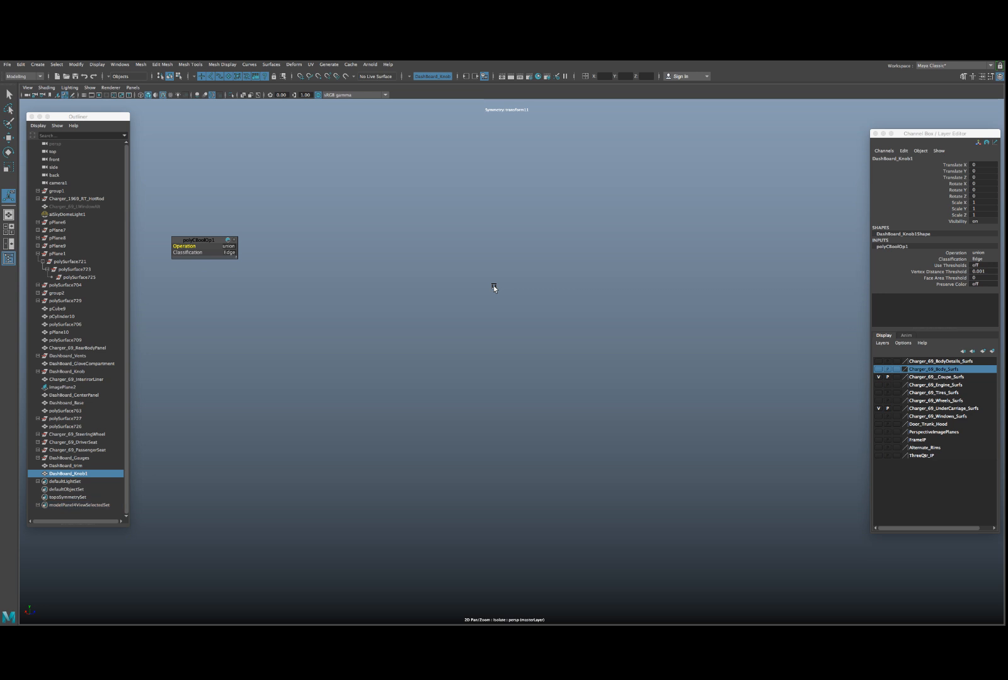
pyautogui.moveTo(491, 276); pyautogui.dragTo(499, 282)
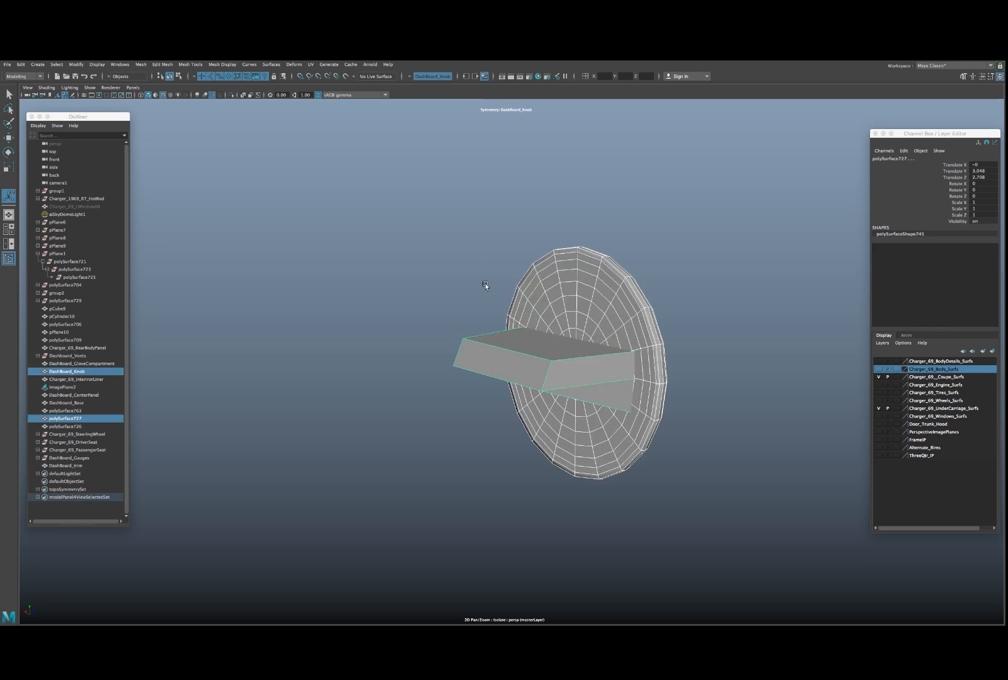
# - Combine the polySurface727 block and DashBoard_Knob into one mesh and show the full model again
pyautogui.click(141, 64)
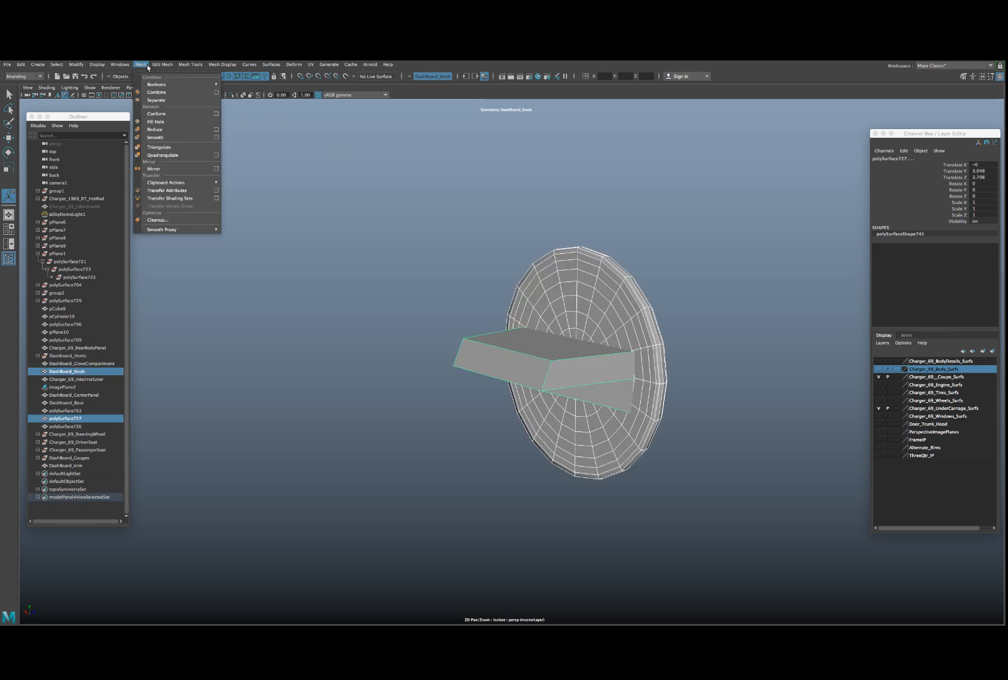
pyautogui.click(169, 90)
pyautogui.hotkey('ctrl', '1')
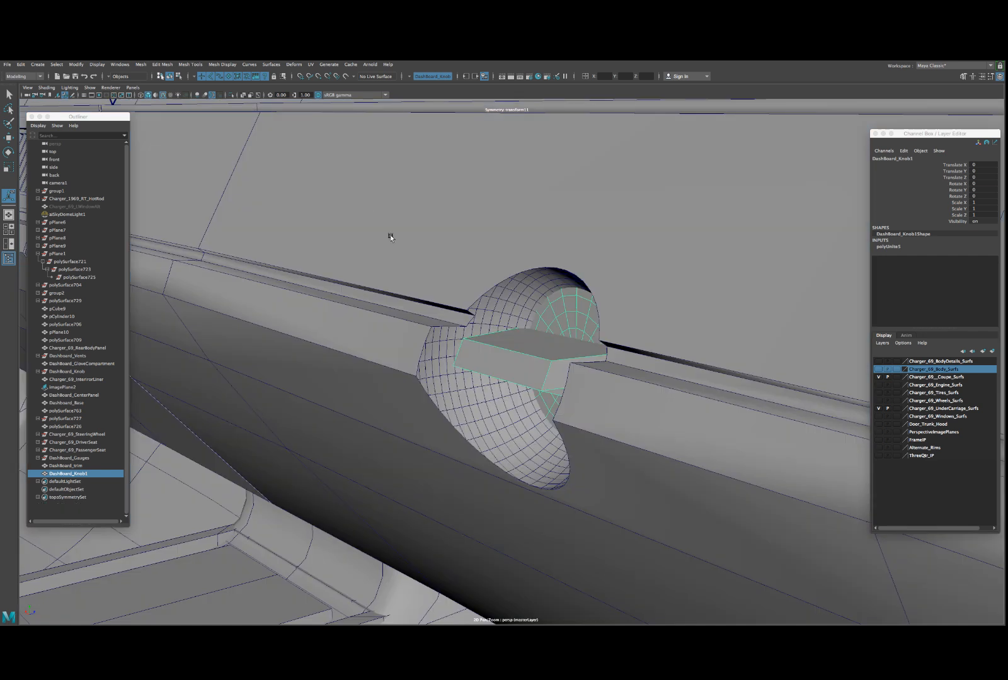
pyautogui.keyDown('alt'); pyautogui.moveTo(525, 313); pyautogui.dragTo(542, 312); pyautogui.keyUp('alt')
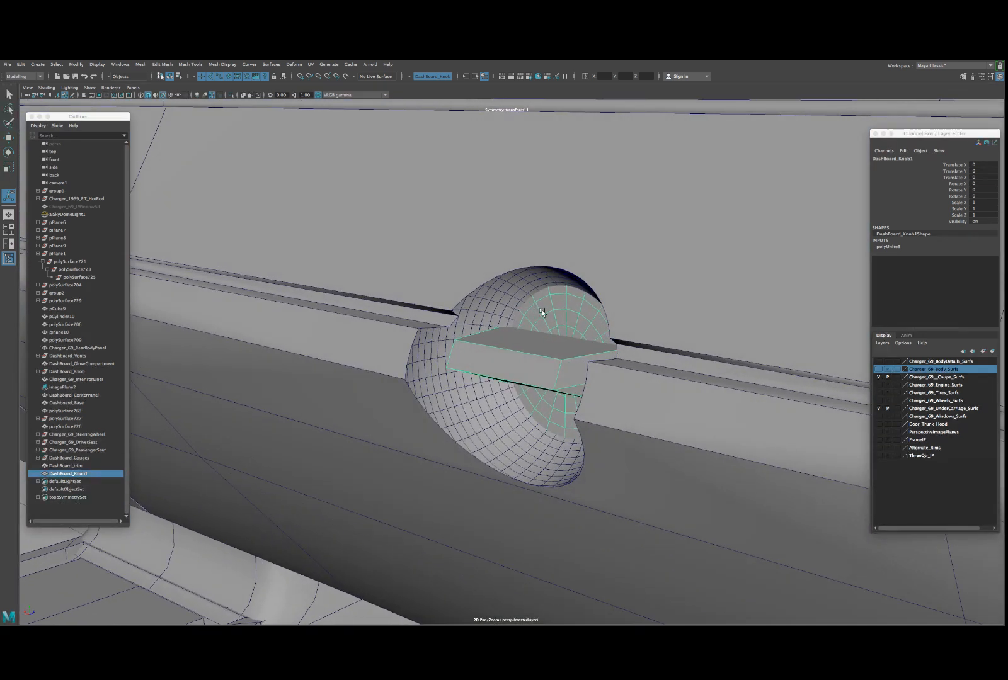
# - Rename the combined knob mesh to DashBoard_Knob2
pyautogui.click(907, 163)
pyautogui.click(918, 159)
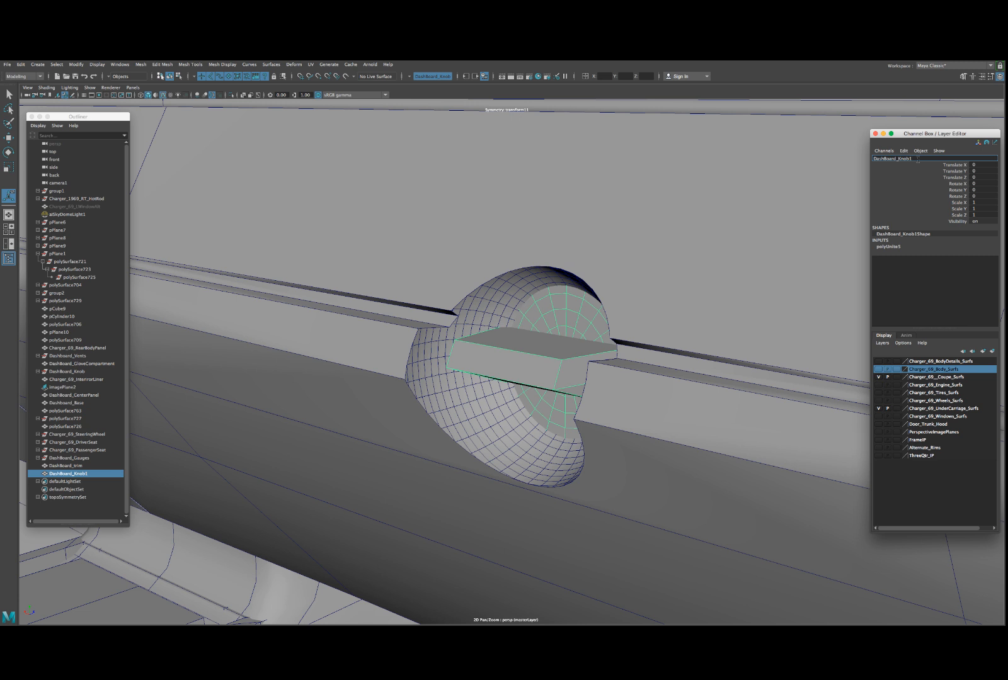
pyautogui.press('BackSpace')
pyautogui.write('2')
pyautogui.press('Return')
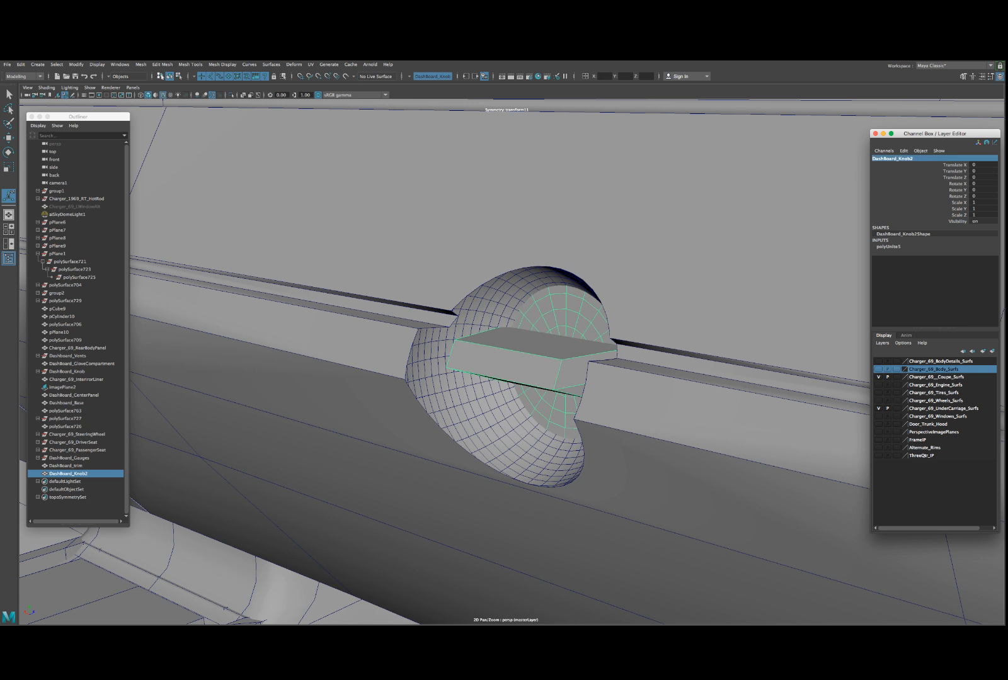
# - Delete the construction history of all objects from pPlane6 through the combined knob mesh
pyautogui.click(76, 477)
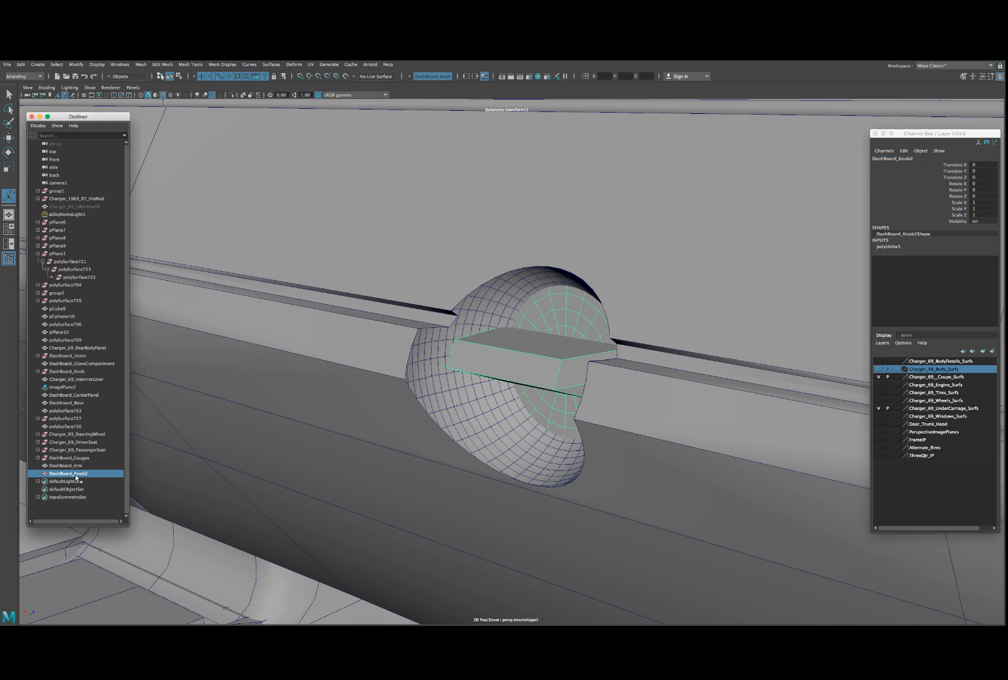
pyautogui.moveTo(70, 223); pyautogui.dragTo(76, 474)
pyautogui.hotkey('ctrl', 'b')
pyautogui.hotkey('alt', 'shift', 'd')
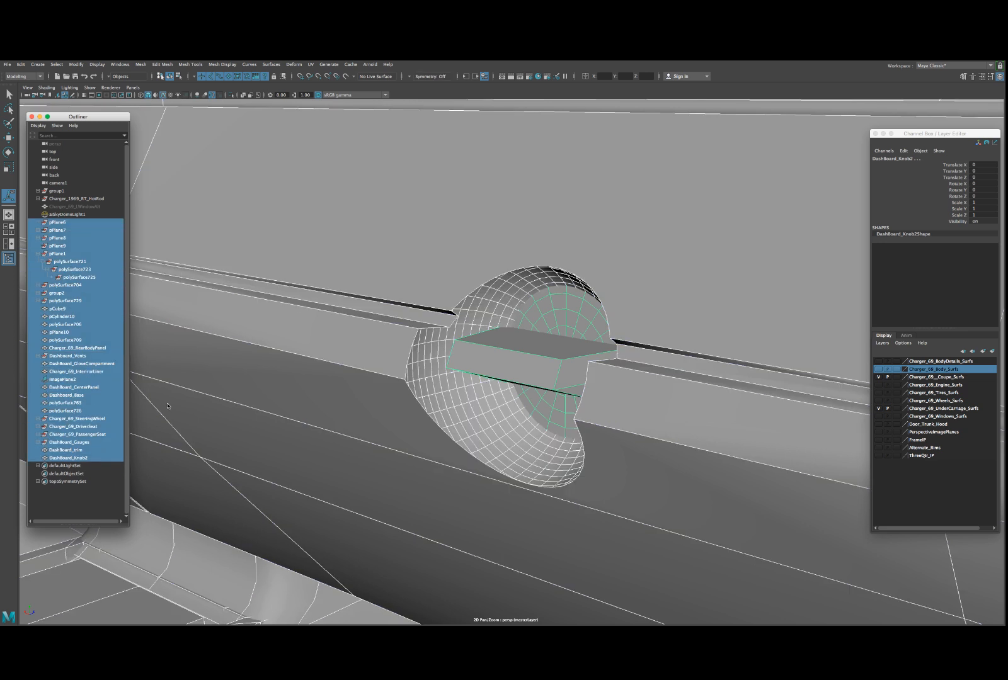
# - Rename the combined knob mesh to DashBoard_Knob
pyautogui.click(87, 458)
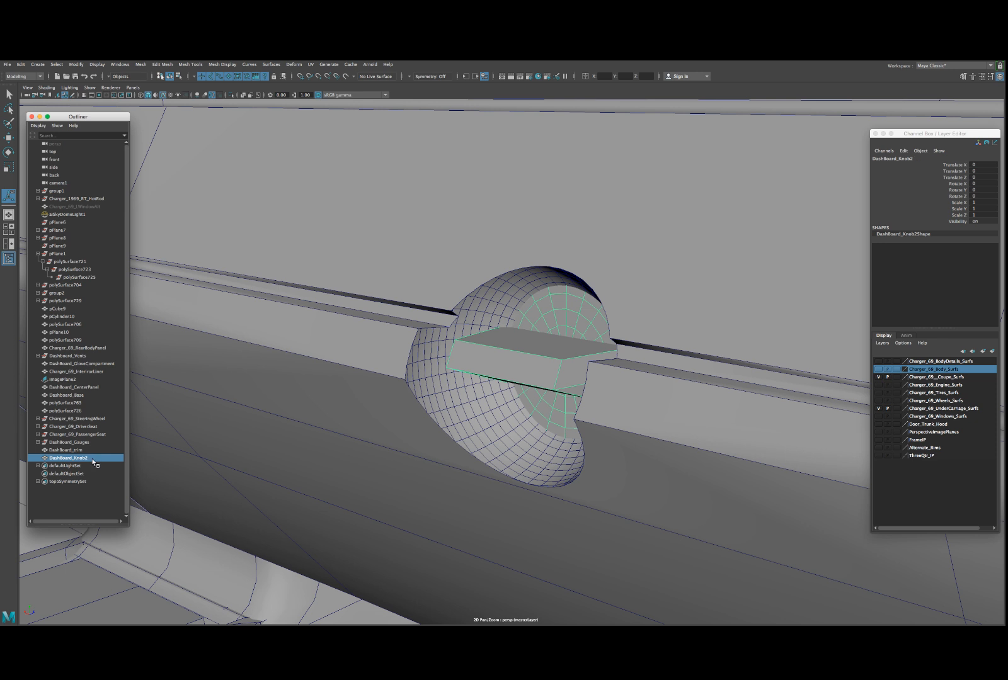
pyautogui.doubleClick(93, 458)
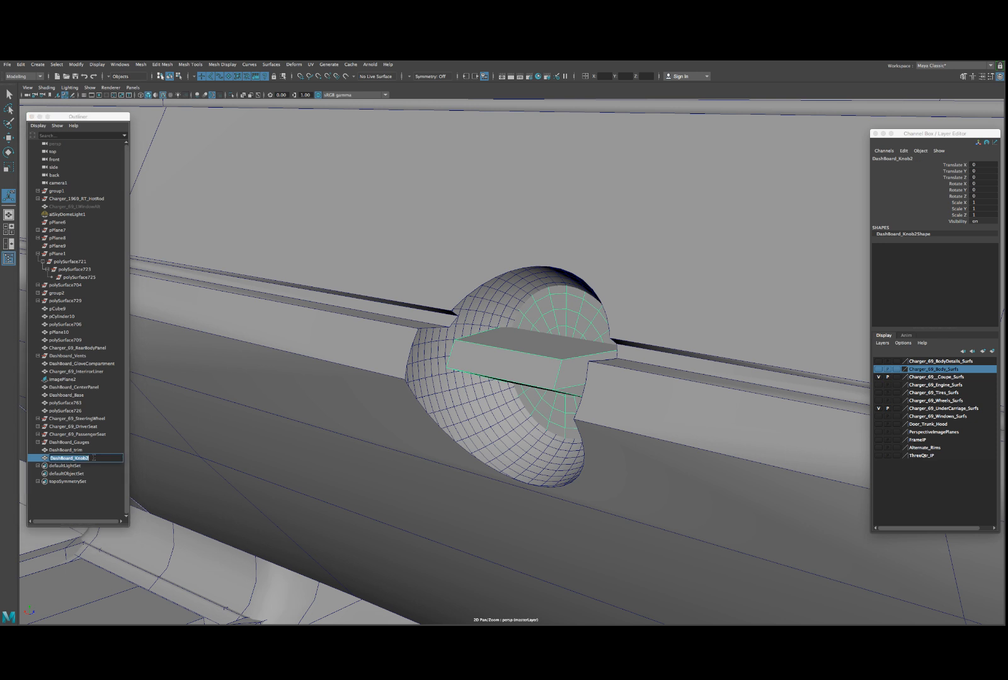
pyautogui.click(94, 458)
pyautogui.press('Return')
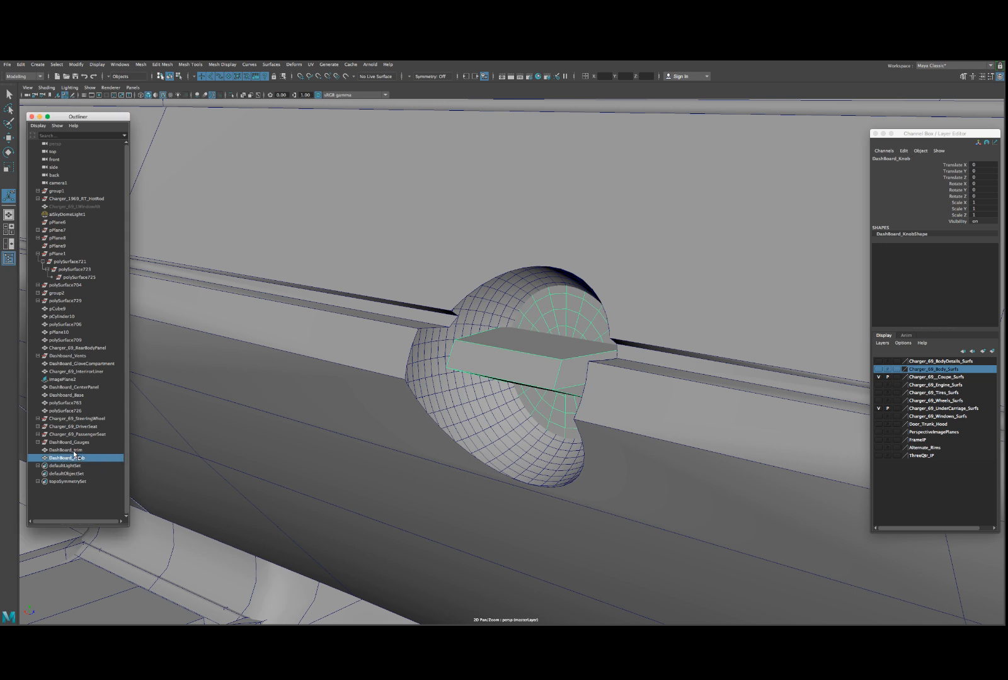
# - Move DashBoard_Knob, DashBoard_trim and DashBoard_Gauges directly above DashBoard_CenterPanel in the scene hierarchy
pyautogui.keyDown('ctrl'); pyautogui.click(71, 451); pyautogui.keyUp('ctrl')
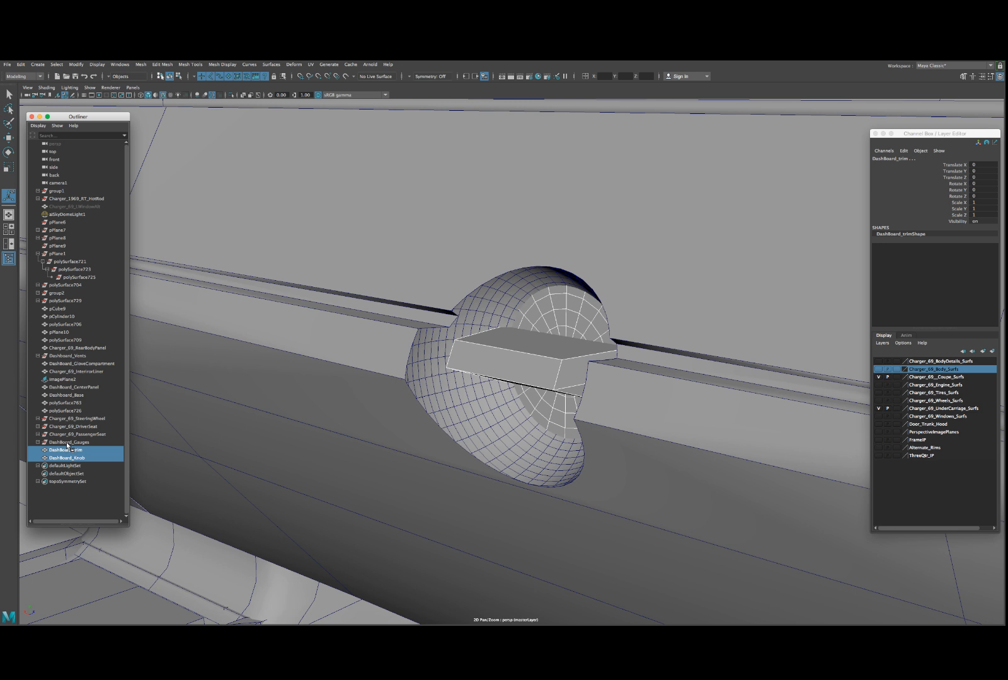
pyautogui.keyDown('ctrl'); pyautogui.click(67, 443); pyautogui.keyUp('ctrl')
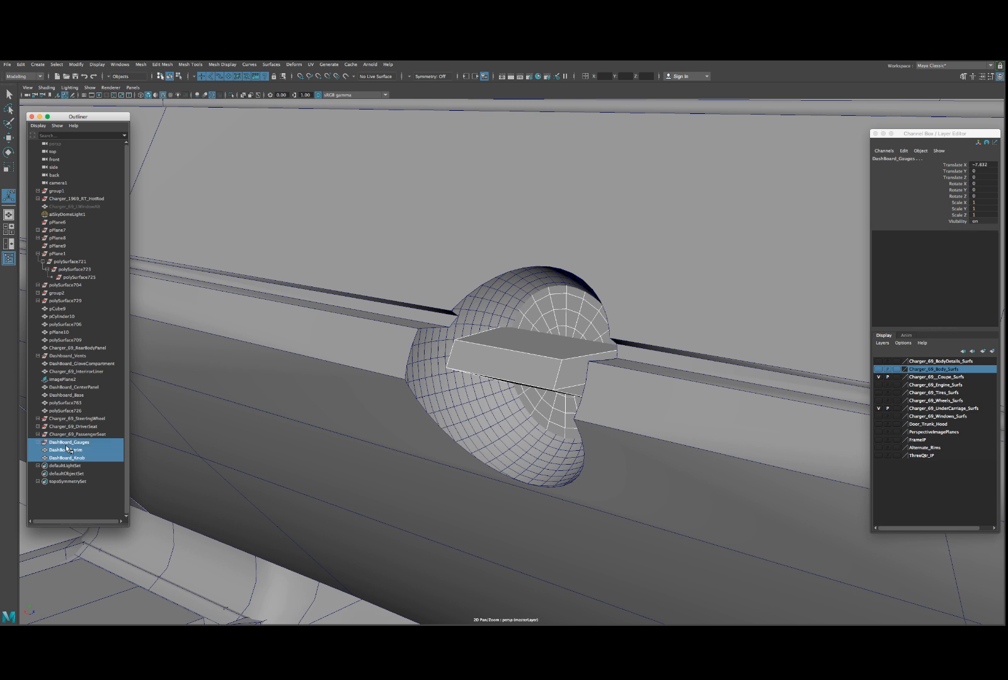
pyautogui.moveTo(67, 450); pyautogui.dragTo(71, 387)
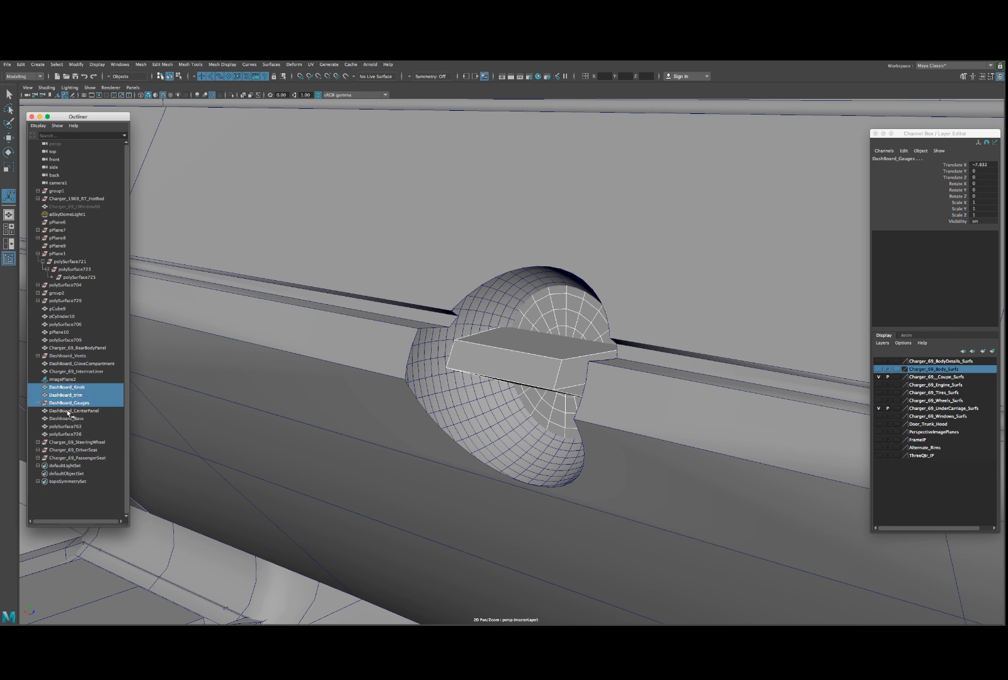
pyautogui.click(70, 412)
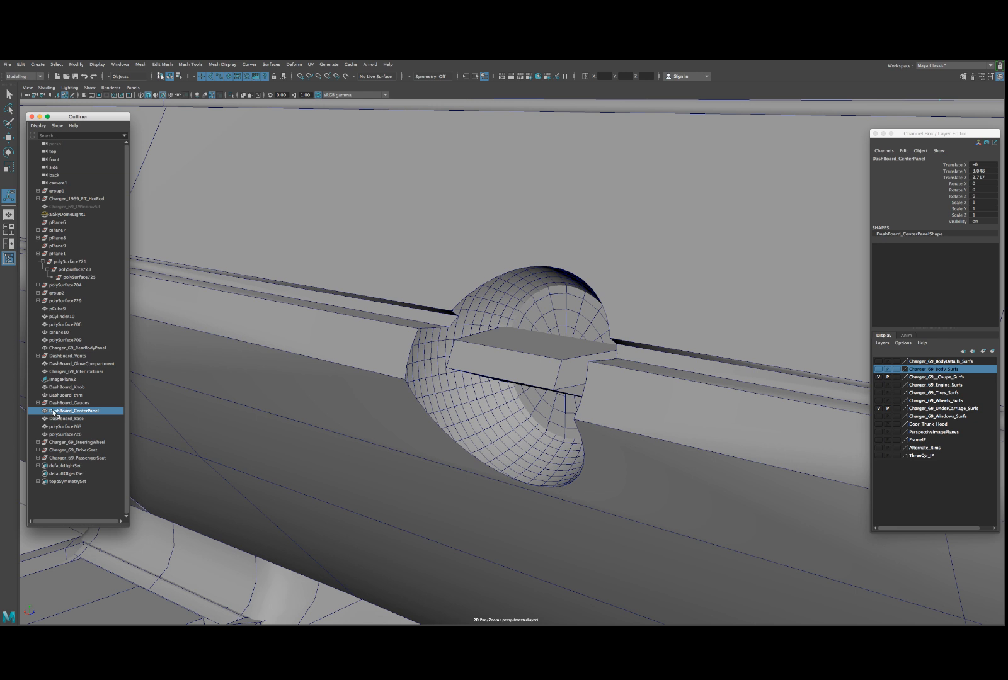
# - Examine the interior liner, the dashboard and the steering wheel group from several angles around the cabin
pyautogui.click(63, 372)
pyautogui.scroll(-10, 386, 340)
pyautogui.scroll(-15, 386, 343)
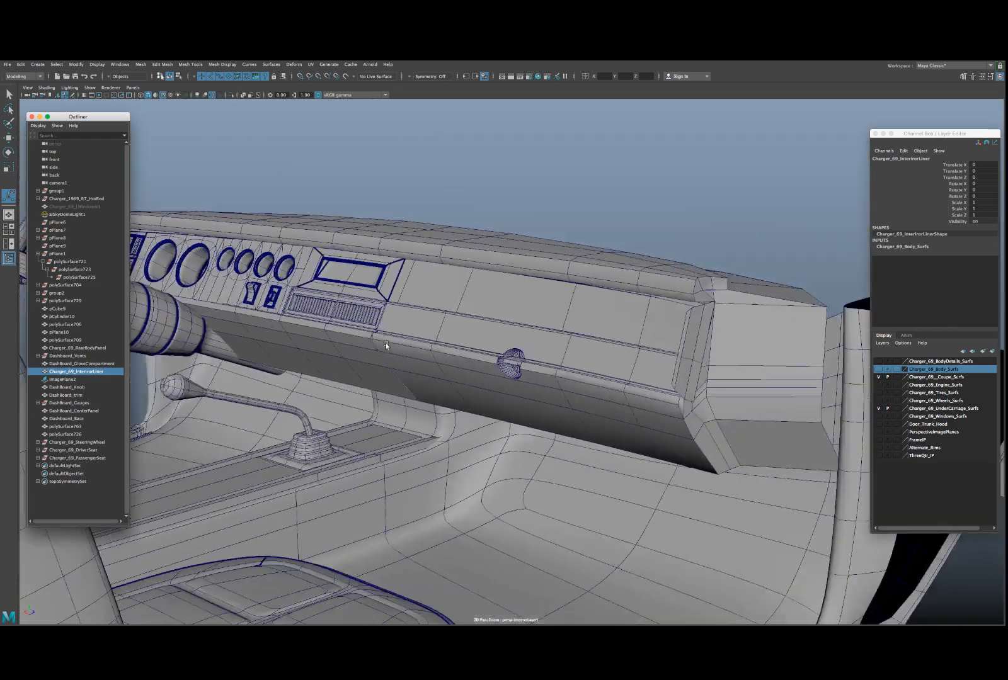
pyautogui.keyDown('alt'); pyautogui.moveTo(413, 379); pyautogui.dragTo(451, 385); pyautogui.keyUp('alt')
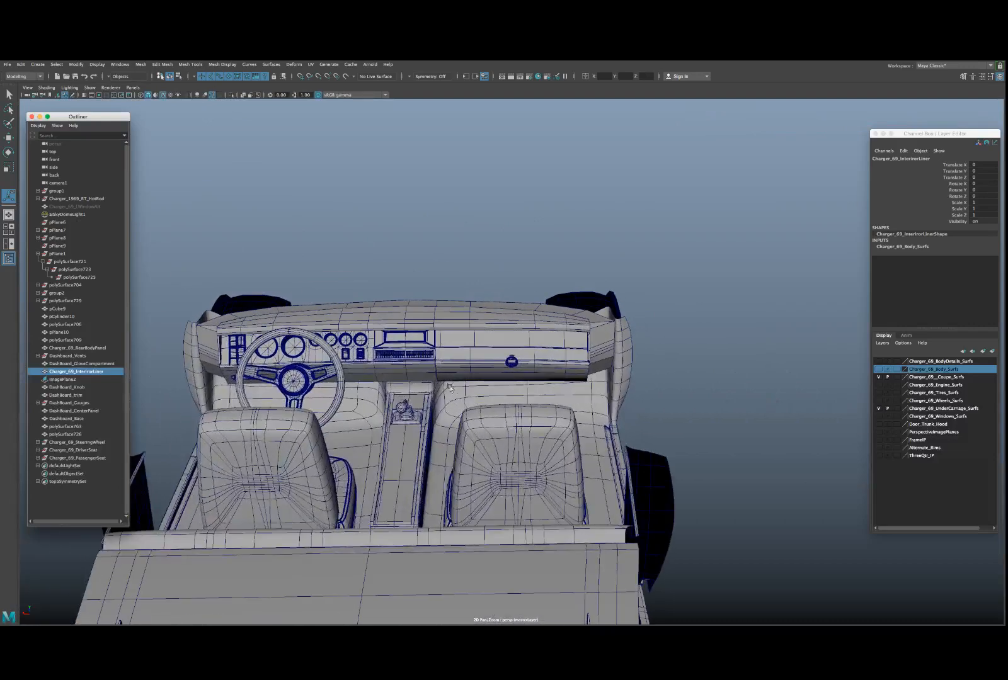
pyautogui.keyDown('alt'); pyautogui.moveTo(450, 385); pyautogui.dragTo(538, 392, button='middle'); pyautogui.keyUp('alt')
pyautogui.scroll(10, 537, 392)
pyautogui.keyDown('alt'); pyautogui.moveTo(537, 391); pyautogui.dragTo(604, 397); pyautogui.keyUp('alt')
pyautogui.scroll(4, 604, 396)
pyautogui.click(284, 396)
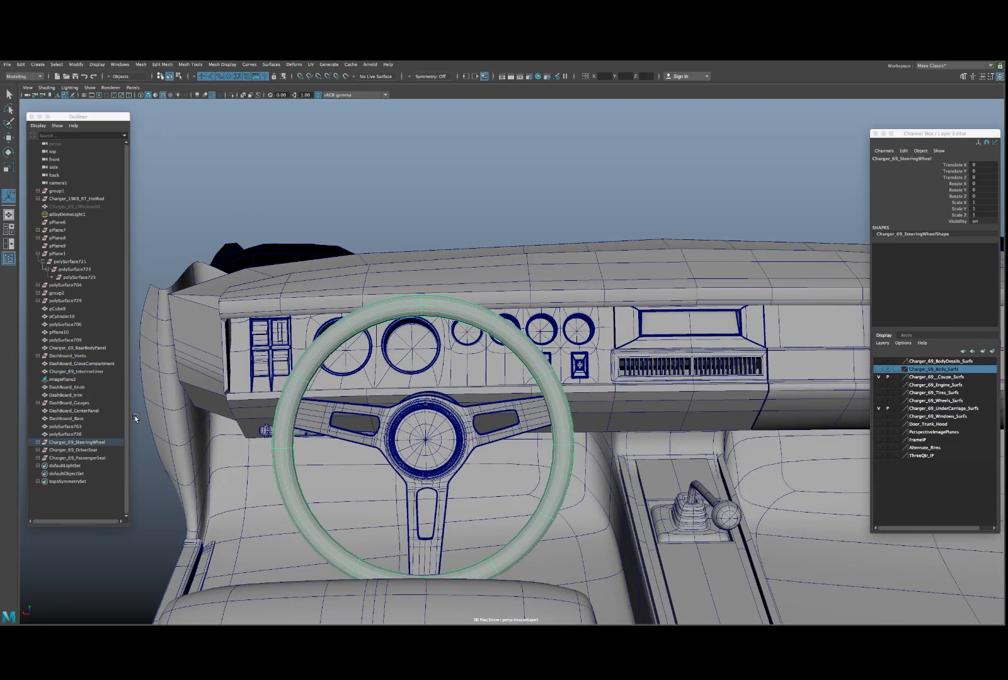
pyautogui.click(74, 442)
pyautogui.keyDown('alt'); pyautogui.moveTo(299, 389); pyautogui.dragTo(337, 374); pyautogui.keyUp('alt')
# - Move Charger_69_DriverSidePanel and Charger_69_PassengerSidePanel out of the polySurface704 group to the top level, just above polySurface709
pyautogui.click(38, 293)
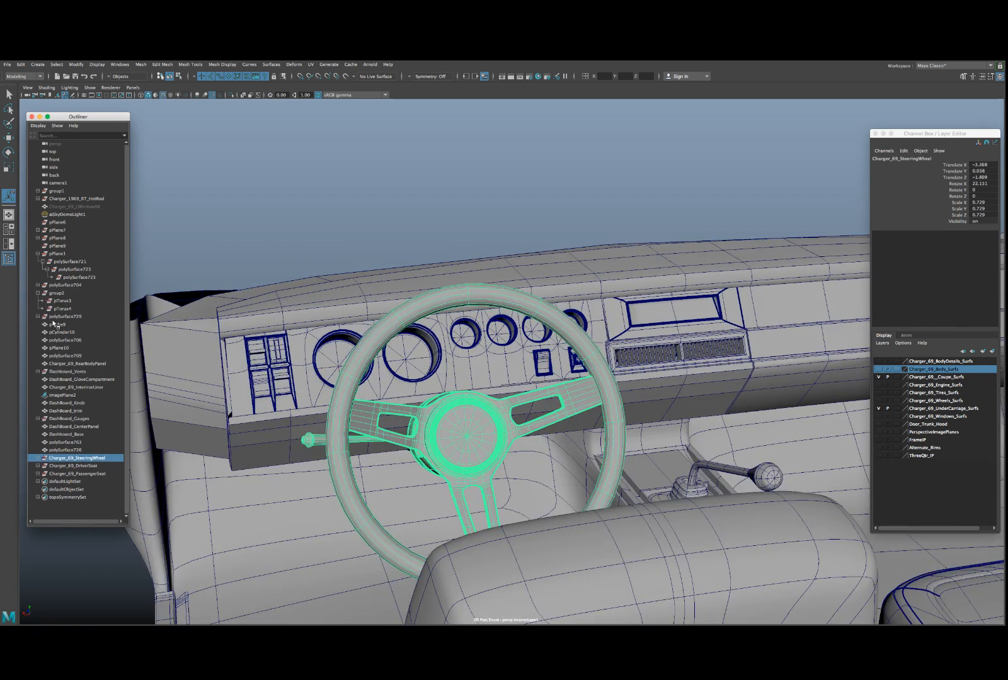
pyautogui.click(38, 316)
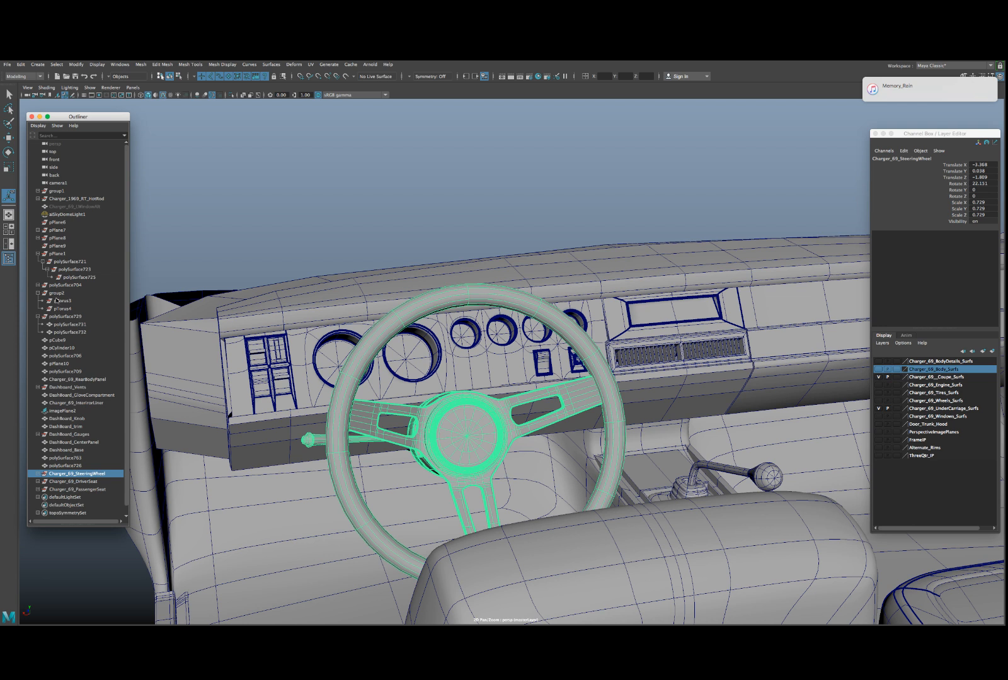
pyautogui.click(38, 285)
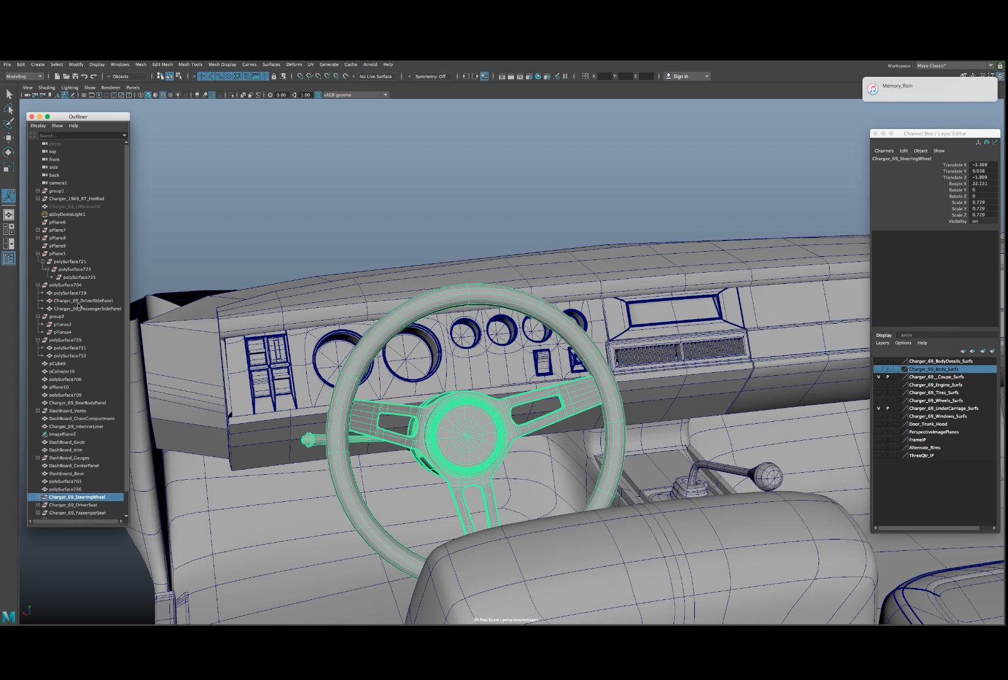
pyautogui.click(74, 302)
pyautogui.scroll(-5, 168, 351)
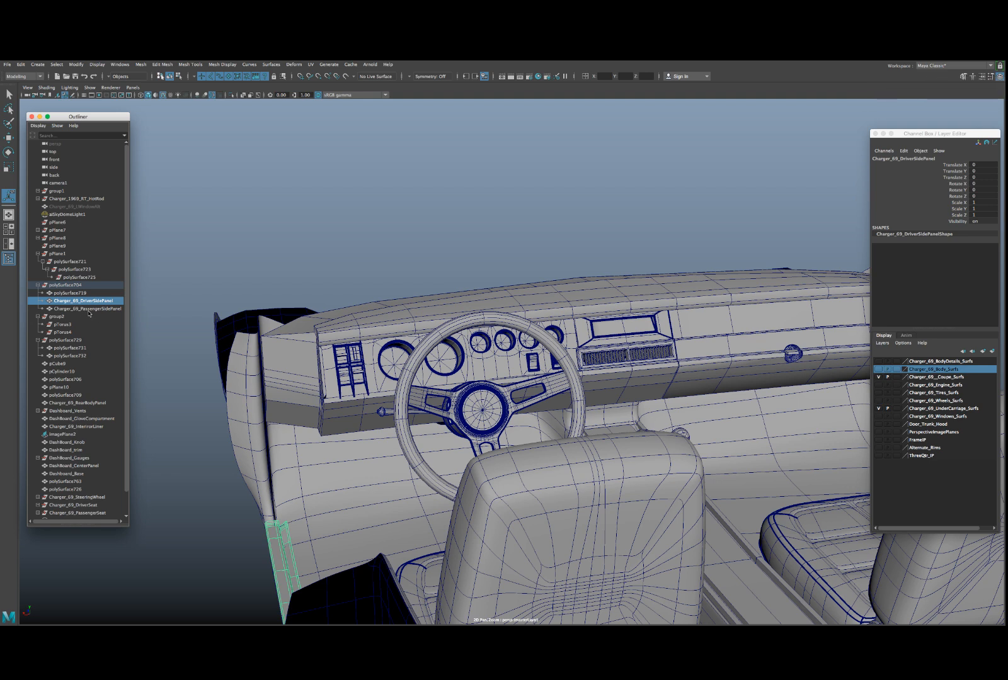
pyautogui.click(88, 309)
pyautogui.scroll(-4, 322, 381)
pyautogui.scroll(-5, 323, 381)
pyautogui.keyDown('alt'); pyautogui.moveTo(322, 380); pyautogui.dragTo(470, 433); pyautogui.keyUp('alt')
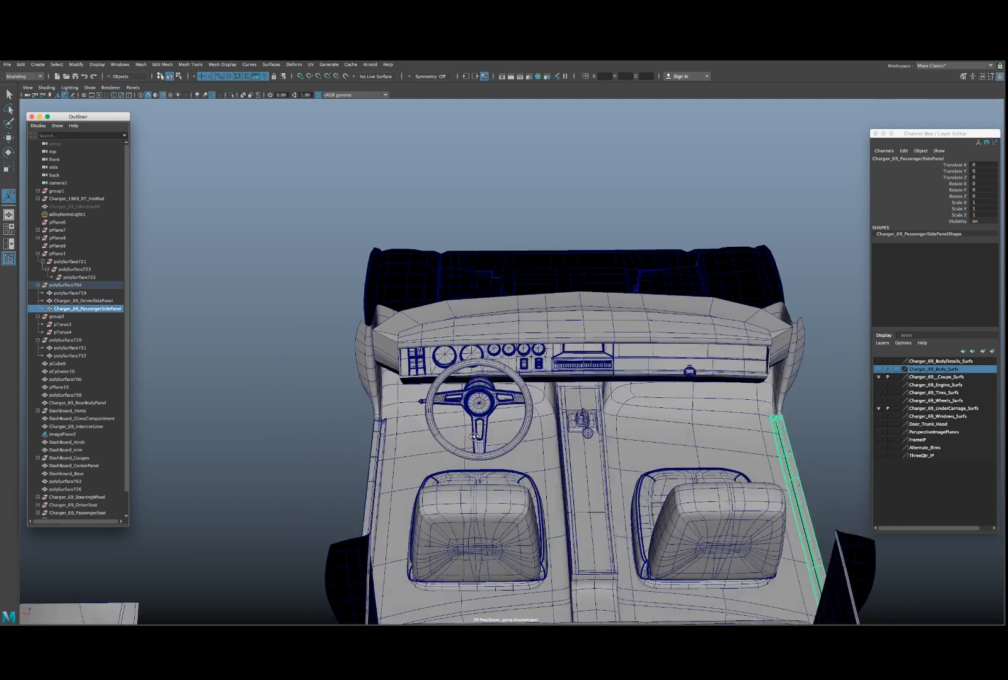
pyautogui.keyDown('ctrl'); pyautogui.click(84, 301); pyautogui.keyUp('ctrl')
pyautogui.moveTo(75, 304); pyautogui.dragTo(71, 401)
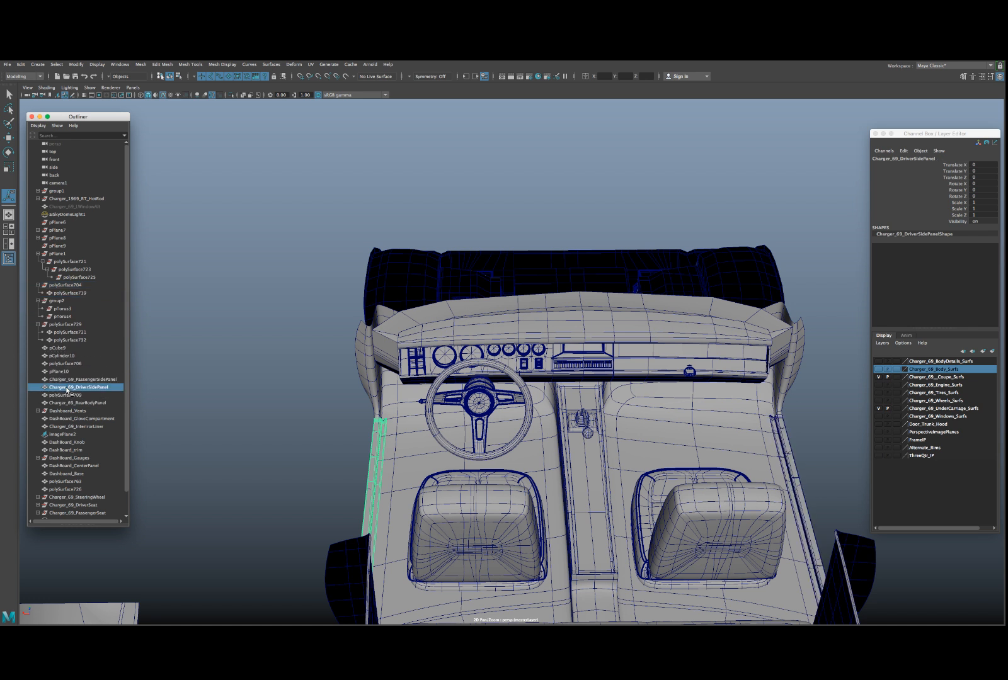
# - Rename the polySurface709 panel behind the rear seat to Interior_RearSeatLiner
pyautogui.click(64, 395)
pyautogui.scroll(-4, 472, 428)
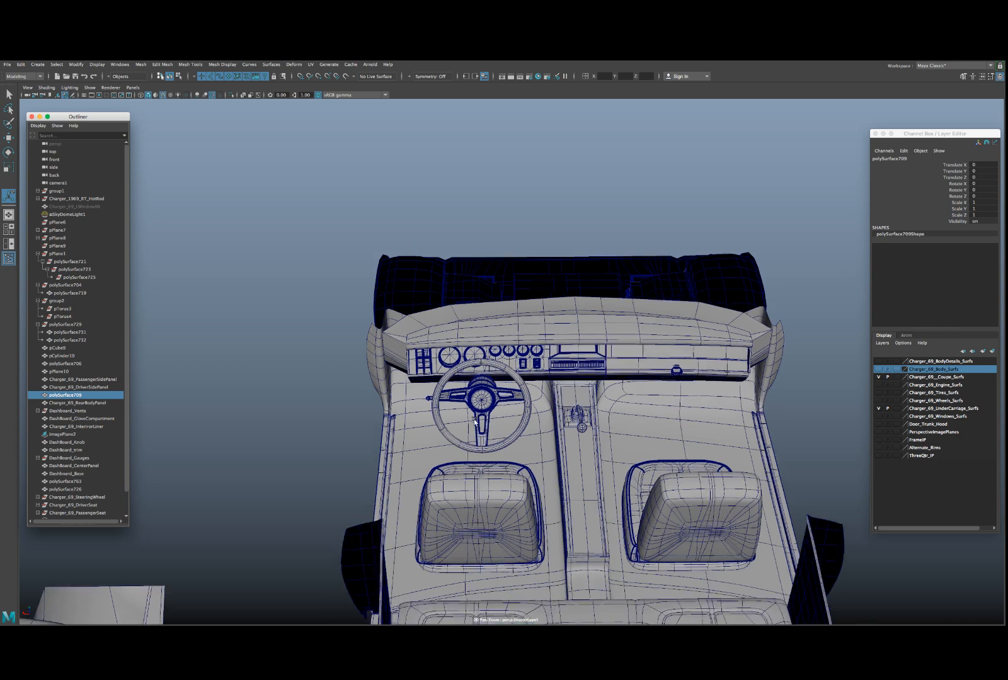
pyautogui.keyDown('alt'); pyautogui.moveTo(490, 457); pyautogui.dragTo(509, 455); pyautogui.keyUp('alt')
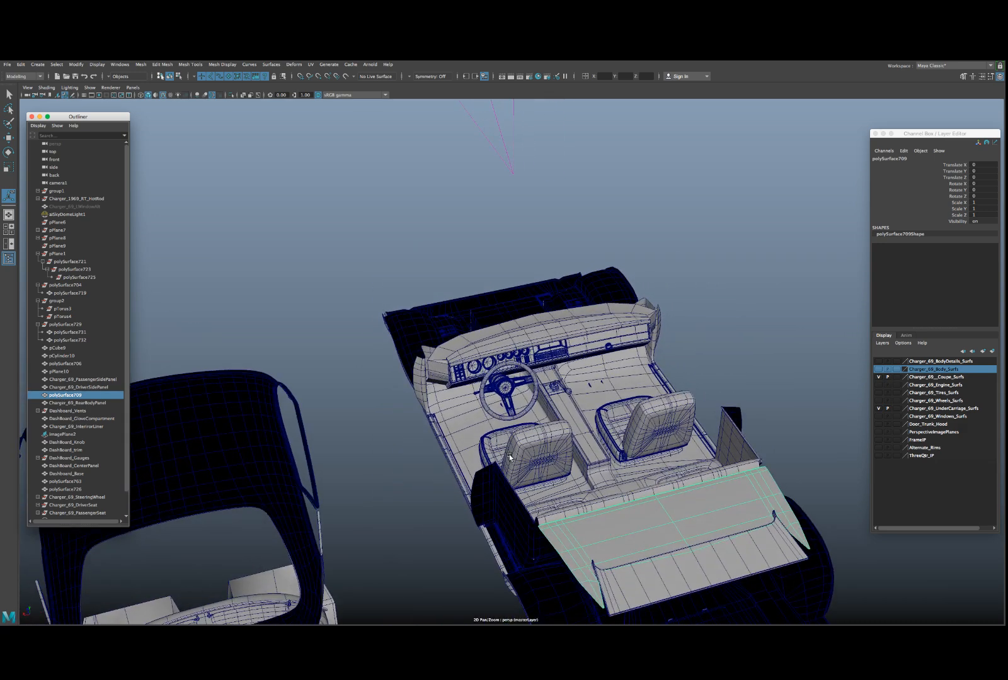
pyautogui.scroll(6, 408, 373)
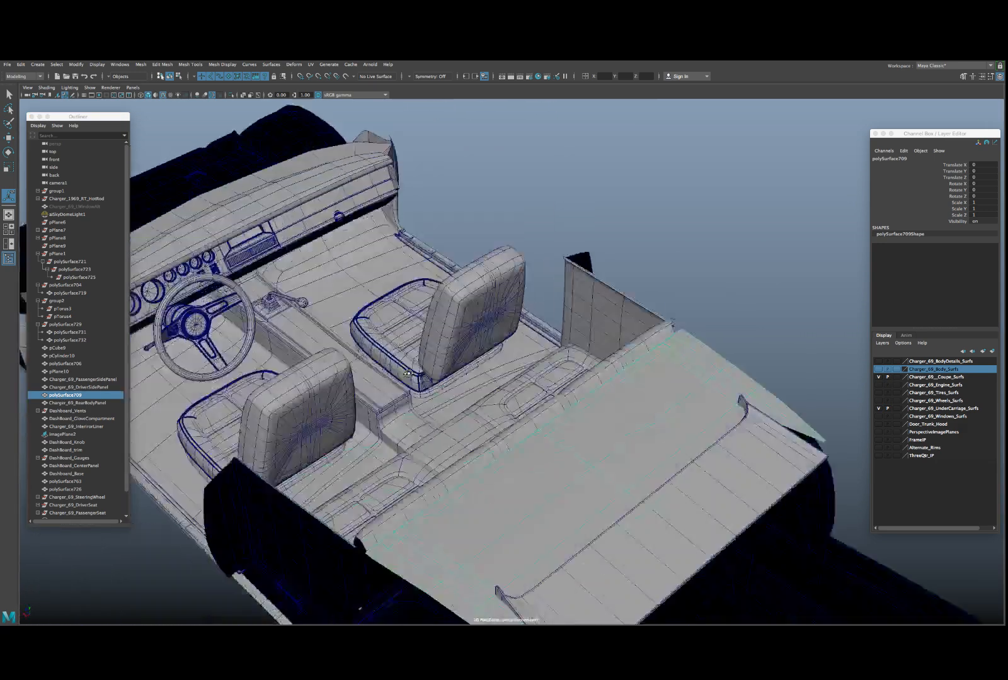
pyautogui.keyDown('alt'); pyautogui.moveTo(409, 373); pyautogui.dragTo(658, 259); pyautogui.keyUp('alt')
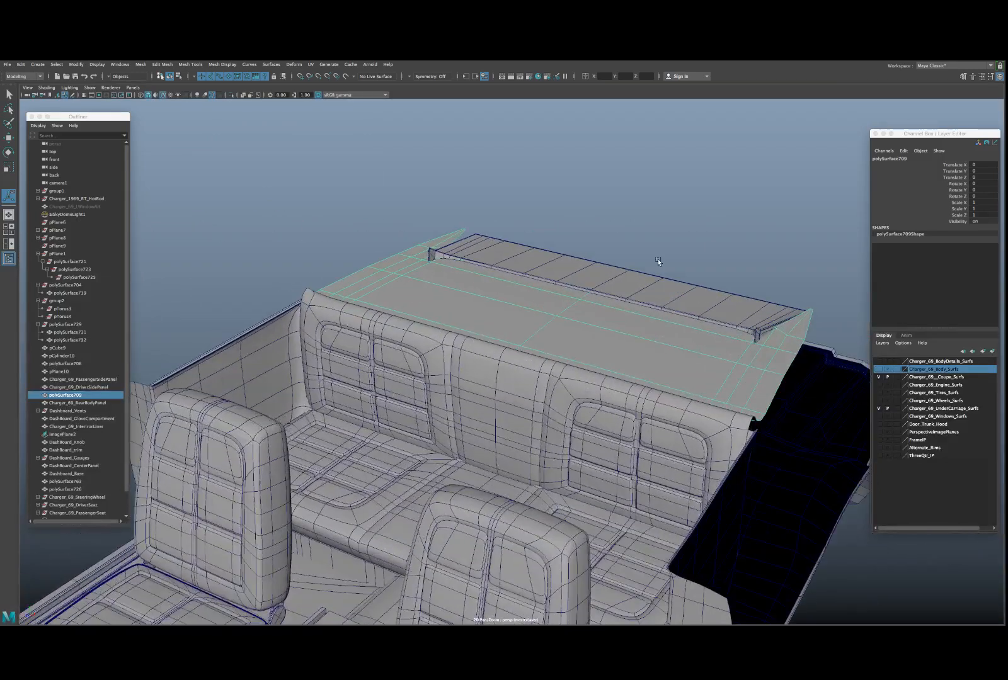
pyautogui.doubleClick(892, 159)
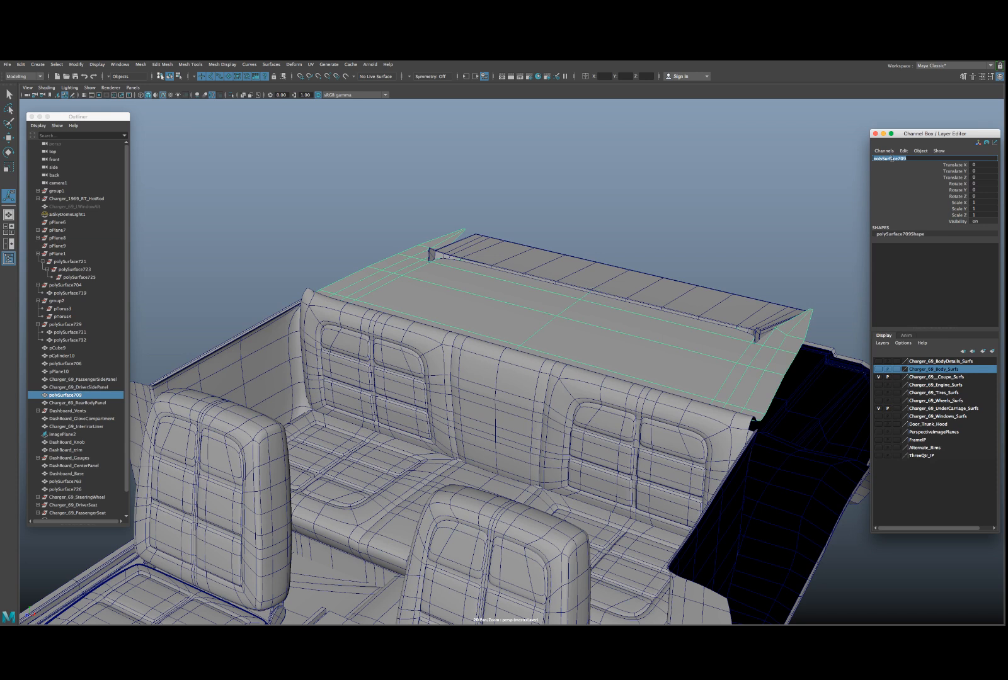
pyautogui.write('Interior_RearSeatLiner')
pyautogui.press('Return')
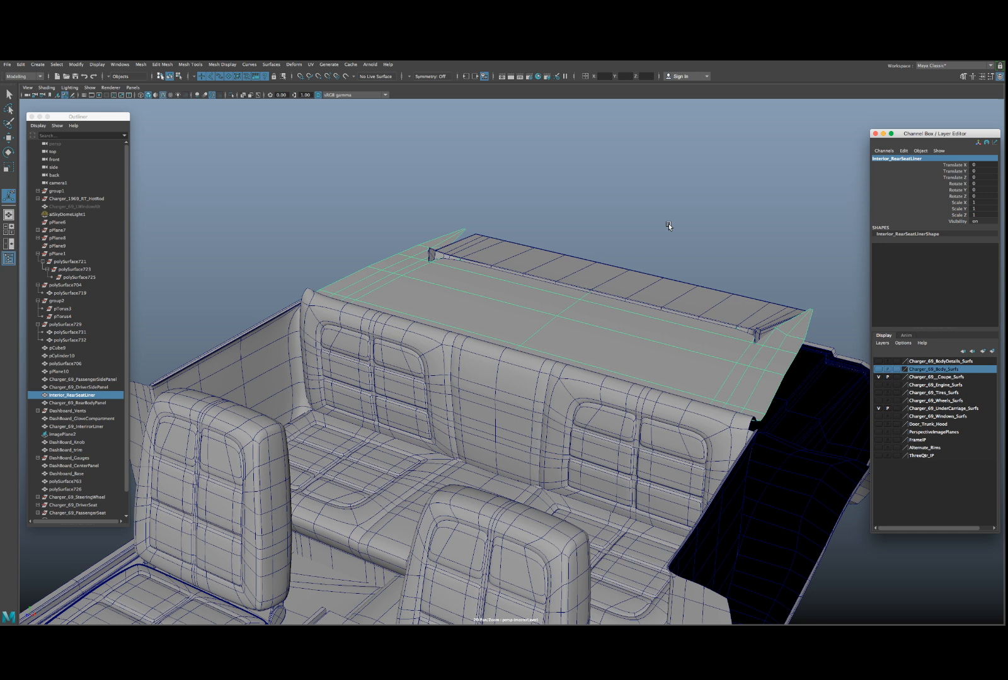
# - Rename the rear seat's backrest mesh, polySurface707 in the pPlane8 group, to Interiror_BackSeatTop
pyautogui.click(495, 355)
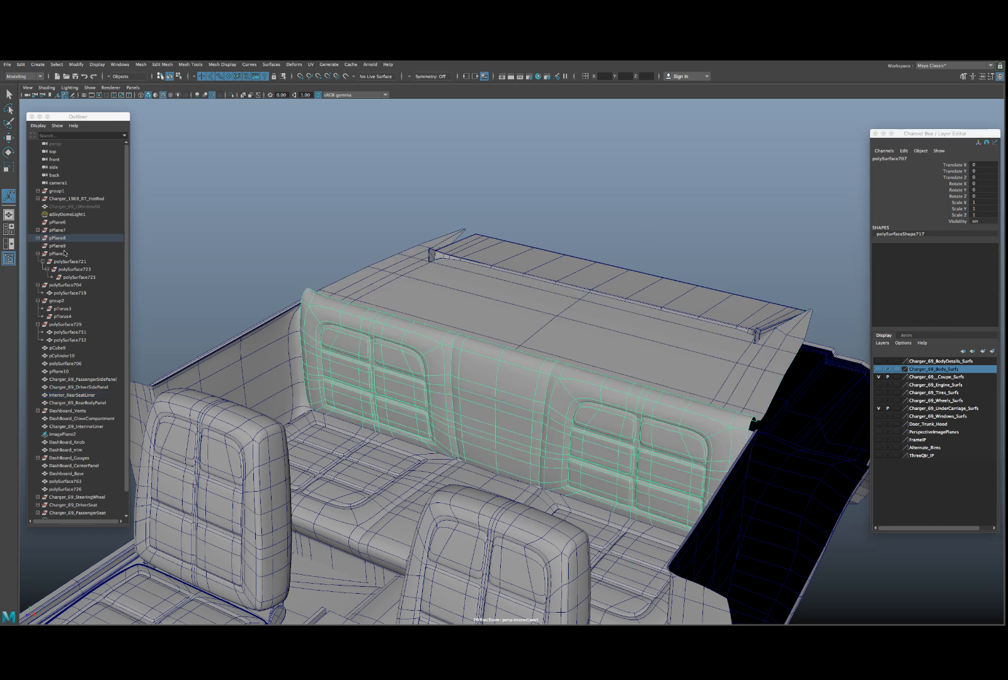
pyautogui.click(37, 238)
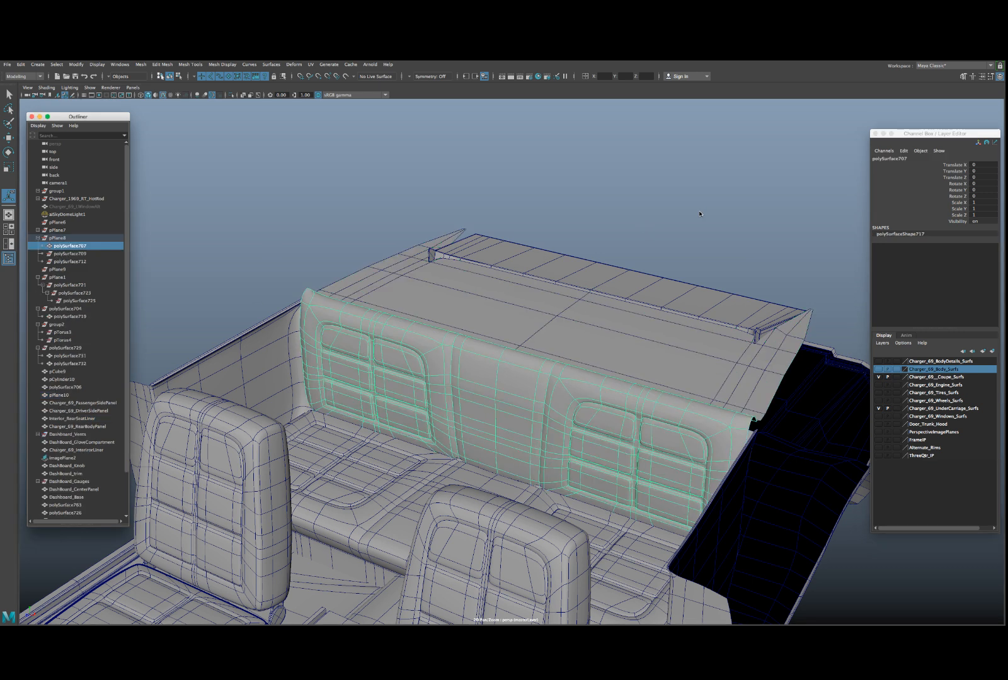
pyautogui.doubleClick(889, 158)
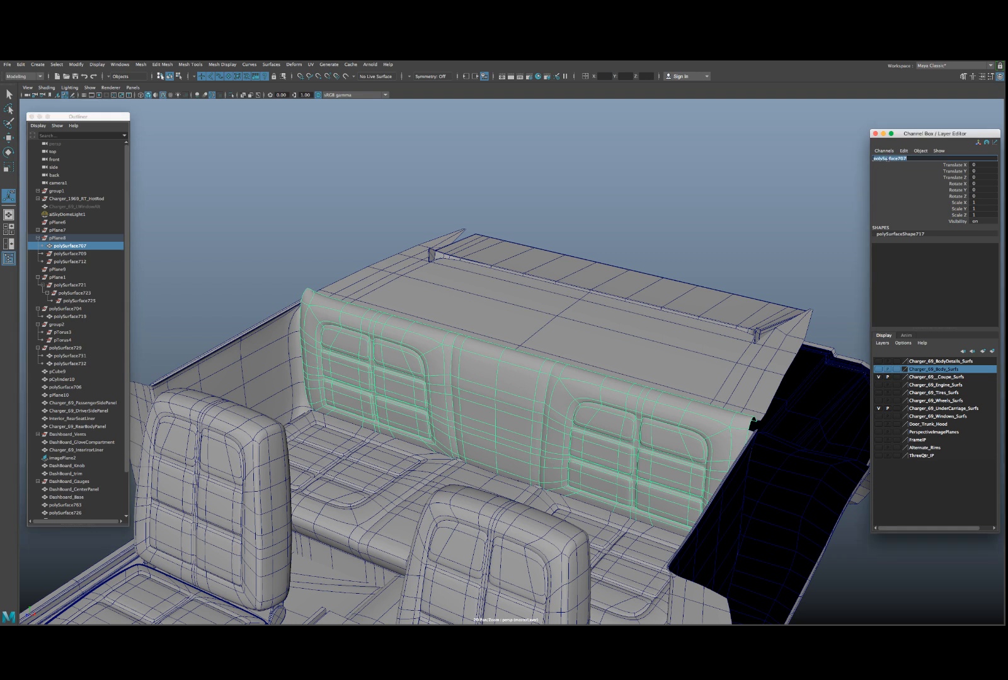
pyautogui.write('Interiror_BackSeatTop')
pyautogui.press('Return')
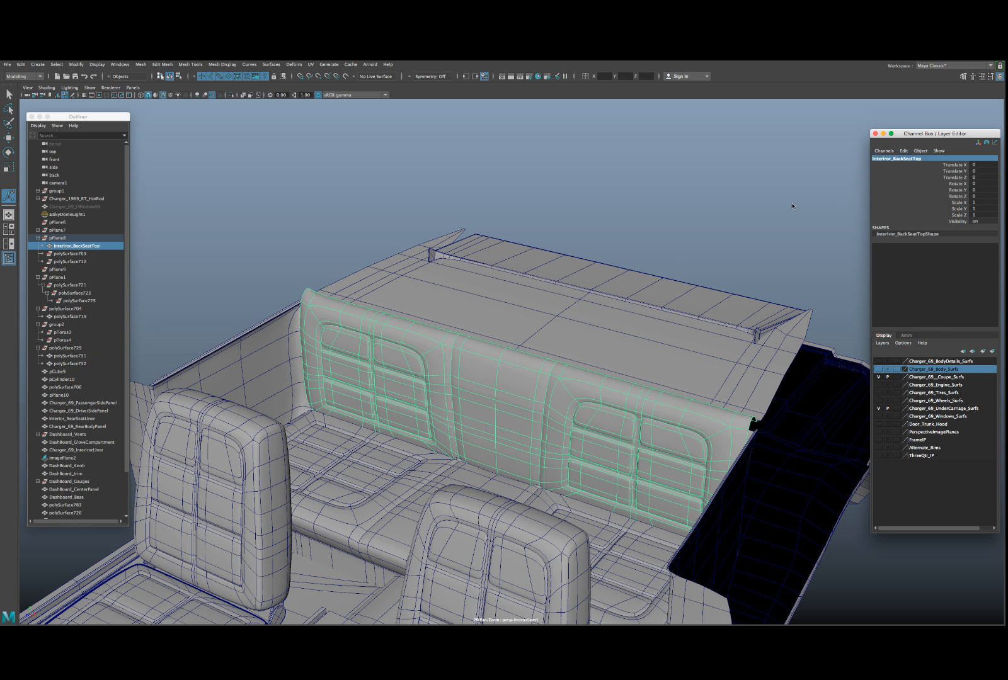
# - Rename the rear seat's lower cushion mesh, pPlane10, to Interiror_BackSeatBase
pyautogui.doubleClick(920, 159)
pyautogui.hotkey('ctrl', 'c')
pyautogui.click(401, 453)
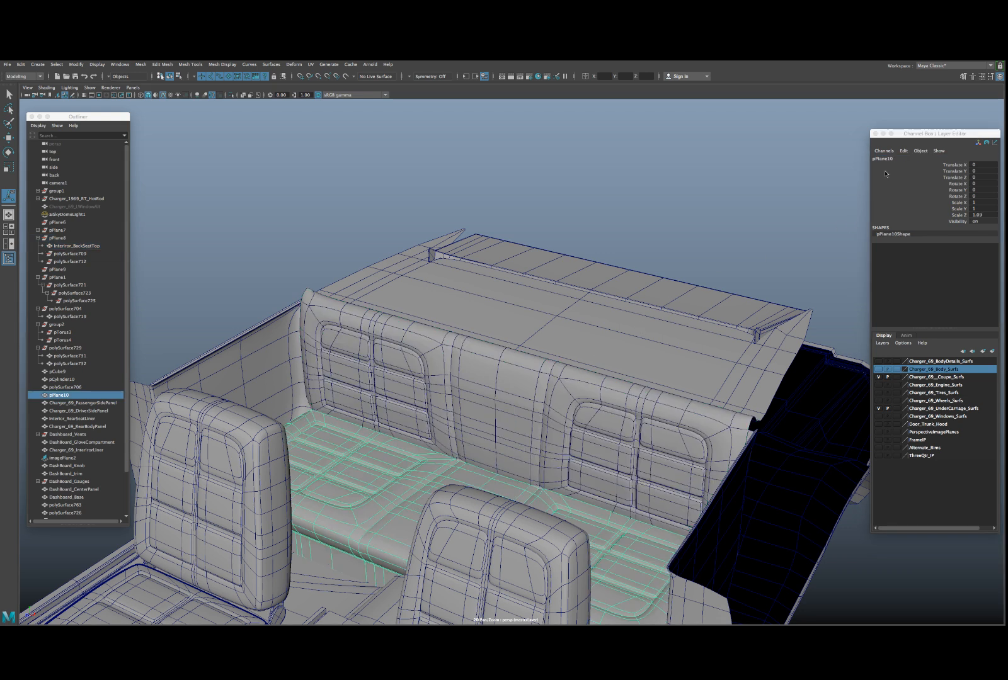
pyautogui.hotkey('ctrl', 'v')
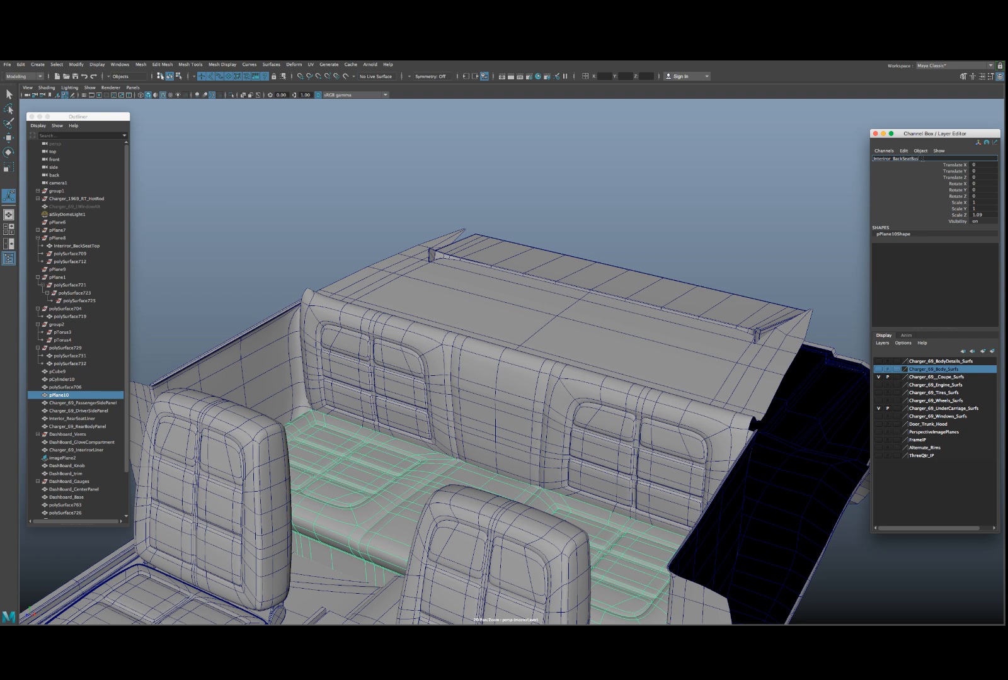
pyautogui.press('Return')
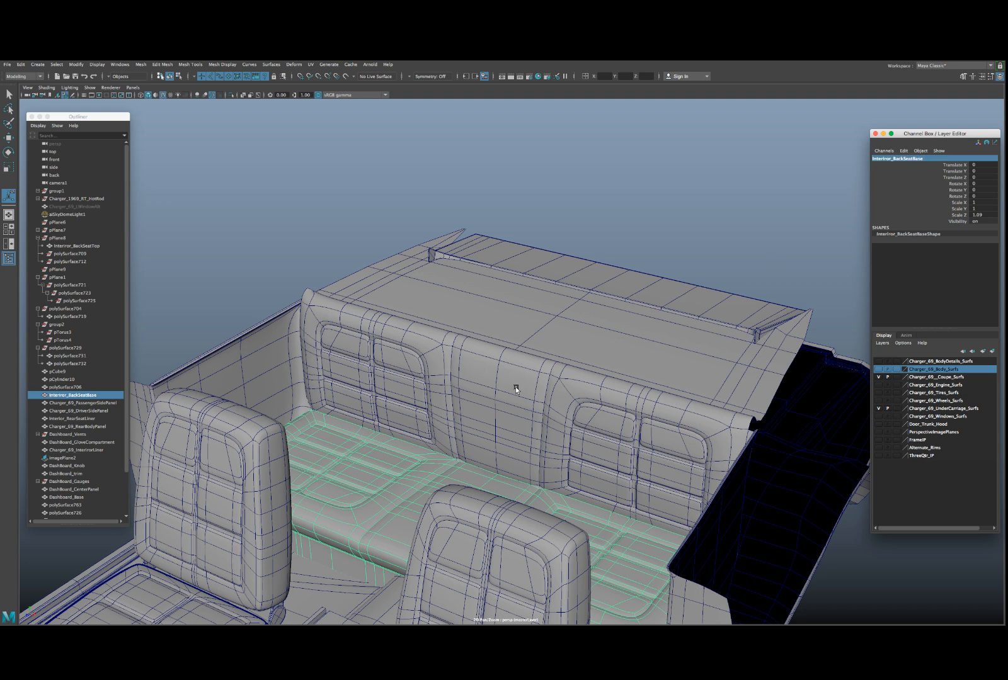
# - Group the rear seat's backrest and base meshes and center the new group's pivot
pyautogui.keyDown('shift'); pyautogui.click(503, 404); pyautogui.keyUp('shift')
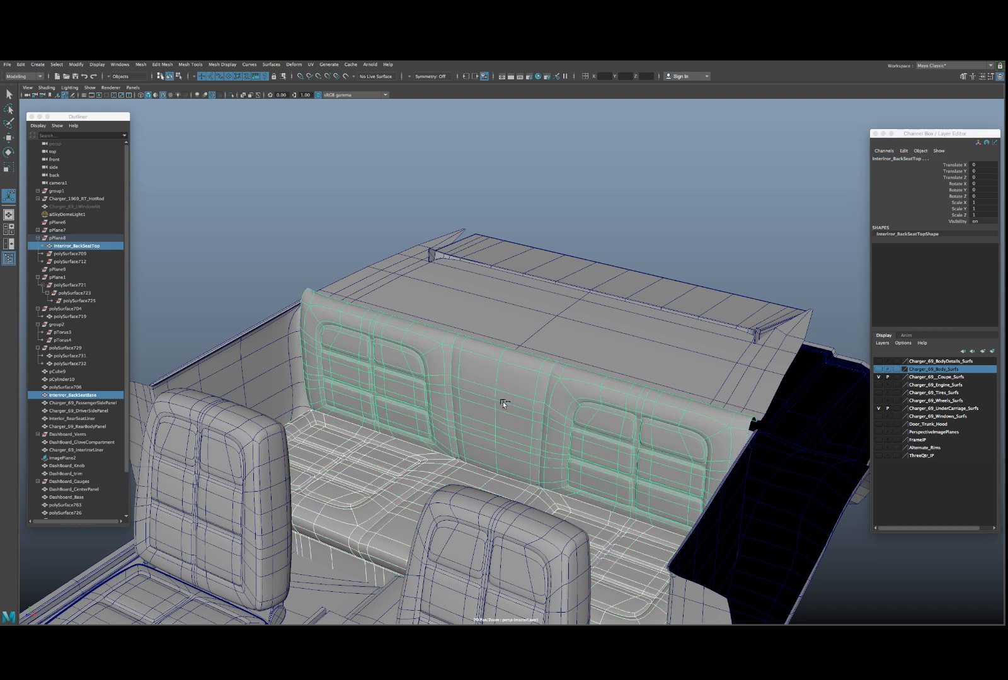
pyautogui.hotkey('ctrl', 'g')
pyautogui.press('space')
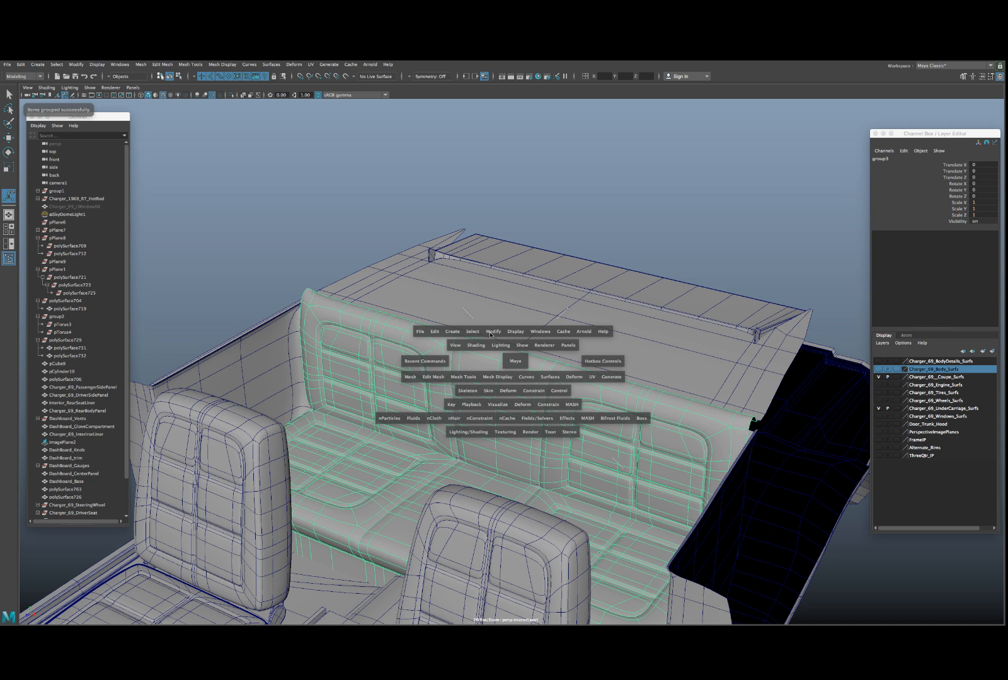
pyautogui.click(493, 331)
pyautogui.click(504, 391)
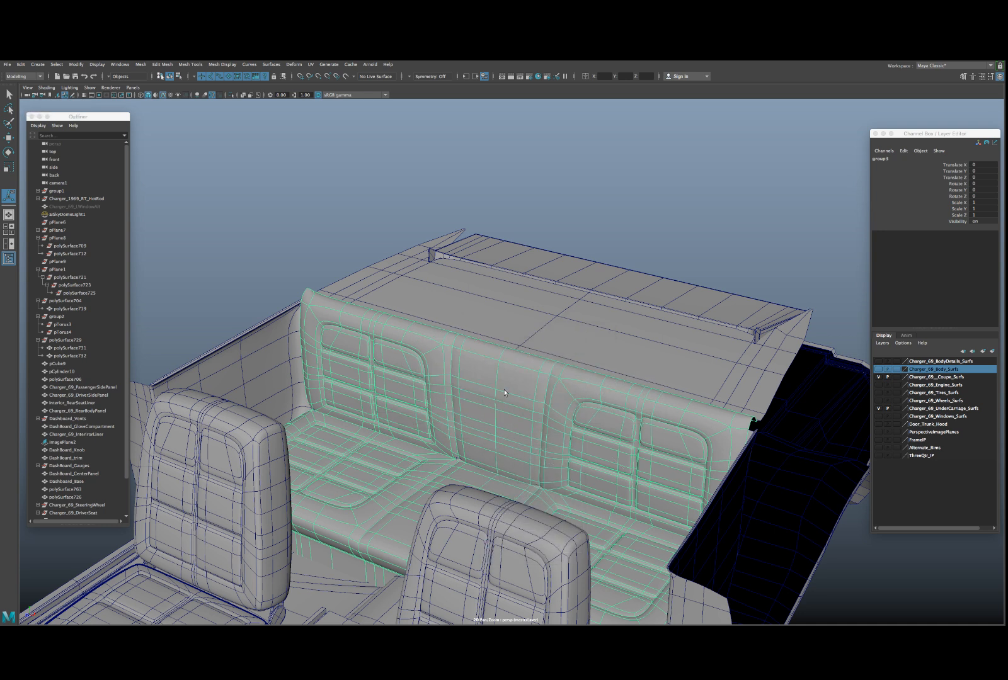
pyautogui.press('w')
# - Rename the new rear seat group to Interiror_BackSeat
pyautogui.doubleClick(896, 161)
pyautogui.write('Interior_BackSeatTop')
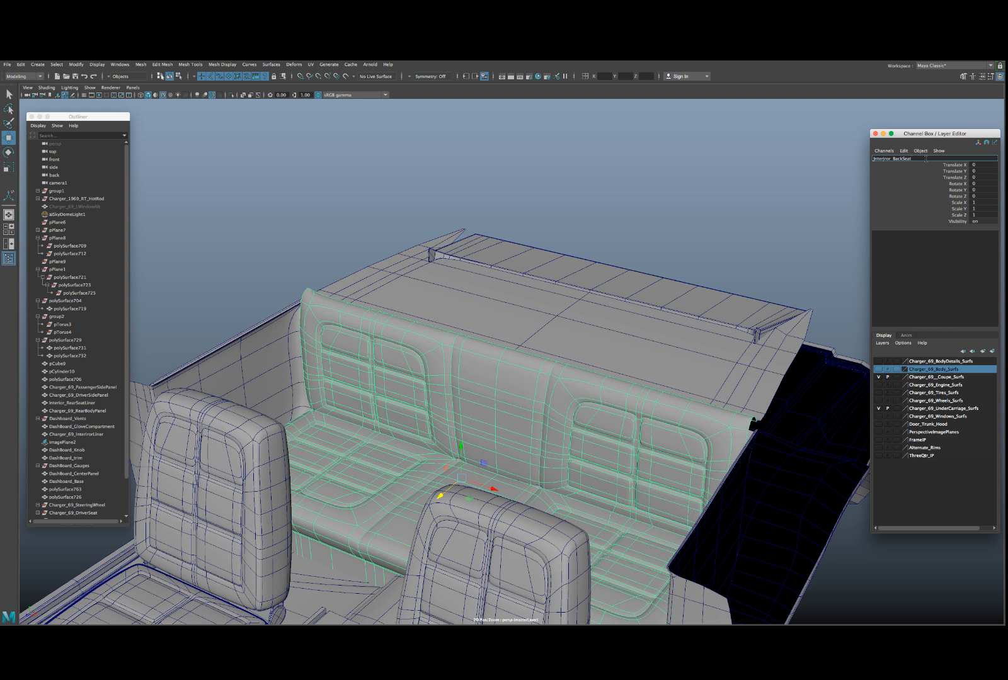
pyautogui.press('Return')
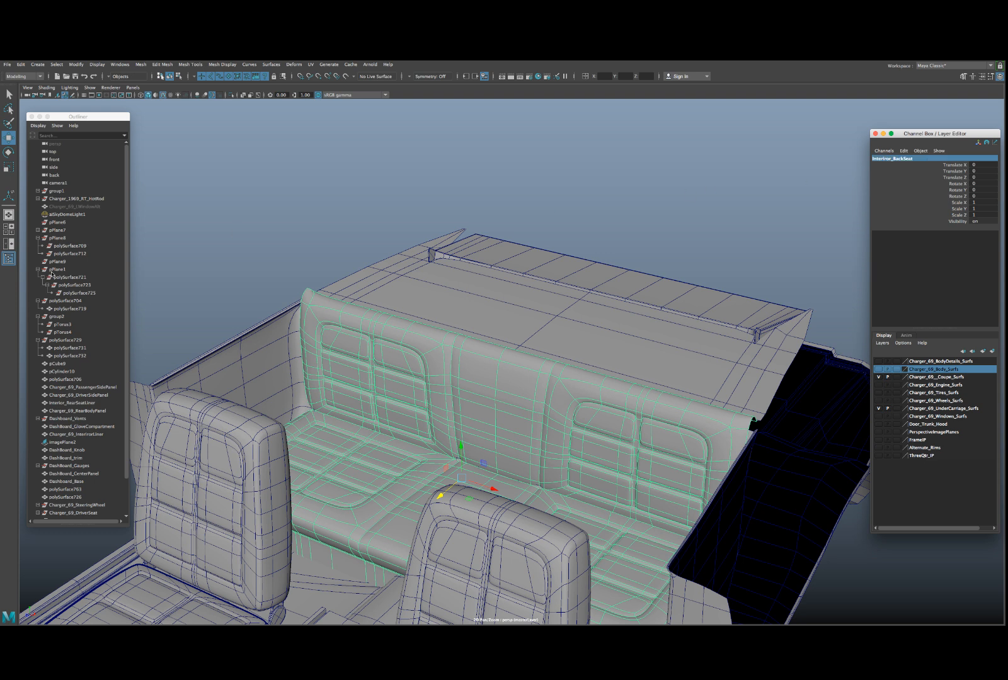
# - Check the rear seat, driver seat, passenger seat and steering wheel groups in the hierarchy against the cabin model
pyautogui.scroll(-2, 53, 274)
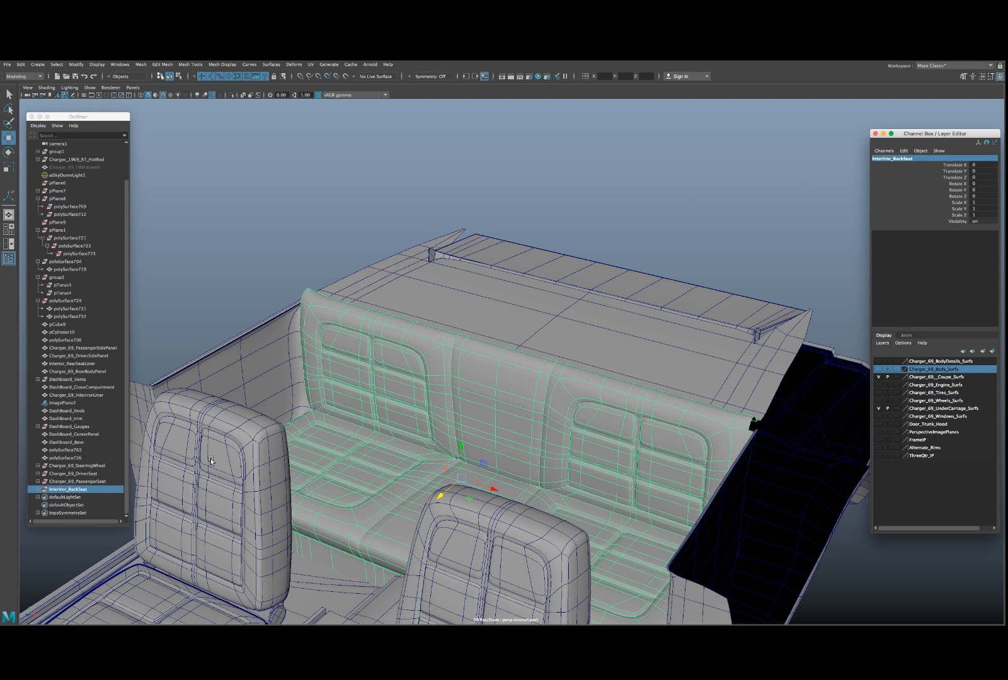
pyautogui.scroll(-3, 213, 462)
pyautogui.click(299, 468)
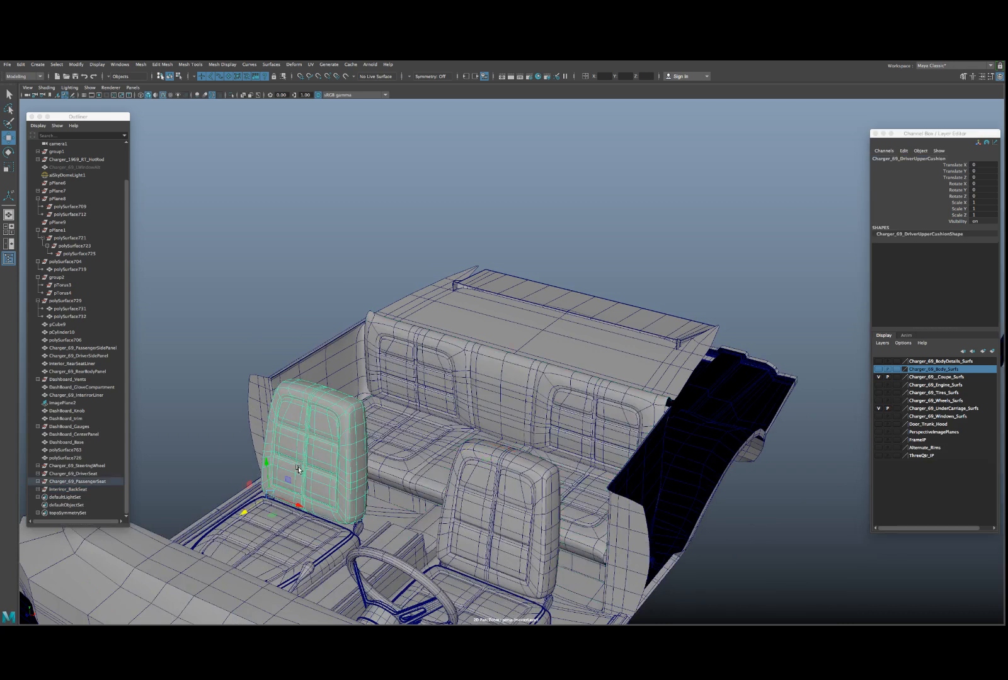
pyautogui.click(105, 498)
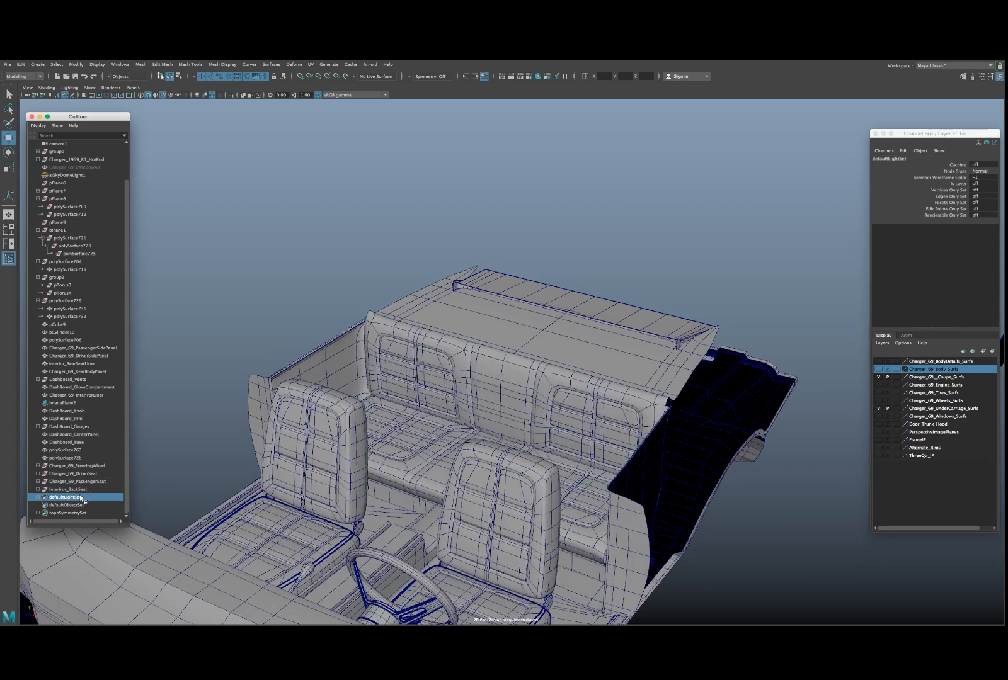
pyautogui.click(84, 490)
pyautogui.click(89, 467)
pyautogui.keyDown('alt'); pyautogui.moveTo(428, 441); pyautogui.dragTo(289, 480); pyautogui.keyUp('alt')
pyautogui.keyDown('alt'); pyautogui.moveTo(289, 481); pyautogui.dragTo(415, 457, button='middle'); pyautogui.keyUp('alt')
pyautogui.click(382, 463)
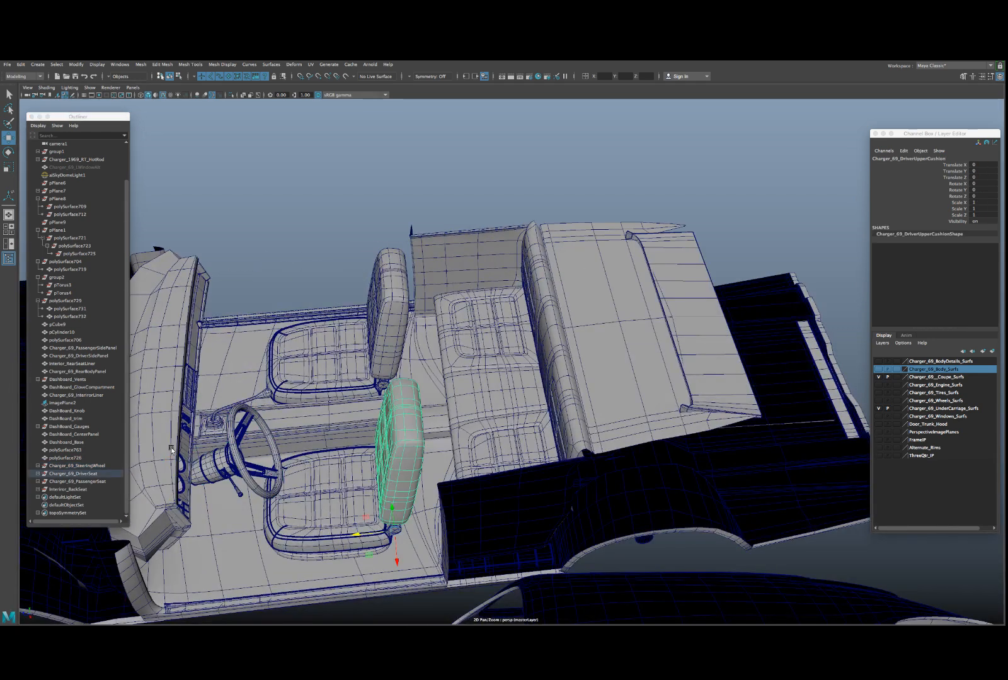
pyautogui.keyDown('shift'); pyautogui.click(75, 481); pyautogui.keyUp('shift')
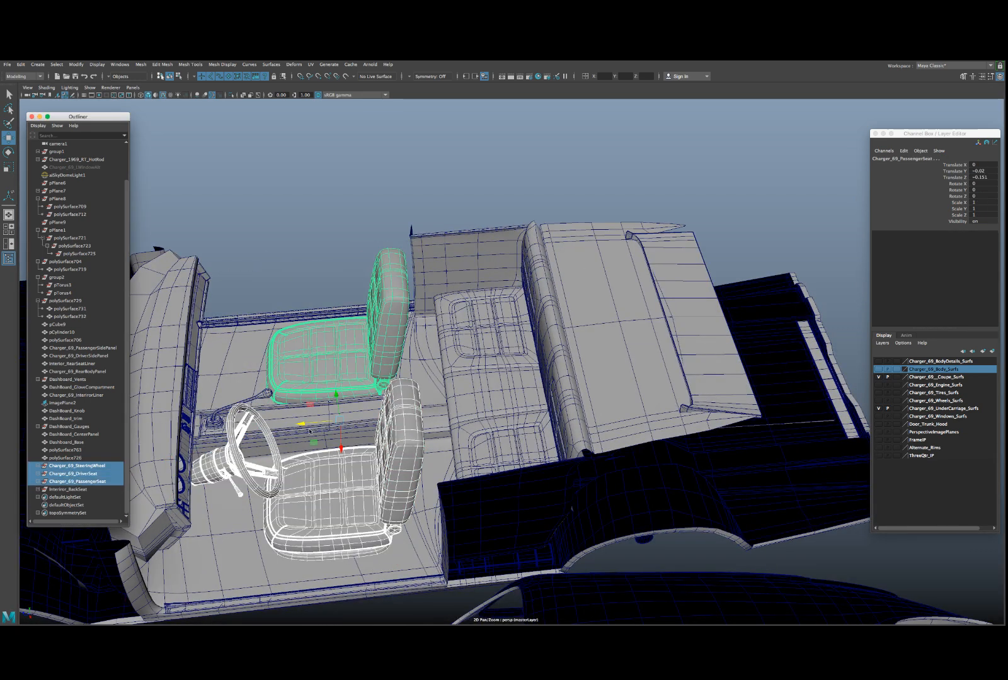
pyautogui.keyDown('alt'); pyautogui.moveTo(441, 403); pyautogui.dragTo(391, 372); pyautogui.keyUp('alt')
pyautogui.keyDown('alt'); pyautogui.moveTo(391, 372); pyautogui.dragTo(507, 400, button='middle'); pyautogui.keyUp('alt')
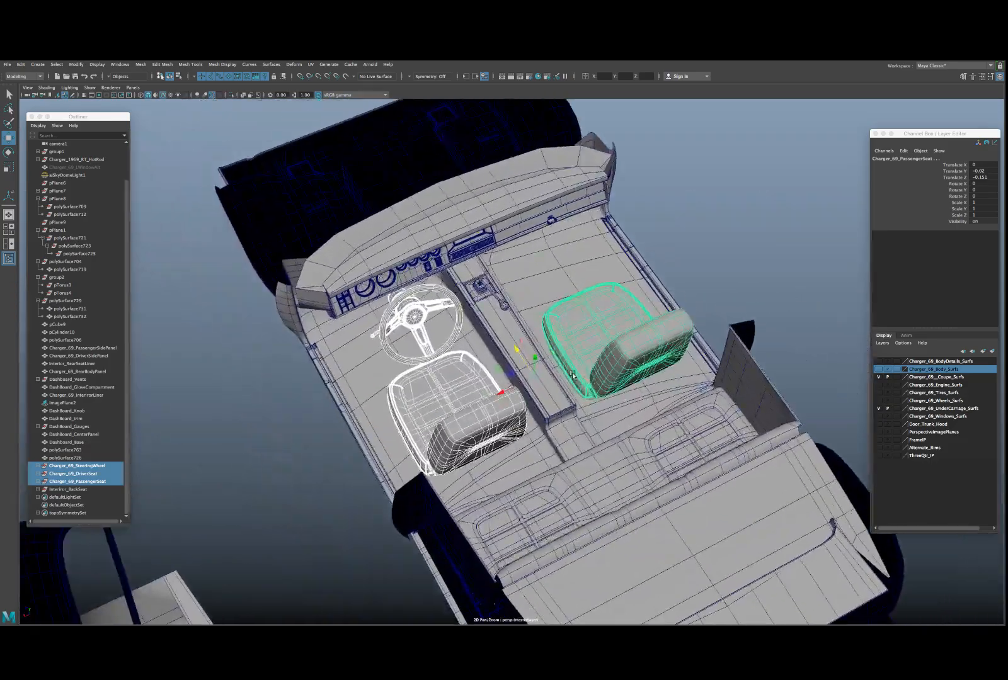
pyautogui.keyDown('alt'); pyautogui.moveTo(507, 400); pyautogui.dragTo(550, 359, button='right'); pyautogui.keyUp('alt')
# - Select the vertices at the front end of the center console, polySurface706, and examine that area around the shifter
pyautogui.click(527, 336)
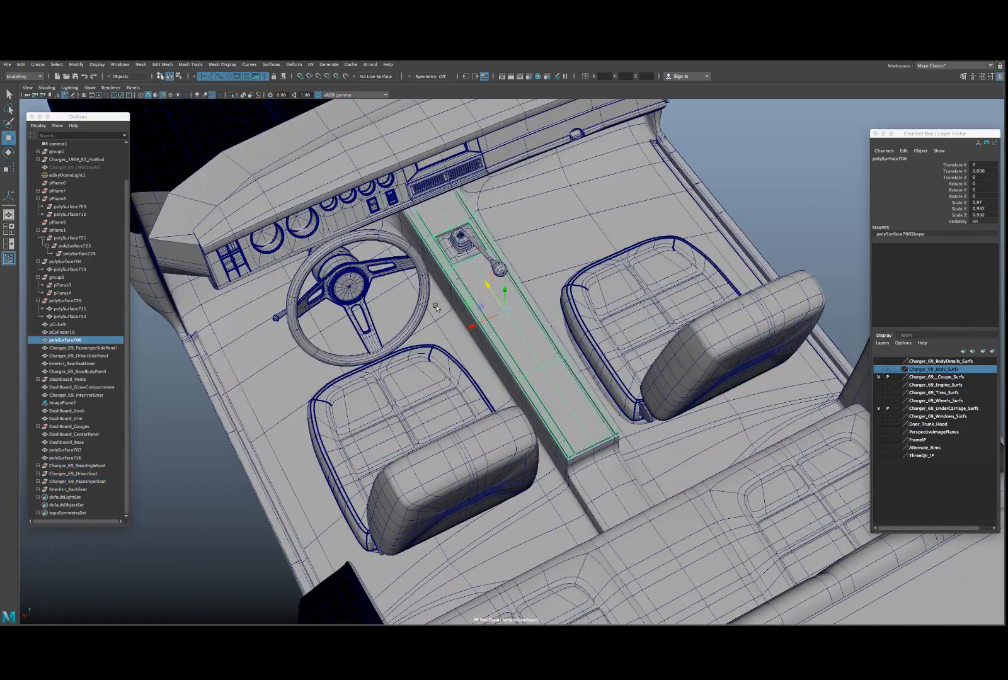
pyautogui.keyDown('alt'); pyautogui.moveTo(437, 308); pyautogui.dragTo(478, 289); pyautogui.keyUp('alt')
pyautogui.keyDown('alt'); pyautogui.moveTo(478, 290); pyautogui.dragTo(494, 284, button='right'); pyautogui.keyUp('alt')
pyautogui.keyDown('alt'); pyautogui.moveTo(493, 285); pyautogui.dragTo(504, 369, button='middle'); pyautogui.keyUp('alt')
pyautogui.scroll(5, 504, 369)
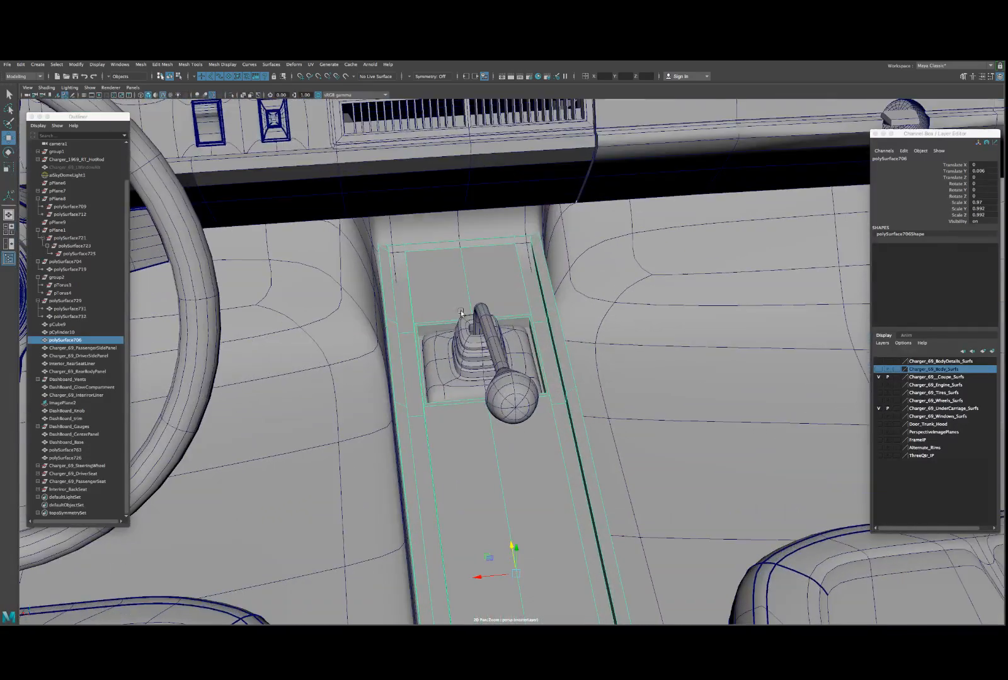
pyautogui.moveTo(462, 284); pyautogui.dragTo(434, 286, button='right')
pyautogui.keyDown('alt'); pyautogui.moveTo(396, 252); pyautogui.dragTo(581, 264); pyautogui.keyUp('alt')
pyautogui.keyDown('alt'); pyautogui.moveTo(485, 241); pyautogui.dragTo(570, 273); pyautogui.keyUp('alt')
pyautogui.scroll(-8, 570, 272)
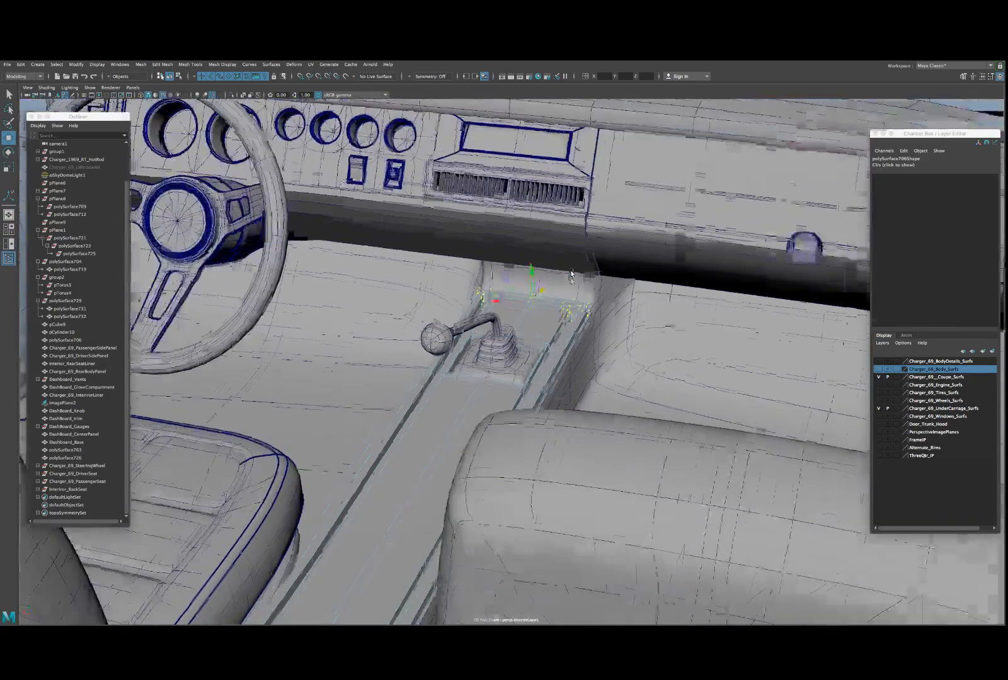
# - Return the center console to object mode and center its pivot
pyautogui.moveTo(462, 402); pyautogui.dragTo(489, 391, button='right')
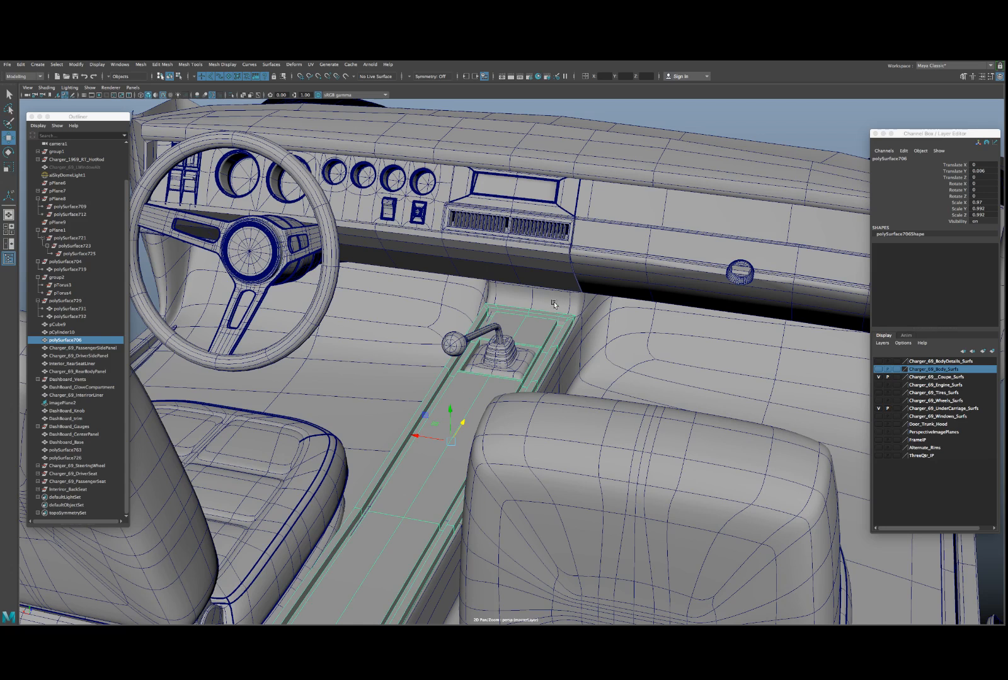
pyautogui.click(76, 64)
pyautogui.click(98, 122)
# - Rename the center console mesh to Interior_CenterBase and freeze its transformations
pyautogui.doubleClick(890, 159)
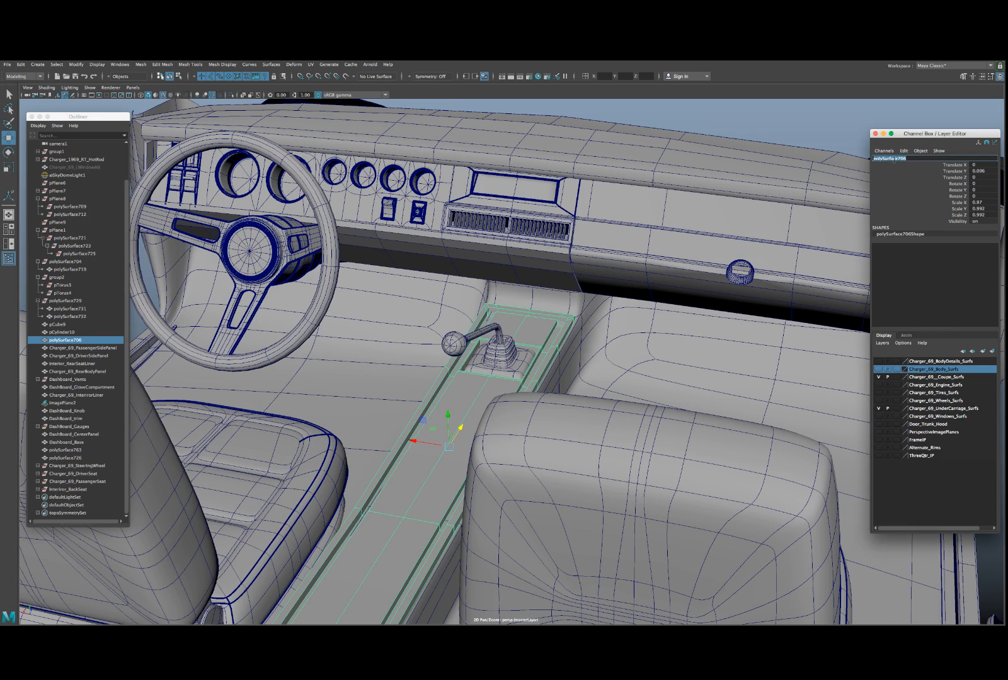
pyautogui.write('Interior_CenterBase')
pyautogui.press('Return')
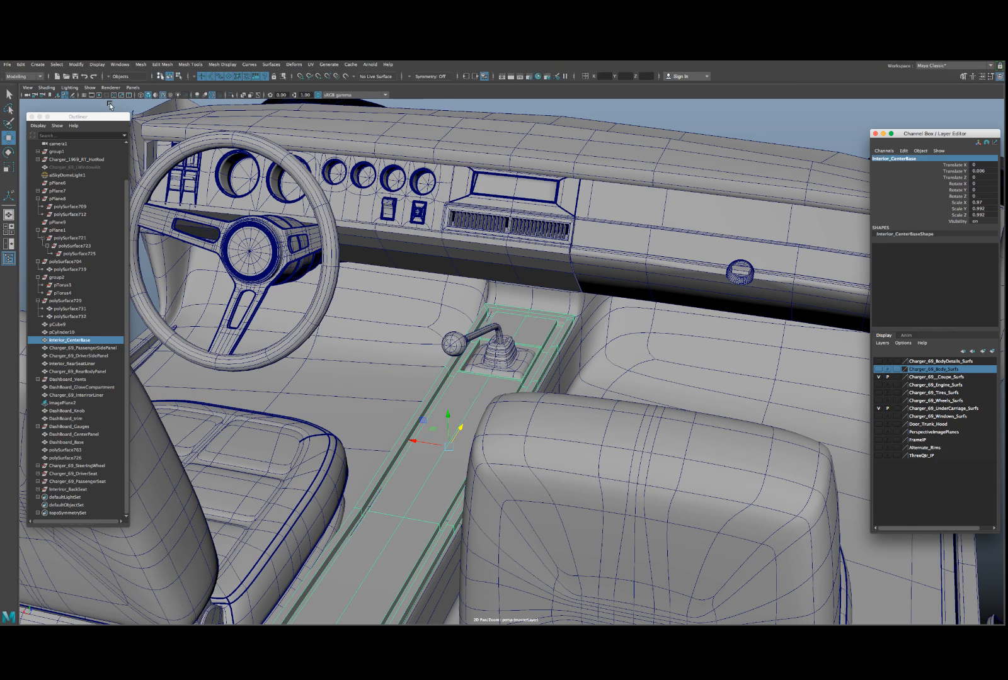
pyautogui.click(76, 64)
pyautogui.click(91, 101)
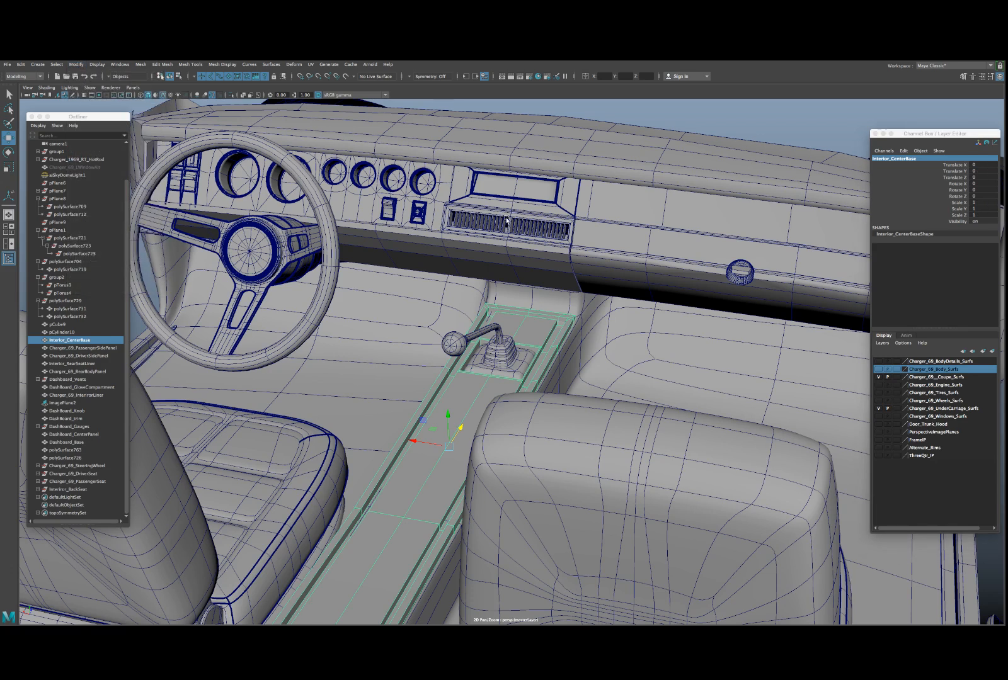
# - Rename the shifter's rubber boot, pCube9, to Interior_StickRubber
pyautogui.click(500, 346)
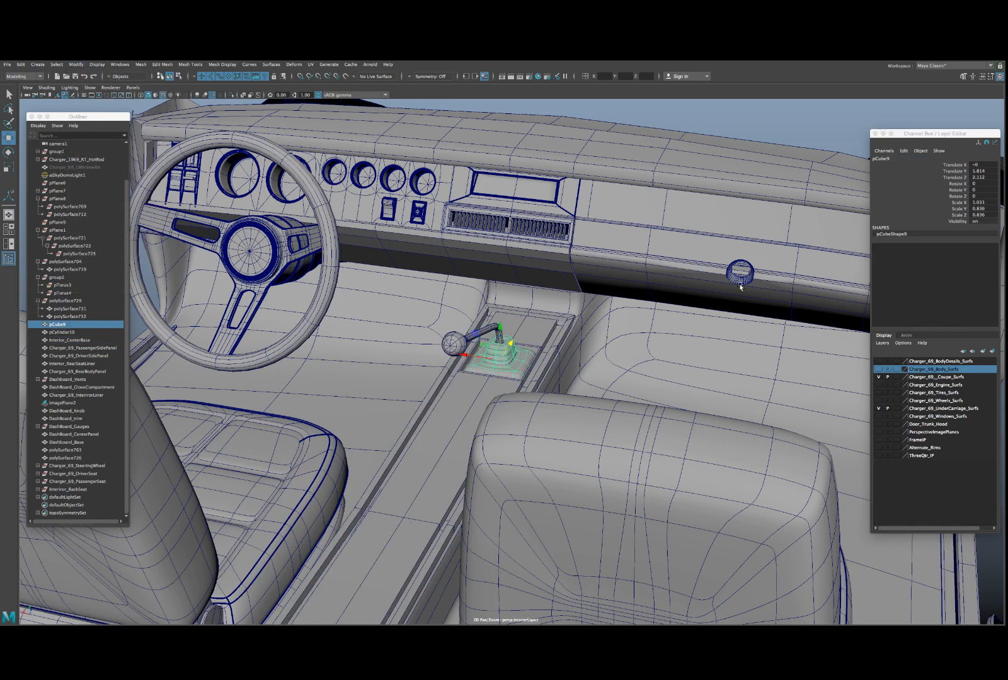
pyautogui.click(888, 160)
pyautogui.click(888, 160)
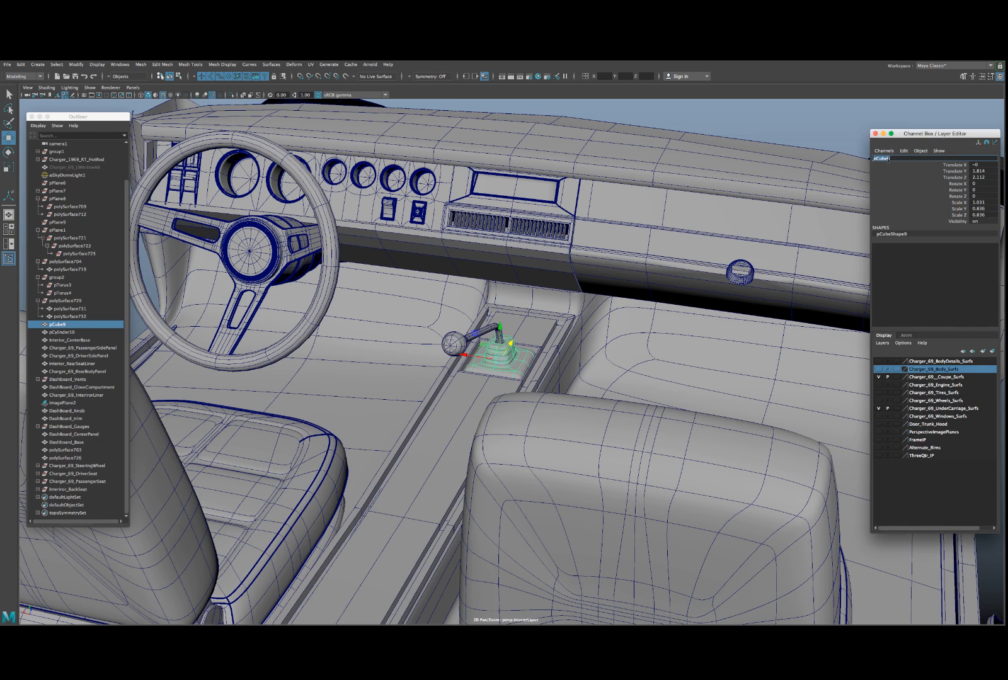
pyautogui.write('Interiro')
pyautogui.press('BackSpace')
pyautogui.press('BackSpace')
pyautogui.write('o')
pyautogui.press('Return')
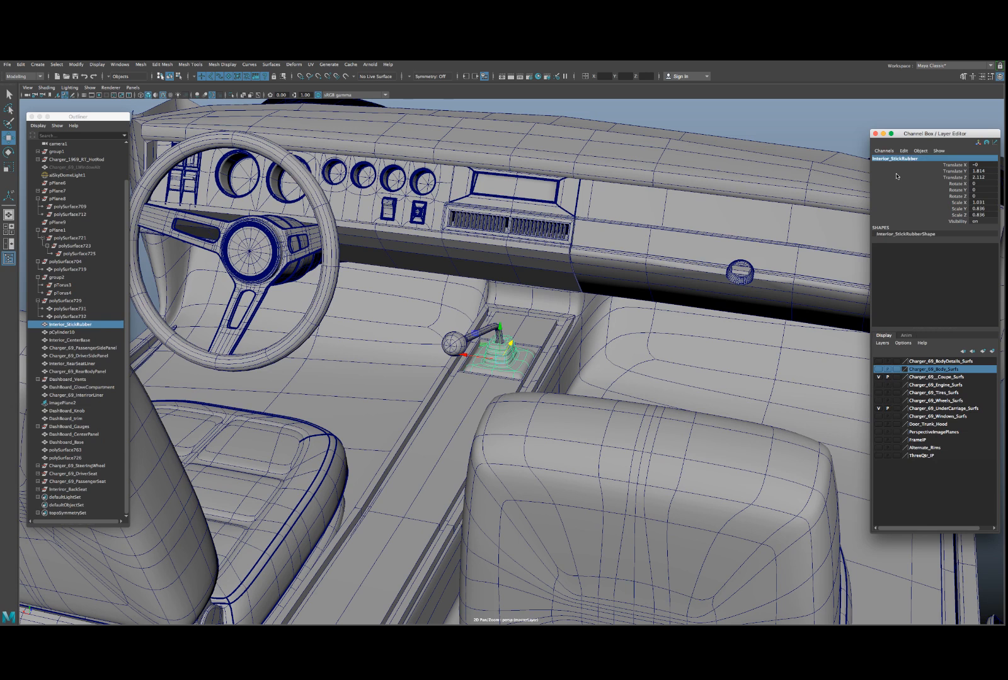
# - Rename the shift lever mesh, pCylinder10, to Interior_ShiftPole, reusing the boot's name as the starting text
pyautogui.doubleClick(903, 159)
pyautogui.press('super+c')
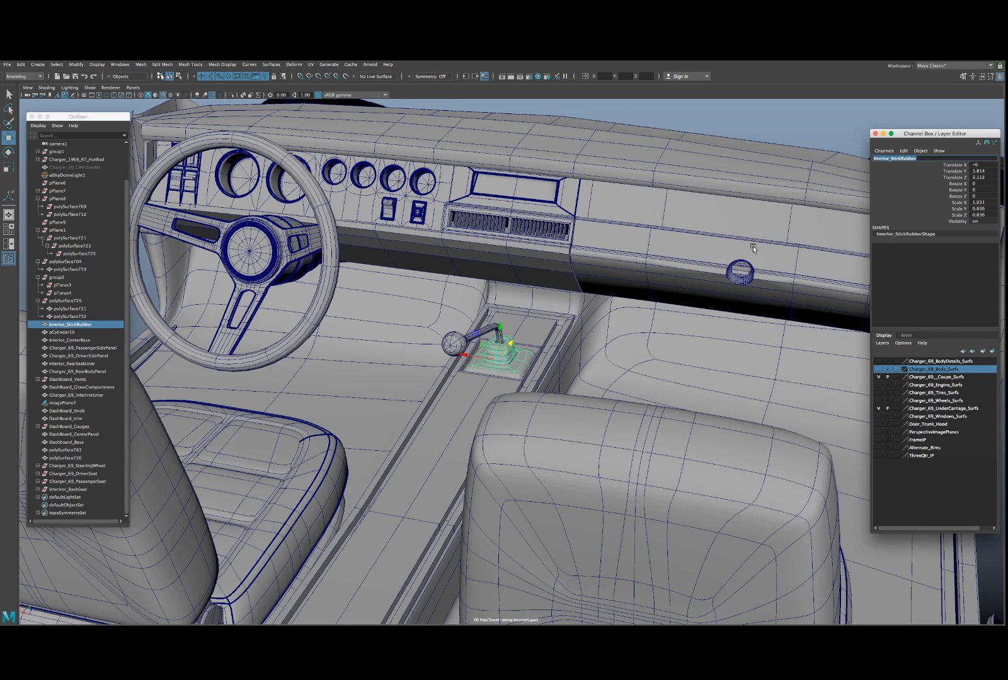
pyautogui.click(491, 332)
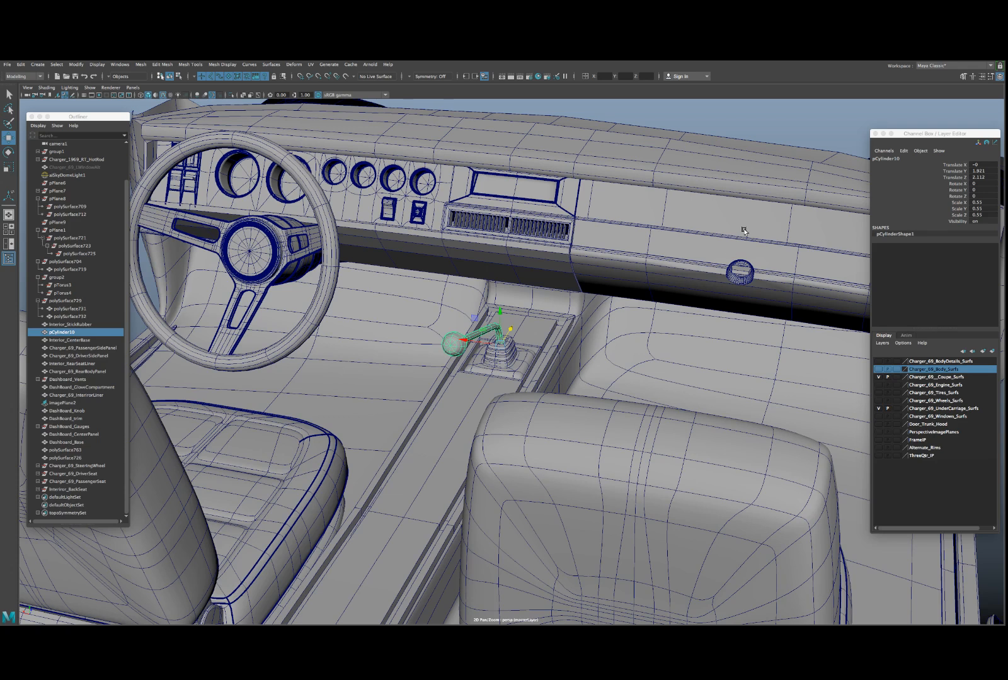
pyautogui.doubleClick(895, 159)
pyautogui.press('super+v')
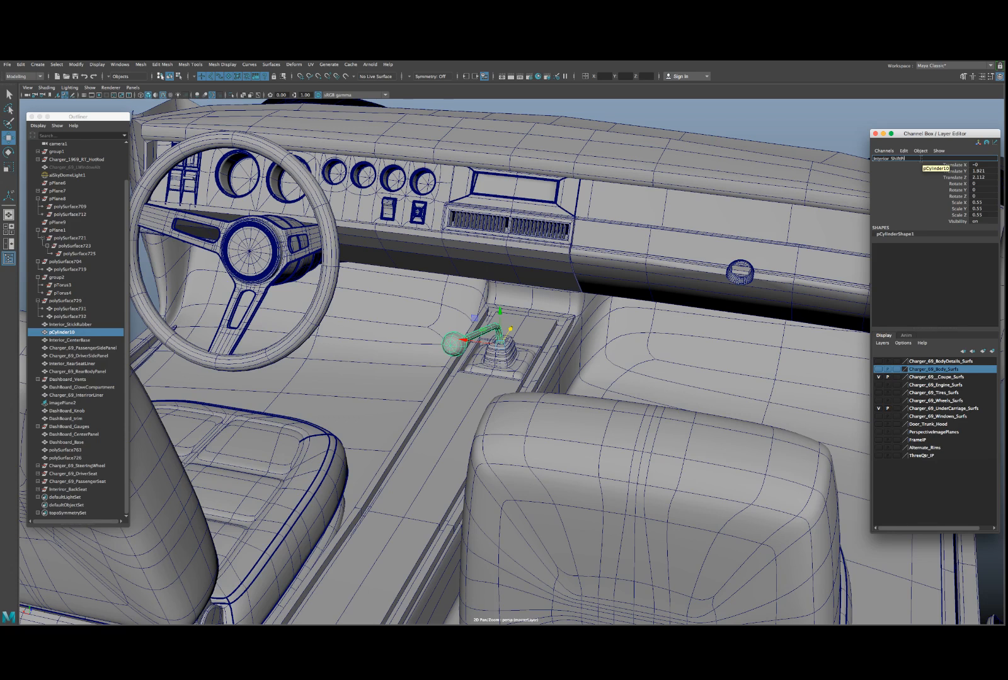
pyautogui.write('ole')
pyautogui.press('Return')
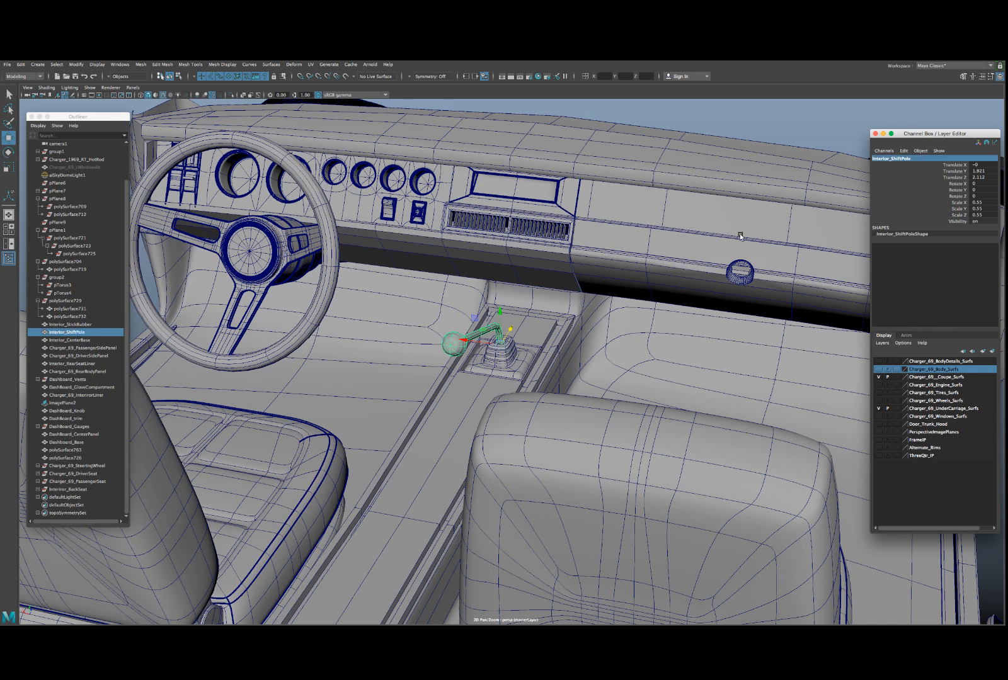
# - Freeze the transformations of the shift lever and its rubber boot, and group the two meshes
pyautogui.click(517, 364)
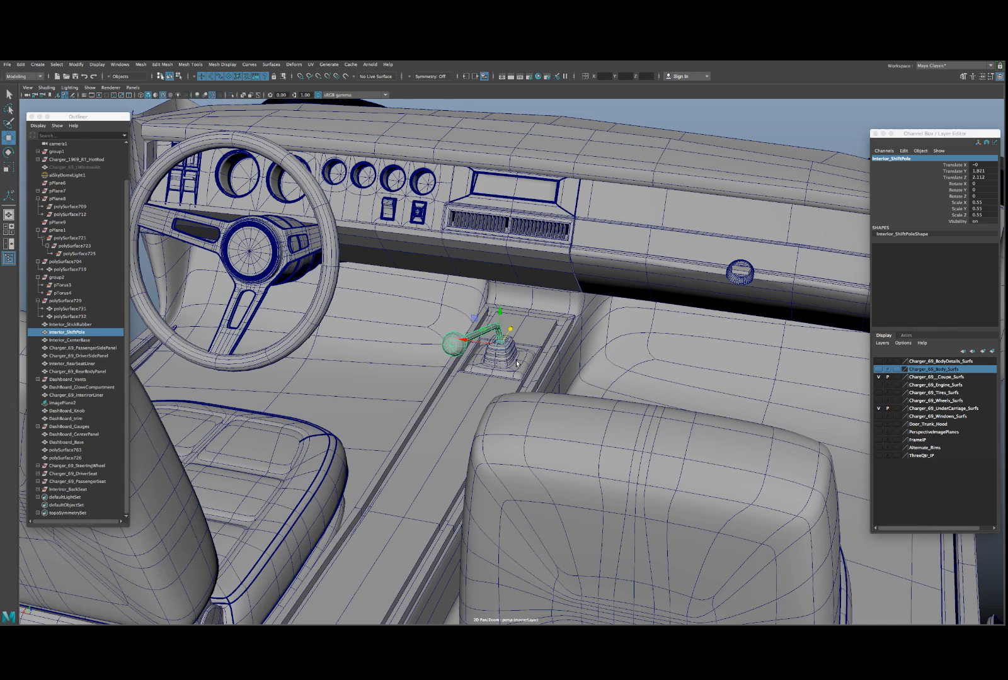
pyautogui.keyDown('shift'); pyautogui.click(516, 364); pyautogui.keyUp('shift')
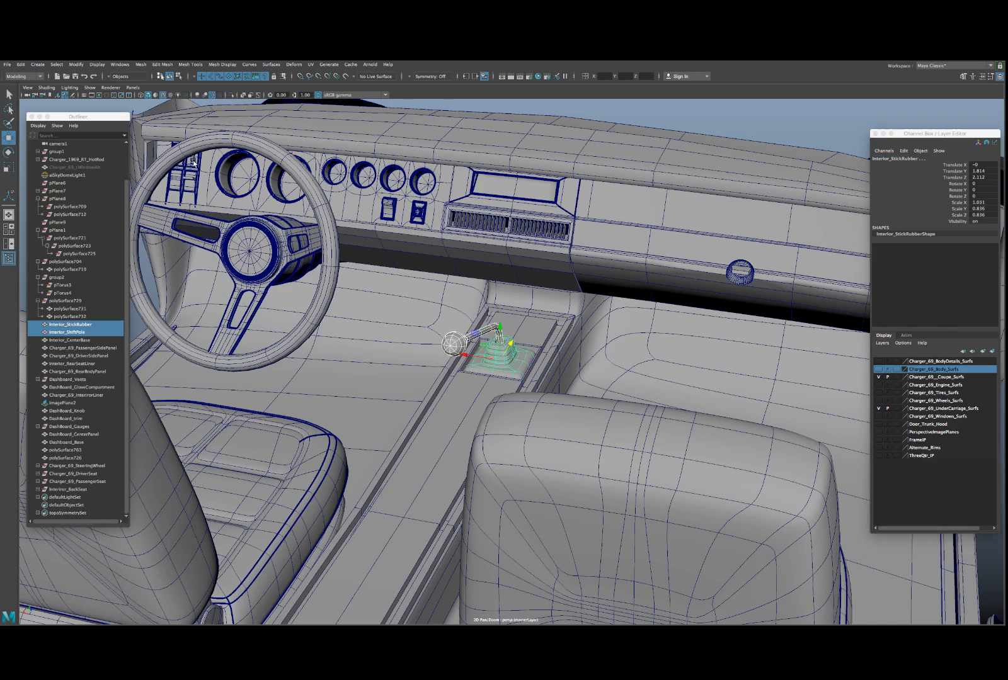
pyautogui.click(77, 64)
pyautogui.click(100, 100)
pyautogui.hotkey('ctrl', 'g')
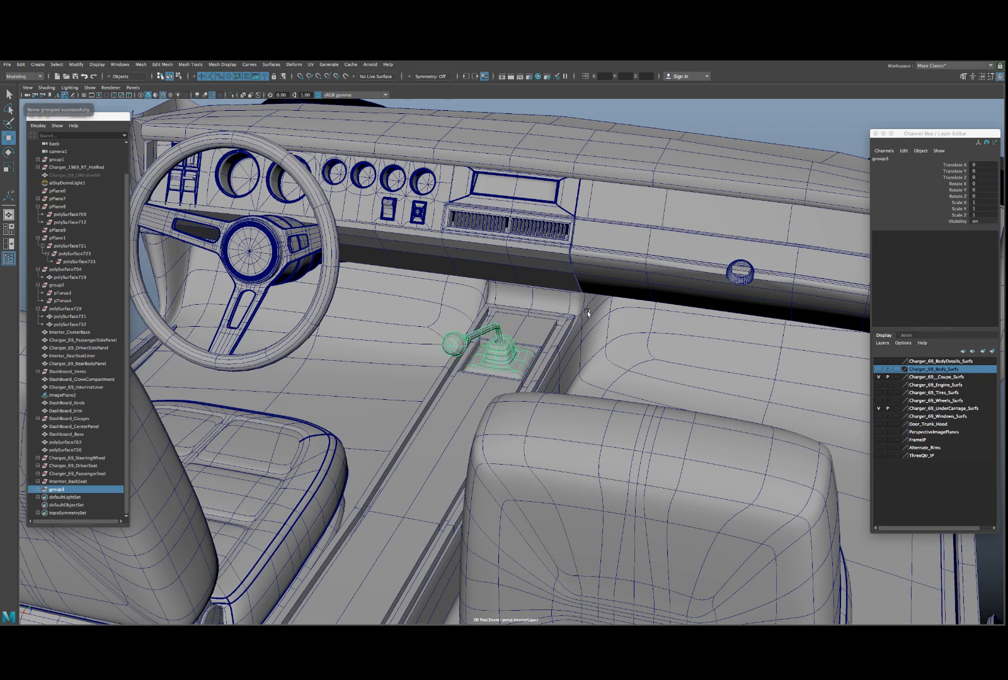
# - Center the shifter group's pivot and rename the group to Interior_StickShift
pyautogui.press('space')
pyautogui.moveTo(558, 287); pyautogui.dragTo(569, 345)
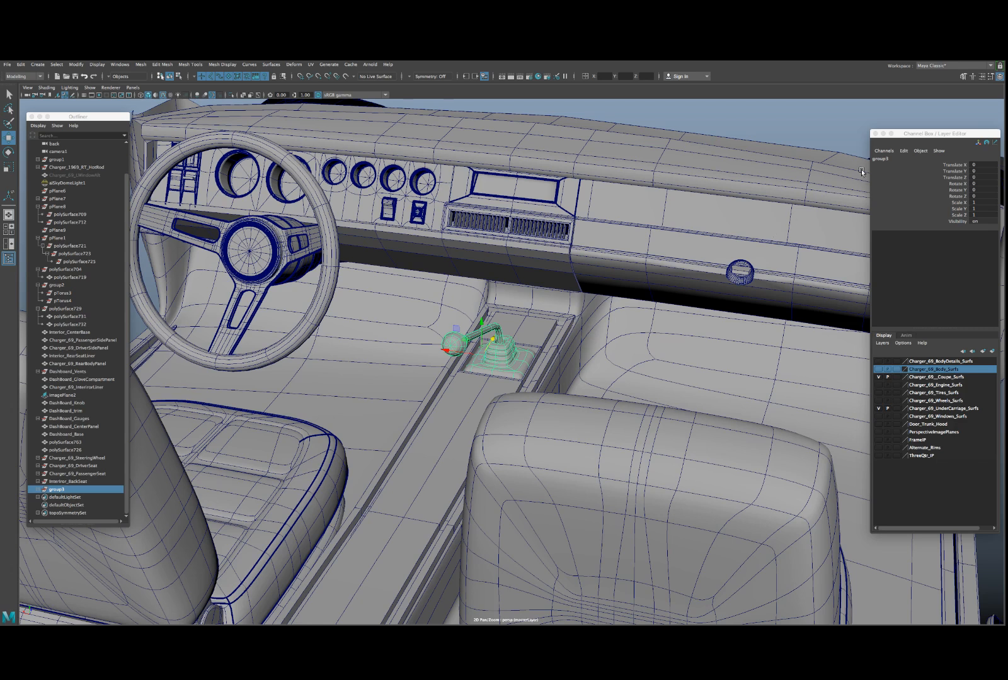
pyautogui.doubleClick(895, 158)
pyautogui.write('Interior_StickRubber')
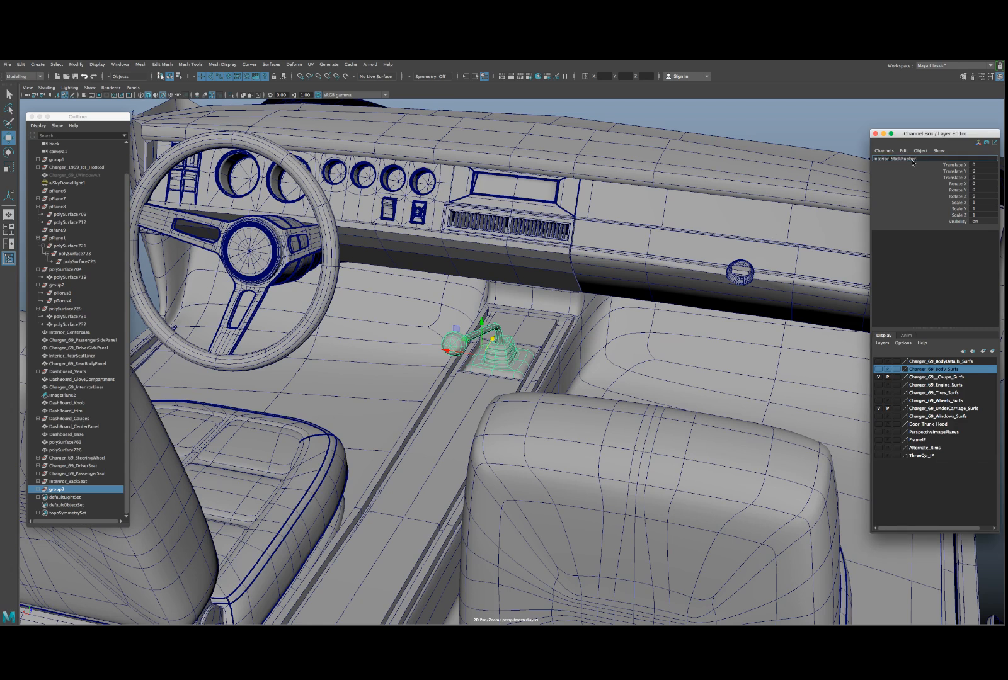
pyautogui.press('BackSpace')
pyautogui.press('BackSpace')
pyautogui.press('BackSpace')
pyautogui.write('hift')
pyautogui.press('Return')
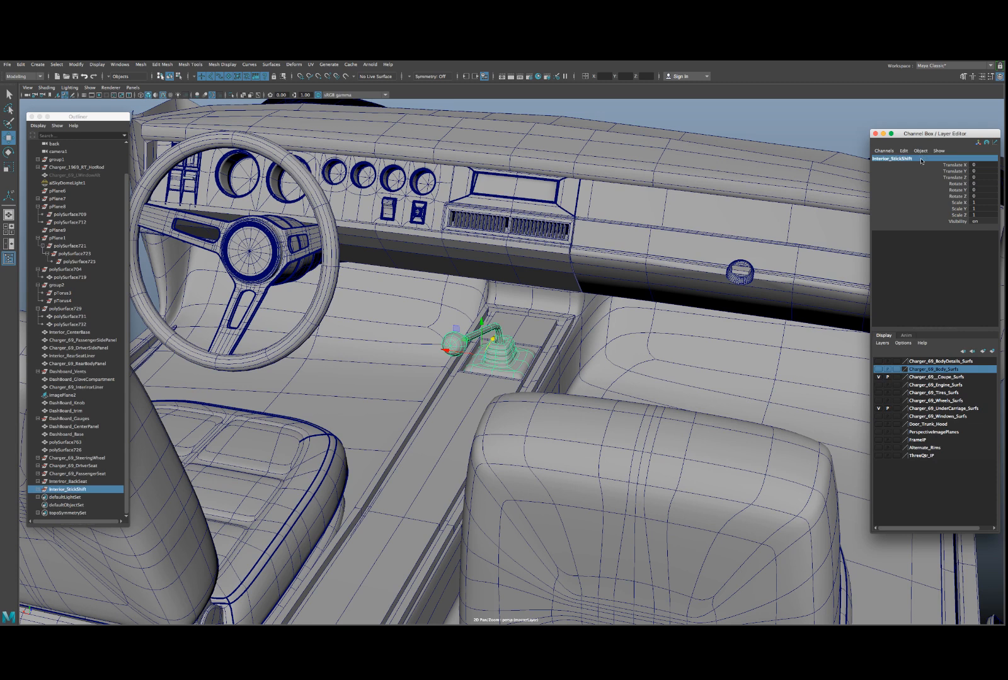
# - Group the Interior_CenterBase console mesh with the Interior_StickShift group and center the new group's pivot
pyautogui.keyDown('shift'); pyautogui.click(546, 342); pyautogui.keyUp('shift')
pyautogui.press('f')
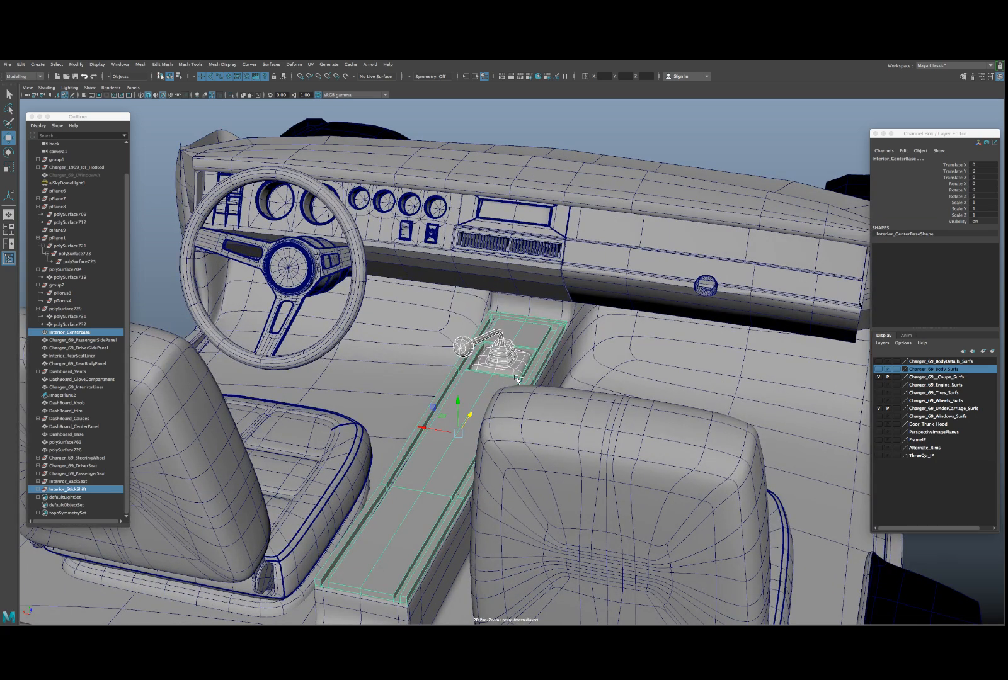
pyautogui.hotkey('ctrl', 'g')
pyautogui.press('space')
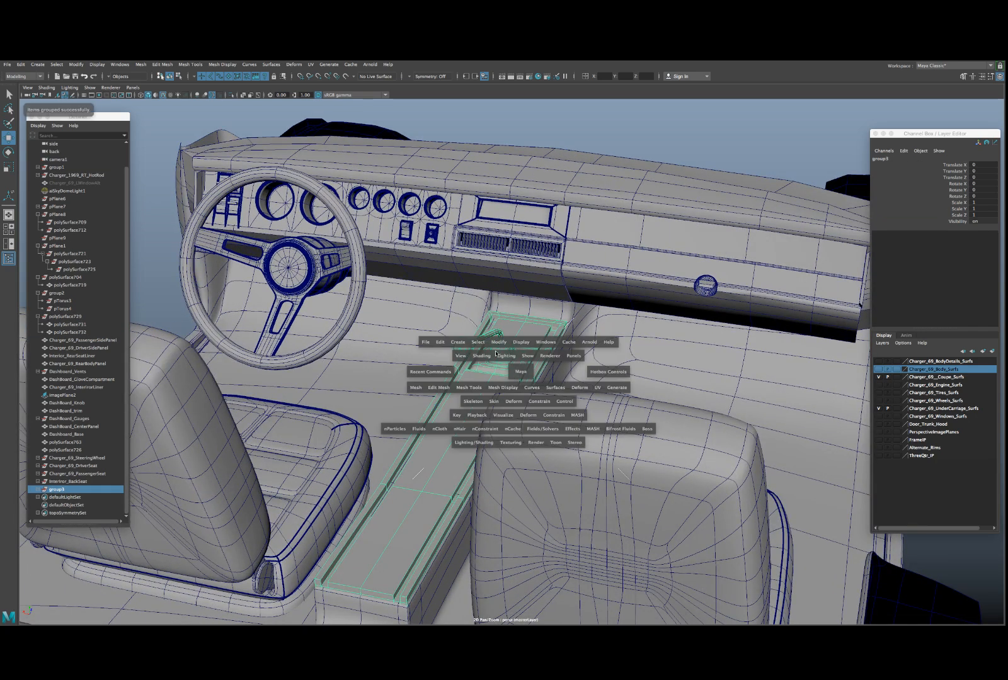
pyautogui.click(498, 342)
pyautogui.click(513, 401)
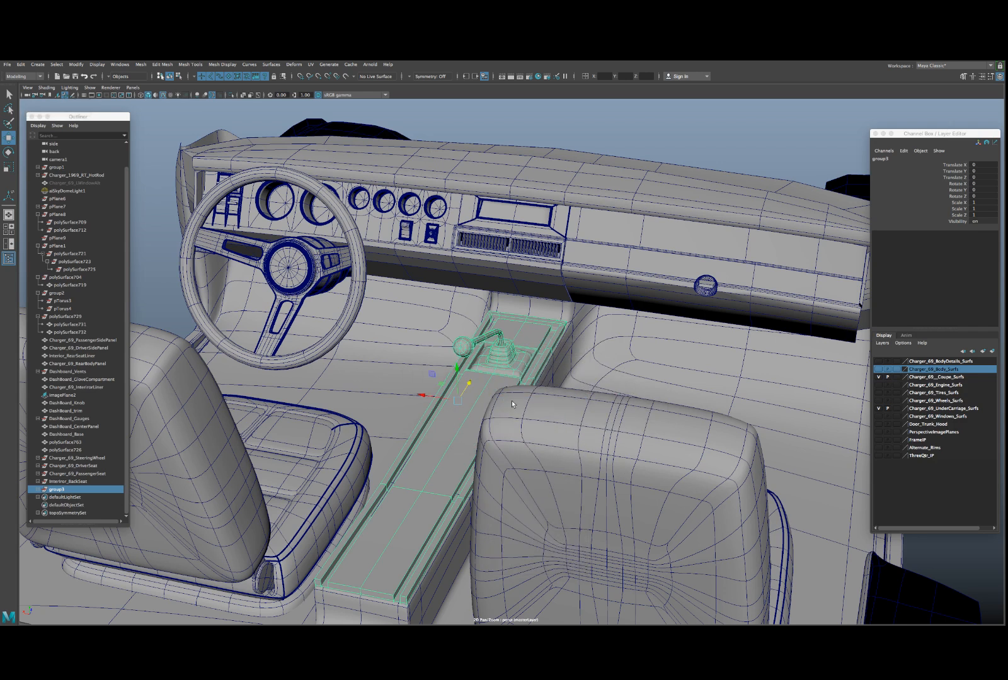
# - Rename the console and shifter group to Interior_CenterConsole, reusing the copied name as the starting text
pyautogui.doubleClick(884, 160)
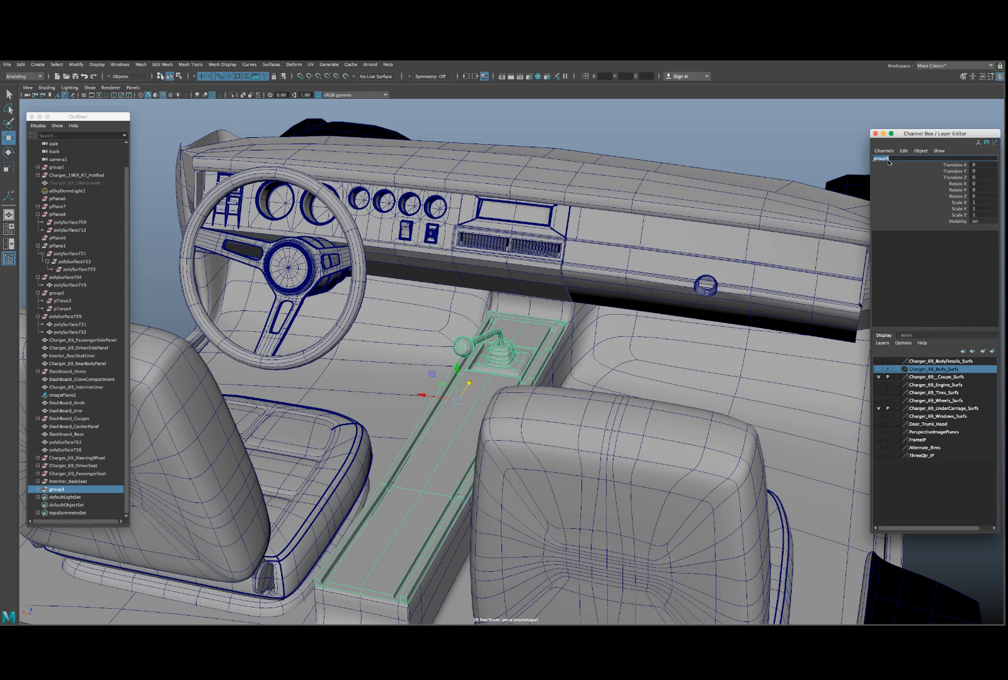
pyautogui.press('super+v')
pyautogui.press('BackSpace')
pyautogui.press('BackSpace')
pyautogui.press('BackSpace')
pyautogui.press('BackSpace')
pyautogui.press('Return')
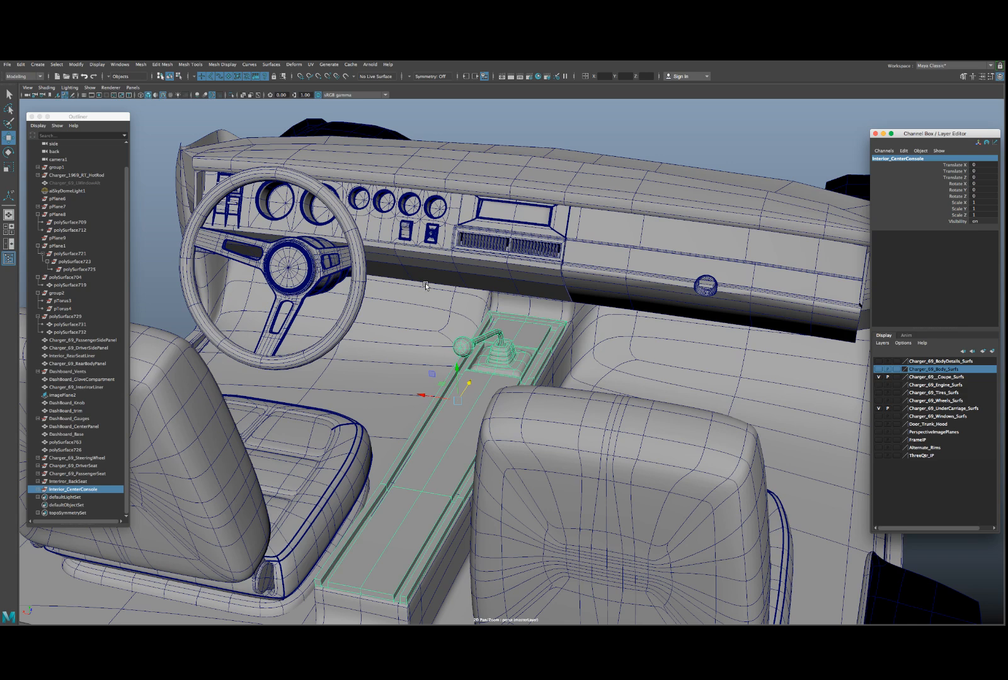
# - Rename the interior floor mesh, polySurface719, to Interior_FloorBoard
pyautogui.keyDown('alt'); pyautogui.moveTo(416, 301); pyautogui.dragTo(411, 326); pyautogui.keyUp('alt')
pyautogui.click(413, 348)
pyautogui.press('f')
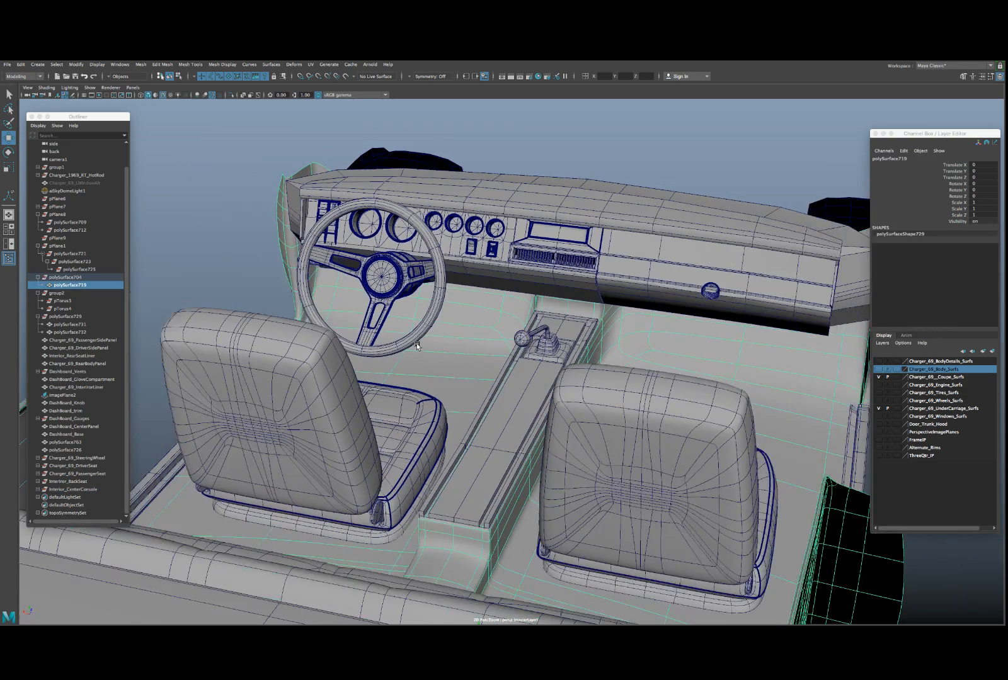
pyautogui.keyDown('alt'); pyautogui.moveTo(428, 330); pyautogui.dragTo(444, 334); pyautogui.keyUp('alt')
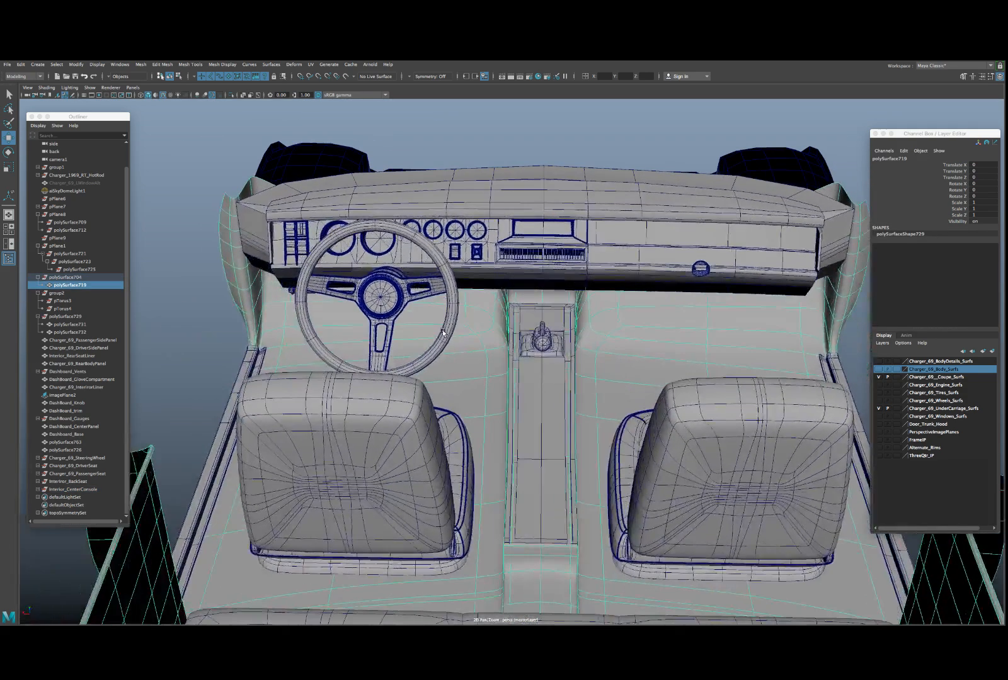
pyautogui.moveTo(584, 304)
pyautogui.keyDown('alt'); pyautogui.mouseDown()
pyautogui.moveTo(598, 304)
pyautogui.moveTo(577, 307)
pyautogui.mouseUp(); pyautogui.keyUp('alt')
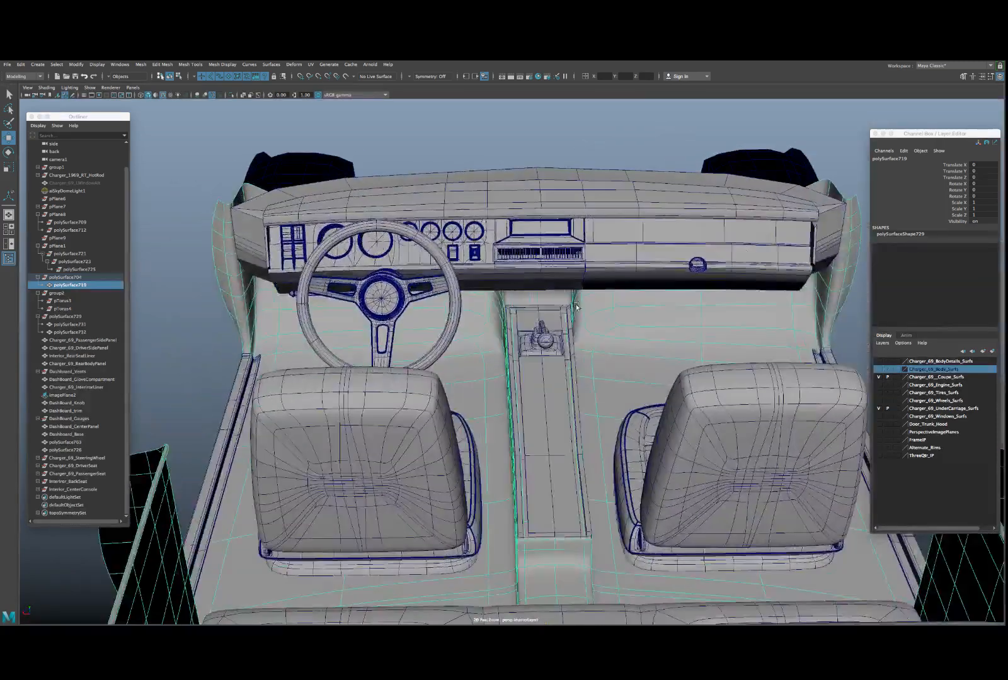
pyautogui.click(894, 158)
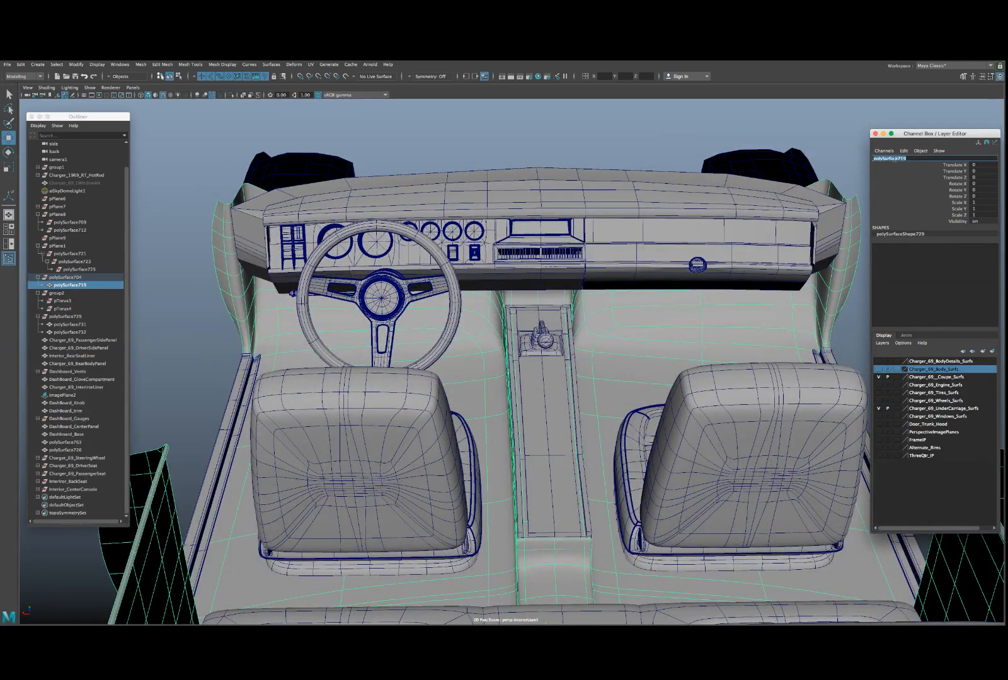
pyautogui.write('Interior_FloorBoard')
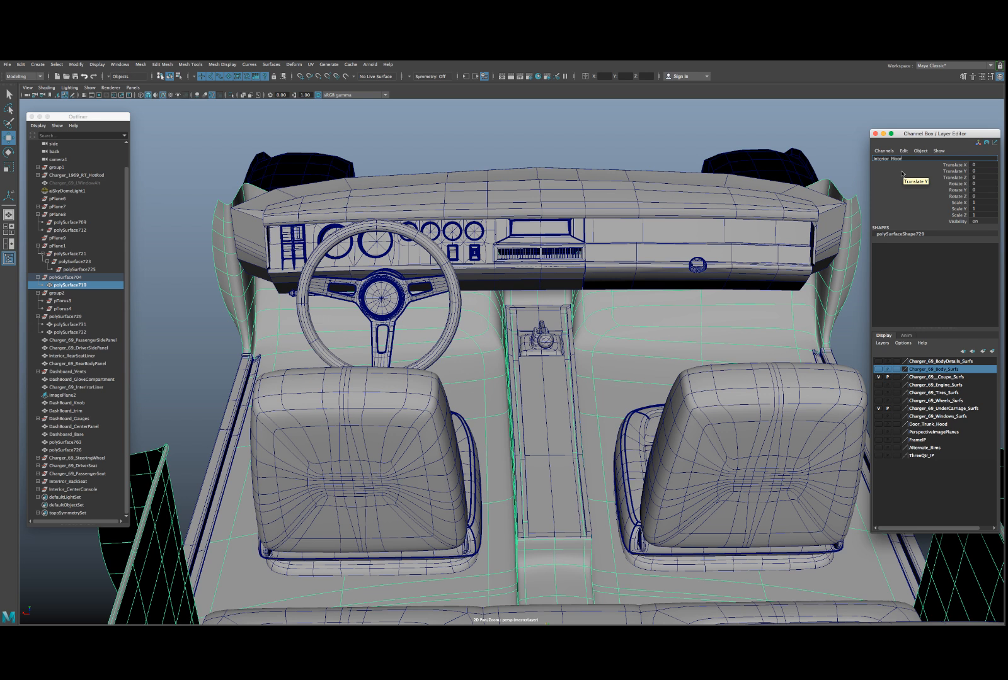
pyautogui.write('rd')
pyautogui.press('Return')
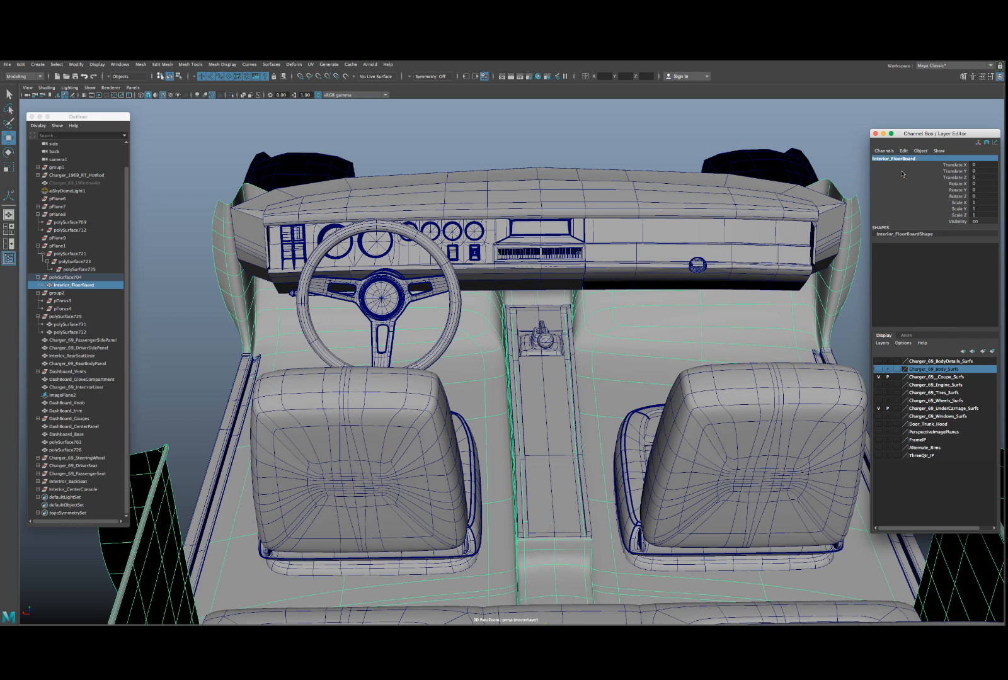
# - Examine the full object names of the neighbouring car's interior and dashboard-top meshes and compare them with the Charger's dashboard base
pyautogui.keyDown('alt'); pyautogui.moveTo(340, 288); pyautogui.dragTo(337, 348); pyautogui.keyUp('alt')
pyautogui.click(337, 348)
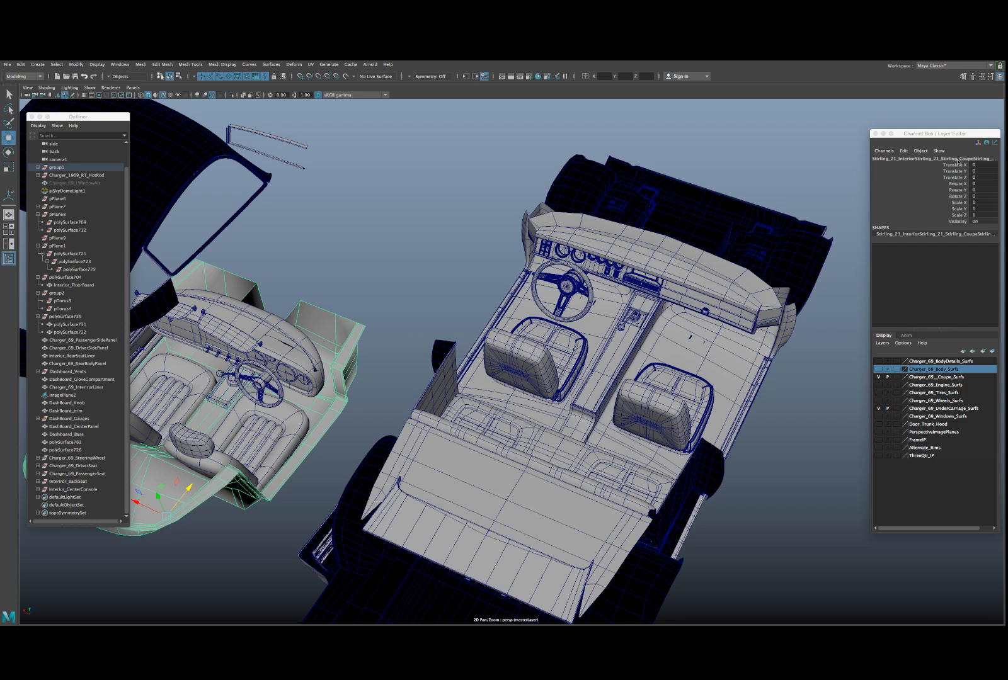
pyautogui.doubleClick(957, 160)
pyautogui.moveTo(976, 159); pyautogui.dragTo(1000, 160)
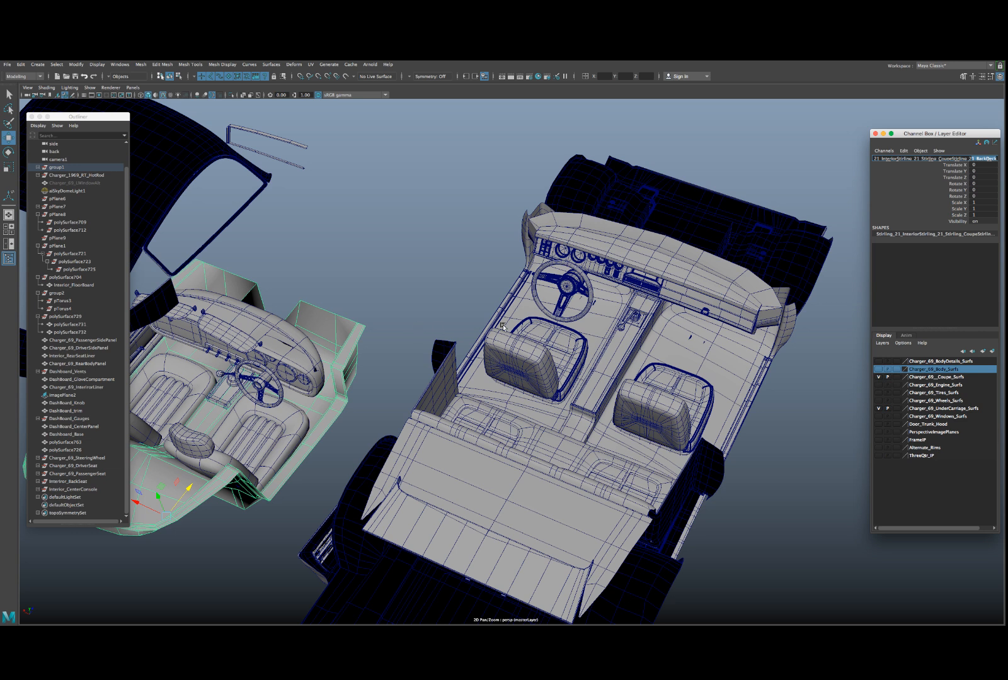
pyautogui.click(344, 347)
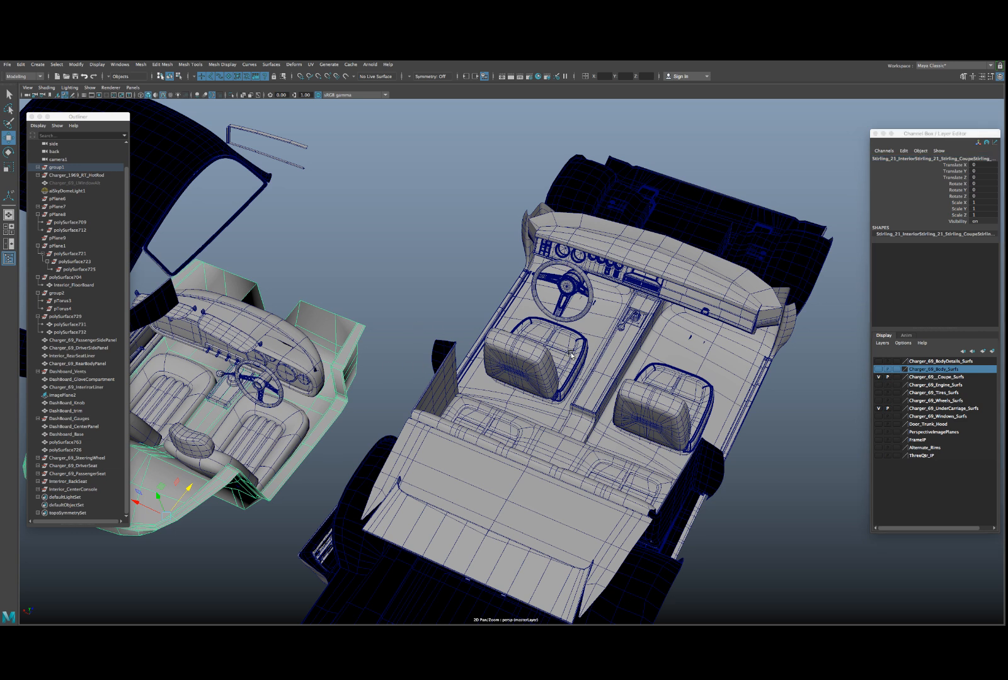
pyautogui.scroll(3, 570, 355)
pyautogui.click(202, 325)
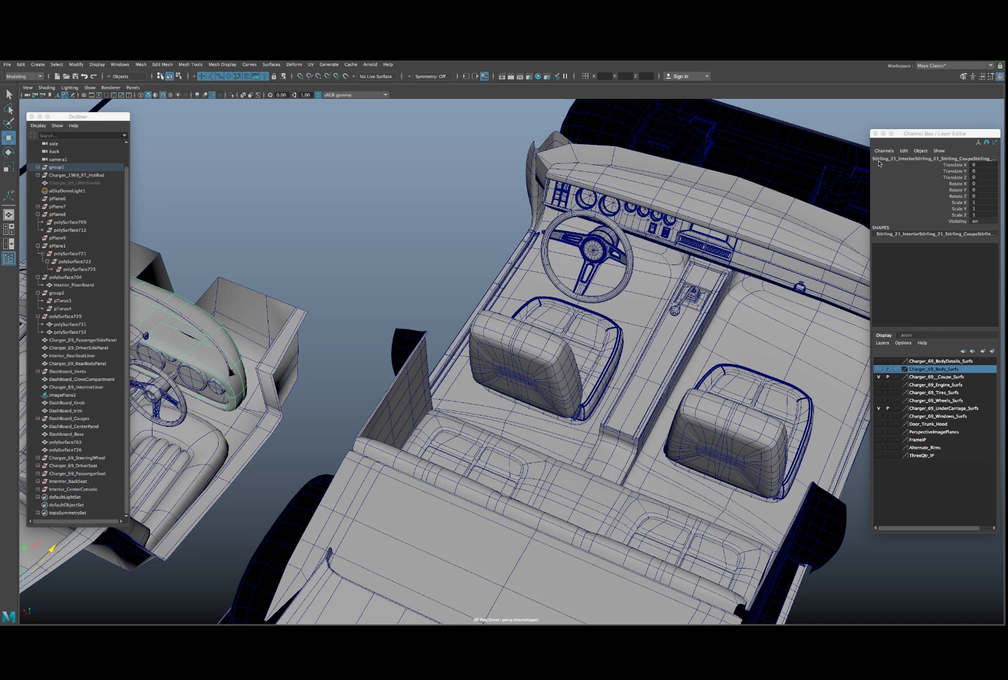
pyautogui.moveTo(869, 161); pyautogui.dragTo(748, 170)
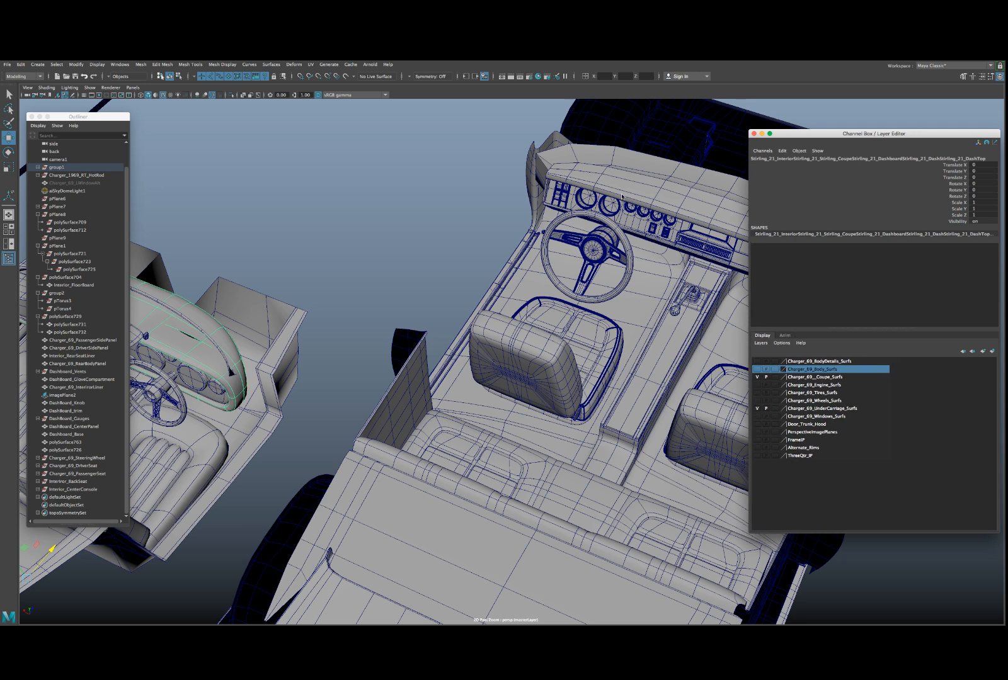
pyautogui.click(622, 196)
pyautogui.keyDown('alt'); pyautogui.moveTo(621, 196); pyautogui.dragTo(743, 172); pyautogui.keyUp('alt')
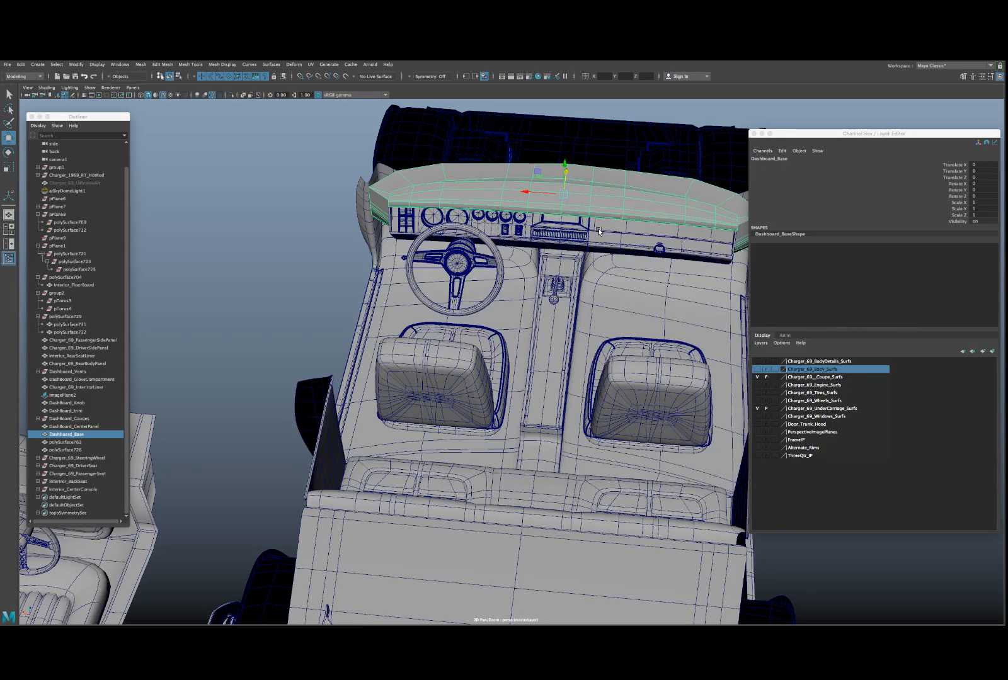
# - Move Interior_FloorBoard out of polySurface704 and place it between Charger_69_DriverSidePanel and Interior_RearSeatLiner in the hierarchy
pyautogui.click(38, 207)
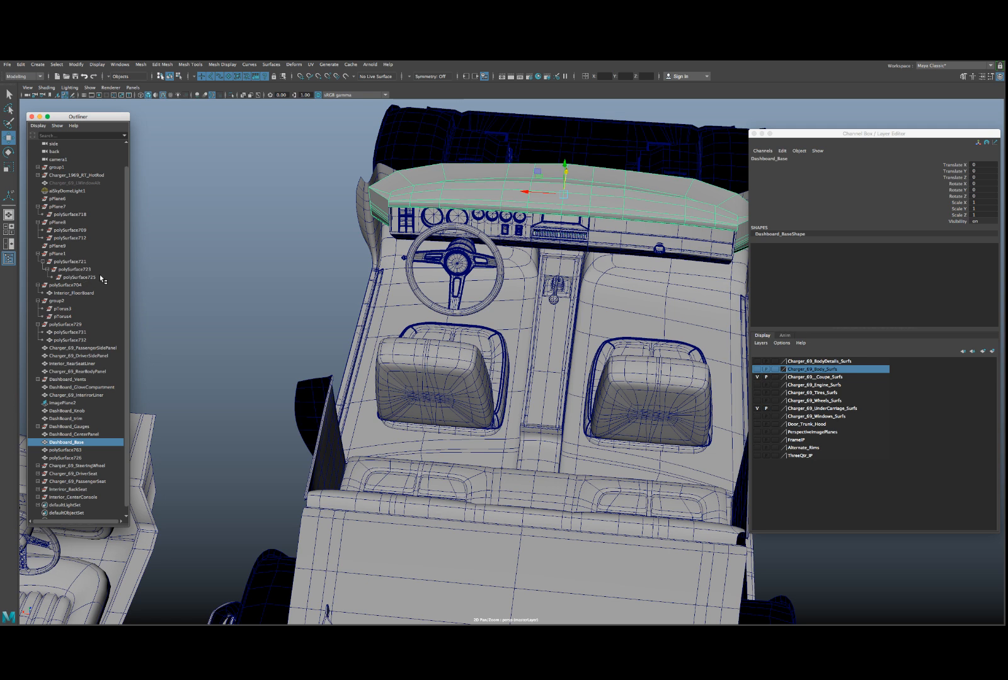
pyautogui.click(78, 294)
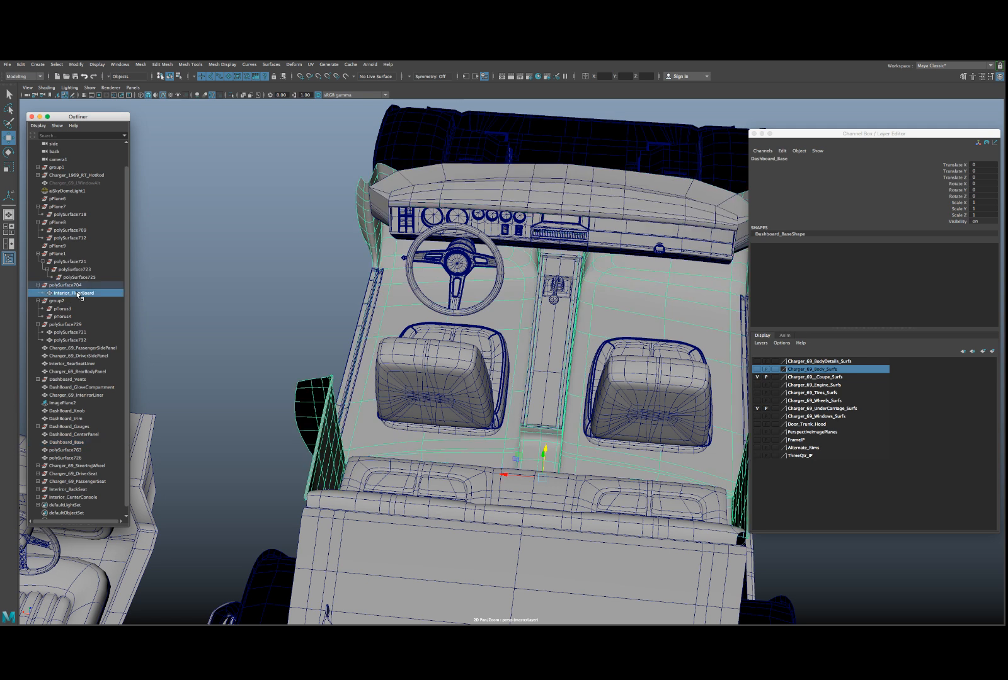
pyautogui.moveTo(79, 294); pyautogui.dragTo(70, 364)
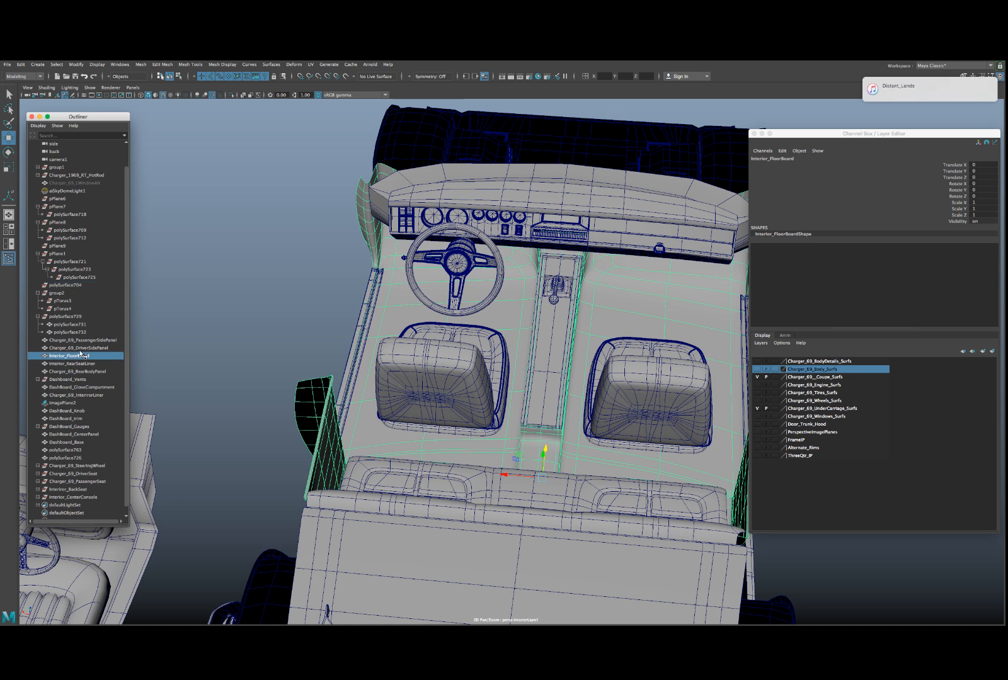
# - Move the two side panels, floorboard, rear seat liner and rear body panel together to just above Charger_69_SteeringWheel in the hierarchy
pyautogui.click(78, 348)
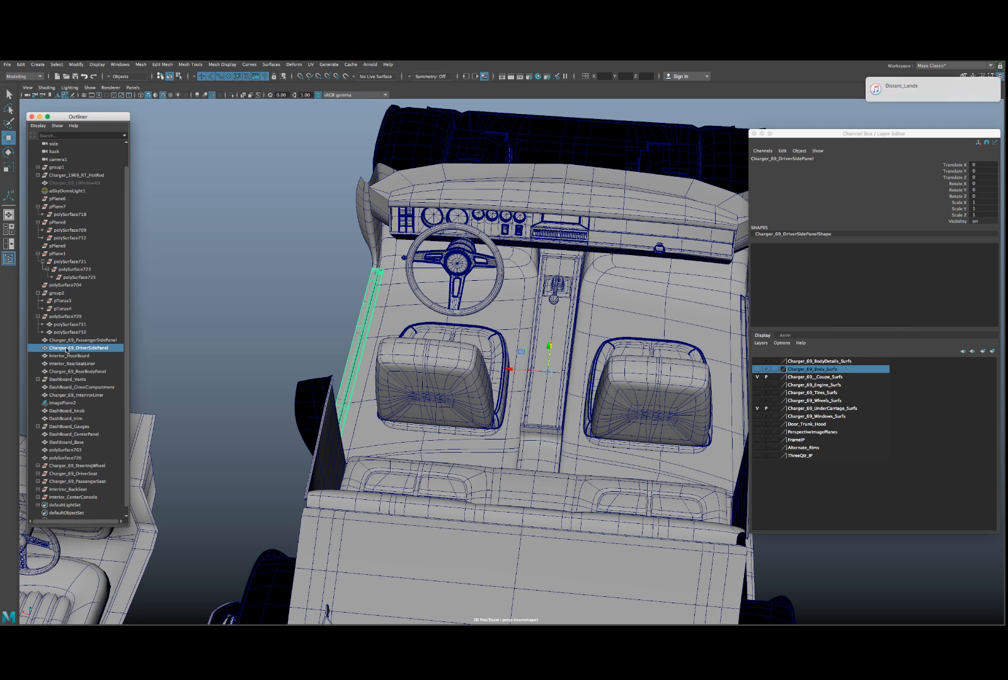
pyautogui.click(69, 340)
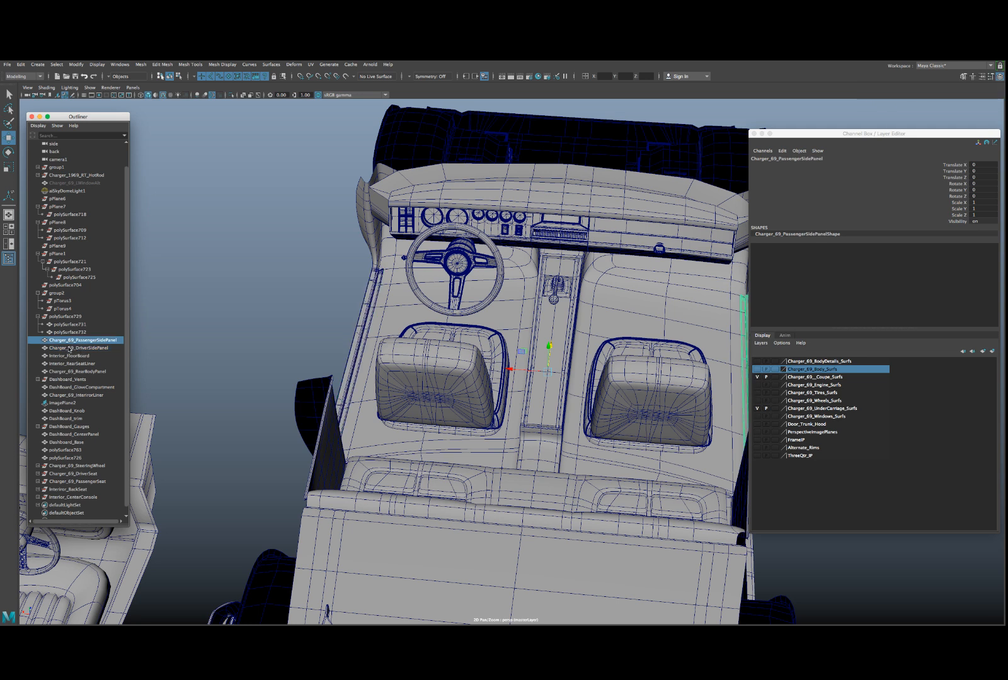
pyautogui.keyDown('ctrl'); pyautogui.click(70, 348); pyautogui.keyUp('ctrl')
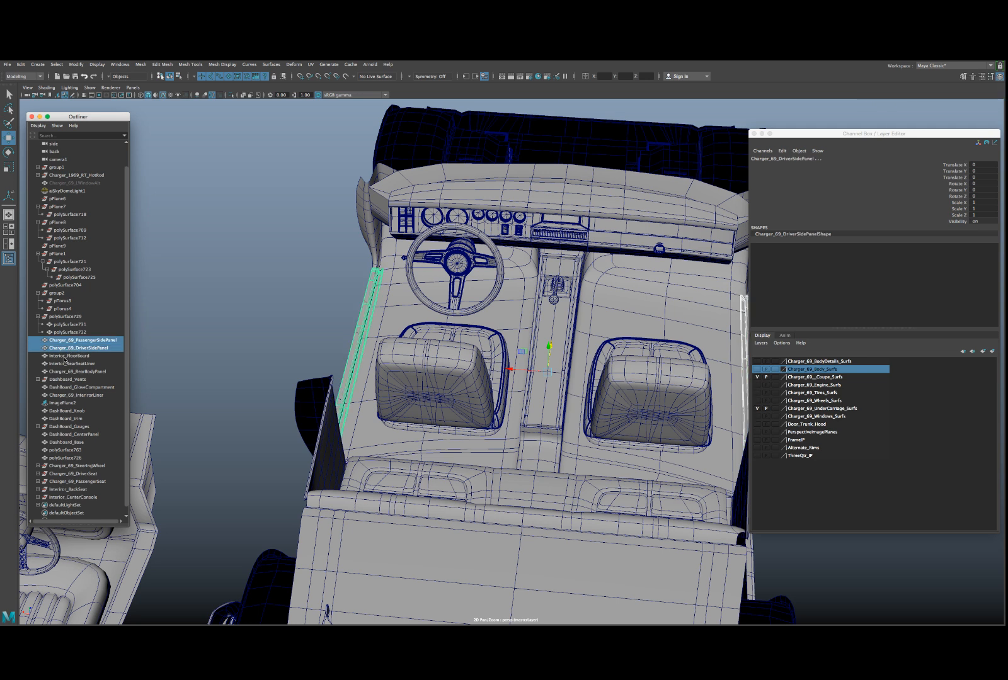
pyautogui.keyDown('shift'); pyautogui.click(62, 364); pyautogui.keyUp('shift')
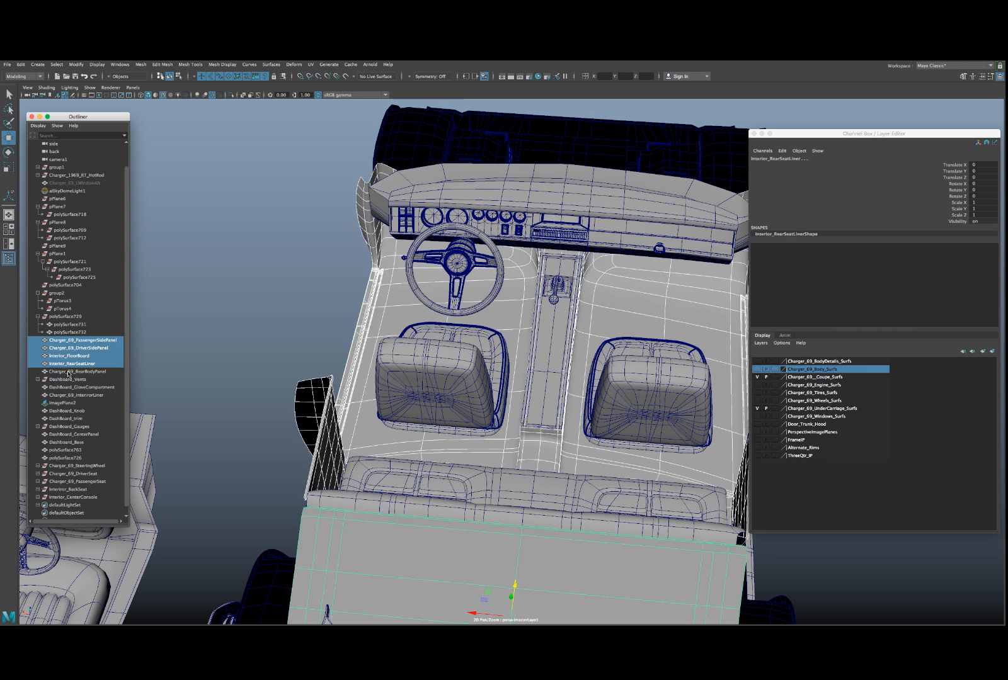
pyautogui.keyDown('shift'); pyautogui.click(69, 372); pyautogui.keyUp('shift')
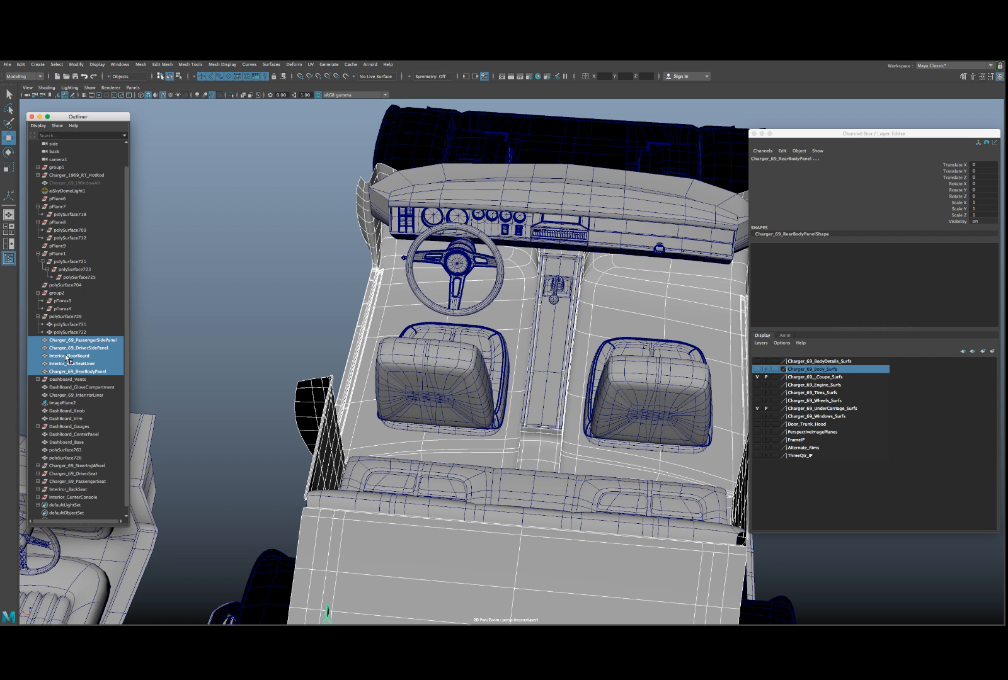
pyautogui.moveTo(68, 358); pyautogui.dragTo(69, 363)
pyautogui.moveTo(68, 362); pyautogui.dragTo(66, 470)
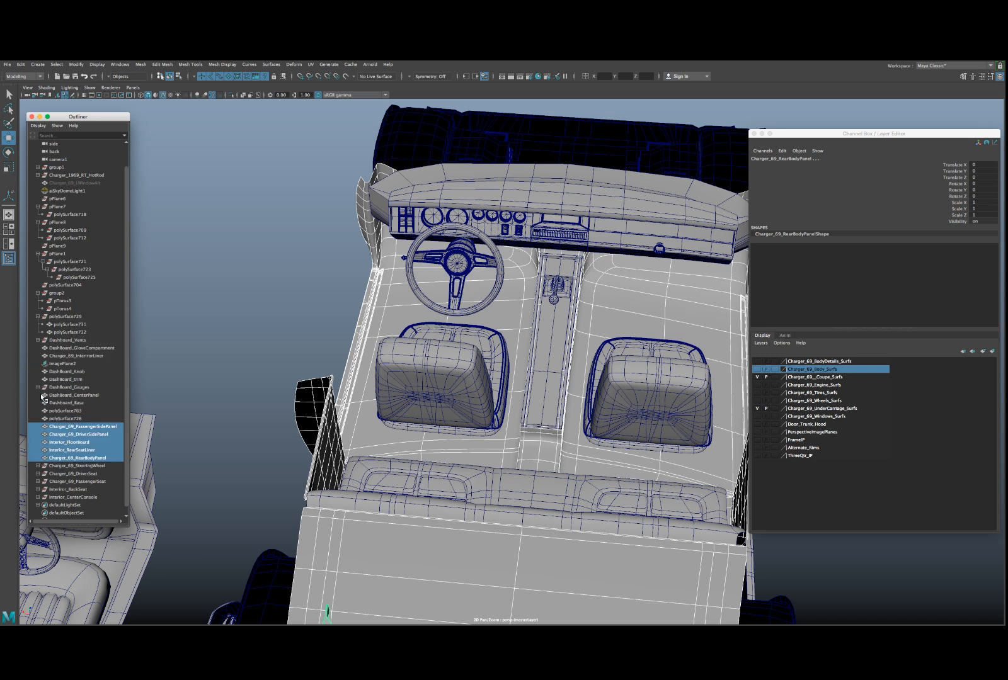
# - Check the dashboard entries in the hierarchy and delete the stray trim mesh polySurface763
pyautogui.click(56, 388)
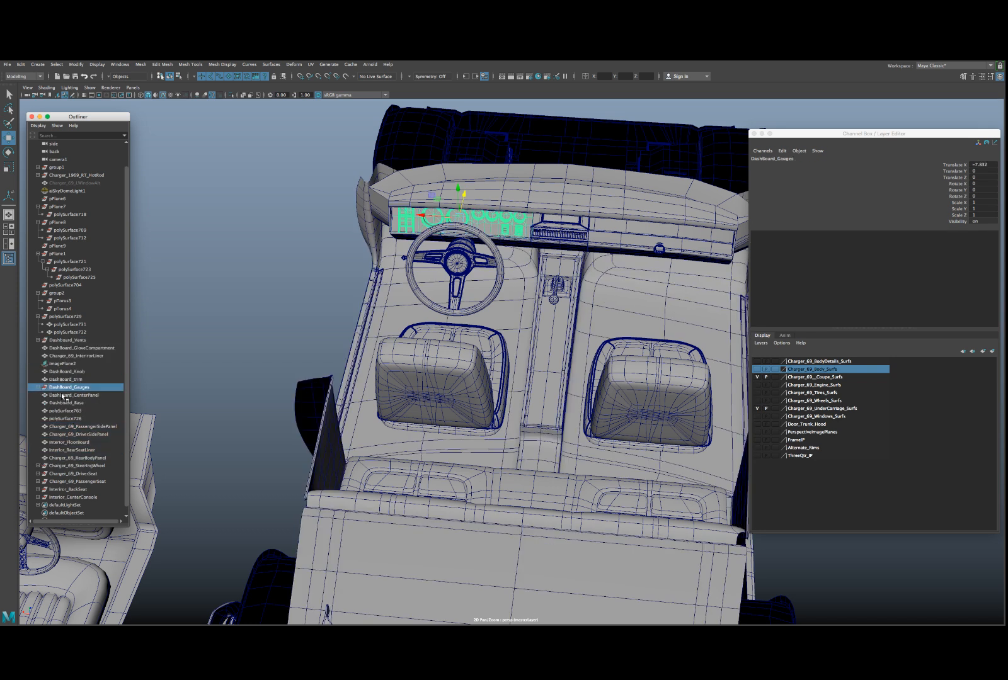
pyautogui.click(66, 396)
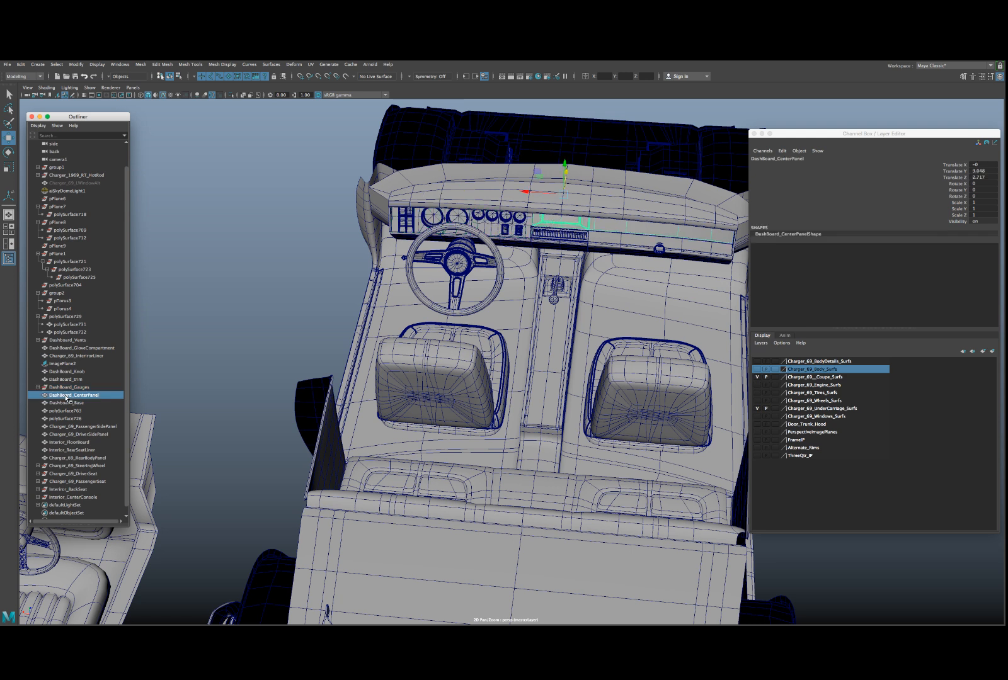
pyautogui.click(68, 403)
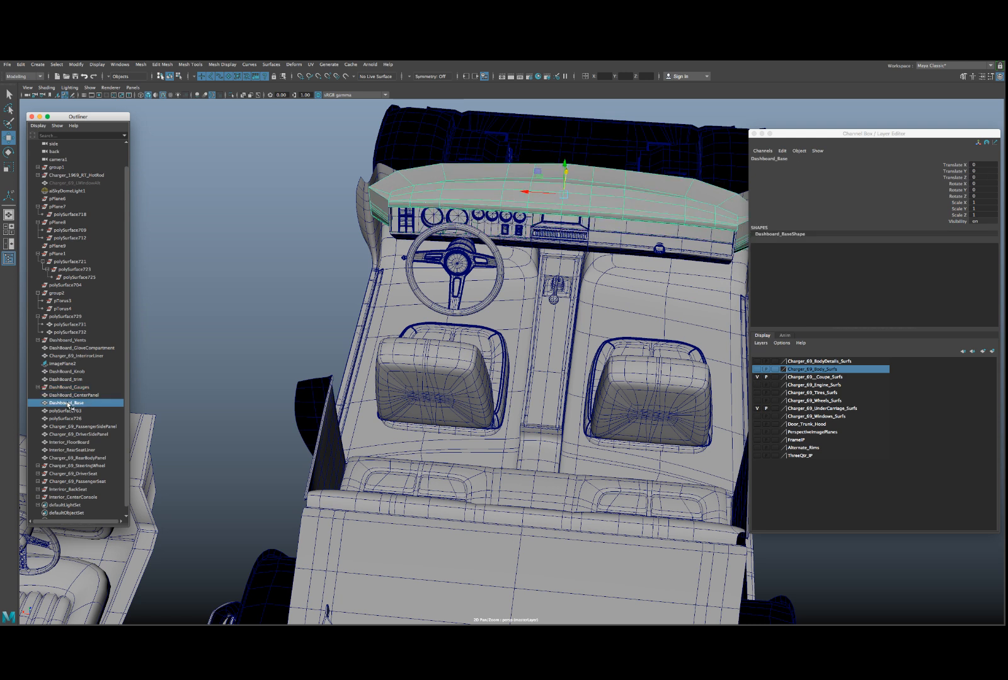
pyautogui.click(68, 412)
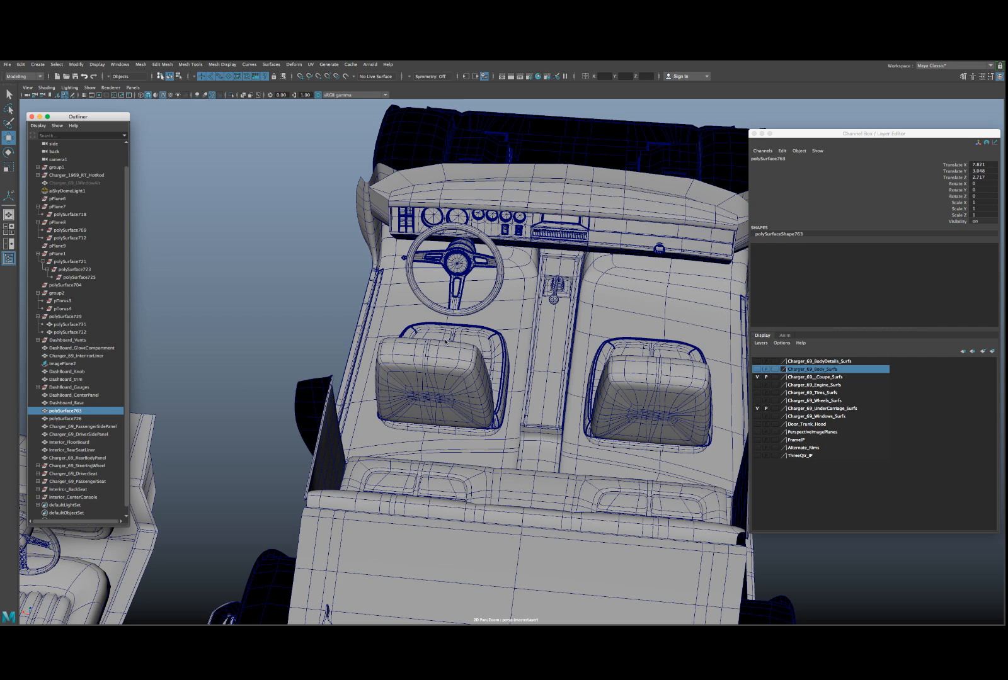
pyautogui.keyDown('alt'); pyautogui.moveTo(445, 342); pyautogui.dragTo(465, 364); pyautogui.keyUp('alt')
pyautogui.press('f')
pyautogui.scroll(-10, 580, 329)
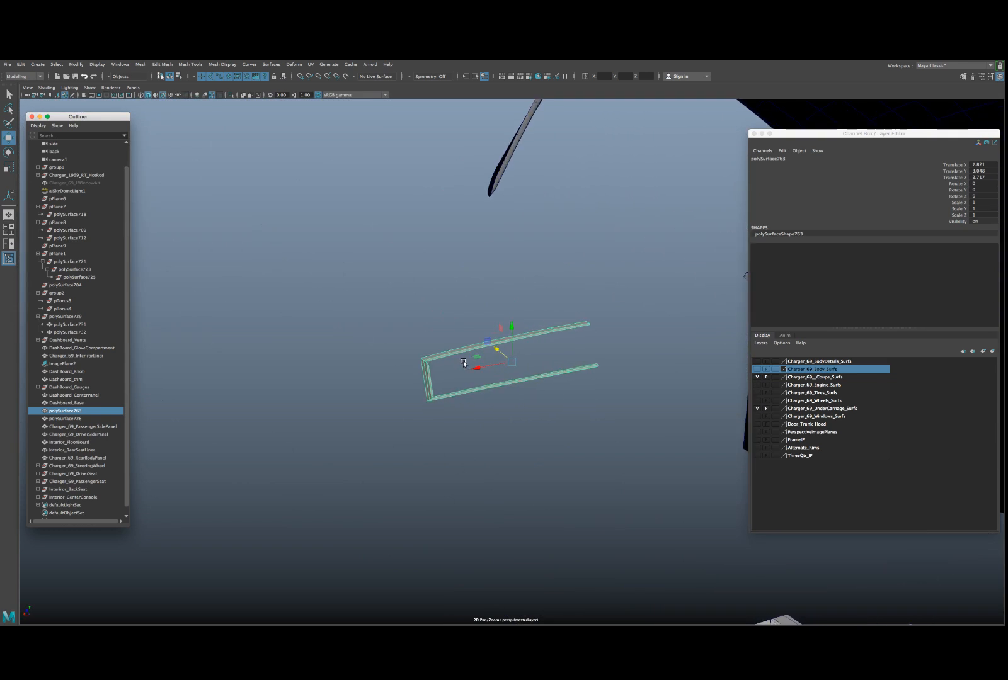
pyautogui.press('Delete')
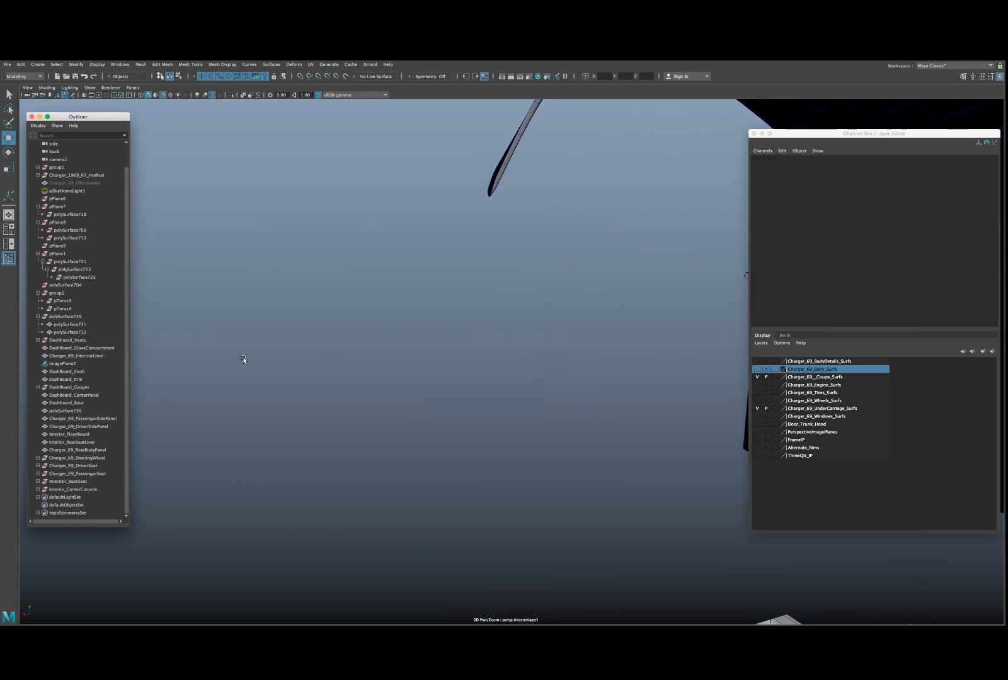
# - Frame polySurface726 and inspect it around the center dashboard vents in wireframe and shaded display
pyautogui.click(71, 409)
pyautogui.press('f')
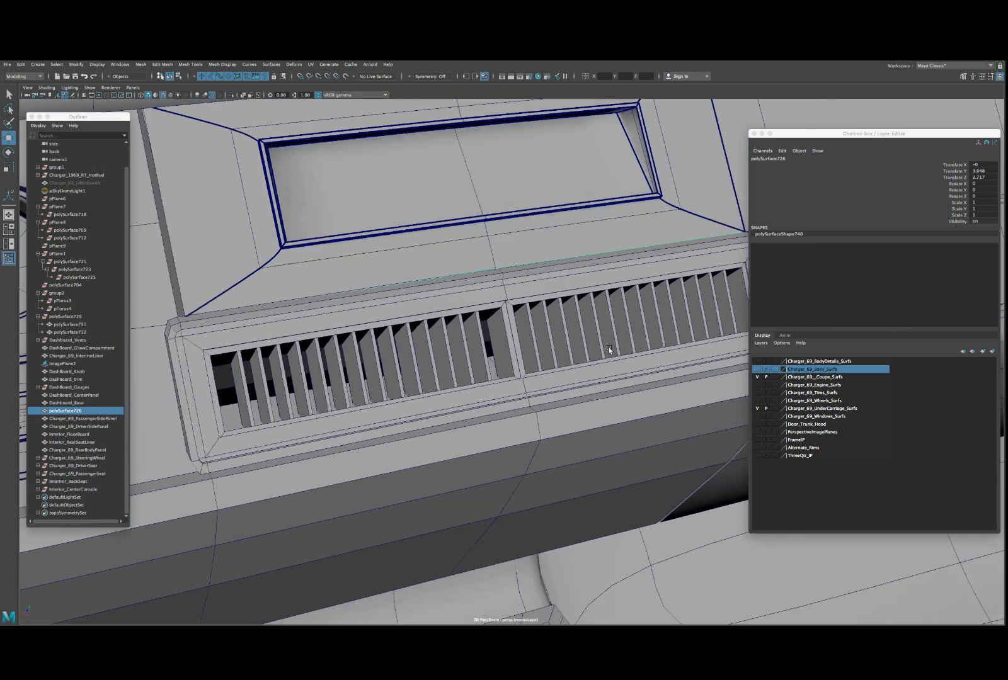
pyautogui.scroll(-5, 609, 350)
pyautogui.moveTo(609, 350)
pyautogui.keyDown('alt'); pyautogui.mouseDown()
pyautogui.moveTo(538, 342)
pyautogui.moveTo(539, 382)
pyautogui.moveTo(531, 382)
pyautogui.moveTo(539, 383)
pyautogui.mouseUp(); pyautogui.keyUp('alt')
pyautogui.press('4')
pyautogui.press('5')
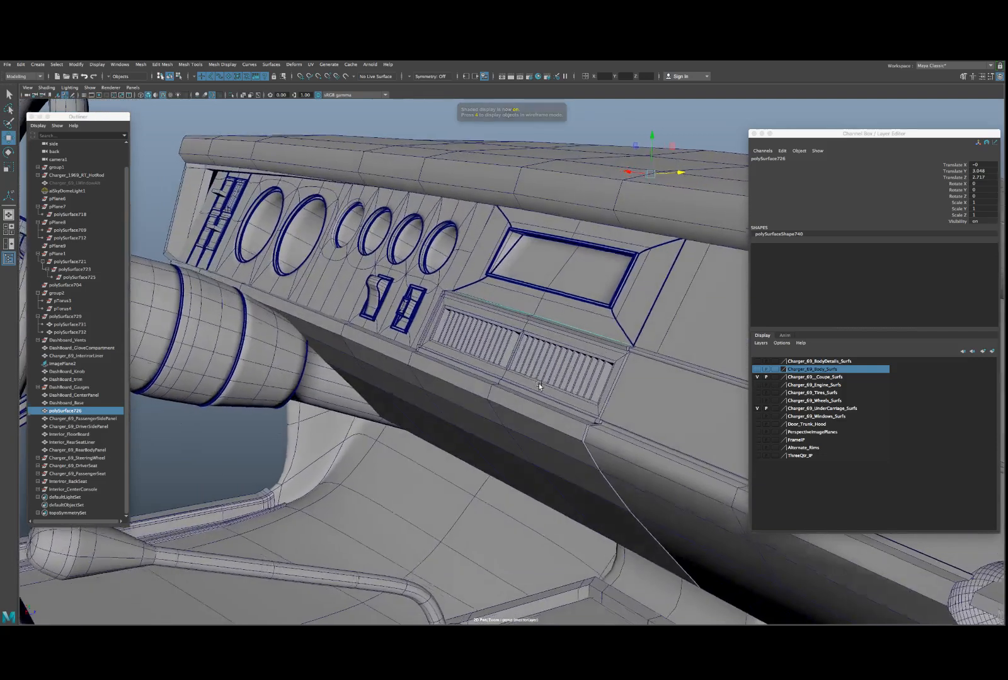
# - Locate the lower panel beneath the gauges and copy the dashboard top's name, Dashboard_Base, as a naming template
pyautogui.click(548, 390)
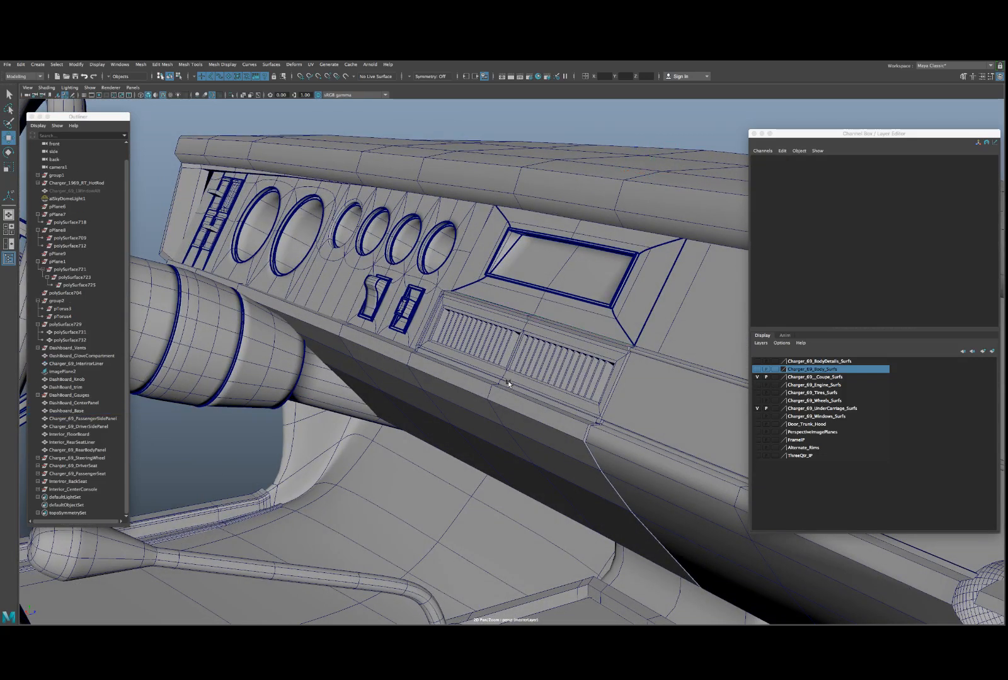
pyautogui.click(490, 398)
pyautogui.scroll(-5, 276, 364)
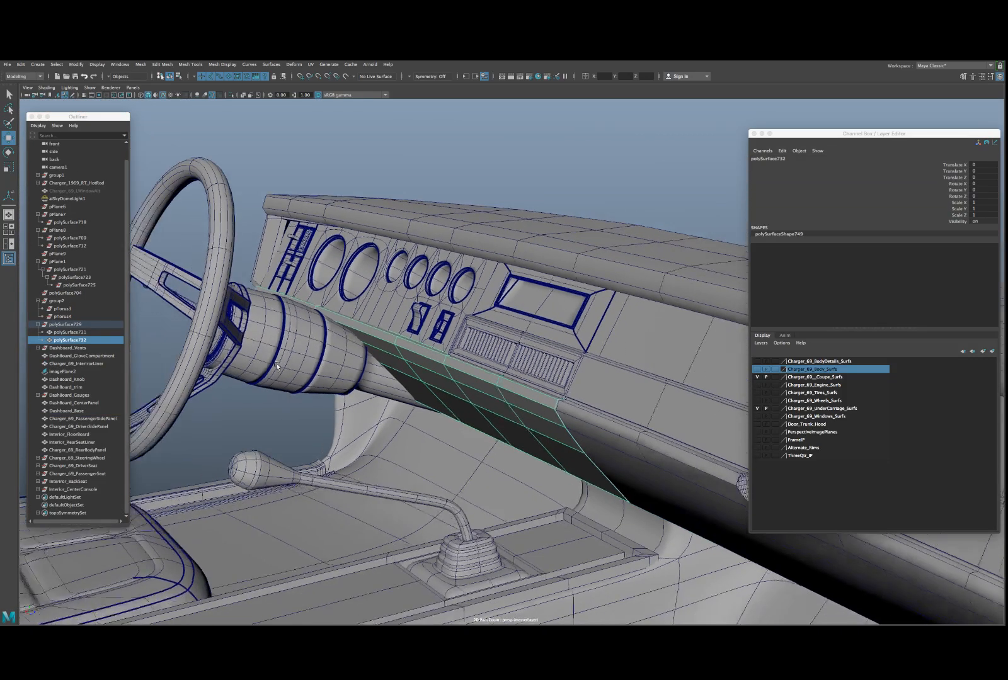
pyautogui.keyDown('alt'); pyautogui.moveTo(277, 364); pyautogui.dragTo(208, 365); pyautogui.keyUp('alt')
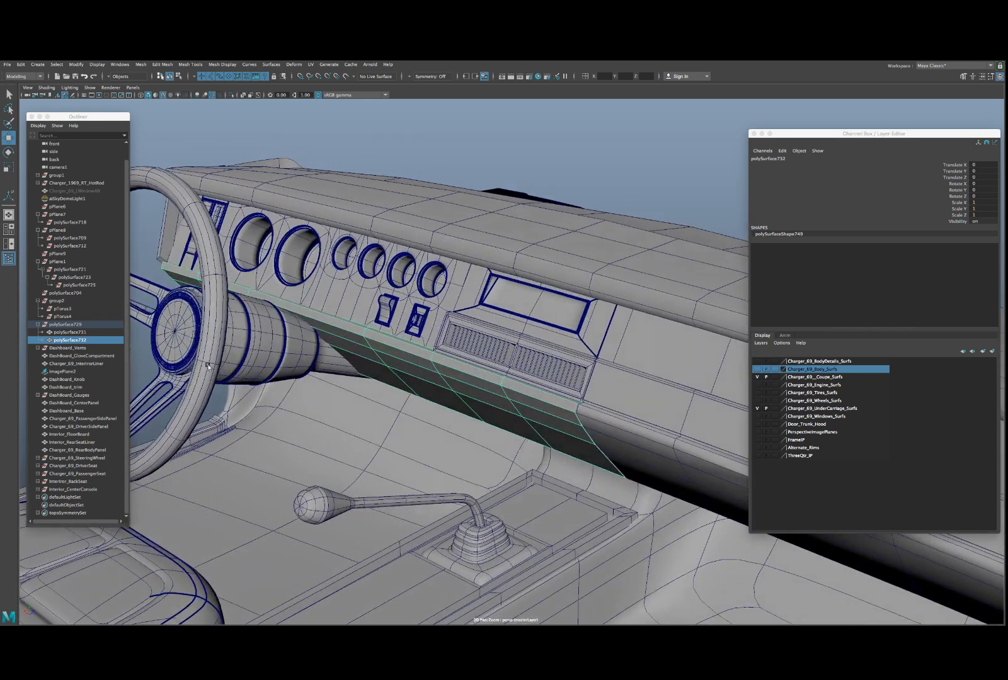
pyautogui.click(368, 218)
pyautogui.click(785, 164)
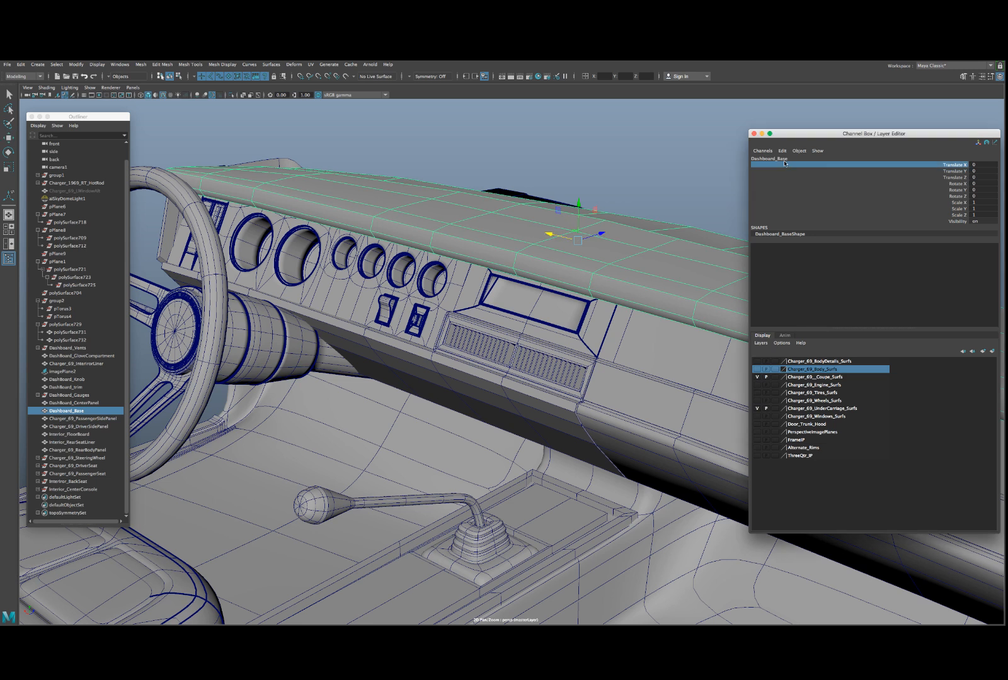
pyautogui.doubleClick(785, 159)
pyautogui.press('super+c')
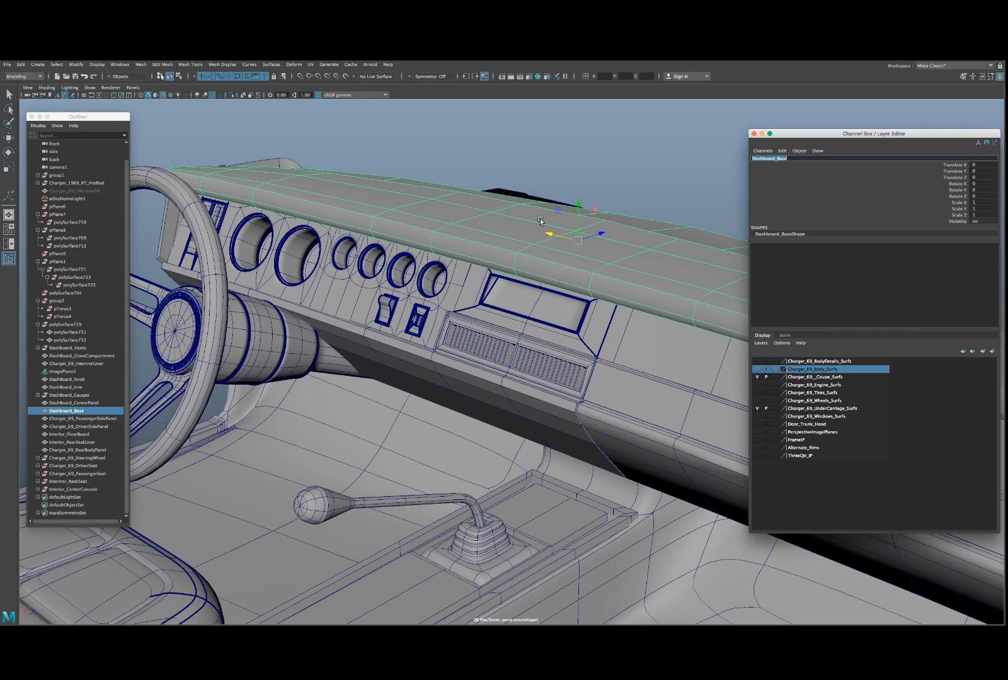
# - Rename the lower panel beneath the gauges as Dashboard_LBasePanel
pyautogui.click(399, 339)
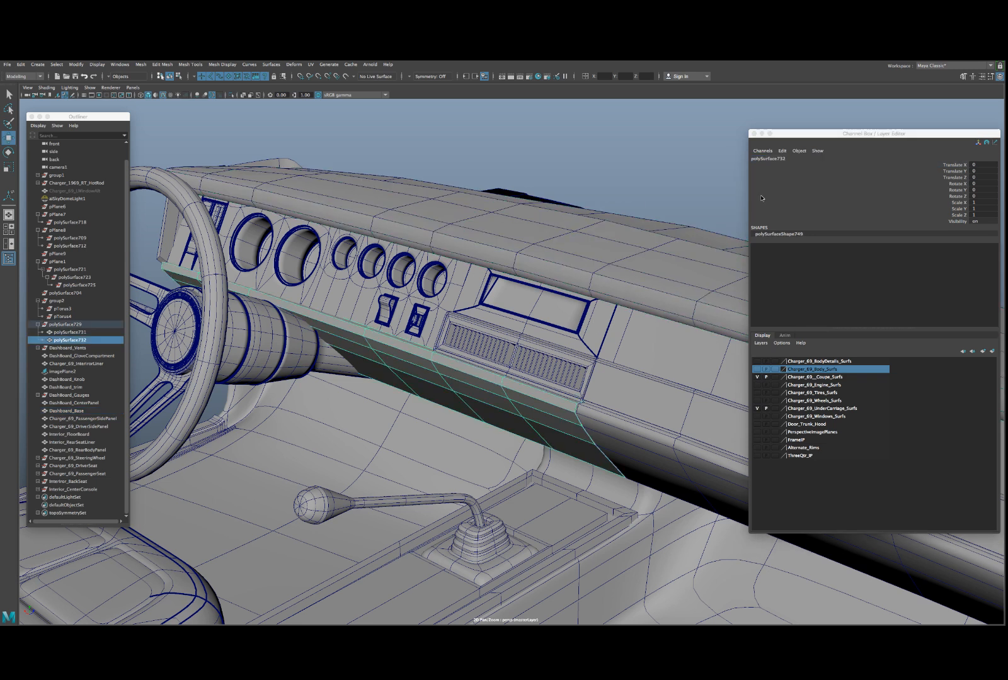
pyautogui.doubleClick(769, 158)
pyautogui.press('super+v')
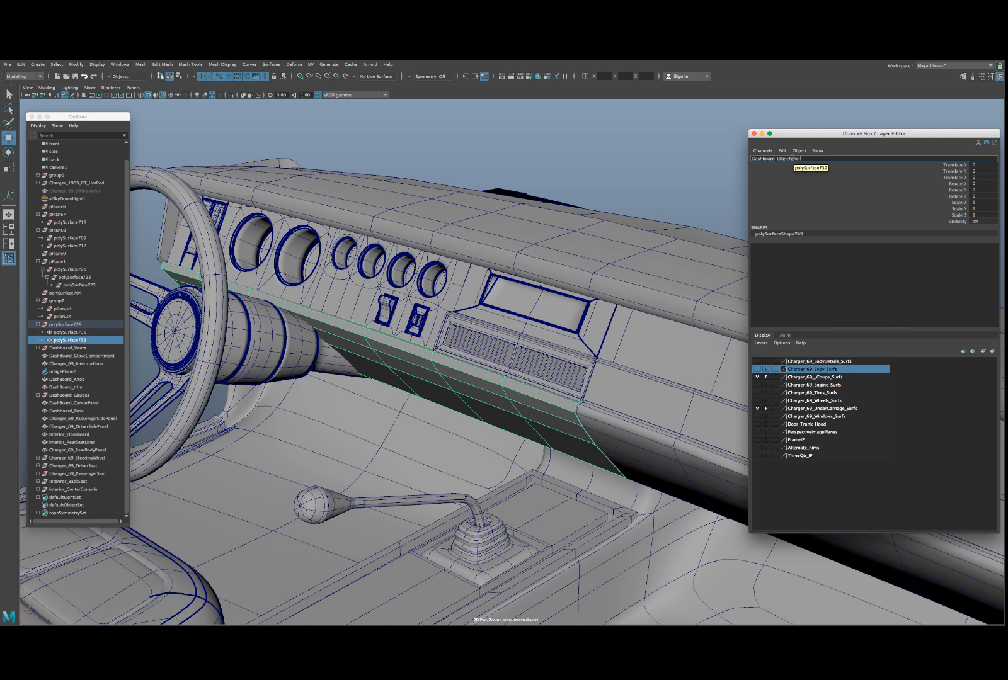
pyautogui.press('Return')
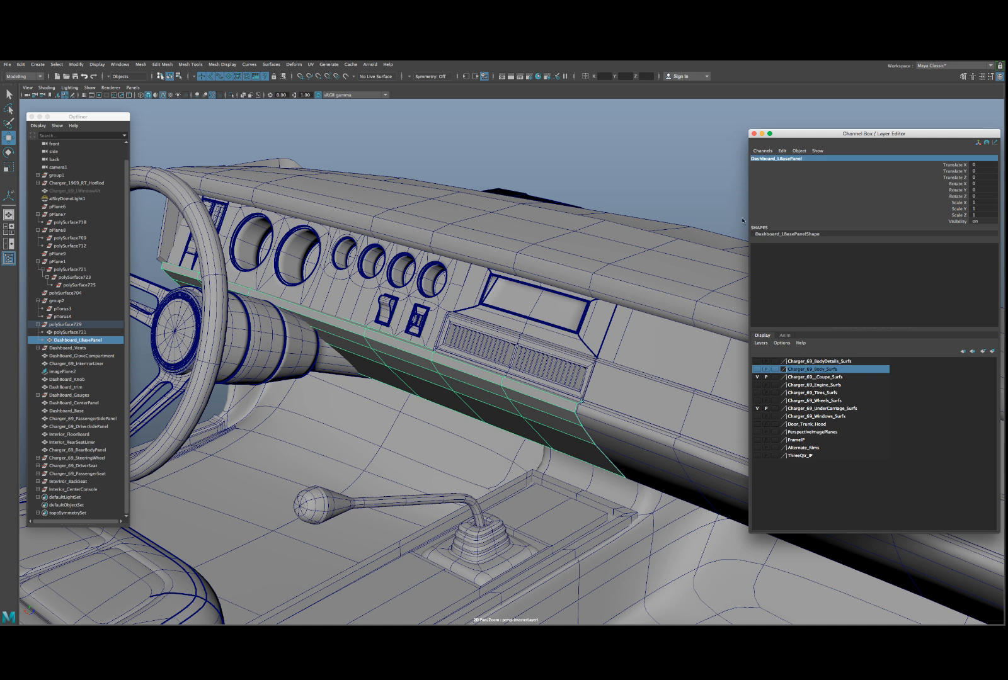
# - Rename the central vent surface polySurface731 as Dashboard_VentBase
pyautogui.click(607, 420)
pyautogui.scroll(-5, 398, 364)
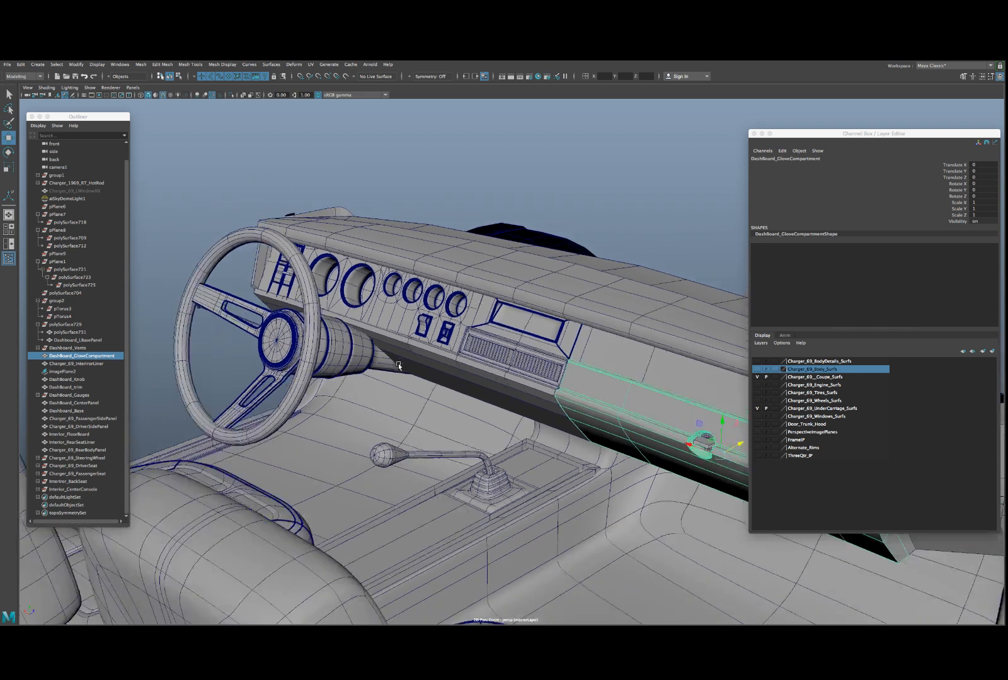
pyautogui.click(68, 332)
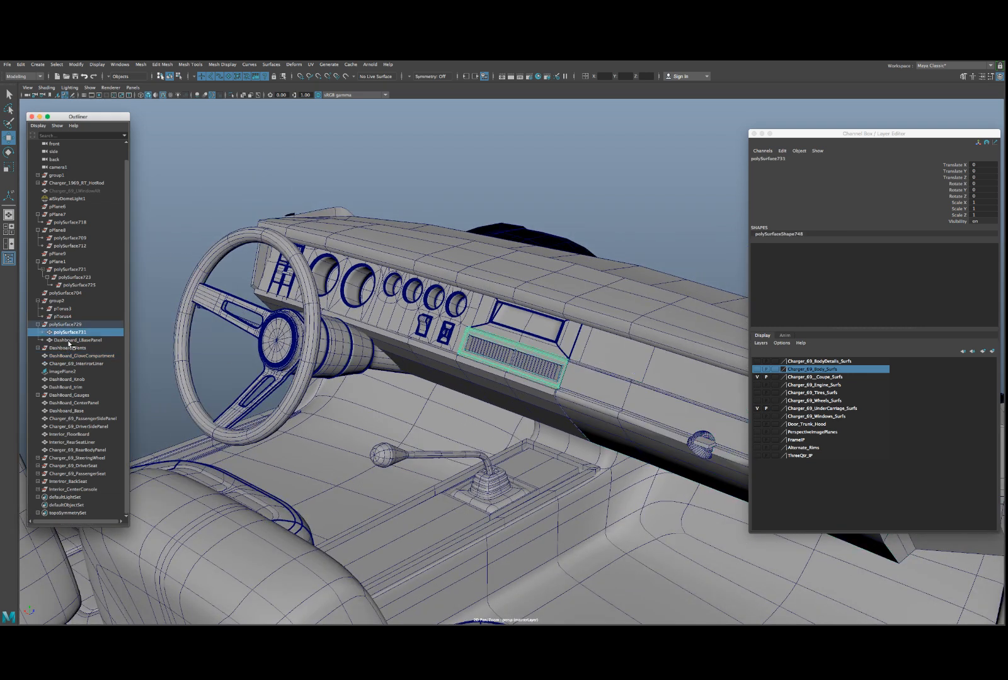
pyautogui.click(66, 340)
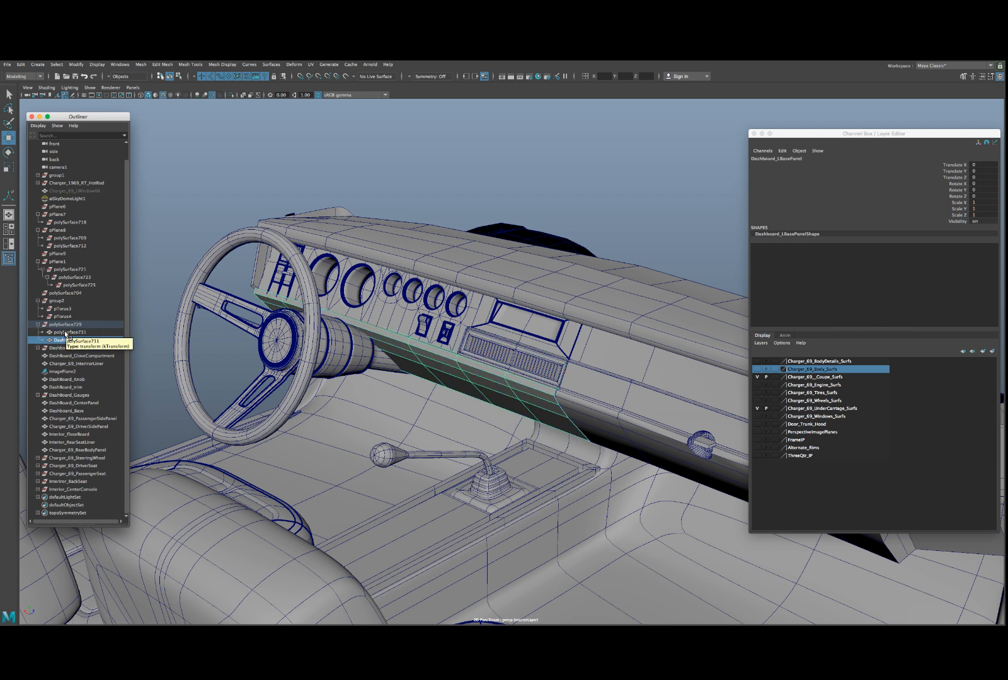
pyautogui.click(67, 332)
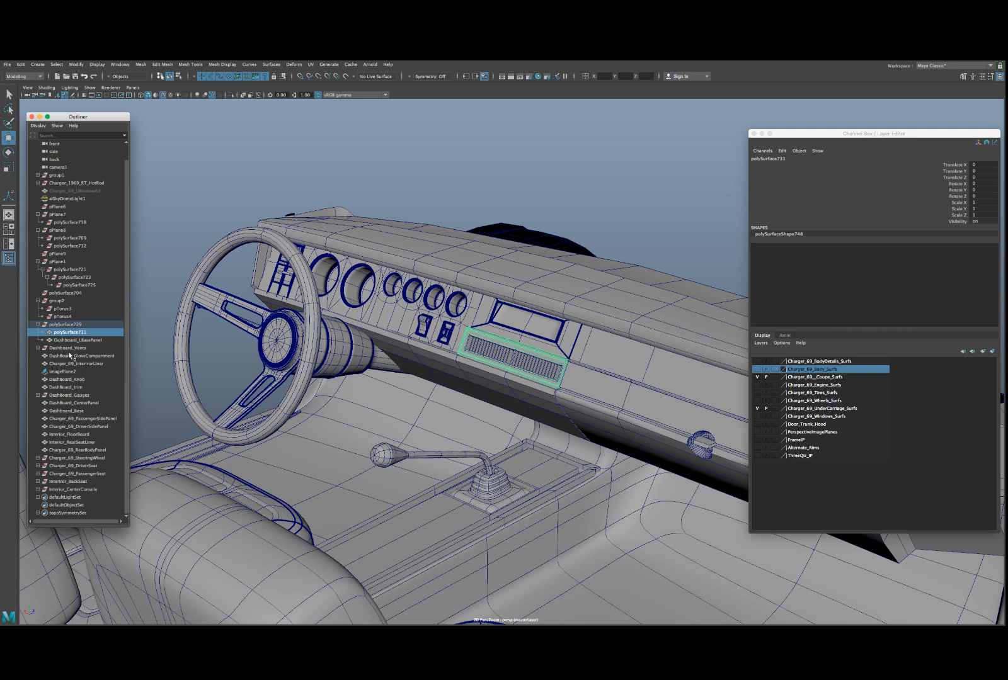
pyautogui.doubleClick(796, 159)
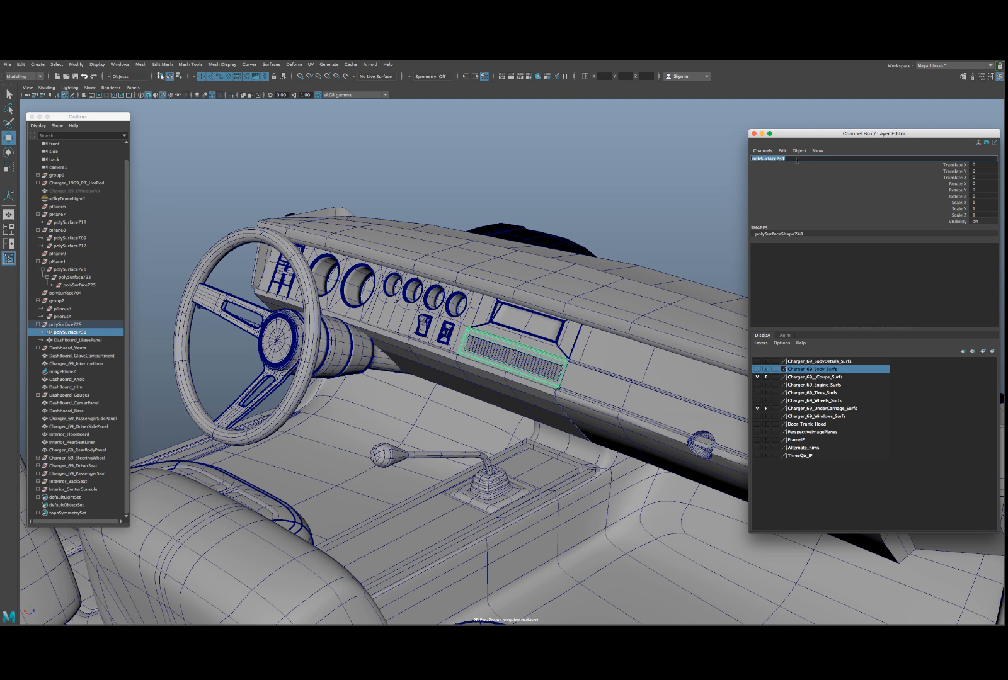
pyautogui.write('Dashboard_VentBase')
pyautogui.press('Return')
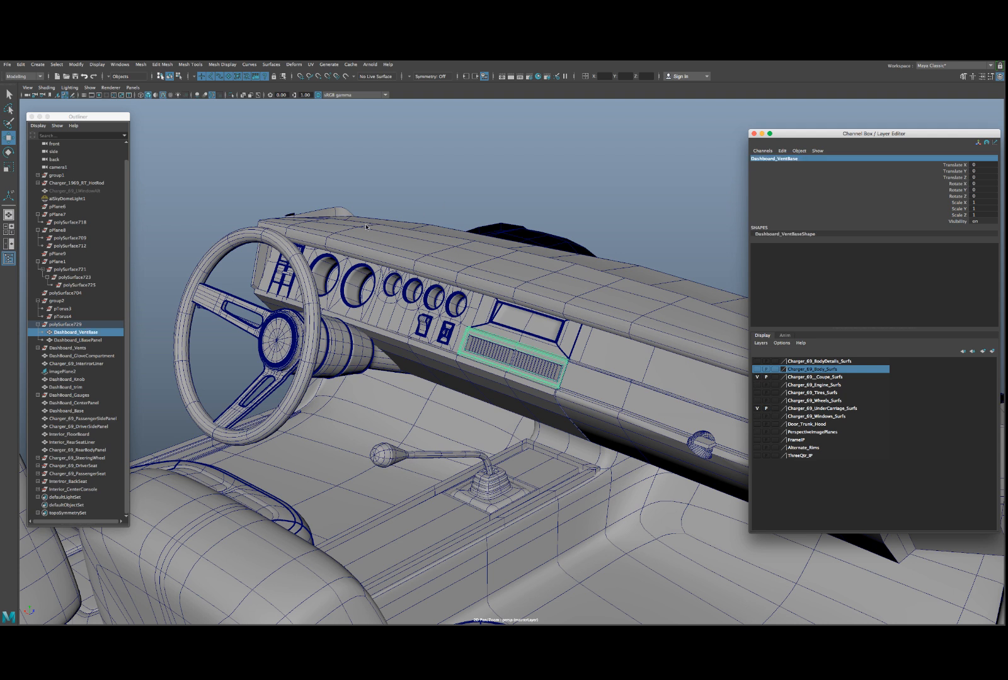
# - Move Dashboard_VentBase and Dashboard_LBasePanel out of polySurface729, and place Dashboard_VentBase inside the Dashboard_Vents group
pyautogui.keyDown('shift'); pyautogui.click(79, 340); pyautogui.keyUp('shift')
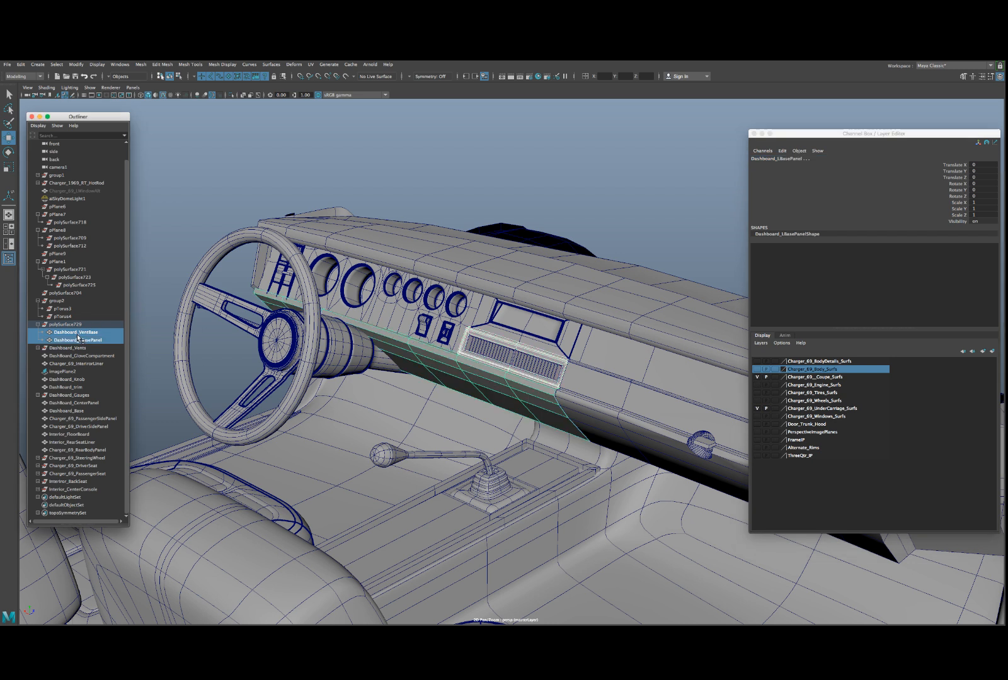
pyautogui.moveTo(79, 339); pyautogui.dragTo(74, 355)
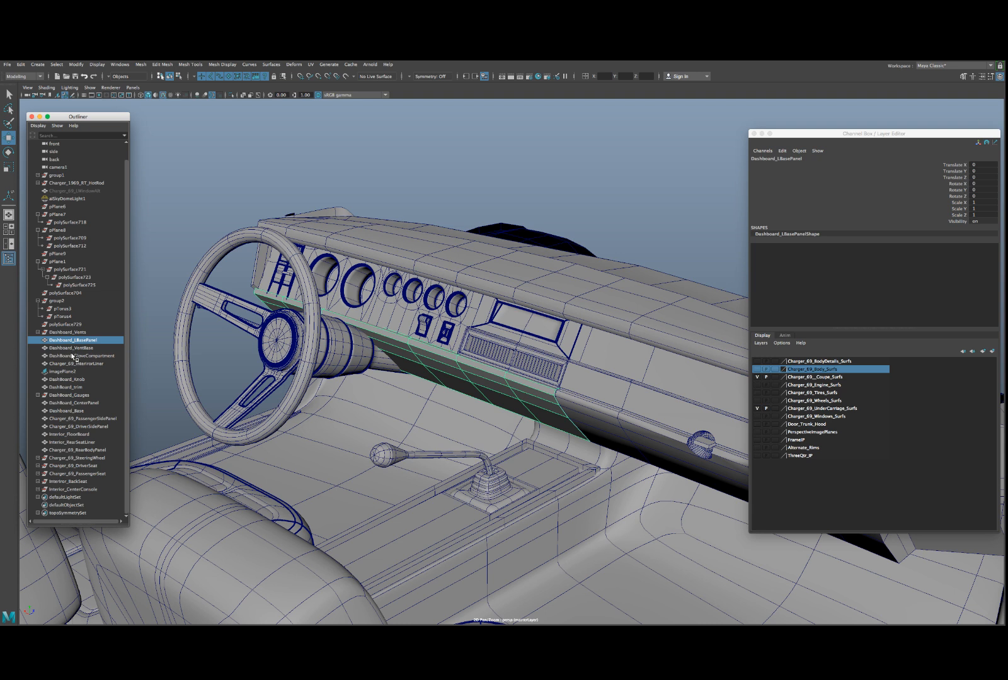
pyautogui.click(68, 347)
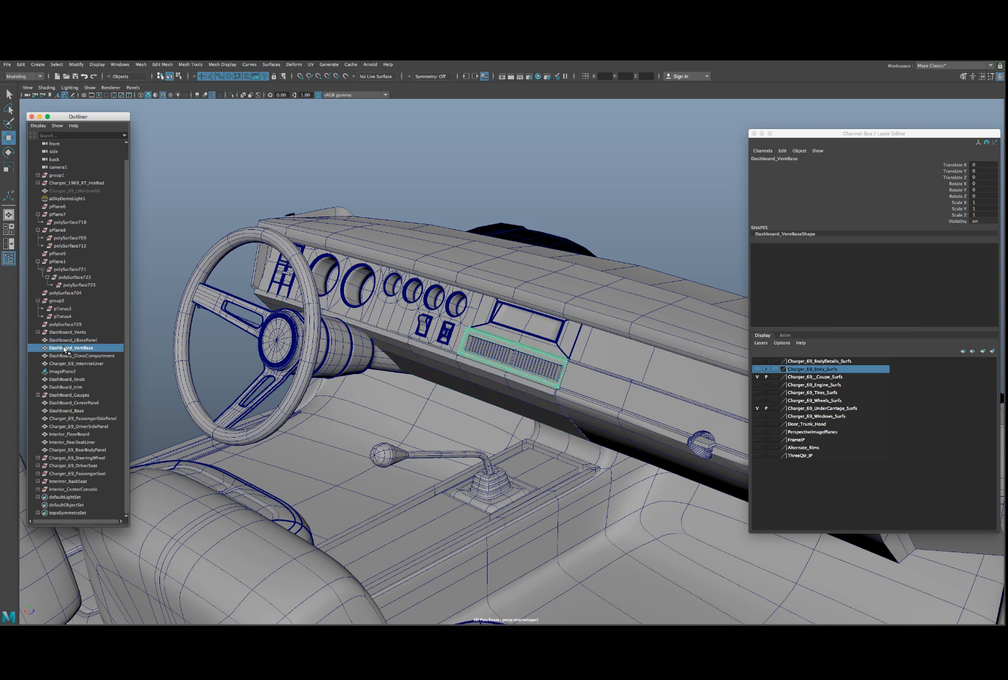
pyautogui.hotkey('shift', 'p')
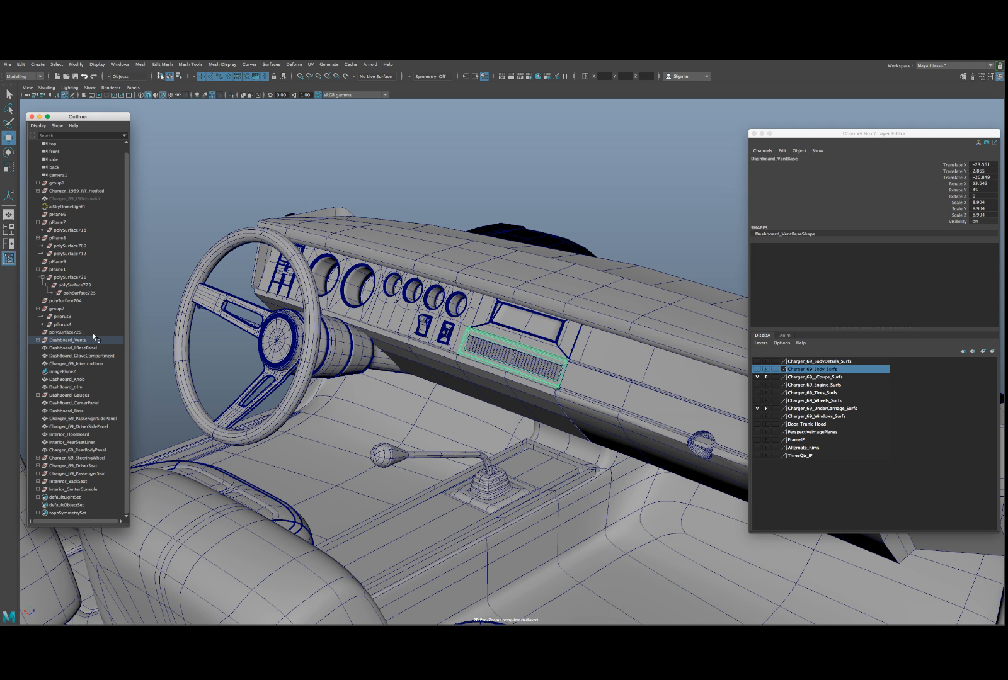
# - Select the car's interior and dashboard meshes together and apply Delete by Type to them
pyautogui.moveTo(93, 334); pyautogui.dragTo(65, 215)
pyautogui.scroll(-3, 367, 284)
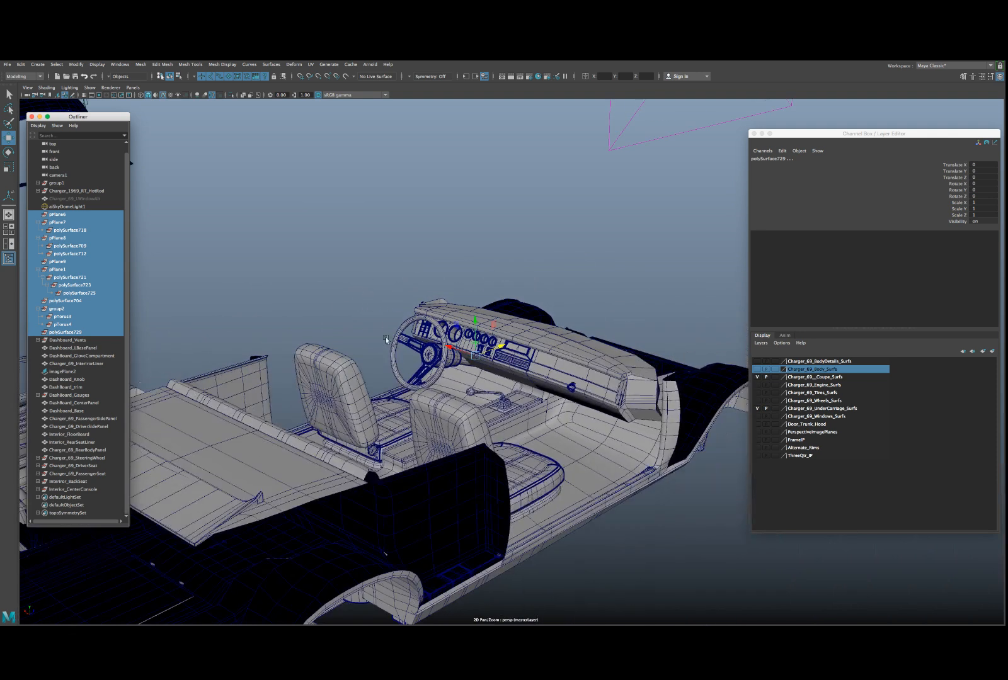
pyautogui.moveTo(310, 264); pyautogui.dragTo(660, 541)
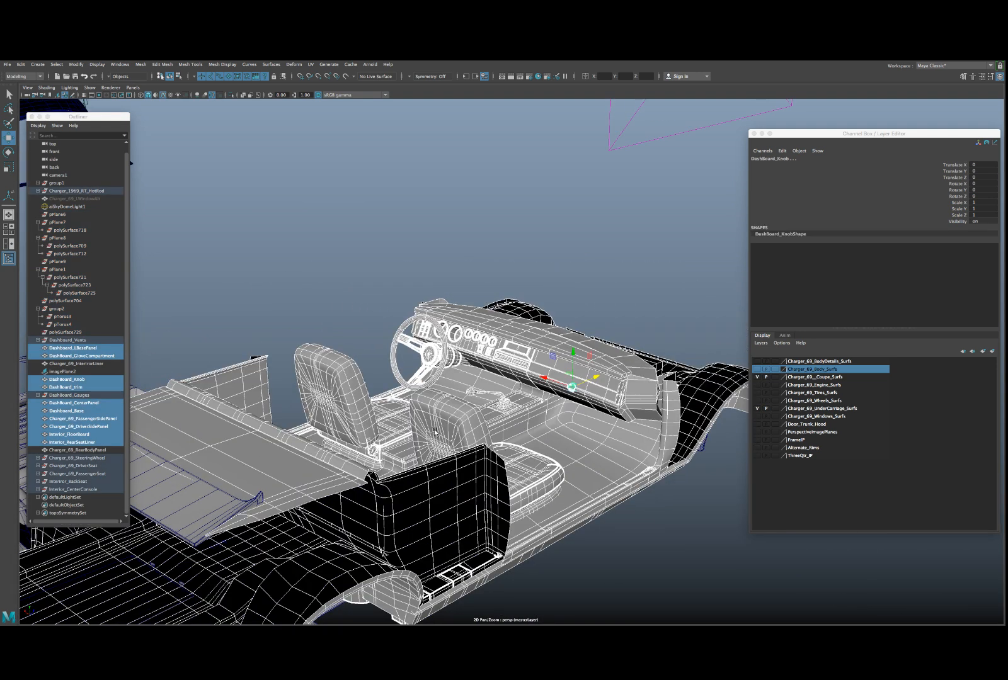
pyautogui.click(21, 64)
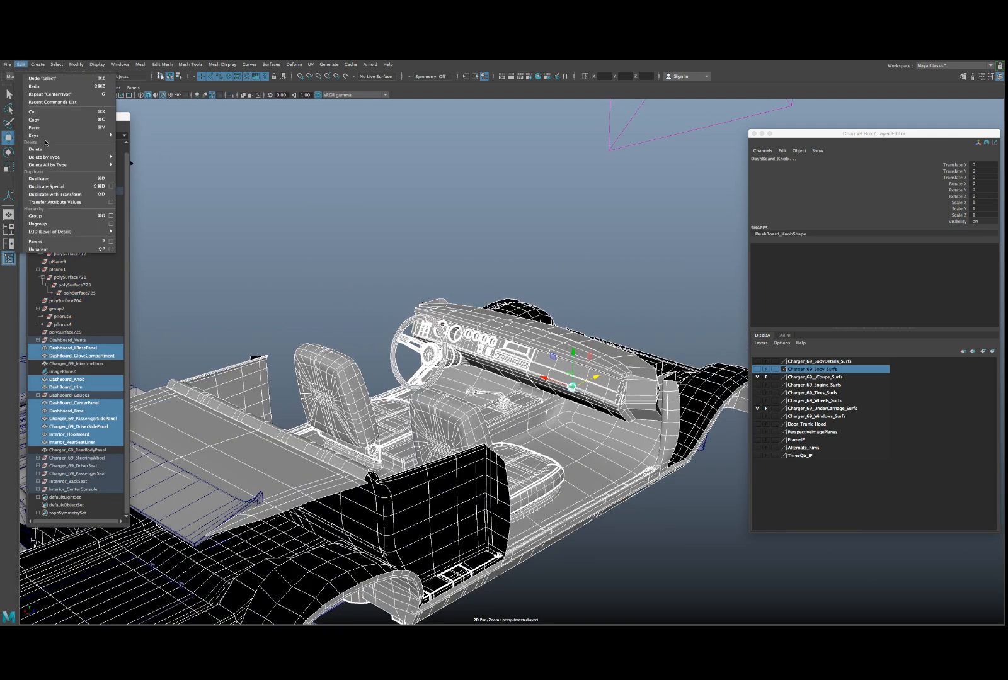
pyautogui.moveTo(63, 156)
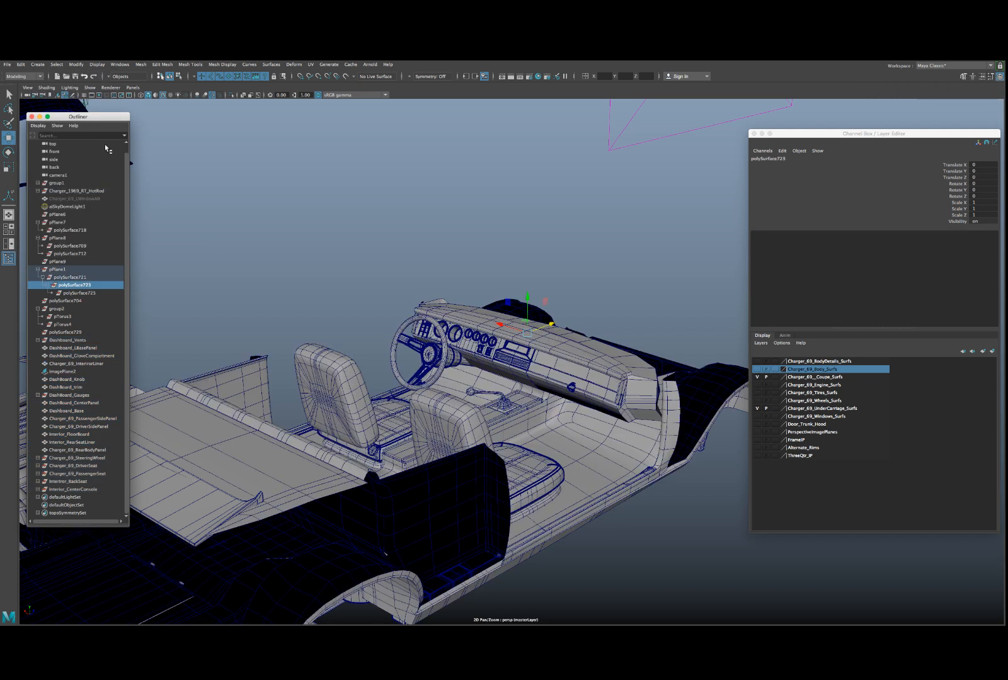
# - Save the scene under the new name 27_Interior_22.mb in Maya Binary format
pyautogui.click(7, 65)
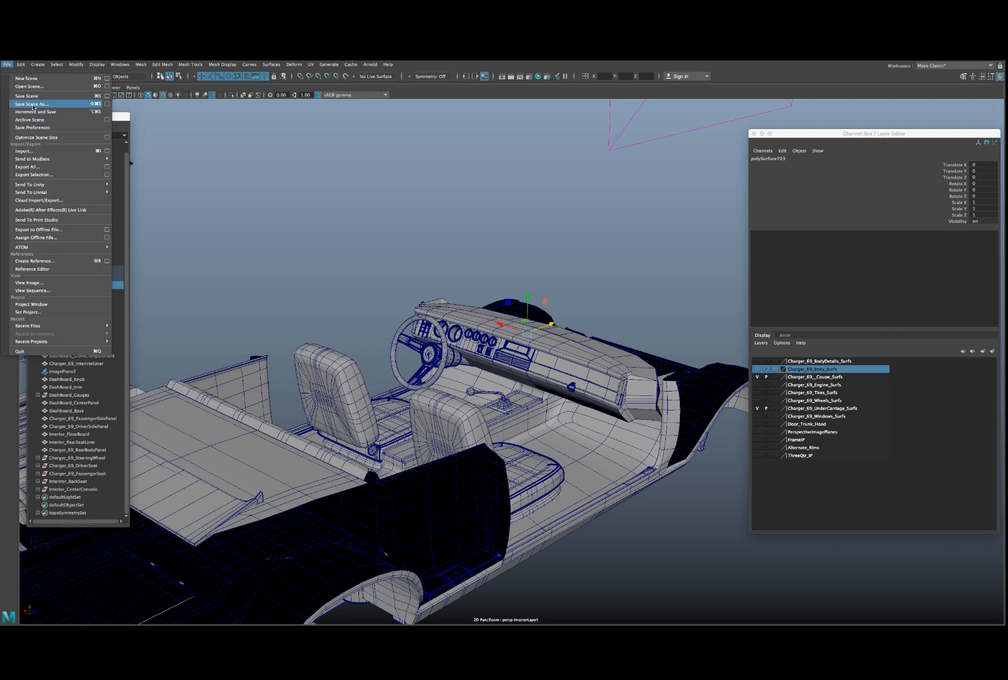
pyautogui.click(32, 104)
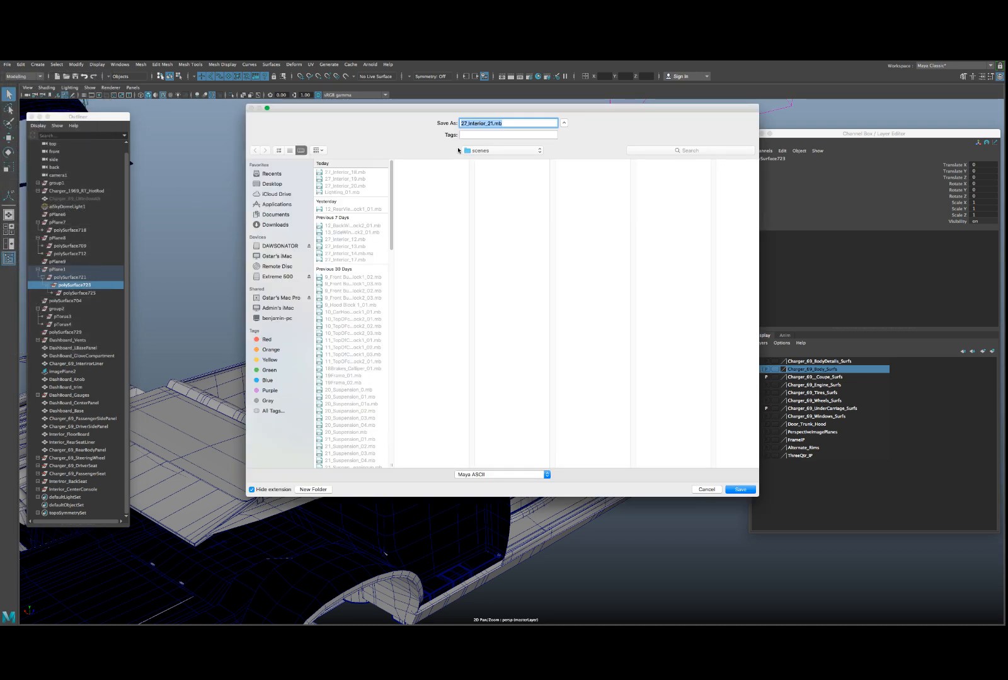
pyautogui.click(494, 125)
pyautogui.press('BackSpace')
pyautogui.write('2')
pyautogui.click(510, 475)
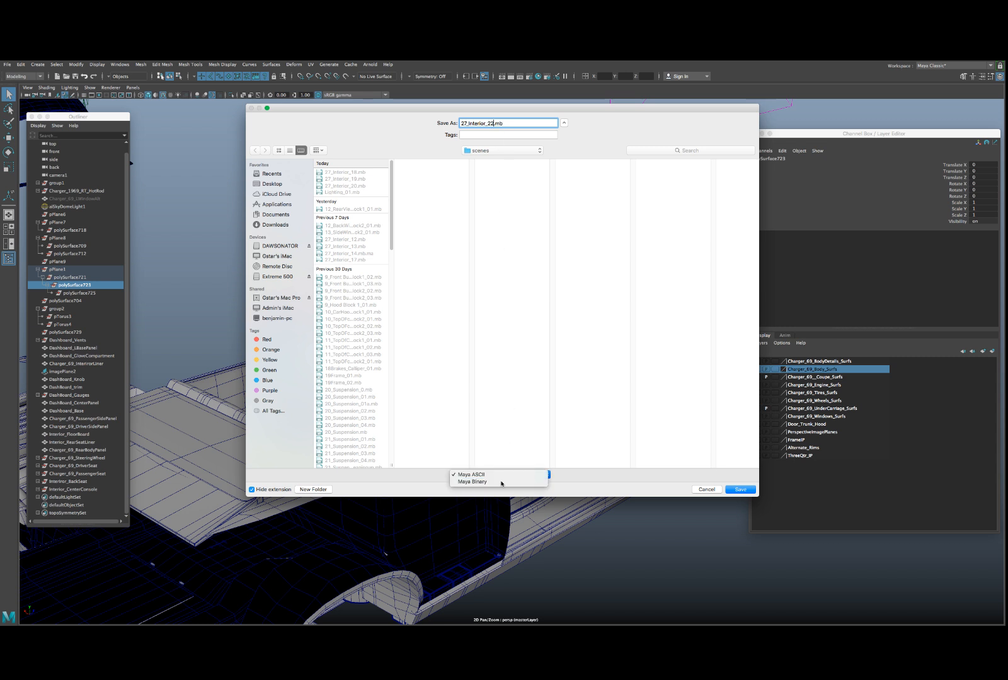
pyautogui.click(499, 481)
pyautogui.click(732, 493)
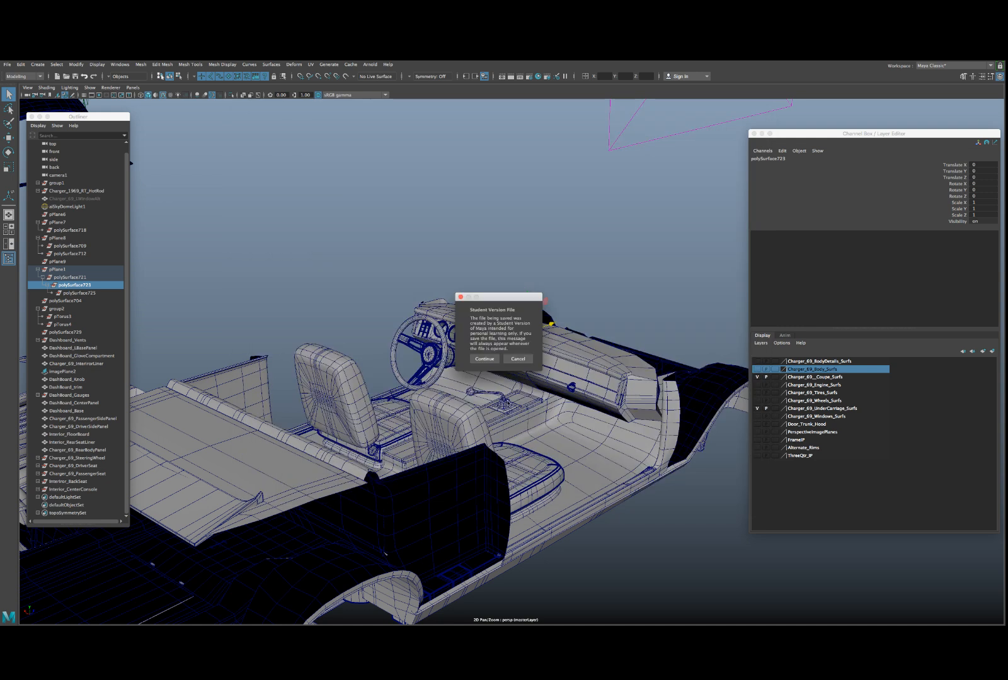
pyautogui.click(487, 353)
pyautogui.press('w')
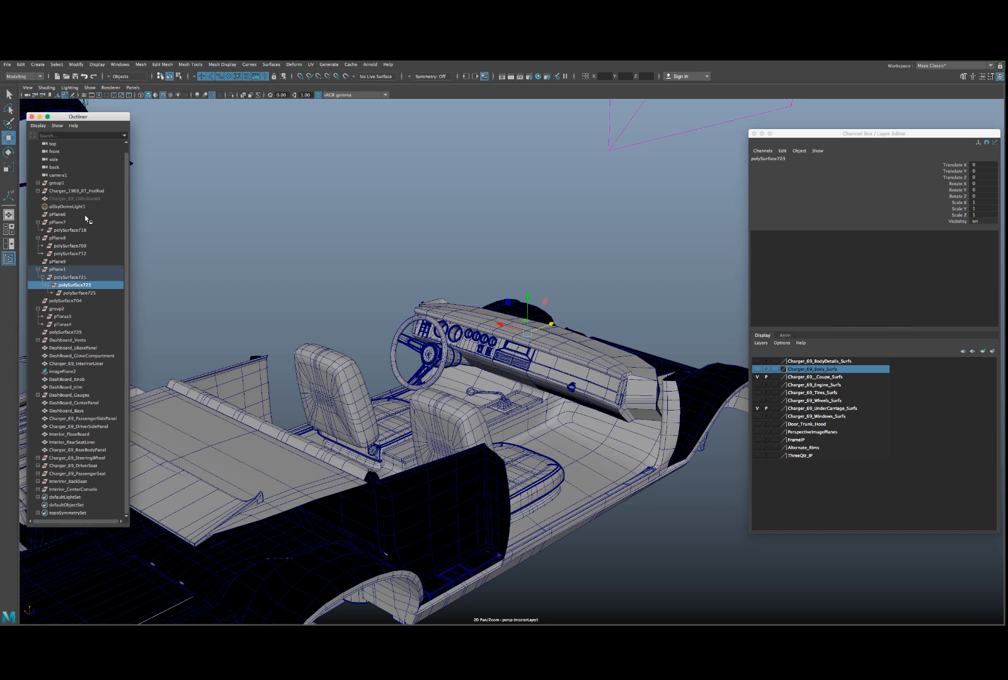
# - Delete the leftover nodes from pPlane6 through polySurface729, and delete group1 with its separate seat, roof and door pieces
pyautogui.moveTo(86, 215); pyautogui.dragTo(82, 336)
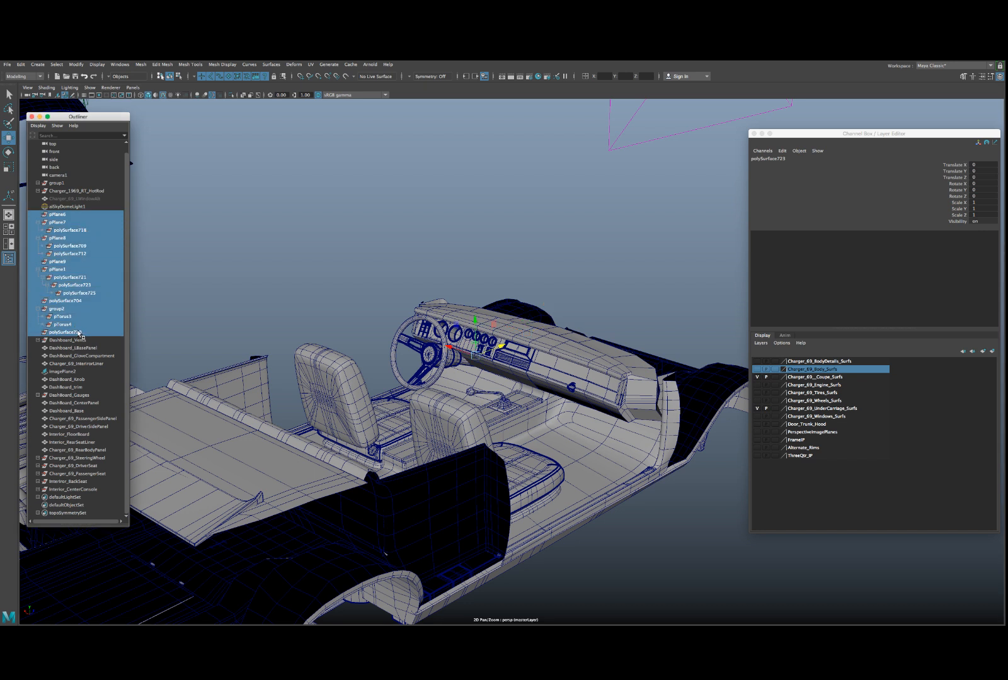
pyautogui.press('Delete')
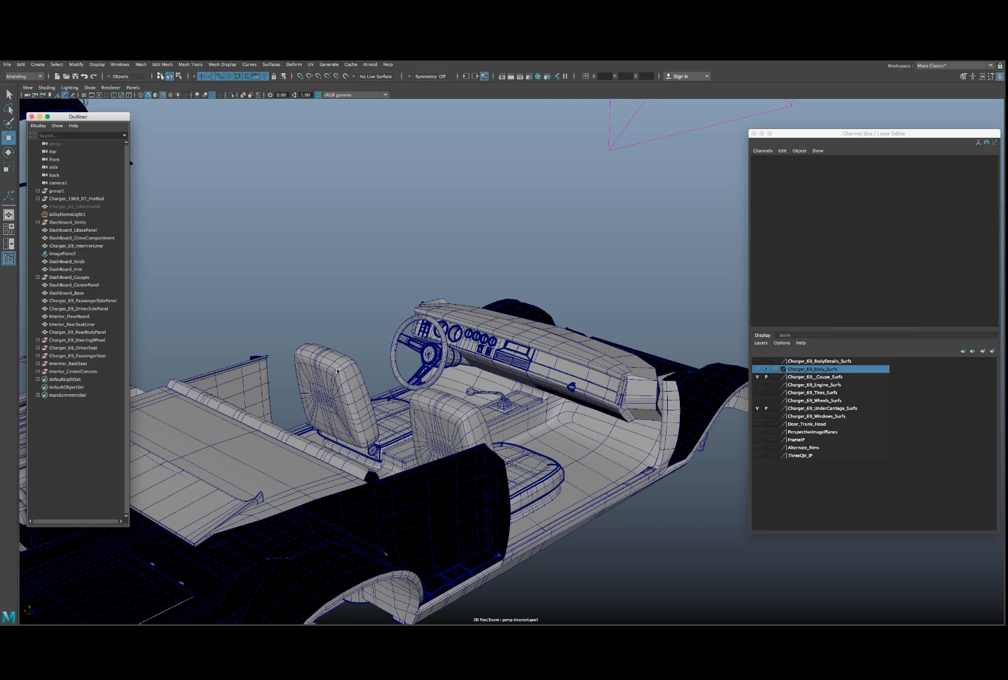
pyautogui.keyDown('alt'); pyautogui.moveTo(338, 372); pyautogui.dragTo(371, 366); pyautogui.keyUp('alt')
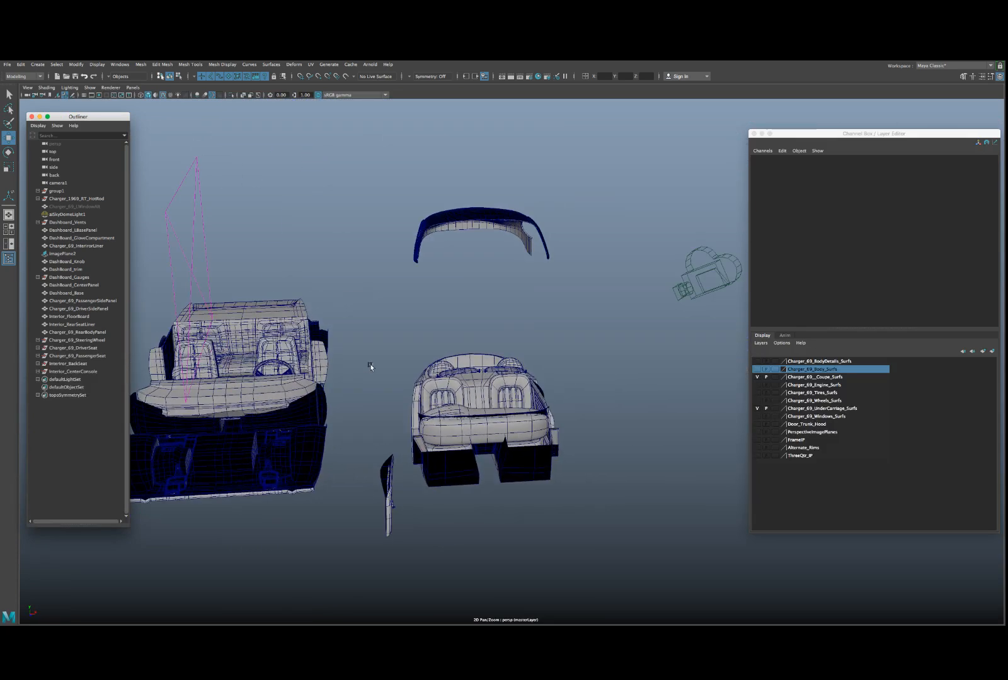
pyautogui.keyDown('alt'); pyautogui.moveTo(370, 366); pyautogui.dragTo(403, 397, button='right'); pyautogui.keyUp('alt')
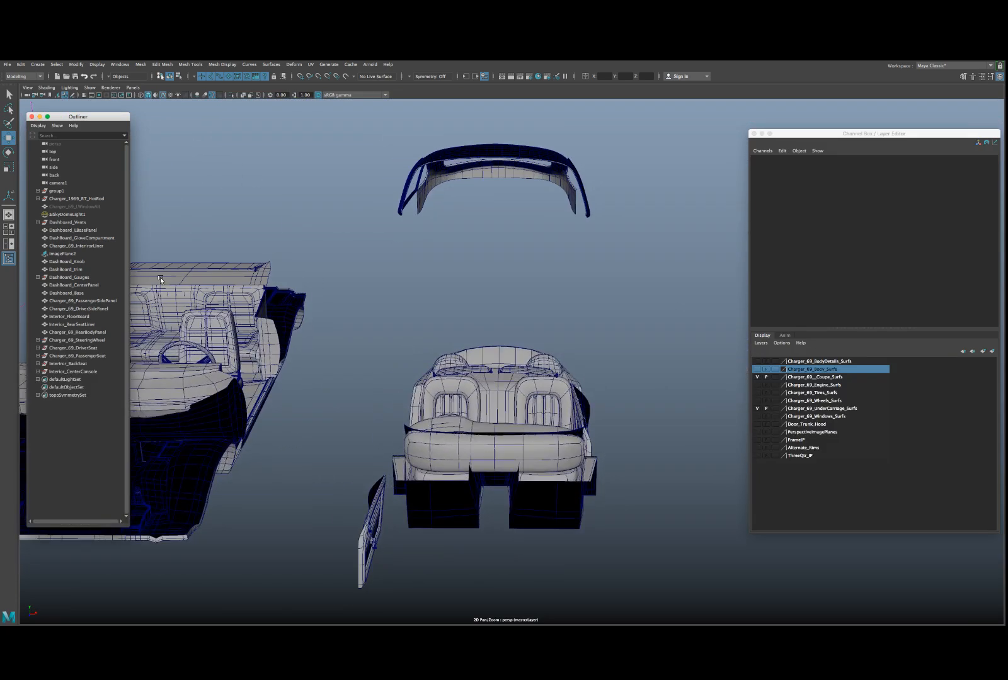
pyautogui.click(57, 191)
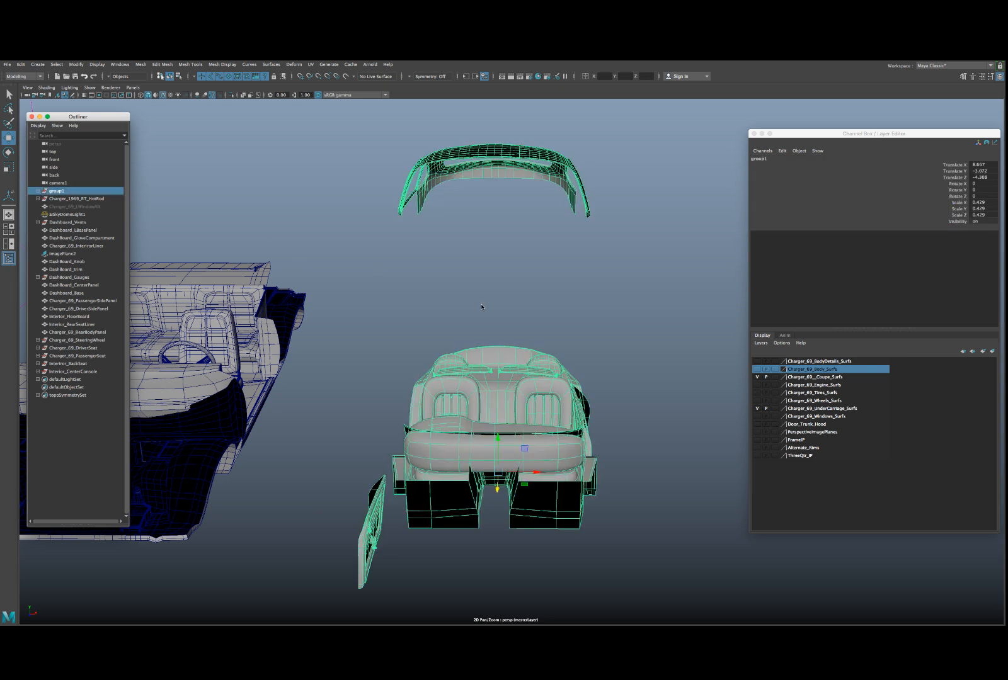
pyautogui.press('Delete')
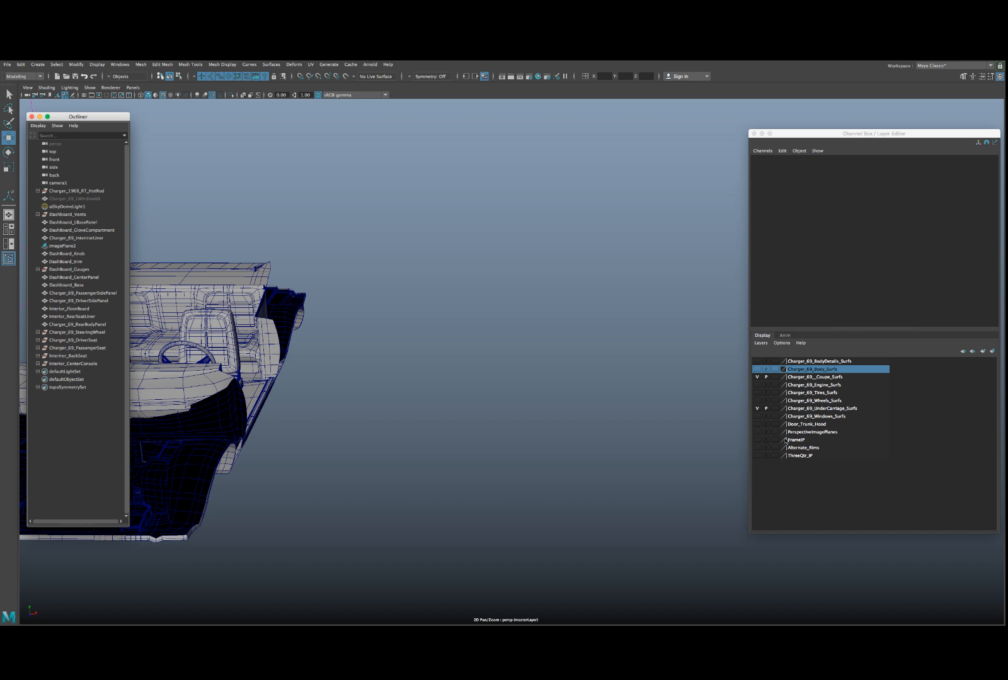
pyautogui.click(7, 64)
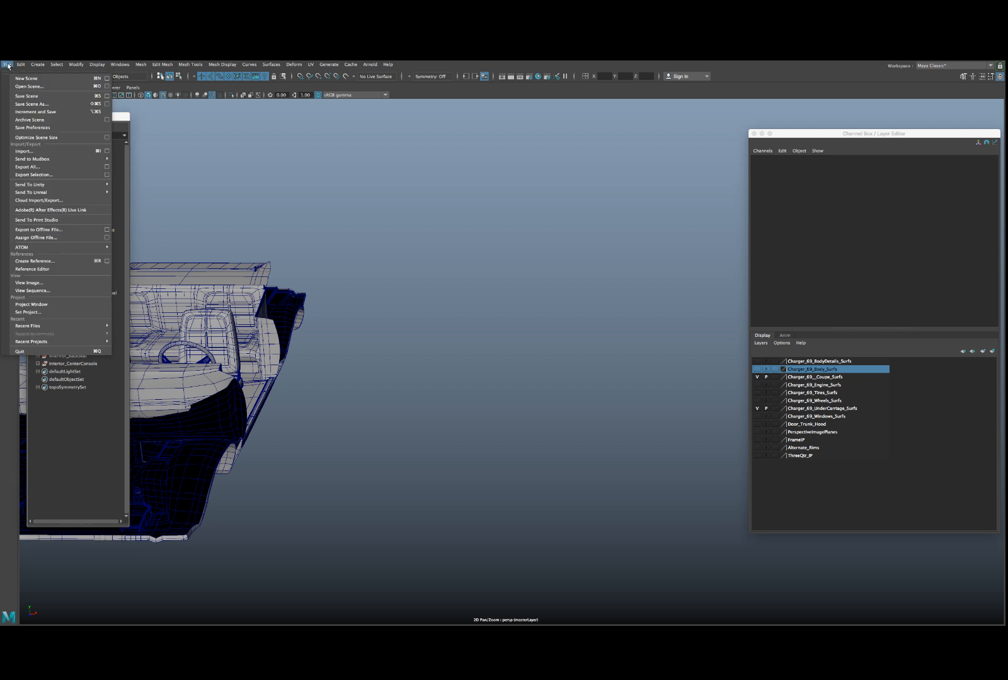
pyautogui.click(34, 151)
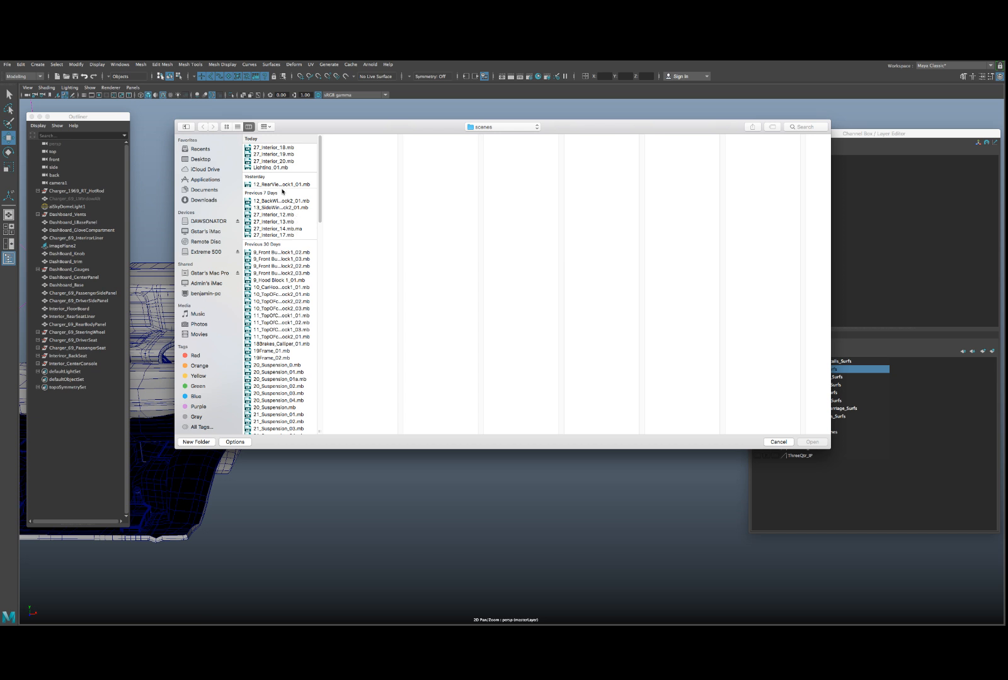
pyautogui.click(215, 159)
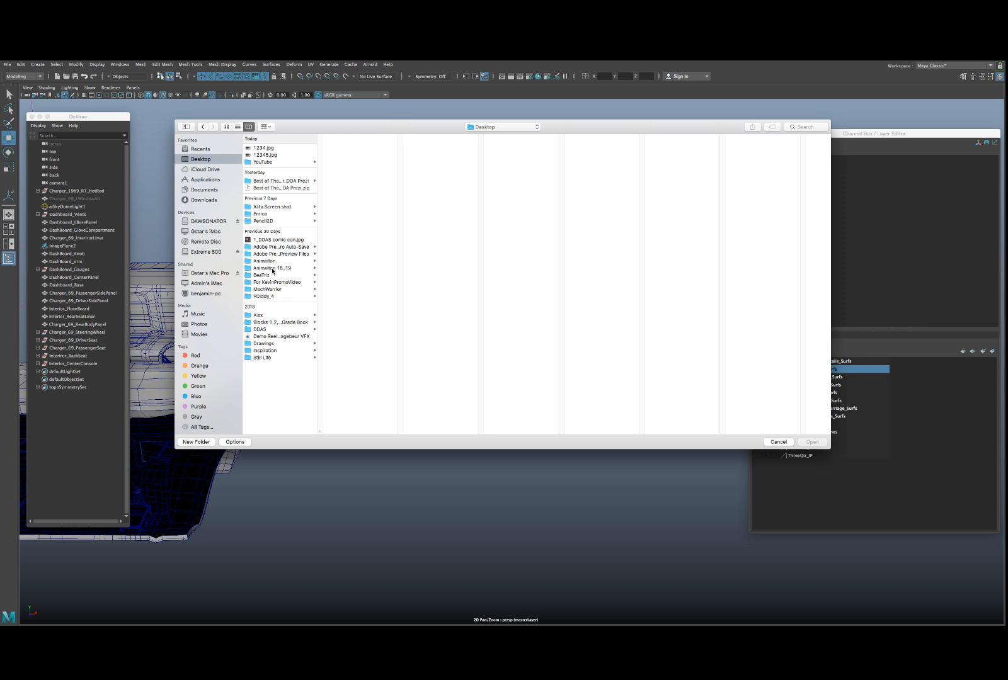
pyautogui.click(272, 268)
pyautogui.click(338, 169)
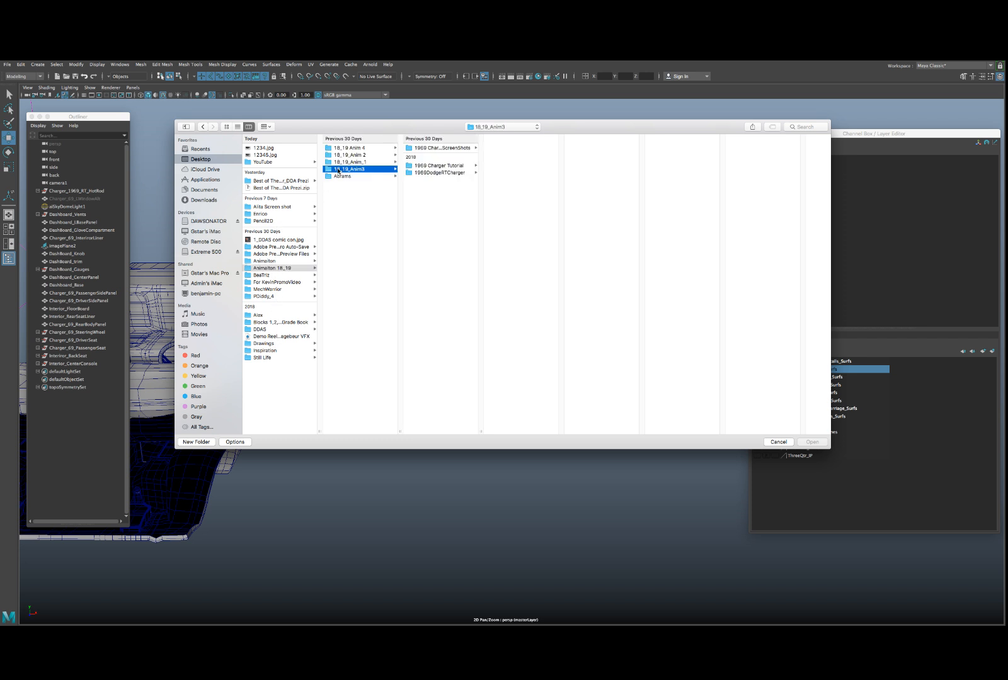
pyautogui.click(436, 166)
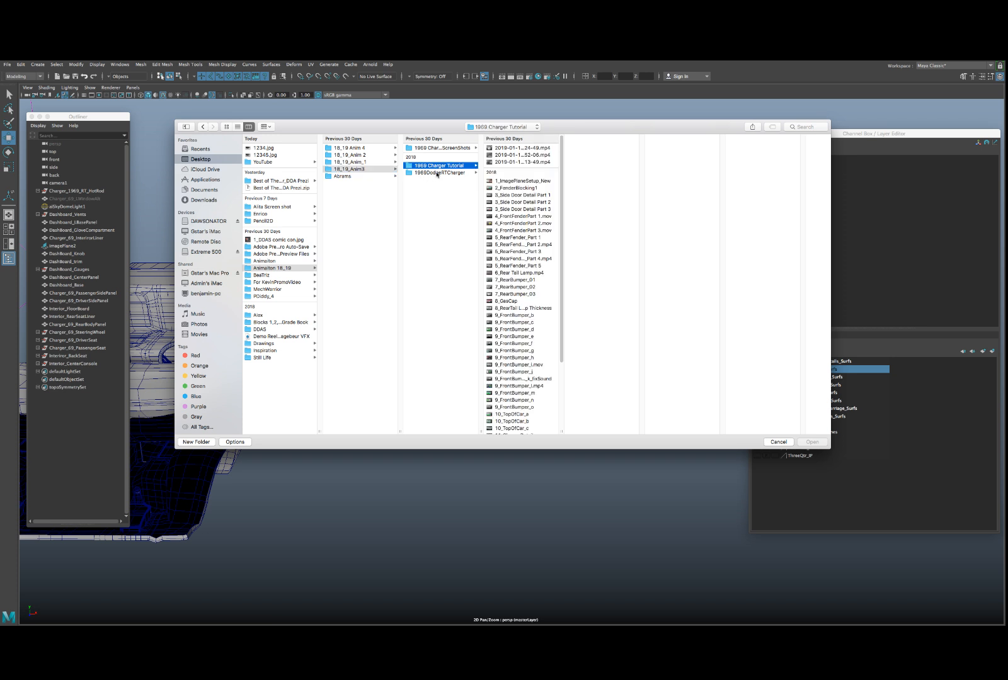
pyautogui.click(437, 172)
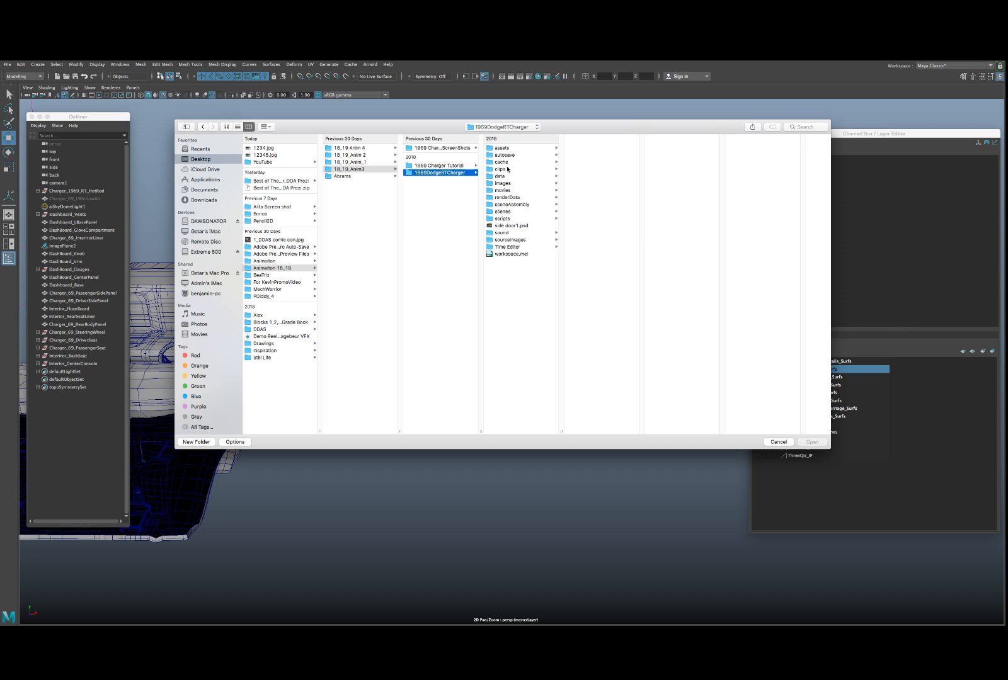
pyautogui.click(505, 149)
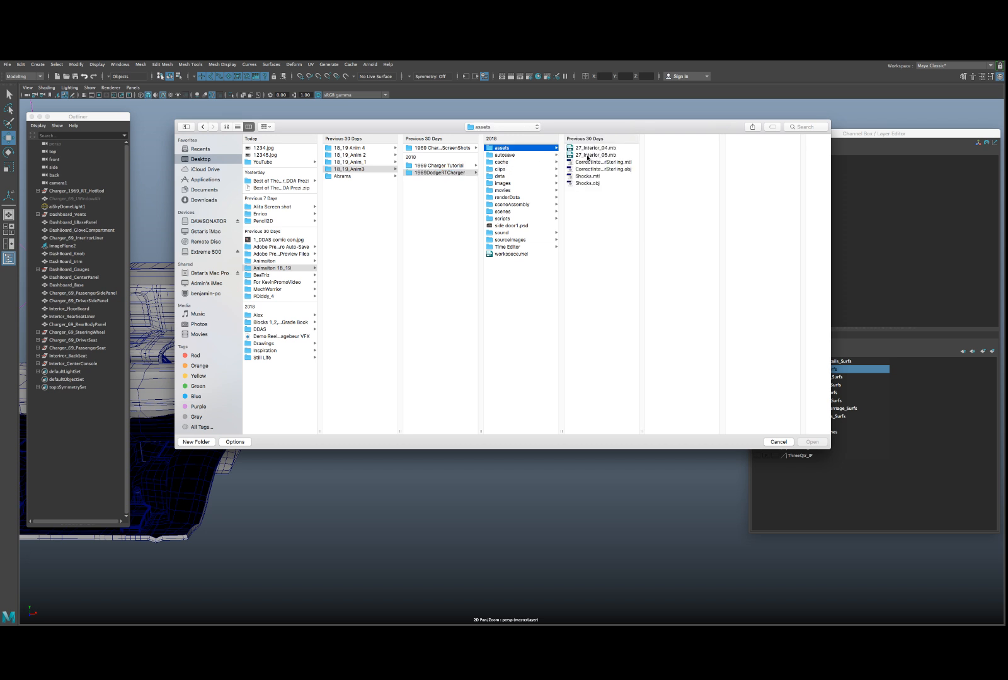
pyautogui.click(589, 155)
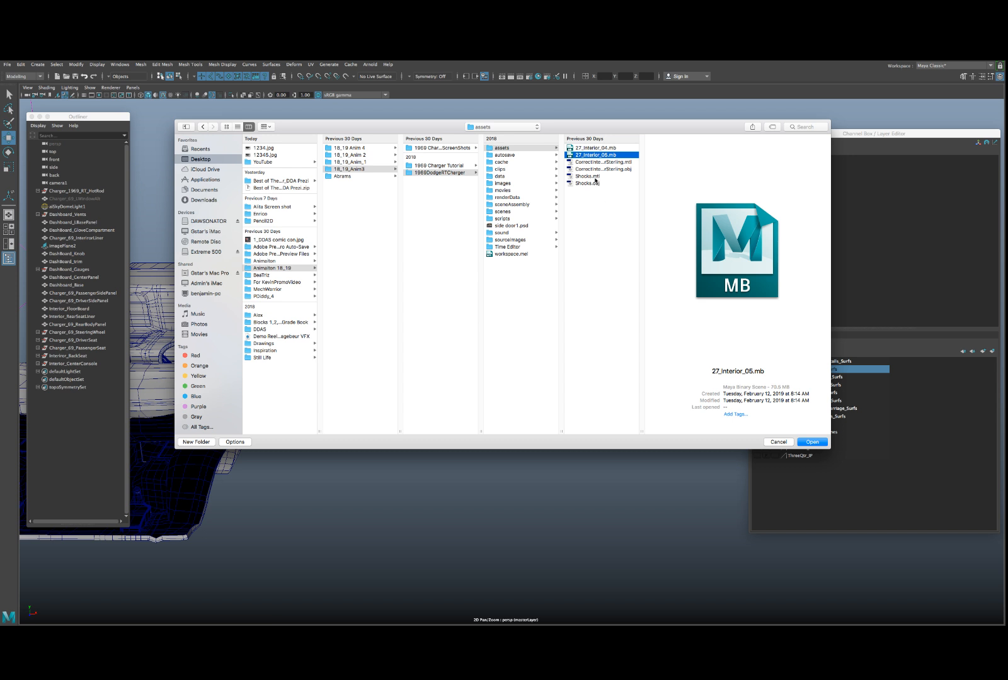
pyautogui.click(778, 442)
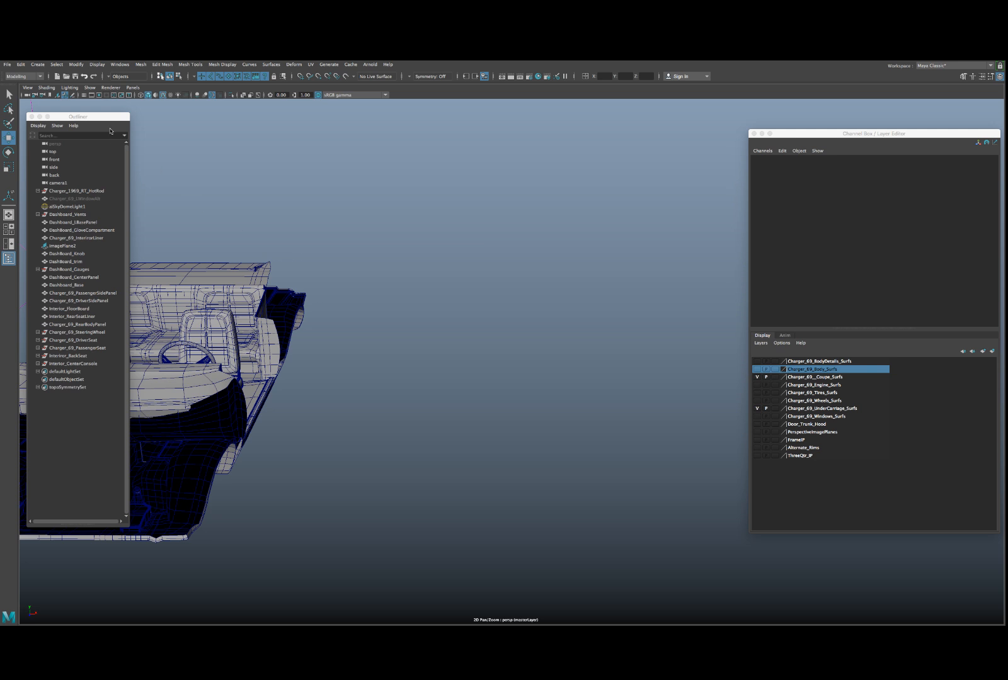
# - Save the cleaned-up scene over its existing file 27_Interior_22.mb, keeping it as a student version file
pyautogui.click(75, 77)
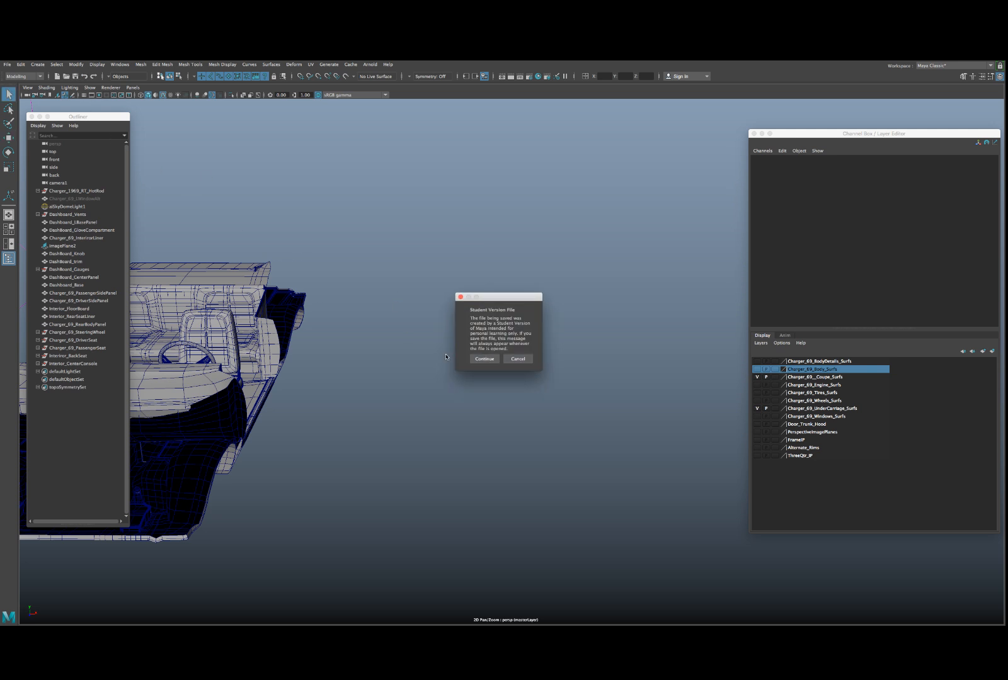
pyautogui.click(484, 358)
pyautogui.click(9, 138)
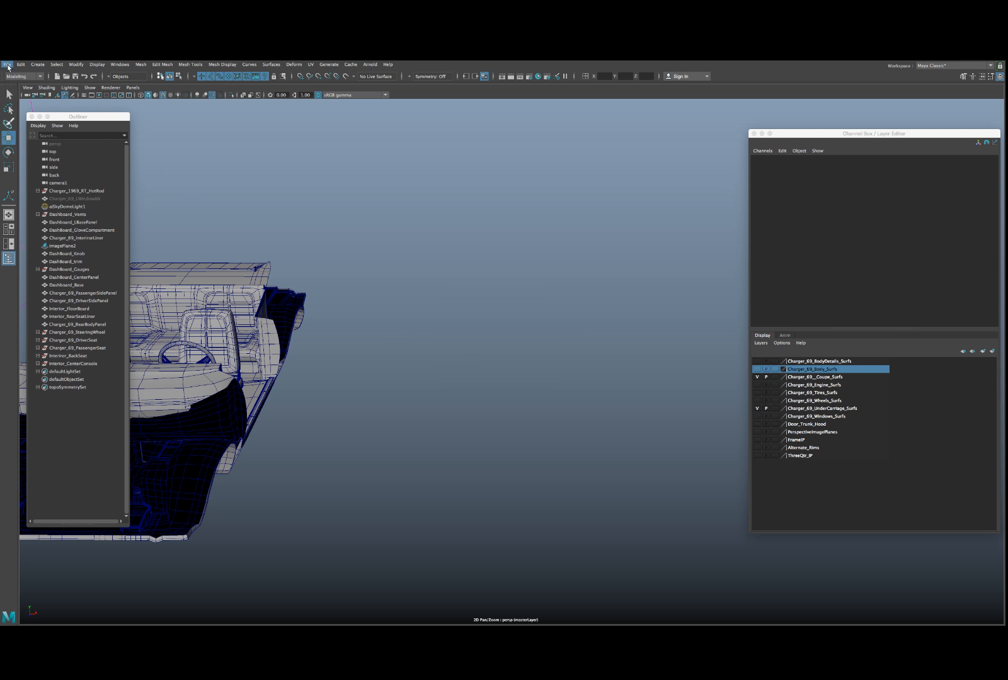
# - Import 27_Interior_05.mb from the 1969DodgeRTCharger project's assets folder into the current scene
pyautogui.click(8, 65)
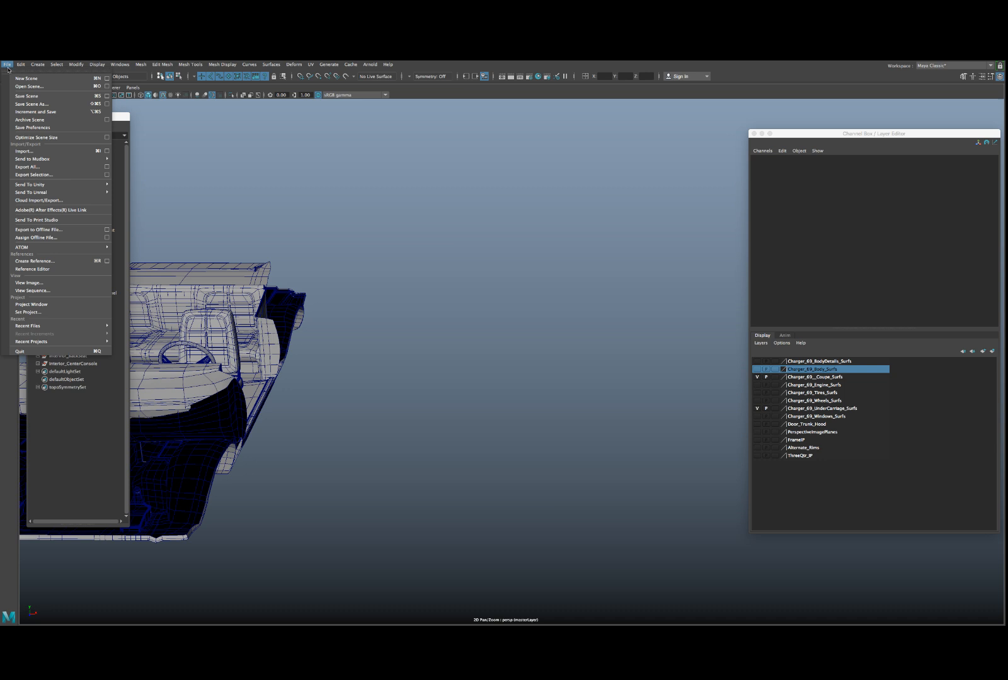
pyautogui.click(36, 152)
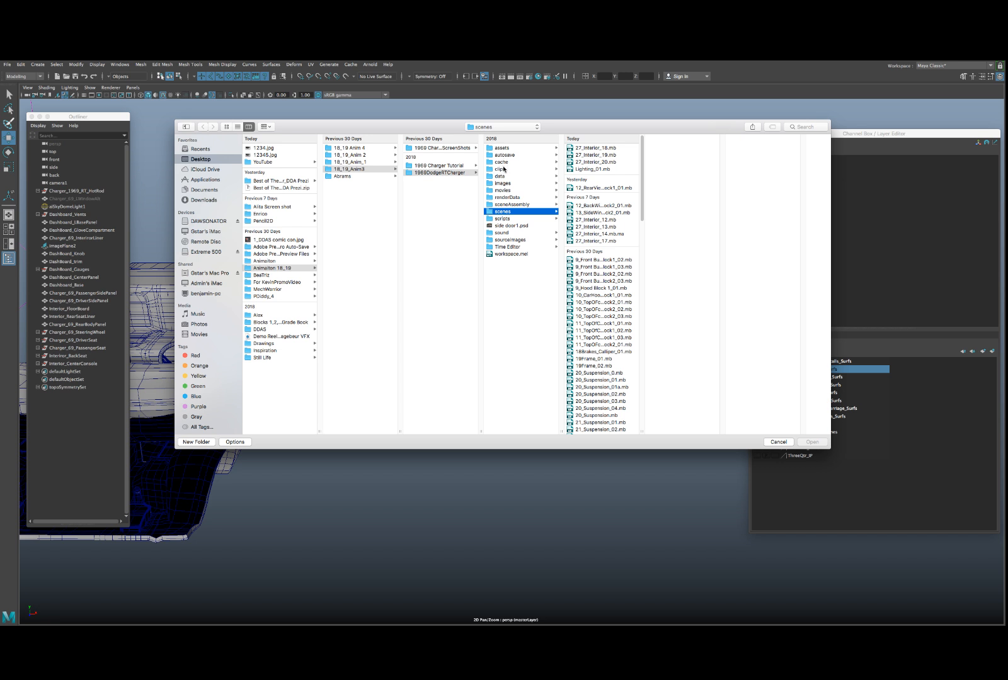
pyautogui.click(502, 148)
pyautogui.click(595, 155)
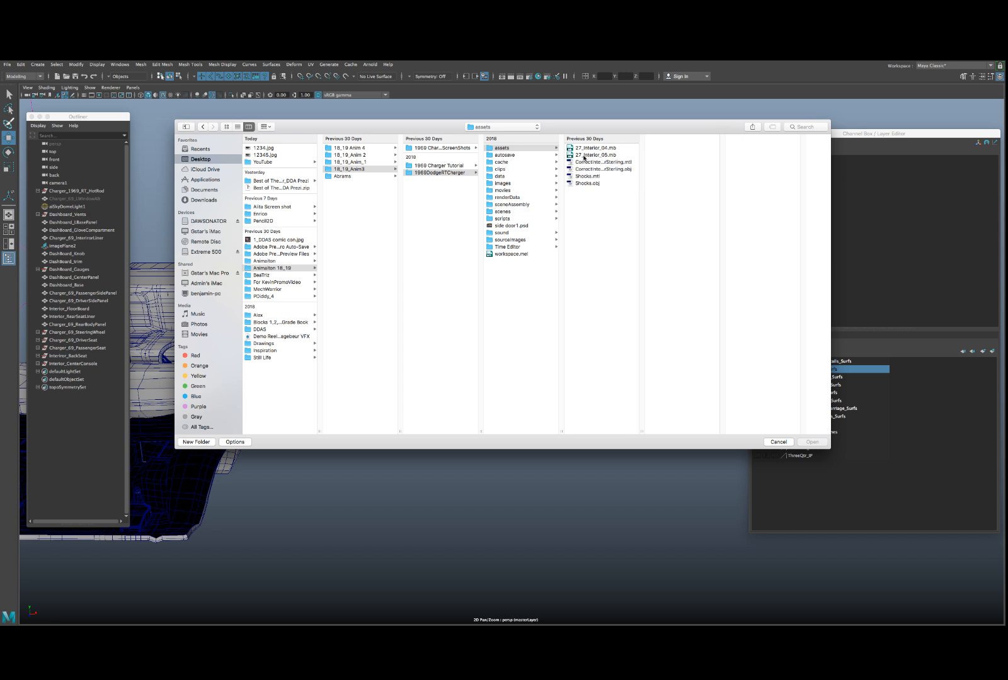
pyautogui.click(803, 445)
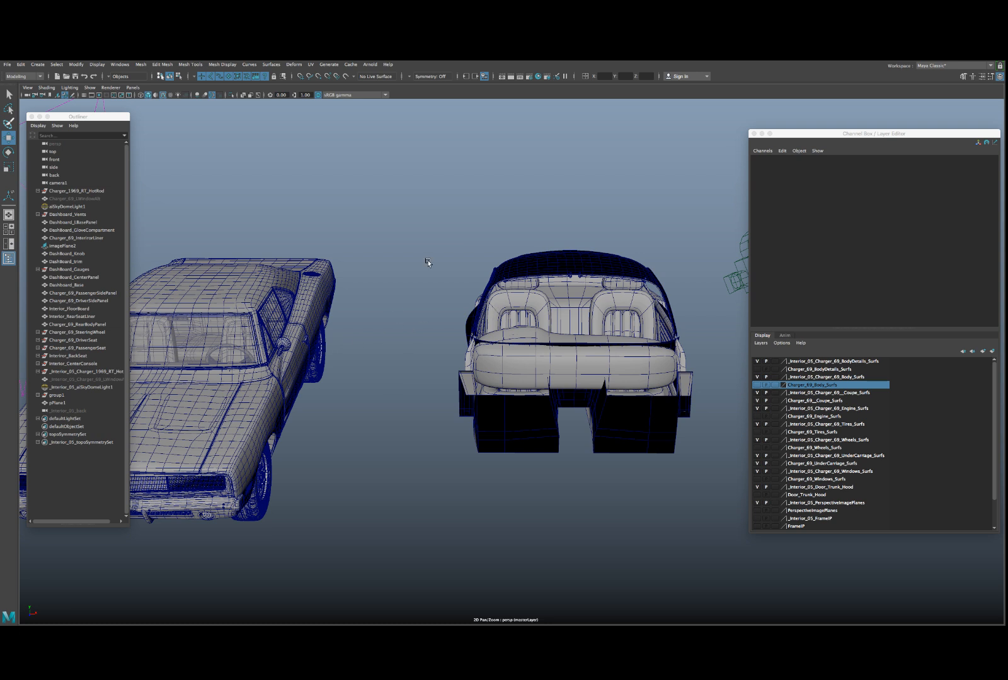
# - Open the scene 27_Interior_05.mb from the assets folder without saving the current changes, and inspect the separate interior's dashboard top
pyautogui.click(68, 77)
pyautogui.click(281, 155)
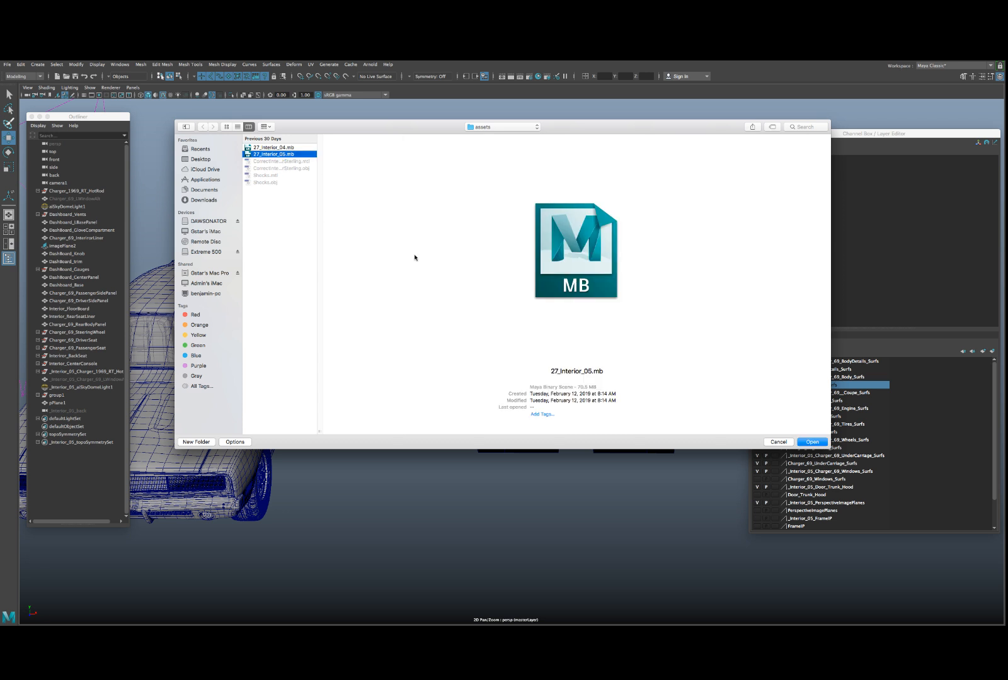
pyautogui.click(811, 443)
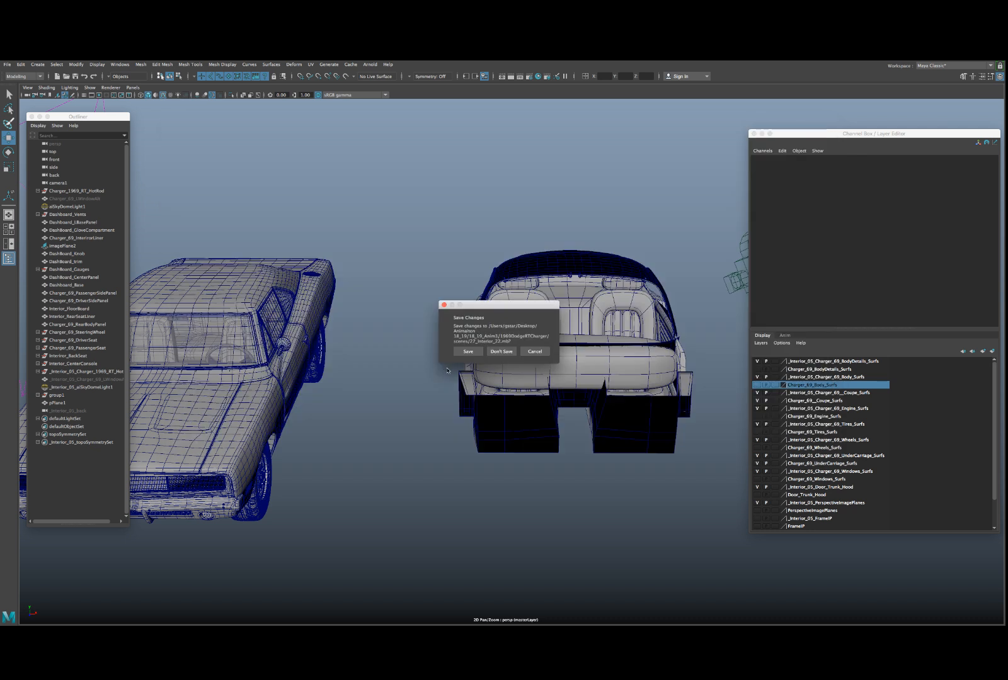
pyautogui.click(501, 356)
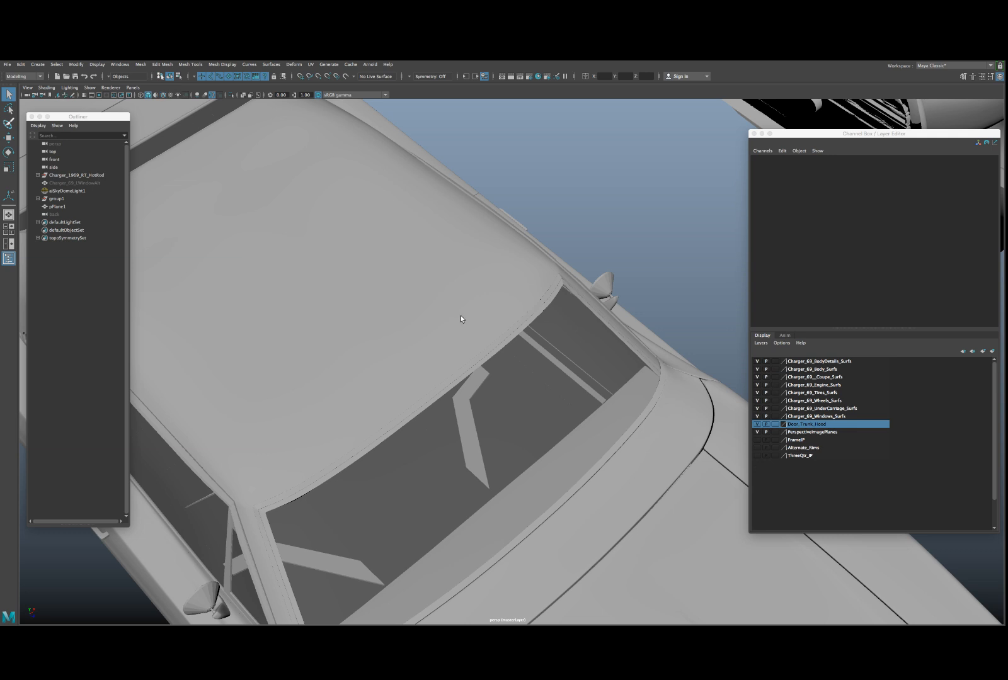
pyautogui.scroll(-12, 459, 316)
pyautogui.moveTo(479, 440)
pyautogui.keyDown('alt'); pyautogui.mouseDown()
pyautogui.moveTo(446, 404)
pyautogui.moveTo(470, 433)
pyautogui.mouseUp(); pyautogui.keyUp('alt')
pyautogui.click(578, 382)
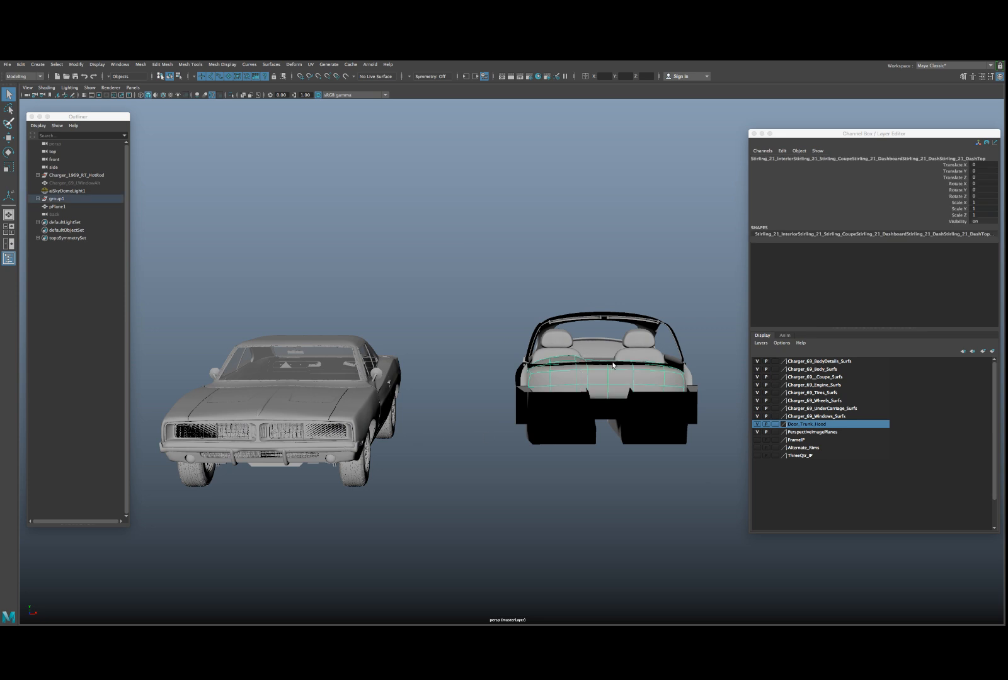
pyautogui.keyDown('alt'); pyautogui.moveTo(612, 366); pyautogui.dragTo(515, 371); pyautogui.keyUp('alt')
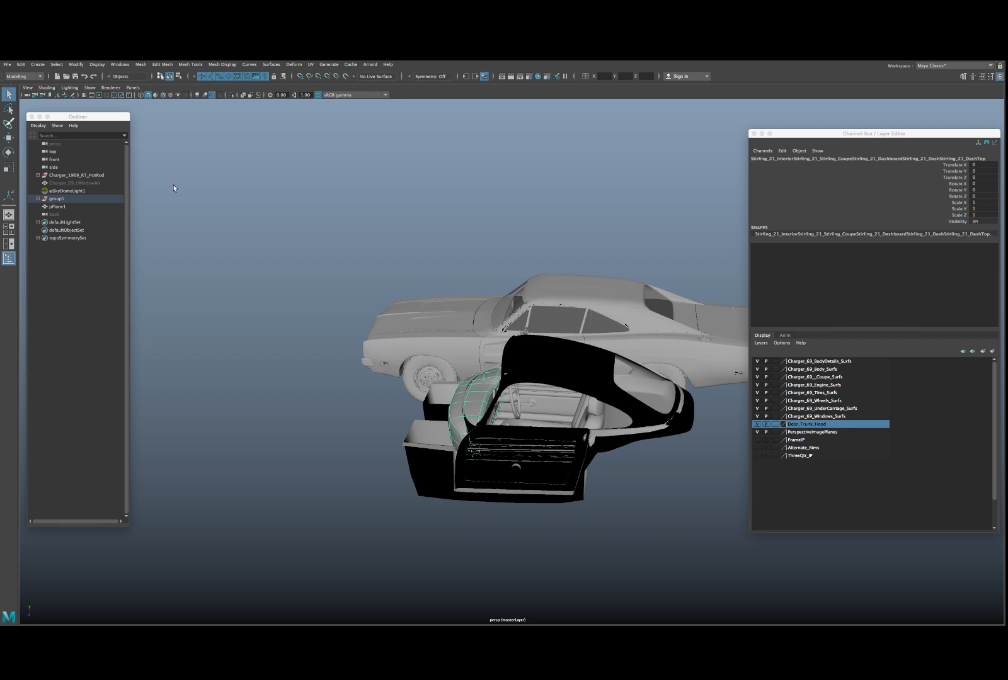
# - Look through the DDAS folder and the 1969DodgeRTCharger project's scenes folder for the scene file to open
pyautogui.click(66, 76)
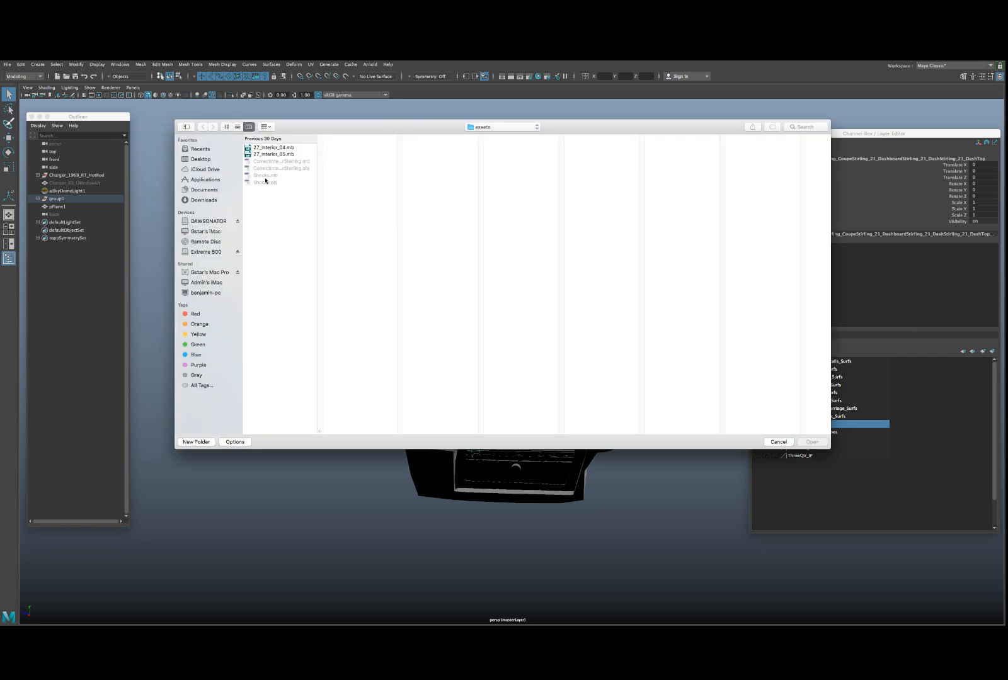
pyautogui.click(203, 160)
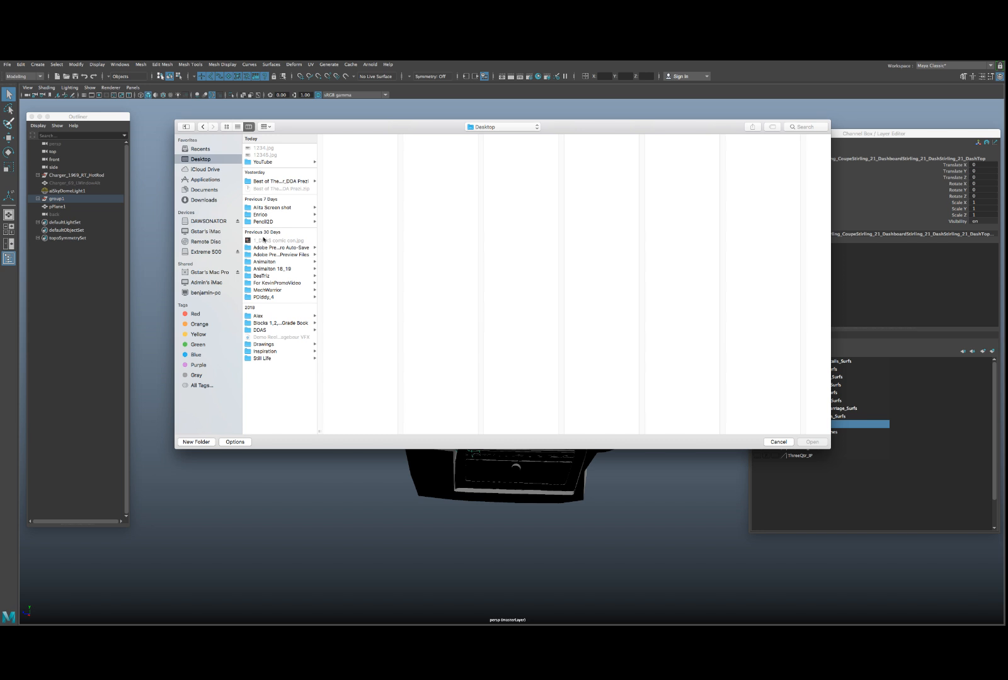
pyautogui.click(264, 330)
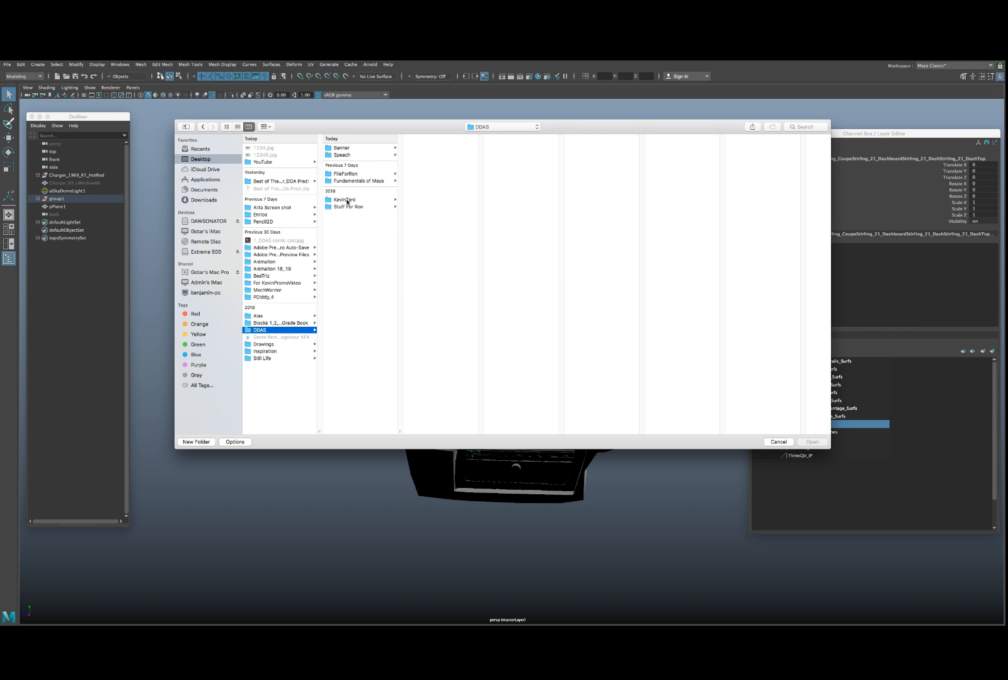
pyautogui.click(268, 269)
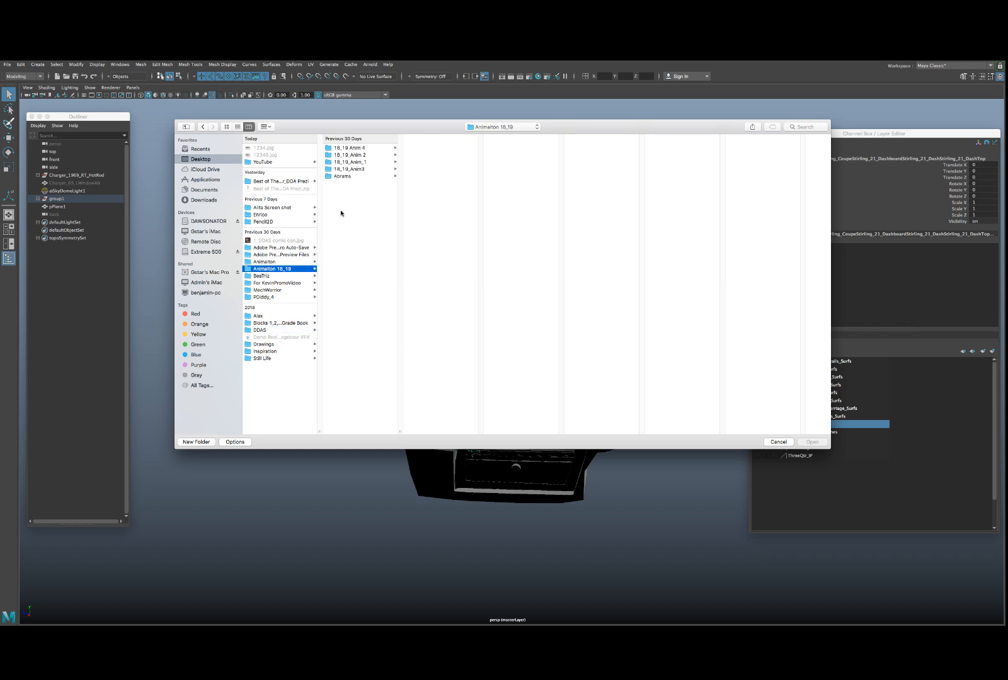
pyautogui.click(346, 169)
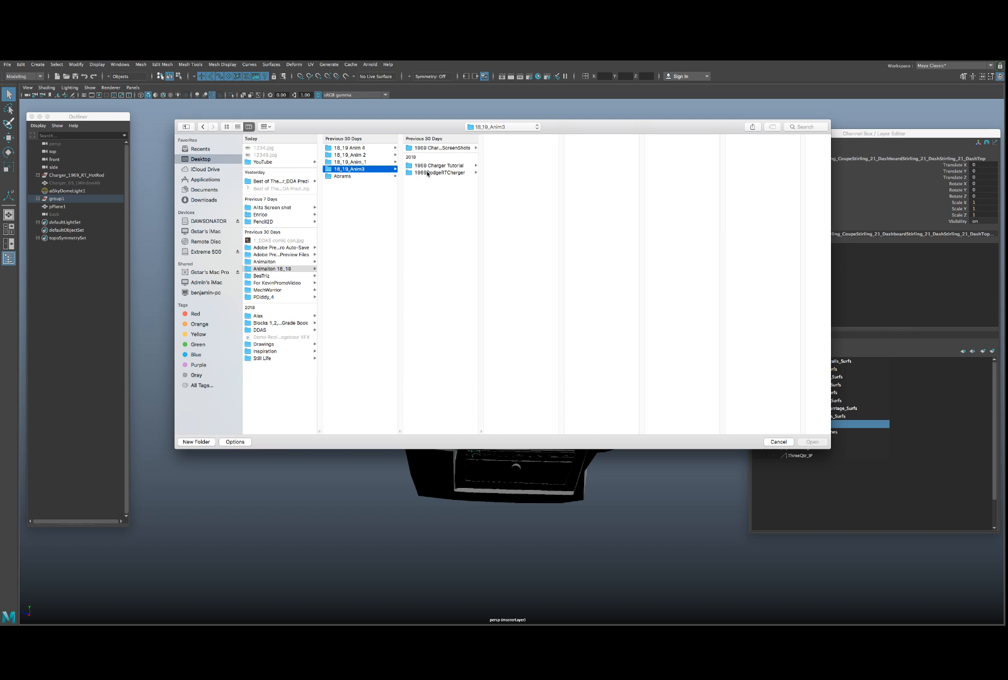
pyautogui.click(441, 172)
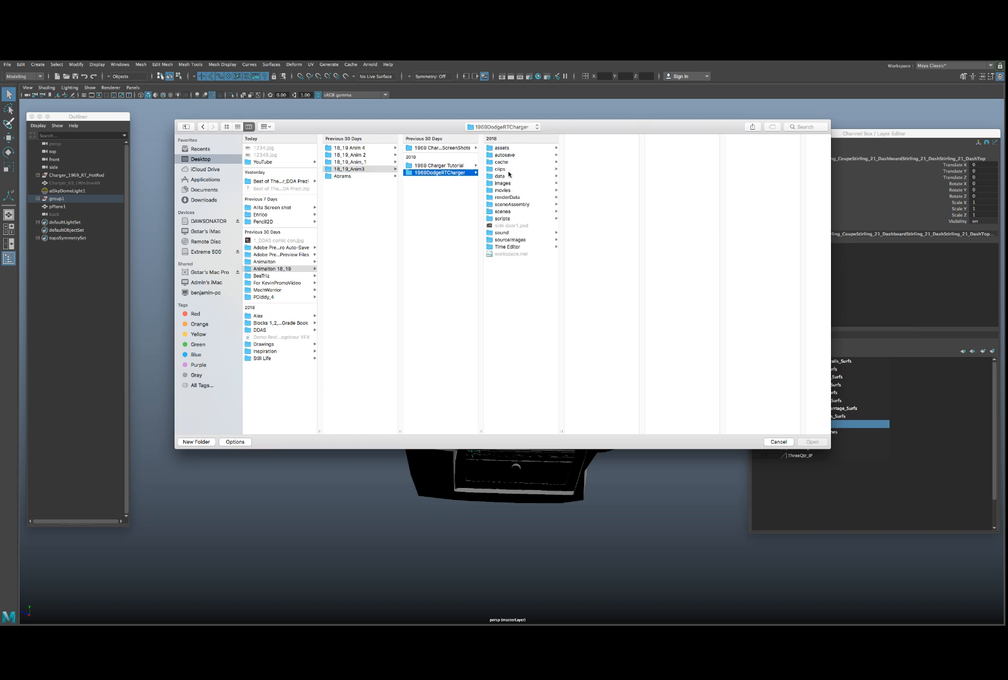
pyautogui.click(503, 212)
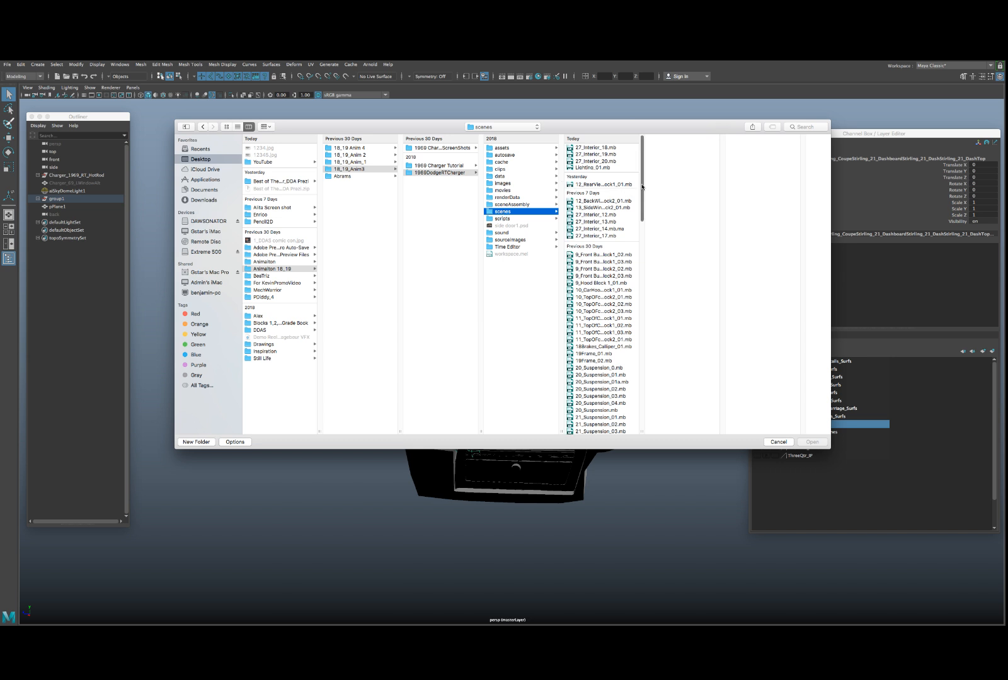
pyautogui.moveTo(641, 186); pyautogui.dragTo(640, 402)
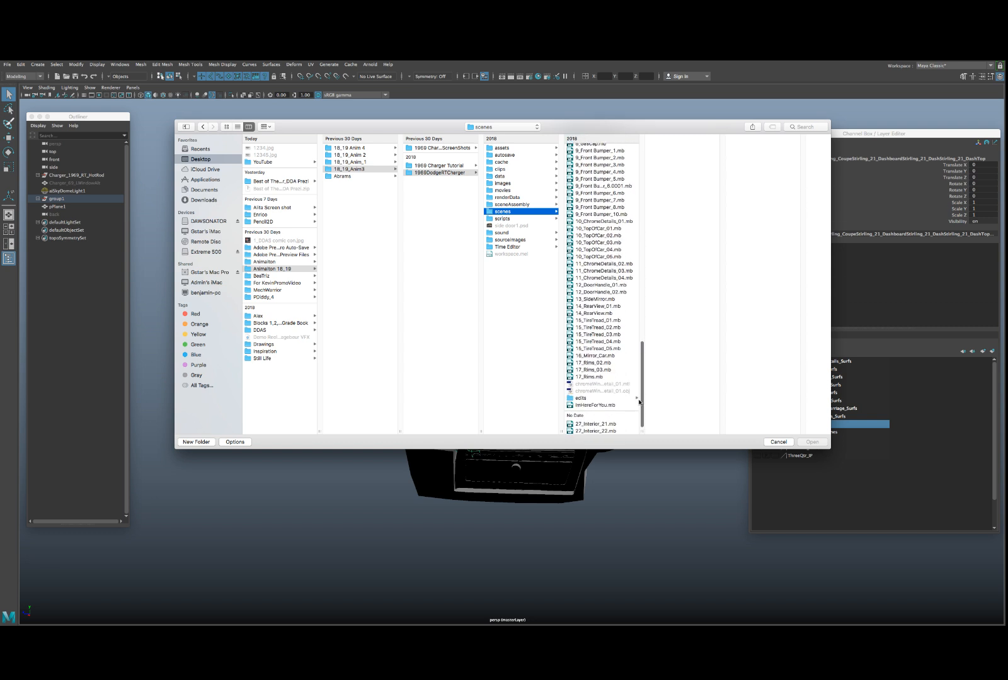
pyautogui.moveTo(640, 402); pyautogui.dragTo(646, 134)
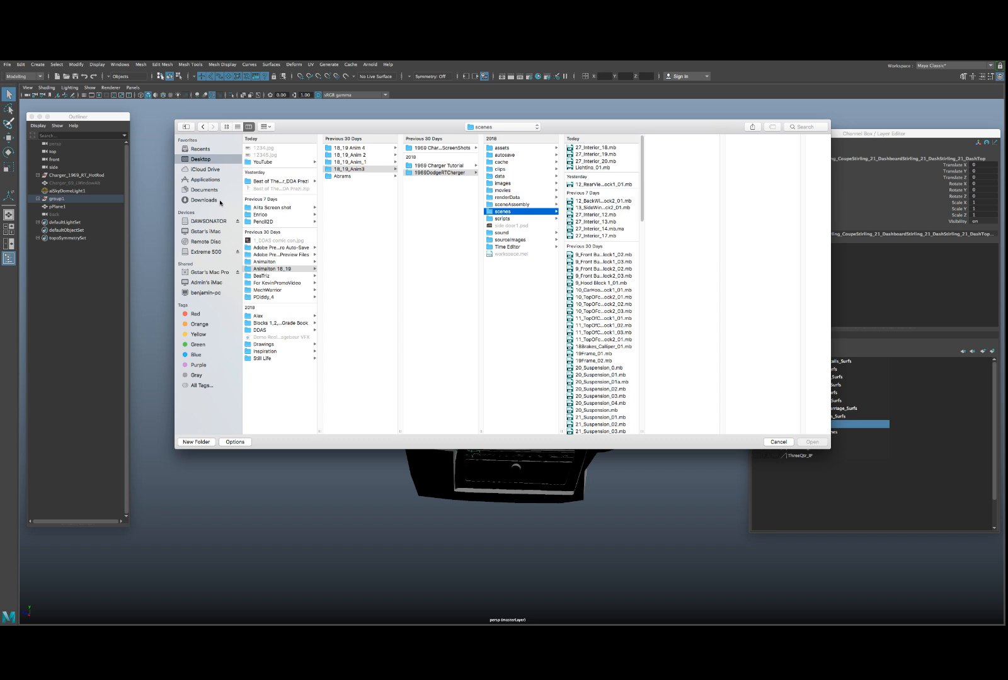
# - Open tutorial15.ma from the Stirling_rides_again project's scenes folder in the Documents Rigs folder, discarding the current scene's changes
pyautogui.click(198, 200)
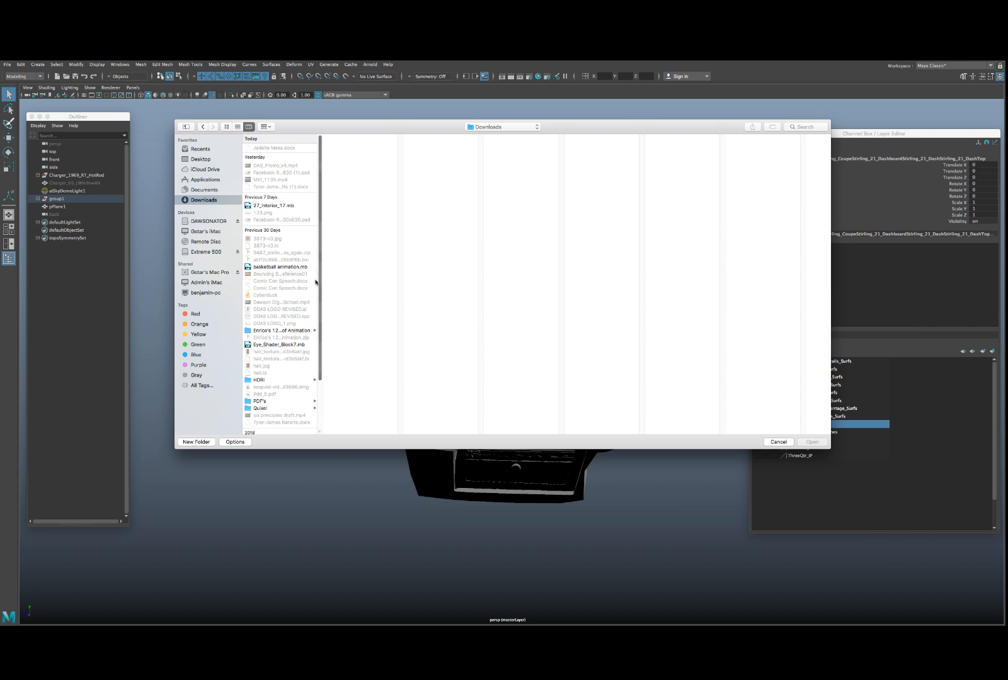
pyautogui.moveTo(319, 294); pyautogui.dragTo(322, 350)
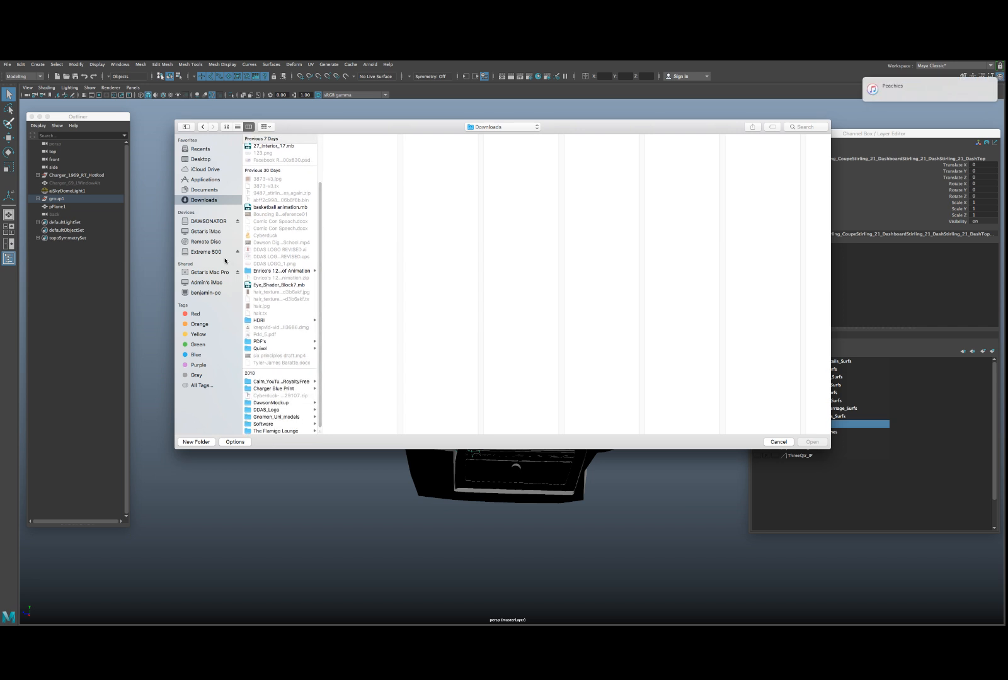
pyautogui.click(198, 190)
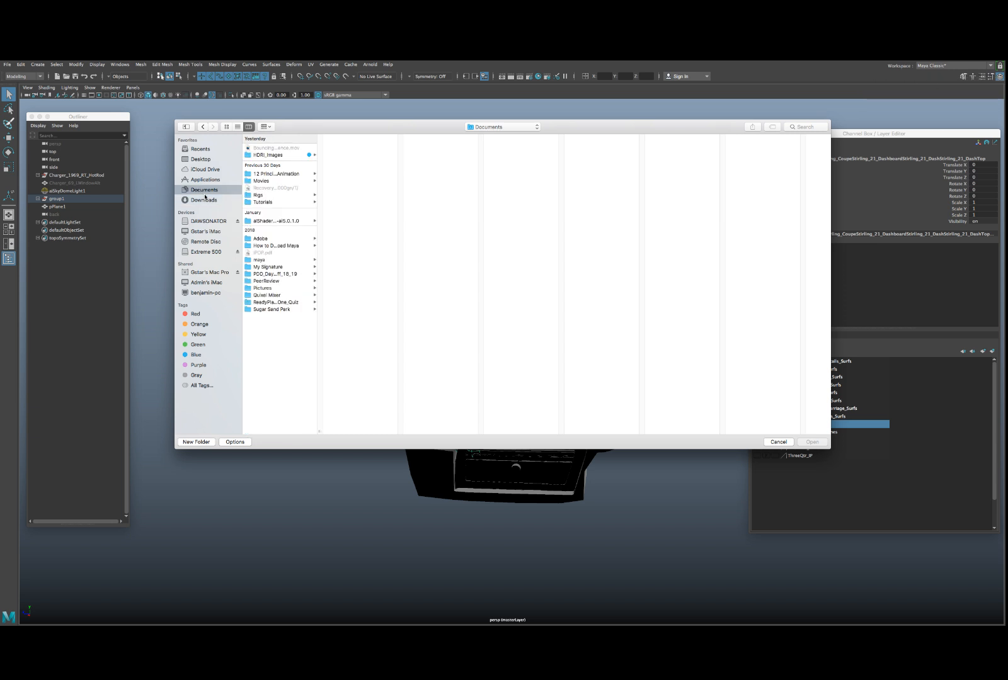
pyautogui.click(267, 203)
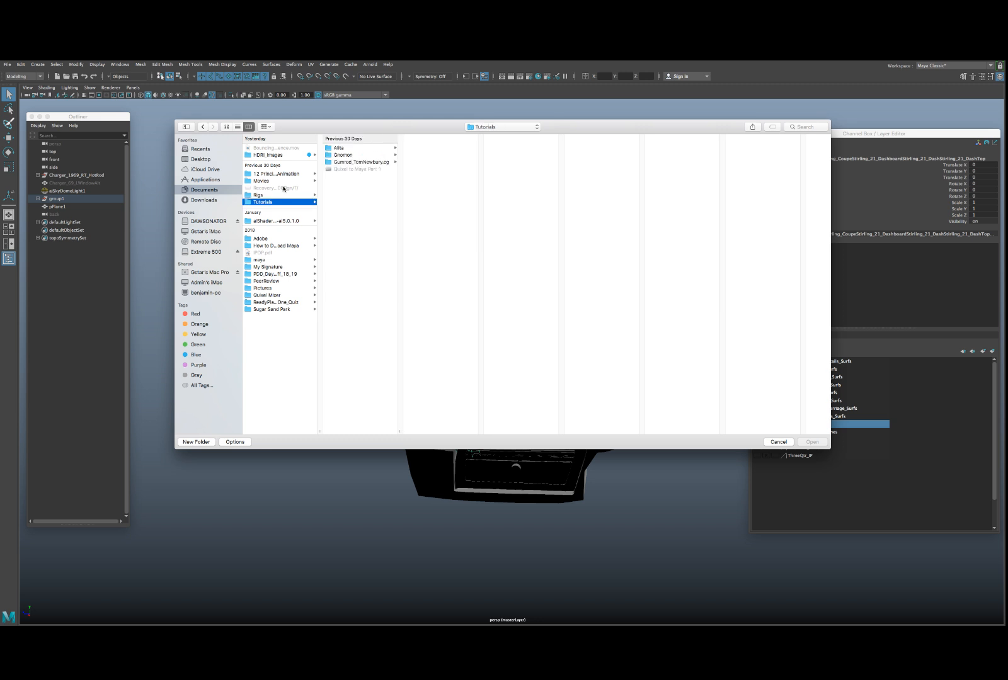
pyautogui.click(262, 196)
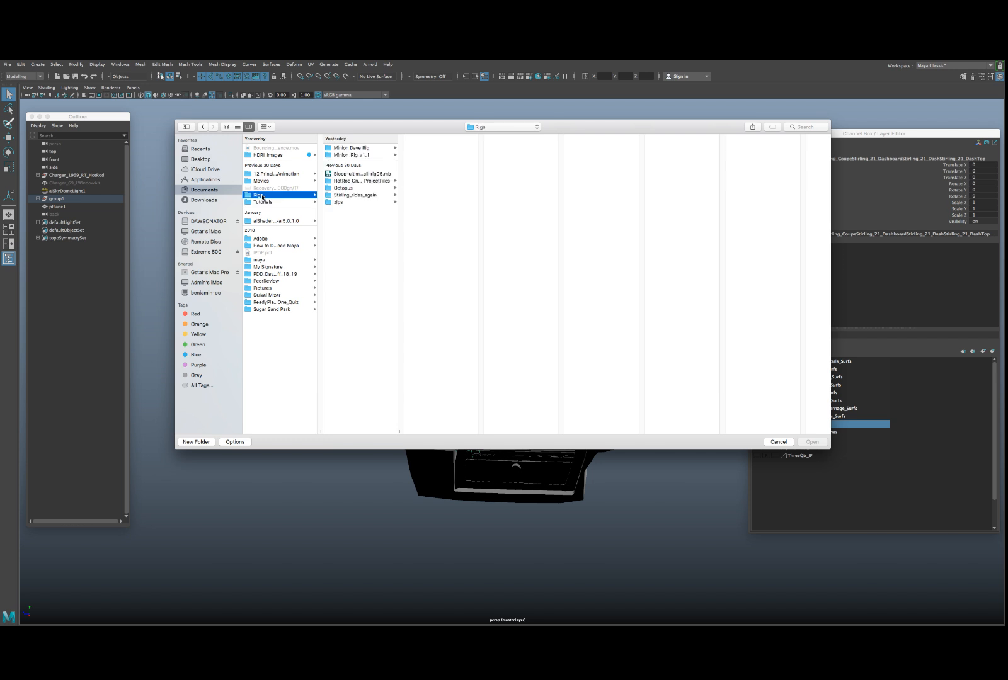
pyautogui.click(348, 195)
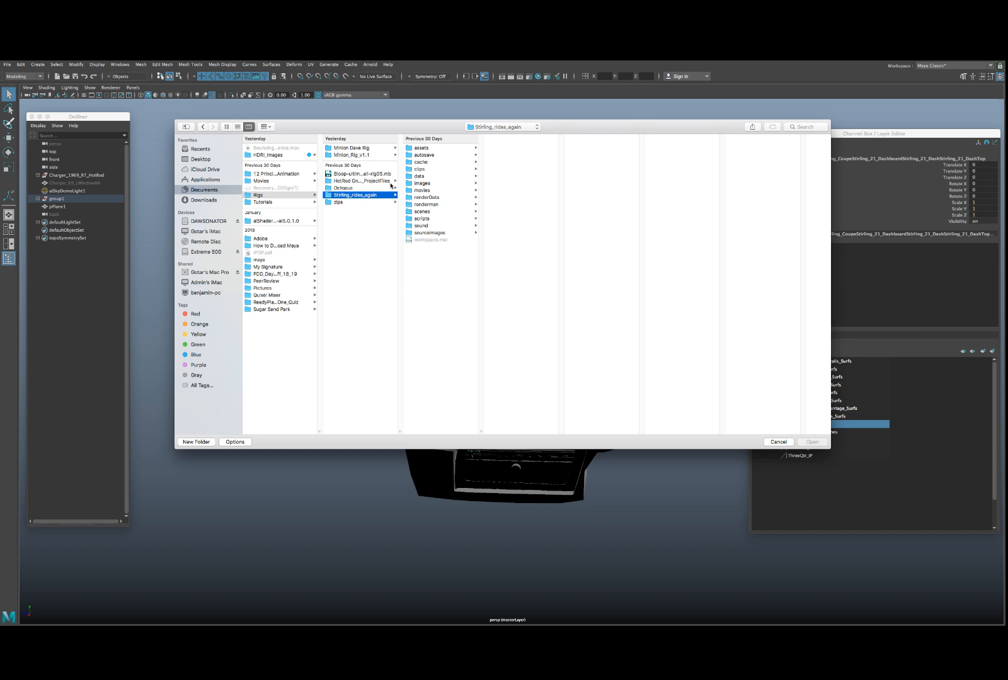
pyautogui.click(444, 211)
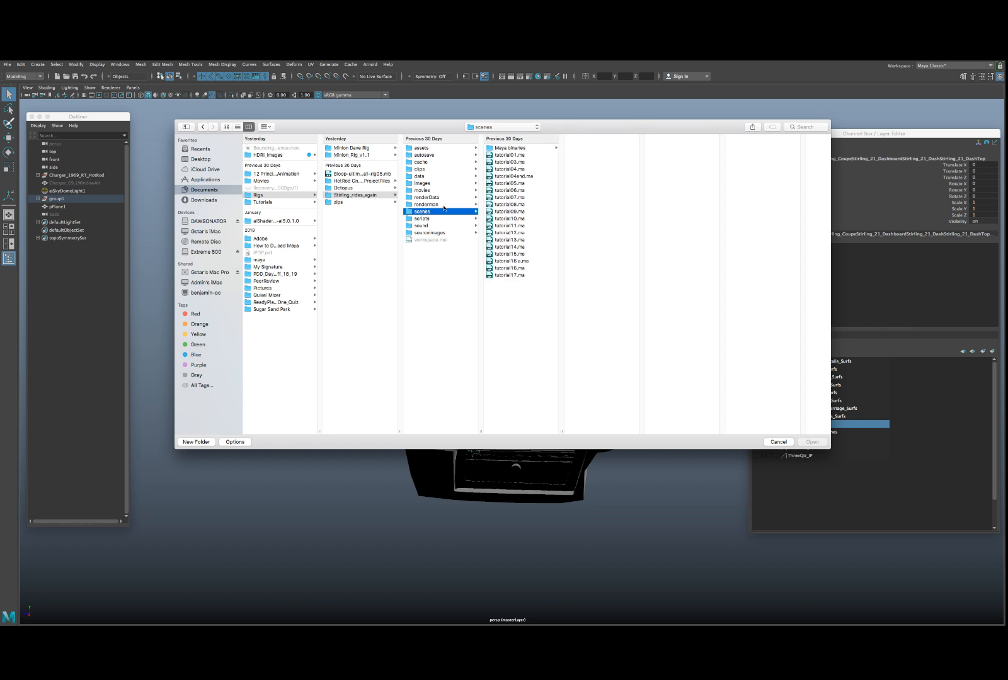
pyautogui.click(507, 254)
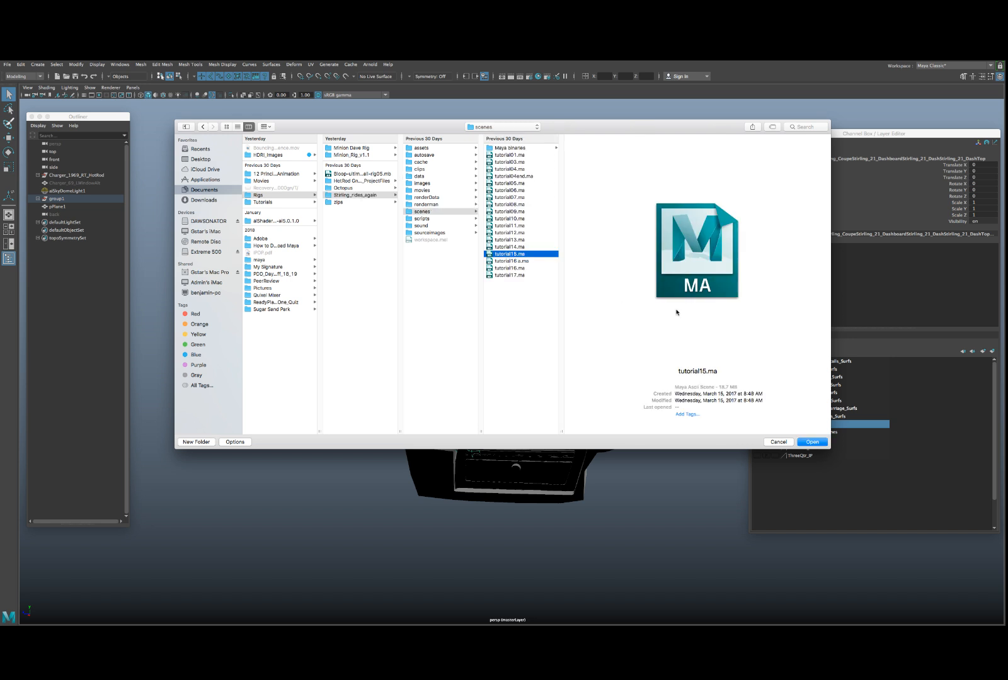
pyautogui.click(812, 442)
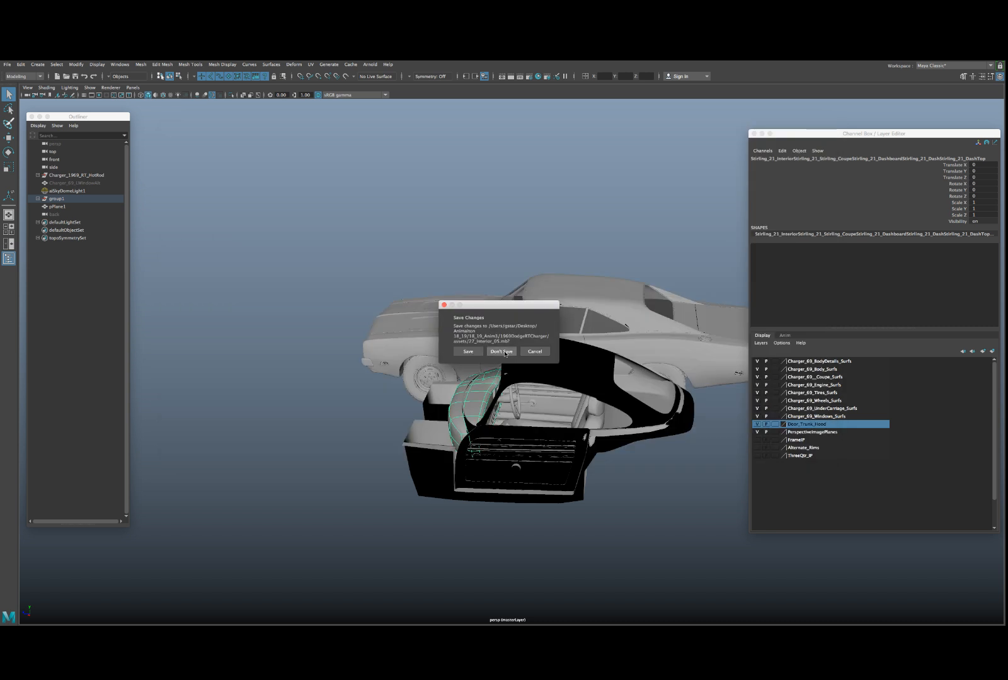
pyautogui.click(505, 353)
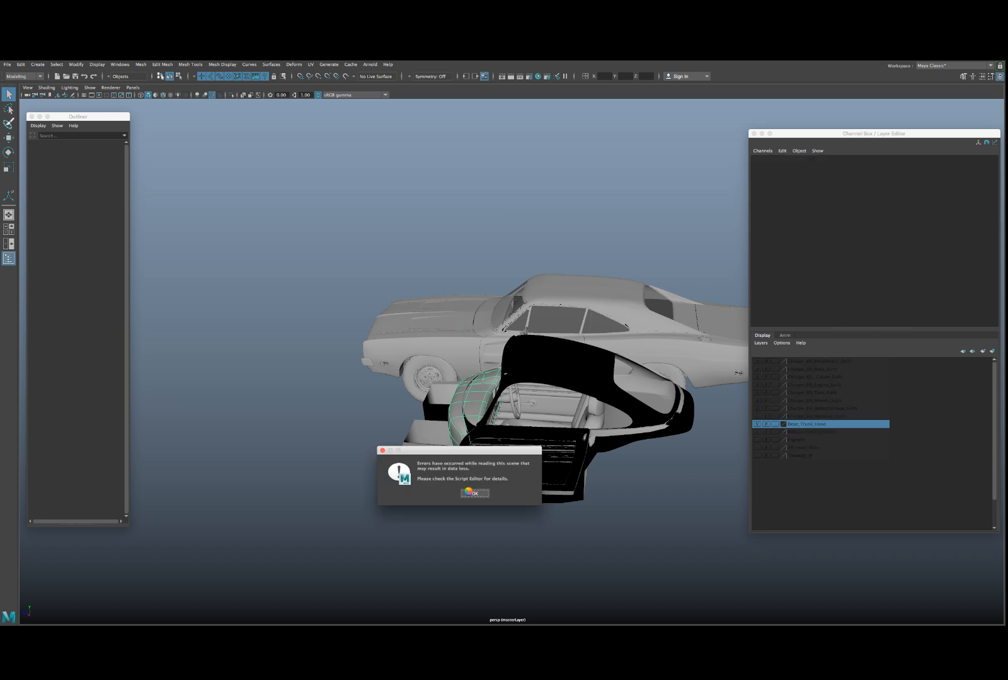
pyautogui.press('XF86AudioRaiseVolume')
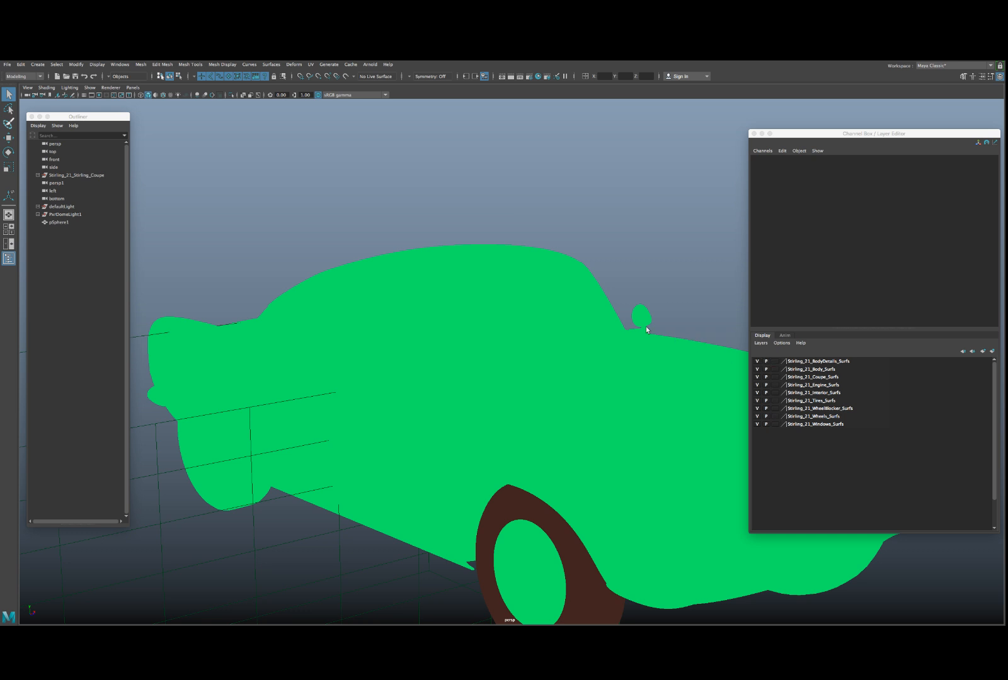
# - Select all of the coupe's geometry and assign it a plain grey favorite material
pyautogui.click(528, 298)
pyautogui.keyDown('alt'); pyautogui.moveTo(469, 279); pyautogui.dragTo(310, 220, button='right'); pyautogui.keyUp('alt')
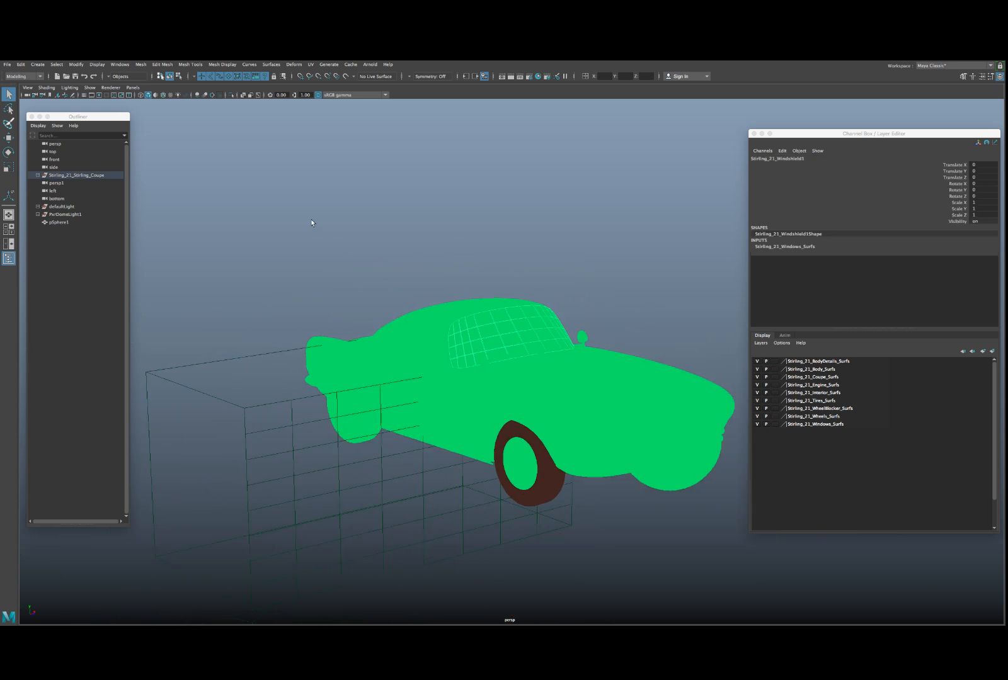
pyautogui.moveTo(311, 222); pyautogui.dragTo(510, 385)
pyautogui.moveTo(434, 243); pyautogui.dragTo(422, 193)
pyautogui.rightClick(421, 186)
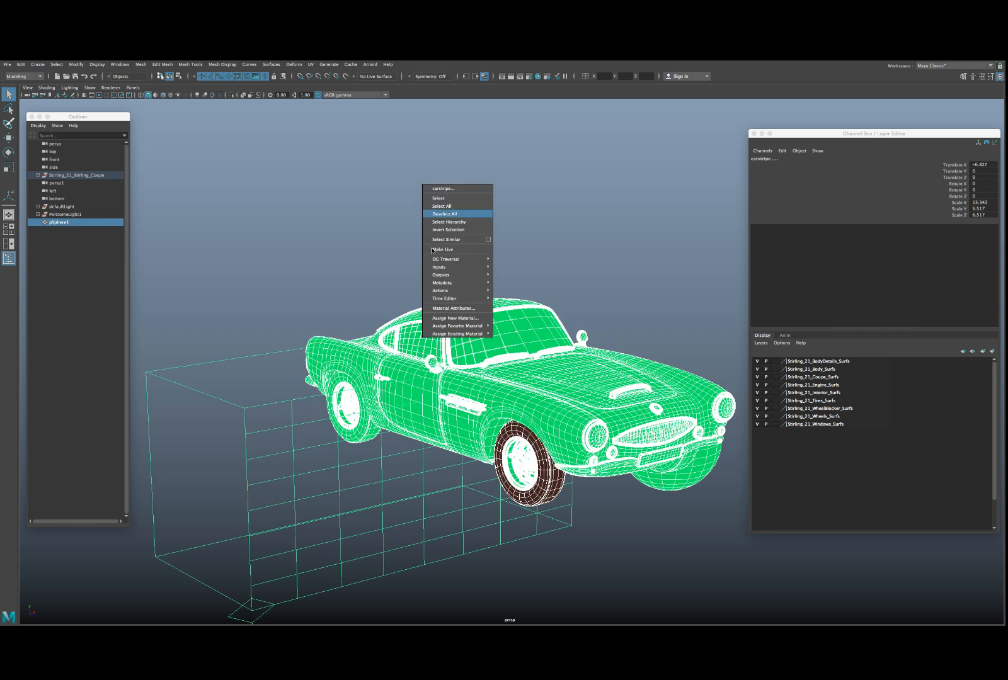
pyautogui.rightClick(385, 202)
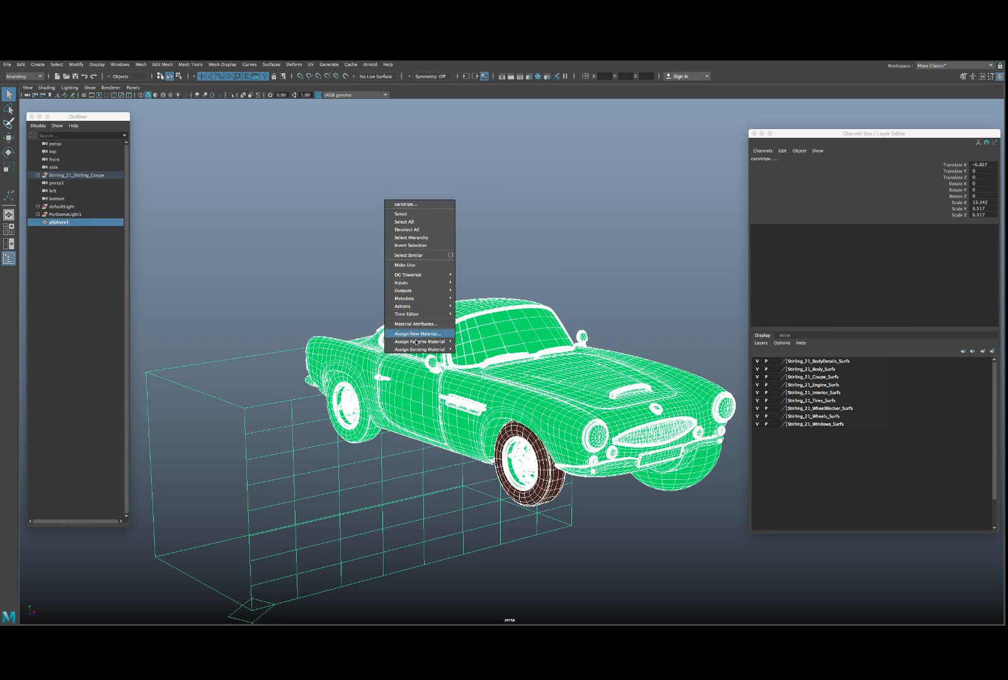
pyautogui.moveTo(416, 342)
pyautogui.click(477, 352)
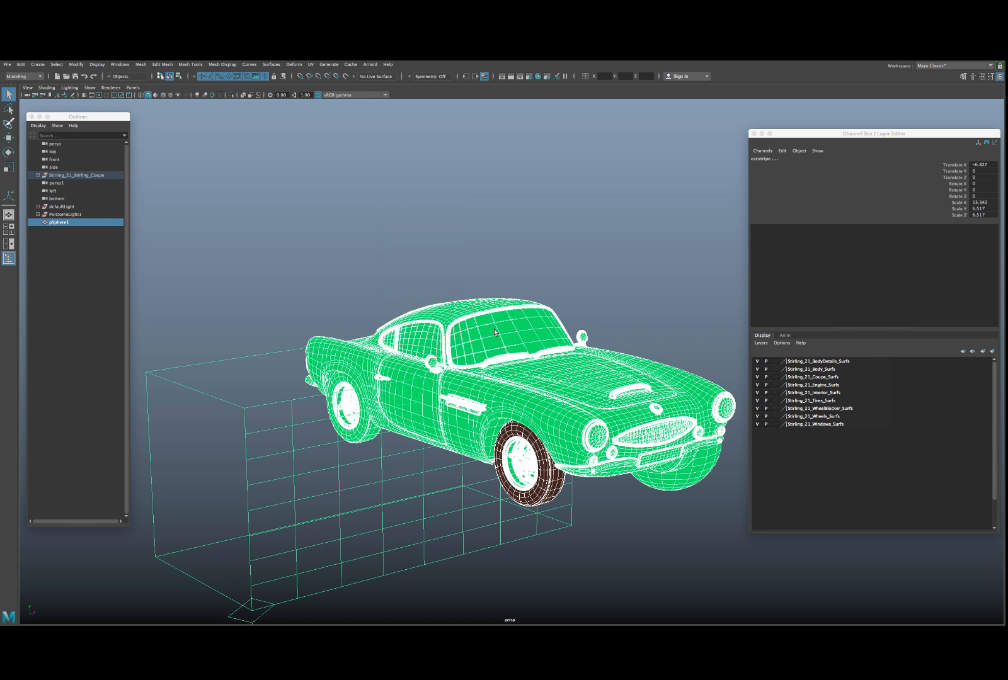
pyautogui.click(463, 276)
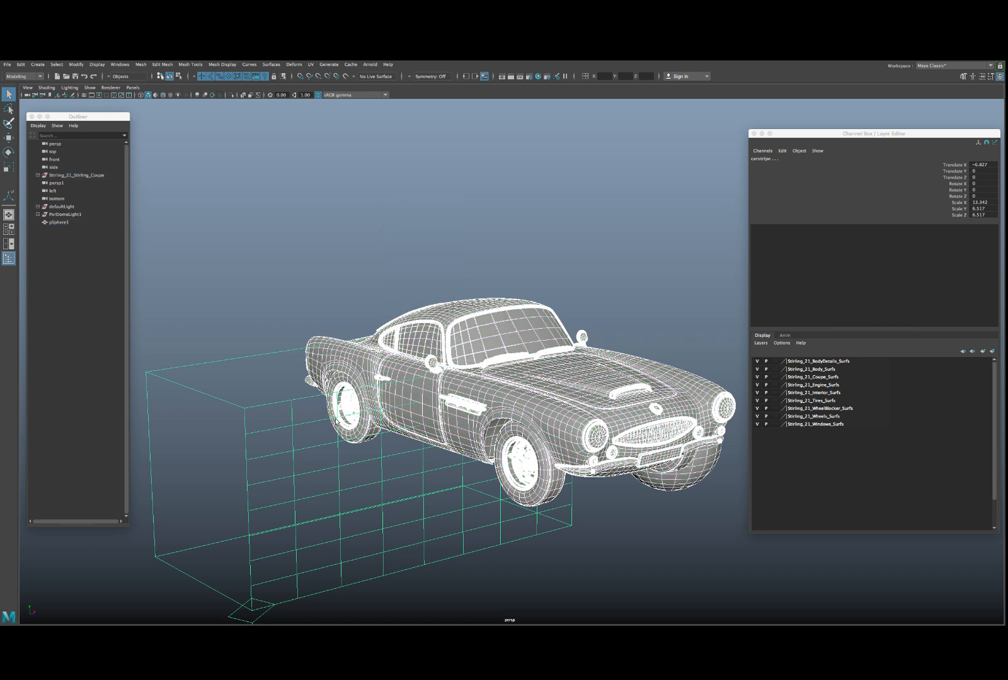
# - Delete the wireframe grid box beside the coupe
pyautogui.click(289, 418)
pyautogui.press('Delete')
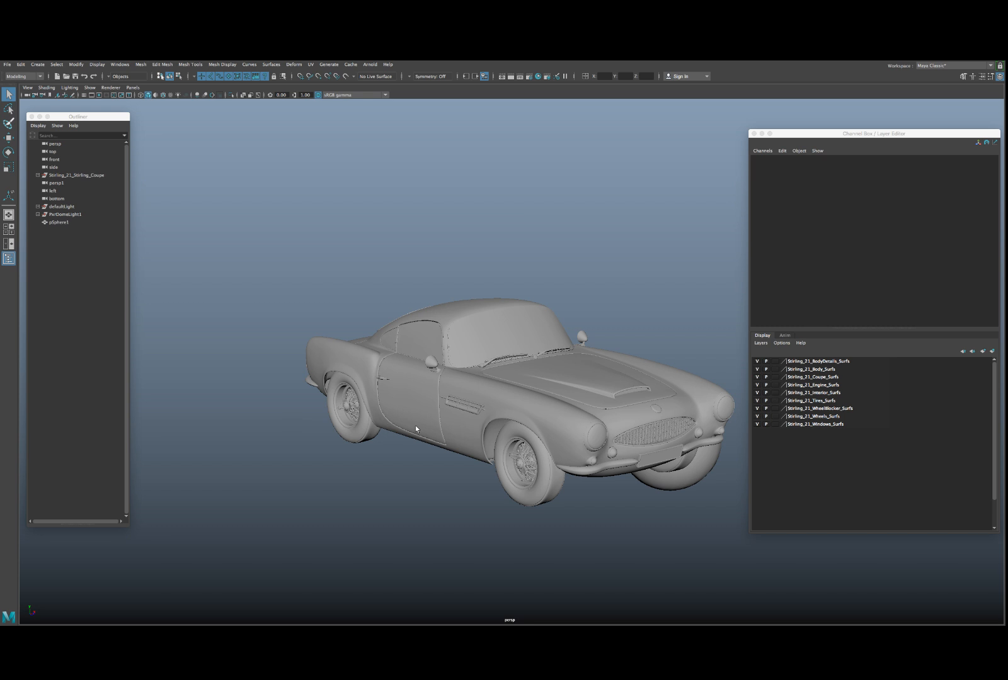
pyautogui.keyDown('alt'); pyautogui.moveTo(457, 425); pyautogui.dragTo(517, 487); pyautogui.keyUp('alt')
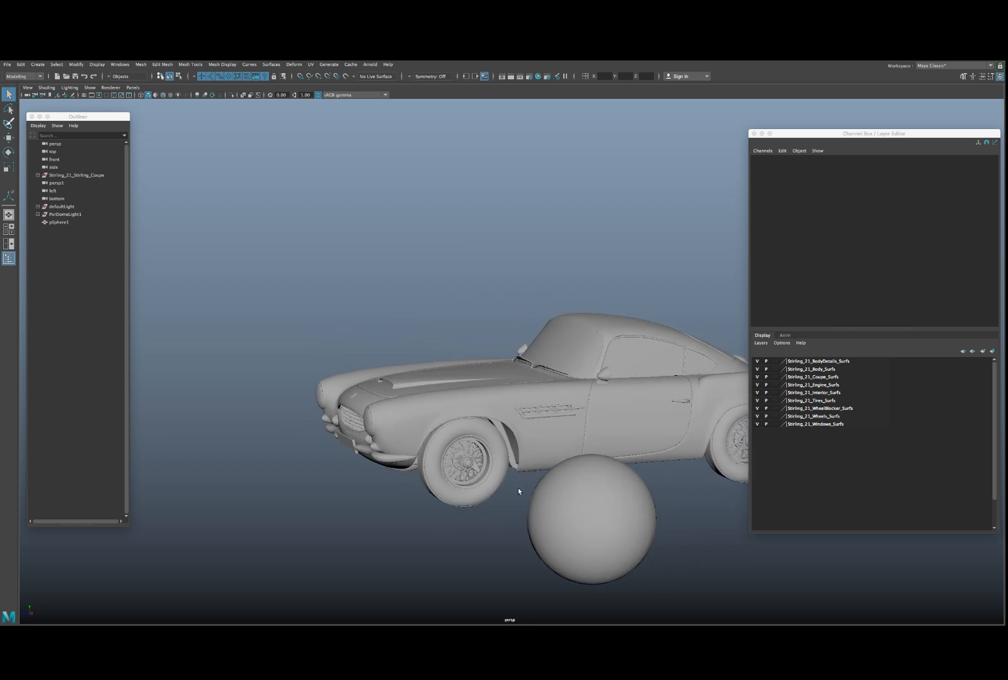
# - Delete the sphere beside the coupe and the car's outer body shell
pyautogui.click(540, 496)
pyautogui.press('Delete')
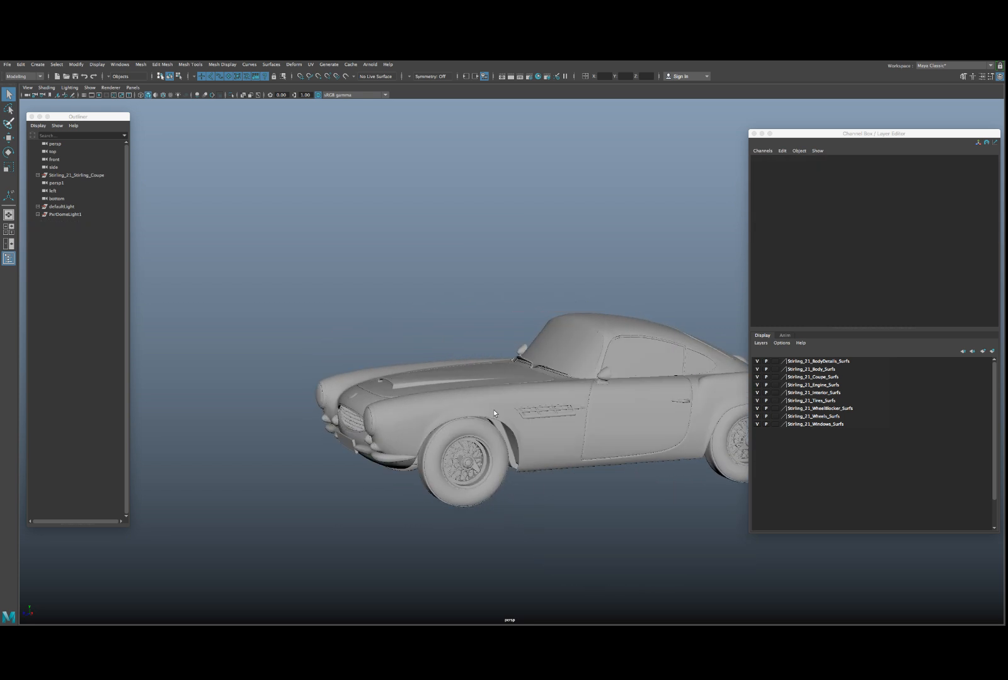
pyautogui.click(492, 411)
pyautogui.scroll(2, 522, 432)
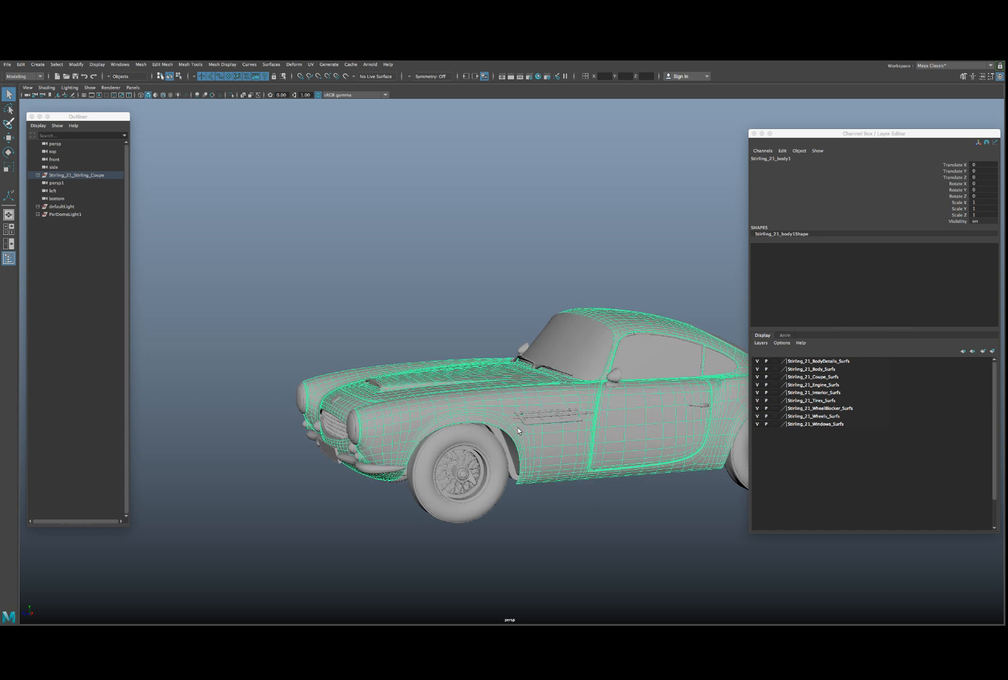
pyautogui.scroll(3, 518, 431)
pyautogui.press('Delete')
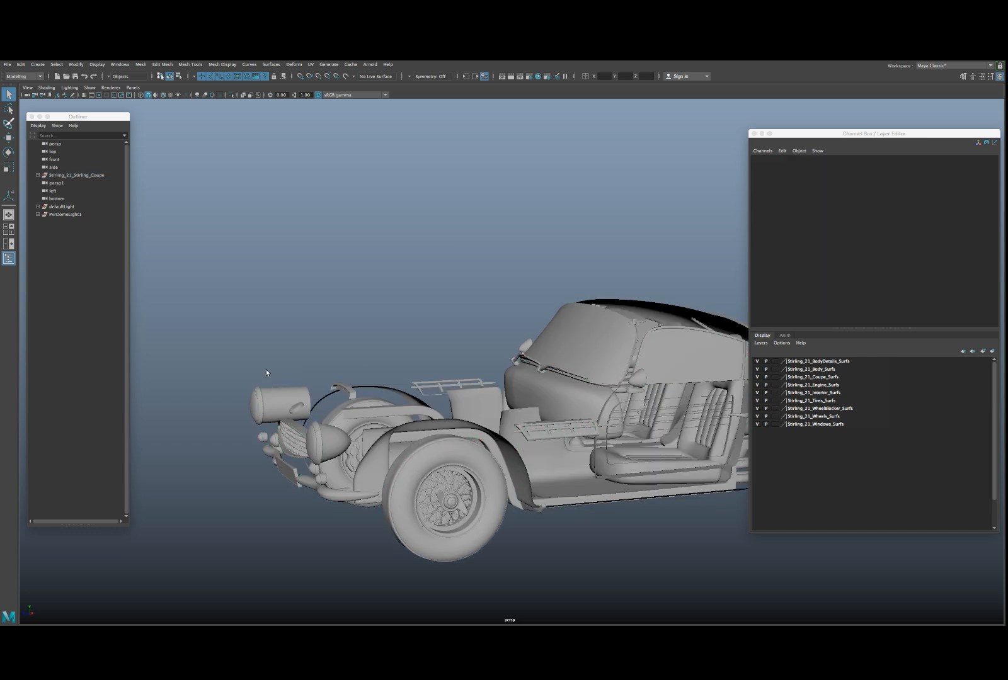
# - Delete the coupe's front-end parts, including the headlights, bumper, fenders and frame, together with most of the front wheels
pyautogui.moveTo(266, 369); pyautogui.dragTo(373, 500)
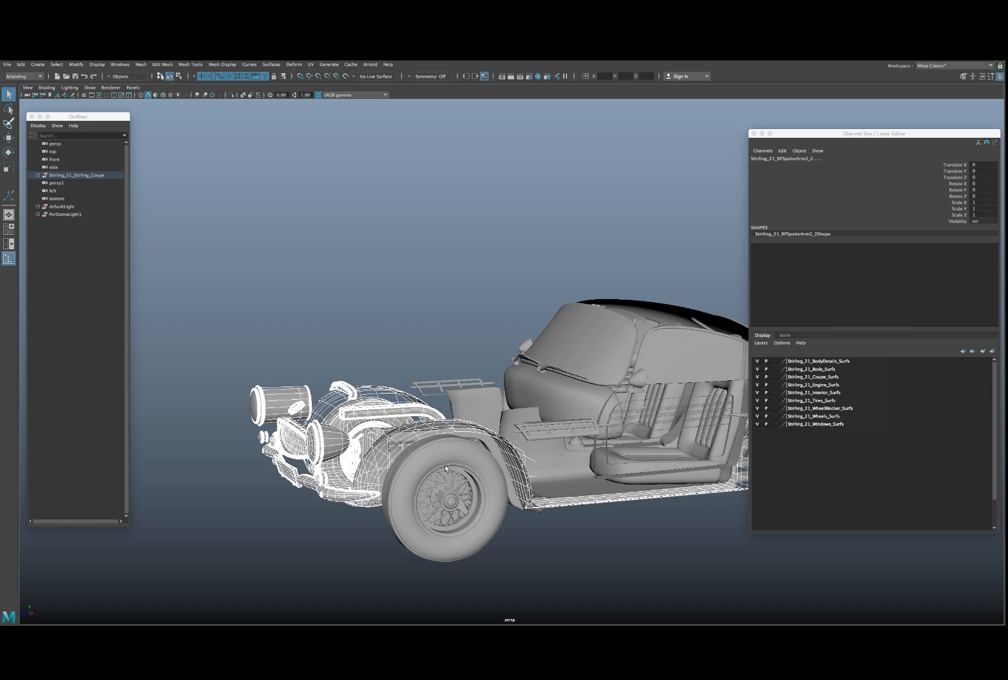
pyautogui.keyDown('alt'); pyautogui.moveTo(474, 469); pyautogui.dragTo(470, 415); pyautogui.keyUp('alt')
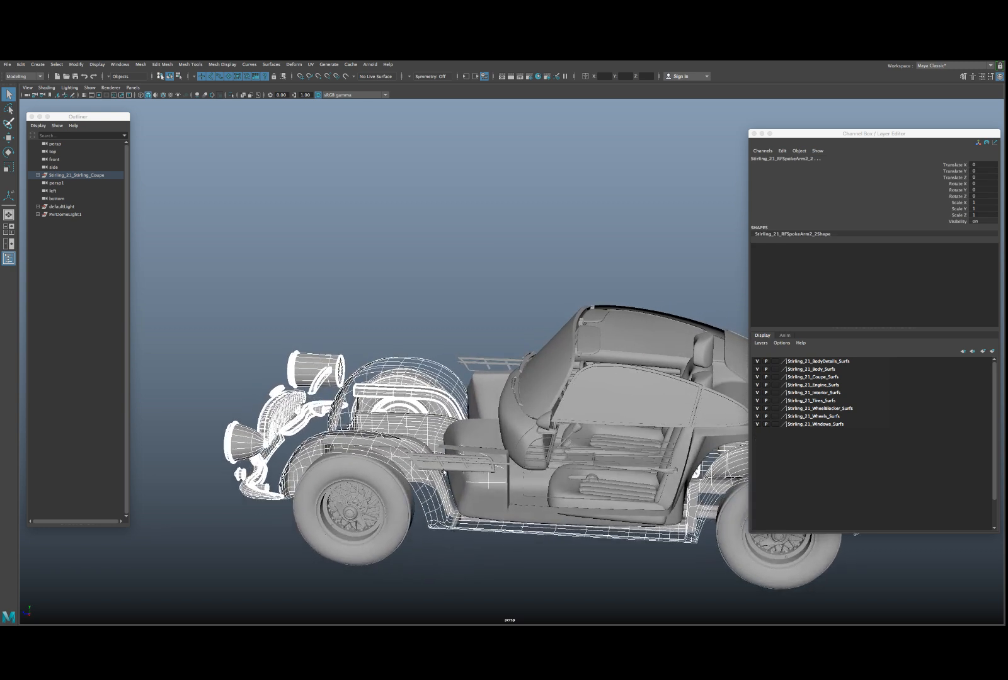
pyautogui.press('Delete')
pyautogui.moveTo(253, 323); pyautogui.dragTo(378, 501)
pyautogui.press('Delete')
pyautogui.moveTo(334, 469); pyautogui.dragTo(374, 522)
pyautogui.press('Delete')
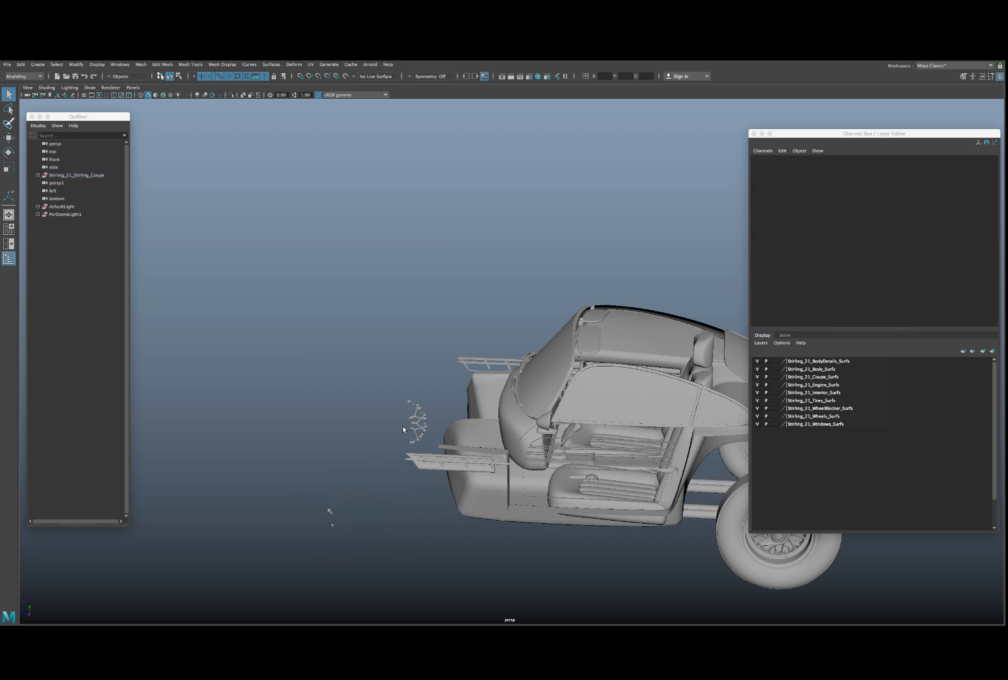
# - Delete the leftover front wheel spokes and select the left side vent
pyautogui.click(410, 430)
pyautogui.press('Delete')
pyautogui.moveTo(381, 404); pyautogui.dragTo(429, 449)
pyautogui.press('Delete')
pyautogui.click(413, 452)
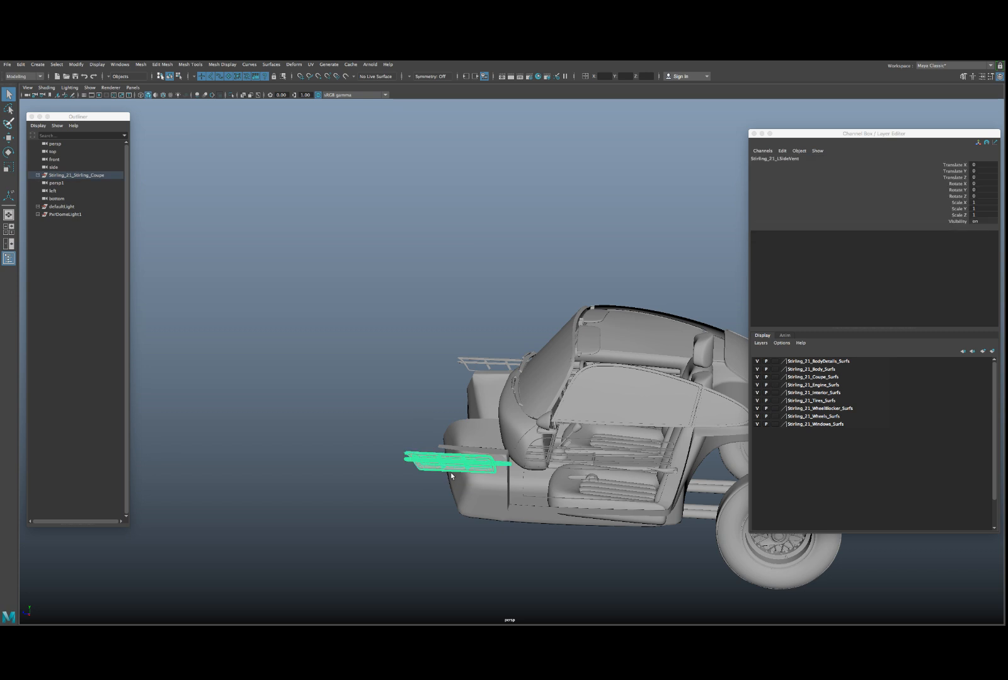
pyautogui.keyDown('alt'); pyautogui.moveTo(457, 486); pyautogui.dragTo(377, 433); pyautogui.keyUp('alt')
# - Undo the deletions back to before the sphere was removed, restoring the front parts, wheels, body shell and sphere
pyautogui.hotkey('ctrl', 'z')
pyautogui.hotkey('ctrl', 'z')
pyautogui.hotkey('ctrl', 'z')
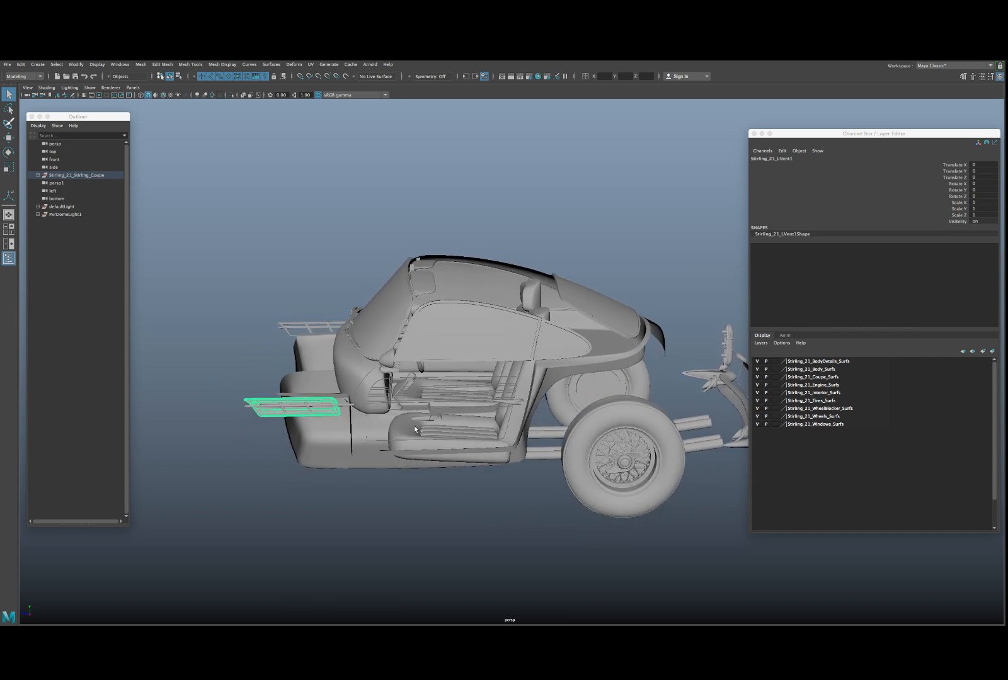
pyautogui.hotkey('ctrl', 'z')
pyautogui.hotkey('ctrl', 'z')
pyautogui.hotkey('ctrl', 'z')
pyautogui.hotkey('ctrl', 'z')
pyautogui.hotkey('ctrl', 'z')
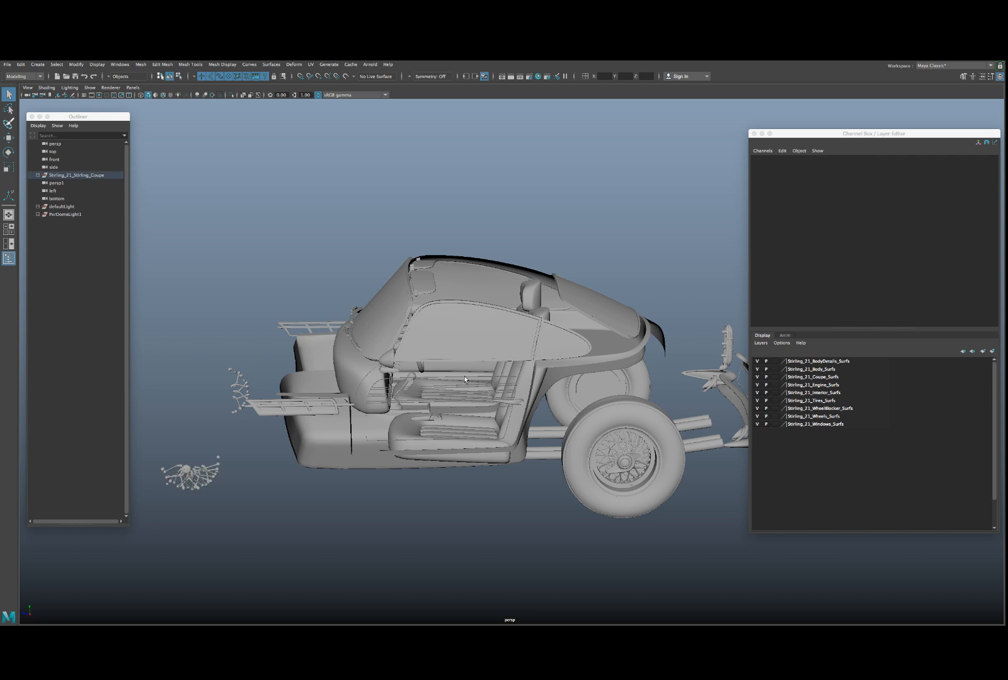
pyautogui.hotkey('ctrl', 'z')
pyautogui.hotkey('ctrl', 'z')
pyautogui.hotkey('ctrl', 'z')
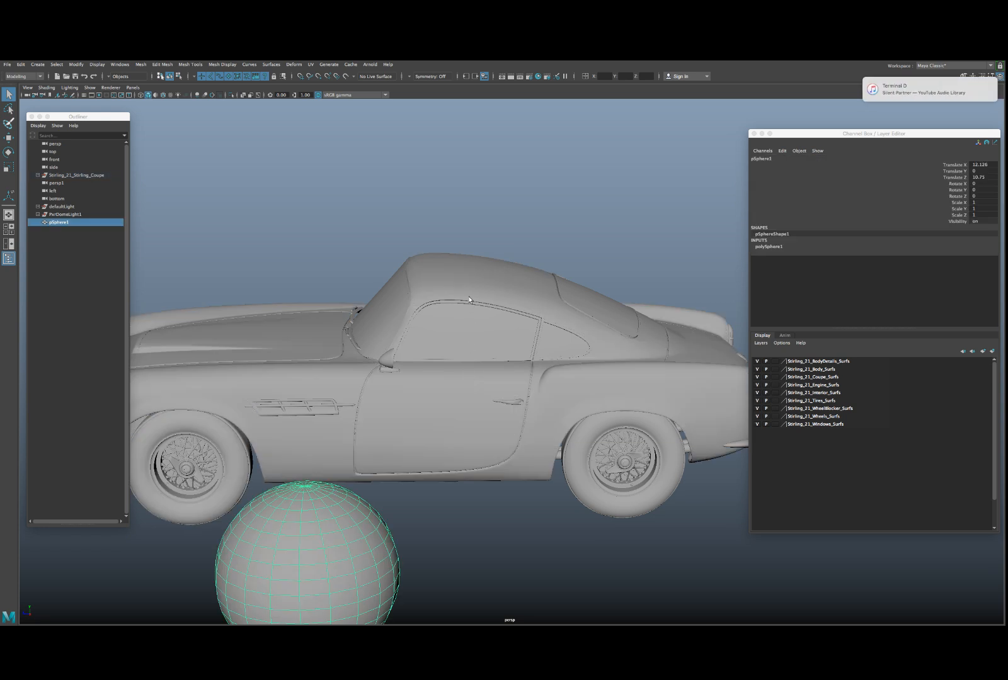
# - Delete the coupe's outer body shell and the whole left rear wheel assembly
pyautogui.click(469, 292)
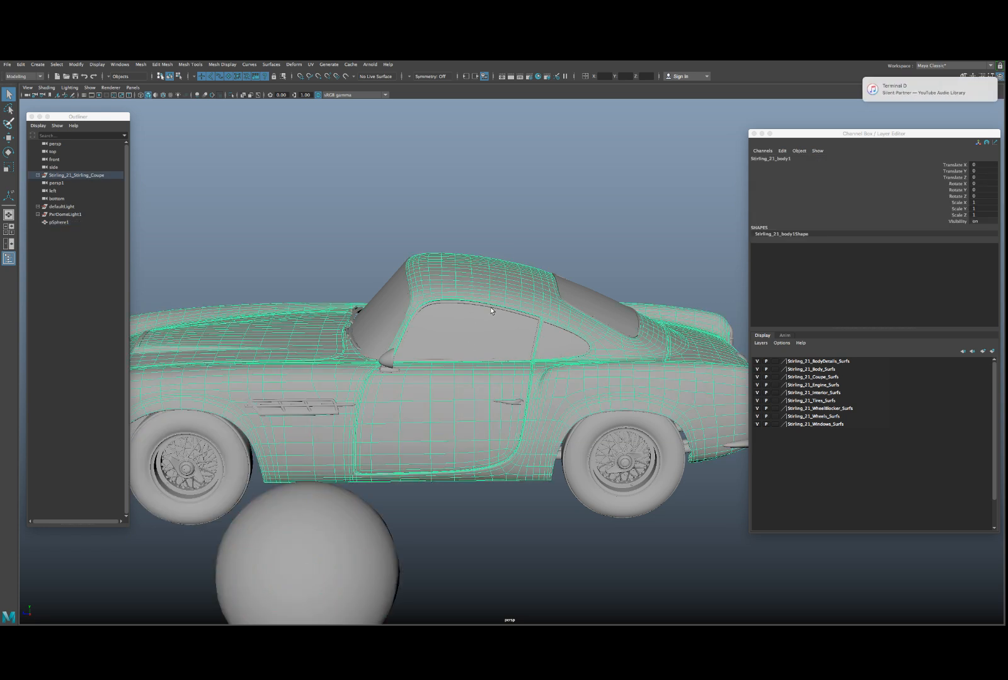
pyautogui.press('Delete')
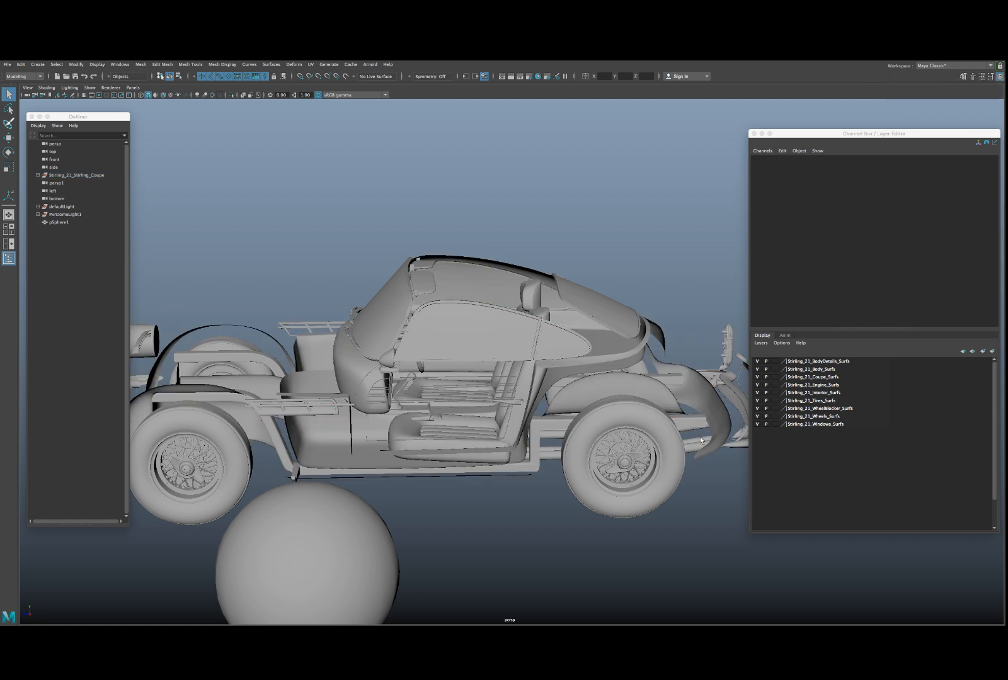
pyautogui.click(632, 462)
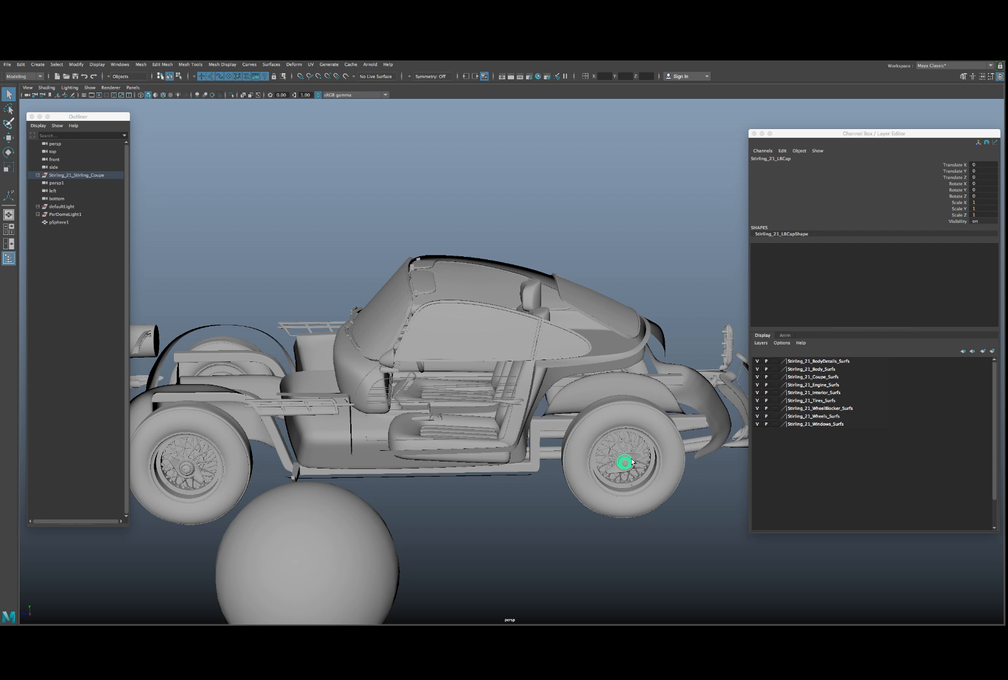
pyautogui.press('Up')
pyautogui.press('Up')
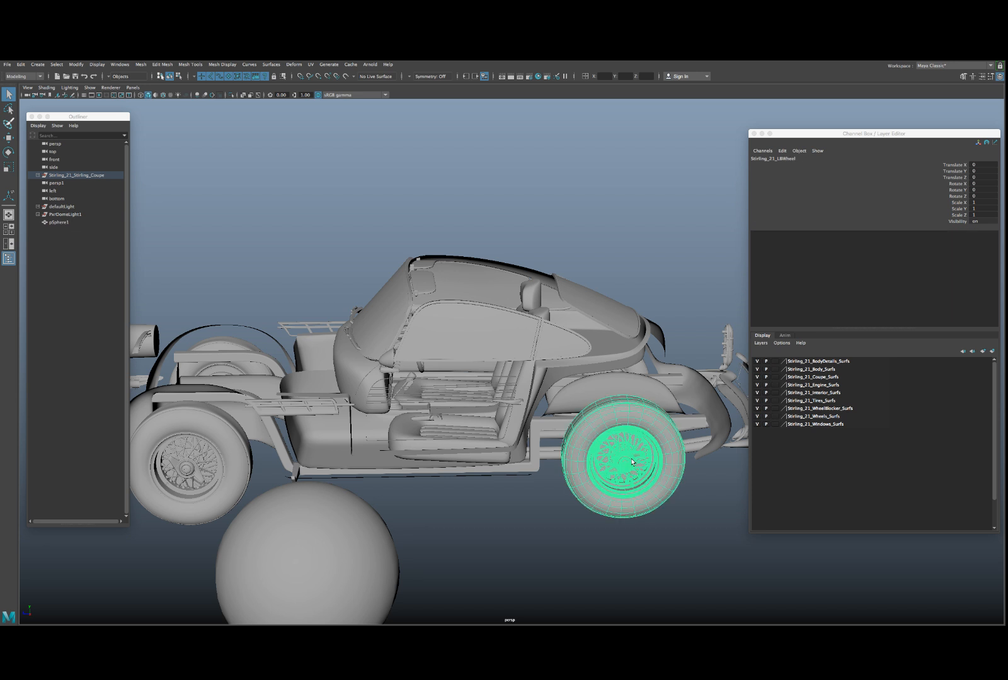
pyautogui.press('Delete')
# - Delete the coupe's undercarriage shell with its wheel arches, plus the right and left frame beams
pyautogui.click(200, 459)
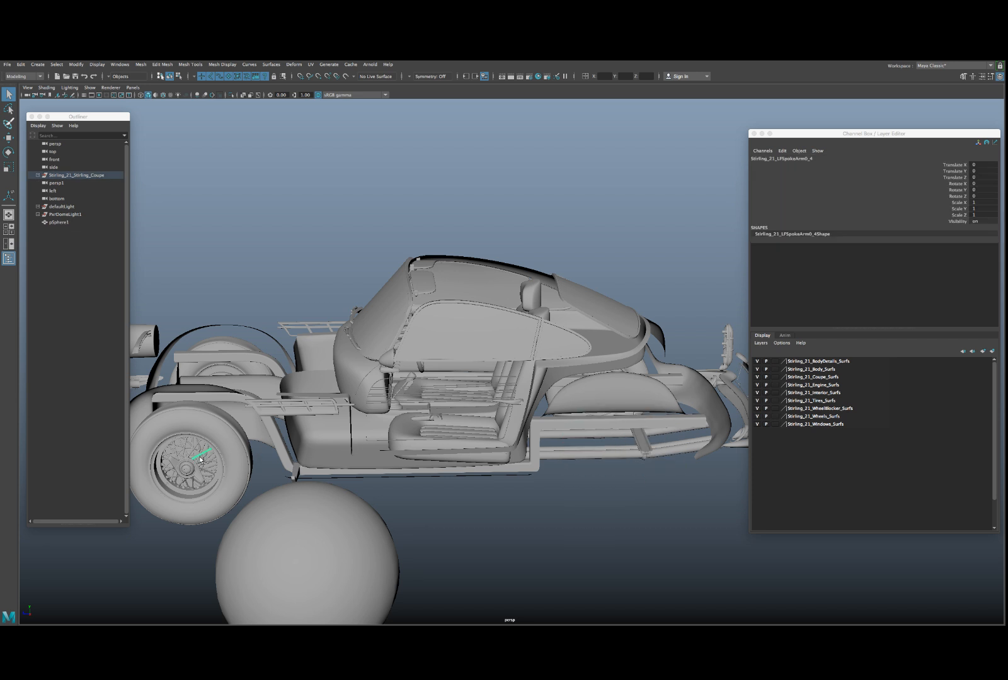
pyautogui.press('Up')
pyautogui.press('Up')
pyautogui.press('Up')
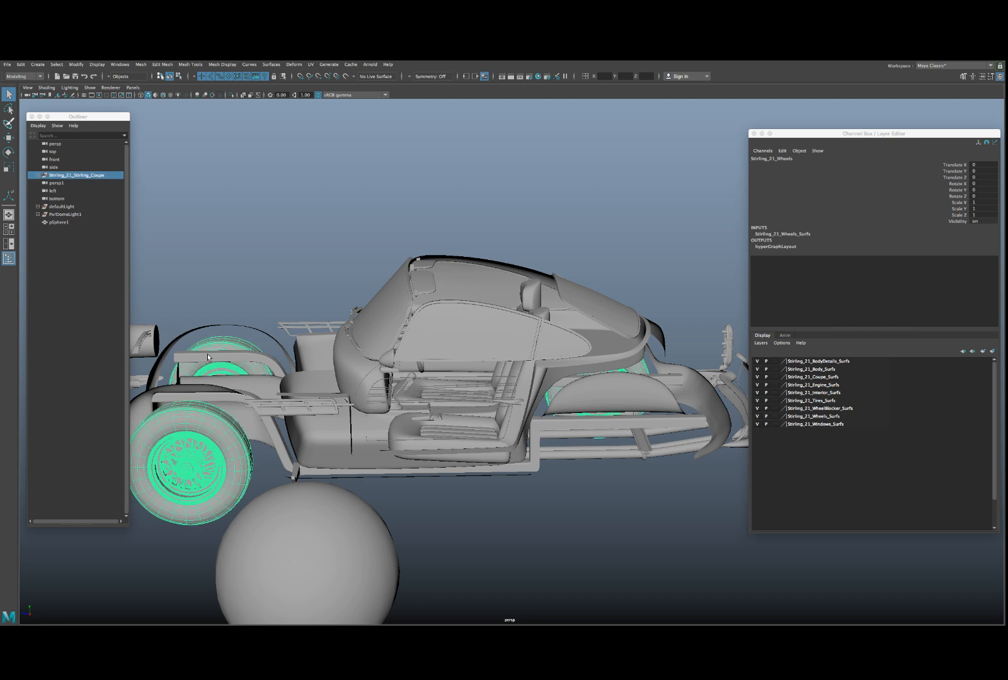
pyautogui.press('Up')
pyautogui.click(219, 343)
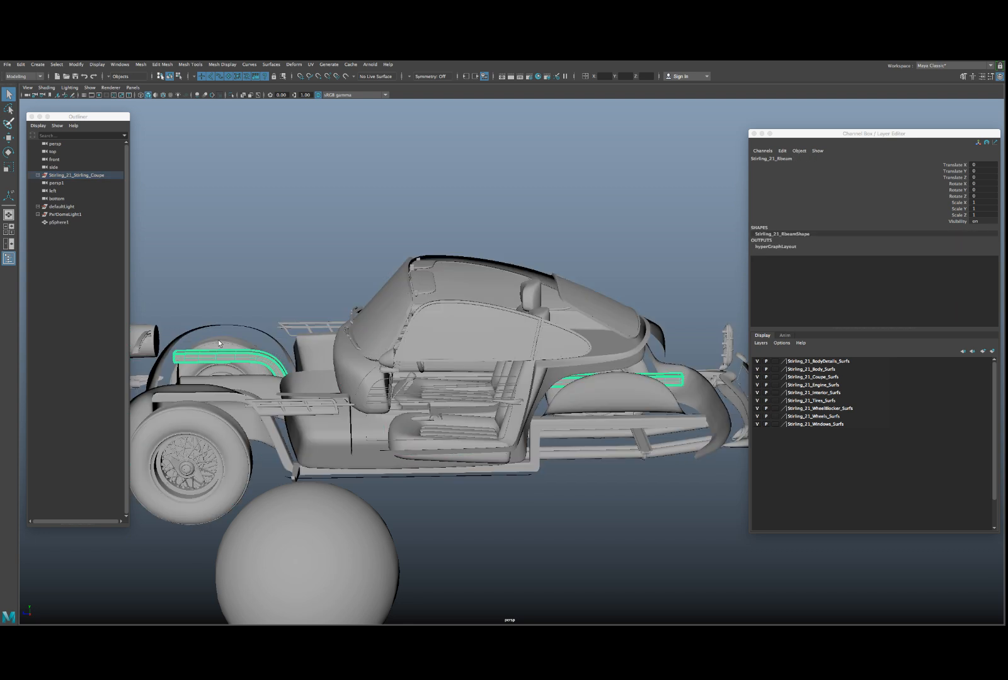
pyautogui.click(220, 327)
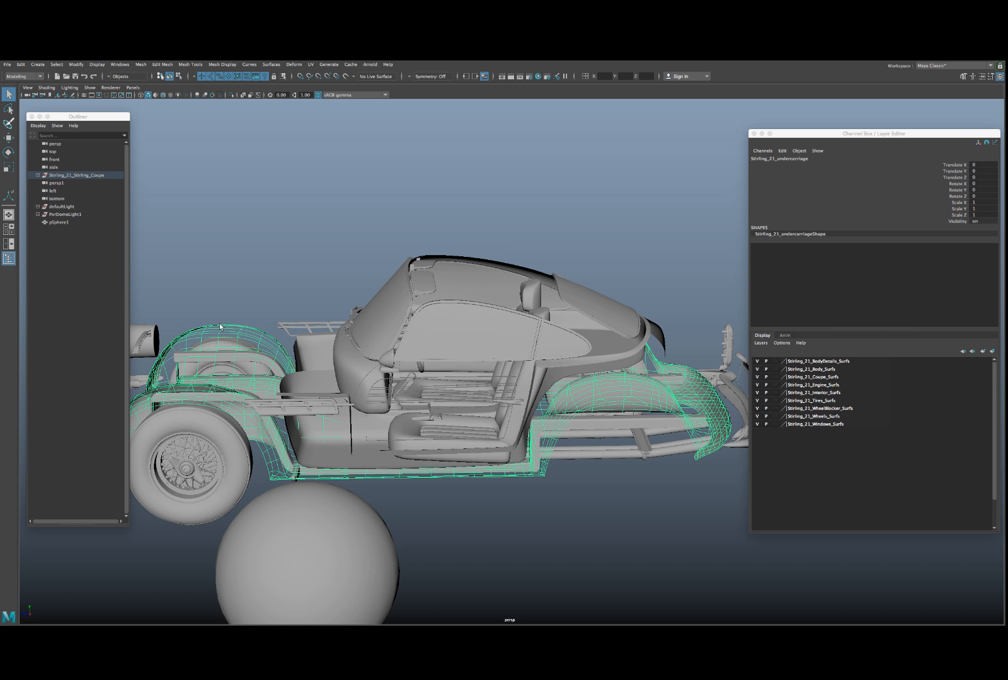
pyautogui.press('Delete')
pyautogui.click(214, 359)
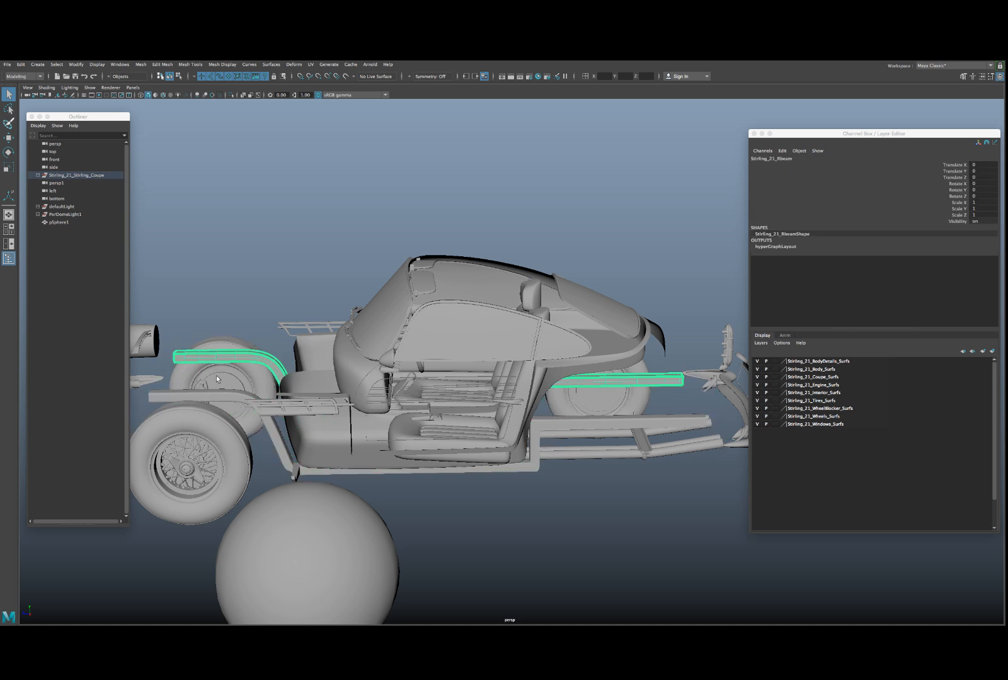
pyautogui.keyDown('shift'); pyautogui.click(220, 395); pyautogui.keyUp('shift')
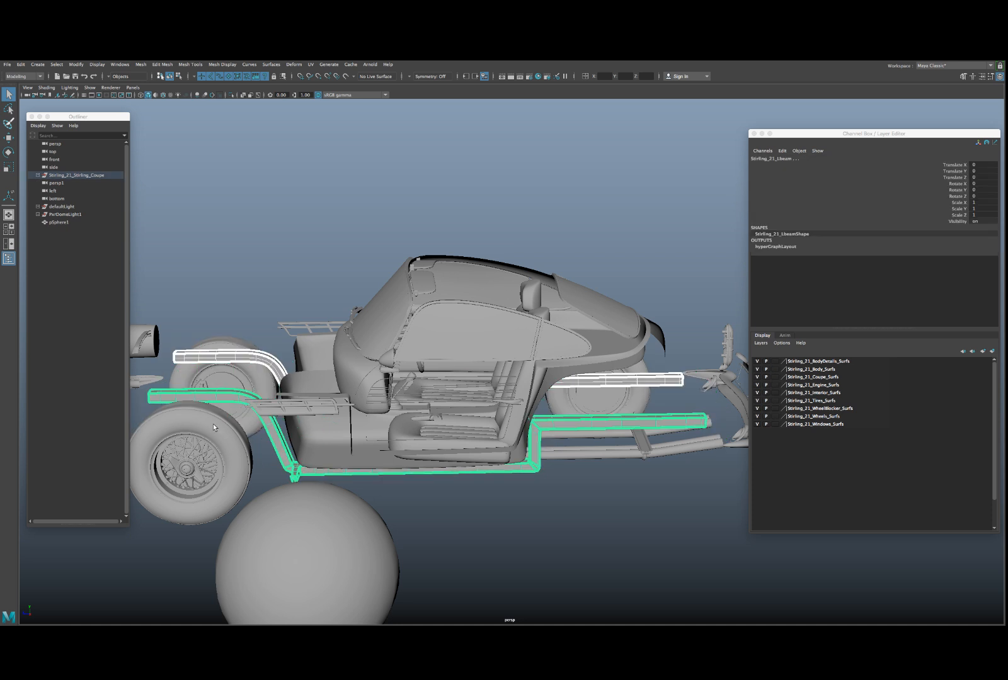
pyautogui.press('Delete')
# - Delete both front wheels with their tires, rims and spokes
pyautogui.click(213, 426)
pyautogui.click(222, 369)
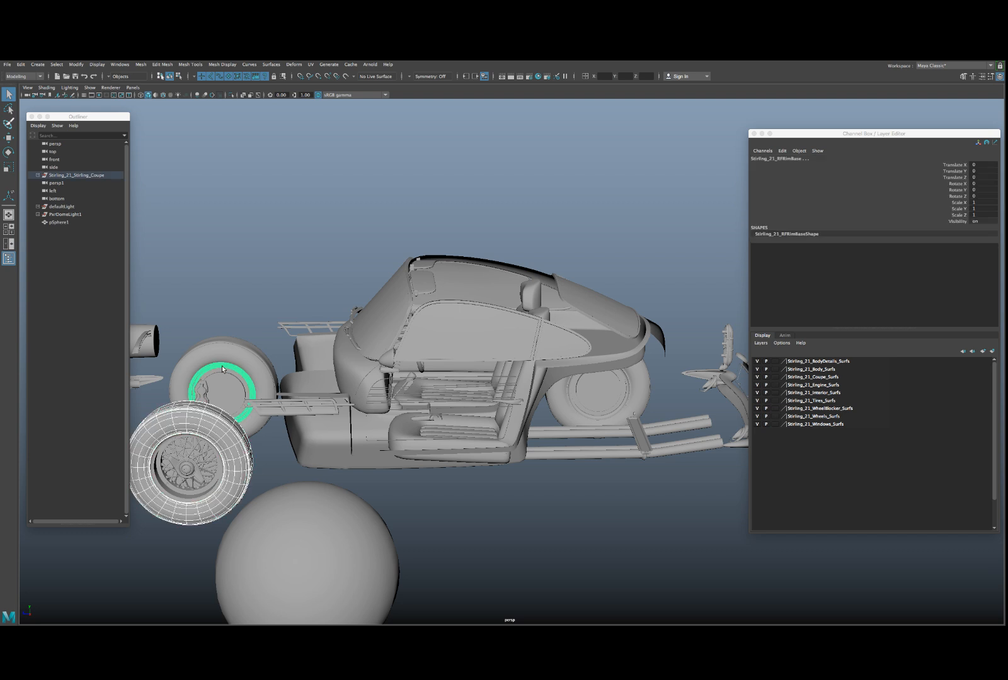
pyautogui.press('Up')
pyautogui.press('Up')
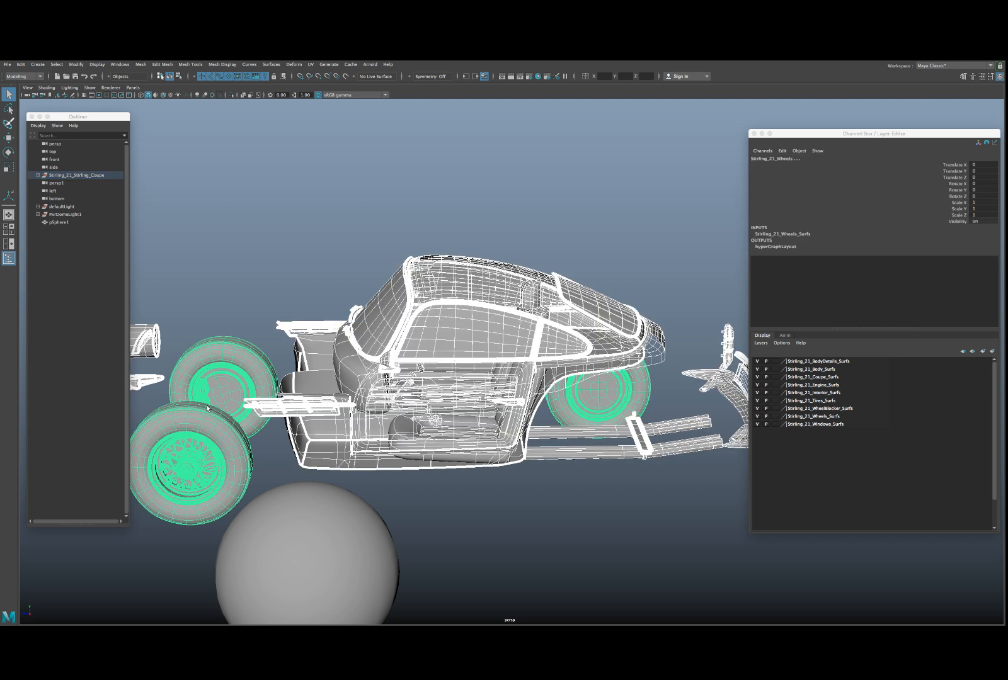
pyautogui.click(214, 439)
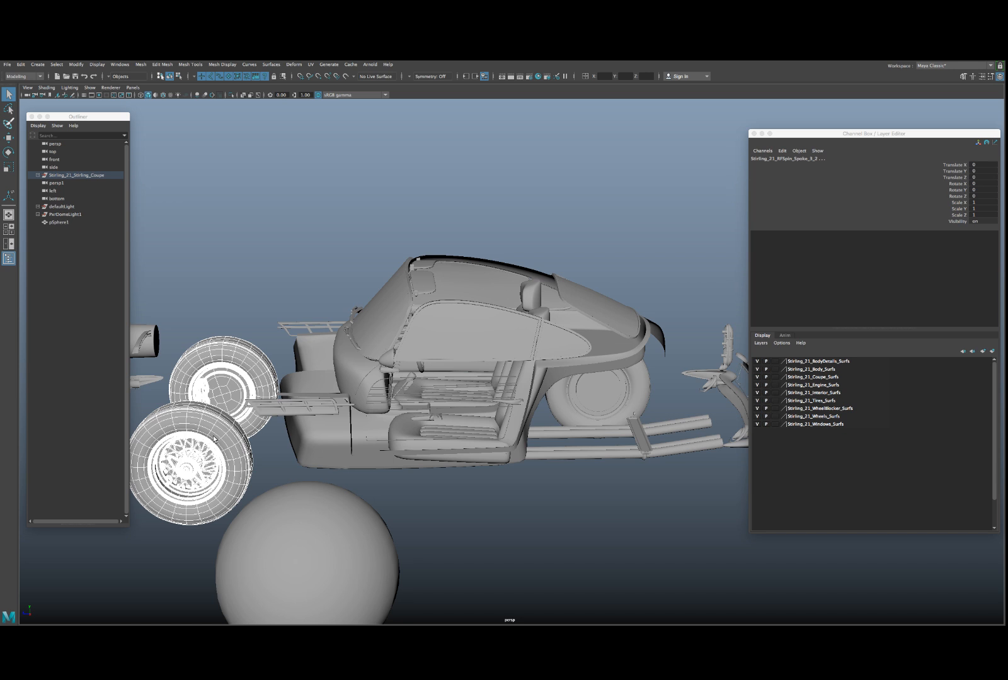
pyautogui.press('Delete')
# - Delete the leftover parts ahead of the cabin and the sphere below the car
pyautogui.scroll(-3, 215, 435)
pyautogui.moveTo(202, 306); pyautogui.dragTo(281, 475)
pyautogui.press('Delete')
pyautogui.click(373, 523)
pyautogui.press('Delete')
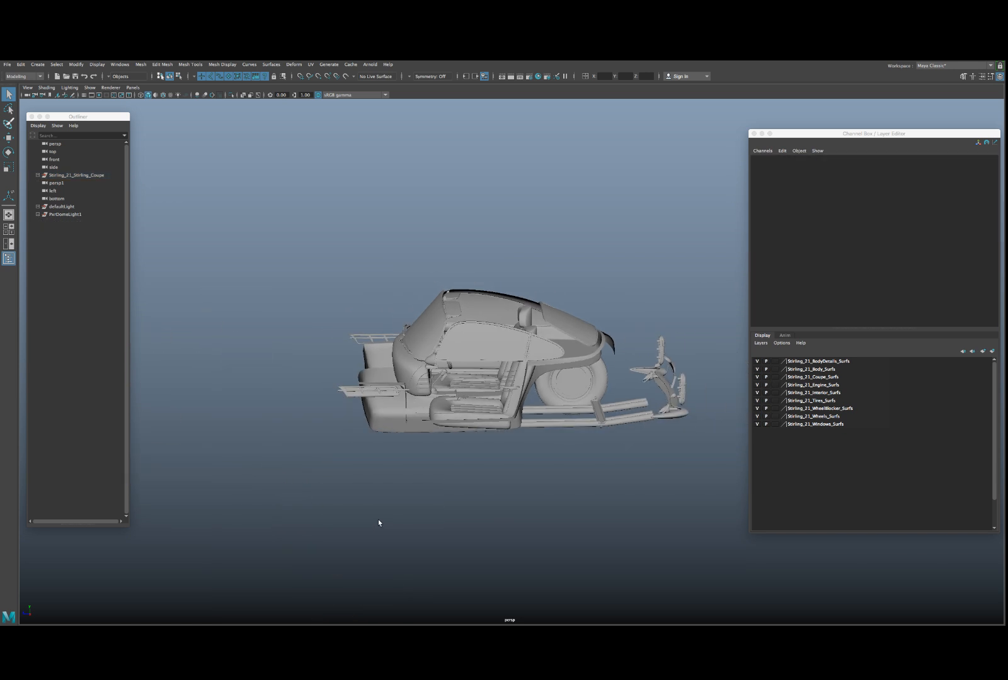
# - Delete the remaining rear wheel, the long pipes under the tail and the rear bumper parts
pyautogui.keyDown('alt'); pyautogui.moveTo(439, 471); pyautogui.dragTo(483, 458); pyautogui.keyUp('alt')
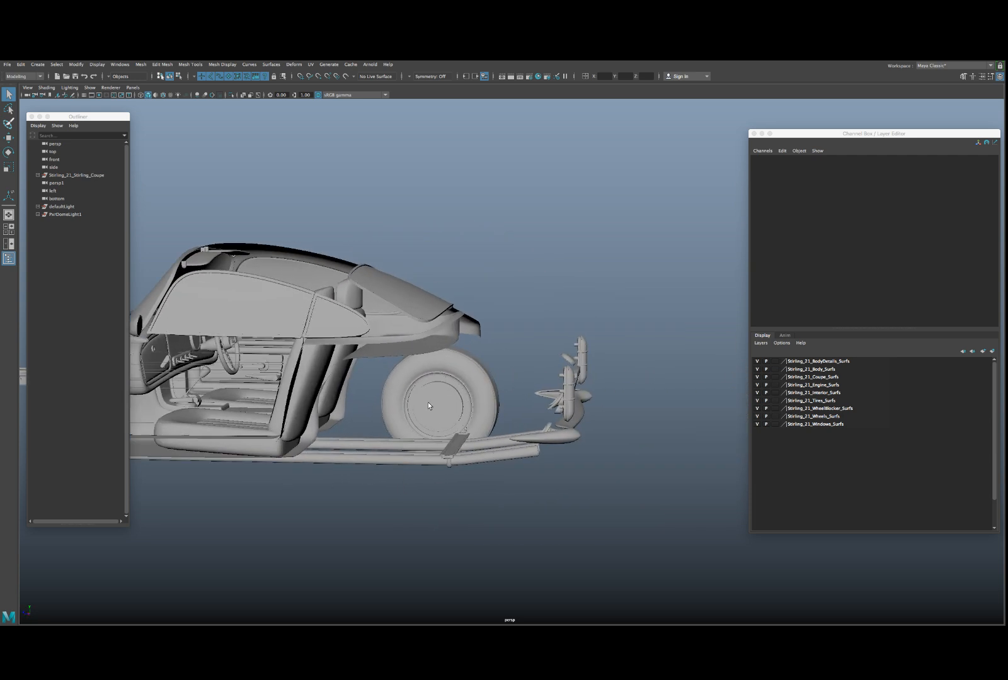
pyautogui.moveTo(417, 373); pyautogui.dragTo(582, 491)
pyautogui.press('Delete')
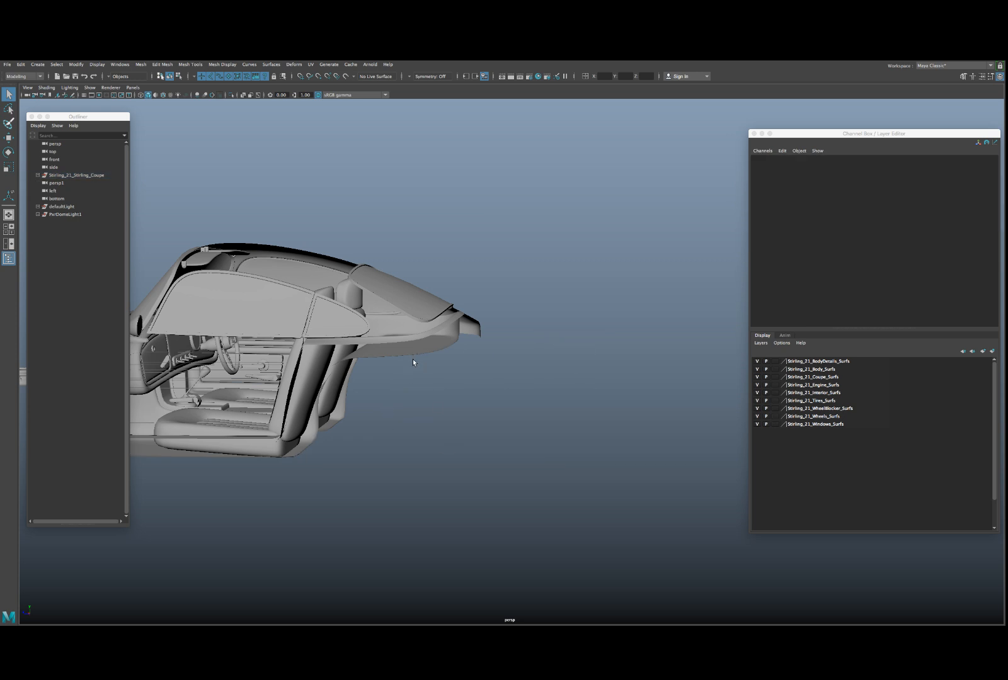
# - Delete the left side vent bars and the left door handle and lock floating beside the cabin
pyautogui.moveTo(412, 362)
pyautogui.keyDown('alt'); pyautogui.mouseDown()
pyautogui.moveTo(384, 378)
pyautogui.moveTo(404, 361)
pyautogui.moveTo(363, 343)
pyautogui.moveTo(438, 369)
pyautogui.moveTo(408, 357)
pyautogui.mouseUp(); pyautogui.keyUp('alt')
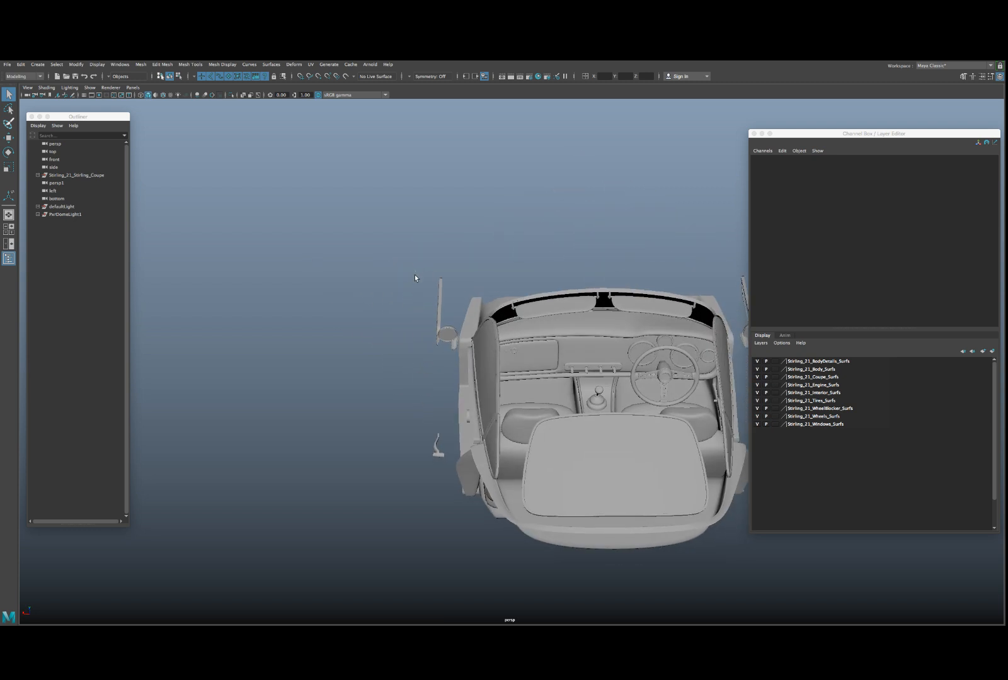
pyautogui.moveTo(444, 313); pyautogui.dragTo(448, 313)
pyautogui.keyDown('alt'); pyautogui.moveTo(448, 313); pyautogui.dragTo(446, 344); pyautogui.keyUp('alt')
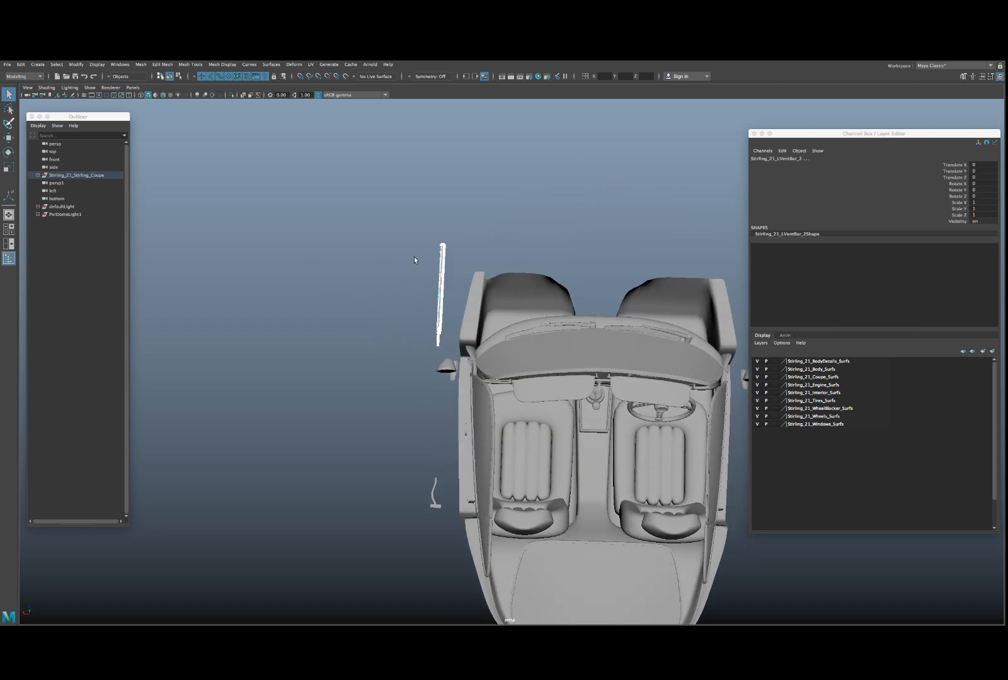
pyautogui.moveTo(402, 221); pyautogui.dragTo(454, 346)
pyautogui.press('Delete')
pyautogui.moveTo(401, 451); pyautogui.dragTo(435, 531)
pyautogui.press('Delete')
# - Delete the right side window group and the rear window glass
pyautogui.keyDown('alt'); pyautogui.moveTo(522, 427); pyautogui.dragTo(436, 368); pyautogui.keyUp('alt')
pyautogui.click(446, 296)
pyautogui.keyDown('alt'); pyautogui.moveTo(420, 301); pyautogui.dragTo(450, 308); pyautogui.keyUp('alt')
pyautogui.press('Up')
pyautogui.press('Delete')
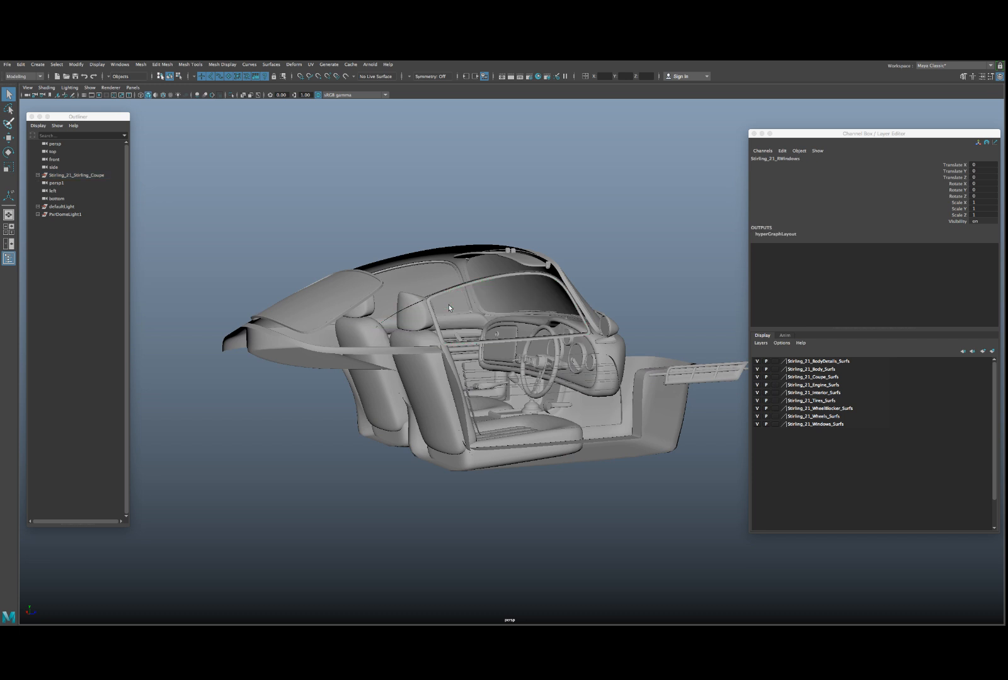
pyautogui.click(375, 280)
pyautogui.press('Up')
pyautogui.press('Delete')
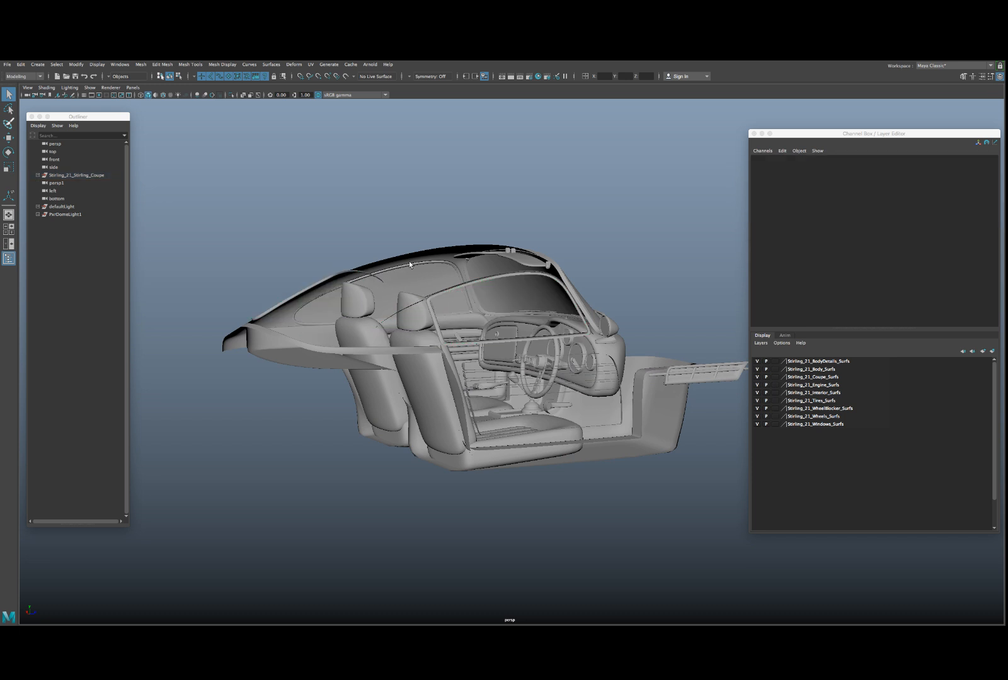
# - Delete the left side windows and the windshield, keeping the headlining and headrests
pyautogui.click(409, 261)
pyautogui.press('Delete')
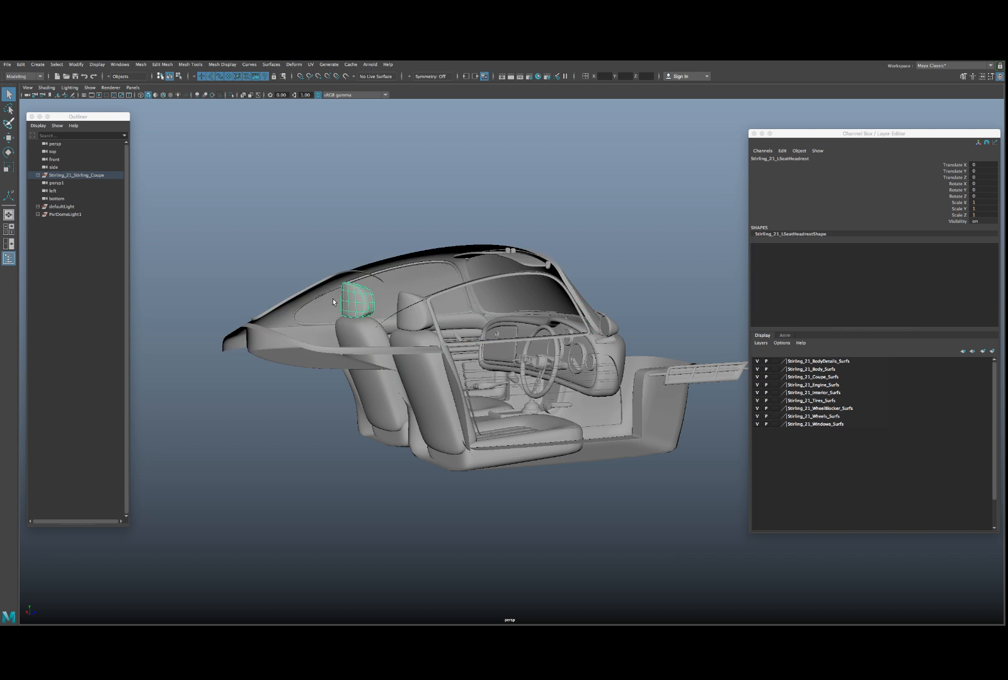
pyautogui.click(328, 304)
pyautogui.press('Up')
pyautogui.press('Delete')
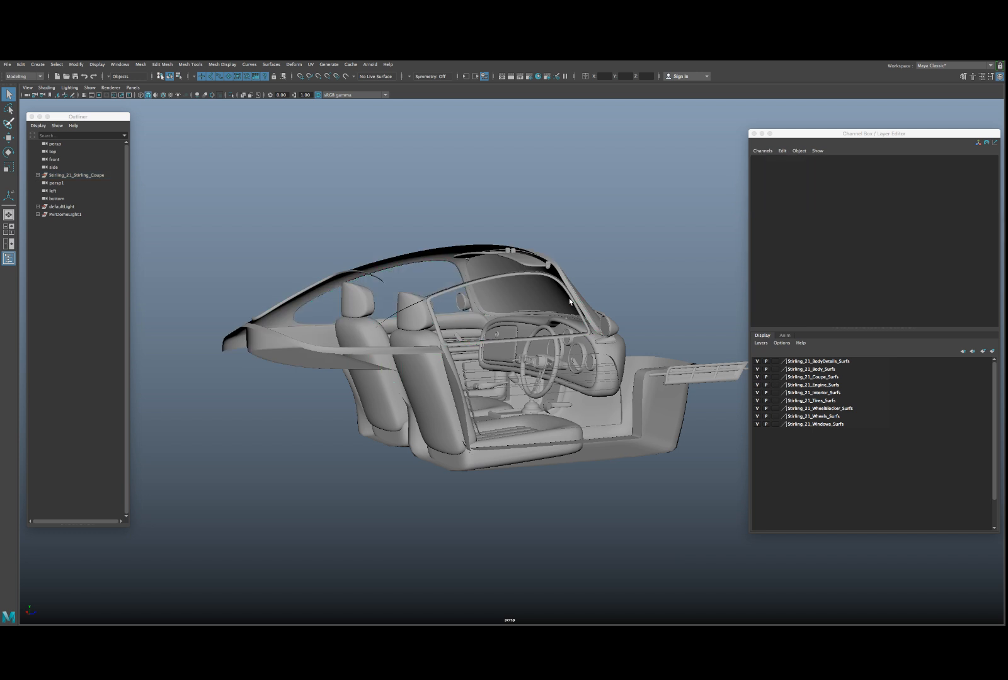
pyautogui.click(548, 281)
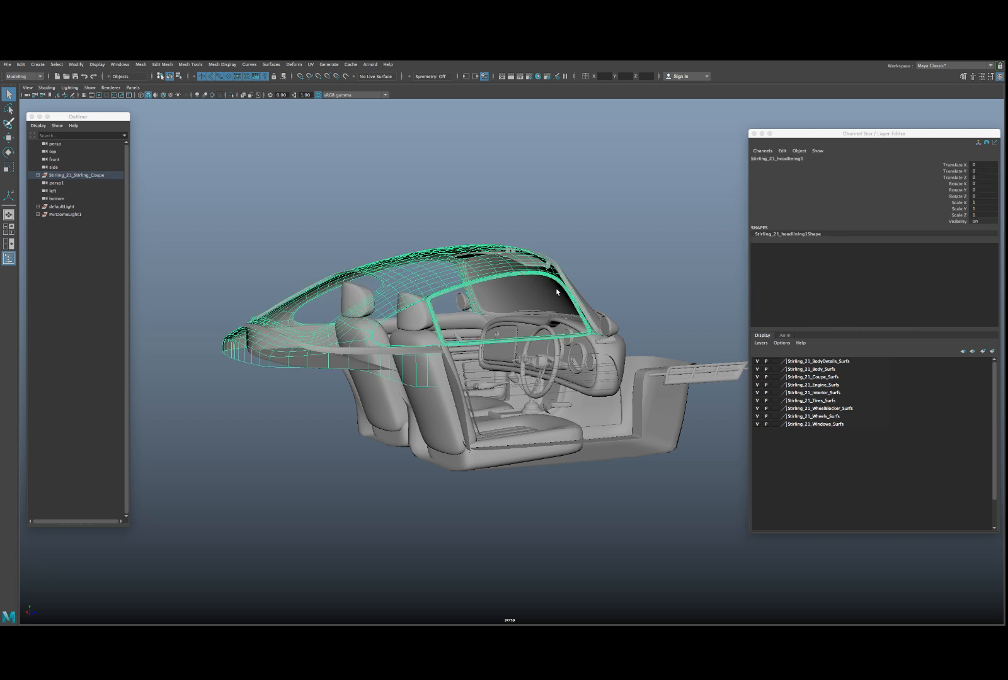
pyautogui.press('Delete')
pyautogui.click(563, 291)
pyautogui.press('Delete')
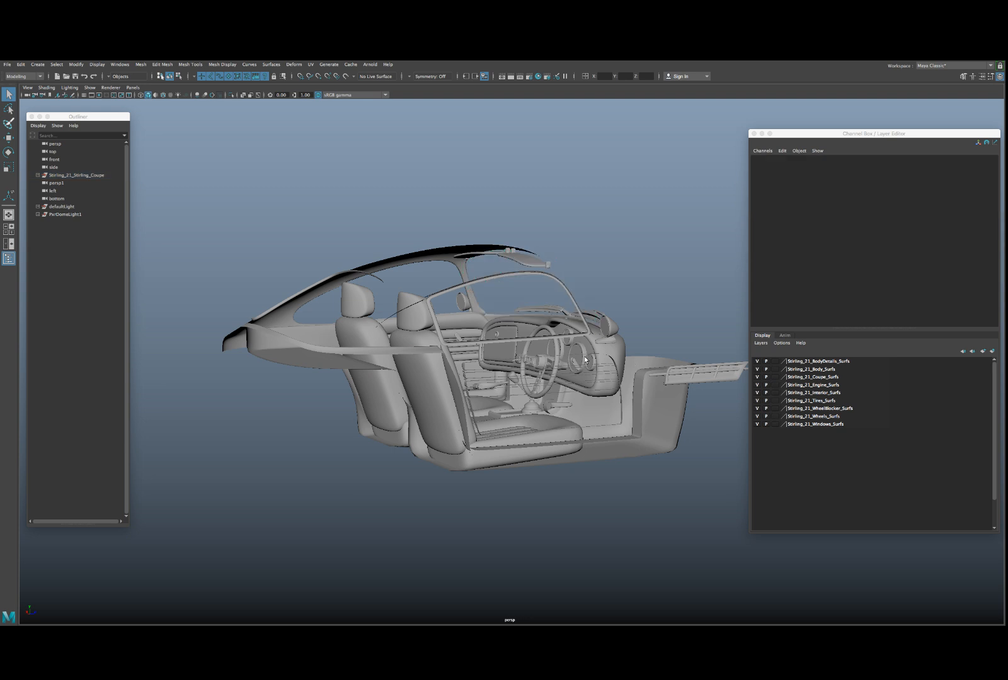
# - Delete the right door handle and lock together with the right side vent
pyautogui.keyDown('alt'); pyautogui.moveTo(584, 359); pyautogui.dragTo(509, 395); pyautogui.keyUp('alt')
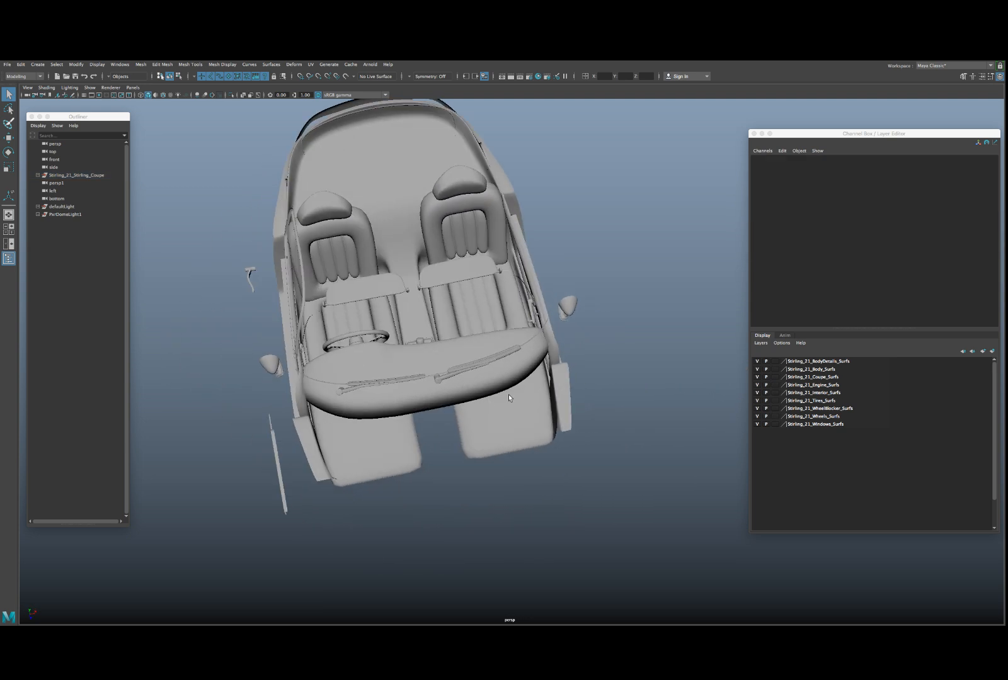
pyautogui.keyDown('alt'); pyautogui.moveTo(509, 398); pyautogui.dragTo(530, 281, button='middle'); pyautogui.keyUp('alt')
pyautogui.click(381, 249)
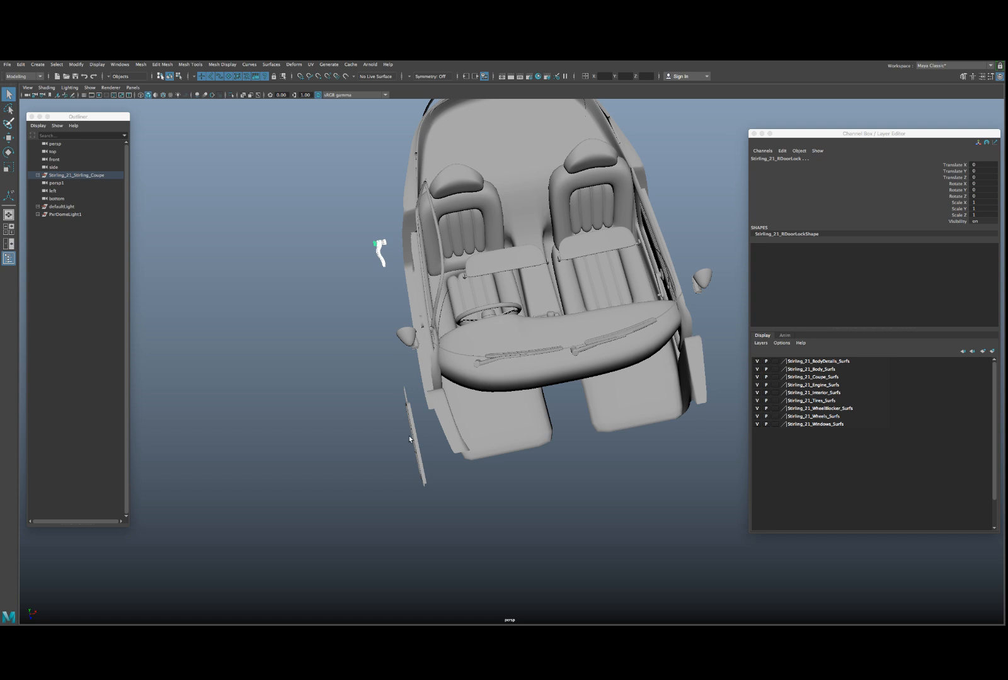
pyautogui.keyDown('alt'); pyautogui.moveTo(410, 439); pyautogui.dragTo(395, 436); pyautogui.keyUp('alt')
pyautogui.keyDown('shift'); pyautogui.moveTo(365, 359); pyautogui.dragTo(404, 489); pyautogui.keyUp('shift')
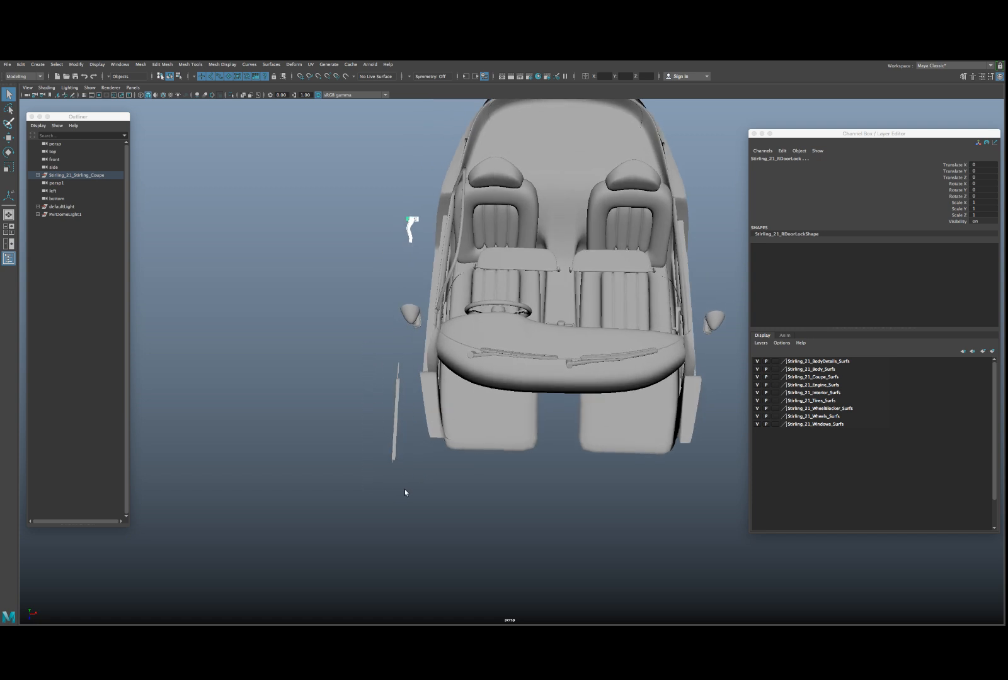
pyautogui.press('Delete')
# - Inspect the wipers and dashboard, hiding and reshowing the Stirling_21_Interior_Surfs layer to check which parts it holds
pyautogui.keyDown('alt'); pyautogui.moveTo(511, 412); pyautogui.dragTo(409, 364); pyautogui.keyUp('alt')
pyautogui.scroll(3, 419, 345)
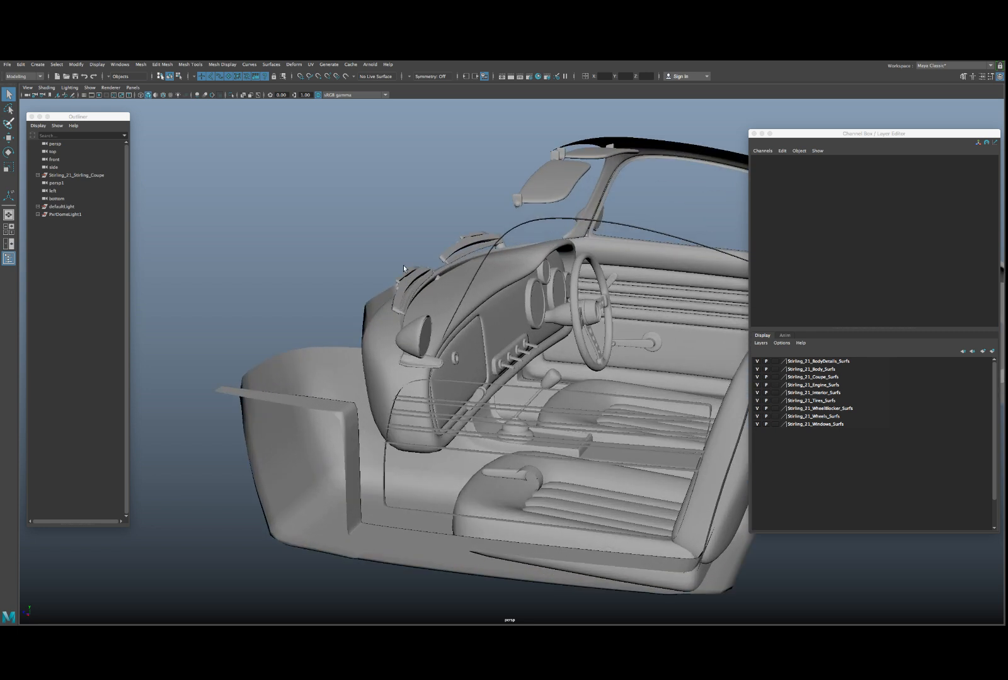
pyautogui.click(416, 296)
pyautogui.scroll(5, 436, 313)
pyautogui.keyDown('alt'); pyautogui.moveTo(438, 320); pyautogui.dragTo(360, 314); pyautogui.keyUp('alt')
pyautogui.scroll(-3, 360, 315)
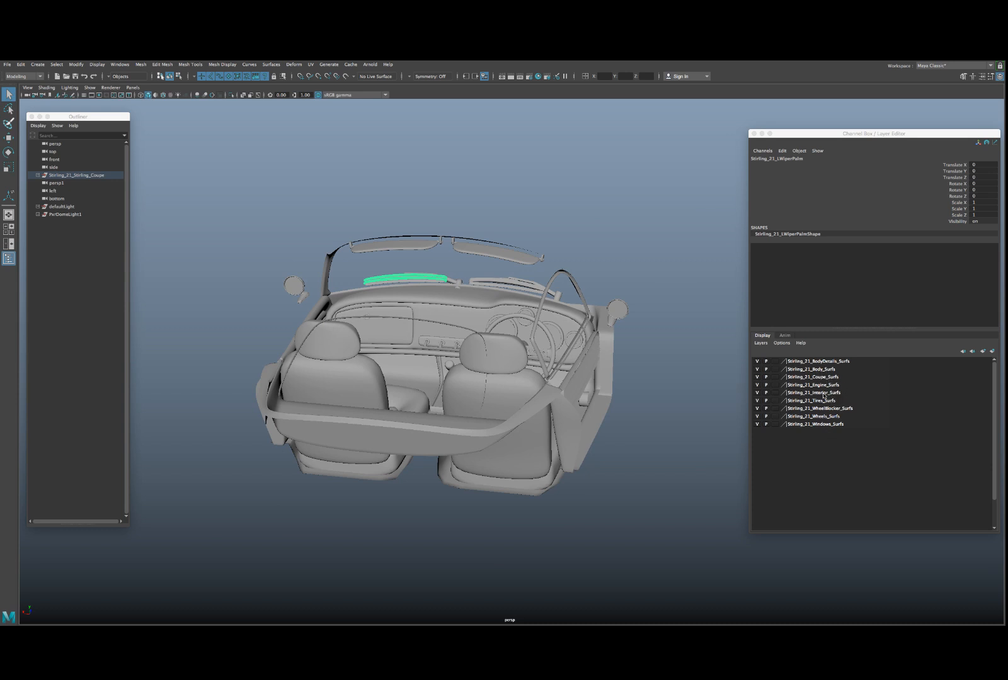
pyautogui.click(758, 393)
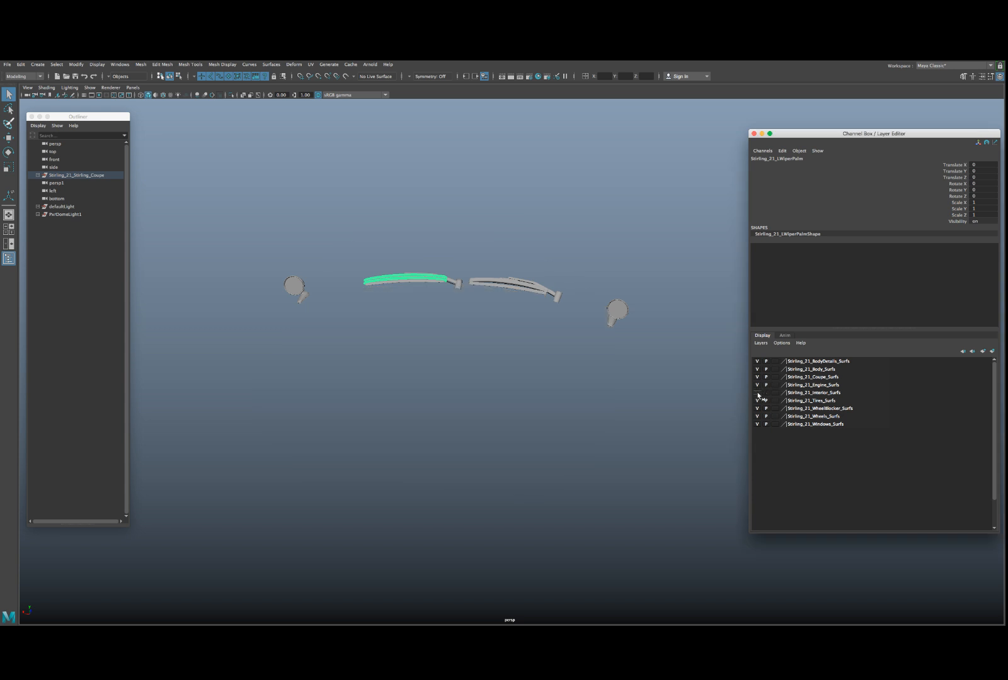
pyautogui.click(759, 394)
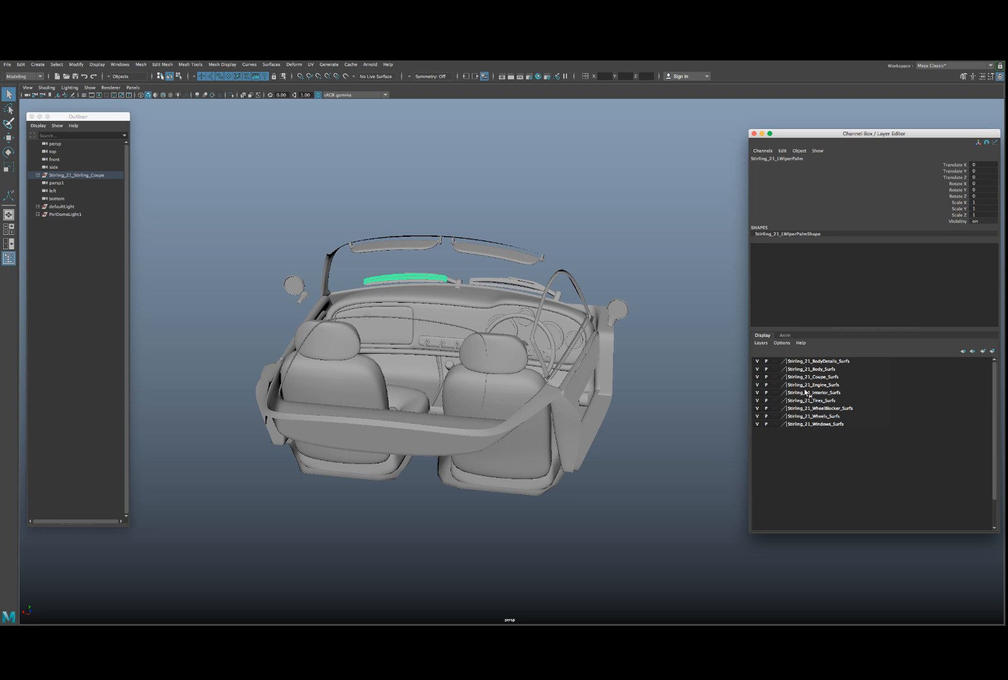
# - Select the whole Stirling_21_Dash group, including the gauges, switches and glove box
pyautogui.click(497, 341)
pyautogui.keyDown('alt'); pyautogui.moveTo(495, 340); pyautogui.dragTo(453, 345); pyautogui.keyUp('alt')
pyautogui.scroll(3, 453, 346)
pyautogui.hotkey('ctrl', 'h')
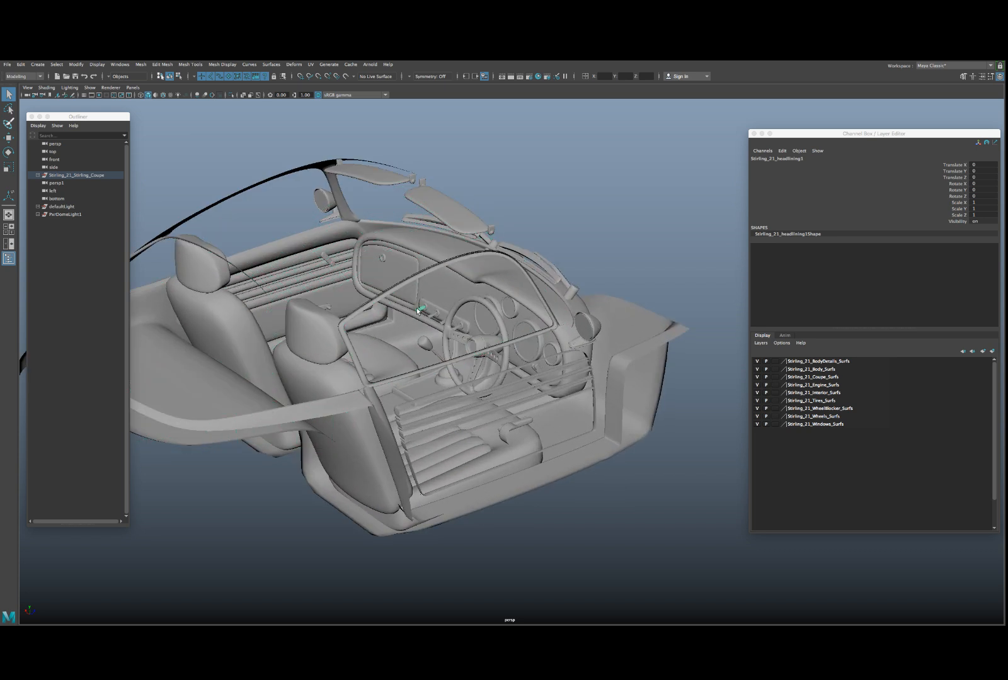
pyautogui.click(419, 309)
pyautogui.press('Up')
pyautogui.press('Up')
pyautogui.press('Up')
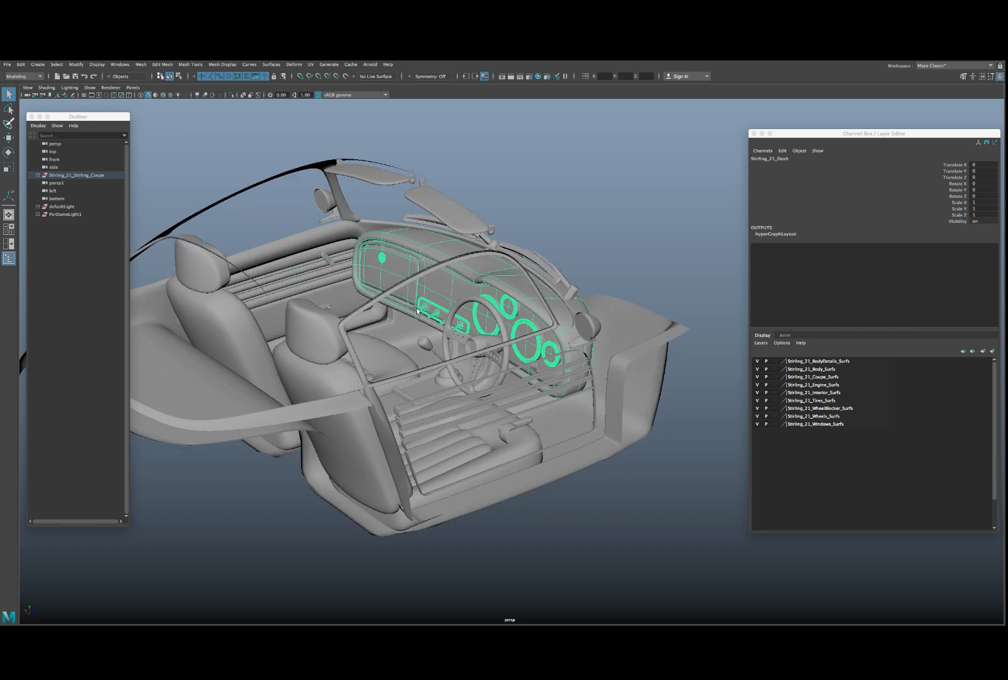
pyautogui.scroll(-6, 338, 272)
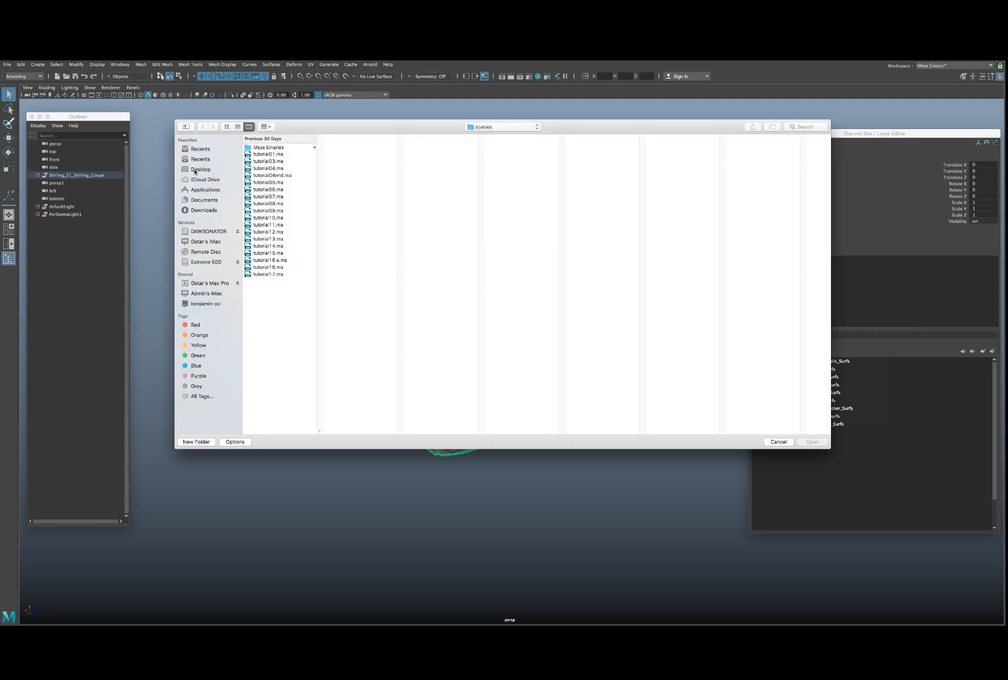
# - Open the scene 27_Interior_20.mb from the 1969DodgeRTCharger project's scenes folder
pyautogui.click(197, 170)
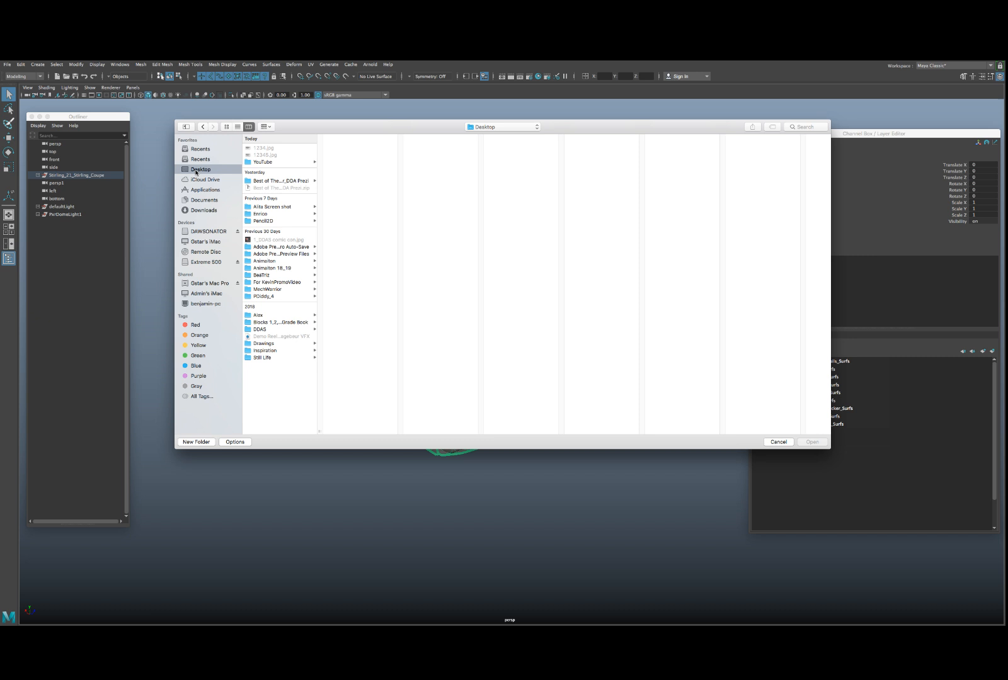
pyautogui.click(275, 268)
pyautogui.click(362, 169)
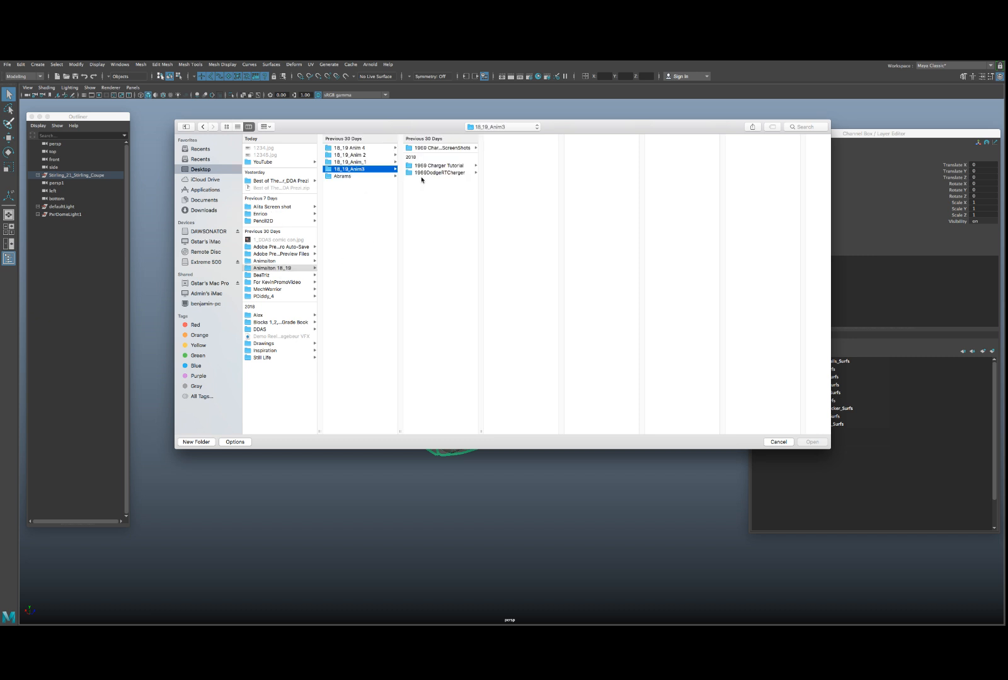
pyautogui.click(435, 173)
pyautogui.click(503, 212)
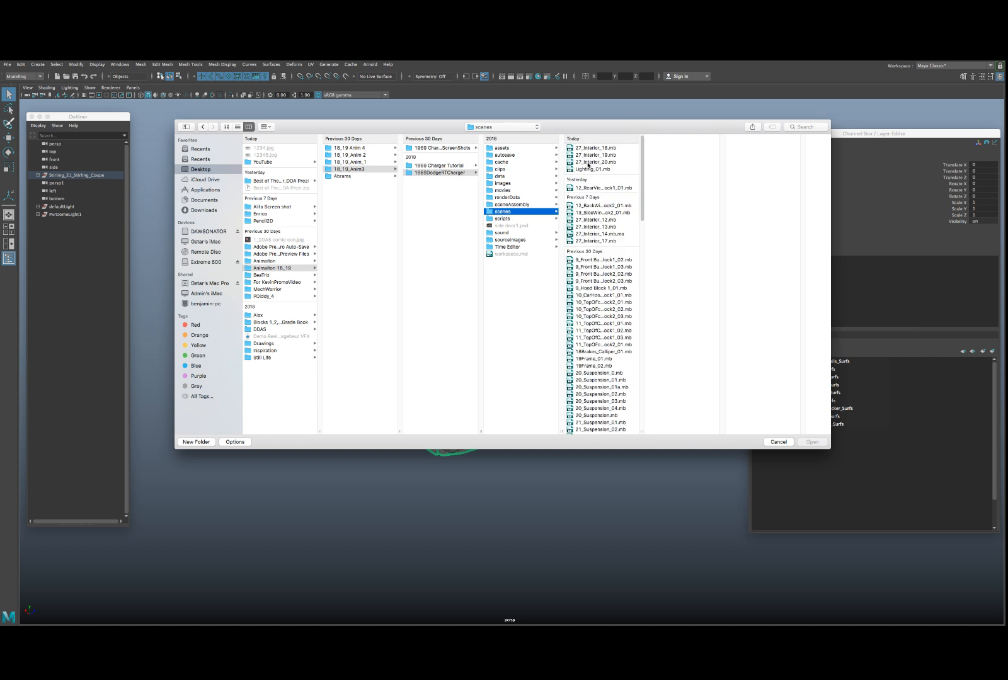
pyautogui.click(588, 164)
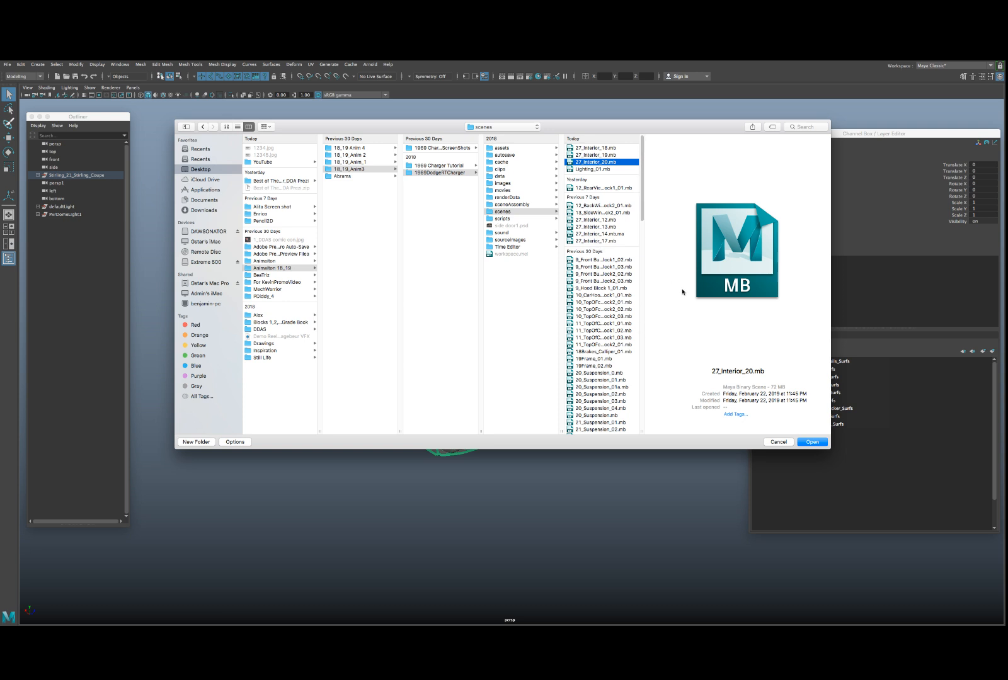
pyautogui.click(810, 442)
pyautogui.click(502, 348)
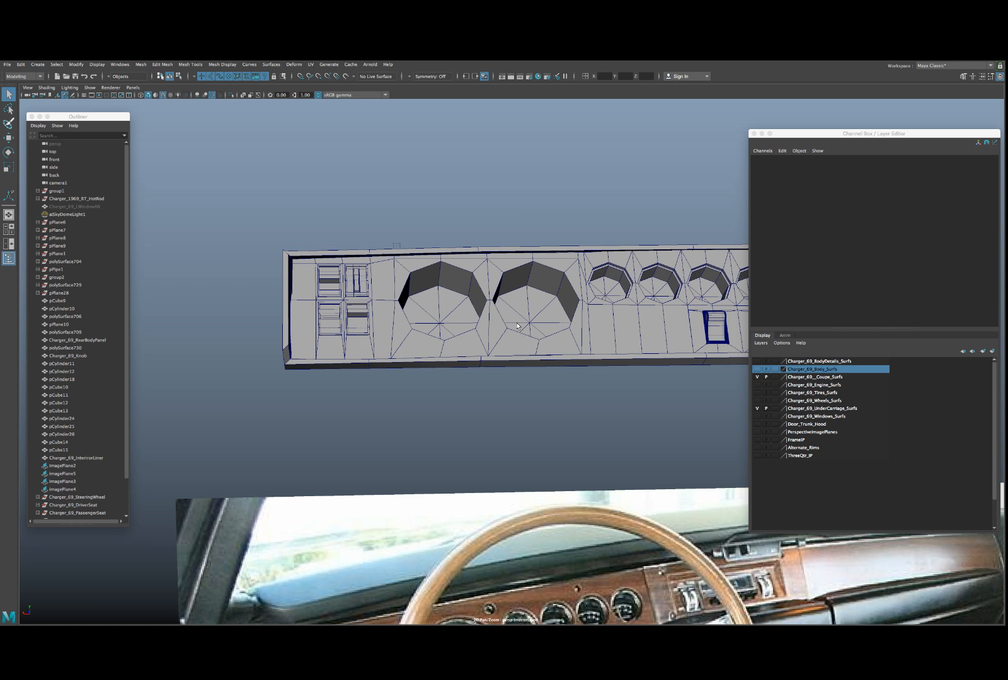
# - Open the scene 27_Interior_22.mb from the scenes folder without saving changes to the current scene
pyautogui.scroll(-2, 629, 346)
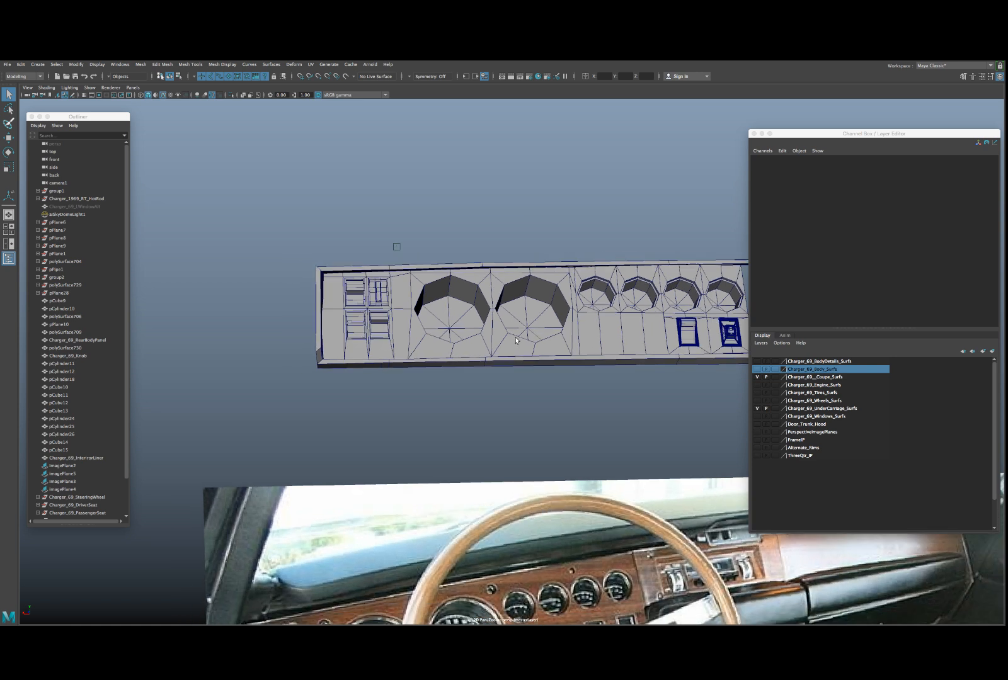
pyautogui.click(66, 77)
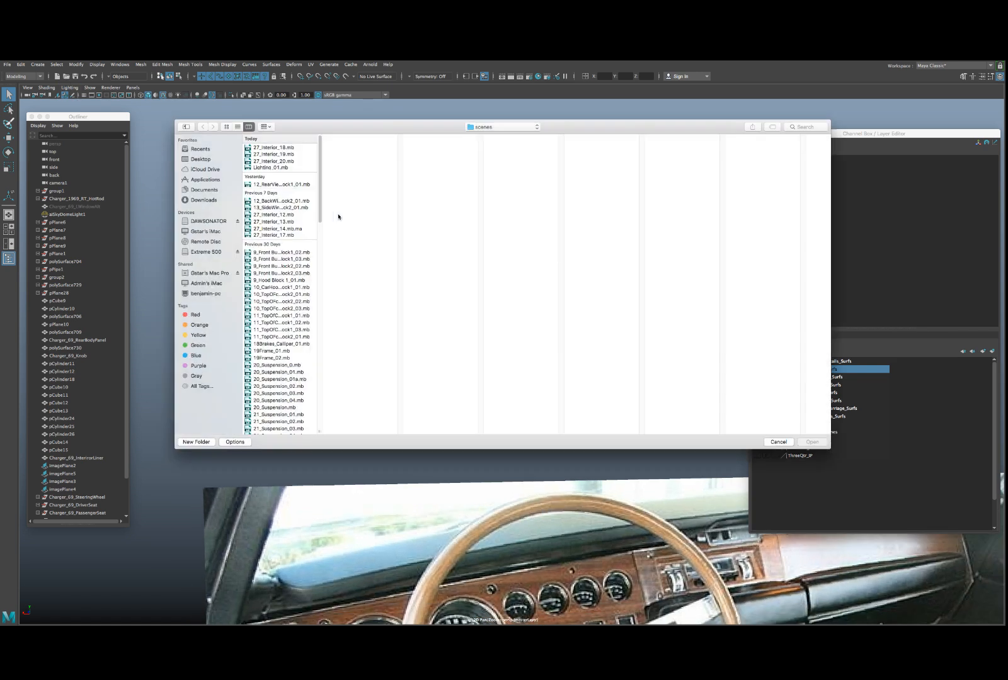
pyautogui.click(275, 162)
pyautogui.moveTo(319, 180); pyautogui.dragTo(308, 429)
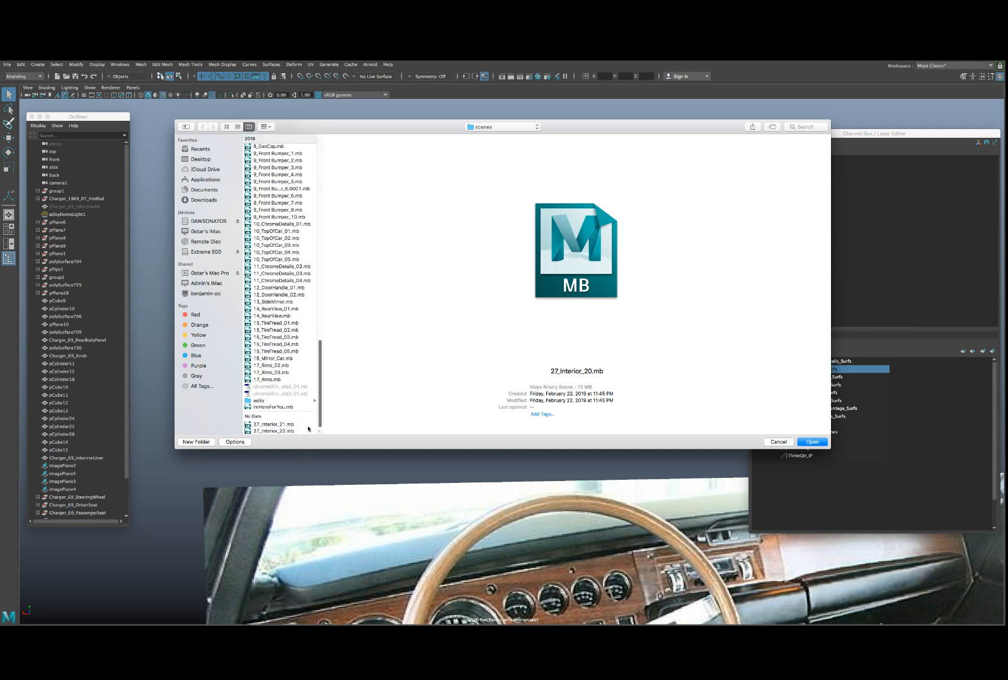
pyautogui.click(273, 431)
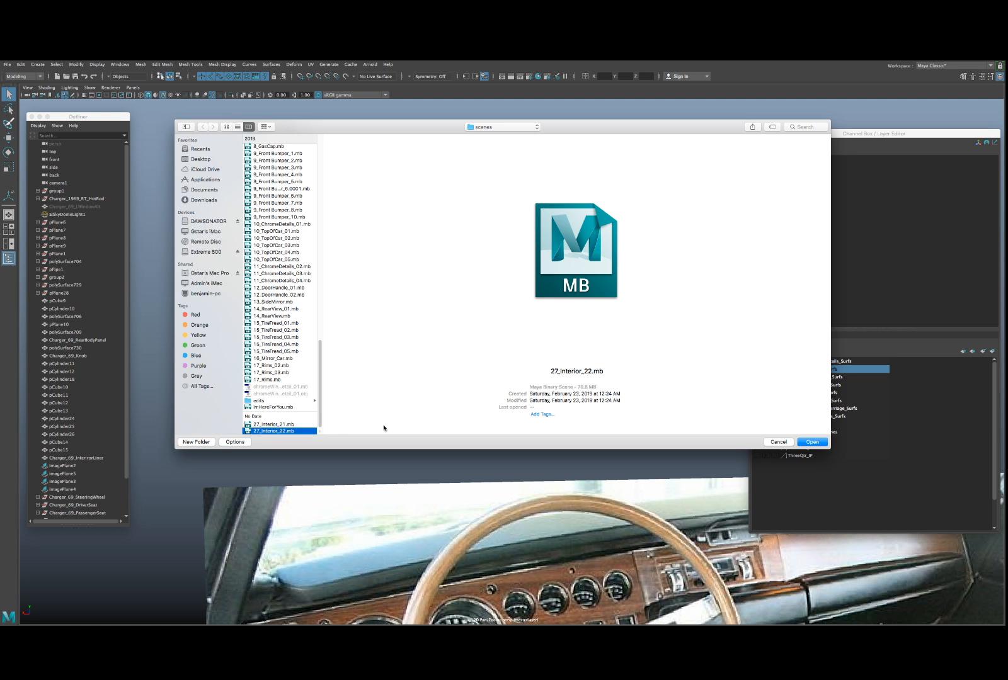
pyautogui.click(812, 442)
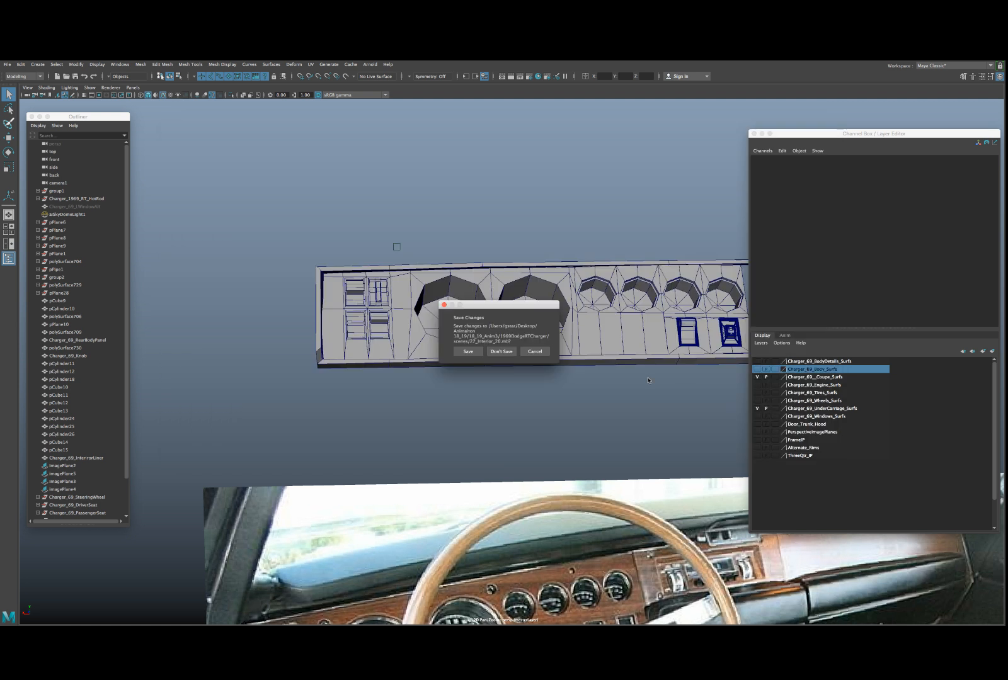
pyautogui.click(502, 352)
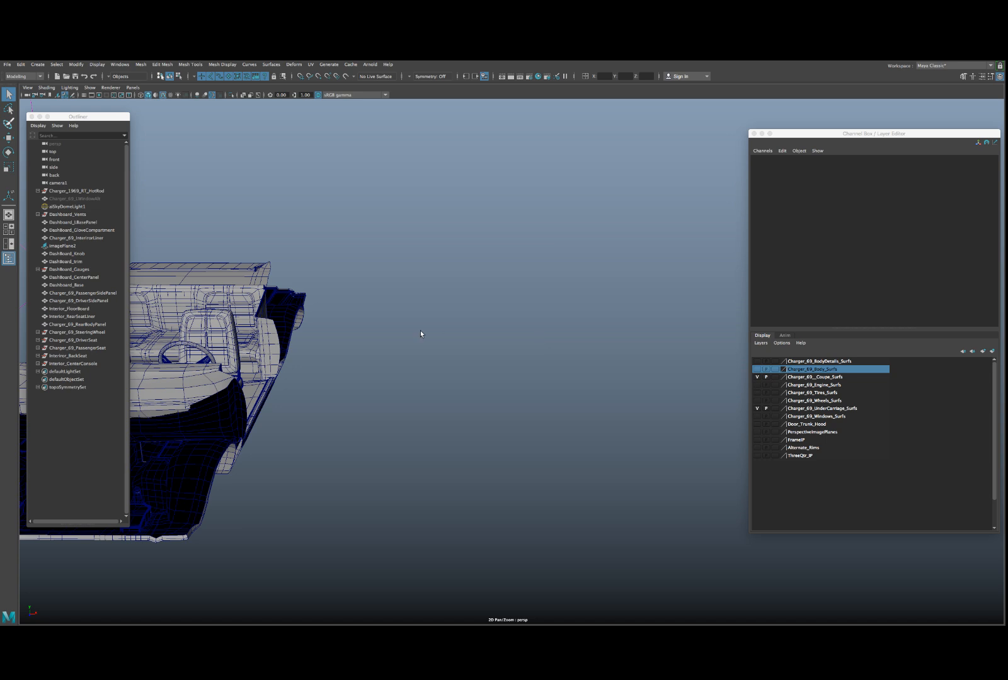
# - Create a new empty display layer and name it Charger_69_Interior_Surfs
pyautogui.keyDown('alt'); pyautogui.moveTo(352, 363); pyautogui.dragTo(493, 351); pyautogui.keyUp('alt')
pyautogui.scroll(2, 494, 351)
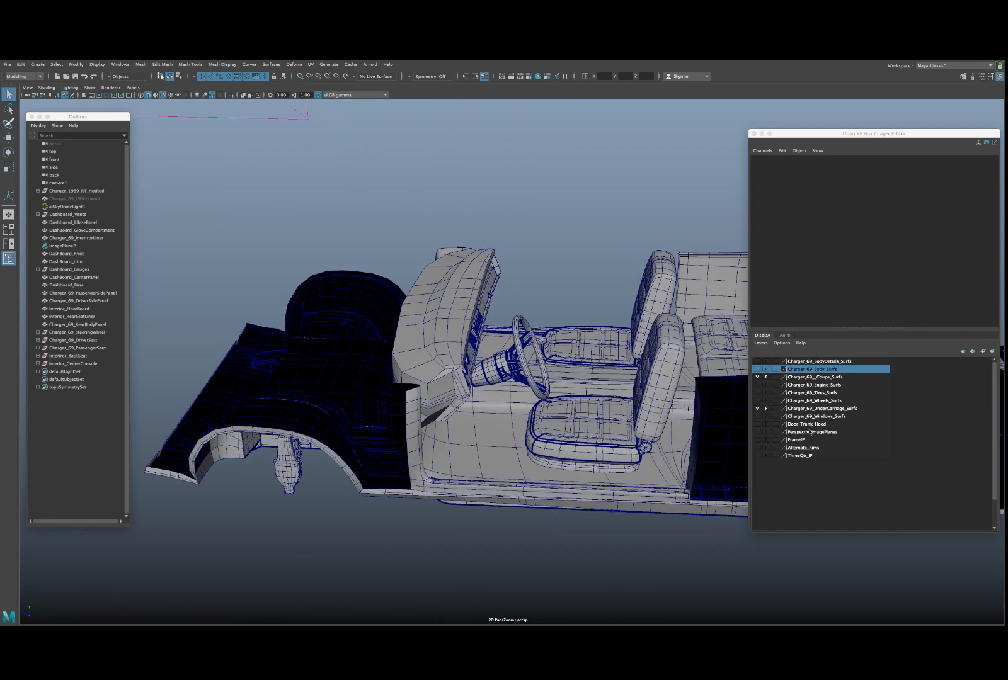
pyautogui.click(994, 353)
pyautogui.click(994, 352)
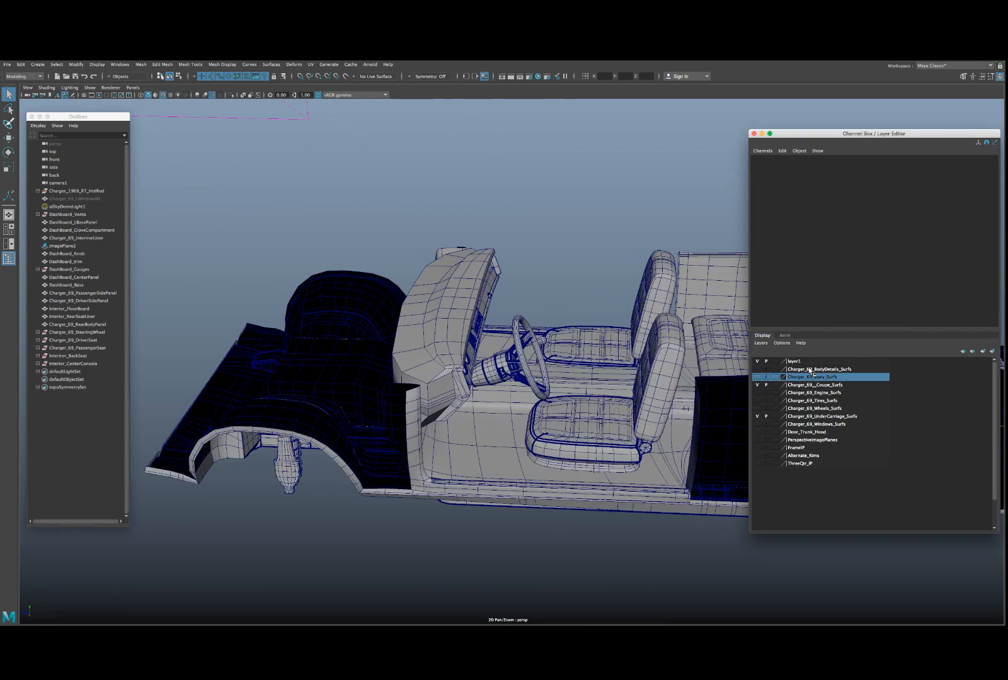
pyautogui.doubleClick(813, 363)
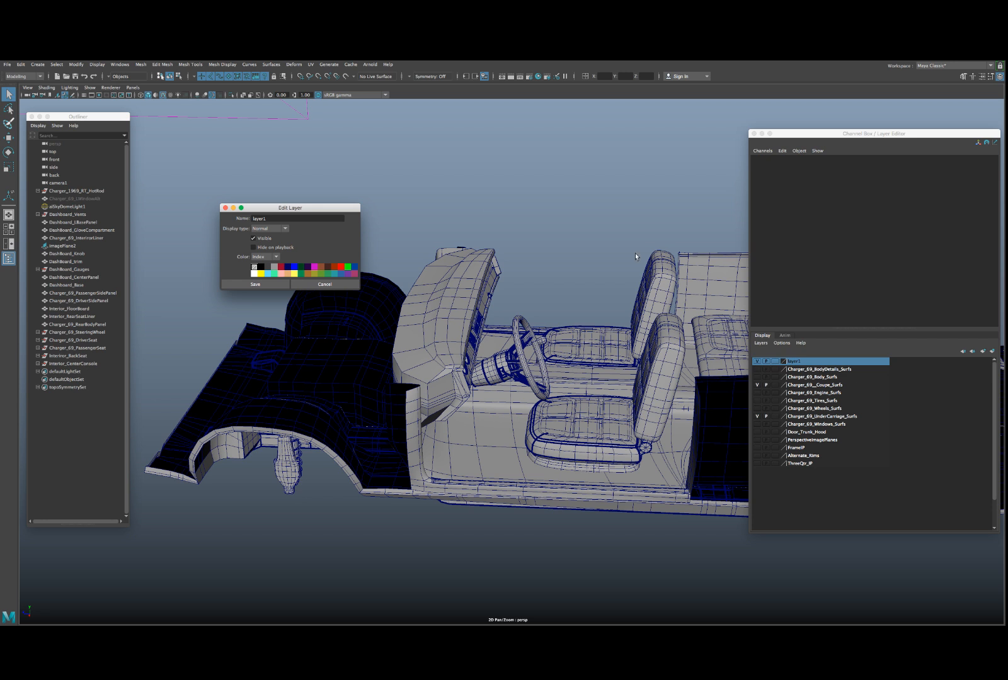
pyautogui.doubleClick(321, 217)
pyautogui.write('Charger_Interior_Surfs')
pyautogui.press('Return')
pyautogui.click(269, 219)
pyautogui.write('69_Interior_Surfs')
pyautogui.press('Return')
pyautogui.click(260, 285)
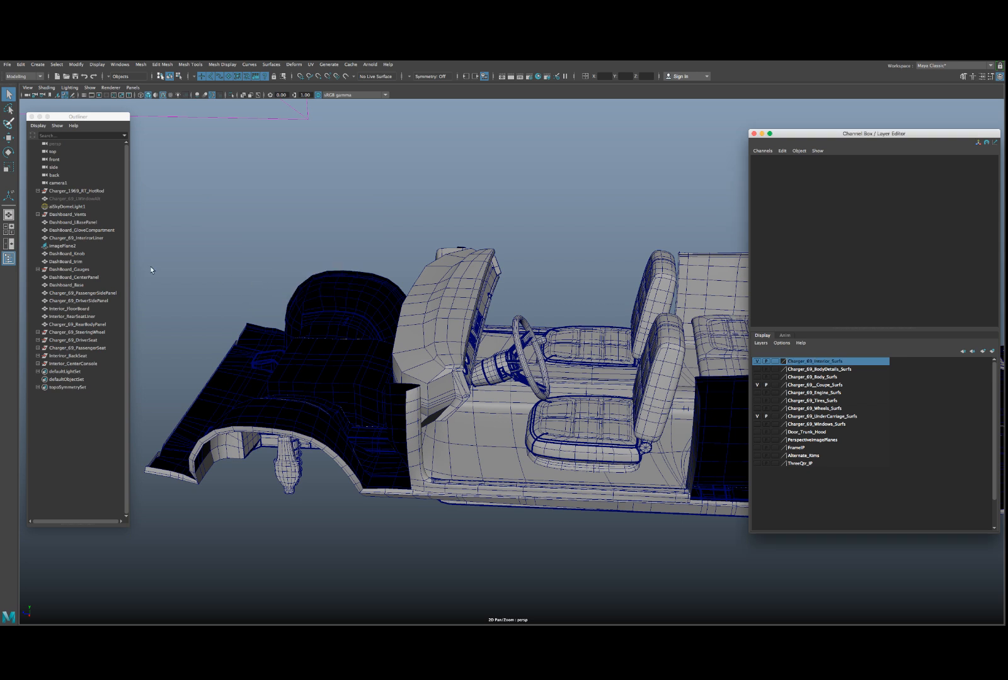
# - Examine the dashboard vents, lower base panel and glove compartment by highlighting them one after another in the car
pyautogui.click(74, 217)
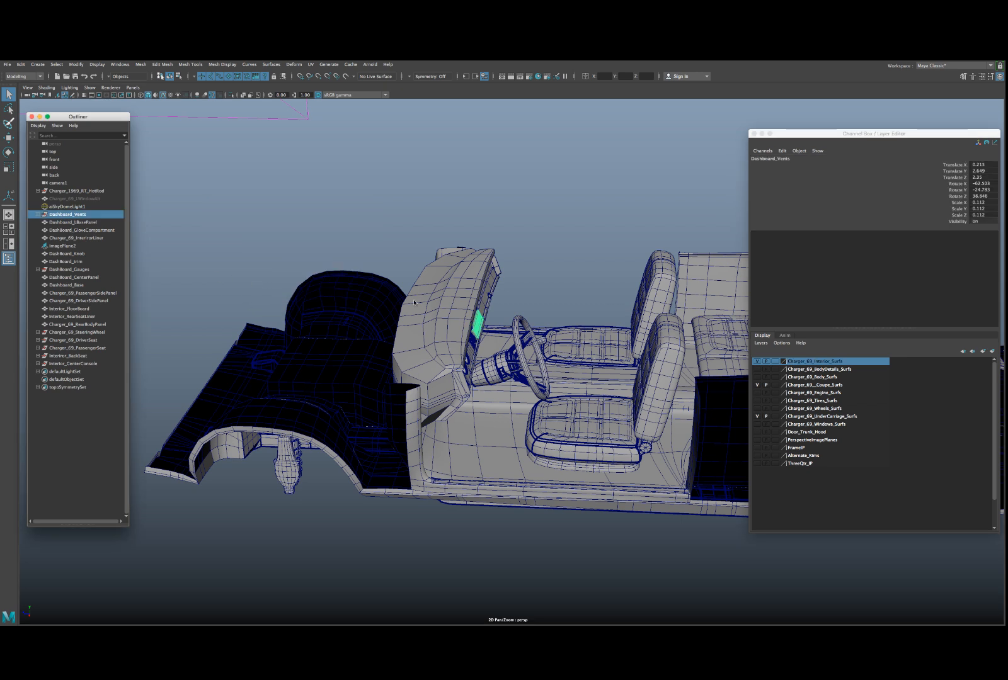
pyautogui.keyDown('alt'); pyautogui.moveTo(451, 285); pyautogui.dragTo(293, 307); pyautogui.keyUp('alt')
pyautogui.keyDown('alt'); pyautogui.moveTo(522, 326); pyautogui.dragTo(460, 341, button='middle'); pyautogui.keyUp('alt')
pyautogui.keyDown('alt'); pyautogui.moveTo(460, 340); pyautogui.dragTo(543, 315, button='right'); pyautogui.keyUp('alt')
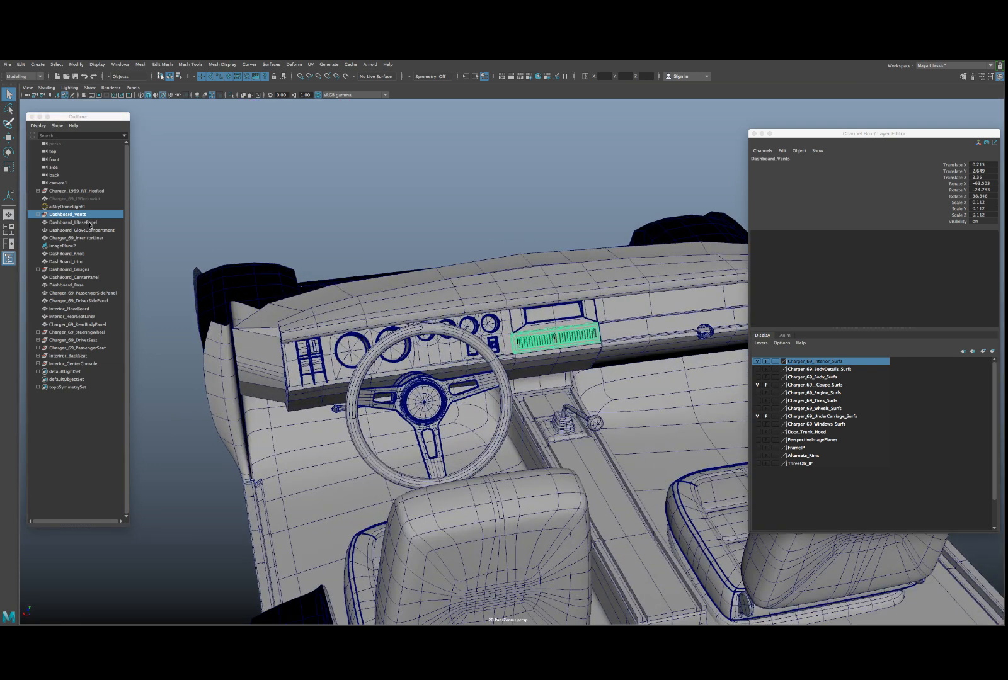
pyautogui.keyDown('ctrl'); pyautogui.click(73, 222); pyautogui.keyUp('ctrl')
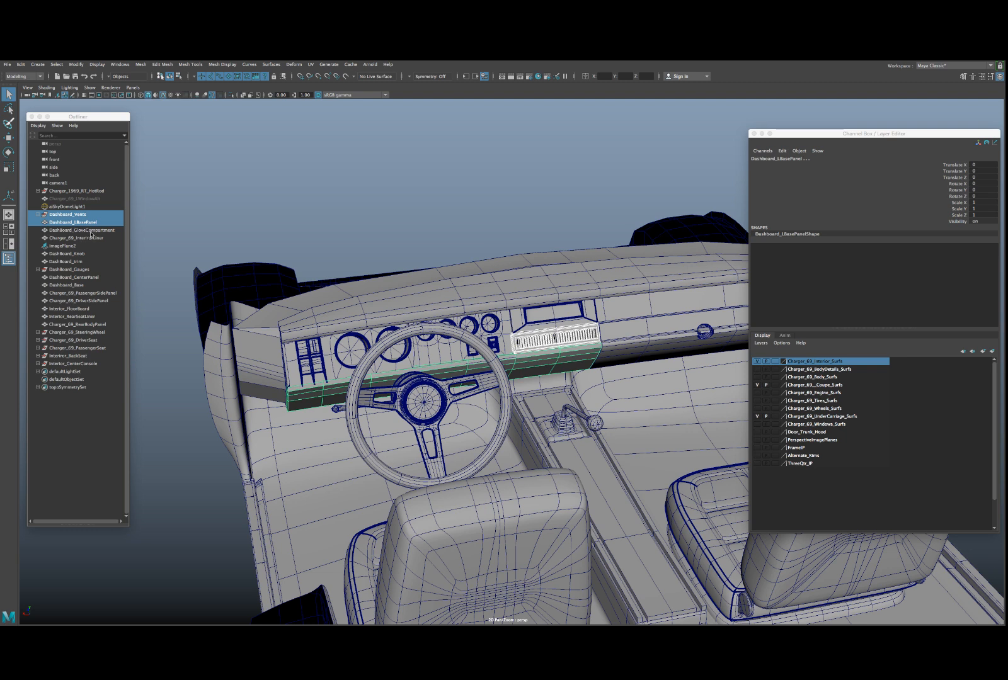
pyautogui.keyDown('ctrl'); pyautogui.click(91, 231); pyautogui.keyUp('ctrl')
pyautogui.keyDown('alt'); pyautogui.moveTo(323, 268); pyautogui.dragTo(410, 341); pyautogui.keyUp('alt')
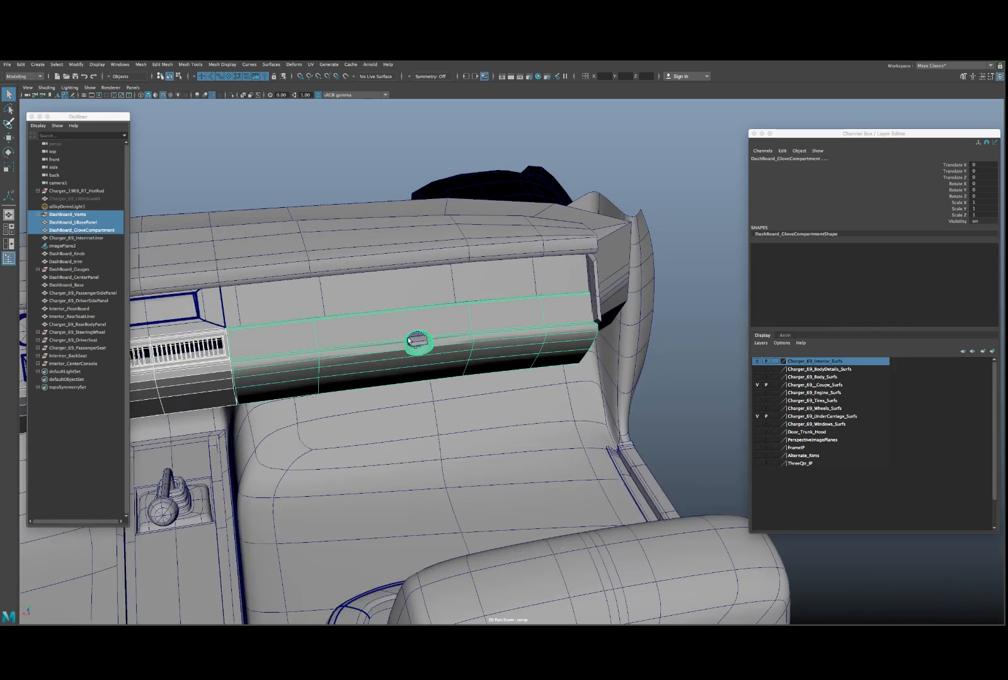
# - Group the glove compartment with its knob and centre the new group's pivot
pyautogui.click(411, 341)
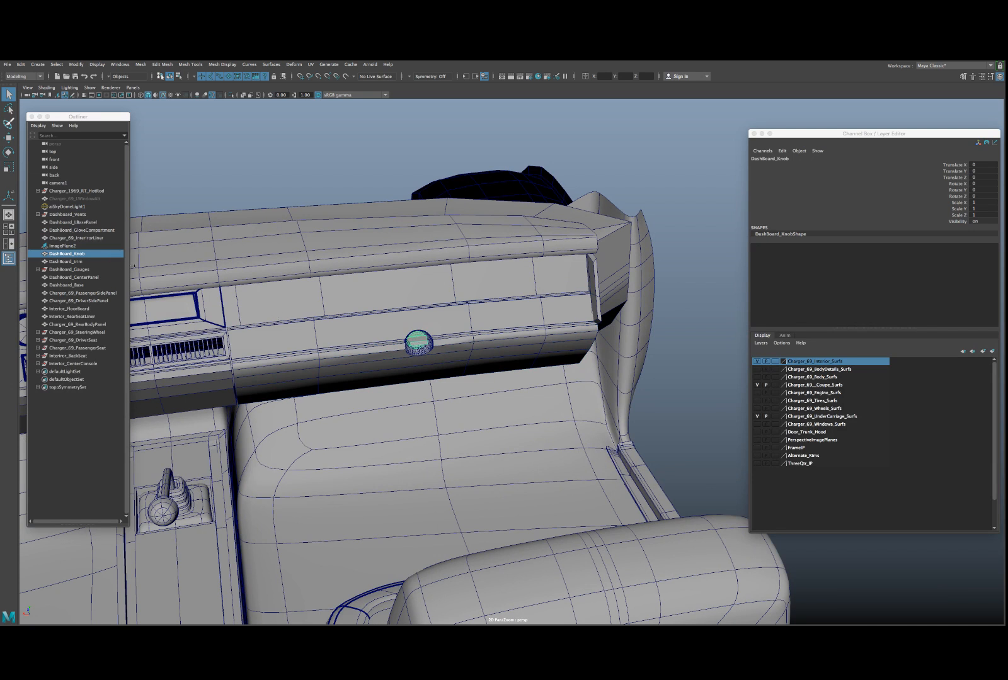
pyautogui.keyDown('shift'); pyautogui.click(335, 342); pyautogui.keyUp('shift')
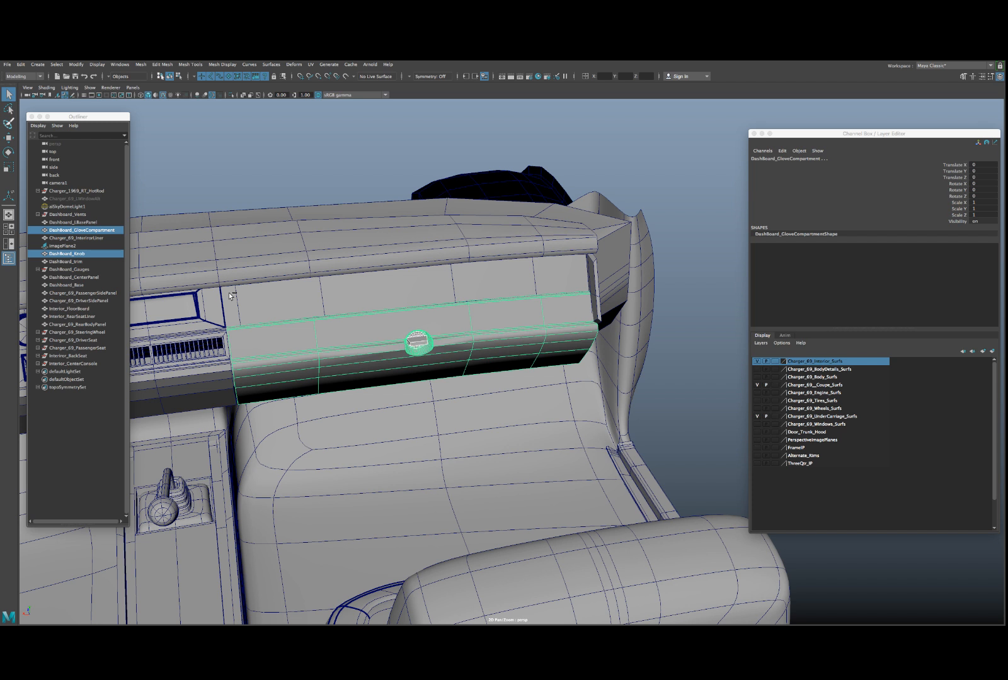
pyautogui.hotkey('ctrl', 'g')
pyautogui.press('space')
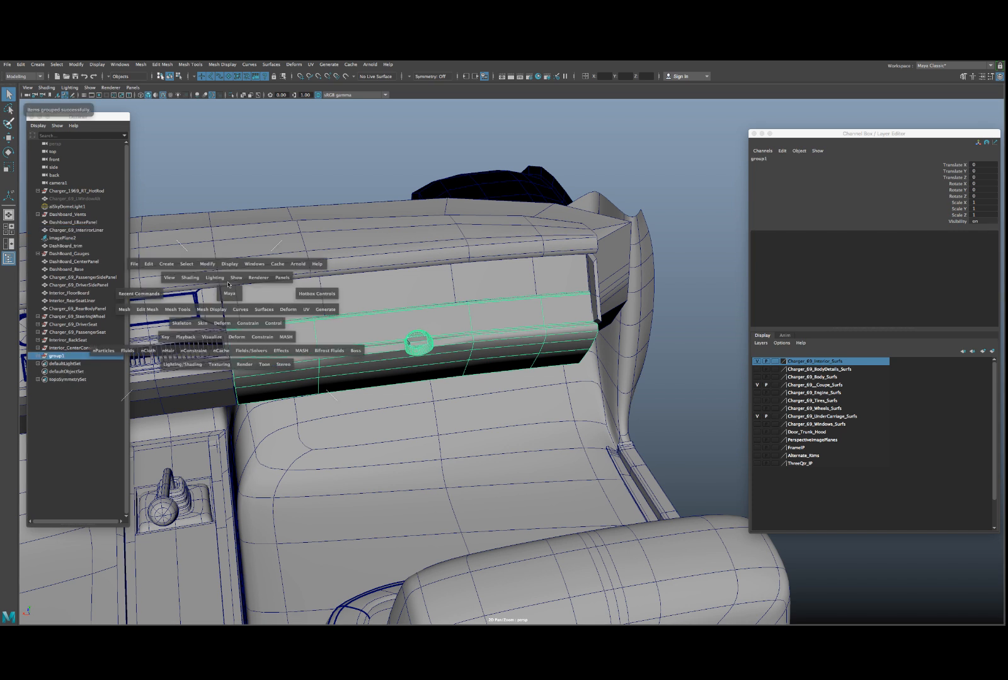
pyautogui.moveTo(206, 267); pyautogui.dragTo(247, 324)
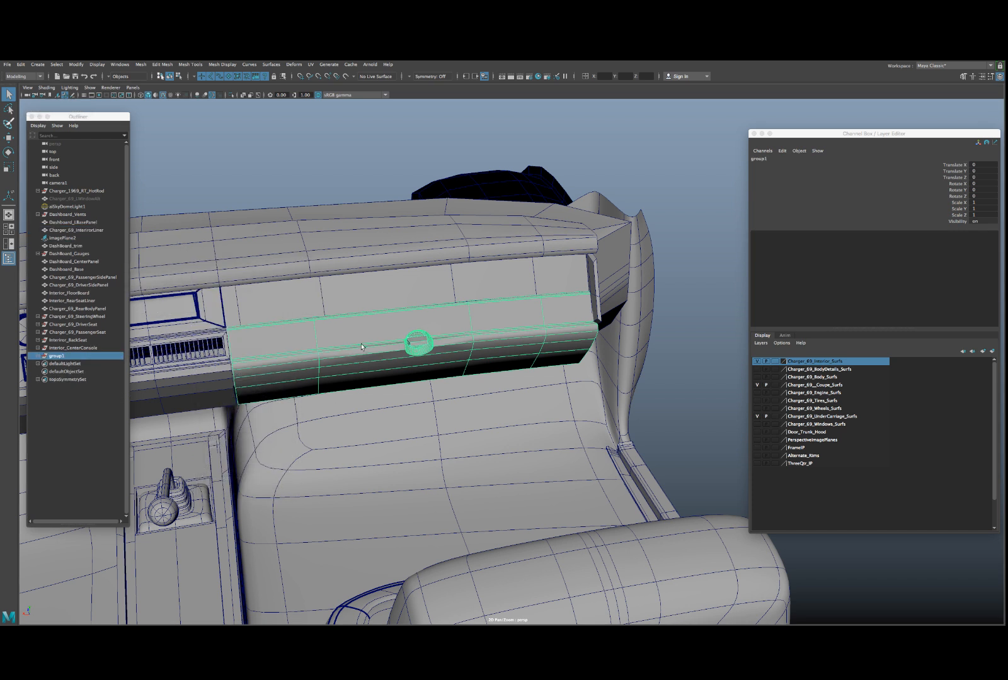
pyautogui.press('w')
# - Rename the glove compartment group as Interior_GloveBox
pyautogui.click(759, 164)
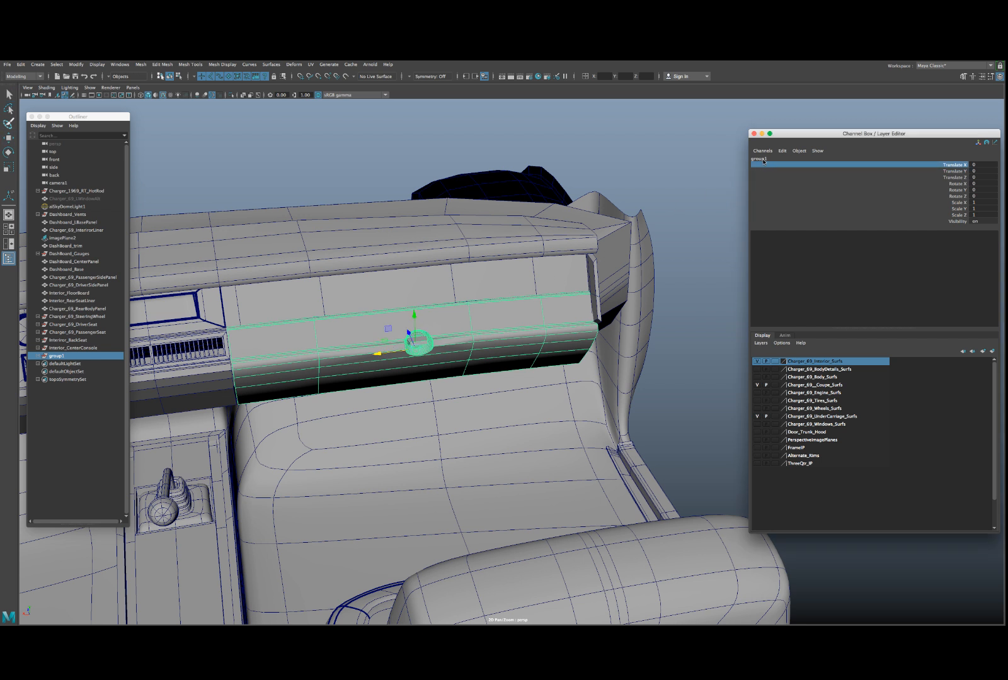
pyautogui.doubleClick(762, 159)
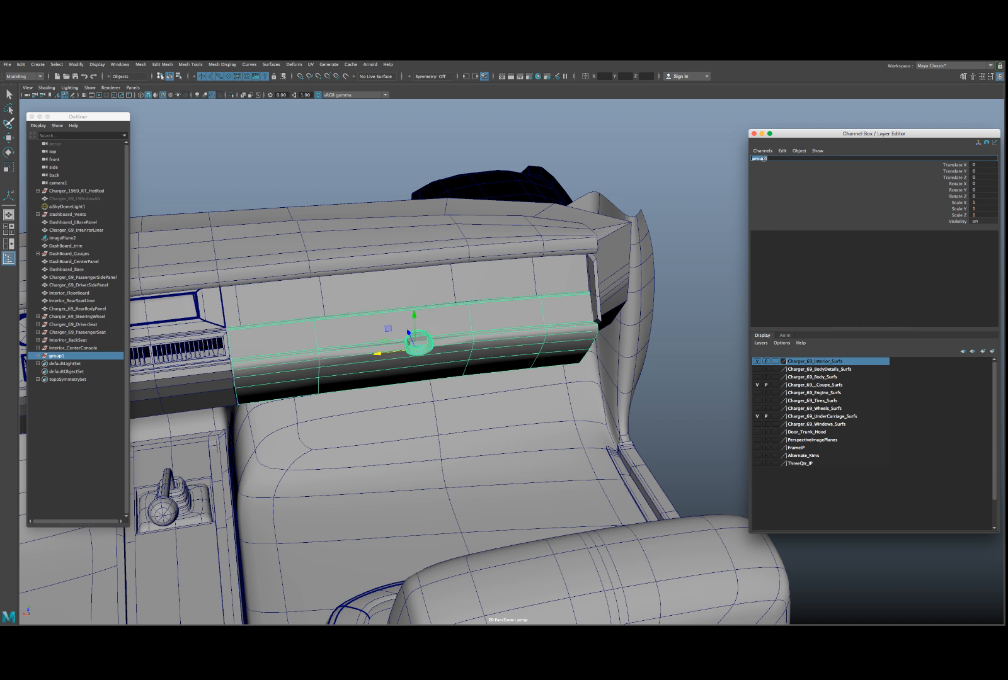
pyautogui.write('D')
pyautogui.press('Return')
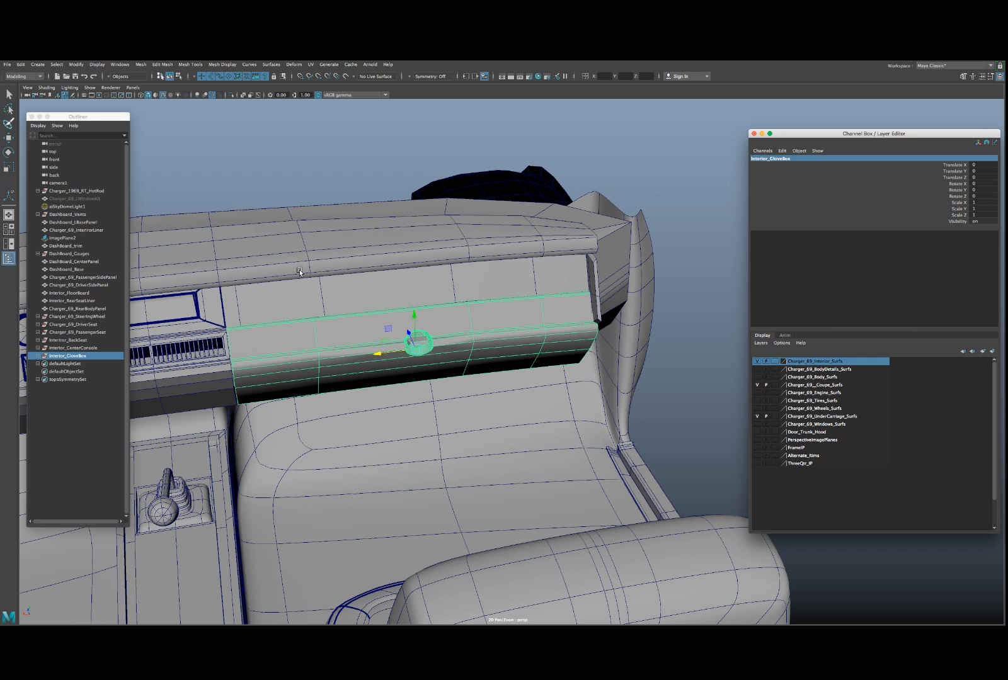
pyautogui.keyDown('ctrl'); pyautogui.click(72, 348); pyautogui.keyUp('ctrl')
pyautogui.press('f')
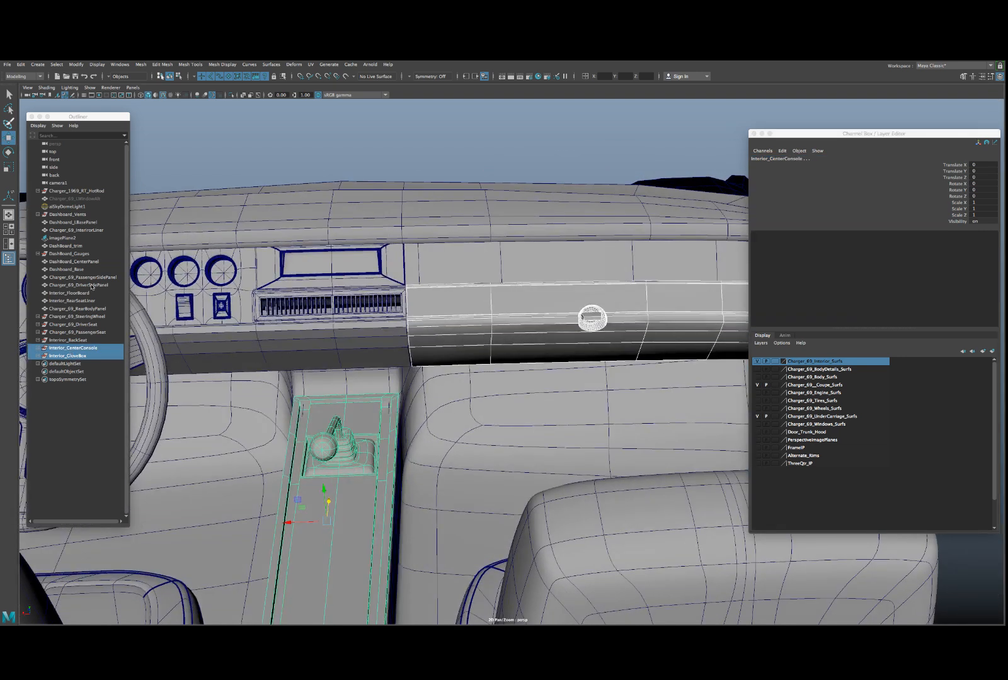
pyautogui.keyDown('shift'); pyautogui.click(69, 332); pyautogui.keyUp('shift')
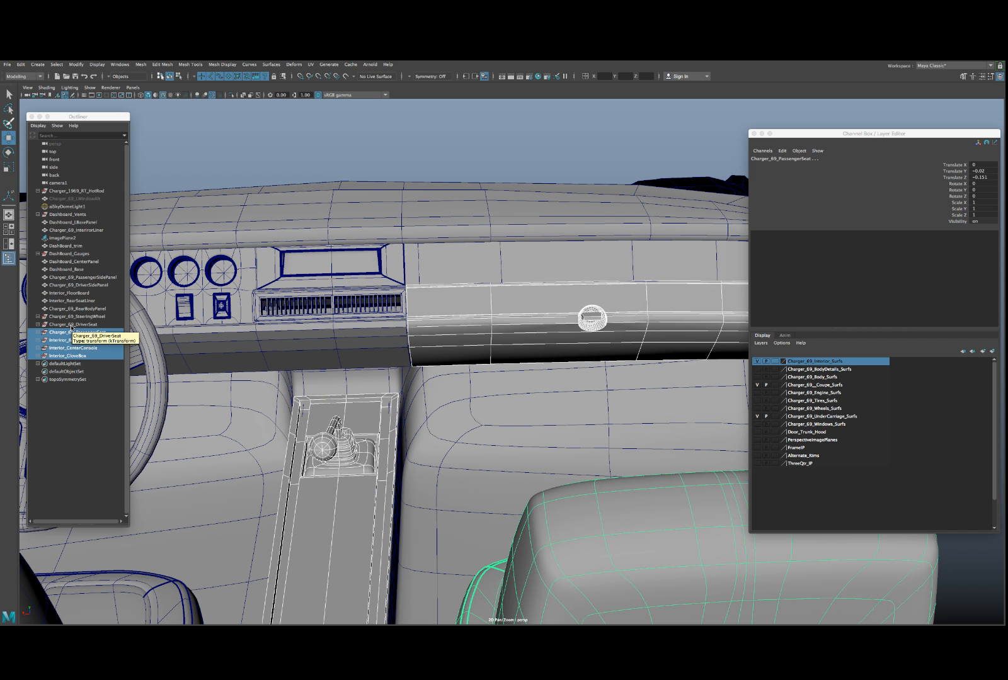
# - Select the Interior_GloveBox group together with the dashboard's base, center panel, gauges and trim
pyautogui.click(73, 356)
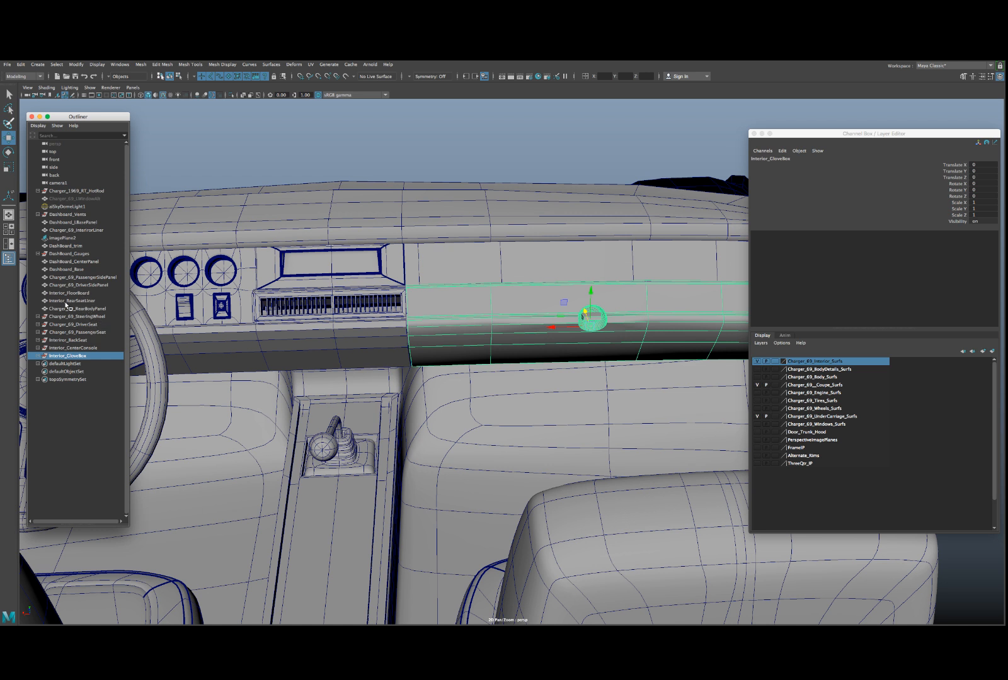
pyautogui.keyDown('ctrl'); pyautogui.click(69, 270); pyautogui.keyUp('ctrl')
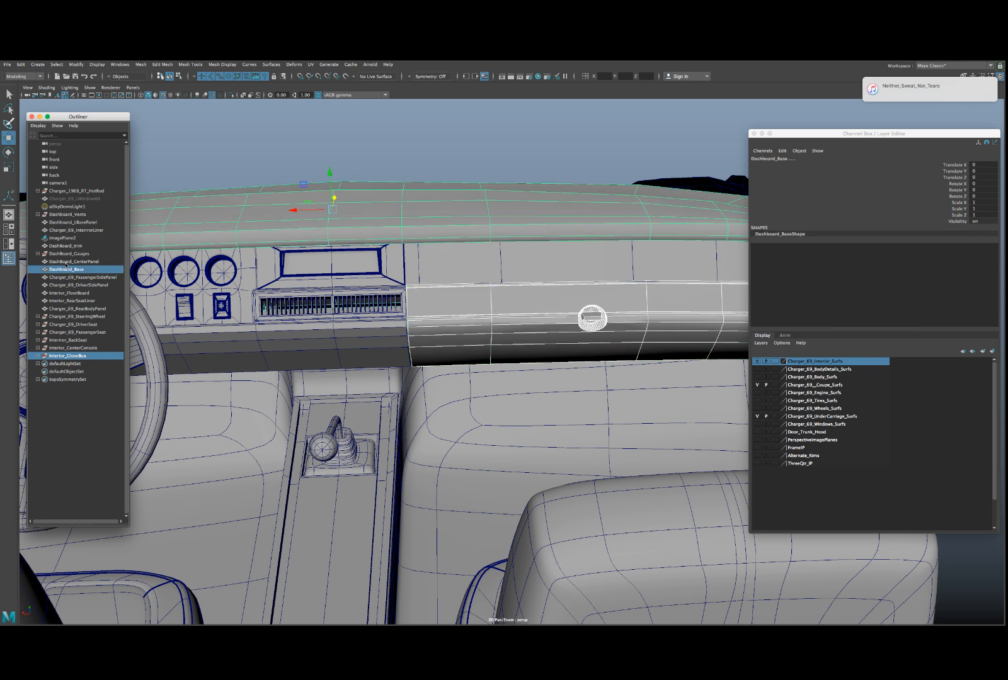
pyautogui.keyDown('ctrl'); pyautogui.click(67, 261); pyautogui.keyUp('ctrl')
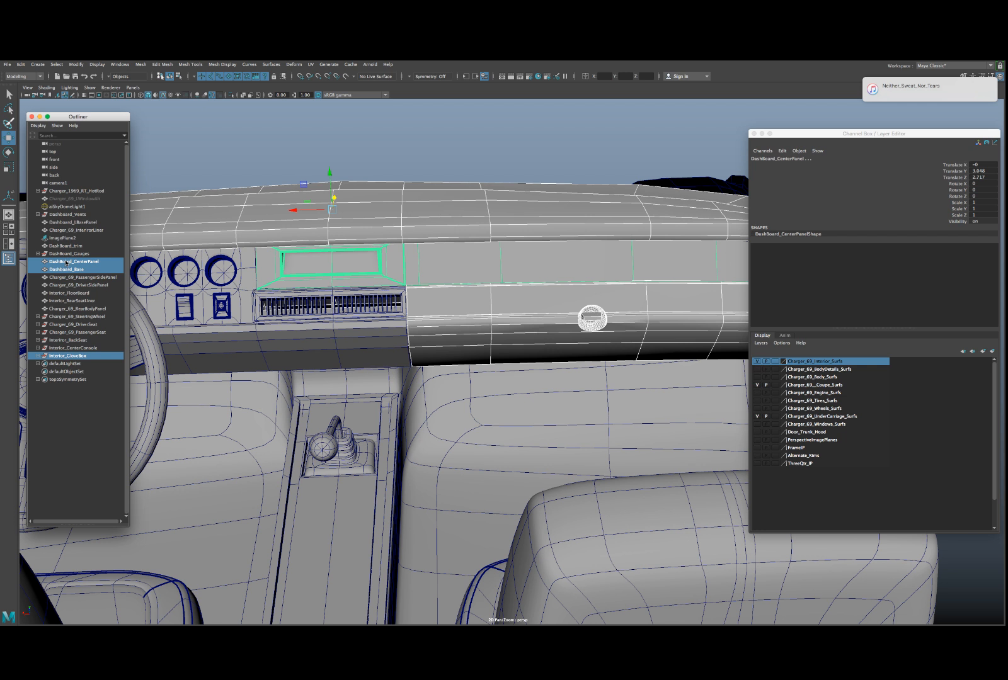
pyautogui.keyDown('ctrl'); pyautogui.click(67, 254); pyautogui.keyUp('ctrl')
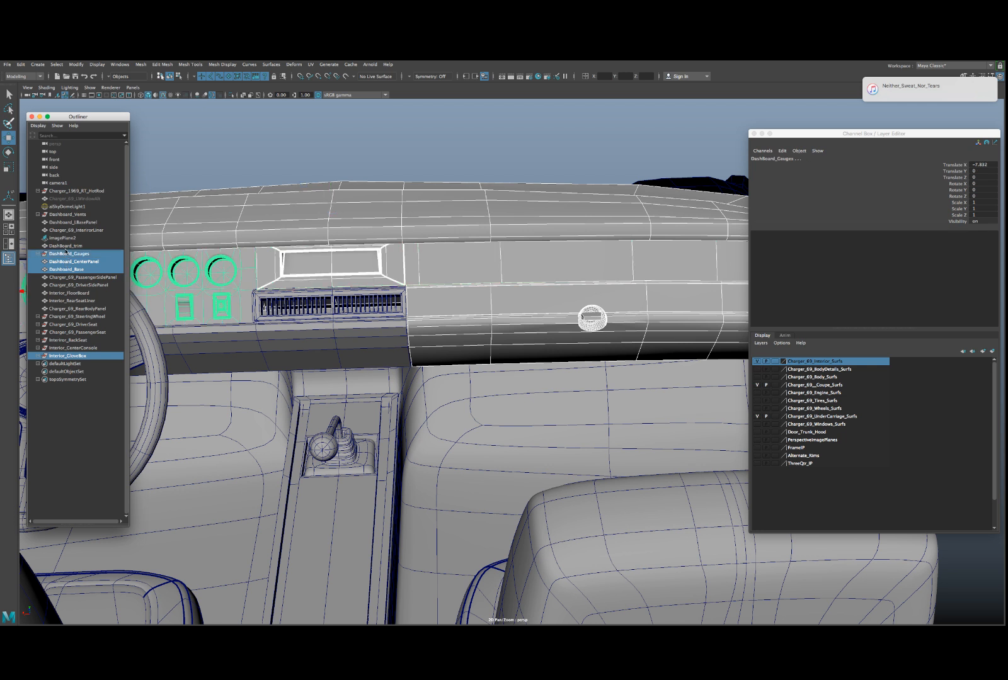
pyautogui.keyDown('ctrl'); pyautogui.click(65, 246); pyautogui.keyUp('ctrl')
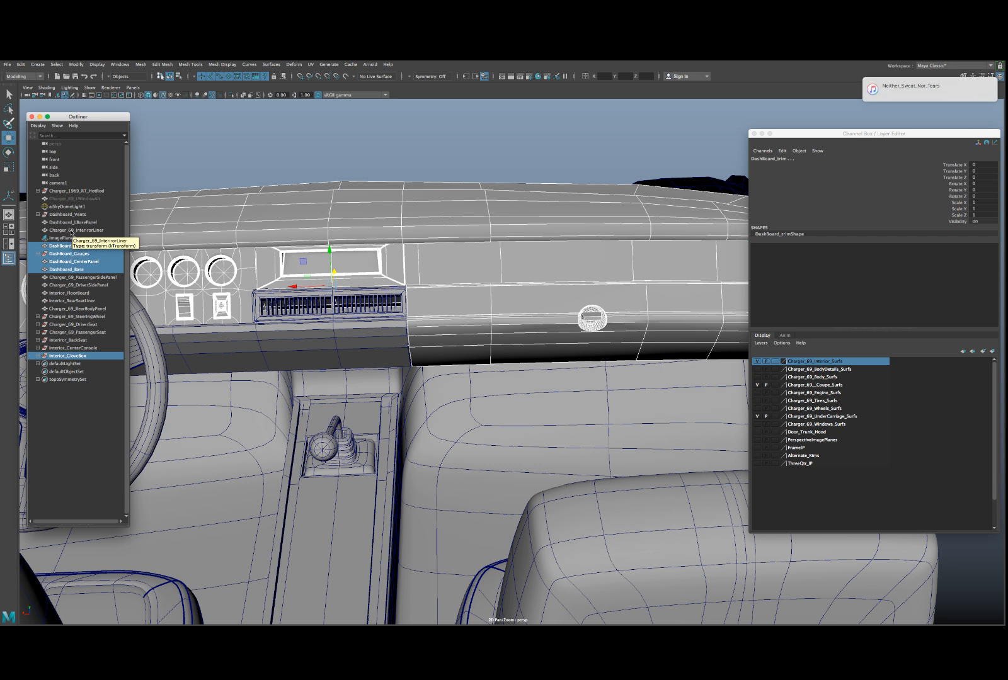
# - Add the Charger_69 interior liner, Dashboard_LBasePanel and Dashboard_Vents to the dashboard selection
pyautogui.scroll(-7, 356, 370)
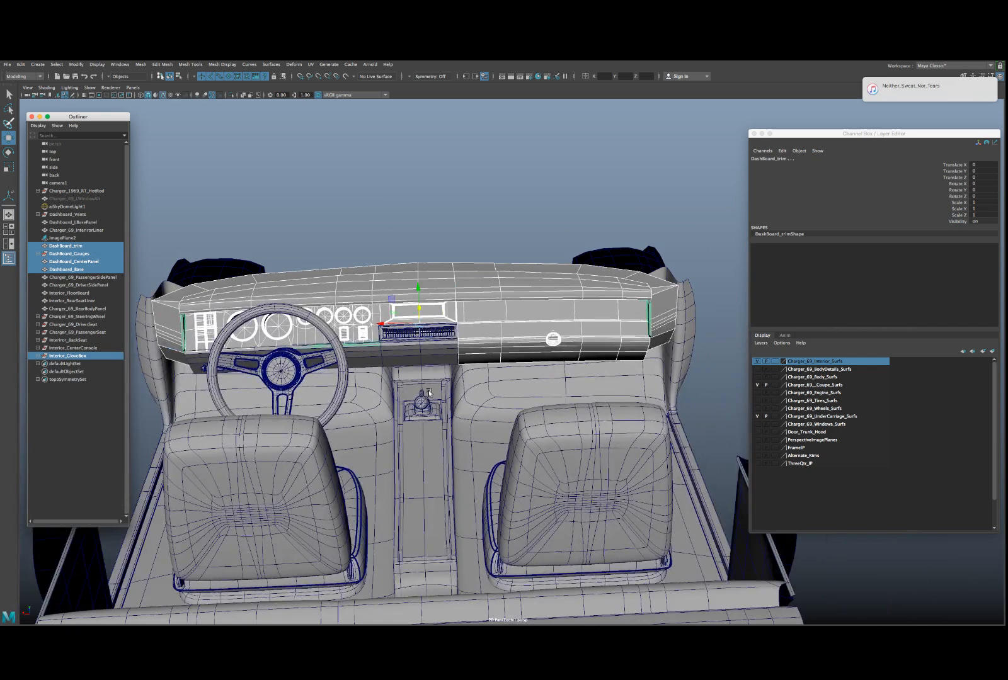
pyautogui.keyDown('ctrl'); pyautogui.click(63, 230); pyautogui.keyUp('ctrl')
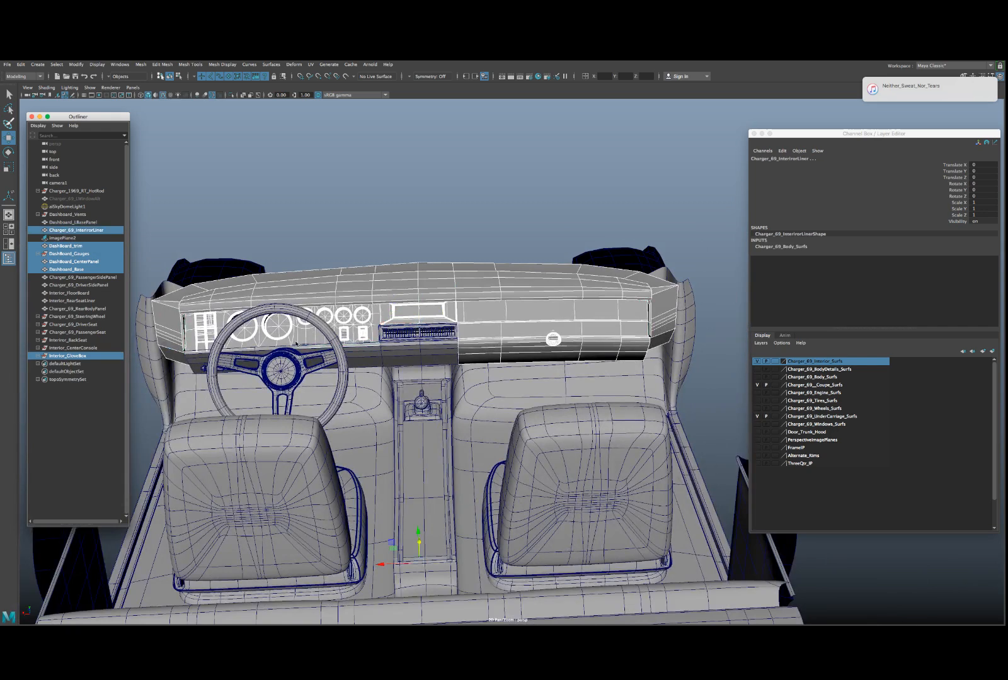
pyautogui.keyDown('alt'); pyautogui.moveTo(296, 343); pyautogui.dragTo(398, 412); pyautogui.keyUp('alt')
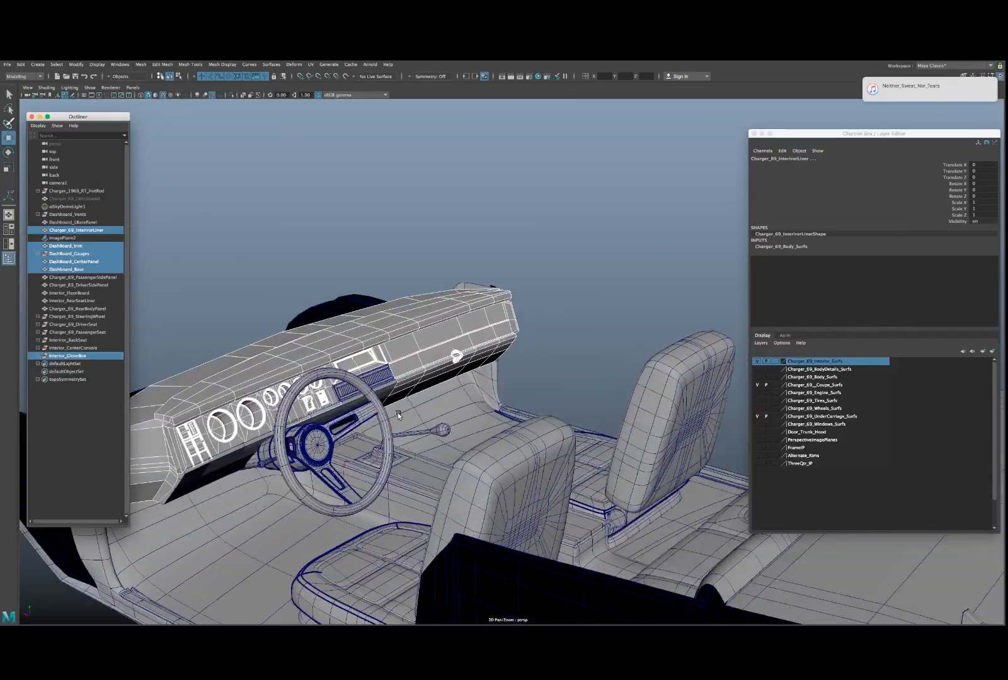
pyautogui.scroll(3, 397, 413)
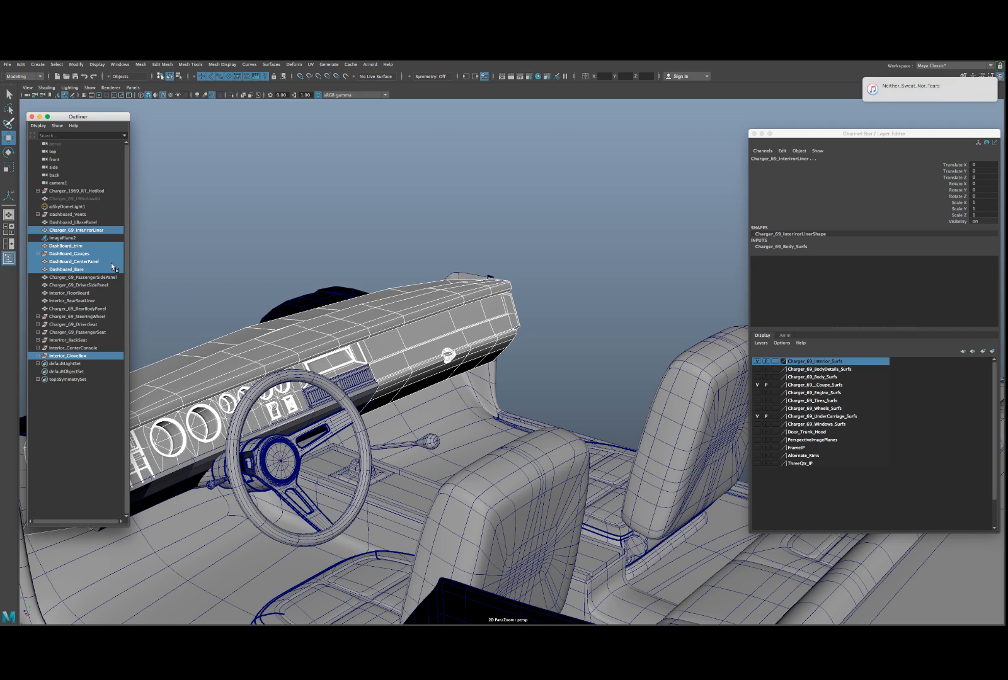
pyautogui.keyDown('ctrl'); pyautogui.click(83, 223); pyautogui.keyUp('ctrl')
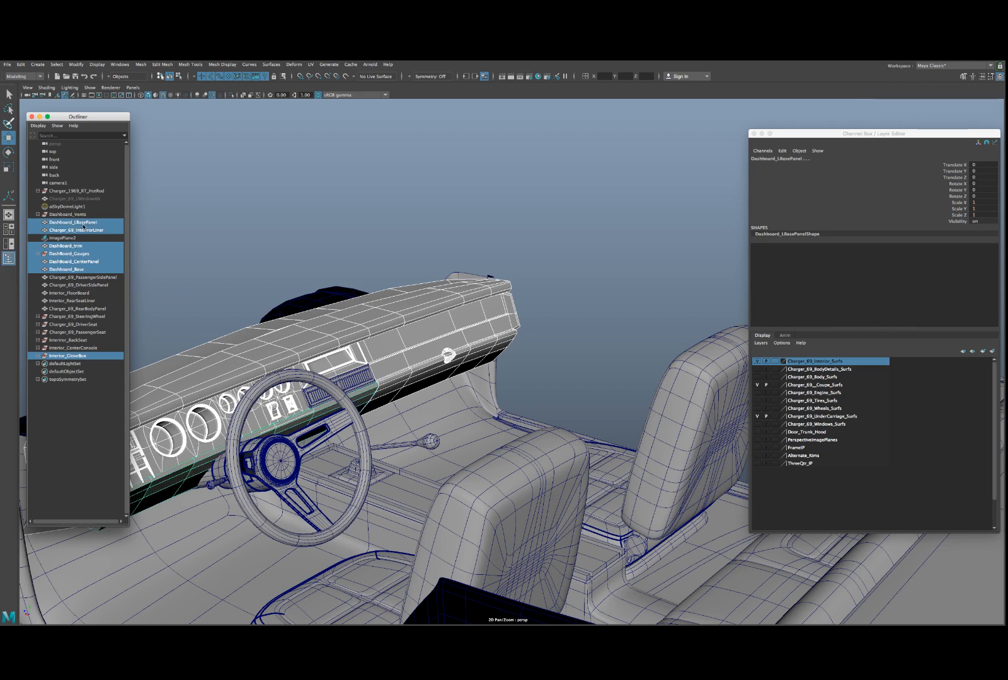
pyautogui.keyDown('ctrl'); pyautogui.click(72, 215); pyautogui.keyUp('ctrl')
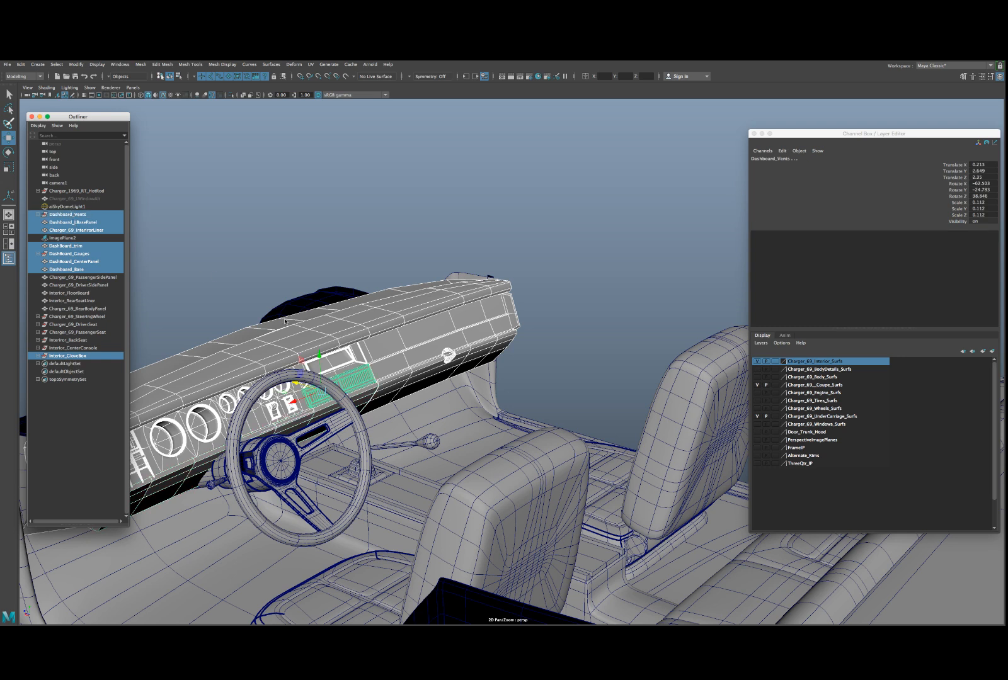
pyautogui.keyDown('alt'); pyautogui.moveTo(286, 322); pyautogui.dragTo(295, 302); pyautogui.keyUp('alt')
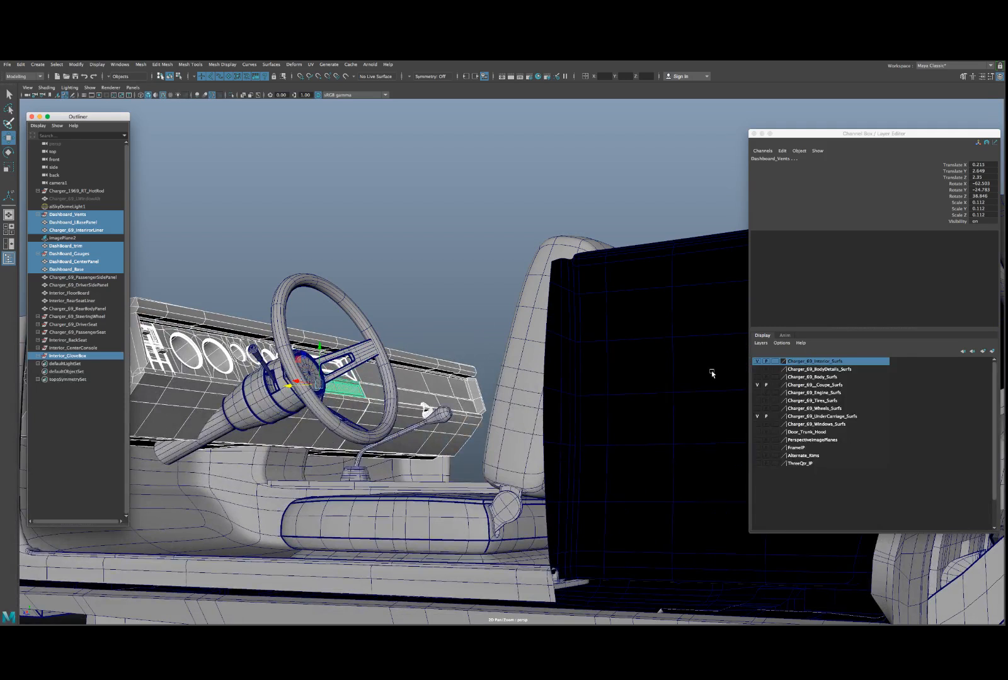
# - Turn on the visibility of the Door_Trunk_Hood and Charger_69_Body_Surfs layers to show the car body around the interior
pyautogui.click(758, 432)
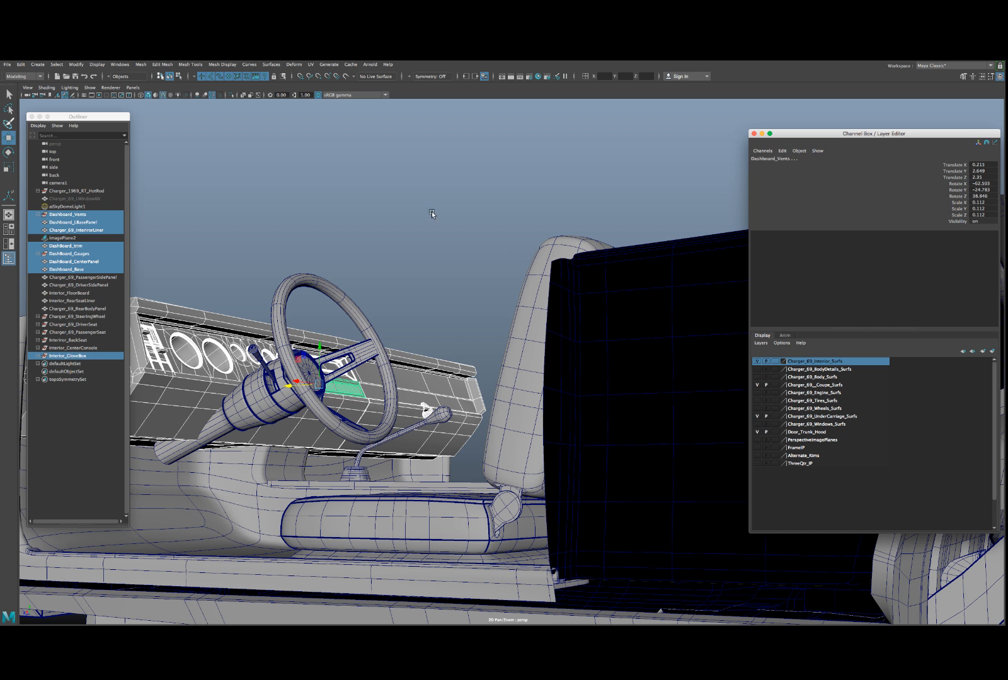
pyautogui.scroll(-10, 373, 269)
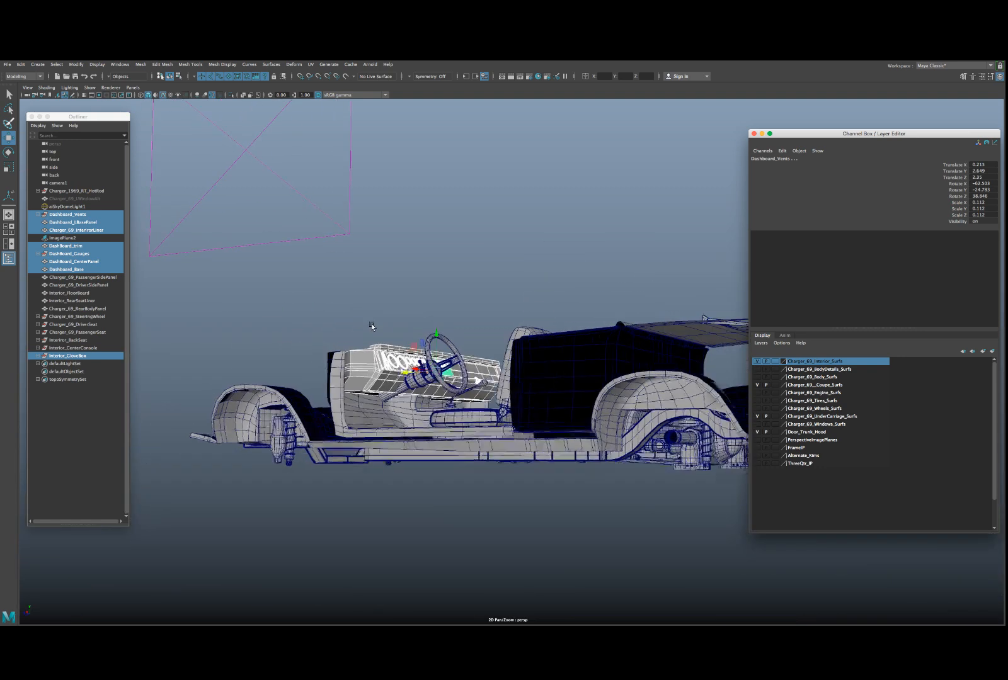
pyautogui.moveTo(371, 323)
pyautogui.keyDown('alt'); pyautogui.mouseDown()
pyautogui.moveTo(310, 333)
pyautogui.moveTo(375, 344)
pyautogui.moveTo(356, 318)
pyautogui.mouseUp(); pyautogui.keyUp('alt')
pyautogui.scroll(8, 358, 315)
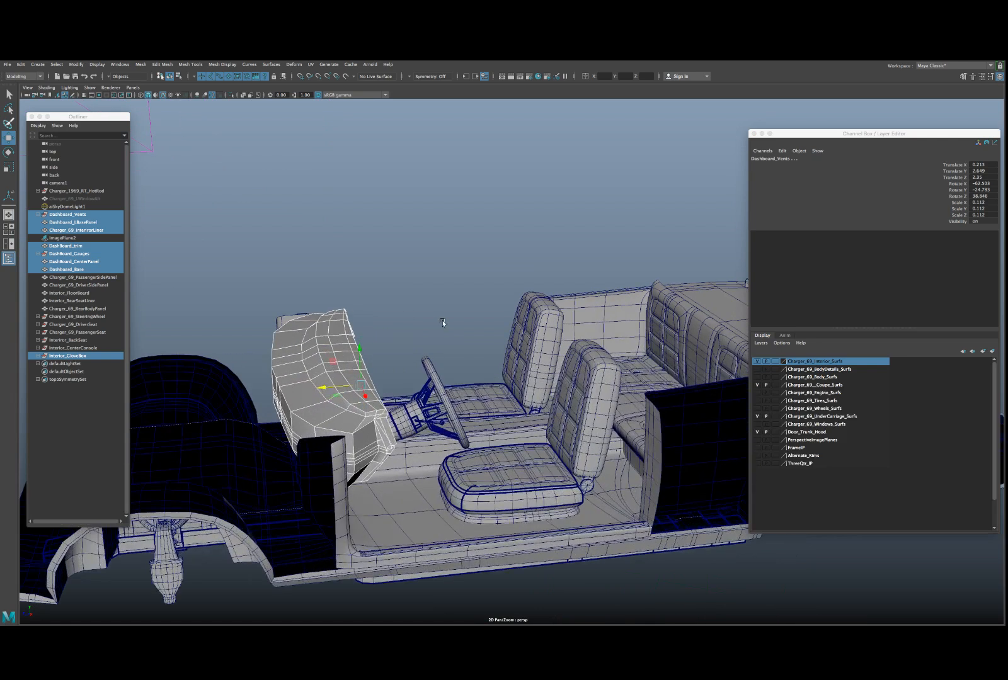
pyautogui.keyDown('alt'); pyautogui.moveTo(442, 323); pyautogui.dragTo(417, 331); pyautogui.keyUp('alt')
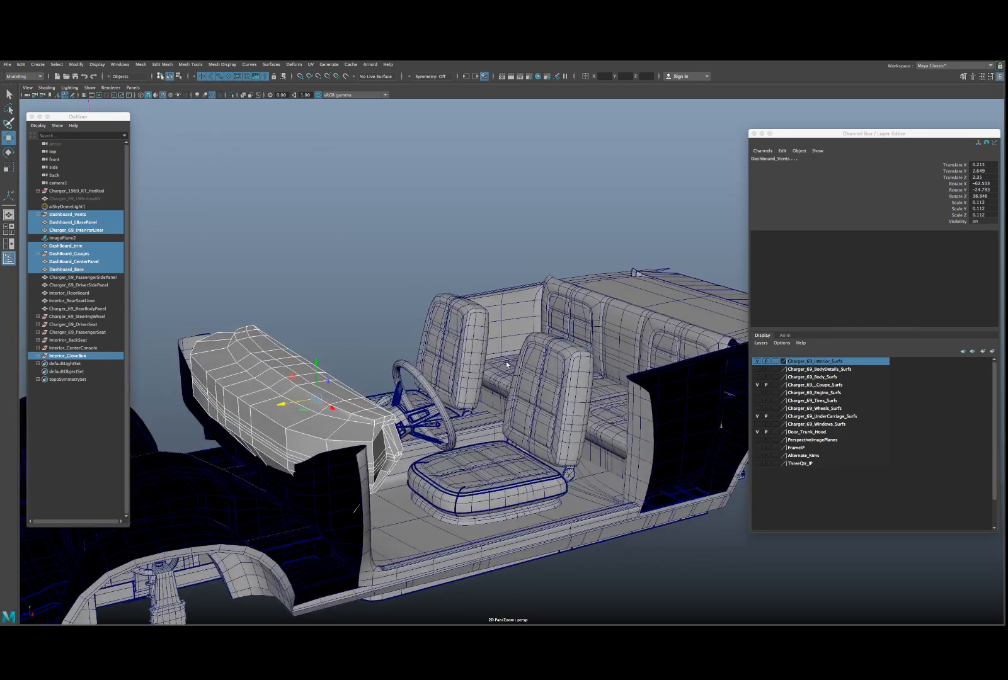
pyautogui.click(758, 369)
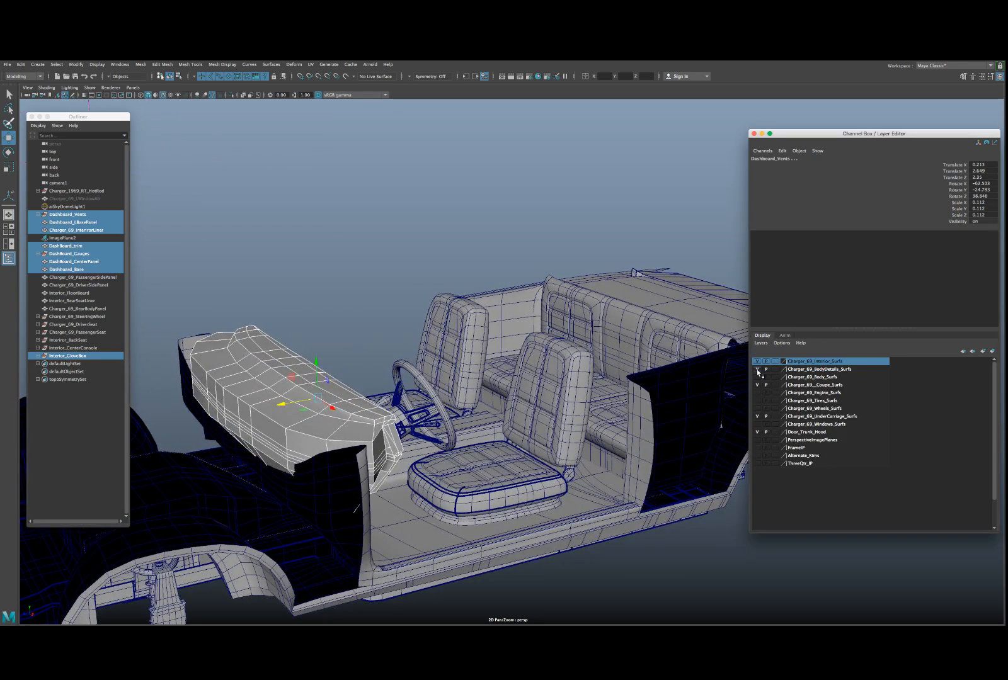
pyautogui.click(757, 377)
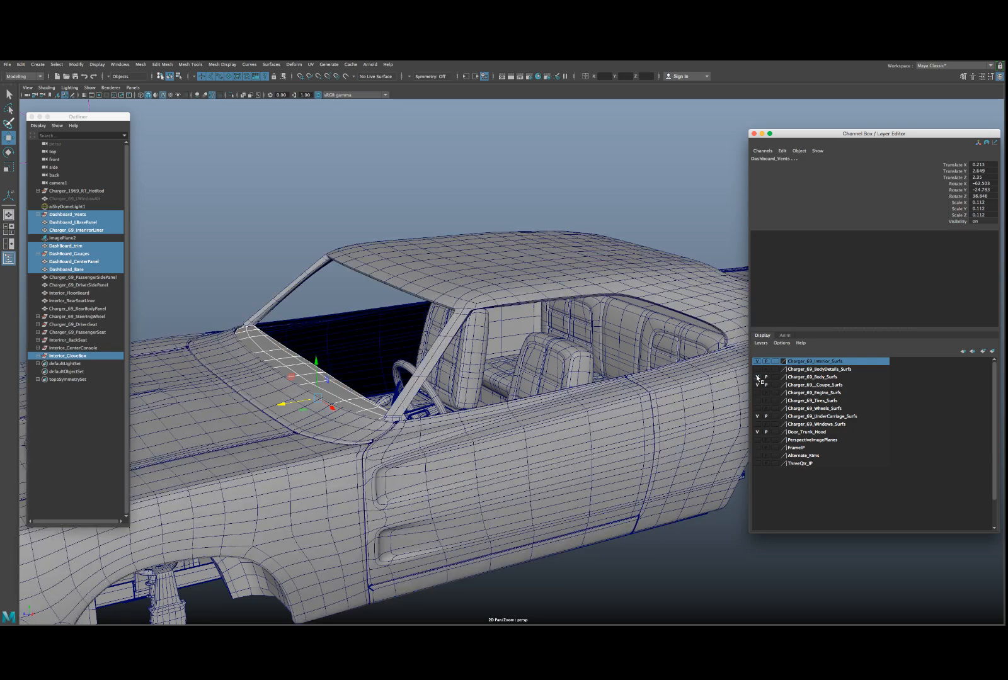
pyautogui.keyDown('alt'); pyautogui.moveTo(643, 360); pyautogui.dragTo(618, 350); pyautogui.keyUp('alt')
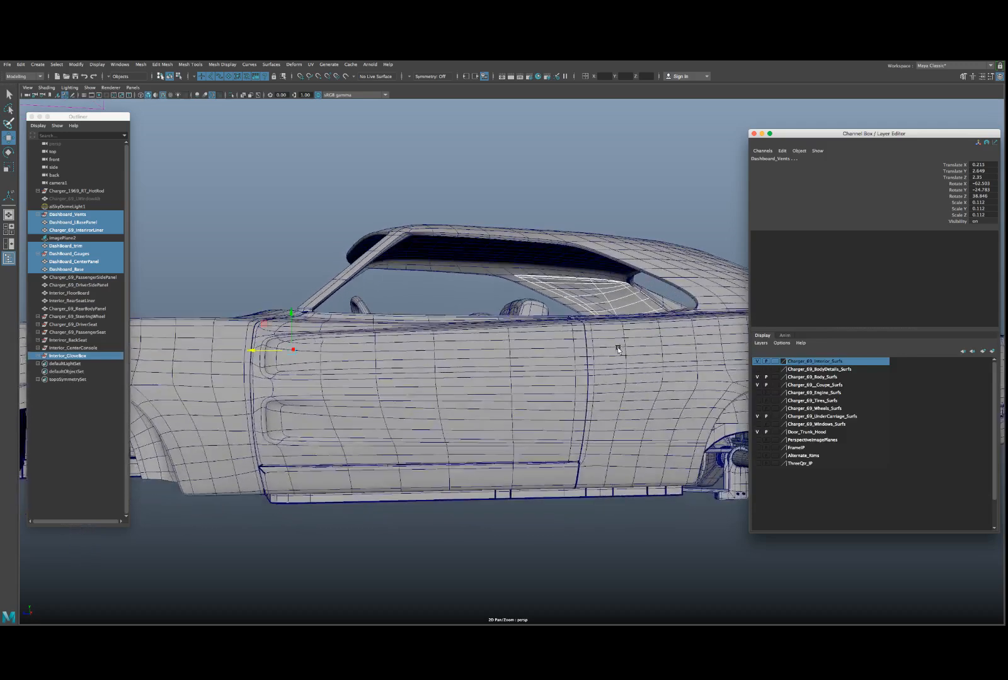
# - Remove the Charger_69 interior liner from the selection, keeping only the dashboard parts and glove box selected
pyautogui.click(490, 267)
pyautogui.keyDown('alt'); pyautogui.moveTo(491, 282); pyautogui.dragTo(441, 296); pyautogui.keyUp('alt')
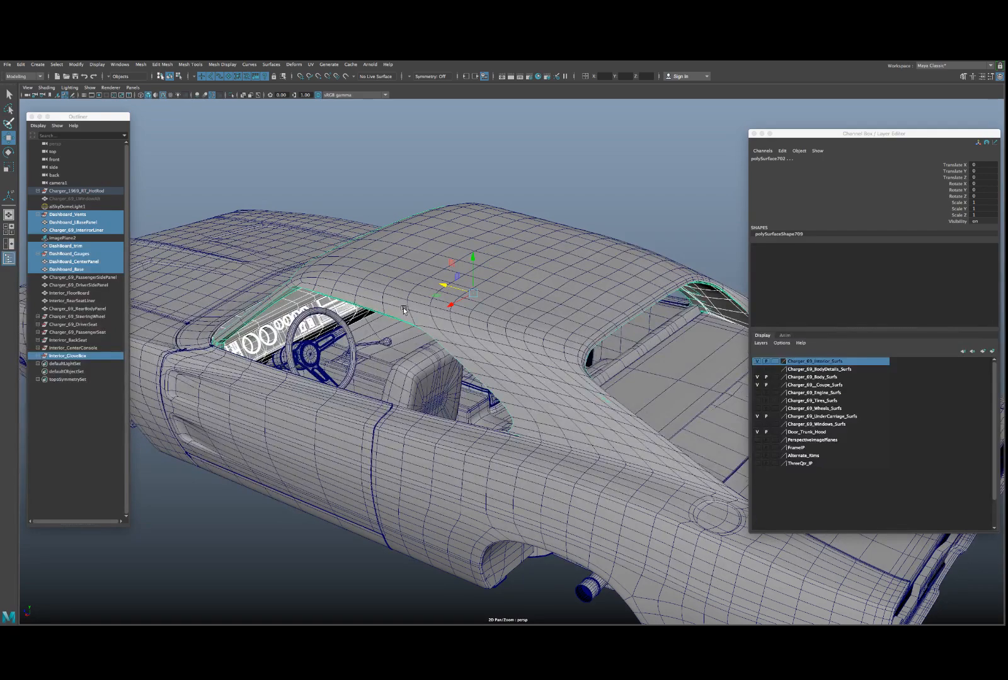
pyautogui.keyDown('alt'); pyautogui.moveTo(403, 310); pyautogui.dragTo(582, 290); pyautogui.keyUp('alt')
pyautogui.keyDown('shift'); pyautogui.click(582, 289); pyautogui.keyUp('shift')
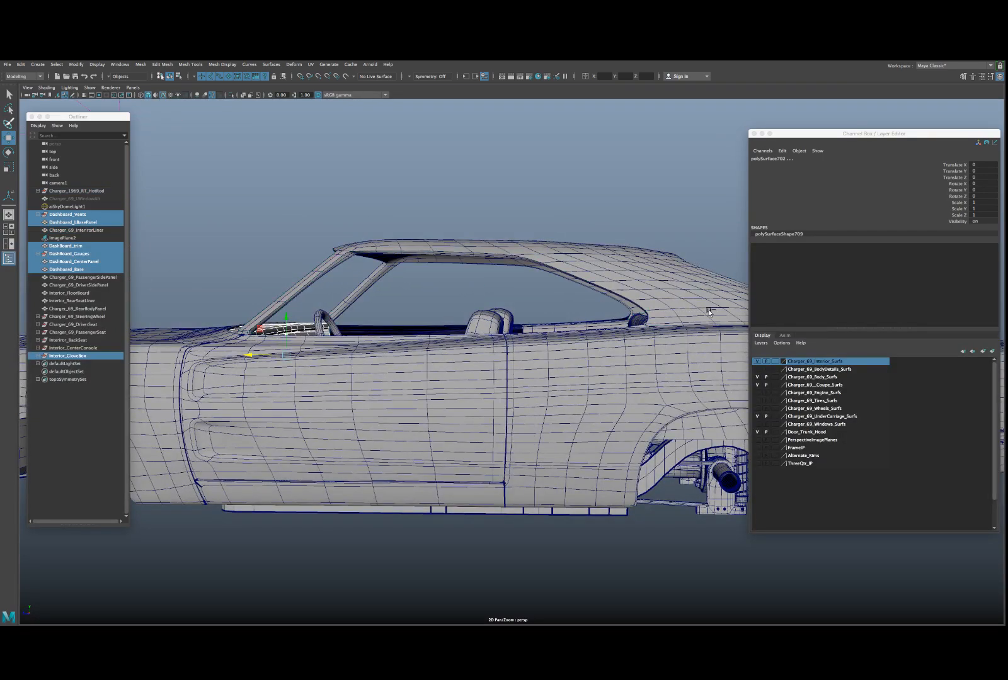
pyautogui.keyDown('alt'); pyautogui.moveTo(708, 310); pyautogui.dragTo(505, 394); pyautogui.keyUp('alt')
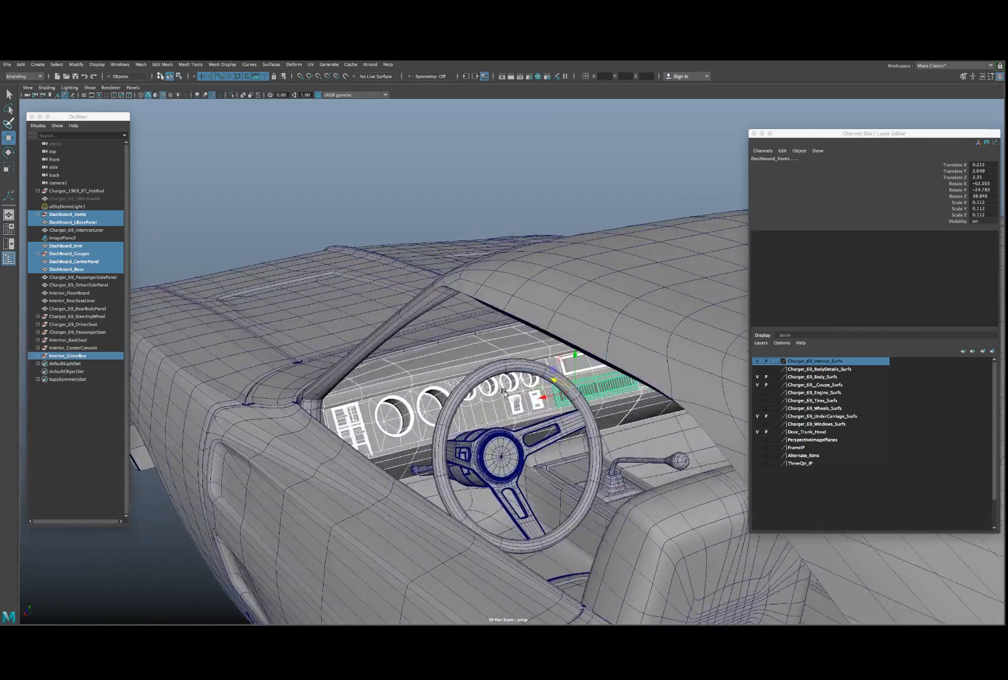
# - Freeze the transformations of the selected dashboard parts and glove box
pyautogui.click(76, 64)
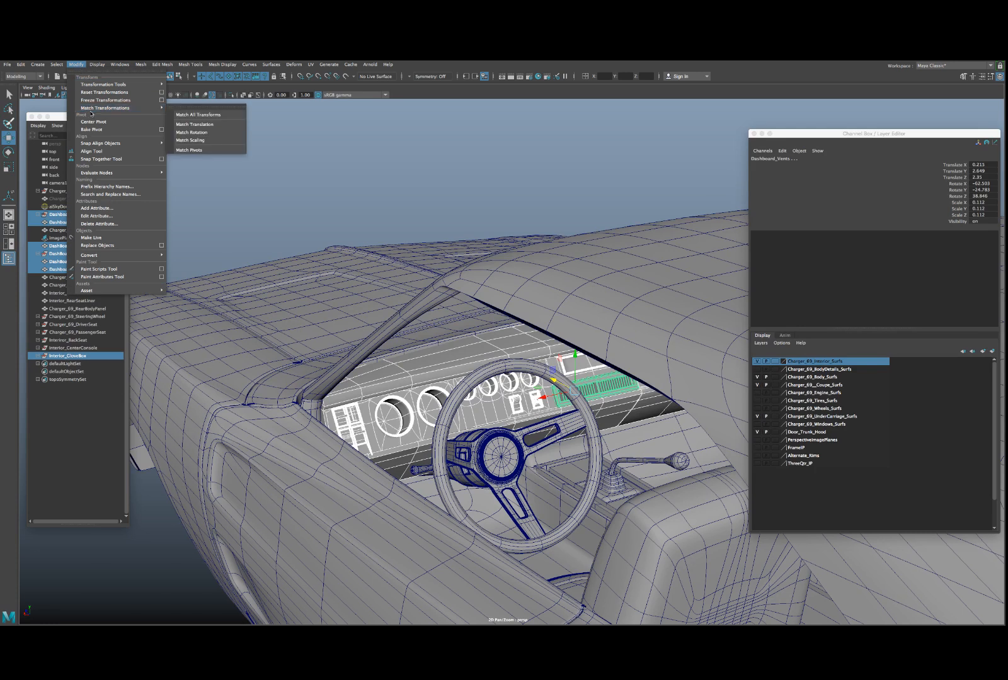
pyautogui.click(105, 101)
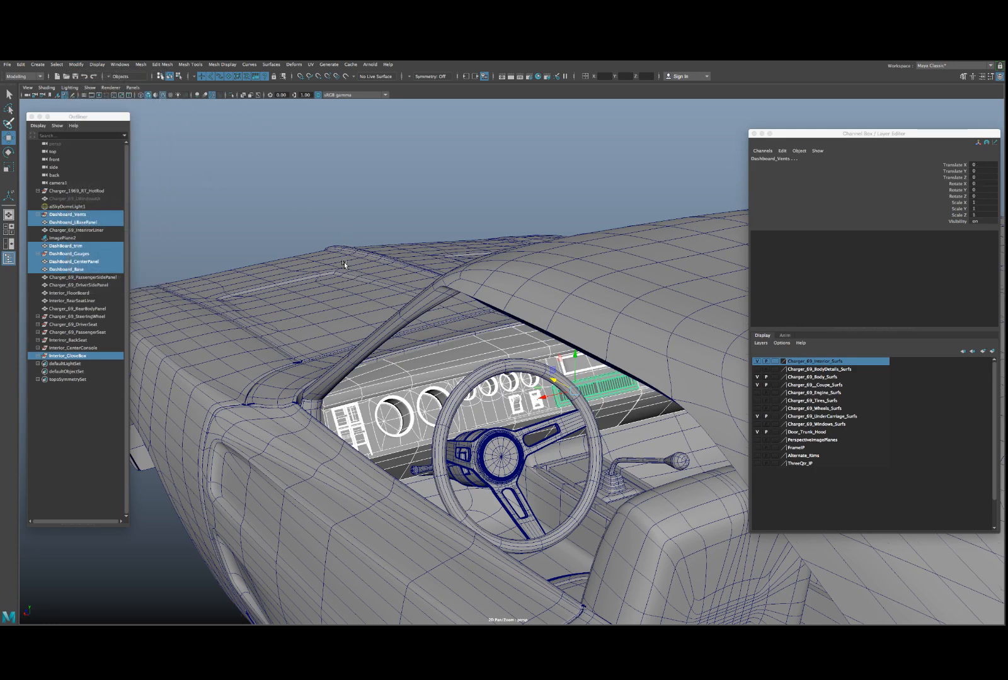
pyautogui.keyDown('alt'); pyautogui.moveTo(345, 264); pyautogui.dragTo(354, 262); pyautogui.keyUp('alt')
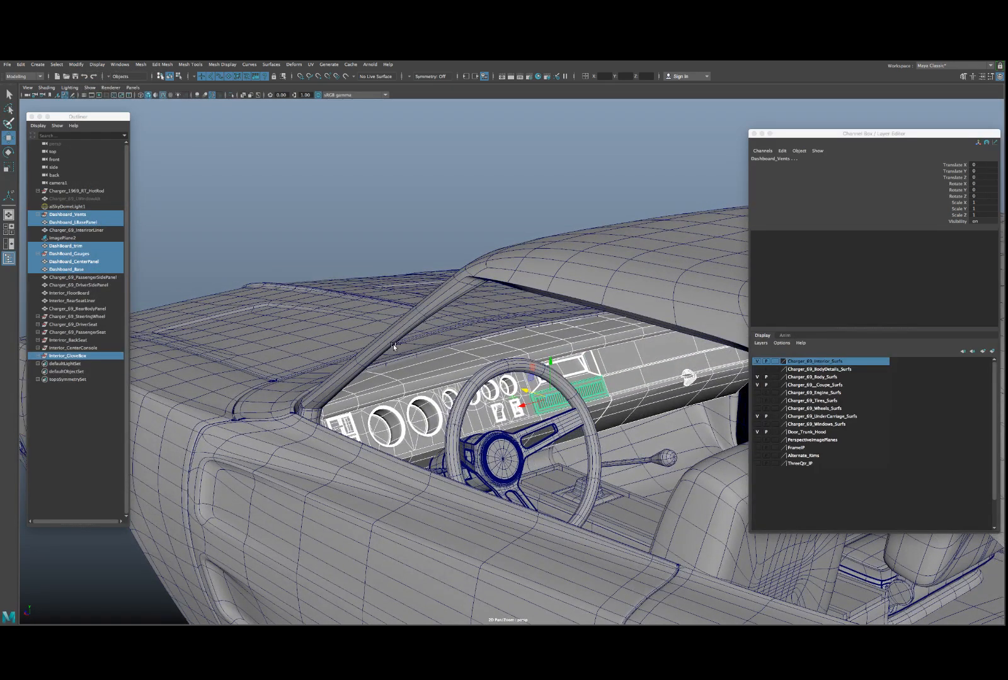
# - Group the selected dashboard parts and center the new group's pivot
pyautogui.hotkey('ctrl', 'g')
pyautogui.press('space')
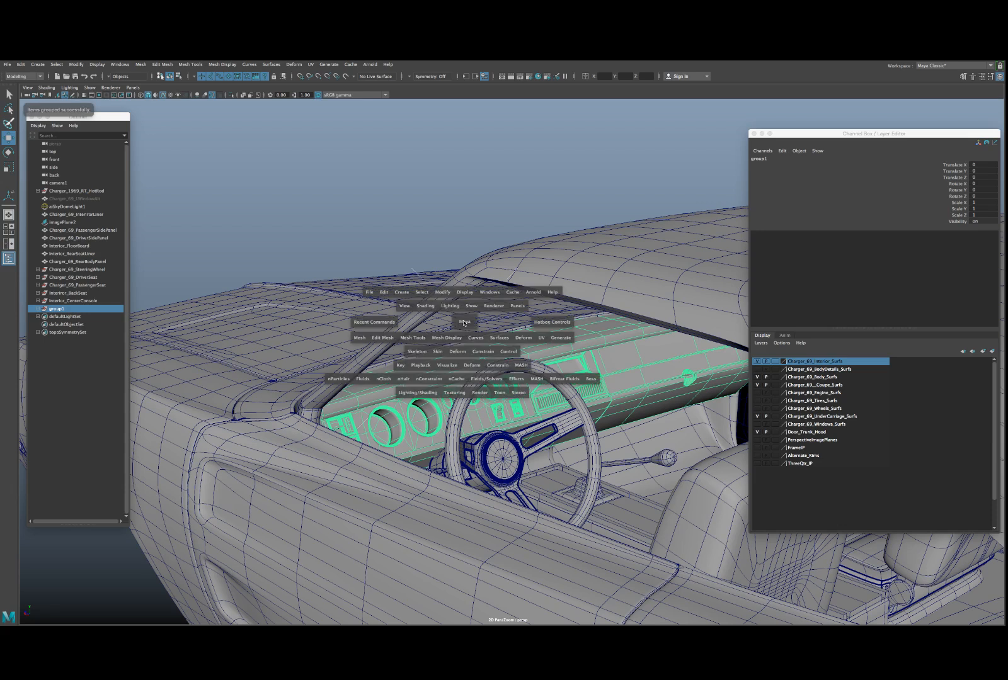
pyautogui.click(442, 292)
pyautogui.click(523, 349)
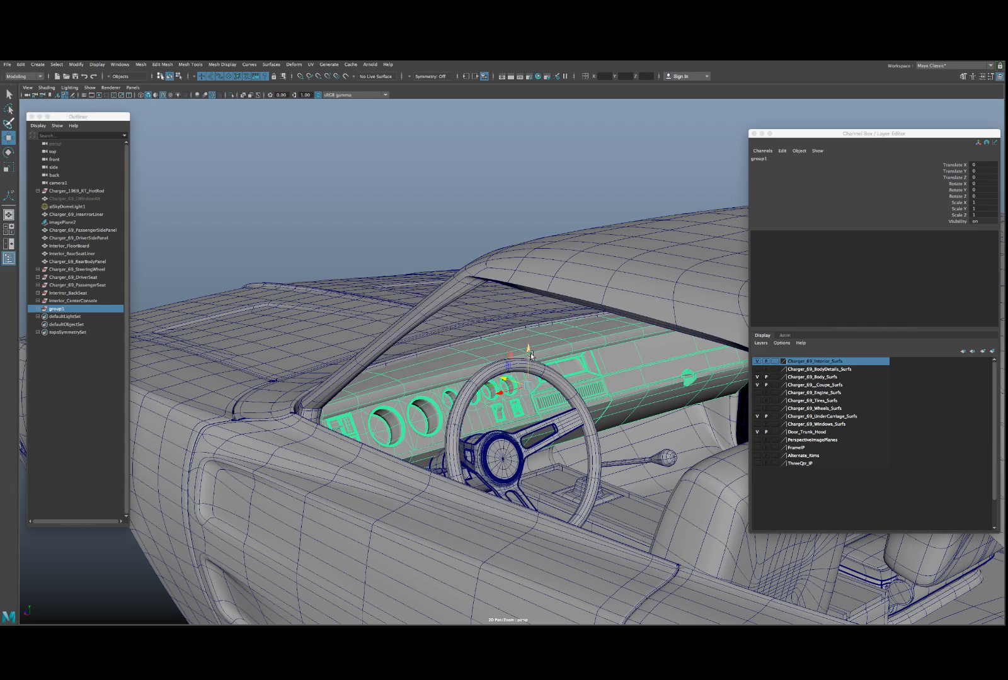
# - Rename the dashboard group as Charger_69_Dashboard
pyautogui.doubleClick(759, 159)
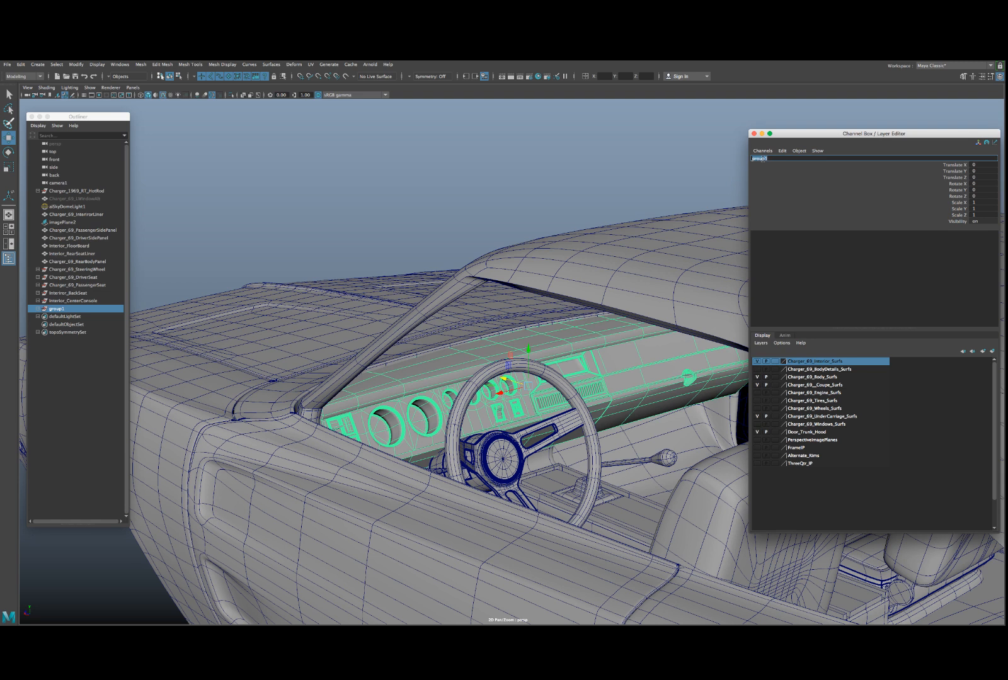
pyautogui.write('Charger_69_Dashboard')
pyautogui.press('Return')
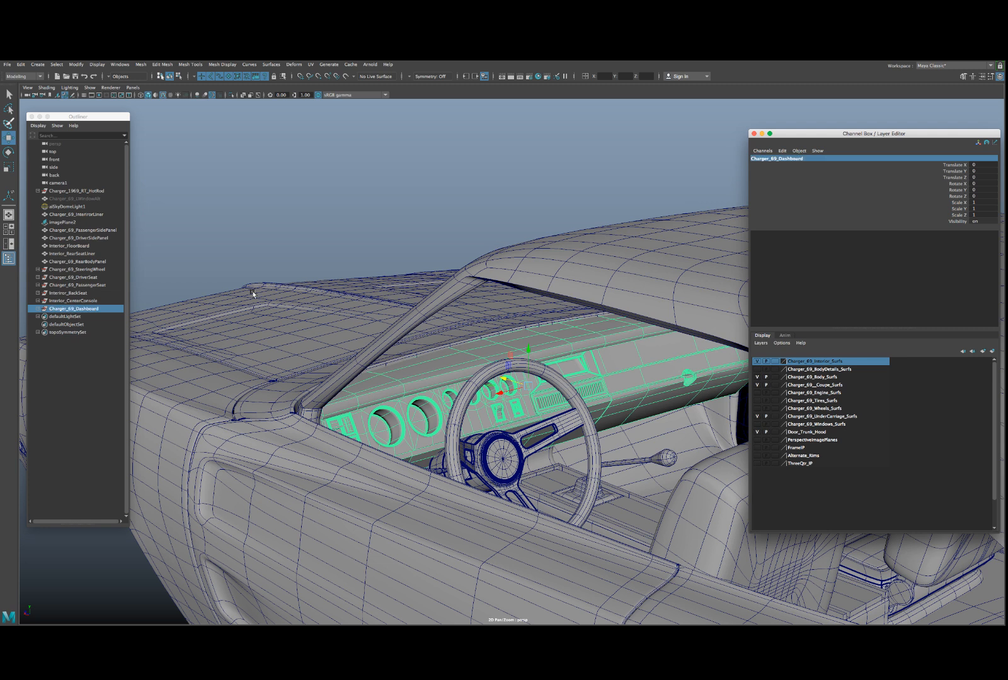
# - Add the center console, back seat, both front seats and the steering wheel to the dashboard selection, leaving out Charger_69_RearBodyPanel
pyautogui.keyDown('ctrl'); pyautogui.click(77, 302); pyautogui.keyUp('ctrl')
pyautogui.keyDown('ctrl'); pyautogui.click(77, 294); pyautogui.keyUp('ctrl')
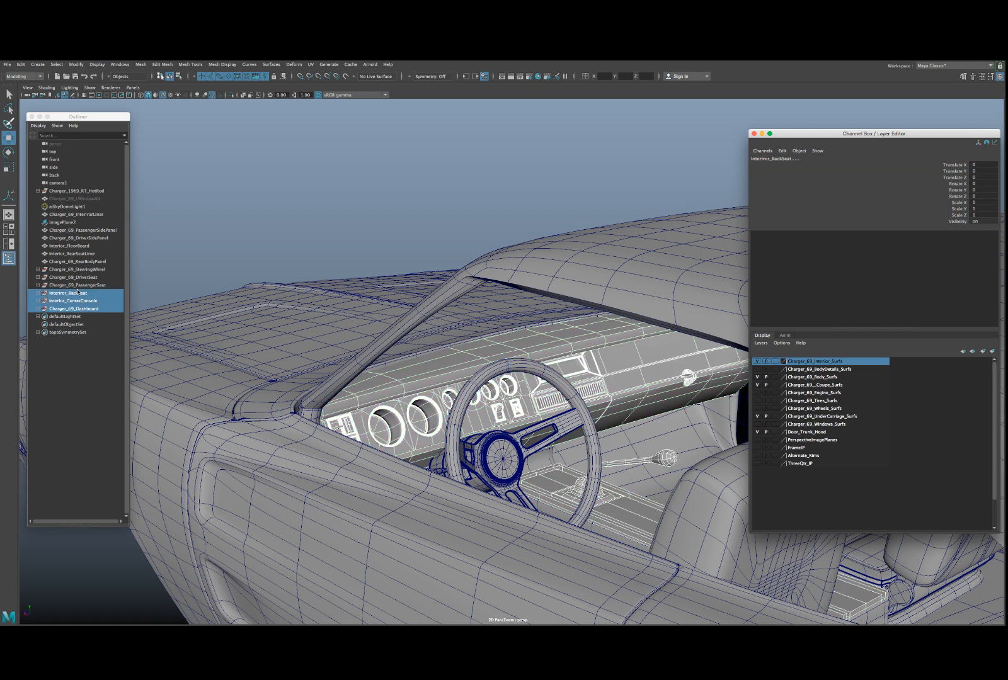
pyautogui.keyDown('ctrl'); pyautogui.click(77, 285); pyautogui.keyUp('ctrl')
pyautogui.keyDown('ctrl'); pyautogui.click(77, 277); pyautogui.keyUp('ctrl')
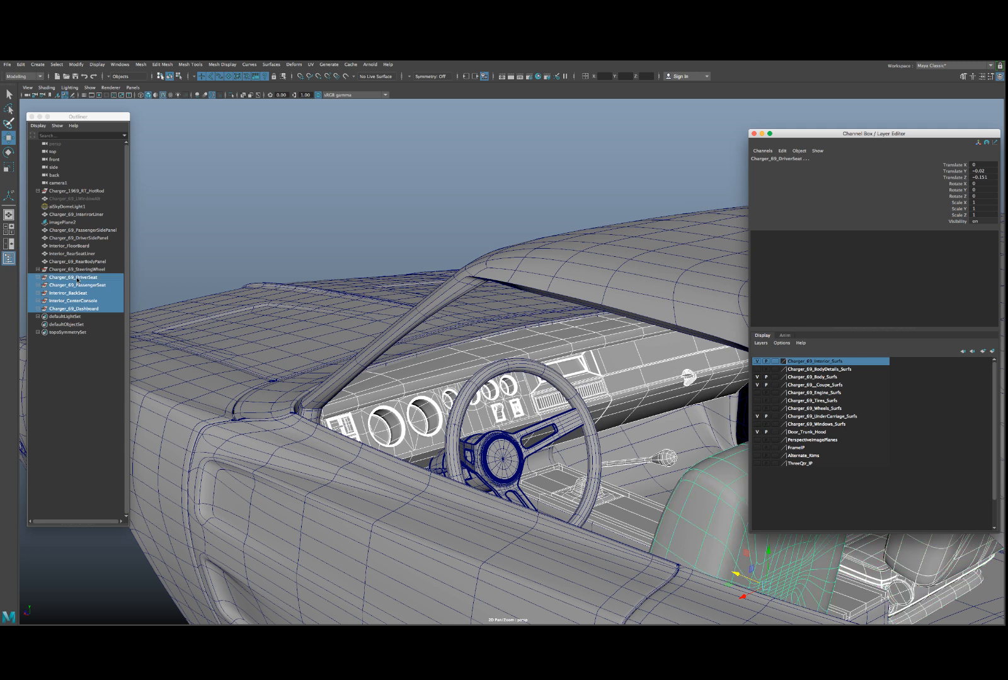
pyautogui.keyDown('ctrl'); pyautogui.click(77, 270); pyautogui.keyUp('ctrl')
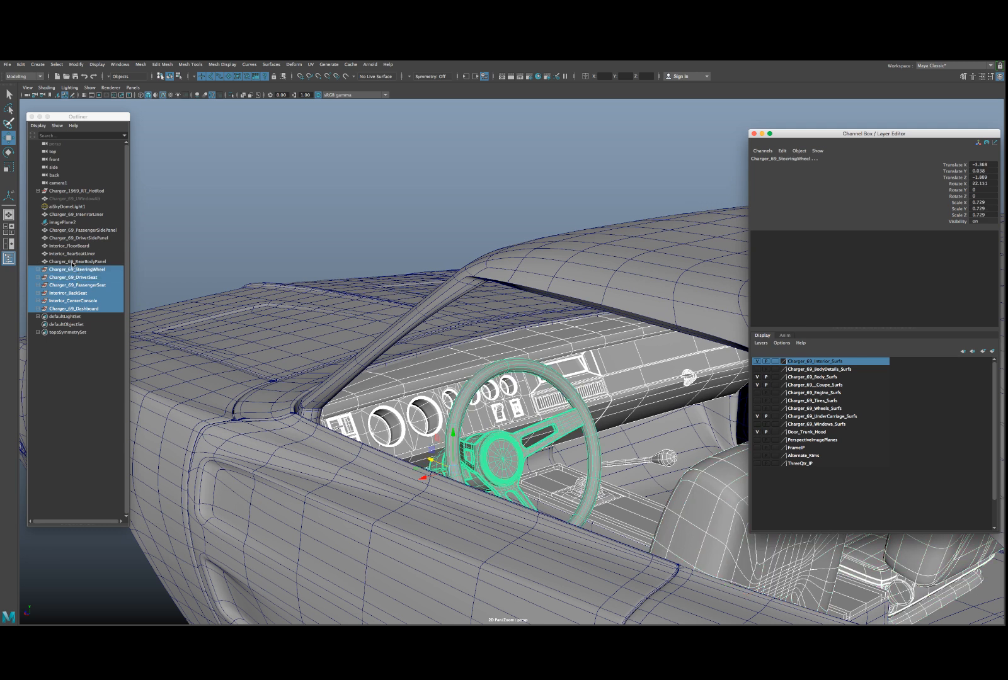
pyautogui.keyDown('ctrl'); pyautogui.click(77, 261); pyautogui.keyUp('ctrl')
pyautogui.keyDown('alt'); pyautogui.moveTo(353, 390); pyautogui.dragTo(277, 403); pyautogui.keyUp('alt')
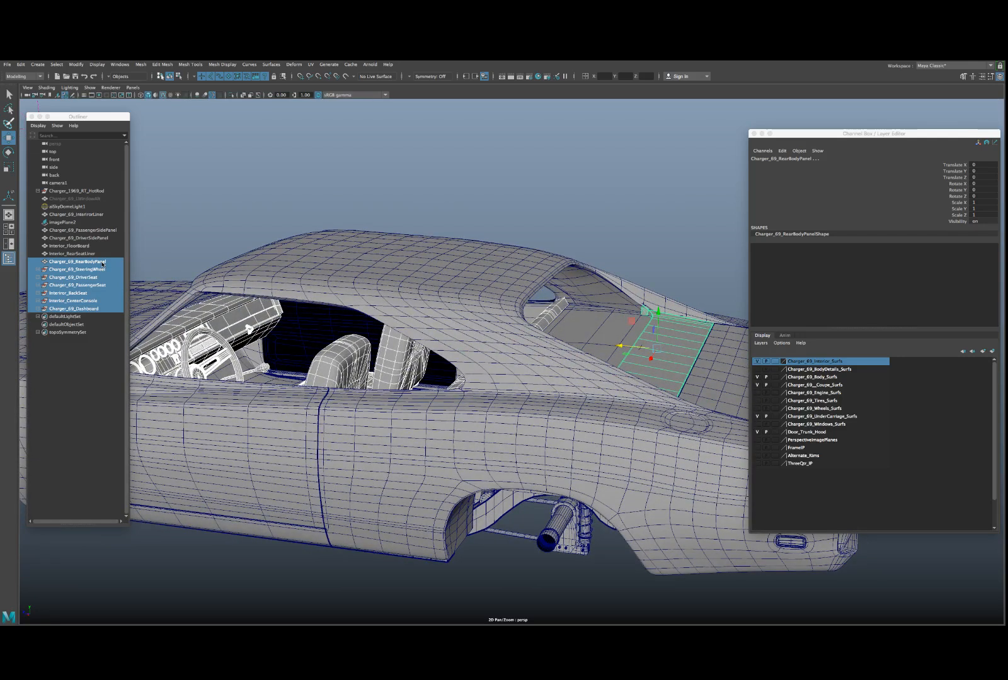
pyautogui.keyDown('ctrl'); pyautogui.click(99, 262); pyautogui.keyUp('ctrl')
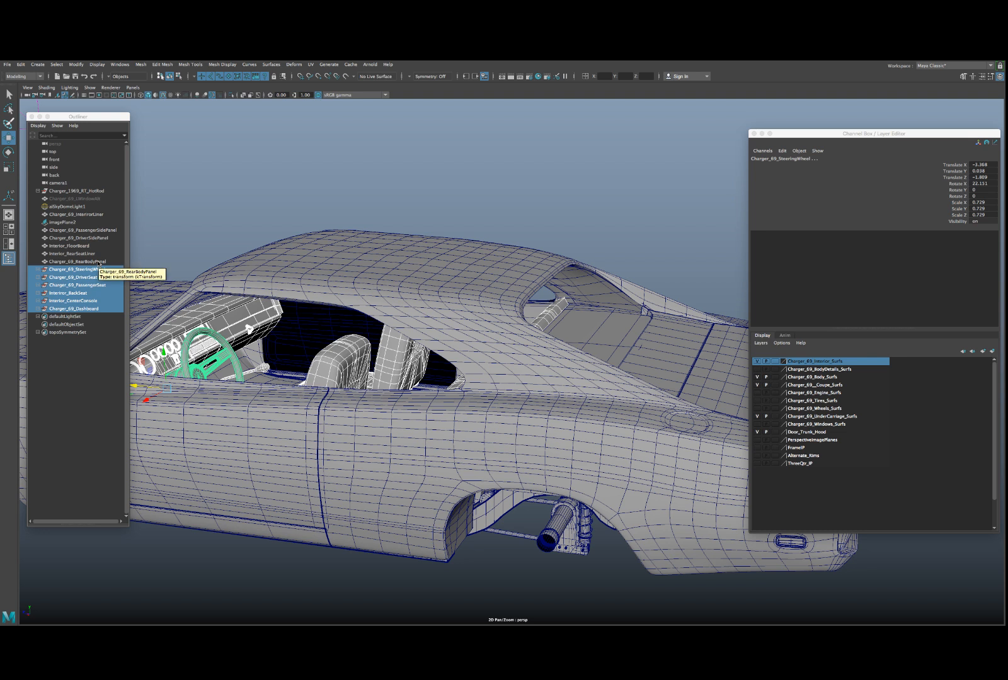
# - Add the rear seat liner, floorboard, driver and passenger side panels and the interior liner to the selection
pyautogui.keyDown('ctrl'); pyautogui.click(80, 255); pyautogui.keyUp('ctrl')
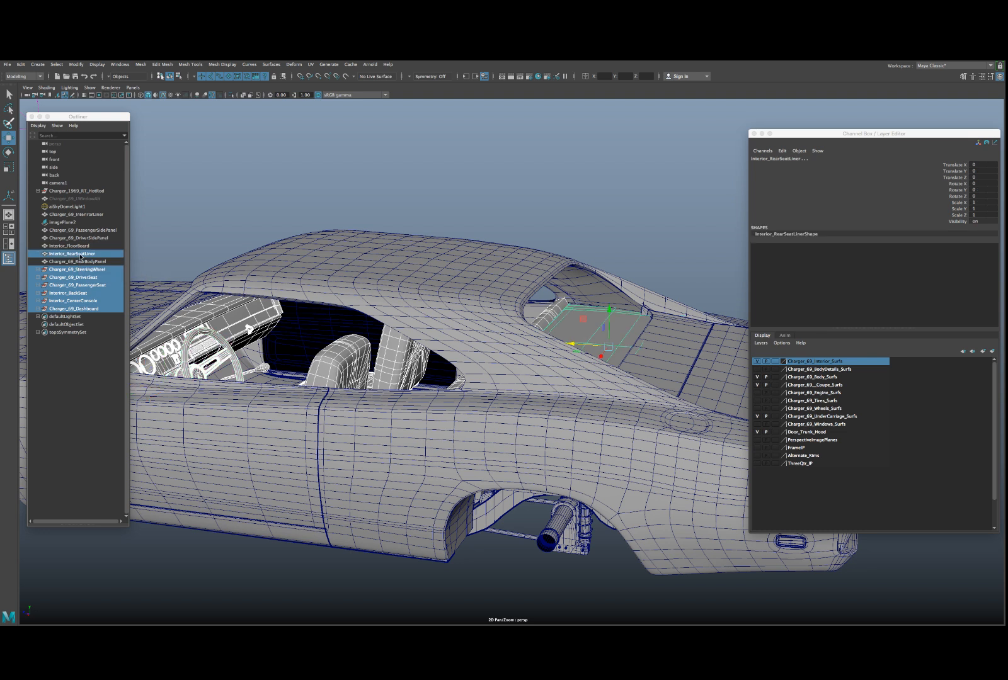
pyautogui.keyDown('ctrl'); pyautogui.click(77, 246); pyautogui.keyUp('ctrl')
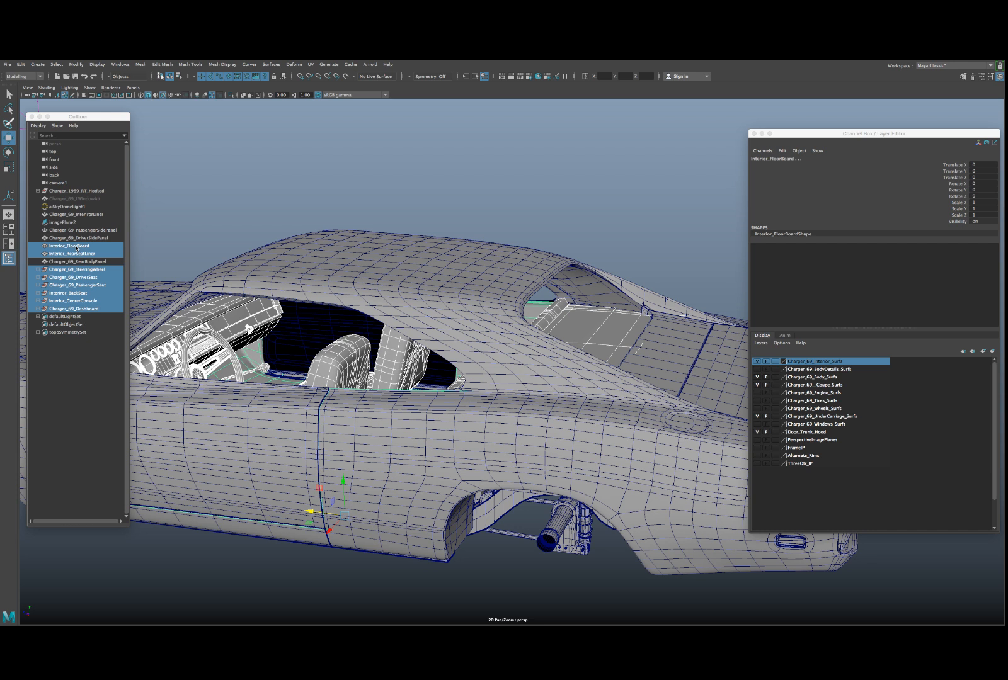
pyautogui.keyDown('ctrl'); pyautogui.click(77, 239); pyautogui.keyUp('ctrl')
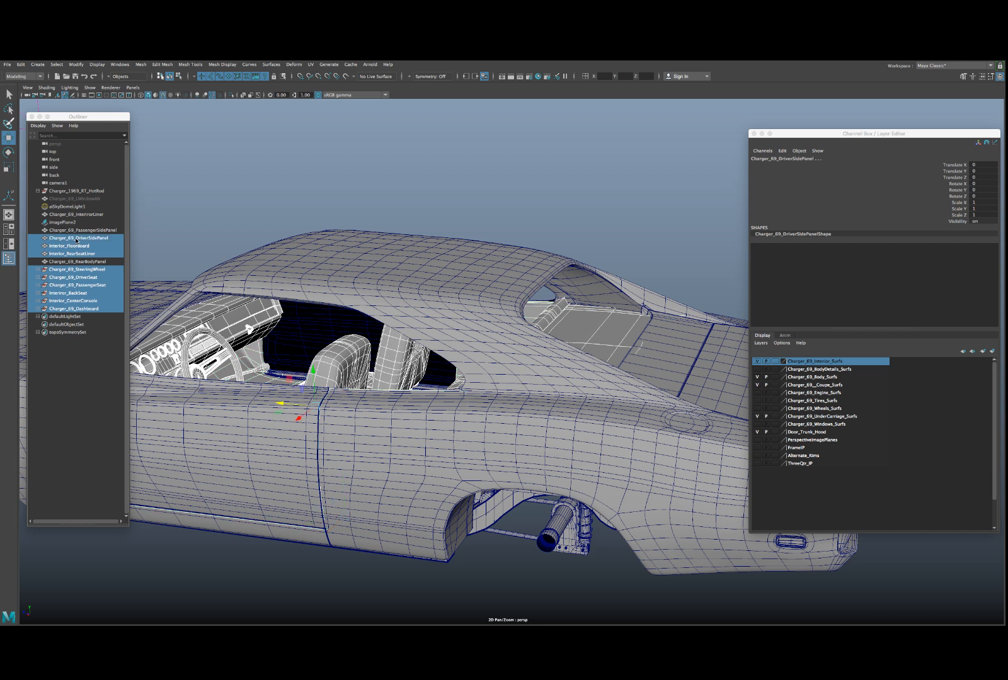
pyautogui.keyDown('ctrl'); pyautogui.click(79, 230); pyautogui.keyUp('ctrl')
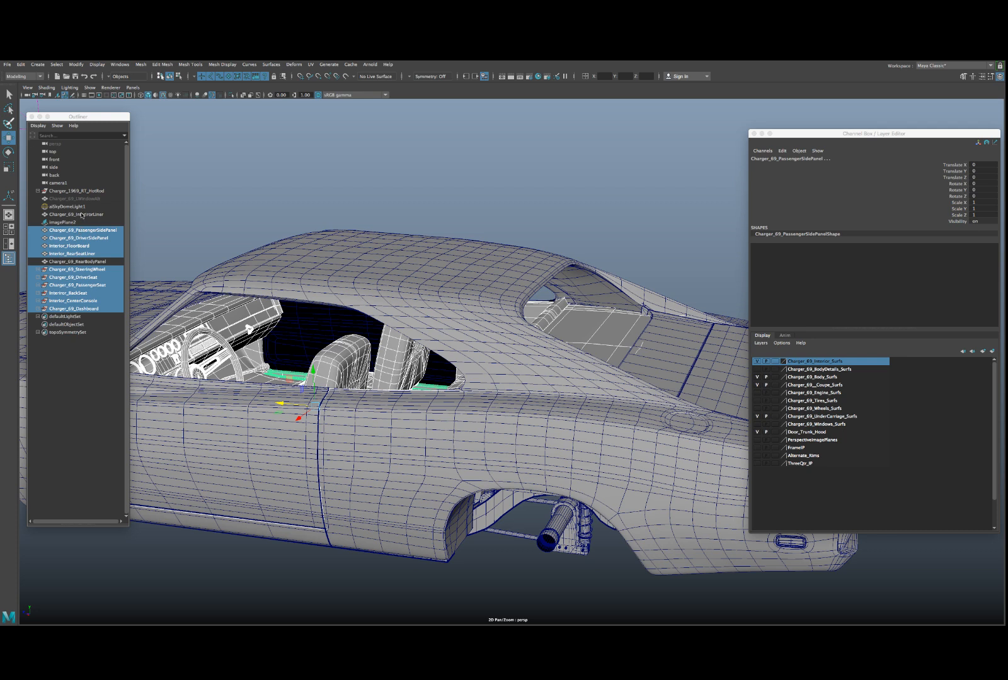
pyautogui.keyDown('ctrl'); pyautogui.click(82, 215); pyautogui.keyUp('ctrl')
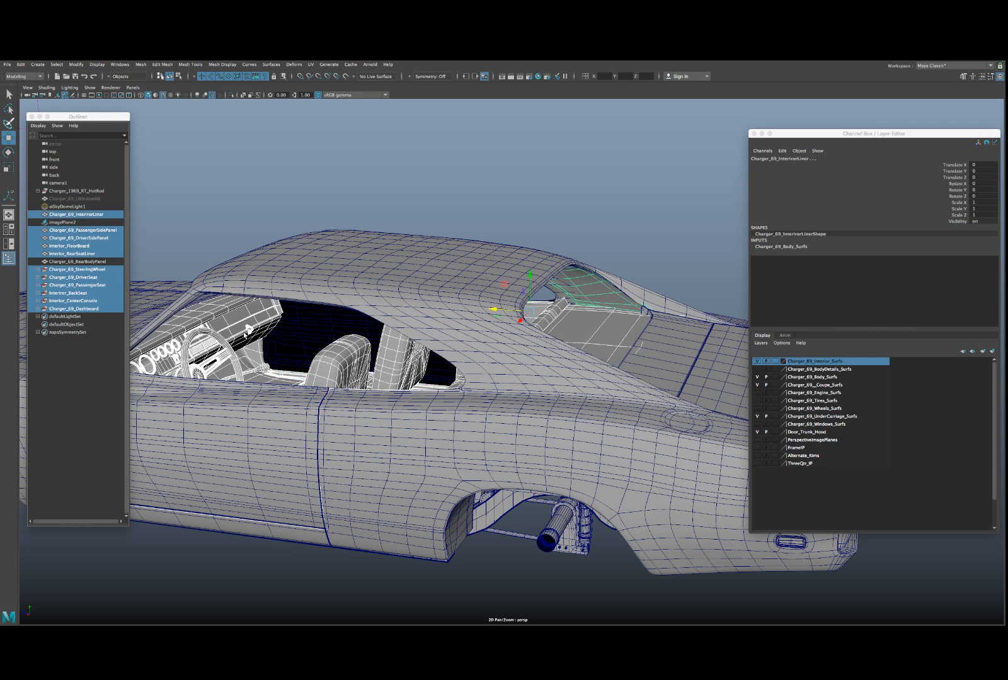
# - Add the roof's inner surface to the selection and expand the Charger_1969_RT_HotRod hierarchy down to Charger_69_Shell's surfaces
pyautogui.keyDown('alt'); pyautogui.moveTo(246, 336); pyautogui.dragTo(281, 310); pyautogui.keyUp('alt')
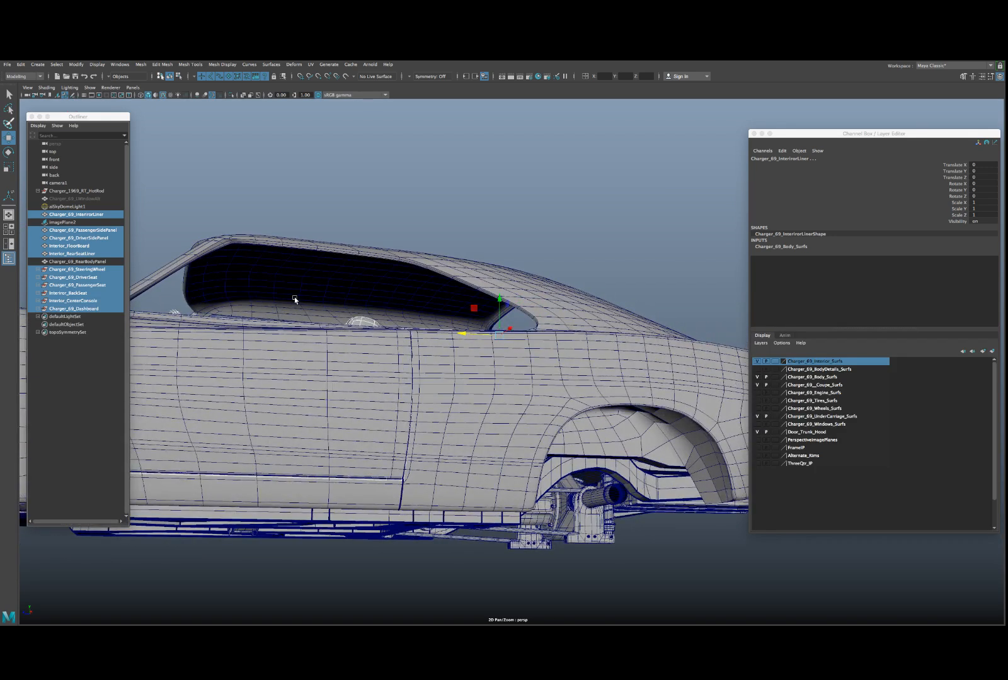
pyautogui.click(295, 300)
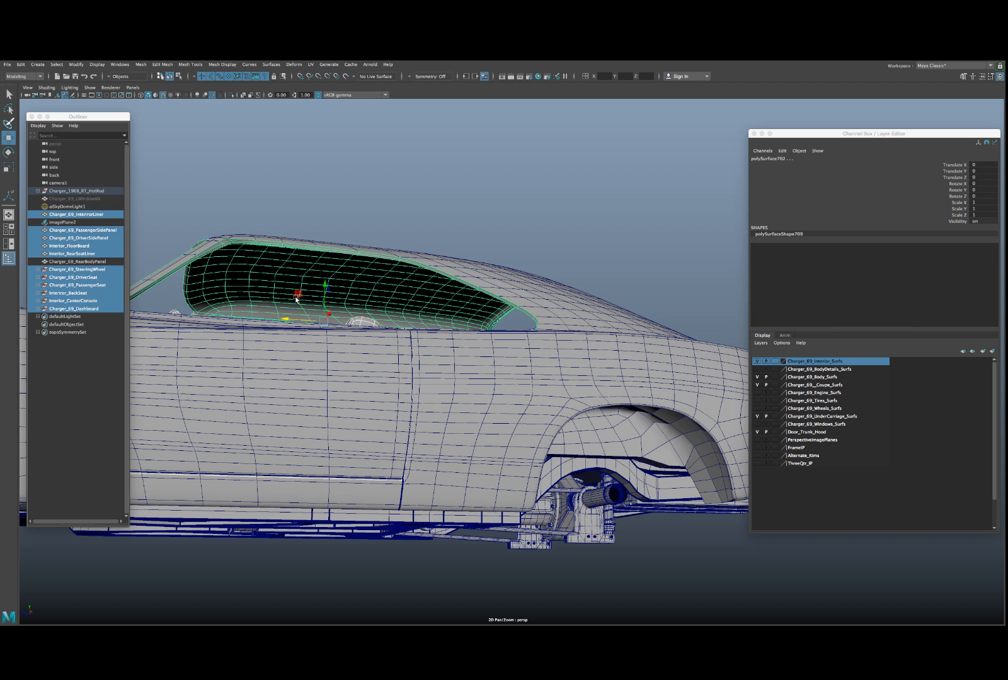
pyautogui.click(39, 191)
pyautogui.click(42, 199)
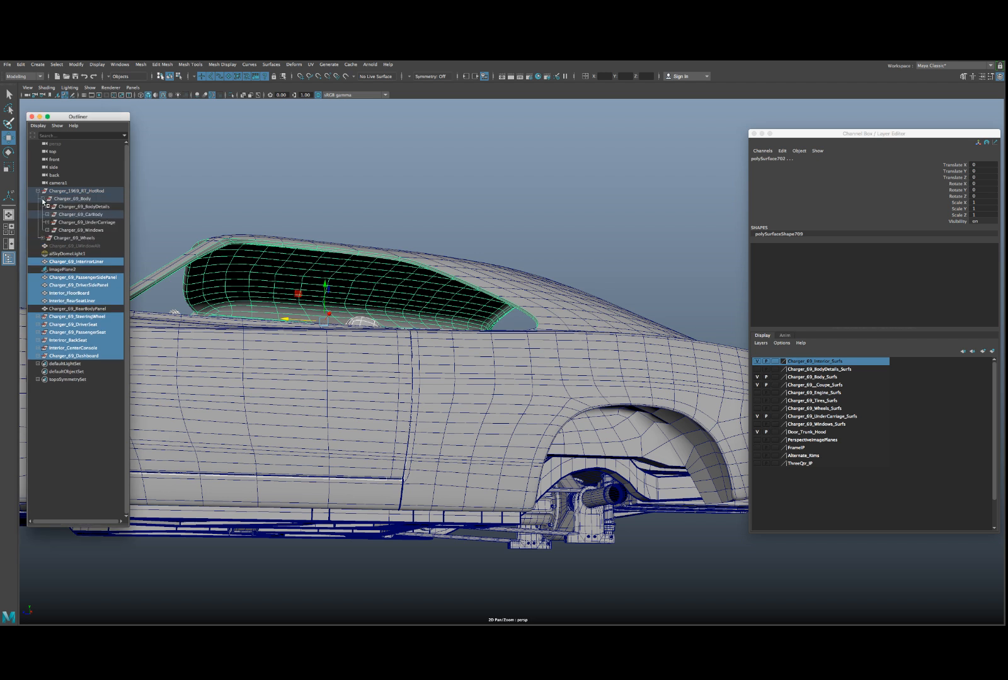
pyautogui.click(47, 215)
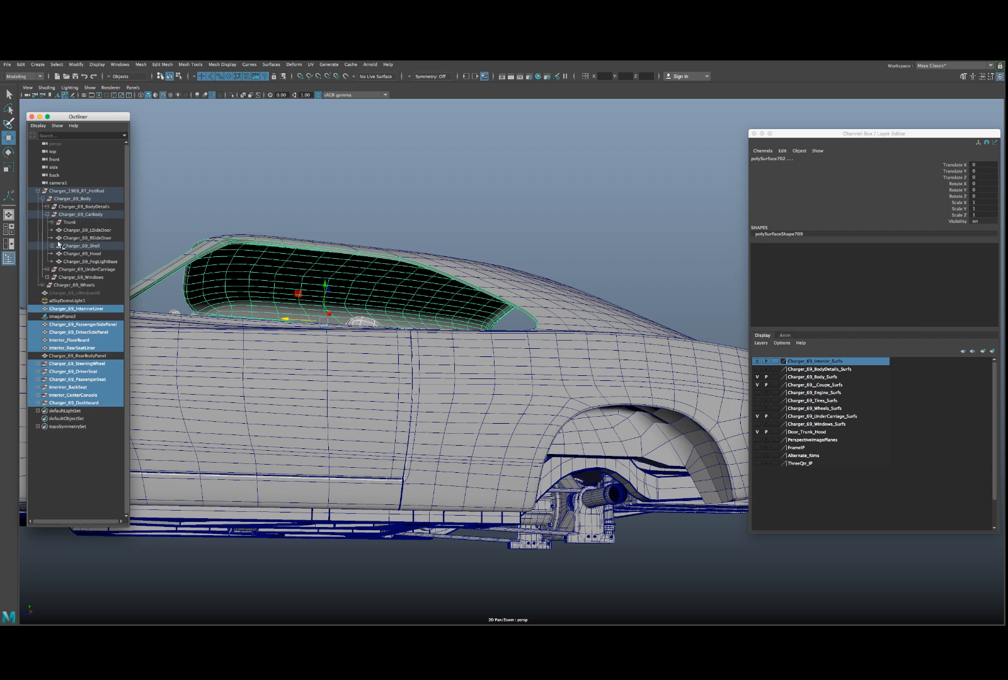
pyautogui.click(52, 247)
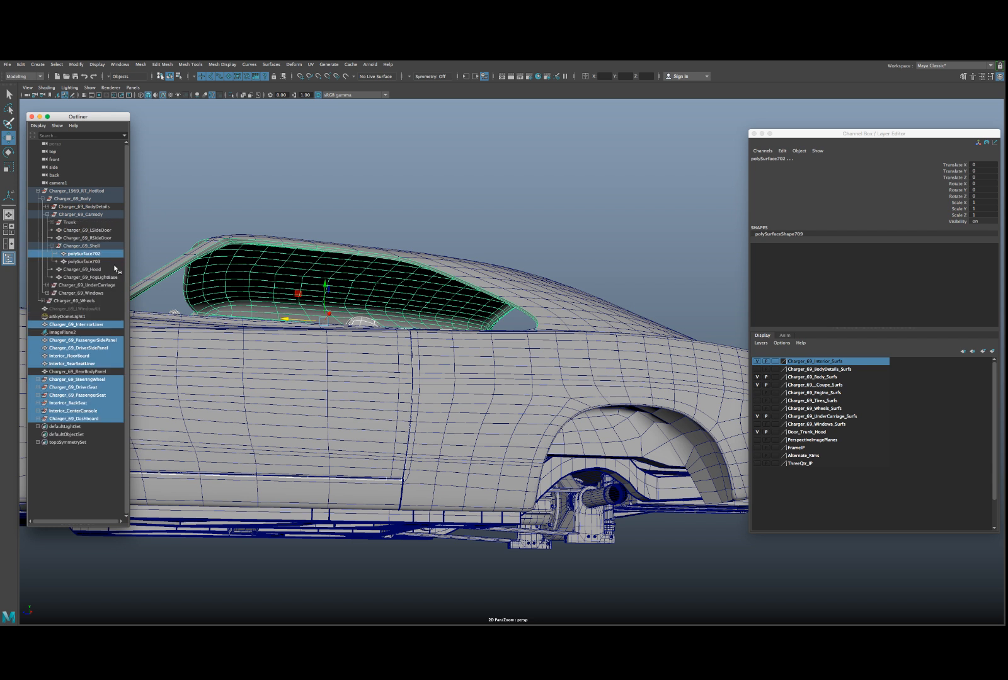
# - Group the selected interior parts together with polySurface702, leaving polySurface703 out of the group
pyautogui.keyDown('ctrl'); pyautogui.click(91, 262); pyautogui.keyUp('ctrl')
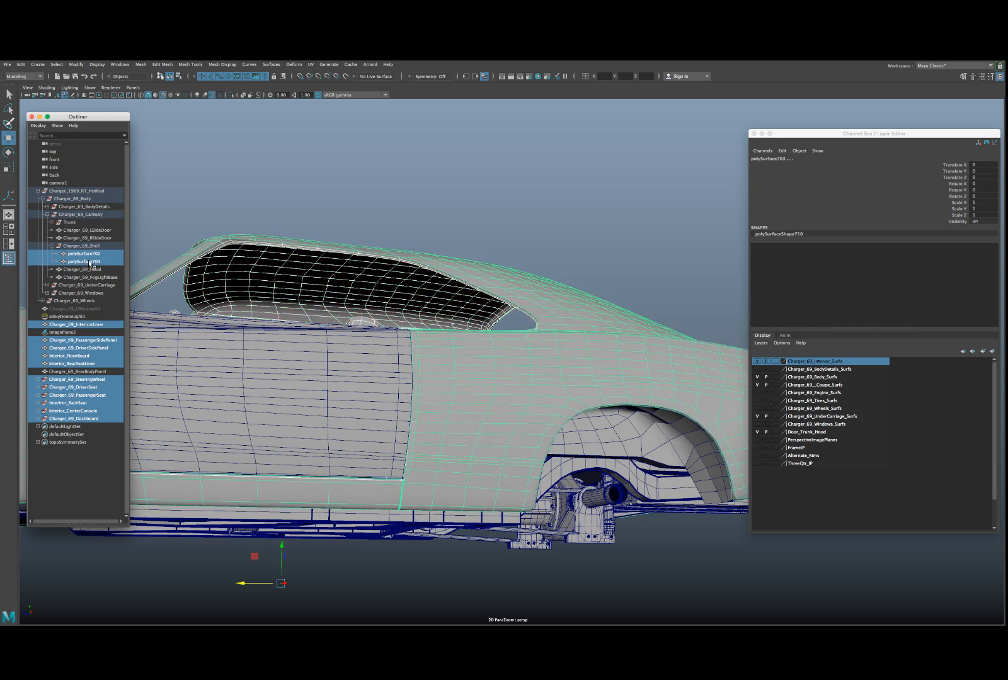
pyautogui.keyDown('ctrl'); pyautogui.click(90, 262); pyautogui.keyUp('ctrl')
pyautogui.press('f')
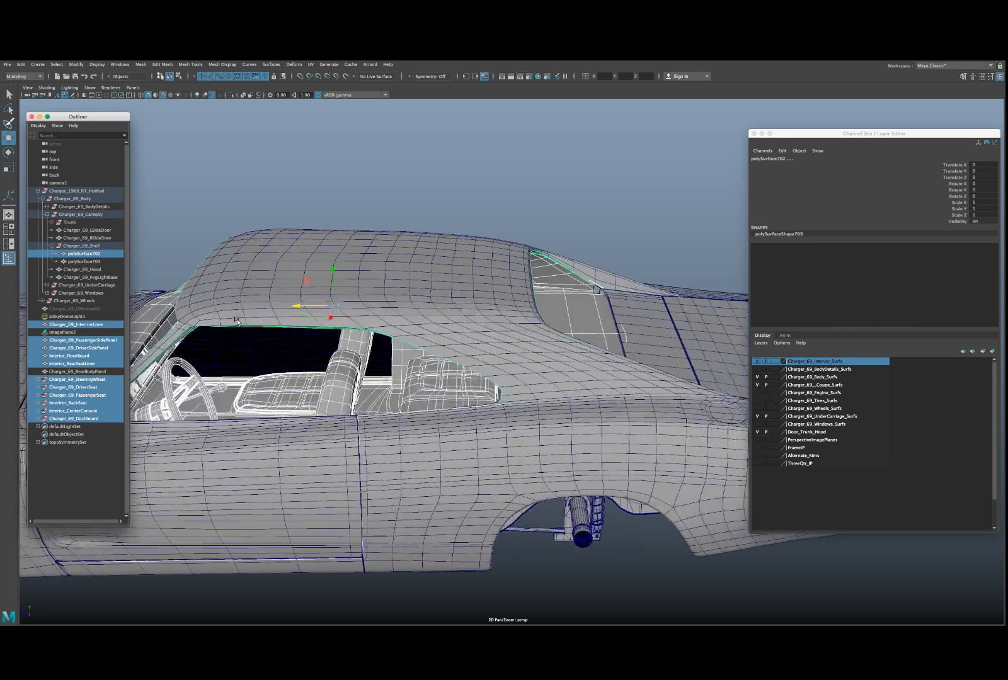
pyautogui.moveTo(237, 322)
pyautogui.keyDown('alt'); pyautogui.mouseDown()
pyautogui.moveTo(247, 325)
pyautogui.moveTo(252, 312)
pyautogui.mouseUp(); pyautogui.keyUp('alt')
pyautogui.hotkey('ctrl', 'g')
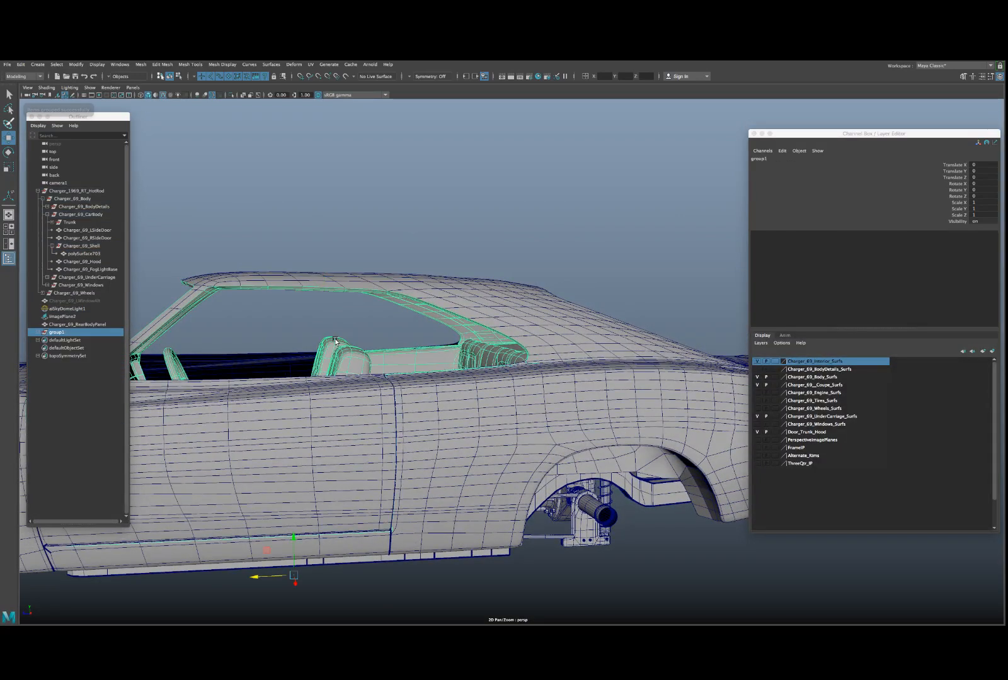
# - Rename the newly made interior group as Charger_Interior and center its pivot
pyautogui.press('f')
pyautogui.keyDown('alt'); pyautogui.moveTo(390, 339); pyautogui.dragTo(385, 344); pyautogui.keyUp('alt')
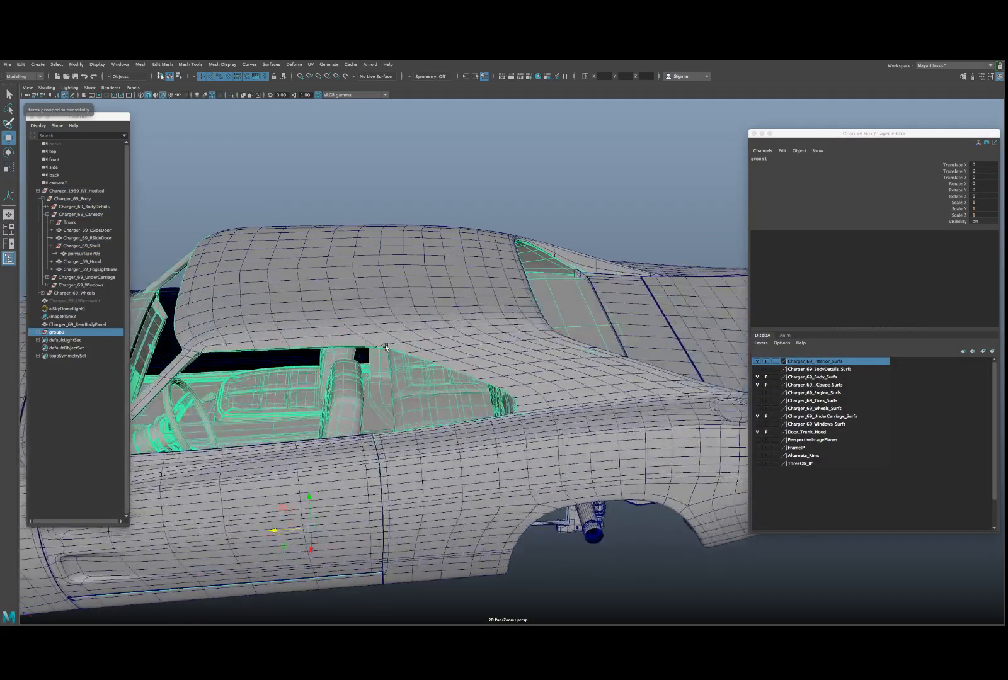
pyautogui.doubleClick(759, 159)
pyautogui.write('Charger_Interior')
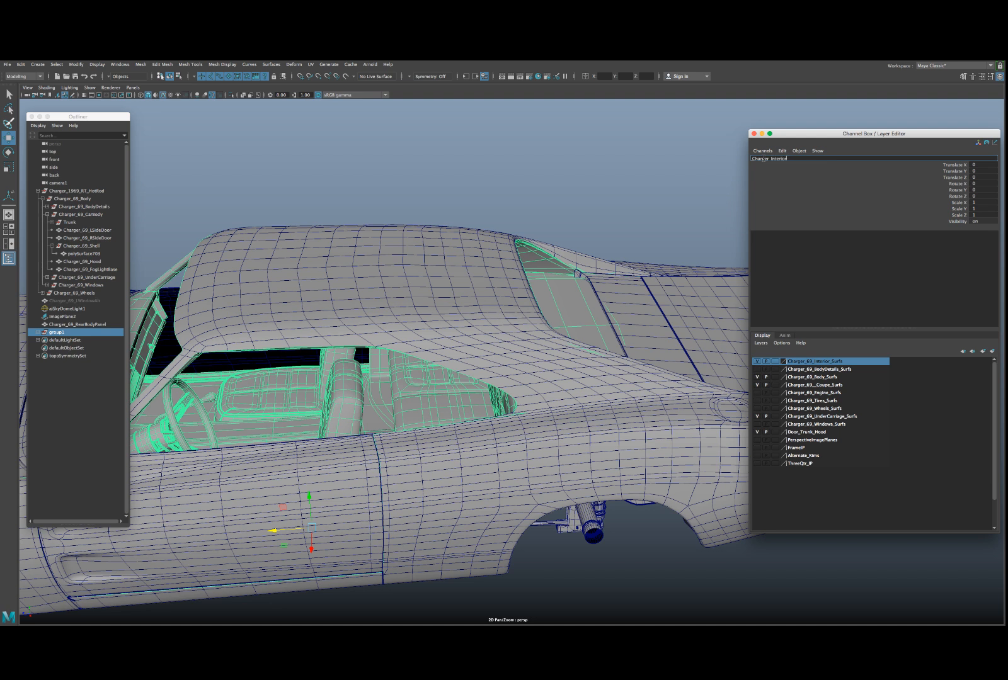
pyautogui.press('Return')
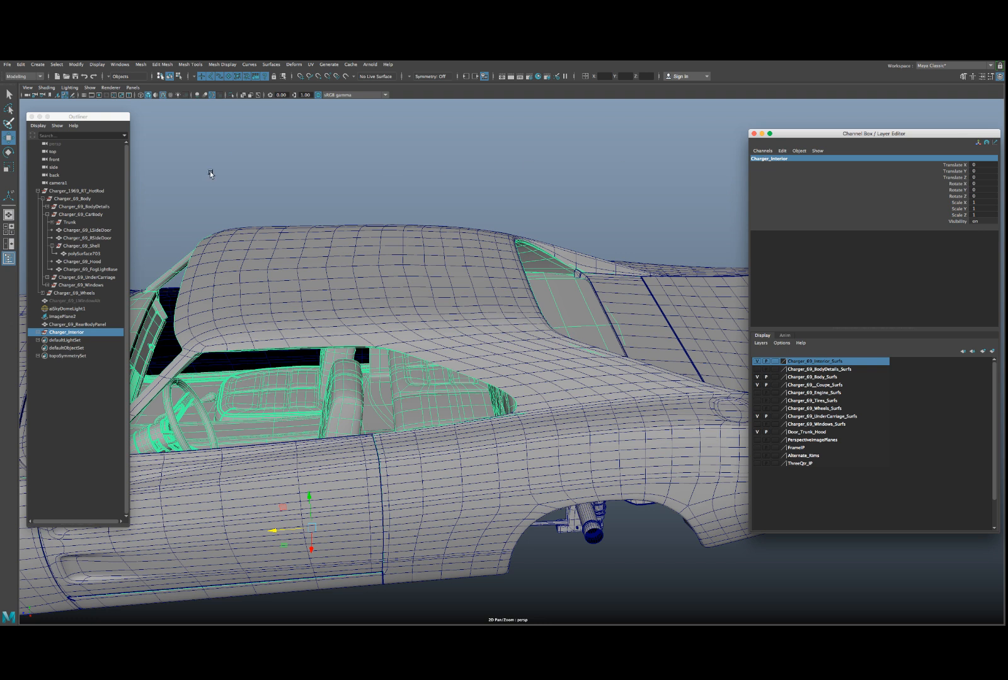
pyautogui.click(63, 64)
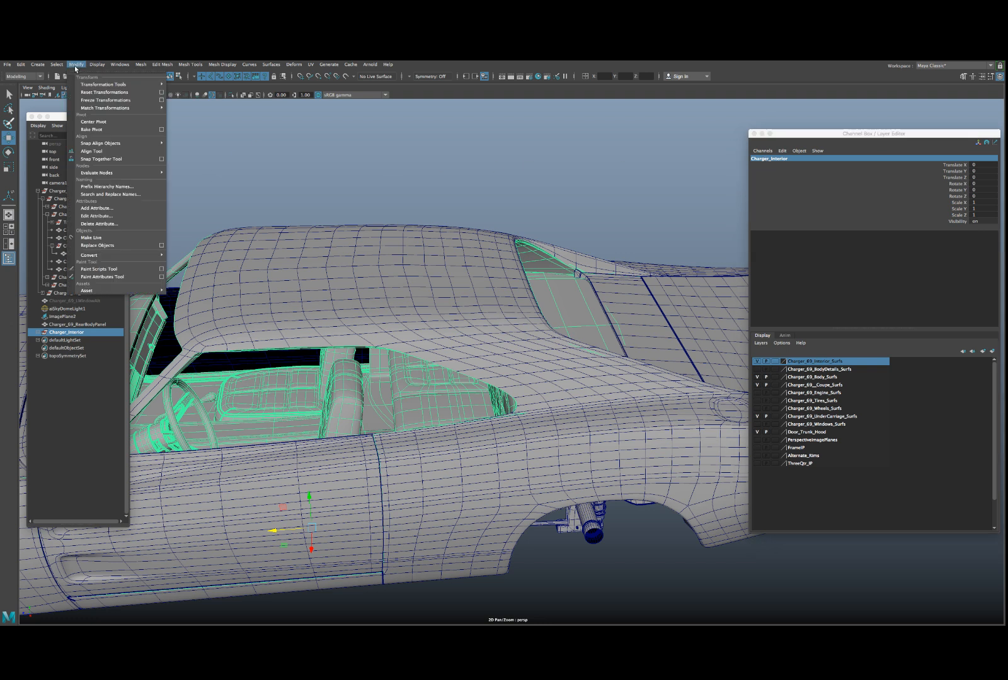
pyautogui.click(94, 120)
pyautogui.moveTo(261, 258)
pyautogui.keyDown('alt'); pyautogui.mouseDown()
pyautogui.moveTo(276, 269)
pyautogui.moveTo(303, 257)
pyautogui.moveTo(280, 265)
pyautogui.mouseUp(); pyautogui.keyUp('alt')
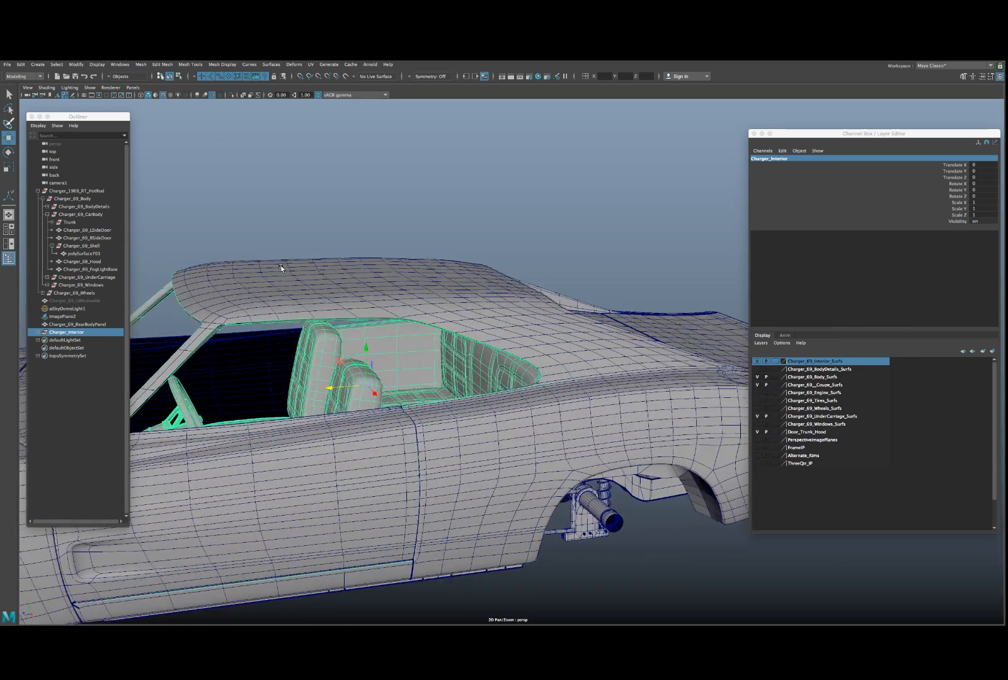
# - Rename polySurface703 in the Charger_69_Shell group as Charger_69_MidBody
pyautogui.click(83, 253)
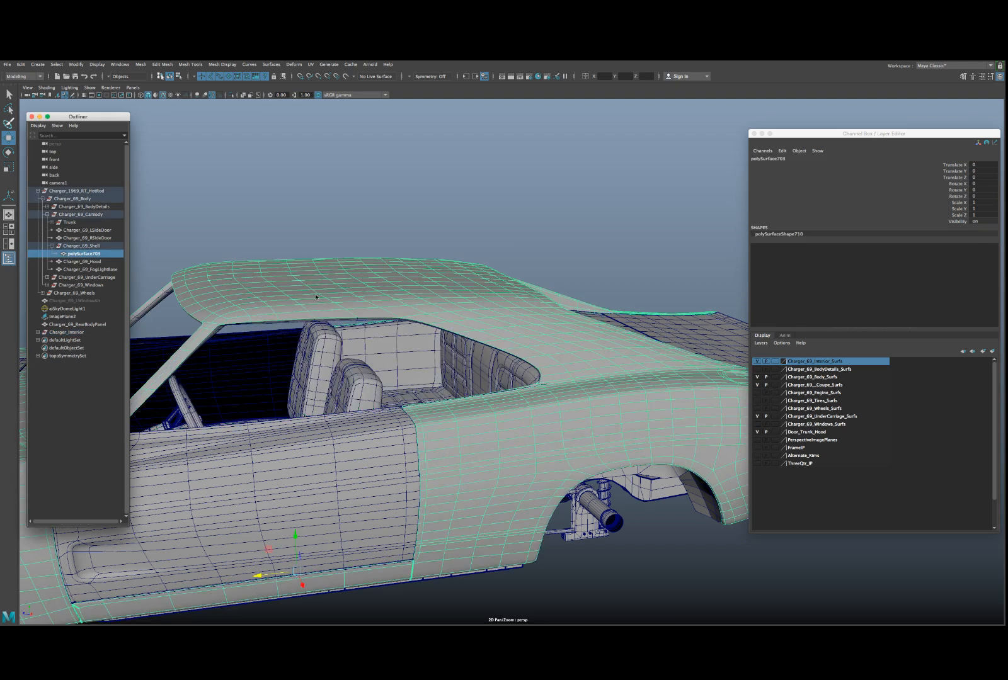
pyautogui.scroll(-5, 341, 293)
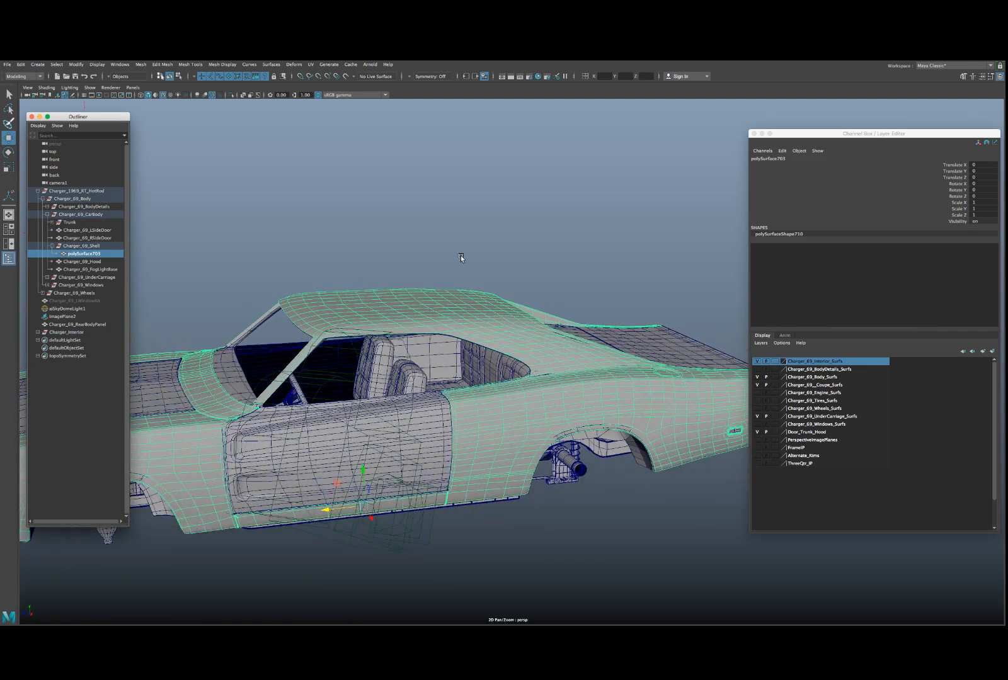
pyautogui.click(765, 159)
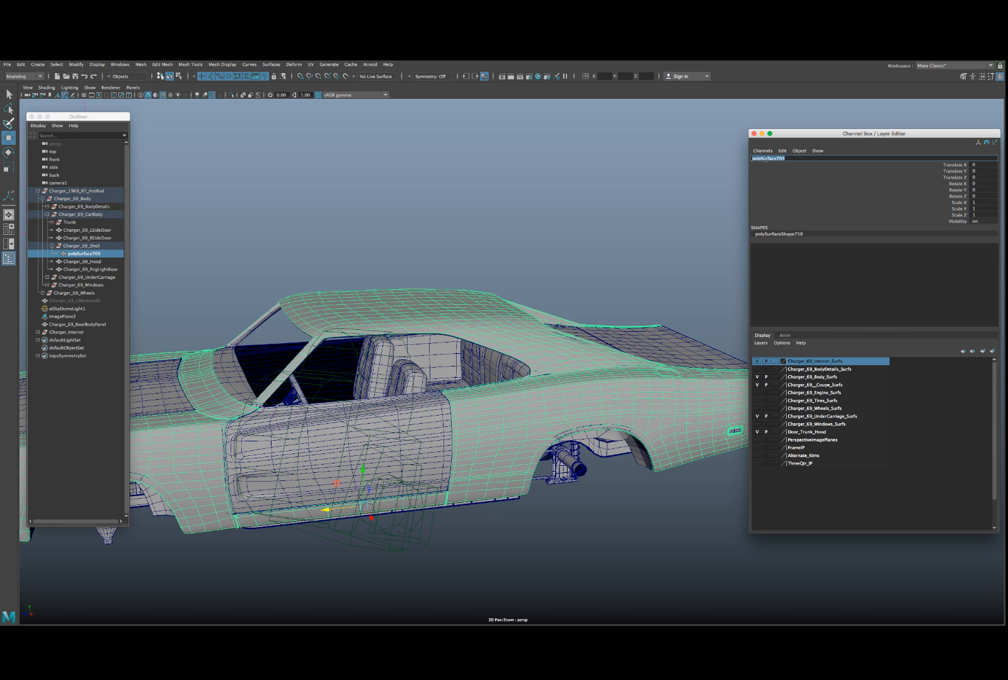
pyautogui.write('Cha')
pyautogui.write('rger_69_MidBody')
pyautogui.press('Return')
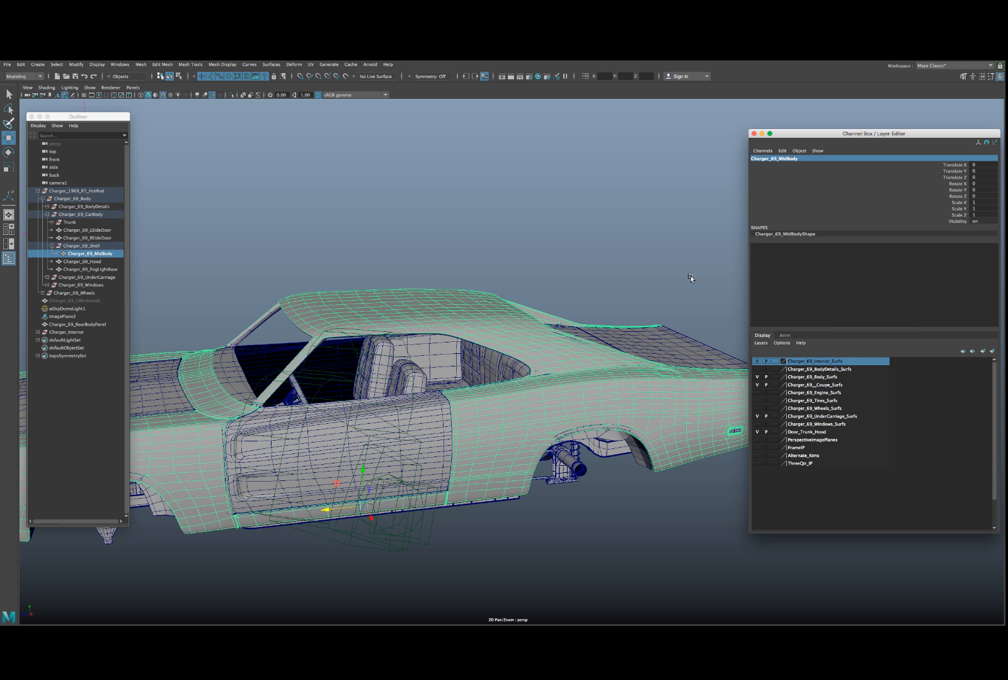
# - Move Charger_69_RearBodyPanel into the Charger_69_Shell group and check the group's contents
pyautogui.keyDown('alt'); pyautogui.moveTo(691, 278); pyautogui.dragTo(672, 289); pyautogui.keyUp('alt')
pyautogui.click(611, 326)
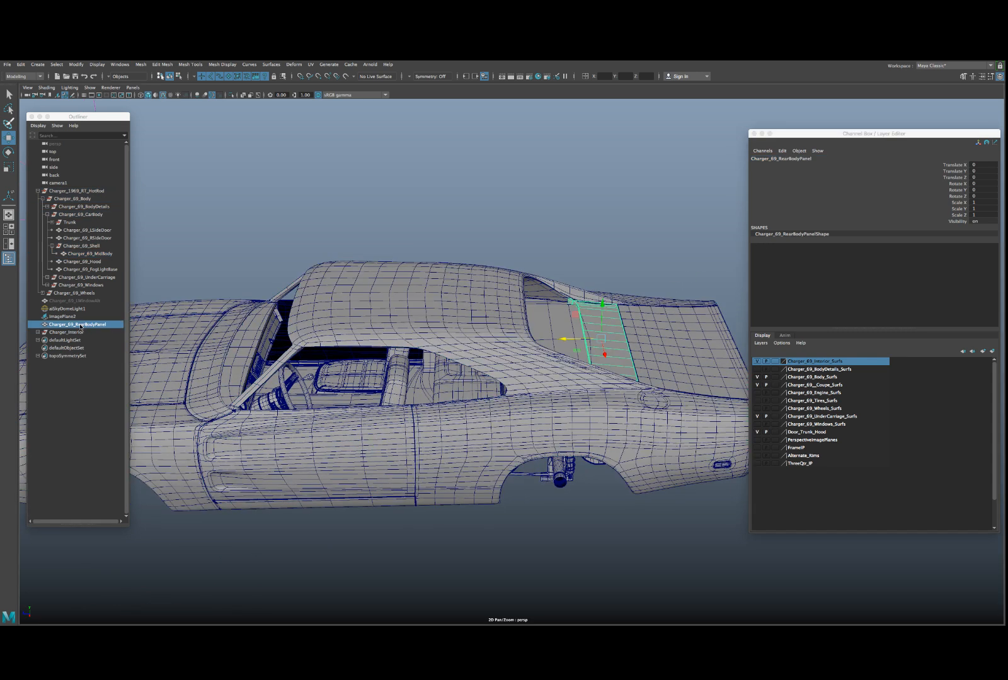
pyautogui.moveTo(81, 326); pyautogui.dragTo(87, 249, button='middle')
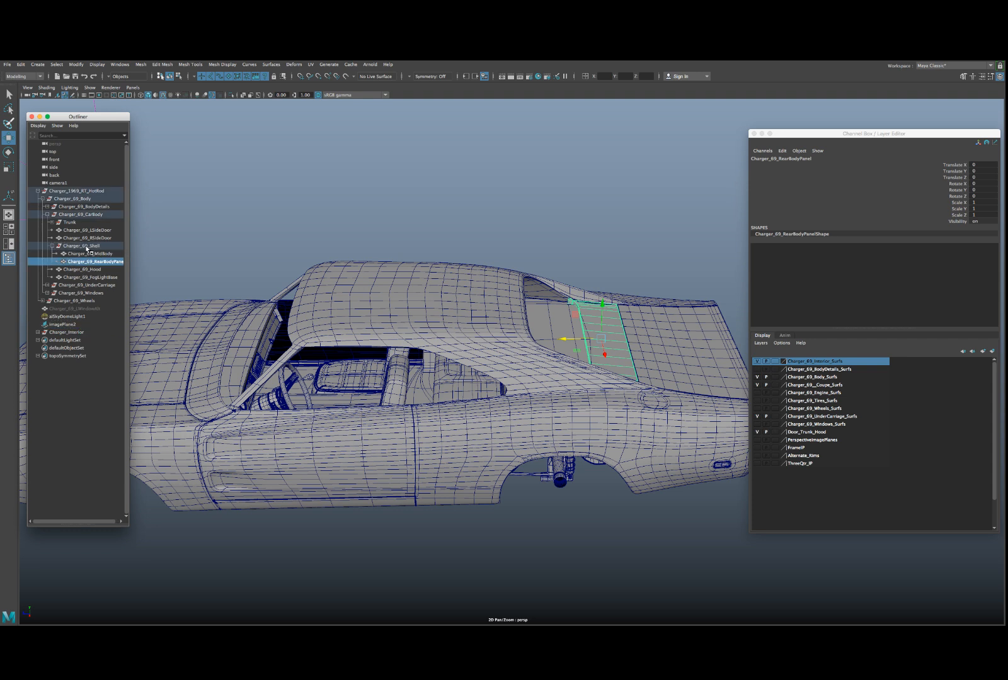
pyautogui.click(92, 247)
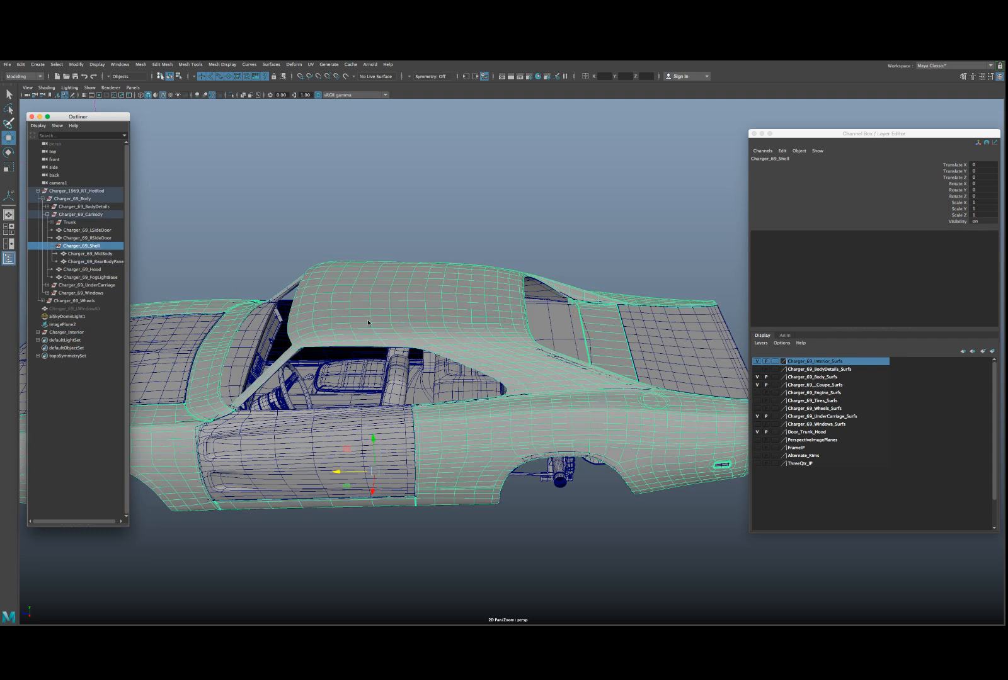
# - Move Charger_69_RearBodyPanel out of Charger_69_Shell and into the Trunk group
pyautogui.click(663, 350)
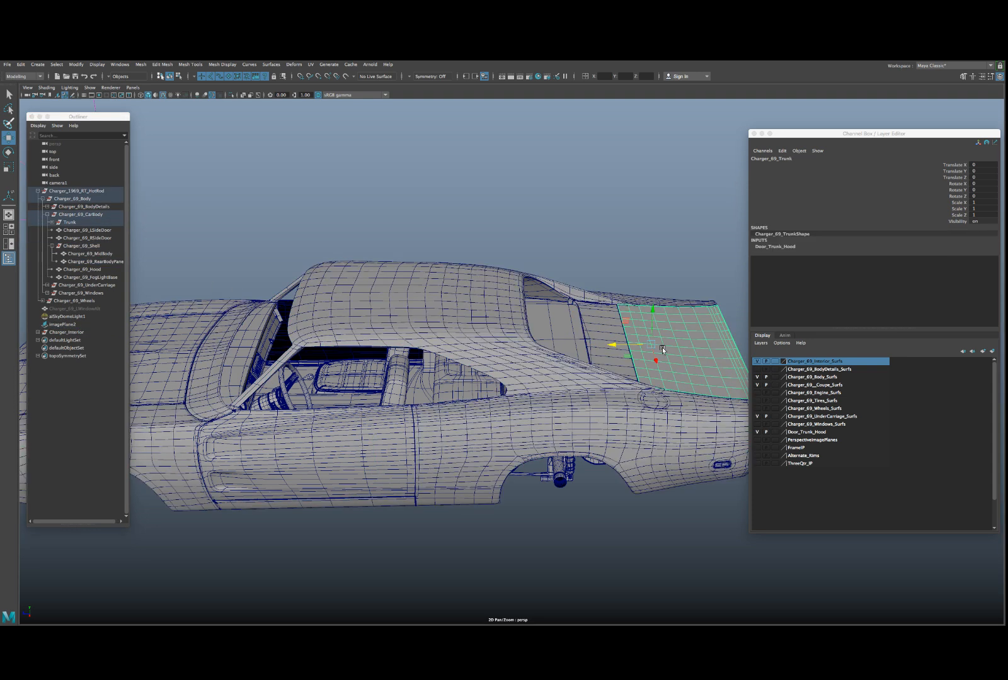
pyautogui.click(84, 261)
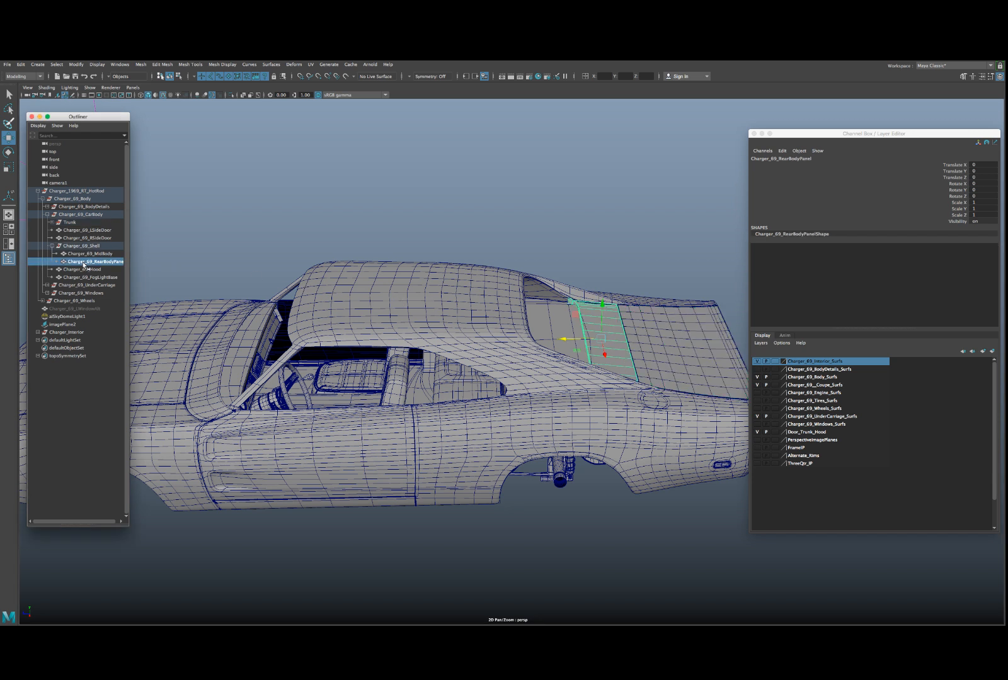
pyautogui.moveTo(84, 265); pyautogui.dragTo(74, 224, button='middle')
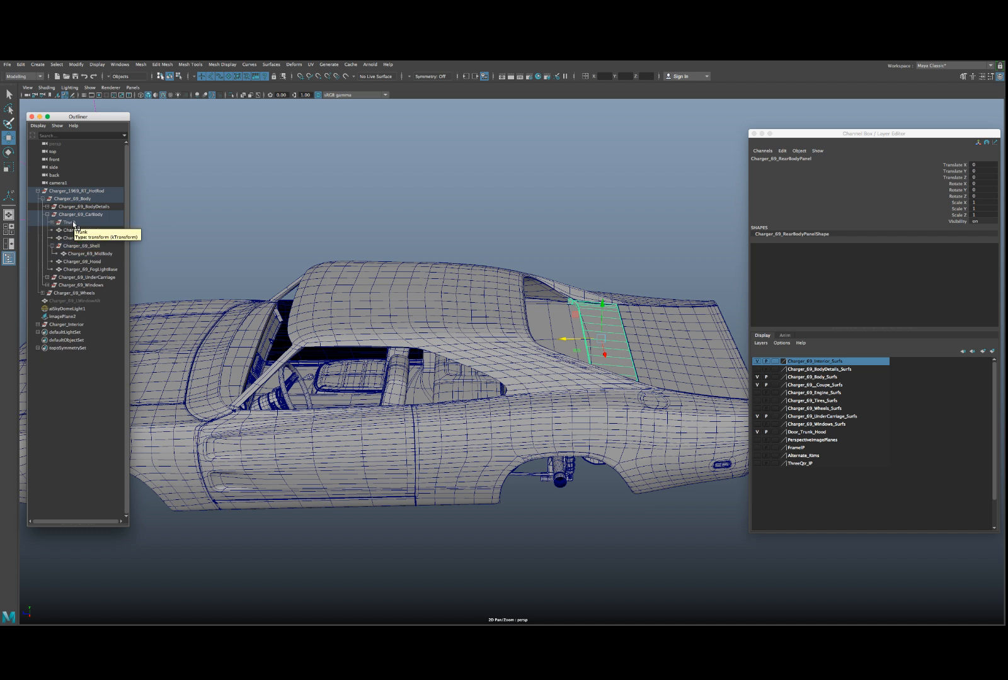
# - Collapse the Charger_69_CarBody group and parent Charger_Interior under Charger_69_Body
pyautogui.click(48, 214)
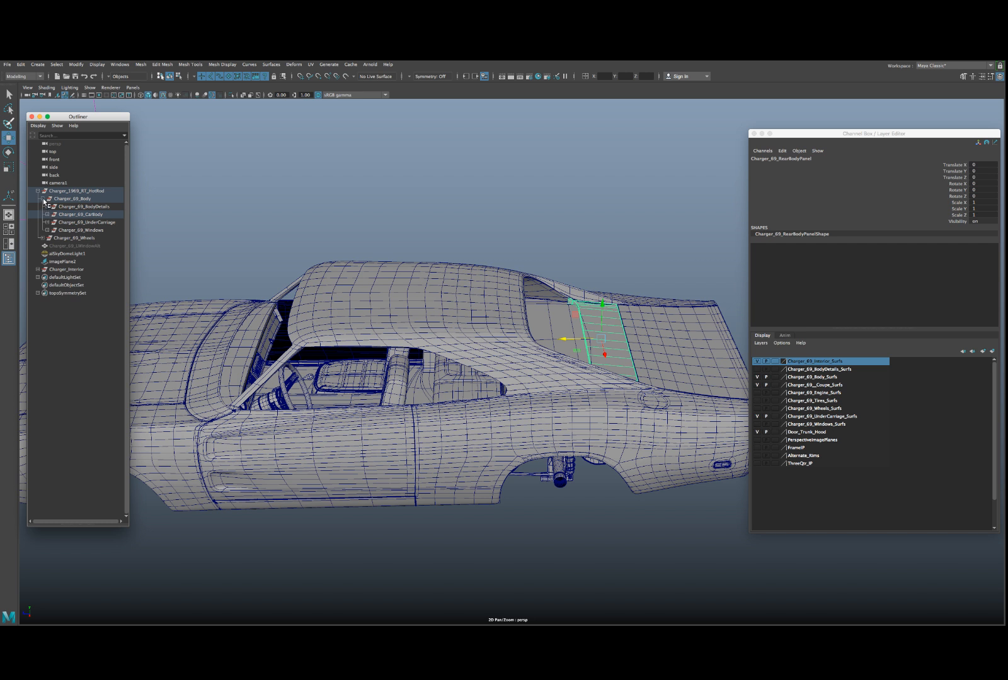
pyautogui.click(63, 269)
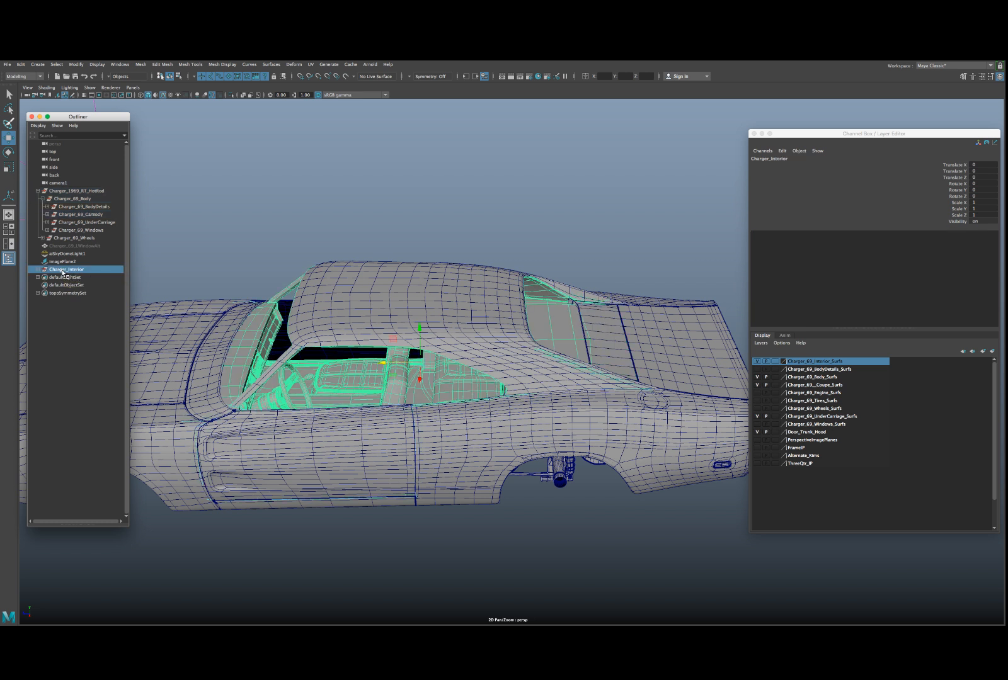
pyautogui.moveTo(63, 273); pyautogui.dragTo(73, 202)
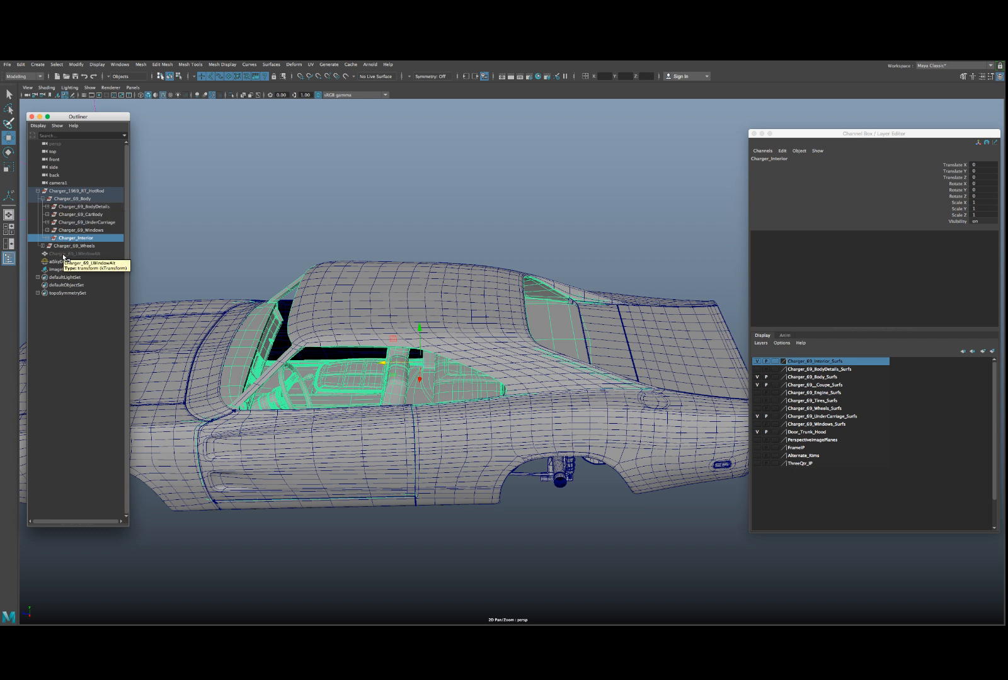
# - Parent Charger_69_LWindowAlt under Charger_69_Windows, check that group and collapse the Charger_1969_RT_HotRod hierarchy
pyautogui.click(63, 254)
pyautogui.moveTo(64, 257); pyautogui.dragTo(75, 232)
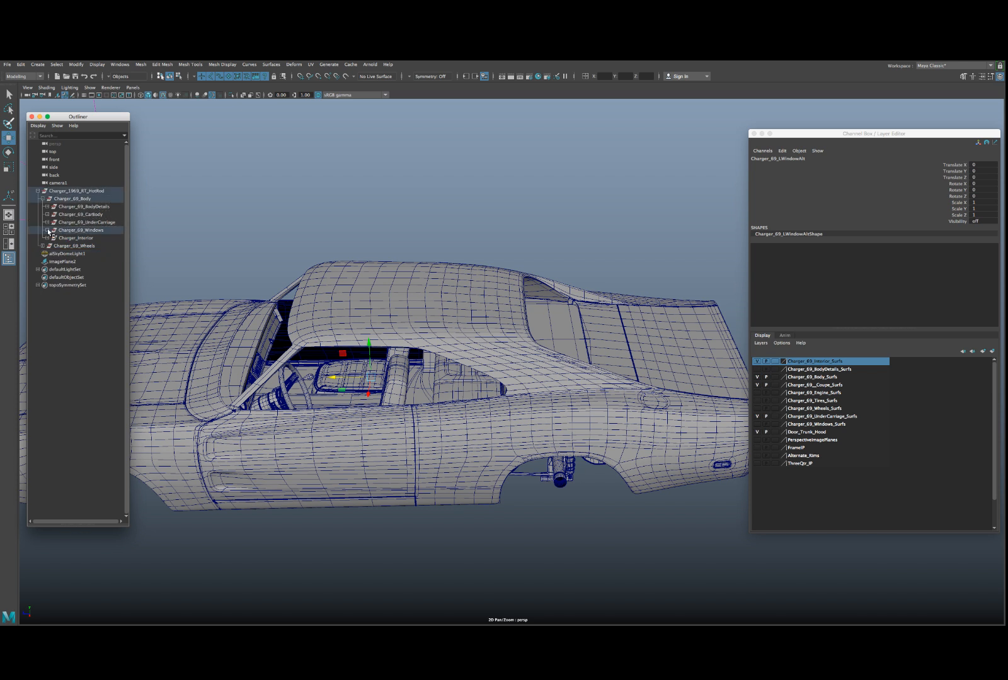
pyautogui.click(48, 231)
pyautogui.click(48, 231)
pyautogui.click(37, 191)
# - Delete imagePlane2, the leftover reference plane floating above the car
pyautogui.scroll(-3, 336, 336)
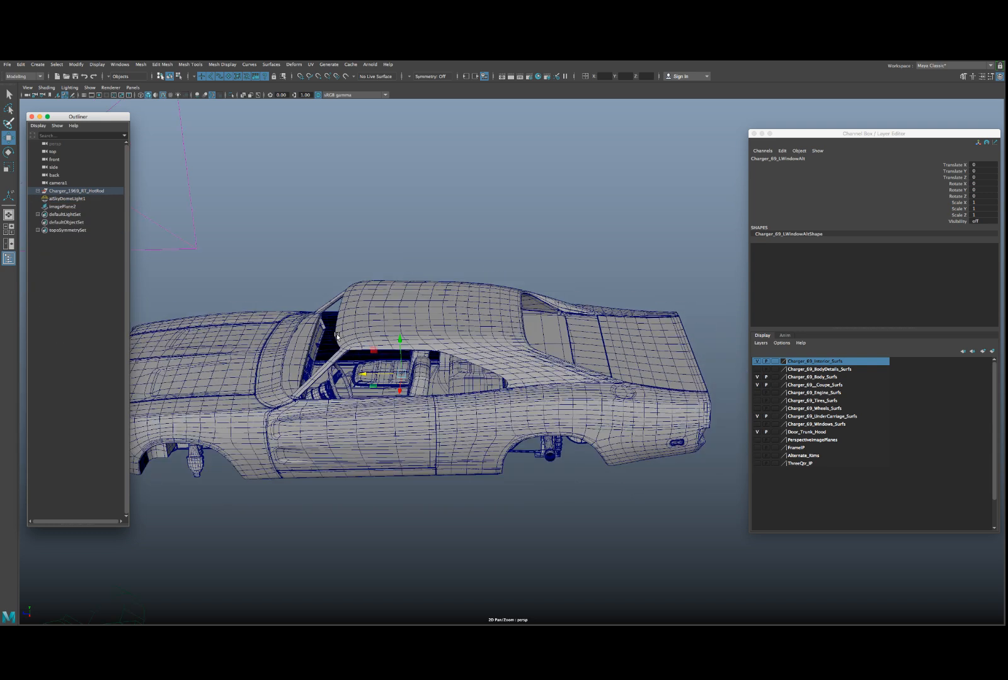
pyautogui.keyDown('alt'); pyautogui.moveTo(420, 381); pyautogui.dragTo(281, 454); pyautogui.keyUp('alt')
pyautogui.click(615, 298)
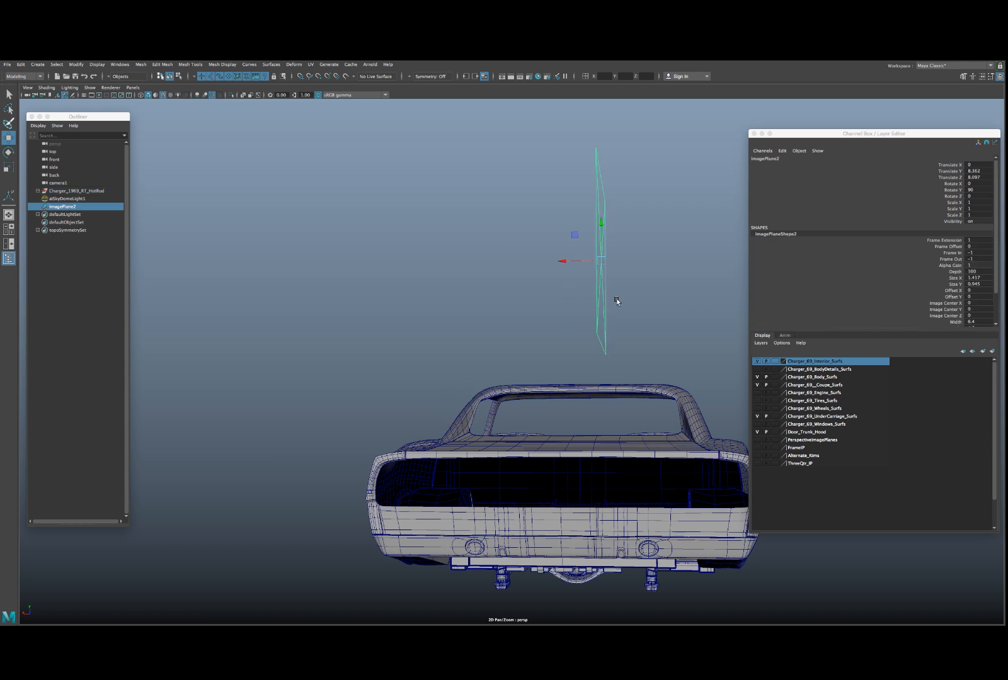
pyautogui.press('Delete')
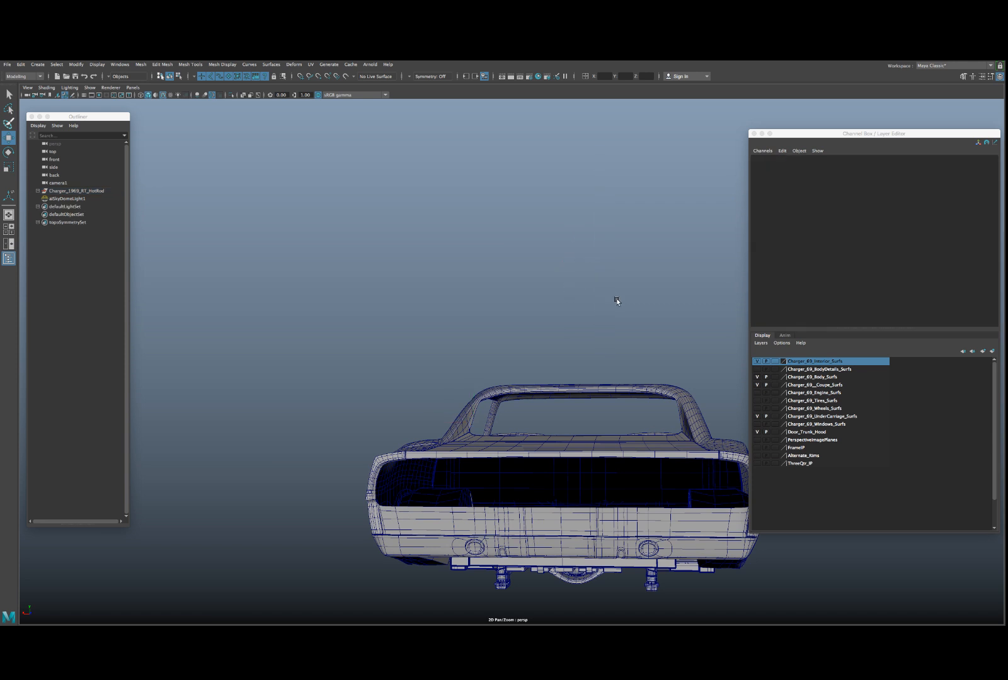
# - Show the Charger_69_BodyDetails_Surfs layer and inspect the dashboard, steering wheel, seats and console, plus the car's exterior
pyautogui.click(758, 373)
pyautogui.keyDown('alt'); pyautogui.moveTo(575, 373); pyautogui.dragTo(542, 439); pyautogui.keyUp('alt')
pyautogui.keyDown('alt'); pyautogui.moveTo(535, 440); pyautogui.dragTo(474, 426); pyautogui.keyUp('alt')
pyautogui.scroll(10, 495, 439)
pyautogui.scroll(5, 474, 426)
pyautogui.keyDown('alt'); pyautogui.moveTo(540, 425); pyautogui.dragTo(419, 423); pyautogui.keyUp('alt')
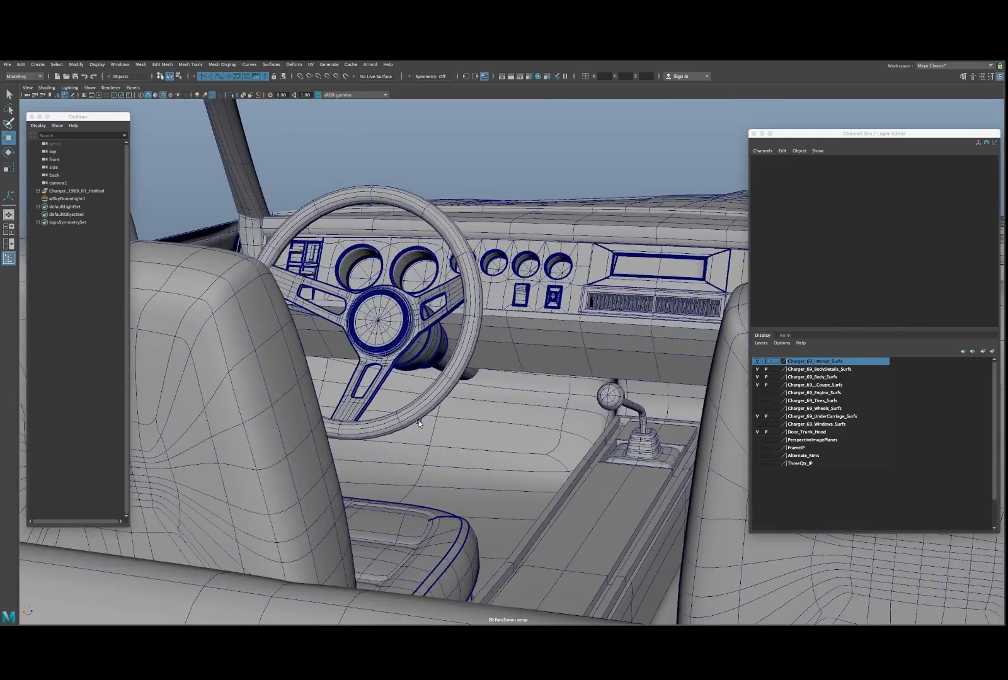
pyautogui.scroll(3, 497, 406)
pyautogui.scroll(-2, 497, 405)
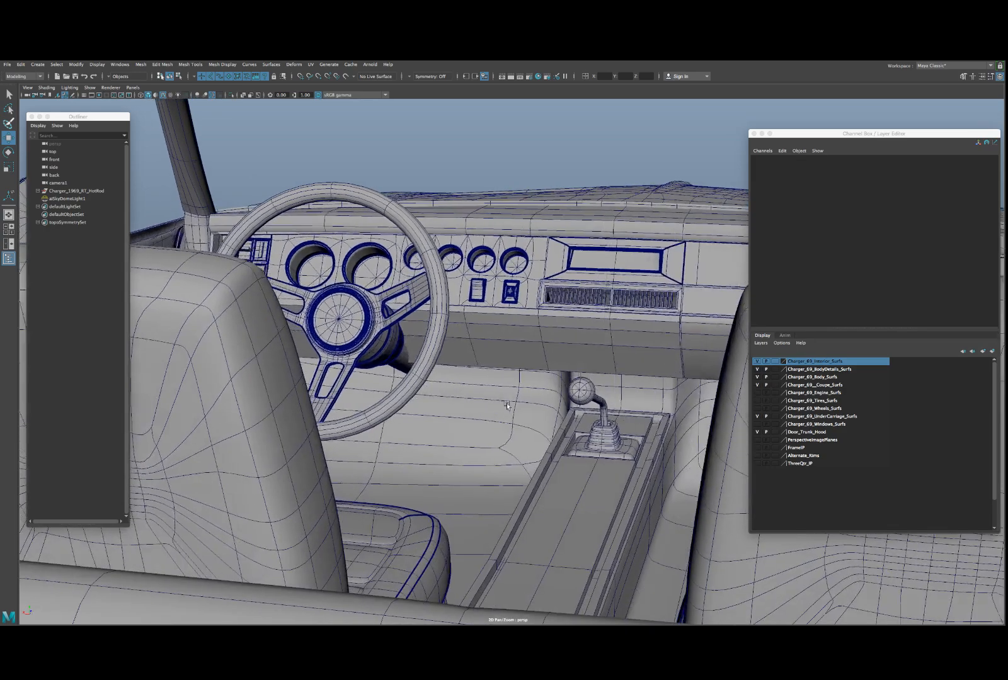
pyautogui.scroll(-6, 500, 429)
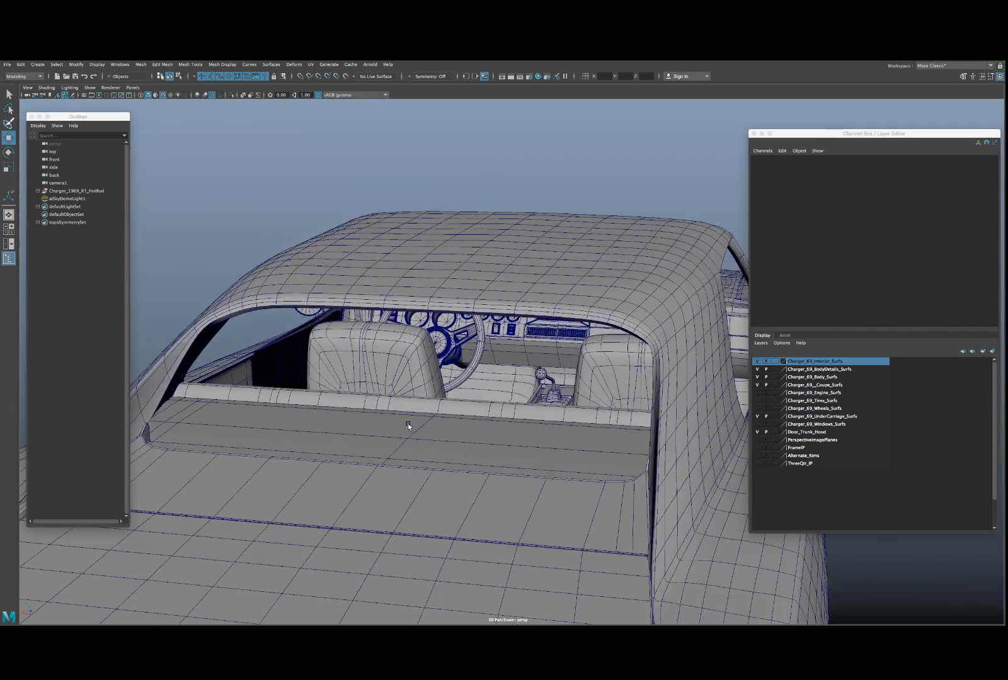
pyautogui.keyDown('alt'); pyautogui.moveTo(408, 426); pyautogui.dragTo(462, 427); pyautogui.keyUp('alt')
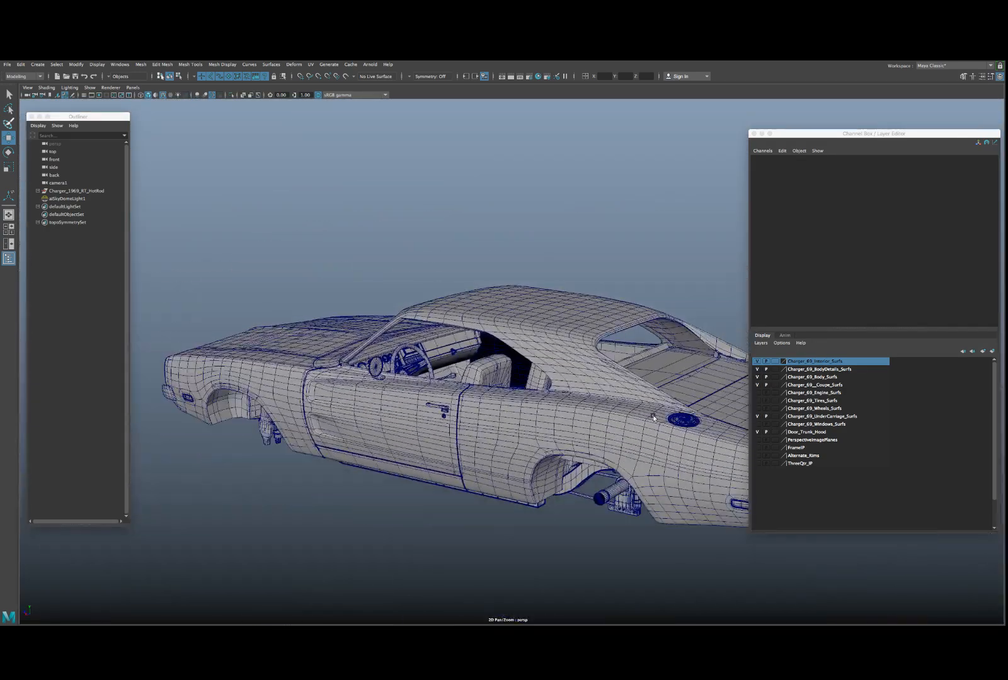
# - Hide the Charger_69_Interior_Surfs, Charger_69_BodyDetails_Surfs and Charger_69_Body_Surfs layers and select the whole Charger_Interior group
pyautogui.click(757, 363)
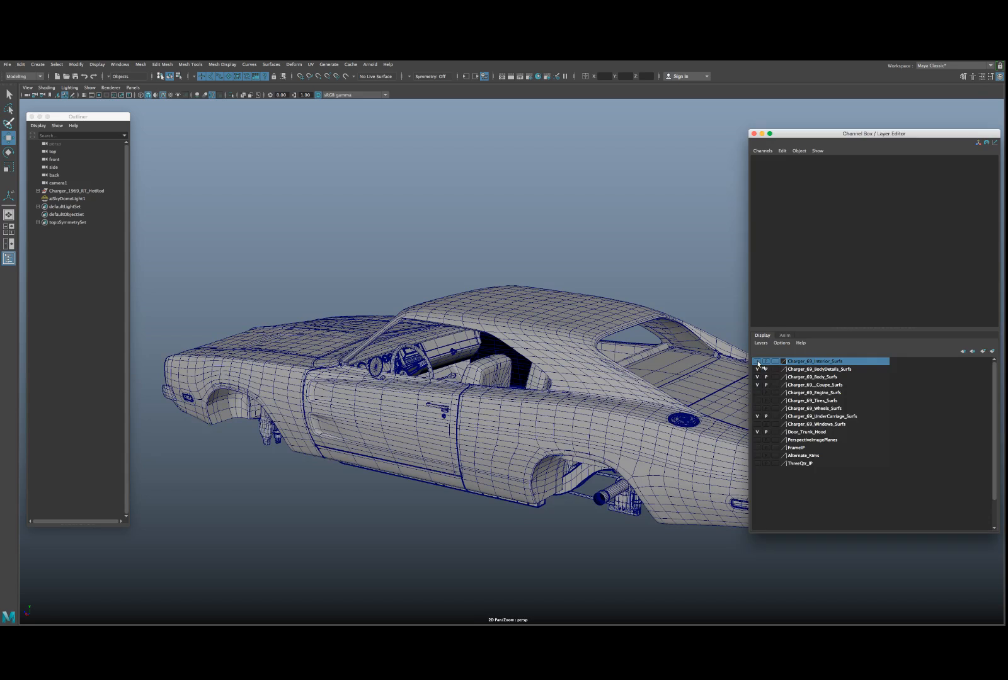
pyautogui.click(757, 370)
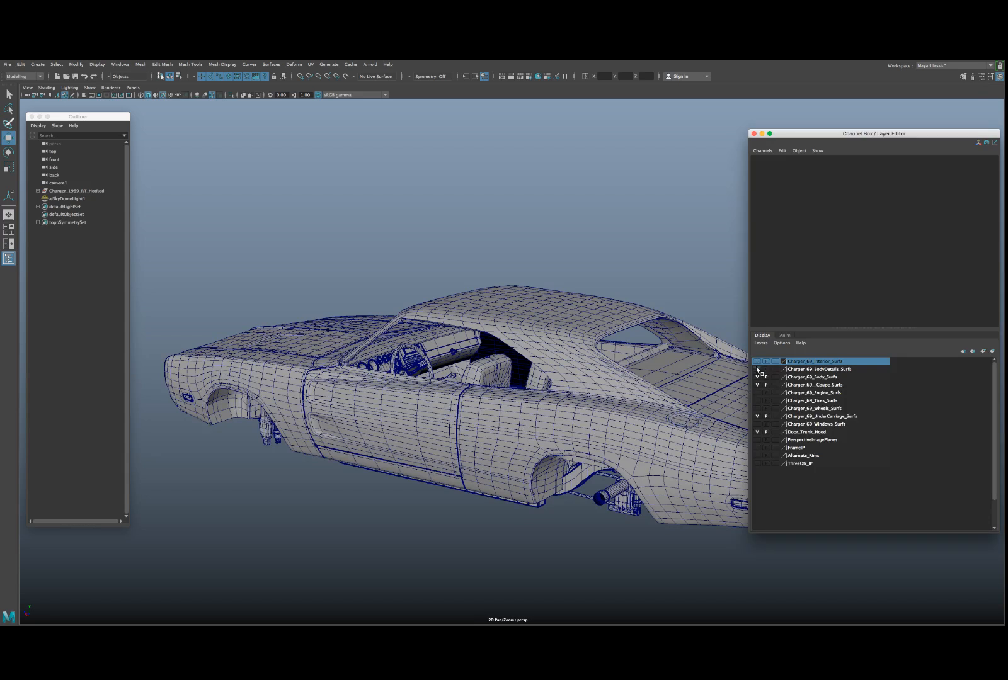
pyautogui.click(757, 378)
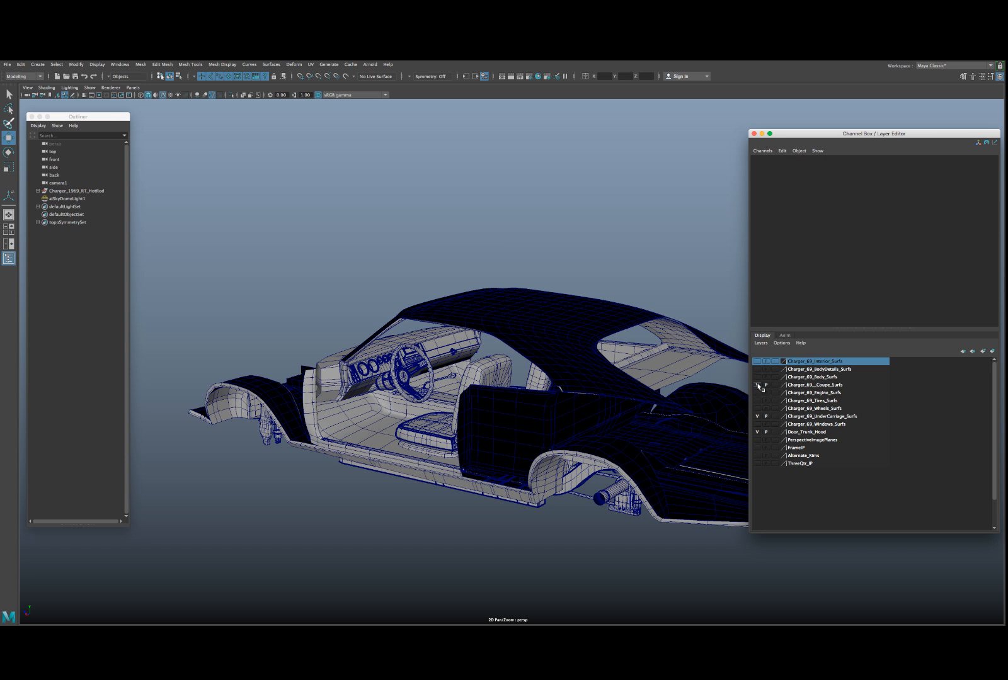
pyautogui.click(758, 385)
pyautogui.click(757, 385)
pyautogui.click(403, 412)
pyautogui.press('Up')
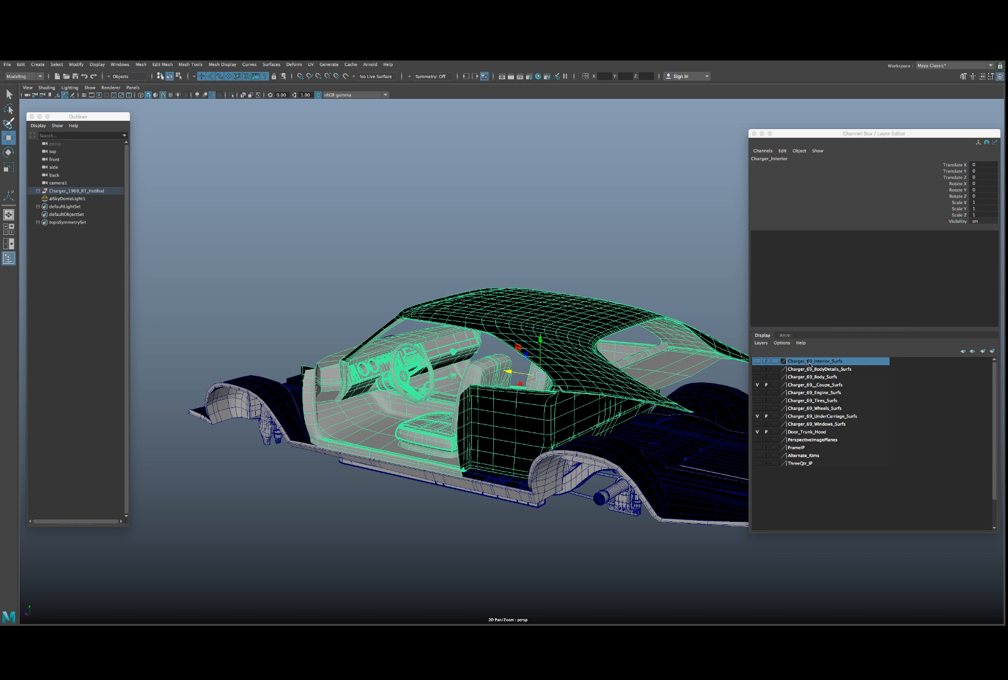
pyautogui.rightClick(810, 364)
pyautogui.rightClick(819, 376)
pyautogui.click(820, 378)
pyautogui.rightClick(825, 371)
pyautogui.click(535, 323)
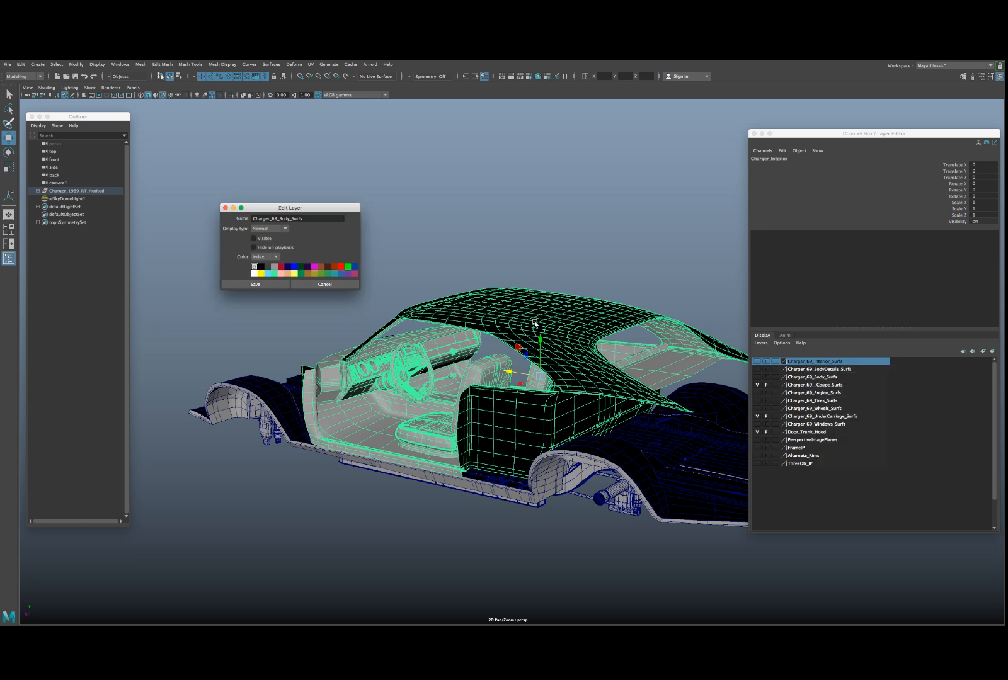
pyautogui.click(325, 284)
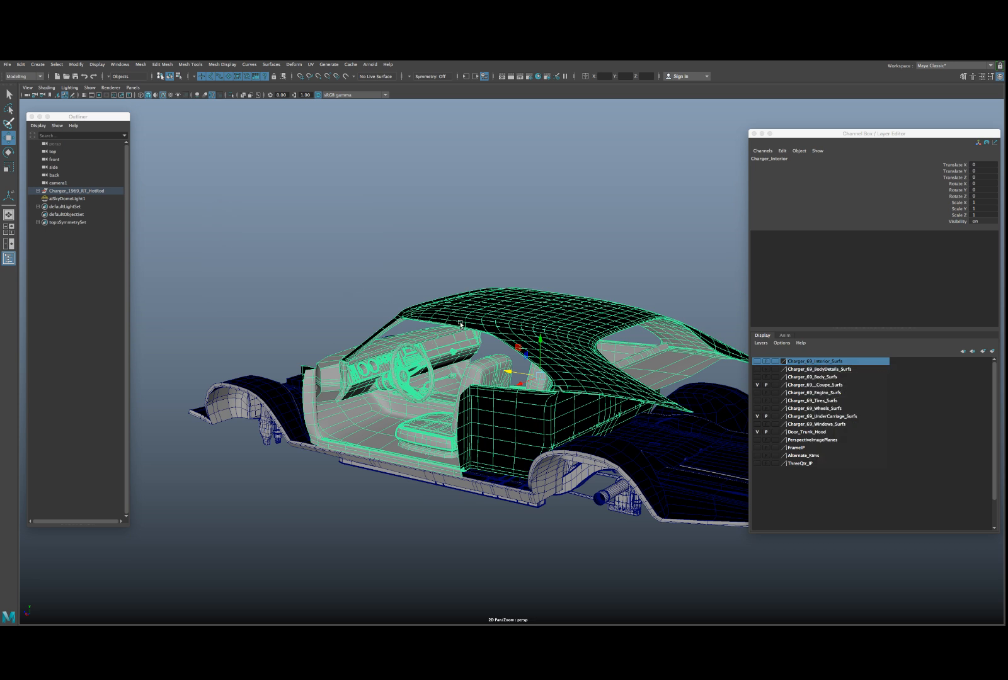
pyautogui.rightClick(806, 364)
pyautogui.rightClick(798, 364)
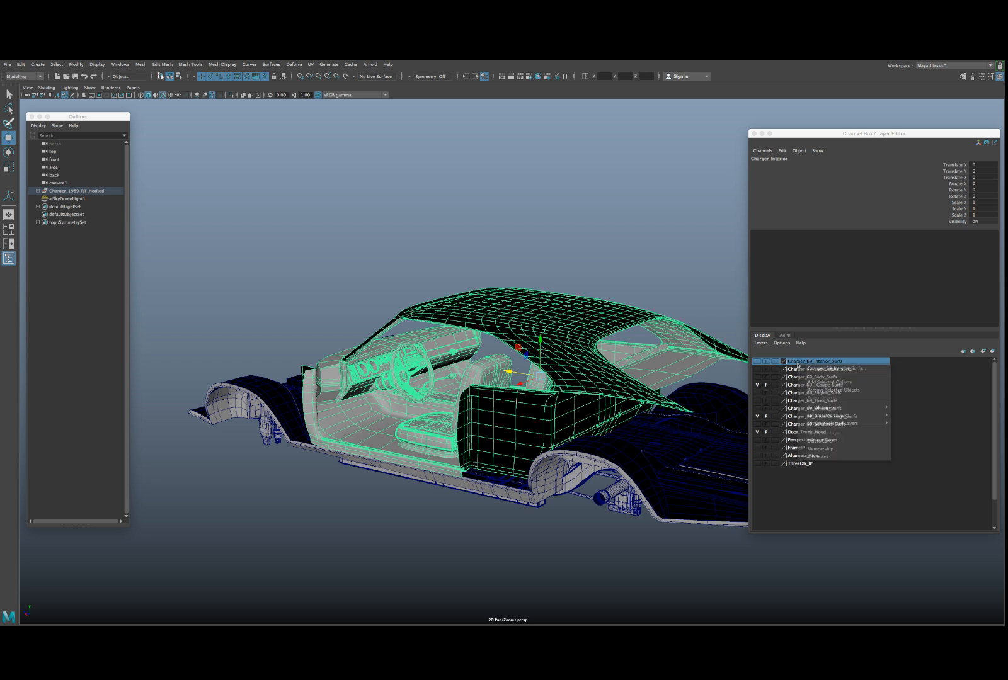
pyautogui.click(818, 384)
pyautogui.rightClick(818, 384)
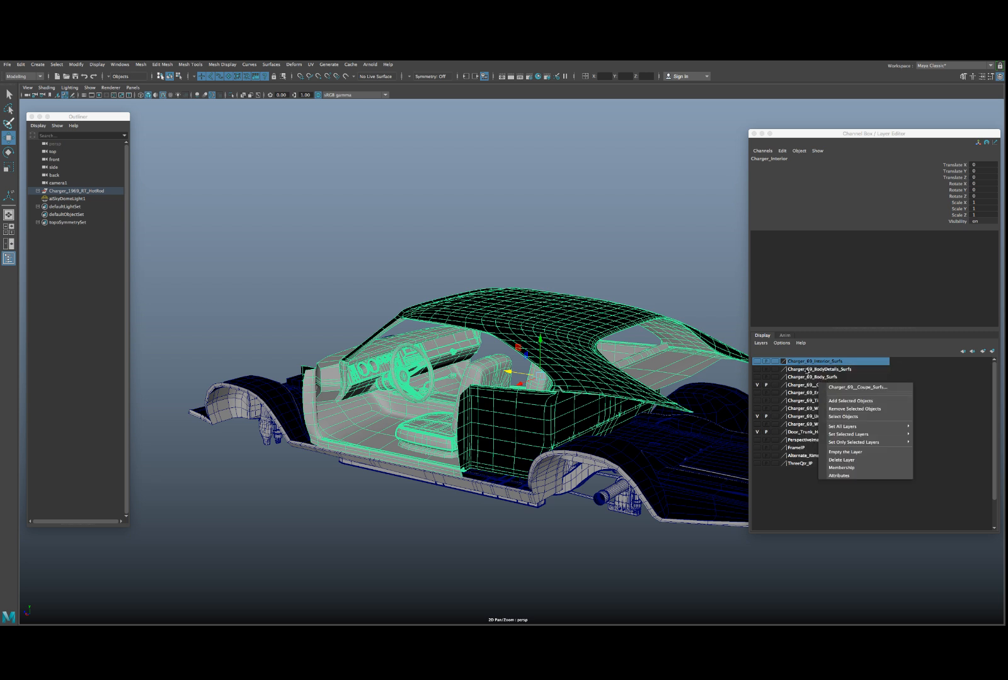
pyautogui.rightClick(805, 365)
pyautogui.rightClick(804, 365)
pyautogui.click(804, 365)
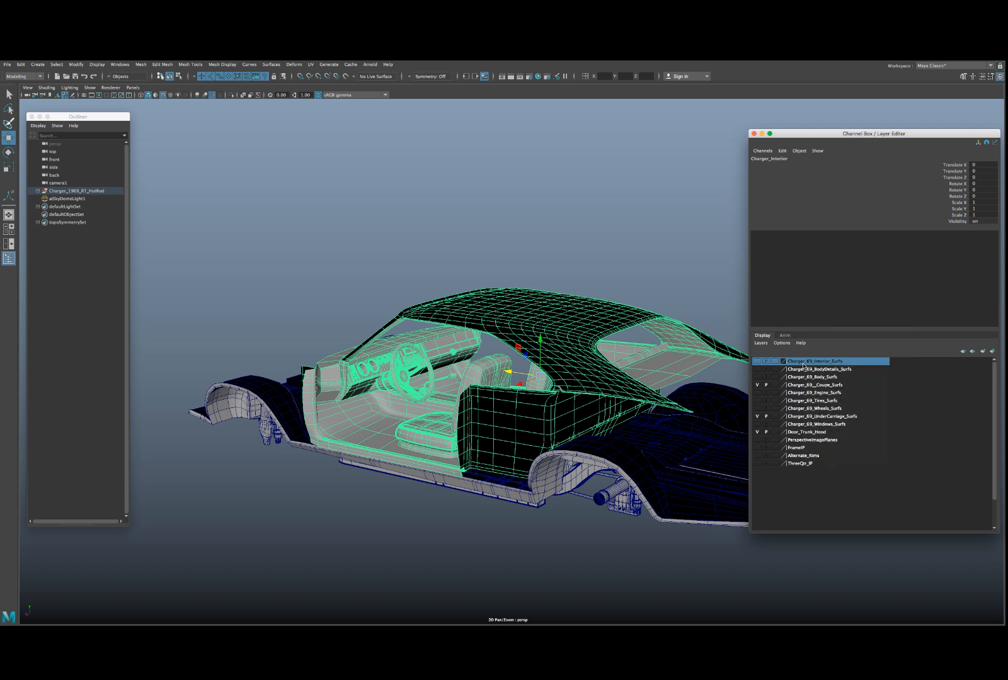
pyautogui.doubleClick(807, 369)
pyautogui.rightClick(814, 380)
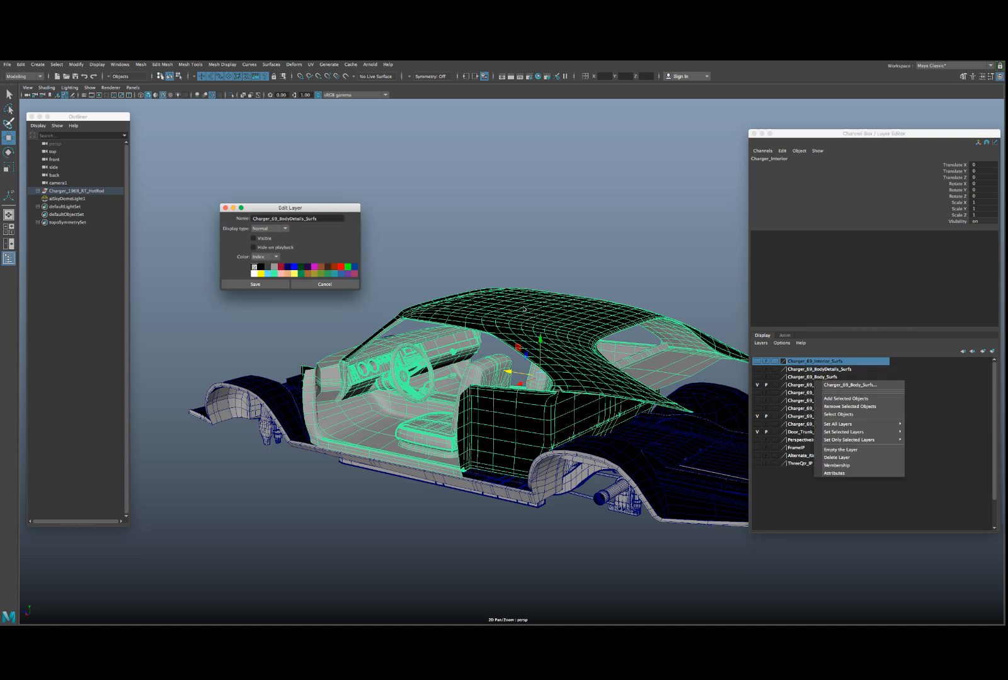
pyautogui.click(307, 283)
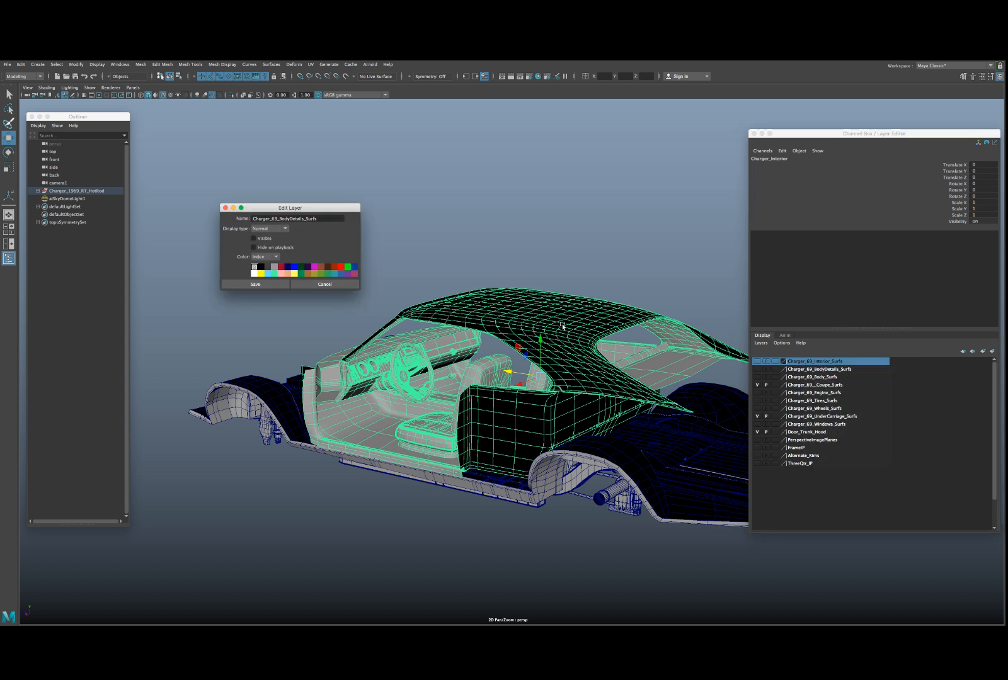
pyautogui.click(349, 284)
# - Add the selected Charger_Interior group to the Charger_69_Interior_Surfs layer and make that layer visible
pyautogui.rightClick(809, 366)
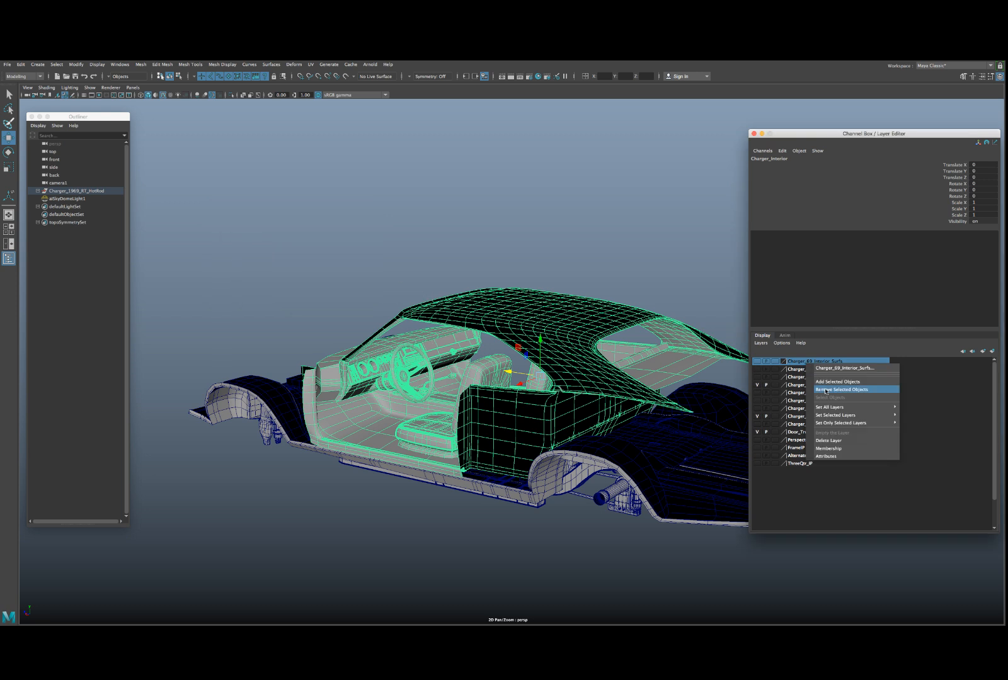
pyautogui.click(827, 387)
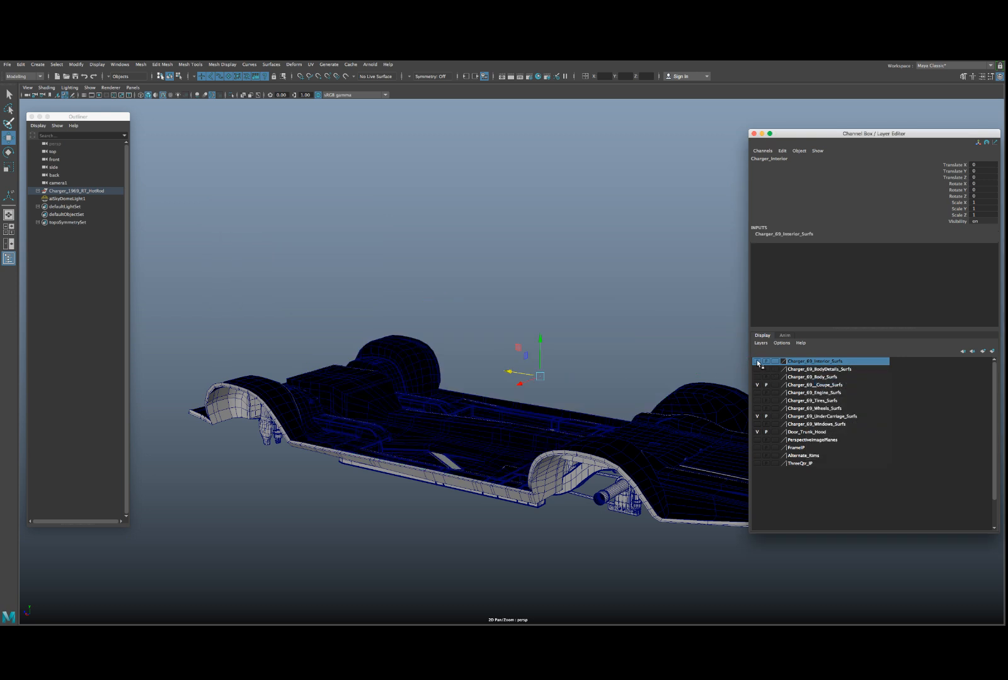
pyautogui.click(757, 361)
# - Turn off Double Sided in the Render Stats of the roof surface and deselect it
pyautogui.click(546, 329)
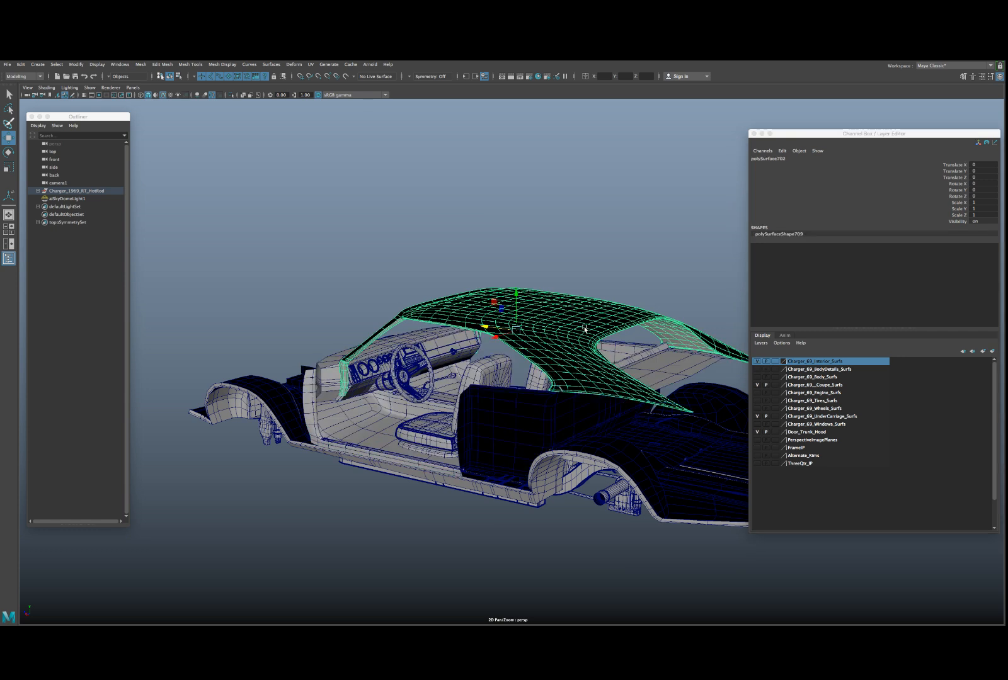
pyautogui.keyDown('alt'); pyautogui.moveTo(585, 329); pyautogui.dragTo(570, 332); pyautogui.keyUp('alt')
pyautogui.moveTo(805, 136); pyautogui.dragTo(655, 139)
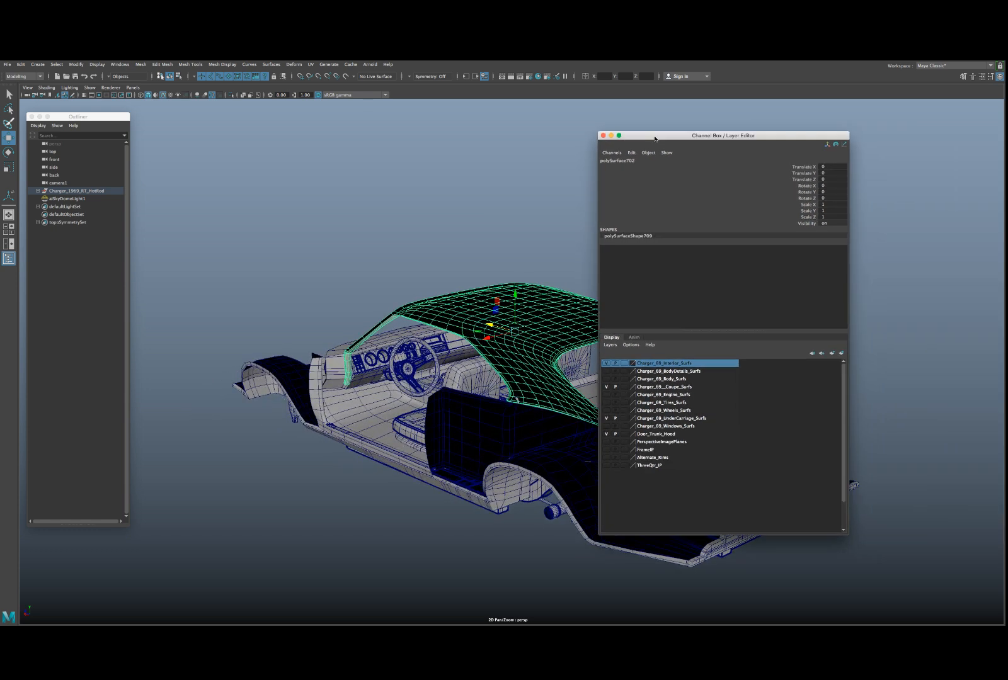
pyautogui.hotkey('ctrl', 'a')
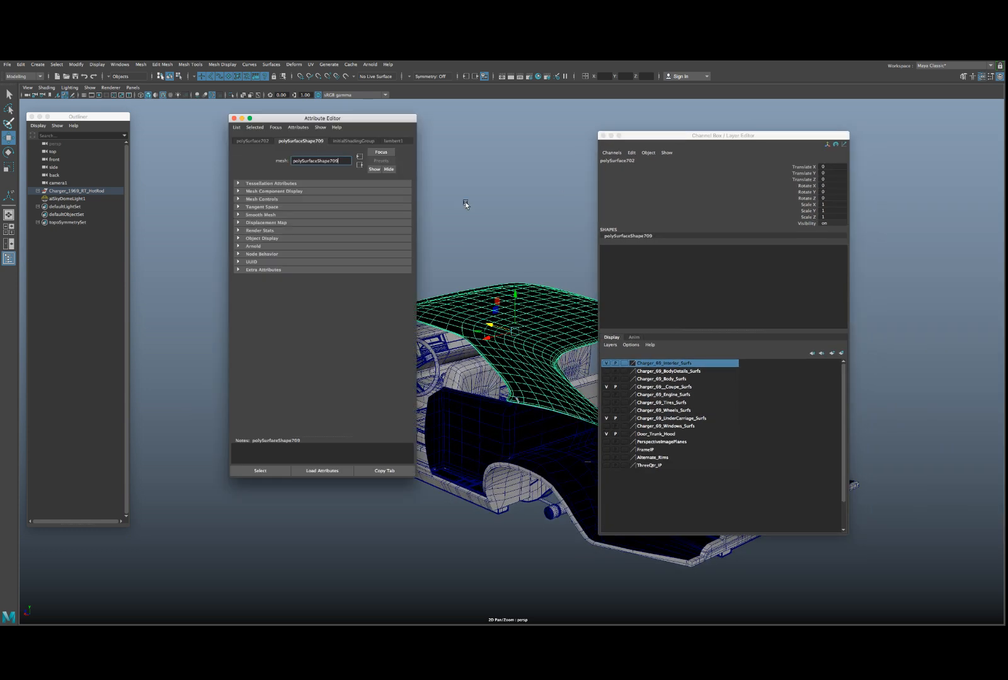
pyautogui.click(248, 246)
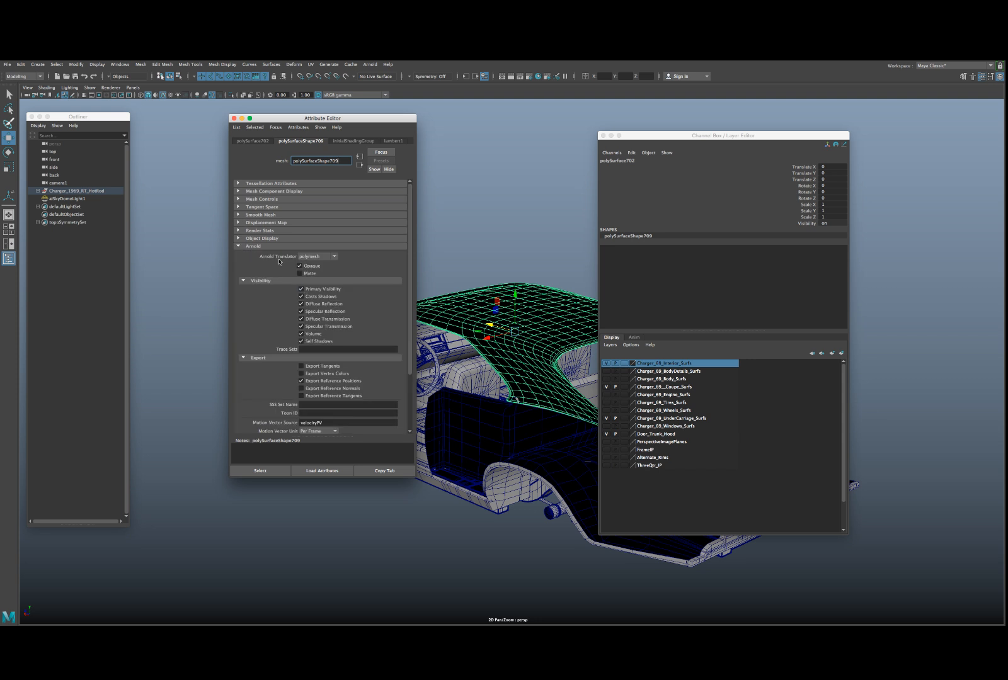
pyautogui.click(266, 246)
pyautogui.click(267, 231)
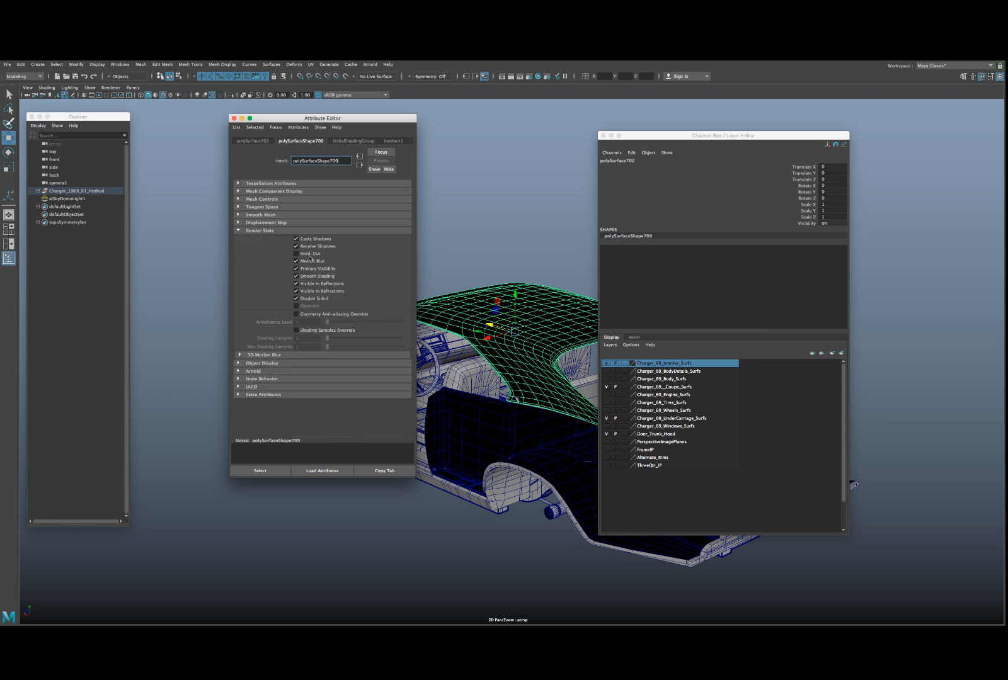
pyautogui.click(304, 299)
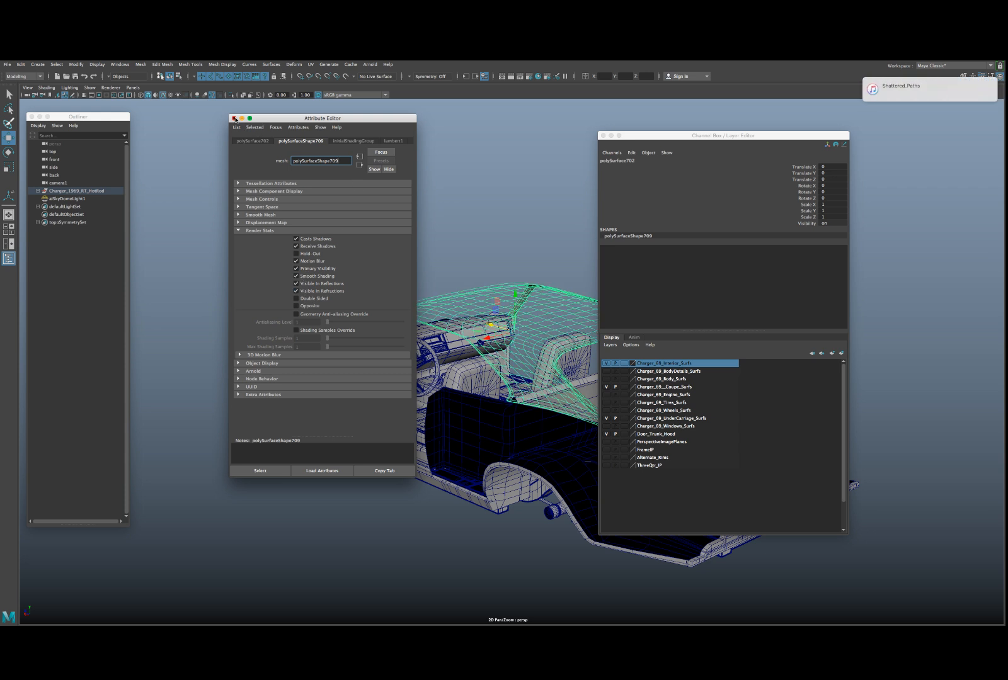
pyautogui.click(235, 118)
pyautogui.click(402, 252)
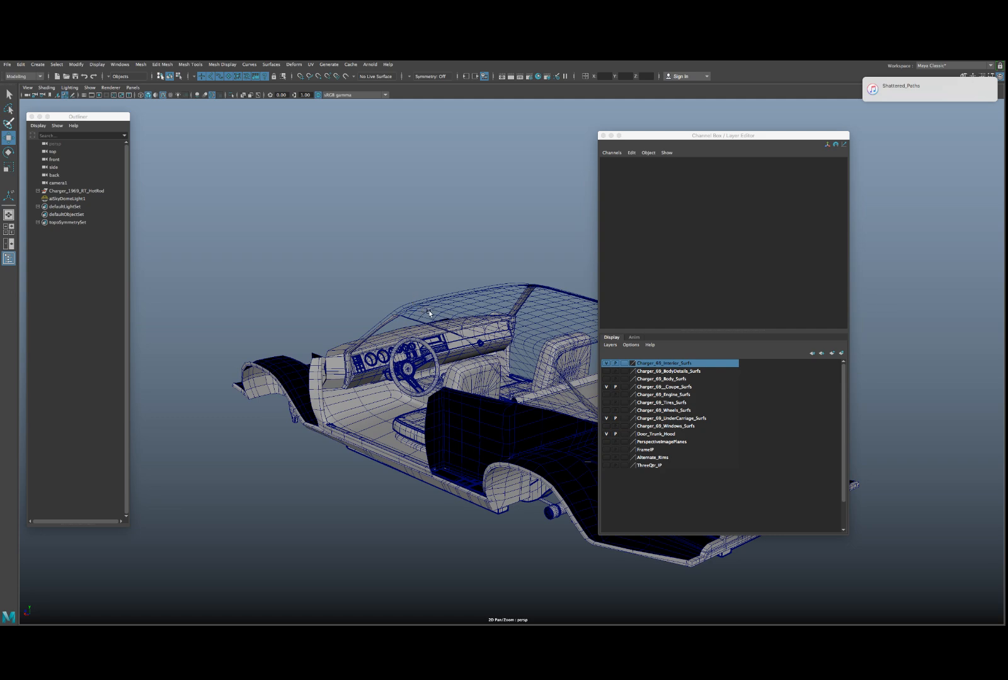
# - Hide the Charger_69_UnderCarriage_Surfs layer, keeping Door_Trunk_Hood visible, to expose the footwell and the underside of the dashboard
pyautogui.keyDown('alt'); pyautogui.moveTo(428, 310); pyautogui.dragTo(309, 326); pyautogui.keyUp('alt')
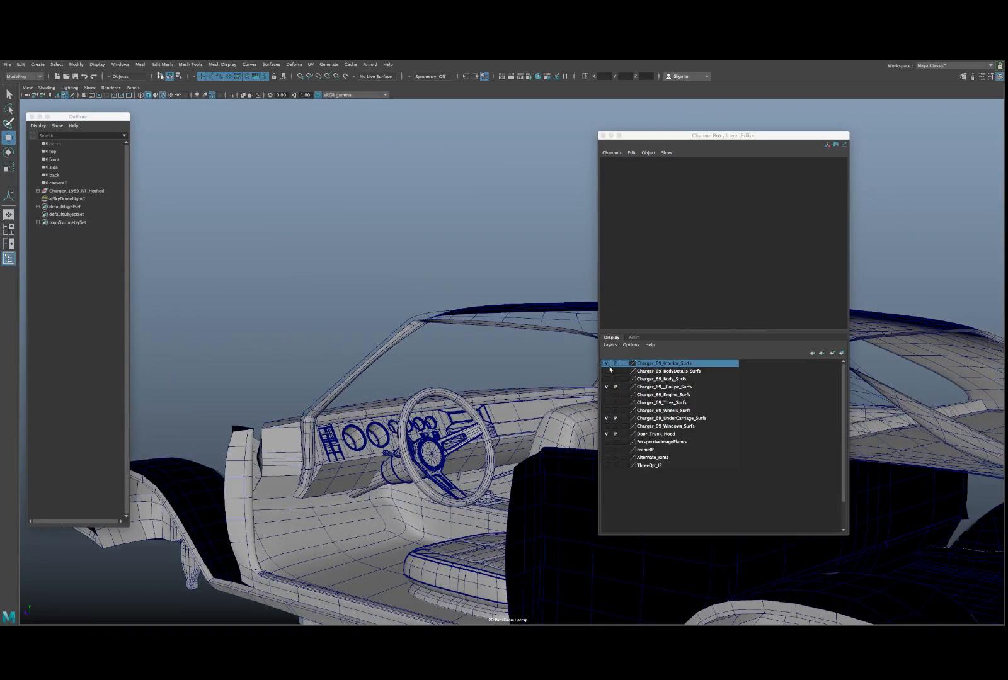
pyautogui.click(606, 418)
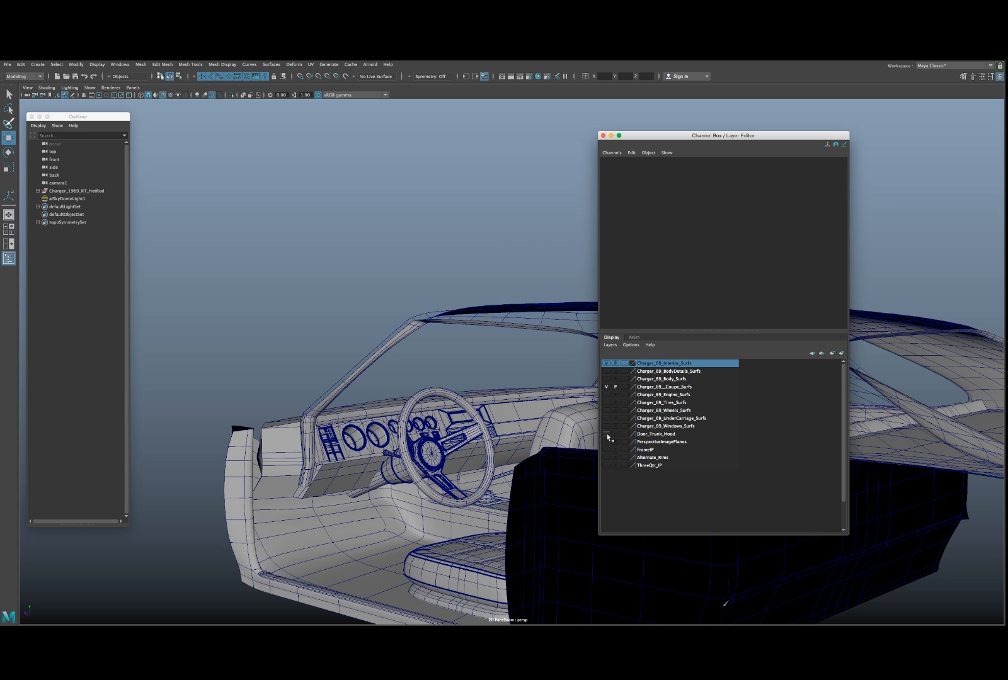
pyautogui.click(607, 434)
pyautogui.moveTo(635, 138); pyautogui.dragTo(790, 150)
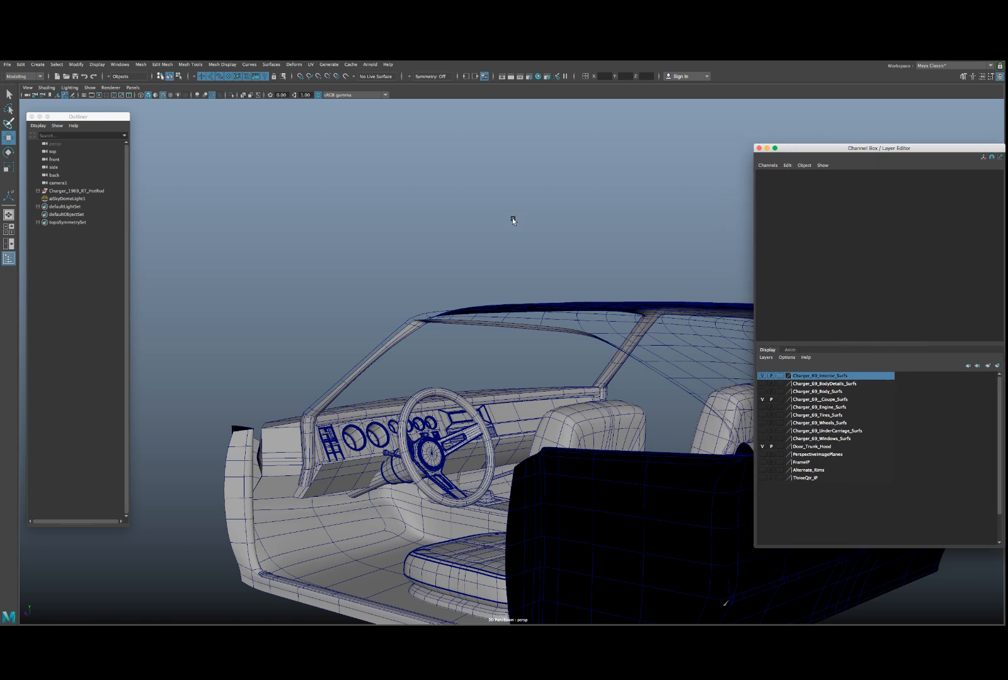
pyautogui.keyDown('alt'); pyautogui.moveTo(451, 260); pyautogui.dragTo(441, 221); pyautogui.keyUp('alt')
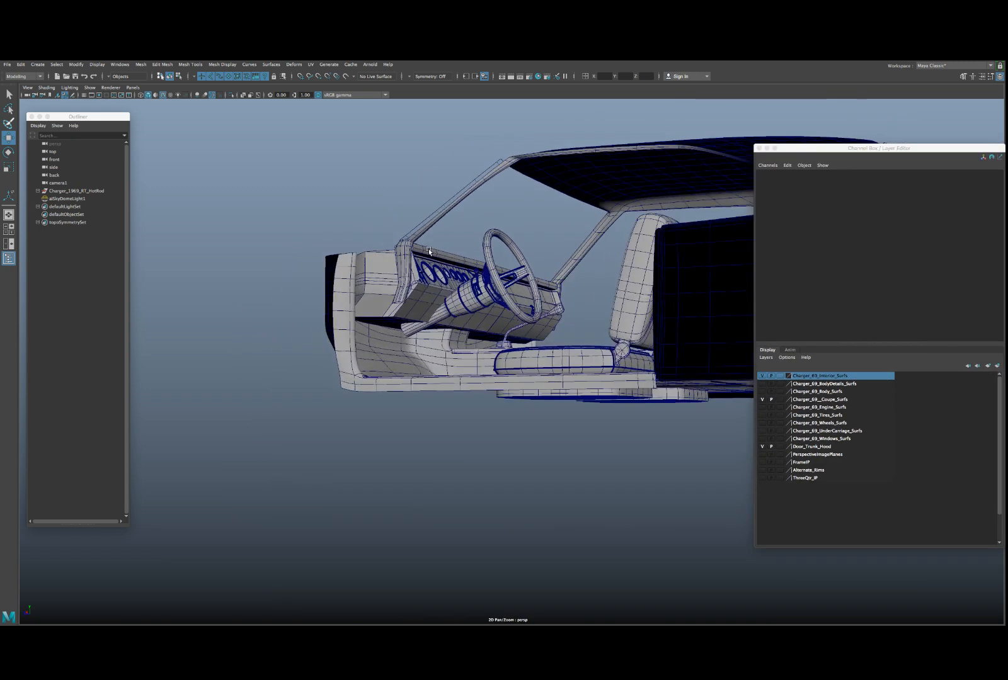
# - Extrude the open lower-end edges of Charger_69_SteeringColumn about 0.47 along the column toward the firewall
pyautogui.keyDown('alt'); pyautogui.moveTo(403, 258); pyautogui.dragTo(428, 305, button='right'); pyautogui.keyUp('alt')
pyautogui.click(418, 298)
pyautogui.keyDown('alt'); pyautogui.moveTo(428, 305); pyautogui.dragTo(528, 307, button='middle'); pyautogui.keyUp('alt')
pyautogui.scroll(5, 528, 307)
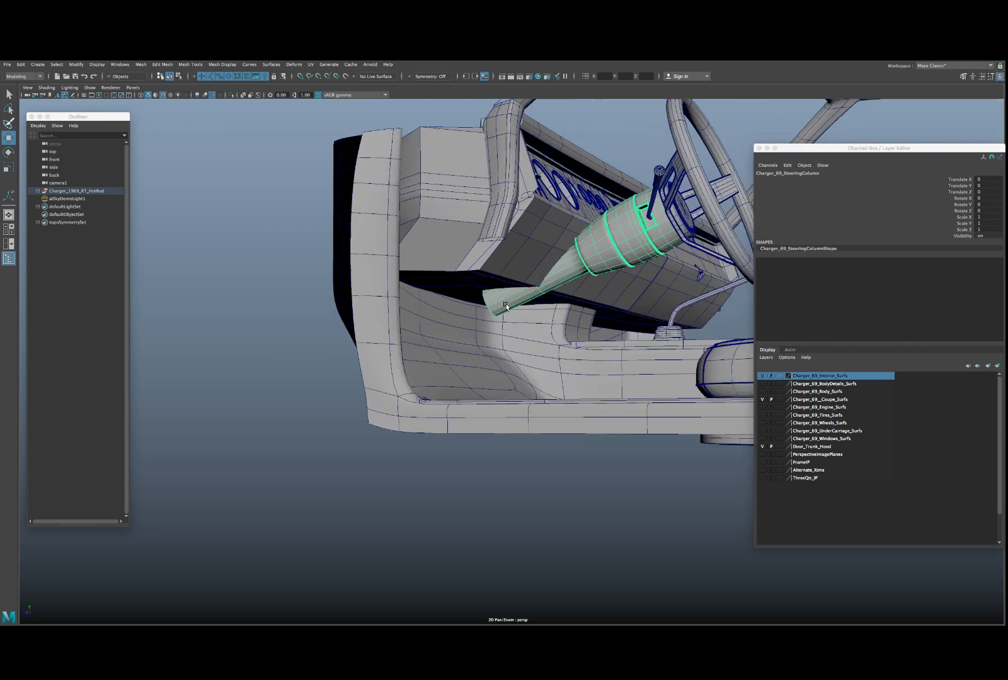
pyautogui.moveTo(506, 300); pyautogui.dragTo(453, 267, button='right')
pyautogui.moveTo(451, 260); pyautogui.dragTo(392, 306)
pyautogui.hotkey('ctrl', 'e')
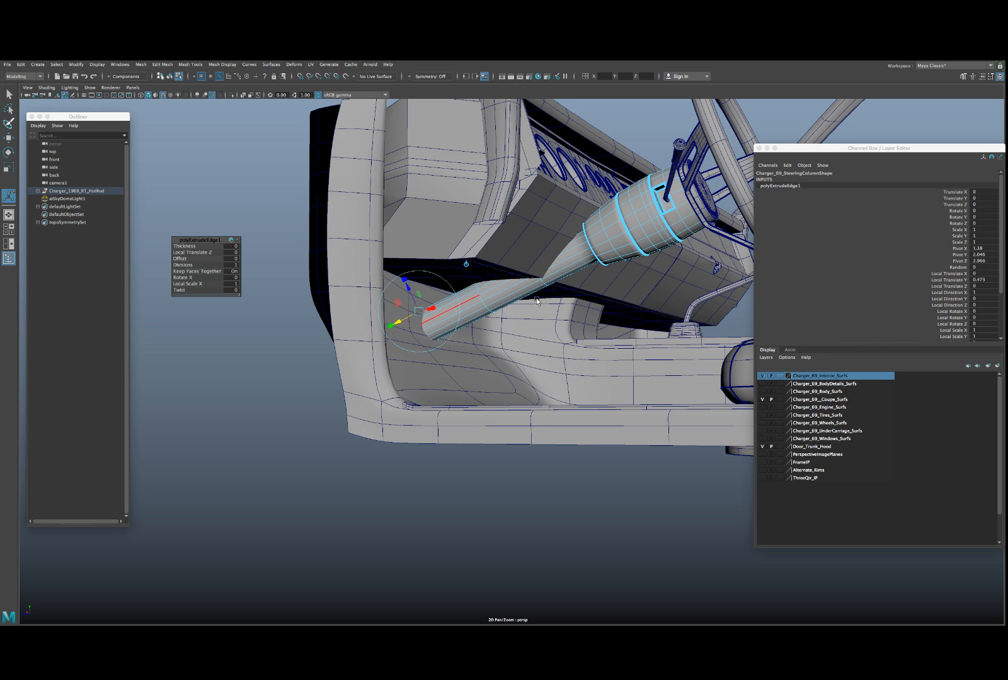
pyautogui.keyDown('alt'); pyautogui.moveTo(468, 295); pyautogui.dragTo(432, 310); pyautogui.keyUp('alt')
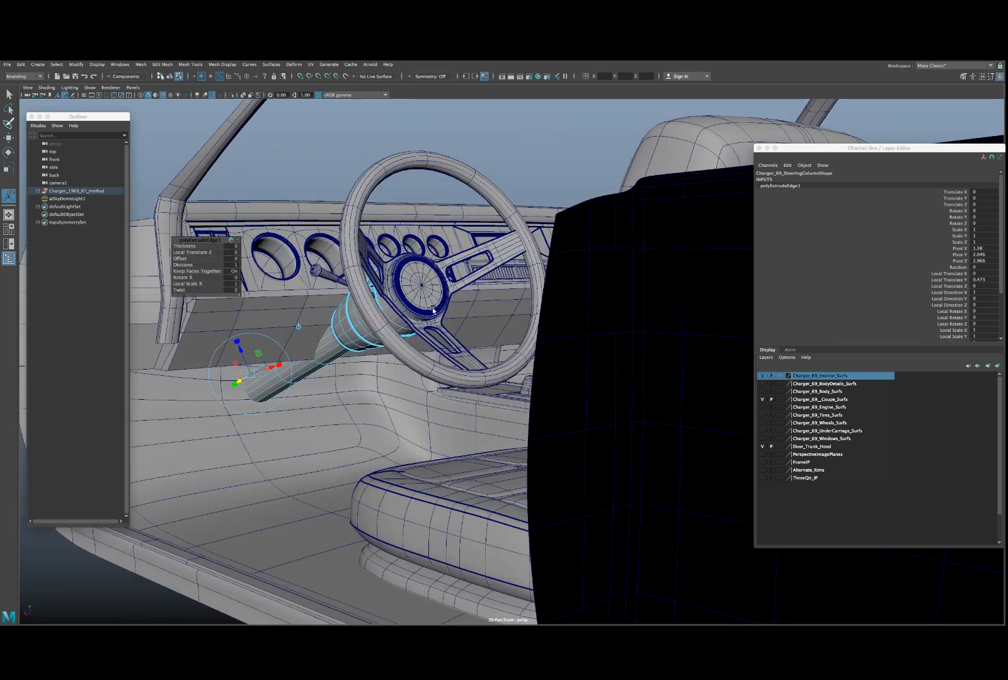
# - Raise the vertices at the steering column's extruded lower end so it bends toward the firewall, and return to object selection
pyautogui.rightClick(366, 320)
pyautogui.moveTo(355, 329); pyautogui.dragTo(325, 345, button='right')
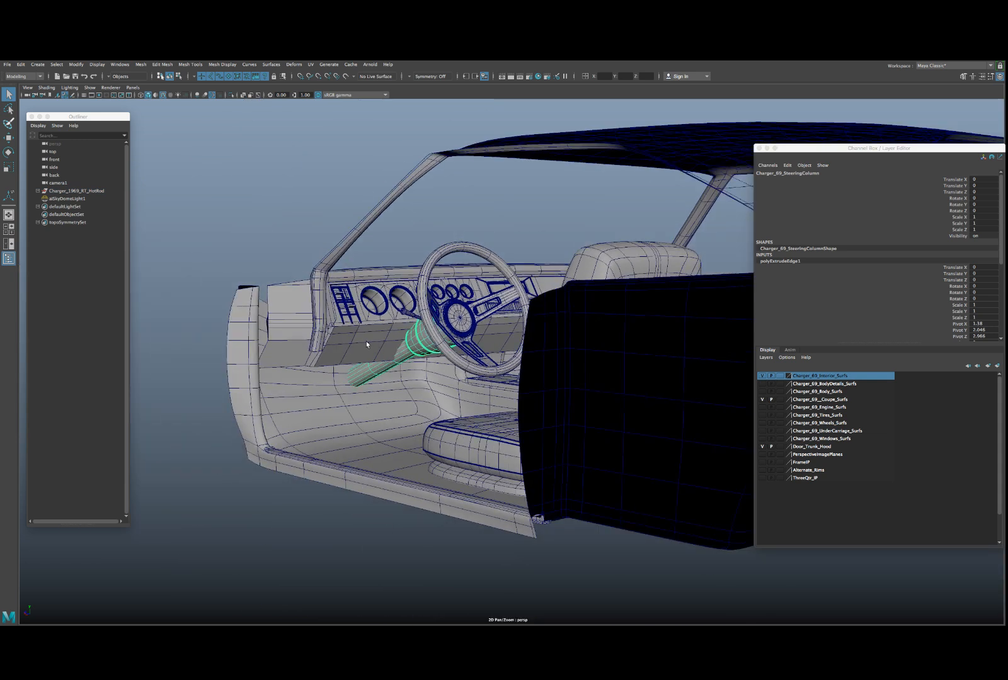
pyautogui.moveTo(367, 370); pyautogui.dragTo(333, 373, button='right')
pyautogui.press('f')
pyautogui.moveTo(385, 423)
pyautogui.mouseDown()
pyautogui.moveTo(394, 428)
pyautogui.moveTo(393, 410)
pyautogui.mouseUp()
pyautogui.press('w')
pyautogui.moveTo(387, 337); pyautogui.dragTo(387, 323)
pyautogui.press('q')
pyautogui.scroll(5, 387, 349)
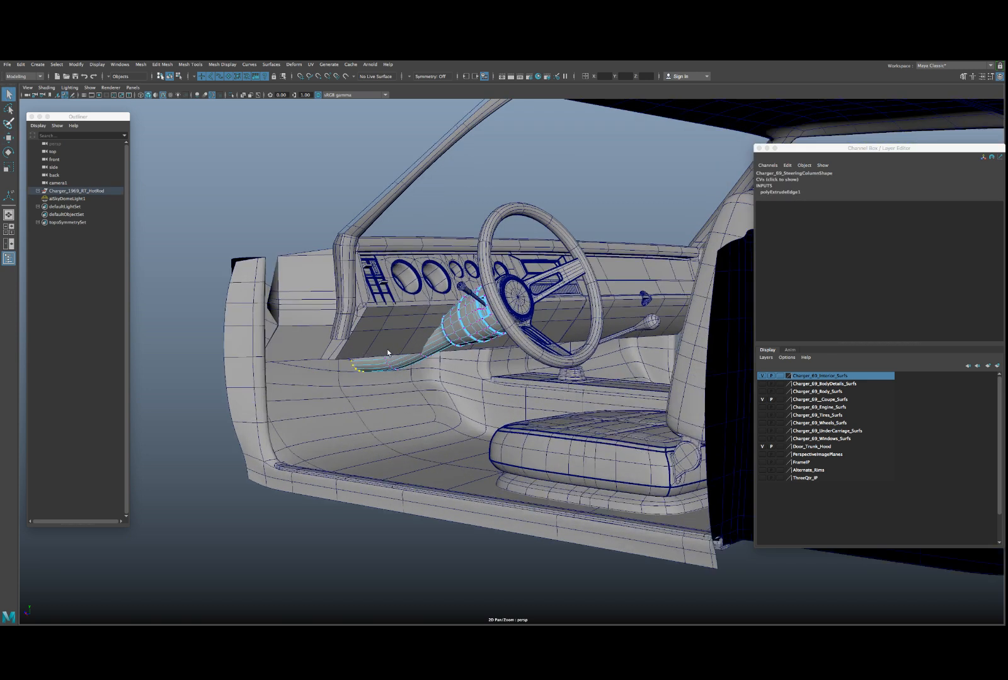
pyautogui.scroll(4, 387, 353)
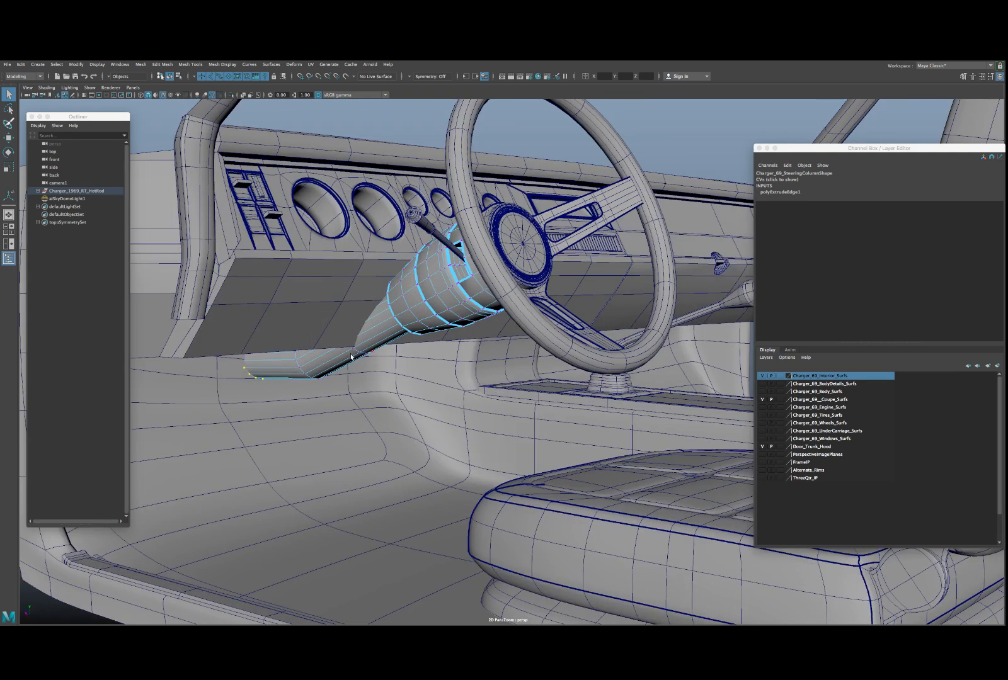
pyautogui.moveTo(354, 356); pyautogui.dragTo(372, 346, button='right')
pyautogui.scroll(-5, 372, 345)
pyautogui.scroll(-2, 372, 346)
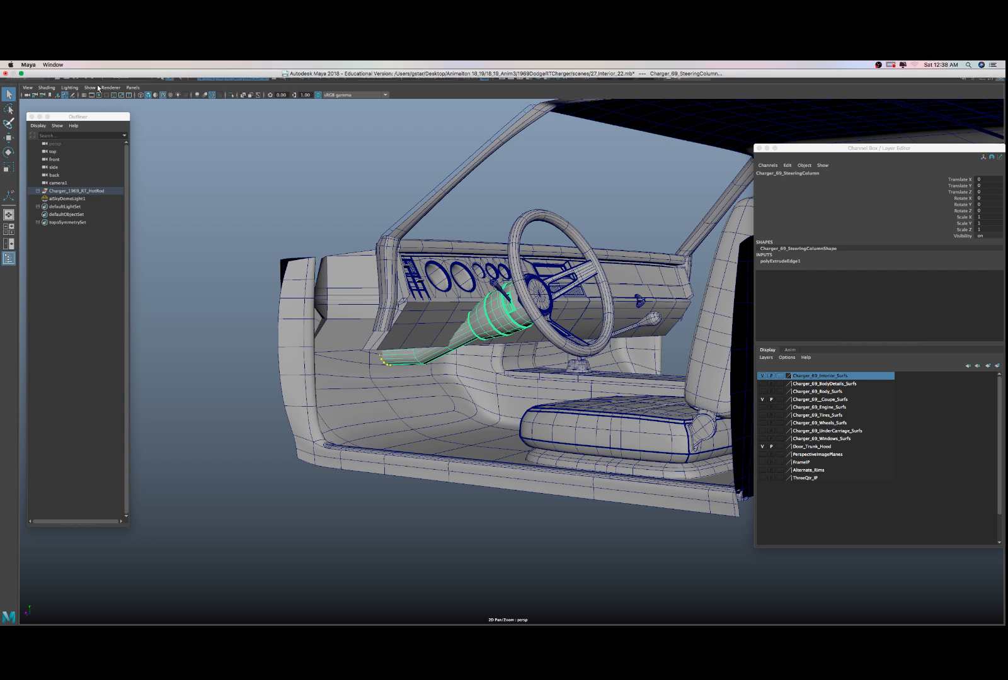
# - Switch to Chrome, bring up the "dodge charger 1969 pedals" image results and close the spare browser window behind them
pyautogui.click(21, 73)
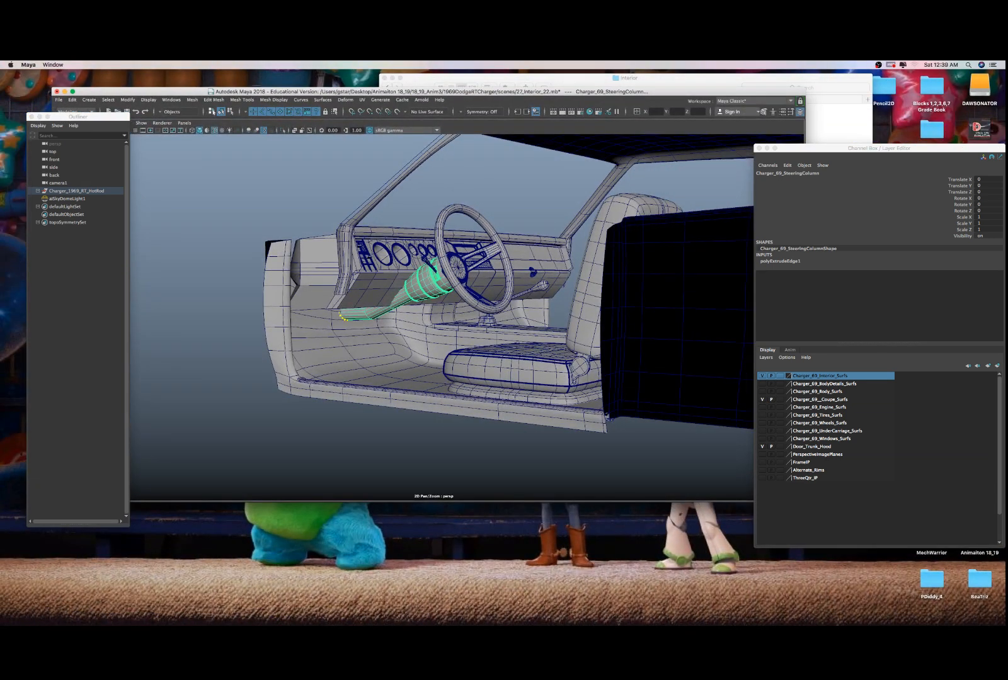
pyautogui.moveTo(609, 147); pyautogui.dragTo(432, 185)
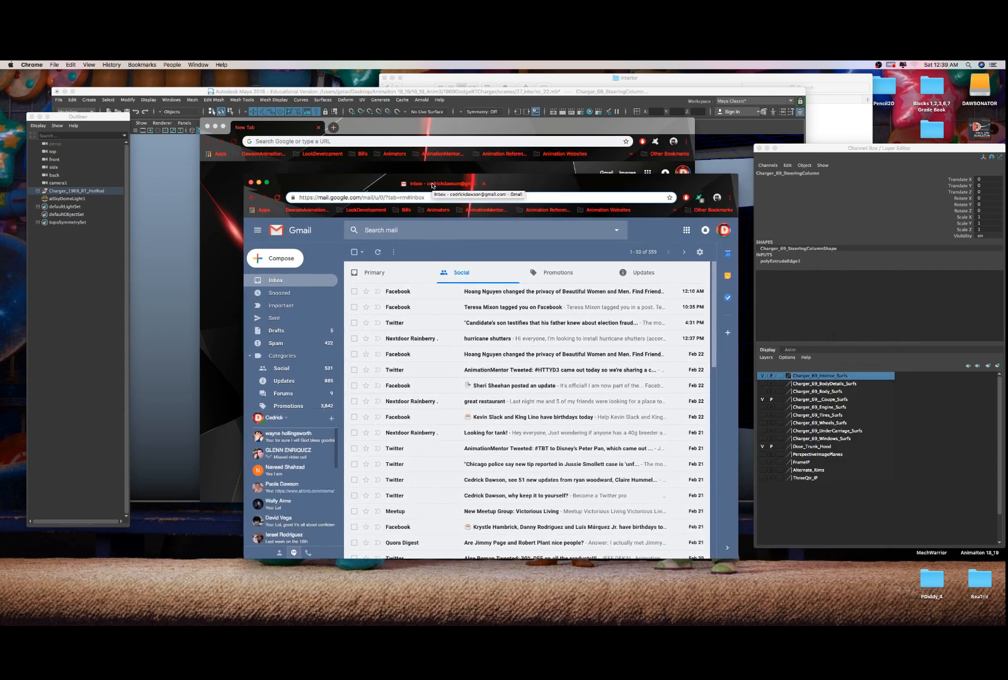
pyautogui.click(377, 184)
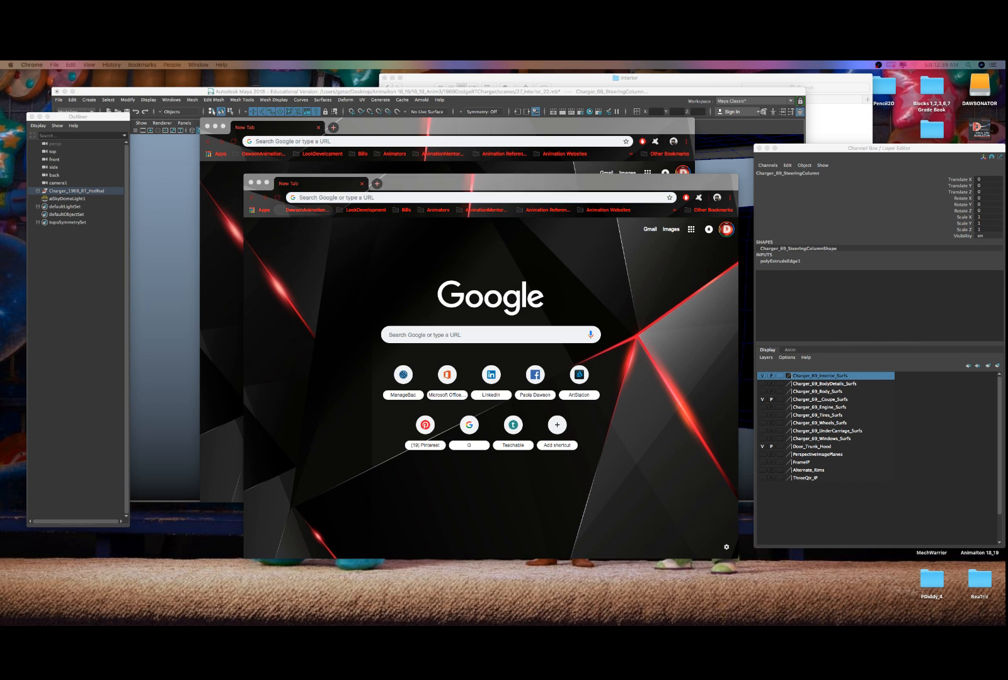
pyautogui.moveTo(0, 148)
pyautogui.mouseDown()
pyautogui.moveTo(429, 128)
pyautogui.moveTo(432, 235)
pyautogui.moveTo(490, 220)
pyautogui.moveTo(508, 236)
pyautogui.mouseUp()
pyautogui.moveTo(313, 241); pyautogui.dragTo(340, 188)
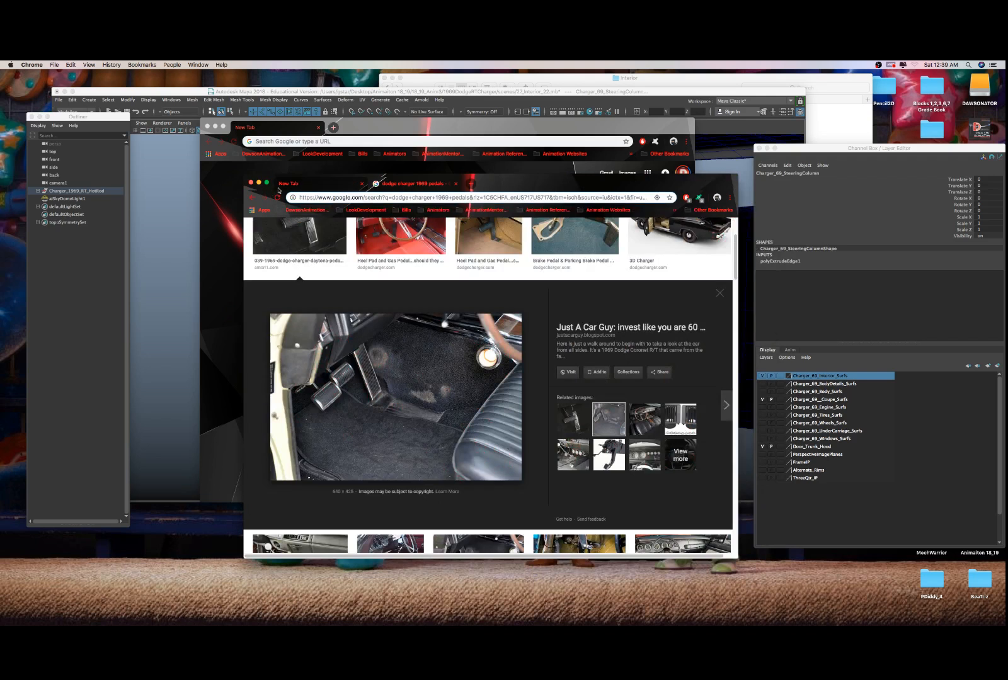
pyautogui.click(208, 127)
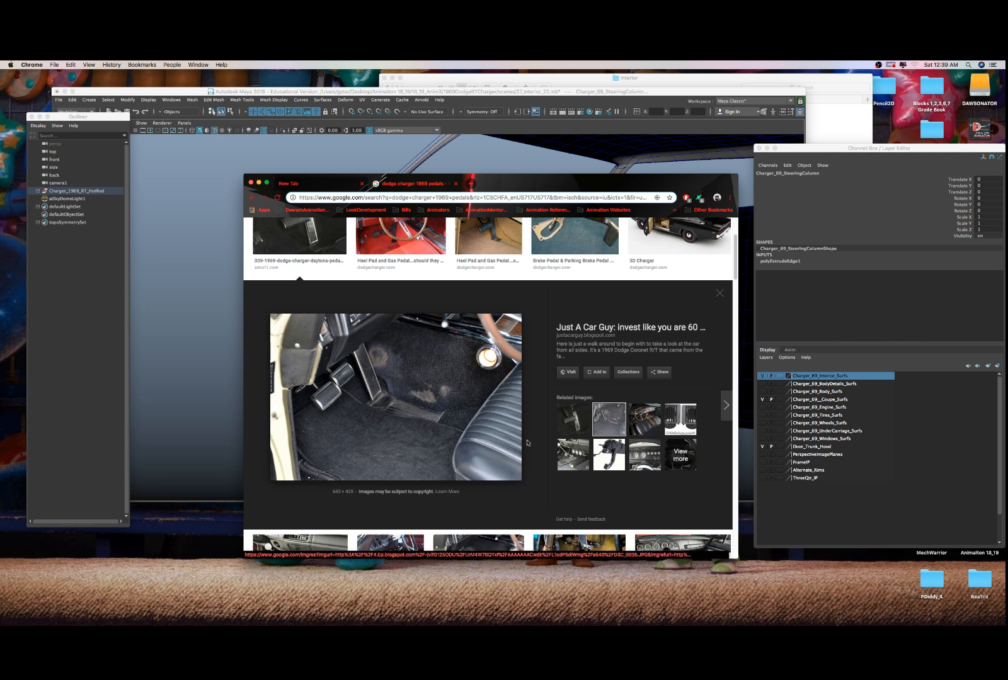
# - Compare the related photos of the Charger's console, the Daytona pedals and the Just A Car Guy footwell as modelling references
pyautogui.click(565, 455)
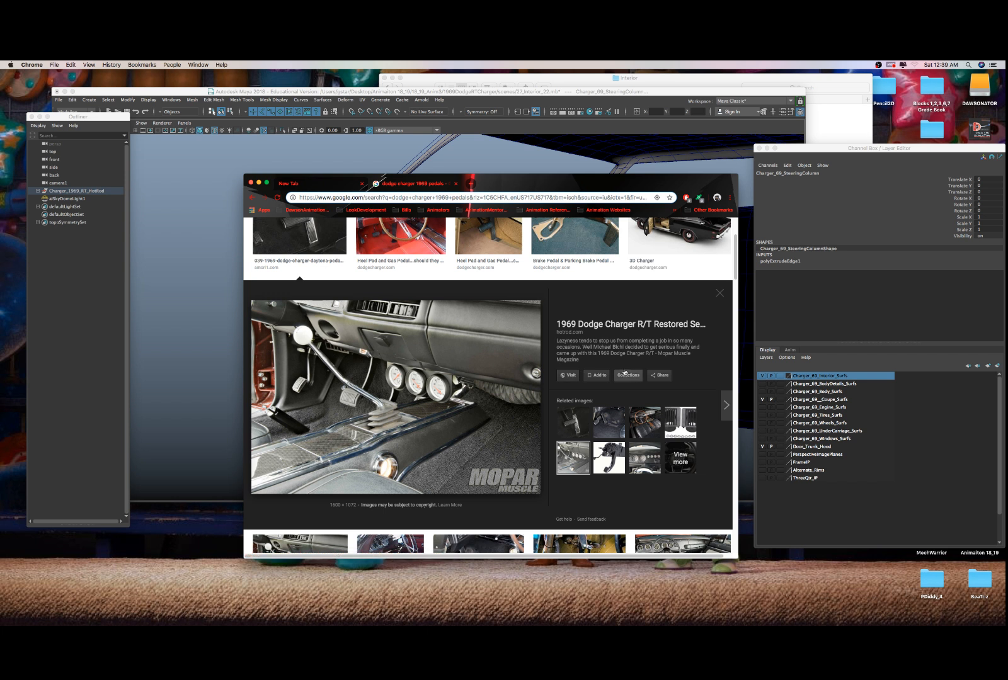
pyautogui.click(584, 423)
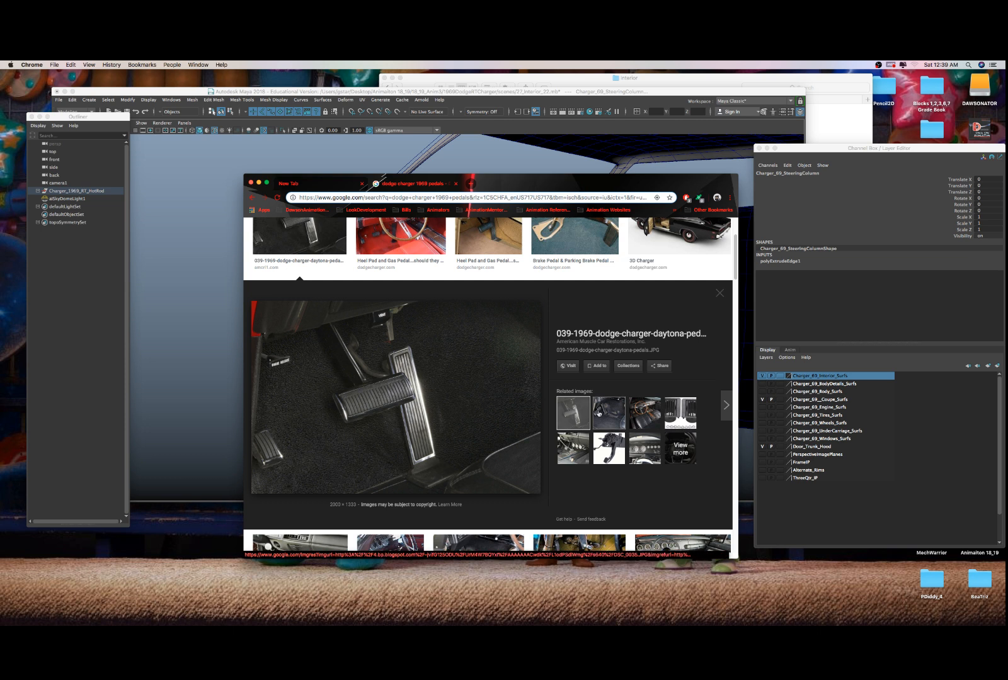
pyautogui.click(610, 413)
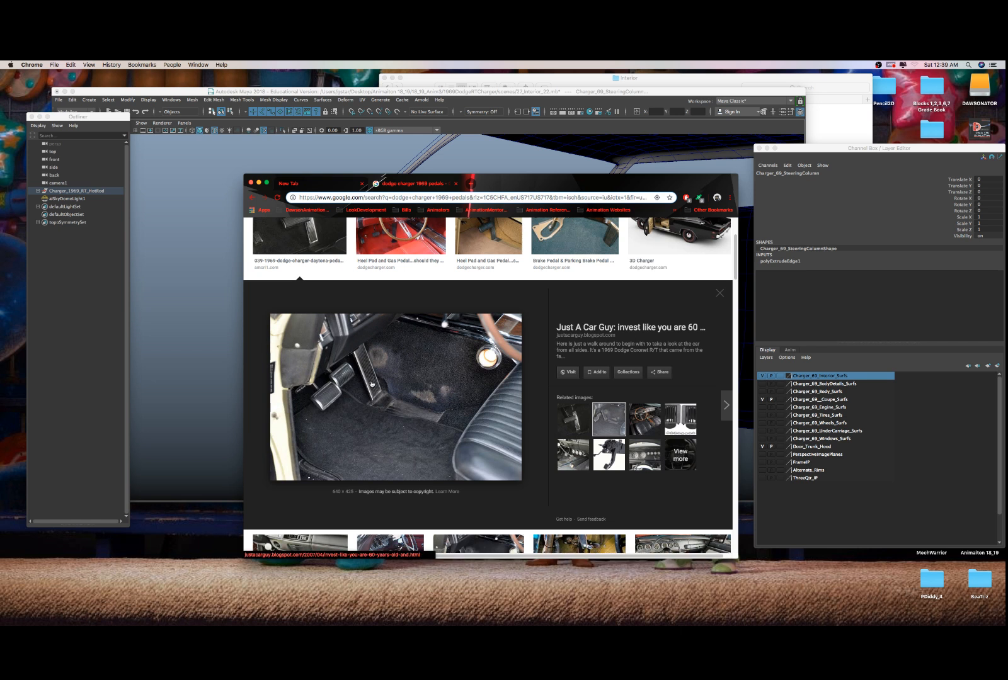
# - Save the Just A Car Guy footwell photo as Pedals in the project's sourceimages/Transmission folder and close the browser window
pyautogui.rightClick(372, 383)
pyautogui.press('Escape')
pyautogui.rightClick(370, 375)
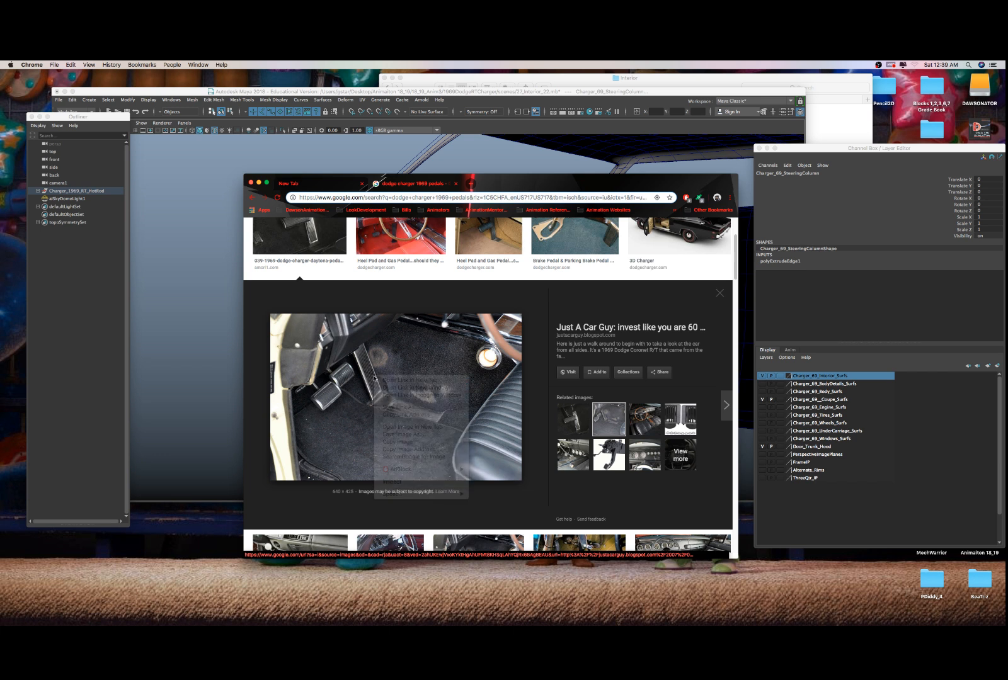
pyautogui.press('Escape')
pyautogui.rightClick(367, 377)
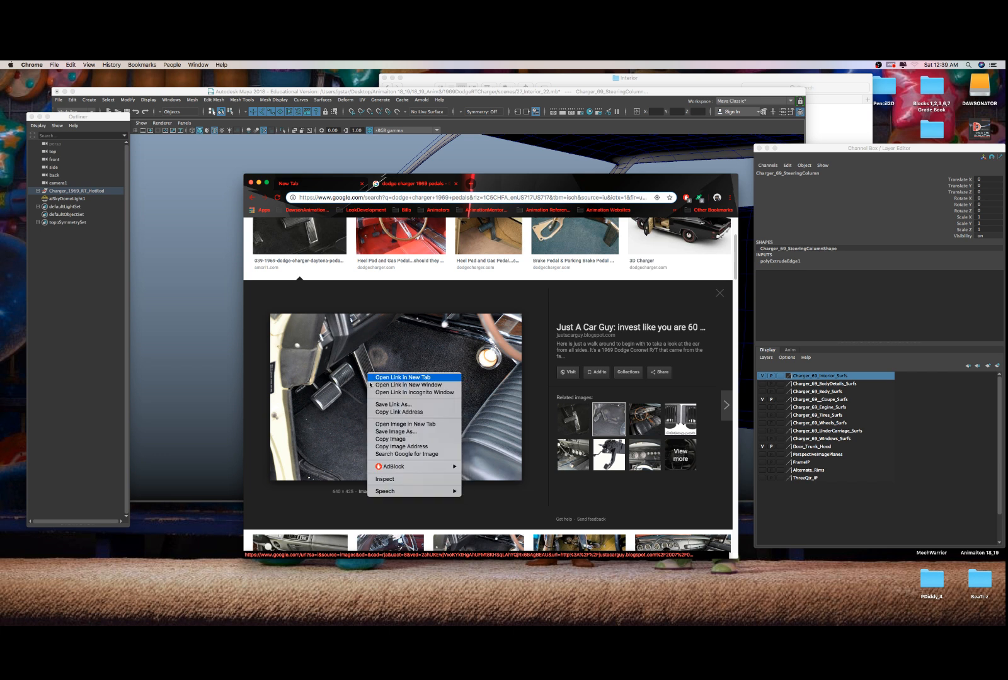
pyautogui.click(382, 433)
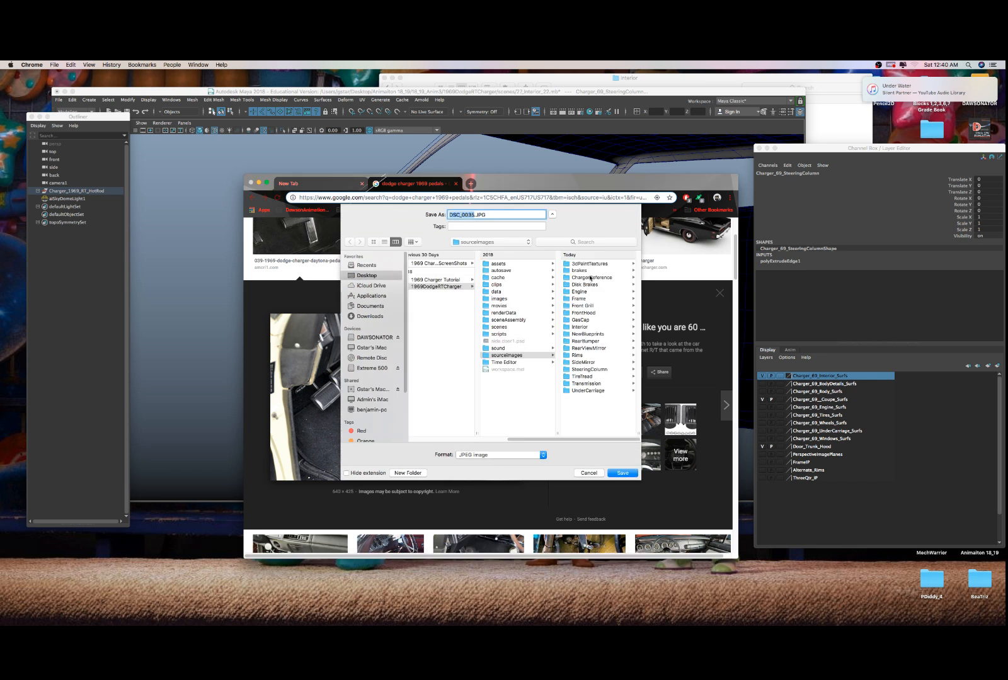
pyautogui.click(589, 383)
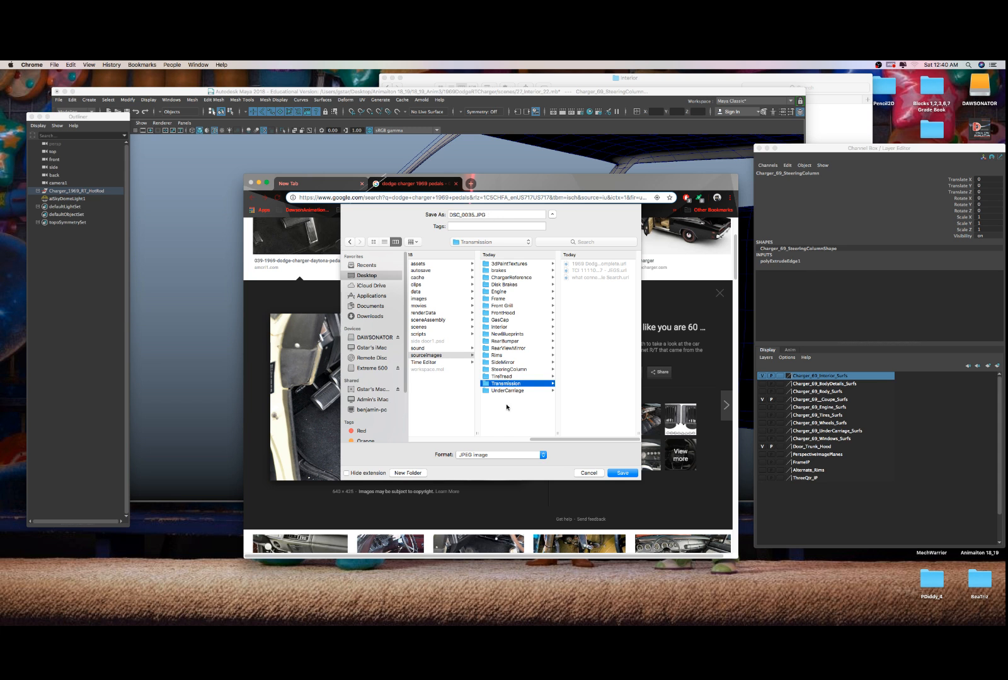
pyautogui.tripleClick(490, 215)
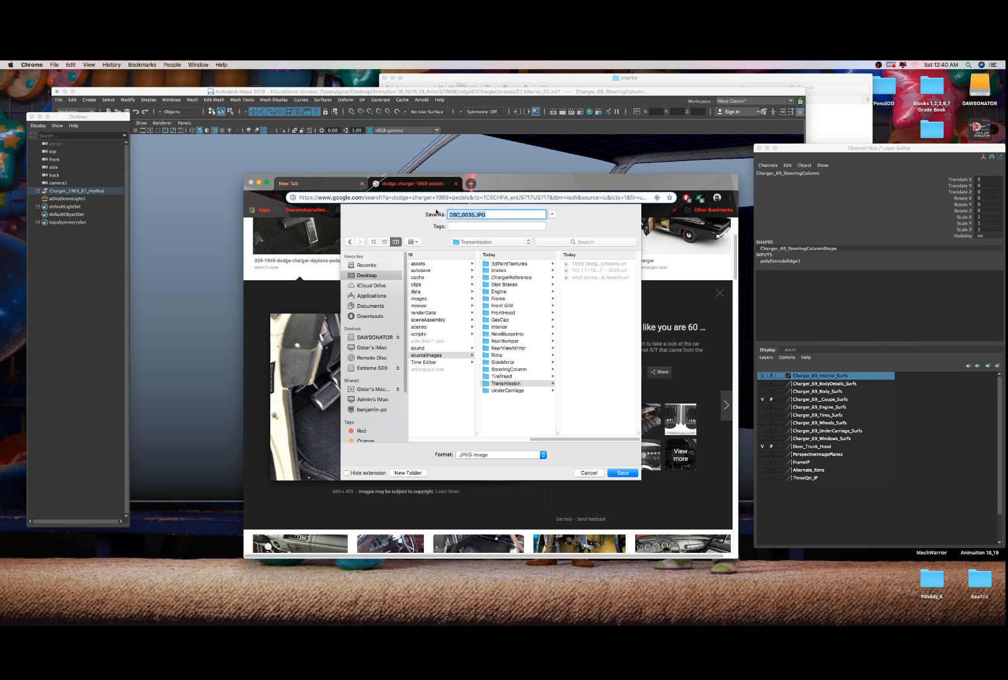
pyautogui.write('Pedals')
pyautogui.press('Return')
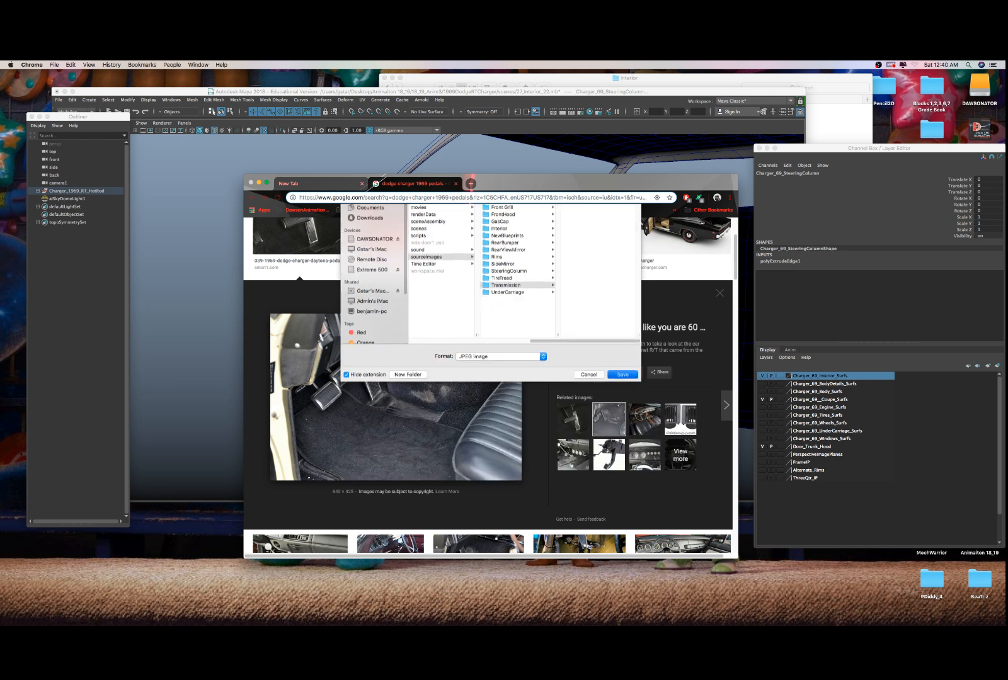
pyautogui.click(251, 183)
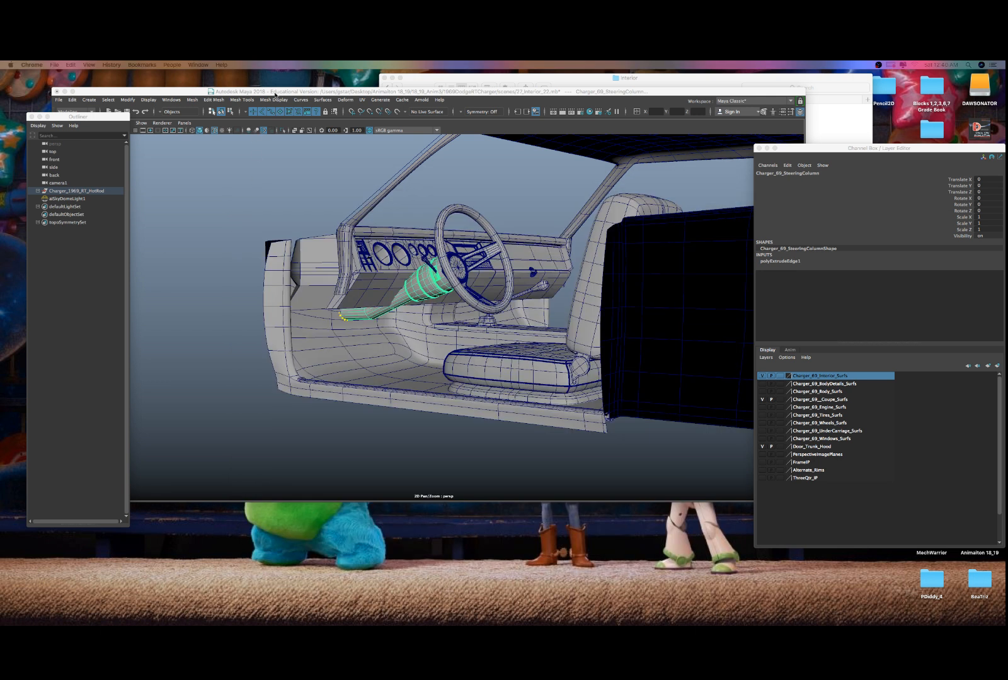
# - Switch back to Maya, bring up the front view with the whole car interior in frame and deselect the steering column
pyautogui.click(275, 94)
pyautogui.scroll(-3, 347, 251)
pyautogui.keyDown('alt'); pyautogui.moveTo(390, 272); pyautogui.dragTo(451, 283); pyautogui.keyUp('alt')
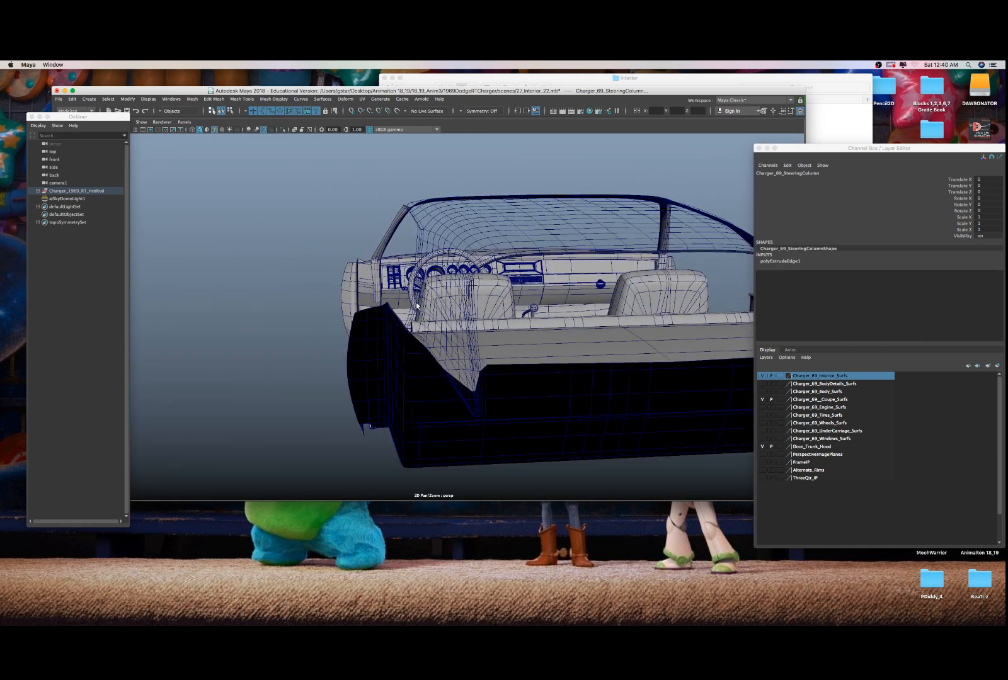
pyautogui.press('space')
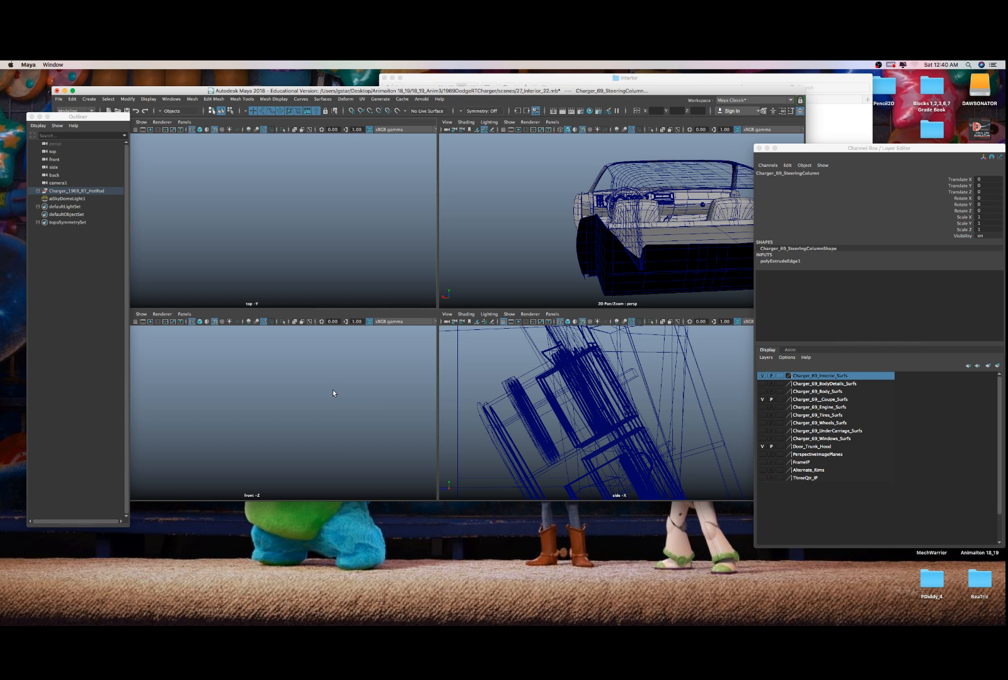
pyautogui.press('space')
pyautogui.scroll(-8, 333, 391)
pyautogui.keyDown('alt'); pyautogui.moveTo(258, 338); pyautogui.dragTo(416, 382, button='middle'); pyautogui.keyUp('alt')
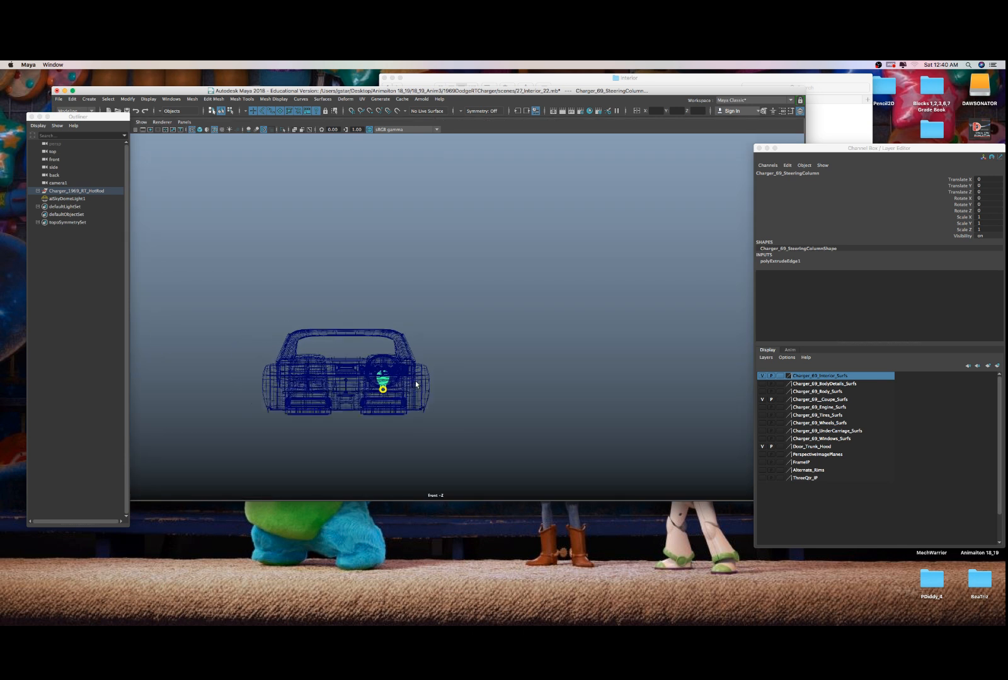
pyautogui.scroll(2, 416, 383)
pyautogui.click(416, 399)
pyautogui.click(429, 363)
pyautogui.scroll(4, 430, 362)
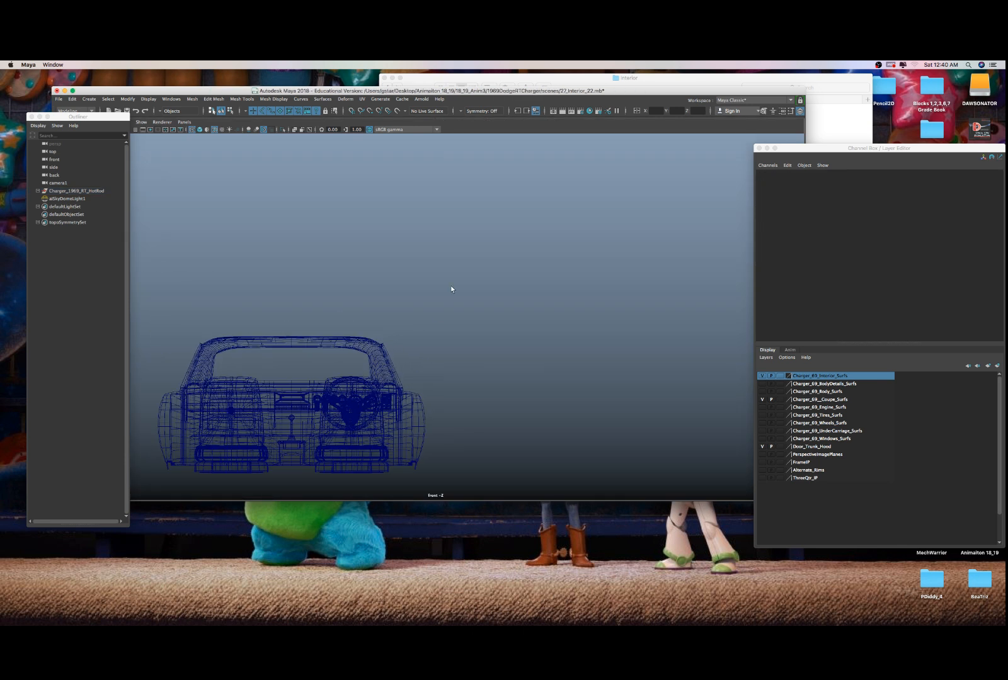
pyautogui.keyDown('alt'); pyautogui.moveTo(446, 292); pyautogui.dragTo(487, 238, button='middle'); pyautogui.keyUp('alt')
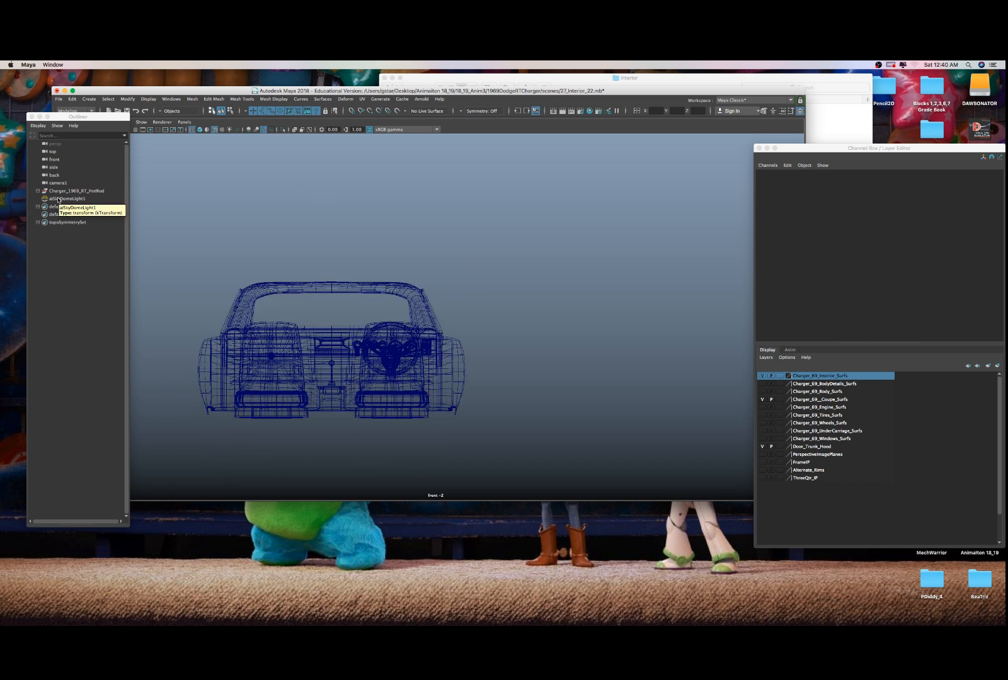
# - Import Pedals.JPG from 1969DodgeRTCharger/sourceimages/Transmission as an image plane in the front view
pyautogui.moveTo(100, 117); pyautogui.dragTo(67, 170)
pyautogui.click(79, 121)
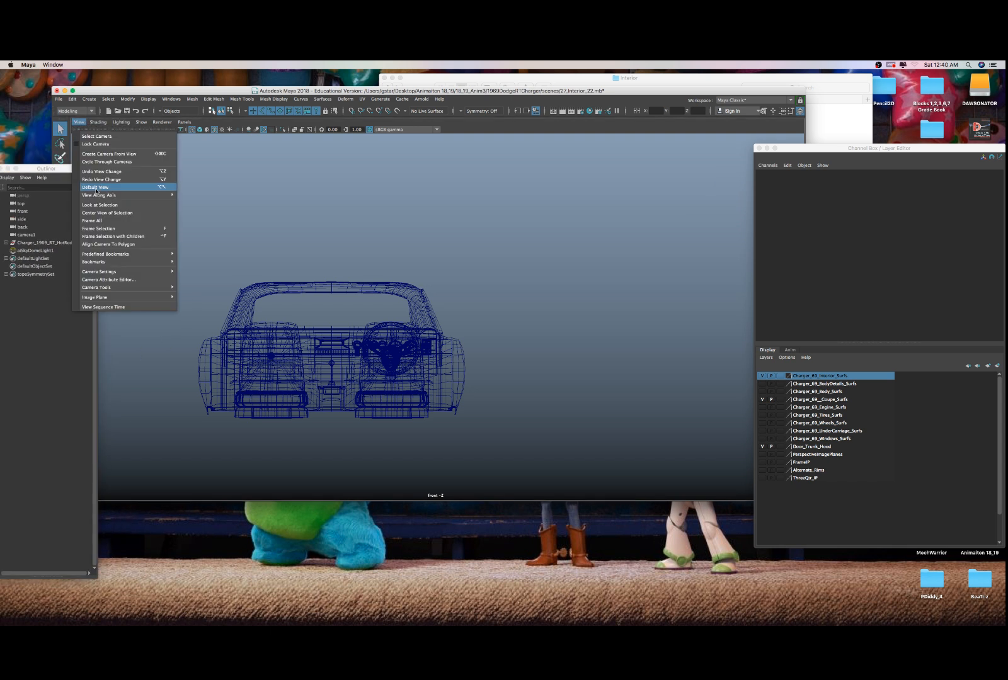
pyautogui.moveTo(126, 297)
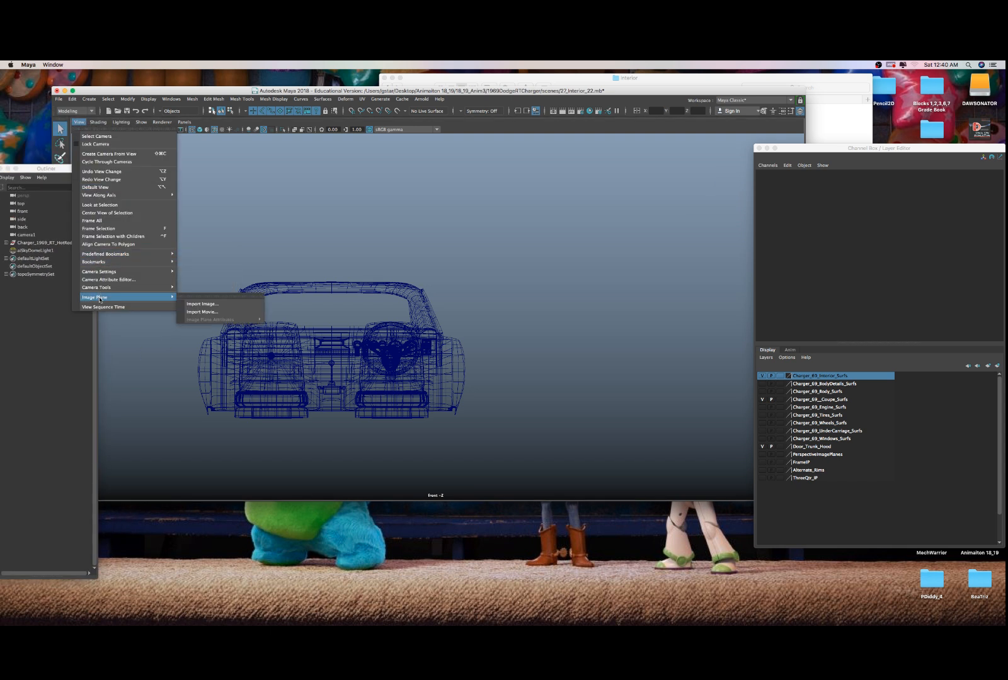
pyautogui.click(200, 307)
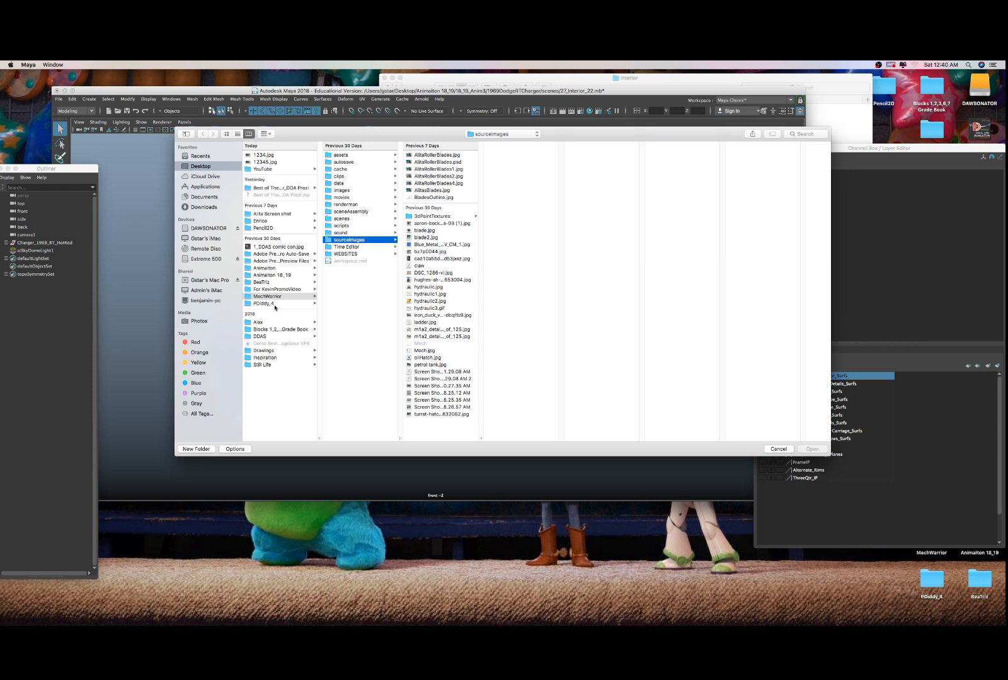
pyautogui.click(276, 276)
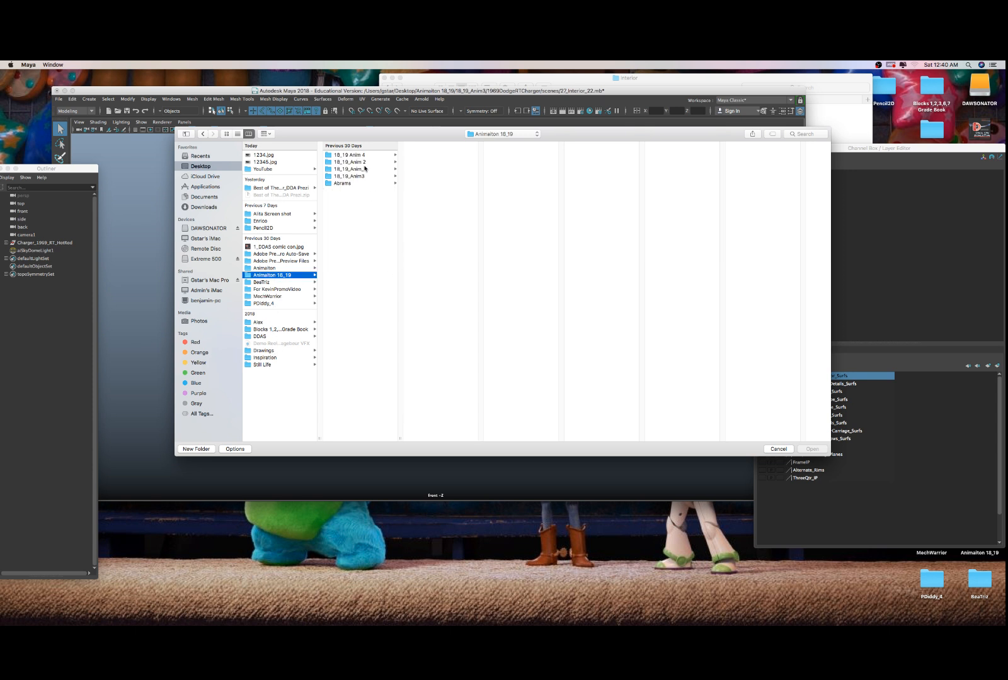
pyautogui.click(363, 176)
pyautogui.click(428, 181)
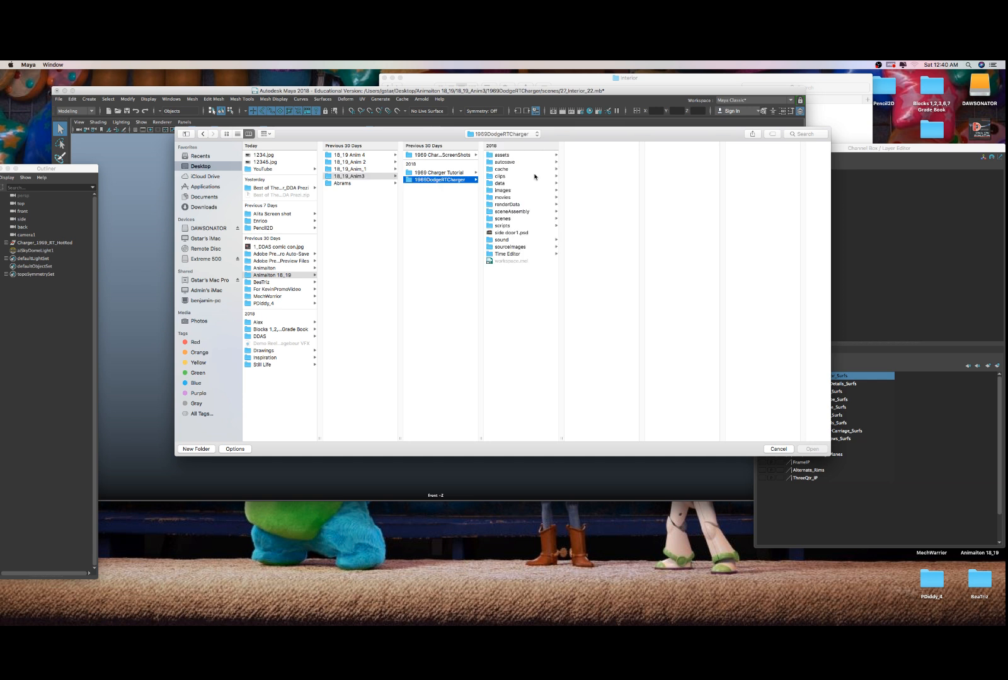
pyautogui.click(509, 247)
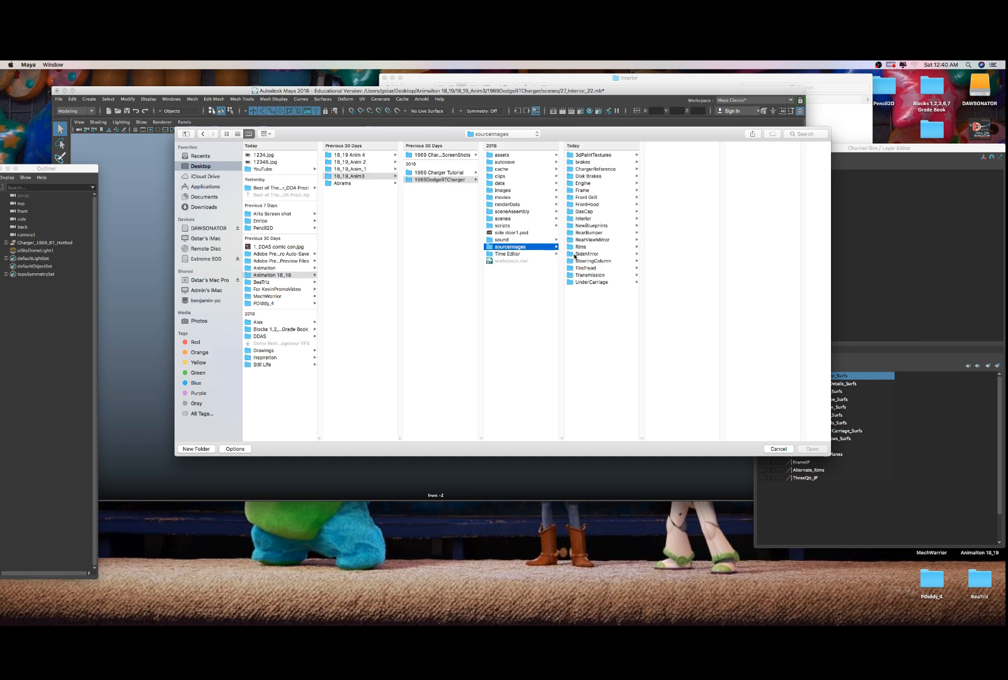
pyautogui.click(605, 274)
pyautogui.click(663, 189)
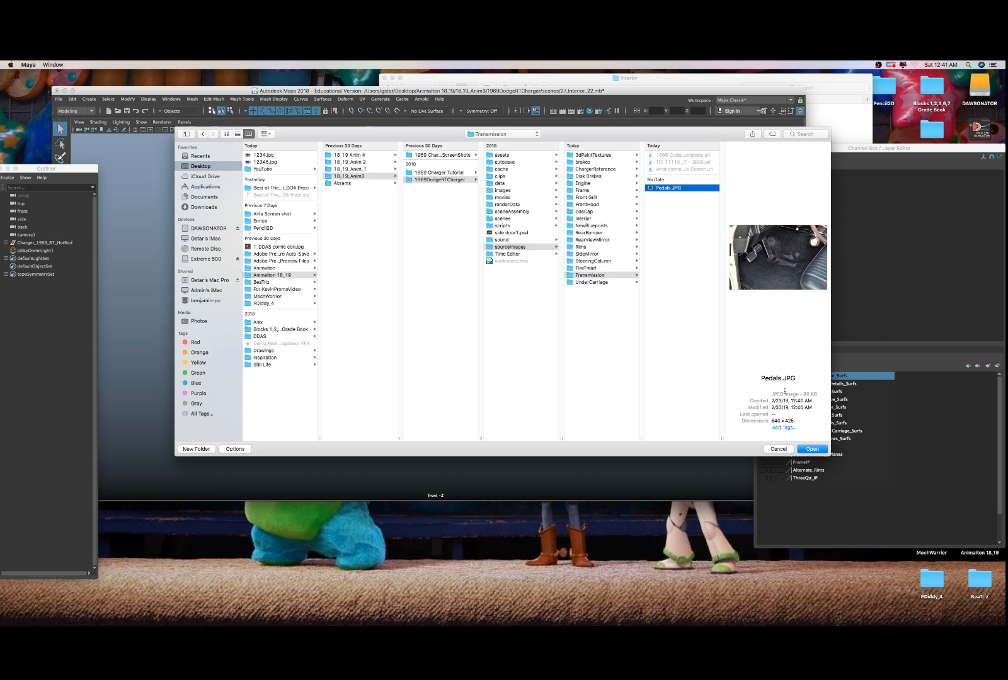
pyautogui.click(806, 450)
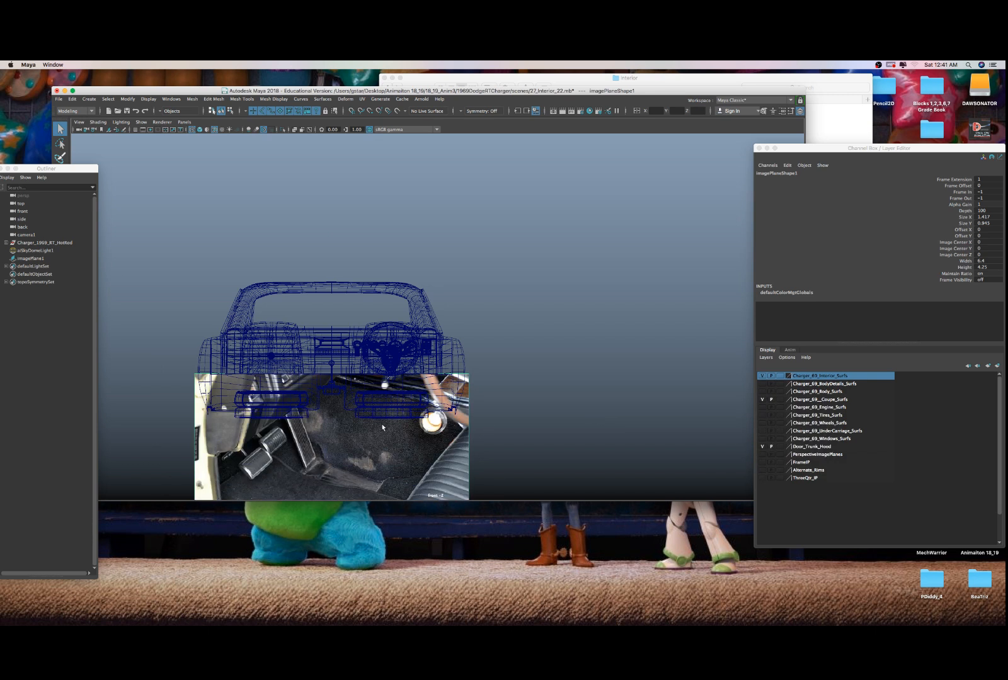
# - Move the pedals image plane up and sideways until it stands beside the car, well clear of the interior
pyautogui.press('w')
pyautogui.moveTo(361, 441); pyautogui.dragTo(629, 300)
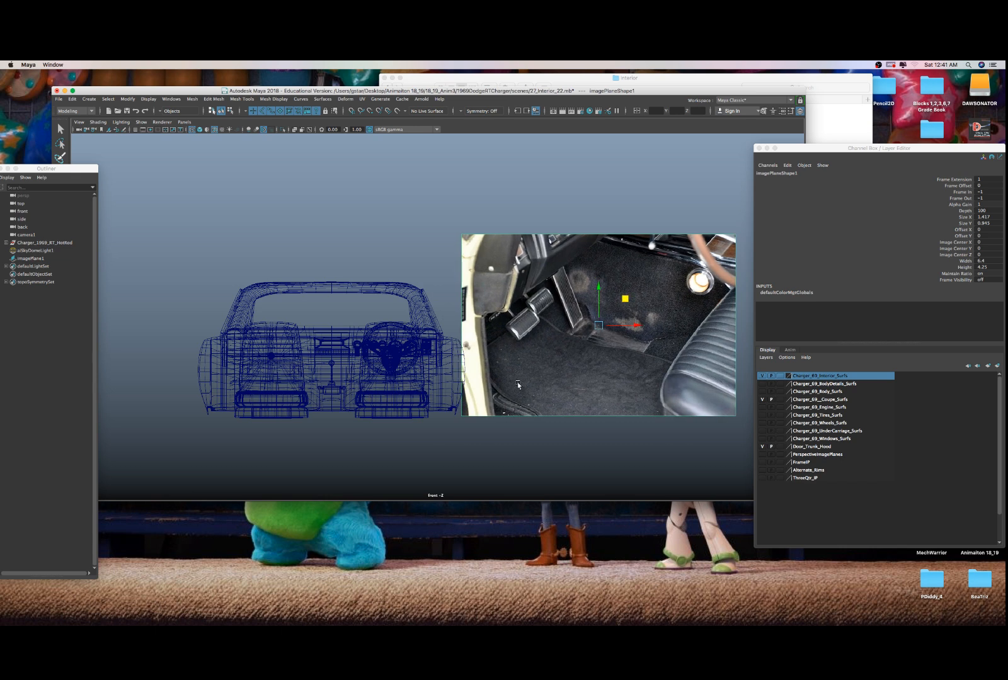
pyautogui.keyDown('alt'); pyautogui.moveTo(468, 352); pyautogui.dragTo(397, 366, button='middle'); pyautogui.keyUp('alt')
pyautogui.keyDown('alt'); pyautogui.moveTo(397, 366); pyautogui.dragTo(396, 328, button='right'); pyautogui.keyUp('alt')
pyautogui.keyDown('alt'); pyautogui.moveTo(491, 322); pyautogui.dragTo(436, 319, button='middle'); pyautogui.keyUp('alt')
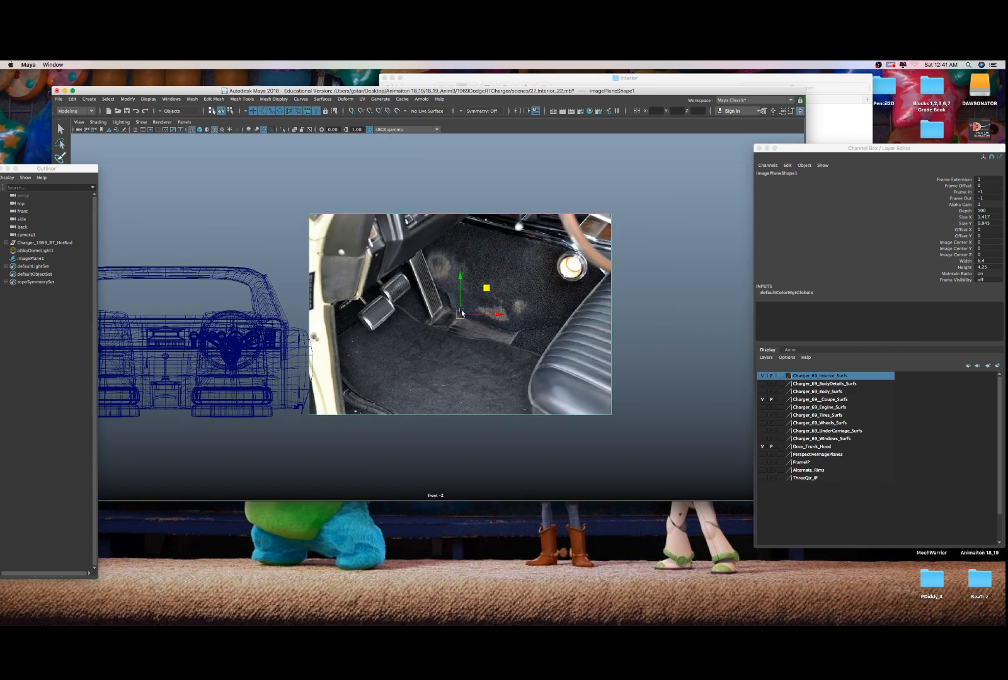
pyautogui.moveTo(468, 314); pyautogui.dragTo(620, 315)
# - Draw a tall, thin polygon cube beside the pedals photo, about 0.42 wide, 1.73 deep and 0.04 high
pyautogui.scroll(10, 412, 330)
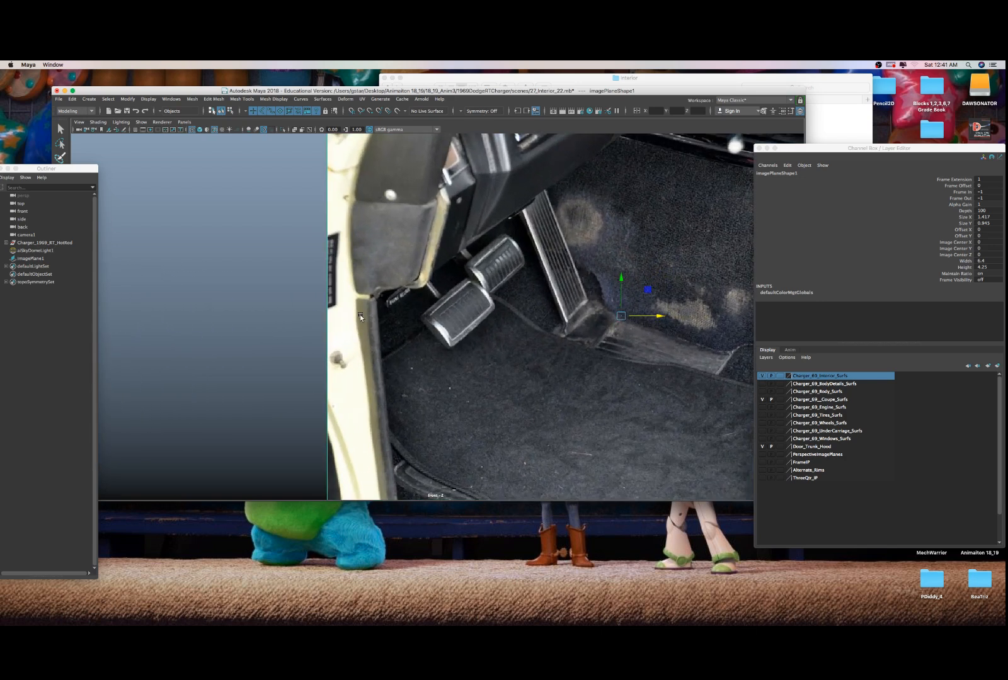
pyautogui.click(89, 99)
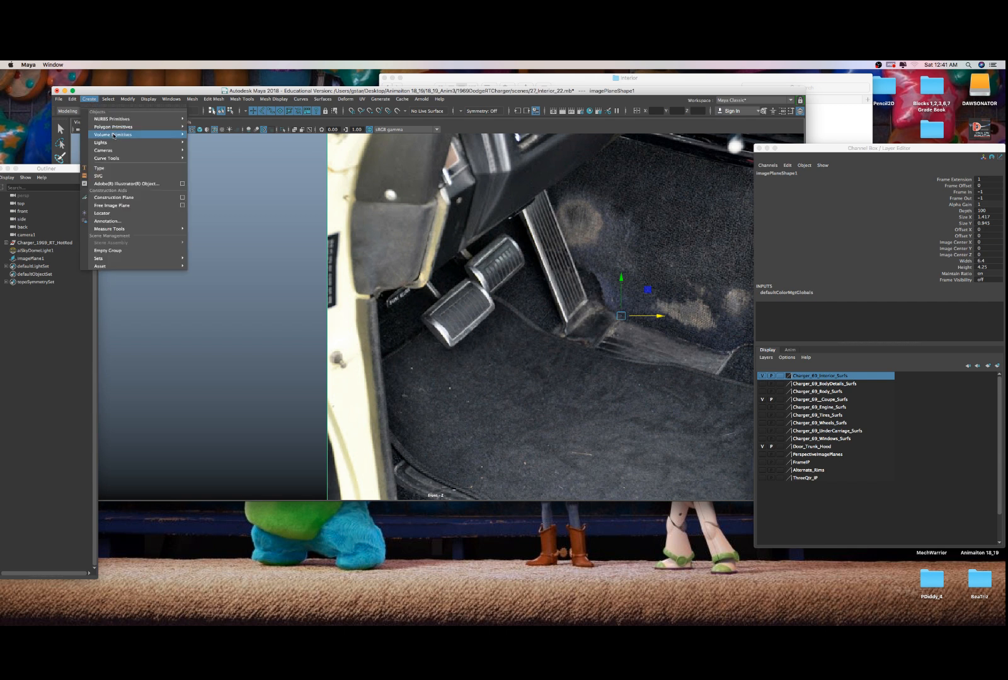
pyautogui.moveTo(133, 127)
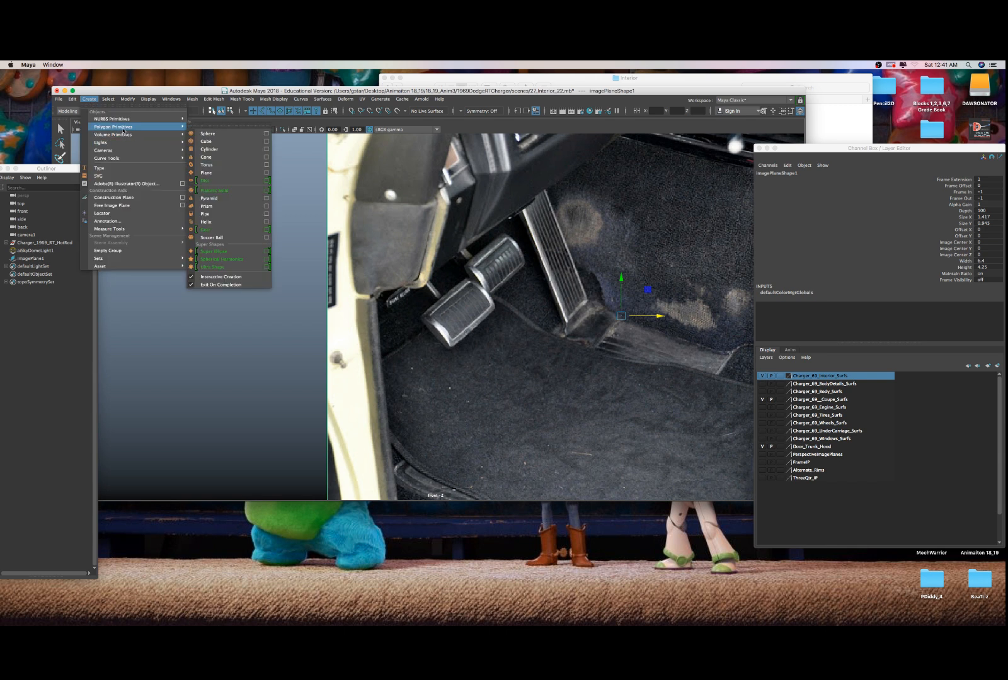
pyautogui.click(219, 144)
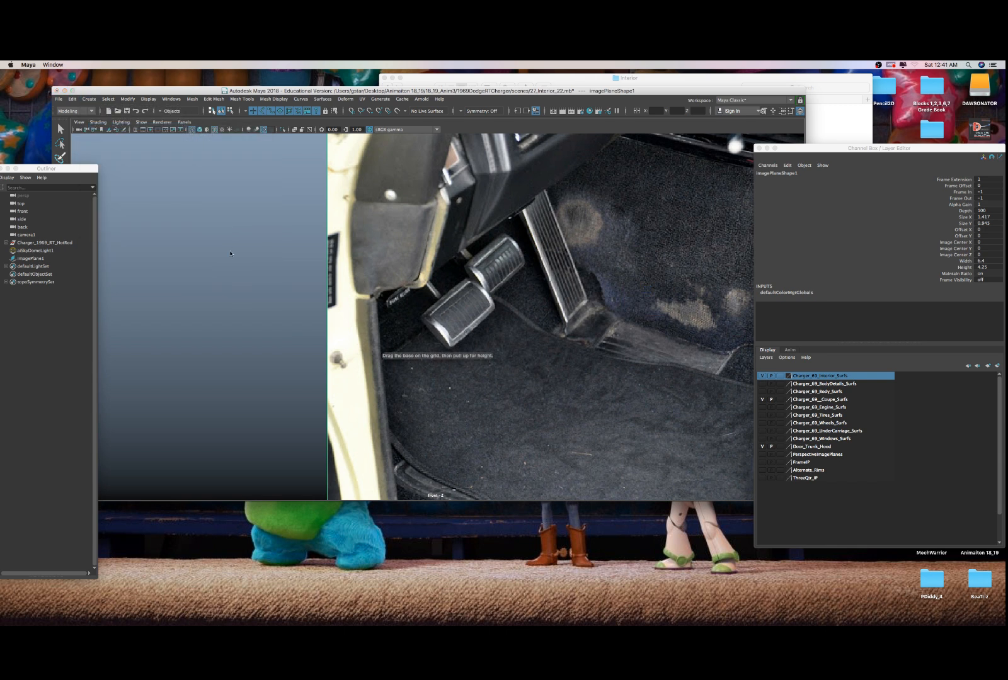
pyautogui.moveTo(195, 211); pyautogui.dragTo(233, 347)
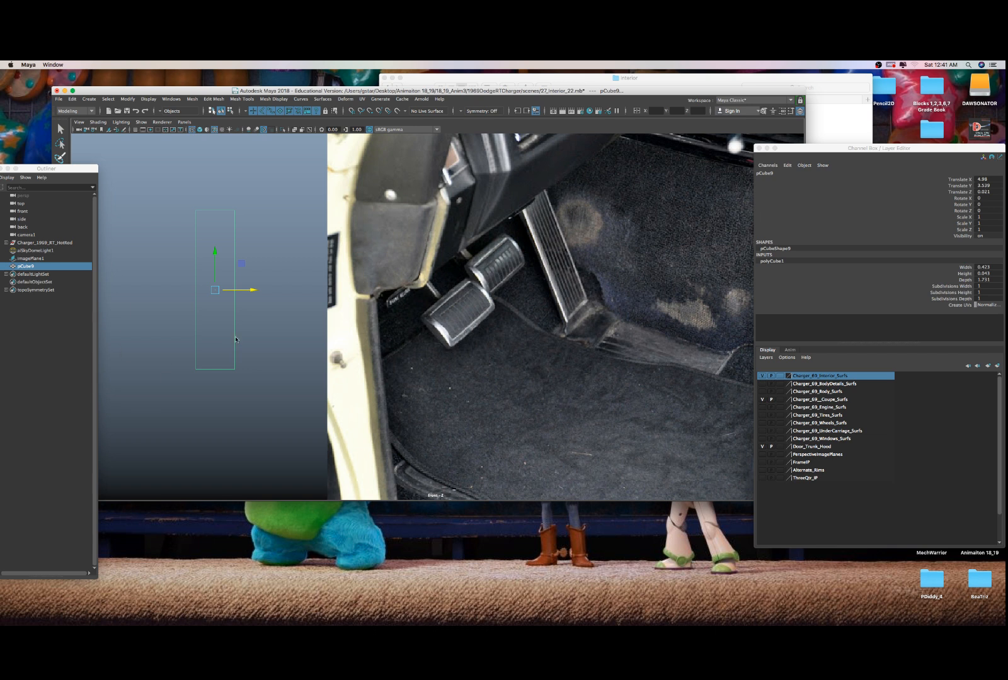
# - Thicken the new pedal block in the perspective view by scaling it to about 2.47 in Z
pyautogui.press('space')
pyautogui.press('space')
pyautogui.press('f')
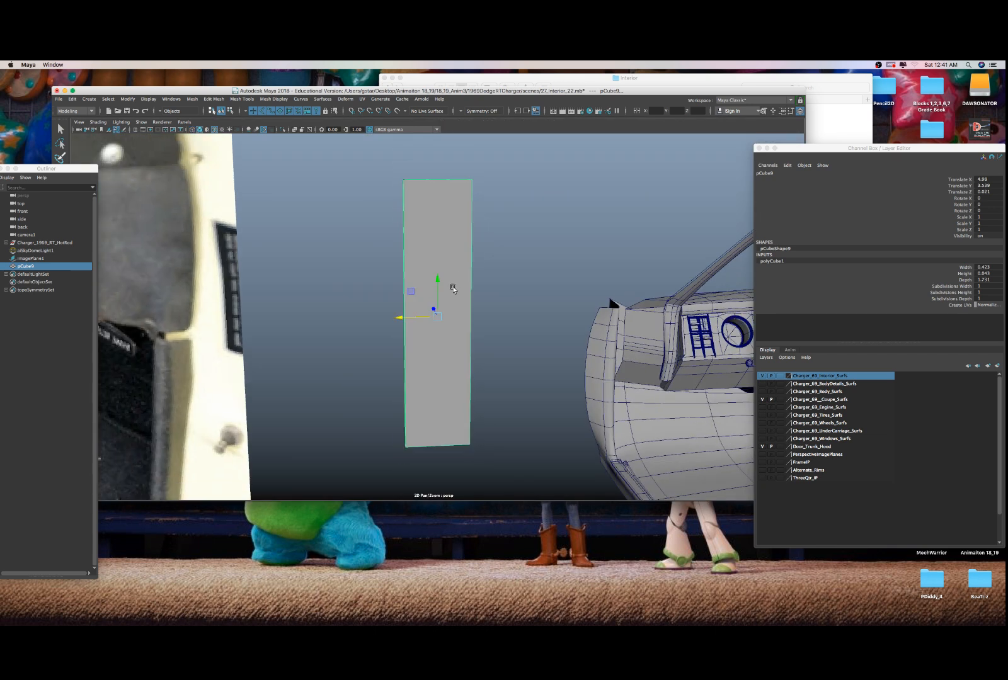
pyautogui.keyDown('alt'); pyautogui.moveTo(453, 289); pyautogui.dragTo(484, 314); pyautogui.keyUp('alt')
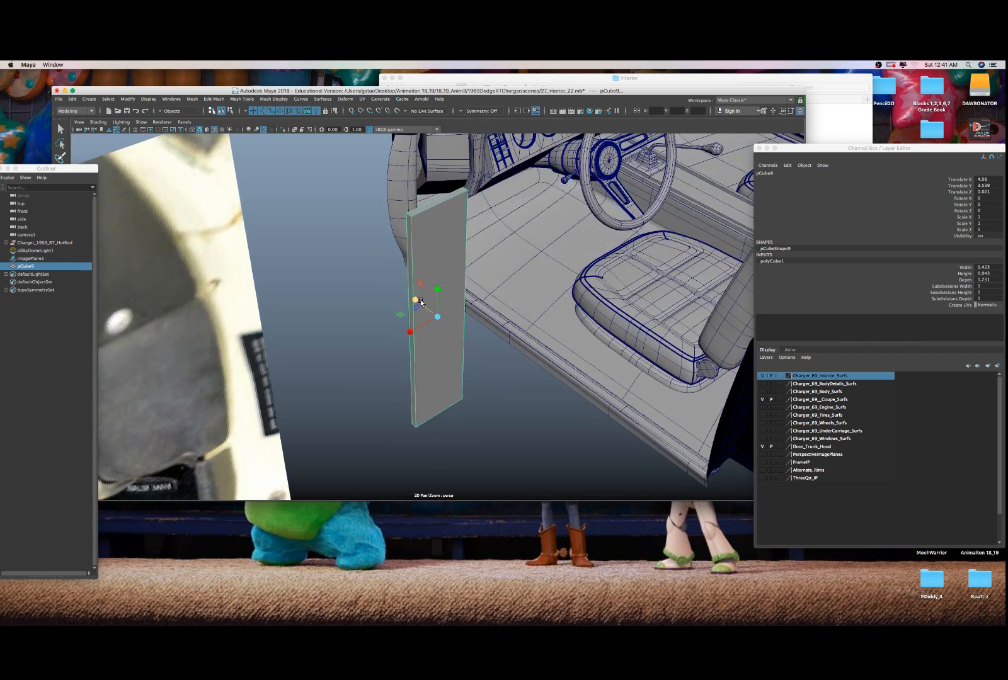
pyautogui.moveTo(419, 301); pyautogui.dragTo(380, 263)
pyautogui.moveTo(463, 309)
pyautogui.keyDown('alt'); pyautogui.mouseDown()
pyautogui.moveTo(502, 326)
pyautogui.moveTo(475, 338)
pyautogui.moveTo(468, 325)
pyautogui.mouseUp(); pyautogui.keyUp('alt')
pyautogui.press('w')
# - Rotate the pedals image plane to -180 in Y so the photo reads unmirrored in the perspective view
pyautogui.scroll(-5, 474, 339)
pyautogui.click(355, 313)
pyautogui.press('e')
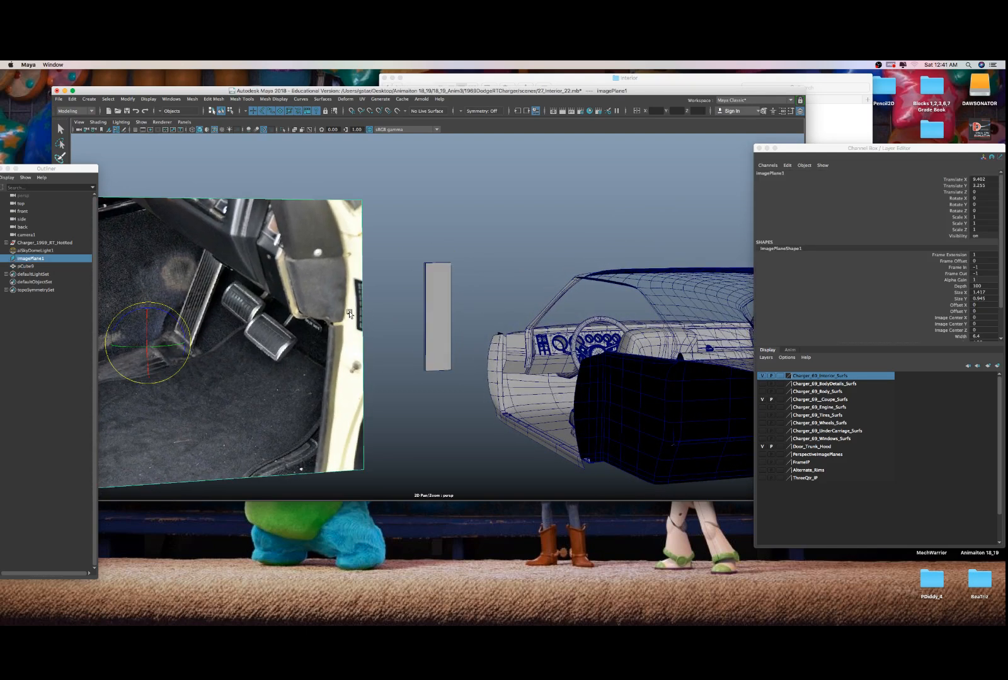
pyautogui.moveTo(176, 346); pyautogui.dragTo(142, 347)
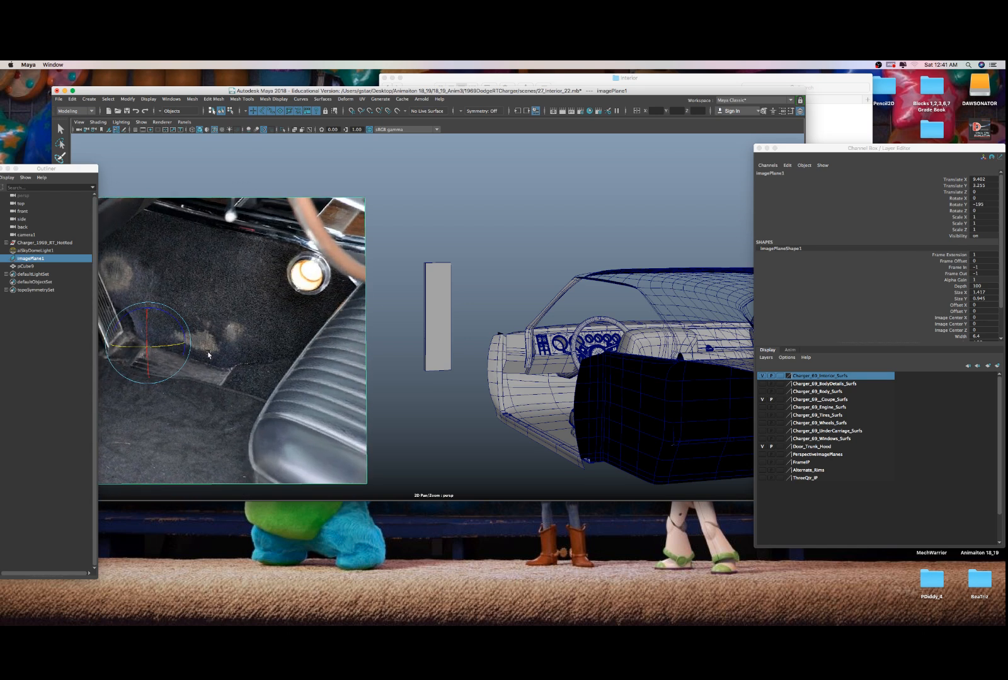
pyautogui.keyDown('alt'); pyautogui.moveTo(232, 357); pyautogui.dragTo(349, 353); pyautogui.keyUp('alt')
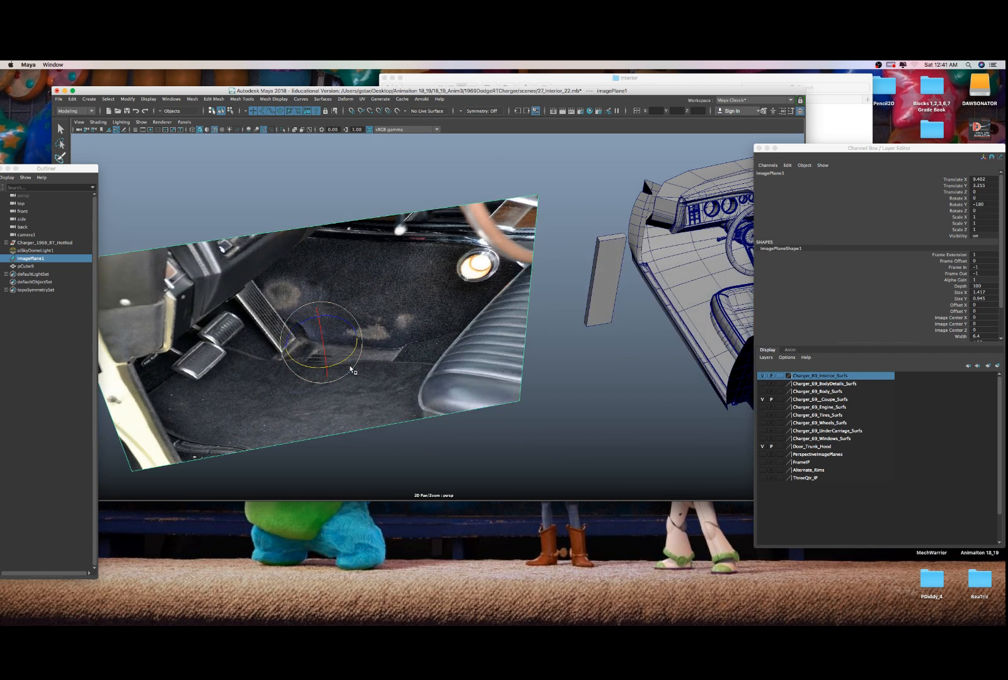
pyautogui.scroll(3, 350, 369)
pyautogui.press('w')
# - Duplicate the pedal block, move the copy beside it, then shorten it and widen it to about 1.8 in X
pyautogui.scroll(2, 348, 365)
pyautogui.click(630, 310)
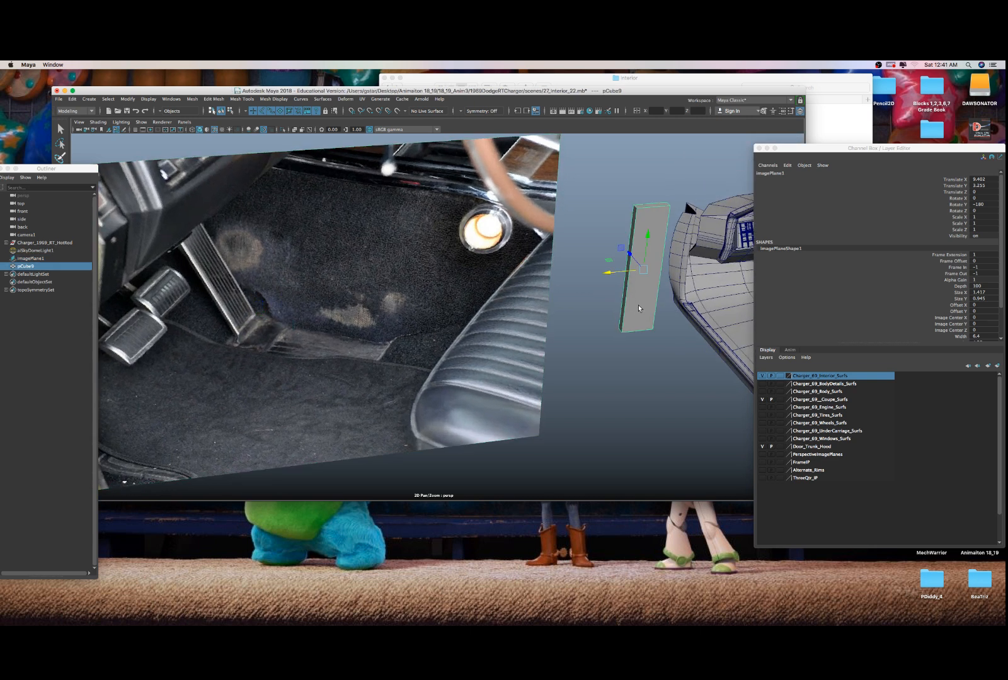
pyautogui.hotkey('ctrl', 'd')
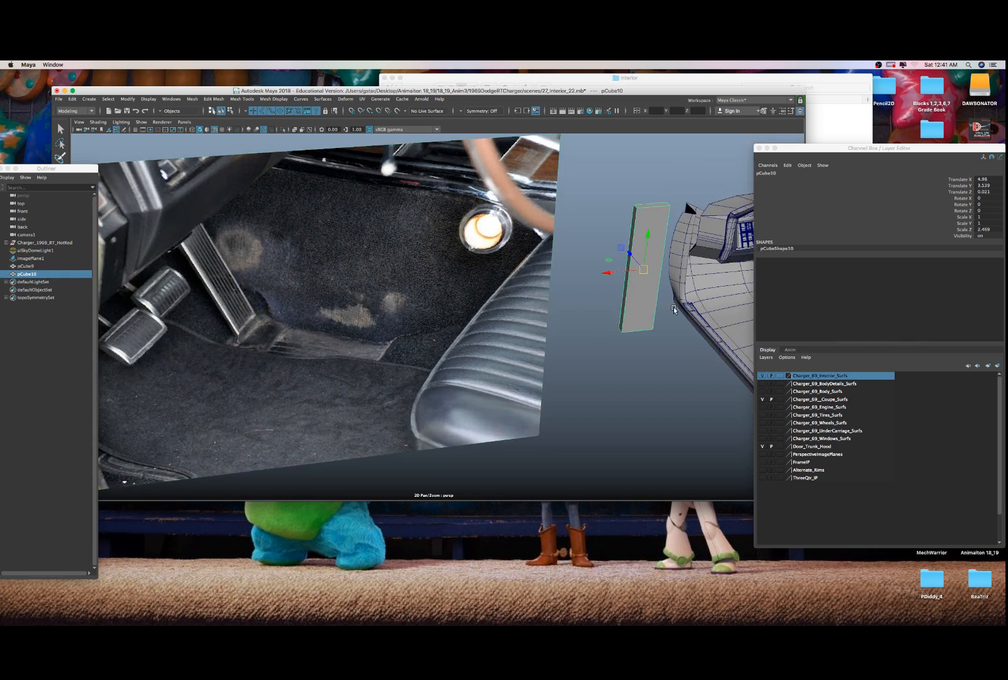
pyautogui.moveTo(613, 272); pyautogui.dragTo(569, 278)
pyautogui.moveTo(604, 242); pyautogui.dragTo(511, 281)
pyautogui.moveTo(597, 279); pyautogui.dragTo(586, 281)
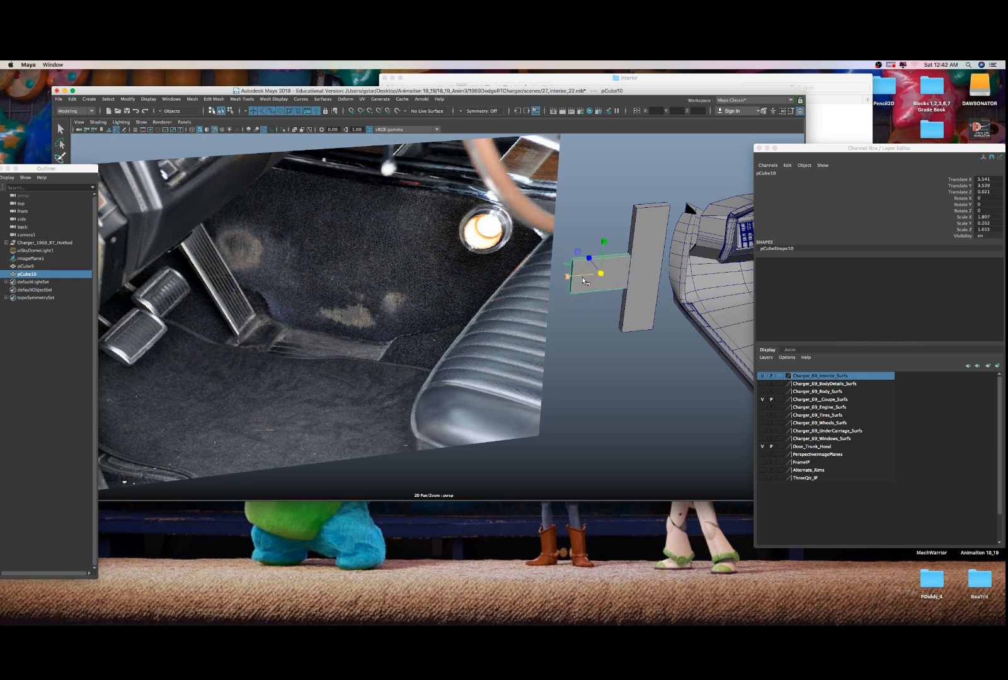
# - Slide the pedals image plane along X so the photo sits clear of the two pedal blocks
pyautogui.scroll(2, 586, 281)
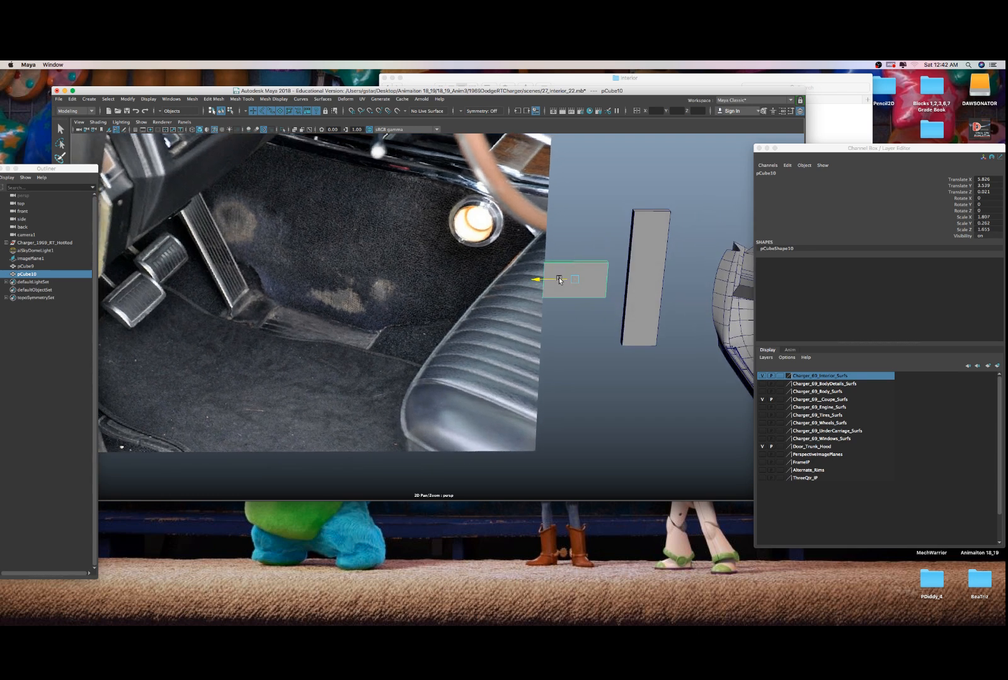
pyautogui.click(537, 231)
pyautogui.scroll(-2, 459, 252)
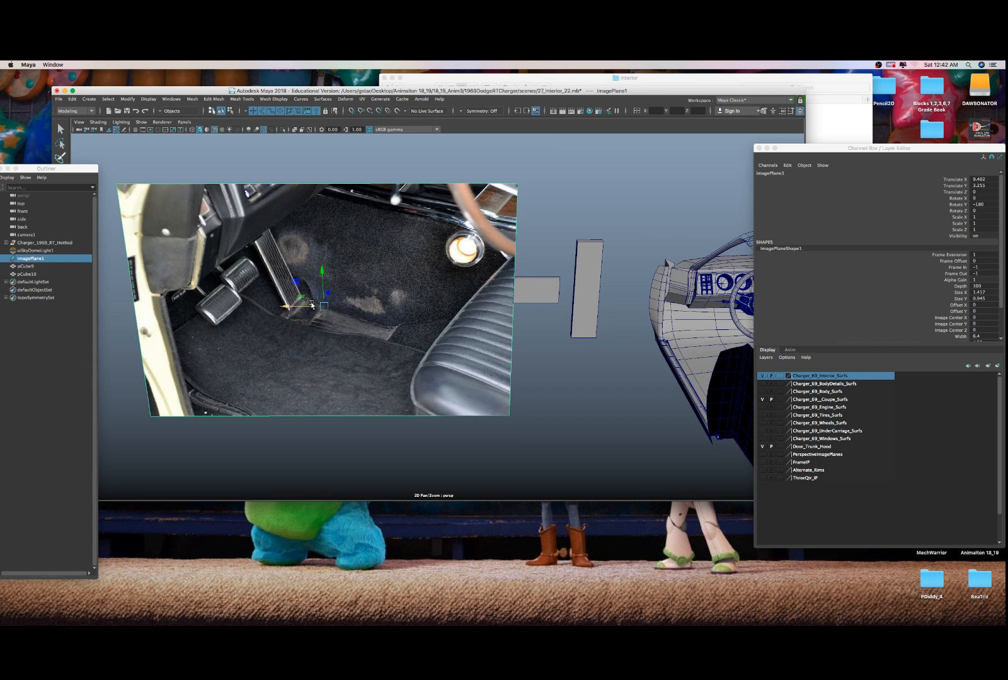
pyautogui.moveTo(310, 302); pyautogui.dragTo(301, 302)
pyautogui.scroll(3, 395, 302)
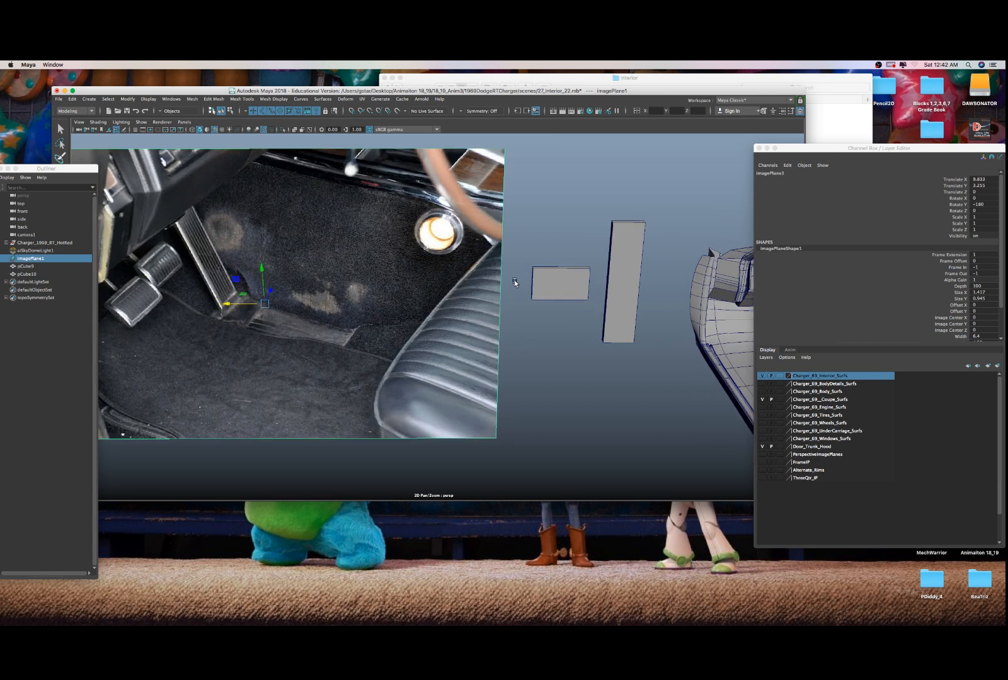
# - Select both pedal blocks and move them in front of the pedals photo, to about -1.25 in Z
pyautogui.moveTo(515, 283); pyautogui.dragTo(322, 322)
pyautogui.scroll(3, 449, 345)
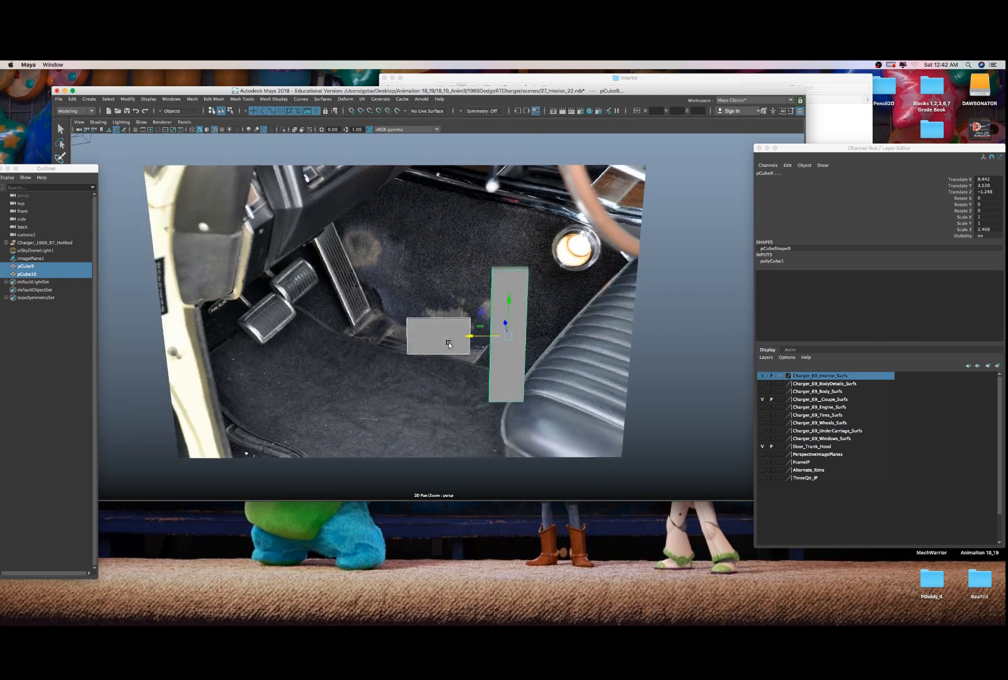
pyautogui.scroll(5, 449, 345)
# - Extrude the front face of the tall pedal block and scale it inward to leave a narrow border
pyautogui.click(548, 271)
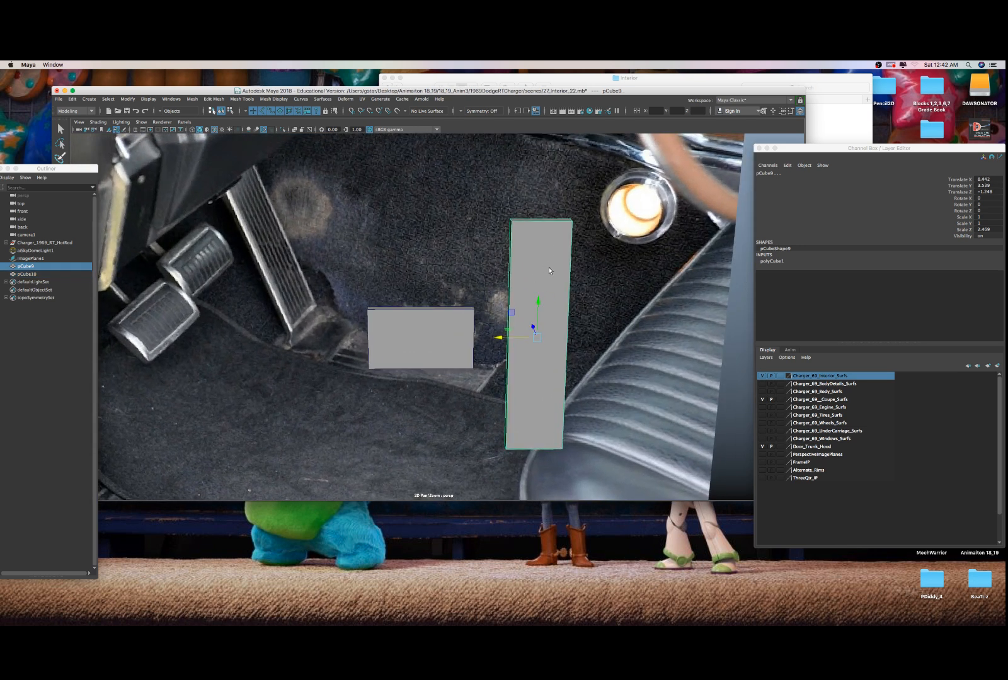
pyautogui.moveTo(542, 250); pyautogui.dragTo(540, 266, button='right')
pyautogui.click(539, 267)
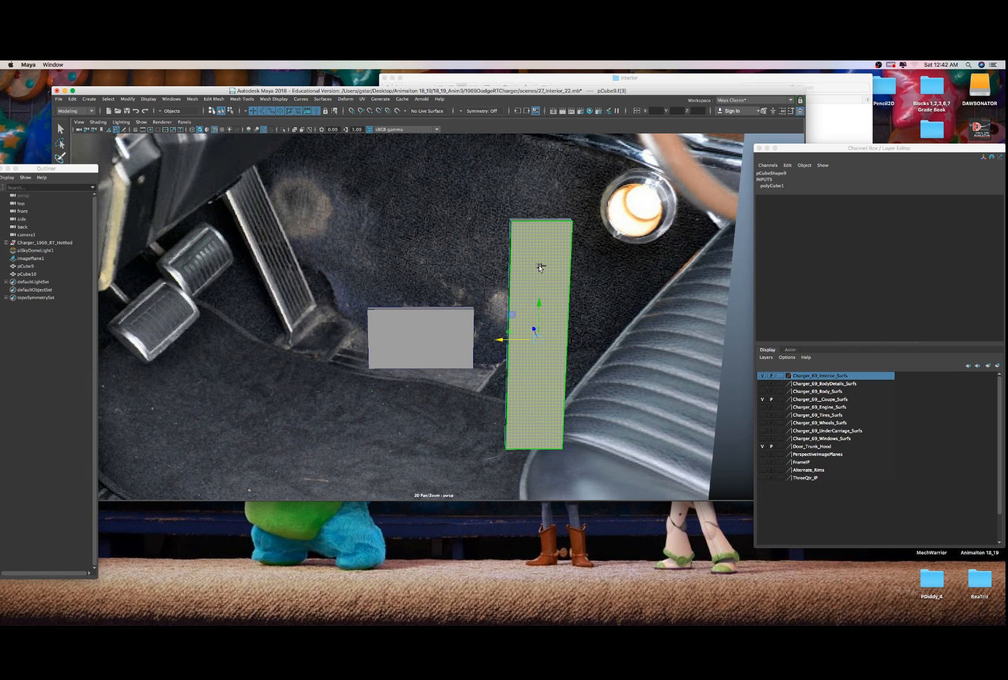
pyautogui.hotkey('ctrl', 'e')
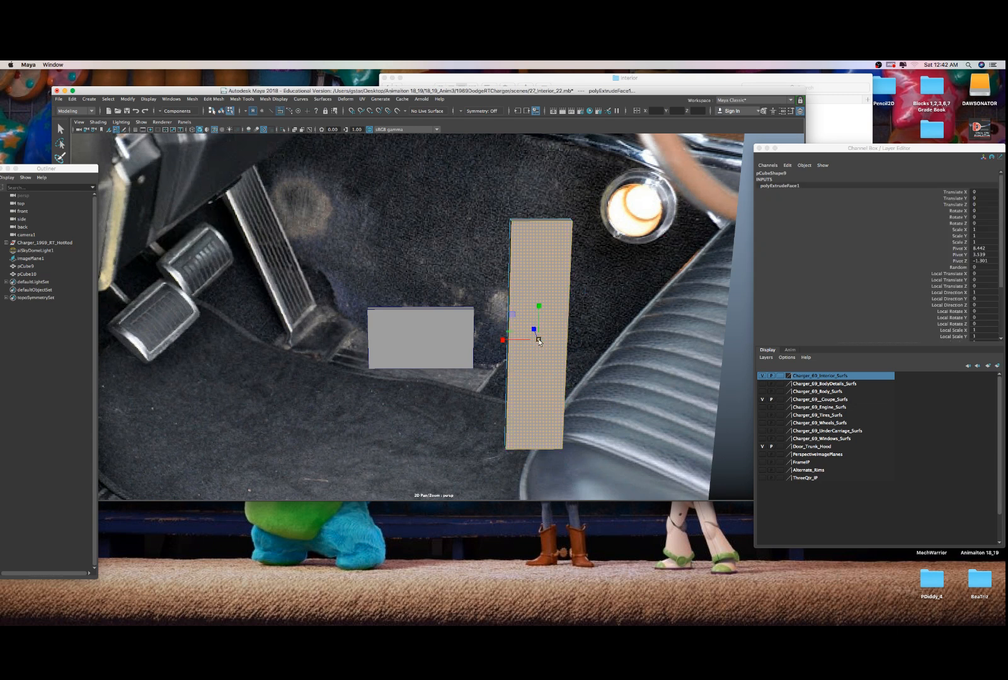
pyautogui.click(504, 341)
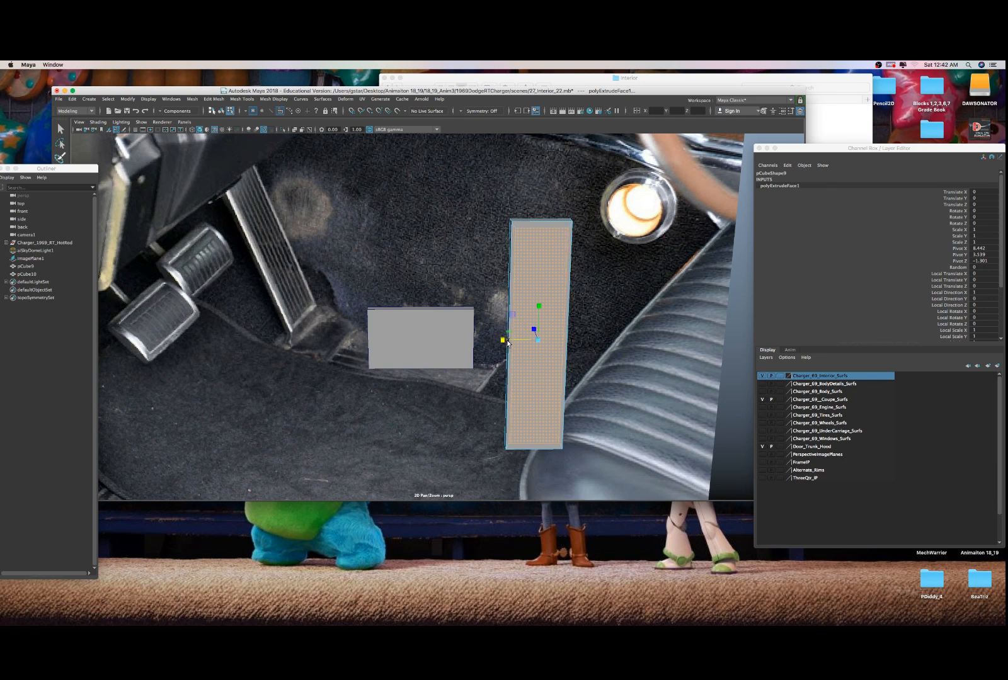
# - Extrude the tall pedal's inset front face again and push it back in Z to form a shallow recess
pyautogui.hotkey('ctrl', 'e')
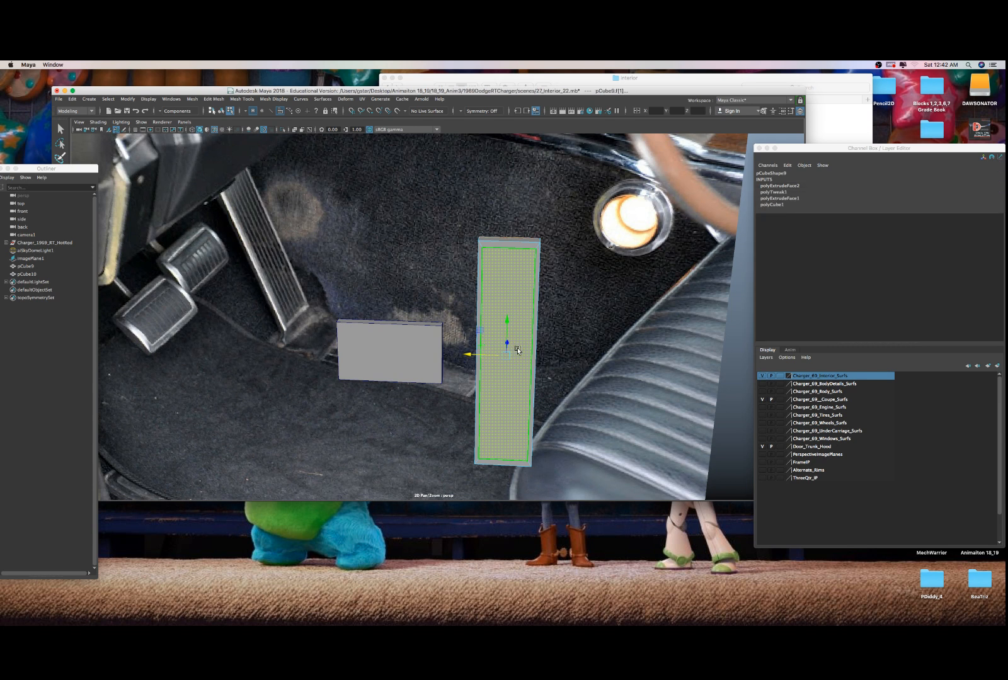
pyautogui.scroll(4, 511, 344)
pyautogui.moveTo(487, 350); pyautogui.dragTo(495, 347)
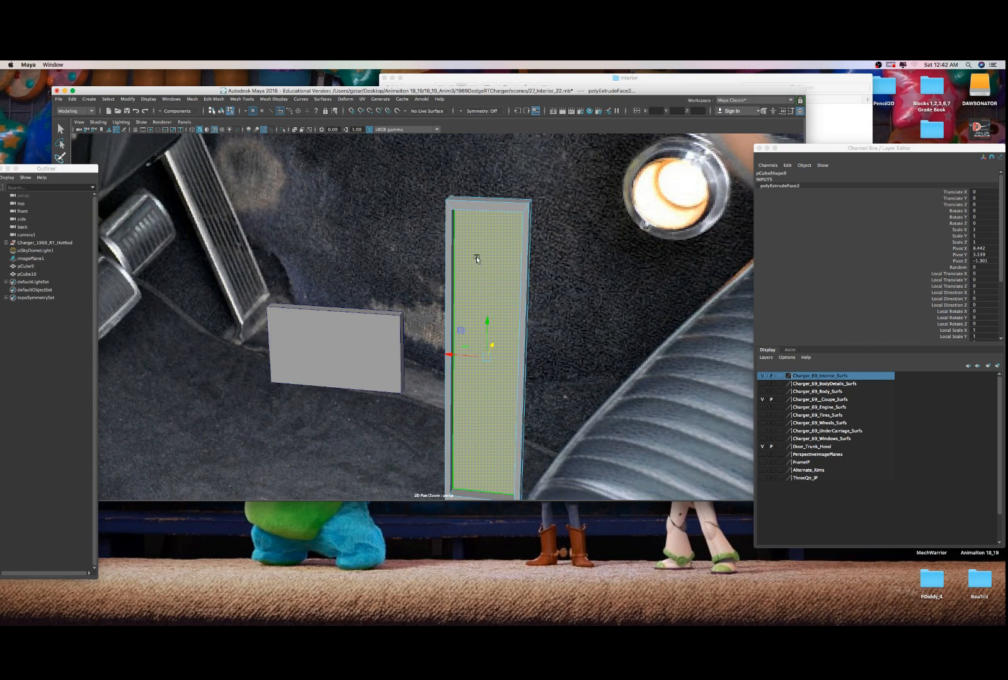
pyautogui.keyDown('alt'); pyautogui.moveTo(481, 267); pyautogui.dragTo(482, 260, button='middle'); pyautogui.keyUp('alt')
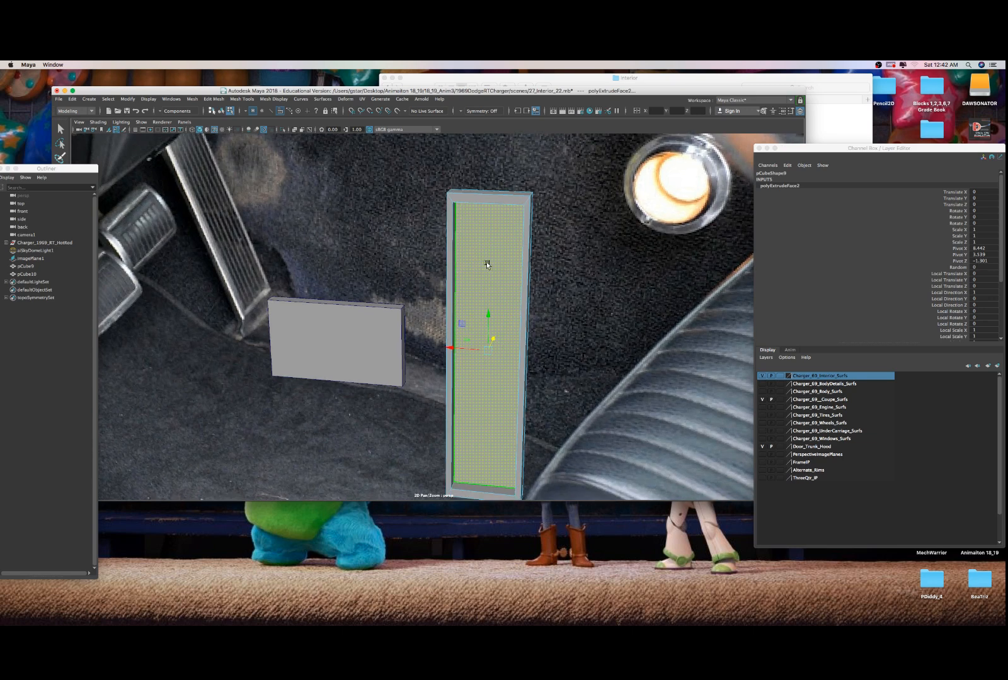
# - Extrude the tall pedal's recessed face two more times, shrinking it slightly to form a separate inner pad
pyautogui.hotkey('ctrl', 'e')
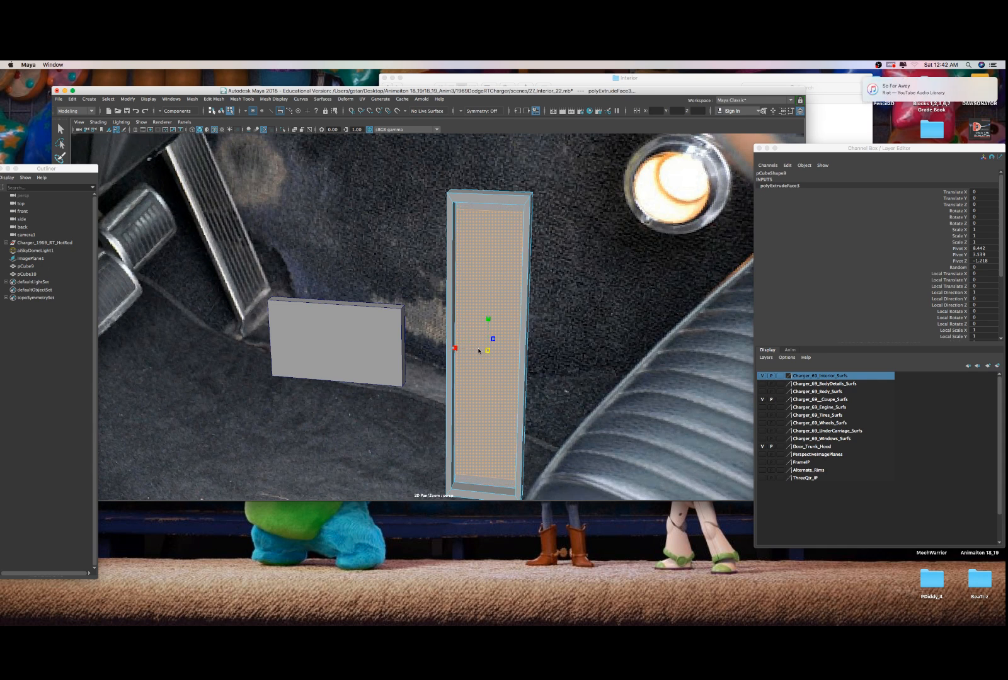
pyautogui.press('q')
pyautogui.hotkey('ctrl', 'e')
pyautogui.keyDown('alt'); pyautogui.moveTo(490, 340); pyautogui.dragTo(467, 312); pyautogui.keyUp('alt')
# - Pull the short pedal block's front face forward to thicken the block, and return it to object mode
pyautogui.click(455, 316)
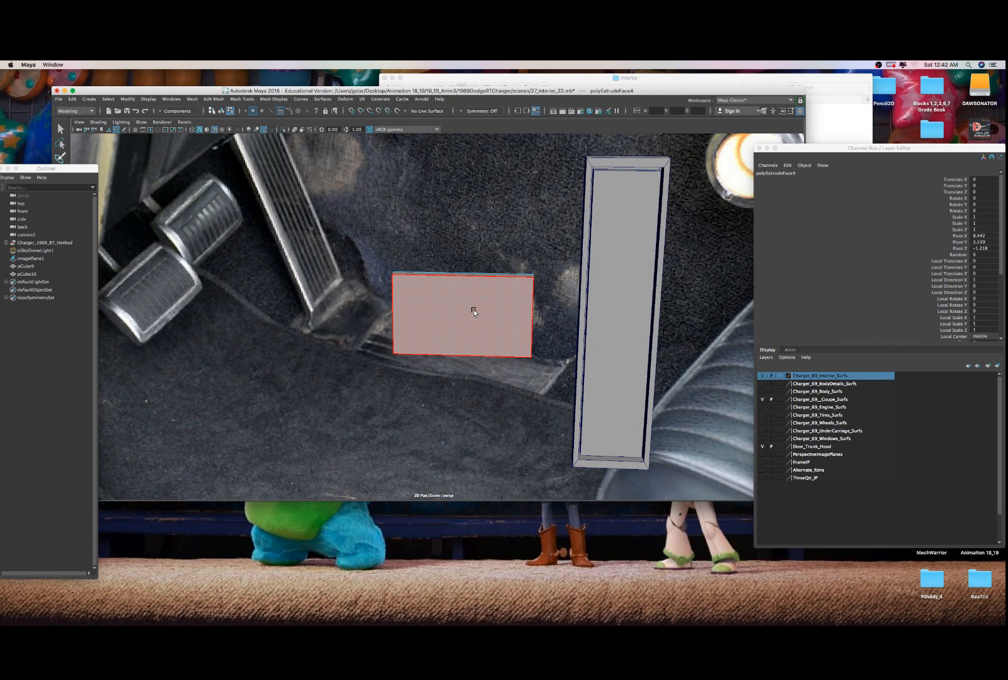
pyautogui.click(469, 308)
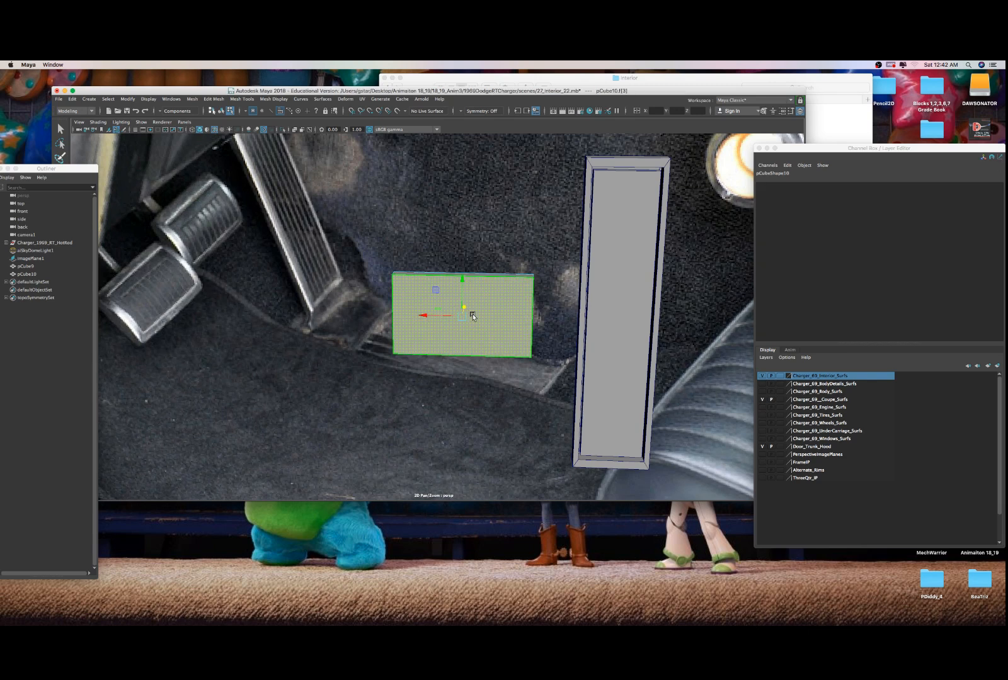
pyautogui.press('F8')
pyautogui.rightClick(490, 303)
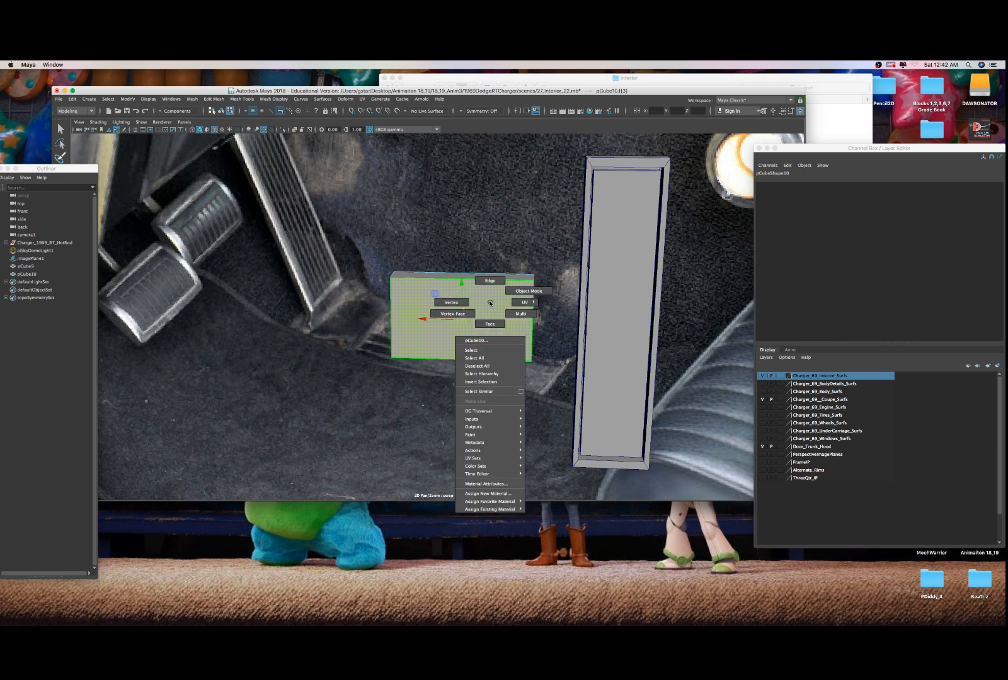
pyautogui.click(502, 301)
pyautogui.rightClick(494, 308)
pyautogui.click(458, 317)
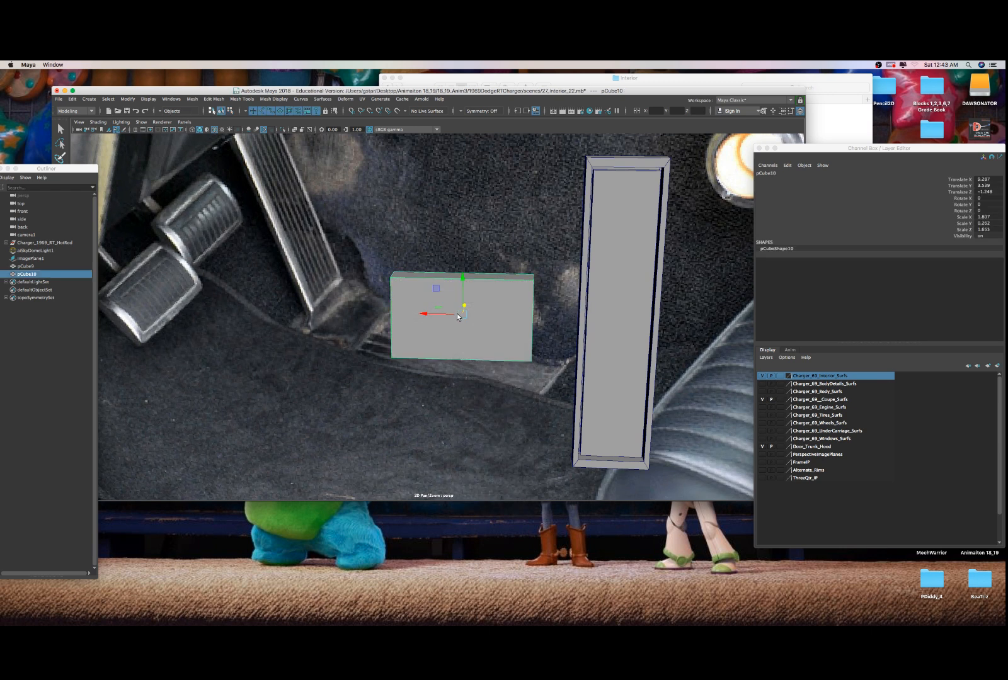
# - Insert two horizontal edge loops and one vertical edge loop near each end of the short pedal block
pyautogui.rightClick(487, 315)
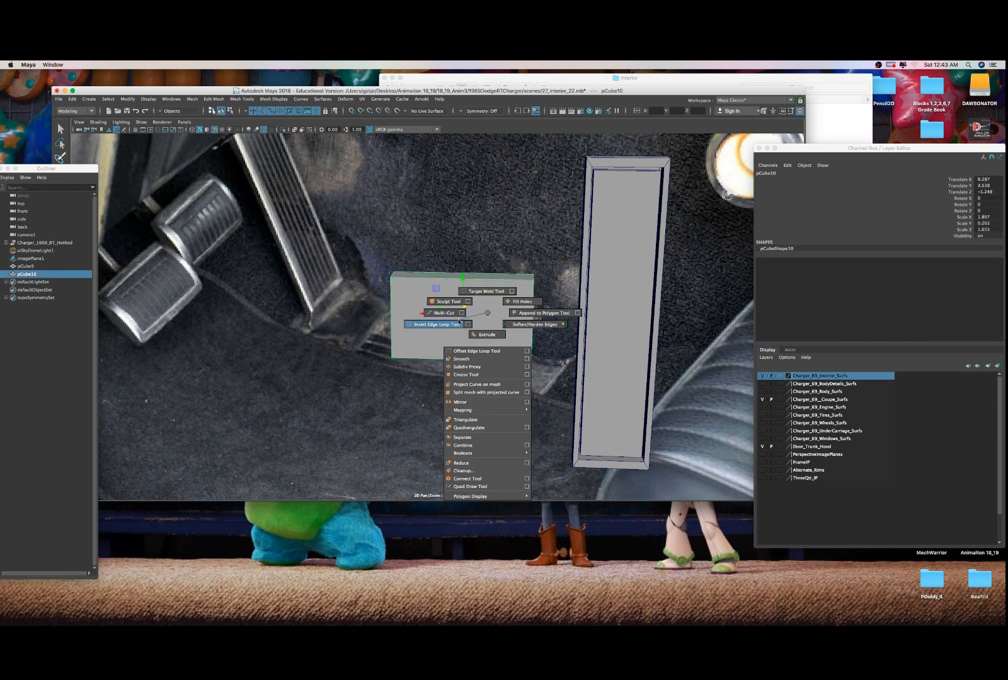
pyautogui.click(462, 320)
pyautogui.click(533, 304)
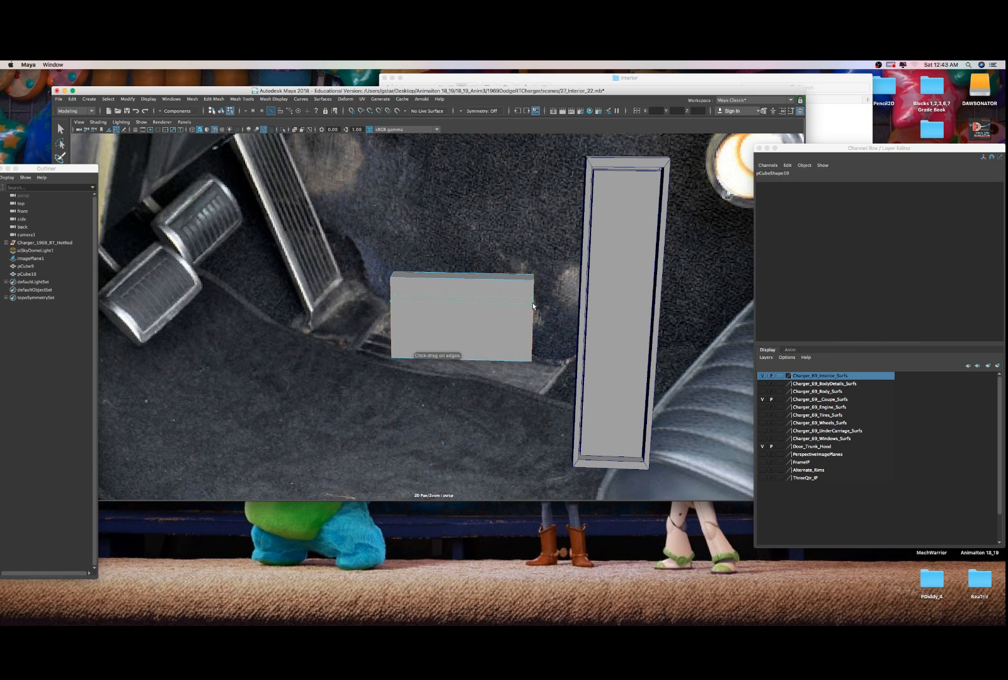
pyautogui.click(532, 335)
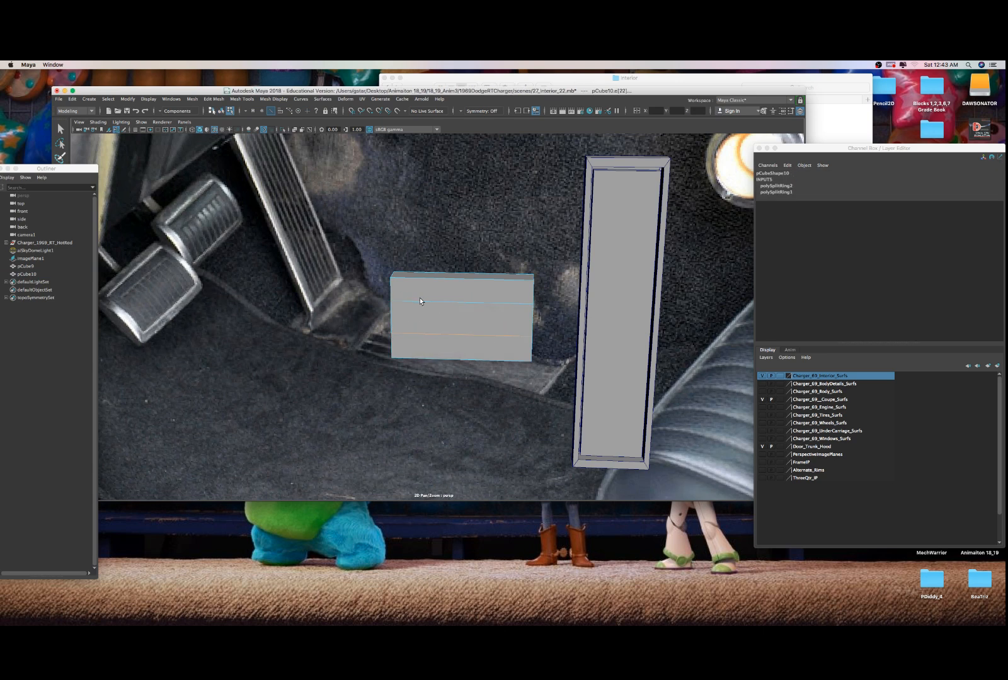
pyautogui.click(401, 304)
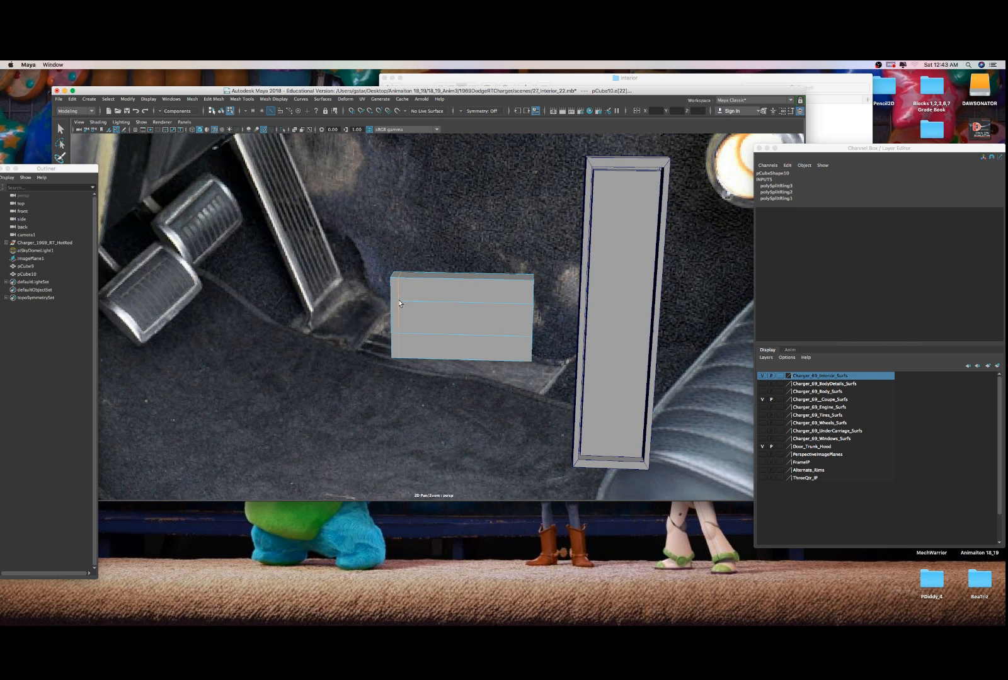
pyautogui.click(522, 306)
# - Move the short block's upper horizontal loop up and lower loop down, and shift the left vertical loop slightly inward
pyautogui.click(485, 303)
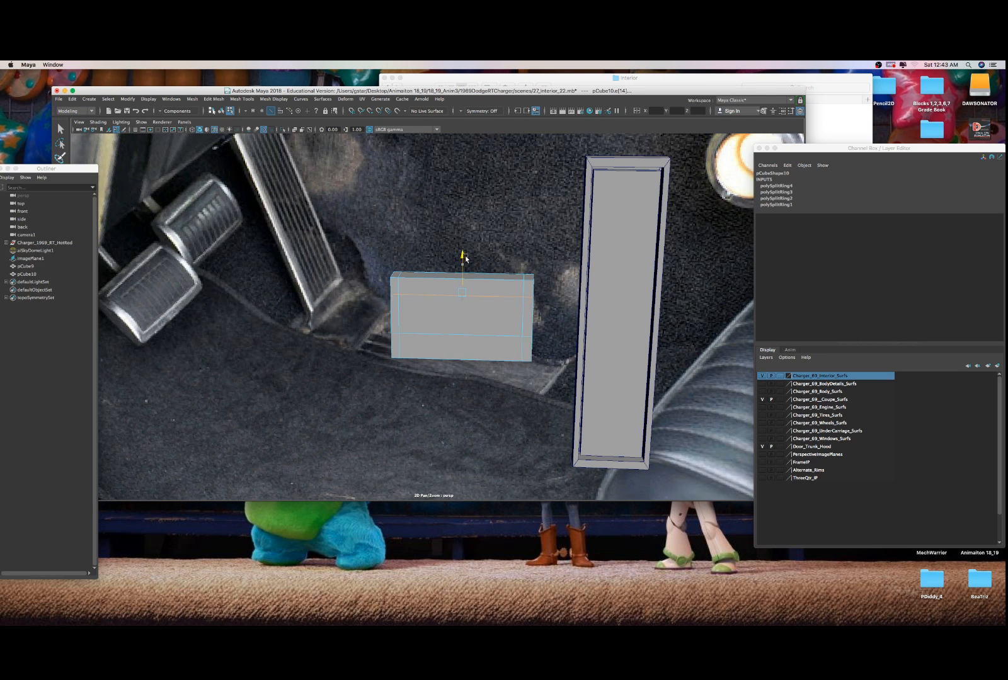
pyautogui.click(469, 337)
pyautogui.moveTo(461, 316); pyautogui.dragTo(461, 318)
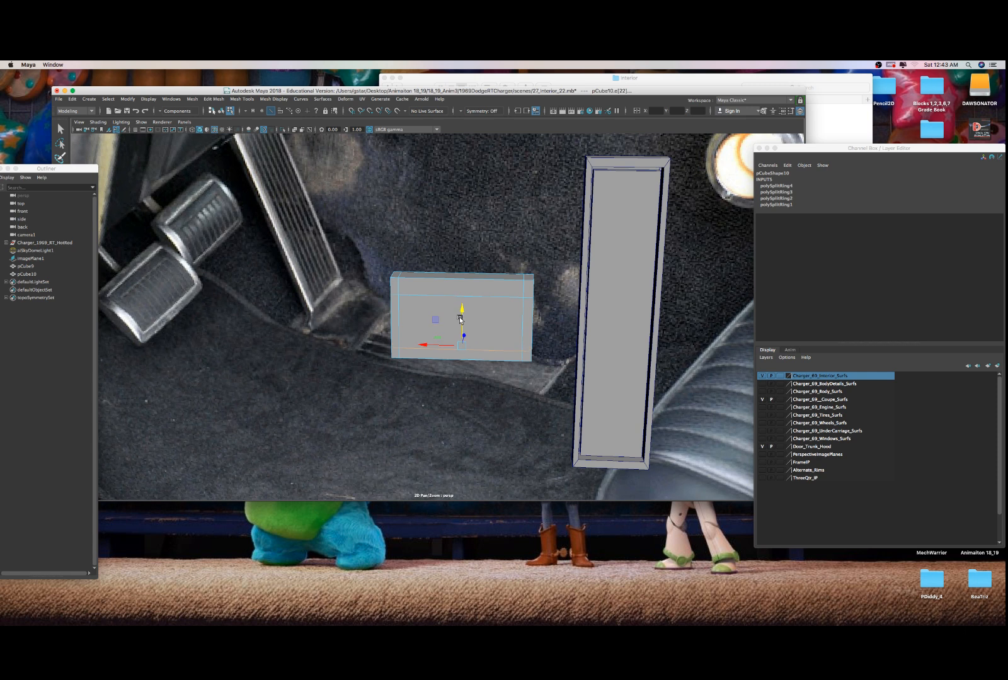
pyautogui.click(403, 315)
# - Select the large centre face of the short pedal block and pull it slightly forward in Z
pyautogui.moveTo(468, 318); pyautogui.dragTo(466, 335, button='right')
pyautogui.click(465, 325)
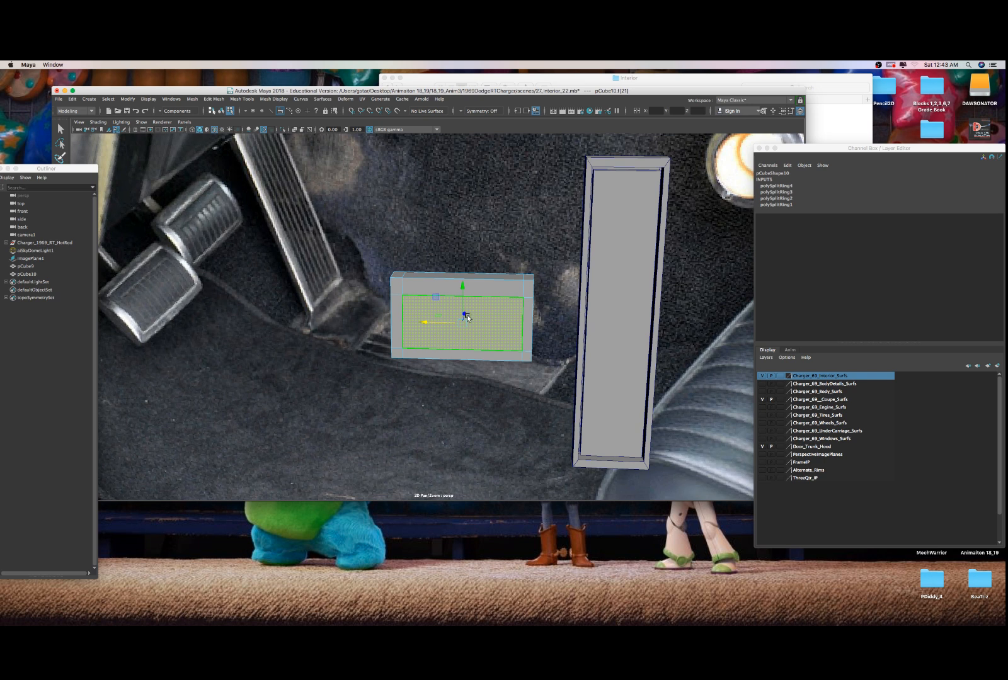
pyautogui.press('q')
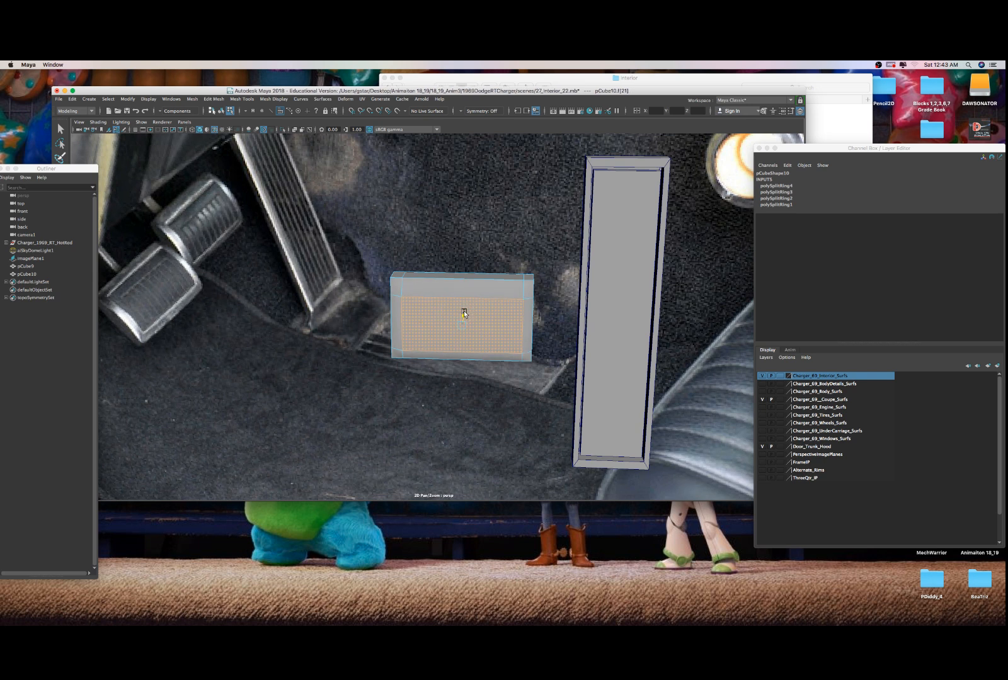
pyautogui.press('w')
pyautogui.scroll(5, 478, 318)
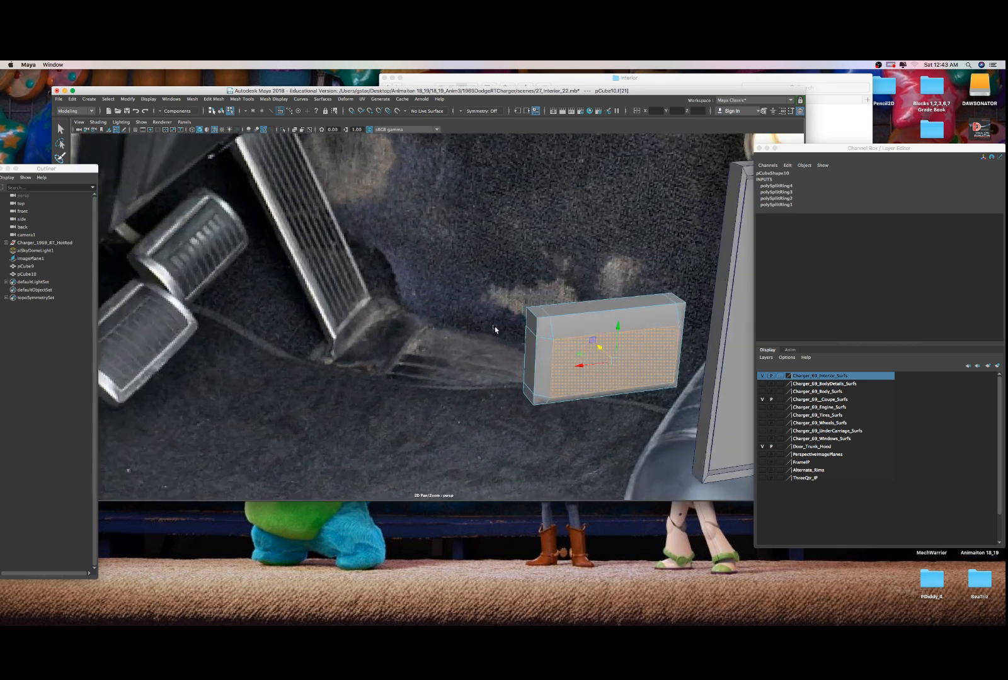
pyautogui.scroll(1, 498, 329)
pyautogui.keyDown('alt'); pyautogui.moveTo(516, 338); pyautogui.dragTo(564, 322, button='middle'); pyautogui.keyUp('alt')
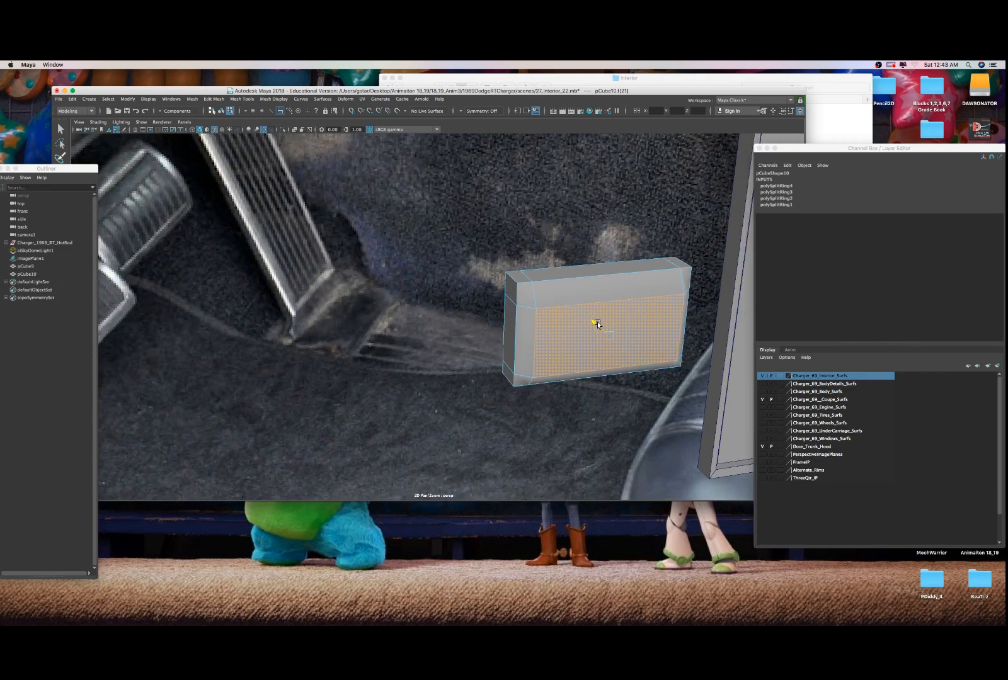
# - Extrude the short pedal's centre face and scale it slightly inward to leave a thin border
pyautogui.hotkey('ctrl', 'e')
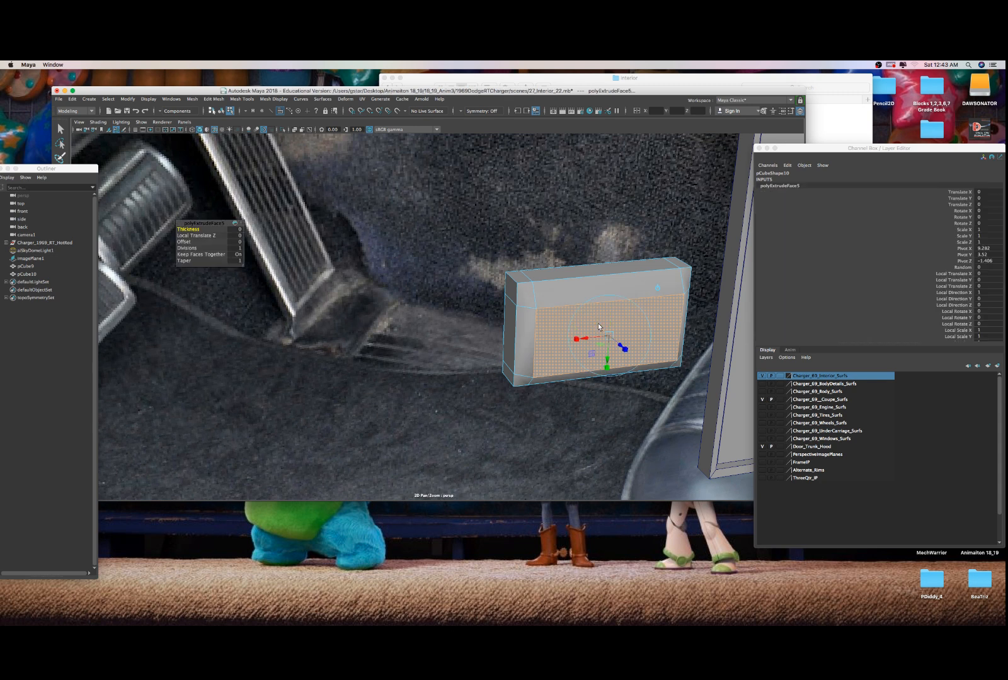
pyautogui.moveTo(605, 336); pyautogui.dragTo(608, 336)
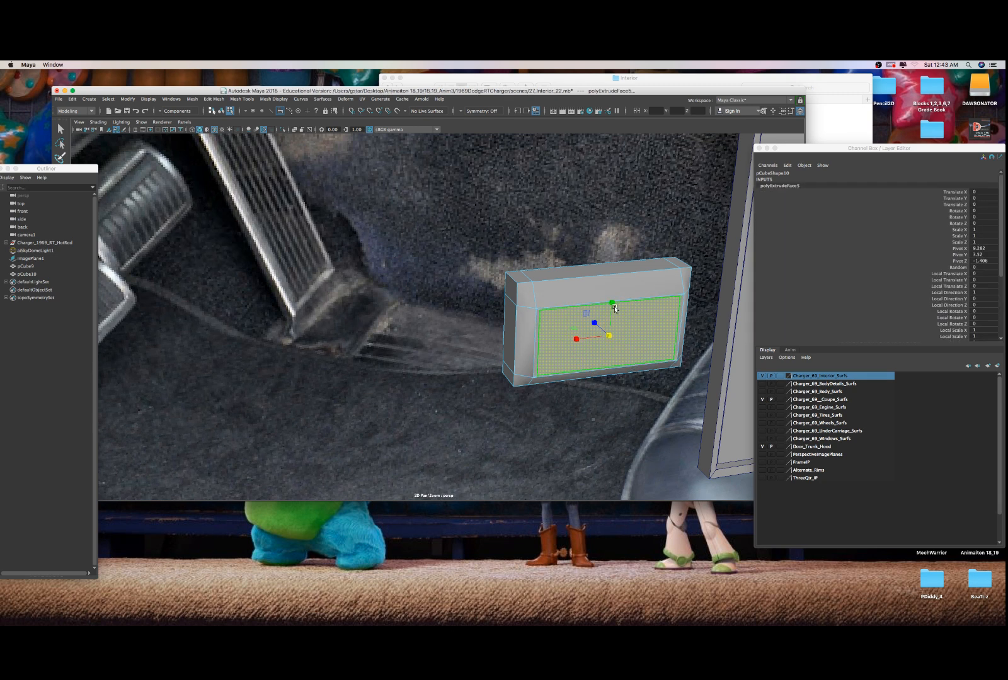
pyautogui.click(612, 303)
# - Set the Insert Edge Loop Tool to multiple edge loops and add two horizontal loops across the short pedal's centre panel
pyautogui.moveTo(561, 307); pyautogui.dragTo(505, 310, button='right')
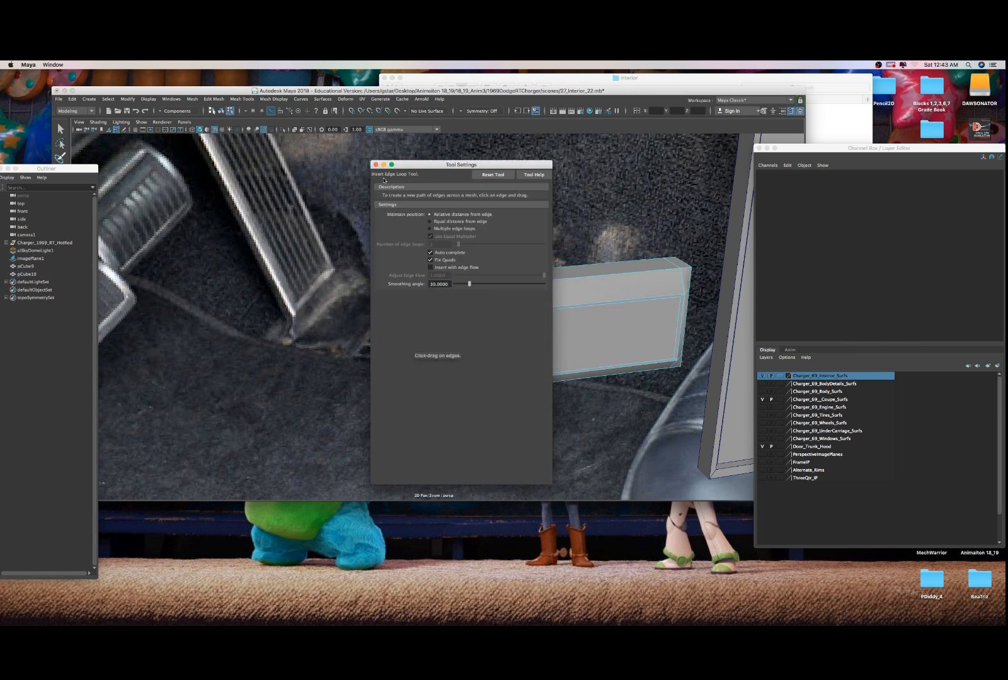
pyautogui.click(436, 228)
pyautogui.click(375, 165)
pyautogui.click(535, 335)
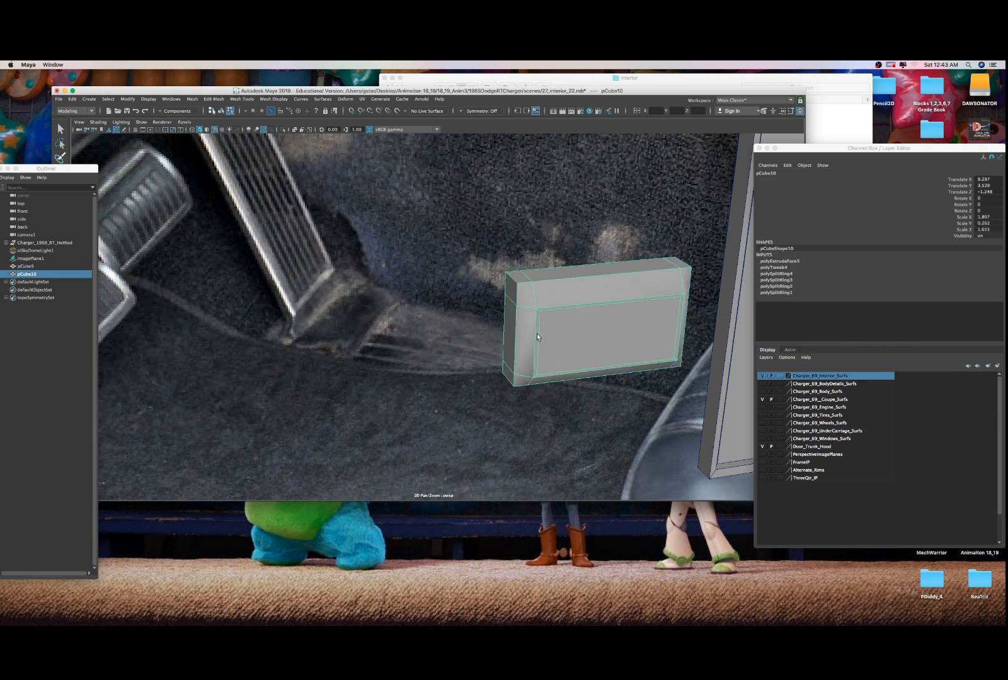
# - Select the two horizontal edges across the short pedal's centre panel and pull them slightly forward so the panel bulges
pyautogui.press('w')
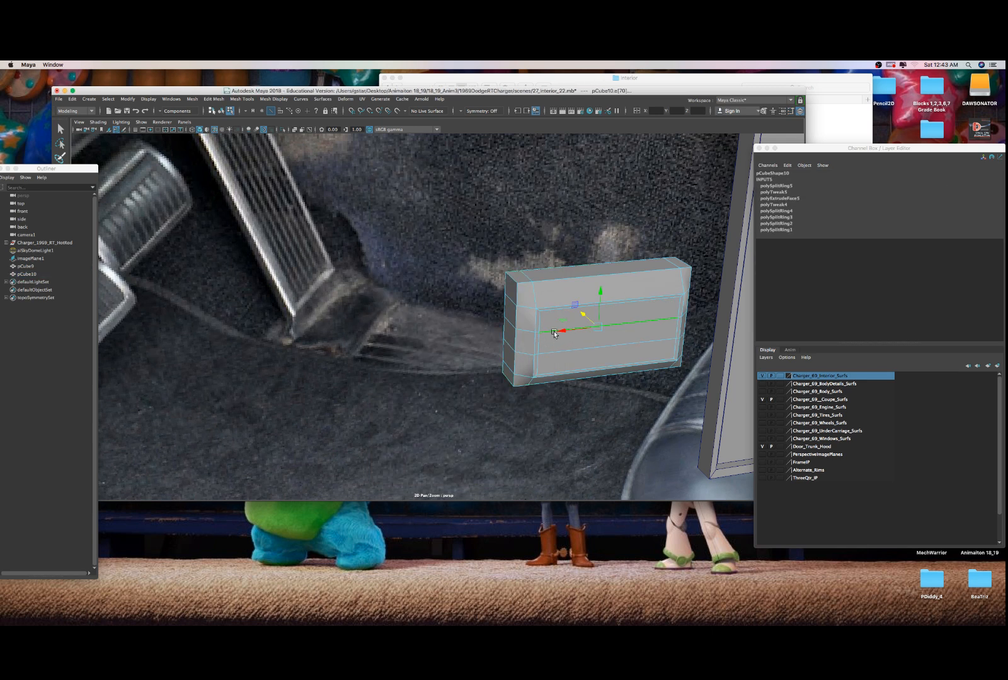
pyautogui.click(621, 323)
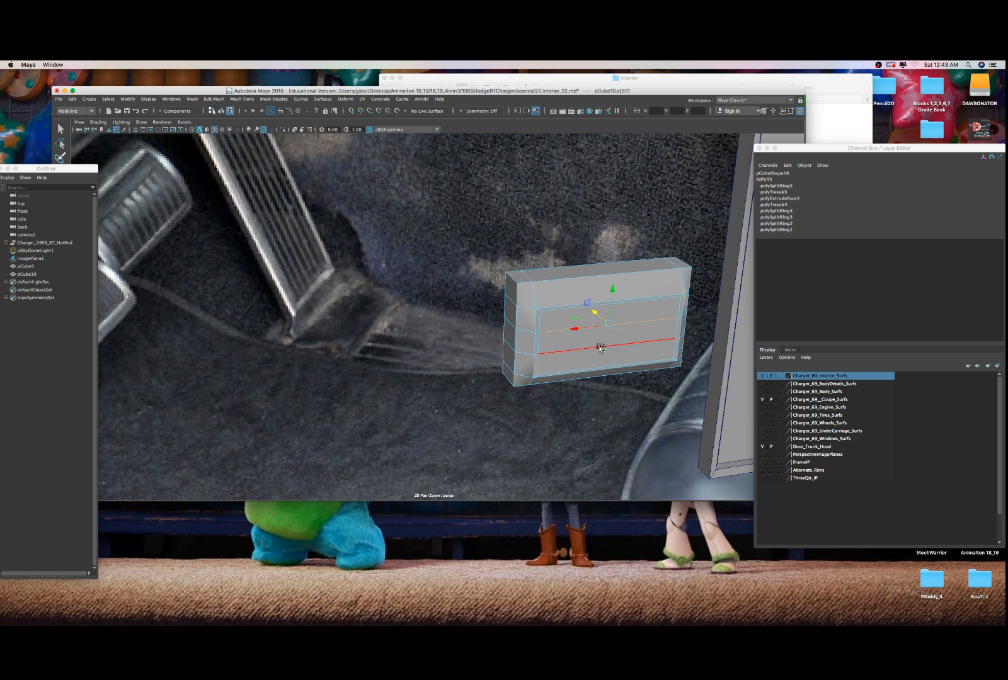
pyautogui.keyDown('shift'); pyautogui.click(599, 346); pyautogui.keyUp('shift')
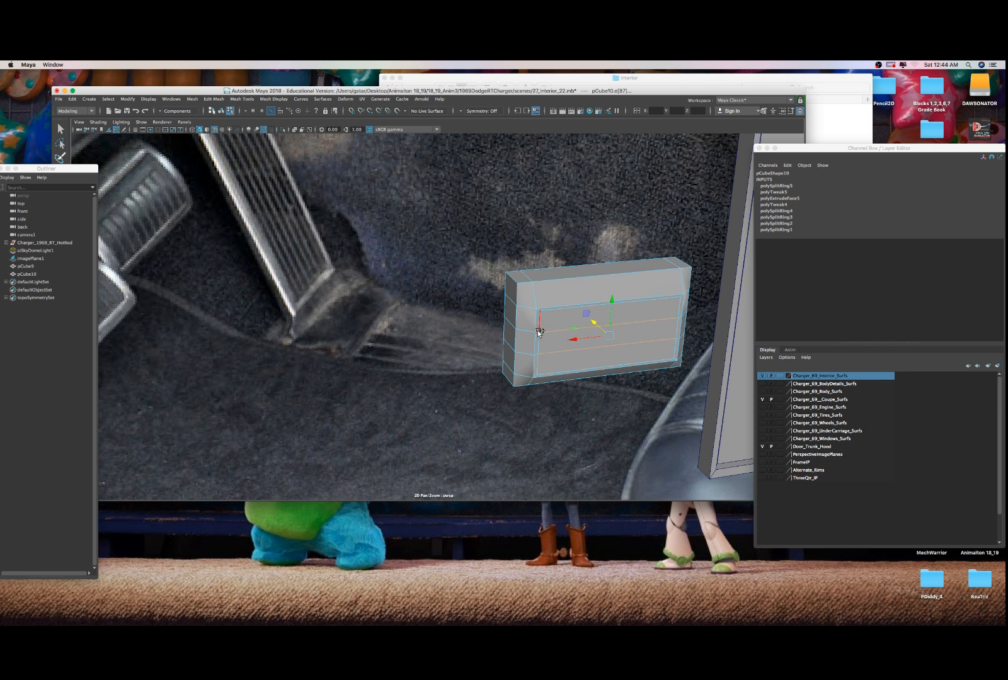
pyautogui.click(546, 333)
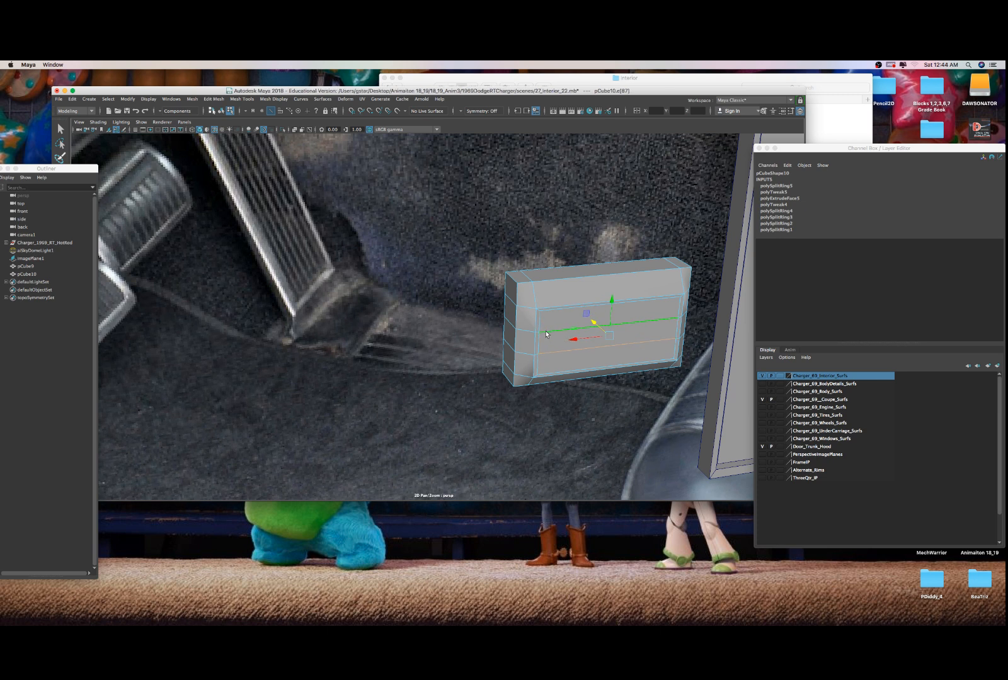
pyautogui.scroll(2, 549, 335)
pyautogui.click(555, 335)
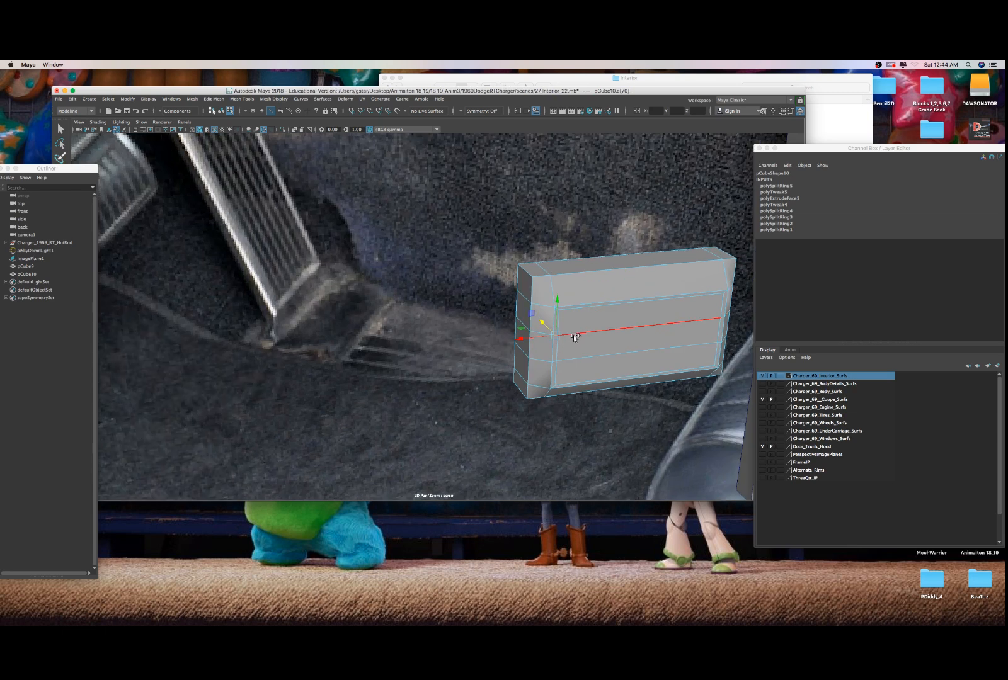
pyautogui.keyDown('shift'); pyautogui.click(575, 338); pyautogui.keyUp('shift')
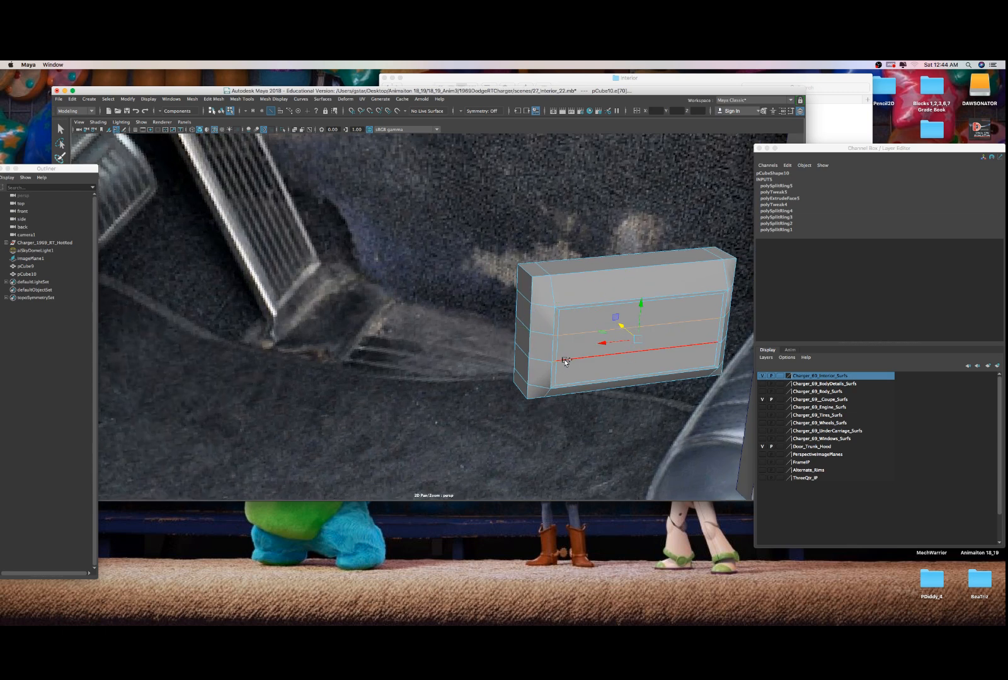
pyautogui.keyDown('shift'); pyautogui.click(565, 361); pyautogui.keyUp('shift')
pyautogui.press('f')
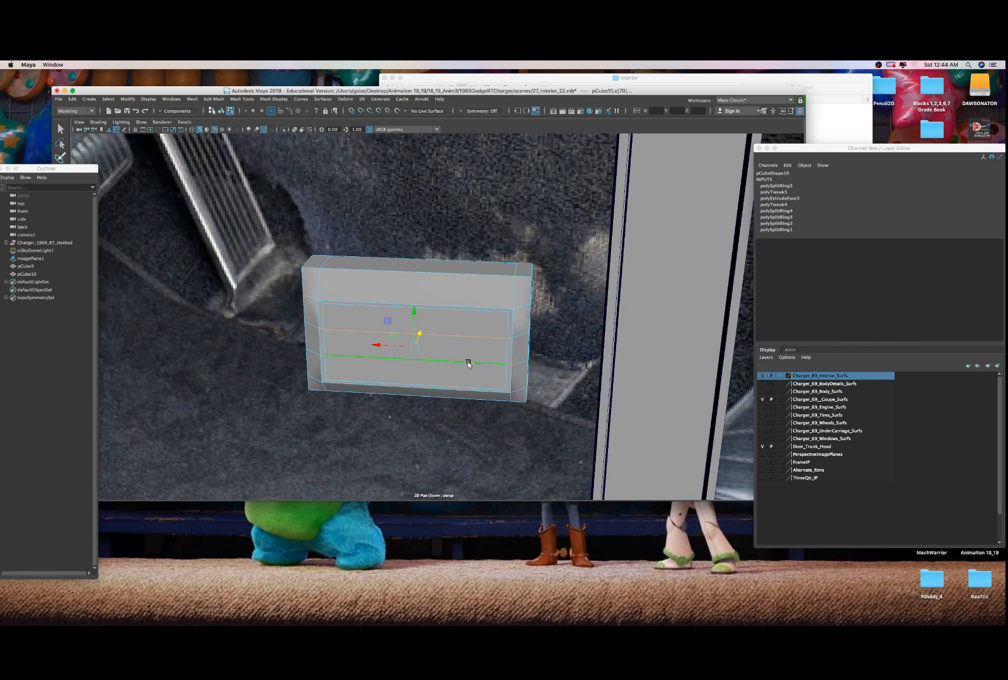
pyautogui.scroll(-3, 468, 359)
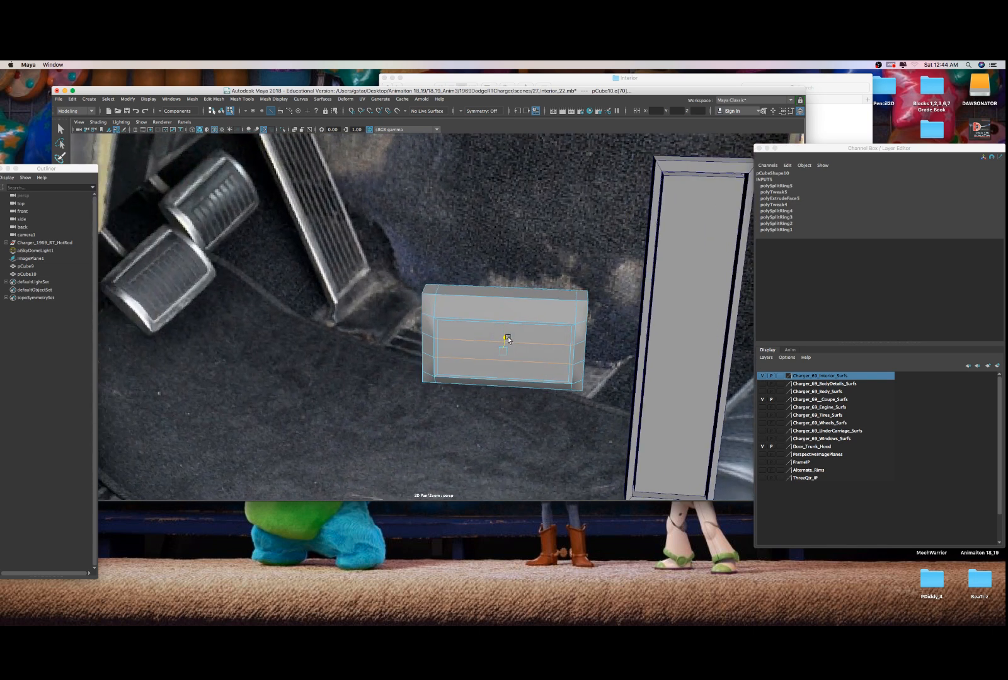
pyautogui.scroll(5, 504, 362)
pyautogui.keyDown('alt'); pyautogui.moveTo(504, 365); pyautogui.dragTo(473, 316); pyautogui.keyUp('alt')
pyautogui.scroll(-3, 478, 361)
# - Bevel the short pedal block's outer perimeter edges with a fraction of 0.4 and 2 segments
pyautogui.moveTo(472, 316); pyautogui.dragTo(495, 303, button='right')
pyautogui.keyDown('alt'); pyautogui.moveTo(504, 296); pyautogui.dragTo(558, 289); pyautogui.keyUp('alt')
pyautogui.click(558, 289)
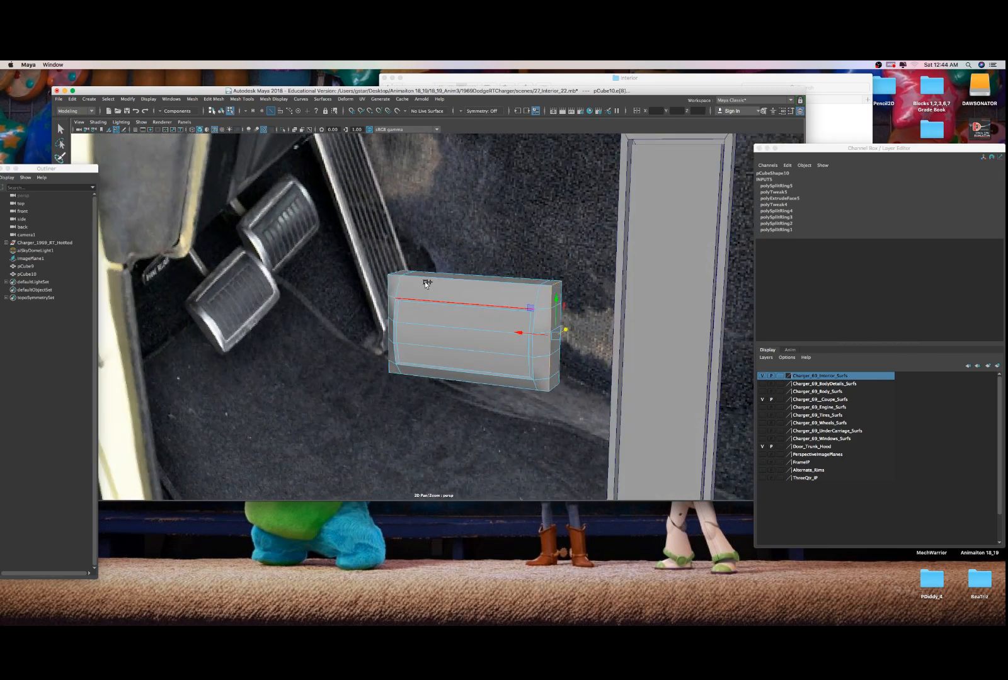
pyautogui.keyDown('alt'); pyautogui.moveTo(402, 284); pyautogui.dragTo(385, 287); pyautogui.keyUp('alt')
pyautogui.keyDown('shift'); pyautogui.click(370, 288); pyautogui.keyUp('shift')
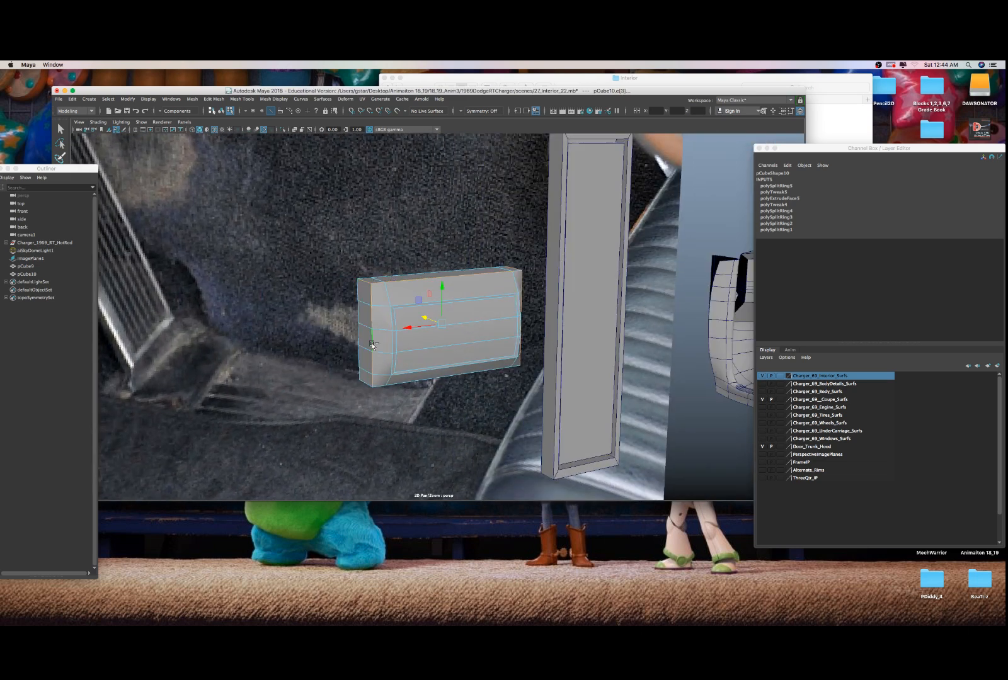
pyautogui.click(393, 381)
pyautogui.keyDown('alt'); pyautogui.moveTo(393, 380); pyautogui.dragTo(386, 376); pyautogui.keyUp('alt')
pyautogui.keyDown('shift'); pyautogui.click(379, 383); pyautogui.keyUp('shift')
pyautogui.keyDown('shift'); pyautogui.click(468, 385); pyautogui.keyUp('shift')
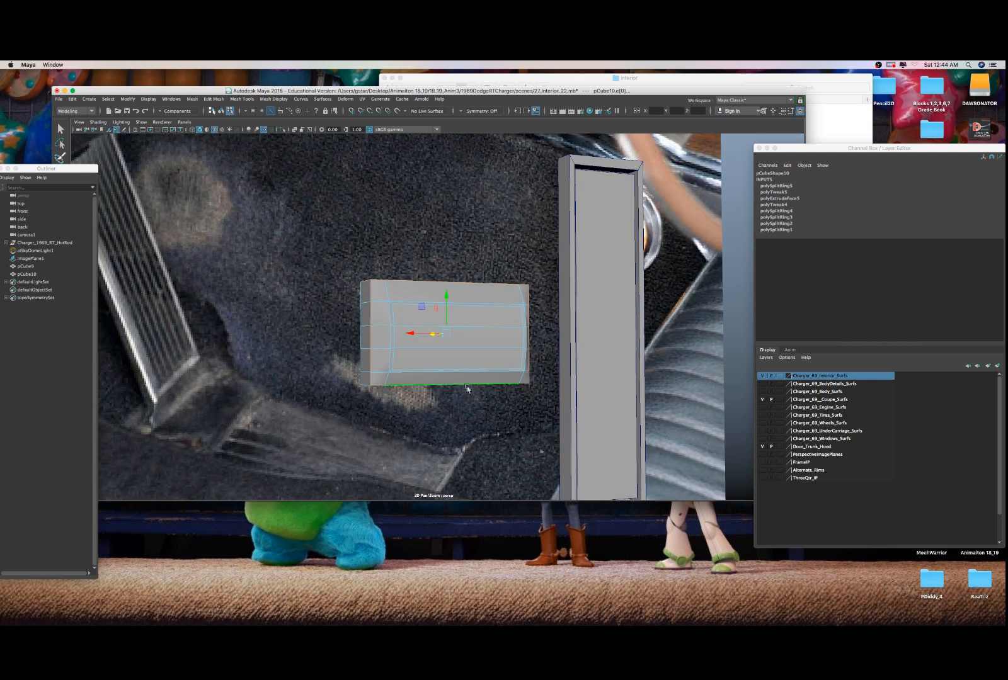
pyautogui.moveTo(467, 386)
pyautogui.keyDown('alt'); pyautogui.mouseDown()
pyautogui.moveTo(413, 378)
pyautogui.moveTo(483, 373)
pyautogui.mouseUp(); pyautogui.keyUp('alt')
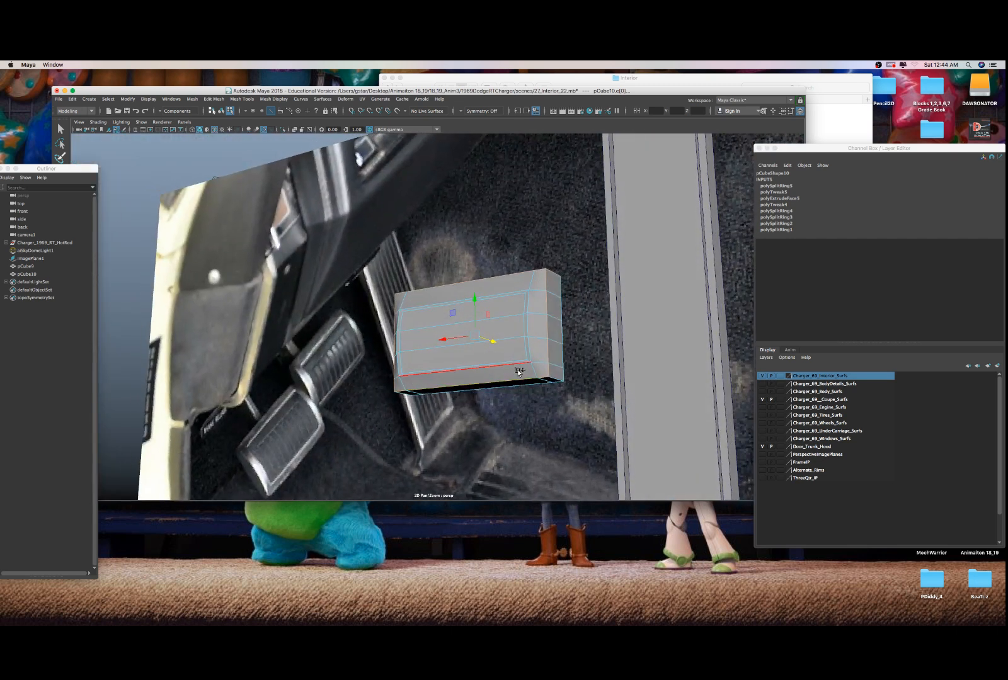
pyautogui.keyDown('shift'); pyautogui.click(557, 376); pyautogui.keyUp('shift')
pyautogui.keyDown('alt'); pyautogui.moveTo(353, 387); pyautogui.dragTo(342, 362); pyautogui.keyUp('alt')
pyautogui.keyDown('shift'); pyautogui.click(371, 366); pyautogui.keyUp('shift')
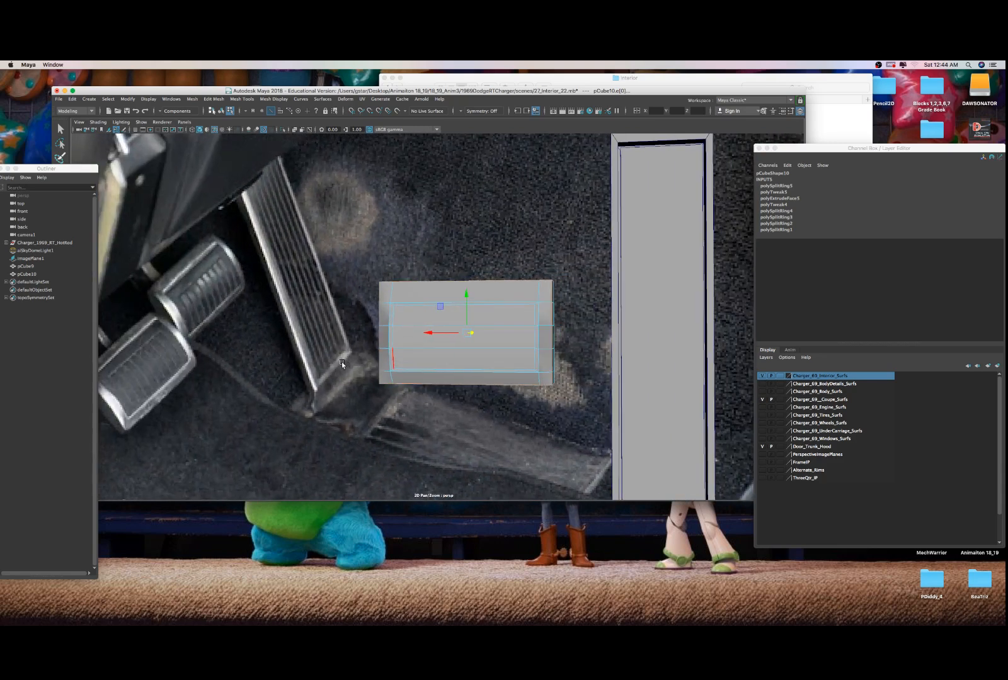
pyautogui.keyDown('shift'); pyautogui.rightClick(407, 293); pyautogui.keyUp('shift')
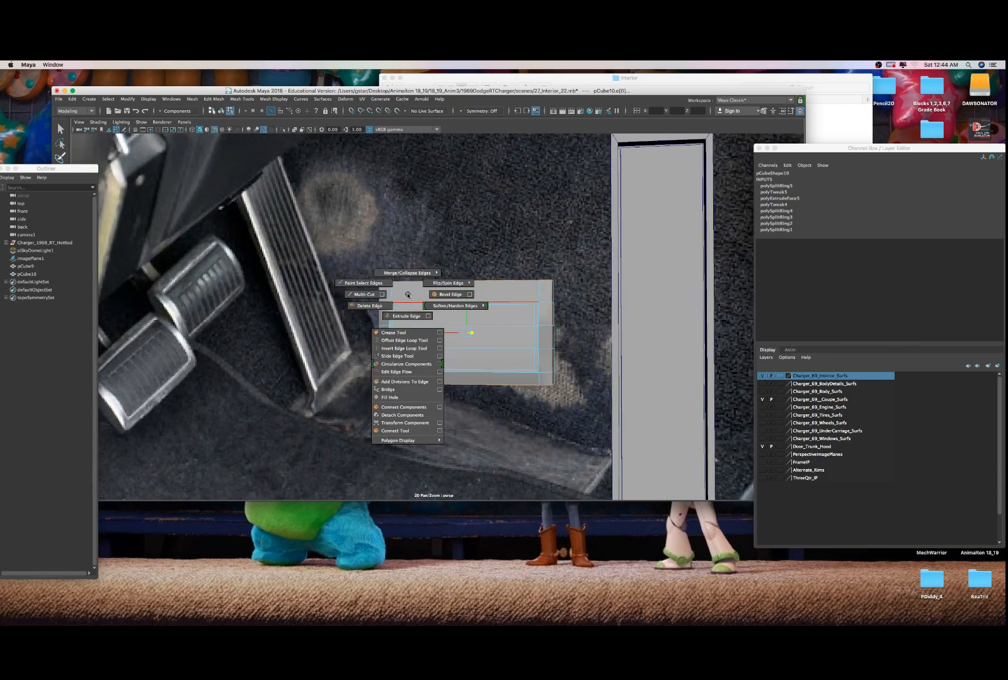
pyautogui.scroll(2, 407, 293)
pyautogui.keyDown('shift'); pyautogui.rightClick(407, 287); pyautogui.keyUp('shift')
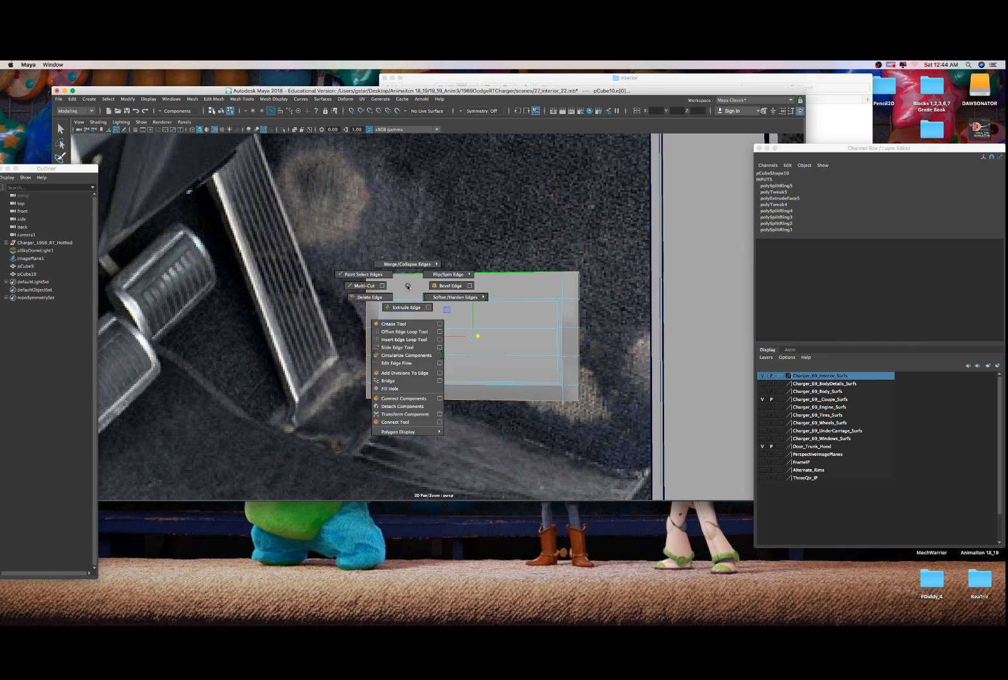
pyautogui.click(449, 285)
pyautogui.keyDown('alt'); pyautogui.moveTo(445, 291); pyautogui.dragTo(276, 263); pyautogui.keyUp('alt')
pyautogui.moveTo(184, 230); pyautogui.dragTo(182, 230)
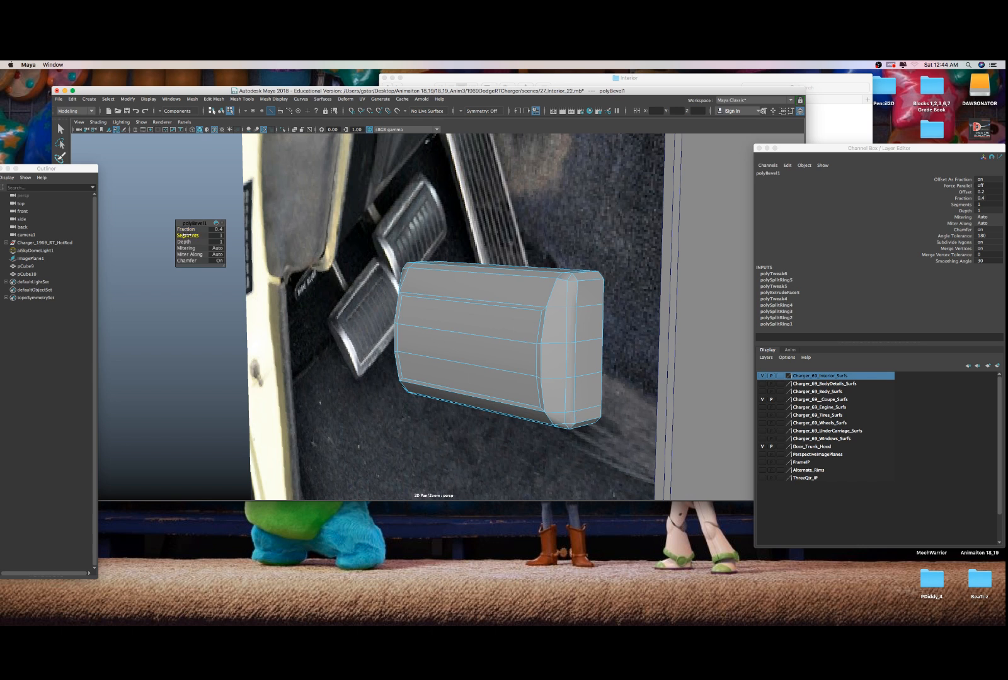
pyautogui.moveTo(188, 235); pyautogui.dragTo(194, 234)
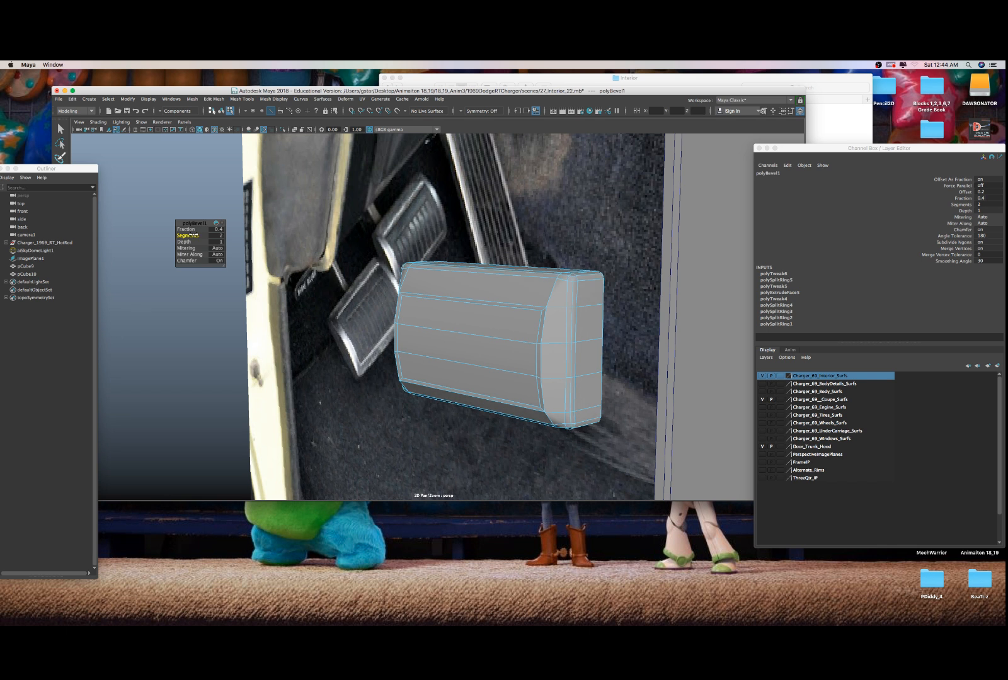
pyautogui.click(440, 301)
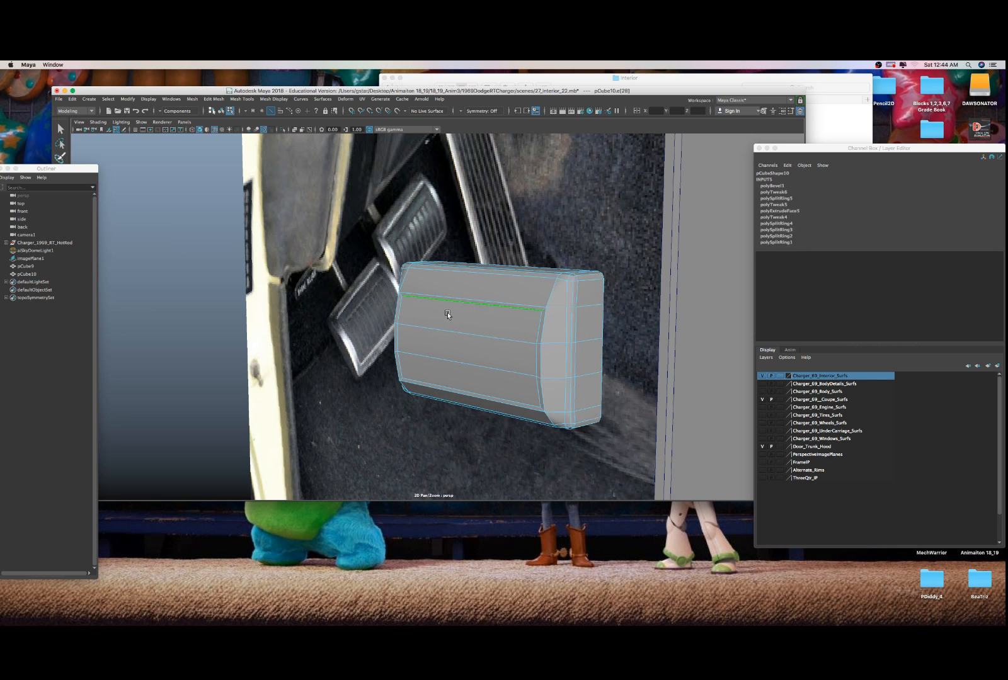
# - Extrude the short pedal's three centre panel faces into a slight inset and check the block in smooth preview
pyautogui.moveTo(443, 375); pyautogui.dragTo(449, 363, button='right')
pyautogui.moveTo(456, 313); pyautogui.dragTo(456, 323, button='right')
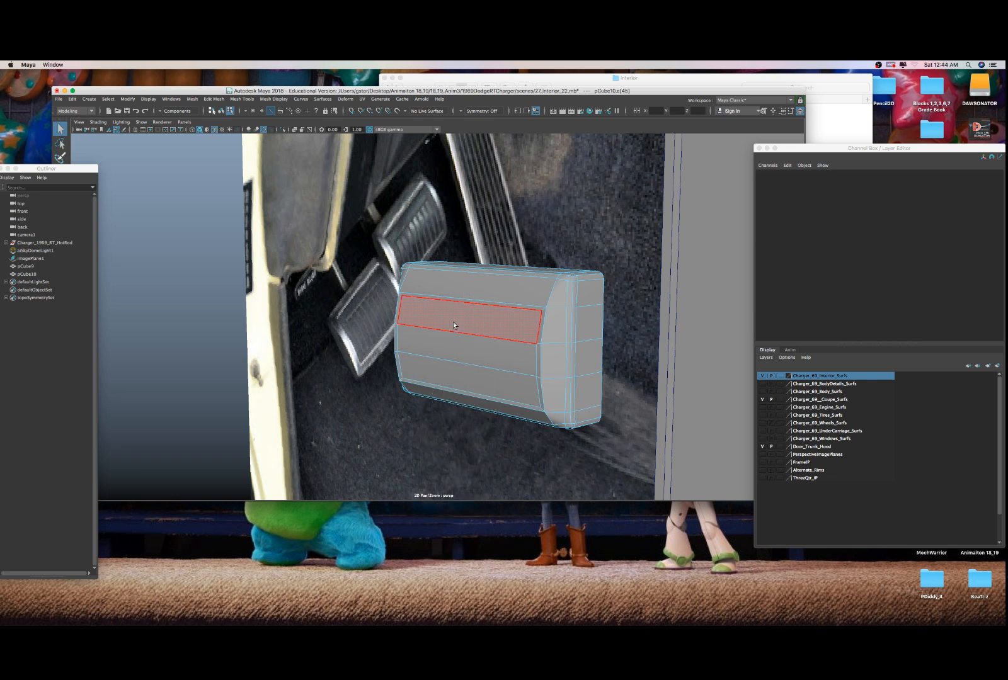
pyautogui.click(455, 322)
pyautogui.keyDown('shift'); pyautogui.click(450, 379); pyautogui.keyUp('shift')
pyautogui.keyDown('shift'); pyautogui.click(468, 360); pyautogui.keyUp('shift')
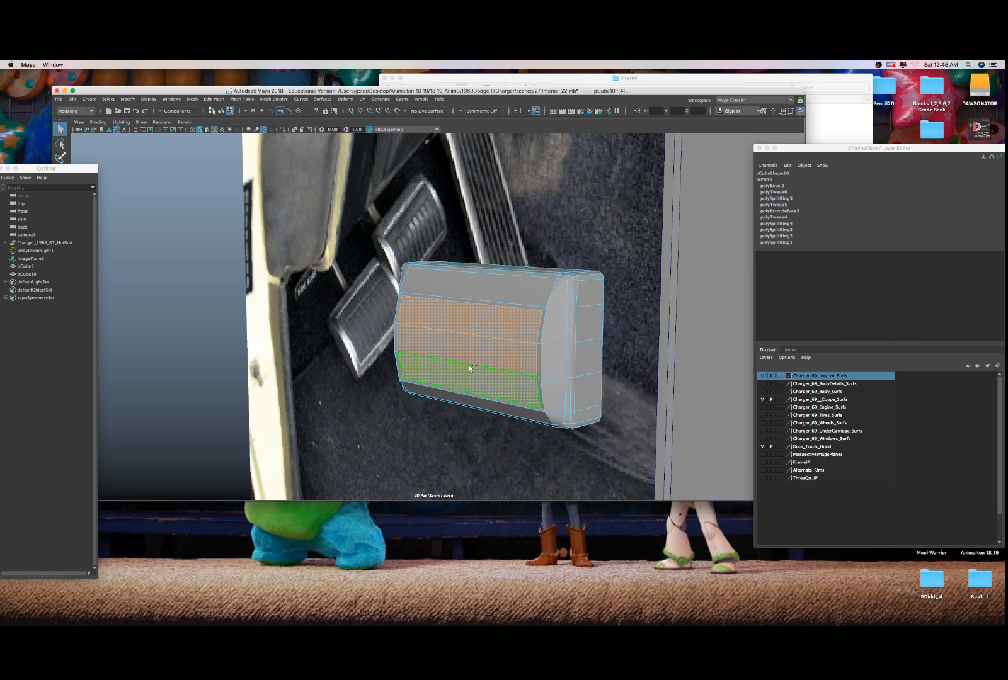
pyautogui.hotkey('ctrl', 'e')
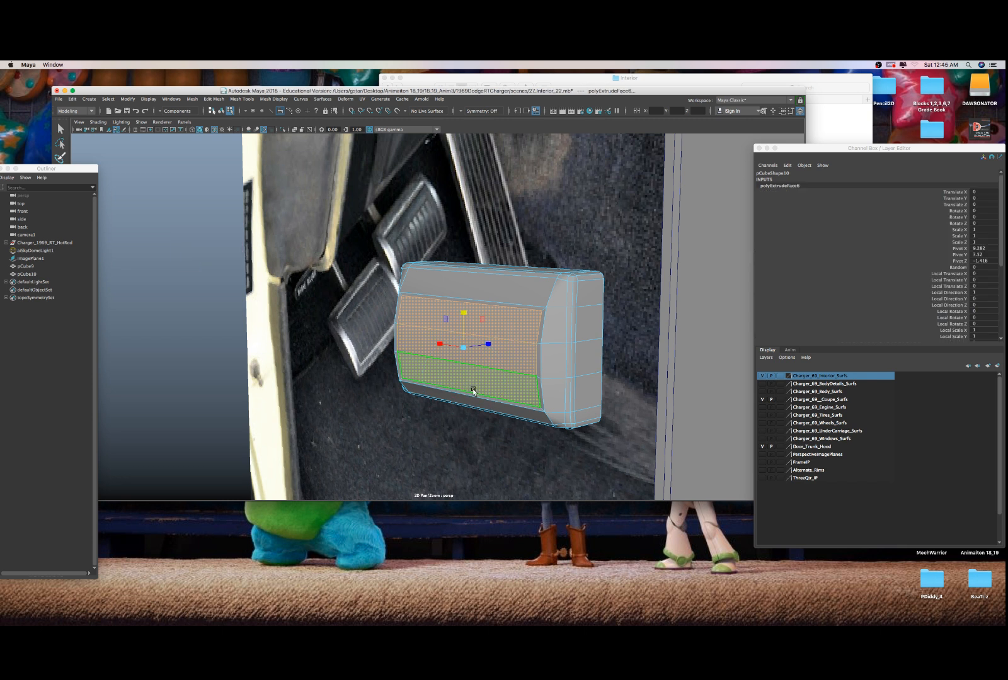
pyautogui.click(463, 347)
pyautogui.moveTo(464, 349); pyautogui.dragTo(490, 345)
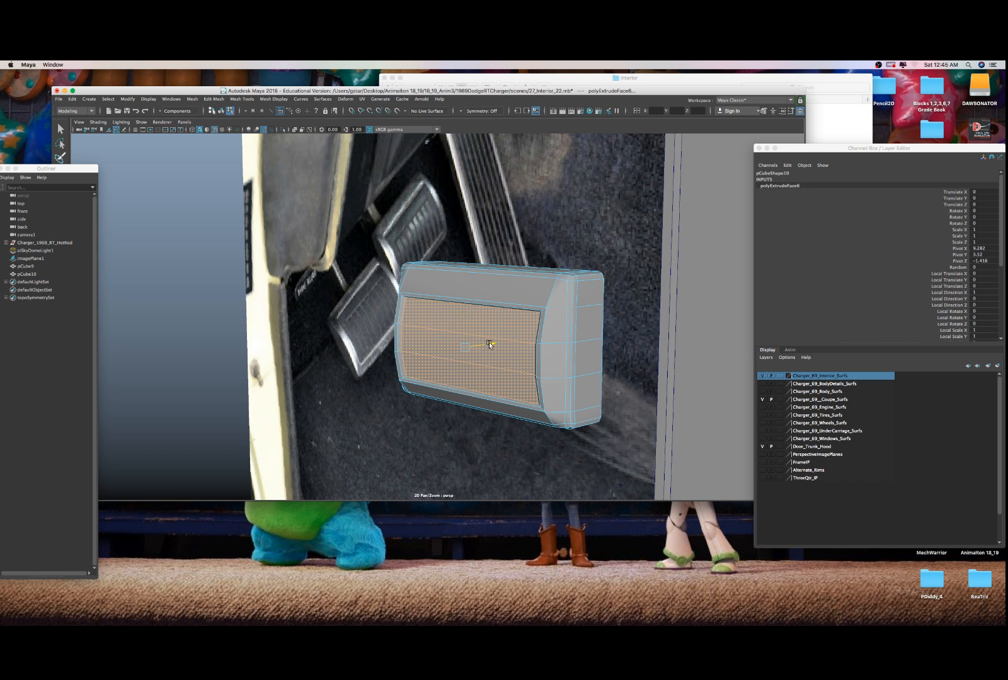
pyautogui.moveTo(513, 294); pyautogui.dragTo(532, 295, button='right')
pyautogui.press('3')
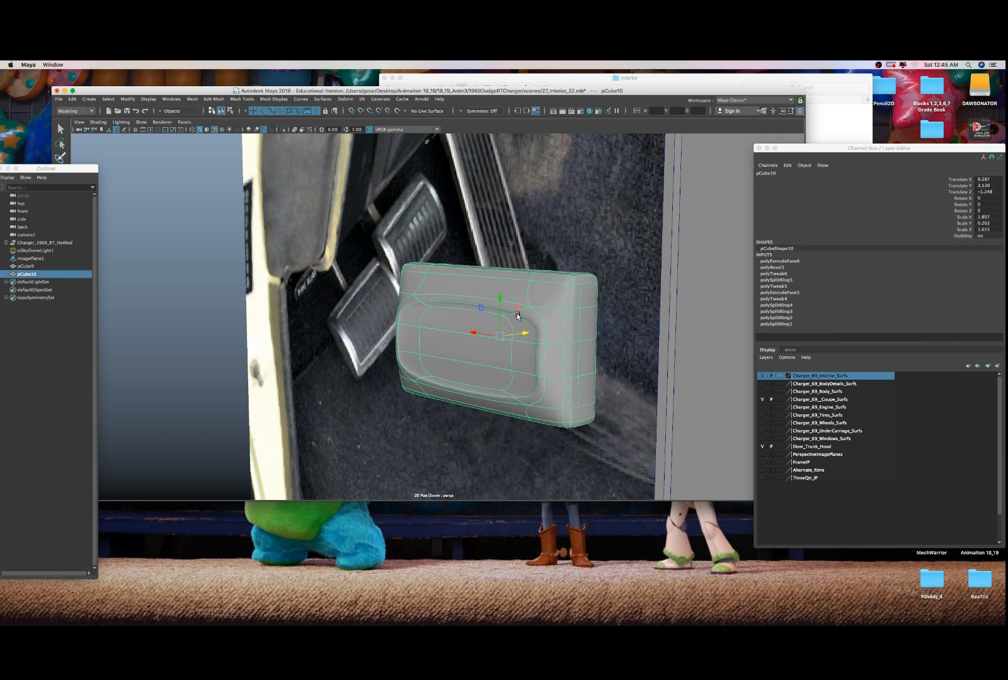
pyautogui.press('1')
# - Select the inner and outer edge loops framing the short pedal's inset panel
pyautogui.scroll(3, 521, 291)
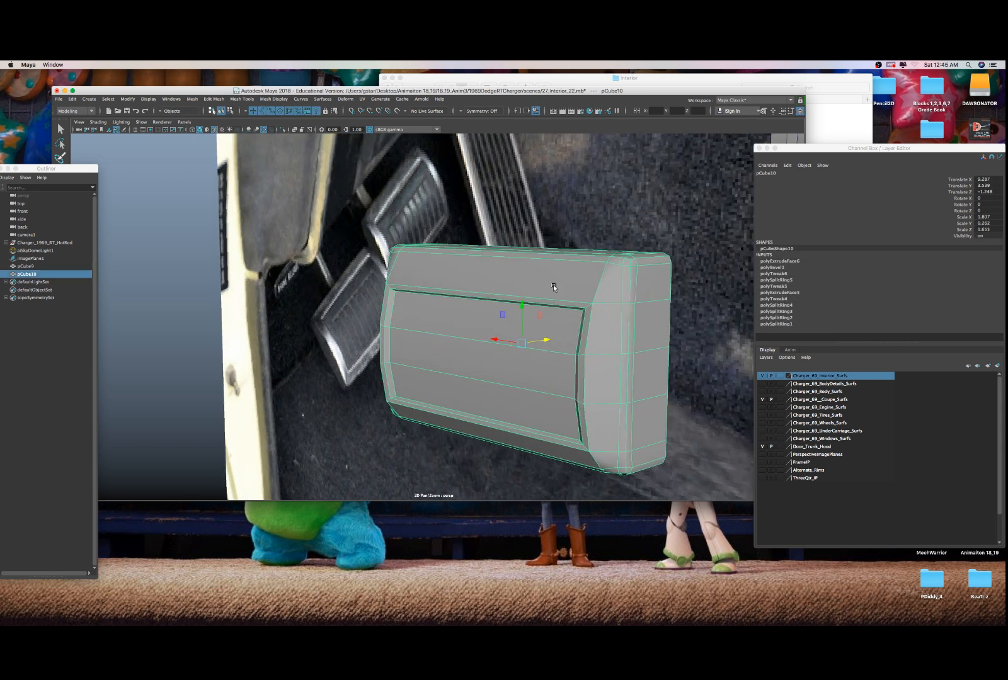
pyautogui.moveTo(558, 272); pyautogui.dragTo(558, 274, button='right')
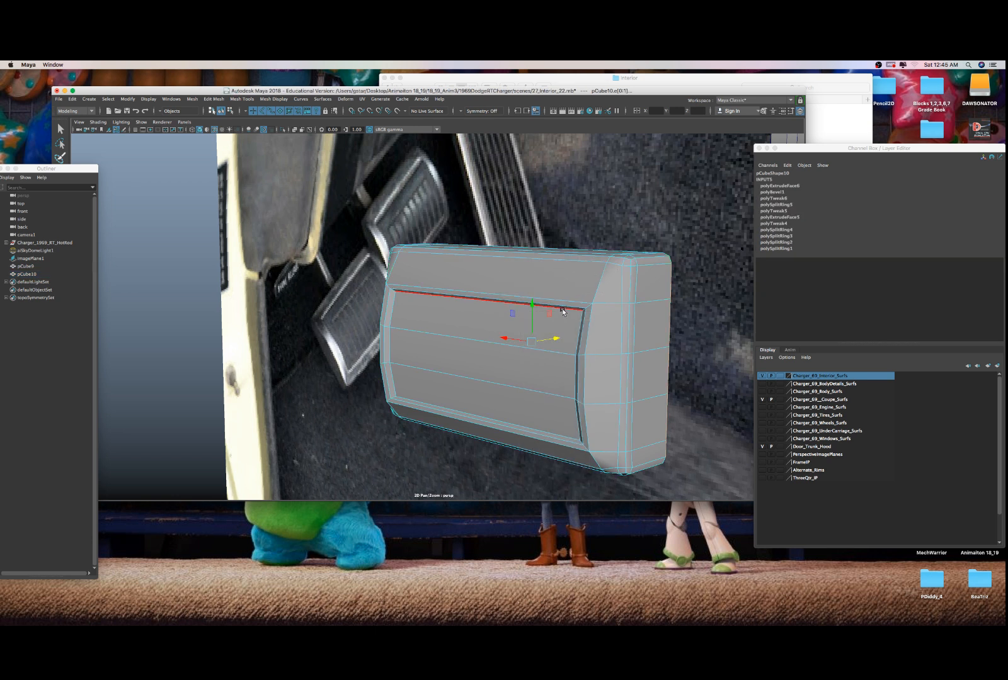
pyautogui.click(562, 308)
pyautogui.keyDown('shift'); pyautogui.doubleClick(581, 316); pyautogui.keyUp('shift')
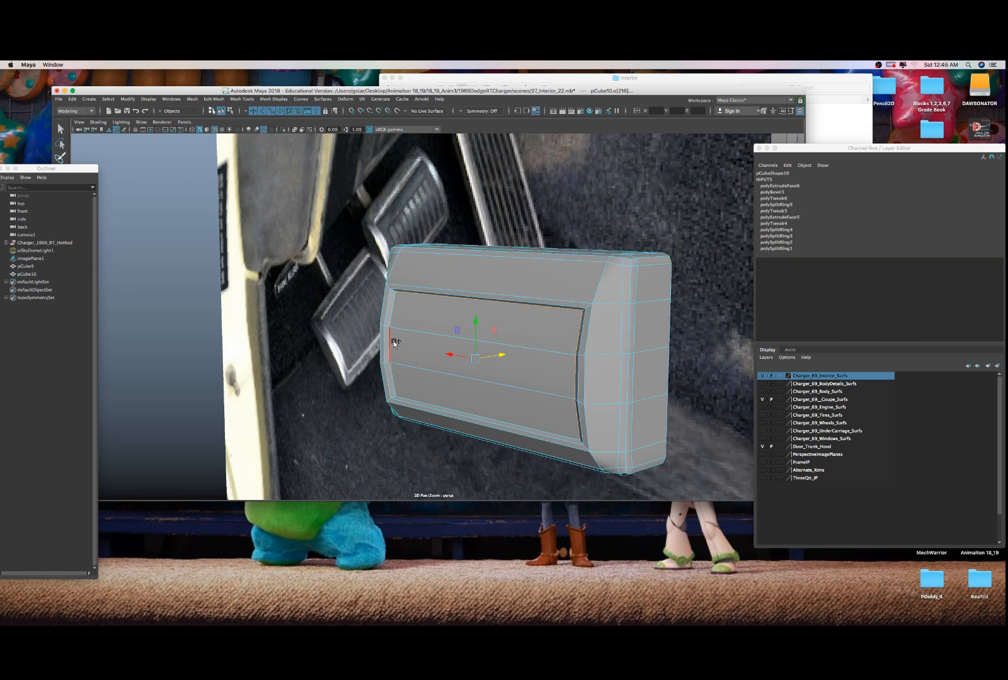
pyautogui.keyDown('shift'); pyautogui.click(426, 410); pyautogui.keyUp('shift')
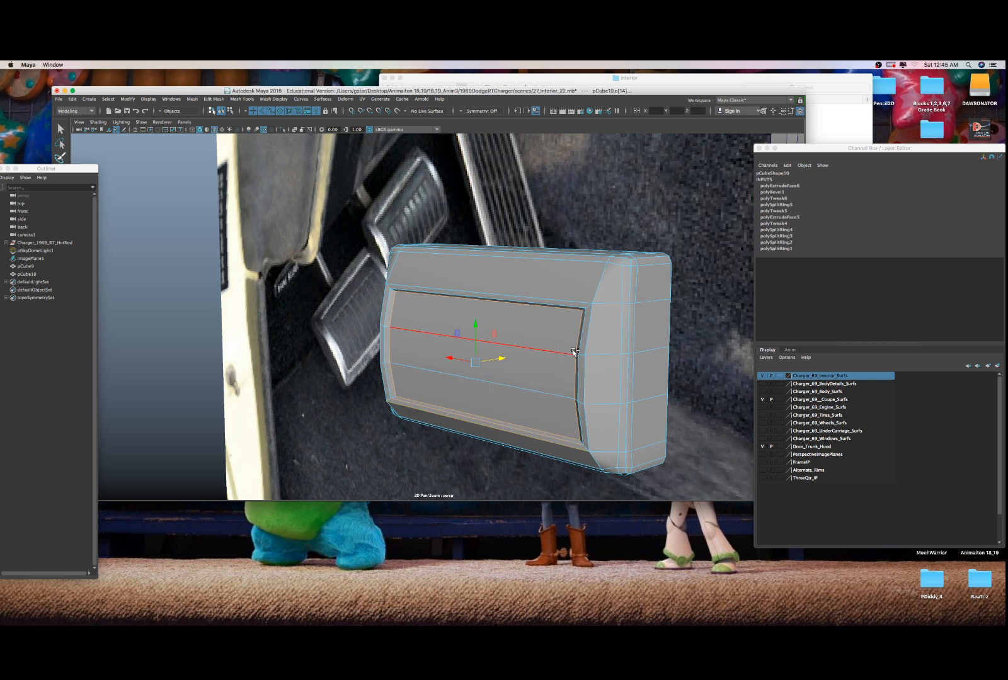
pyautogui.keyDown('shift'); pyautogui.click(562, 301); pyautogui.keyUp('shift')
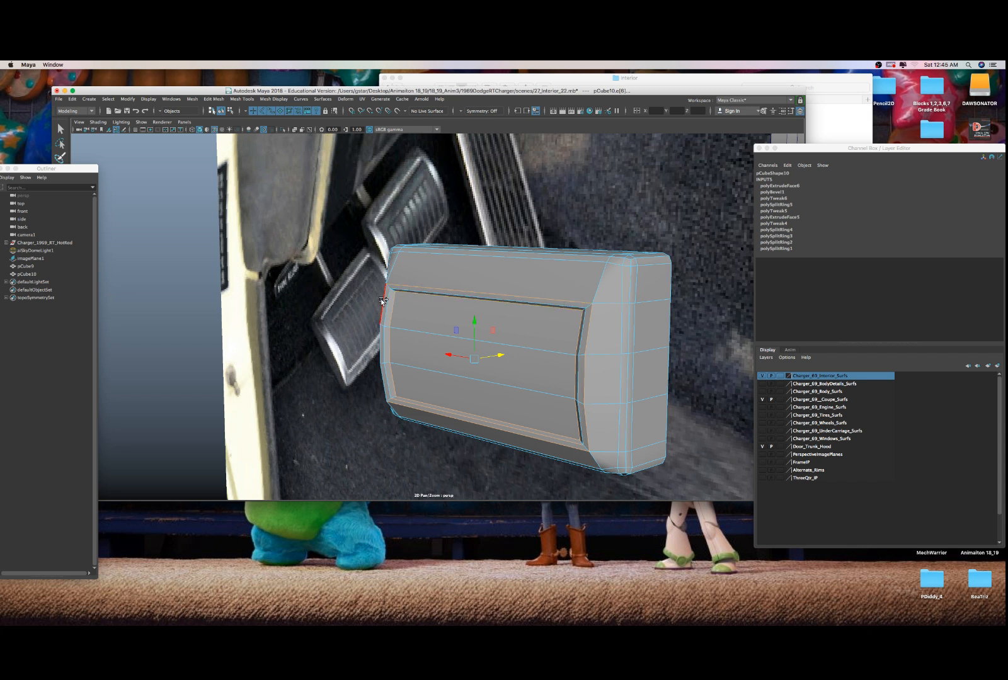
# - Try to bevel the edge loops framing the inset panel, check the smooth preview, and undo the bevel
pyautogui.keyDown('shift'); pyautogui.rightClick(429, 277); pyautogui.keyUp('shift')
pyautogui.keyDown('shift'); pyautogui.moveTo(464, 277); pyautogui.dragTo(436, 299, button='right'); pyautogui.keyUp('shift')
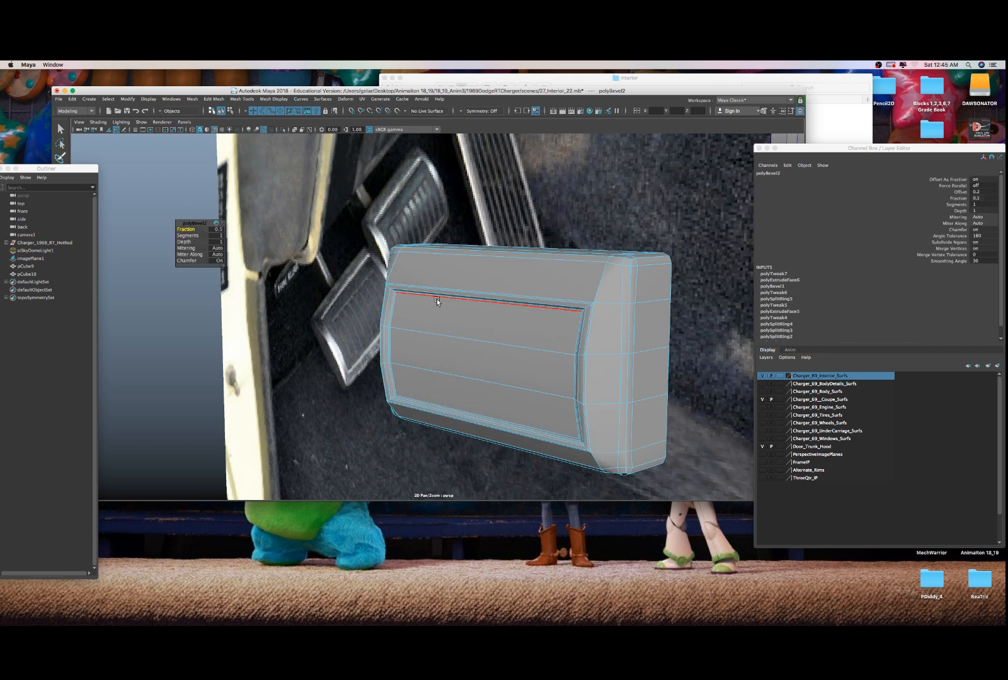
pyautogui.press('3')
pyautogui.press('z')
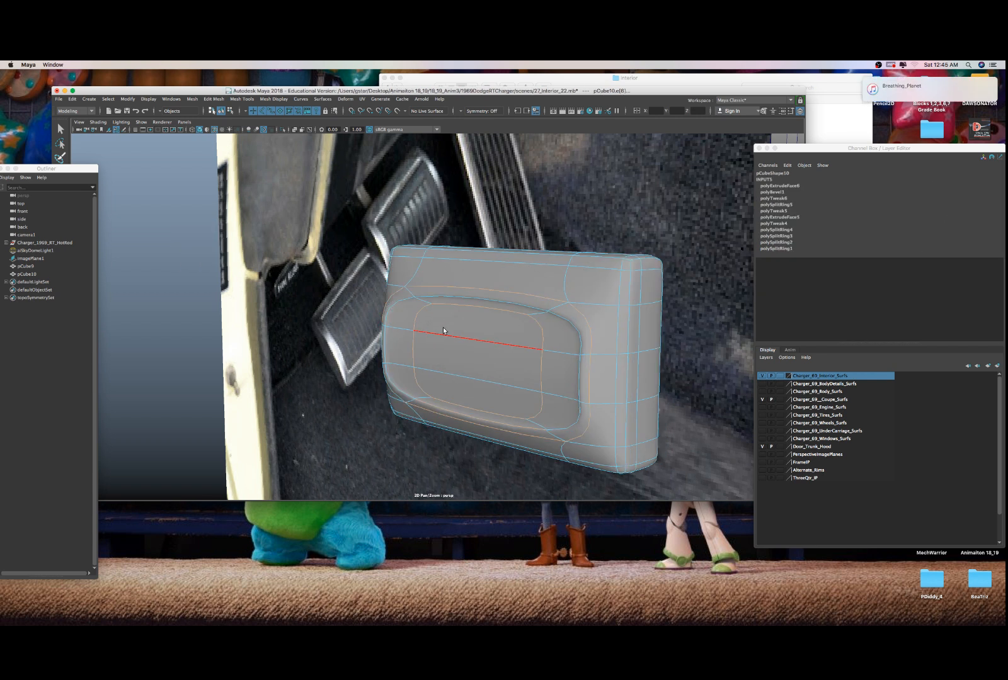
pyautogui.press('1')
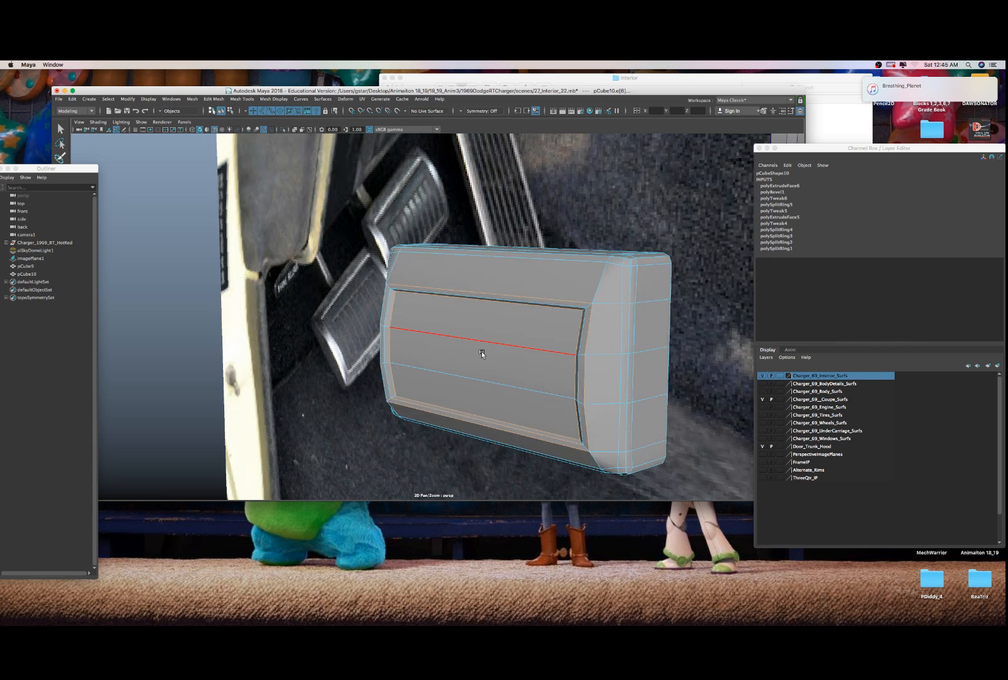
# - Crease the selected edge loops around the short pedal's inset panel with the Crease Tool
pyautogui.keyDown('alt'); pyautogui.moveTo(481, 351); pyautogui.dragTo(504, 346); pyautogui.keyUp('alt')
pyautogui.scroll(2, 370, 324)
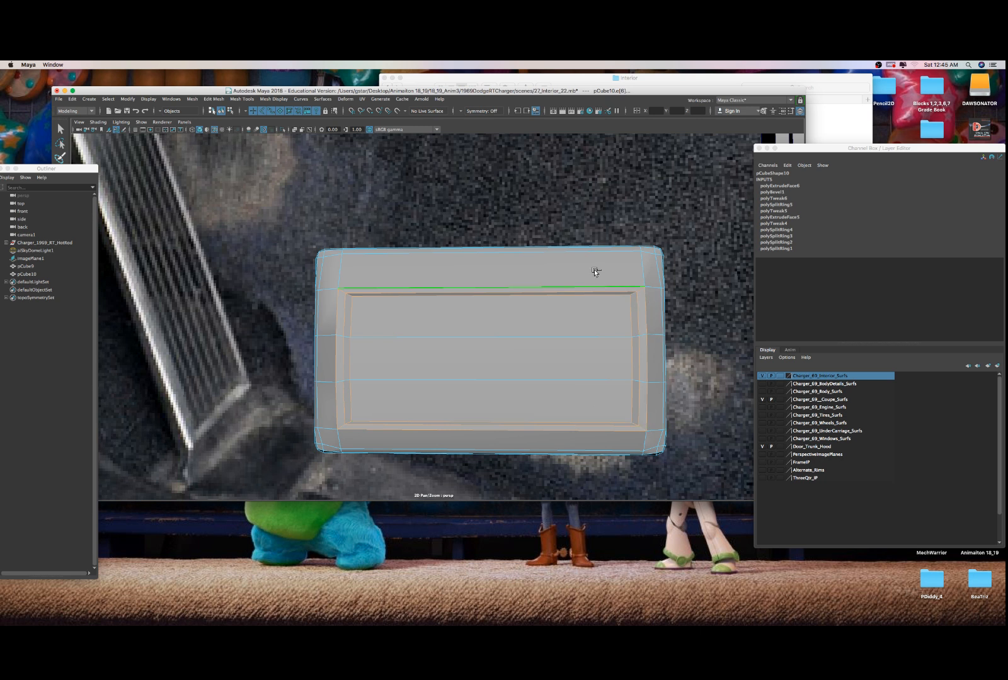
pyautogui.keyDown('shift'); pyautogui.moveTo(592, 270); pyautogui.dragTo(586, 309, button='right'); pyautogui.keyUp('shift')
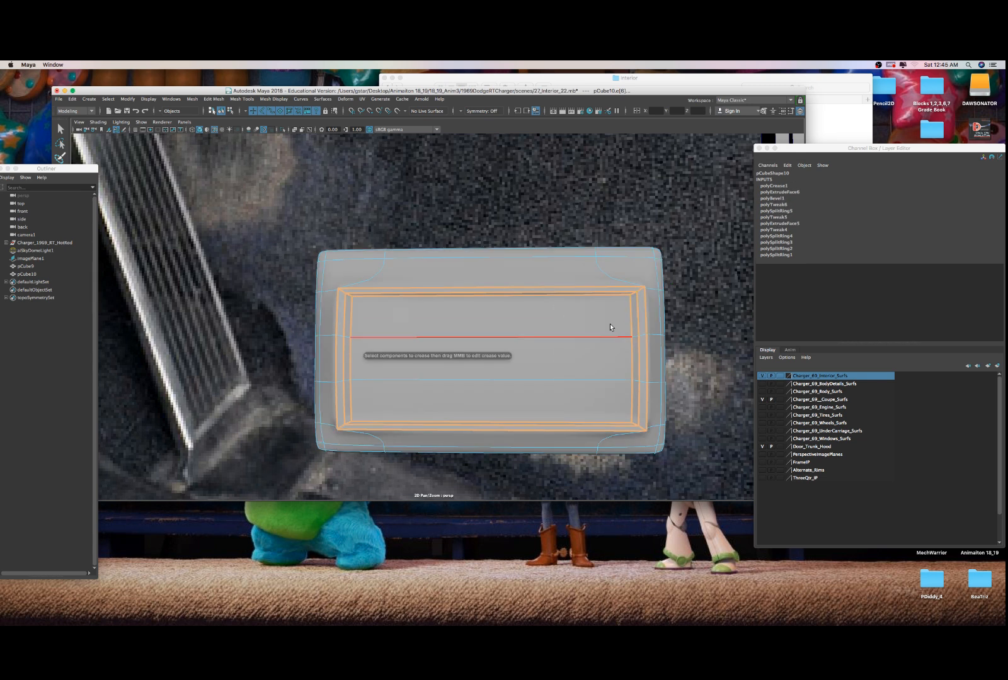
# - Crease the two edge loops running across the short pedal beside its inset panel, and return to object mode
pyautogui.scroll(-3, 592, 318)
pyautogui.click(585, 291)
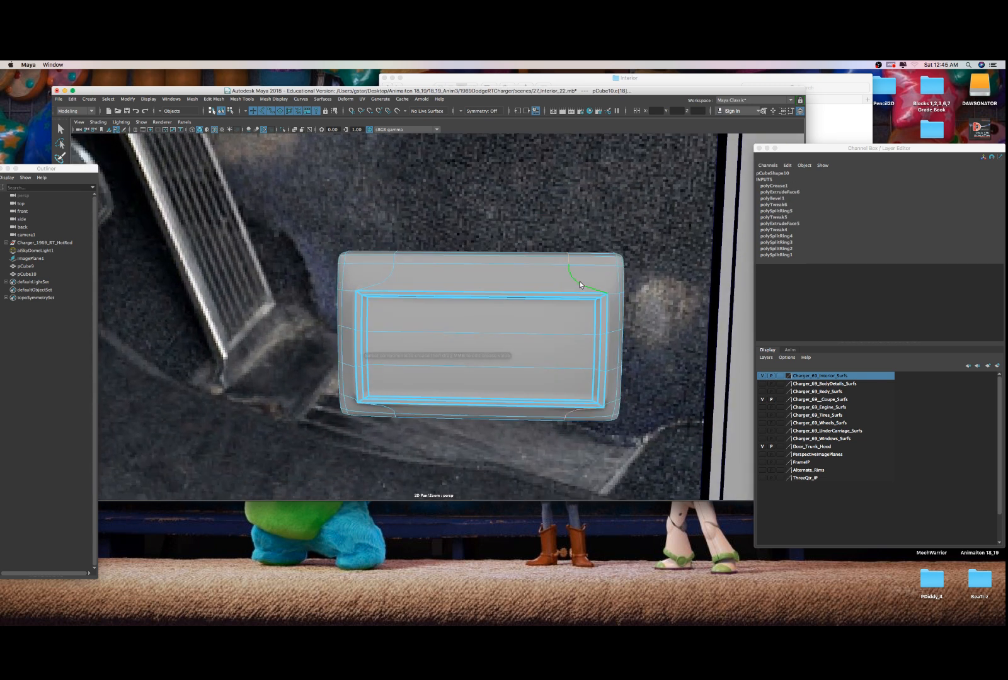
pyautogui.doubleClick(386, 276)
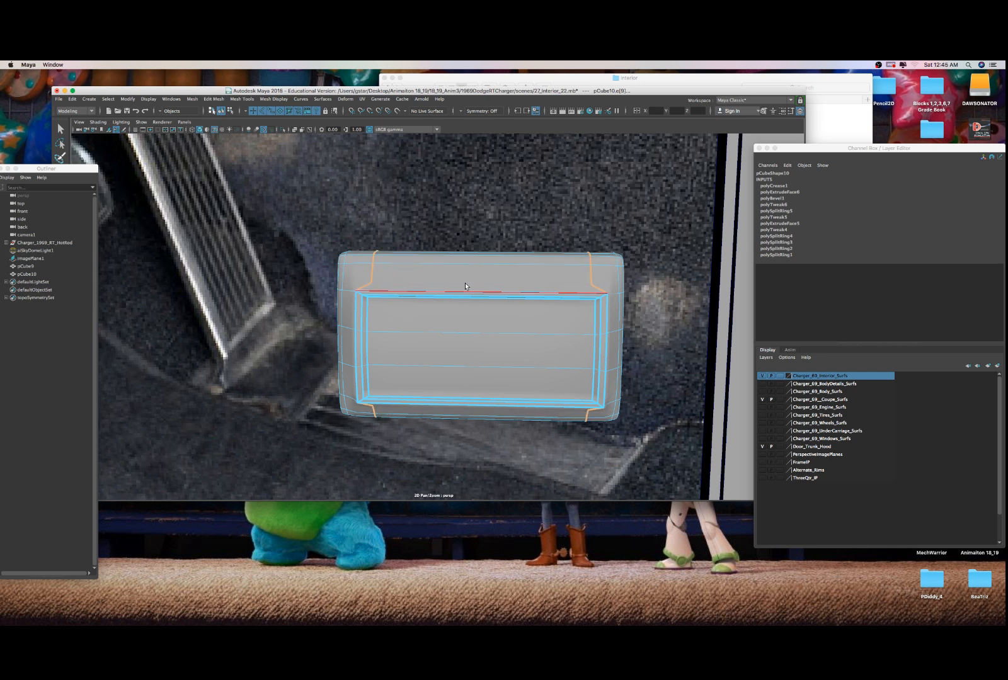
pyautogui.scroll(-2, 599, 288)
pyautogui.press('w')
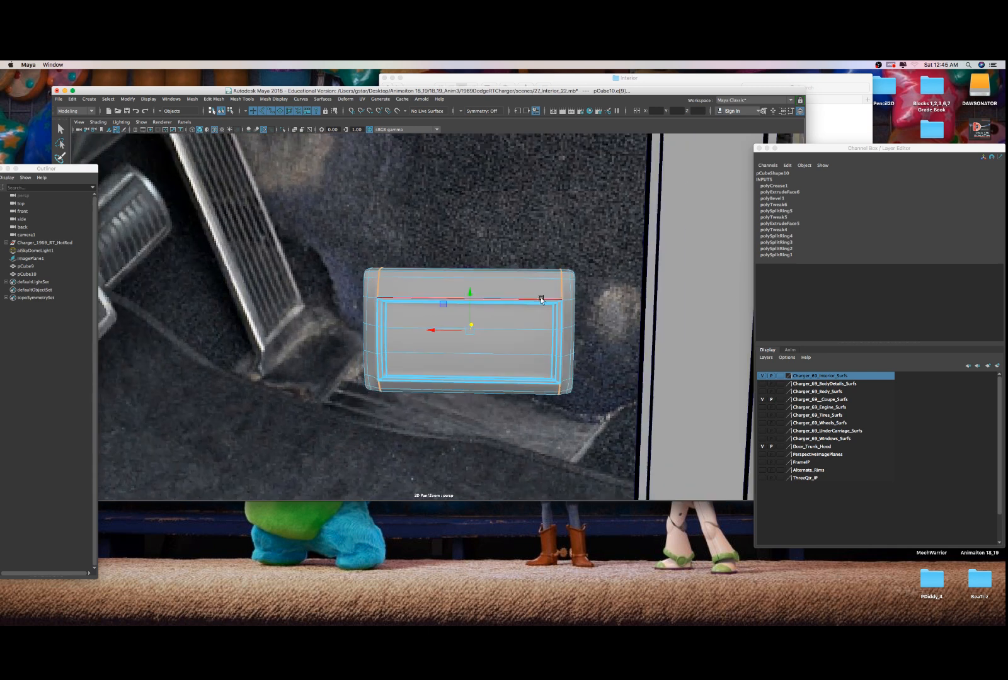
pyautogui.rightClick(547, 276)
pyautogui.click(590, 300)
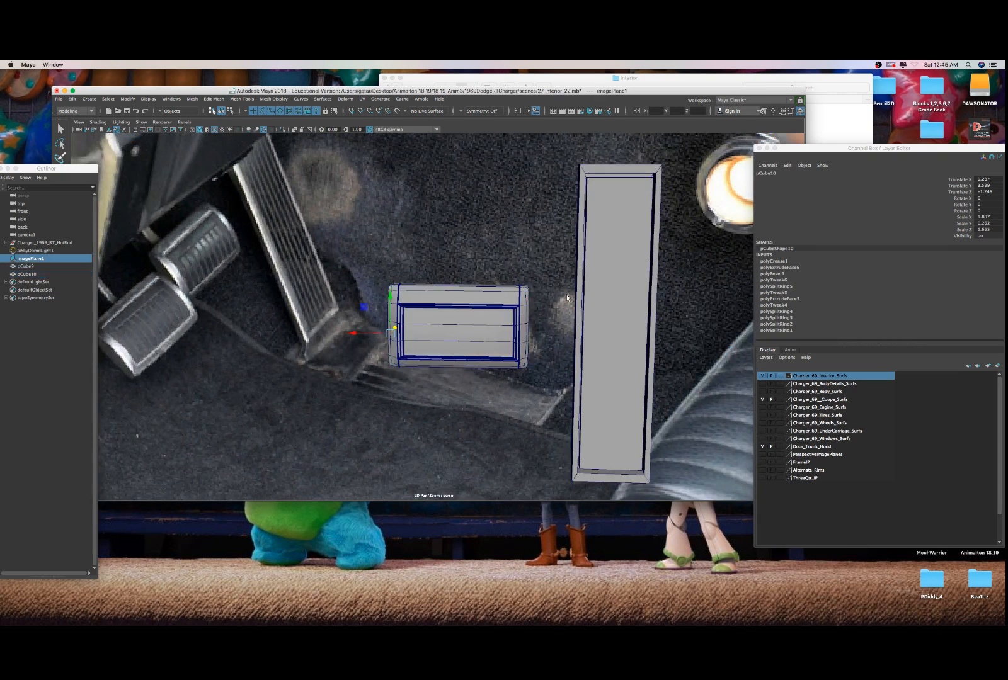
# - Select the edges around the front rim of the long pedal block, including those at its top and bottom ends
pyautogui.scroll(3, 583, 299)
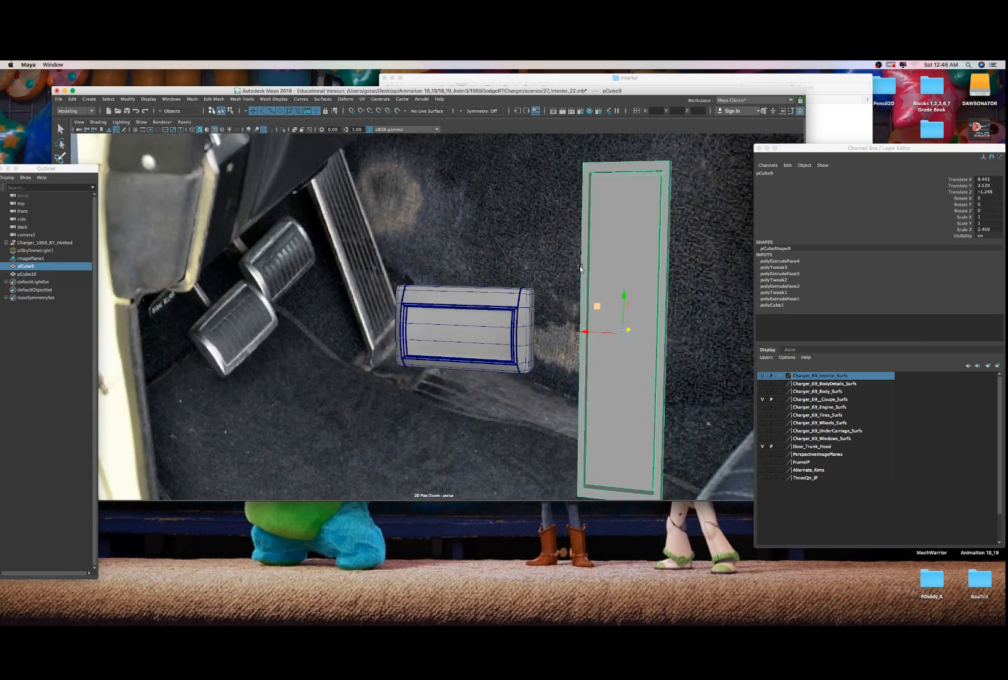
pyautogui.moveTo(582, 264); pyautogui.dragTo(568, 244, button='middle')
pyautogui.moveTo(570, 242); pyautogui.dragTo(586, 221, button='right')
pyautogui.keyDown('alt'); pyautogui.moveTo(587, 221); pyautogui.dragTo(465, 233); pyautogui.keyUp('alt')
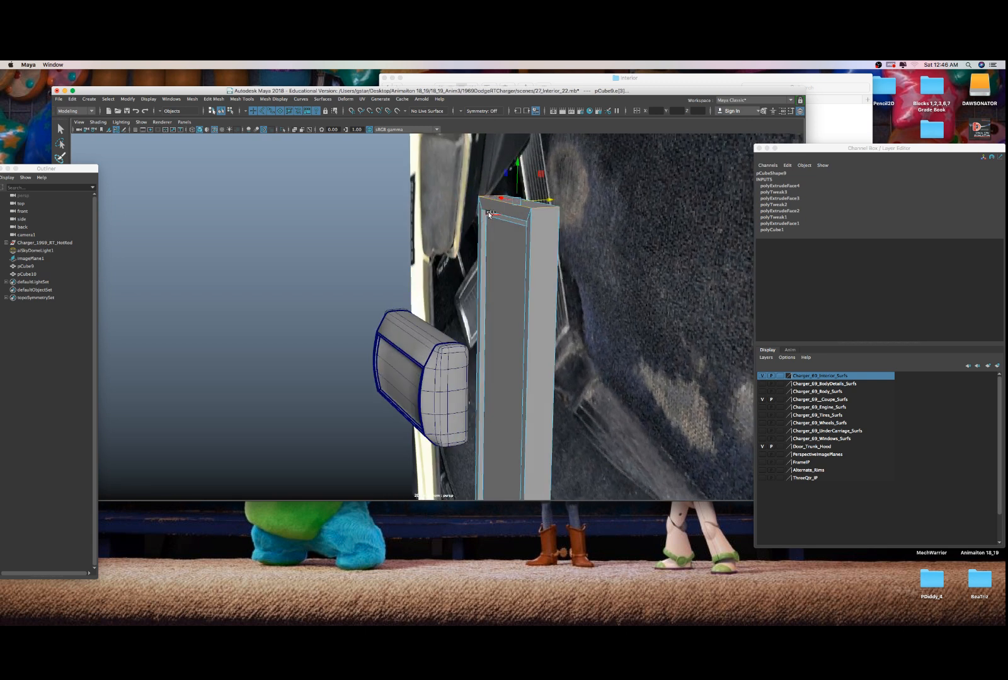
pyautogui.click(482, 222)
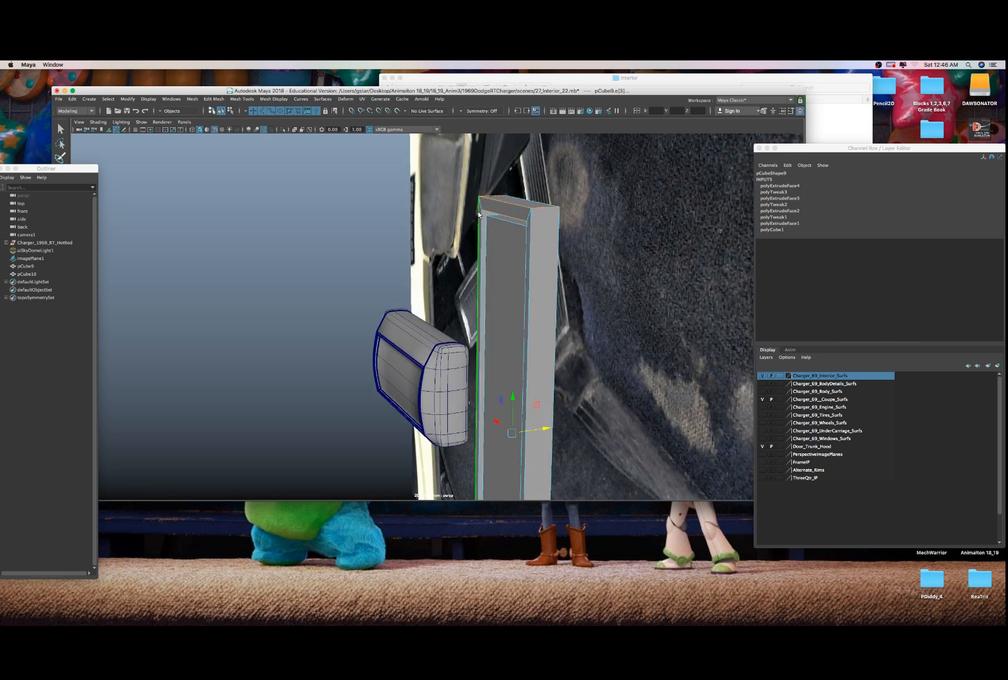
pyautogui.click(525, 239)
pyautogui.scroll(-2, 501, 295)
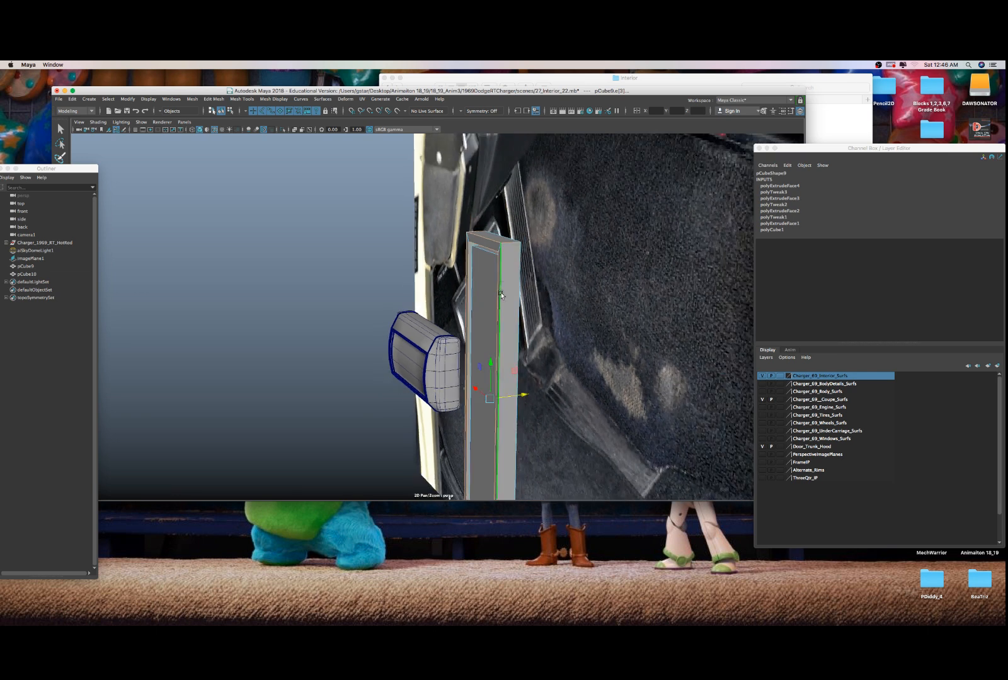
pyautogui.keyDown('alt'); pyautogui.moveTo(501, 295); pyautogui.dragTo(514, 341); pyautogui.keyUp('alt')
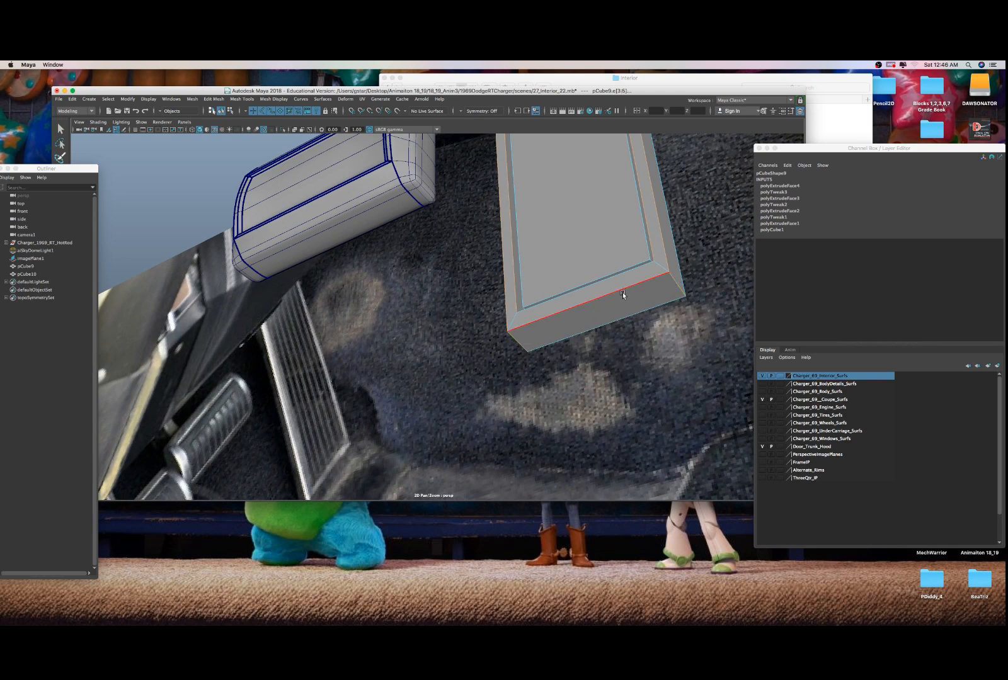
pyautogui.keyDown('alt'); pyautogui.moveTo(622, 293); pyautogui.dragTo(612, 312); pyautogui.keyUp('alt')
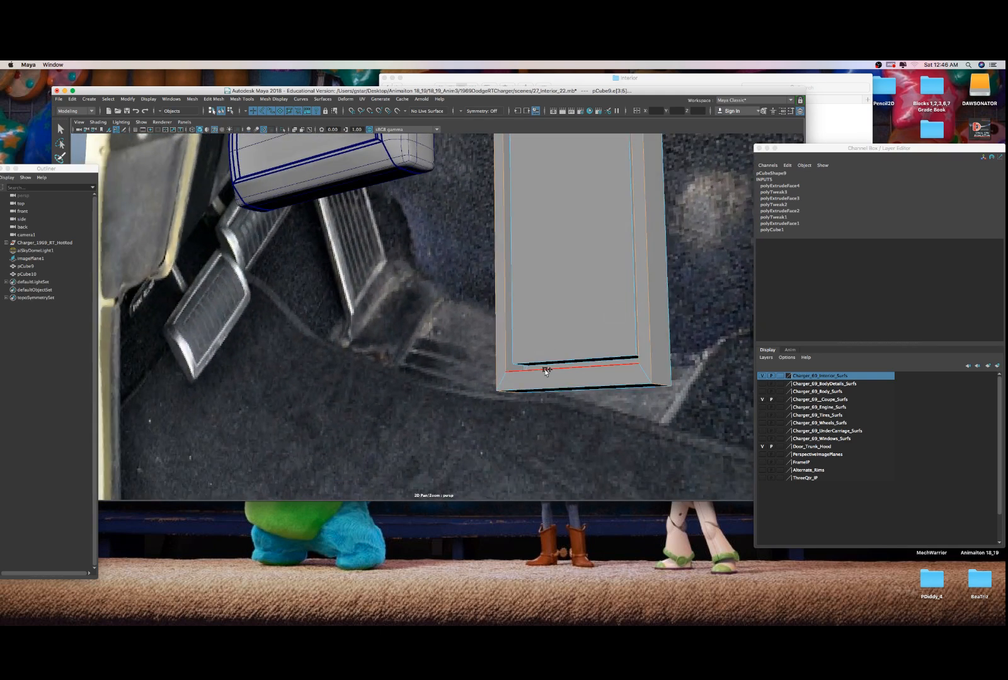
pyautogui.click(543, 390)
pyautogui.keyDown('alt'); pyautogui.moveTo(543, 390); pyautogui.dragTo(523, 276); pyautogui.keyUp('alt')
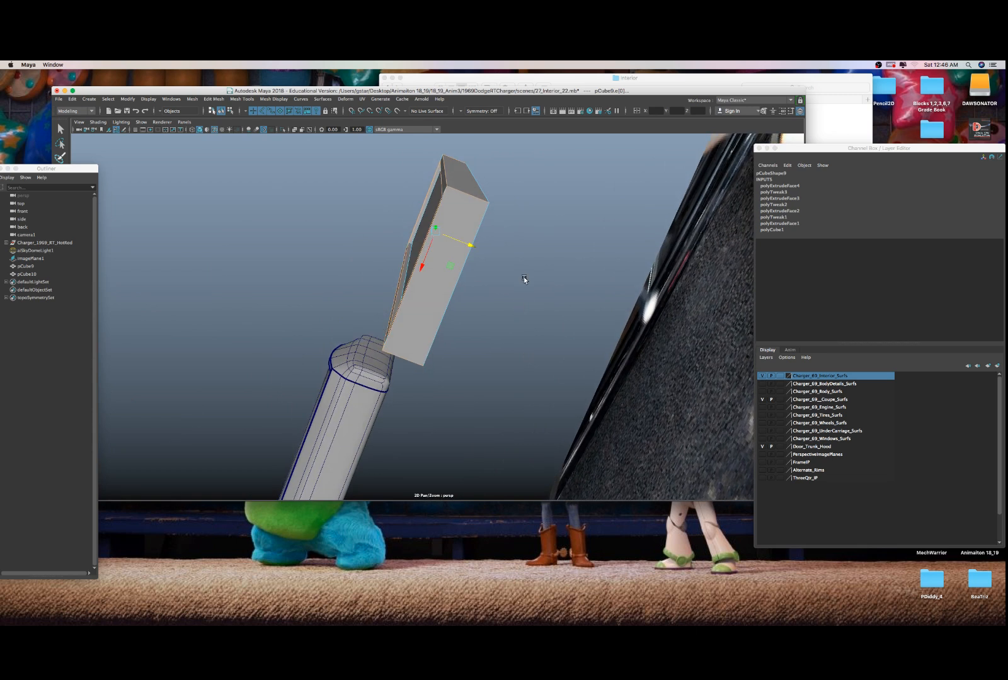
# - Bevel the long pedal's selected rim edges with a fraction of 0.1 and 2 segments
pyautogui.keyDown('shift'); pyautogui.moveTo(528, 218); pyautogui.dragTo(576, 218, button='right'); pyautogui.keyUp('shift')
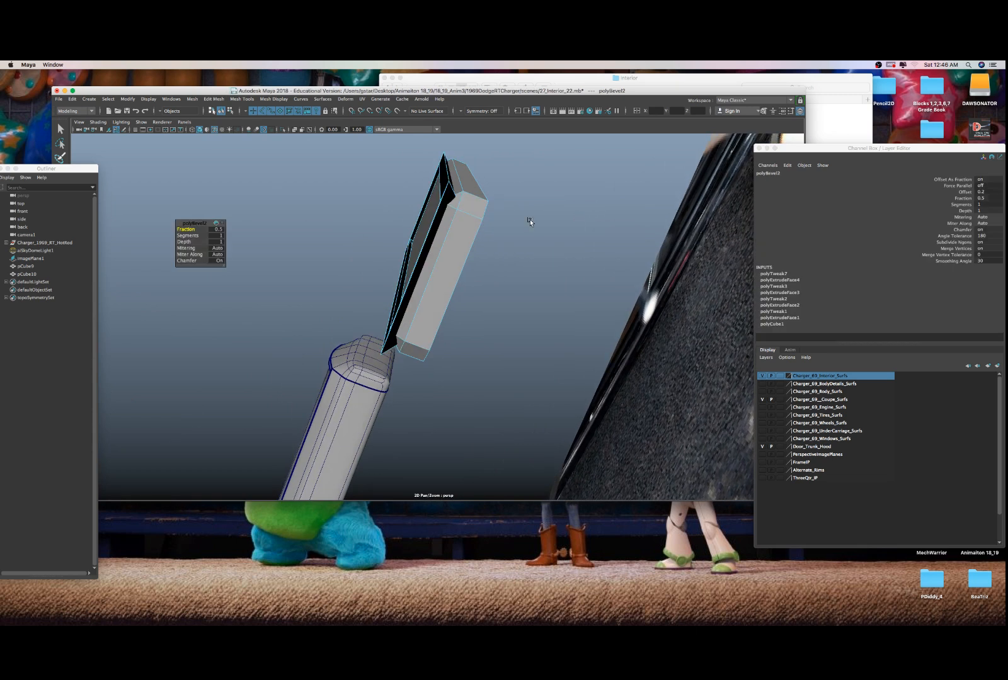
pyautogui.press('z')
pyautogui.keyDown('shift'); pyautogui.moveTo(510, 190); pyautogui.dragTo(542, 194, button='right'); pyautogui.keyUp('shift')
pyautogui.press('z')
pyautogui.moveTo(189, 229); pyautogui.dragTo(187, 230)
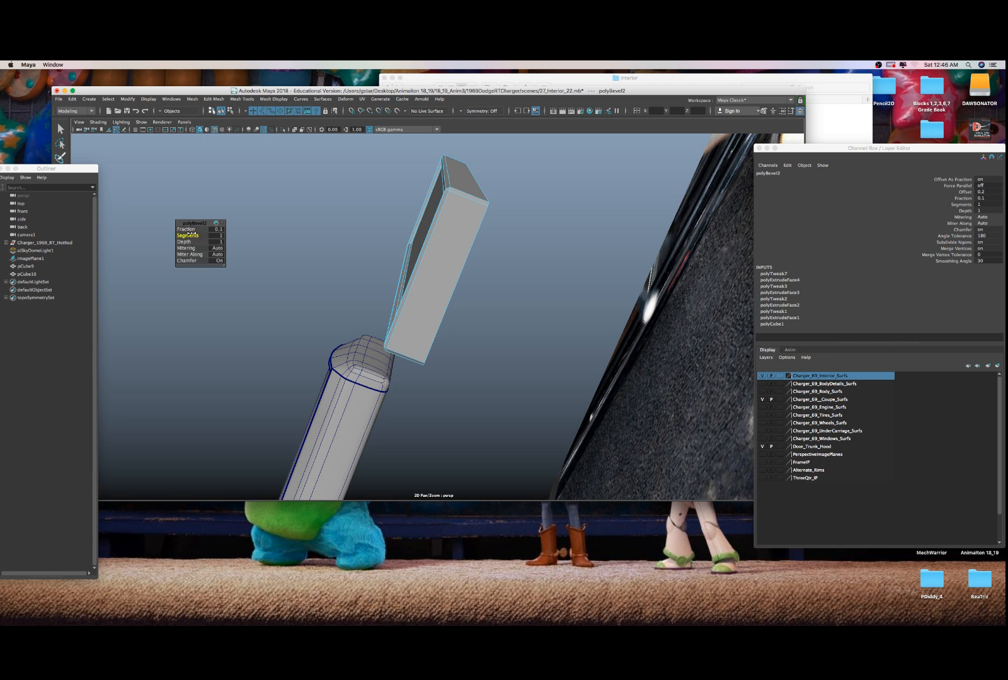
pyautogui.moveTo(191, 234); pyautogui.dragTo(192, 234)
# - Select the long side edges bordering the inset panel of the long pedal
pyautogui.keyDown('alt'); pyautogui.moveTo(395, 225); pyautogui.dragTo(482, 238); pyautogui.keyUp('alt')
pyautogui.moveTo(484, 239); pyautogui.dragTo(485, 223, button='right')
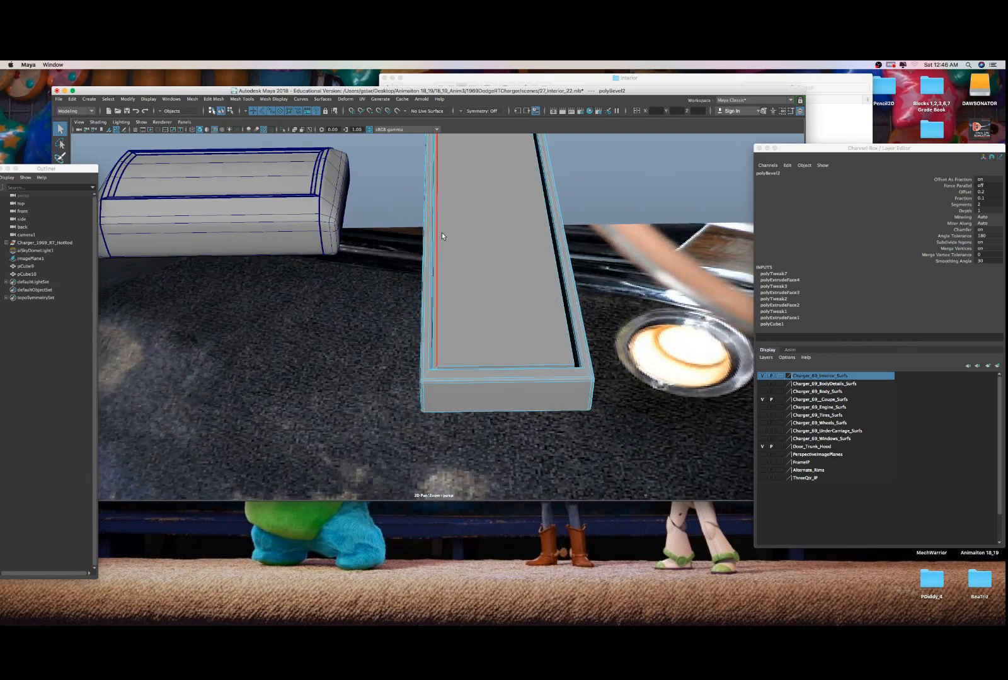
pyautogui.click(442, 233)
pyautogui.keyDown('alt'); pyautogui.moveTo(508, 259); pyautogui.dragTo(528, 256); pyautogui.keyUp('alt')
pyautogui.keyDown('shift'); pyautogui.click(564, 310); pyautogui.keyUp('shift')
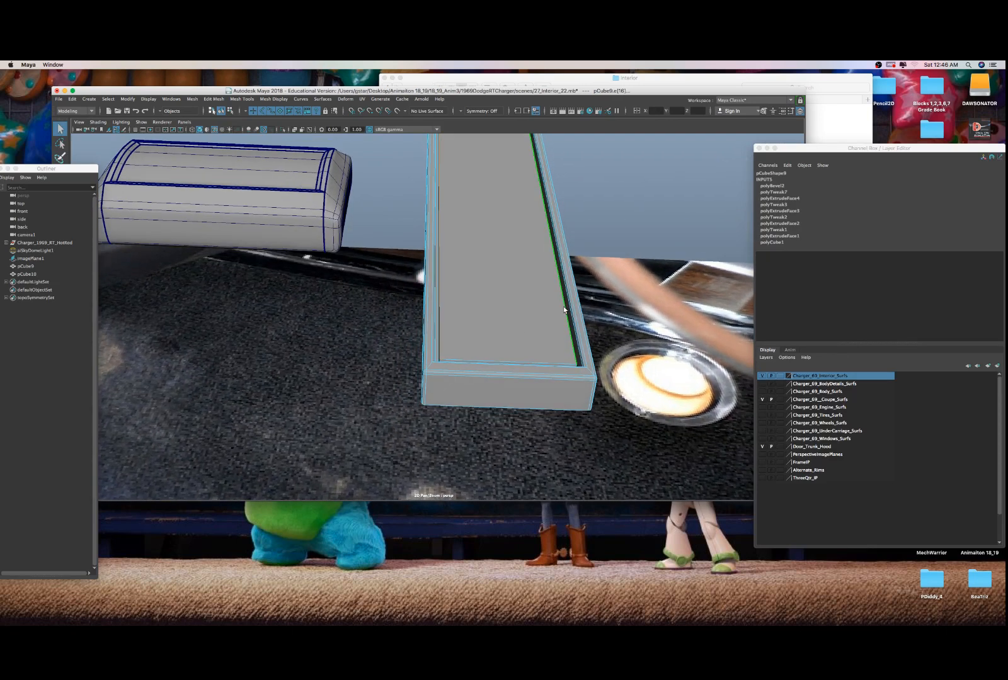
# - Select the inner recess edges at the lower end of the tall framed box, including the lower-left corner
pyautogui.keyDown('alt'); pyautogui.moveTo(550, 314); pyautogui.dragTo(474, 398); pyautogui.keyUp('alt')
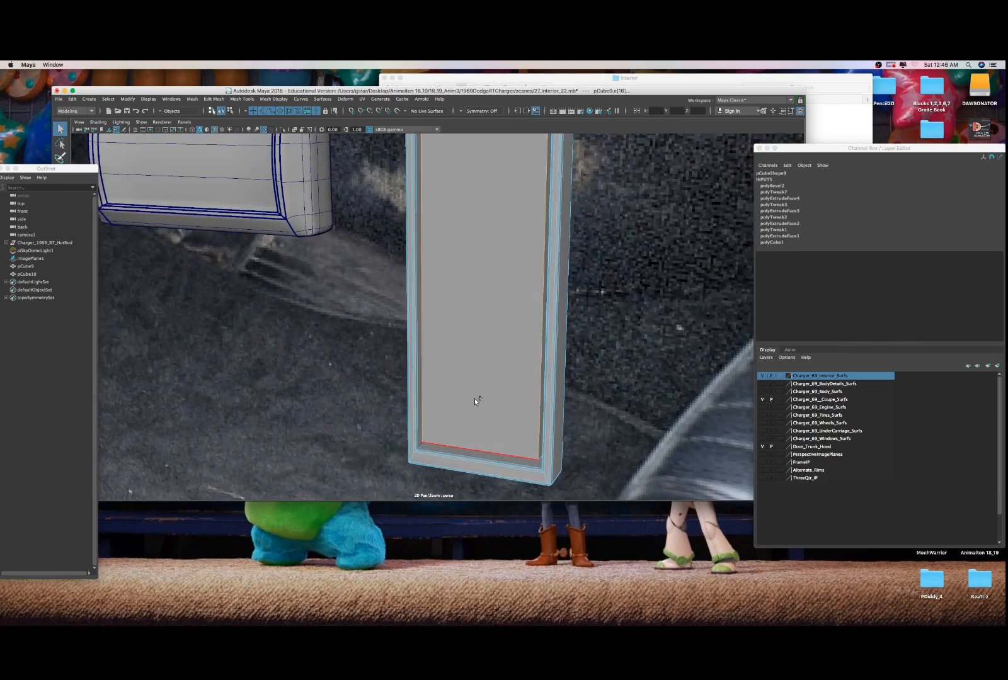
pyautogui.click(447, 443)
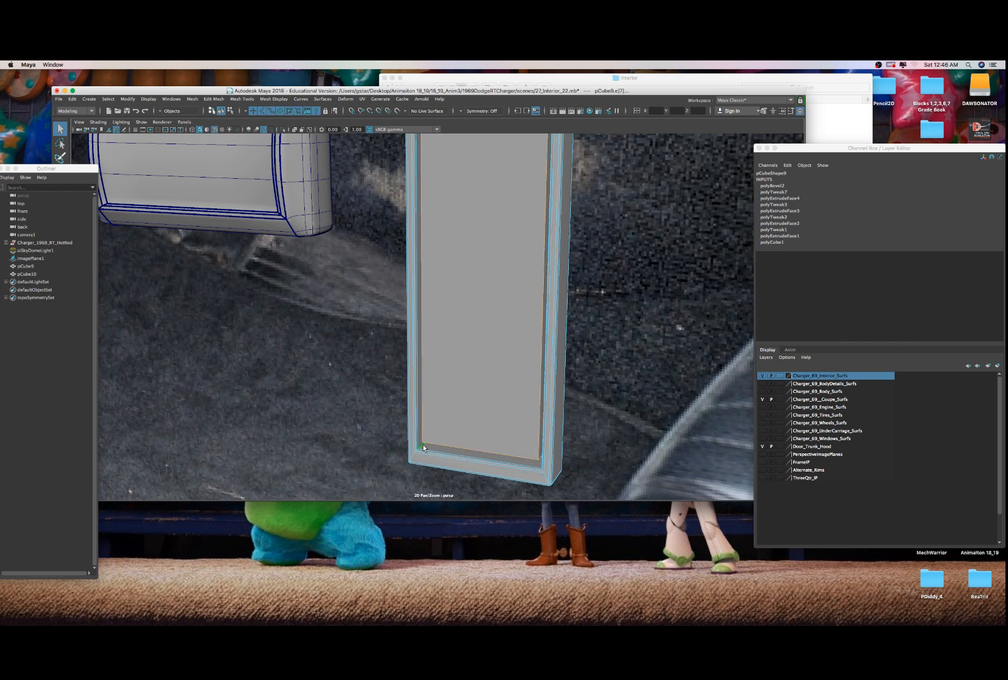
pyautogui.moveTo(544, 479); pyautogui.dragTo(558, 361, button='right')
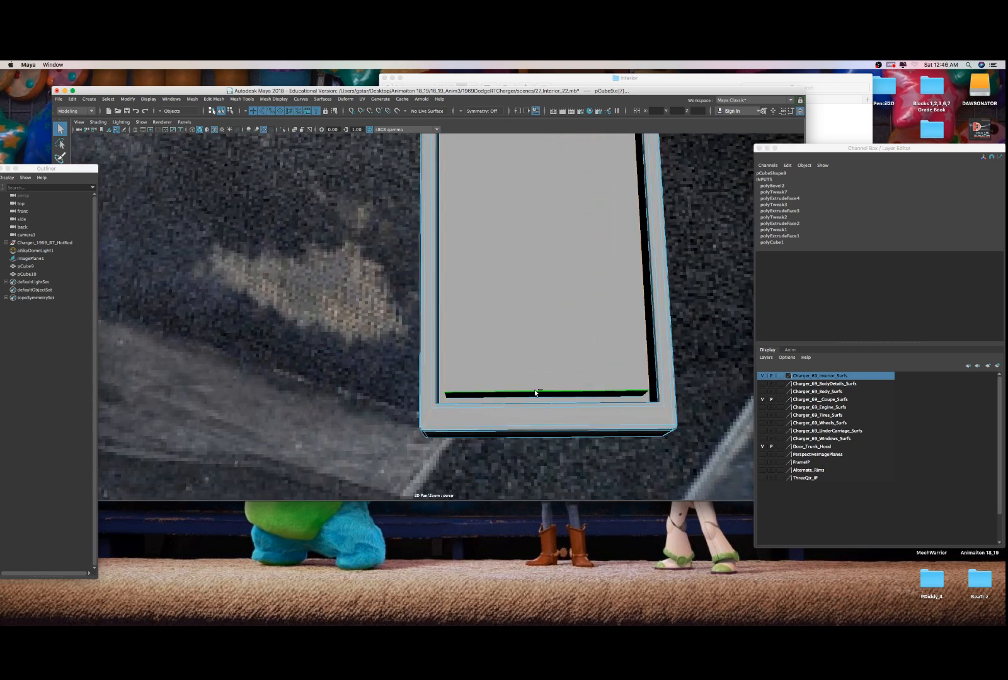
pyautogui.keyDown('alt'); pyautogui.moveTo(522, 391); pyautogui.dragTo(433, 388); pyautogui.keyUp('alt')
pyautogui.scroll(5, 464, 390)
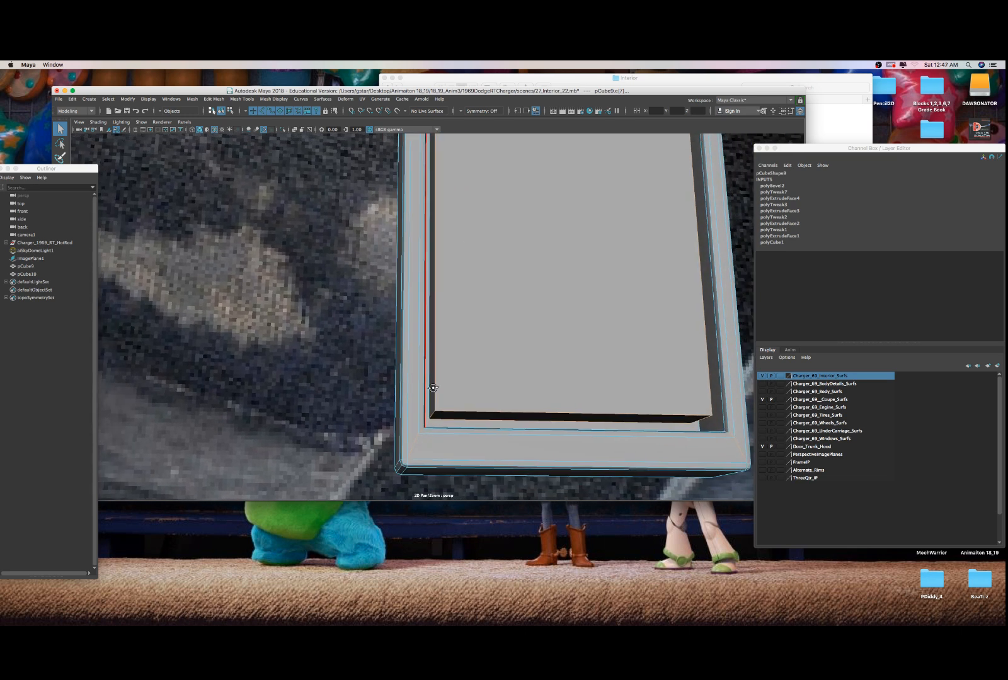
pyautogui.keyDown('shift'); pyautogui.click(430, 389); pyautogui.keyUp('shift')
# - Extend the edge selection along the long inner edges on both sides of the box's recess
pyautogui.scroll(-4, 498, 381)
pyautogui.keyDown('alt'); pyautogui.moveTo(498, 381); pyautogui.dragTo(462, 387); pyautogui.keyUp('alt')
pyautogui.click(392, 394)
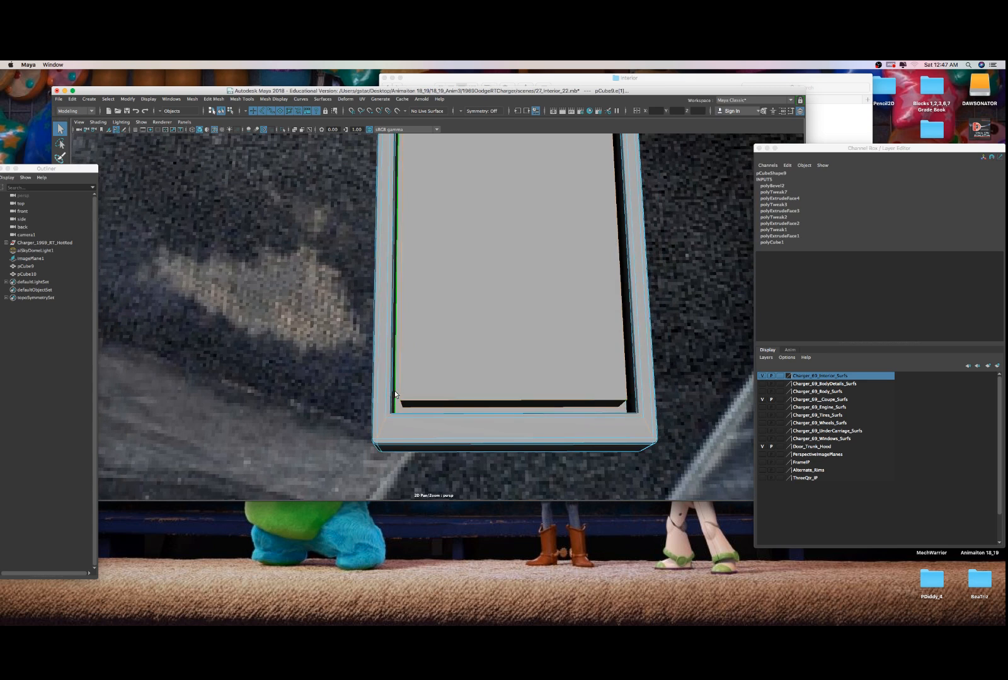
pyautogui.keyDown('alt'); pyautogui.moveTo(420, 407); pyautogui.dragTo(379, 420); pyautogui.keyUp('alt')
pyautogui.keyDown('shift'); pyautogui.click(415, 434); pyautogui.keyUp('shift')
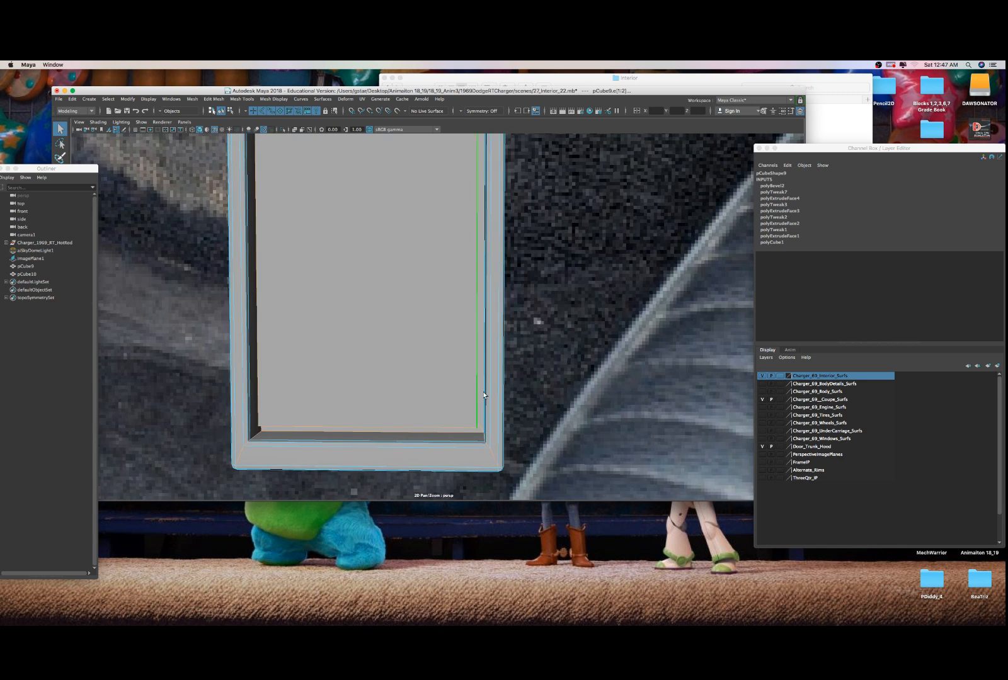
pyautogui.moveTo(483, 396)
pyautogui.keyDown('alt'); pyautogui.mouseDown()
pyautogui.moveTo(490, 407)
pyautogui.moveTo(479, 403)
pyautogui.mouseUp(); pyautogui.keyUp('alt')
pyautogui.keyDown('shift'); pyautogui.click(499, 408); pyautogui.keyUp('shift')
# - Add the inner edges at the upper end of the box's recess to the edge selection
pyautogui.keyDown('alt'); pyautogui.moveTo(476, 398); pyautogui.dragTo(450, 353, button='right'); pyautogui.keyUp('alt')
pyautogui.keyDown('alt'); pyautogui.moveTo(449, 284); pyautogui.dragTo(448, 373, button='middle'); pyautogui.keyUp('alt')
pyautogui.keyDown('alt'); pyautogui.moveTo(435, 145); pyautogui.dragTo(422, 265, button='middle'); pyautogui.keyUp('alt')
pyautogui.keyDown('alt'); pyautogui.moveTo(422, 265); pyautogui.dragTo(441, 303); pyautogui.keyUp('alt')
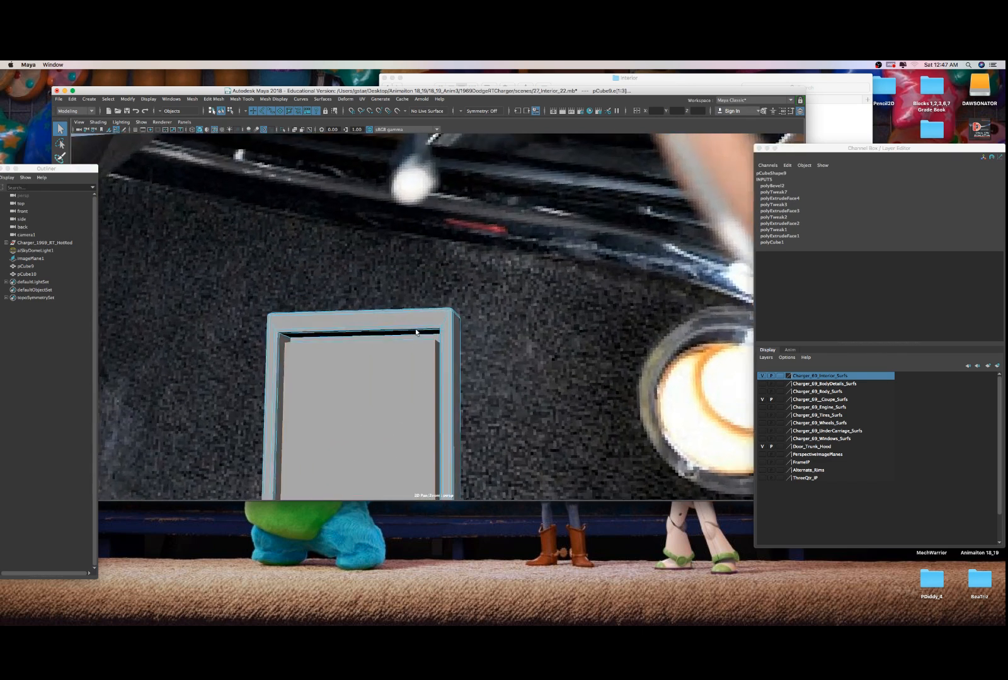
pyautogui.keyDown('alt'); pyautogui.moveTo(441, 302); pyautogui.dragTo(449, 323, button='right'); pyautogui.keyUp('alt')
pyautogui.keyDown('alt'); pyautogui.moveTo(448, 325); pyautogui.dragTo(378, 315, button='middle'); pyautogui.keyUp('alt')
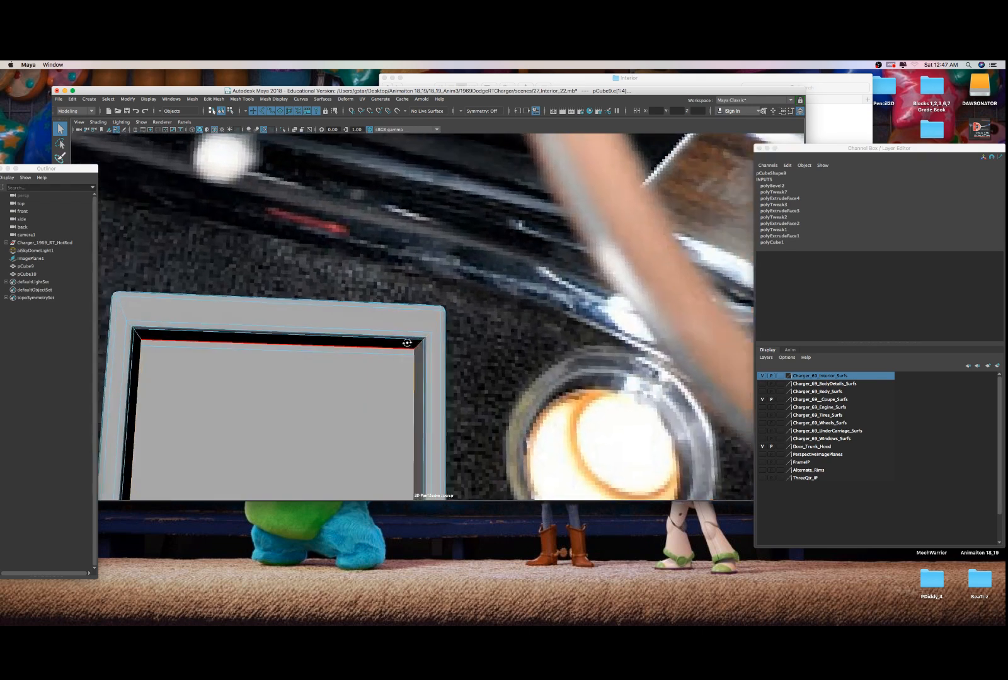
pyautogui.keyDown('alt'); pyautogui.moveTo(378, 315); pyautogui.dragTo(348, 356); pyautogui.keyUp('alt')
pyautogui.click(311, 347)
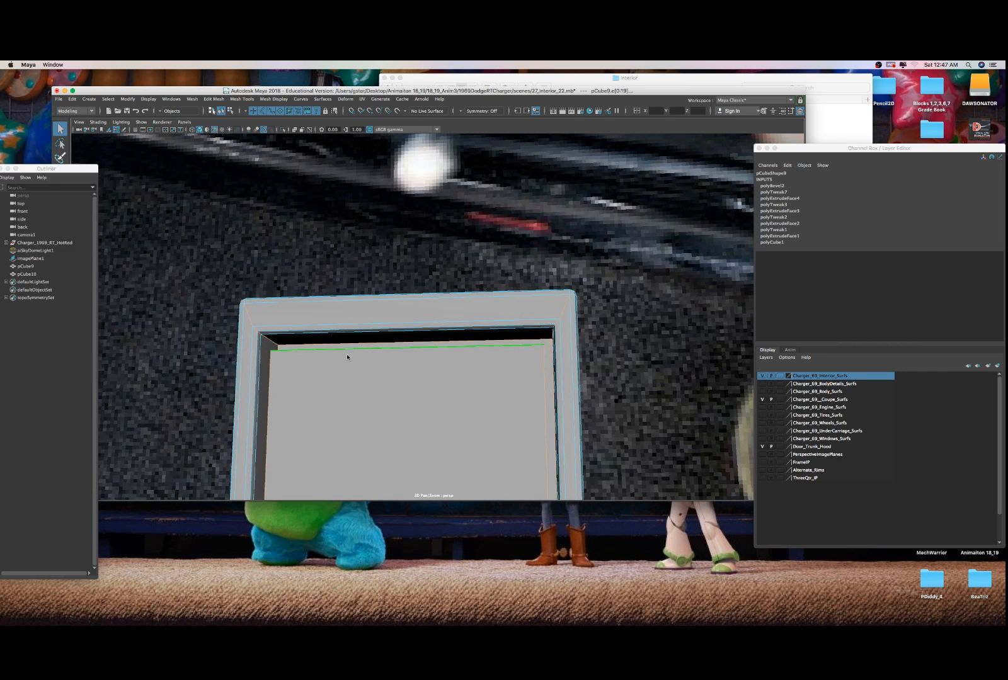
pyautogui.rightClick(347, 356)
pyautogui.rightClick(346, 383)
pyautogui.rightClick(351, 354)
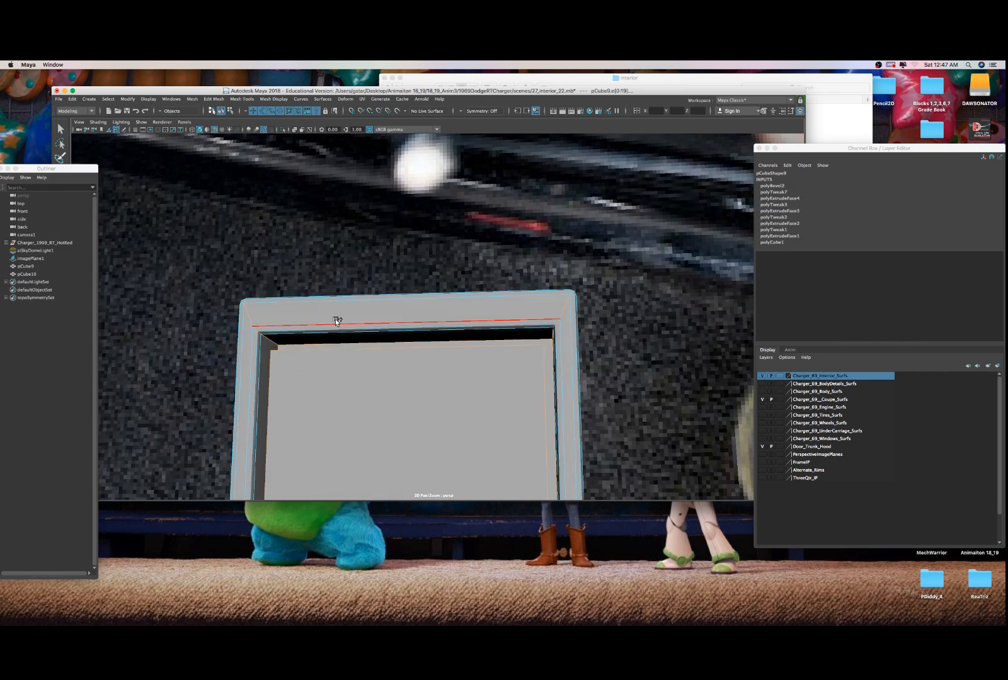
pyautogui.keyDown('shift'); pyautogui.moveTo(335, 319); pyautogui.dragTo(333, 352, button='right'); pyautogui.keyUp('shift')
pyautogui.press('super+z')
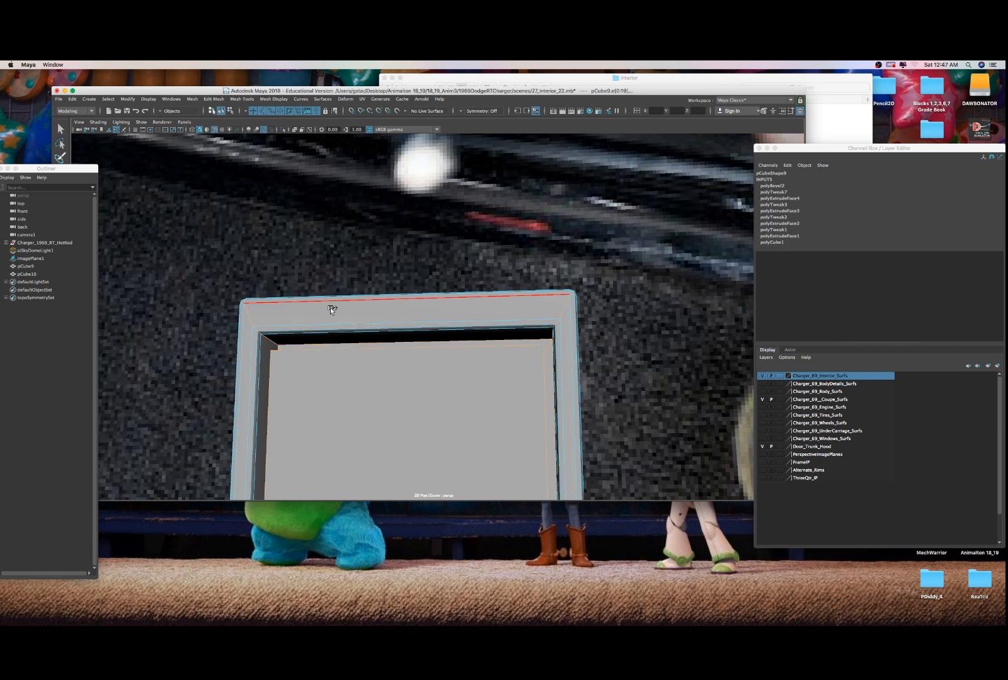
pyautogui.keyDown('shift'); pyautogui.moveTo(331, 308); pyautogui.dragTo(318, 346, button='right'); pyautogui.keyUp('shift')
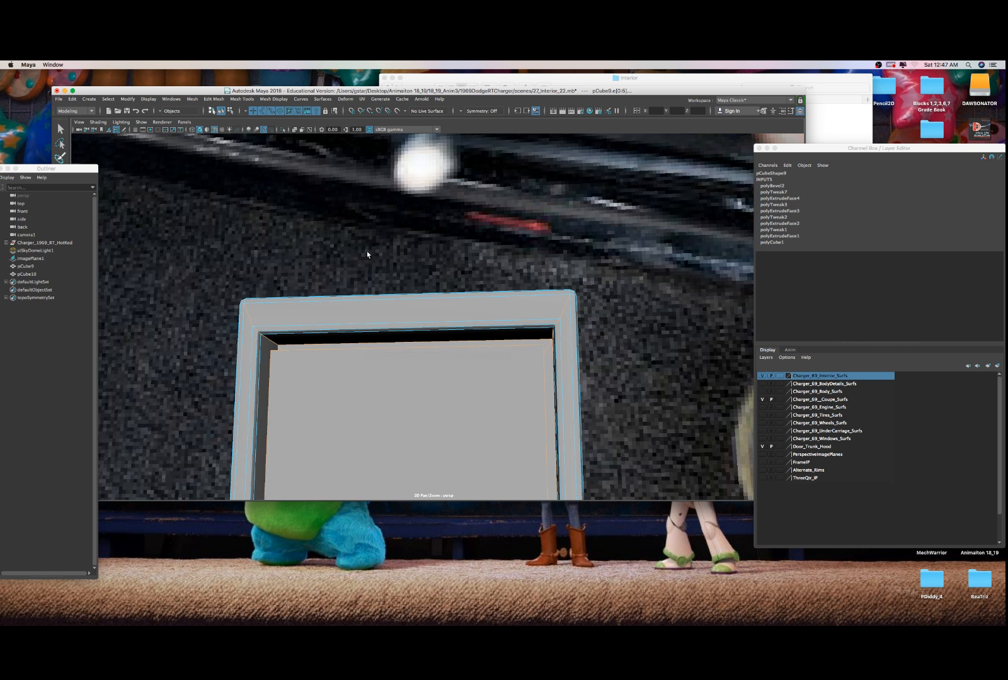
# - Try to crease the selected recess edges with the Crease tool and preview the tall box smoothed
pyautogui.click(344, 348)
pyautogui.click(214, 99)
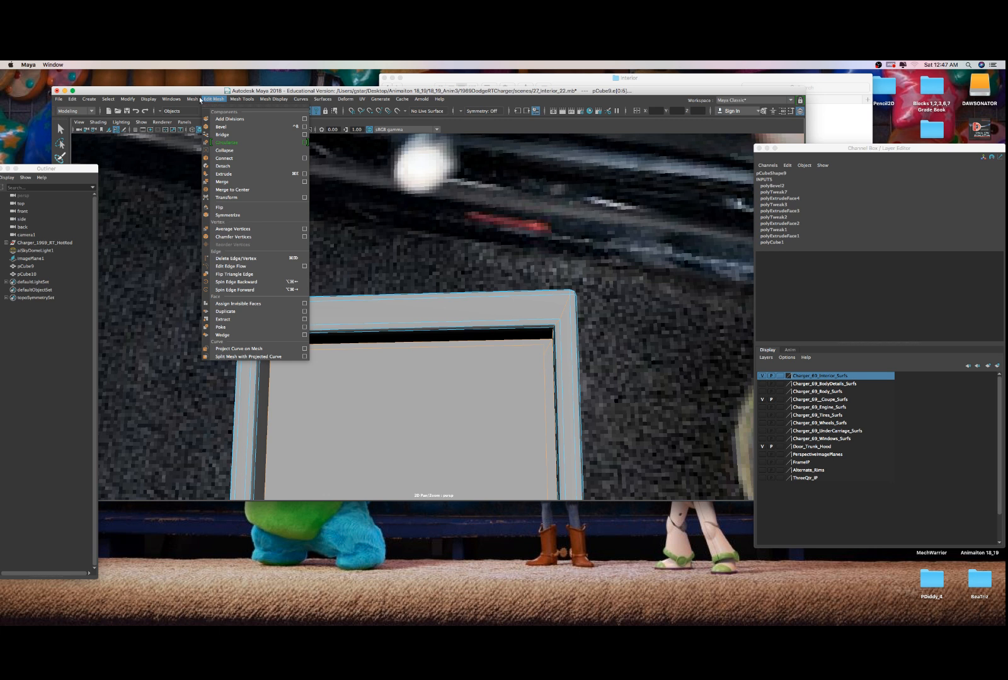
pyautogui.moveTo(194, 100)
pyautogui.moveTo(242, 99)
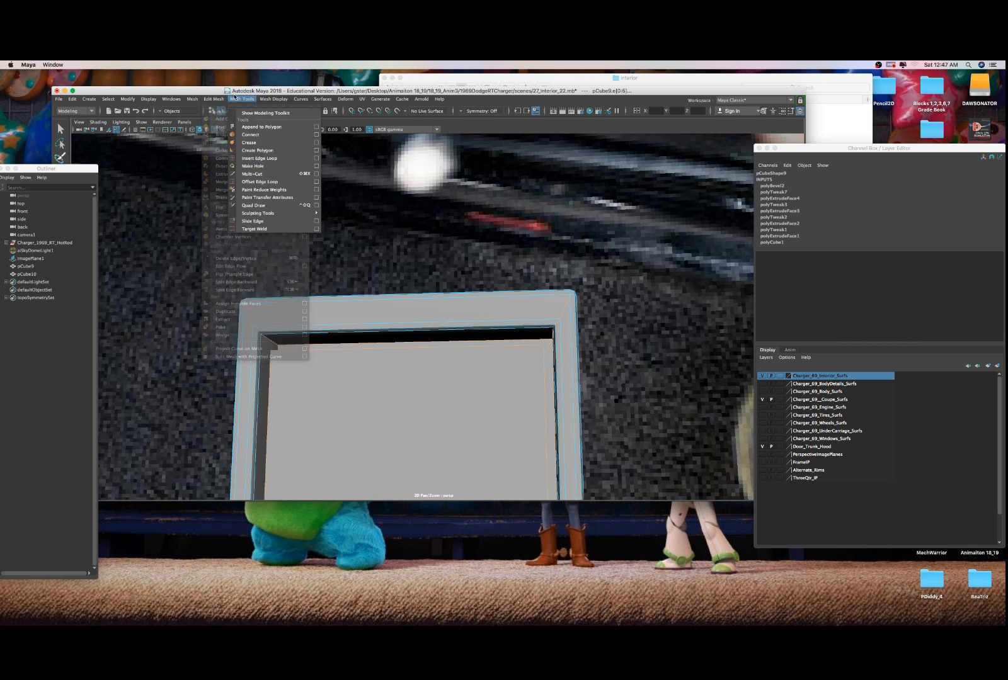
pyautogui.click(249, 142)
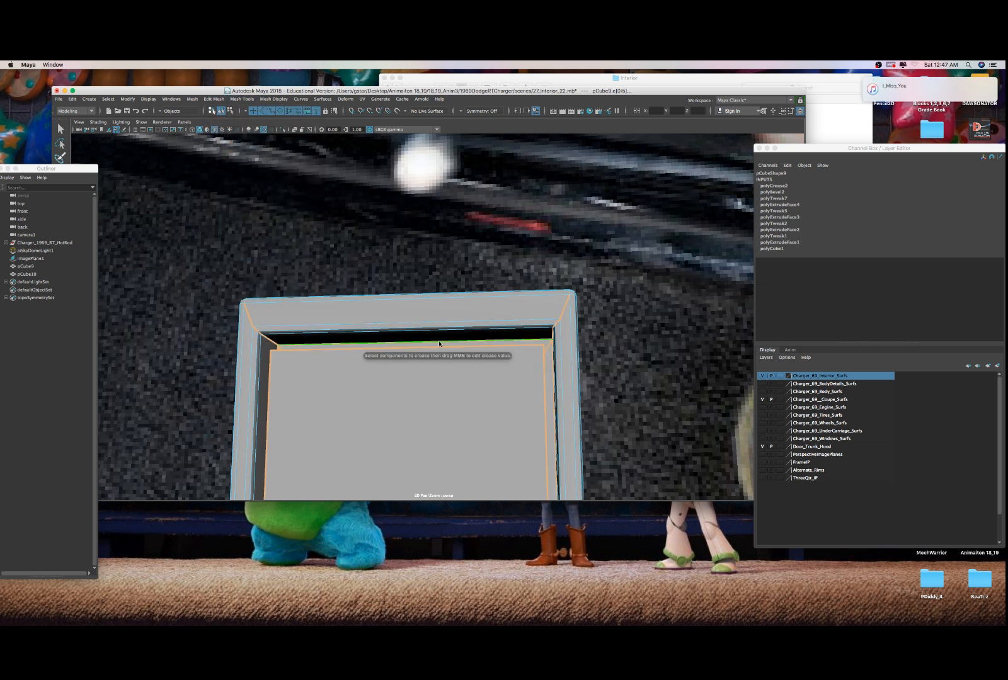
pyautogui.press('3')
pyautogui.scroll(-6, 439, 343)
pyautogui.keyDown('alt'); pyautogui.moveTo(439, 344); pyautogui.dragTo(442, 374); pyautogui.keyUp('alt')
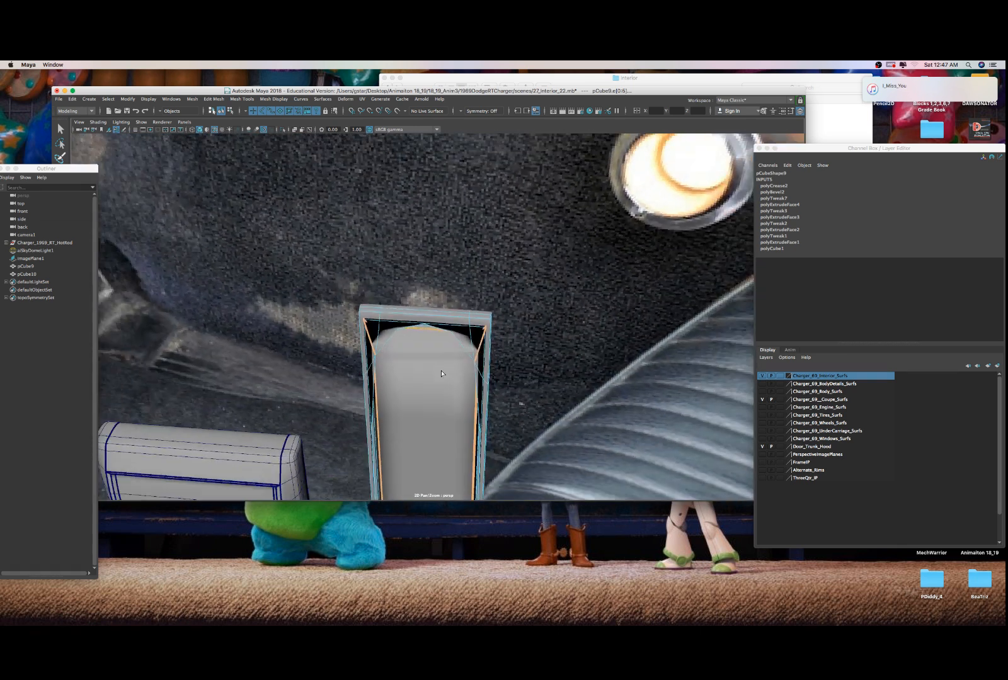
# - Undo and reapply the crease on the recess edges, raising its strength in the smoothed preview
pyautogui.press('z')
pyautogui.press('z')
pyautogui.press('z')
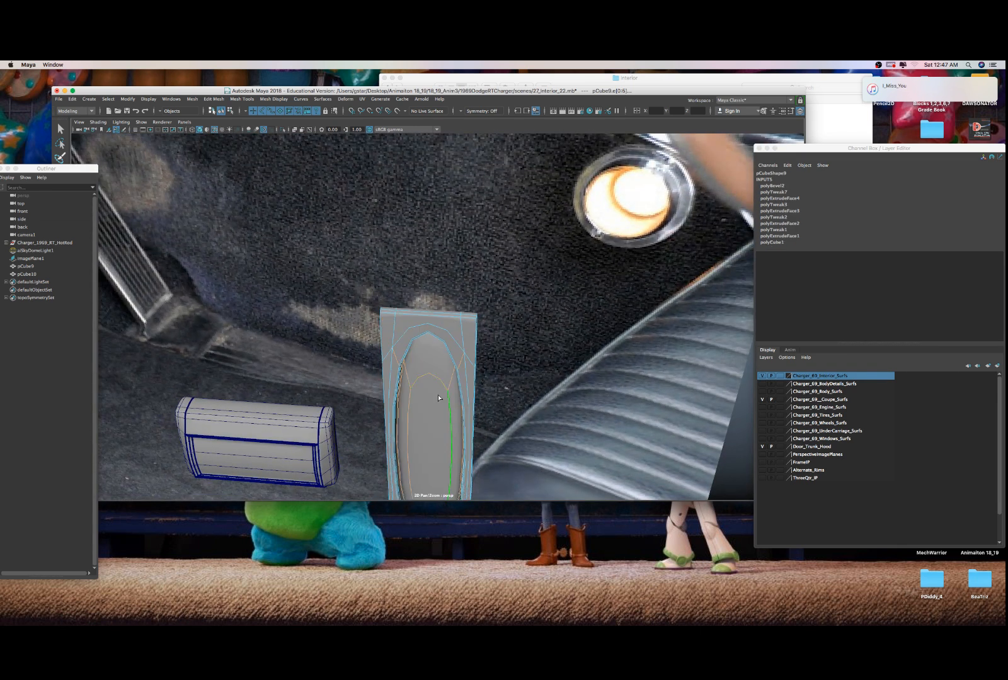
pyautogui.hotkey('shift', 'z')
pyautogui.hotkey('shift', 'z')
pyautogui.hotkey('shift', 'z')
pyautogui.hotkey('shift', 'z')
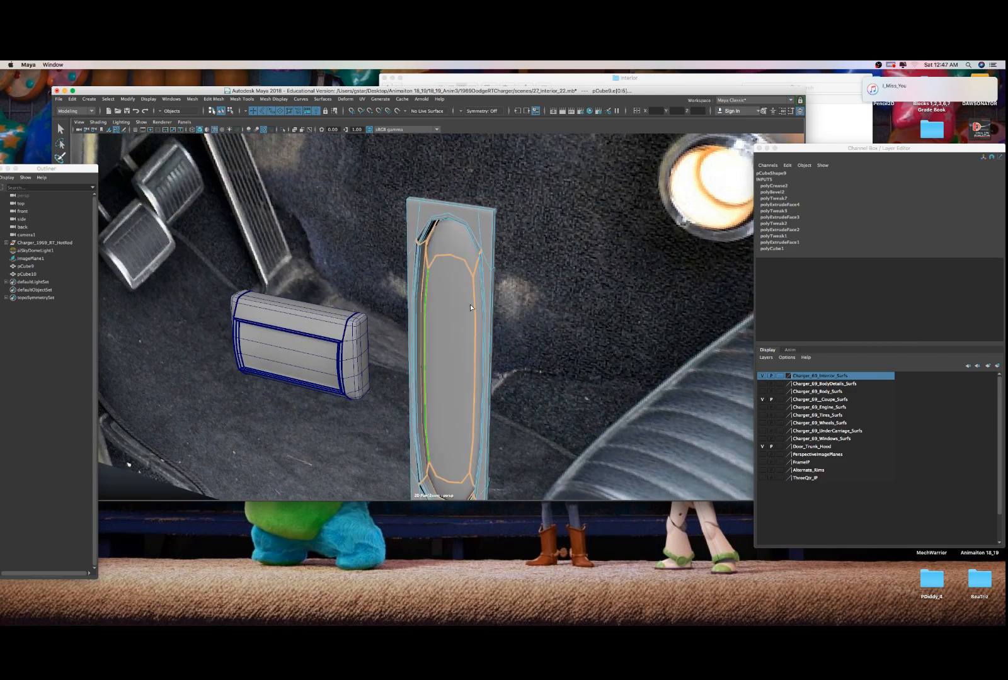
pyautogui.moveTo(470, 305); pyautogui.dragTo(538, 303, button='middle')
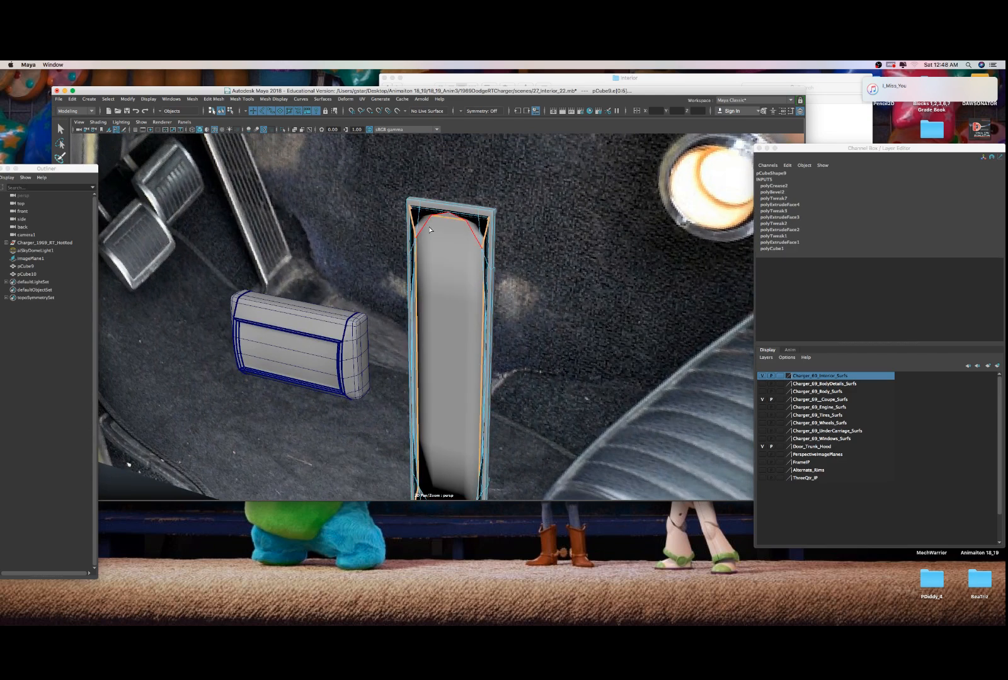
# - Try creasing the recess's left inner edges and upper-left corner from the unsmoothed box, previewing it smoothed again
pyautogui.press('1')
pyautogui.scroll(4, 422, 232)
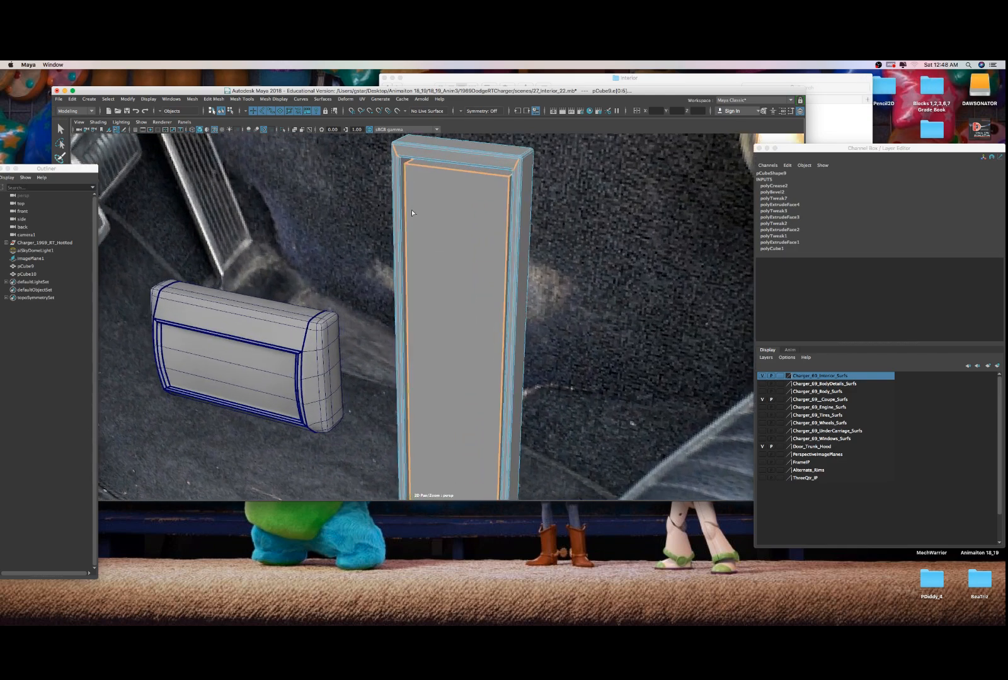
pyautogui.keyDown('alt'); pyautogui.moveTo(418, 280); pyautogui.dragTo(424, 309, button='middle'); pyautogui.keyUp('alt')
pyautogui.keyDown('alt'); pyautogui.moveTo(424, 308); pyautogui.dragTo(429, 267); pyautogui.keyUp('alt')
pyautogui.scroll(5, 429, 267)
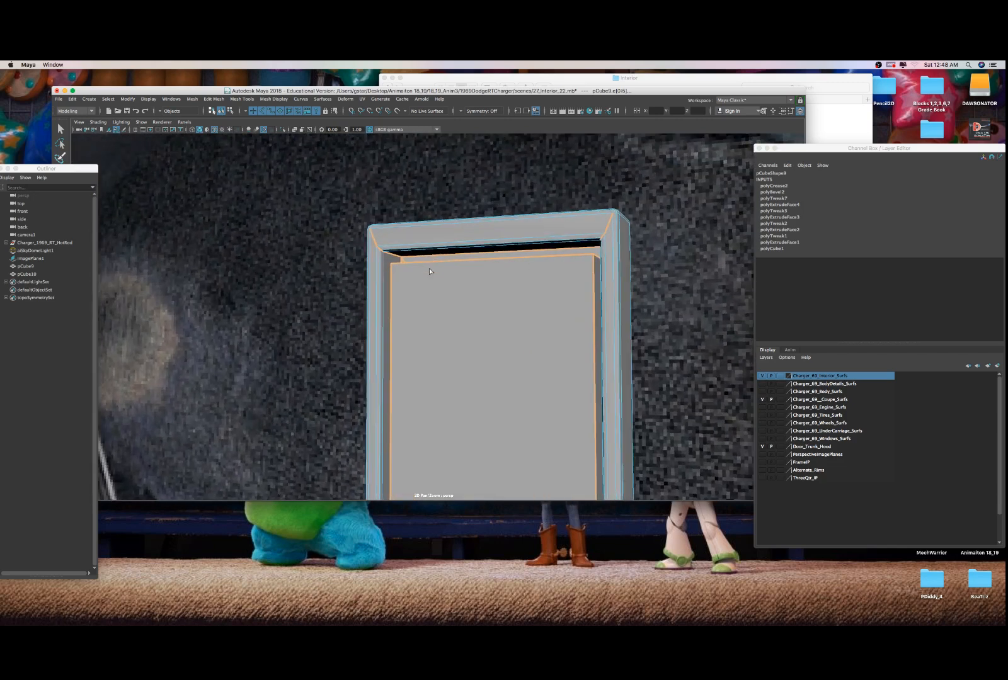
pyautogui.click(374, 271)
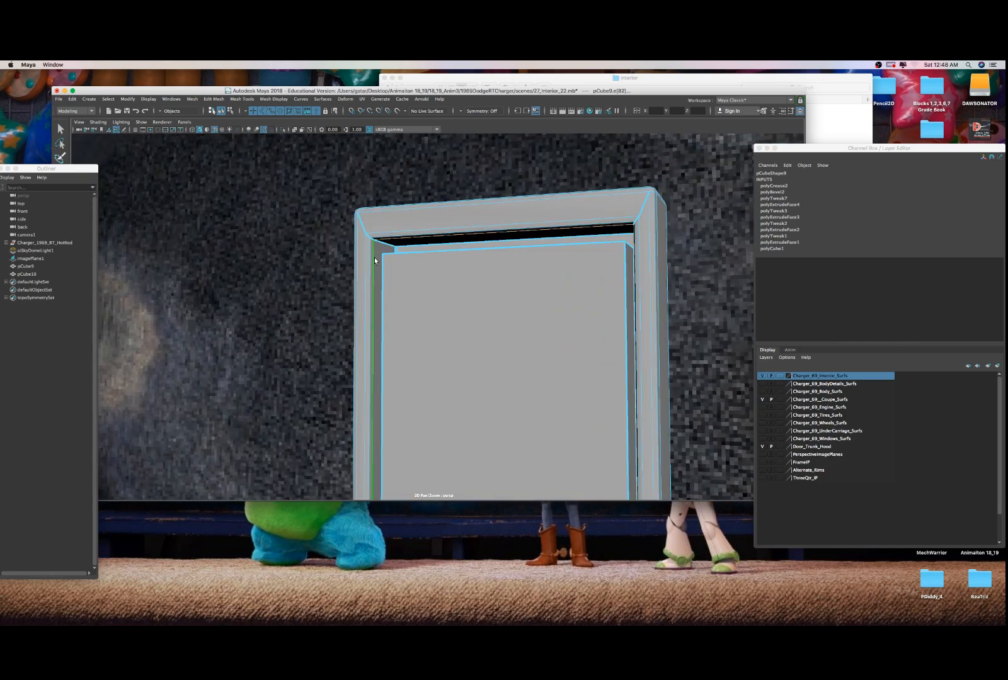
pyautogui.press('3')
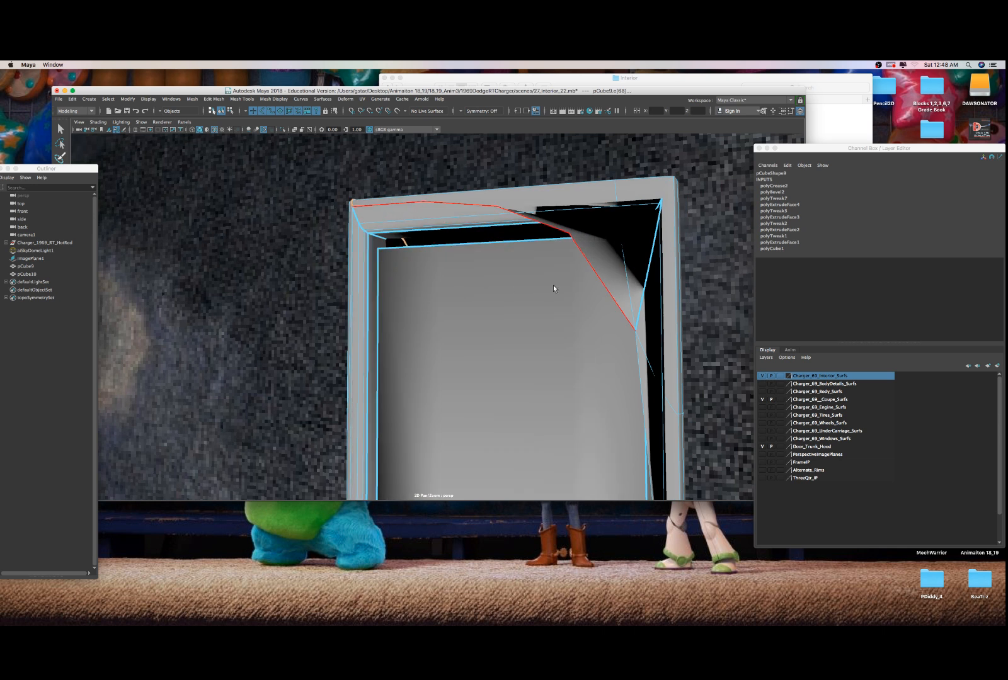
pyautogui.keyDown('alt'); pyautogui.moveTo(560, 284); pyautogui.dragTo(636, 274); pyautogui.keyUp('alt')
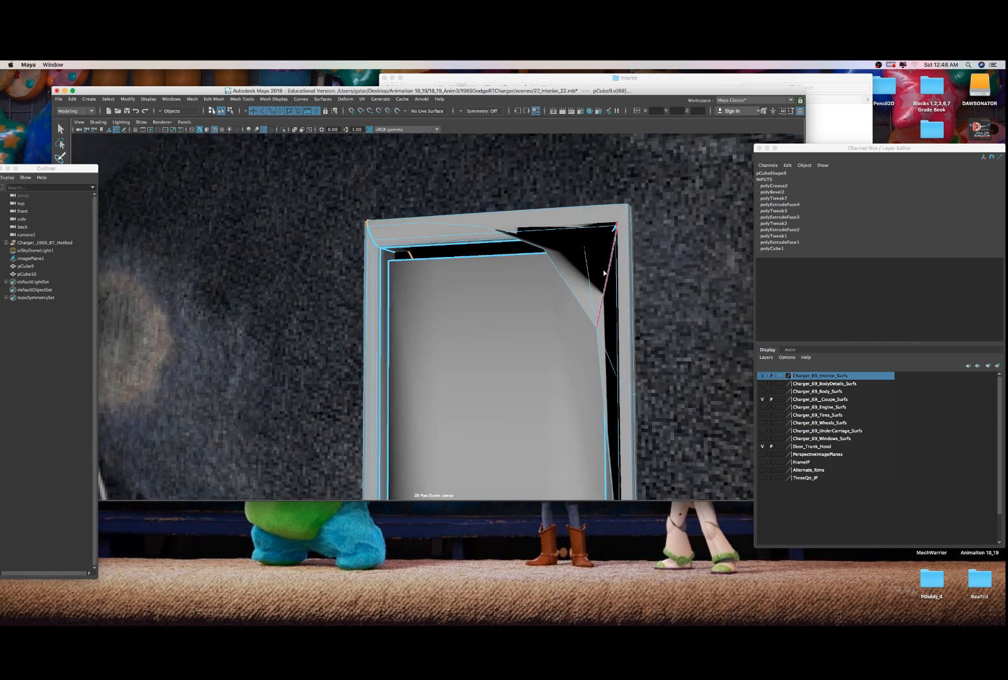
# - Try creasing the remaining edges around the recess's upper-right corner and the upper end of the box
pyautogui.click(606, 275)
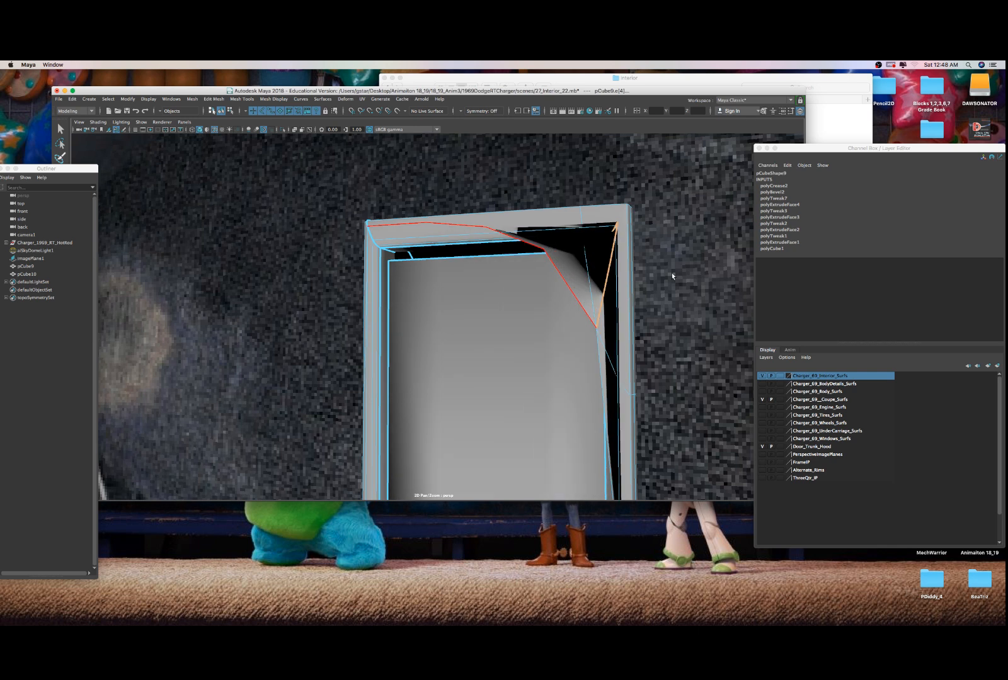
pyautogui.click(587, 278)
pyautogui.keyDown('alt'); pyautogui.moveTo(623, 282); pyautogui.dragTo(510, 286); pyautogui.keyUp('alt')
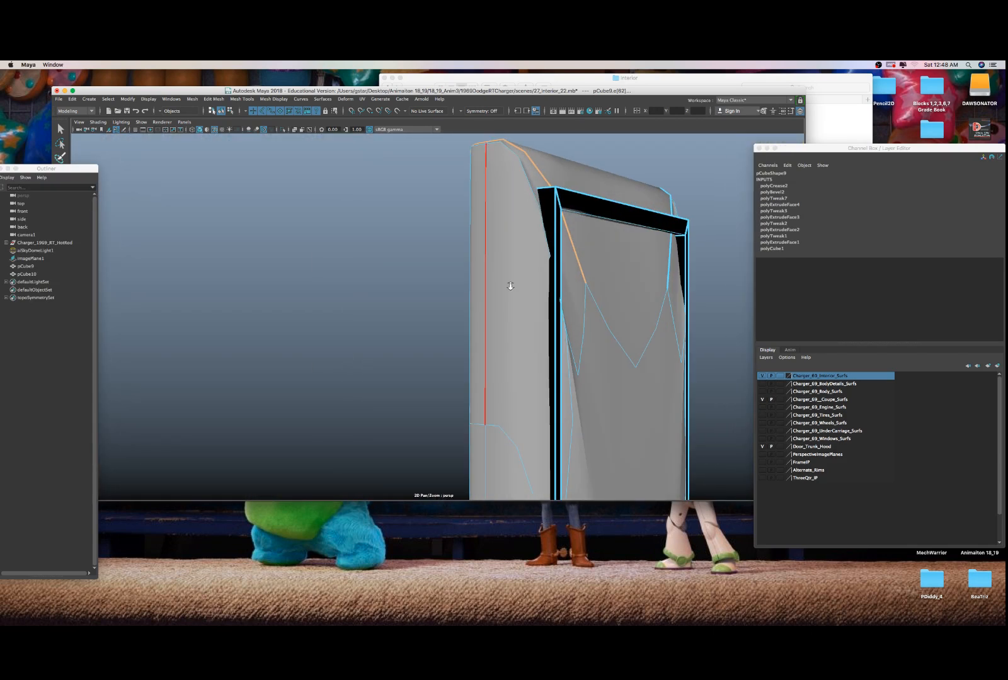
pyautogui.scroll(-3, 511, 290)
pyautogui.click(528, 317)
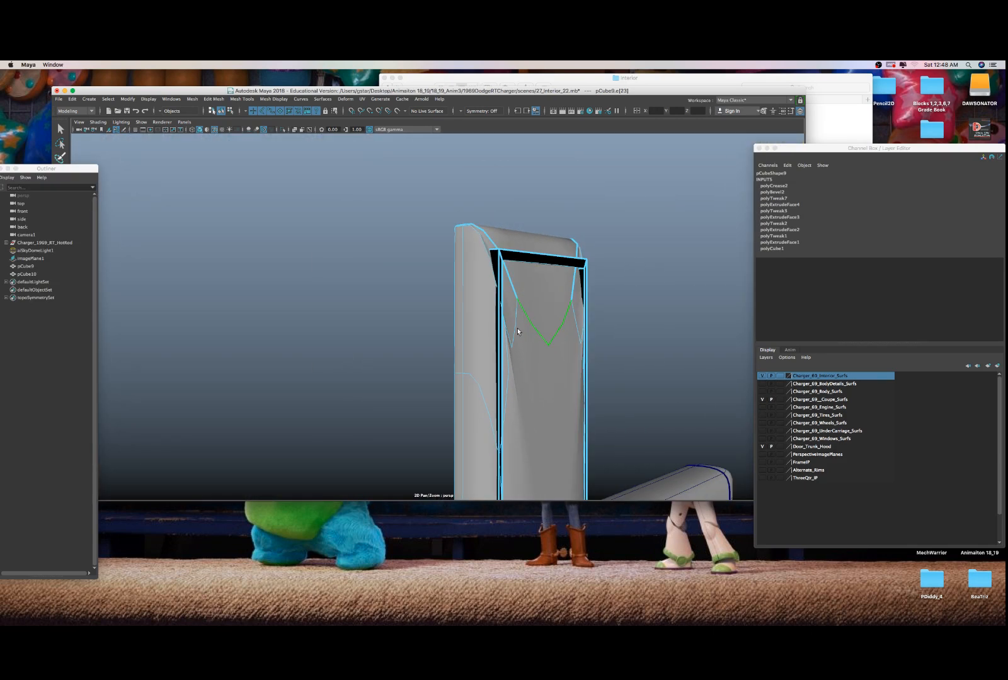
# - Try creasing the edges around both lower corners of the box's recess
pyautogui.keyDown('alt'); pyautogui.moveTo(517, 331); pyautogui.dragTo(558, 301); pyautogui.keyUp('alt')
pyautogui.keyDown('alt'); pyautogui.moveTo(536, 346); pyautogui.dragTo(517, 120, button='middle'); pyautogui.keyUp('alt')
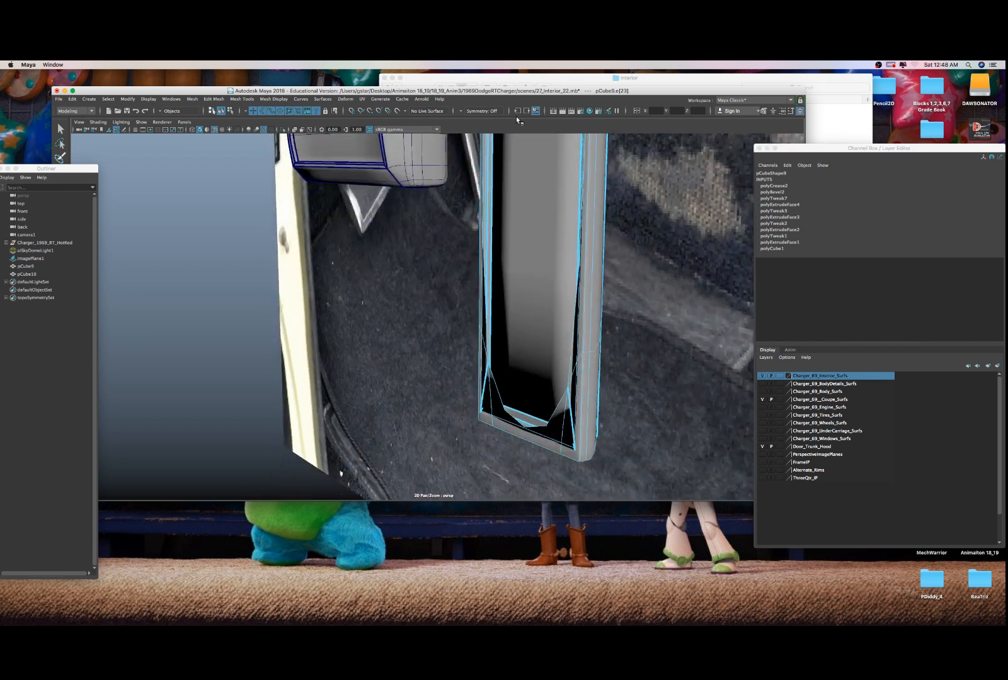
pyautogui.keyDown('alt'); pyautogui.moveTo(497, 384); pyautogui.dragTo(504, 318, button='middle'); pyautogui.keyUp('alt')
pyautogui.keyDown('shift'); pyautogui.click(497, 329); pyautogui.keyUp('shift')
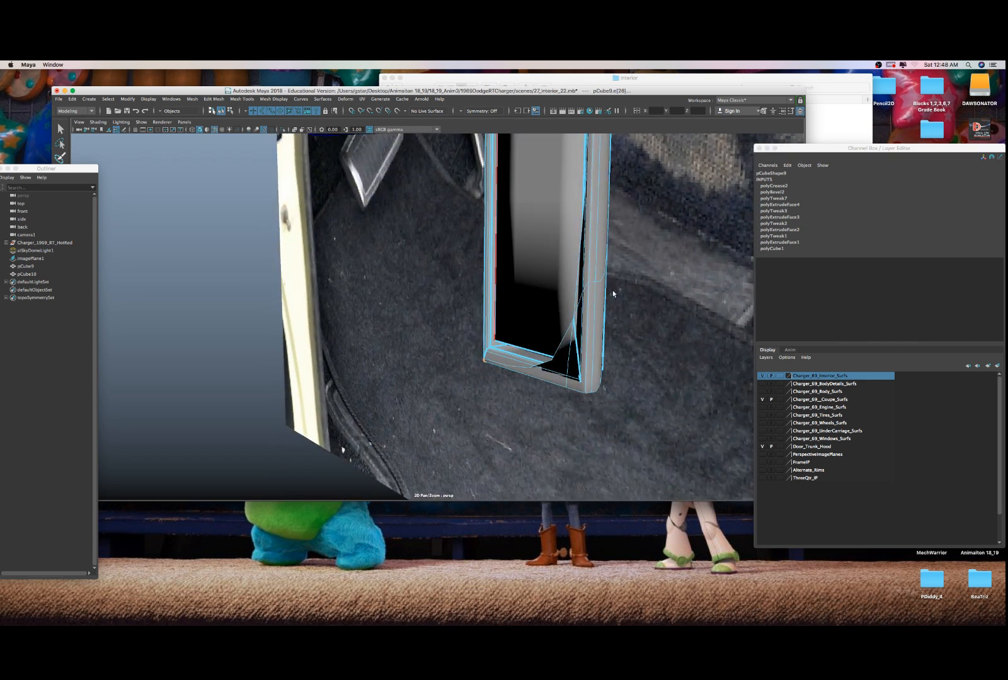
pyautogui.click(571, 356)
pyautogui.press('super+z')
pyautogui.press('super+z')
pyautogui.press('super+z')
pyautogui.press('super+z')
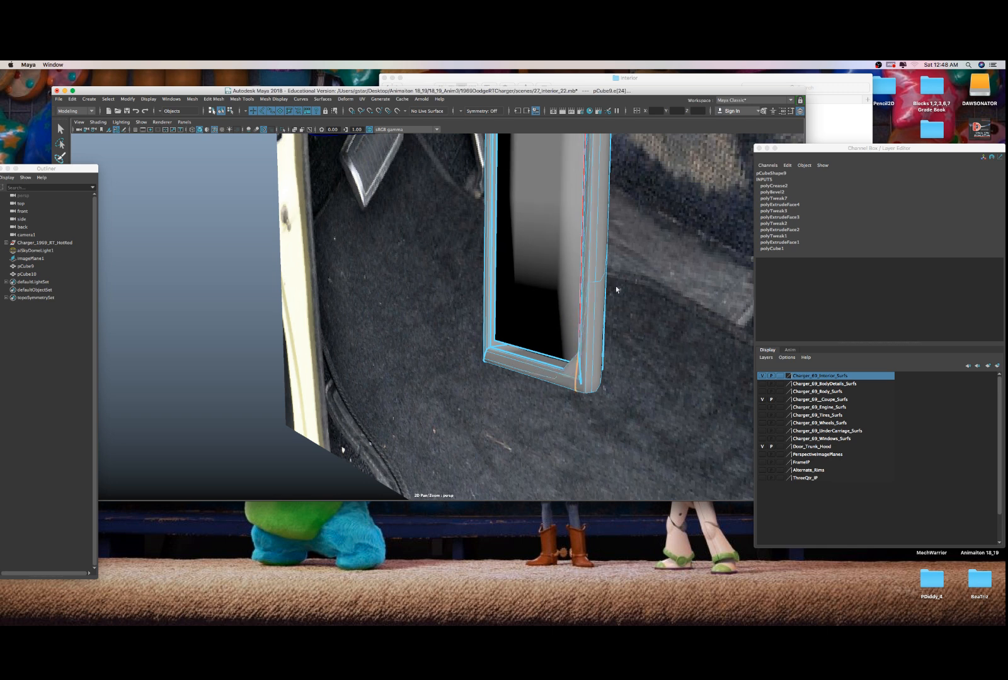
# - Return the box to its unsmoothed display and switch to face selection to check the creased shape
pyautogui.keyDown('alt'); pyautogui.moveTo(608, 301); pyautogui.dragTo(569, 303); pyautogui.keyUp('alt')
pyautogui.keyDown('alt'); pyautogui.moveTo(623, 336); pyautogui.dragTo(614, 315); pyautogui.keyUp('alt')
pyautogui.moveTo(687, 260); pyautogui.dragTo(688, 268, button='right')
pyautogui.click(688, 269)
pyautogui.keyDown('alt'); pyautogui.moveTo(688, 268); pyautogui.dragTo(655, 286); pyautogui.keyUp('alt')
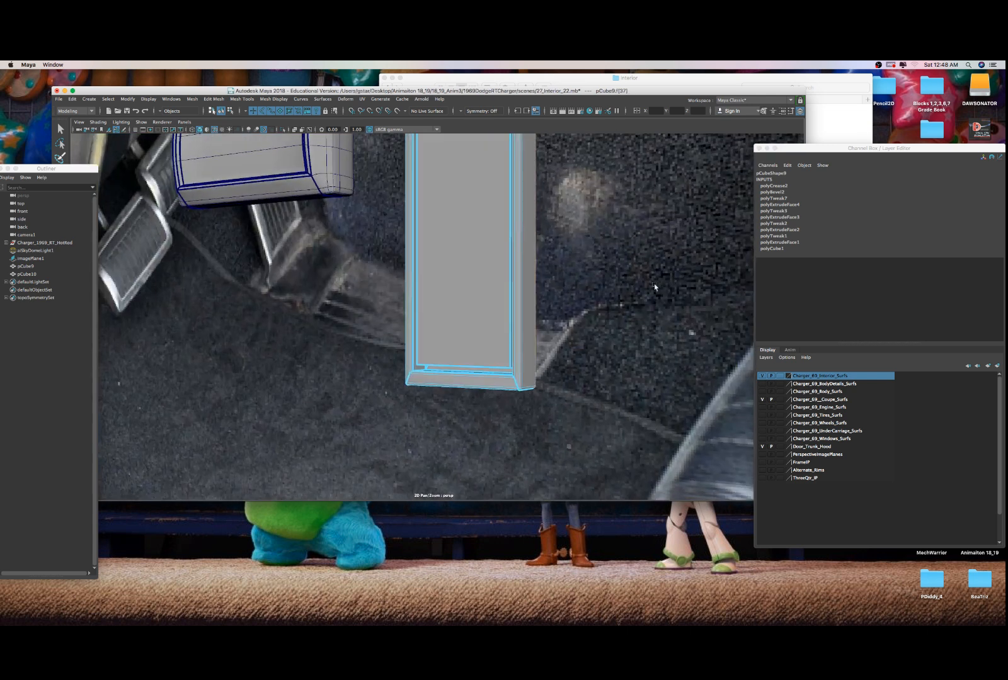
pyautogui.keyDown('alt'); pyautogui.moveTo(540, 274); pyautogui.dragTo(485, 272, button='right'); pyautogui.keyUp('alt')
pyautogui.keyDown('alt'); pyautogui.moveTo(485, 273); pyautogui.dragTo(461, 363, button='middle'); pyautogui.keyUp('alt')
pyautogui.keyDown('alt'); pyautogui.moveTo(462, 363); pyautogui.dragTo(467, 360); pyautogui.keyUp('alt')
# - Undo the edits on the tall box back to before its recess edges were creased
pyautogui.press('super+z')
pyautogui.press('super+z')
pyautogui.press('super+z')
pyautogui.press('super+z')
pyautogui.press('super+z')
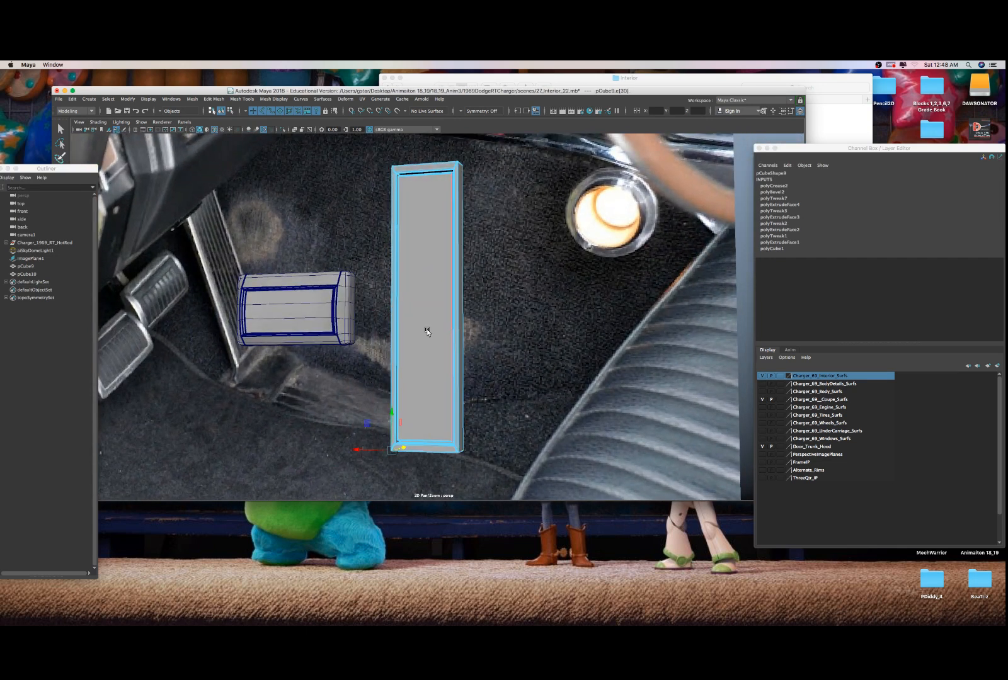
pyautogui.press('super+z')
pyautogui.press('super+z')
pyautogui.press('super+z')
pyautogui.press('super+z')
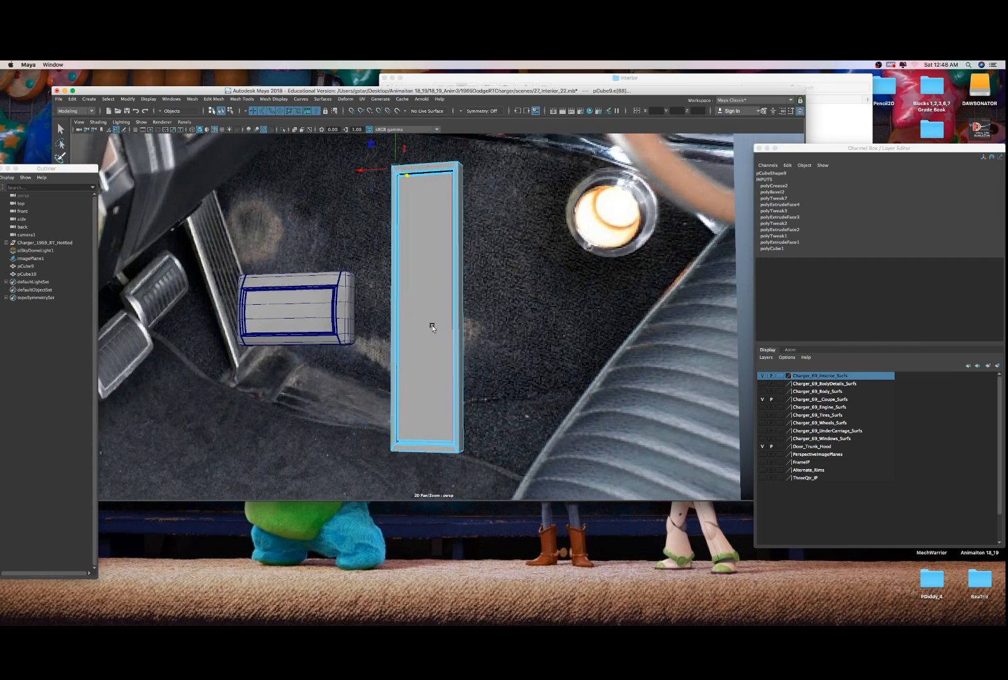
pyautogui.press('super+z')
pyautogui.press('super+z')
pyautogui.press('super+z')
pyautogui.press('super+z')
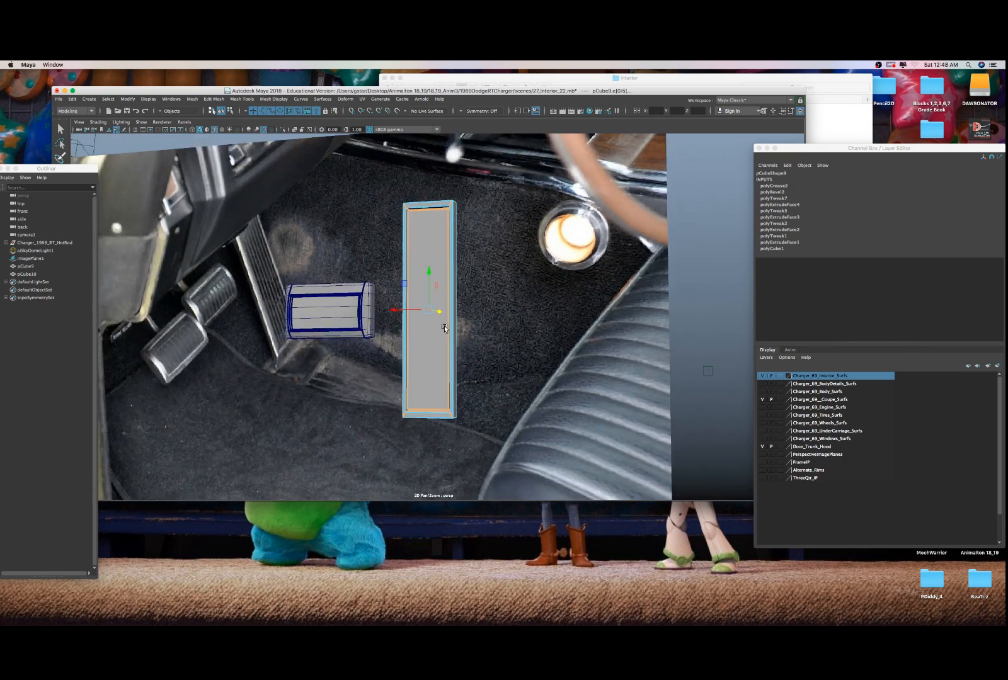
pyautogui.press('super+z')
pyautogui.press('super+z')
pyautogui.press('super+z')
pyautogui.press('super+z')
pyautogui.press('super+z')
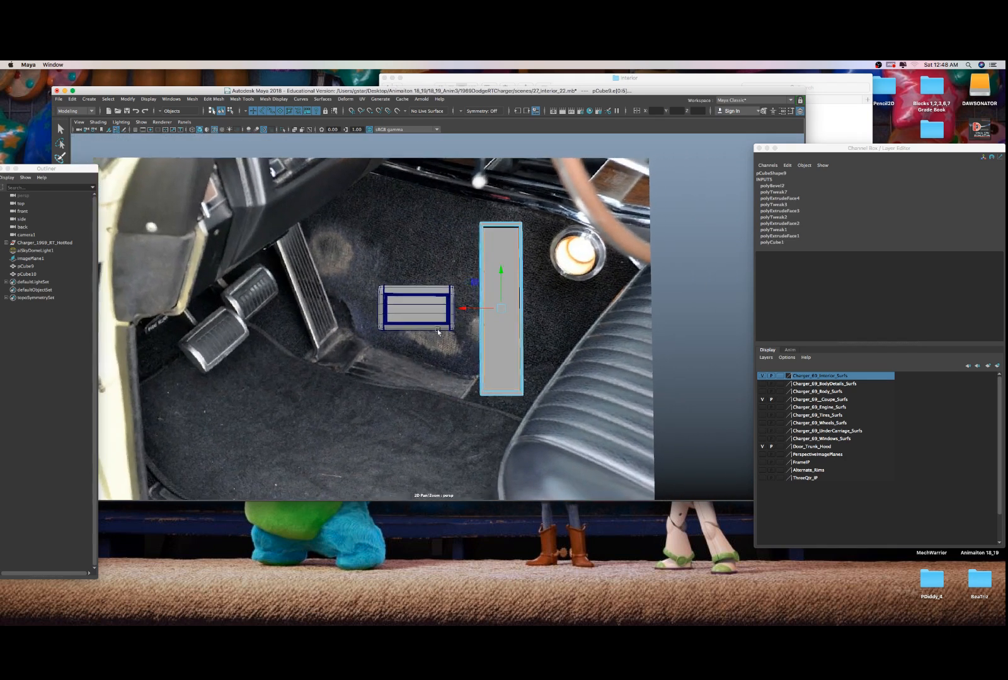
# - Return the small box to object selection and delete its construction history
pyautogui.moveTo(402, 305); pyautogui.dragTo(423, 290, button='right')
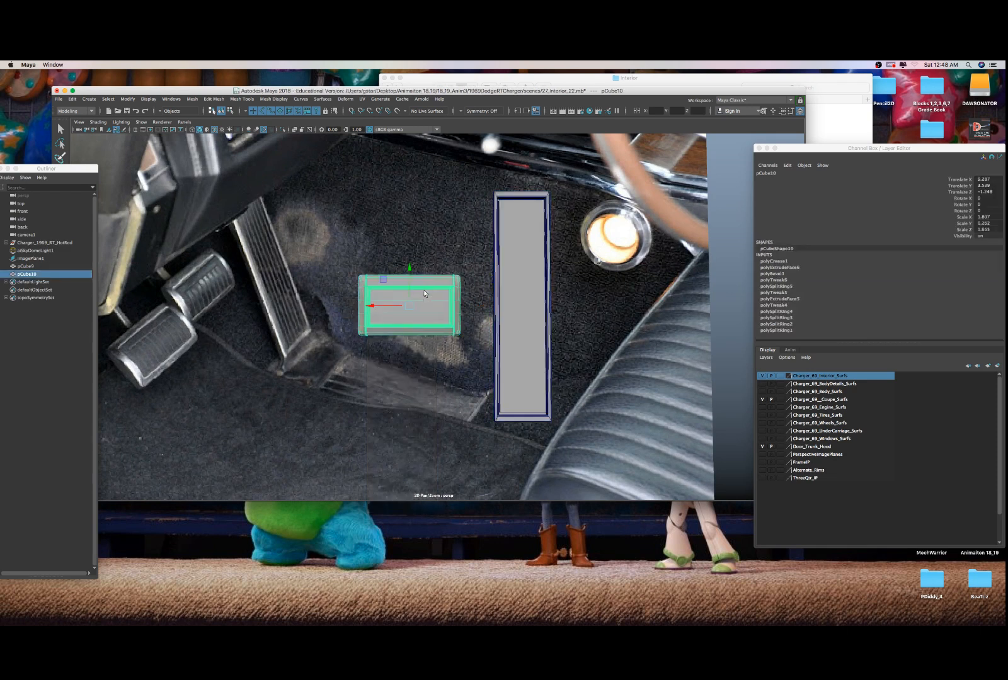
pyautogui.scroll(2, 423, 290)
pyautogui.keyDown('alt'); pyautogui.moveTo(424, 290); pyautogui.dragTo(450, 302, button='middle'); pyautogui.keyUp('alt')
pyautogui.scroll(1, 449, 302)
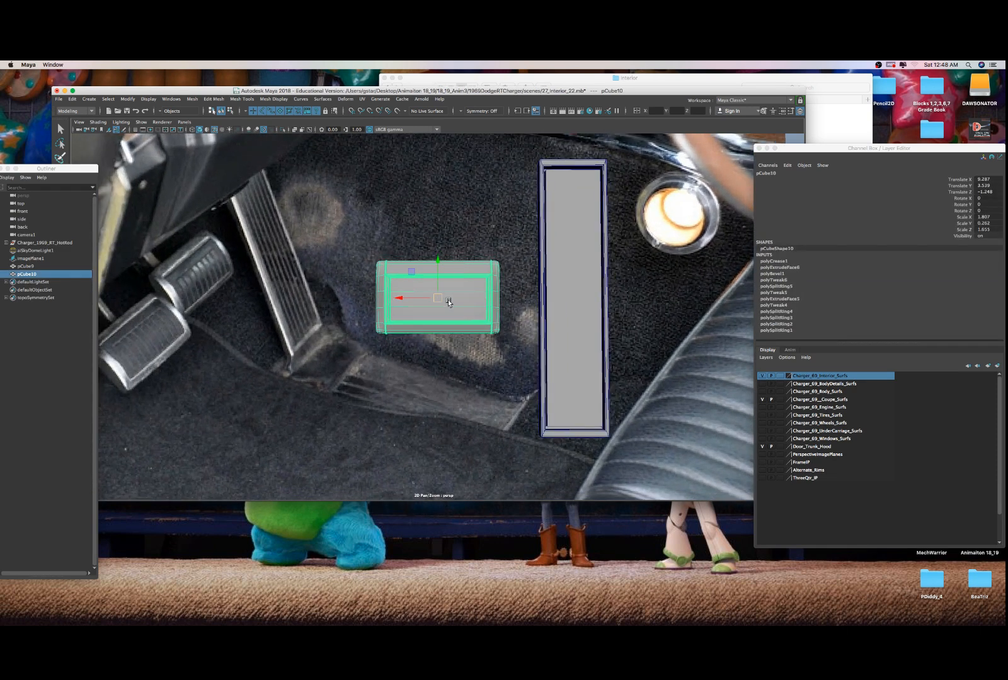
pyautogui.hotkey('alt', 'shift', 'd')
# - Duplicate the small box and move the copy along X to about 10.2, clear of the original
pyautogui.scroll(1, 436, 302)
pyautogui.hotkey('ctrl', 'd')
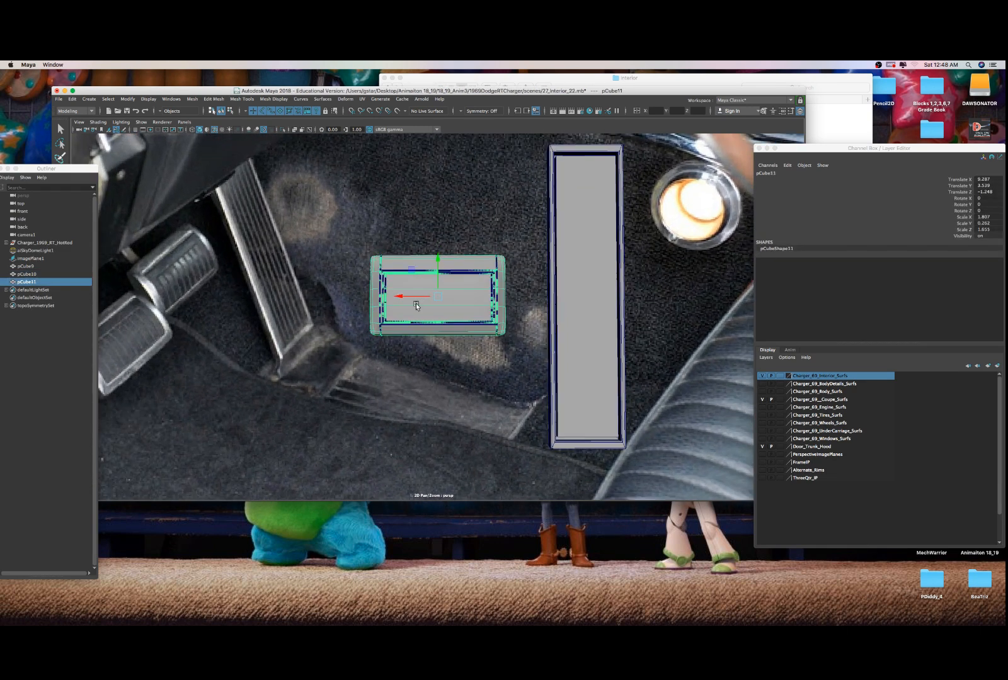
pyautogui.moveTo(403, 296); pyautogui.dragTo(223, 295)
pyautogui.keyDown('alt'); pyautogui.moveTo(224, 295); pyautogui.dragTo(326, 302, button='middle'); pyautogui.keyUp('alt')
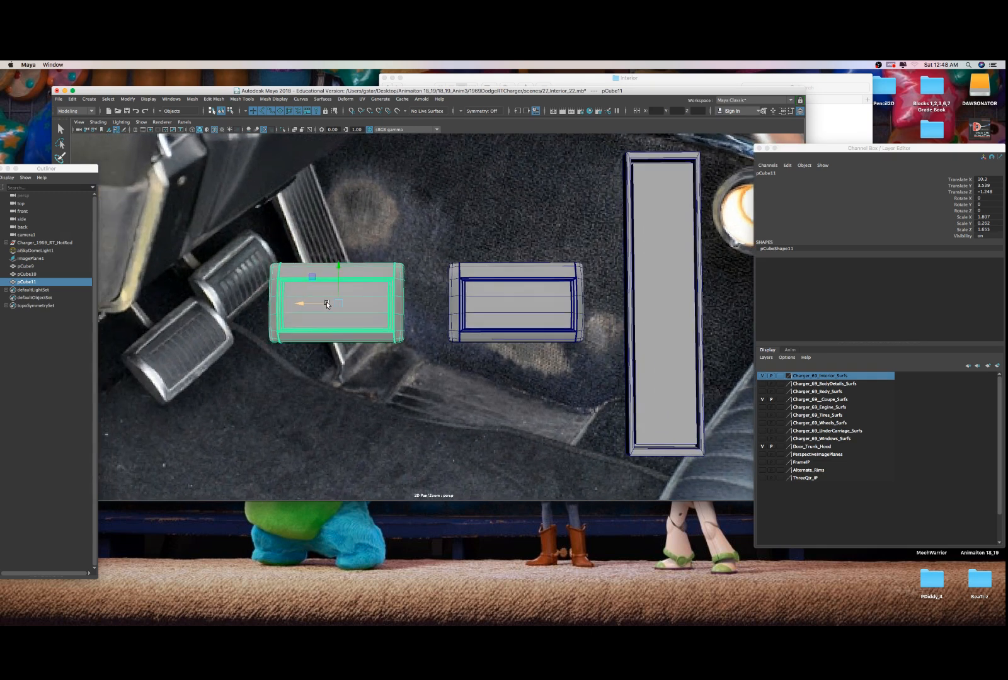
pyautogui.keyDown('alt'); pyautogui.moveTo(326, 303); pyautogui.dragTo(316, 302); pyautogui.keyUp('alt')
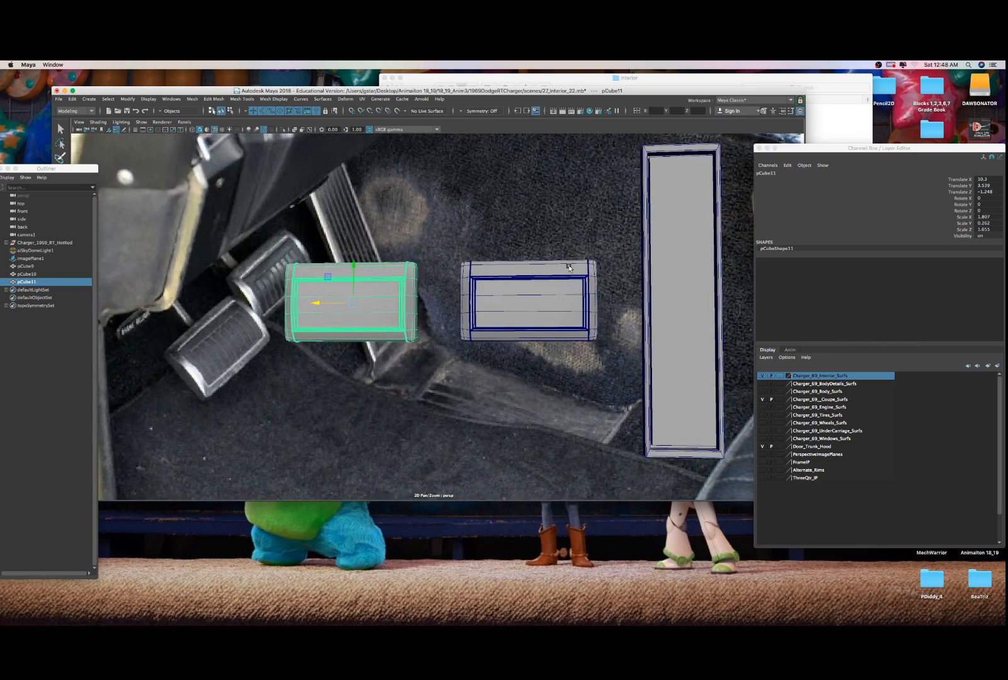
# - Rename the duplicated box Charger_69_Clutch
pyautogui.click(787, 172)
pyautogui.click(787, 173)
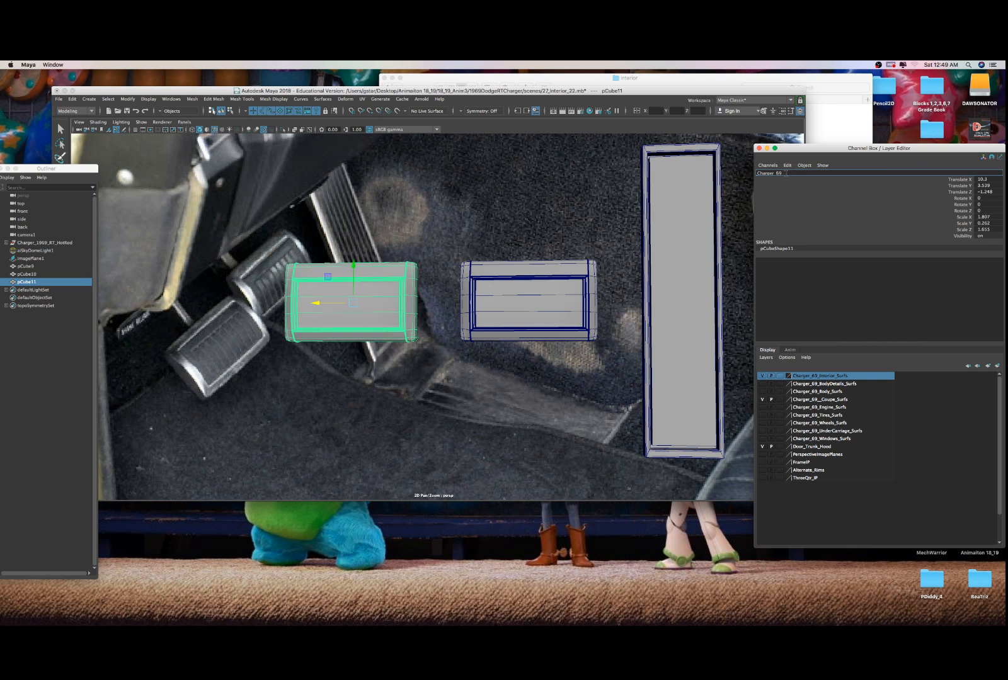
pyautogui.press('Return')
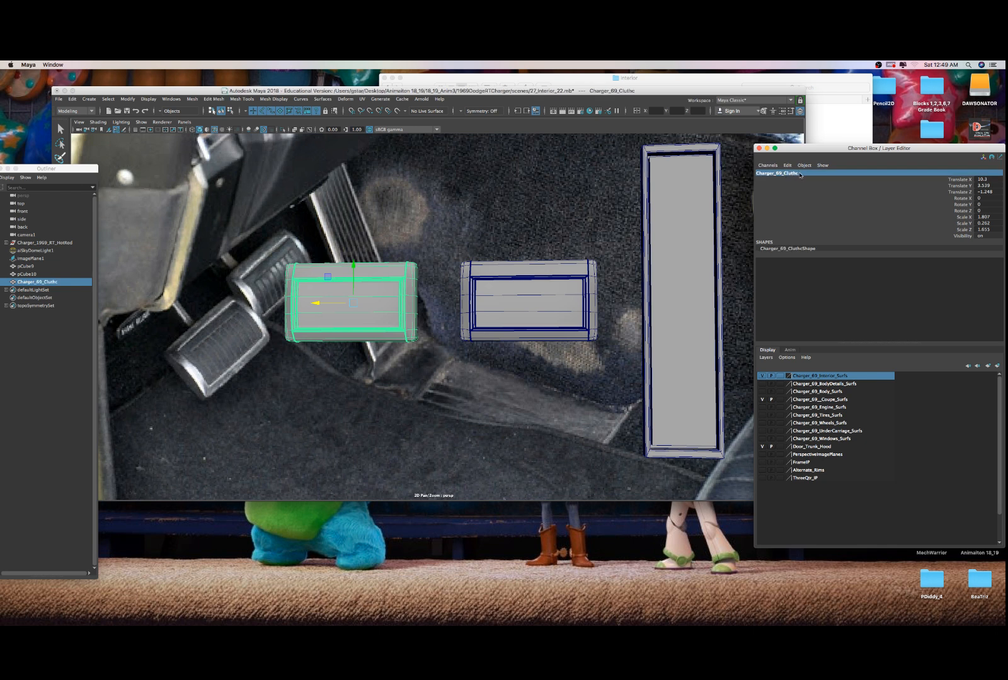
pyautogui.doubleClick(799, 174)
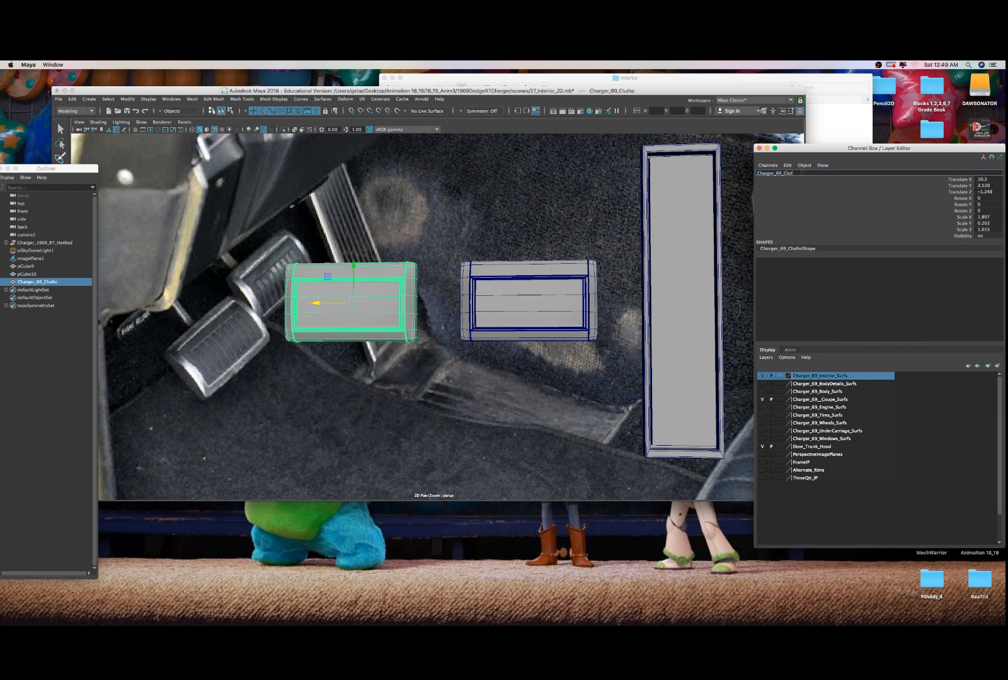
pyautogui.write('ch')
pyautogui.press('Return')
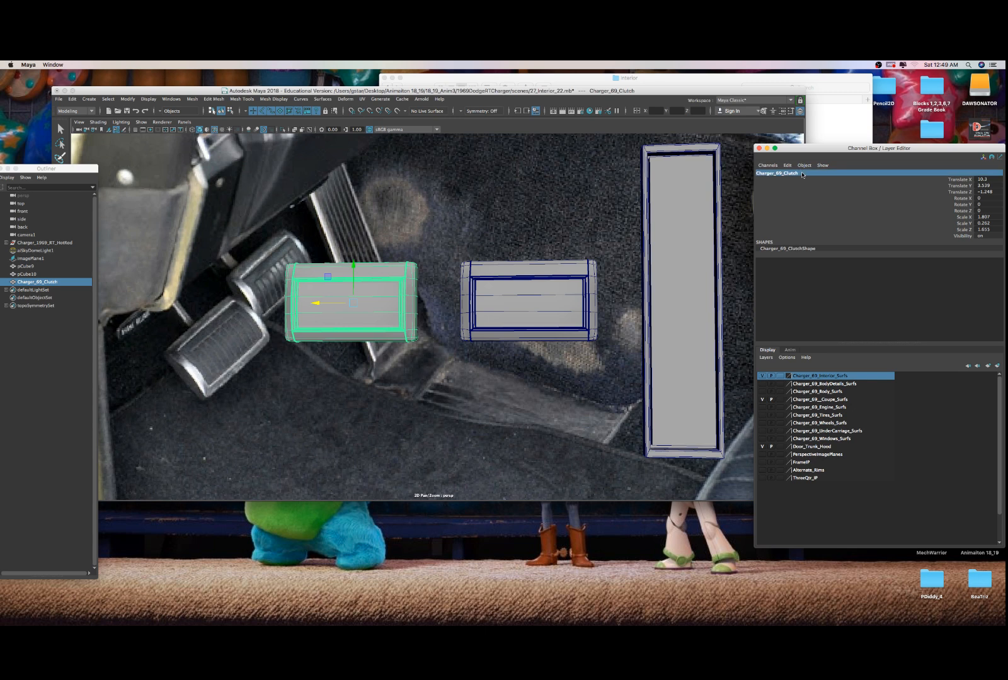
# - Copy the clutch pedal's object name for reuse on the other pedals
pyautogui.click(522, 288)
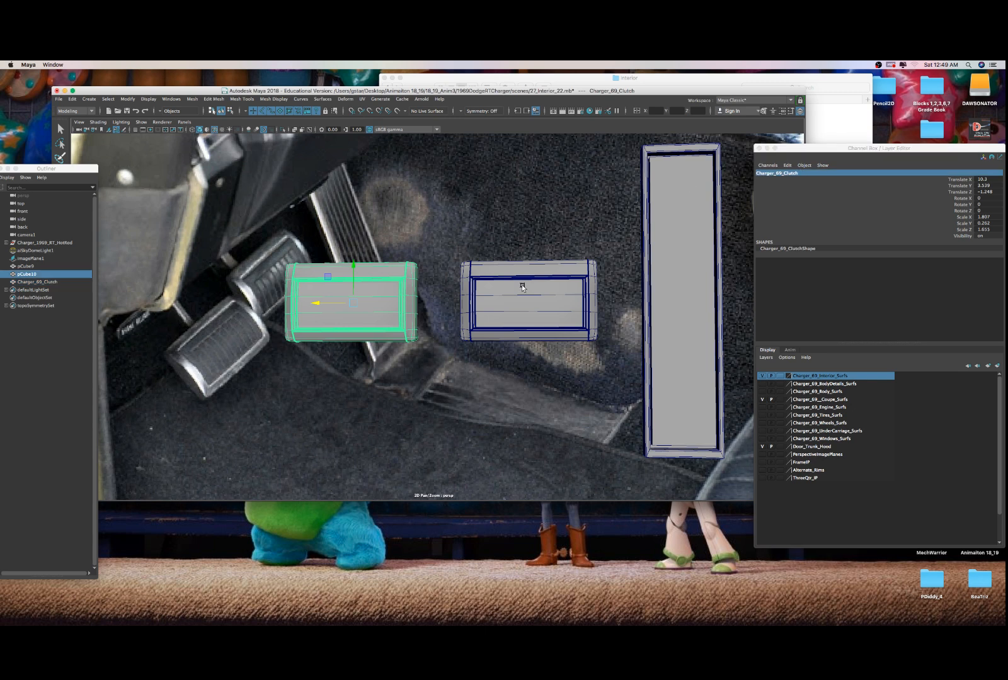
pyautogui.doubleClick(798, 174)
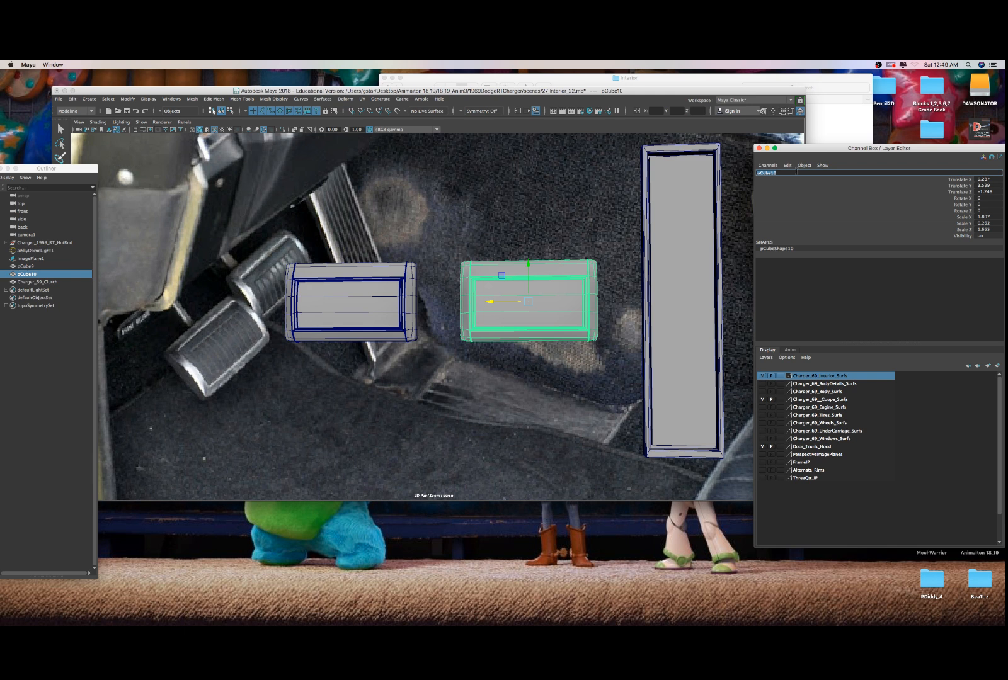
pyautogui.click(406, 296)
pyautogui.doubleClick(780, 175)
pyautogui.press('super+c')
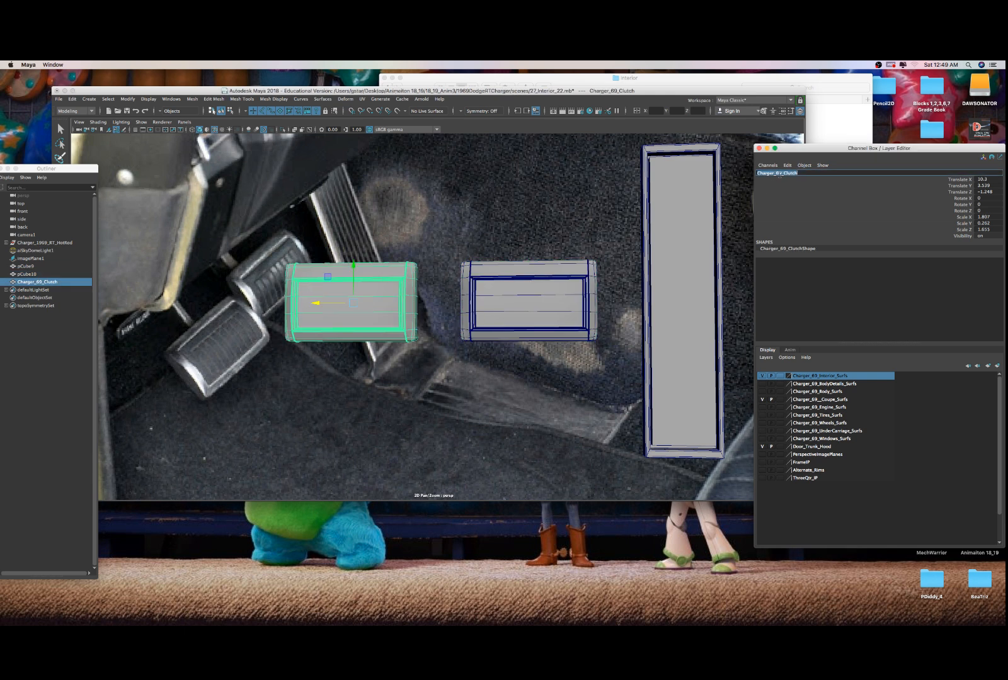
# - Freeze the transformations of the clutch pedal
pyautogui.click(527, 284)
pyautogui.click(383, 287)
pyautogui.press('space')
pyautogui.click(404, 250)
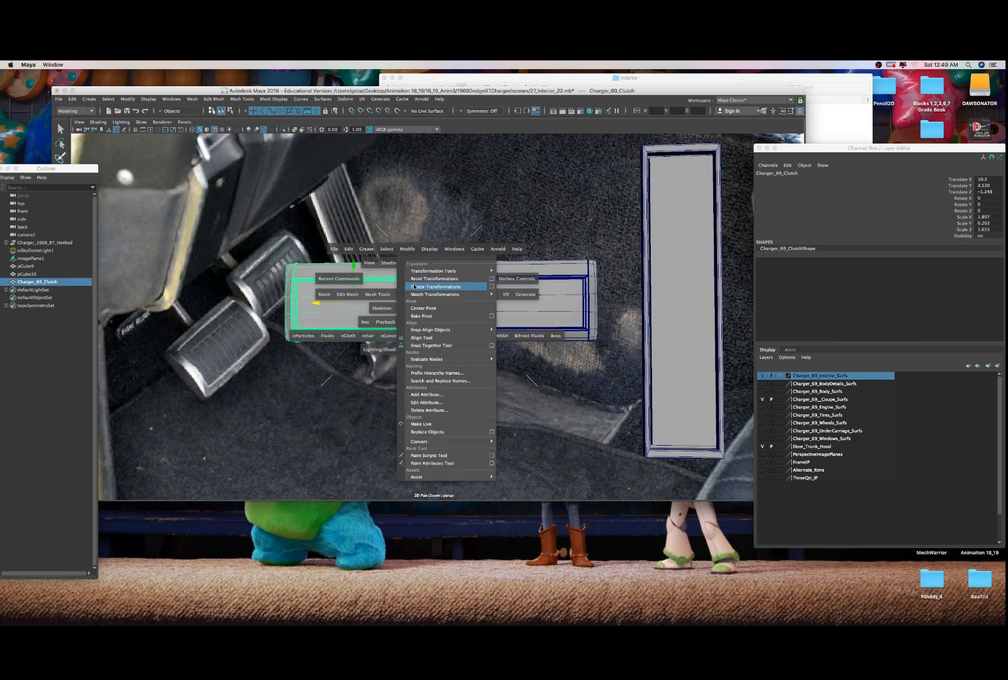
pyautogui.click(416, 287)
# - Rename the original small box beside the tall one Charger_69_Brake
pyautogui.click(492, 295)
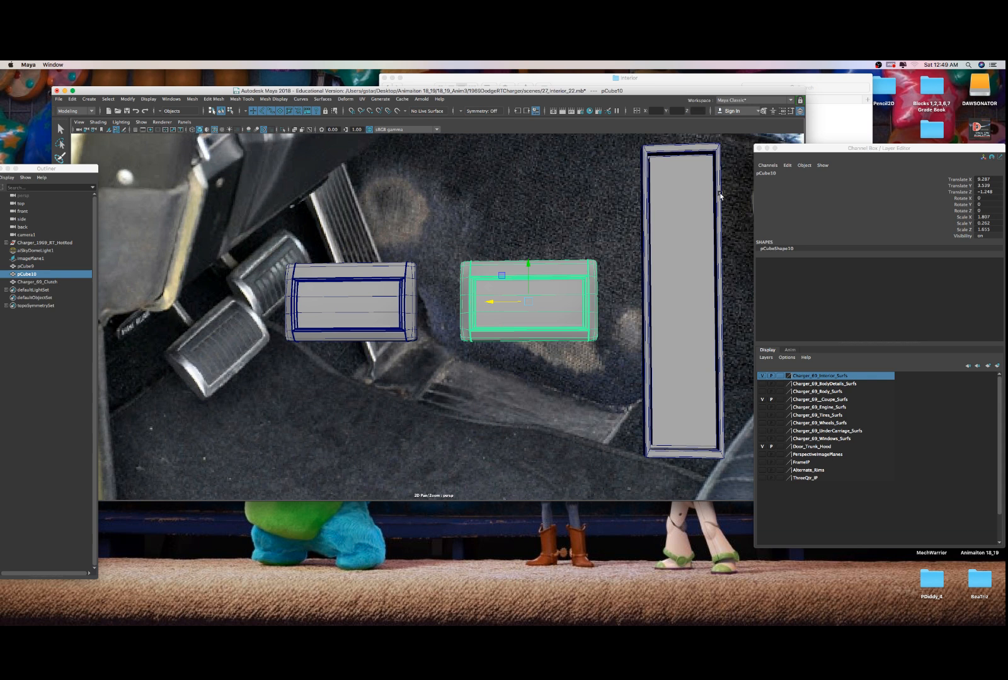
pyautogui.click(776, 180)
pyautogui.doubleClick(777, 174)
pyautogui.press('super+v')
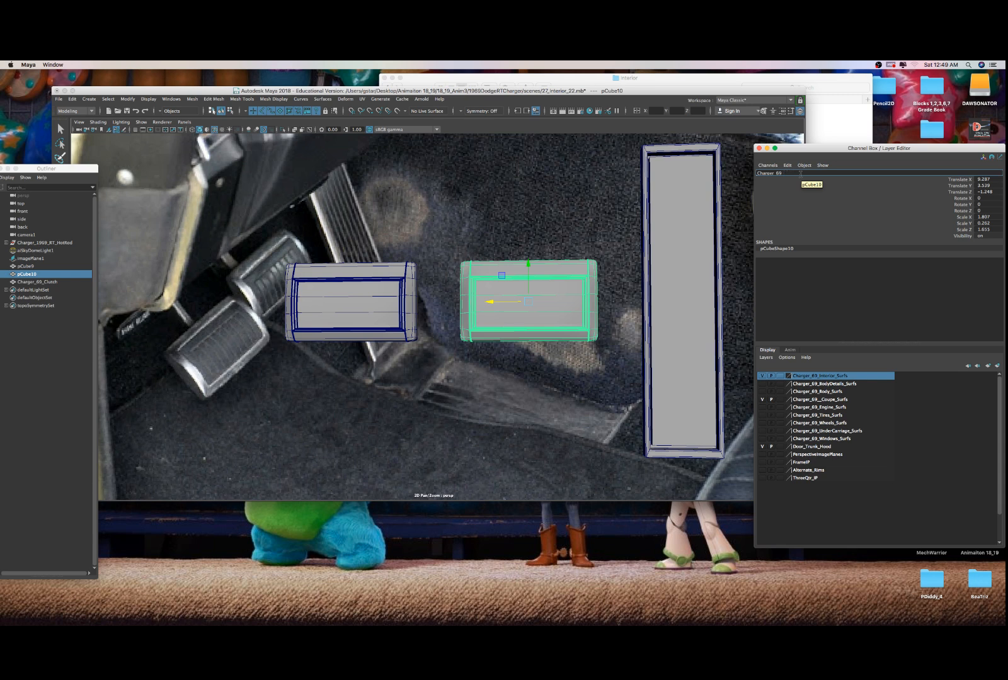
pyautogui.write('Brake')
pyautogui.press('Return')
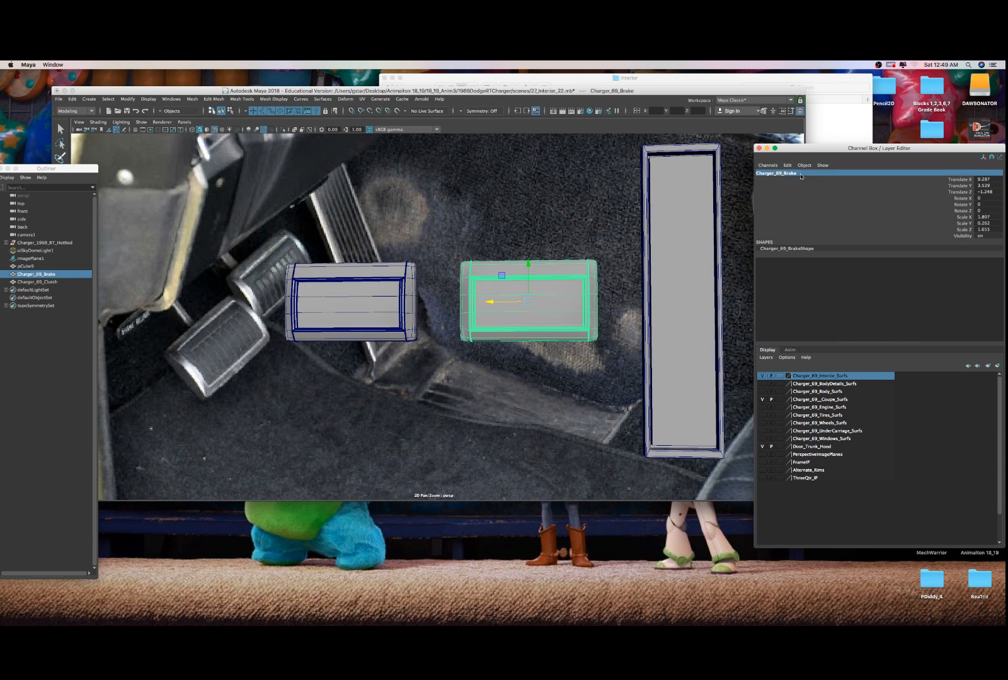
# - Rename the tall box Charger_69_Accelerator
pyautogui.click(575, 286)
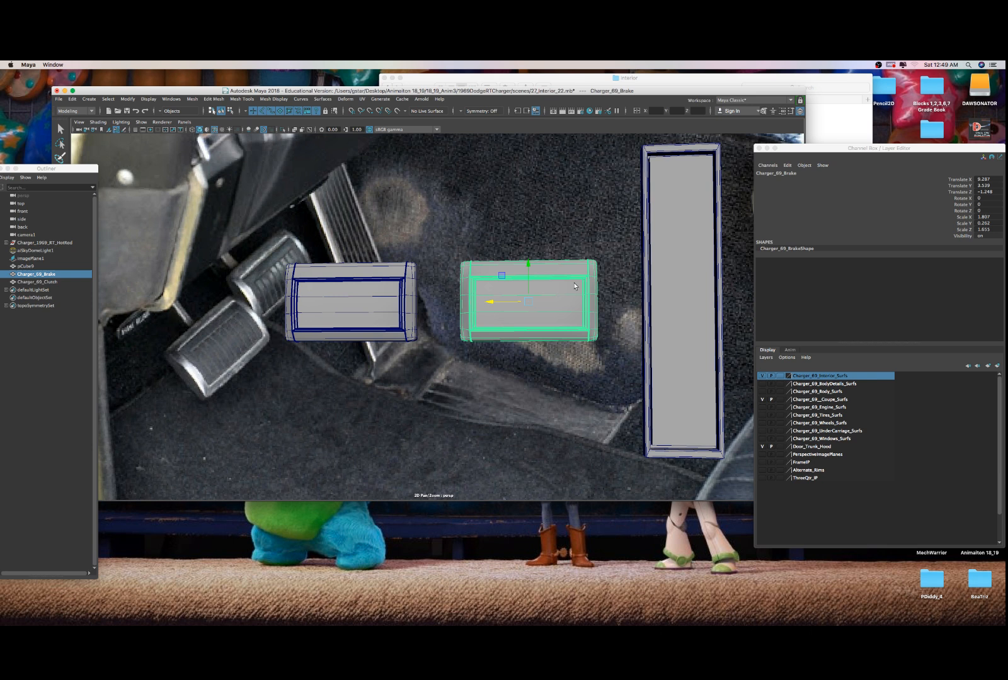
pyautogui.click(671, 256)
pyautogui.doubleClick(765, 172)
pyautogui.write('Charger_69_Clutch')
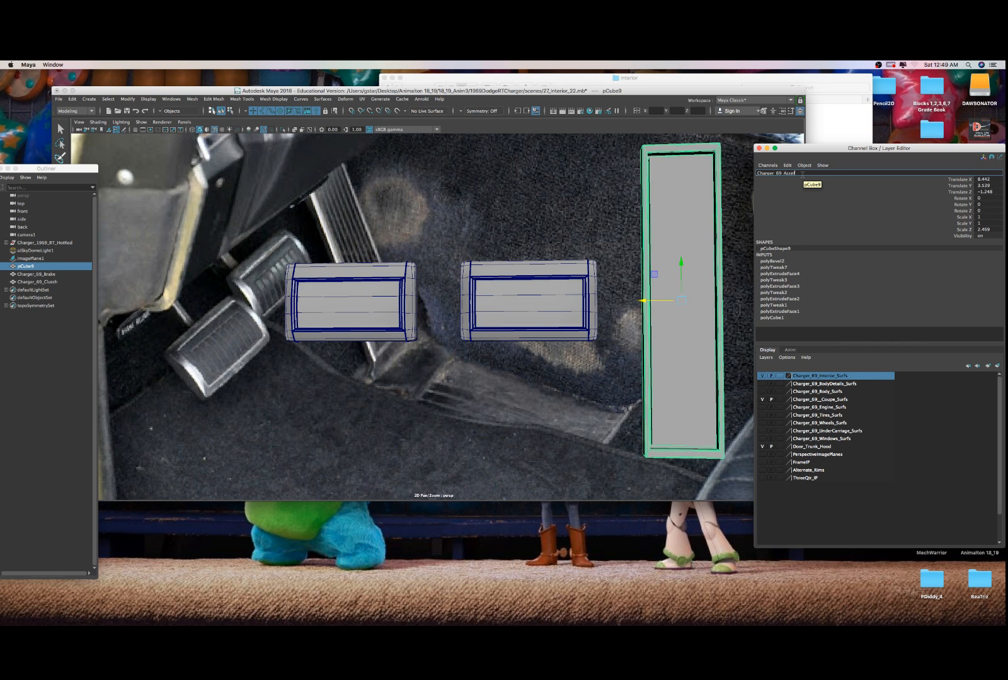
pyautogui.press('Return')
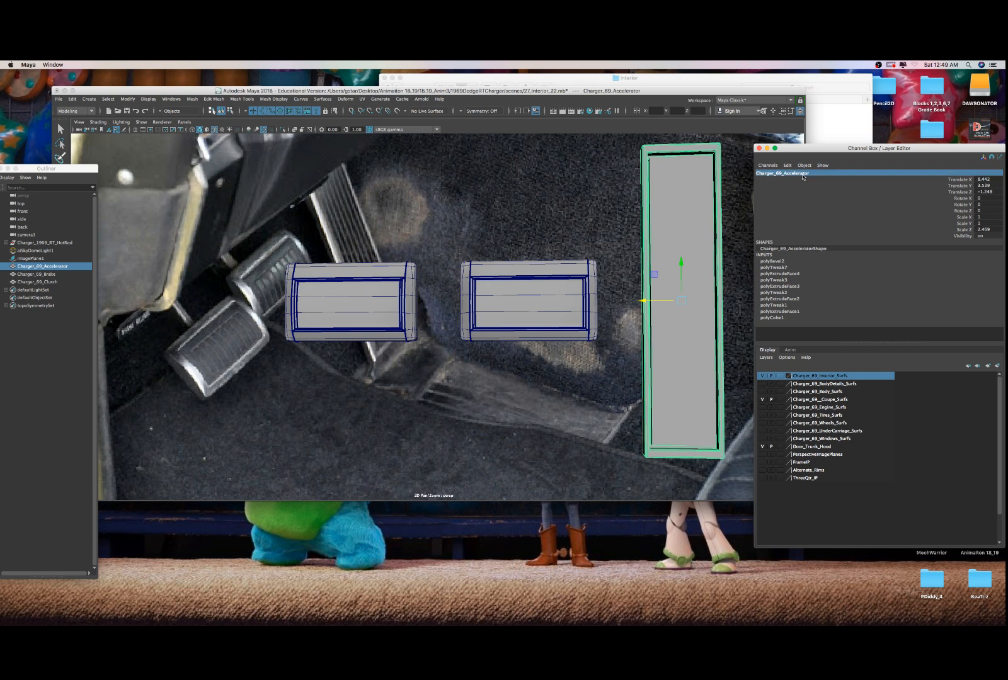
# - Select the accelerator, brake and clutch pedals together and freeze their transformations
pyautogui.keyDown('shift'); pyautogui.click(518, 290); pyautogui.keyUp('shift')
pyautogui.keyDown('shift'); pyautogui.click(378, 299); pyautogui.keyUp('shift')
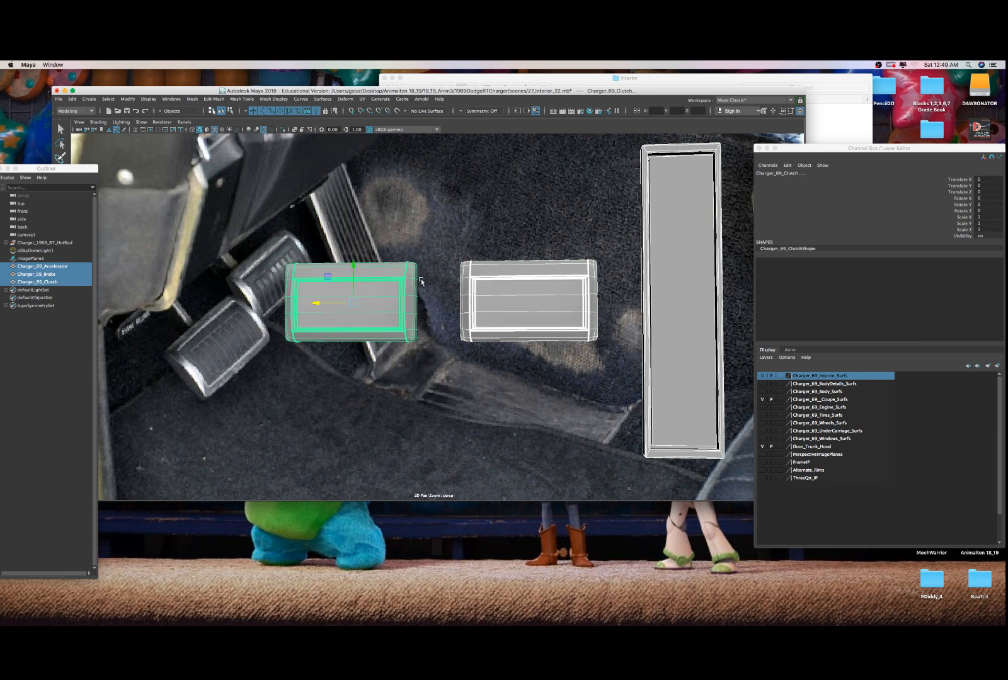
pyautogui.press('space')
pyautogui.moveTo(393, 268); pyautogui.dragTo(406, 290)
# - Move the three pedals over to the car's steering wheel and scale them uniformly to about 0.725
pyautogui.scroll(-8, 467, 288)
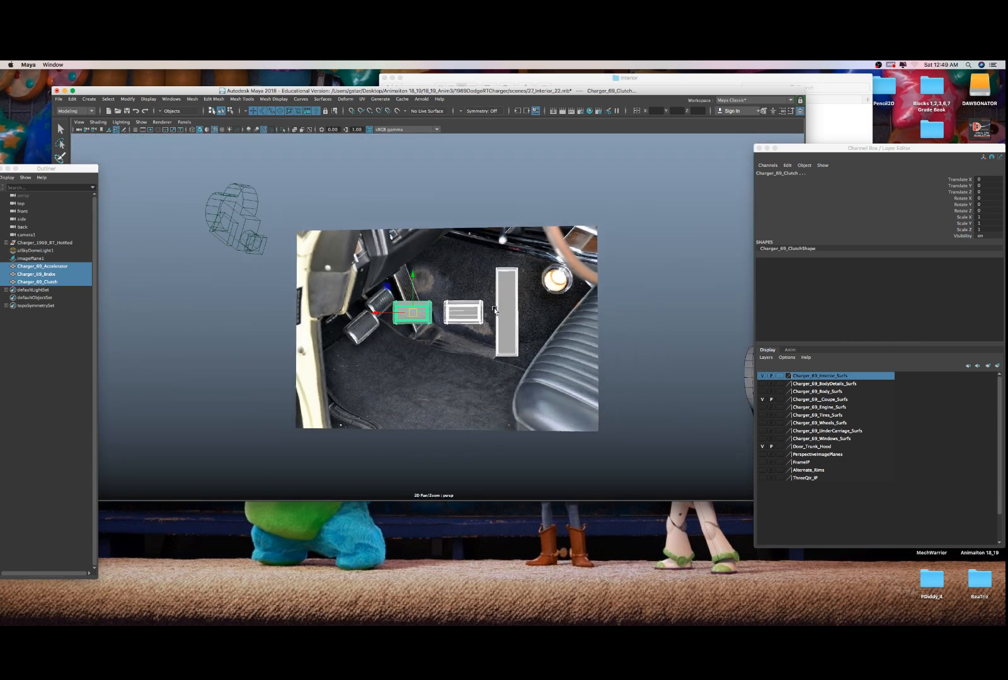
pyautogui.moveTo(488, 320)
pyautogui.keyDown('alt'); pyautogui.mouseDown()
pyautogui.moveTo(499, 325)
pyautogui.moveTo(450, 356)
pyautogui.moveTo(396, 268)
pyautogui.moveTo(567, 276)
pyautogui.moveTo(499, 304)
pyautogui.moveTo(498, 321)
pyautogui.mouseUp(); pyautogui.keyUp('alt')
pyautogui.press('f')
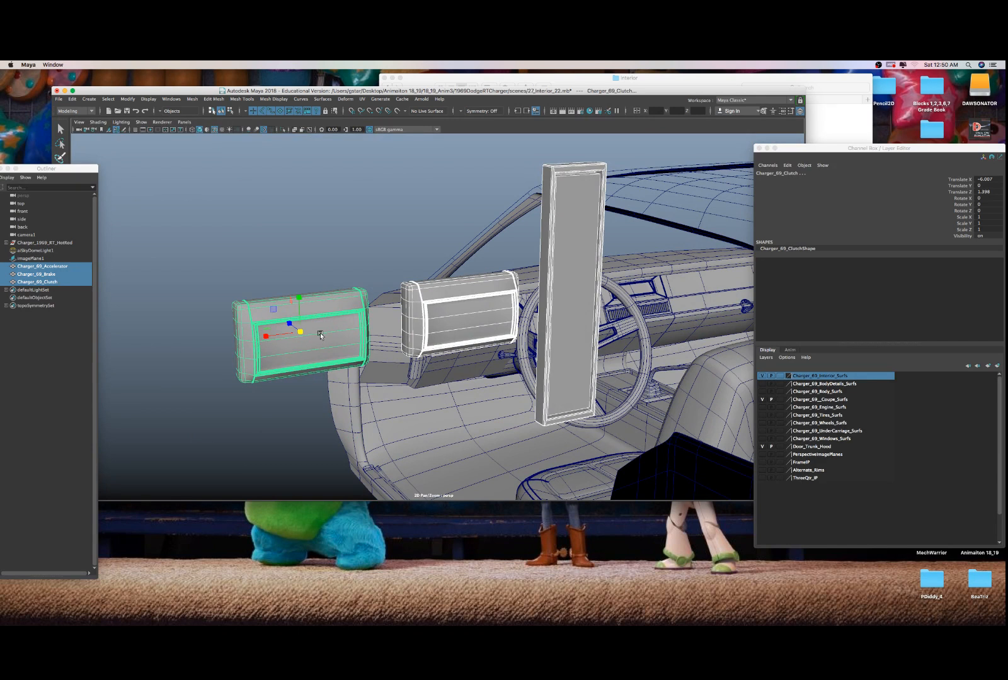
pyautogui.moveTo(301, 334); pyautogui.dragTo(281, 337)
pyautogui.press('w')
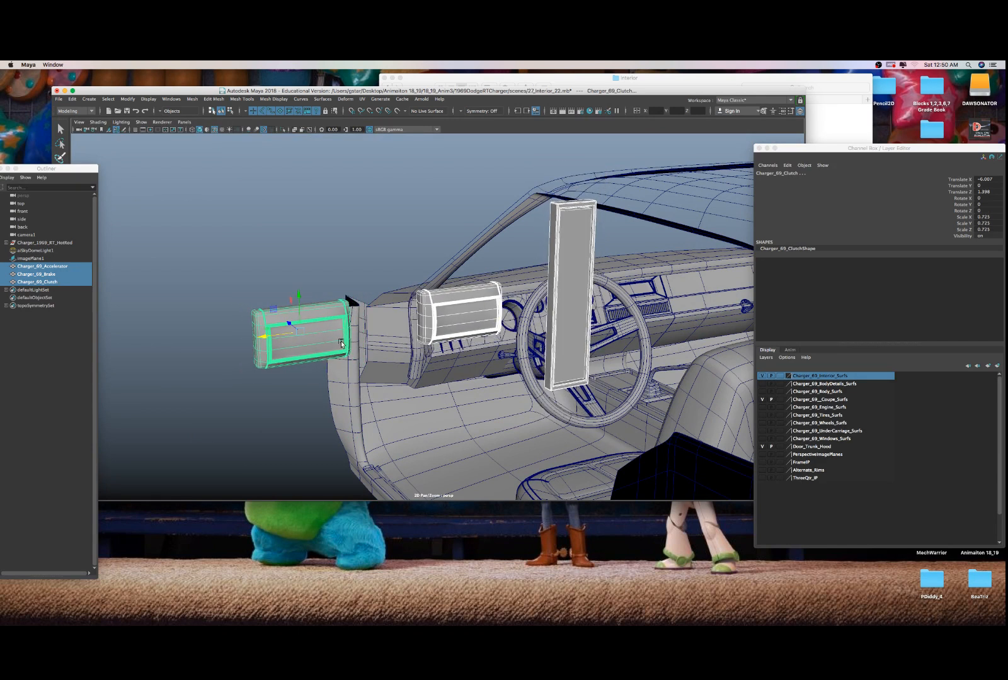
# - Slide the clutch pedal closer to the brake pedal and group all three pedals
pyautogui.click(340, 345)
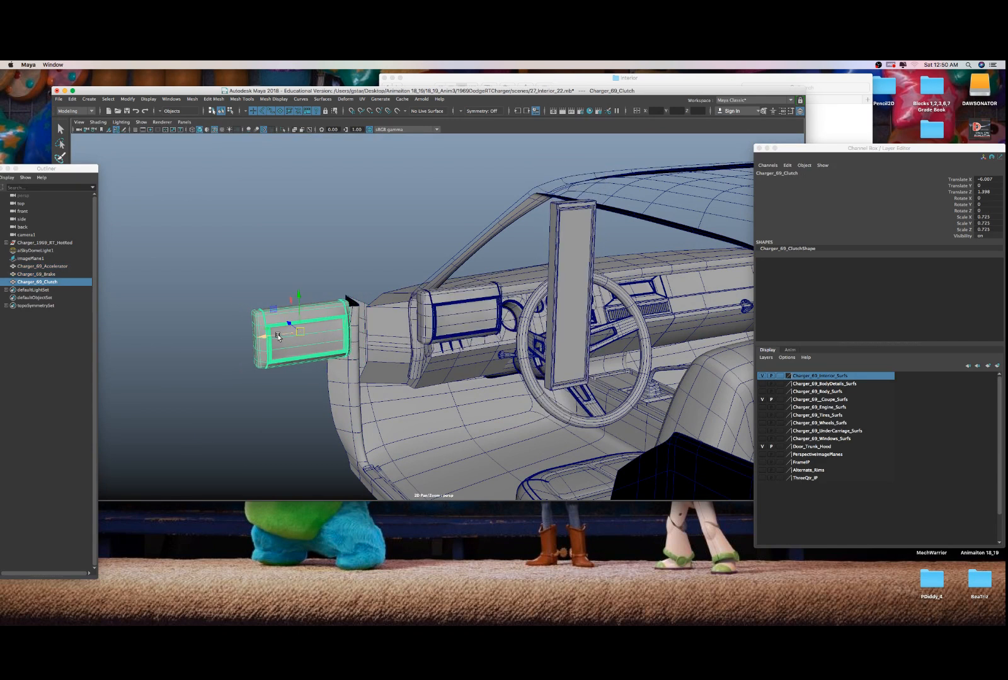
pyautogui.moveTo(277, 336); pyautogui.dragTo(335, 335)
pyautogui.keyDown('shift'); pyautogui.click(439, 329); pyautogui.keyUp('shift')
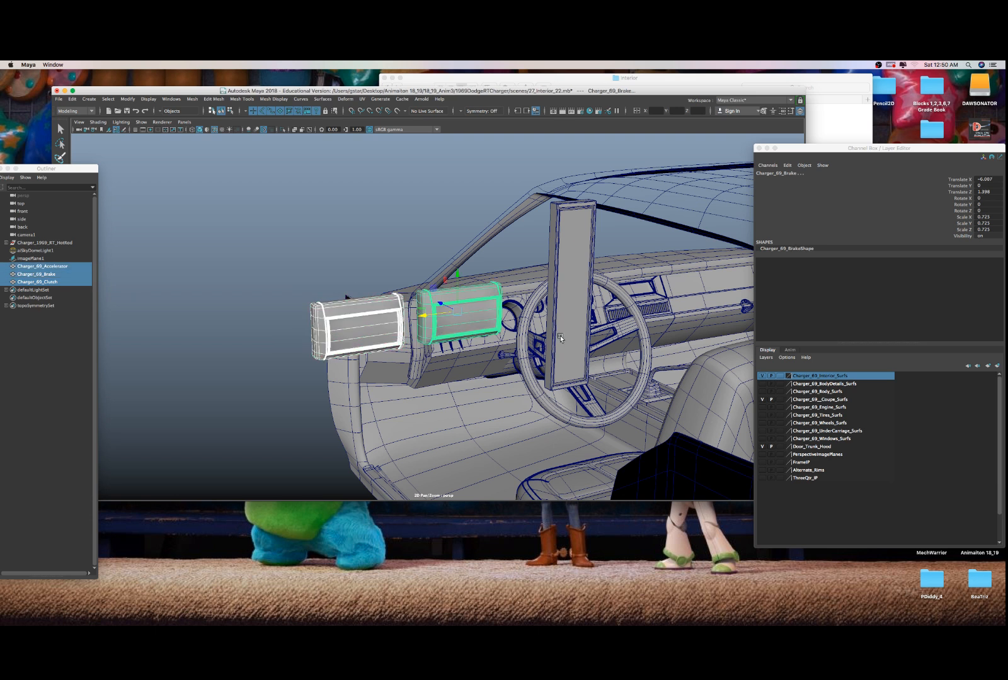
pyautogui.keyDown('shift'); pyautogui.click(561, 339); pyautogui.keyUp('shift')
pyautogui.hotkey('ctrl', 'g')
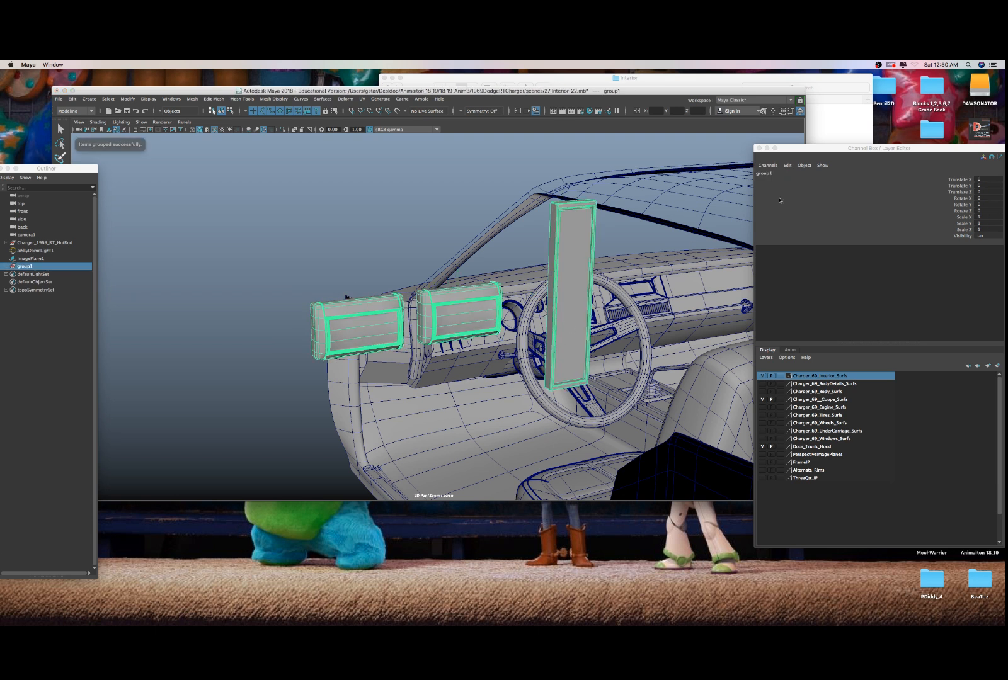
# - Rename the pedal group Charger_69_Pedals
pyautogui.doubleClick(774, 173)
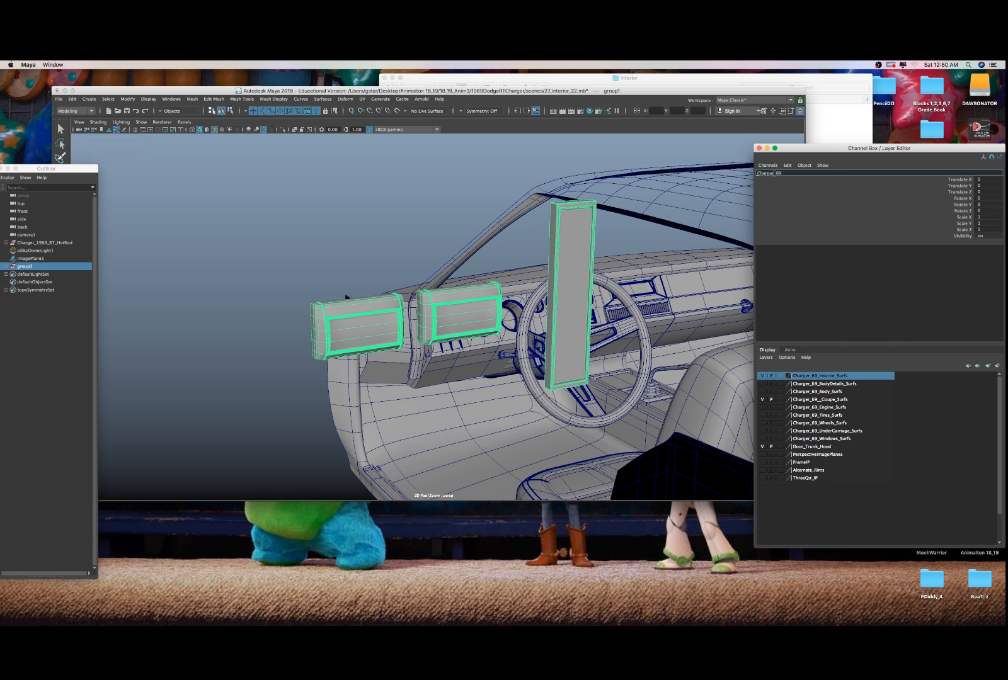
pyautogui.write('Charger_69_Pedals')
pyautogui.press('Return')
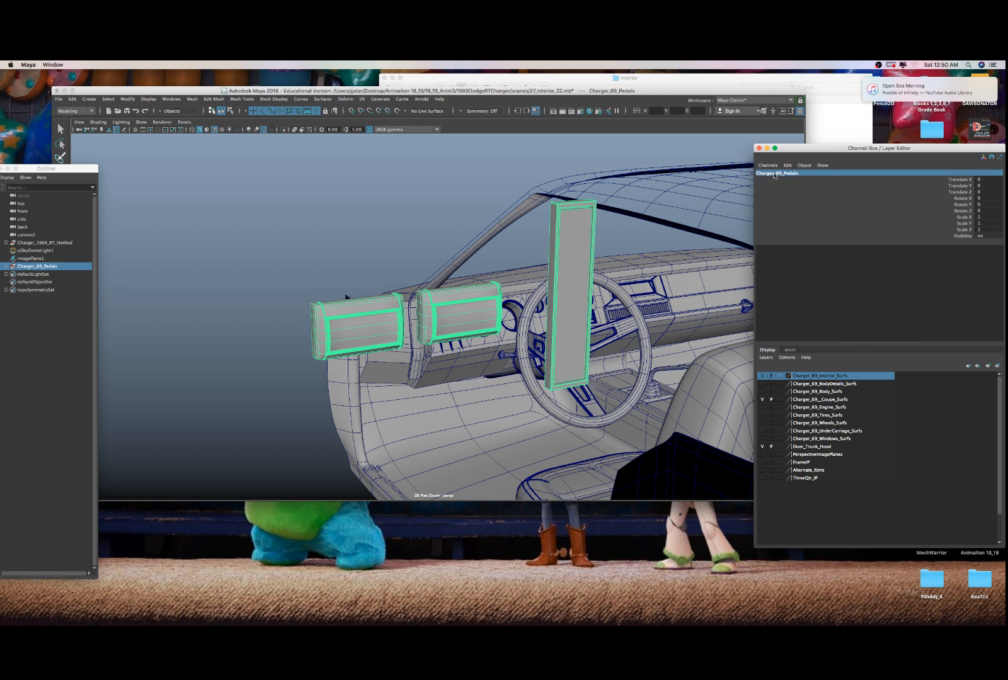
# - Center the pivot of the pedal group
pyautogui.press('space')
pyautogui.click(515, 213)
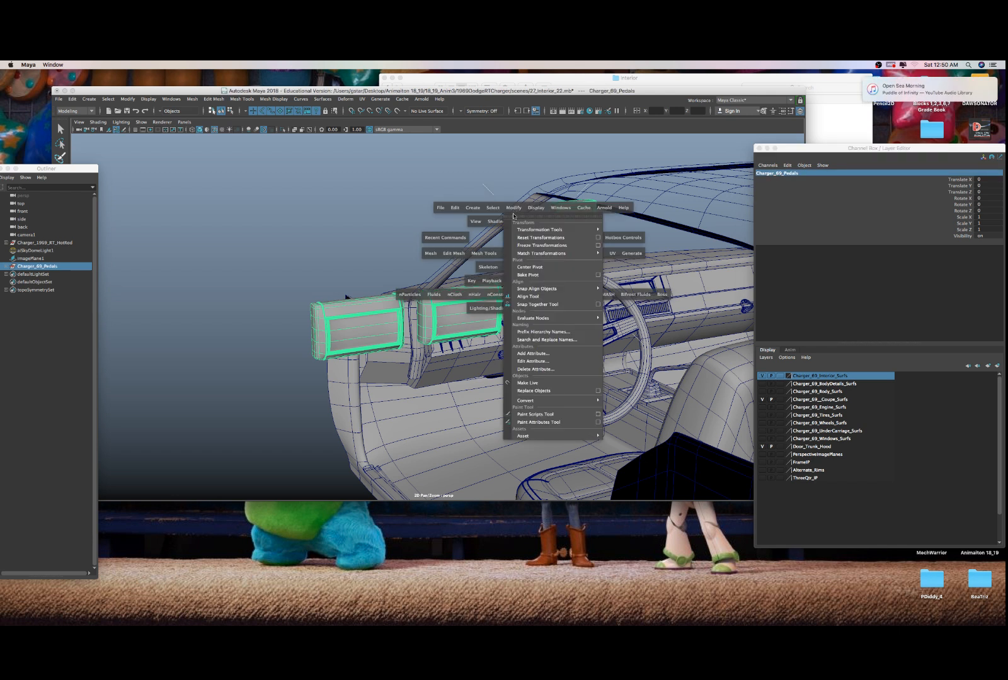
pyautogui.click(522, 267)
# - Move the pedal group into the driver's footwell beneath the dashboard
pyautogui.scroll(-5, 517, 302)
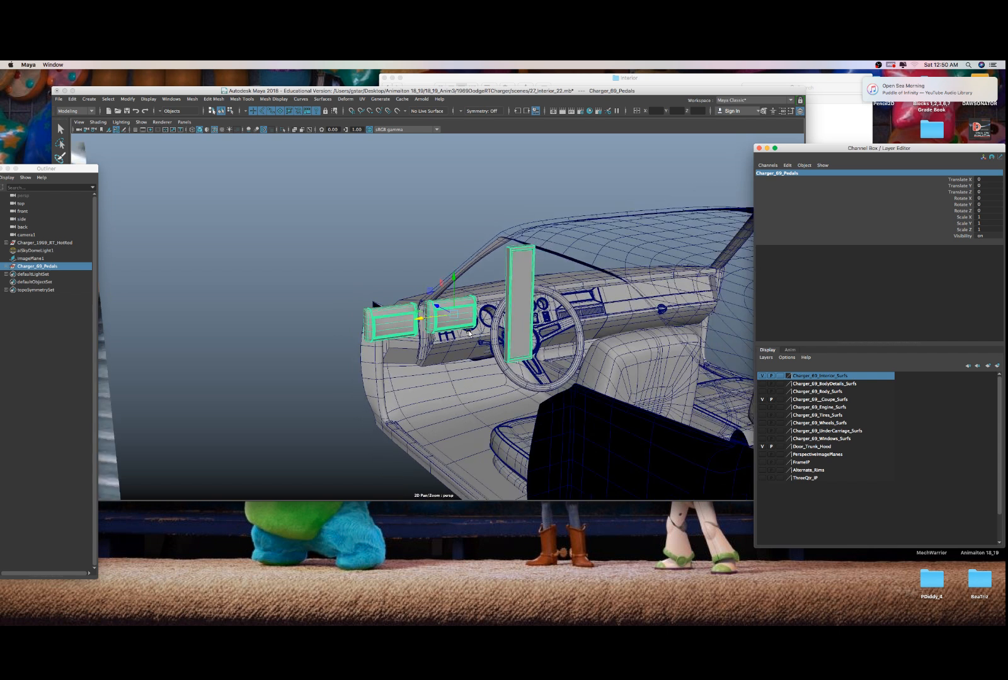
pyautogui.moveTo(452, 314); pyautogui.dragTo(518, 261)
pyautogui.press('v')
pyautogui.press('f')
pyautogui.scroll(-4, 466, 393)
pyautogui.moveTo(463, 288); pyautogui.dragTo(505, 286)
# - Tilt the accelerator pedal about 19.8 degrees around X and shift it along Z toward the sloped floor
pyautogui.keyDown('alt'); pyautogui.moveTo(505, 286); pyautogui.dragTo(439, 286); pyautogui.keyUp('alt')
pyautogui.click(521, 296)
pyautogui.scroll(4, 522, 296)
pyautogui.press('e')
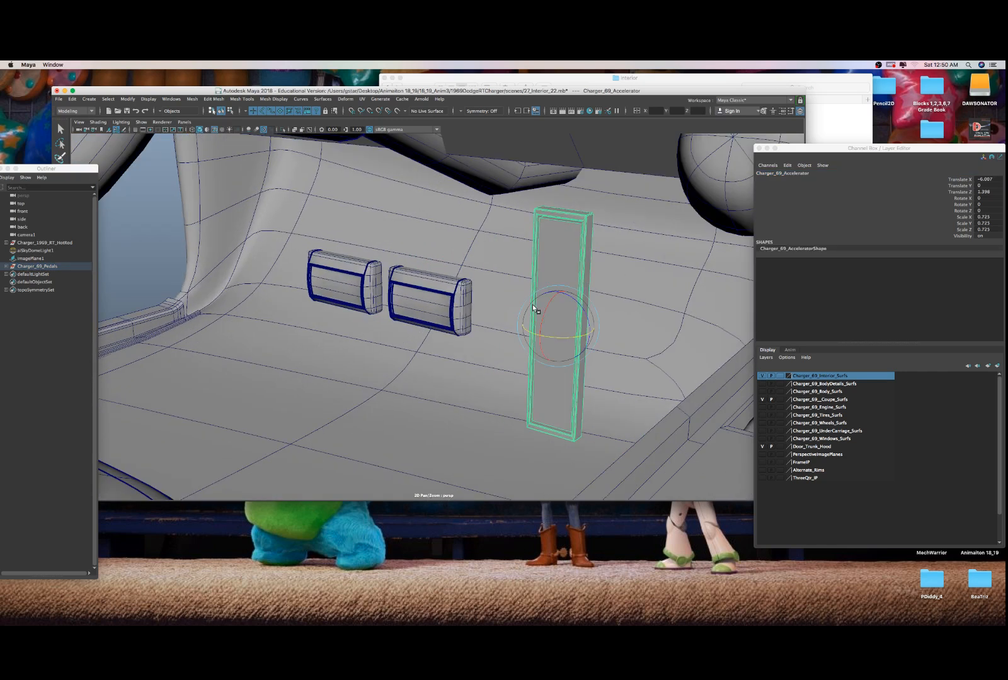
pyautogui.moveTo(541, 312); pyautogui.dragTo(493, 323)
pyautogui.scroll(-5, 530, 338)
pyautogui.press('w')
pyautogui.scroll(-2, 509, 352)
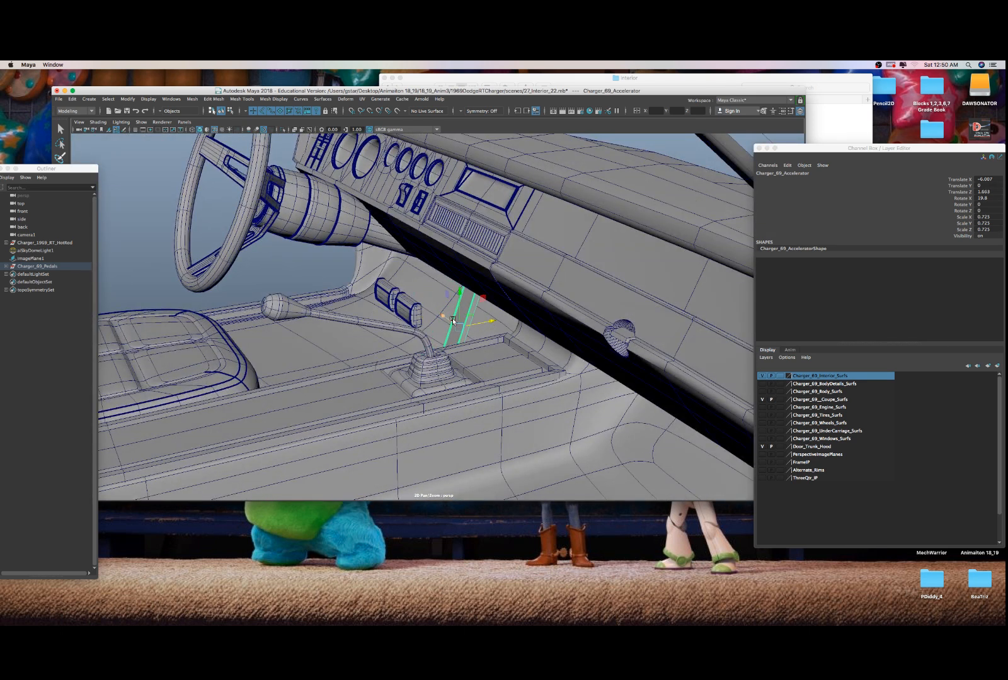
# - Rotate the brake and clutch pedals together about 32.2 degrees around X to match the sloped footwell
pyautogui.click(412, 314)
pyautogui.scroll(3, 412, 314)
pyautogui.keyDown('alt'); pyautogui.moveTo(389, 309); pyautogui.dragTo(440, 296); pyautogui.keyUp('alt')
pyautogui.scroll(3, 498, 315)
pyautogui.scroll(-5, 497, 314)
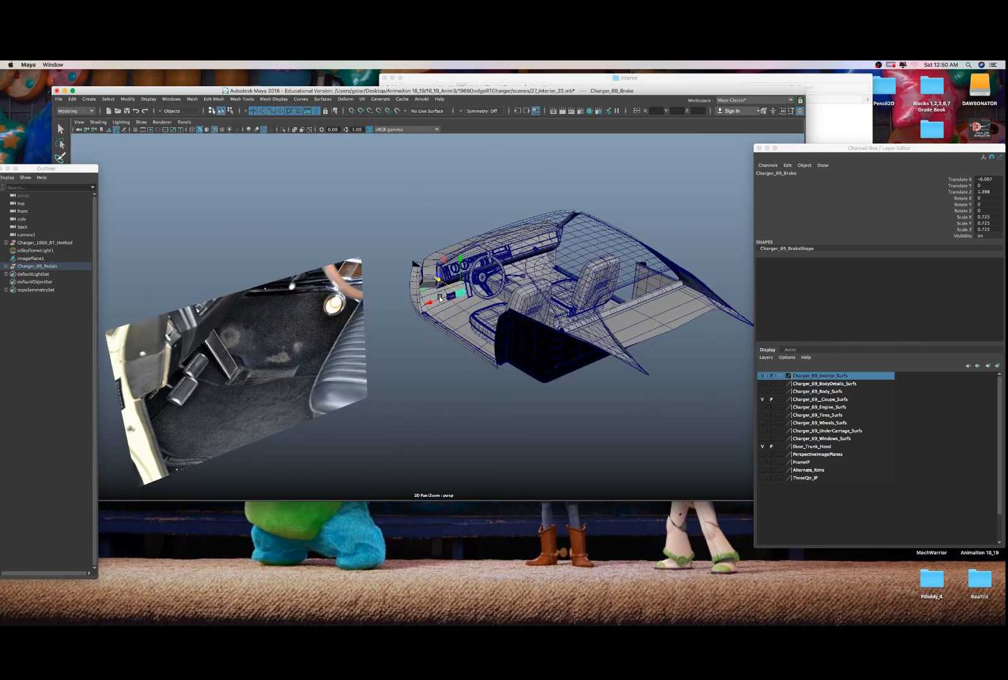
pyautogui.scroll(3, 440, 296)
pyautogui.scroll(2, 440, 296)
pyautogui.scroll(-1, 440, 296)
pyautogui.scroll(3, 440, 299)
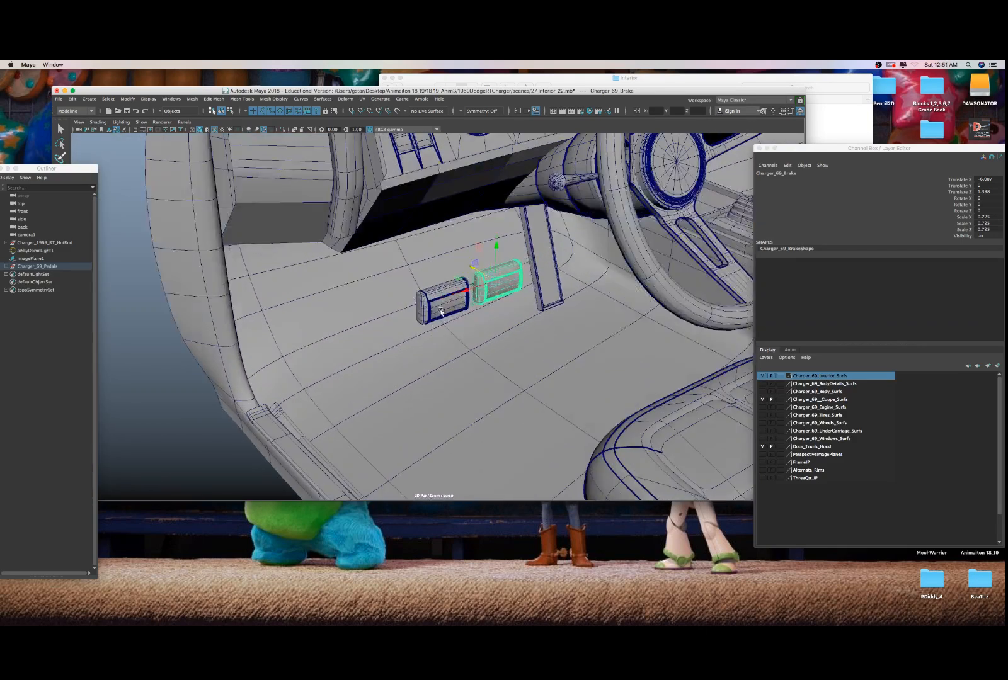
pyautogui.click(440, 308)
pyautogui.scroll(2, 440, 308)
pyautogui.scroll(2, 440, 309)
pyautogui.press('e')
pyautogui.moveTo(441, 301); pyautogui.dragTo(459, 266)
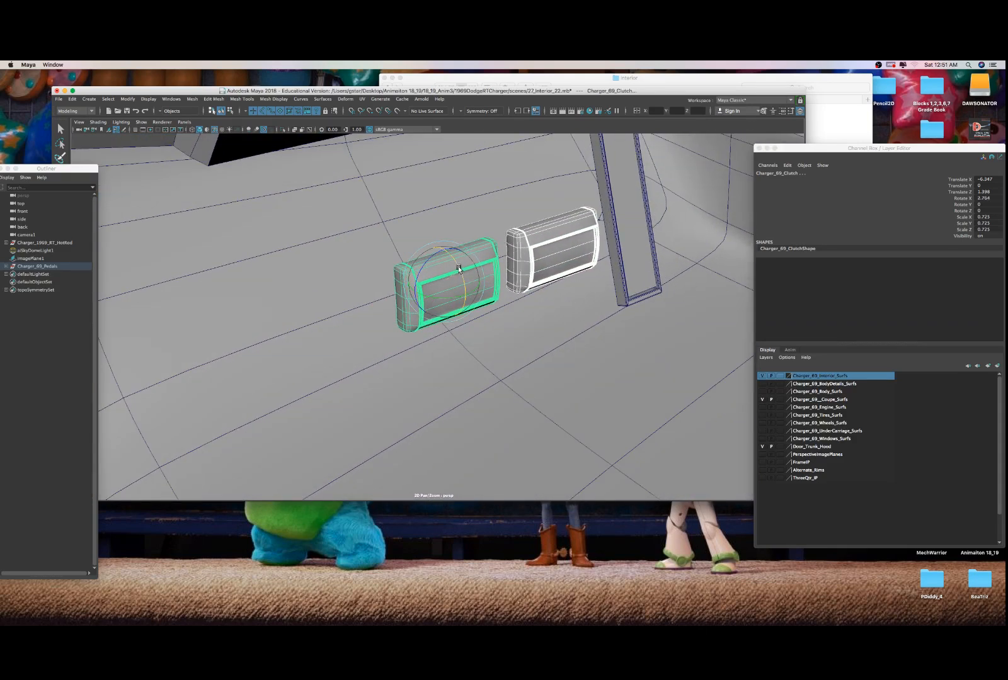
pyautogui.scroll(2, 458, 266)
pyautogui.press('w')
# - Shift the brake pedal along Z to about 1.544 and the clutch pedal along X to about -5.961
pyautogui.click(522, 254)
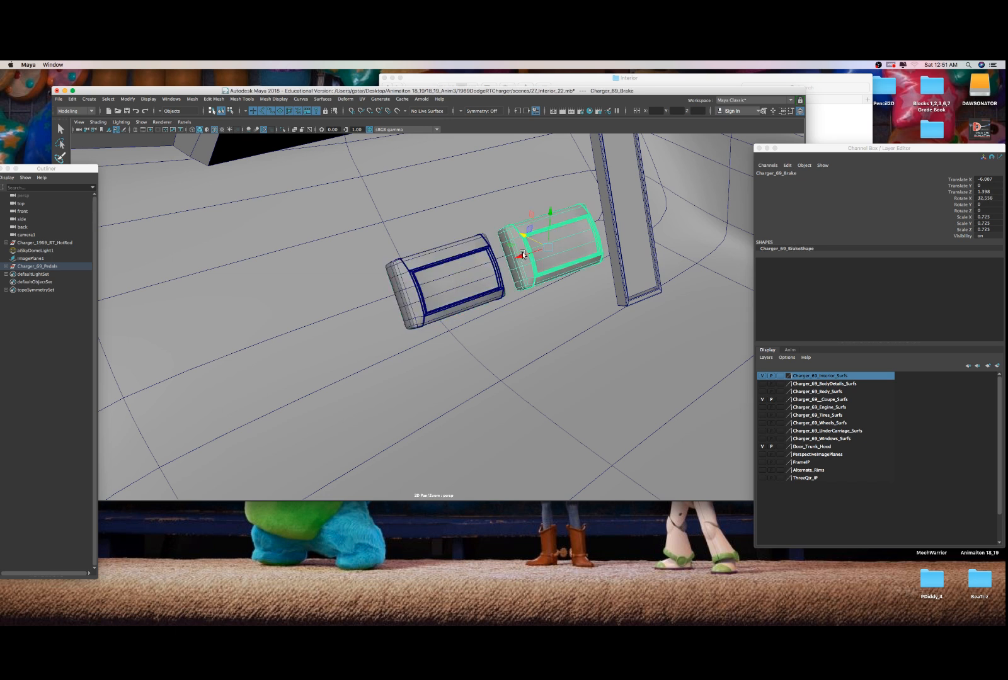
pyautogui.keyDown('alt'); pyautogui.moveTo(514, 269); pyautogui.dragTo(467, 218); pyautogui.keyUp('alt')
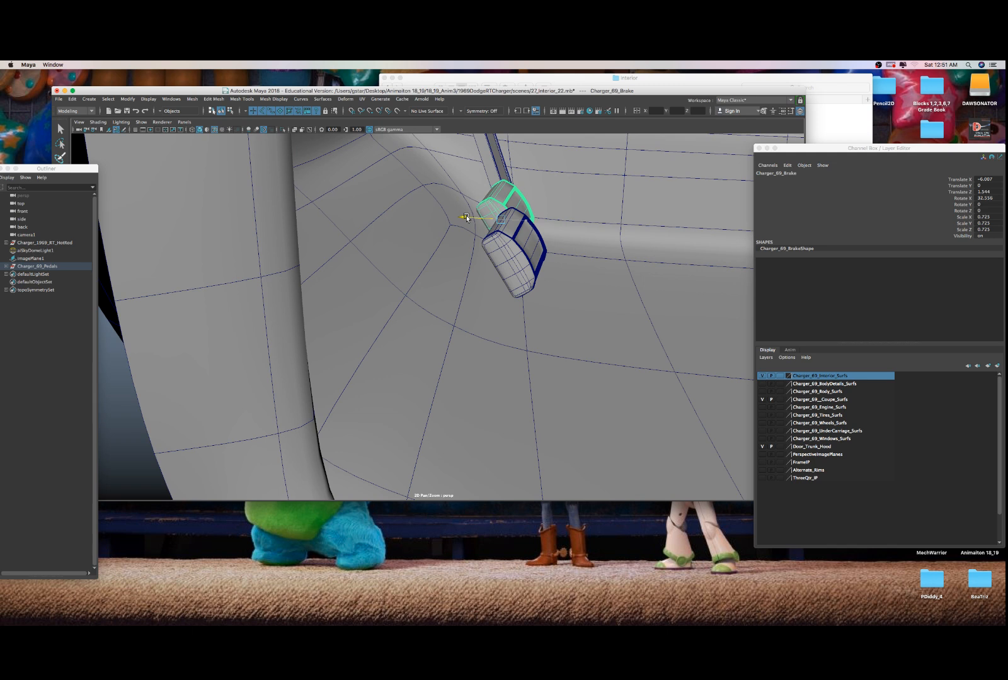
pyautogui.keyDown('alt'); pyautogui.moveTo(533, 235); pyautogui.dragTo(301, 257); pyautogui.keyUp('alt')
pyautogui.click(416, 264)
pyautogui.keyDown('alt'); pyautogui.moveTo(427, 259); pyautogui.dragTo(490, 279); pyautogui.keyUp('alt')
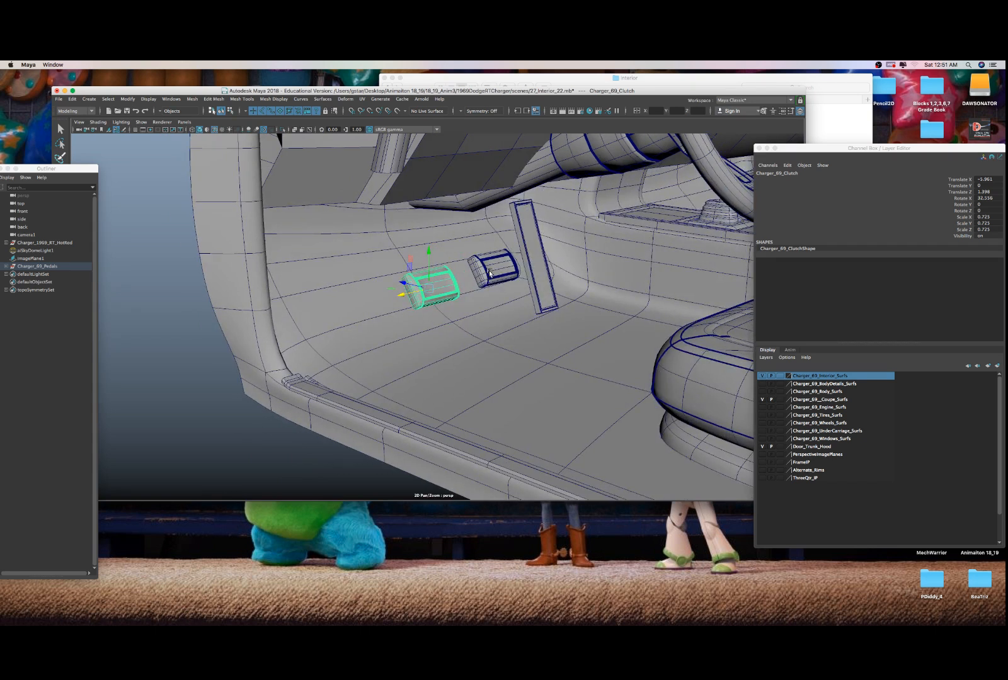
pyautogui.keyDown('shift'); pyautogui.click(497, 270); pyautogui.keyUp('shift')
pyautogui.keyDown('shift'); pyautogui.click(529, 259); pyautogui.keyUp('shift')
# - Bevel the lower edge of the steering column with a fraction of 0.1 and 2 segments
pyautogui.click(463, 210)
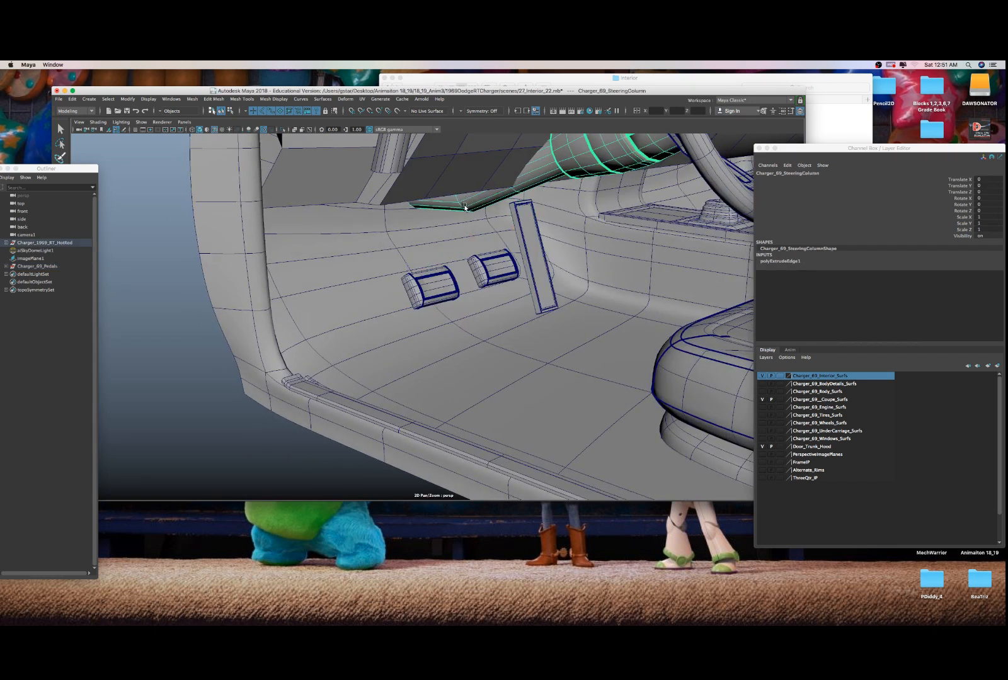
pyautogui.moveTo(463, 213); pyautogui.dragTo(492, 193, button='right')
pyautogui.scroll(5, 487, 199)
pyautogui.click(466, 179)
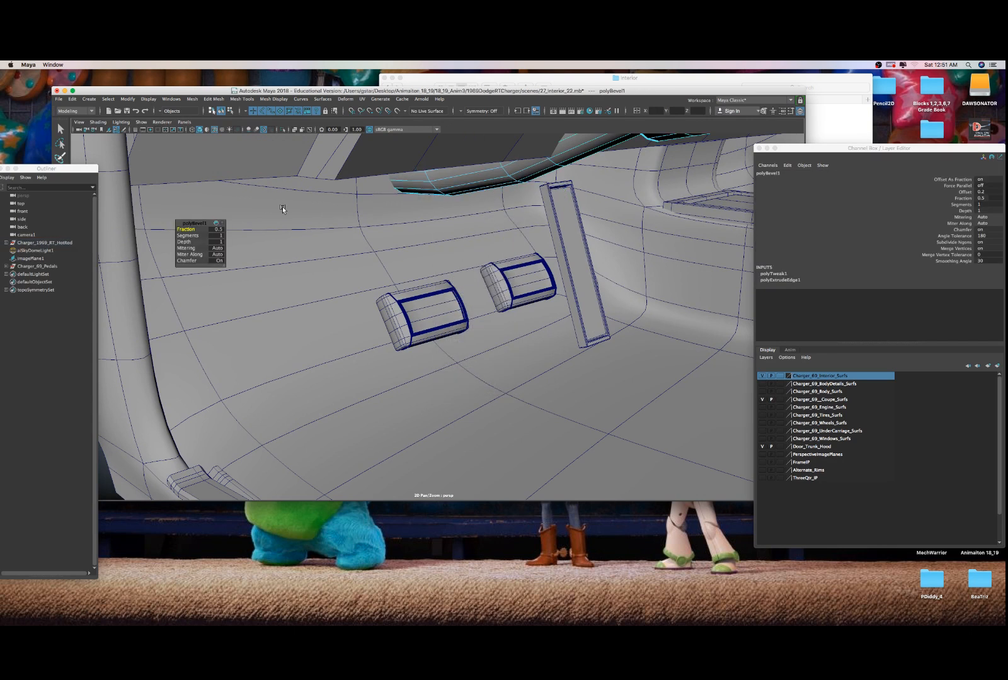
pyautogui.moveTo(184, 228); pyautogui.dragTo(182, 228)
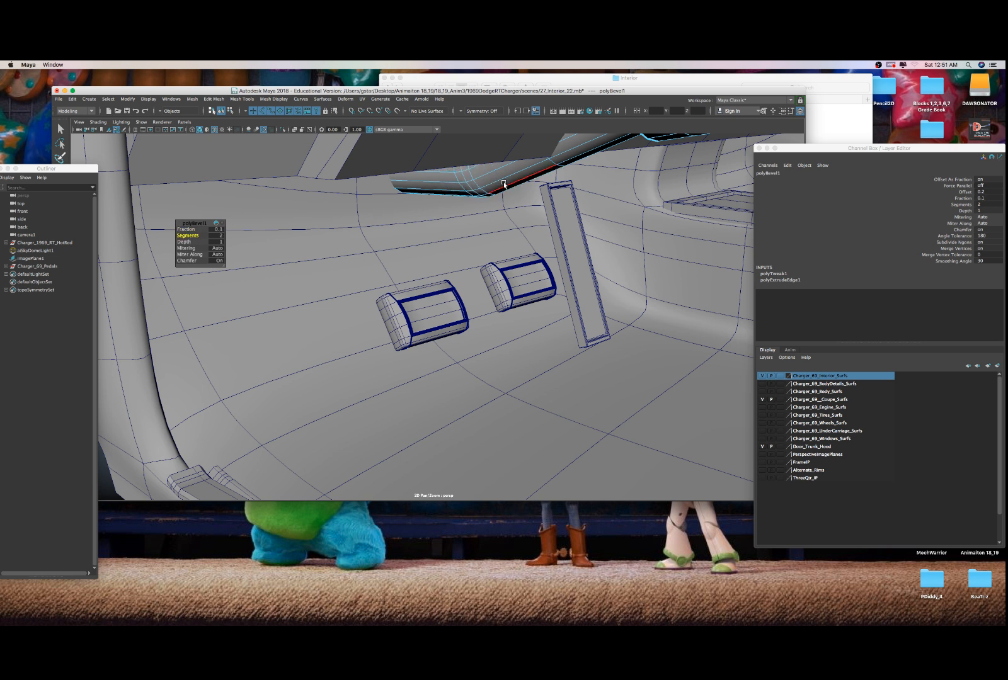
pyautogui.moveTo(525, 179); pyautogui.dragTo(531, 173, button='right')
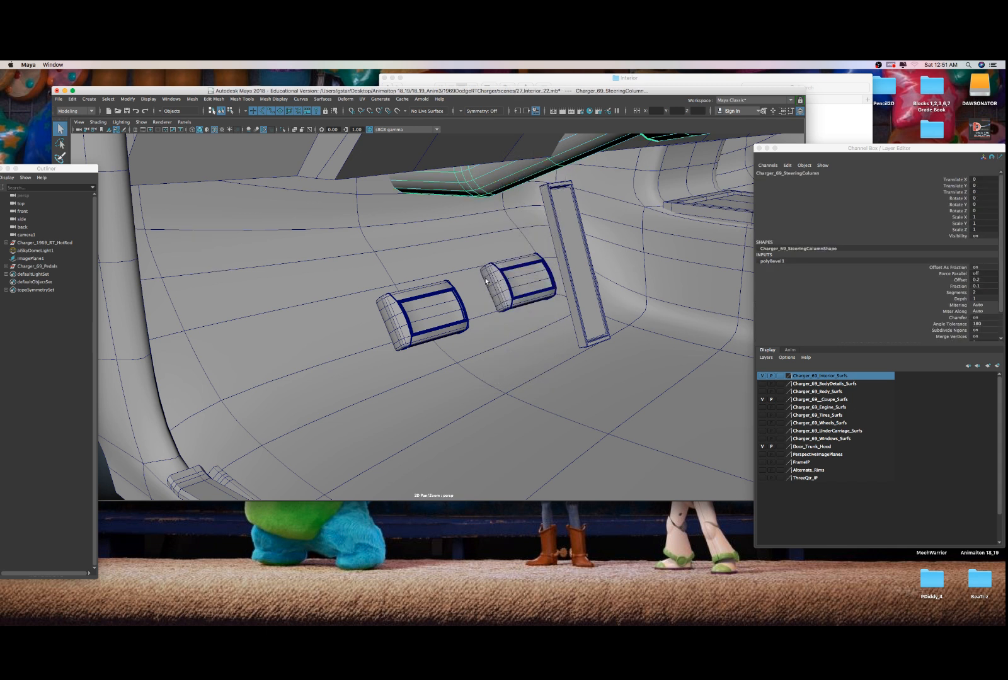
pyautogui.scroll(-5, 486, 281)
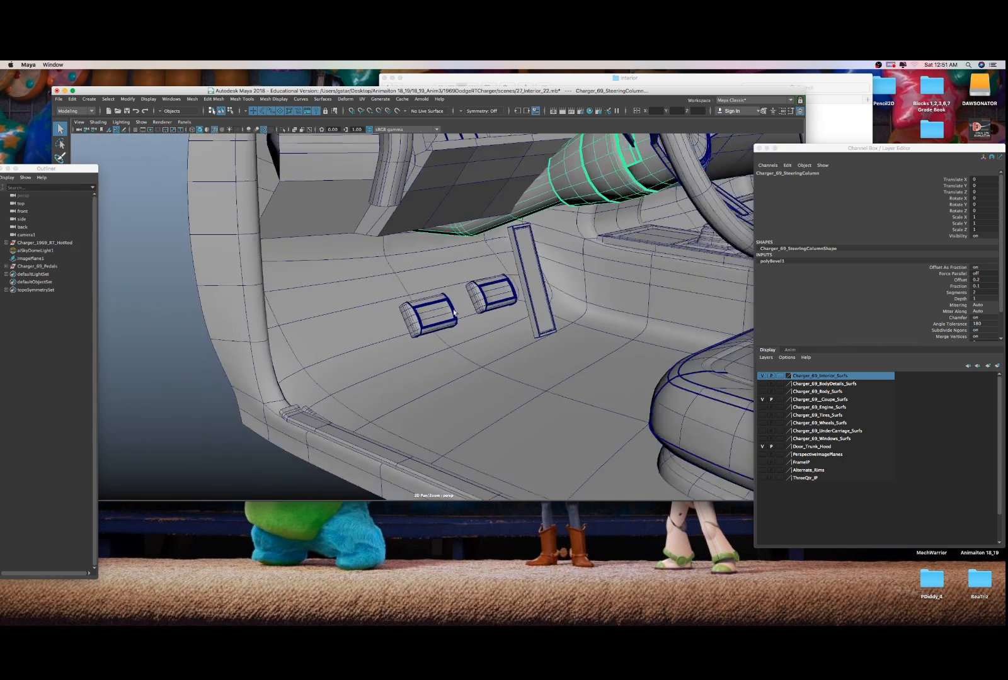
# - Draw a small polygon cube, about 0.043 units per side, behind the clutch pedal in the side view
pyautogui.click(433, 317)
pyautogui.scroll(2, 433, 319)
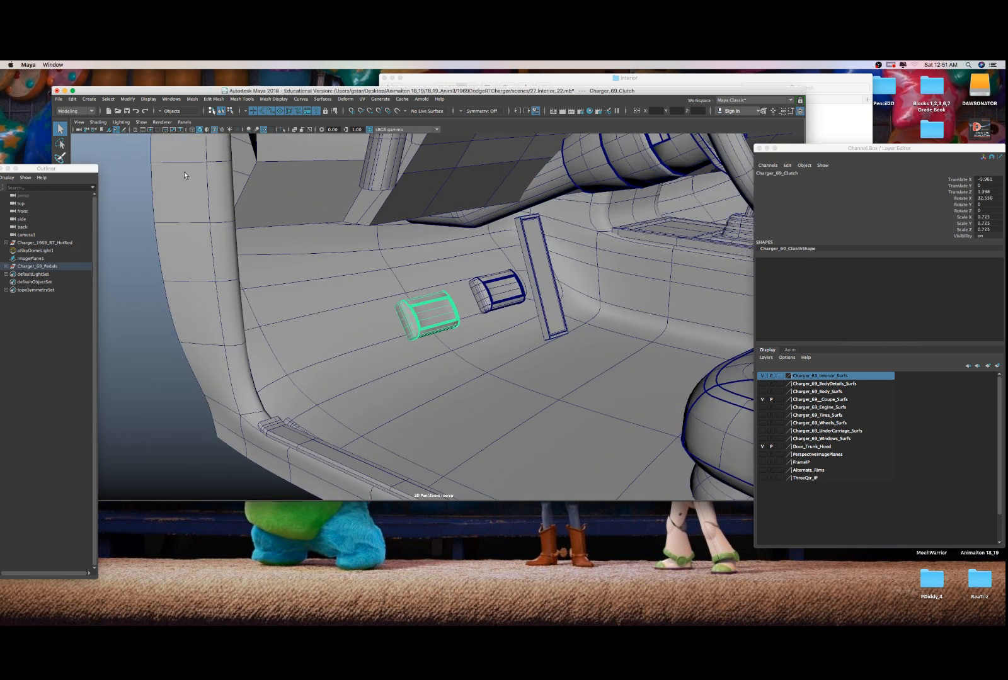
pyautogui.click(89, 99)
pyautogui.moveTo(108, 128)
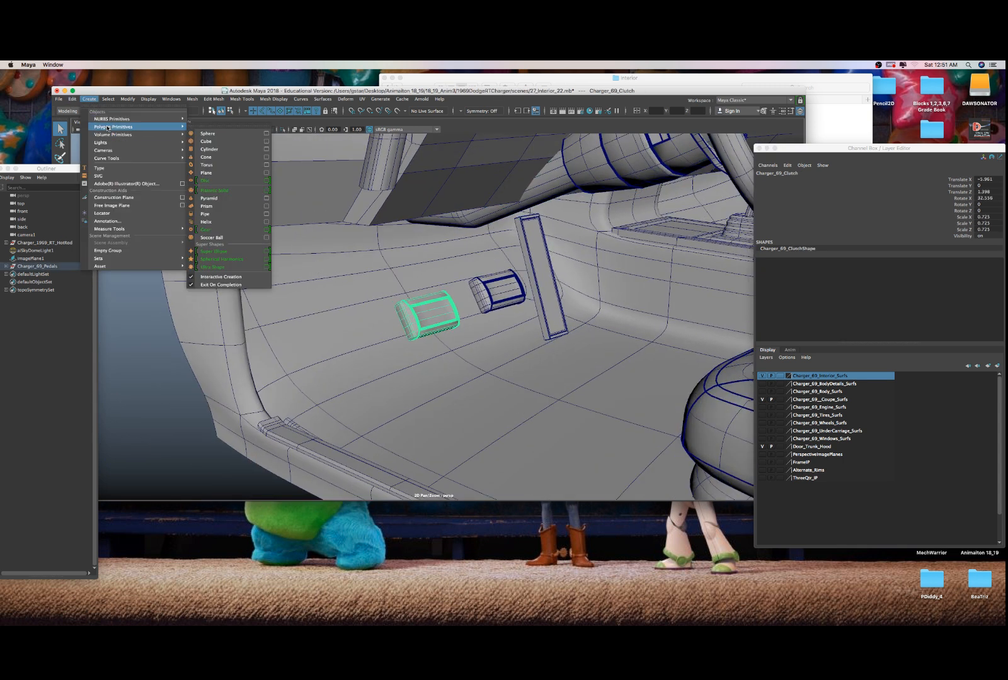
pyautogui.click(234, 142)
pyautogui.scroll(2, 353, 243)
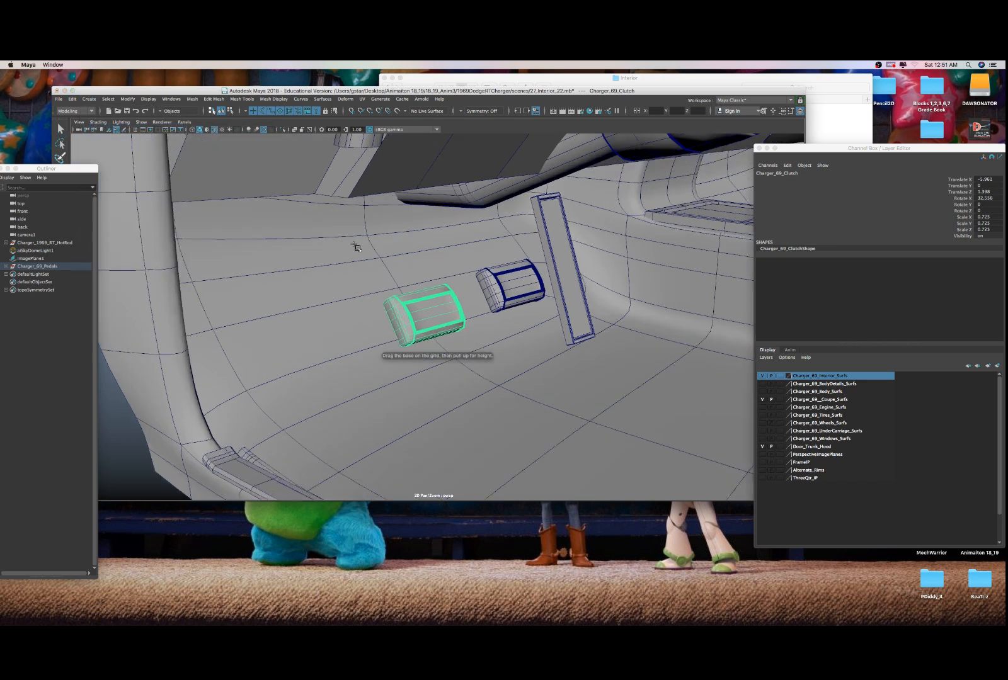
pyautogui.scroll(1, 367, 307)
pyautogui.scroll(-2, 367, 307)
pyautogui.press('space')
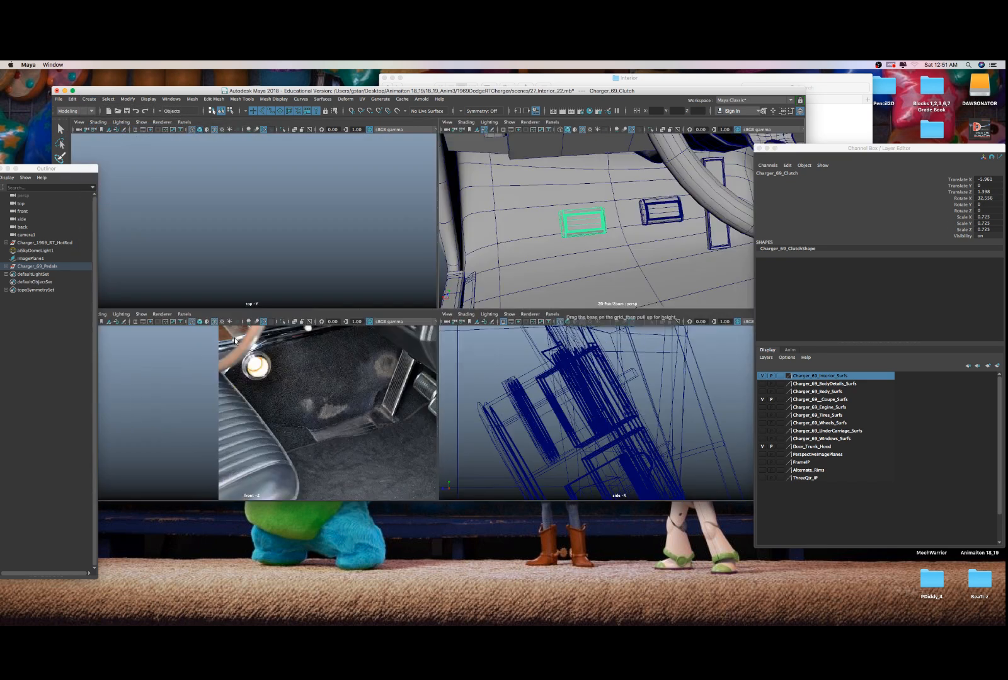
pyautogui.scroll(-6, 511, 421)
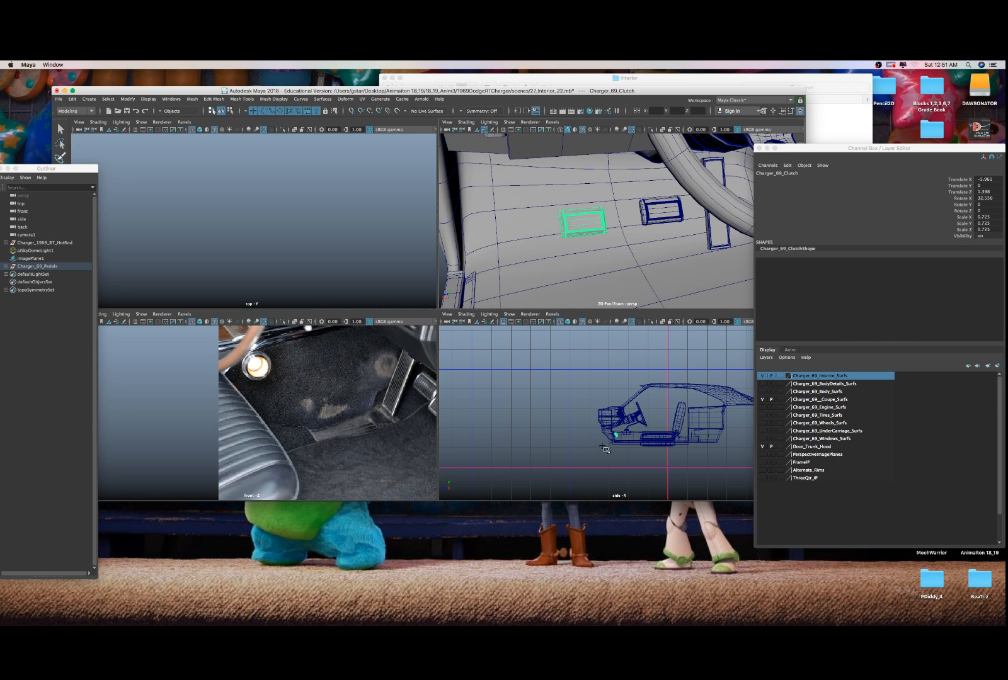
pyautogui.press('space')
pyautogui.scroll(6, 562, 428)
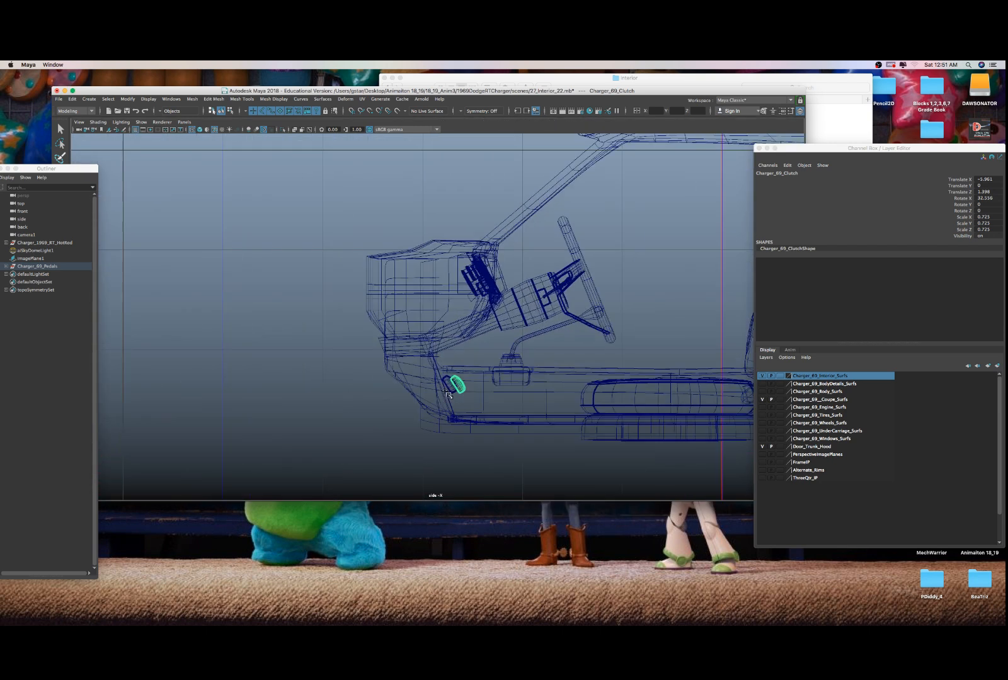
pyautogui.scroll(8, 448, 395)
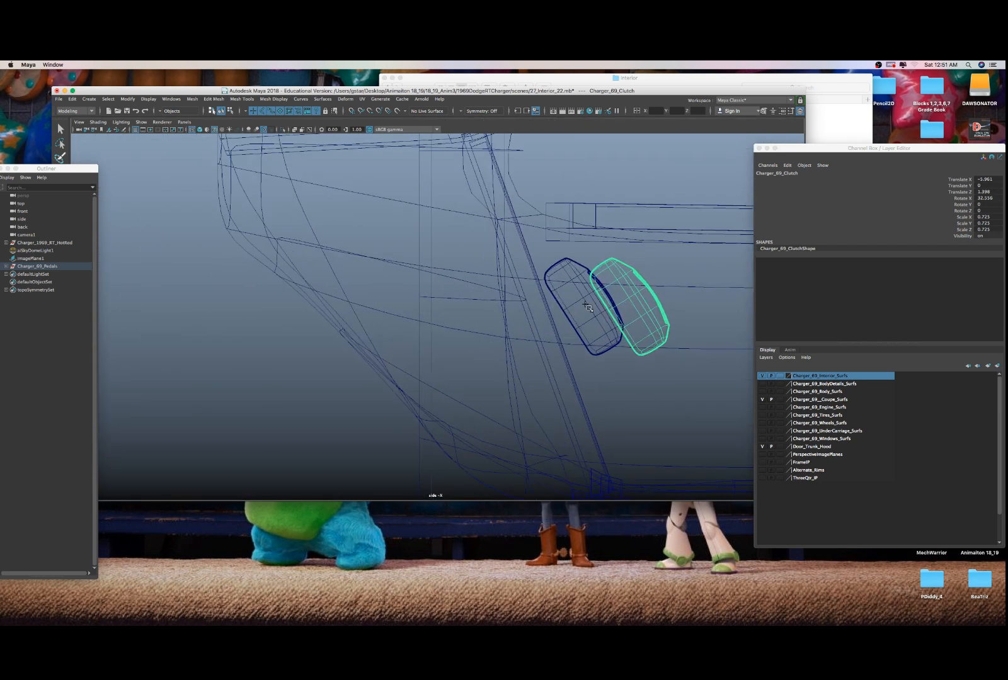
pyautogui.keyDown('alt'); pyautogui.moveTo(588, 307); pyautogui.dragTo(473, 309, button='middle'); pyautogui.keyUp('alt')
pyautogui.click(471, 311)
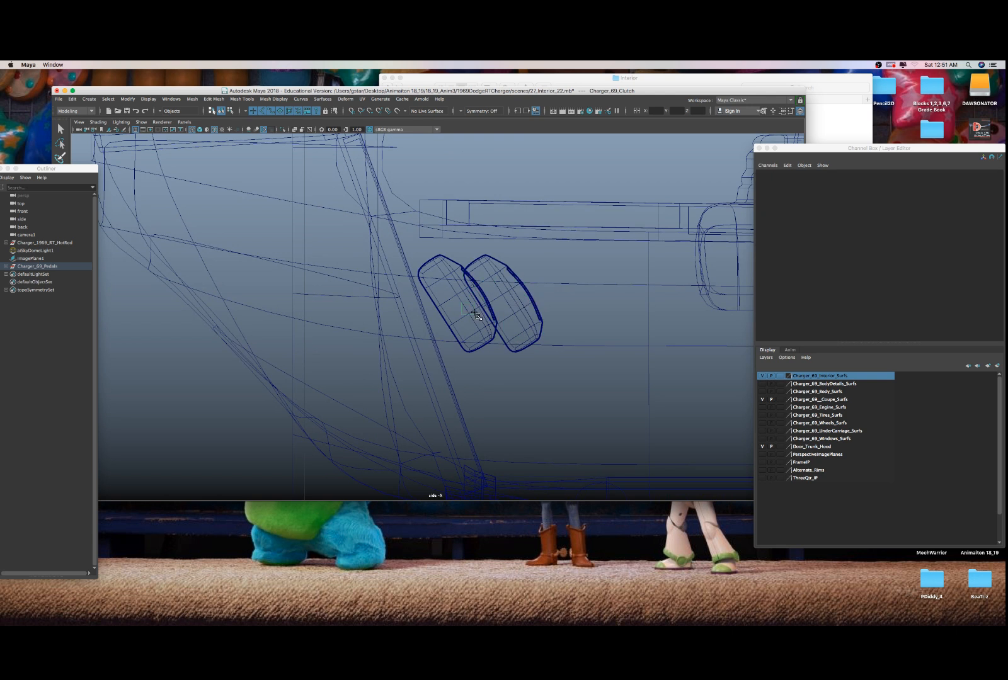
pyautogui.moveTo(482, 317); pyautogui.dragTo(480, 309)
pyautogui.press('w')
pyautogui.press('v')
# - Move the cube along X to about 2.018 so it sits behind the clutch pedal
pyautogui.press('space')
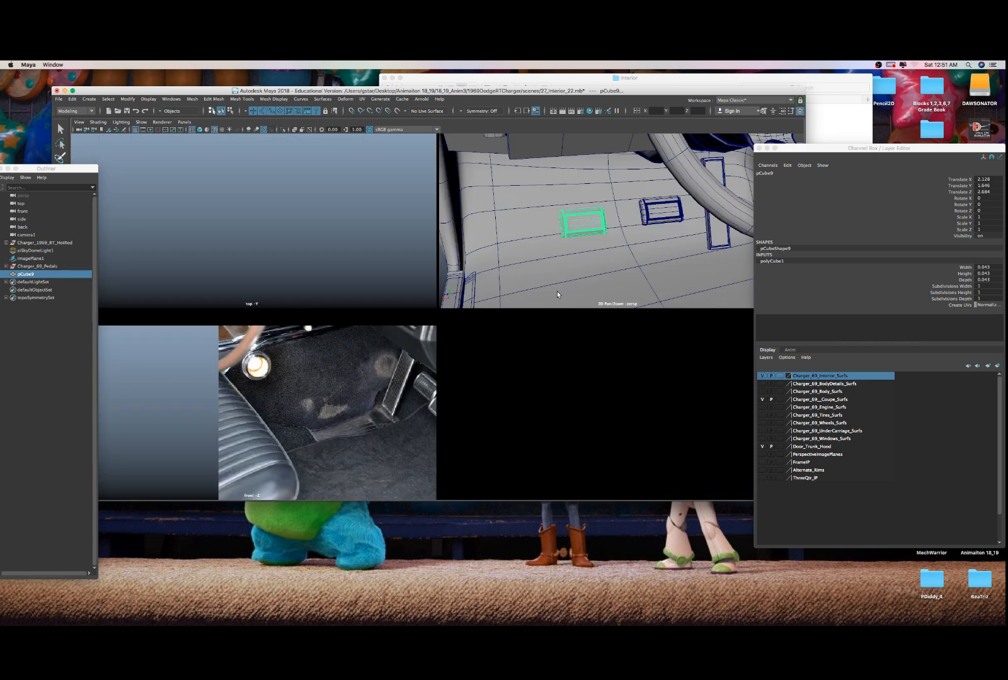
pyautogui.press('space')
pyautogui.press('f')
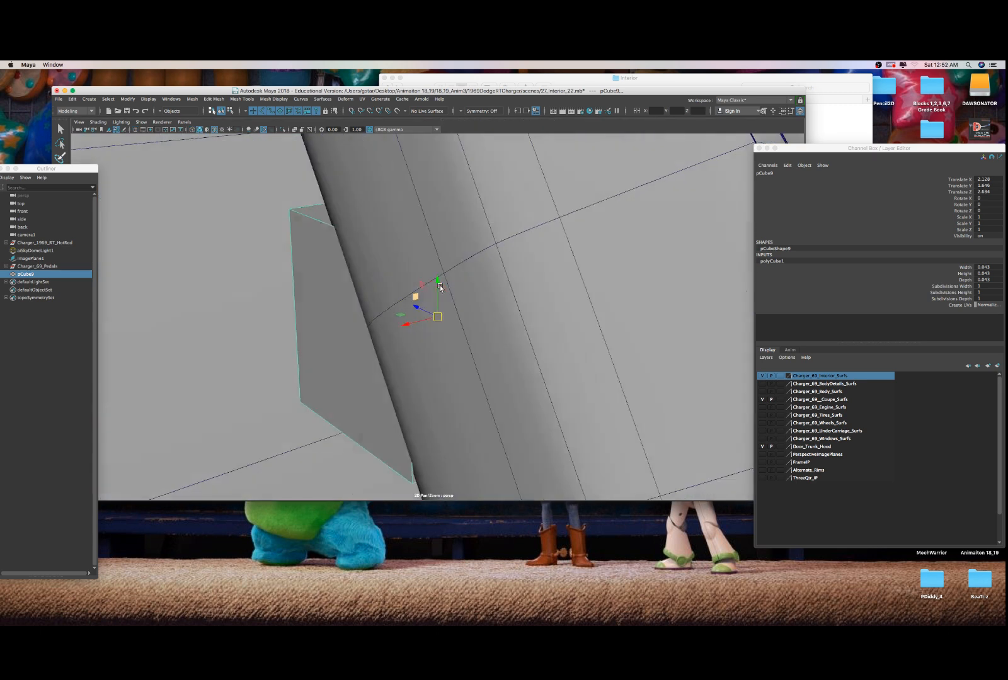
pyautogui.keyDown('alt'); pyautogui.moveTo(498, 289); pyautogui.dragTo(437, 328); pyautogui.keyUp('alt')
pyautogui.scroll(-8, 461, 299)
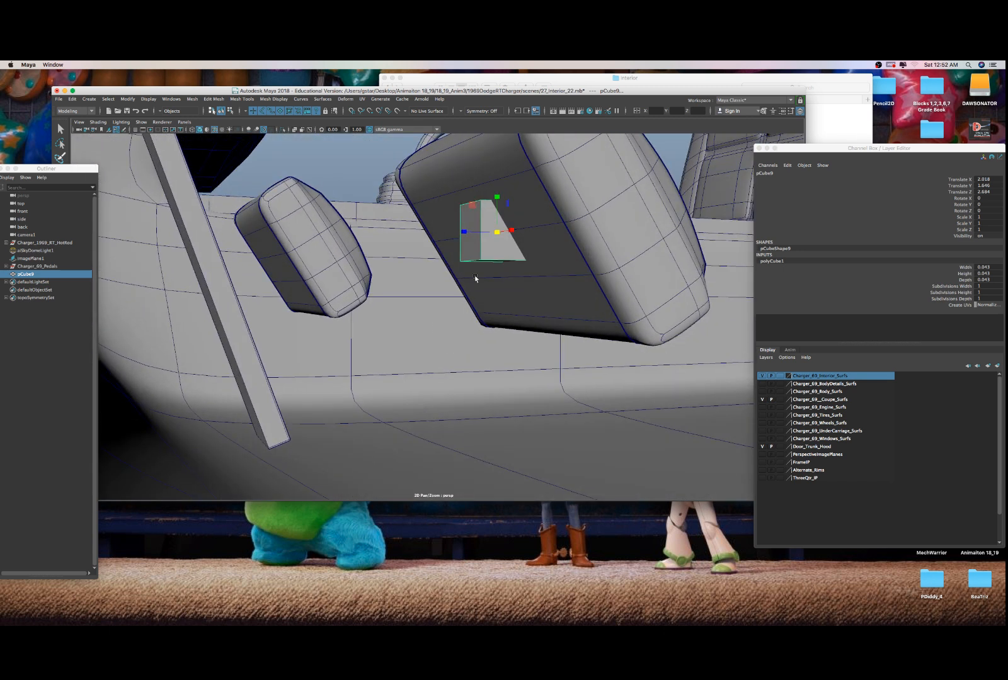
# - Scale the cube to about 2.287 along X and rotate it about 26 degrees around X to align with the clutch pedal
pyautogui.keyDown('alt'); pyautogui.moveTo(472, 249); pyautogui.dragTo(528, 156); pyautogui.keyUp('alt')
pyautogui.keyDown('alt'); pyautogui.moveTo(527, 156); pyautogui.dragTo(478, 208); pyautogui.keyUp('alt')
pyautogui.press('e')
pyautogui.moveTo(410, 247); pyautogui.dragTo(324, 252)
pyautogui.press('w')
# - Duplicate the cube twice, placing one copy behind the brake pedal and the other behind the accelerator pedal
pyautogui.hotkey('ctrl', 'd')
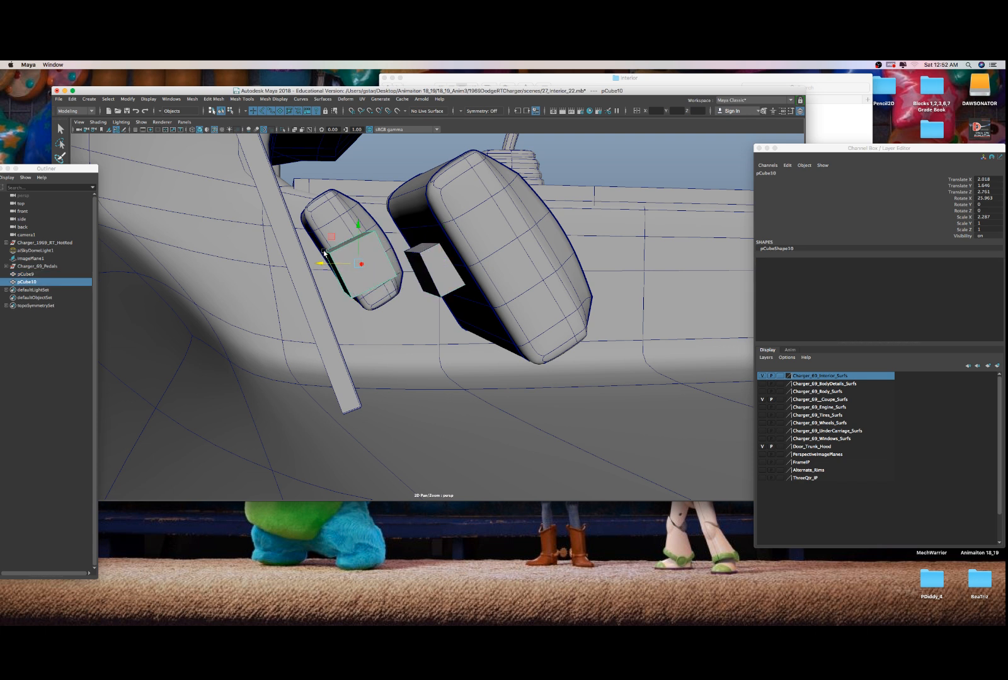
pyautogui.hotkey('ctrl', 'z')
pyautogui.keyDown('alt'); pyautogui.moveTo(416, 265); pyautogui.dragTo(317, 308); pyautogui.keyUp('alt')
pyautogui.hotkey('ctrl', 'd')
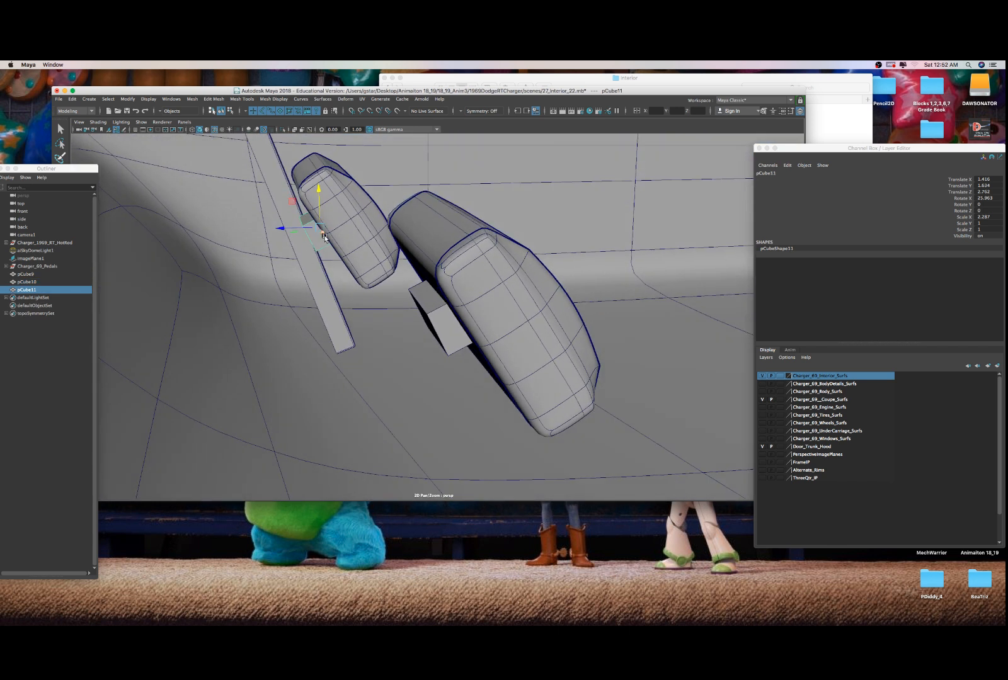
pyautogui.moveTo(324, 237); pyautogui.dragTo(243, 191)
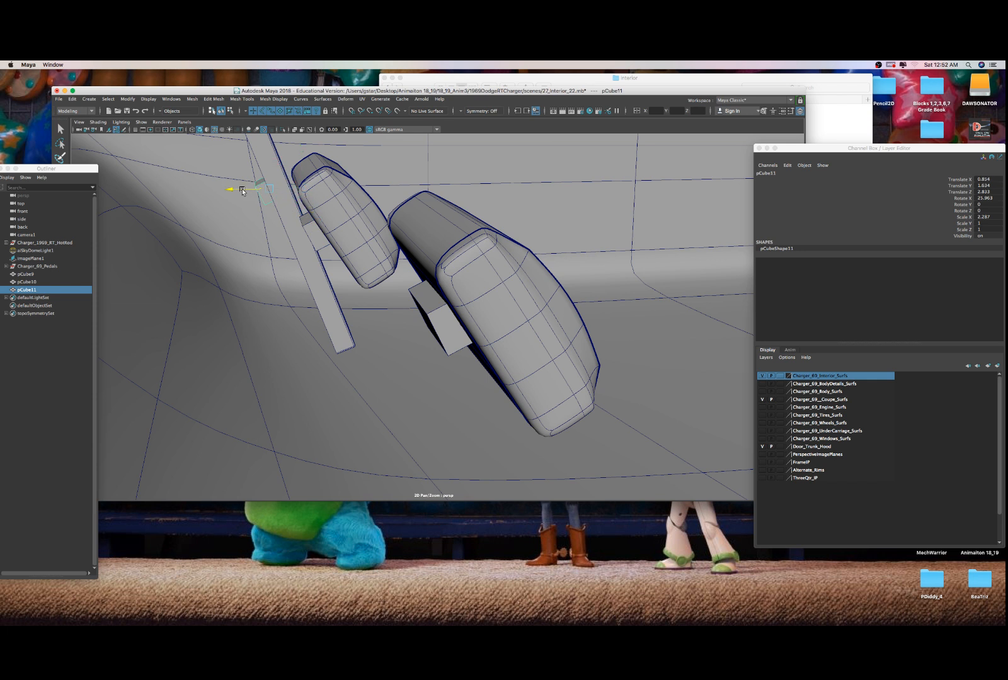
# - Extrude the rear faces of the three cubes about 0.186 along local Z to form pedal arms
pyautogui.keyDown('shift'); pyautogui.click(319, 236); pyautogui.keyUp('shift')
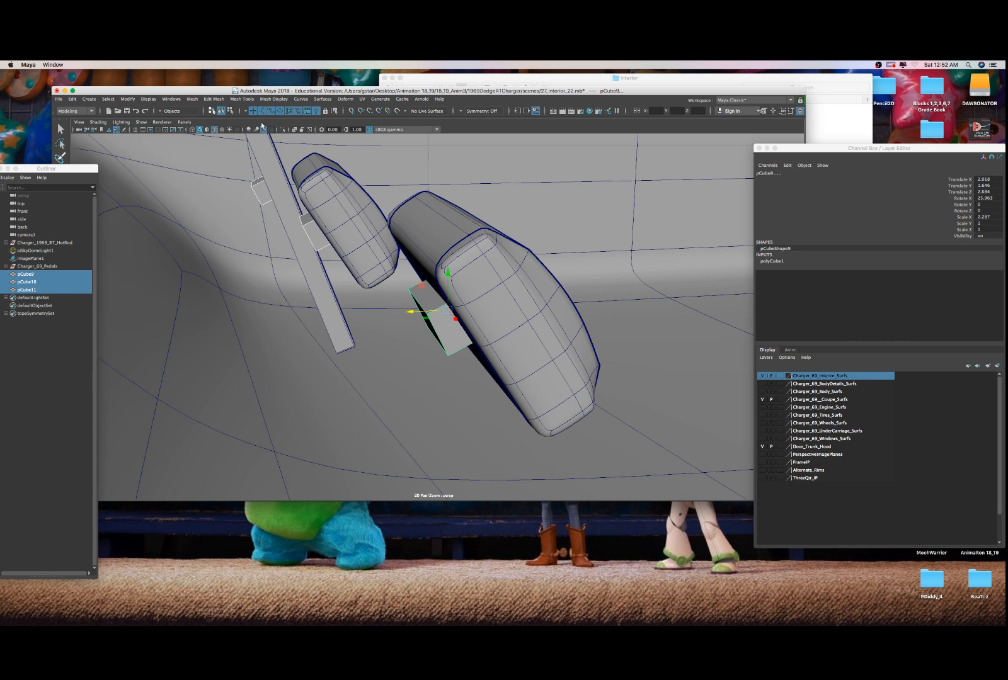
pyautogui.click(231, 111)
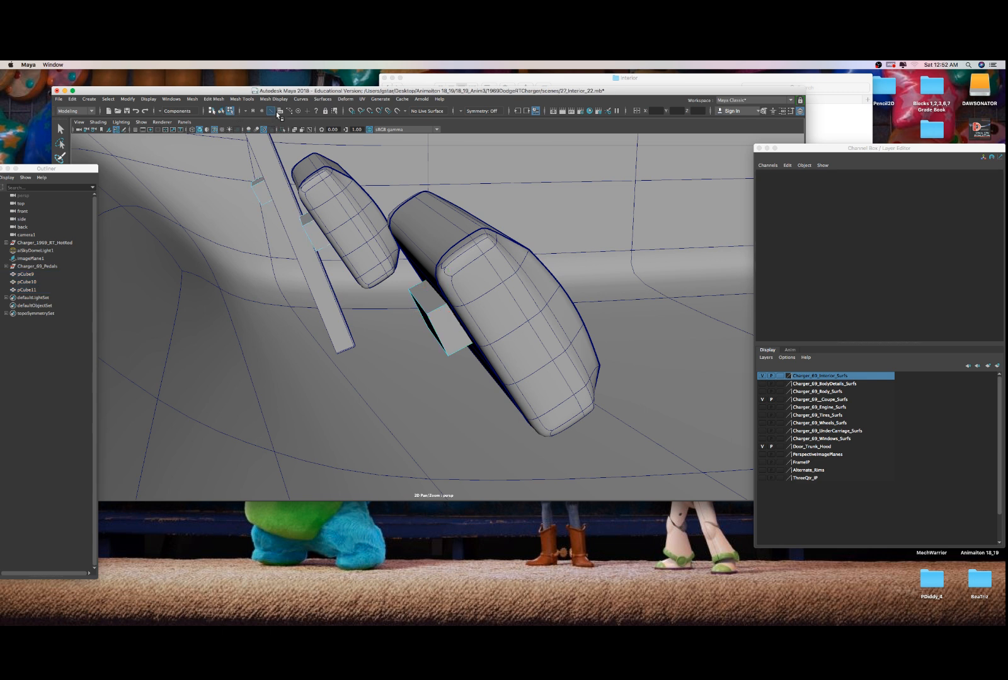
pyautogui.keyDown('alt'); pyautogui.moveTo(303, 233); pyautogui.dragTo(300, 270); pyautogui.keyUp('alt')
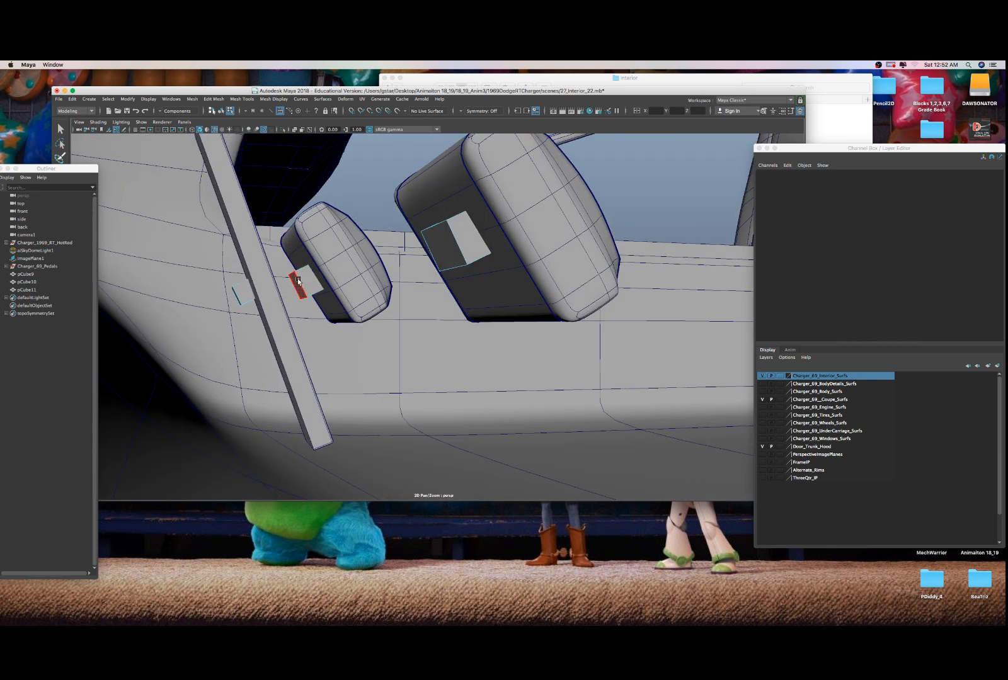
pyautogui.click(299, 281)
pyautogui.click(423, 250)
pyautogui.press('f')
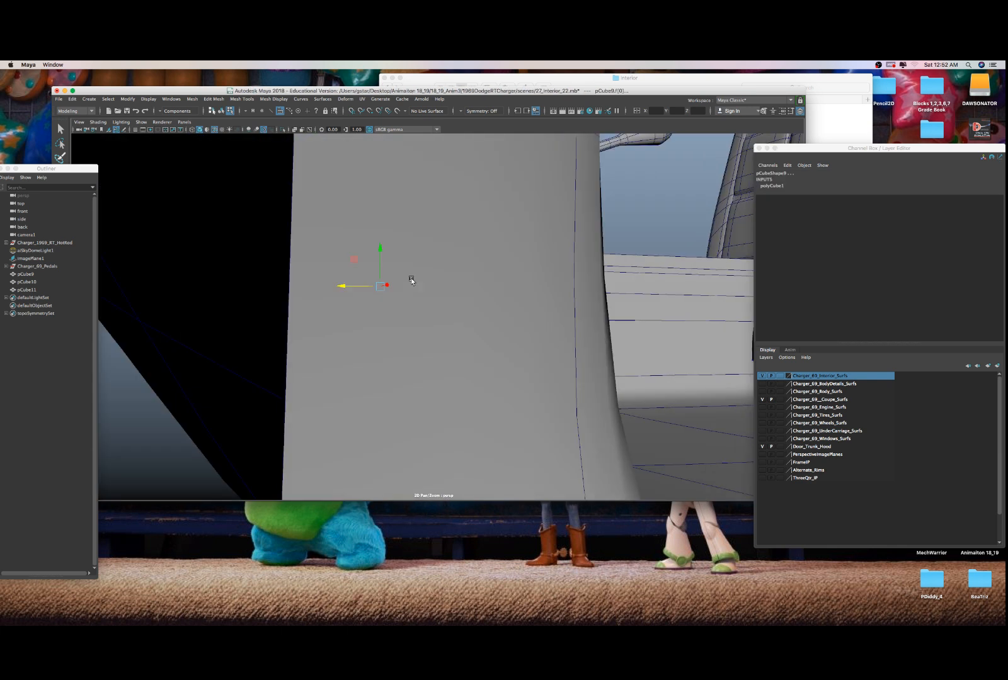
pyautogui.keyDown('alt'); pyautogui.moveTo(410, 277); pyautogui.dragTo(392, 307); pyautogui.keyUp('alt')
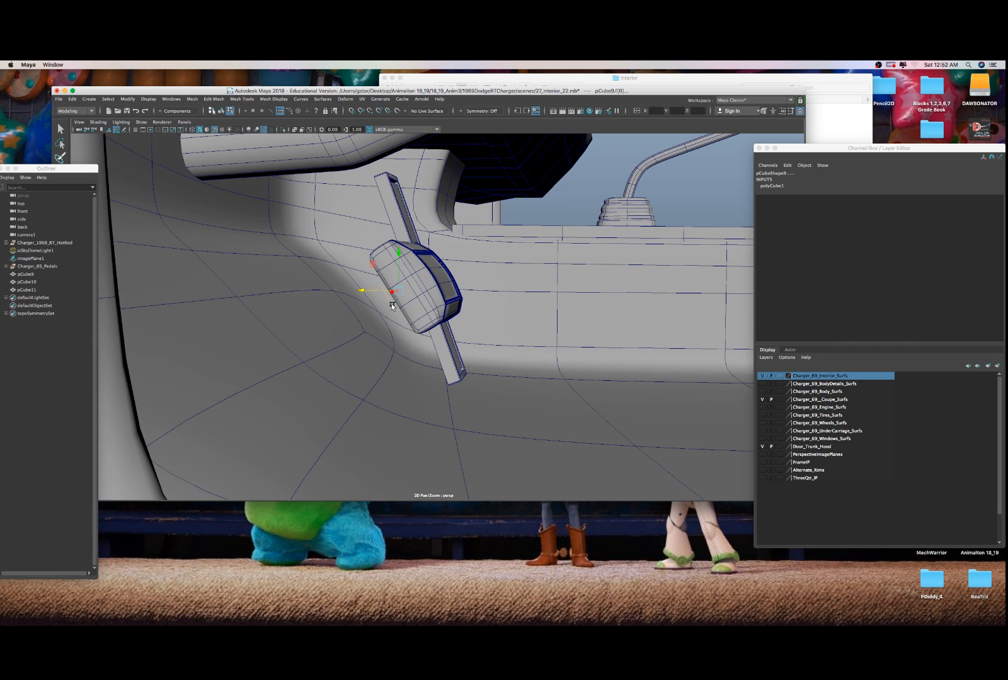
pyautogui.hotkey('ctrl', 'e')
pyautogui.moveTo(370, 309); pyautogui.dragTo(299, 317)
# - Extrude the ends of the pedal arms further and angle them downward, with a final Local Translate Z of about 0.047
pyautogui.press('q')
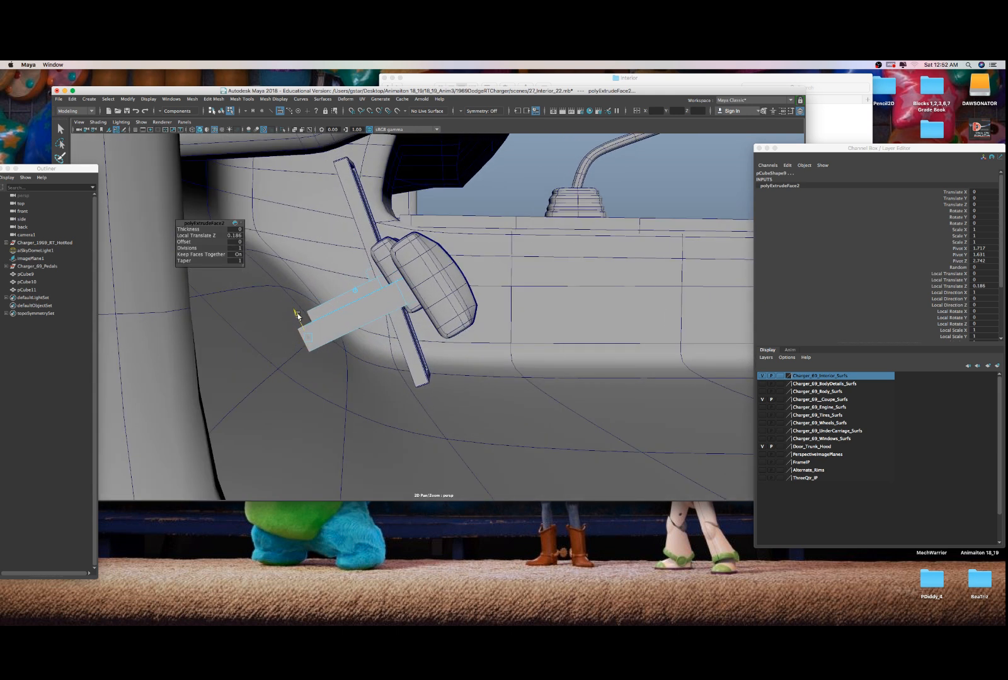
pyautogui.press('t')
pyautogui.moveTo(297, 327); pyautogui.dragTo(258, 358)
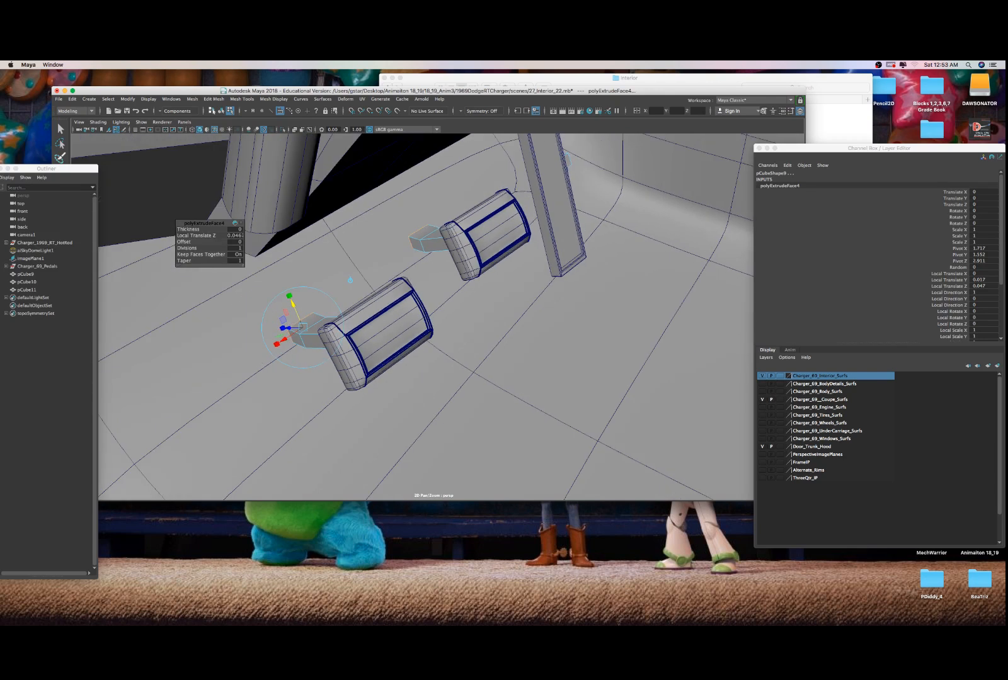
# - Switch to Chrome and reposition its new-tab window over the middle of the workspace
pyautogui.moveTo(325, 621)
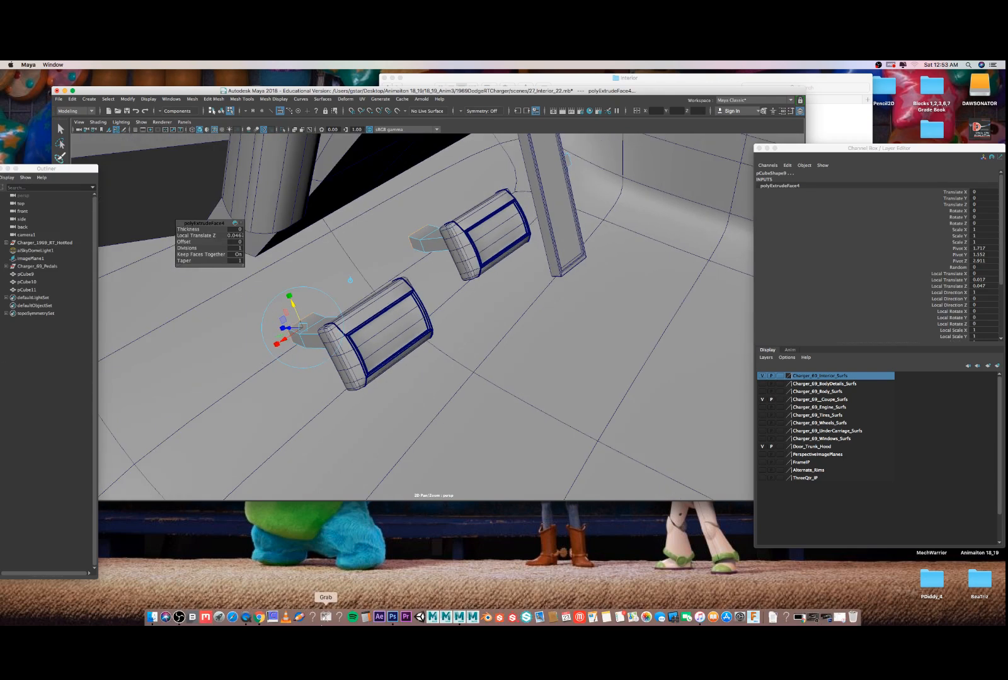
pyautogui.click(260, 618)
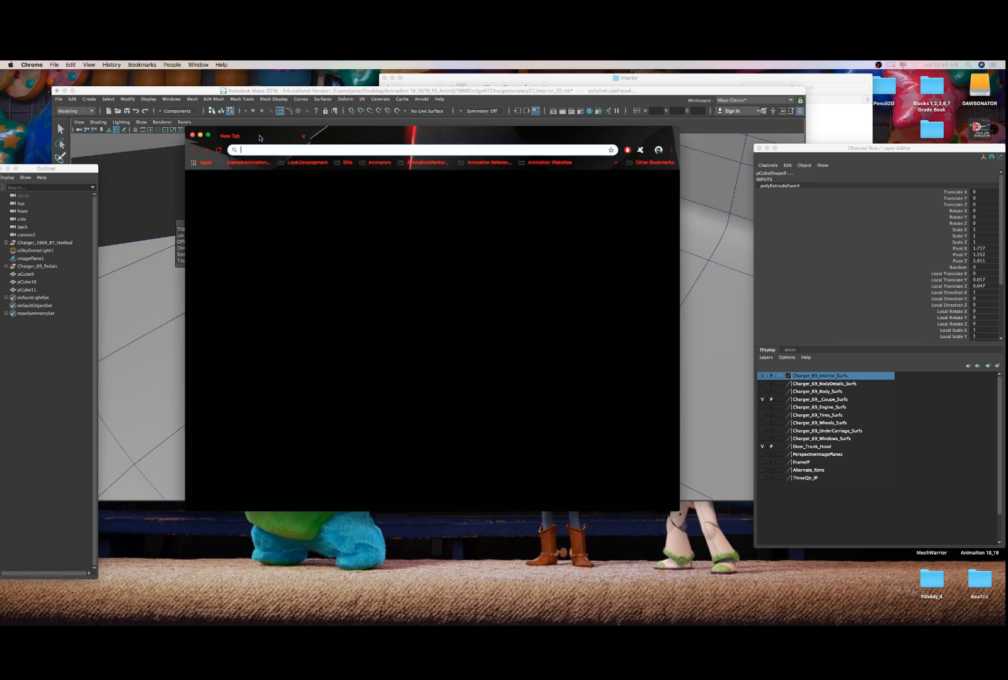
pyautogui.moveTo(260, 139); pyautogui.dragTo(371, 134)
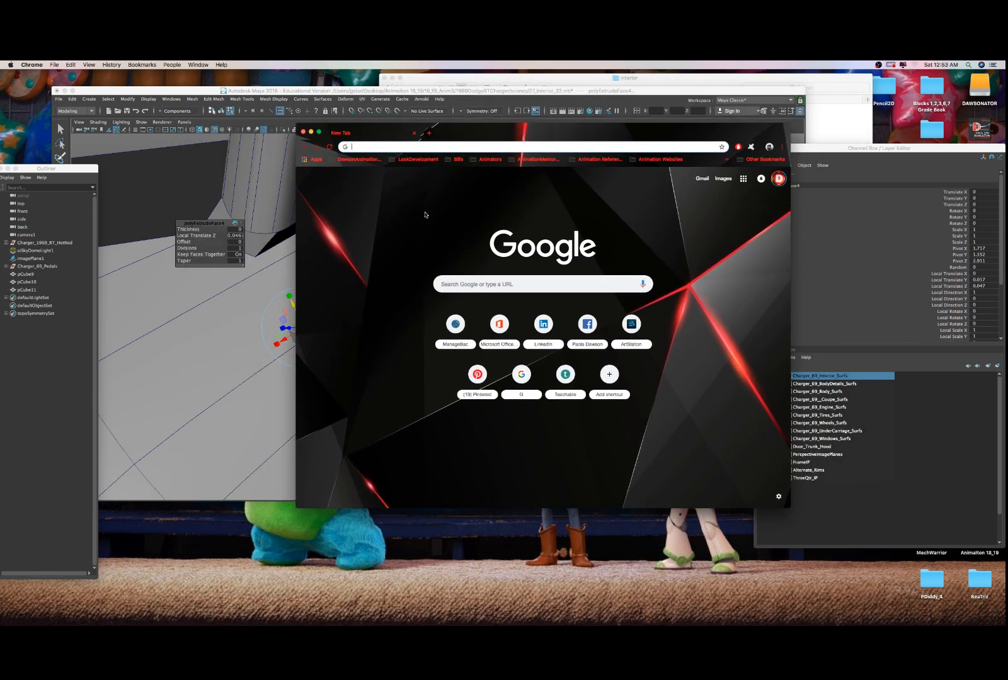
# - Search Google for "dodge charger 1969 pedals" and switch to the image results
pyautogui.click(460, 281)
pyautogui.write('dodg')
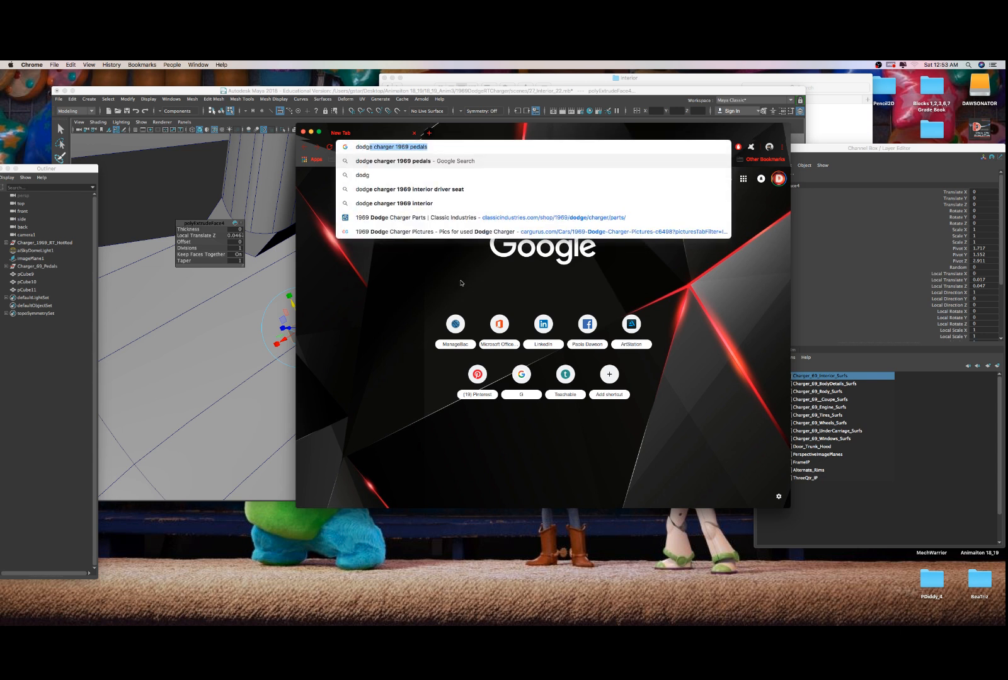
pyautogui.press('BackSpace')
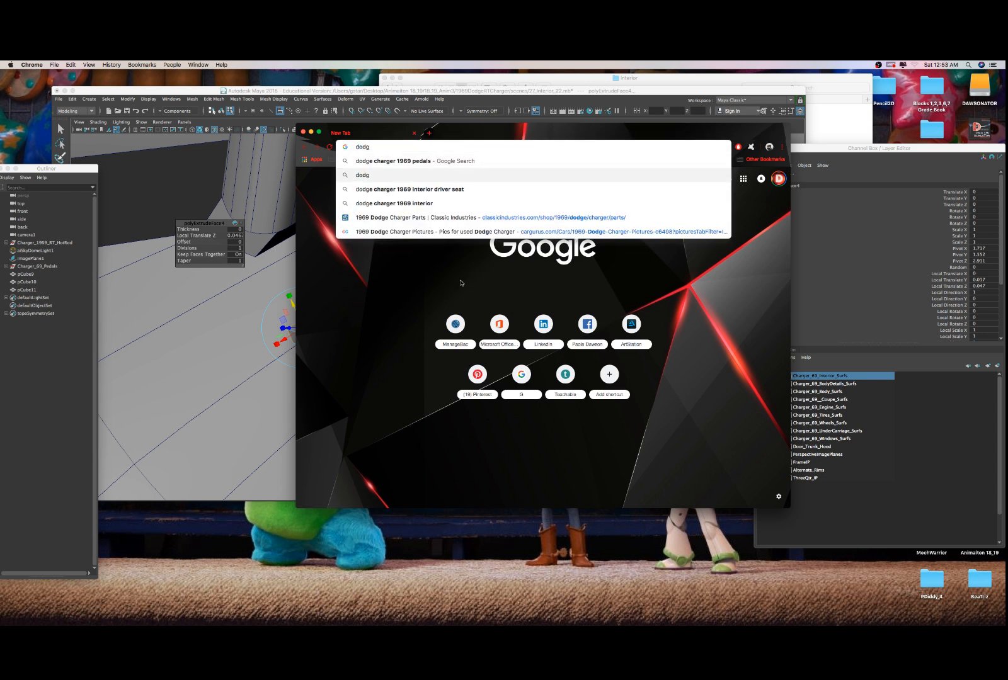
pyautogui.press('Up')
pyautogui.press('Return')
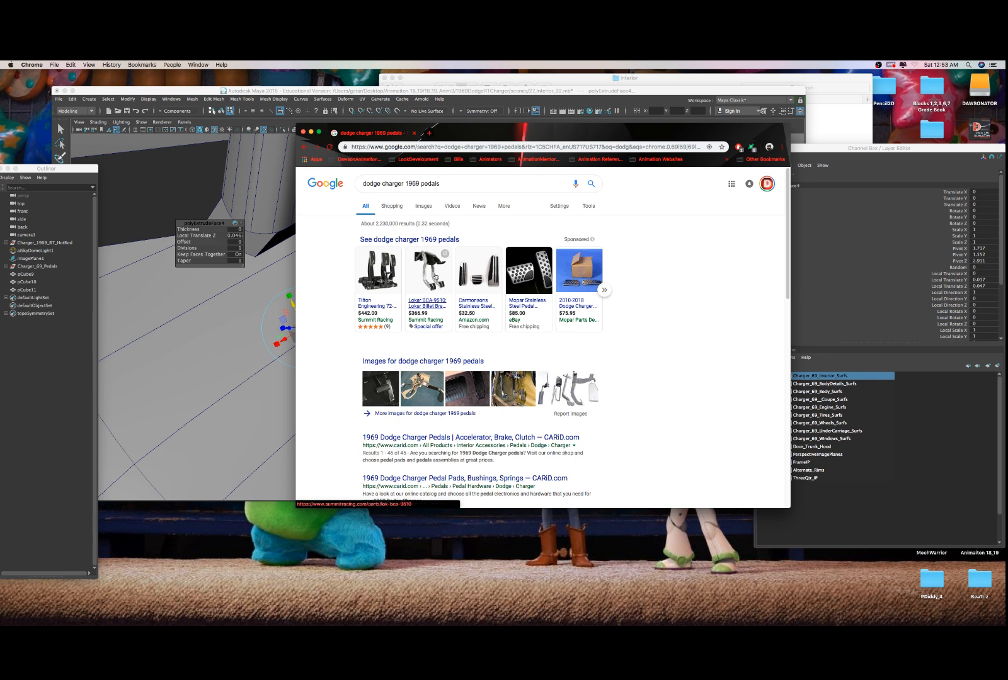
pyautogui.scroll(-1, 581, 371)
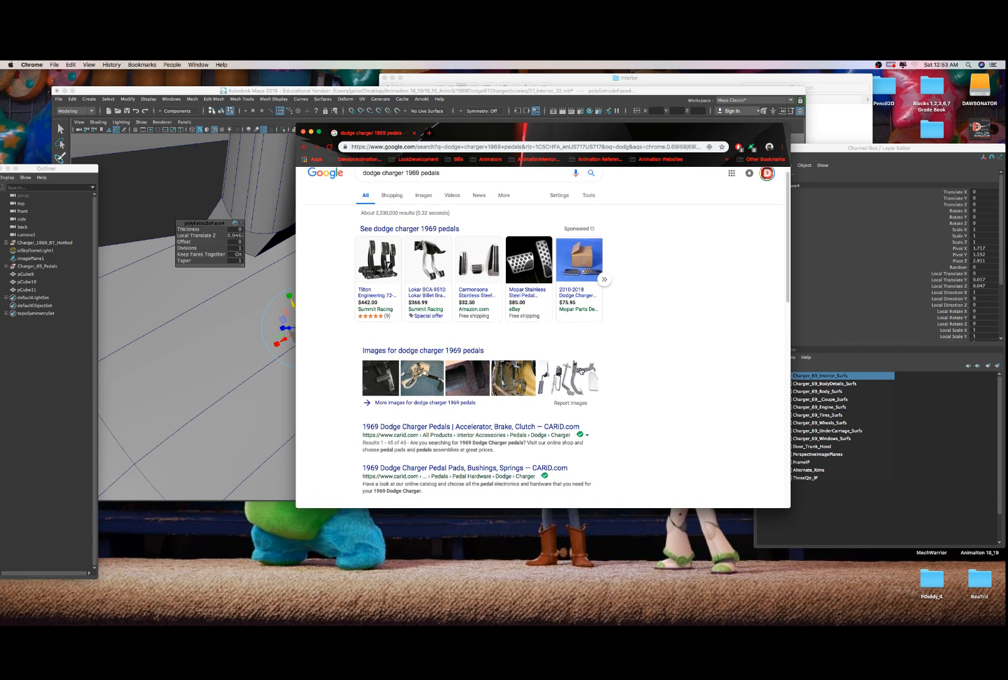
pyautogui.scroll(-2, 581, 372)
pyautogui.scroll(-5, 580, 373)
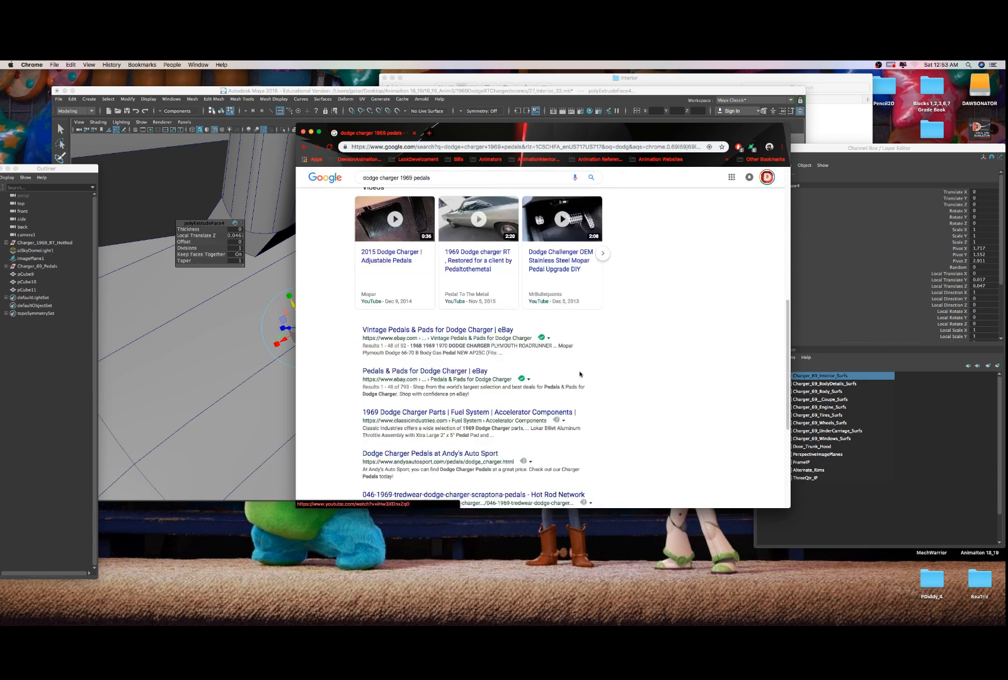
pyautogui.scroll(8, 580, 374)
pyautogui.click(424, 199)
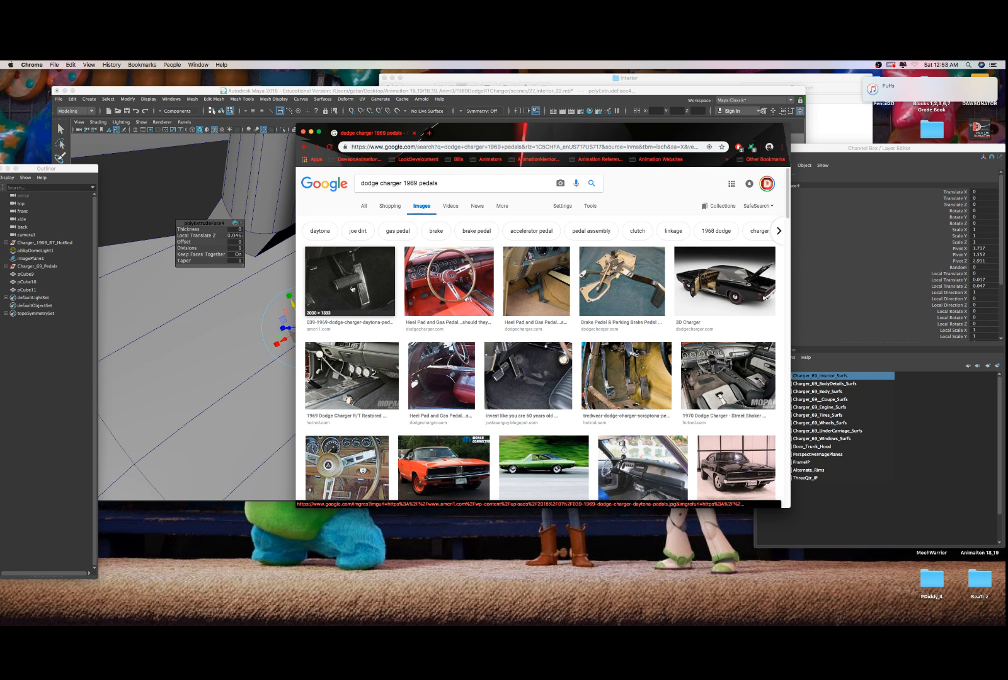
# - Enlarge the 1969 Dodge Charger Daytona pedals photo and compare its brake arm with the pedal model in Maya
pyautogui.click(352, 289)
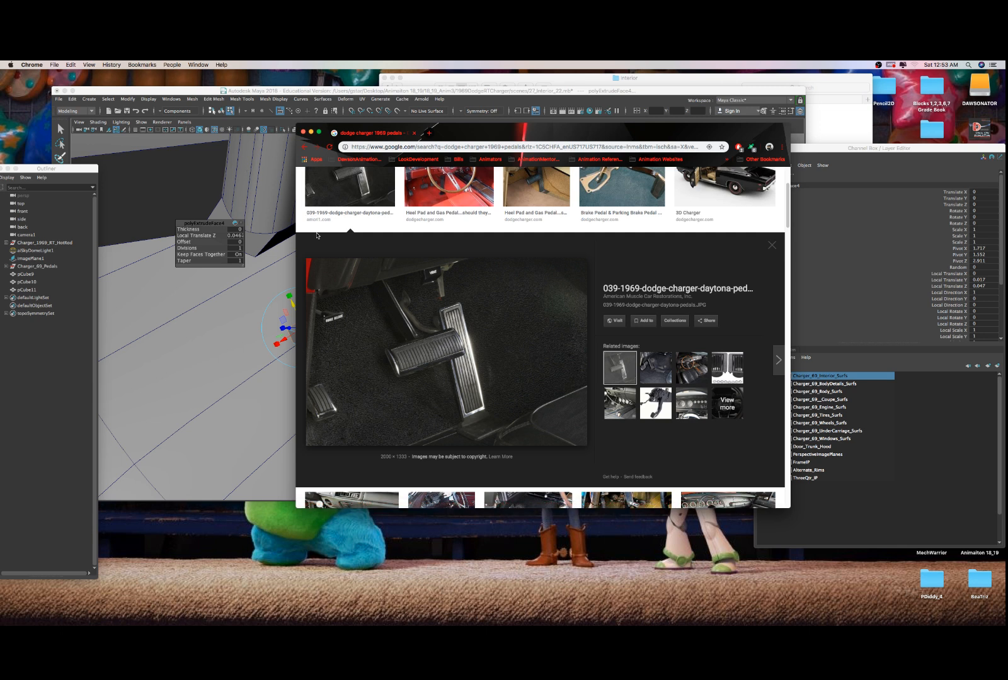
pyautogui.click(248, 194)
pyautogui.click(374, 307)
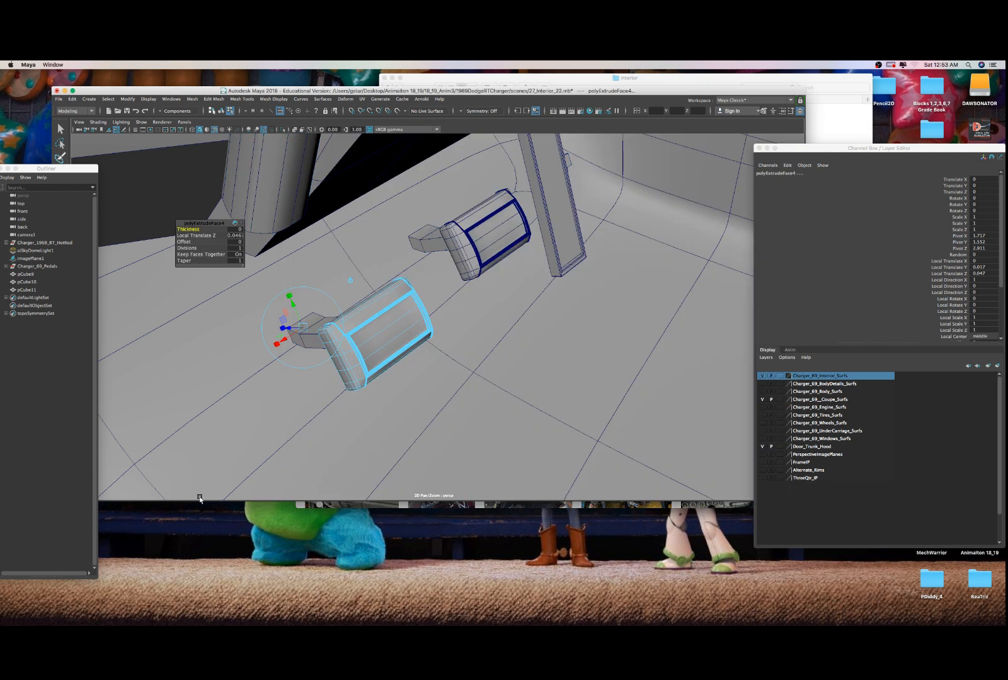
pyautogui.moveTo(339, 621)
pyautogui.click(259, 618)
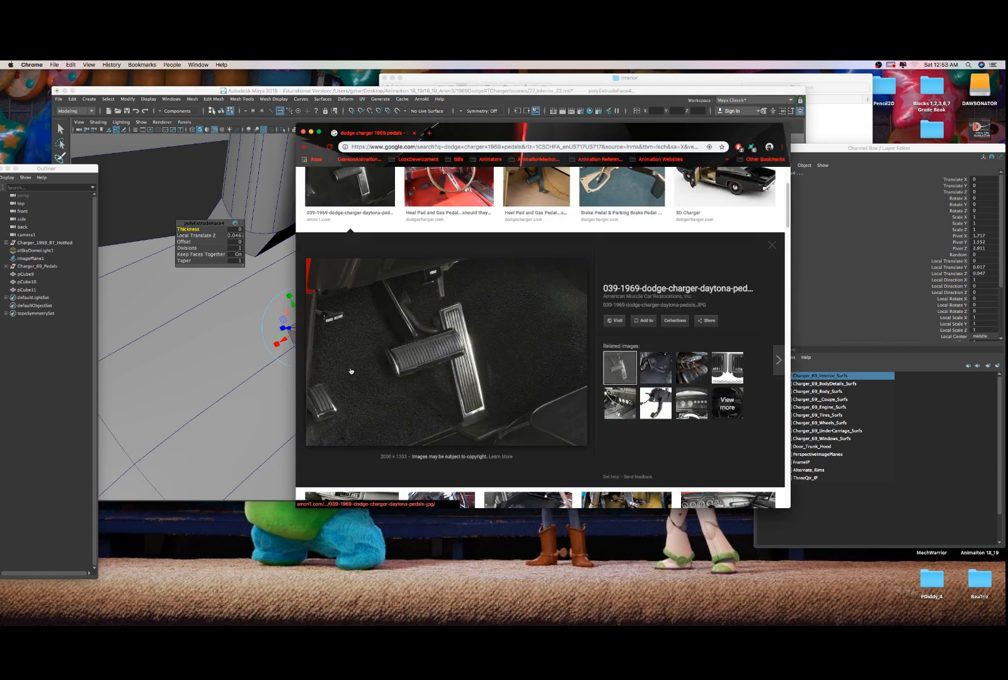
pyautogui.click(222, 336)
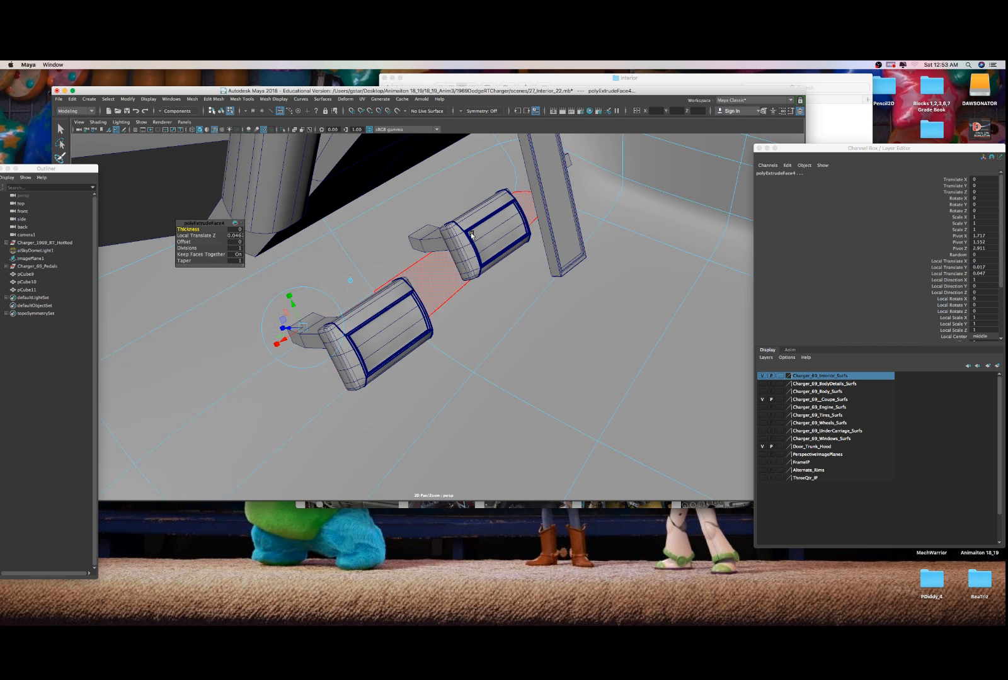
# - Rotate the arm cube behind the brake pedal to about -29.9 in Rotate X so it angles upward
pyautogui.click(427, 236)
pyautogui.moveTo(479, 232); pyautogui.dragTo(511, 219, button='right')
pyautogui.click(432, 236)
pyautogui.press('f')
pyautogui.scroll(-4, 486, 262)
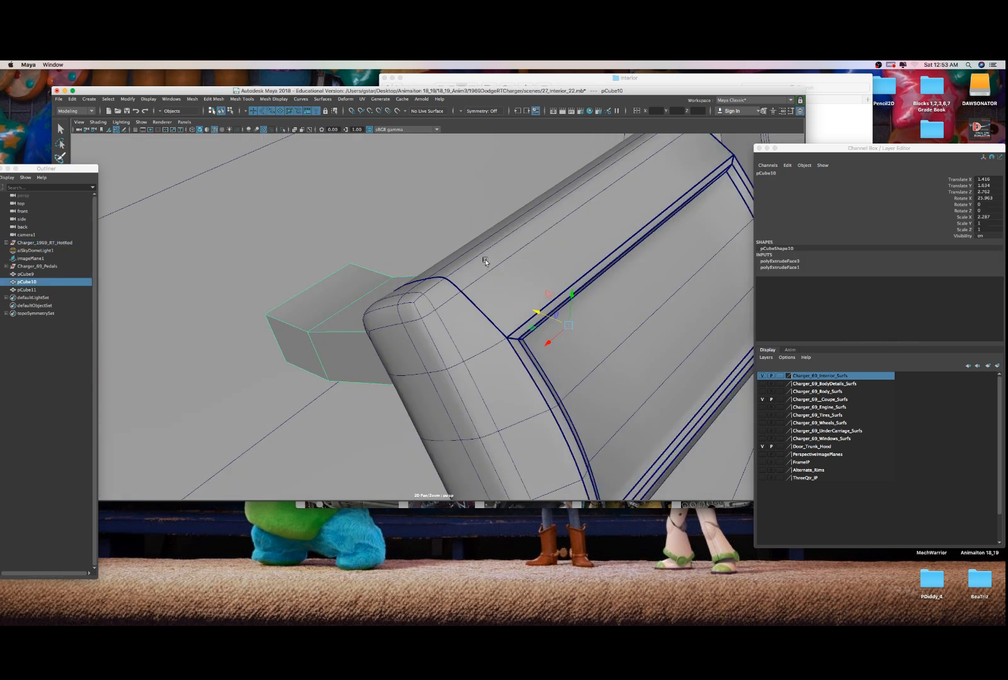
pyautogui.scroll(-4, 486, 284)
pyautogui.keyDown('alt'); pyautogui.moveTo(486, 310); pyautogui.dragTo(472, 268); pyautogui.keyUp('alt')
pyautogui.press('e')
# - Move the end face of the brake pedal's arm up and back until it reaches under the steering column
pyautogui.moveTo(444, 218); pyautogui.dragTo(446, 240, button='right')
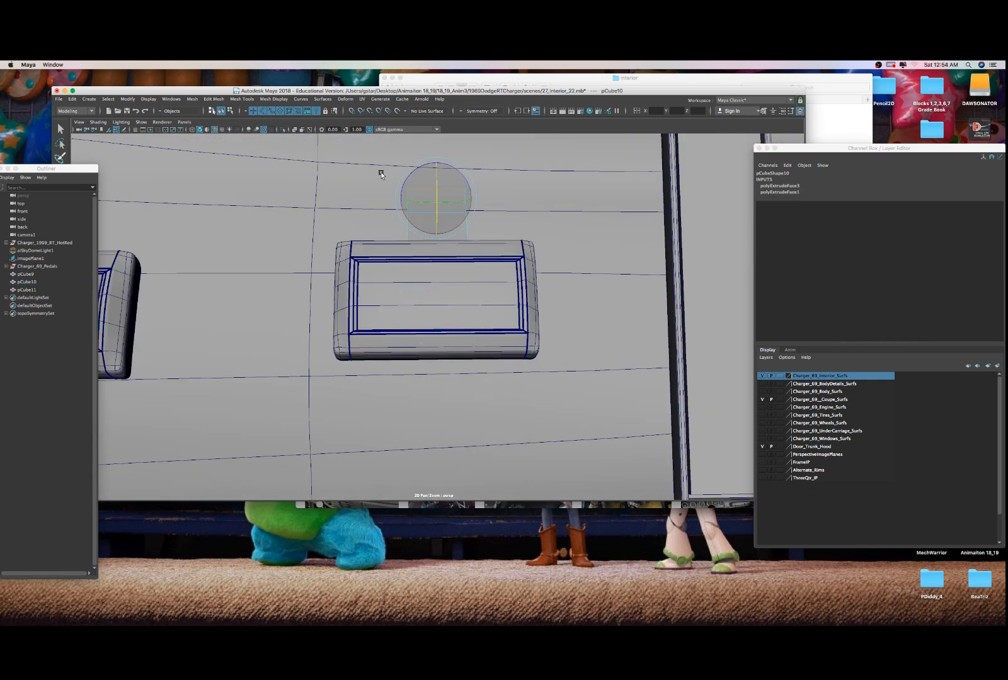
pyautogui.moveTo(380, 172); pyautogui.dragTo(492, 195)
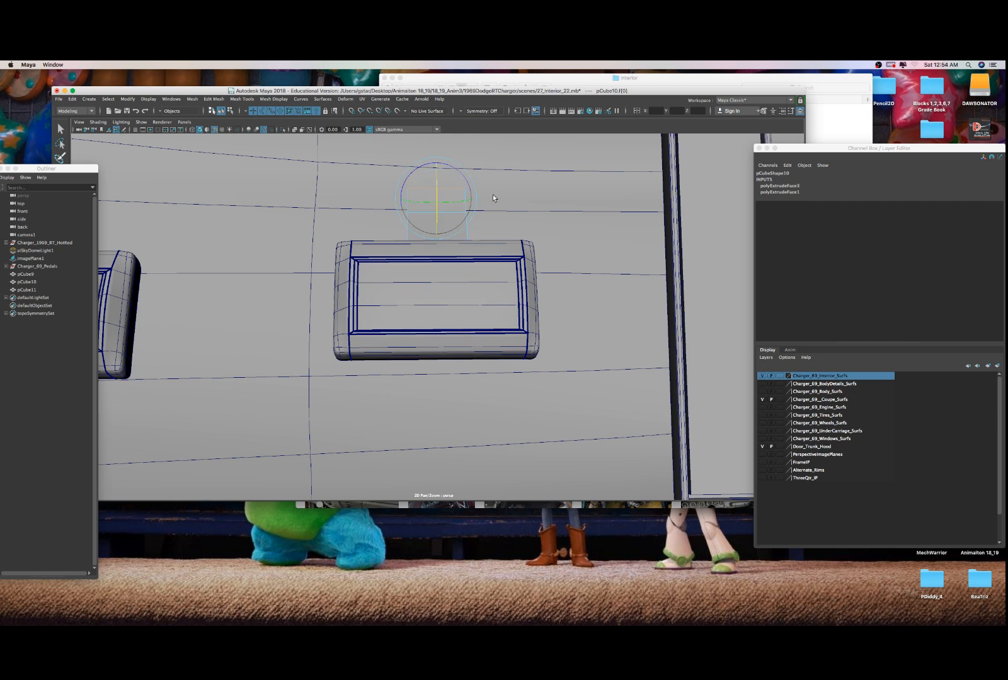
pyautogui.press('w')
pyautogui.press('f')
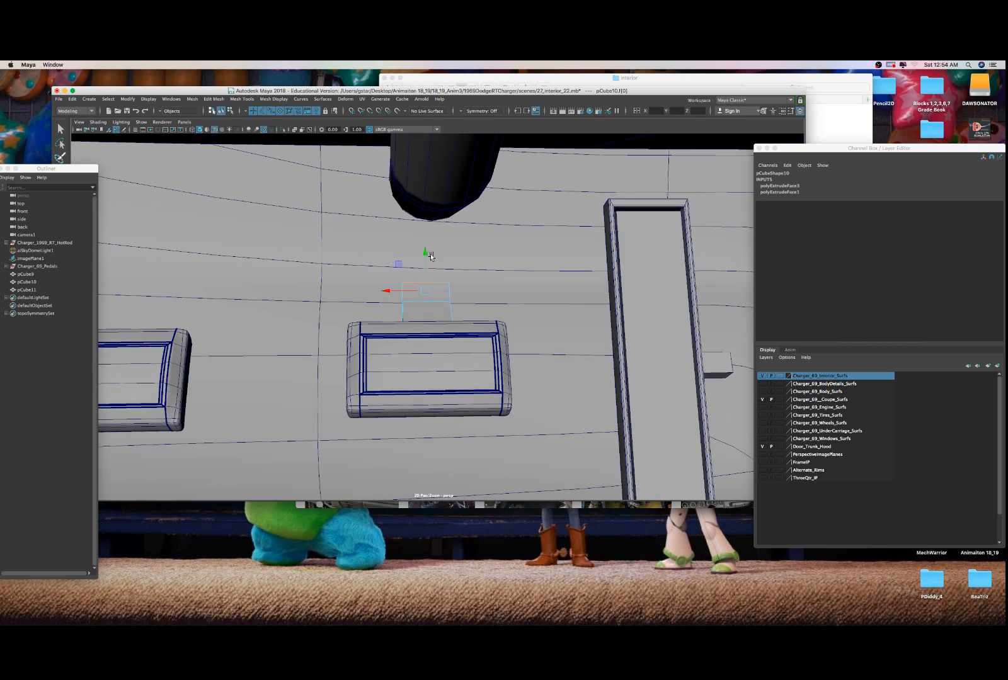
pyautogui.keyDown('alt'); pyautogui.moveTo(431, 257); pyautogui.dragTo(375, 261); pyautogui.keyUp('alt')
pyautogui.scroll(-3, 363, 265)
pyautogui.moveTo(398, 222); pyautogui.dragTo(411, 150)
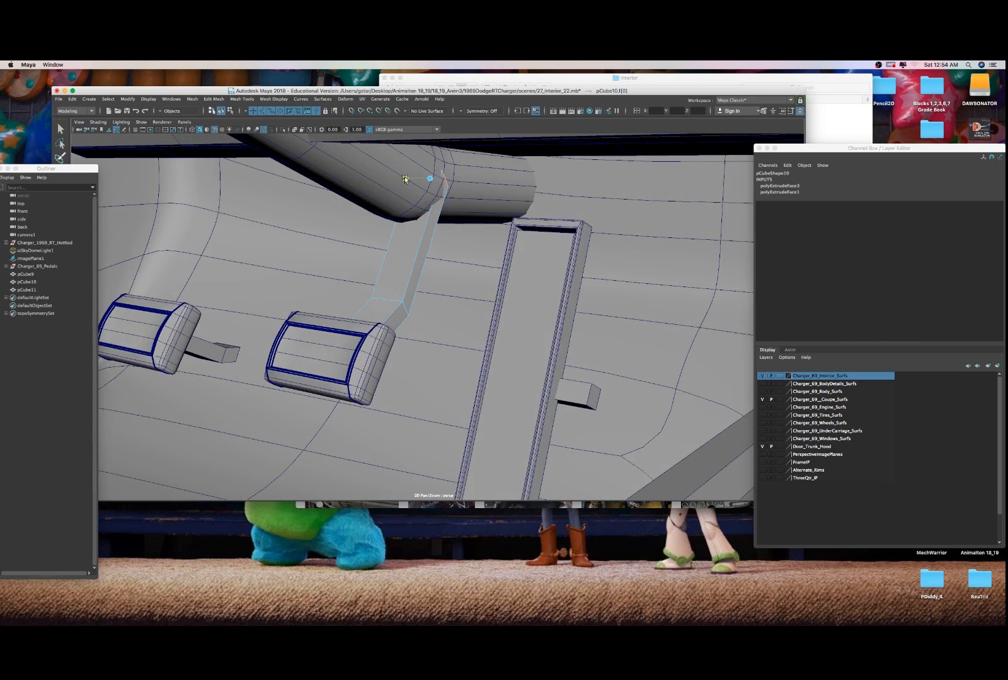
pyautogui.moveTo(404, 289)
pyautogui.keyDown('alt'); pyautogui.mouseDown()
pyautogui.moveTo(439, 281)
pyautogui.moveTo(384, 265)
pyautogui.moveTo(311, 273)
pyautogui.moveTo(404, 275)
pyautogui.mouseUp(); pyautogui.keyUp('alt')
pyautogui.press('super+z')
pyautogui.press('w')
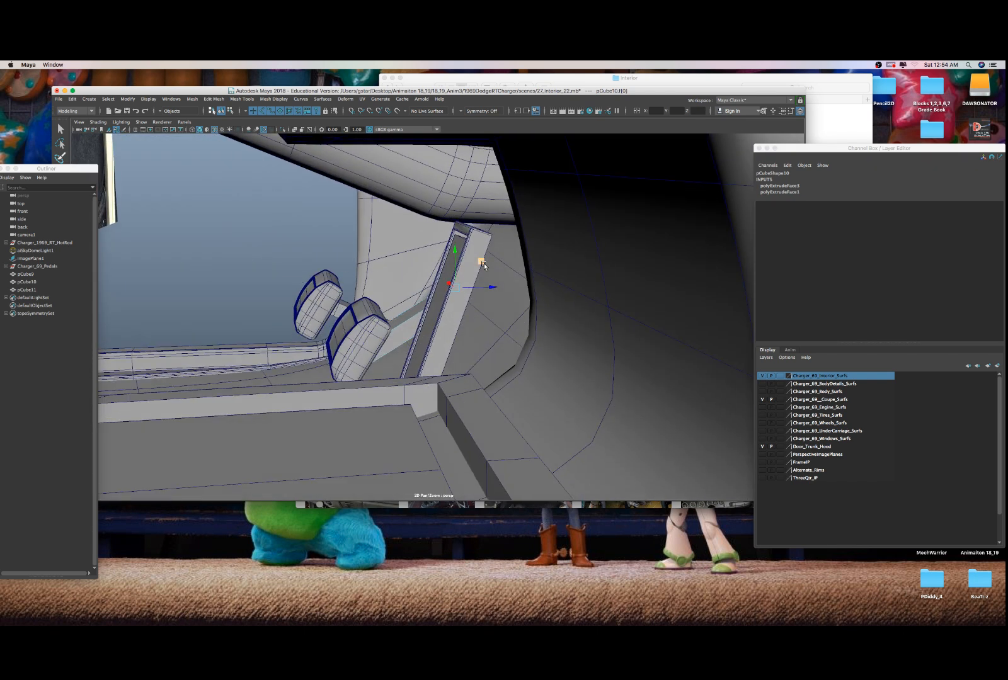
pyautogui.moveTo(492, 248); pyautogui.dragTo(537, 173)
pyautogui.keyDown('alt'); pyautogui.moveTo(479, 216); pyautogui.dragTo(506, 231); pyautogui.keyUp('alt')
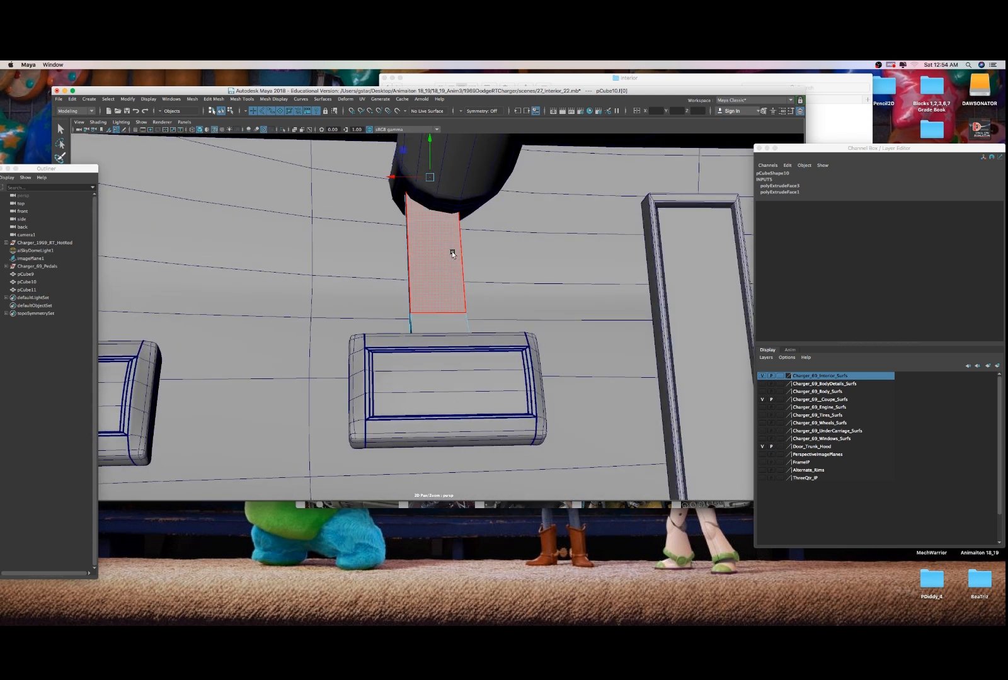
# - Narrow the brake arm's upper end along X and insert a narrowed edge loop partway up the arm
pyautogui.press('r')
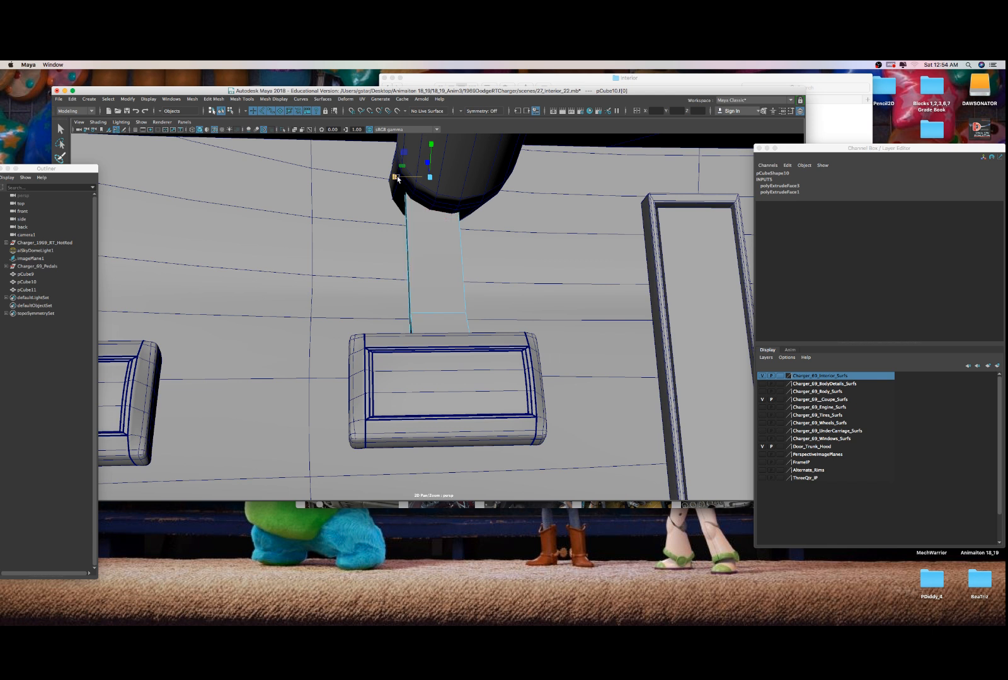
pyautogui.moveTo(395, 178); pyautogui.dragTo(409, 178)
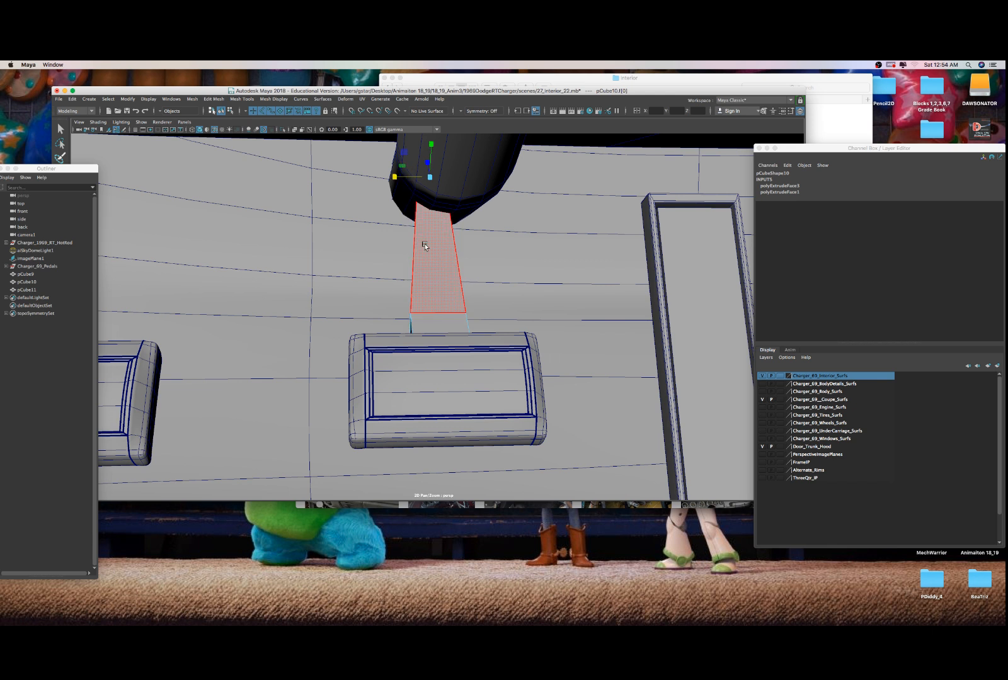
pyautogui.moveTo(423, 245); pyautogui.dragTo(464, 232, button='right')
pyautogui.moveTo(405, 274)
pyautogui.mouseDown(button='right')
pyautogui.moveTo(387, 278)
pyautogui.moveTo(424, 279)
pyautogui.moveTo(399, 289)
pyautogui.mouseUp(button='right')
pyautogui.click(411, 302)
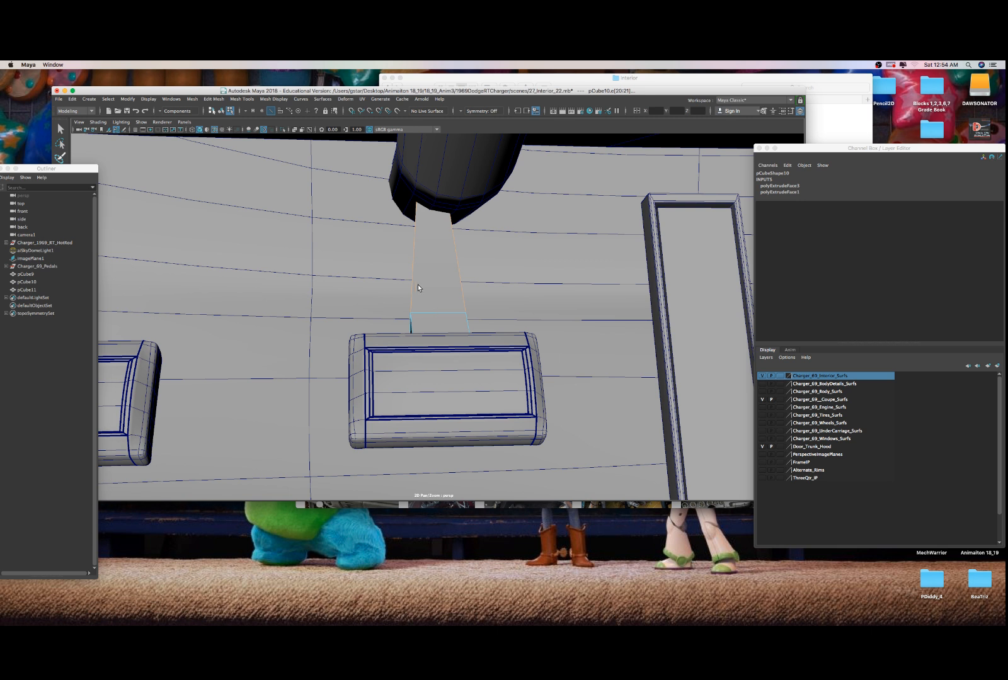
pyautogui.click(410, 295)
pyautogui.moveTo(411, 295)
pyautogui.keyDown('alt'); pyautogui.mouseDown()
pyautogui.moveTo(419, 277)
pyautogui.moveTo(408, 276)
pyautogui.moveTo(428, 275)
pyautogui.moveTo(419, 278)
pyautogui.moveTo(416, 218)
pyautogui.moveTo(405, 223)
pyautogui.mouseUp(); pyautogui.keyUp('alt')
pyautogui.click(414, 271)
pyautogui.keyDown('alt'); pyautogui.moveTo(404, 223); pyautogui.dragTo(423, 246); pyautogui.keyUp('alt')
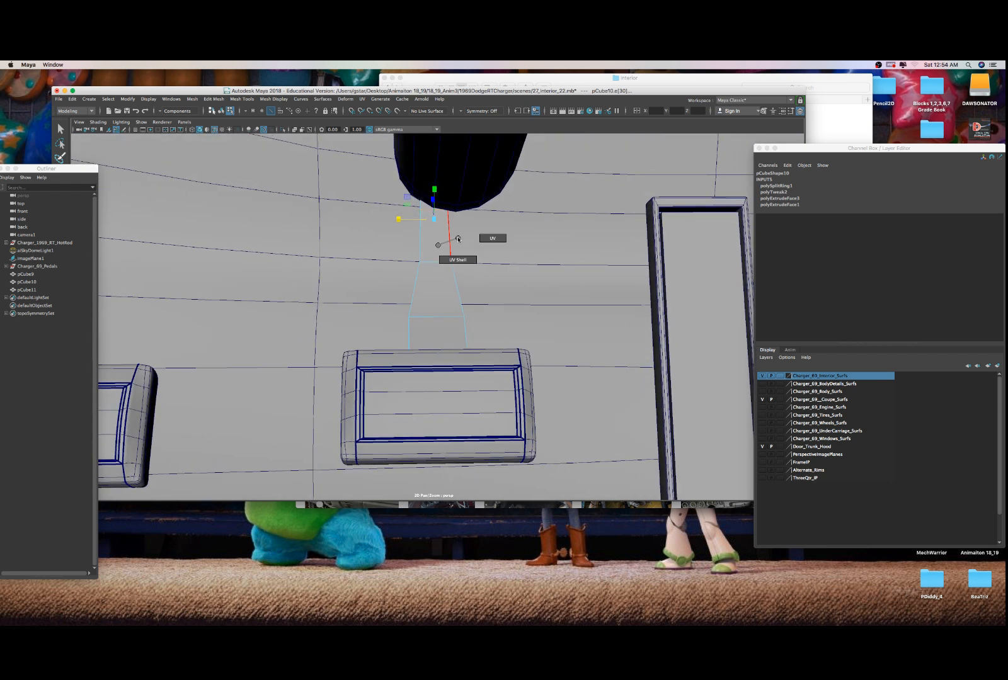
pyautogui.click(438, 246)
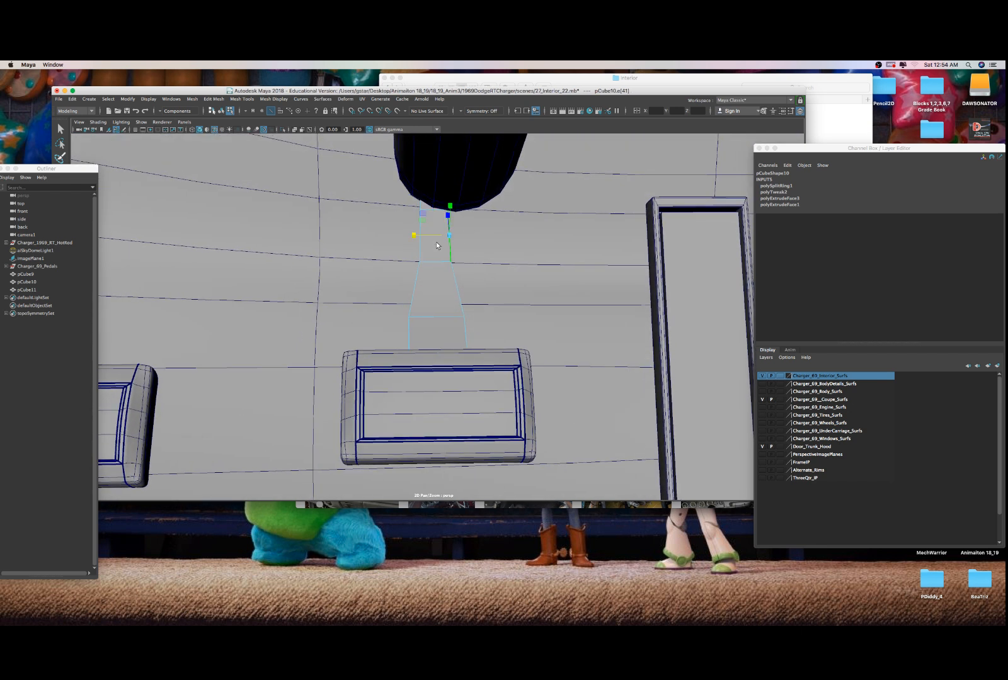
# - Extrude the brake arm's three front faces and shrink them inward, and extrude again to round the shaft
pyautogui.moveTo(433, 251); pyautogui.dragTo(414, 271, button='right')
pyautogui.keyDown('alt'); pyautogui.moveTo(414, 270); pyautogui.dragTo(446, 259); pyautogui.keyUp('alt')
pyautogui.moveTo(446, 259); pyautogui.dragTo(446, 284, button='right')
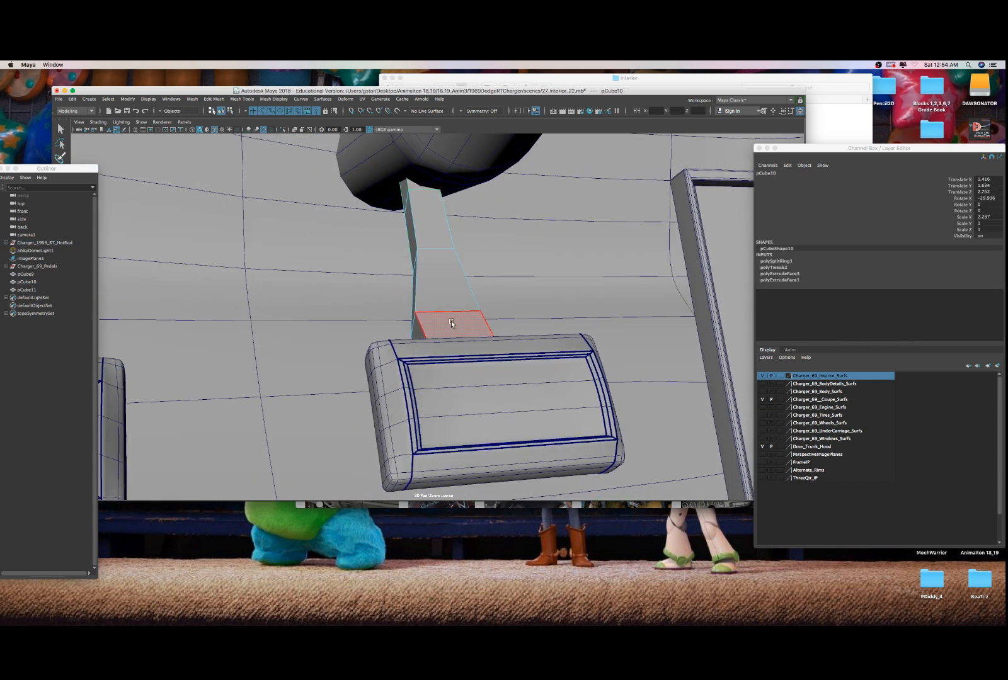
pyautogui.click(450, 324)
pyautogui.keyDown('shift'); pyautogui.click(450, 301); pyautogui.keyUp('shift')
pyautogui.keyDown('shift'); pyautogui.click(440, 240); pyautogui.keyUp('shift')
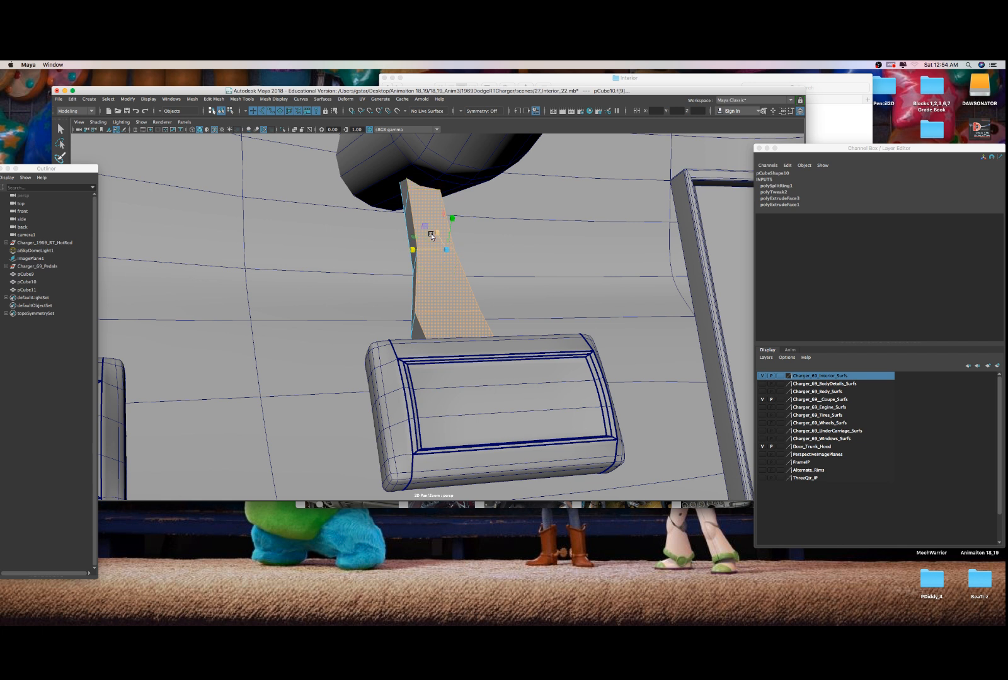
pyautogui.hotkey('ctrl', 'e')
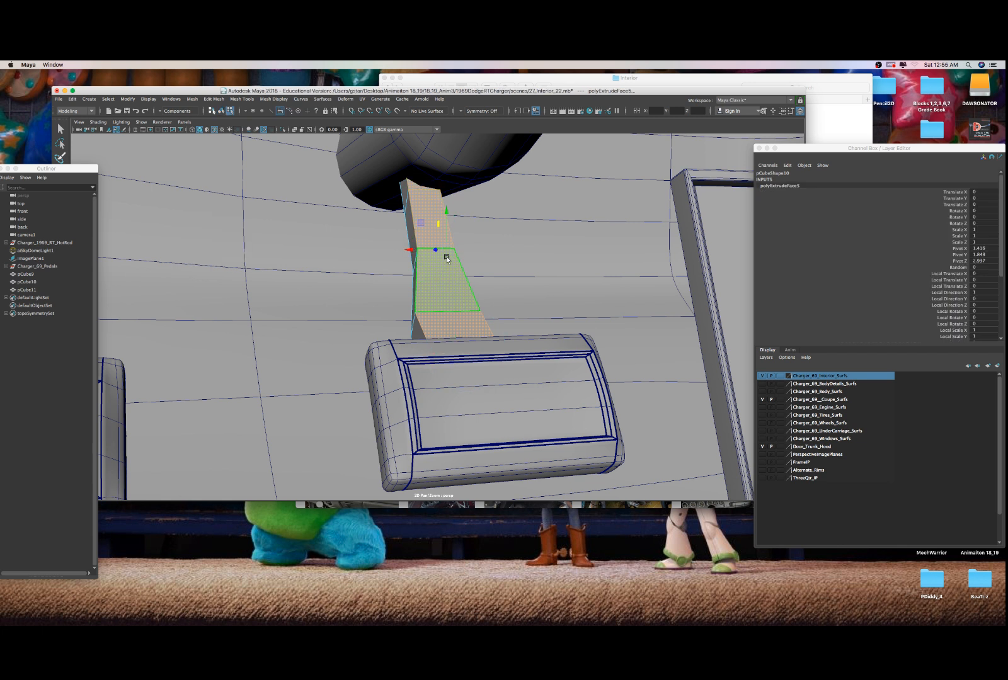
pyautogui.moveTo(471, 332); pyautogui.dragTo(418, 320)
pyautogui.hotkey('ctrl', 'e')
pyautogui.moveTo(446, 262); pyautogui.dragTo(477, 252, button='right')
pyautogui.keyDown('alt'); pyautogui.moveTo(411, 272); pyautogui.dragTo(438, 288); pyautogui.keyUp('alt')
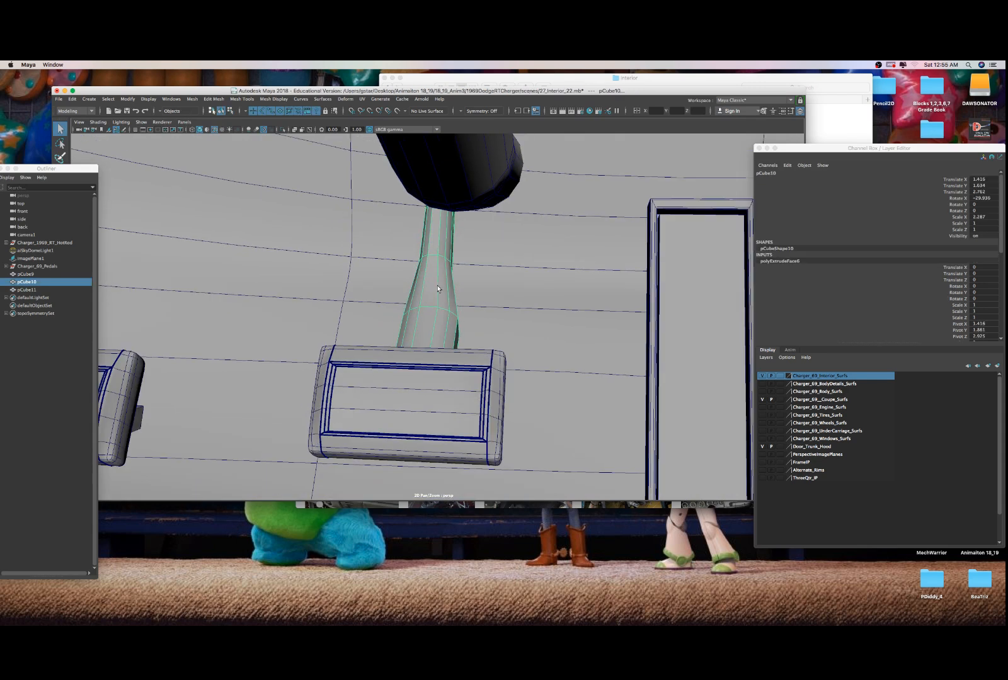
# - In wireframe display, delete the hidden faces at the brake shaft's lower and upper ends, and restore shaded display
pyautogui.press('4')
pyautogui.moveTo(433, 304); pyautogui.dragTo(433, 324, button='right')
pyautogui.keyDown('alt'); pyautogui.moveTo(433, 324); pyautogui.dragTo(428, 357); pyautogui.keyUp('alt')
pyautogui.moveTo(381, 318); pyautogui.dragTo(488, 470)
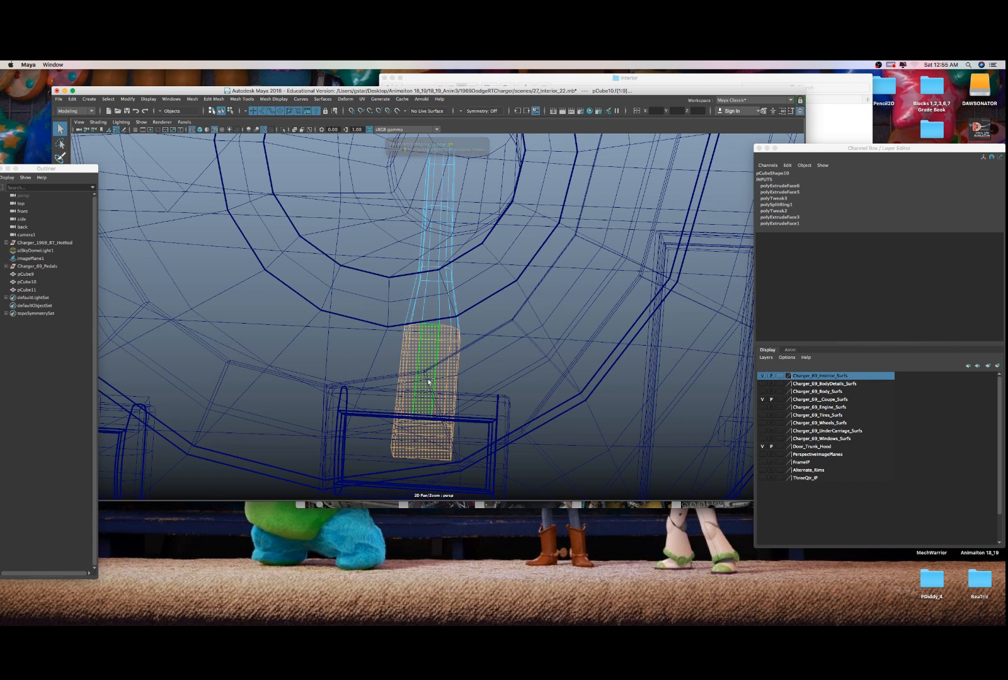
pyautogui.click(493, 370)
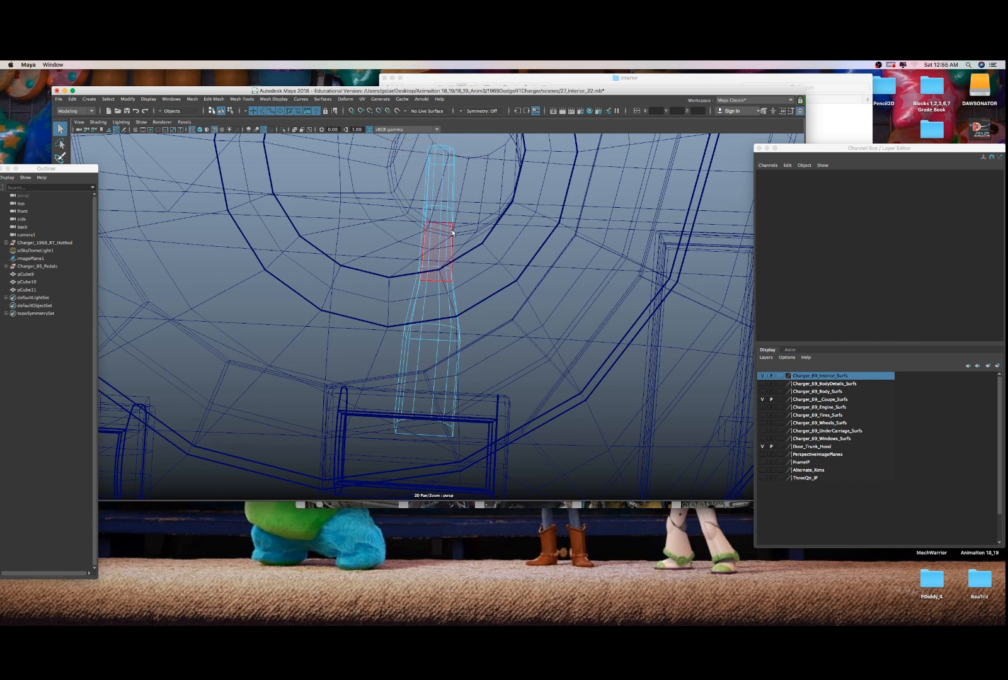
pyautogui.keyDown('alt'); pyautogui.moveTo(434, 164); pyautogui.dragTo(398, 177); pyautogui.keyUp('alt')
pyautogui.click(441, 173)
pyautogui.click(419, 224)
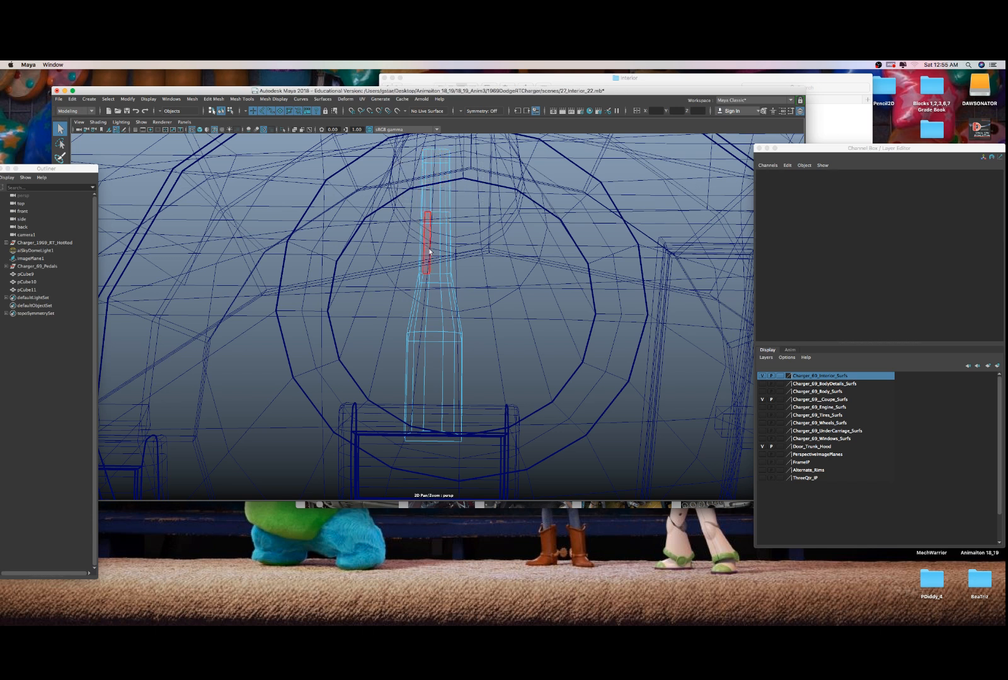
pyautogui.press('5')
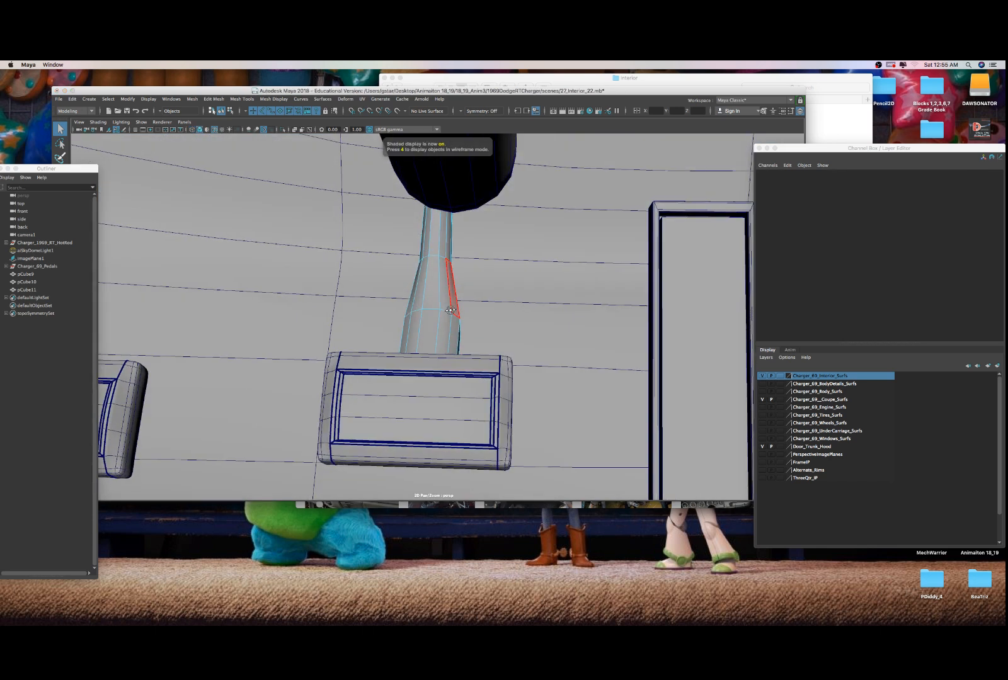
pyautogui.moveTo(446, 293); pyautogui.dragTo(446, 296, button='right')
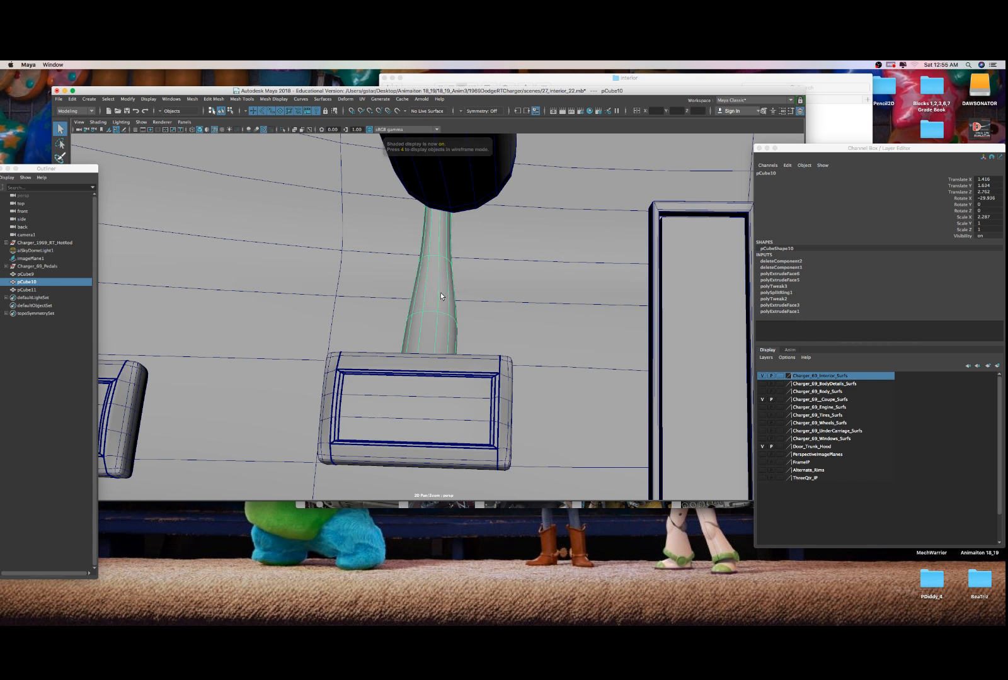
# - Rename the brake arm as Charger_69_Brake_Shaft and delete its construction history
pyautogui.click(765, 174)
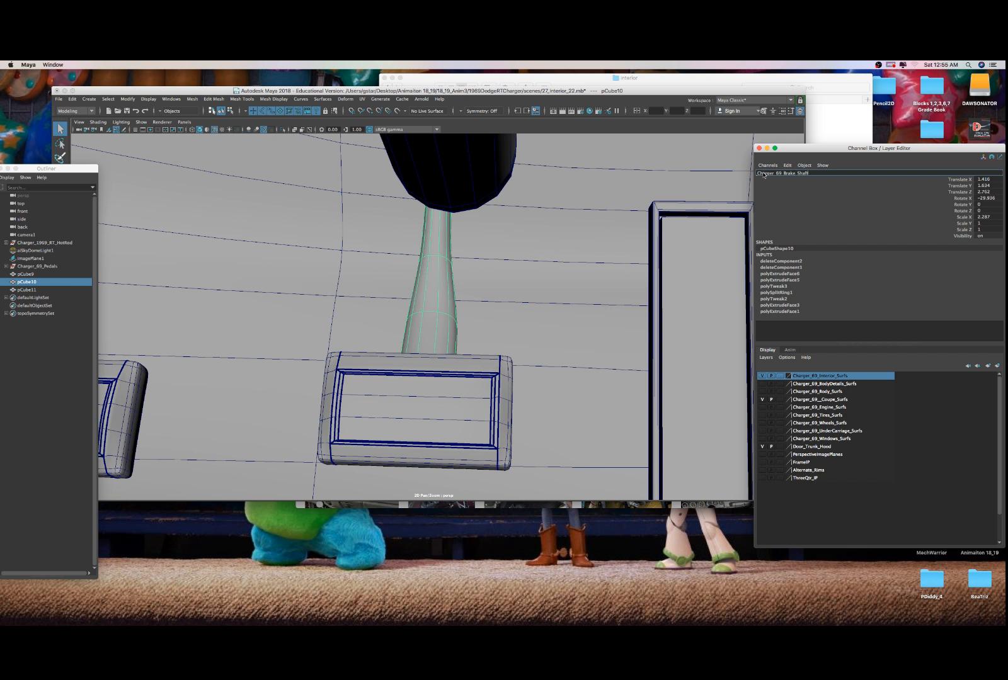
pyautogui.press('Return')
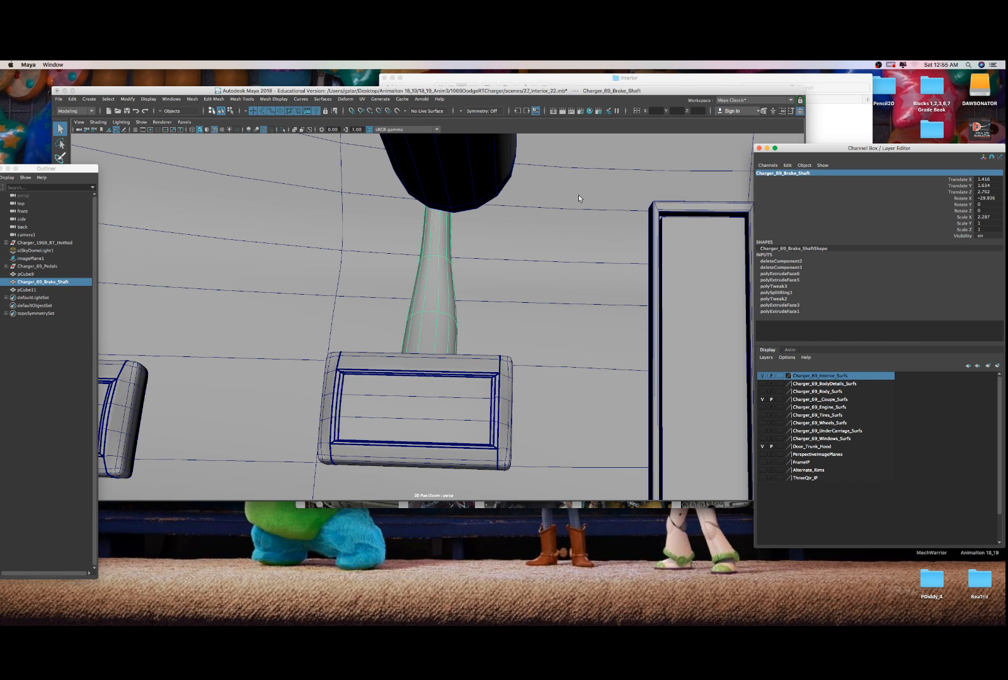
pyautogui.hotkey('alt', 'shift', 'd')
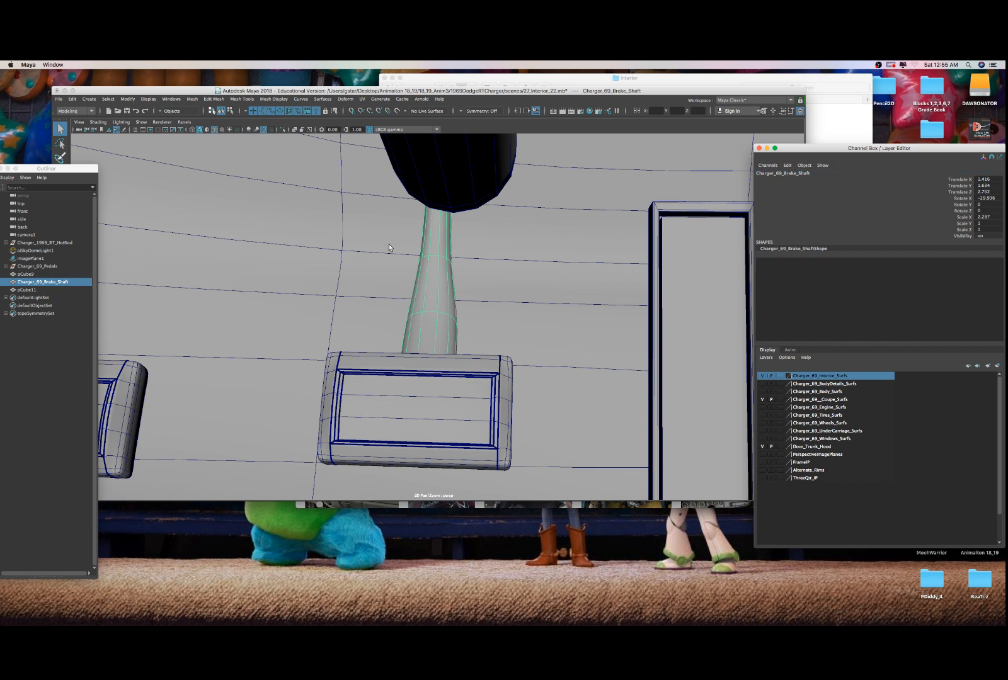
pyautogui.scroll(-4, 469, 277)
pyautogui.keyDown('alt'); pyautogui.moveTo(470, 277); pyautogui.dragTo(496, 292); pyautogui.keyUp('alt')
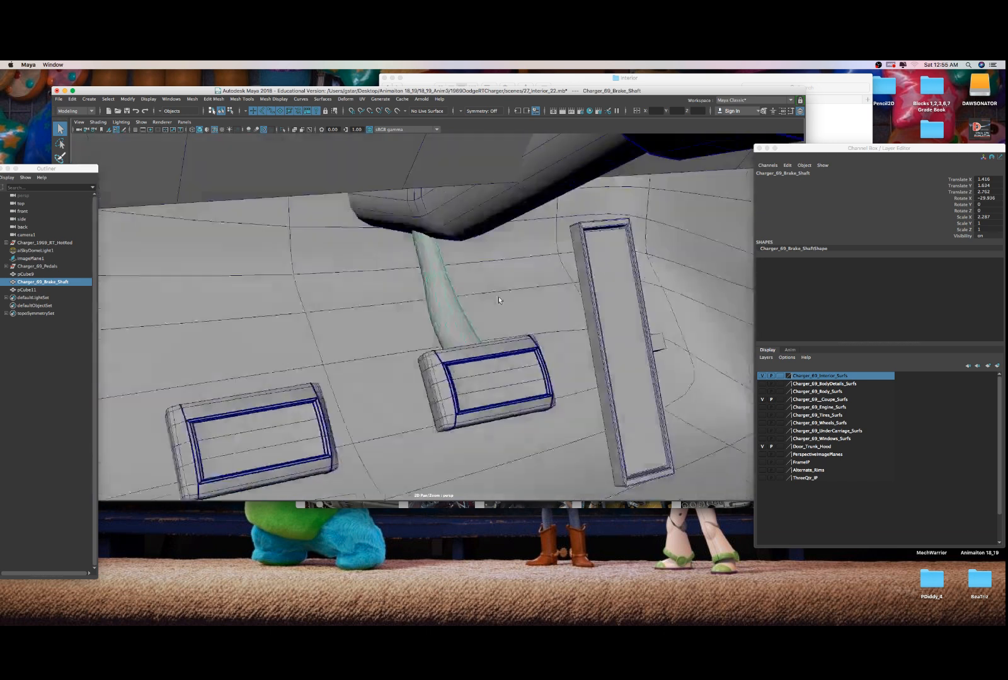
# - Slide the small cube behind the accelerator pedal along X toward the brake, to Translate X 0.98
pyautogui.keyDown('alt'); pyautogui.moveTo(496, 292); pyautogui.dragTo(389, 266, button='middle'); pyautogui.keyUp('alt')
pyautogui.scroll(3, 562, 271)
pyautogui.click(547, 289)
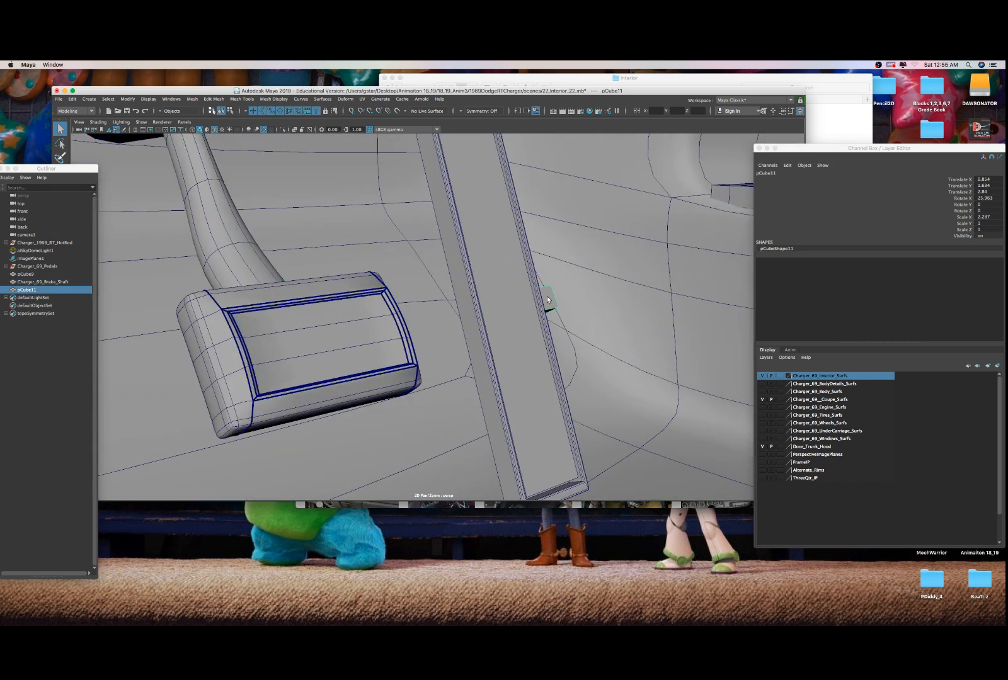
pyautogui.press('w')
pyautogui.keyDown('shift'); pyautogui.click(512, 315); pyautogui.keyUp('shift')
pyautogui.press('super+z')
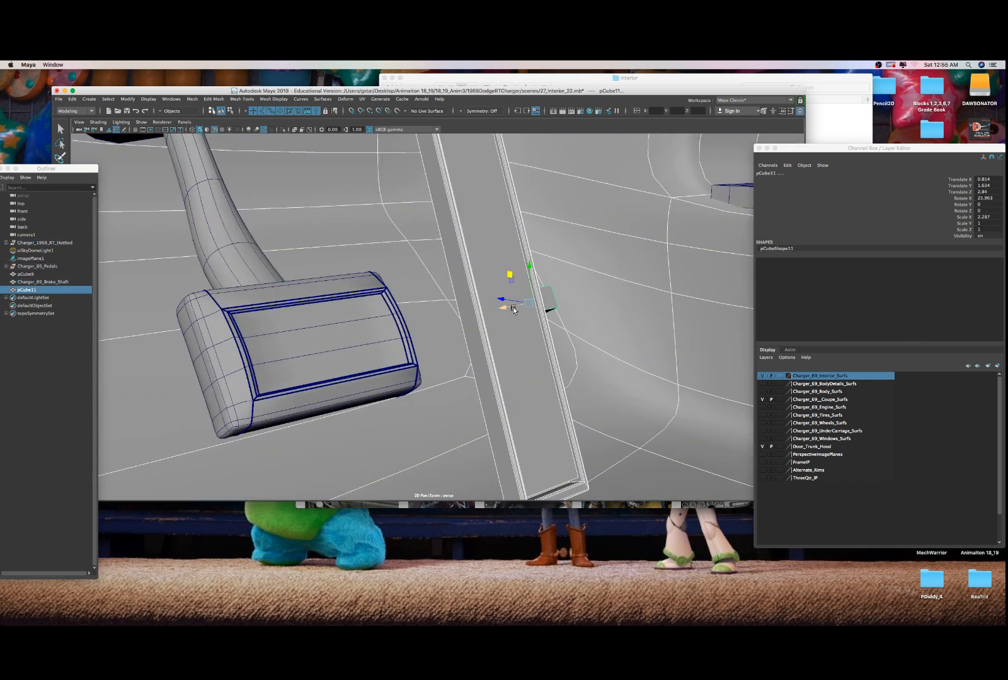
pyautogui.keyDown('alt'); pyautogui.moveTo(512, 316); pyautogui.dragTo(435, 314); pyautogui.keyUp('alt')
pyautogui.keyDown('alt'); pyautogui.moveTo(462, 306); pyautogui.dragTo(409, 336); pyautogui.keyUp('alt')
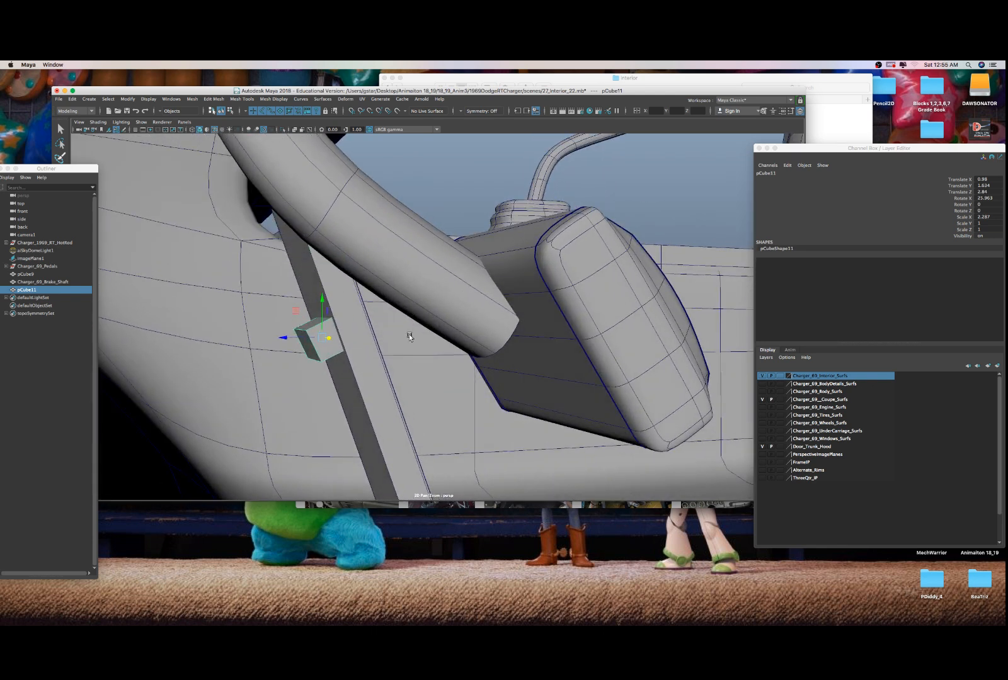
# - Extrude the cube's brake-side face sideways out from behind the accelerator pedal, and extrude it once more to form a corner segment
pyautogui.moveTo(339, 356); pyautogui.dragTo(338, 379, button='right')
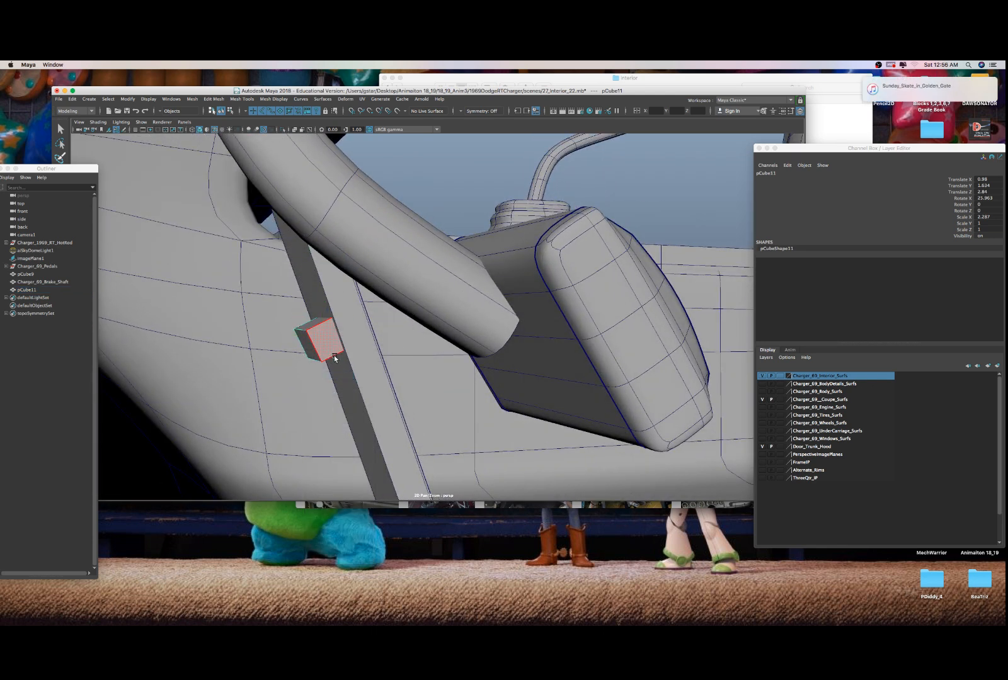
pyautogui.click(333, 354)
pyautogui.keyDown('alt'); pyautogui.moveTo(333, 354); pyautogui.dragTo(404, 322); pyautogui.keyUp('alt')
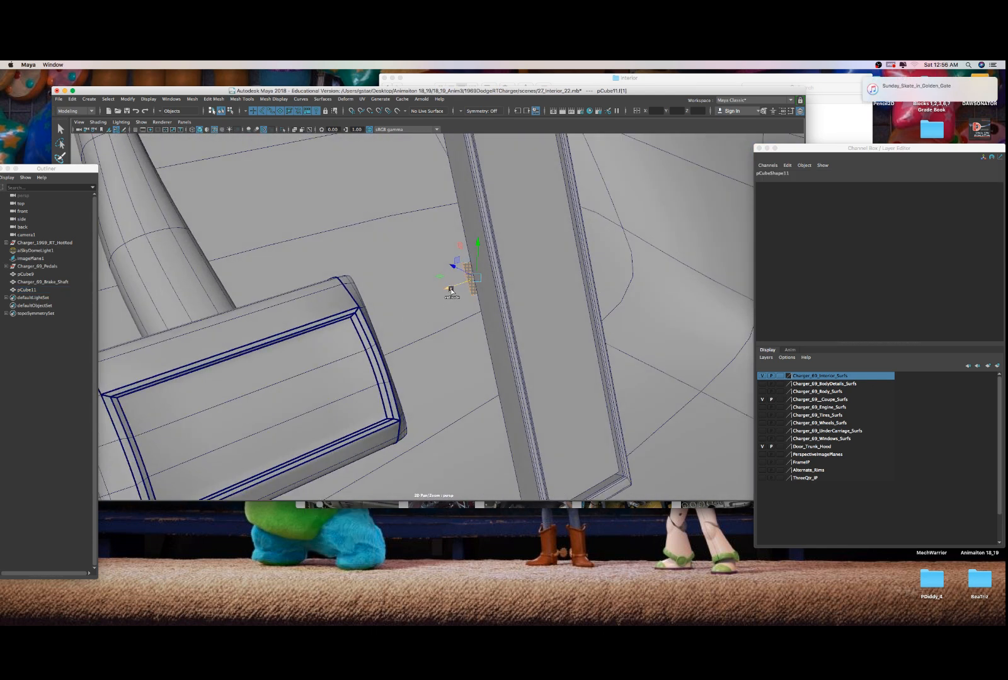
pyautogui.click(451, 291)
pyautogui.click(422, 300)
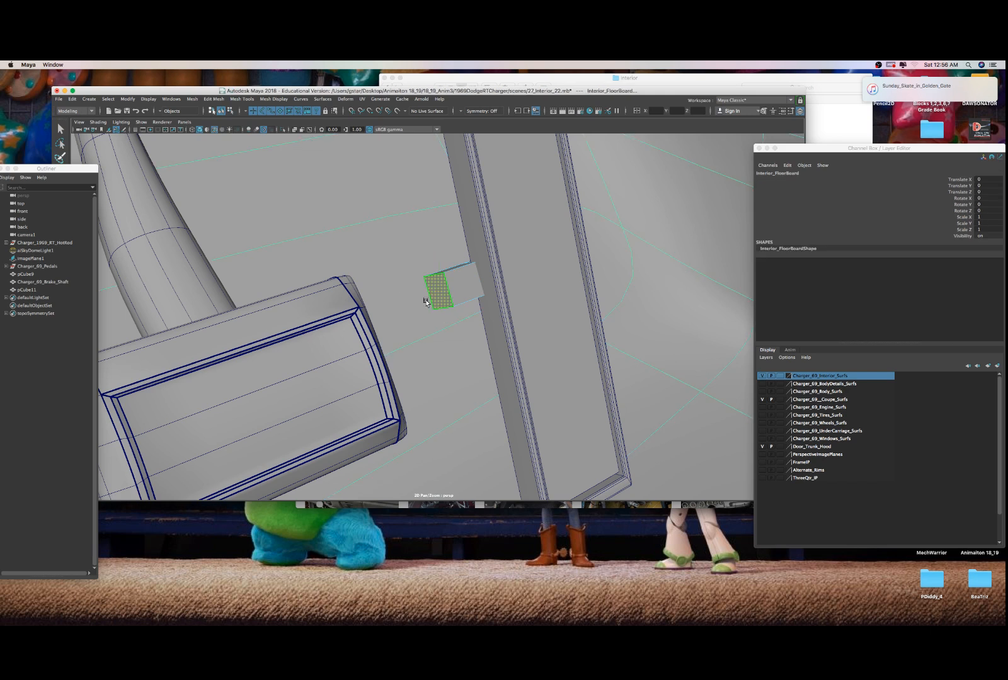
pyautogui.hotkey('ctrl', 'e')
pyautogui.moveTo(430, 292); pyautogui.dragTo(444, 336)
pyautogui.press('w')
# - Extrude the corner segment's top face upward by 0.229 alongside the accelerator, and again by about 0.044 for an upper corner
pyautogui.click(444, 287)
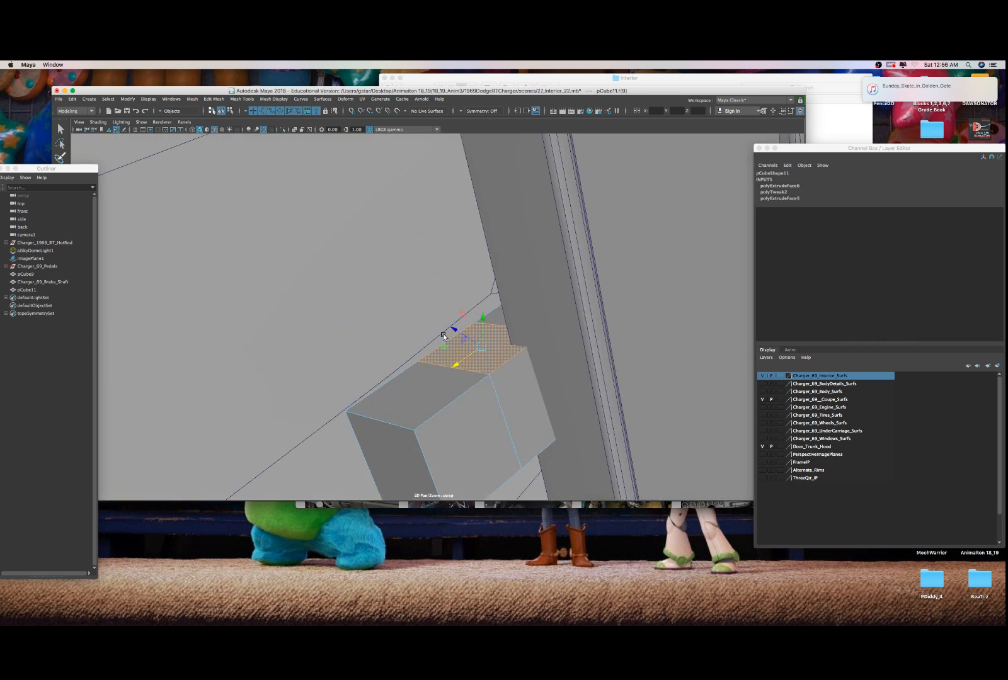
pyautogui.click(419, 378)
pyautogui.keyDown('alt'); pyautogui.moveTo(419, 379); pyautogui.dragTo(279, 180); pyautogui.keyUp('alt')
pyautogui.hotkey('ctrl', 'e')
pyautogui.keyDown('alt'); pyautogui.moveTo(359, 281); pyautogui.dragTo(410, 338); pyautogui.keyUp('alt')
pyautogui.keyDown('alt'); pyautogui.moveTo(374, 286); pyautogui.dragTo(430, 348); pyautogui.keyUp('alt')
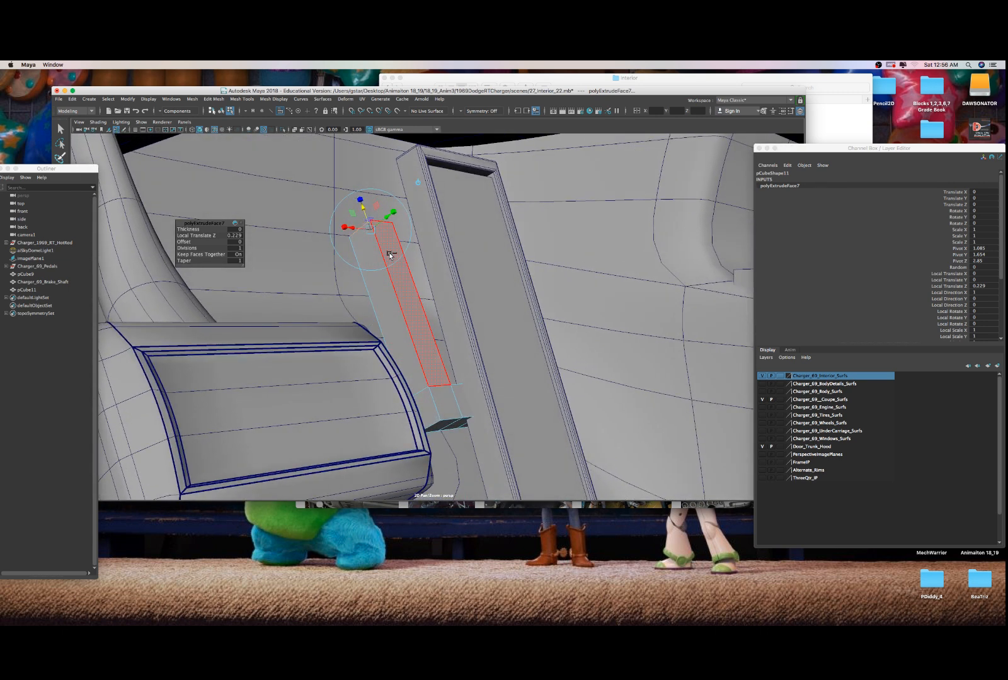
pyautogui.click(368, 221)
pyautogui.hotkey('ctrl', 'e')
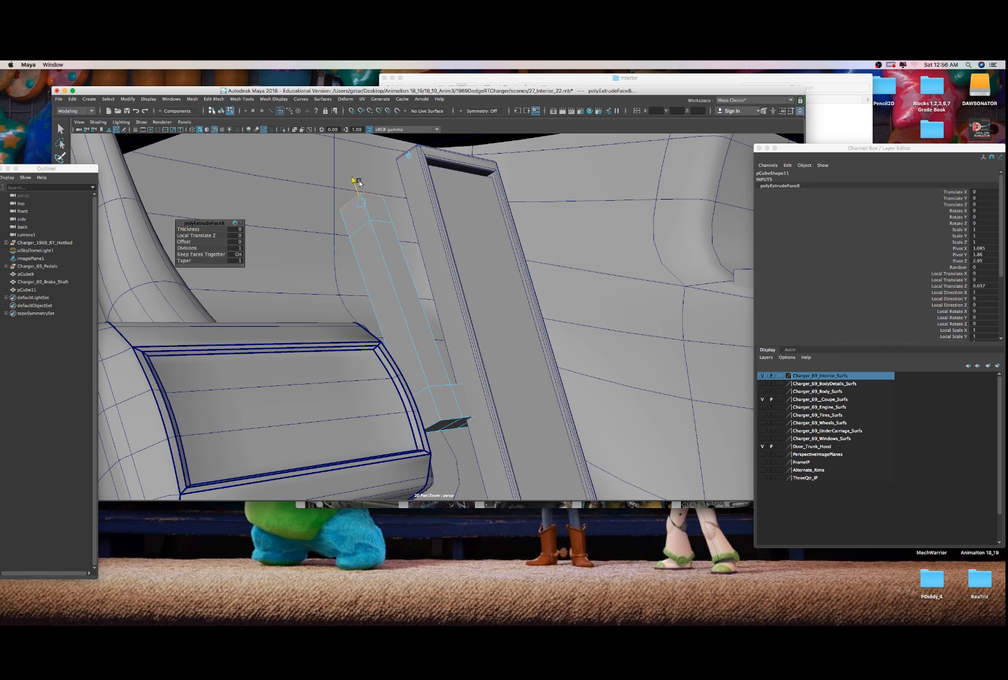
pyautogui.moveTo(359, 183); pyautogui.dragTo(443, 208)
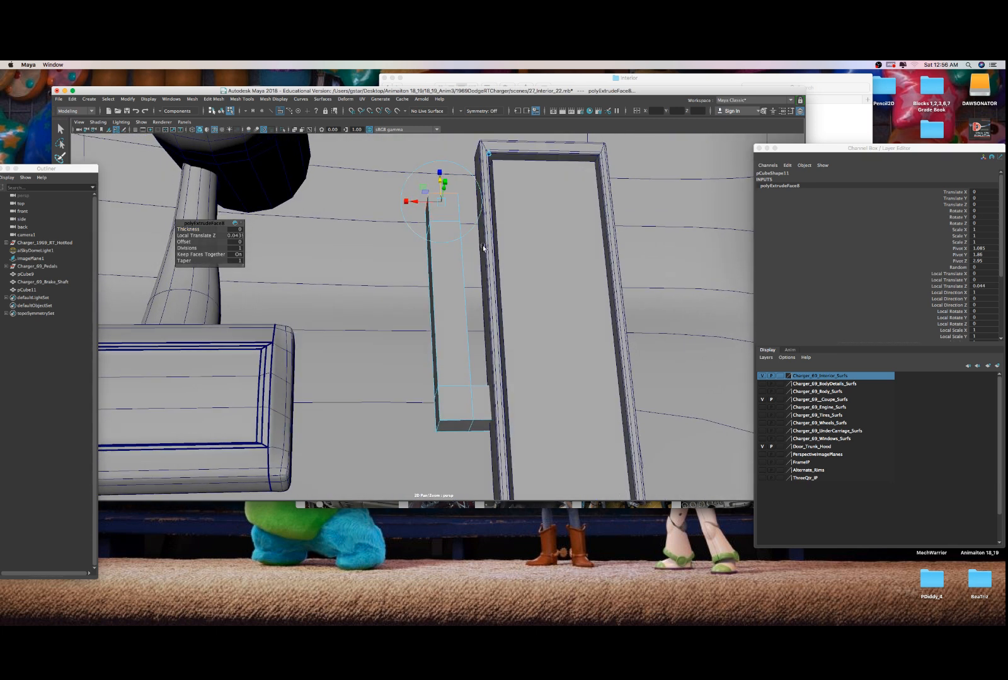
# - Extrude the upper corner's pedal-side face 0.244 across behind the accelerator, checking the pedal reference photo, and return to object mode
pyautogui.keyDown('shift'); pyautogui.click(455, 257); pyautogui.keyUp('shift')
pyautogui.click(443, 197)
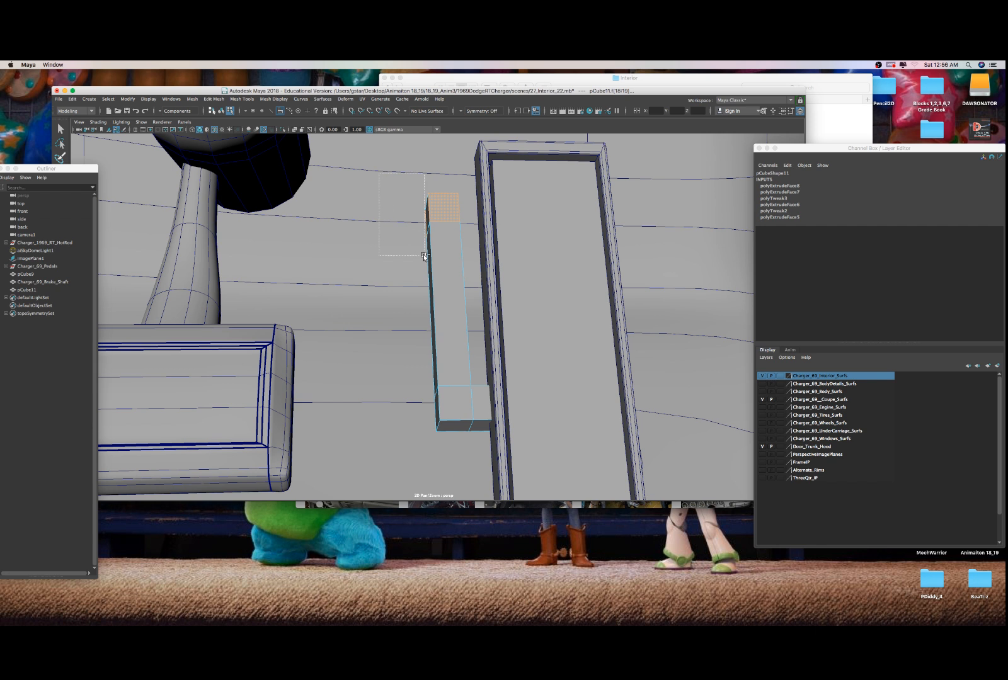
pyautogui.hotkey('ctrl', 'e')
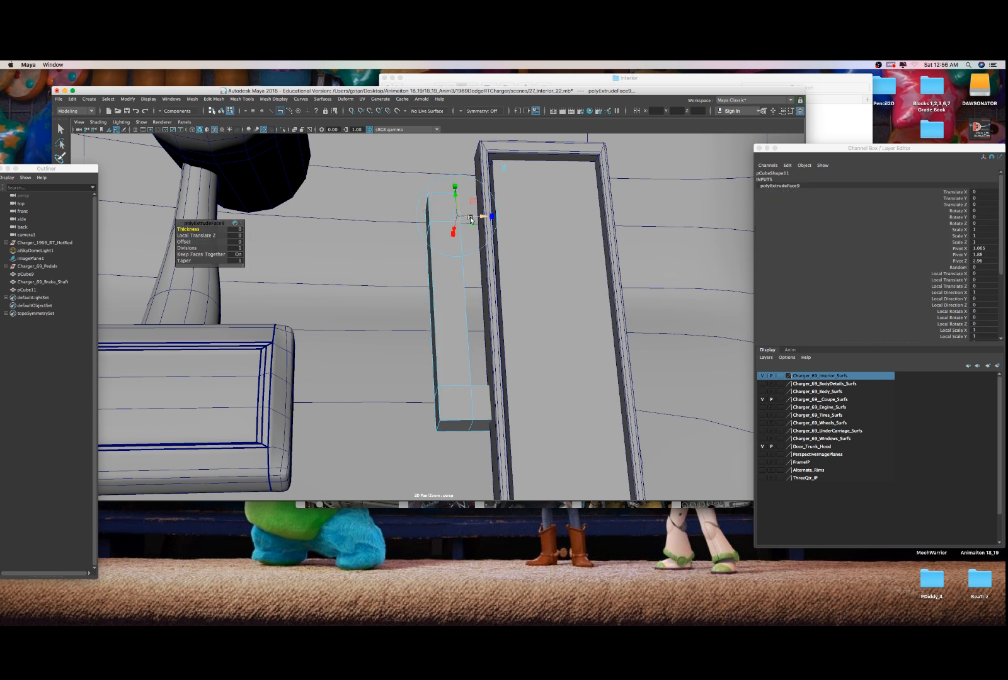
pyautogui.moveTo(470, 220); pyautogui.dragTo(570, 240)
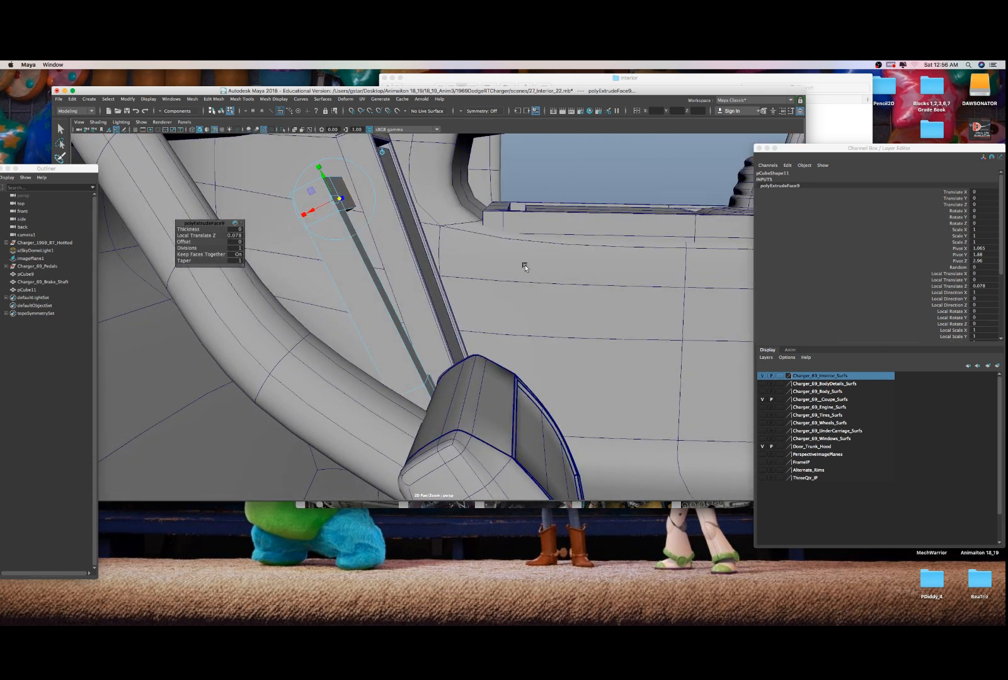
pyautogui.moveTo(353, 623)
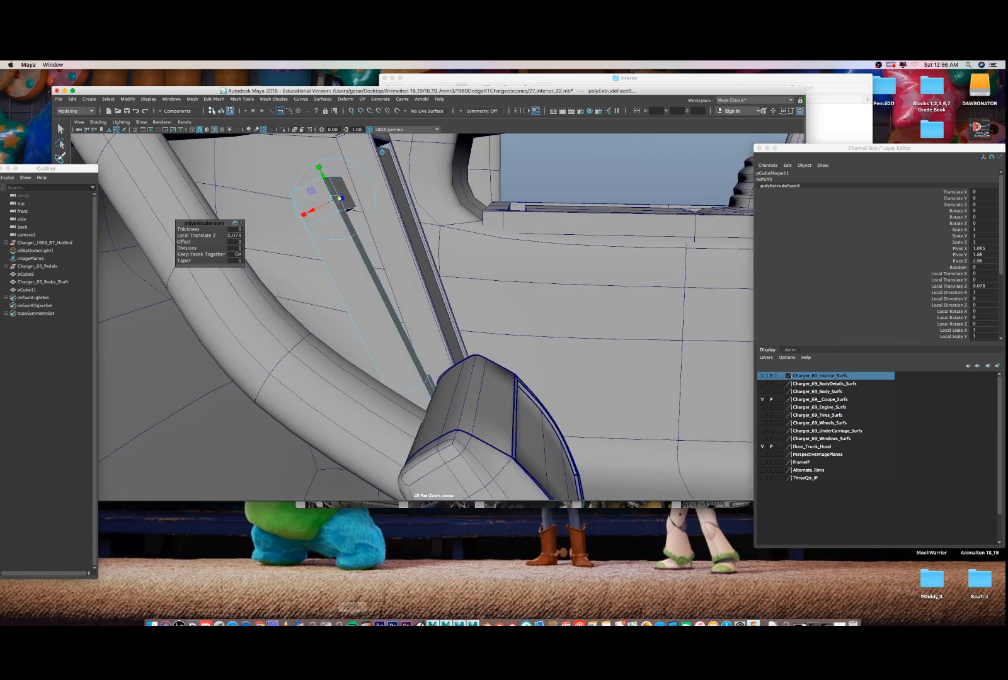
pyautogui.click(258, 618)
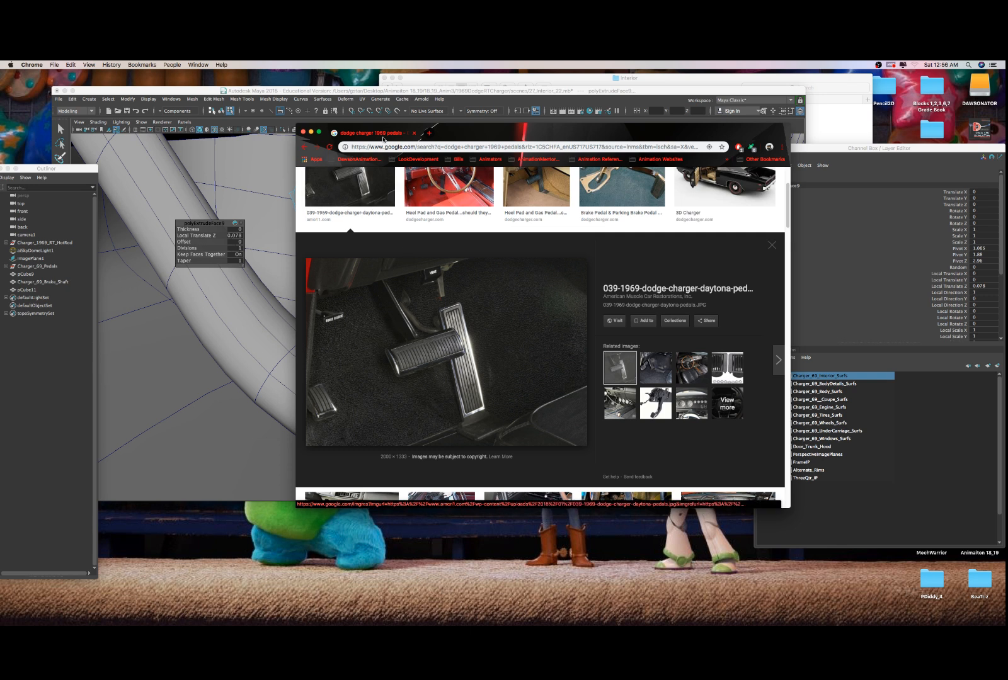
pyautogui.press('super+Tab')
pyautogui.keyDown('alt'); pyautogui.moveTo(361, 287); pyautogui.dragTo(477, 311); pyautogui.keyUp('alt')
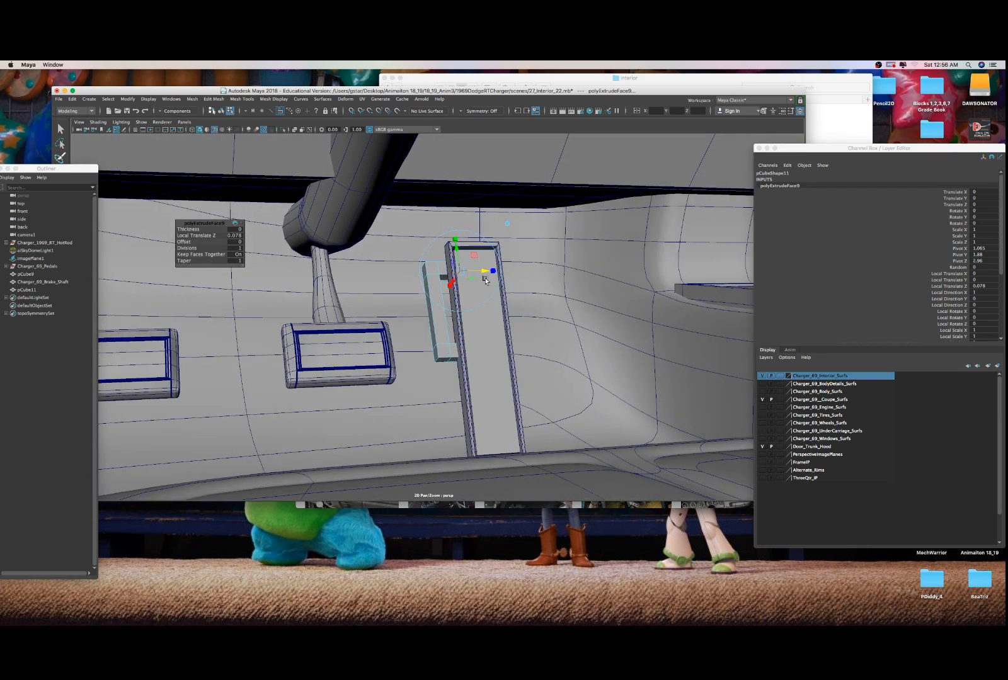
pyautogui.moveTo(486, 281); pyautogui.dragTo(533, 272)
pyautogui.rightClick(484, 336)
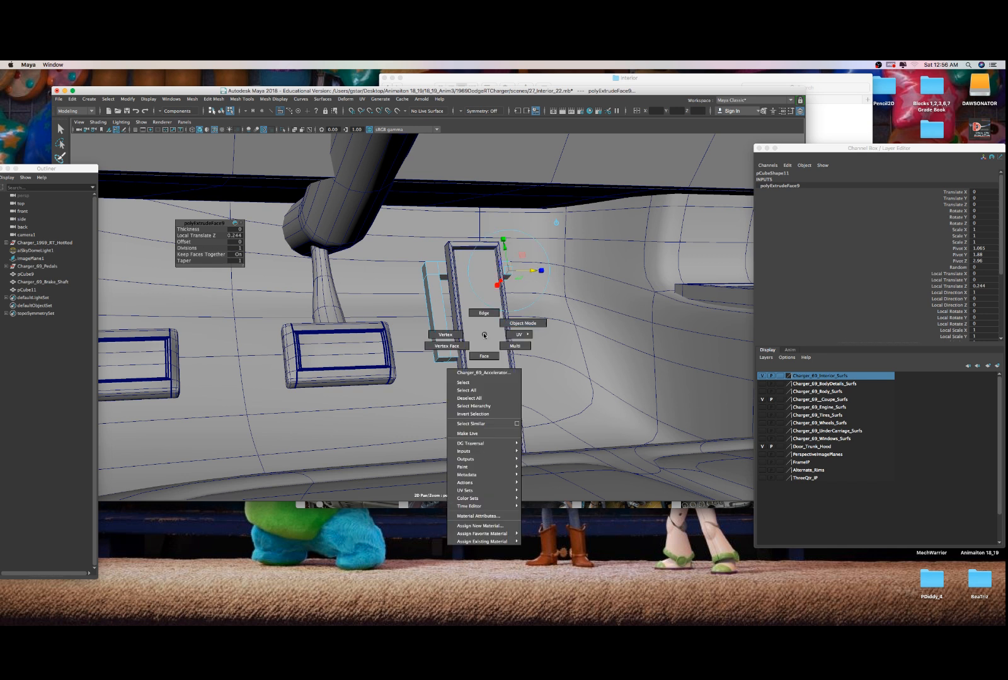
pyautogui.click(523, 323)
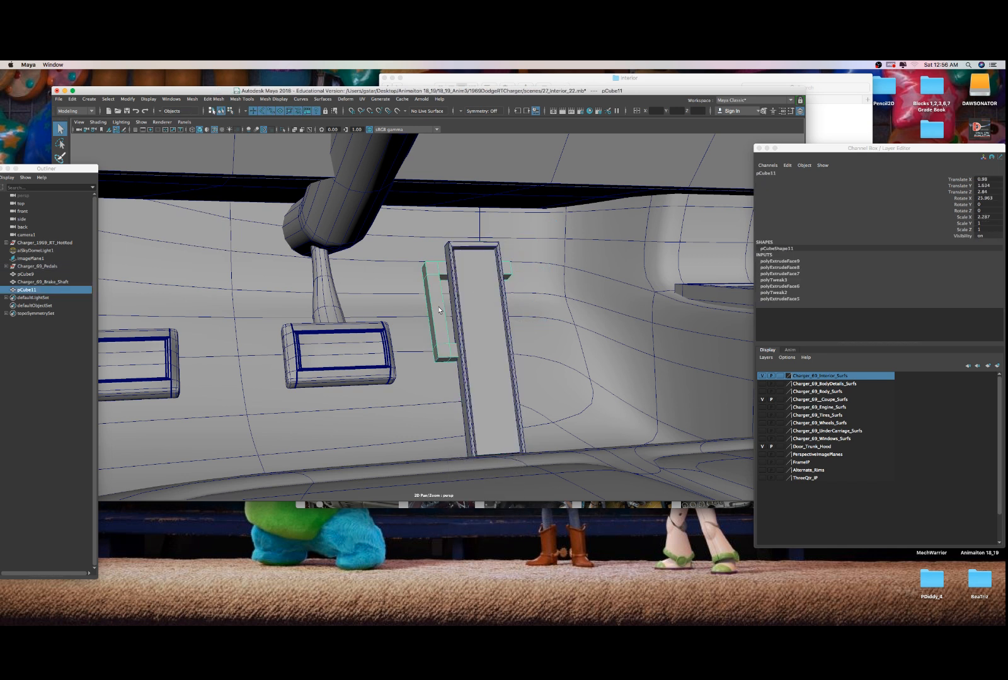
# - Isolate the accelerator bracket in smooth preview and insert two edge loops each across its horizontal bars and its vertical bar
pyautogui.press('3')
pyautogui.press('1')
pyautogui.hotkey('ctrl', '1')
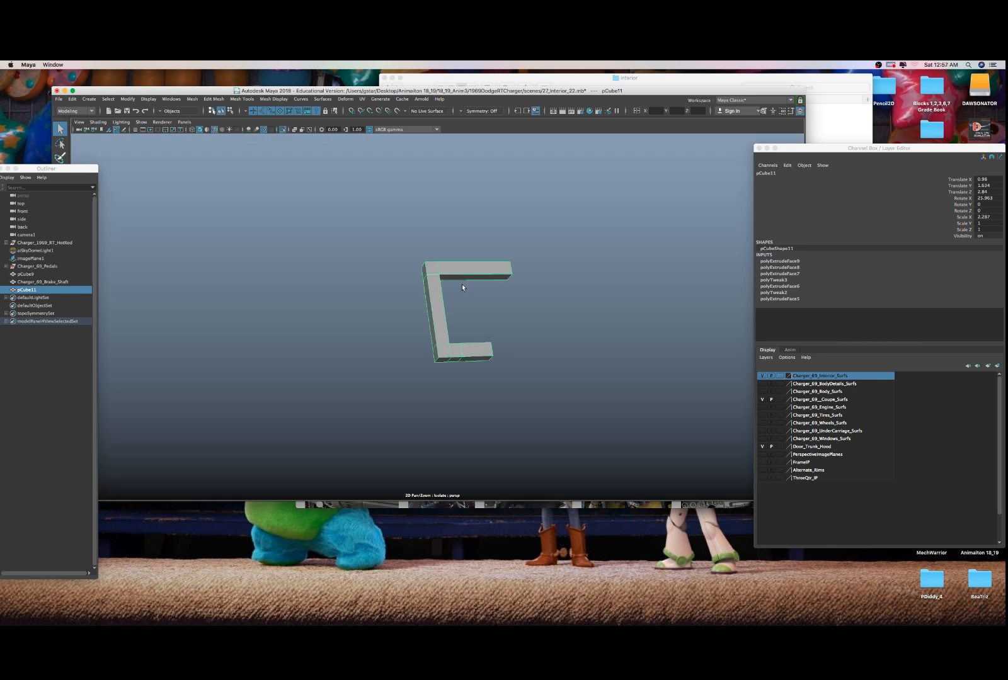
pyautogui.moveTo(468, 270); pyautogui.dragTo(487, 259, button='right')
pyautogui.scroll(3, 467, 270)
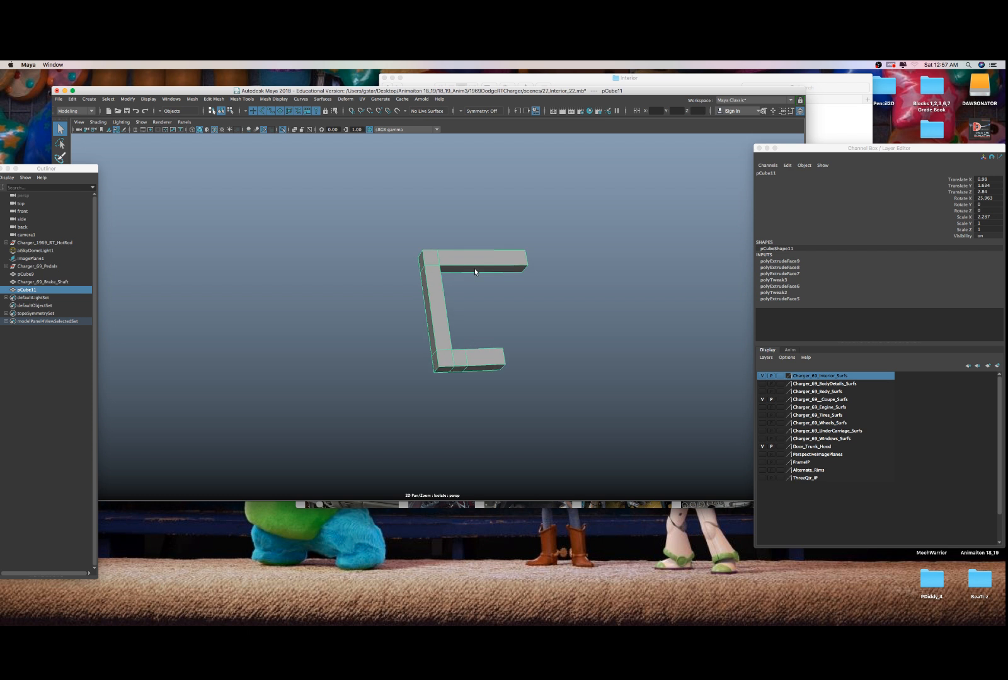
pyautogui.press('3')
pyautogui.moveTo(472, 266); pyautogui.dragTo(445, 269, button='right')
pyautogui.click(465, 271)
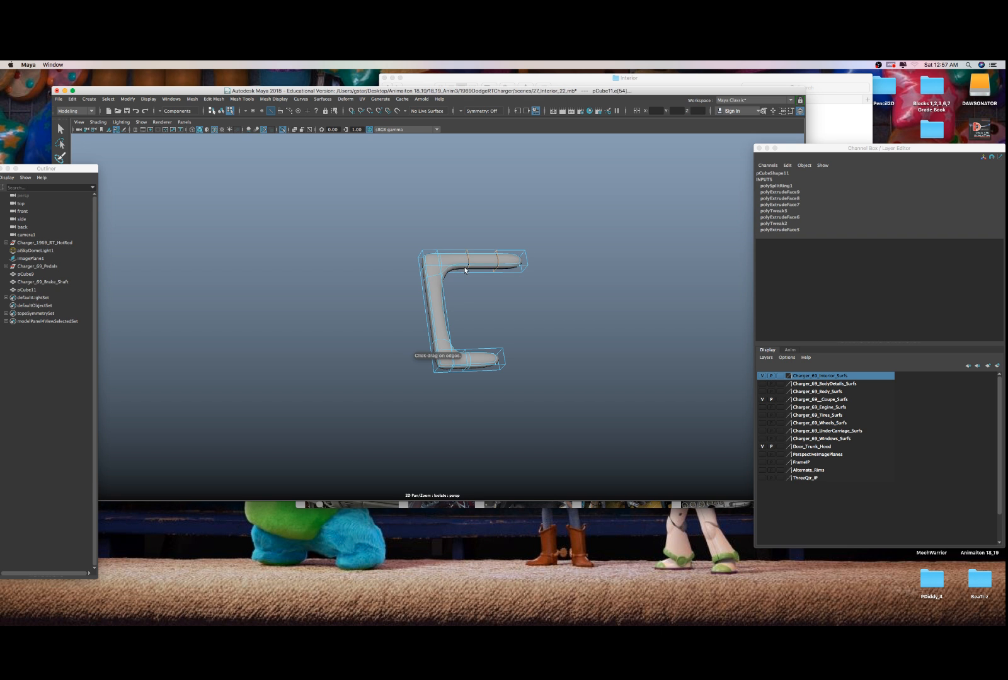
pyautogui.click(442, 284)
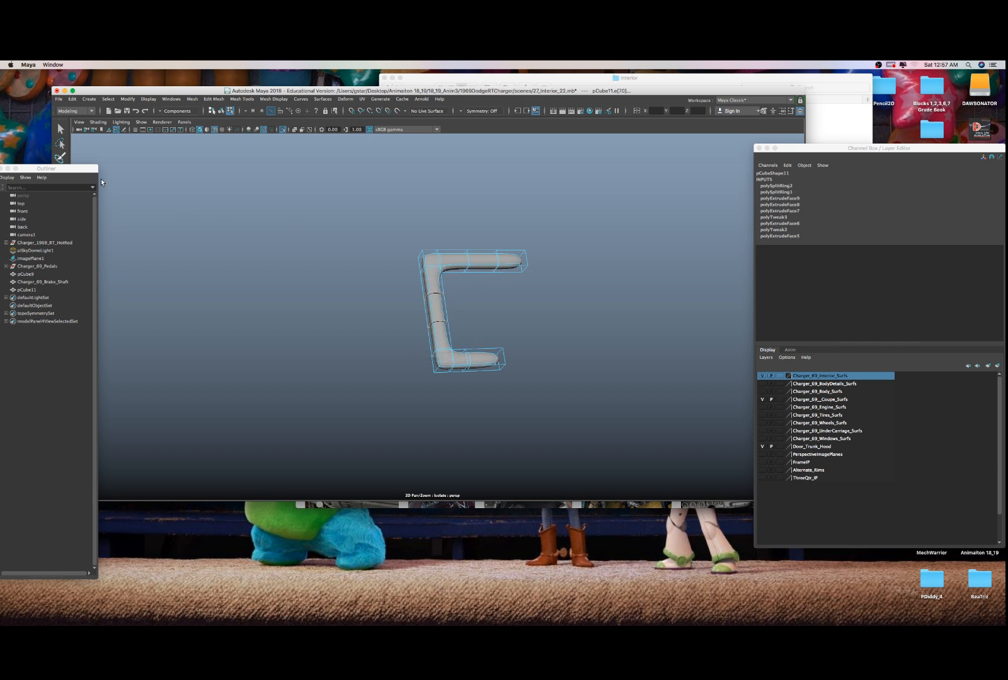
# - Set the Insert Edge Loop tool to relative distance from edge and add a loop near each open end of the bracket
pyautogui.moveTo(84, 174); pyautogui.dragTo(84, 239)
pyautogui.doubleClick(59, 232)
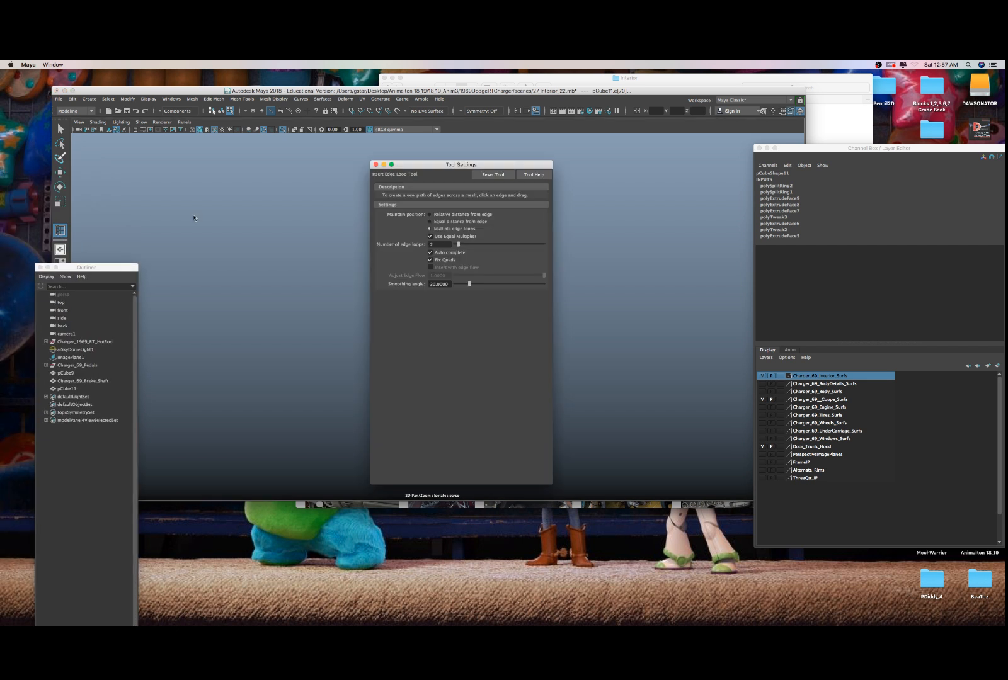
pyautogui.click(438, 215)
pyautogui.click(381, 166)
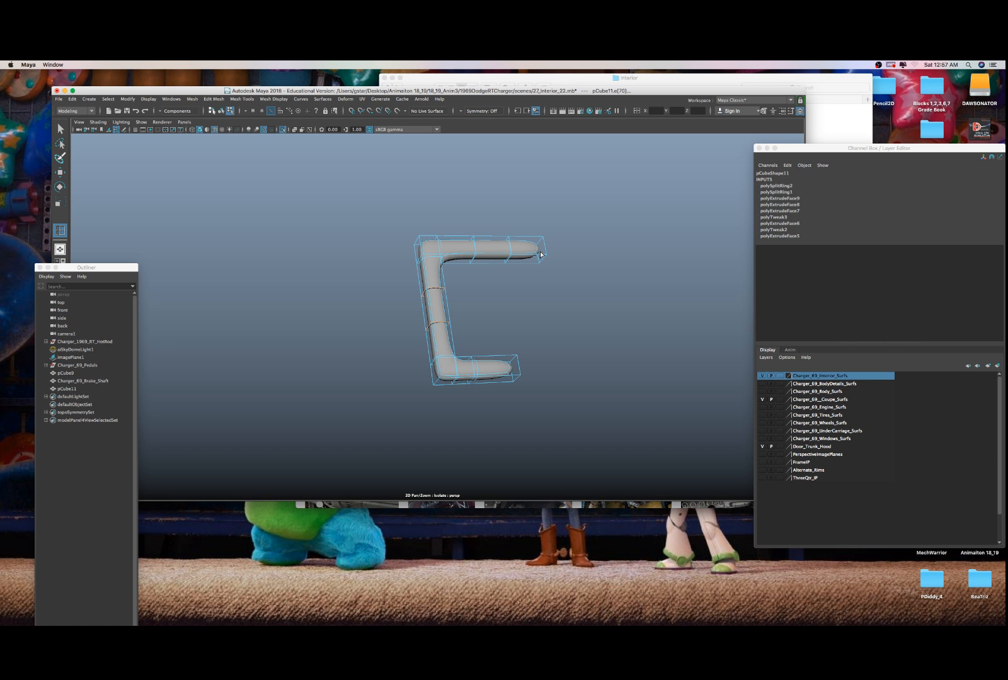
pyautogui.click(539, 255)
pyautogui.click(539, 256)
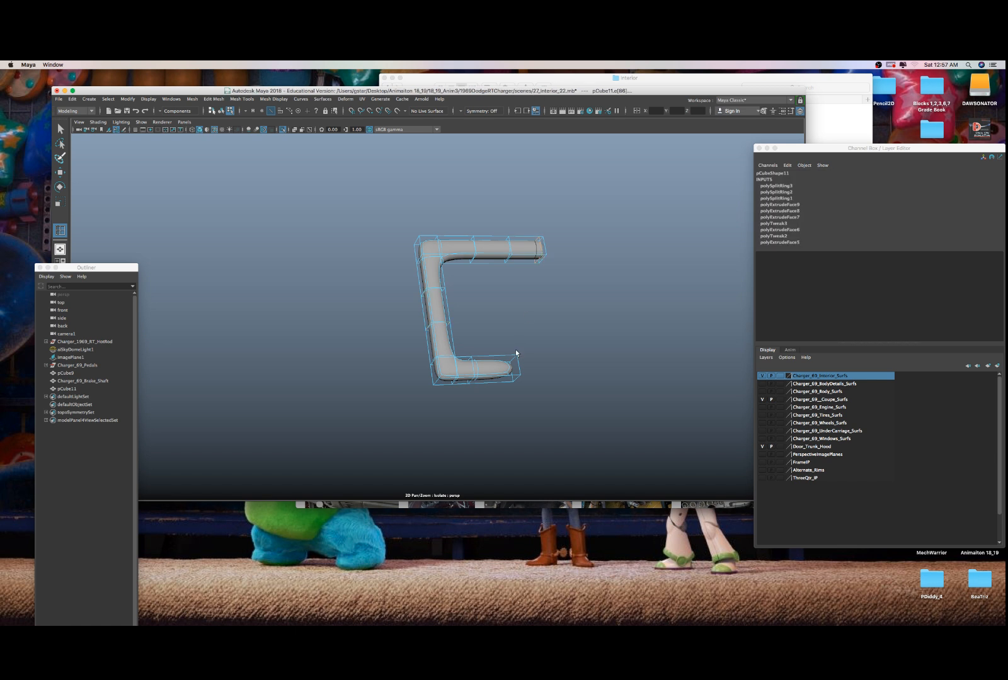
pyautogui.click(513, 357)
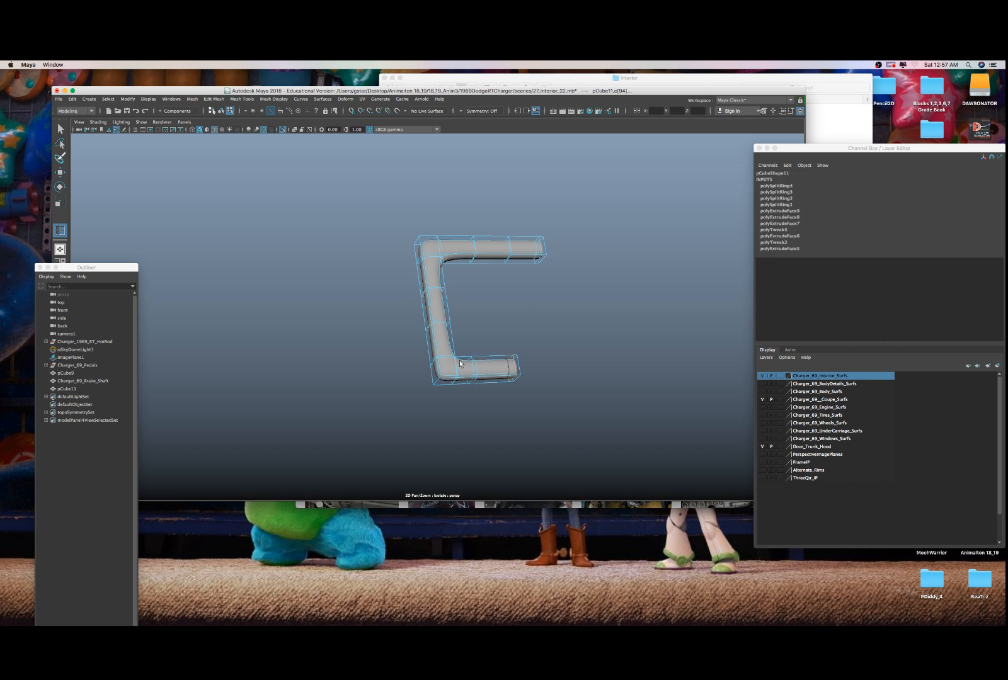
# - Rename the accelerator bracket as Charger_69_AcceleratorShaft and delete its construction history
pyautogui.press('w')
pyautogui.moveTo(433, 277); pyautogui.dragTo(458, 249, button='right')
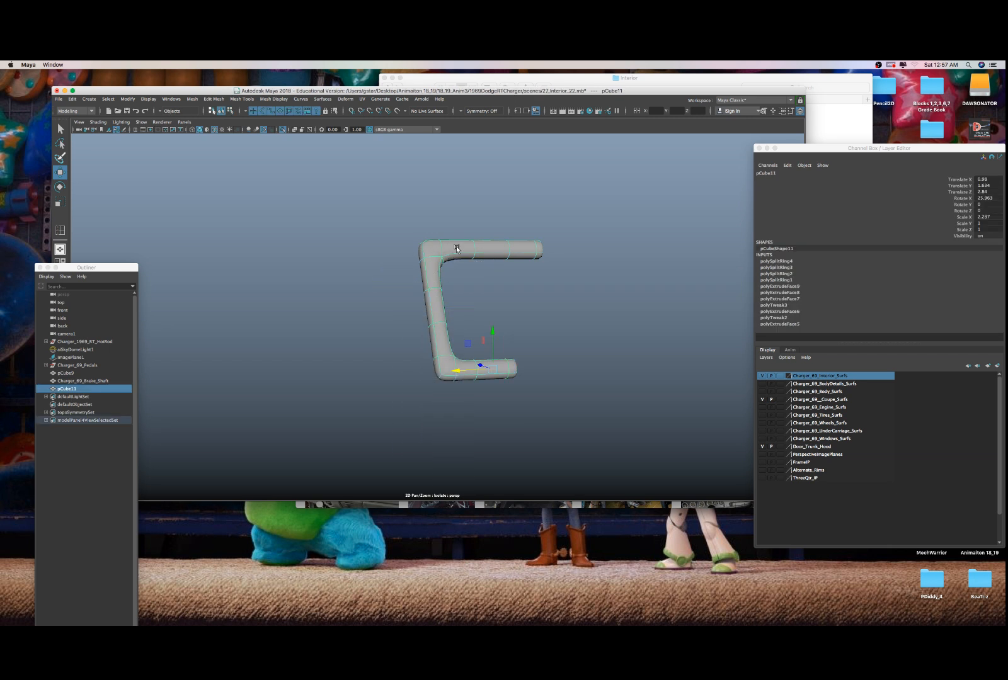
pyautogui.click(761, 173)
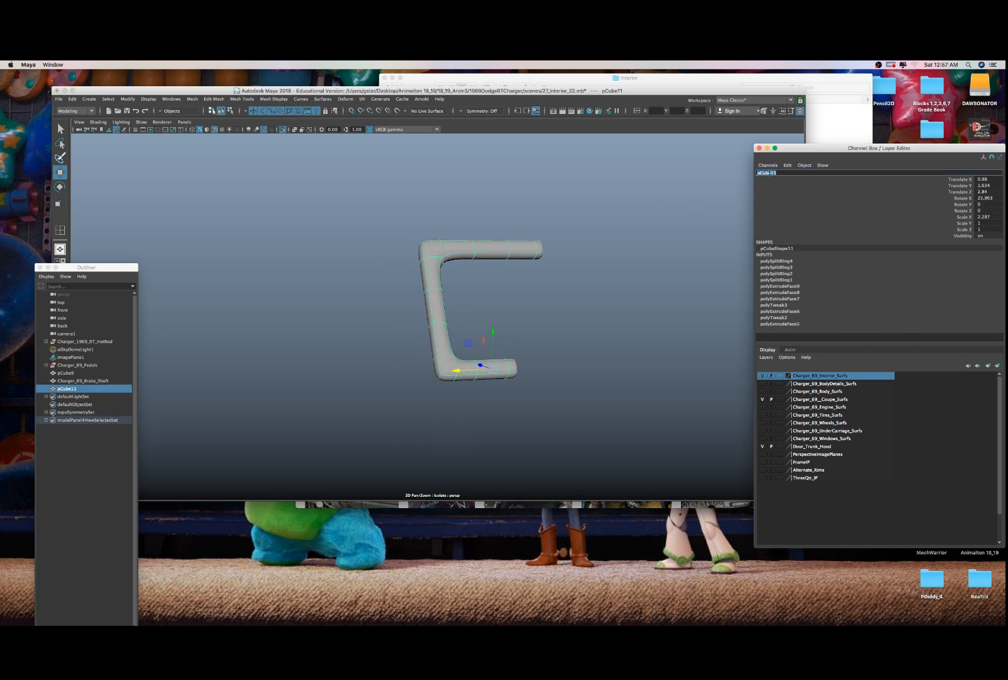
pyautogui.write('Charger_69_Clutch')
pyautogui.write('t')
pyautogui.press('Return')
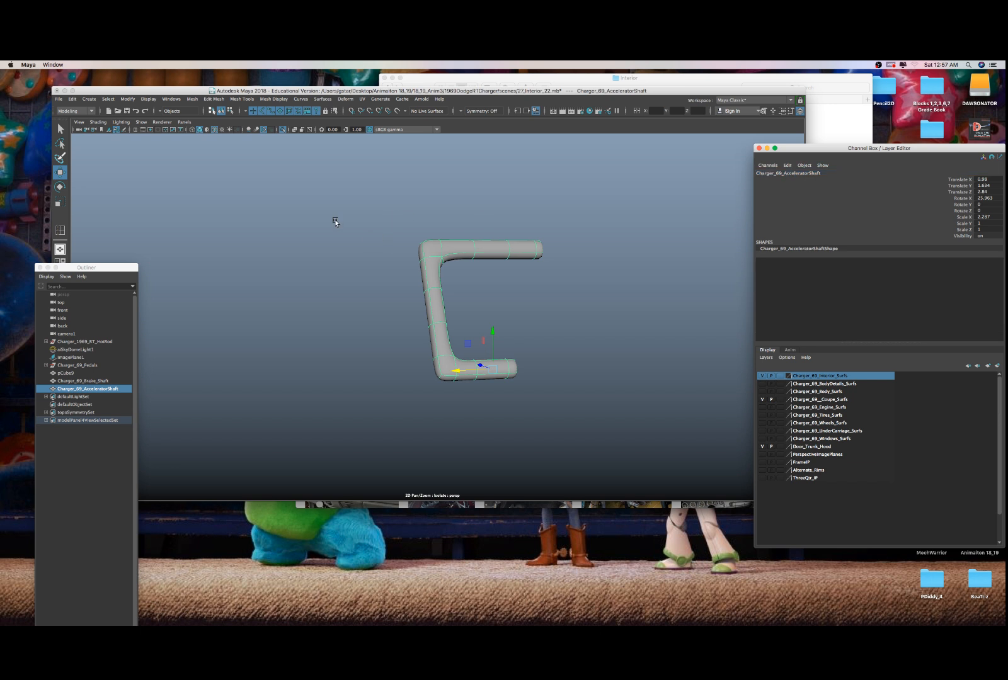
# - Exit isolation and move the accelerator, brake pedal and both their shafts together along X toward the center console
pyautogui.hotkey('ctrl', '1')
pyautogui.click(495, 343)
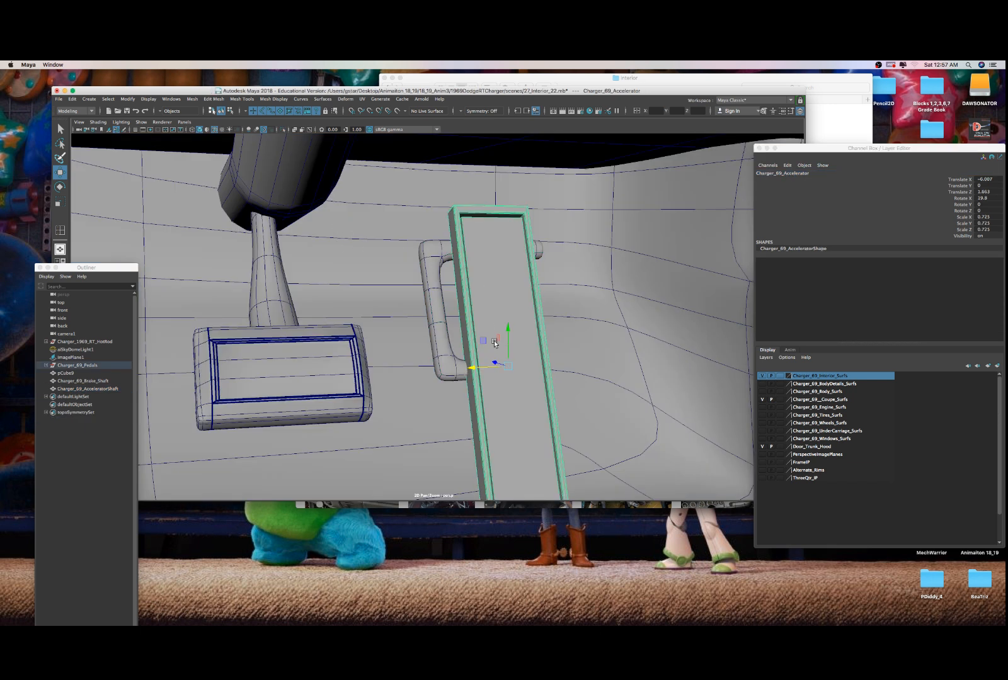
pyautogui.moveTo(494, 355); pyautogui.dragTo(469, 329)
pyautogui.click(448, 318)
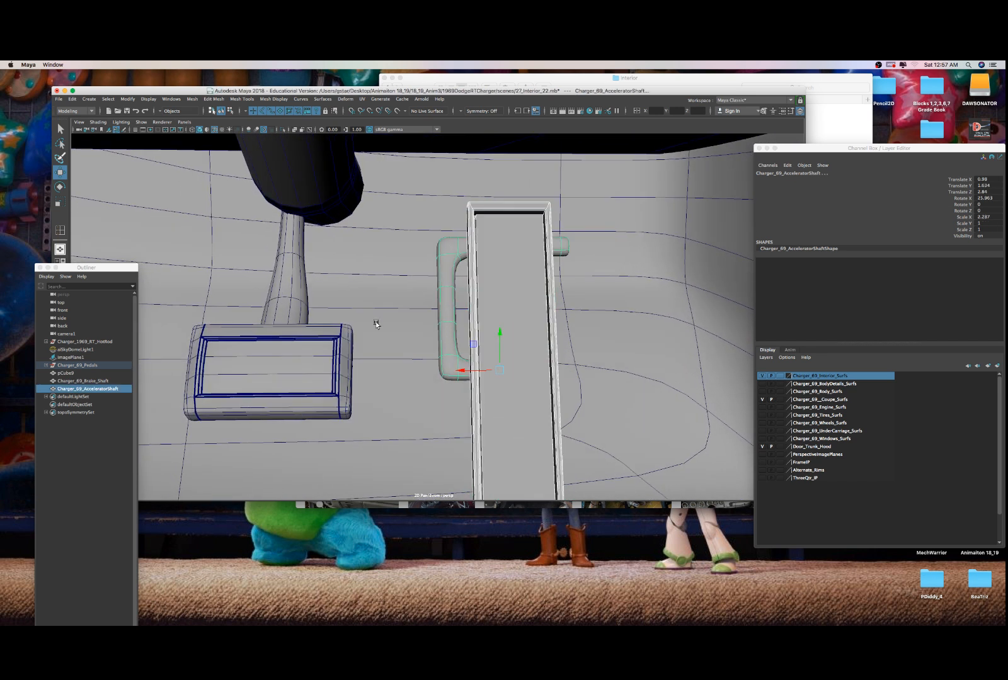
pyautogui.keyDown('shift'); pyautogui.click(305, 301); pyautogui.keyUp('shift')
pyautogui.scroll(-2, 304, 351)
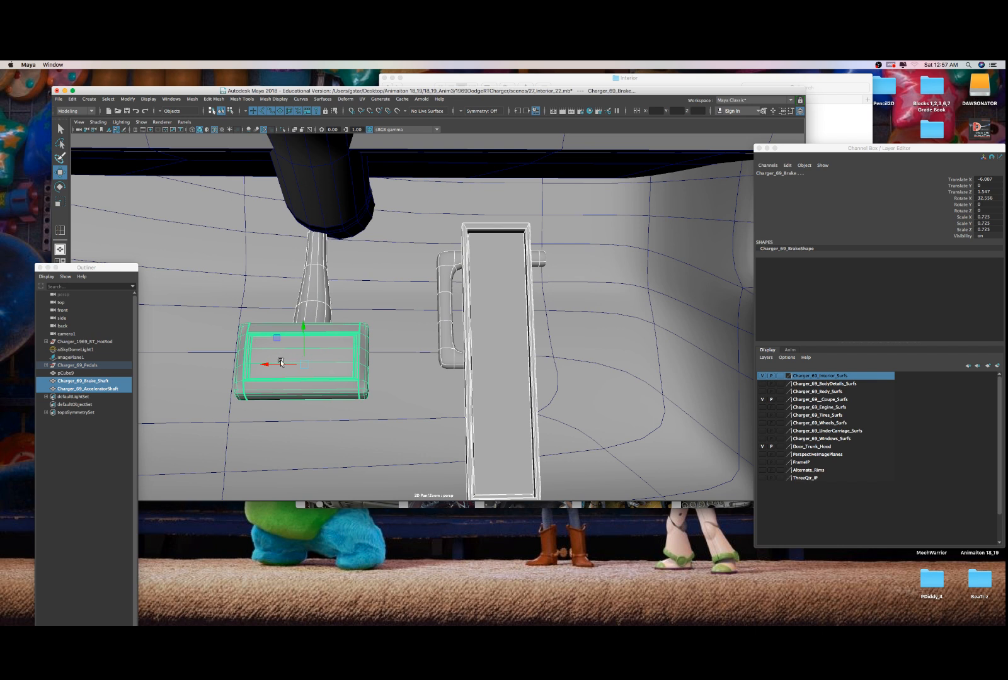
pyautogui.moveTo(281, 363); pyautogui.dragTo(449, 370)
pyautogui.scroll(-4, 386, 356)
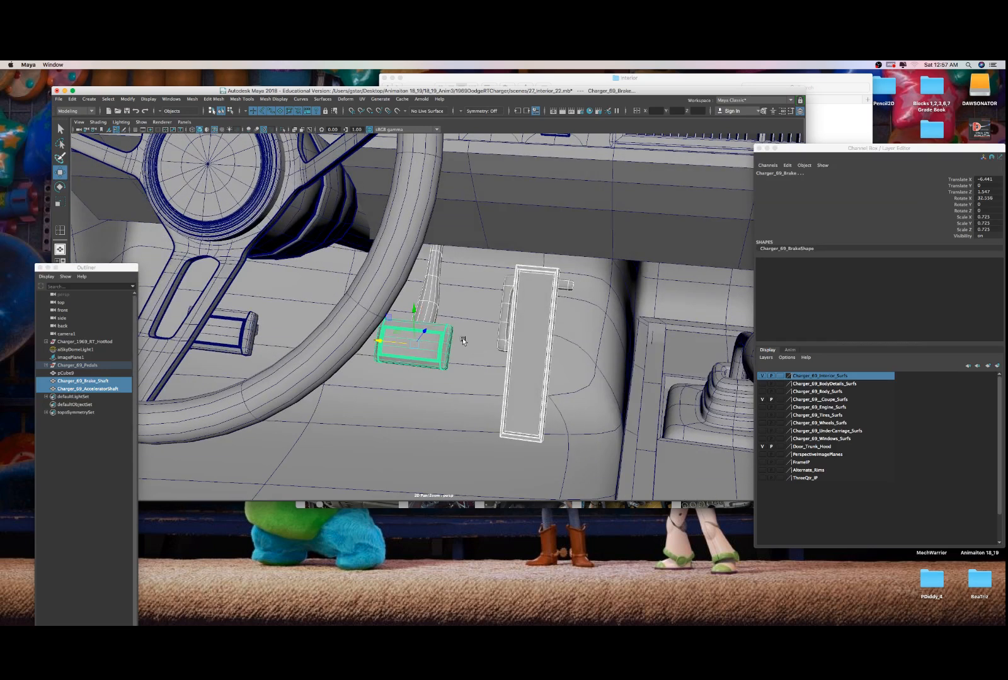
pyautogui.moveTo(392, 346); pyautogui.dragTo(502, 275)
# - Switch Interior_FloorBoard to vertex editing and shift the upper corner vertices between the accelerator and center console along X
pyautogui.click(537, 296)
pyautogui.scroll(3, 536, 297)
pyautogui.click(591, 291)
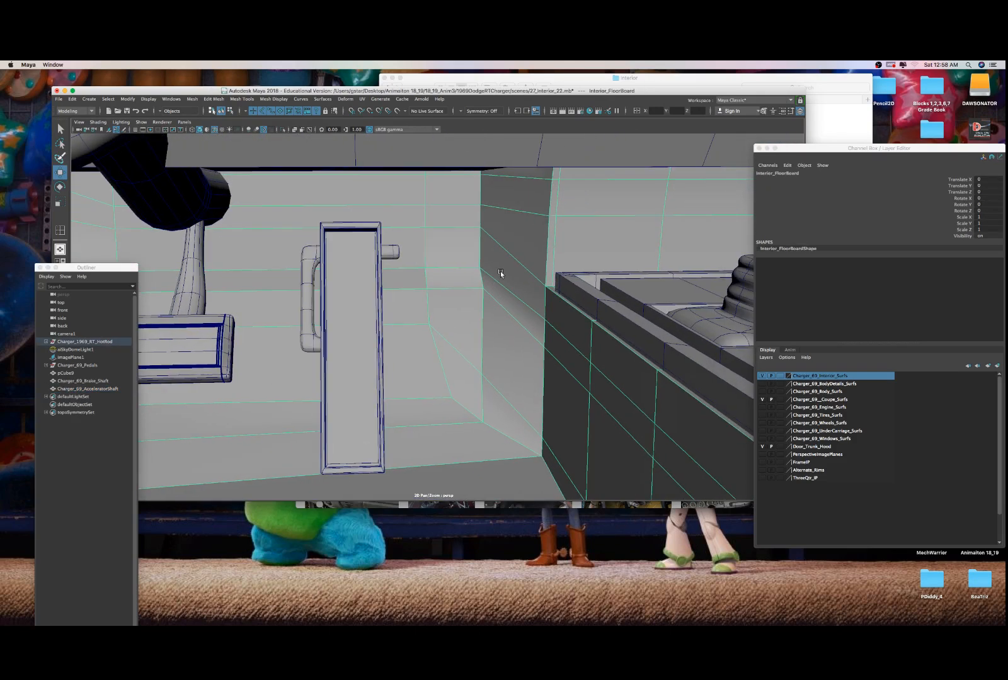
pyautogui.rightClick(501, 274)
pyautogui.moveTo(501, 276); pyautogui.dragTo(462, 273, button='right')
pyautogui.keyDown('alt'); pyautogui.moveTo(463, 272); pyautogui.dragTo(544, 339); pyautogui.keyUp('alt')
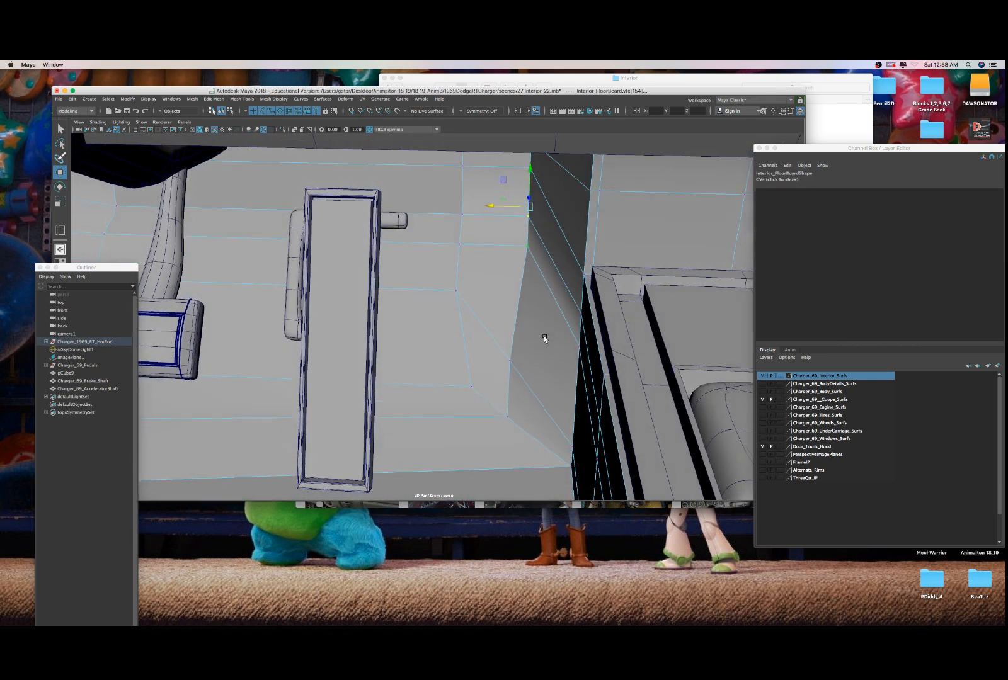
pyautogui.moveTo(507, 200)
pyautogui.keyDown('alt'); pyautogui.mouseDown()
pyautogui.moveTo(482, 220)
pyautogui.moveTo(489, 243)
pyautogui.moveTo(533, 221)
pyautogui.moveTo(512, 224)
pyautogui.mouseUp(); pyautogui.keyUp('alt')
pyautogui.click(541, 215)
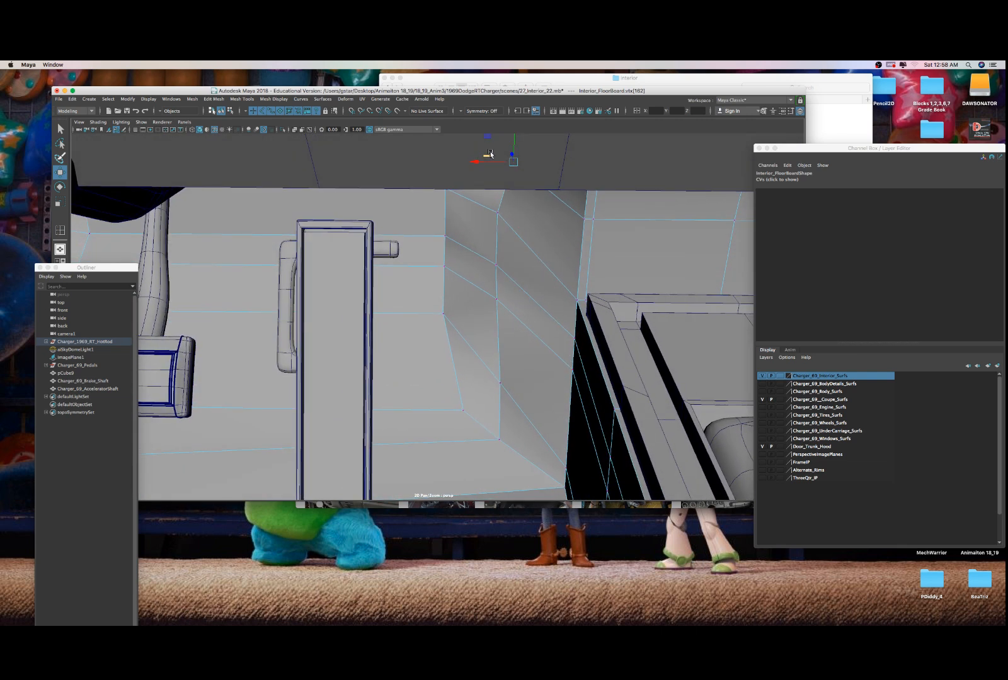
pyautogui.moveTo(490, 160); pyautogui.dragTo(490, 184)
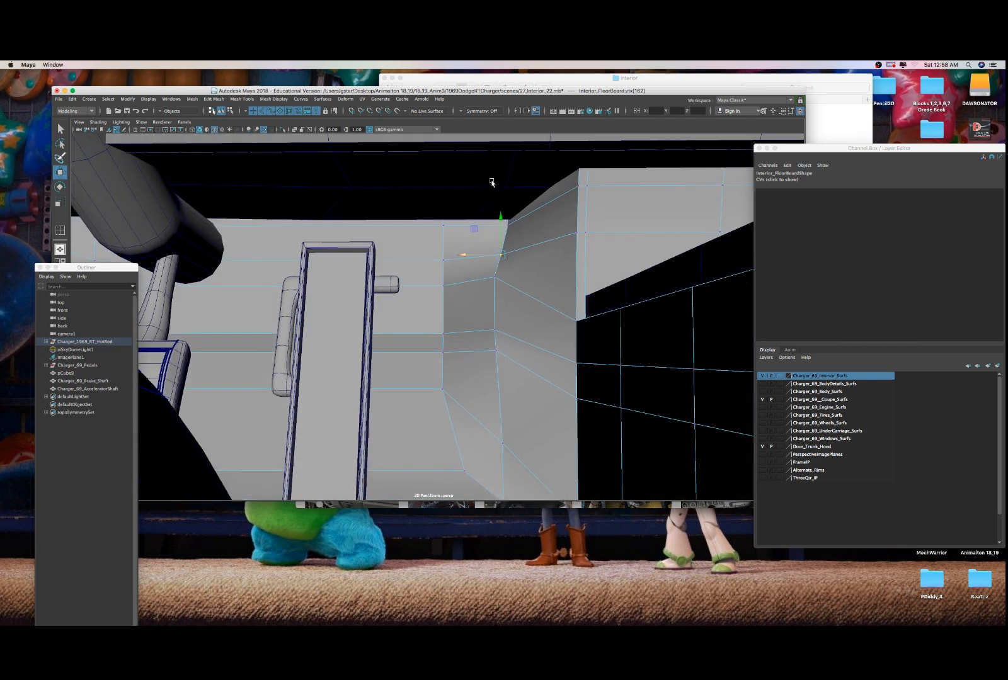
# - Select the vertices down both edges of the footwell corner and move them along X toward the accelerator
pyautogui.click(495, 278)
pyautogui.keyDown('shift'); pyautogui.click(494, 330); pyautogui.keyUp('shift')
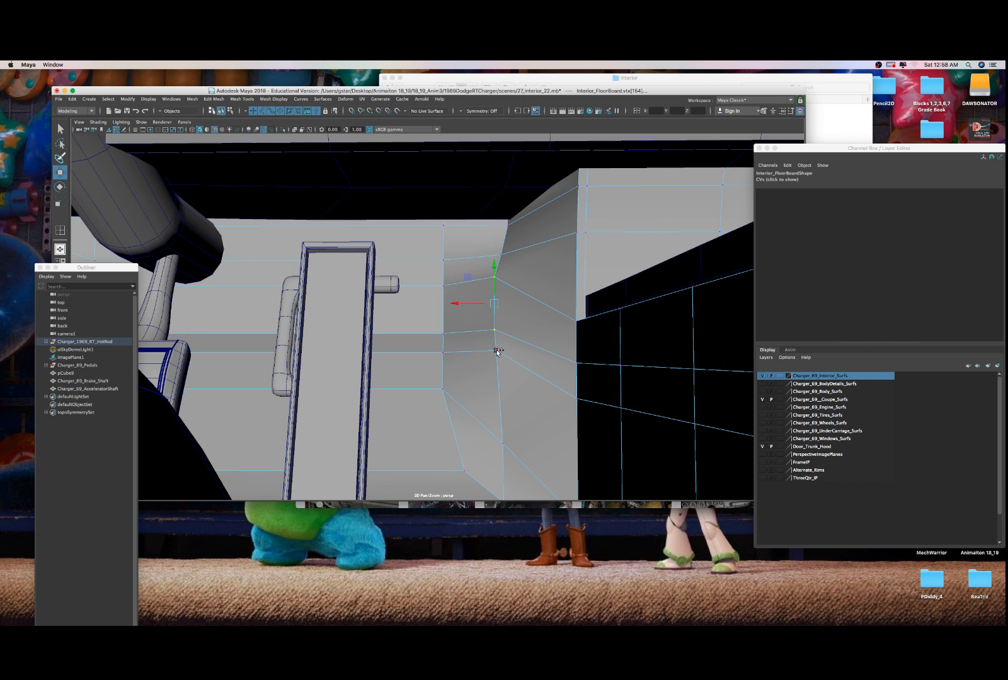
pyautogui.keyDown('shift'); pyautogui.click(495, 350); pyautogui.keyUp('shift')
pyautogui.keyDown('alt'); pyautogui.moveTo(499, 408); pyautogui.dragTo(498, 428); pyautogui.keyUp('alt')
pyautogui.keyDown('shift'); pyautogui.moveTo(482, 370); pyautogui.dragTo(518, 449); pyautogui.keyUp('shift')
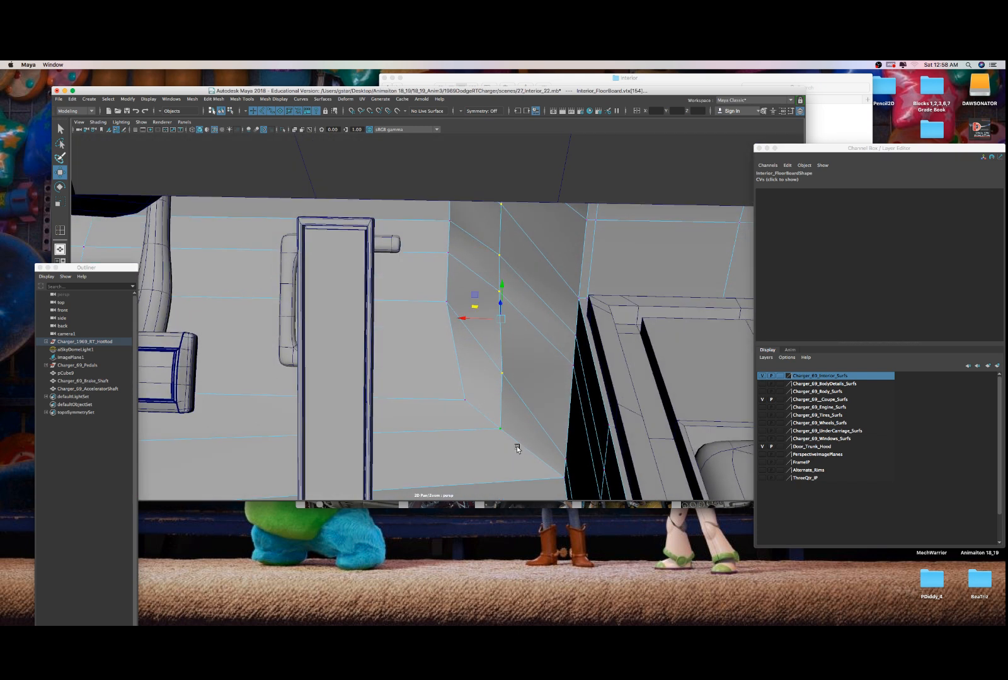
pyautogui.keyDown('shift'); pyautogui.click(466, 390); pyautogui.keyUp('shift')
pyautogui.keyDown('alt'); pyautogui.moveTo(433, 312); pyautogui.dragTo(433, 296); pyautogui.keyUp('alt')
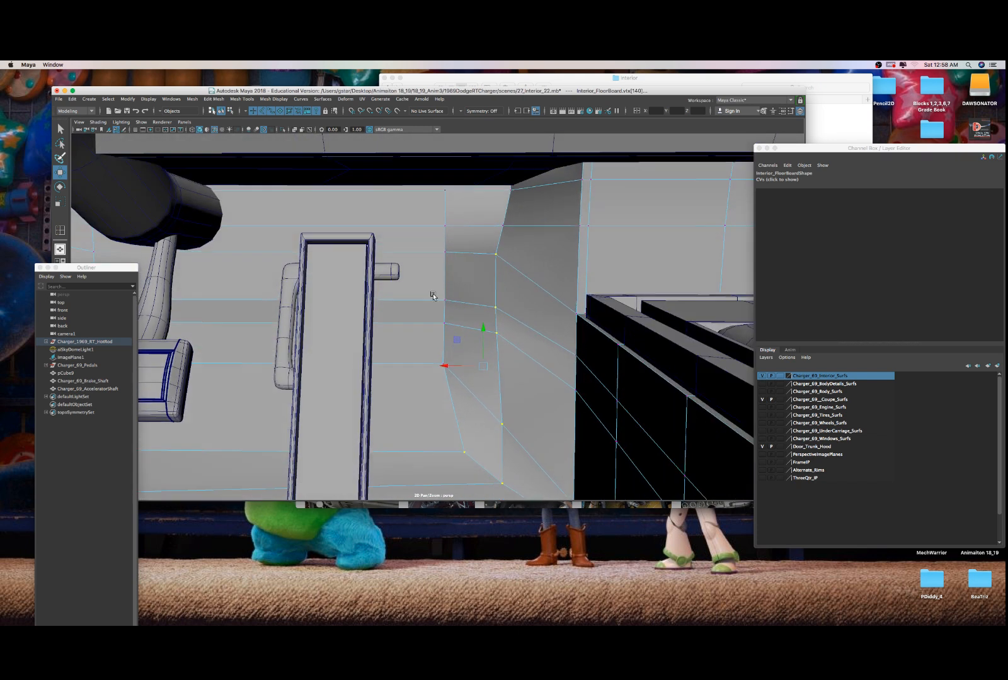
pyautogui.keyDown('shift'); pyautogui.moveTo(418, 223); pyautogui.dragTo(469, 333); pyautogui.keyUp('shift')
pyautogui.moveTo(454, 254); pyautogui.dragTo(532, 401)
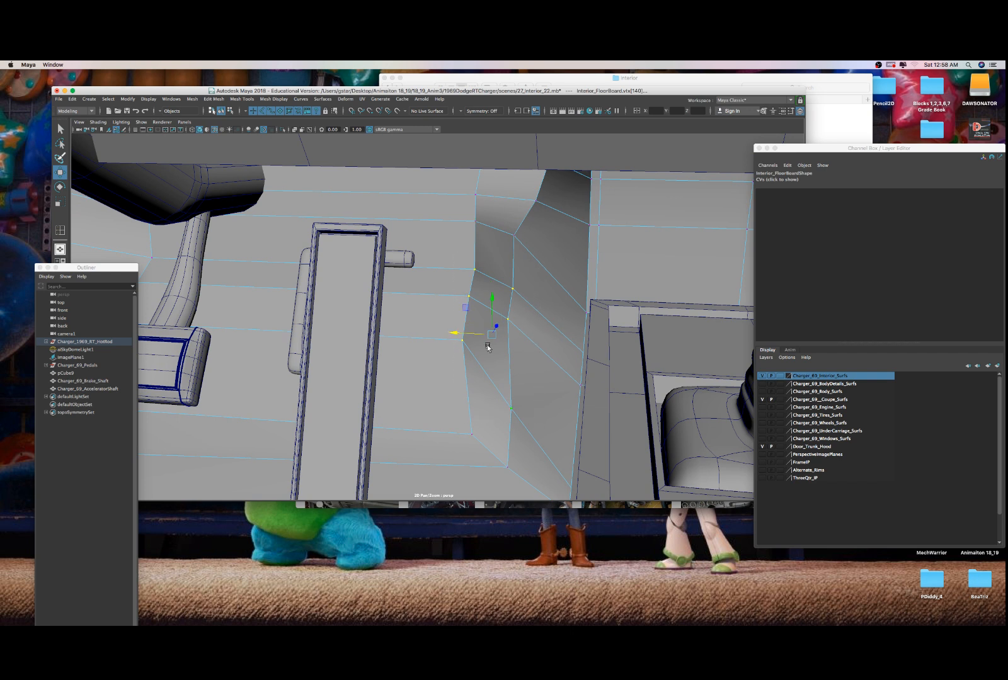
pyautogui.keyDown('alt'); pyautogui.moveTo(480, 330); pyautogui.dragTo(458, 322); pyautogui.keyUp('alt')
pyautogui.keyDown('alt'); pyautogui.moveTo(464, 324); pyautogui.dragTo(513, 343); pyautogui.keyUp('alt')
pyautogui.keyDown('alt'); pyautogui.moveTo(502, 407); pyautogui.dragTo(477, 296, button='middle'); pyautogui.keyUp('alt')
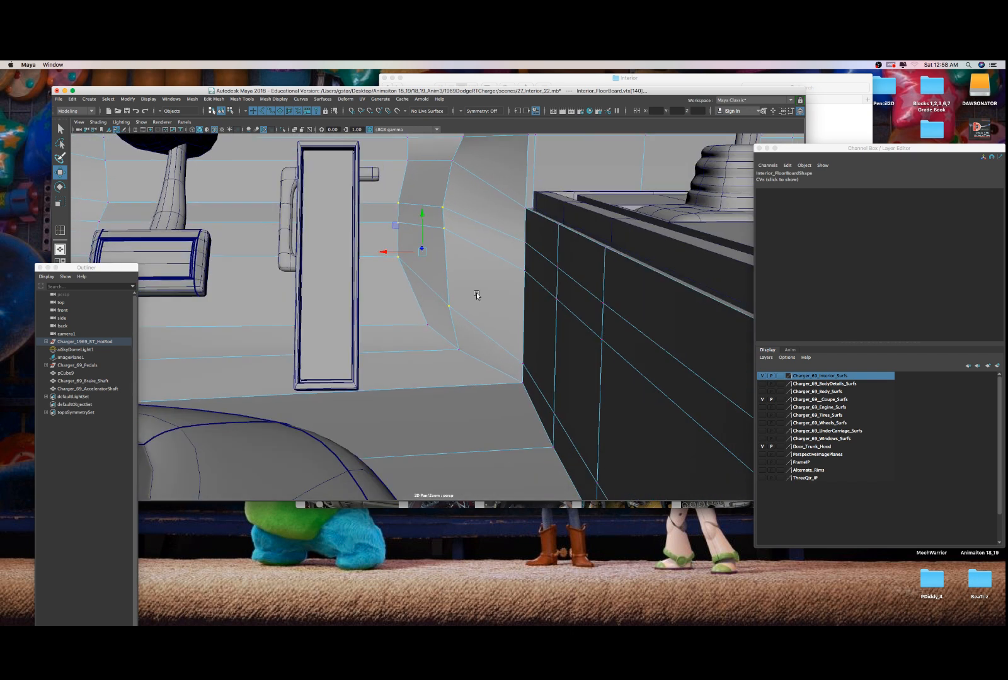
# - Pull the floorboard's lower corner vertices, including the one against the console, along X toward the accelerator to round the tunnel wall
pyautogui.moveTo(430, 332); pyautogui.dragTo(348, 324)
pyautogui.moveTo(443, 346)
pyautogui.mouseDown()
pyautogui.moveTo(466, 365)
pyautogui.moveTo(425, 351)
pyautogui.mouseUp()
pyautogui.moveTo(506, 378)
pyautogui.mouseDown()
pyautogui.moveTo(528, 388)
pyautogui.moveTo(491, 387)
pyautogui.moveTo(509, 364)
pyautogui.mouseUp()
pyautogui.click(521, 363)
pyautogui.keyDown('alt'); pyautogui.moveTo(488, 312); pyautogui.dragTo(513, 364, button='middle'); pyautogui.keyUp('alt')
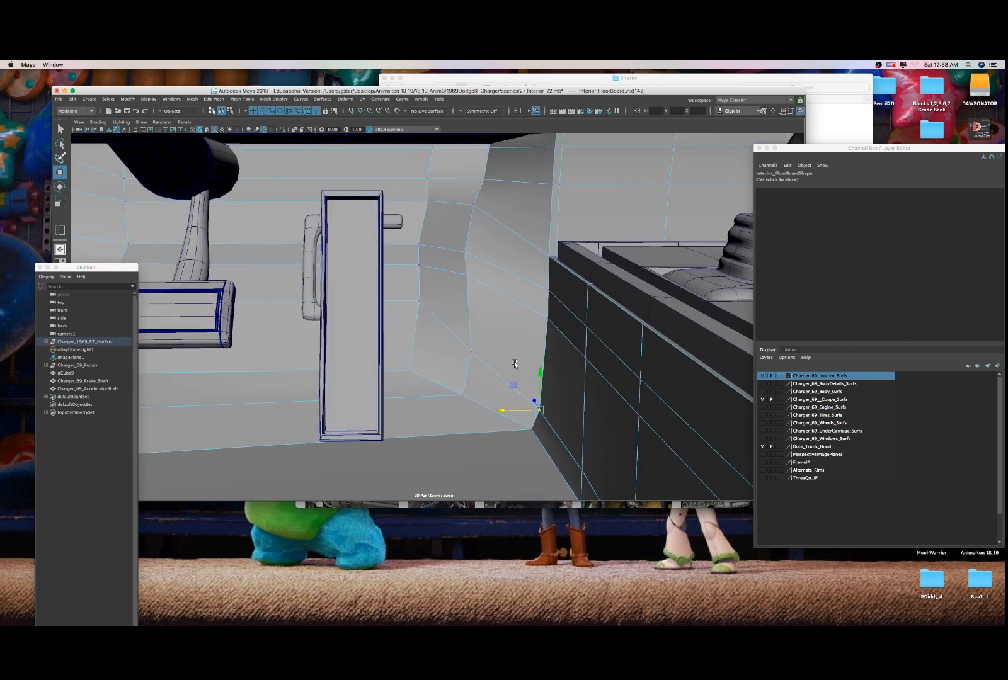
pyautogui.moveTo(513, 364)
pyautogui.keyDown('alt'); pyautogui.mouseDown()
pyautogui.moveTo(498, 340)
pyautogui.moveTo(504, 344)
pyautogui.mouseUp(); pyautogui.keyUp('alt')
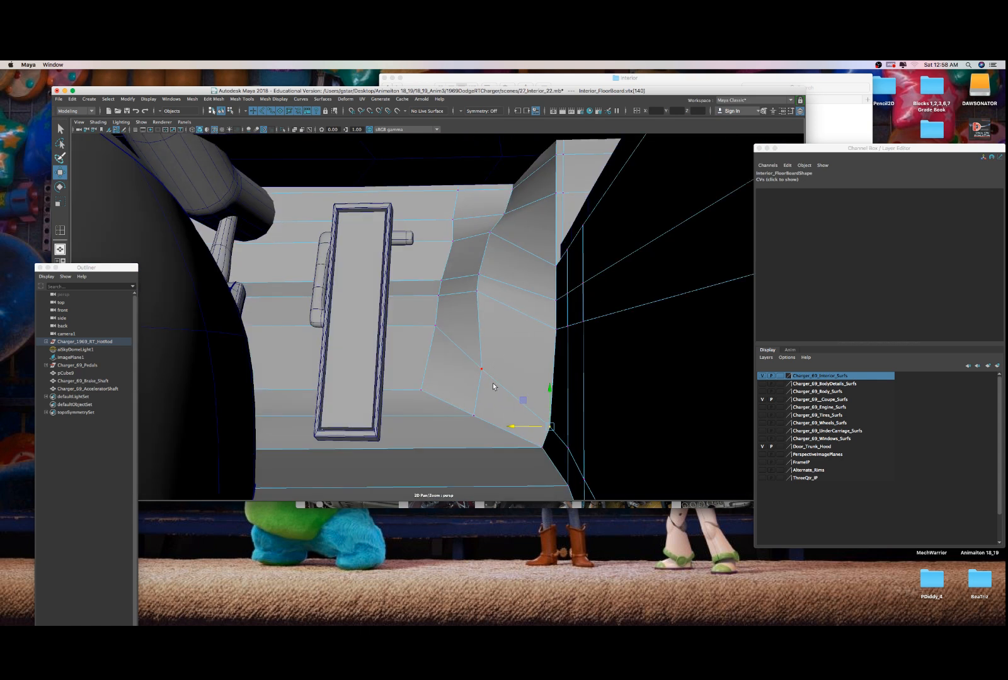
pyautogui.click(481, 368)
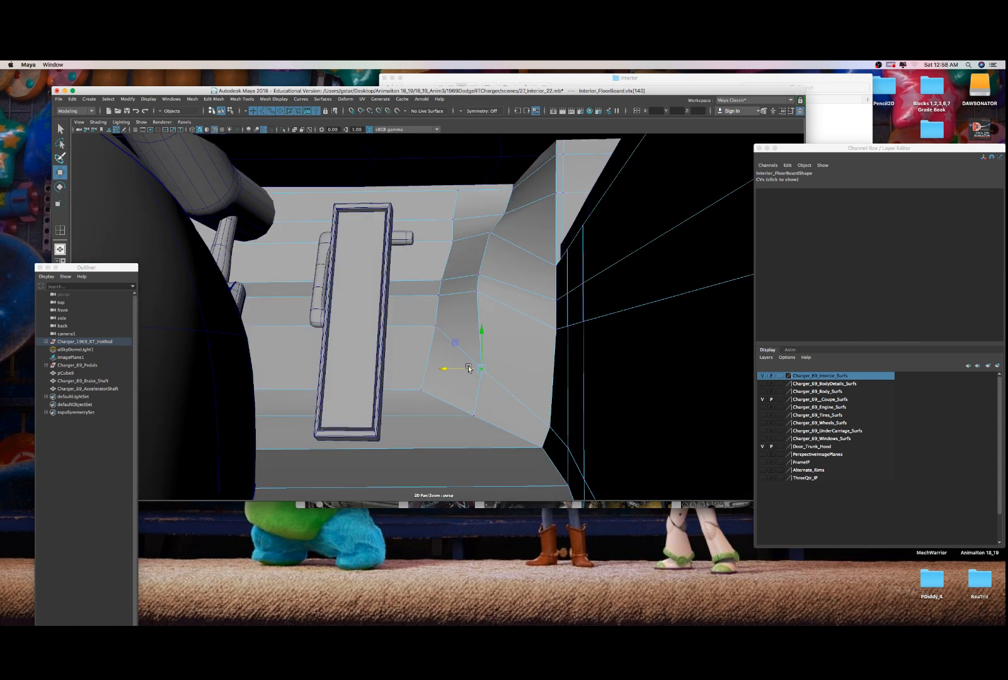
pyautogui.click(430, 326)
pyautogui.moveTo(438, 302); pyautogui.dragTo(438, 305)
# - Adjust the individual upper corner vertices behind the accelerator shaft's end along X to smooth the tunnel wall's contour
pyautogui.click(452, 241)
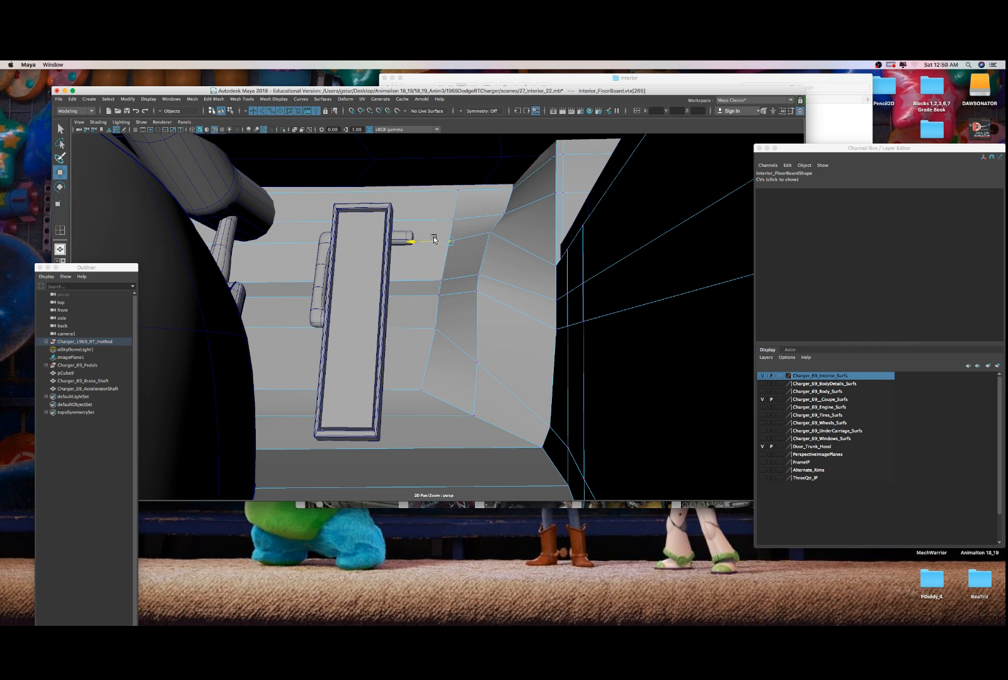
pyautogui.press('f')
pyautogui.scroll(-10, 453, 238)
pyautogui.scroll(2, 473, 233)
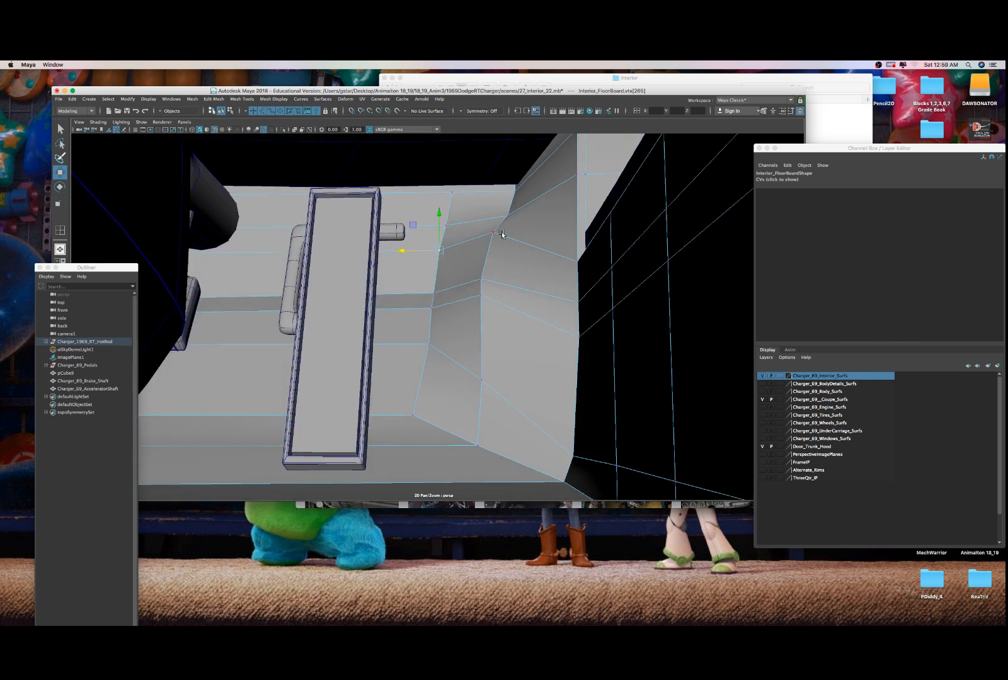
pyautogui.click(502, 223)
pyautogui.scroll(6, 502, 223)
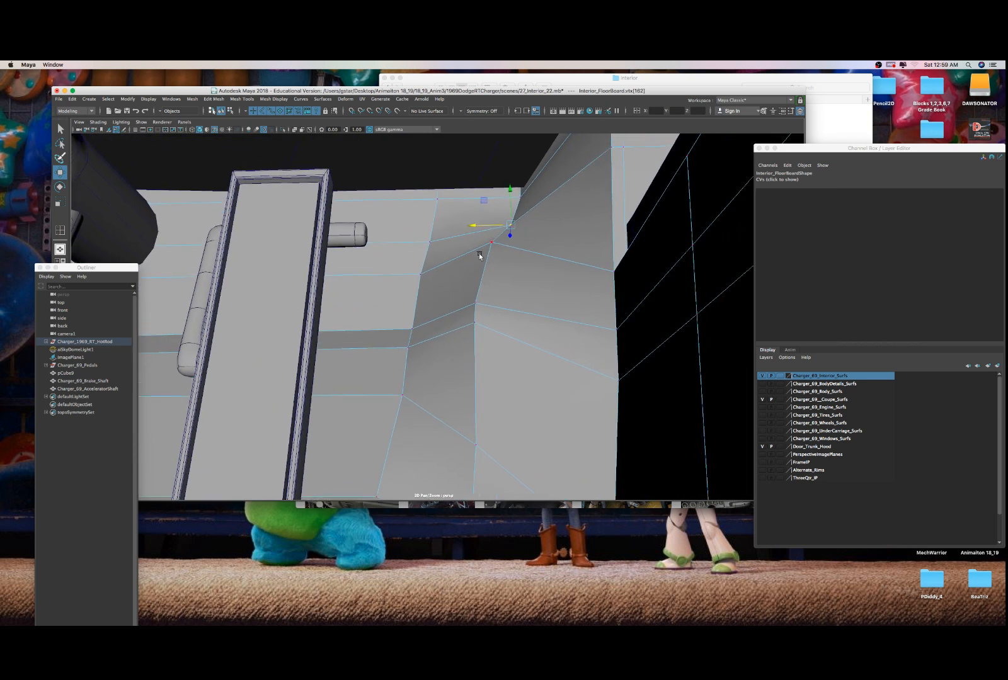
pyautogui.scroll(-2, 478, 258)
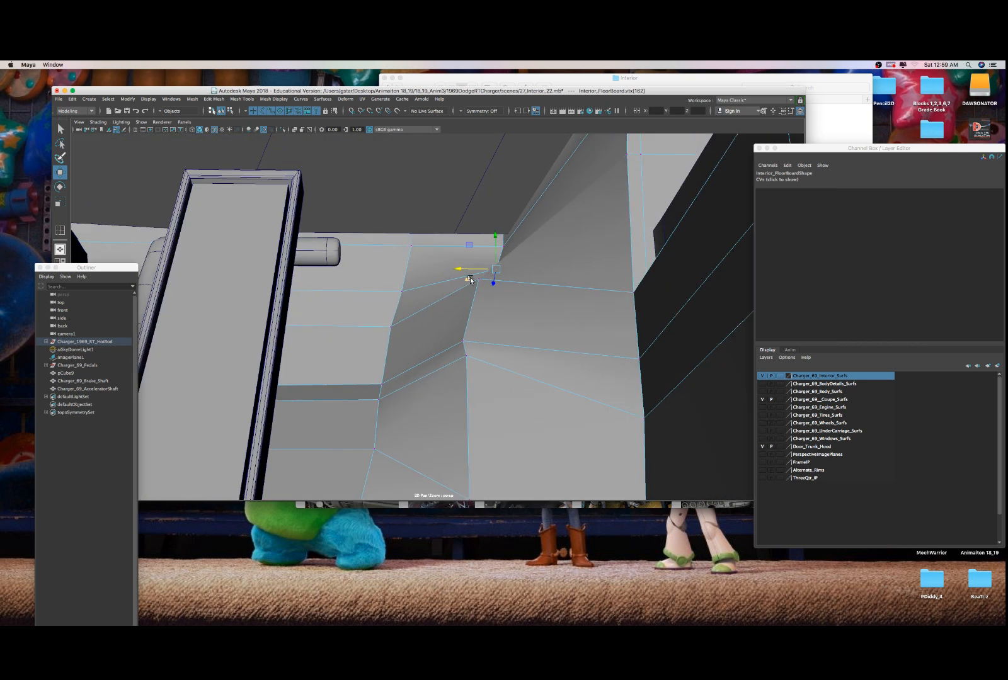
pyautogui.moveTo(468, 278); pyautogui.dragTo(432, 249)
pyautogui.click(468, 220)
pyautogui.keyDown('alt'); pyautogui.moveTo(432, 249); pyautogui.dragTo(451, 287); pyautogui.keyUp('alt')
pyautogui.keyDown('alt'); pyautogui.moveTo(420, 198); pyautogui.dragTo(421, 270); pyautogui.keyUp('alt')
pyautogui.click(419, 263)
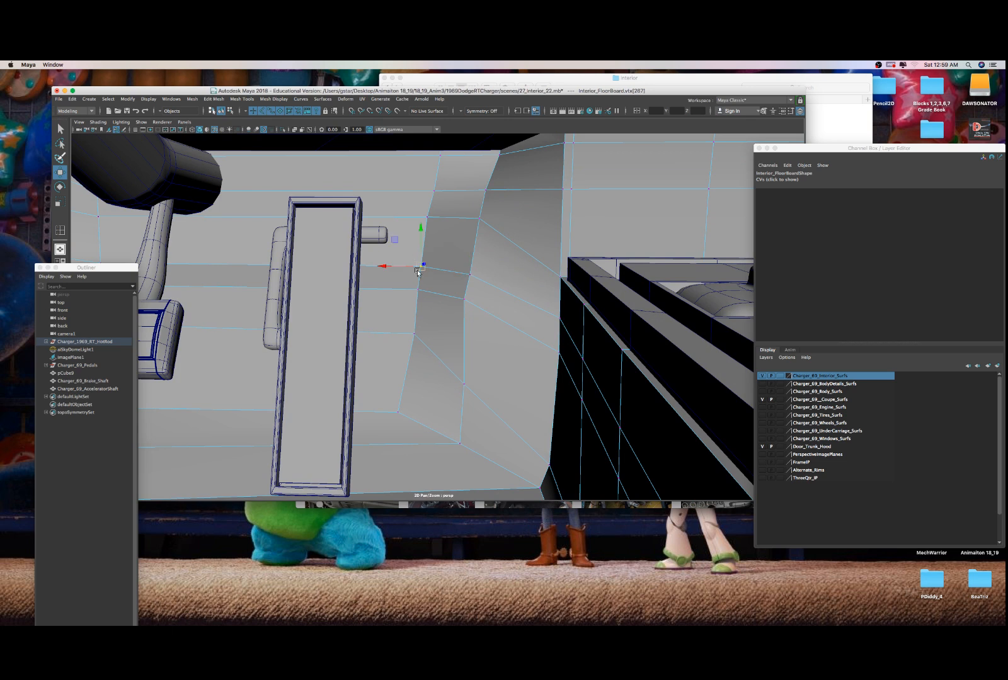
# - Move the inner and outer vertex columns of the footwell corner along X to bring the tunnel wall closer to the accelerator
pyautogui.keyDown('alt'); pyautogui.moveTo(415, 257); pyautogui.dragTo(412, 229); pyautogui.keyUp('alt')
pyautogui.moveTo(403, 177); pyautogui.dragTo(424, 267)
pyautogui.click(421, 218)
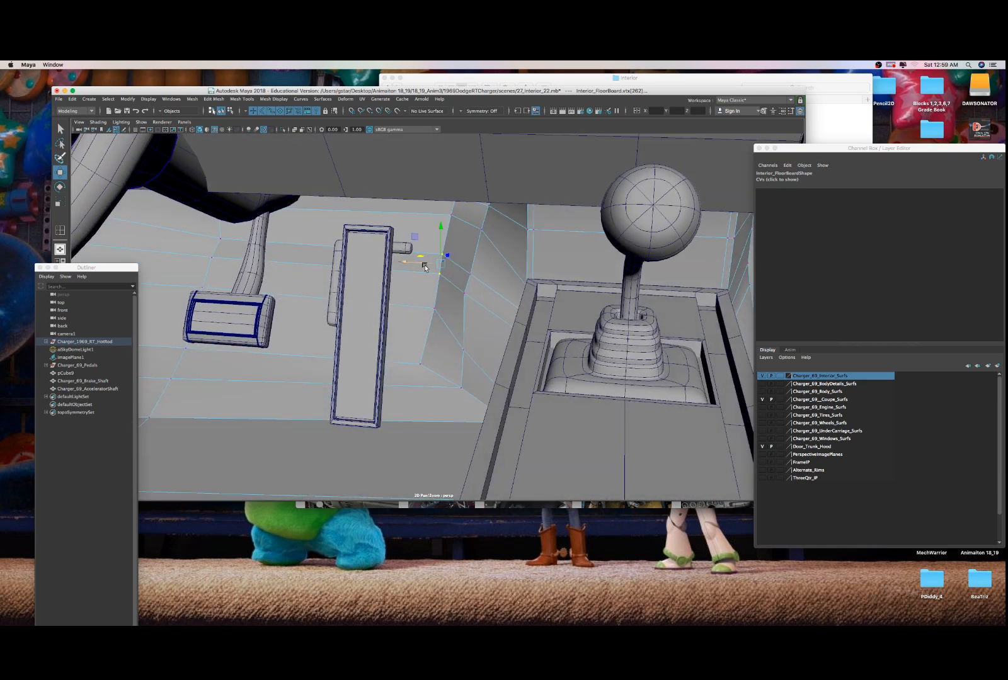
pyautogui.click(435, 308)
pyautogui.keyDown('shift'); pyautogui.click(442, 264); pyautogui.keyUp('shift')
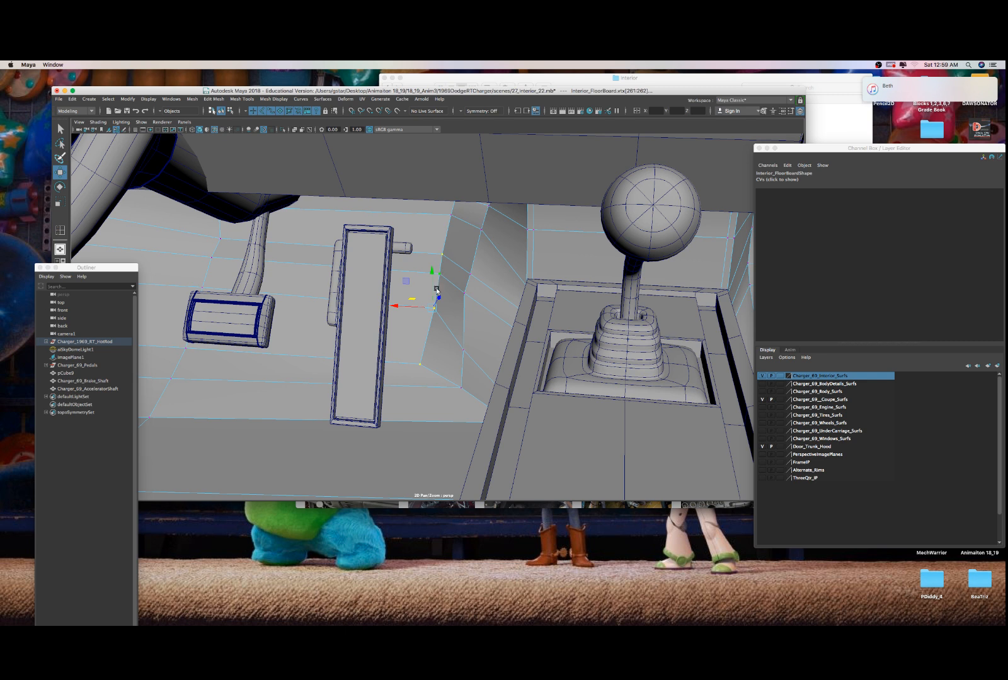
pyautogui.moveTo(414, 297); pyautogui.dragTo(459, 340)
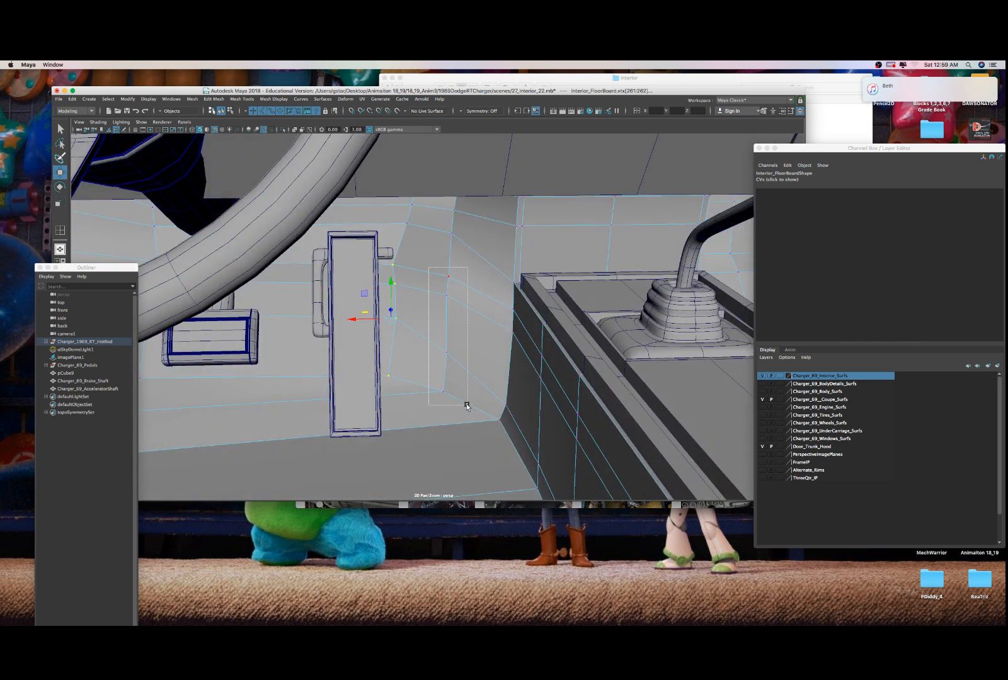
pyautogui.click(446, 353)
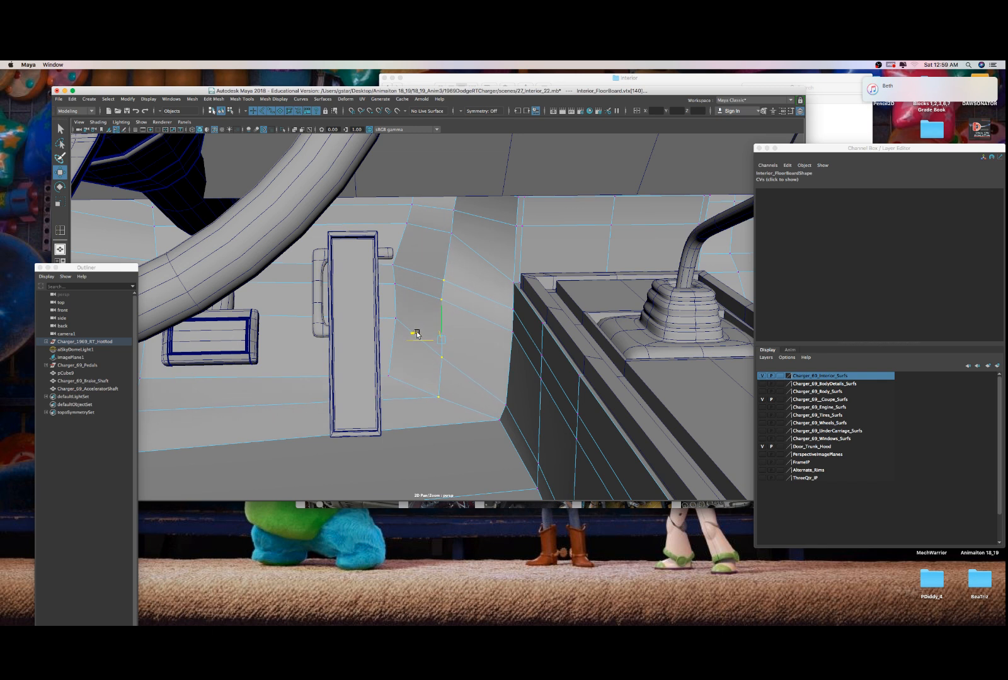
pyautogui.press('f')
pyautogui.scroll(-5, 449, 269)
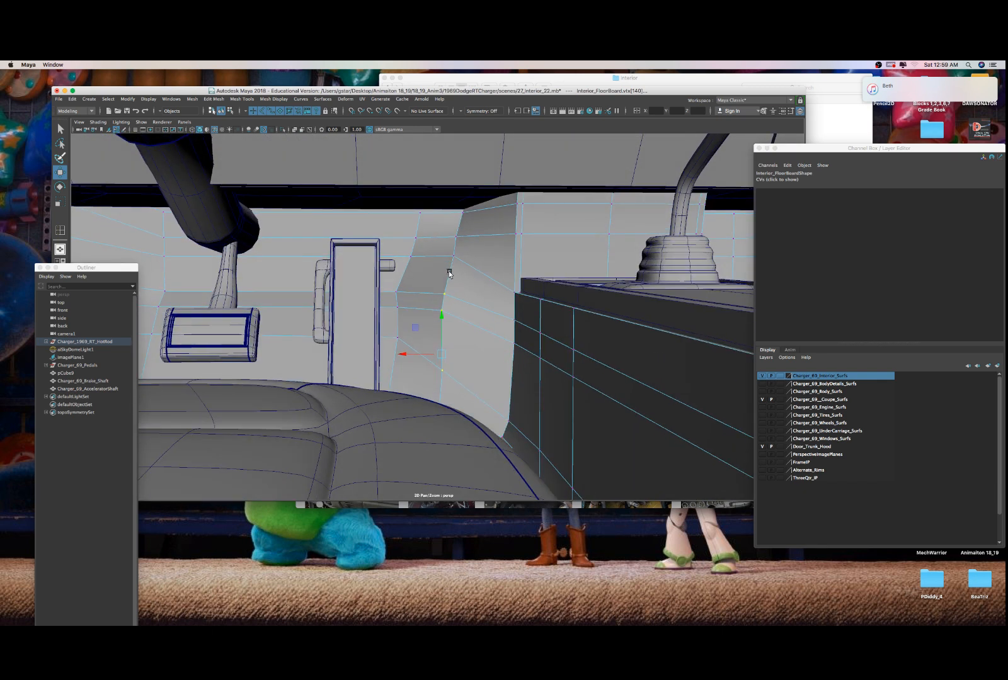
# - Move the lower tunnel vertices, including the bottom one beside the console, toward the accelerator and adjust the upper corner vertex
pyautogui.keyDown('alt'); pyautogui.moveTo(447, 291); pyautogui.dragTo(446, 377); pyautogui.keyUp('alt')
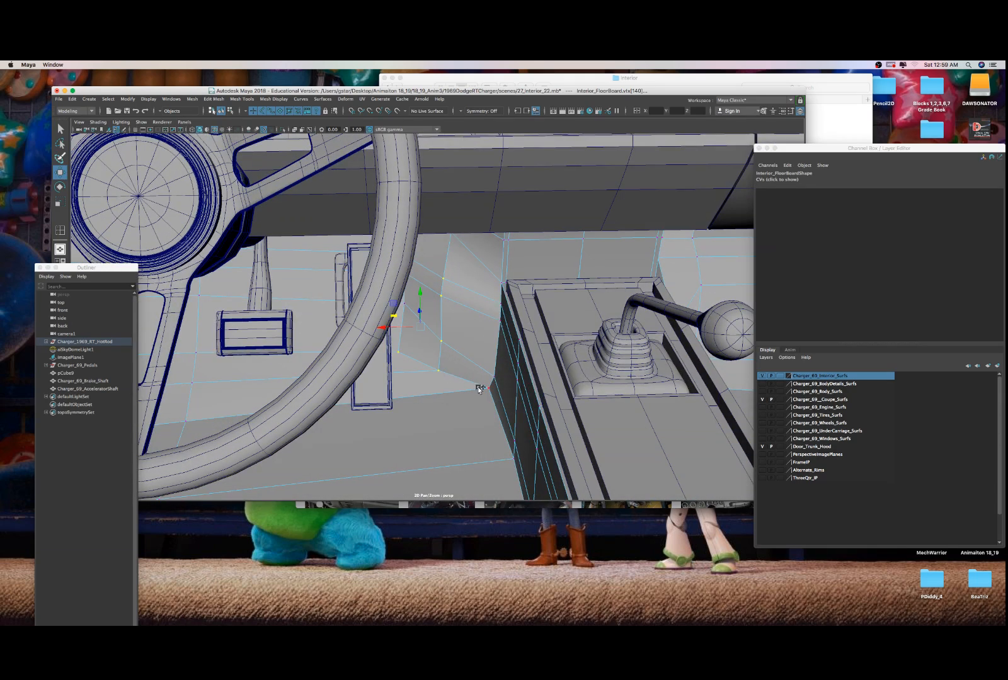
pyautogui.keyDown('alt'); pyautogui.moveTo(426, 330); pyautogui.dragTo(398, 329); pyautogui.keyUp('alt')
pyautogui.keyDown('alt'); pyautogui.moveTo(399, 287); pyautogui.dragTo(396, 252); pyautogui.keyUp('alt')
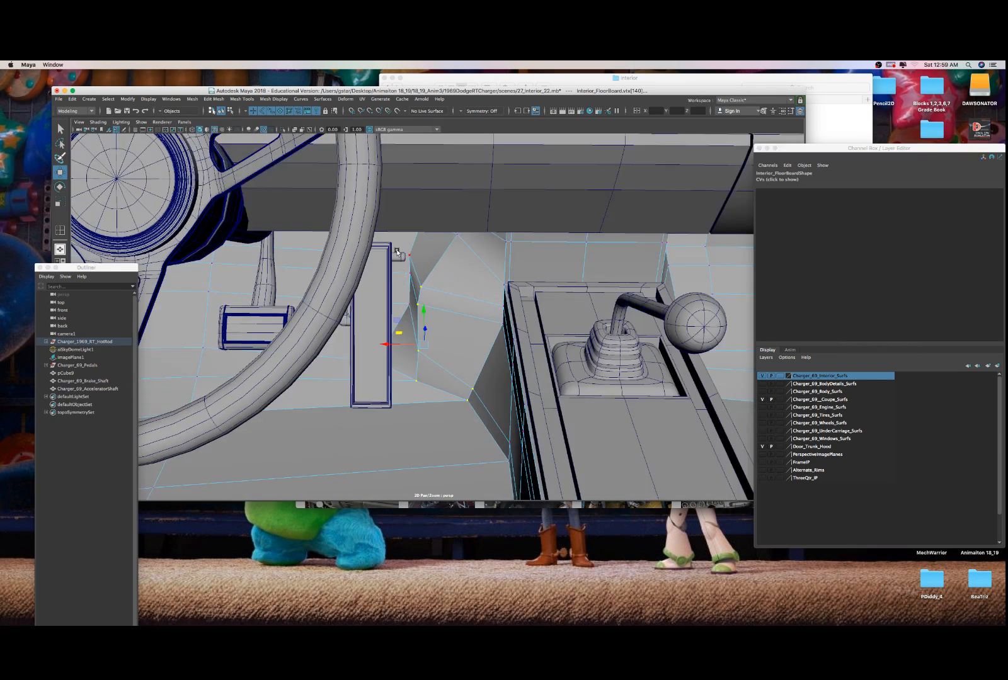
pyautogui.moveTo(416, 317); pyautogui.dragTo(374, 268)
pyautogui.click(474, 250)
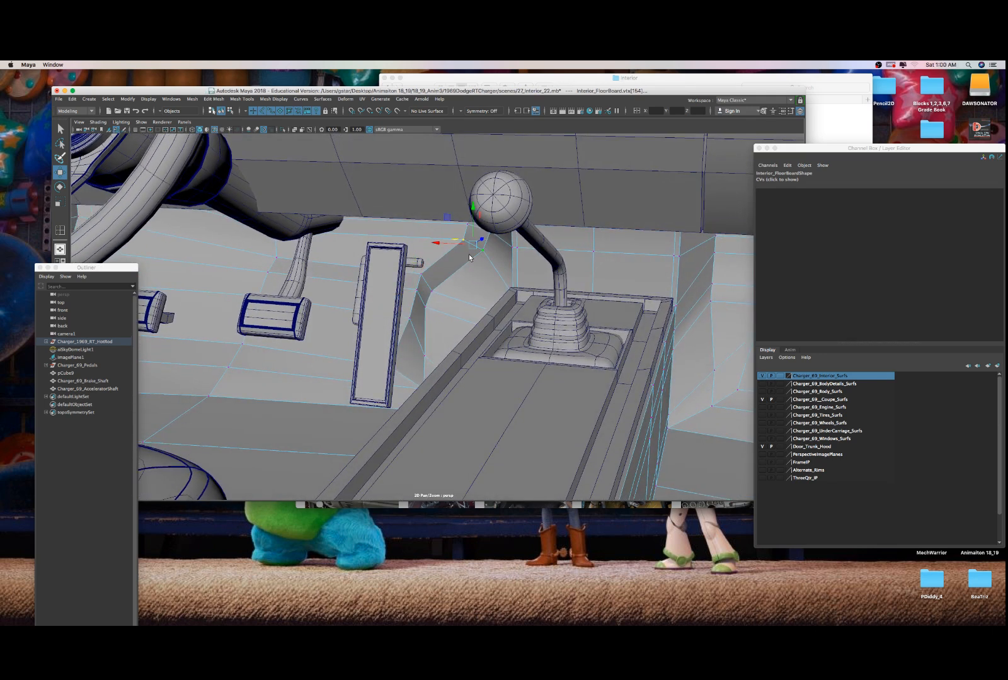
# - Reposition the pair of tunnel vertices just beside the accelerator shaft's end to form the sloping hump edge
pyautogui.keyDown('alt'); pyautogui.moveTo(474, 250); pyautogui.dragTo(467, 258); pyautogui.keyUp('alt')
pyautogui.click(420, 270)
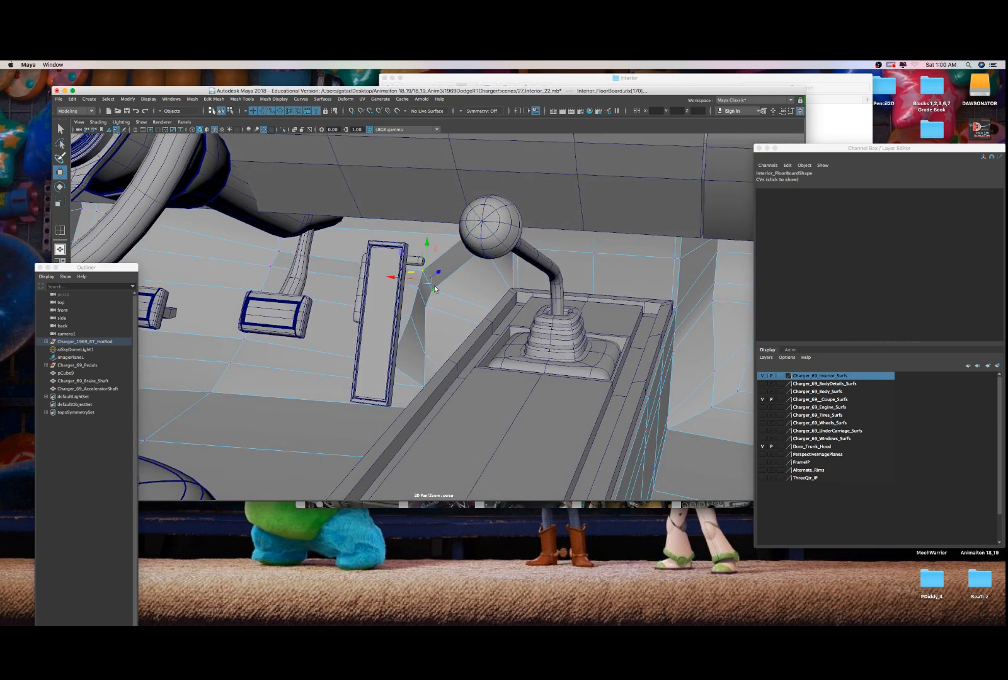
pyautogui.press('f')
pyautogui.scroll(-3, 459, 278)
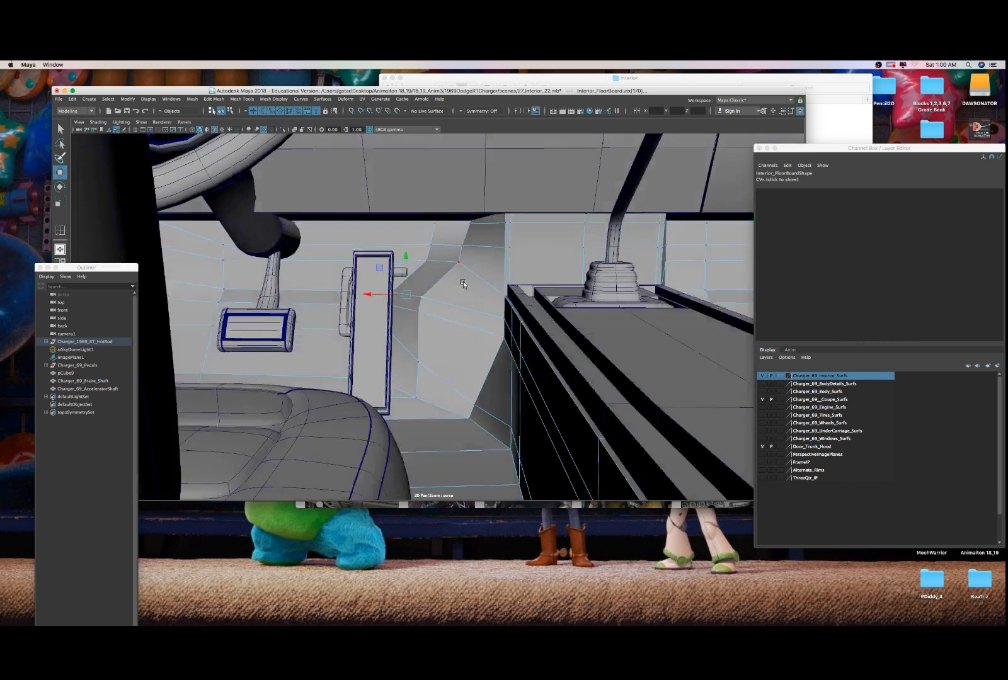
pyautogui.scroll(5, 492, 329)
pyautogui.scroll(-5, 492, 329)
# - Move the floorboard vertex at the console's front edge to fill out the tunnel hump beside the console
pyautogui.click(502, 328)
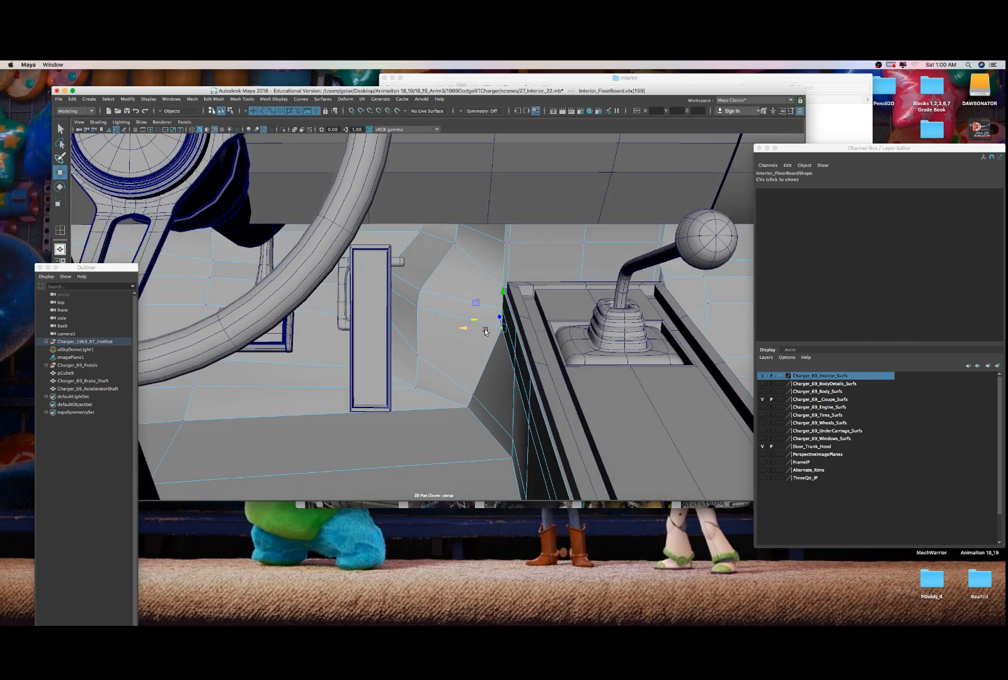
pyautogui.moveTo(486, 332); pyautogui.dragTo(423, 370)
pyautogui.click(447, 384)
pyautogui.click(448, 388)
pyautogui.moveTo(433, 346); pyautogui.dragTo(442, 354, button='middle')
pyautogui.keyDown('alt'); pyautogui.moveTo(442, 352); pyautogui.dragTo(450, 294); pyautogui.keyUp('alt')
pyautogui.keyDown('alt'); pyautogui.moveTo(451, 294); pyautogui.dragTo(466, 293, button='right'); pyautogui.keyUp('alt')
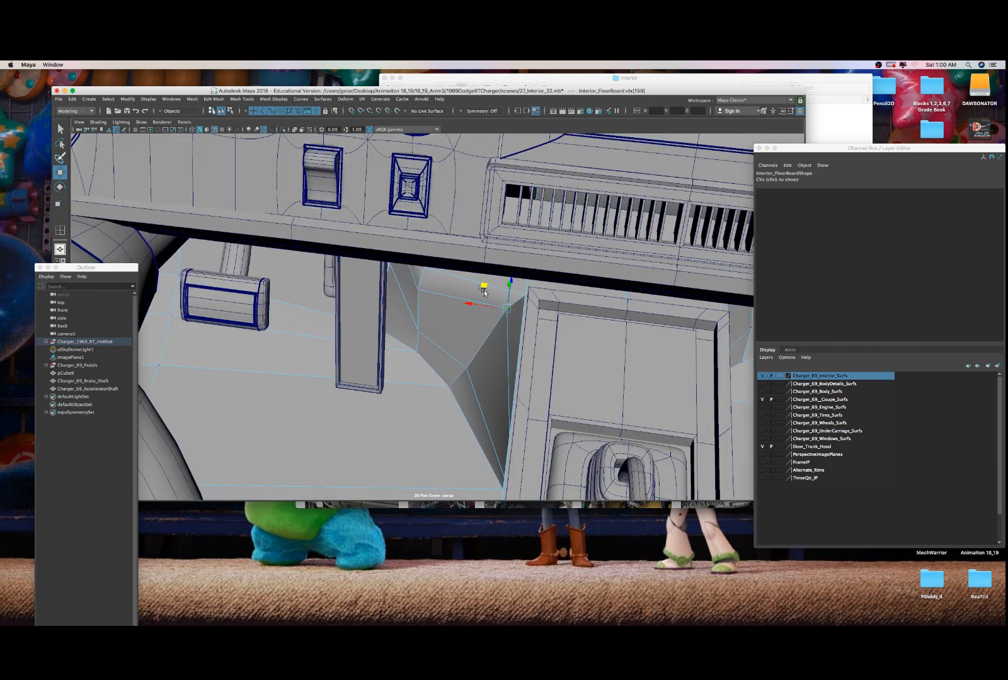
pyautogui.moveTo(484, 293)
pyautogui.keyDown('alt'); pyautogui.mouseDown()
pyautogui.moveTo(499, 302)
pyautogui.moveTo(491, 303)
pyautogui.moveTo(525, 287)
pyautogui.moveTo(475, 300)
pyautogui.mouseUp(); pyautogui.keyUp('alt')
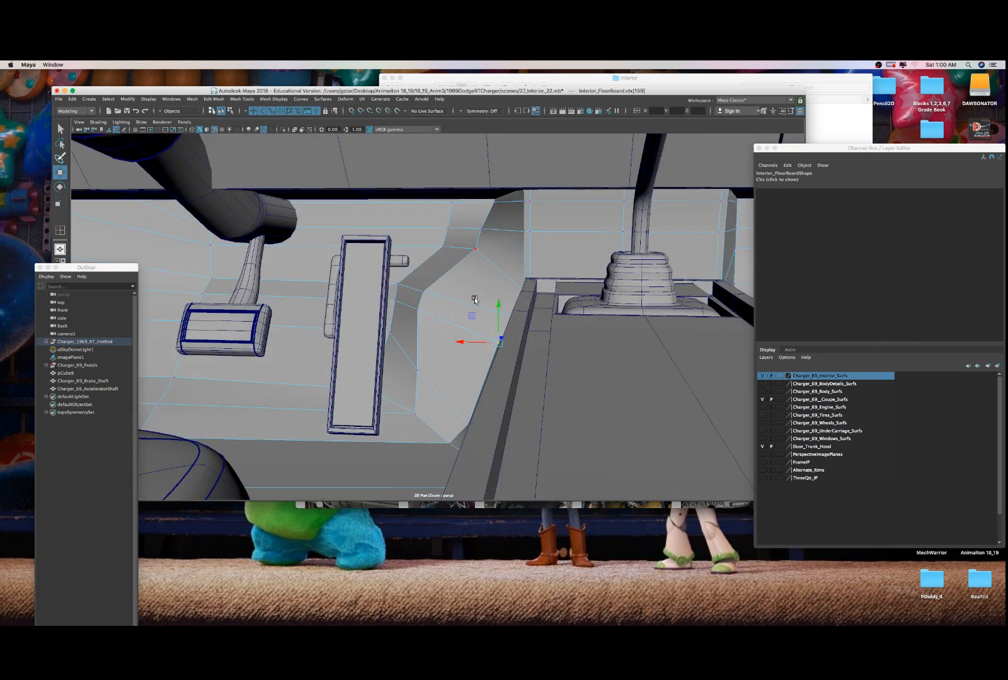
# - Adjust the upper tunnel vertices and the hump edge vertex nearest the accelerator shaft's end
pyautogui.keyDown('alt'); pyautogui.moveTo(499, 259); pyautogui.dragTo(398, 282); pyautogui.keyUp('alt')
pyautogui.keyDown('alt'); pyautogui.moveTo(477, 249); pyautogui.dragTo(555, 237); pyautogui.keyUp('alt')
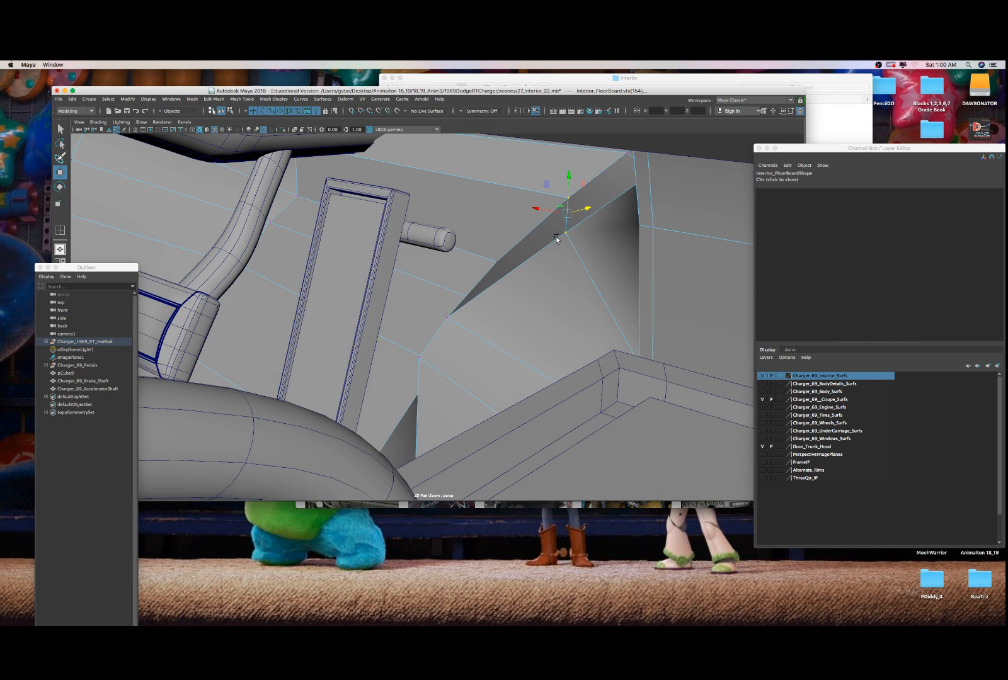
pyautogui.click(446, 238)
pyautogui.scroll(2, 421, 237)
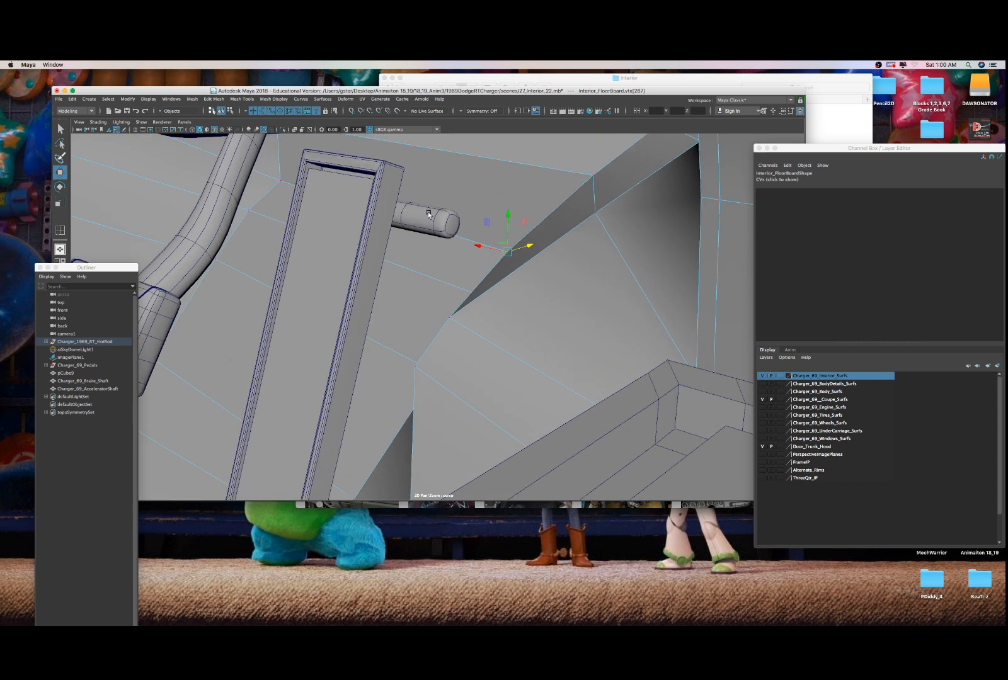
# - Display the floorboard in smooth preview and return it to object mode
pyautogui.click(570, 169)
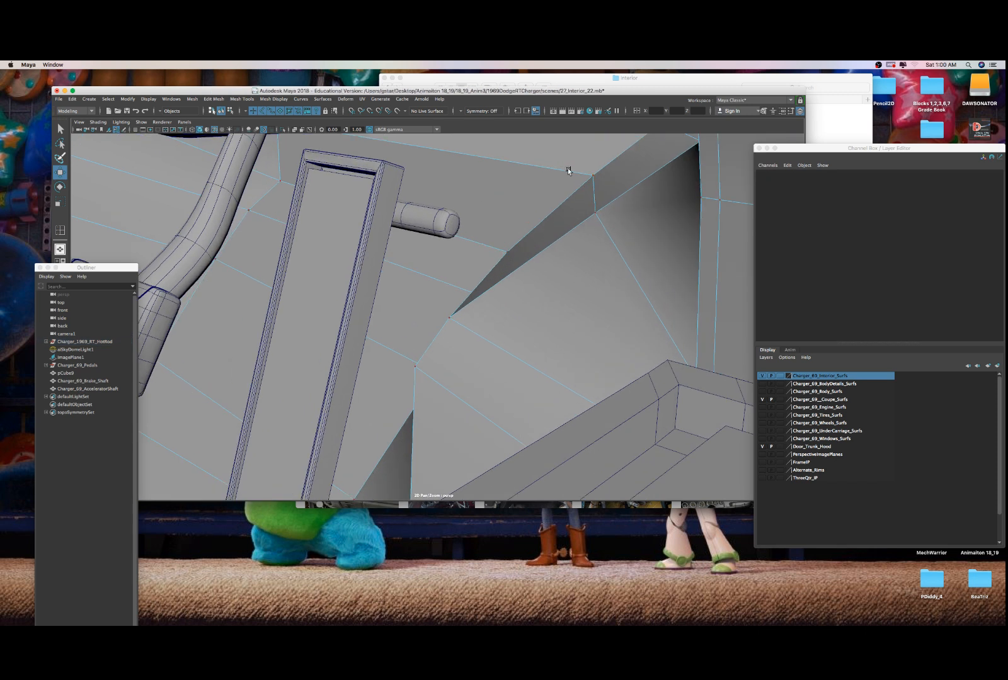
pyautogui.press('3')
pyautogui.click(566, 189)
pyautogui.rightClick(559, 187)
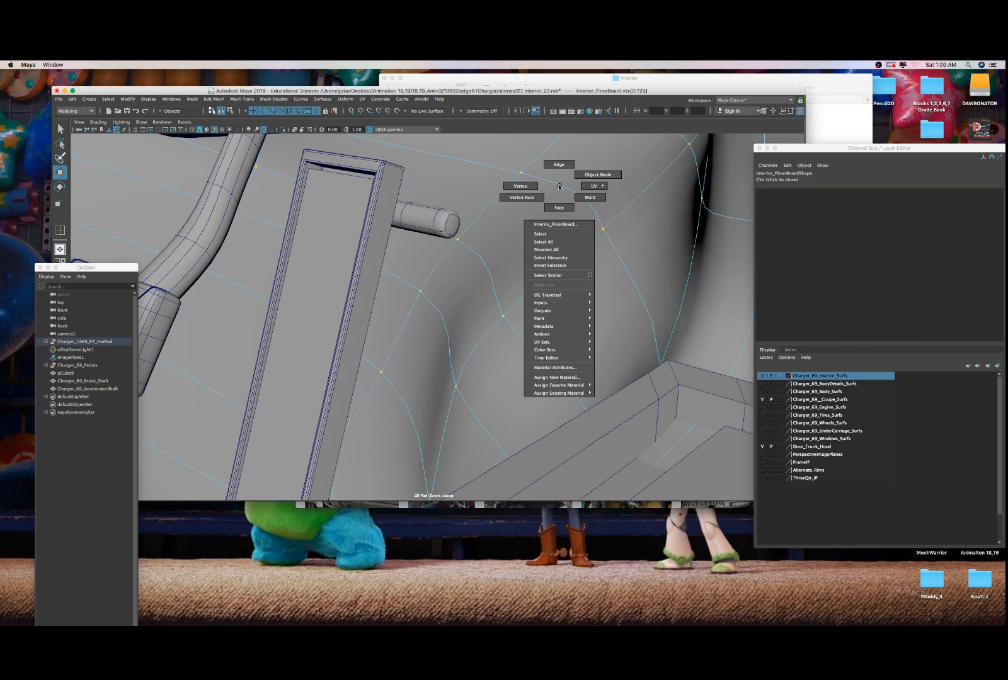
pyautogui.click(597, 174)
# - Extend the accelerator shaft's free-end vertices sideways into the tunnel hump and return the shaft to object mode
pyautogui.click(447, 224)
pyautogui.rightClick(449, 224)
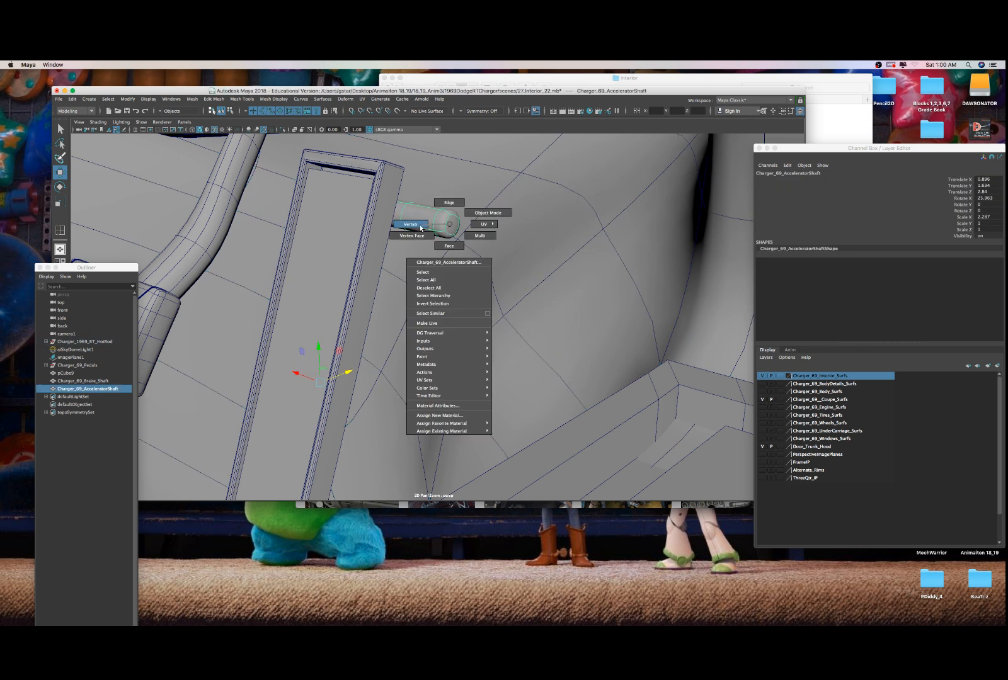
pyautogui.click(420, 228)
pyautogui.moveTo(428, 201); pyautogui.dragTo(496, 270)
pyautogui.moveTo(429, 237); pyautogui.dragTo(553, 253, button='middle')
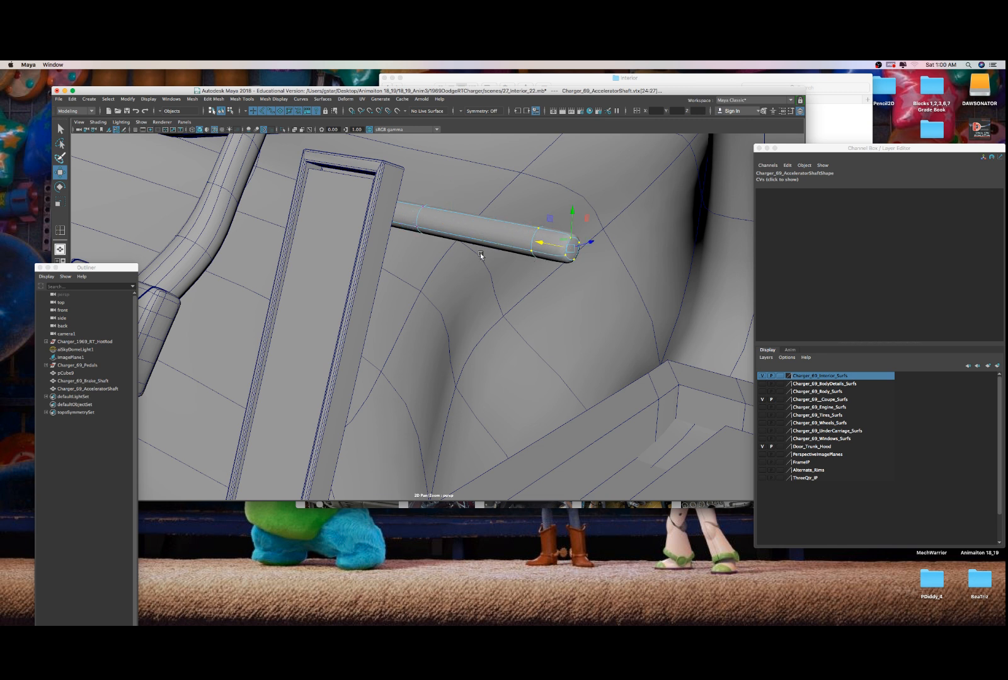
pyautogui.rightClick(481, 215)
pyautogui.click(479, 209)
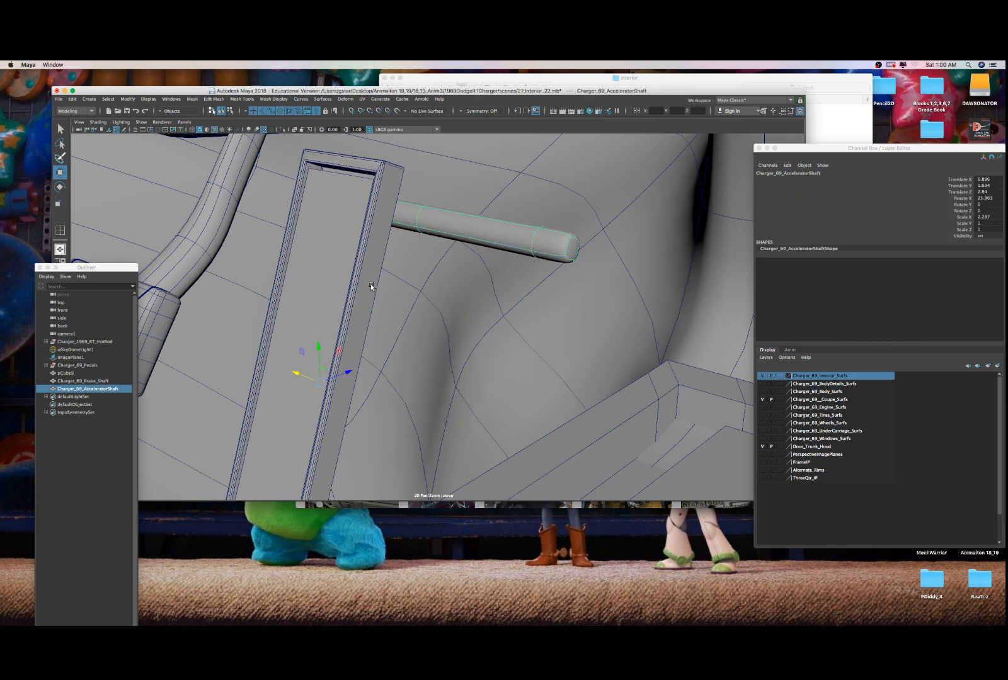
# - Rotate the accelerator shaft to about 44 degrees on X using the wireframe display, and restore the shaded display
pyautogui.press('4')
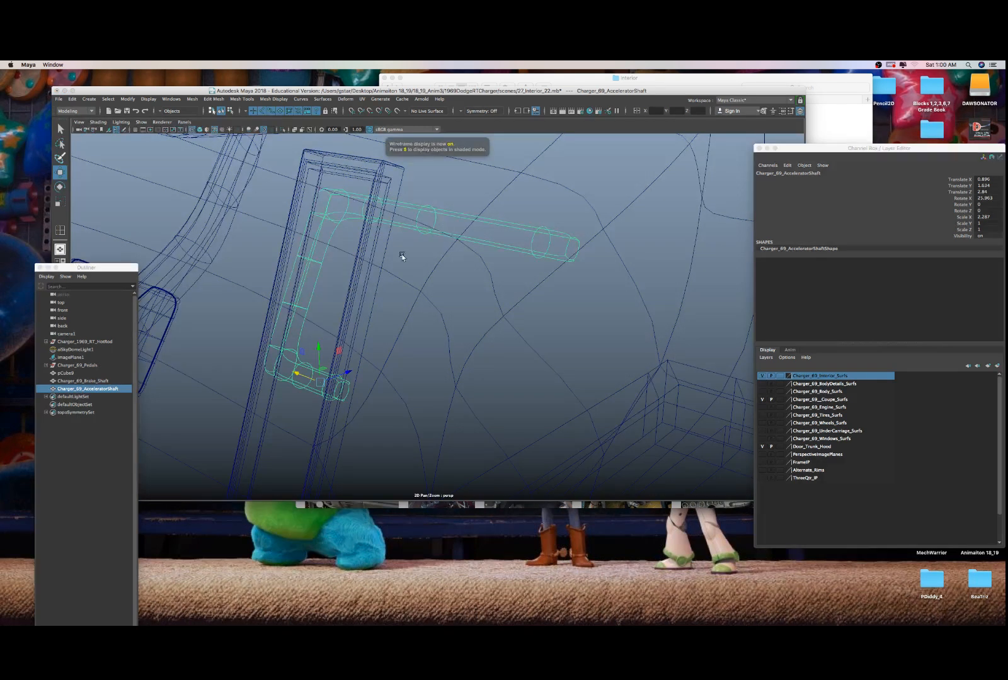
pyautogui.press('e')
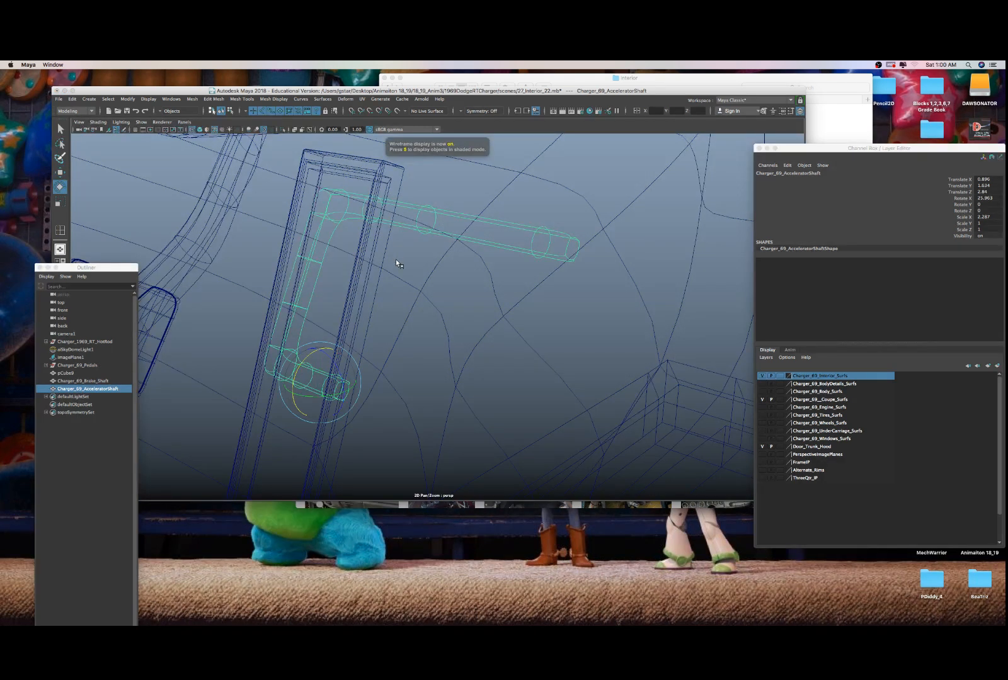
pyautogui.moveTo(315, 348)
pyautogui.mouseDown()
pyautogui.moveTo(313, 366)
pyautogui.moveTo(310, 357)
pyautogui.moveTo(369, 339)
pyautogui.moveTo(363, 371)
pyautogui.moveTo(381, 358)
pyautogui.moveTo(332, 354)
pyautogui.mouseUp()
pyautogui.press('5')
# - Move the brake pedal together with its shaft sideways toward the accelerator pedal
pyautogui.scroll(-5, 320, 343)
pyautogui.scroll(-5, 369, 339)
pyautogui.scroll(-4, 370, 338)
pyautogui.click(320, 333)
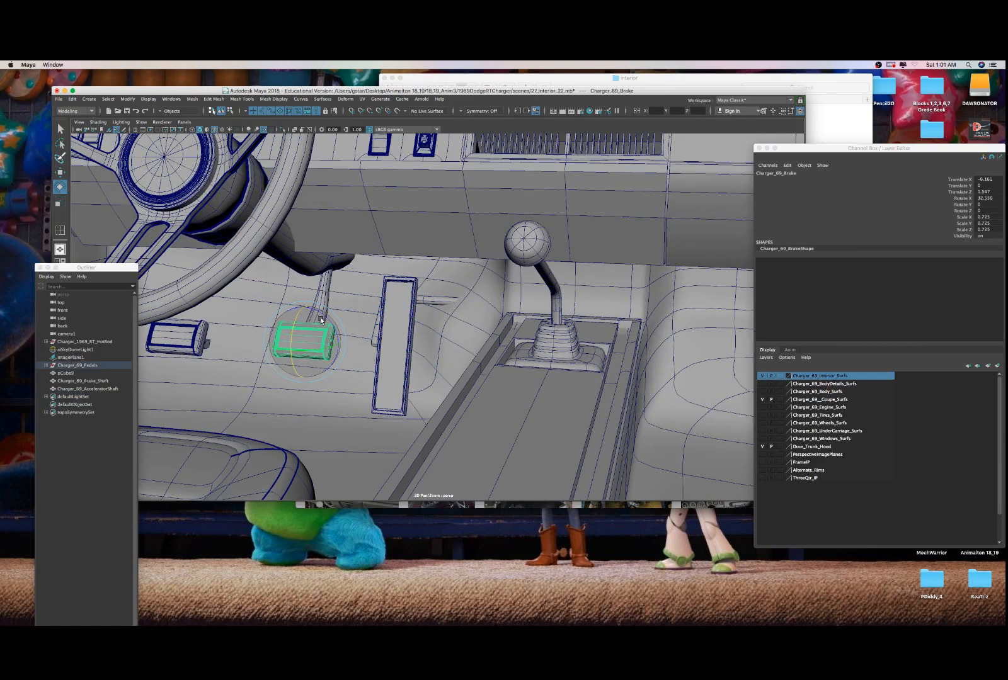
pyautogui.press('w')
pyautogui.keyDown('shift'); pyautogui.click(326, 299); pyautogui.keyUp('shift')
pyautogui.moveTo(291, 342); pyautogui.dragTo(451, 307)
# - Nudge the accelerator shaft sideways behind its pedal to about 0.886 on the X translation
pyautogui.click(450, 310)
pyautogui.click(433, 292)
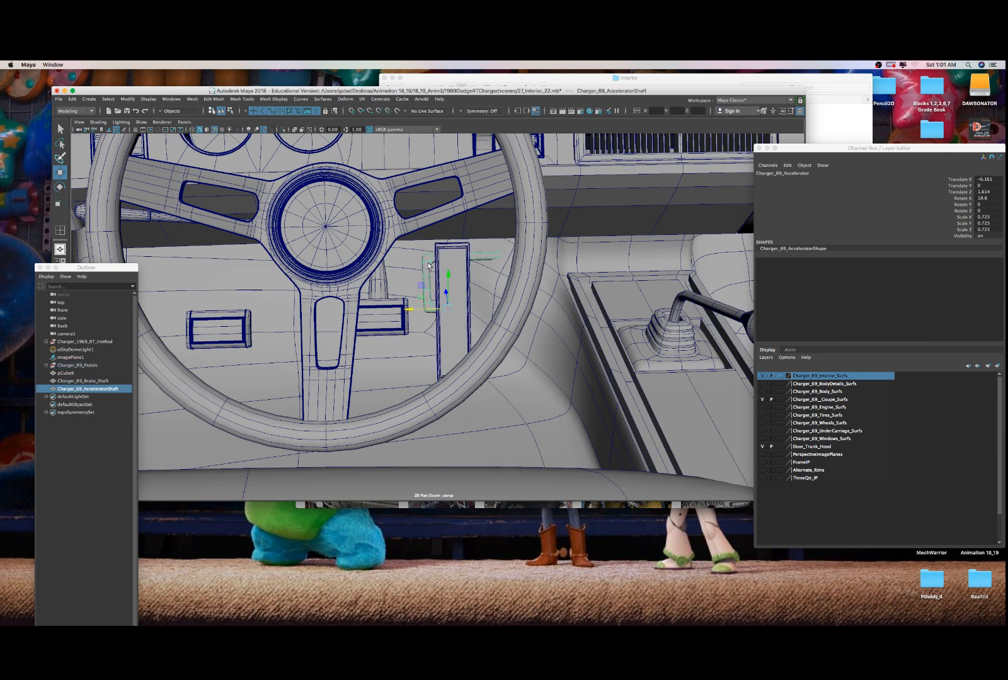
pyautogui.moveTo(413, 310); pyautogui.dragTo(415, 311)
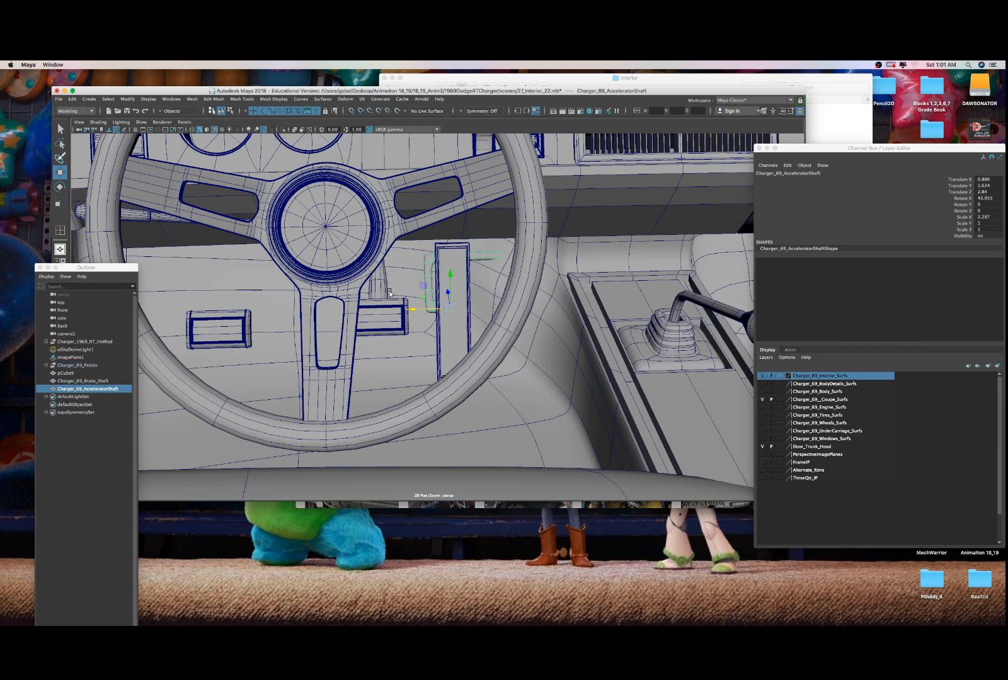
pyautogui.click(389, 300)
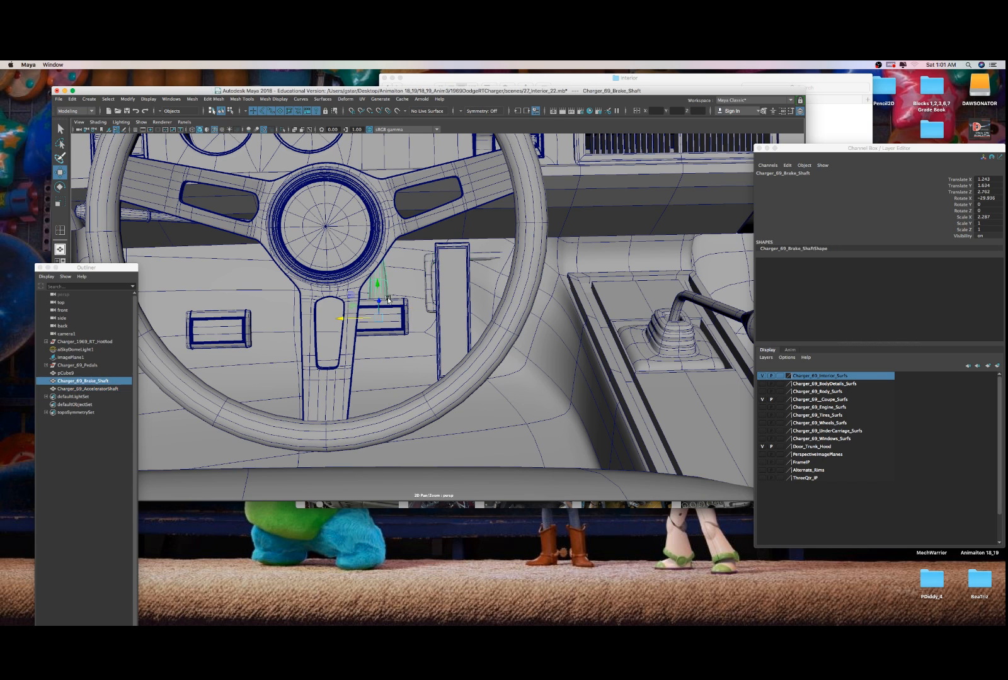
pyautogui.click(481, 301)
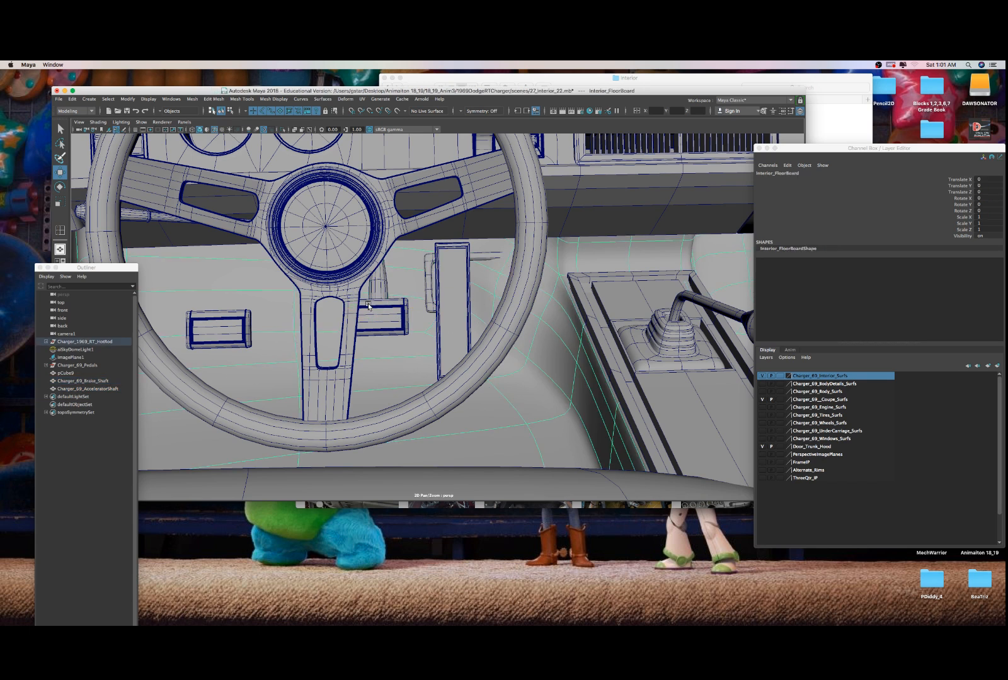
# - Extend the far-end vertices of the clutch pedal's shaft down into the floorboard and return it to object mode
pyautogui.click(245, 325)
pyautogui.keyDown('alt'); pyautogui.moveTo(283, 322); pyautogui.dragTo(390, 306); pyautogui.keyUp('alt')
pyautogui.click(356, 317)
pyautogui.moveTo(390, 306)
pyautogui.keyDown('alt'); pyautogui.mouseDown()
pyautogui.moveTo(423, 327)
pyautogui.moveTo(389, 318)
pyautogui.moveTo(431, 304)
pyautogui.moveTo(391, 318)
pyautogui.moveTo(403, 315)
pyautogui.mouseUp(); pyautogui.keyUp('alt')
pyautogui.scroll(8, 405, 311)
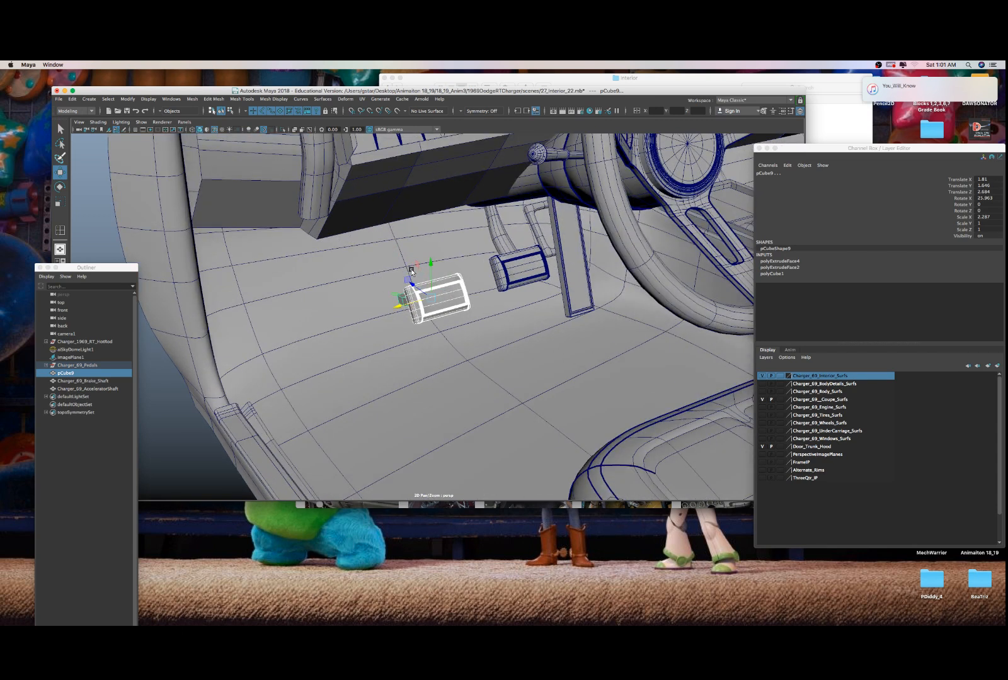
pyautogui.keyDown('alt'); pyautogui.moveTo(413, 272); pyautogui.dragTo(384, 300); pyautogui.keyUp('alt')
pyautogui.moveTo(385, 300); pyautogui.dragTo(341, 300, button='right')
pyautogui.keyDown('alt'); pyautogui.moveTo(341, 301); pyautogui.dragTo(344, 262); pyautogui.keyUp('alt')
pyautogui.moveTo(341, 258); pyautogui.dragTo(396, 315)
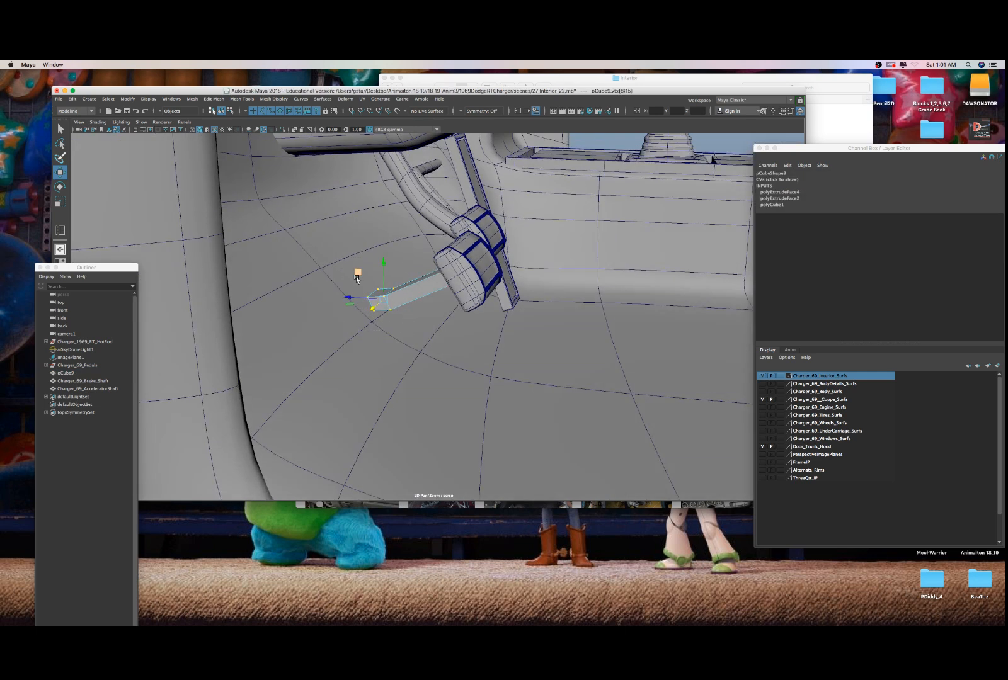
pyautogui.moveTo(356, 278); pyautogui.dragTo(306, 290, button='middle')
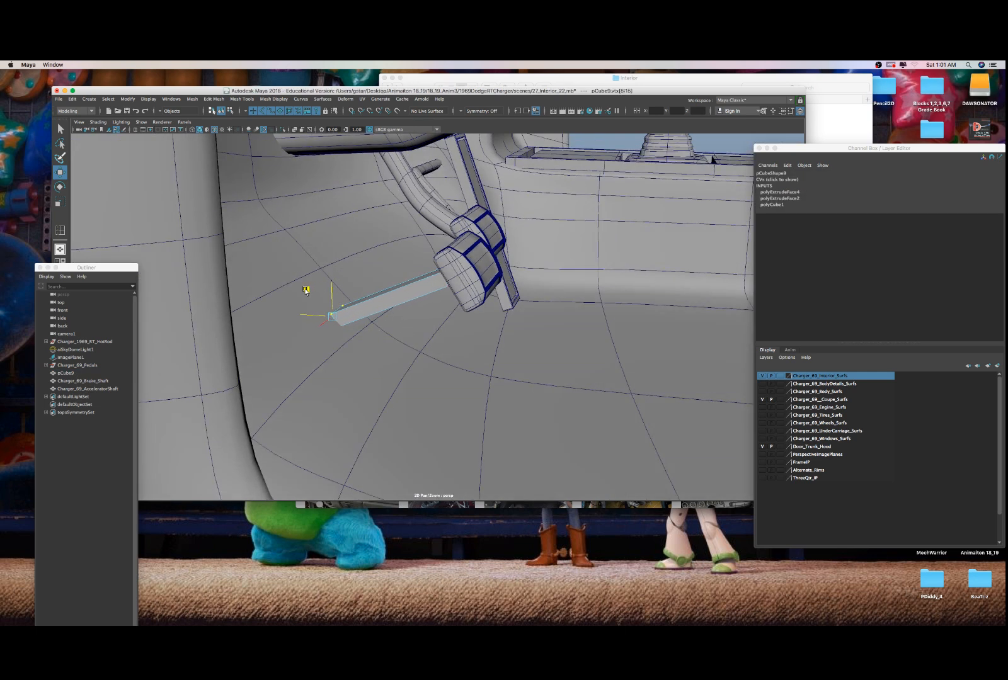
pyautogui.scroll(-5, 356, 296)
pyautogui.moveTo(398, 303)
pyautogui.keyDown('alt'); pyautogui.mouseDown()
pyautogui.moveTo(342, 314)
pyautogui.moveTo(384, 309)
pyautogui.mouseUp(); pyautogui.keyUp('alt')
pyautogui.scroll(4, 383, 309)
pyautogui.scroll(2, 384, 309)
pyautogui.moveTo(388, 289); pyautogui.dragTo(399, 285, button='right')
pyautogui.moveTo(391, 293)
pyautogui.keyDown('alt'); pyautogui.mouseDown()
pyautogui.moveTo(369, 292)
pyautogui.moveTo(417, 281)
pyautogui.moveTo(387, 291)
pyautogui.mouseUp(); pyautogui.keyUp('alt')
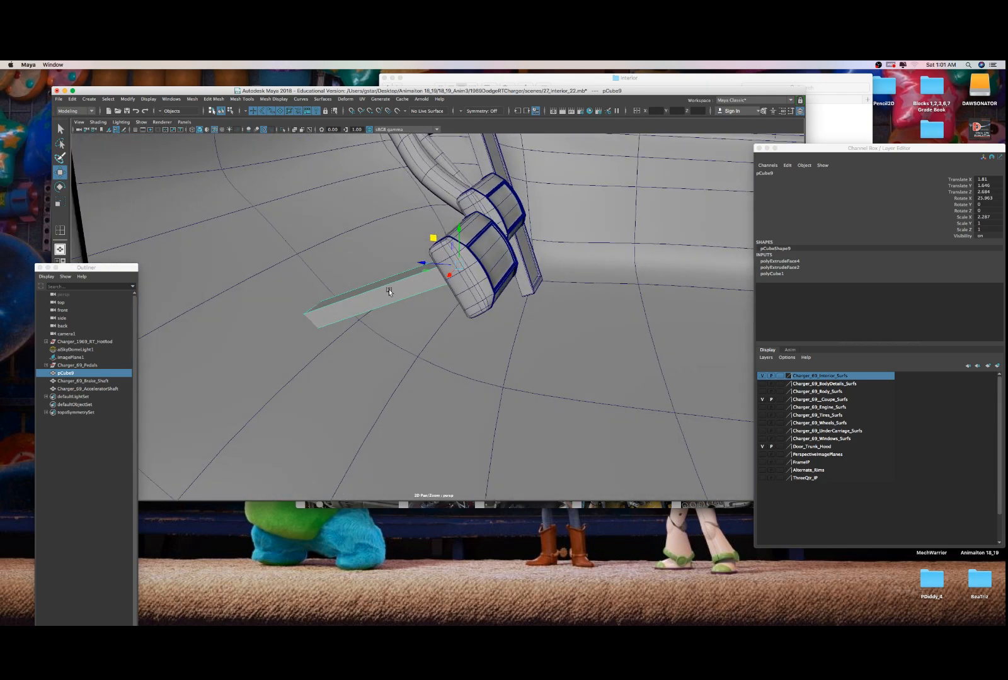
# - Bevel the long edges of the clutch shaft with a fraction of 0.5 and return to object mode
pyautogui.moveTo(386, 293); pyautogui.dragTo(385, 267, button='right')
pyautogui.moveTo(367, 247); pyautogui.dragTo(434, 306)
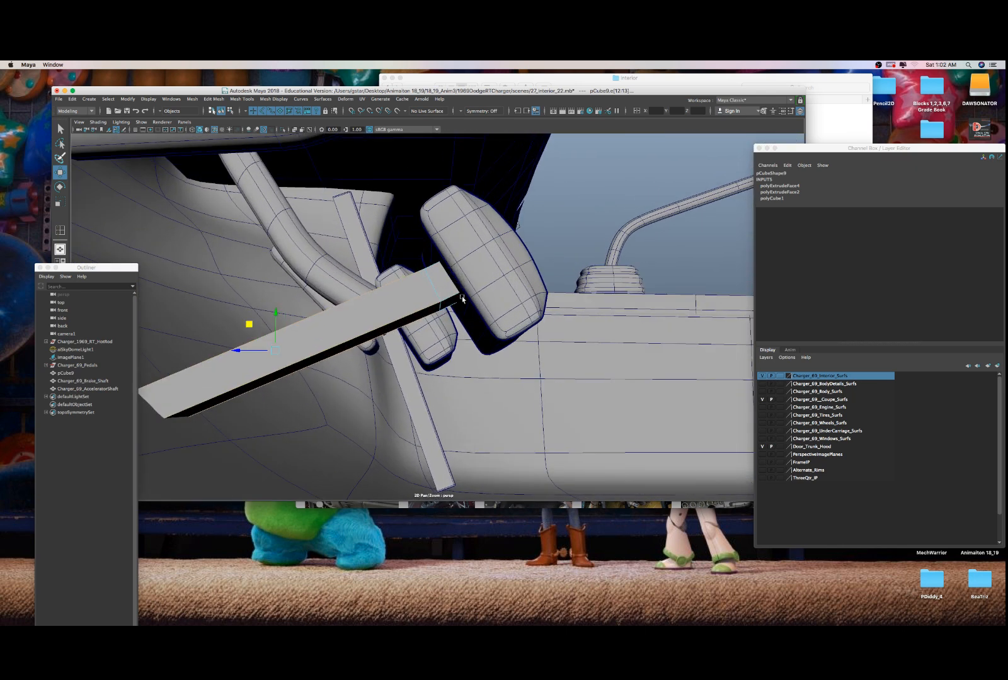
pyautogui.click(453, 297)
pyautogui.keyDown('shift'); pyautogui.click(451, 309); pyautogui.keyUp('shift')
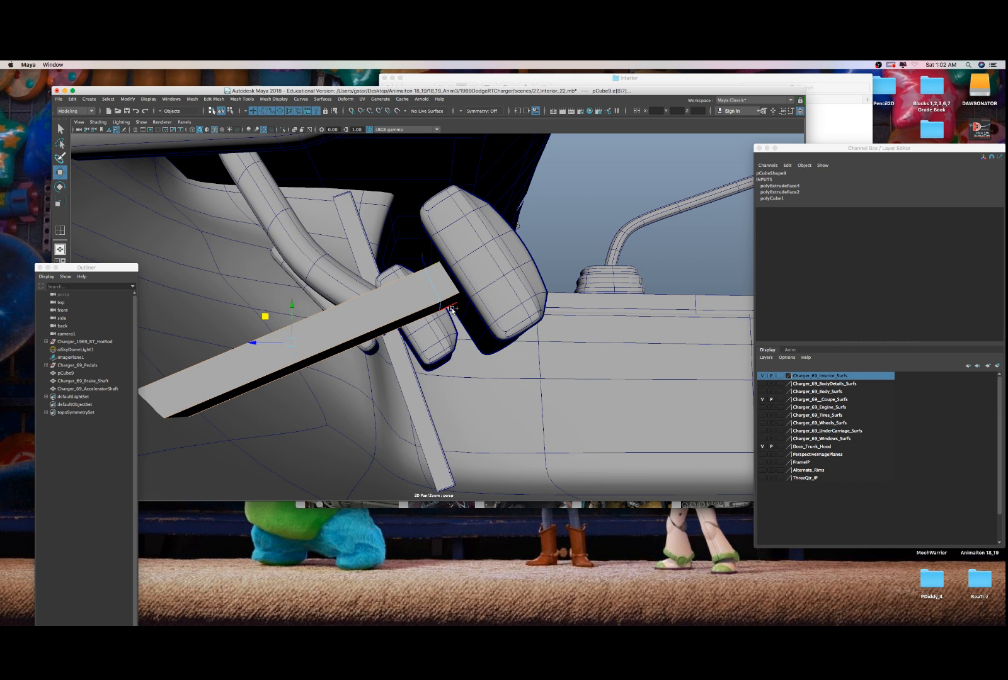
pyautogui.keyDown('alt'); pyautogui.moveTo(453, 307); pyautogui.dragTo(432, 306); pyautogui.keyUp('alt')
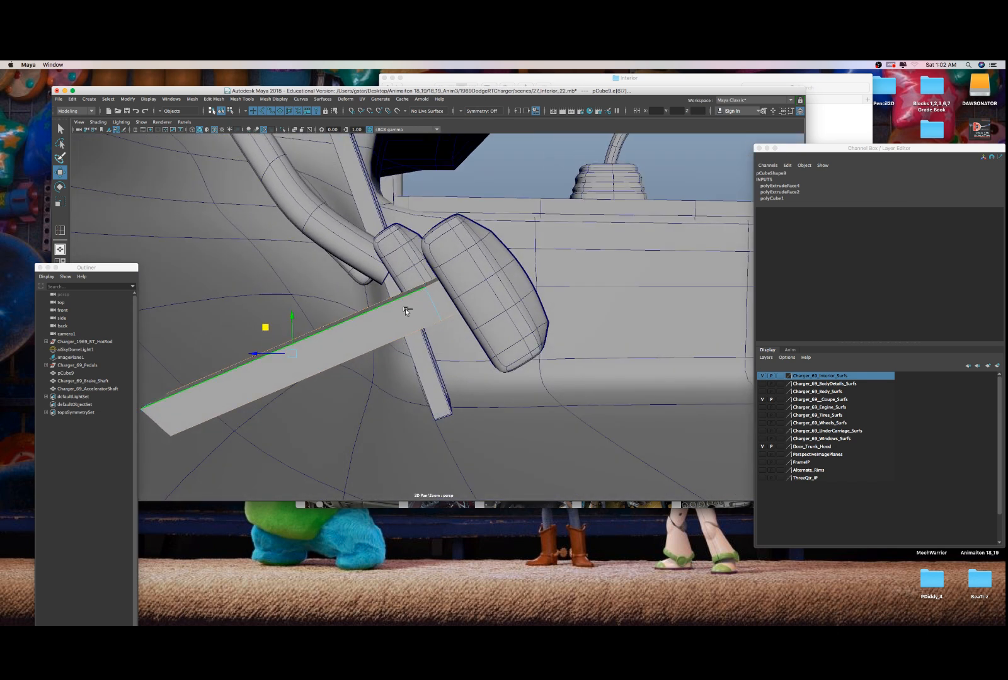
pyautogui.keyDown('shift'); pyautogui.moveTo(406, 311); pyautogui.dragTo(438, 310, button='right'); pyautogui.keyUp('shift')
pyautogui.keyDown('alt'); pyautogui.moveTo(439, 310); pyautogui.dragTo(406, 337); pyautogui.keyUp('alt')
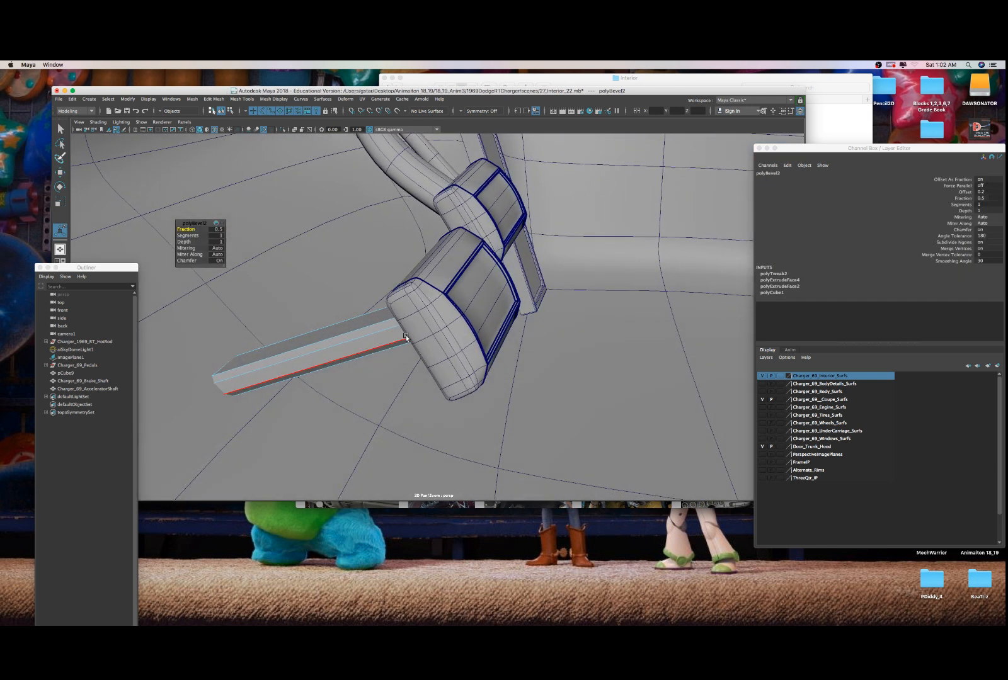
pyautogui.scroll(-5, 397, 332)
pyautogui.moveTo(398, 330); pyautogui.dragTo(417, 315, button='right')
pyautogui.press('w')
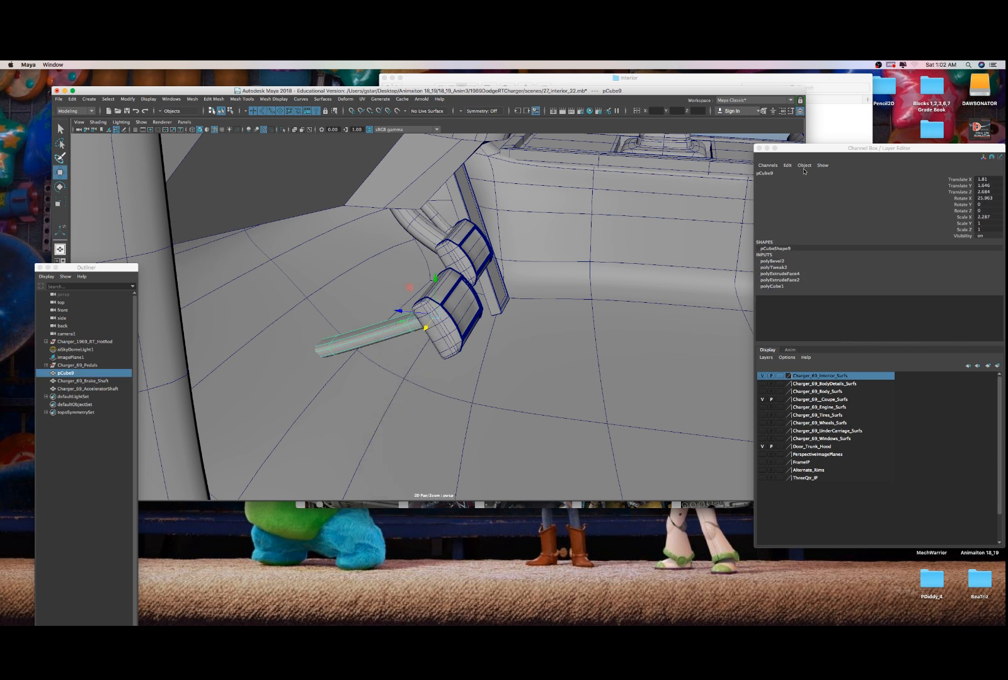
# - Rename the clutch shaft as Charger_69_ClutchShaft and delete its construction history
pyautogui.click(803, 171)
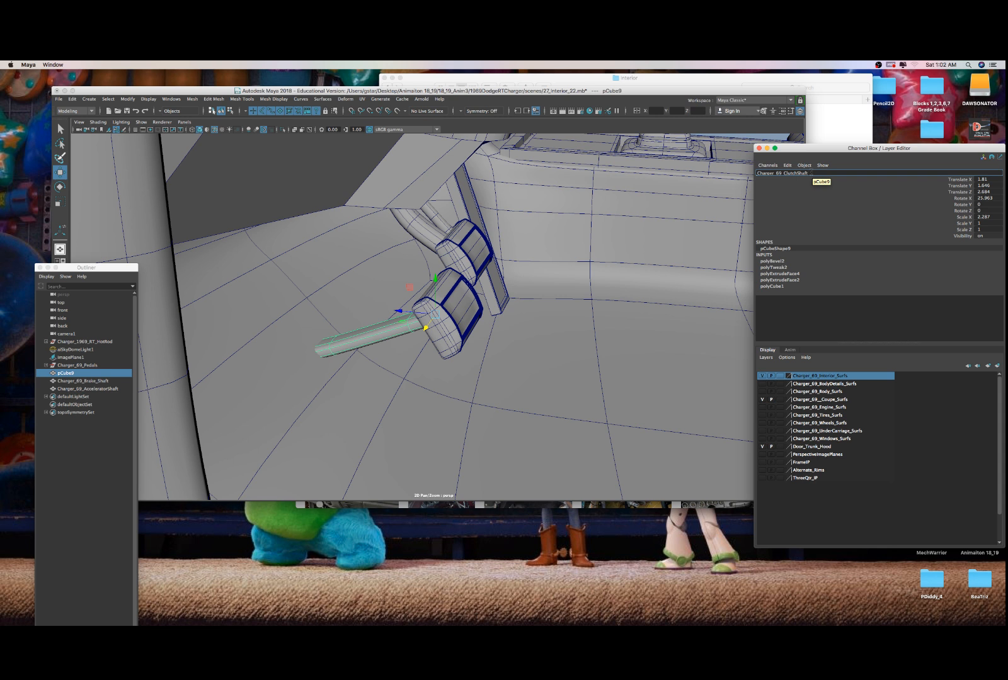
pyautogui.write('Charger_69_ClutchShaft')
pyautogui.press('Return')
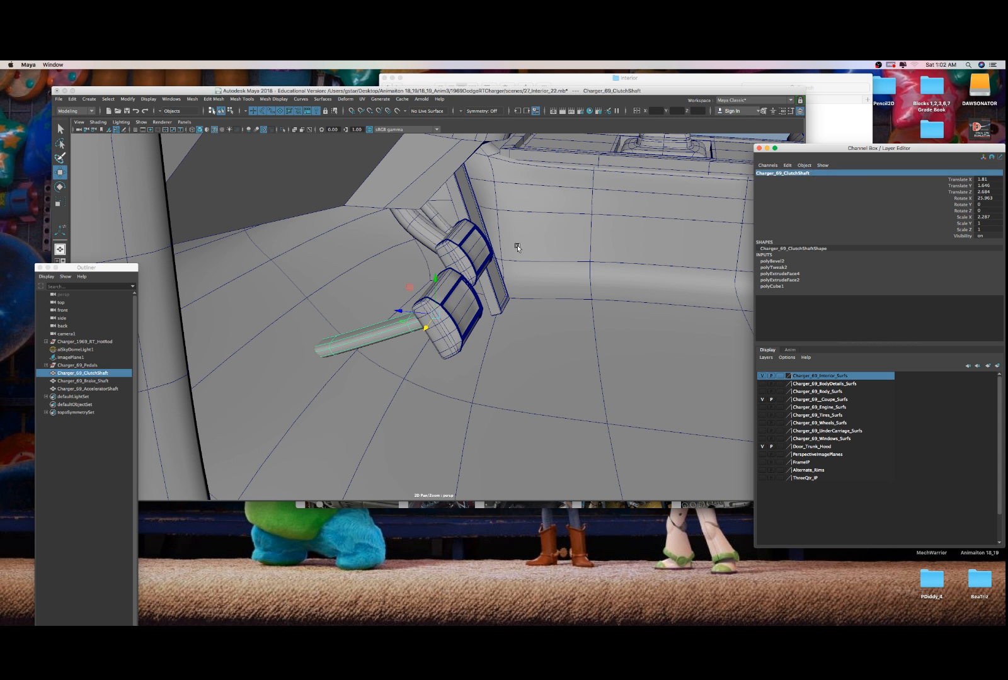
pyautogui.hotkey('alt', 'shift', 'd')
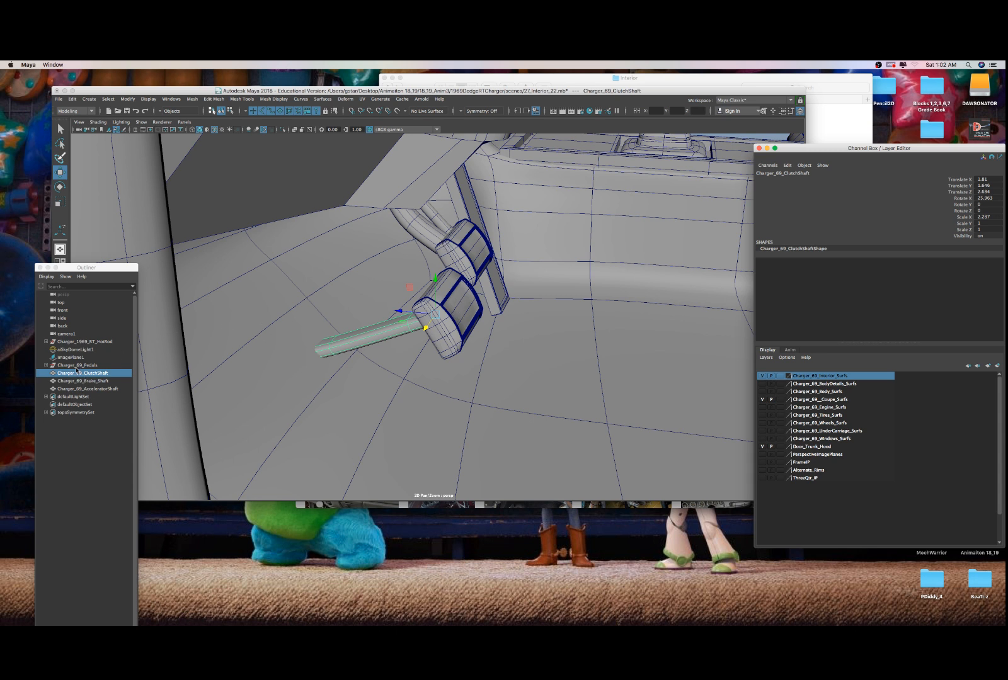
# - Parent the clutch, brake and accelerator shafts under the Charger_69_Pedals group
pyautogui.click(77, 367)
pyautogui.click(112, 391)
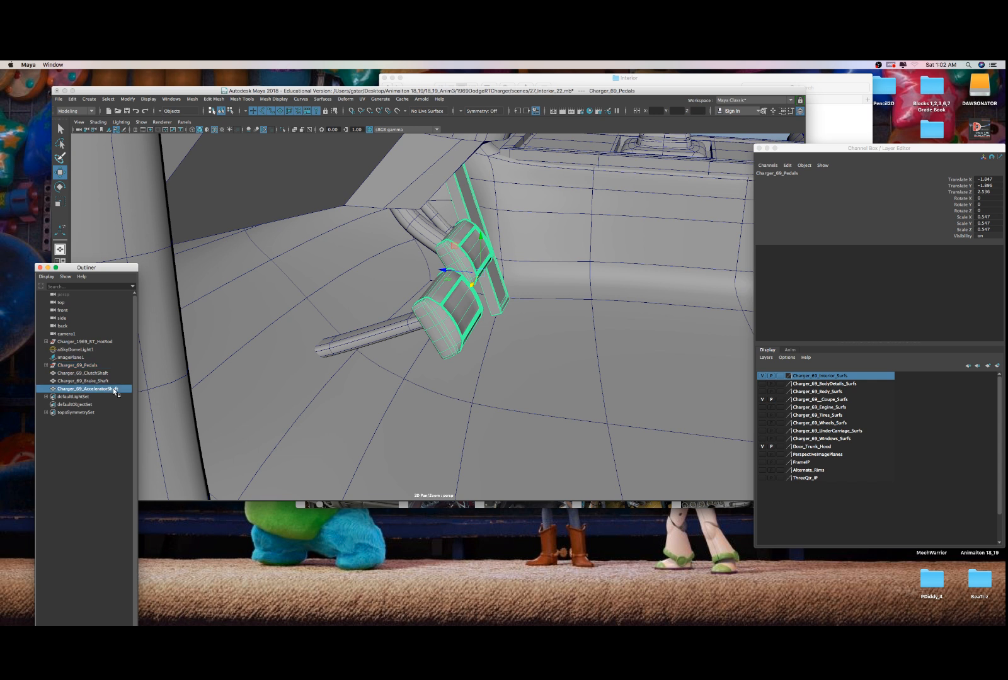
pyautogui.keyDown('shift'); pyautogui.click(91, 373); pyautogui.keyUp('shift')
pyautogui.moveTo(92, 373); pyautogui.dragTo(79, 366)
# - Move the Charger_69_Pedals group into the Charger_Interior group of the car's hierarchy
pyautogui.click(77, 365)
pyautogui.click(46, 343)
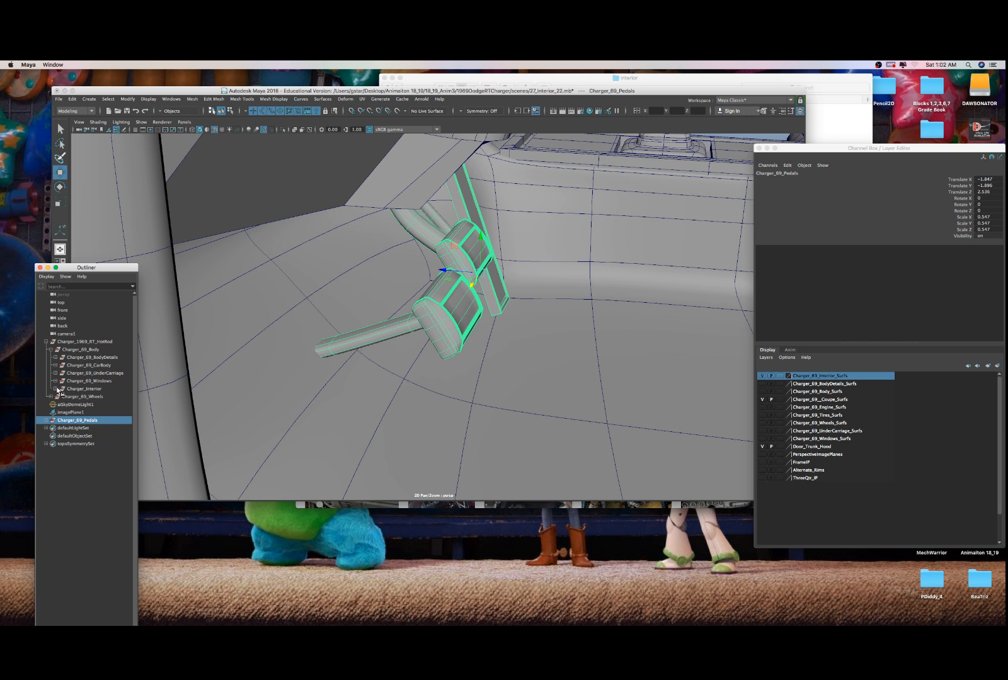
pyautogui.click(55, 390)
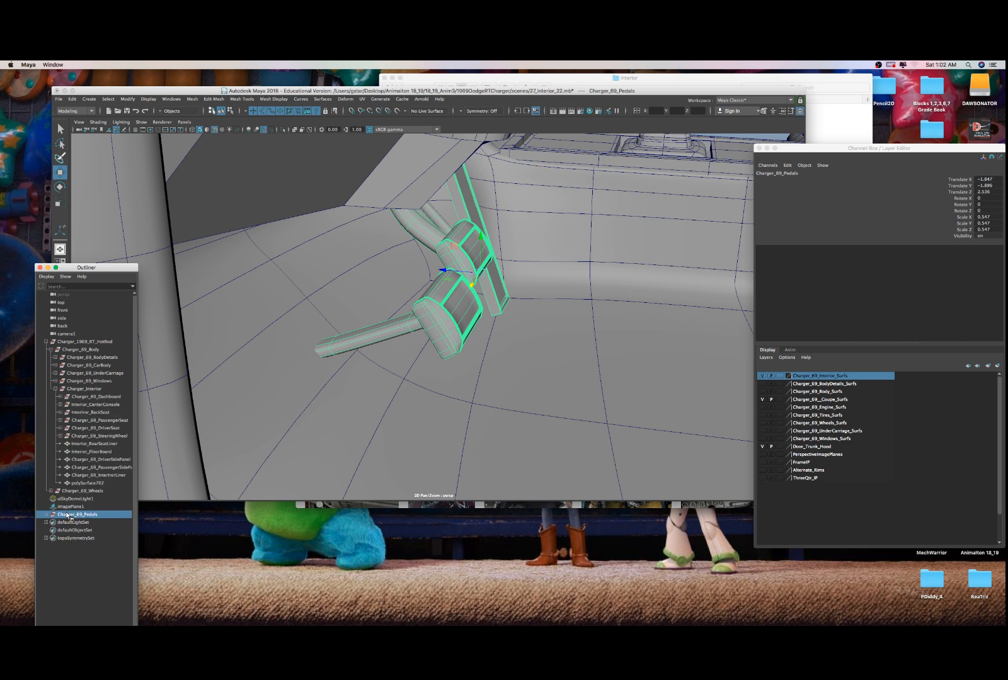
pyautogui.moveTo(67, 516); pyautogui.dragTo(82, 391)
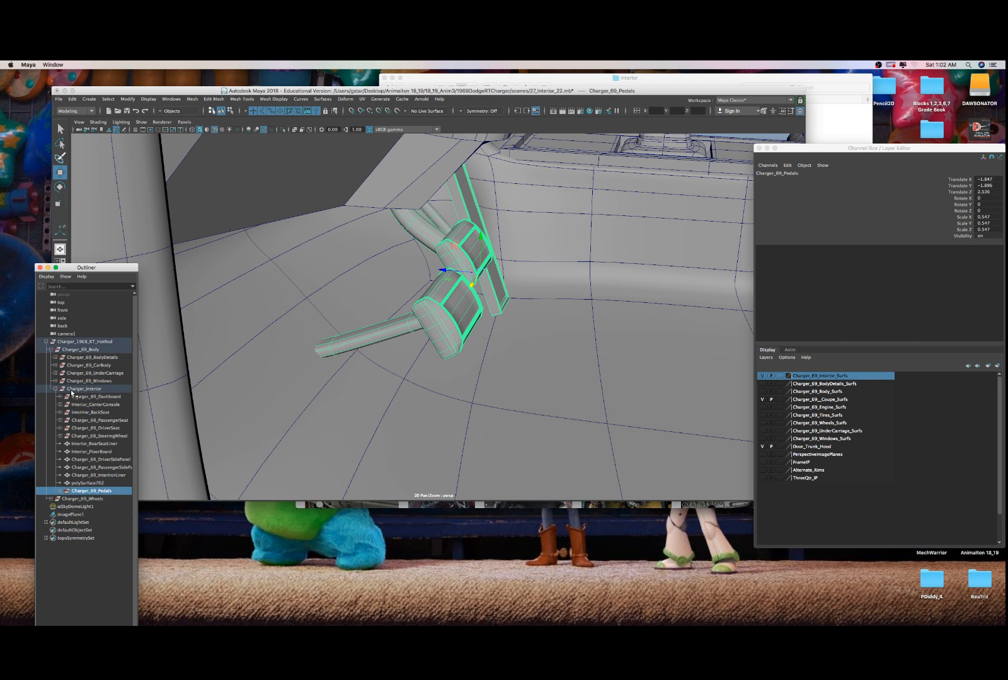
pyautogui.click(56, 389)
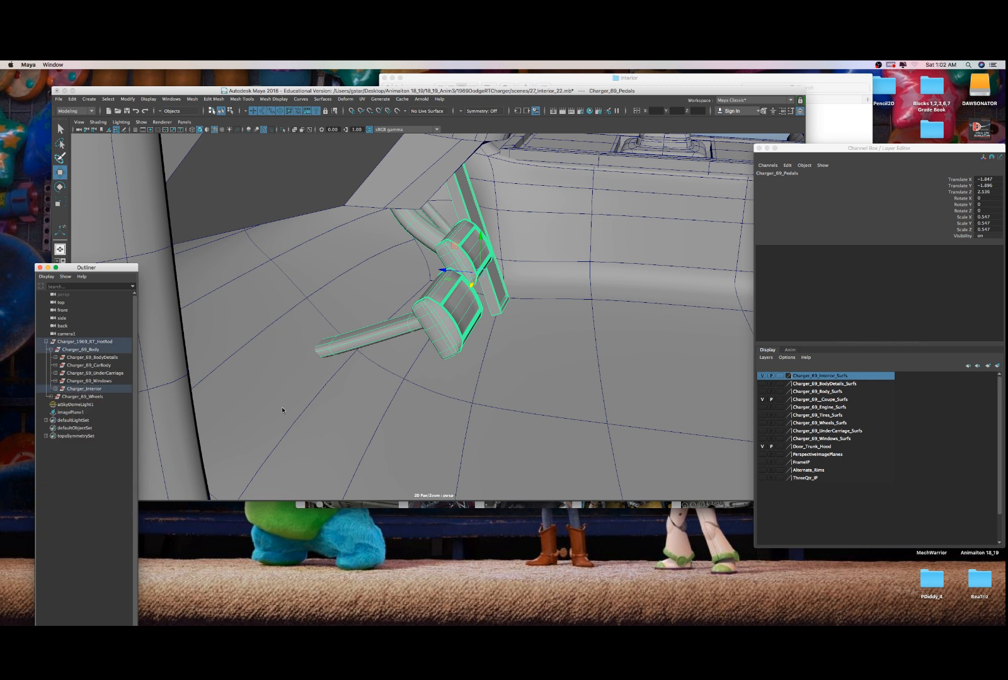
# - Delete the pedal reference image plane beside the car interior
pyautogui.press('[')
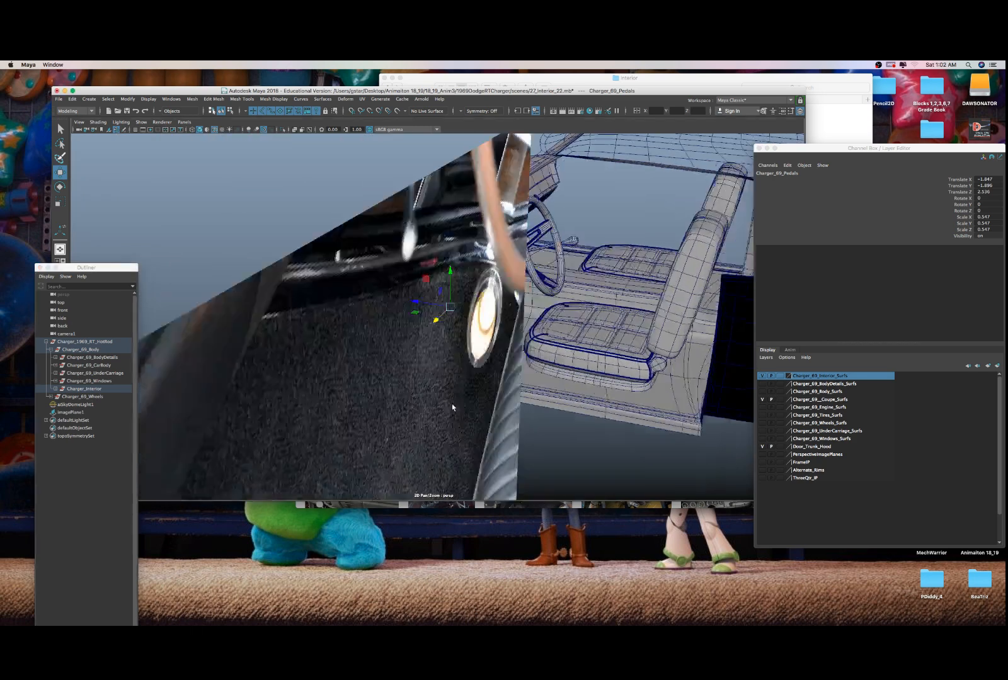
pyautogui.press('[')
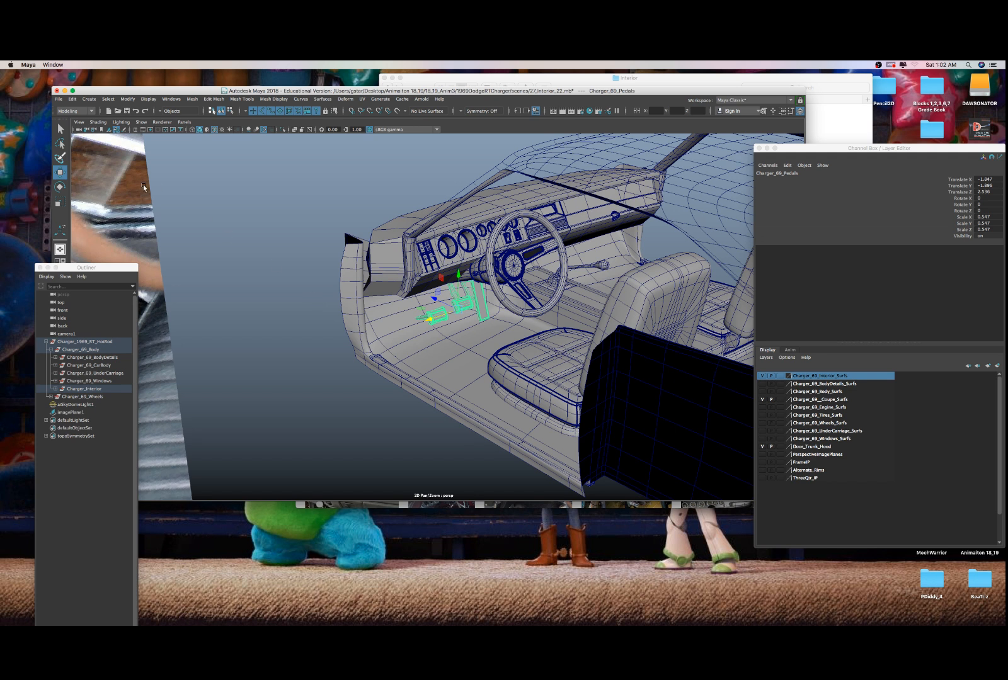
pyautogui.click(128, 99)
pyautogui.press('Escape')
pyautogui.click(170, 189)
pyautogui.press('Delete')
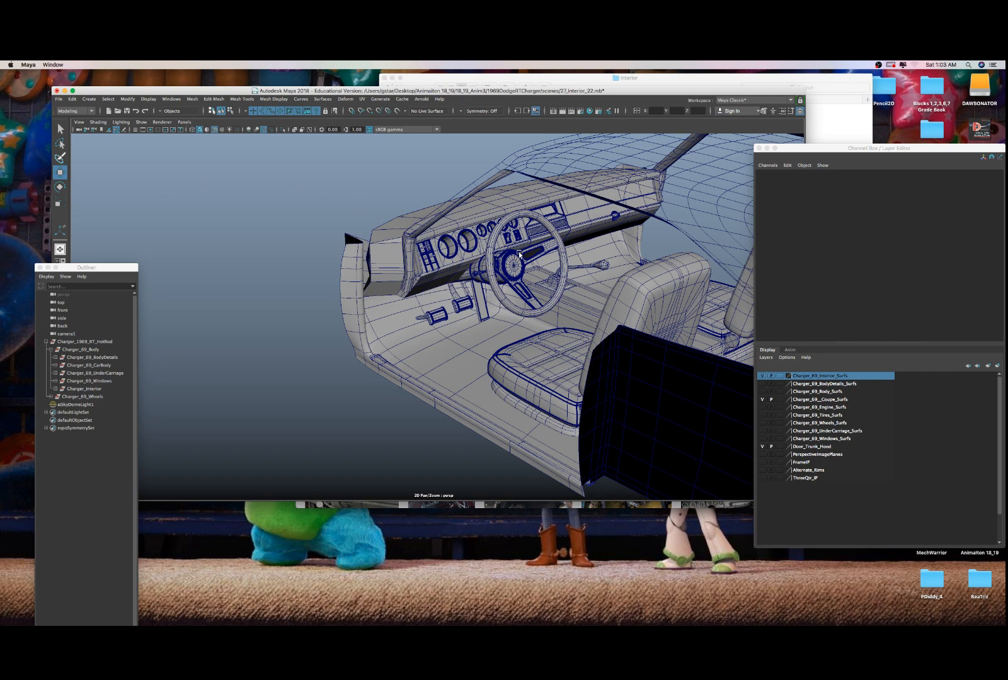
# - Show the car's body details, body, engine and undercarriage layers together with the interior
pyautogui.keyDown('alt'); pyautogui.moveTo(349, 239); pyautogui.dragTo(559, 267); pyautogui.keyUp('alt')
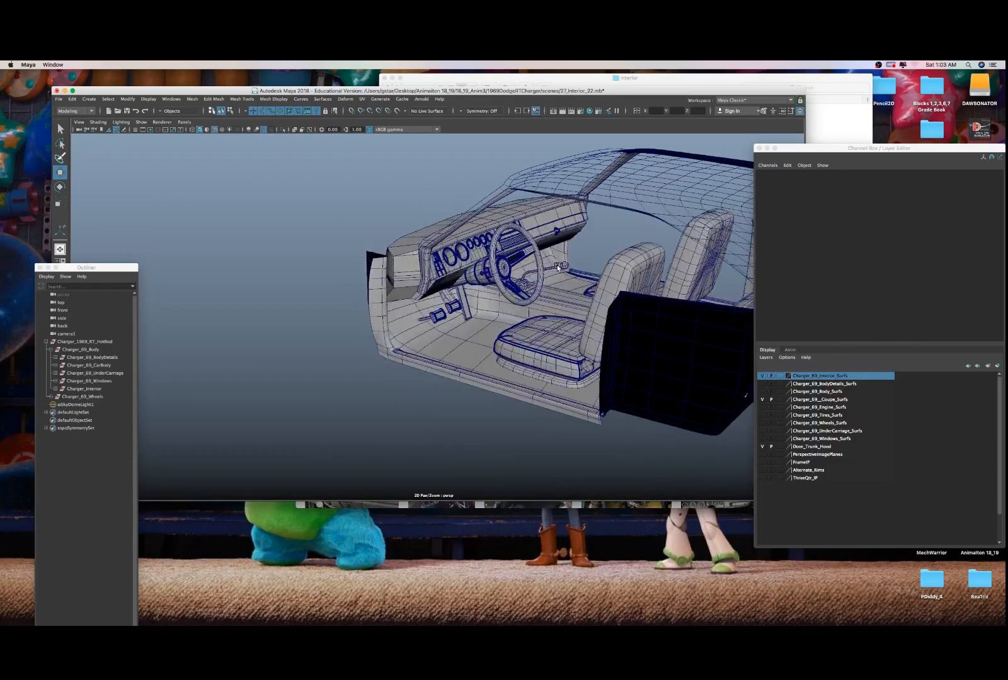
pyautogui.click(762, 389)
pyautogui.click(762, 392)
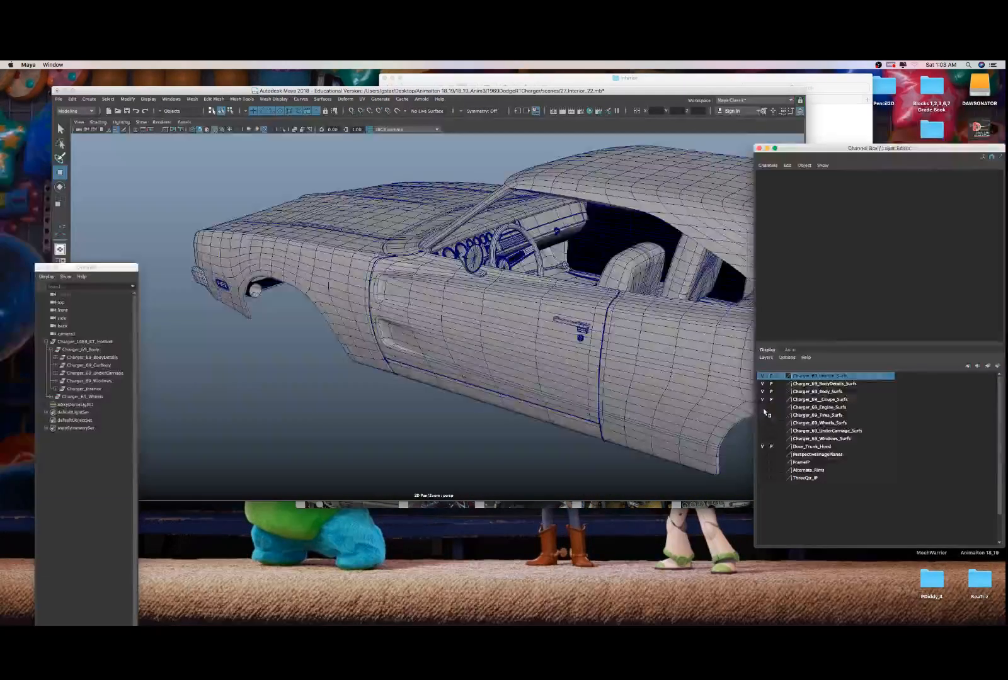
pyautogui.keyDown('alt'); pyautogui.moveTo(673, 404); pyautogui.dragTo(638, 415, button='right'); pyautogui.keyUp('alt')
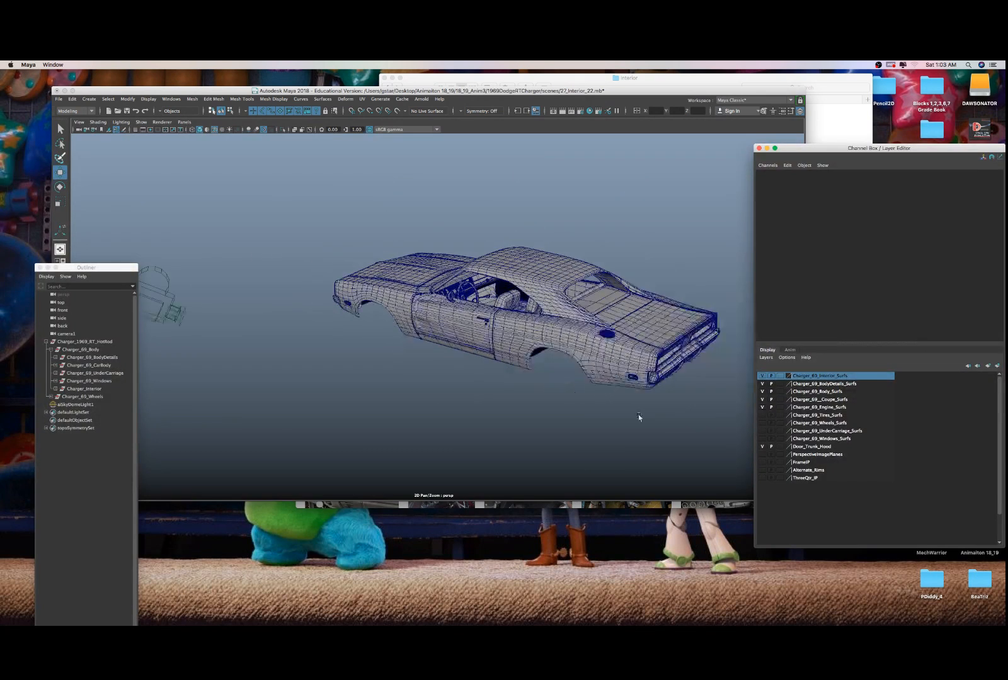
pyautogui.click(762, 407)
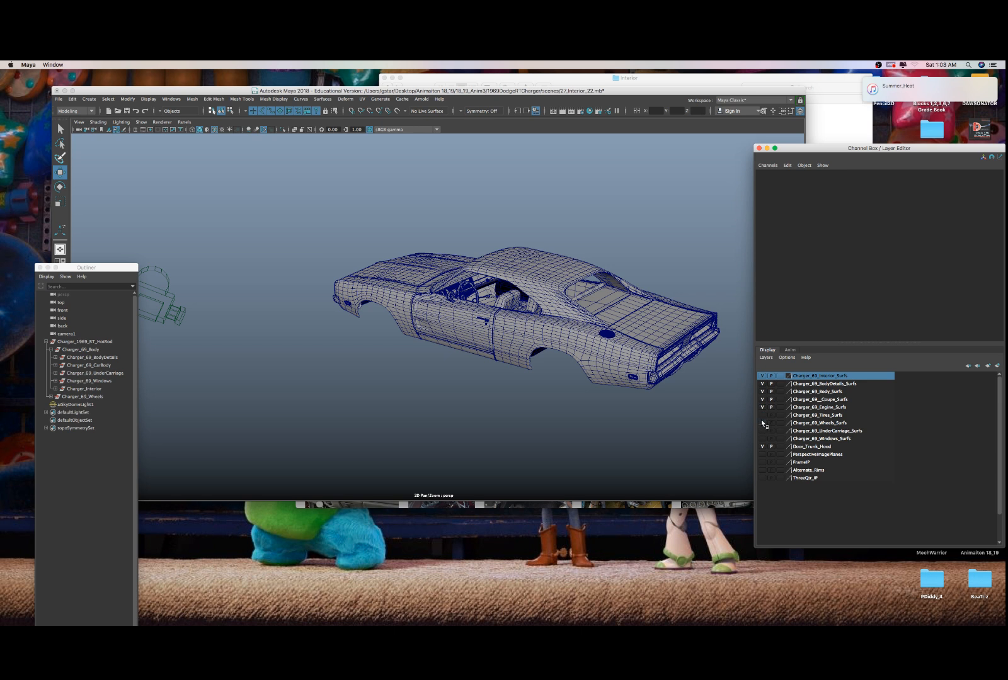
pyautogui.click(762, 431)
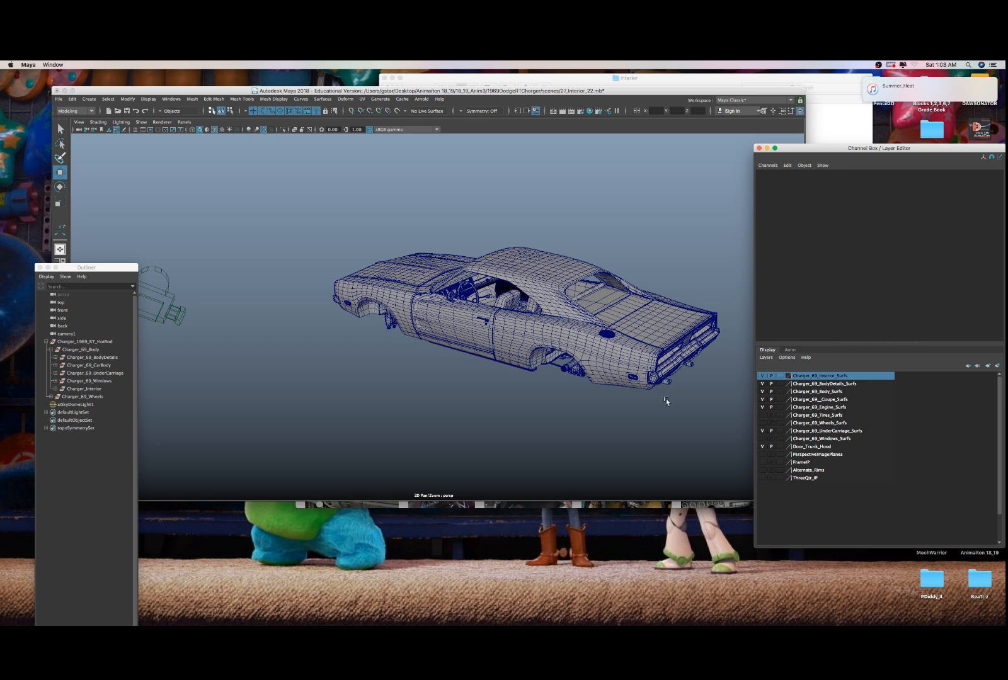
# - Toggle the engine layer's visibility and examine the car's underside around the driveshaft and mufflers
pyautogui.keyDown('alt'); pyautogui.moveTo(666, 398); pyautogui.dragTo(718, 398); pyautogui.keyUp('alt')
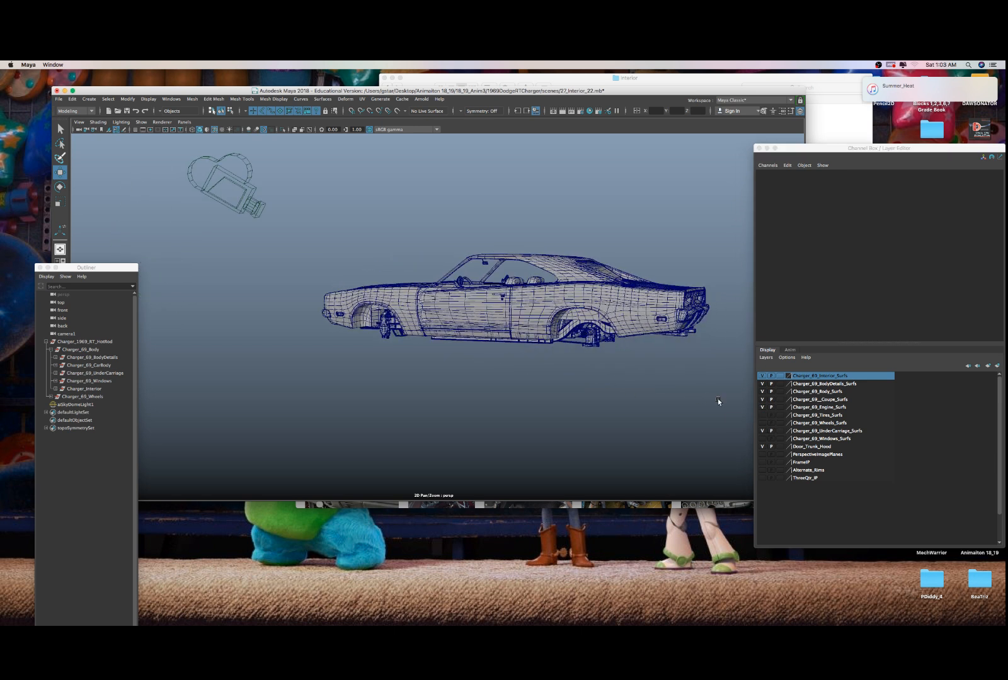
pyautogui.click(762, 408)
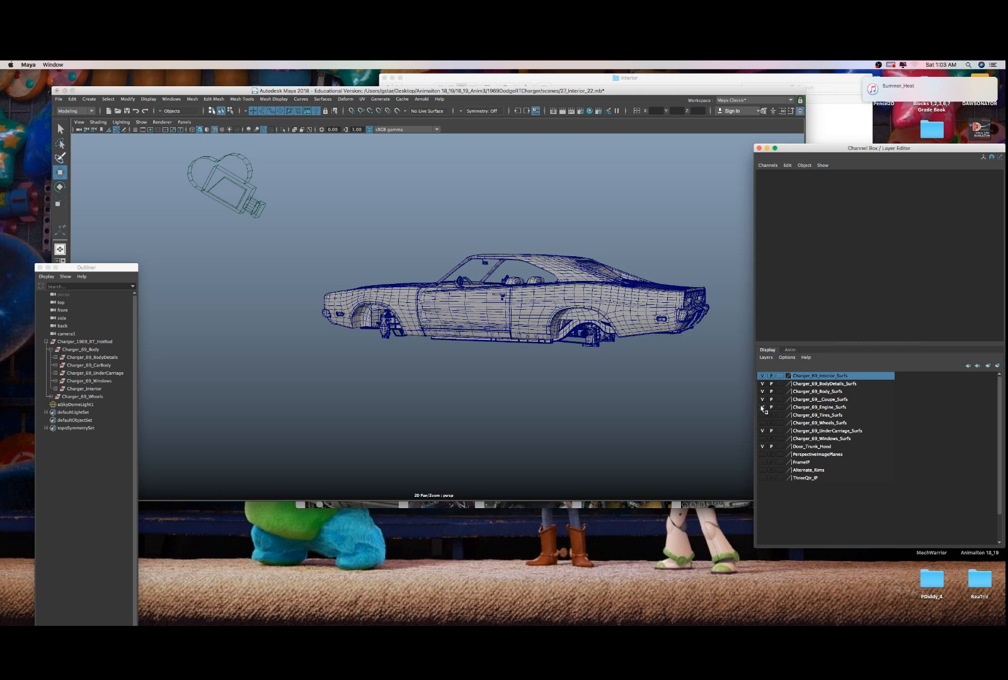
pyautogui.click(762, 408)
pyautogui.moveTo(692, 372)
pyautogui.keyDown('alt'); pyautogui.mouseDown()
pyautogui.moveTo(639, 367)
pyautogui.moveTo(624, 345)
pyautogui.moveTo(598, 412)
pyautogui.moveTo(600, 366)
pyautogui.moveTo(697, 390)
pyautogui.mouseUp(); pyautogui.keyUp('alt')
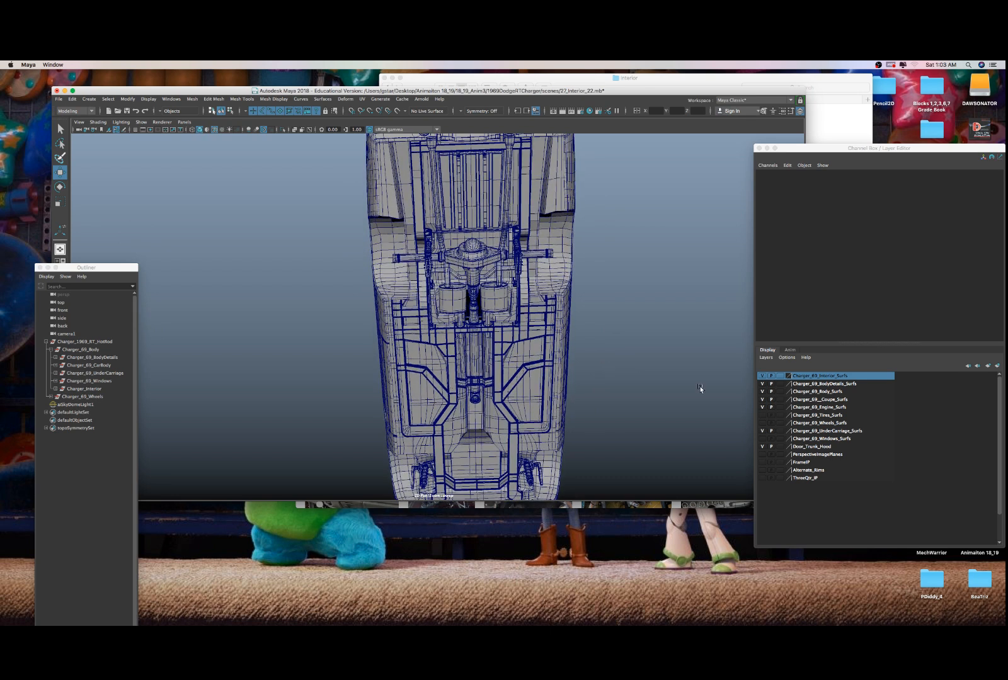
pyautogui.scroll(3, 665, 364)
pyautogui.scroll(2, 664, 362)
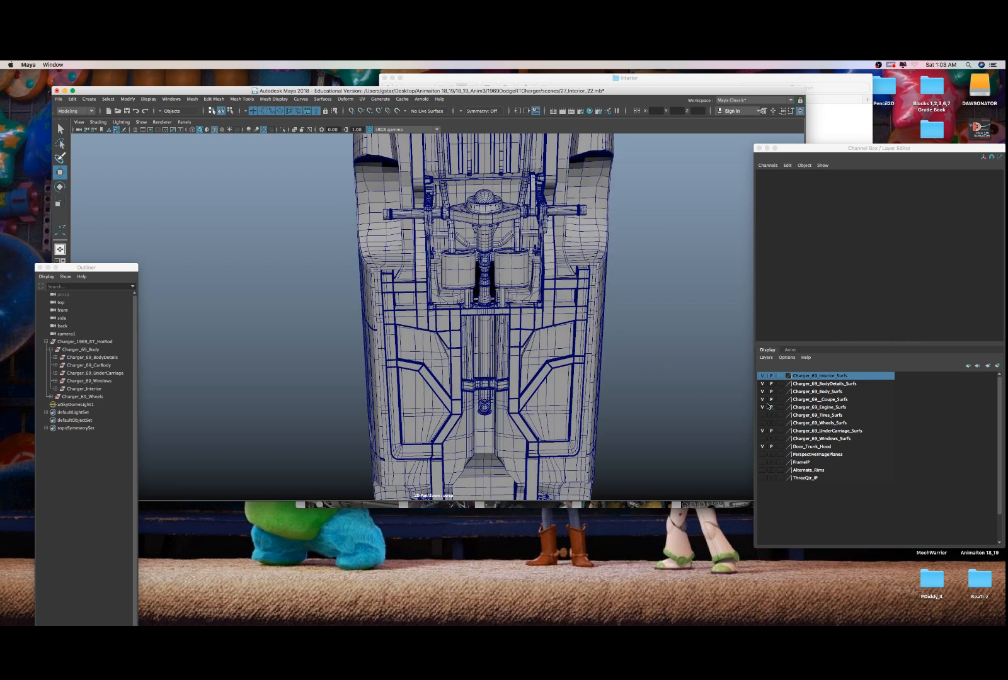
pyautogui.scroll(2, 635, 328)
pyautogui.scroll(2, 635, 328)
# - Select the exposed Interior_FloorBoard faces on both sides of the driveshaft between the mufflers
pyautogui.click(517, 255)
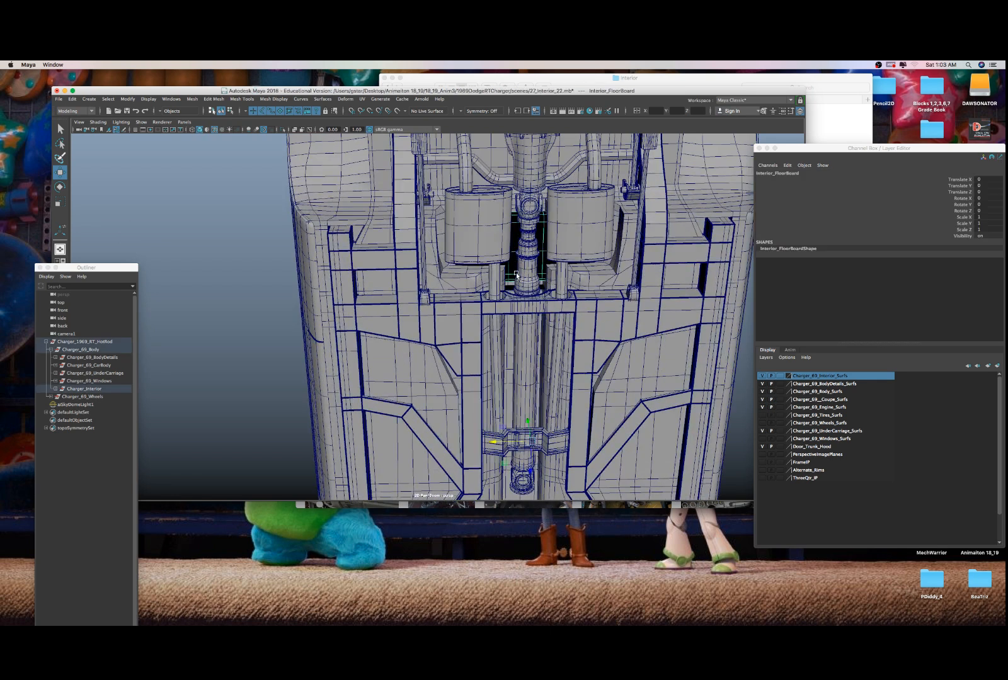
pyautogui.keyDown('alt'); pyautogui.moveTo(517, 277); pyautogui.dragTo(485, 304, button='middle'); pyautogui.keyUp('alt')
pyautogui.scroll(4, 456, 325)
pyautogui.scroll(10, 456, 326)
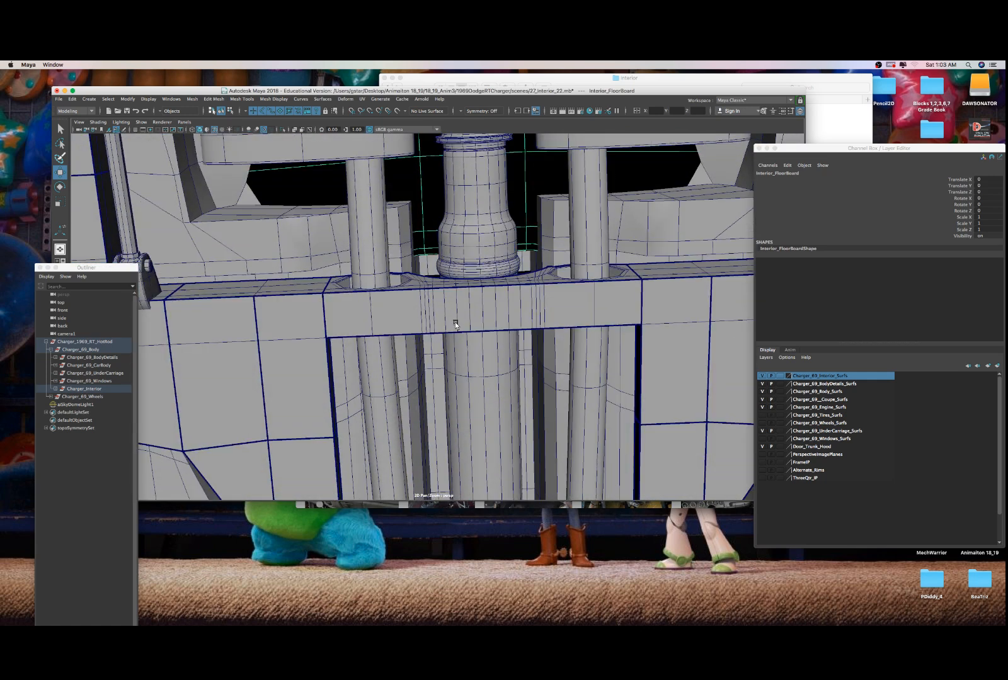
pyautogui.scroll(-10, 460, 348)
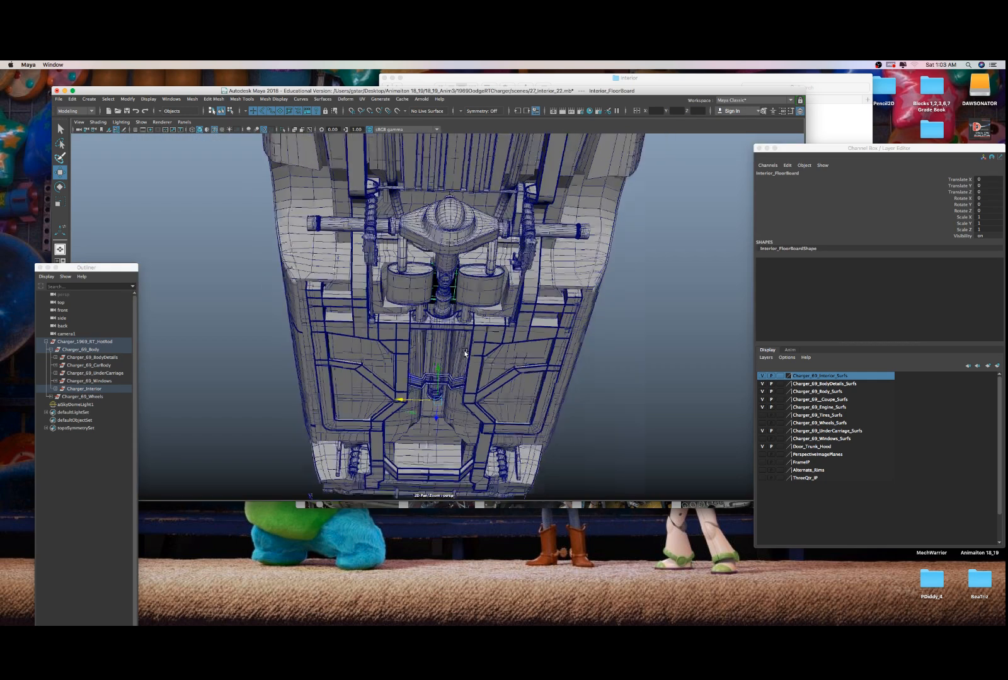
pyautogui.keyDown('alt'); pyautogui.moveTo(463, 346); pyautogui.dragTo(418, 350); pyautogui.keyUp('alt')
pyautogui.scroll(10, 418, 350)
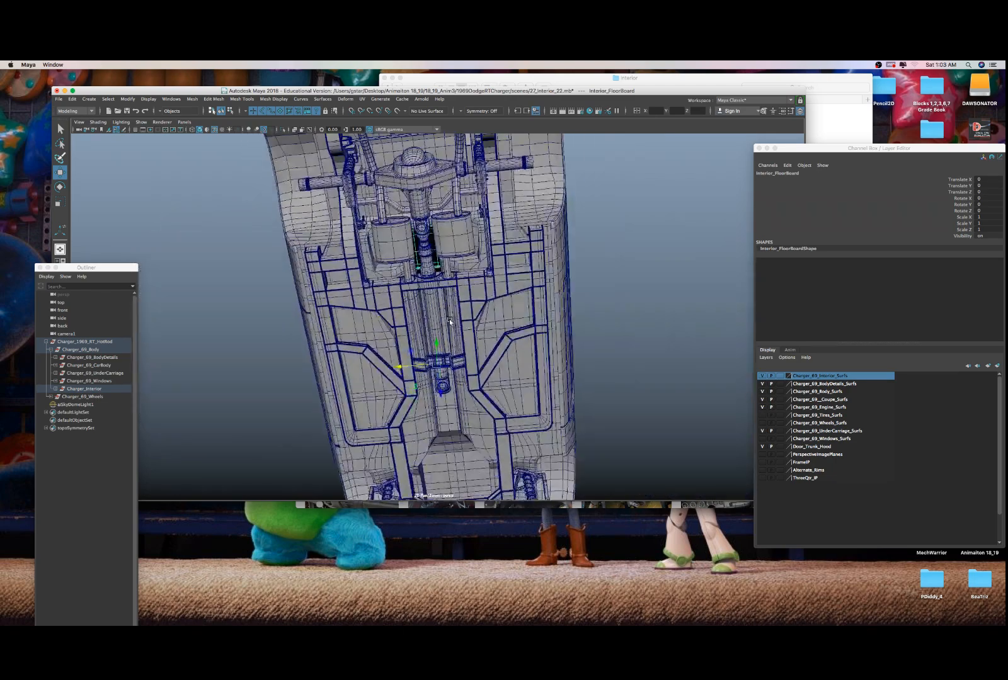
pyautogui.scroll(3, 418, 350)
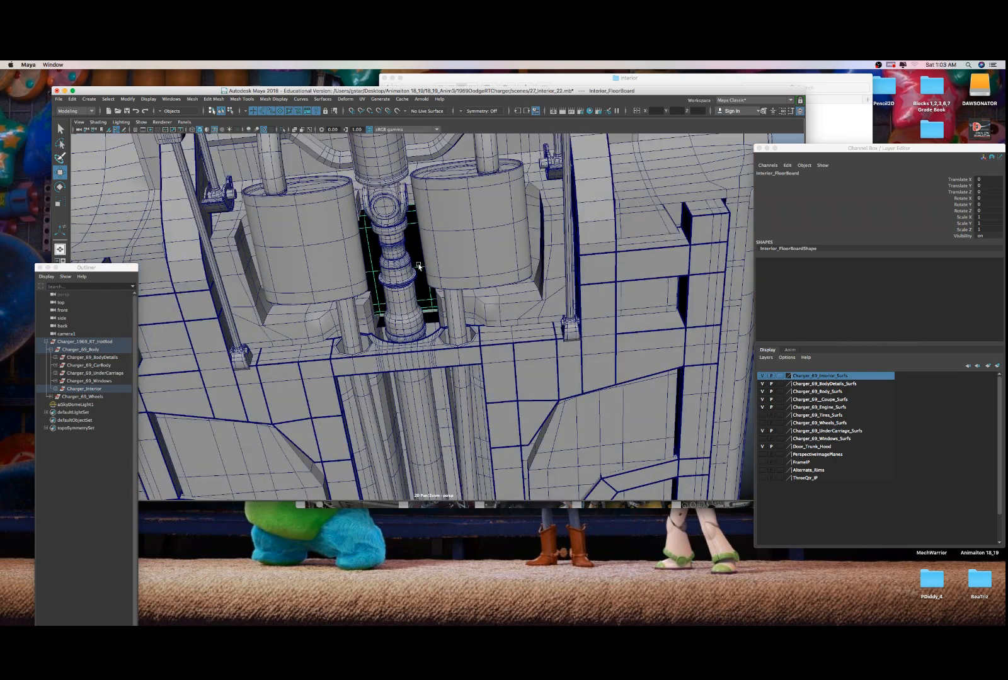
pyautogui.moveTo(419, 267); pyautogui.dragTo(415, 296, button='right')
pyautogui.click(380, 263)
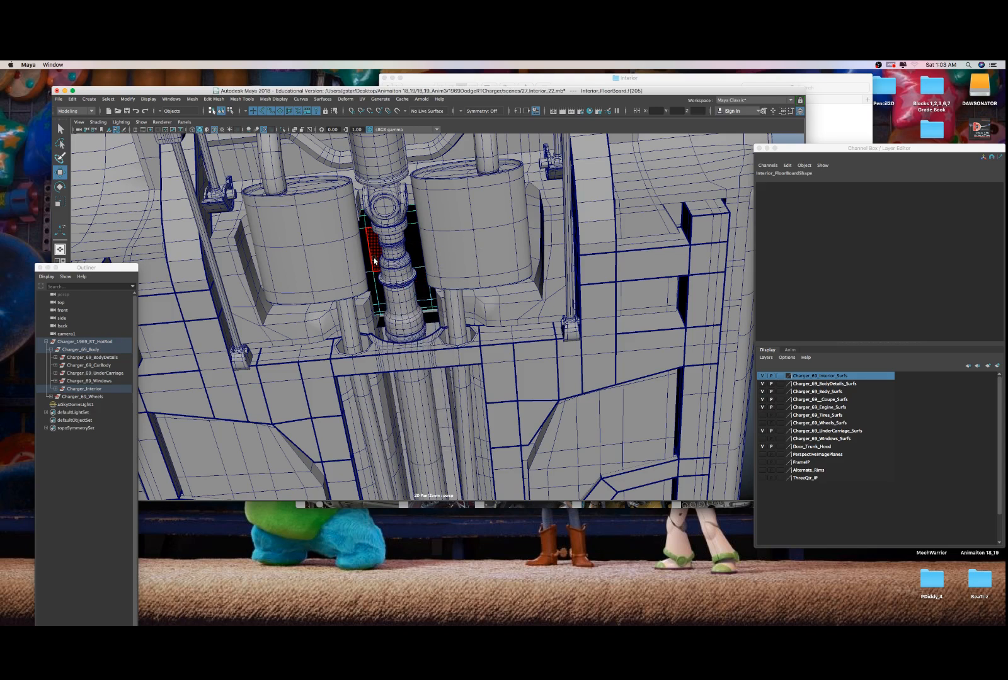
pyautogui.click(374, 261)
pyautogui.keyDown('shift'); pyautogui.click(412, 257); pyautogui.keyUp('shift')
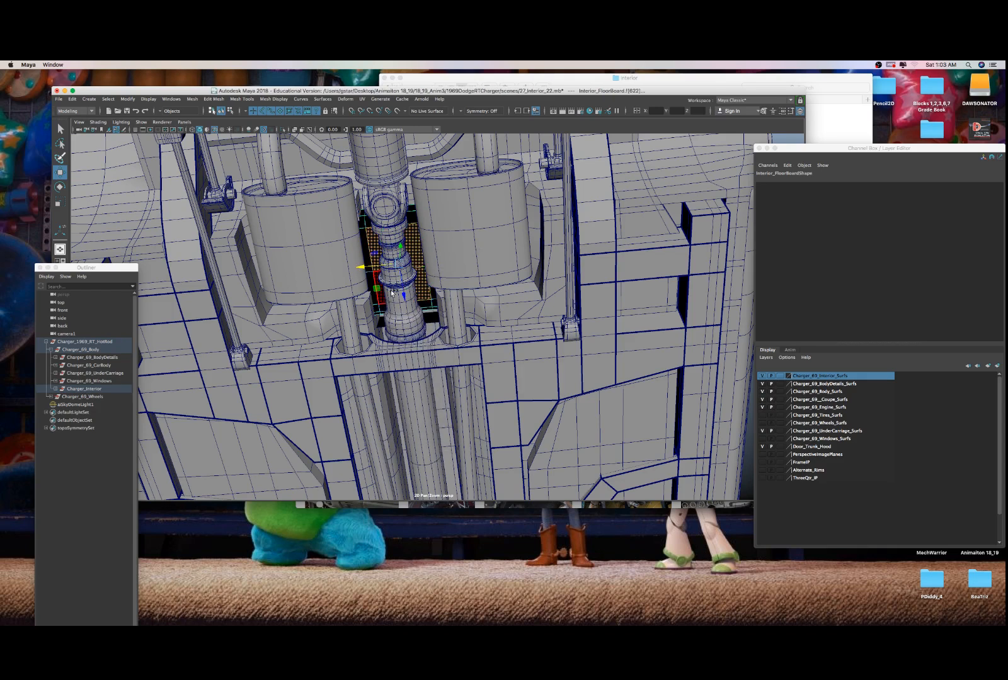
# - Display the car in wireframe and grow the floorboard face selection to the surrounding faces above the driveshaft
pyautogui.press('4')
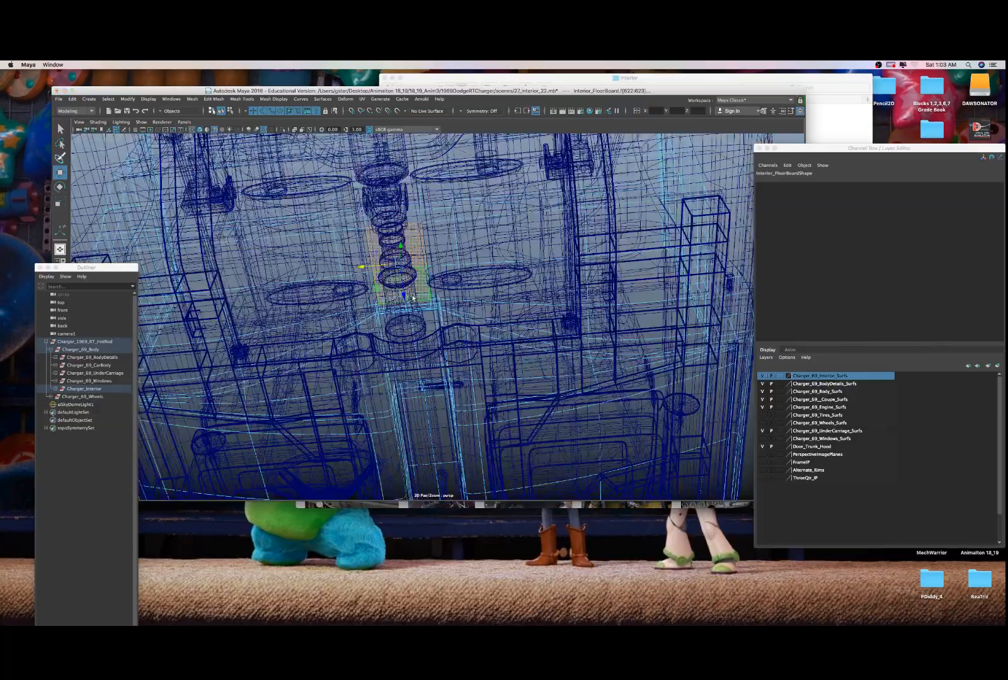
pyautogui.keyDown('alt'); pyautogui.moveTo(429, 303); pyautogui.dragTo(351, 369); pyautogui.keyUp('alt')
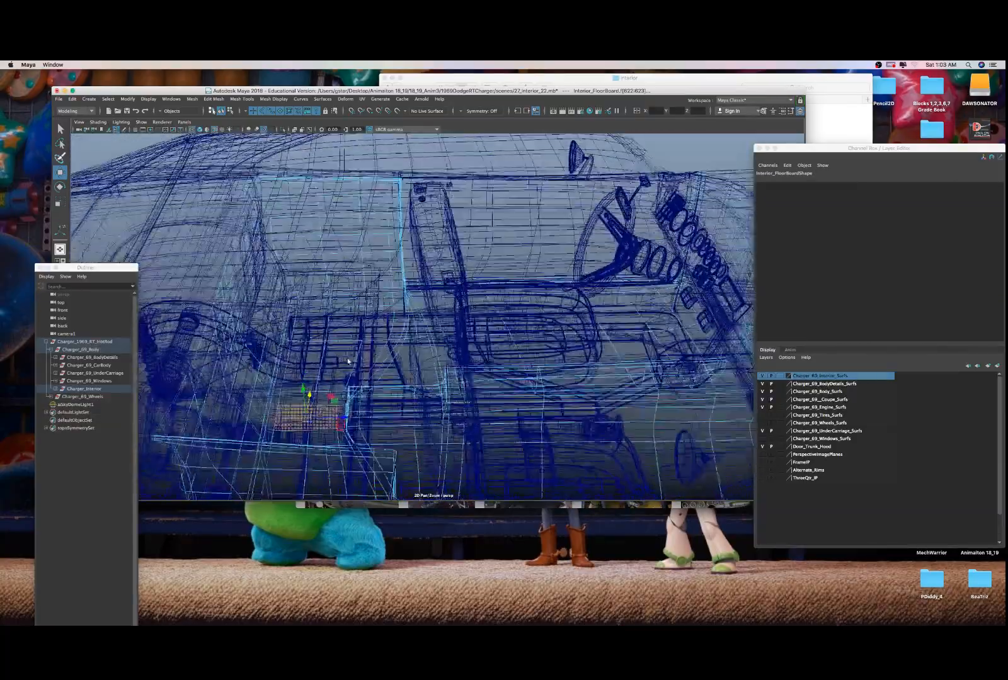
pyautogui.keyDown('alt'); pyautogui.moveTo(350, 369); pyautogui.dragTo(405, 332, button='middle'); pyautogui.keyUp('alt')
pyautogui.scroll(4, 405, 333)
pyautogui.keyDown('alt'); pyautogui.moveTo(391, 376); pyautogui.dragTo(368, 340); pyautogui.keyUp('alt')
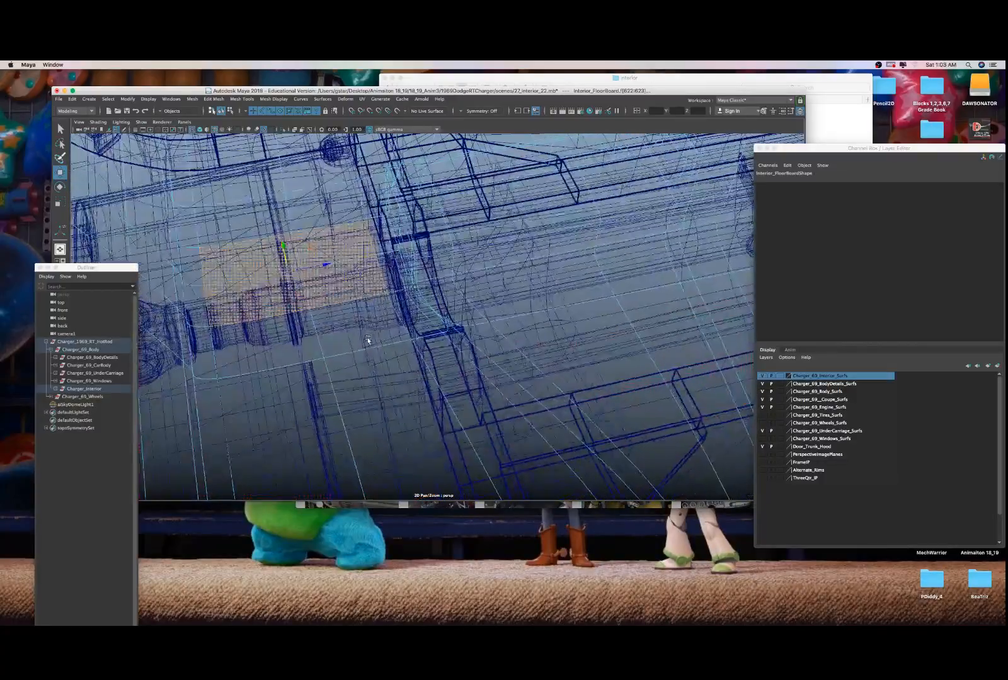
pyautogui.hotkey('shift', '.')
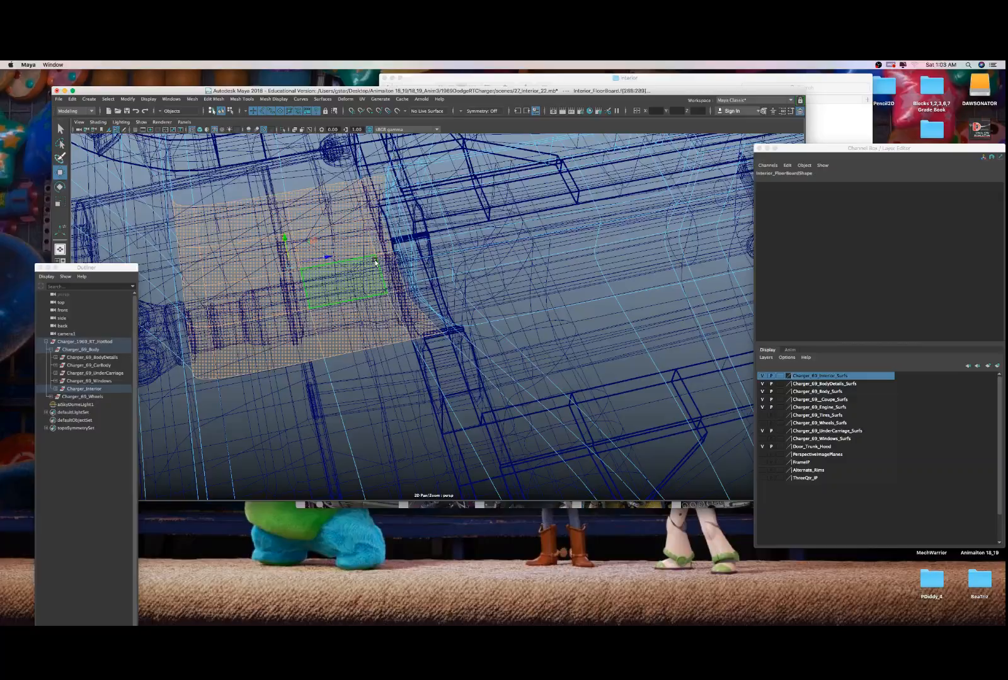
pyautogui.keyDown('alt'); pyautogui.moveTo(376, 263); pyautogui.dragTo(340, 307); pyautogui.keyUp('alt')
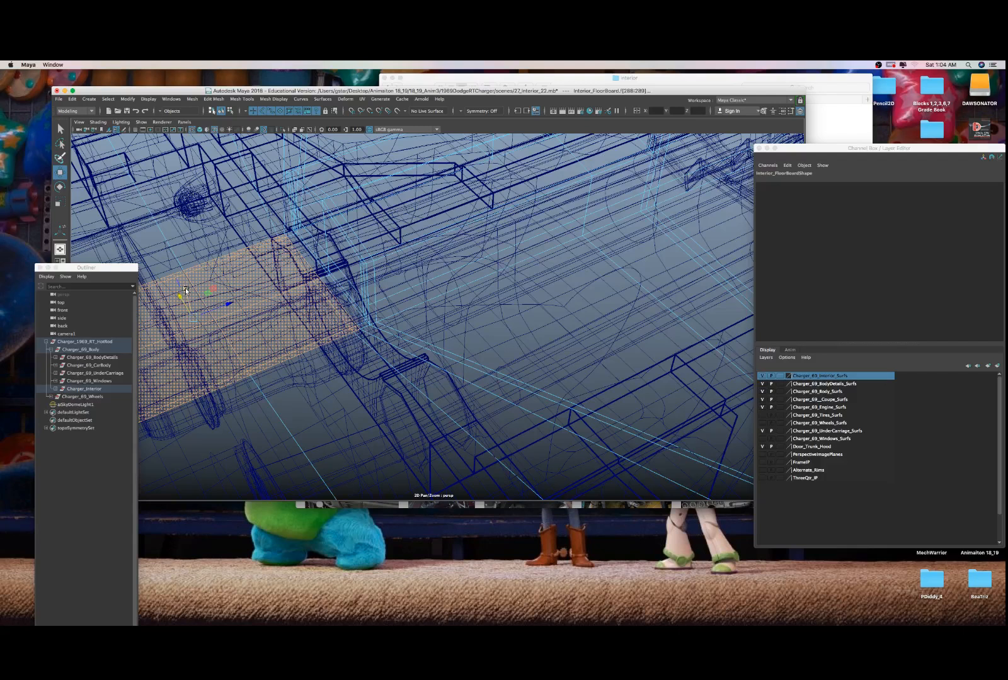
# - Try to raise the selected floorboard faces clear of the driveshaft and mufflers
pyautogui.moveTo(186, 290); pyautogui.dragTo(209, 303)
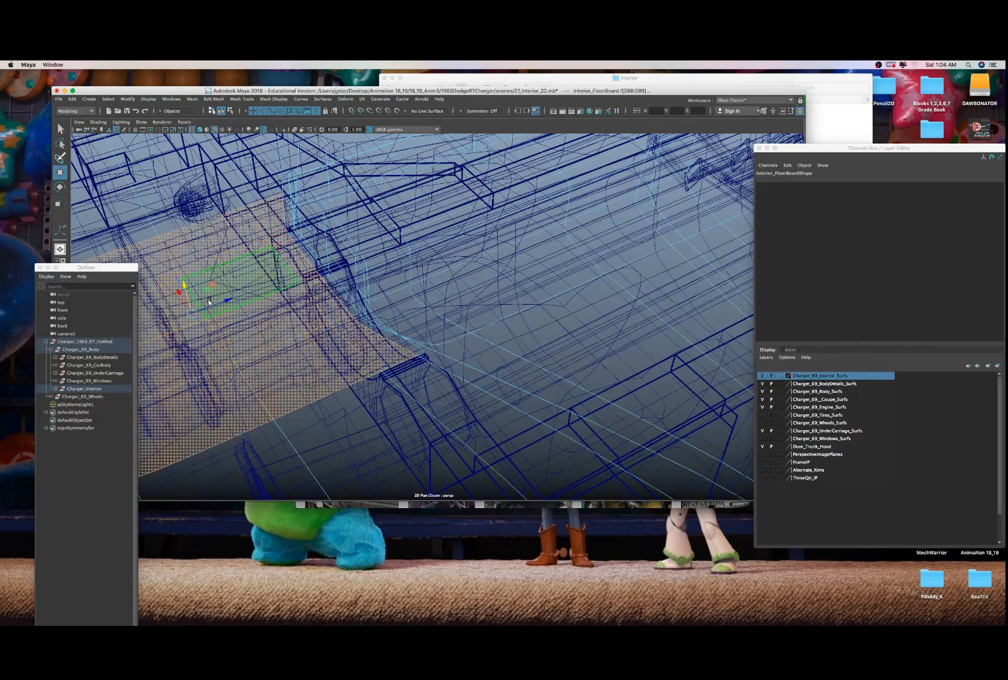
pyautogui.moveTo(409, 342)
pyautogui.keyDown('alt'); pyautogui.mouseDown()
pyautogui.moveTo(416, 335)
pyautogui.moveTo(375, 359)
pyautogui.moveTo(377, 351)
pyautogui.moveTo(378, 381)
pyautogui.moveTo(430, 360)
pyautogui.moveTo(416, 369)
pyautogui.mouseUp(); pyautogui.keyUp('alt')
pyautogui.press('5')
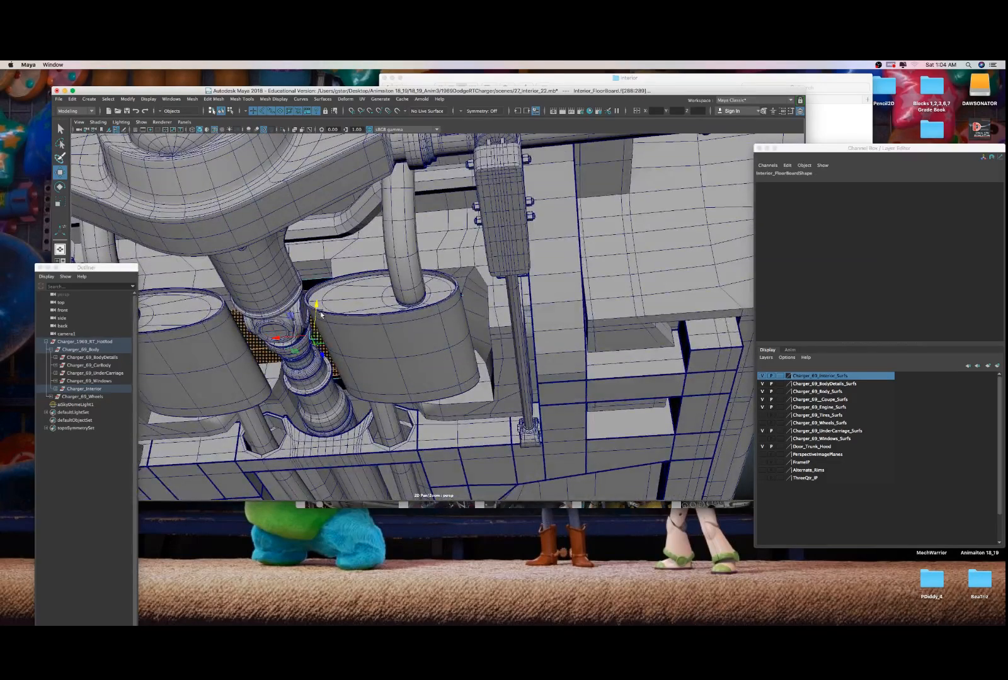
pyautogui.moveTo(317, 307); pyautogui.dragTo(317, 302)
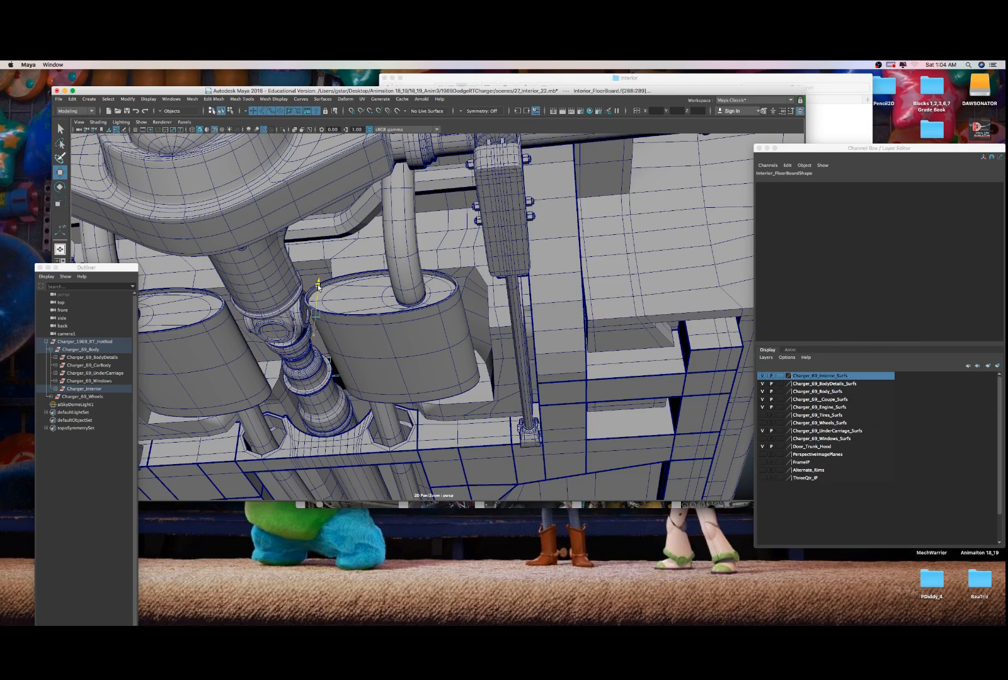
pyautogui.keyDown('alt'); pyautogui.moveTo(334, 312); pyautogui.dragTo(233, 360); pyautogui.keyUp('alt')
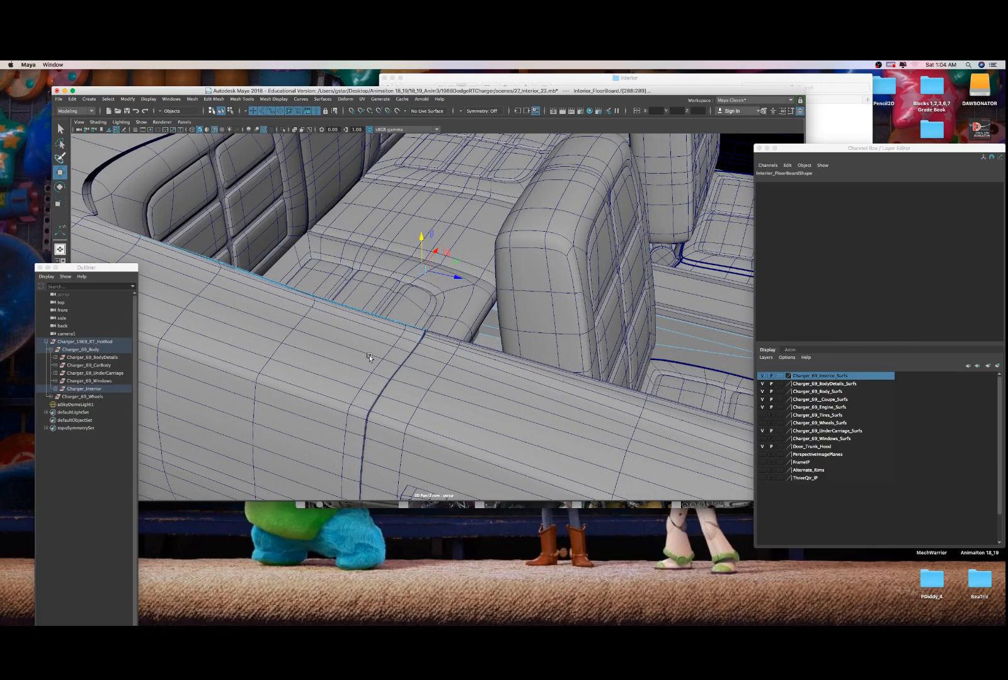
pyautogui.keyDown('alt'); pyautogui.moveTo(401, 349); pyautogui.dragTo(498, 350); pyautogui.keyUp('alt')
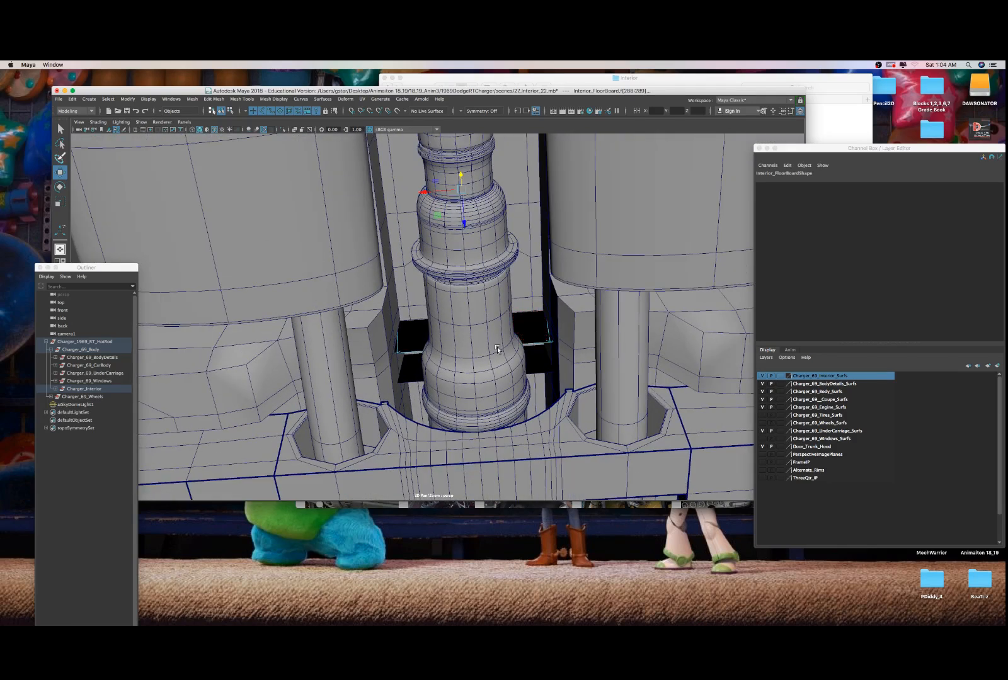
pyautogui.press('super+z')
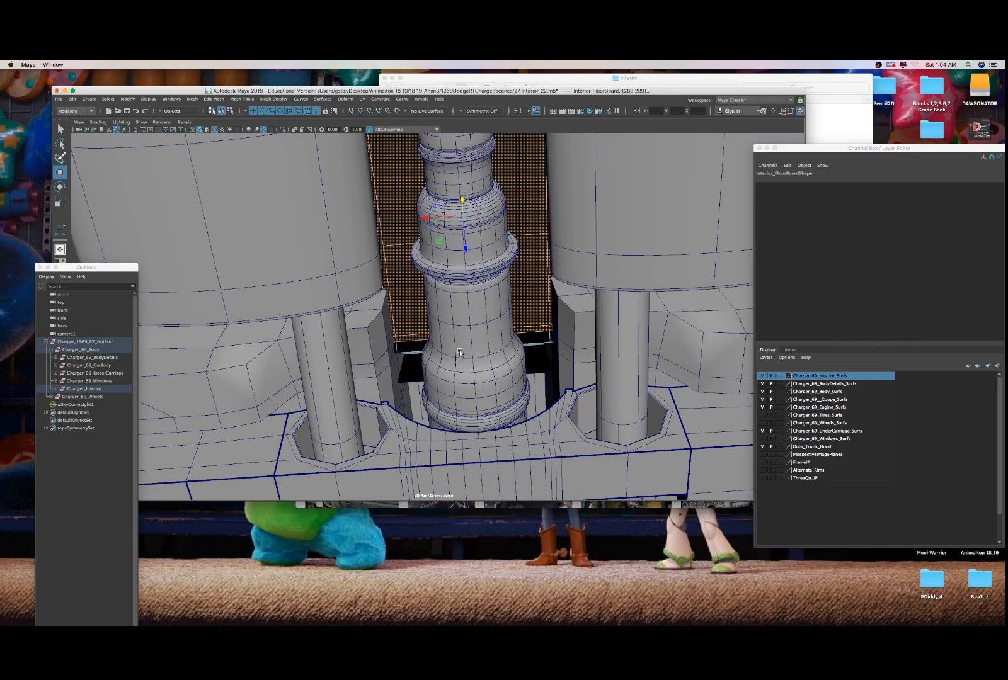
pyautogui.press('super+z')
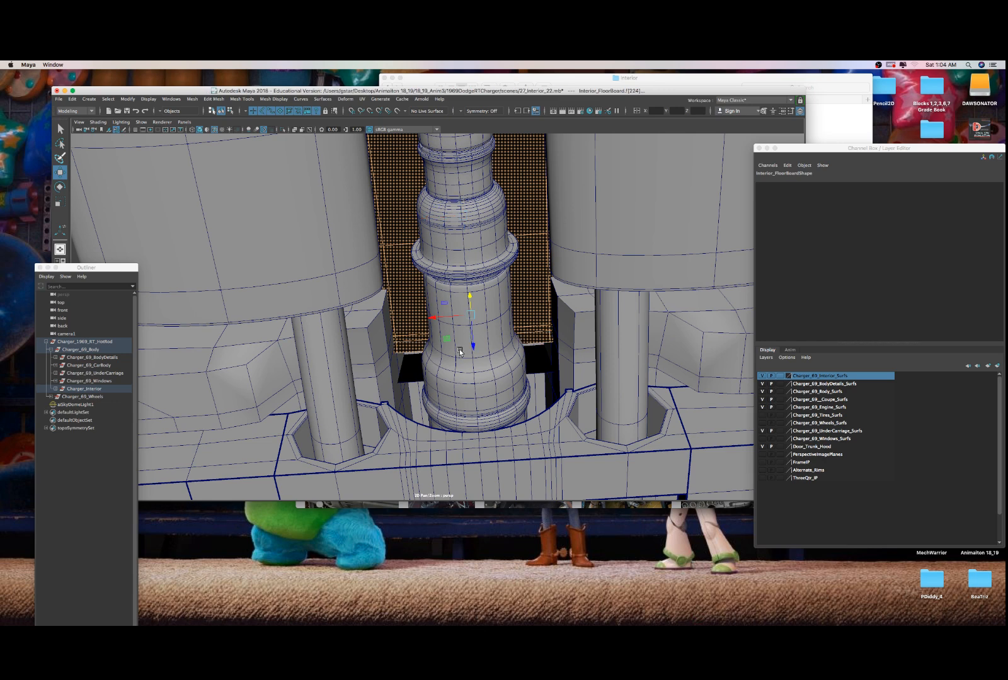
# - Adjust the larger group of rear floorboard faces above the driveshaft against the undercarriage in wireframe display
pyautogui.scroll(-3, 460, 337)
pyautogui.keyDown('alt'); pyautogui.moveTo(460, 327); pyautogui.dragTo(427, 398); pyautogui.keyUp('alt')
pyautogui.press('4')
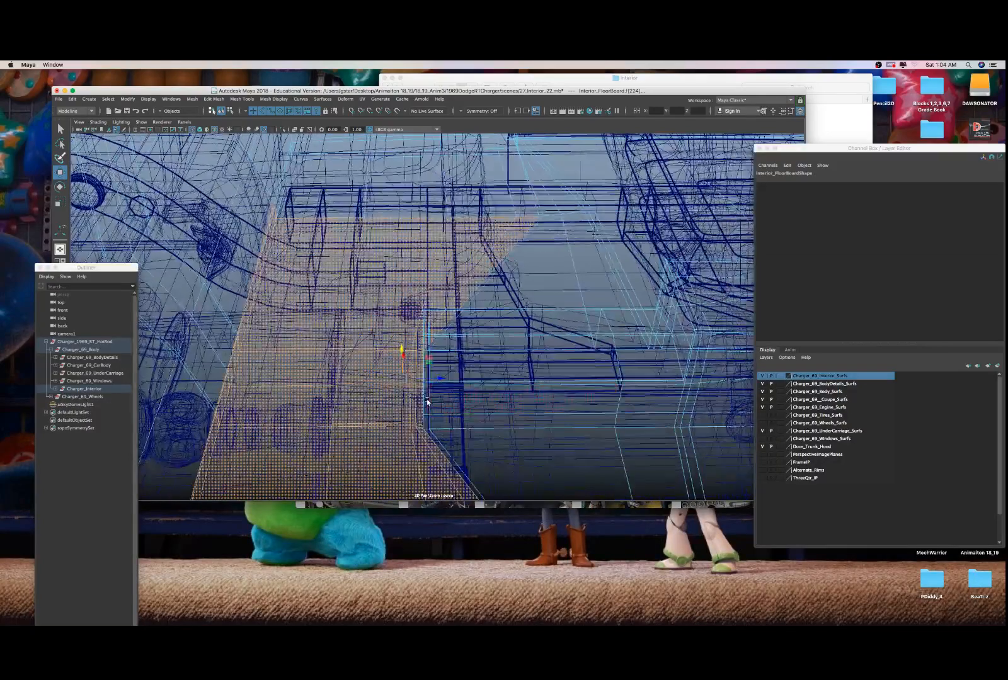
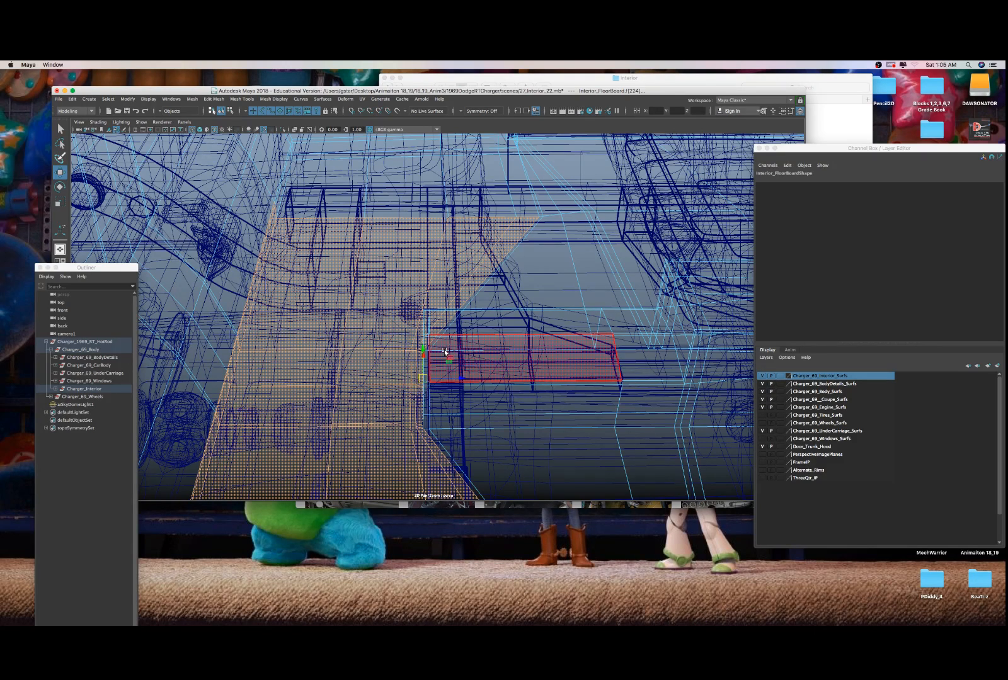
pyautogui.press('r')
pyautogui.moveTo(457, 379); pyautogui.dragTo(392, 330)
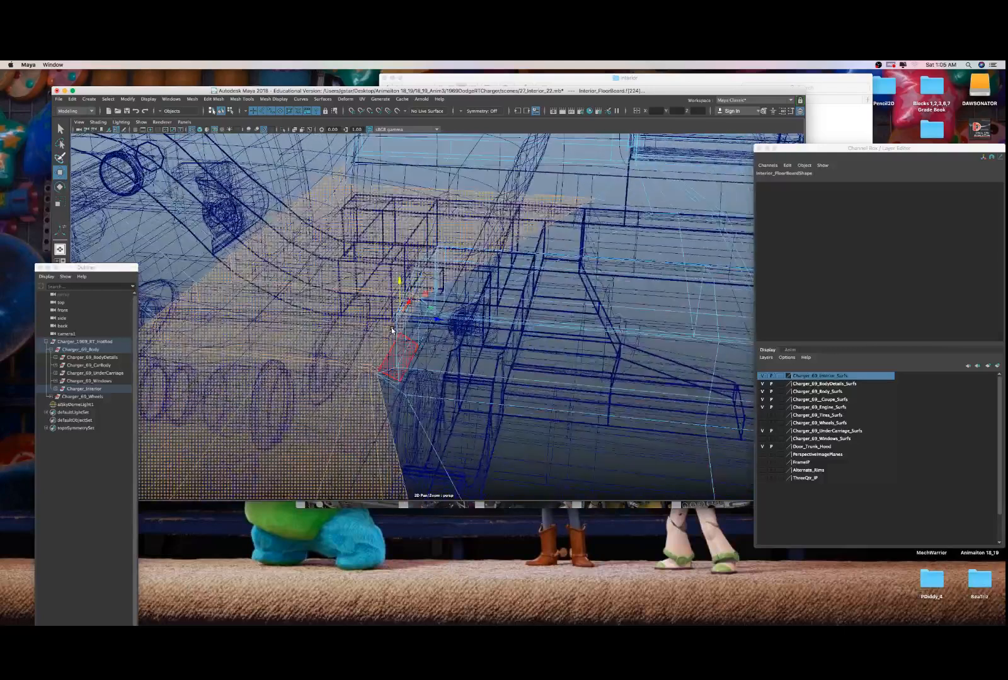
# - Inspect the floorboard faces in shaded display from inside the cabin and from beneath the car
pyautogui.press('5')
pyautogui.scroll(-8, 387, 334)
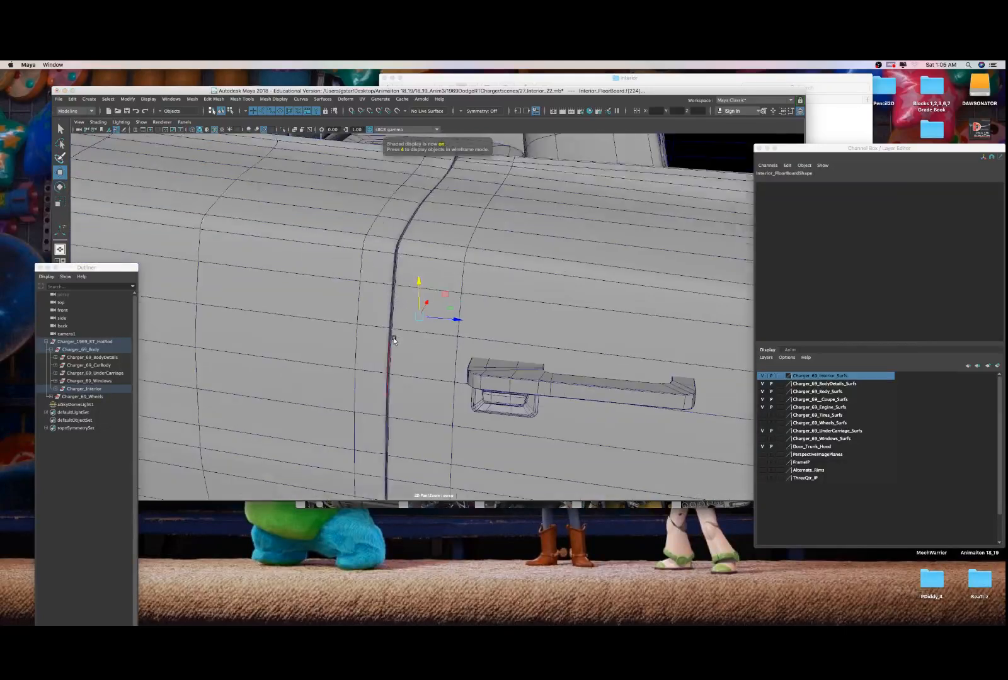
pyautogui.keyDown('alt'); pyautogui.moveTo(417, 337); pyautogui.dragTo(427, 340); pyautogui.keyUp('alt')
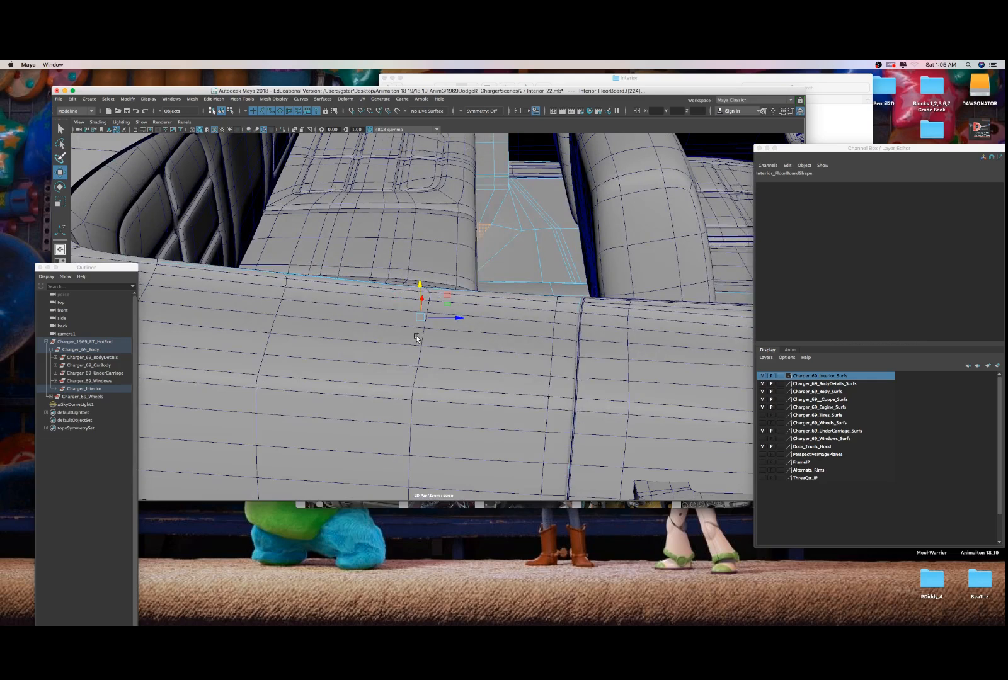
pyautogui.keyDown('alt'); pyautogui.moveTo(426, 315); pyautogui.dragTo(457, 255); pyautogui.keyUp('alt')
pyautogui.scroll(8, 429, 262)
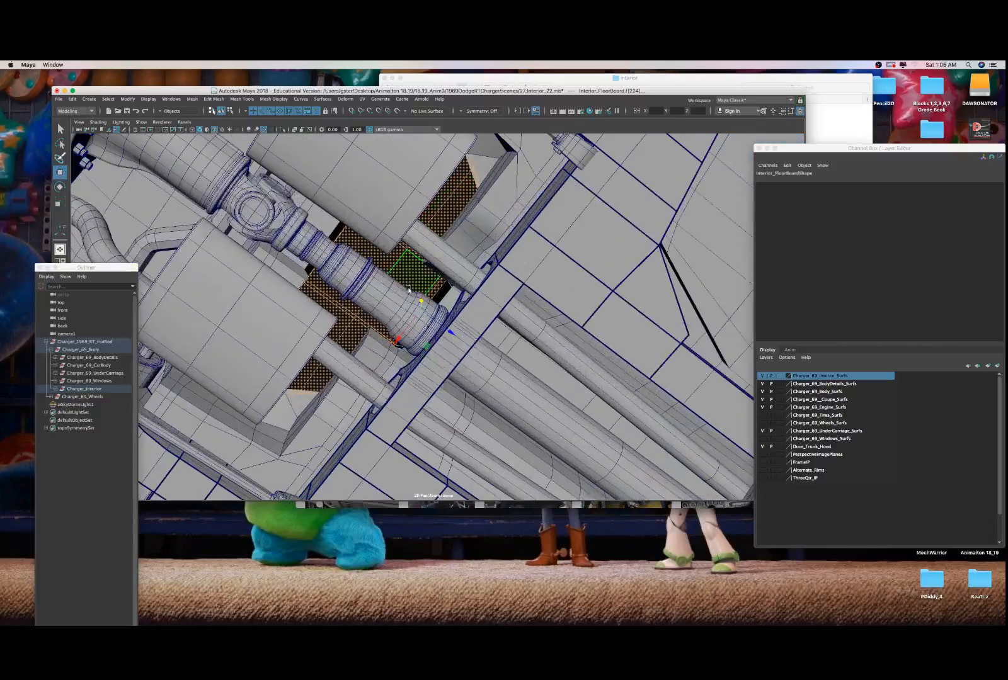
pyautogui.keyDown('alt'); pyautogui.moveTo(383, 291); pyautogui.dragTo(387, 318); pyautogui.keyUp('alt')
pyautogui.scroll(-10, 387, 318)
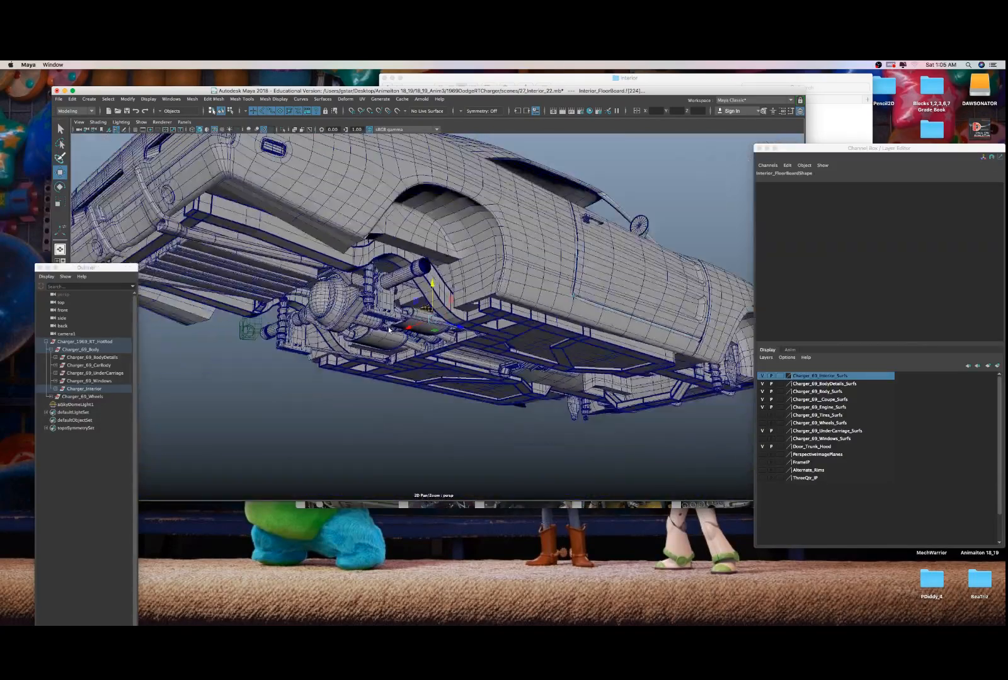
pyautogui.keyDown('alt'); pyautogui.moveTo(484, 337); pyautogui.dragTo(473, 284); pyautogui.keyUp('alt')
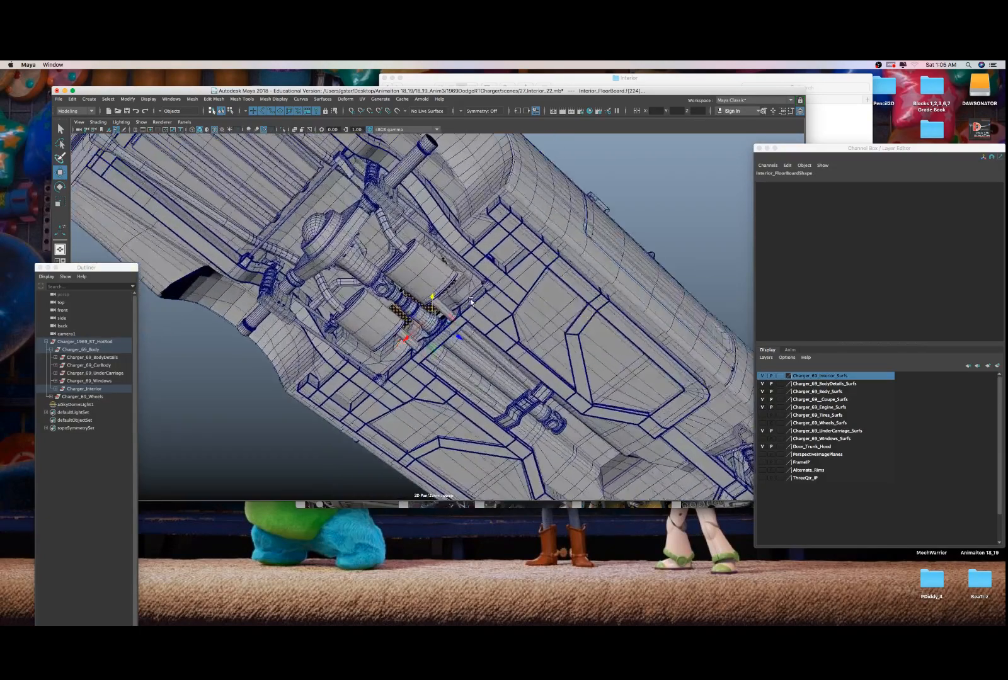
# - Return to object selection and isolate Charger_69_Undercarriage together with Interior_FloorBoard in the viewport
pyautogui.scroll(8, 474, 283)
pyautogui.click(473, 284)
pyautogui.scroll(5, 473, 283)
pyautogui.click(477, 266)
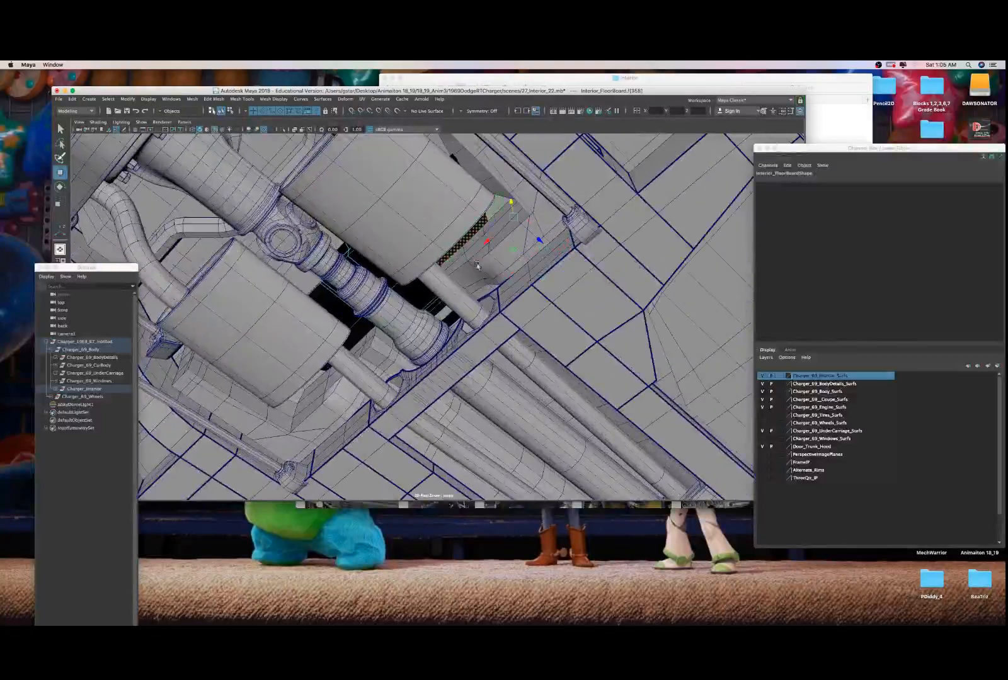
pyautogui.moveTo(408, 292); pyautogui.dragTo(424, 281, button='right')
pyautogui.click(401, 320)
pyautogui.click(376, 365)
pyautogui.keyDown('alt'); pyautogui.moveTo(448, 327); pyautogui.dragTo(440, 328); pyautogui.keyUp('alt')
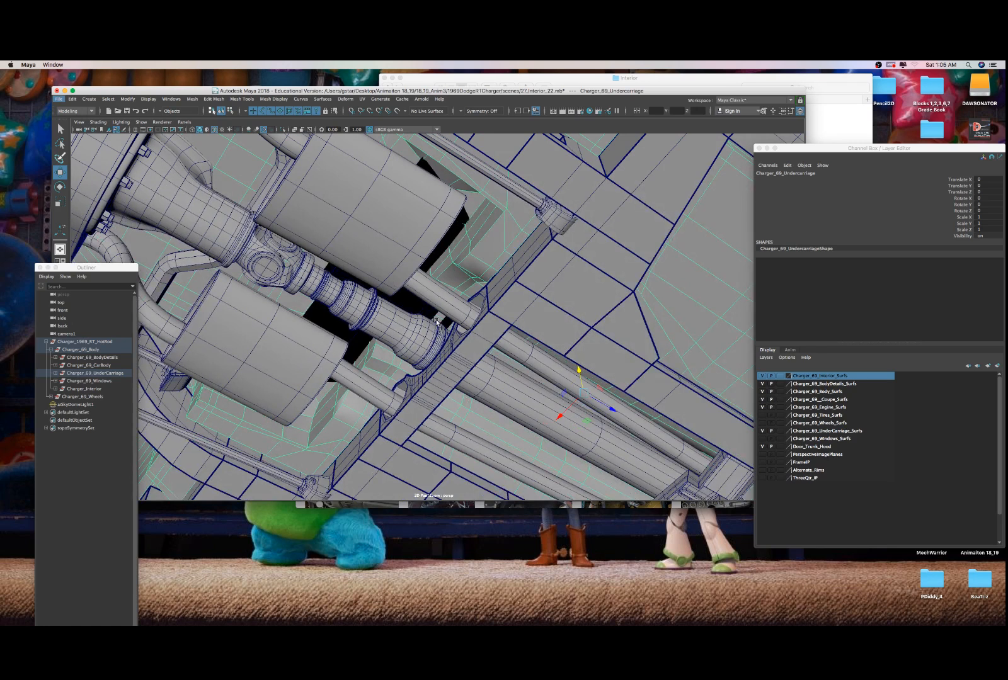
pyautogui.click(339, 325)
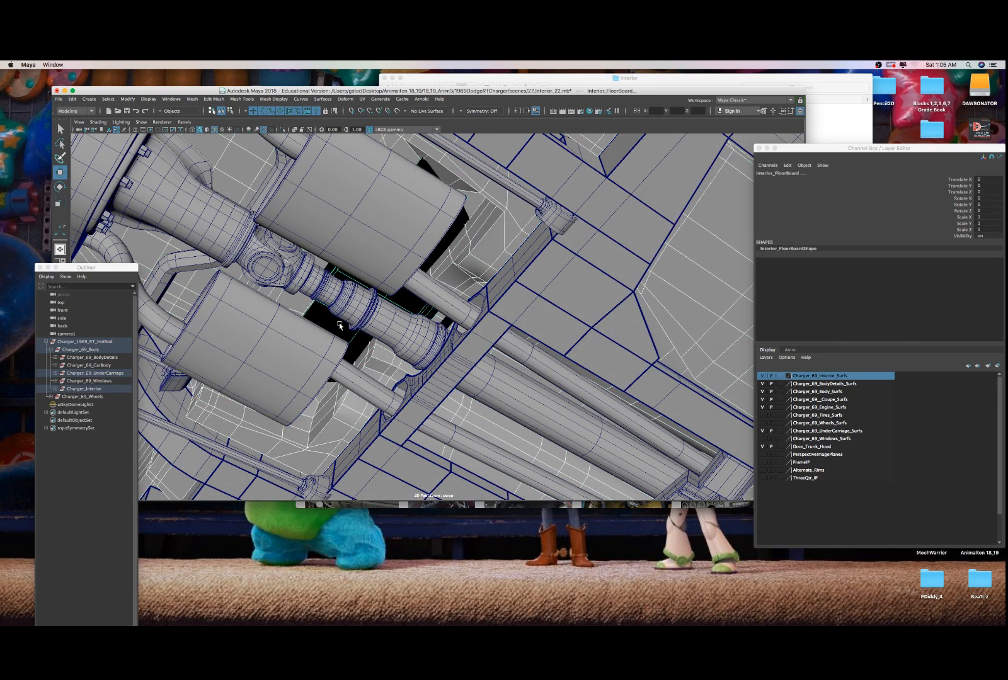
pyautogui.hotkey('ctrl', '1')
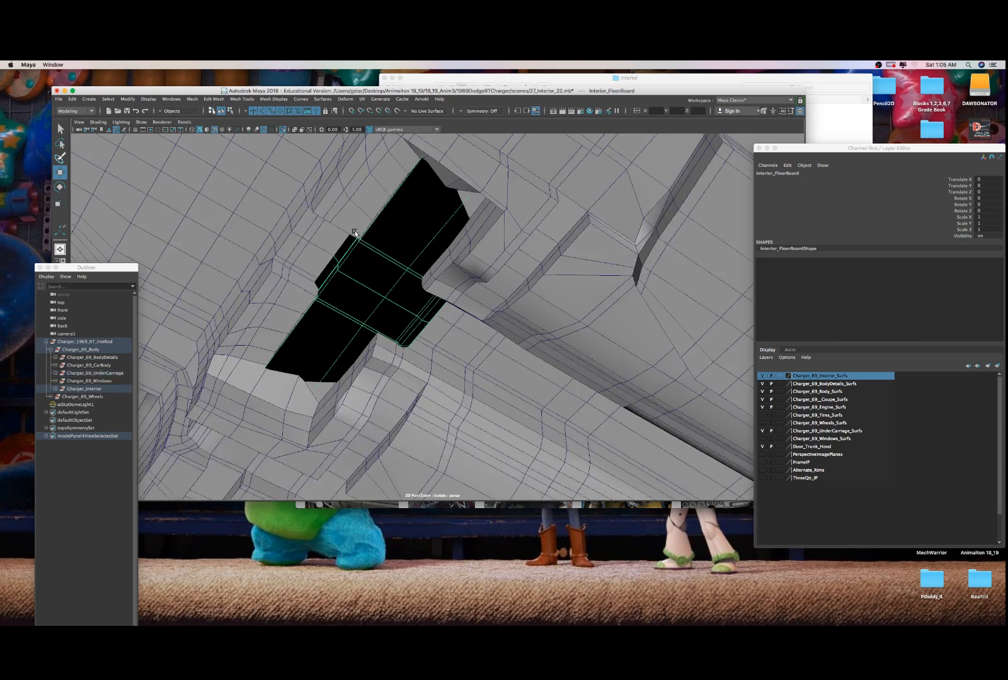
# - Switch to Charger_69_Undercarriage and set it to face selection where its hump pokes through the rear floorboard
pyautogui.keyDown('alt'); pyautogui.moveTo(354, 233); pyautogui.dragTo(388, 238); pyautogui.keyUp('alt')
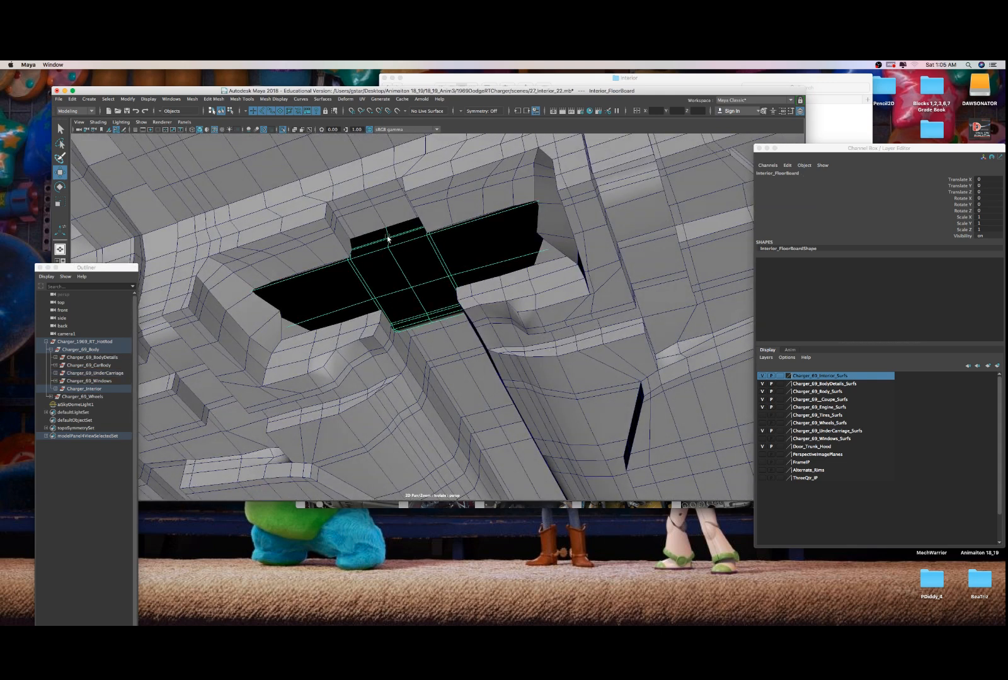
pyautogui.rightClick(441, 211)
pyautogui.click(440, 230)
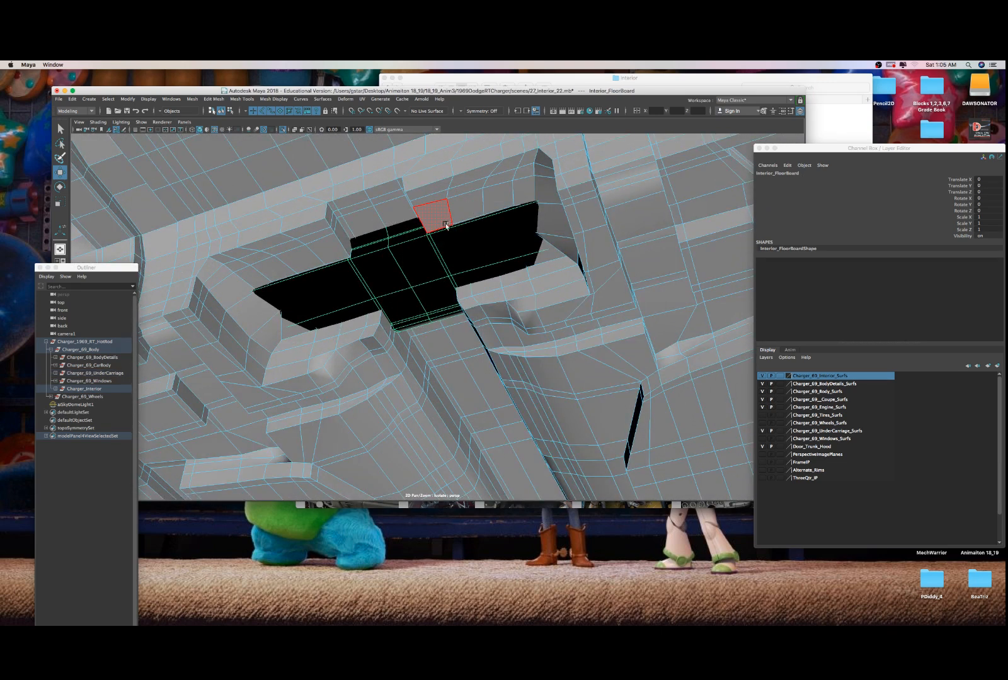
pyautogui.keyDown('alt'); pyautogui.moveTo(371, 263); pyautogui.dragTo(381, 310); pyautogui.keyUp('alt')
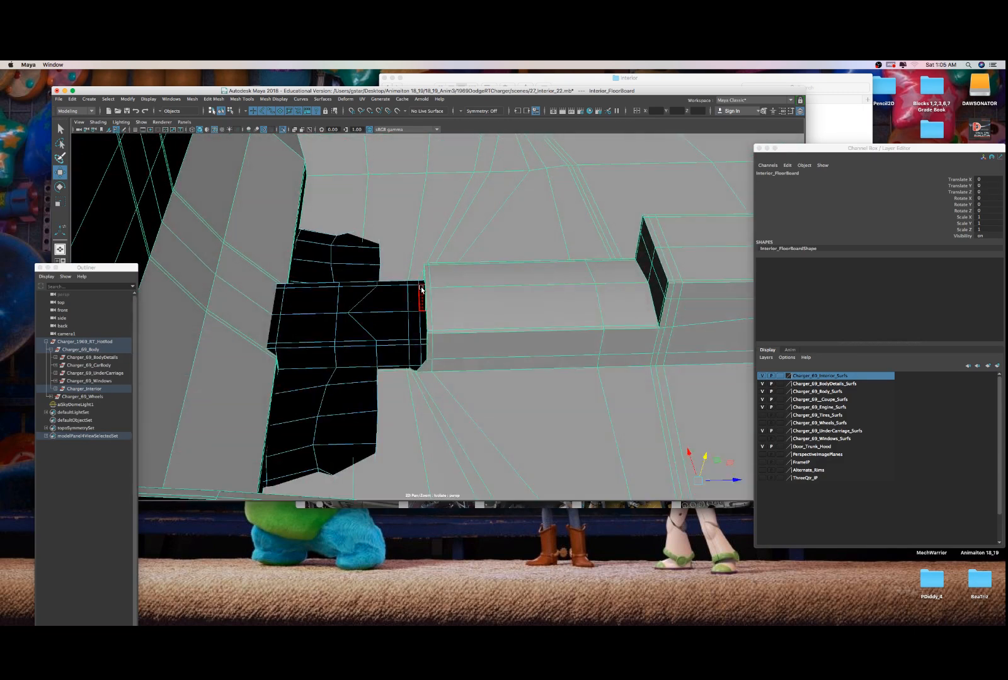
pyautogui.click(423, 300)
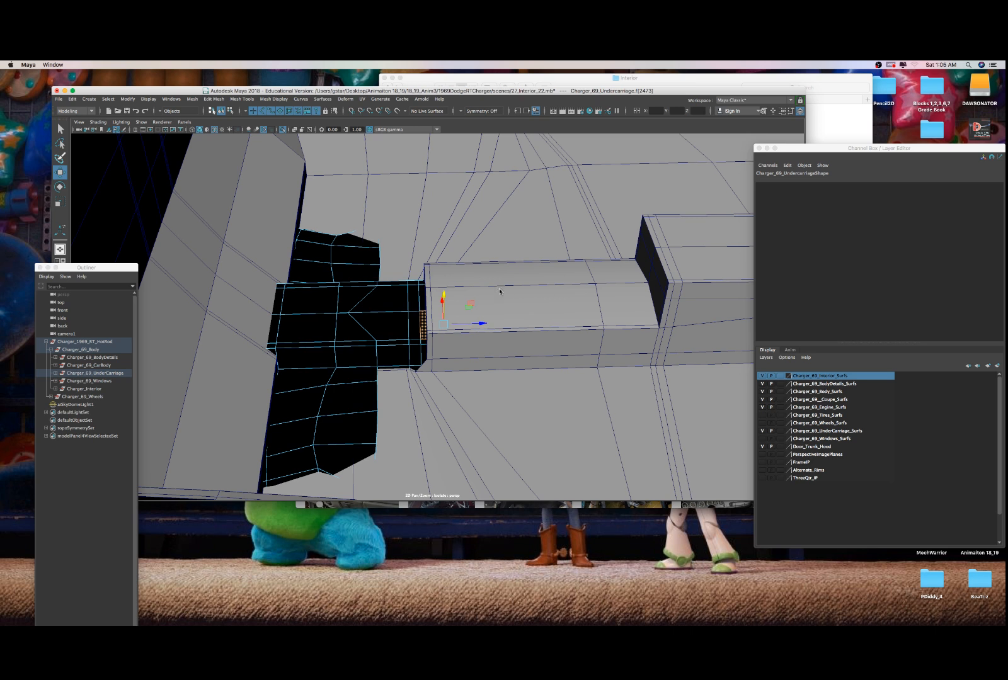
pyautogui.moveTo(499, 291); pyautogui.dragTo(527, 279, button='right')
pyautogui.click(357, 314)
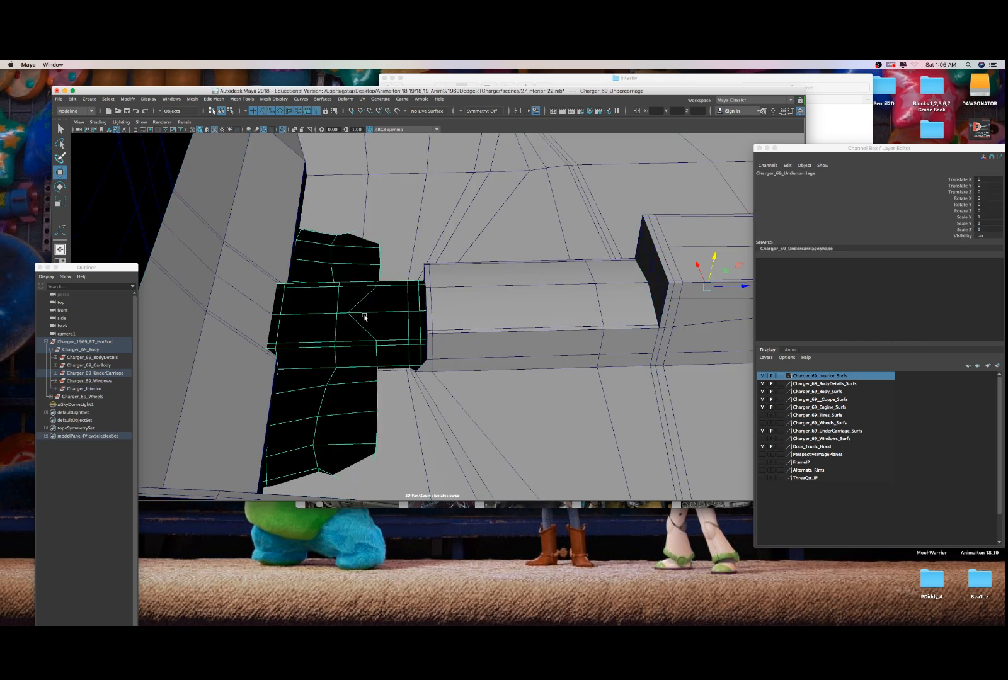
pyautogui.moveTo(364, 317); pyautogui.dragTo(360, 338, button='right')
pyautogui.click(316, 300)
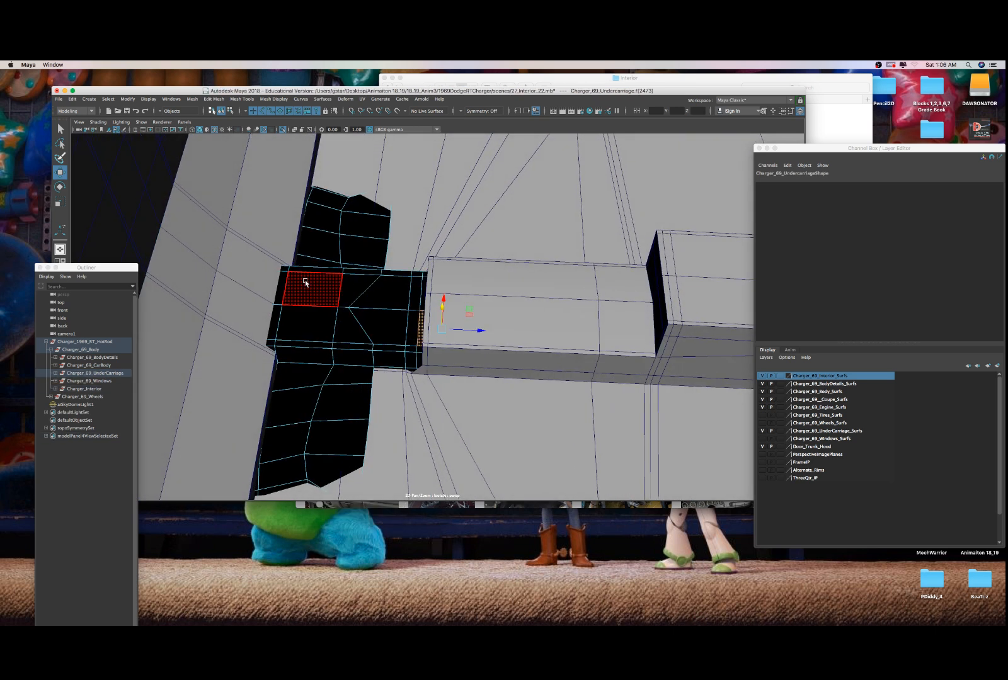
# - Select all the top faces of the undercarriage's central hump, including its narrow border faces
pyautogui.moveTo(292, 276)
pyautogui.keyDown('alt'); pyautogui.mouseDown()
pyautogui.moveTo(291, 302)
pyautogui.moveTo(291, 274)
pyautogui.mouseUp(); pyautogui.keyUp('alt')
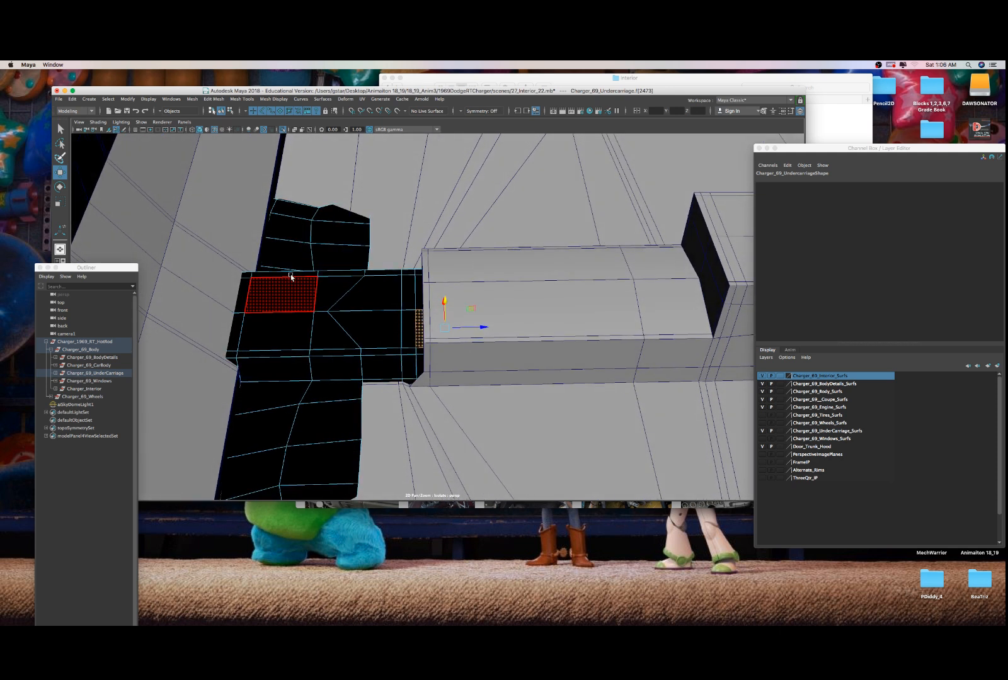
pyautogui.click(291, 275)
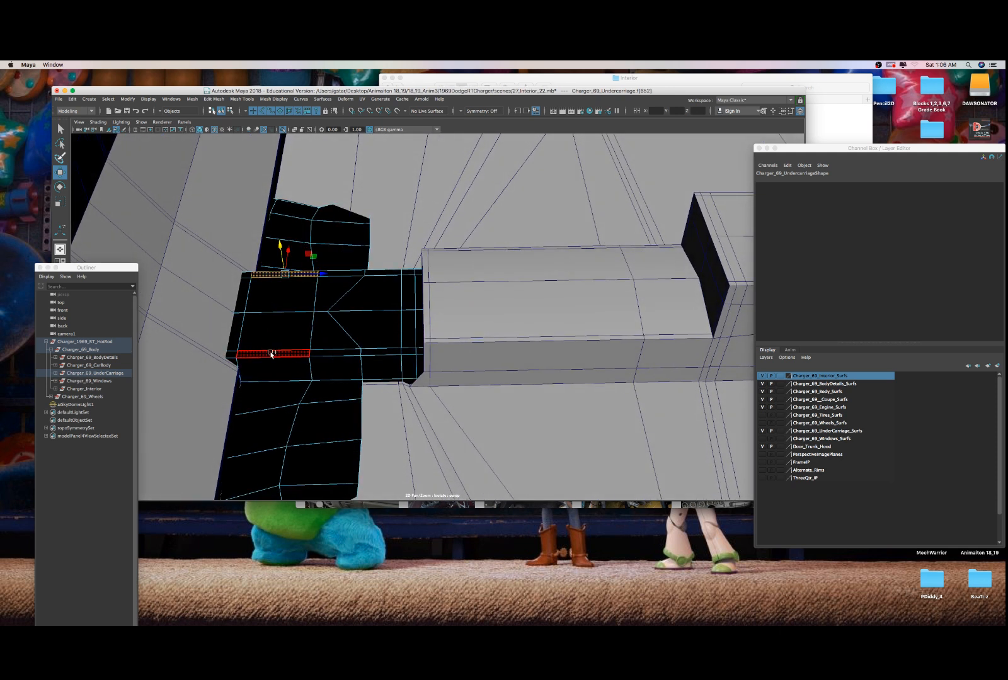
pyautogui.keyDown('shift'); pyautogui.click(272, 349); pyautogui.keyUp('shift')
pyautogui.keyDown('shift'); pyautogui.click(322, 355); pyautogui.keyUp('shift')
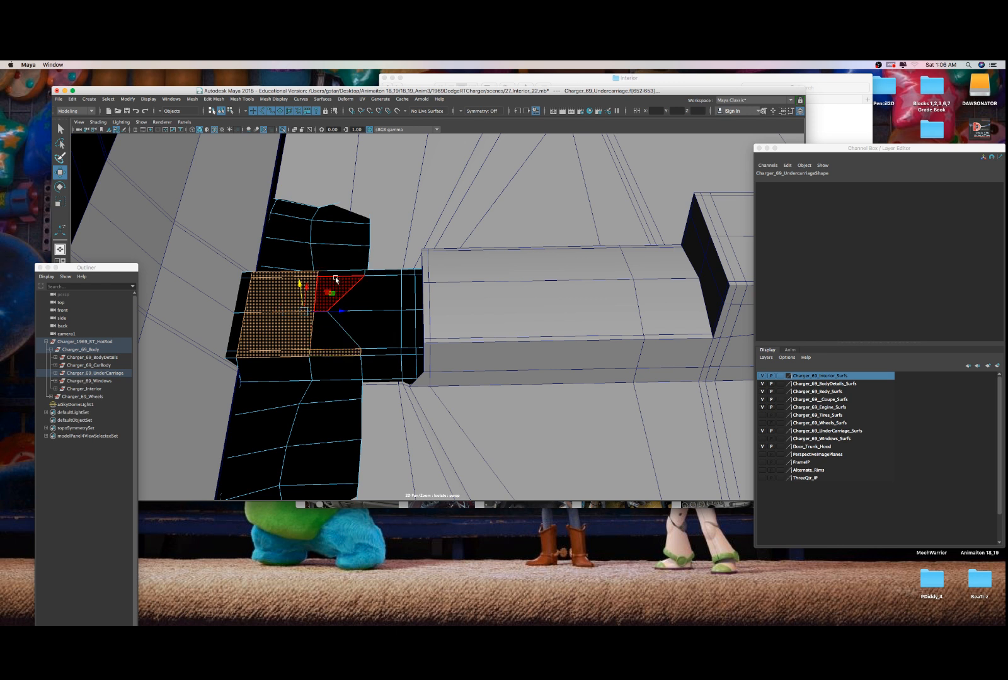
pyautogui.keyDown('shift'); pyautogui.click(336, 279); pyautogui.keyUp('shift')
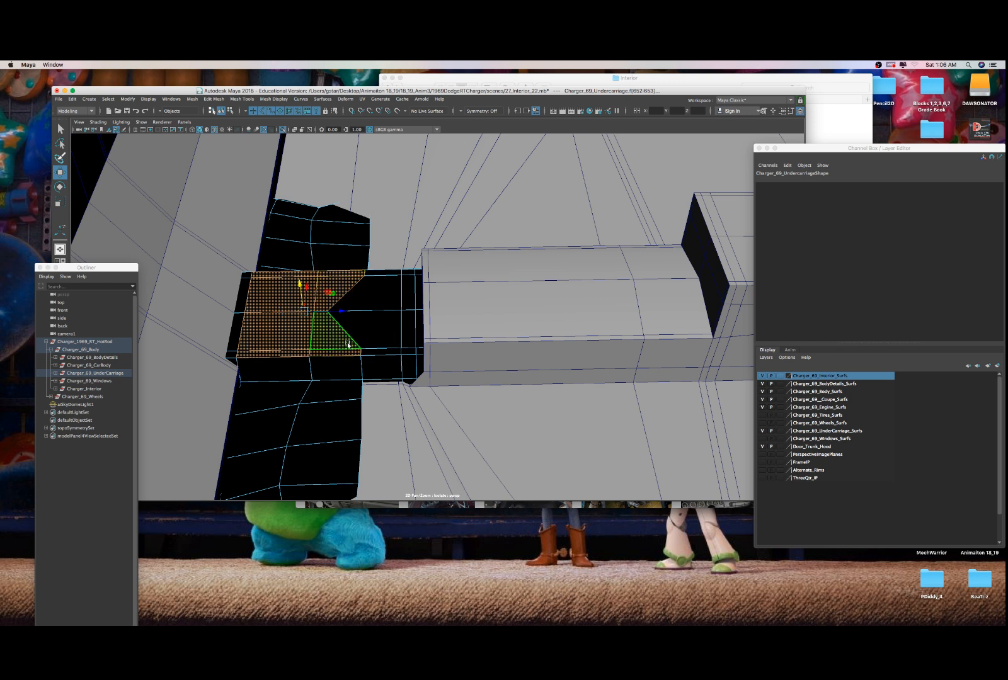
pyautogui.keyDown('shift'); pyautogui.click(364, 351); pyautogui.keyUp('shift')
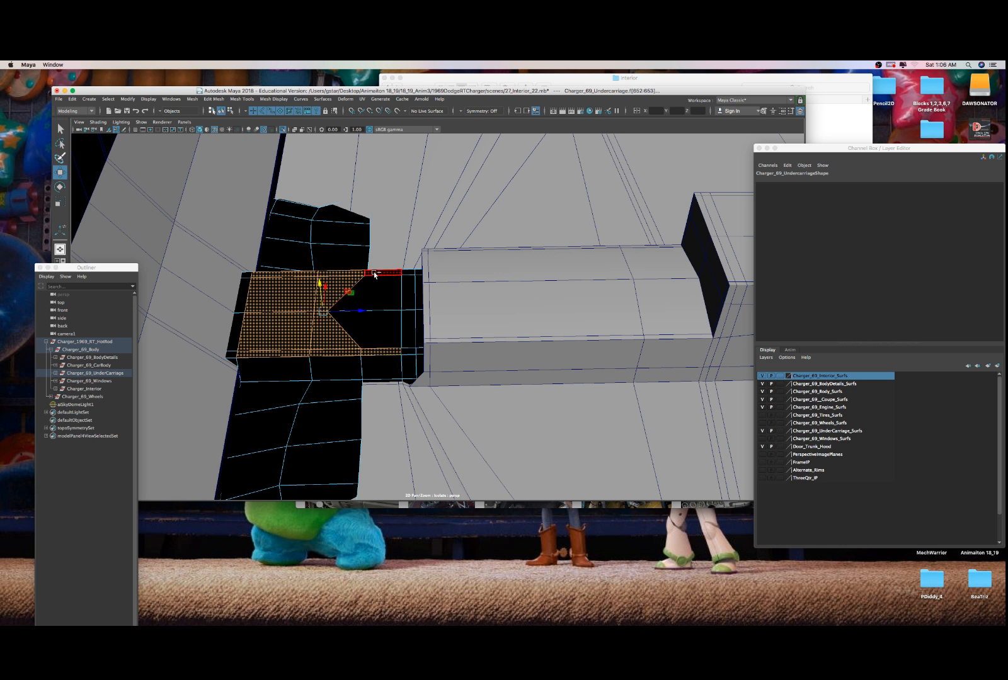
pyautogui.keyDown('shift'); pyautogui.click(375, 277); pyautogui.keyUp('shift')
pyautogui.keyDown('alt'); pyautogui.moveTo(375, 277); pyautogui.dragTo(414, 321); pyautogui.keyUp('alt')
pyautogui.keyDown('shift'); pyautogui.click(398, 302); pyautogui.keyUp('shift')
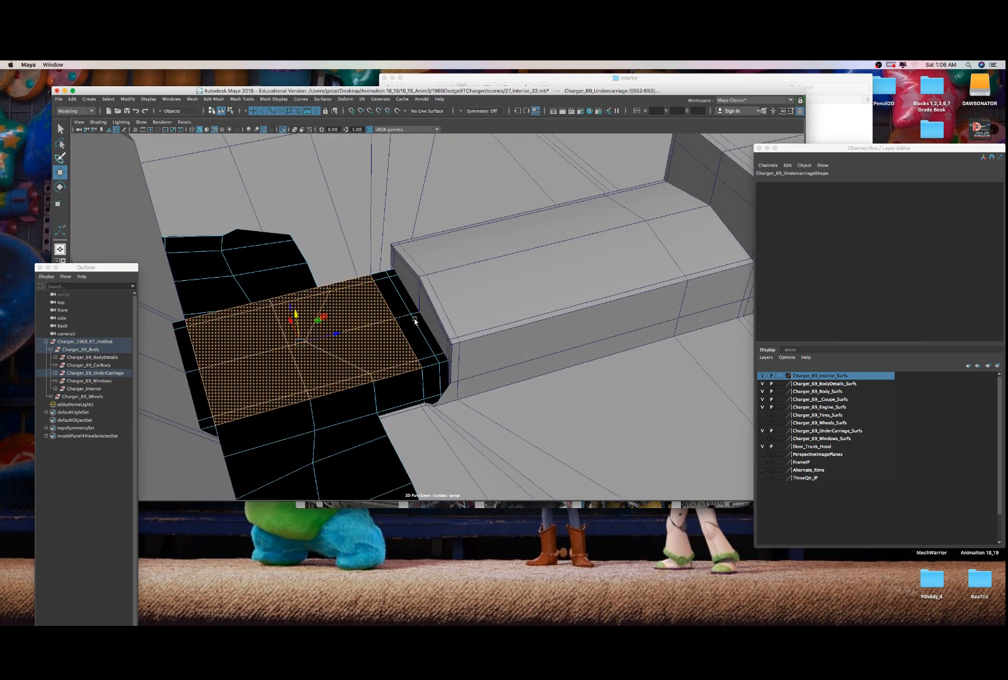
pyautogui.keyDown('shift'); pyautogui.click(431, 364); pyautogui.keyUp('shift')
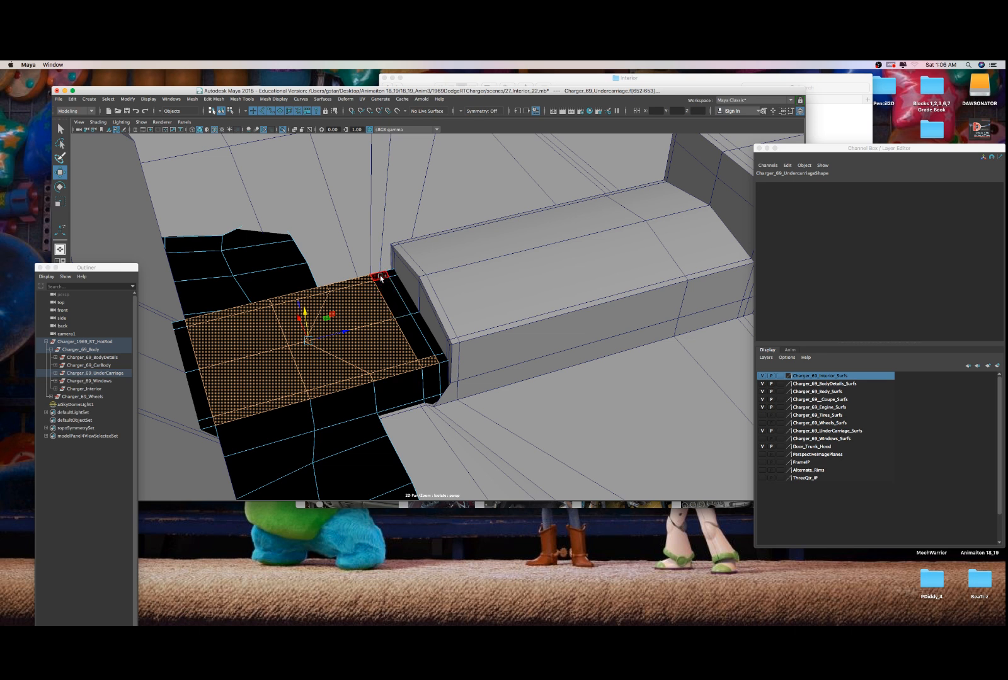
pyautogui.keyDown('shift'); pyautogui.click(381, 278); pyautogui.keyUp('shift')
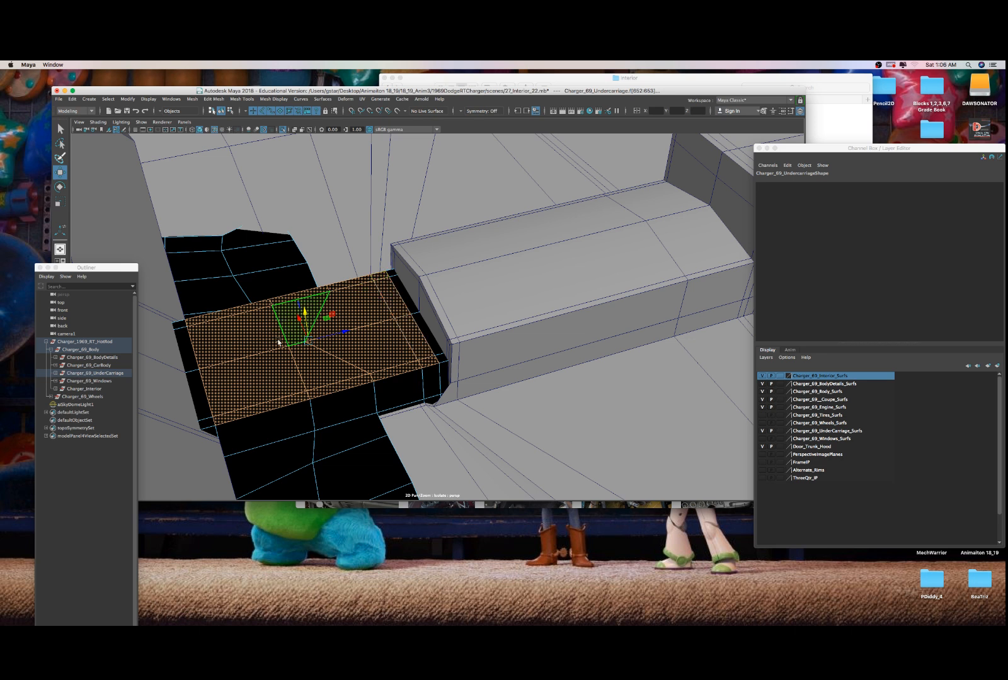
pyautogui.keyDown('shift'); pyautogui.click(211, 426); pyautogui.keyUp('shift')
pyautogui.keyDown('shift'); pyautogui.click(184, 328); pyautogui.keyUp('shift')
# - Try to lower the selected undercarriage hump faces beneath the floorboard, checking from below and inside the cabin
pyautogui.scroll(10, 208, 312)
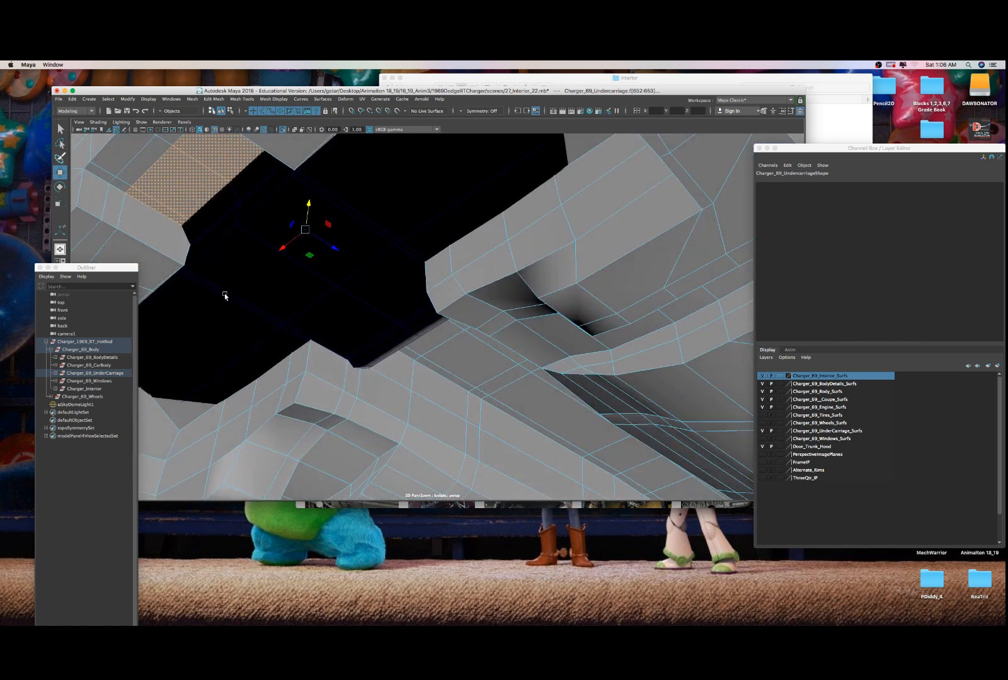
pyautogui.keyDown('alt'); pyautogui.moveTo(225, 296); pyautogui.dragTo(260, 294); pyautogui.keyUp('alt')
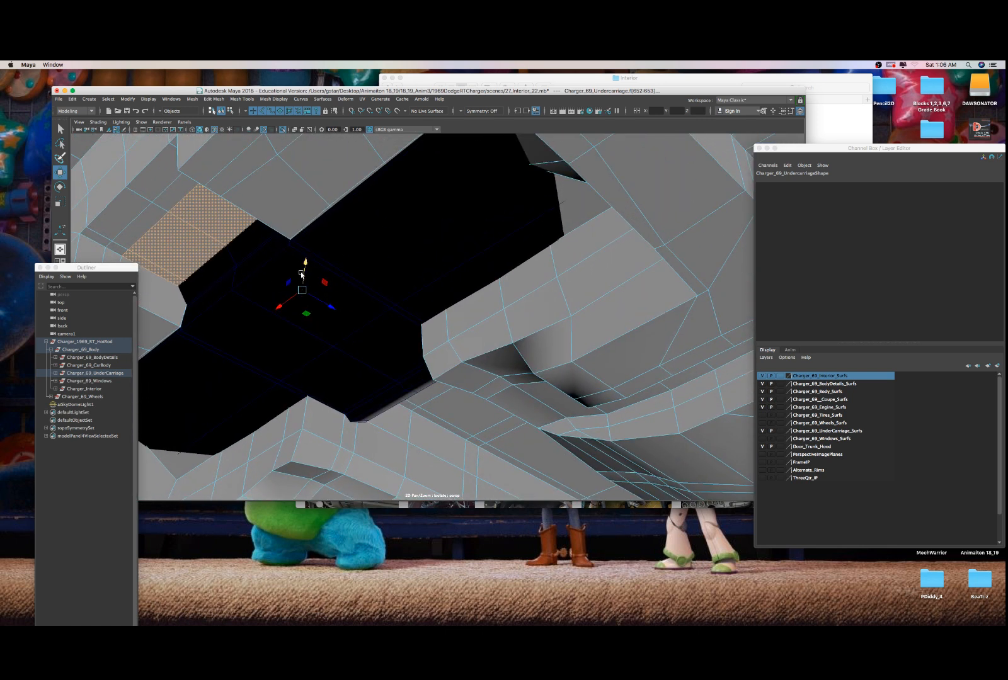
pyautogui.moveTo(304, 265); pyautogui.dragTo(205, 334)
pyautogui.keyDown('ctrl'); pyautogui.moveTo(214, 439); pyautogui.dragTo(219, 431); pyautogui.keyUp('ctrl')
pyautogui.moveTo(327, 309); pyautogui.dragTo(327, 310)
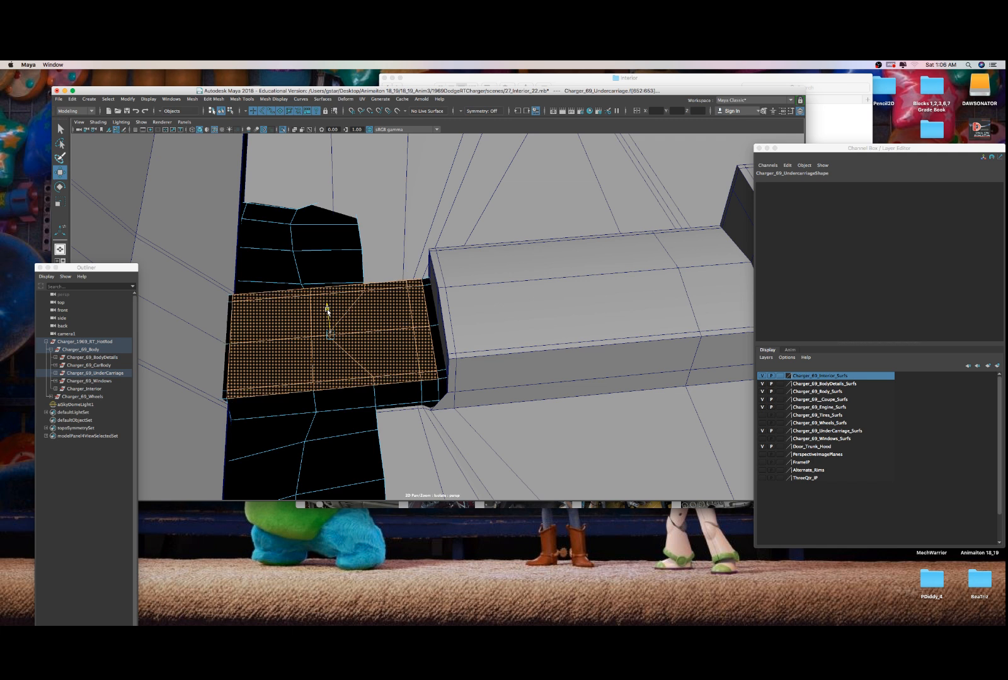
pyautogui.click(474, 399)
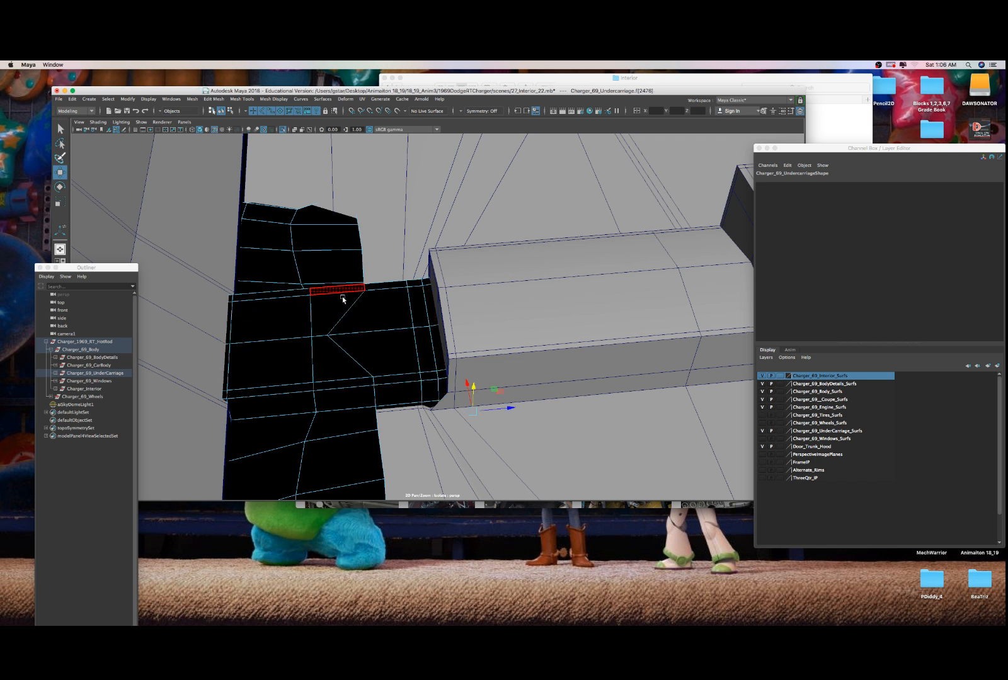
# - Select Interior_FloorBoard's central vertices along its rear edge in wireframe and raise them above the undercarriage hump
pyautogui.rightClick(336, 231)
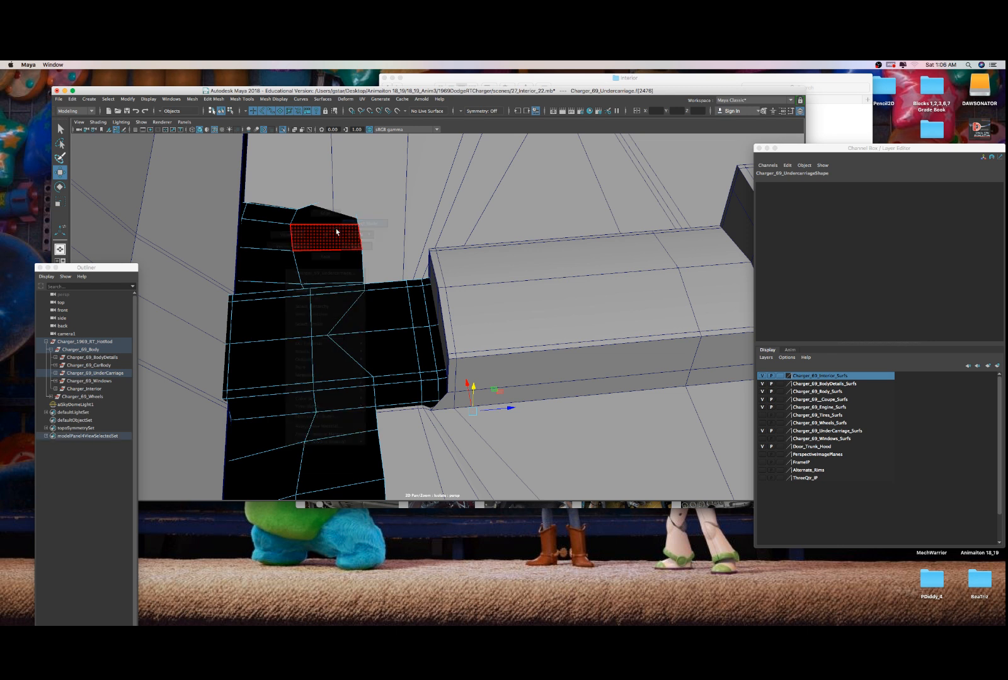
pyautogui.click(378, 213)
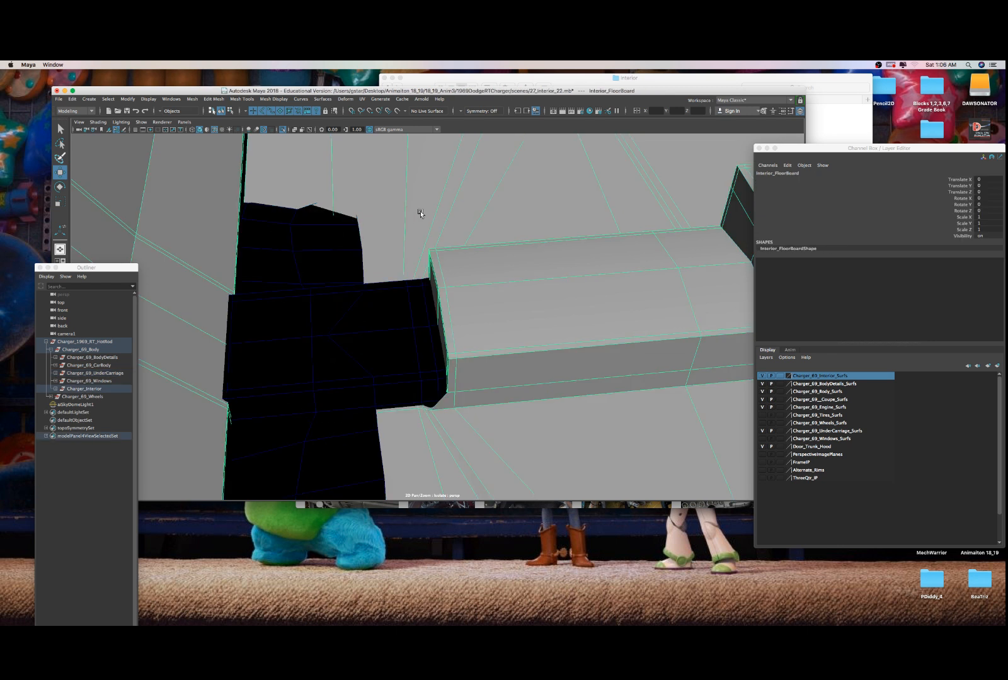
pyautogui.moveTo(405, 208); pyautogui.dragTo(364, 214, button='right')
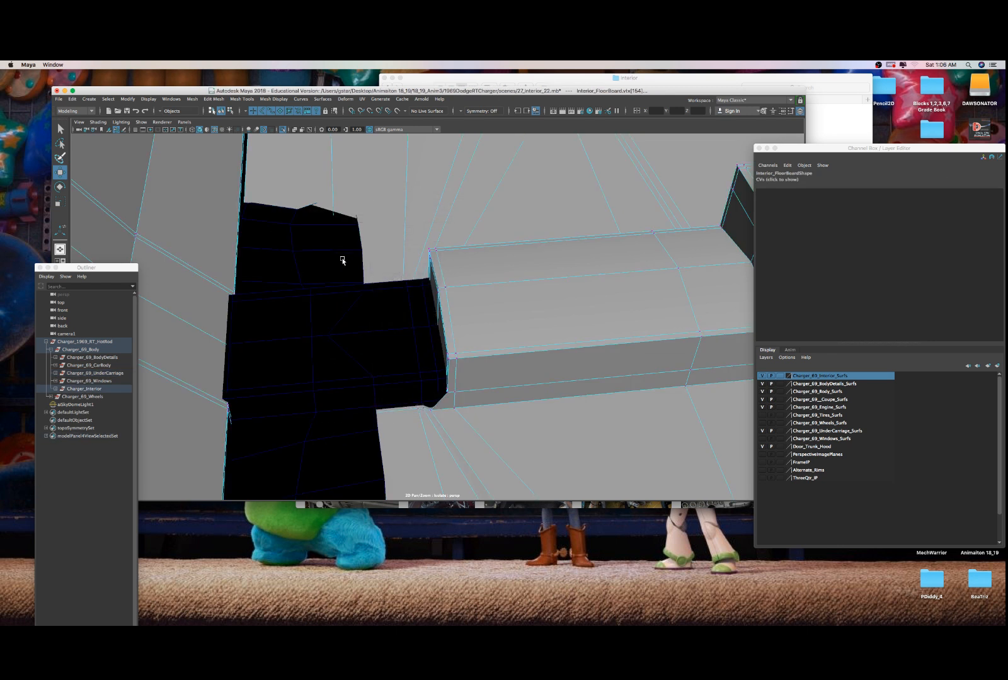
pyautogui.press('4')
pyautogui.moveTo(334, 277)
pyautogui.keyDown('alt'); pyautogui.mouseDown()
pyautogui.moveTo(291, 324)
pyautogui.moveTo(303, 306)
pyautogui.mouseUp(); pyautogui.keyUp('alt')
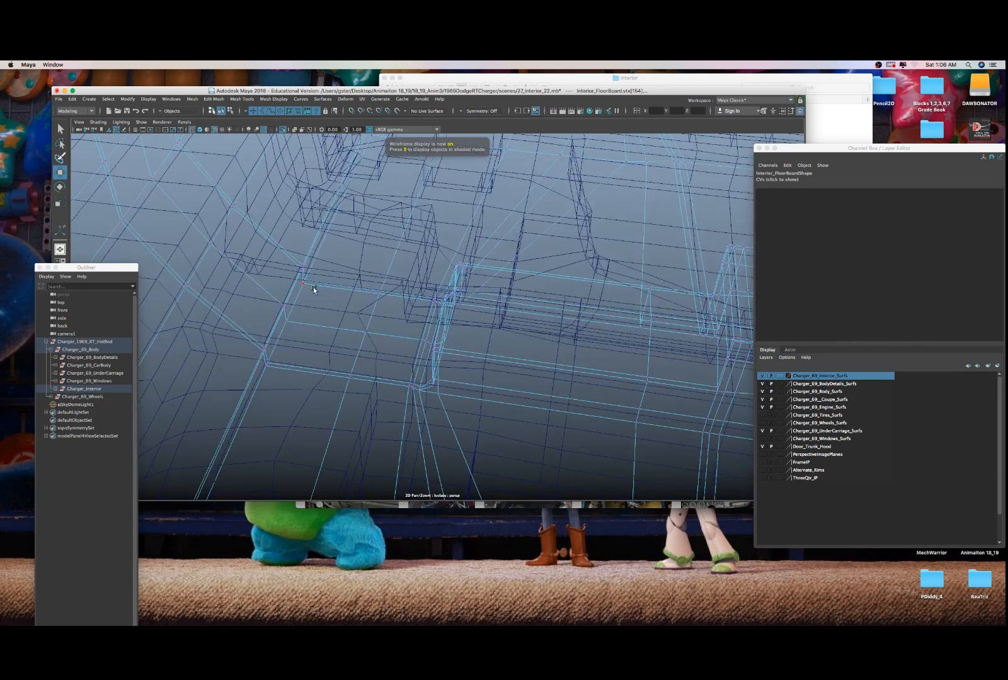
pyautogui.moveTo(298, 322); pyautogui.dragTo(307, 345, button='middle')
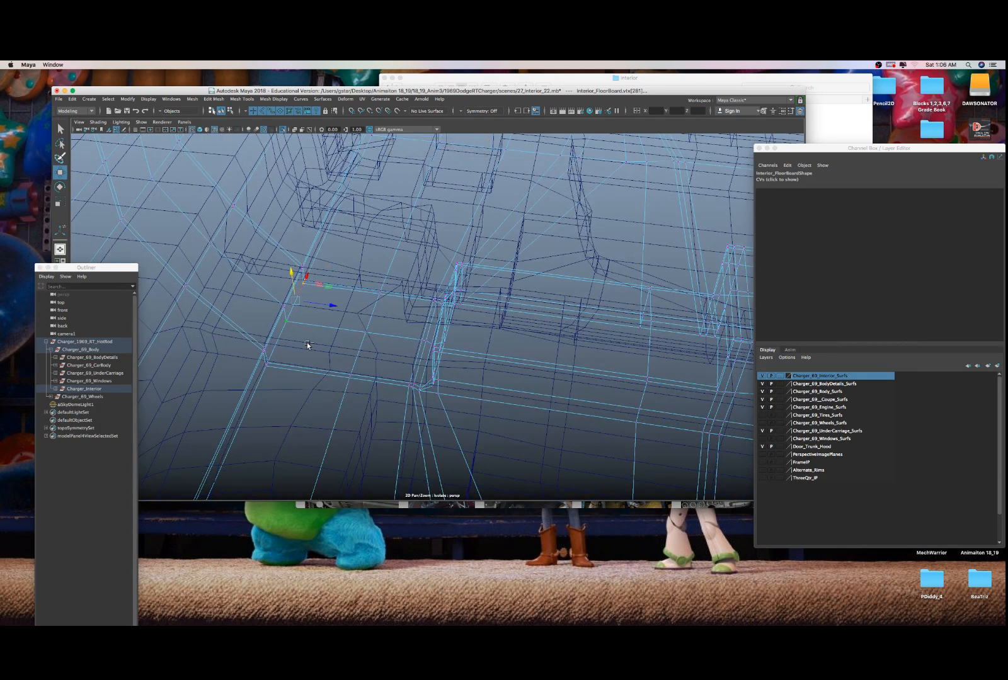
pyautogui.press('5')
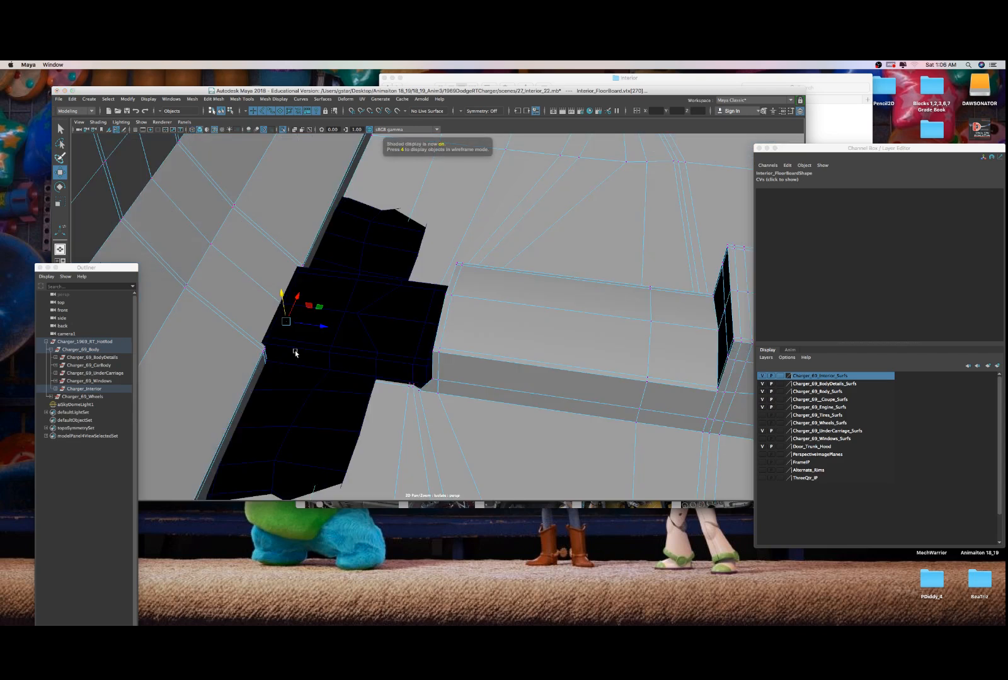
pyautogui.moveTo(332, 328)
pyautogui.mouseDown()
pyautogui.moveTo(294, 312)
pyautogui.moveTo(288, 294)
pyautogui.moveTo(372, 257)
pyautogui.mouseUp()
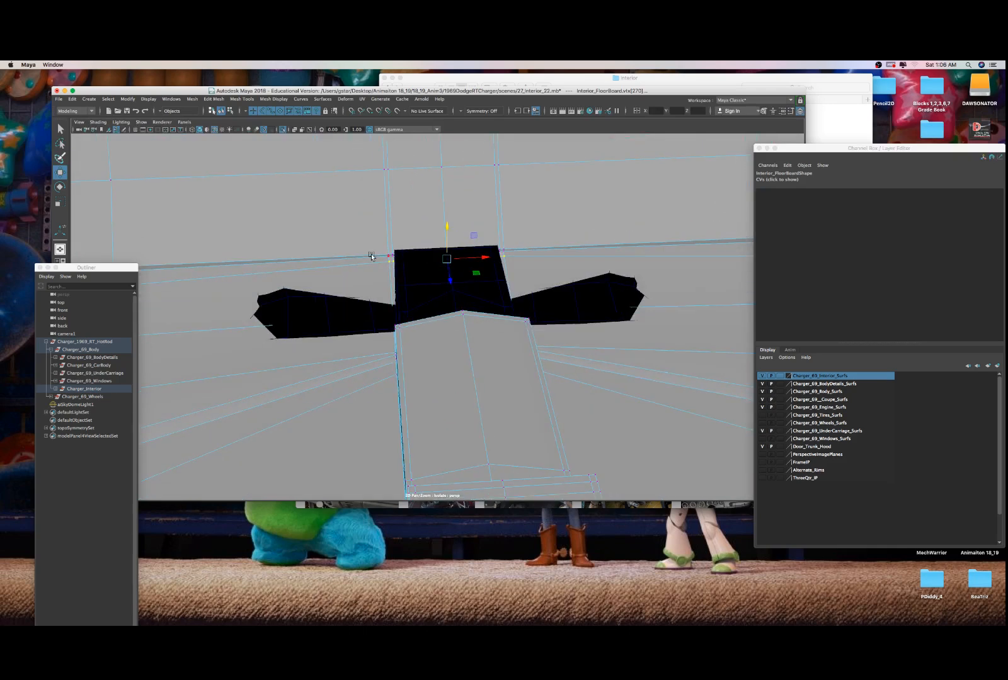
pyautogui.keyDown('alt'); pyautogui.moveTo(450, 263); pyautogui.dragTo(451, 306); pyautogui.keyUp('alt')
pyautogui.moveTo(450, 308); pyautogui.dragTo(452, 305, button='middle')
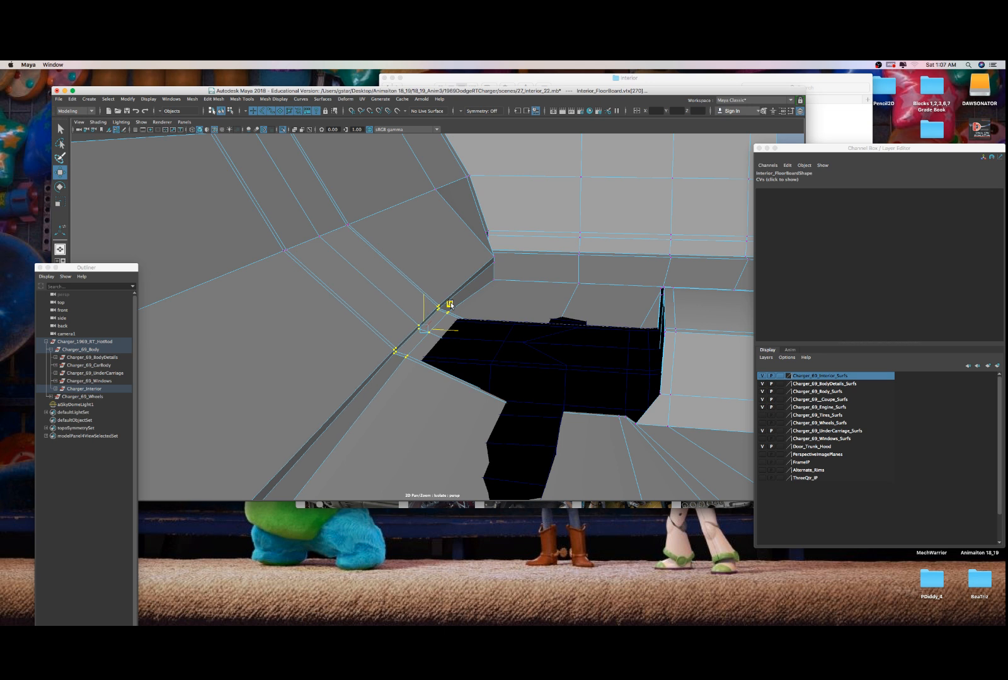
# - Raise the next row of floorboard vertices forward of the rear edge over the undercarriage hump
pyautogui.keyDown('alt'); pyautogui.moveTo(451, 305); pyautogui.dragTo(458, 333); pyautogui.keyUp('alt')
pyautogui.keyDown('alt'); pyautogui.moveTo(492, 254); pyautogui.dragTo(529, 405); pyautogui.keyUp('alt')
pyautogui.moveTo(529, 405)
pyautogui.keyDown('alt'); pyautogui.mouseDown()
pyautogui.moveTo(524, 385)
pyautogui.moveTo(523, 395)
pyautogui.mouseUp(); pyautogui.keyUp('alt')
pyautogui.moveTo(517, 311); pyautogui.dragTo(493, 310)
# - Select the third row of central floorboard vertices toward the tunnel and raise it above the undercarriage hump
pyautogui.press('4')
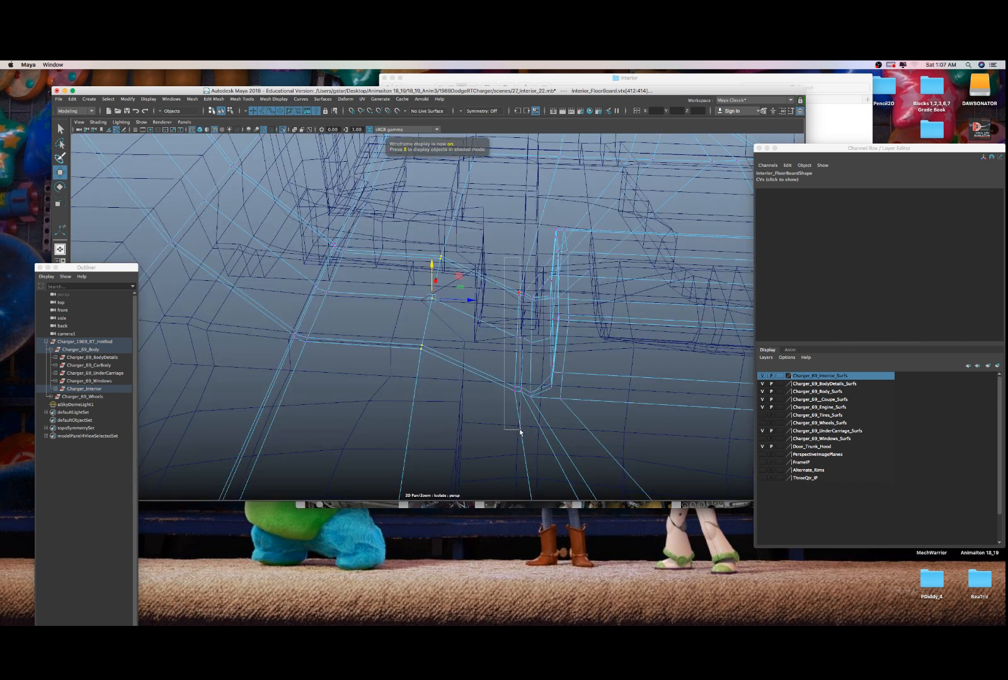
pyautogui.moveTo(521, 432); pyautogui.dragTo(520, 433)
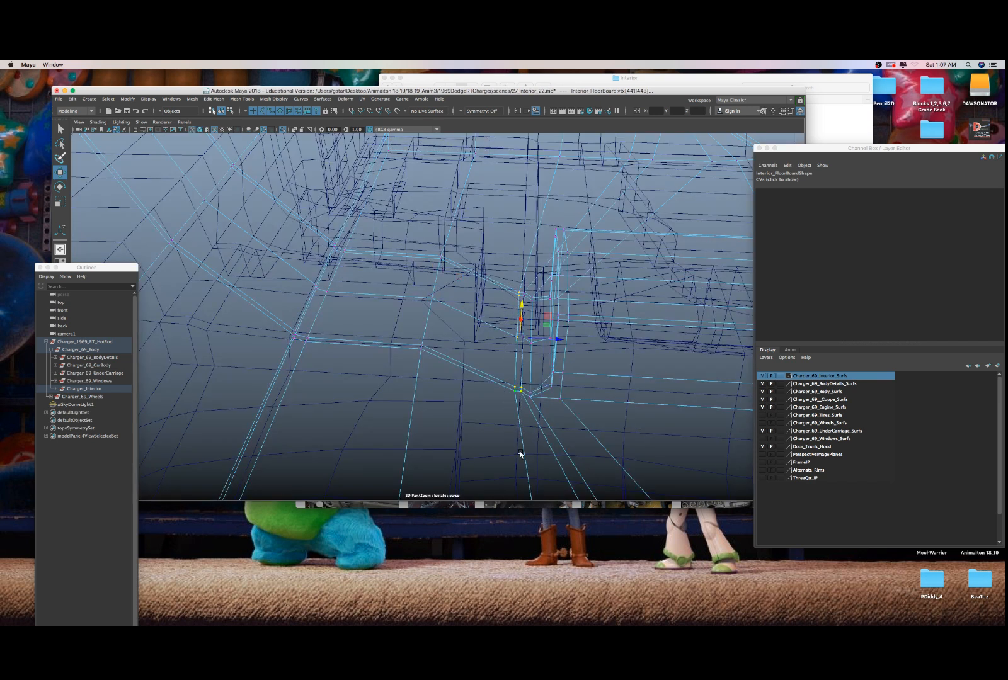
pyautogui.keyDown('alt'); pyautogui.moveTo(526, 384); pyautogui.dragTo(520, 384); pyautogui.keyUp('alt')
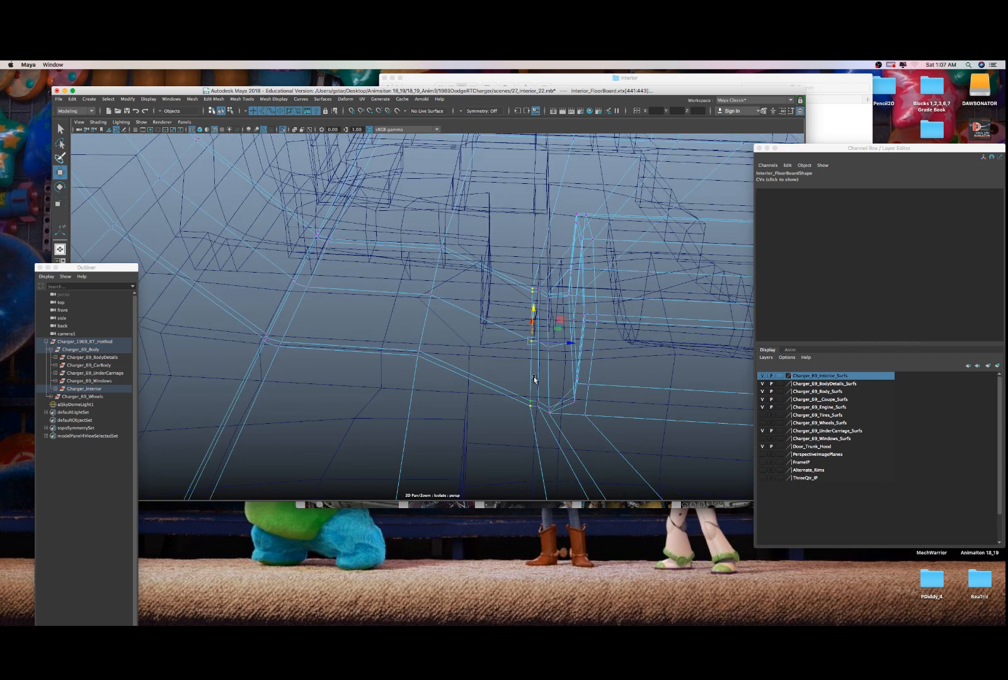
pyautogui.press('5')
pyautogui.scroll(2, 537, 332)
pyautogui.moveTo(534, 392)
pyautogui.mouseDown()
pyautogui.moveTo(529, 347)
pyautogui.moveTo(544, 385)
pyautogui.moveTo(520, 386)
pyautogui.moveTo(521, 436)
pyautogui.mouseUp()
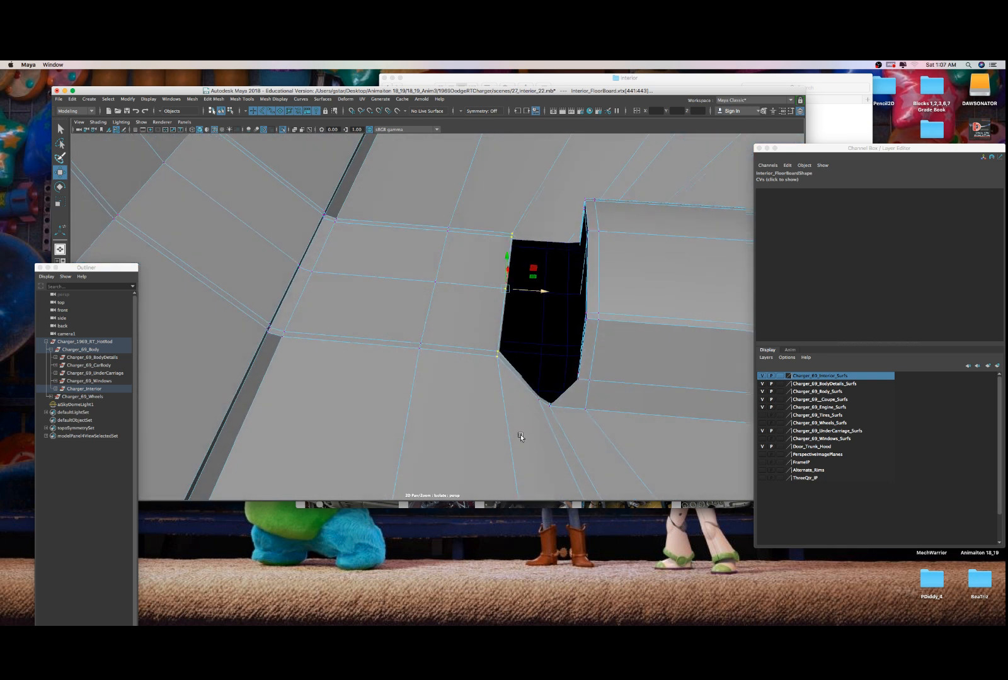
# - Raise the floorboard vertices just behind the tunnel's end face and shift them slightly toward the rear
pyautogui.press('4')
pyautogui.keyDown('alt'); pyautogui.moveTo(553, 243); pyautogui.dragTo(561, 399); pyautogui.keyUp('alt')
pyautogui.press('5')
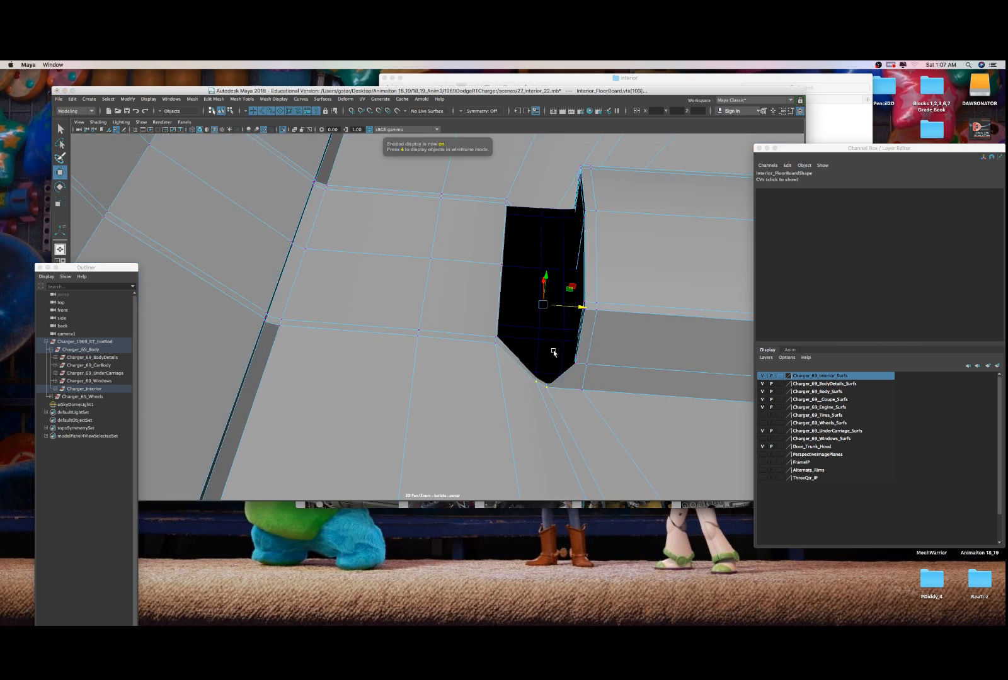
pyautogui.moveTo(556, 339)
pyautogui.keyDown('alt'); pyautogui.mouseDown()
pyautogui.moveTo(553, 363)
pyautogui.moveTo(549, 327)
pyautogui.mouseUp(); pyautogui.keyUp('alt')
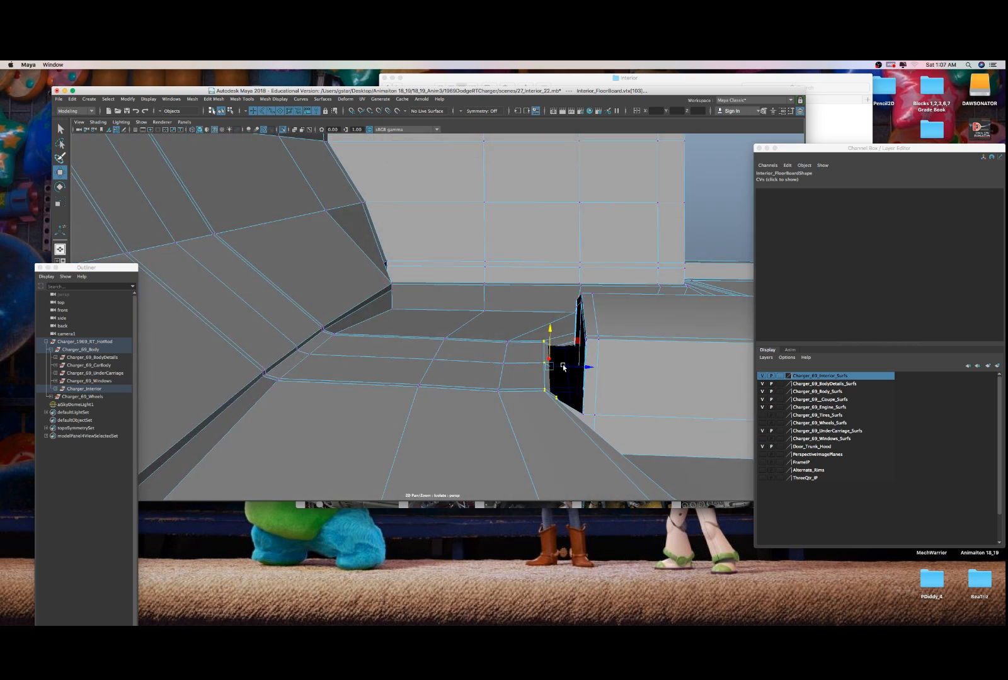
pyautogui.moveTo(564, 367); pyautogui.dragTo(501, 363)
# - Select the floorboard vertices just behind the tunnel's end face in wireframe and raise them slightly over the undercarriage
pyautogui.moveTo(507, 417); pyautogui.dragTo(507, 417)
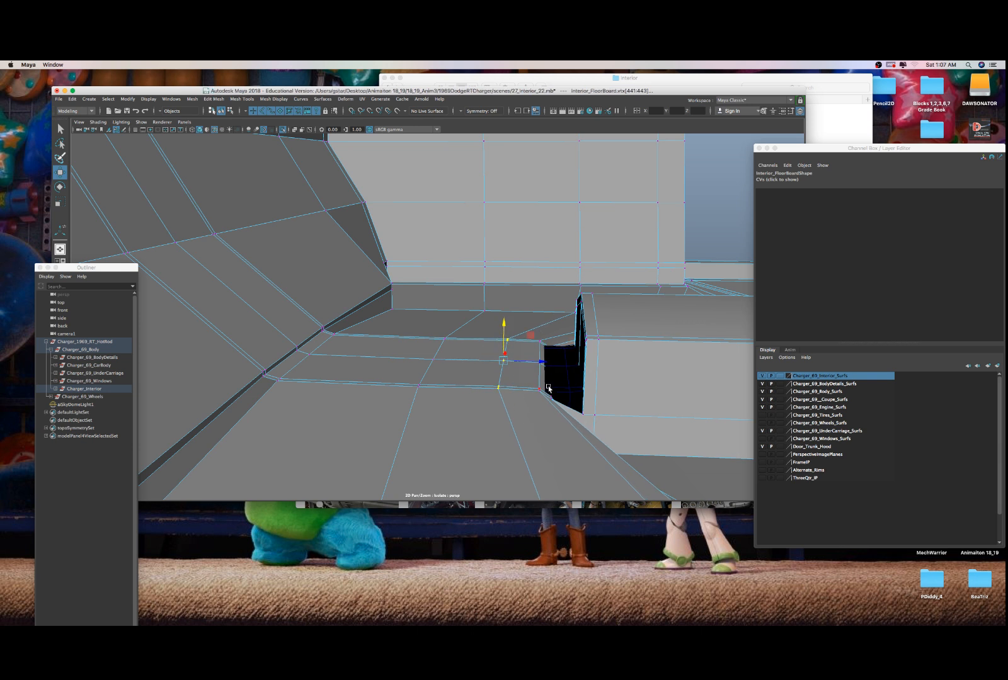
pyautogui.scroll(5, 494, 386)
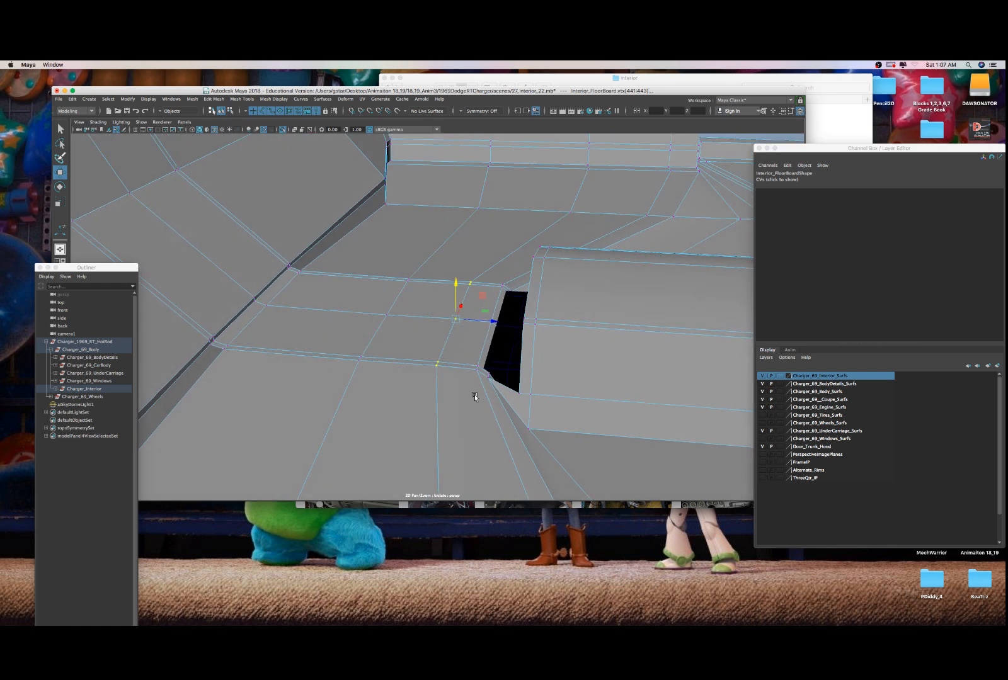
pyautogui.scroll(-3, 478, 394)
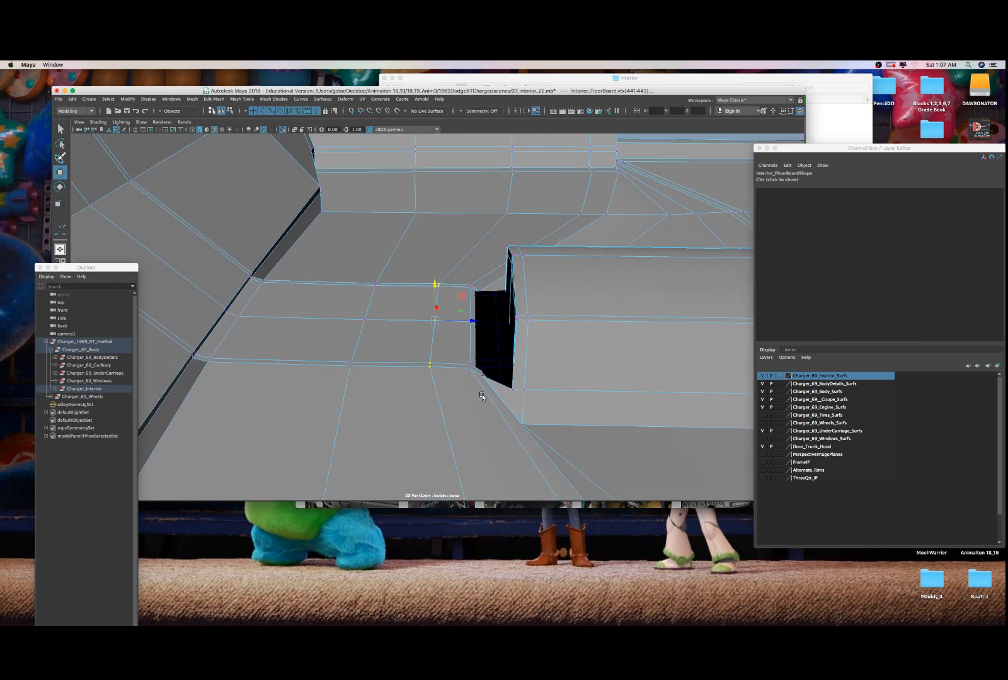
pyautogui.press('4')
pyautogui.moveTo(519, 412)
pyautogui.keyDown('alt'); pyautogui.mouseDown()
pyautogui.moveTo(509, 416)
pyautogui.moveTo(520, 425)
pyautogui.mouseUp(); pyautogui.keyUp('alt')
pyautogui.keyDown('alt'); pyautogui.moveTo(520, 425); pyautogui.dragTo(525, 423); pyautogui.keyUp('alt')
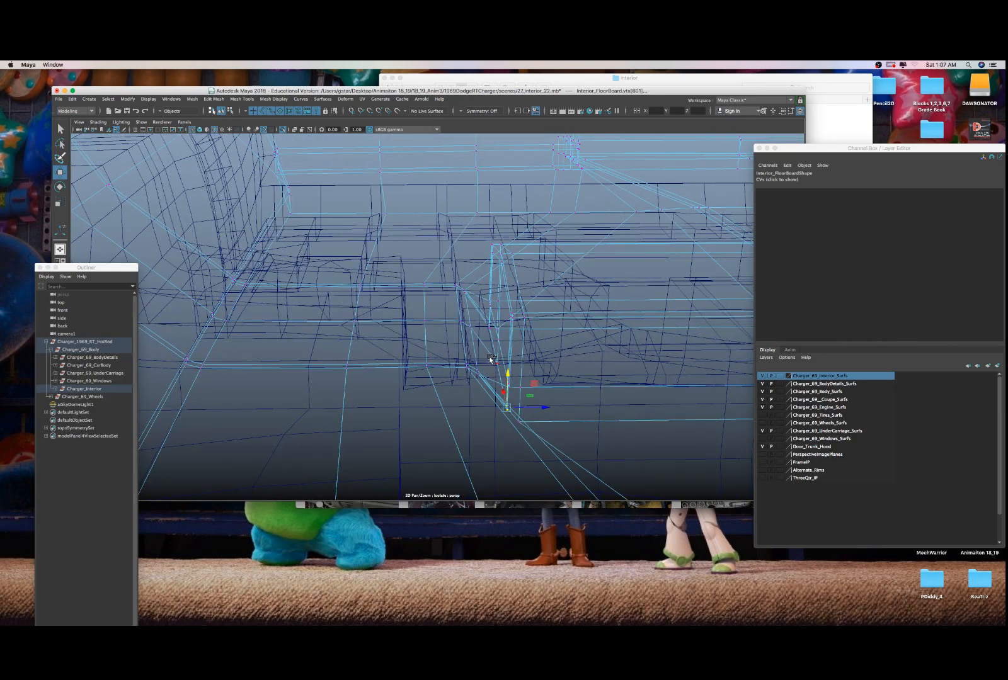
pyautogui.keyDown('shift'); pyautogui.moveTo(504, 368); pyautogui.dragTo(506, 369); pyautogui.keyUp('shift')
pyautogui.moveTo(506, 369)
pyautogui.keyDown('alt'); pyautogui.mouseDown()
pyautogui.moveTo(497, 359)
pyautogui.moveTo(506, 370)
pyautogui.mouseUp(); pyautogui.keyUp('alt')
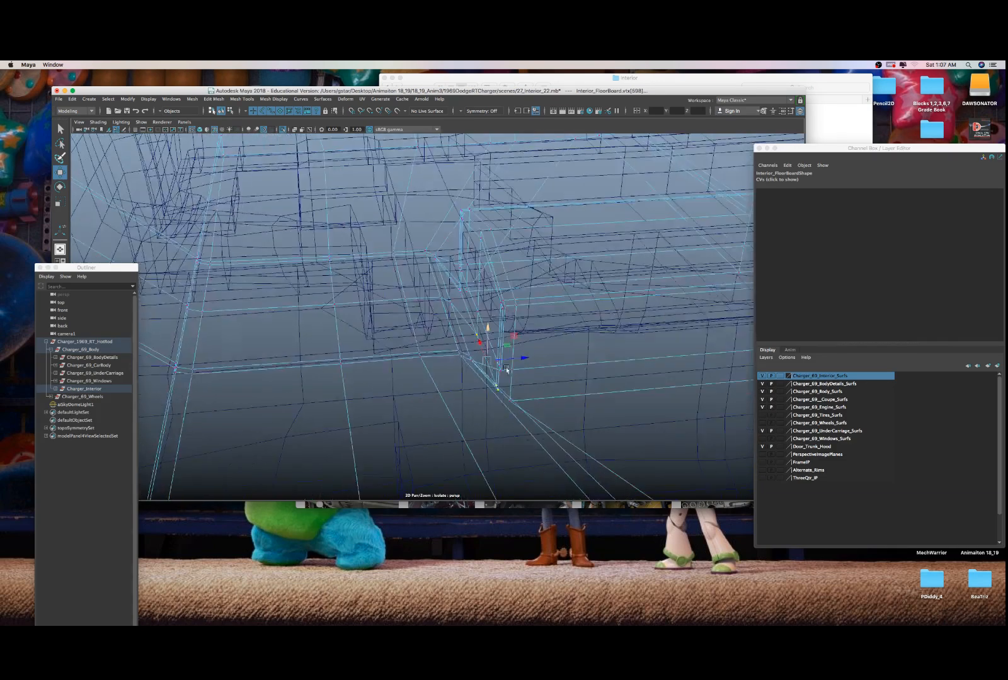
pyautogui.keyDown('alt'); pyautogui.moveTo(463, 325); pyautogui.dragTo(477, 441, button='middle'); pyautogui.keyUp('alt')
pyautogui.keyDown('alt'); pyautogui.moveTo(476, 441); pyautogui.dragTo(477, 390); pyautogui.keyUp('alt')
pyautogui.keyDown('alt'); pyautogui.moveTo(477, 391); pyautogui.dragTo(505, 391); pyautogui.keyUp('alt')
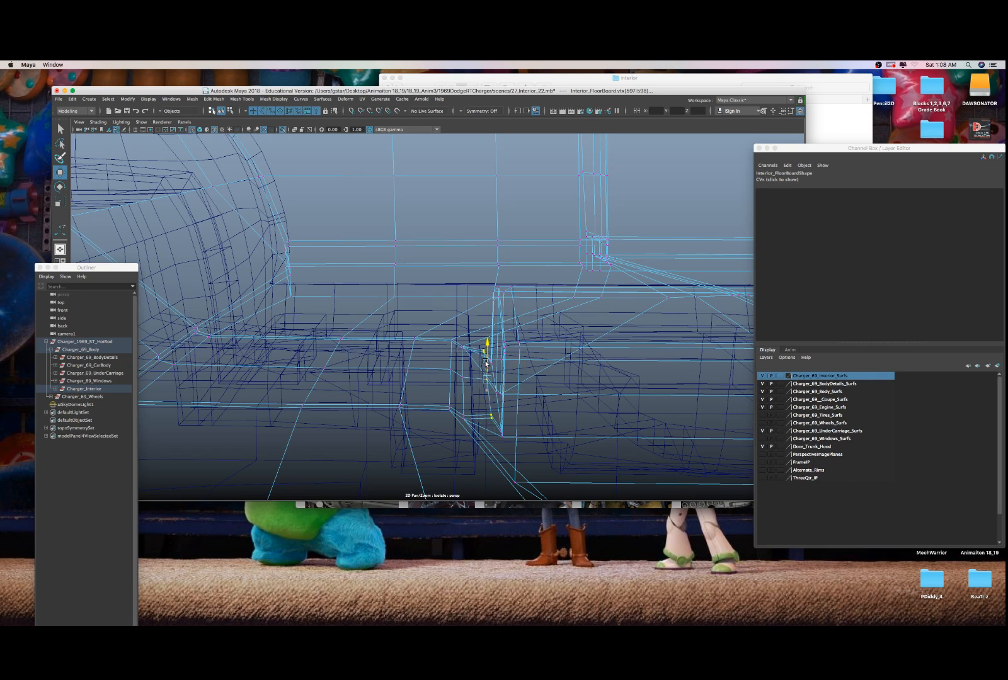
pyautogui.press('5')
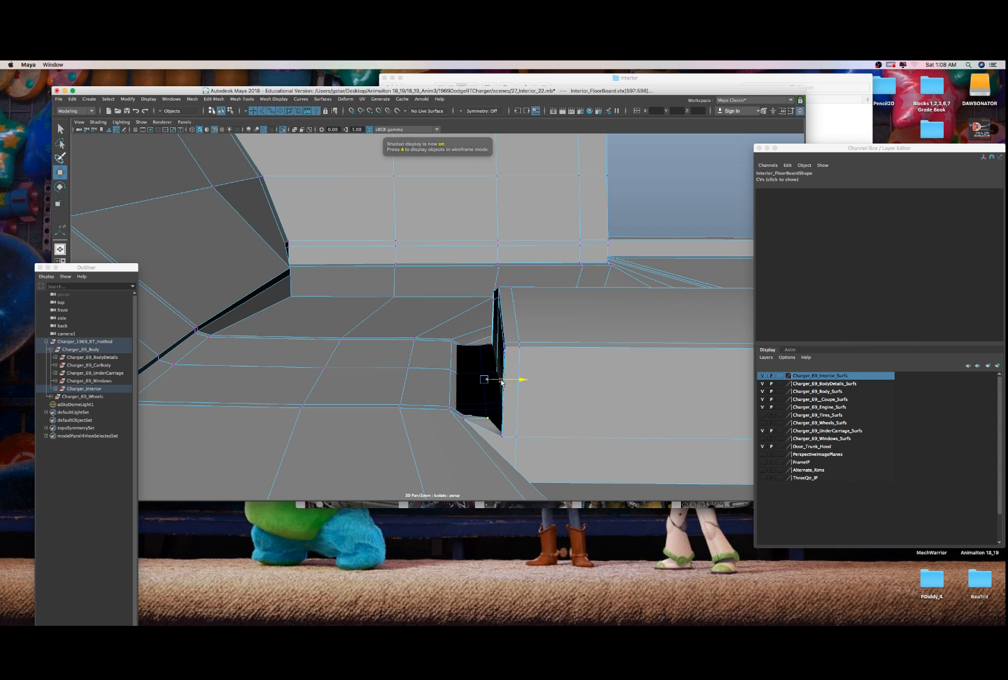
pyautogui.moveTo(480, 362); pyautogui.dragTo(482, 351)
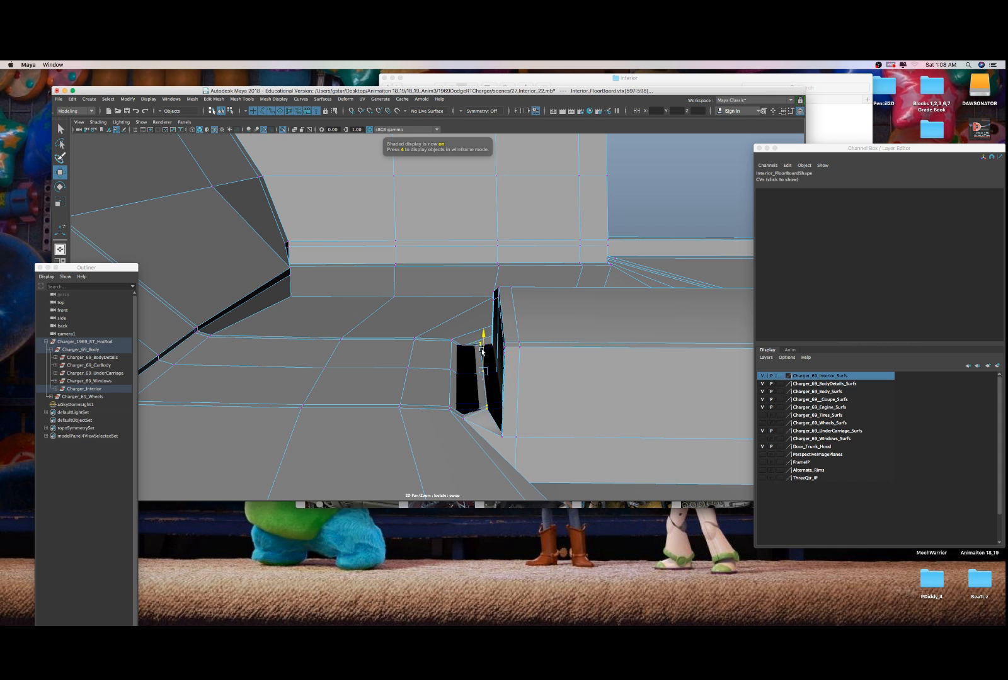
# - Raise the adjacent row of floorboard vertices farther behind the tunnel's end face and check the fit with the whole car shown
pyautogui.click(463, 377)
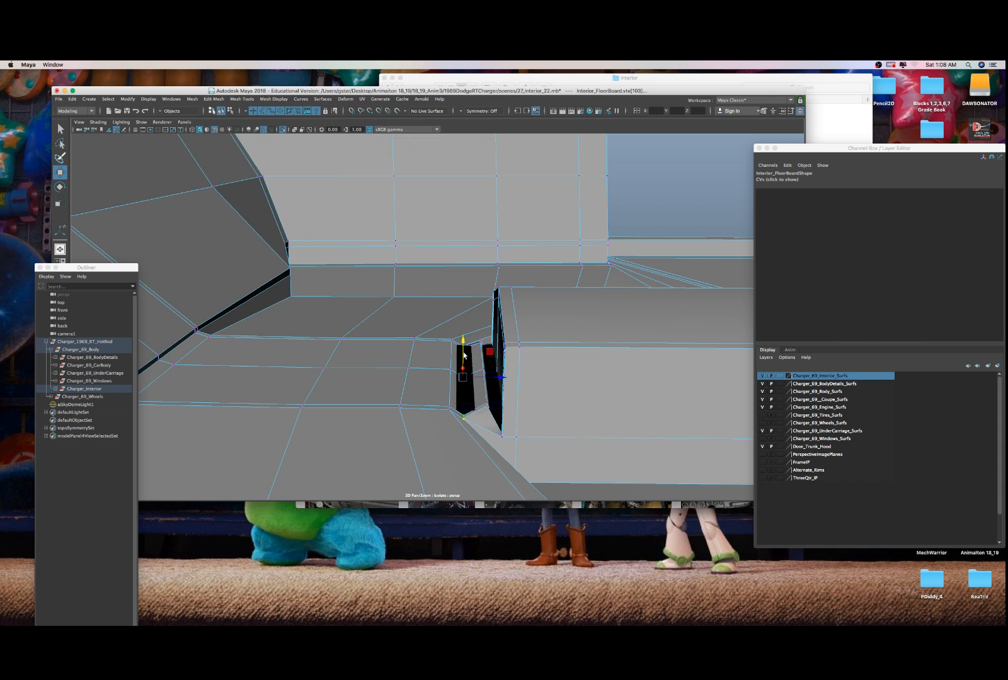
pyautogui.moveTo(463, 345); pyautogui.dragTo(463, 338)
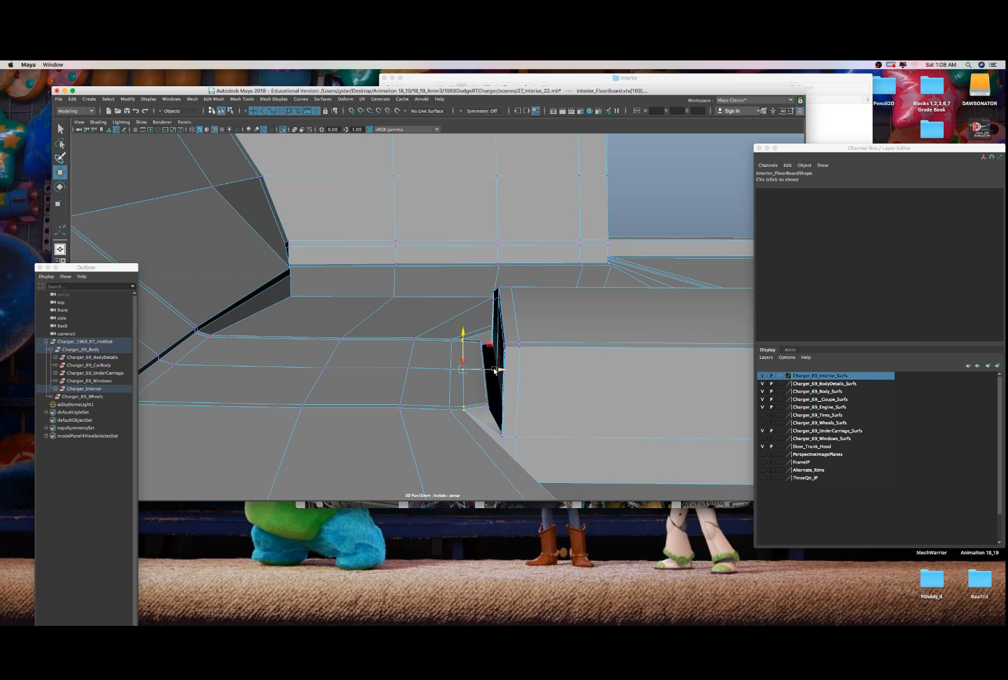
pyautogui.hotkey('ctrl', '1')
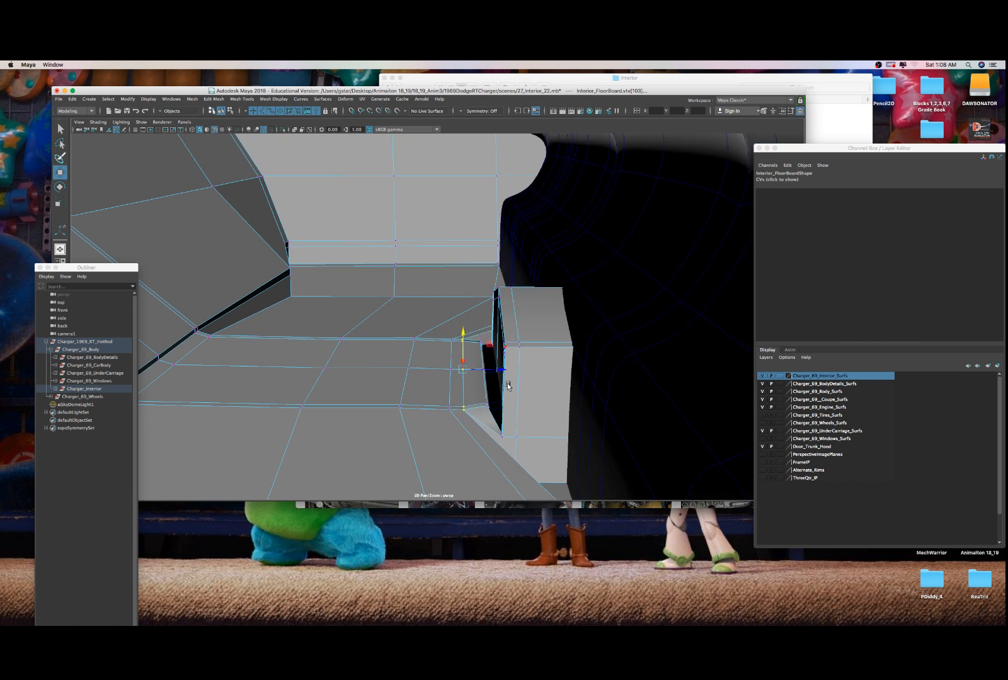
pyautogui.scroll(-6, 507, 383)
pyautogui.scroll(-10, 529, 380)
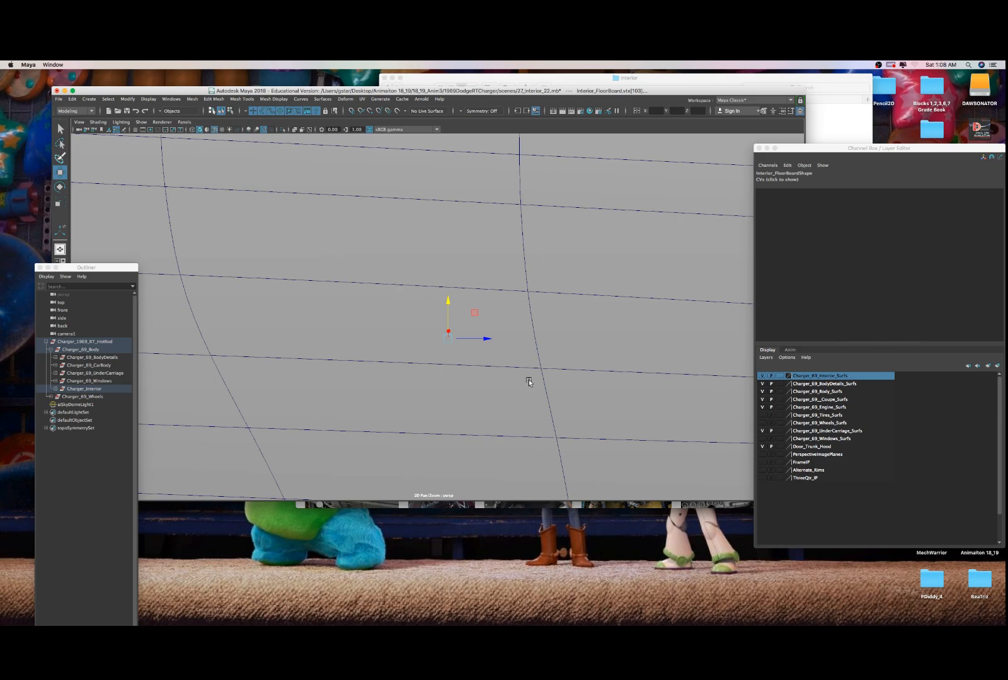
pyautogui.moveTo(536, 322)
pyautogui.keyDown('alt'); pyautogui.mouseDown()
pyautogui.moveTo(619, 330)
pyautogui.moveTo(542, 360)
pyautogui.moveTo(511, 402)
pyautogui.moveTo(535, 345)
pyautogui.moveTo(516, 339)
pyautogui.moveTo(529, 367)
pyautogui.moveTo(515, 358)
pyautogui.moveTo(519, 382)
pyautogui.mouseUp(); pyautogui.keyUp('alt')
# - Isolate the interior parts again and raise the floorboard vertices on the tunnel's rear end face in wireframe
pyautogui.hotkey('ctrl', '1')
pyautogui.scroll(3, 516, 355)
pyautogui.scroll(3, 525, 352)
pyautogui.press('4')
pyautogui.click(500, 426)
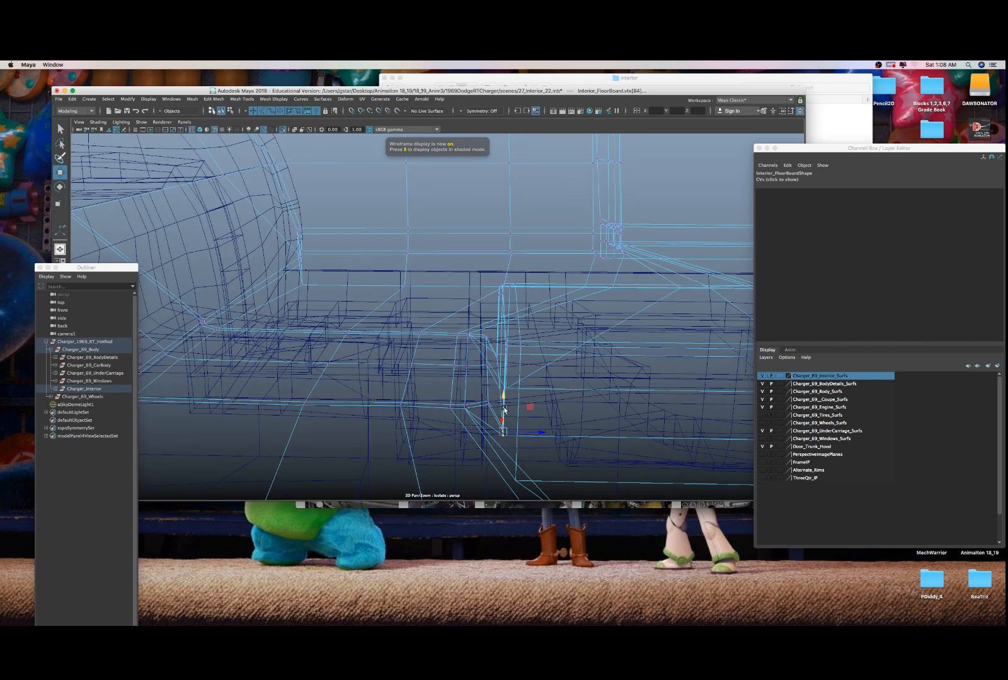
pyautogui.keyDown('alt'); pyautogui.moveTo(499, 426); pyautogui.dragTo(485, 338); pyautogui.keyUp('alt')
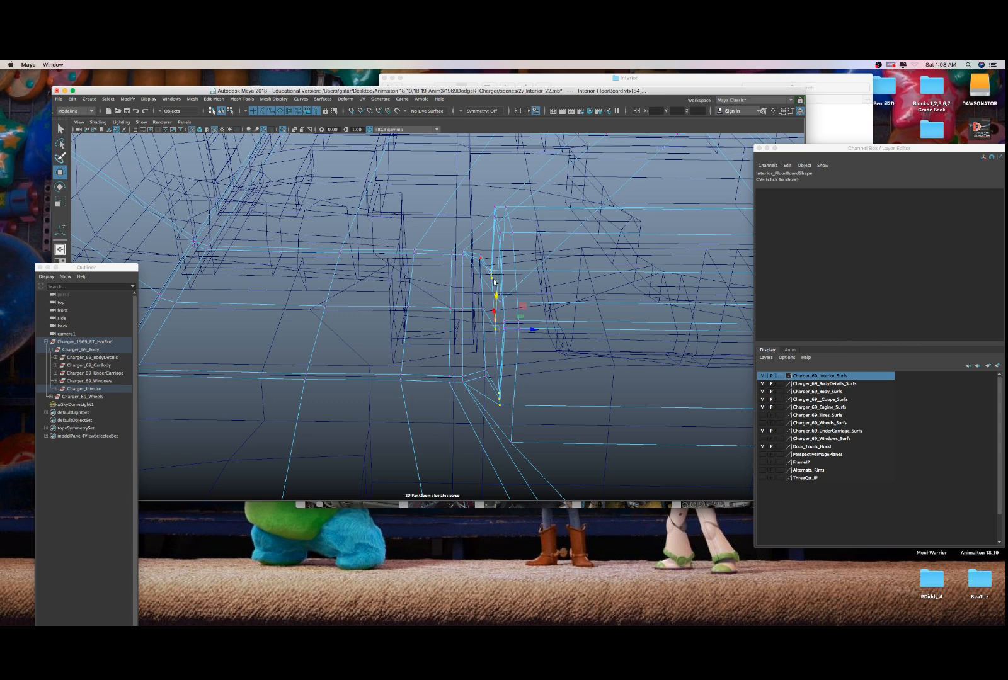
pyautogui.keyDown('alt'); pyautogui.moveTo(487, 259); pyautogui.dragTo(494, 316); pyautogui.keyUp('alt')
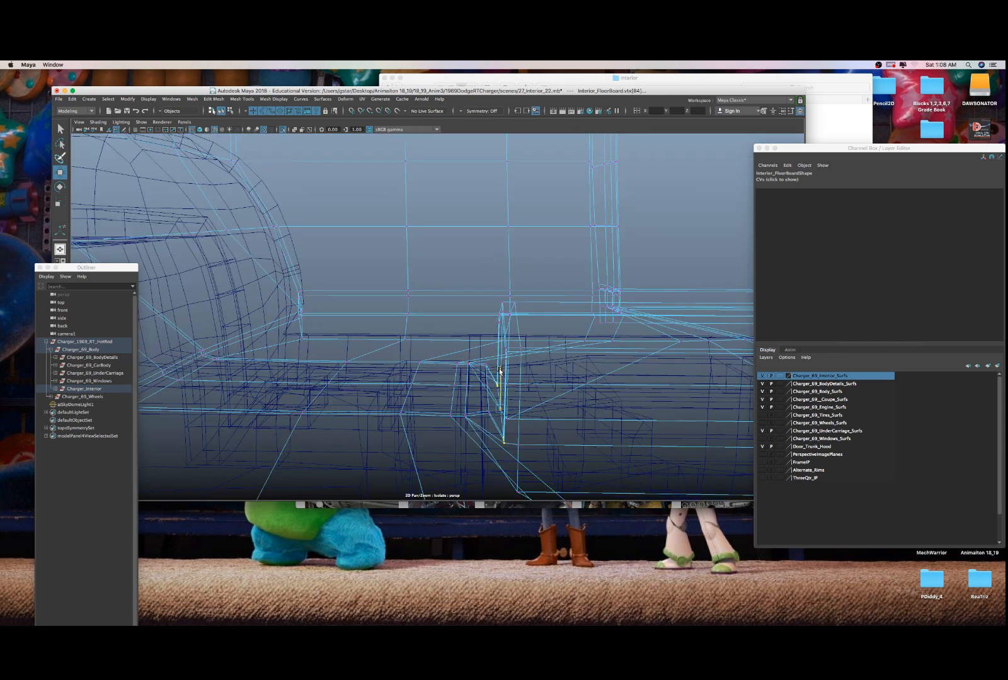
pyautogui.moveTo(500, 371); pyautogui.dragTo(500, 350)
# - Select the vertices along the tunnel's side near its end face and adjust them, checking in shaded display
pyautogui.moveTo(525, 388); pyautogui.dragTo(561, 408)
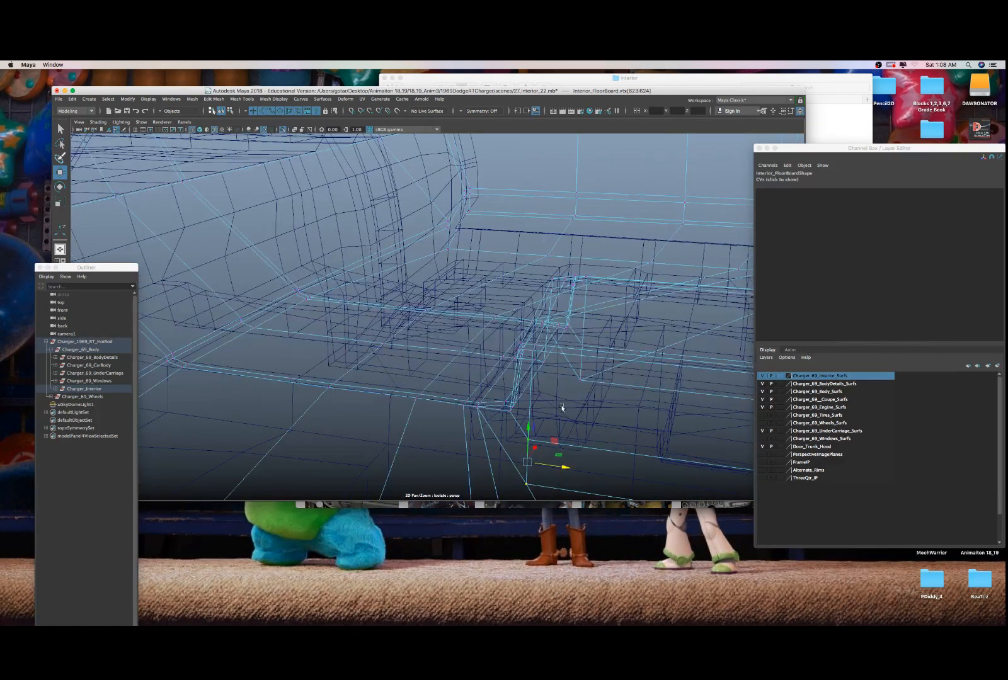
pyautogui.keyDown('shift'); pyautogui.moveTo(571, 342); pyautogui.dragTo(598, 369); pyautogui.keyUp('shift')
pyautogui.press('5')
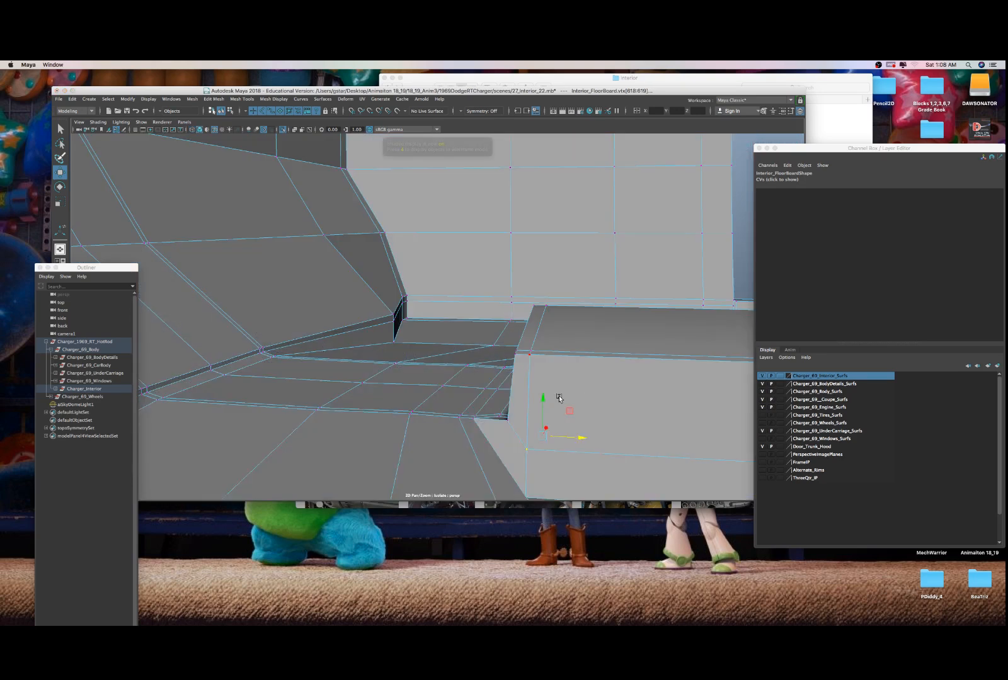
pyautogui.moveTo(544, 390); pyautogui.dragTo(469, 347)
# - Turn off isolation to show the full car, return to object mode and clear the selection
pyautogui.hotkey('ctrl', '1')
pyautogui.scroll(-3, 551, 367)
pyautogui.scroll(-8, 567, 343)
pyautogui.scroll(-10, 469, 347)
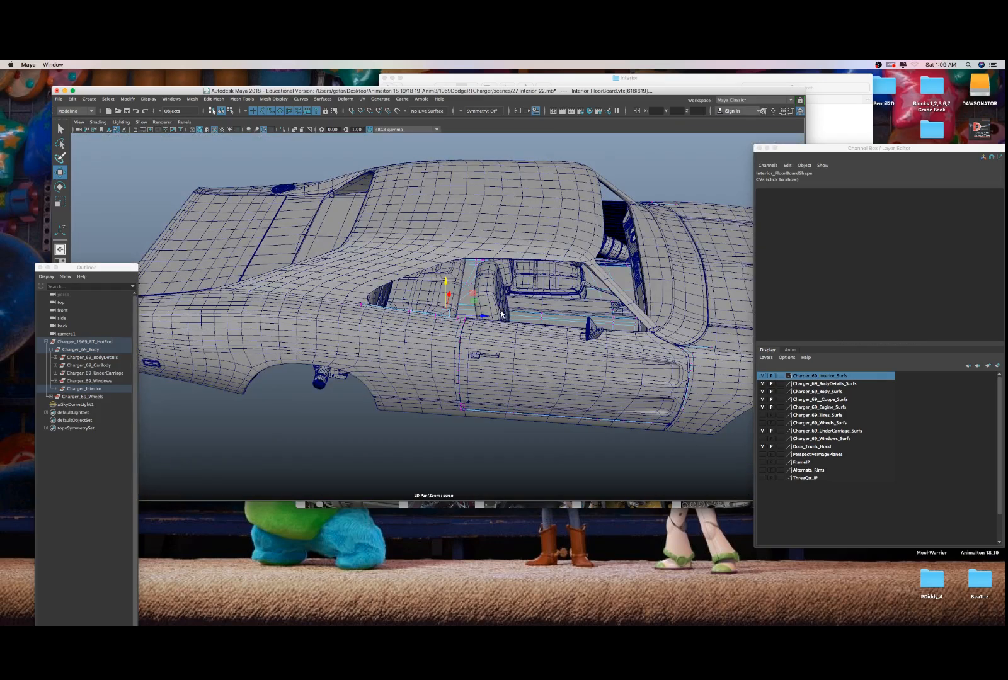
pyautogui.scroll(4, 467, 296)
pyautogui.moveTo(479, 275); pyautogui.dragTo(378, 376, button='right')
pyautogui.click(320, 428)
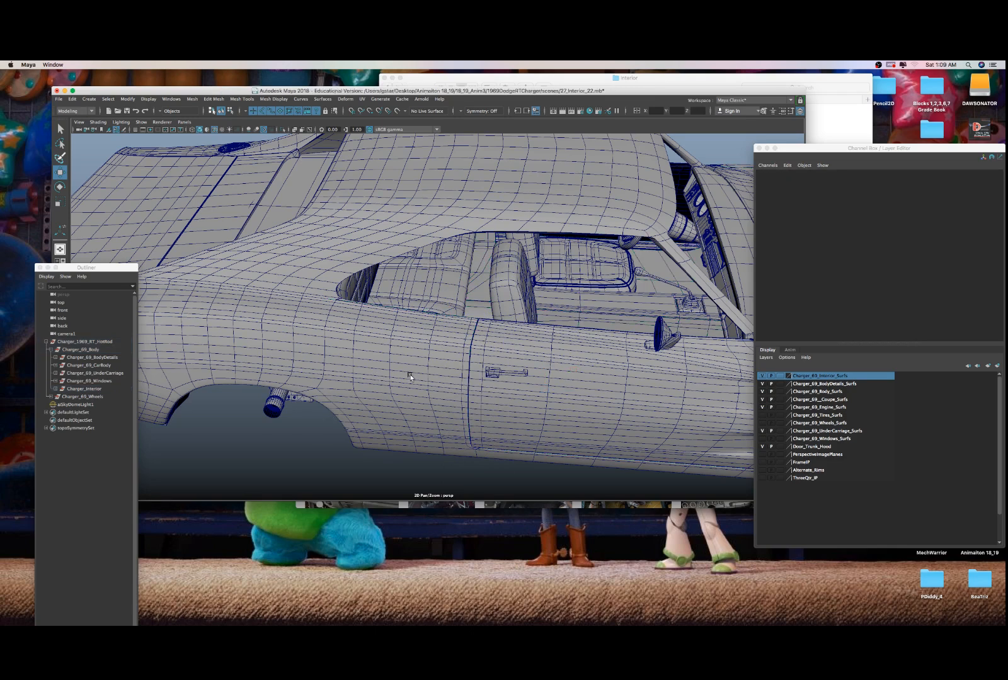
# - Inspect the car's cabin from outside and make the Charger_69_Tires_Surfs and Charger_69_Wheels_Surfs layers visible
pyautogui.keyDown('alt'); pyautogui.moveTo(320, 428); pyautogui.dragTo(317, 315); pyautogui.keyUp('alt')
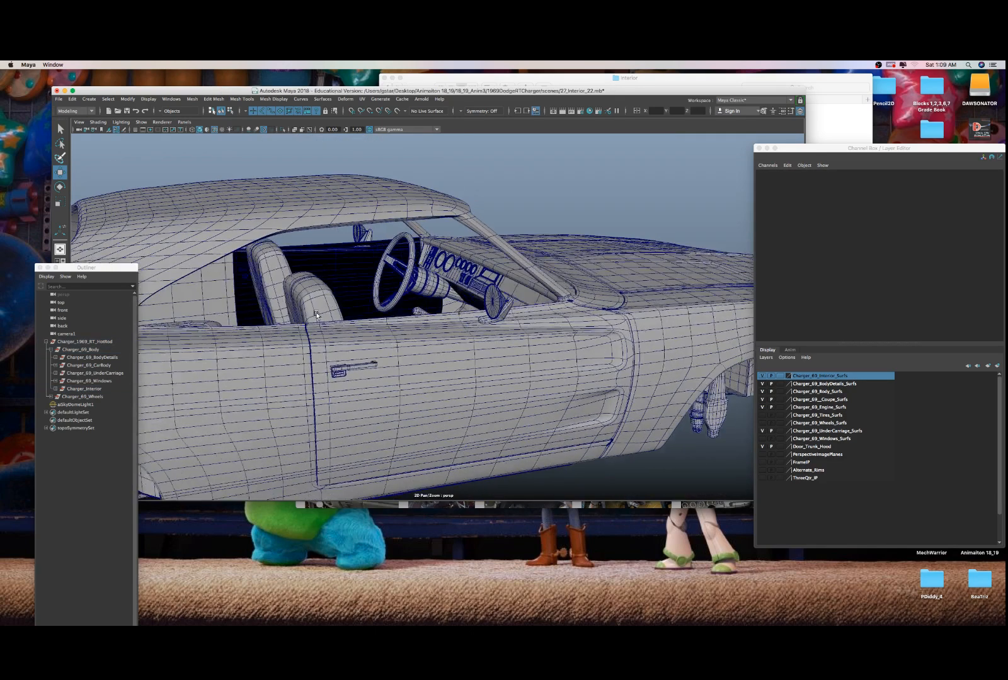
pyautogui.click(364, 272)
pyautogui.keyDown('alt'); pyautogui.moveTo(363, 273); pyautogui.dragTo(348, 277); pyautogui.keyUp('alt')
pyautogui.keyDown('alt'); pyautogui.moveTo(334, 277); pyautogui.dragTo(751, 377); pyautogui.keyUp('alt')
pyautogui.click(409, 240)
pyautogui.scroll(-5, 438, 268)
pyautogui.click(763, 415)
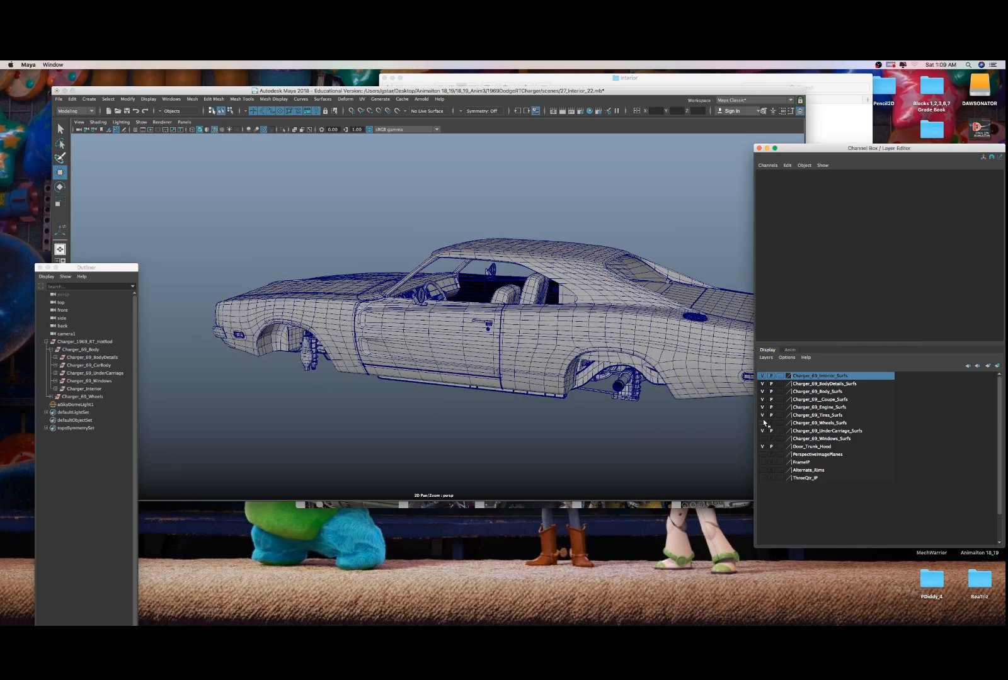
pyautogui.click(763, 423)
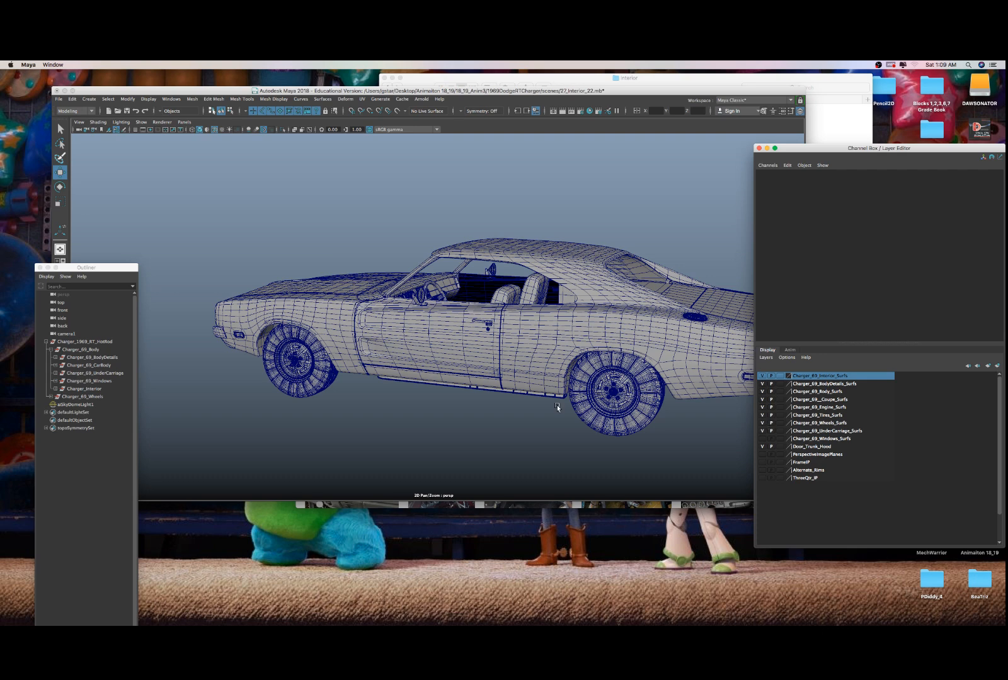
# - Make the Charger_69_Windows_Surfs layer visible and view the assembled car from its front corner
pyautogui.keyDown('alt'); pyautogui.moveTo(548, 409); pyautogui.dragTo(530, 434); pyautogui.keyUp('alt')
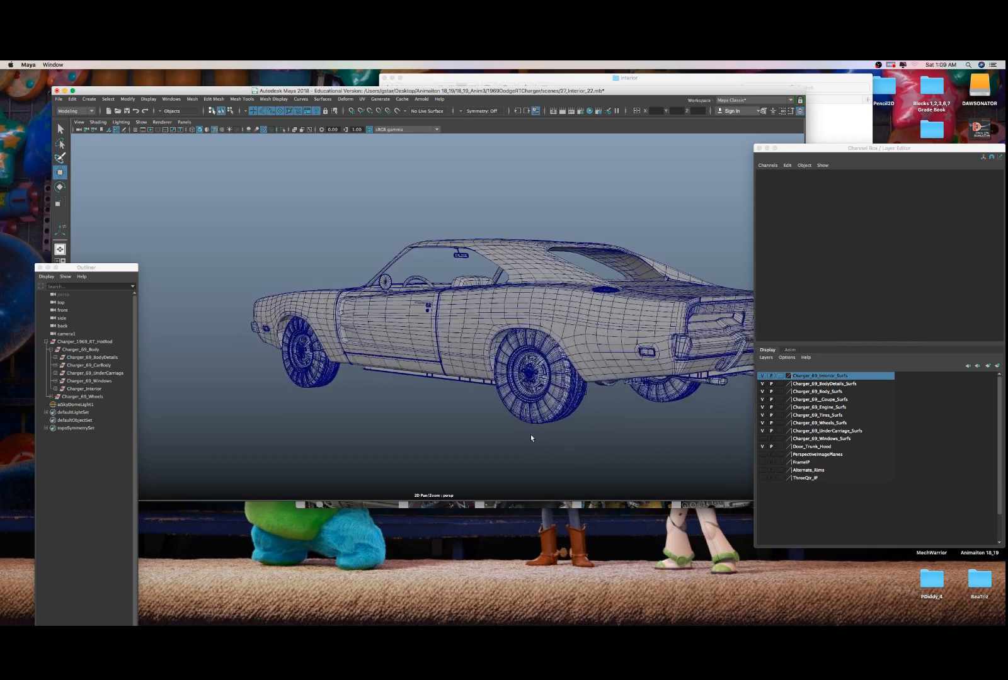
pyautogui.scroll(5, 530, 434)
pyautogui.scroll(3, 532, 432)
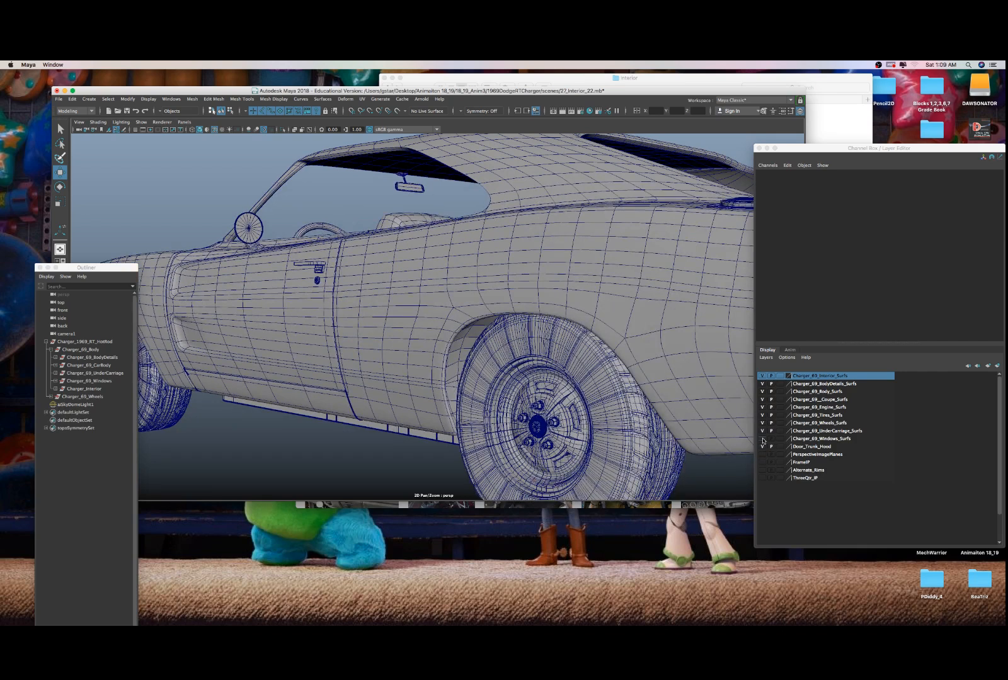
pyautogui.click(763, 439)
pyautogui.scroll(-5, 542, 378)
pyautogui.keyDown('alt'); pyautogui.moveTo(441, 372); pyautogui.dragTo(399, 366); pyautogui.keyUp('alt')
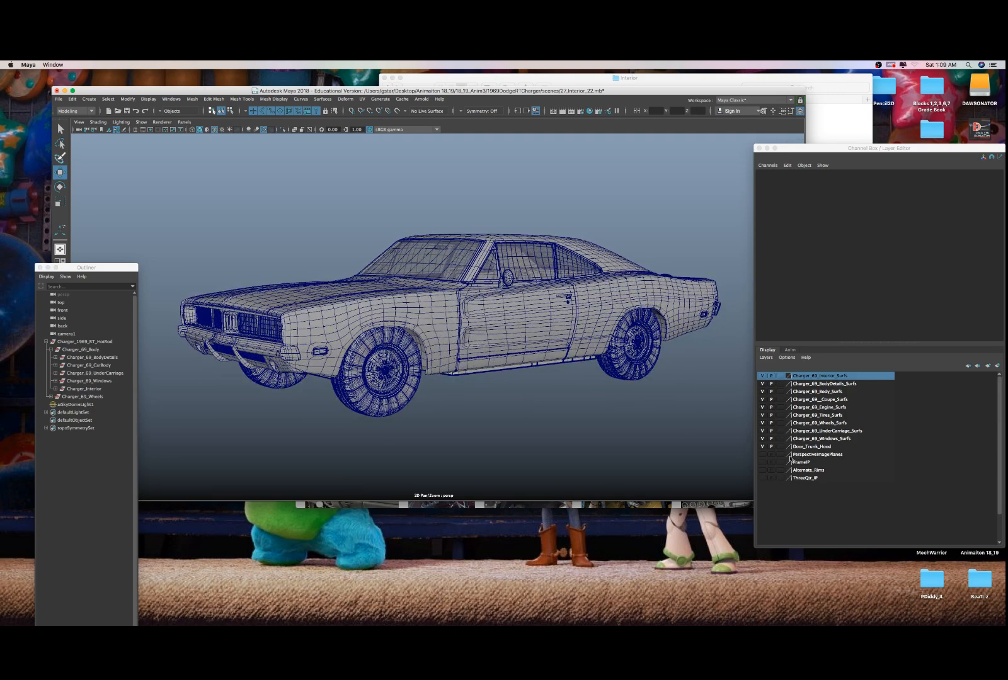
# - Delete the PerspectiveImagePlanes and FrameIP display layers
pyautogui.click(766, 457)
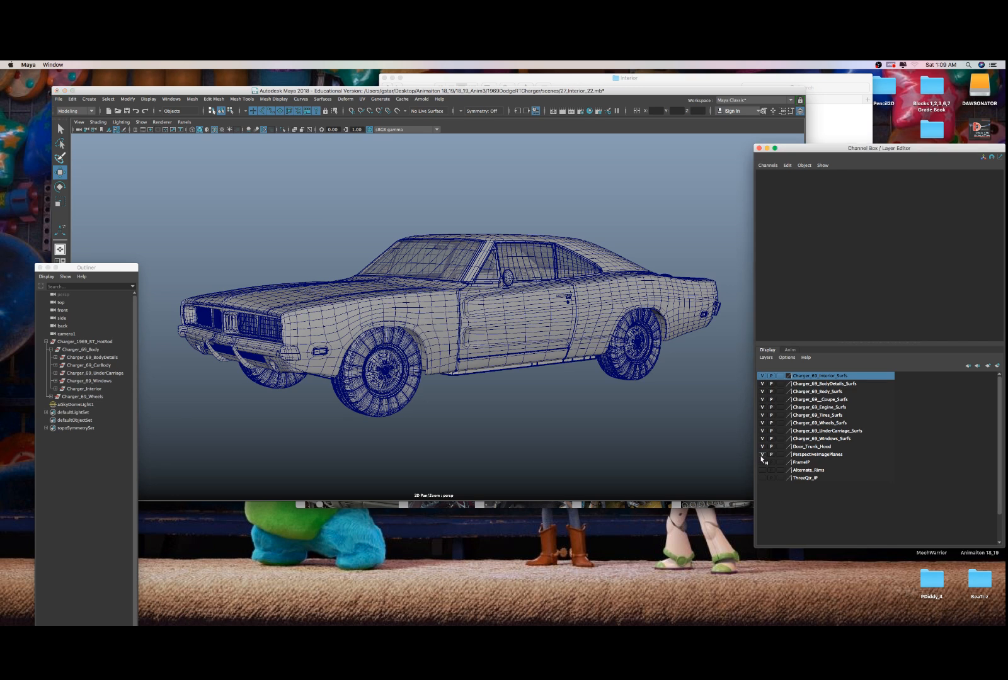
pyautogui.rightClick(806, 458)
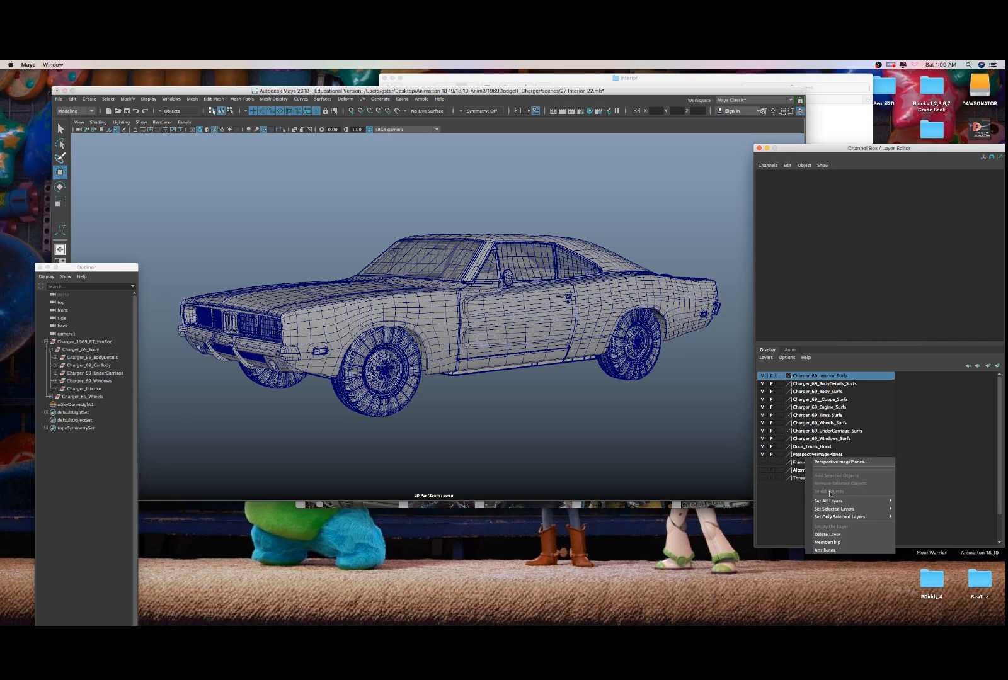
pyautogui.click(827, 534)
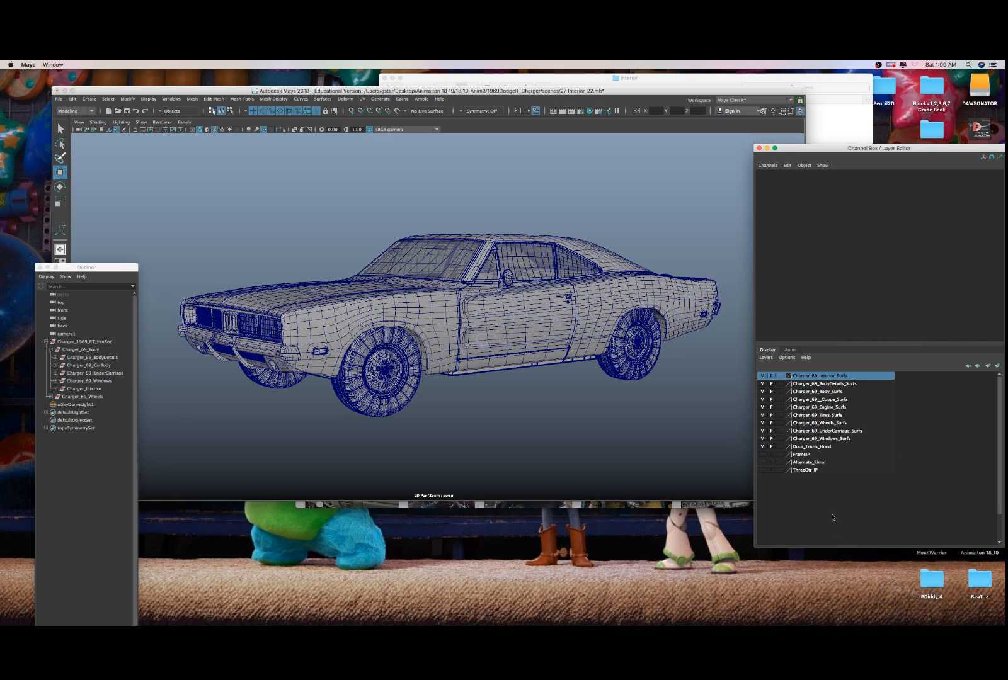
pyautogui.rightClick(808, 465)
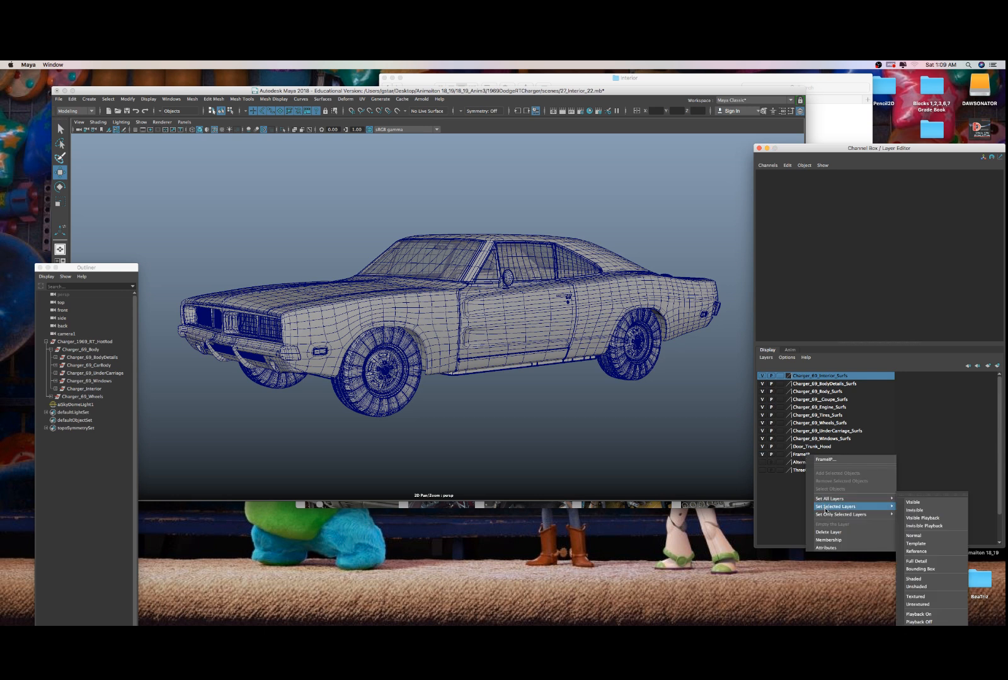
pyautogui.click(827, 532)
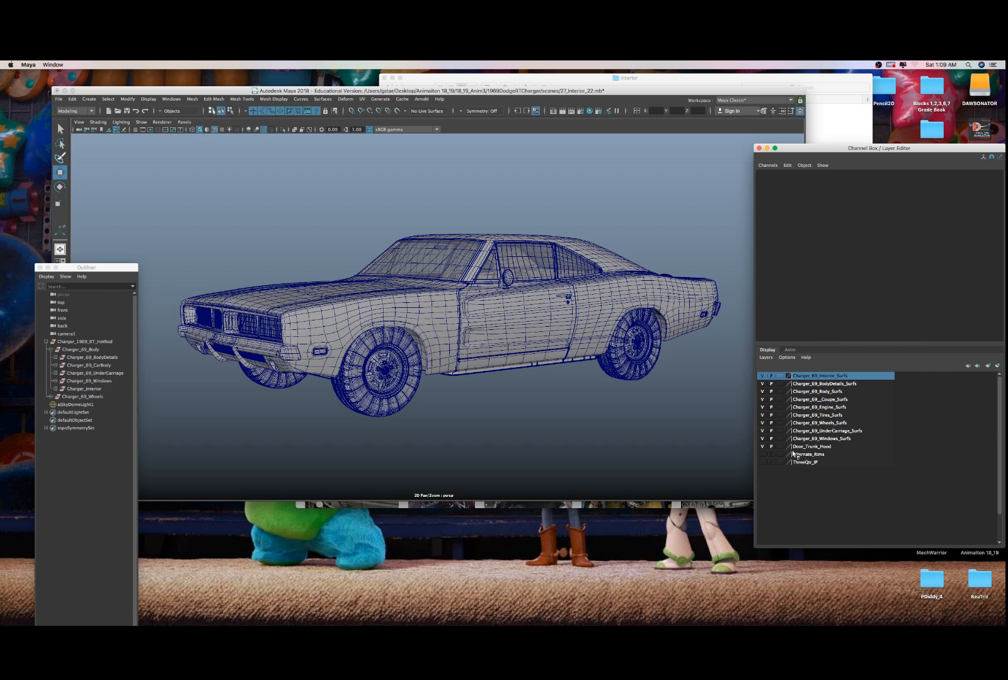
# - Hide the Charger_69_Tires_Surfs layer and show the Alternate_Rims layer, keeping Charger_69_Wheels_Surfs visible
pyautogui.click(762, 455)
pyautogui.click(762, 455)
pyautogui.click(762, 415)
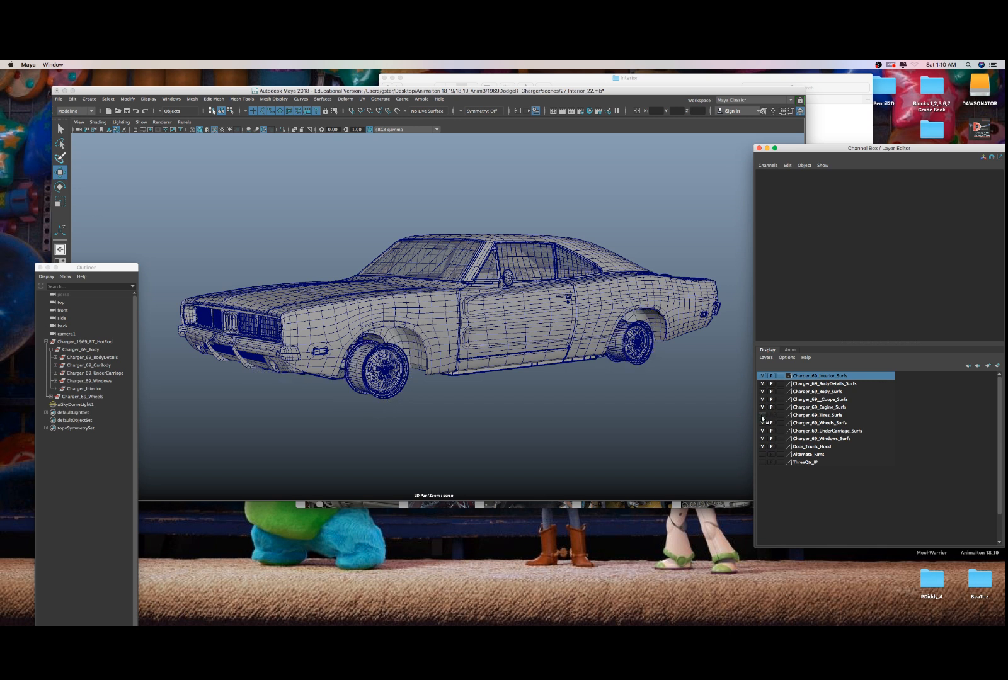
pyautogui.scroll(3, 558, 405)
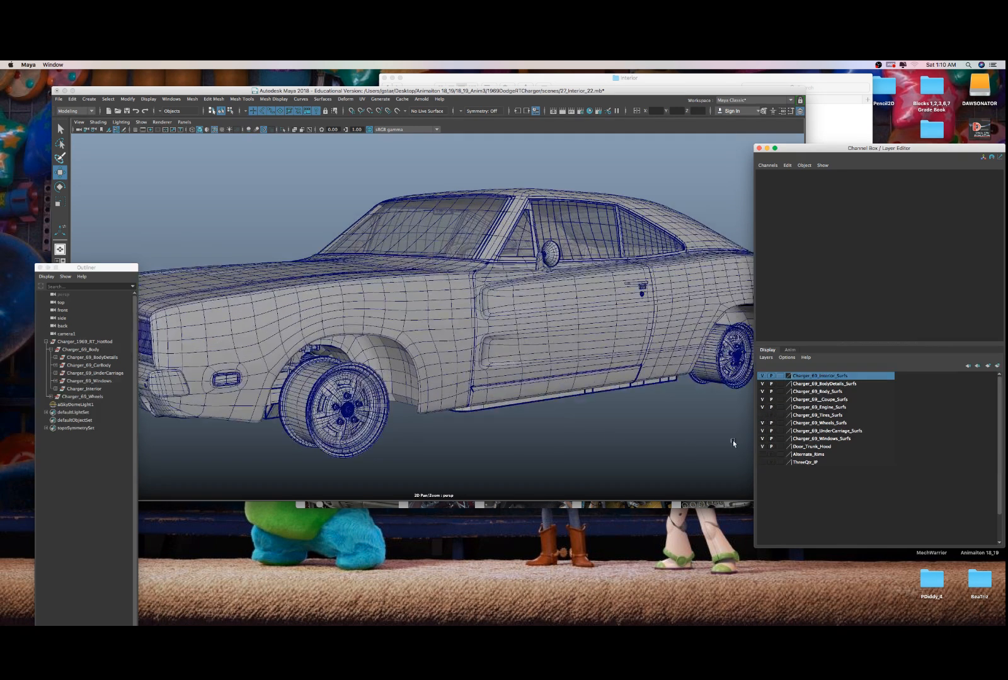
pyautogui.click(762, 422)
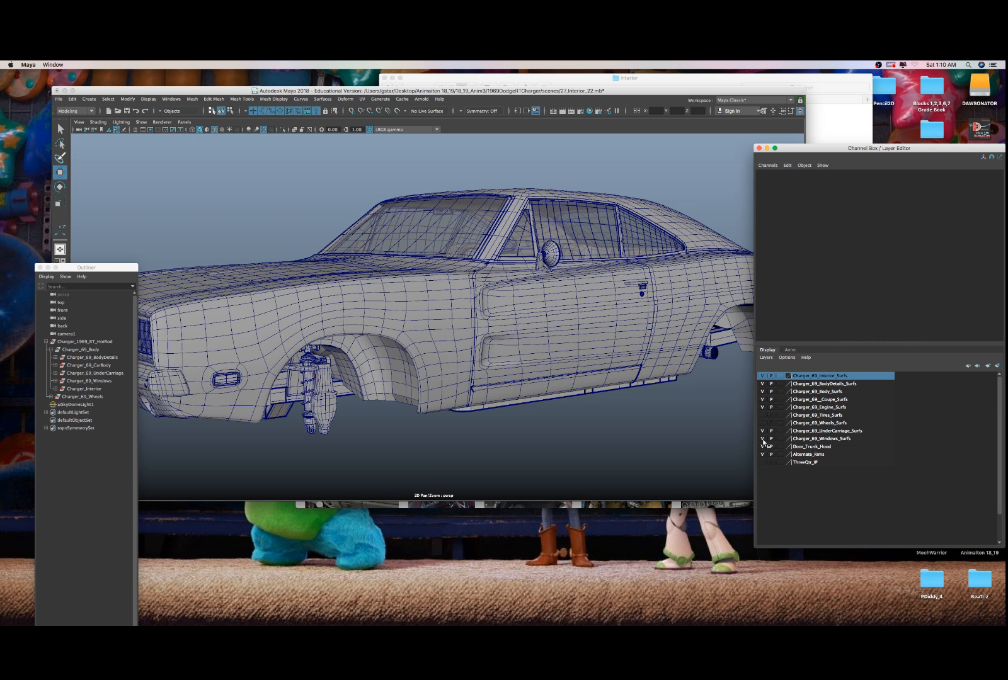
pyautogui.click(763, 422)
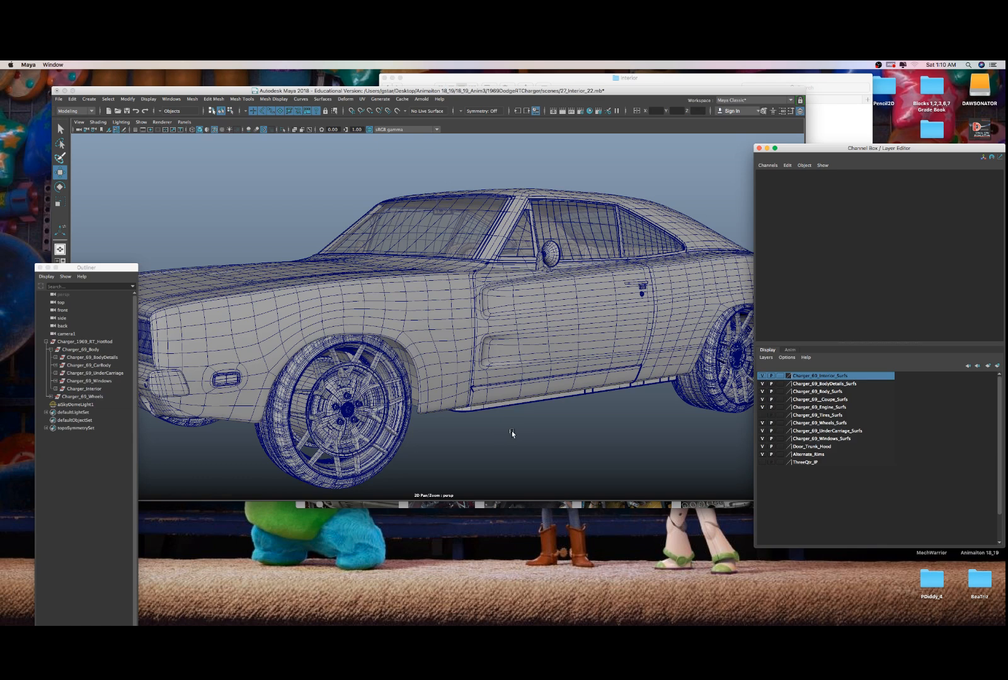
pyautogui.keyDown('alt'); pyautogui.moveTo(512, 431); pyautogui.dragTo(492, 434); pyautogui.keyUp('alt')
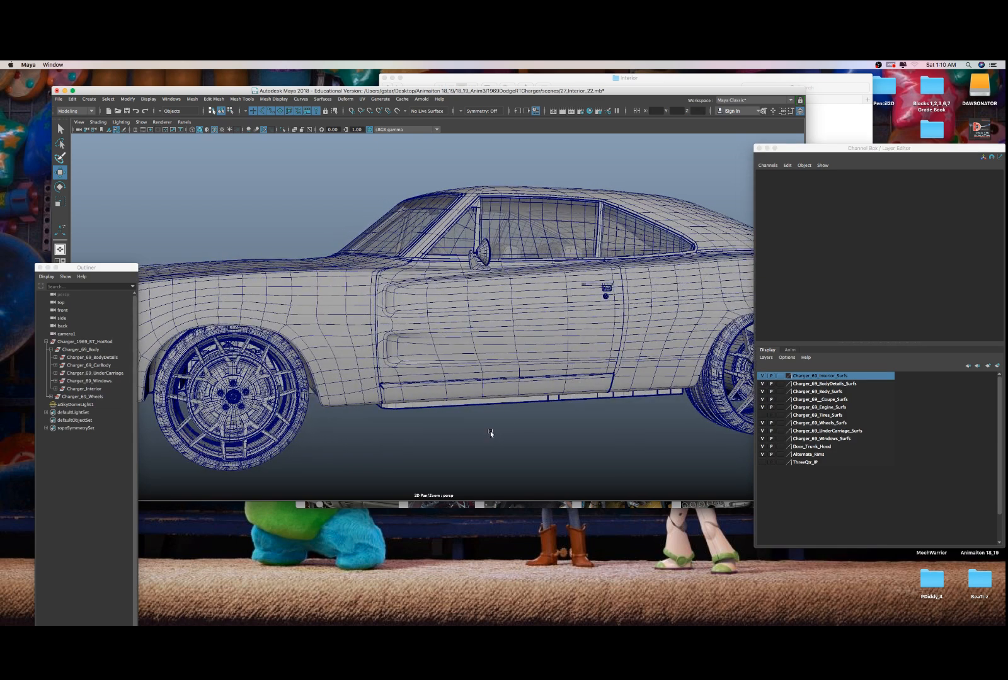
# - Inspect the alternate rims on the front and rear wheels, toggling the Alternate_Rims layer's visibility and selecting the front tire
pyautogui.keyDown('alt'); pyautogui.moveTo(384, 434); pyautogui.dragTo(437, 418, button='middle'); pyautogui.keyUp('alt')
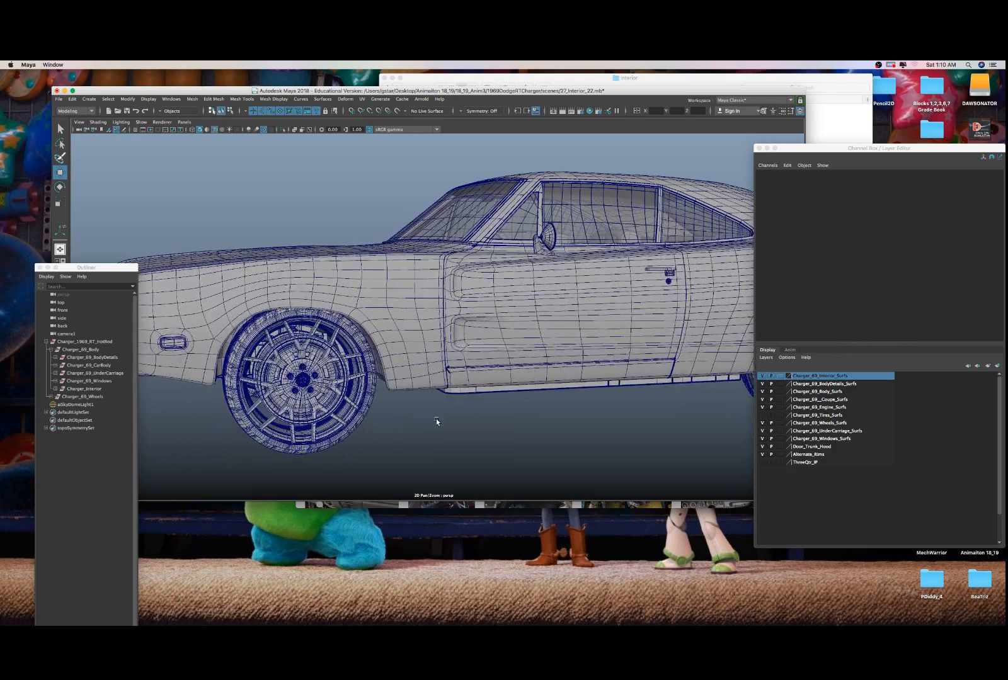
pyautogui.click(763, 455)
pyautogui.click(763, 455)
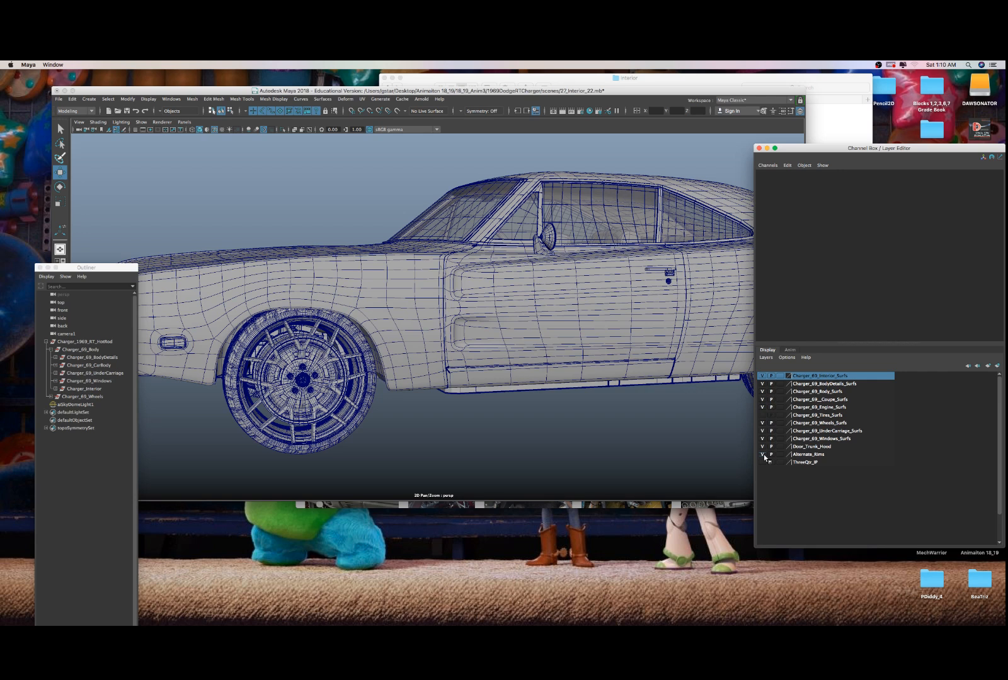
pyautogui.click(303, 441)
pyautogui.scroll(-5, 312, 436)
pyautogui.keyDown('alt'); pyautogui.moveTo(312, 436); pyautogui.dragTo(398, 409); pyautogui.keyUp('alt')
pyautogui.click(292, 387)
pyautogui.scroll(5, 341, 398)
pyautogui.scroll(-5, 382, 403)
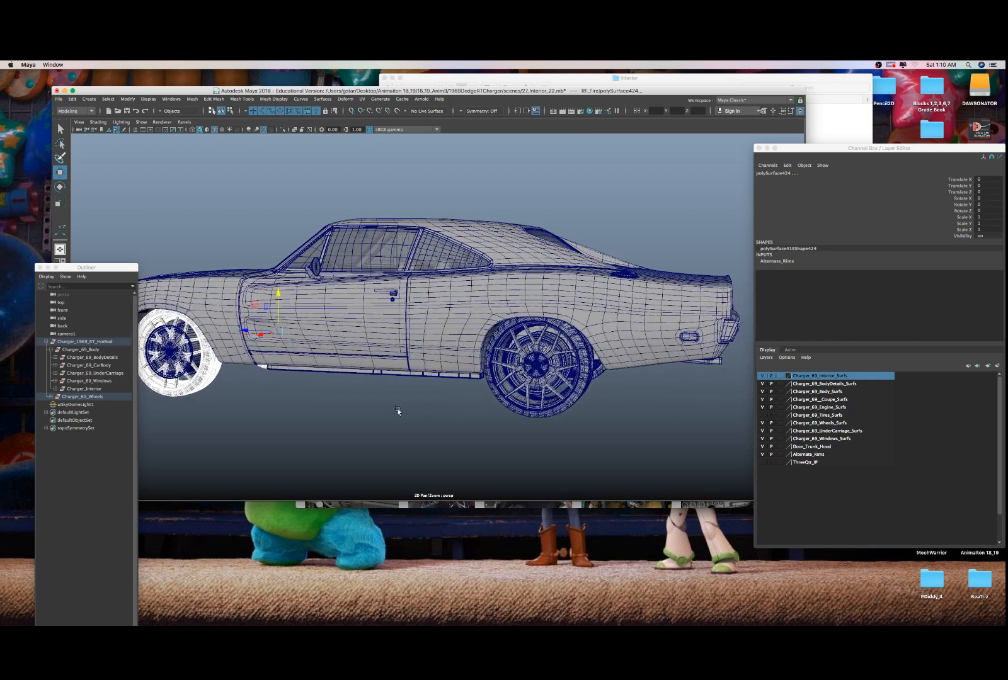
# - Hide the Alternate_Rims layer and toggle Charger_69_Wheels_Surfs and Door_Trunk_Hood off and back on
pyautogui.click(764, 426)
pyautogui.click(764, 424)
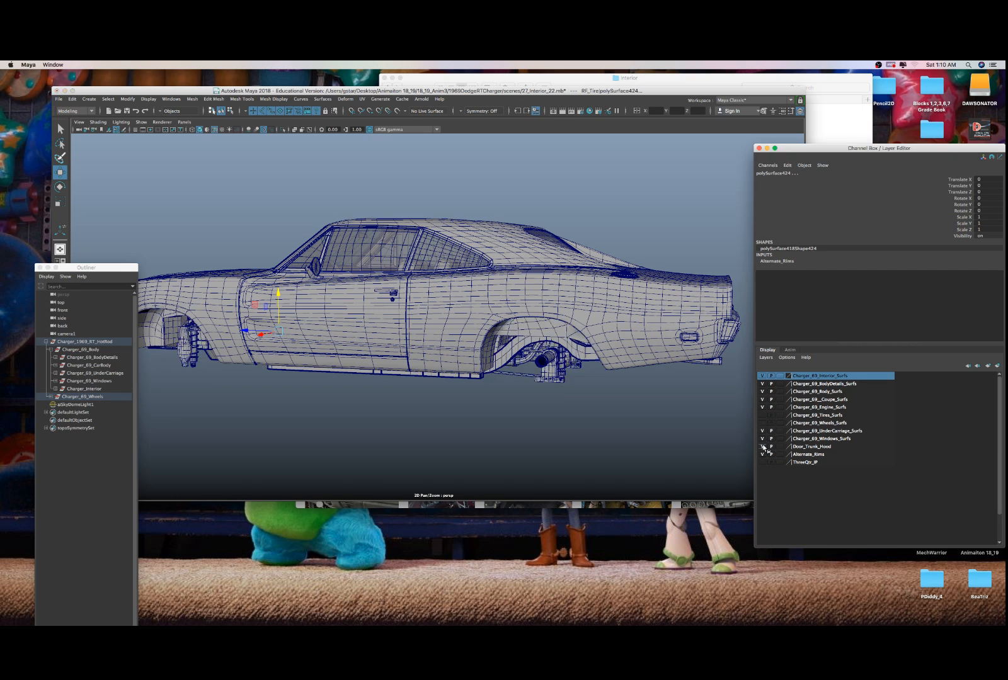
pyautogui.click(762, 447)
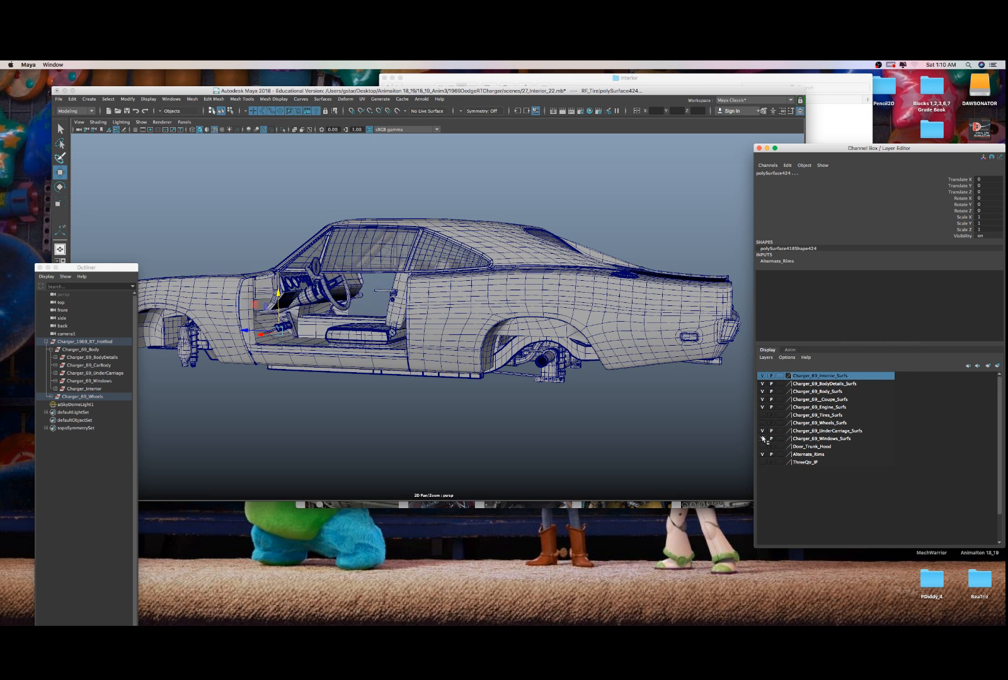
pyautogui.click(763, 447)
pyautogui.click(763, 454)
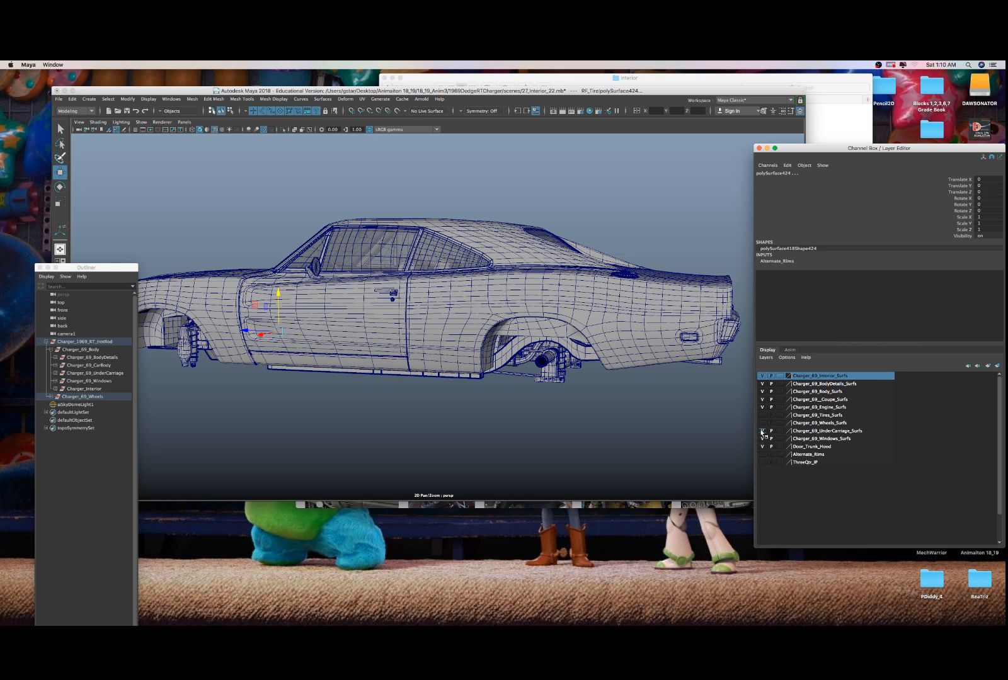
pyautogui.click(763, 423)
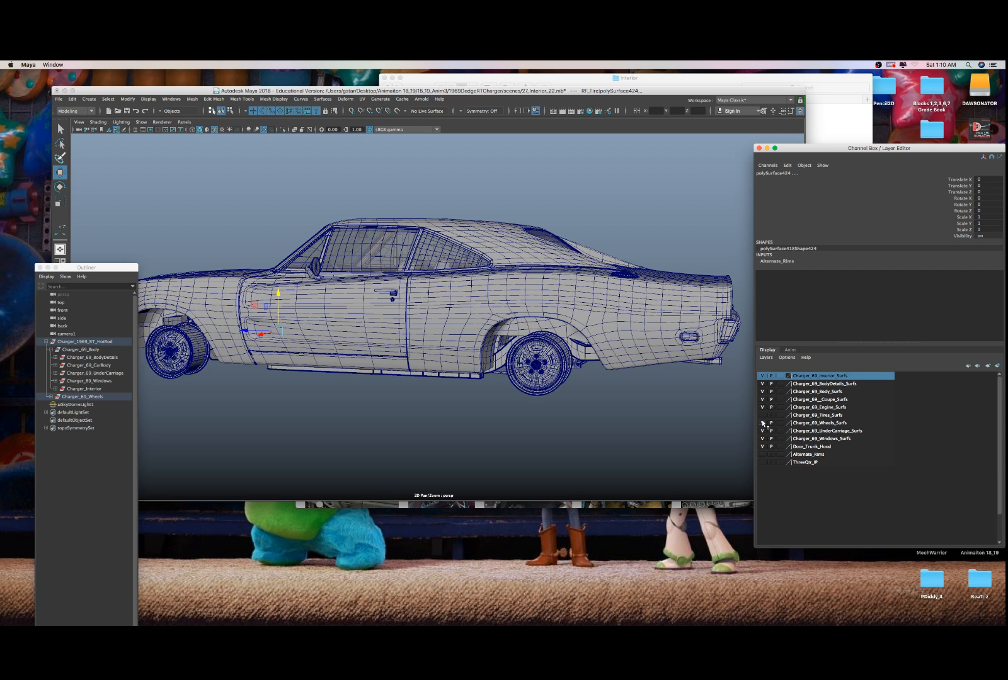
# - Select the left rear standard rim and compare it with the alternate rim by toggling the Alternate_Rims layer
pyautogui.click(556, 385)
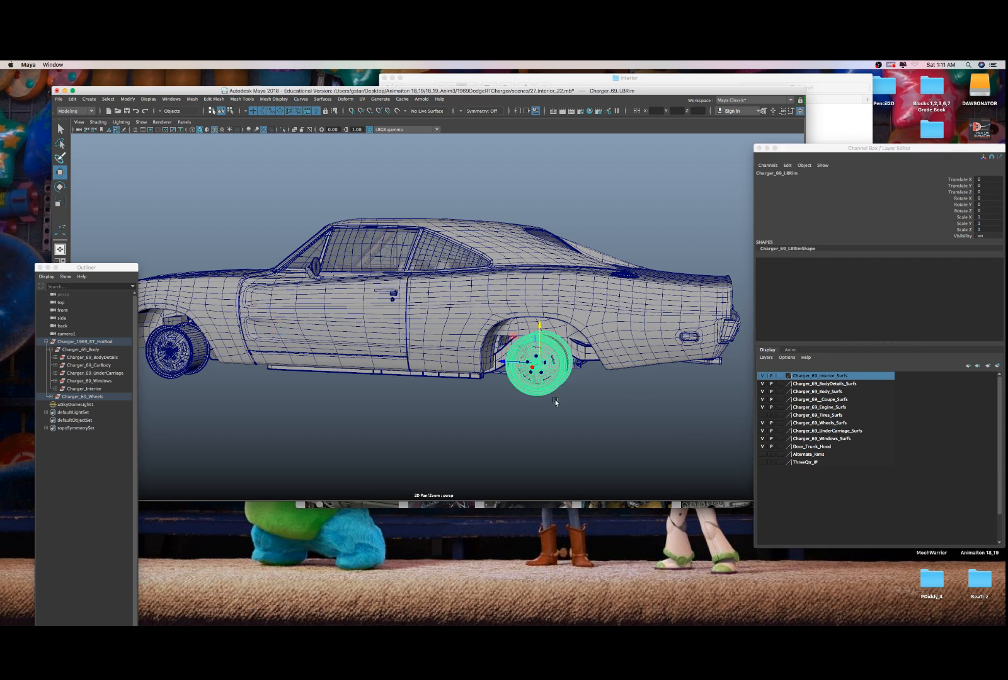
pyautogui.scroll(3, 556, 386)
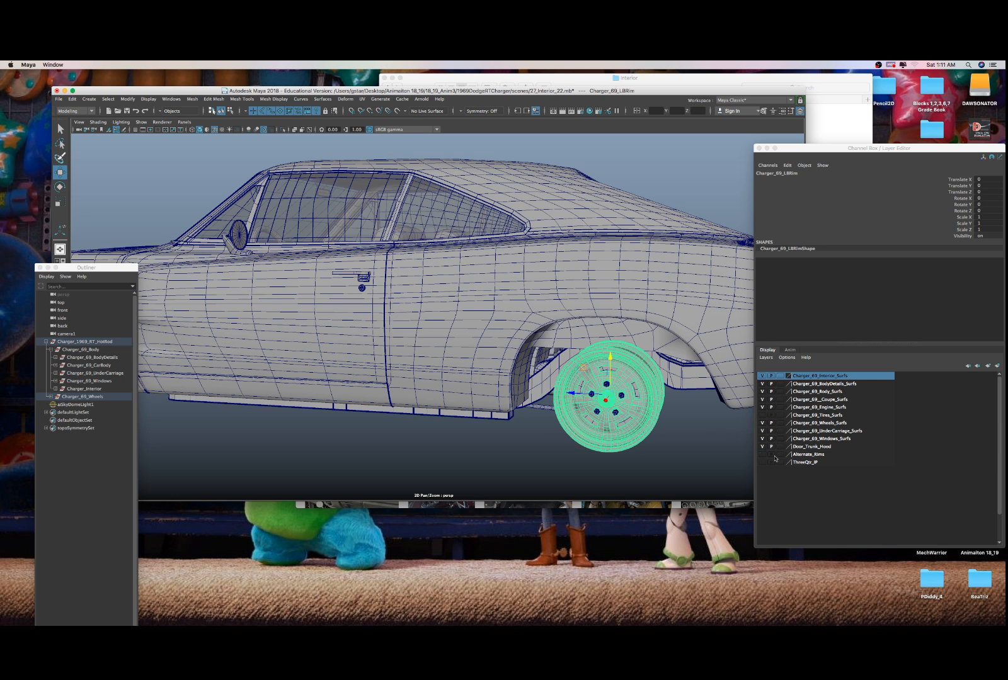
pyautogui.click(762, 454)
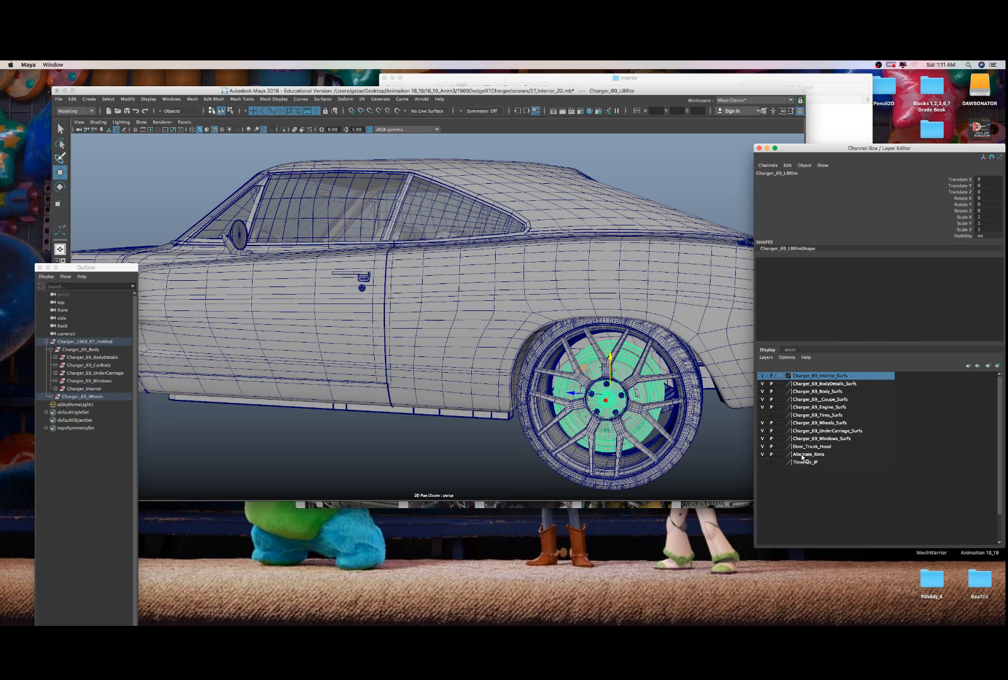
pyautogui.click(763, 455)
pyautogui.click(763, 455)
pyautogui.click(762, 454)
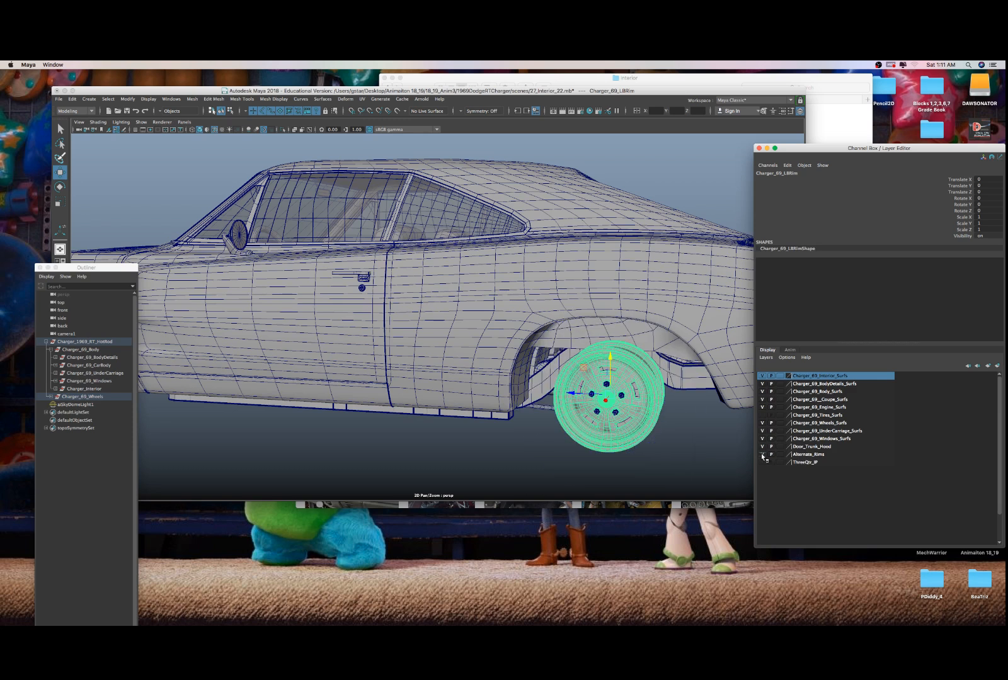
# - Show the Charger_69_Tires_Surfs layer and view the whole car from its front corner
pyautogui.click(763, 415)
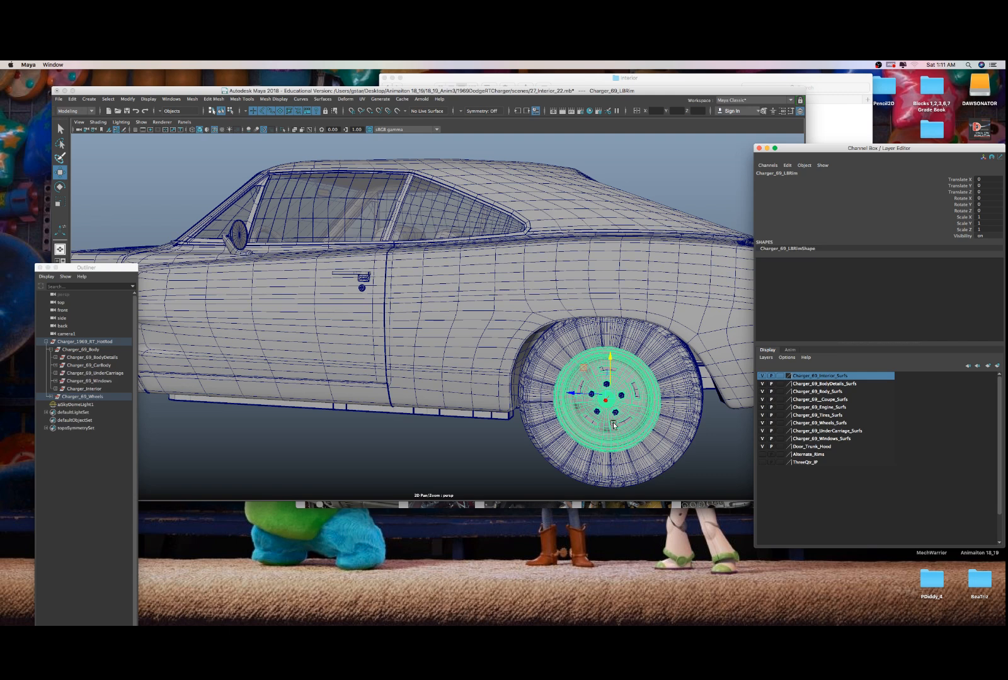
pyautogui.scroll(-5, 554, 410)
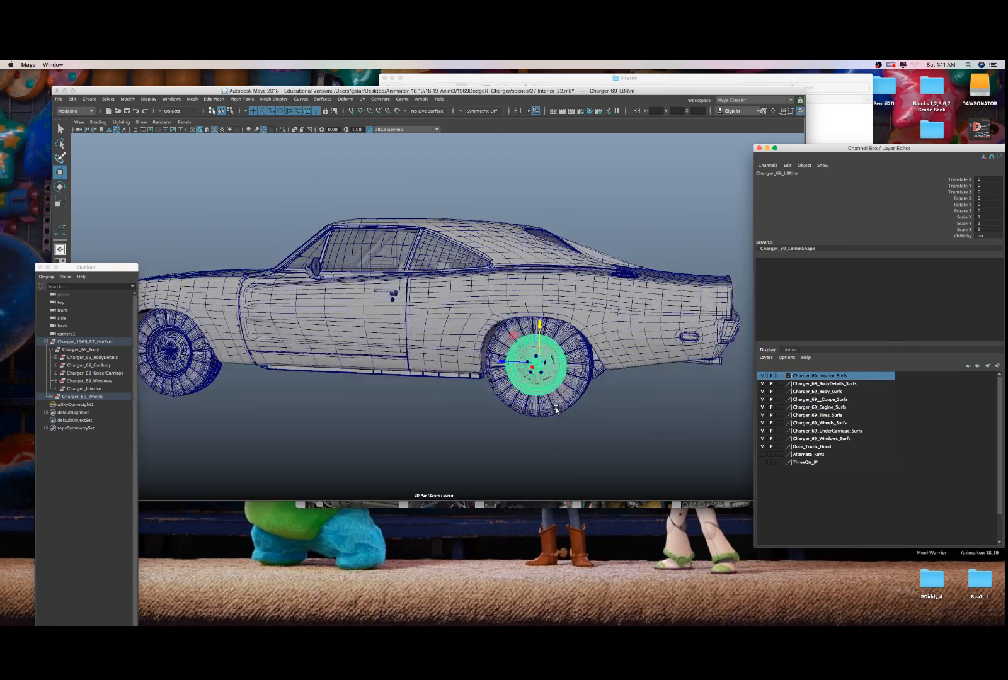
pyautogui.keyDown('alt'); pyautogui.moveTo(466, 408); pyautogui.dragTo(407, 362); pyautogui.keyUp('alt')
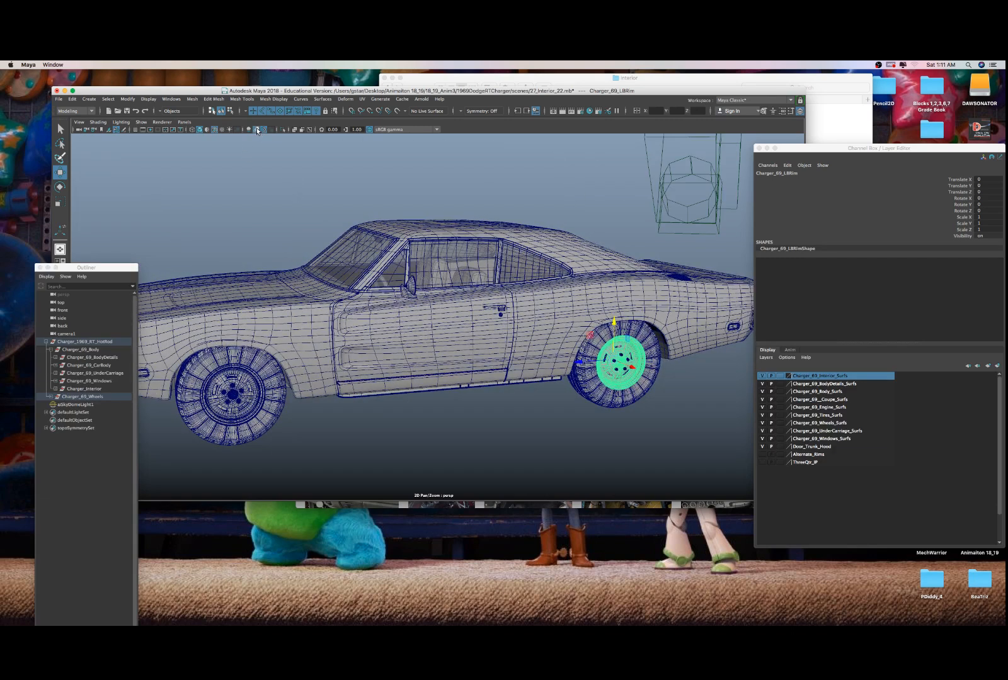
pyautogui.keyDown('alt'); pyautogui.moveTo(359, 287); pyautogui.dragTo(237, 283); pyautogui.keyUp('alt')
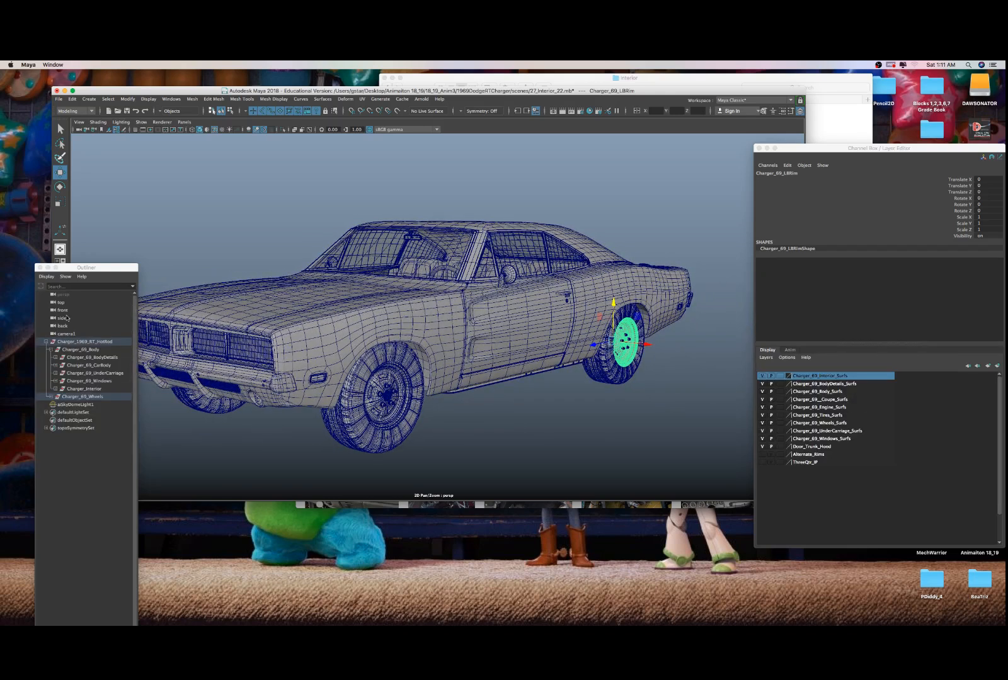
# - Collapse the car's top-level group and close the Outliner
pyautogui.click(46, 342)
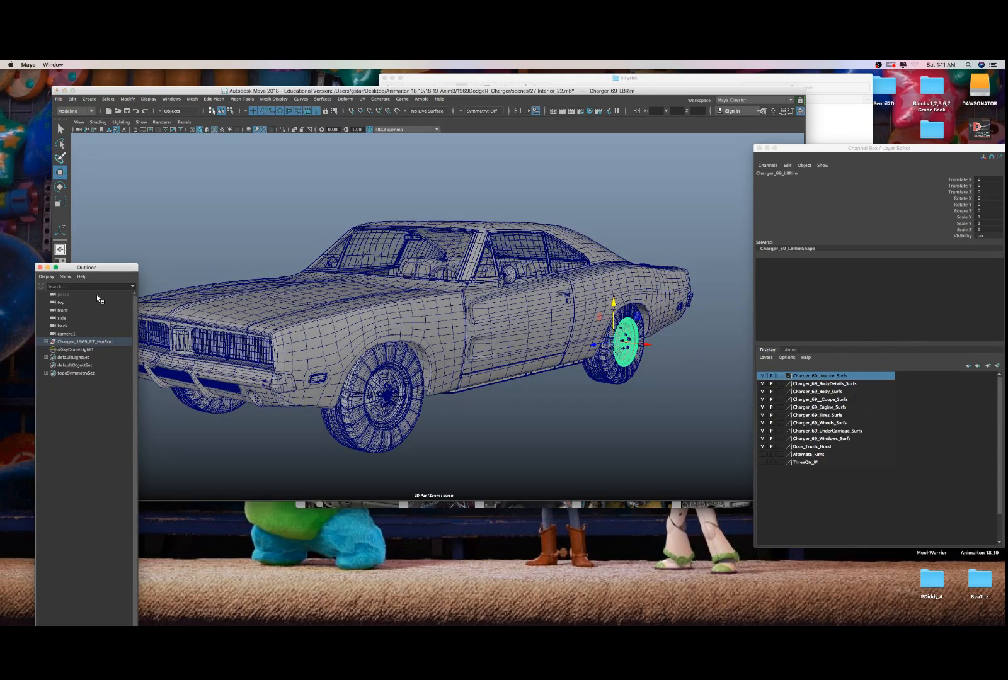
pyautogui.click(39, 267)
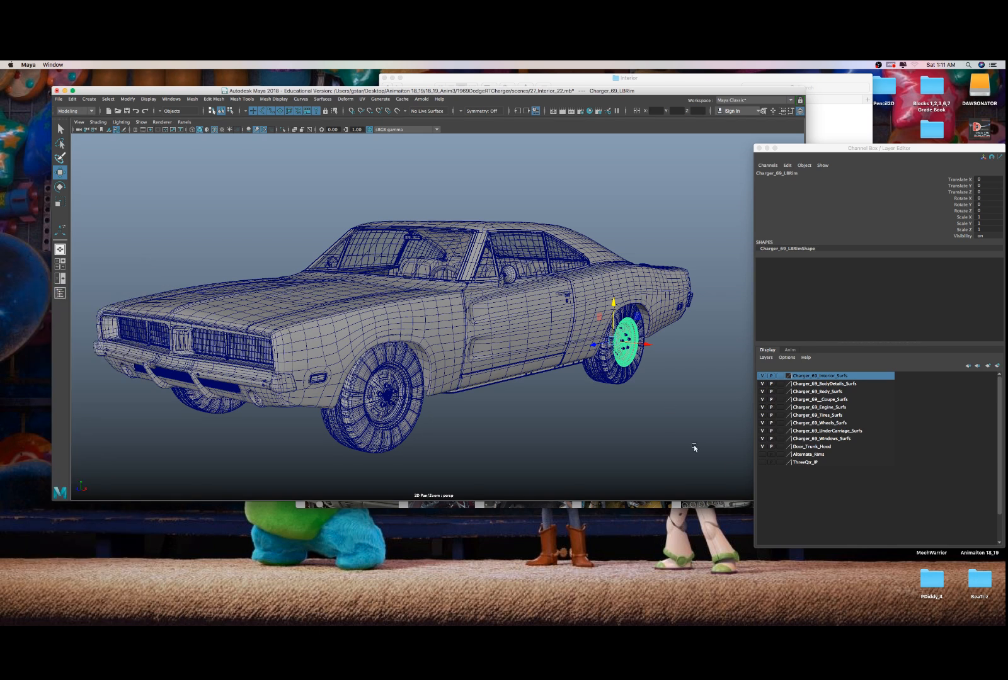
# - Delete the ThreeQtr_IP display layer and deselect the rear rim
pyautogui.click(809, 463)
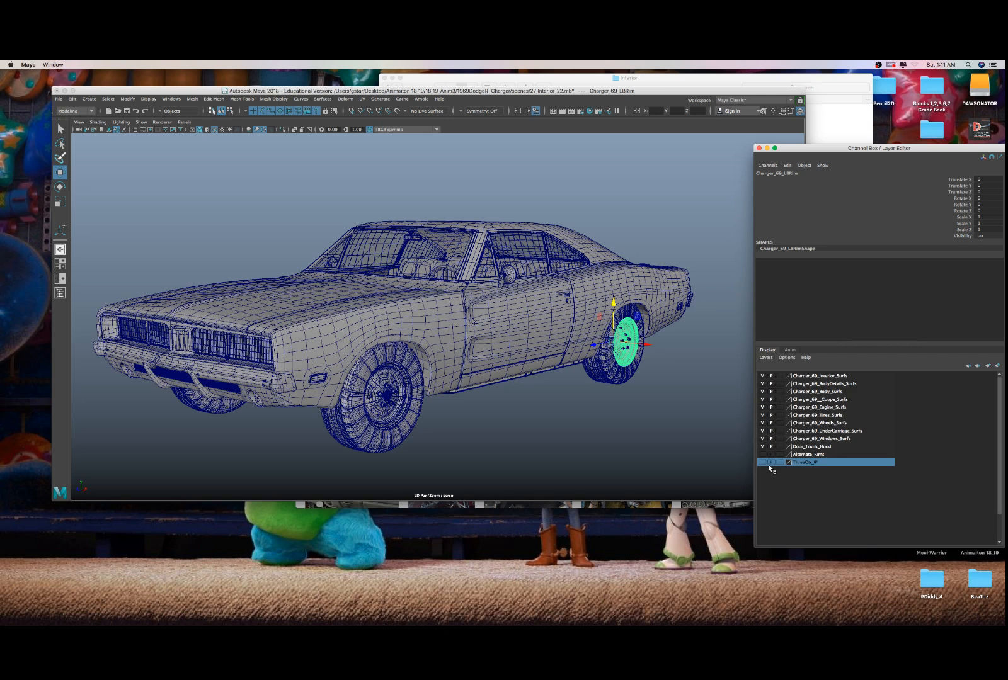
pyautogui.rightClick(810, 465)
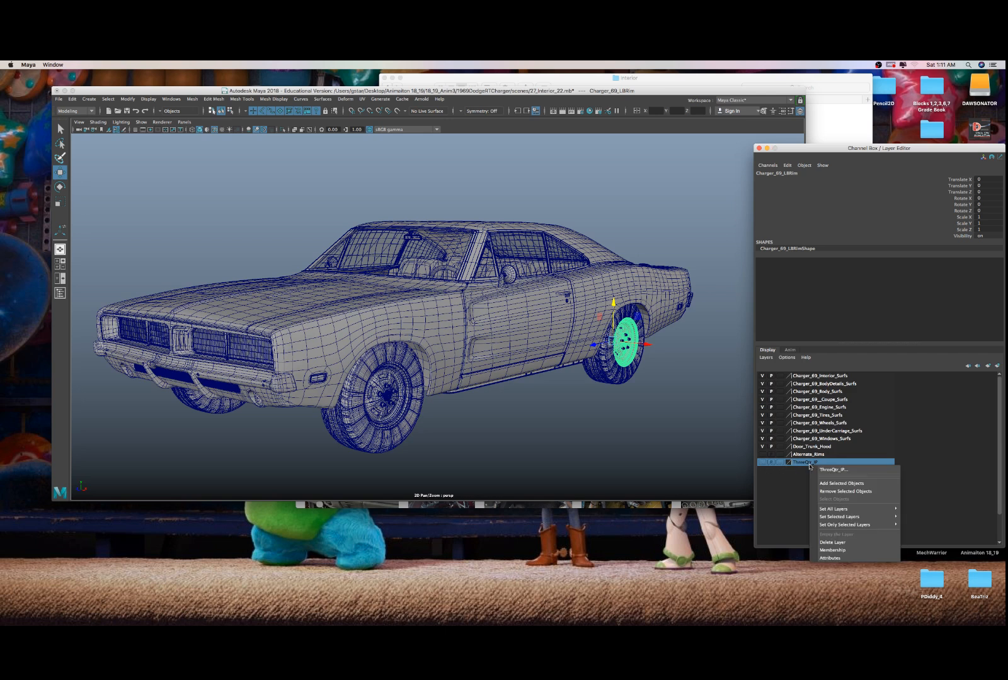
pyautogui.moveTo(840, 518)
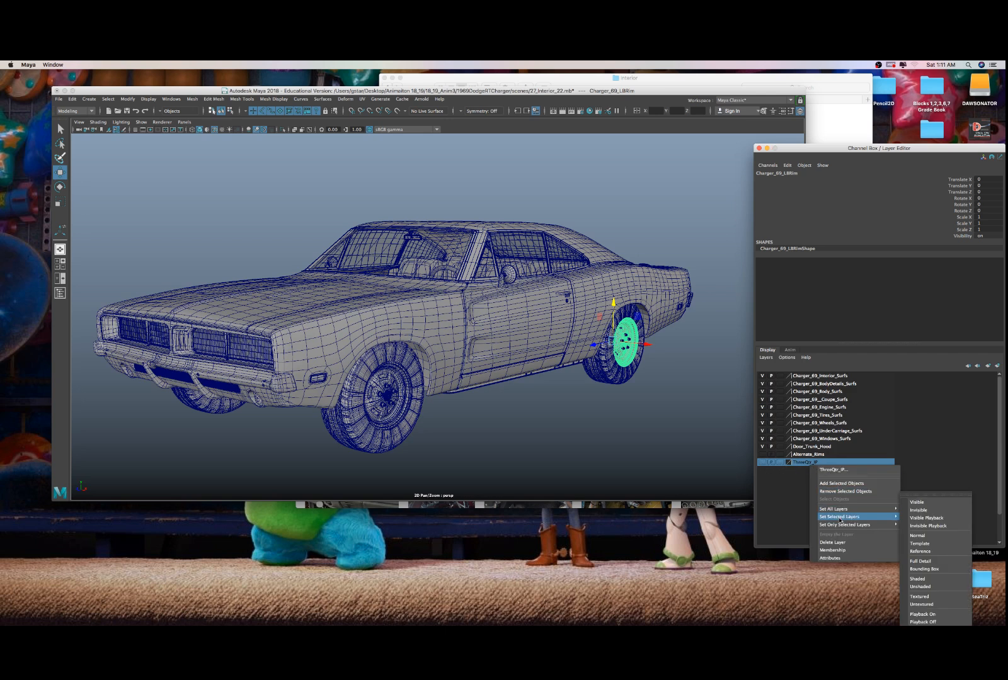
pyautogui.click(836, 543)
pyautogui.scroll(-3, 615, 423)
pyautogui.click(615, 424)
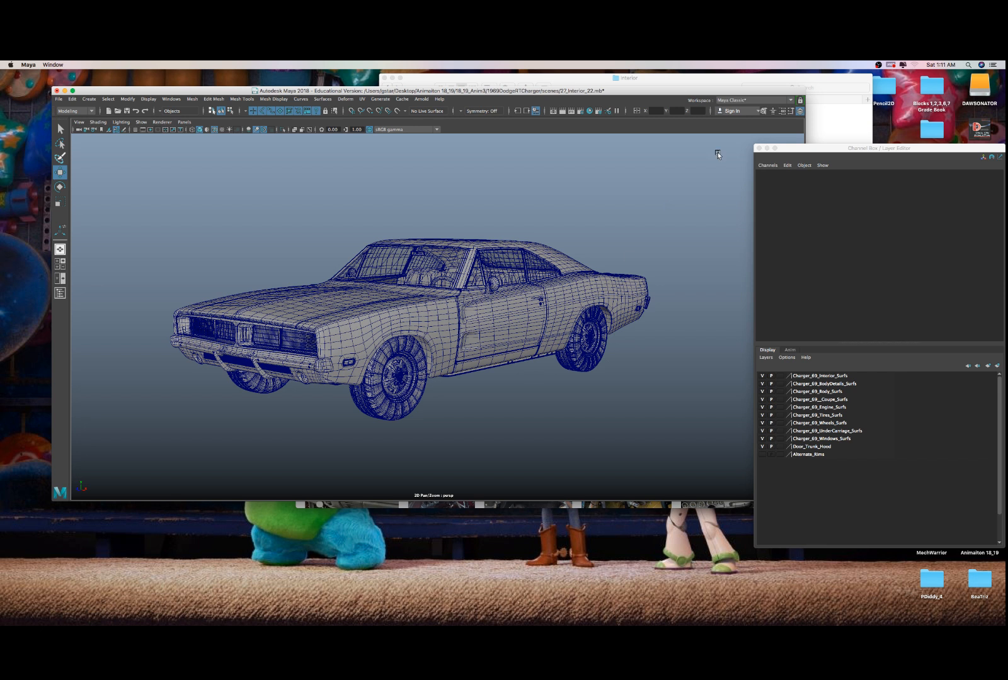
# - Close the Channel Box / Layer Editor window and enlarge the main window to fill the screen
pyautogui.click(758, 148)
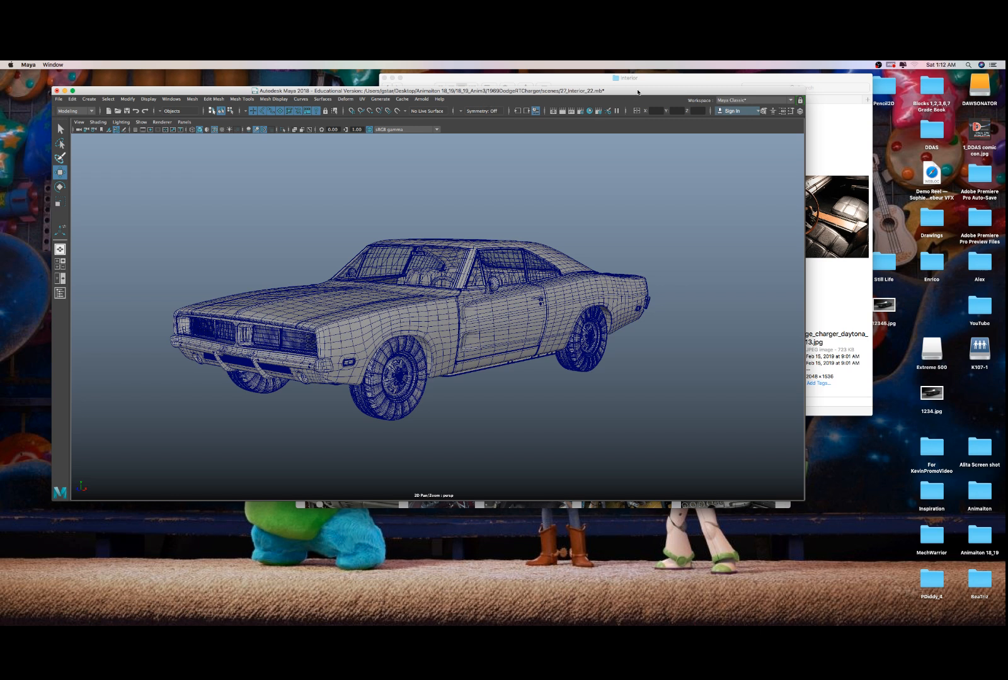
pyautogui.hotkey('ctrl', 'space')
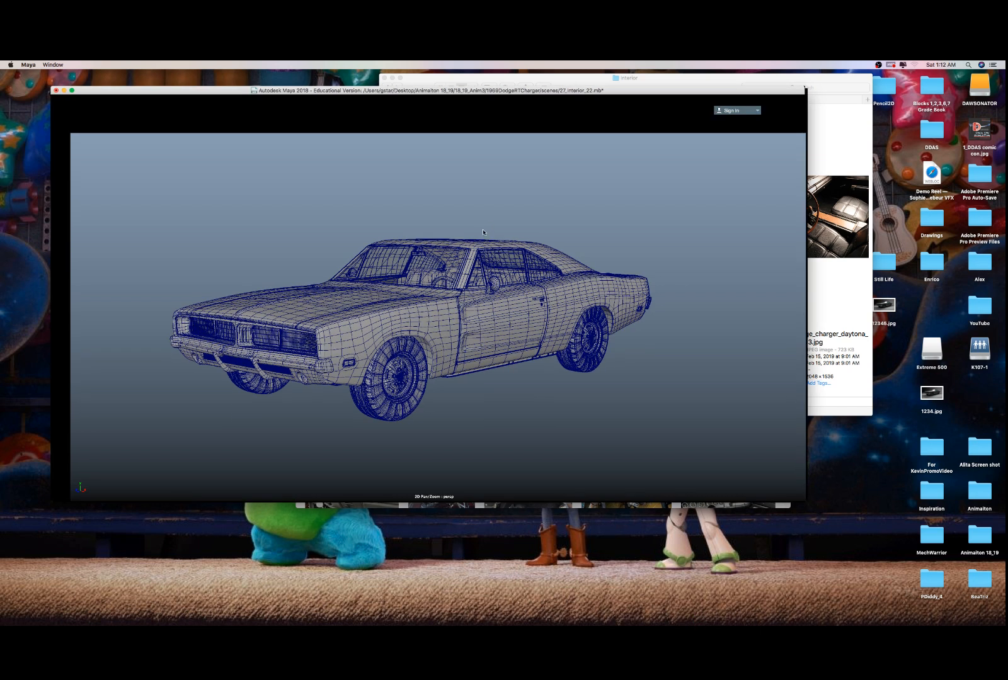
pyautogui.hotkey('ctrl', 'space')
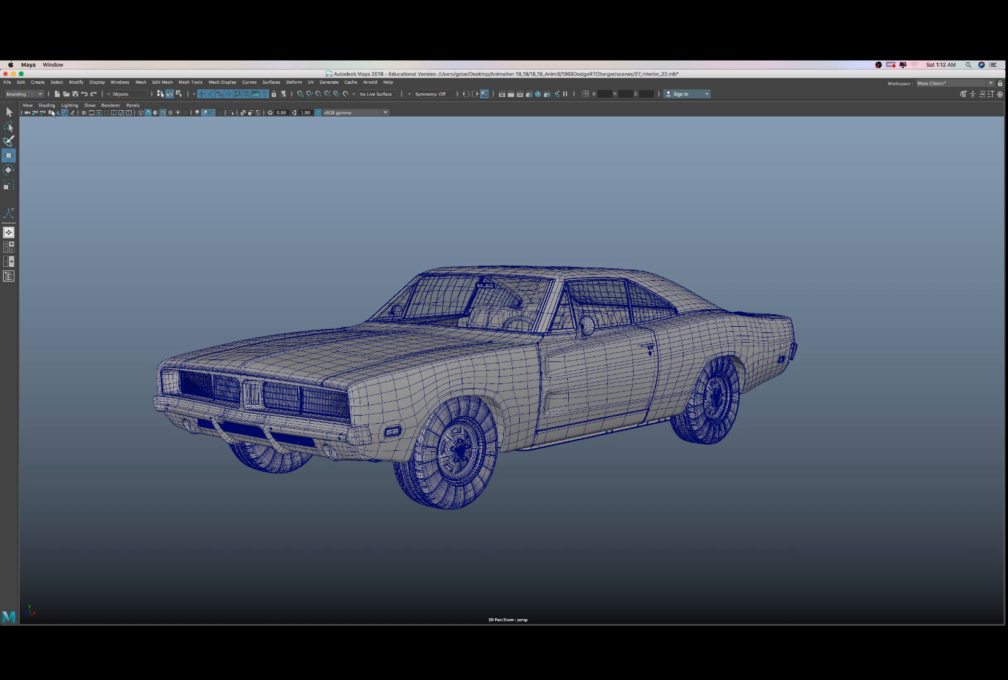
# - Delete the construction history of the entire car and display it smooth shaded without wireframe
pyautogui.moveTo(95, 148); pyautogui.dragTo(877, 585)
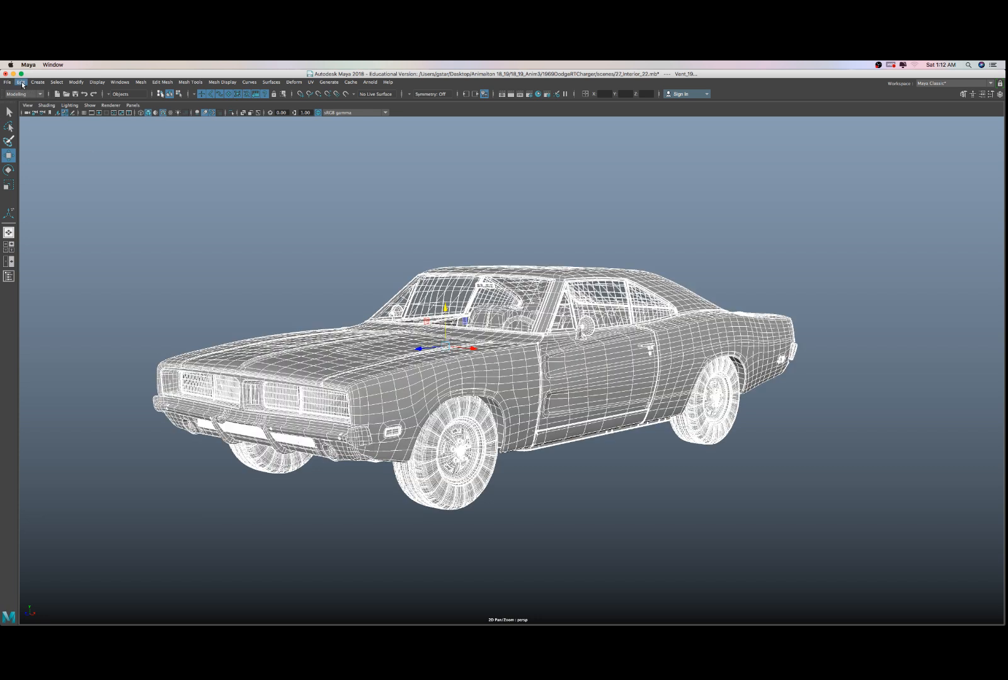
pyautogui.click(21, 82)
pyautogui.moveTo(73, 172)
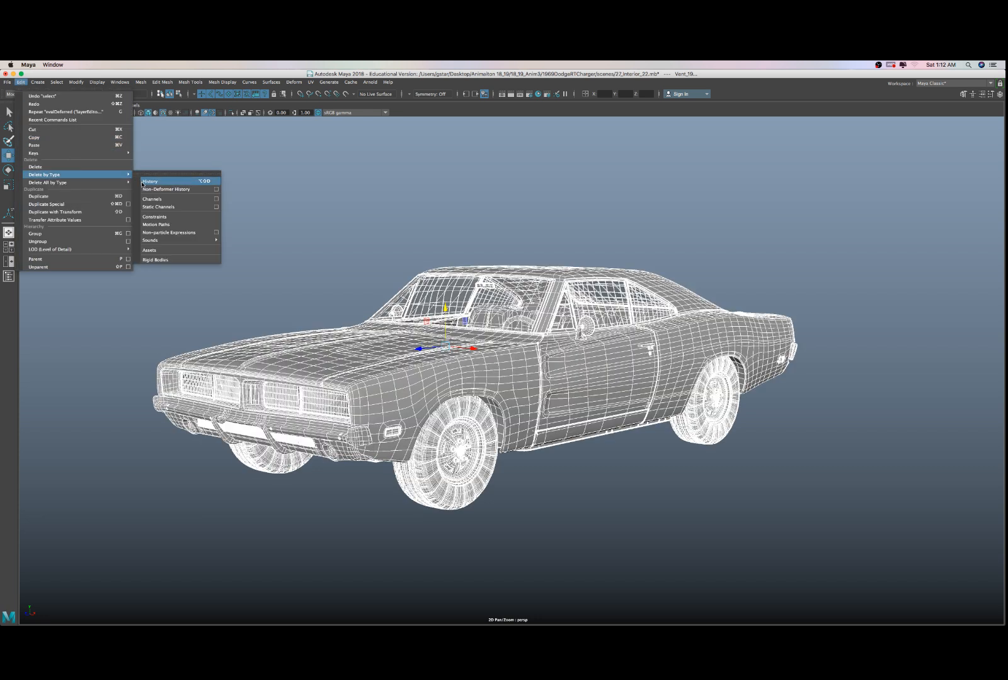
pyautogui.click(176, 182)
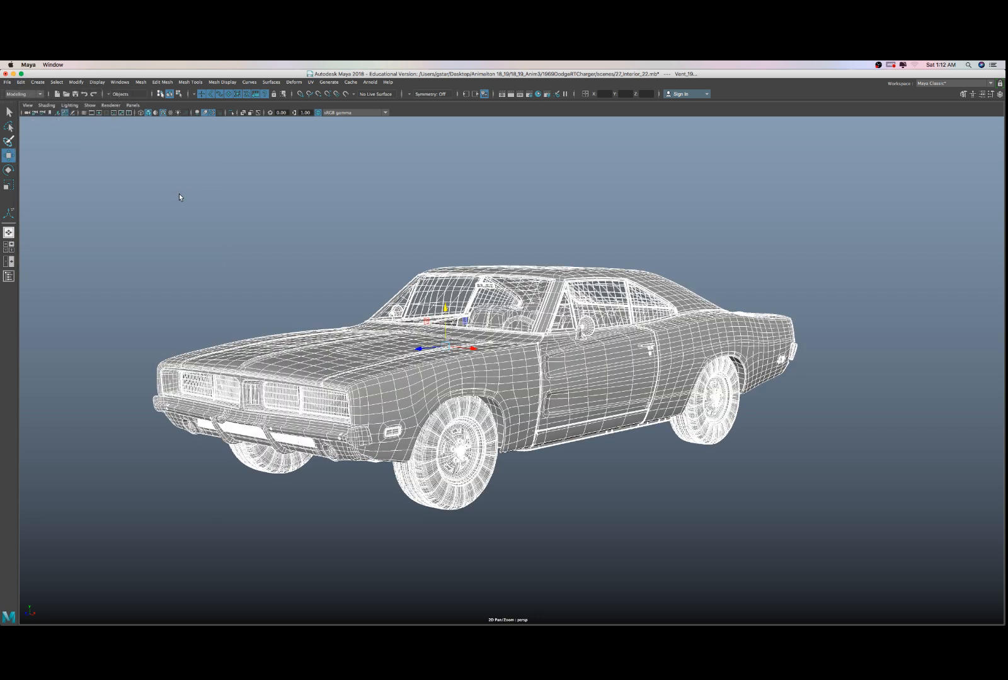
pyautogui.click(188, 264)
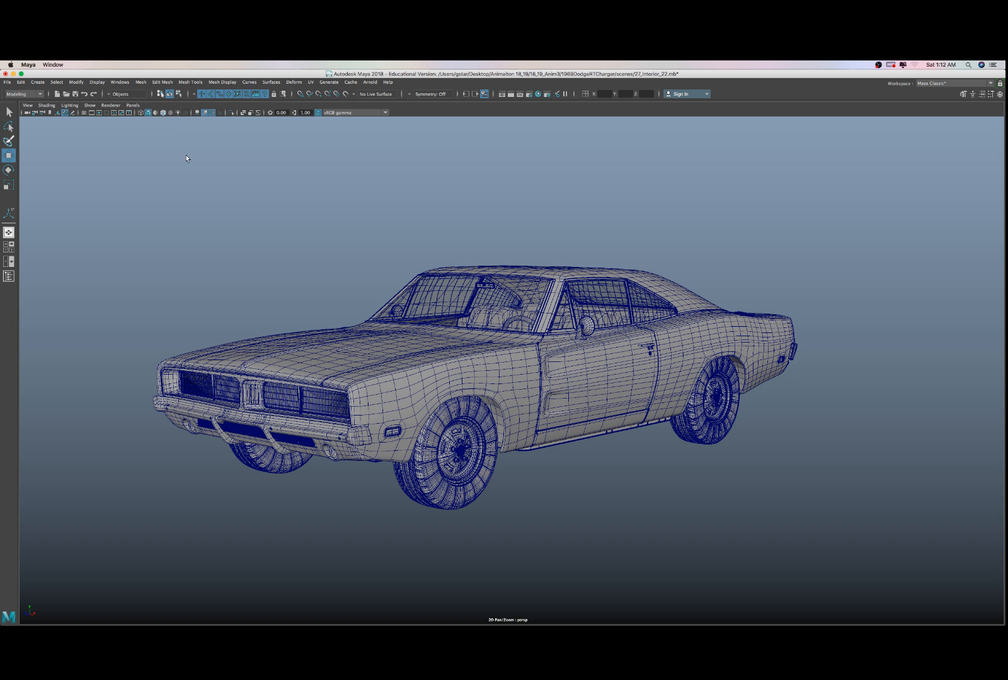
pyautogui.hotkey('alt', '5')
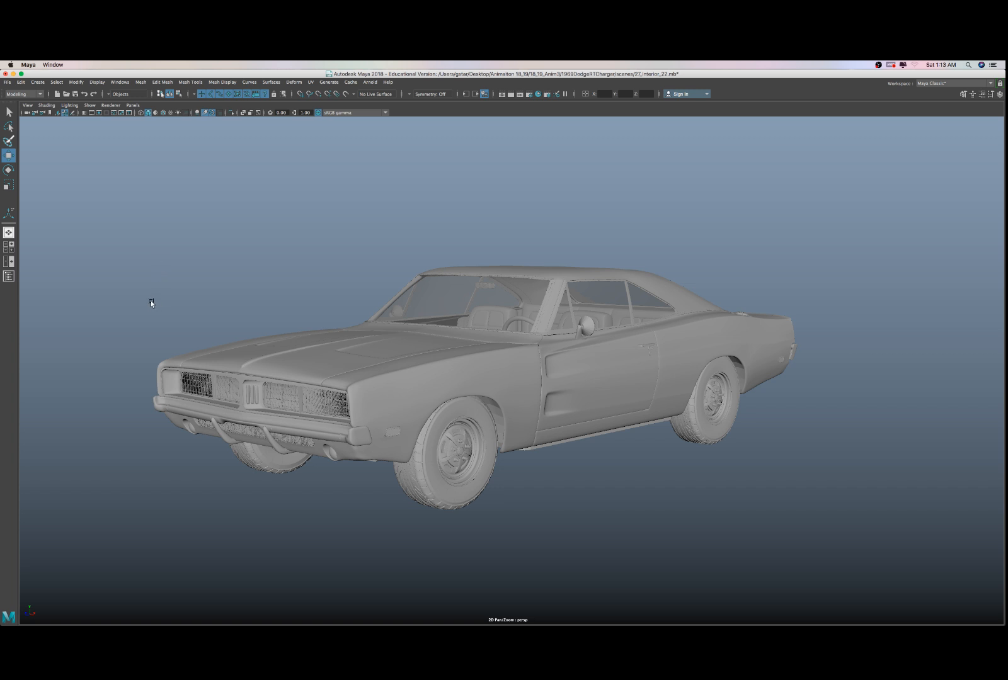
# - Save the scene as 28_Charger_WIP_DoorPanels in Maya Binary format in the scenes folder, accepting the student version notice
pyautogui.click(6, 81)
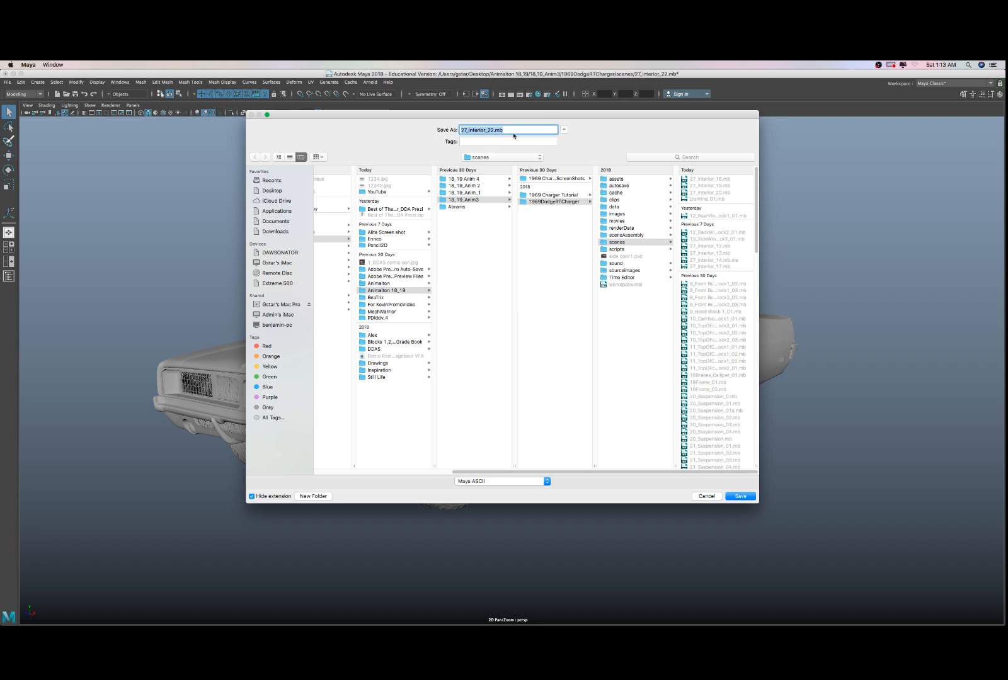
pyautogui.write('2')
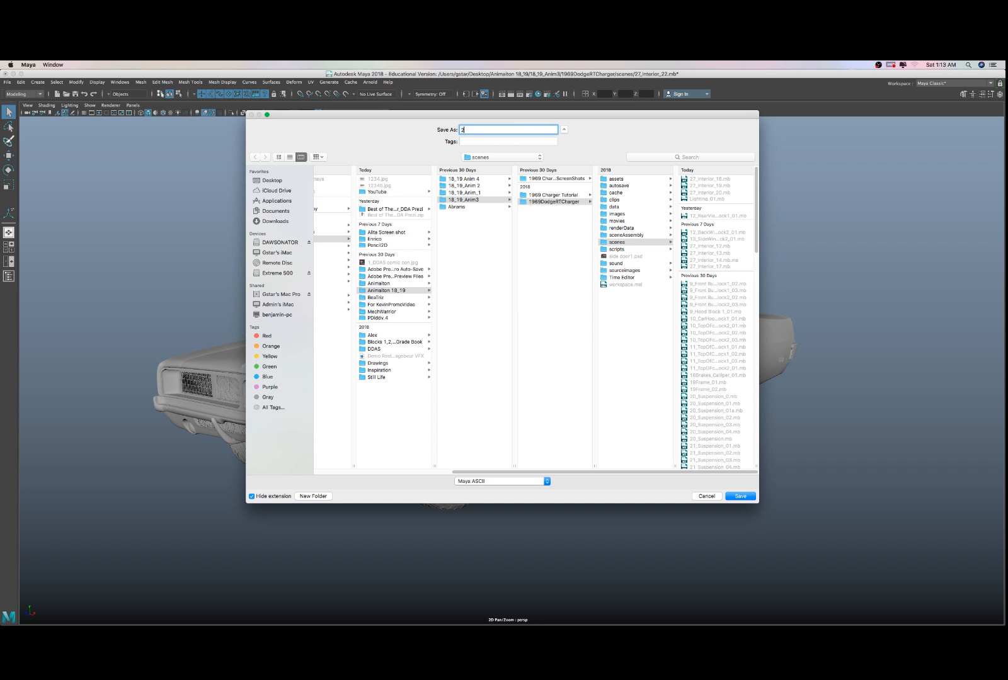
pyautogui.write('8')
pyautogui.write('_Charger')
pyautogui.write('_Done_')
pyautogui.write('W')
pyautogui.write('IP')
pyautogui.write('_DoorPanels')
pyautogui.click(468, 481)
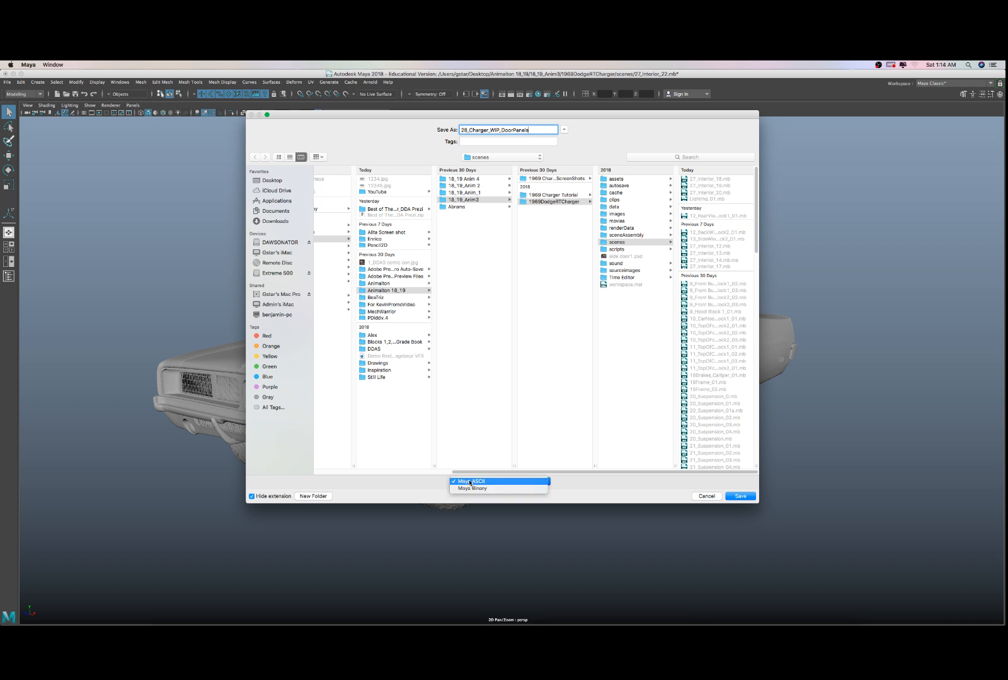
pyautogui.click(471, 490)
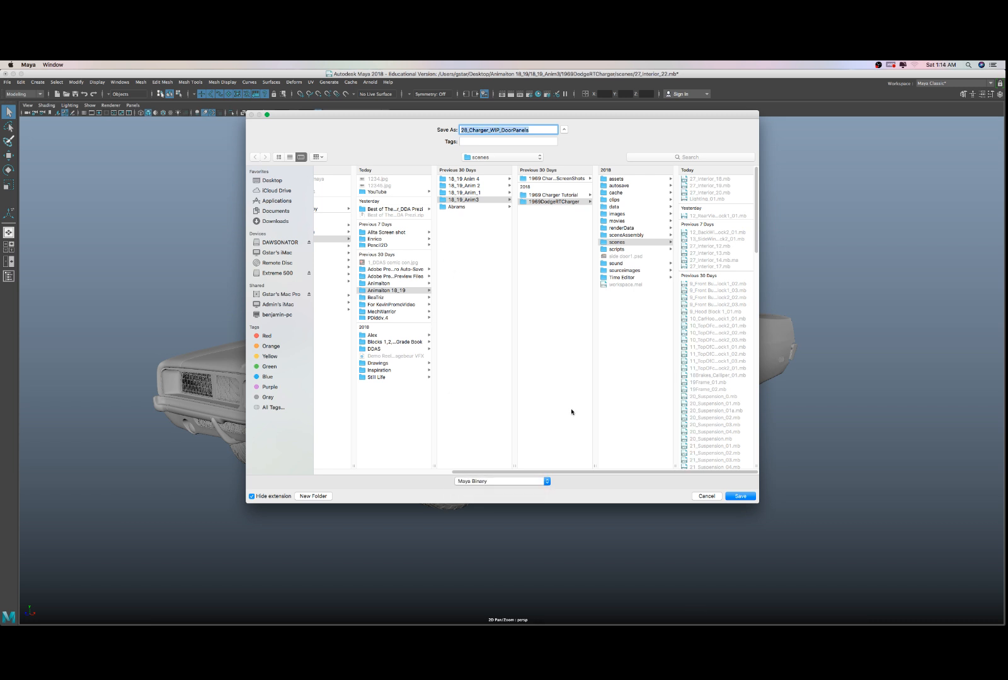
pyautogui.click(731, 498)
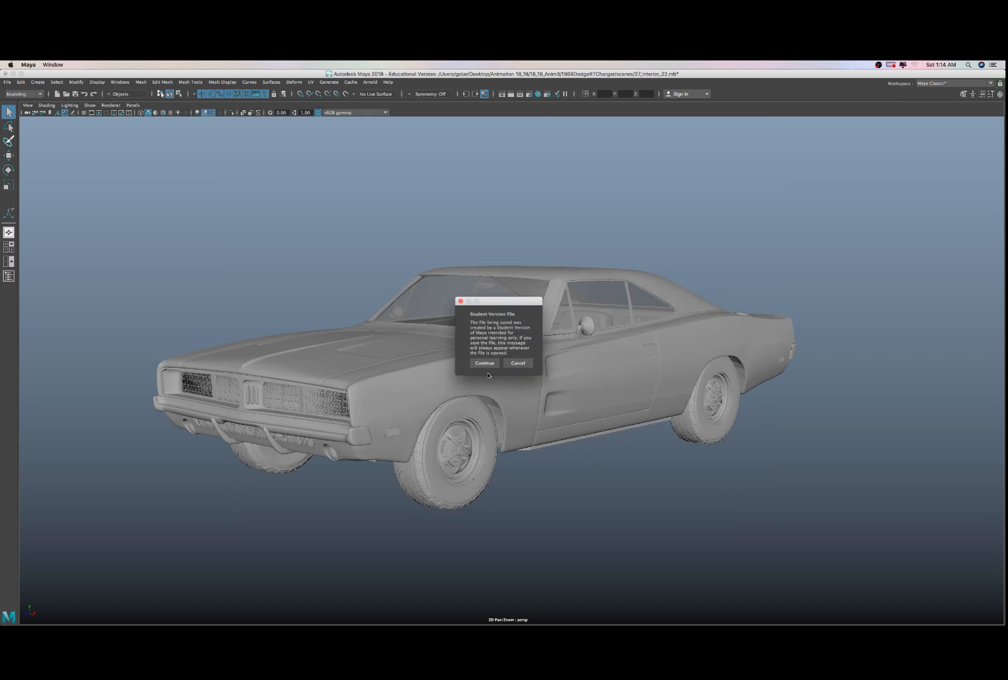
pyautogui.click(485, 363)
pyautogui.press('w')
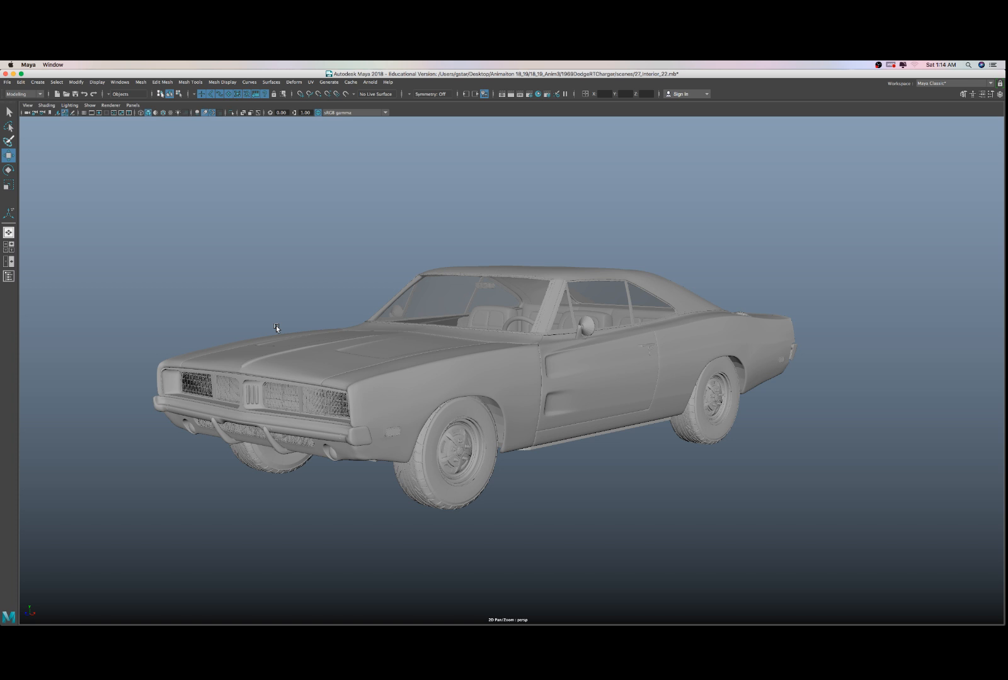